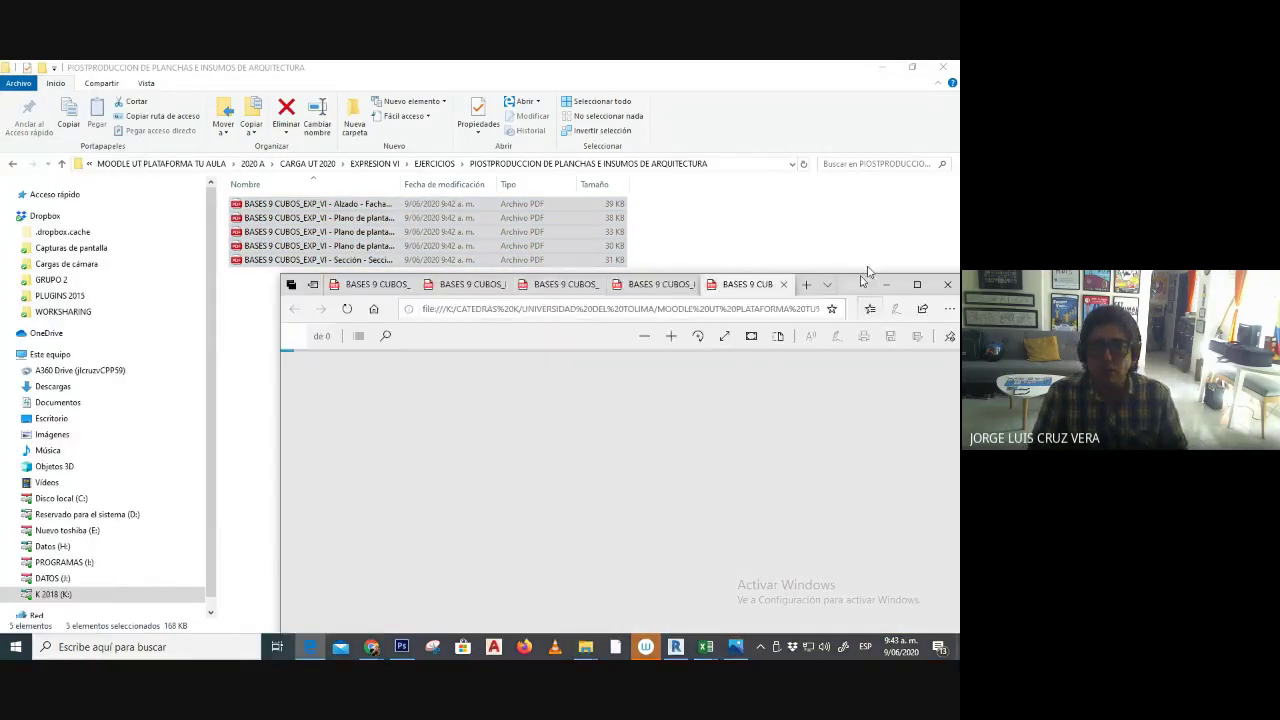
- Maximize the PDF viewer window and enlarge the exported section drawing for inspection
{"action": "left_click_drag", "start_coordinate": [866, 275], "coordinate": [752, 148]}
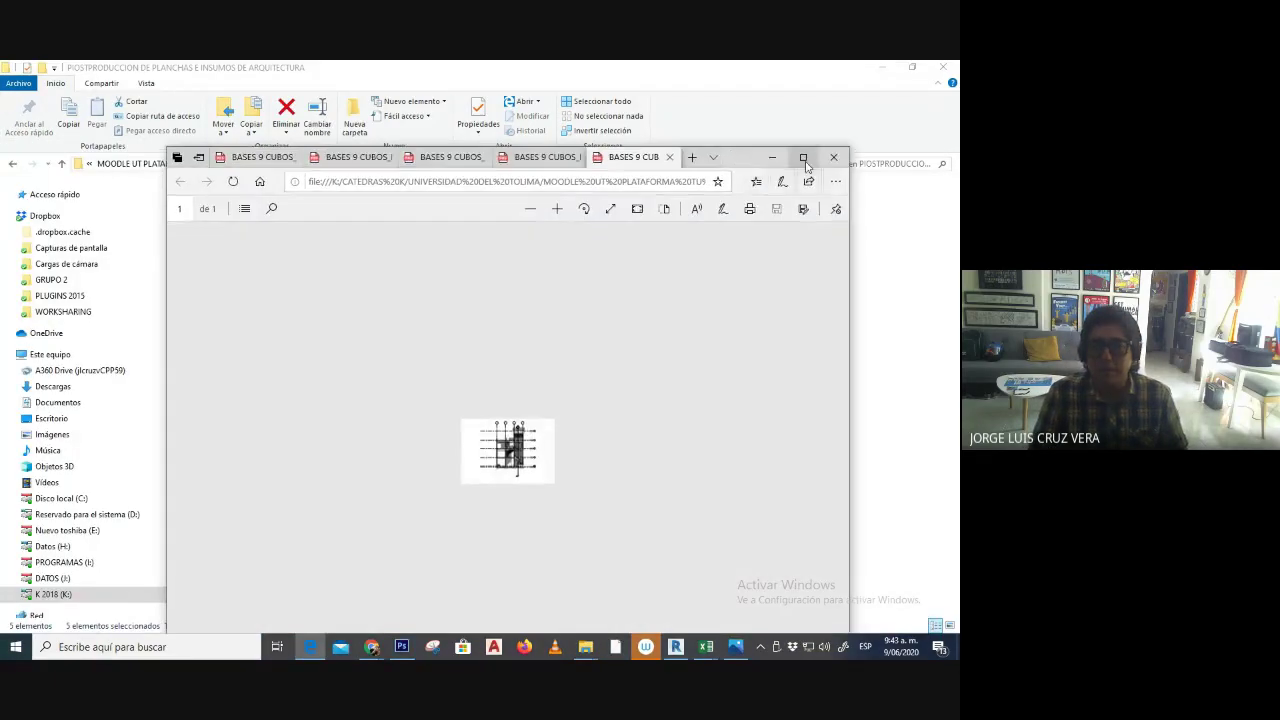
{"action": "left_click", "coordinate": [803, 157]}
{"action": "left_click", "coordinate": [421, 121]}
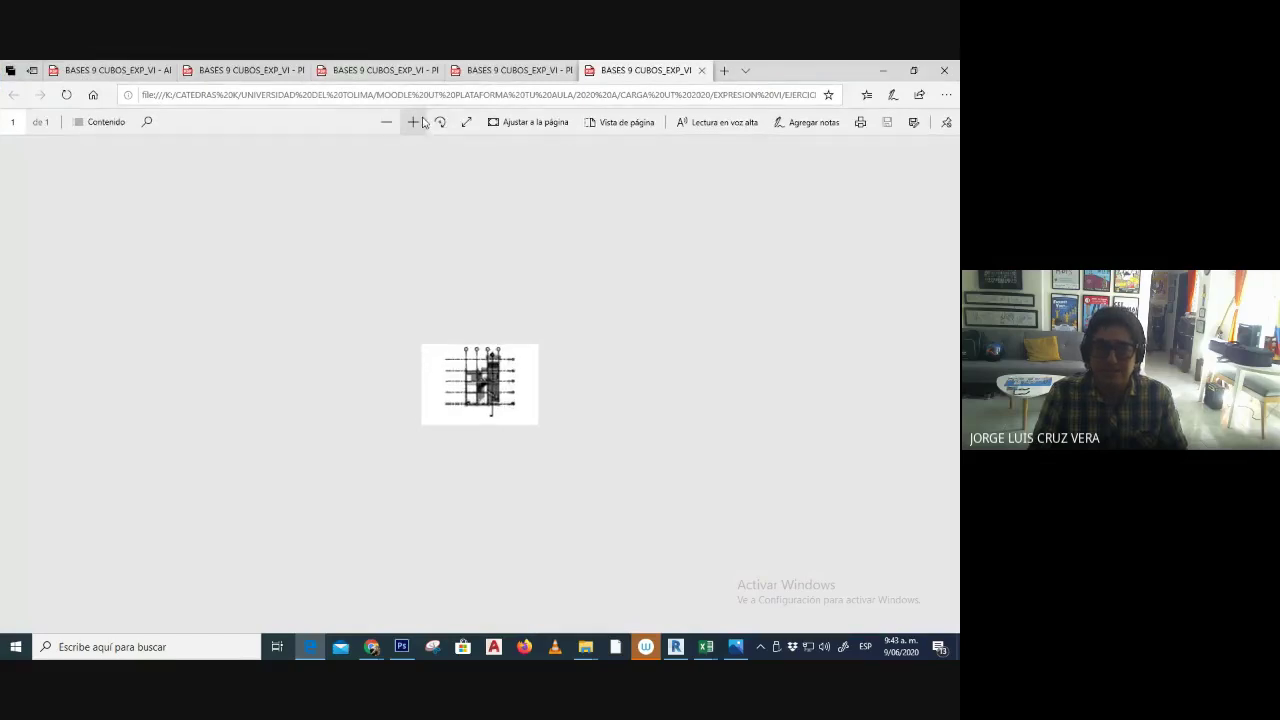
{"action": "left_click", "coordinate": [413, 121]}
{"action": "left_click", "coordinate": [413, 121]}
{"action": "left_click", "coordinate": [413, 121]}
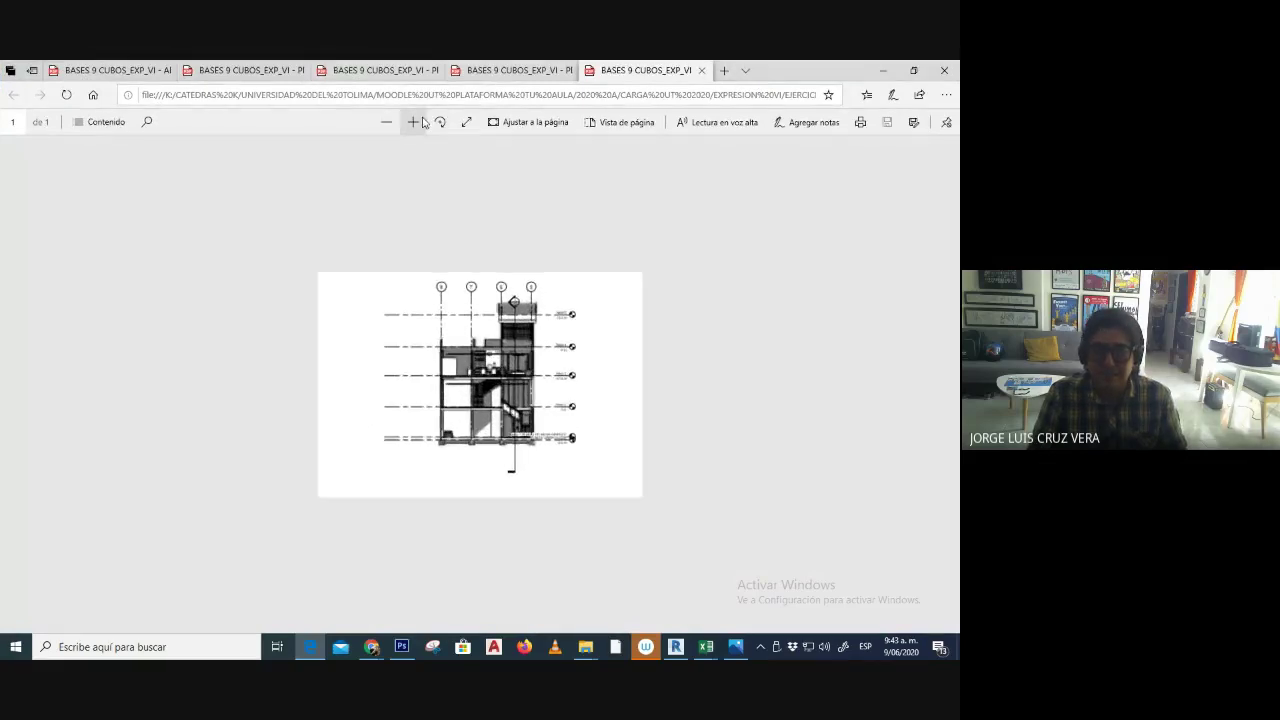
{"action": "left_click", "coordinate": [413, 121]}
- Rotate the section PDF page and enlarge it to examine the levels, stairs and interior spaces
{"action": "left_click", "coordinate": [440, 121]}
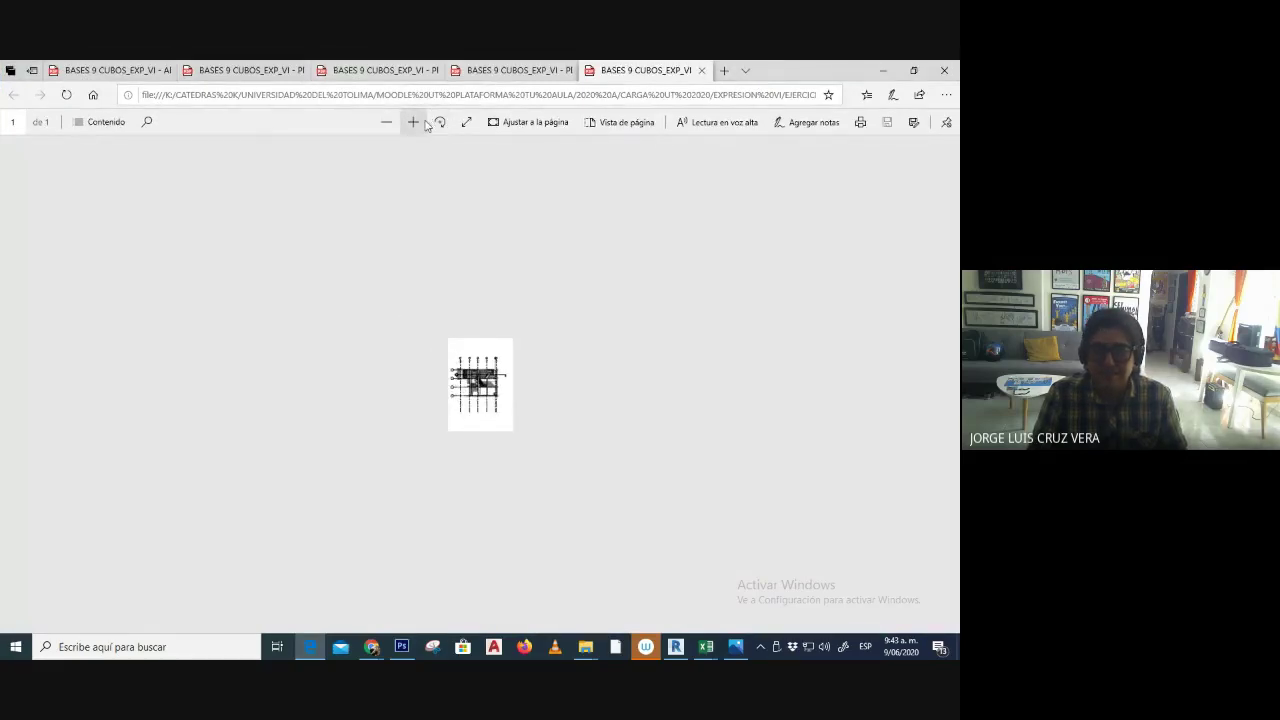
{"action": "left_click", "coordinate": [413, 121]}
{"action": "left_click", "coordinate": [422, 122]}
{"action": "left_click", "coordinate": [422, 122]}
{"action": "left_click", "coordinate": [422, 122]}
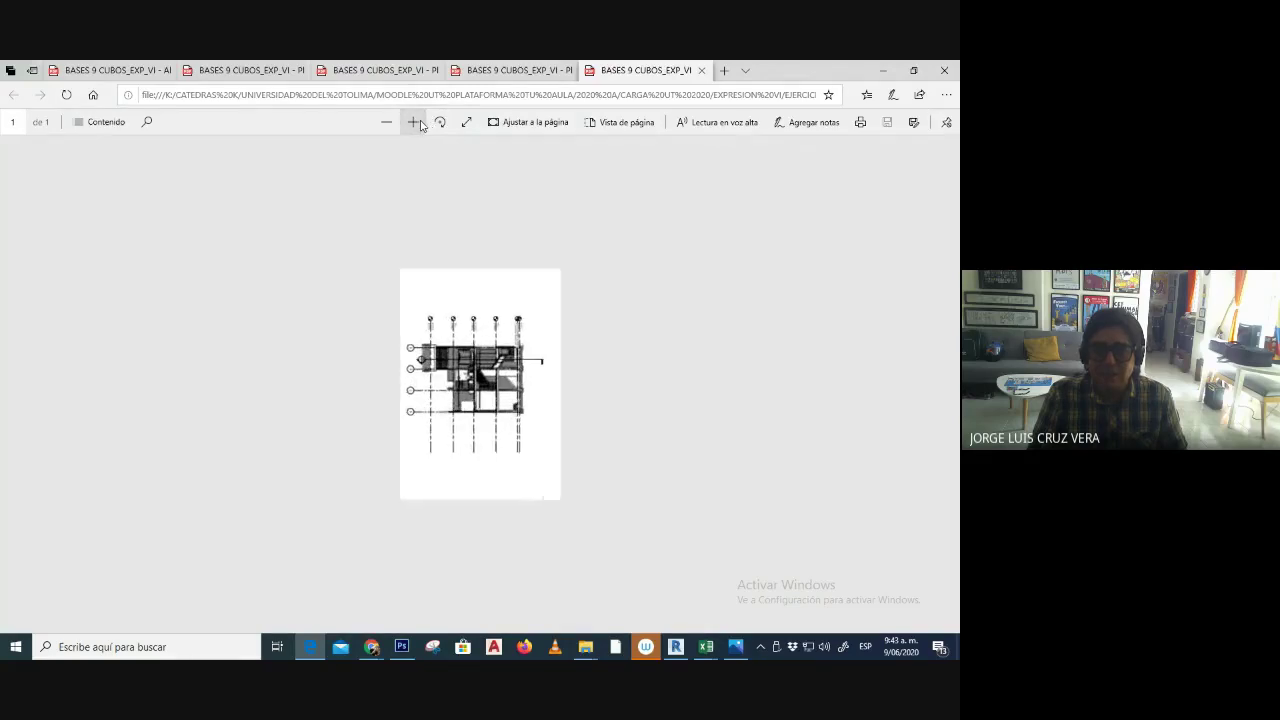
{"action": "left_click", "coordinate": [421, 123]}
{"action": "left_click", "coordinate": [414, 122]}
{"action": "left_click", "coordinate": [414, 122]}
{"action": "left_click", "coordinate": [414, 122]}
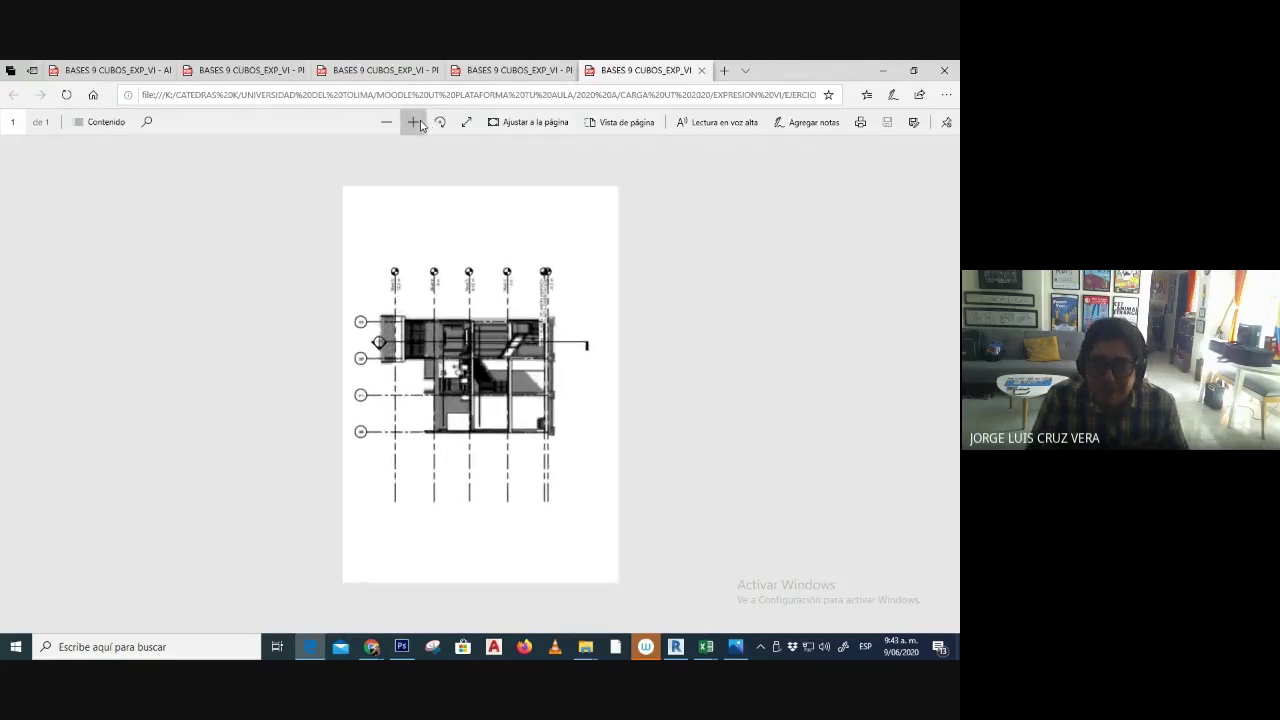
{"action": "left_click", "coordinate": [414, 122]}
{"action": "left_click", "coordinate": [414, 122]}
{"action": "left_click", "coordinate": [414, 122]}
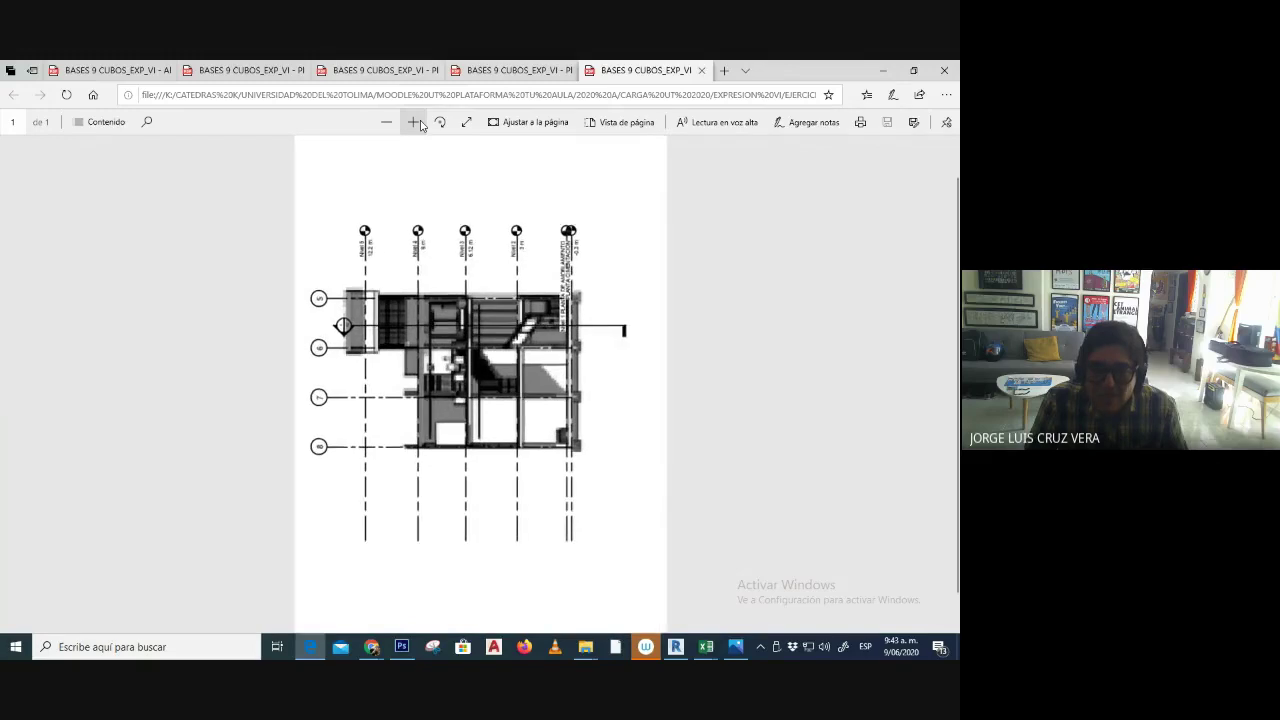
- Open the floor plan PDF next to the section and enlarge it to examine the plan and its grid lines
{"action": "left_click", "coordinate": [519, 68]}
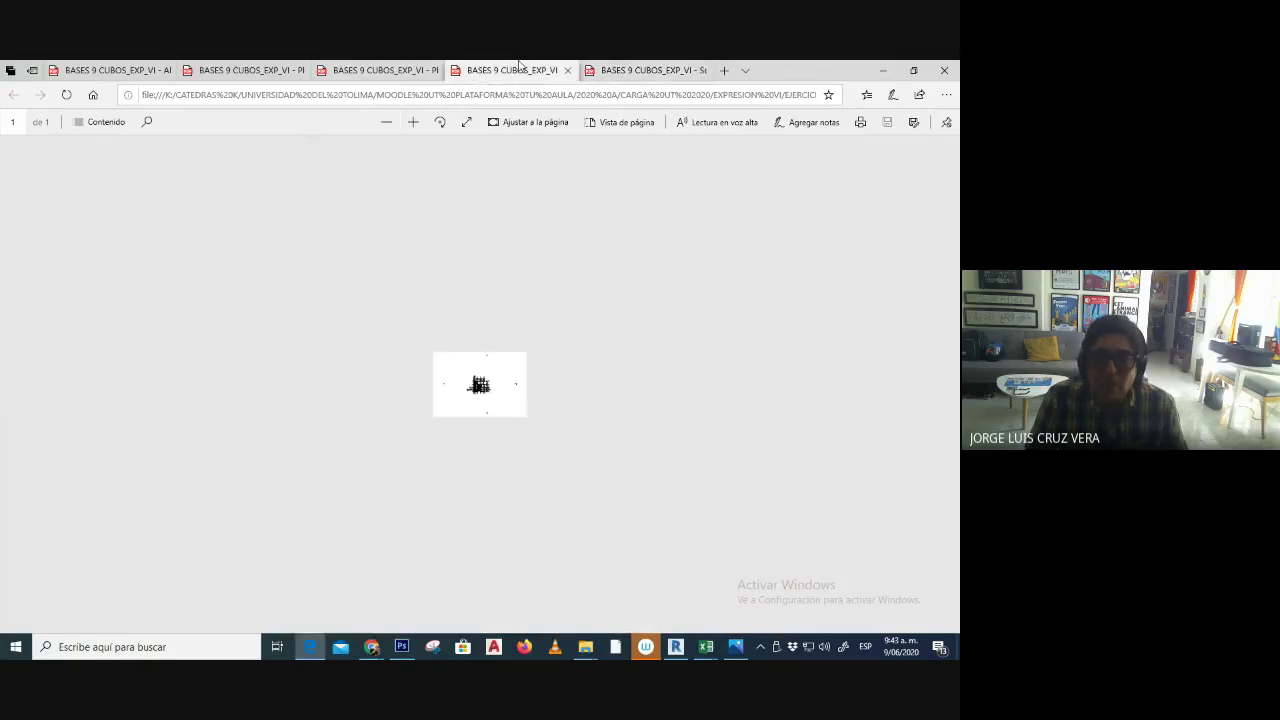
{"action": "left_click", "coordinate": [414, 122]}
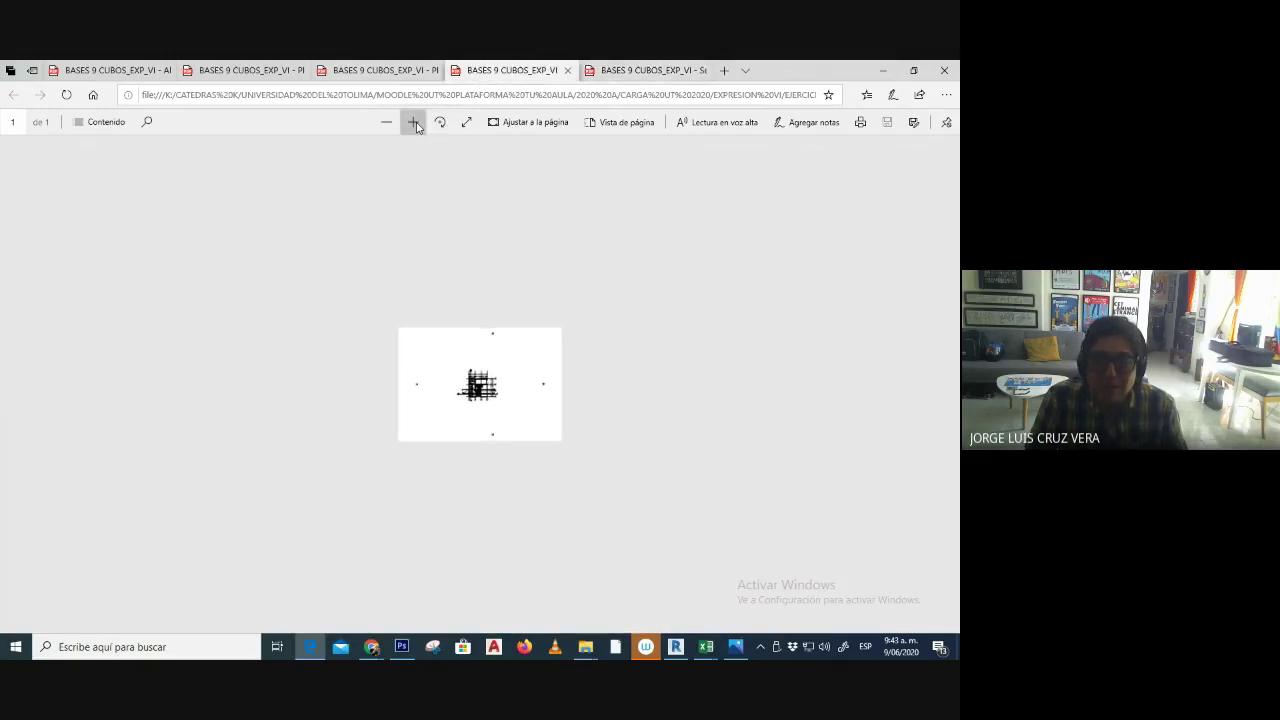
{"action": "left_click", "coordinate": [414, 122]}
{"action": "left_click", "coordinate": [414, 122]}
{"action": "left_click", "coordinate": [414, 122]}
{"action": "left_click", "coordinate": [414, 122]}
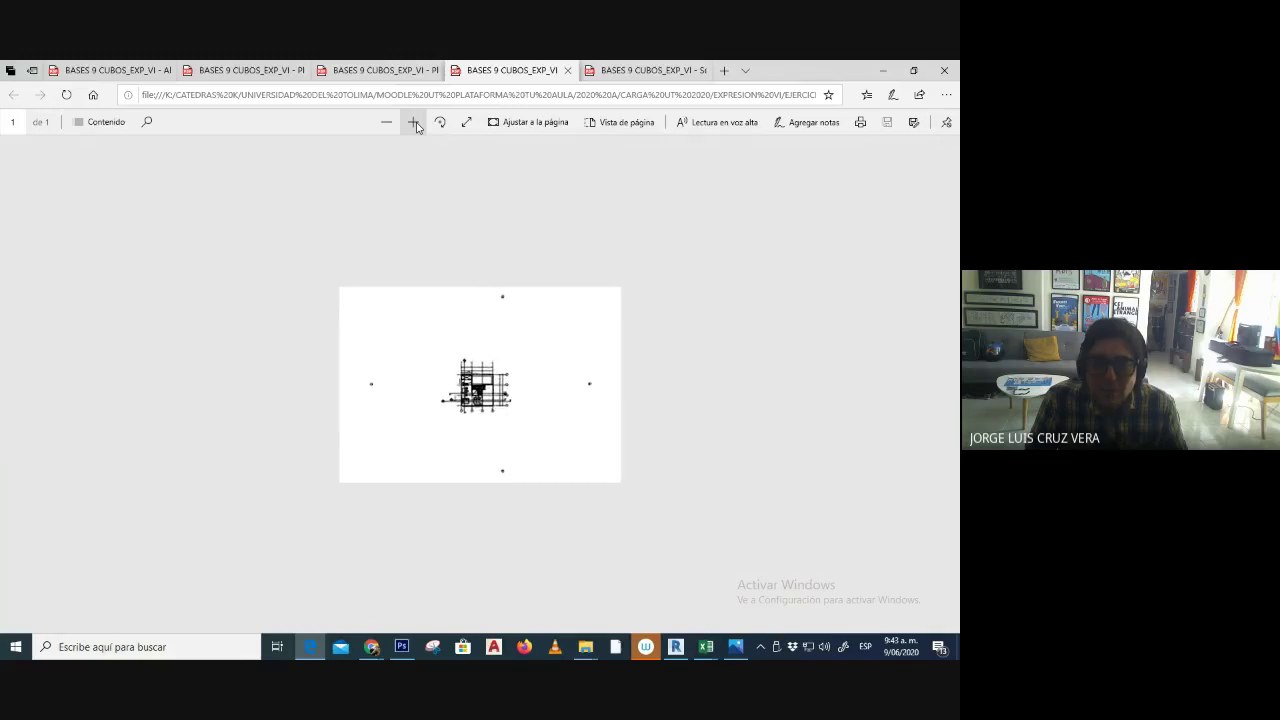
{"action": "left_click", "coordinate": [414, 122]}
{"action": "left_click", "coordinate": [414, 122]}
{"action": "left_click", "coordinate": [414, 122]}
{"action": "left_click", "coordinate": [414, 122]}
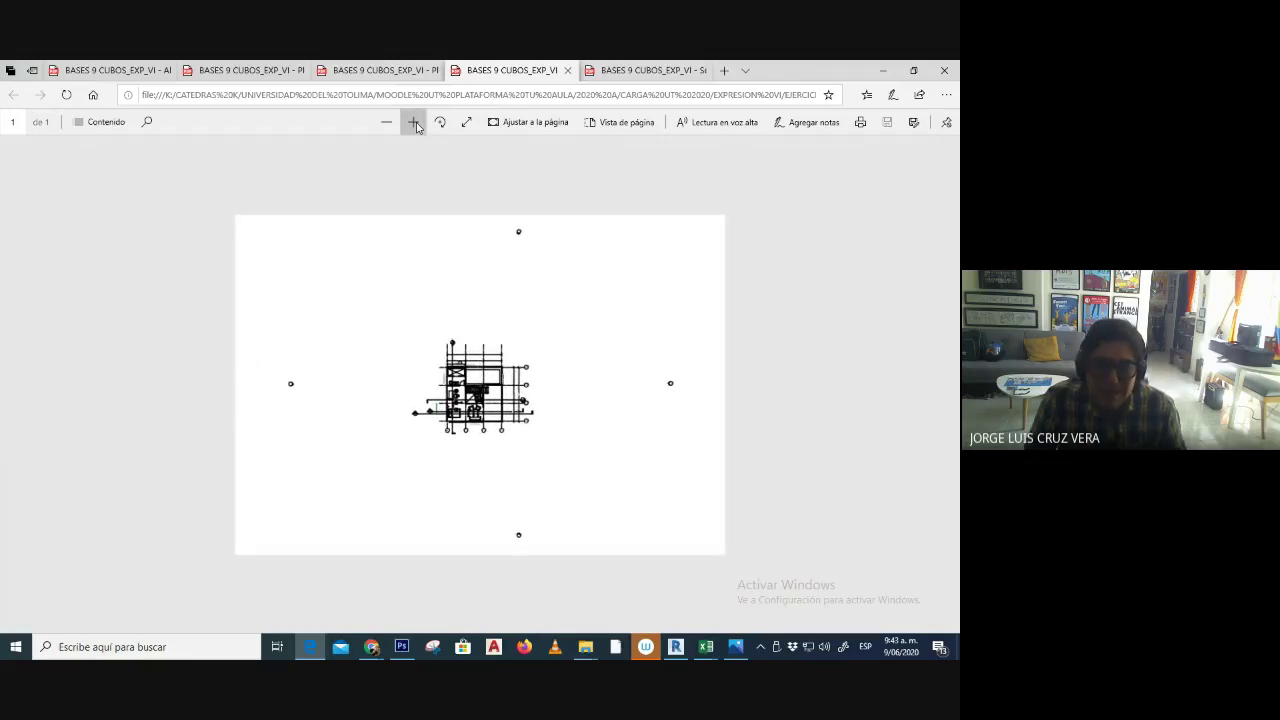
{"action": "left_click", "coordinate": [414, 122]}
{"action": "left_click", "coordinate": [414, 122]}
{"action": "left_click", "coordinate": [414, 122]}
{"action": "left_click", "coordinate": [414, 122]}
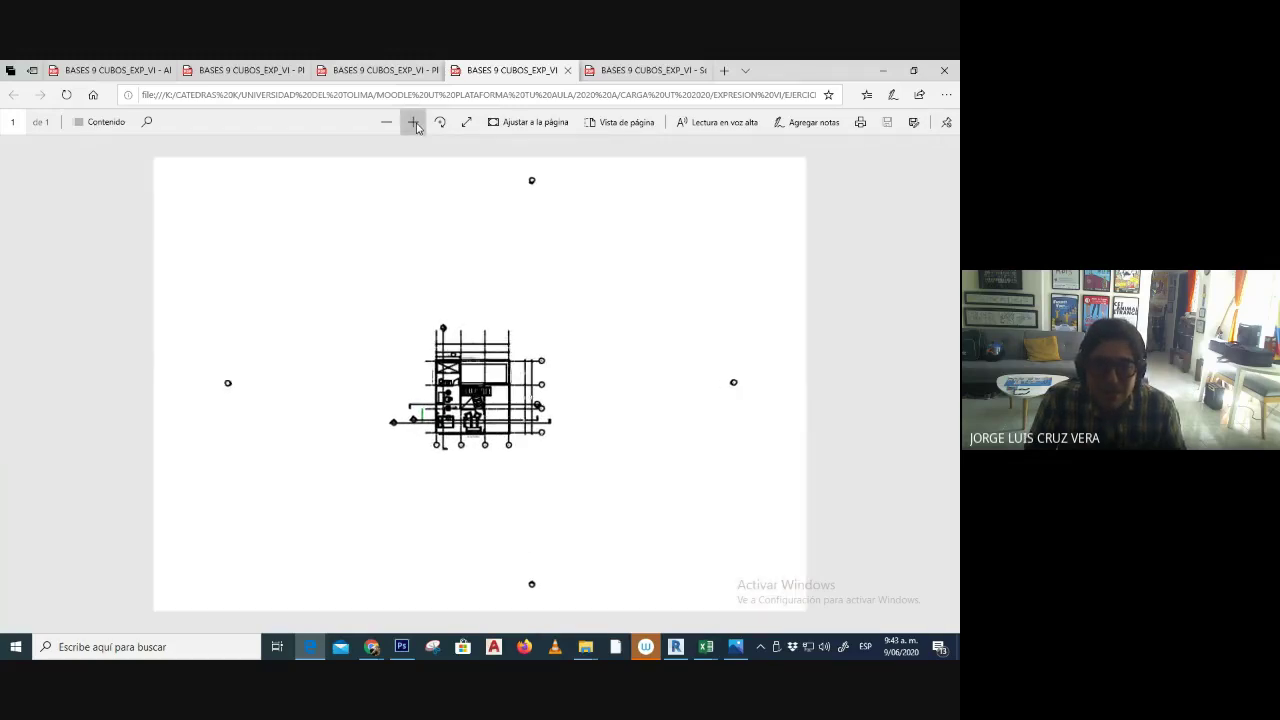
{"action": "left_click", "coordinate": [414, 122]}
{"action": "left_click", "coordinate": [414, 122]}
{"action": "left_click", "coordinate": [414, 122]}
{"action": "left_click", "coordinate": [414, 122]}
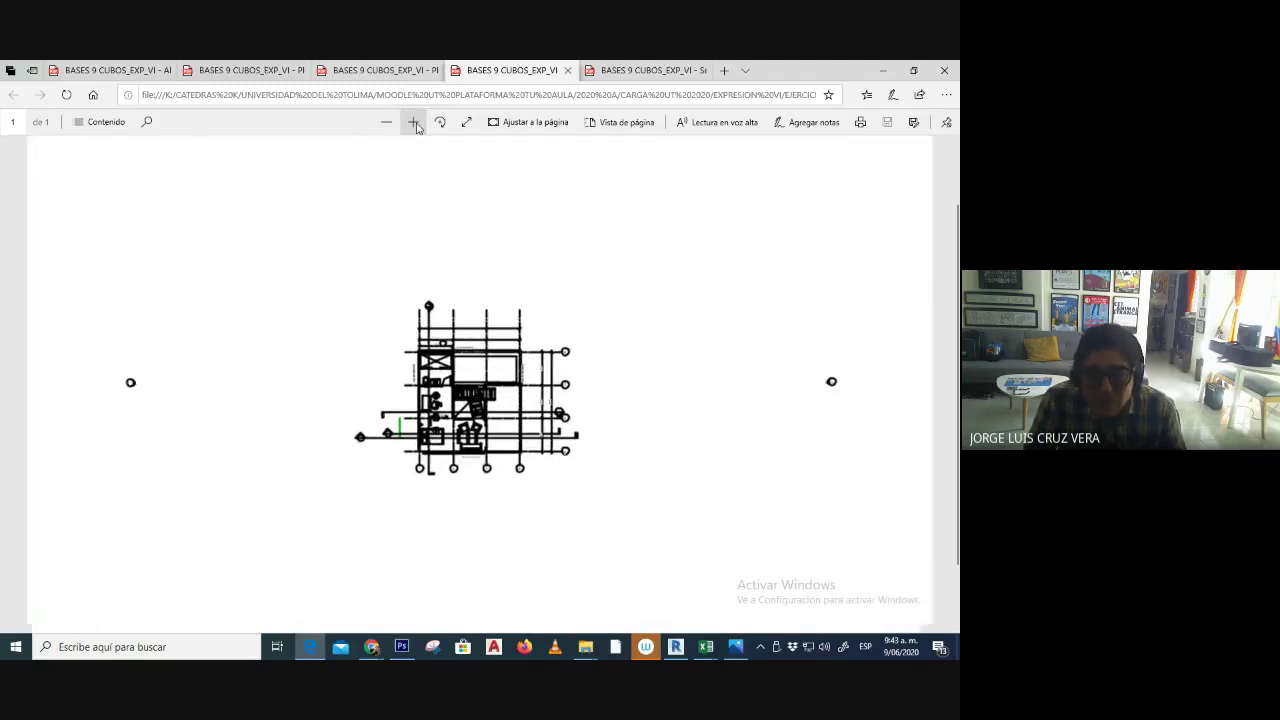
- Look through the remaining exported floor plan and elevation PDFs and close the PDF viewer
{"action": "left_click", "coordinate": [378, 70]}
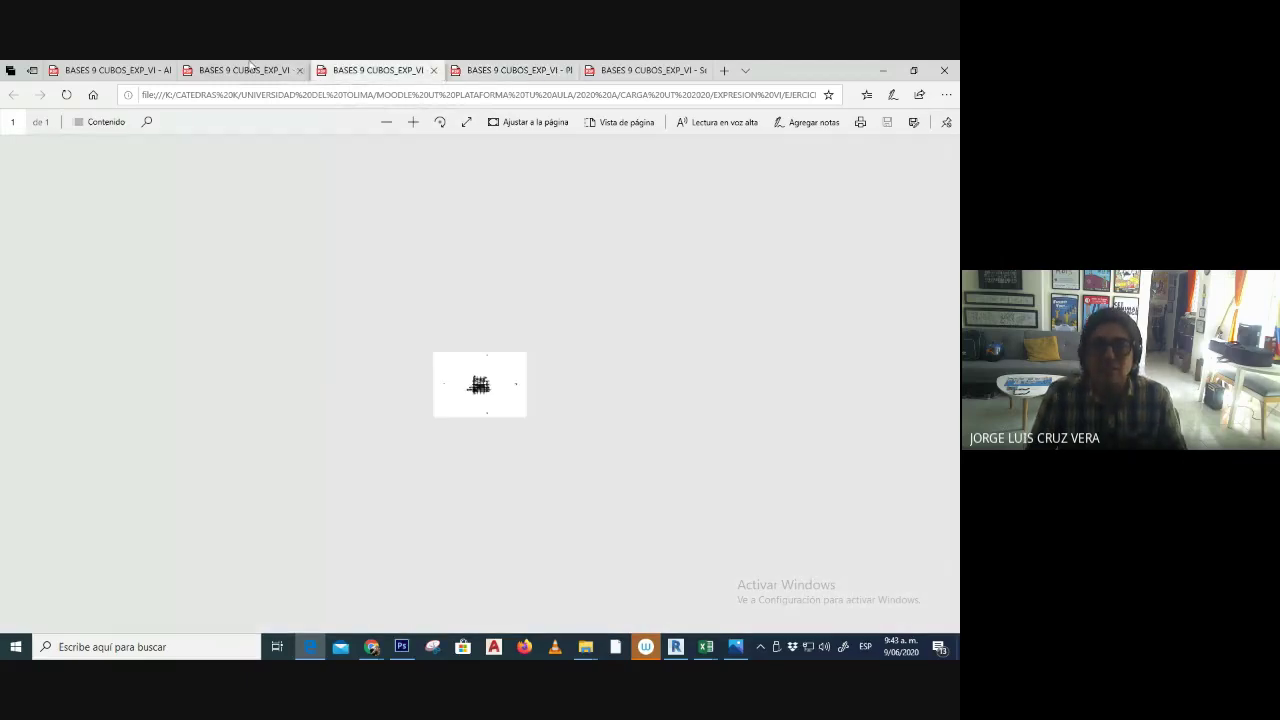
{"action": "left_click", "coordinate": [250, 68]}
{"action": "left_click", "coordinate": [120, 70]}
{"action": "left_click", "coordinate": [255, 70]}
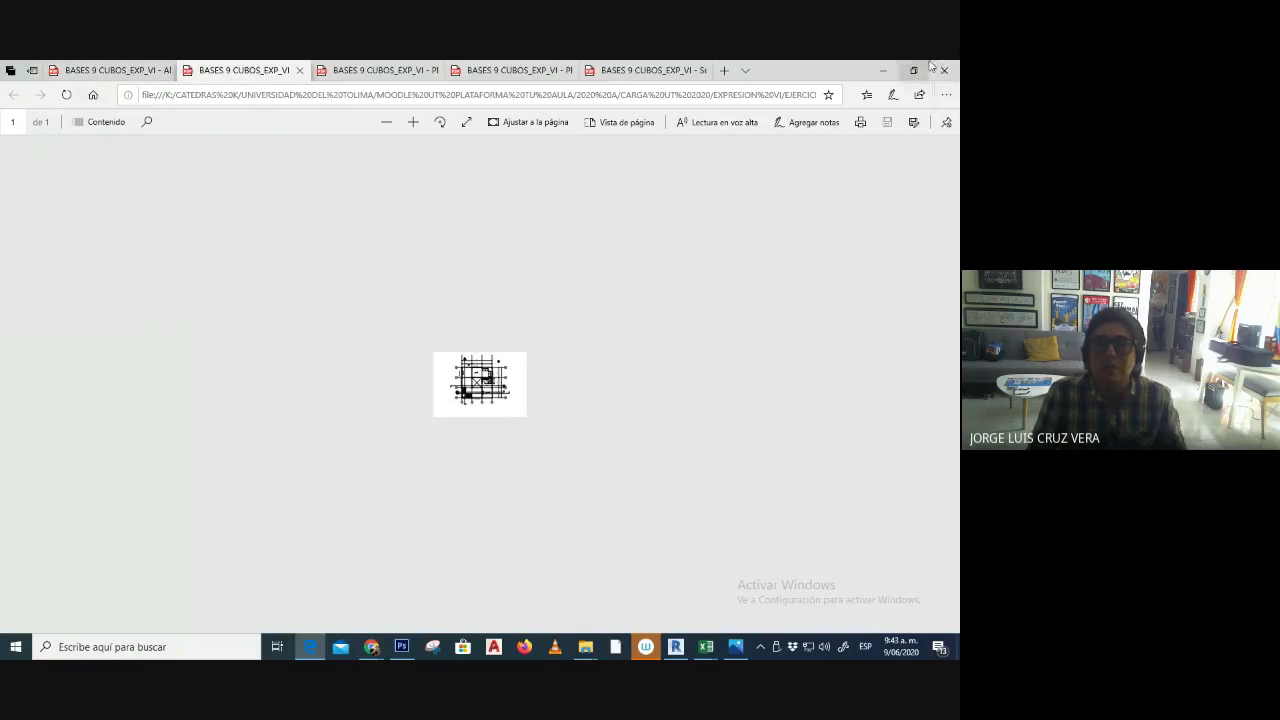
{"action": "left_click", "coordinate": [944, 70]}
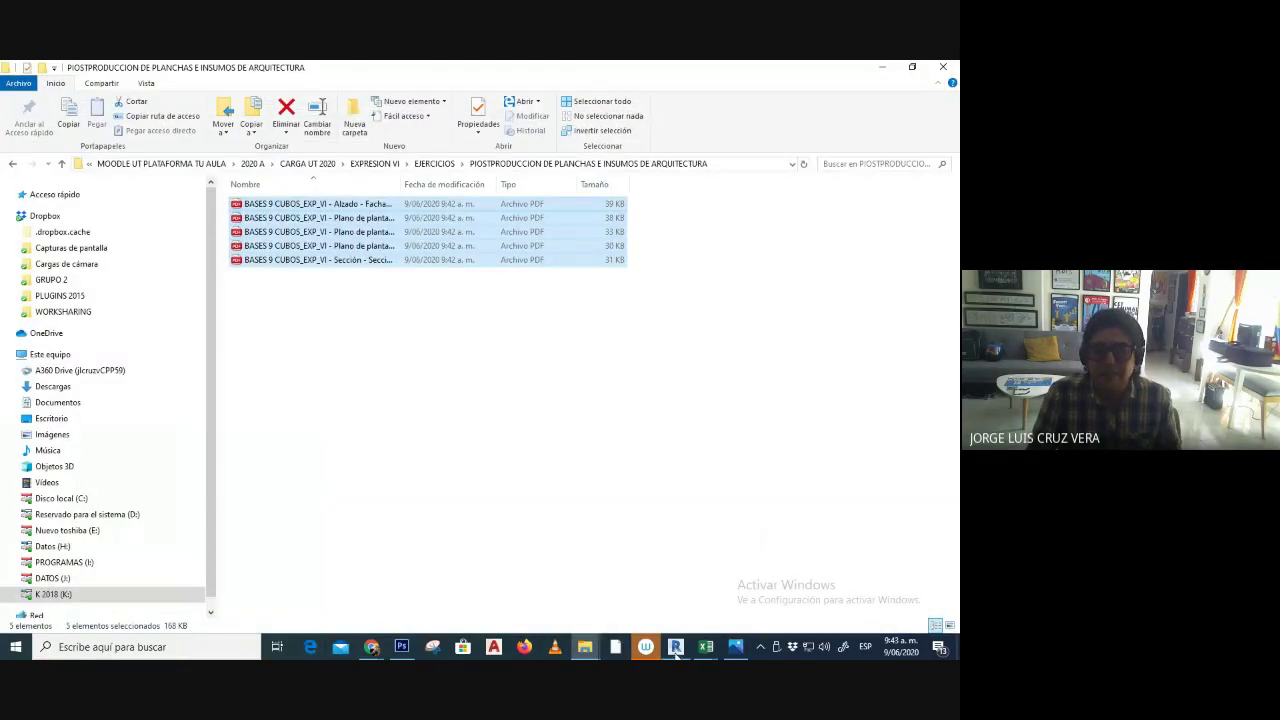
- Switch to Revit and open the sheet A1 - Plantas Nivel 1 to review its full layout
{"action": "left_click", "coordinate": [676, 648]}
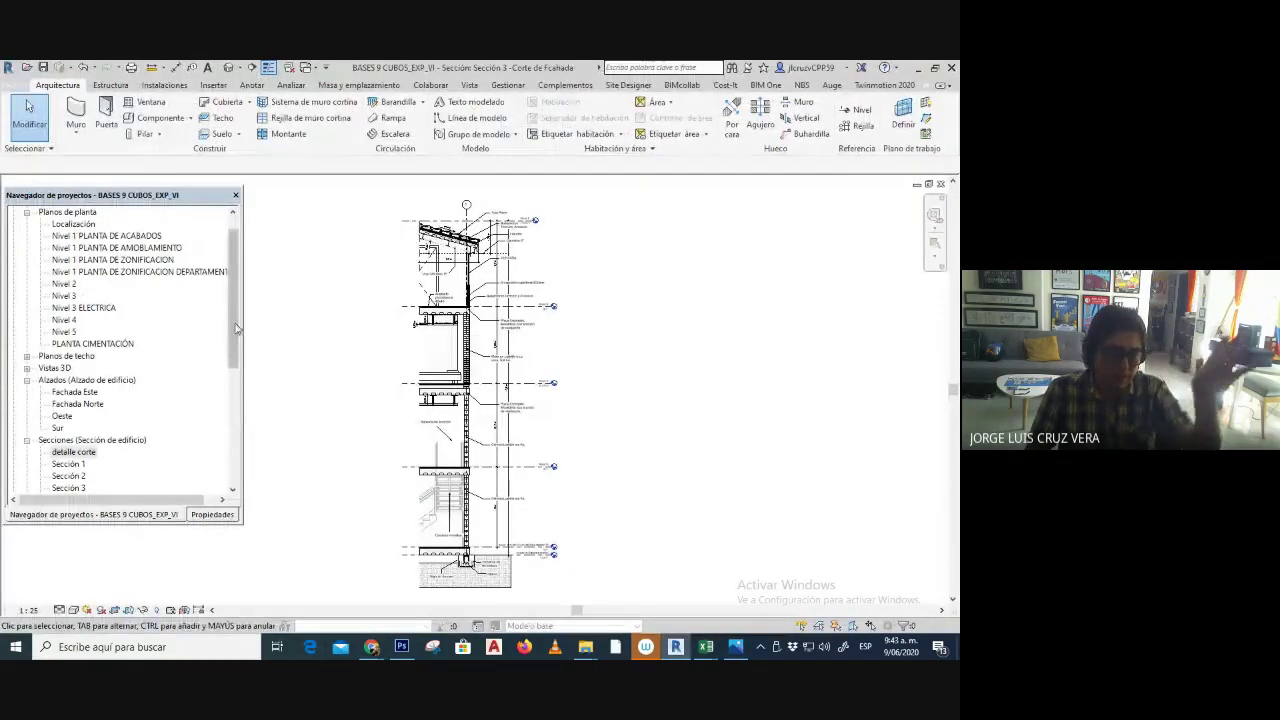
{"action": "left_click_drag", "start_coordinate": [237, 328], "coordinate": [236, 444]}
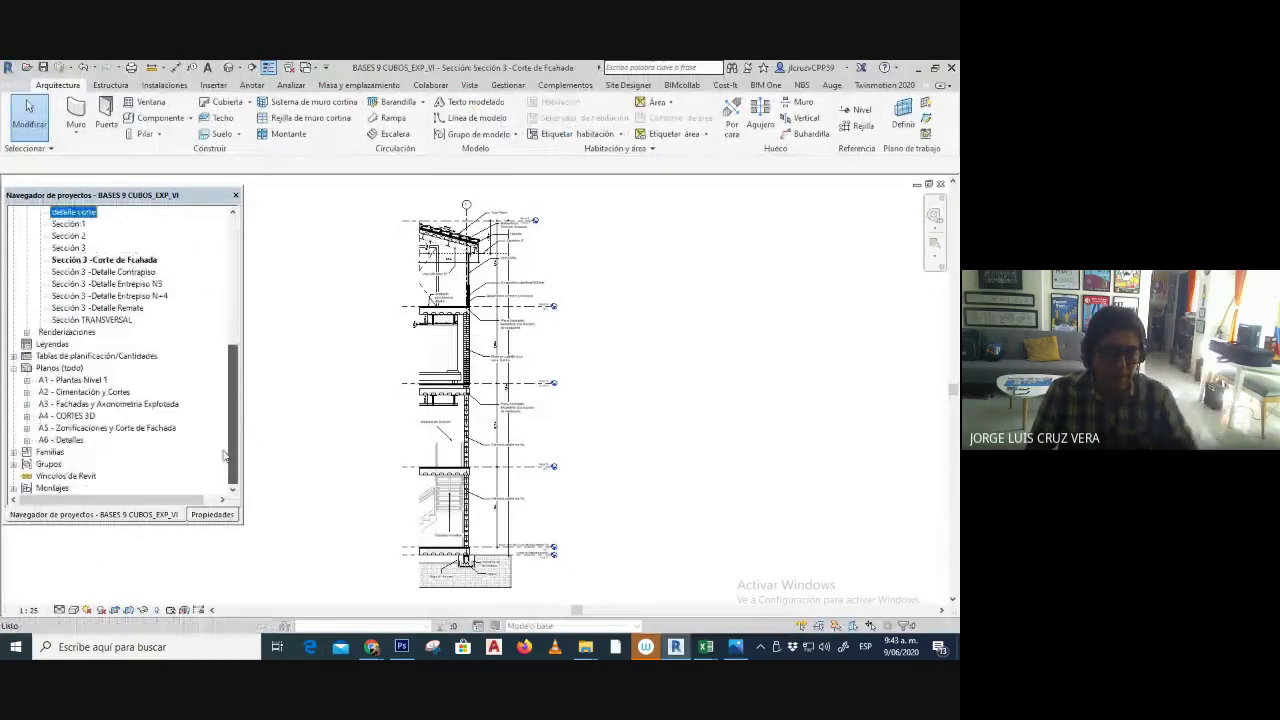
{"action": "left_click", "coordinate": [64, 380]}
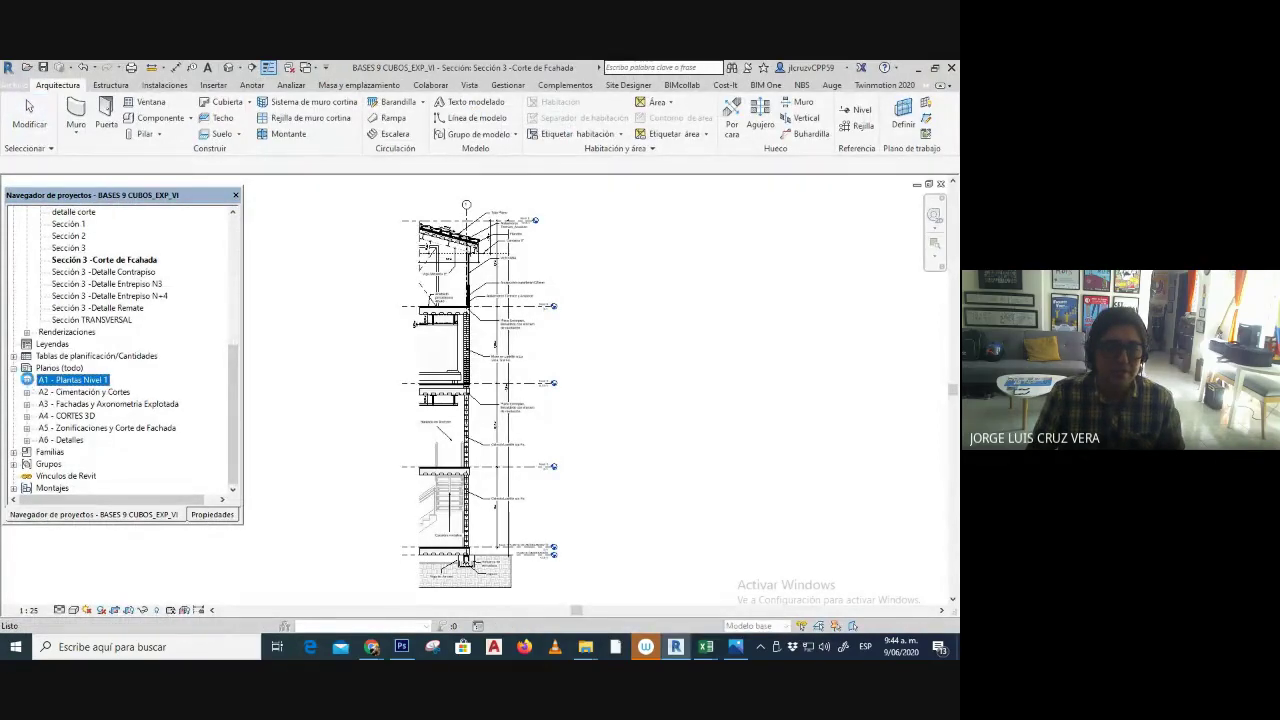
{"action": "double_click", "coordinate": [72, 380]}
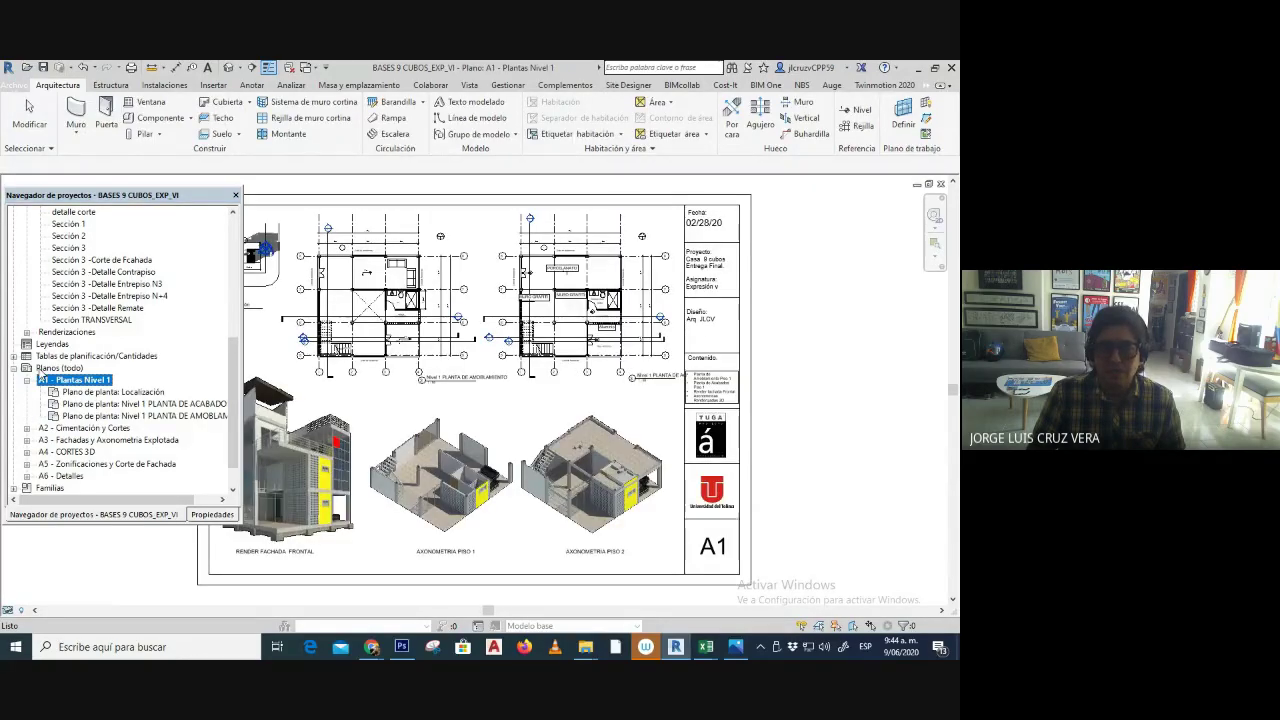
{"action": "left_click", "coordinate": [27, 380]}
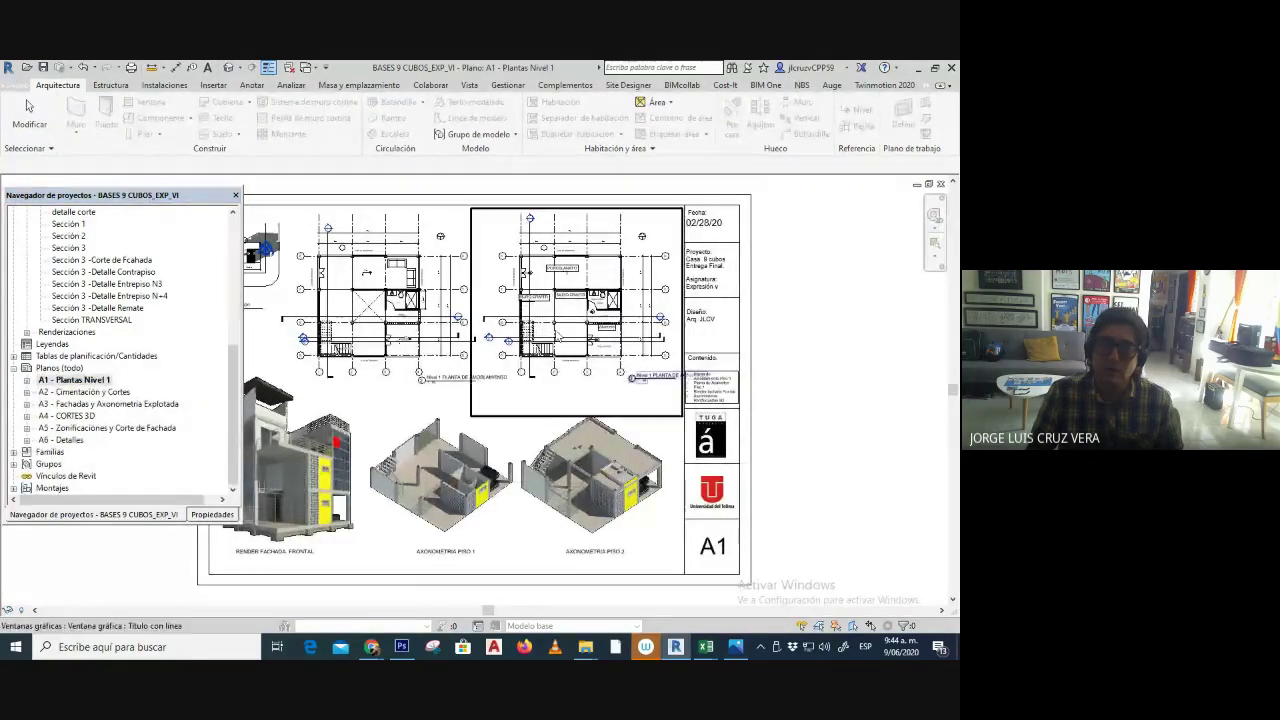
{"action": "key", "text": "z"}
{"action": "key", "text": "f"}
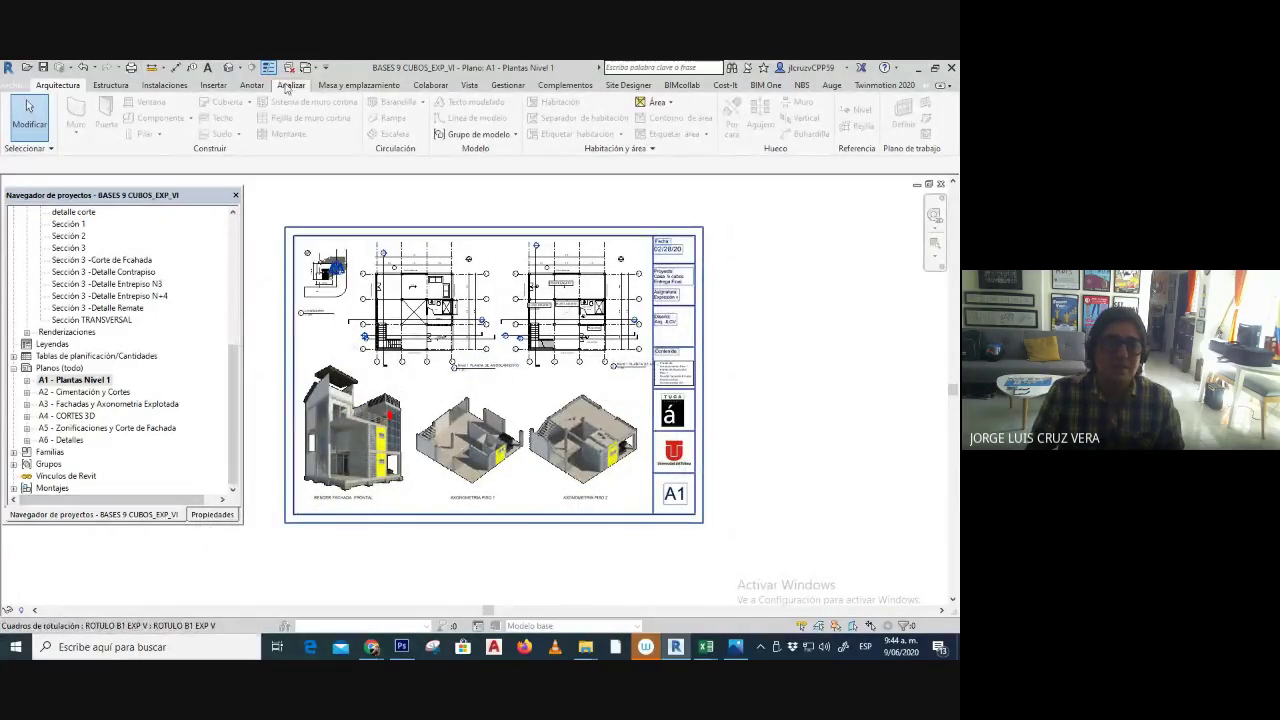
- Open sheet A6 - Detalles and create a new sheet with the FORMATO B1_707X1000 title block
{"action": "left_click", "coordinate": [470, 85]}
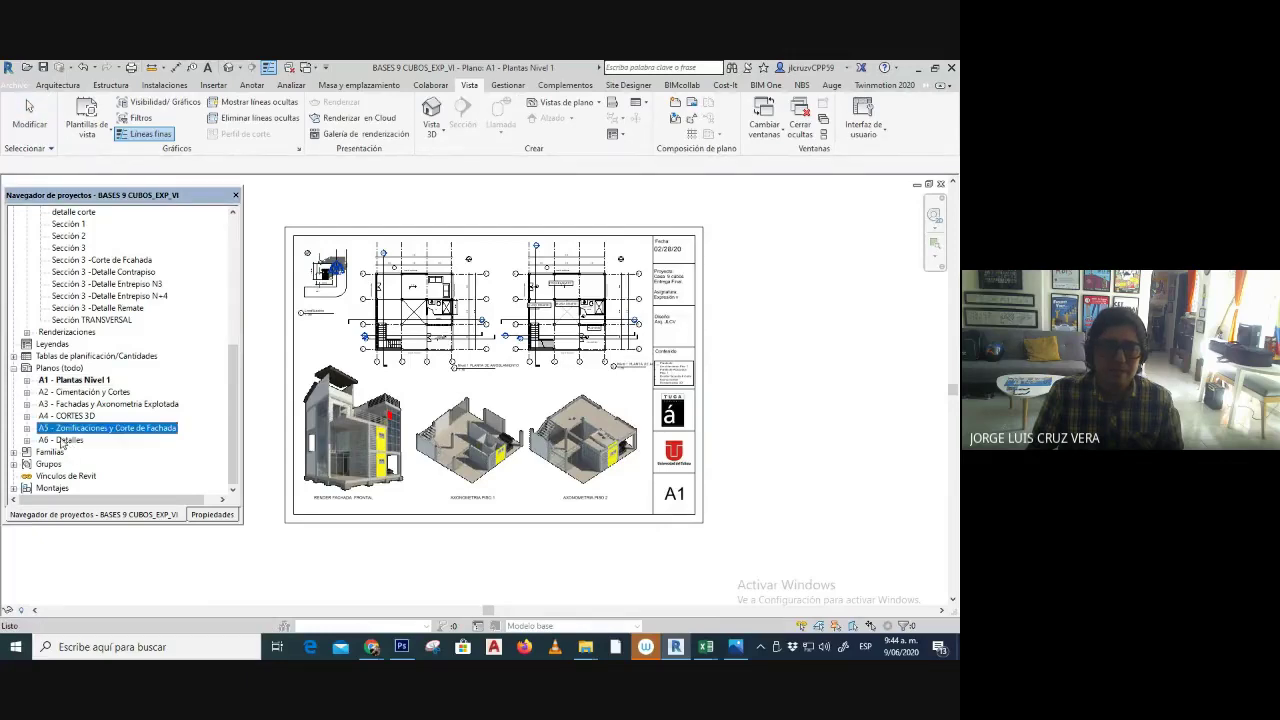
{"action": "right_click", "coordinate": [66, 440]}
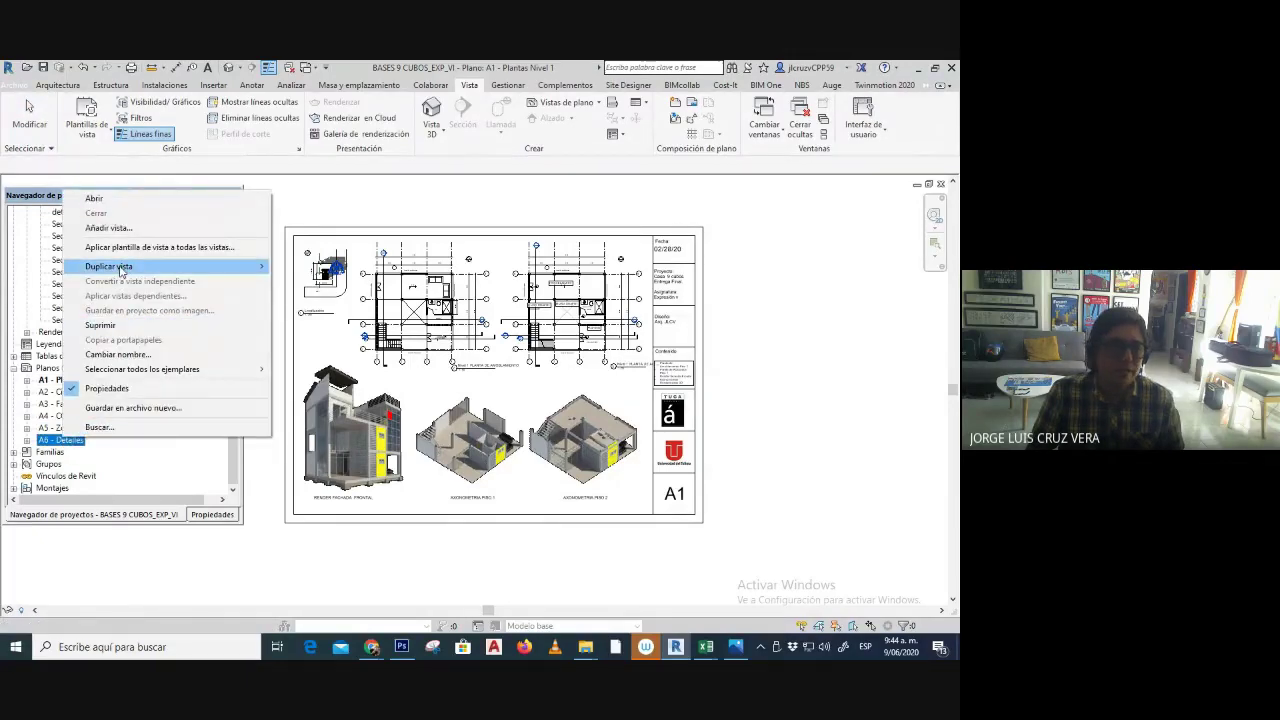
{"action": "left_click", "coordinate": [65, 452]}
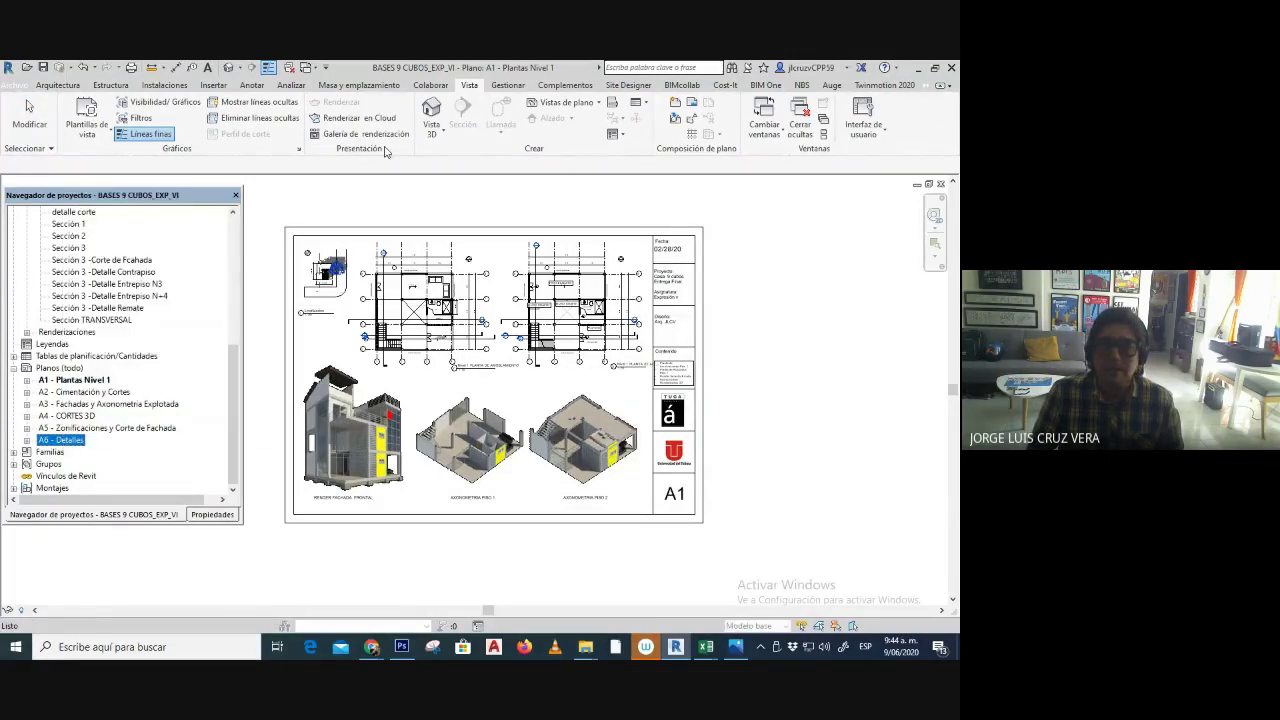
{"action": "left_click", "coordinate": [675, 103]}
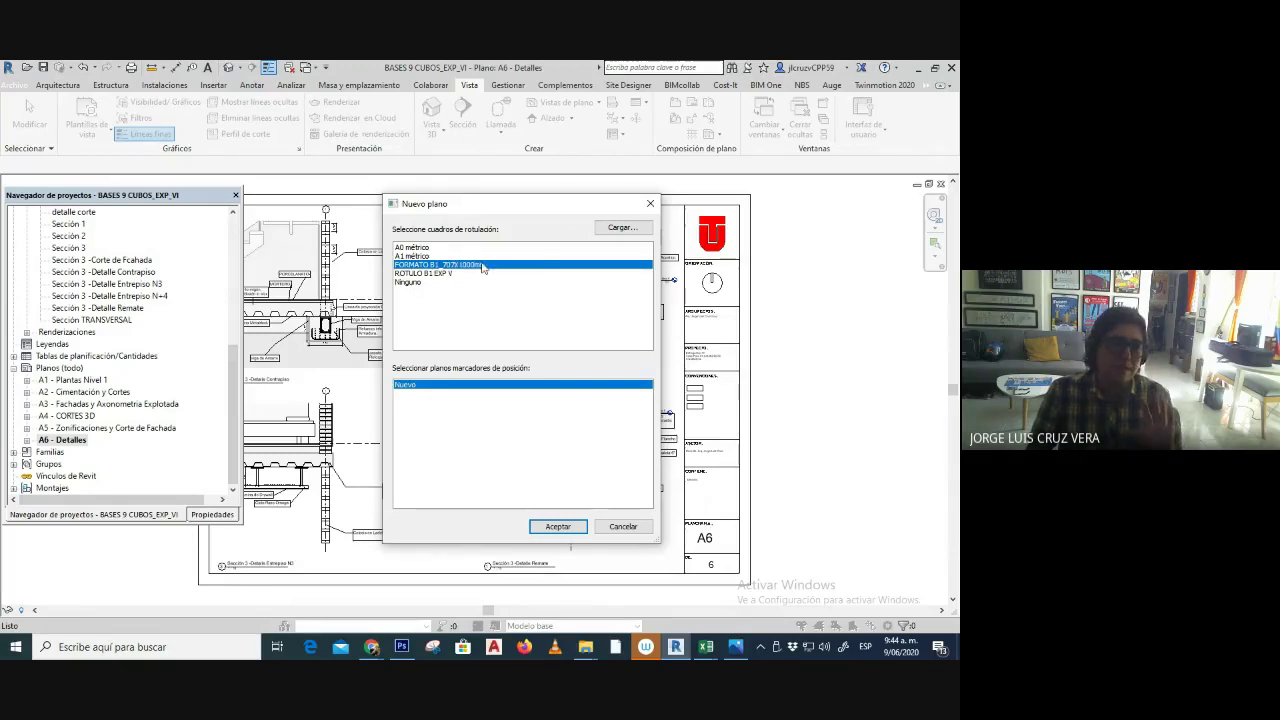
{"action": "left_click", "coordinate": [558, 526]}
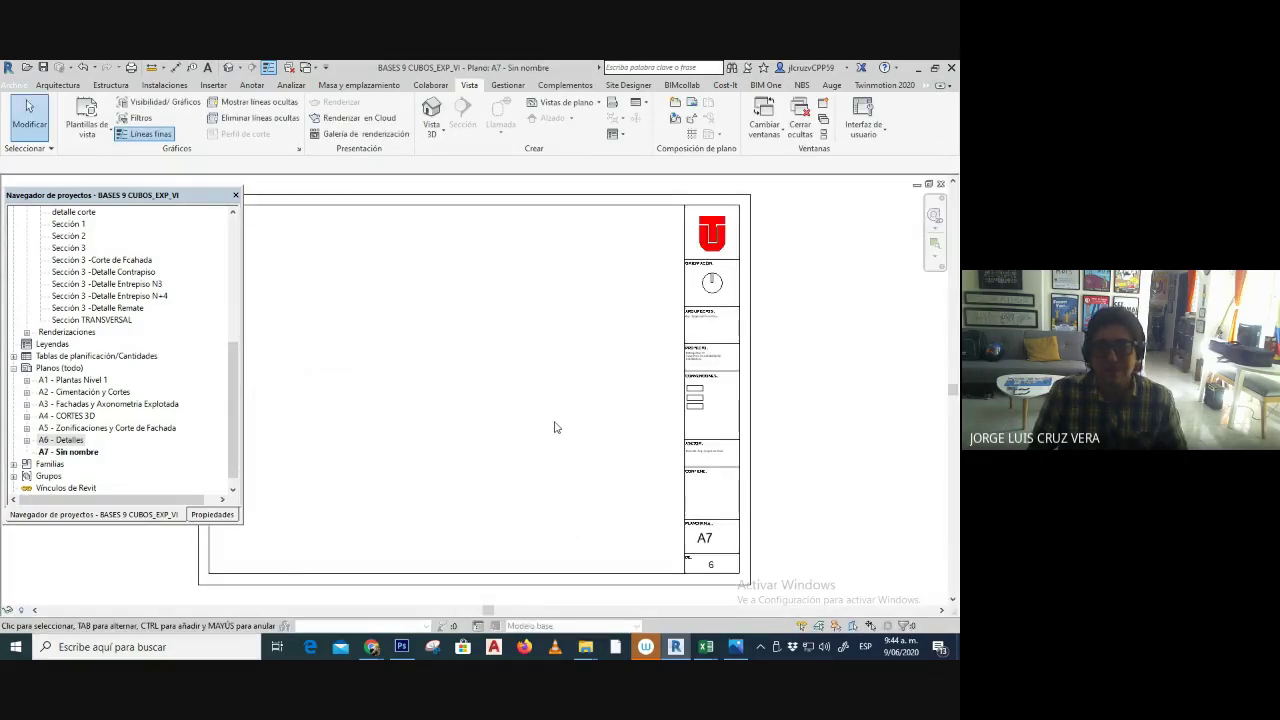
- Rename the new sheet A7 as PARA COMPOSICION, keeping its number
{"action": "scroll", "coordinate": [557, 426], "scroll_direction": "down", "scroll_amount": 2}
{"action": "scroll", "coordinate": [527, 364], "scroll_direction": "up", "scroll_amount": 1}
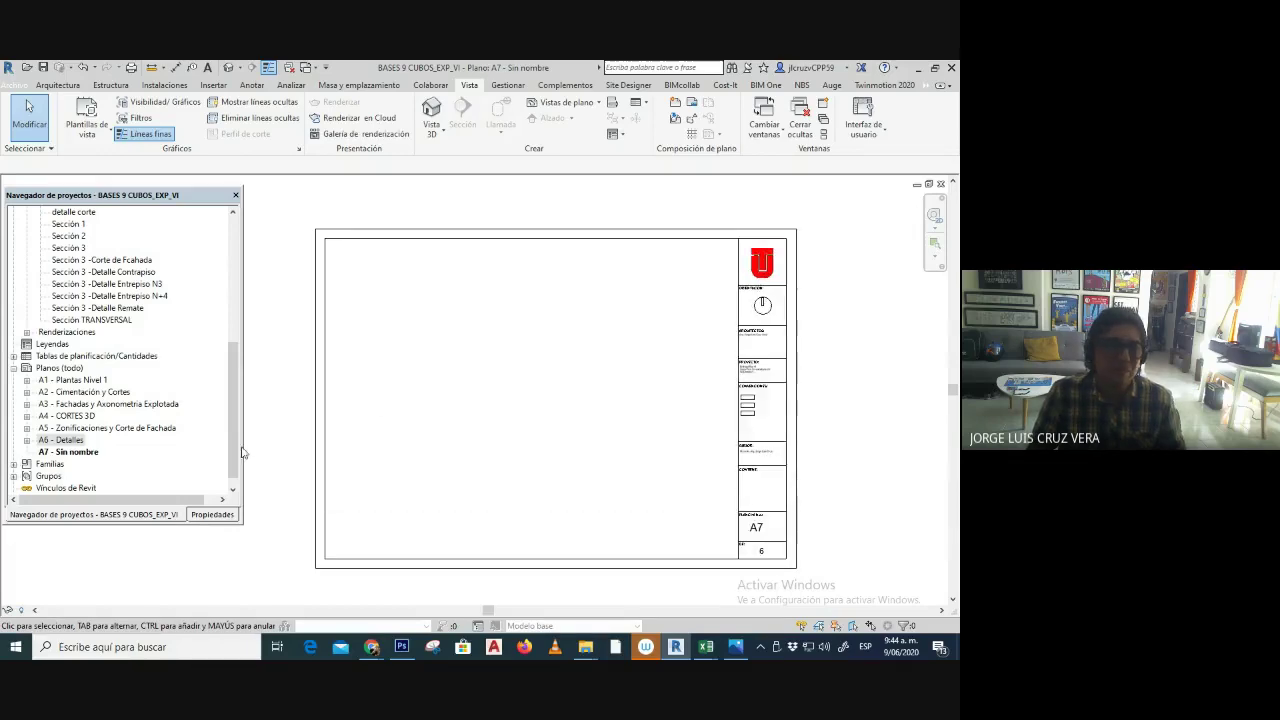
{"action": "left_click", "coordinate": [72, 453]}
{"action": "right_click", "coordinate": [72, 453]}
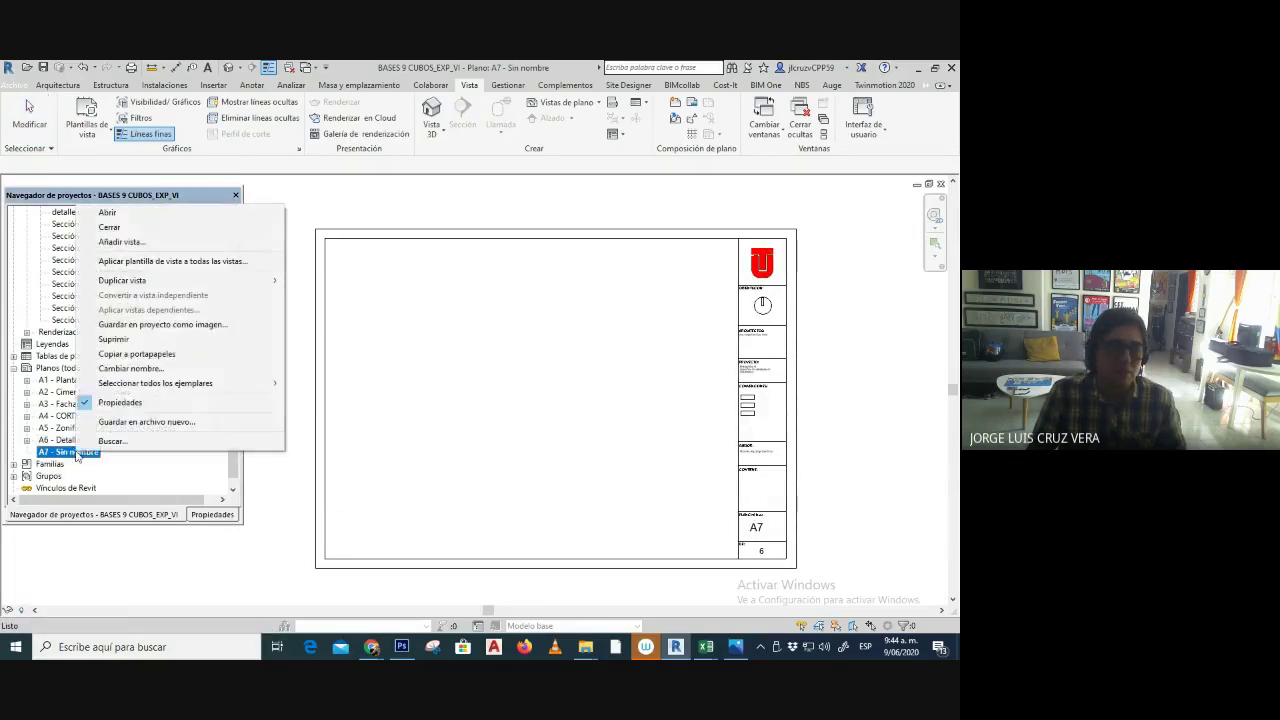
{"action": "left_click", "coordinate": [137, 369]}
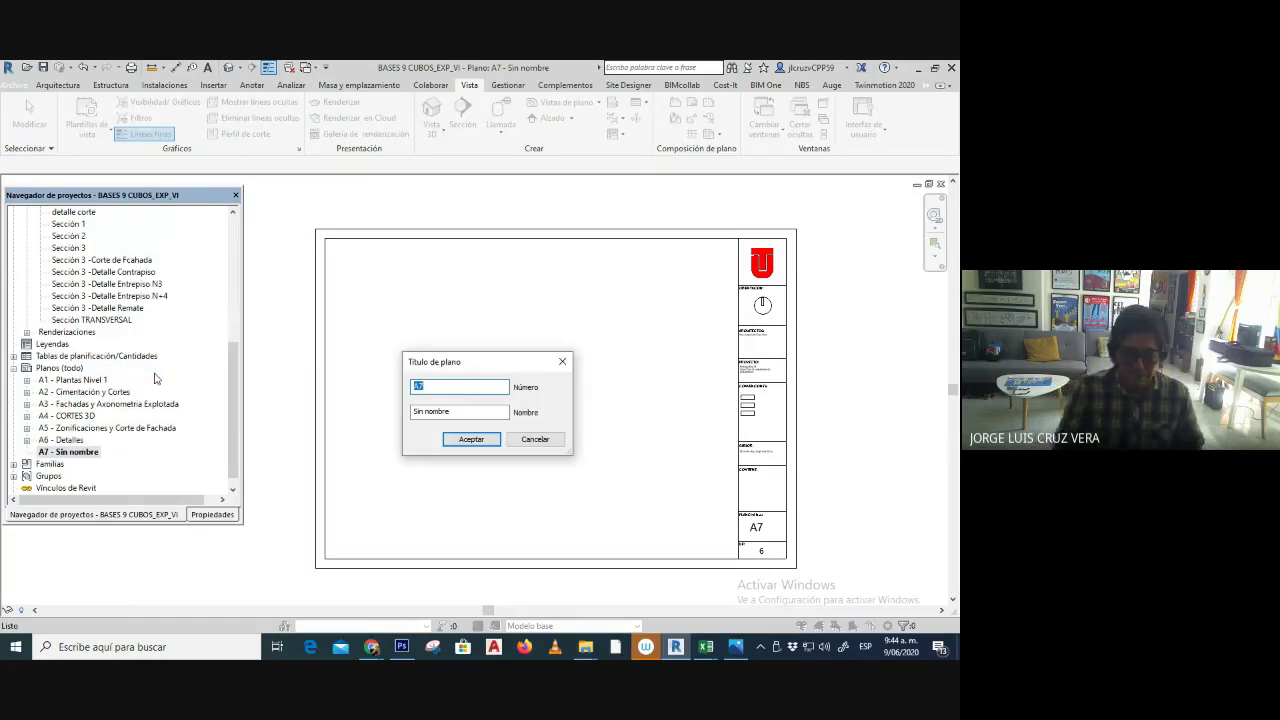
{"action": "key", "text": "Tab"}
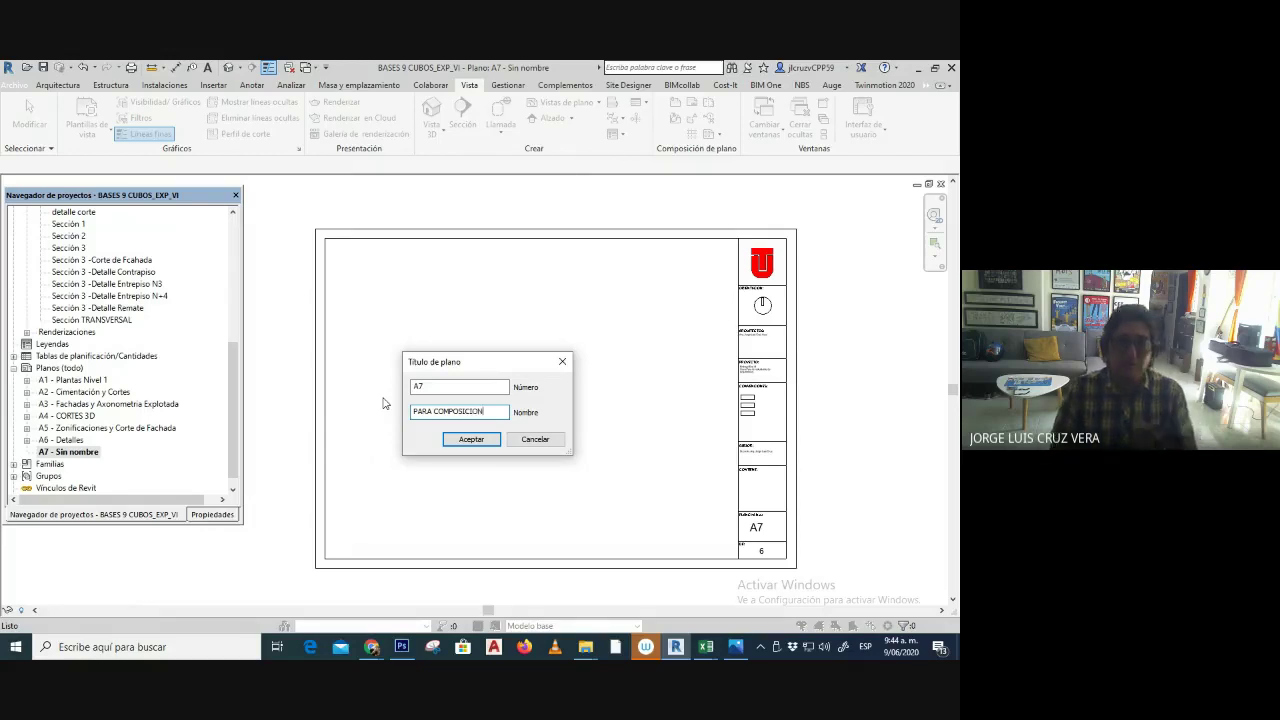
{"action": "left_click", "coordinate": [471, 440]}
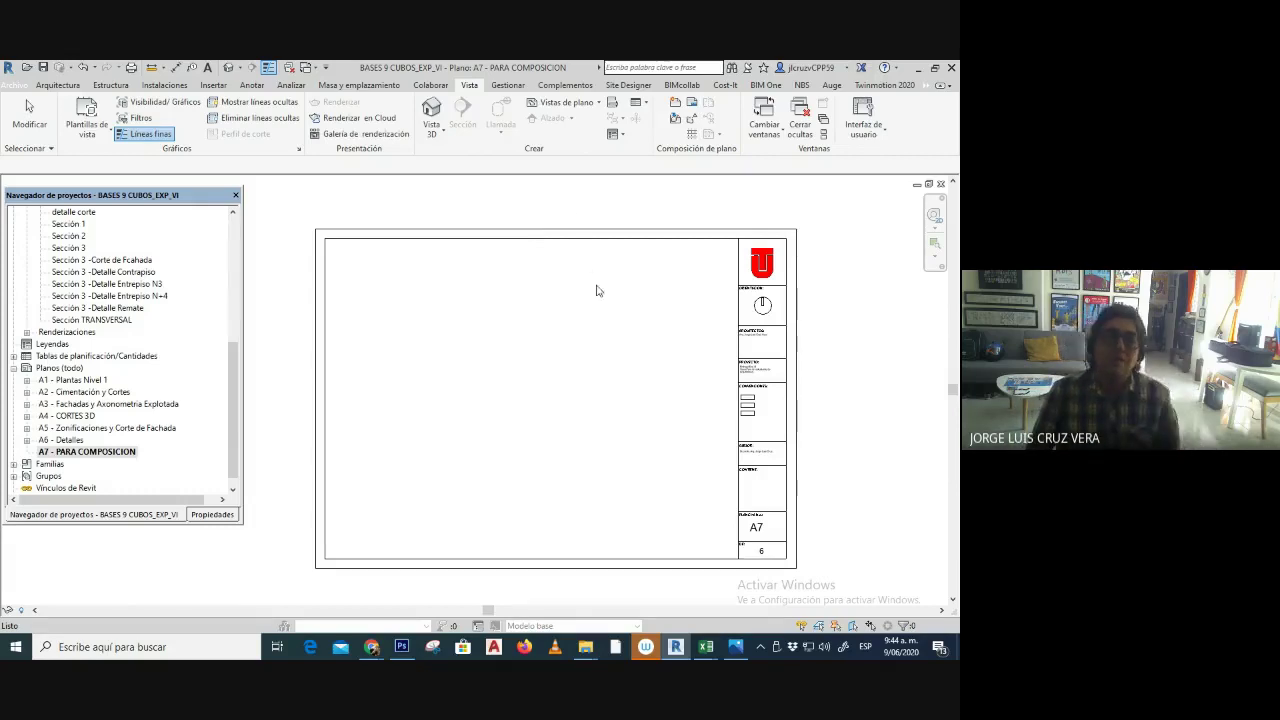
{"action": "scroll", "coordinate": [597, 291], "scroll_direction": "down", "scroll_amount": 1}
{"action": "scroll", "coordinate": [523, 323], "scroll_direction": "down", "scroll_amount": 1}
{"action": "scroll", "coordinate": [514, 334], "scroll_direction": "up", "scroll_amount": 2}
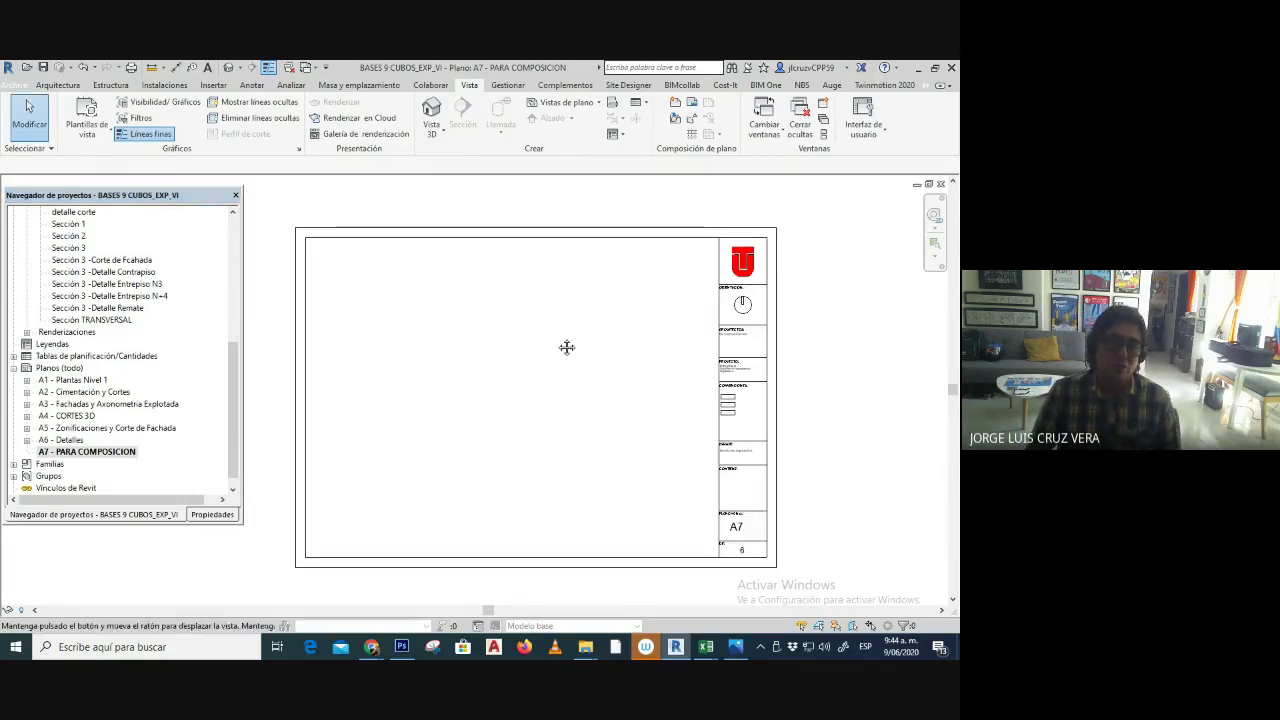
{"action": "left_click_drag", "start_coordinate": [566, 347], "coordinate": [558, 343]}
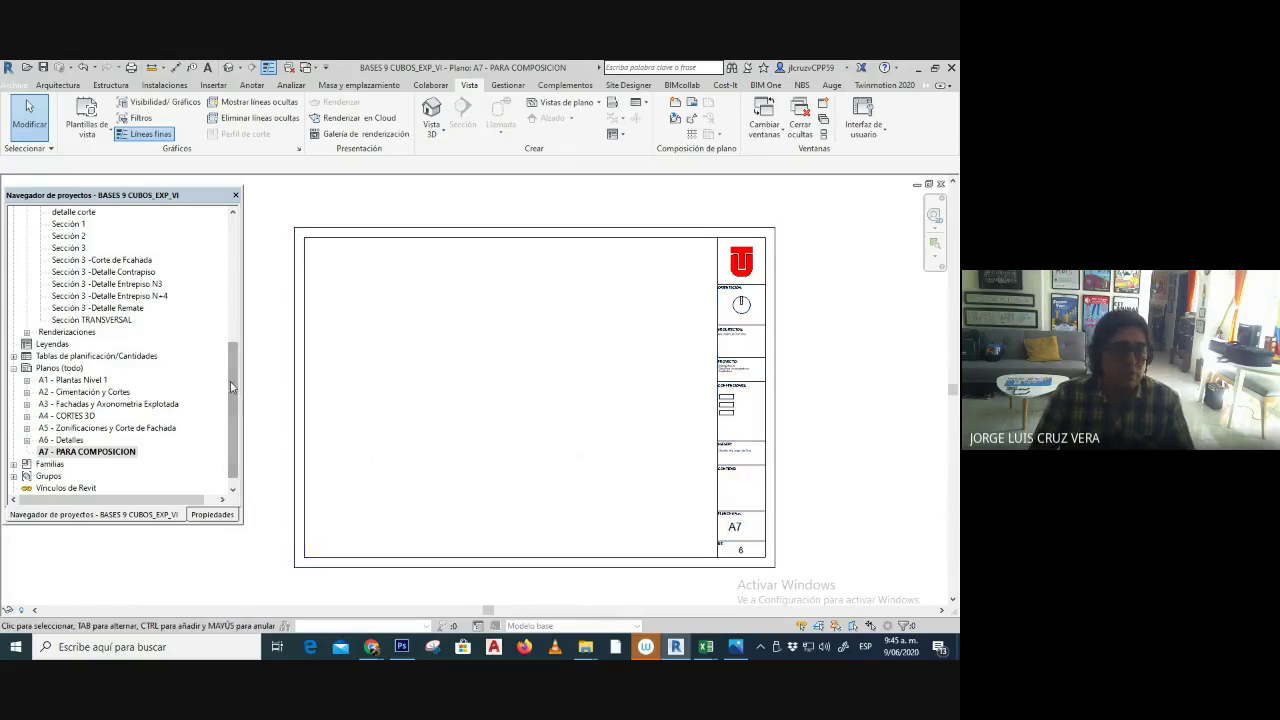
- Try to place the Nivel 1 PLANTA DE AMOBLAMIENTO floor plan on the A7 sheet
{"action": "left_click_drag", "start_coordinate": [232, 410], "coordinate": [234, 215]}
{"action": "left_click", "coordinate": [77, 274]}
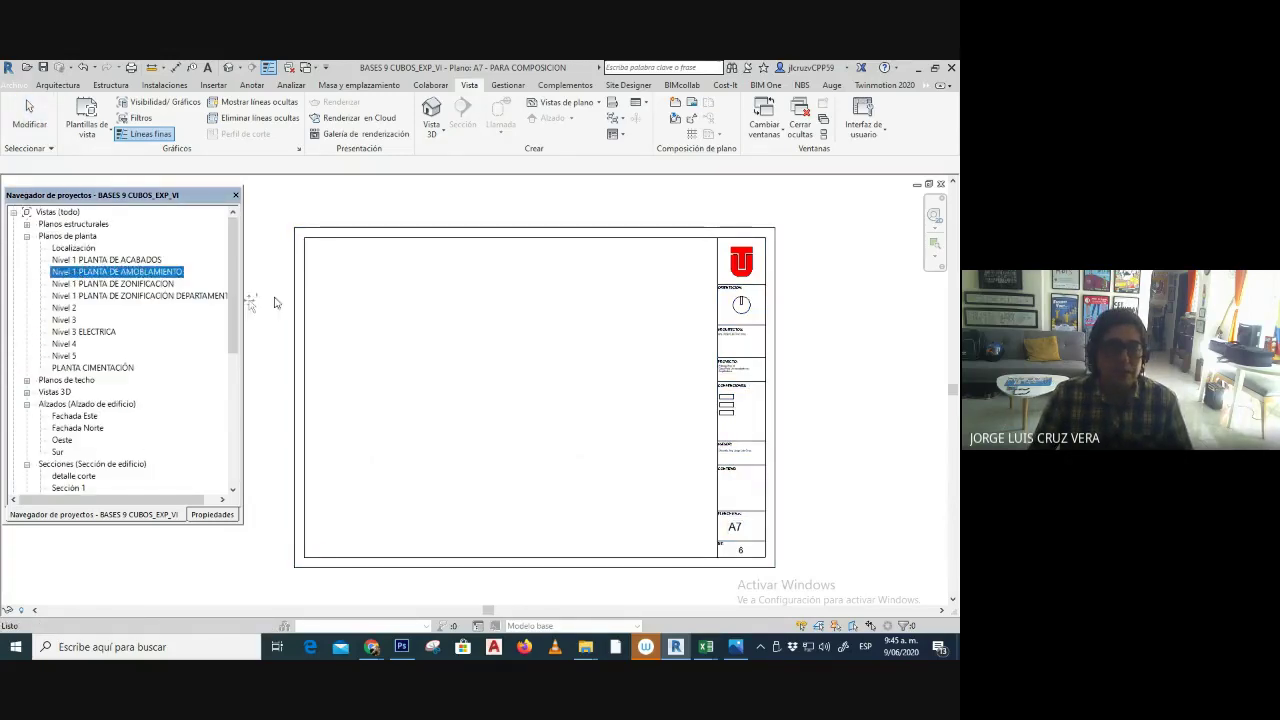
{"action": "left_click_drag", "start_coordinate": [413, 322], "coordinate": [406, 320]}
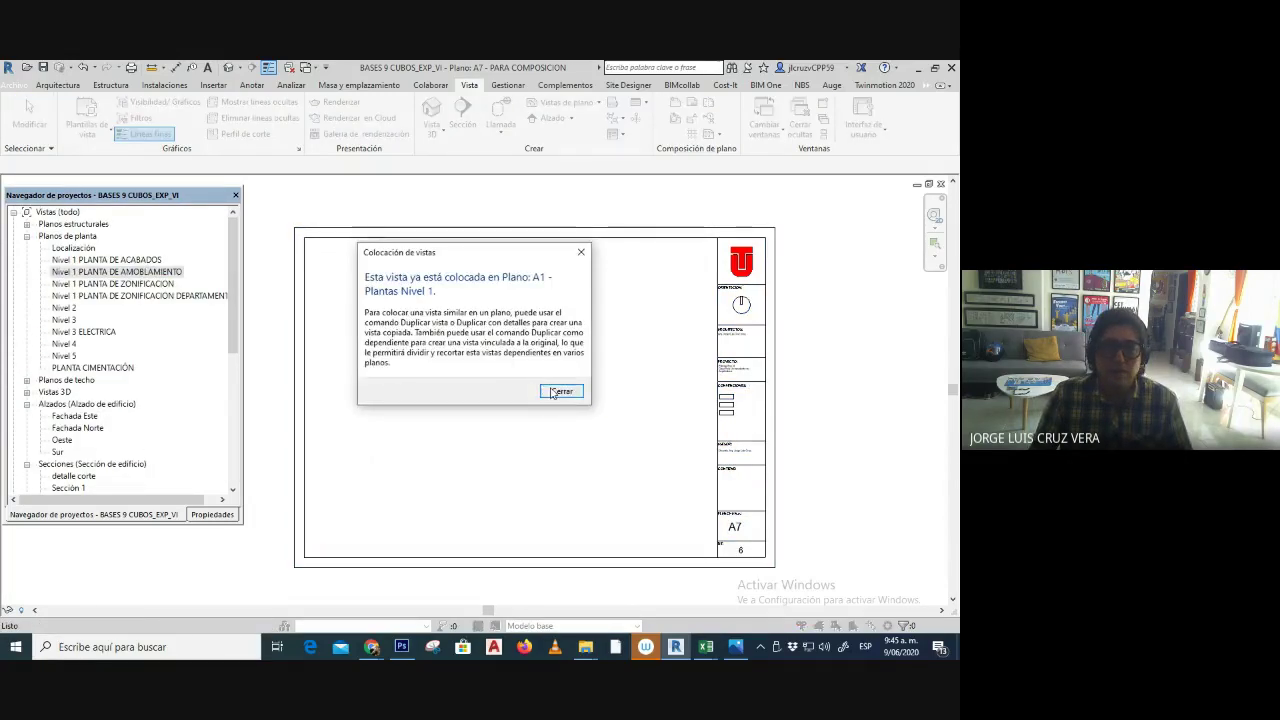
{"action": "left_click", "coordinate": [563, 390]}
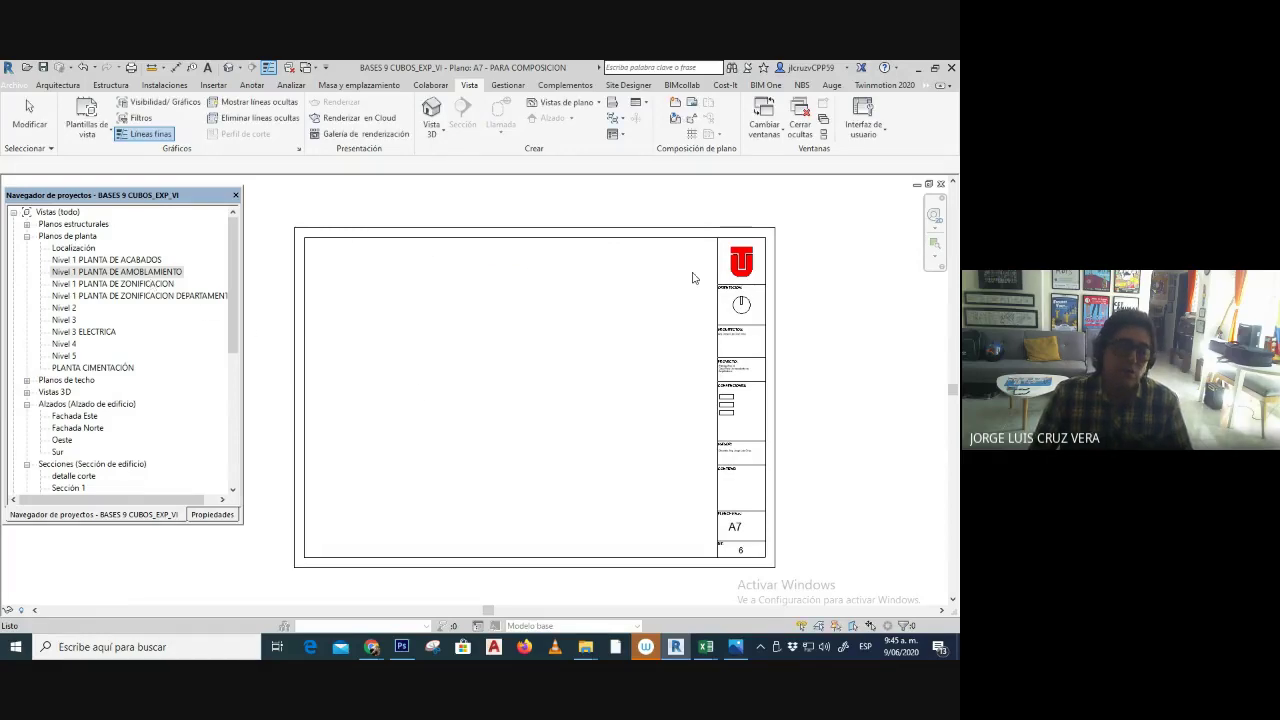
- Duplicate the Nivel 1 PLANTA DE AMOBLAMIENTO floor plan with its detailing and reopen sheet A7 - PARA COMPOSICION
{"action": "right_click", "coordinate": [150, 273]}
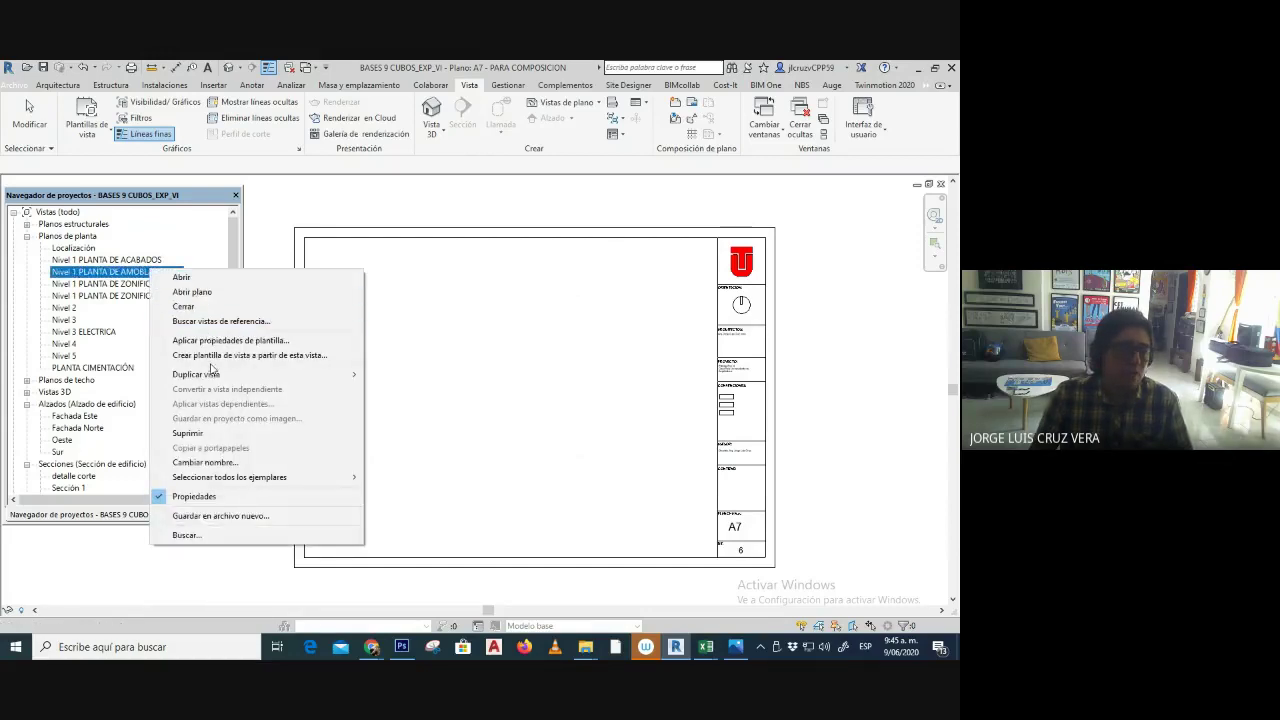
{"action": "mouse_move", "coordinate": [209, 374]}
{"action": "left_click", "coordinate": [460, 404]}
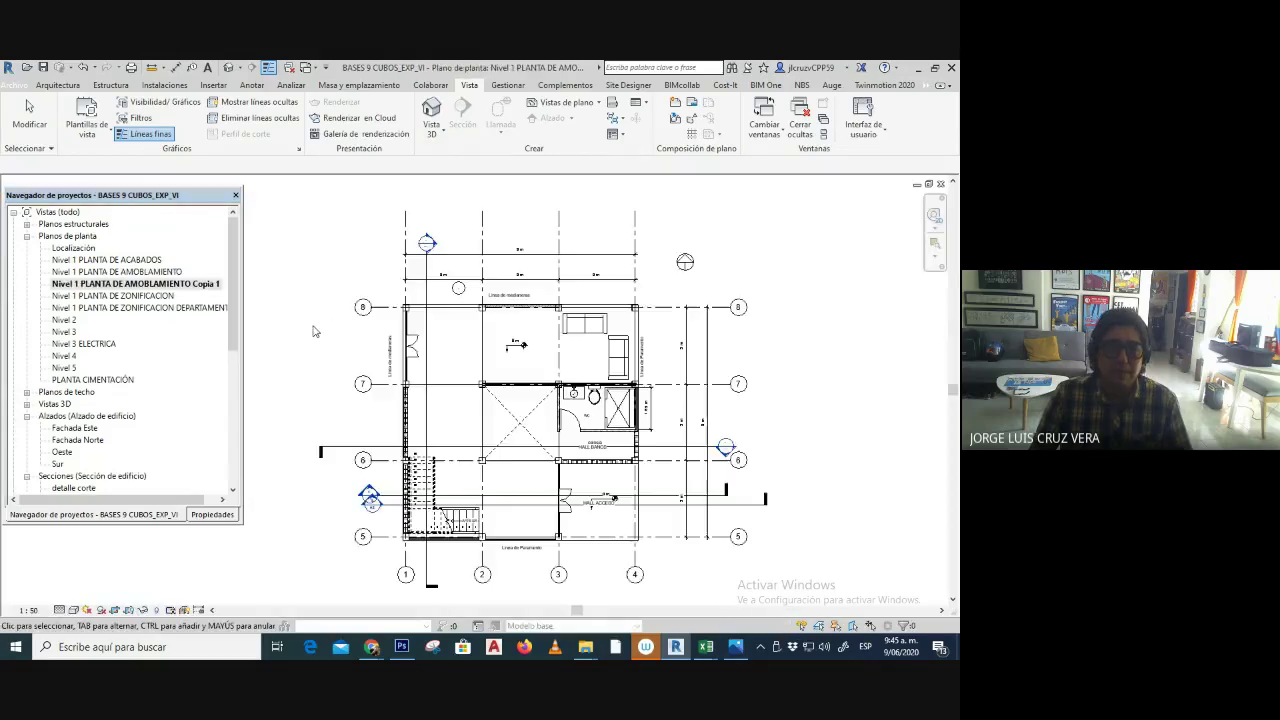
{"action": "scroll", "coordinate": [125, 432], "scroll_direction": "down", "scroll_amount": 1}
{"action": "scroll", "coordinate": [140, 431], "scroll_direction": "down", "scroll_amount": 4}
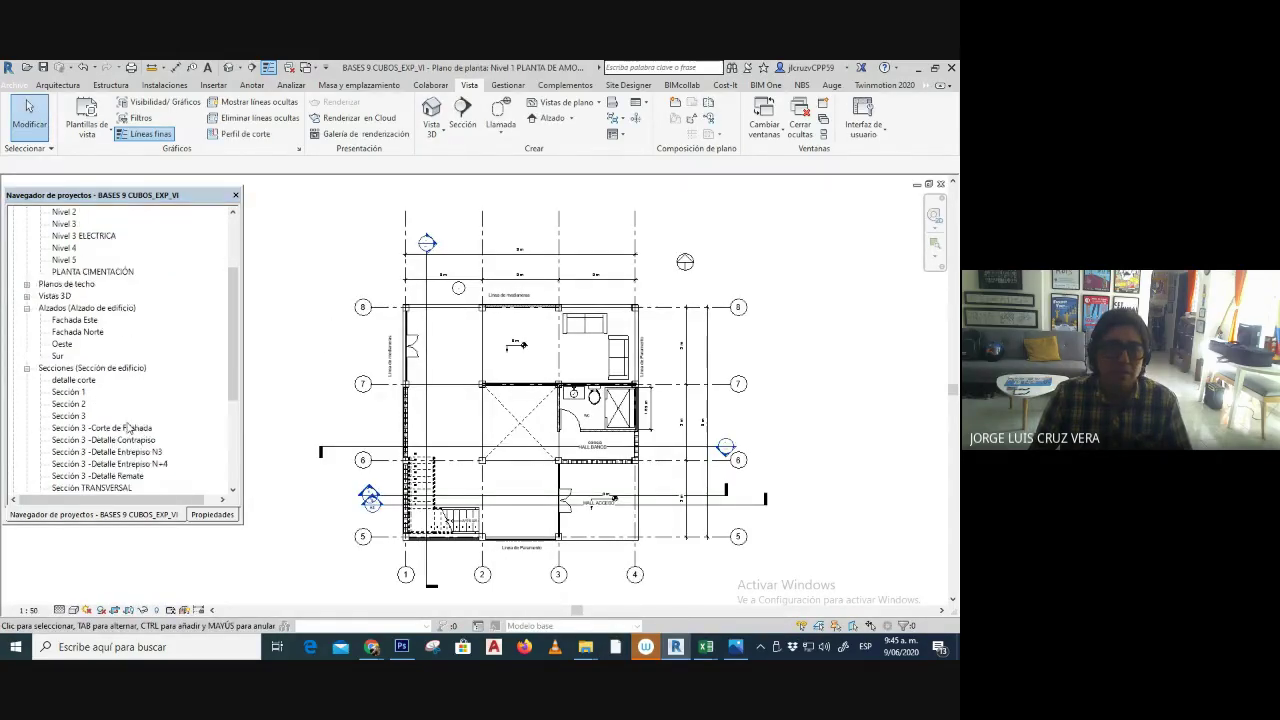
{"action": "scroll", "coordinate": [105, 470], "scroll_direction": "down", "scroll_amount": 2}
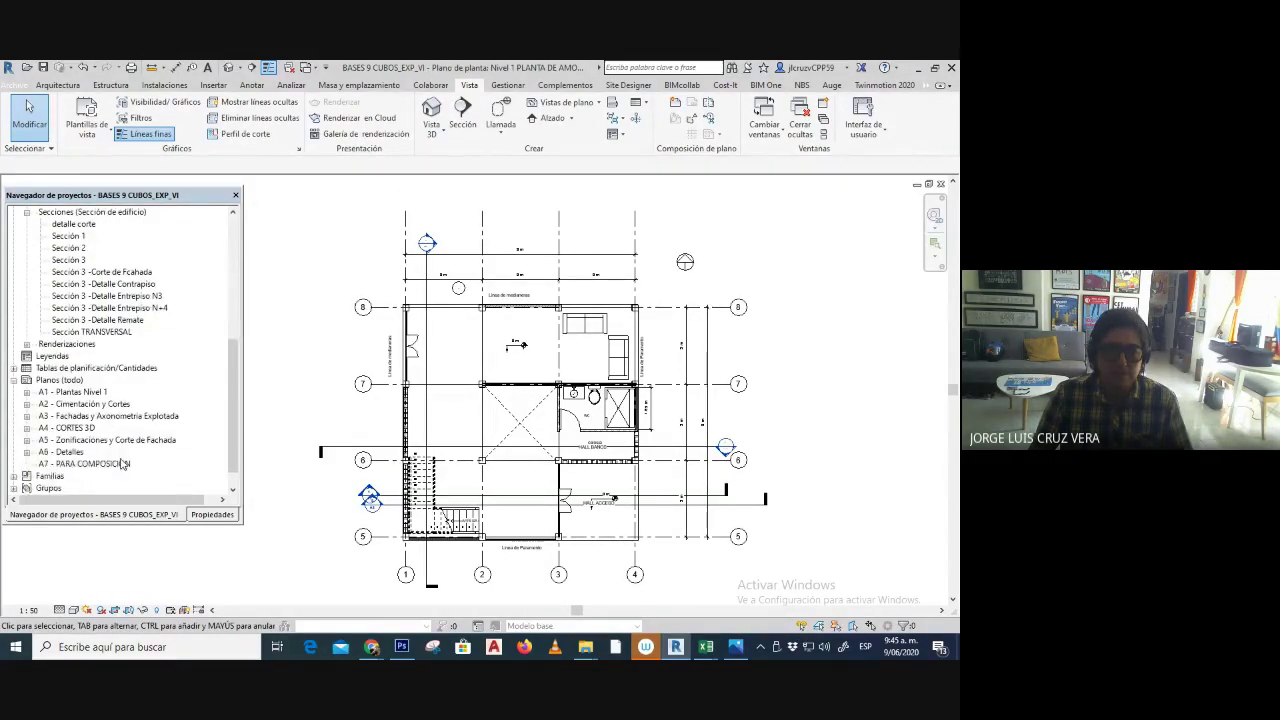
{"action": "double_click", "coordinate": [88, 440]}
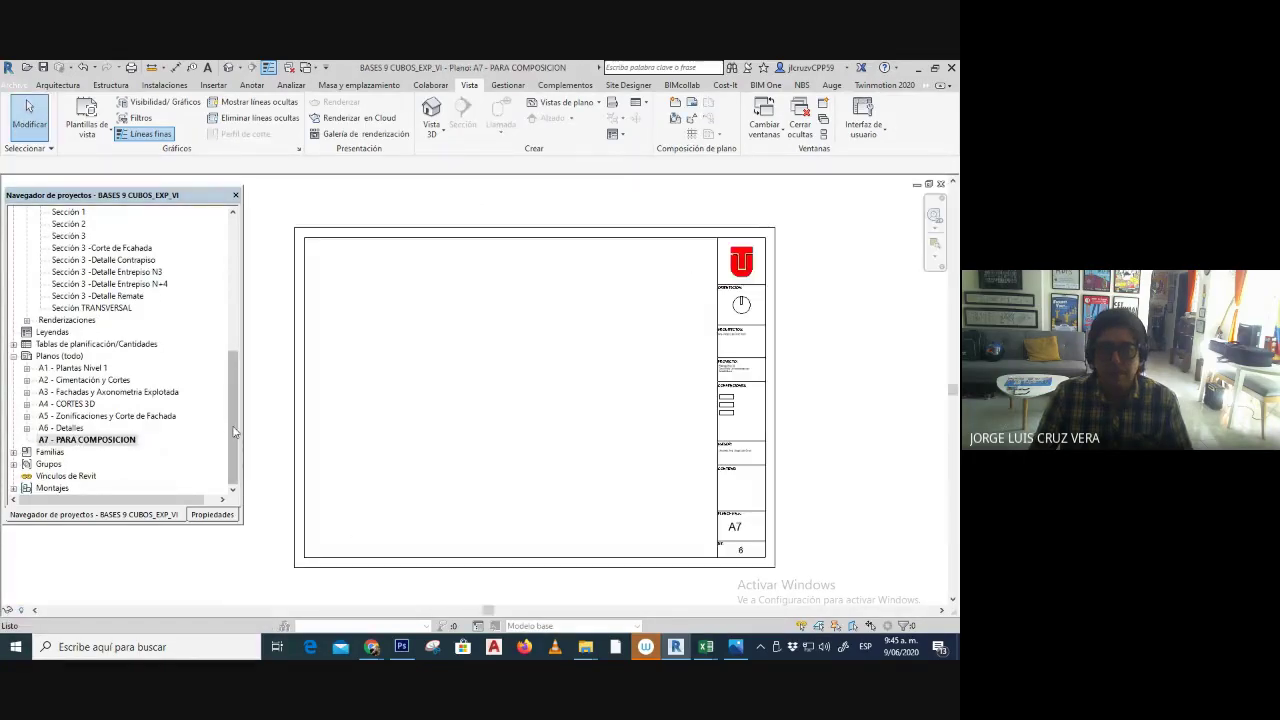
- Place the Nivel 1 PLANTA DE AMOBLAMIENTO Copia 1 view in the upper-left corner of the sheet's drawing area
{"action": "scroll", "coordinate": [140, 390], "scroll_direction": "up", "scroll_amount": 8}
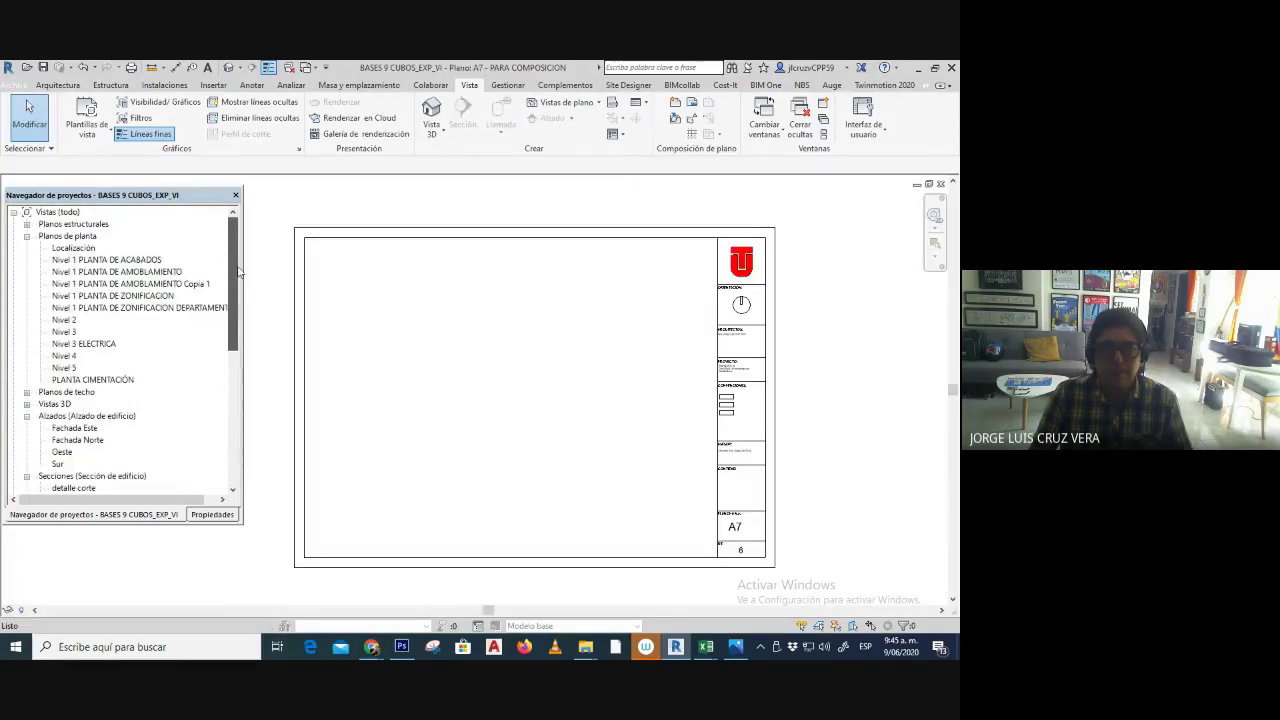
{"action": "left_click", "coordinate": [112, 285]}
{"action": "left_click_drag", "start_coordinate": [368, 300], "coordinate": [365, 298]}
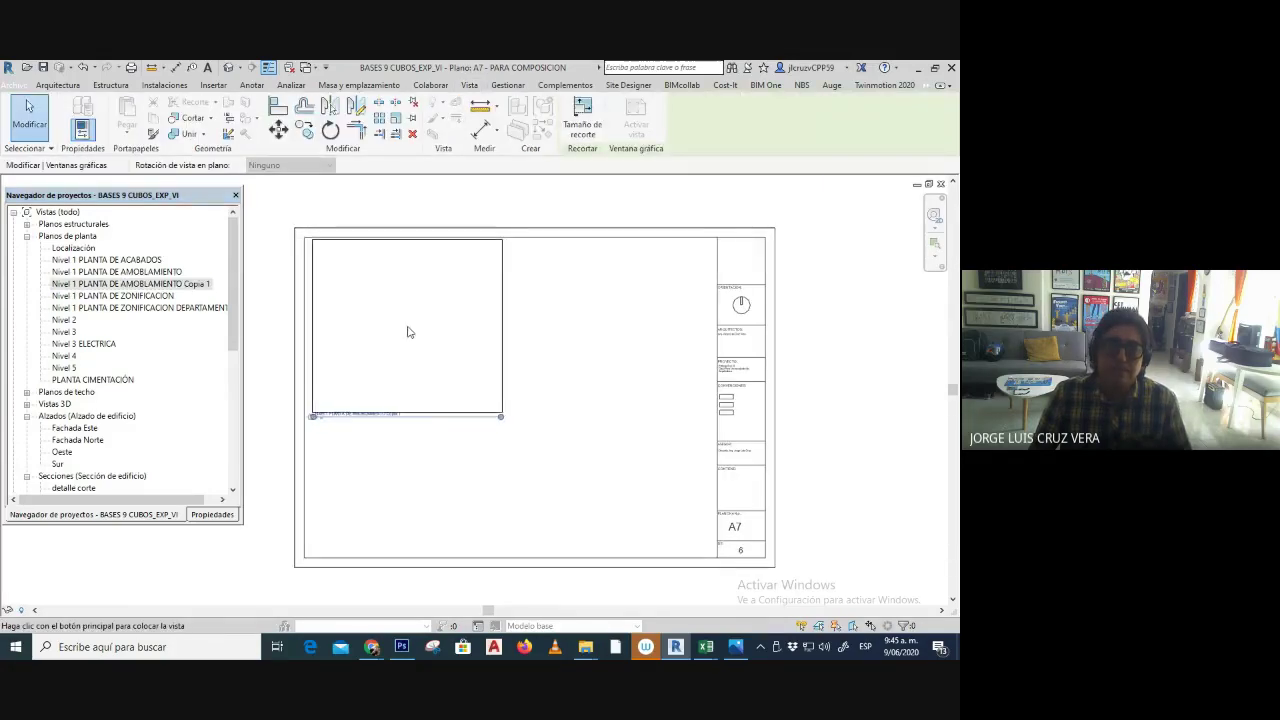
{"action": "left_click", "coordinate": [401, 331]}
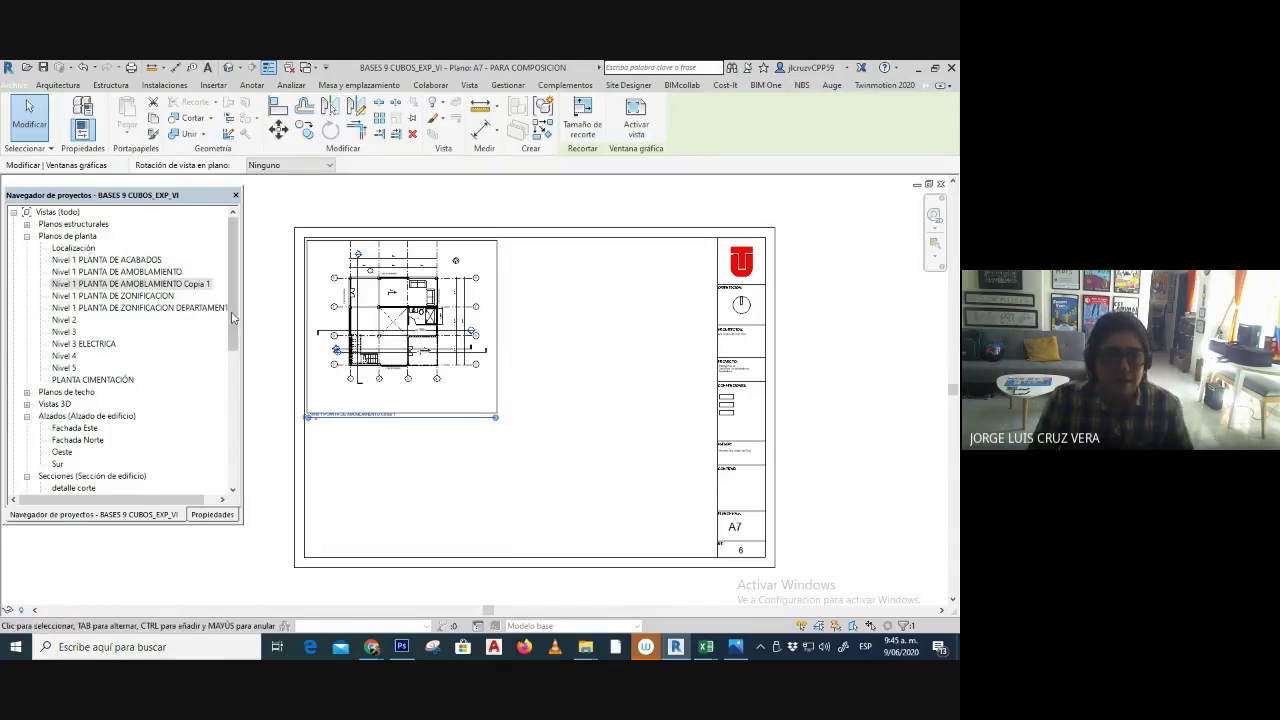
{"action": "key", "text": "Escape"}
- Duplicate the Nivel 2 floor plan without detailing and reopen sheet A7 - PARA COMPOSICION
{"action": "right_click", "coordinate": [75, 321]}
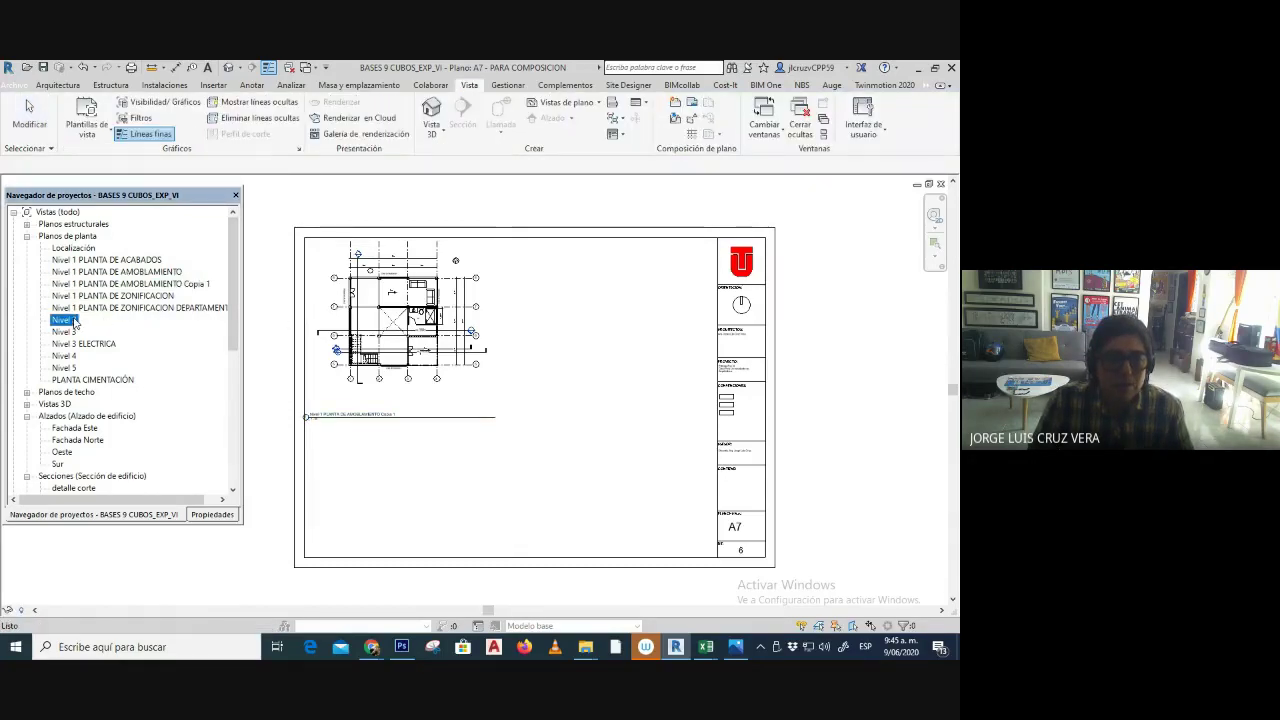
{"action": "mouse_move", "coordinate": [131, 426]}
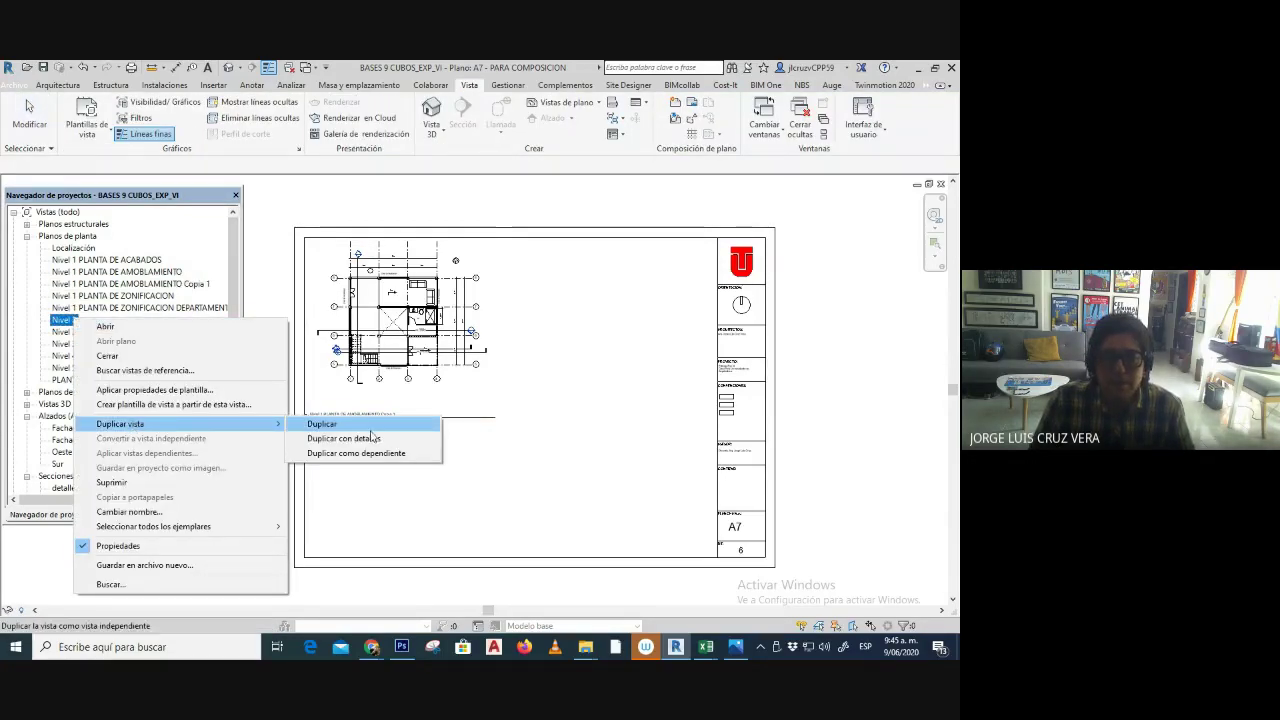
{"action": "left_click", "coordinate": [336, 427]}
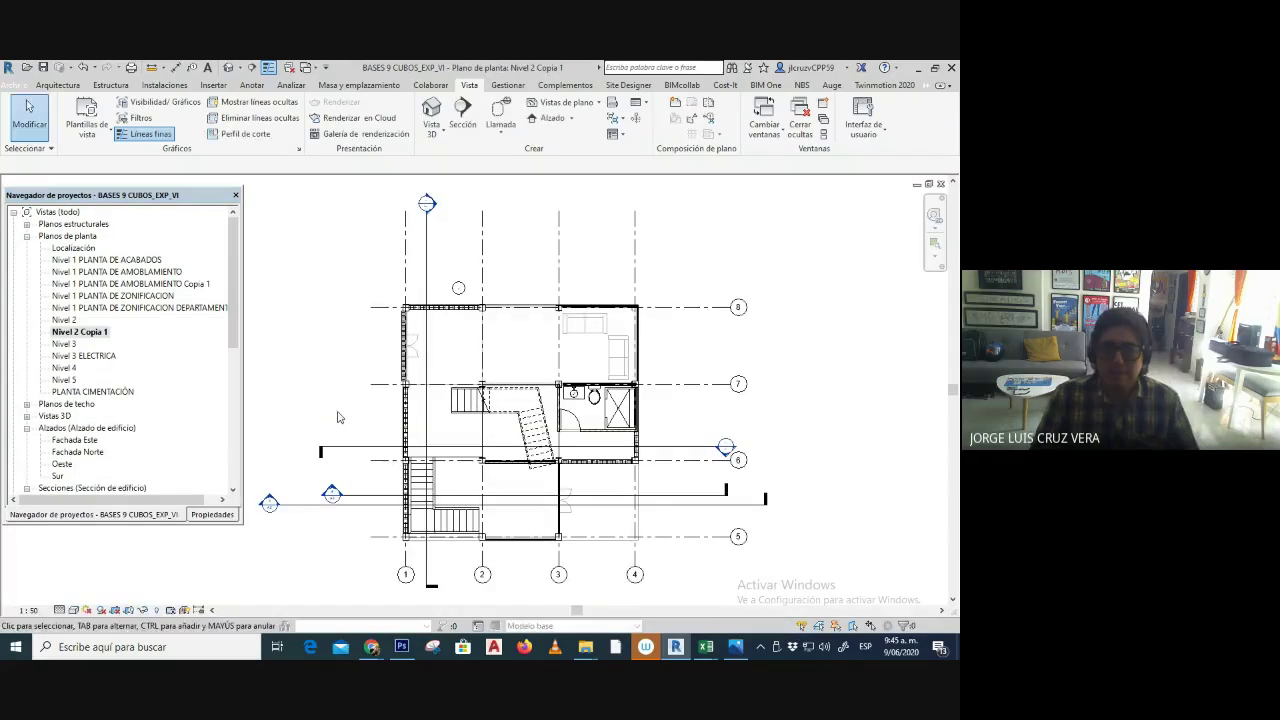
{"action": "left_click", "coordinate": [238, 330]}
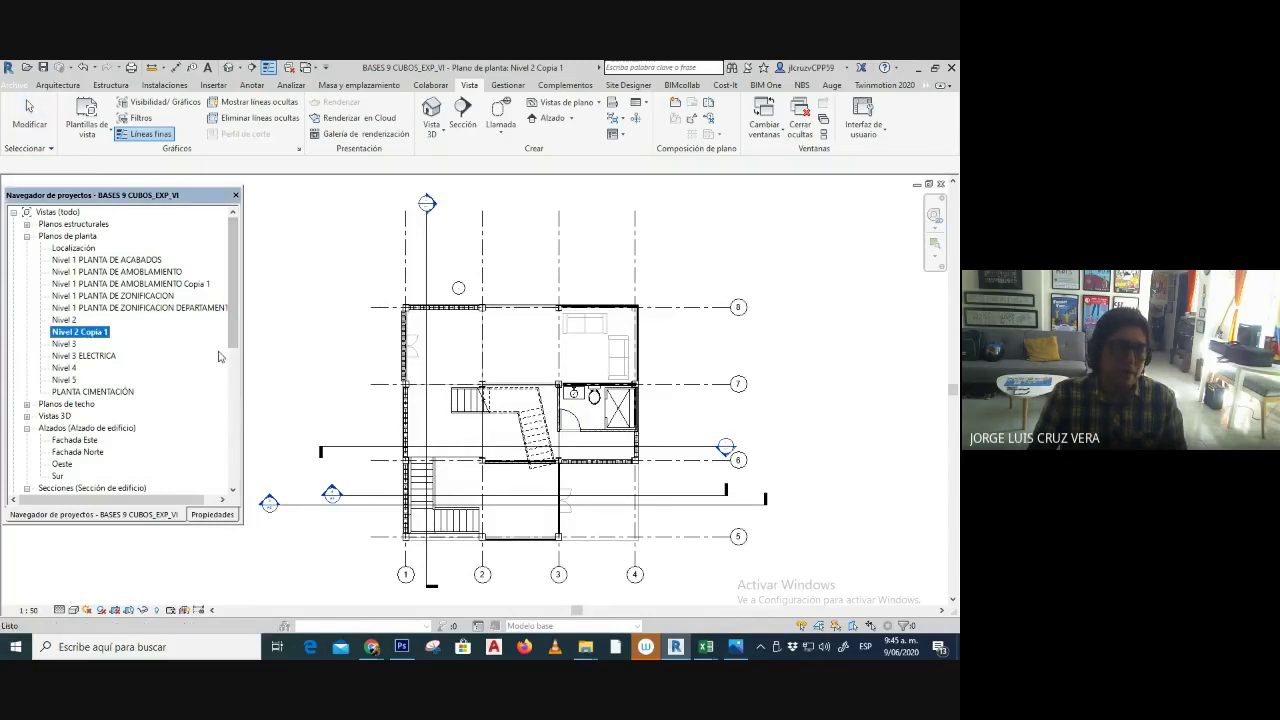
{"action": "scroll", "coordinate": [219, 357], "scroll_direction": "down", "scroll_amount": 8}
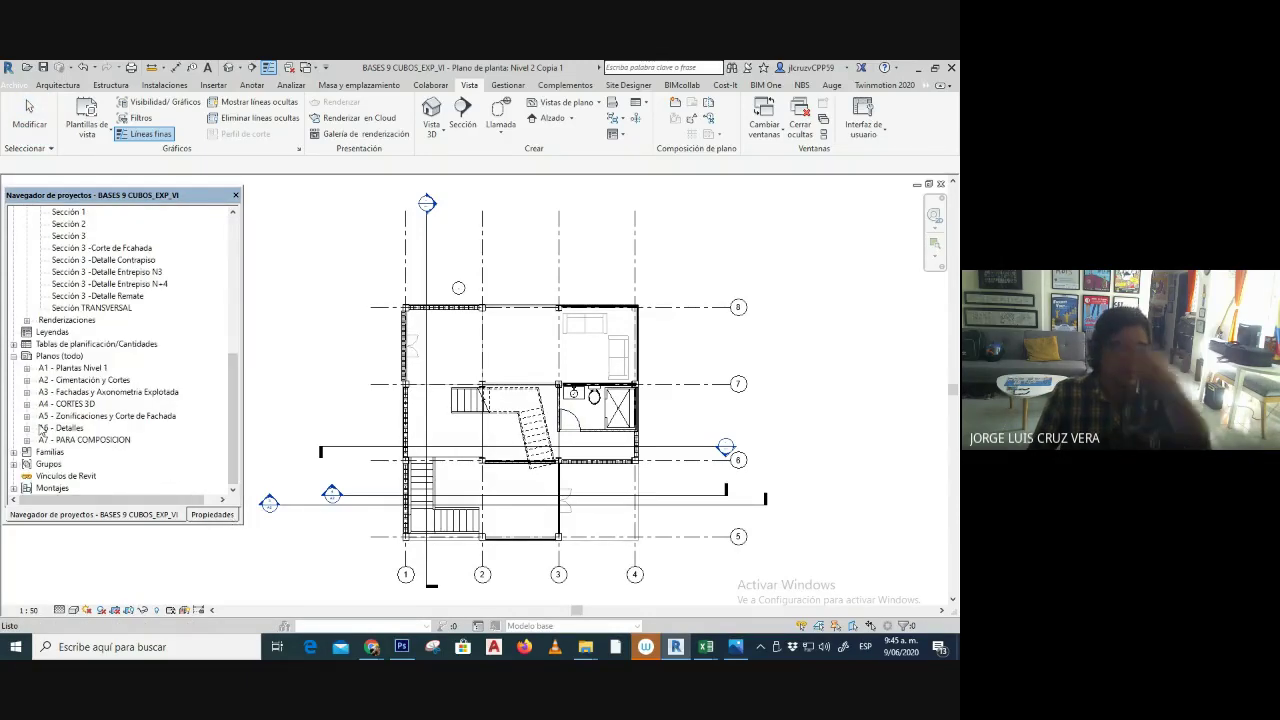
{"action": "double_click", "coordinate": [64, 441]}
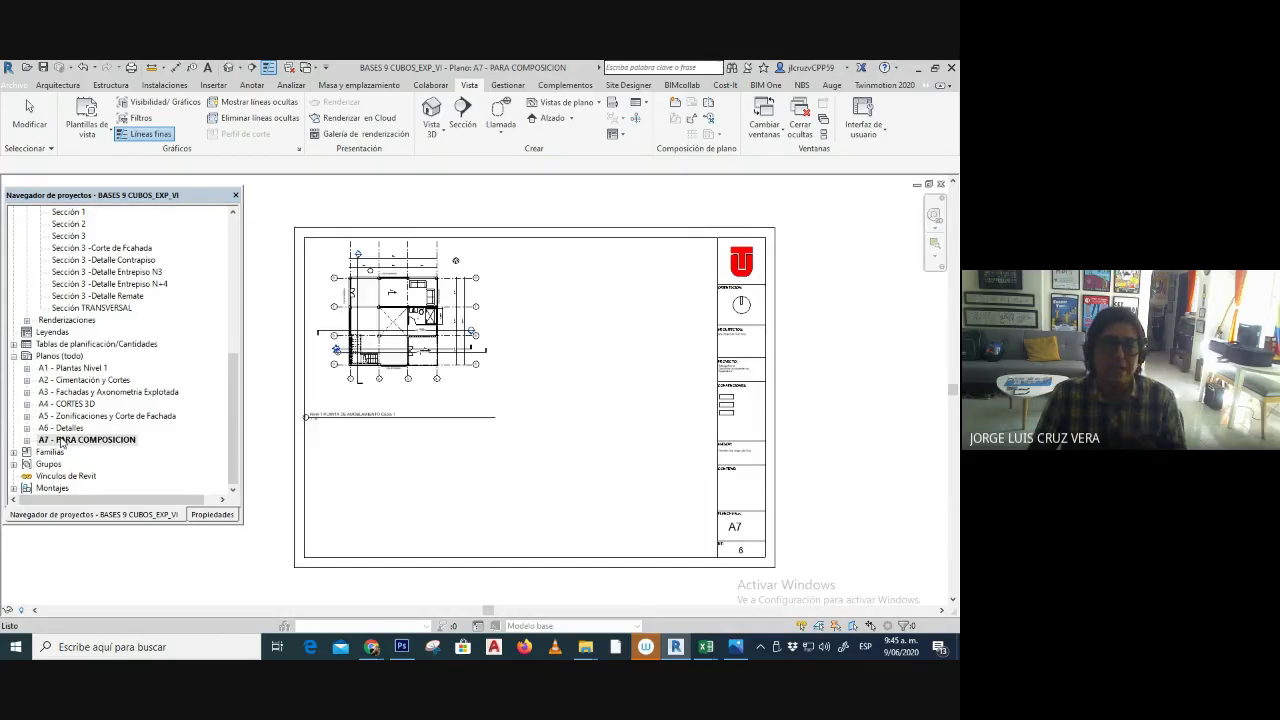
- Place the Nivel 2 Copia 1 view on the sheet and align it beside the Nivel 1 plan
{"action": "left_click_drag", "start_coordinate": [230, 424], "coordinate": [248, 311]}
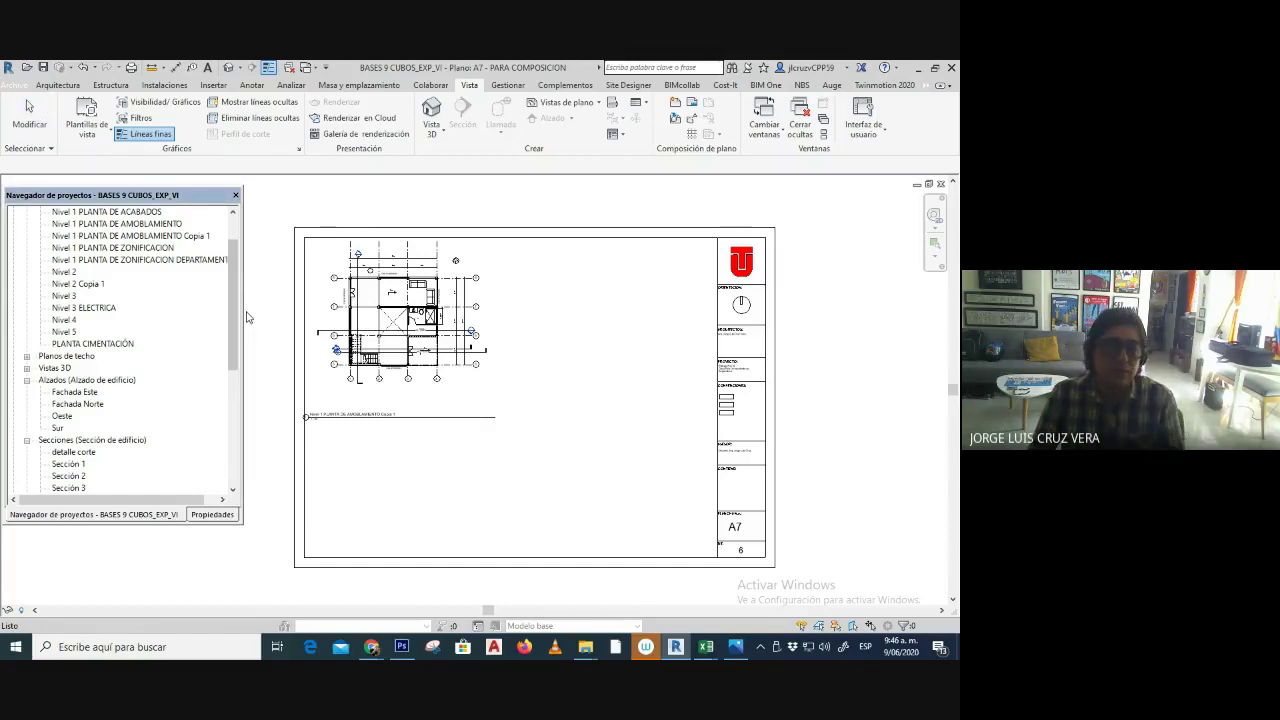
{"action": "left_click", "coordinate": [304, 374]}
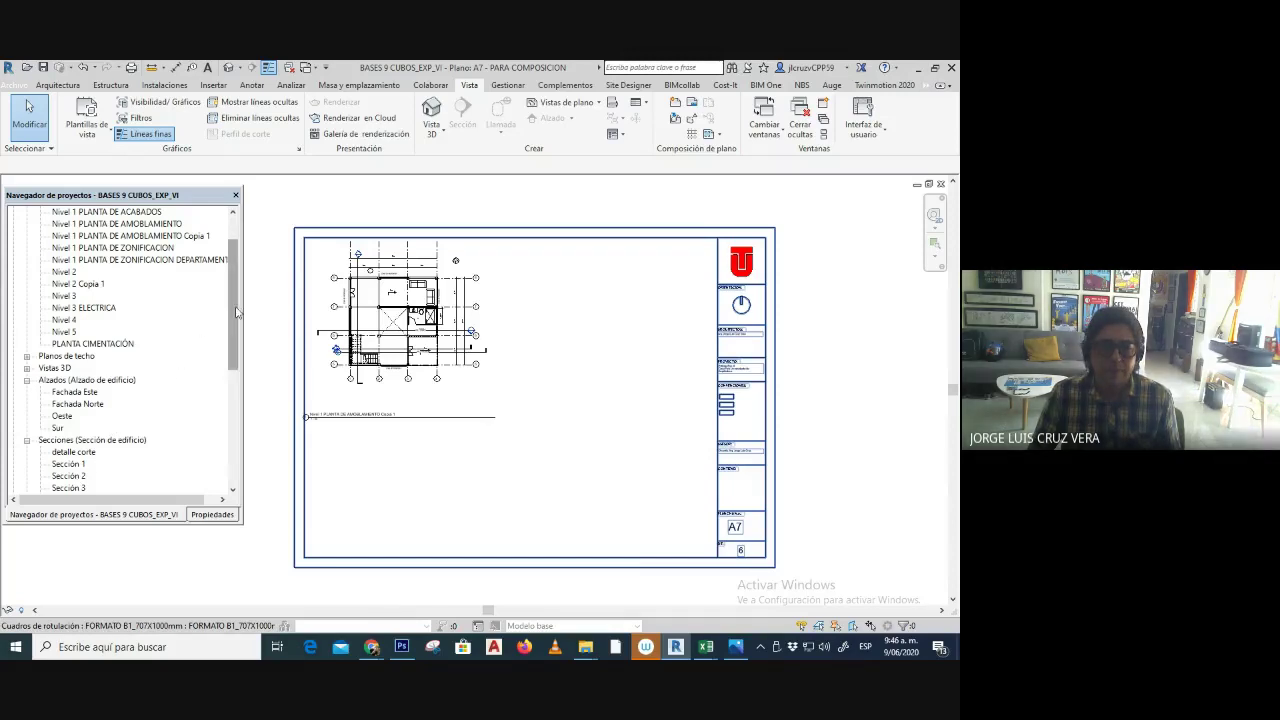
{"action": "left_click_drag", "start_coordinate": [237, 312], "coordinate": [237, 290]}
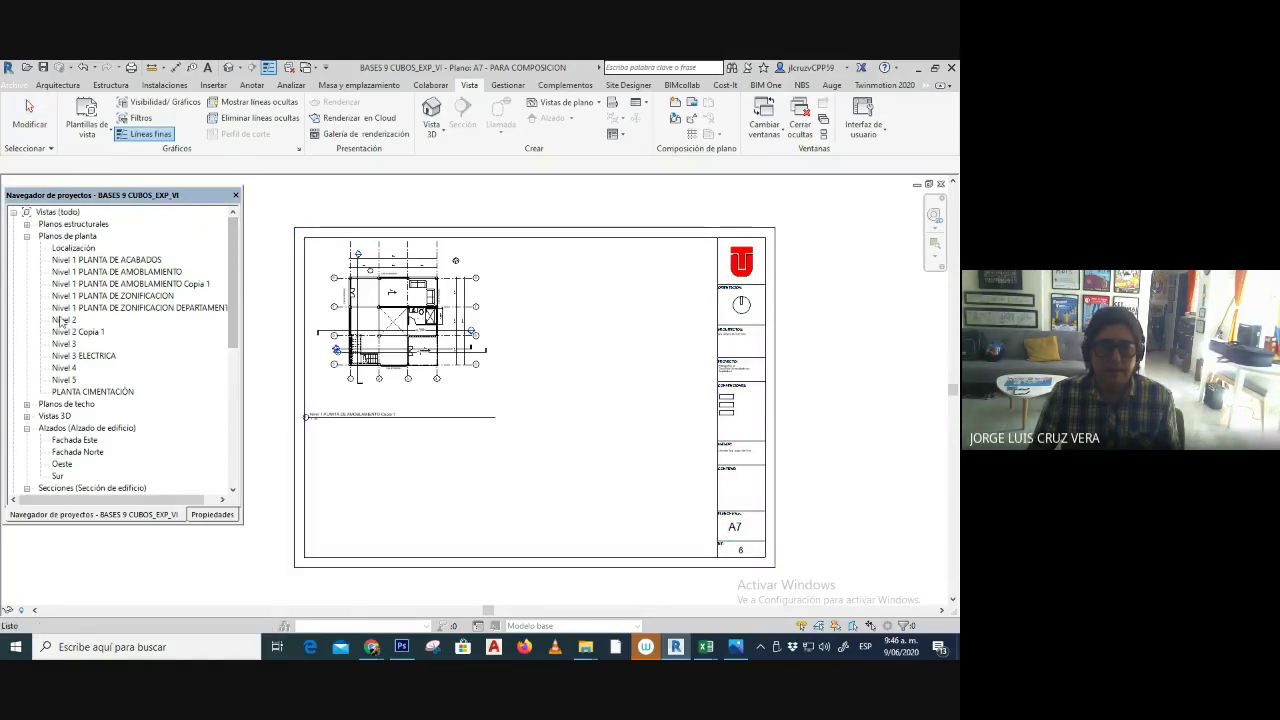
{"action": "left_click_drag", "start_coordinate": [75, 332], "coordinate": [218, 336]}
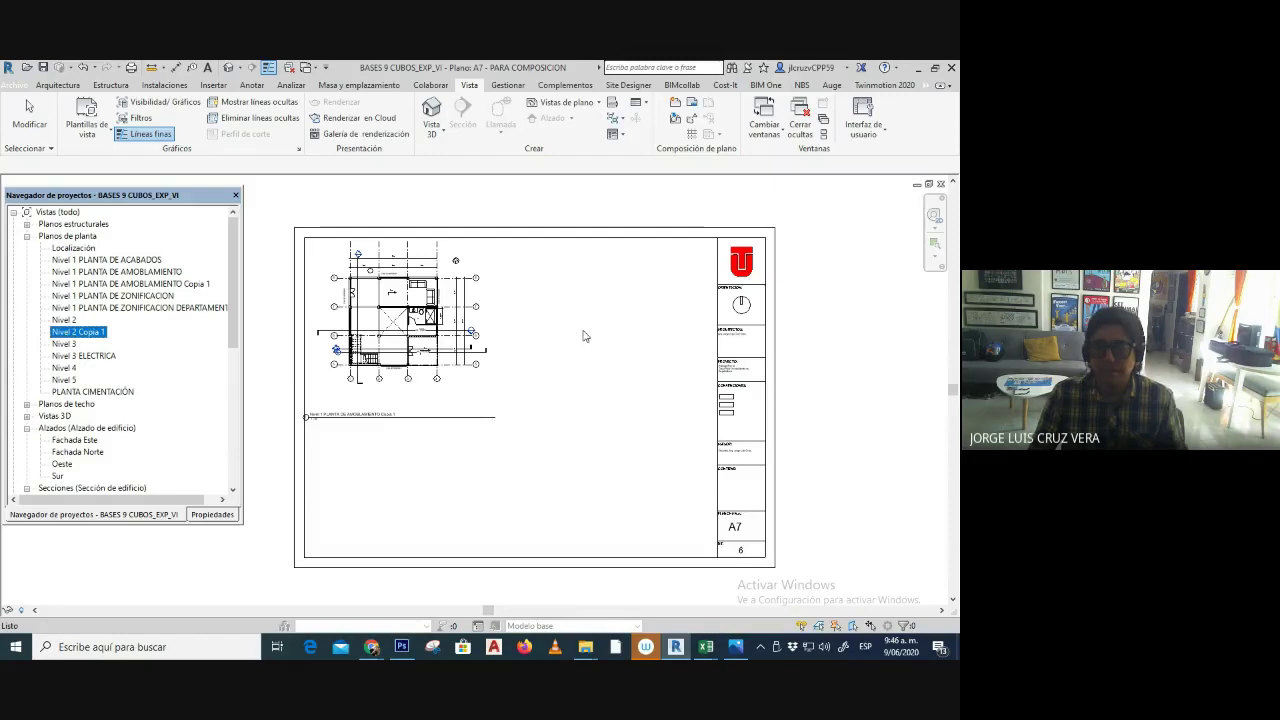
{"action": "left_click_drag", "start_coordinate": [585, 336], "coordinate": [584, 335]}
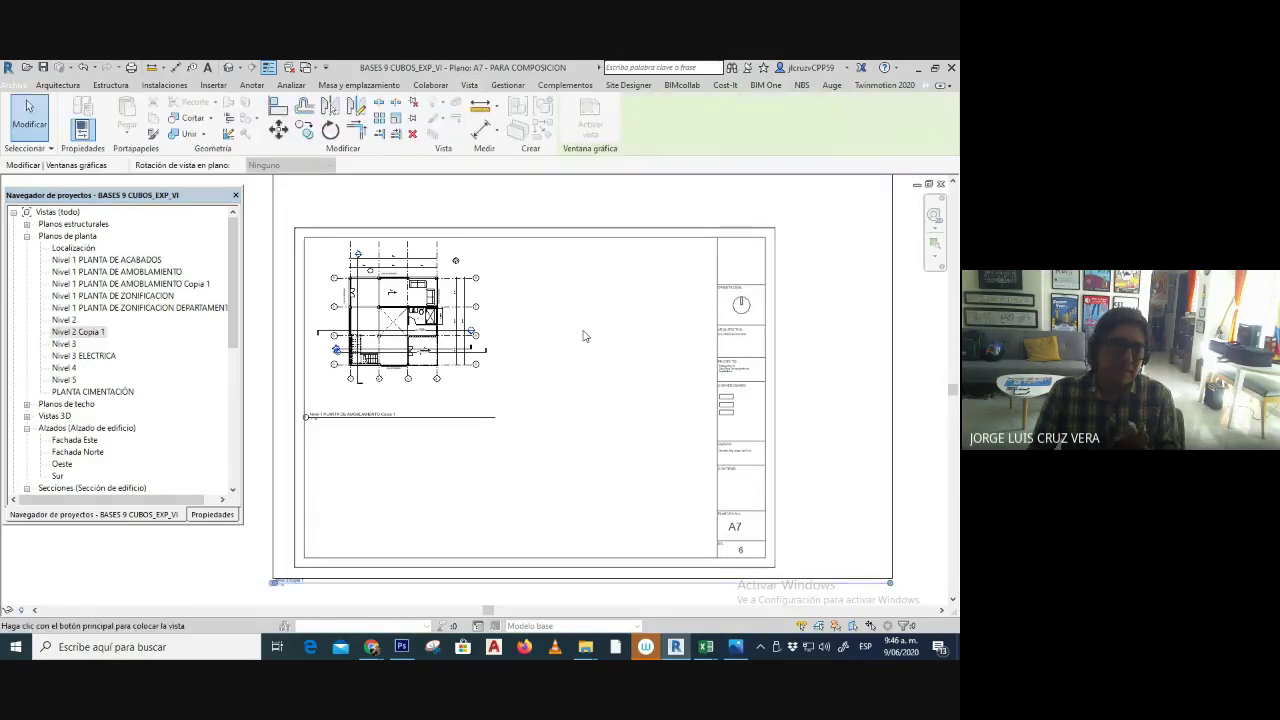
{"action": "left_click", "coordinate": [572, 363]}
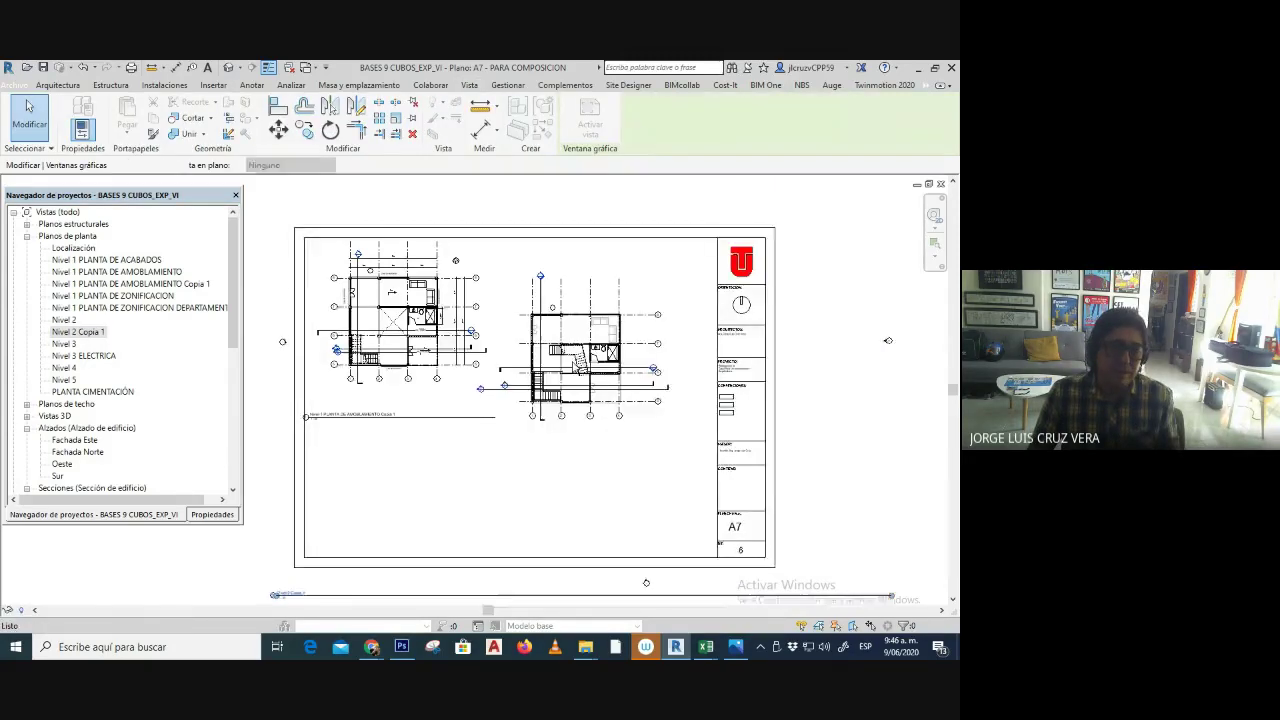
{"action": "scroll", "coordinate": [580, 361], "scroll_direction": "down", "scroll_amount": 1}
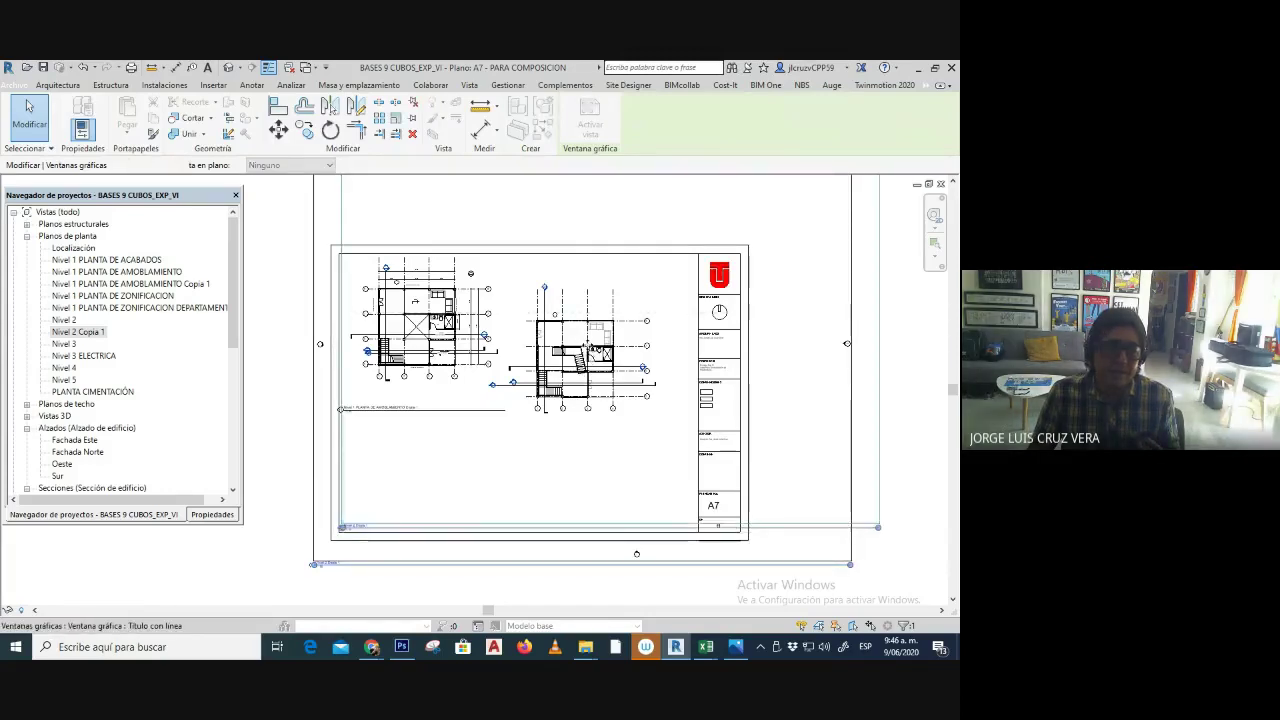
{"action": "left_click_drag", "start_coordinate": [597, 350], "coordinate": [572, 368]}
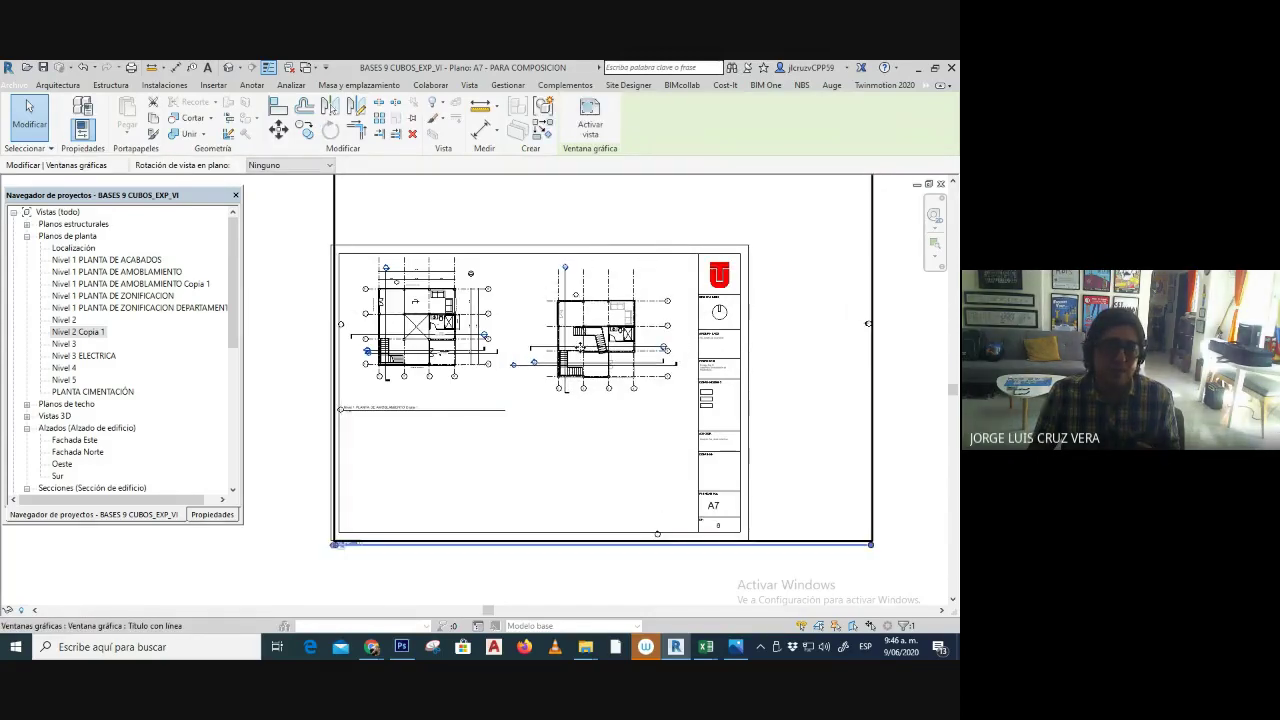
{"action": "scroll", "coordinate": [505, 401], "scroll_direction": "down", "scroll_amount": 1}
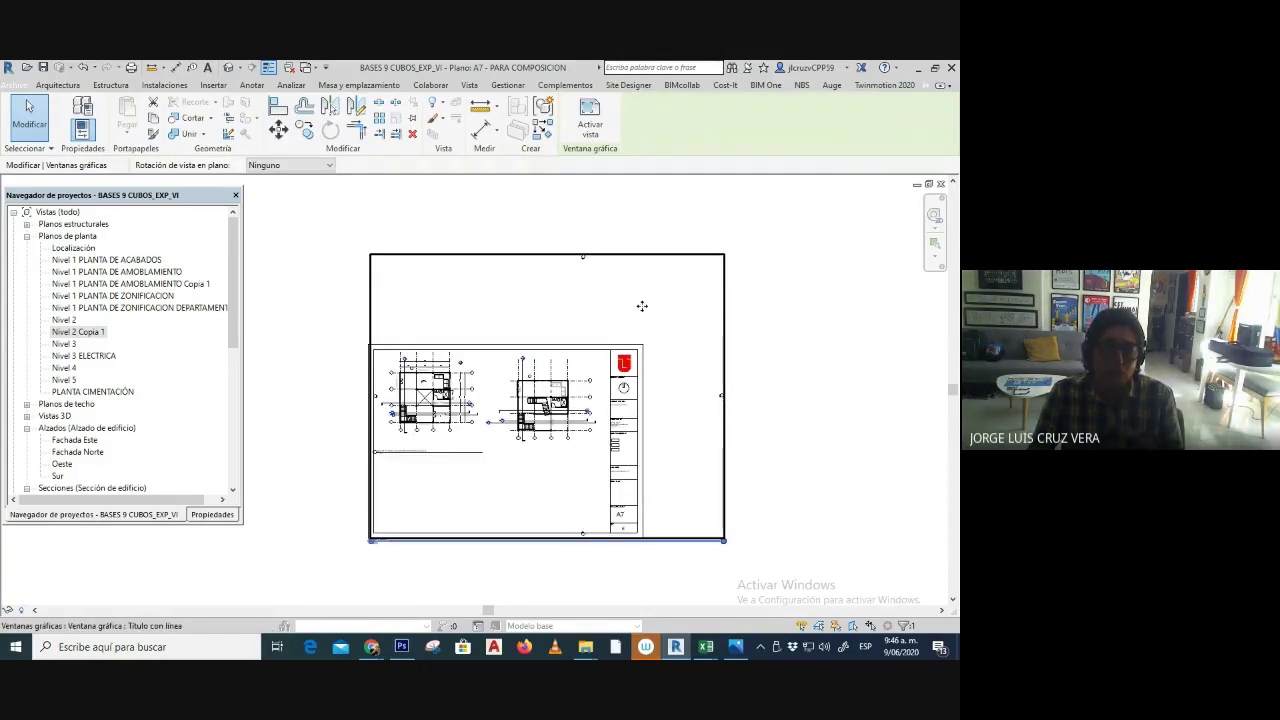
- Enable Recortar vista, Región de recorte visible and Recorte de anotación for the Nivel 2 Copia 1 viewport
{"action": "left_click", "coordinate": [212, 515]}
{"action": "scroll", "coordinate": [175, 432], "scroll_direction": "down", "scroll_amount": 6}
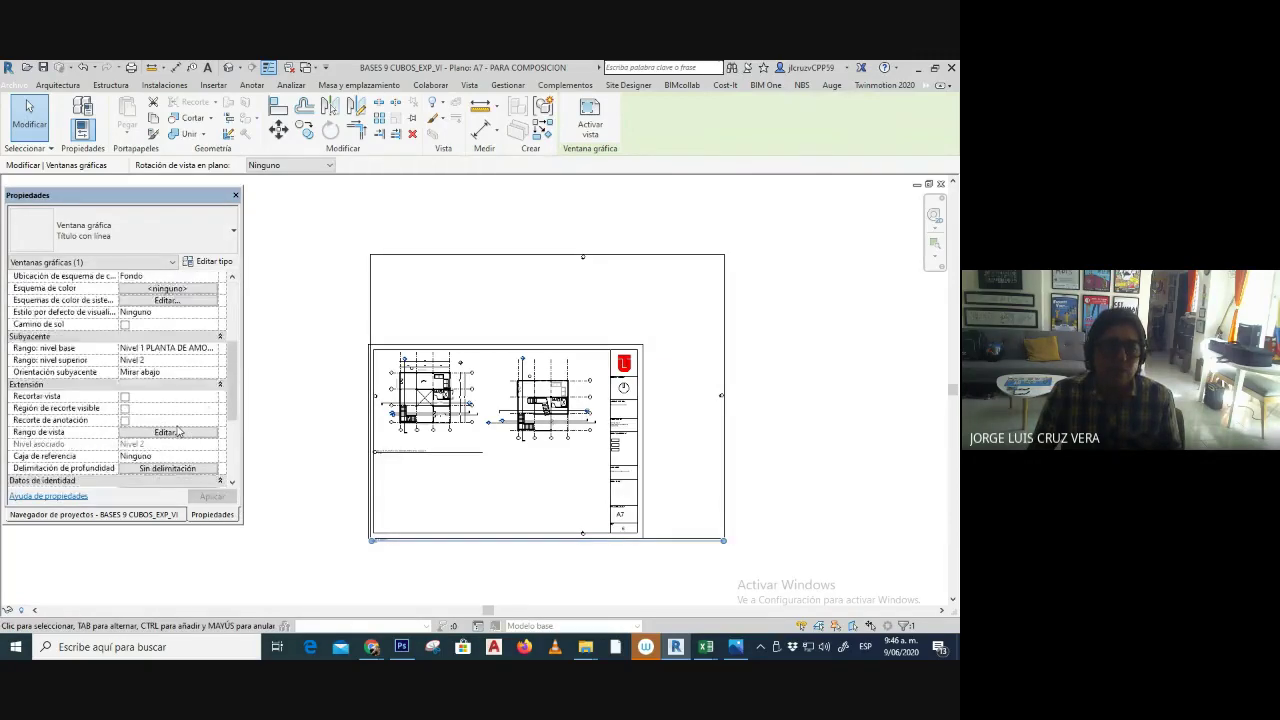
{"action": "left_click", "coordinate": [124, 384]}
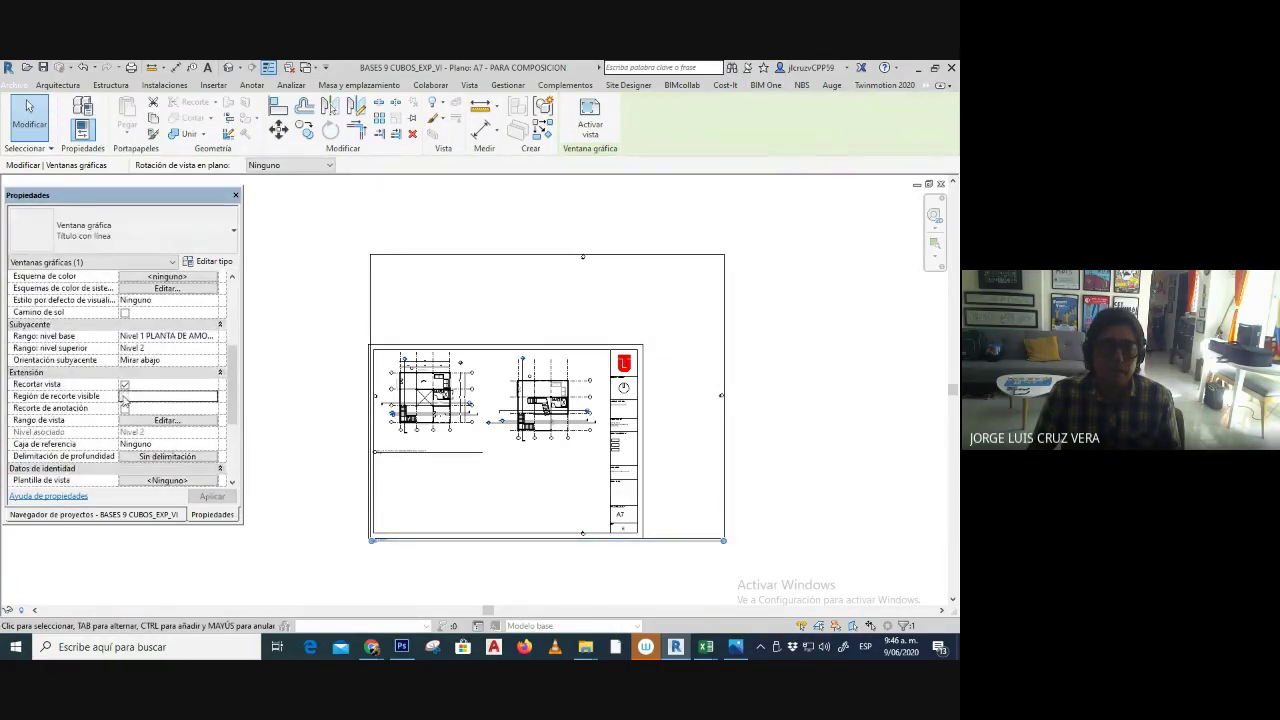
{"action": "left_click", "coordinate": [124, 396]}
{"action": "left_click", "coordinate": [124, 408]}
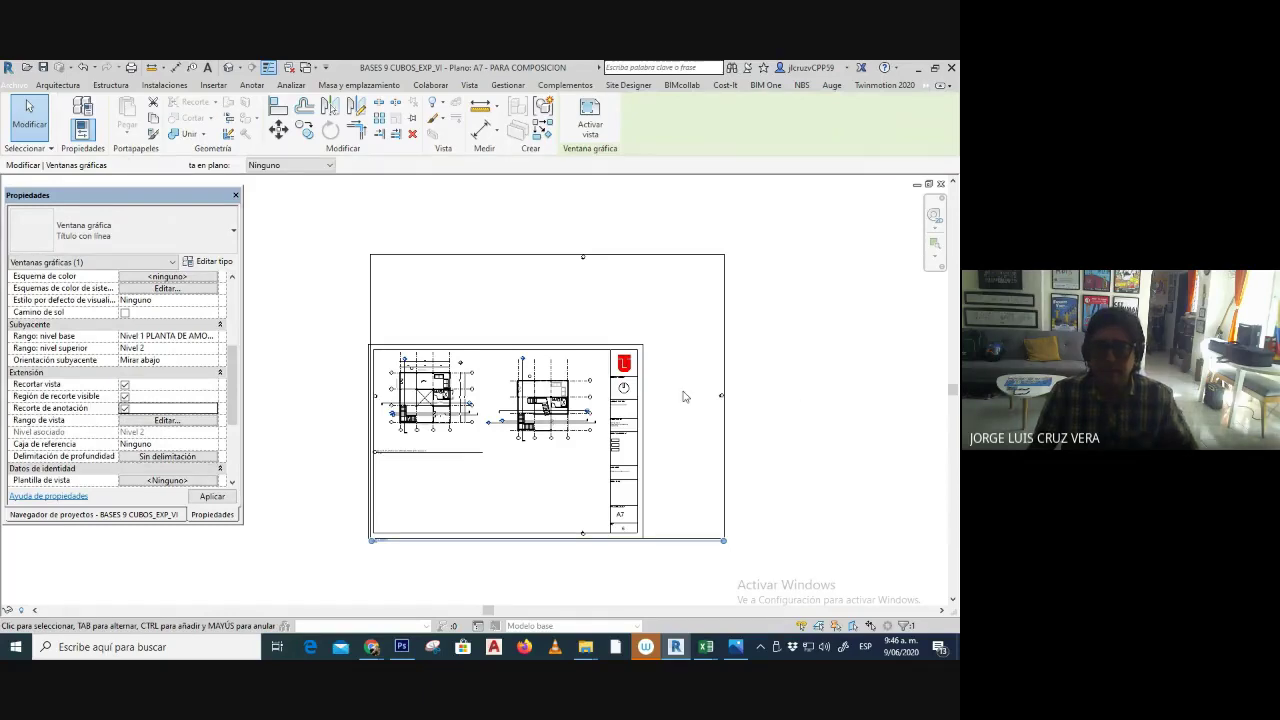
{"action": "key", "text": "Escape"}
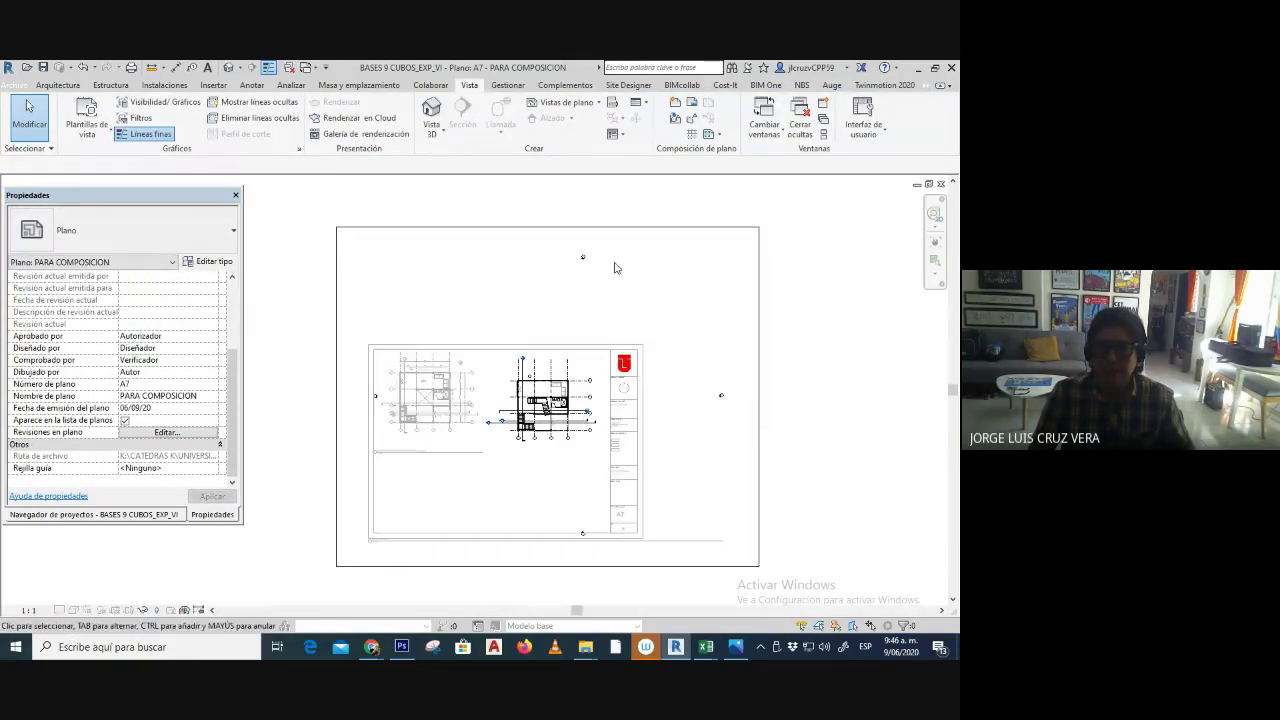
- Tighten all four sides of the Nivel 2 Copia 1 crop region around the floor plan and its grid bubbles
{"action": "left_click", "coordinate": [674, 229]}
{"action": "left_click_drag", "start_coordinate": [547, 227], "coordinate": [549, 356]}
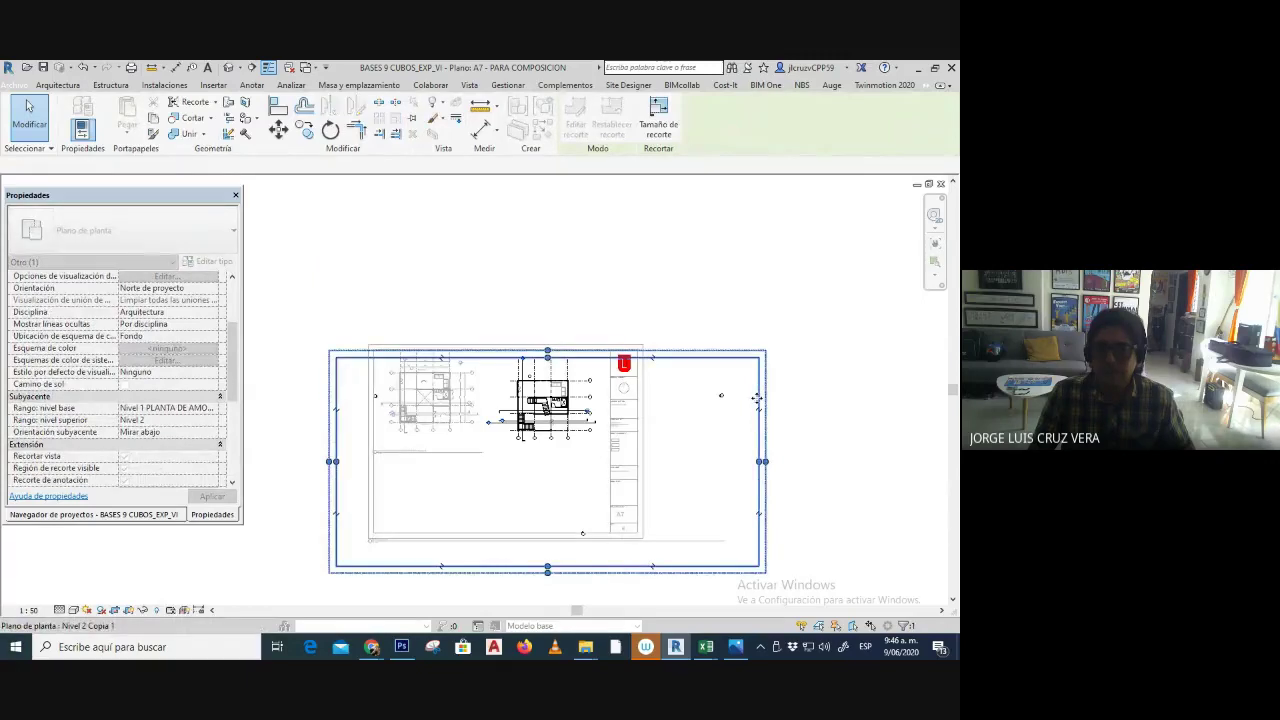
{"action": "left_click_drag", "start_coordinate": [601, 458], "coordinate": [477, 451]}
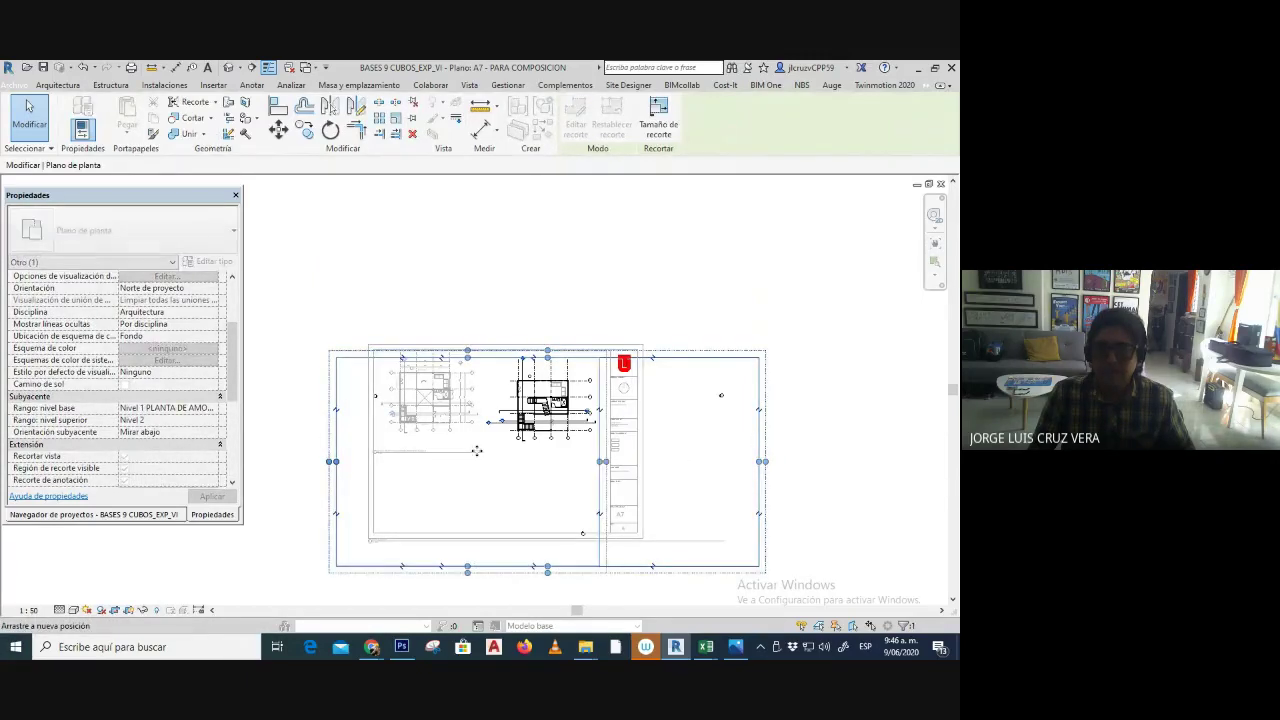
{"action": "left_click_drag", "start_coordinate": [336, 463], "coordinate": [493, 455]}
{"action": "left_click_drag", "start_coordinate": [551, 572], "coordinate": [543, 451]}
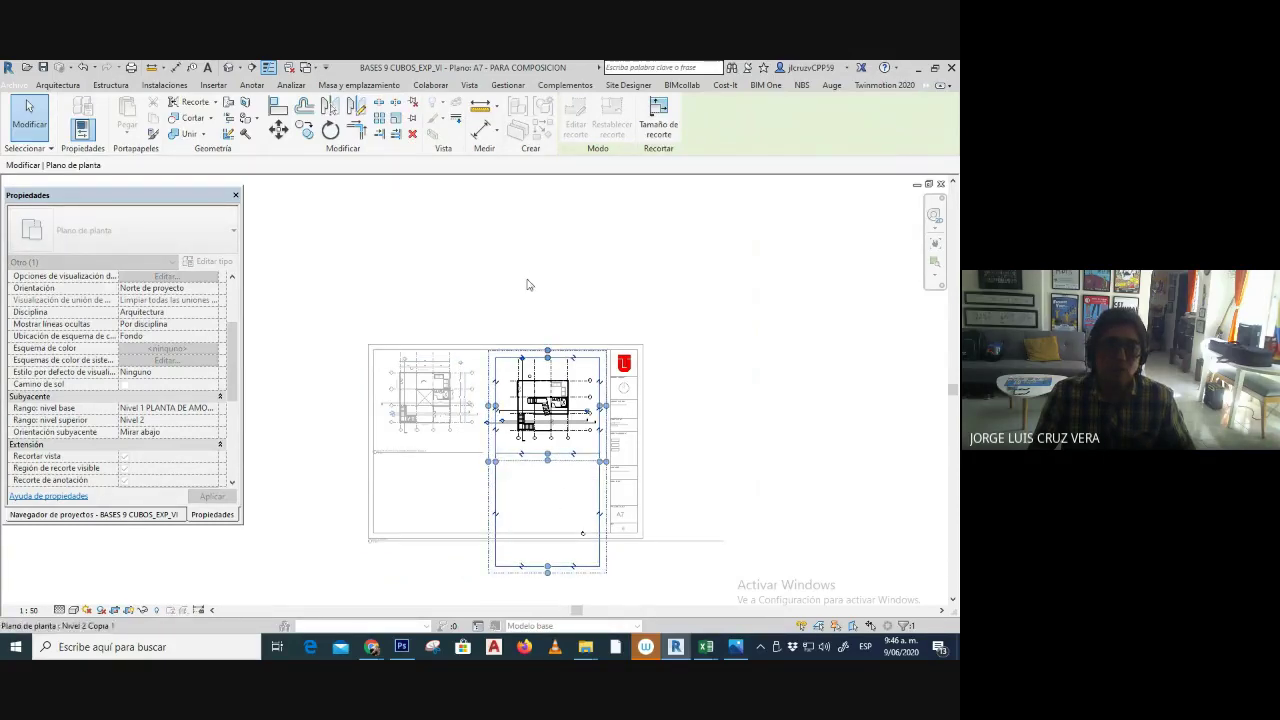
- Move the Nivel 2 Copia 1 view title beneath its plan and shorten the title lines of both floor plan viewports
{"action": "double_click", "coordinate": [526, 286]}
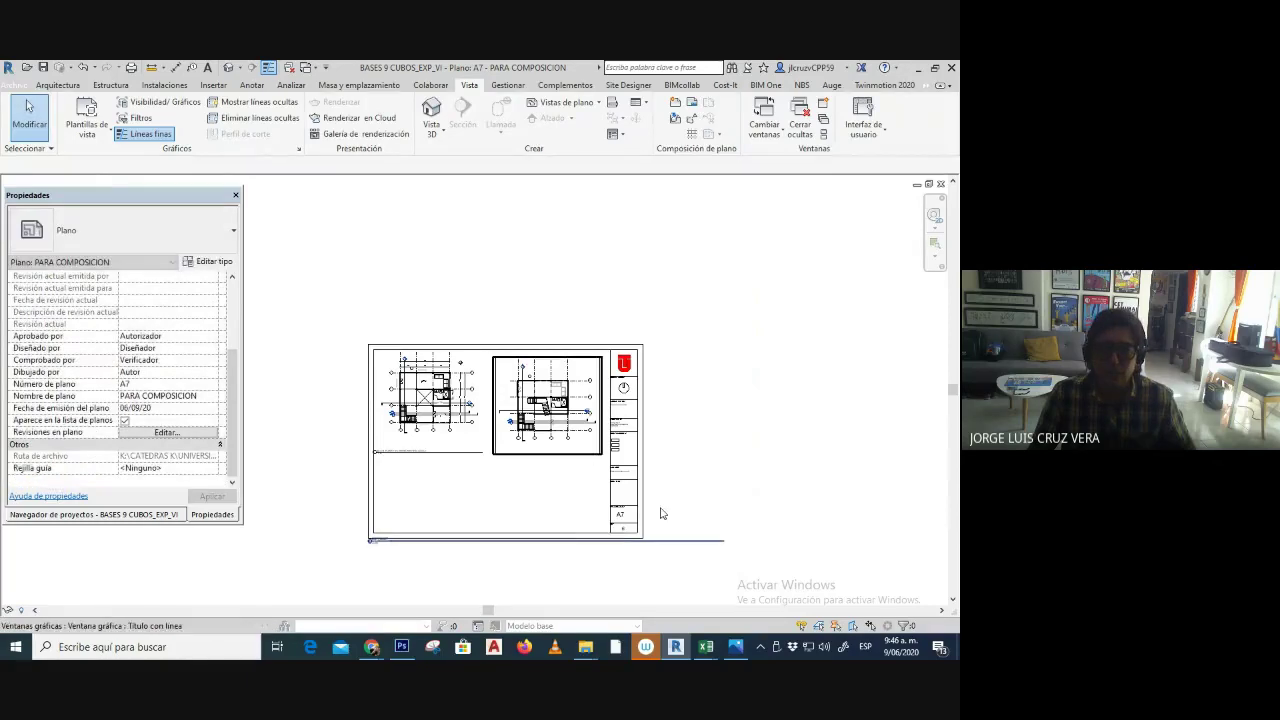
{"action": "left_click", "coordinate": [670, 540]}
{"action": "left_click_drag", "start_coordinate": [690, 536], "coordinate": [771, 465]}
{"action": "key", "text": "ctrl+z"}
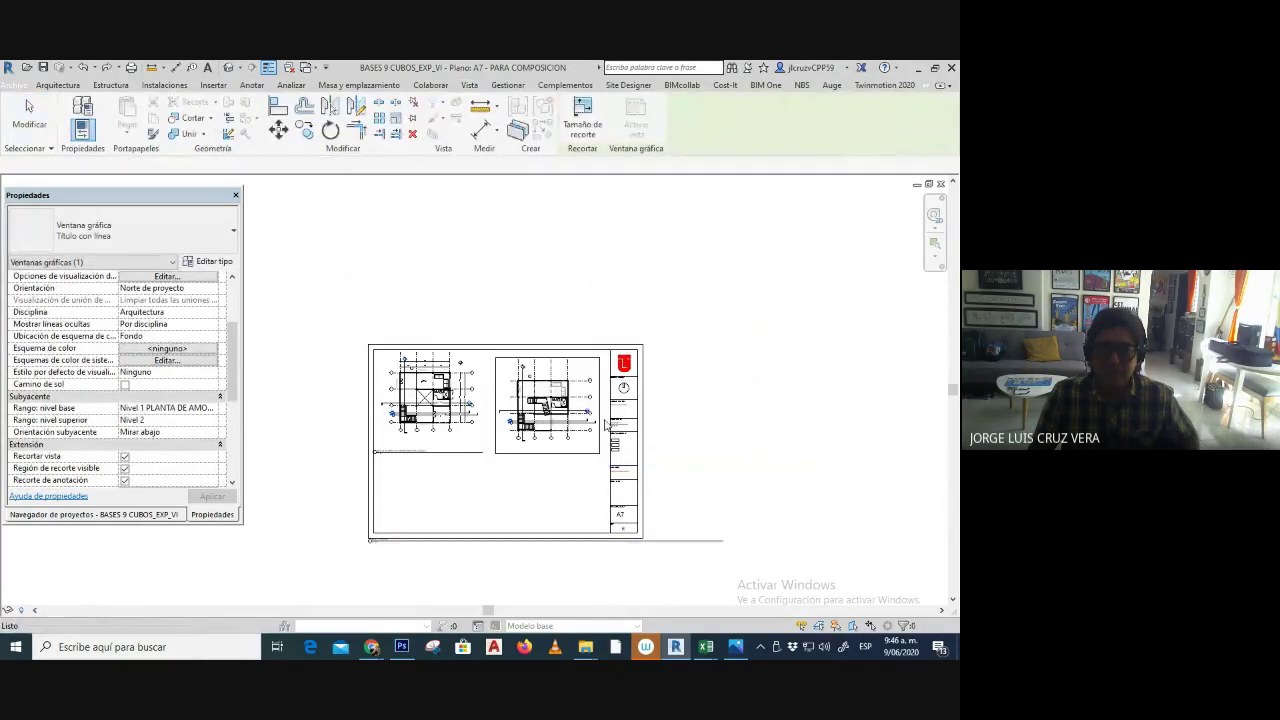
{"action": "left_click", "coordinate": [680, 541]}
{"action": "left_click_drag", "start_coordinate": [677, 543], "coordinate": [814, 460]}
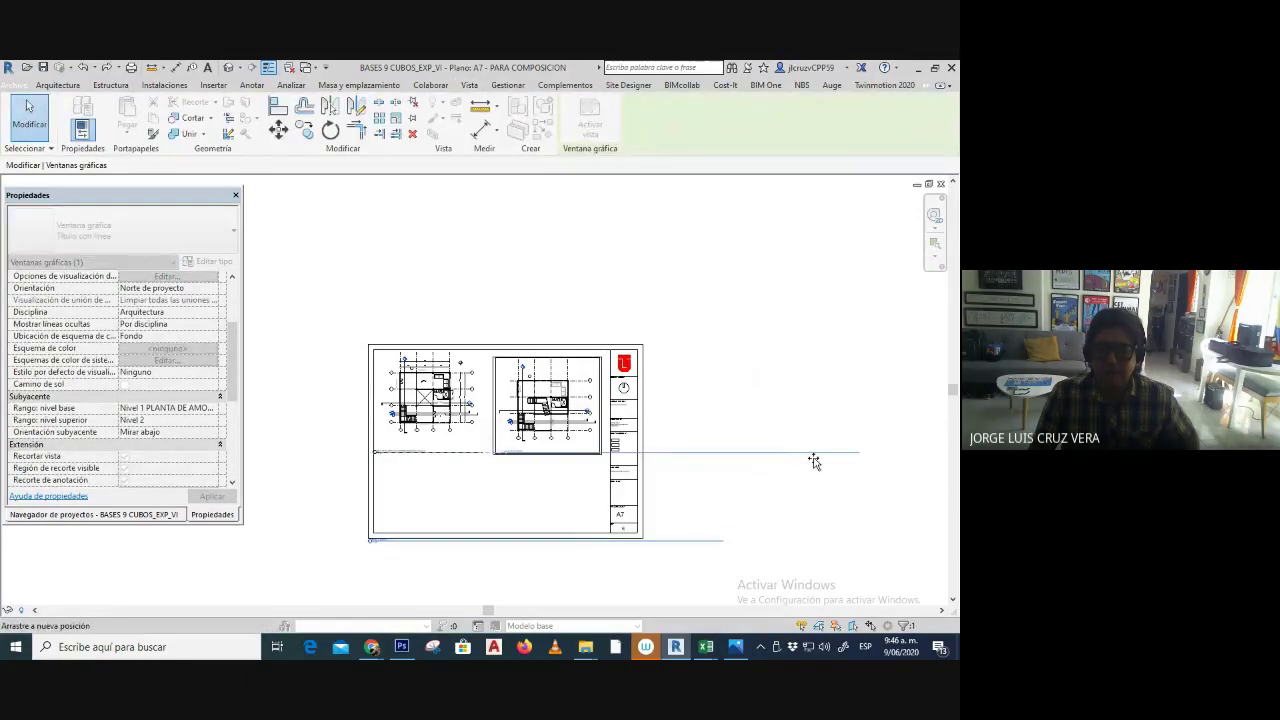
{"action": "left_click", "coordinate": [771, 451]}
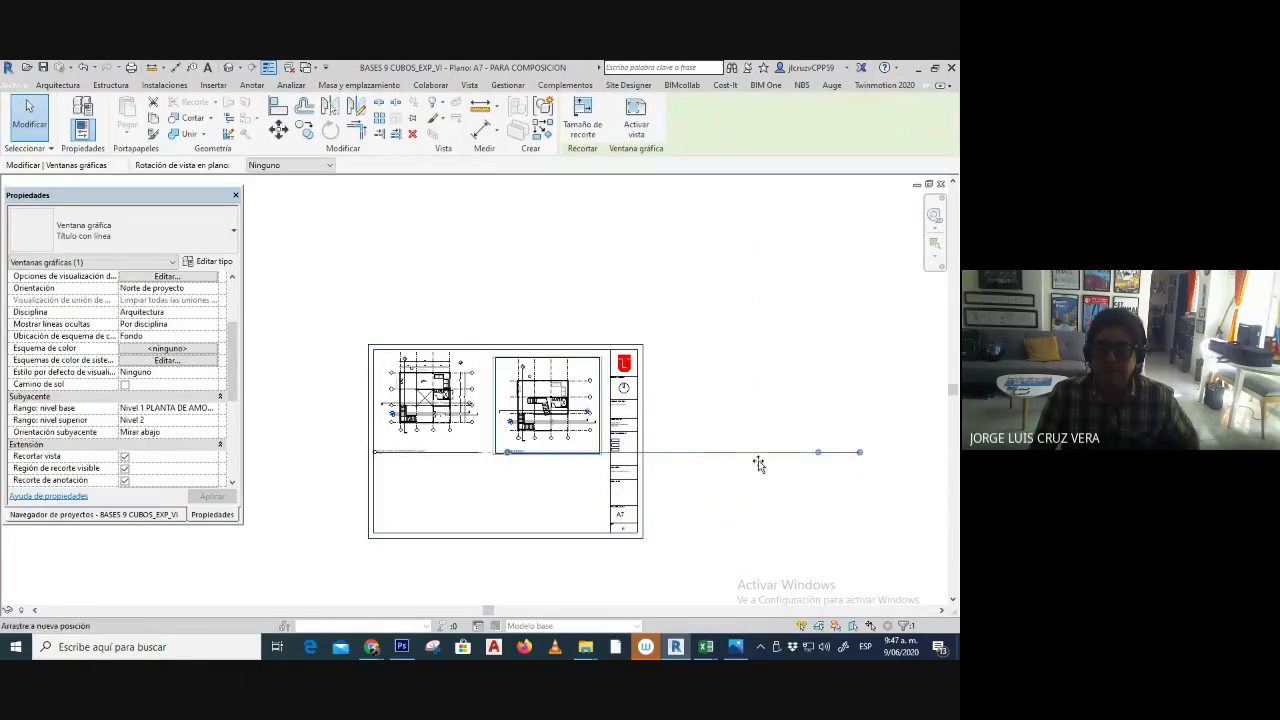
{"action": "left_click_drag", "start_coordinate": [543, 471], "coordinate": [538, 473]}
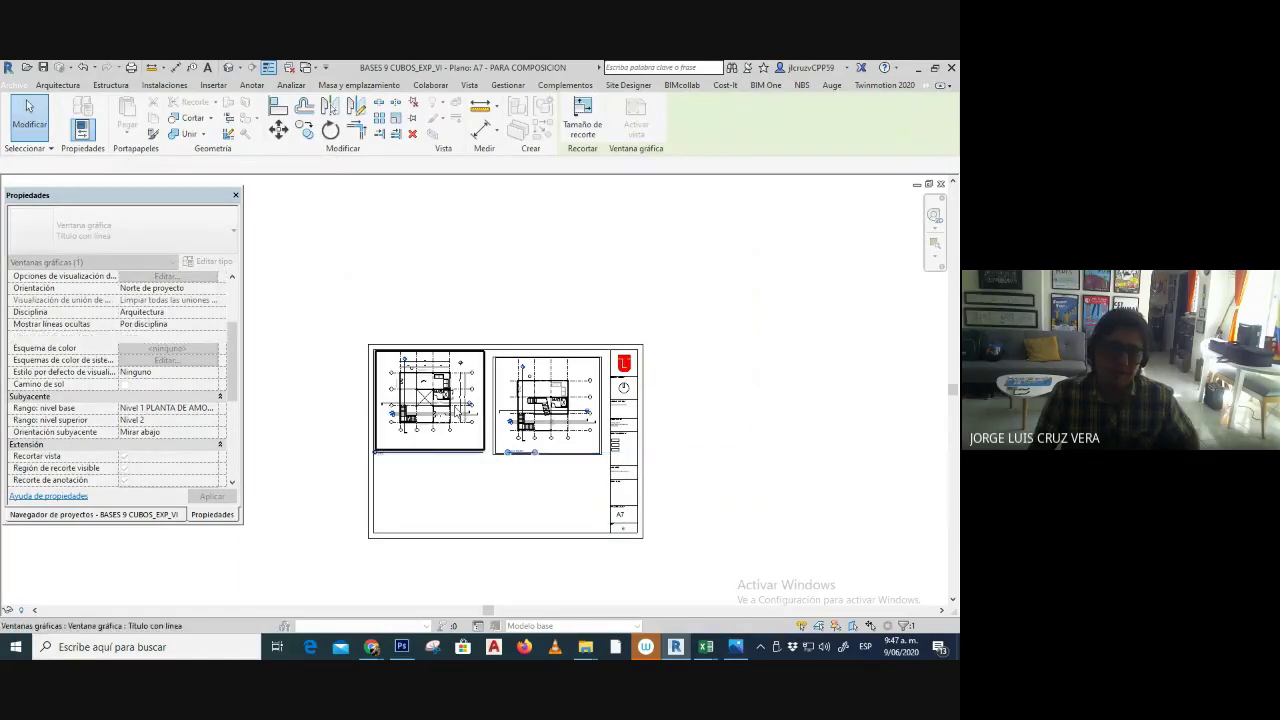
{"action": "left_click", "coordinate": [450, 455]}
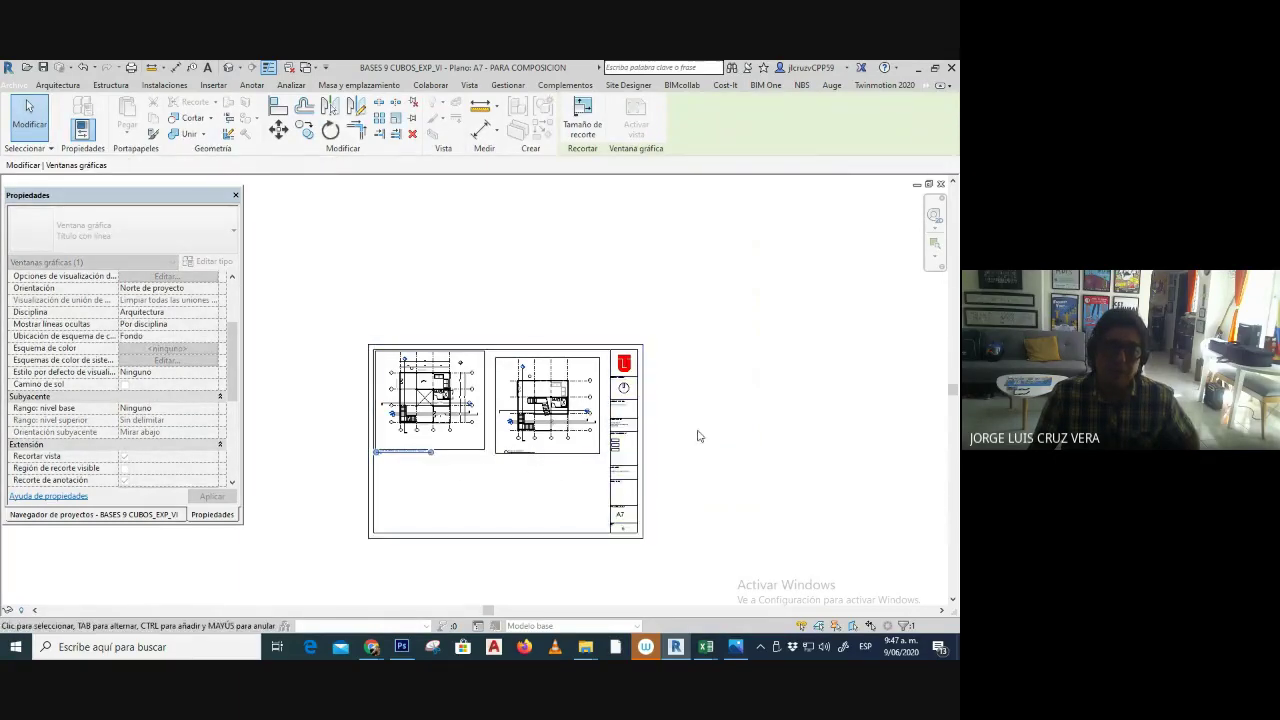
{"action": "left_click", "coordinate": [409, 286]}
- Shift the Nivel 2 Copia 1 viewport up toward the sheet's upper border, closer in line with the Nivel 1 plan
{"action": "scroll", "coordinate": [578, 357], "scroll_direction": "up", "scroll_amount": 5}
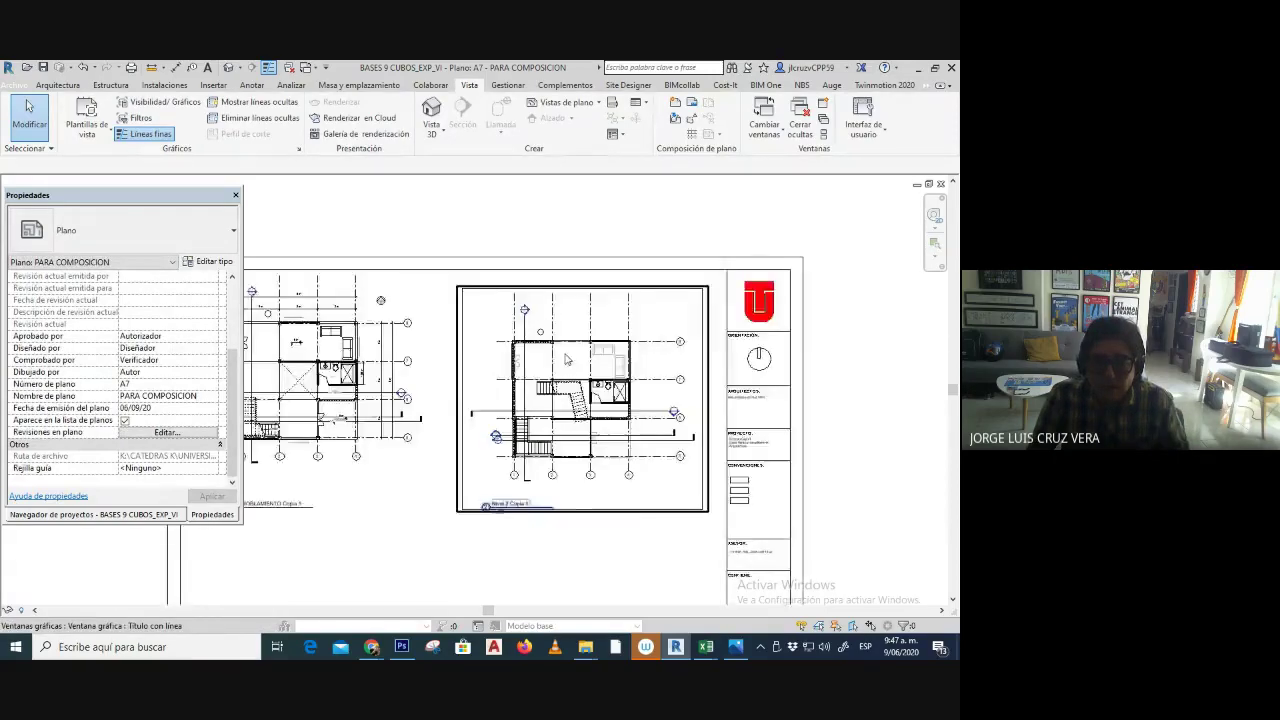
{"action": "left_click", "coordinate": [590, 334]}
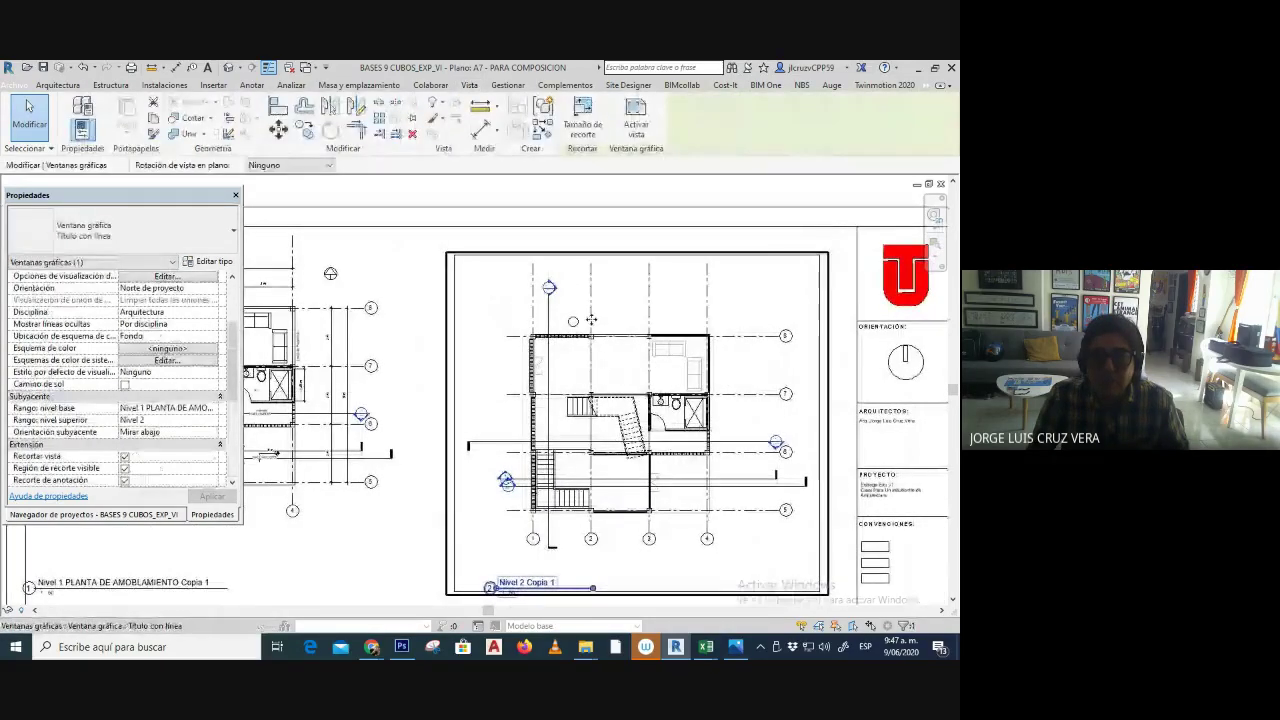
{"action": "scroll", "coordinate": [587, 310], "scroll_direction": "down", "scroll_amount": 2}
{"action": "scroll", "coordinate": [582, 304], "scroll_direction": "down", "scroll_amount": 2}
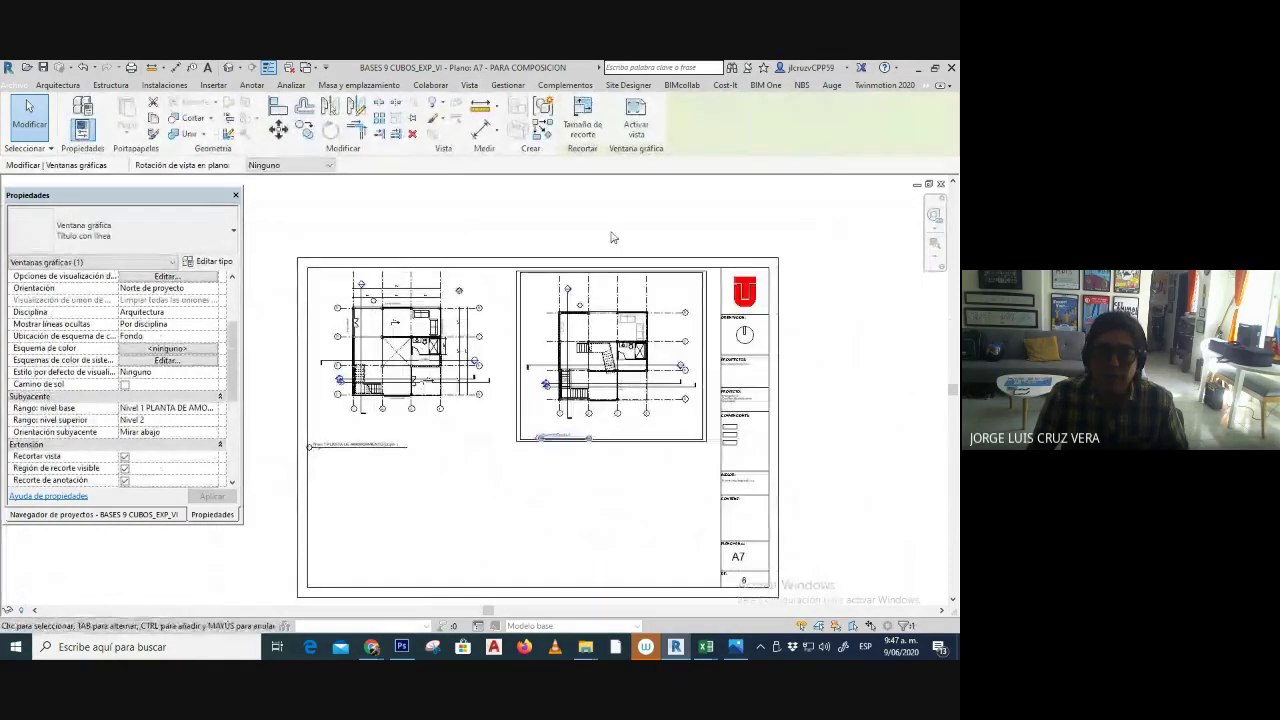
{"action": "left_click", "coordinate": [665, 247]}
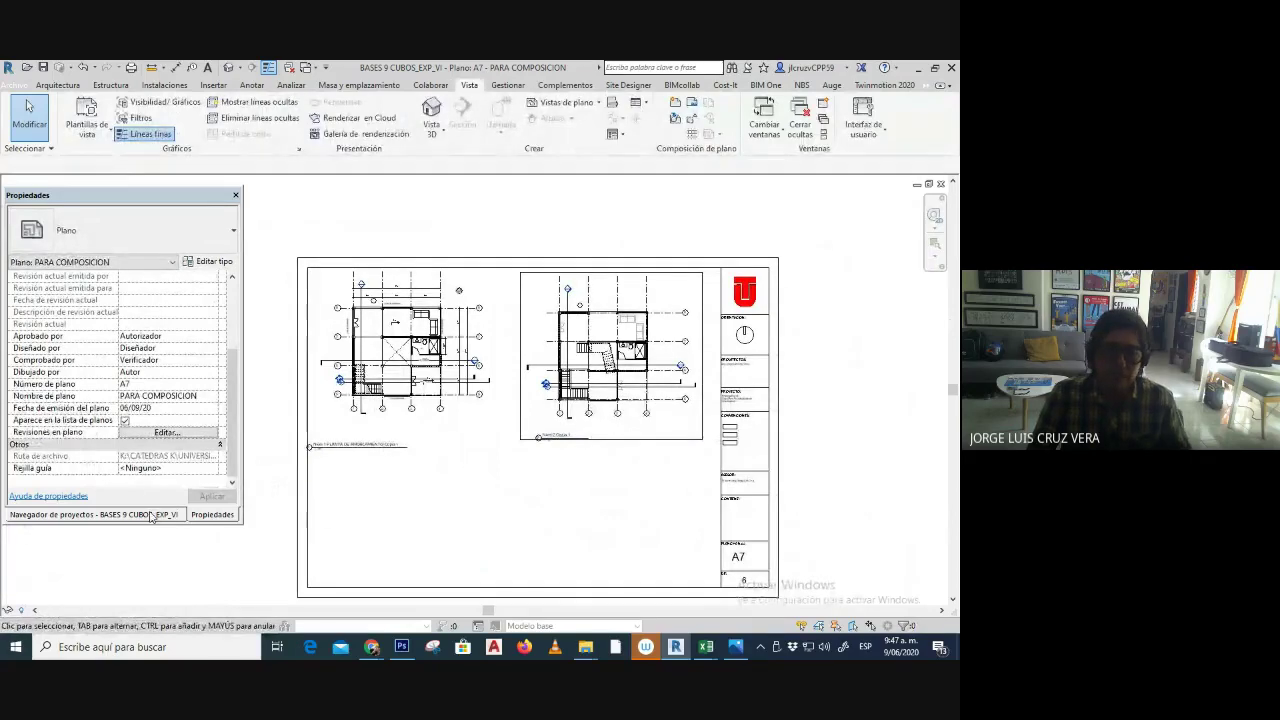
- Try to place the original Fachada Este elevation in the empty area below the Nivel 1 plan
{"action": "left_click", "coordinate": [151, 516]}
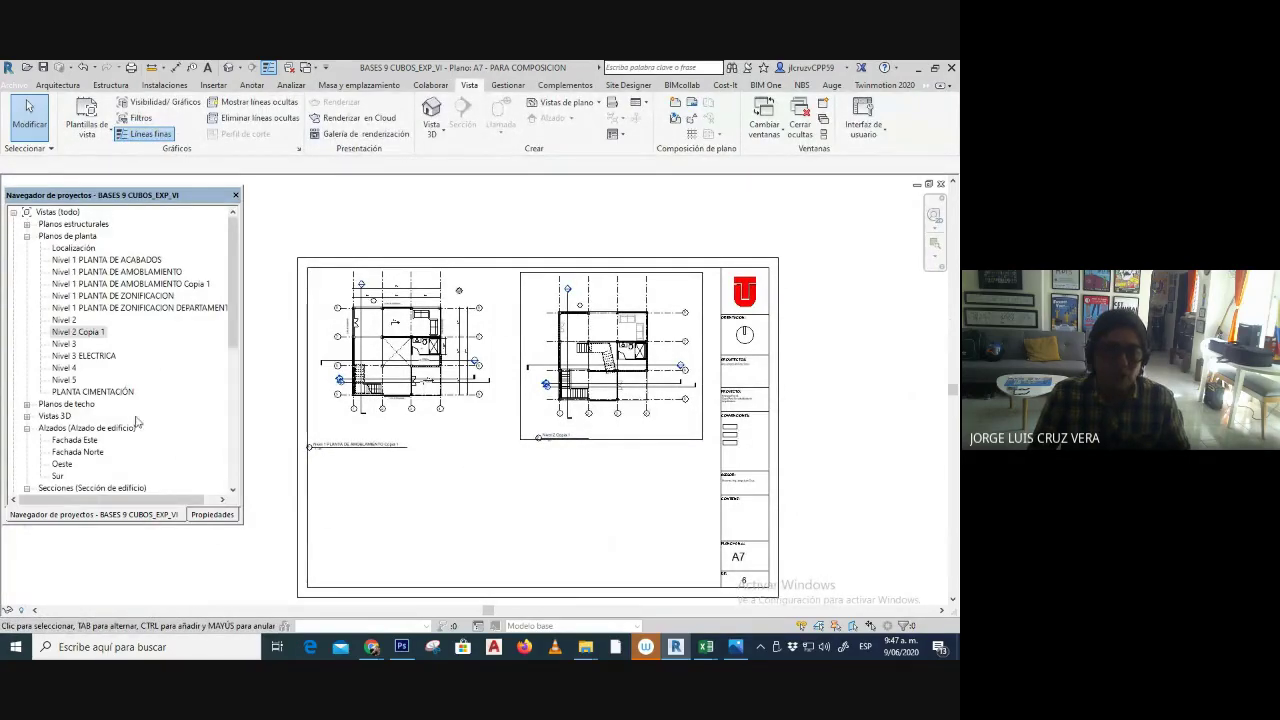
{"action": "scroll", "coordinate": [135, 425], "scroll_direction": "down", "scroll_amount": 2}
{"action": "scroll", "coordinate": [130, 435], "scroll_direction": "down", "scroll_amount": 1}
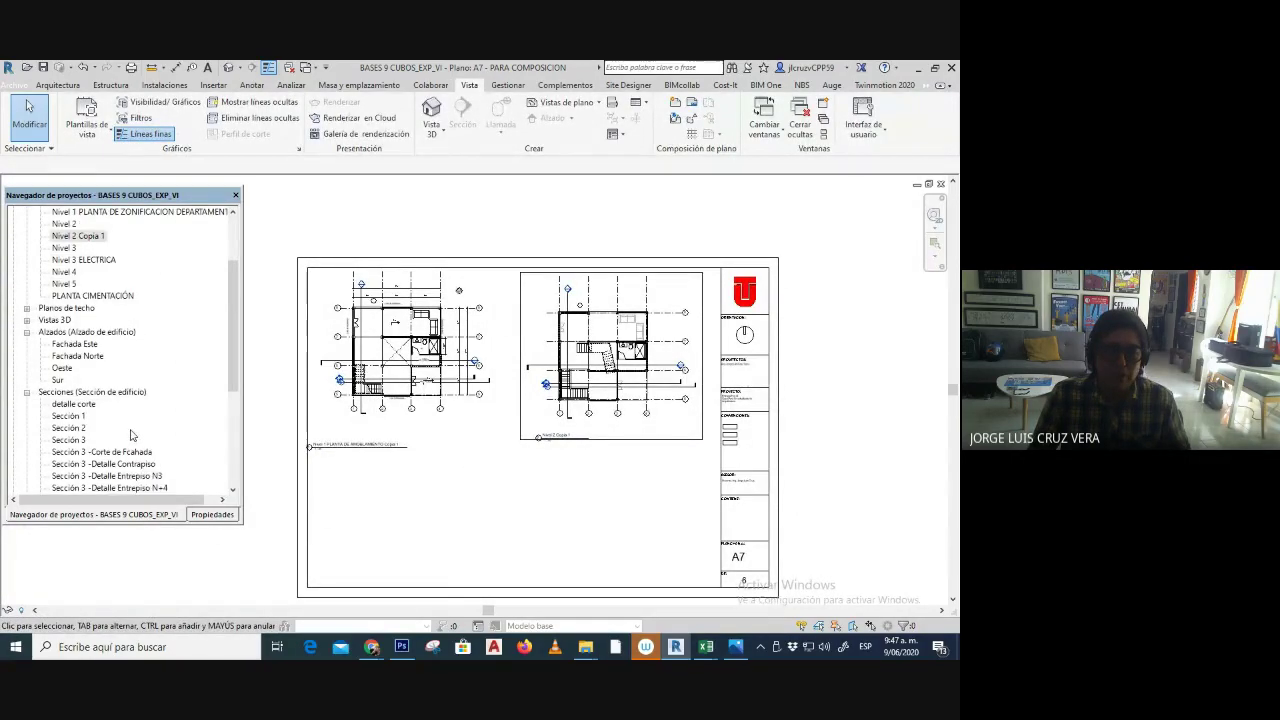
{"action": "left_click_drag", "start_coordinate": [89, 347], "coordinate": [443, 531]}
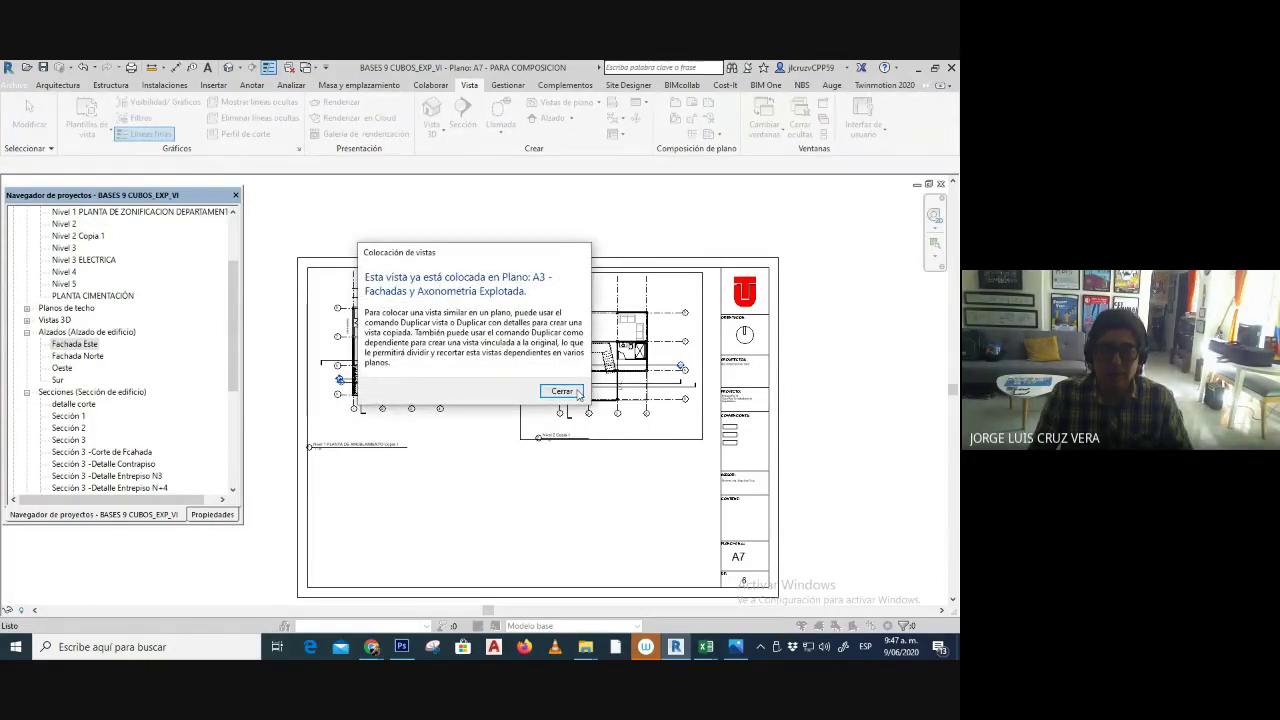
{"action": "left_click", "coordinate": [562, 391]}
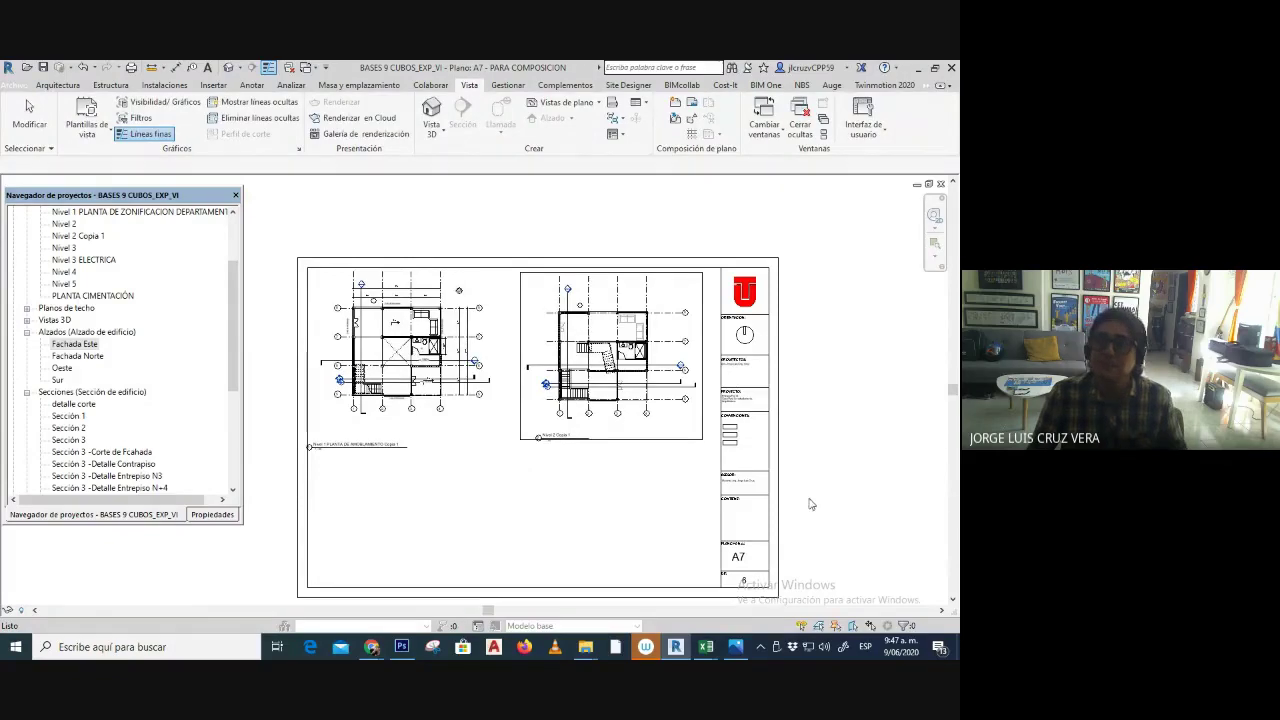
- Duplicate the Fachada Este elevation with detailing and reopen sheet A7 - PARA COMPOSICION
{"action": "left_click", "coordinate": [86, 344]}
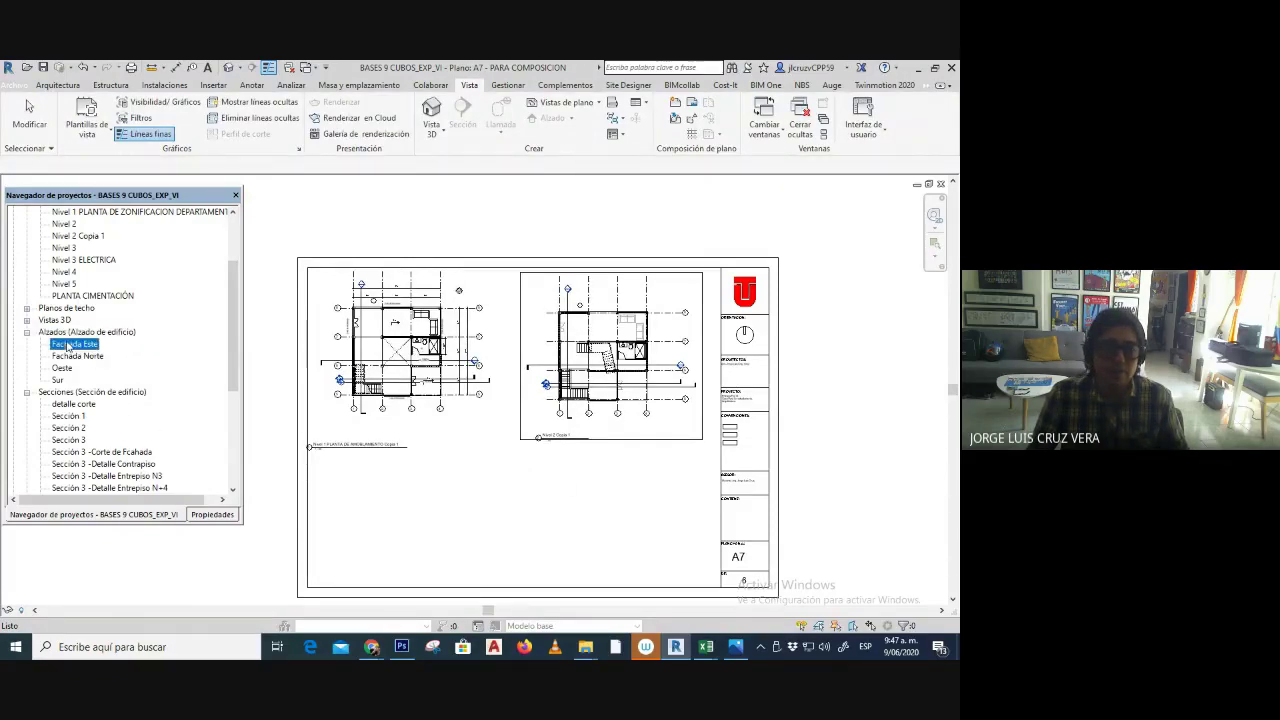
{"action": "right_click", "coordinate": [86, 344]}
{"action": "mouse_move", "coordinate": [120, 447]}
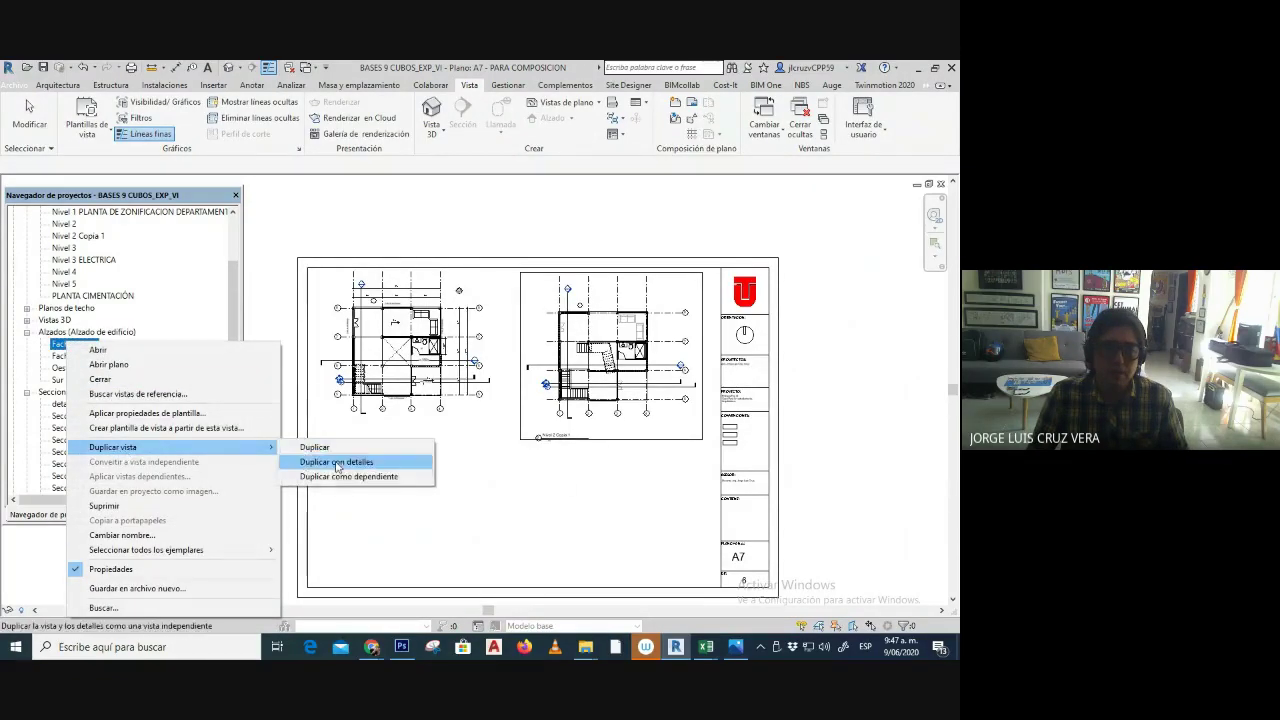
{"action": "left_click", "coordinate": [340, 463]}
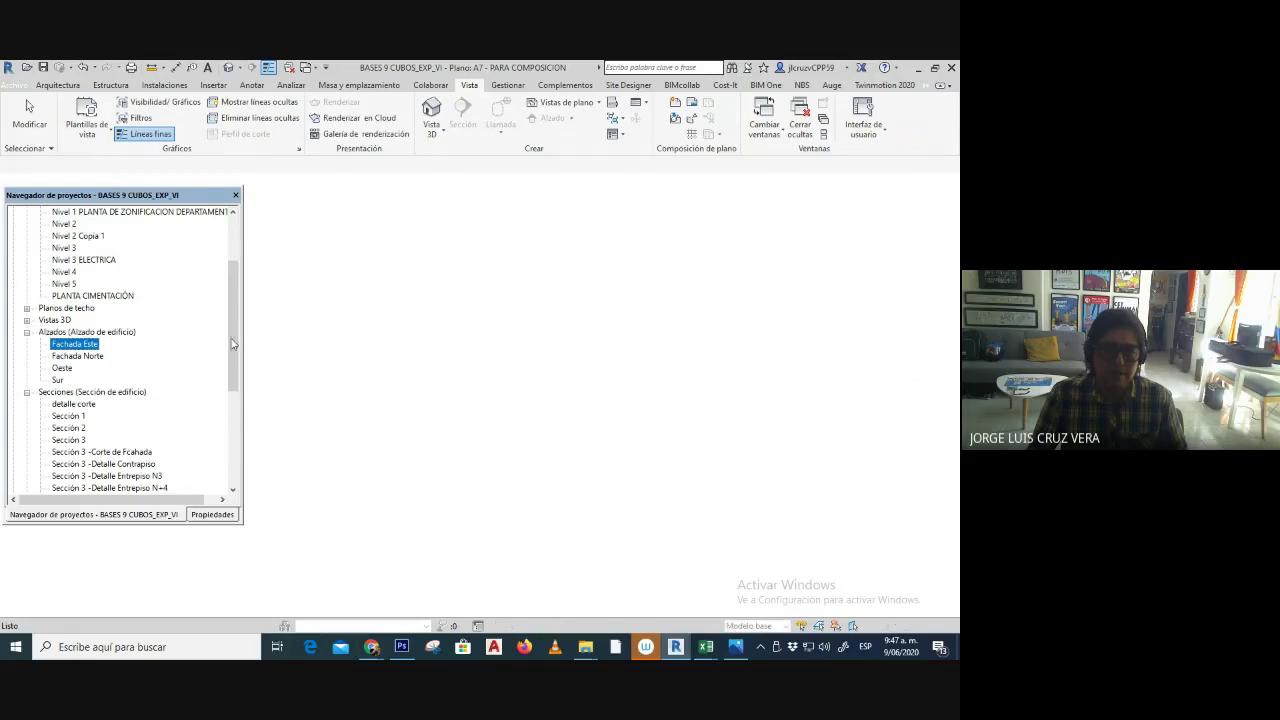
{"action": "scroll", "coordinate": [235, 440], "scroll_direction": "down", "scroll_amount": 6}
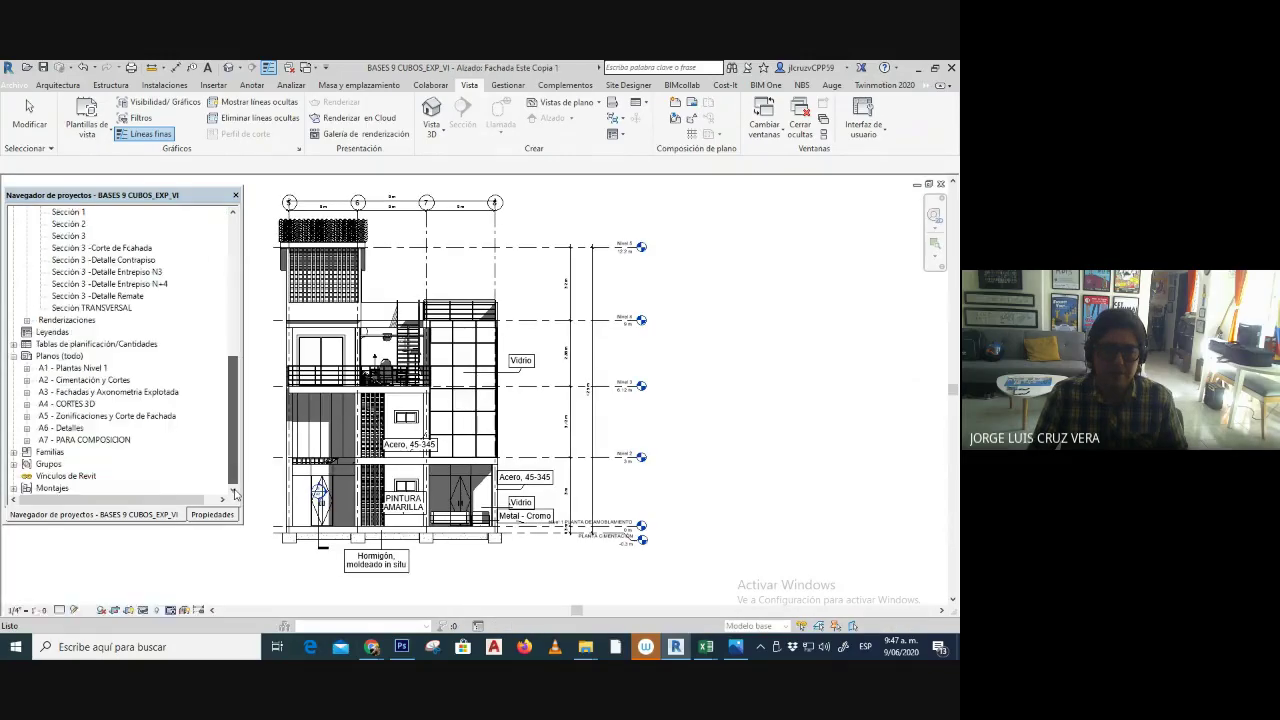
{"action": "double_click", "coordinate": [70, 441]}
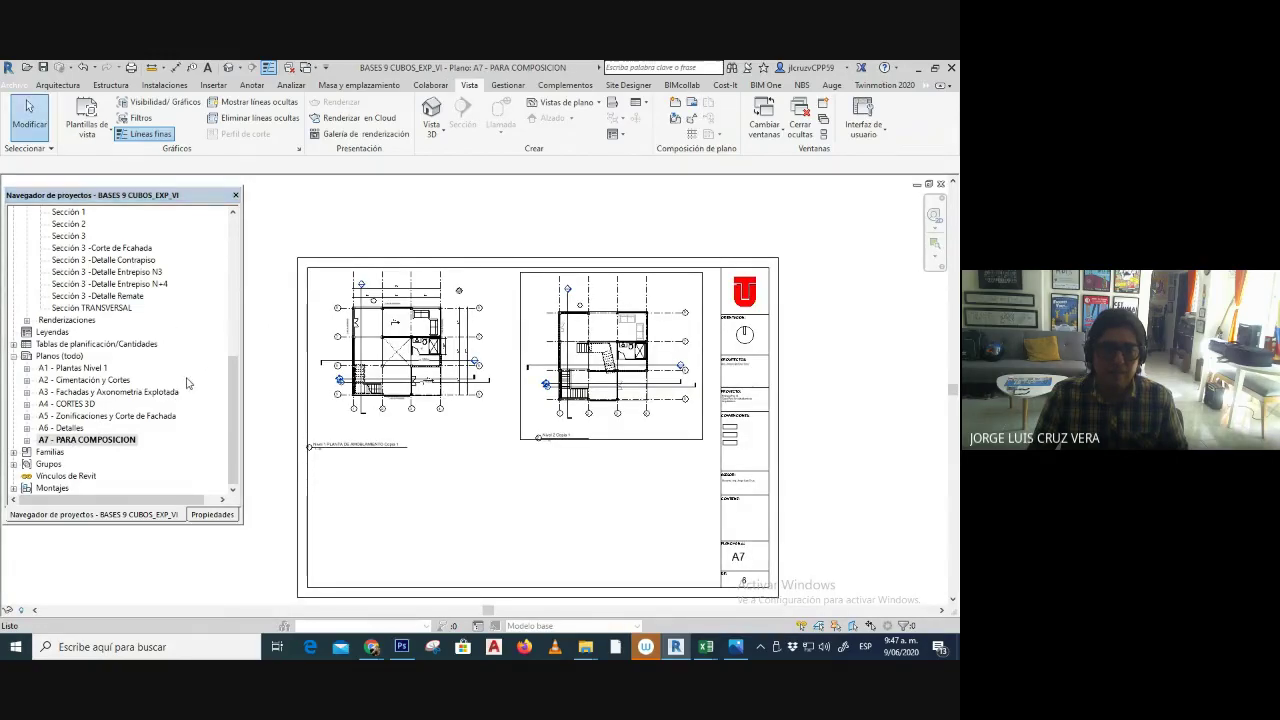
- Place the Fachada Este Copia 1 elevation on the sheet below the Nivel 1 plan
{"action": "scroll", "coordinate": [186, 383], "scroll_direction": "up", "scroll_amount": 5}
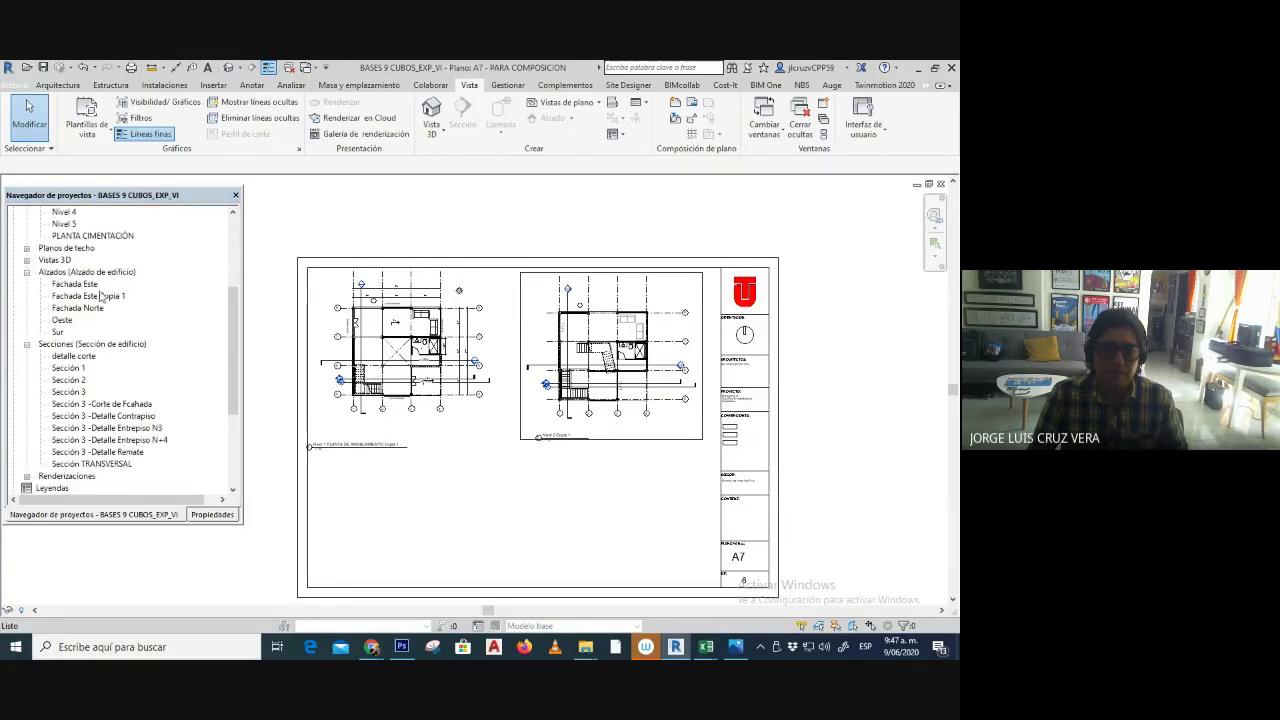
{"action": "left_click_drag", "start_coordinate": [90, 289], "coordinate": [268, 400]}
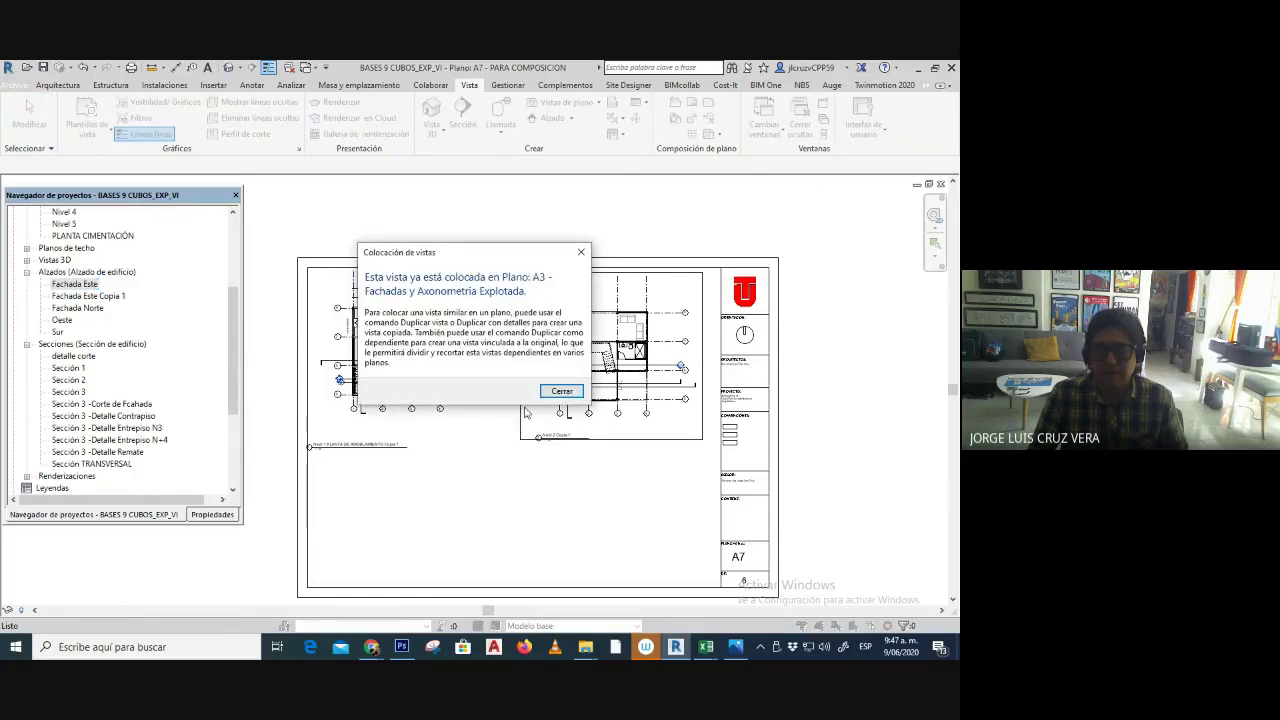
{"action": "left_click", "coordinate": [560, 392]}
{"action": "left_click", "coordinate": [100, 298]}
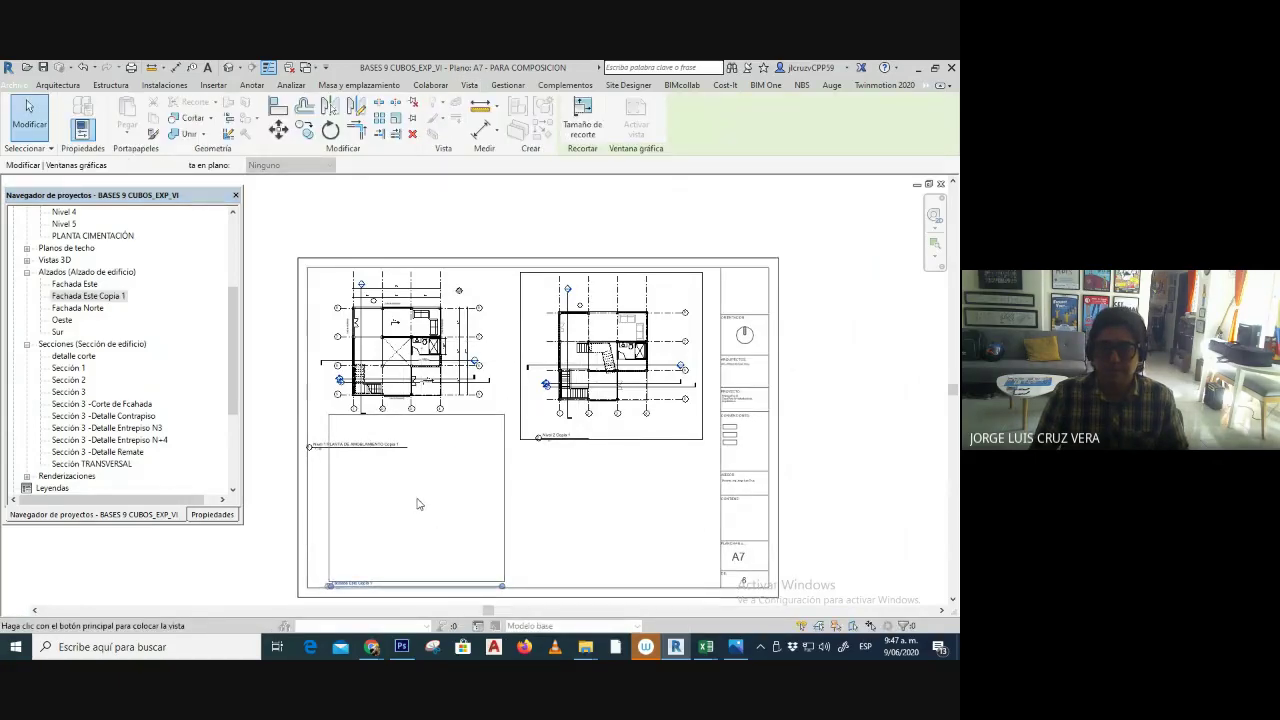
{"action": "left_click", "coordinate": [418, 503]}
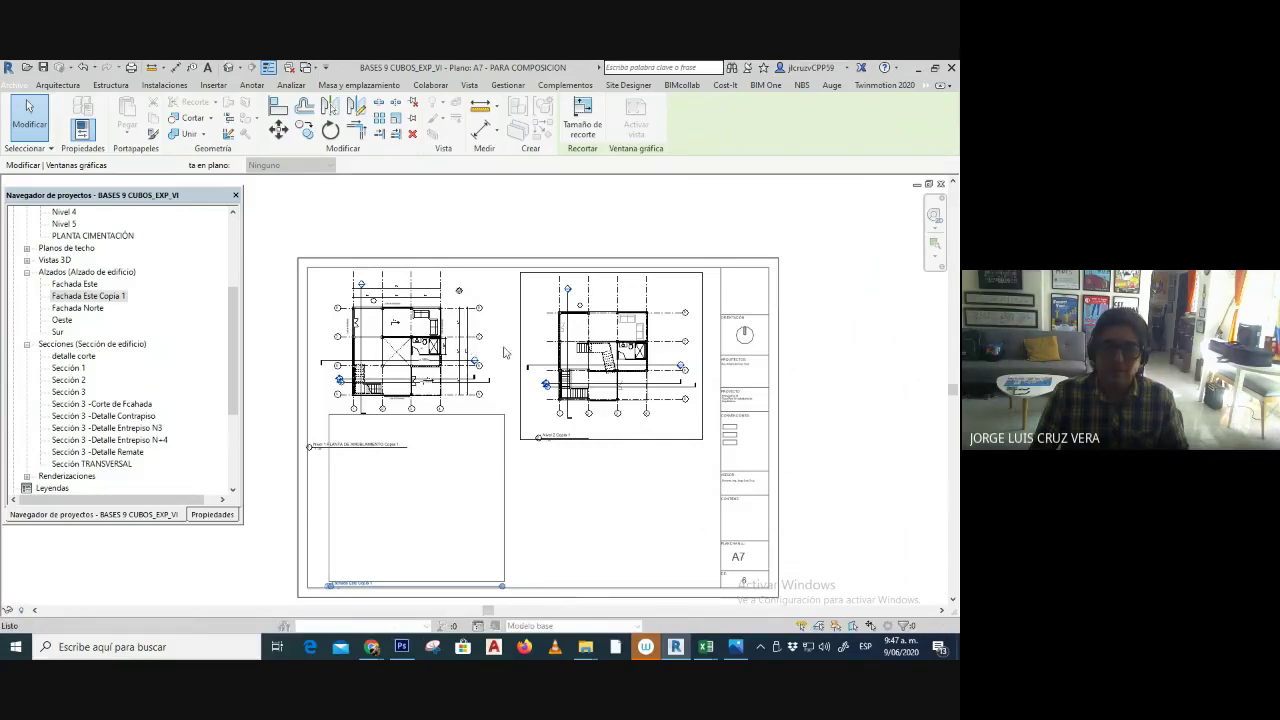
- Adjust the Fachada Este Copia 1 viewport's position so its title sits just inside the sheet's lower border
{"action": "left_click_drag", "start_coordinate": [505, 352], "coordinate": [514, 329]}
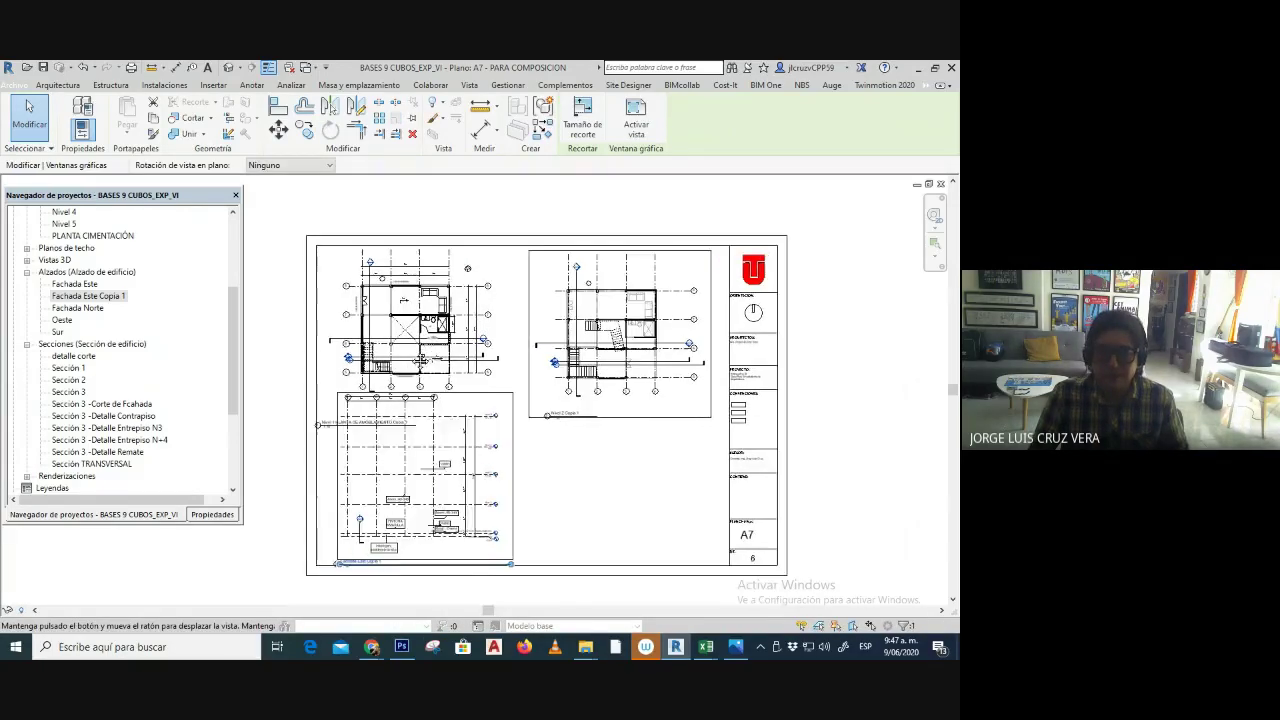
{"action": "scroll", "coordinate": [420, 470], "scroll_direction": "up", "scroll_amount": 5}
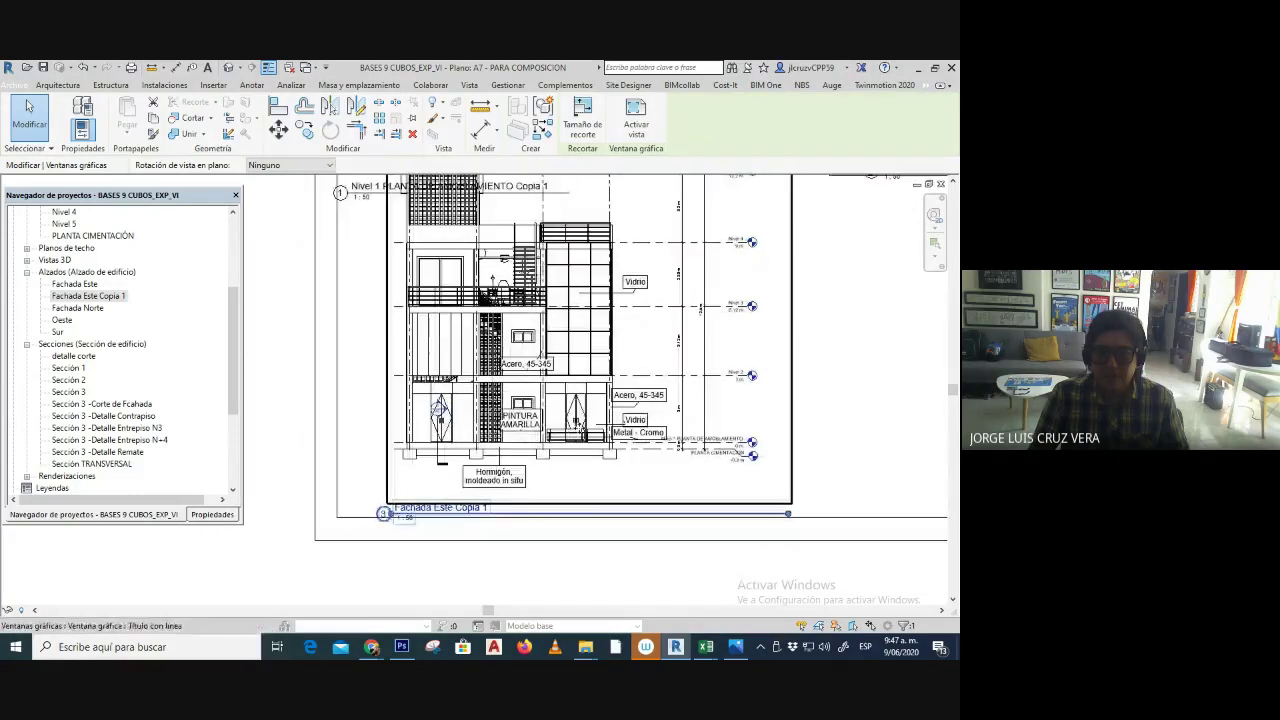
{"action": "left_click_drag", "start_coordinate": [566, 428], "coordinate": [566, 455]}
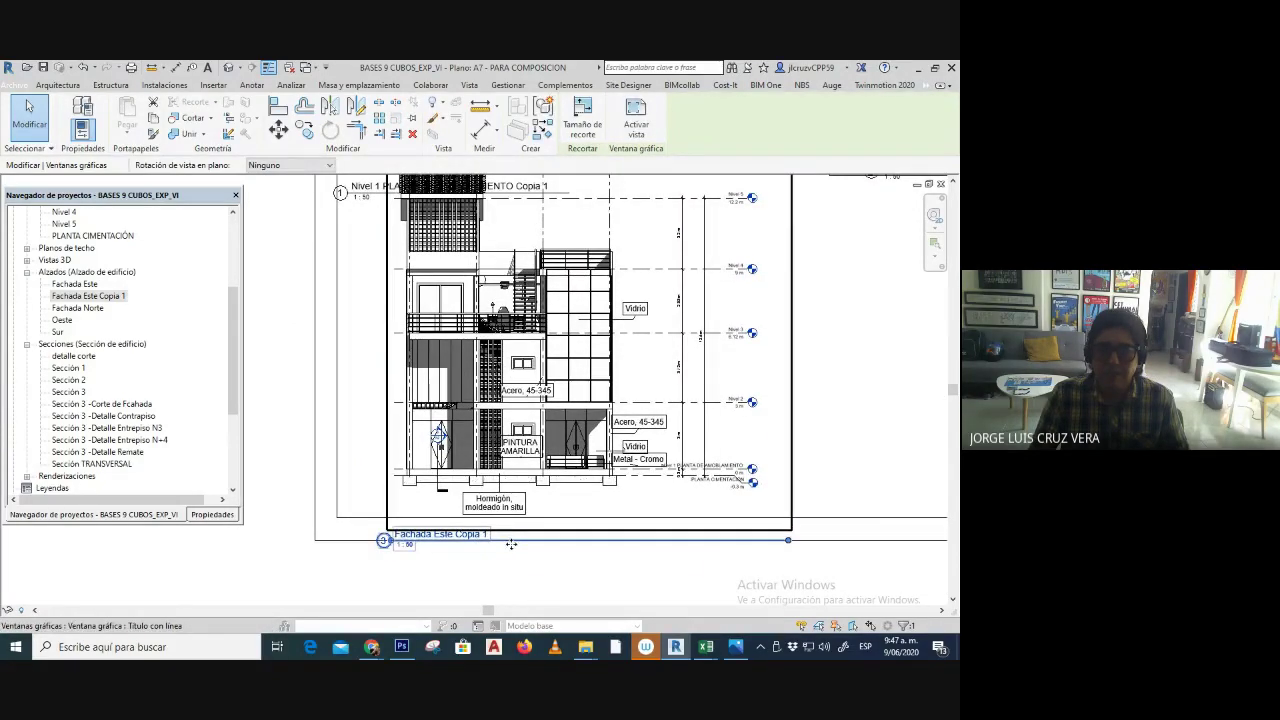
{"action": "left_click_drag", "start_coordinate": [520, 539], "coordinate": [495, 515]}
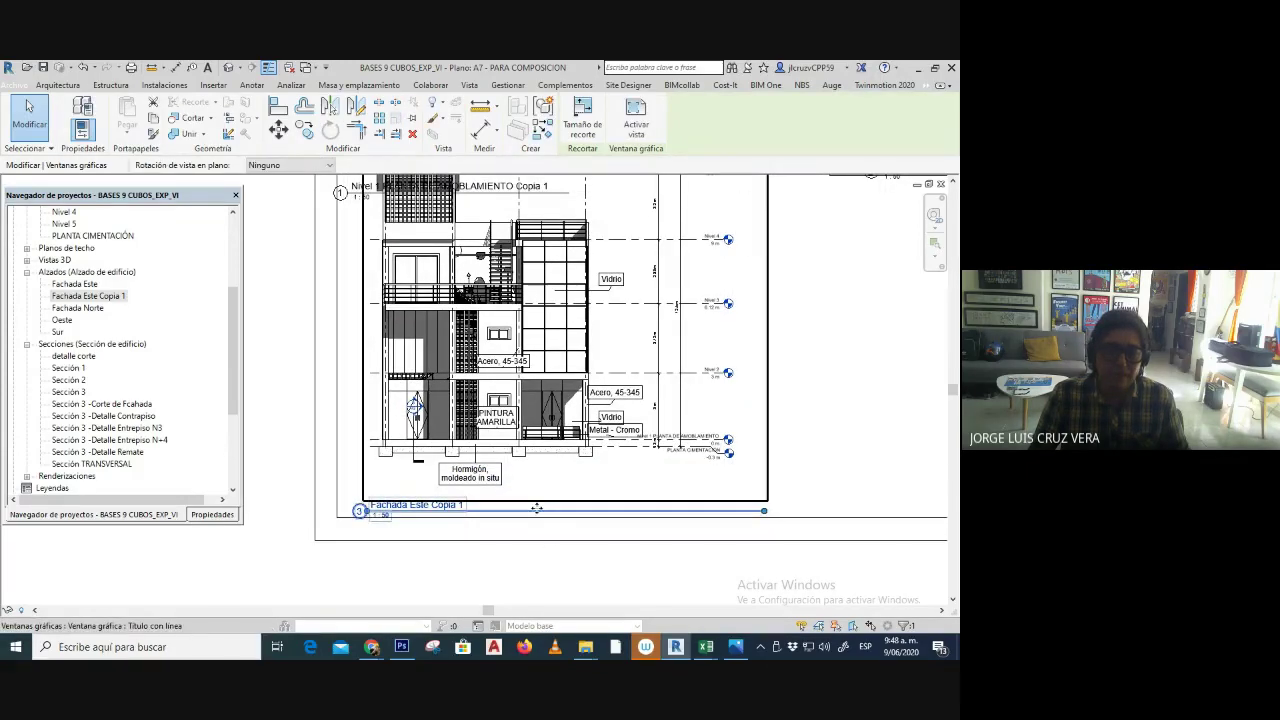
{"action": "mouse_move", "coordinate": [531, 508]}
{"action": "left_mouse_down"}
{"action": "mouse_move", "coordinate": [545, 508]}
{"action": "mouse_move", "coordinate": [531, 500]}
{"action": "left_mouse_up"}
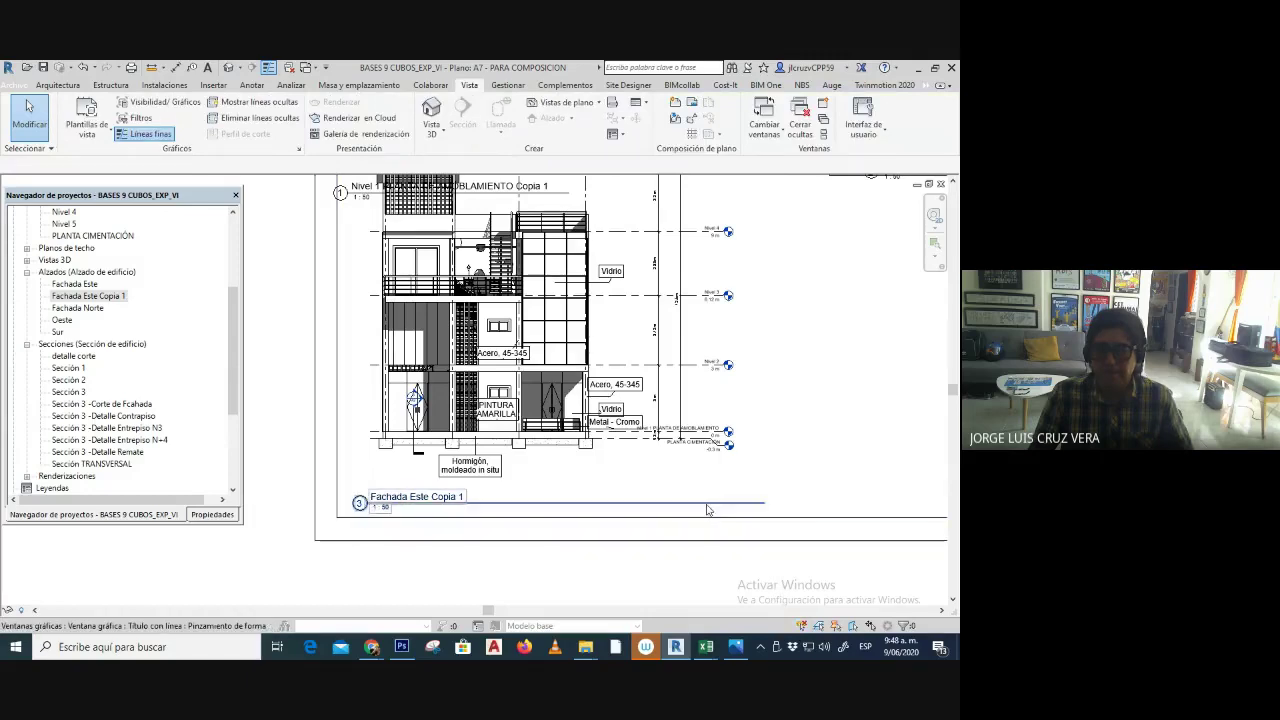
- Move the Fachada Este Copia 1 title to the right of the Hormigón tag beneath the elevation and shorten its line
{"action": "left_click", "coordinate": [664, 498]}
{"action": "left_click_drag", "start_coordinate": [664, 498], "coordinate": [826, 478]}
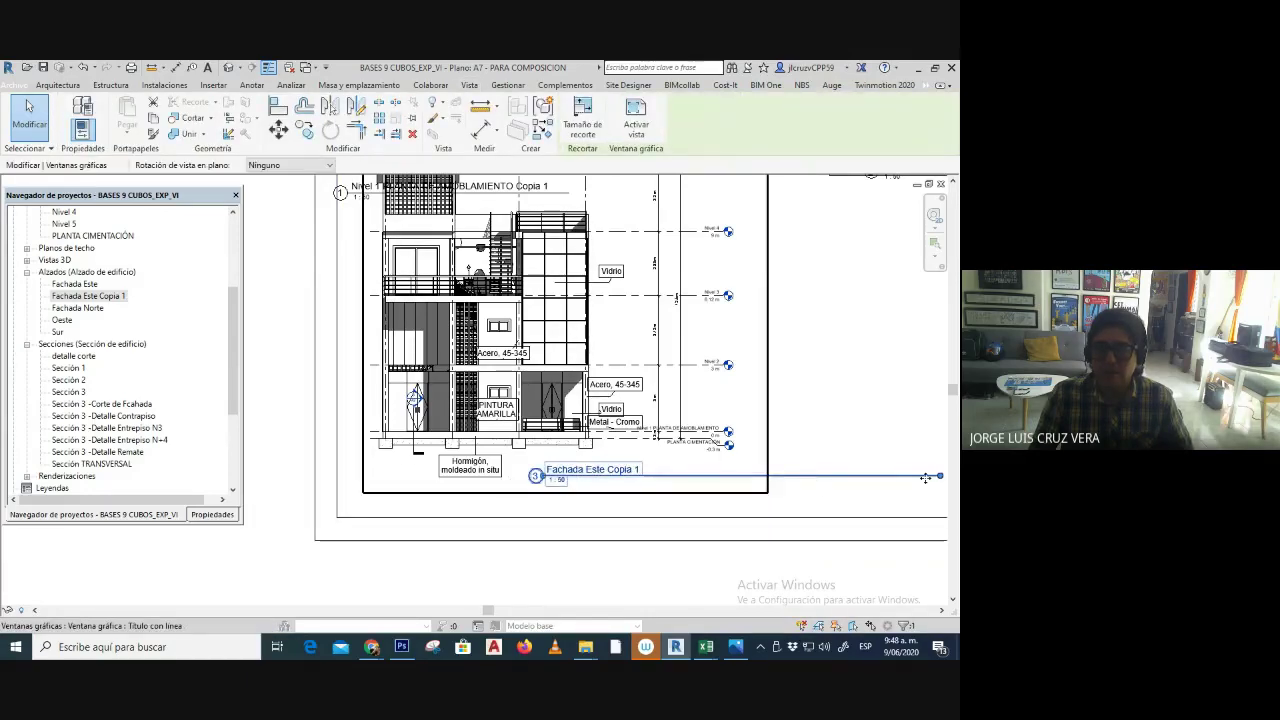
{"action": "left_click_drag", "start_coordinate": [941, 481], "coordinate": [651, 502]}
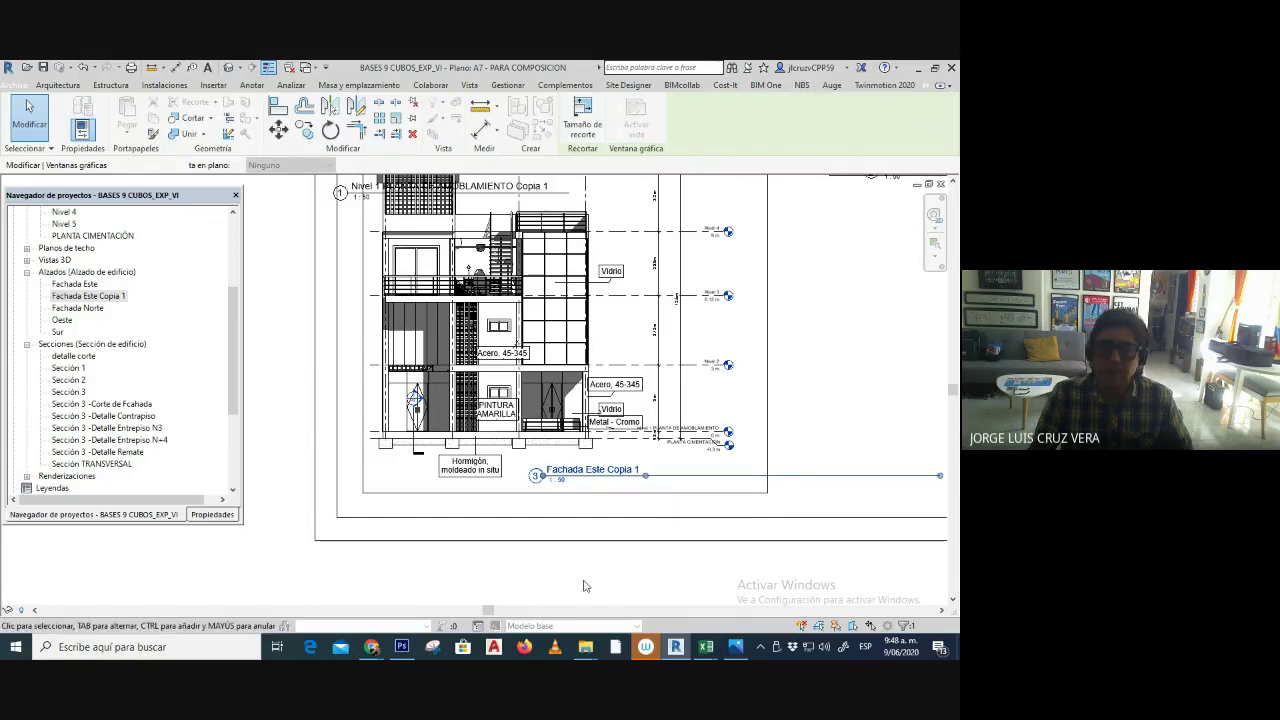
{"action": "left_click", "coordinate": [586, 586]}
- Nudge the Fachada Este Copia 1 viewport slightly right and down beneath the Nivel 1 plan
{"action": "scroll", "coordinate": [586, 586], "scroll_direction": "down", "scroll_amount": 5}
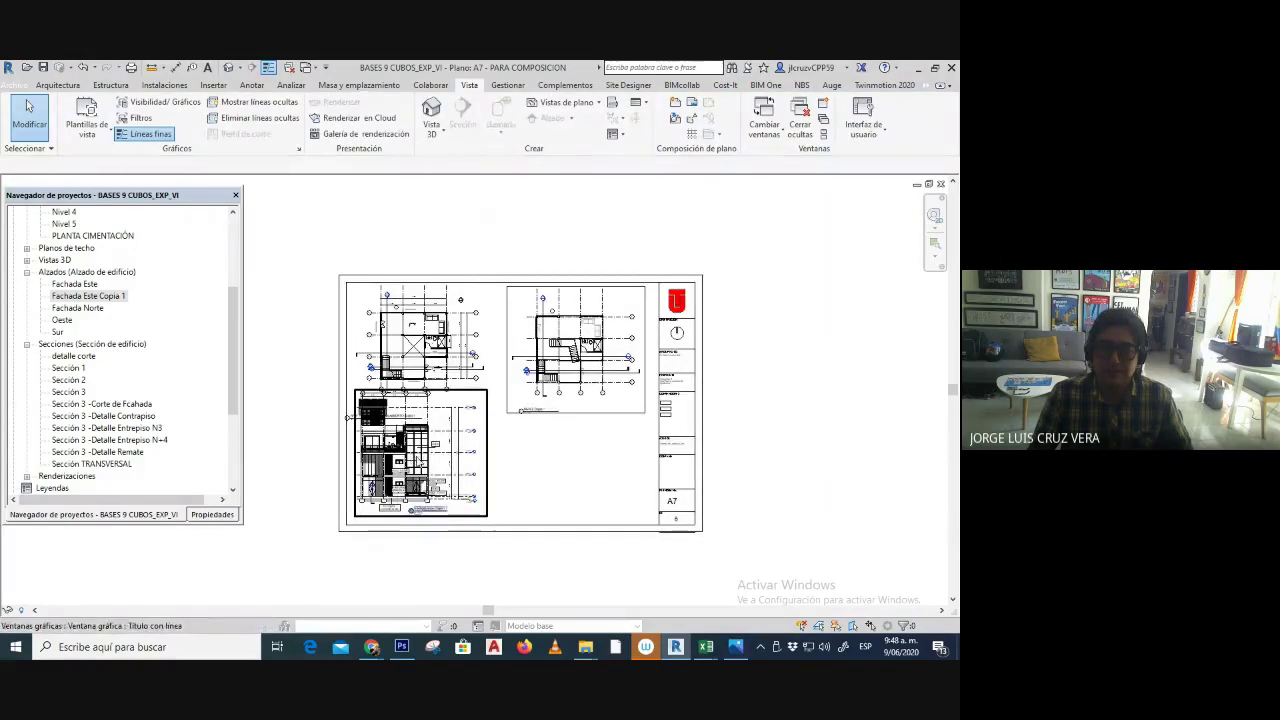
{"action": "left_click", "coordinate": [412, 458]}
{"action": "left_click_drag", "start_coordinate": [412, 458], "coordinate": [424, 462]}
{"action": "left_click", "coordinate": [770, 433]}
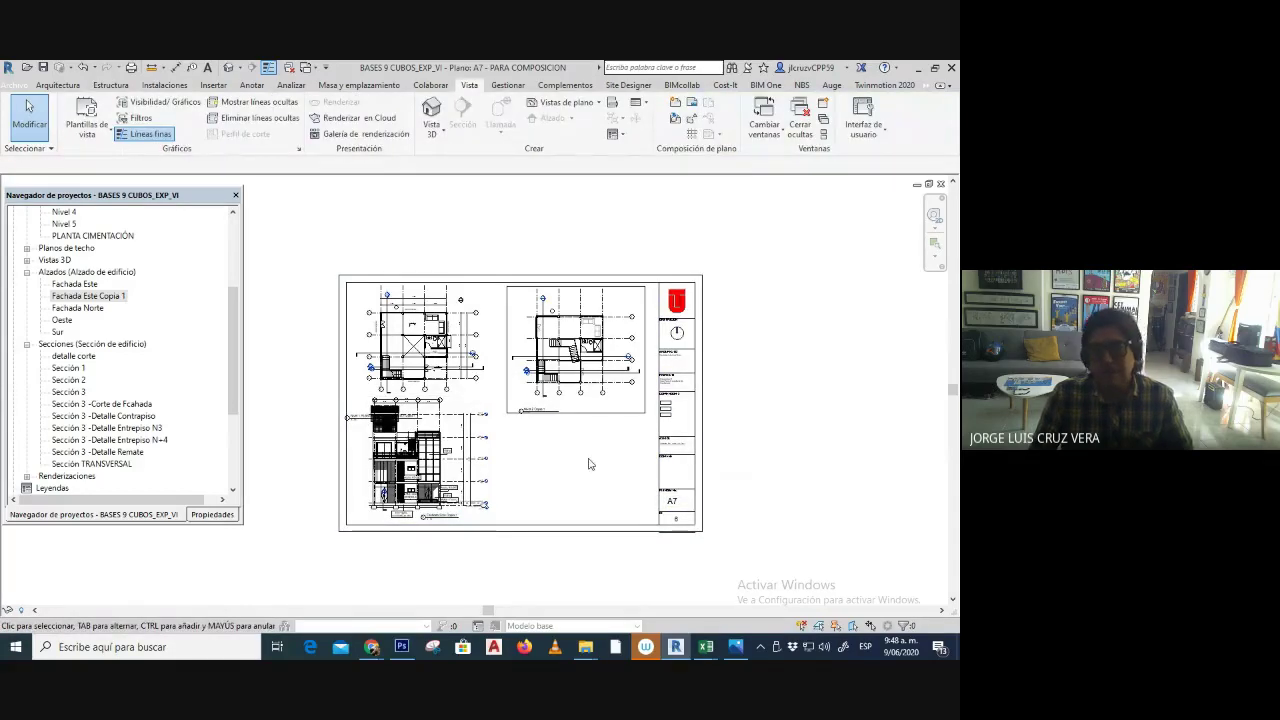
- Open the Sección 3 -Corte de Fcahada section view to check its contents
{"action": "scroll", "coordinate": [590, 464], "scroll_direction": "up", "scroll_amount": 3}
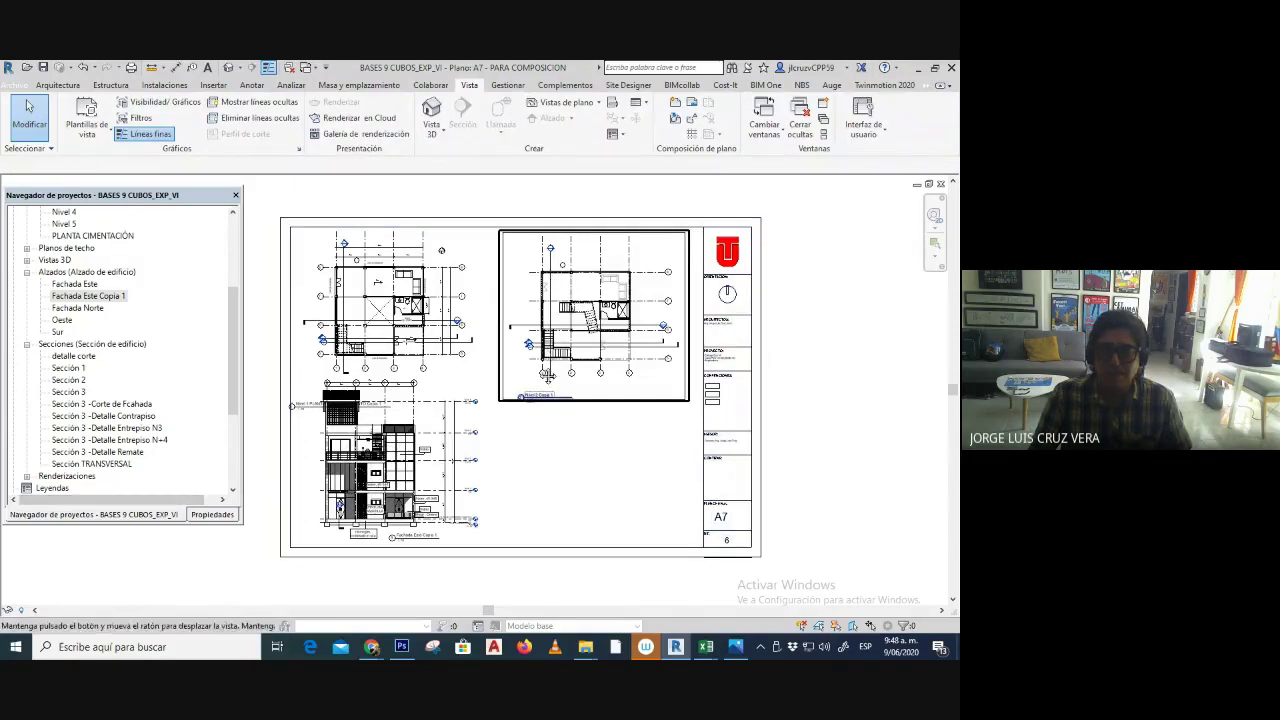
{"action": "double_click", "coordinate": [104, 405]}
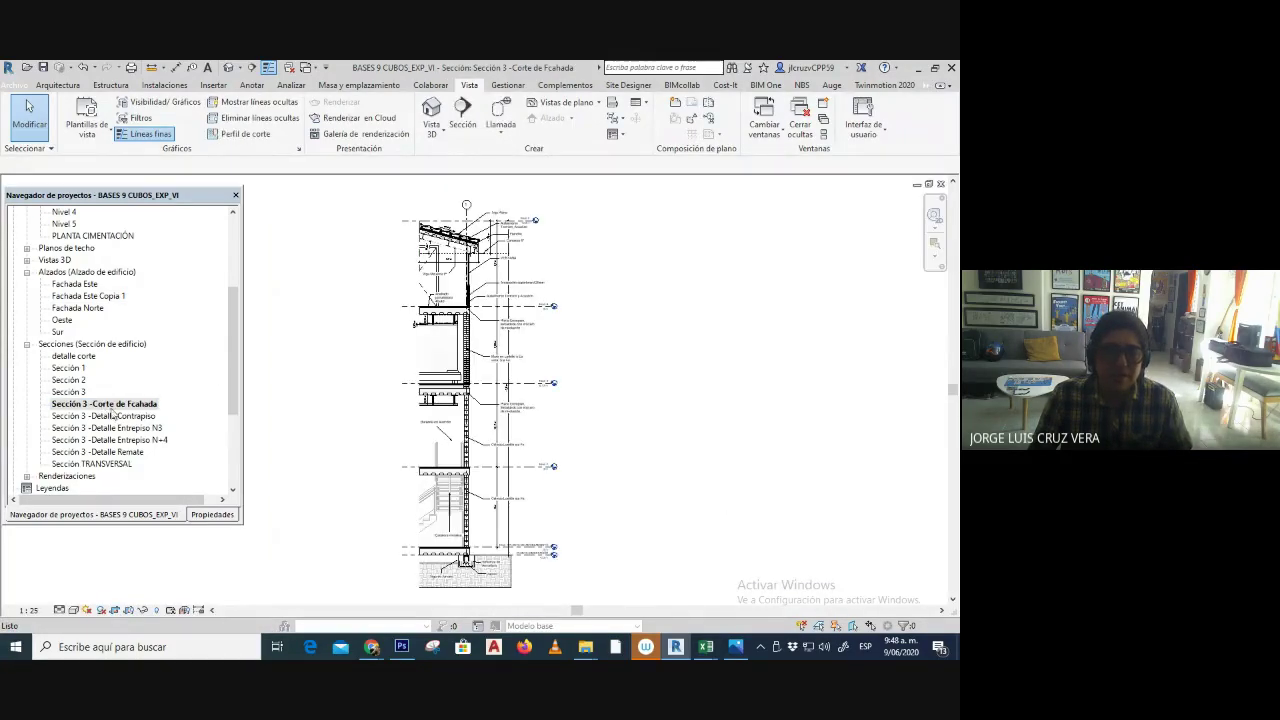
{"action": "scroll", "coordinate": [148, 420], "scroll_direction": "down", "scroll_amount": 5}
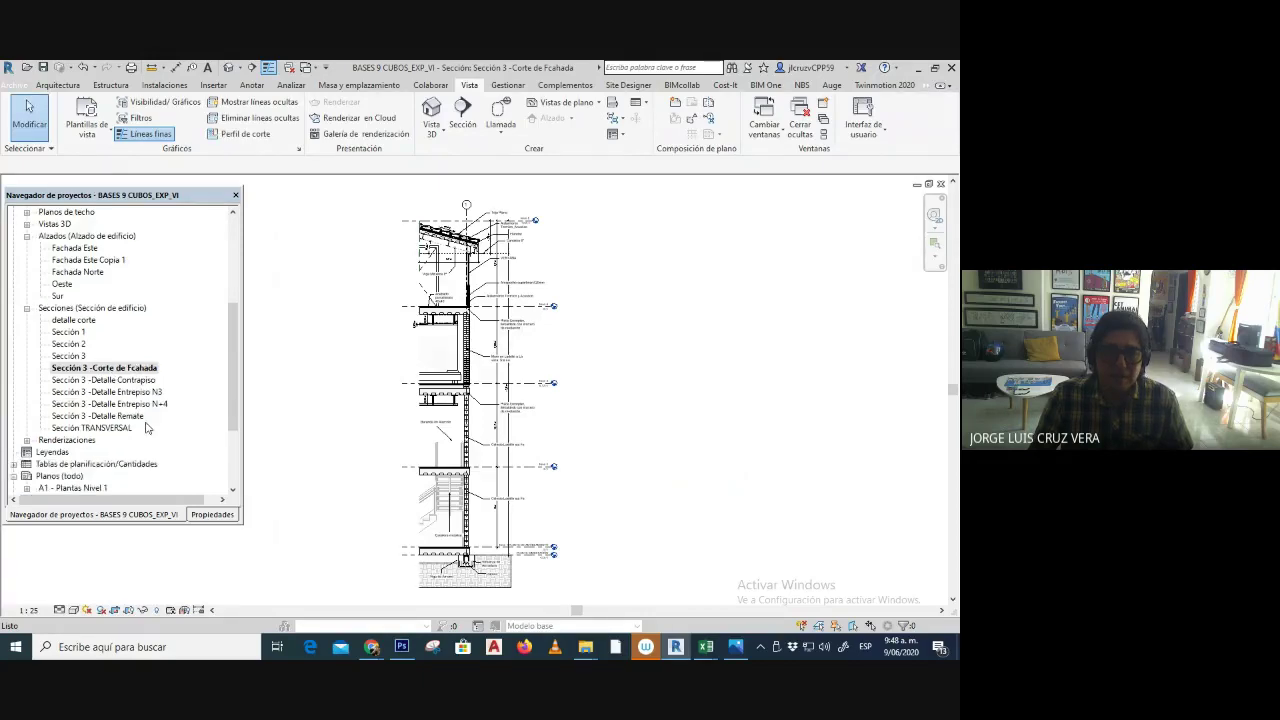
- Review the A3 - Fachadas y Axonometria Explotada sheet and return to the A7 - PARA COMPOSICION sheet
{"action": "double_click", "coordinate": [75, 444]}
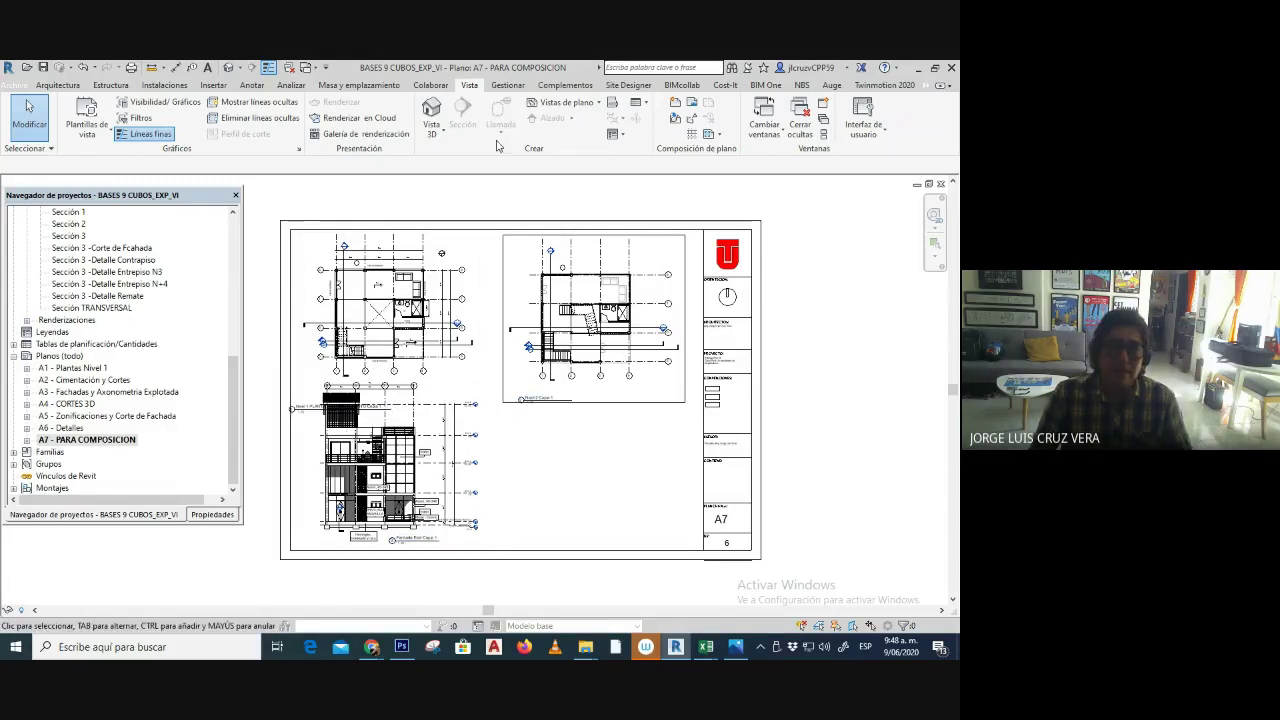
{"action": "left_click", "coordinate": [86, 394]}
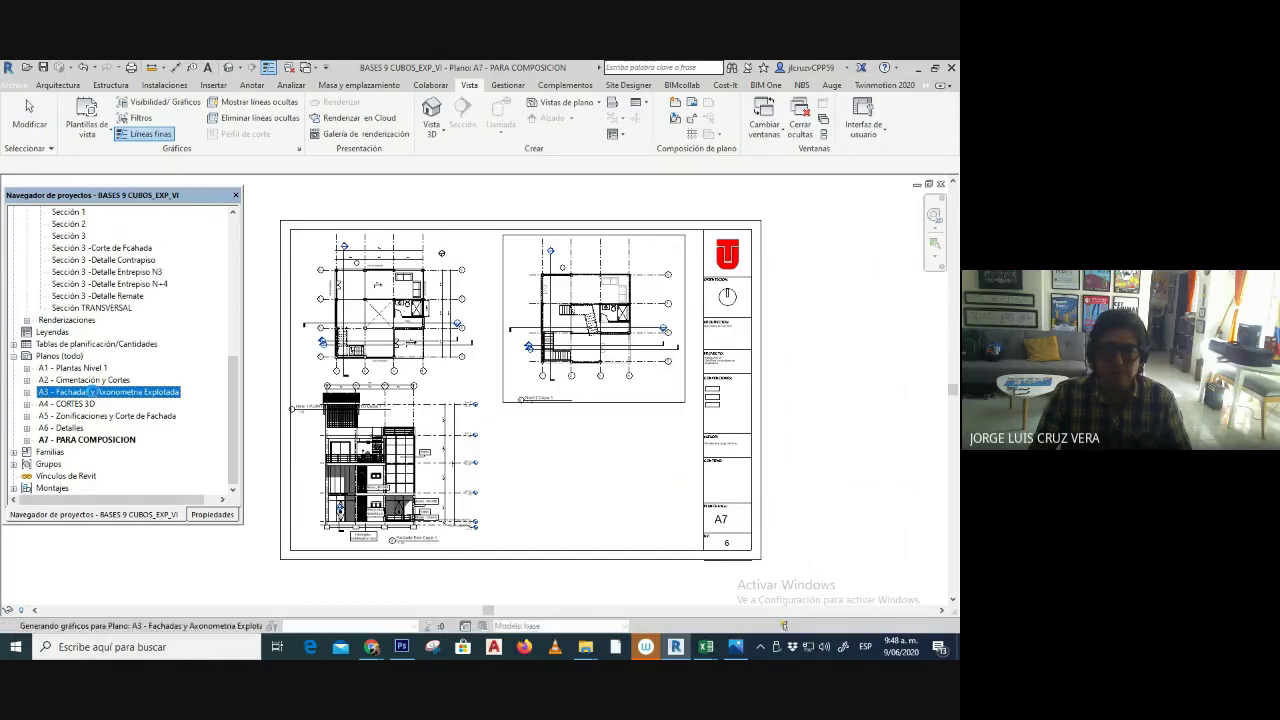
{"action": "double_click", "coordinate": [92, 392]}
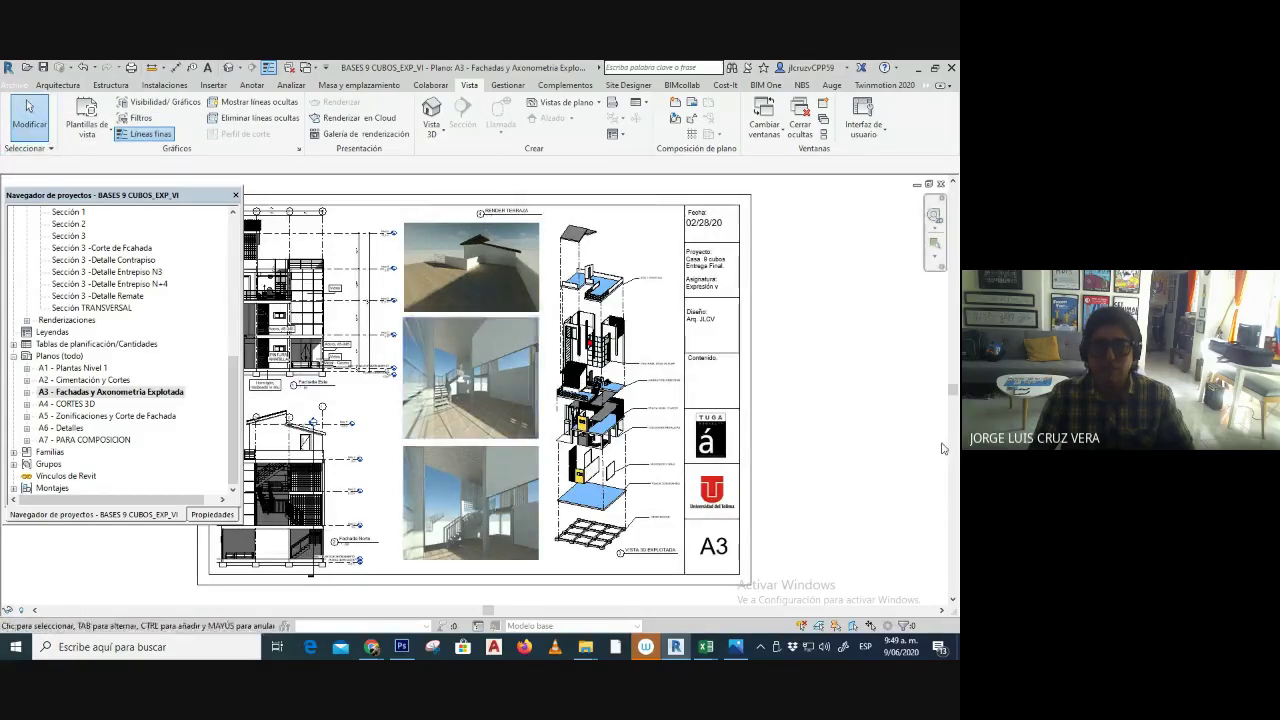
{"action": "double_click", "coordinate": [84, 441]}
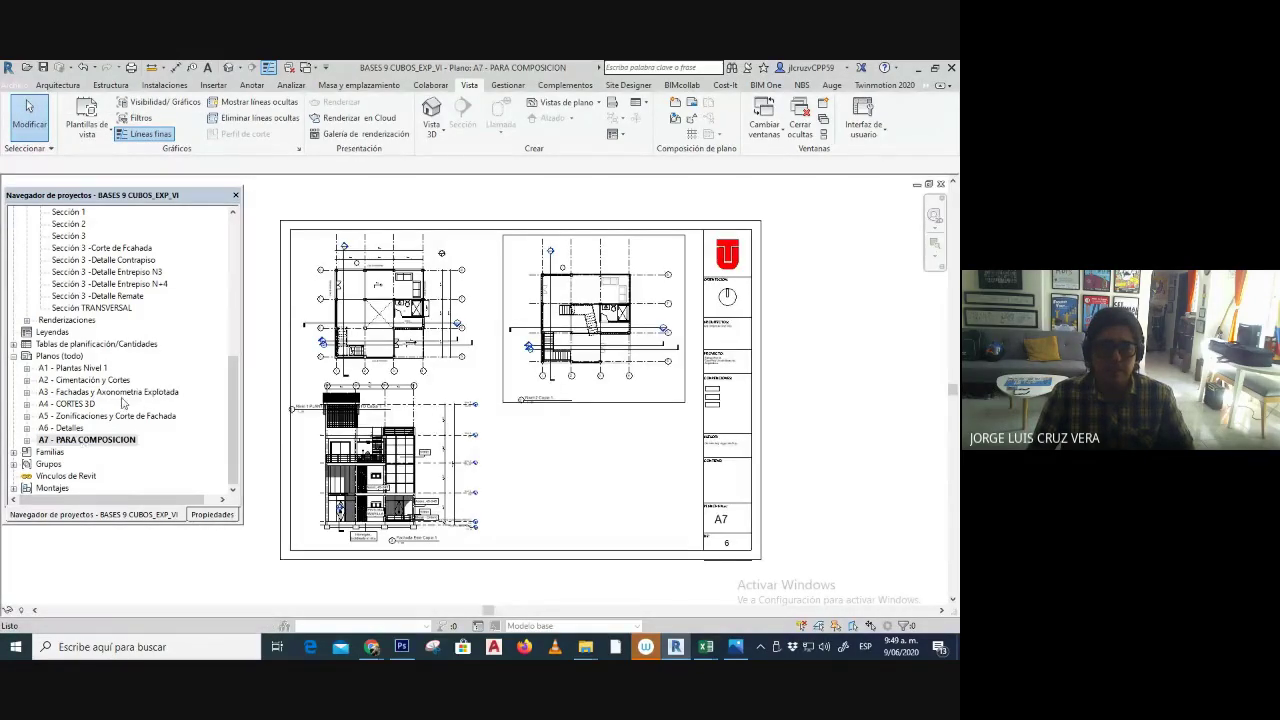
- Start printing with the PDF24 printer and set its advanced paper size to ISO B1
{"action": "left_click", "coordinate": [10, 87]}
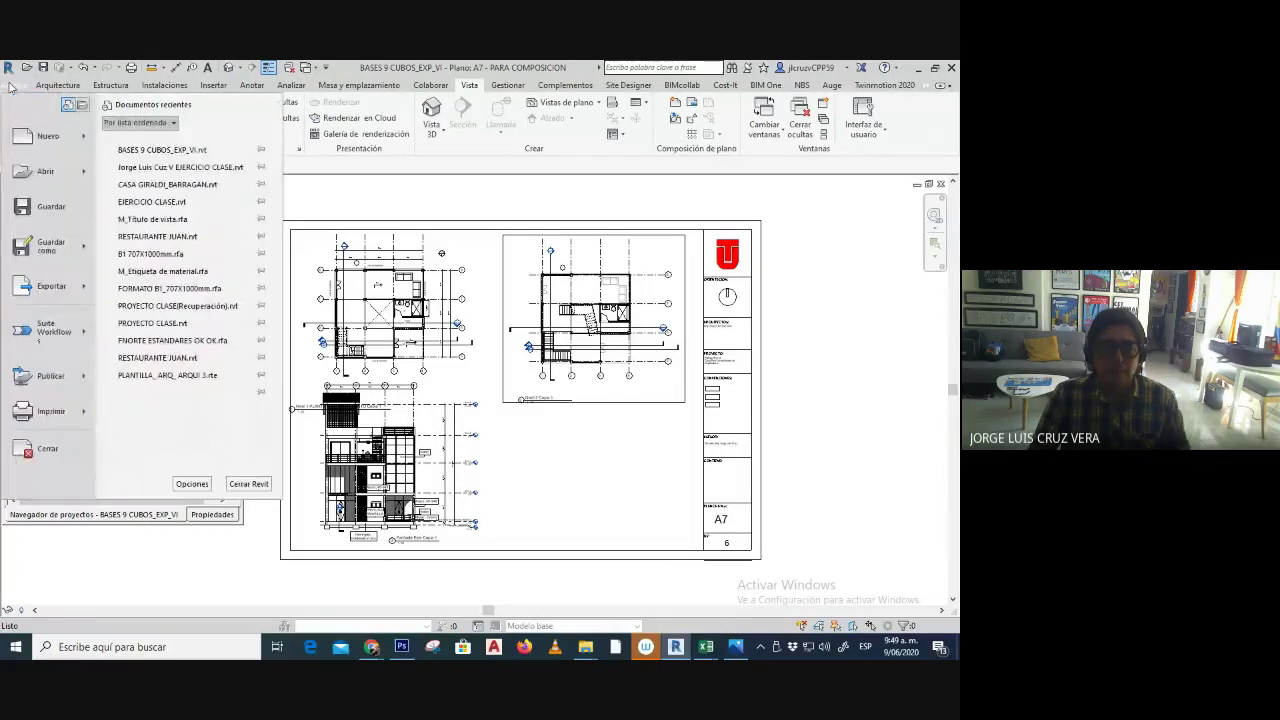
{"action": "mouse_move", "coordinate": [92, 411]}
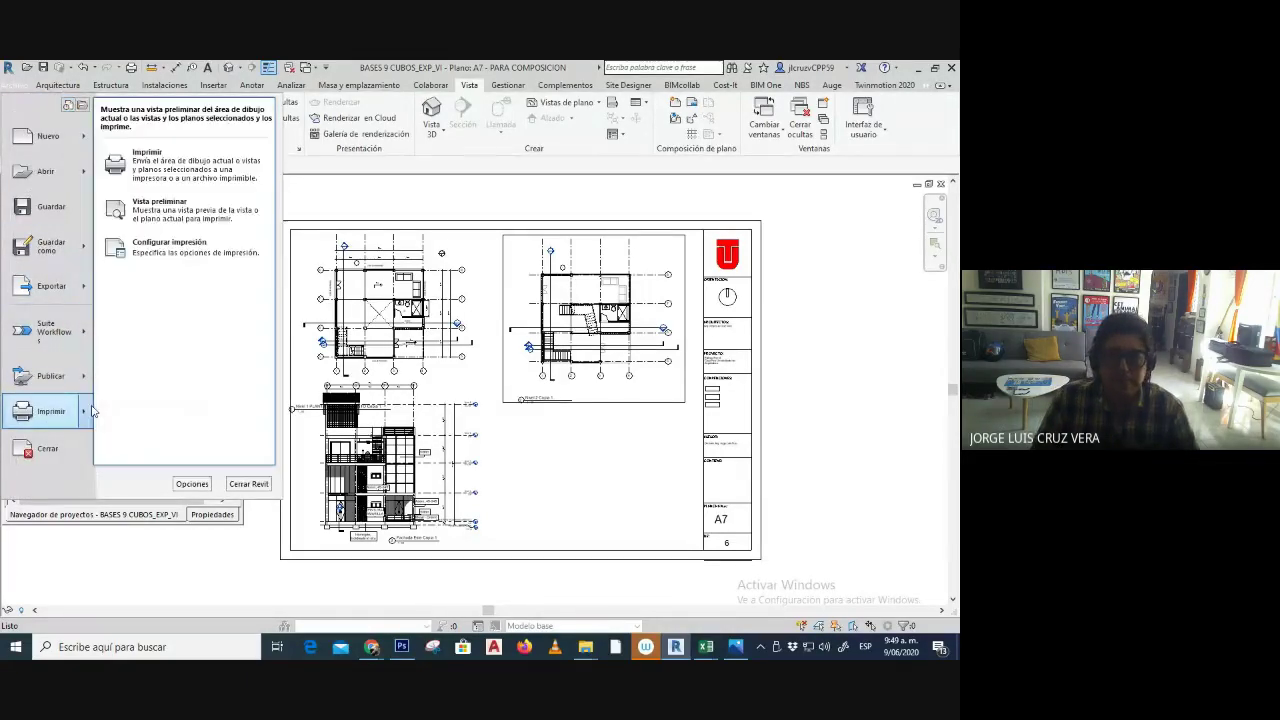
{"action": "left_click", "coordinate": [147, 163]}
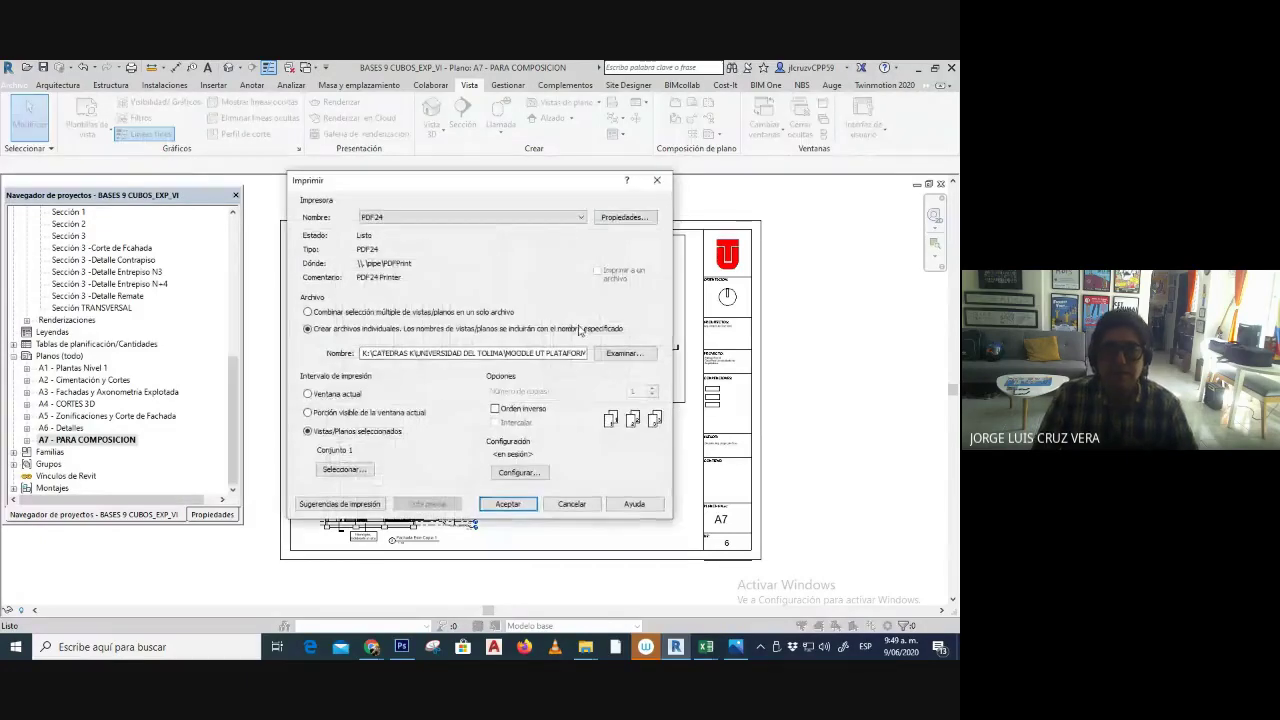
{"action": "left_click", "coordinate": [622, 217]}
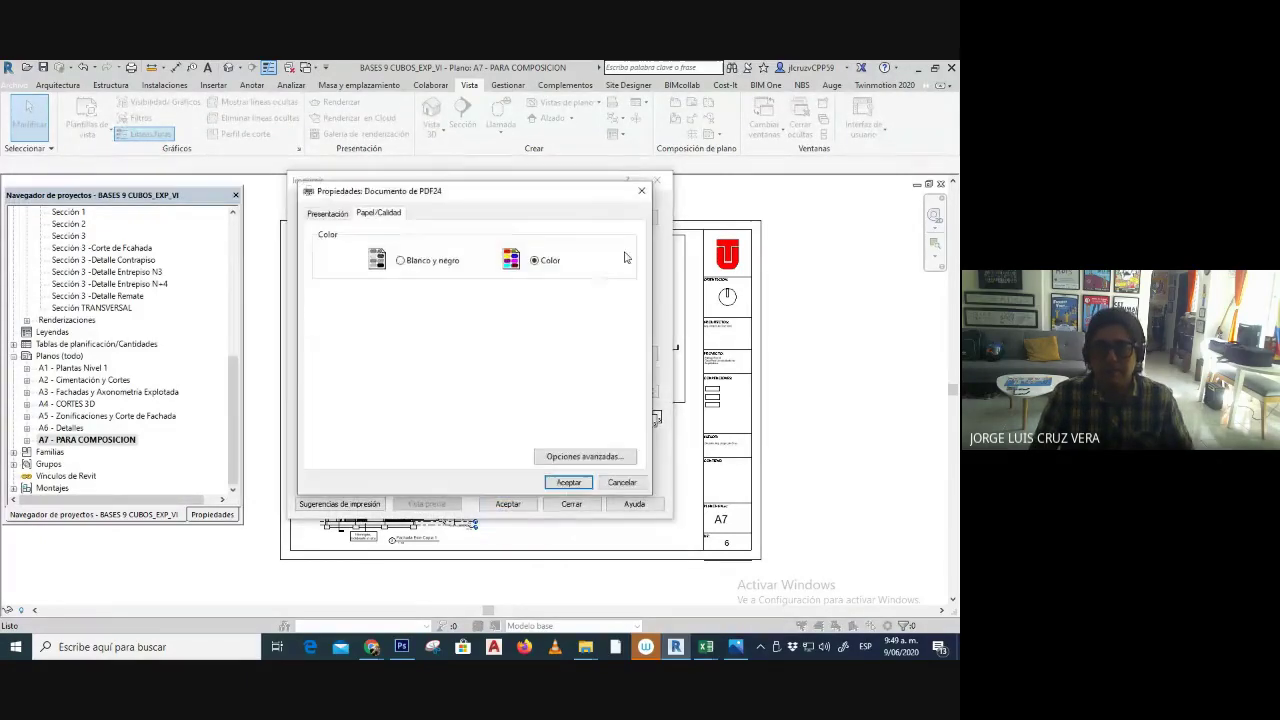
{"action": "left_click", "coordinate": [596, 461]}
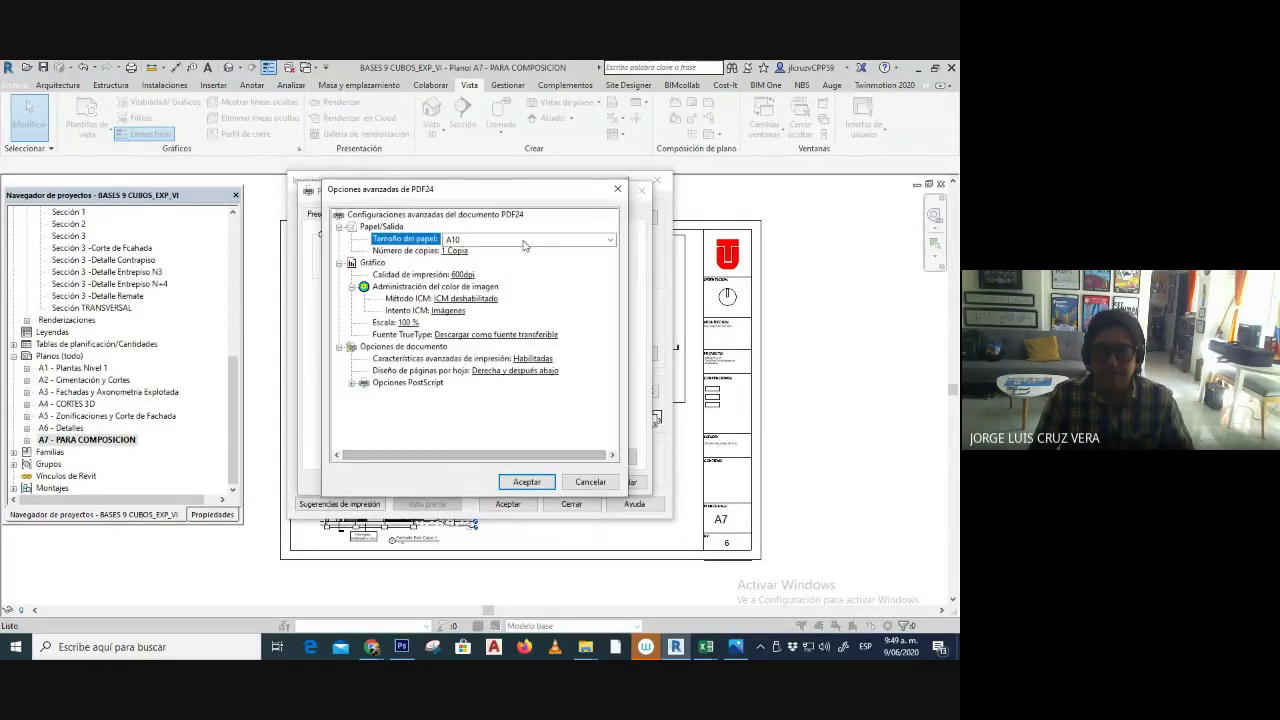
{"action": "left_click", "coordinate": [609, 240]}
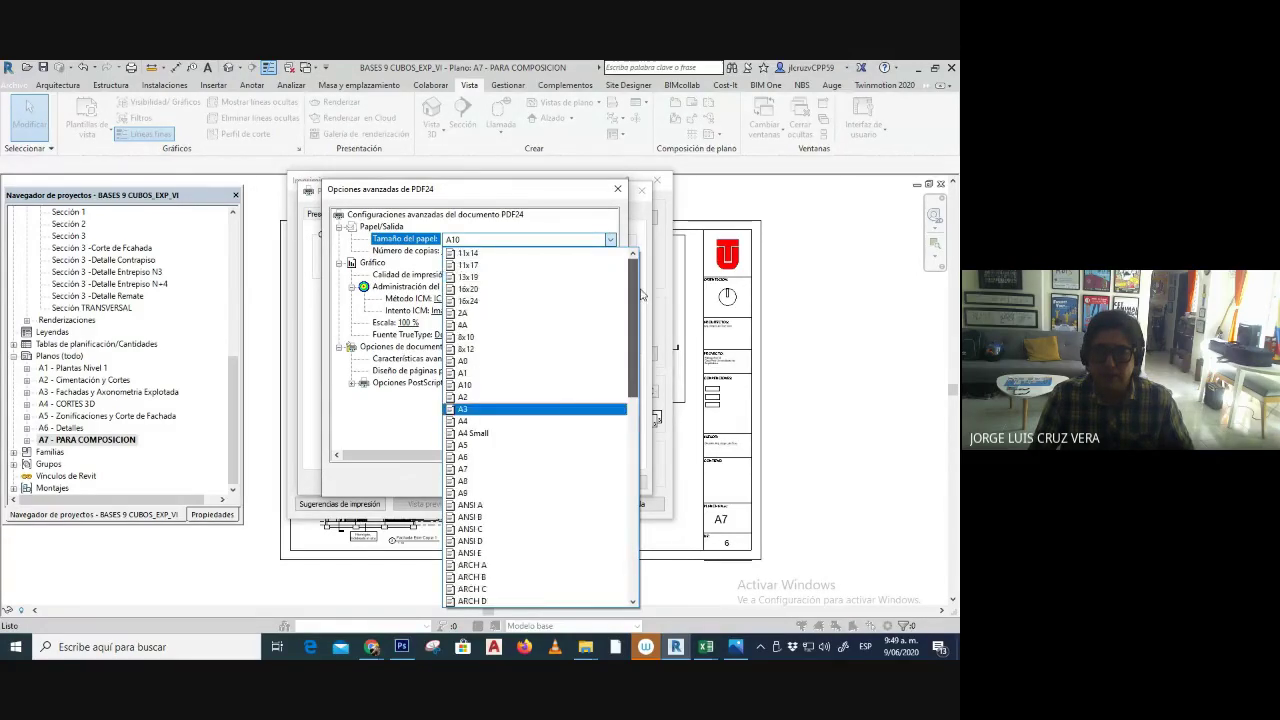
{"action": "scroll", "coordinate": [560, 408], "scroll_direction": "up", "scroll_amount": 4}
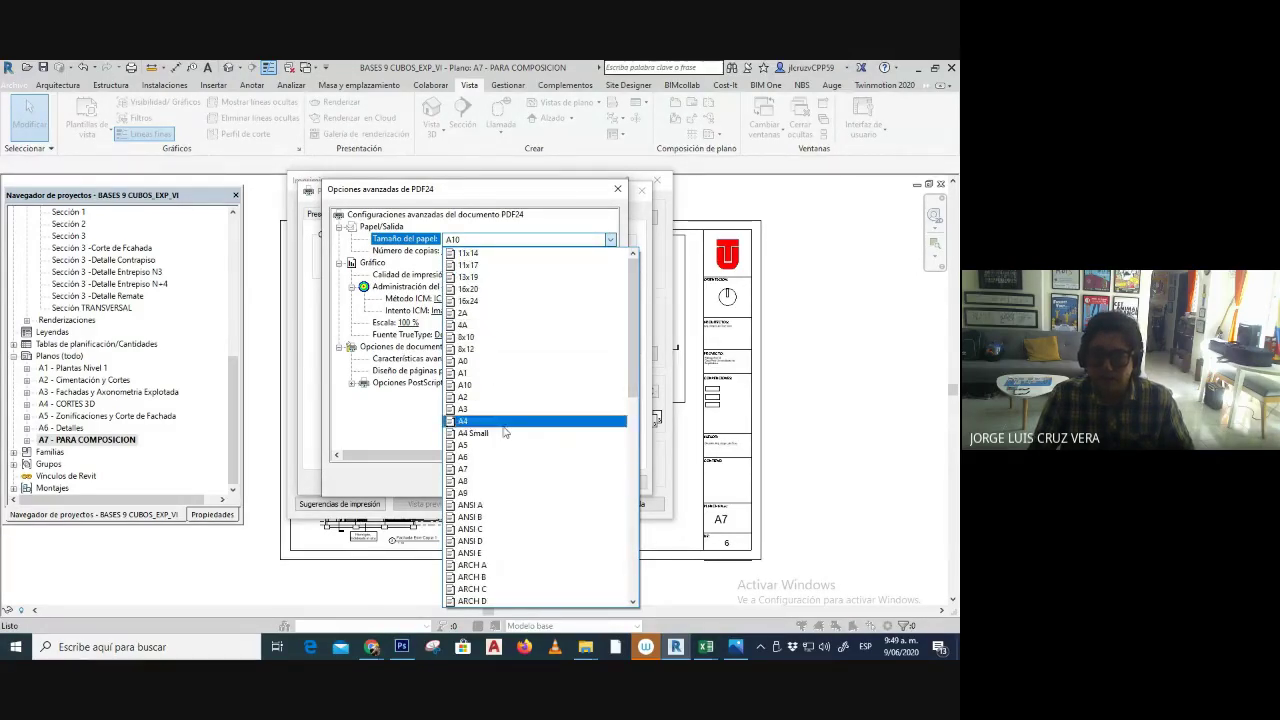
{"action": "scroll", "coordinate": [500, 524], "scroll_direction": "down", "scroll_amount": 1}
{"action": "scroll", "coordinate": [500, 524], "scroll_direction": "down", "scroll_amount": 3}
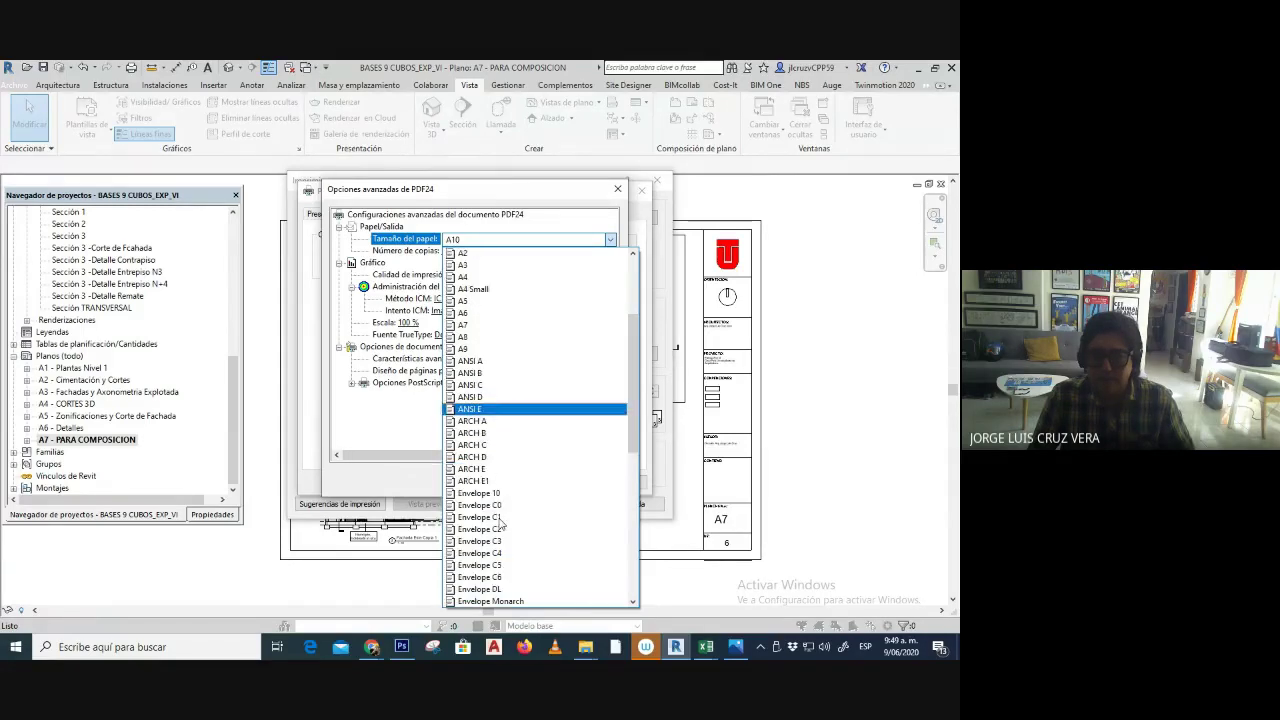
{"action": "scroll", "coordinate": [530, 495], "scroll_direction": "down", "scroll_amount": 5}
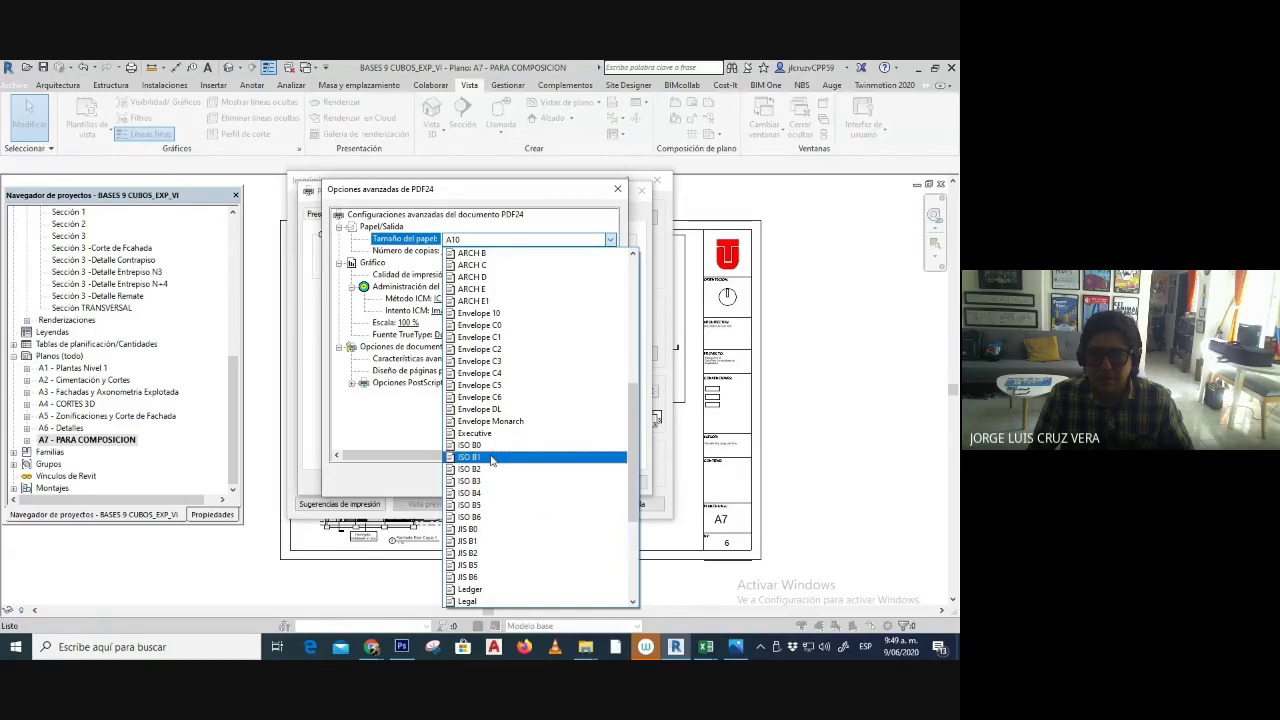
{"action": "left_click", "coordinate": [495, 457]}
{"action": "left_click", "coordinate": [527, 484]}
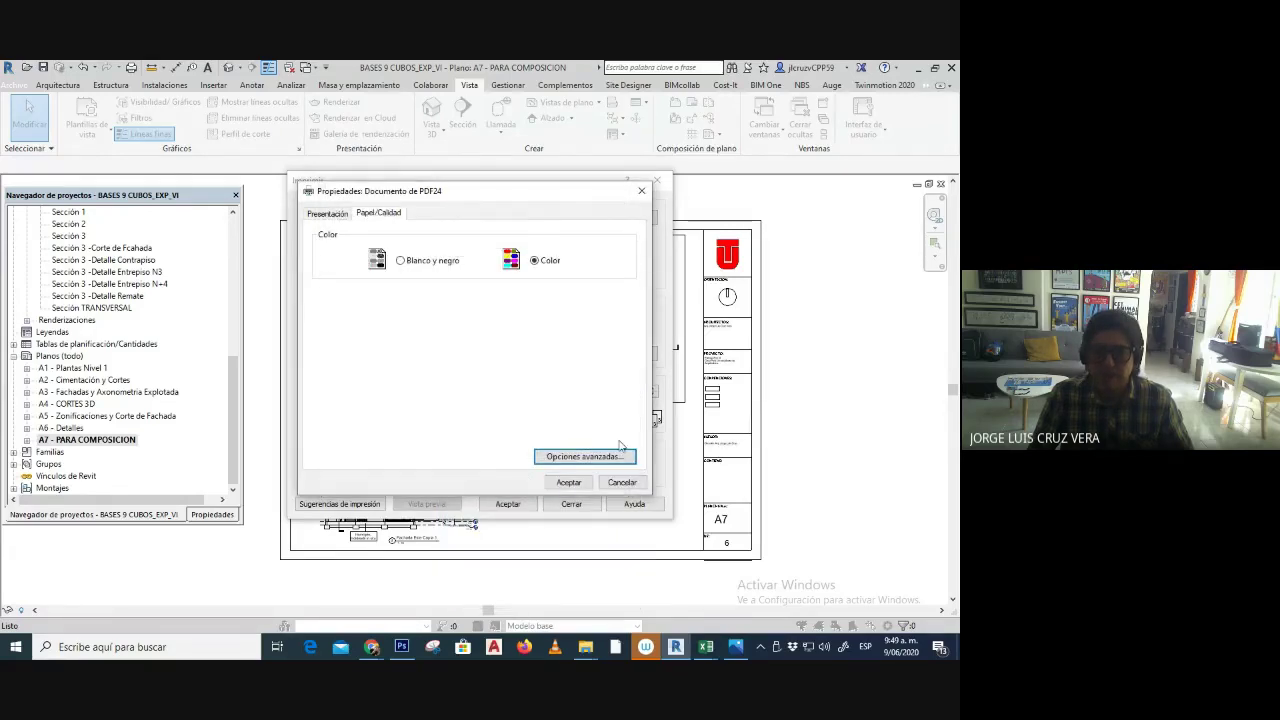
{"action": "left_click", "coordinate": [568, 483]}
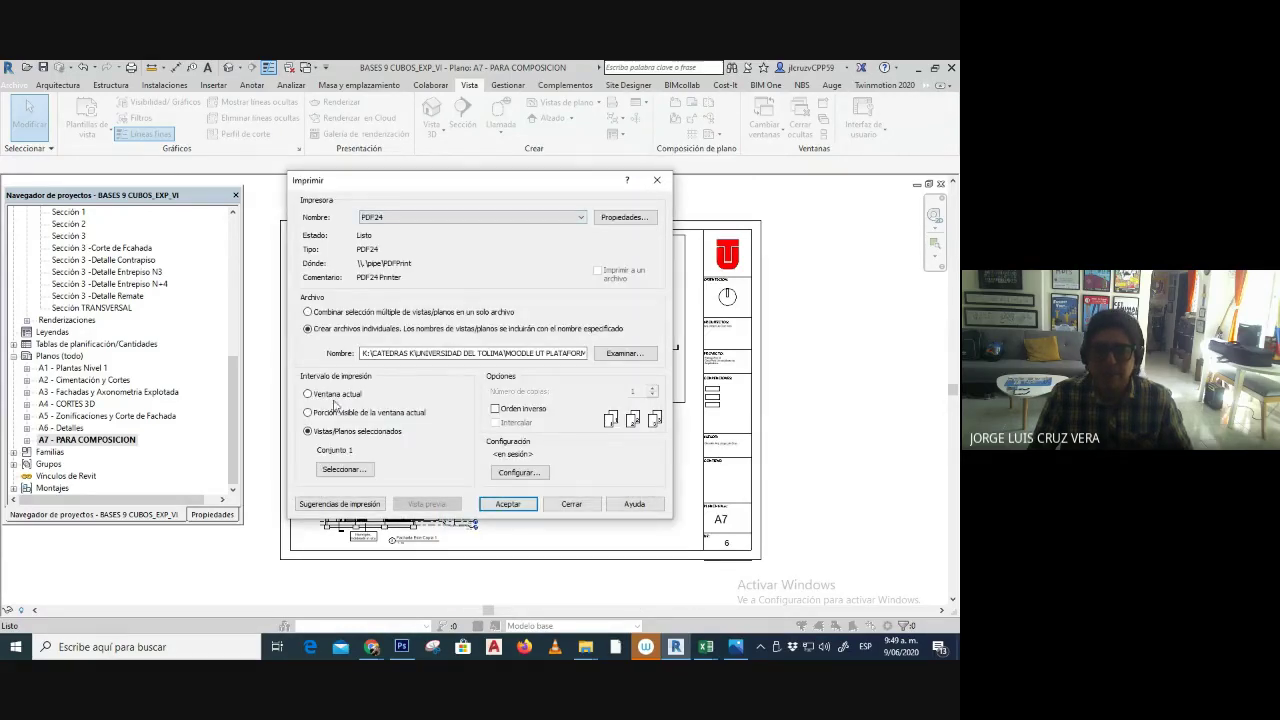
- Limit the print set list to sheets and include A7 - PARA COMPOSICION and A5 - Zonificaciones y Corte de Fachada
{"action": "left_click", "coordinate": [344, 470]}
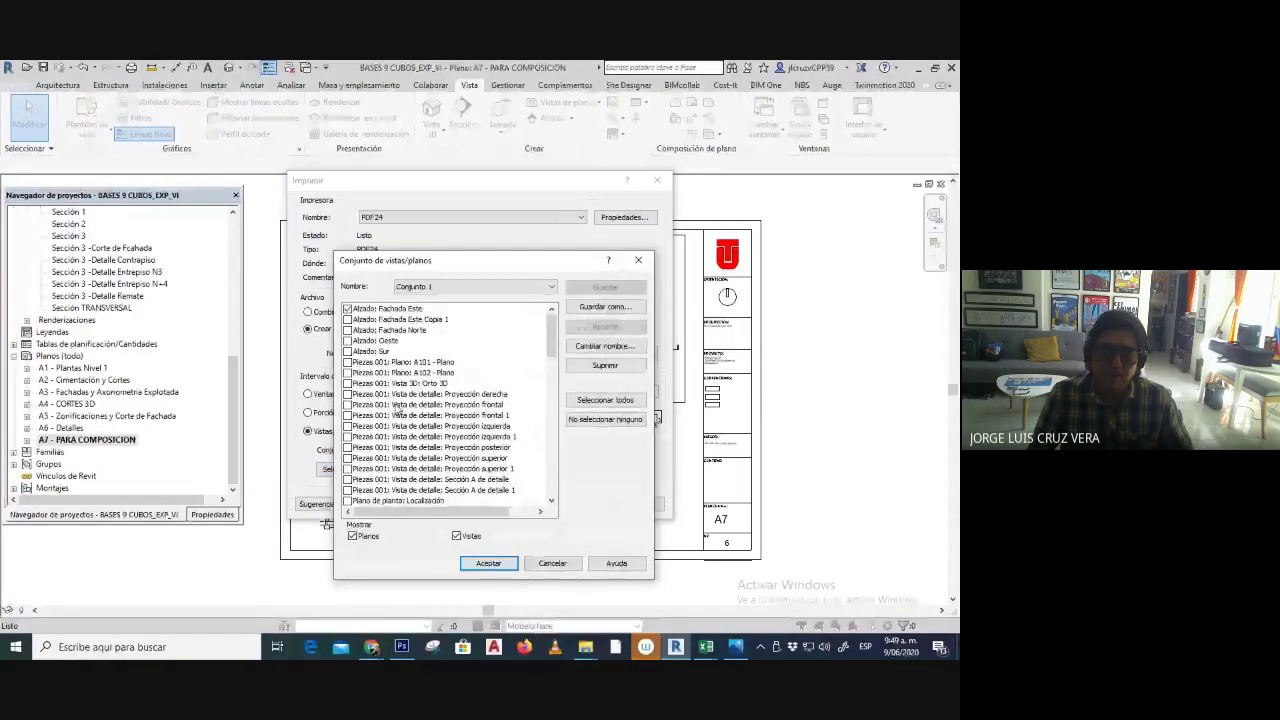
{"action": "left_click", "coordinate": [456, 536]}
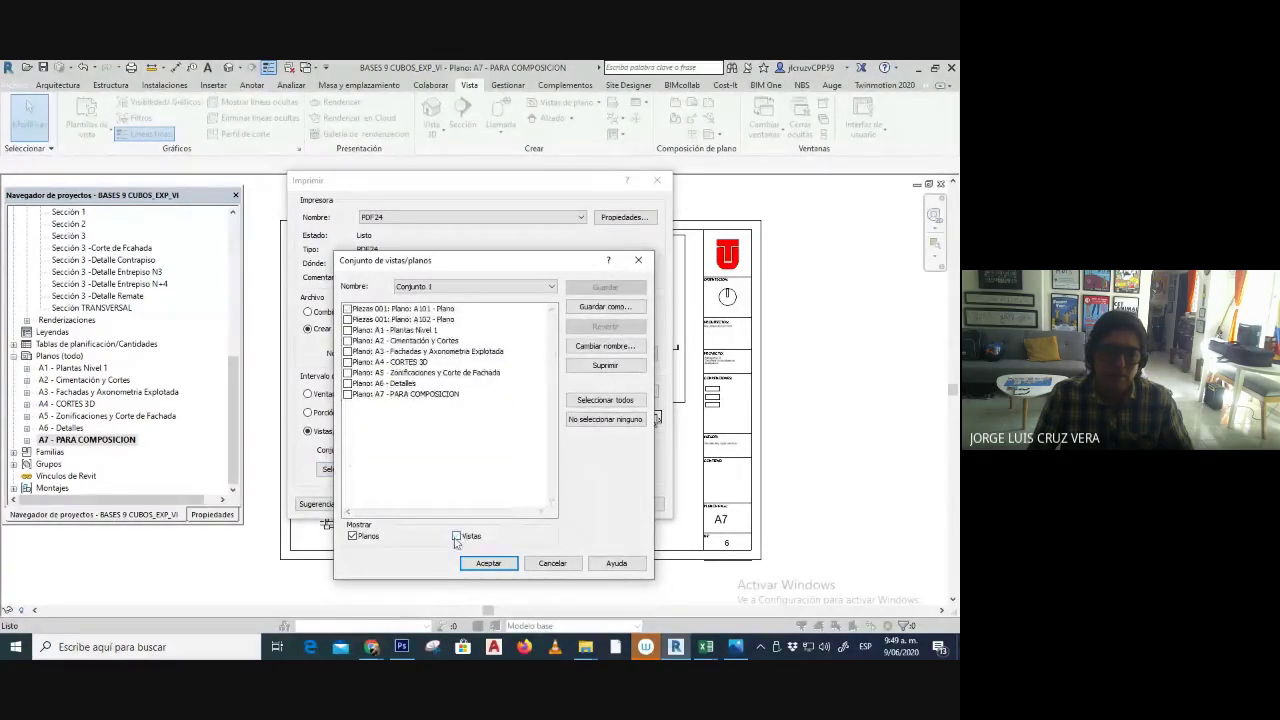
{"action": "left_click", "coordinate": [347, 395]}
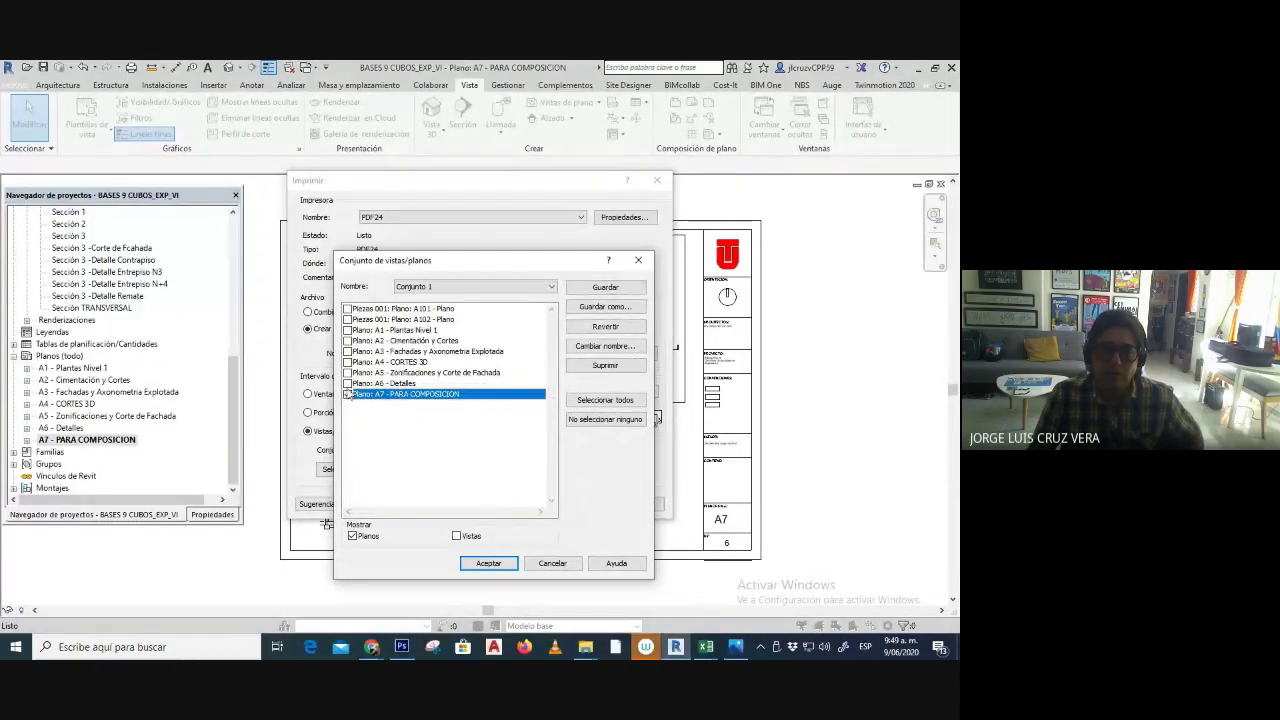
{"action": "left_click", "coordinate": [347, 373]}
{"action": "left_click", "coordinate": [489, 564]}
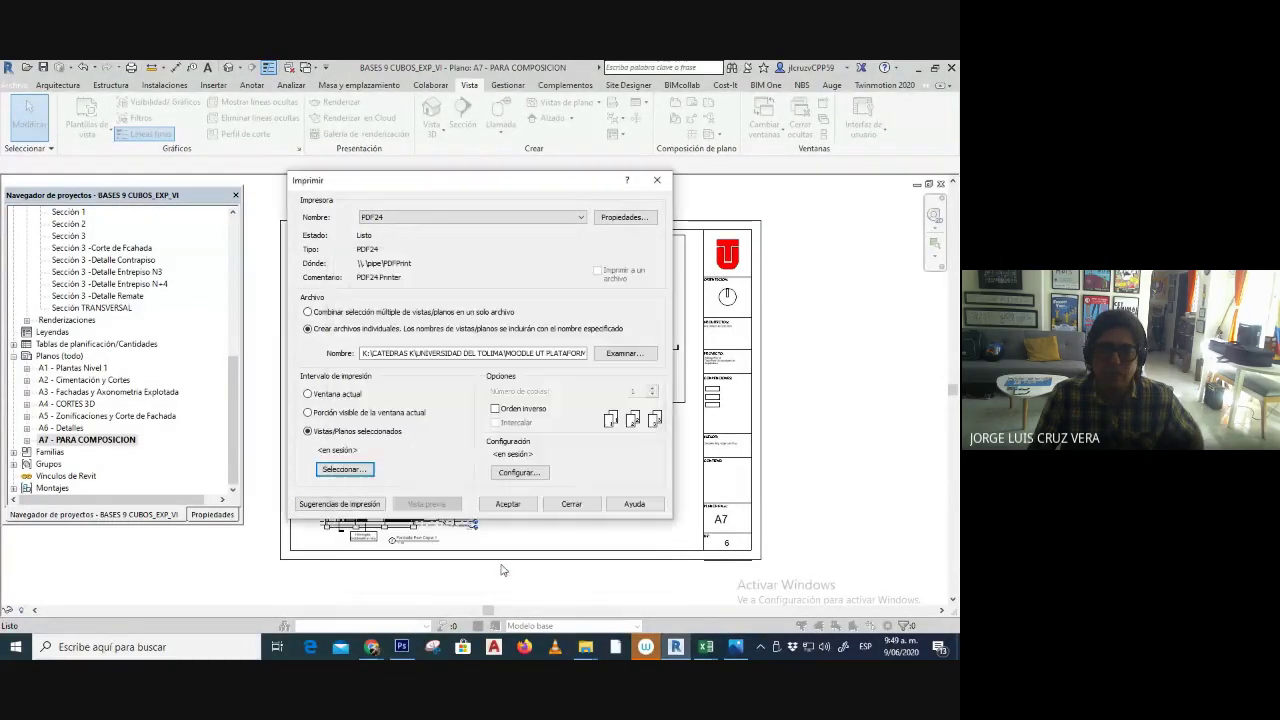
- Try to print the selected sheets and views to individual PDF files
{"action": "left_click", "coordinate": [510, 505]}
{"action": "left_click", "coordinate": [511, 364]}
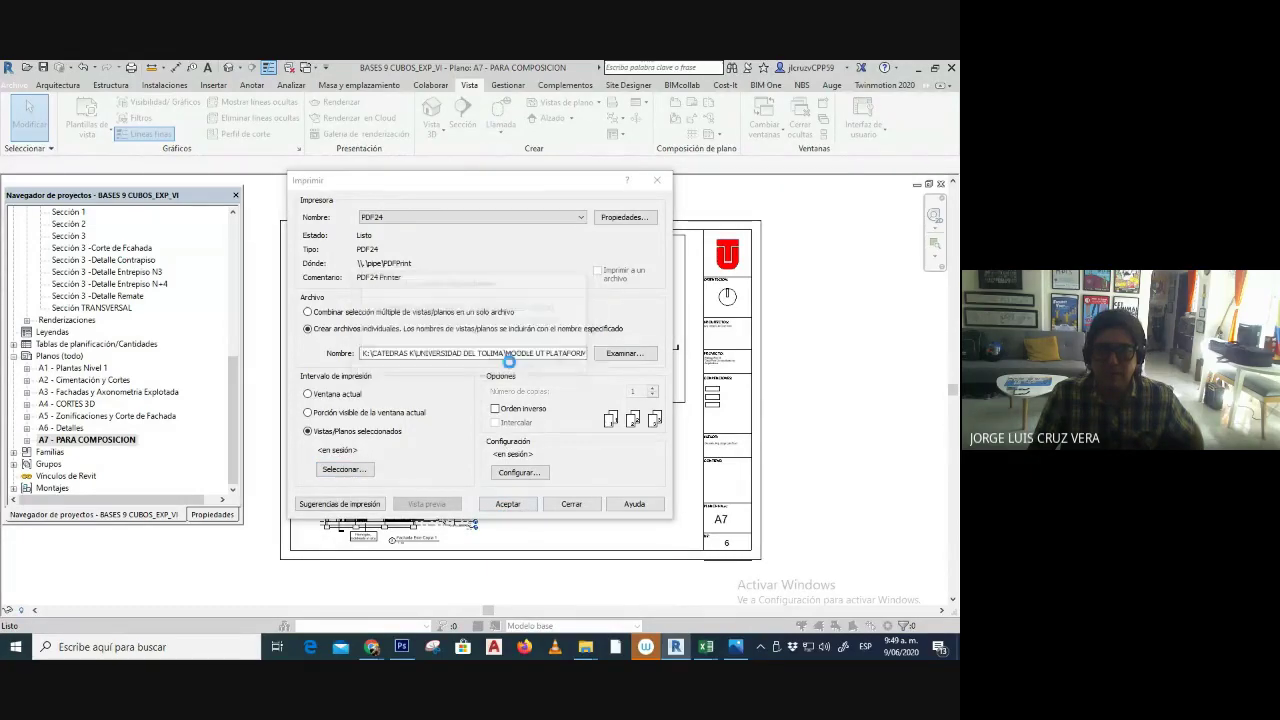
{"action": "left_click", "coordinate": [552, 474]}
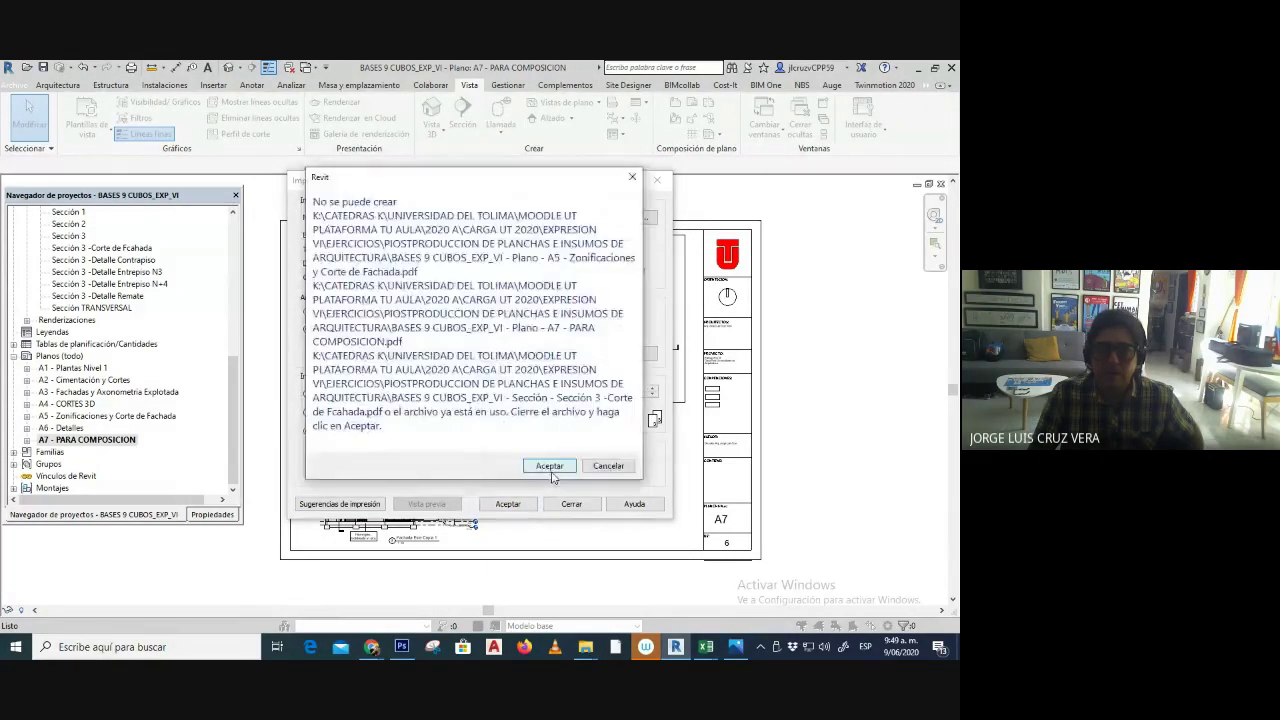
{"action": "left_click", "coordinate": [553, 466]}
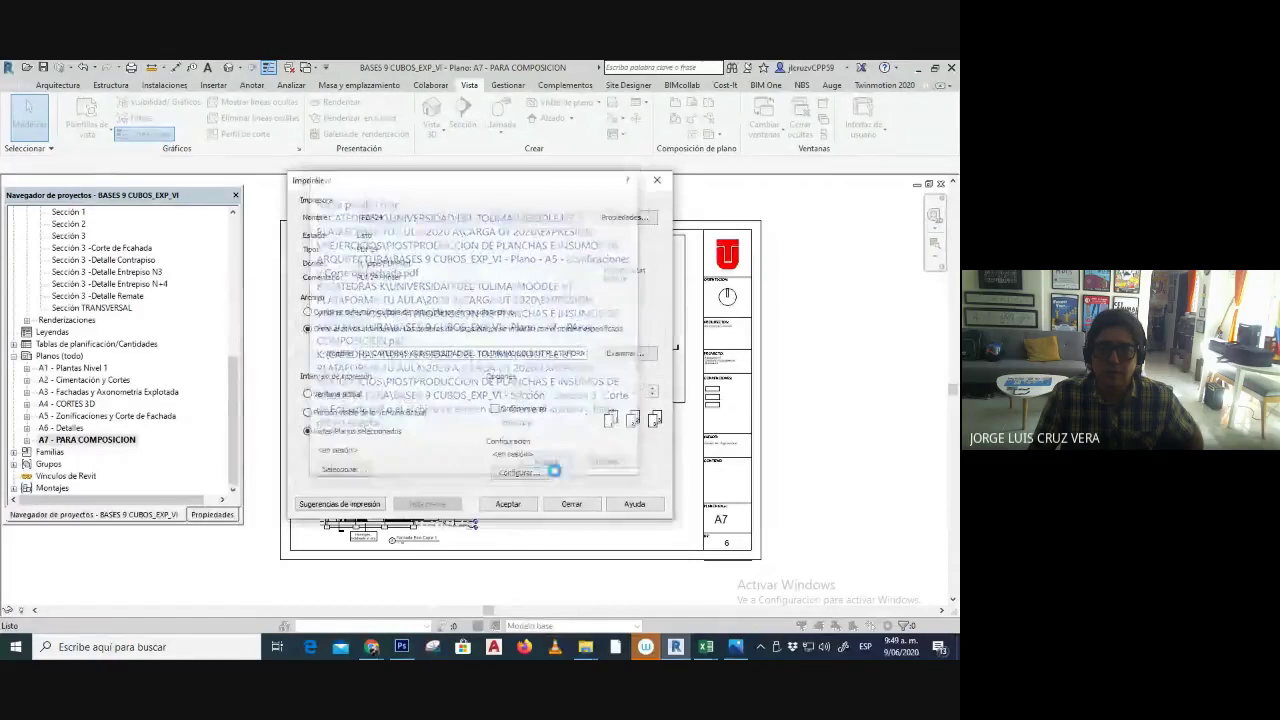
{"action": "left_click", "coordinate": [607, 469]}
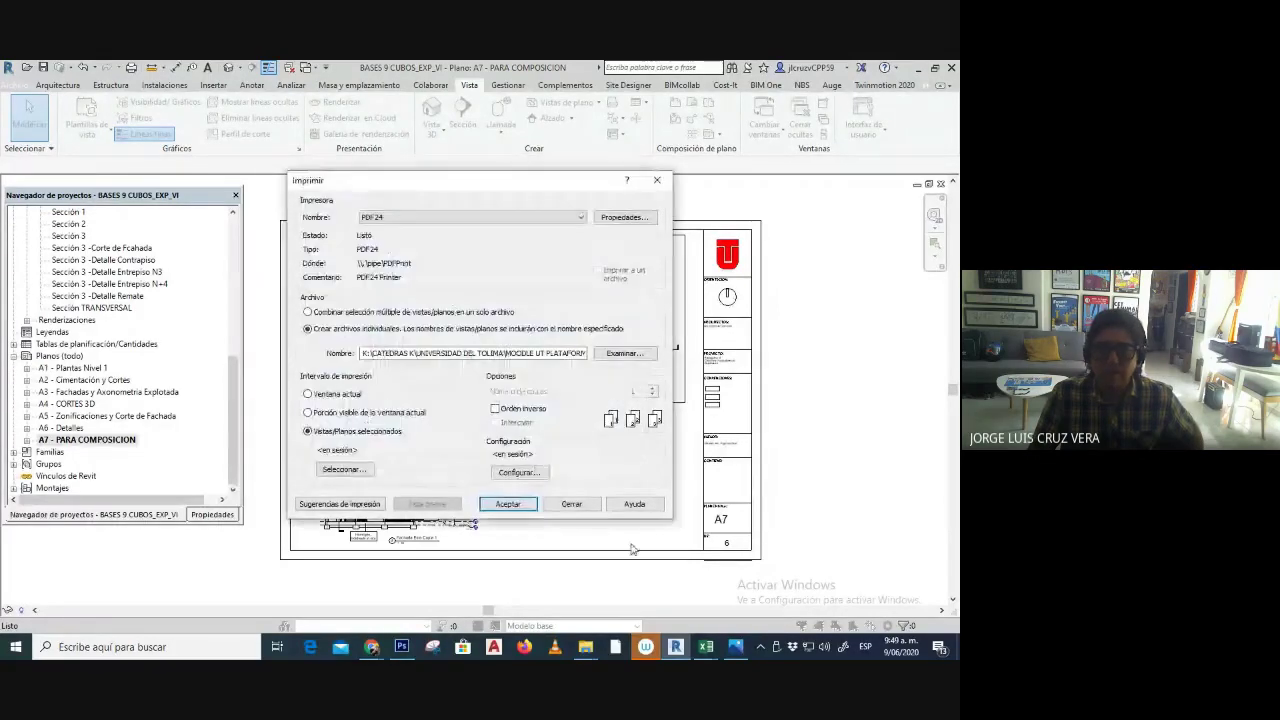
- Switch to File Explorer and delete all the old PDF files in the PIOSTPRODUCCION DE PLANCHAS E INSUMOS DE ARQUITECTURA folder
{"action": "left_click", "coordinate": [584, 648]}
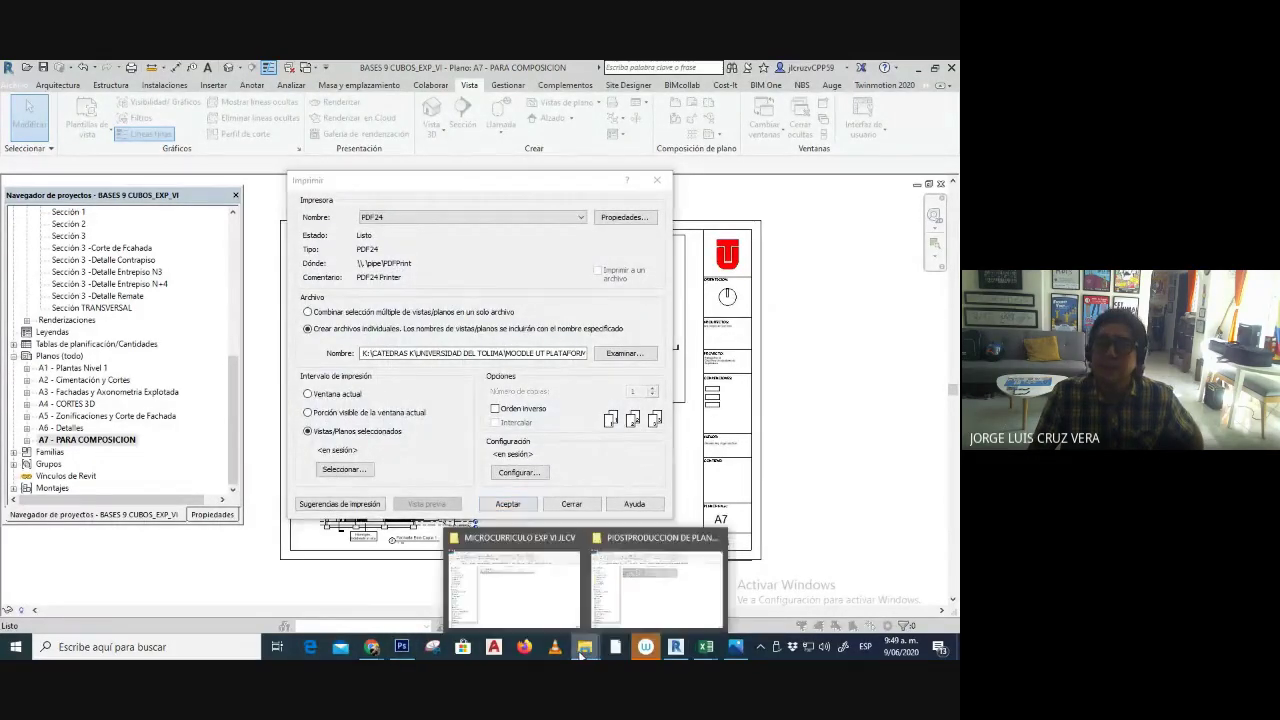
{"action": "left_click", "coordinate": [649, 586]}
{"action": "left_click", "coordinate": [447, 600]}
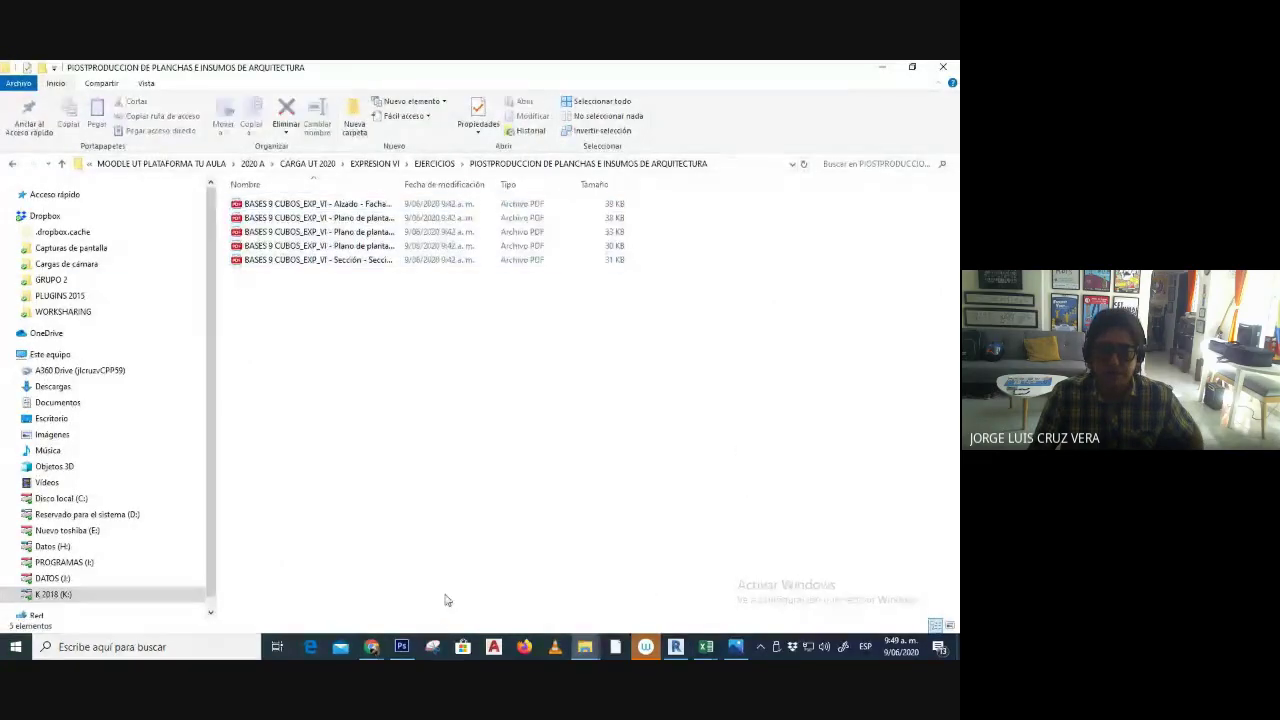
{"action": "left_click_drag", "start_coordinate": [704, 326], "coordinate": [318, 203]}
{"action": "key", "text": "Delete"}
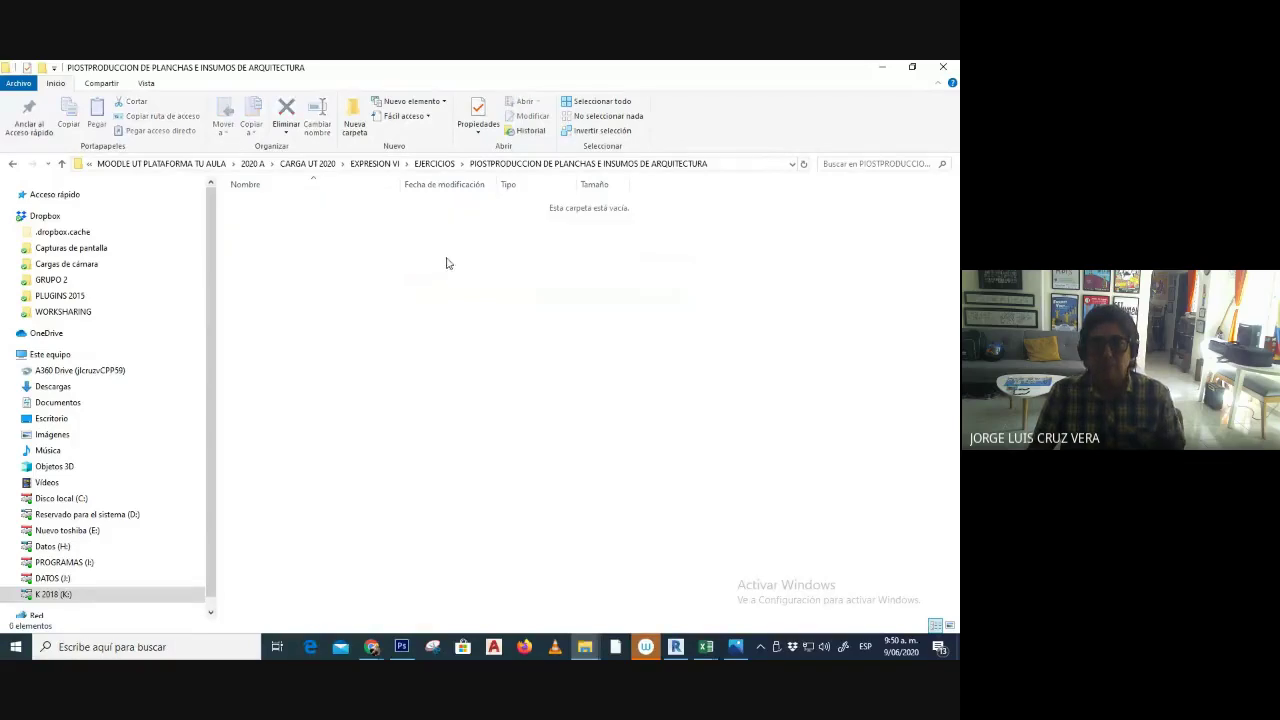
- Return to Revit and append II to the BASES 9 CUBOS_EXP_VI output file name prefix for the PDFs
{"action": "left_click", "coordinate": [675, 647]}
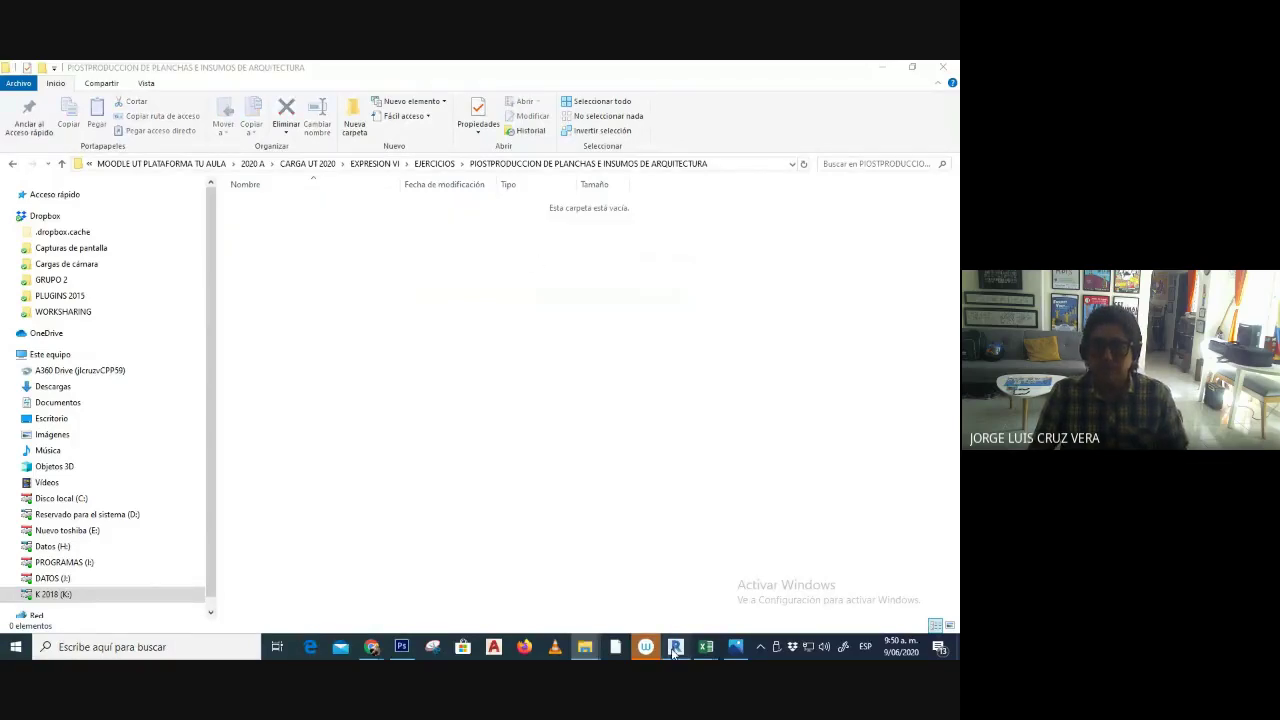
{"action": "left_click", "coordinate": [624, 353]}
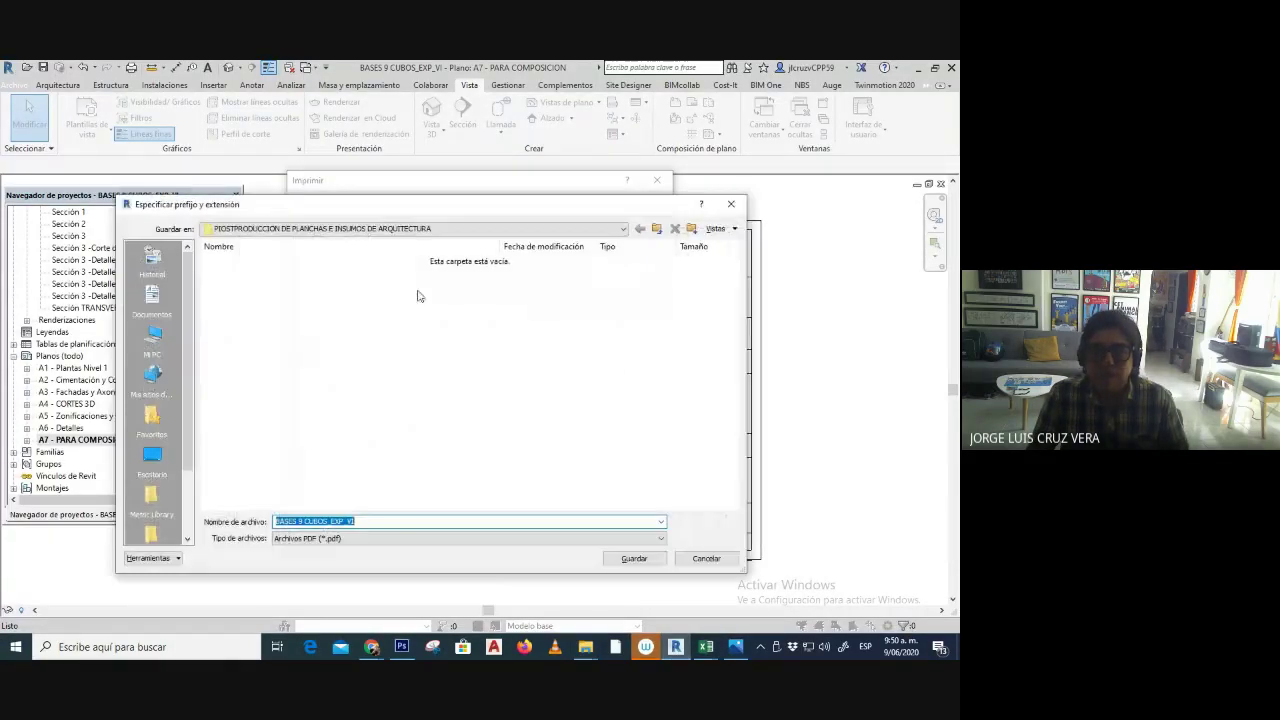
{"action": "left_click", "coordinate": [435, 518]}
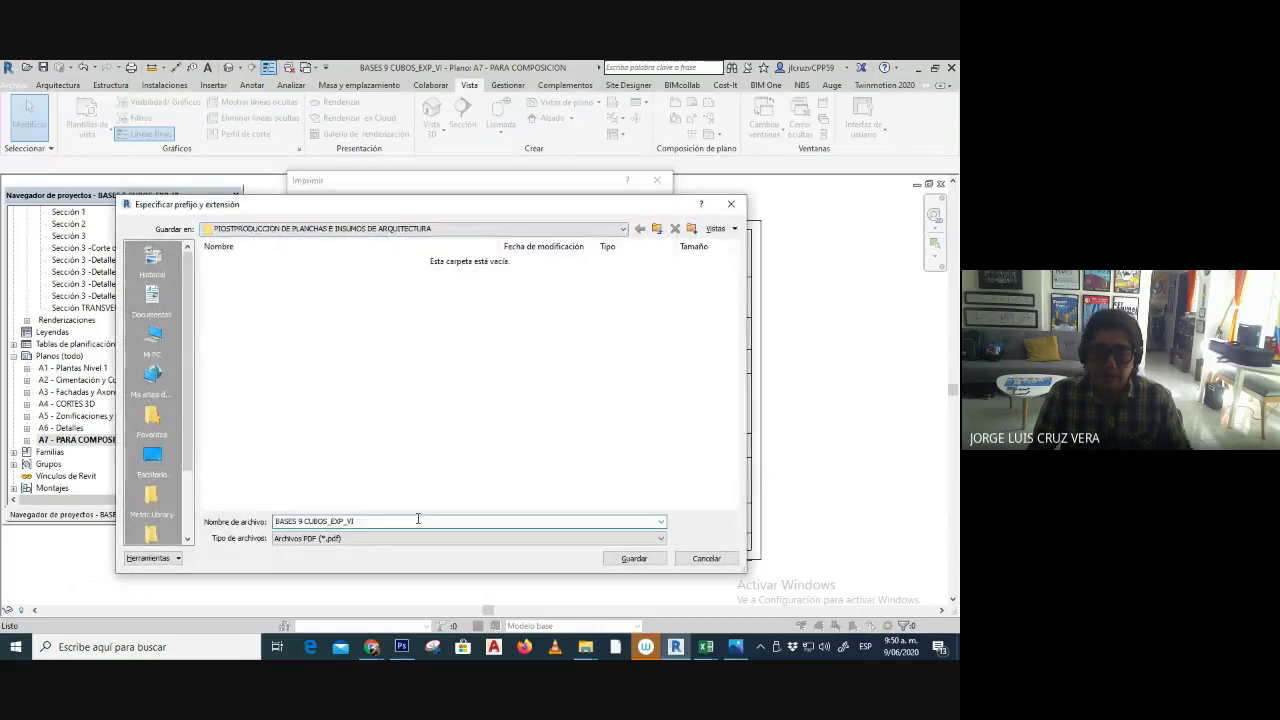
{"action": "type", "text": "II"}
{"action": "left_click", "coordinate": [648, 562]}
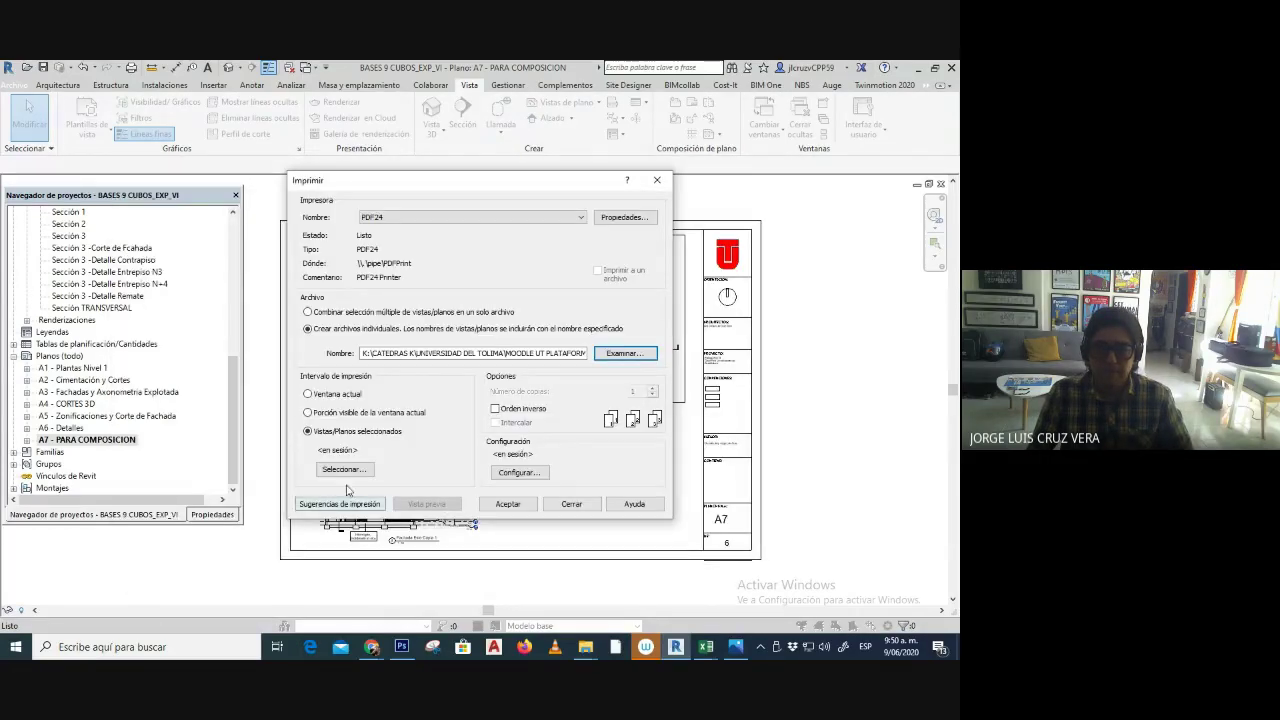
- Remove the floor plans Nivel 1 PLANTA DE AMOBLAMIENTO, Nivel 2 and Nivel 3 from the print set
{"action": "left_click", "coordinate": [345, 468]}
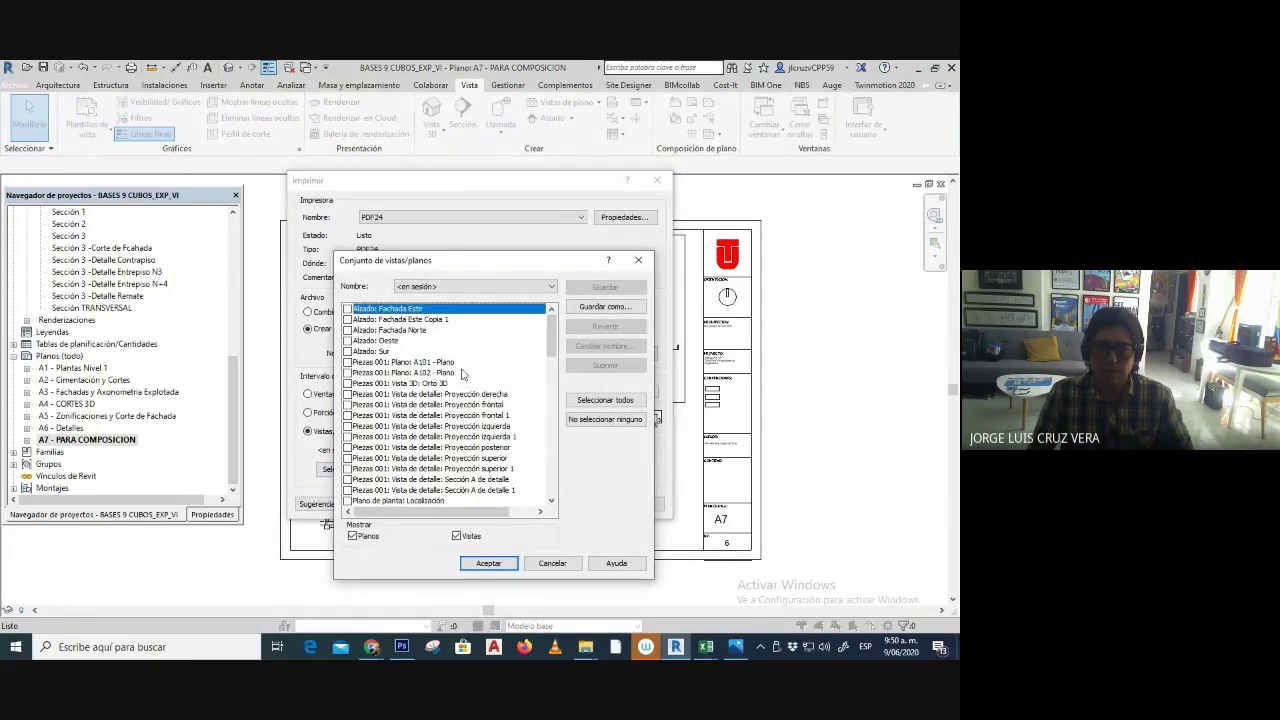
{"action": "scroll", "coordinate": [444, 436], "scroll_direction": "down", "scroll_amount": 5}
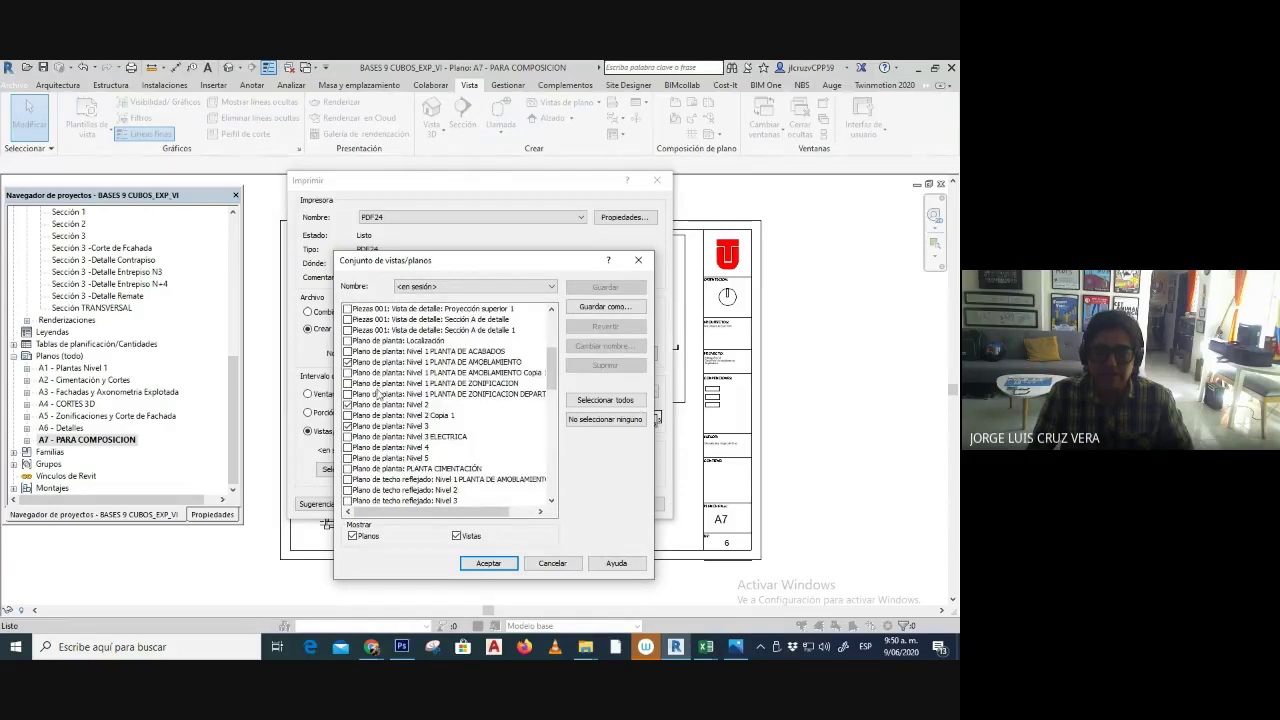
{"action": "left_click", "coordinate": [352, 360]}
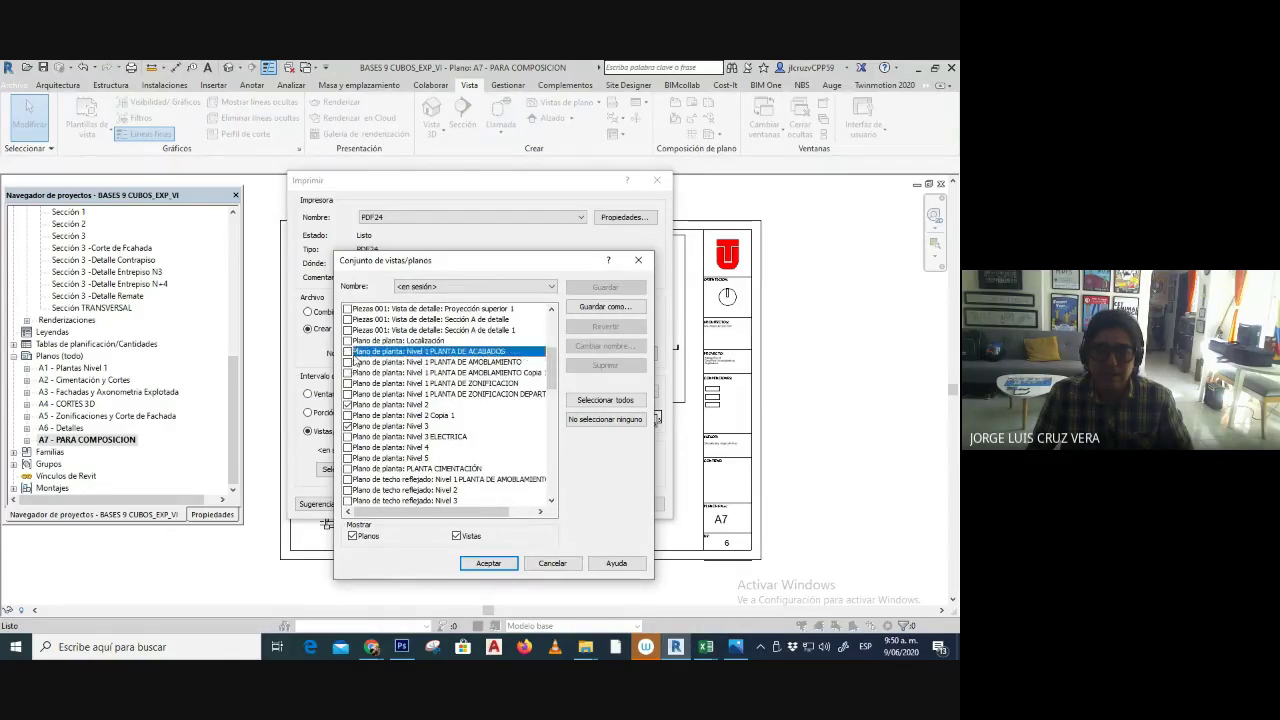
{"action": "left_click", "coordinate": [348, 405]}
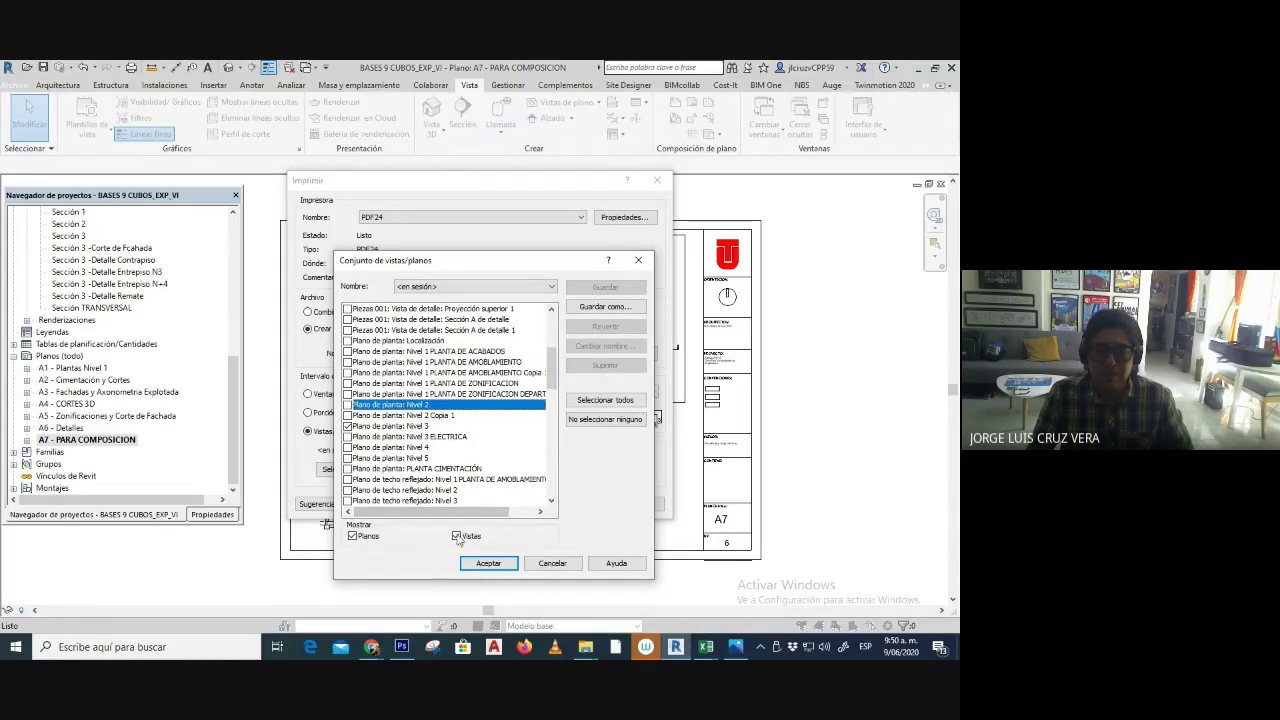
{"action": "left_click", "coordinate": [348, 426]}
- Deselect sheet A7 - PARA COMPOSICION and the sections Sección 2 and Sección 3 -Corte de Fcahada in the print set
{"action": "scroll", "coordinate": [380, 440], "scroll_direction": "down", "scroll_amount": 5}
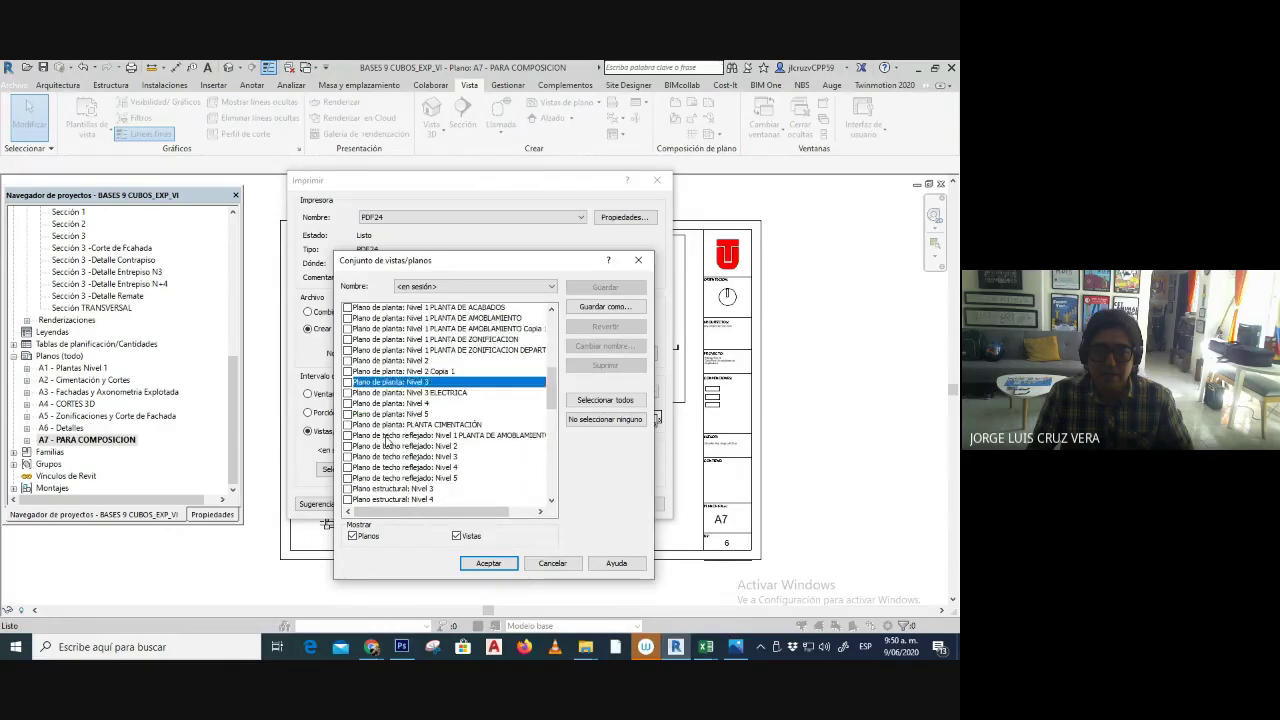
{"action": "scroll", "coordinate": [387, 441], "scroll_direction": "down", "scroll_amount": 3}
{"action": "left_click", "coordinate": [348, 373]}
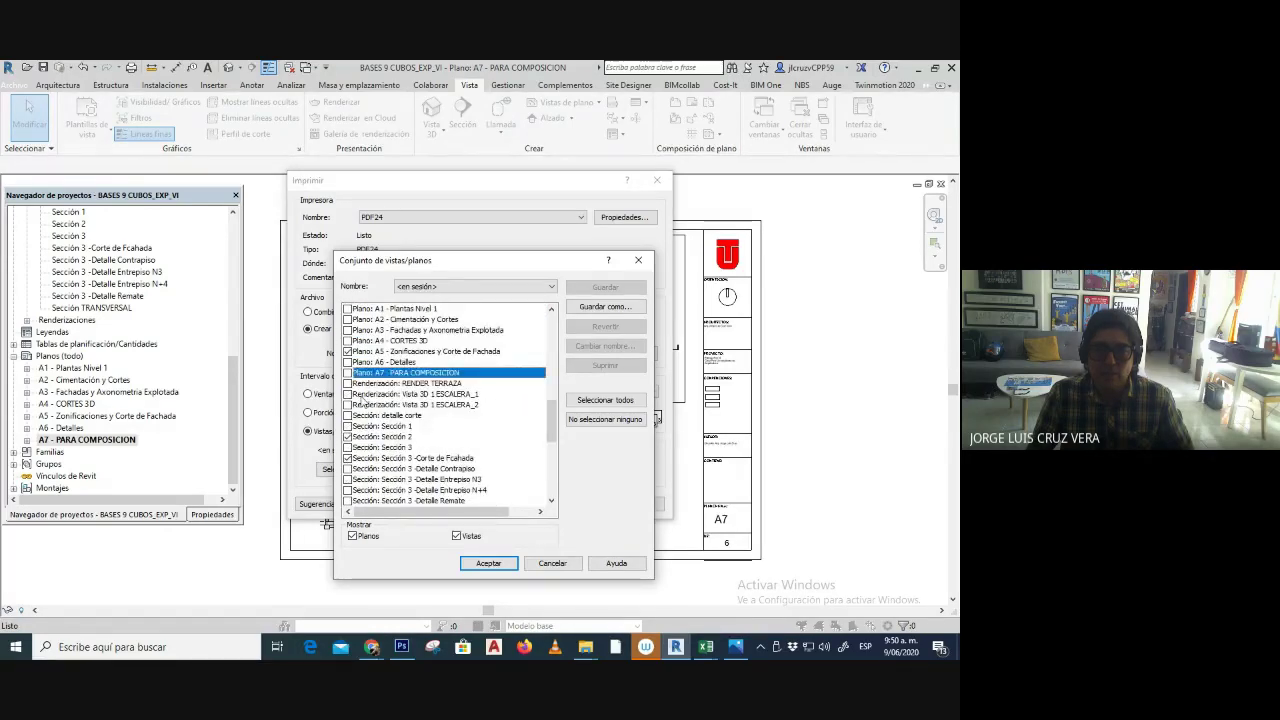
{"action": "left_click", "coordinate": [348, 437]}
{"action": "left_click", "coordinate": [348, 458]}
{"action": "scroll", "coordinate": [395, 455], "scroll_direction": "down", "scroll_amount": 5}
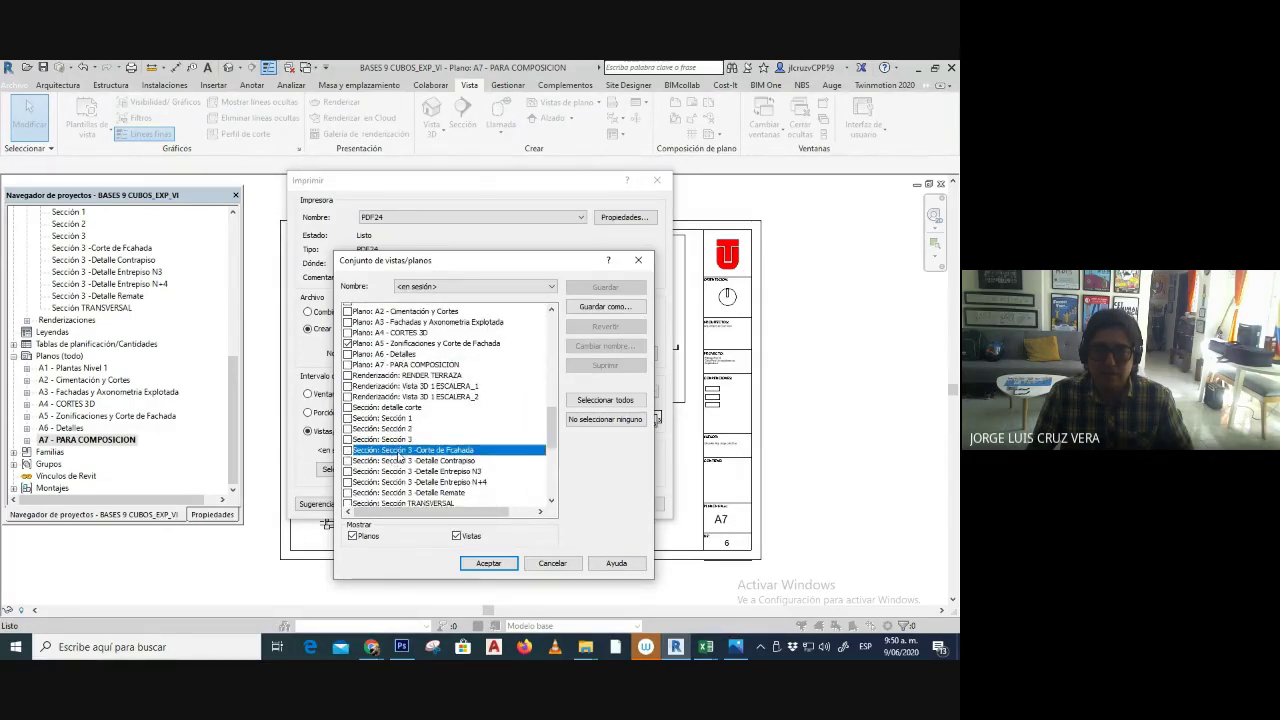
{"action": "scroll", "coordinate": [398, 455], "scroll_direction": "down", "scroll_amount": 3}
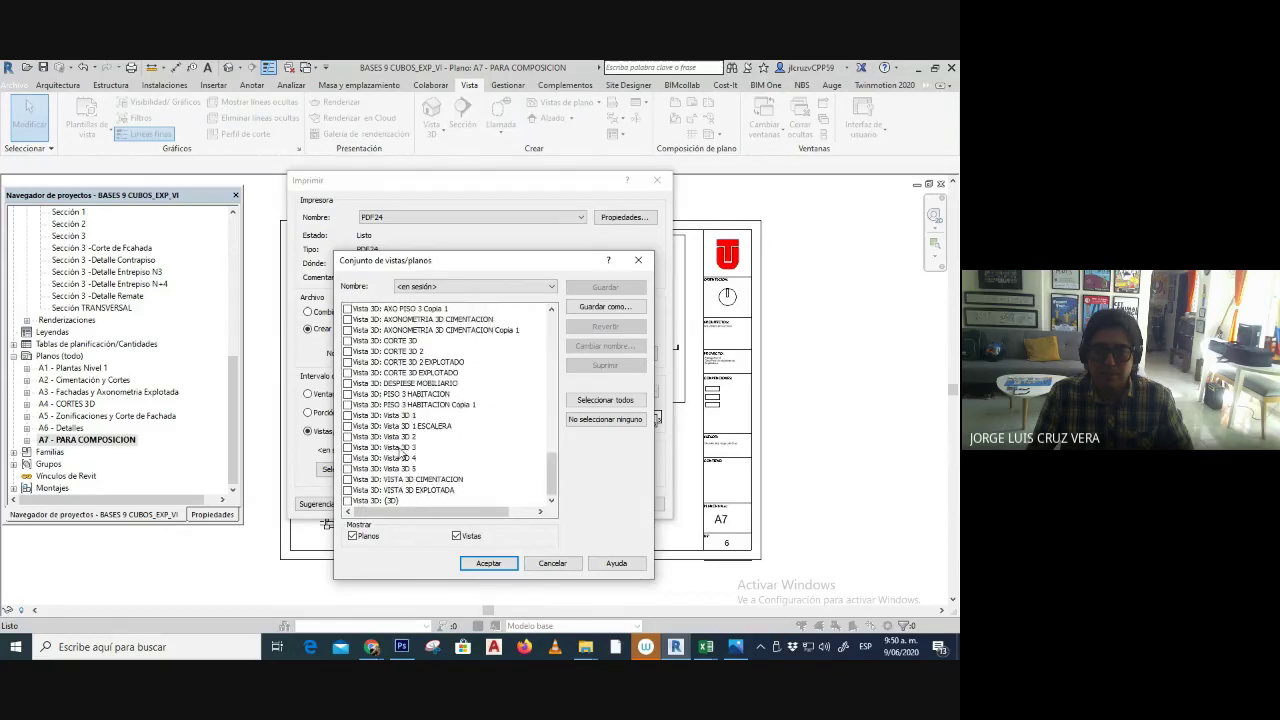
- With views hidden, re-include A7 - PARA COMPOSICION without saving the configuration, and print the selected sheets as independent files
{"action": "left_click", "coordinate": [456, 536]}
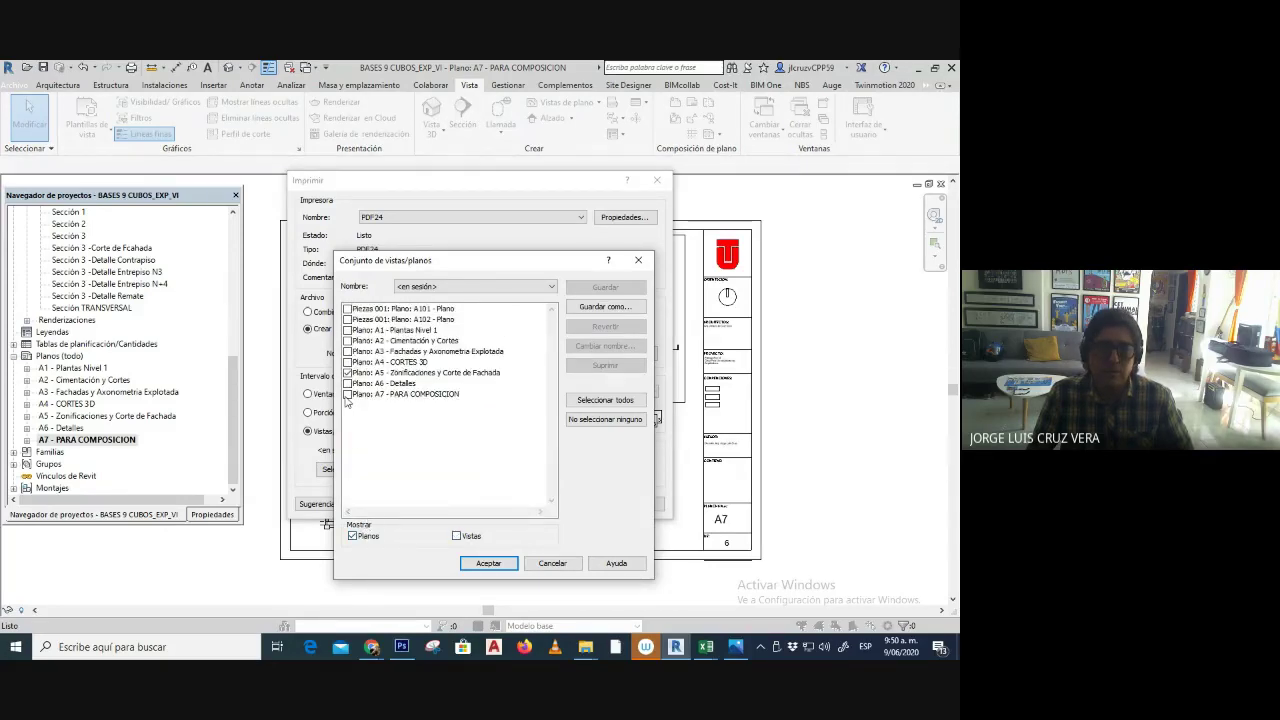
{"action": "left_click", "coordinate": [347, 394]}
{"action": "left_click", "coordinate": [494, 564]}
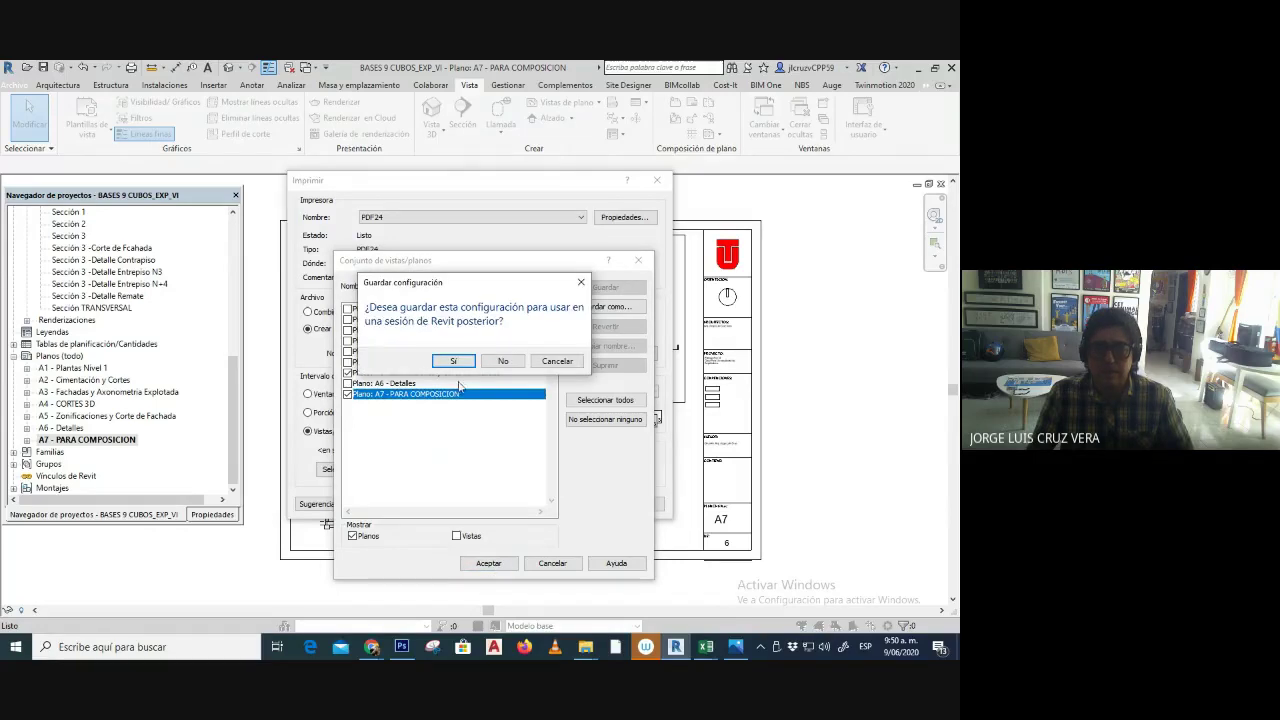
{"action": "left_click", "coordinate": [502, 364]}
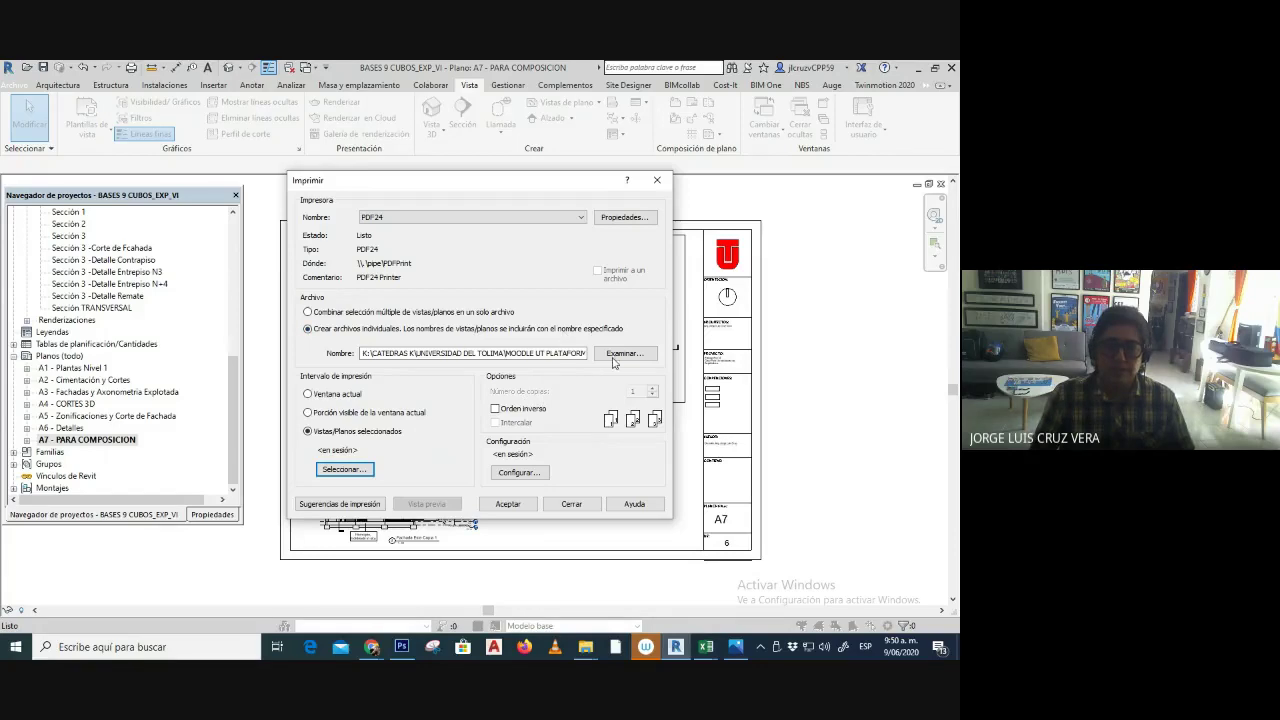
{"action": "left_click", "coordinate": [520, 504]}
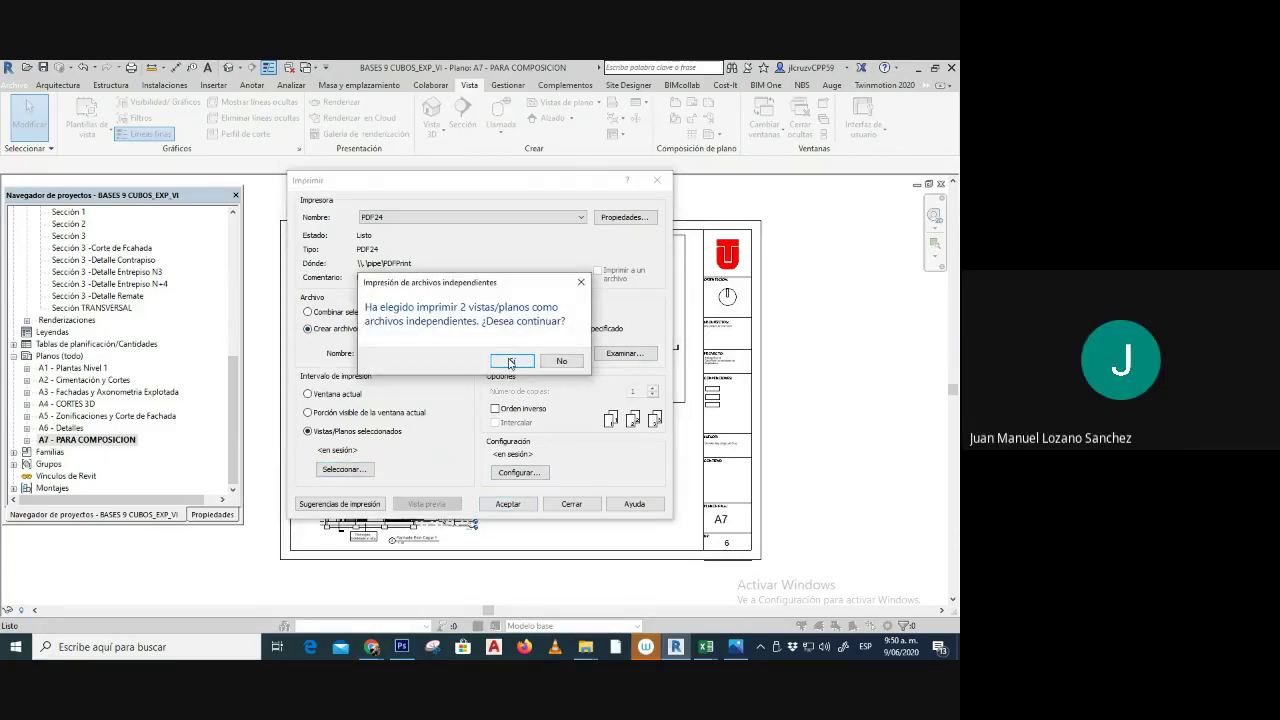
{"action": "left_click", "coordinate": [510, 360]}
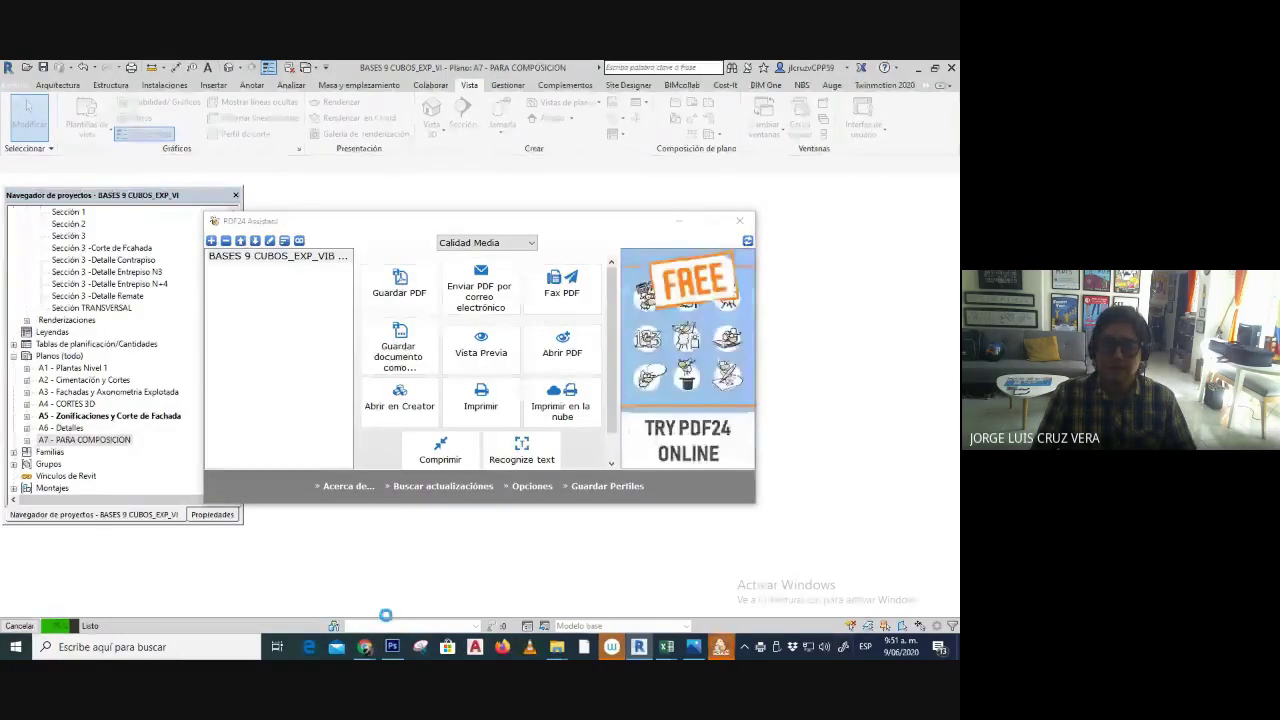
- Switch to File Explorer and show the PIOSTPRODUCCION DE PLANCHAS E INSUMOS DE ARQUITECTURA folder in a maximized window
{"action": "mouse_move", "coordinate": [560, 650]}
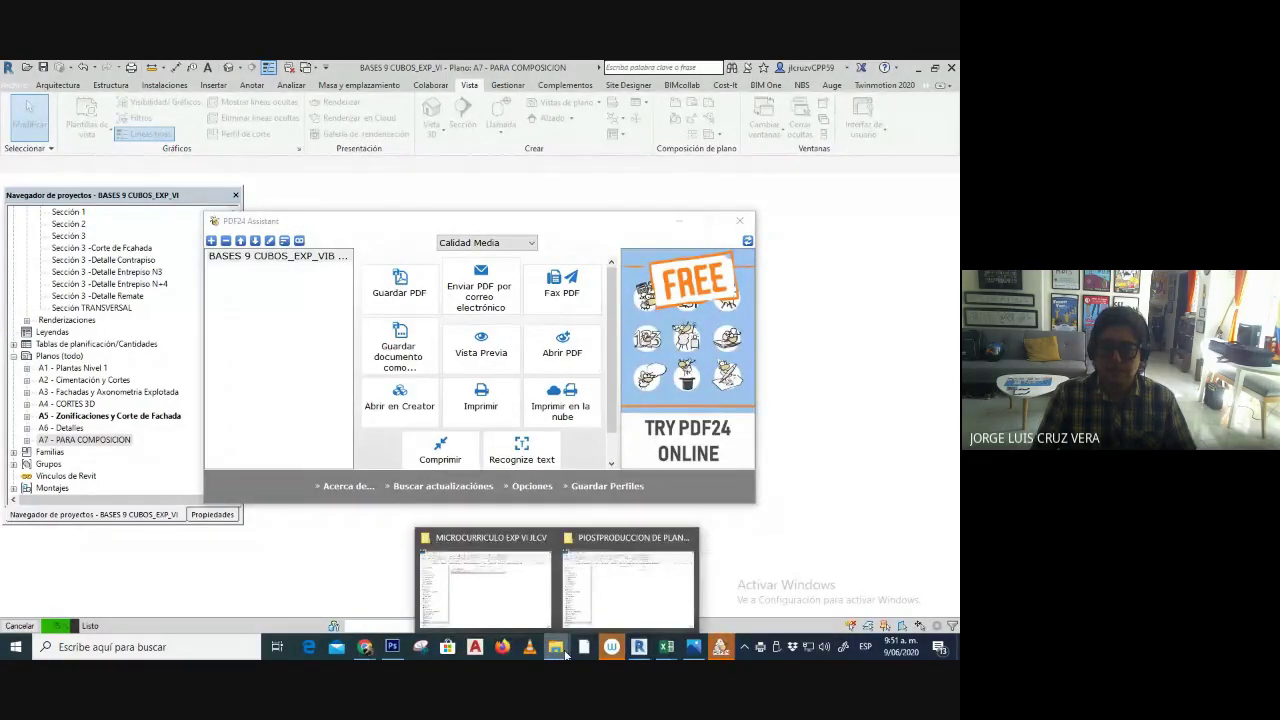
{"action": "left_click", "coordinate": [628, 585]}
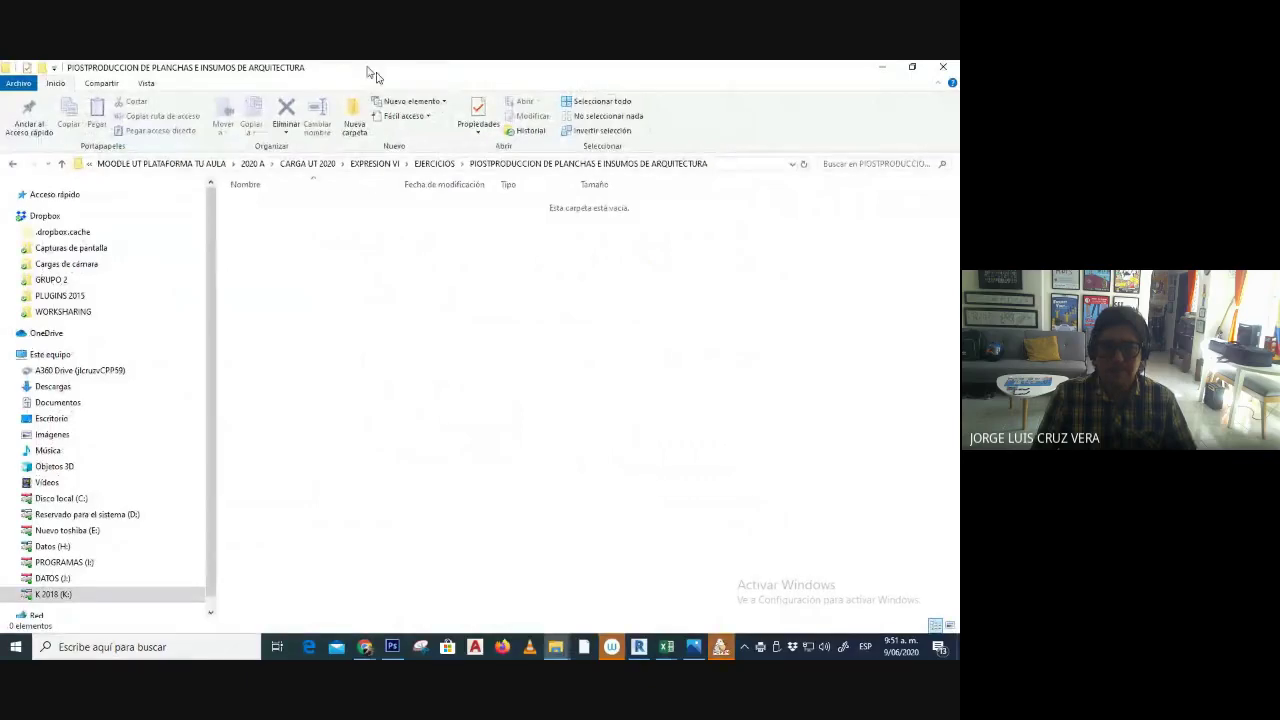
{"action": "left_click_drag", "start_coordinate": [365, 70], "coordinate": [626, 111]}
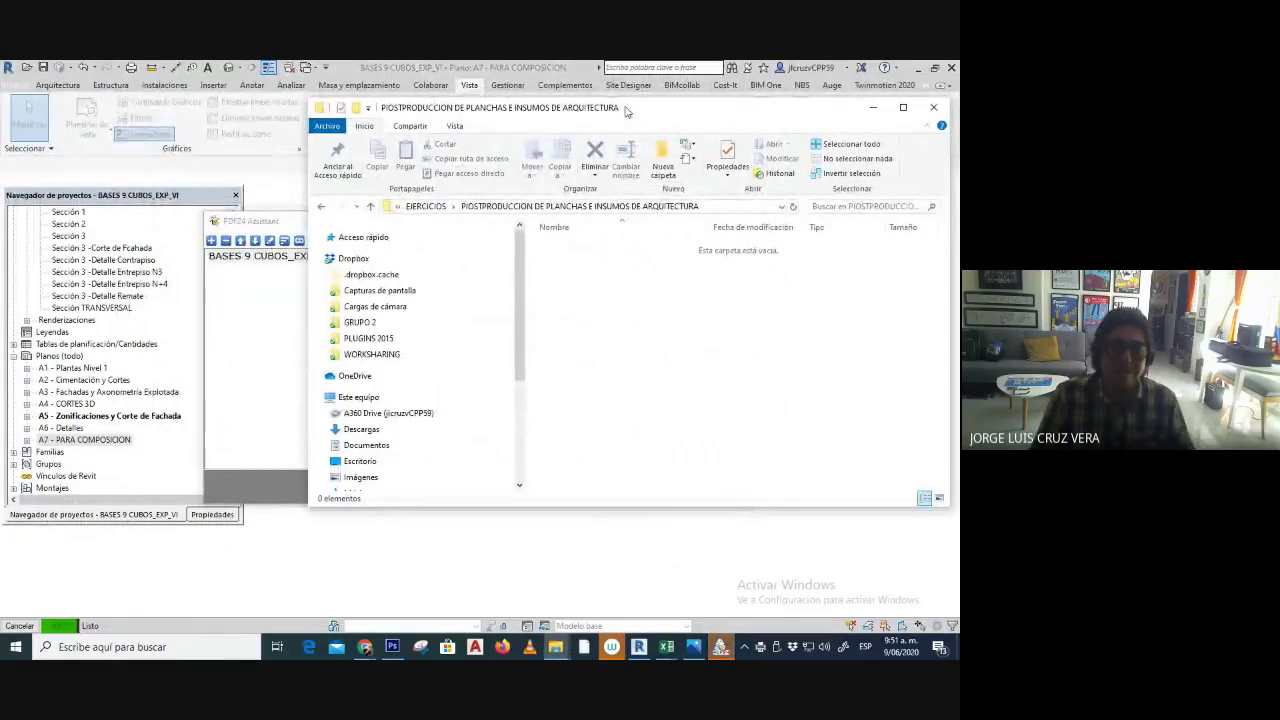
{"action": "double_click", "coordinate": [701, 116]}
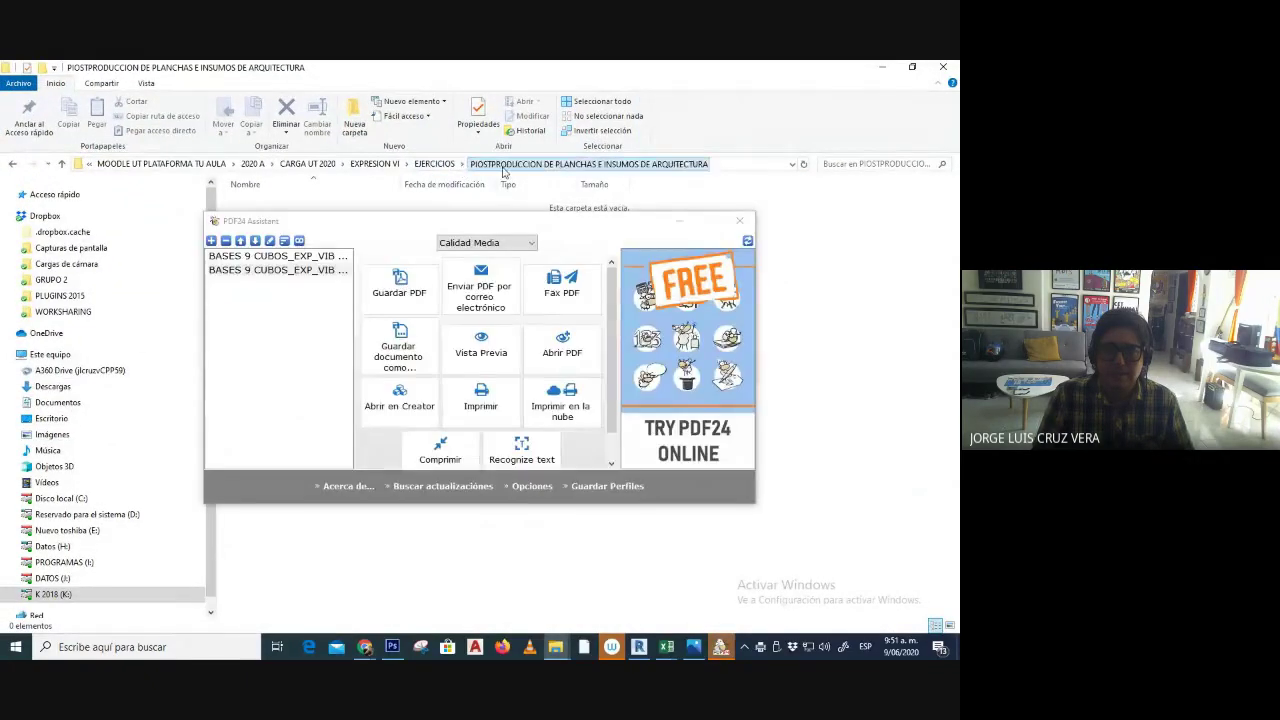
- From PDF24 Assistant, save the A7 - PARA COMPOSICION and A5 - Zonificaciones y Corte de Fachada PDFs in the post-production folder under their suggested names
{"action": "left_click", "coordinate": [399, 285]}
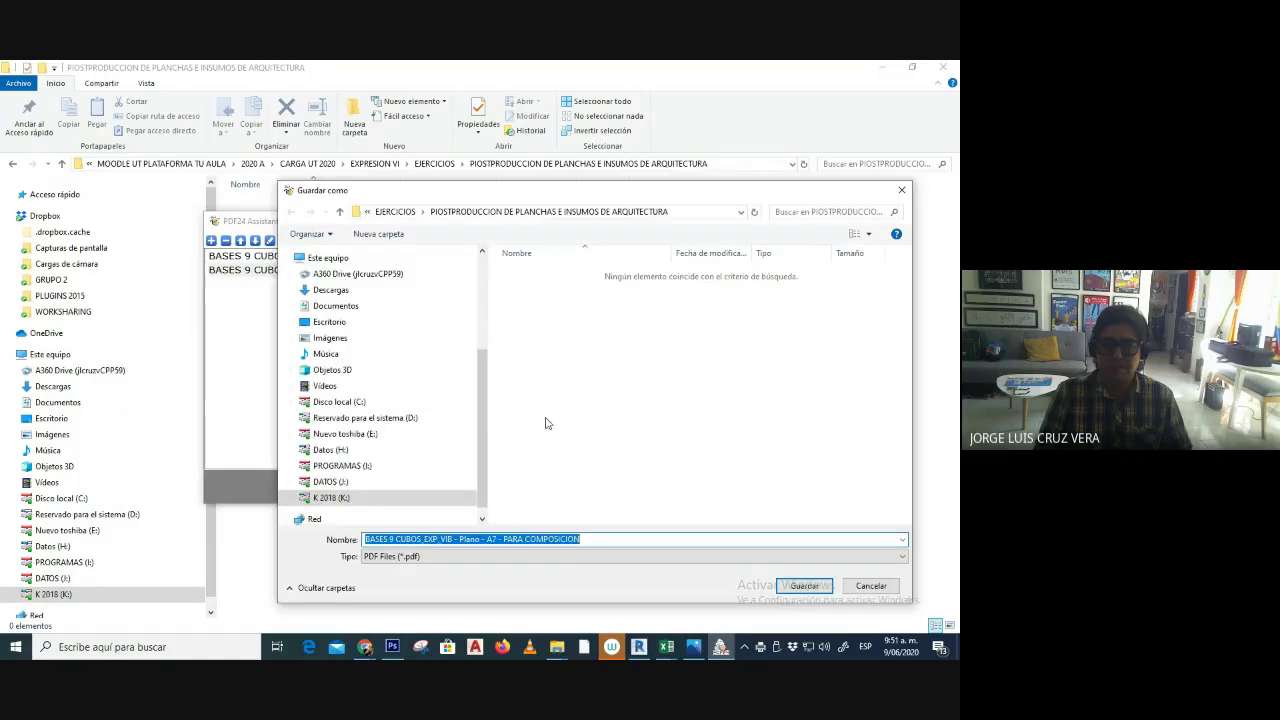
{"action": "left_click", "coordinate": [800, 586]}
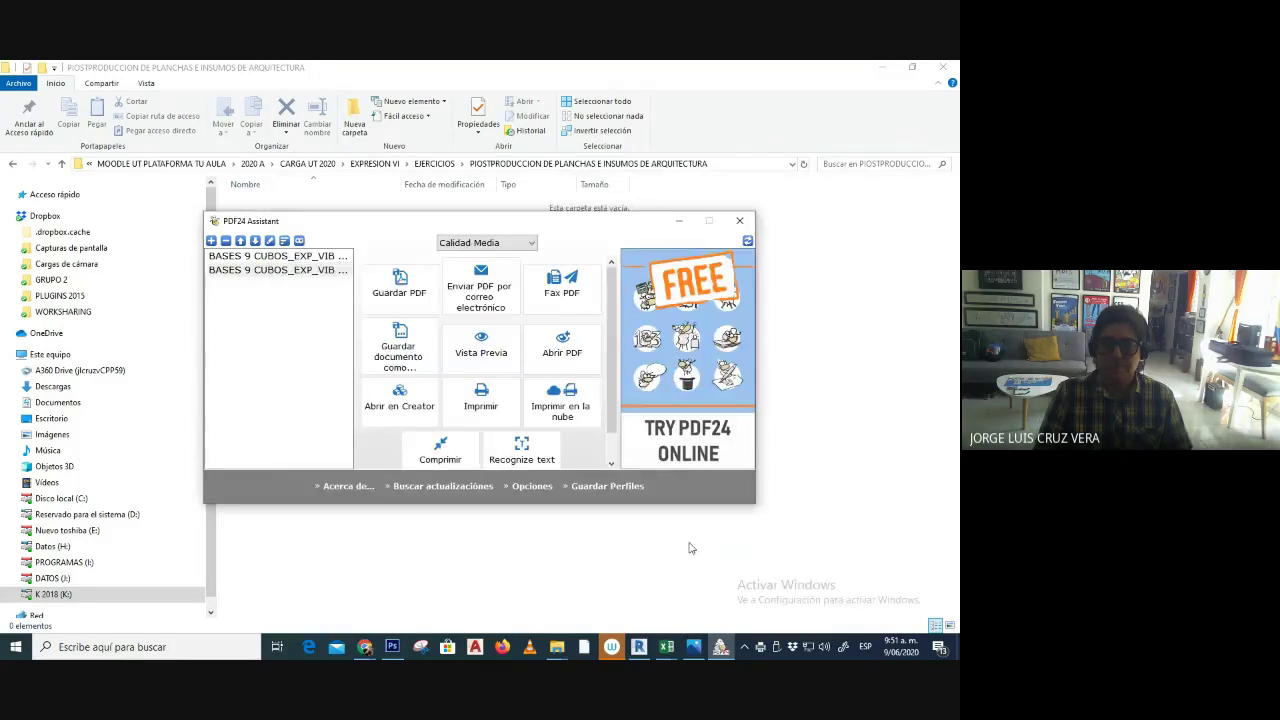
{"action": "left_click", "coordinate": [399, 285]}
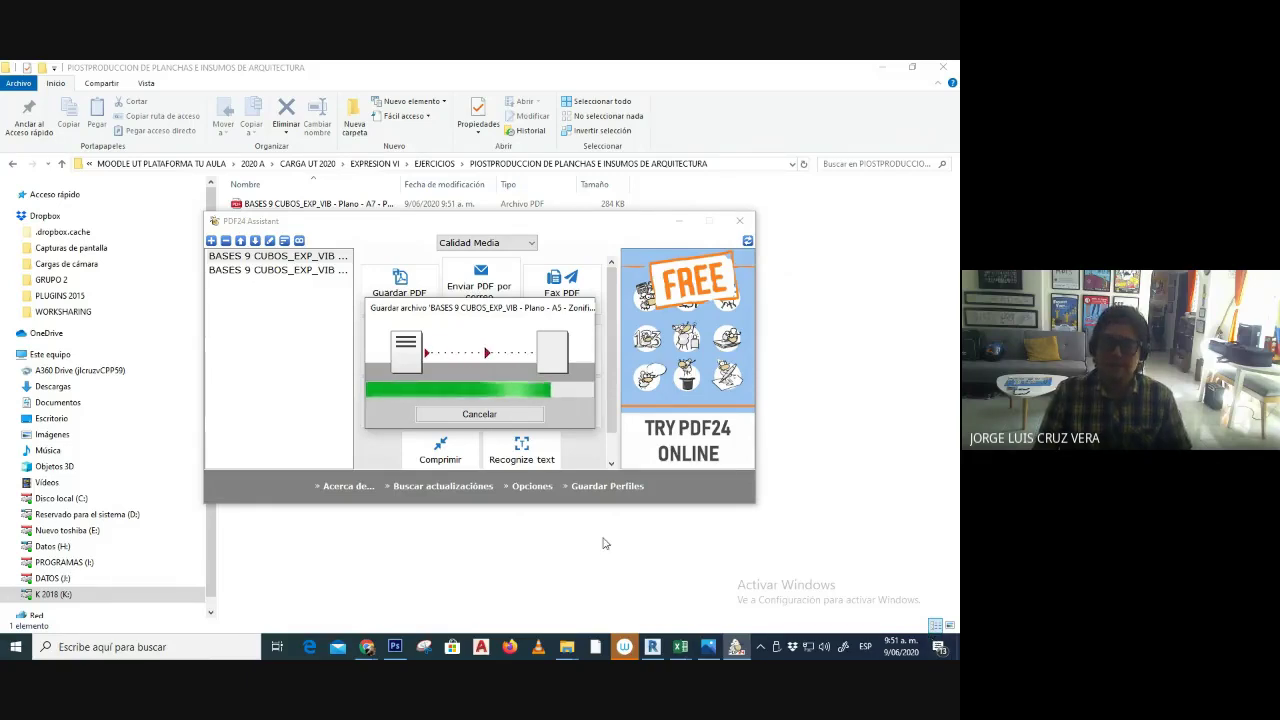
{"action": "mouse_move", "coordinate": [566, 645]}
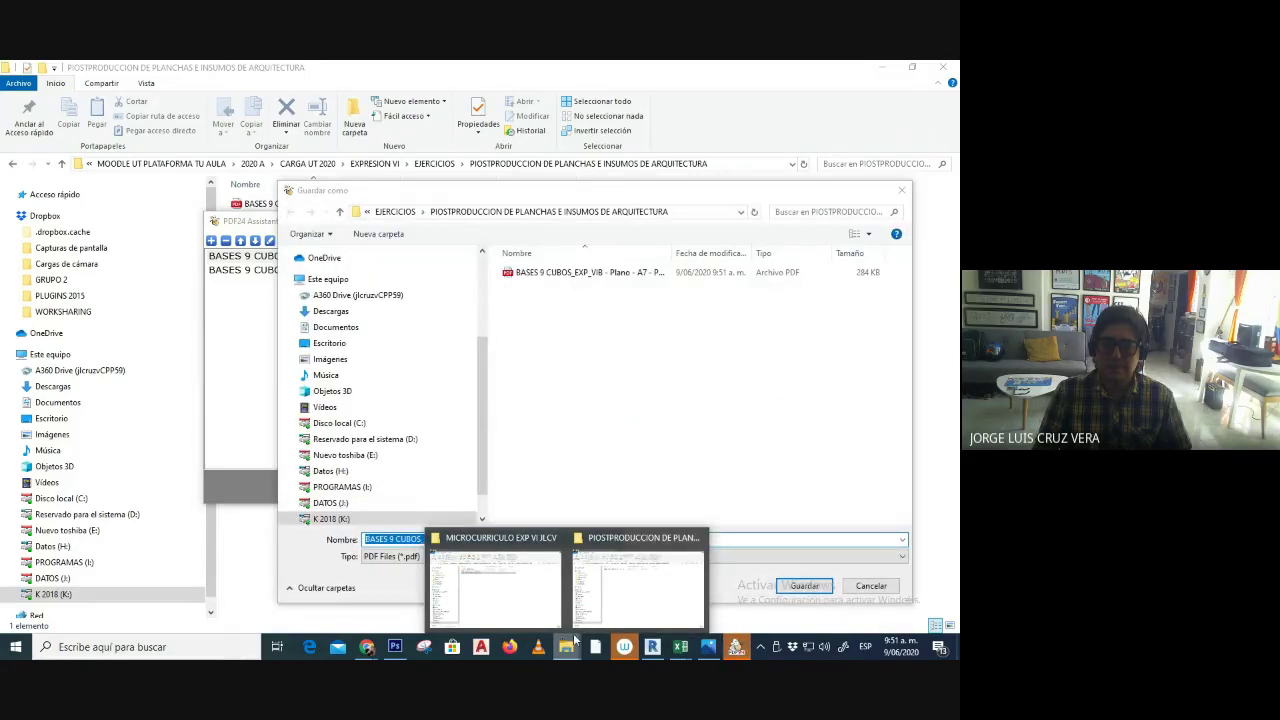
{"action": "left_click", "coordinate": [714, 382]}
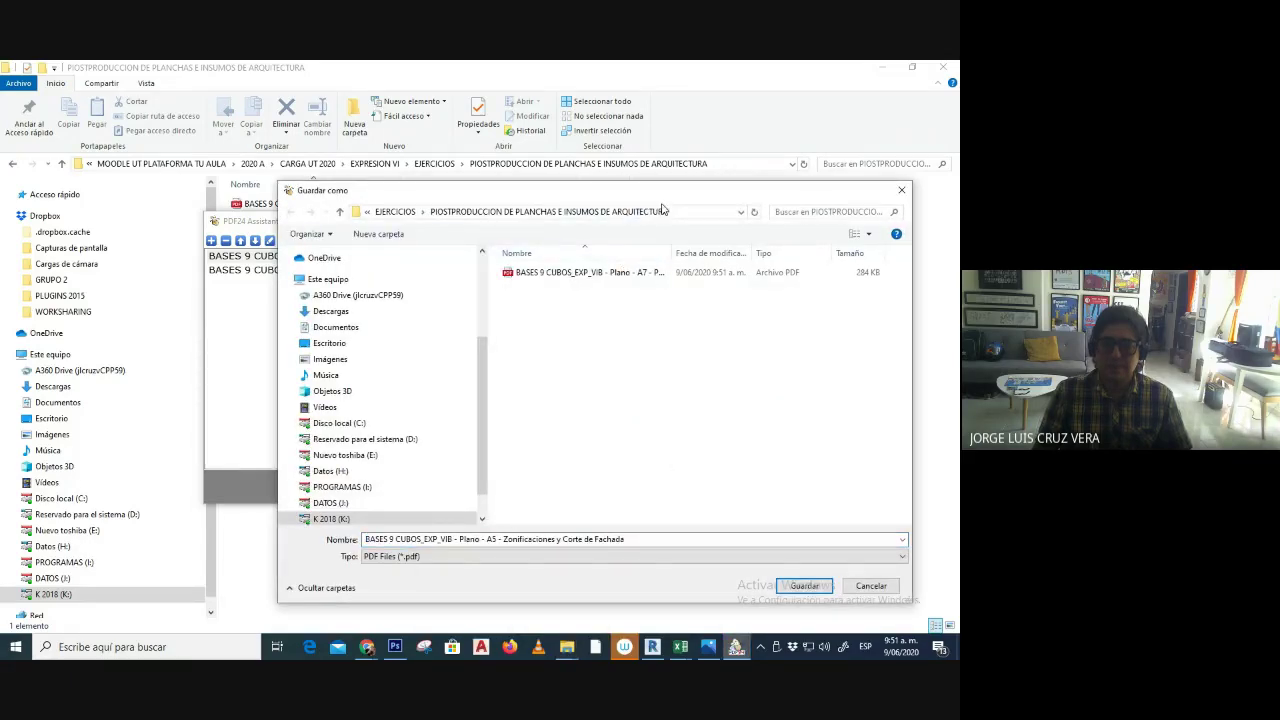
{"action": "left_click", "coordinate": [804, 585]}
- In File Explorer, open the PANTALLAZOS folder of SESION 8_09_06_2020 under EXPRESION VI's SESIONES, and close PDF24 Assistant
{"action": "mouse_move", "coordinate": [576, 640]}
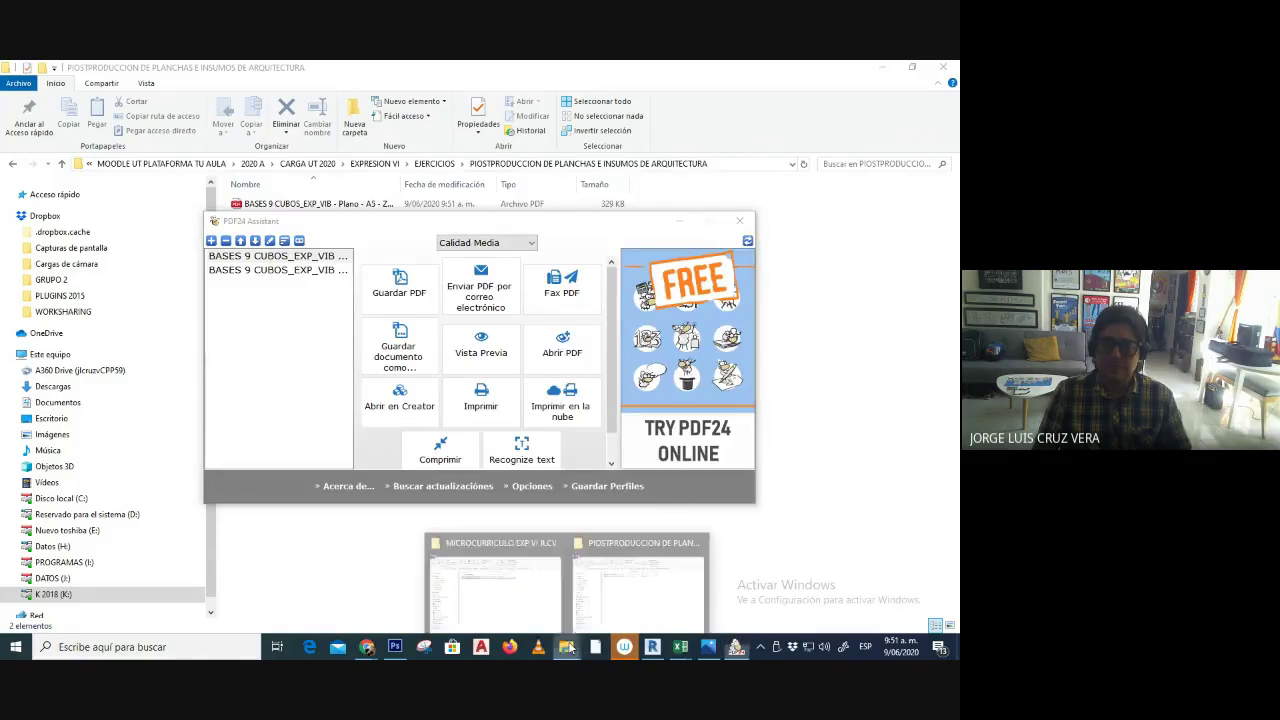
{"action": "left_click", "coordinate": [495, 588]}
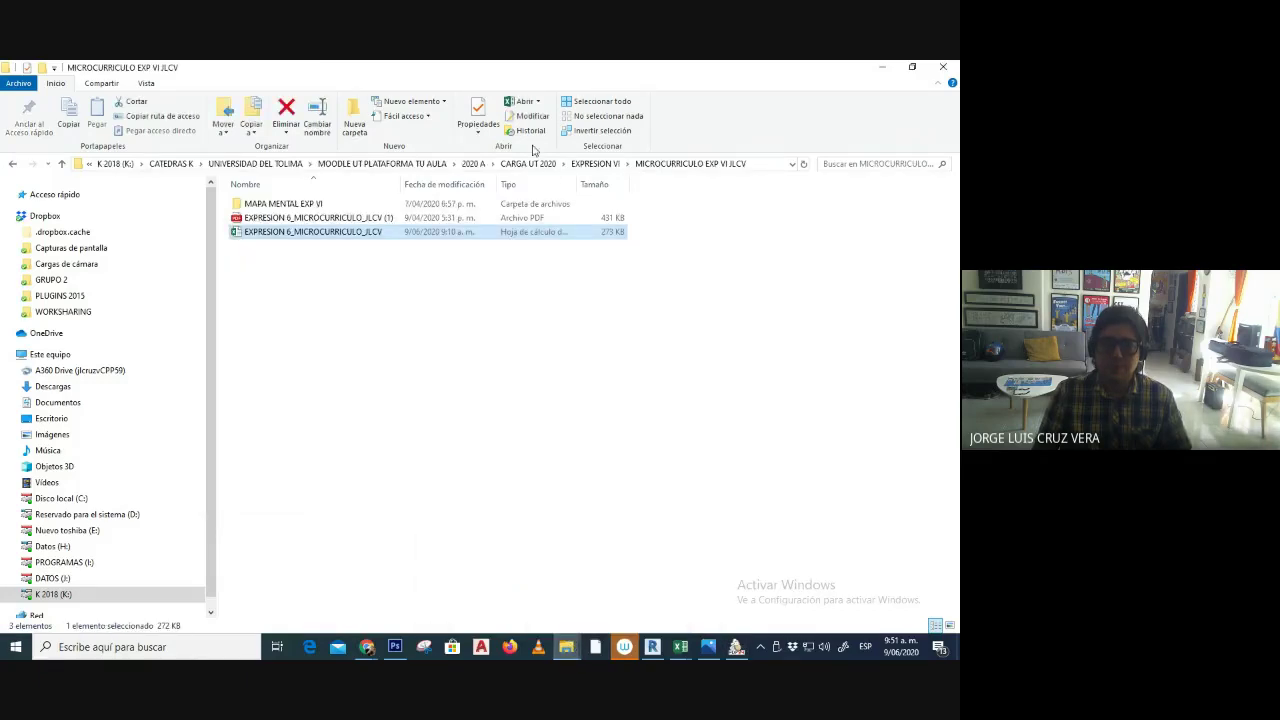
{"action": "left_click", "coordinate": [595, 163]}
{"action": "left_click", "coordinate": [258, 358]}
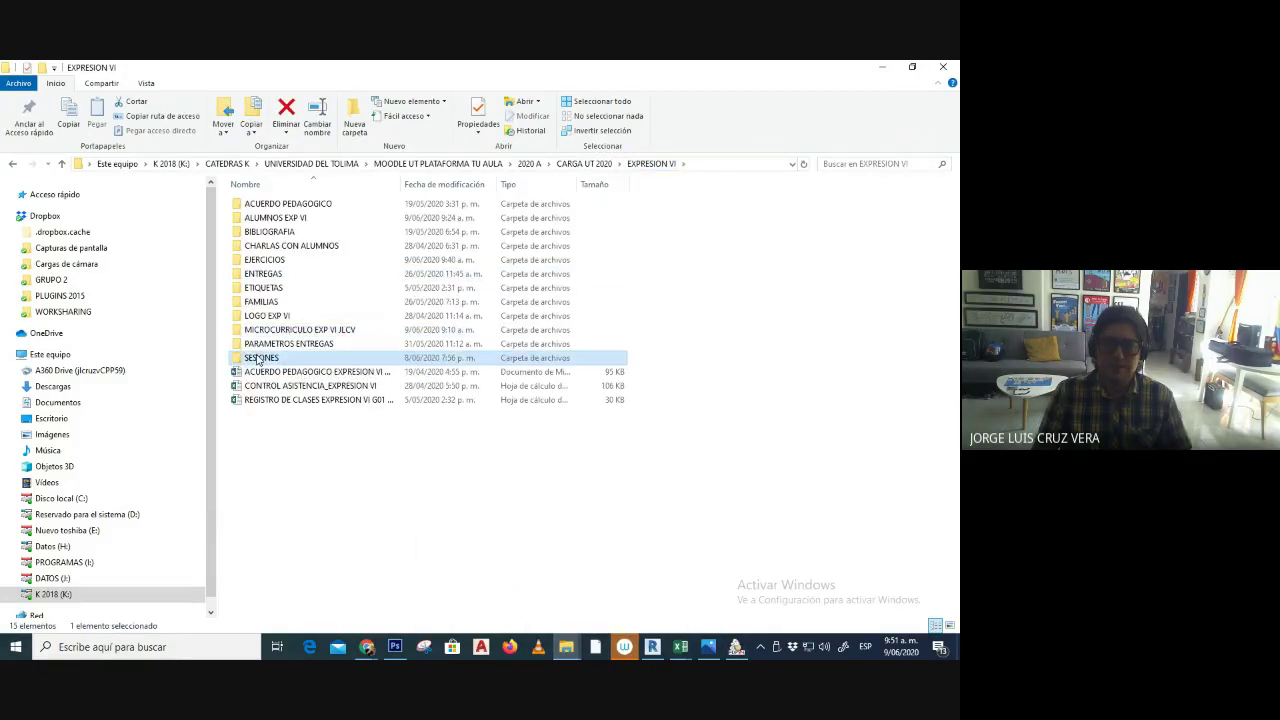
{"action": "double_click", "coordinate": [258, 358]}
{"action": "double_click", "coordinate": [278, 289]}
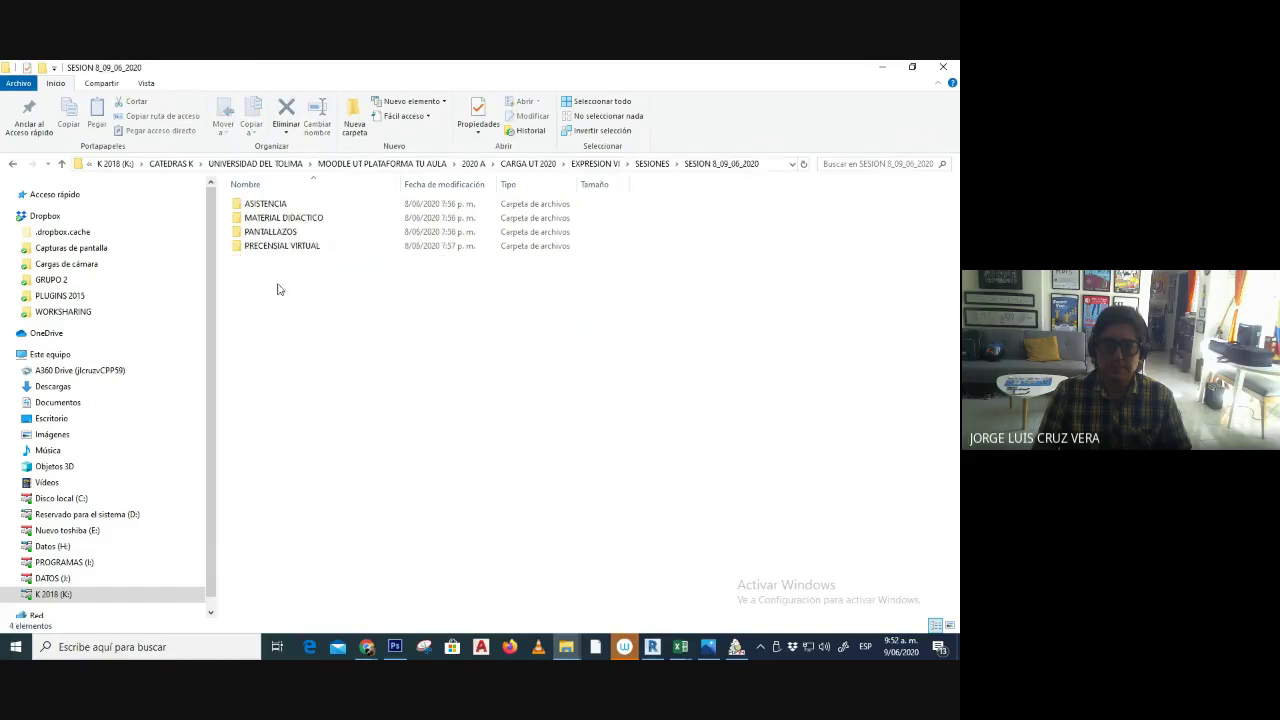
{"action": "double_click", "coordinate": [270, 231]}
{"action": "left_click", "coordinate": [912, 66]}
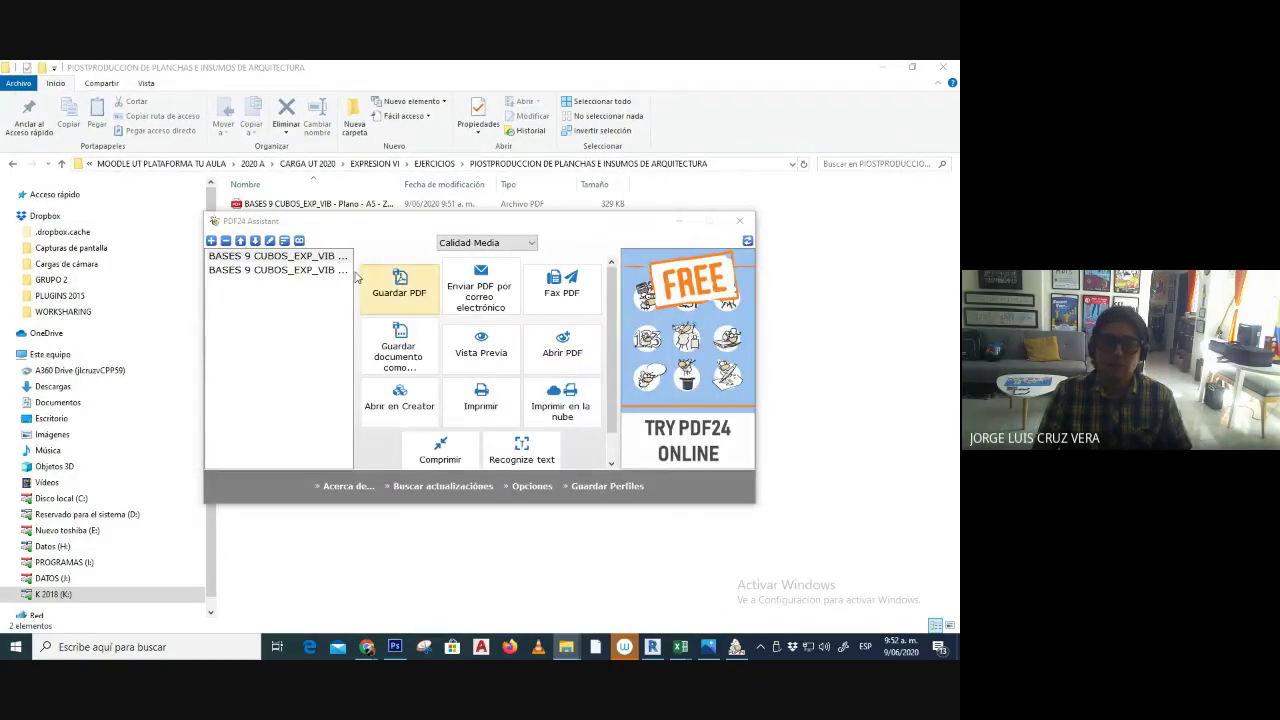
{"action": "left_click", "coordinate": [739, 220]}
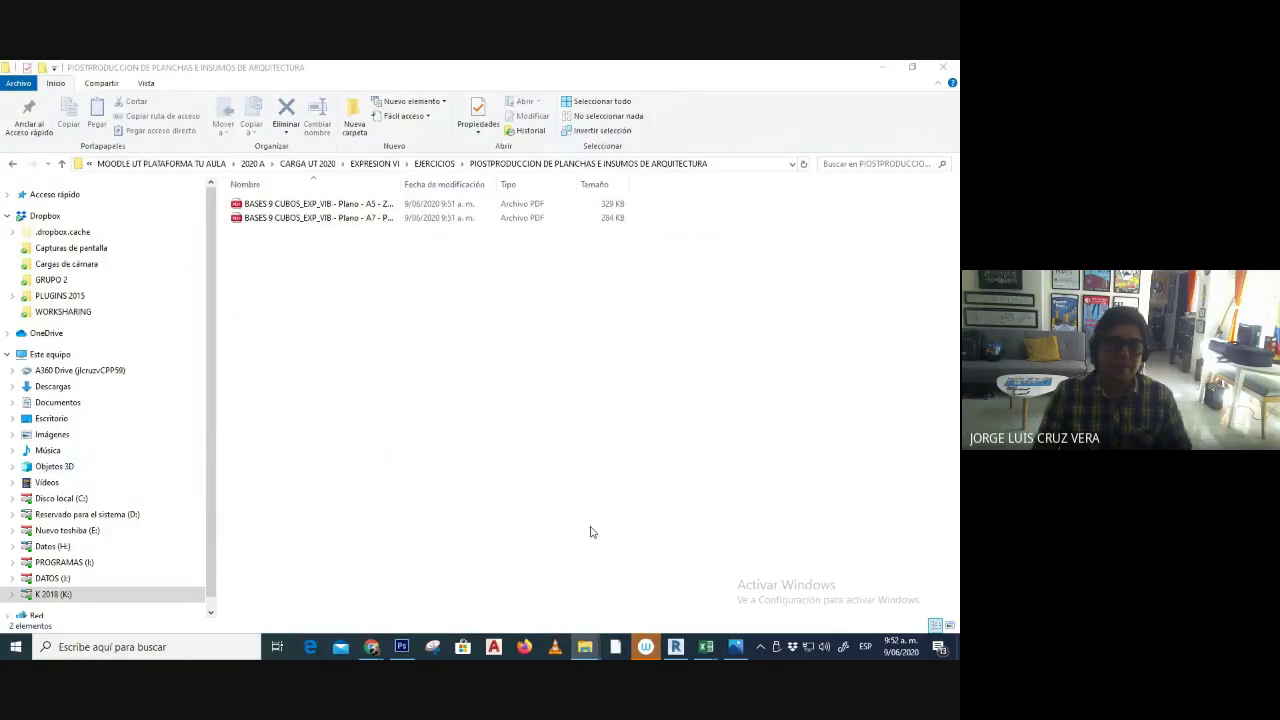
- Switch to Photoshop and close the floating Capas, Propiedades and small collapsed panels
{"action": "left_click", "coordinate": [401, 647]}
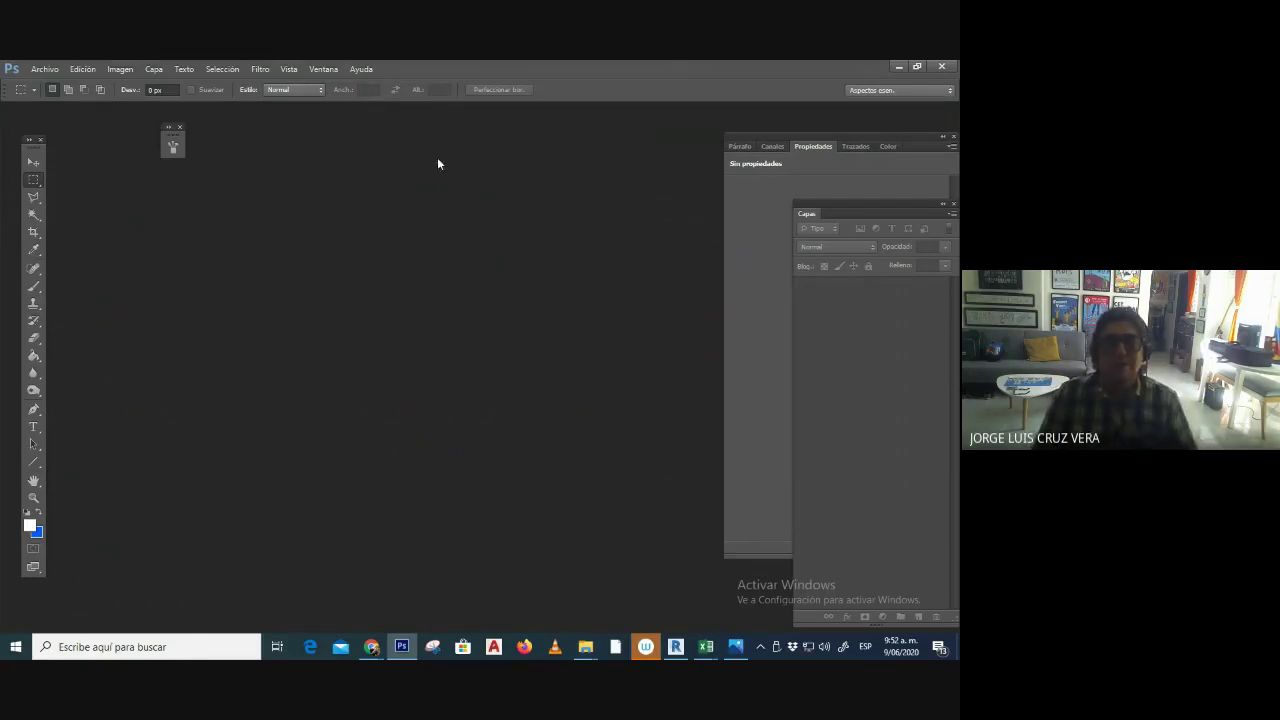
{"action": "left_click", "coordinate": [952, 205]}
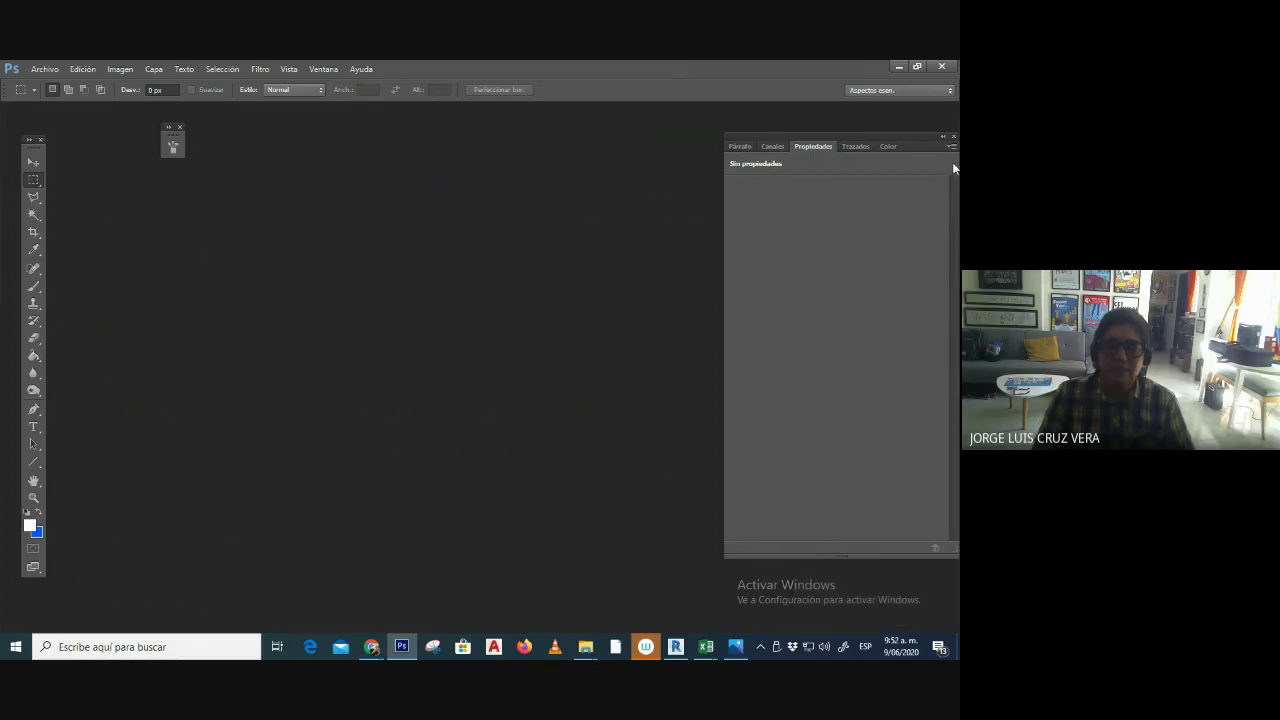
{"action": "left_click", "coordinate": [954, 138]}
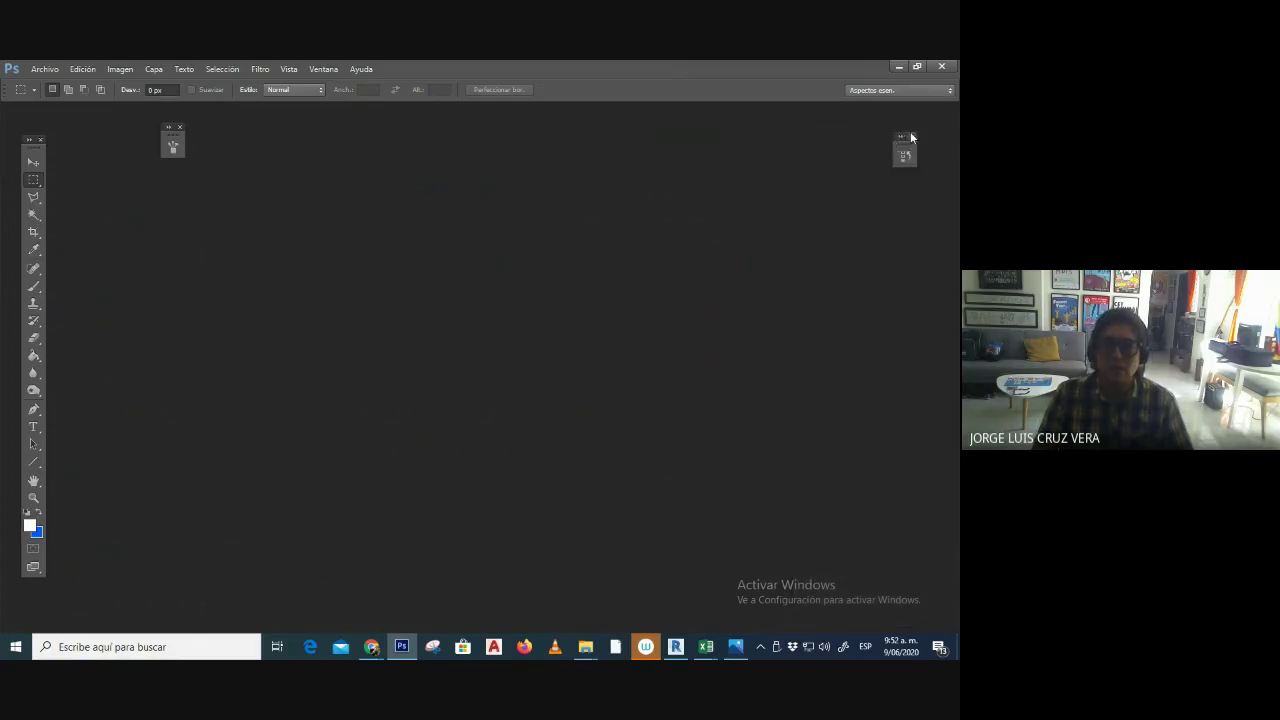
{"action": "left_click", "coordinate": [181, 128]}
- Hide the Herramientas and Opciones panels to leave the Photoshop workspace empty
{"action": "left_click", "coordinate": [323, 69]}
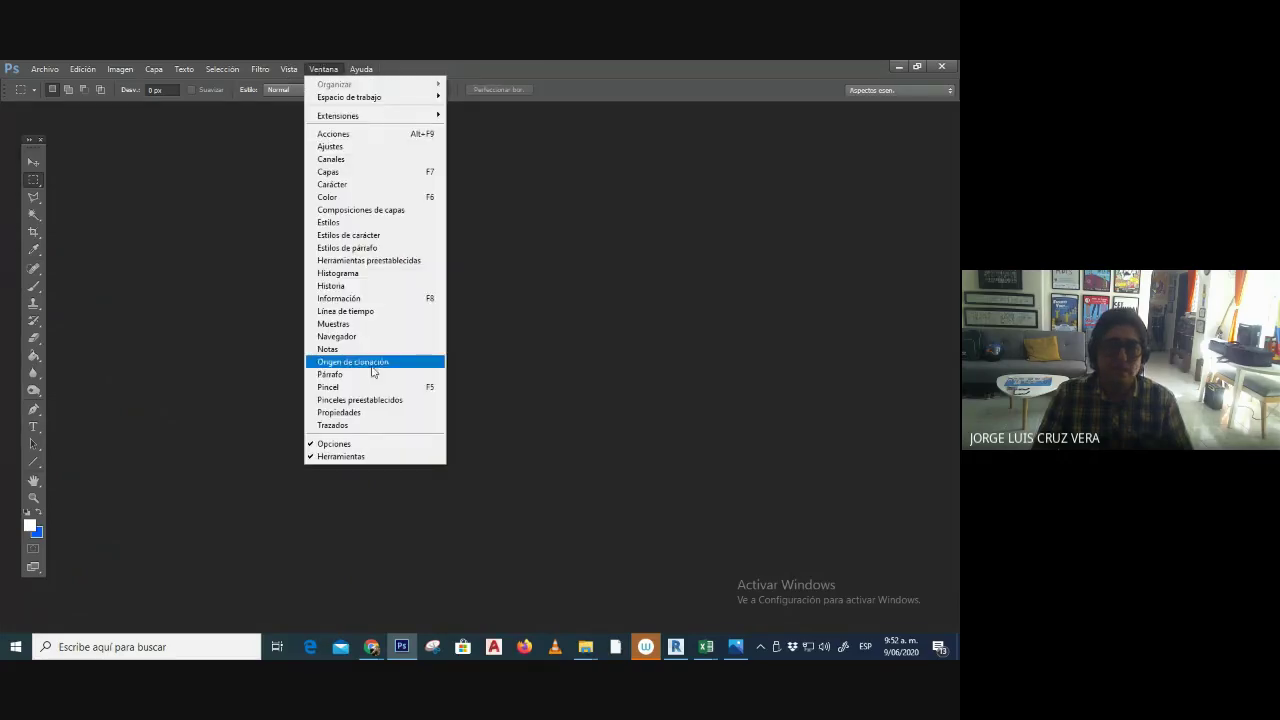
{"action": "left_click", "coordinate": [341, 456]}
{"action": "left_click", "coordinate": [327, 69]}
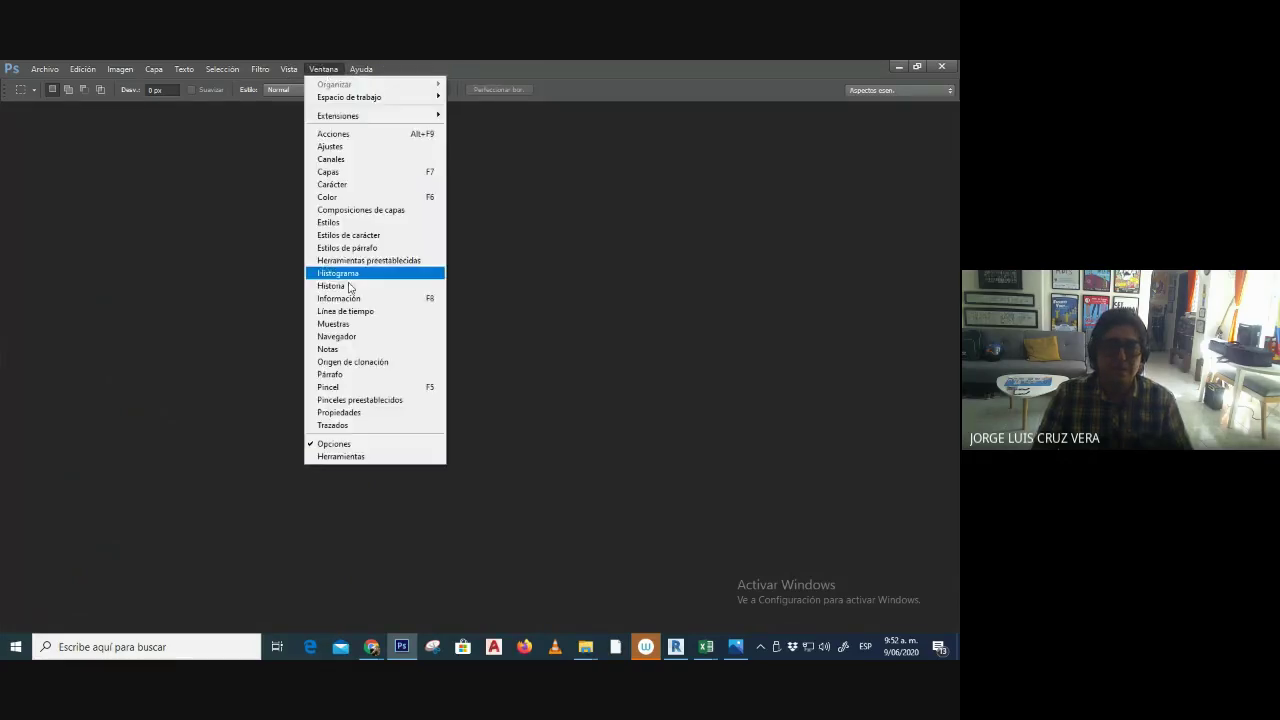
{"action": "left_click", "coordinate": [330, 446]}
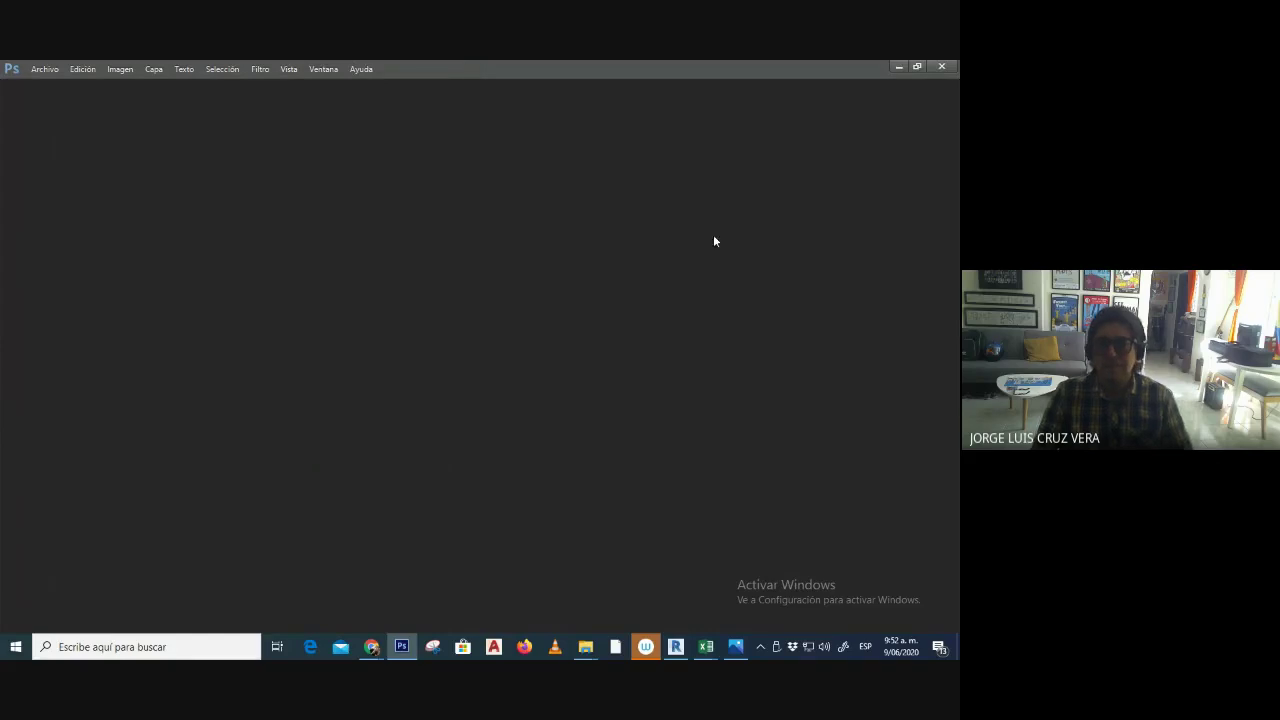
{"action": "left_click", "coordinate": [430, 650]}
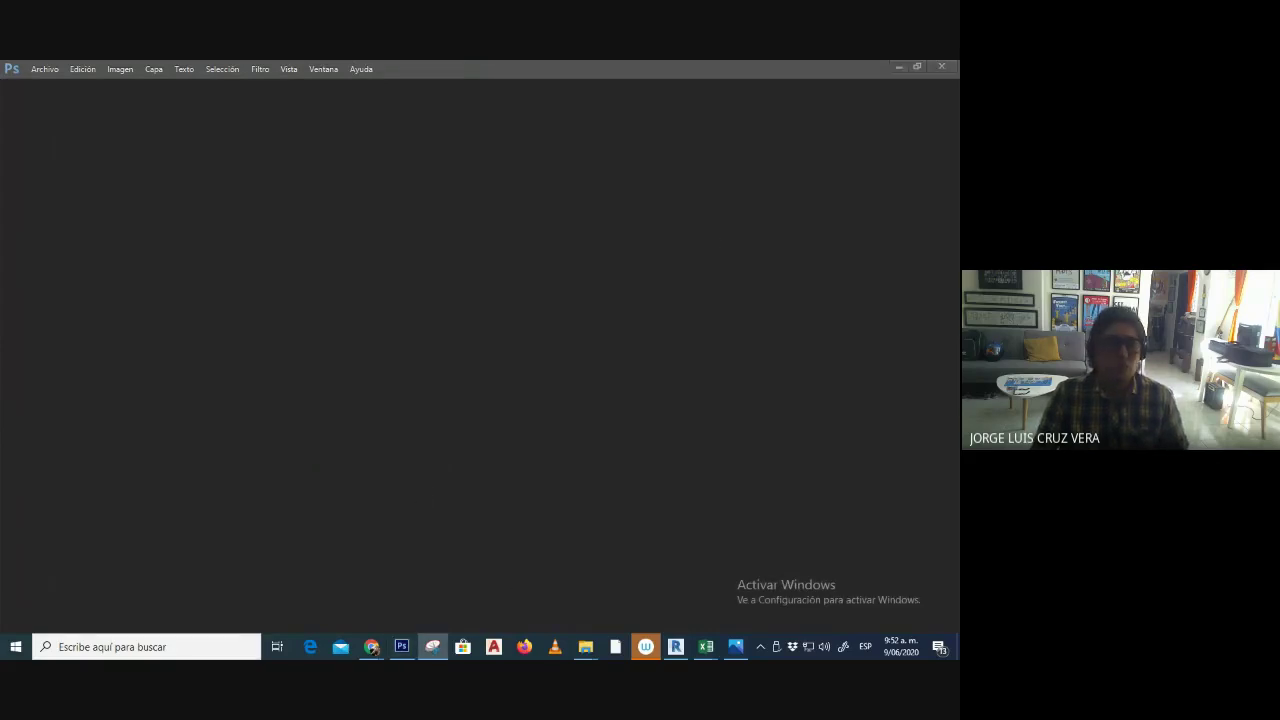
{"action": "key", "text": "ctrl+n"}
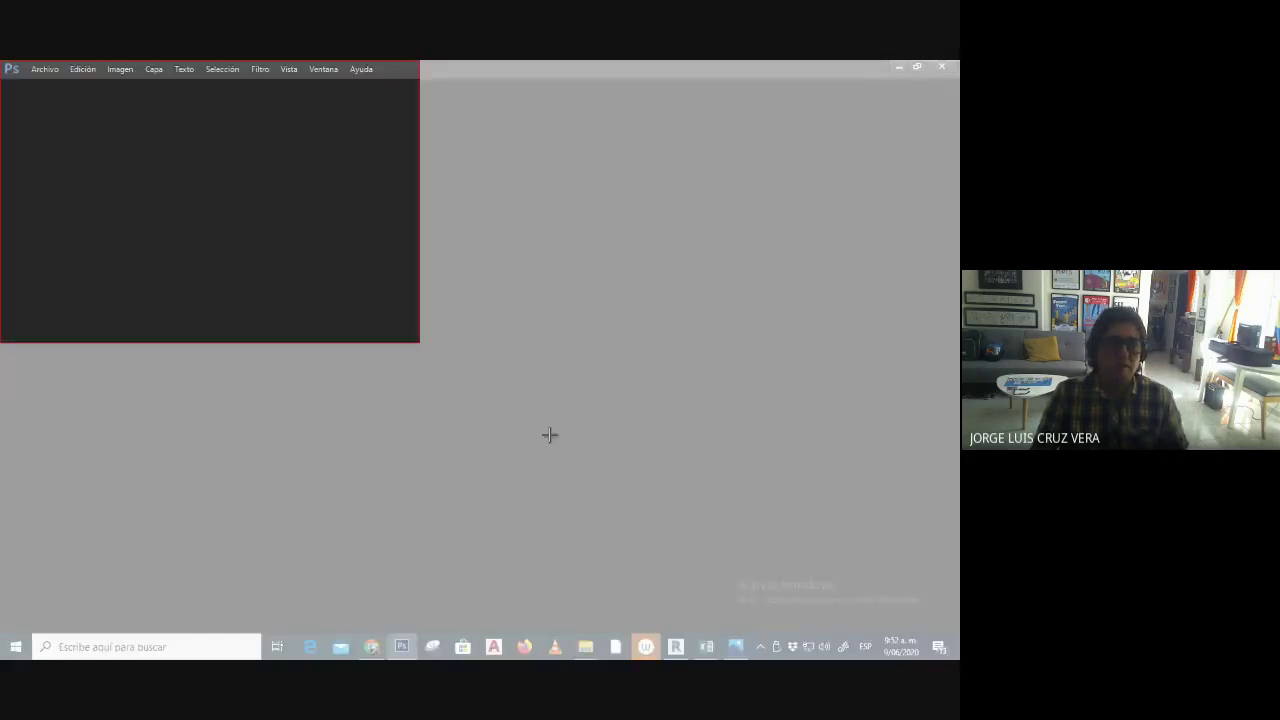
{"action": "left_click", "coordinate": [549, 434]}
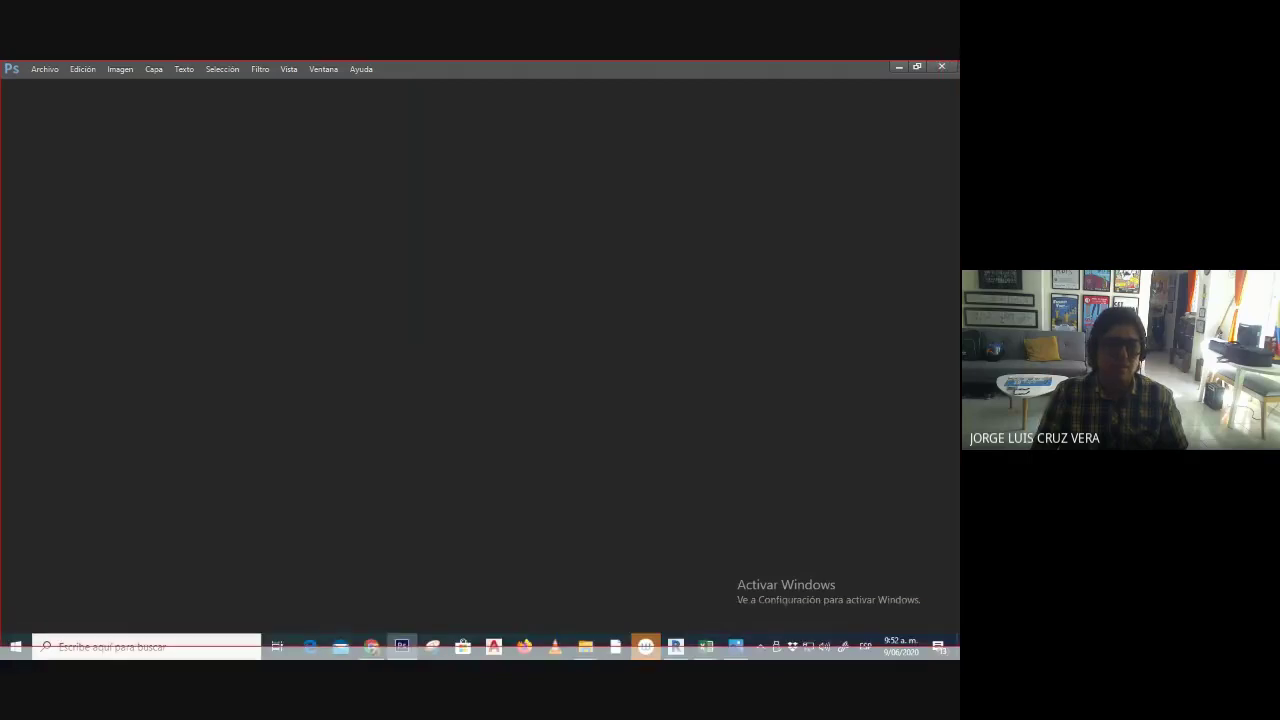
{"action": "left_click", "coordinate": [480, 340]}
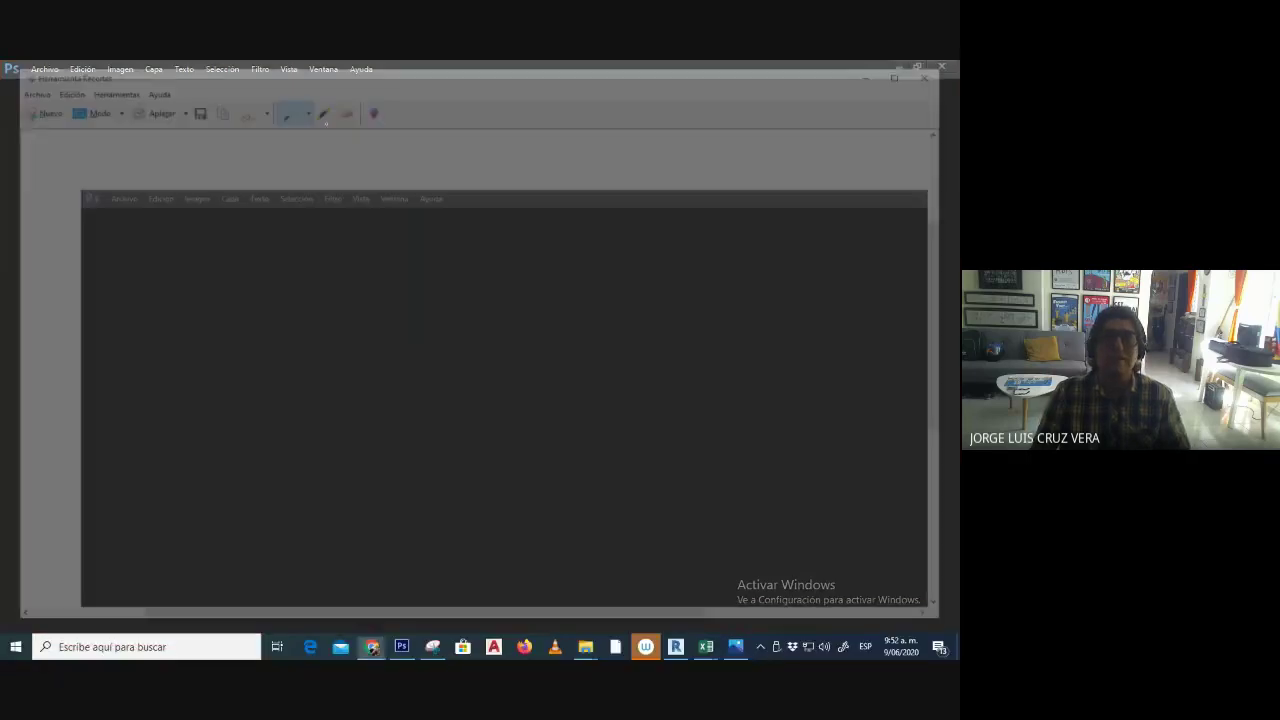
{"action": "left_click", "coordinate": [23, 87]}
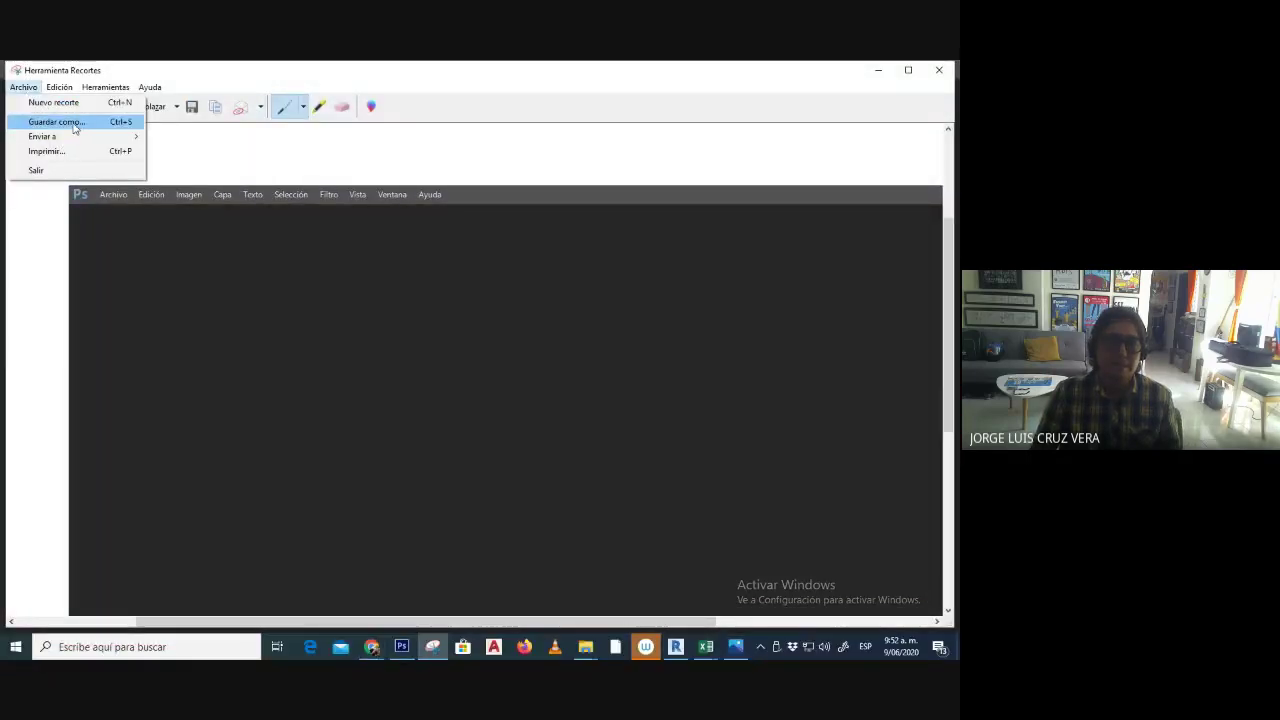
{"action": "left_click", "coordinate": [40, 121]}
{"action": "left_click", "coordinate": [948, 70]}
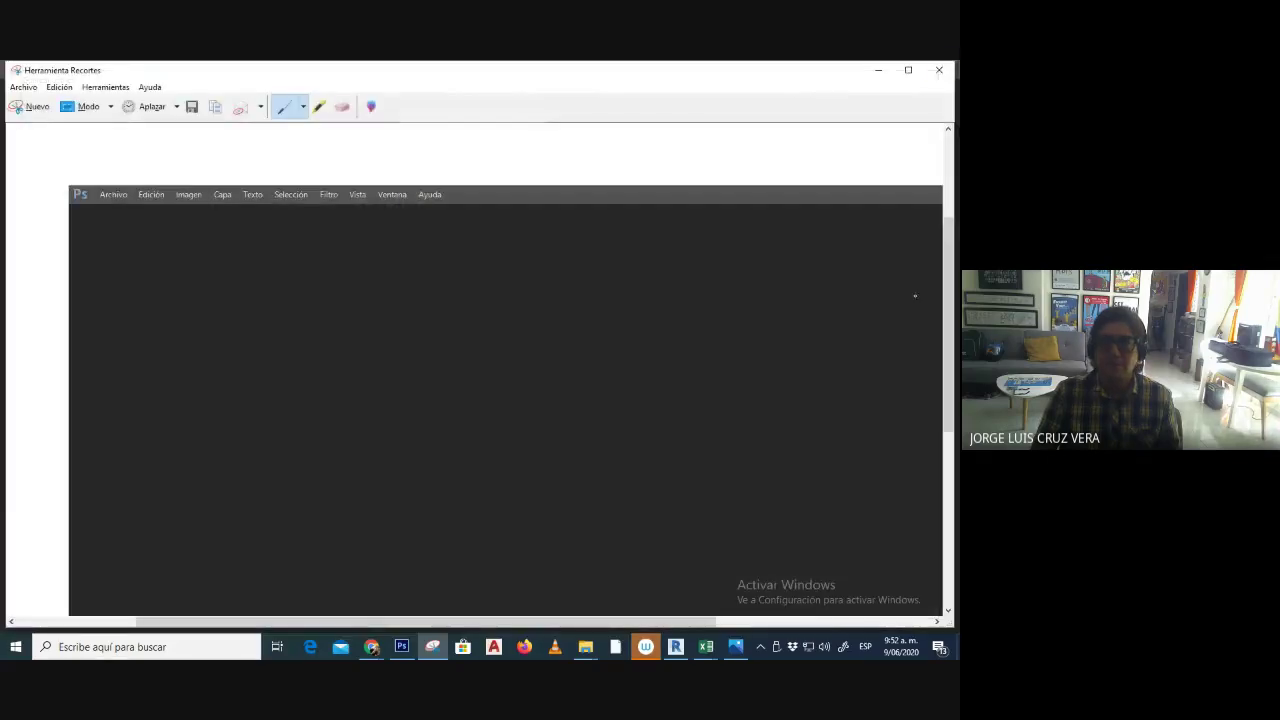
{"action": "left_click", "coordinate": [950, 71]}
{"action": "left_click", "coordinate": [546, 357]}
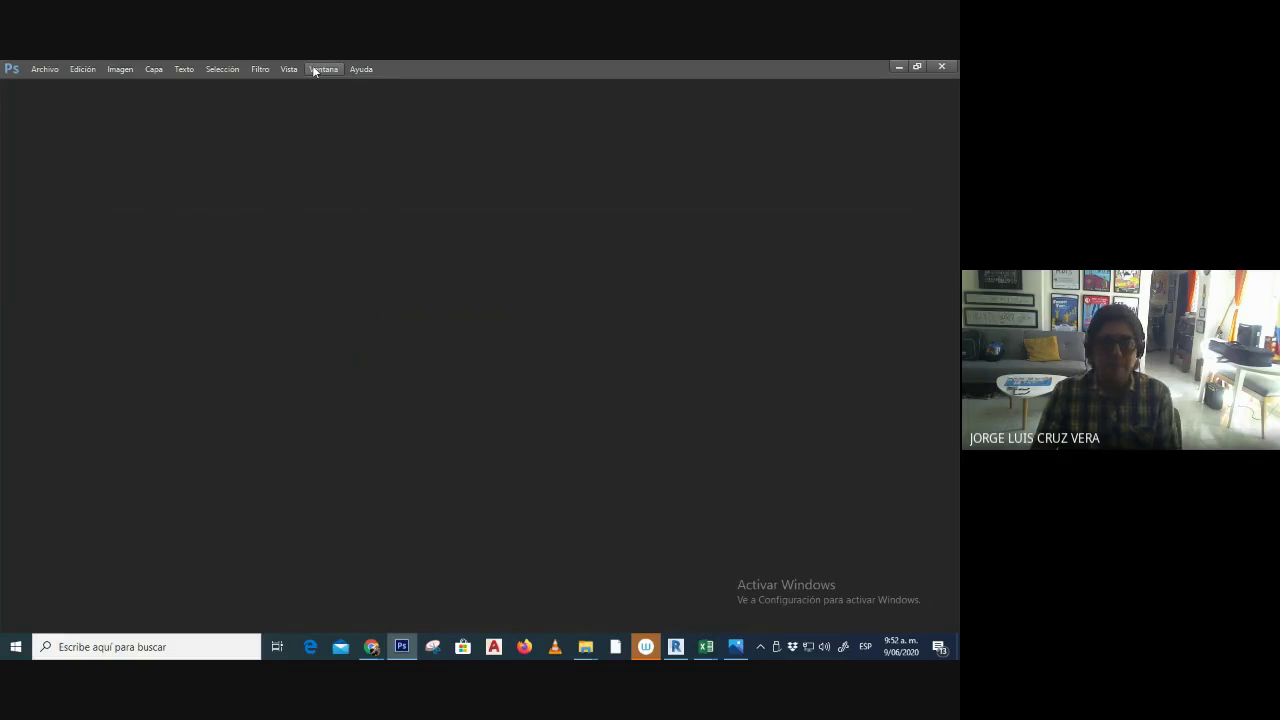
- Create a new Photoshop document and paste the full-screen capture of the empty workspace into it
{"action": "left_click", "coordinate": [409, 650]}
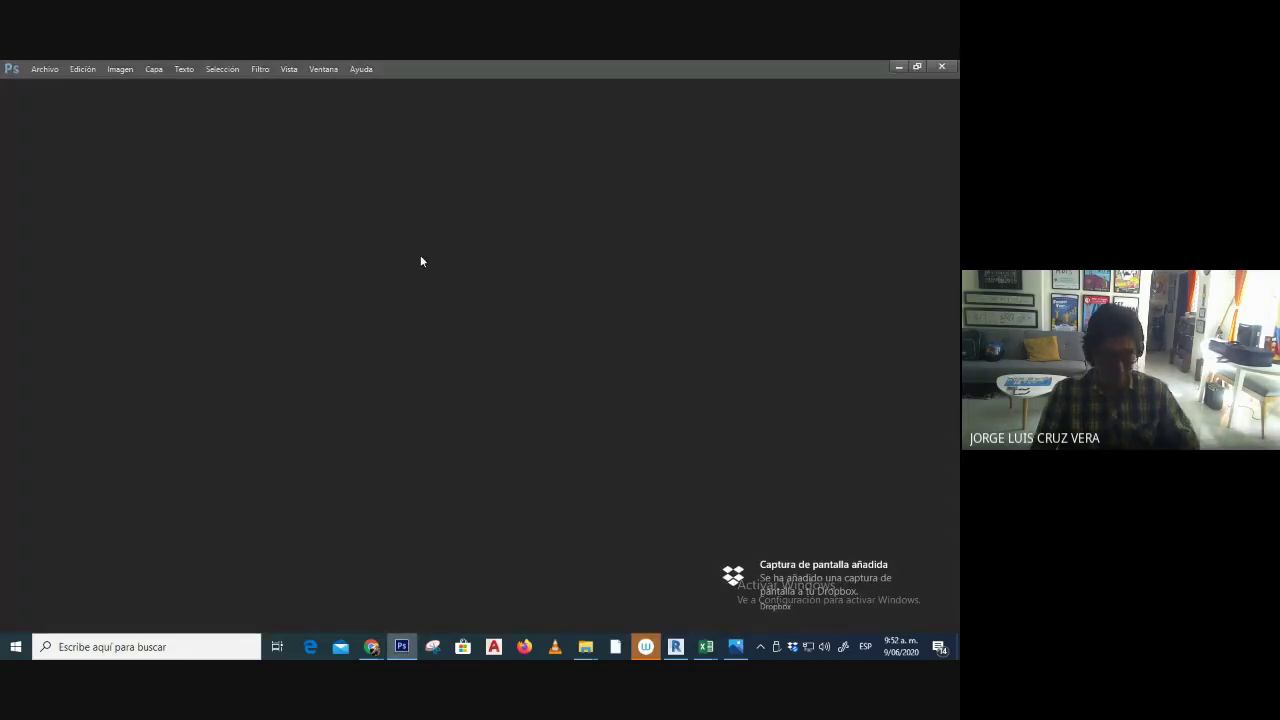
{"action": "key", "text": "ctrl+n"}
{"action": "key", "text": "Escape"}
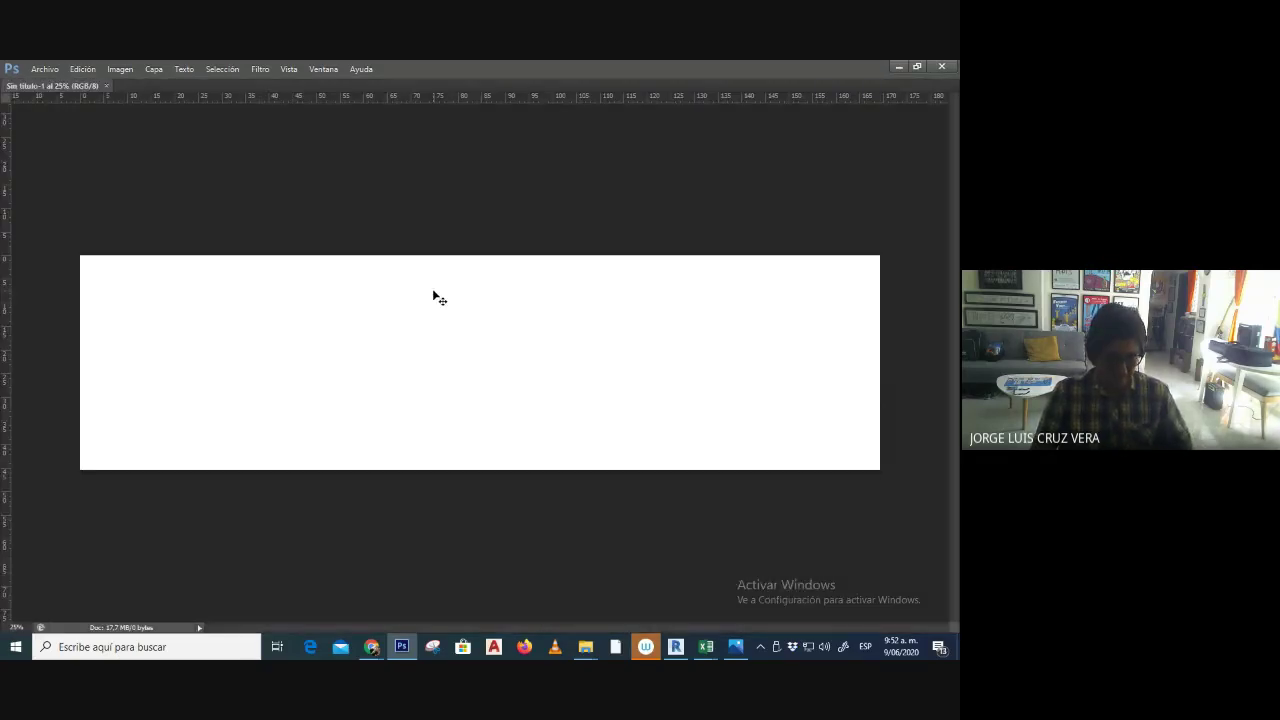
{"action": "key", "text": "ctrl+v"}
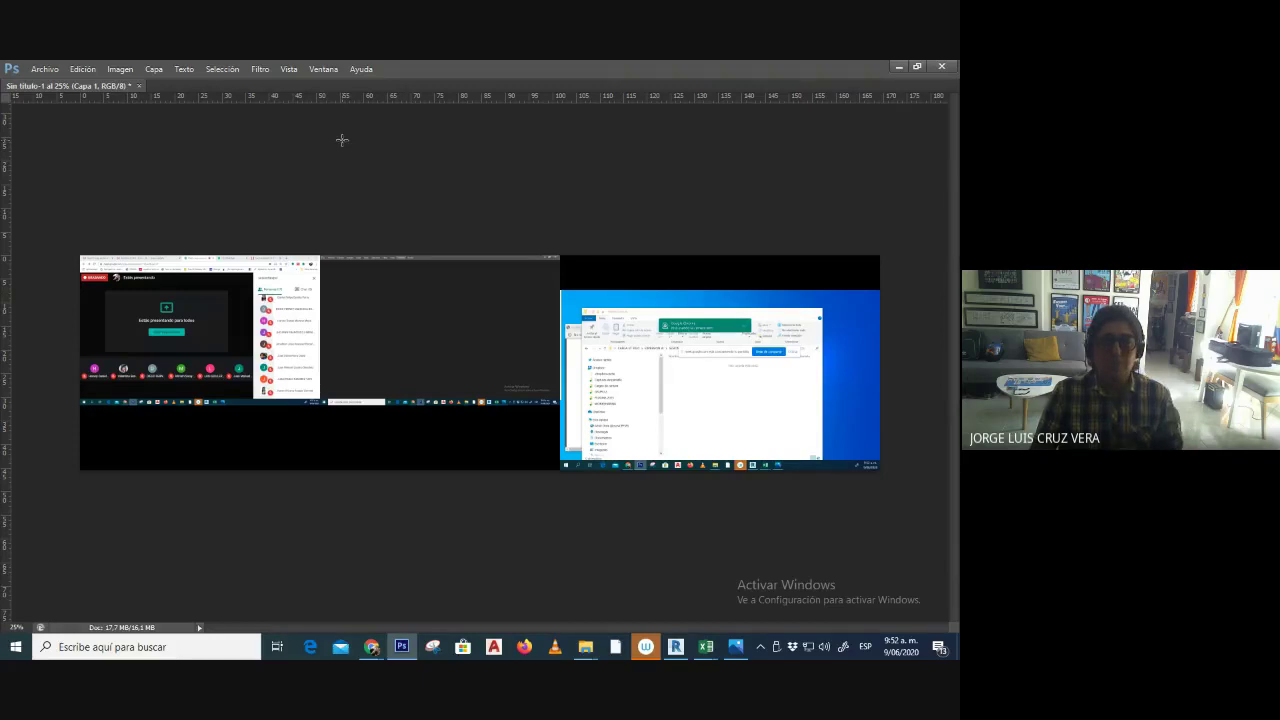
- Show the Opciones bar and the Herramientas panel again in the Photoshop workspace
{"action": "left_click", "coordinate": [323, 68]}
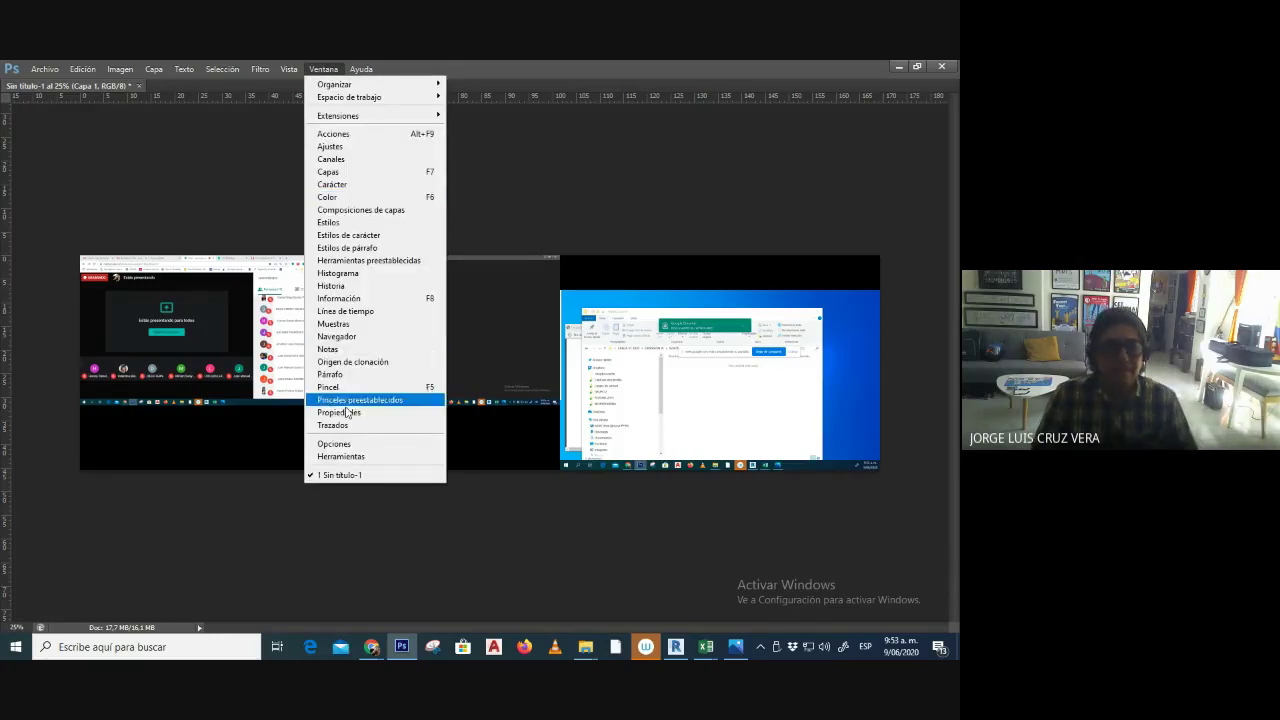
{"action": "left_click", "coordinate": [345, 446]}
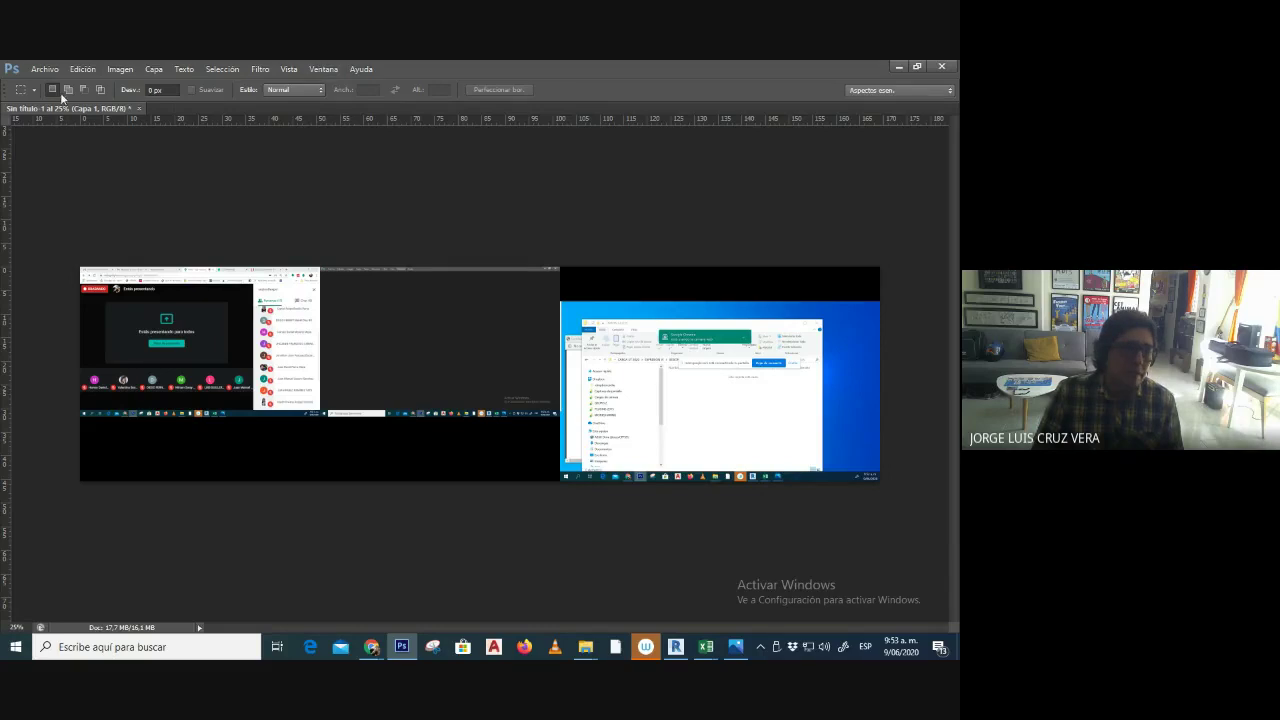
{"action": "left_click", "coordinate": [323, 69]}
{"action": "mouse_move", "coordinate": [361, 69]}
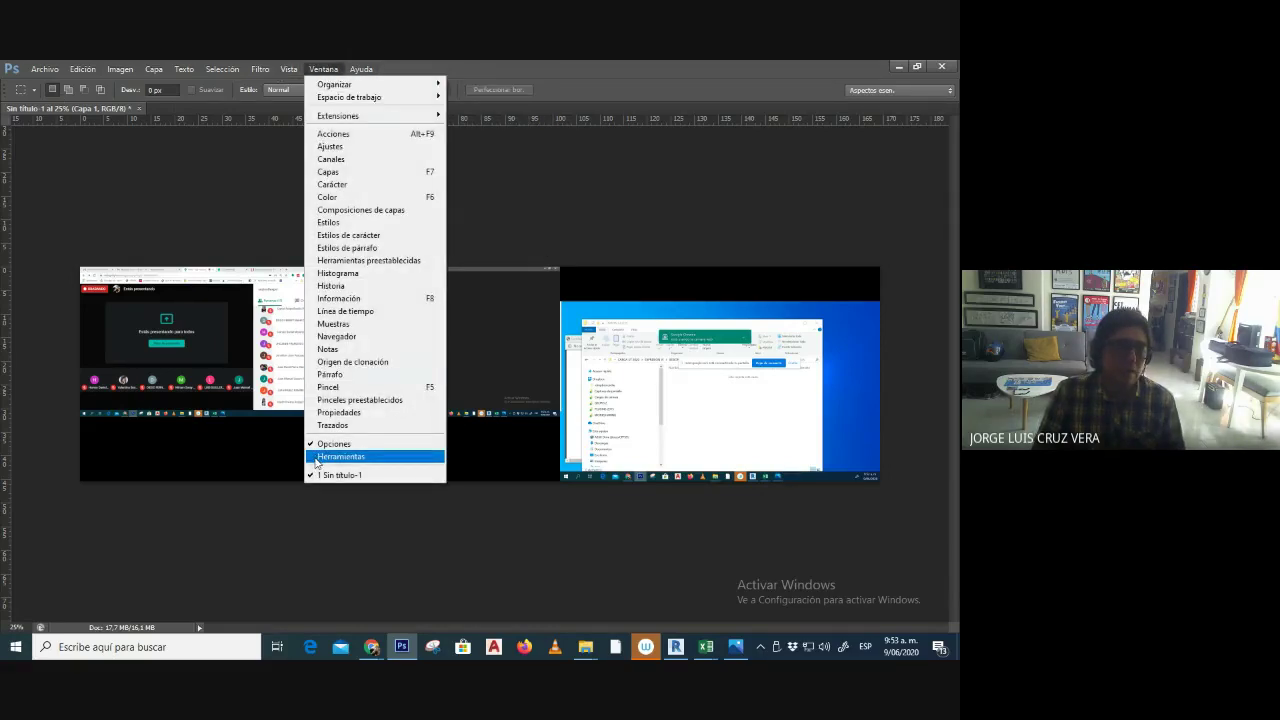
{"action": "left_click", "coordinate": [316, 457]}
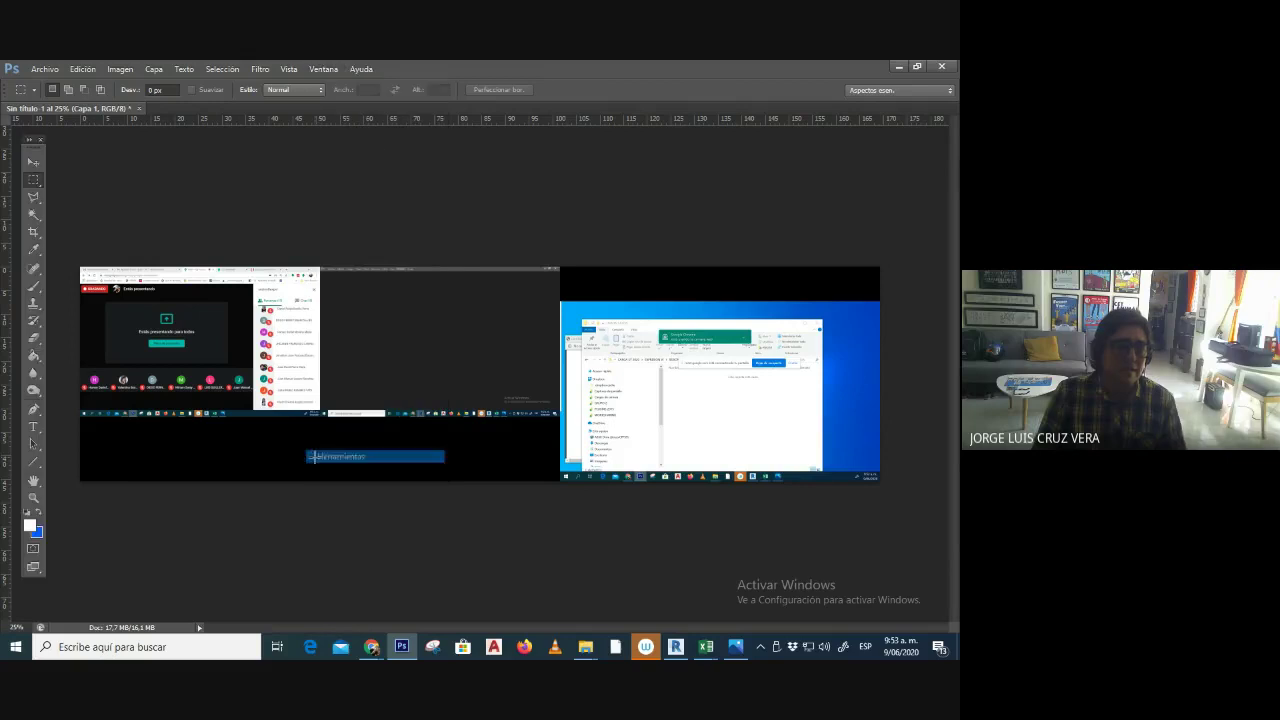
- Try to capture the open Ventana menu with Herramientas highlighted and paste the capture into Sin título-1, activating the Move tool
{"action": "left_click", "coordinate": [322, 69]}
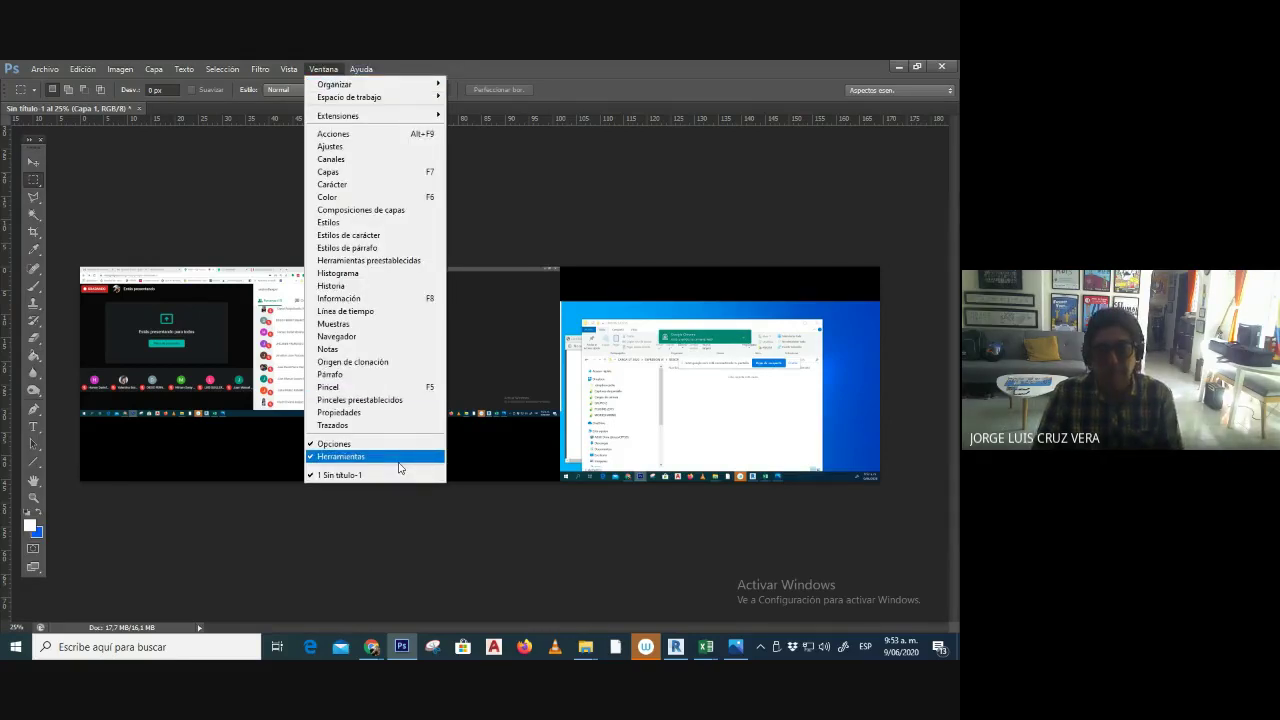
{"action": "key", "text": "Print"}
{"action": "left_click", "coordinate": [424, 582]}
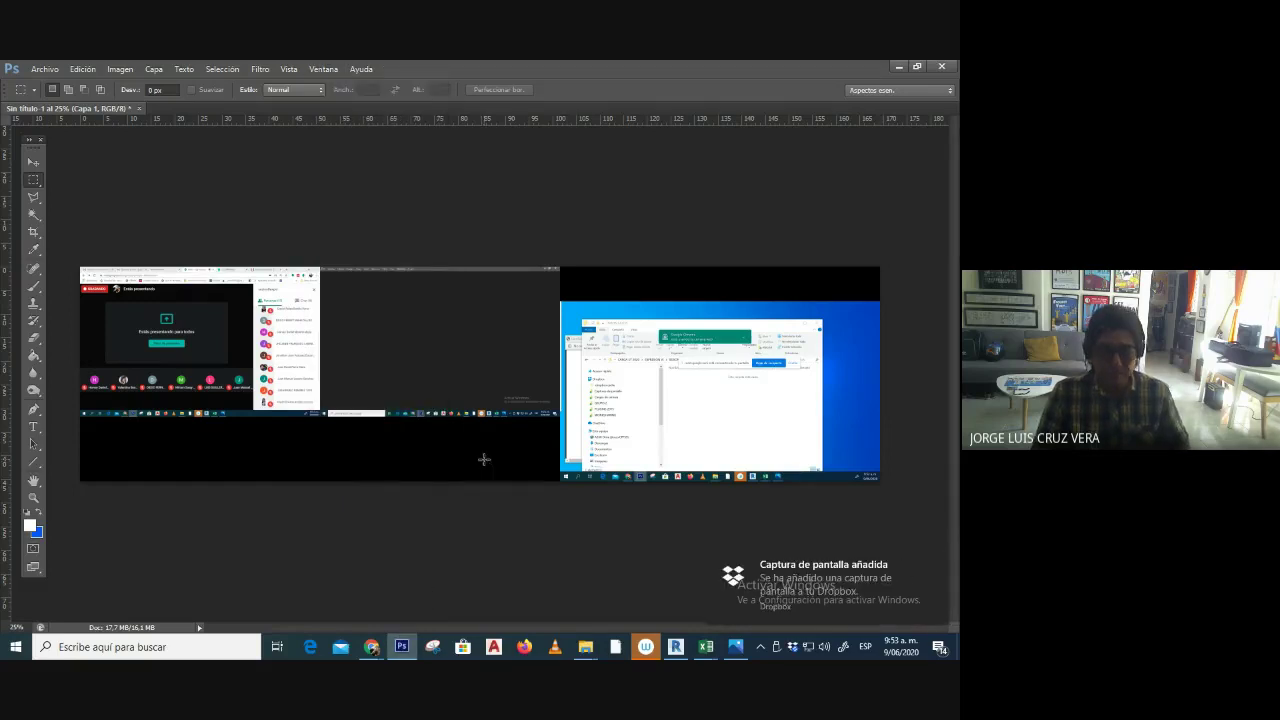
{"action": "key", "text": "ctrl+v"}
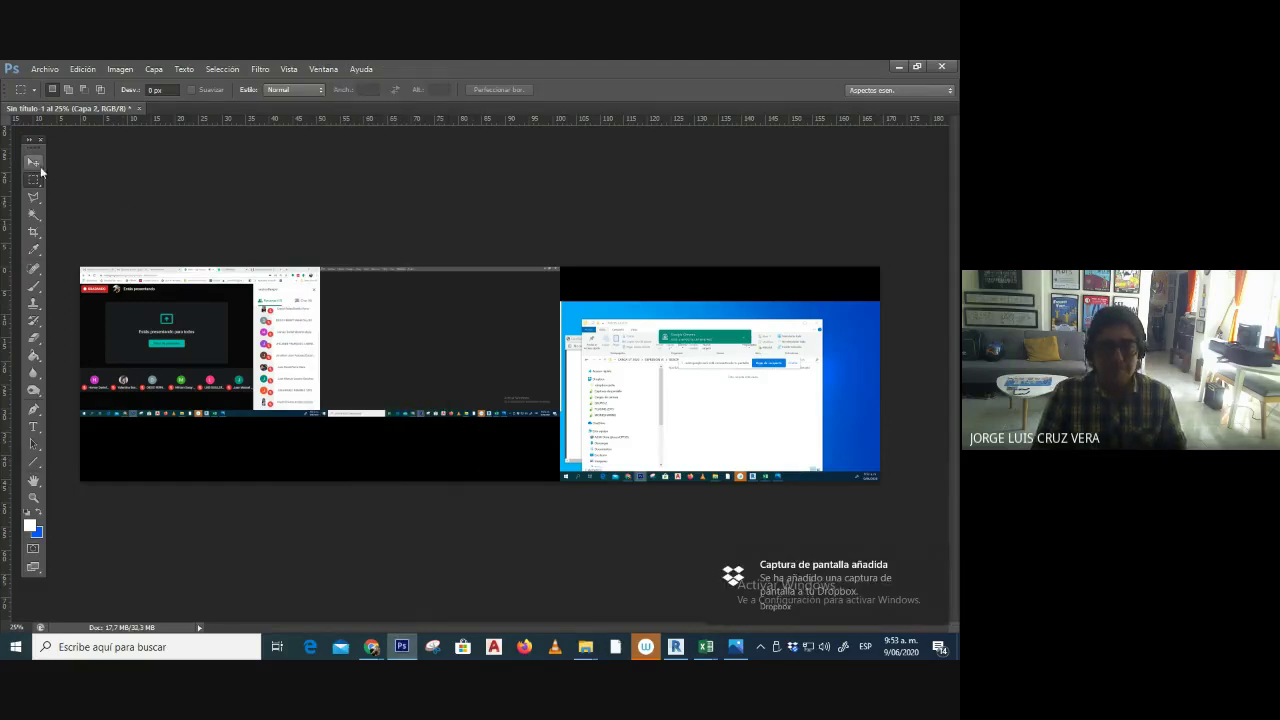
{"action": "left_click", "coordinate": [33, 162]}
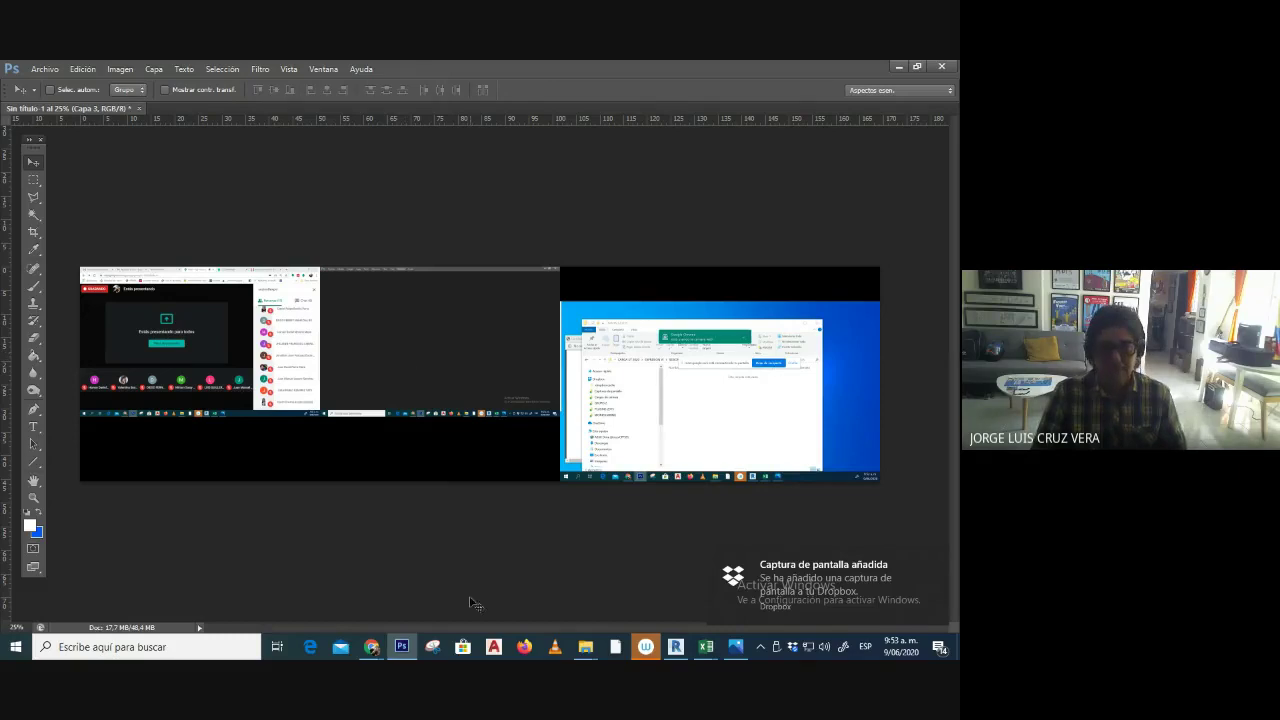
{"action": "key", "text": "ctrl+v"}
- Capture the open Ventana menu with Herramientas highlighted and paste the screenshot into a new document
{"action": "left_click", "coordinate": [287, 69]}
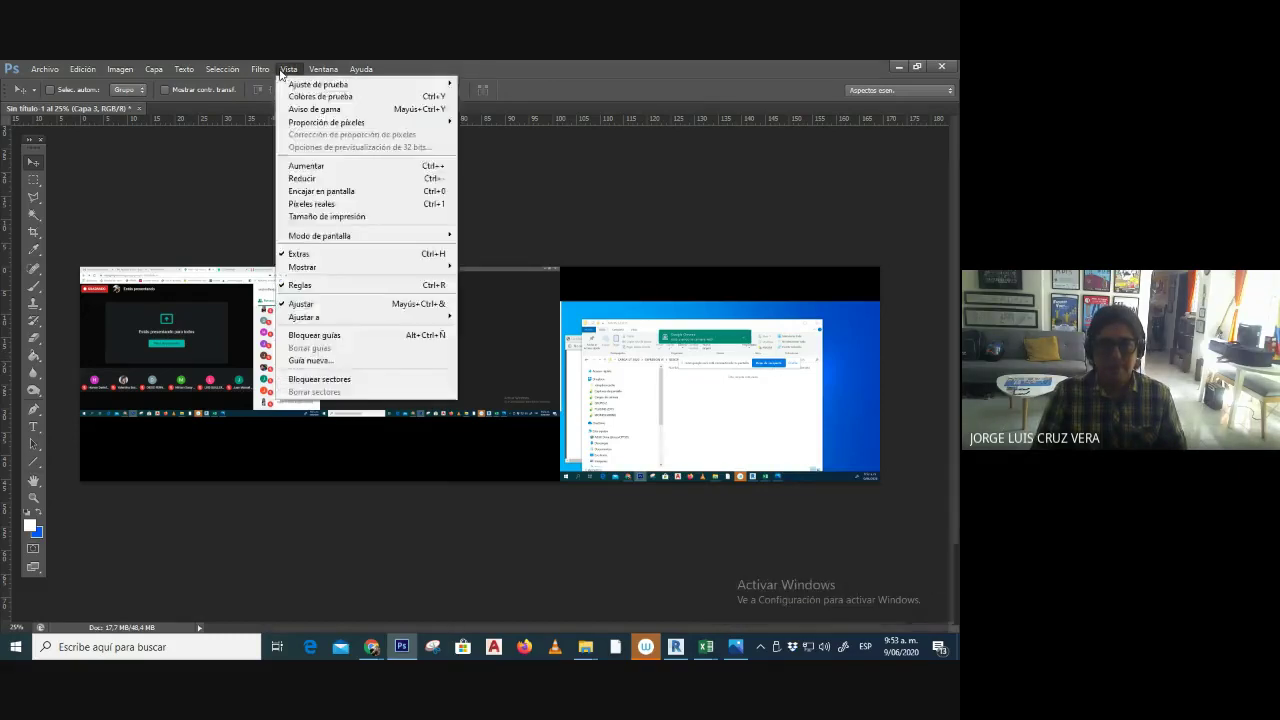
{"action": "mouse_move", "coordinate": [323, 69]}
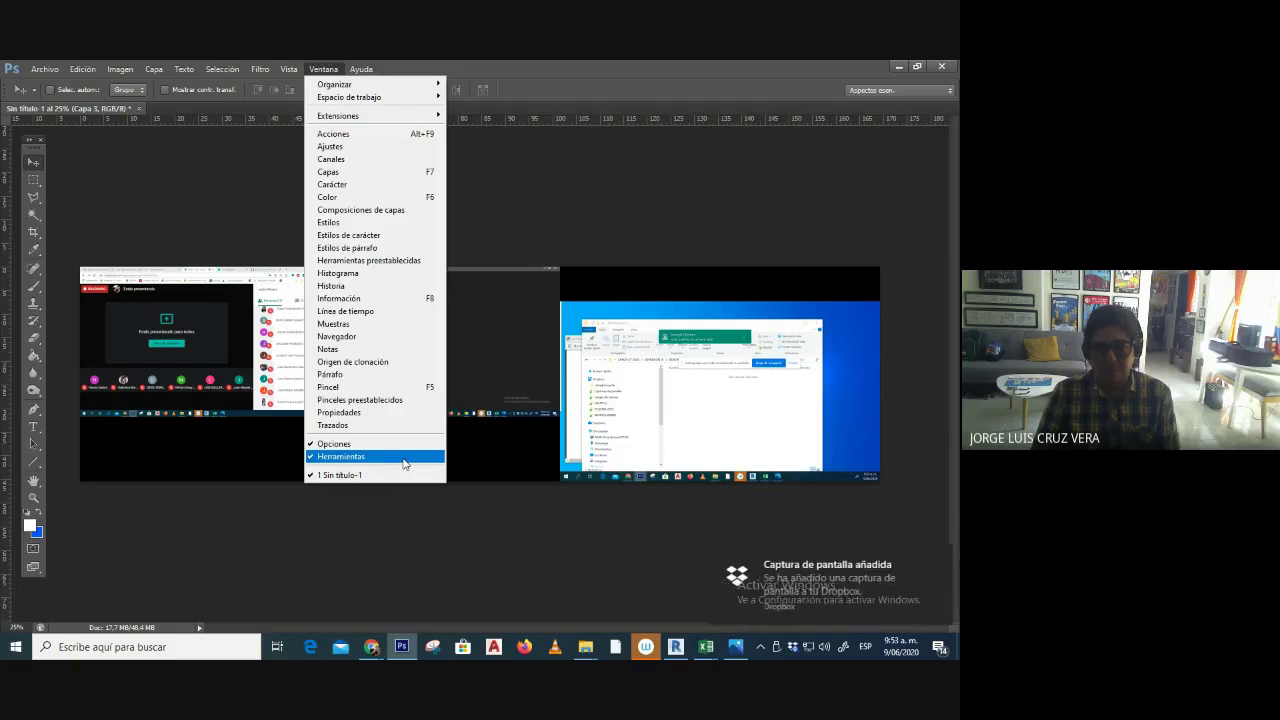
{"action": "left_click", "coordinate": [498, 298]}
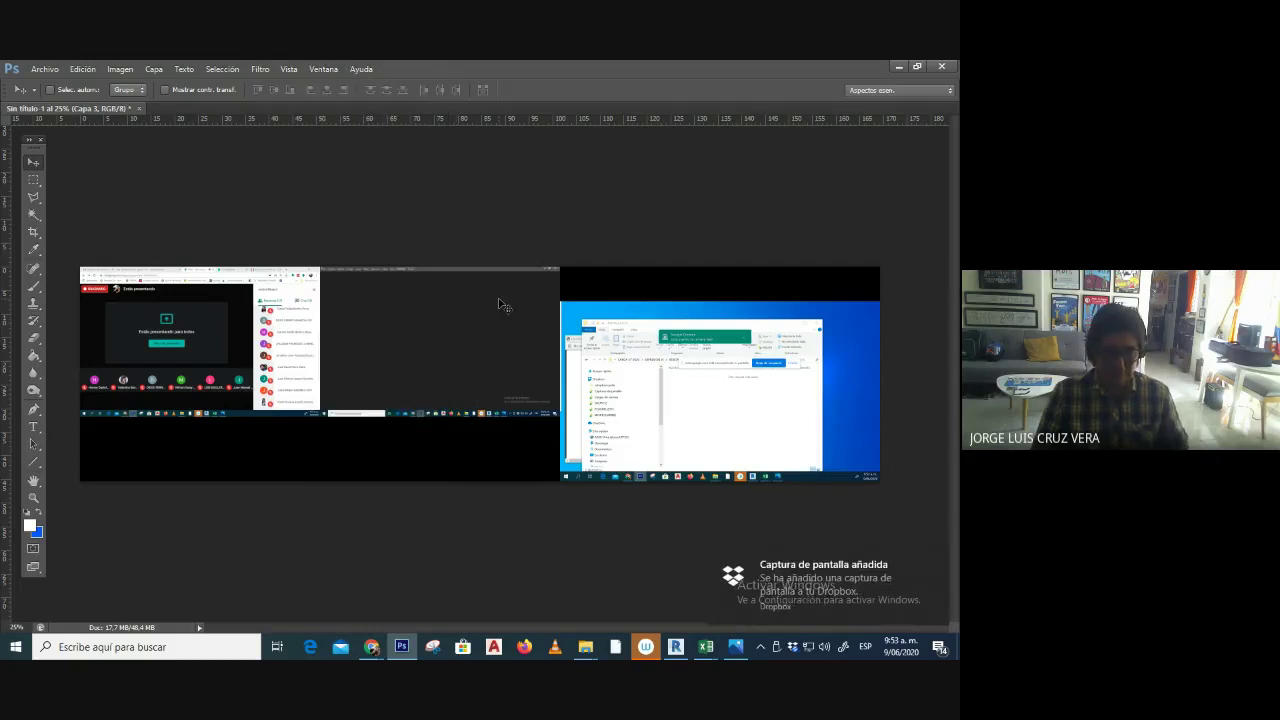
{"action": "key", "text": "ctrl+n"}
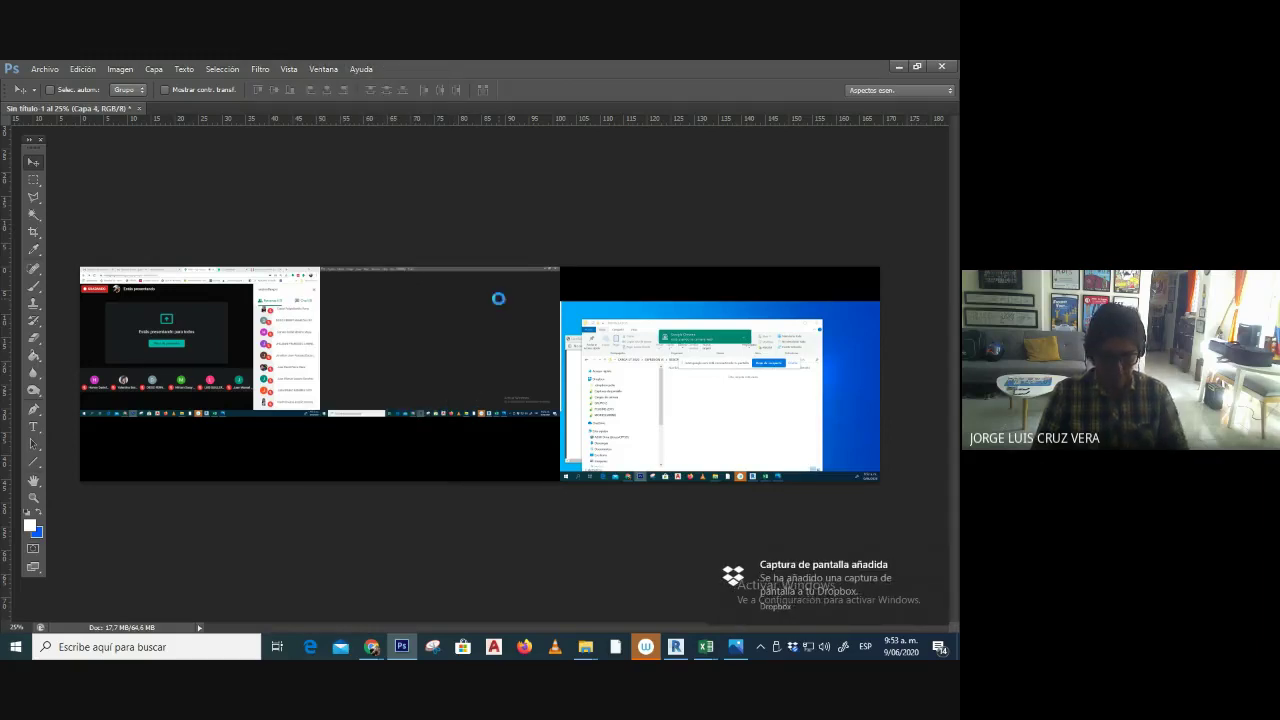
{"action": "key", "text": "Return"}
{"action": "key", "text": "ctrl+v"}
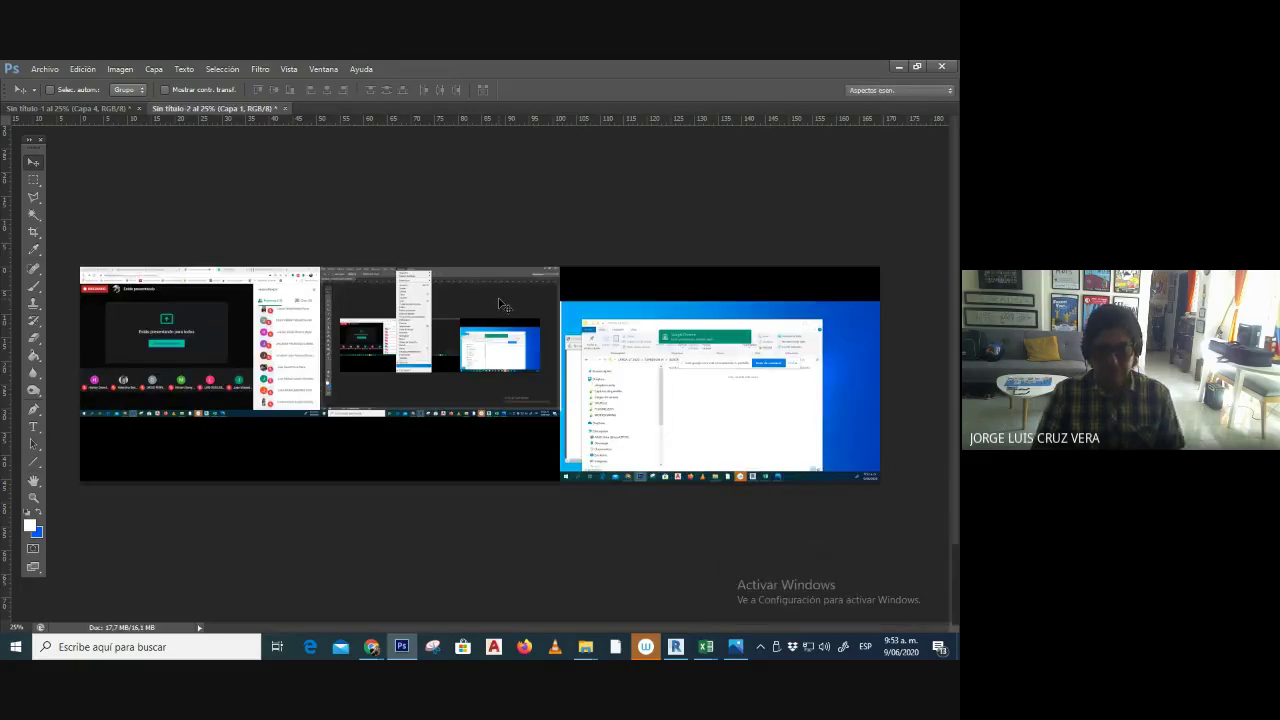
- Crop Sin título-2 to the middle screen showing the Photoshop window, about 51 cm wide, removing the other monitors and the lower black area
{"action": "left_click", "coordinate": [33, 231]}
{"action": "left_click_drag", "start_coordinate": [81, 374], "coordinate": [188, 374]}
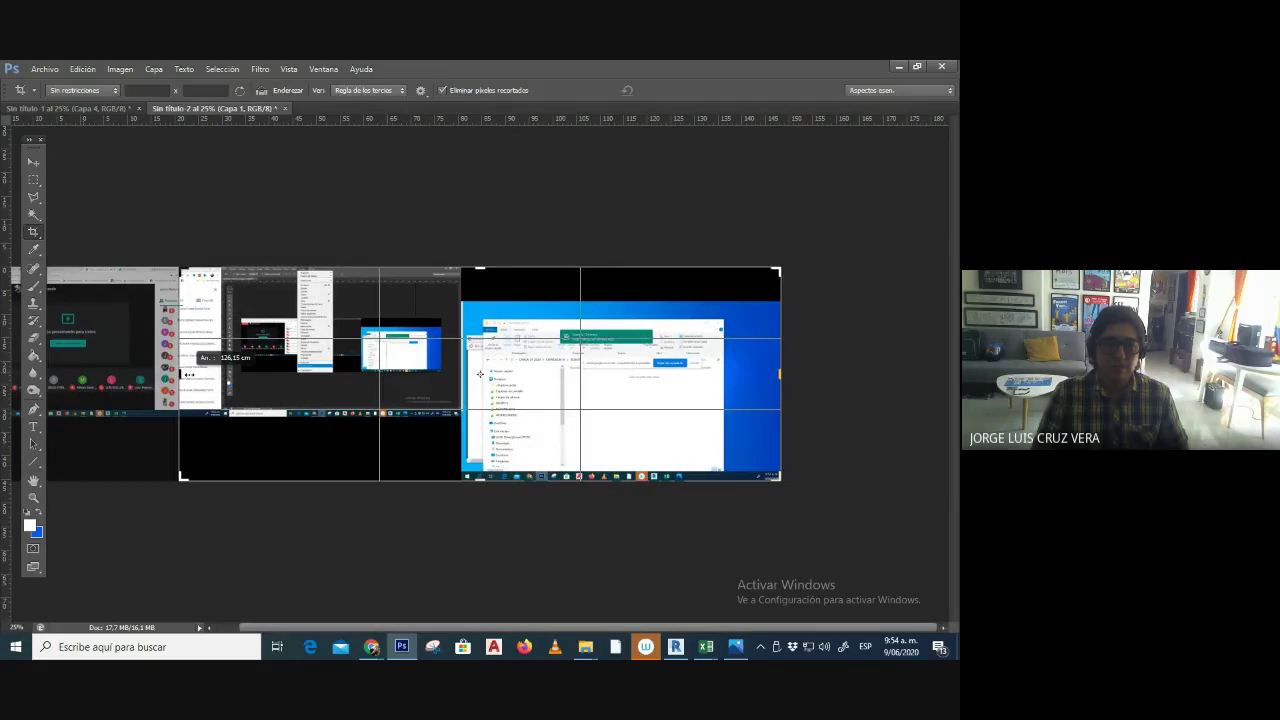
{"action": "left_click_drag", "start_coordinate": [779, 374], "coordinate": [440, 374]}
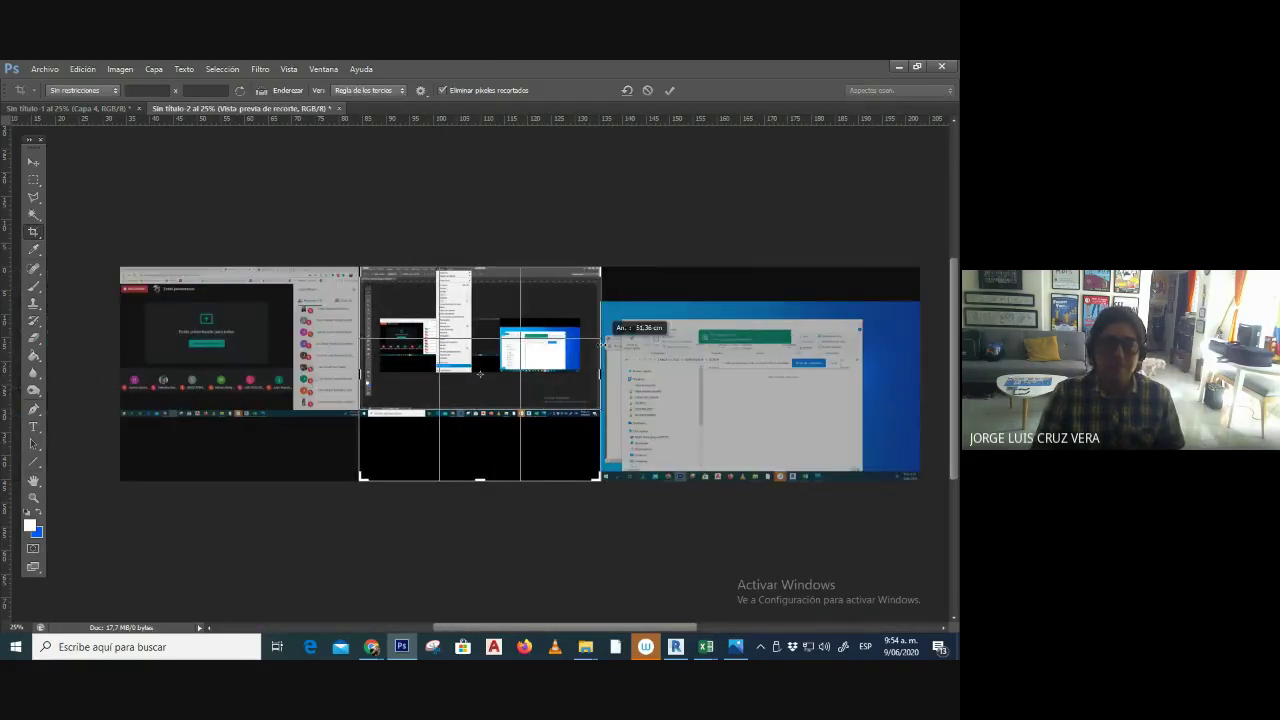
{"action": "left_click_drag", "start_coordinate": [519, 481], "coordinate": [497, 447]}
{"action": "key", "text": "Return"}
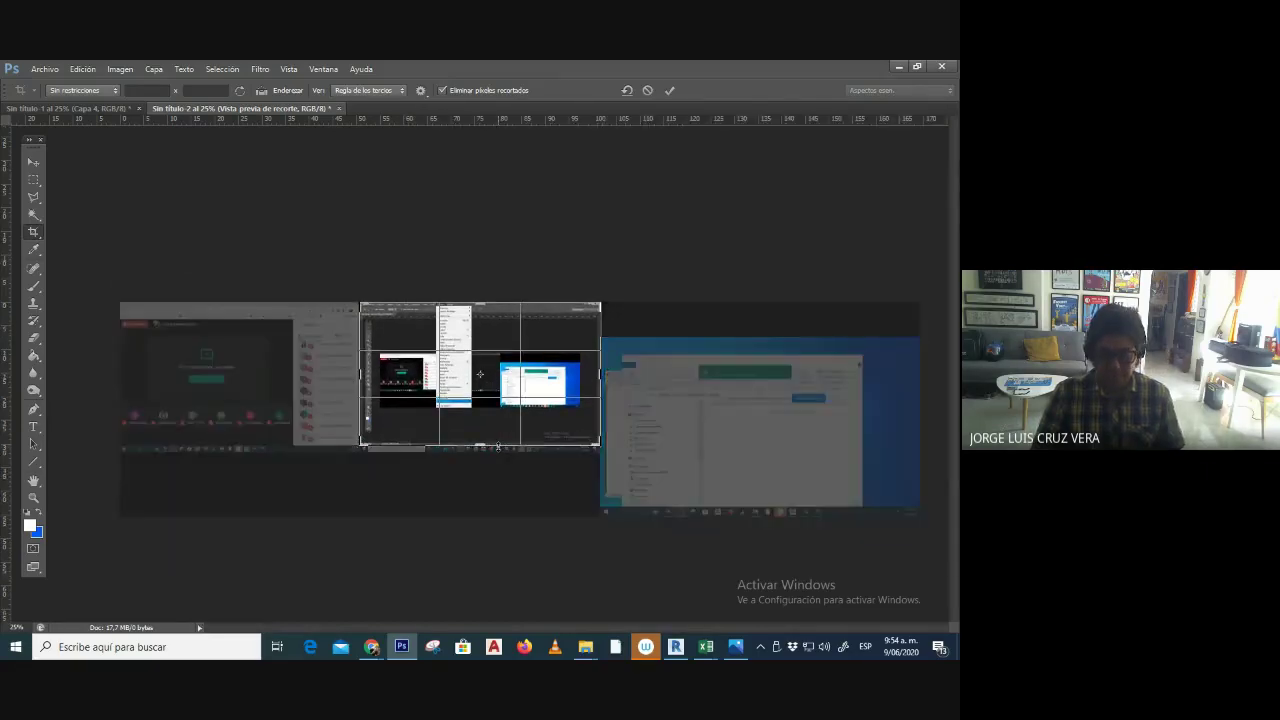
- Set the foreground color to red and brush arrows pointing at the Ventana menu and its Herramientas entry in the screenshot
{"action": "key", "text": "ctrl+plus"}
{"action": "key", "text": "ctrl+plus"}
{"action": "key", "text": "ctrl+plus"}
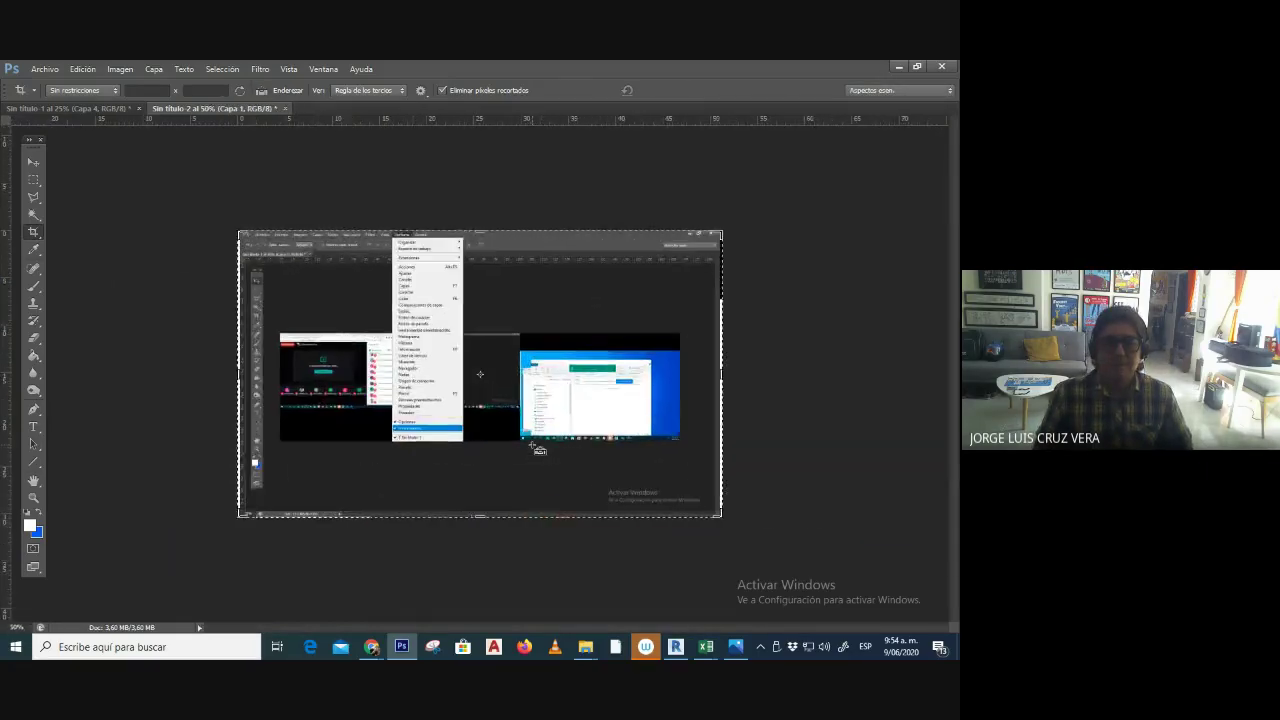
{"action": "key", "text": "b"}
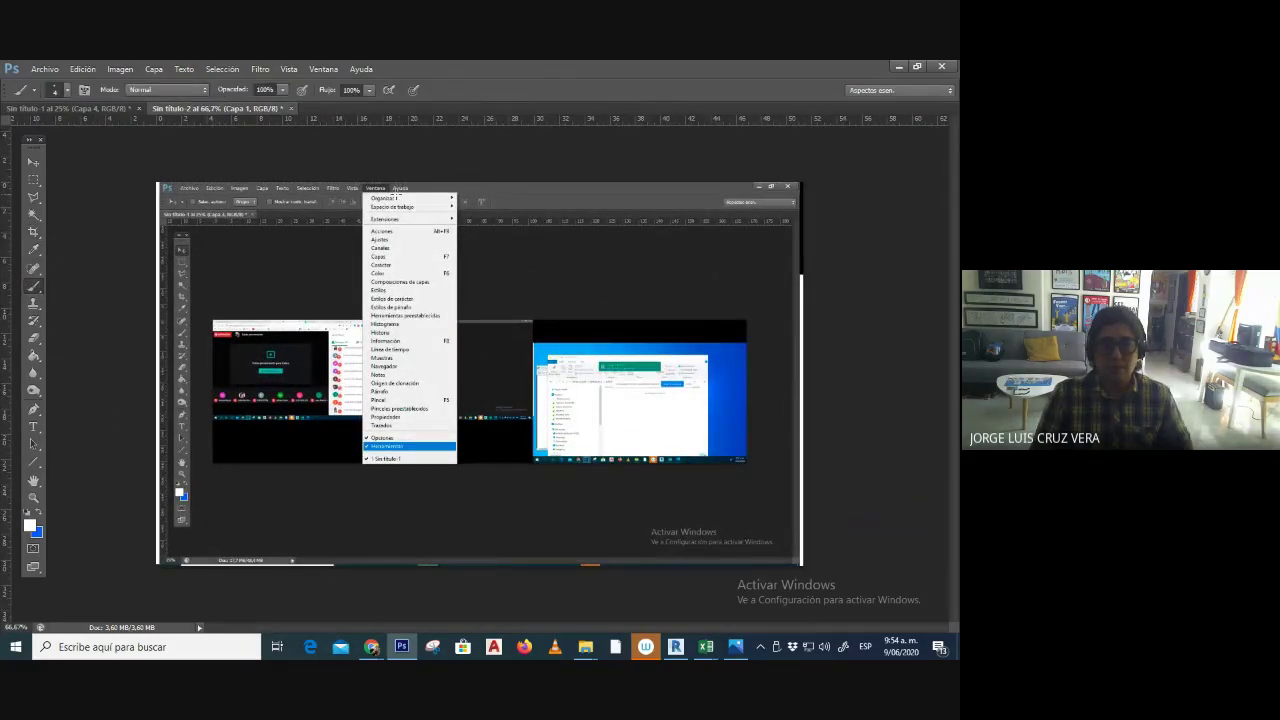
{"action": "left_click_drag", "start_coordinate": [362, 193], "coordinate": [311, 231]}
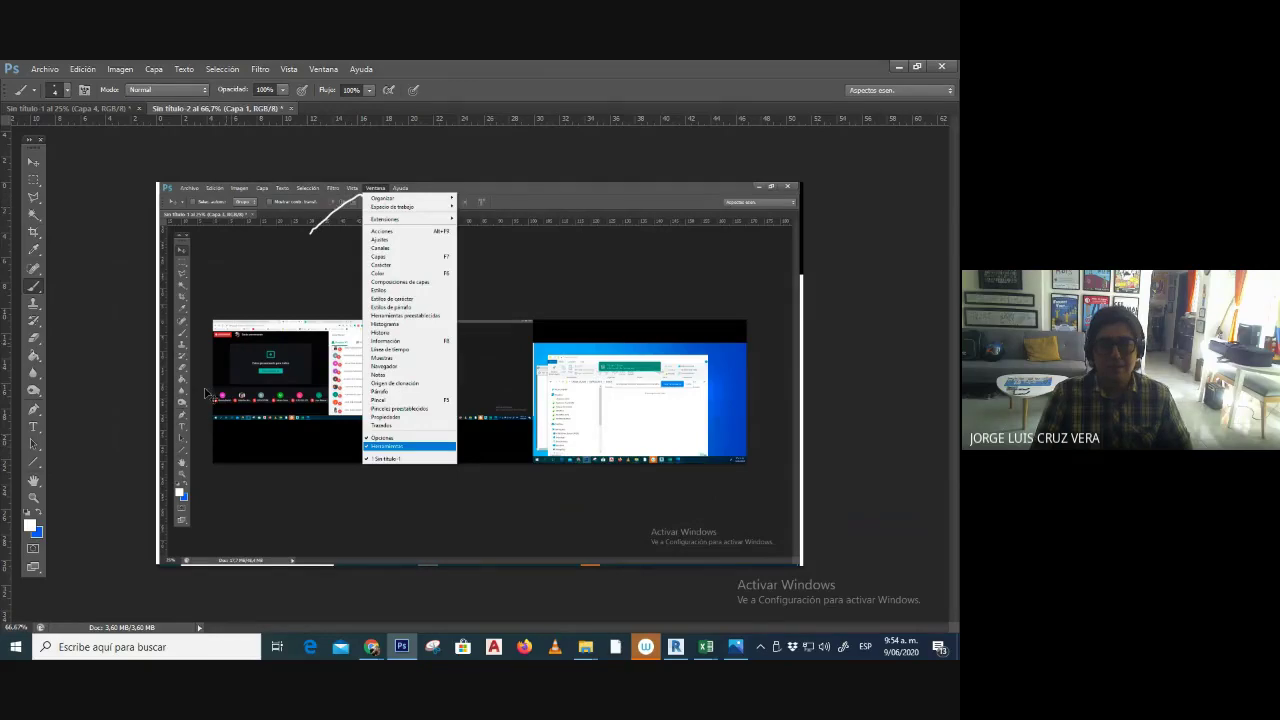
{"action": "key", "text": "ctrl+z"}
{"action": "left_click", "coordinate": [30, 525]}
{"action": "left_click", "coordinate": [377, 187]}
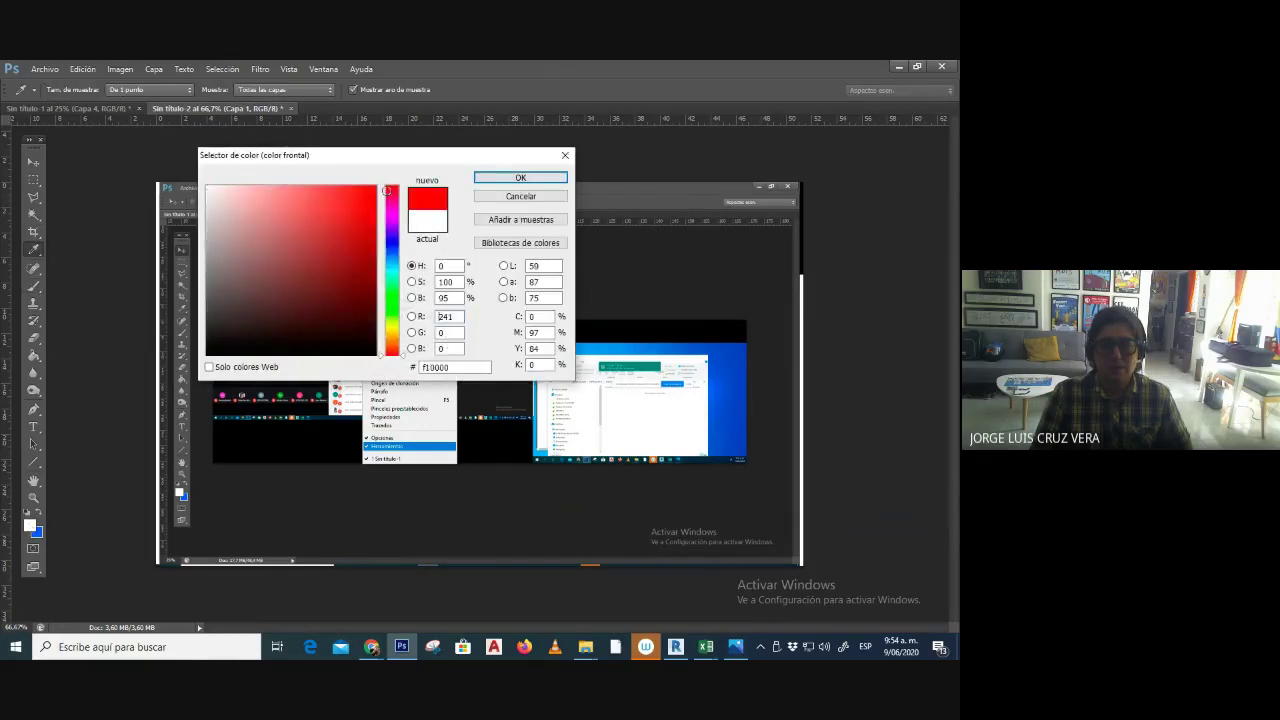
{"action": "left_click", "coordinate": [481, 181]}
{"action": "left_click_drag", "start_coordinate": [359, 200], "coordinate": [334, 231]}
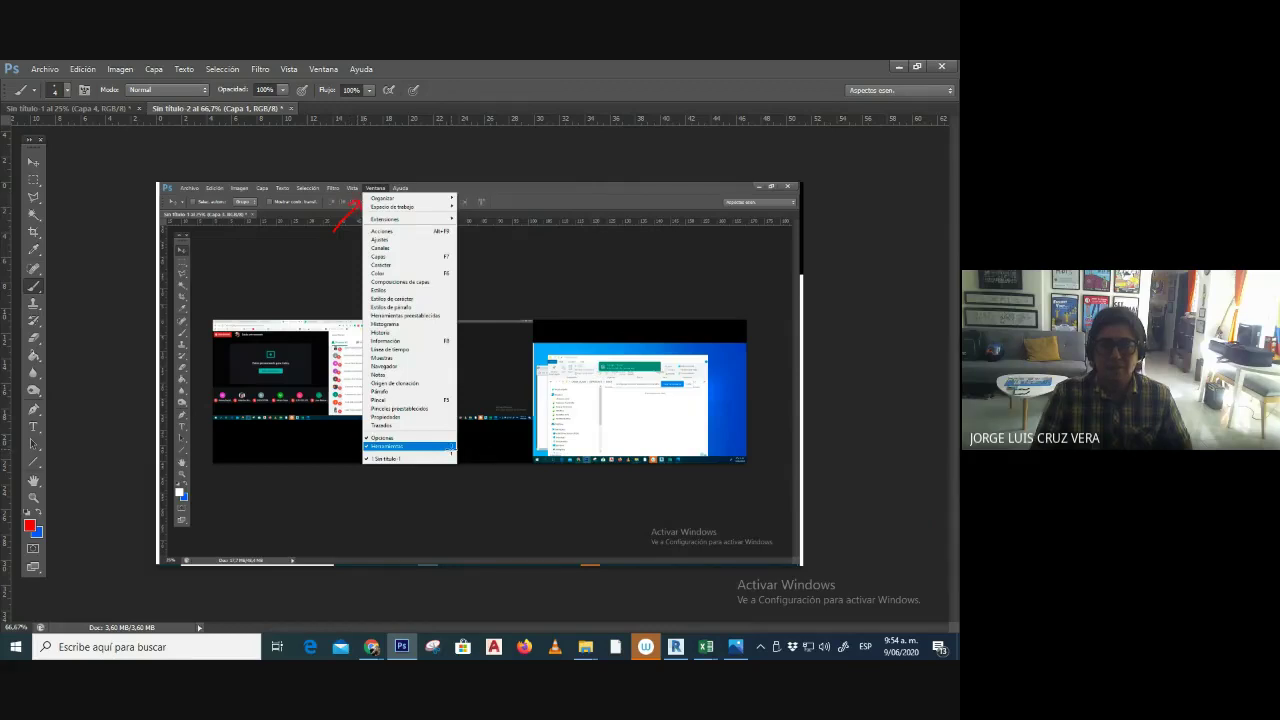
{"action": "left_click_drag", "start_coordinate": [501, 435], "coordinate": [456, 446]}
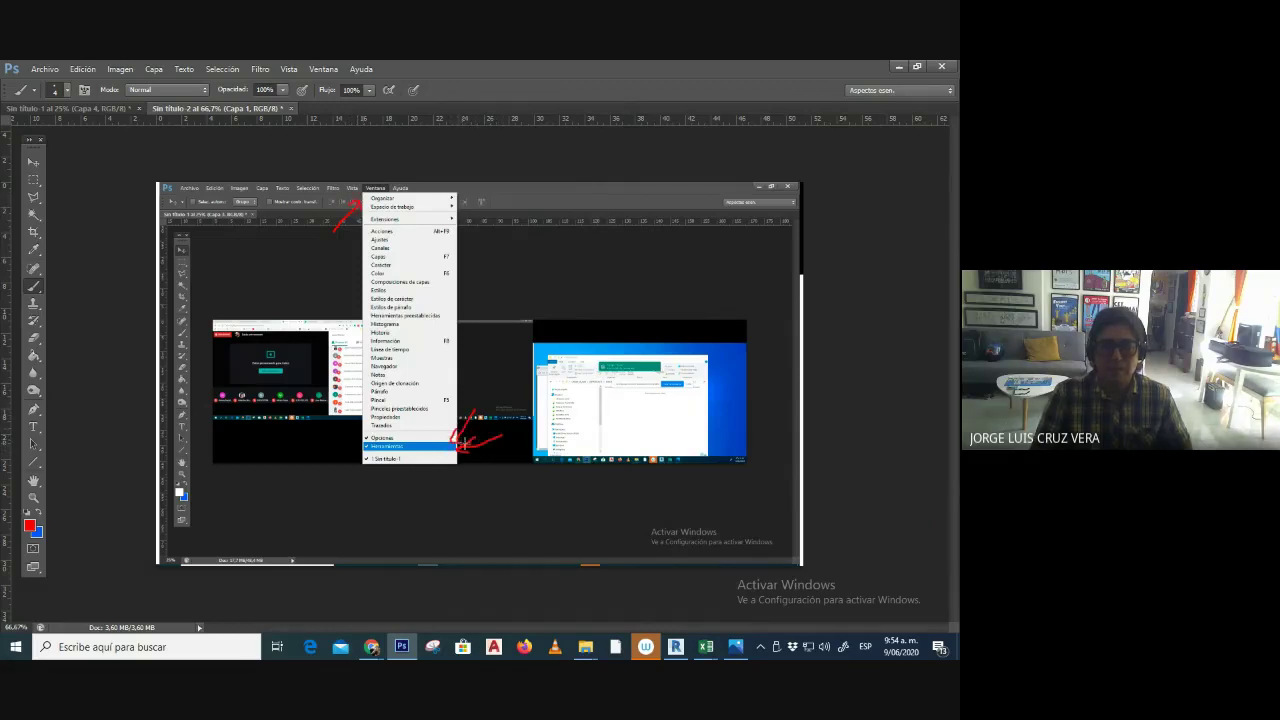
- Start saving a copy of the annotated screenshot as JPEG in EXPRESION VI > SESIONES > SESION 8_09_06_2020 > PANTALLAZOS
{"action": "left_click", "coordinate": [44, 69]}
{"action": "left_click", "coordinate": [126, 226]}
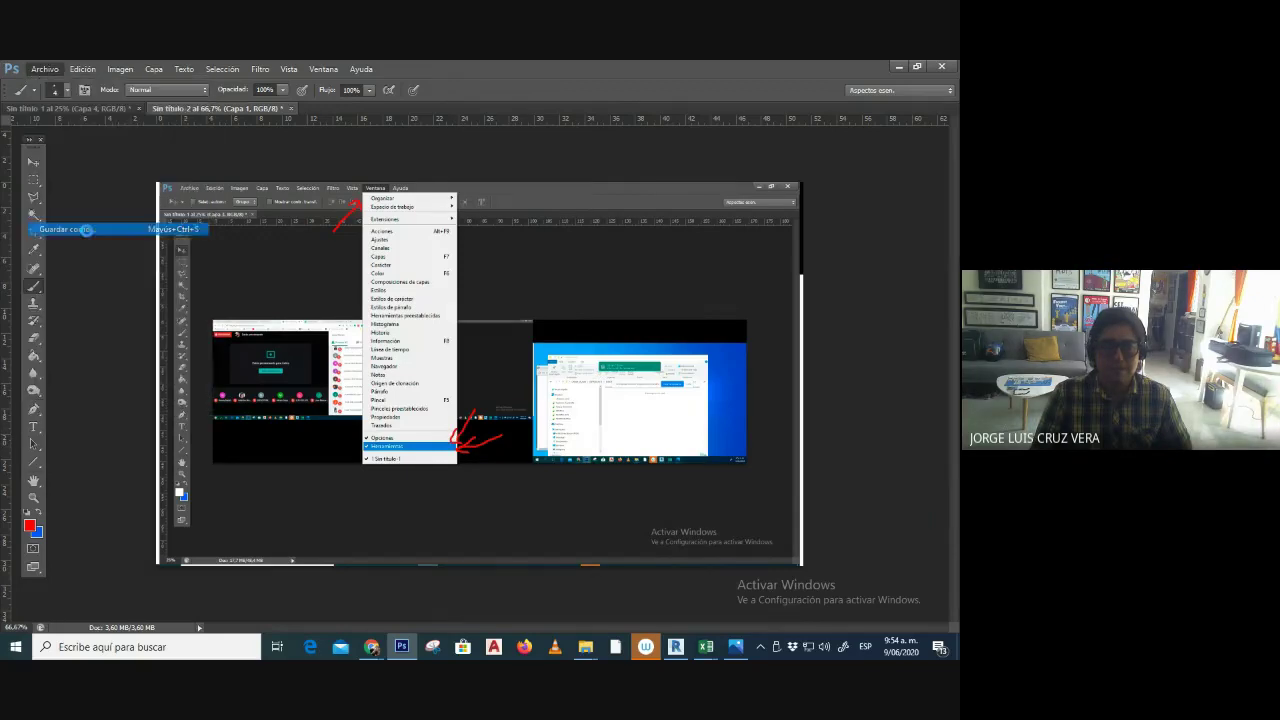
{"action": "left_click", "coordinate": [500, 371]}
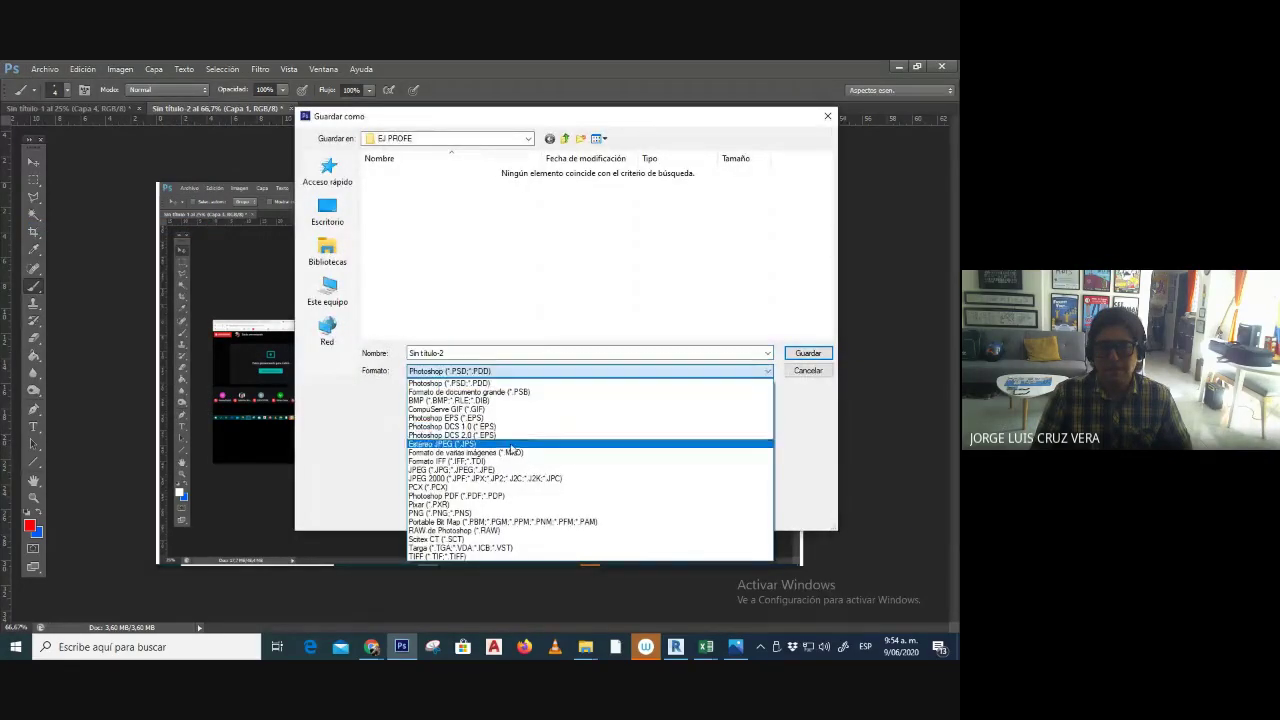
{"action": "left_click", "coordinate": [500, 470]}
{"action": "left_click", "coordinate": [565, 138]}
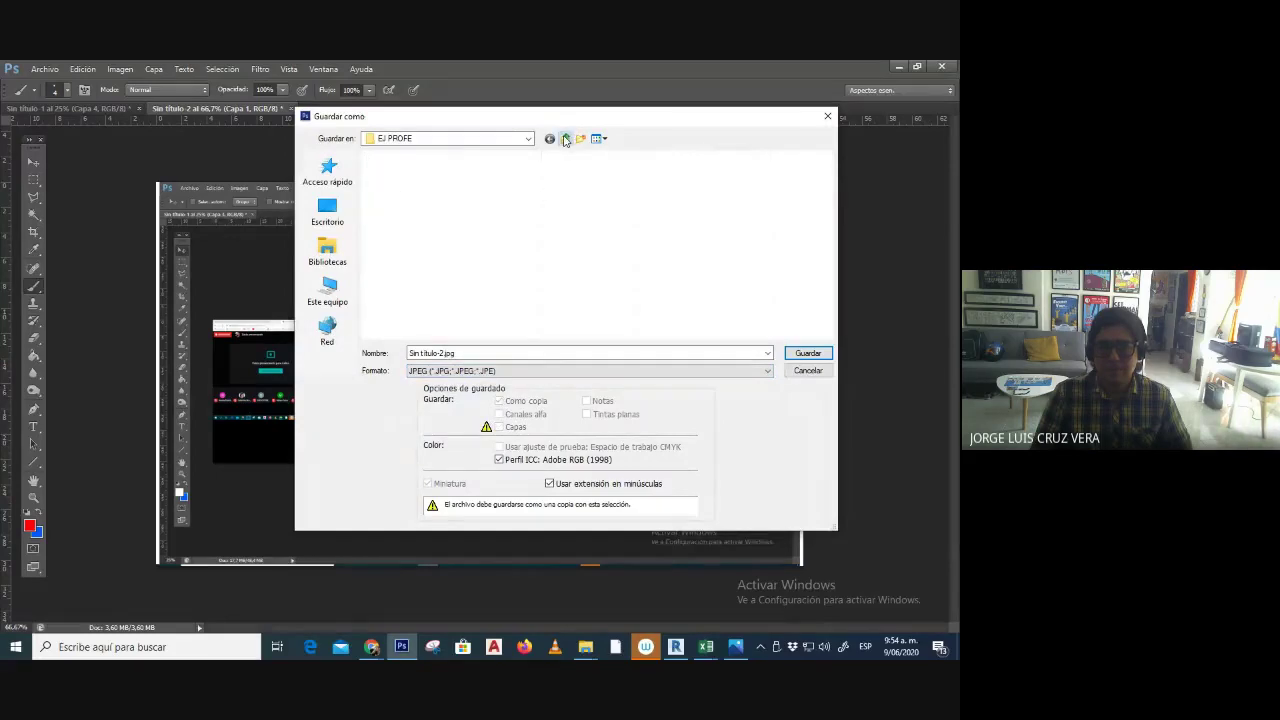
{"action": "left_click", "coordinate": [565, 138]}
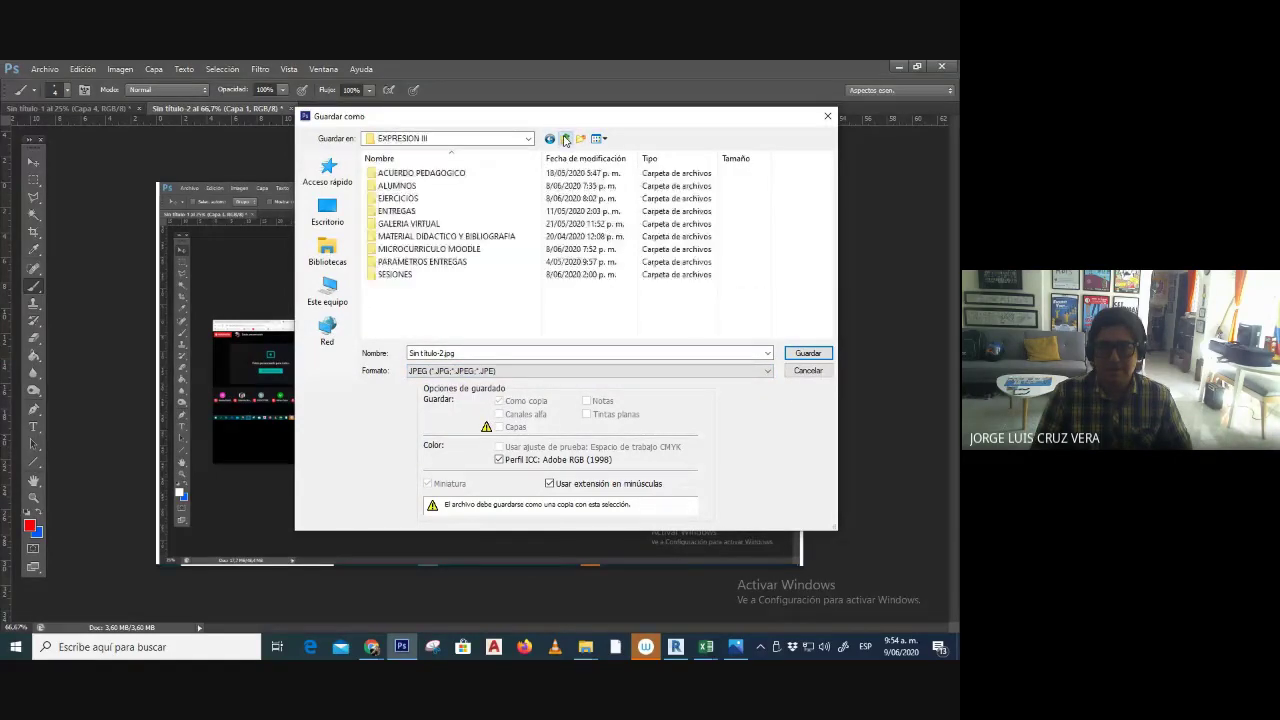
{"action": "left_click", "coordinate": [565, 138]}
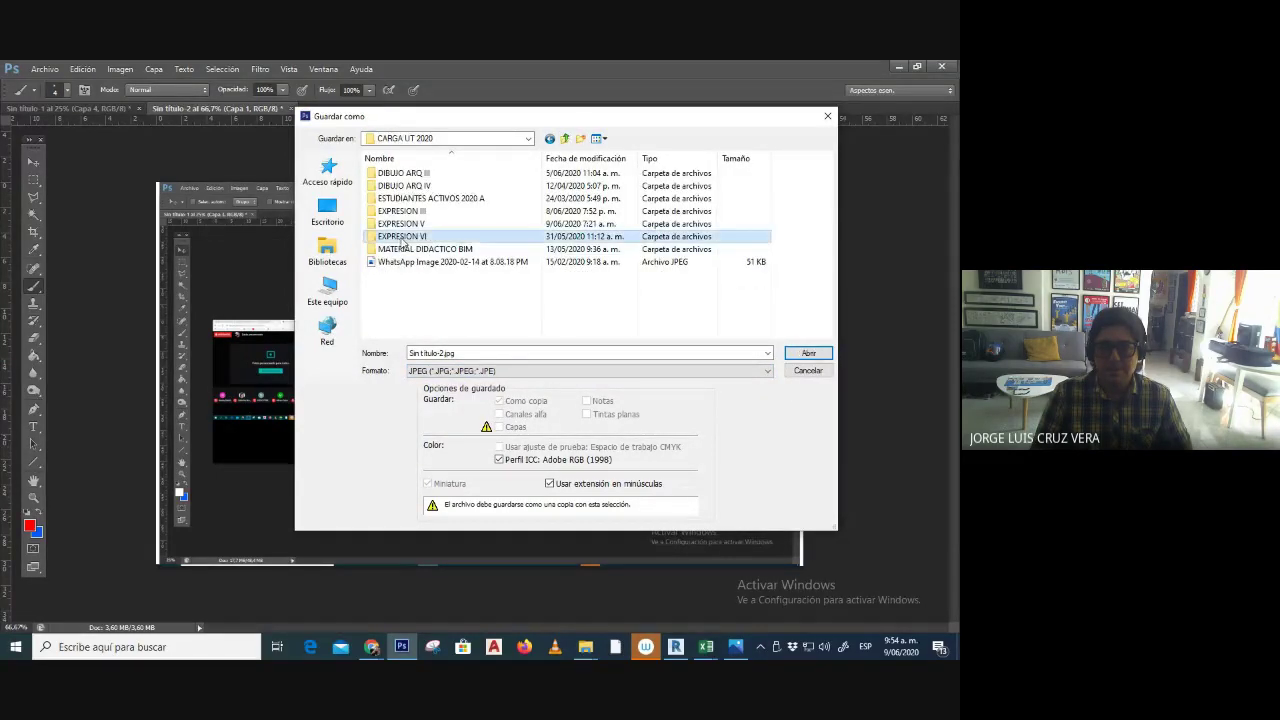
{"action": "double_click", "coordinate": [421, 230]}
{"action": "double_click", "coordinate": [395, 312]}
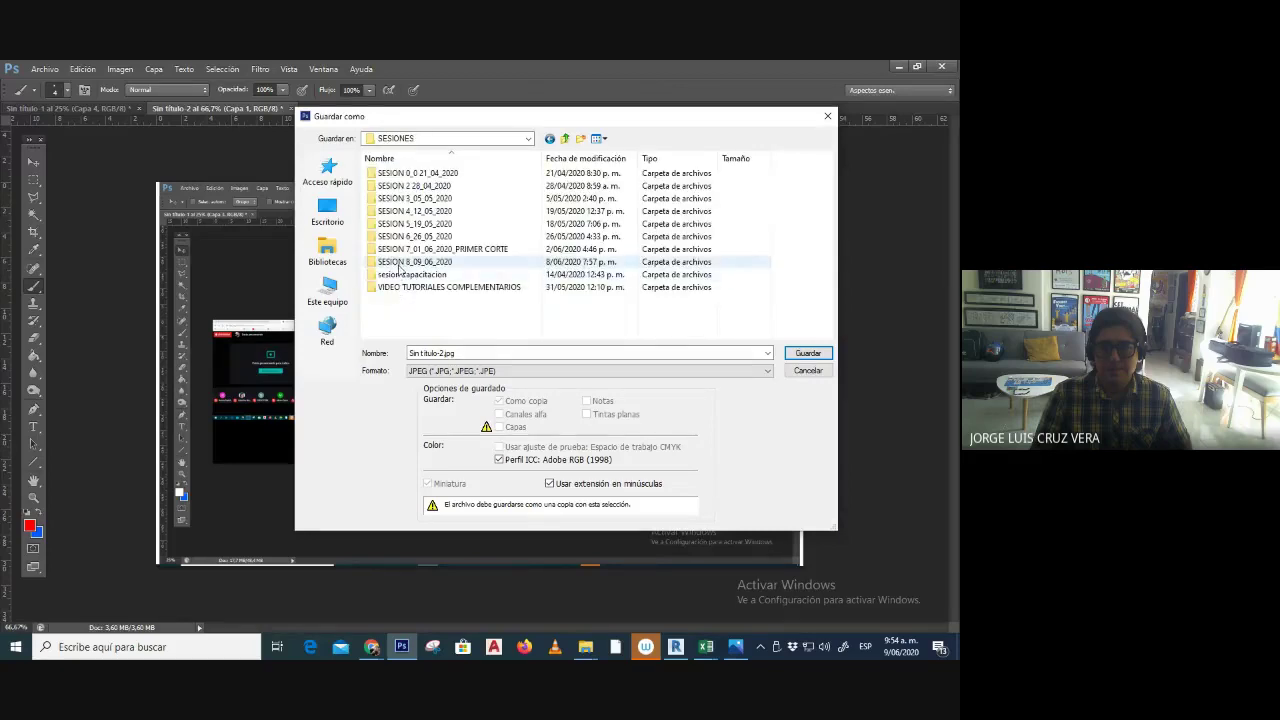
{"action": "left_click", "coordinate": [400, 262]}
{"action": "double_click", "coordinate": [400, 262]}
{"action": "double_click", "coordinate": [408, 200]}
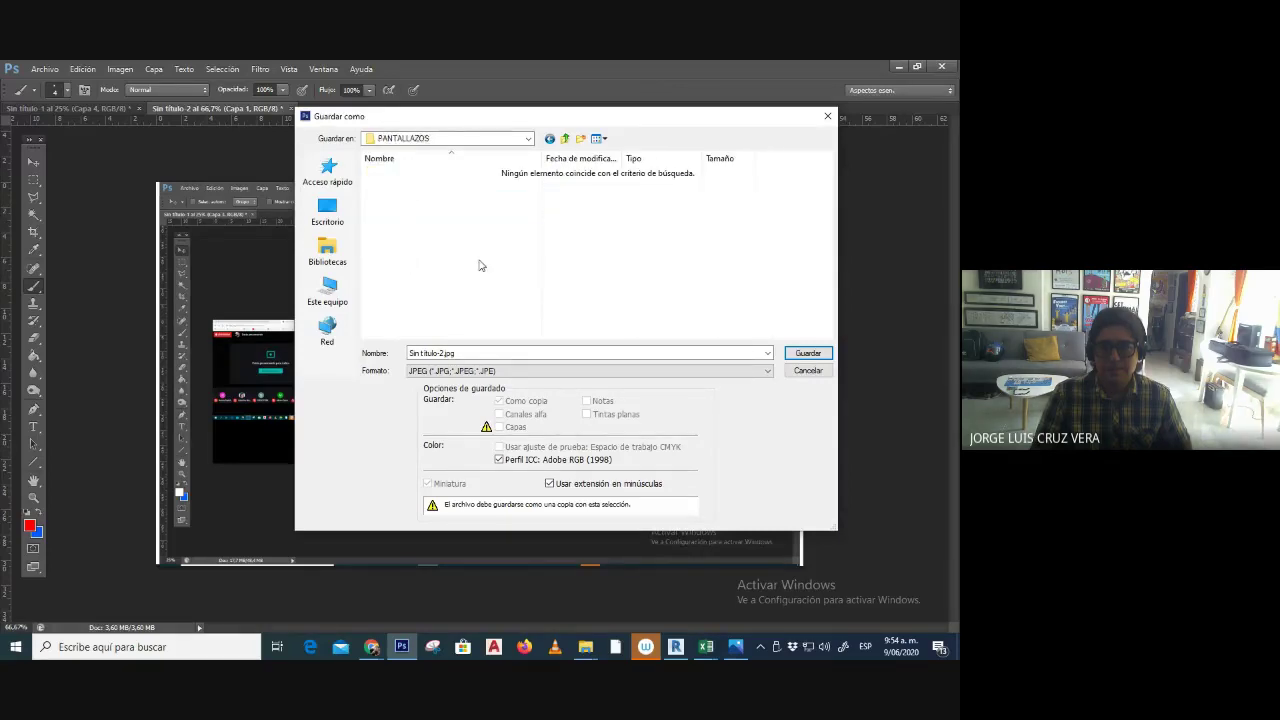
- Name the JPEG copy 1_HERRAMIOENTOAS PSD and save it with quality 9 (Alta) and the Progresivo format option
{"action": "type", "text": "1"}
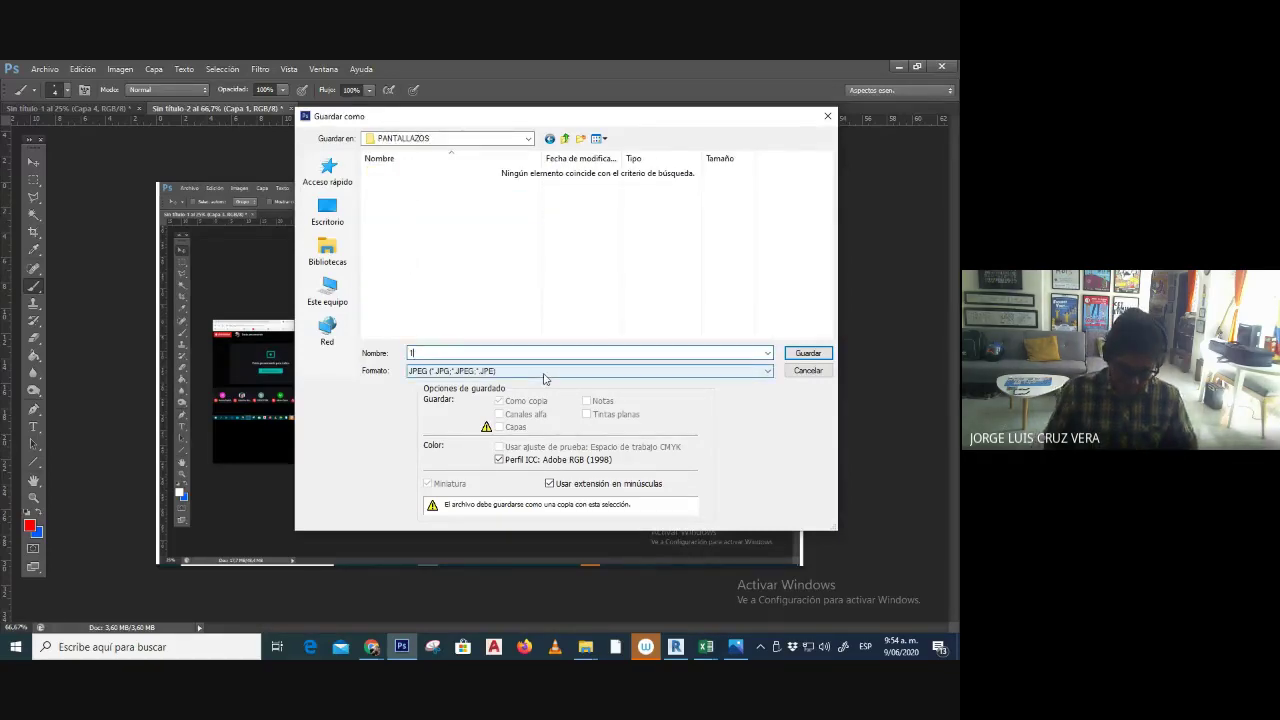
{"action": "type", "text": "_HER"}
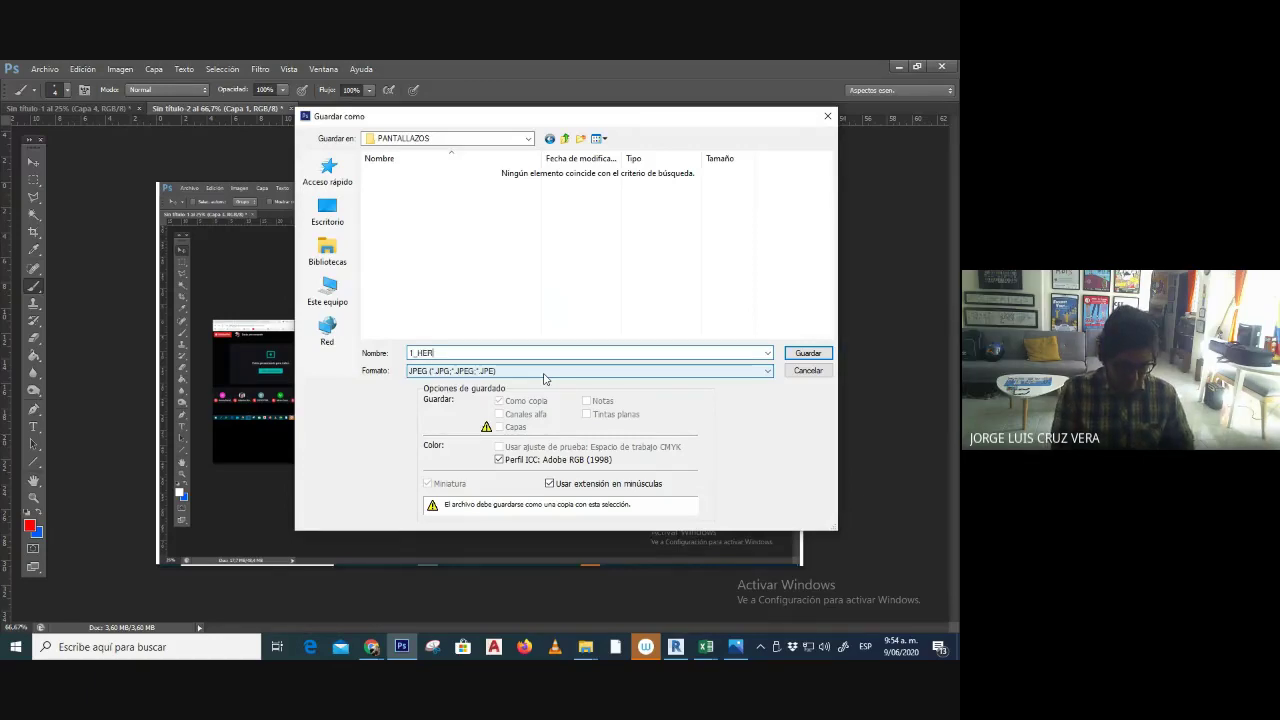
{"action": "type", "text": "RAMIOENTOAS.PSD"}
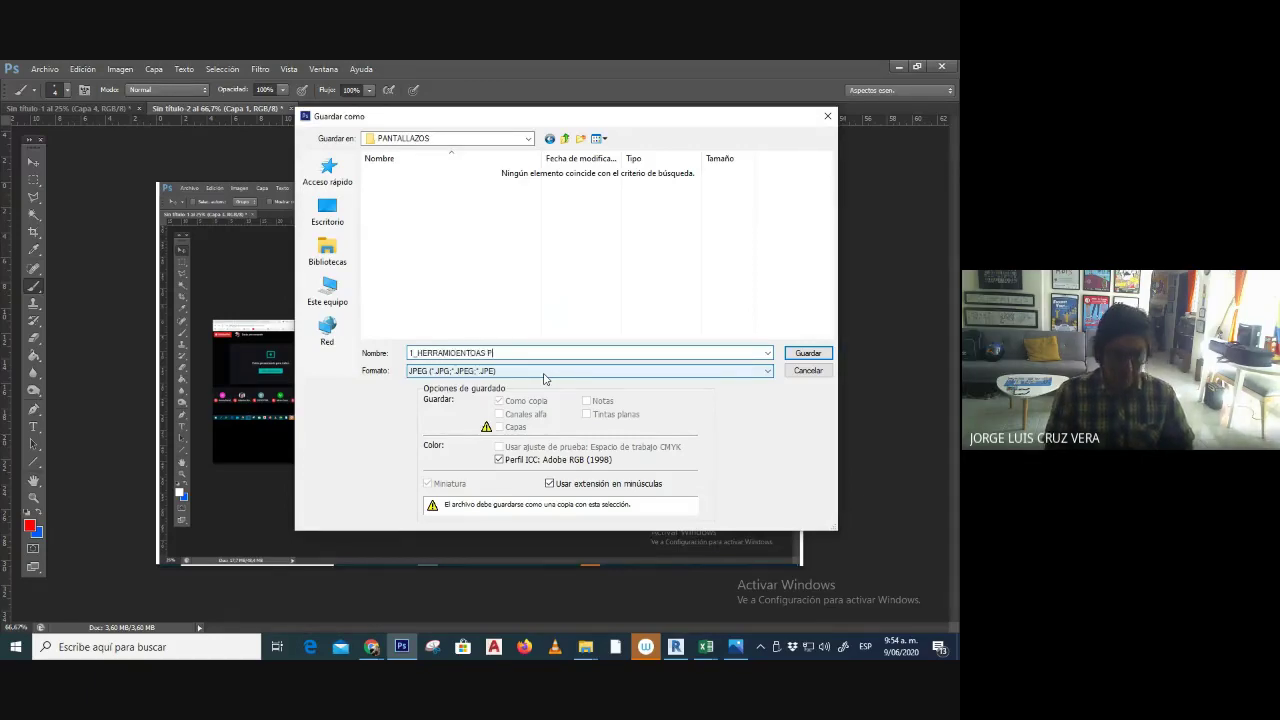
{"action": "key", "text": "Return"}
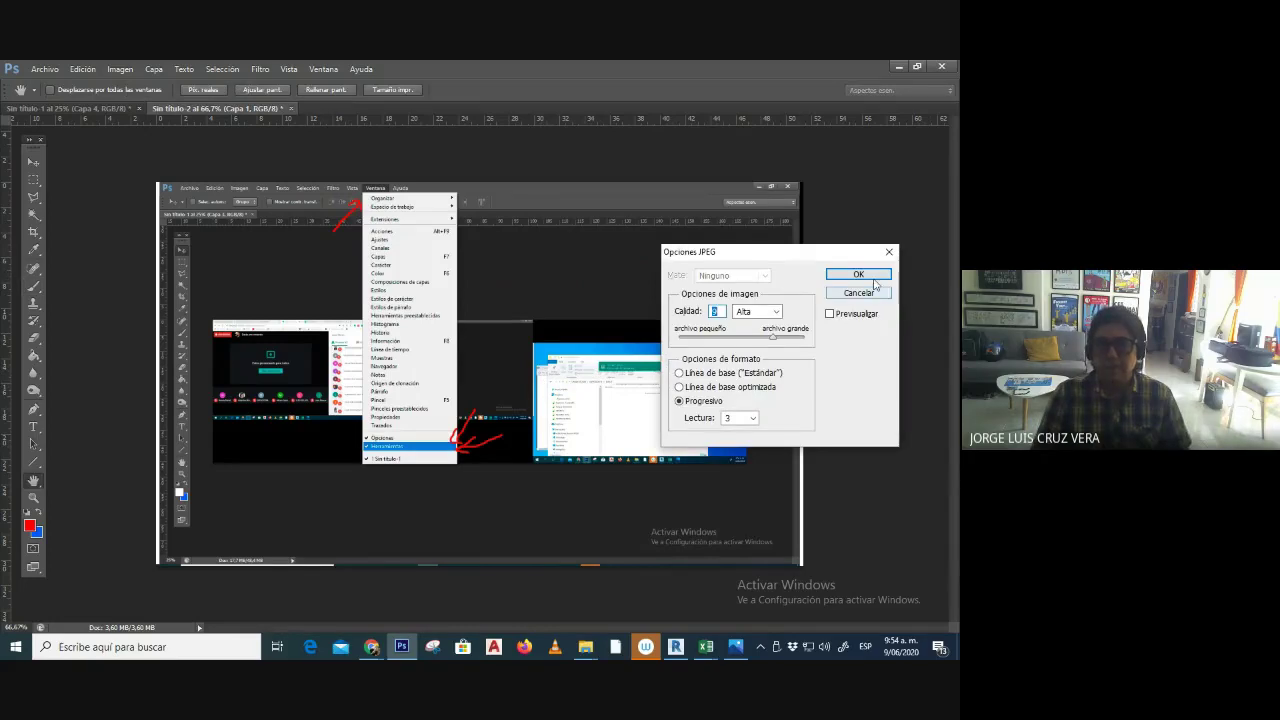
{"action": "left_click", "coordinate": [871, 273]}
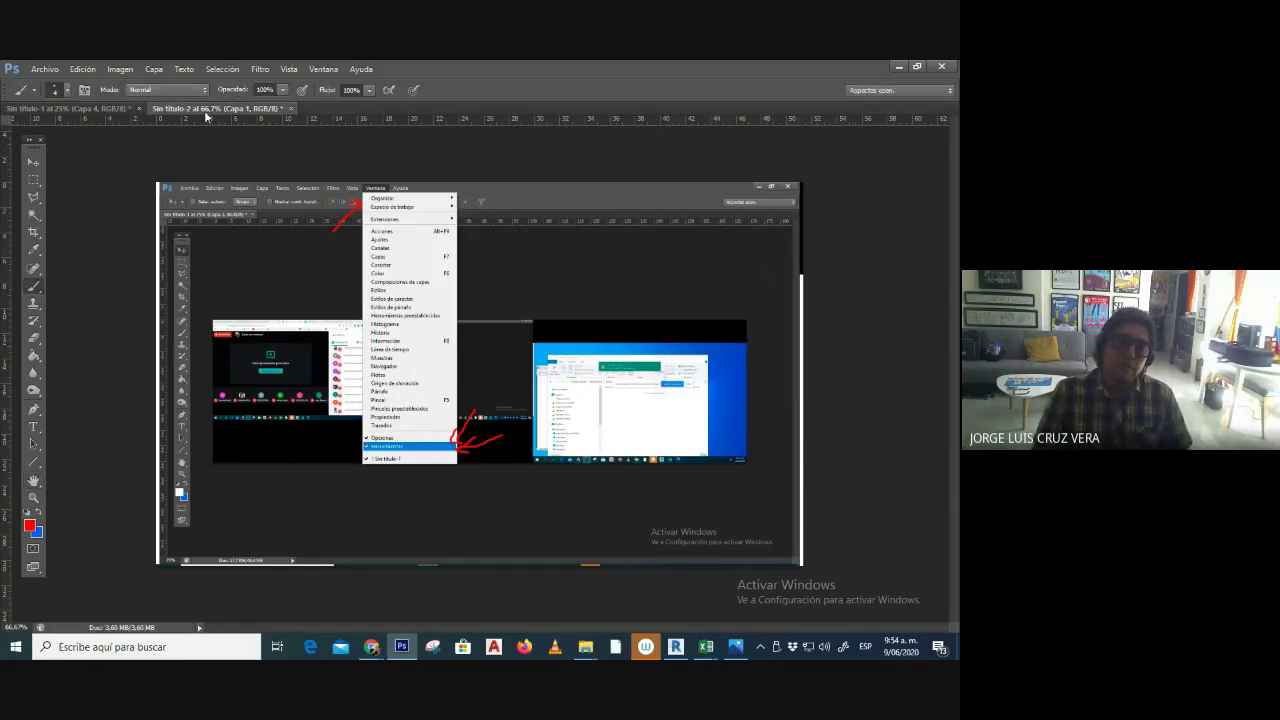
- Examine the options of the Move, Rectangular Marquee and Polygonal Lasso tools, ending with the Polygonal Lasso active
{"action": "left_click", "coordinate": [33, 162]}
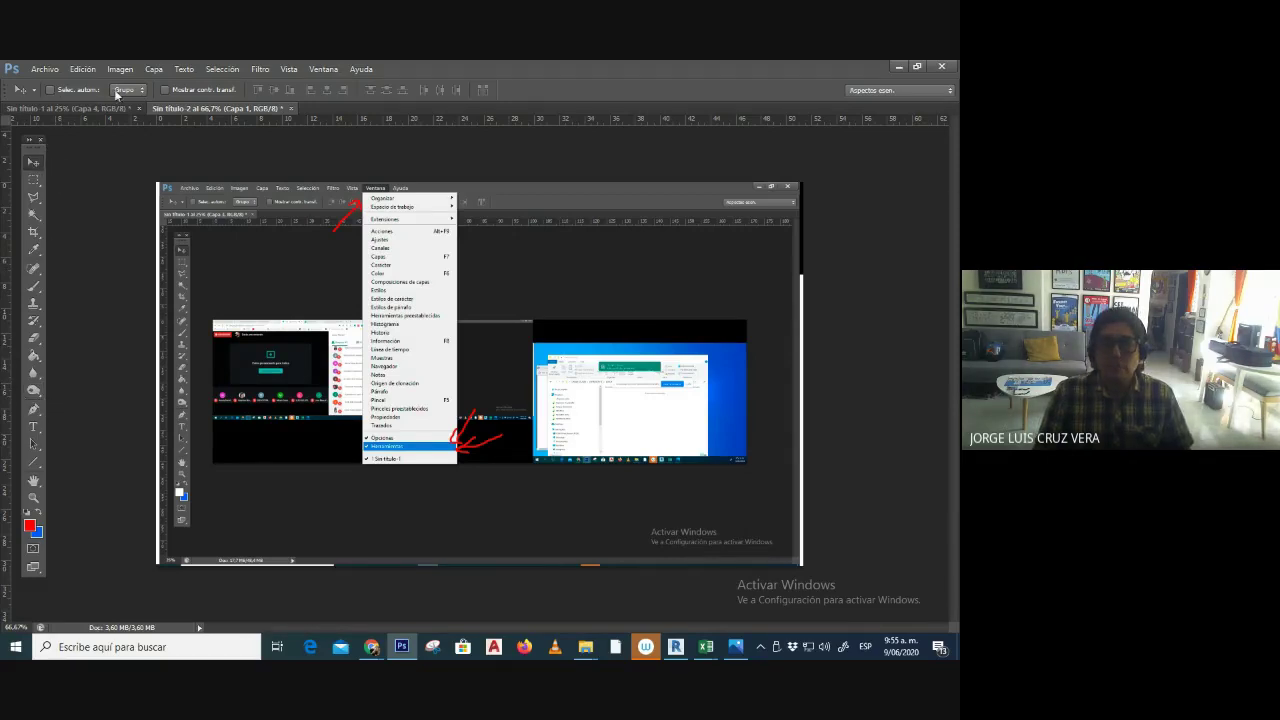
{"action": "left_click", "coordinate": [33, 180]}
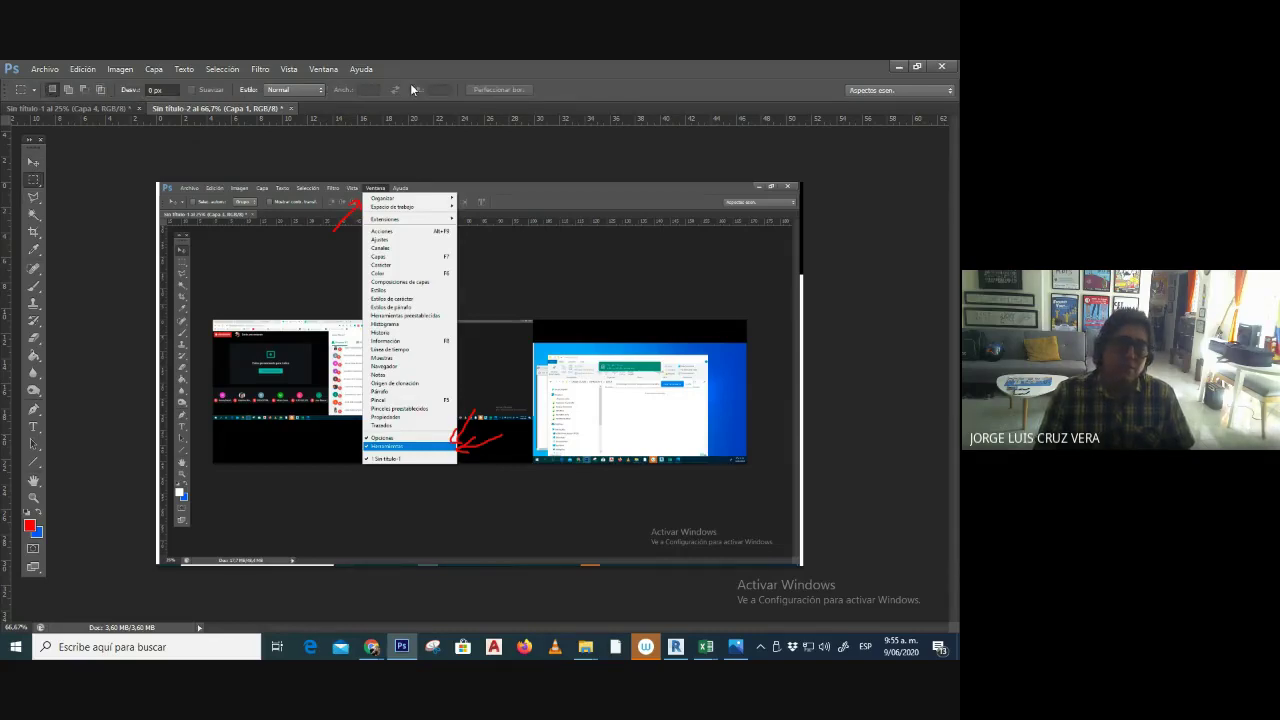
{"action": "left_click", "coordinate": [36, 163]}
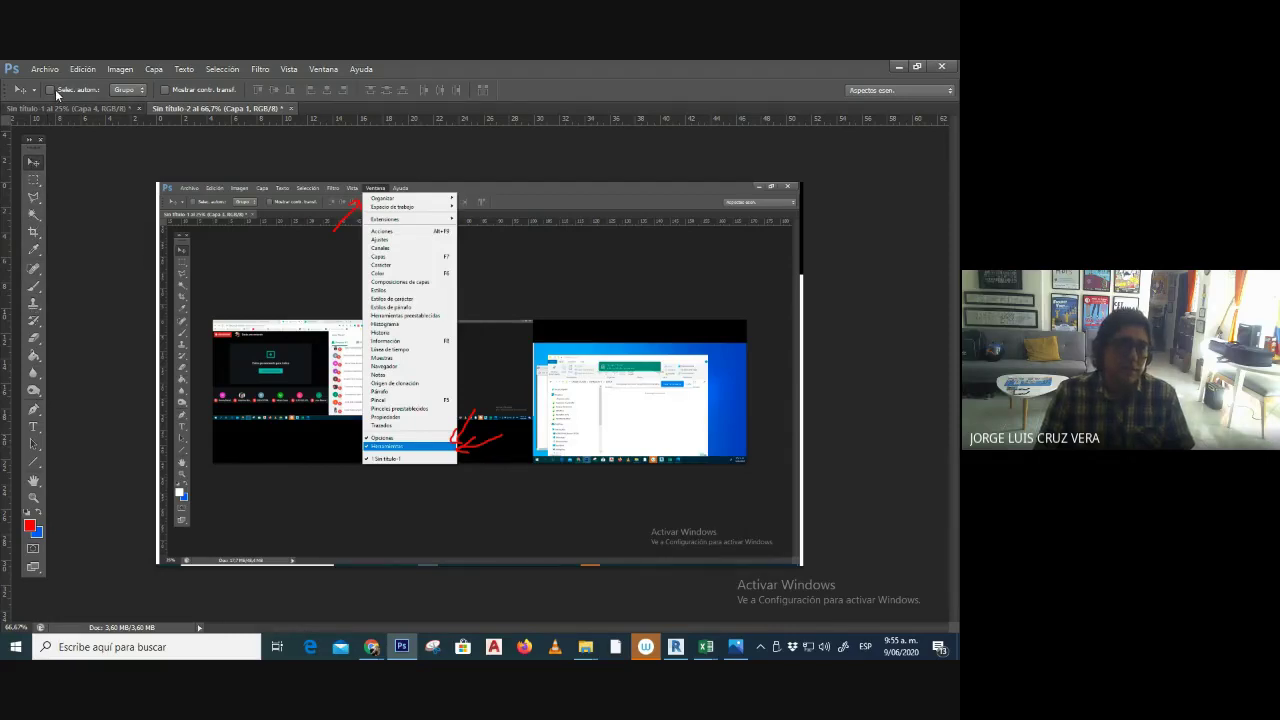
{"action": "left_click", "coordinate": [32, 182]}
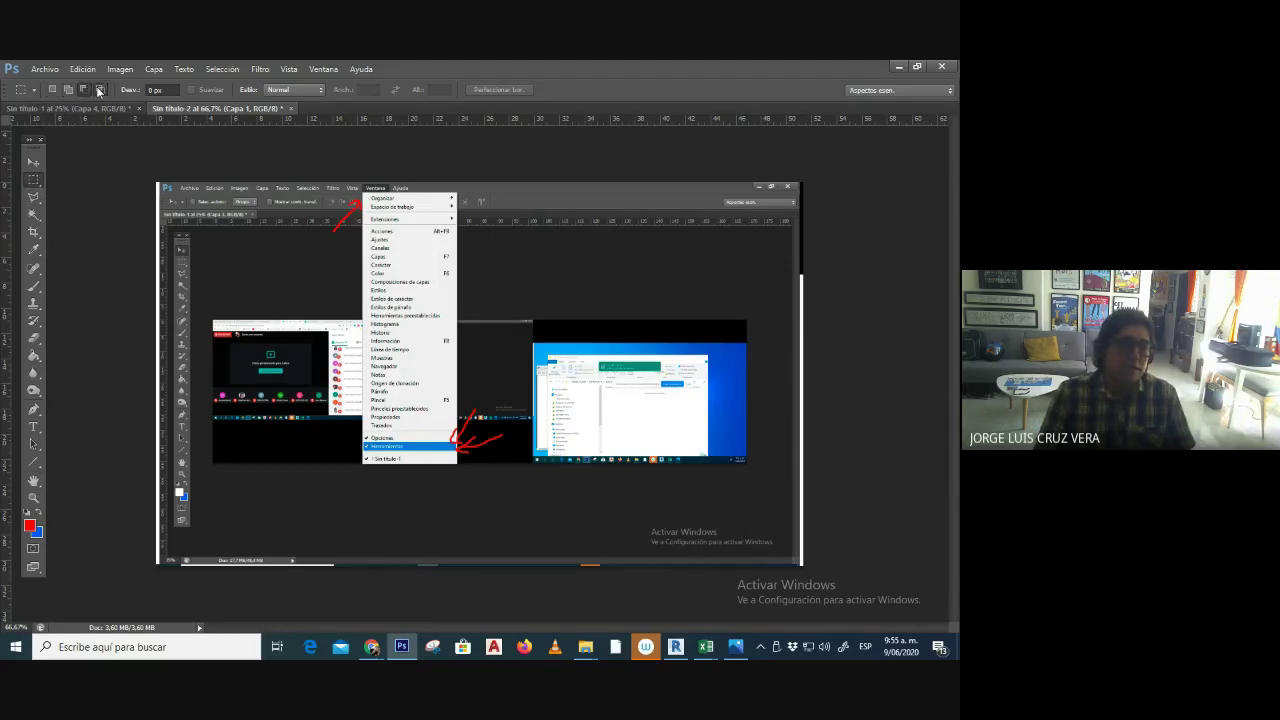
{"action": "left_click", "coordinate": [30, 198]}
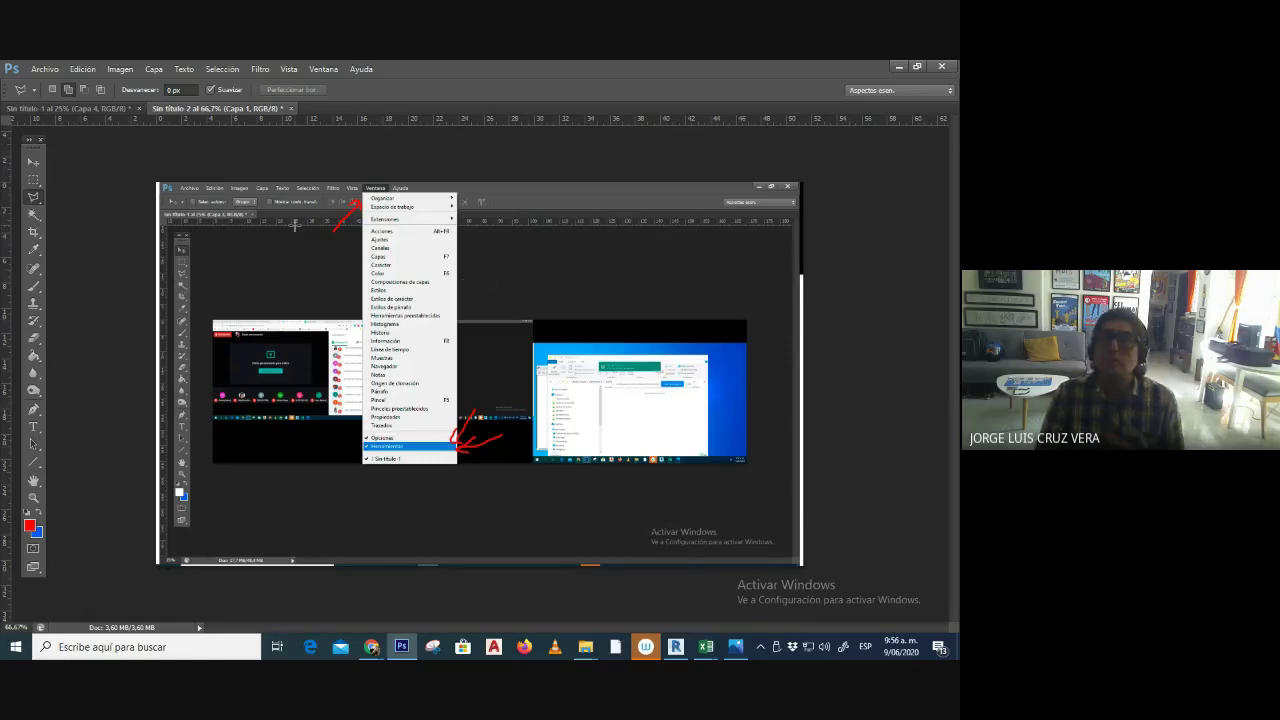
- Start opening a file and browse to the sheet postproduction folder inside EXPRESION VI > EJERCICIOS
{"action": "left_click", "coordinate": [45, 69]}
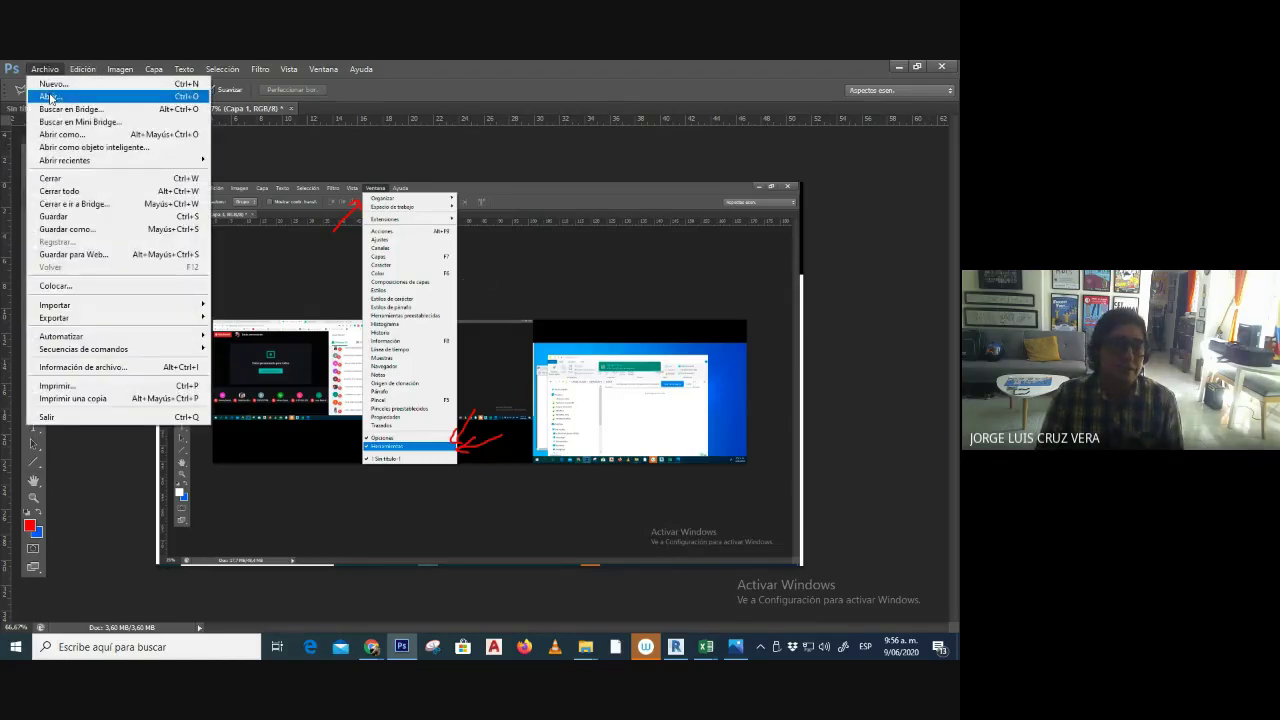
{"action": "left_click", "coordinate": [49, 96]}
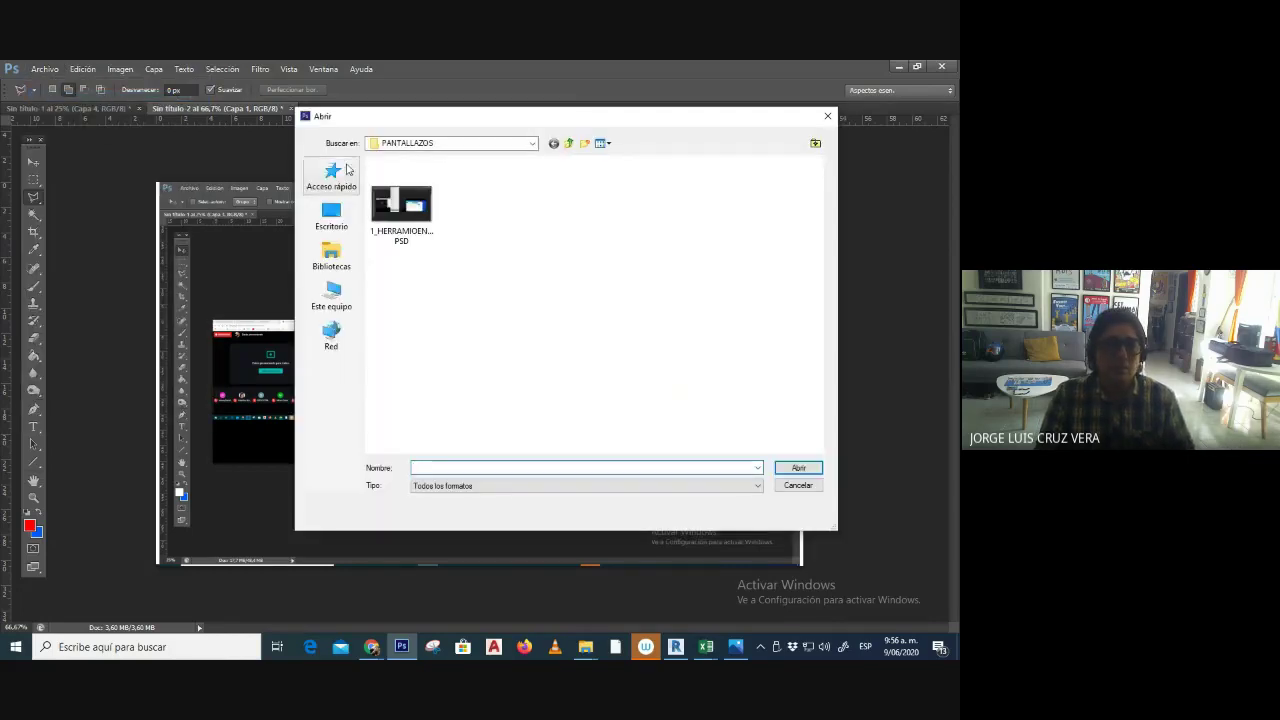
{"action": "left_click", "coordinate": [569, 144]}
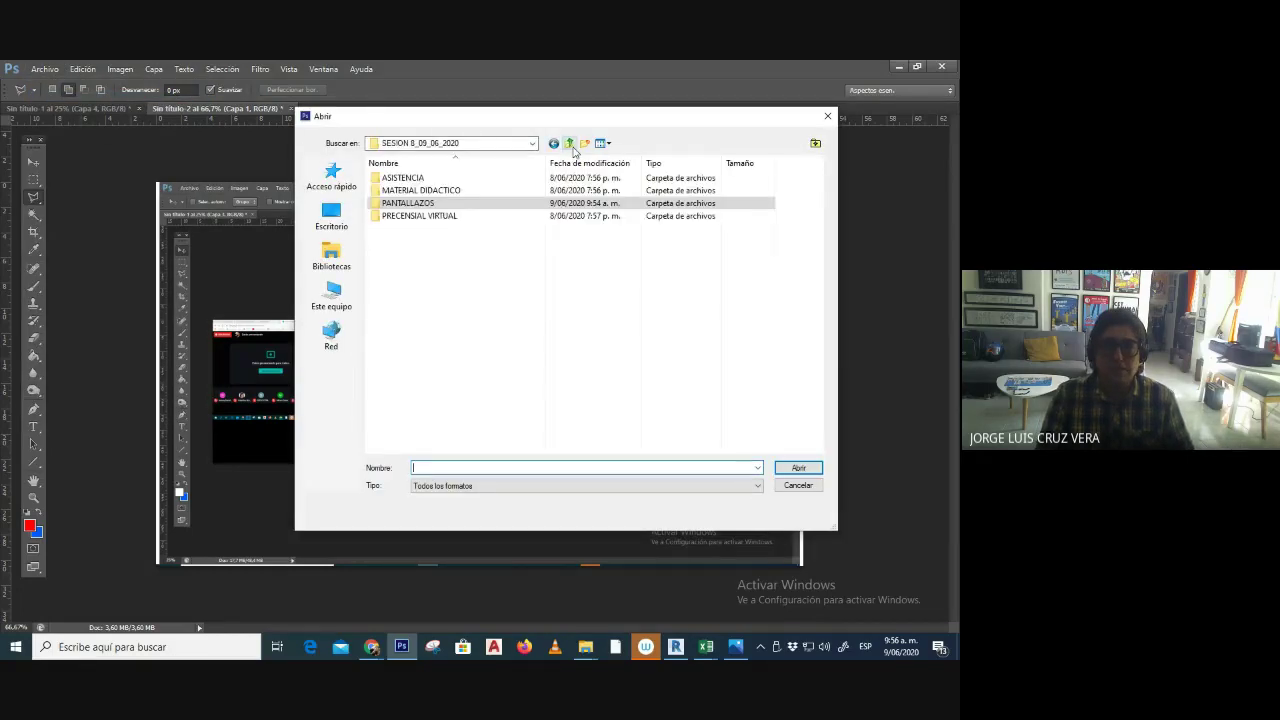
{"action": "left_click", "coordinate": [569, 144]}
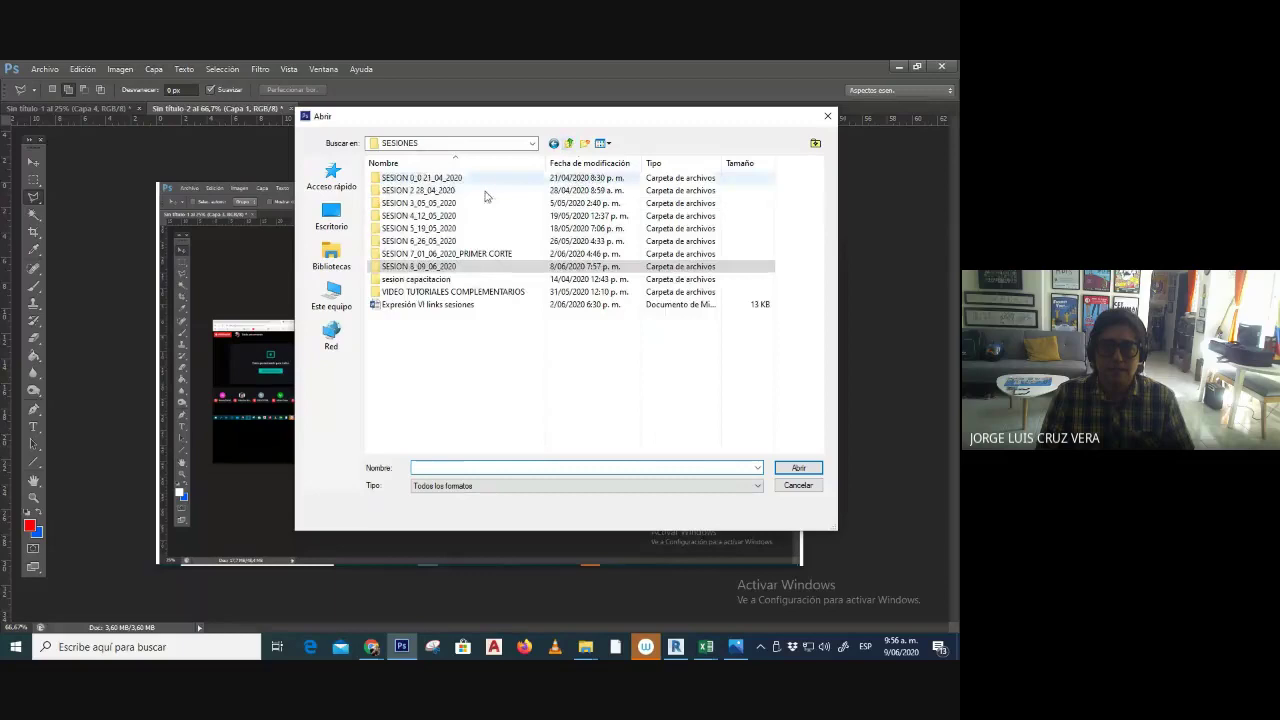
{"action": "left_click", "coordinate": [569, 144]}
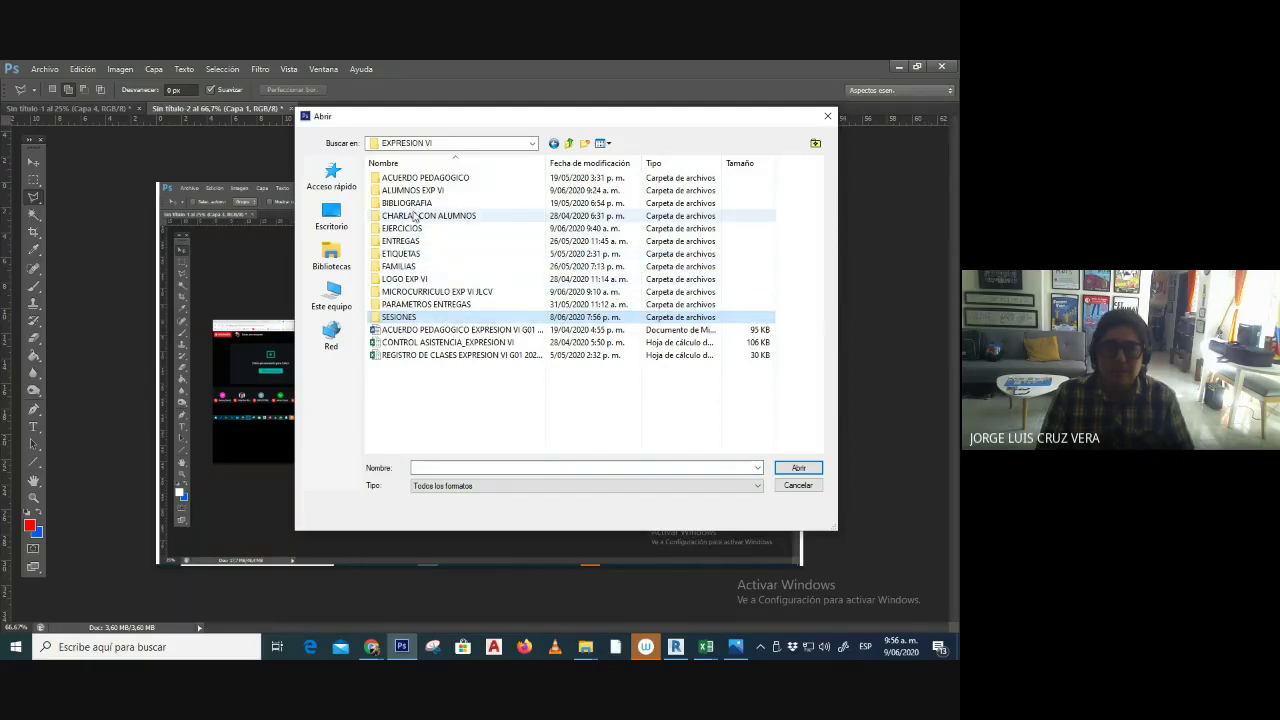
{"action": "left_click", "coordinate": [415, 266]}
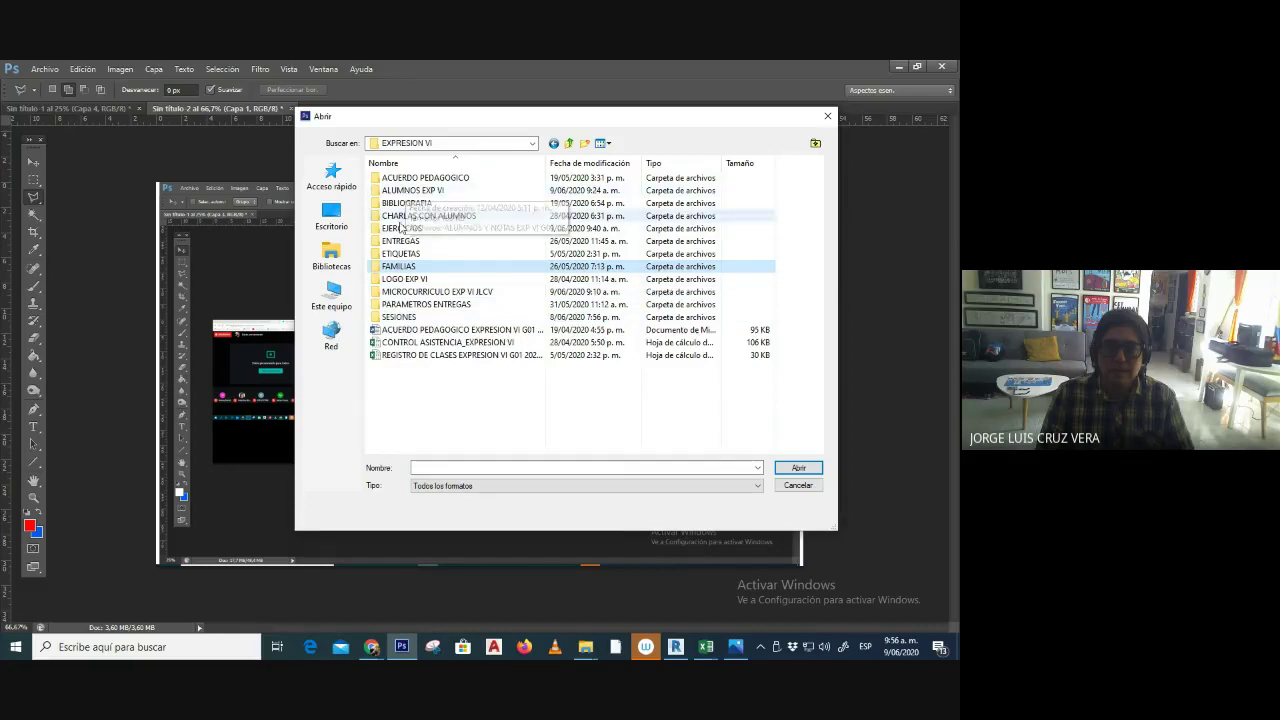
{"action": "double_click", "coordinate": [404, 228]}
{"action": "double_click", "coordinate": [409, 180]}
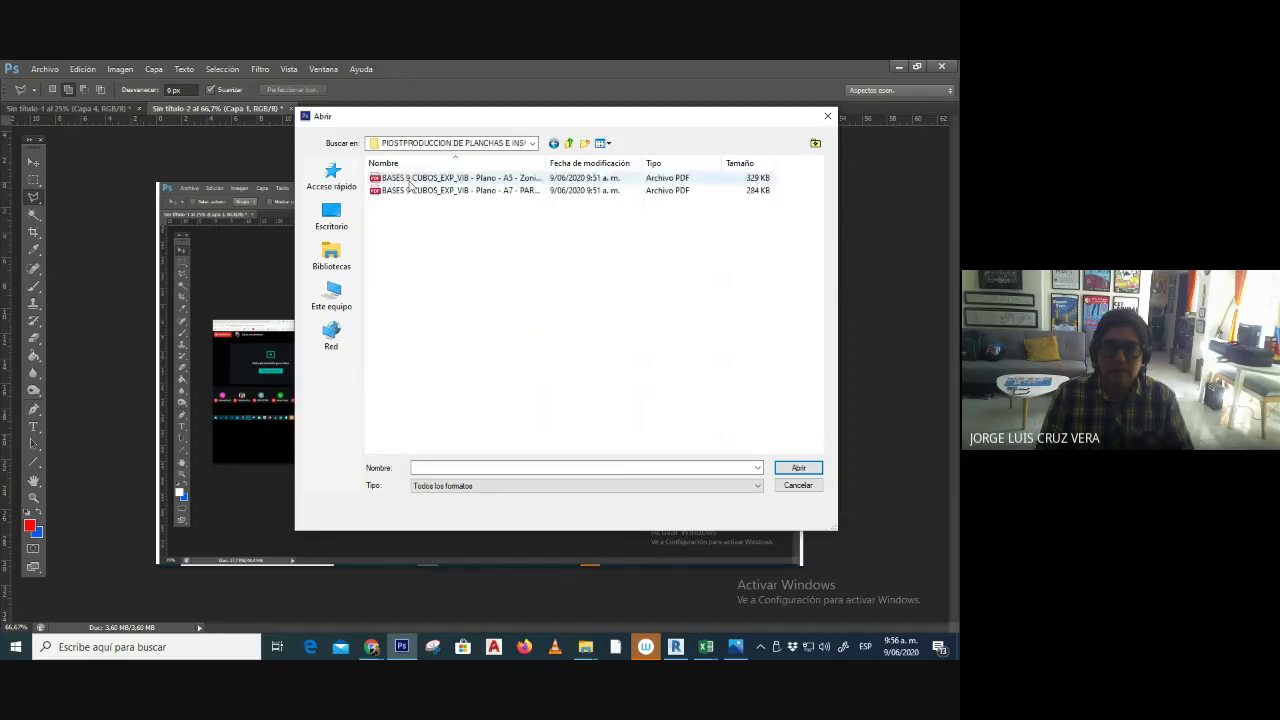
- Open both BASES 9 CUBOS_EXP_VIB PDF sheets, A5 and A7, importing each at 300 pixels/inch in Color RGB, 8 bits
{"action": "left_click_drag", "start_coordinate": [427, 220], "coordinate": [405, 175]}
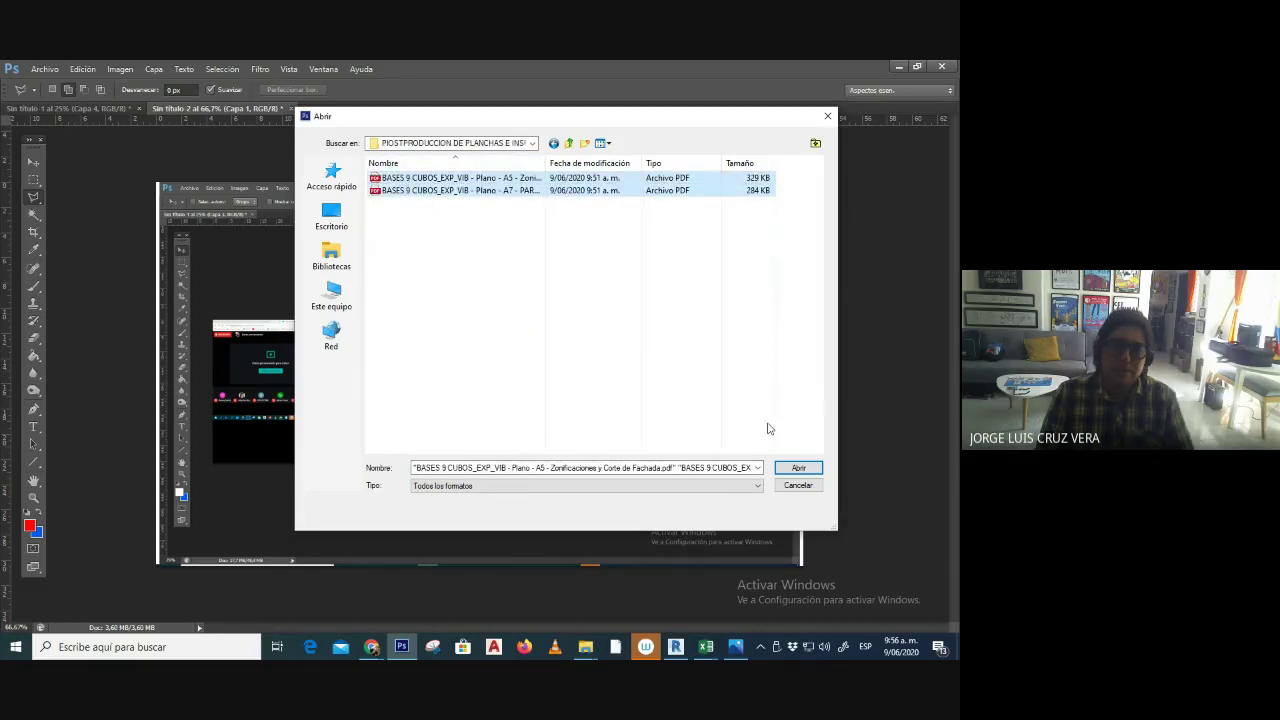
{"action": "left_click", "coordinate": [798, 467]}
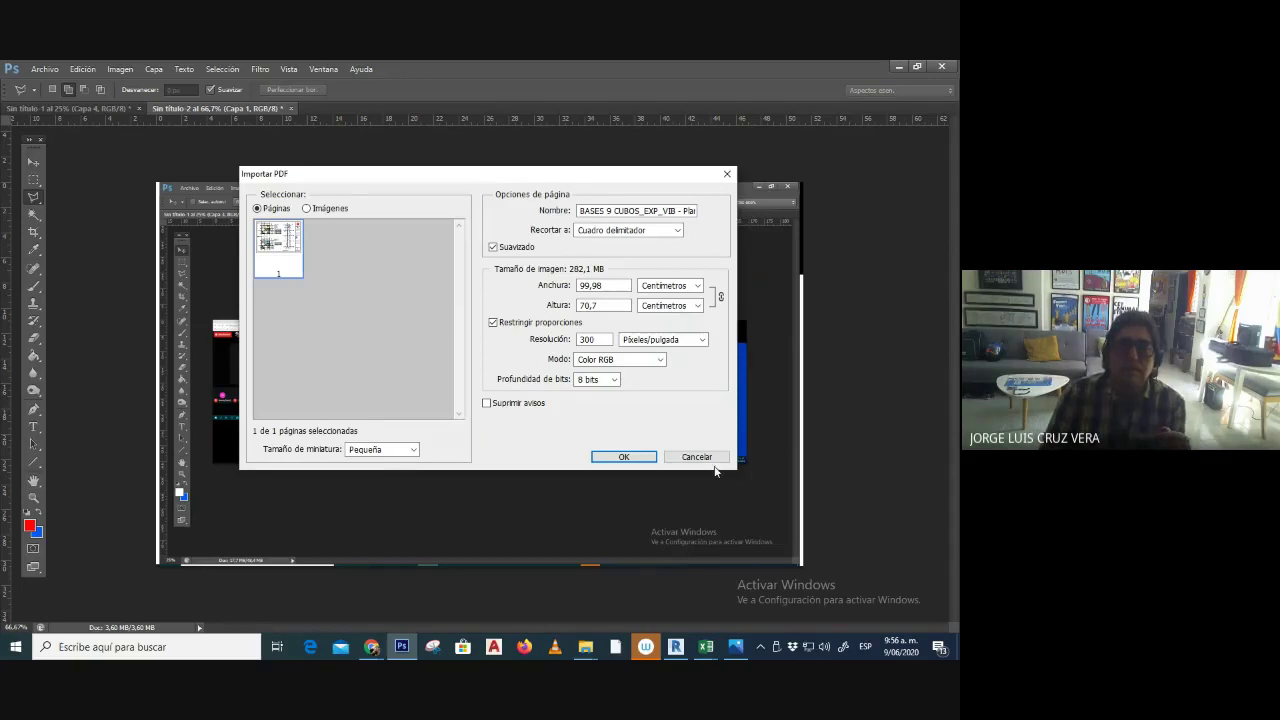
{"action": "left_click", "coordinate": [623, 457]}
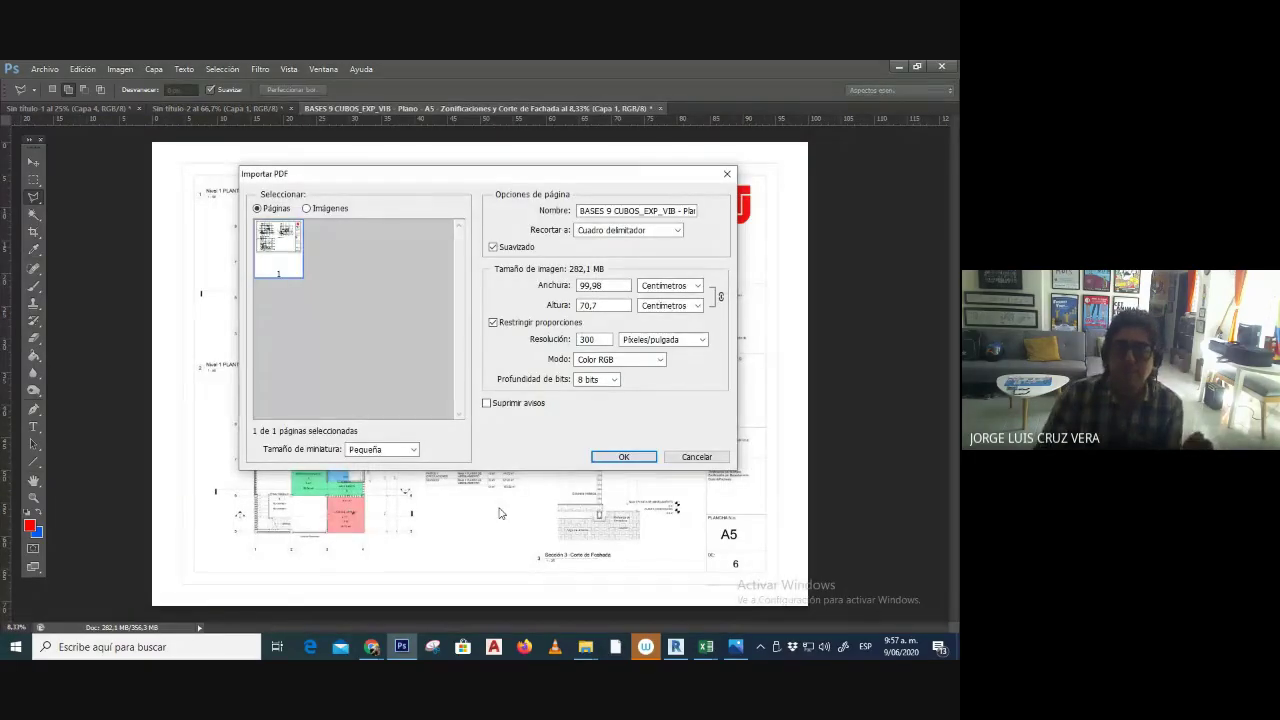
{"action": "left_click", "coordinate": [616, 456]}
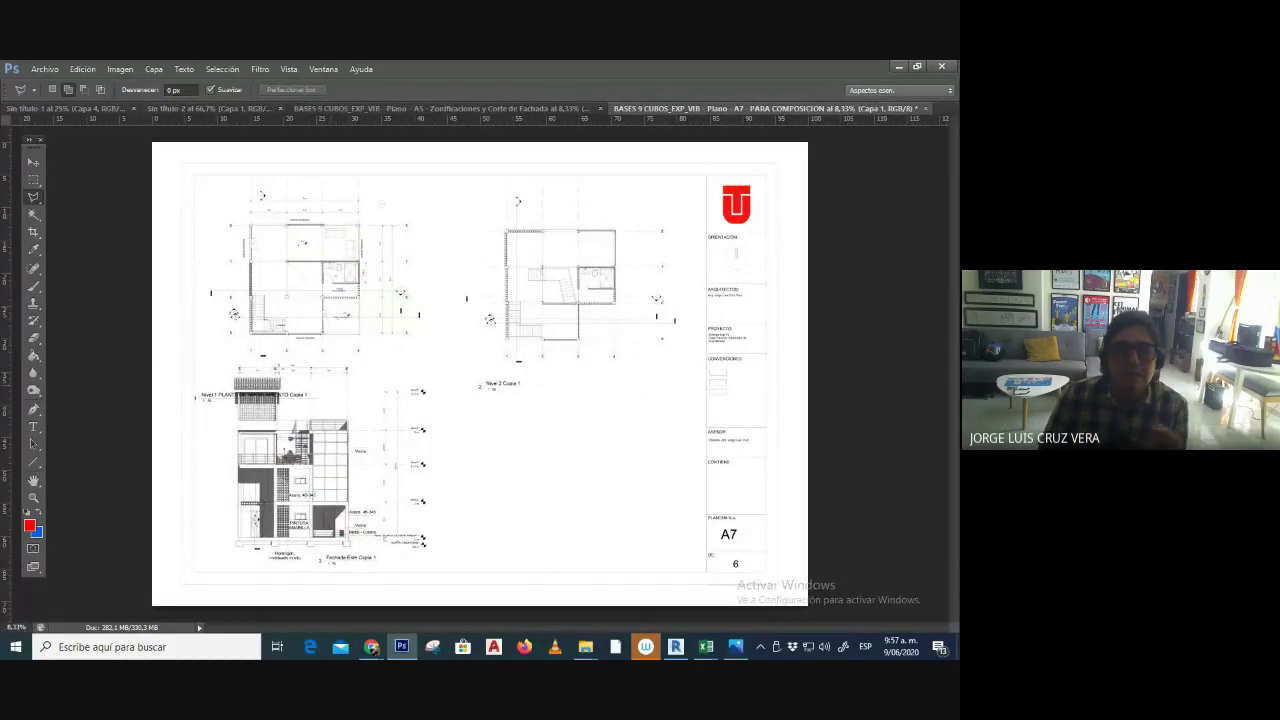
- Show the layers of the A7 sheet, and hide Capa 1 and show it again to check the transparent background
{"action": "key", "text": "ctrl+plus"}
{"action": "key", "text": "ctrl+plus"}
{"action": "key", "text": "ctrl+plus"}
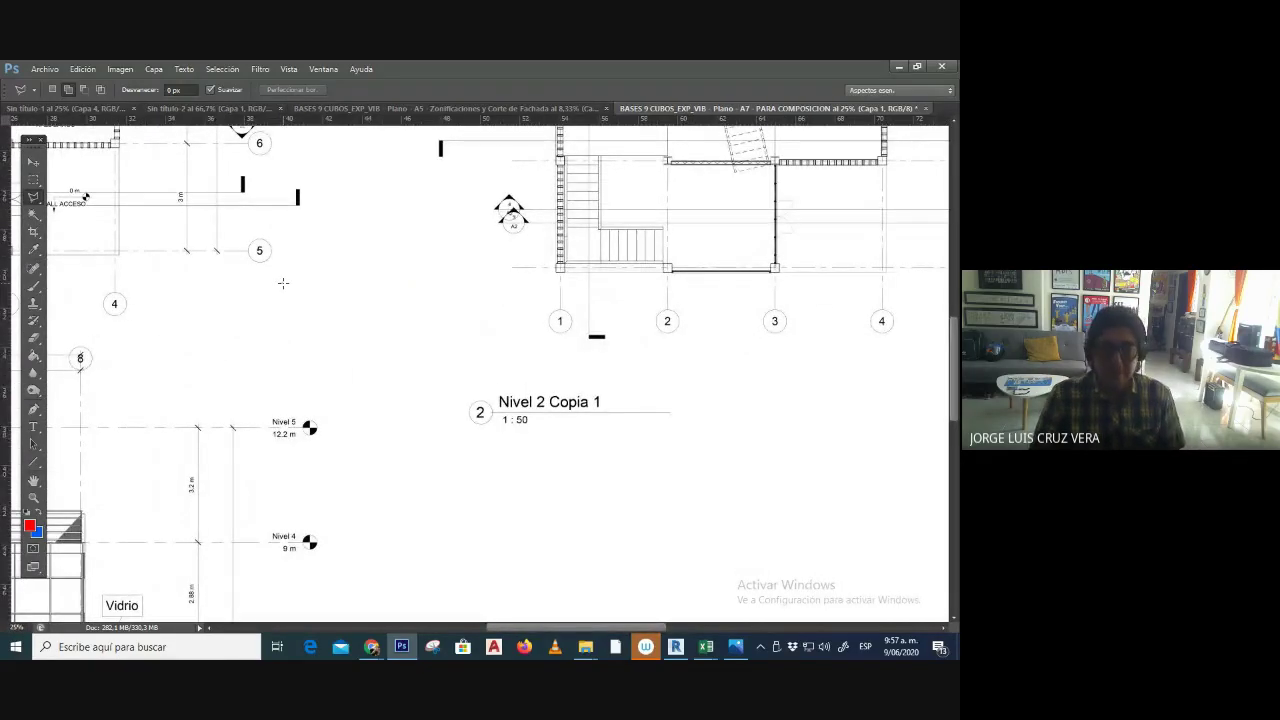
{"action": "mouse_move", "coordinate": [281, 283]}
{"action": "left_mouse_down"}
{"action": "mouse_move", "coordinate": [486, 281]}
{"action": "mouse_move", "coordinate": [457, 284]}
{"action": "left_mouse_up"}
{"action": "key", "text": "F7"}
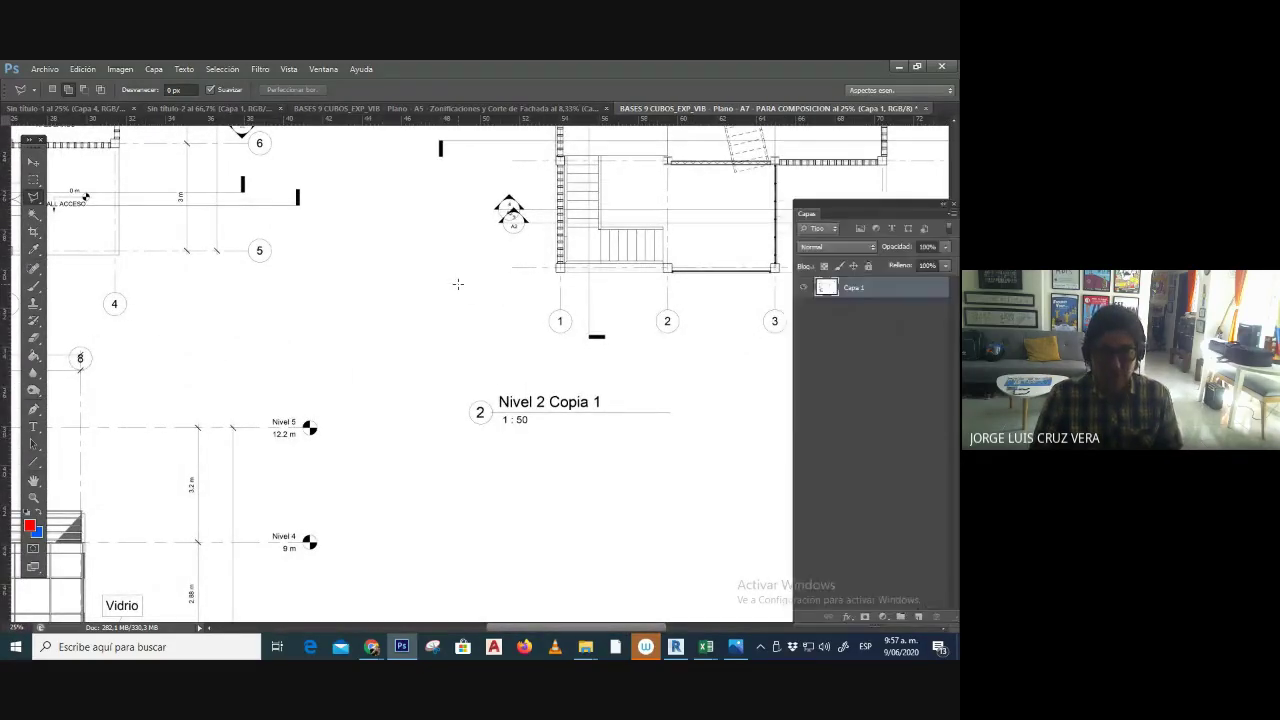
{"action": "left_click", "coordinate": [803, 290]}
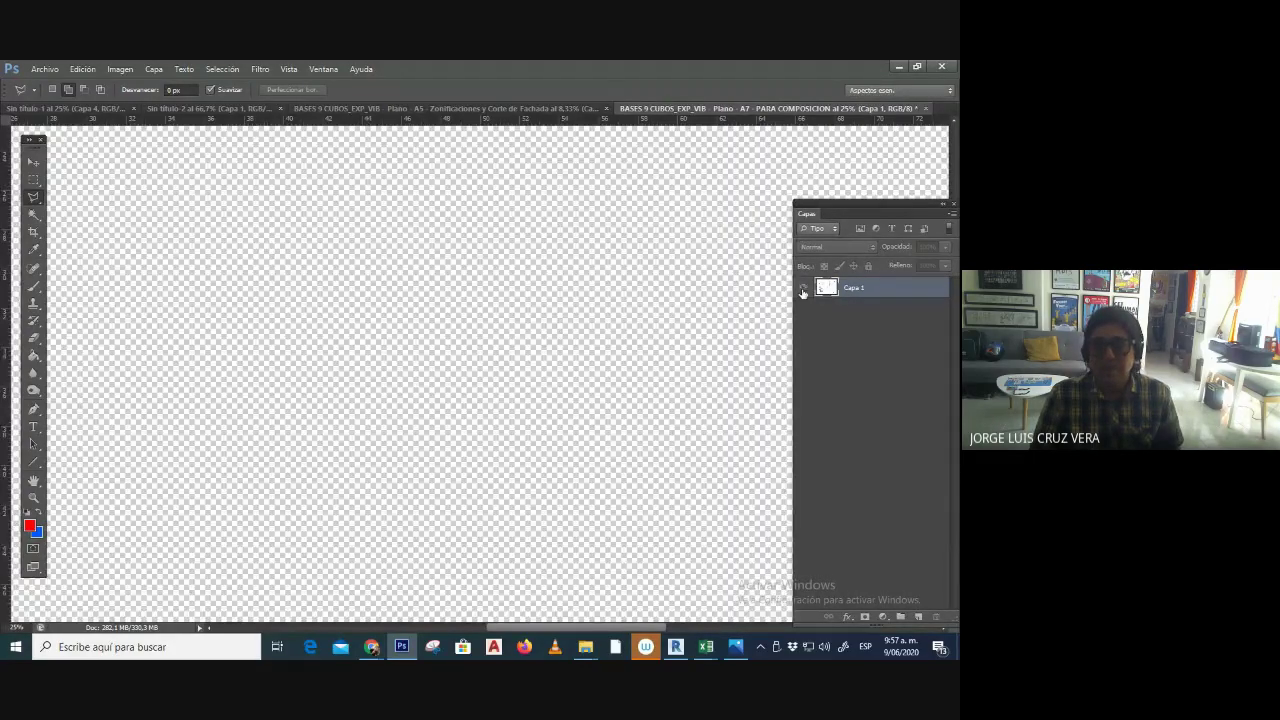
{"action": "left_click", "coordinate": [803, 290]}
- Select the blank floor area between axes 1–2 and 7–8 of the level 1 plan with the Magic Wand
{"action": "key", "text": "ctrl+minus"}
{"action": "key", "text": "ctrl+minus"}
{"action": "key", "text": "ctrl+plus"}
{"action": "key", "text": "ctrl+plus"}
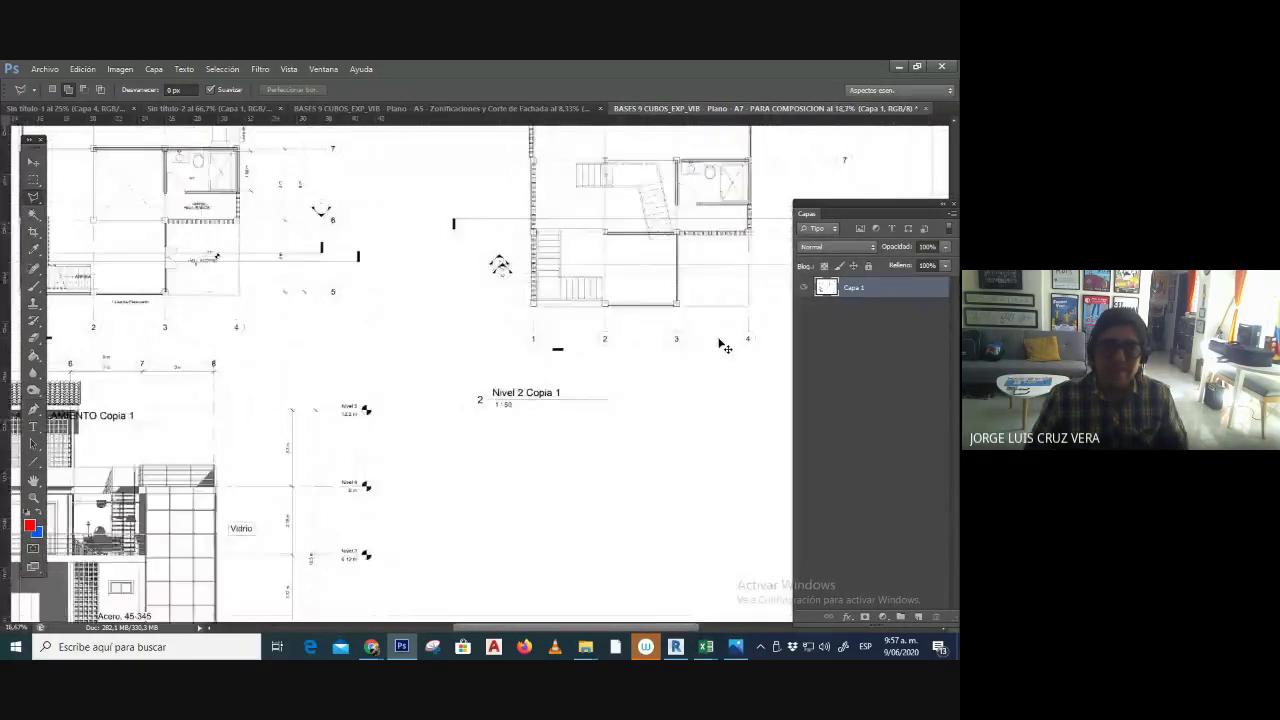
{"action": "left_click_drag", "start_coordinate": [297, 251], "coordinate": [644, 497]}
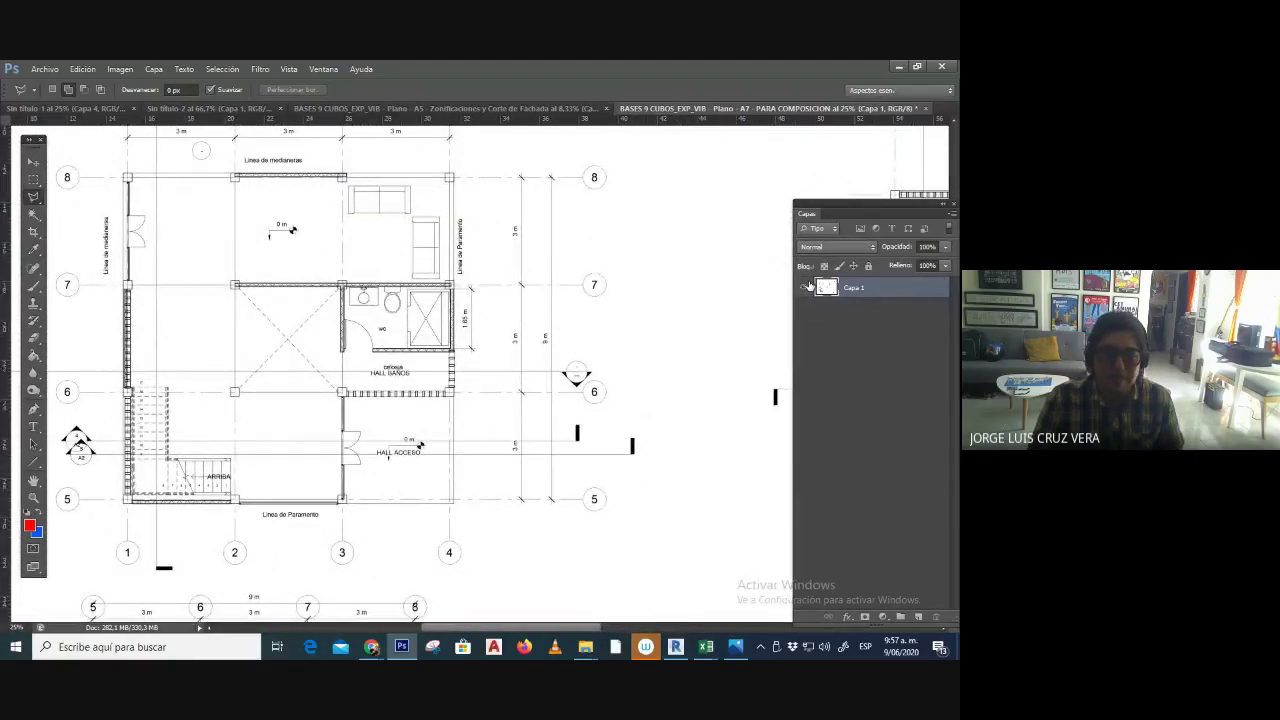
{"action": "left_click_drag", "start_coordinate": [355, 270], "coordinate": [423, 307]}
{"action": "key", "text": "w"}
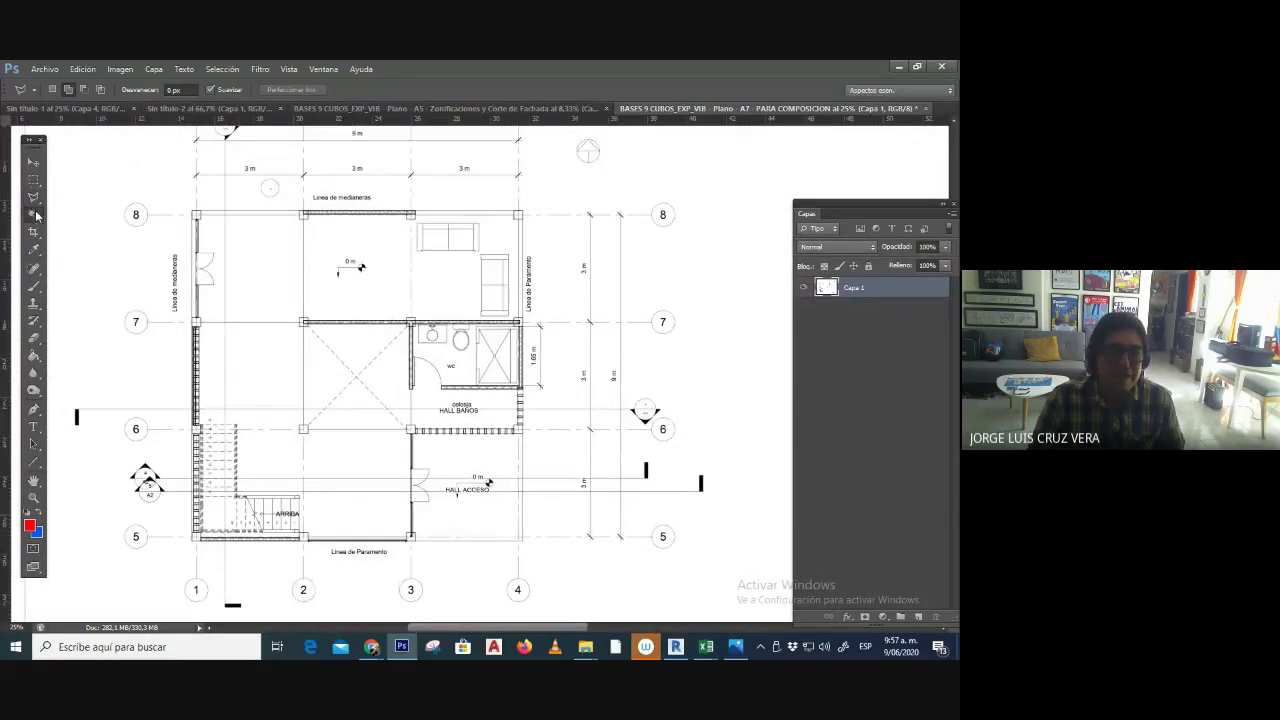
{"action": "left_click", "coordinate": [252, 275]}
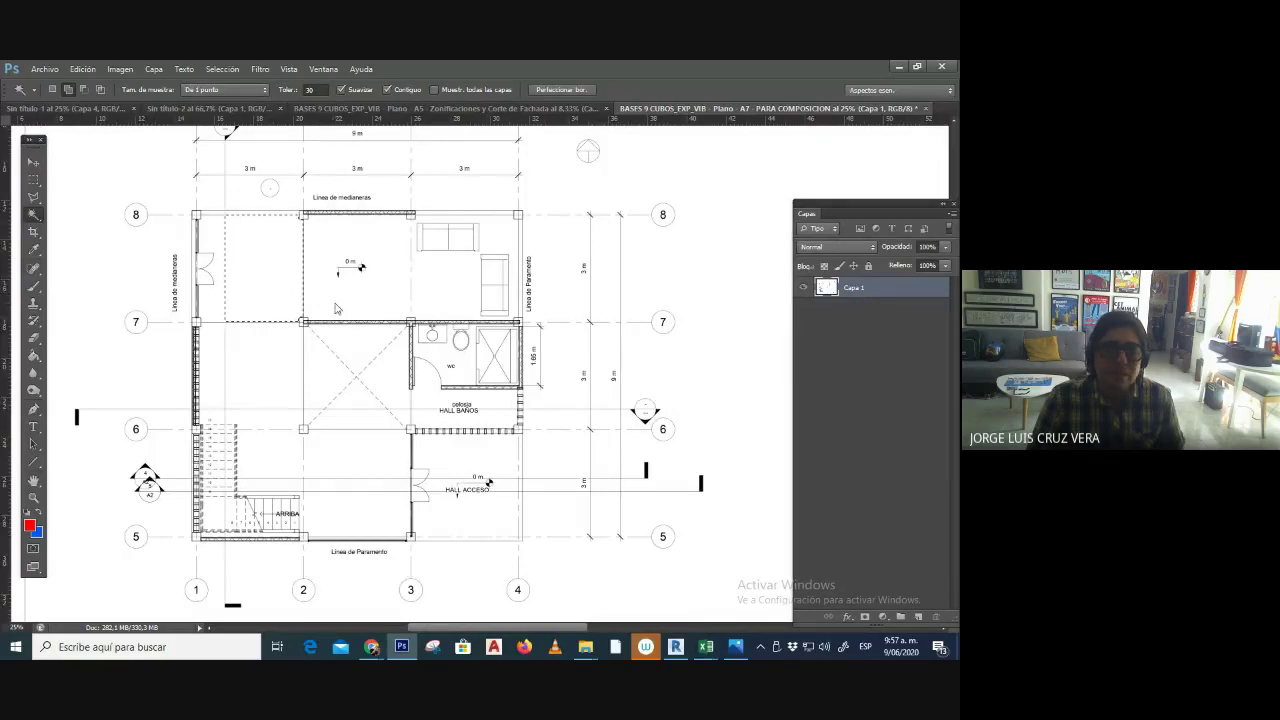
- Add the room between axes 2–4 and 7–8 and the crossed void area to the Magic Wand selection, and clear the selection
{"action": "left_click", "coordinate": [430, 292], "text": "shift"}
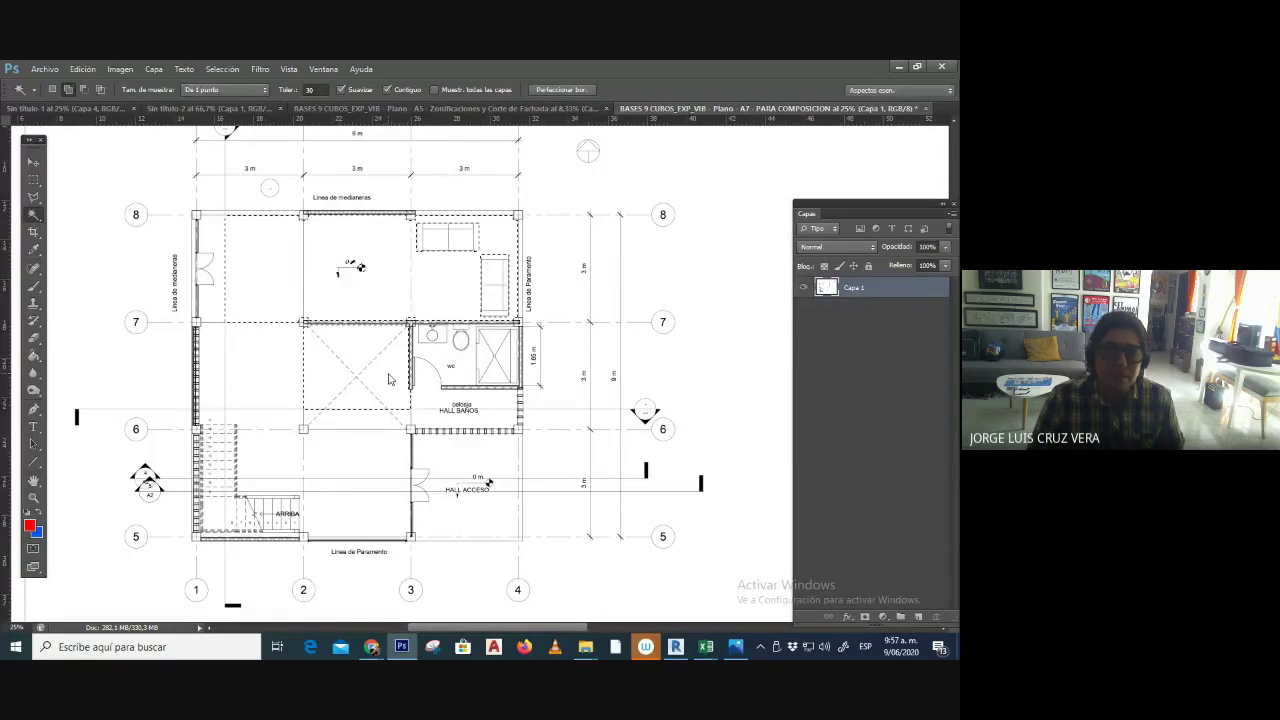
{"action": "left_click", "coordinate": [357, 357], "text": "shift"}
{"action": "key", "text": "ctrl+d"}
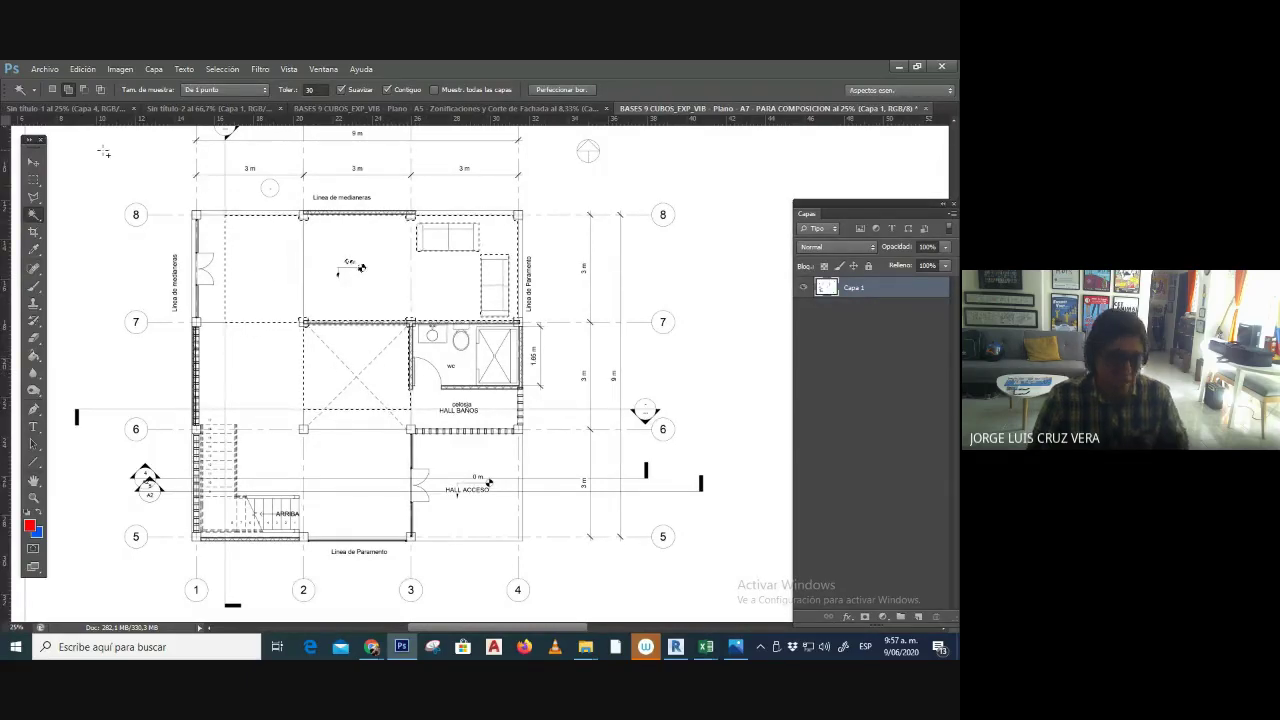
- Select individual blank floor areas of the level 1 plan one after another with the Magic Wand, ending between axes 1–2 and 7–8
{"action": "left_click", "coordinate": [247, 357]}
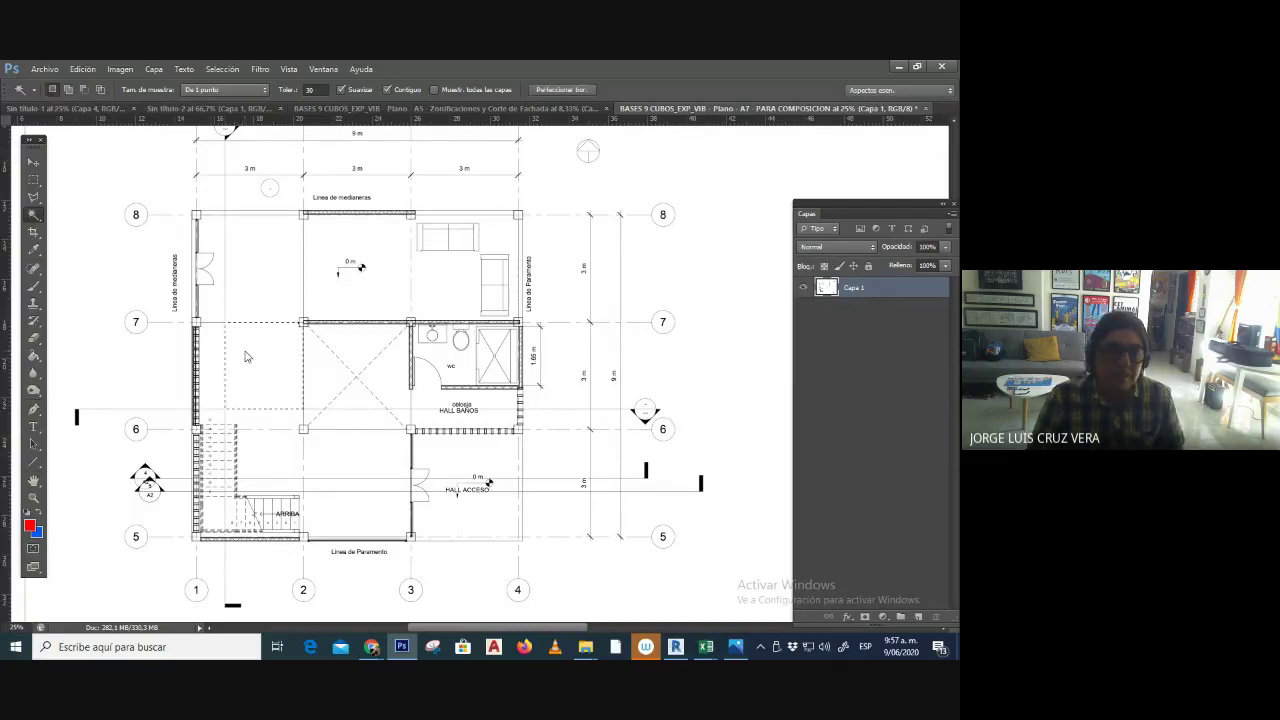
{"action": "left_click", "coordinate": [366, 452]}
{"action": "left_click", "coordinate": [261, 369]}
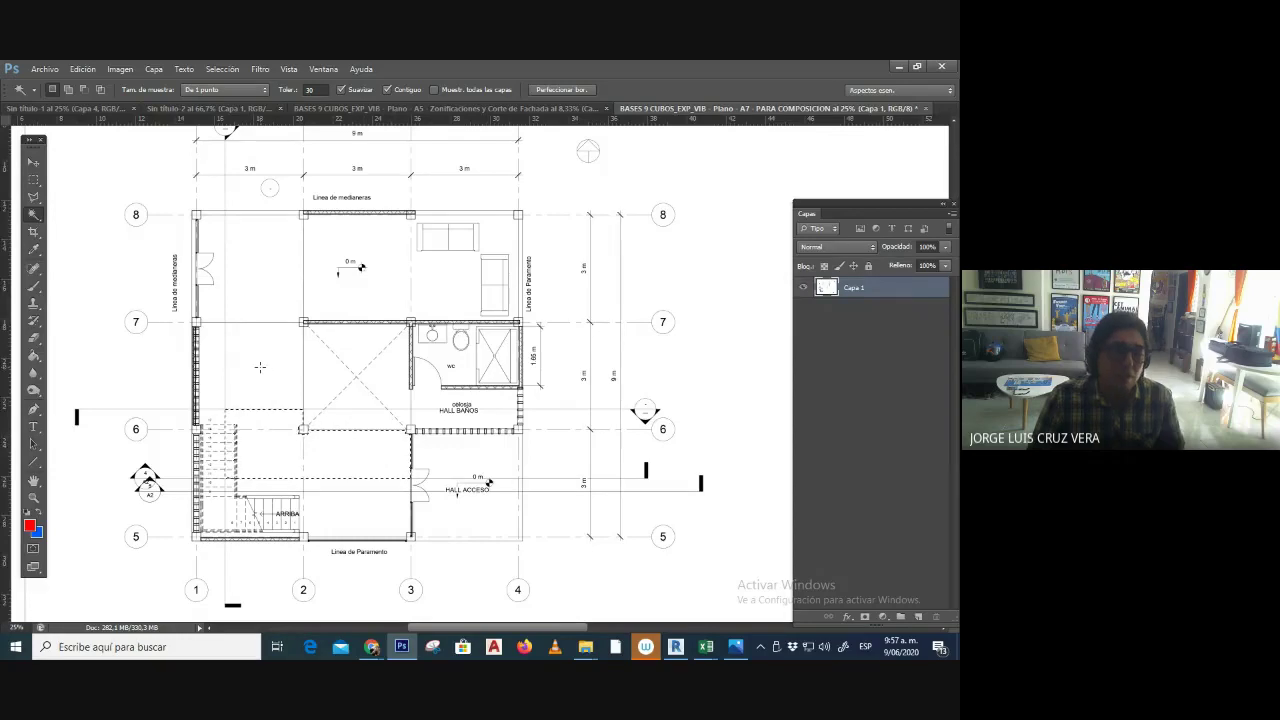
{"action": "left_click", "coordinate": [266, 290]}
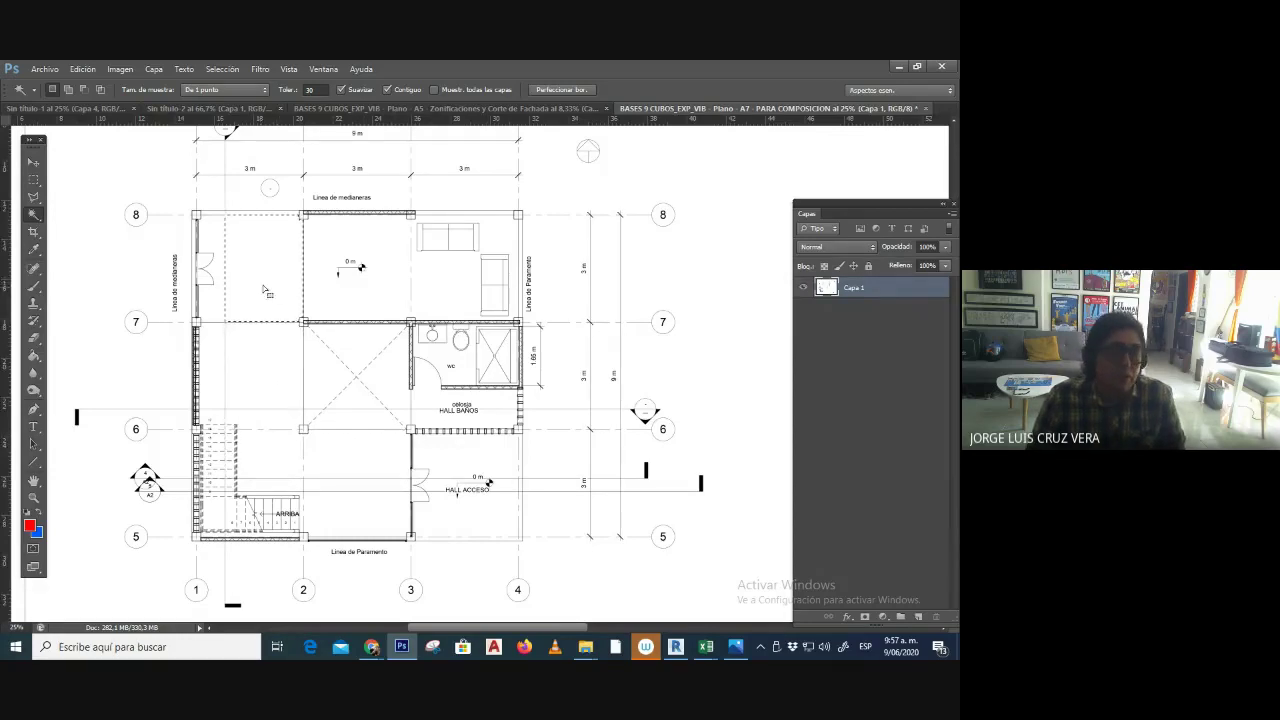
{"action": "scroll", "coordinate": [460, 360], "scroll_direction": "down", "scroll_amount": 1}
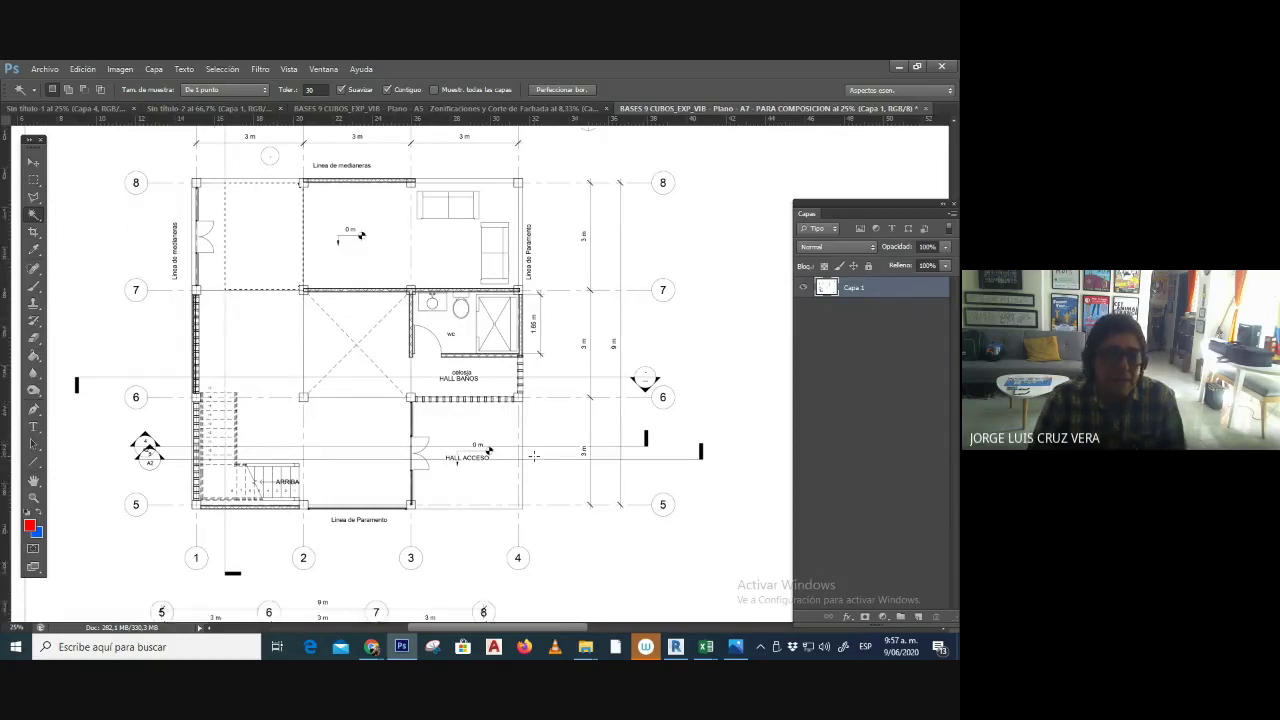
{"action": "scroll", "coordinate": [536, 456], "scroll_direction": "up", "scroll_amount": 2}
{"action": "scroll", "coordinate": [536, 456], "scroll_direction": "up", "scroll_amount": 2}
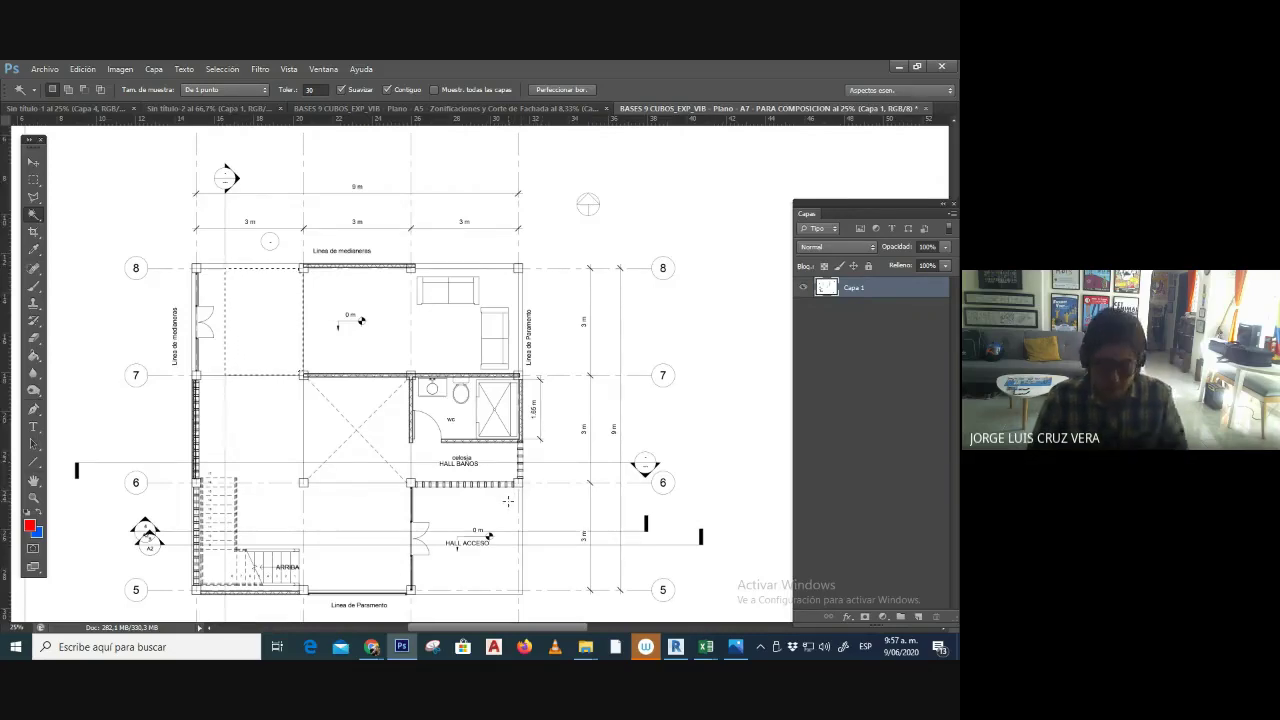
{"action": "scroll", "coordinate": [510, 503], "scroll_direction": "down", "scroll_amount": 3}
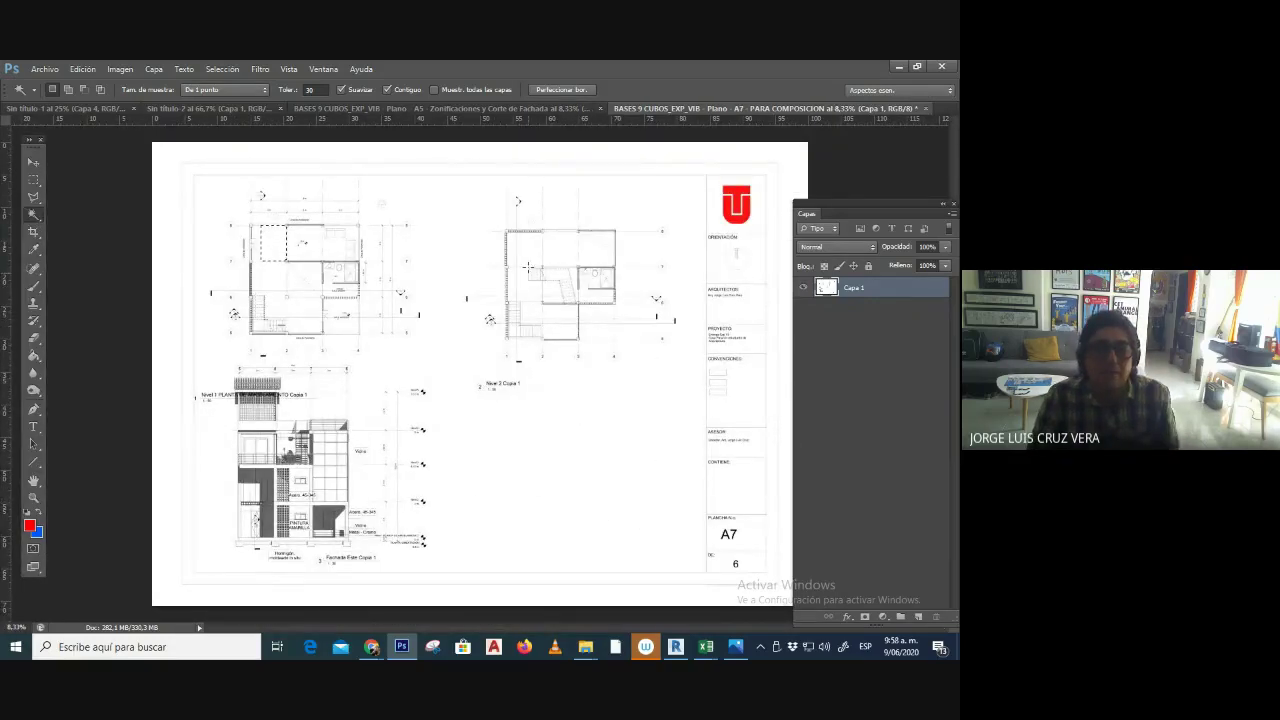
- Bring up the A5 sheet, select its blank background with the Magic Wand, and clear the selection
{"action": "left_click", "coordinate": [540, 108]}
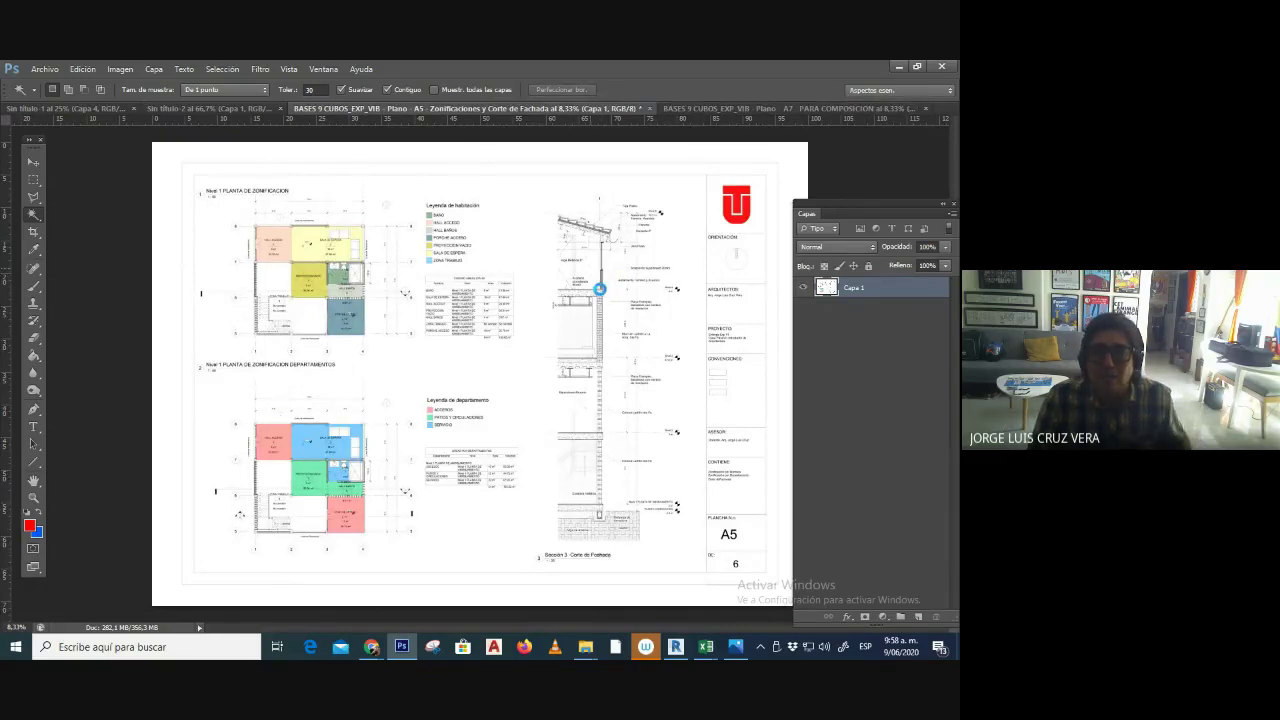
{"action": "left_click", "coordinate": [712, 287]}
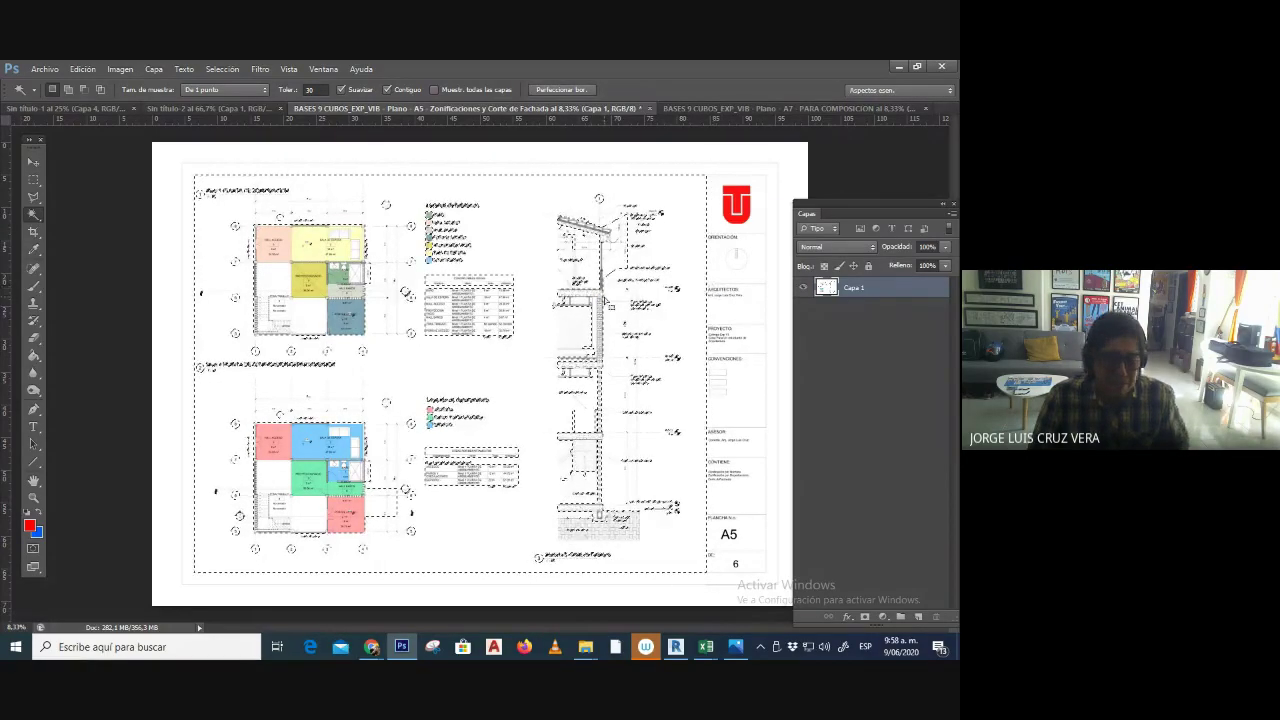
{"action": "key", "text": "ctrl+d"}
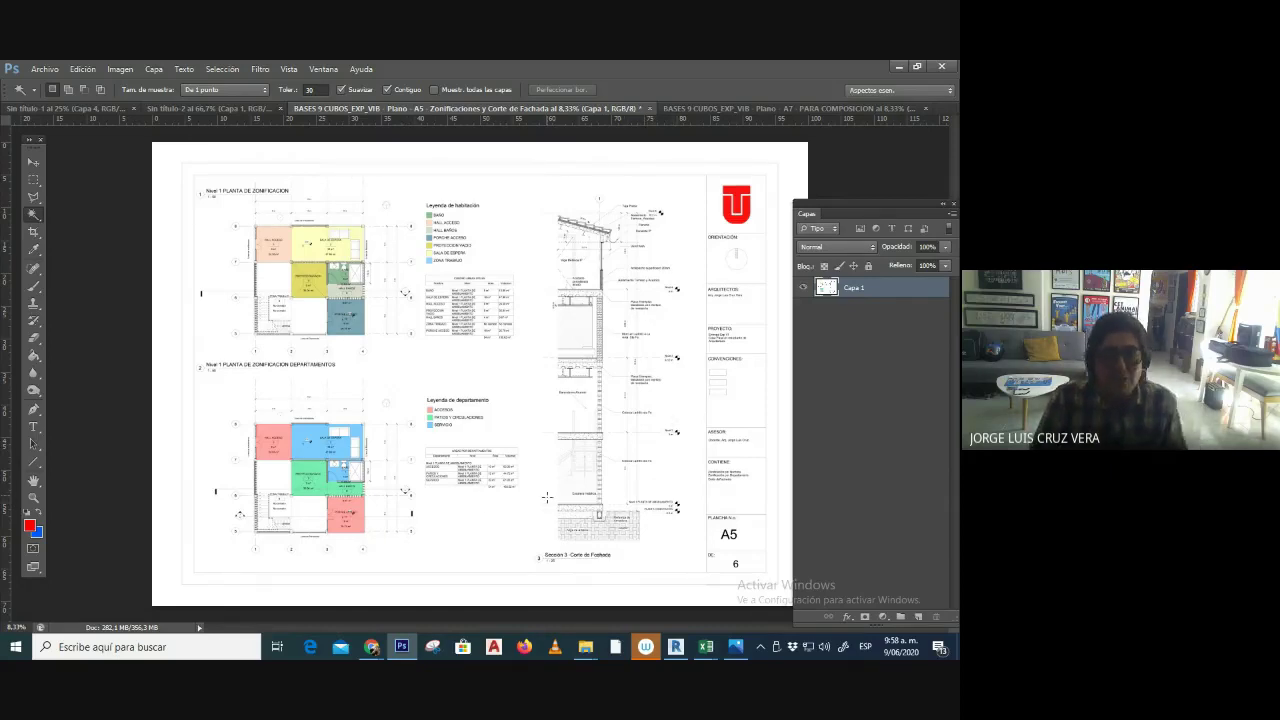
- Examine the Corte de Fachada section of the A5 sheet up close
{"action": "scroll", "coordinate": [549, 503], "scroll_direction": "up", "scroll_amount": 3}
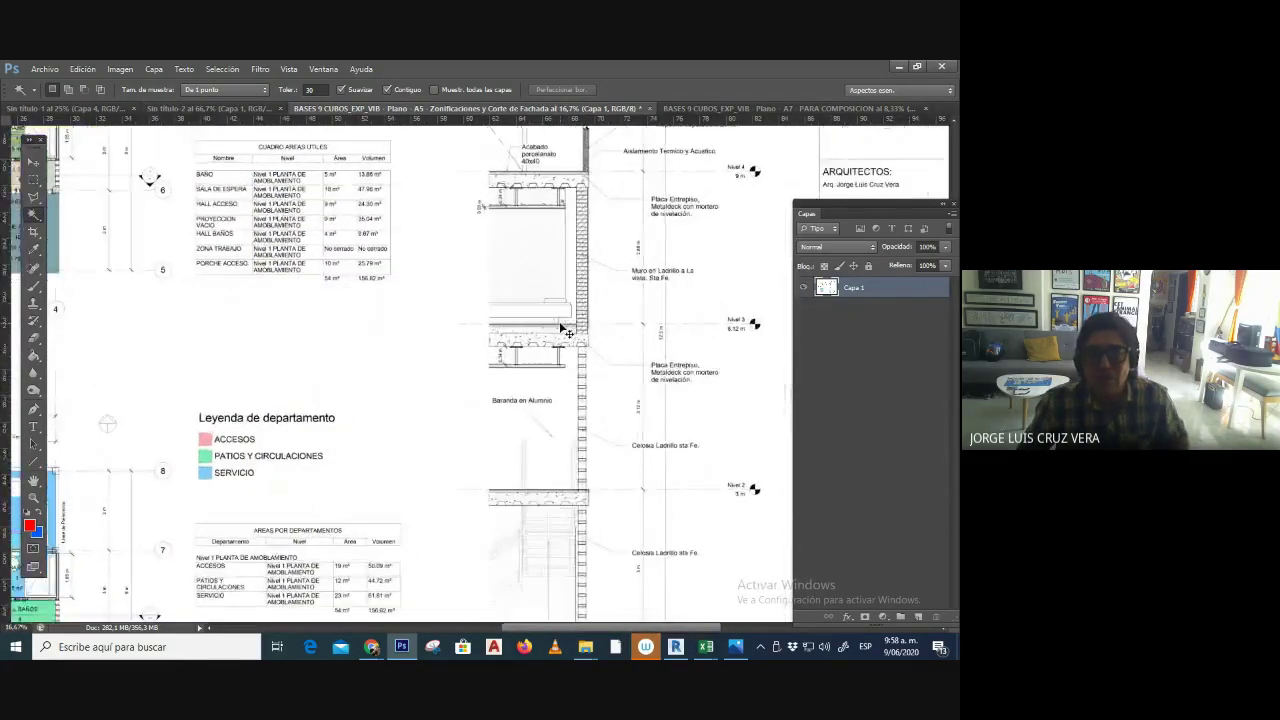
{"action": "scroll", "coordinate": [560, 322], "scroll_direction": "up", "scroll_amount": 4}
{"action": "left_click_drag", "start_coordinate": [600, 250], "coordinate": [228, 490]}
{"action": "scroll", "coordinate": [325, 455], "scroll_direction": "down", "scroll_amount": 6}
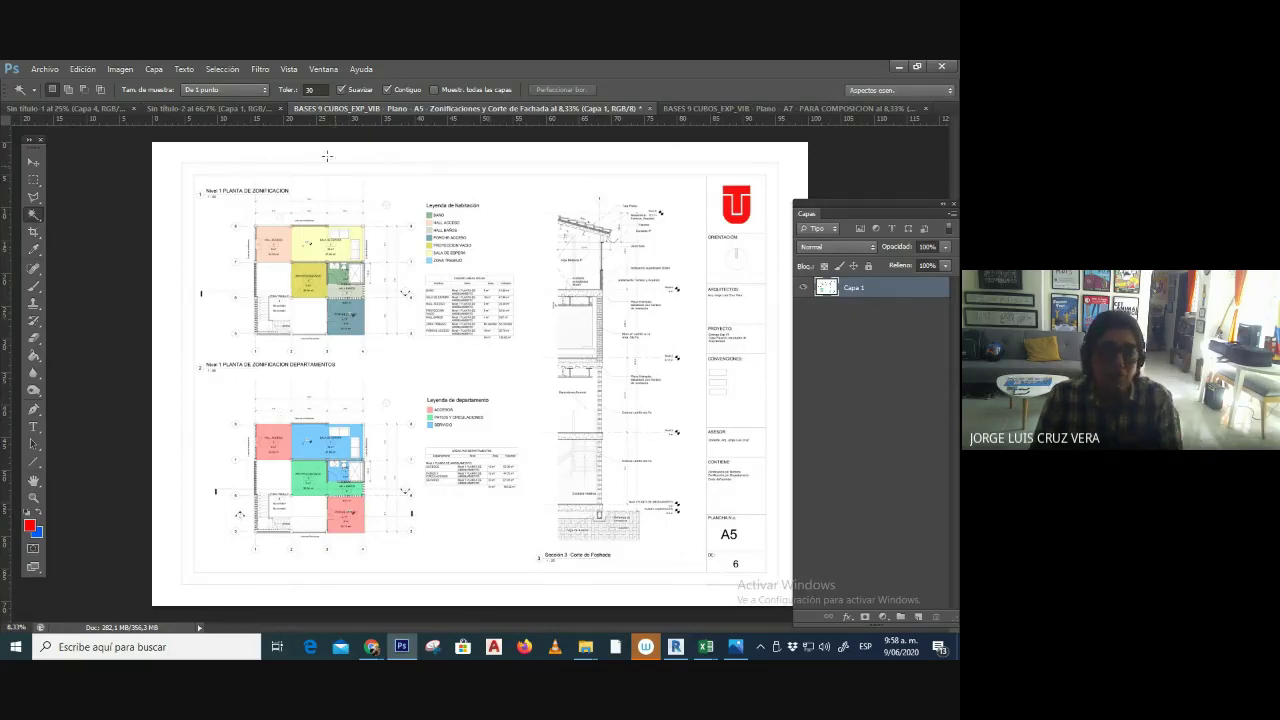
- Return to the A7 sheet and select the upper room of the Nivel 2 plan with the Magic Wand
{"action": "left_click", "coordinate": [724, 115]}
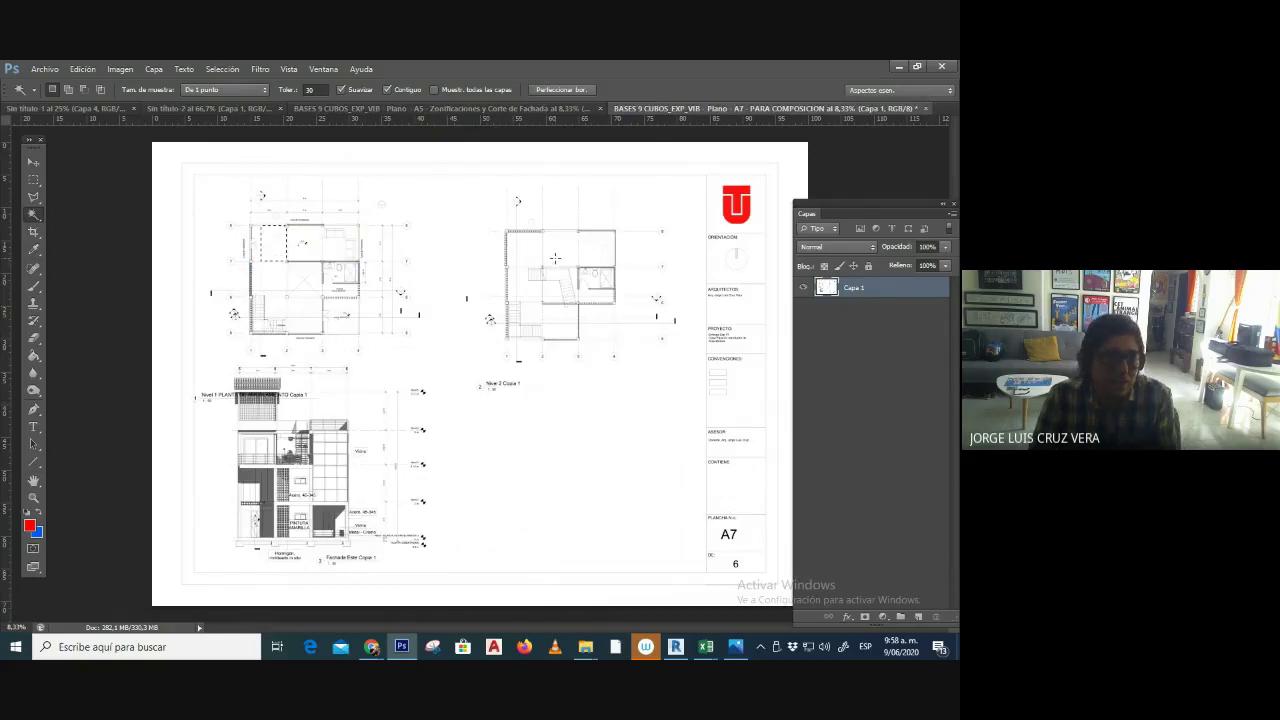
{"action": "left_click", "coordinate": [556, 262]}
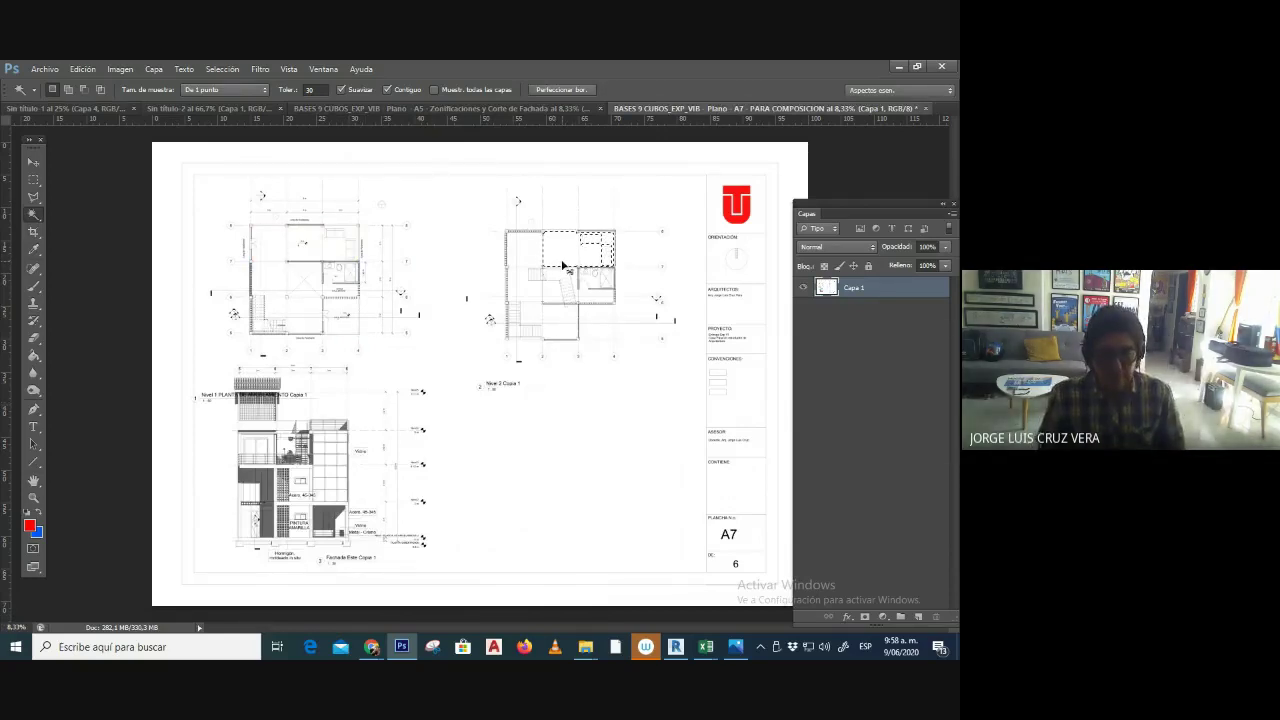
- Examine the linework and material labels of the Fachada Este elevation on the A7 sheet
{"action": "key", "text": "ctrl+plus"}
{"action": "key", "text": "ctrl+plus"}
{"action": "key", "text": "ctrl+plus"}
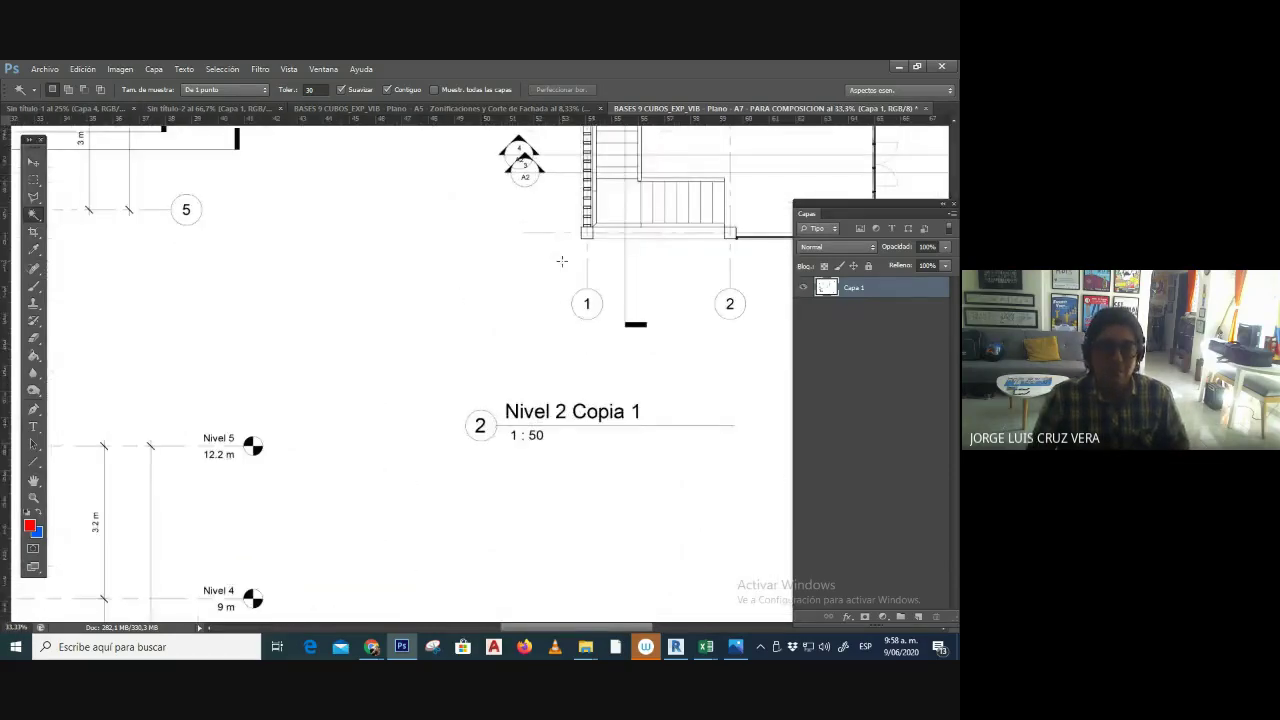
{"action": "key", "text": "ctrl+plus"}
{"action": "key", "text": "ctrl+plus"}
{"action": "key", "text": "ctrl+plus"}
{"action": "left_click_drag", "start_coordinate": [390, 414], "coordinate": [490, 344]}
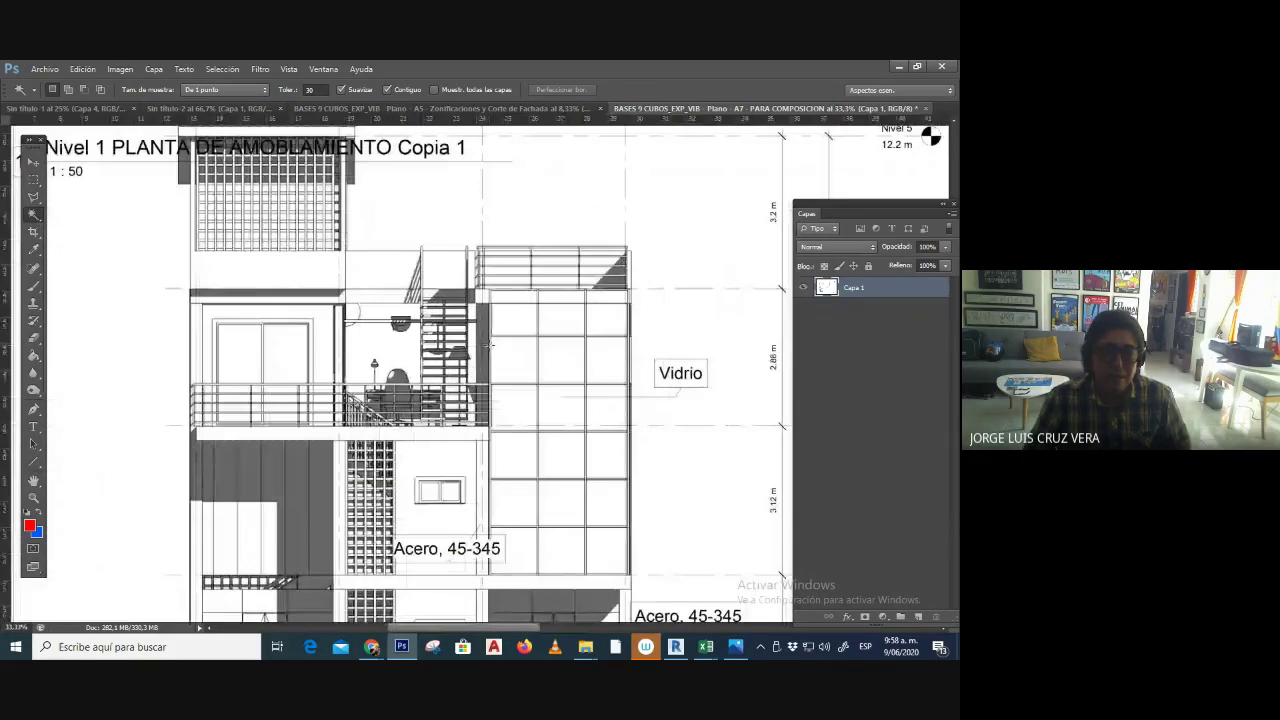
{"action": "key", "text": "ctrl+minus"}
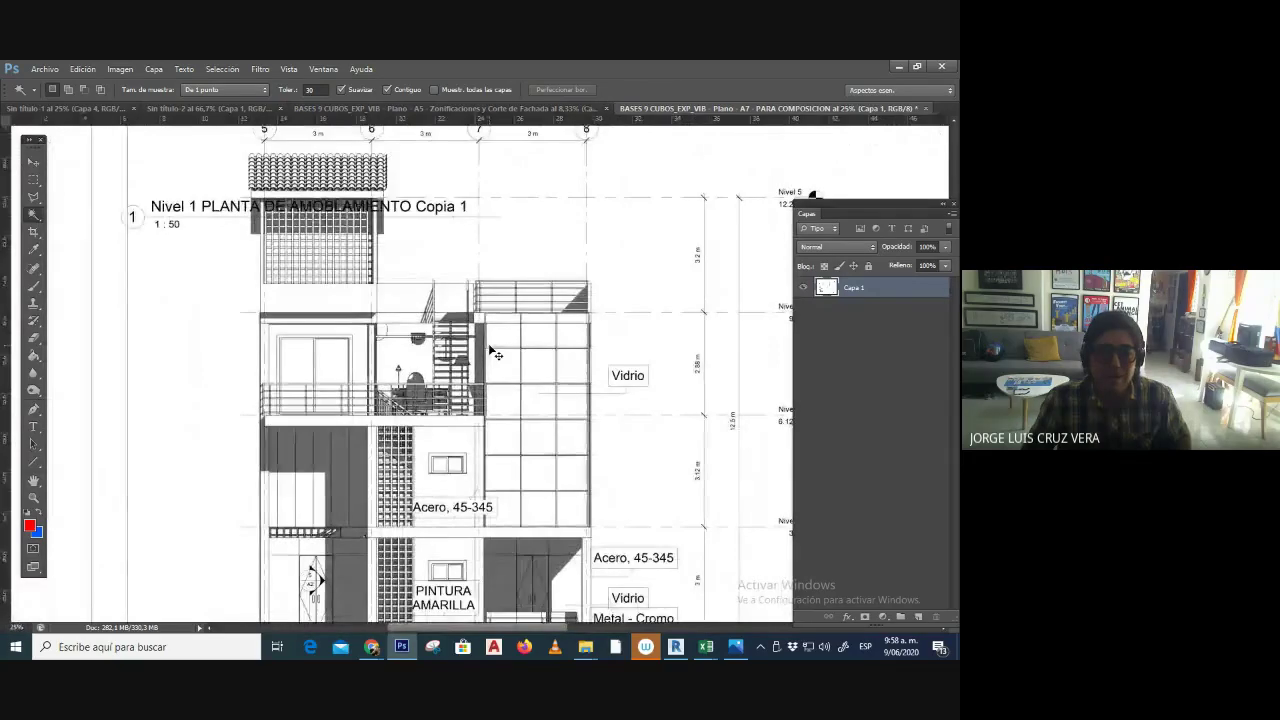
{"action": "key", "text": "ctrl+minus"}
{"action": "key", "text": "ctrl+minus"}
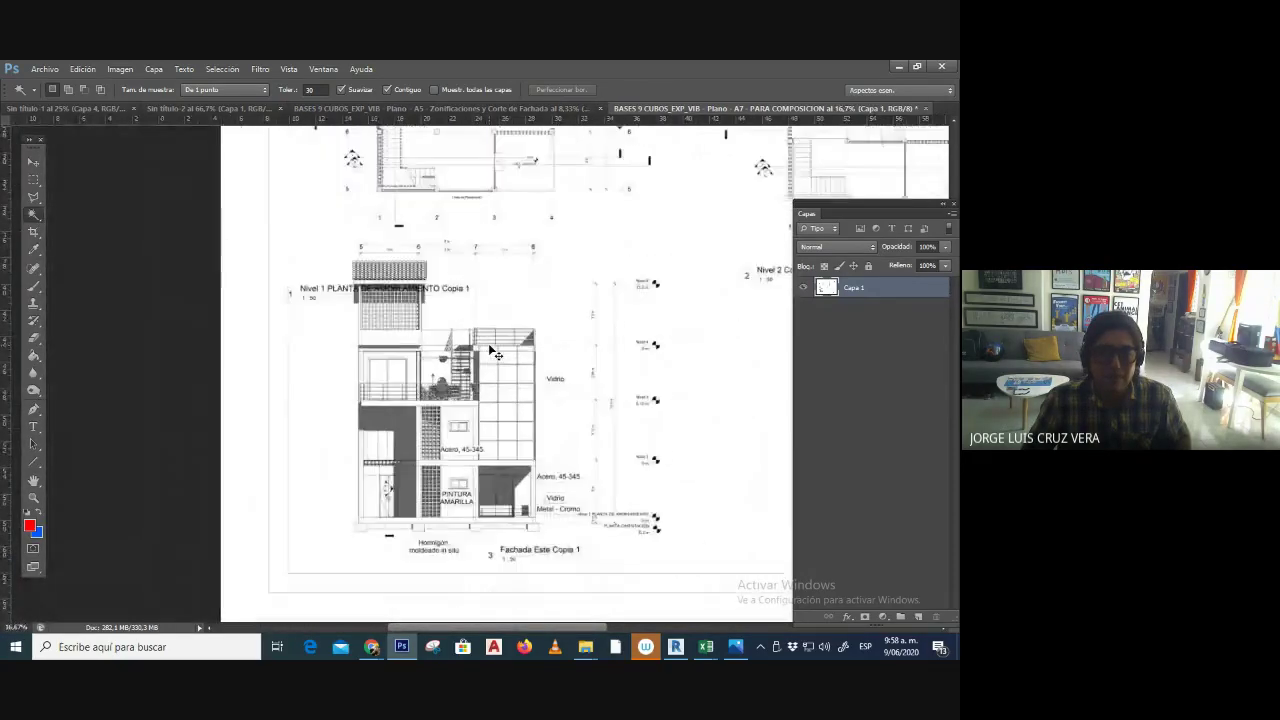
{"action": "key", "text": "ctrl+minus"}
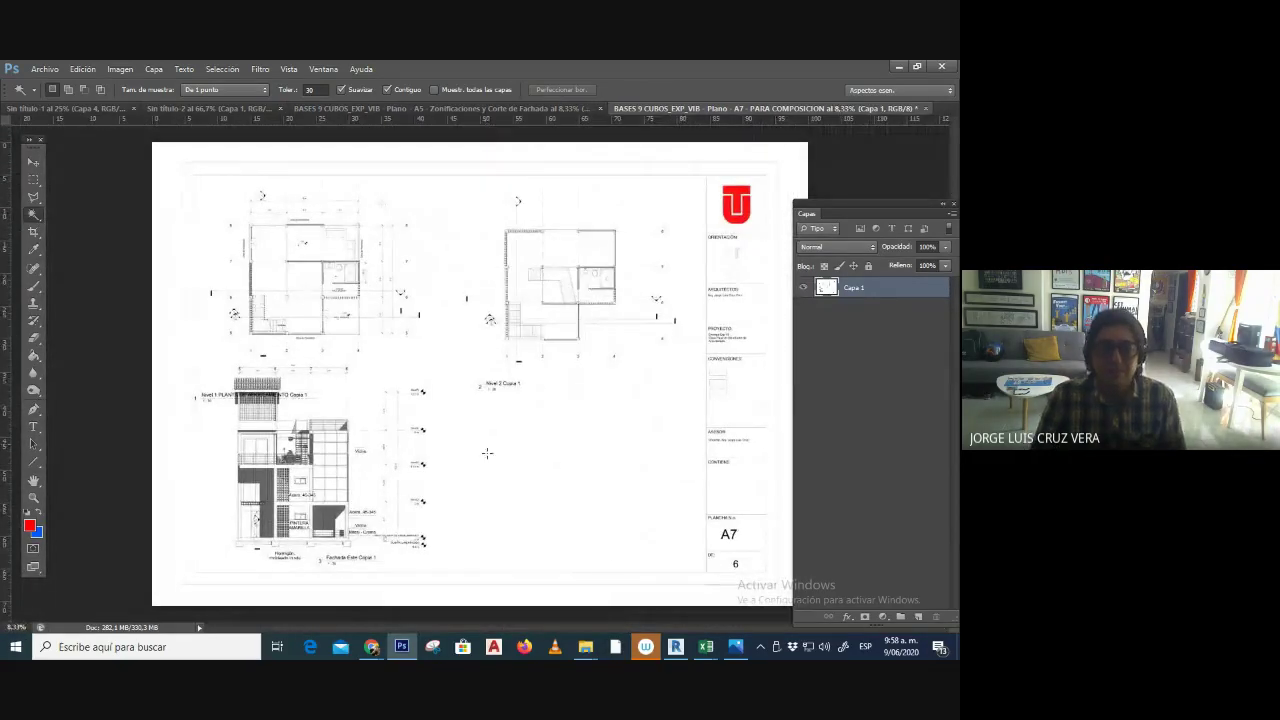
- Switch to Revit and begin a DWG export of the current sheet, A7 - PARA COMPOSICION, with the in-session export setup
{"action": "left_click", "coordinate": [676, 647]}
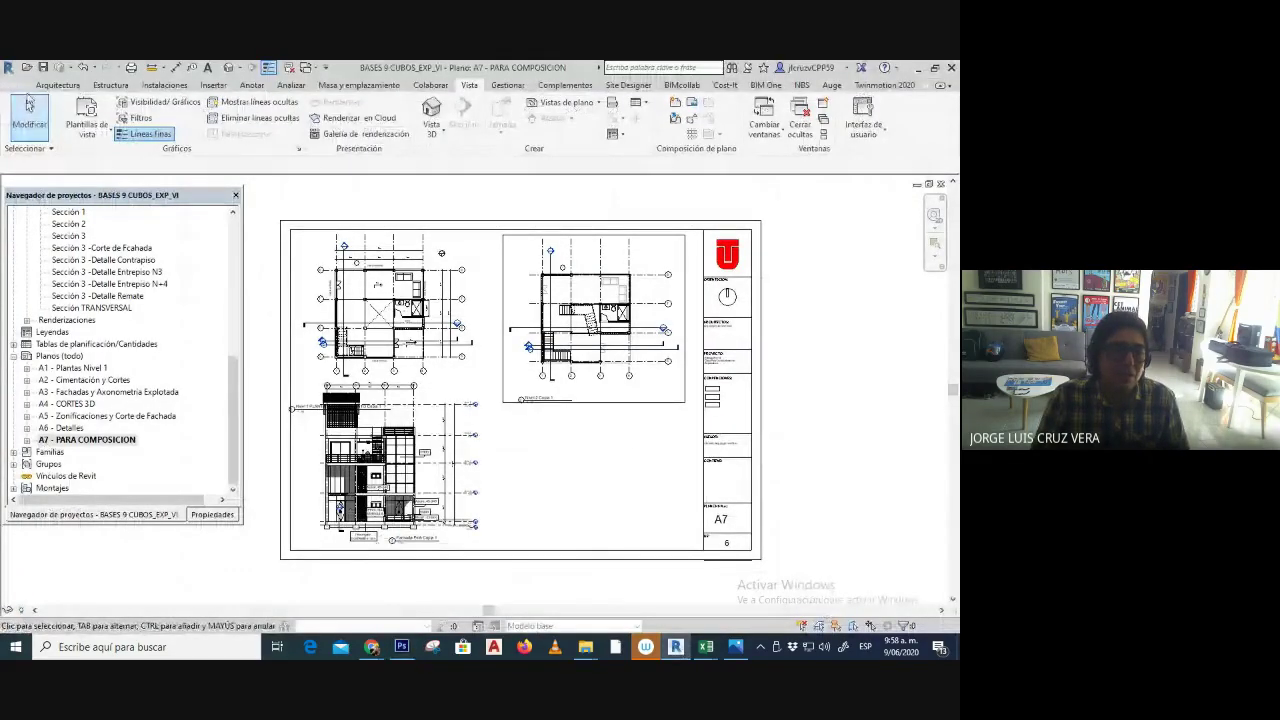
{"action": "left_click", "coordinate": [9, 68]}
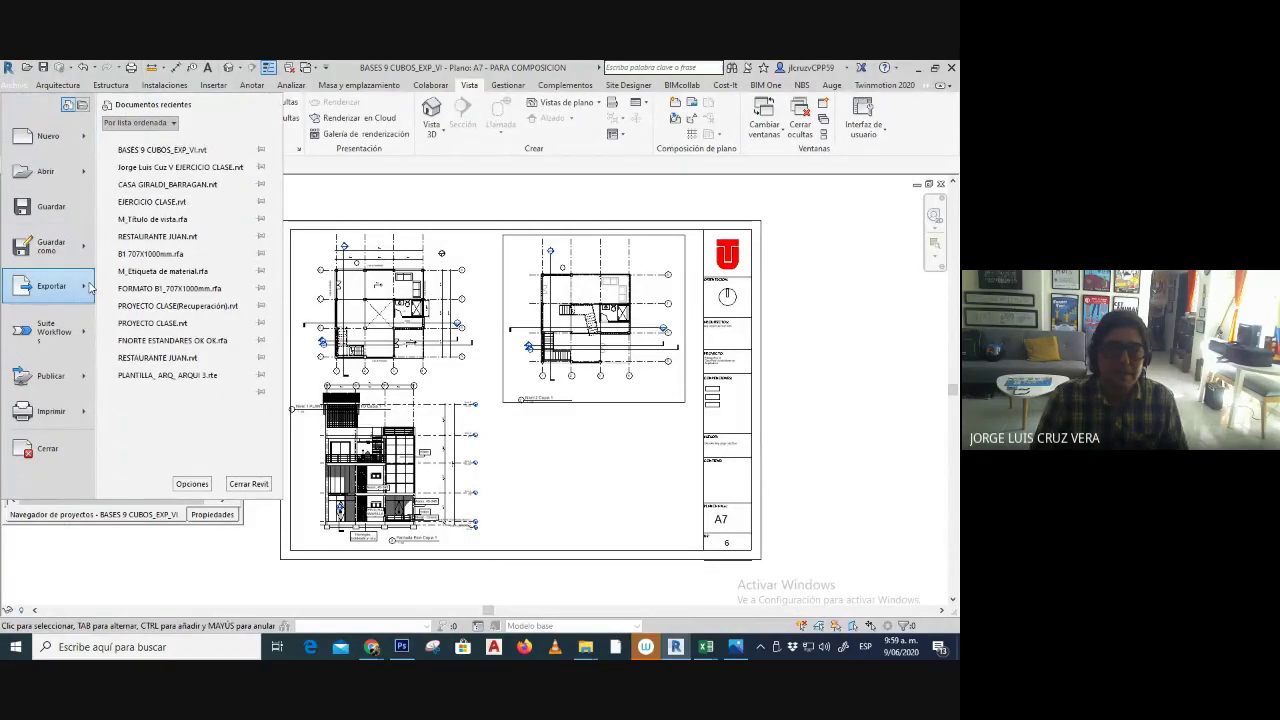
{"action": "mouse_move", "coordinate": [90, 288]}
{"action": "mouse_move", "coordinate": [250, 145]}
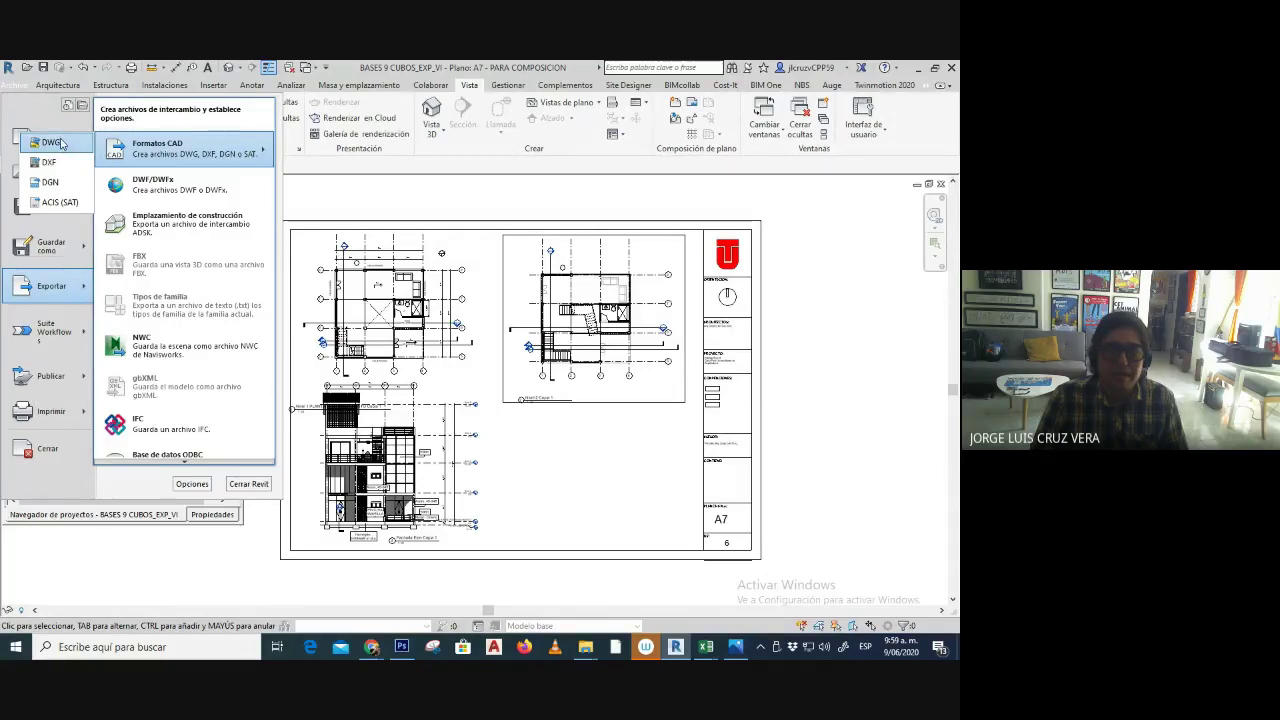
{"action": "left_click", "coordinate": [408, 258]}
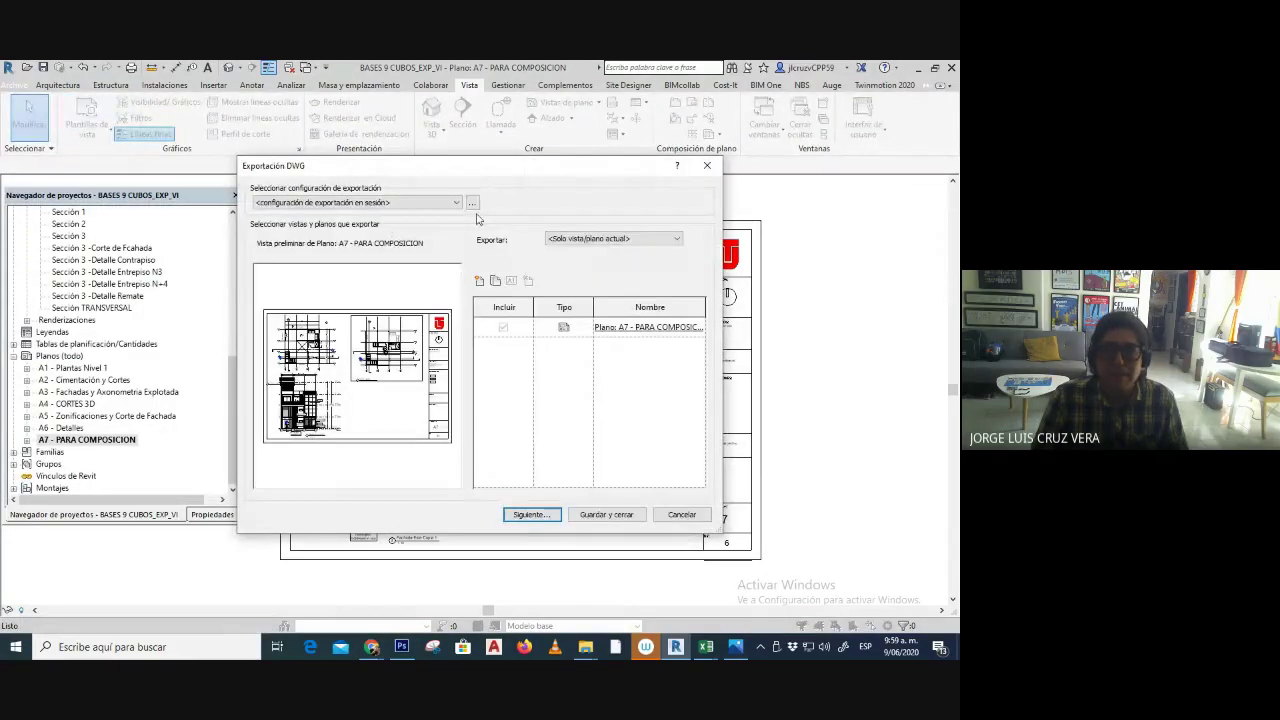
{"action": "left_click", "coordinate": [540, 516]}
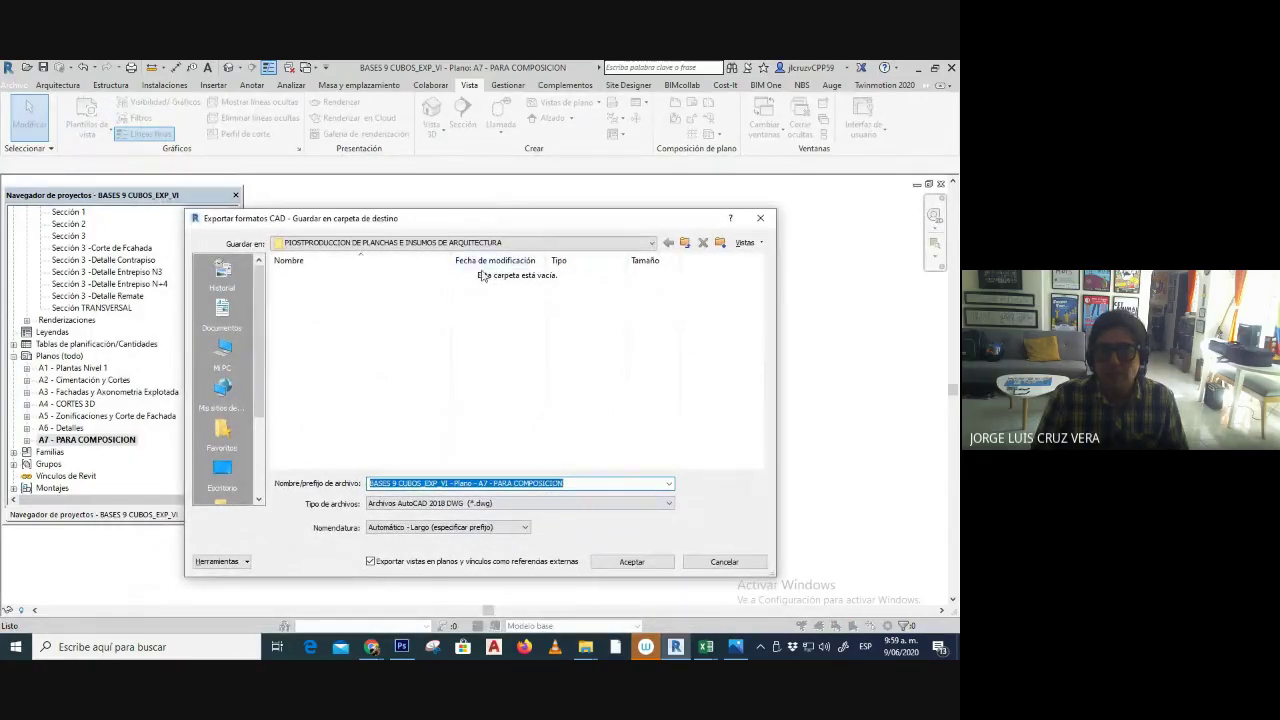
- Try to export the A7 sheet as AutoCAD 2013 DWG with automatic long naming into the sheet postproduction folder
{"action": "left_click", "coordinate": [507, 501]}
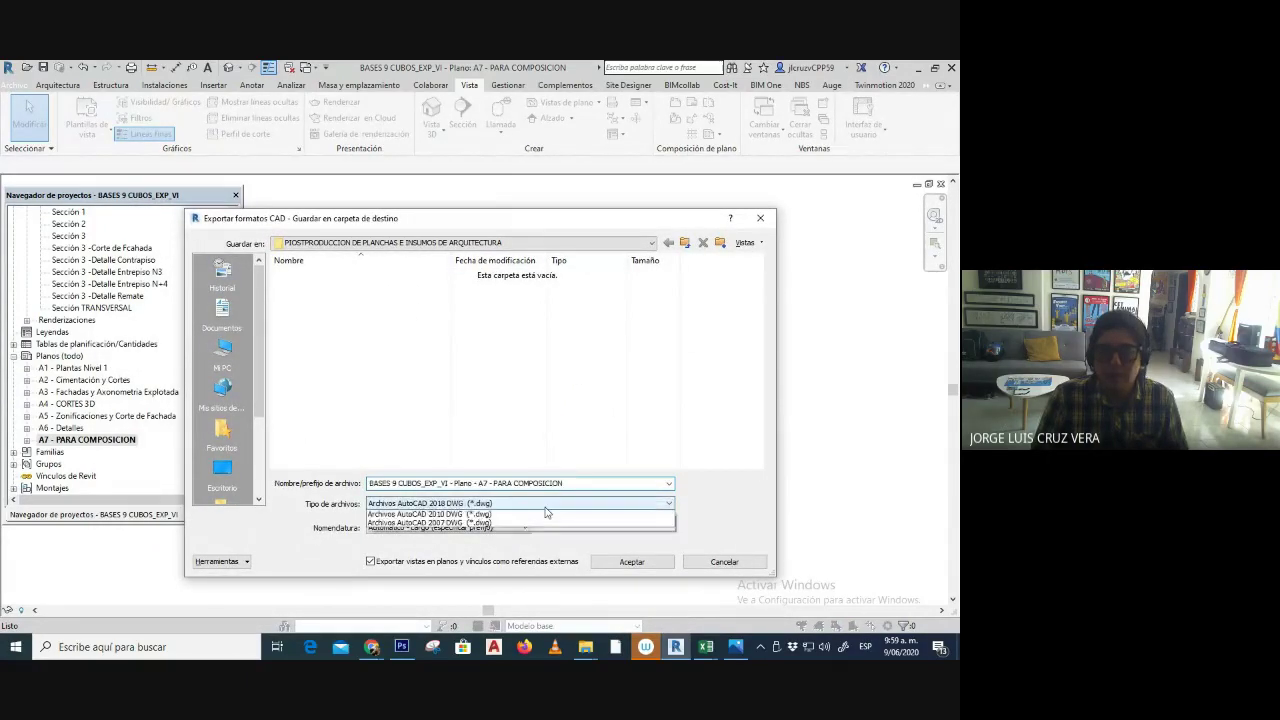
{"action": "left_click", "coordinate": [492, 533]}
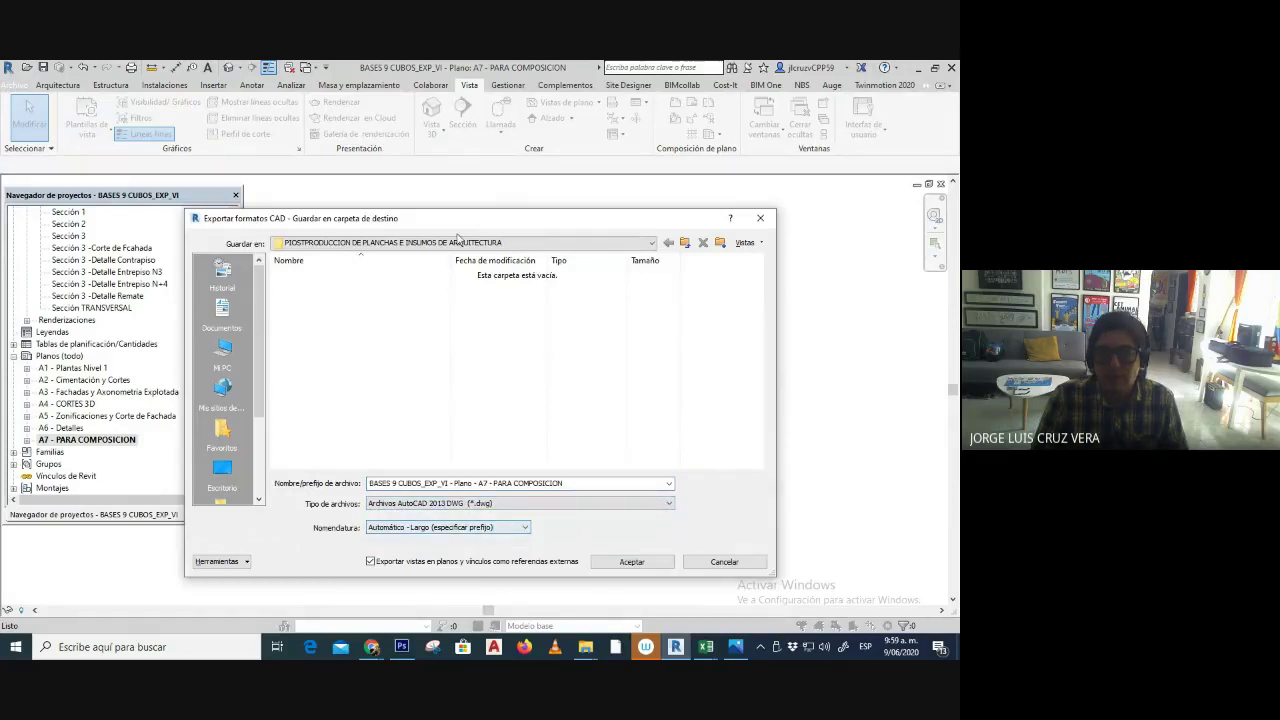
{"action": "left_click", "coordinate": [634, 563]}
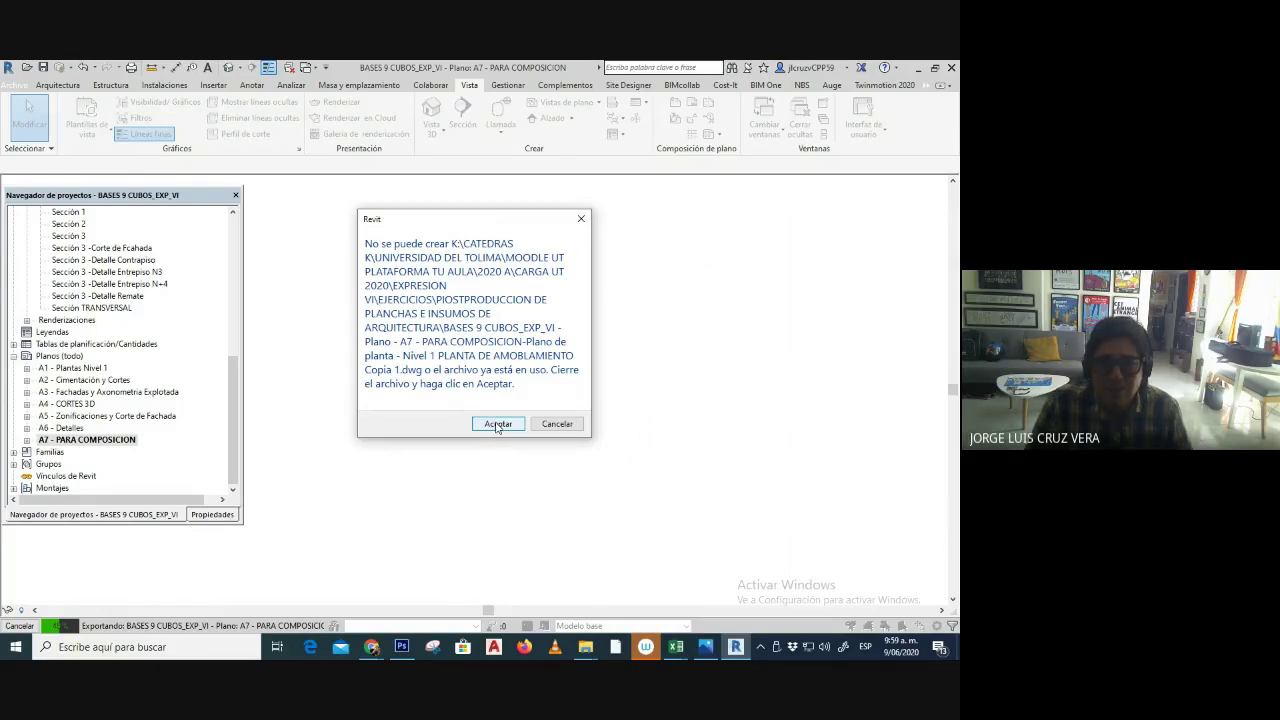
- Retry creating the Nivel 1 PLANTA DE AMOBLAMIENTO Copia 1 DWG several times and cancel the export
{"action": "left_click", "coordinate": [497, 424]}
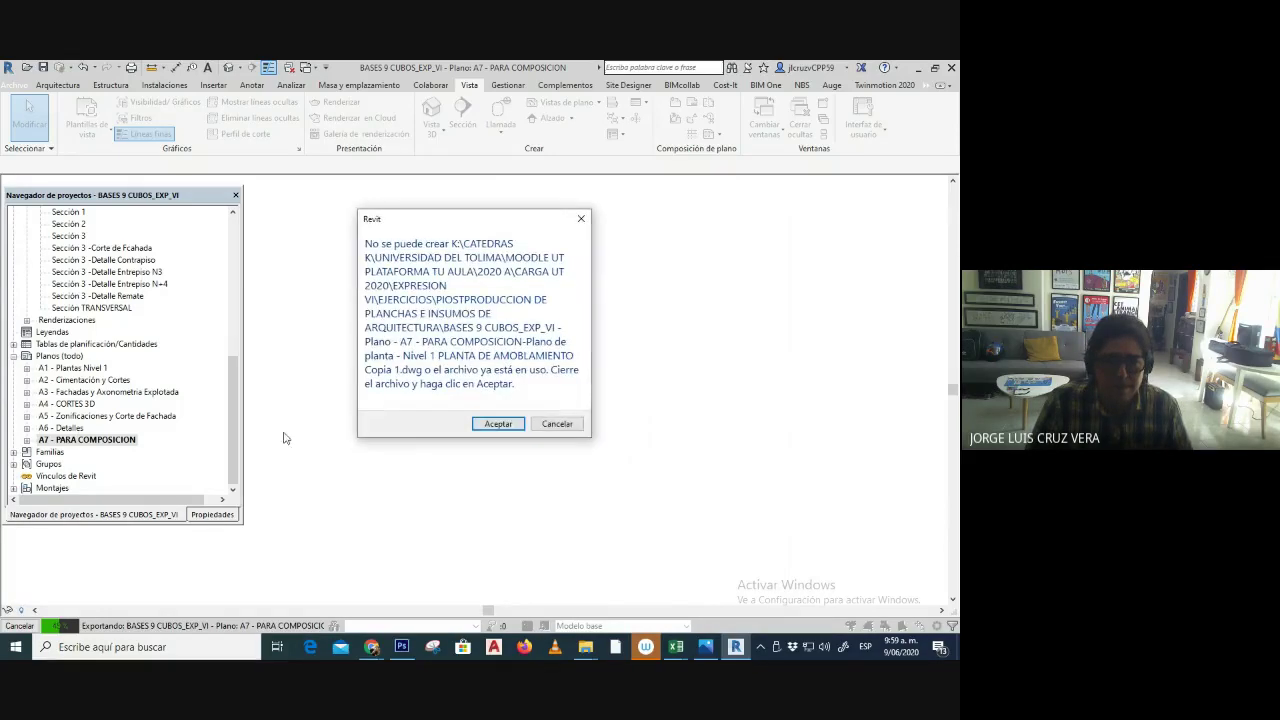
{"action": "left_click", "coordinate": [492, 424]}
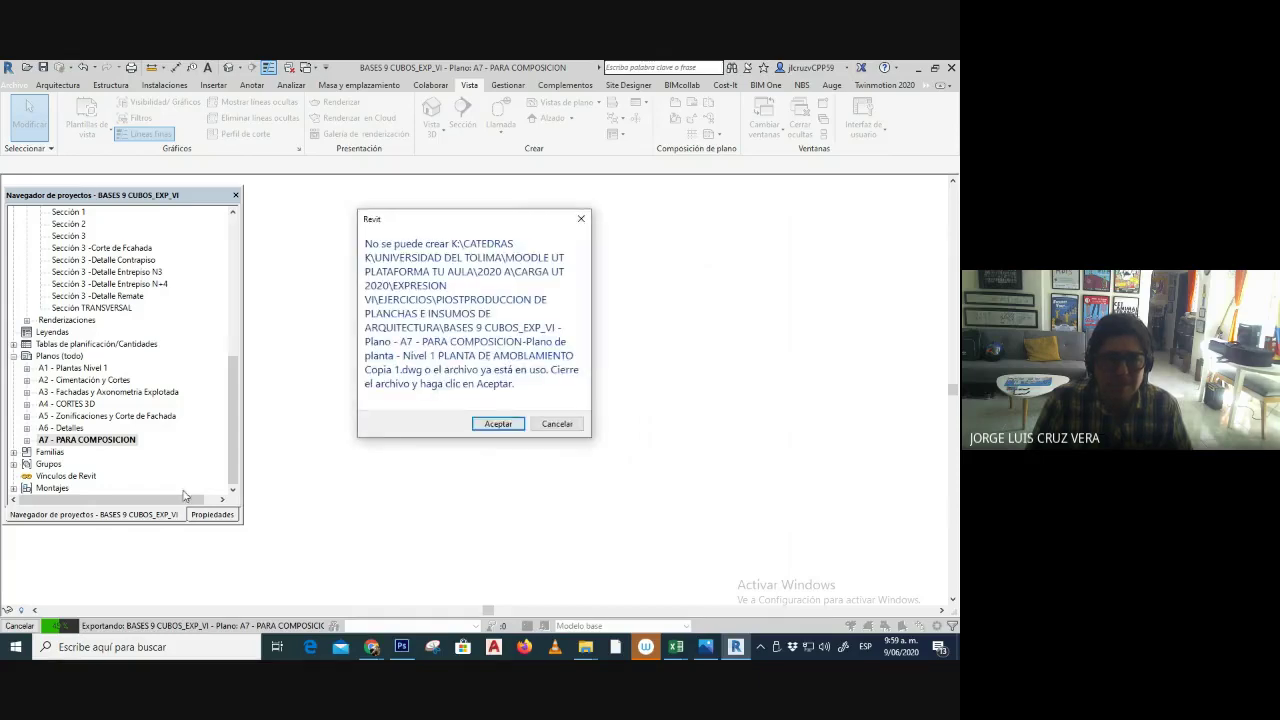
{"action": "left_click", "coordinate": [498, 424]}
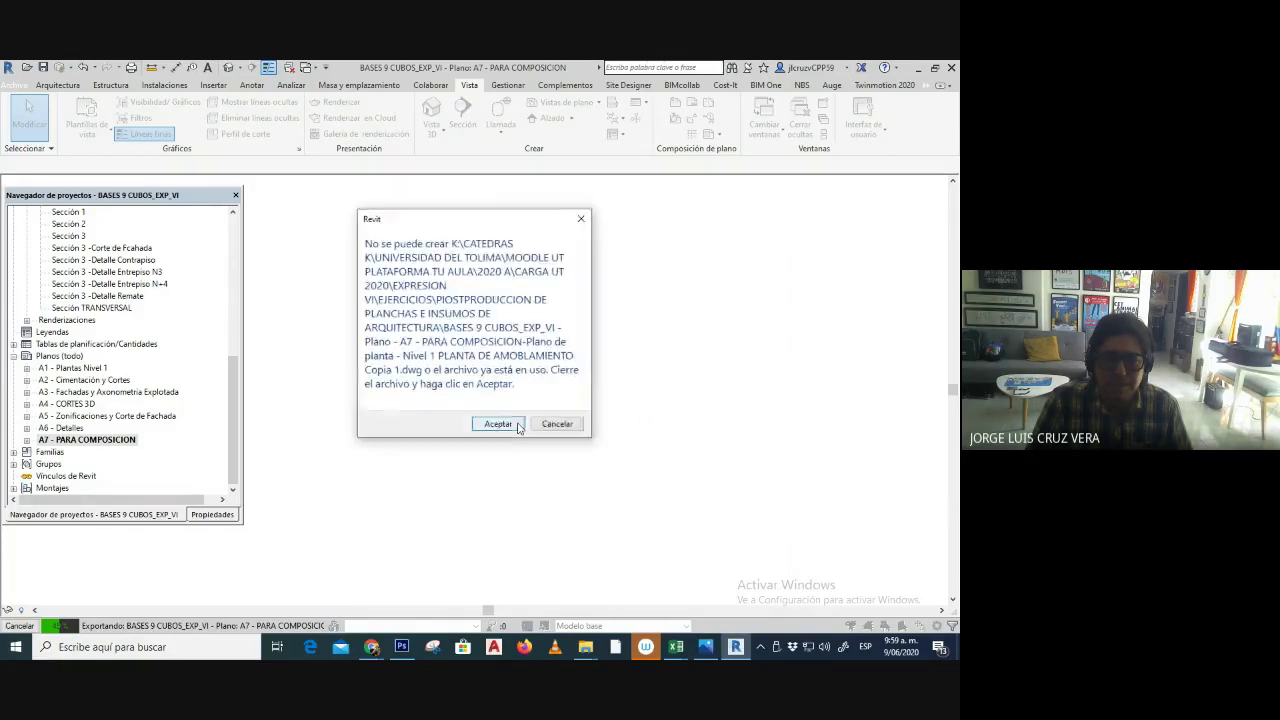
{"action": "left_click", "coordinate": [556, 424]}
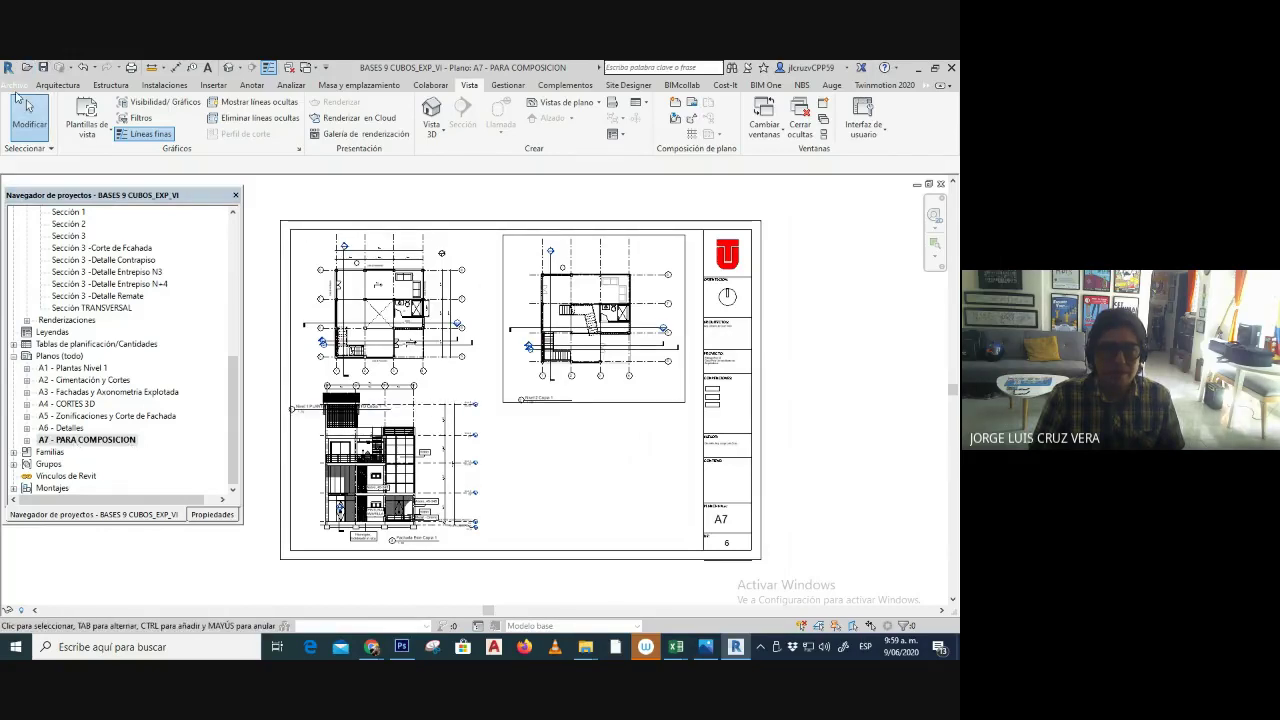
{"action": "left_click", "coordinate": [16, 86]}
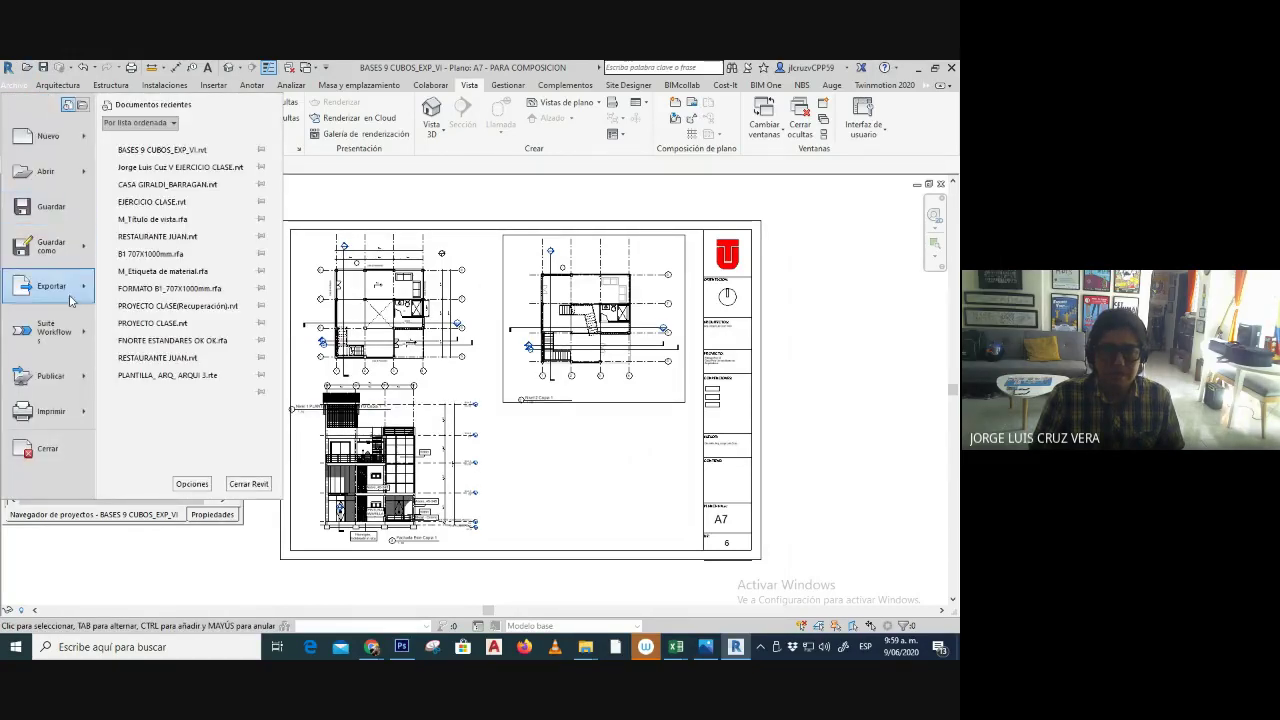
{"action": "mouse_move", "coordinate": [70, 300]}
{"action": "mouse_move", "coordinate": [160, 148]}
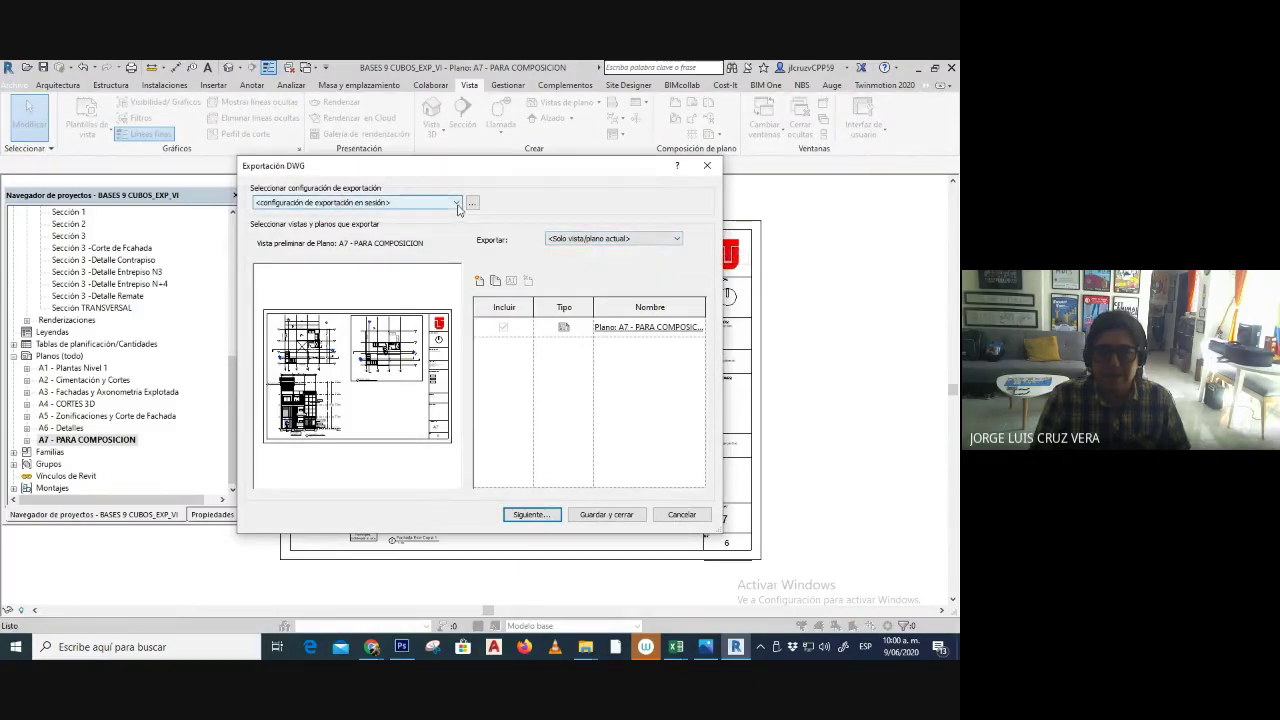
{"action": "left_click", "coordinate": [530, 516]}
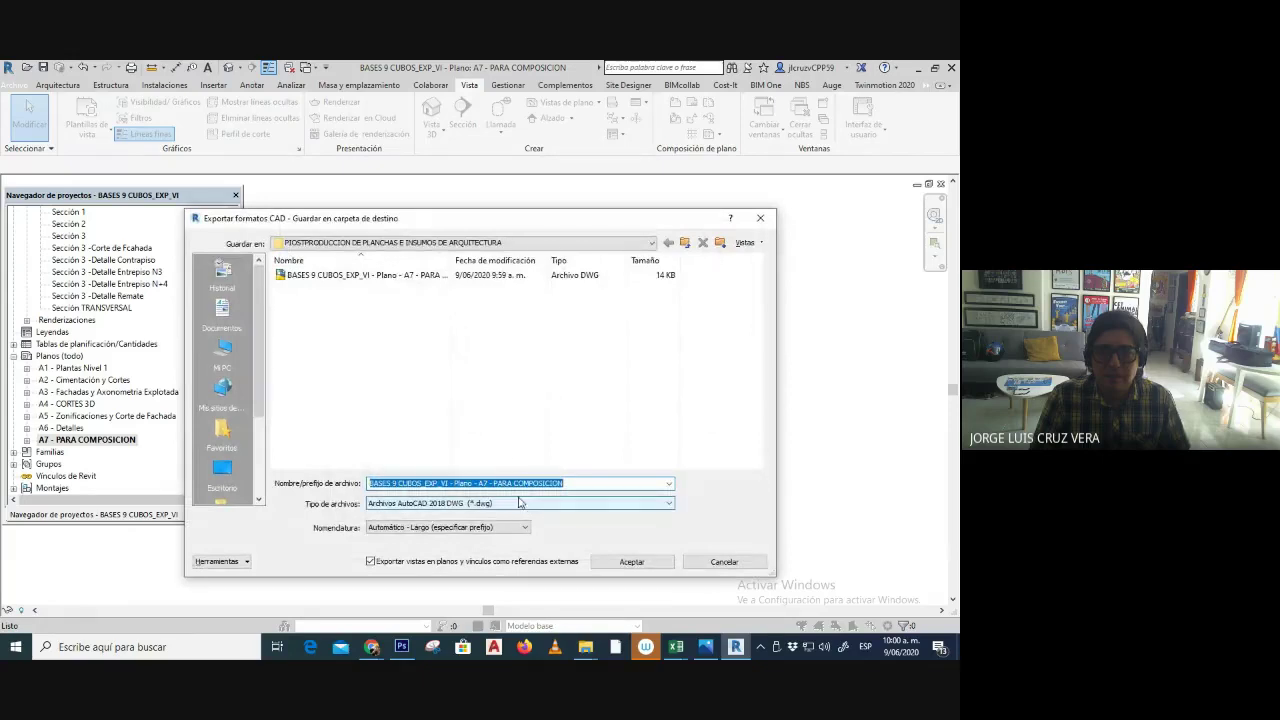
{"action": "left_click", "coordinate": [725, 562]}
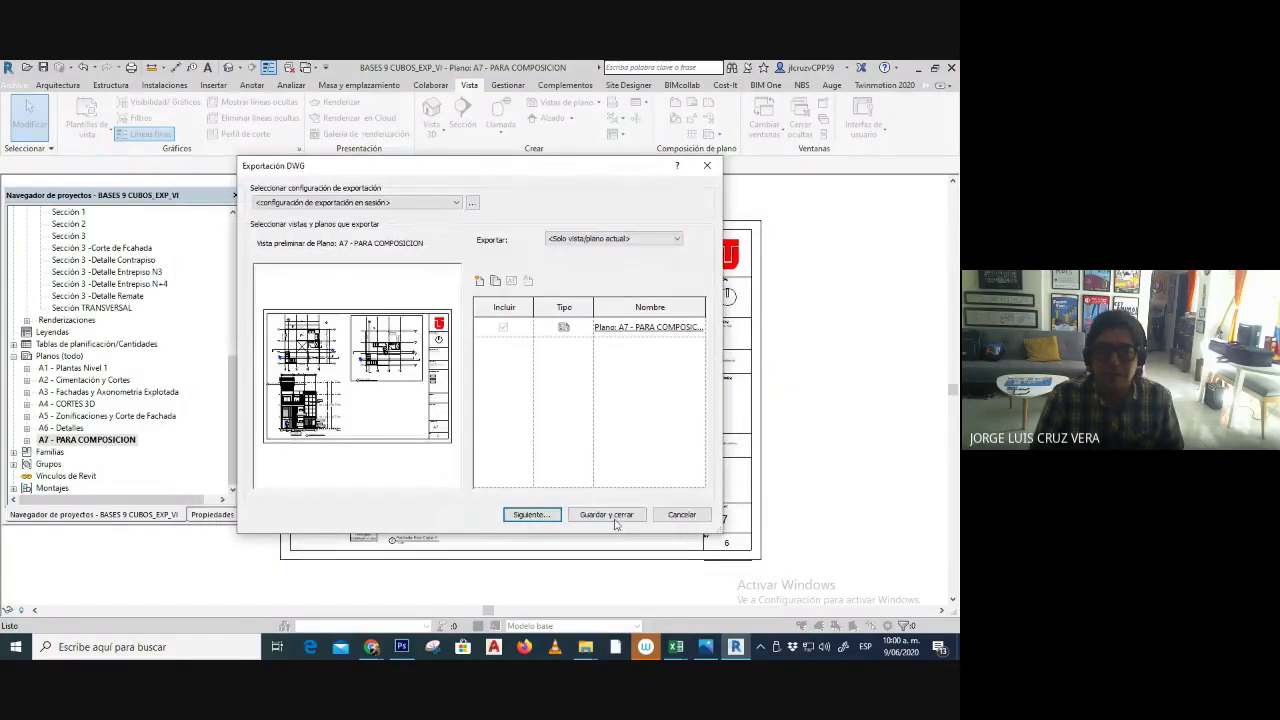
{"action": "left_click", "coordinate": [682, 514]}
- Open sheet A5 - Zonificaciones y Corte de Fachada and export it as AutoCAD 2018 DWG with automatic long naming into the postproduction folder
{"action": "left_click", "coordinate": [116, 416]}
{"action": "double_click", "coordinate": [116, 420]}
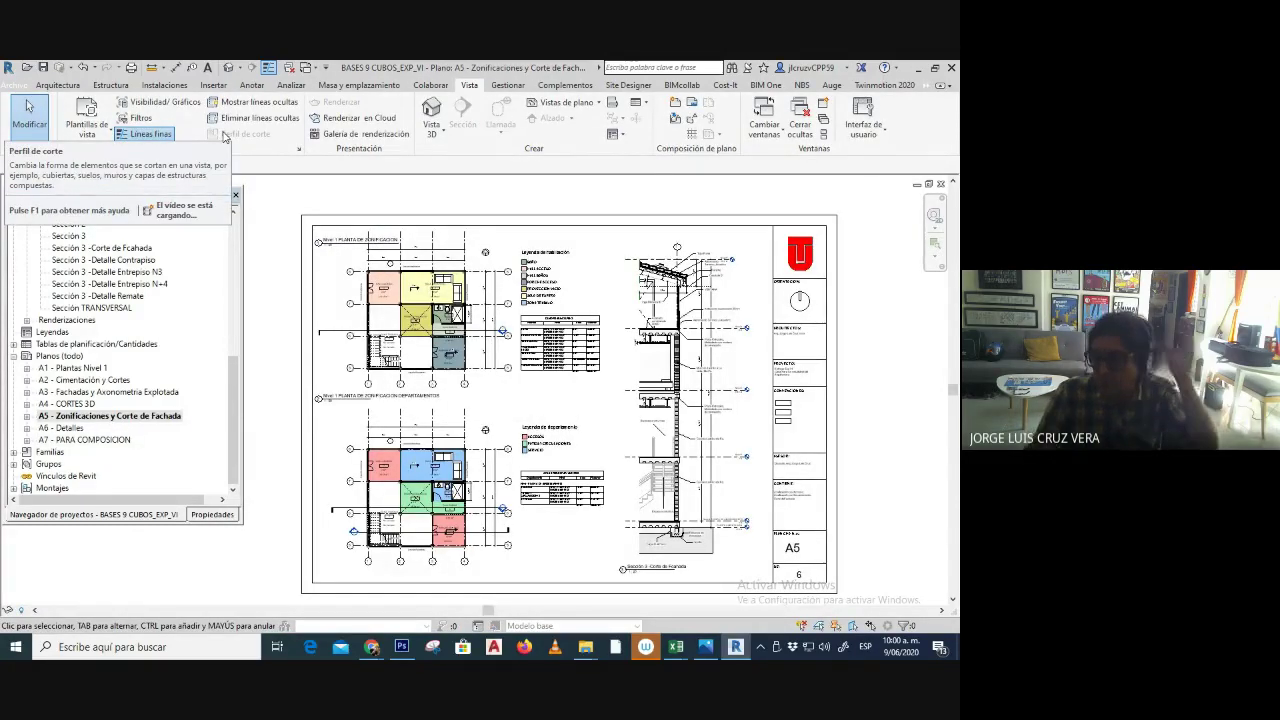
{"action": "left_click", "coordinate": [15, 88]}
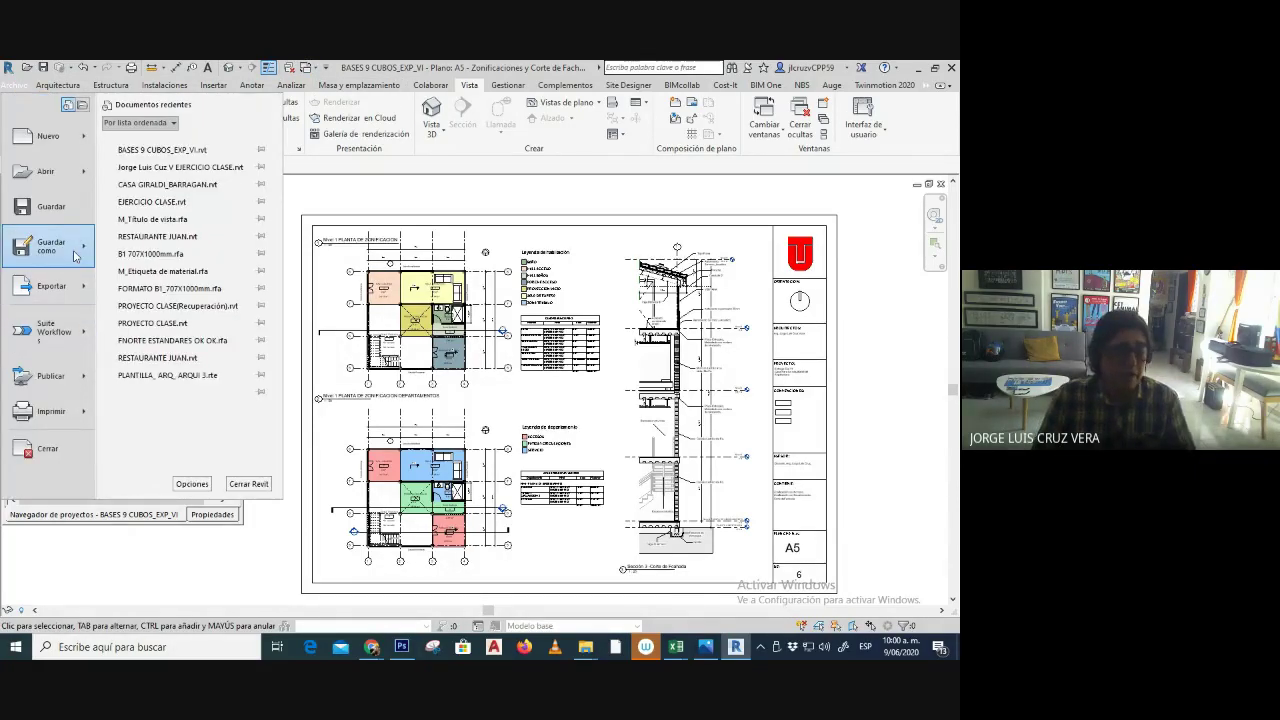
{"action": "mouse_move", "coordinate": [73, 256]}
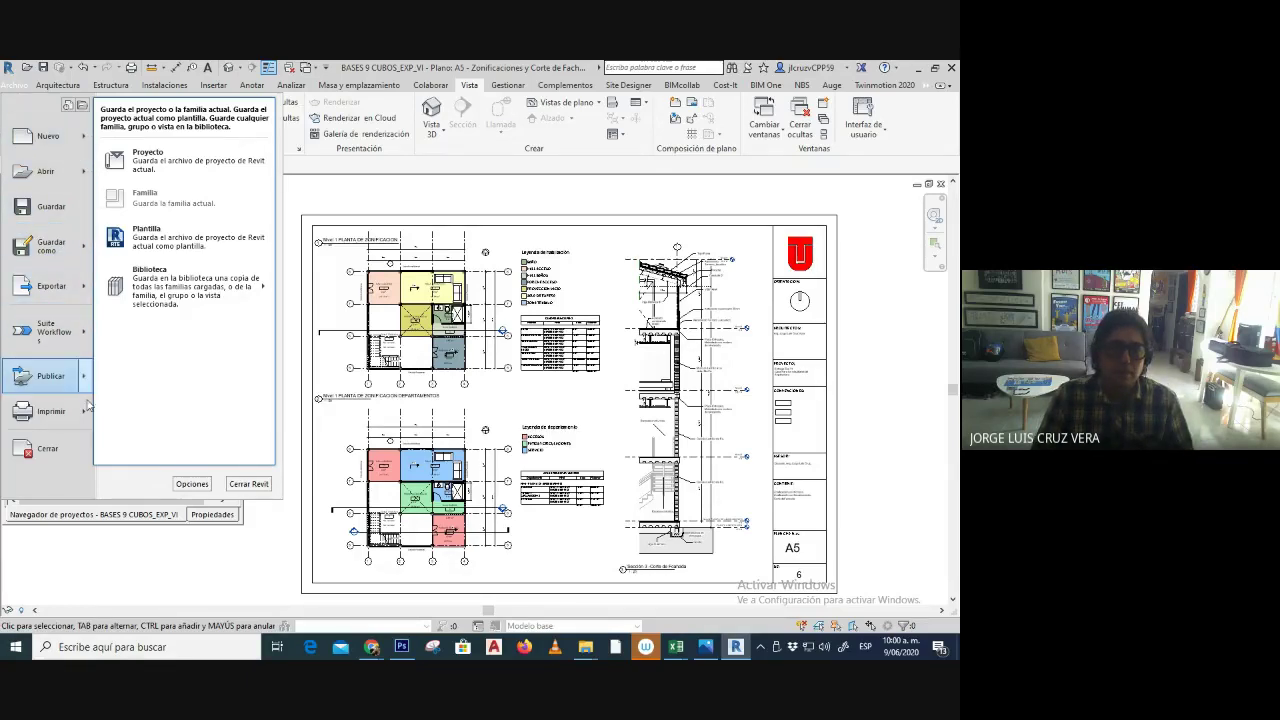
{"action": "mouse_move", "coordinate": [76, 290]}
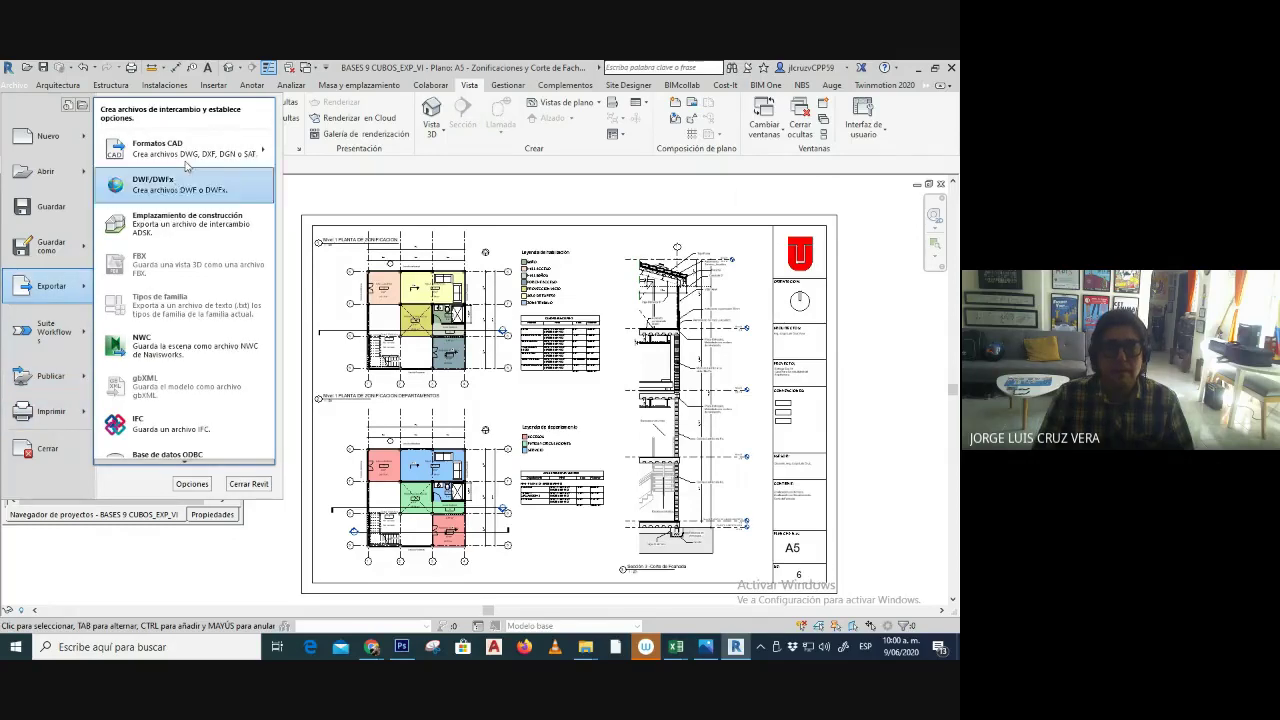
{"action": "mouse_move", "coordinate": [203, 148]}
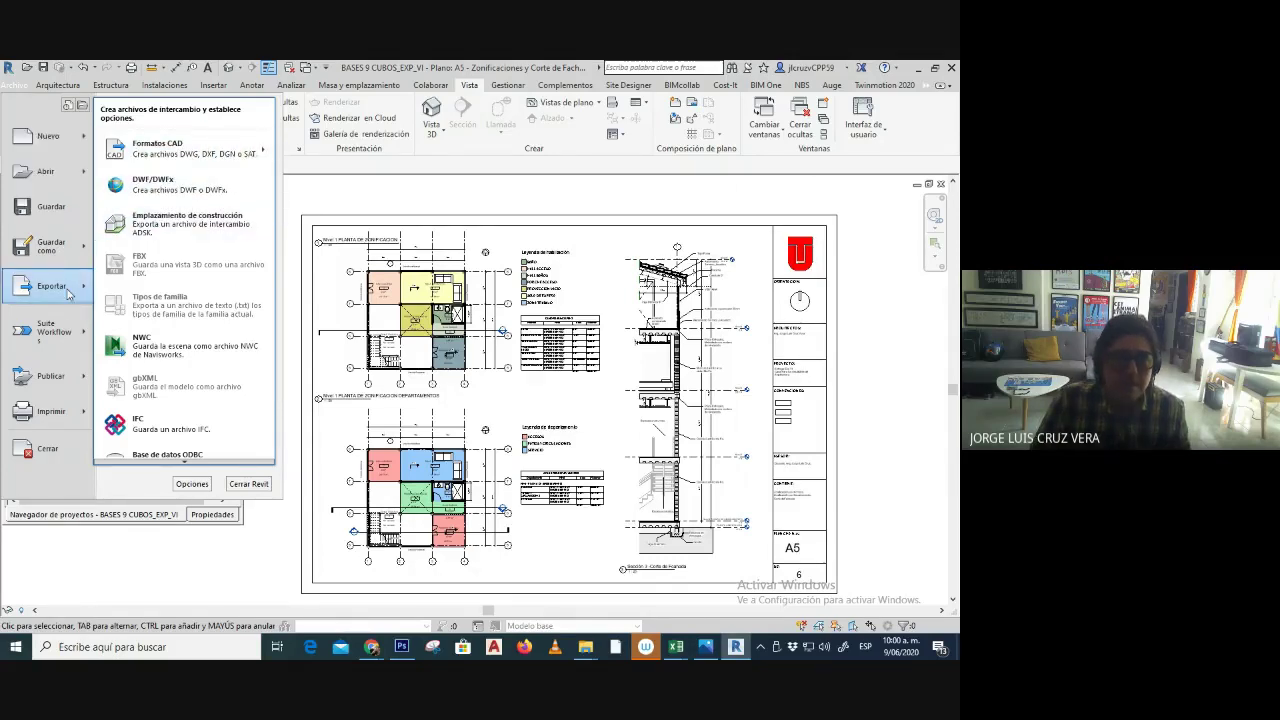
{"action": "mouse_move", "coordinate": [263, 151]}
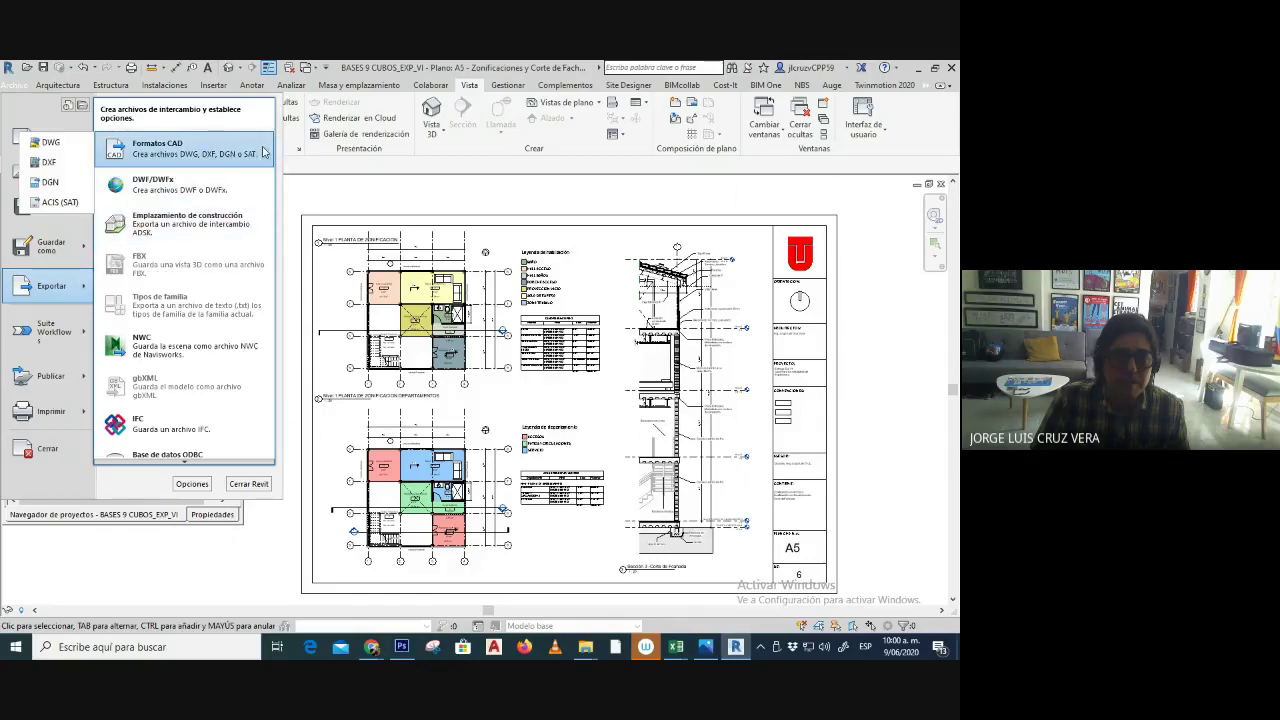
{"action": "left_click", "coordinate": [50, 143]}
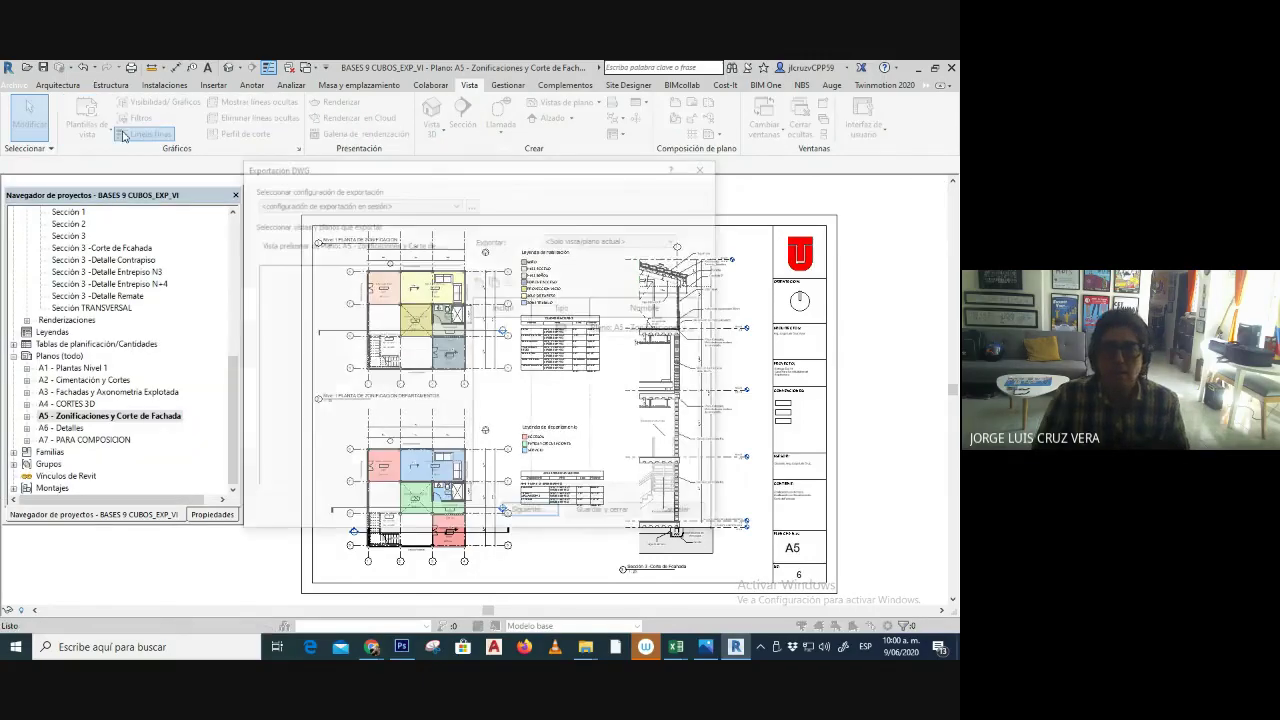
{"action": "left_click", "coordinate": [531, 514]}
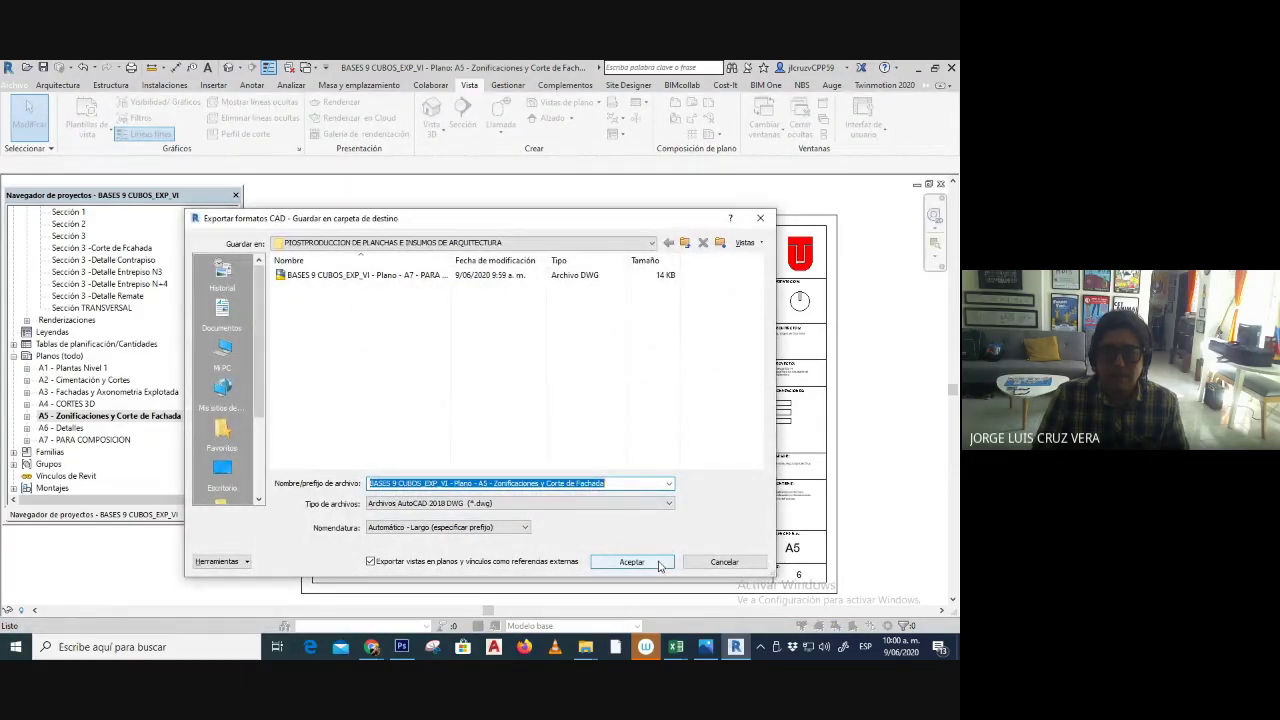
{"action": "left_click", "coordinate": [659, 566]}
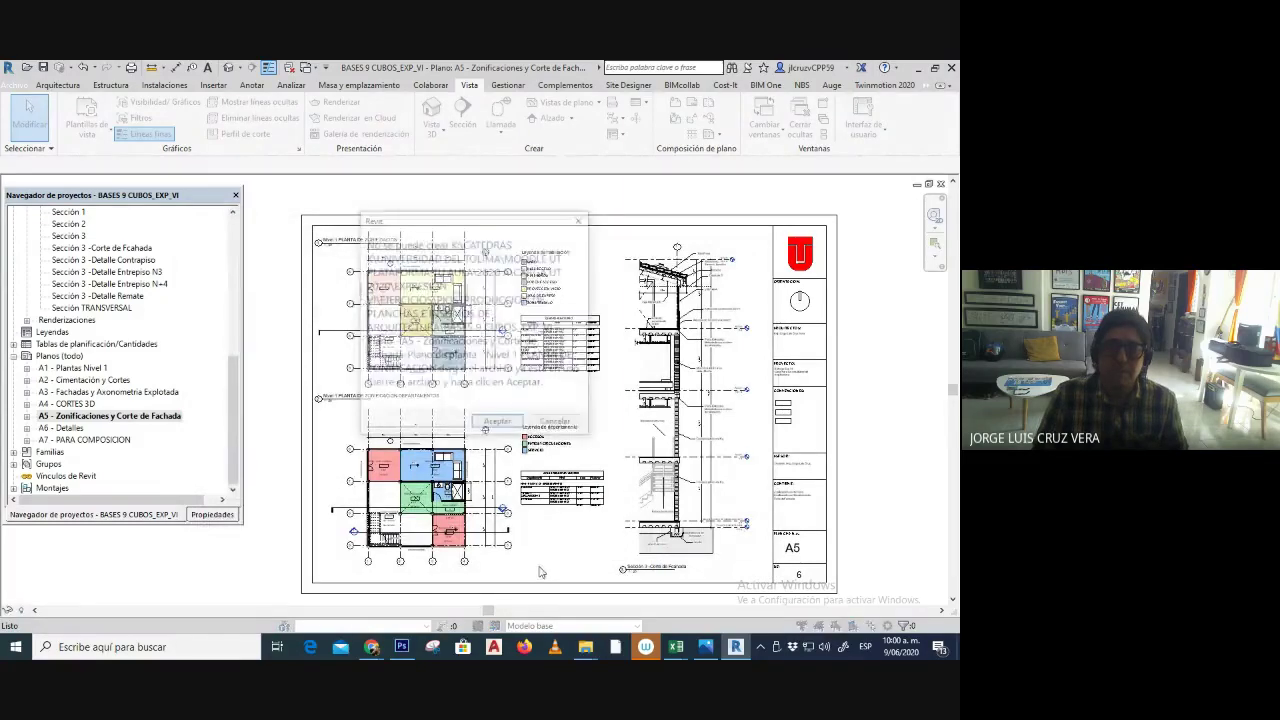
- Retry creating the Nivel 1 PLANTA DE ZONIFICACION DWG several times and cancel its creation
{"action": "left_click", "coordinate": [492, 424]}
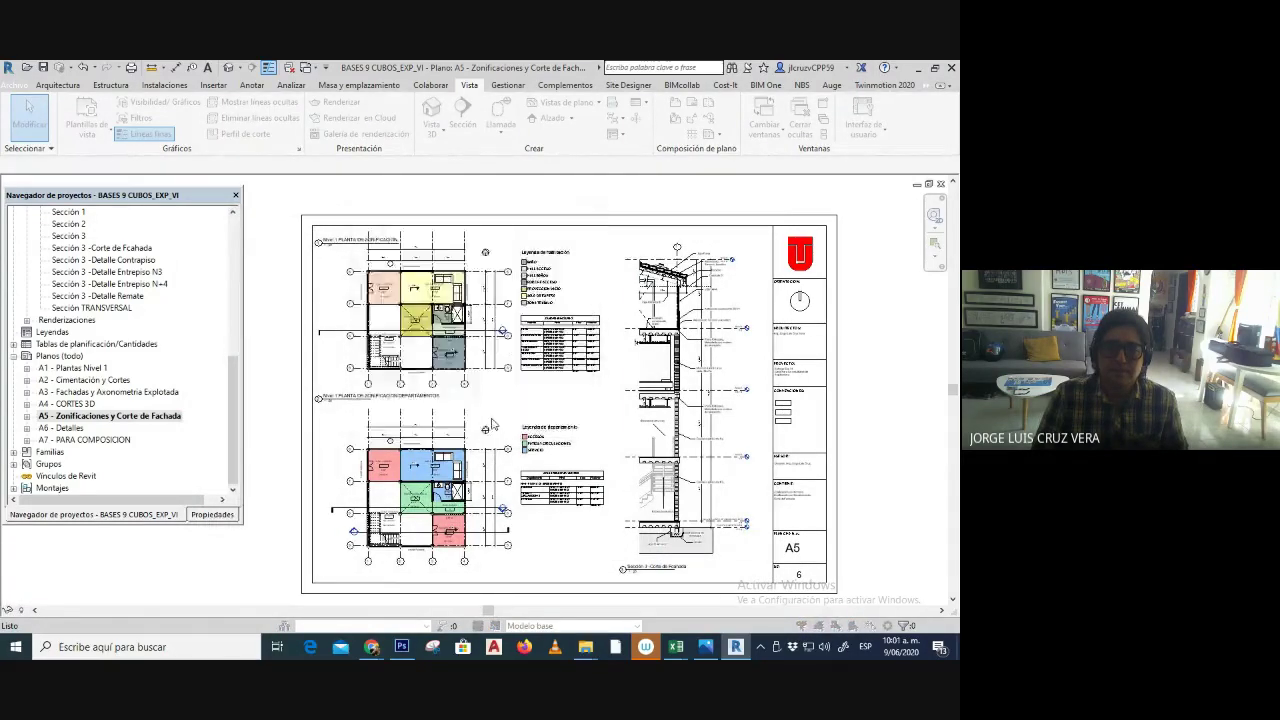
{"action": "left_click", "coordinate": [492, 424]}
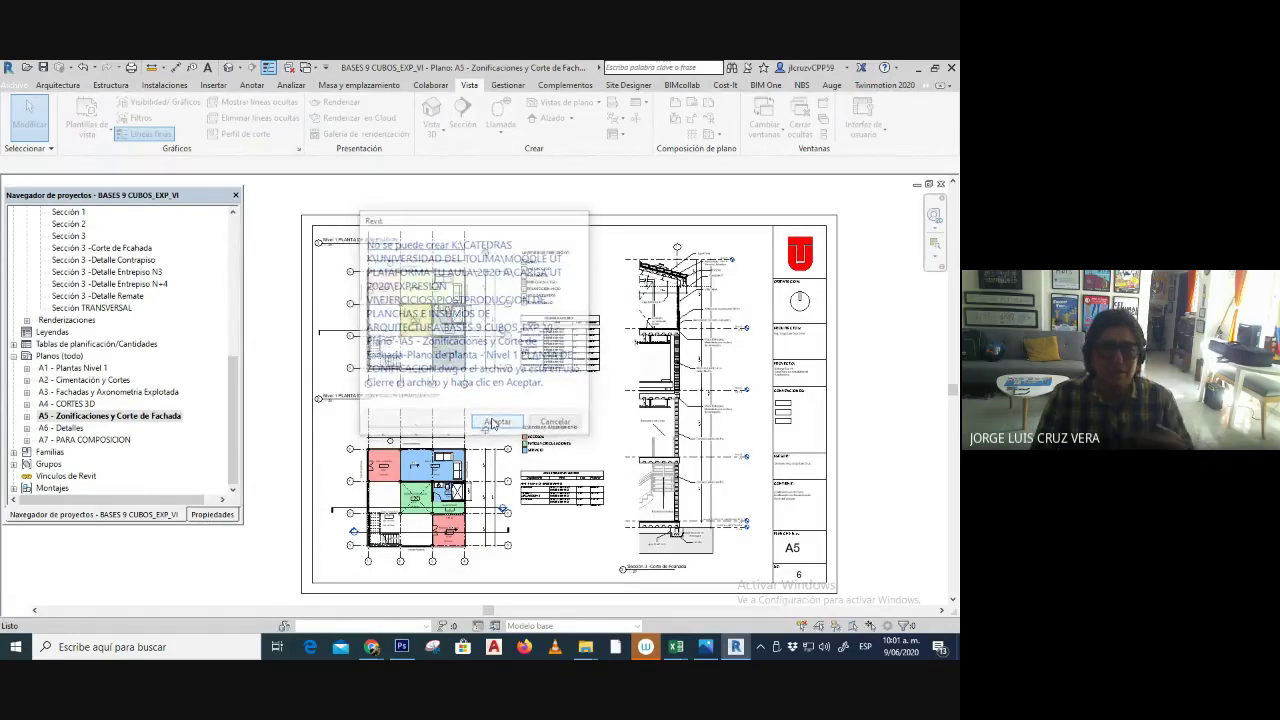
{"action": "left_click", "coordinate": [492, 424]}
{"action": "left_click", "coordinate": [493, 424]}
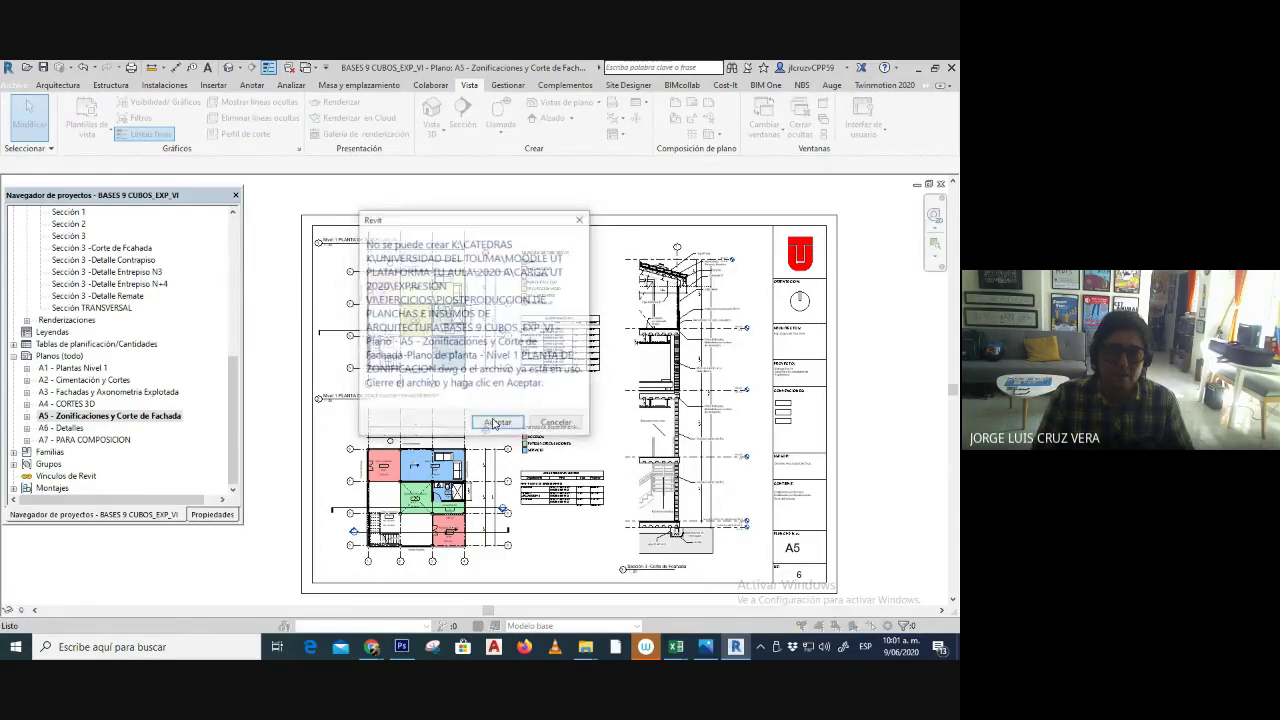
{"action": "left_click", "coordinate": [493, 424]}
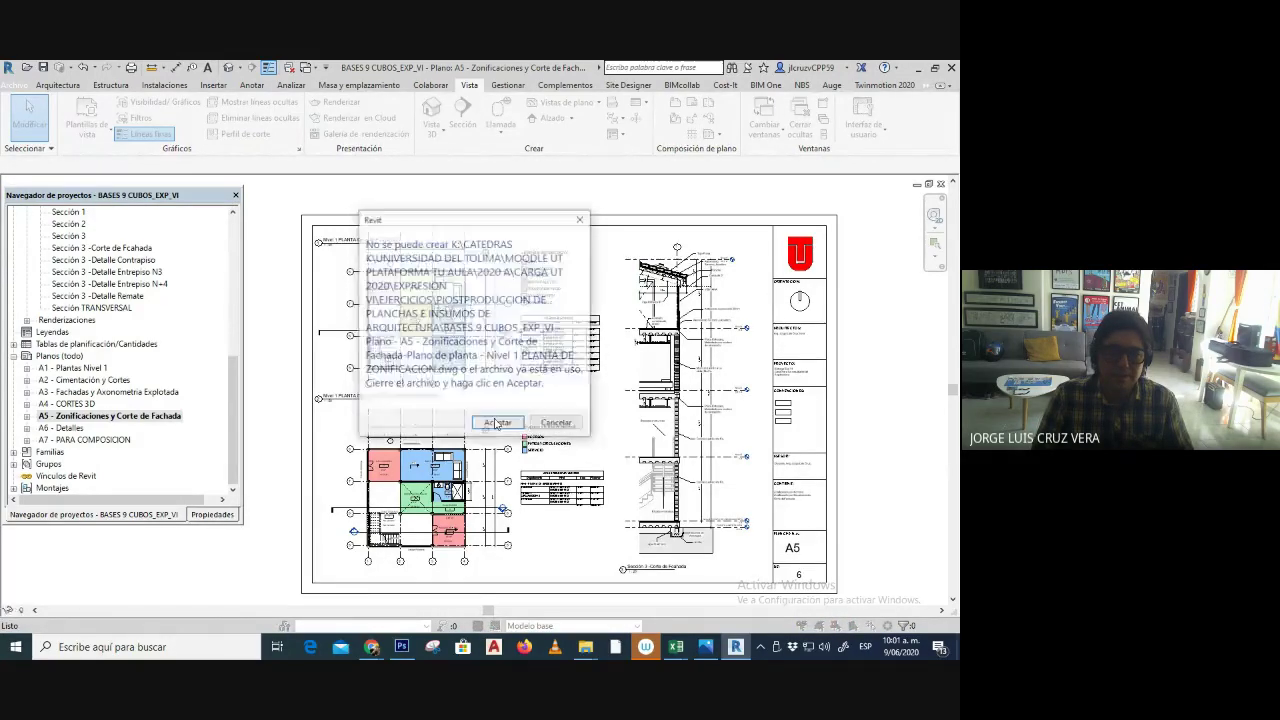
{"action": "left_click", "coordinate": [495, 424]}
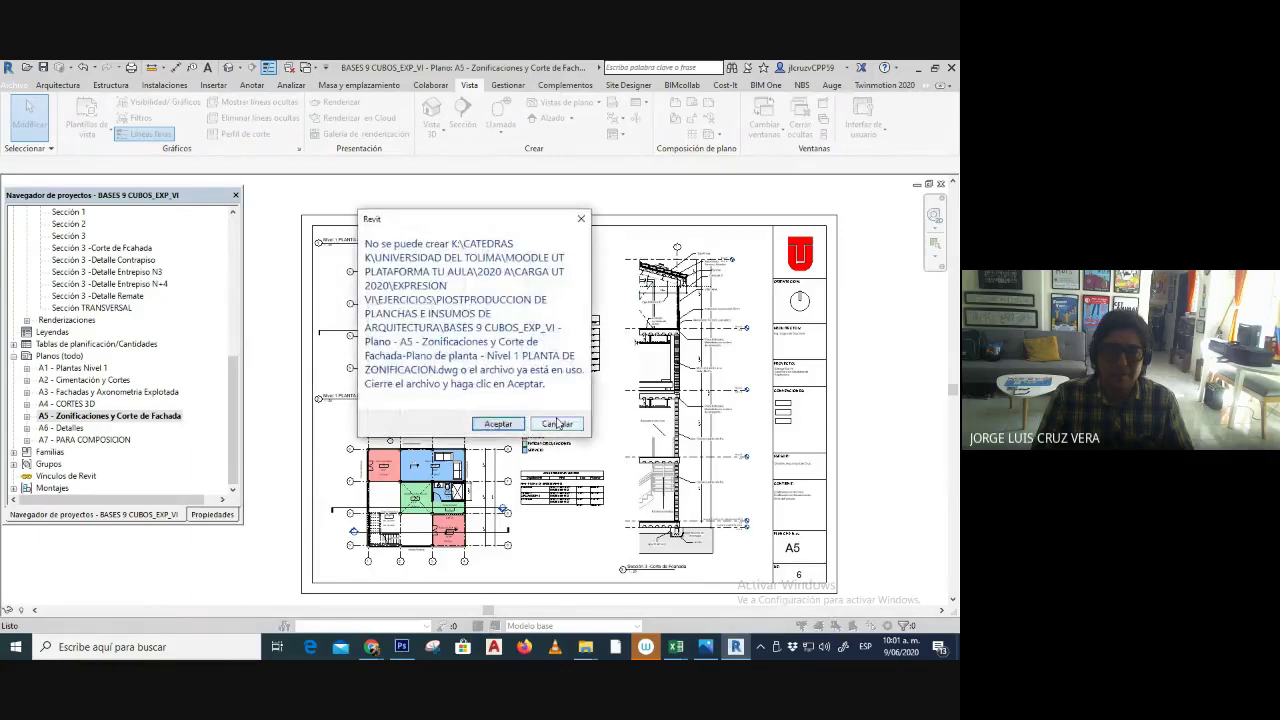
{"action": "left_click", "coordinate": [557, 424]}
- Switch to File Explorer and check the exported files in the PIOSTPRODUCCION DE PLANCHAS E INSUMOS DE ARQUITECTURA folder
{"action": "mouse_move", "coordinate": [582, 645]}
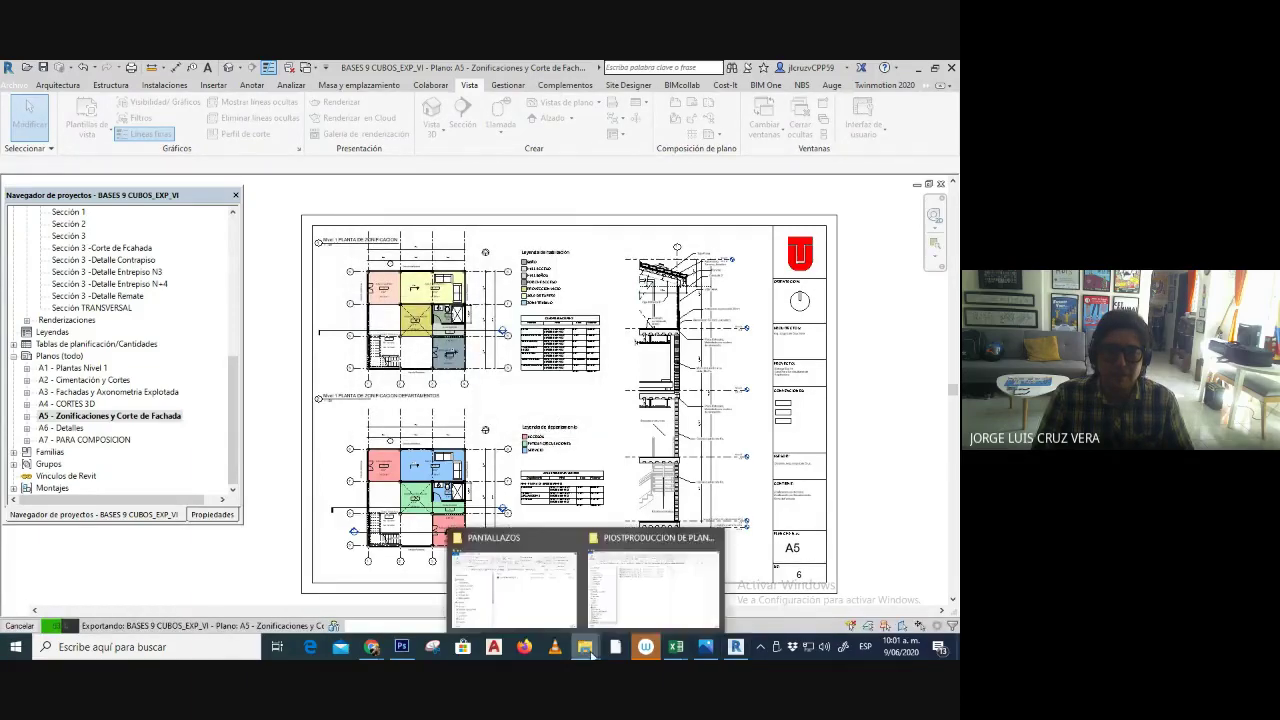
{"action": "left_click", "coordinate": [632, 598]}
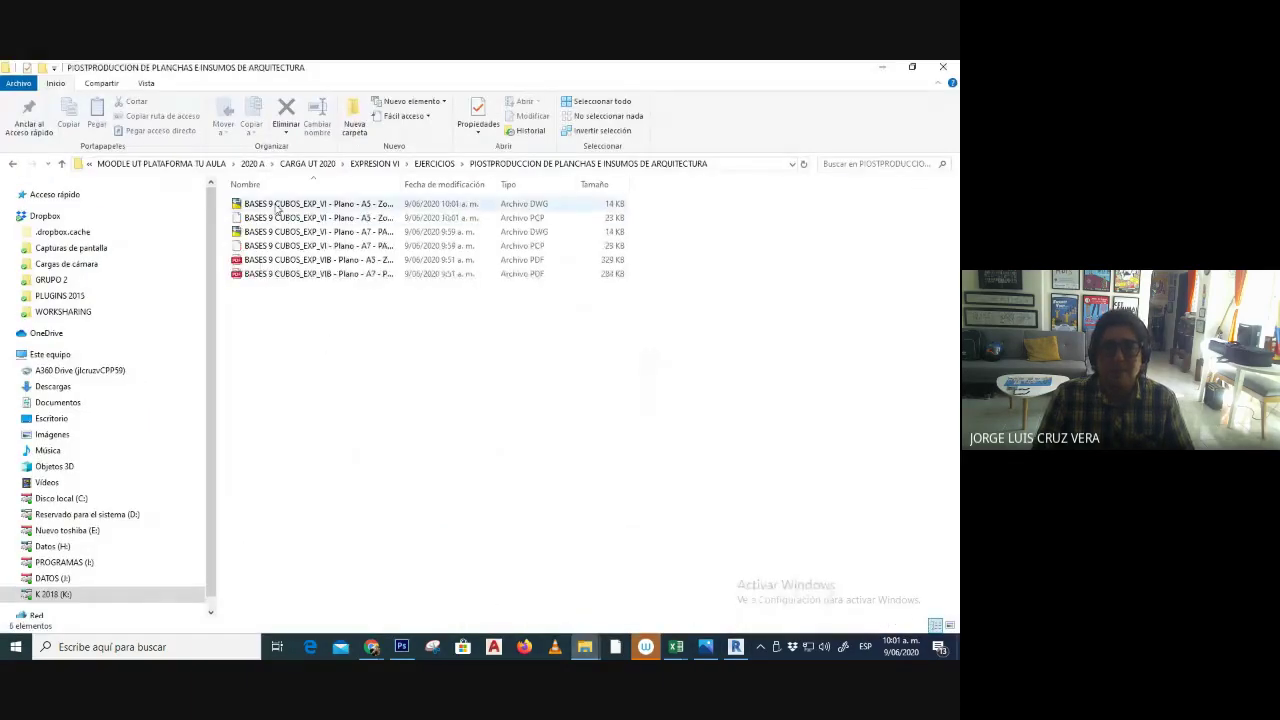
{"action": "left_click", "coordinate": [509, 648]}
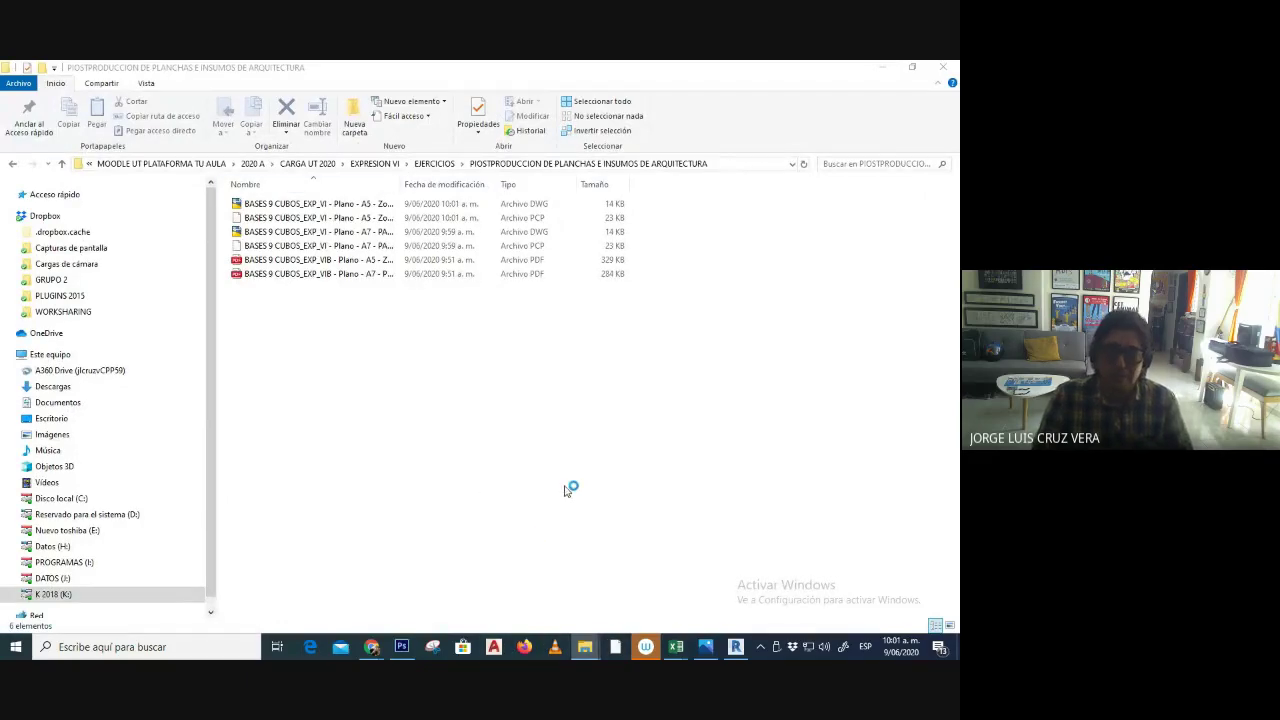
{"action": "left_click", "coordinate": [736, 646]}
- Launch AutoCAD 2019 and maximize its window
{"action": "left_click", "coordinate": [401, 647]}
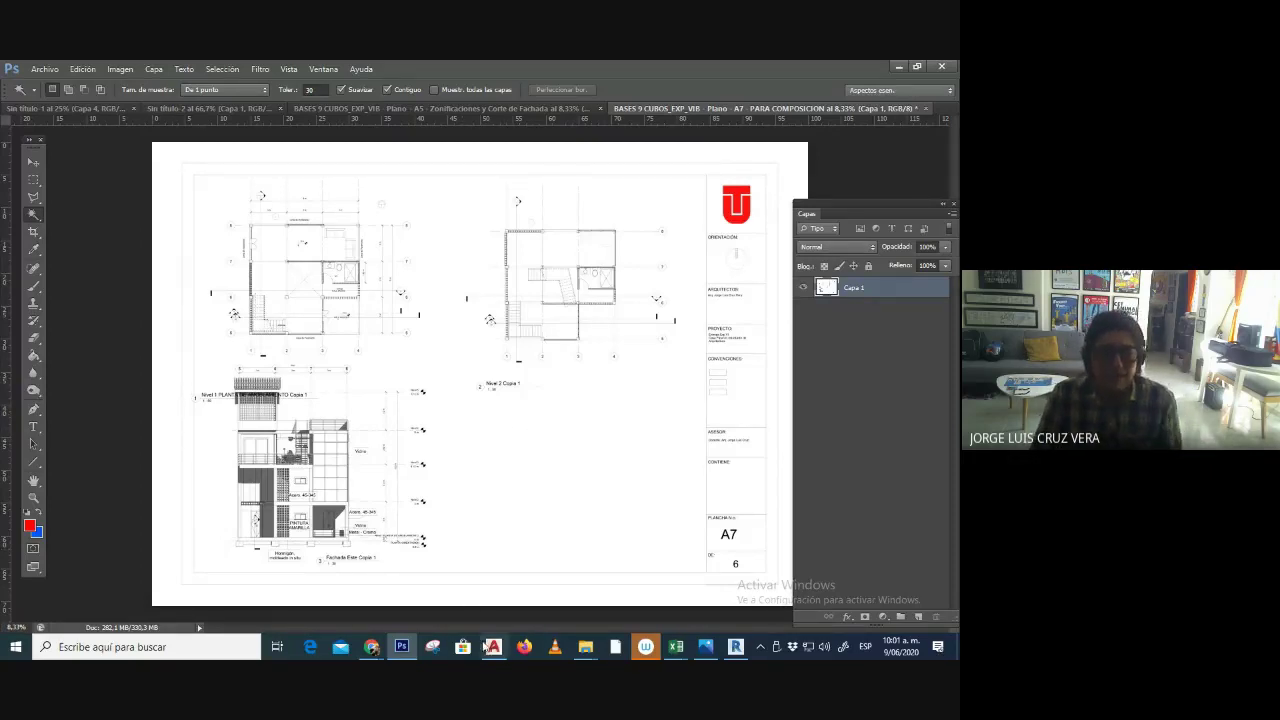
{"action": "mouse_move", "coordinate": [490, 646]}
{"action": "left_click", "coordinate": [495, 580]}
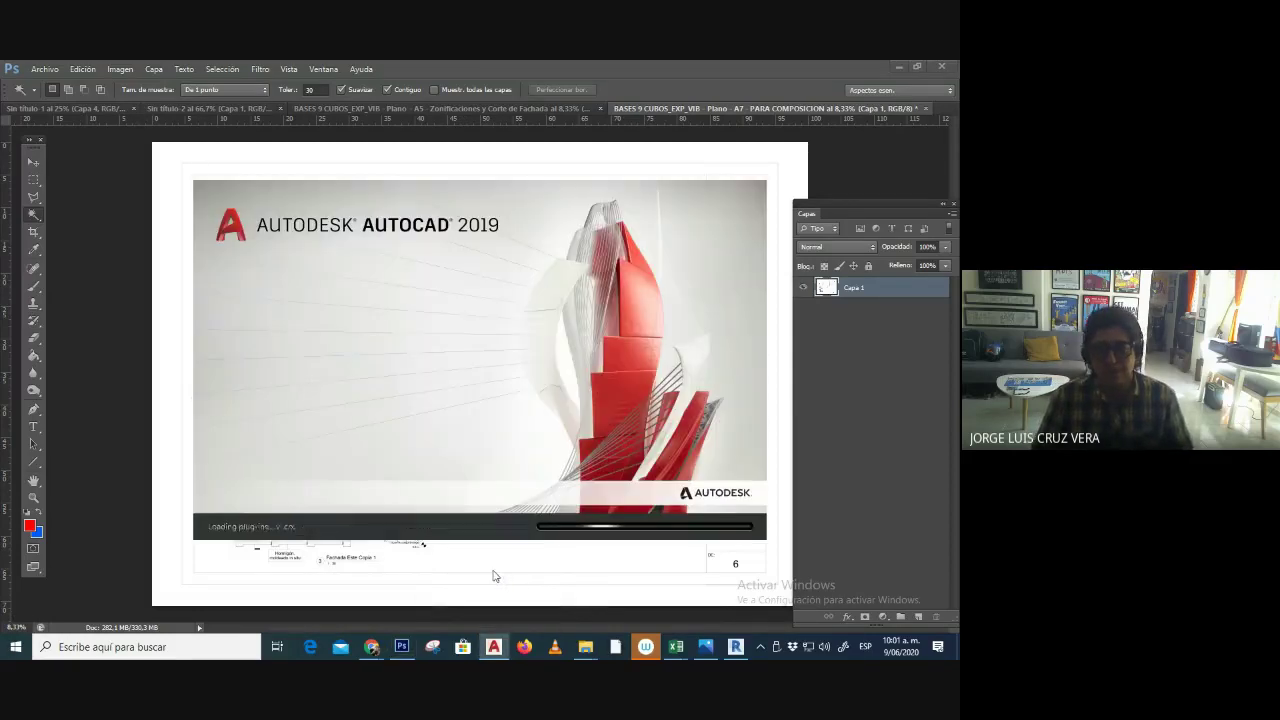
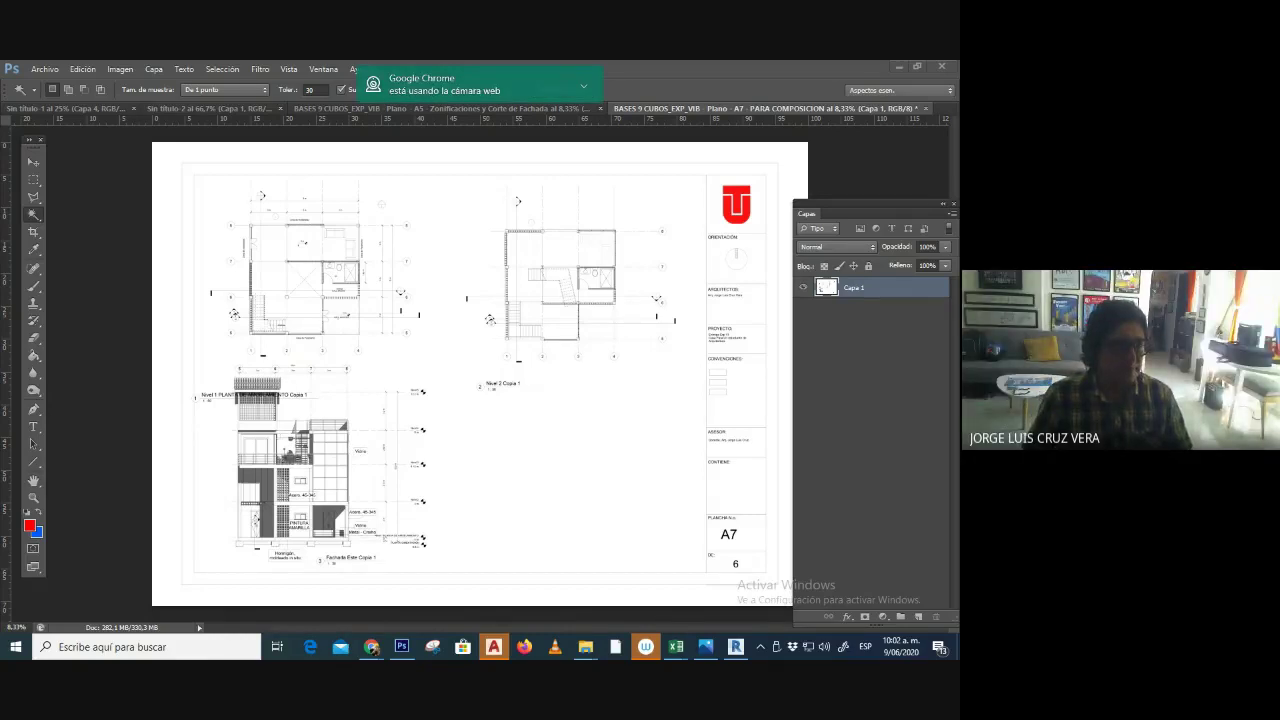
{"action": "left_click", "coordinate": [494, 647]}
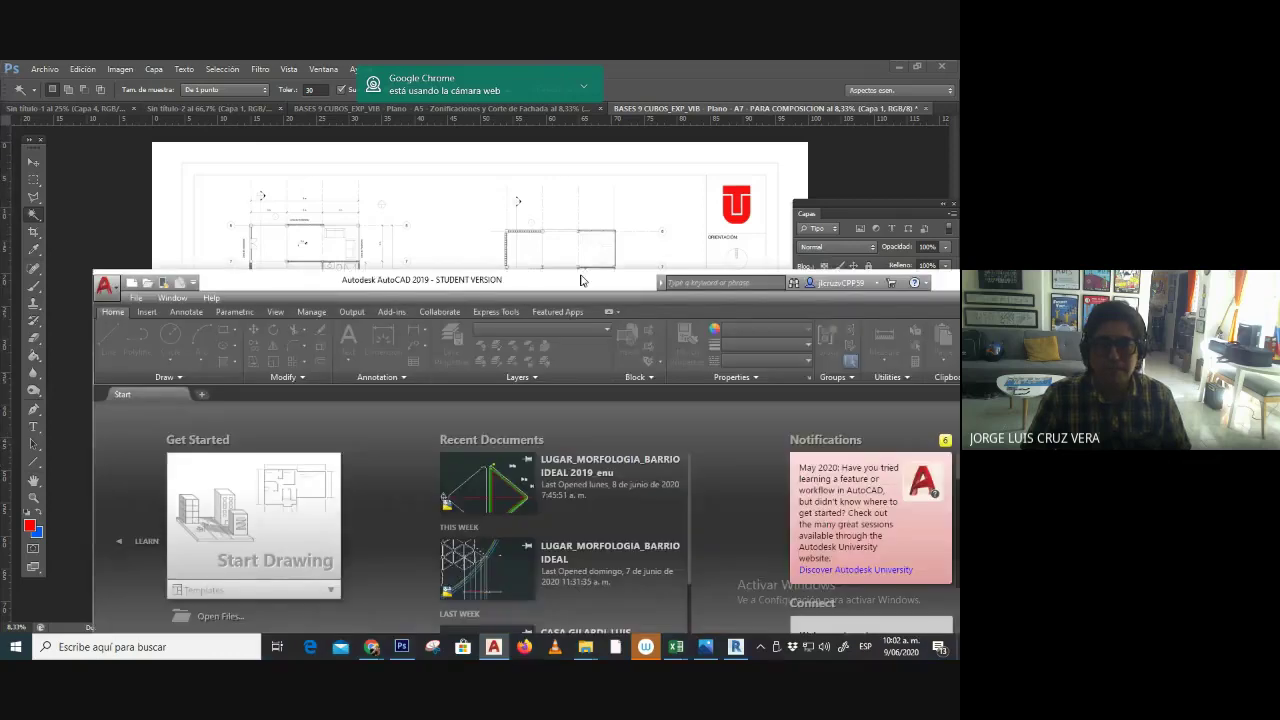
{"action": "left_click_drag", "start_coordinate": [580, 280], "coordinate": [45, 62]}
- Start opening a drawing and browse through CARGA UT 2020, EXPRESION VI and EJERCICIOS to the PIOSTPRODUCCION DE PLANCHAS E INSUMOS DE ARQUITECTURA folder
{"action": "left_click", "coordinate": [52, 68]}
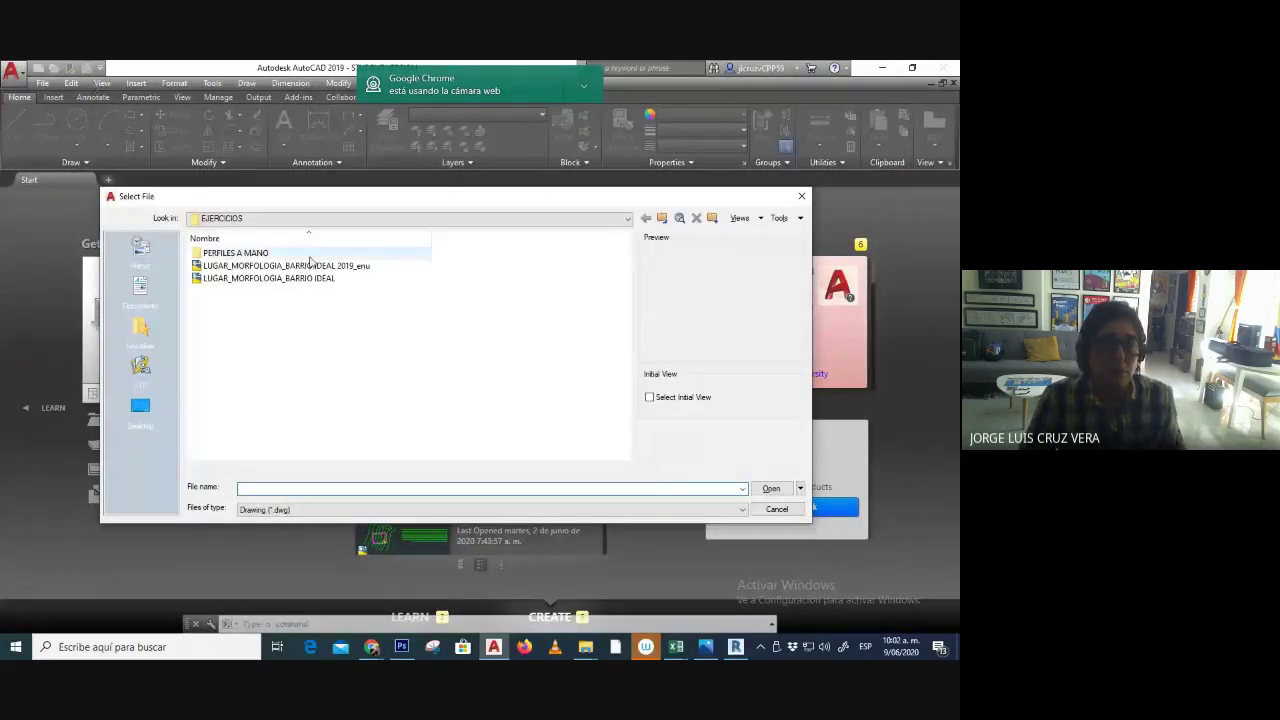
{"action": "left_click", "coordinate": [662, 218]}
{"action": "left_click", "coordinate": [662, 218]}
{"action": "left_click", "coordinate": [662, 218]}
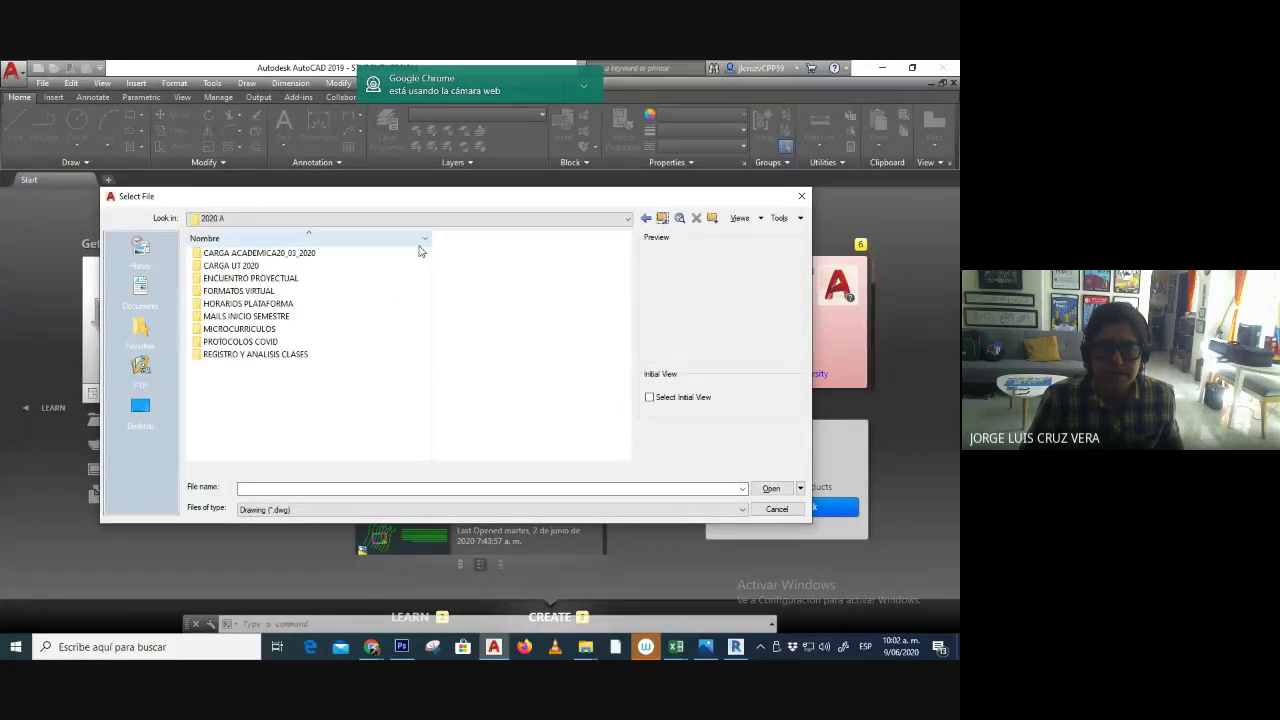
{"action": "double_click", "coordinate": [290, 264]}
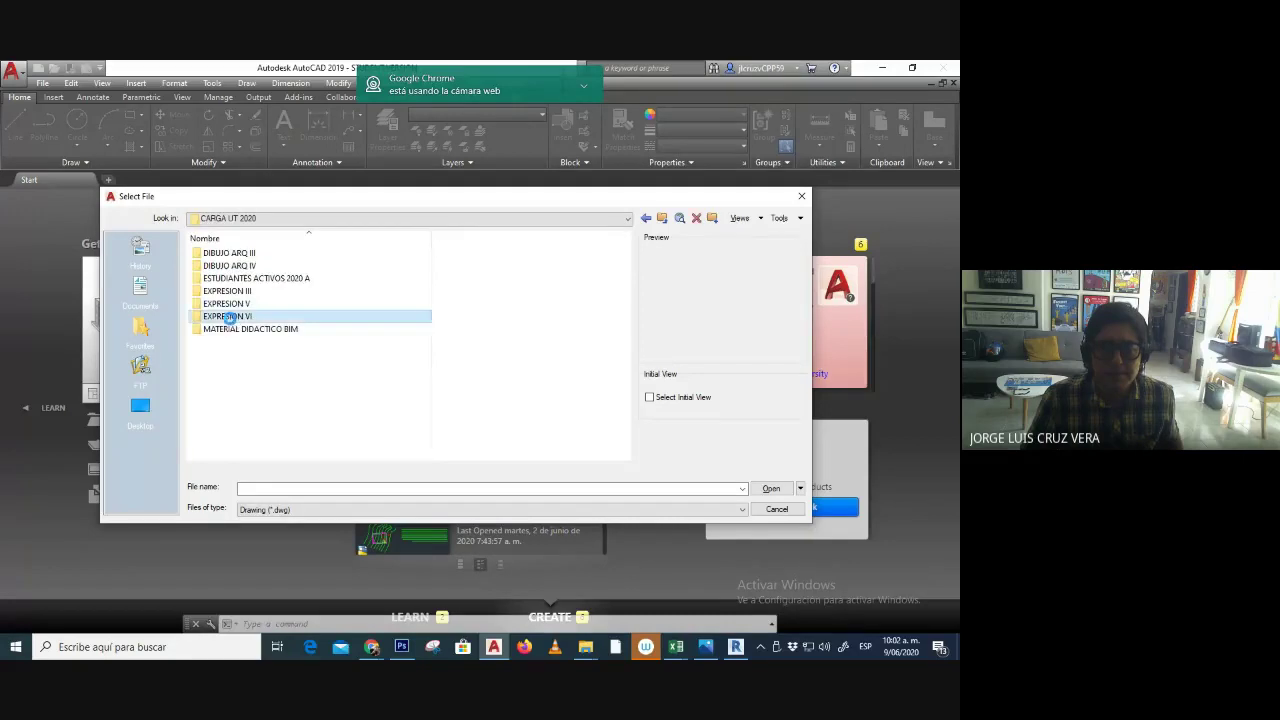
{"action": "double_click", "coordinate": [233, 318]}
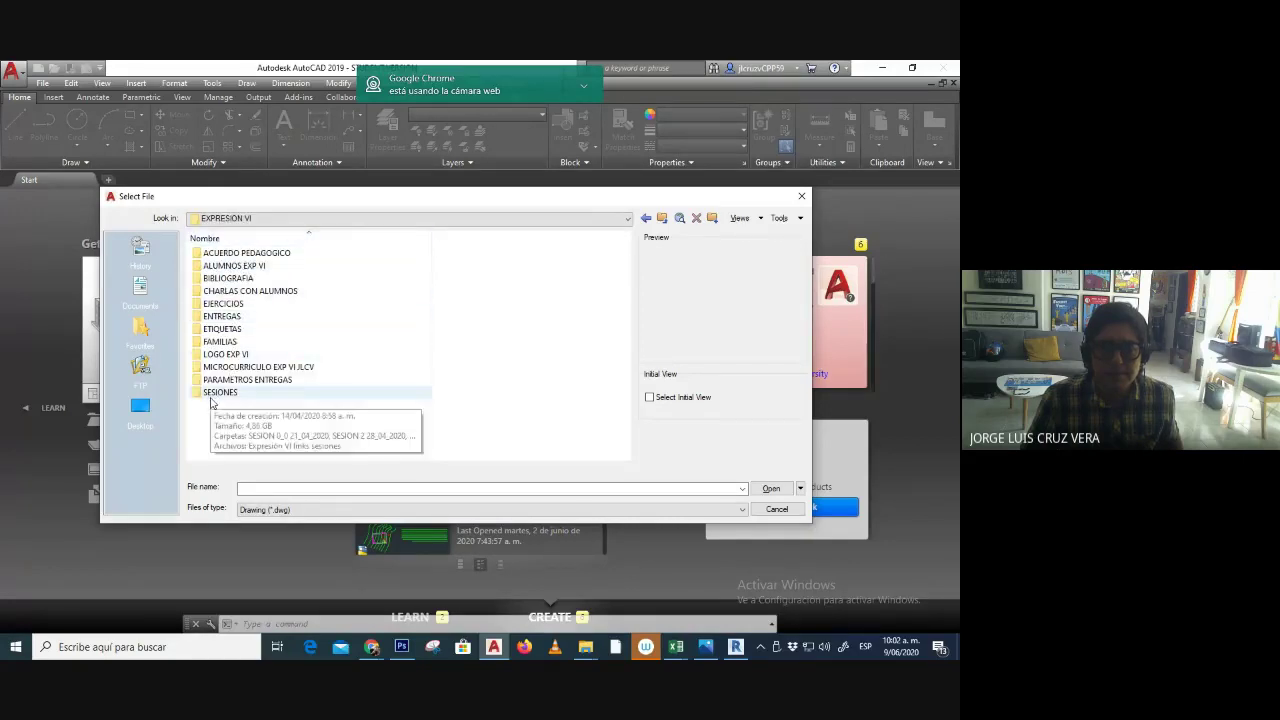
{"action": "double_click", "coordinate": [223, 305]}
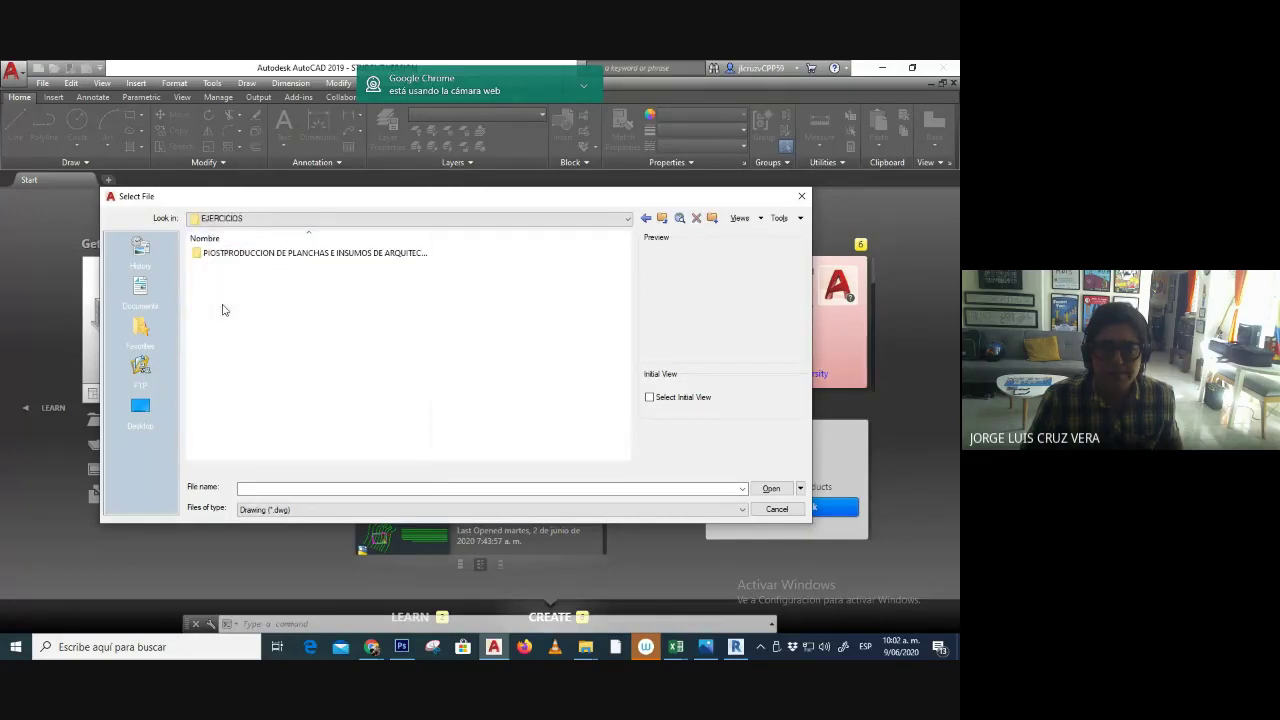
{"action": "double_click", "coordinate": [249, 255]}
- Open the A5 - Zonificaciones y Corte de Fachada and A7 - PARA COMPOSICION drawings together, accepting the non-student version notices
{"action": "left_click", "coordinate": [257, 254]}
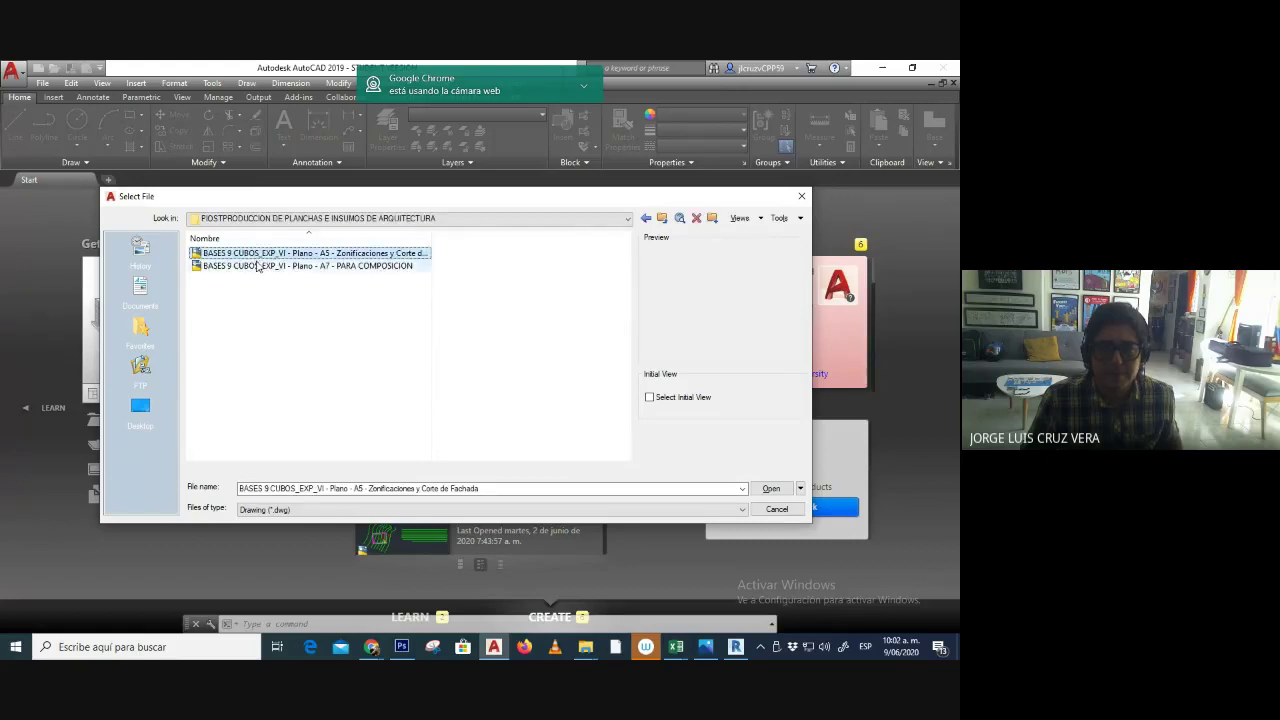
{"action": "left_click", "coordinate": [257, 265], "text": "shift"}
{"action": "left_click", "coordinate": [773, 489]}
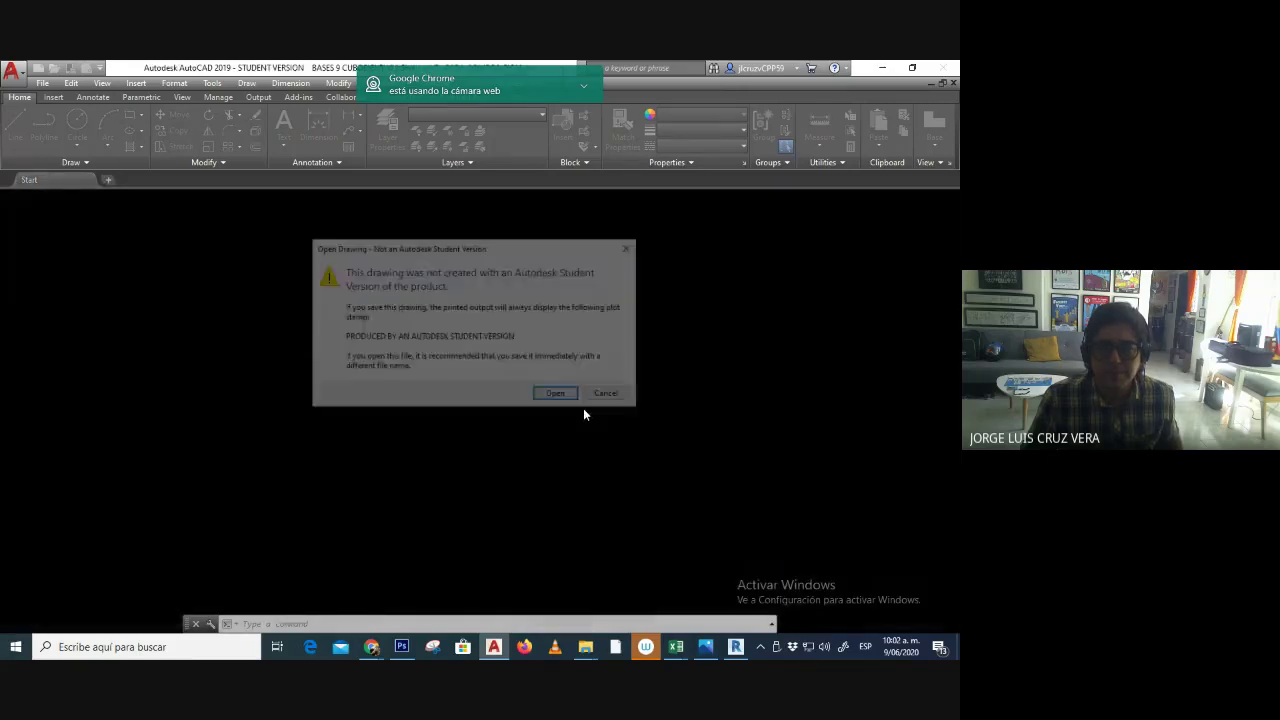
{"action": "left_click", "coordinate": [568, 395]}
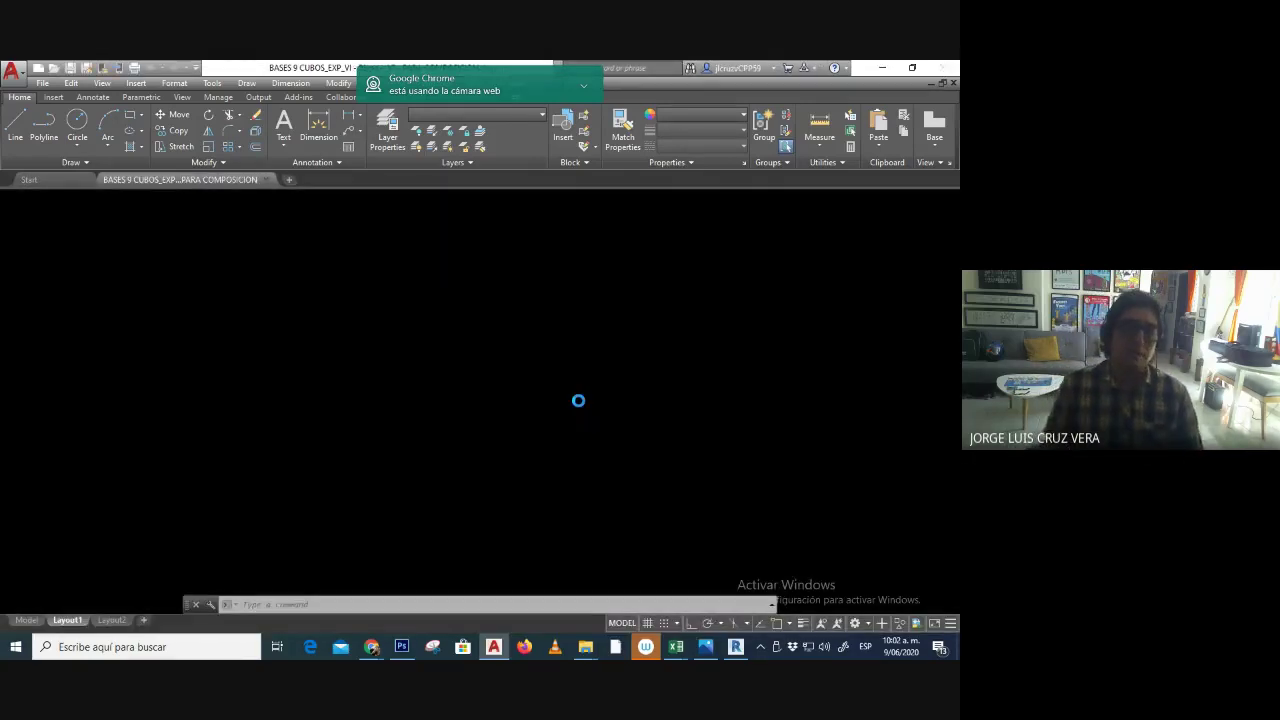
{"action": "left_click", "coordinate": [574, 395]}
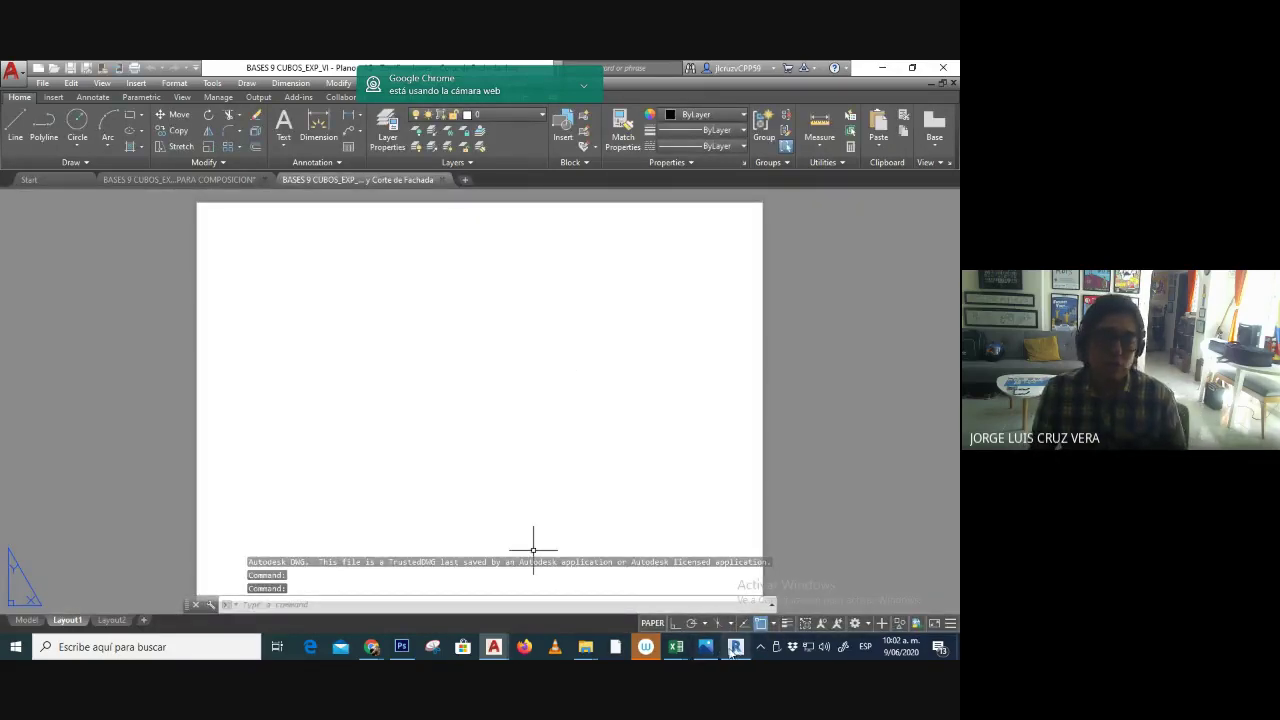
{"action": "mouse_move", "coordinate": [736, 646]}
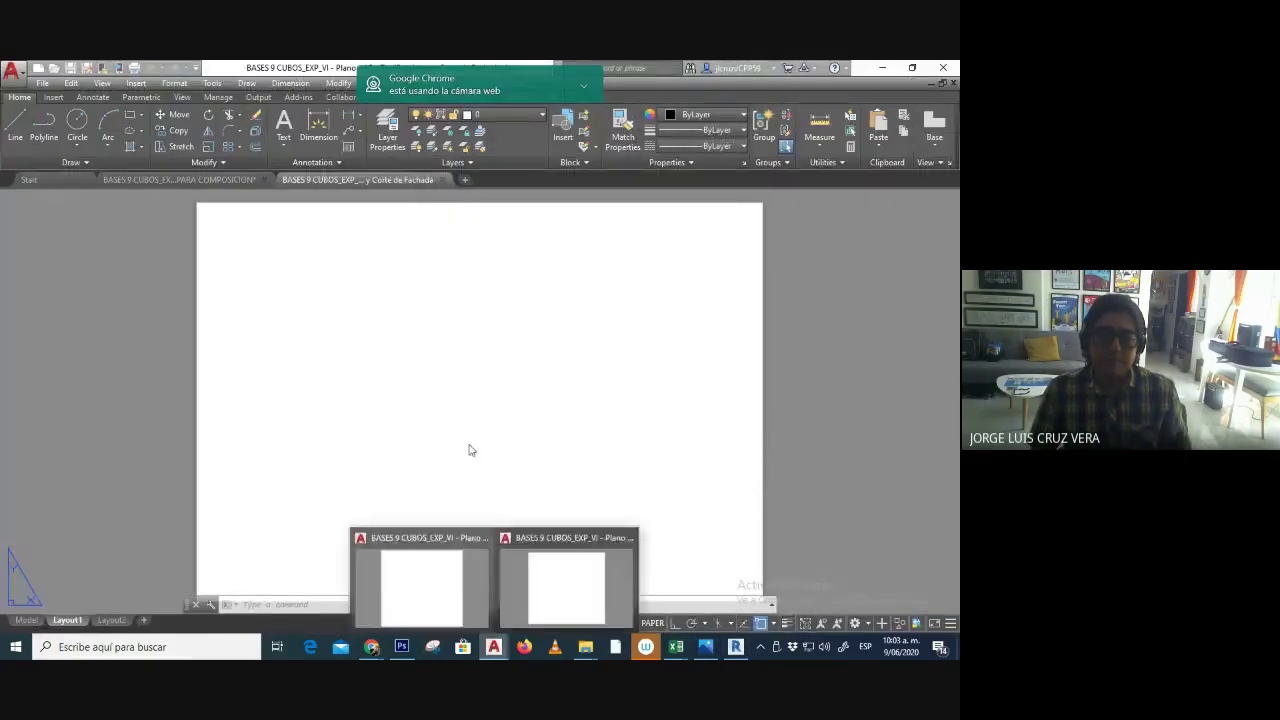
- Inspect the model space of the A5 - Zonificaciones y Corte de Fachada drawing and of the A7 - PARA COMPOSICION drawing
{"action": "scroll", "coordinate": [469, 444], "scroll_direction": "down", "scroll_amount": 4}
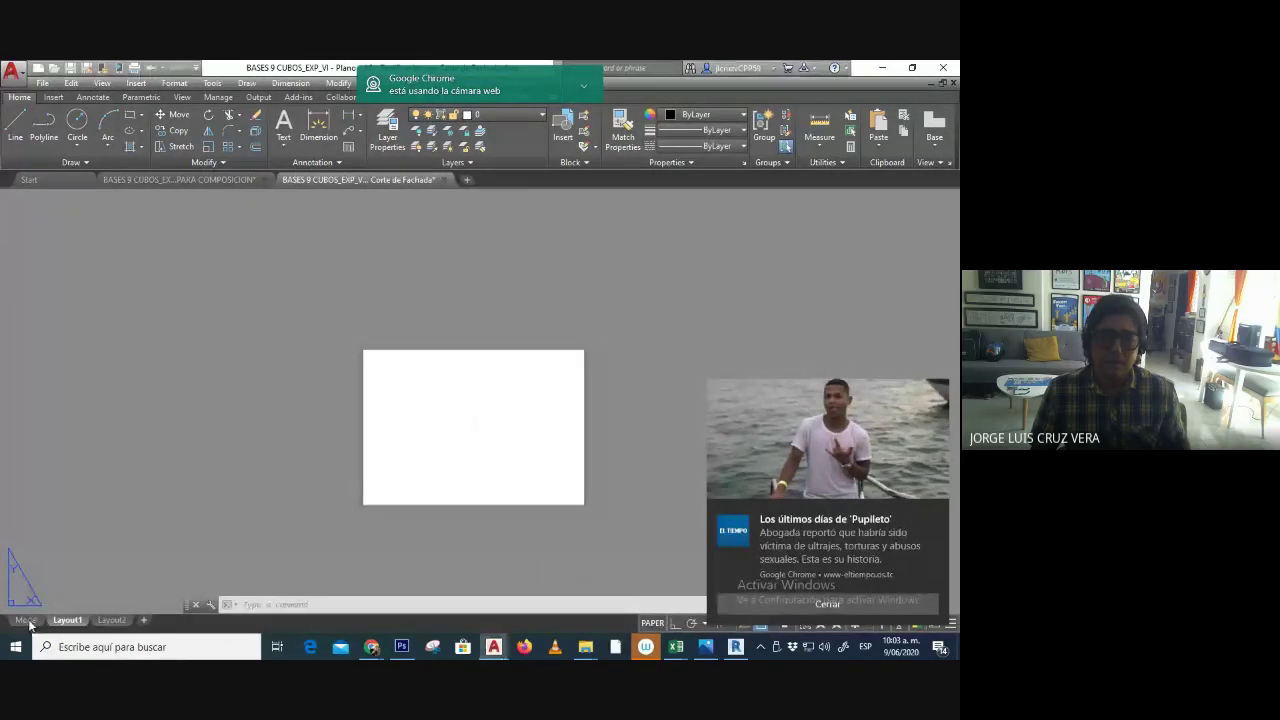
{"action": "left_click", "coordinate": [27, 621]}
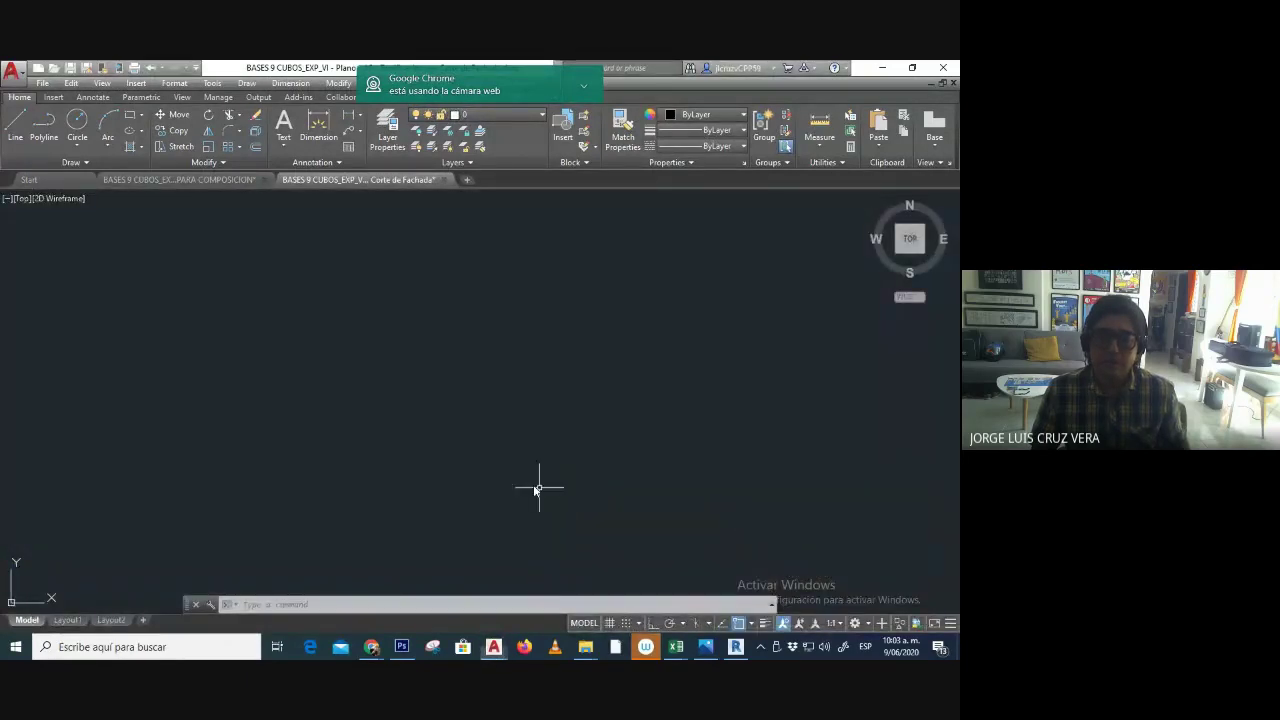
{"action": "key", "text": "Escape"}
{"action": "key", "text": "Escape"}
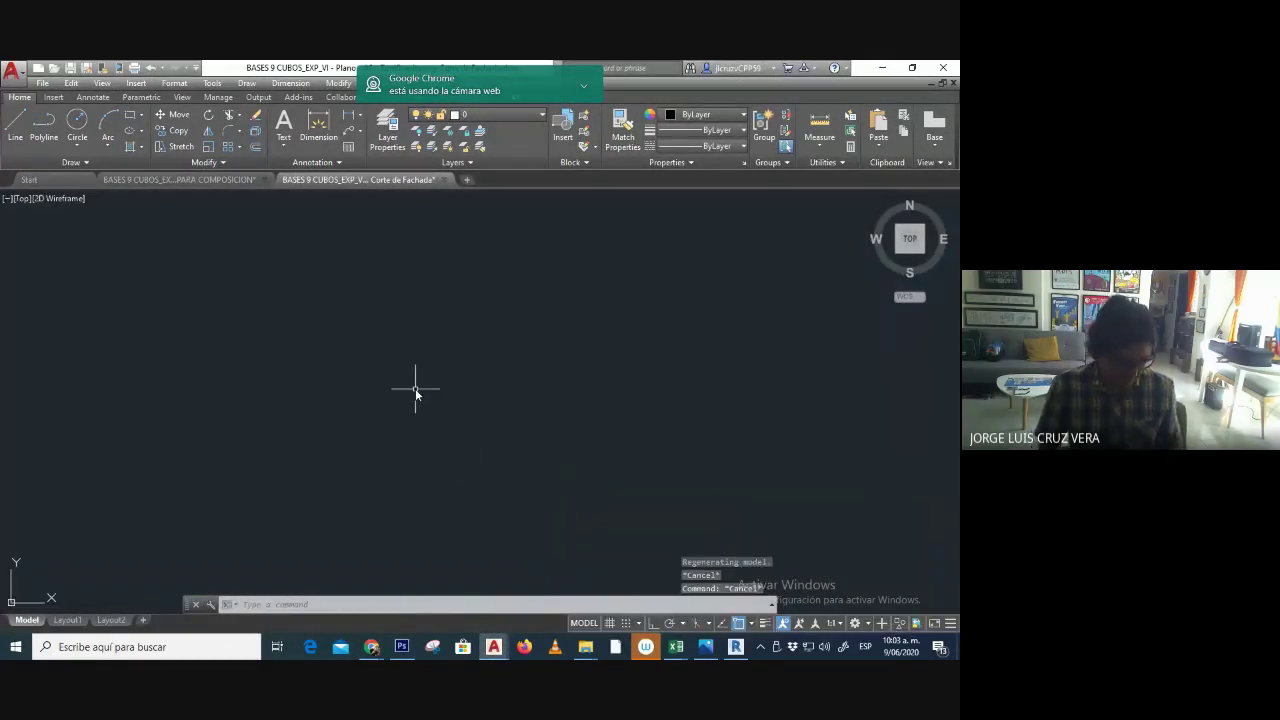
{"action": "type", "text": "z"}
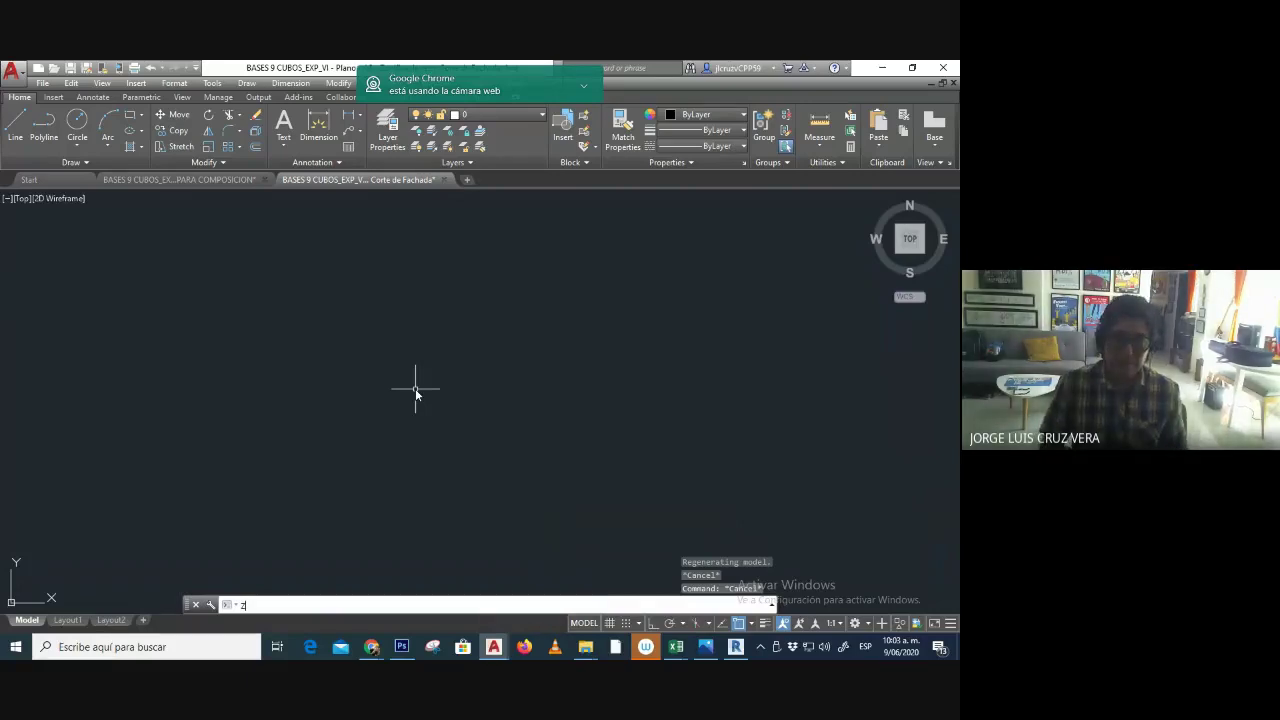
{"action": "key", "text": "Return"}
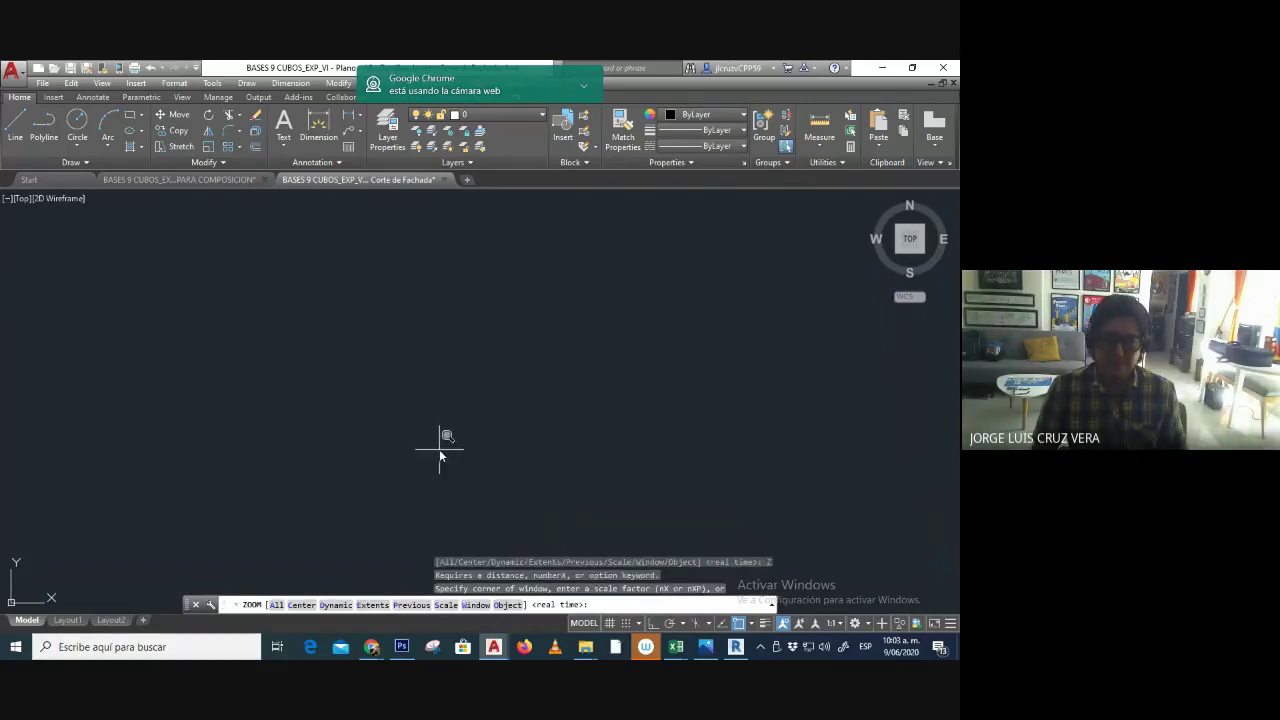
{"action": "left_click", "coordinate": [214, 180]}
{"action": "left_click", "coordinate": [27, 620]}
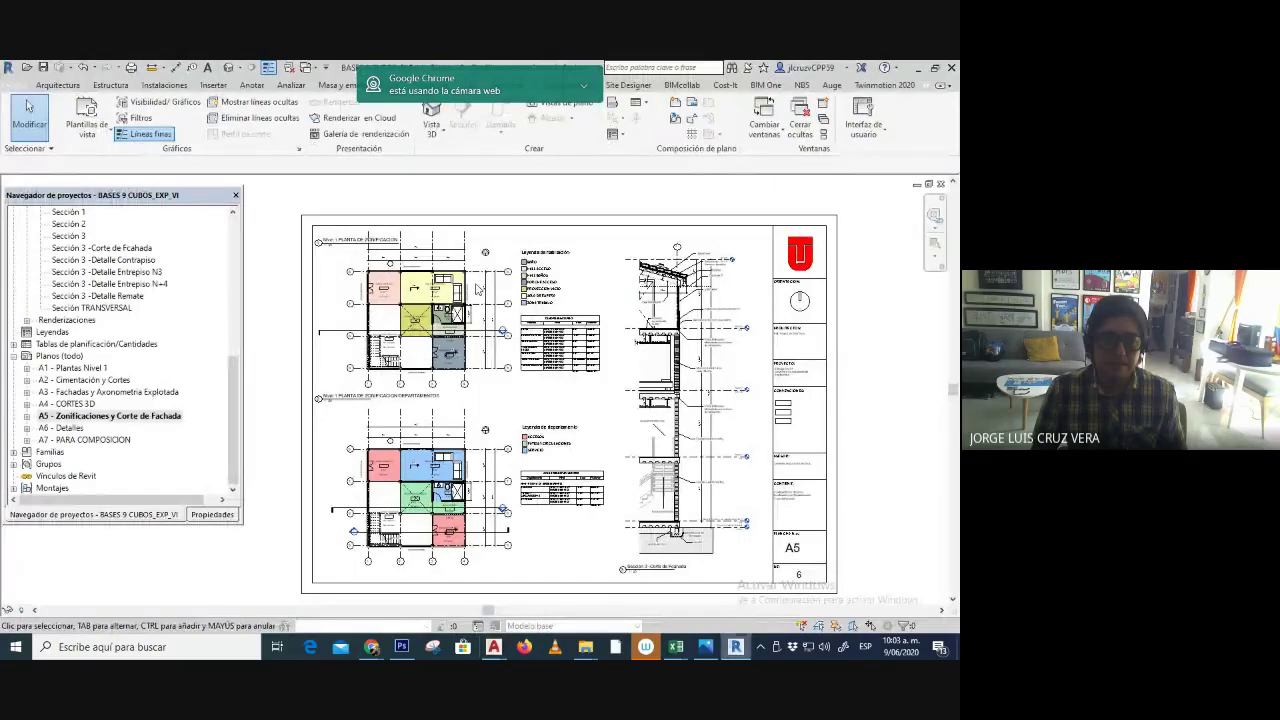
- Switch to Revit and open the A7 - PARA COMPOSICION sheet
{"action": "left_click", "coordinate": [77, 417]}
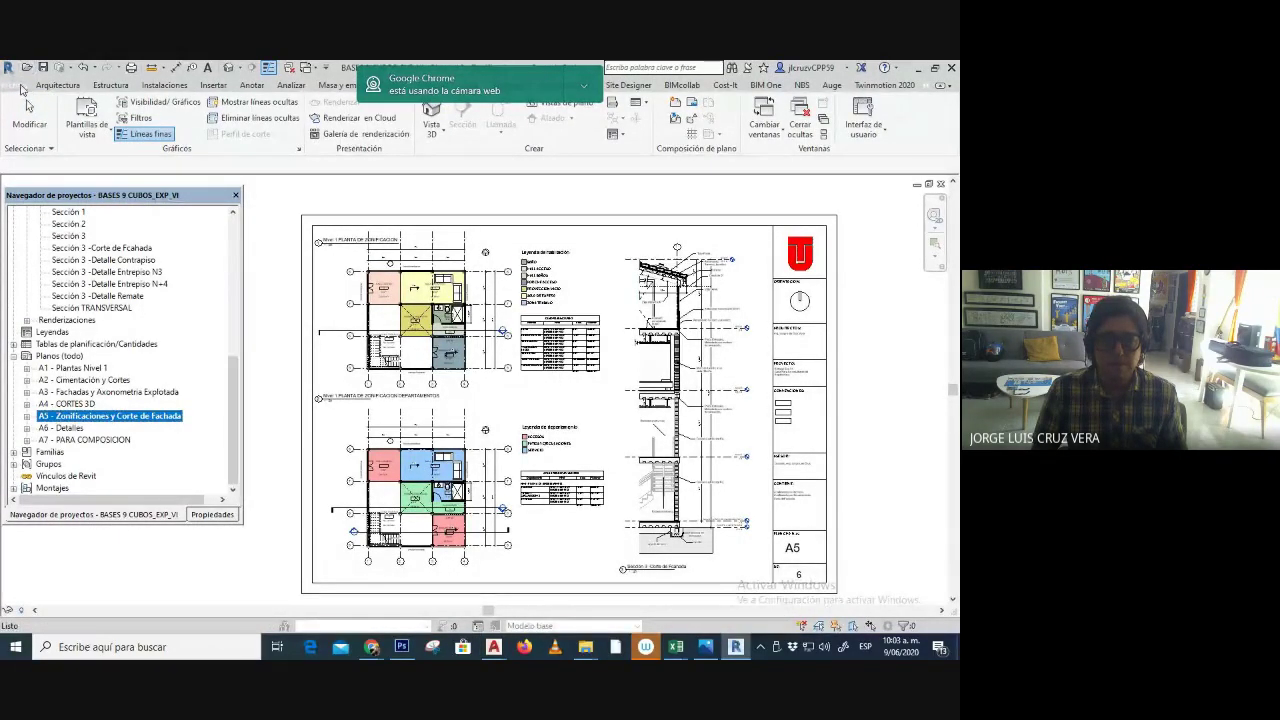
{"action": "left_click", "coordinate": [99, 440]}
{"action": "double_click", "coordinate": [99, 440]}
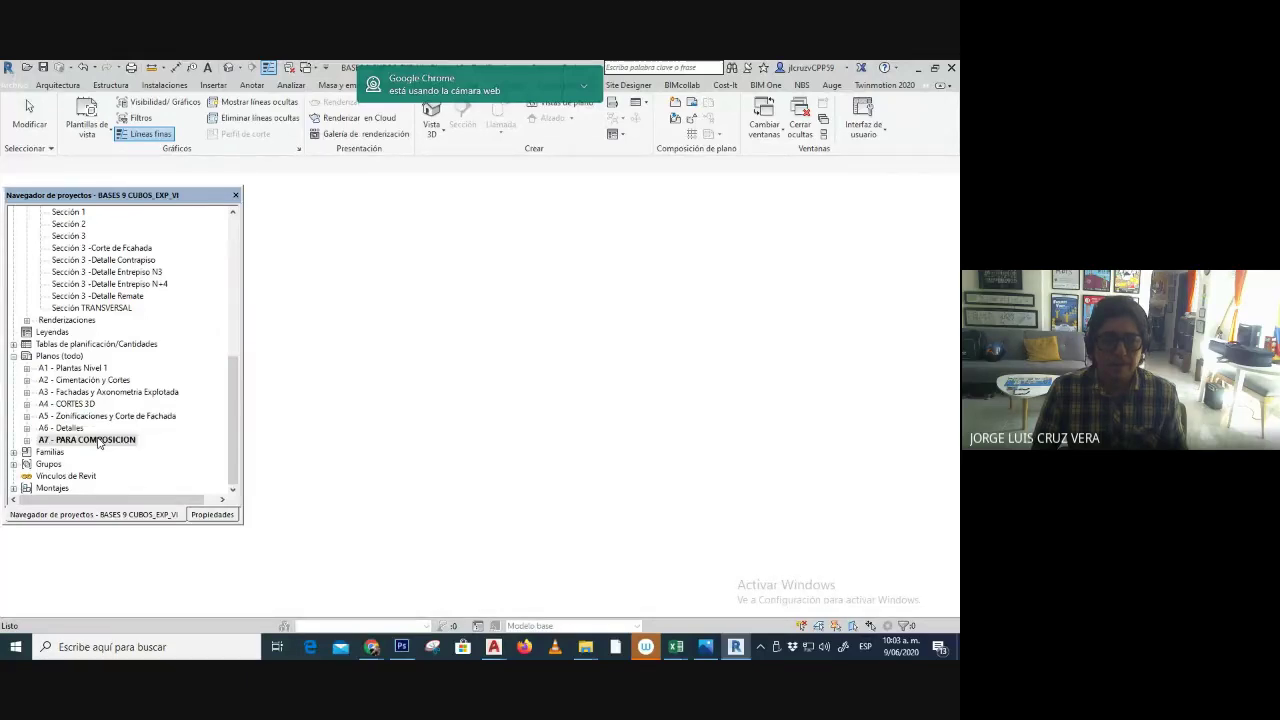
- Open the print setup for sheet A7 and review the PDF24 printer's advanced options and page layout
{"action": "left_click", "coordinate": [19, 86]}
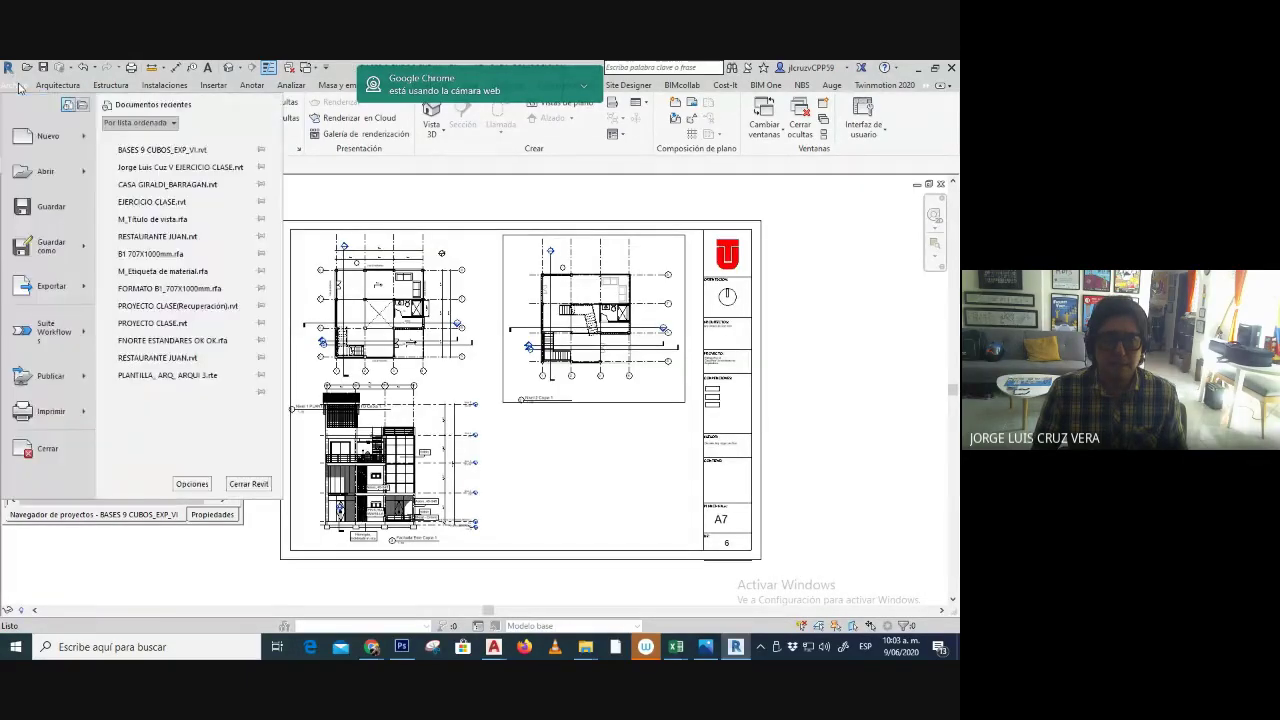
{"action": "left_click", "coordinate": [50, 411]}
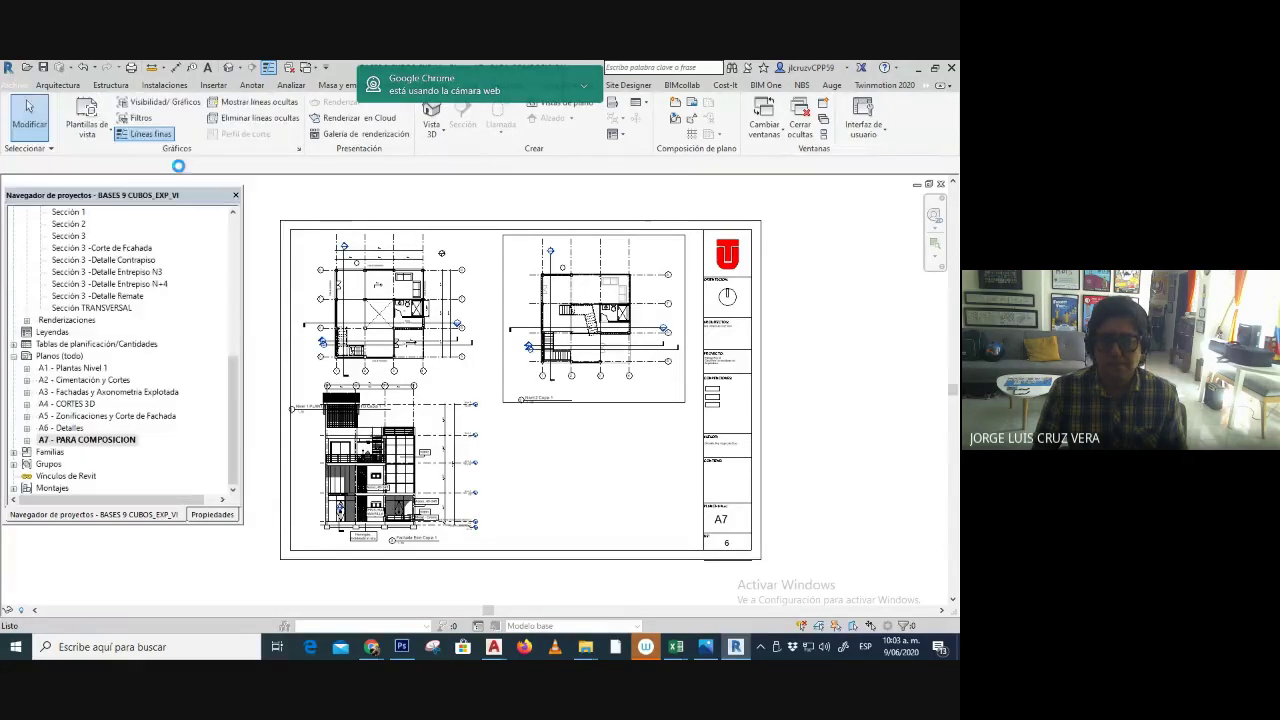
{"action": "left_click", "coordinate": [624, 217]}
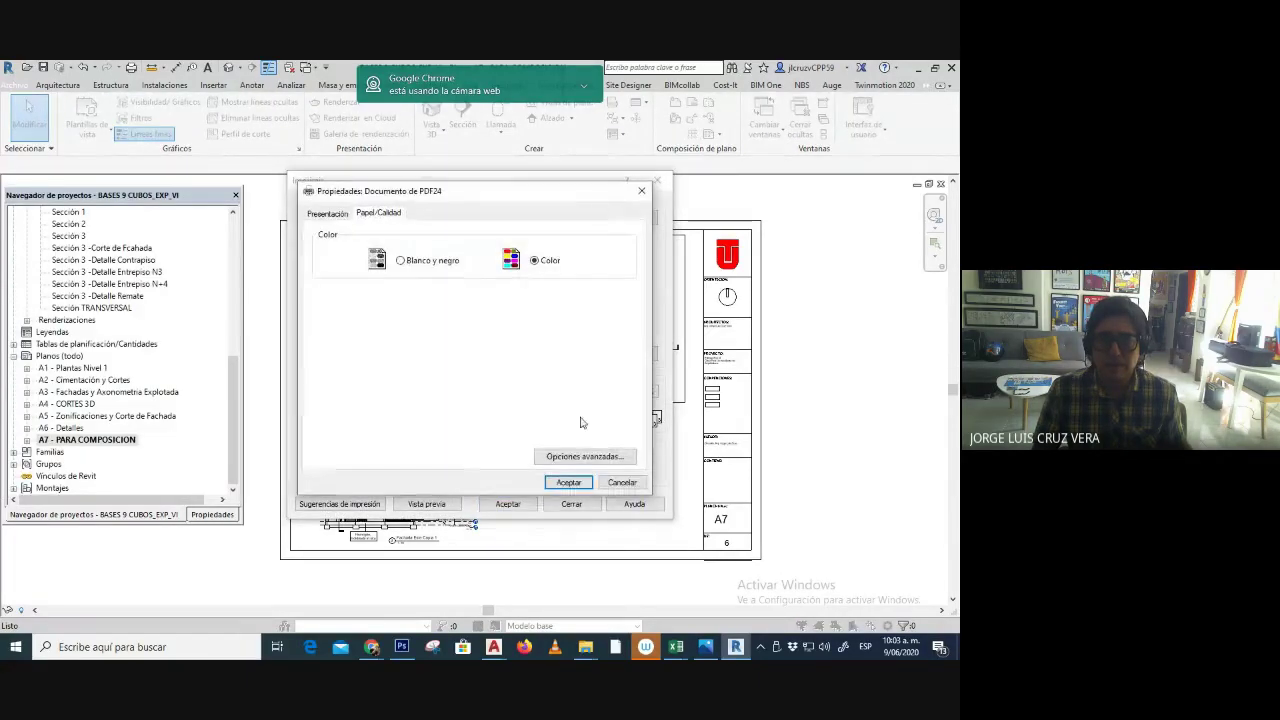
{"action": "left_click", "coordinate": [568, 462]}
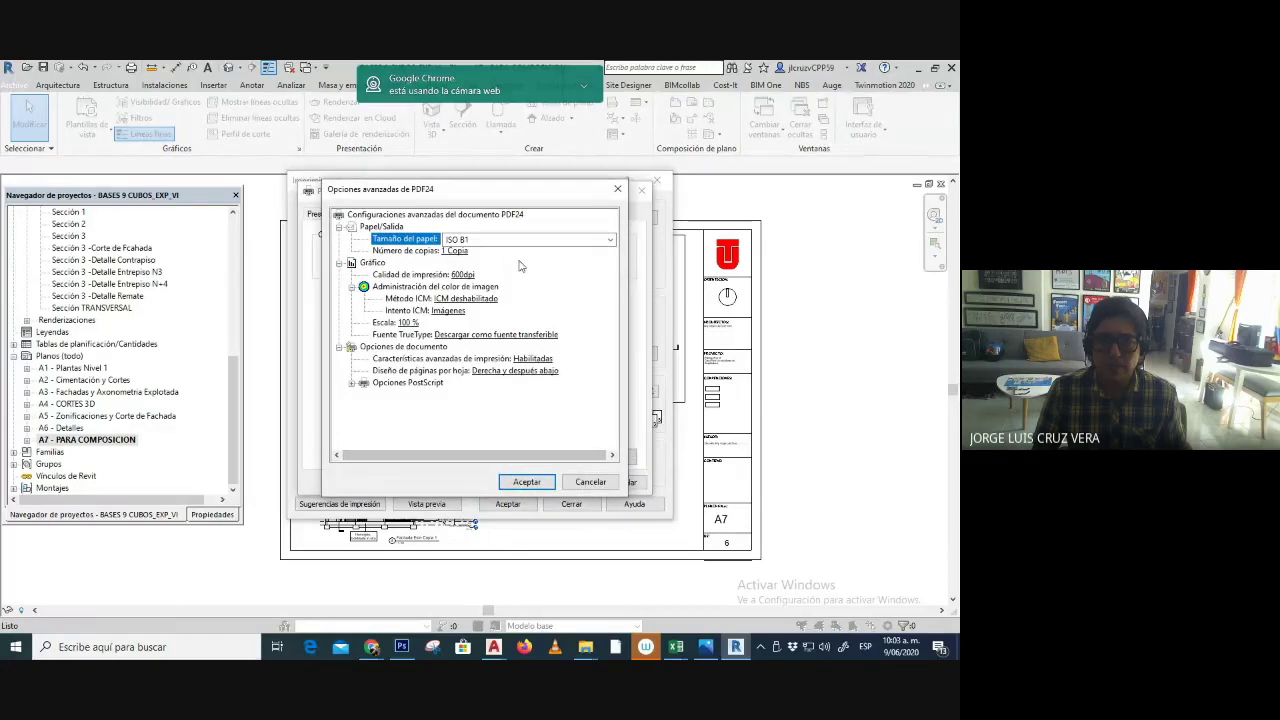
{"action": "left_click", "coordinate": [527, 482]}
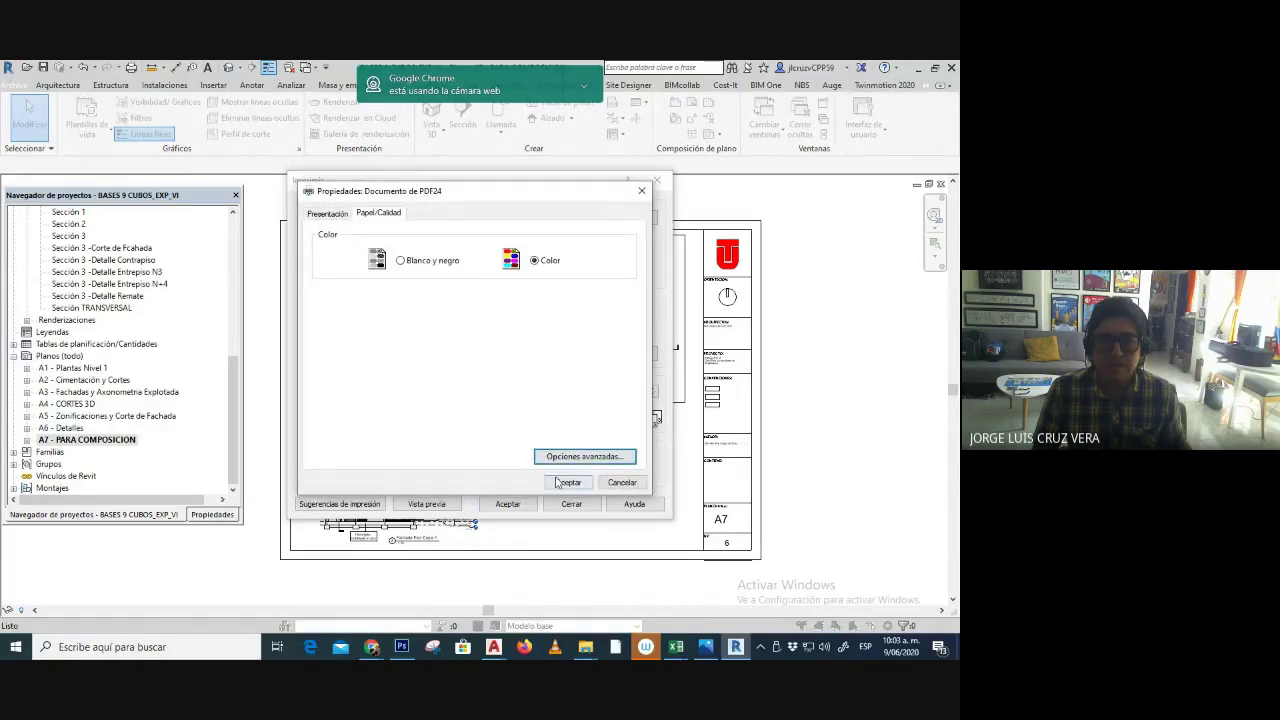
{"action": "left_click", "coordinate": [328, 214]}
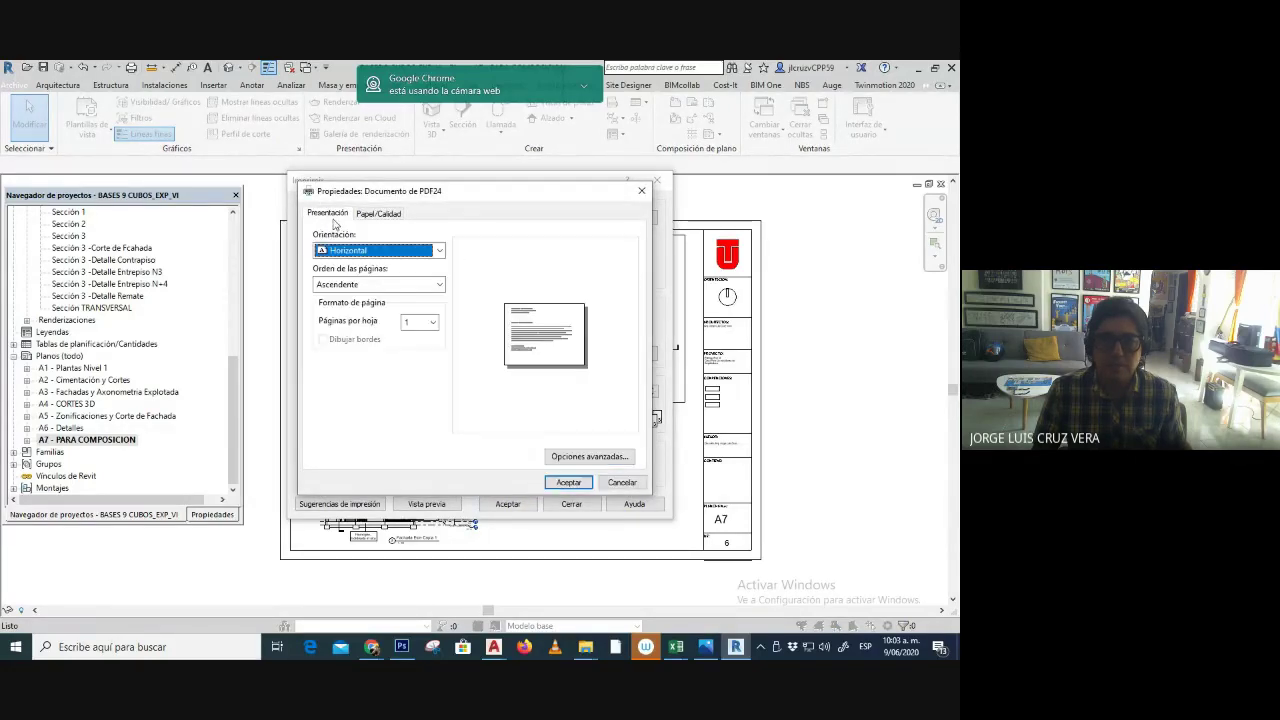
{"action": "left_click", "coordinate": [568, 483]}
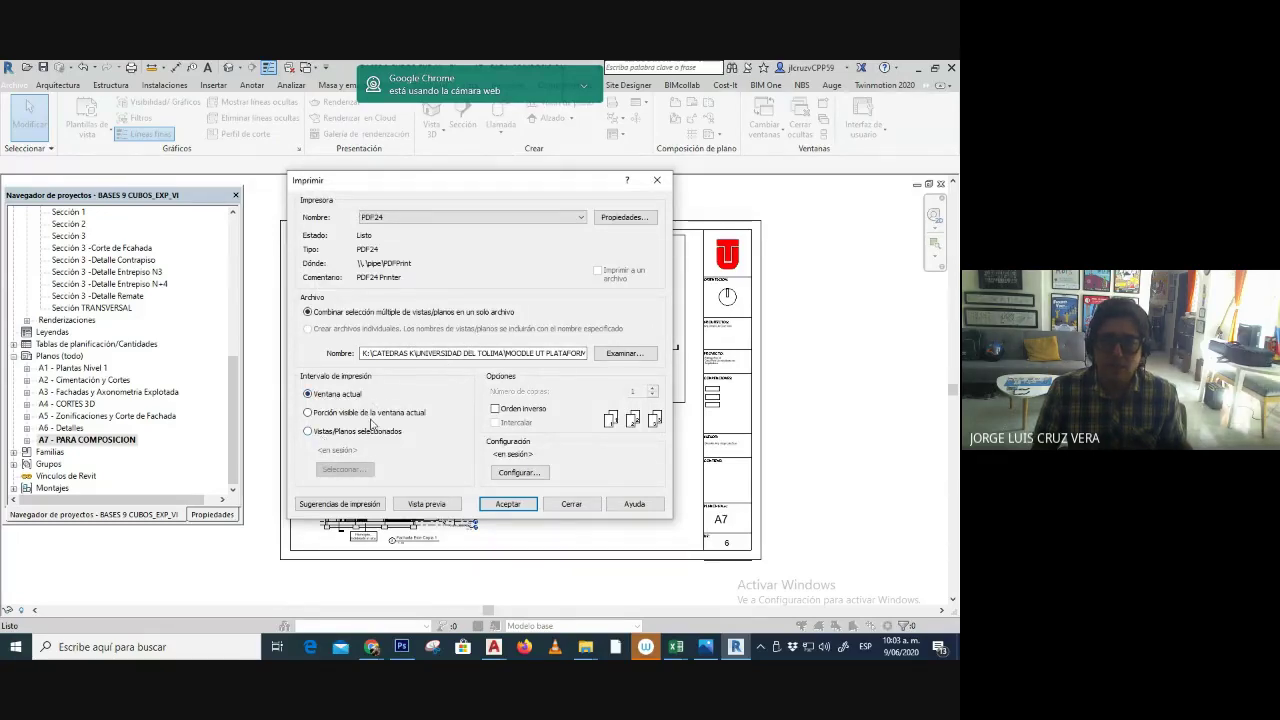
- Create a folder named DWG while browsing for the print file's destination, and leave the print setup without printing
{"action": "left_click", "coordinate": [615, 354]}
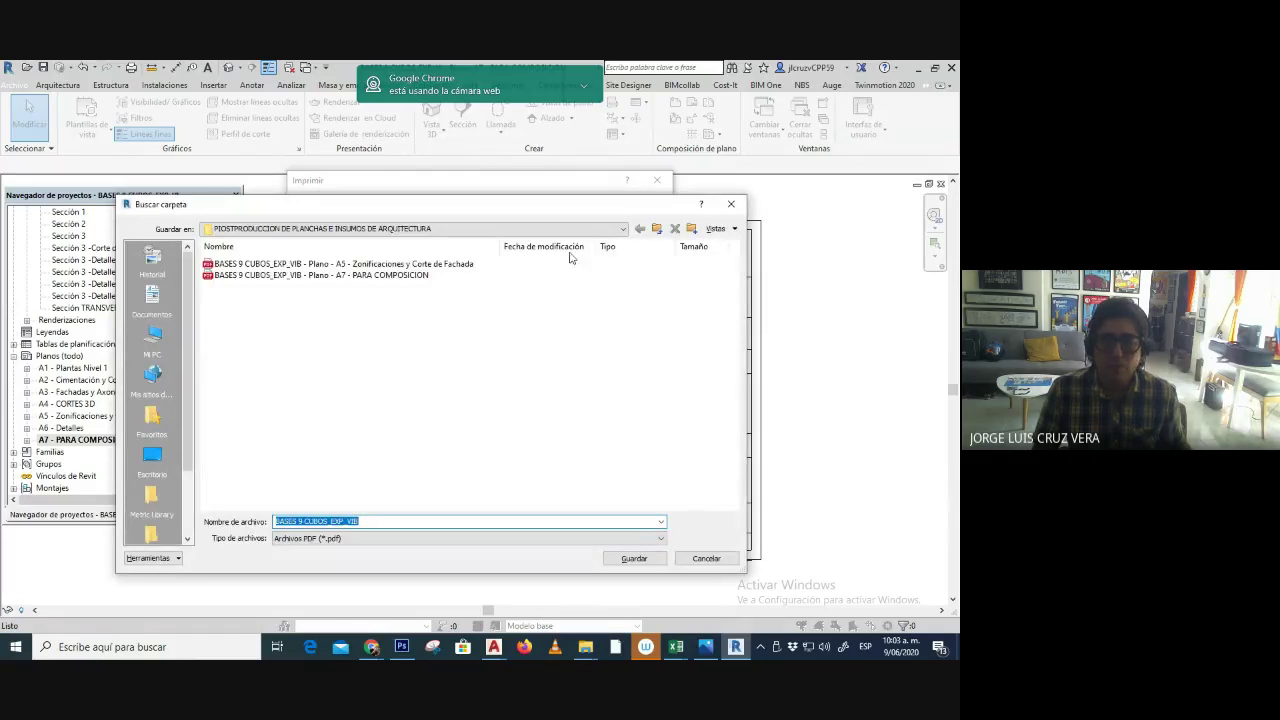
{"action": "left_click", "coordinate": [691, 229]}
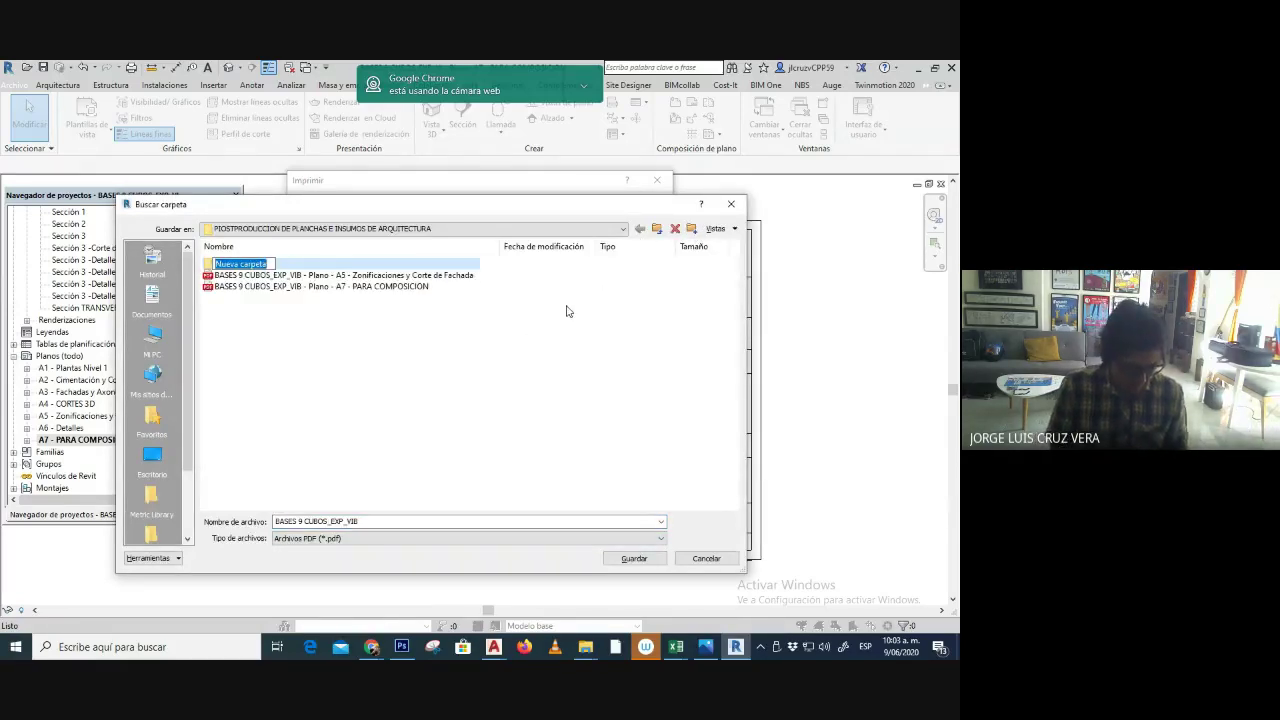
{"action": "type", "text": "DWG"}
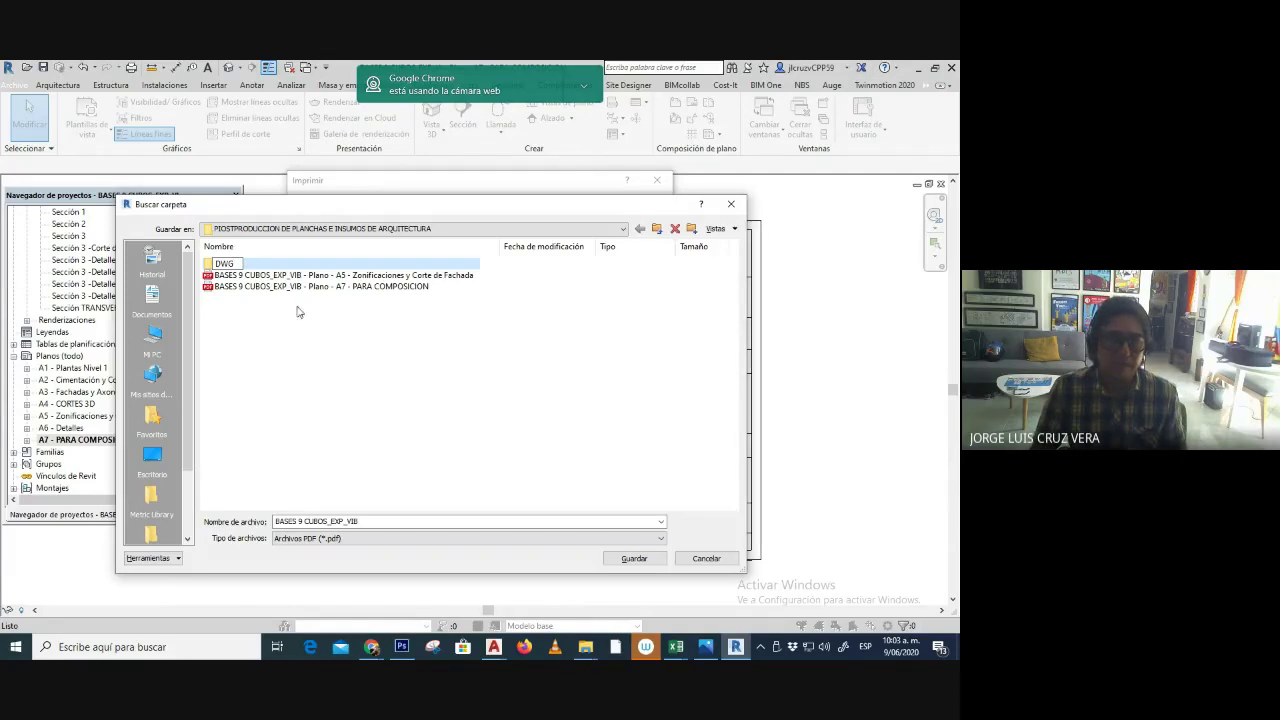
{"action": "key", "text": "Return"}
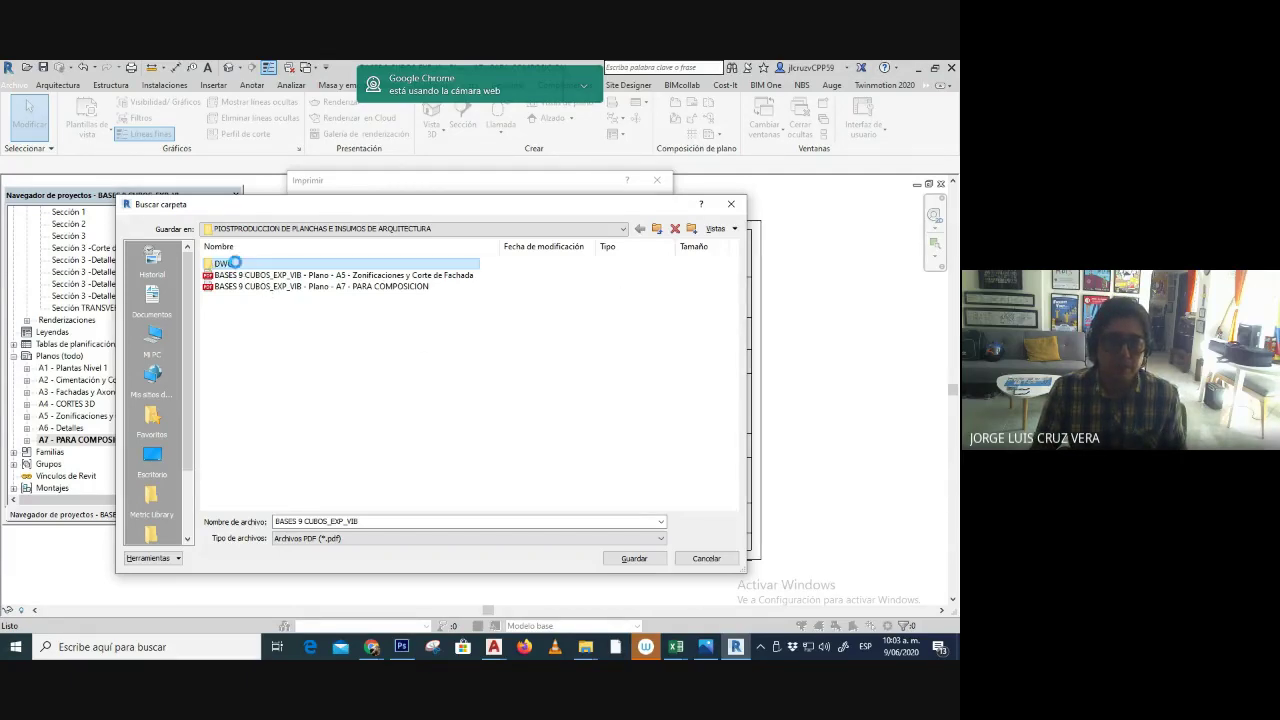
{"action": "double_click", "coordinate": [222, 262]}
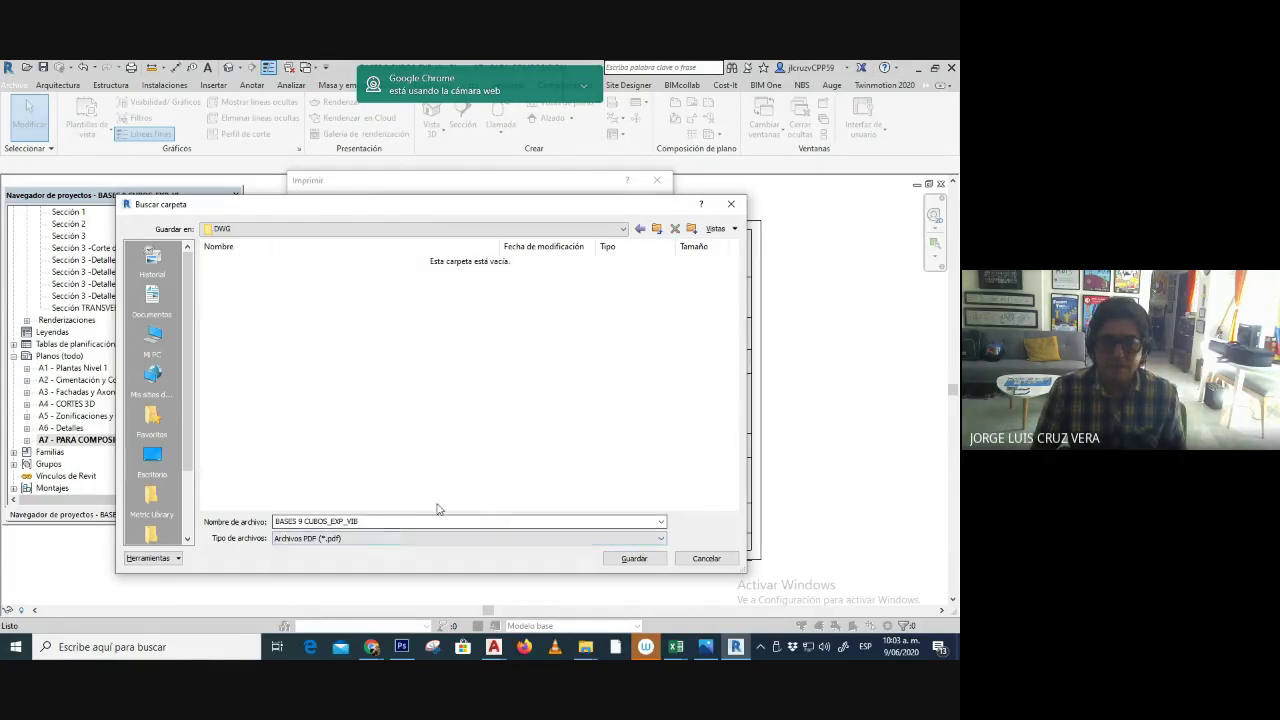
{"action": "left_click", "coordinate": [555, 549]}
{"action": "left_click", "coordinate": [555, 553]}
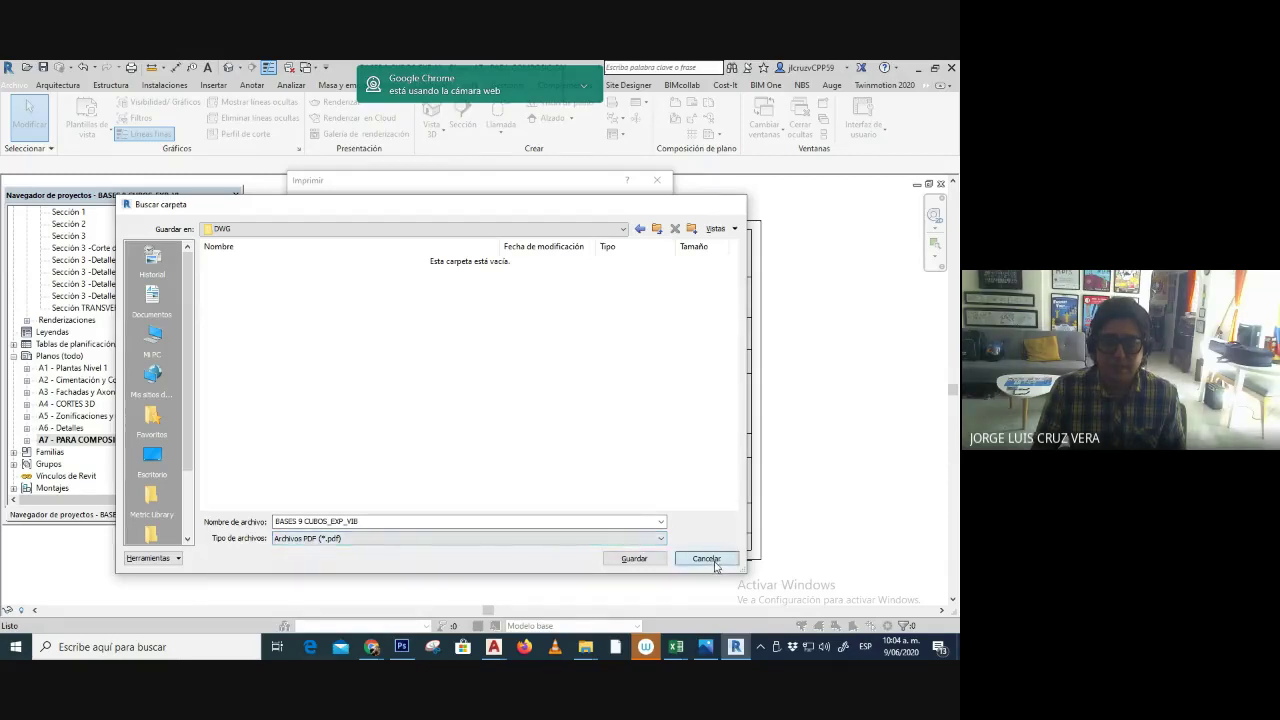
{"action": "left_click", "coordinate": [706, 558]}
{"action": "left_click", "coordinate": [571, 504]}
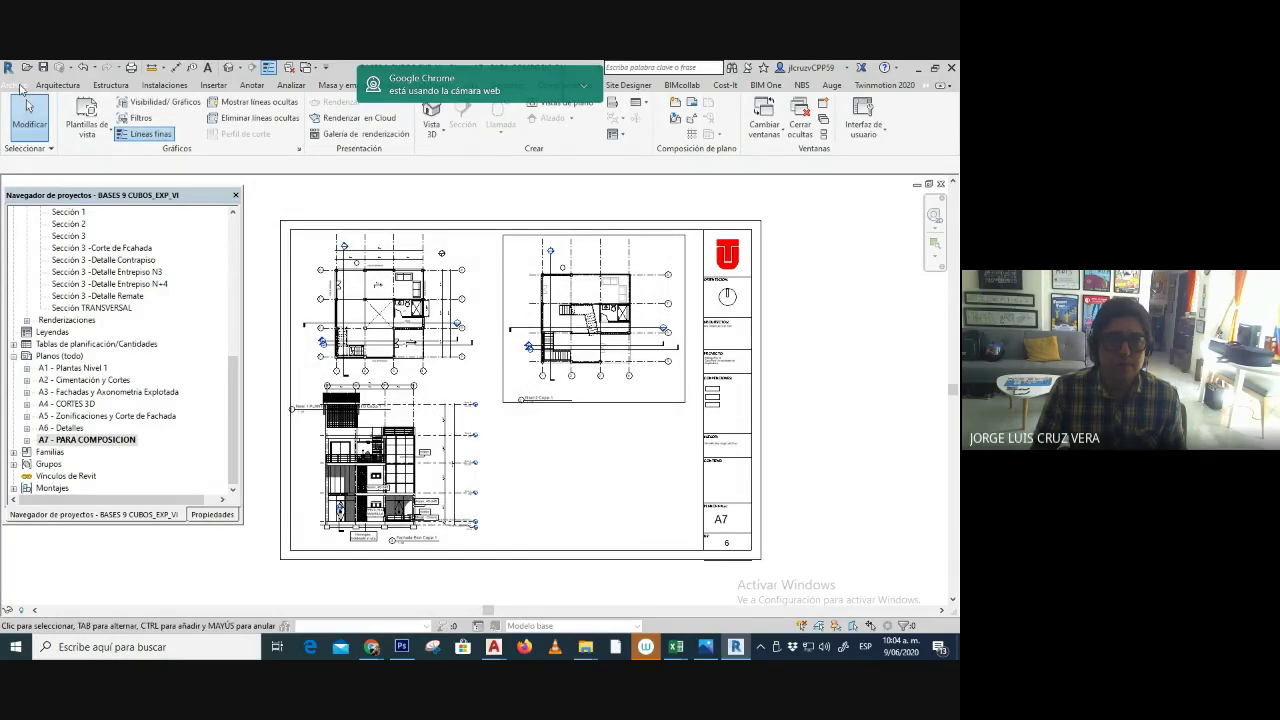
- Start a DWG export of only the current A7 sheet and choose the DWG folder as its destination
{"action": "left_click", "coordinate": [20, 88]}
{"action": "mouse_move", "coordinate": [90, 287]}
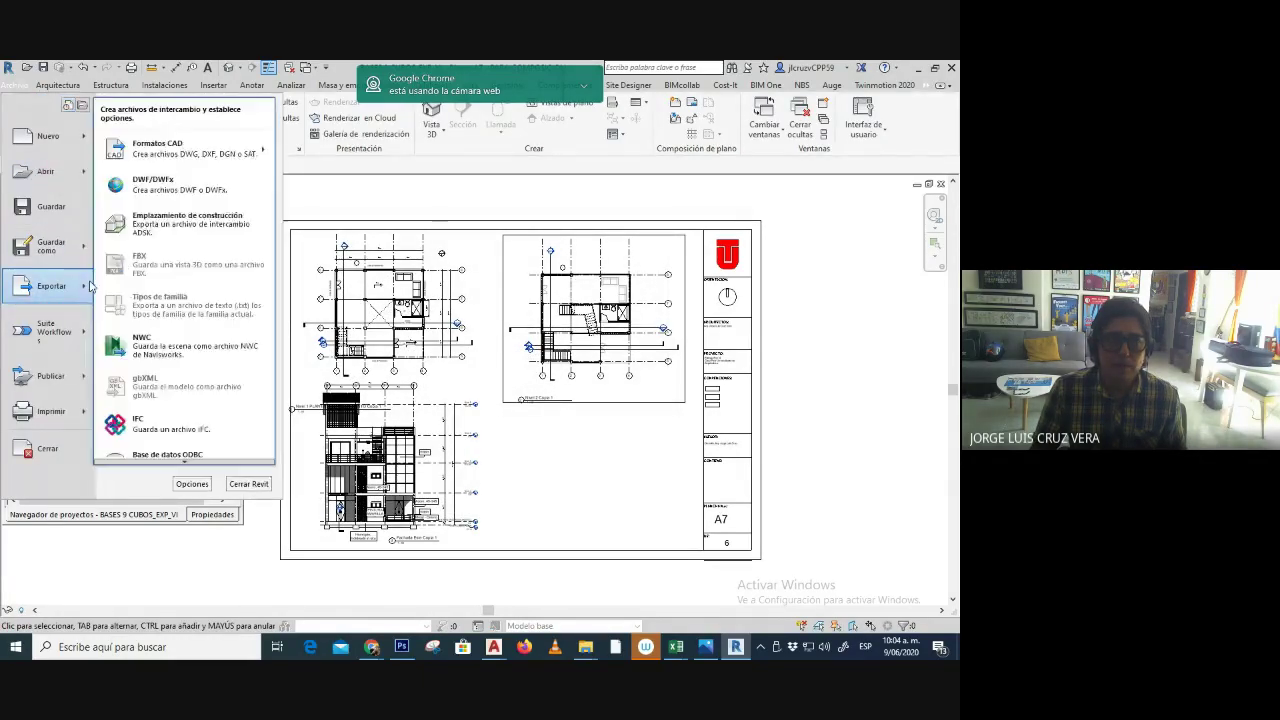
{"action": "mouse_move", "coordinate": [266, 150]}
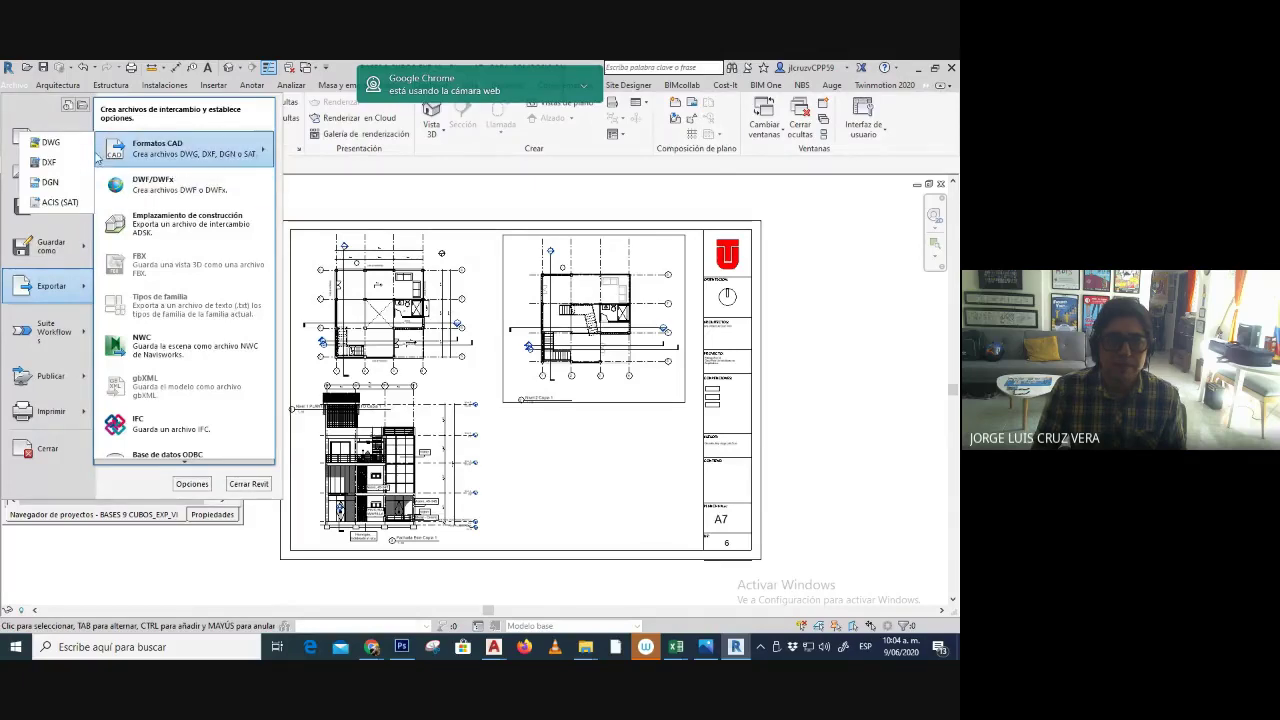
{"action": "left_click", "coordinate": [48, 142]}
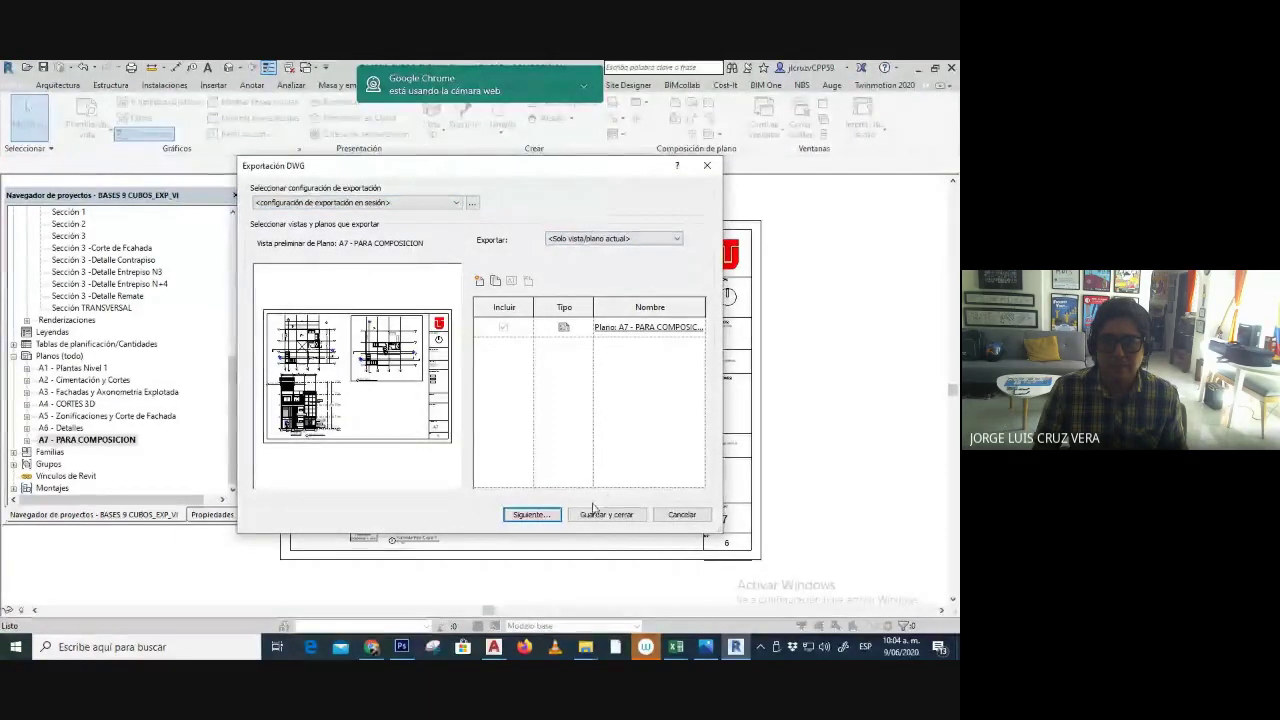
{"action": "left_click", "coordinate": [528, 514]}
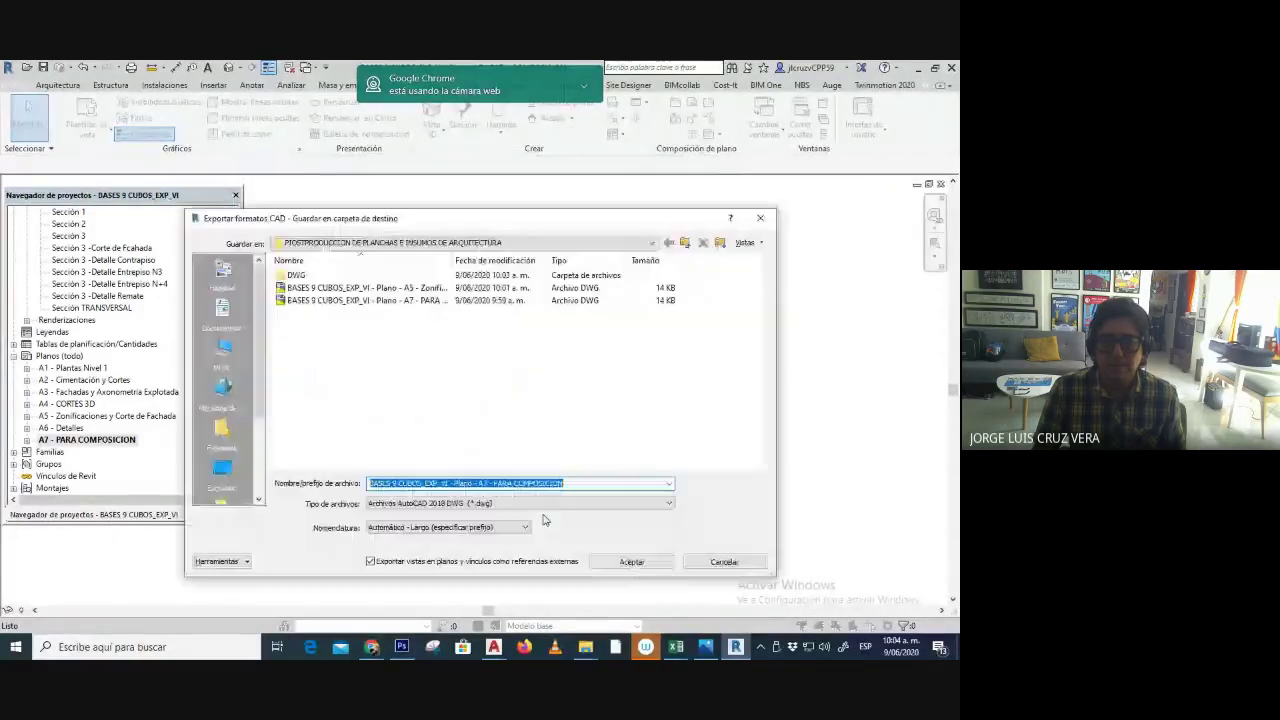
{"action": "double_click", "coordinate": [296, 275]}
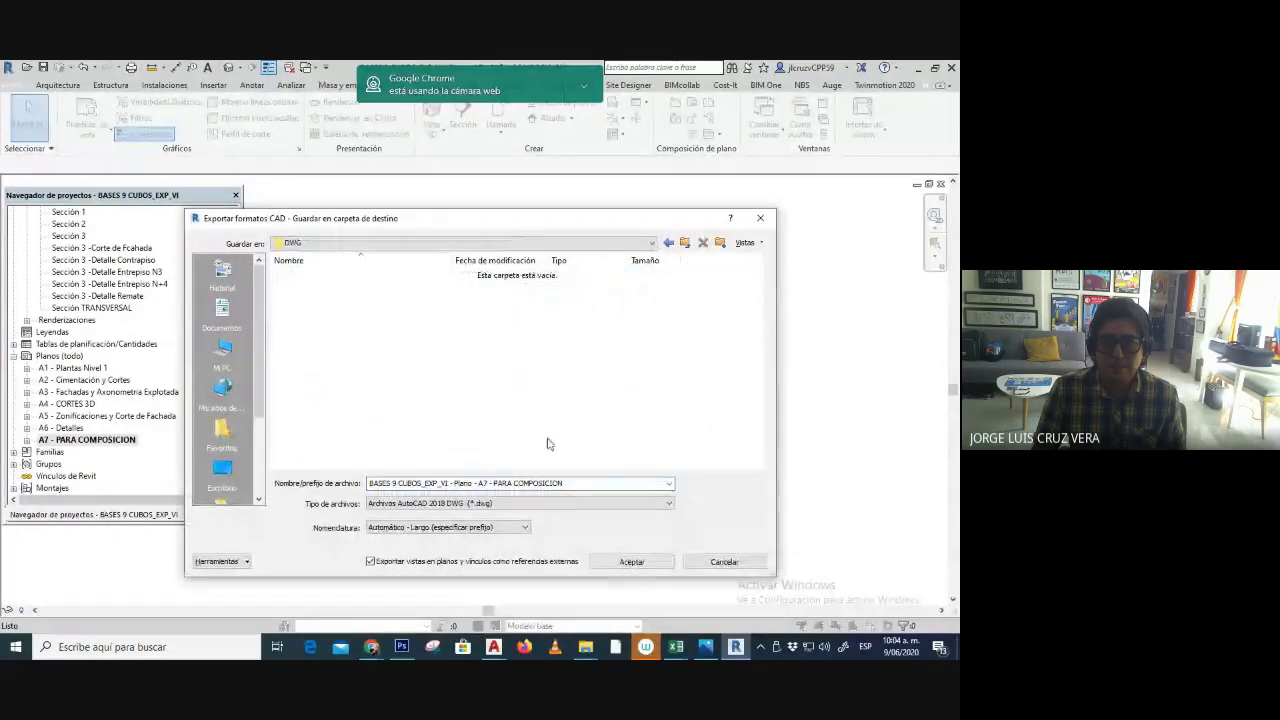
- Name the export PLANTA COMP with Automático - Largo naming and export it as AutoCAD 2018 DWG
{"action": "left_click", "coordinate": [597, 485]}
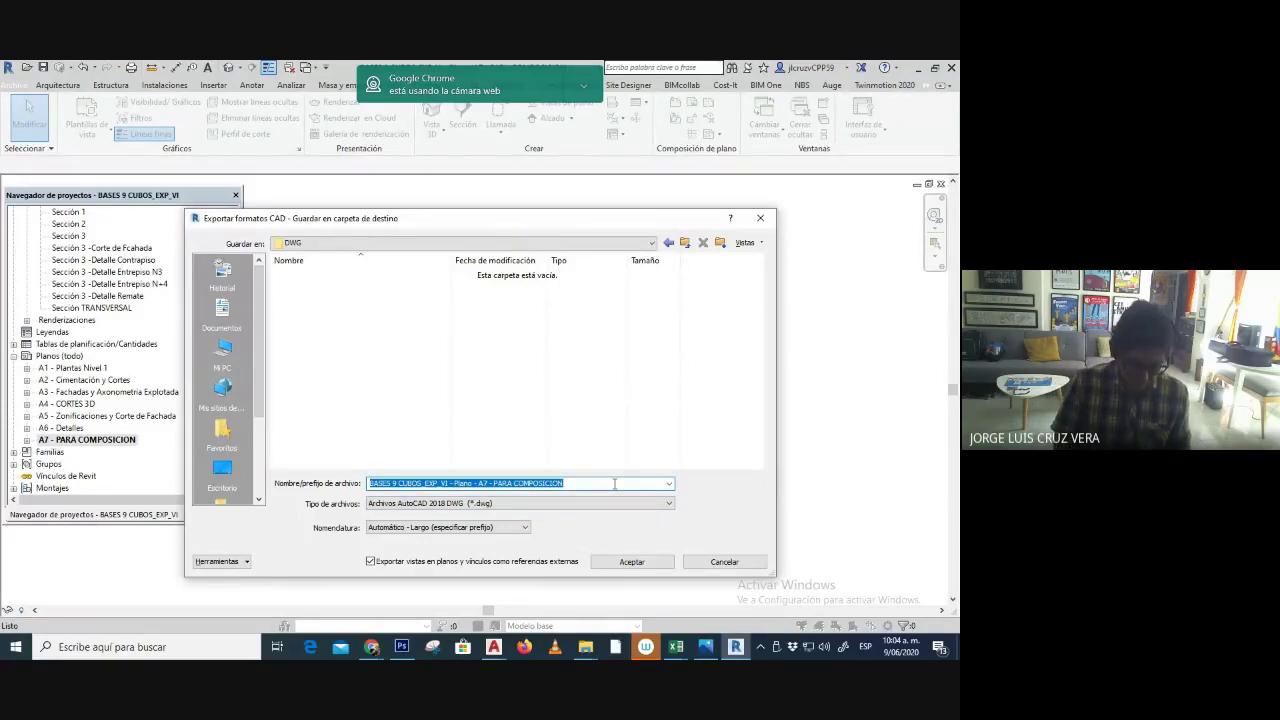
{"action": "type", "text": "PLANTA COMP"}
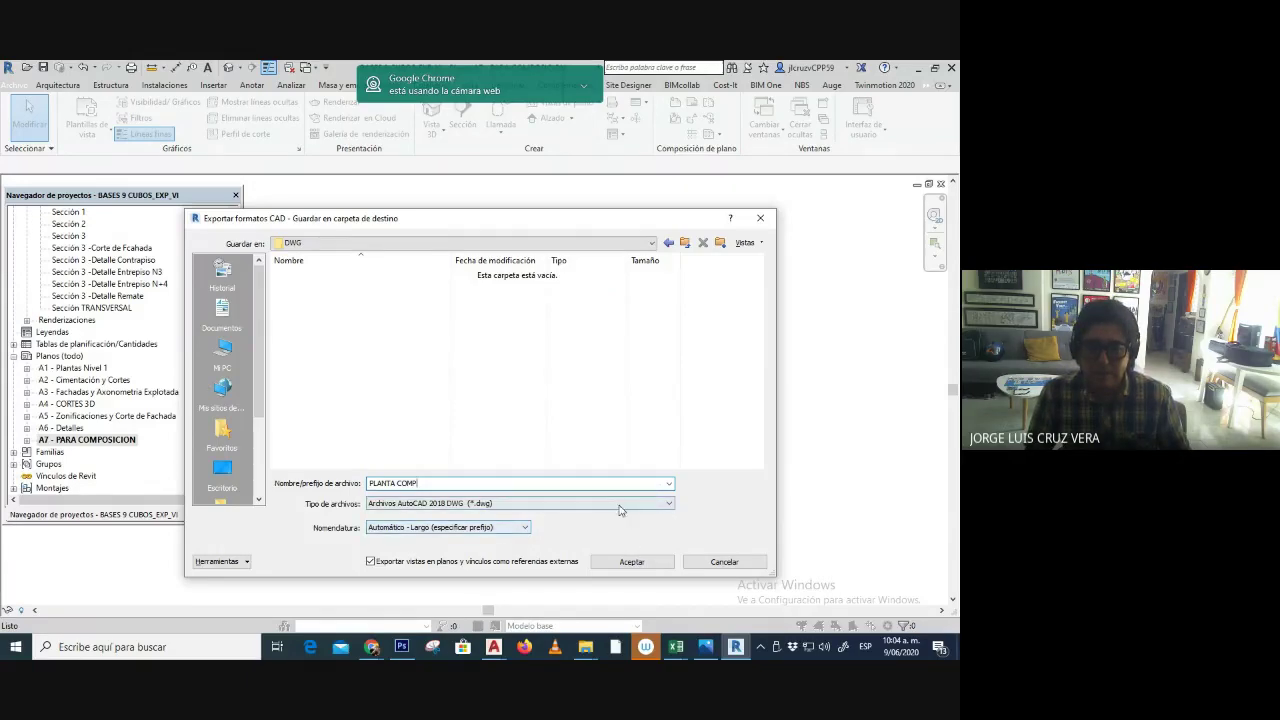
{"action": "left_click", "coordinate": [510, 529]}
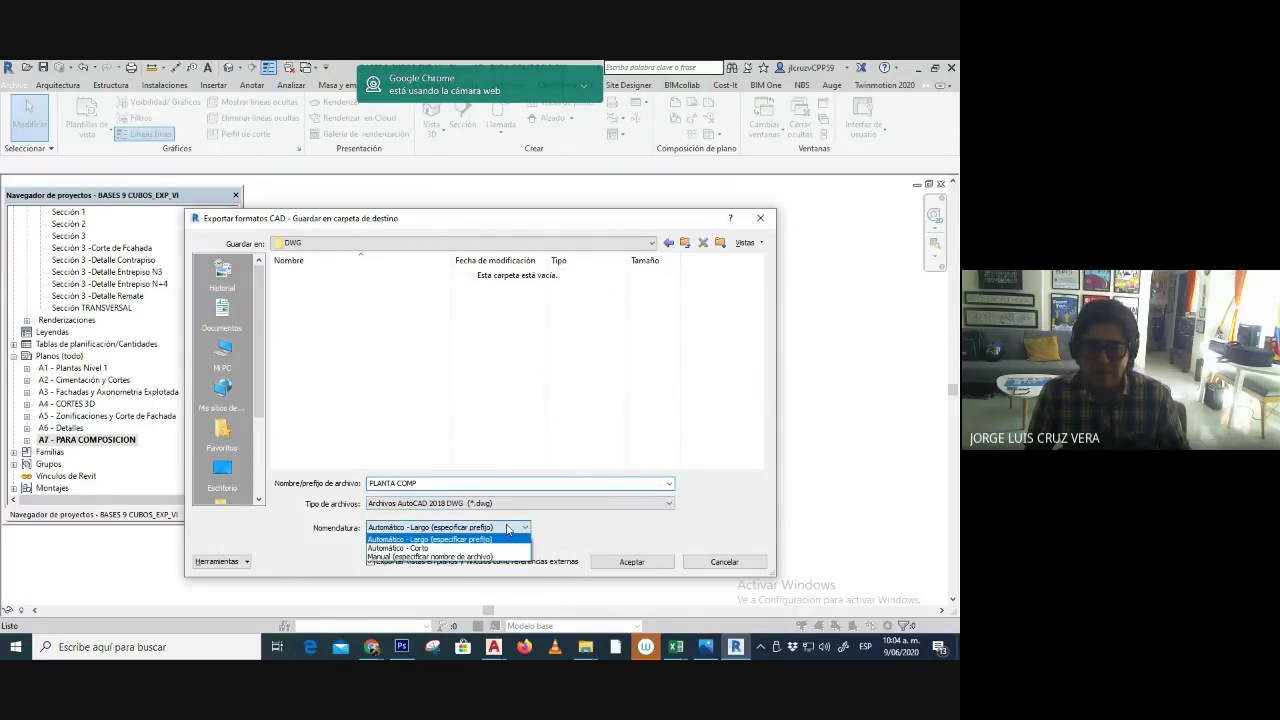
{"action": "left_click", "coordinate": [507, 539]}
{"action": "left_click", "coordinate": [631, 561]}
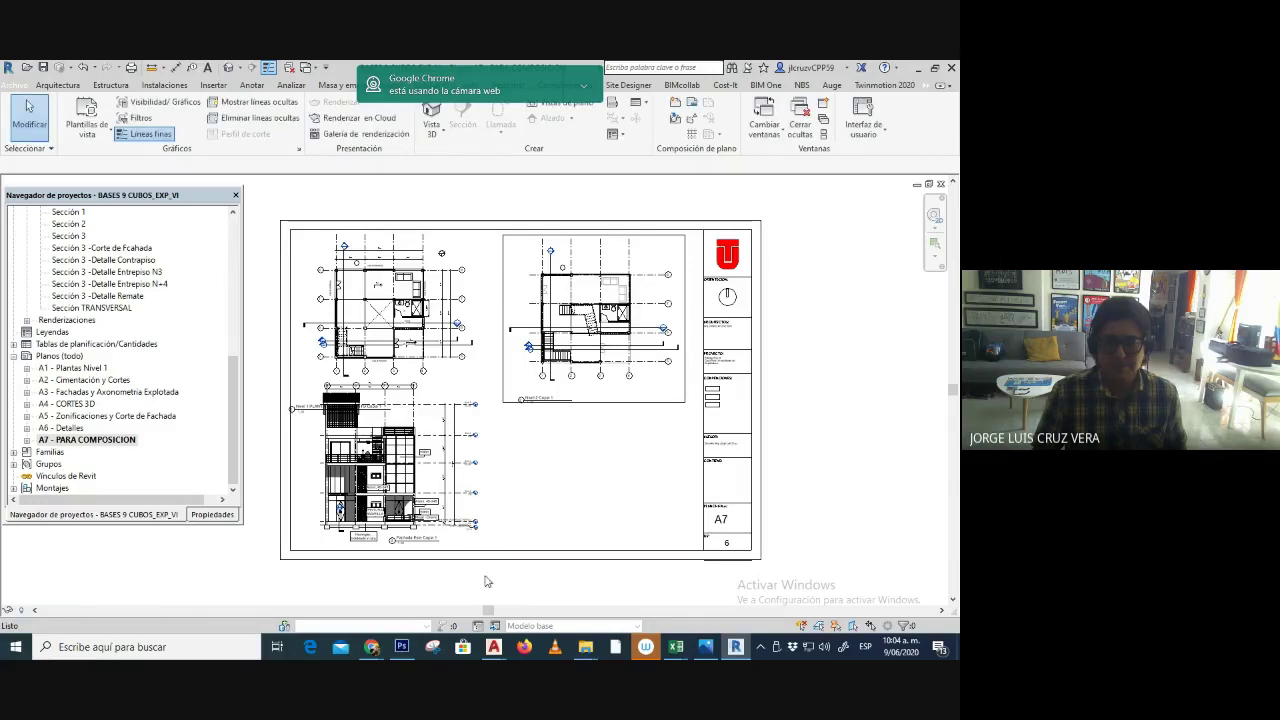
- Switch to File Explorer, open the DWG folder and widen the name column to read the exported file names
{"action": "mouse_move", "coordinate": [585, 647]}
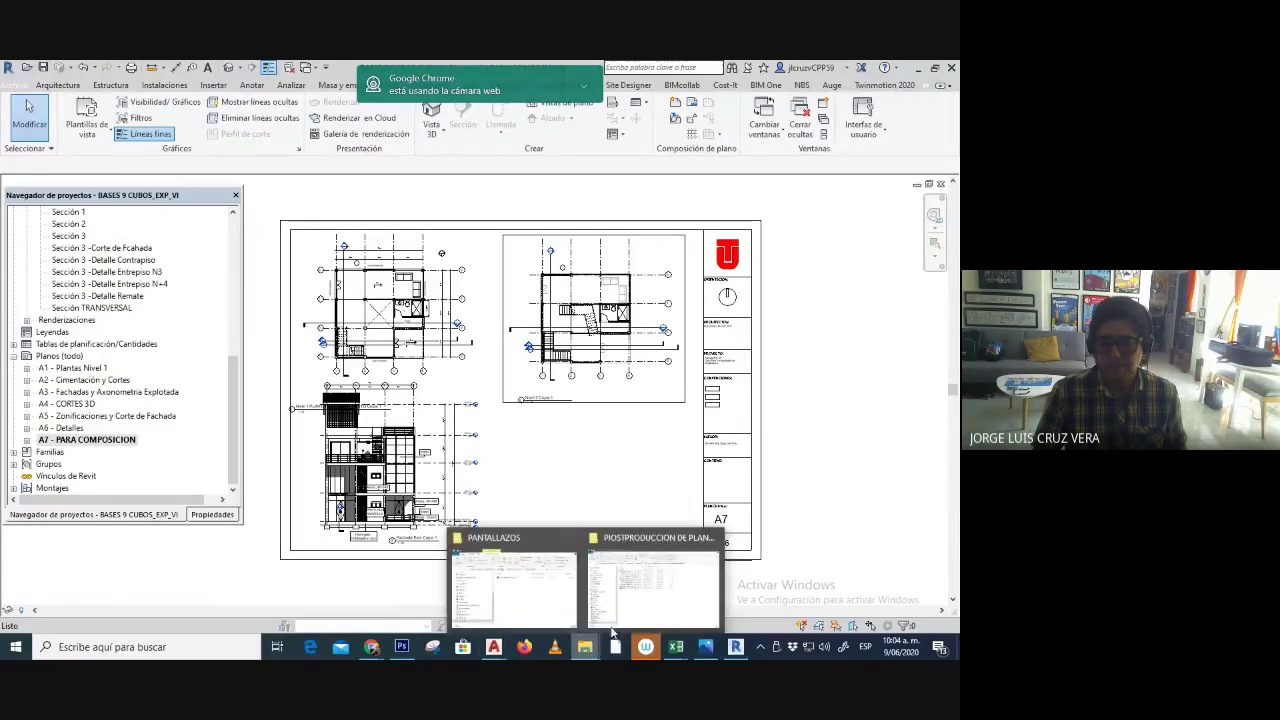
{"action": "left_click", "coordinate": [651, 584]}
{"action": "double_click", "coordinate": [272, 205]}
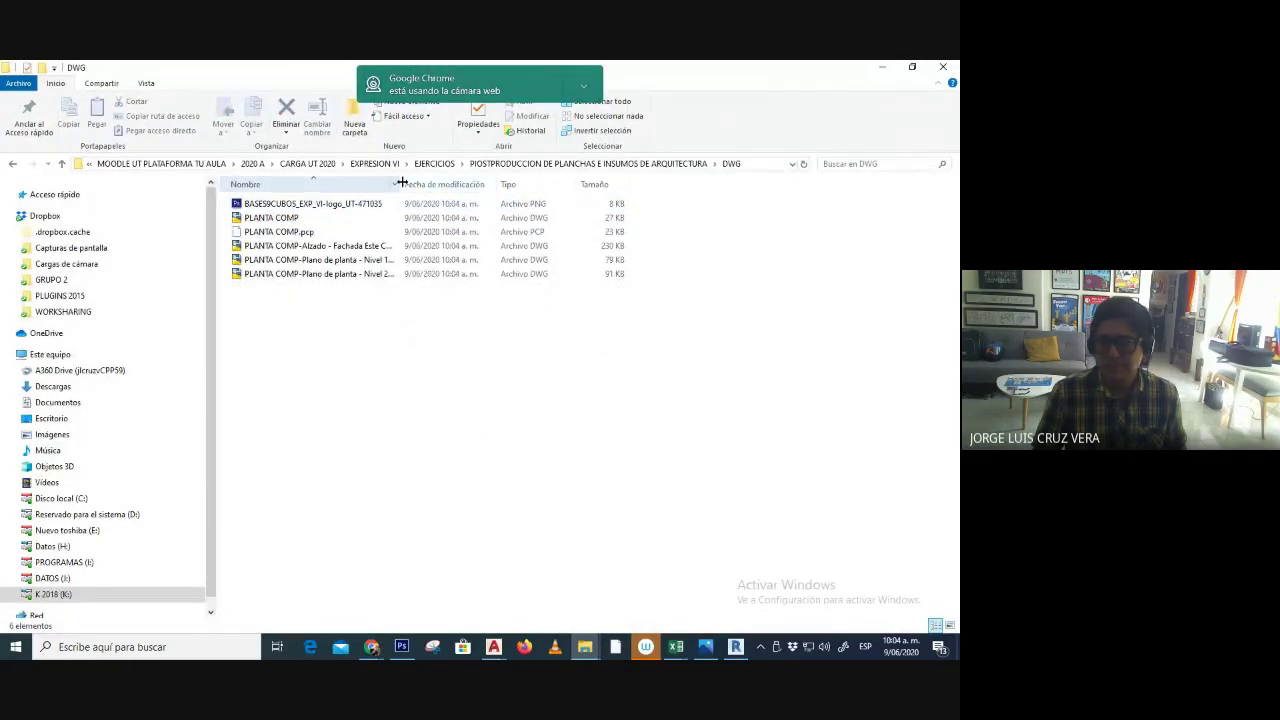
{"action": "left_click_drag", "start_coordinate": [401, 184], "coordinate": [616, 183]}
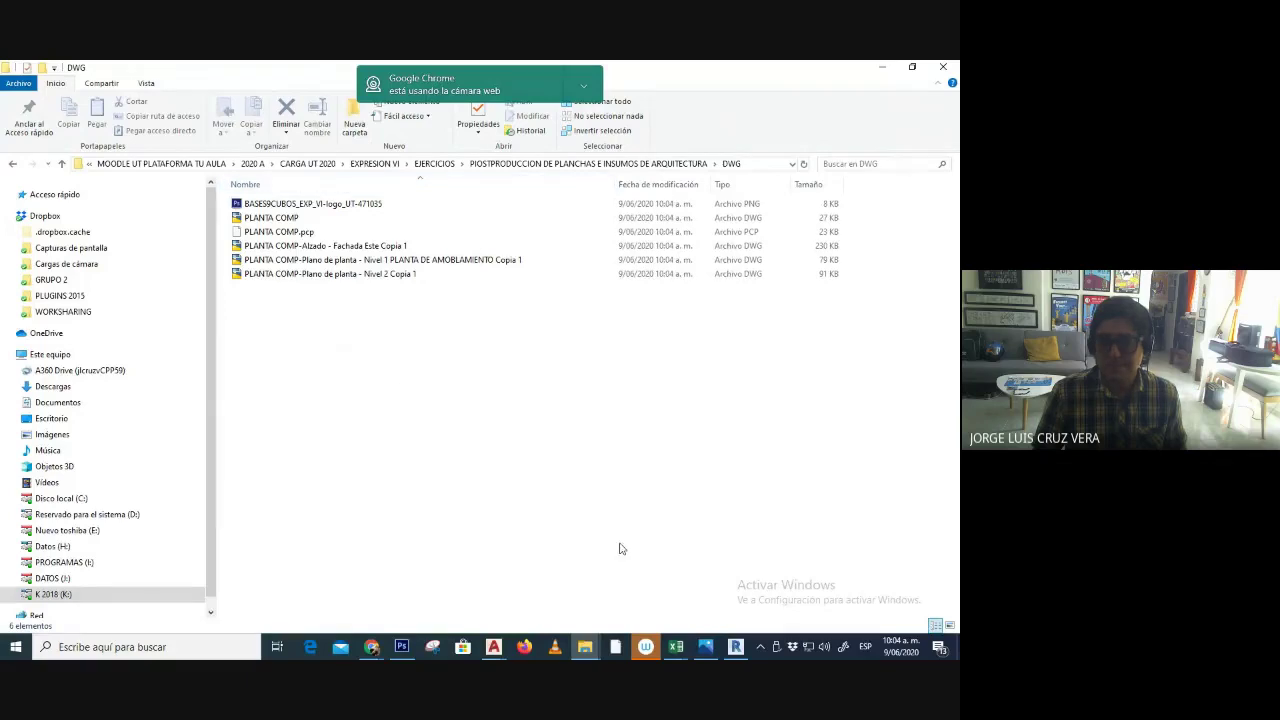
- Switch to AutoCAD and start opening a drawing from the DWG folder
{"action": "mouse_move", "coordinate": [495, 645]}
{"action": "left_click", "coordinate": [543, 590]}
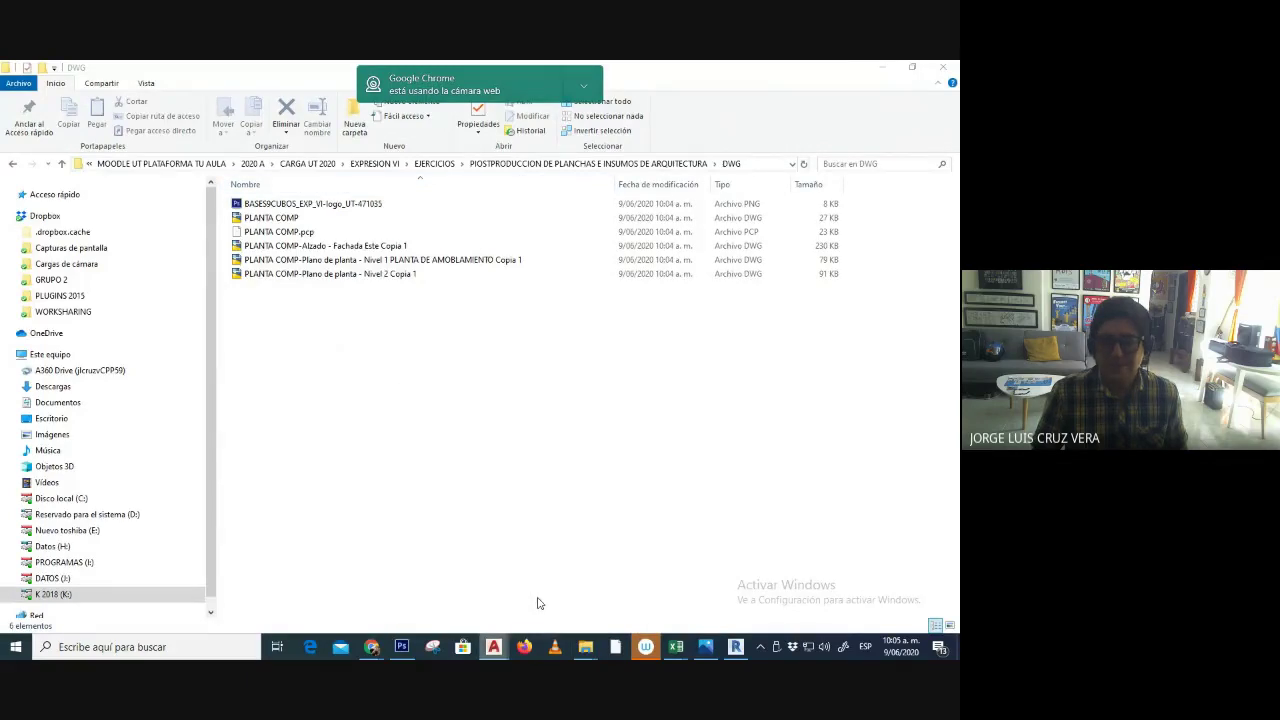
{"action": "left_click", "coordinate": [55, 67]}
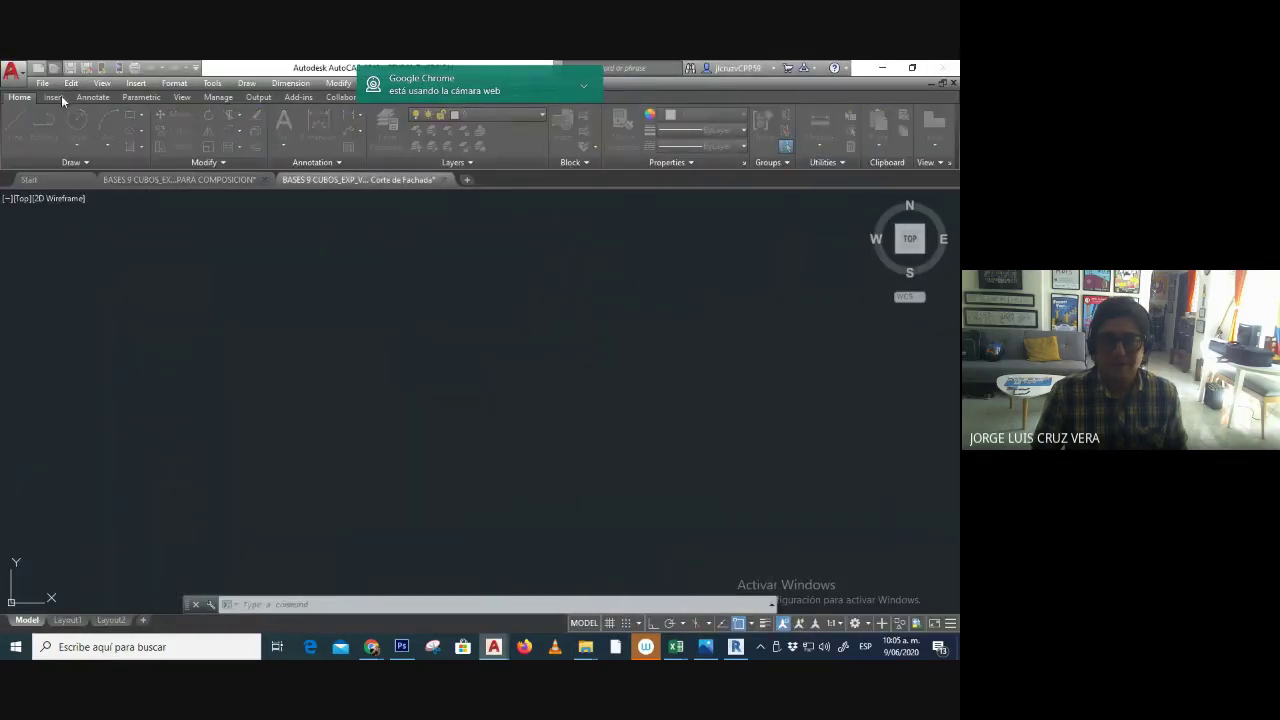
{"action": "left_click", "coordinate": [212, 253]}
{"action": "double_click", "coordinate": [212, 253]}
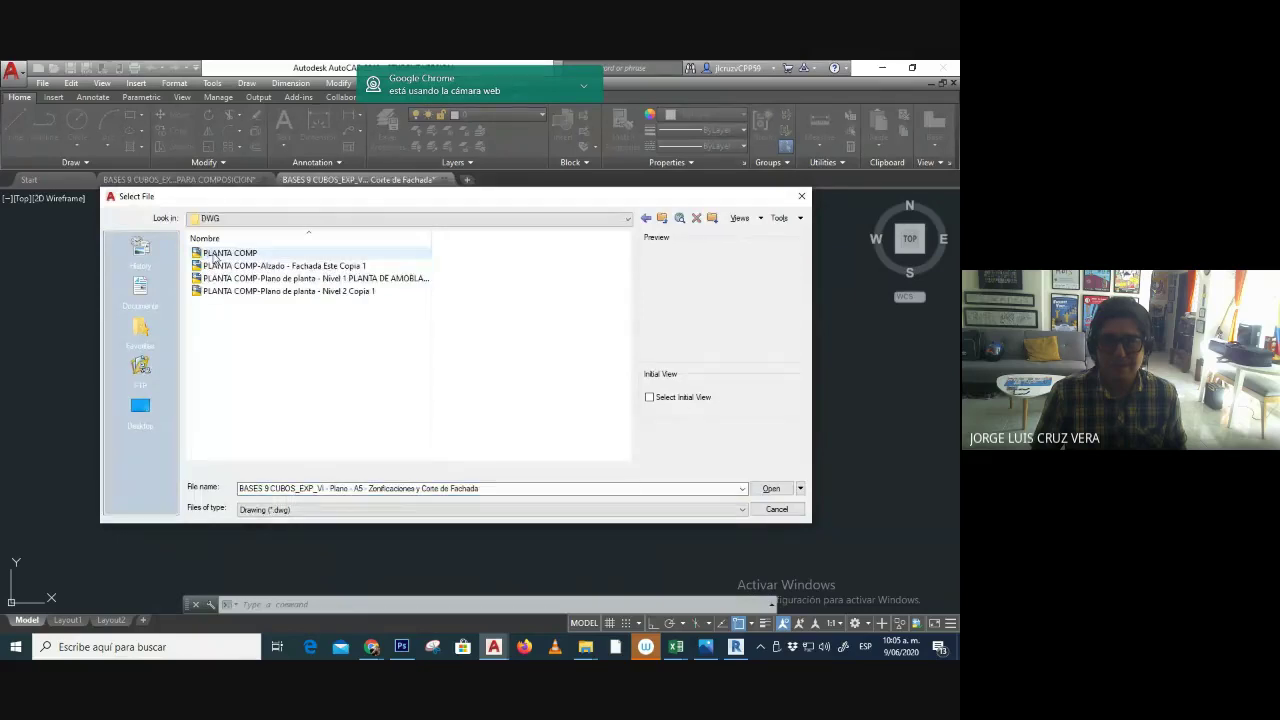
- Preview the PLANTA COMP sheet drawing and its exported elevation and floor plan files to compare their contents
{"action": "left_click", "coordinate": [226, 253]}
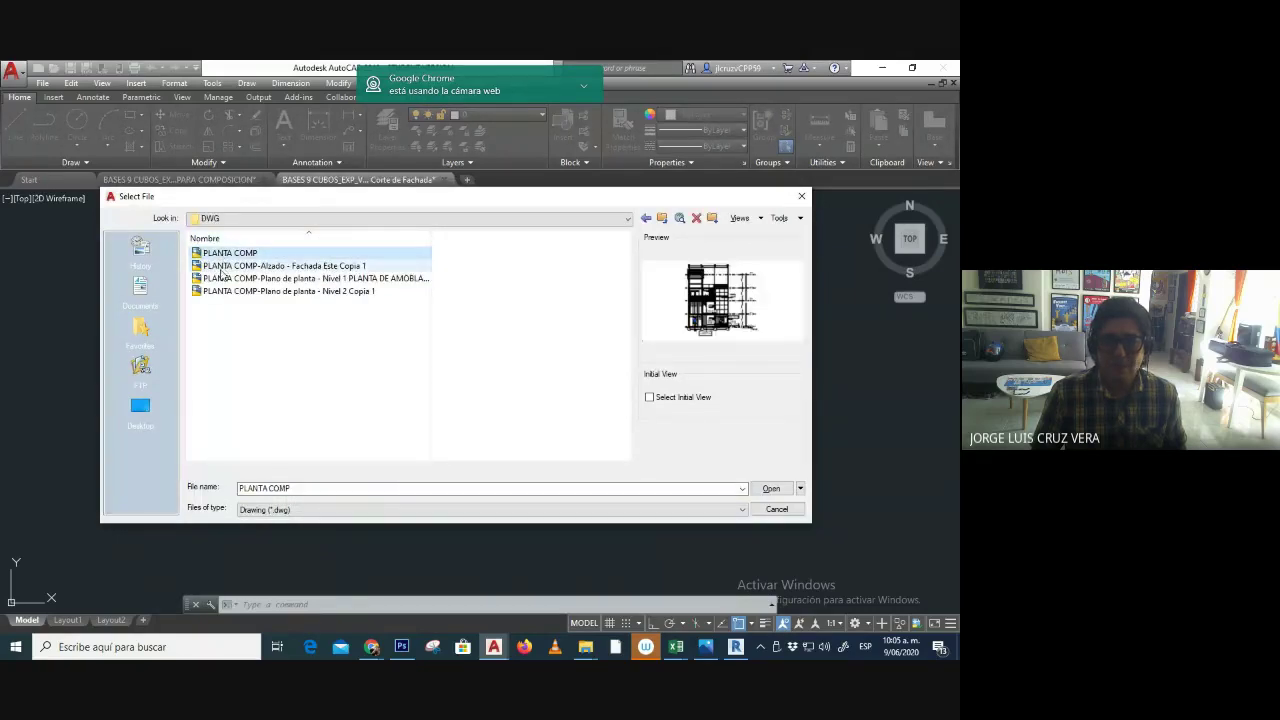
{"action": "left_click", "coordinate": [226, 266]}
{"action": "left_click", "coordinate": [222, 279]}
{"action": "left_click", "coordinate": [220, 291]}
{"action": "left_click", "coordinate": [232, 266]}
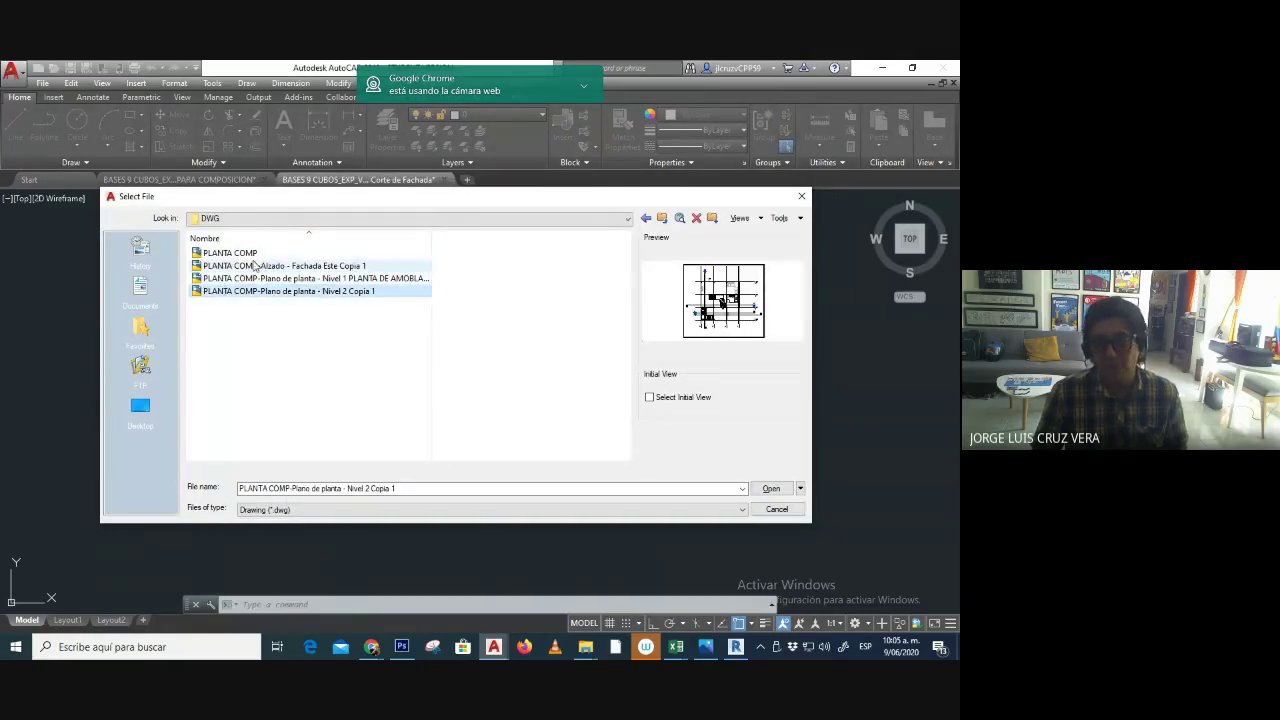
{"action": "left_click", "coordinate": [240, 253]}
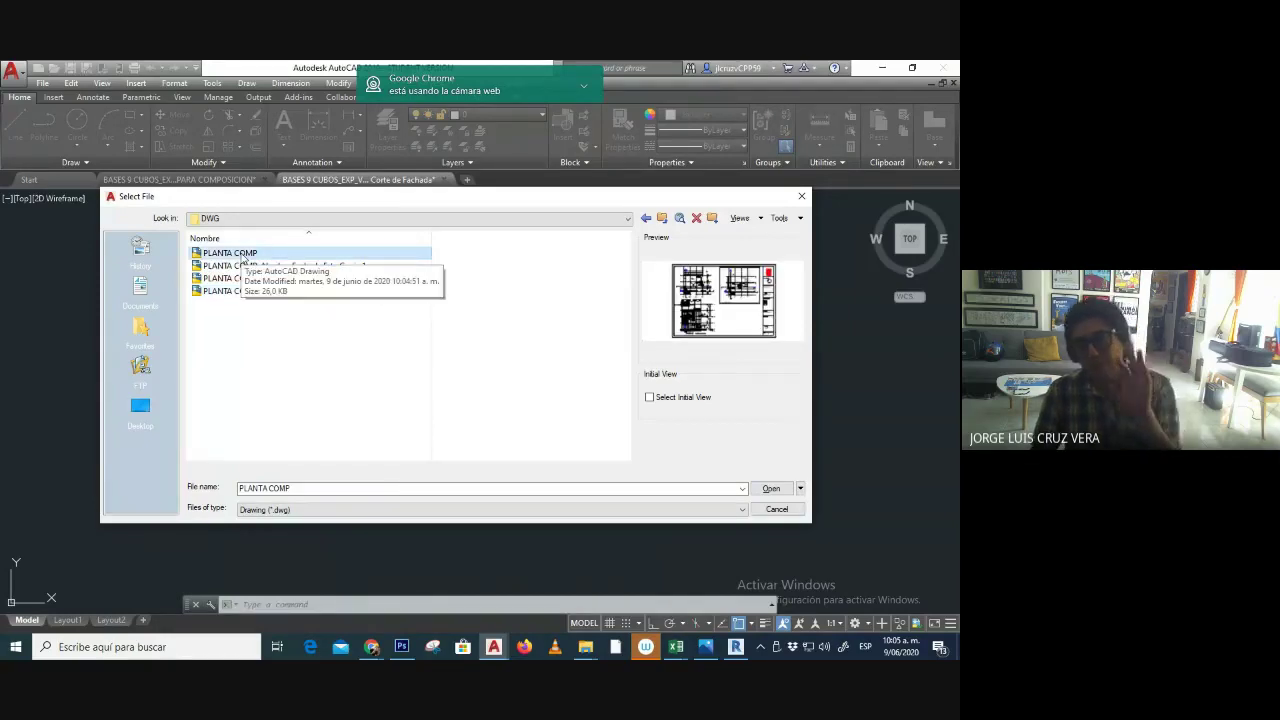
{"action": "left_click", "coordinate": [238, 266]}
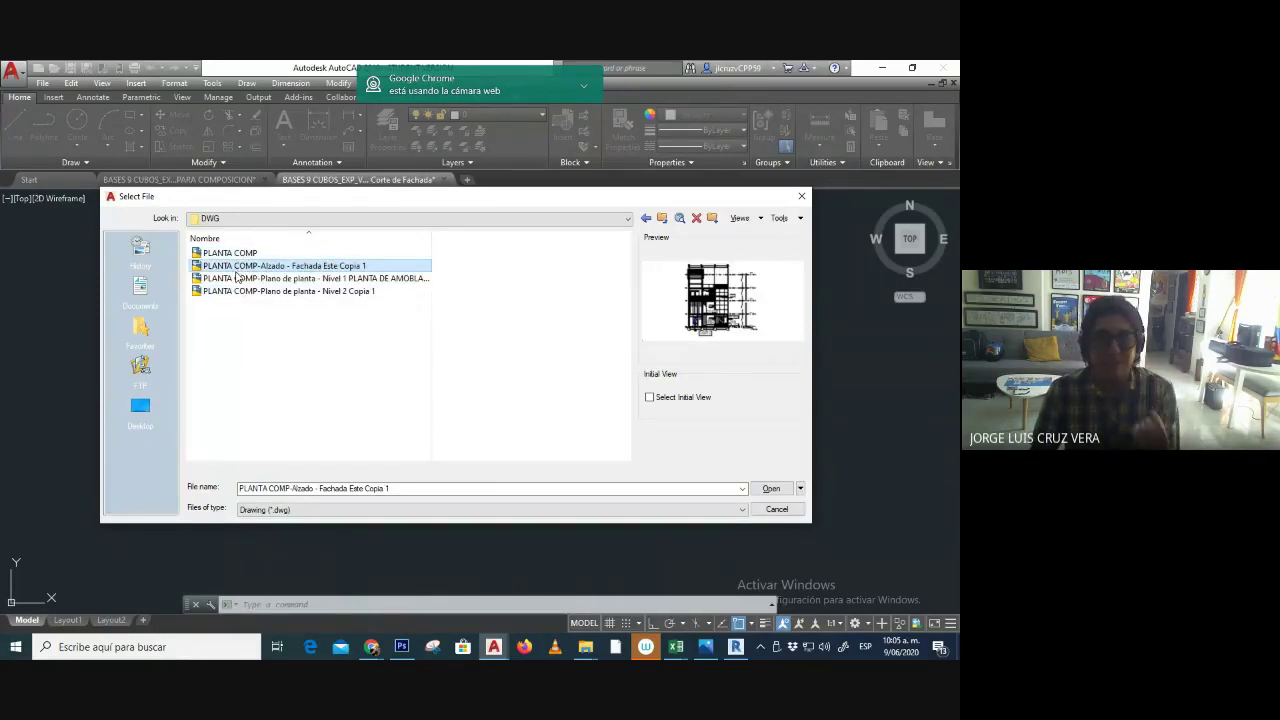
{"action": "left_click", "coordinate": [230, 291]}
{"action": "left_click", "coordinate": [232, 266]}
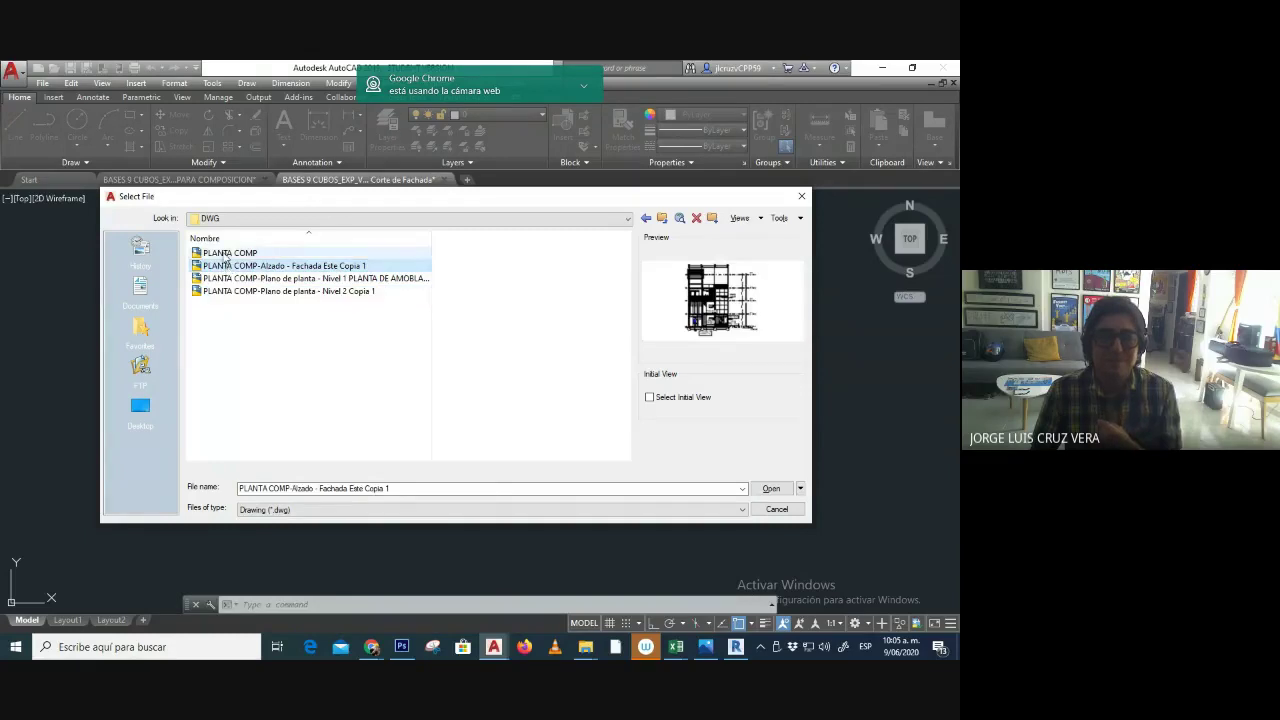
- Open the PLANTA COMP drawing, accepting the student version warning, and view its plans and elevation in model space
{"action": "double_click", "coordinate": [223, 254]}
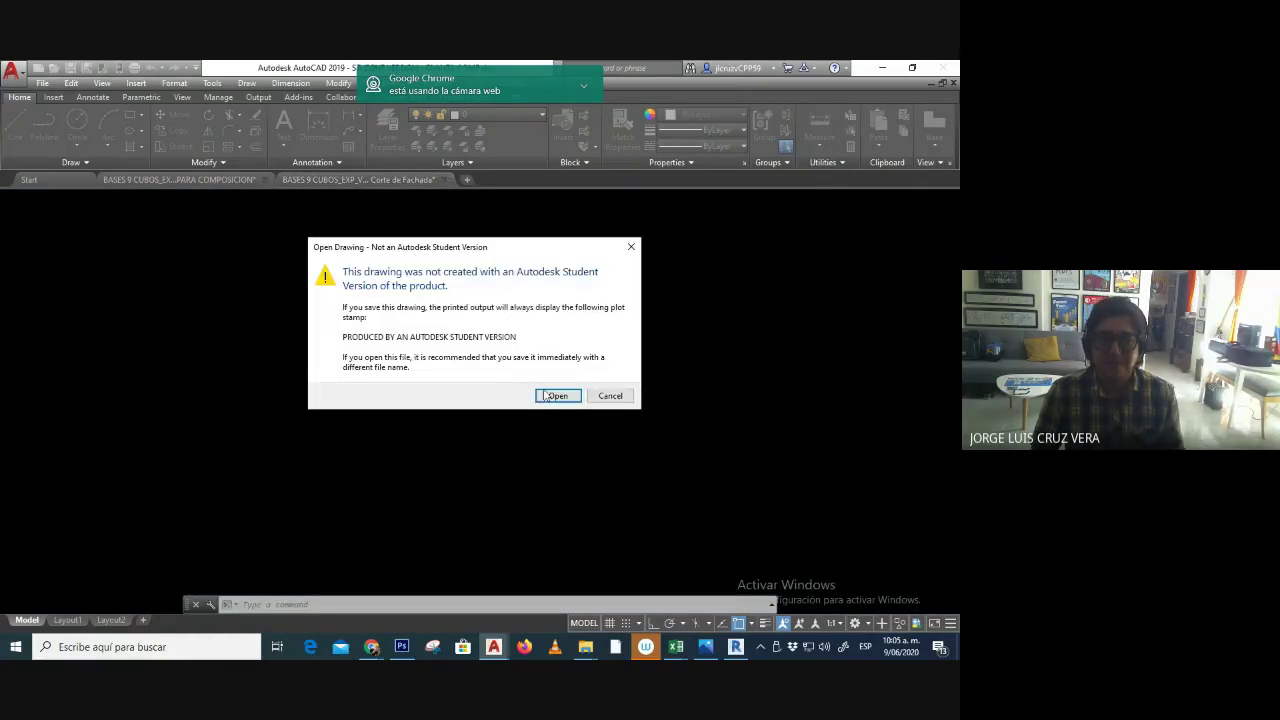
{"action": "left_click", "coordinate": [546, 396]}
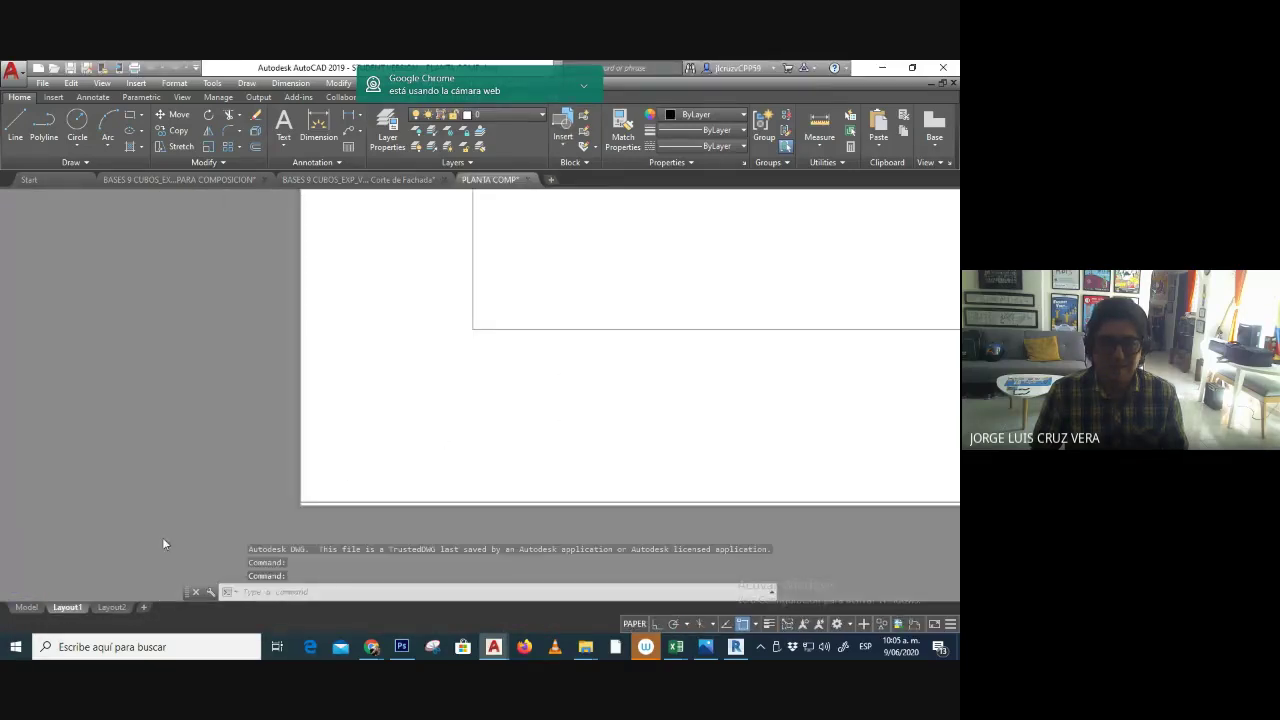
{"action": "left_click", "coordinate": [33, 608]}
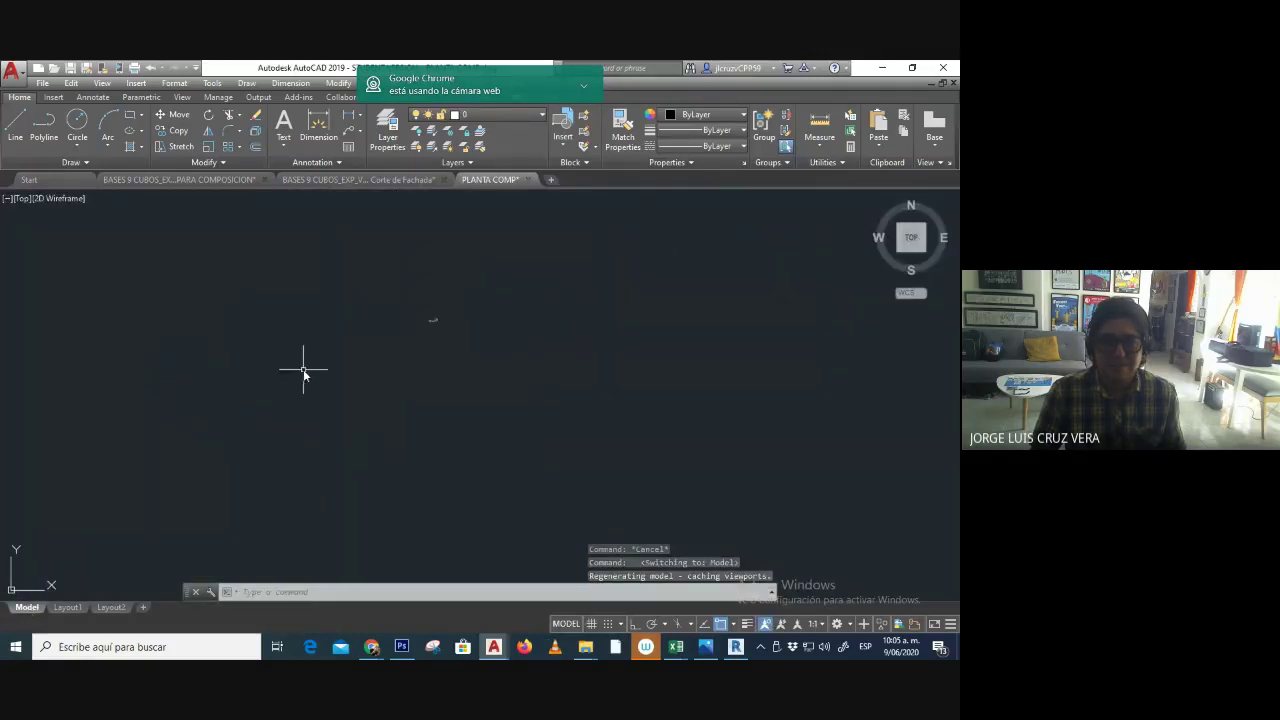
{"action": "scroll", "coordinate": [415, 318], "scroll_direction": "up", "scroll_amount": 8}
{"action": "scroll", "coordinate": [450, 420], "scroll_direction": "down", "scroll_amount": 1}
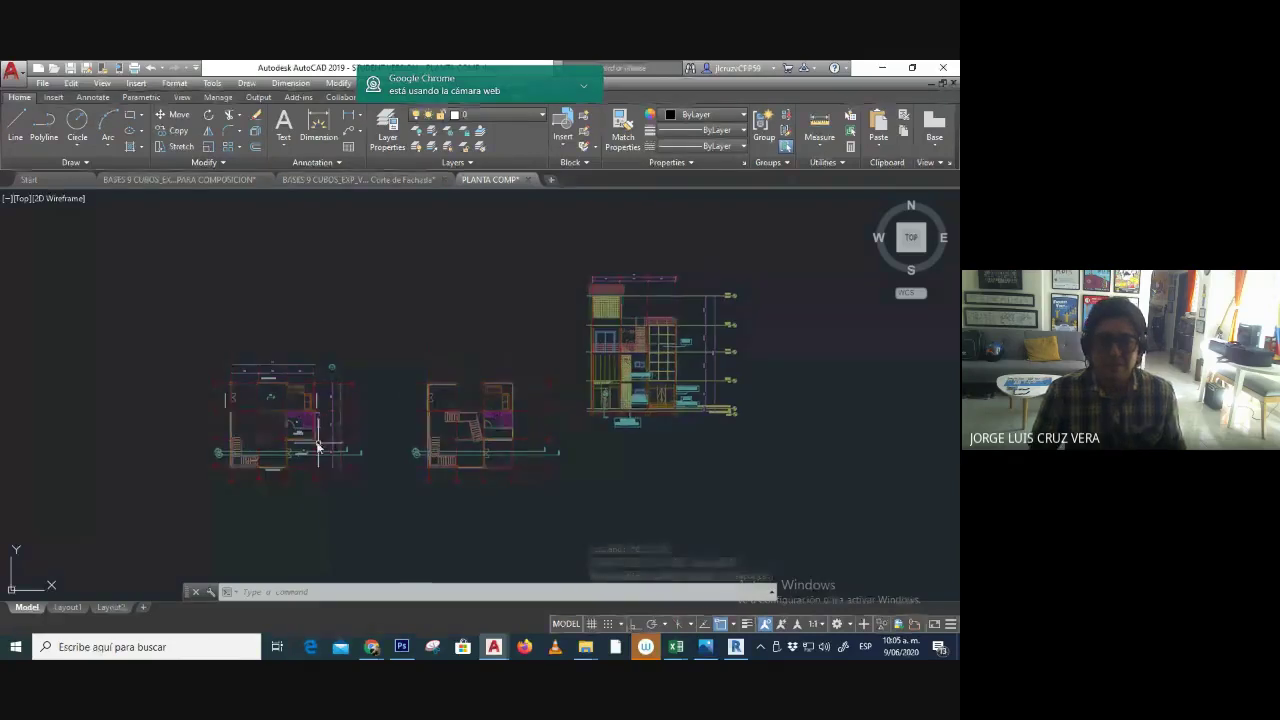
{"action": "scroll", "coordinate": [320, 443], "scroll_direction": "up", "scroll_amount": 5}
{"action": "scroll", "coordinate": [318, 447], "scroll_direction": "down", "scroll_amount": 7}
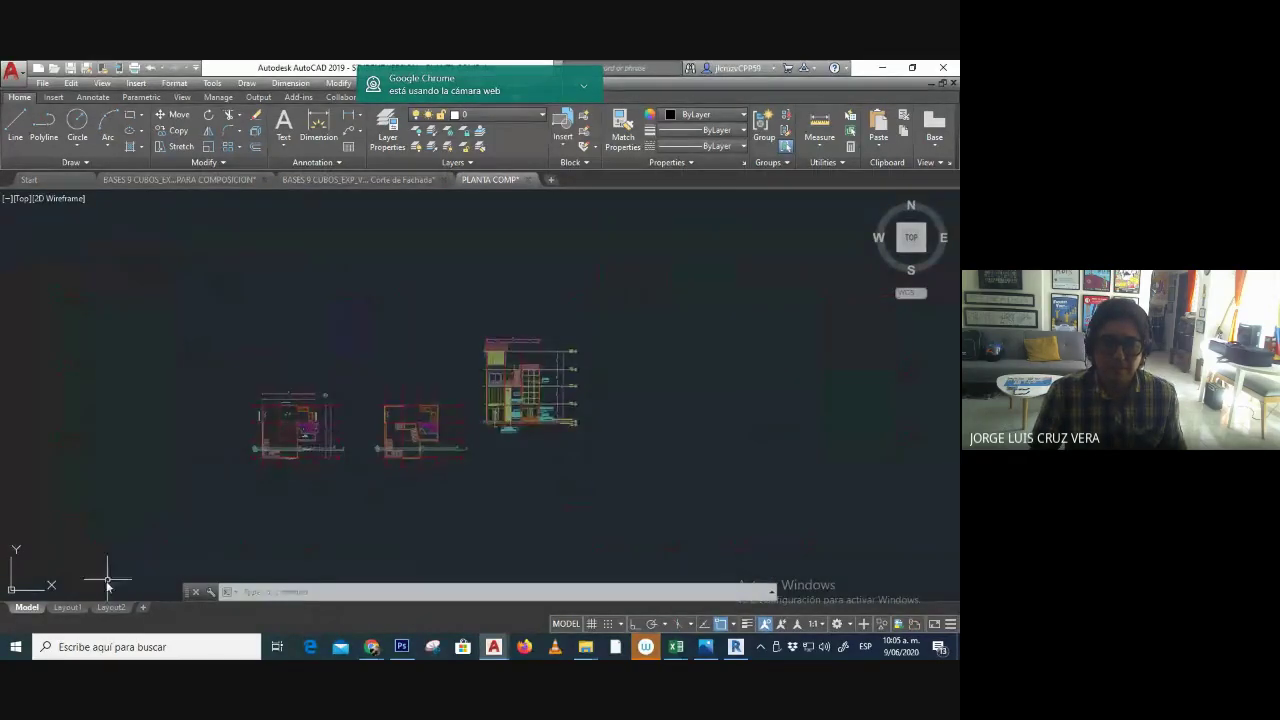
- Examine the composed A7 sheet in Layout1 with its viewports and title block
{"action": "left_click", "coordinate": [67, 608]}
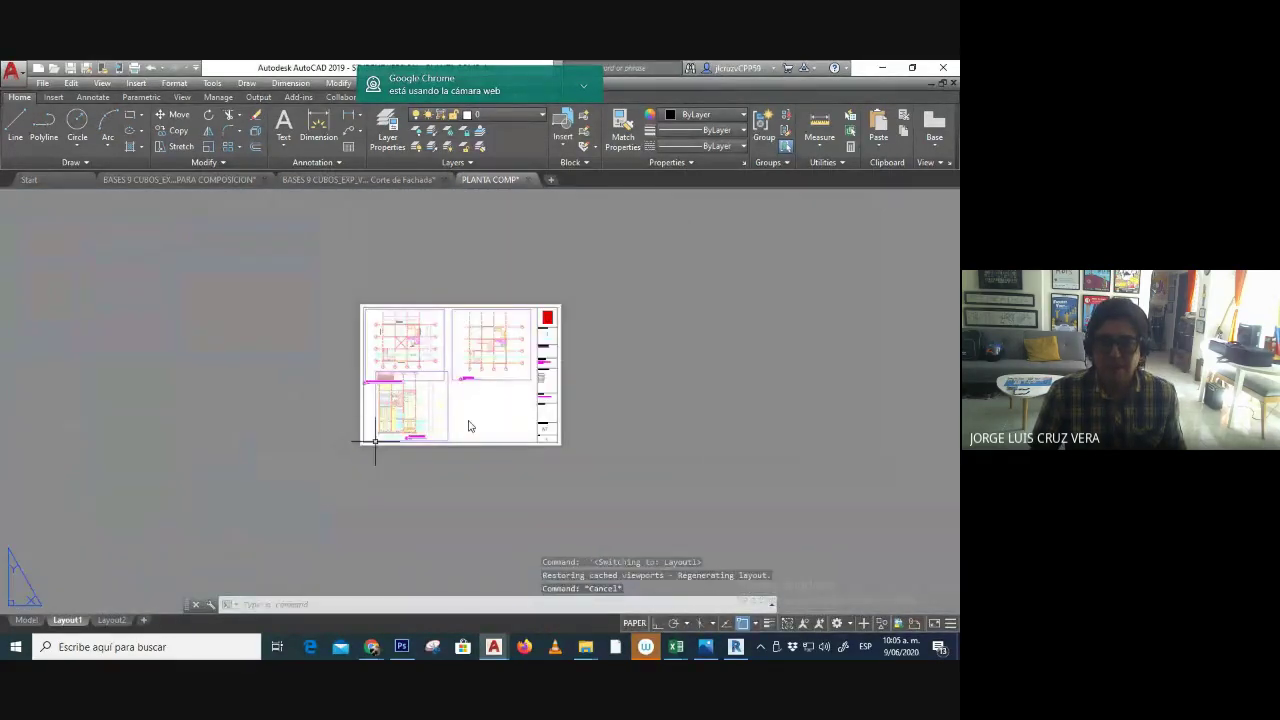
{"action": "key", "text": "Escape"}
{"action": "key", "text": "Escape"}
{"action": "scroll", "coordinate": [610, 352], "scroll_direction": "up", "scroll_amount": 4}
{"action": "middle_click", "coordinate": [480, 457]}
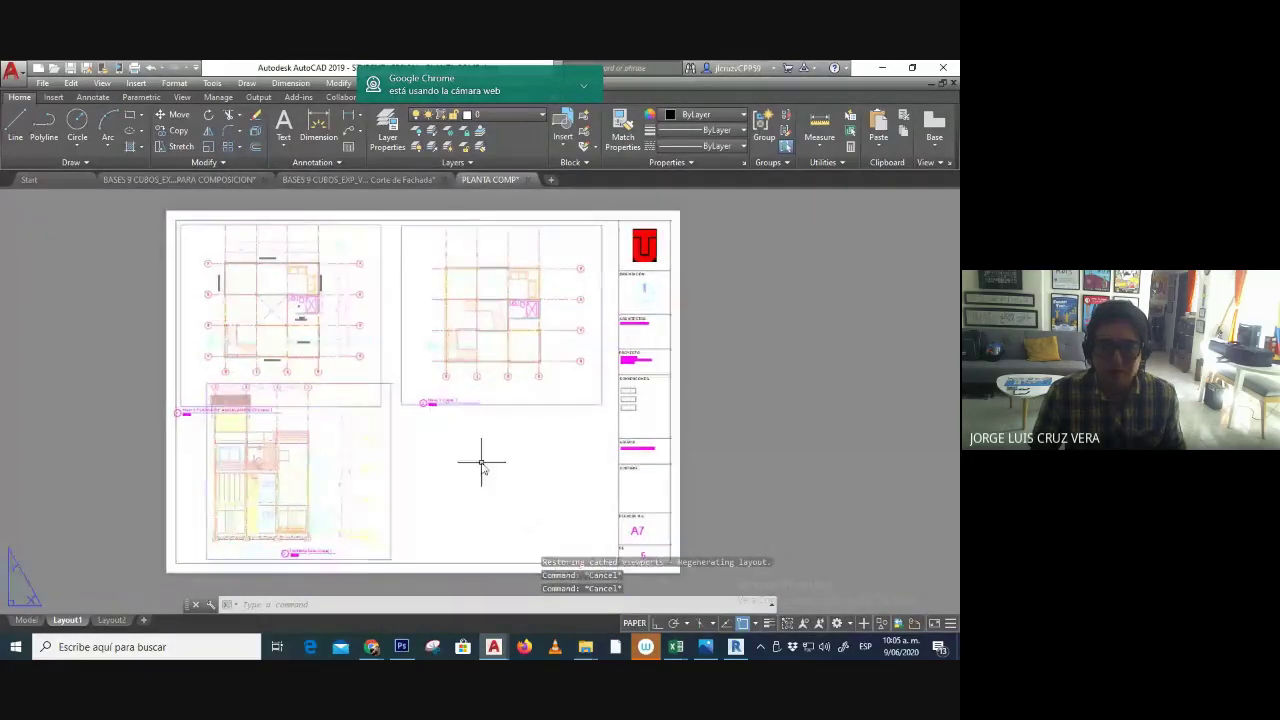
- Return to model space and examine the facade elevation with its material labels up close
{"action": "left_click", "coordinate": [27, 621]}
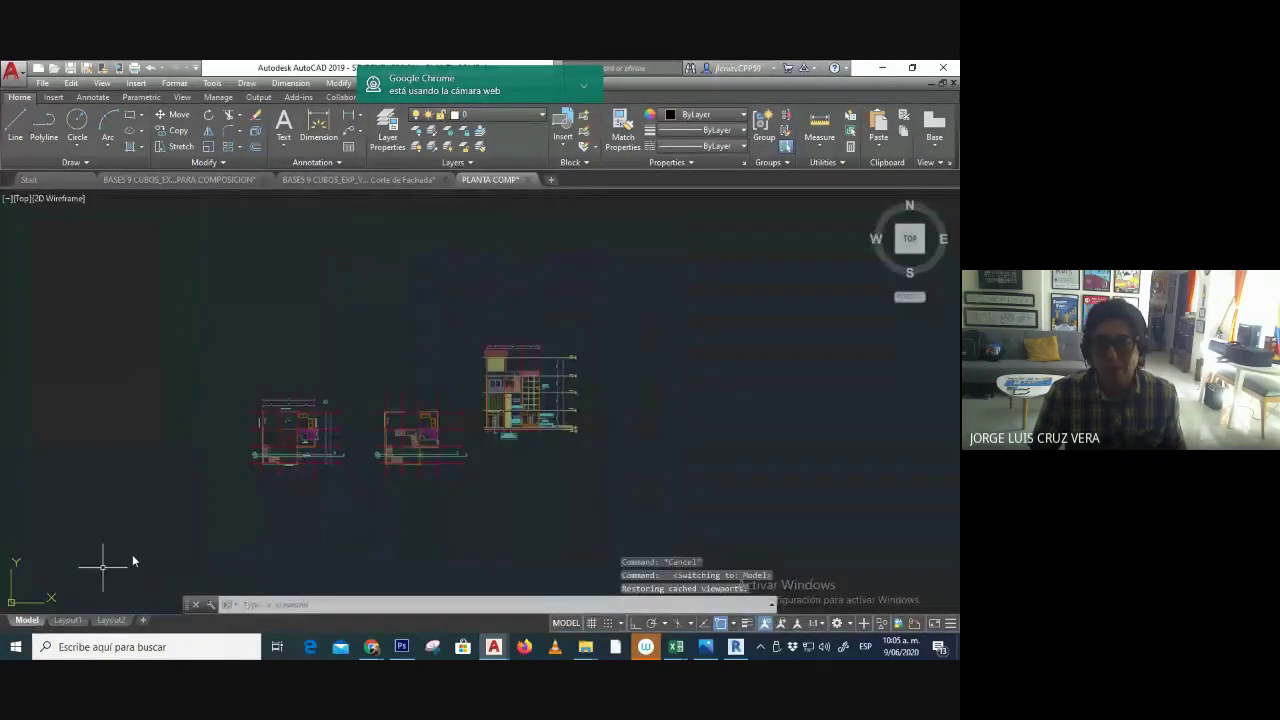
{"action": "scroll", "coordinate": [432, 436], "scroll_direction": "up", "scroll_amount": 4}
{"action": "scroll", "coordinate": [659, 405], "scroll_direction": "up", "scroll_amount": 4}
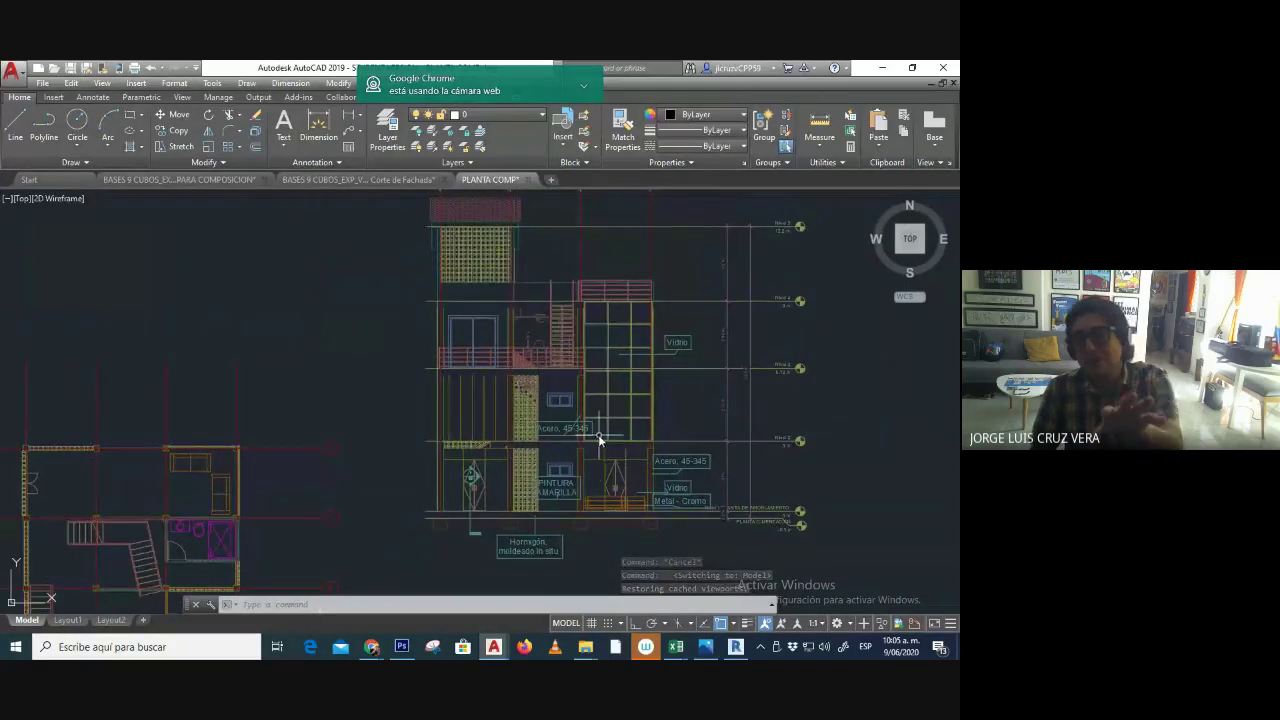
- Open the Layout1 sheet of the PLANTA COMP drawing
{"action": "scroll", "coordinate": [578, 457], "scroll_direction": "down", "scroll_amount": 3}
{"action": "left_click_drag", "start_coordinate": [518, 480], "coordinate": [658, 402]}
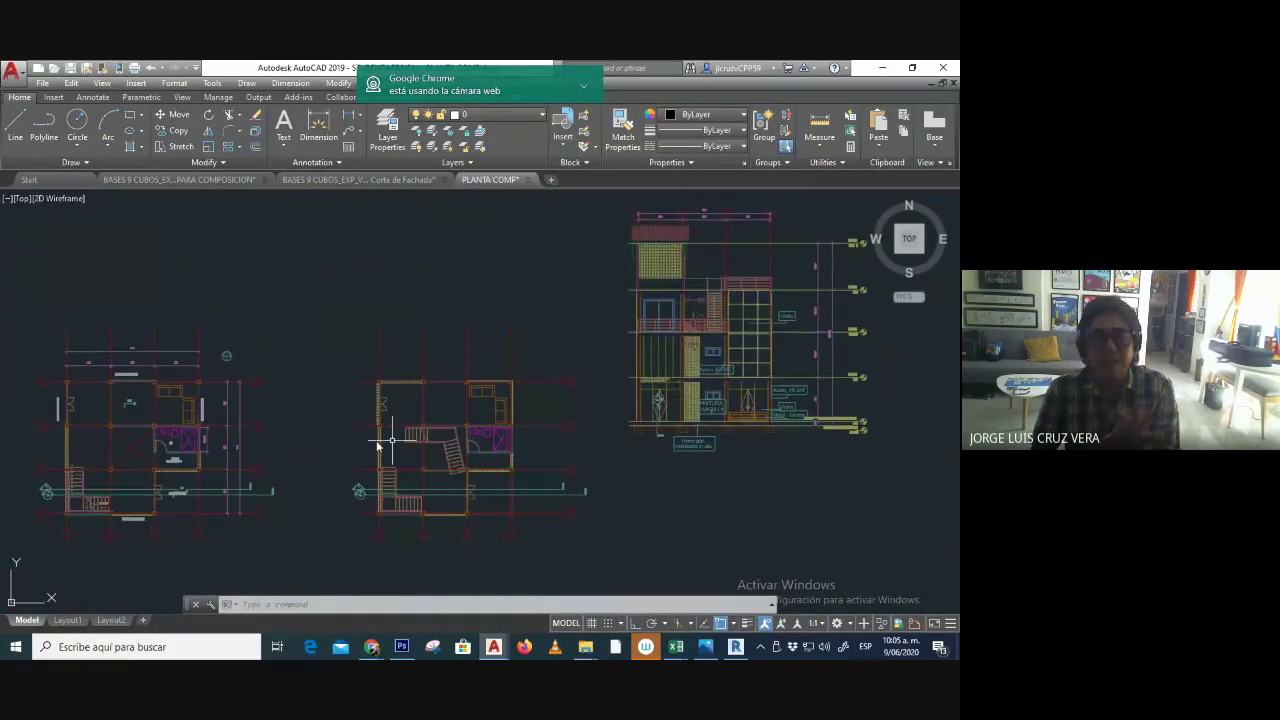
{"action": "left_click", "coordinate": [67, 620]}
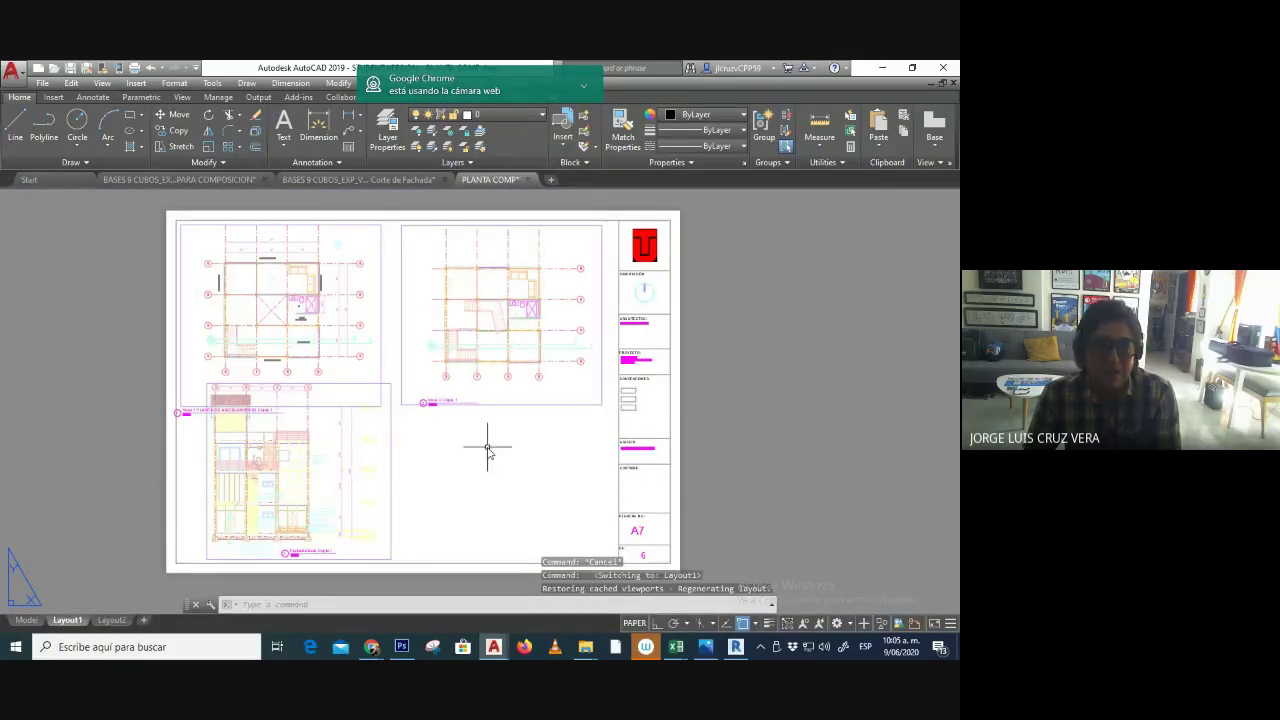
- Try erasing the viewport that frames the facade elevation, and undo the erasure
{"action": "left_click", "coordinate": [390, 448]}
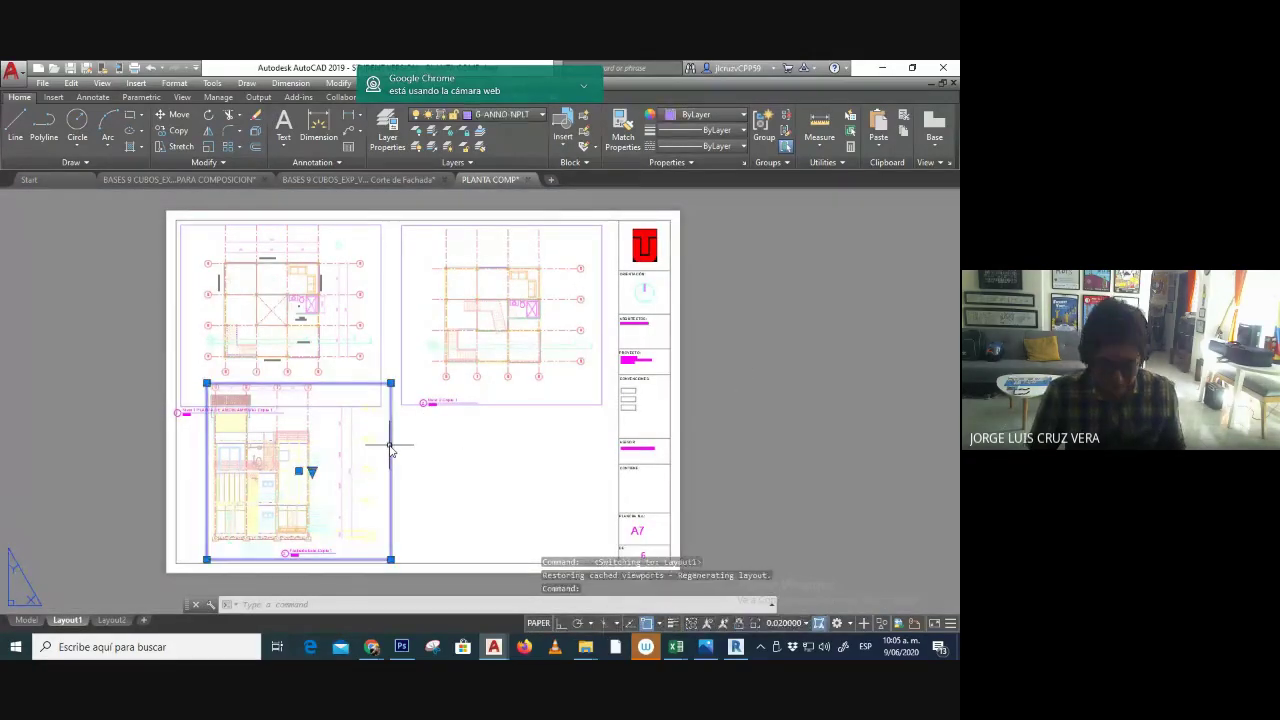
{"action": "key", "text": "Delete"}
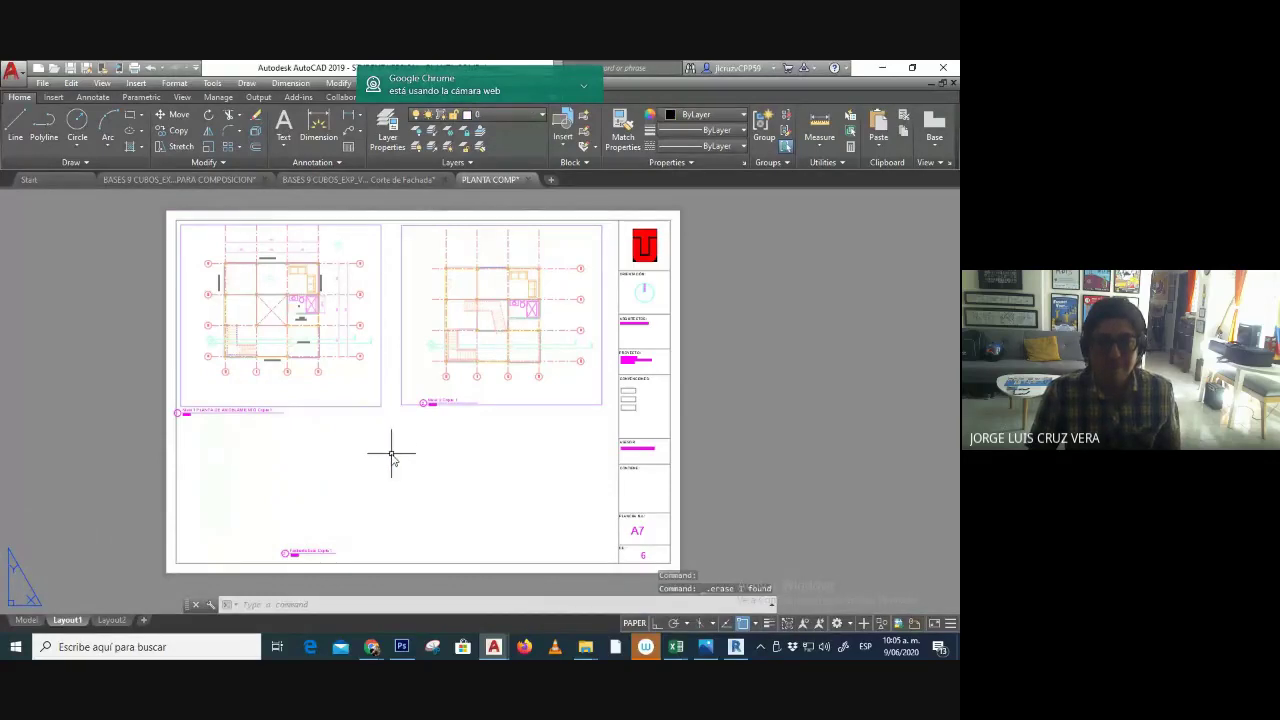
{"action": "key", "text": "ctrl+z"}
{"action": "key", "text": "Escape"}
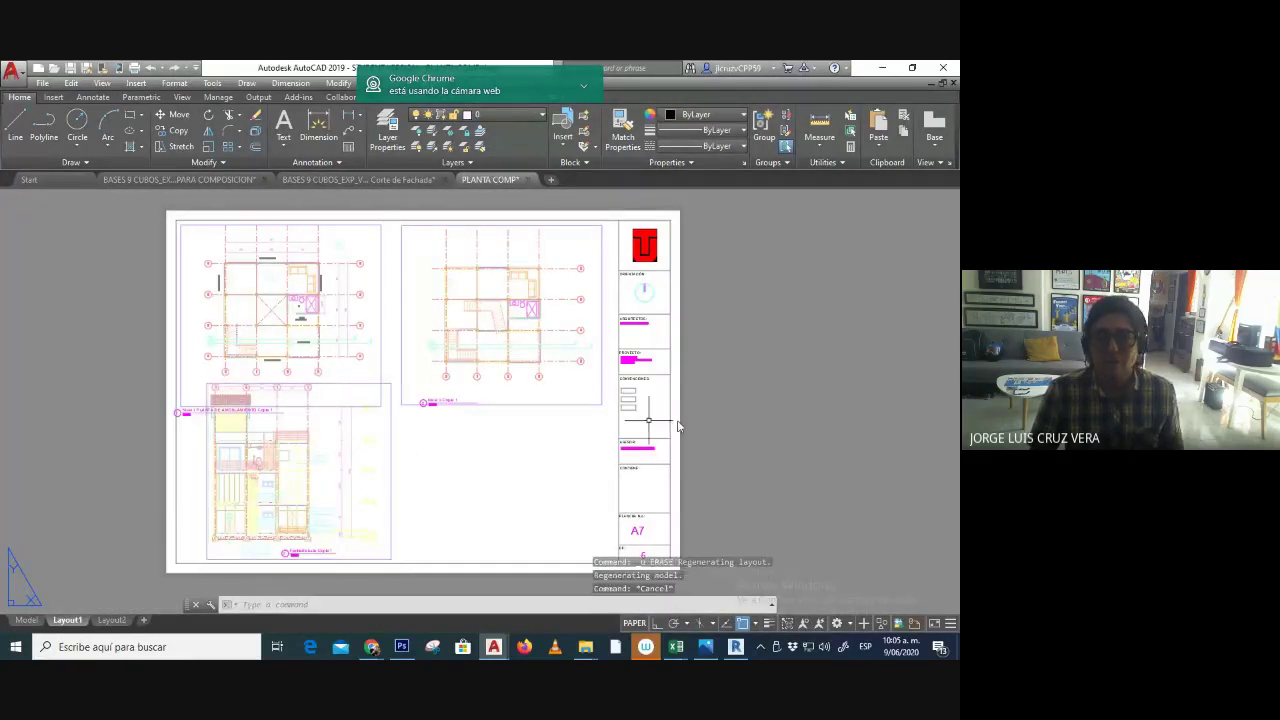
- Create a new layer named VIEWPORT for the three layout viewports
{"action": "left_click", "coordinate": [390, 457]}
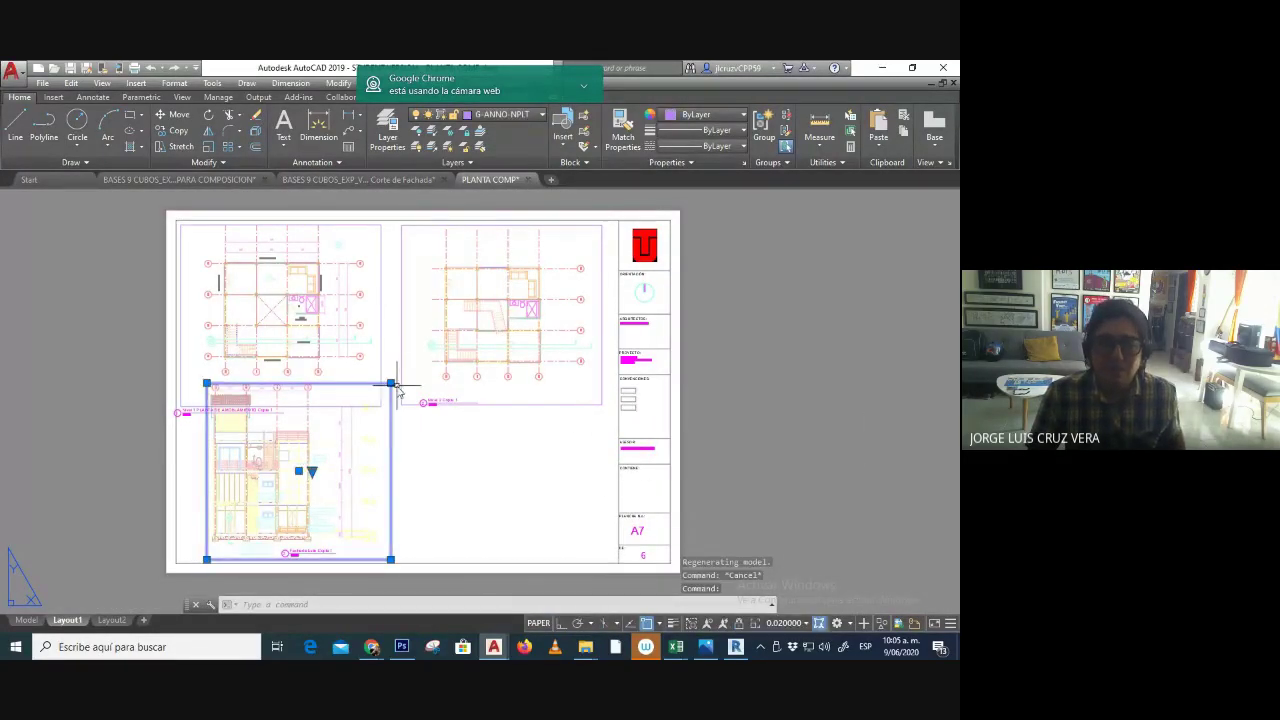
{"action": "left_click", "coordinate": [381, 322]}
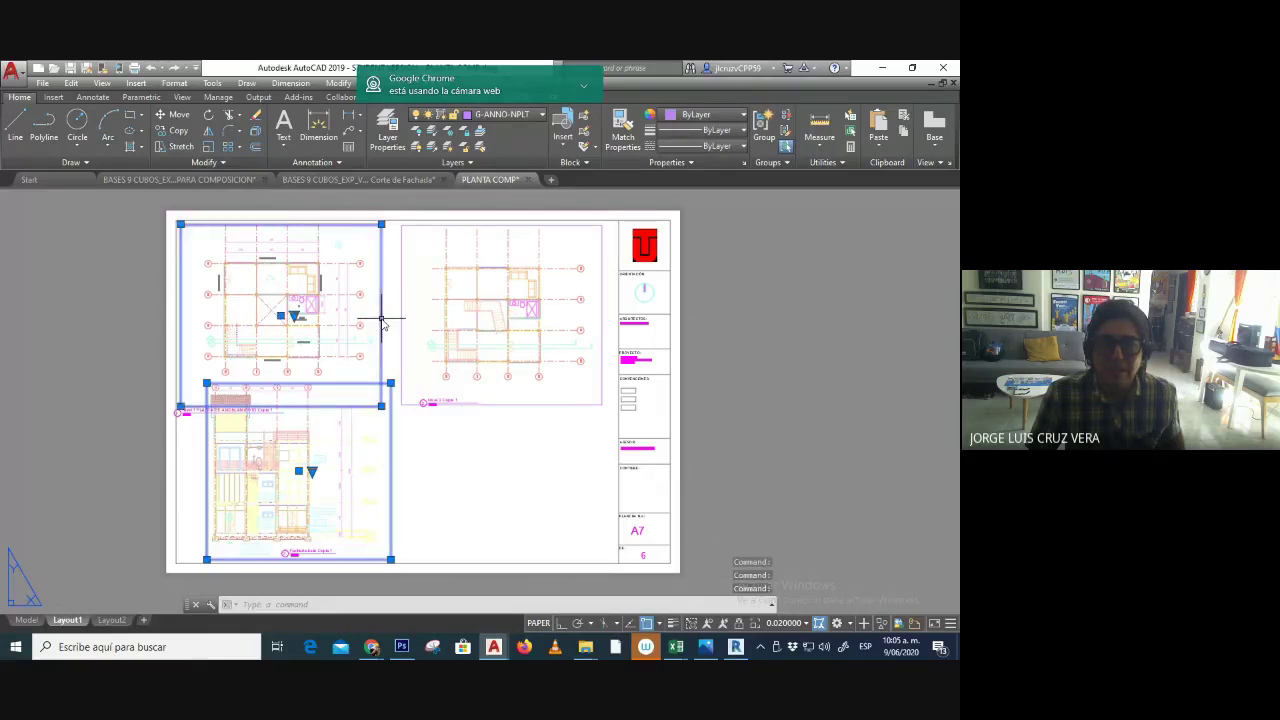
{"action": "left_click", "coordinate": [401, 328]}
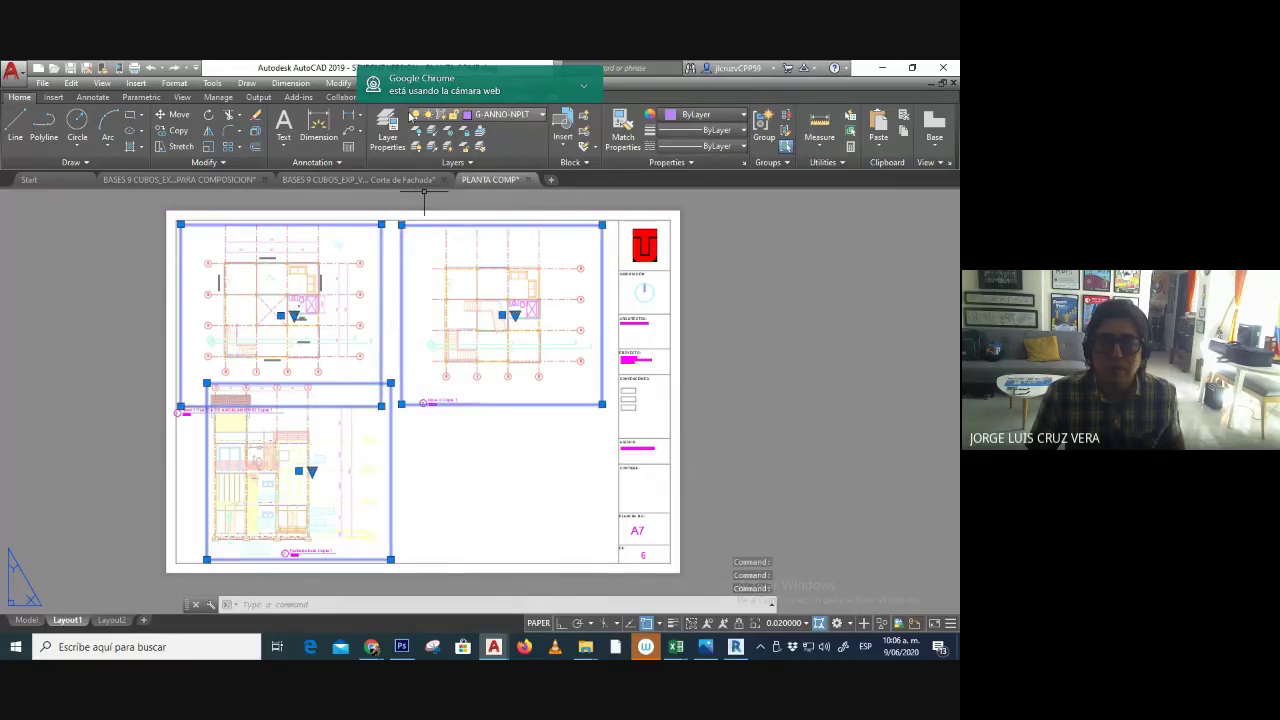
{"action": "left_click", "coordinate": [397, 138]}
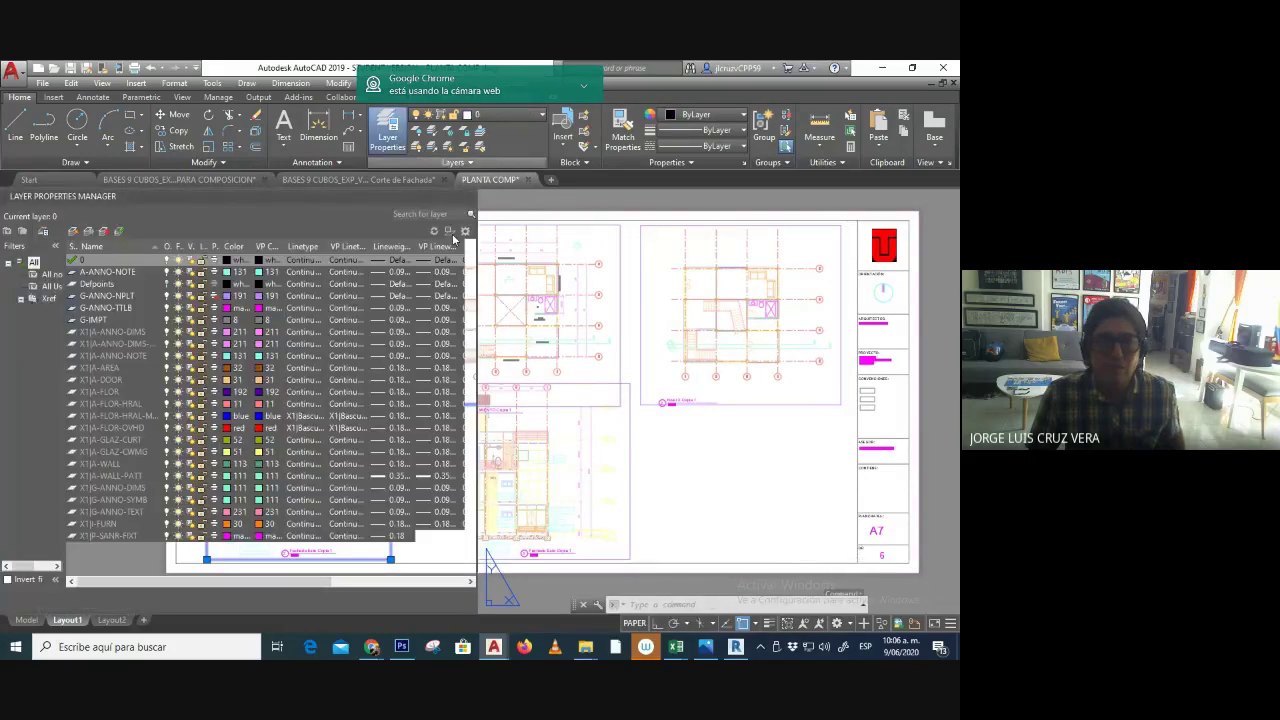
{"action": "left_click", "coordinate": [73, 232]}
{"action": "key", "text": "Return"}
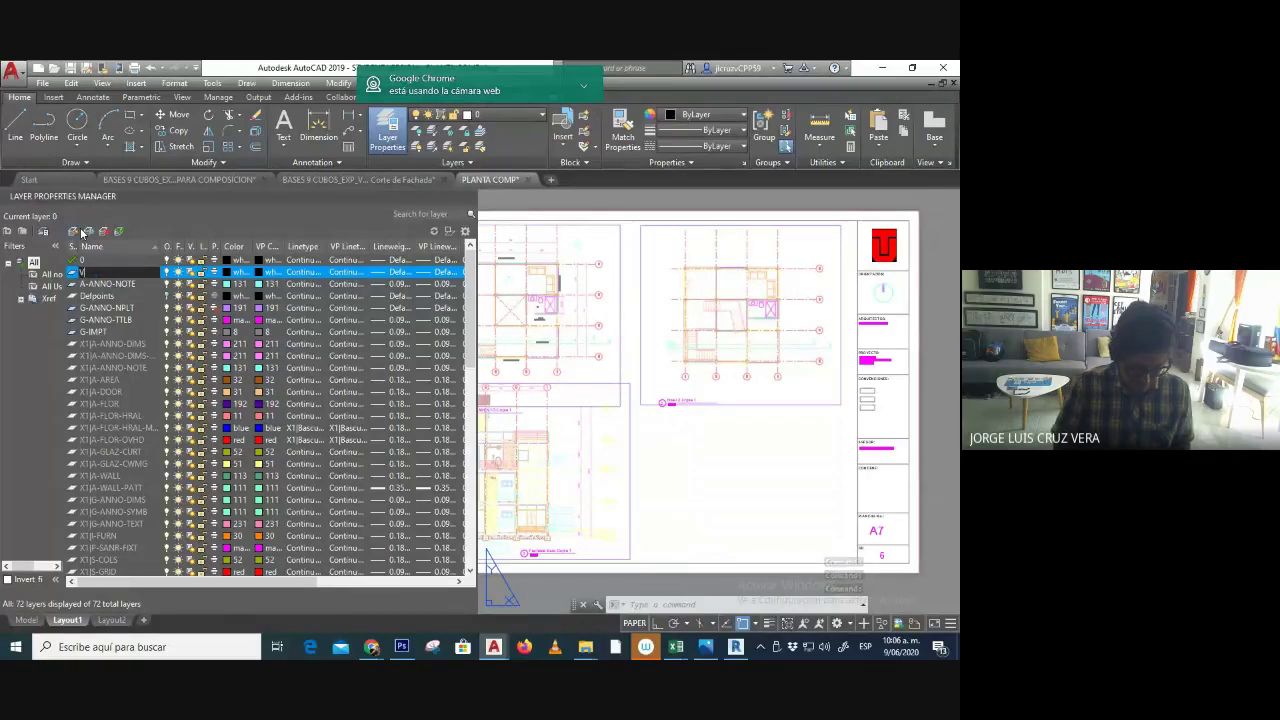
{"action": "type", "text": "T"}
{"action": "key", "text": "Return"}
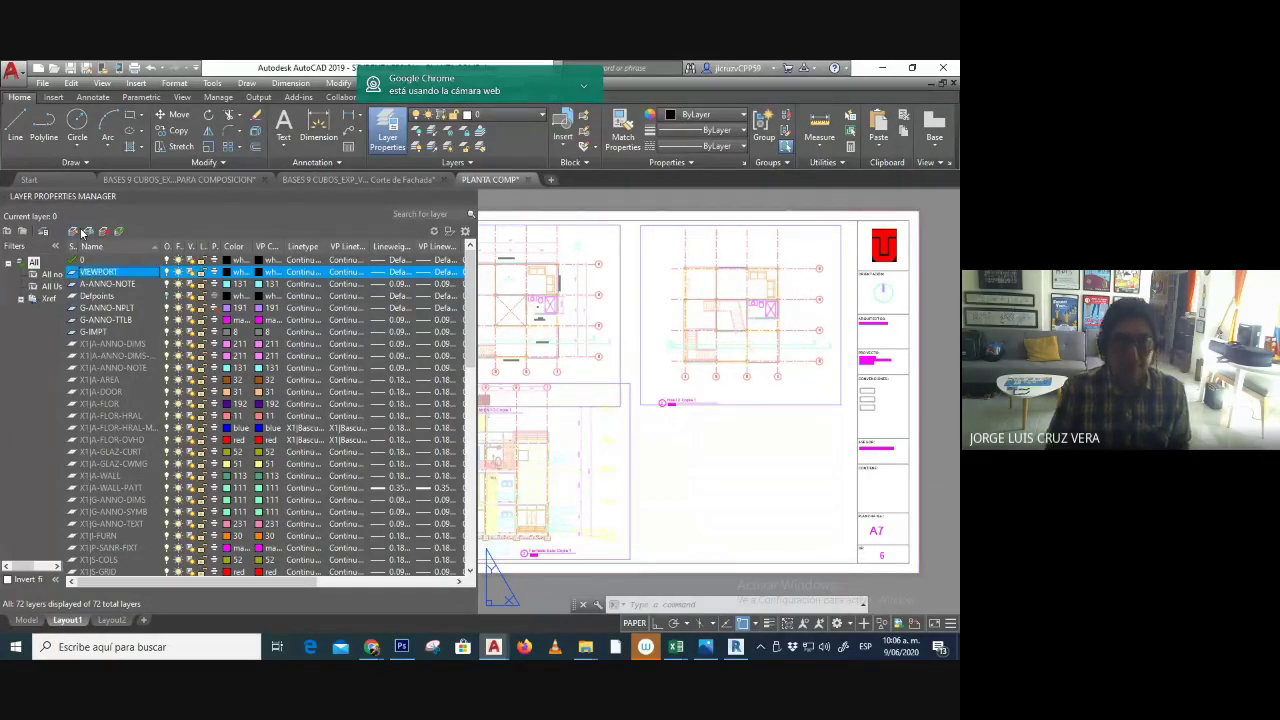
- Make VIEWPORT the current layer
{"action": "left_click", "coordinate": [523, 114]}
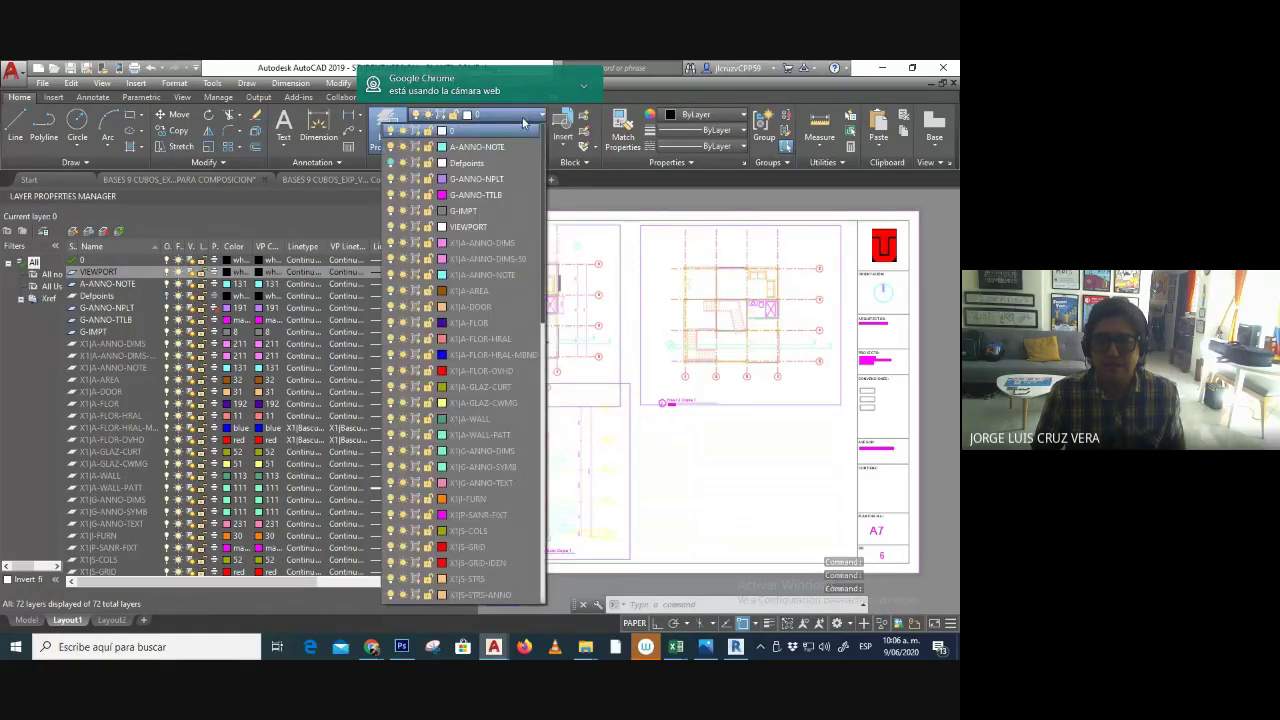
{"action": "scroll", "coordinate": [469, 373], "scroll_direction": "down", "scroll_amount": 7}
{"action": "scroll", "coordinate": [522, 495], "scroll_direction": "down", "scroll_amount": 8}
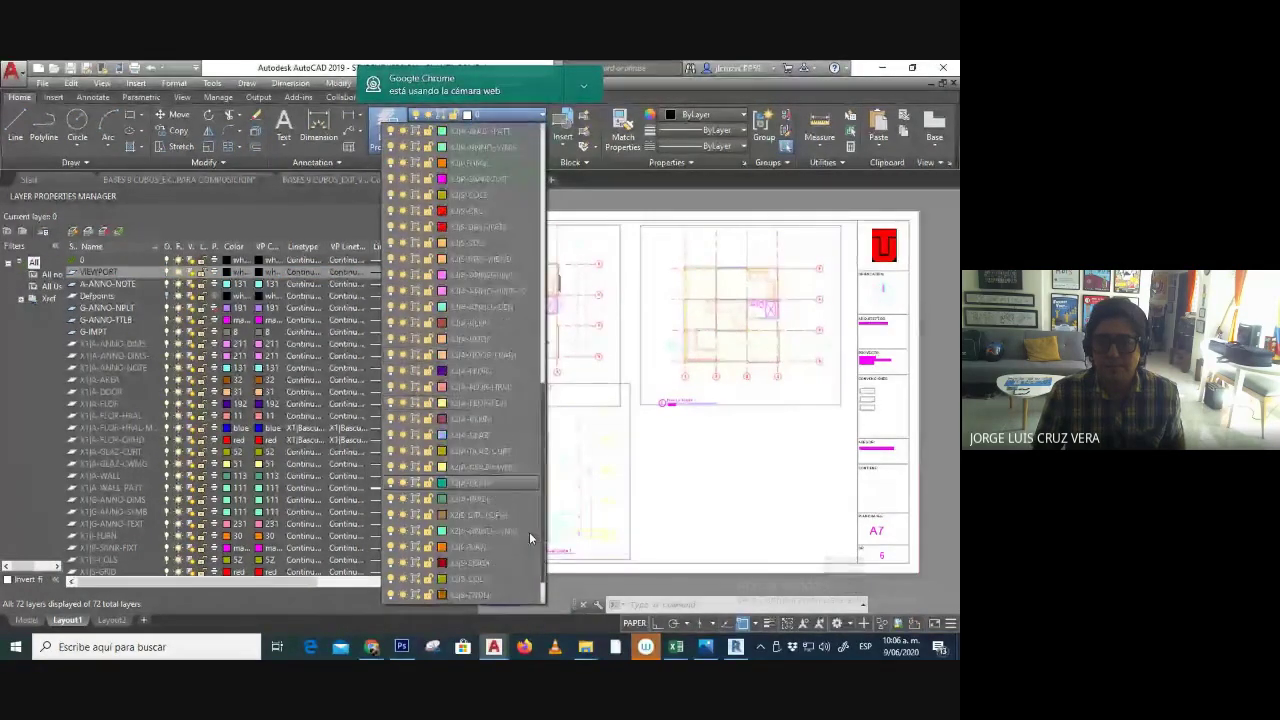
{"action": "left_click_drag", "start_coordinate": [541, 509], "coordinate": [537, 162]}
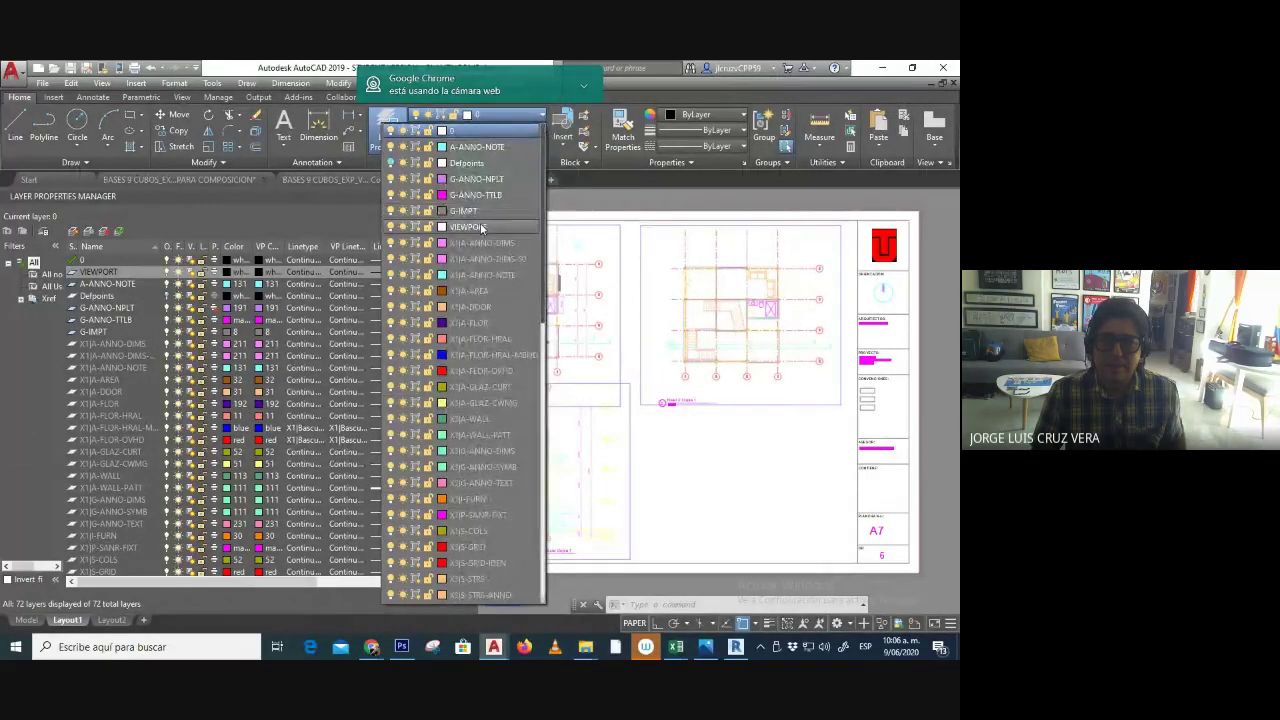
{"action": "left_click", "coordinate": [468, 226]}
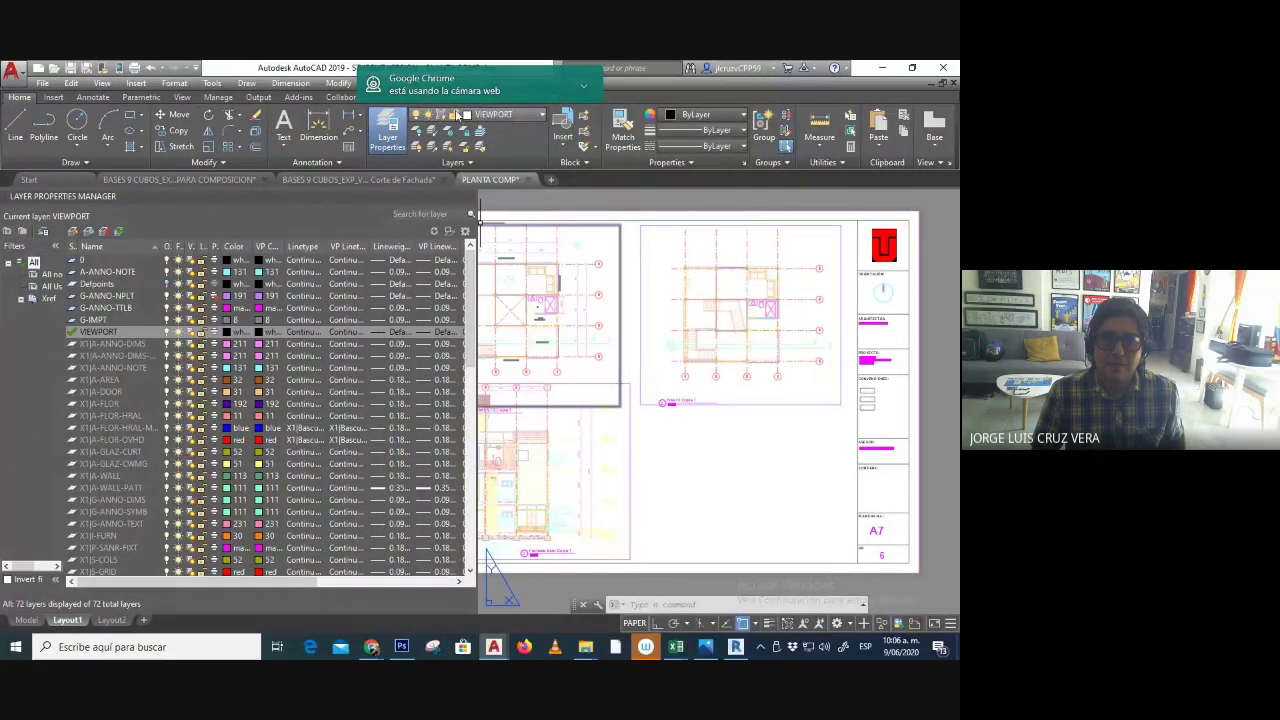
- Turn off the current VIEWPORT layer and accept turning off the current layer
{"action": "left_click", "coordinate": [456, 116]}
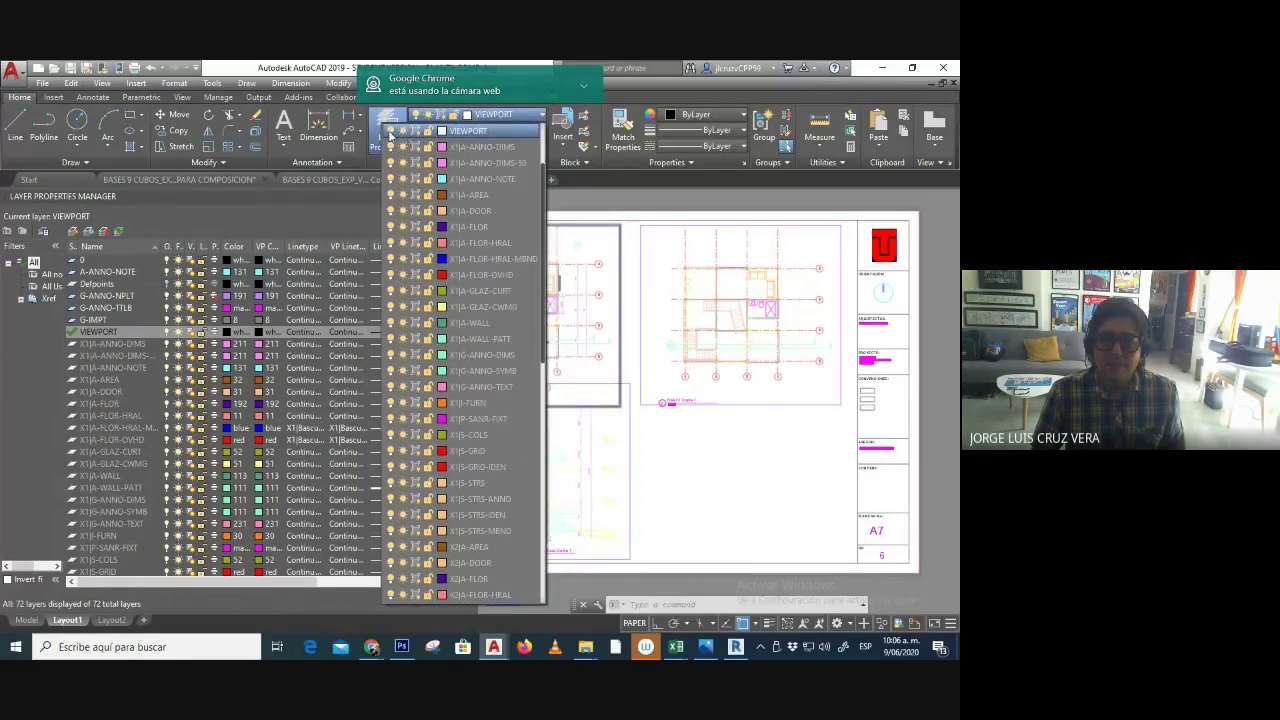
{"action": "left_click", "coordinate": [386, 132]}
{"action": "left_click", "coordinate": [401, 139]}
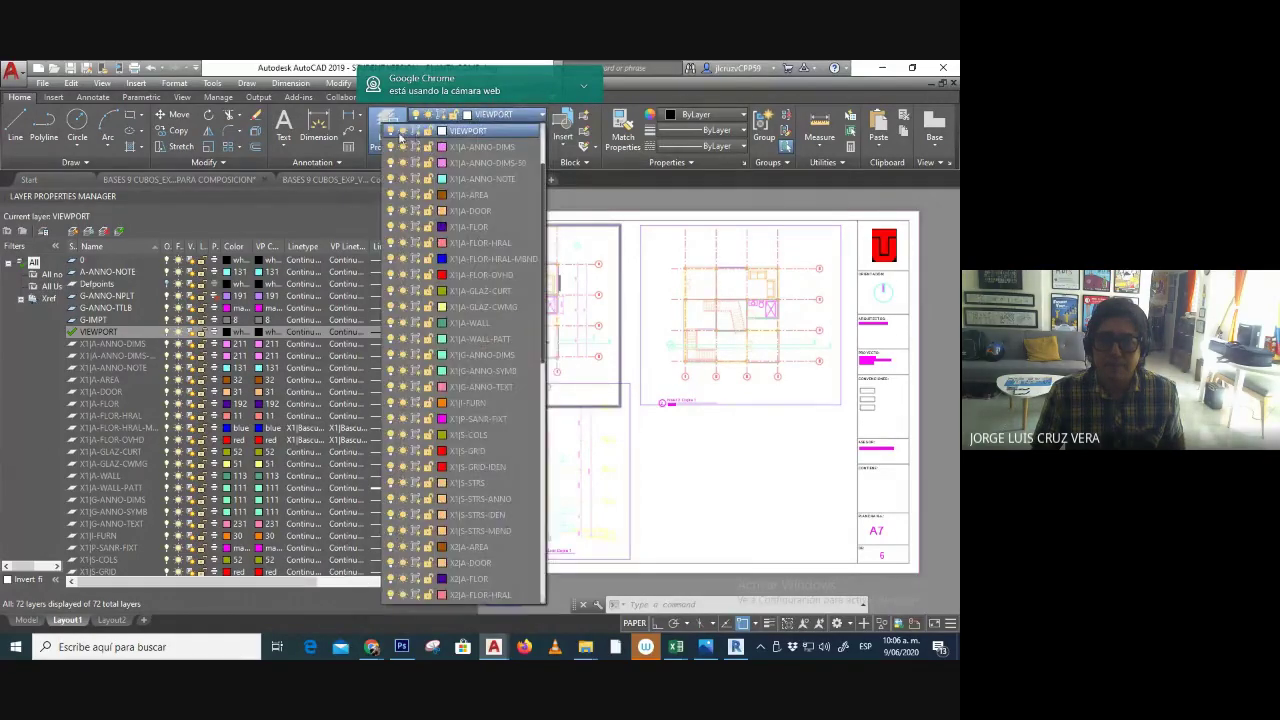
{"action": "left_click", "coordinate": [392, 133]}
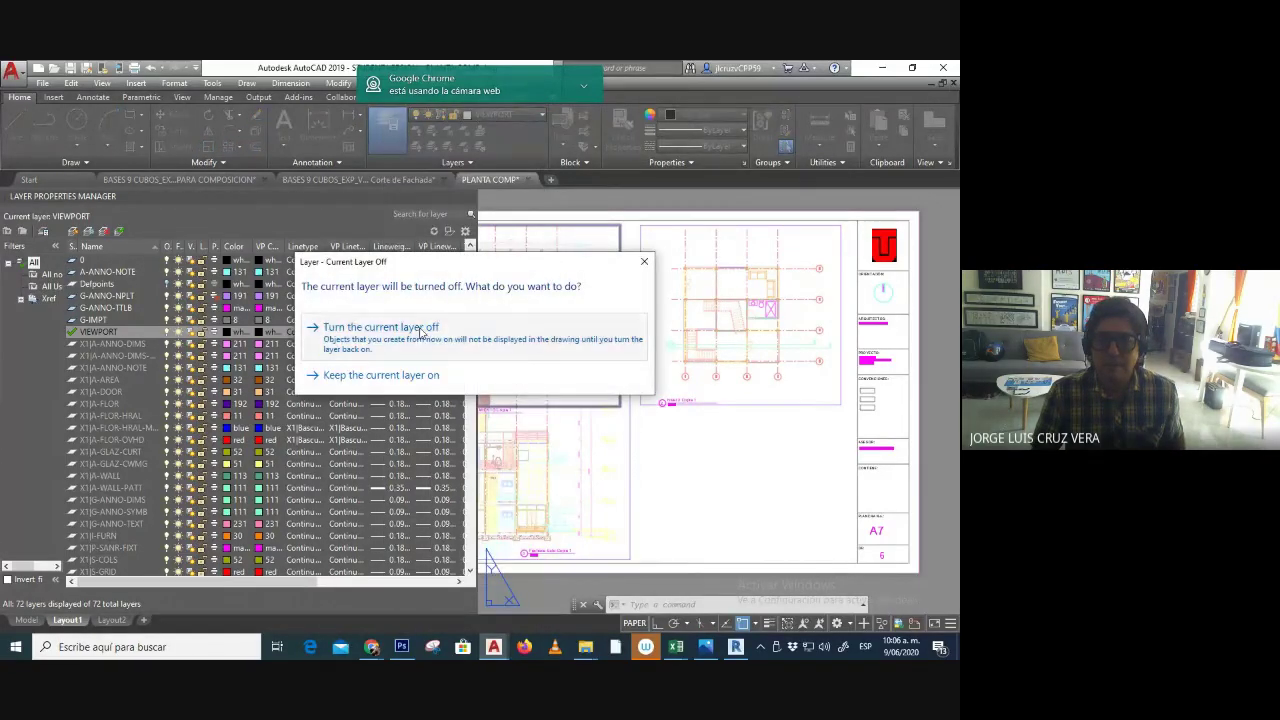
{"action": "left_click", "coordinate": [400, 328]}
- Assign the facade viewport and both floor plan viewports to the VIEWPORT layer, and close the layer manager
{"action": "scroll", "coordinate": [684, 455], "scroll_direction": "down", "scroll_amount": 2}
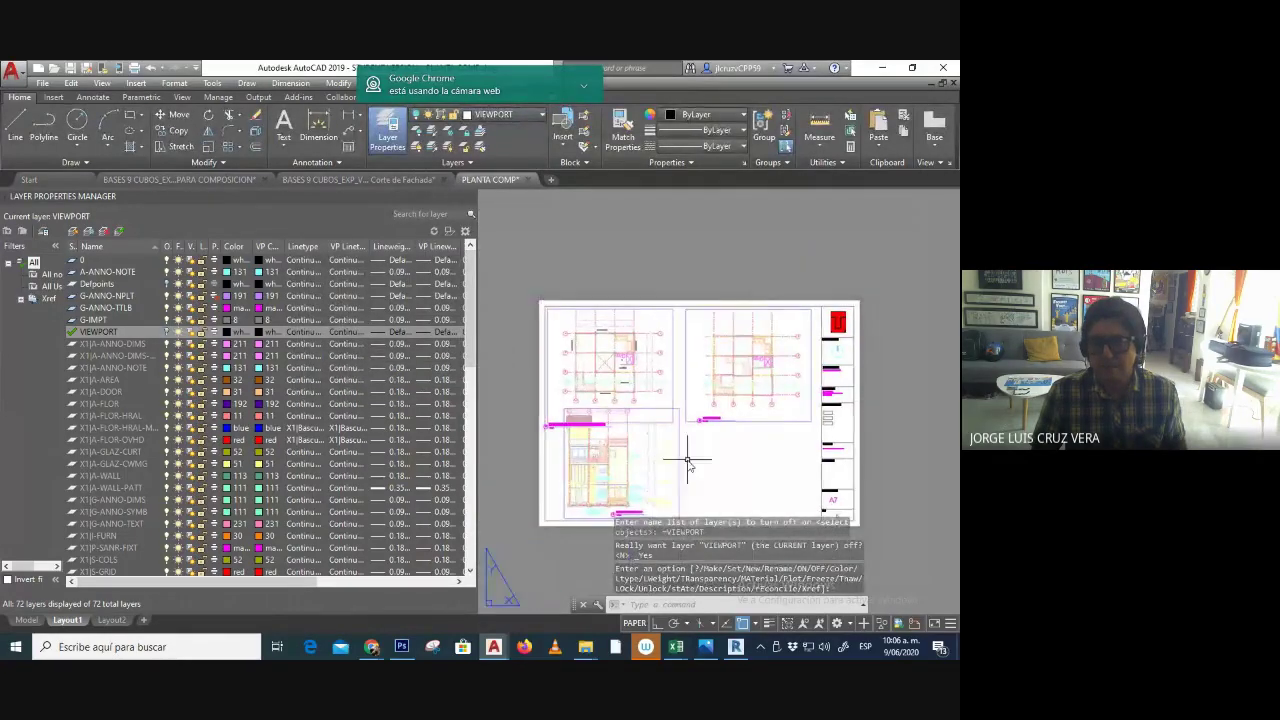
{"action": "left_click", "coordinate": [684, 450]}
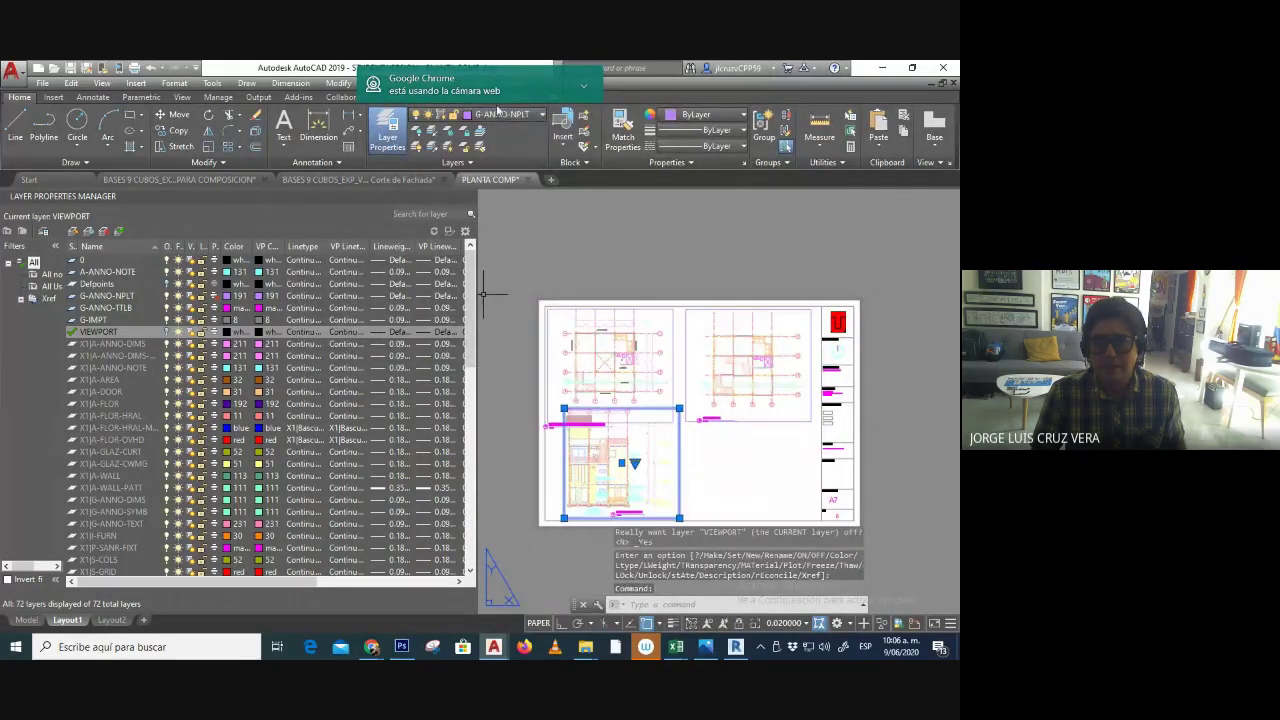
{"action": "left_click", "coordinate": [677, 326]}
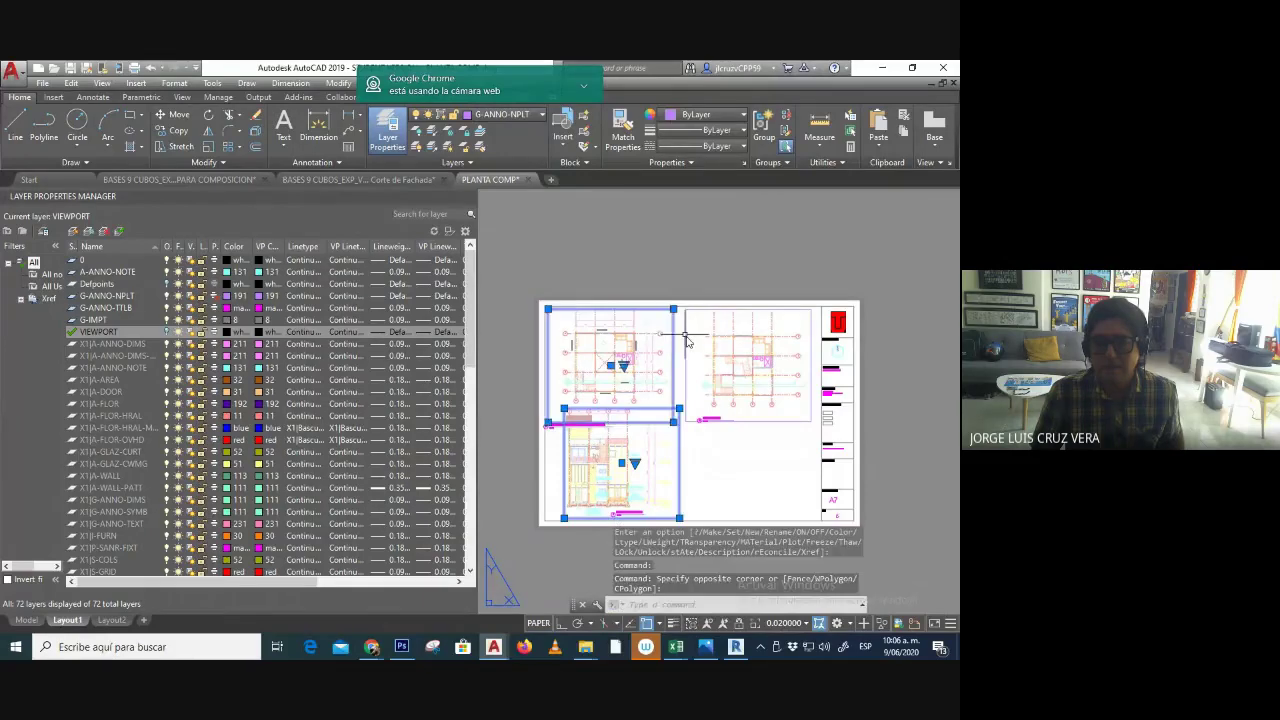
{"action": "left_click", "coordinate": [689, 343]}
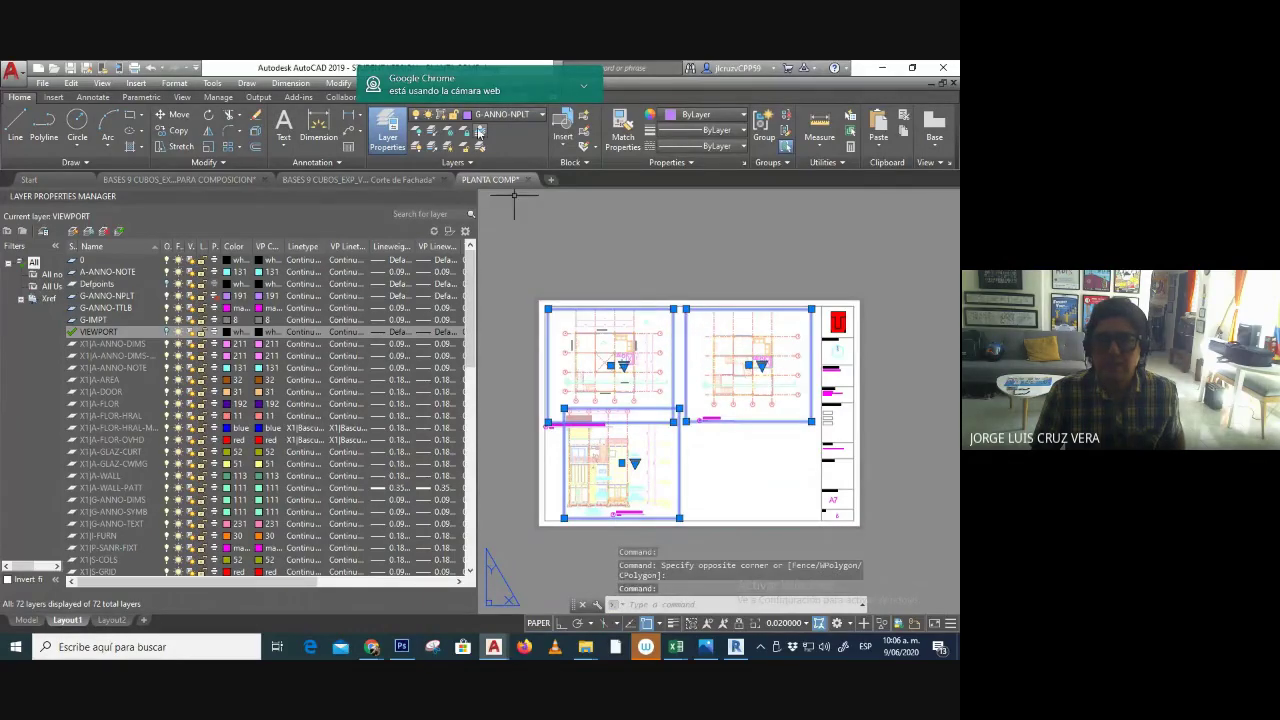
{"action": "left_click", "coordinate": [485, 115]}
{"action": "left_click", "coordinate": [497, 180]}
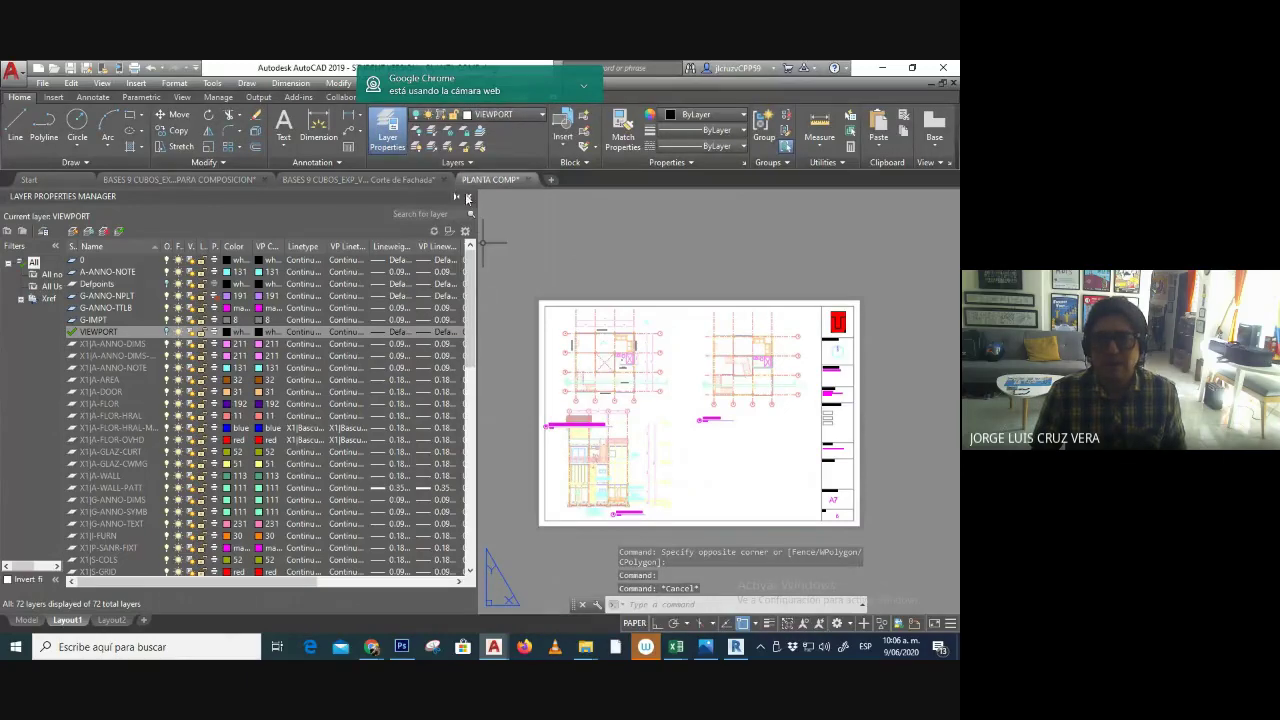
{"action": "left_click", "coordinate": [468, 198]}
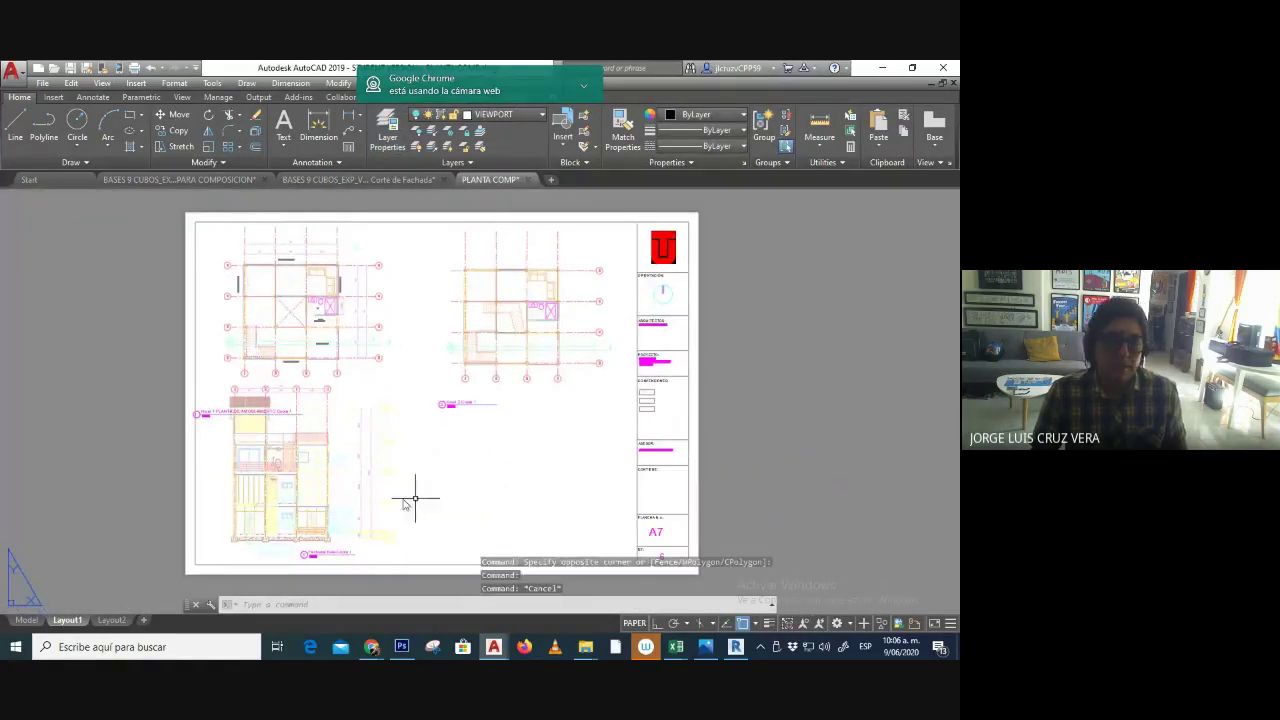
- Move the "Nivel 1 PLANTA DE AMOBLAMIENTO Copia 1" title with its number bubble and scale off the facade to just below the first floor plan
{"action": "scroll", "coordinate": [210, 375], "scroll_direction": "up", "scroll_amount": 5}
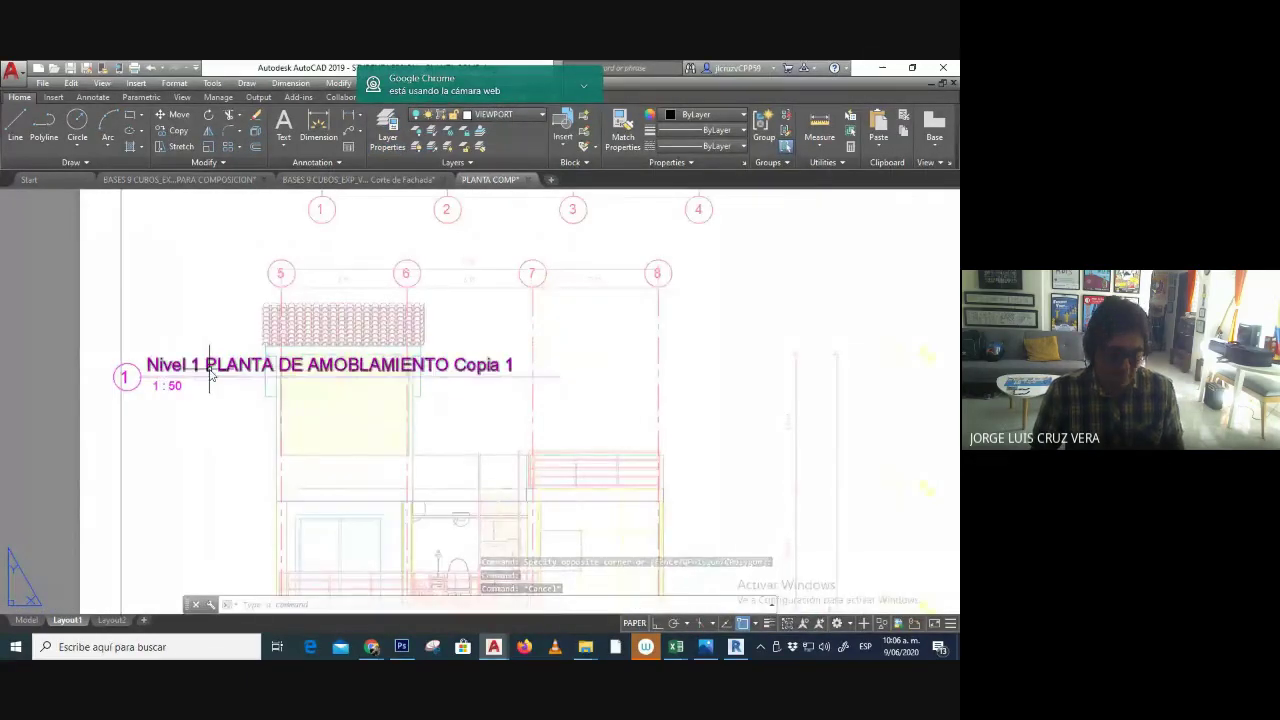
{"action": "type", "text": "m"}
{"action": "key", "text": "Return"}
{"action": "left_click", "coordinate": [226, 410]}
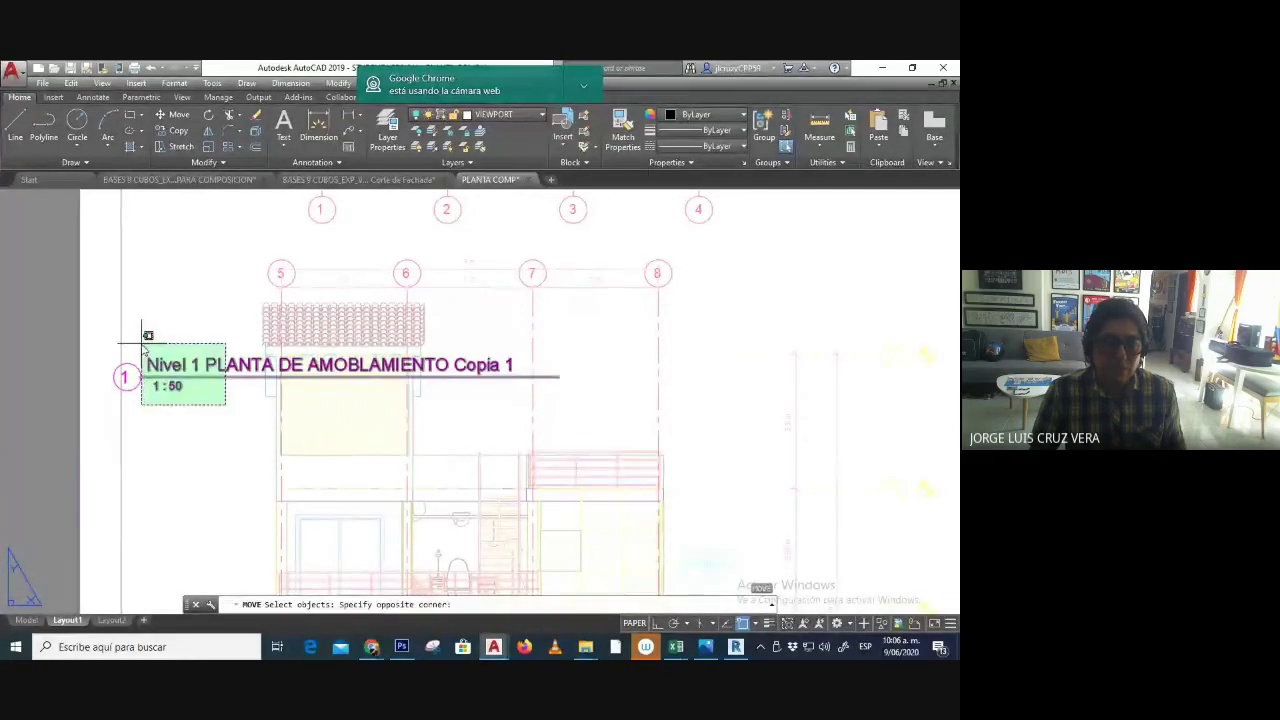
{"action": "left_click", "coordinate": [143, 334]}
{"action": "left_click", "coordinate": [127, 380]}
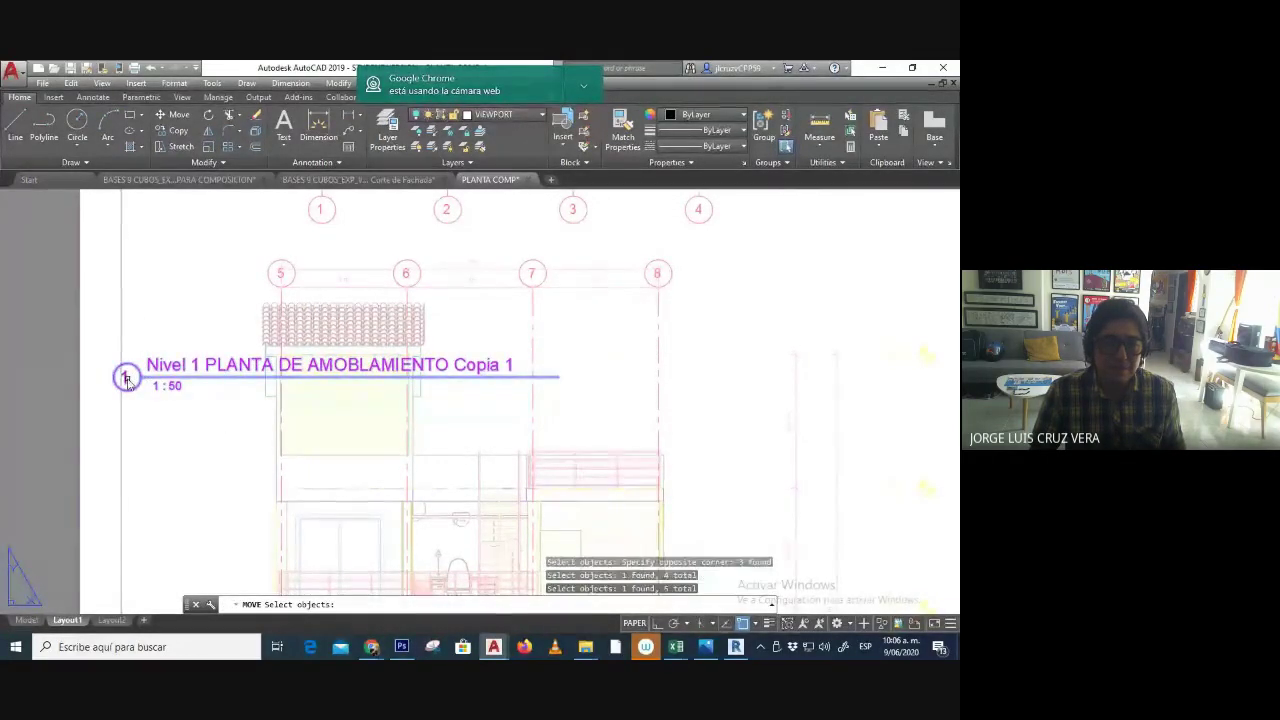
{"action": "key", "text": "Return"}
{"action": "left_click", "coordinate": [123, 374]}
{"action": "scroll", "coordinate": [123, 374], "scroll_direction": "down", "scroll_amount": 5}
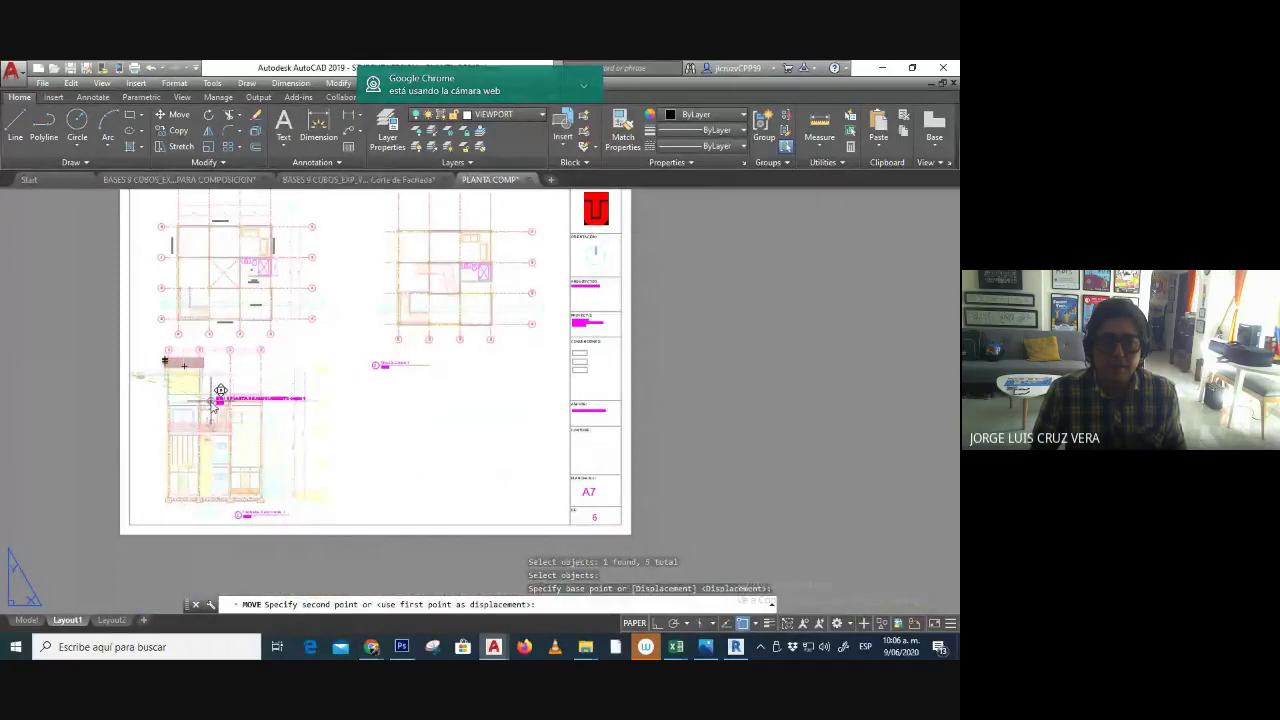
{"action": "scroll", "coordinate": [240, 440], "scroll_direction": "down", "scroll_amount": 2}
{"action": "scroll", "coordinate": [250, 430], "scroll_direction": "up", "scroll_amount": 4}
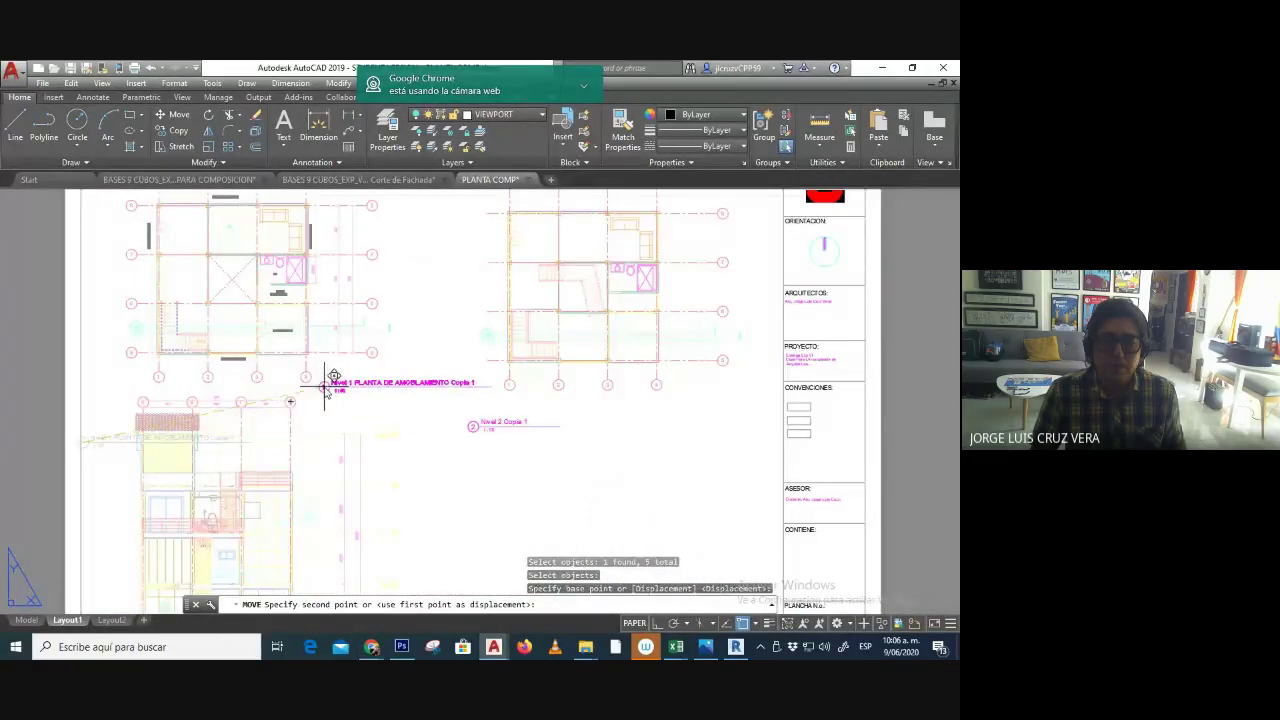
{"action": "key", "text": "Escape"}
{"action": "key", "text": "Escape"}
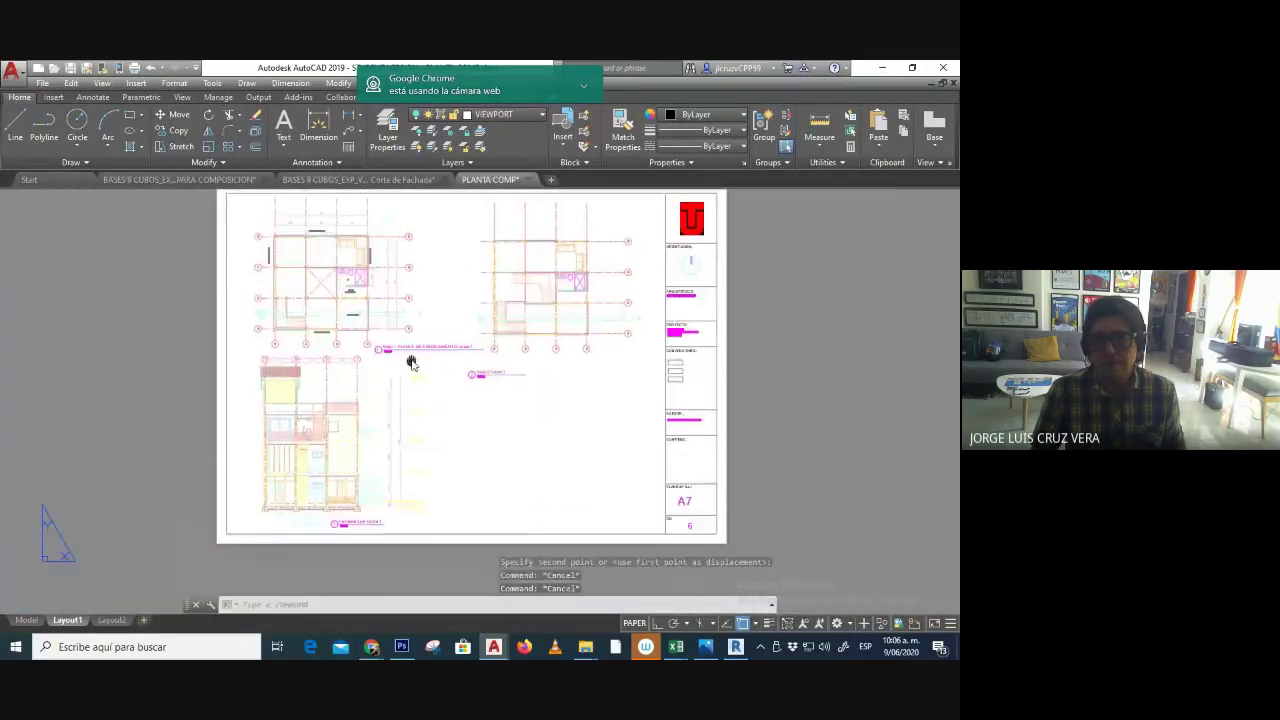
{"action": "scroll", "coordinate": [400, 380], "scroll_direction": "down", "scroll_amount": 3}
{"action": "left_click_drag", "start_coordinate": [456, 470], "coordinate": [416, 517]}
{"action": "key", "text": "Escape"}
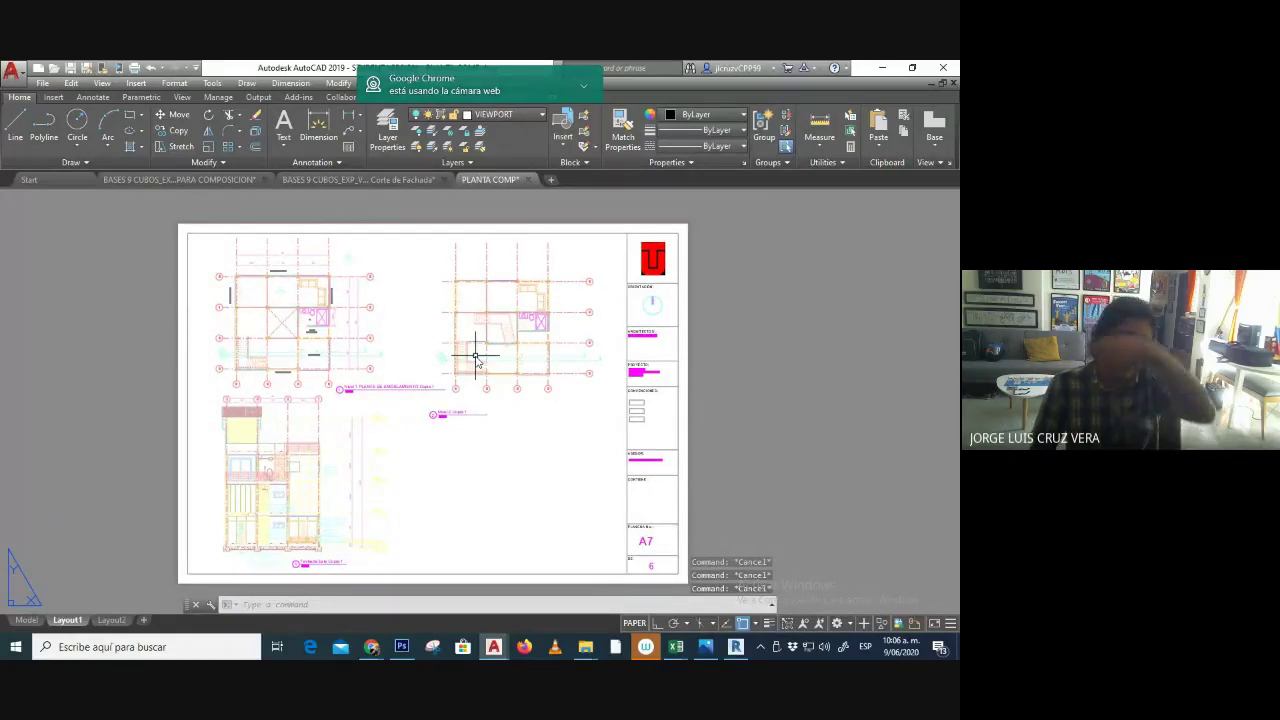
- Switch to Photoshop and toggle the visibility of Capa 1 in the A7 PARA COMPOSICION sheet off and on
{"action": "left_click", "coordinate": [14, 72]}
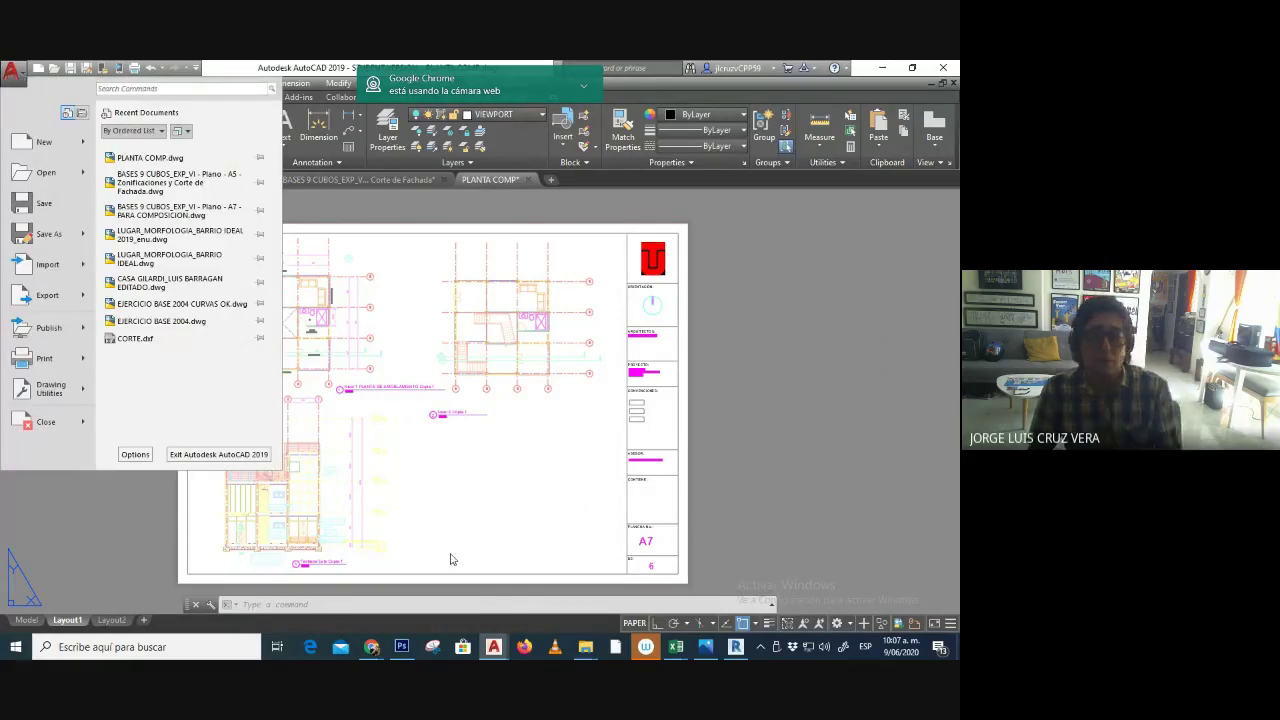
{"action": "left_click", "coordinate": [401, 647]}
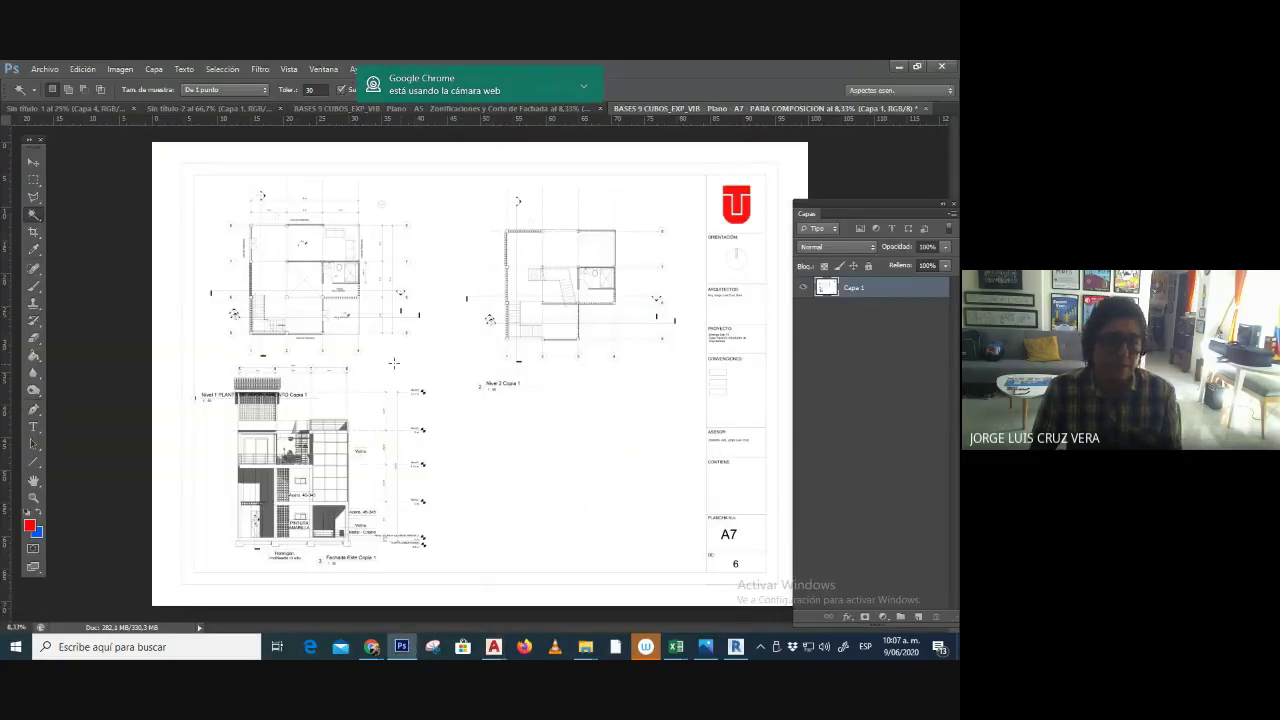
{"action": "left_click", "coordinate": [804, 290]}
{"action": "left_click", "coordinate": [804, 290]}
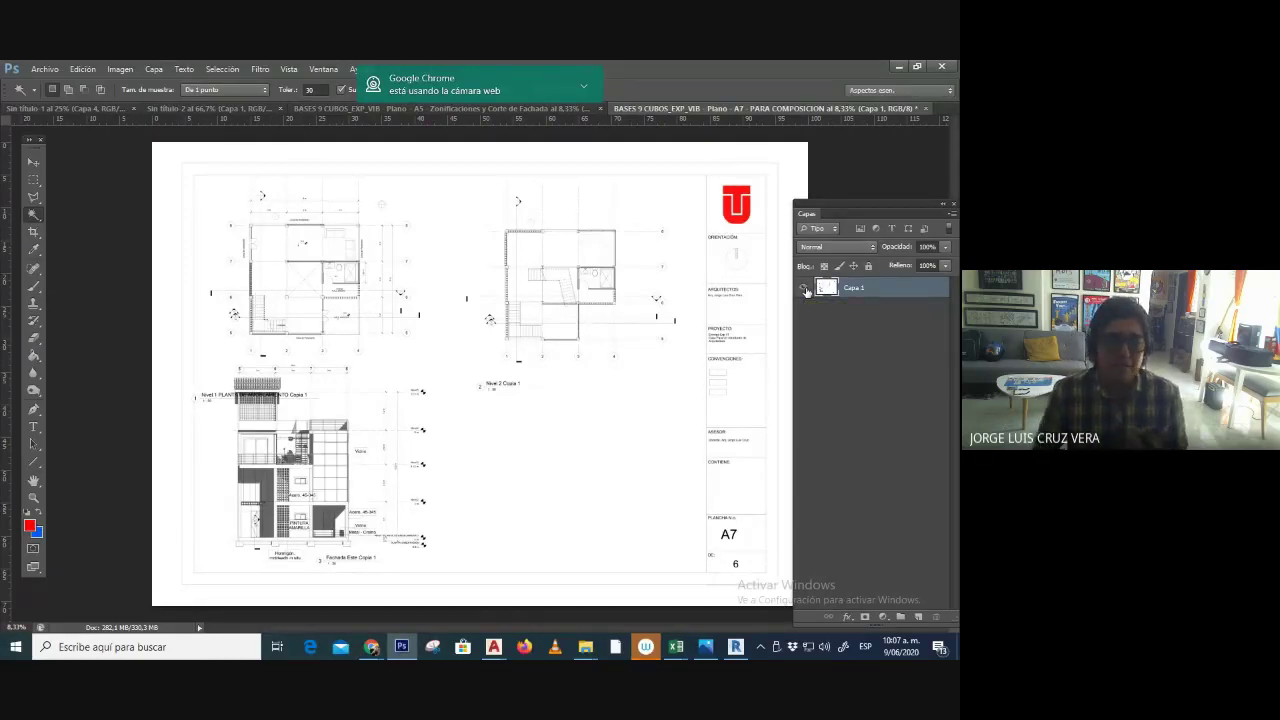
- Switch to the PLANTA COMP drawing in AutoCAD and start plotting Layout1 as a single sheet
{"action": "left_click", "coordinate": [493, 647]}
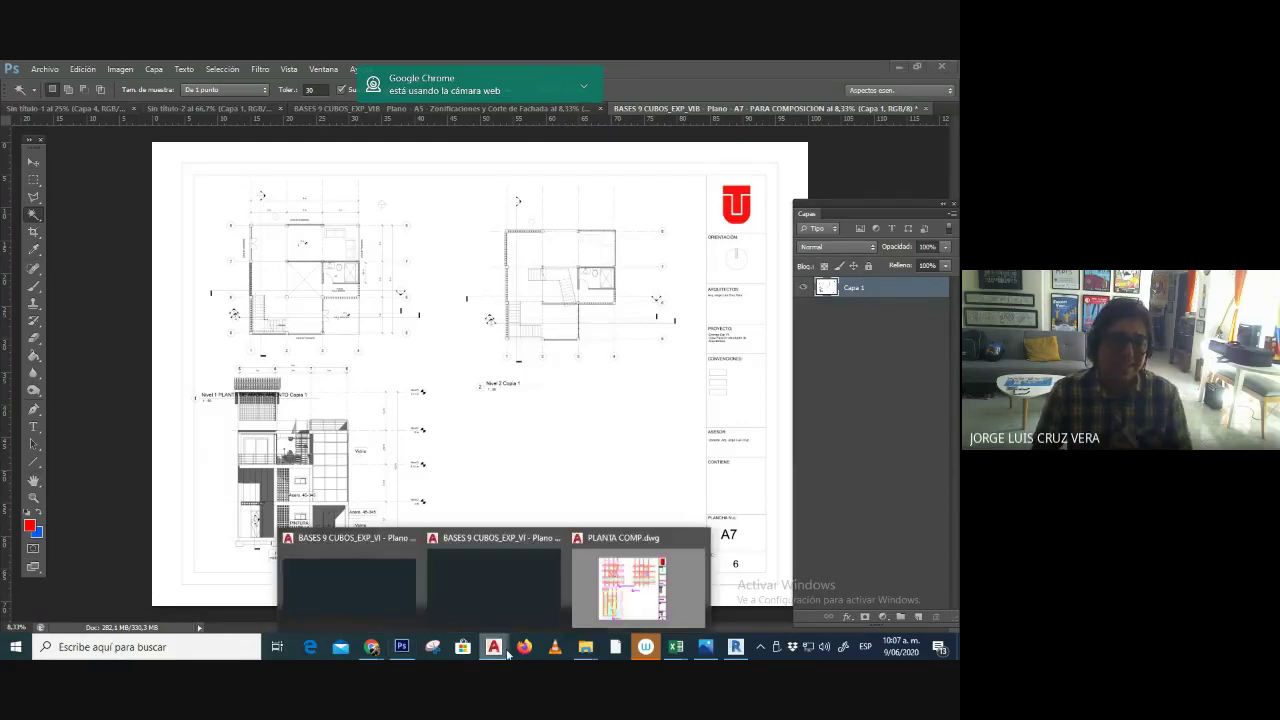
{"action": "left_click", "coordinate": [602, 607]}
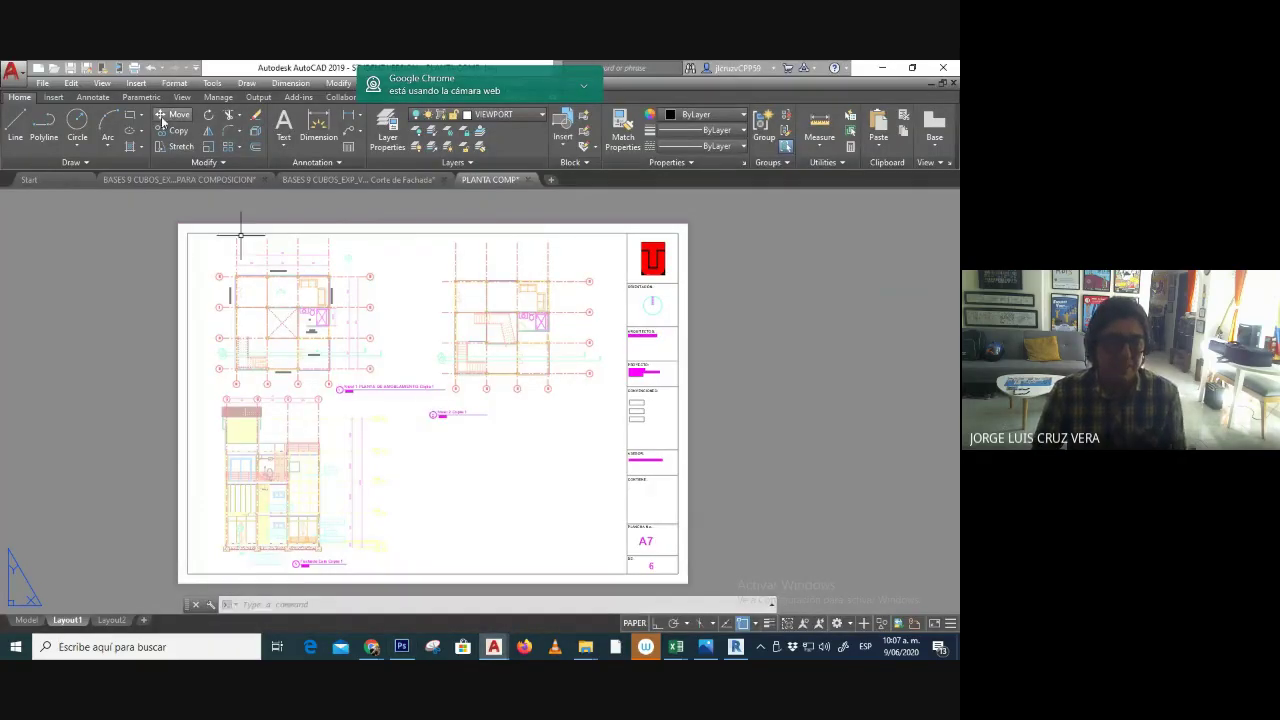
{"action": "left_click", "coordinate": [24, 72]}
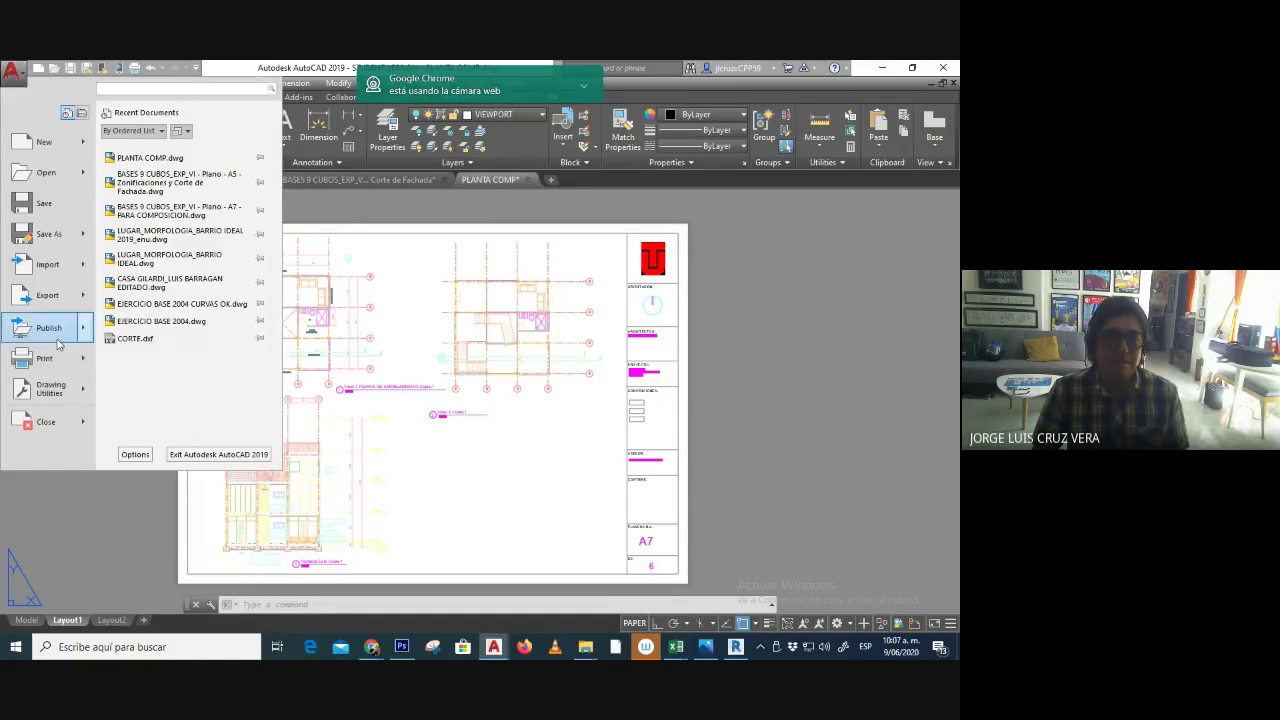
{"action": "mouse_move", "coordinate": [82, 267]}
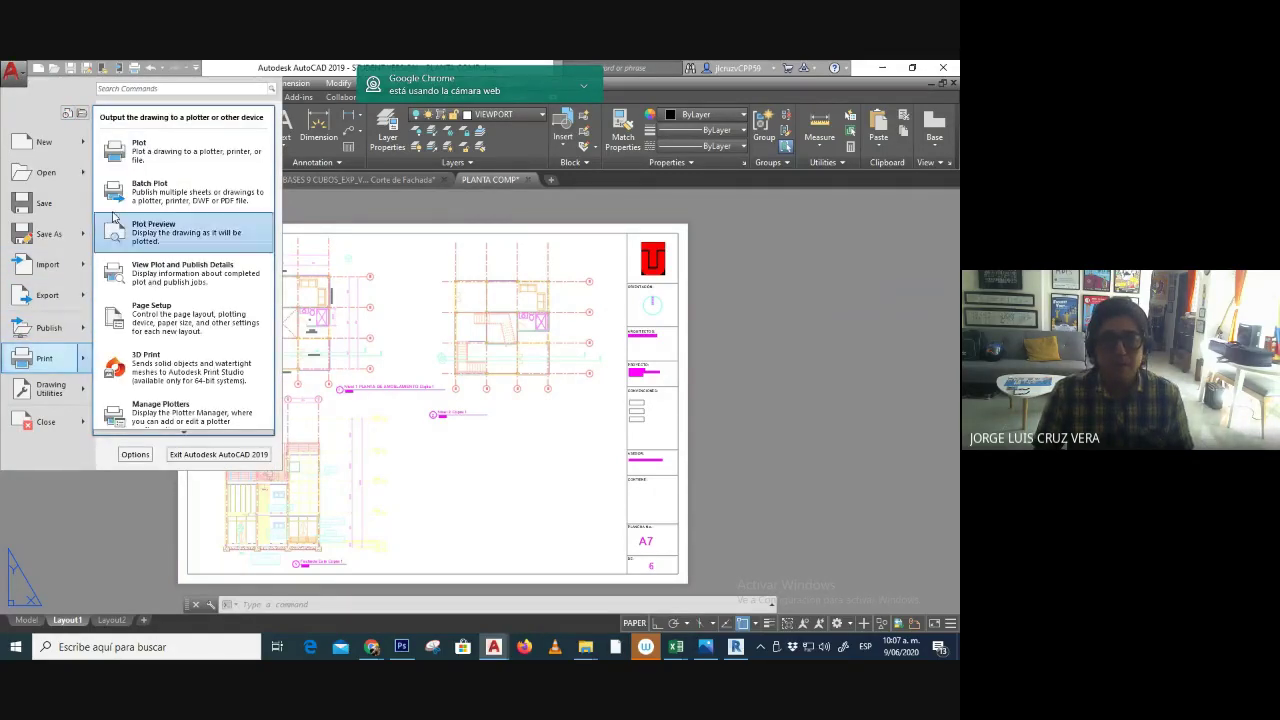
{"action": "left_click", "coordinate": [12, 70]}
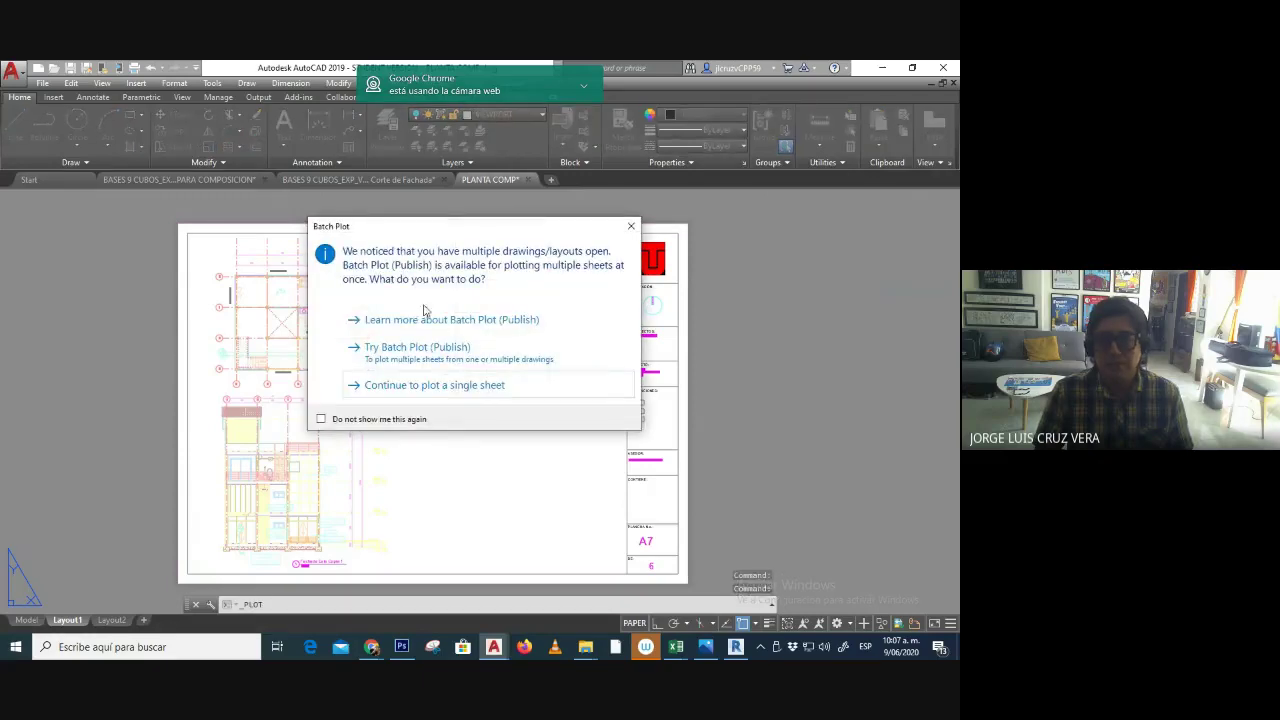
{"action": "left_click", "coordinate": [408, 386]}
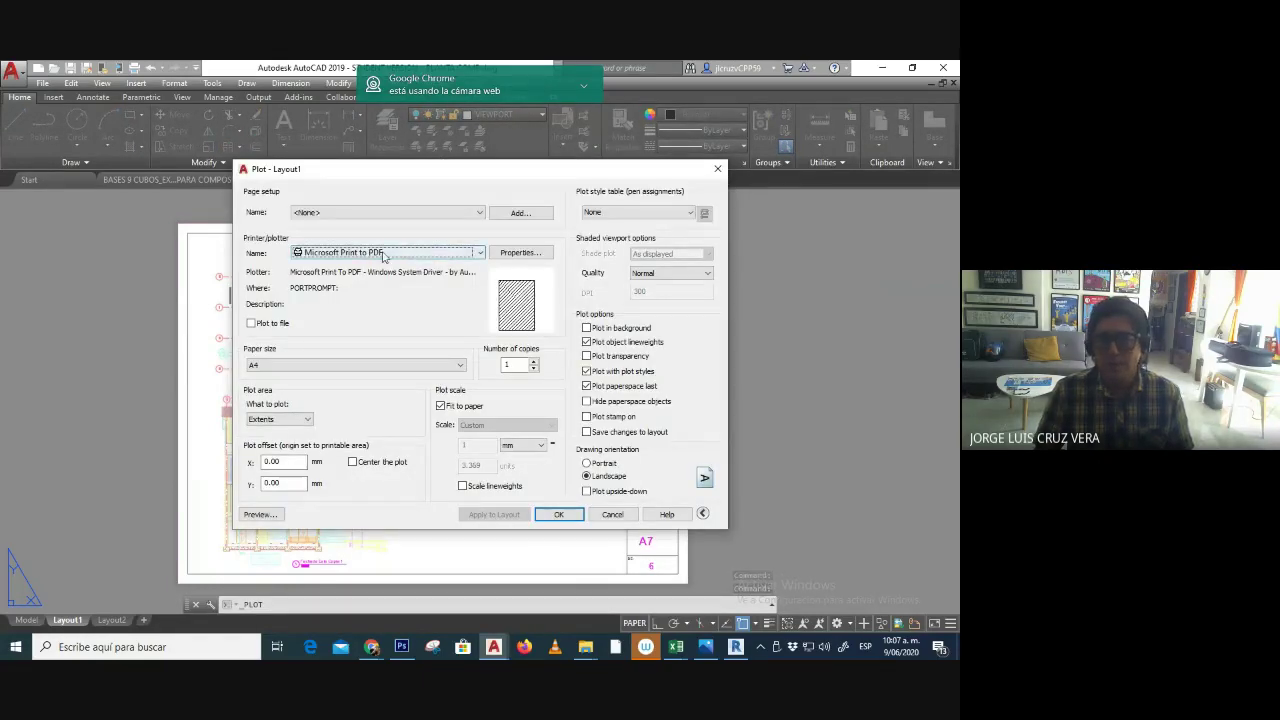
- Check the Microsoft Print to PDF plotter's configuration and its list of available paper sizes
{"action": "left_click", "coordinate": [519, 252]}
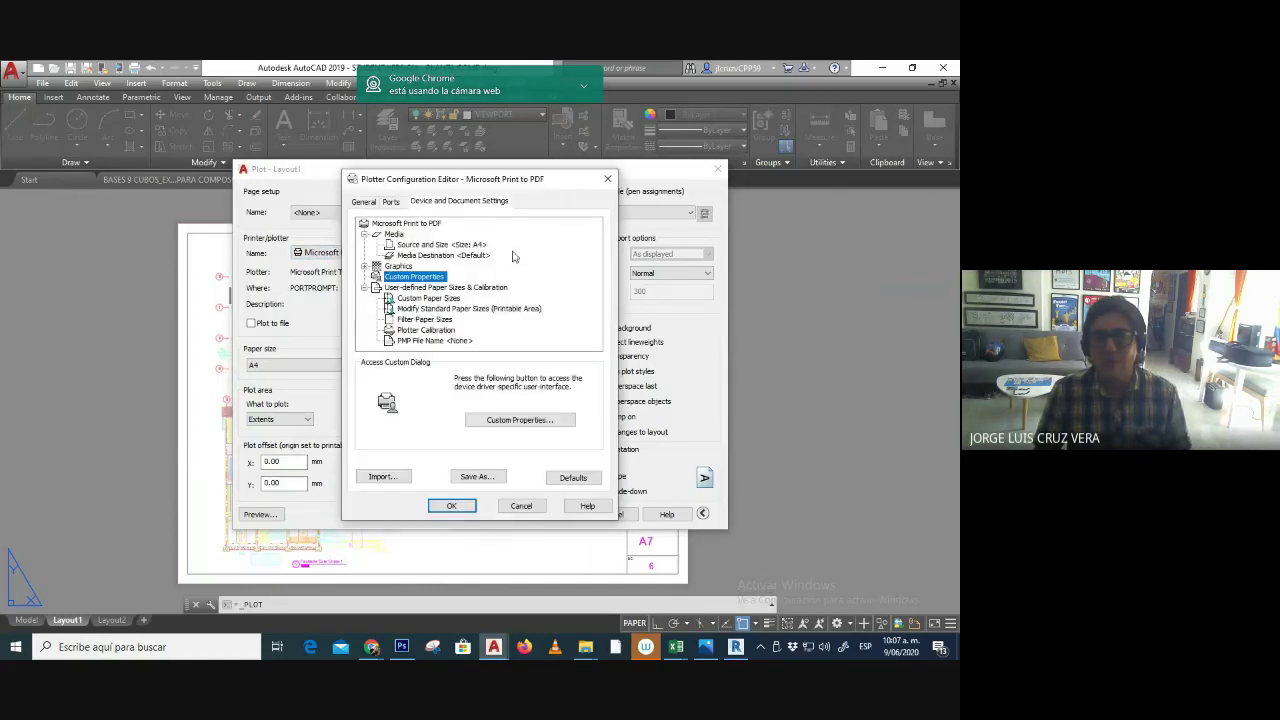
{"action": "left_click", "coordinate": [519, 504]}
{"action": "left_click", "coordinate": [422, 367]}
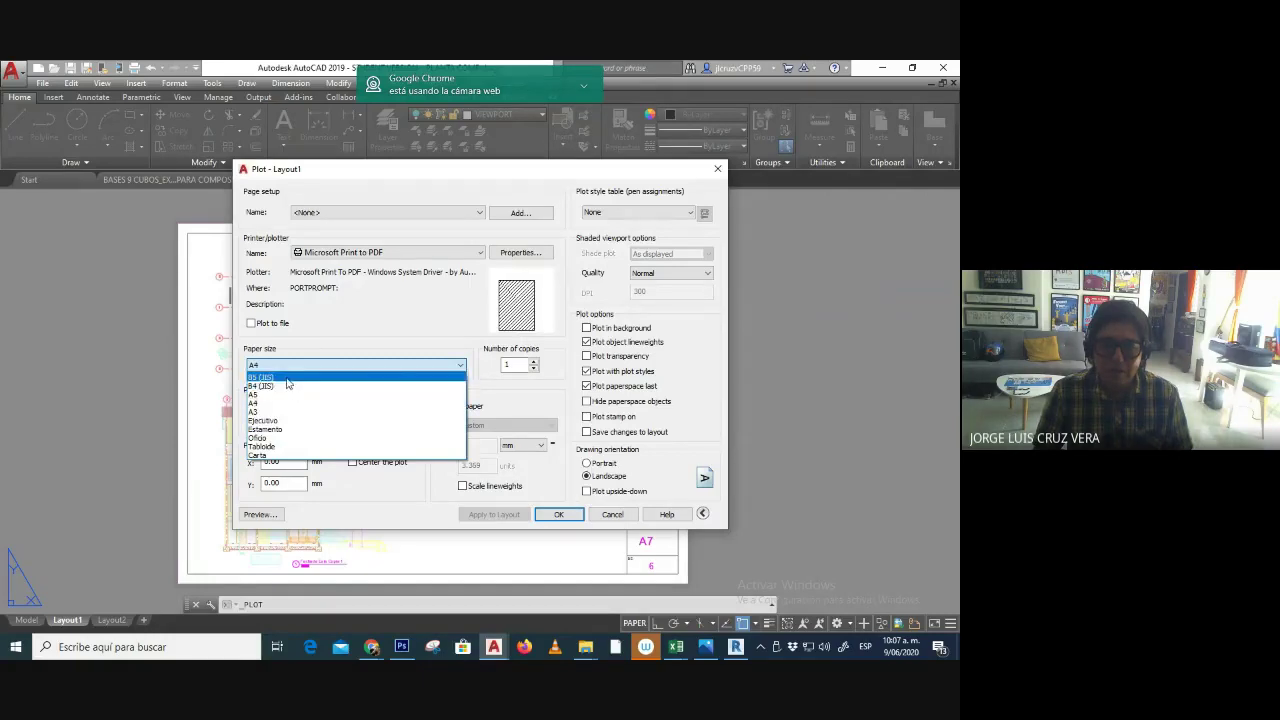
{"action": "left_click", "coordinate": [350, 365]}
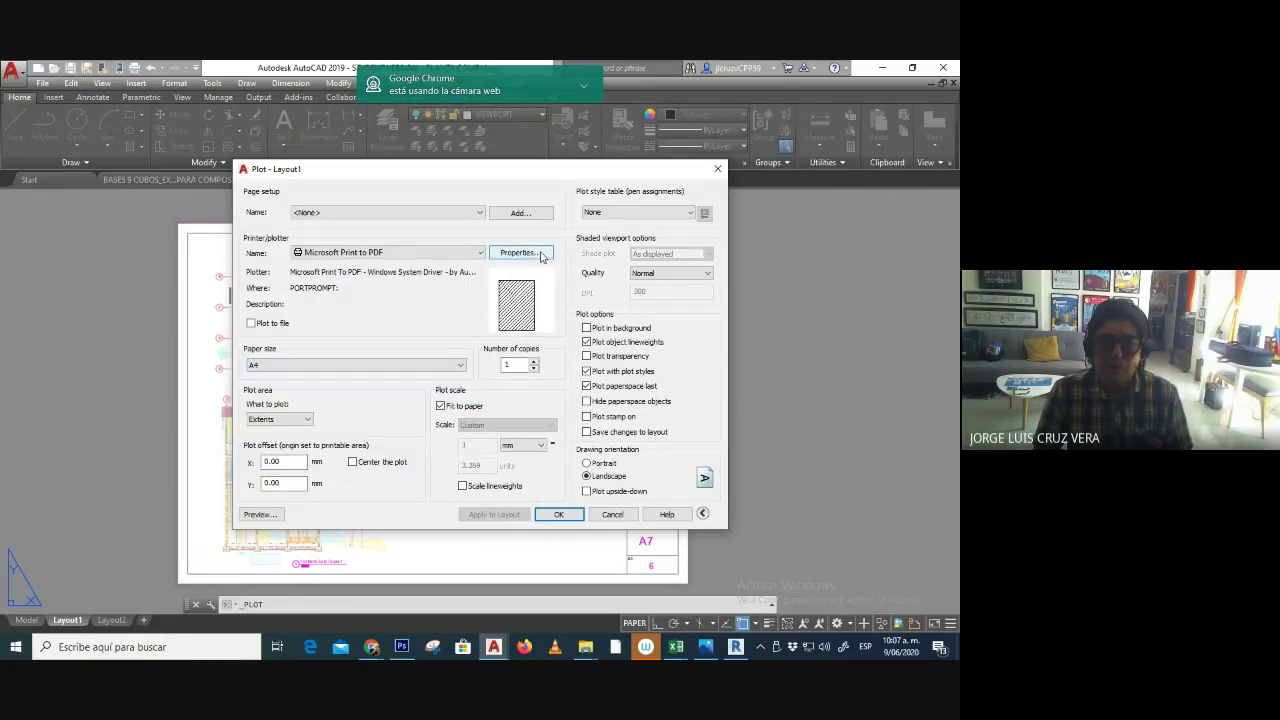
- Choose DWG To PDF.pc3 as the plotter for Layout1
{"action": "left_click", "coordinate": [440, 253]}
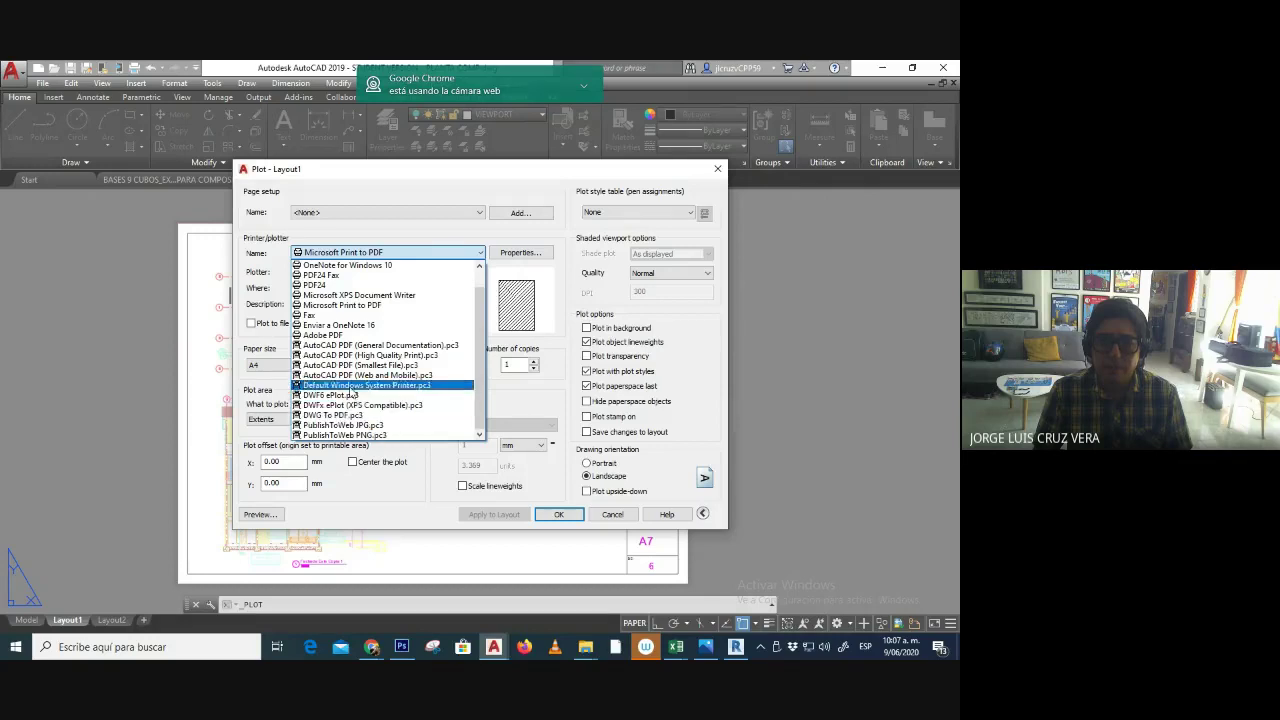
{"action": "scroll", "coordinate": [408, 317], "scroll_direction": "up", "scroll_amount": 1}
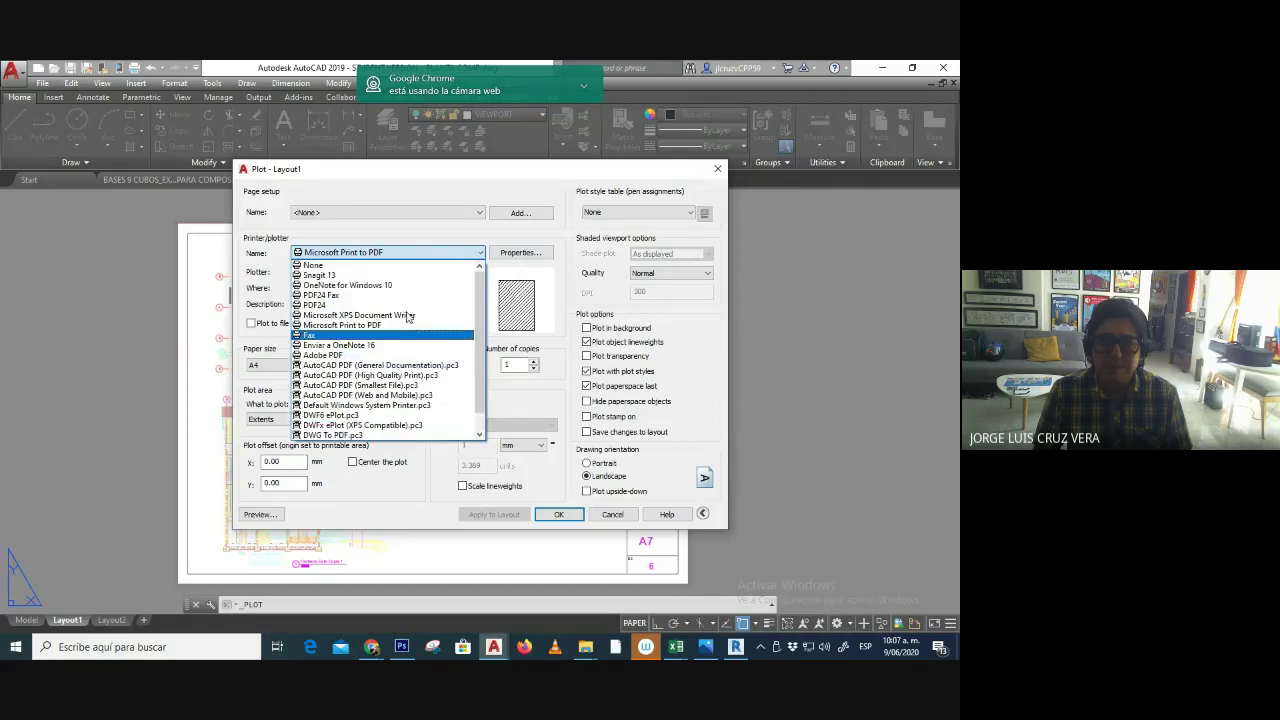
{"action": "scroll", "coordinate": [408, 317], "scroll_direction": "down", "scroll_amount": 1}
{"action": "left_click", "coordinate": [390, 421]}
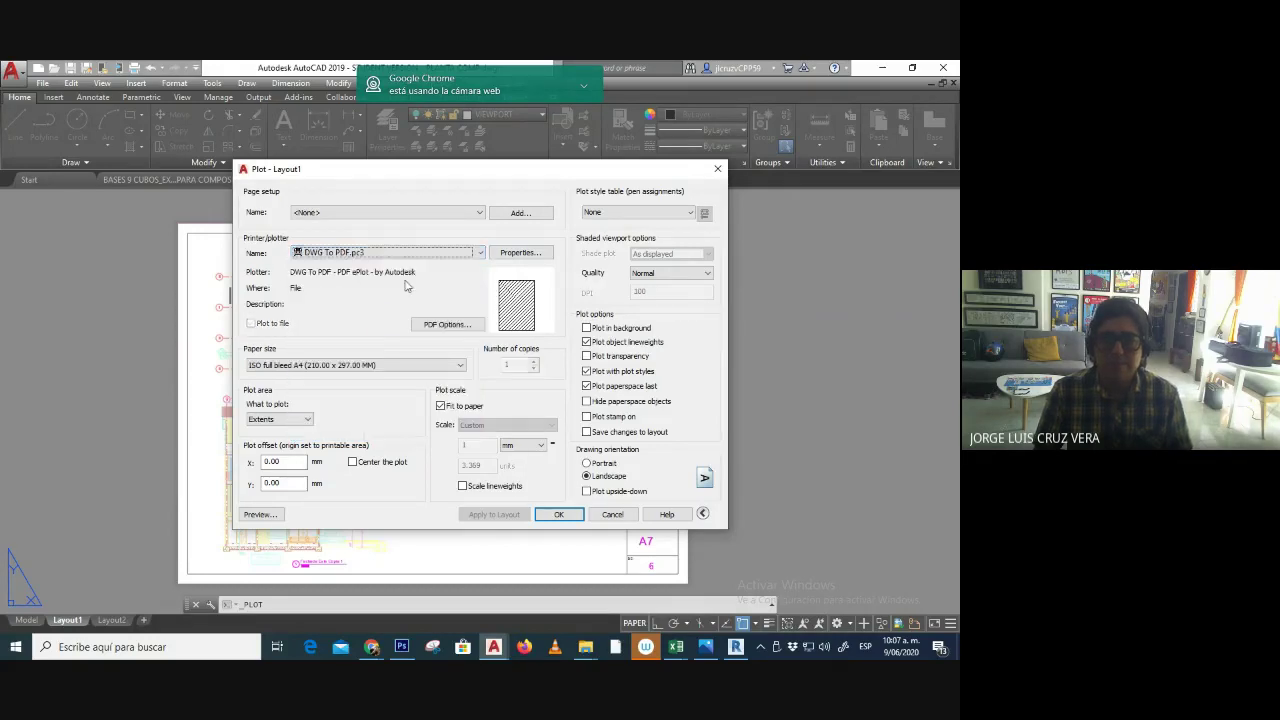
- Set the plotter's media size to ISO full bleed B1 (707.00 x 1000.00 MM), applying the change to the current plot only
{"action": "left_click", "coordinate": [516, 253]}
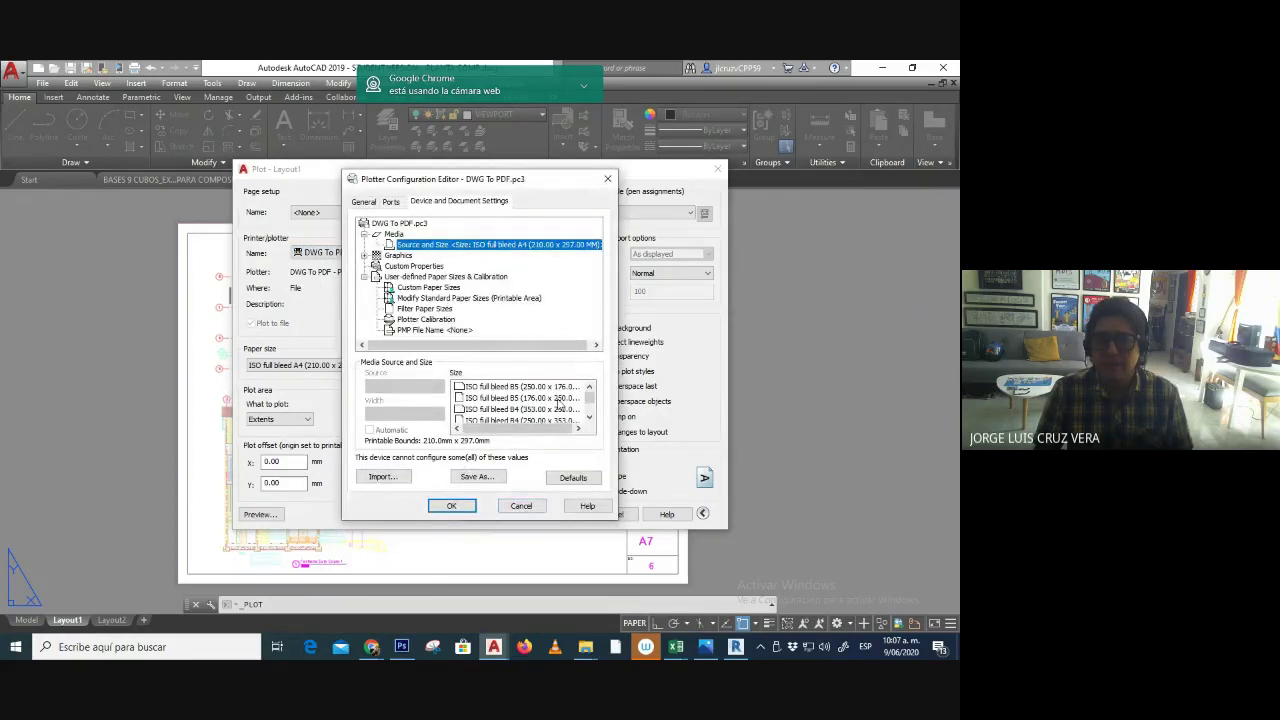
{"action": "scroll", "coordinate": [567, 400], "scroll_direction": "down", "scroll_amount": 2}
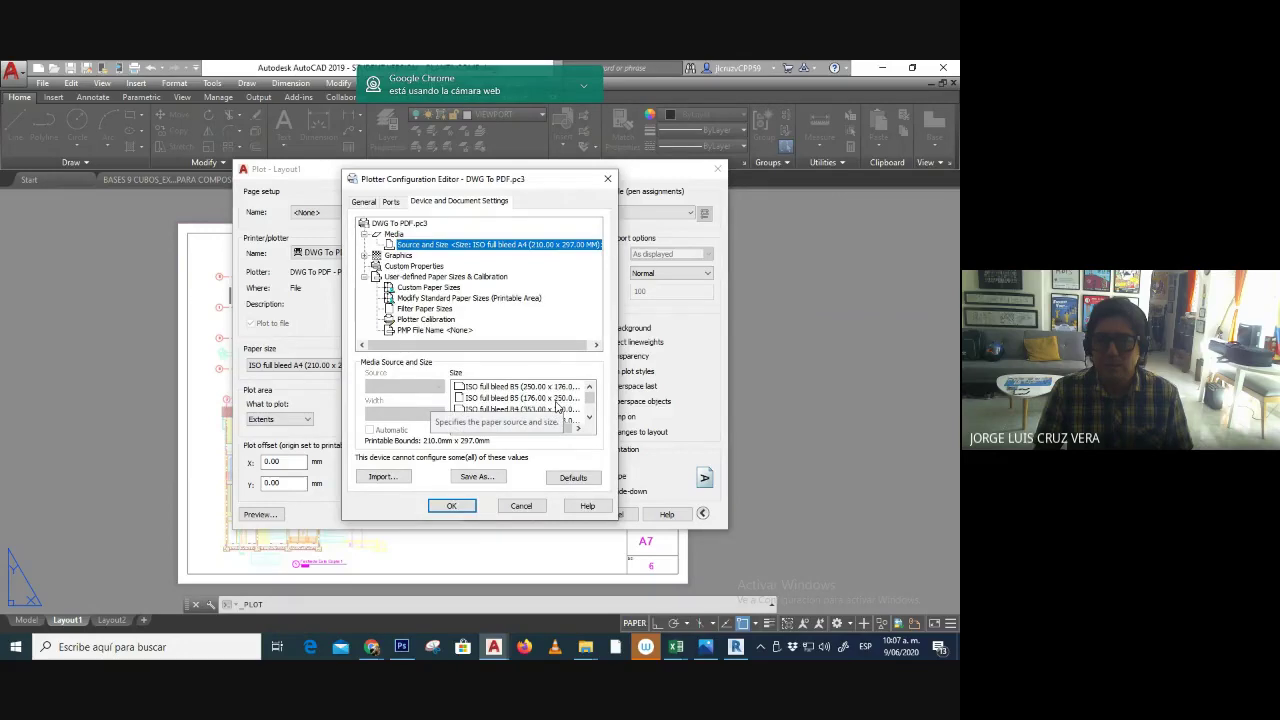
{"action": "scroll", "coordinate": [557, 405], "scroll_direction": "down", "scroll_amount": 3}
{"action": "left_click", "coordinate": [533, 400]}
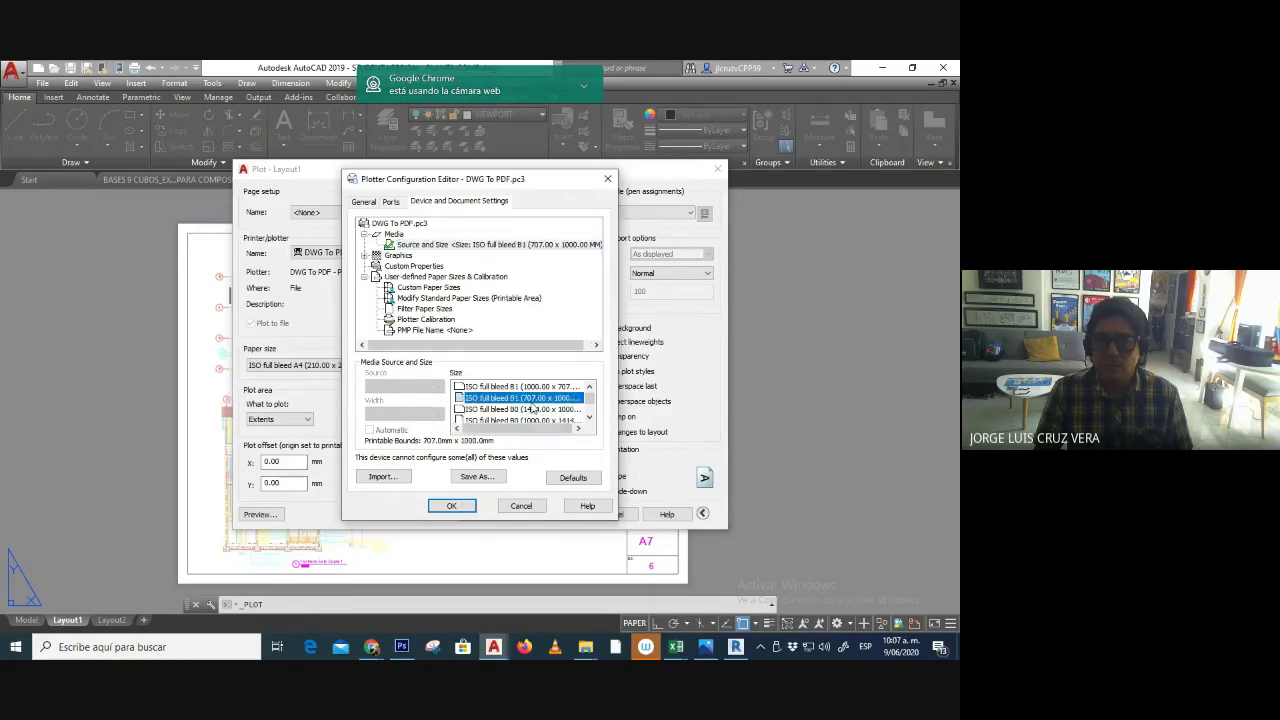
{"action": "left_click", "coordinate": [451, 505]}
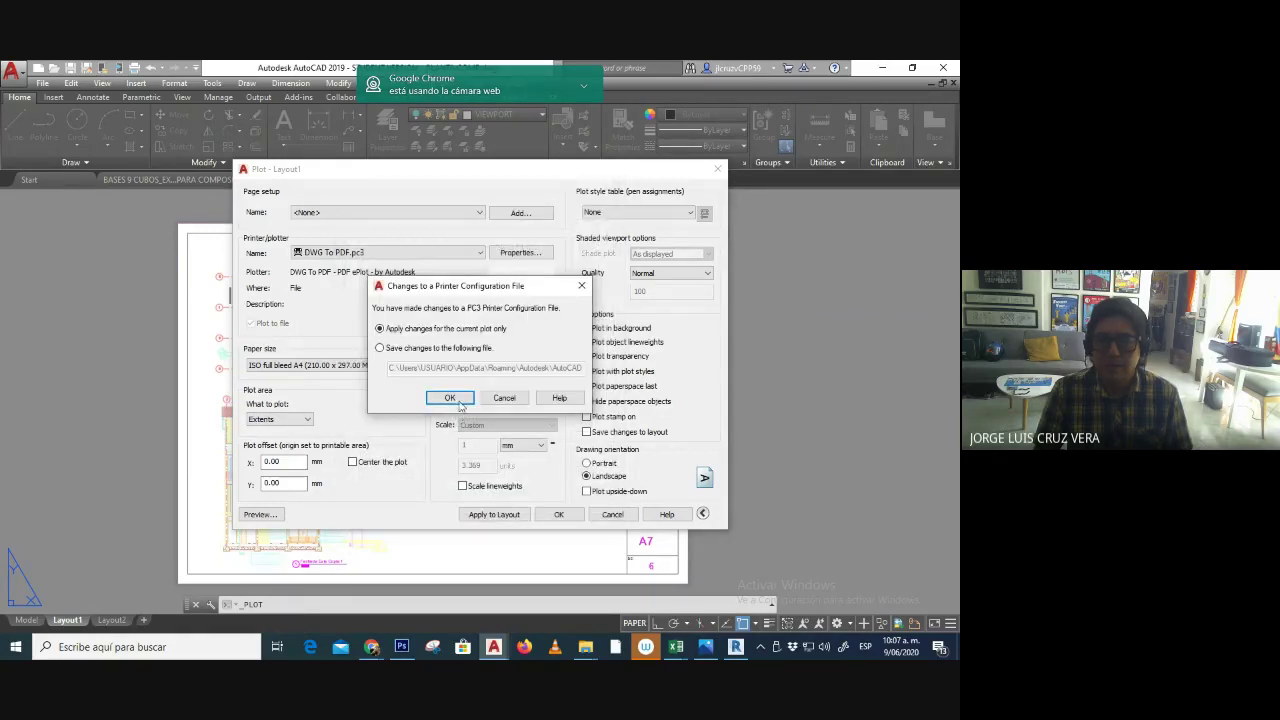
{"action": "left_click", "coordinate": [450, 398]}
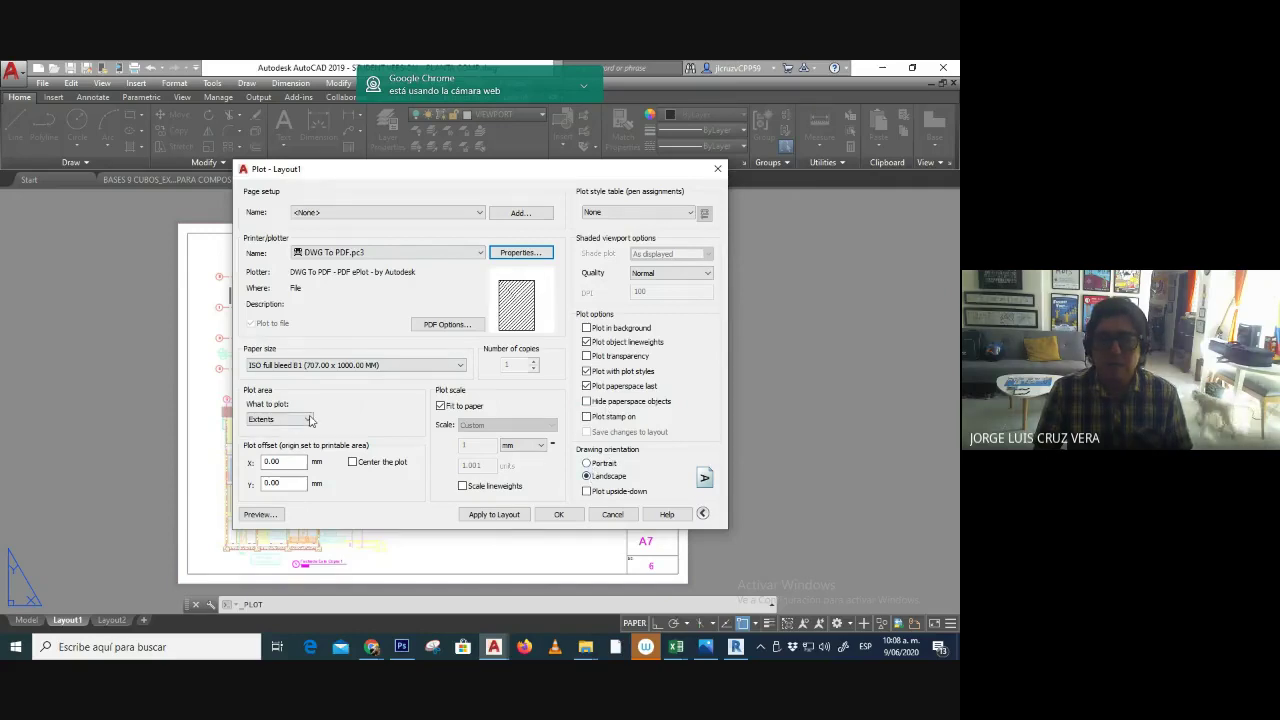
- Define the plot area as a window around the whole A7 sheet, corner to corner, and center the plot
{"action": "left_click", "coordinate": [280, 419]}
{"action": "left_click", "coordinate": [272, 446]}
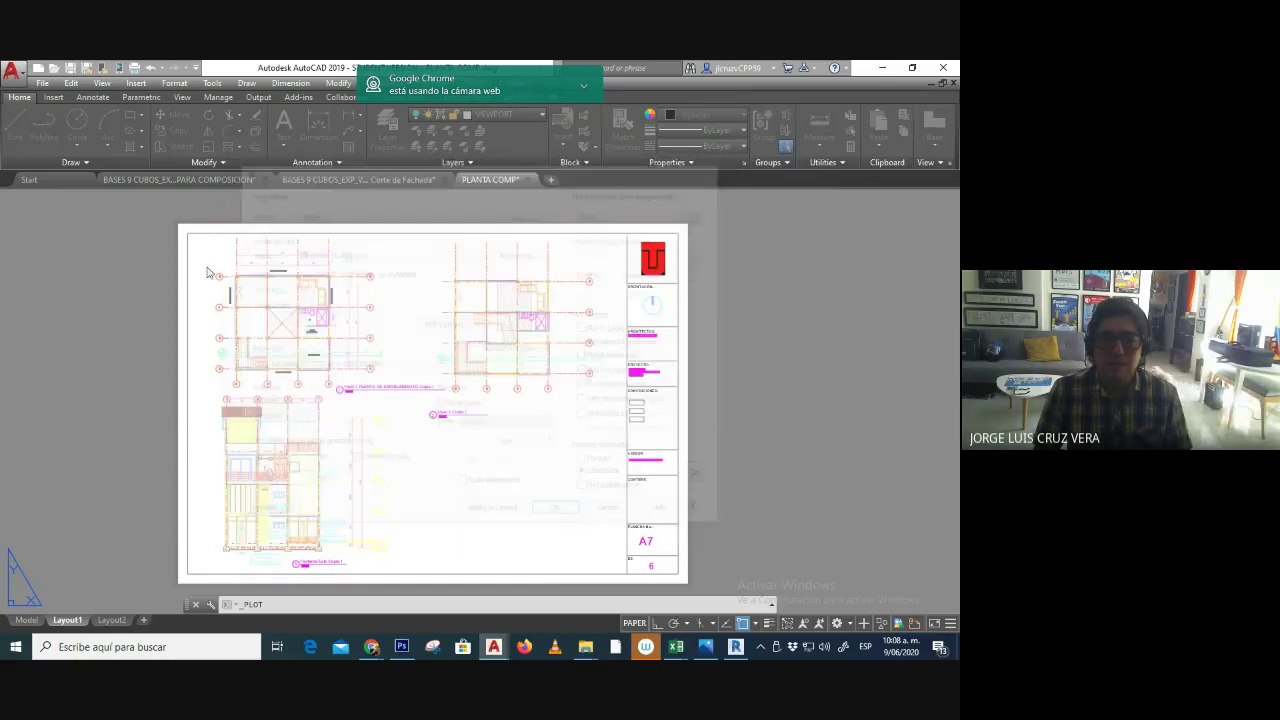
{"action": "left_click", "coordinate": [182, 224]}
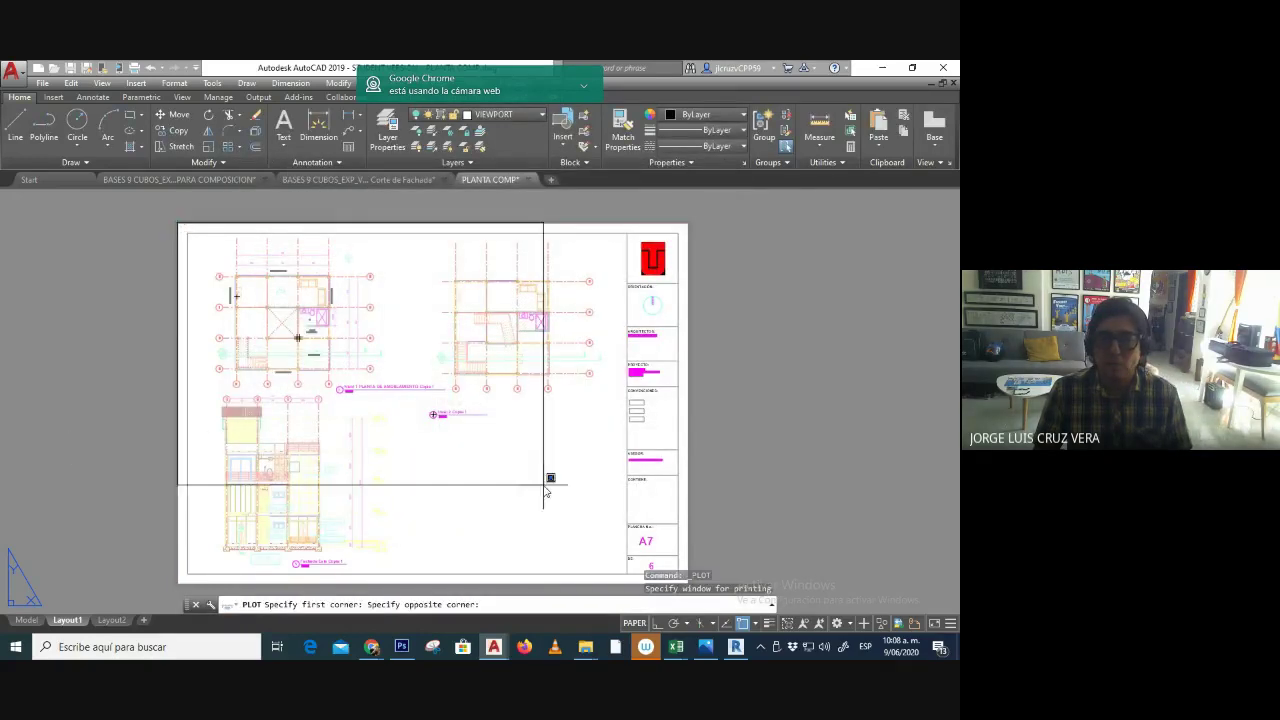
{"action": "left_click", "coordinate": [687, 584]}
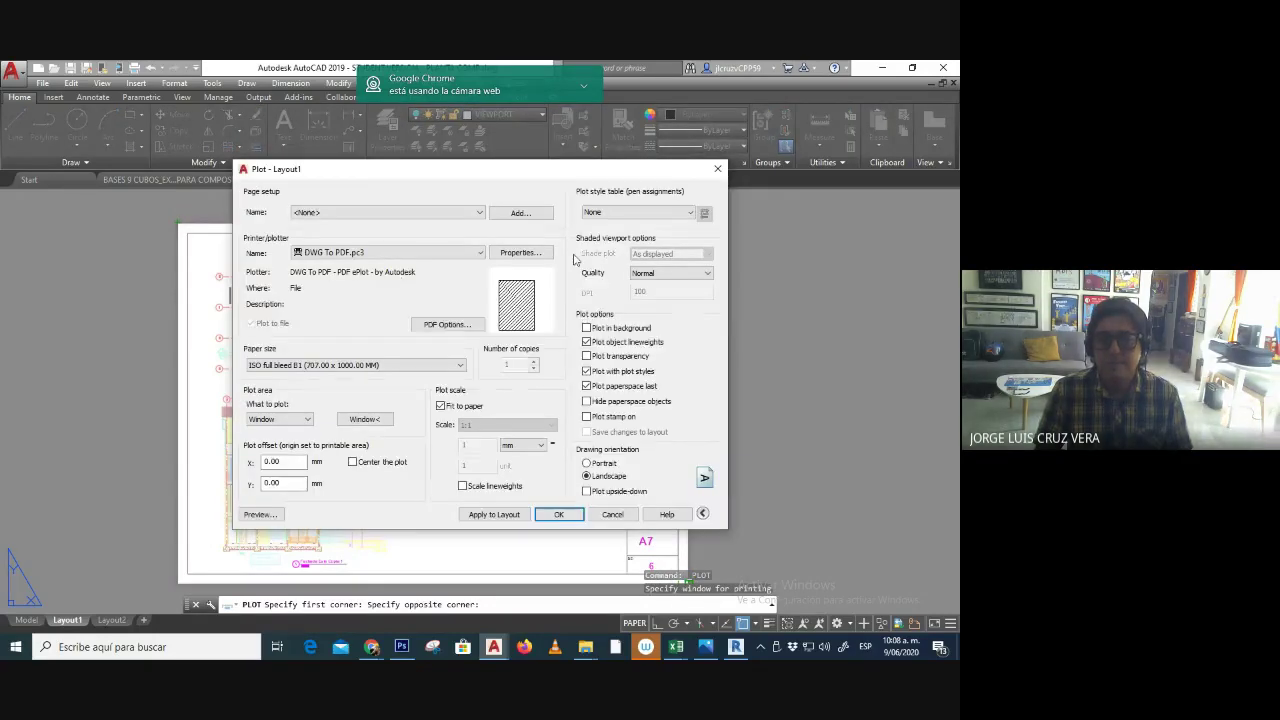
{"action": "left_click", "coordinate": [378, 461]}
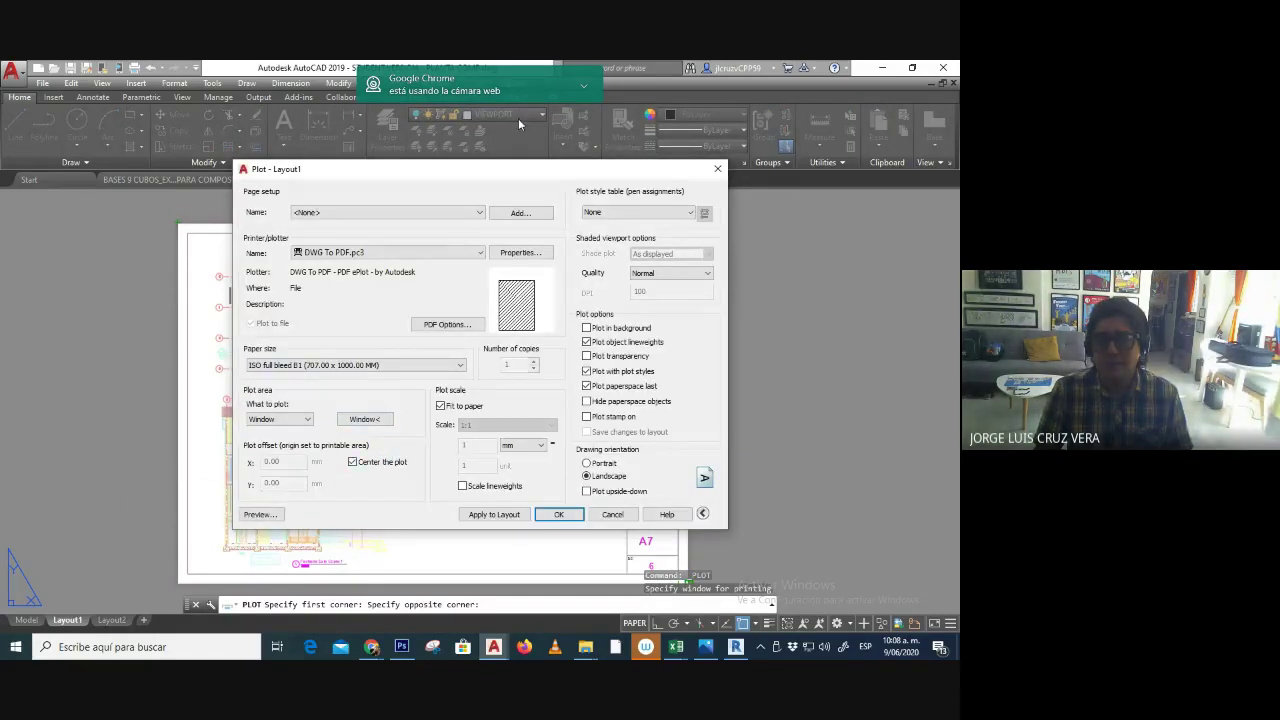
- Assign the Grayscale.ctb plot style table and preview the sheet
{"action": "left_click", "coordinate": [634, 213]}
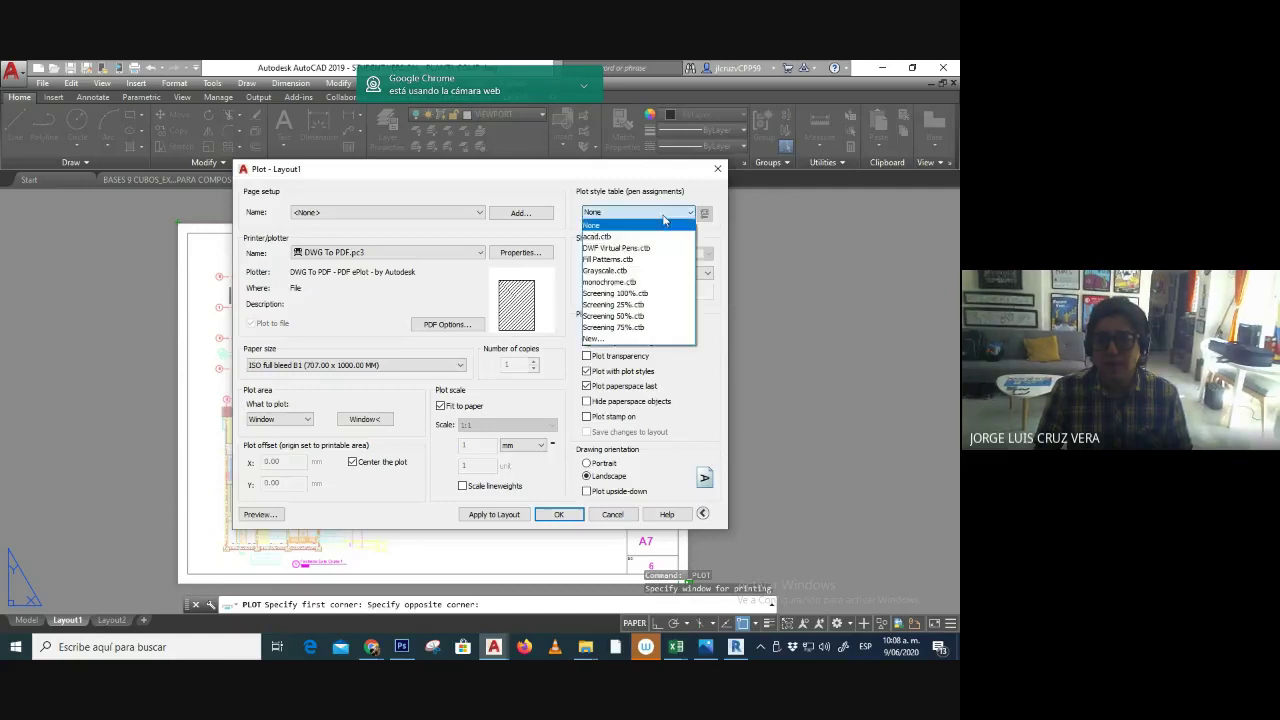
{"action": "left_click", "coordinate": [620, 271]}
{"action": "left_click", "coordinate": [259, 514]}
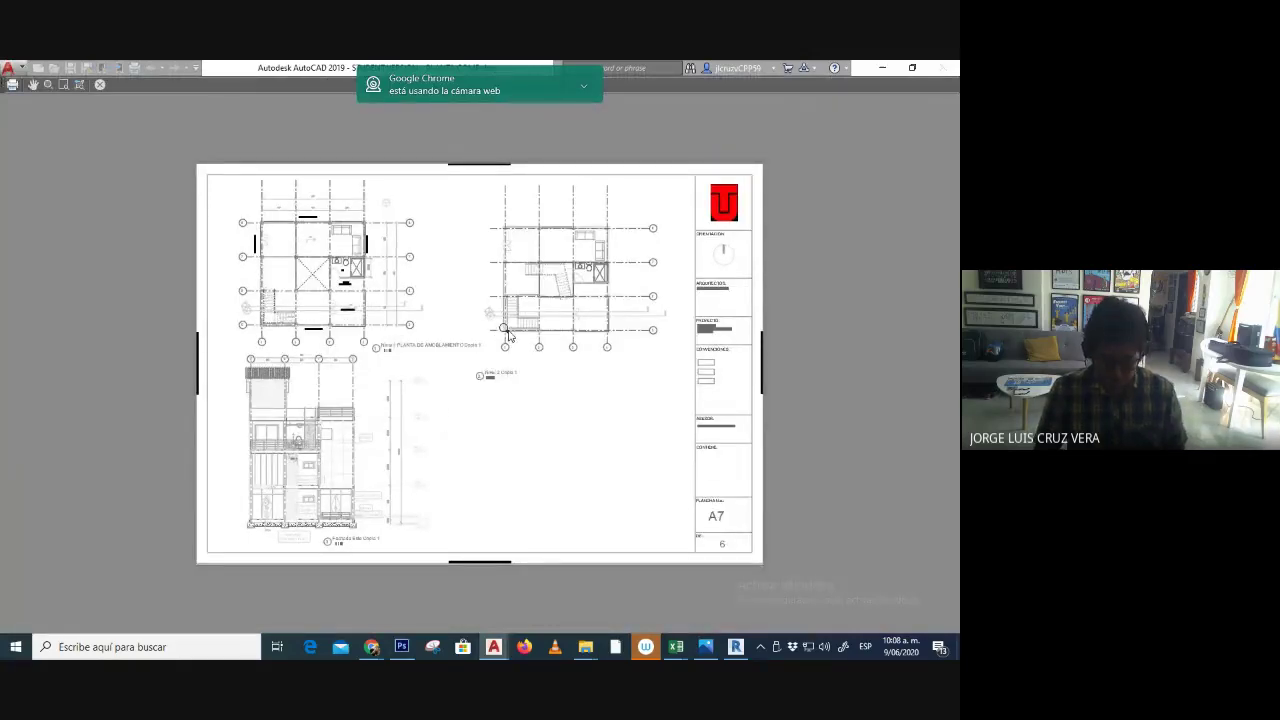
{"action": "key", "text": "Escape"}
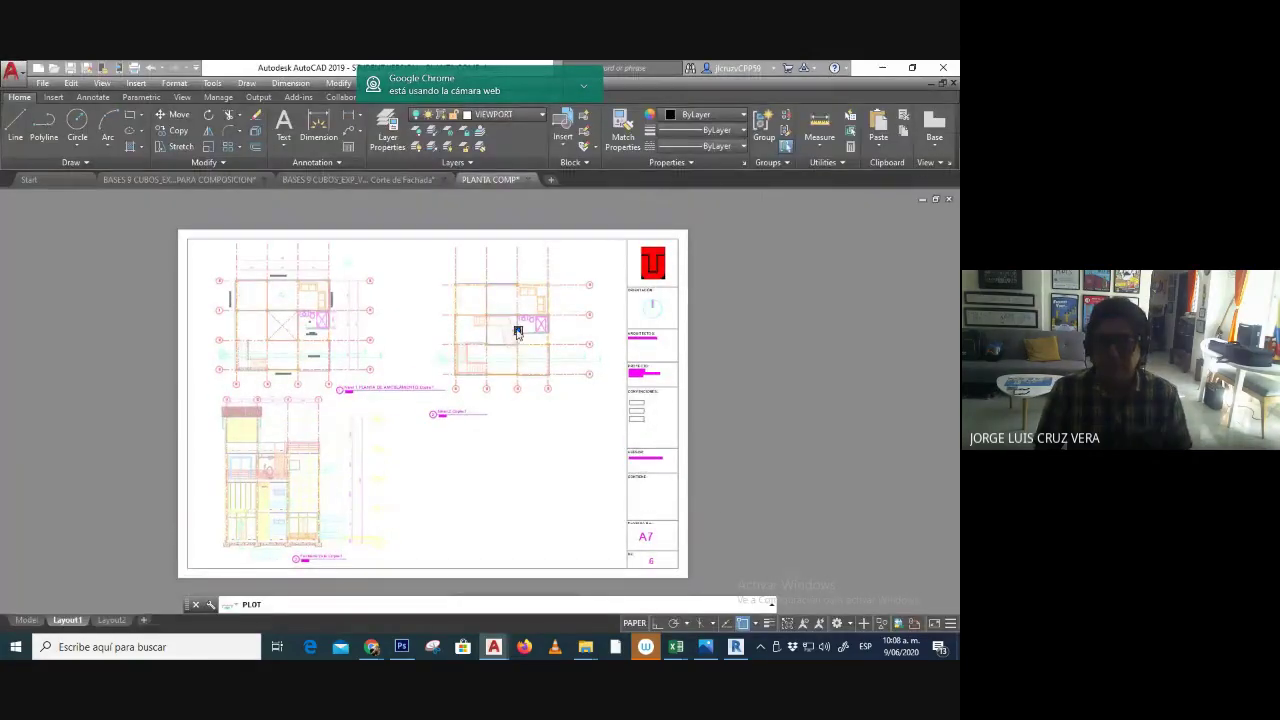
- Try the monochrome.ctb plot style table and preview the sheet with it
{"action": "left_click", "coordinate": [638, 212]}
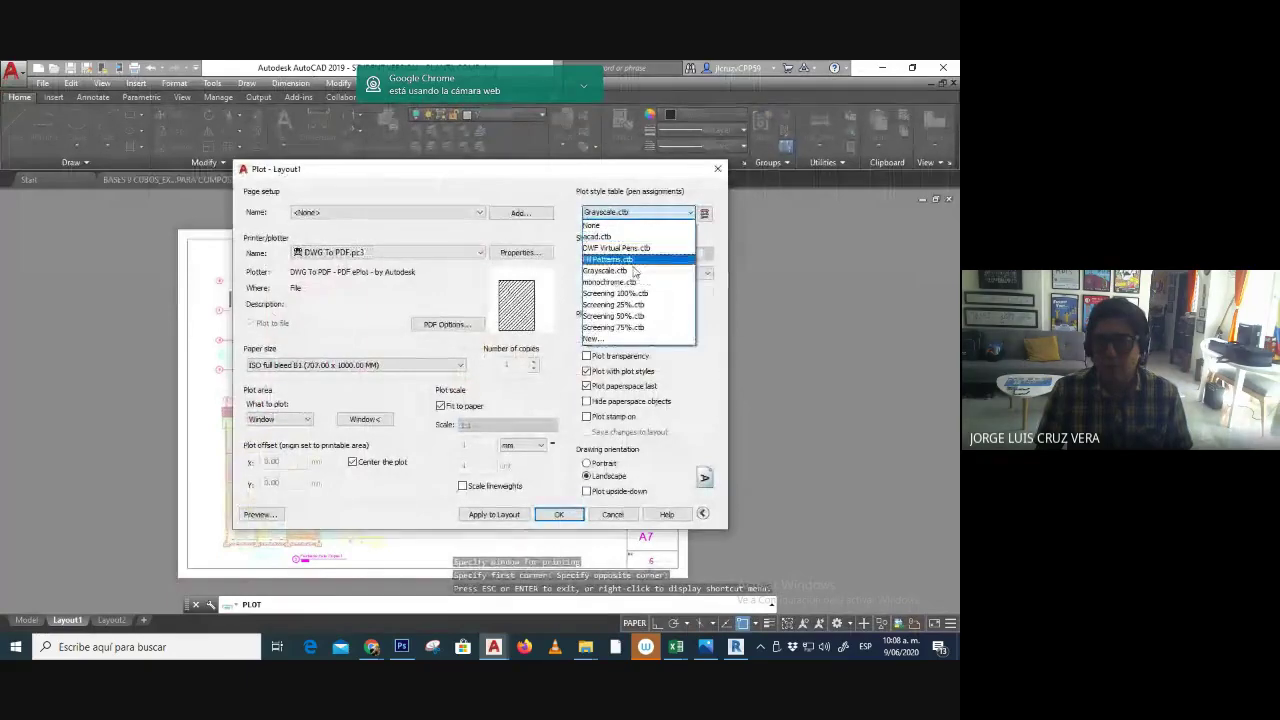
{"action": "left_click", "coordinate": [633, 271]}
{"action": "left_click", "coordinate": [258, 514]}
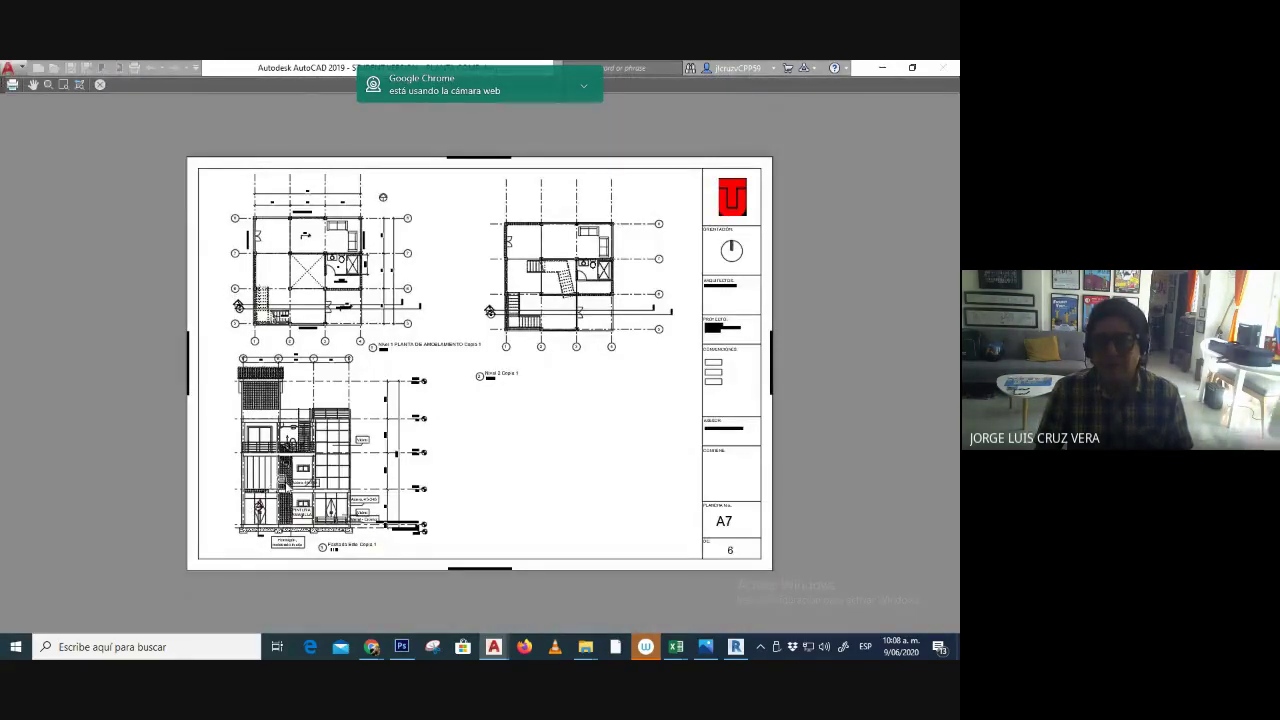
{"action": "key", "text": "Escape"}
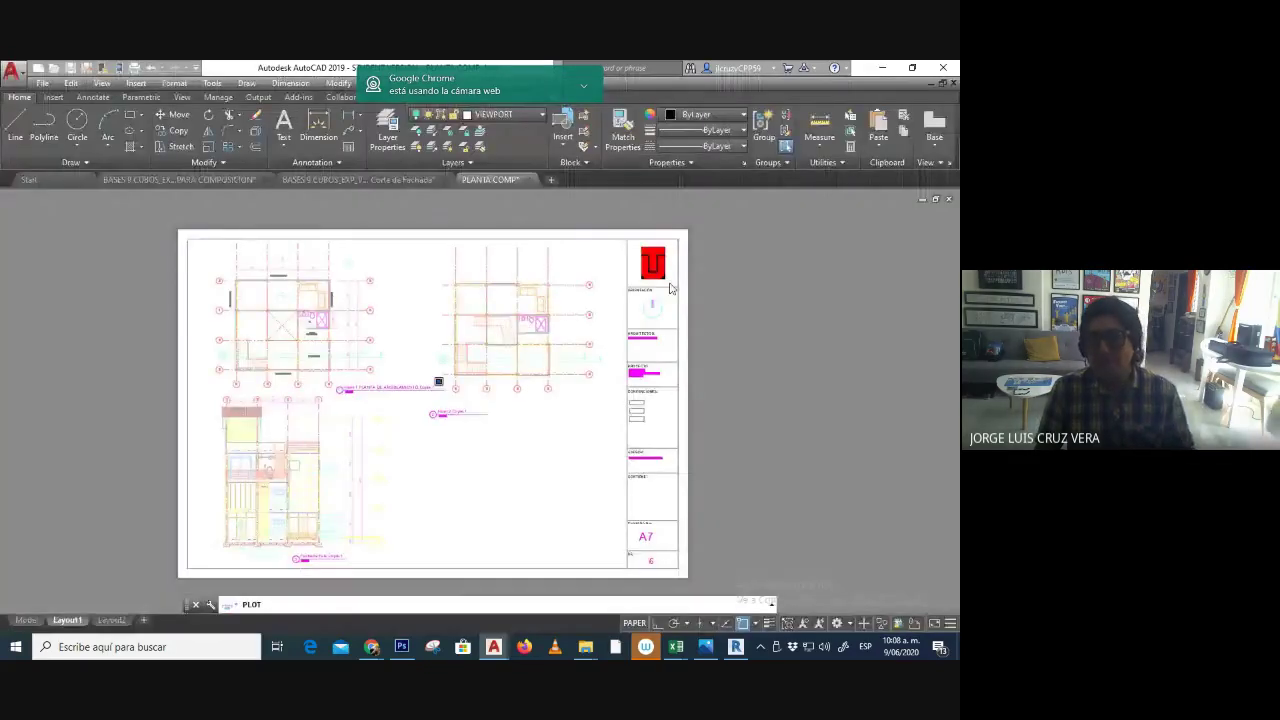
- Change the plot style table back to Grayscale.ctb and examine the plans and facade up close in the plot preview
{"action": "left_click", "coordinate": [680, 213]}
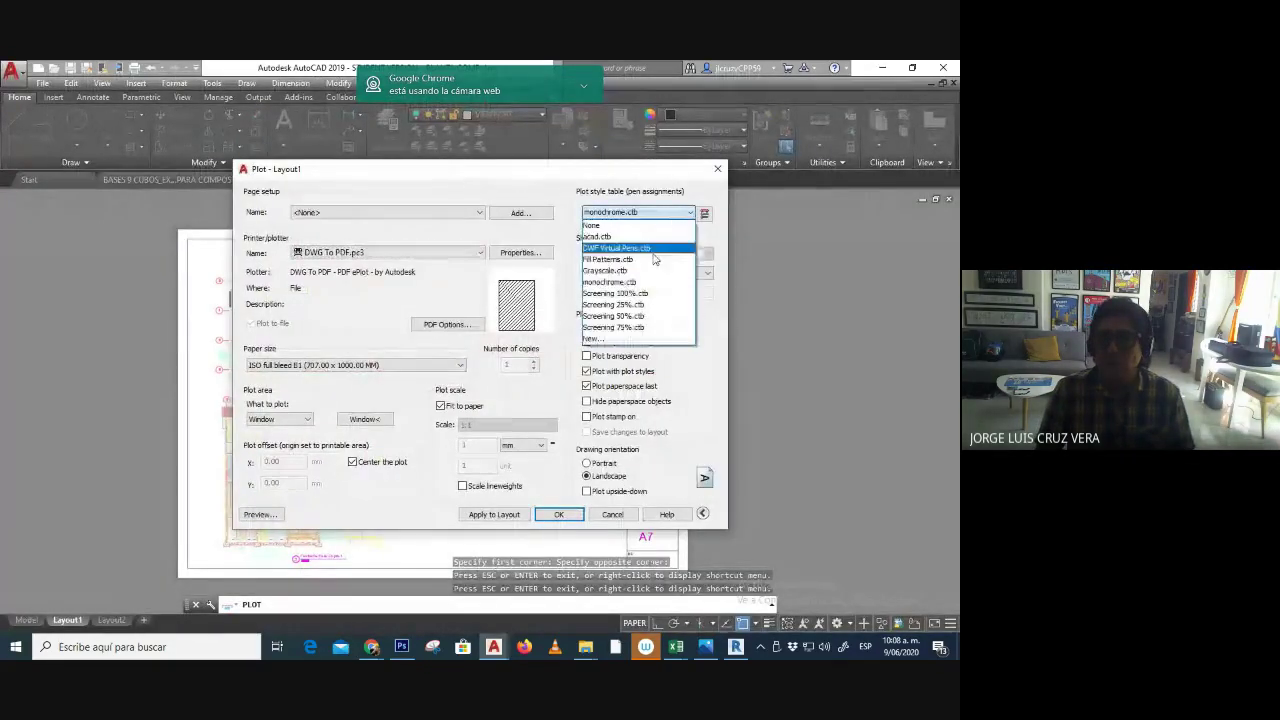
{"action": "left_click", "coordinate": [657, 272]}
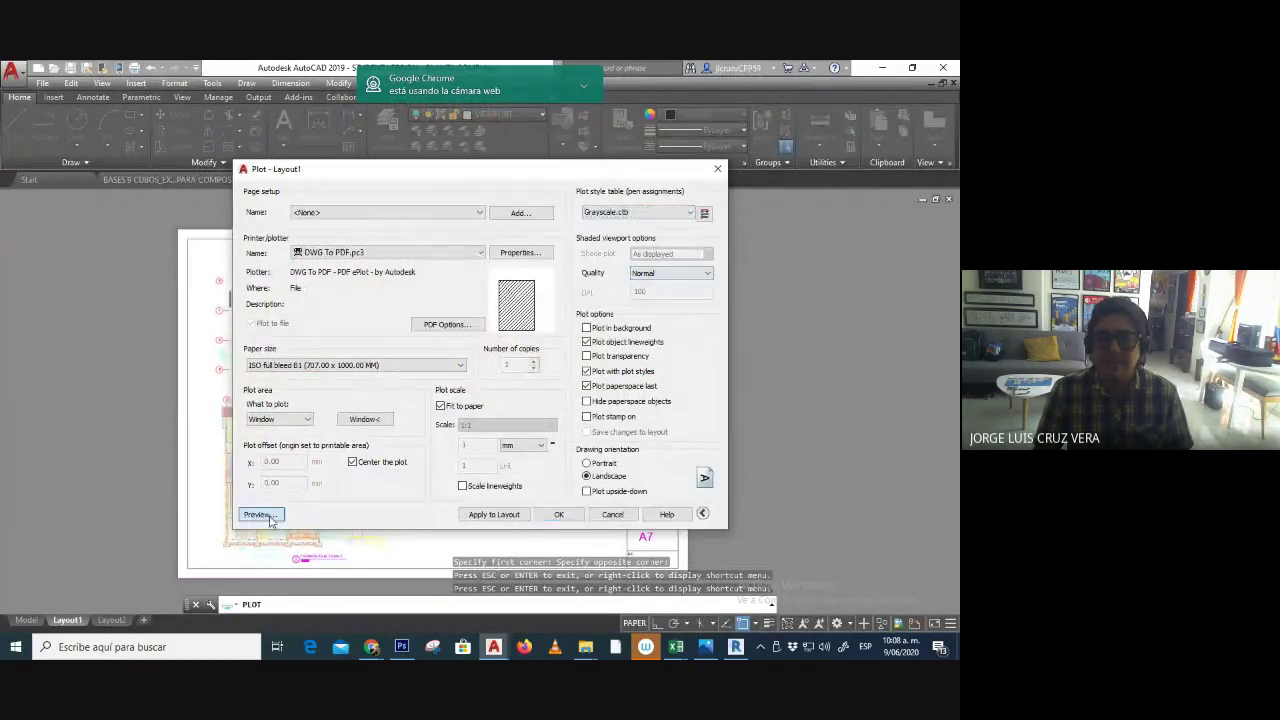
{"action": "left_click", "coordinate": [262, 515]}
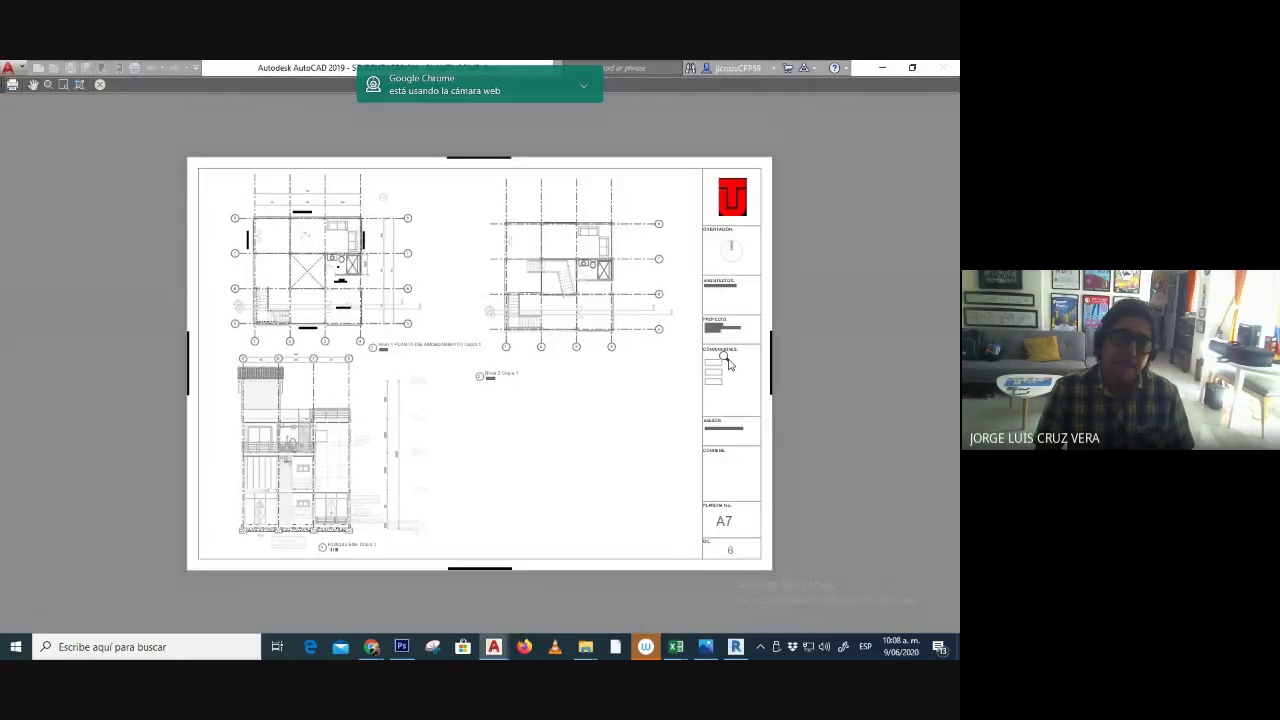
{"action": "scroll", "coordinate": [483, 334], "scroll_direction": "up", "scroll_amount": 3}
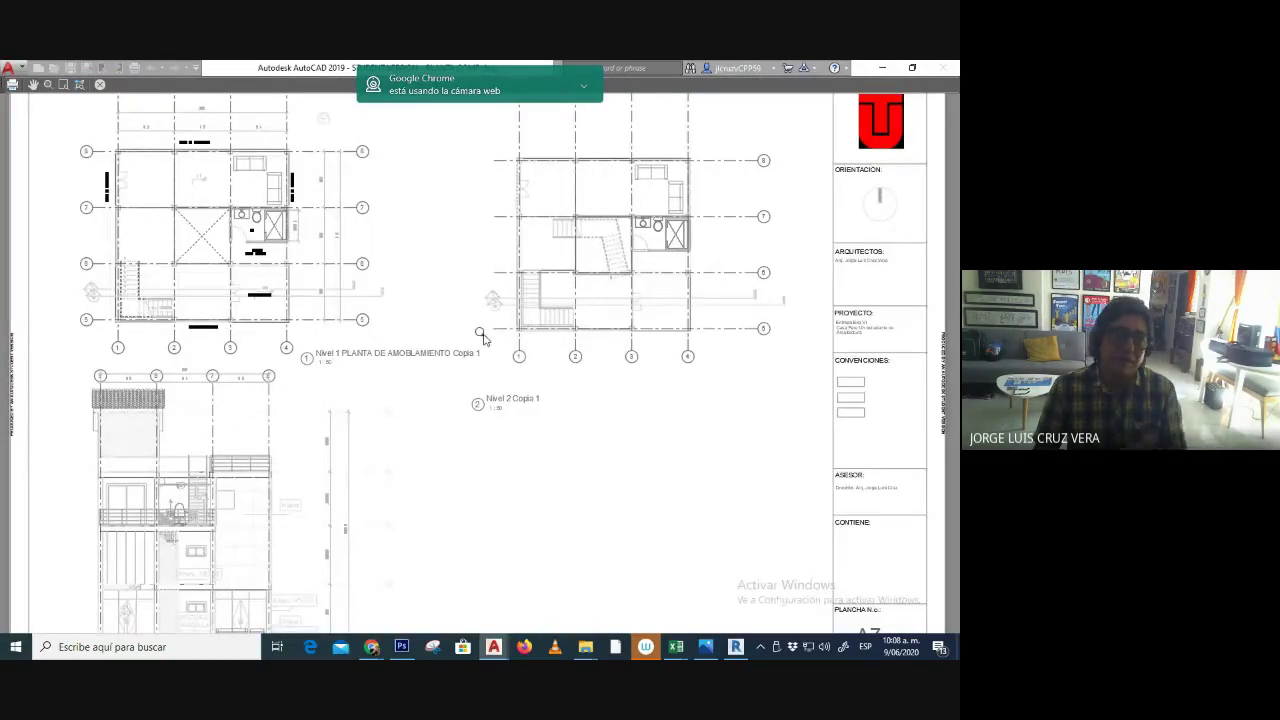
{"action": "scroll", "coordinate": [480, 346], "scroll_direction": "down", "scroll_amount": 3}
{"action": "scroll", "coordinate": [403, 446], "scroll_direction": "up", "scroll_amount": 3}
{"action": "scroll", "coordinate": [246, 526], "scroll_direction": "up", "scroll_amount": 3}
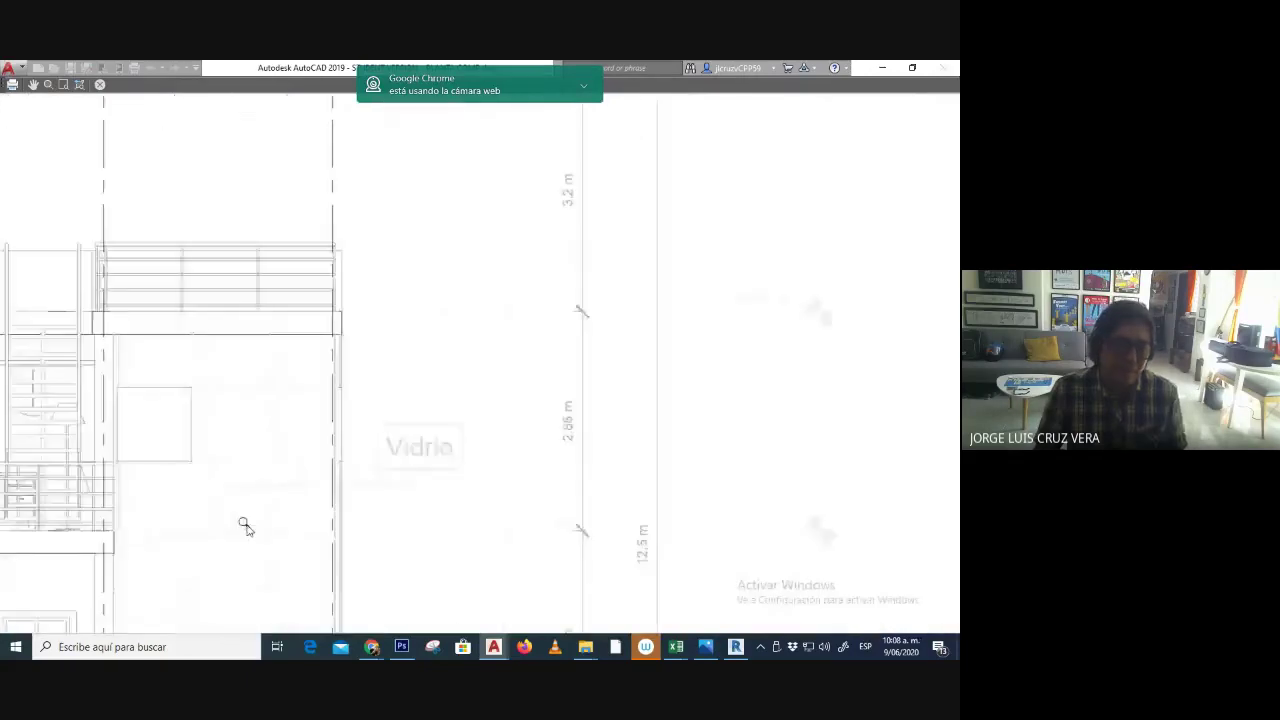
{"action": "scroll", "coordinate": [248, 530], "scroll_direction": "down", "scroll_amount": 3}
{"action": "scroll", "coordinate": [328, 478], "scroll_direction": "down", "scroll_amount": 4}
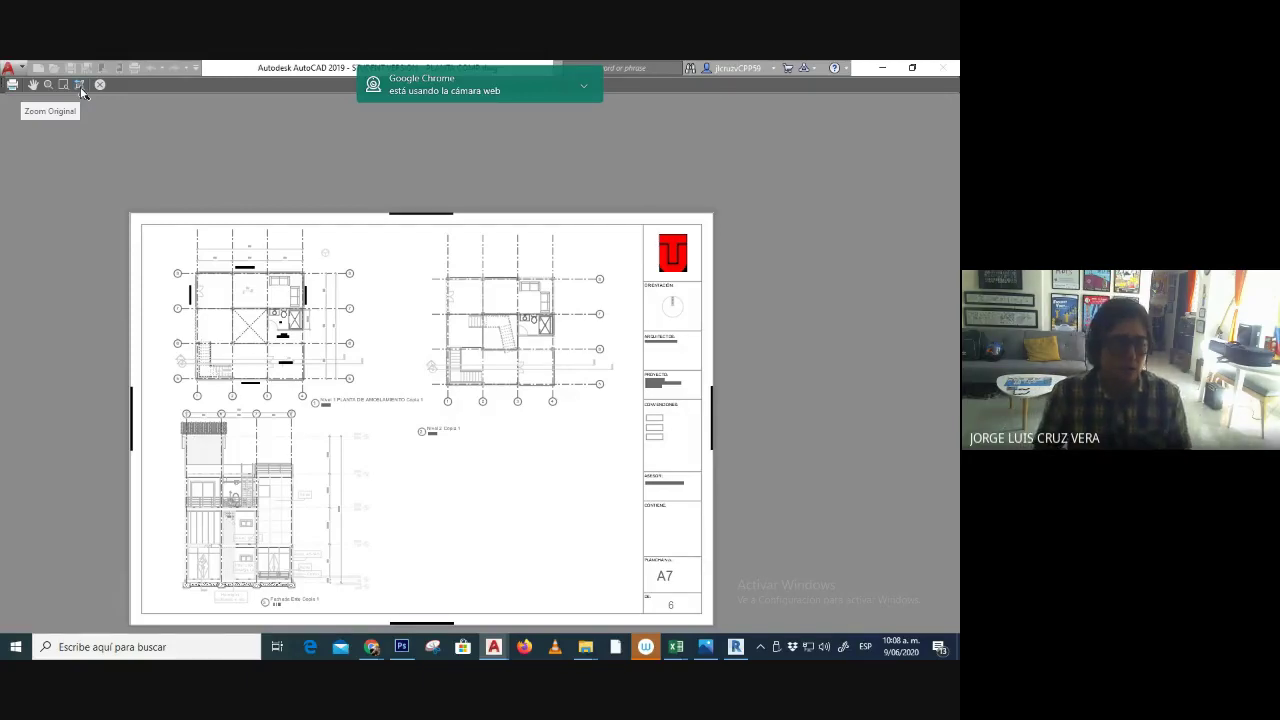
{"action": "key", "text": "Escape"}
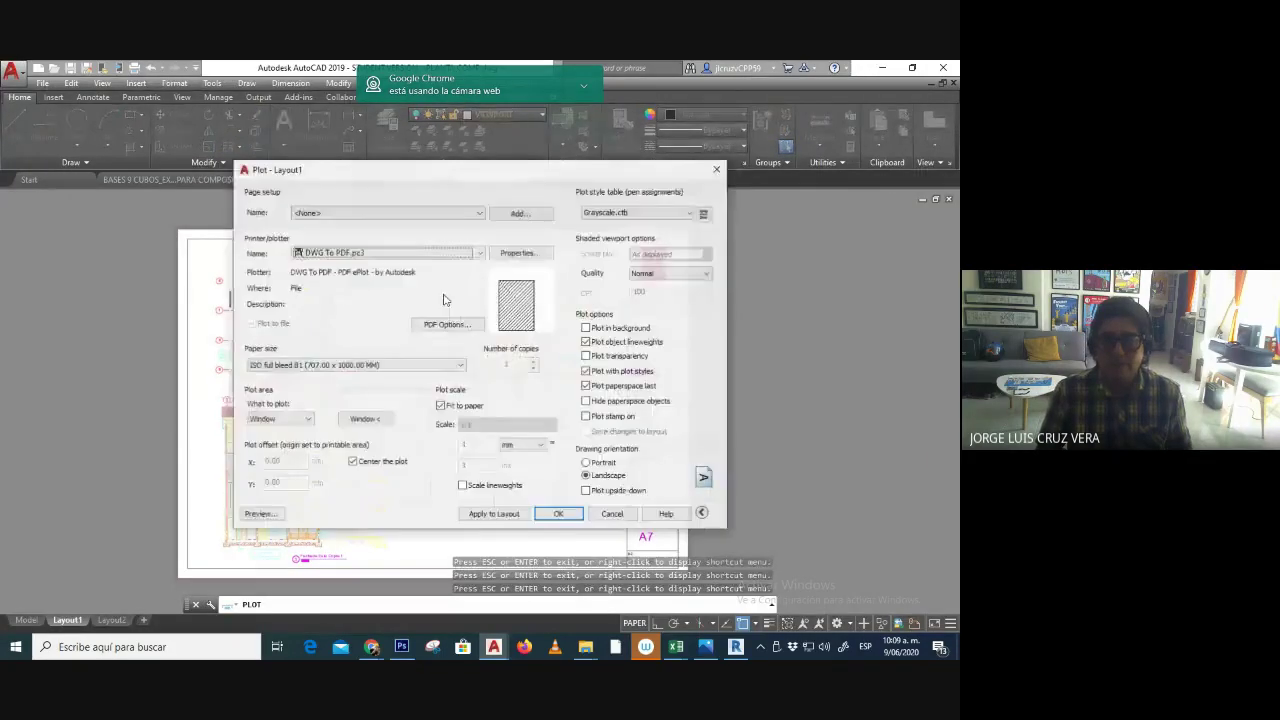
- Start the plot and set the save location to the 2020 A folder under CATEDRAS K, UNIVERSIDAD DEL TOLIMA, MOODLE UT PLATAFORMA TU AULA
{"action": "left_click", "coordinate": [556, 515]}
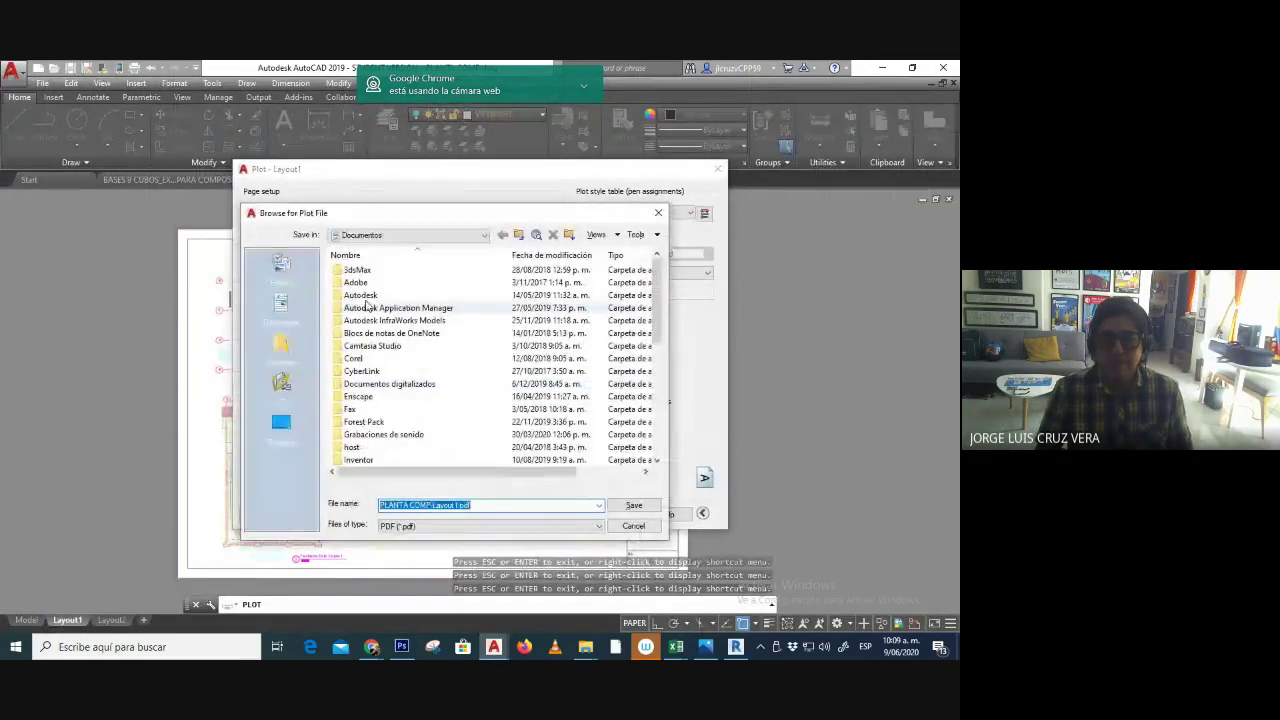
{"action": "left_click", "coordinate": [430, 236]}
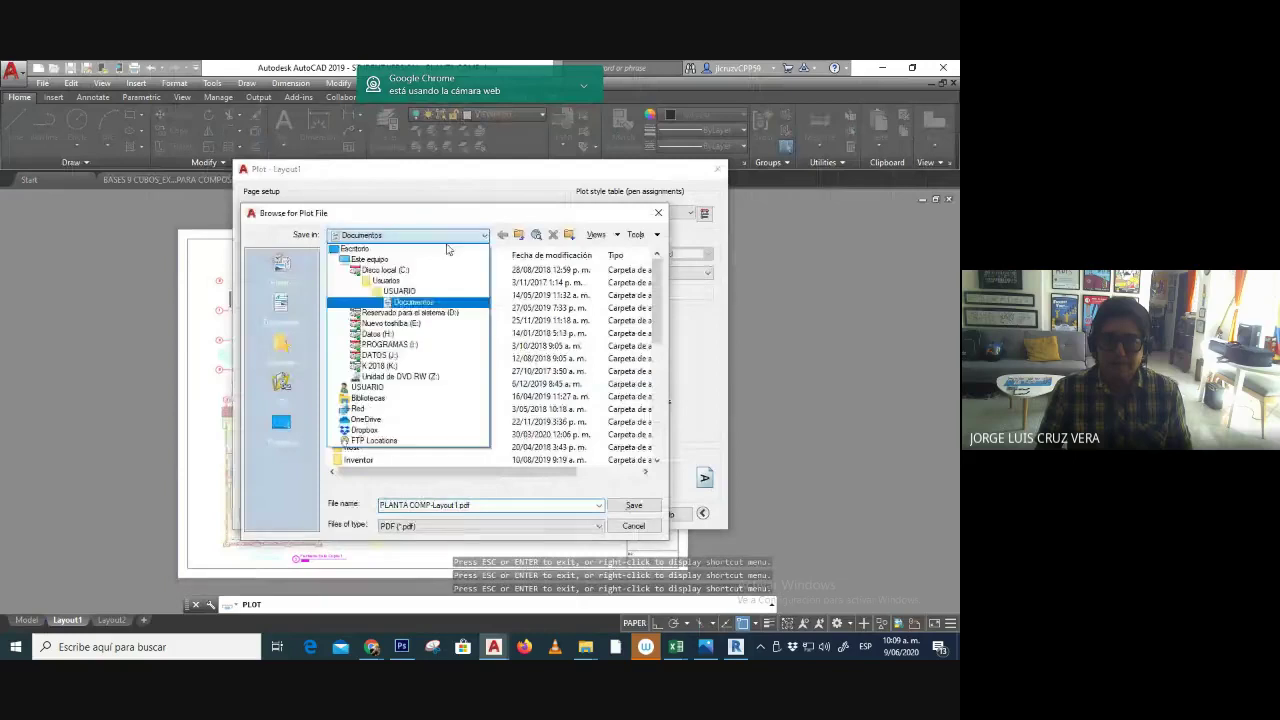
{"action": "left_click", "coordinate": [415, 367]}
{"action": "double_click", "coordinate": [378, 298]}
{"action": "scroll", "coordinate": [378, 300], "scroll_direction": "down", "scroll_amount": 1}
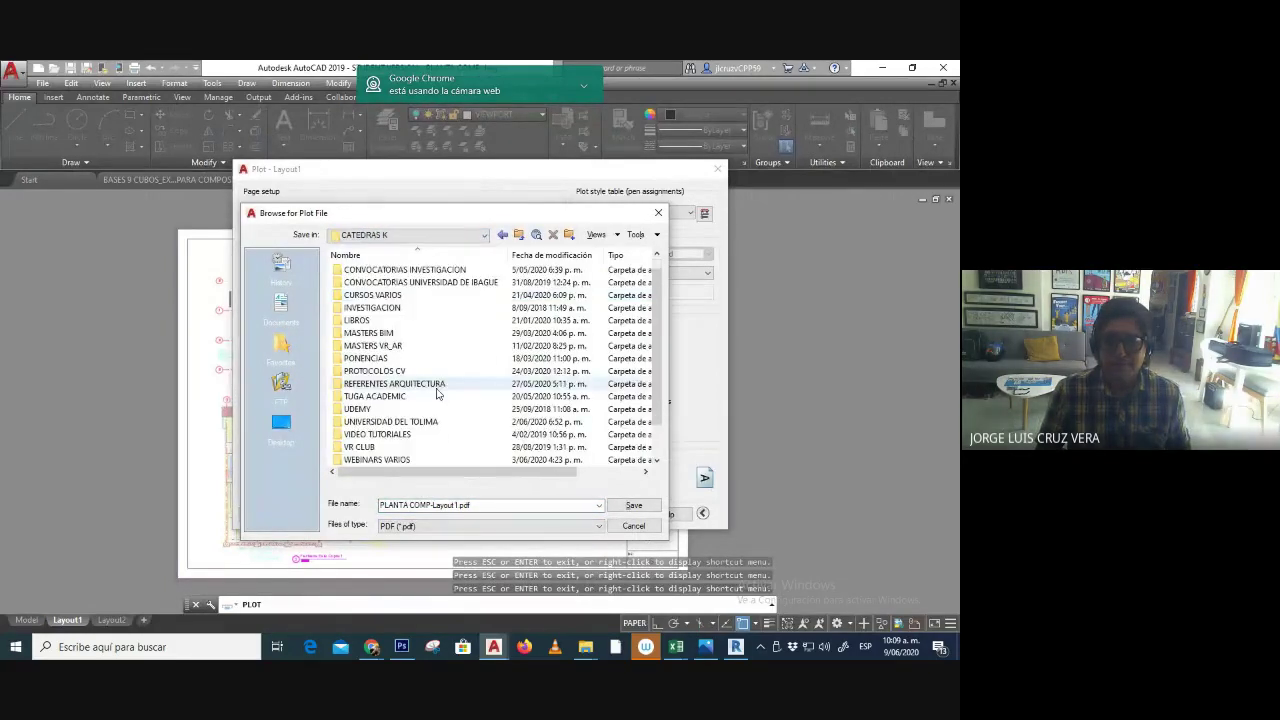
{"action": "double_click", "coordinate": [400, 452]}
{"action": "scroll", "coordinate": [372, 360], "scroll_direction": "down", "scroll_amount": 5}
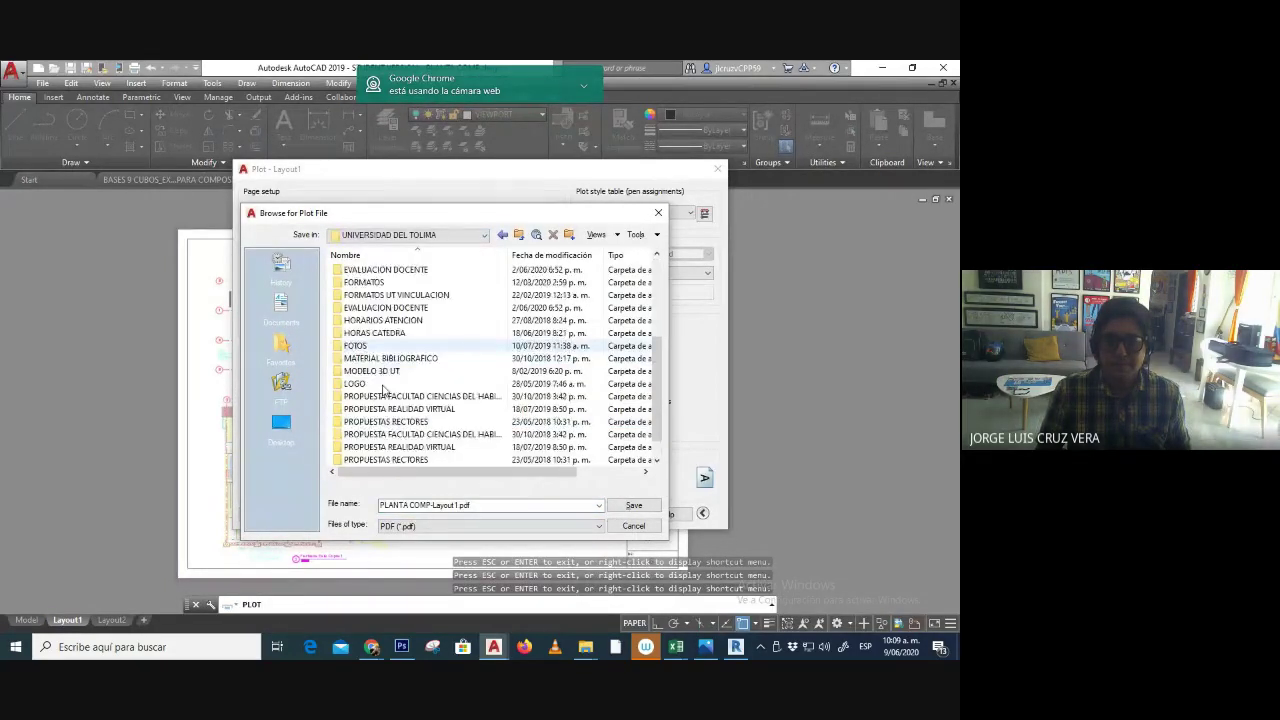
{"action": "double_click", "coordinate": [379, 357]}
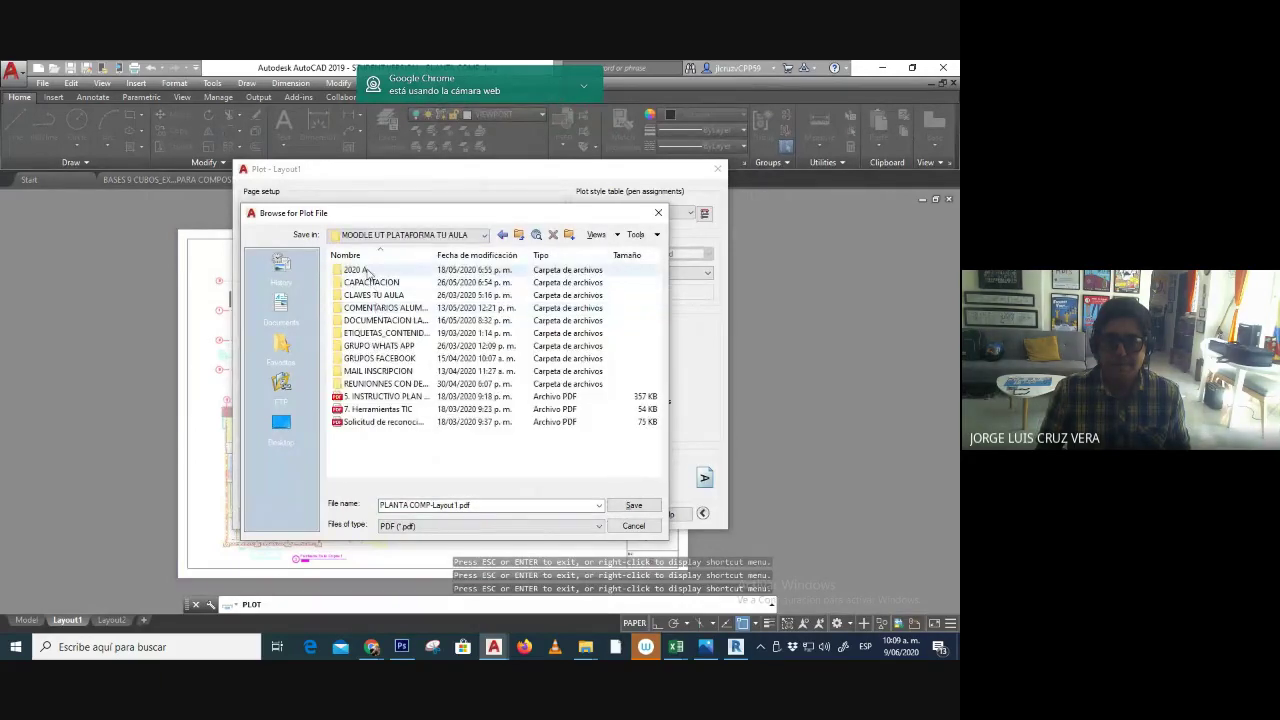
{"action": "double_click", "coordinate": [366, 269]}
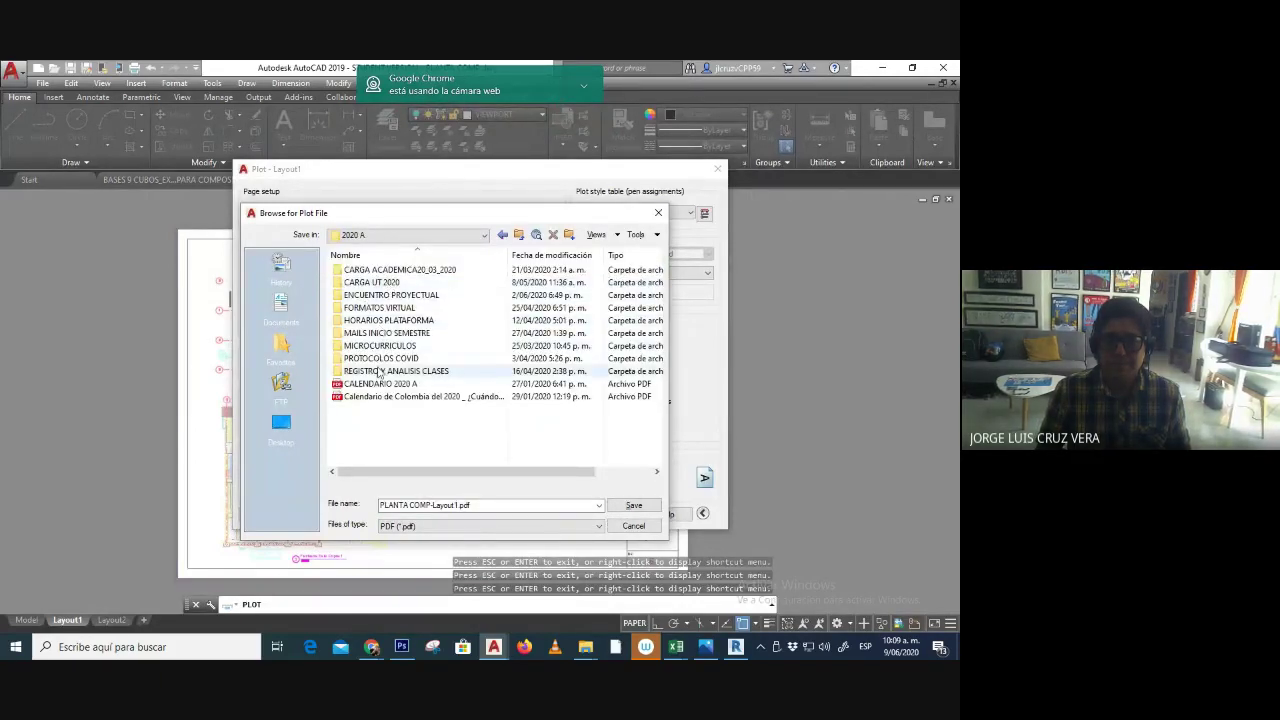
- Browse through CARGA UT 2020, EXPRESION VI and EJERCICIOS into the PIOSTPRODUCCION DE PLANCHAS E INSUMOS DE ARQUITECTURA folder
{"action": "double_click", "coordinate": [371, 282]}
{"action": "double_click", "coordinate": [364, 320]}
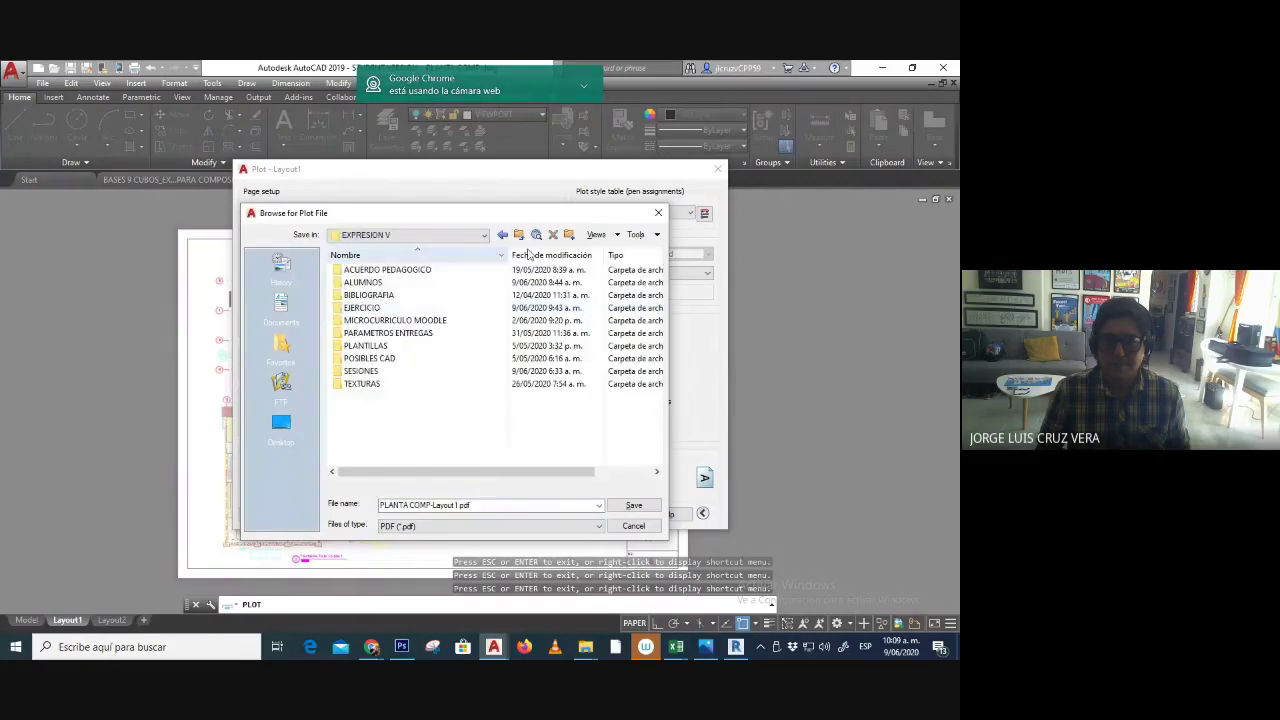
{"action": "left_click", "coordinate": [518, 234]}
{"action": "double_click", "coordinate": [388, 333]}
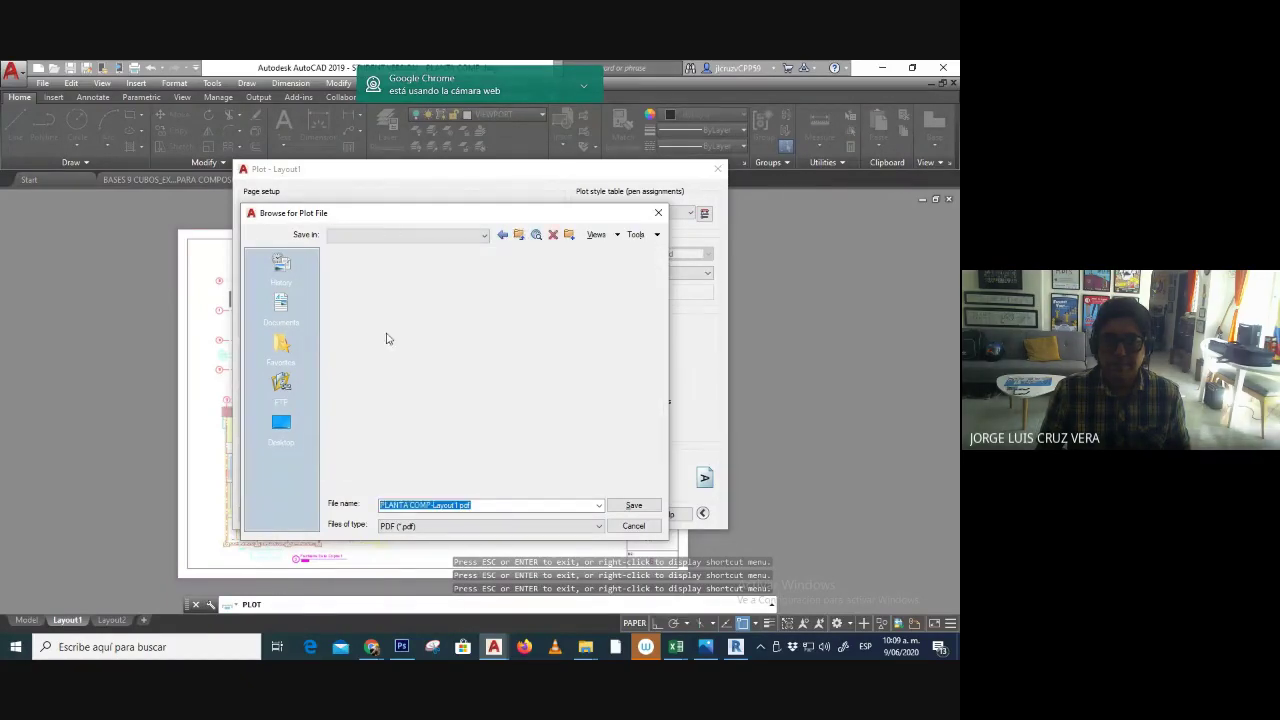
{"action": "double_click", "coordinate": [376, 318]}
{"action": "double_click", "coordinate": [378, 270]}
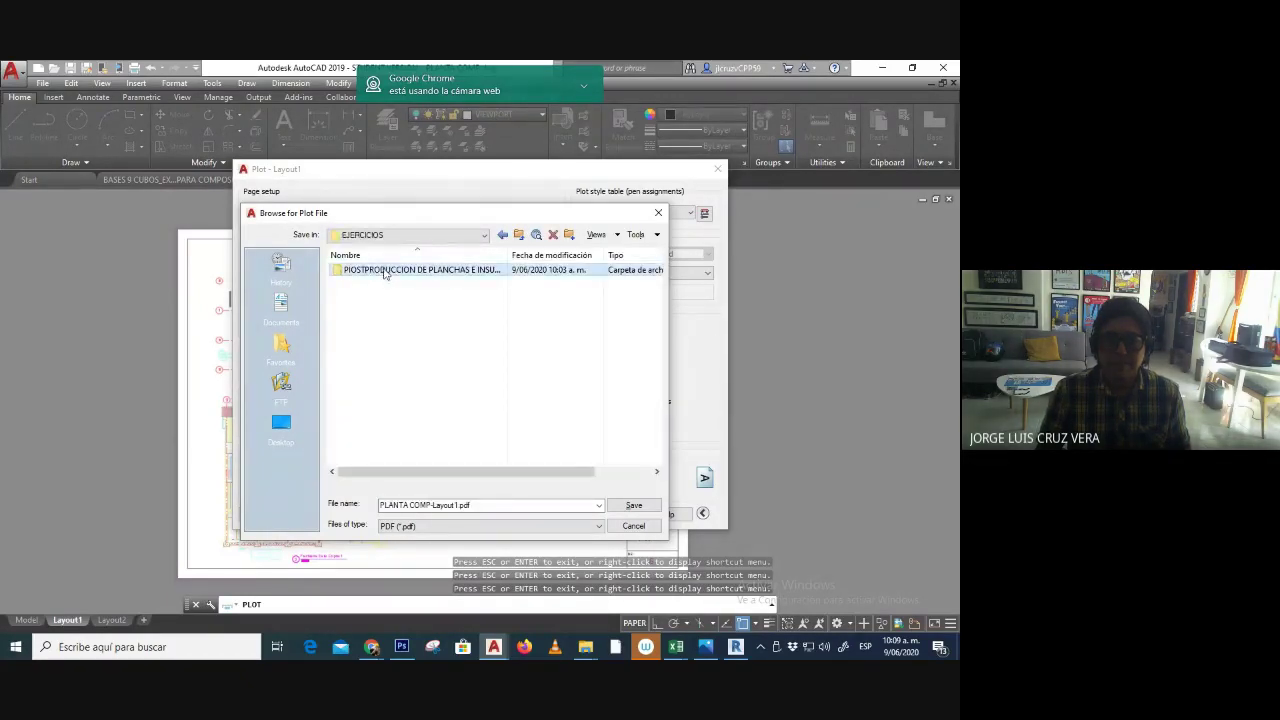
- Create a new folder named PDF in the current save location
{"action": "left_click", "coordinate": [568, 234]}
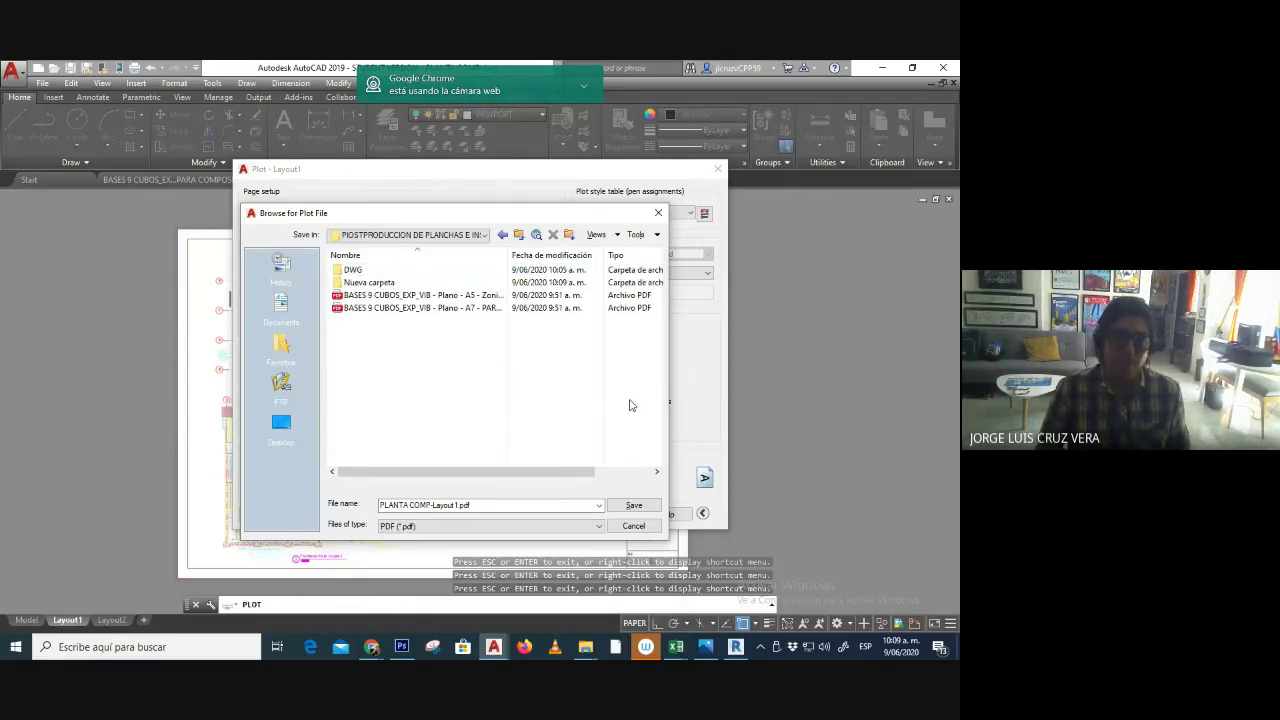
{"action": "right_click", "coordinate": [394, 284]}
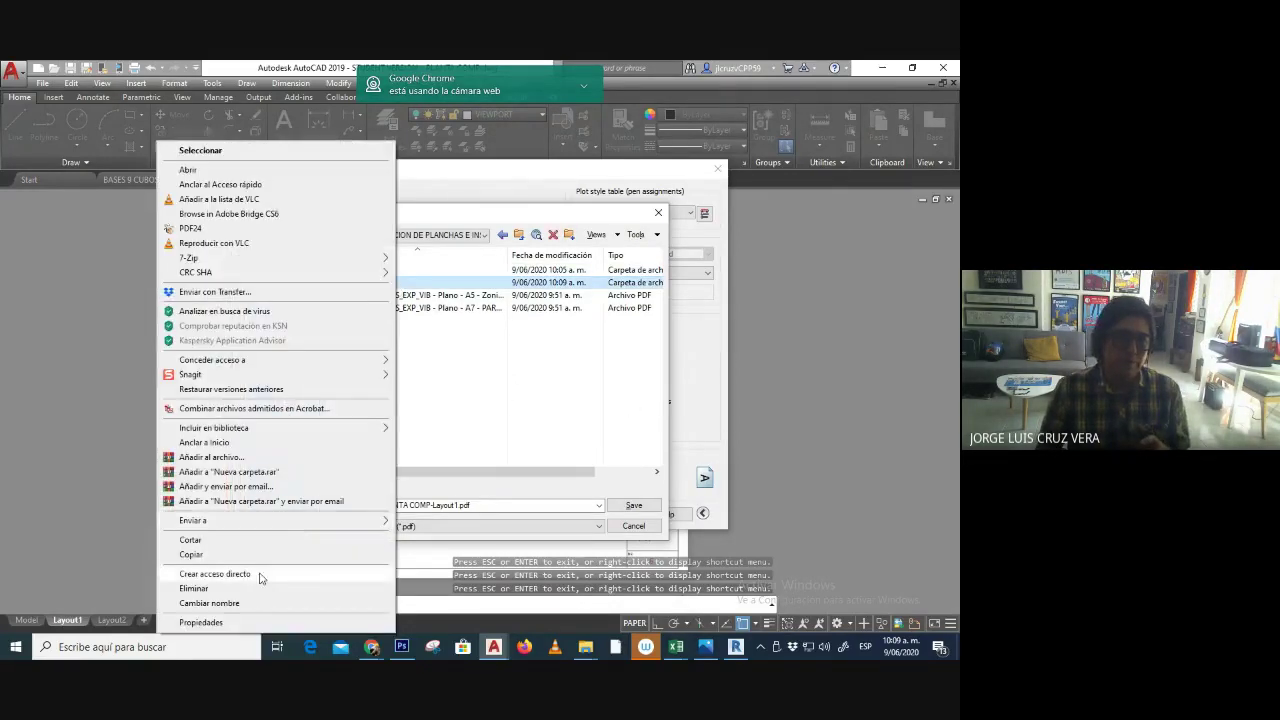
{"action": "left_click", "coordinate": [276, 603]}
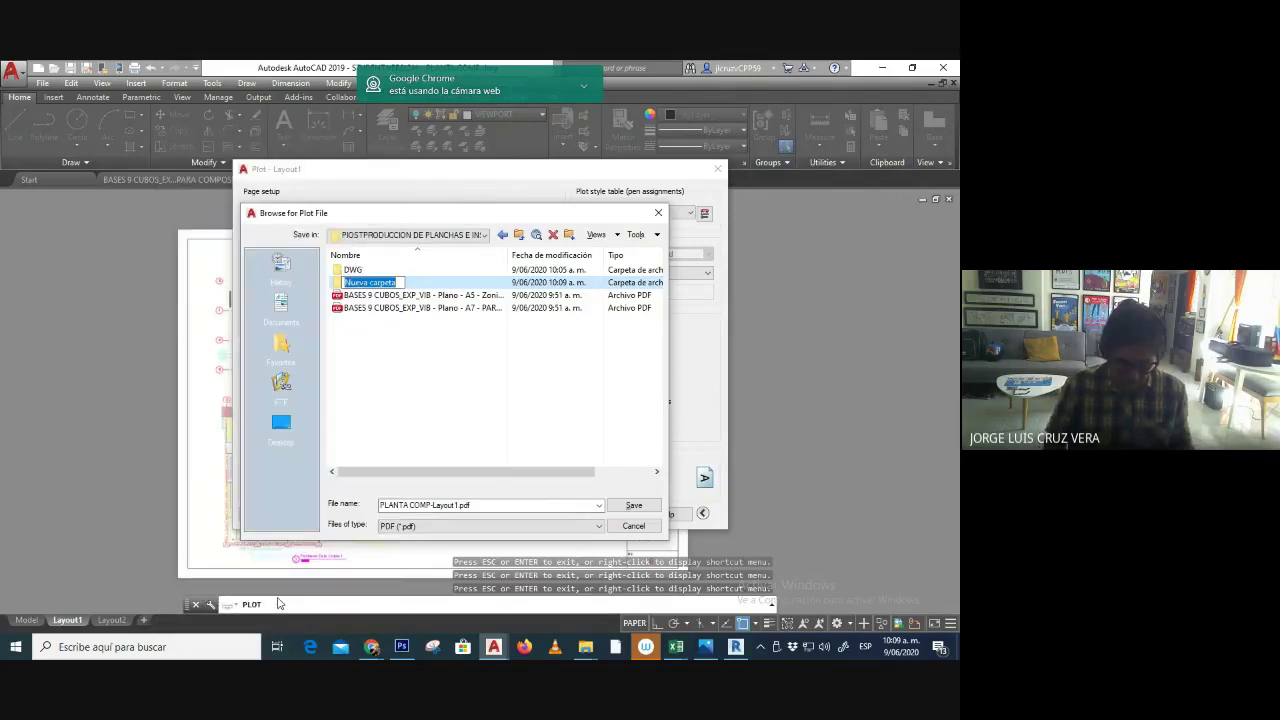
{"action": "type", "text": "PDF"}
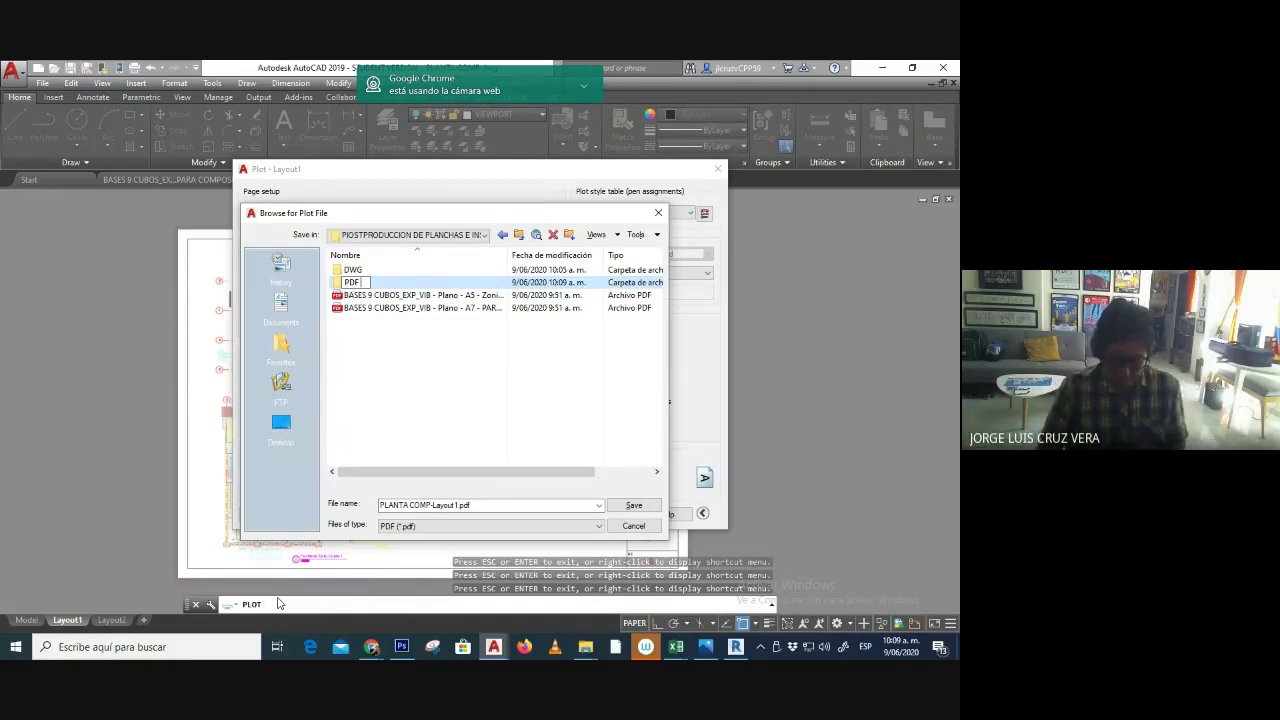
- Save the plot as PLANTA COMP-Layout1.pdf inside the new PDF folder
{"action": "double_click", "coordinate": [351, 284]}
{"action": "double_click", "coordinate": [349, 284]}
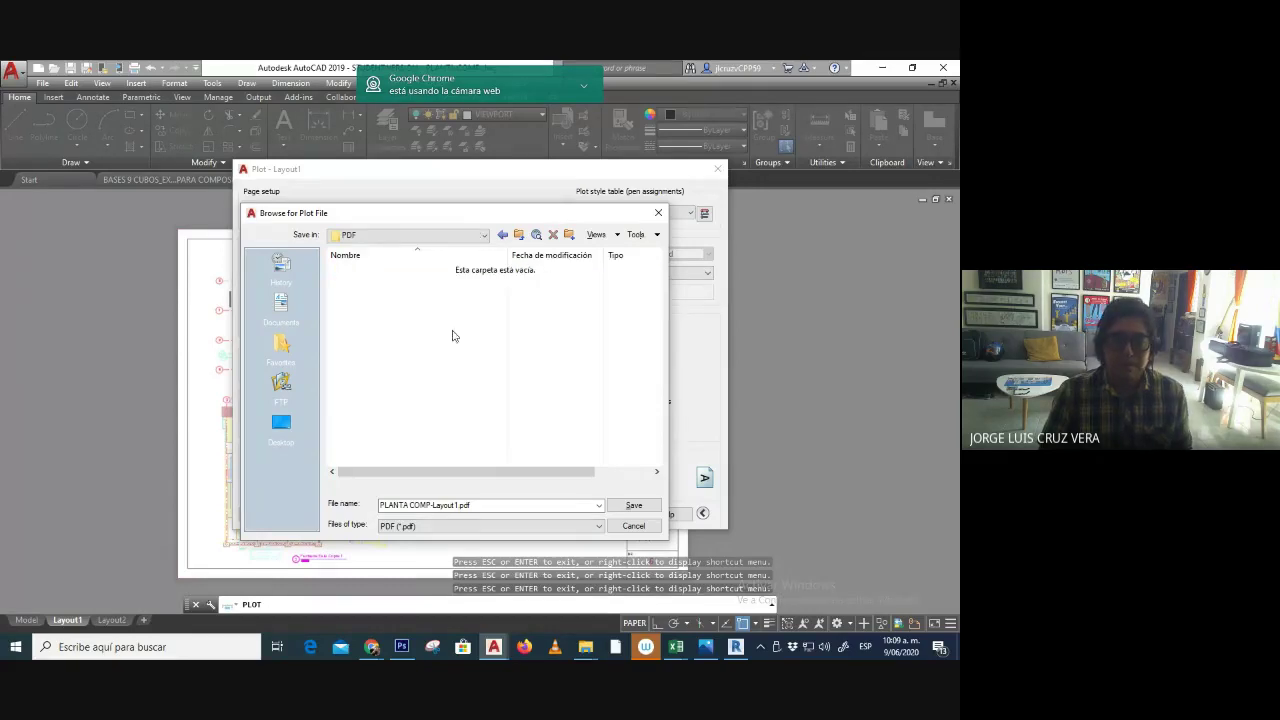
{"action": "left_click", "coordinate": [634, 505]}
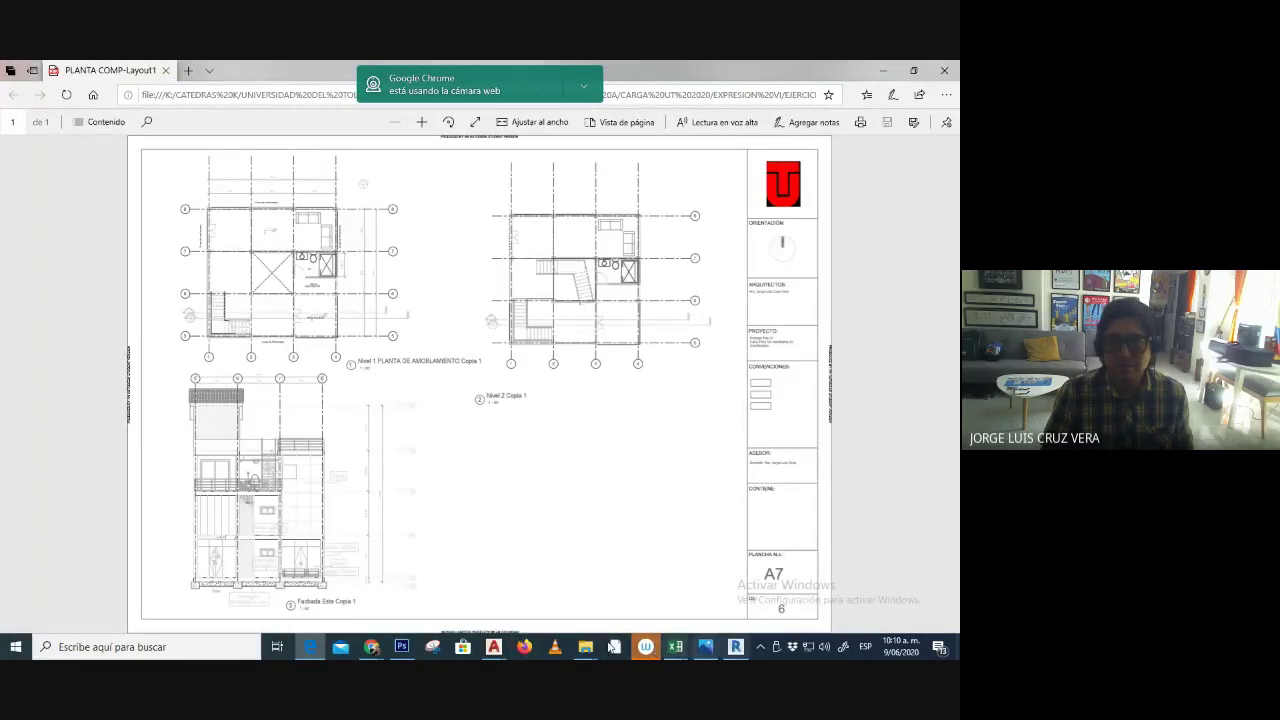
- Switch back to AutoCAD and check the open drawings against sheet A7 in Revit, ending on PLANTA COMP
{"action": "mouse_move", "coordinate": [506, 650]}
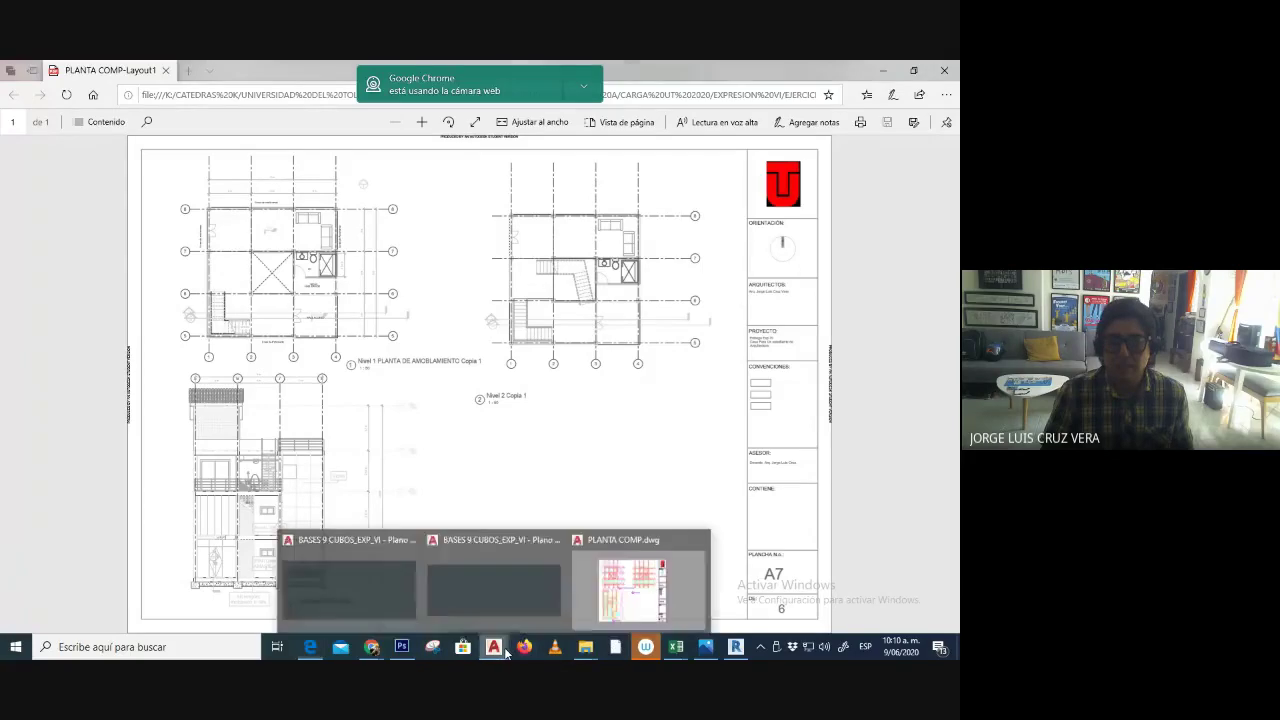
{"action": "left_click", "coordinate": [521, 596]}
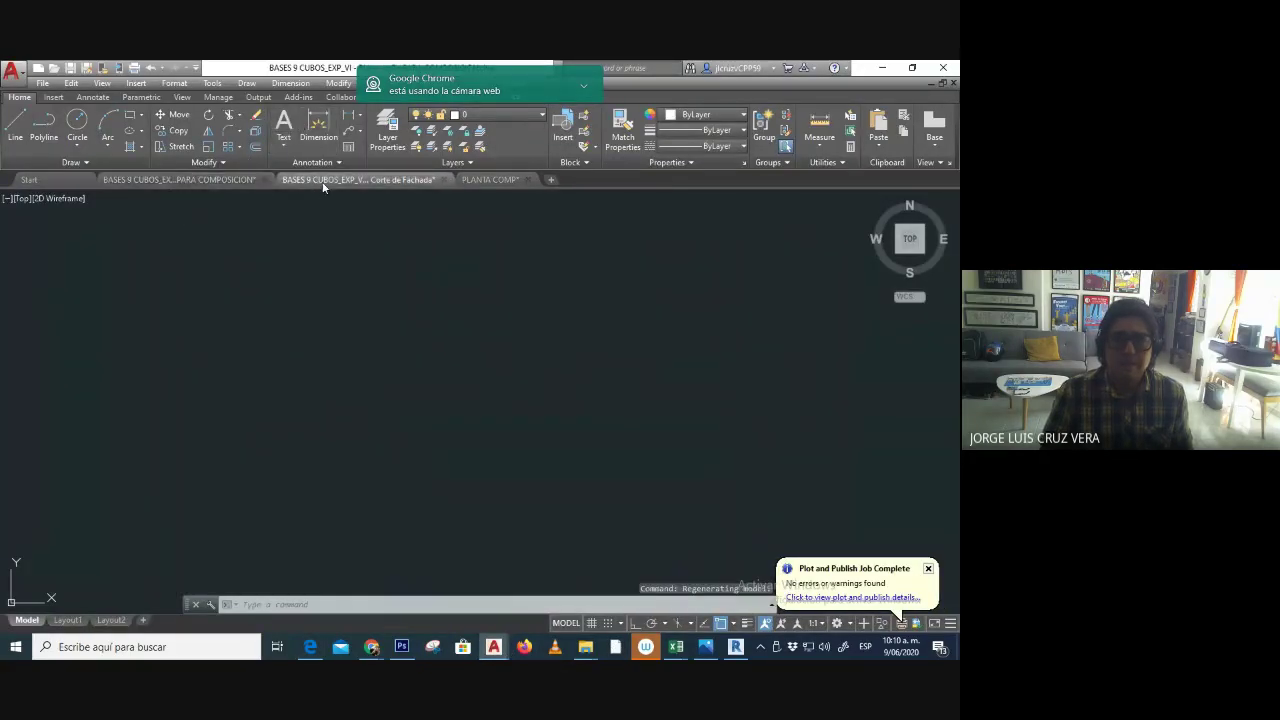
{"action": "key", "text": "Escape"}
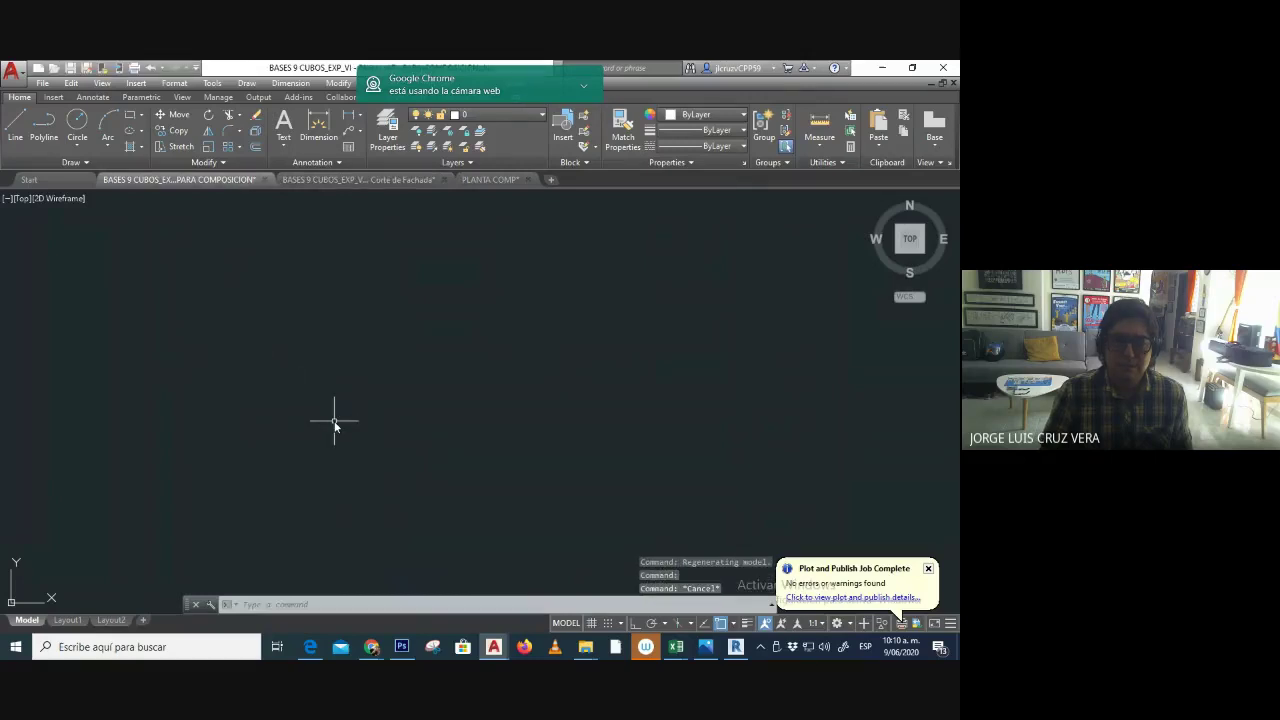
{"action": "scroll", "coordinate": [349, 424], "scroll_direction": "down", "scroll_amount": 2}
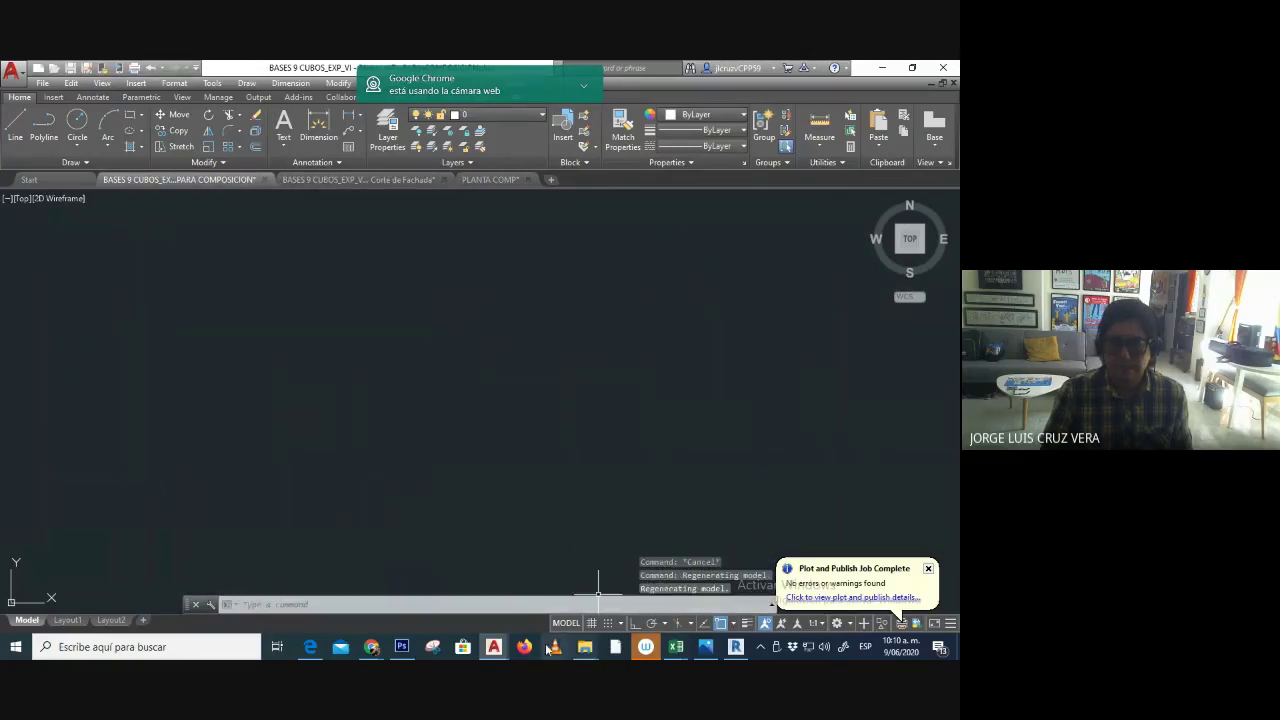
{"action": "left_click", "coordinate": [735, 647]}
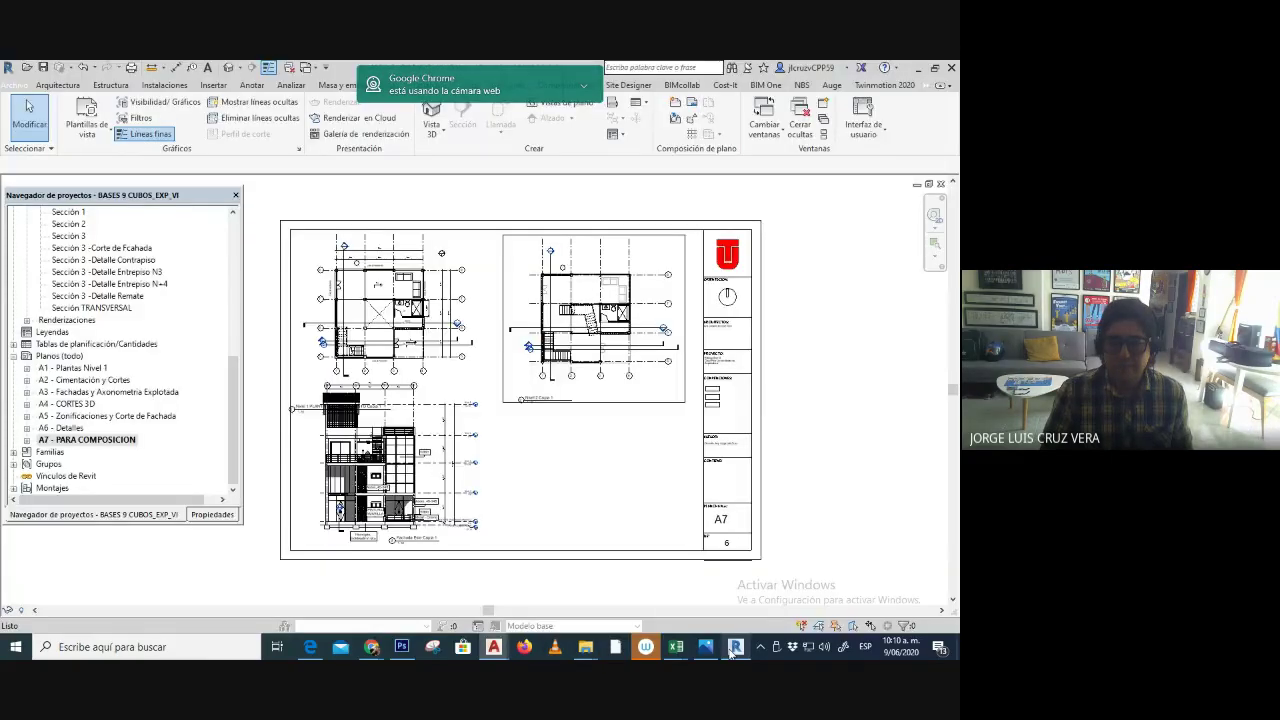
{"action": "mouse_move", "coordinate": [490, 647]}
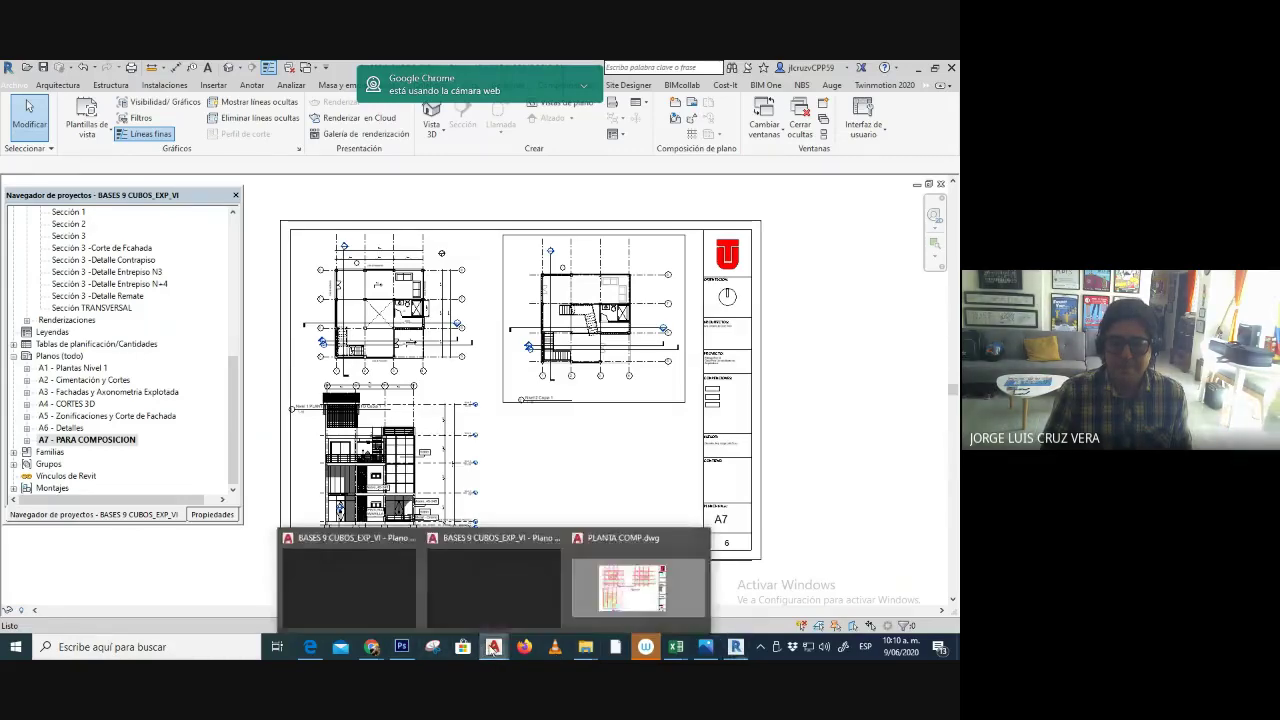
{"action": "left_click", "coordinate": [483, 585]}
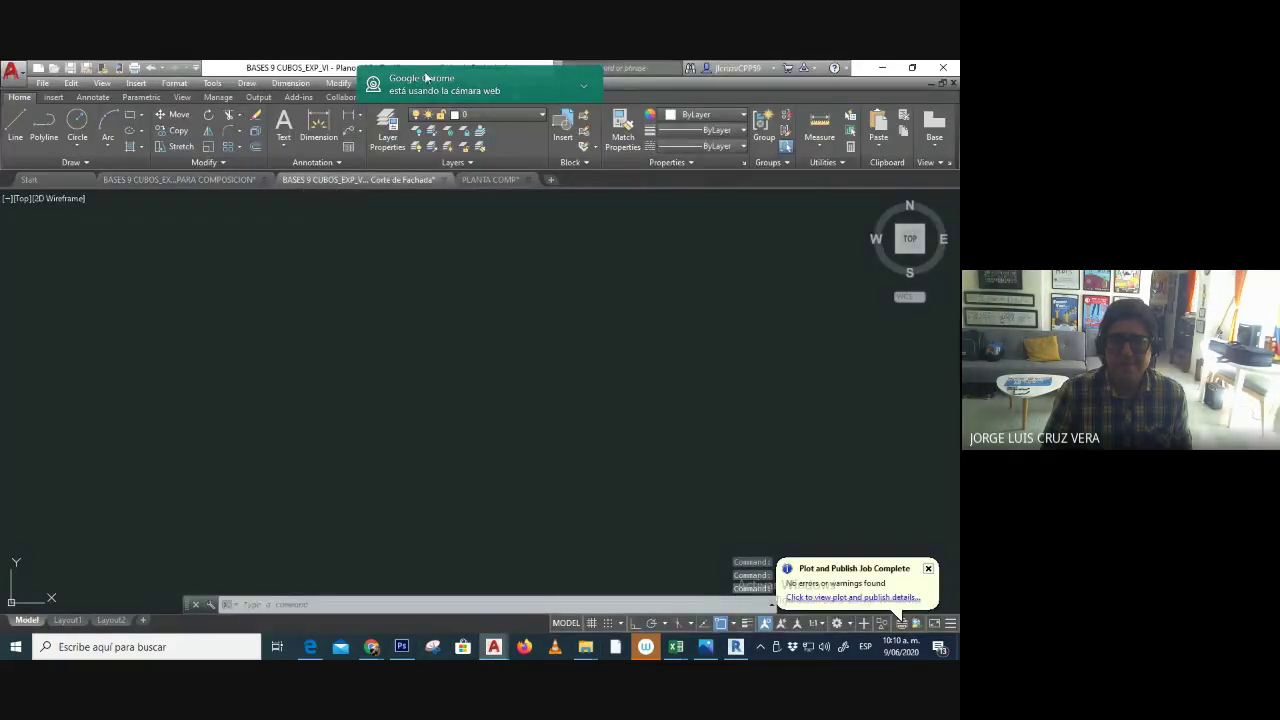
{"action": "left_click", "coordinate": [505, 180]}
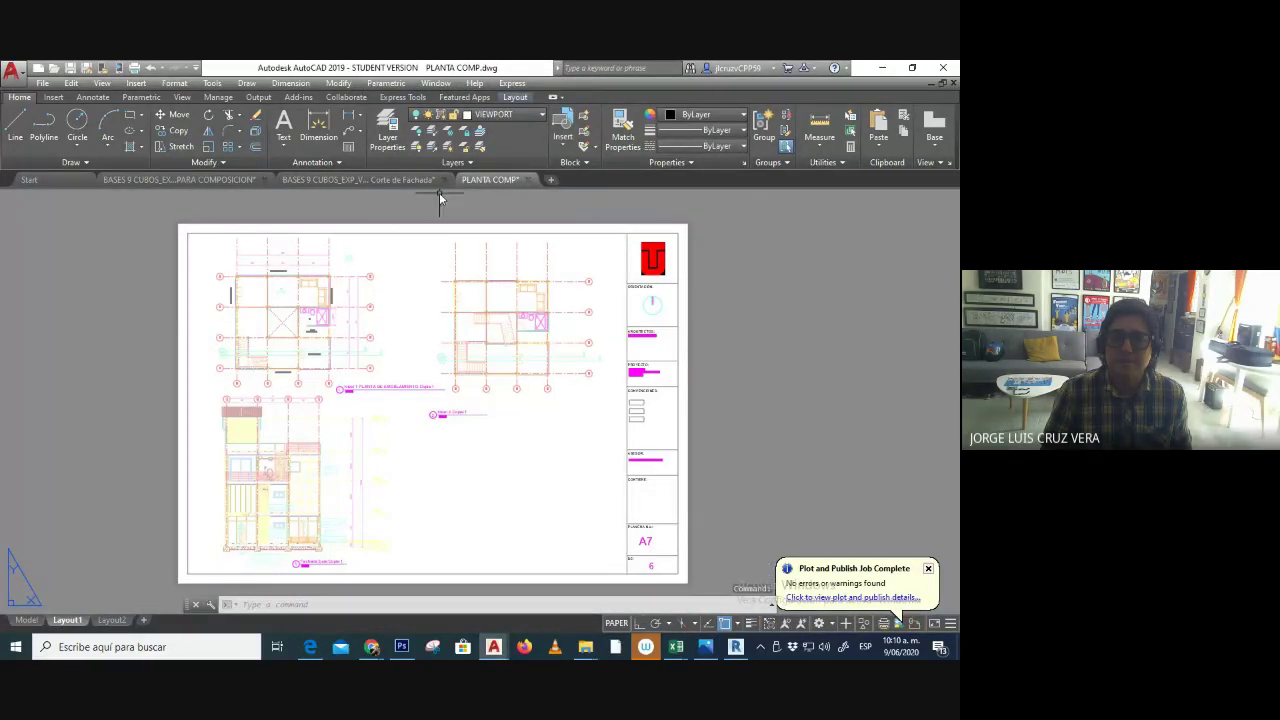
- Check the layouts of the A5 Zonificaciones y Corte de Fachada drawing and close it without saving
{"action": "left_click", "coordinate": [329, 182]}
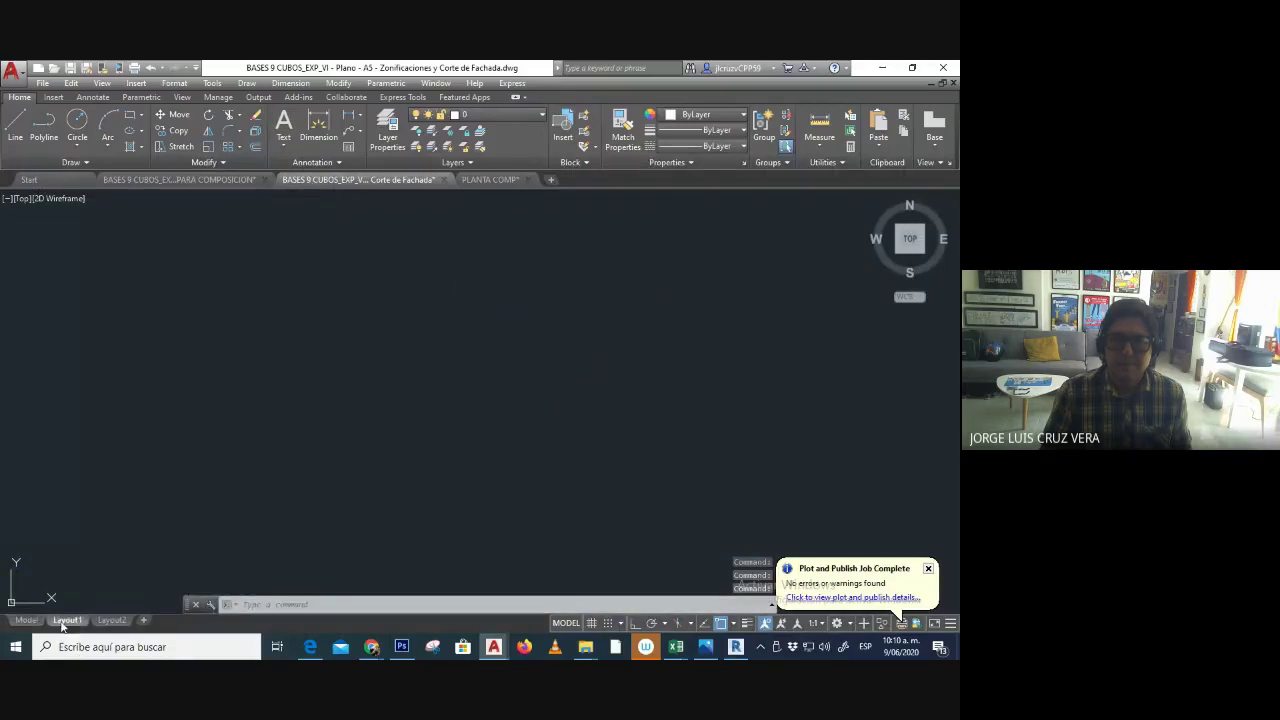
{"action": "left_click", "coordinate": [112, 620]}
{"action": "left_click", "coordinate": [66, 620]}
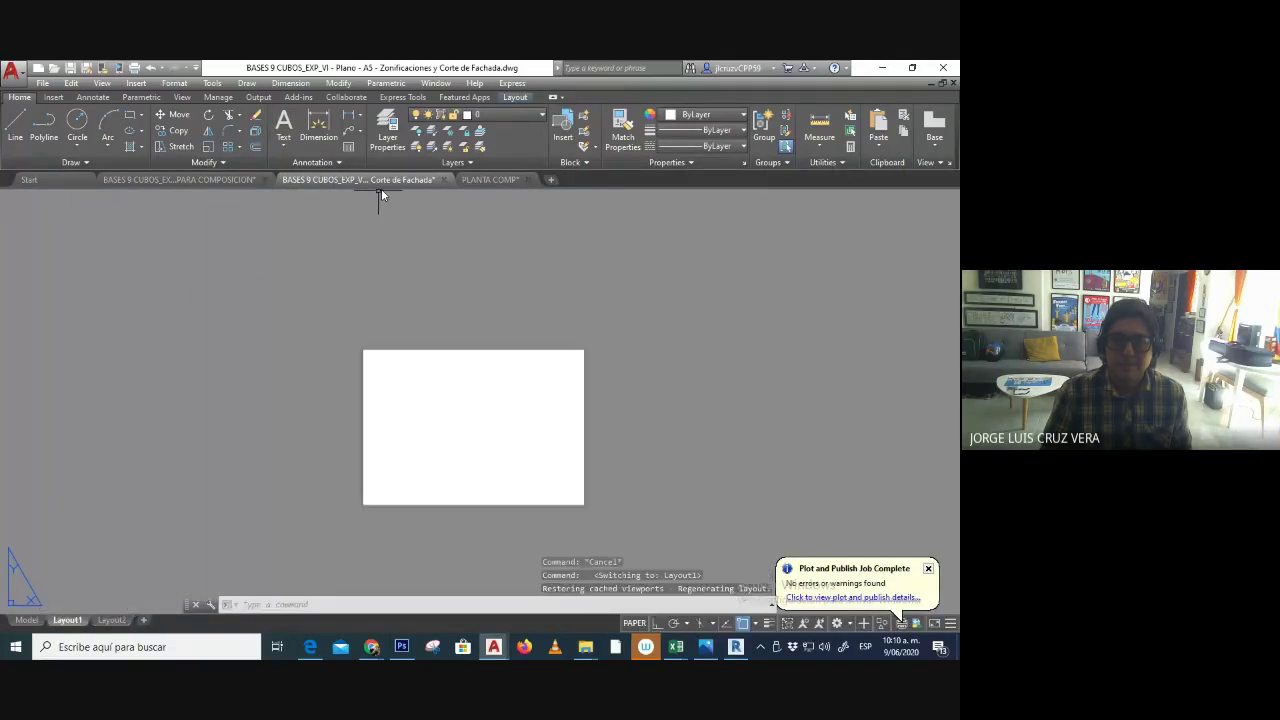
{"action": "left_click", "coordinate": [443, 179]}
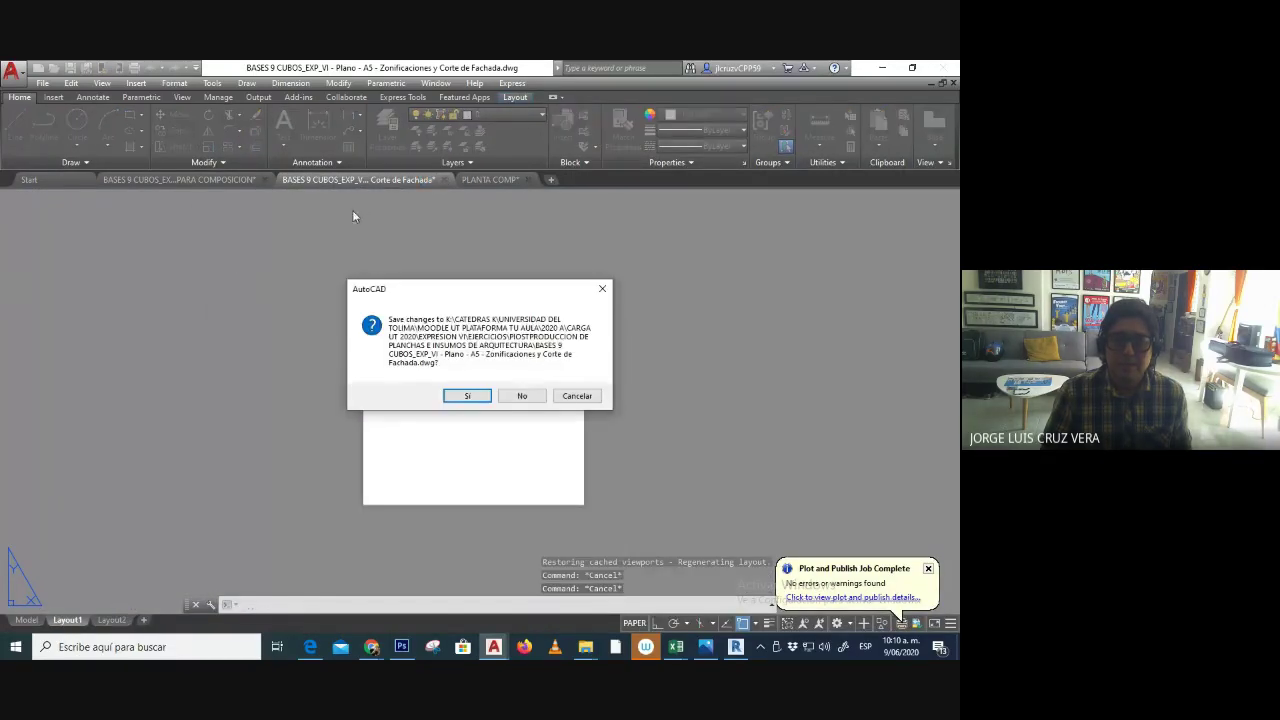
{"action": "left_click", "coordinate": [521, 396]}
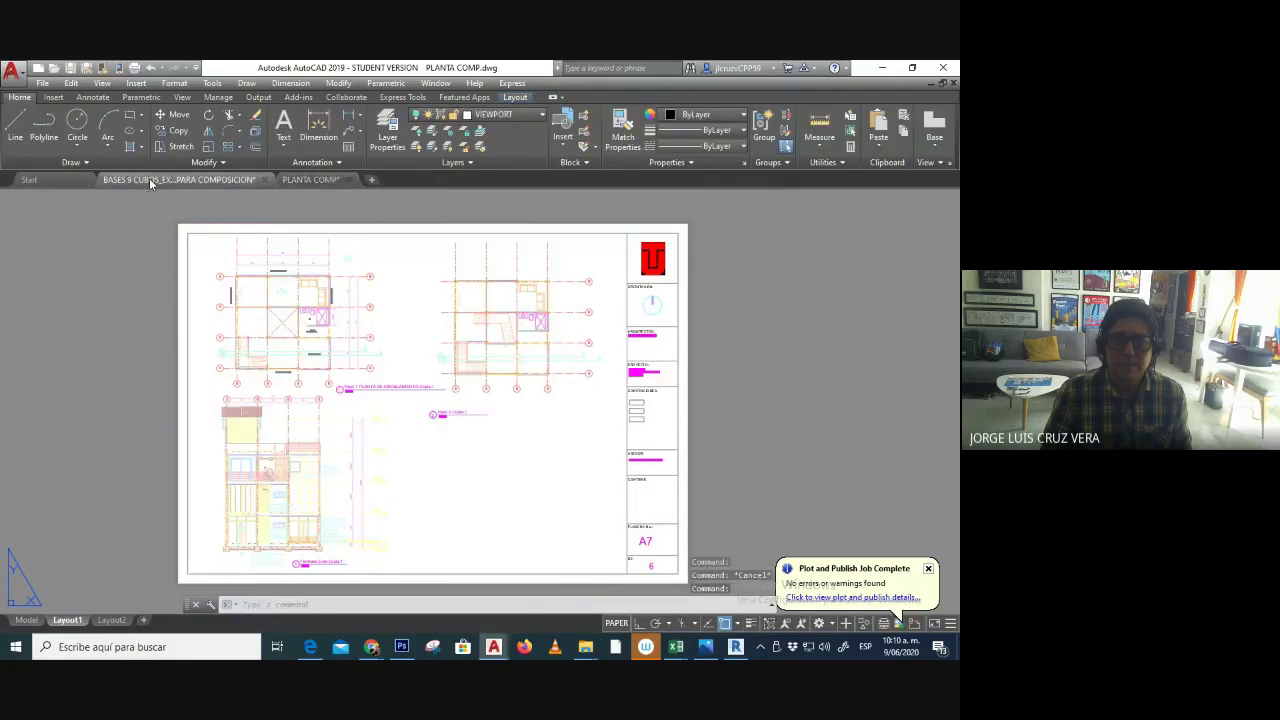
- Check Layout1 and model space of the A7 PARA COMPOSICION drawing and close it without saving
{"action": "left_click", "coordinate": [149, 178]}
{"action": "left_click", "coordinate": [66, 620]}
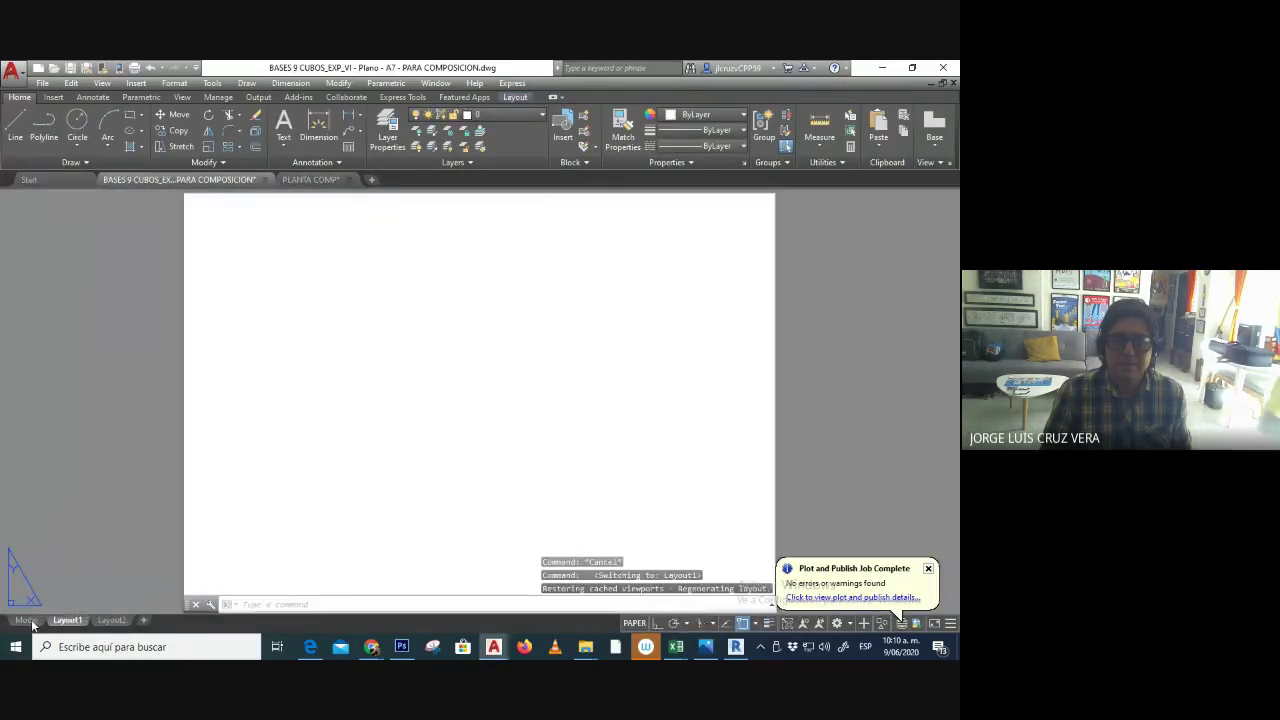
{"action": "left_click", "coordinate": [31, 620]}
{"action": "left_click", "coordinate": [262, 179]}
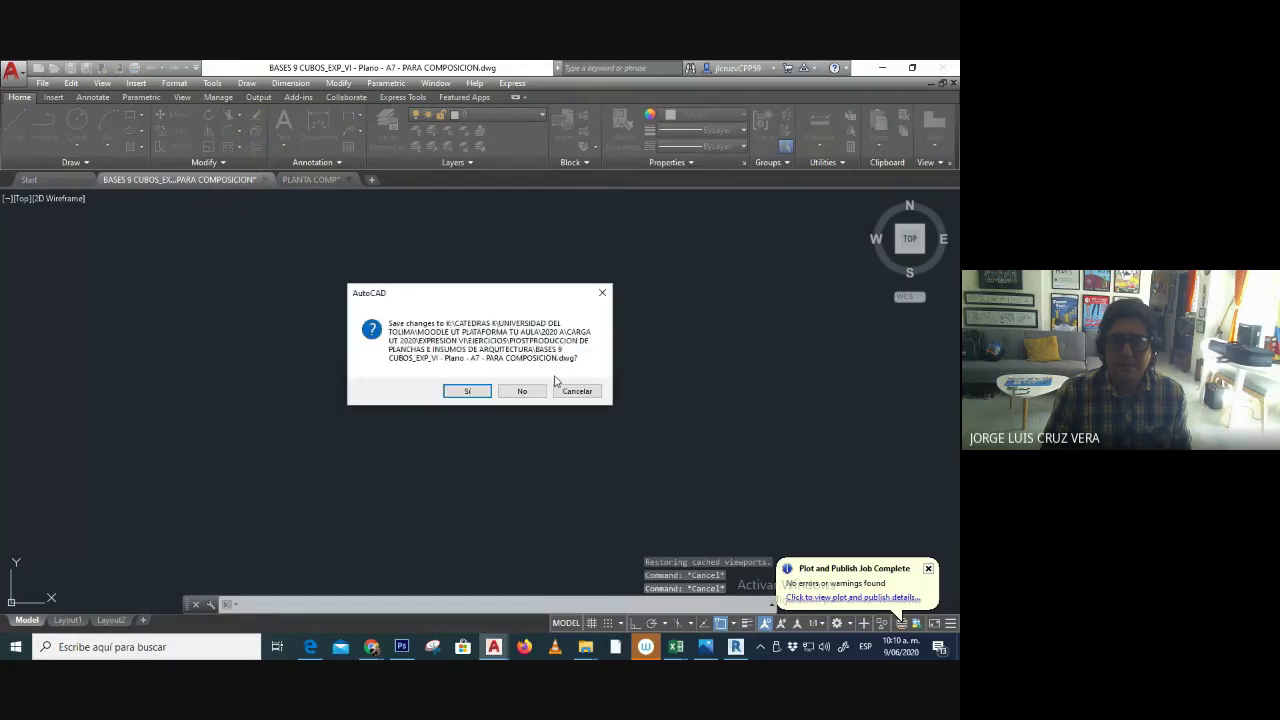
{"action": "left_click", "coordinate": [522, 391]}
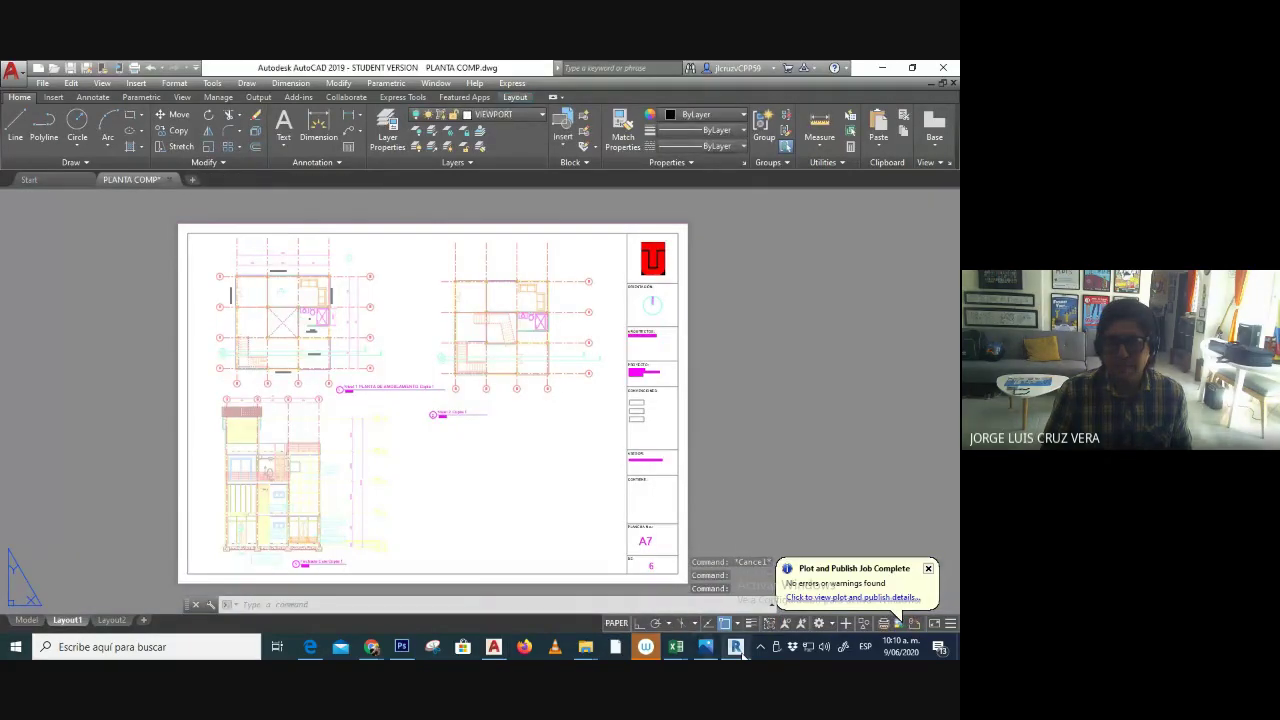
- Switch to Revit, open sheet A5 - Zonificaciones y Corte de Fachada, and start a DWG export, saving the project
{"action": "left_click", "coordinate": [736, 647]}
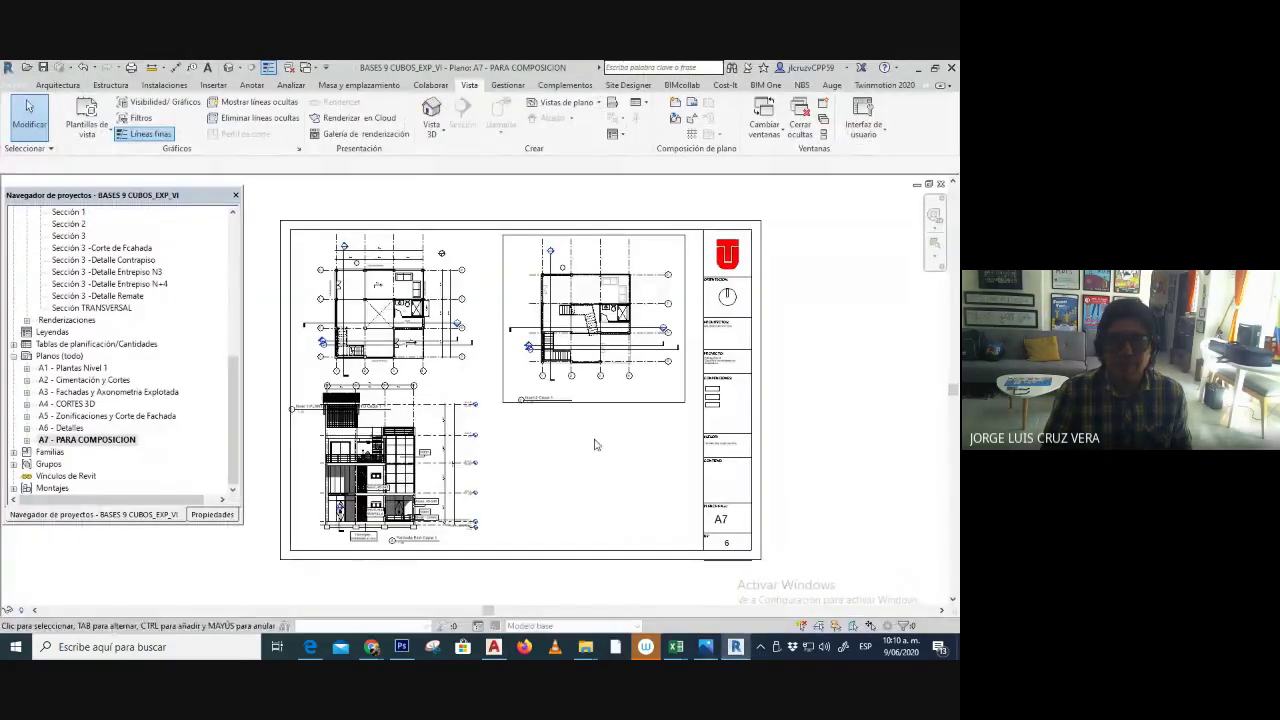
{"action": "double_click", "coordinate": [93, 416]}
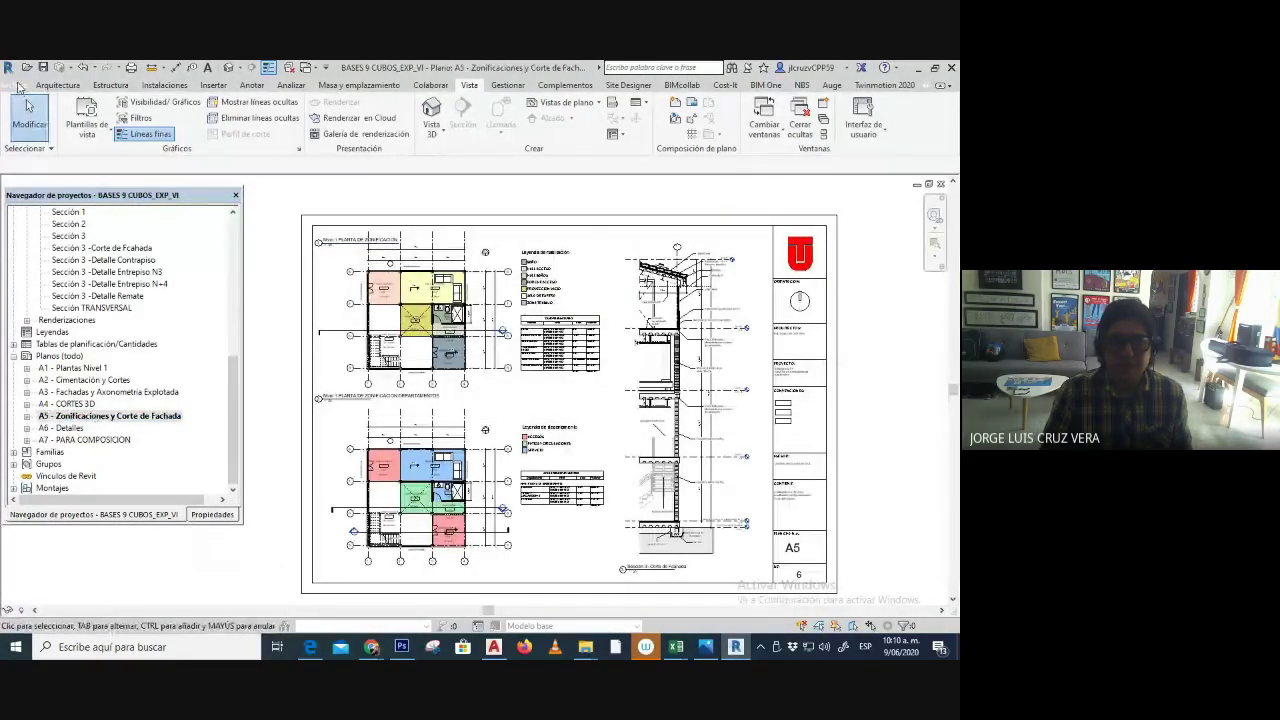
{"action": "left_click", "coordinate": [18, 87]}
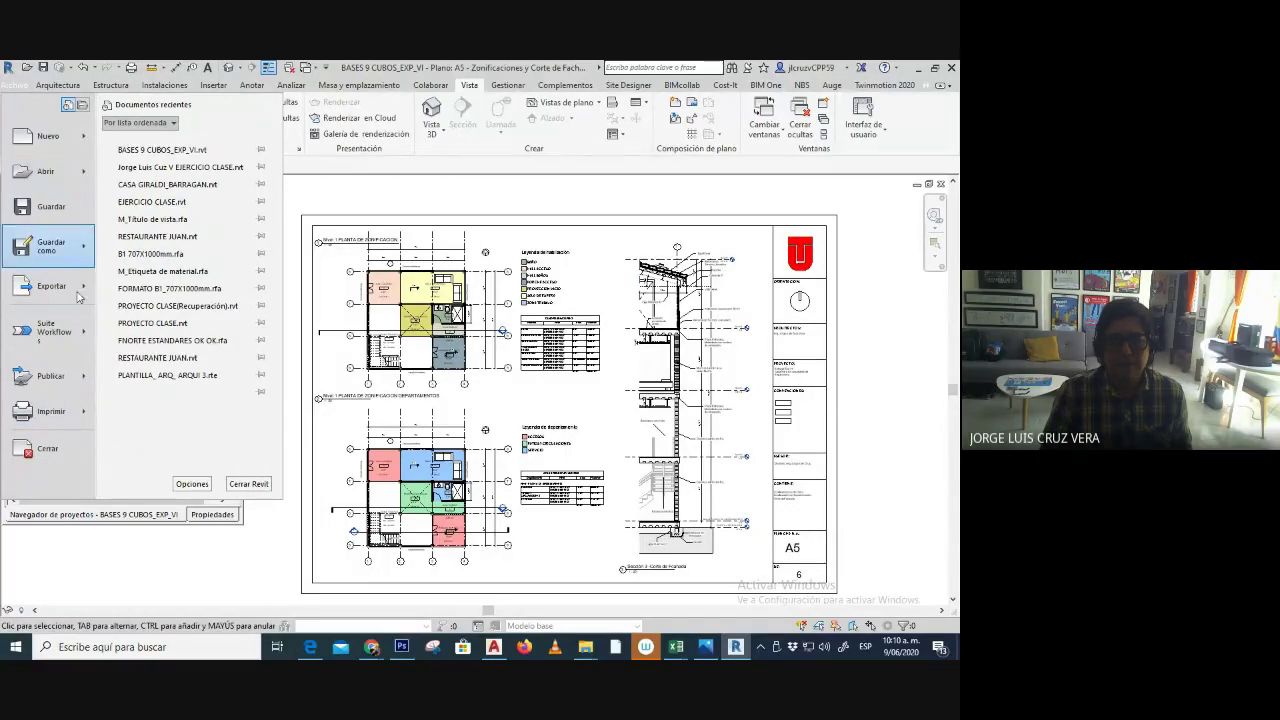
{"action": "mouse_move", "coordinate": [88, 288]}
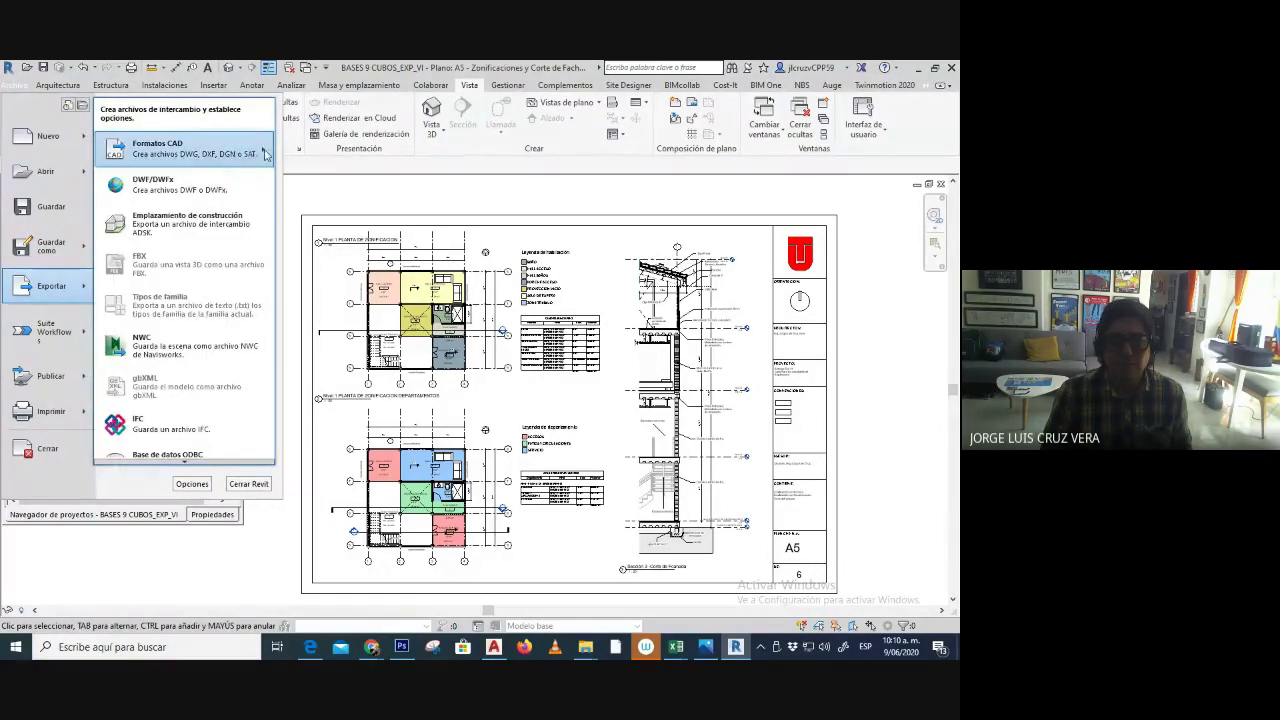
{"action": "mouse_move", "coordinate": [266, 153]}
{"action": "left_click", "coordinate": [55, 143]}
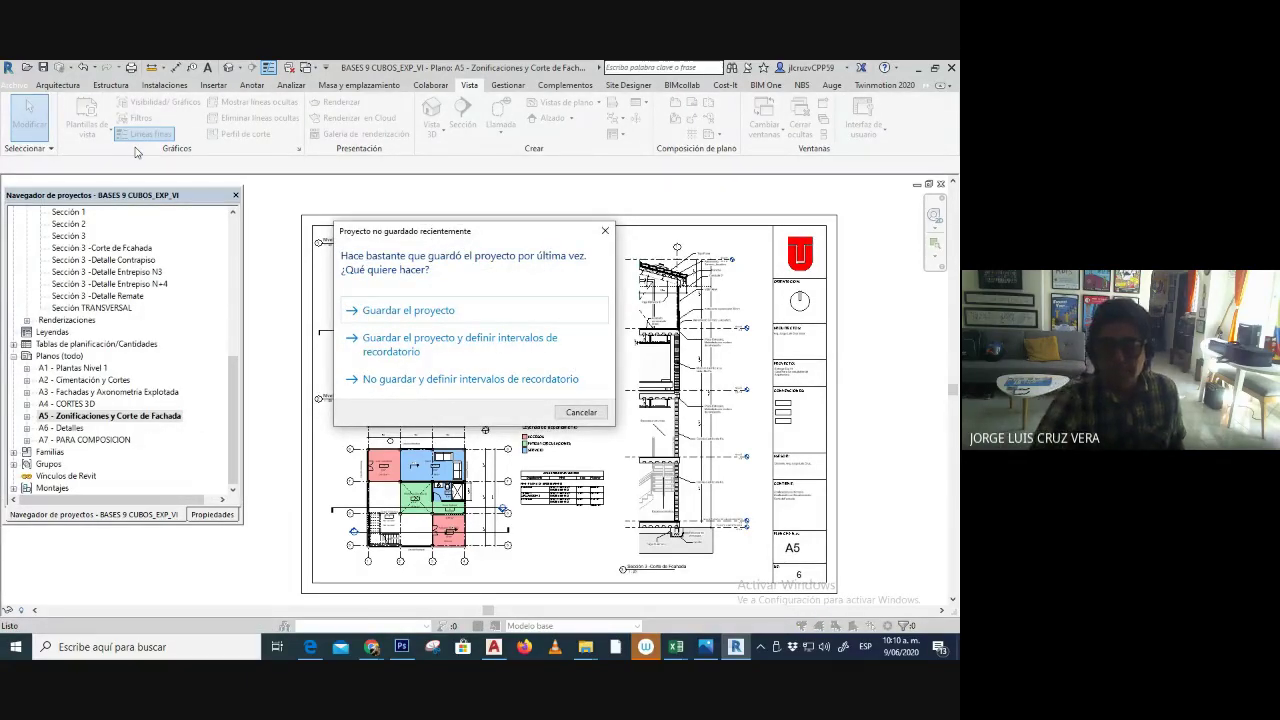
{"action": "left_click", "coordinate": [468, 311]}
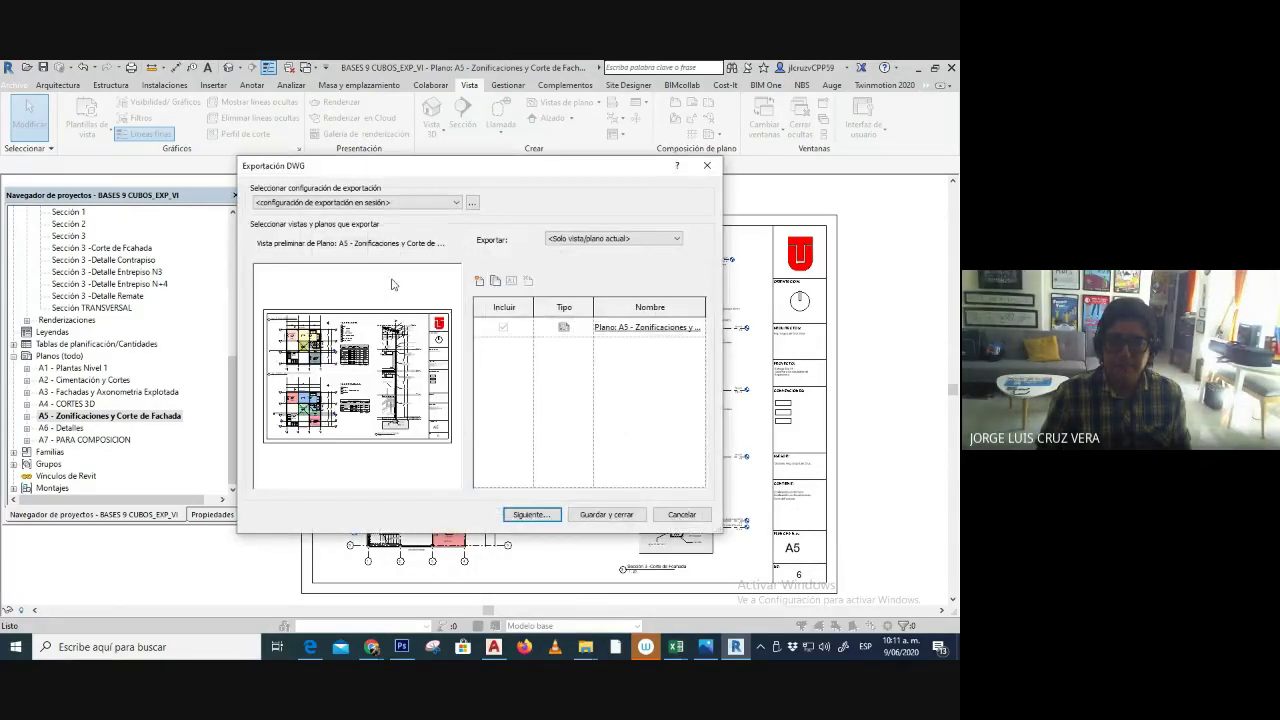
- Try to export the A5 sheet as an AutoCAD 2018 DWG into the DWG folder under its default name
{"action": "left_click", "coordinate": [530, 514]}
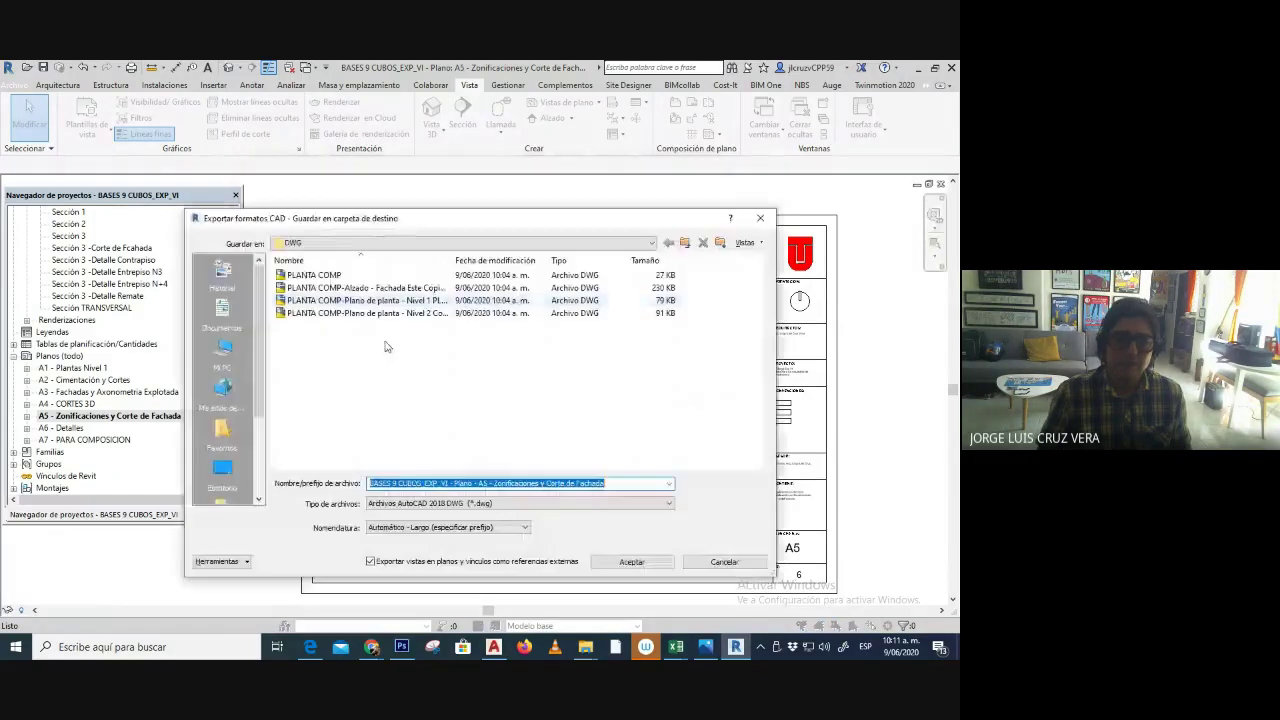
{"action": "left_click", "coordinate": [685, 243]}
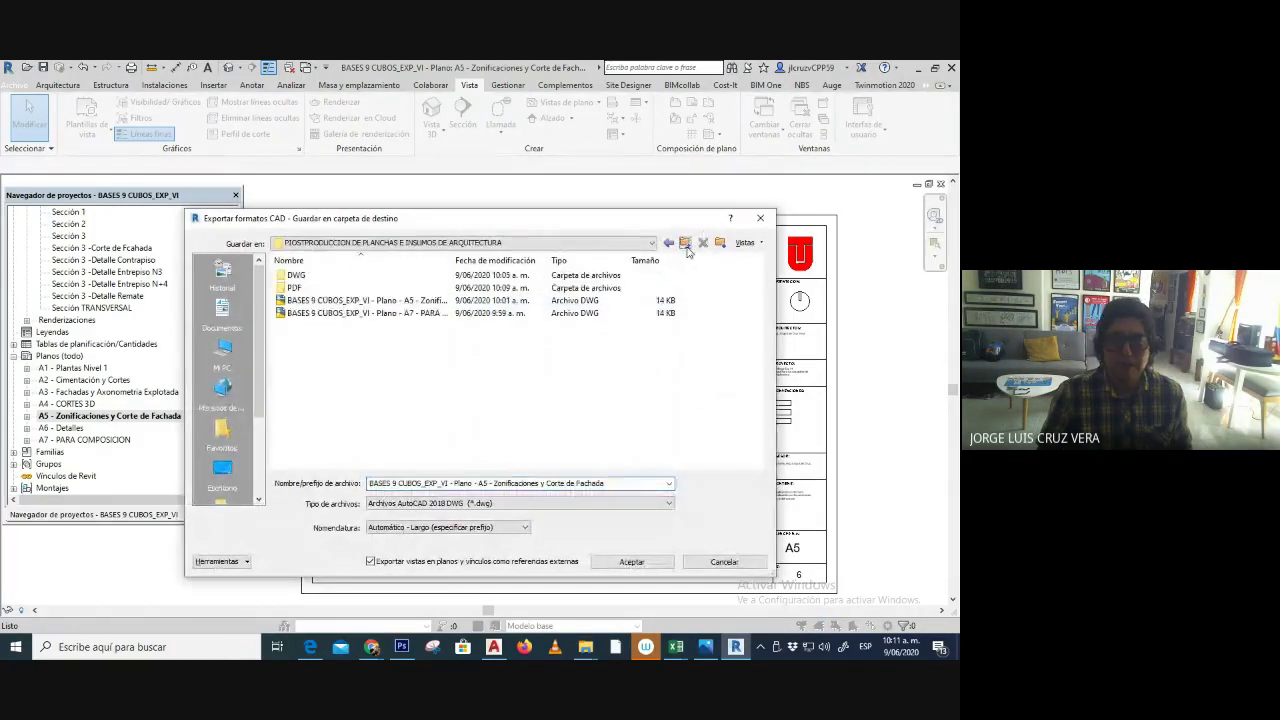
{"action": "double_click", "coordinate": [300, 278]}
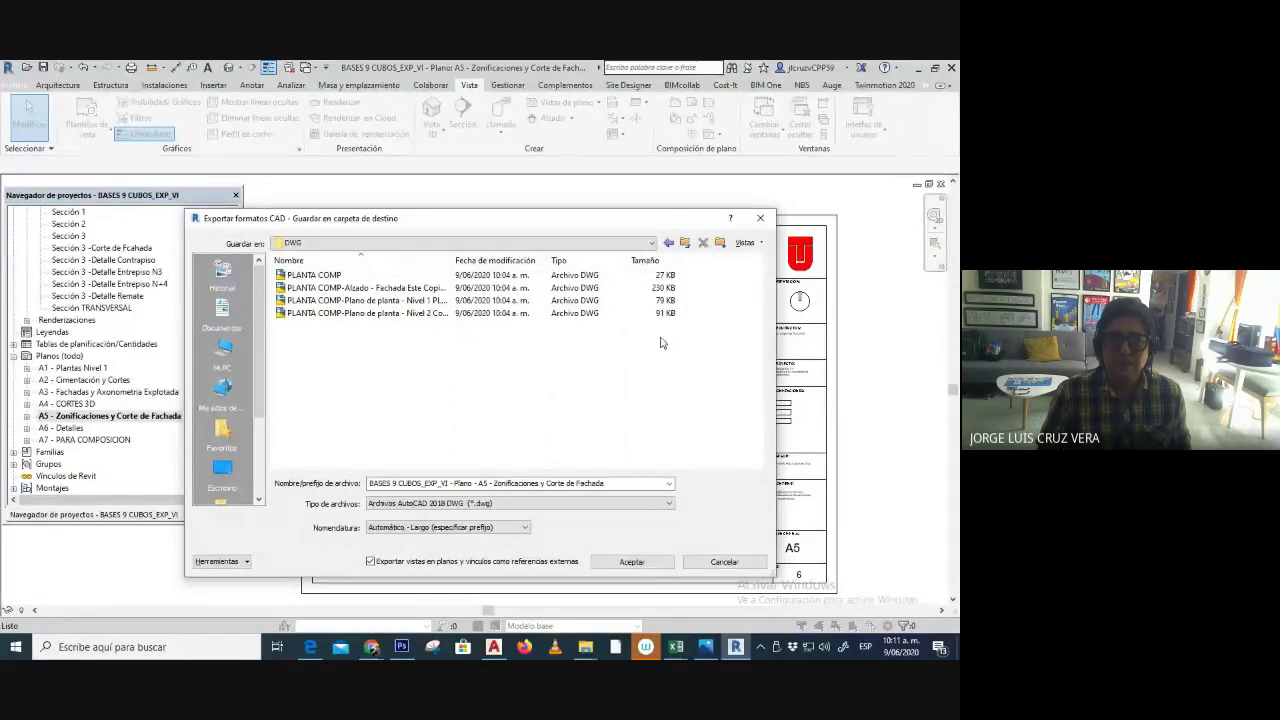
{"action": "left_click", "coordinate": [630, 561]}
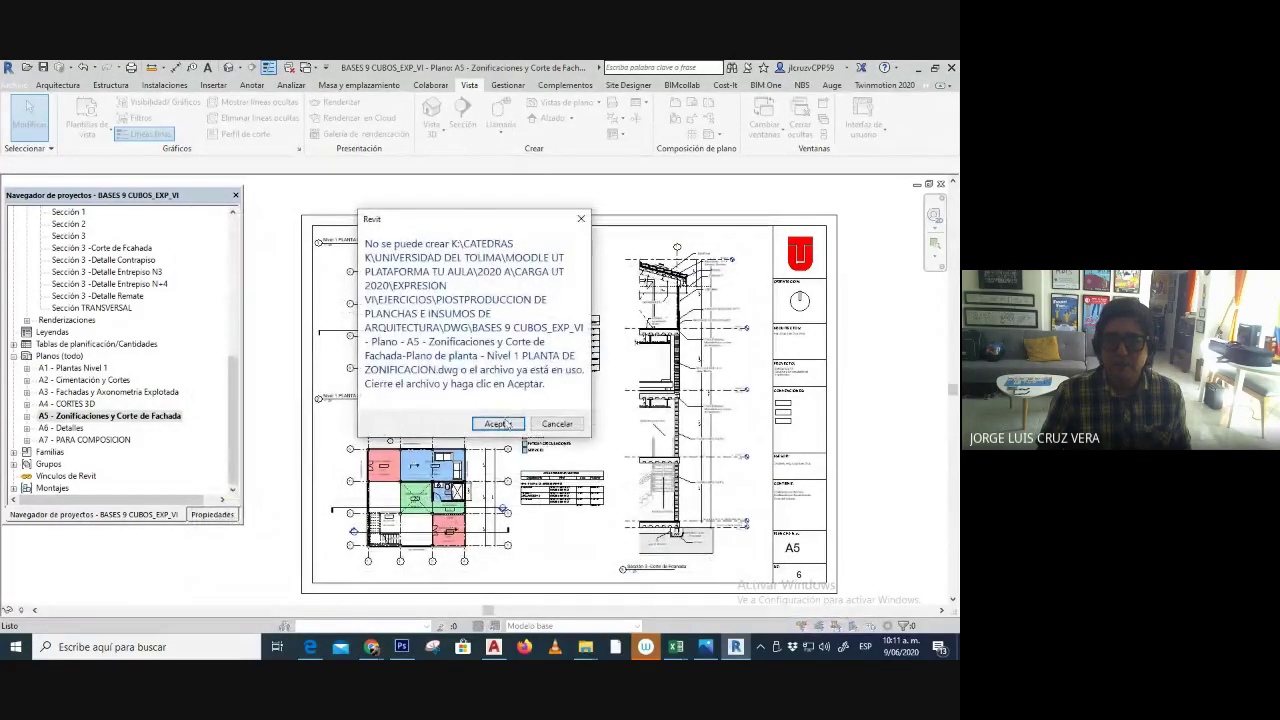
{"action": "left_click", "coordinate": [502, 424]}
{"action": "left_click", "coordinate": [498, 423]}
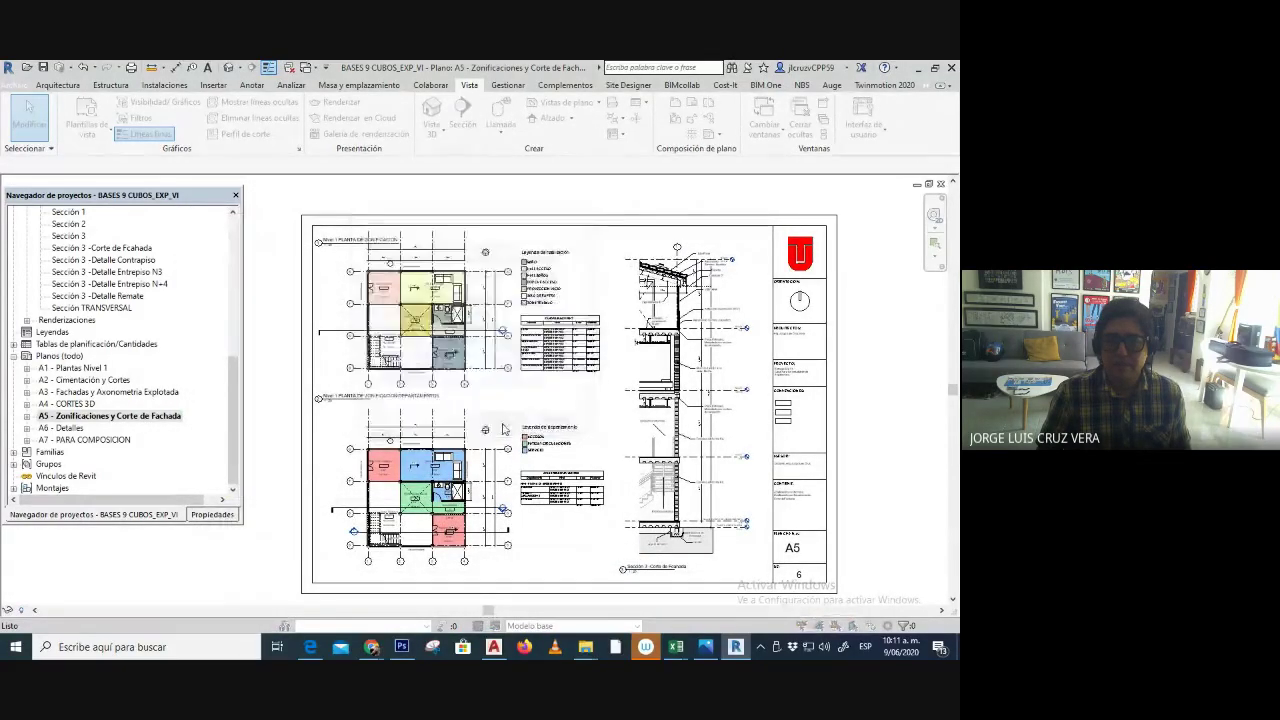
{"action": "left_click", "coordinate": [498, 423]}
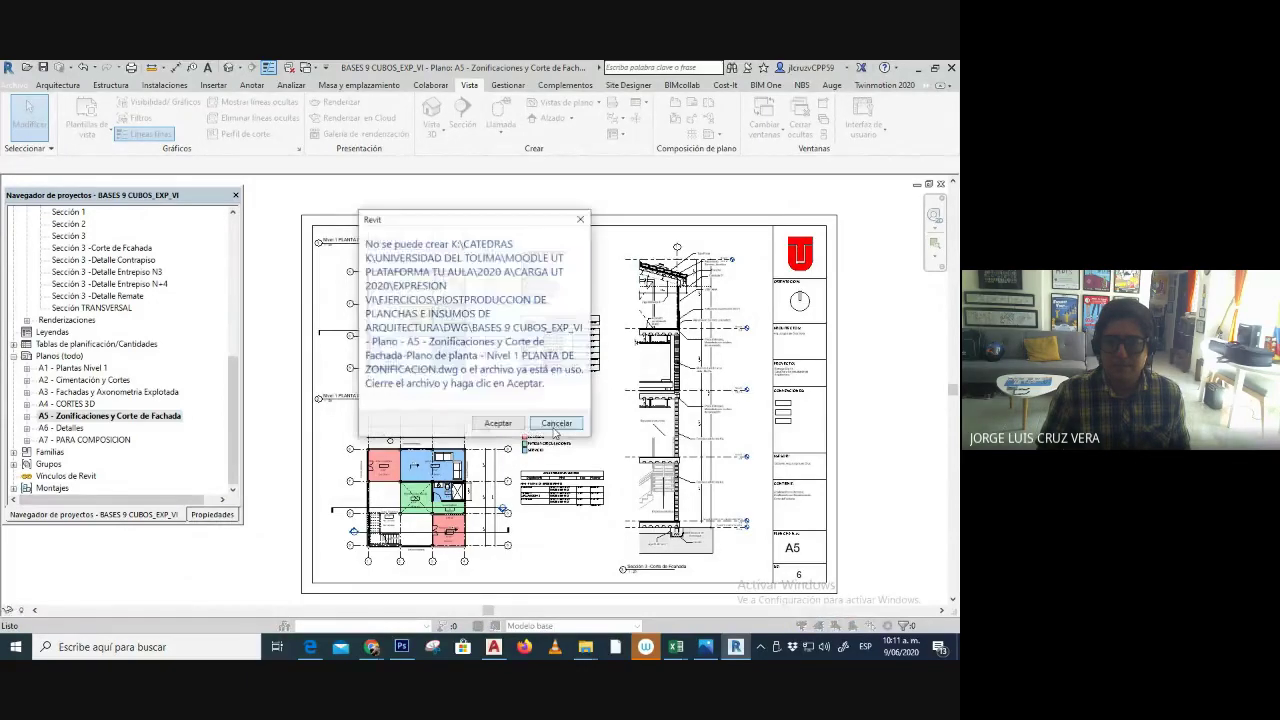
{"action": "left_click", "coordinate": [498, 423]}
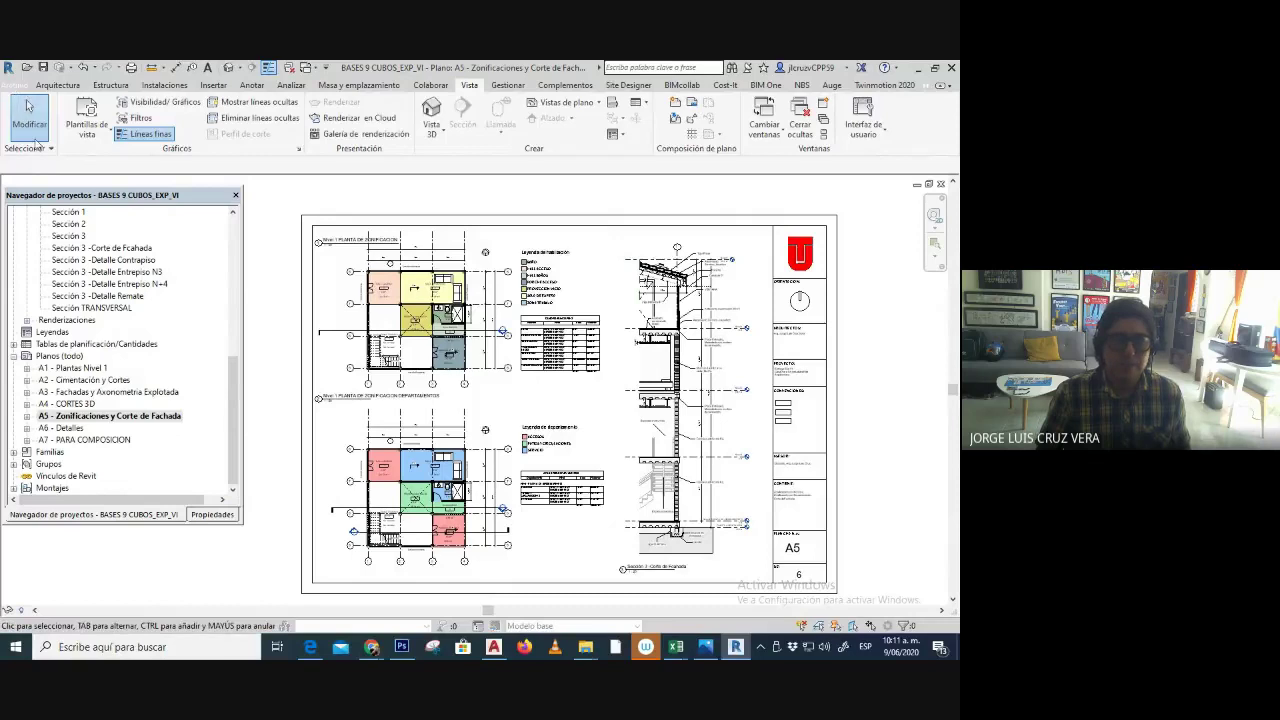
- Start the DWG export of sheet A5 again and create a destination folder CF inside the DWG folder
{"action": "left_click", "coordinate": [15, 85]}
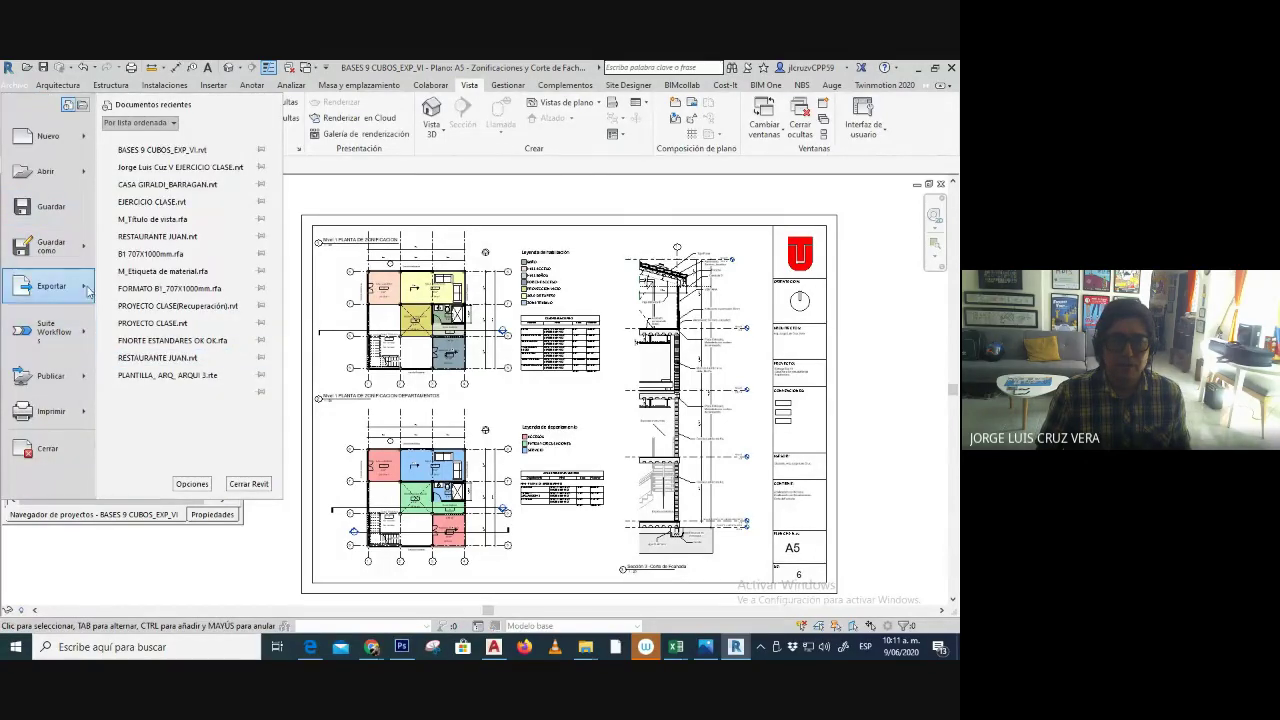
{"action": "mouse_move", "coordinate": [88, 290]}
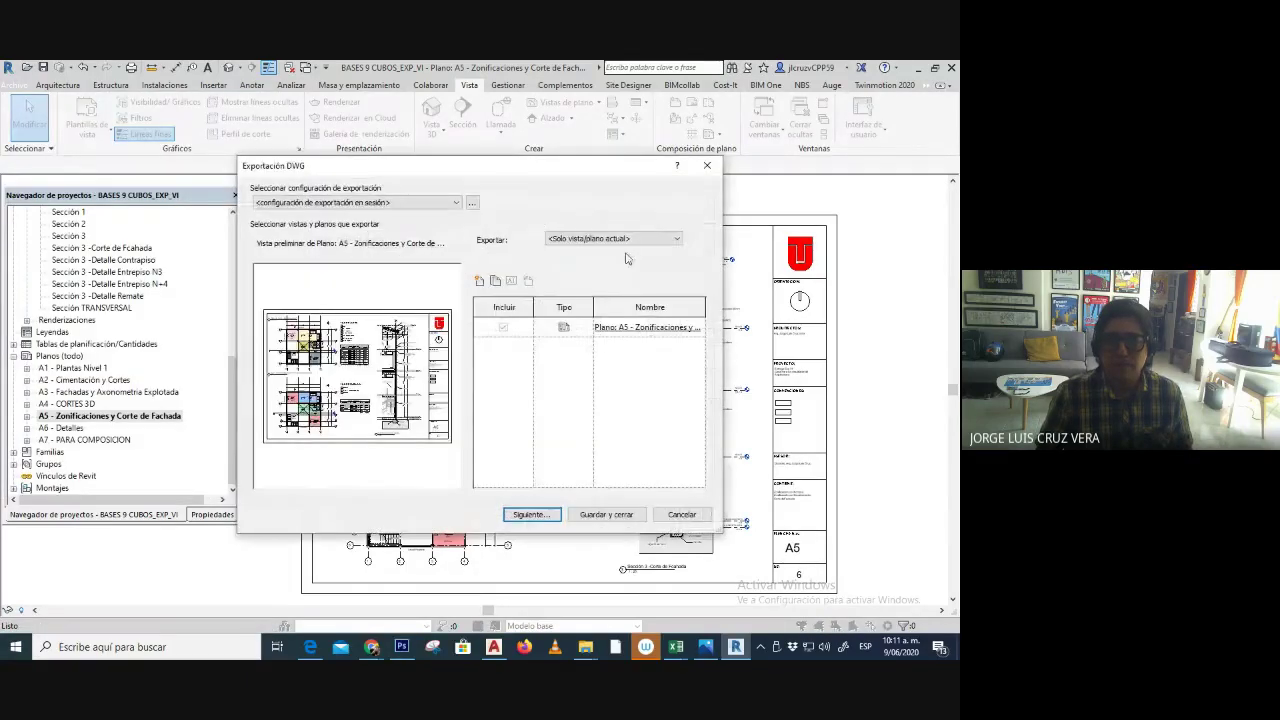
{"action": "left_click", "coordinate": [530, 514]}
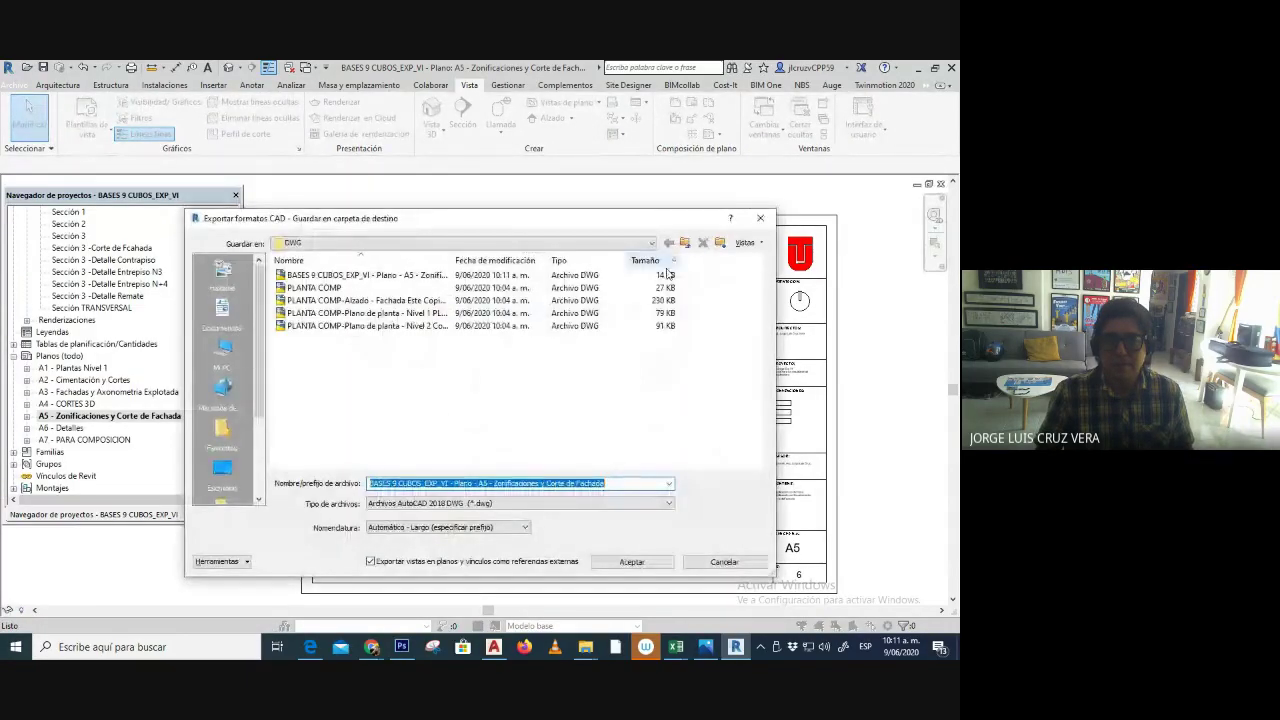
{"action": "left_click", "coordinate": [720, 243]}
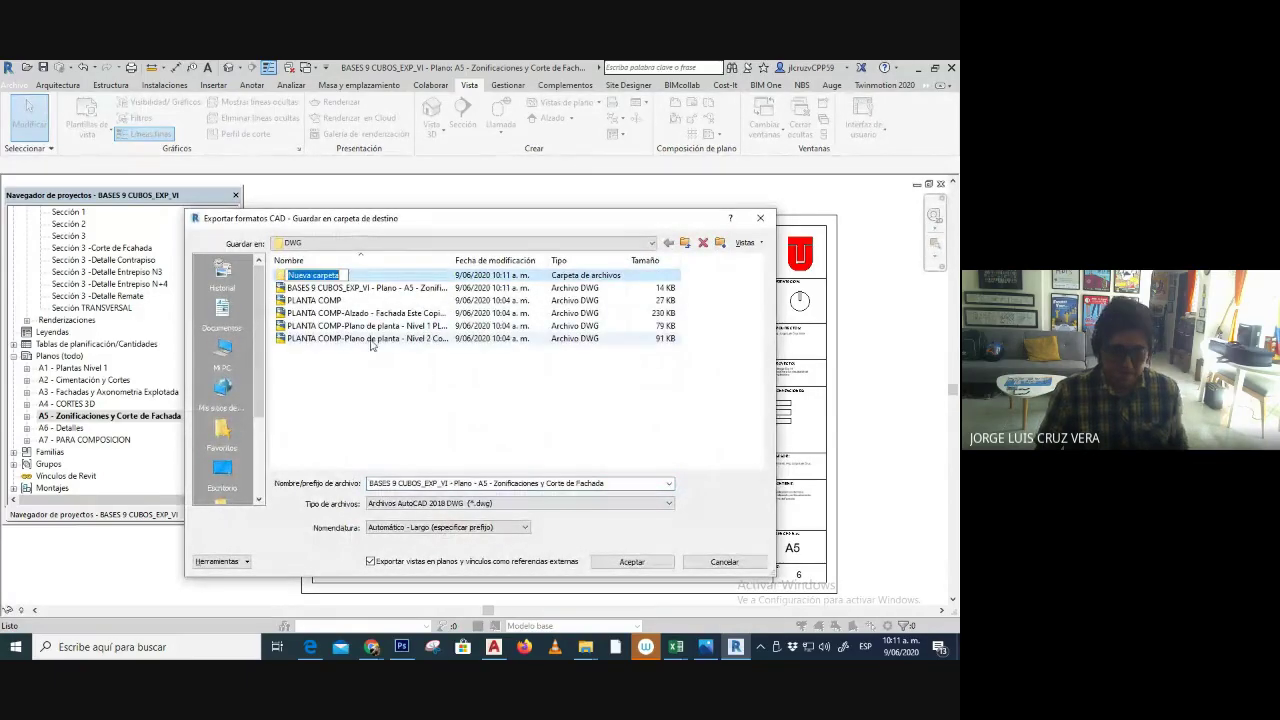
{"action": "type", "text": "CF"}
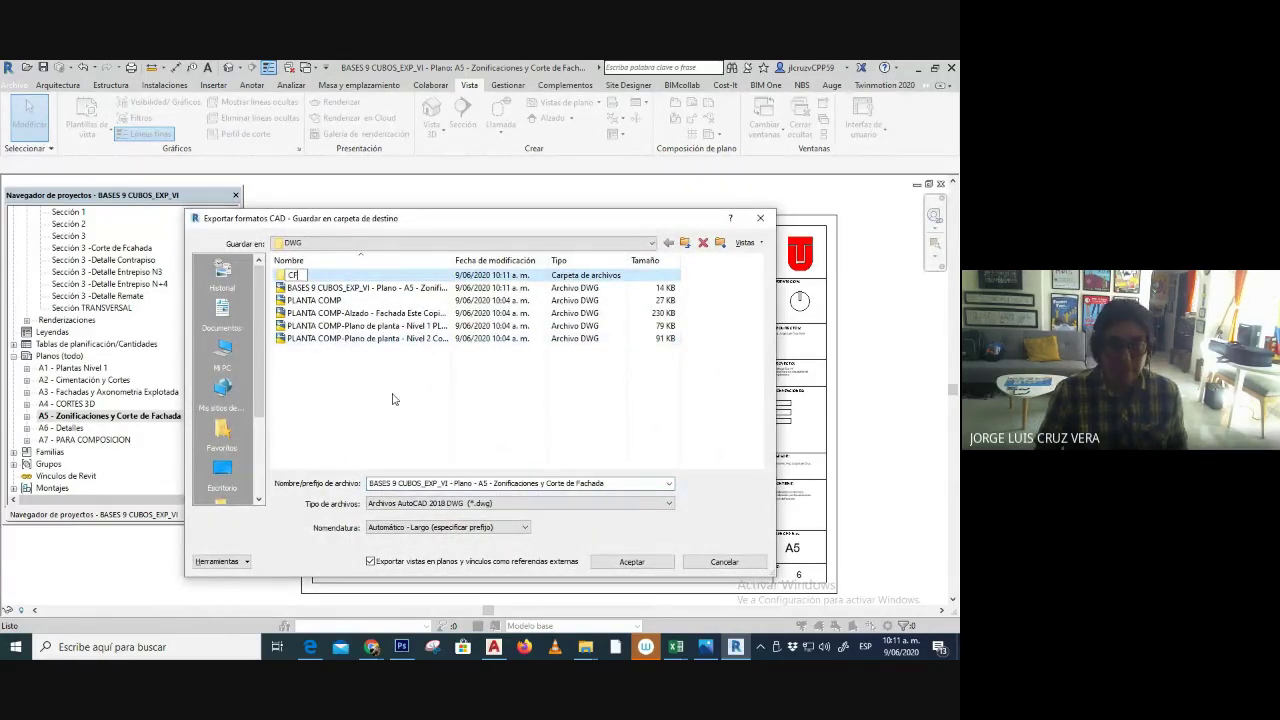
{"action": "left_click", "coordinate": [305, 287]}
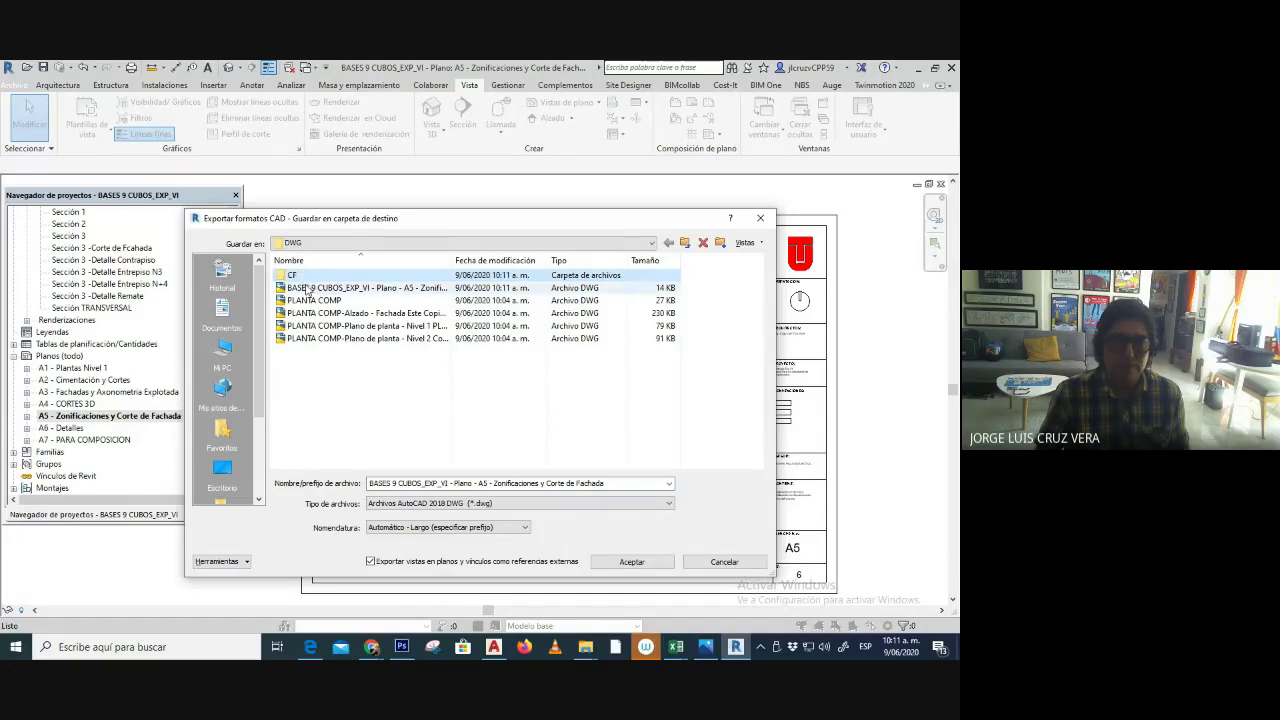
{"action": "double_click", "coordinate": [303, 275]}
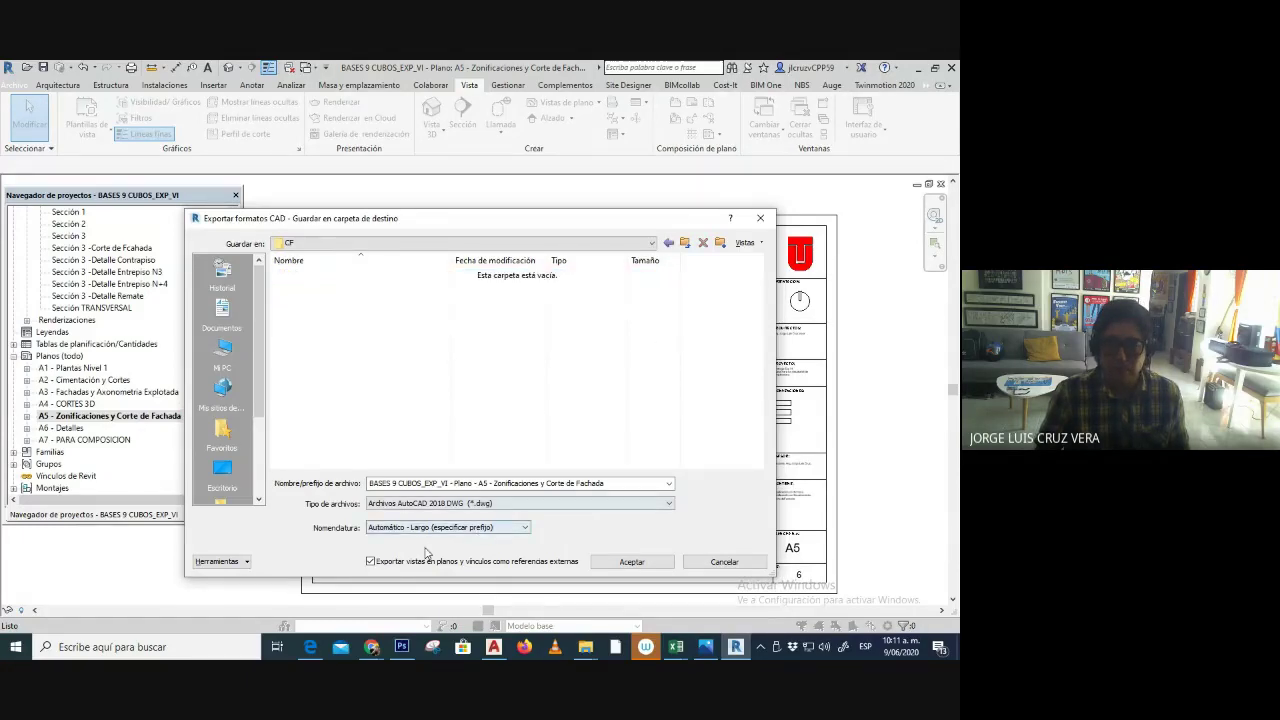
- Name the export CORTEFACHADA and save it in the CF folder as an AutoCAD 2018 DWG
{"action": "left_click", "coordinate": [654, 480]}
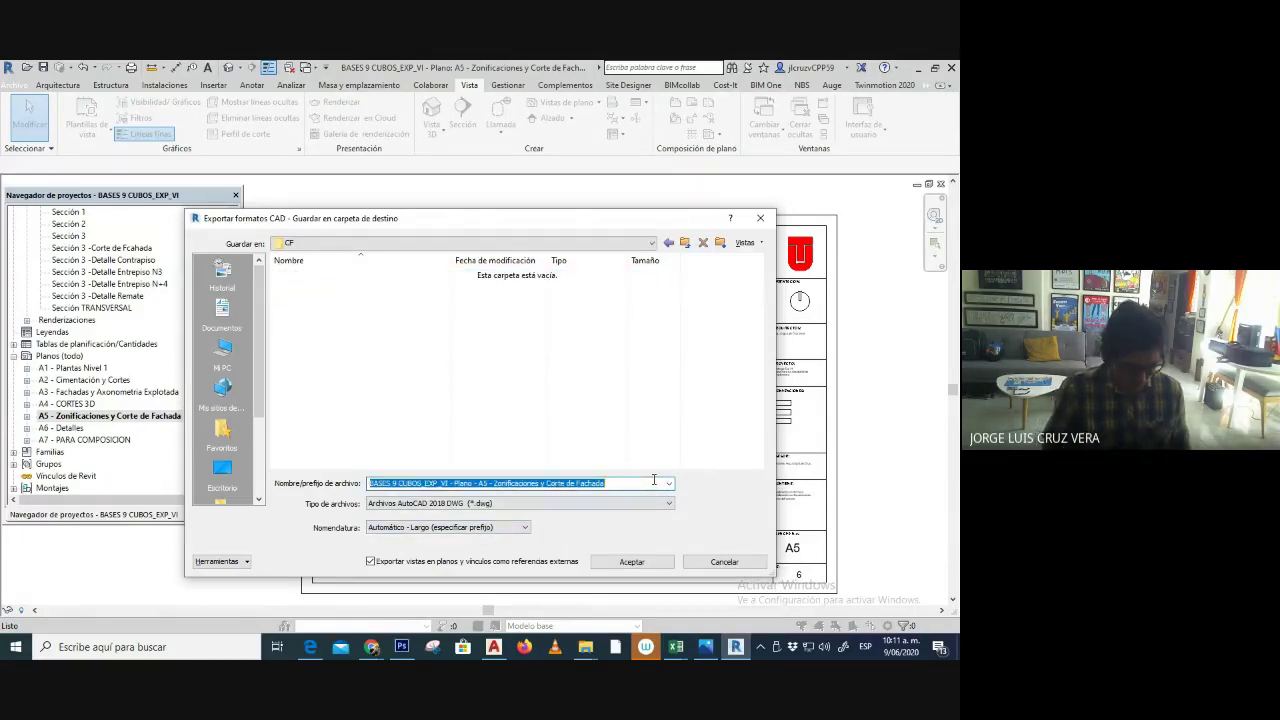
{"action": "type", "text": "CORTEFACHADA"}
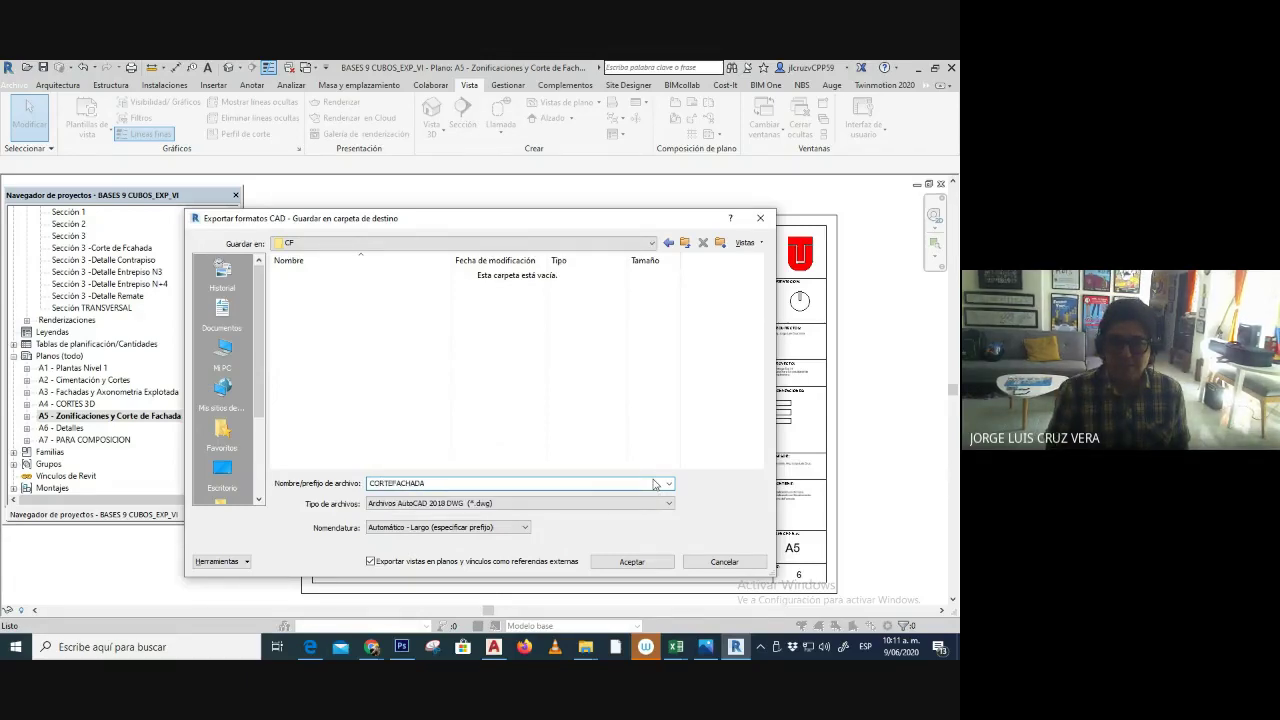
{"action": "key", "text": "Return"}
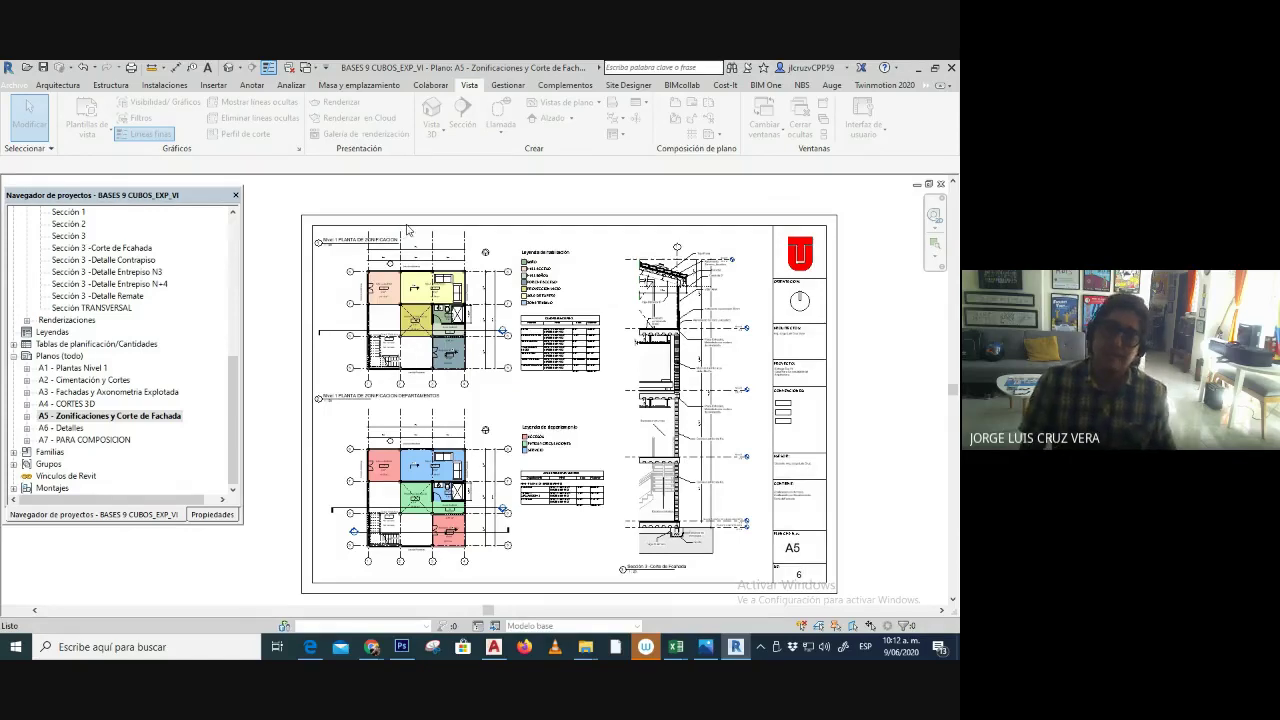
- Switch to AutoCAD and open the CORTEFACHADA drawing from the CF folder, accepting the student version notice
{"action": "key", "text": "alt+Tab"}
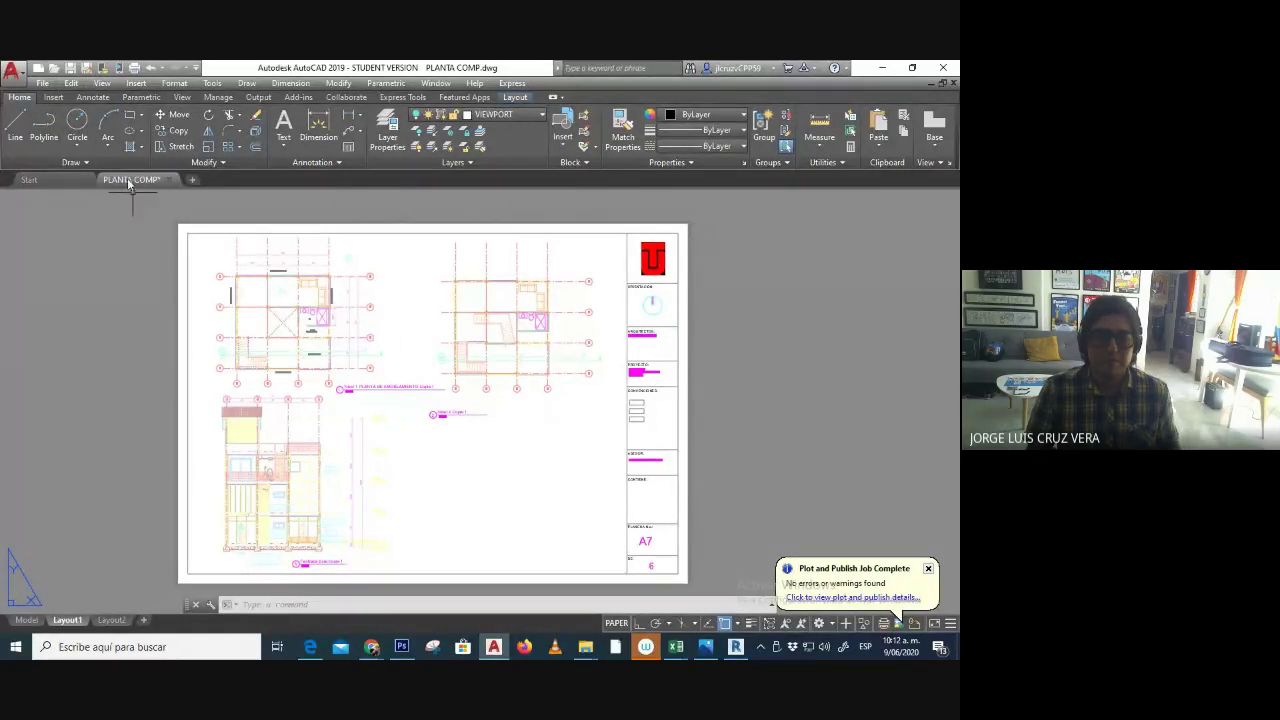
{"action": "left_click", "coordinate": [55, 68]}
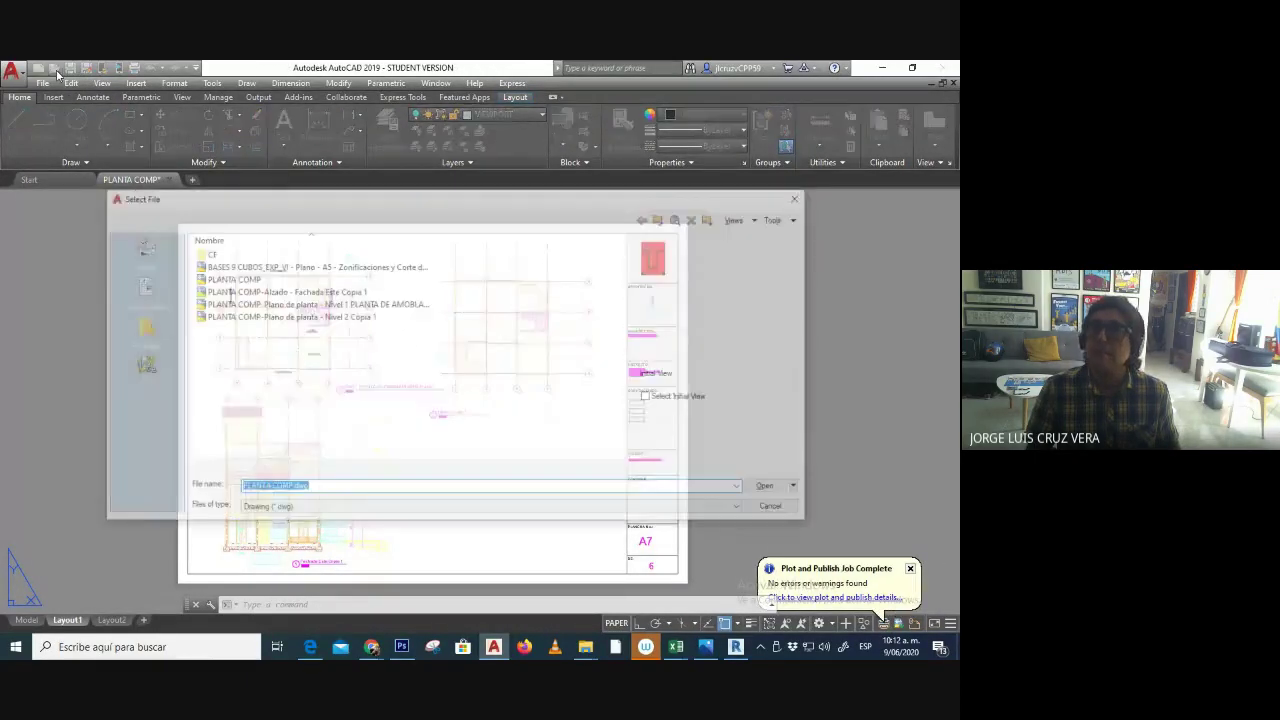
{"action": "double_click", "coordinate": [230, 253]}
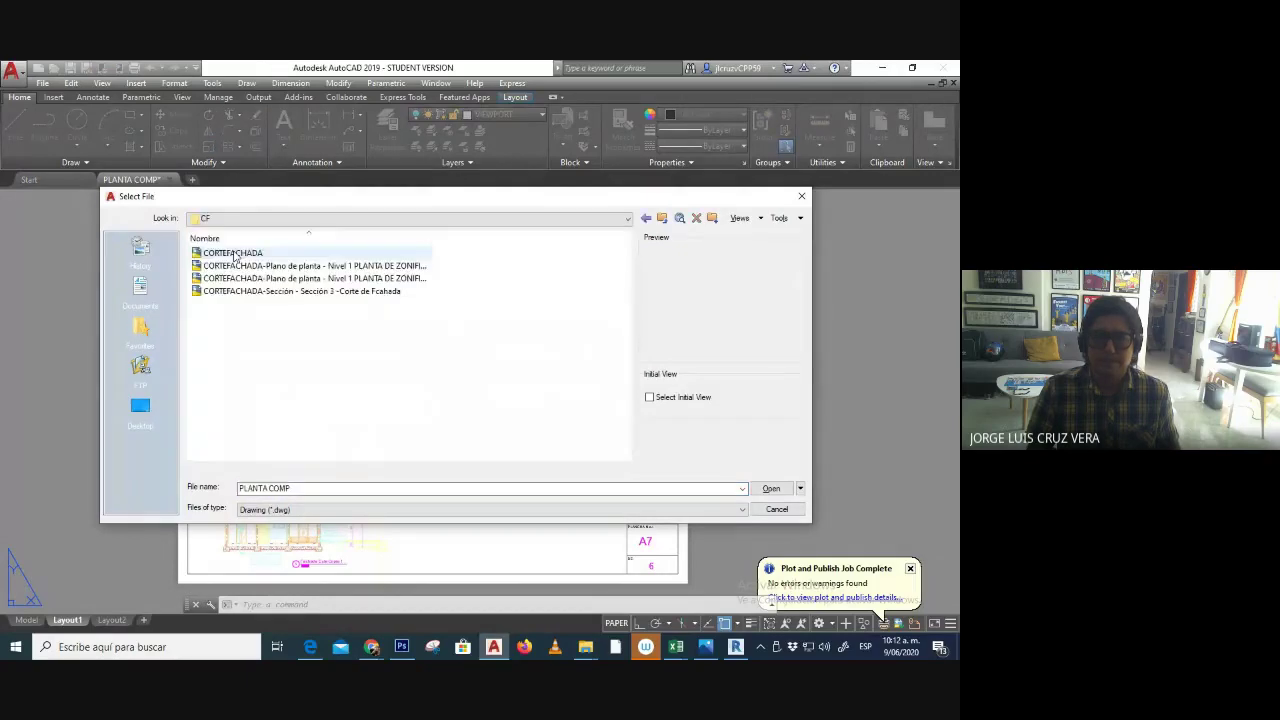
{"action": "double_click", "coordinate": [233, 253]}
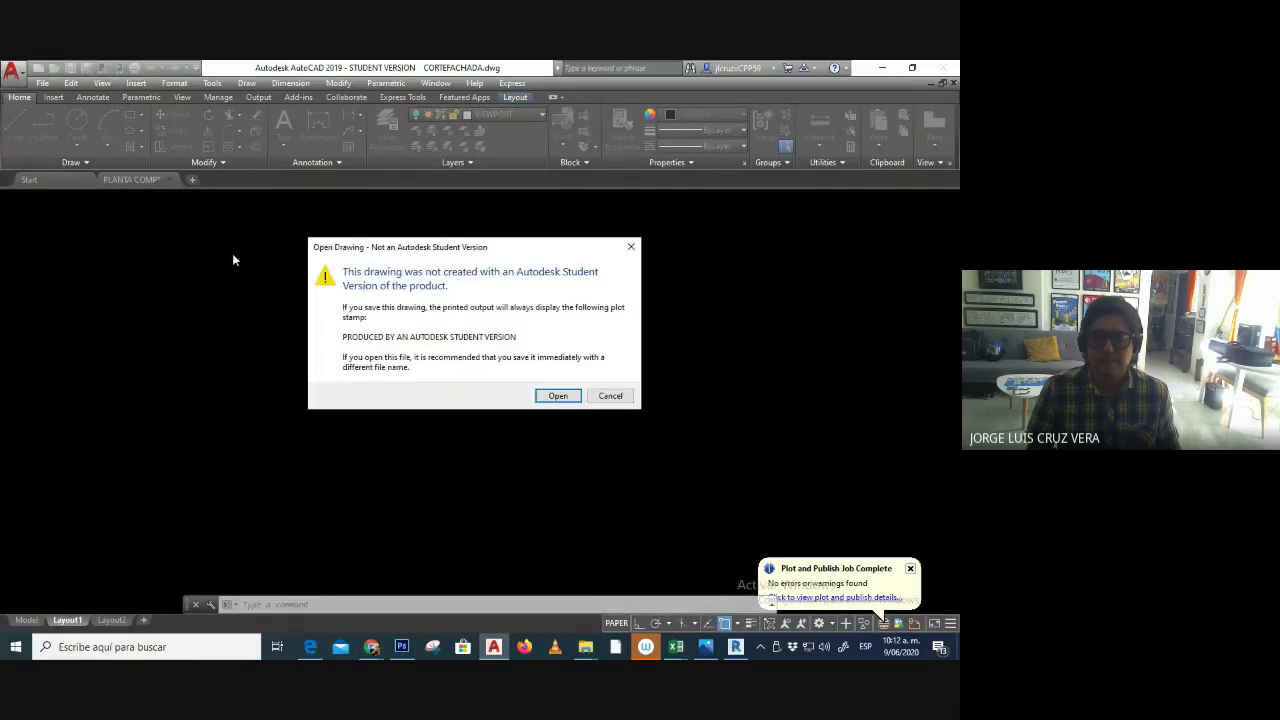
{"action": "left_click", "coordinate": [555, 395]}
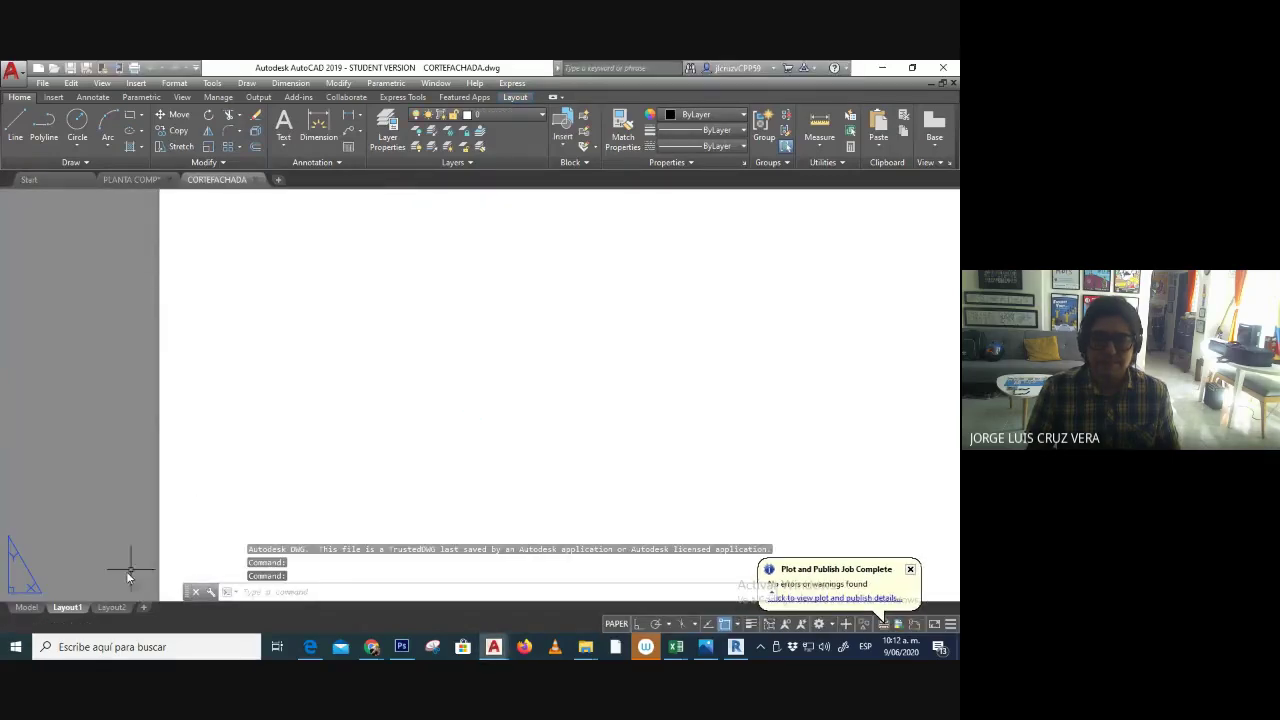
- Create a new layer named VIEWPORT in the CORTEFACHADA drawing
{"action": "scroll", "coordinate": [214, 535], "scroll_direction": "down", "scroll_amount": 3}
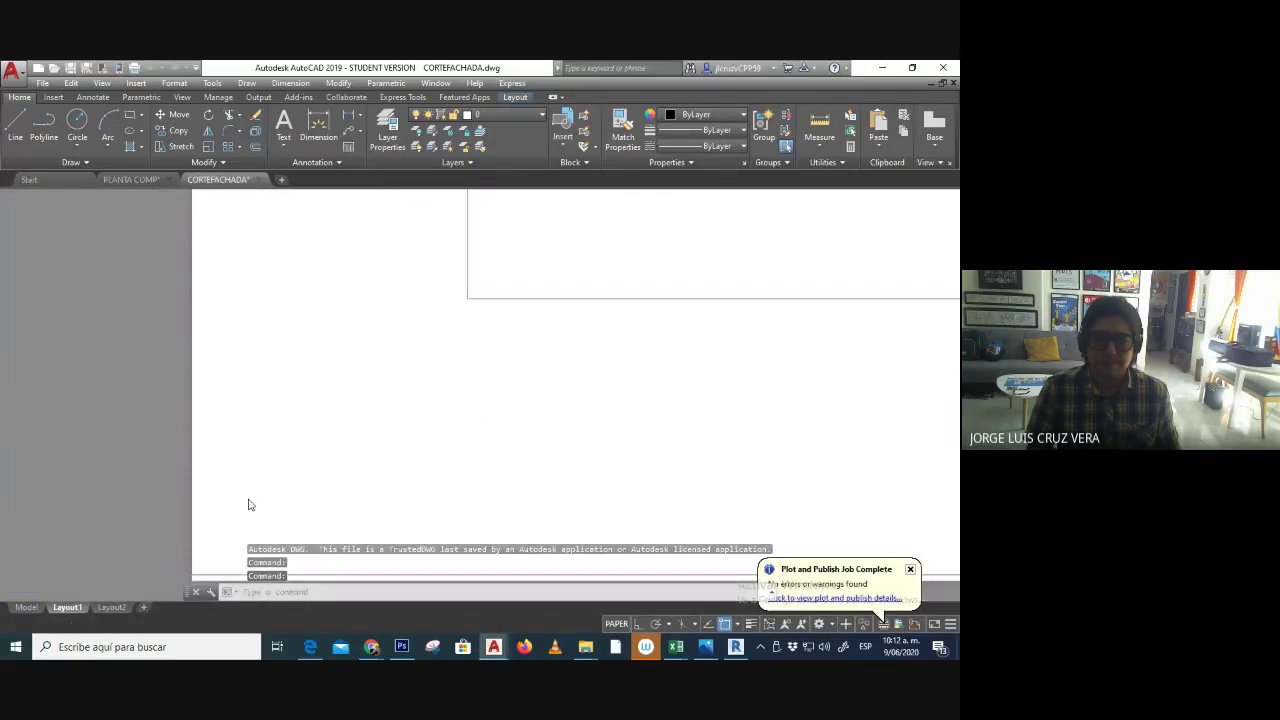
{"action": "scroll", "coordinate": [529, 449], "scroll_direction": "down", "scroll_amount": 10}
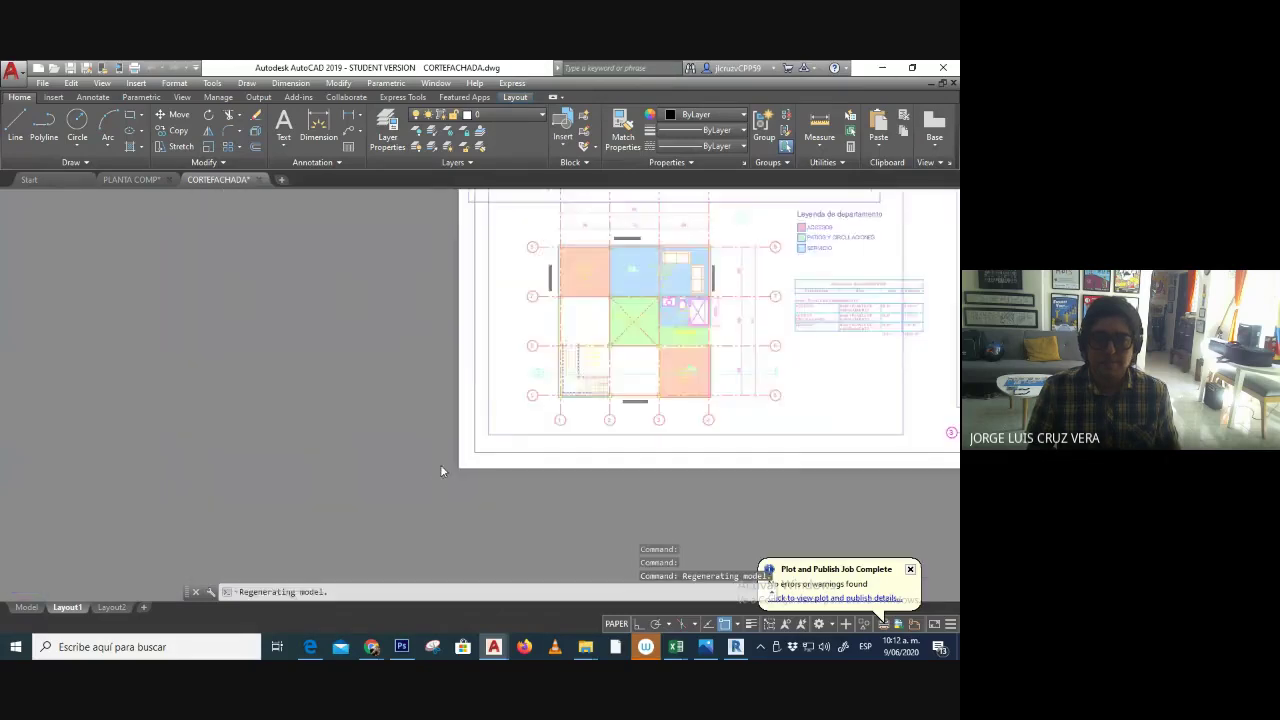
{"action": "scroll", "coordinate": [440, 464], "scroll_direction": "up", "scroll_amount": 3}
{"action": "left_click_drag", "start_coordinate": [364, 470], "coordinate": [491, 420]}
{"action": "scroll", "coordinate": [497, 420], "scroll_direction": "up", "scroll_amount": 4}
{"action": "scroll", "coordinate": [491, 420], "scroll_direction": "down", "scroll_amount": 3}
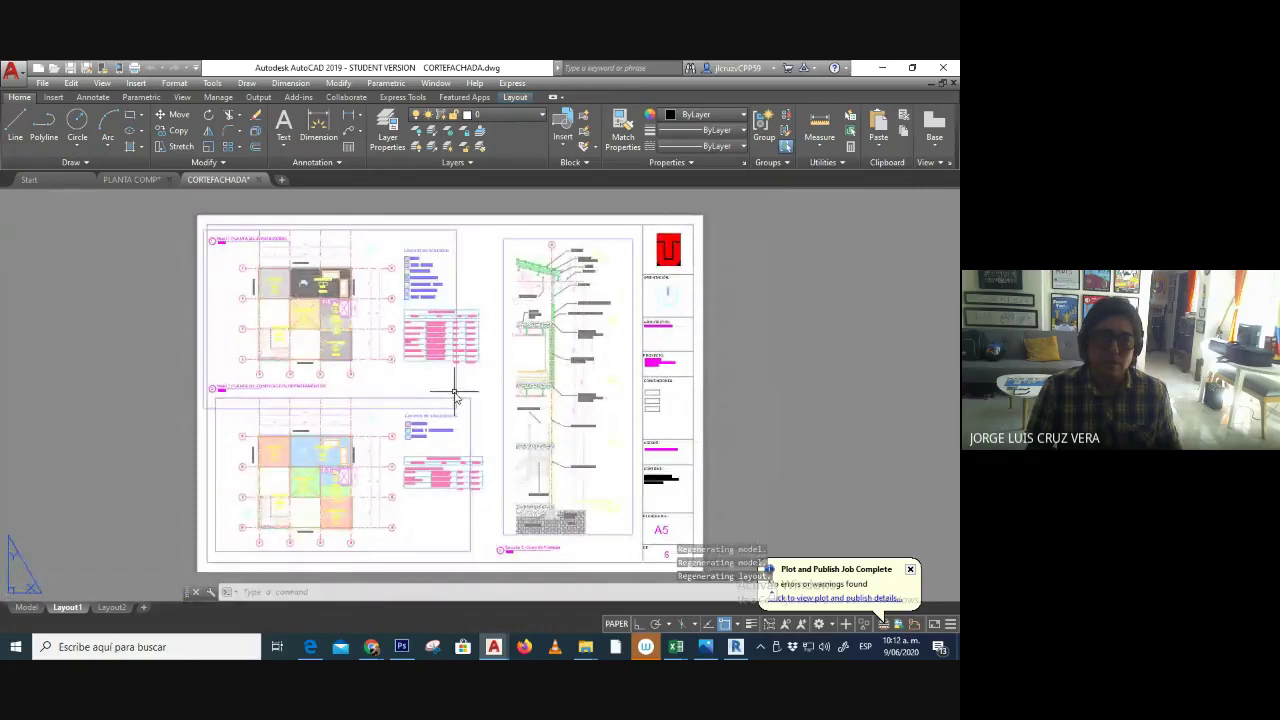
{"action": "left_click", "coordinate": [386, 136]}
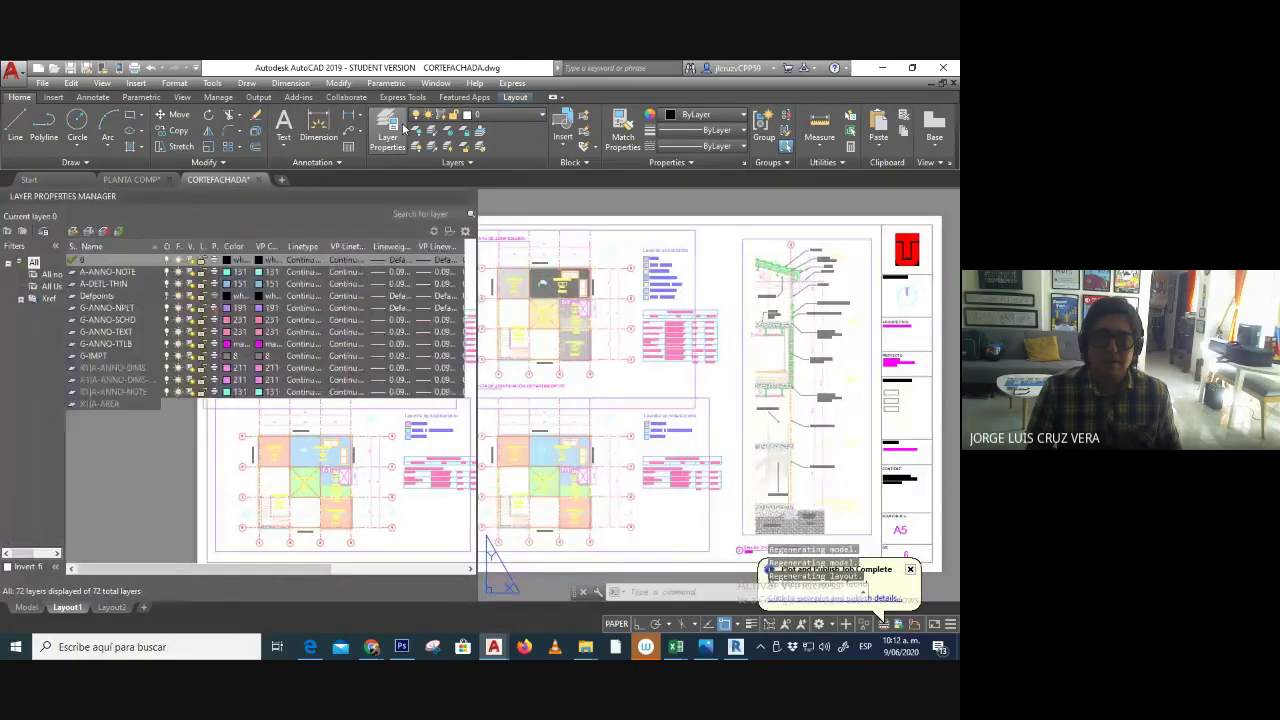
{"action": "left_click", "coordinate": [72, 232]}
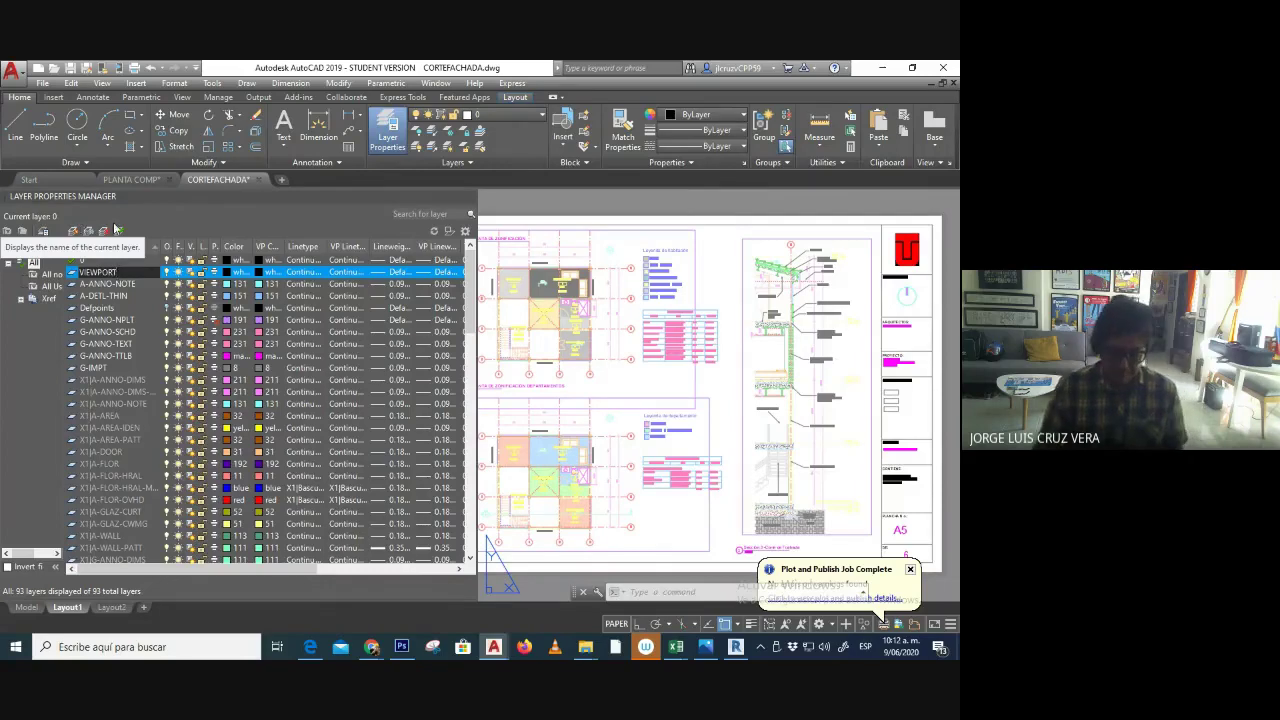
{"action": "key", "text": "Return"}
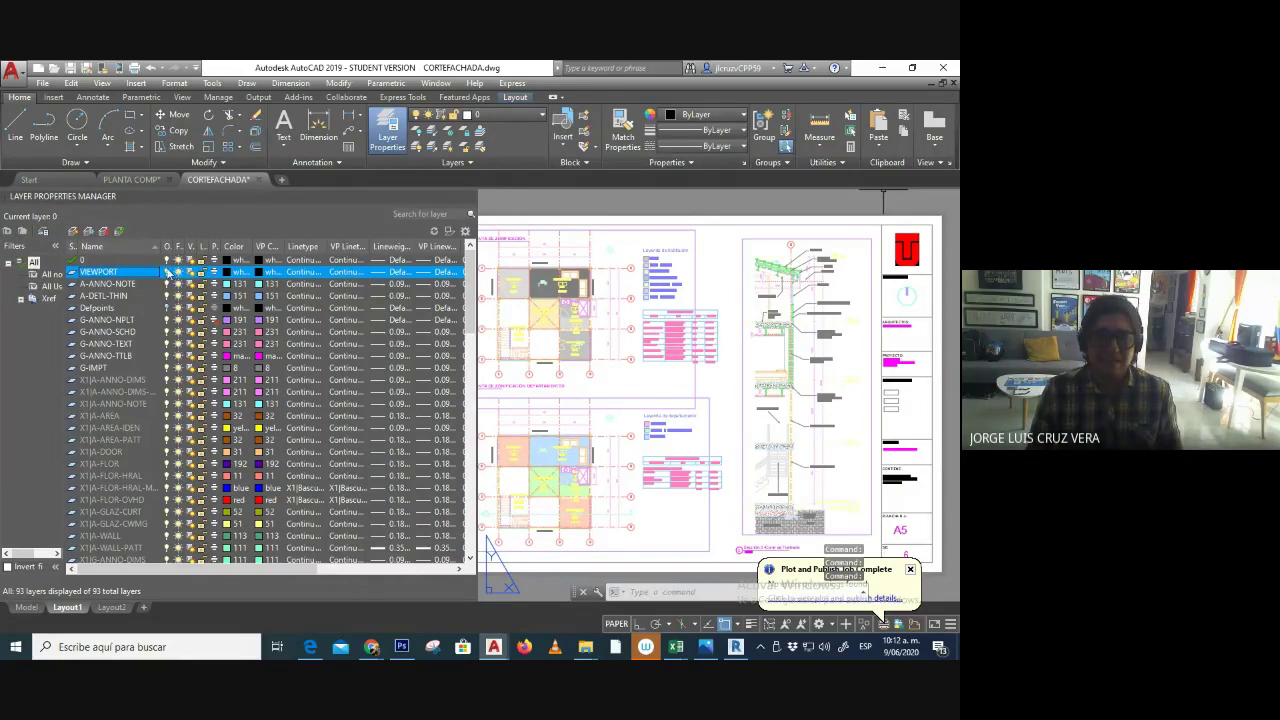
{"action": "left_click", "coordinate": [470, 199]}
- Move the three viewport frames of the A5 sheet in Layout1 to the VIEWPORT layer and clear the selection
{"action": "left_click", "coordinate": [456, 243]}
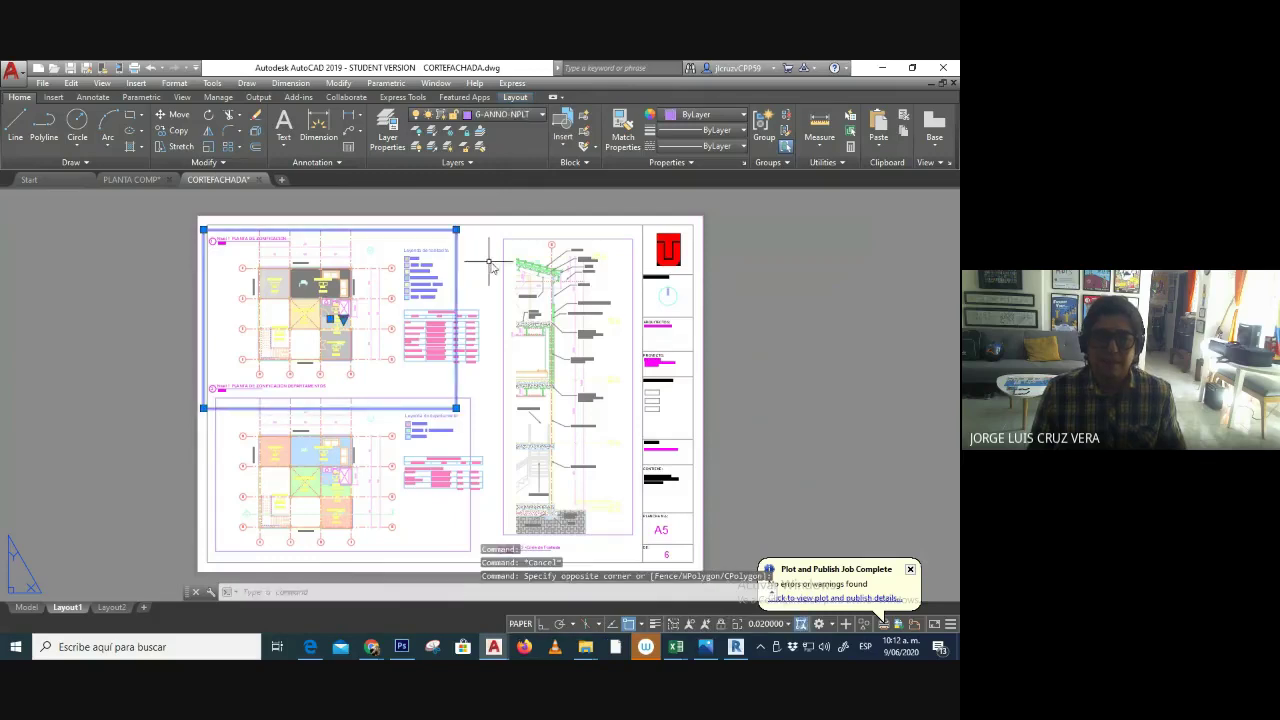
{"action": "left_click", "coordinate": [502, 262]}
{"action": "left_click", "coordinate": [470, 405]}
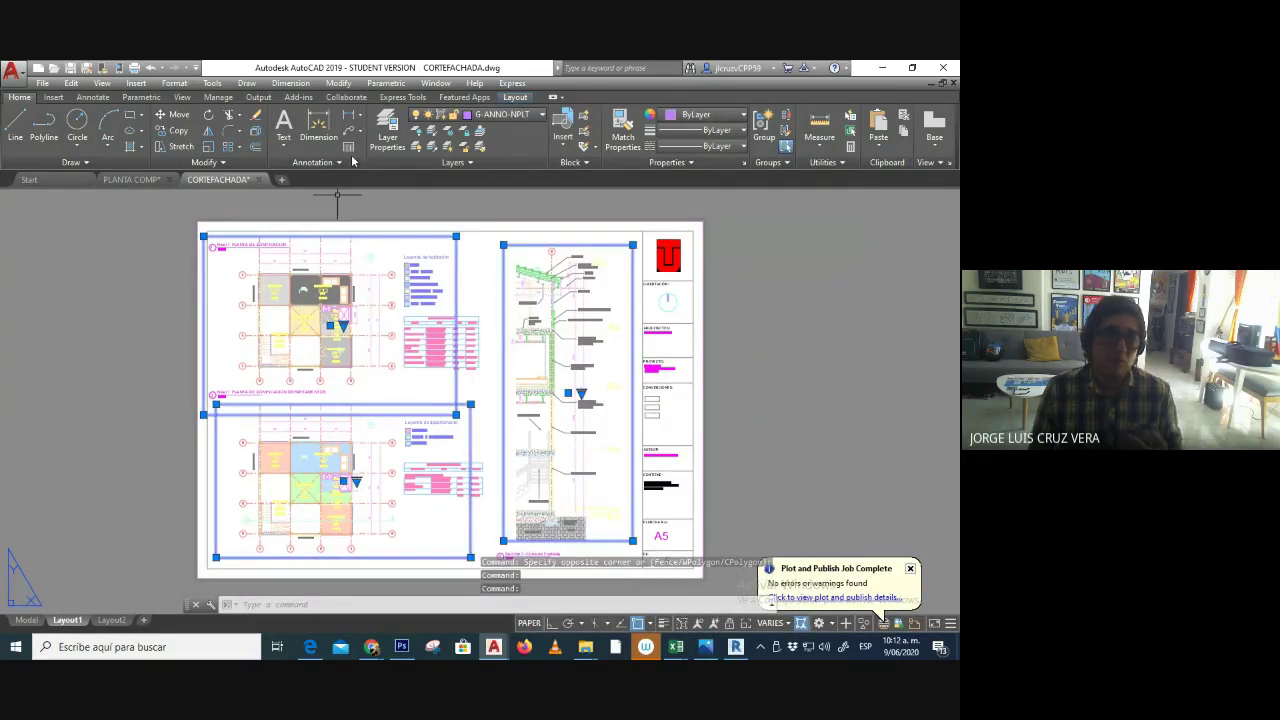
{"action": "left_click", "coordinate": [508, 115]}
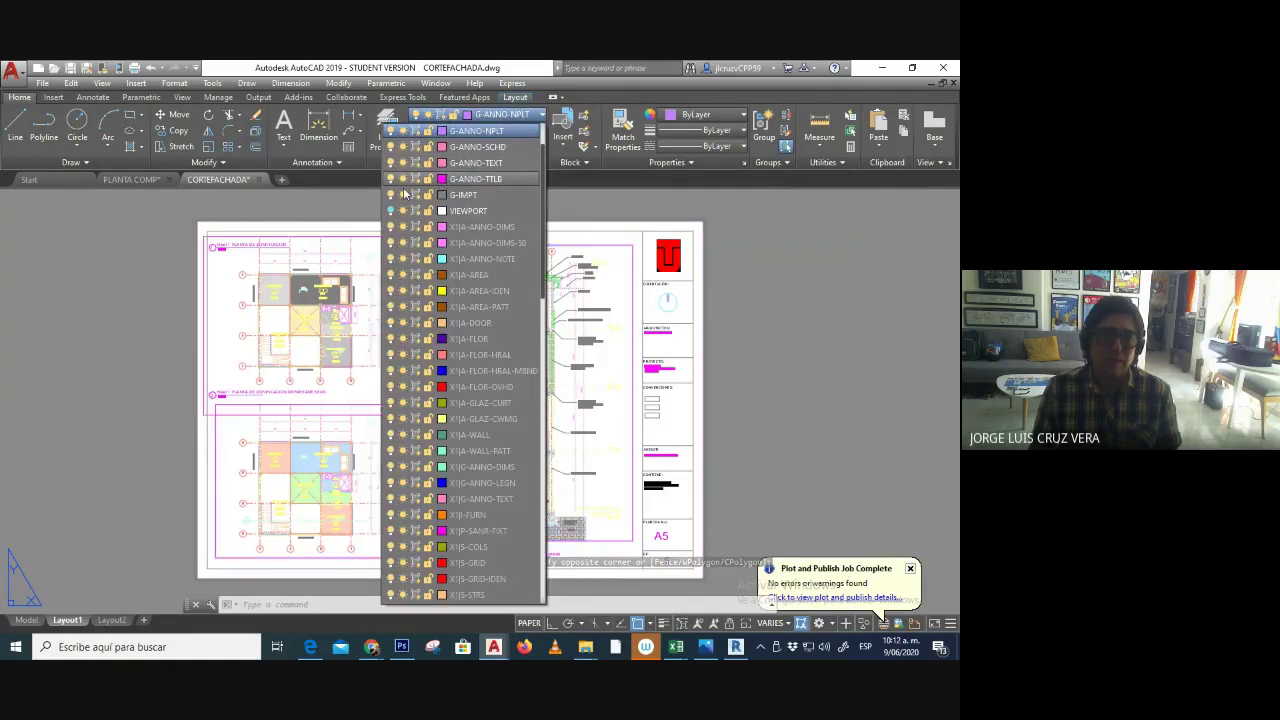
{"action": "left_click", "coordinate": [459, 211]}
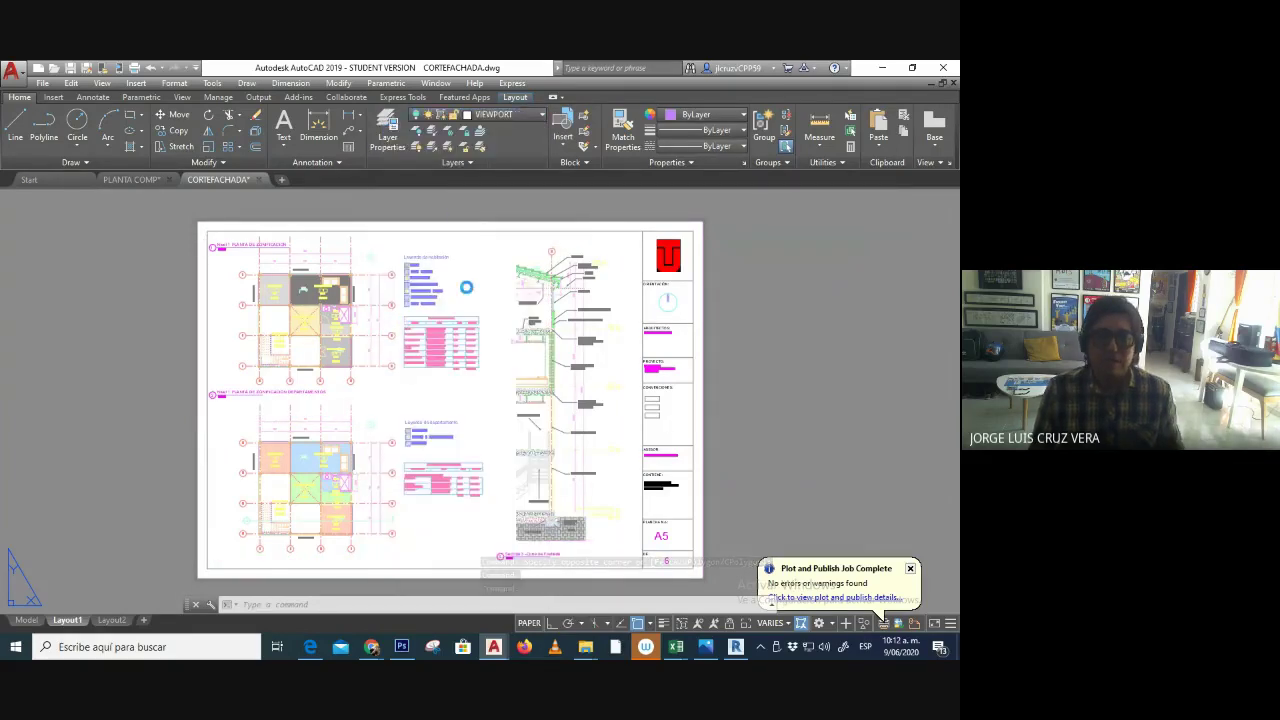
{"action": "left_click", "coordinate": [432, 348]}
{"action": "key", "text": "Escape"}
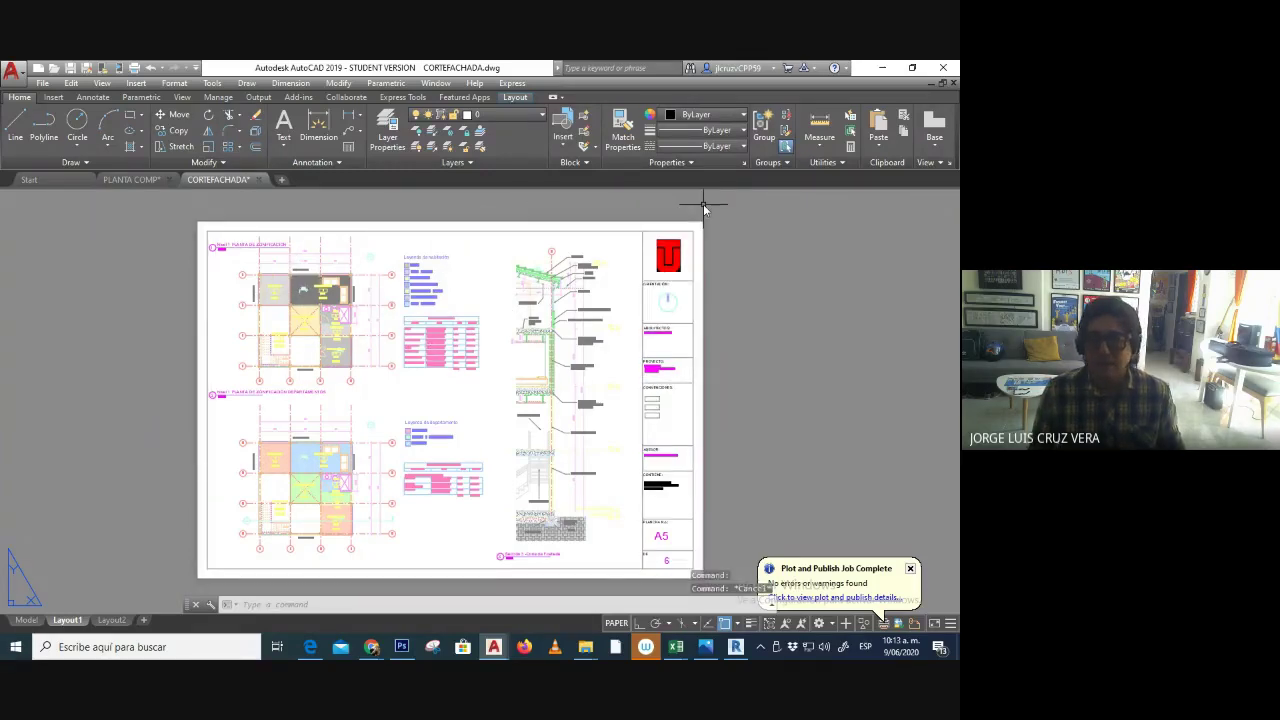
- Start plotting Layout1 with no page setup and choose DWG To PDF.pc3 as the plotter
{"action": "left_click", "coordinate": [42, 83]}
{"action": "left_click", "coordinate": [87, 403]}
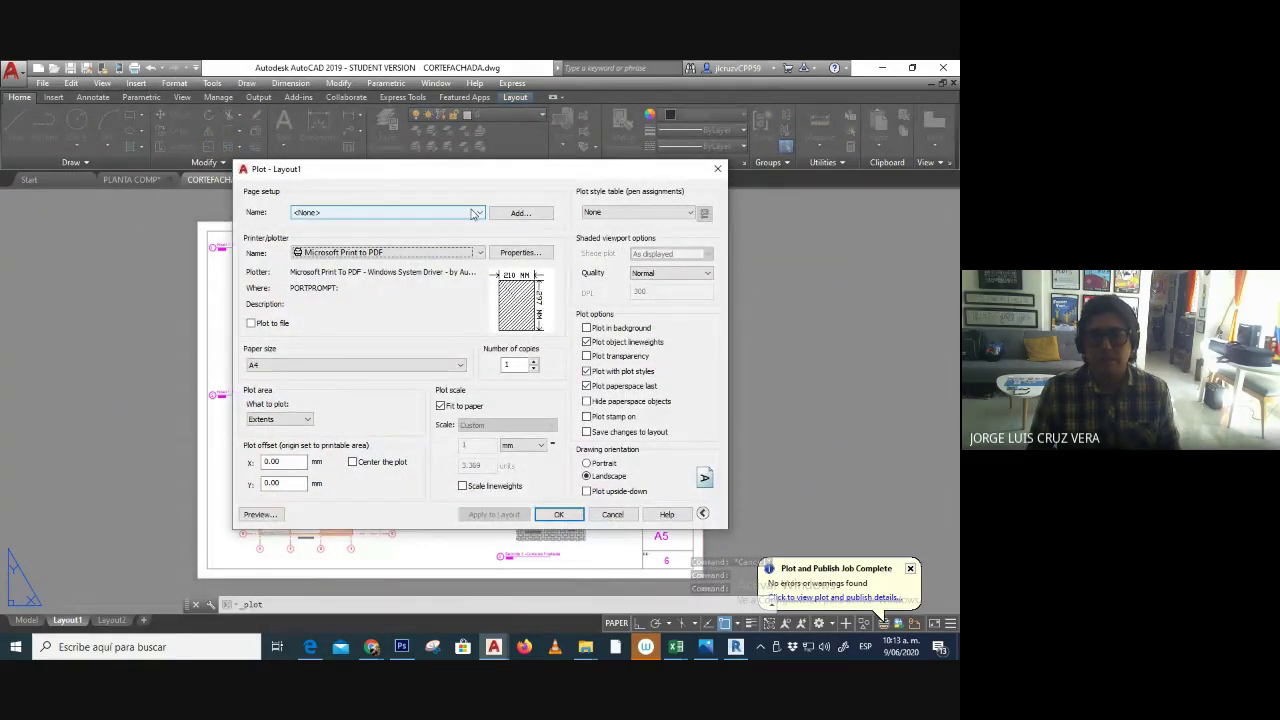
{"action": "left_click", "coordinate": [474, 213]}
{"action": "left_click", "coordinate": [440, 235]}
{"action": "left_click", "coordinate": [474, 252]}
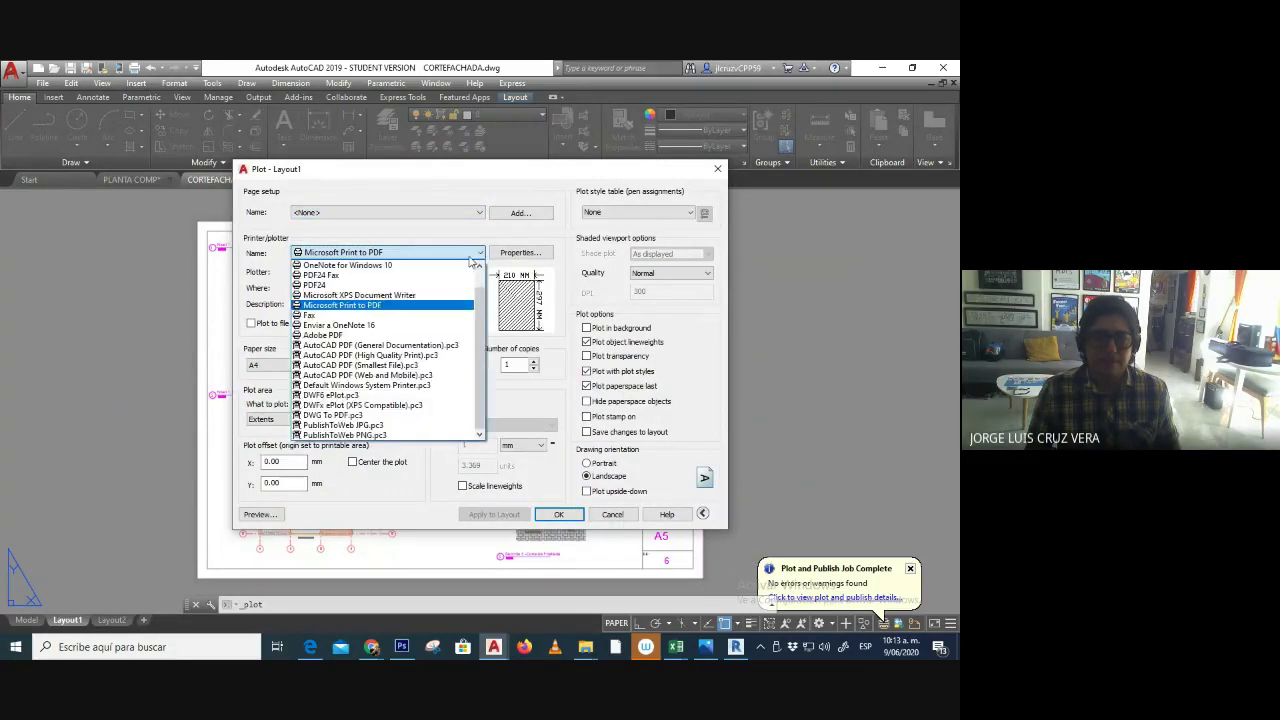
{"action": "left_click", "coordinate": [440, 413]}
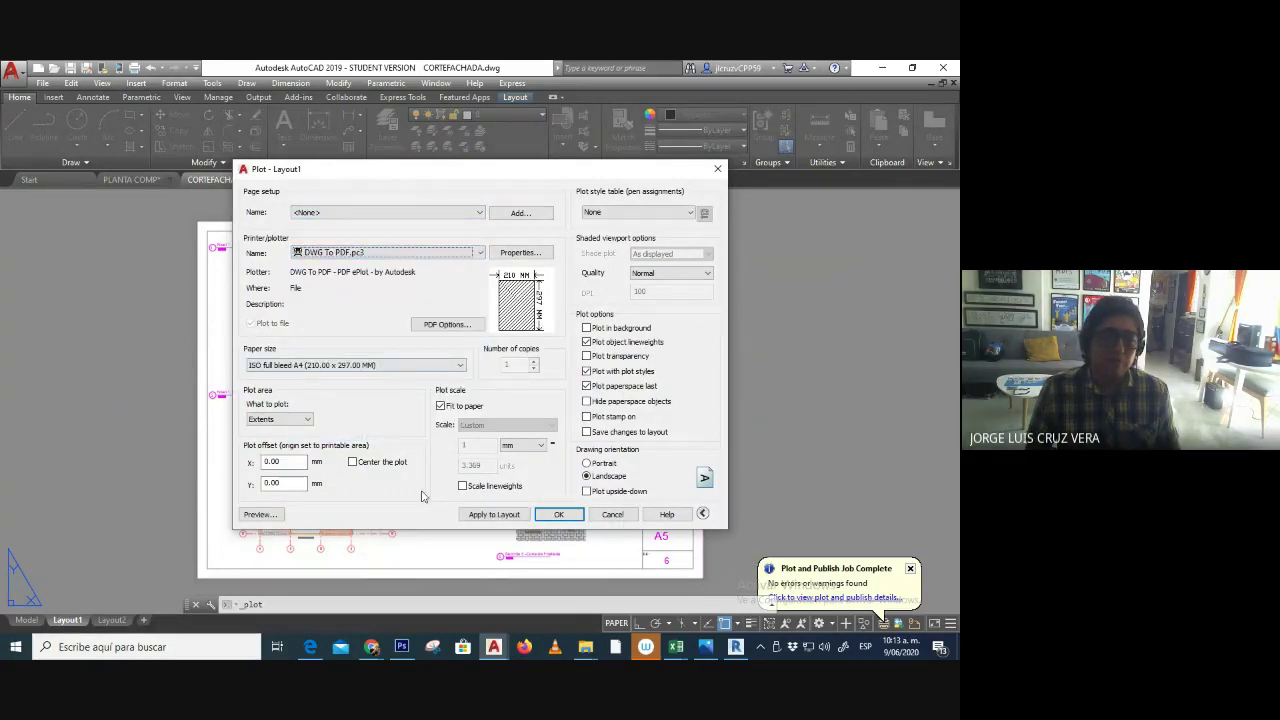
{"action": "left_click", "coordinate": [410, 366]}
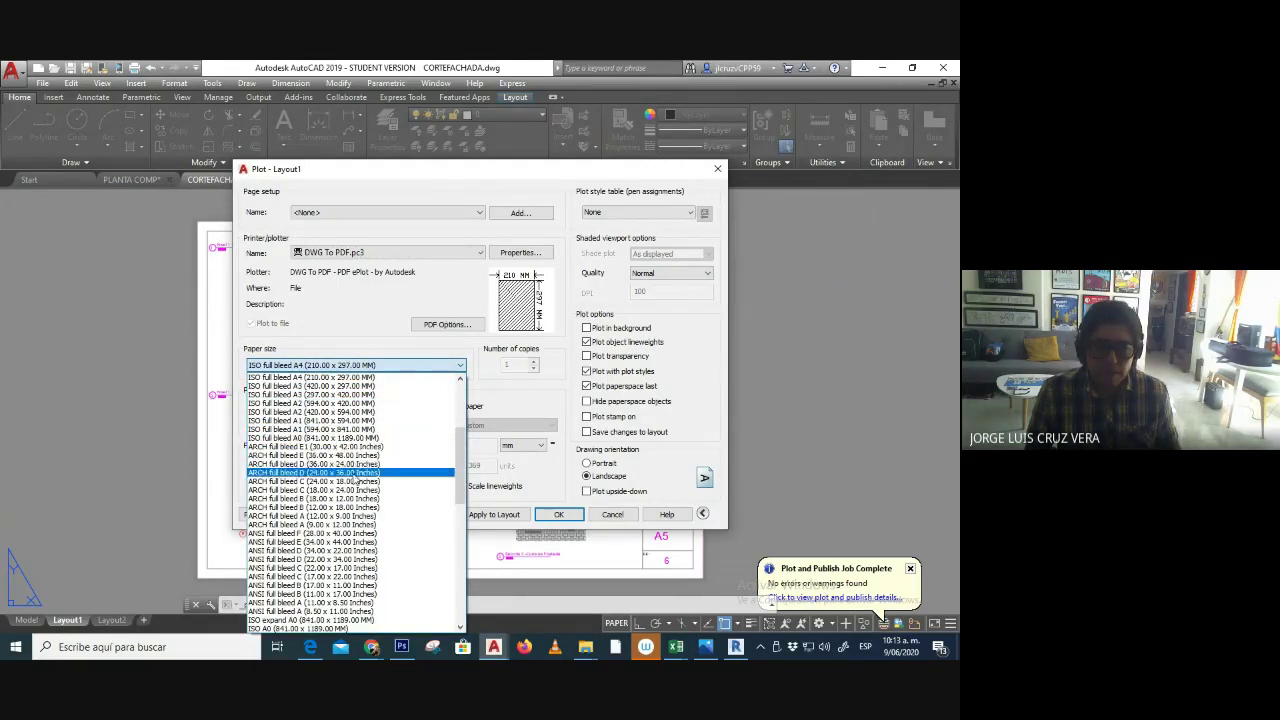
{"action": "scroll", "coordinate": [340, 523], "scroll_direction": "up", "scroll_amount": 4}
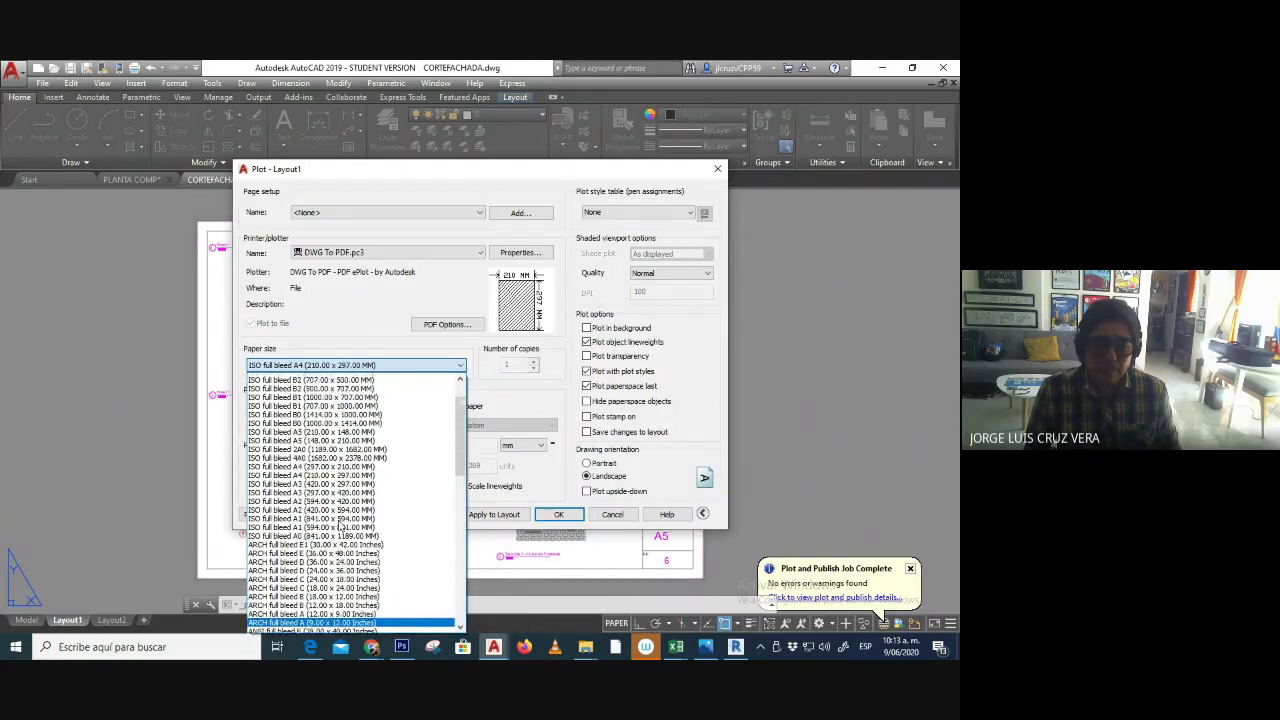
{"action": "scroll", "coordinate": [341, 521], "scroll_direction": "down", "scroll_amount": 7}
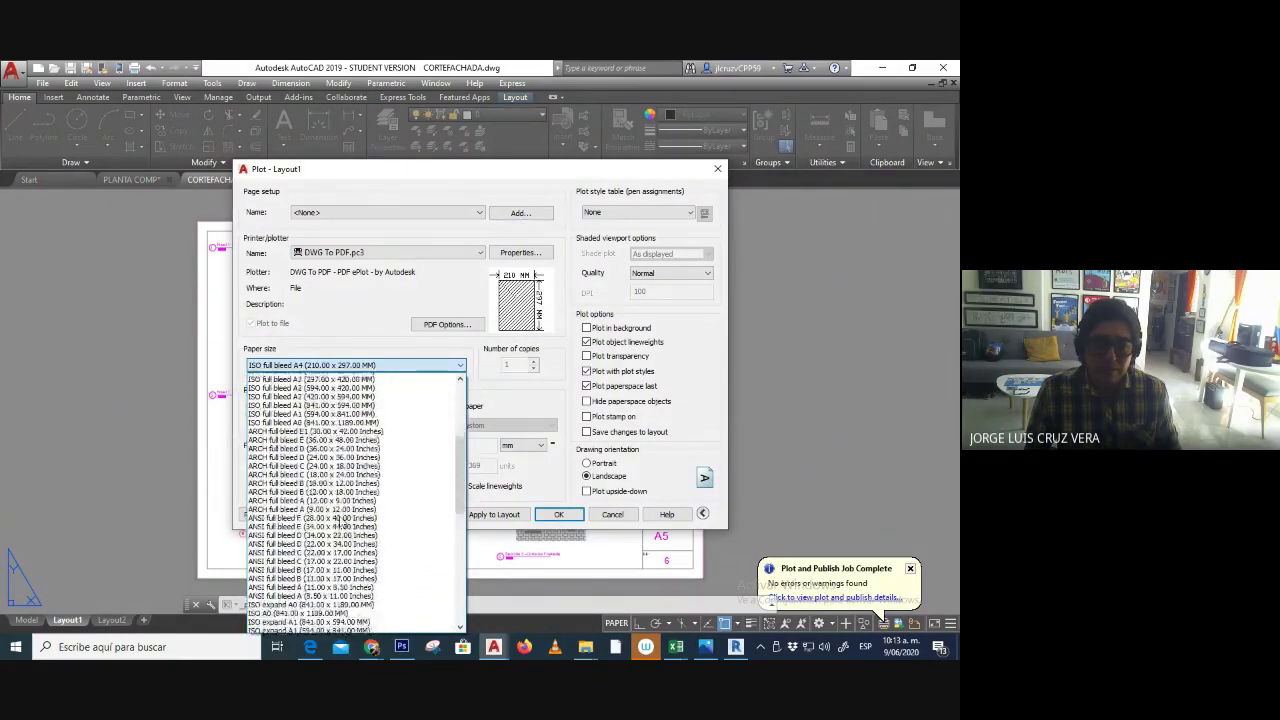
{"action": "scroll", "coordinate": [341, 529], "scroll_direction": "down", "scroll_amount": 5}
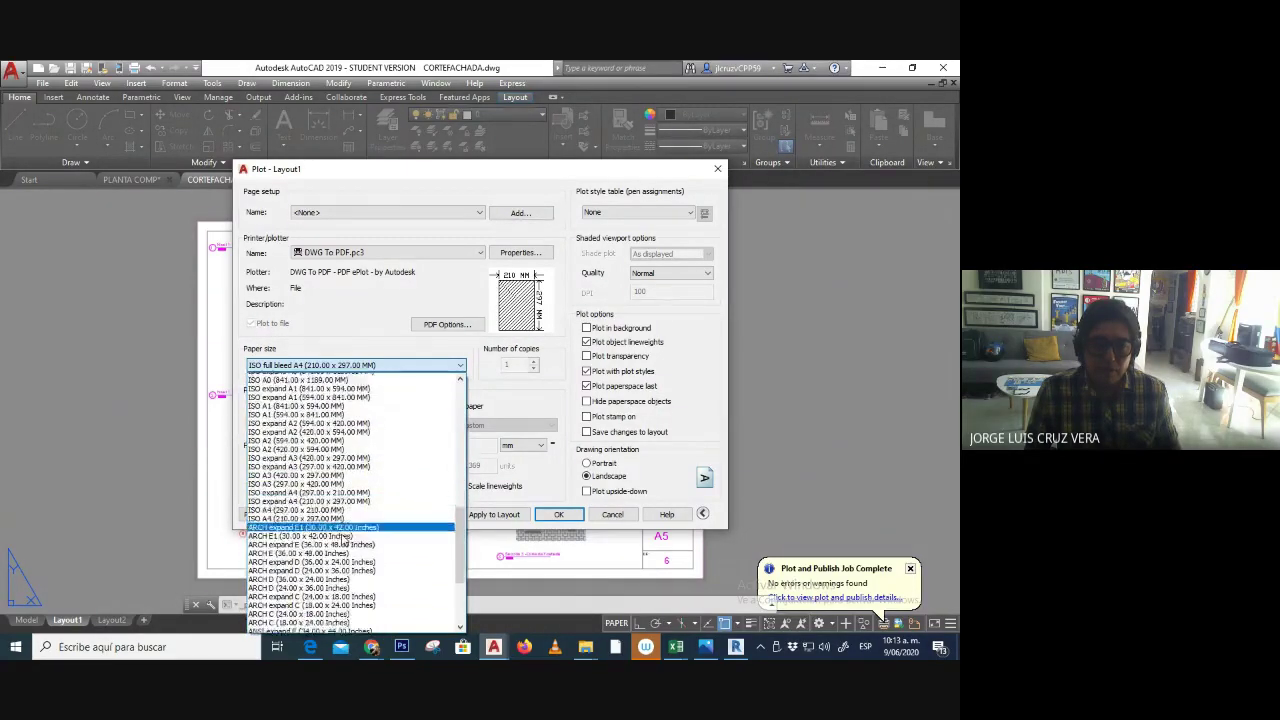
{"action": "left_click", "coordinate": [460, 365]}
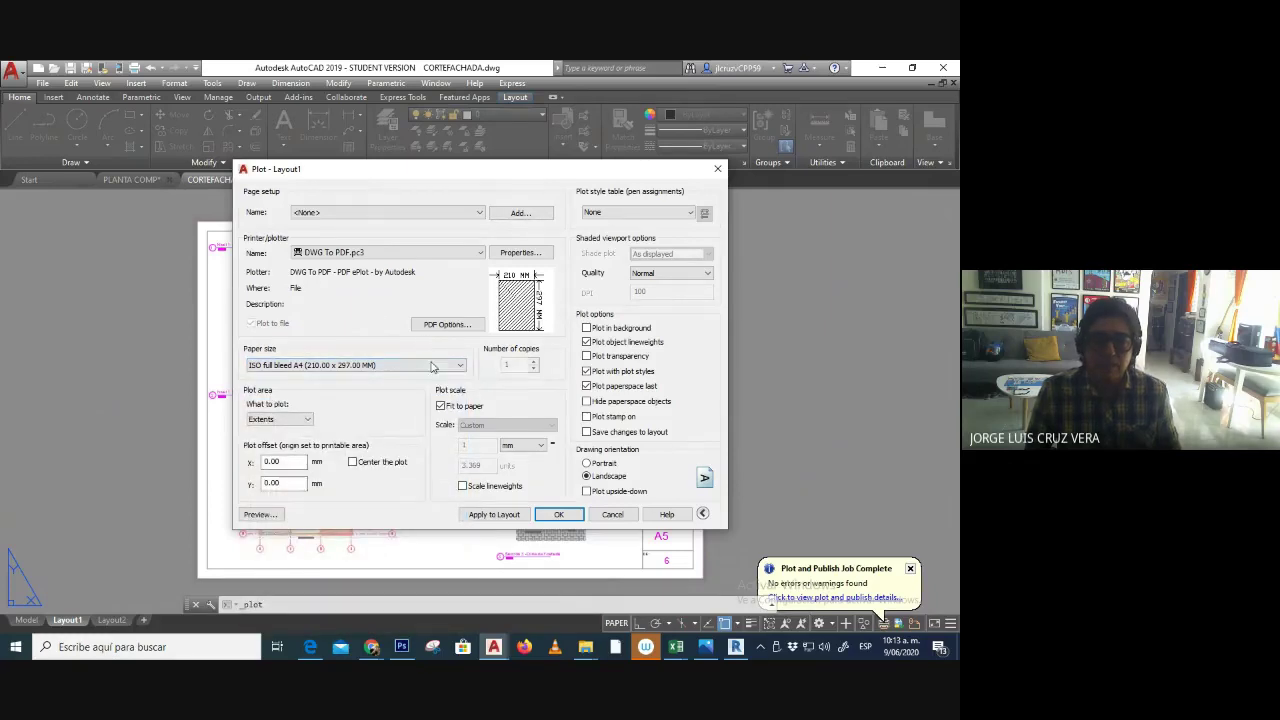
- Set the paper size to ISO full bleed B1 (1000.00 x 707.00 MM) in the DWG To PDF plotter configuration
{"action": "left_click", "coordinate": [520, 252]}
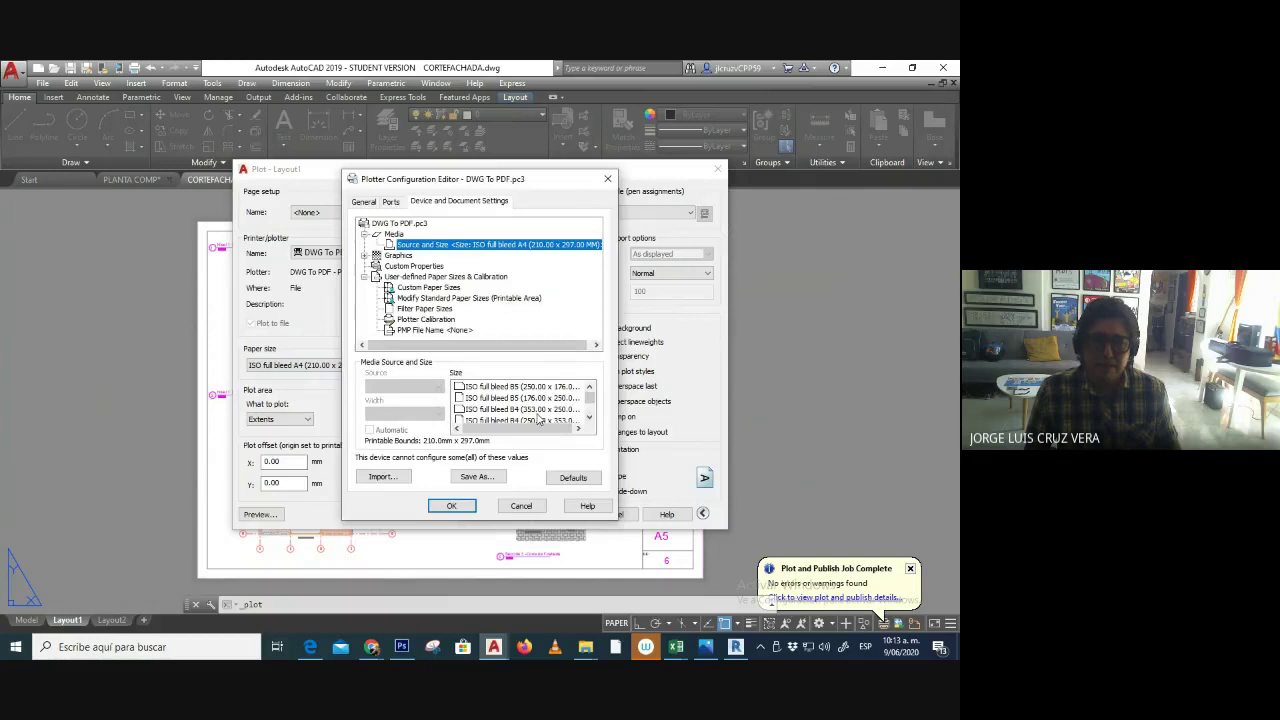
{"action": "left_click", "coordinate": [589, 418]}
{"action": "left_click", "coordinate": [589, 418]}
{"action": "left_click", "coordinate": [589, 418]}
{"action": "left_click", "coordinate": [589, 418]}
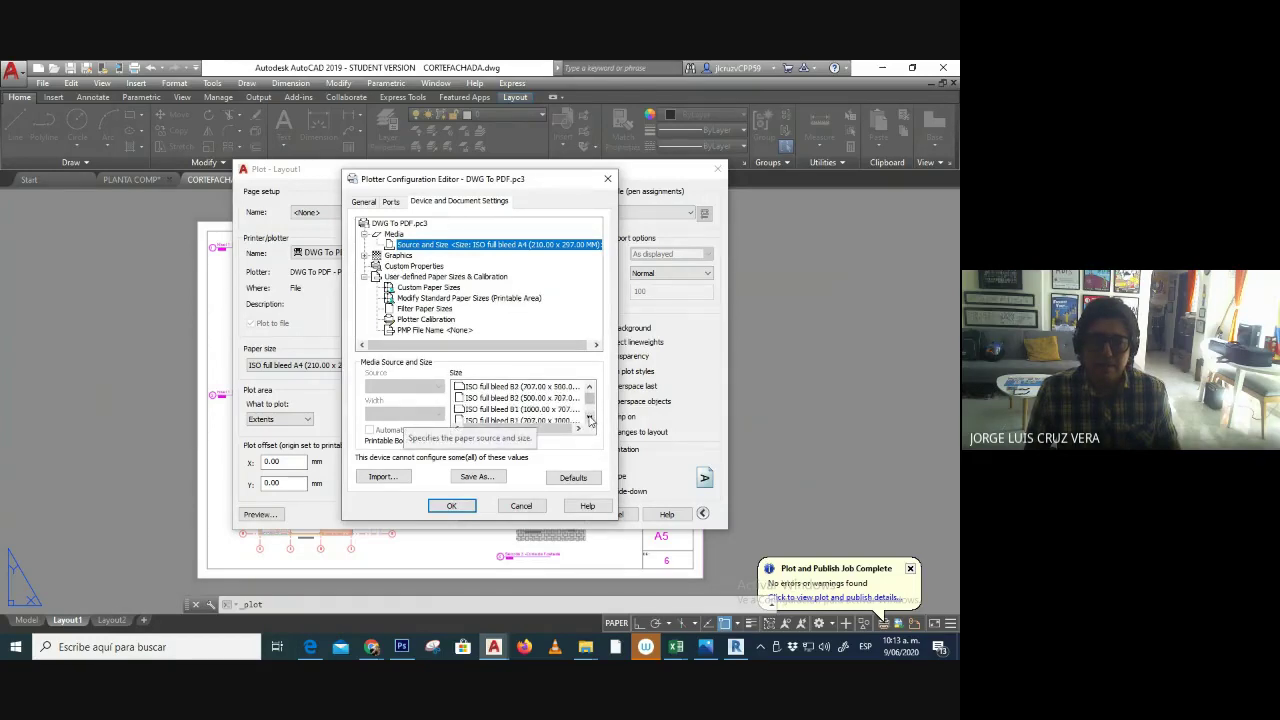
{"action": "left_click", "coordinate": [540, 410]}
{"action": "left_click", "coordinate": [451, 505]}
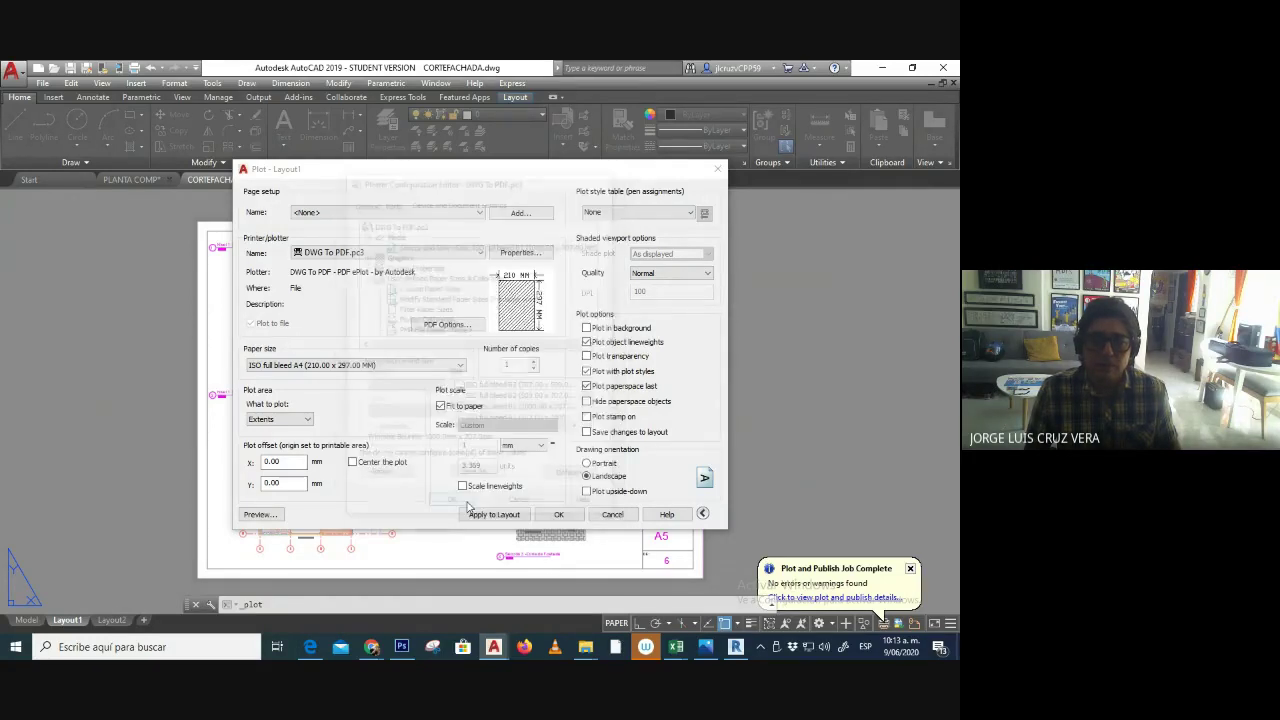
{"action": "left_click", "coordinate": [449, 397]}
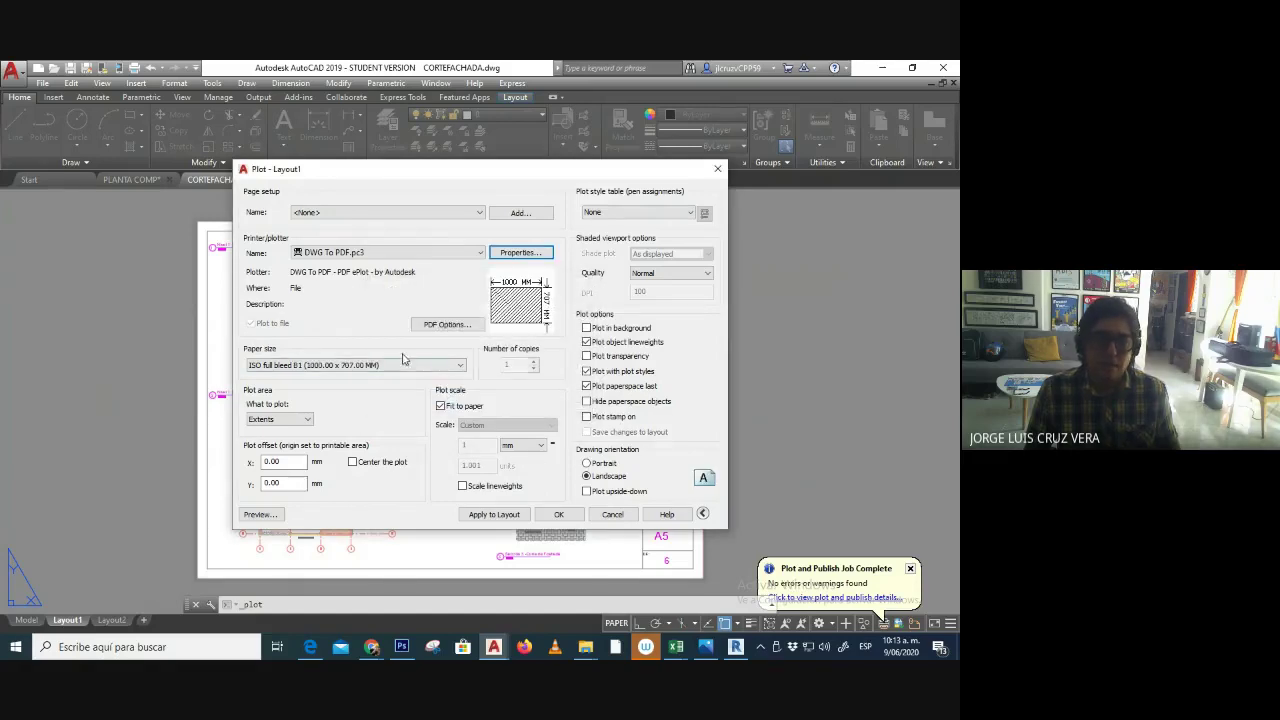
- Center the plot and define the plot area as a window around the outer corners of the A5 sheet
{"action": "left_click", "coordinate": [355, 463]}
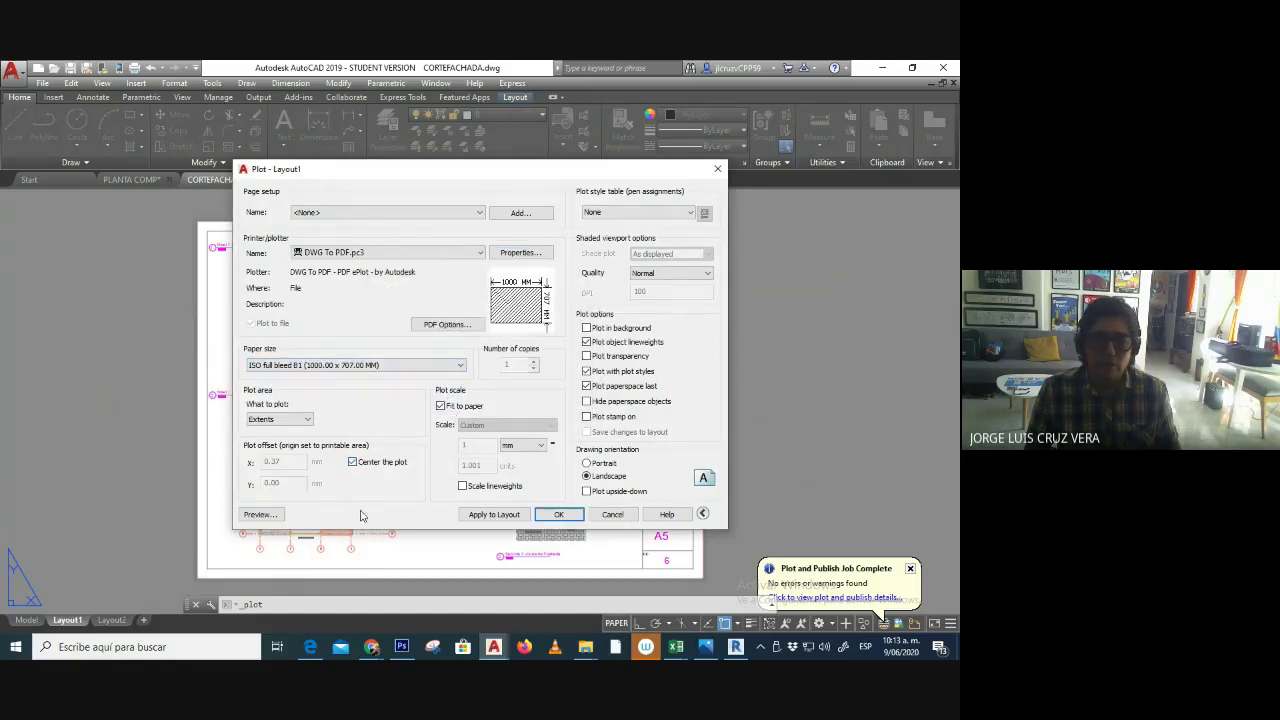
{"action": "left_click", "coordinate": [290, 420]}
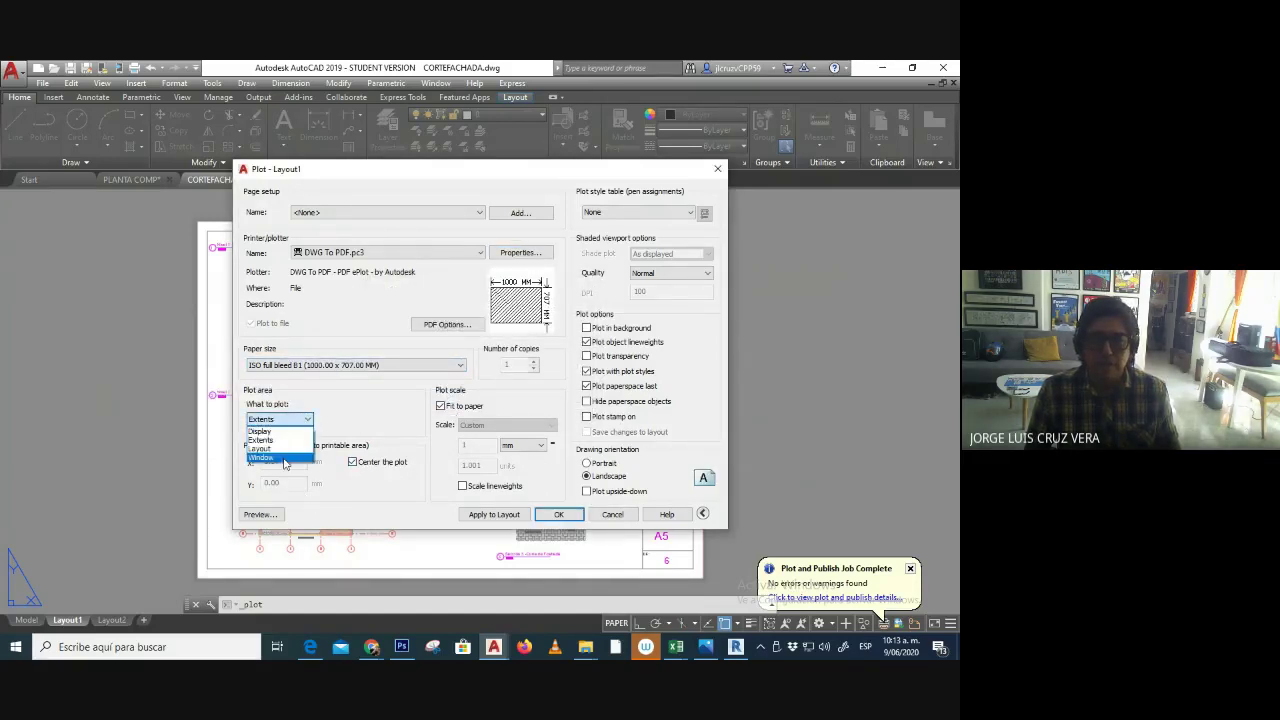
{"action": "left_click", "coordinate": [285, 468]}
{"action": "left_click", "coordinate": [197, 221]}
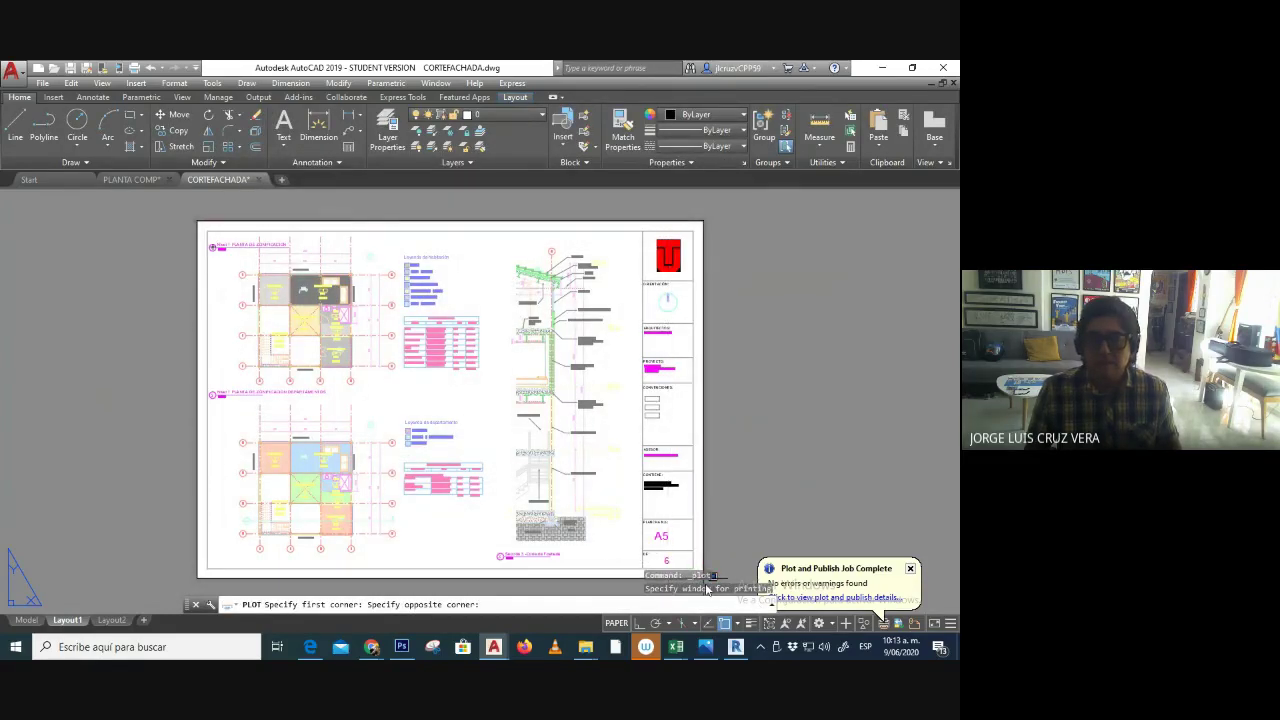
{"action": "left_click", "coordinate": [705, 586]}
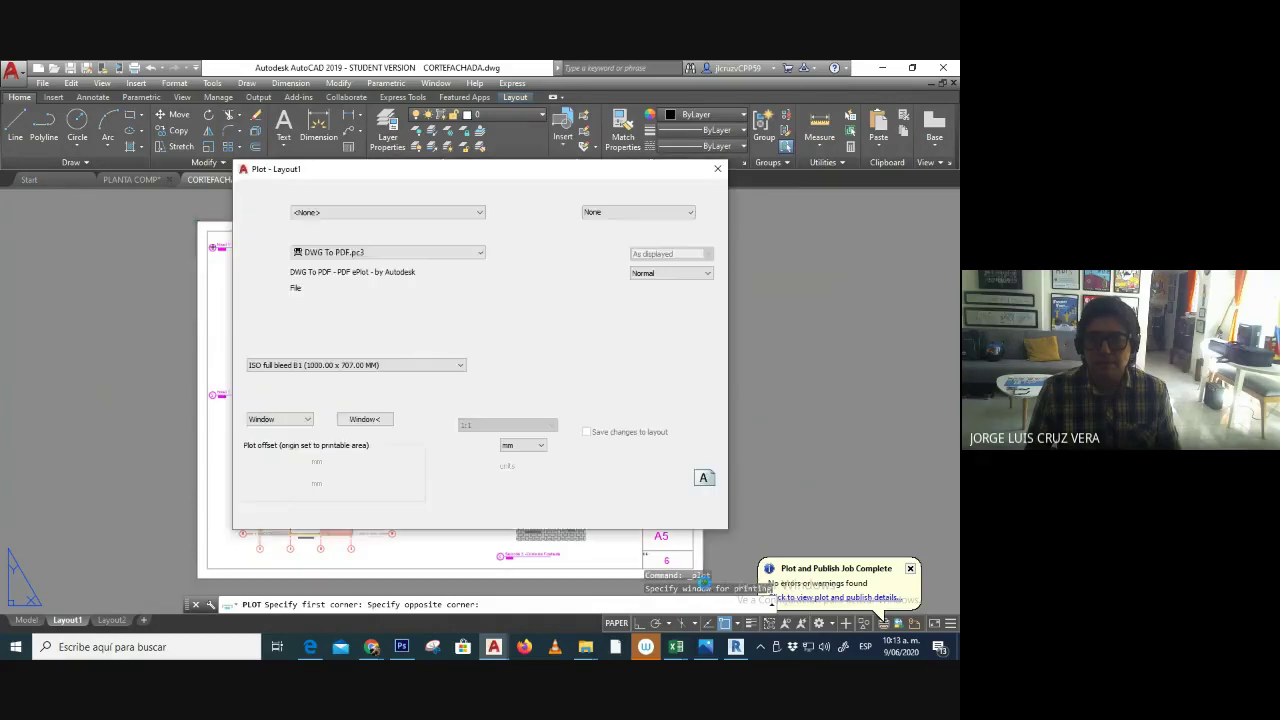
- Assign the Grayscale.ctb plot style table and preview the plot, inspecting the facade section up close
{"action": "left_click", "coordinate": [607, 219]}
{"action": "left_click", "coordinate": [636, 270]}
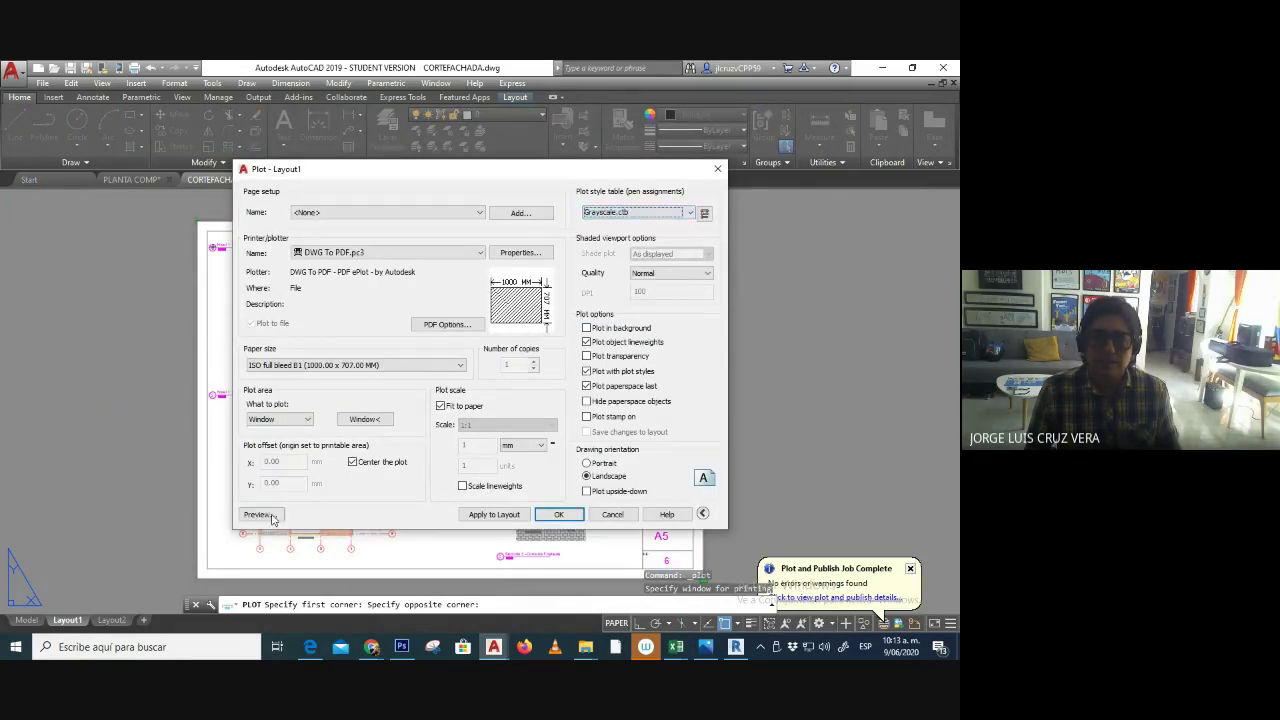
{"action": "left_click", "coordinate": [258, 514]}
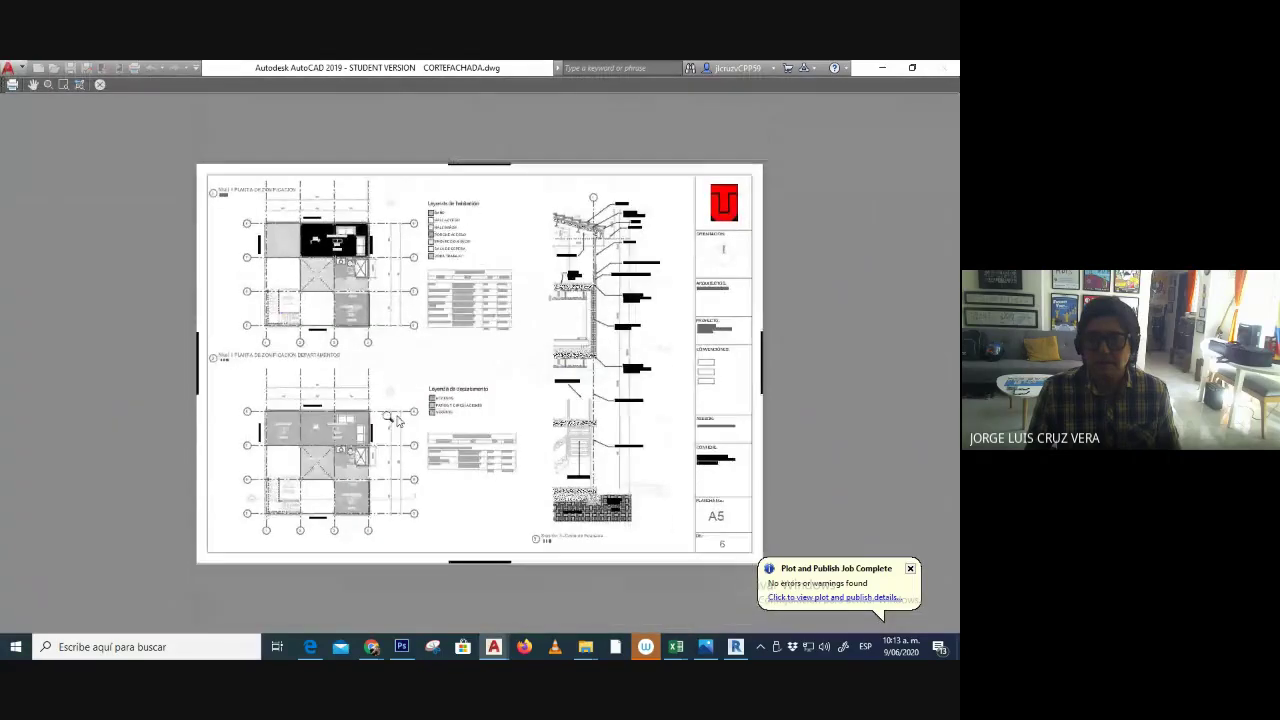
{"action": "scroll", "coordinate": [654, 277], "scroll_direction": "up", "scroll_amount": 6}
{"action": "scroll", "coordinate": [660, 300], "scroll_direction": "down", "scroll_amount": 2}
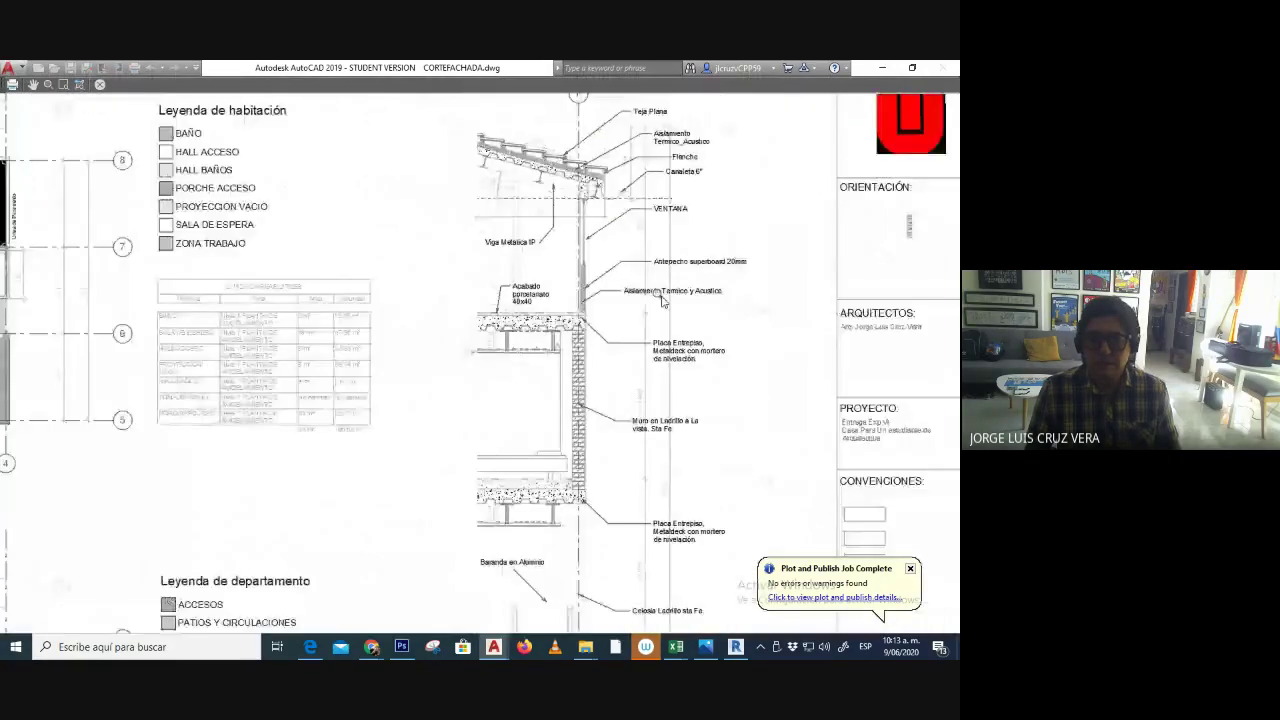
{"action": "key", "text": "Escape"}
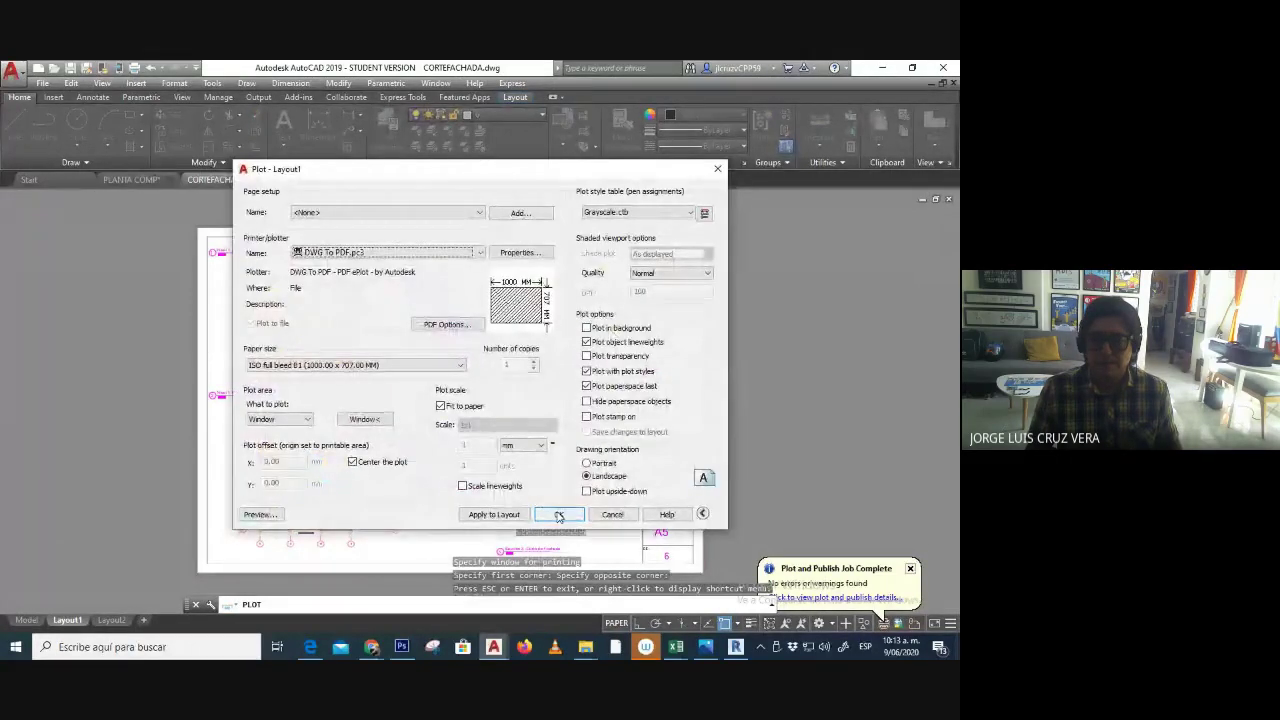
- Plot the sheet to CORTEFACHADA-Layout1.pdf in the PDF folder and view the PLANTA COMP-Layout1 PDF beside it
{"action": "left_click", "coordinate": [559, 514]}
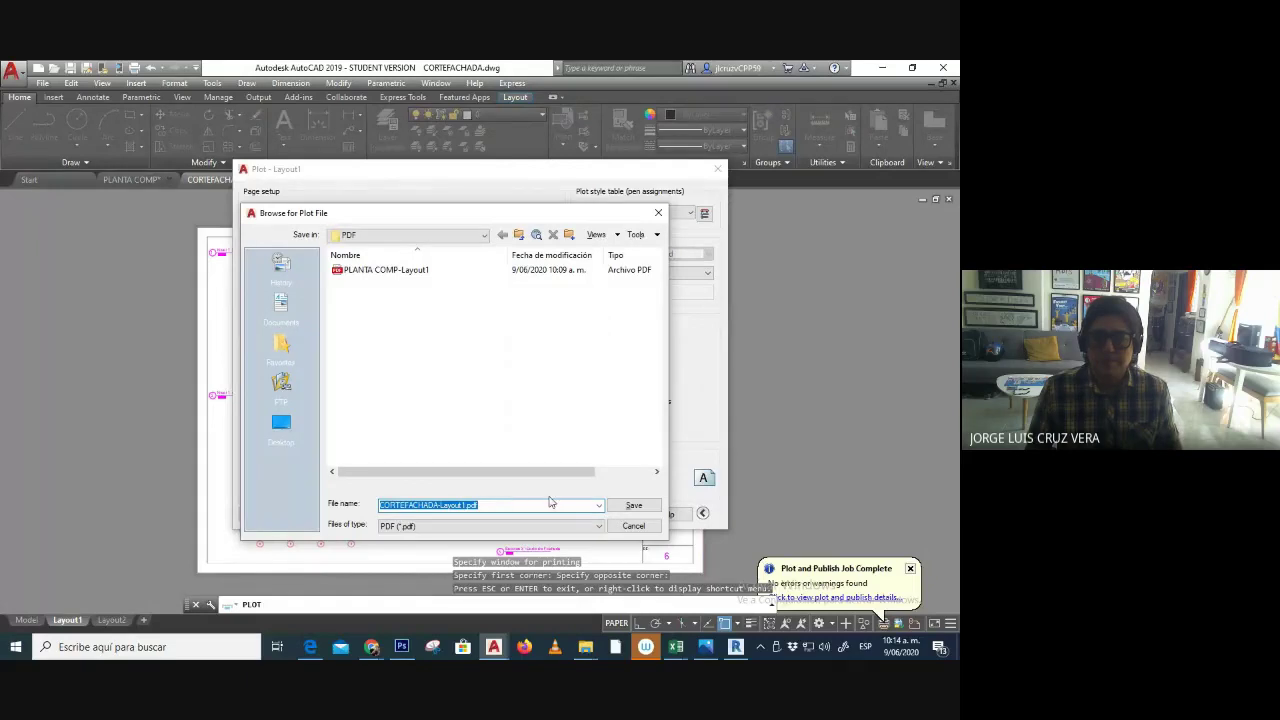
{"action": "left_click", "coordinate": [630, 506]}
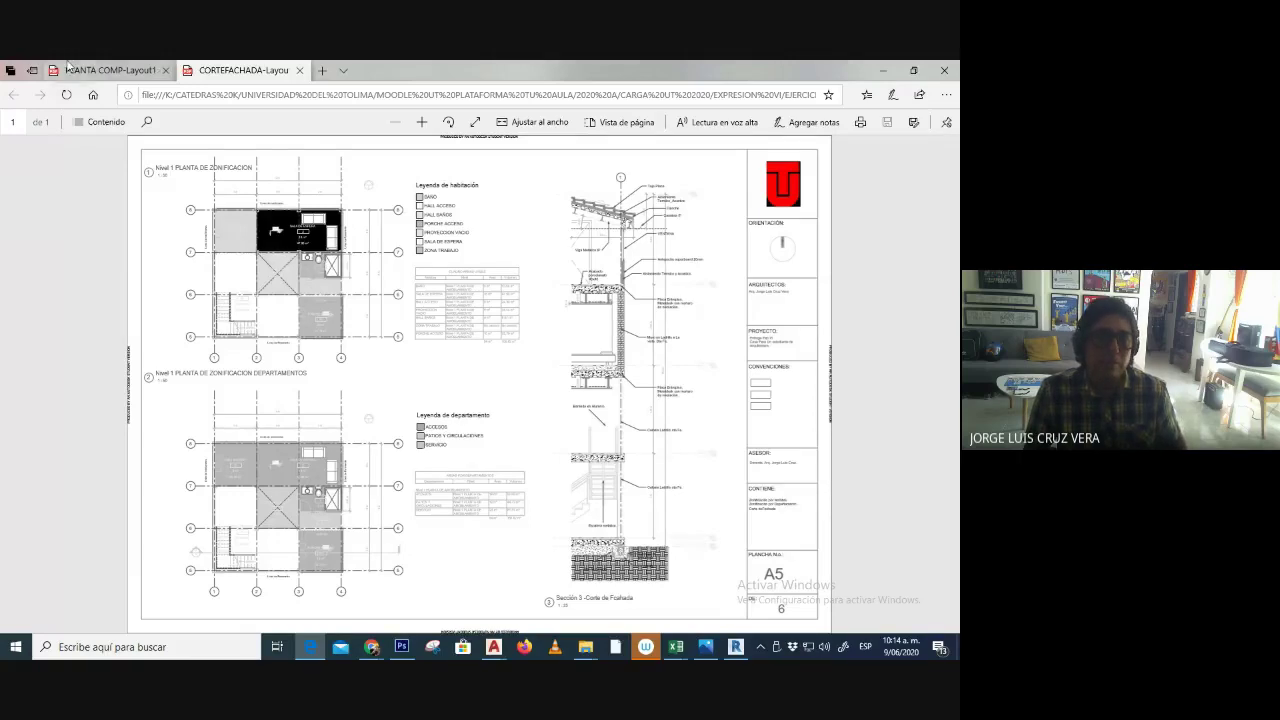
{"action": "left_click", "coordinate": [68, 66]}
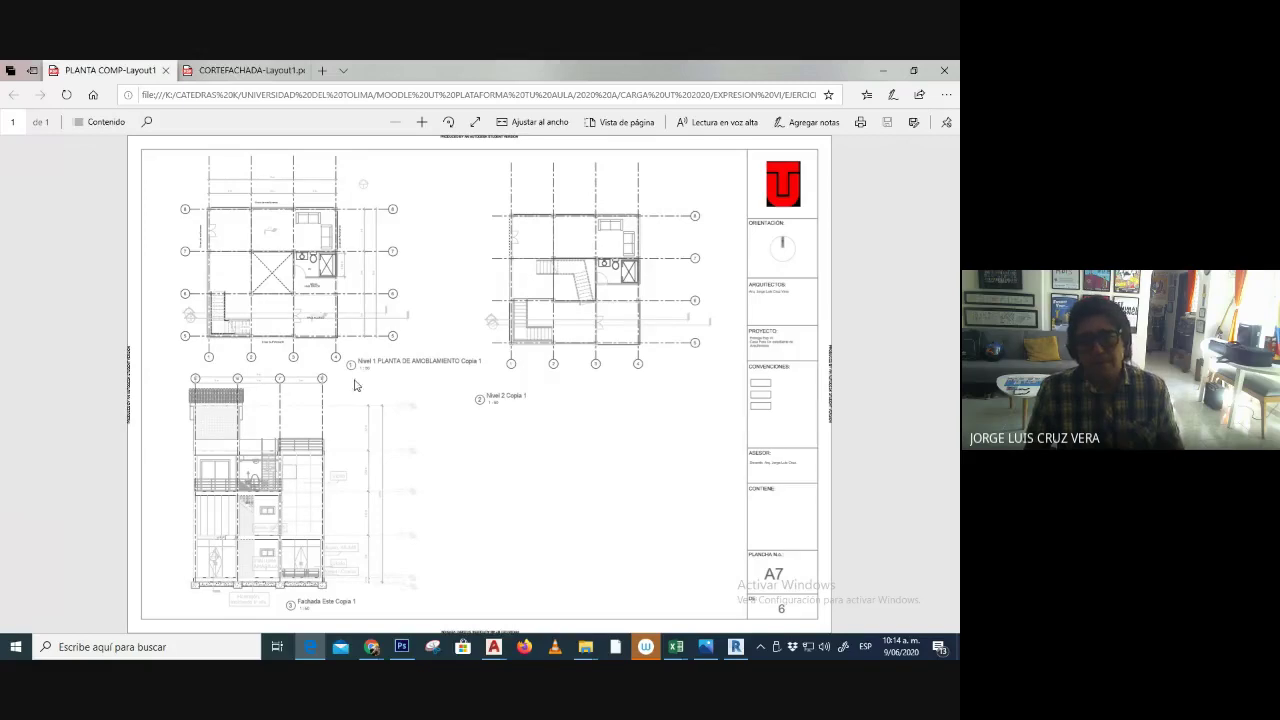
- Switch to Photoshop and look through the open documents: the A5 and A7 sheets and the two untitled images
{"action": "left_click", "coordinate": [400, 647]}
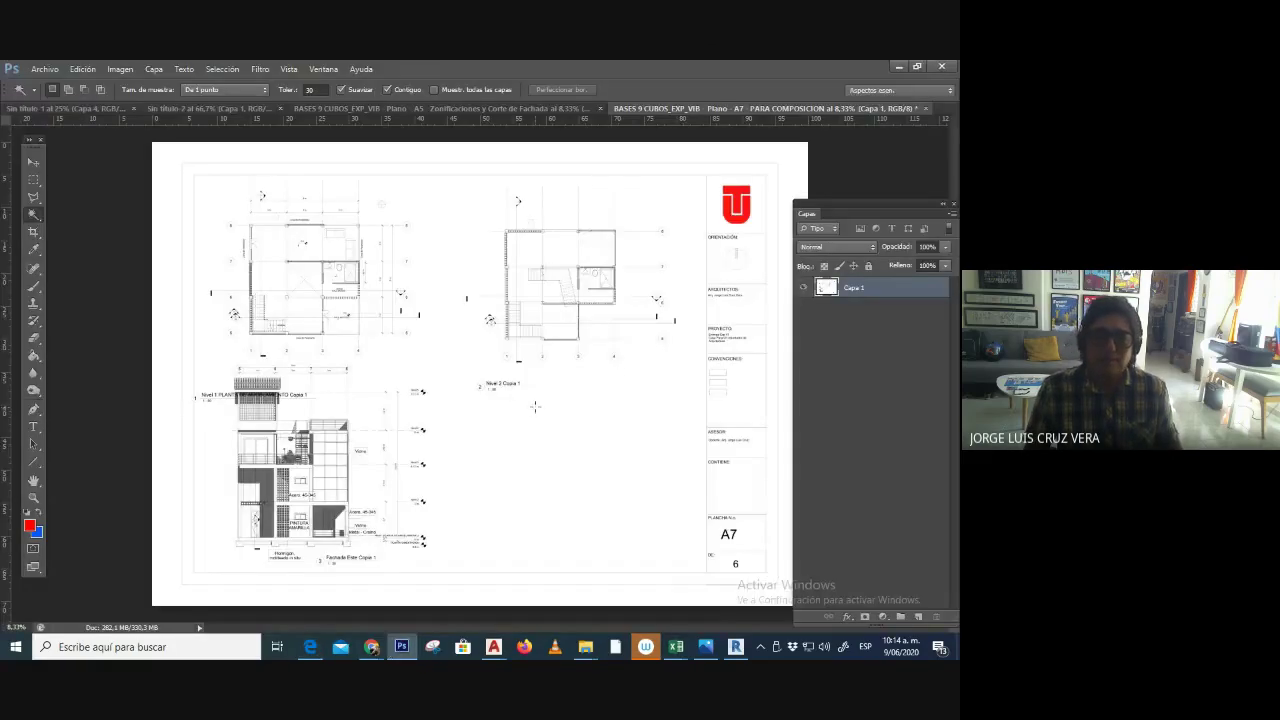
{"action": "left_click", "coordinate": [513, 109]}
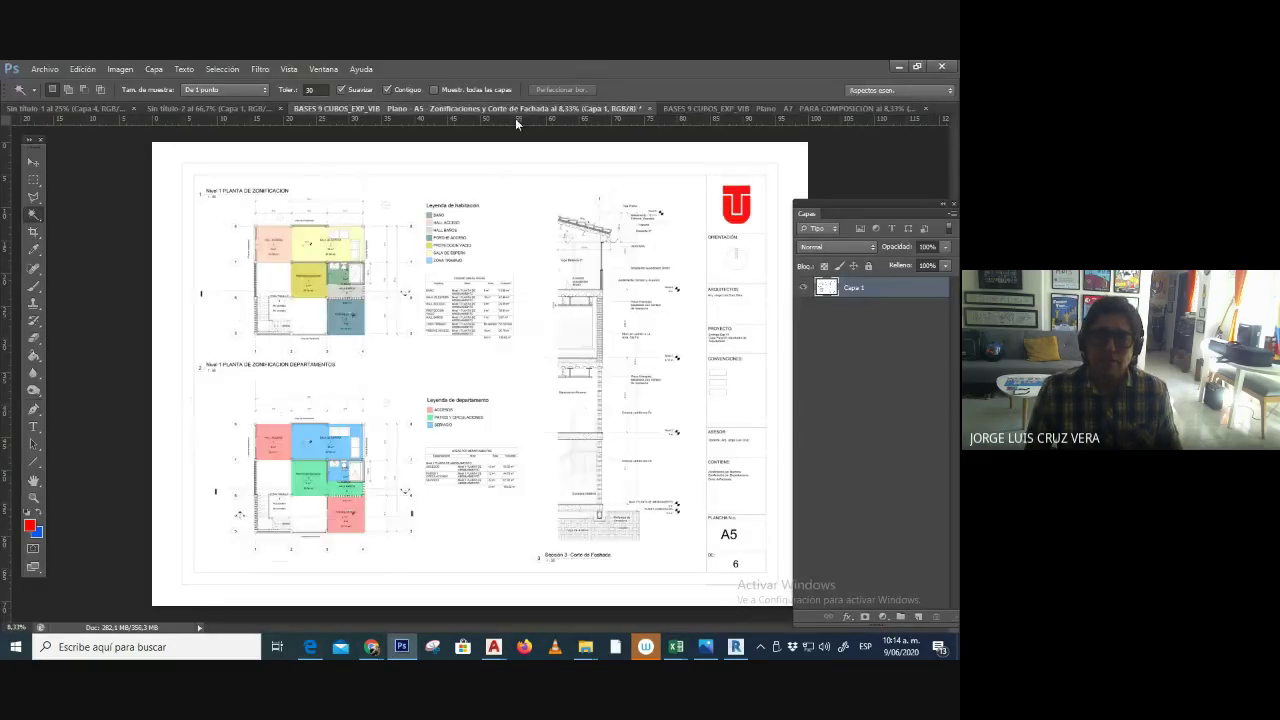
{"action": "left_click", "coordinate": [649, 109]}
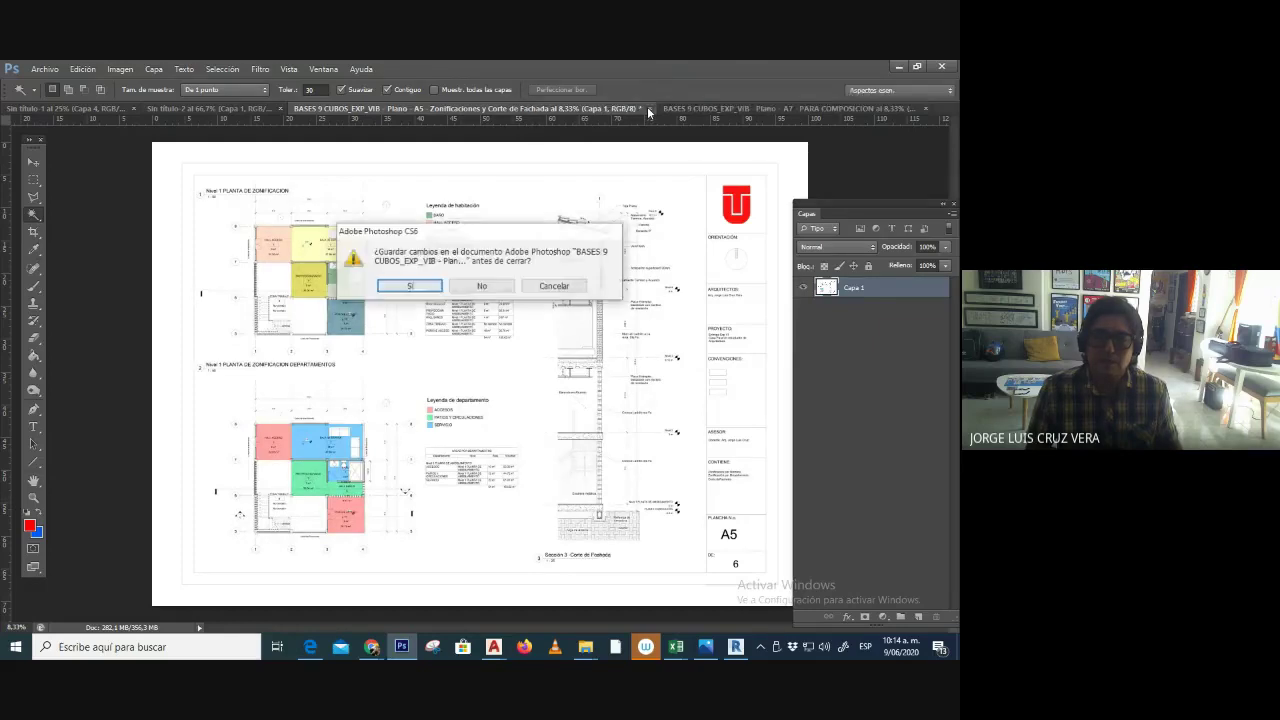
{"action": "left_click", "coordinate": [554, 286]}
{"action": "left_click", "coordinate": [722, 109]}
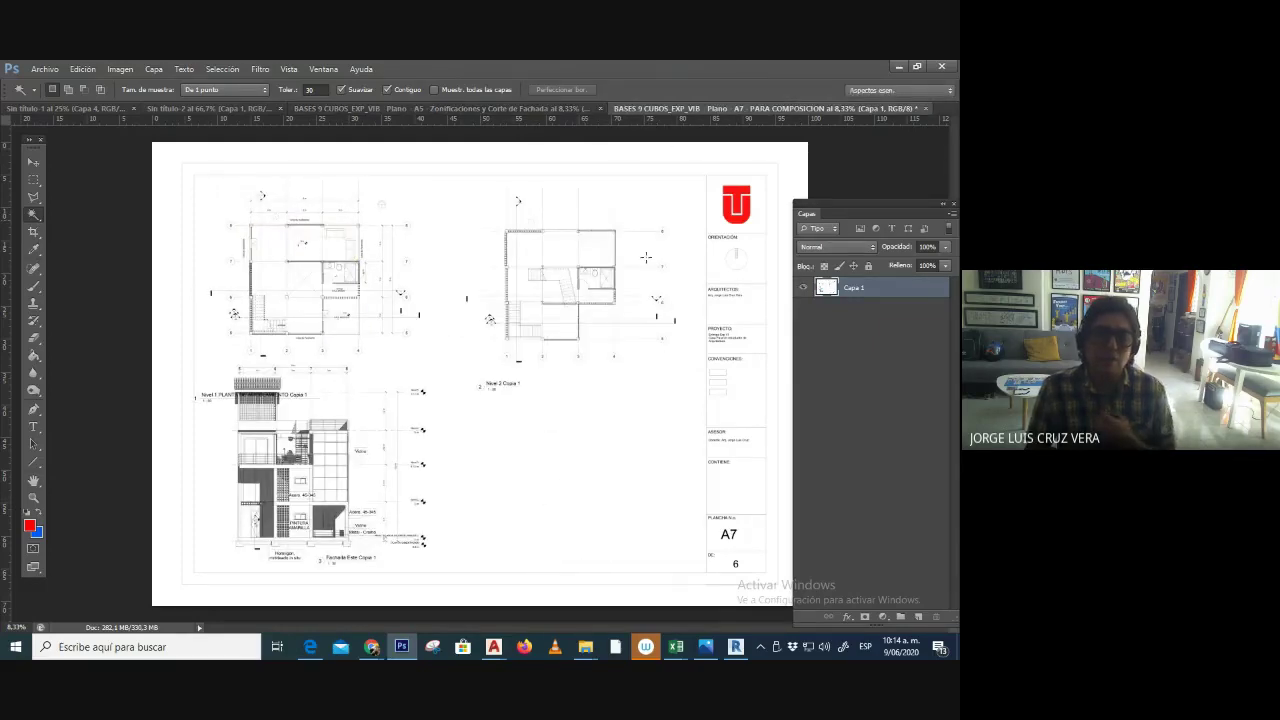
{"action": "left_click", "coordinate": [205, 108]}
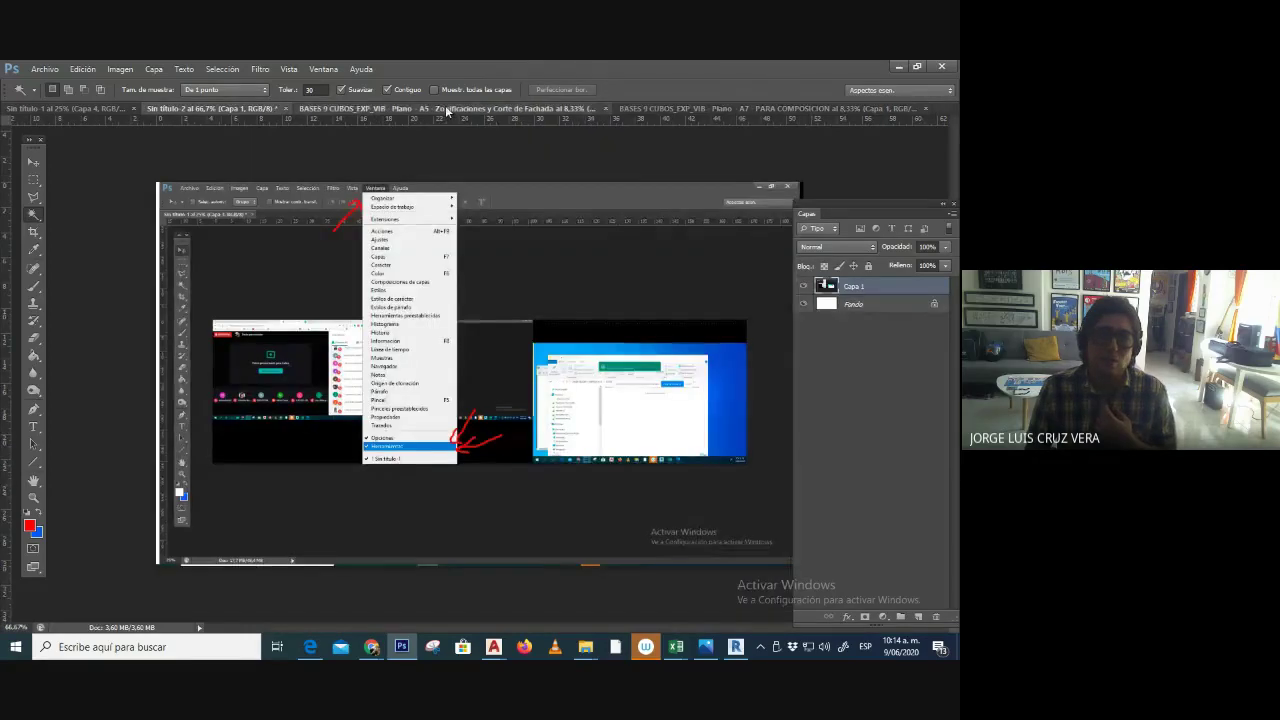
{"action": "left_click", "coordinate": [290, 108]}
{"action": "left_click", "coordinate": [280, 108]}
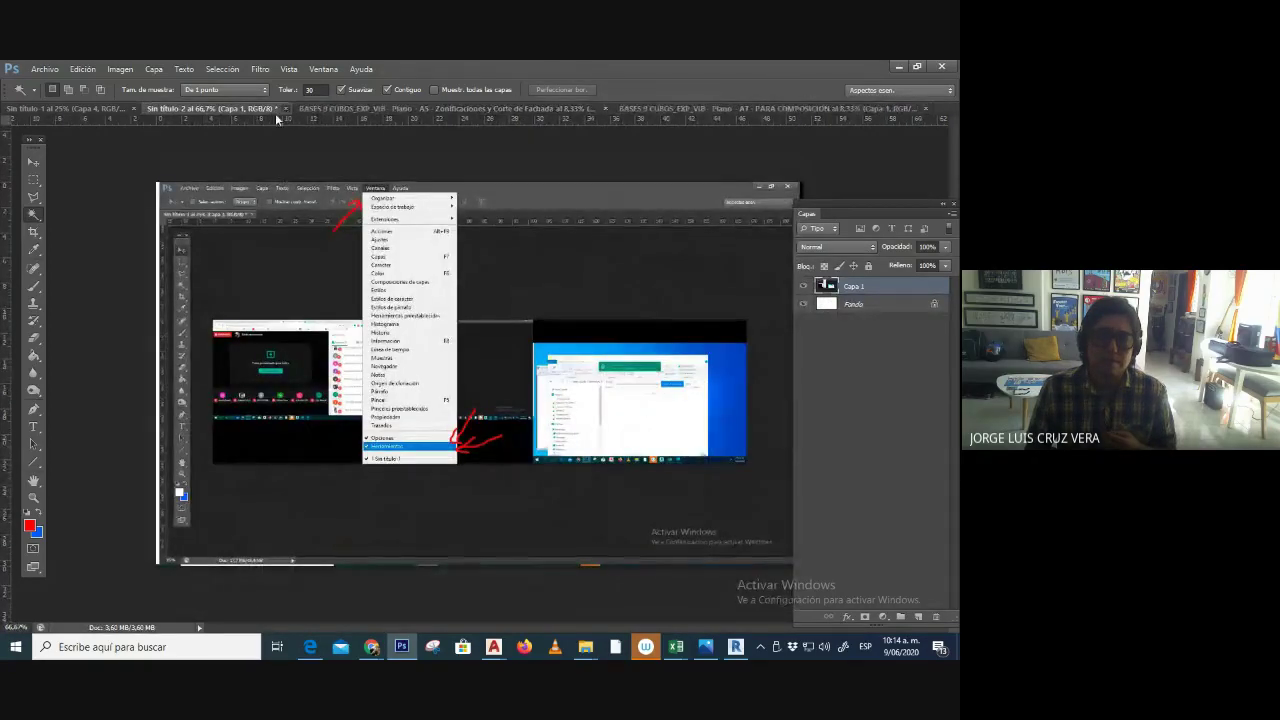
{"action": "left_click", "coordinate": [130, 109]}
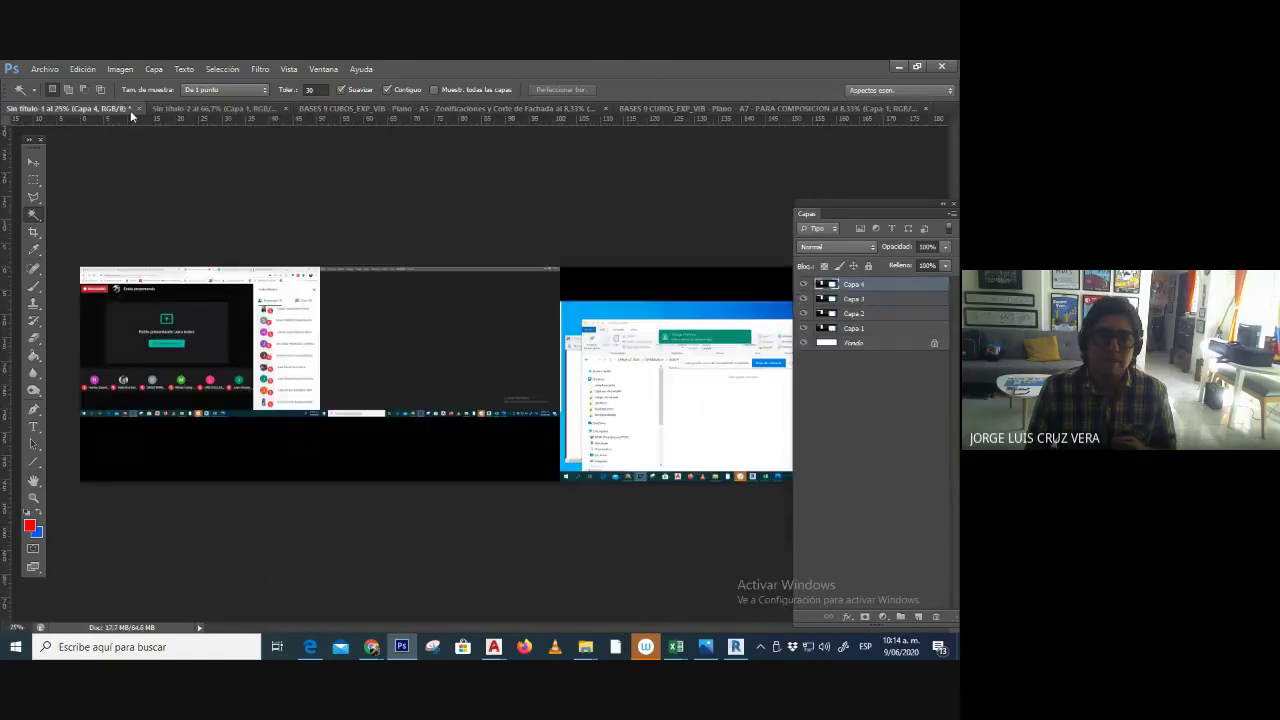
- Close the Sin título-1 image without saving and bring up the A7 sheet
{"action": "left_click", "coordinate": [140, 107]}
{"action": "left_click", "coordinate": [472, 287]}
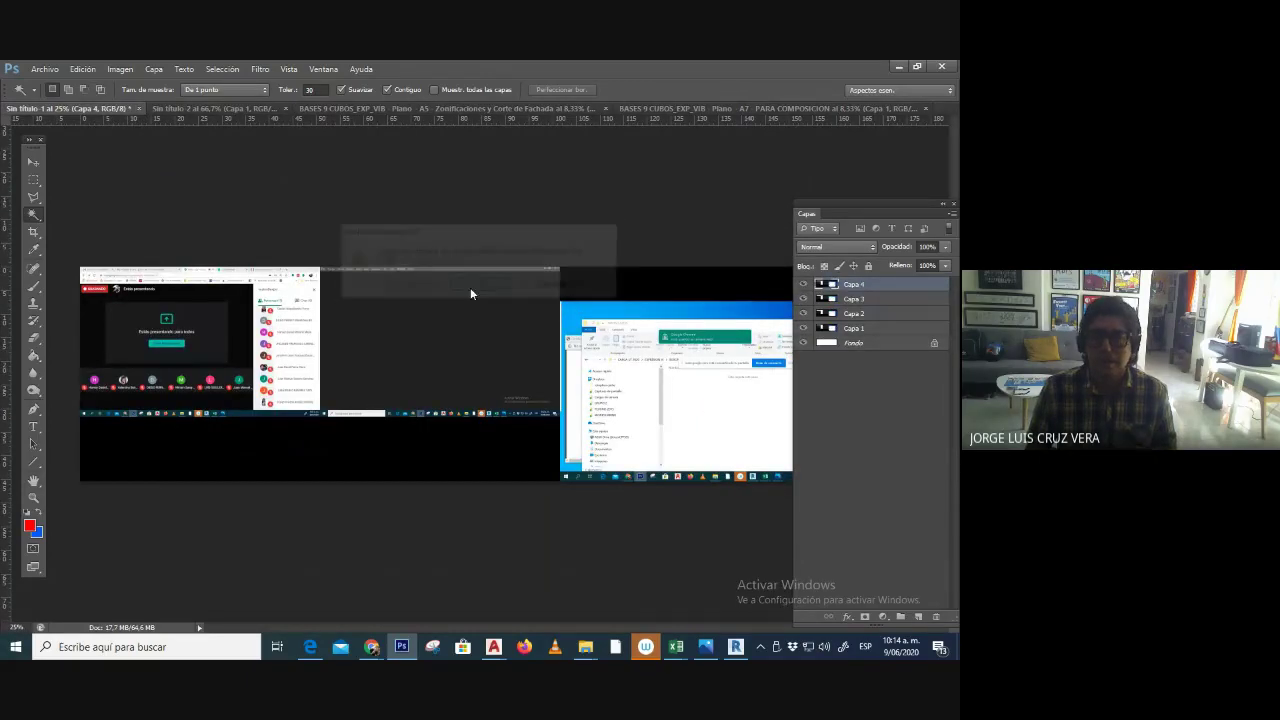
{"action": "left_click", "coordinate": [700, 108]}
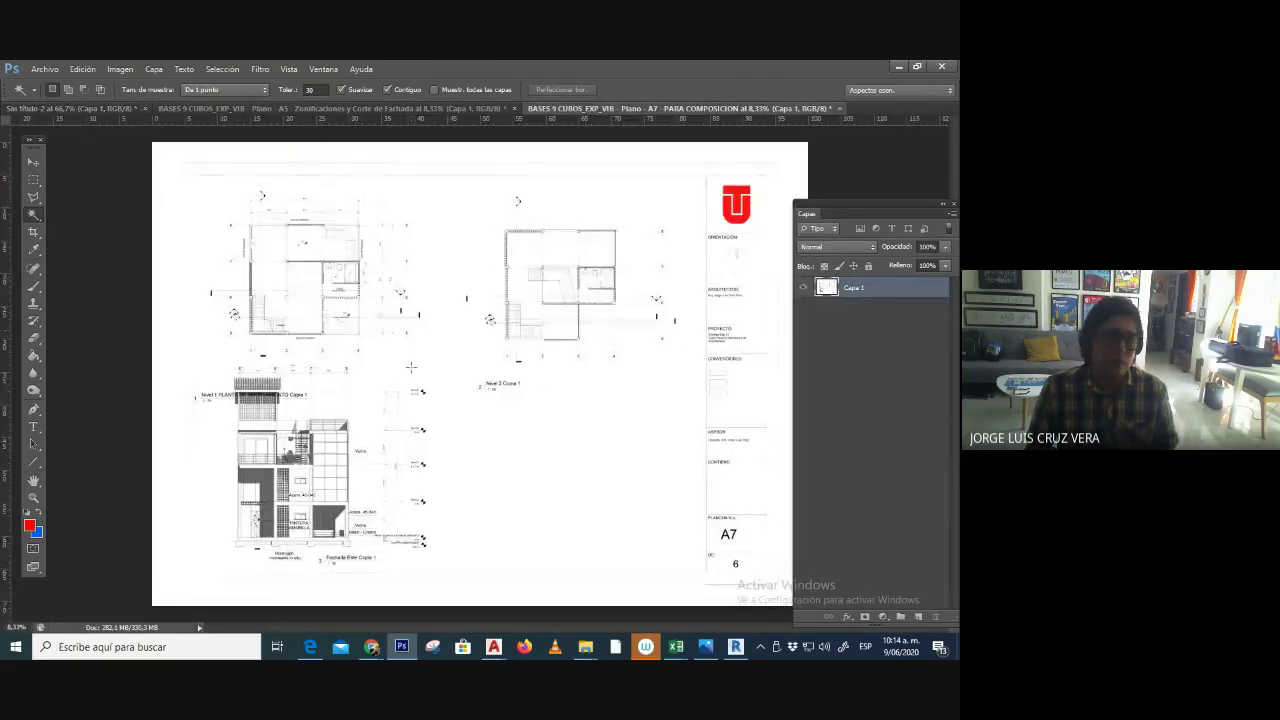
- Open CORTEFACHADA-Layout1.pdf and PLANTA COMP-Layout1.pdf together from the PDF folder with the default import settings
{"action": "left_click", "coordinate": [45, 69]}
{"action": "left_click", "coordinate": [50, 95]}
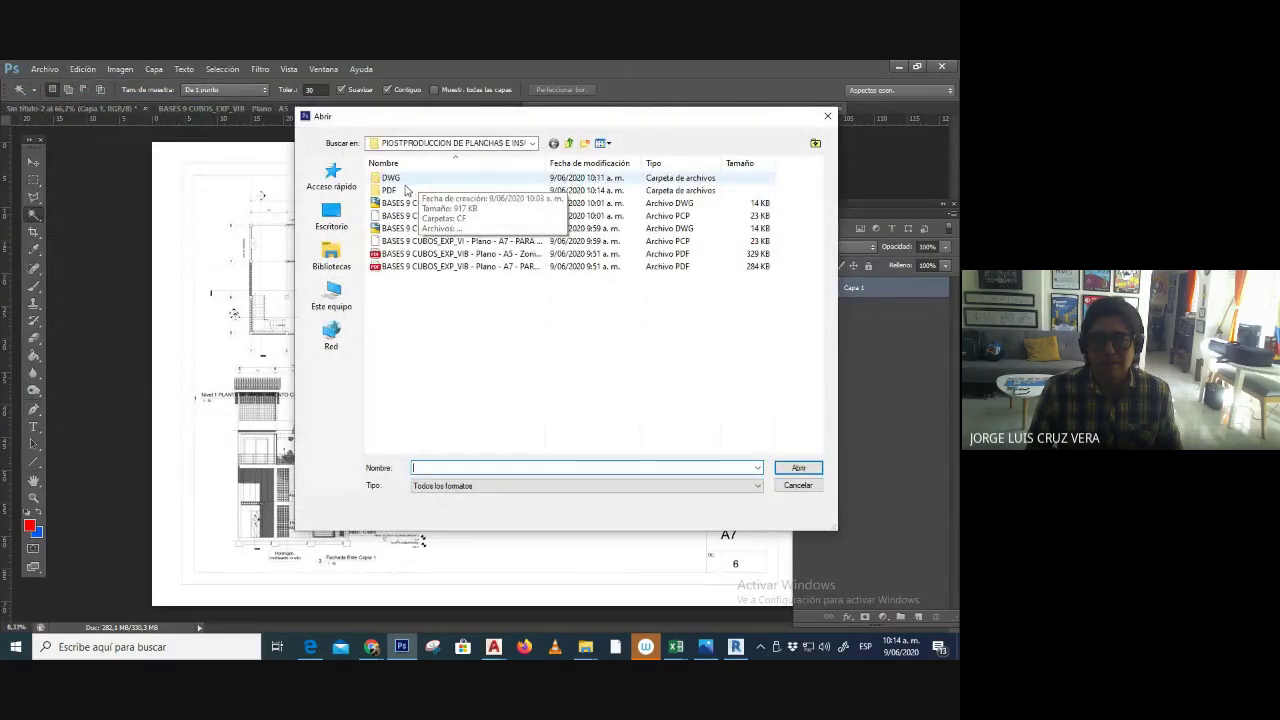
{"action": "double_click", "coordinate": [405, 190]}
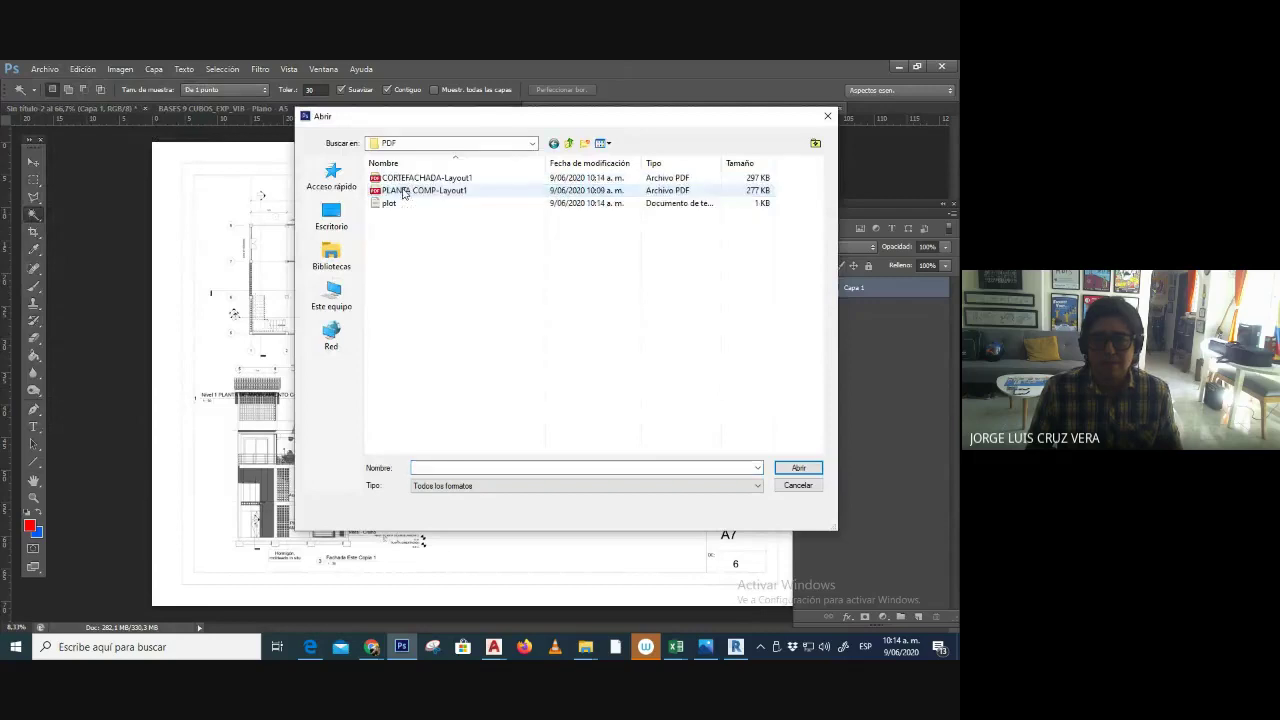
{"action": "left_click", "coordinate": [470, 178]}
{"action": "left_click", "coordinate": [448, 191], "text": "ctrl"}
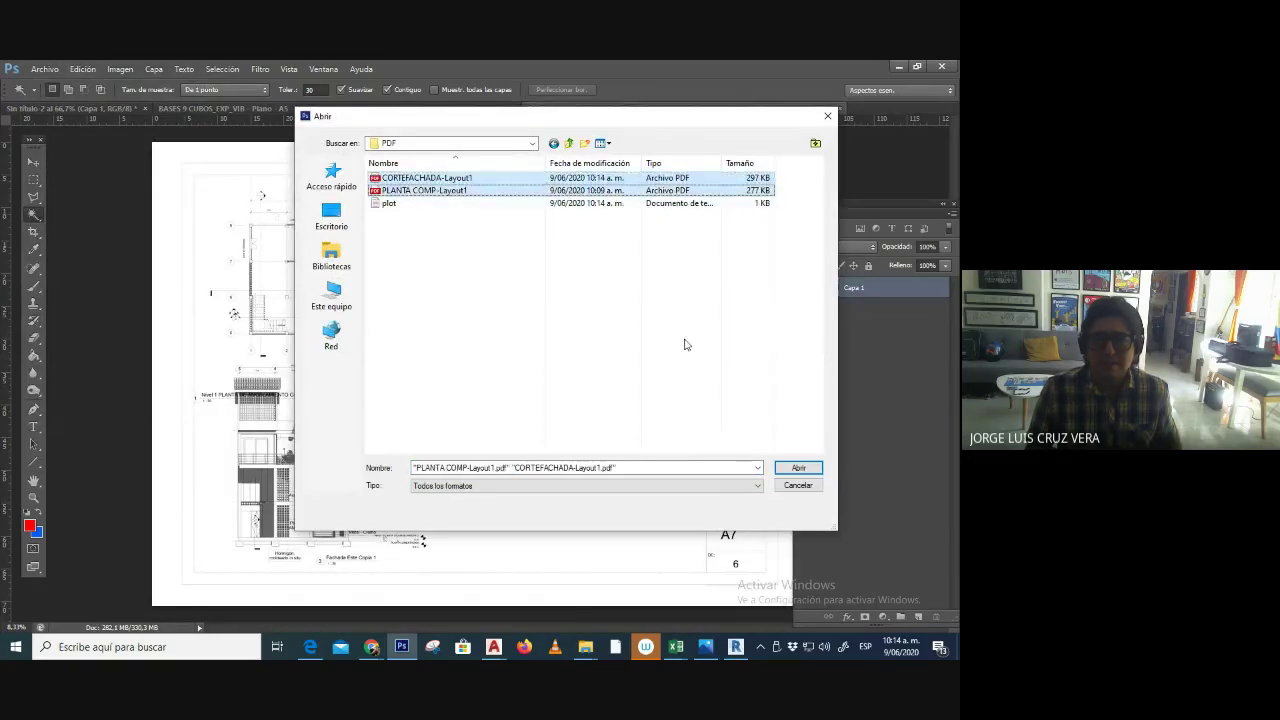
{"action": "left_click", "coordinate": [798, 467]}
{"action": "key", "text": "Return"}
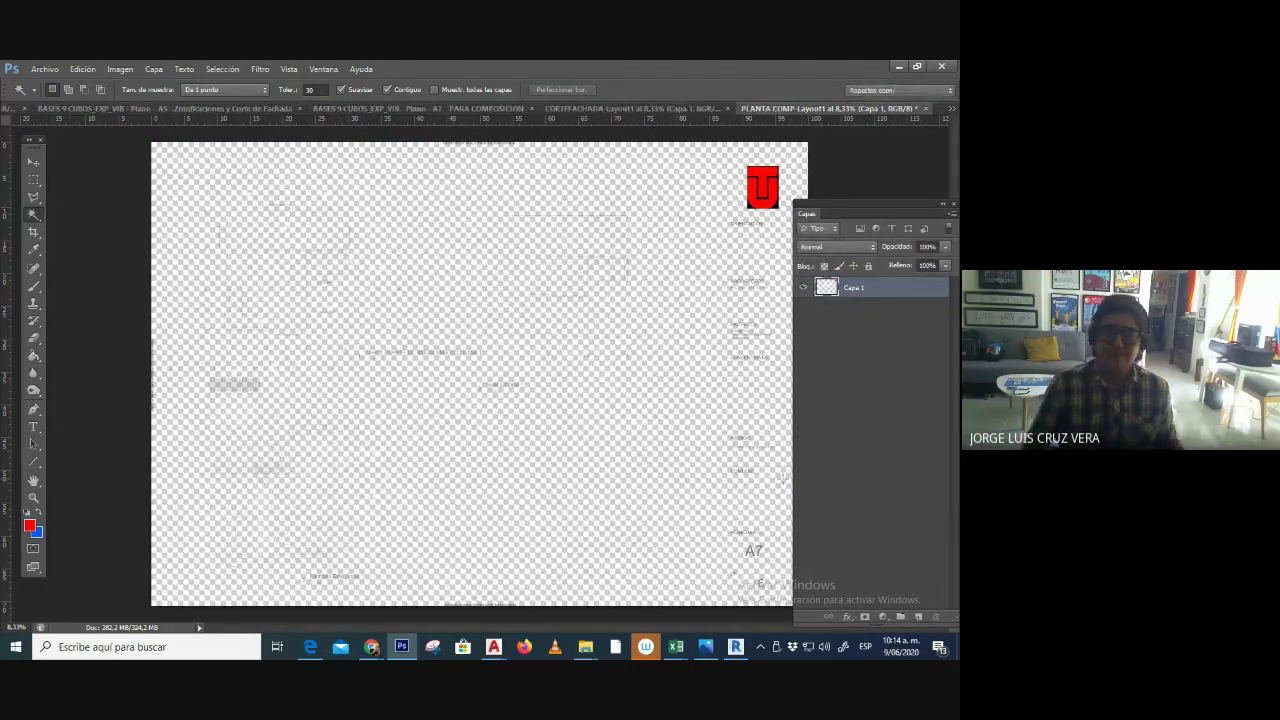
- Compare the A5 and A7 sheets exported from Revit with the plotted CORTEFACHADA-Layout1 document
{"action": "left_click", "coordinate": [469, 109]}
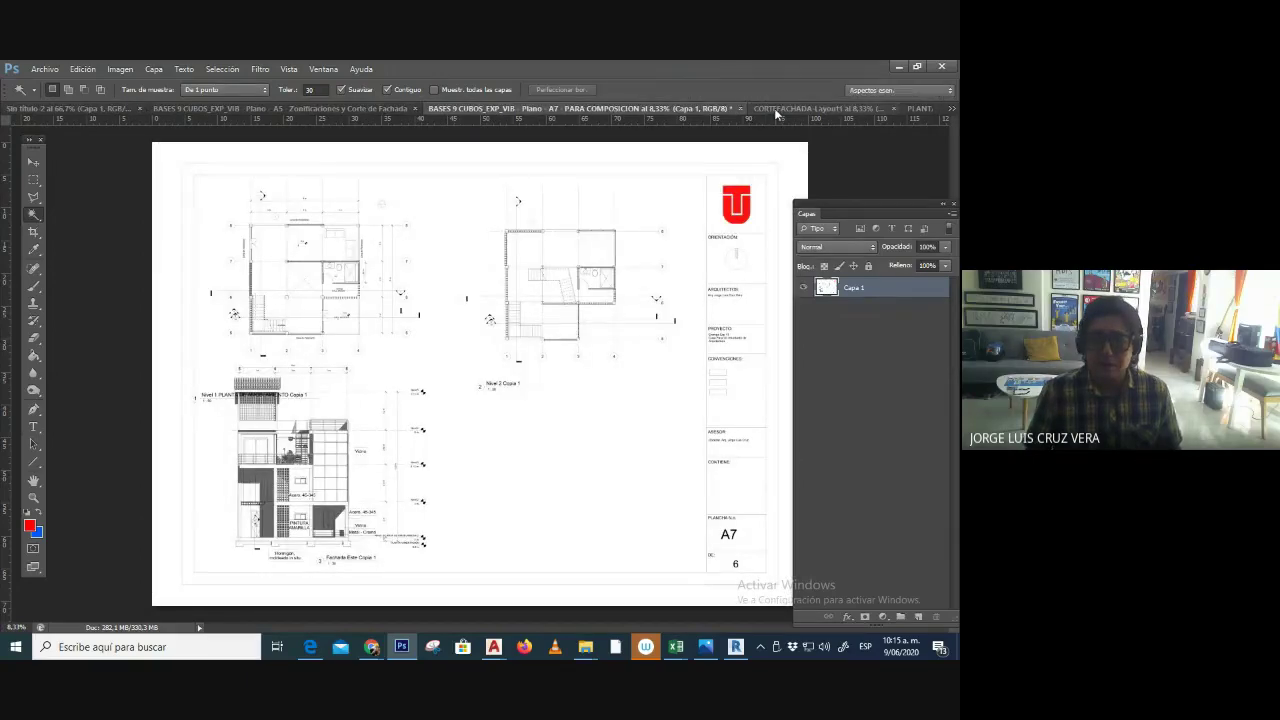
{"action": "left_click", "coordinate": [775, 109]}
{"action": "left_click", "coordinate": [290, 108]}
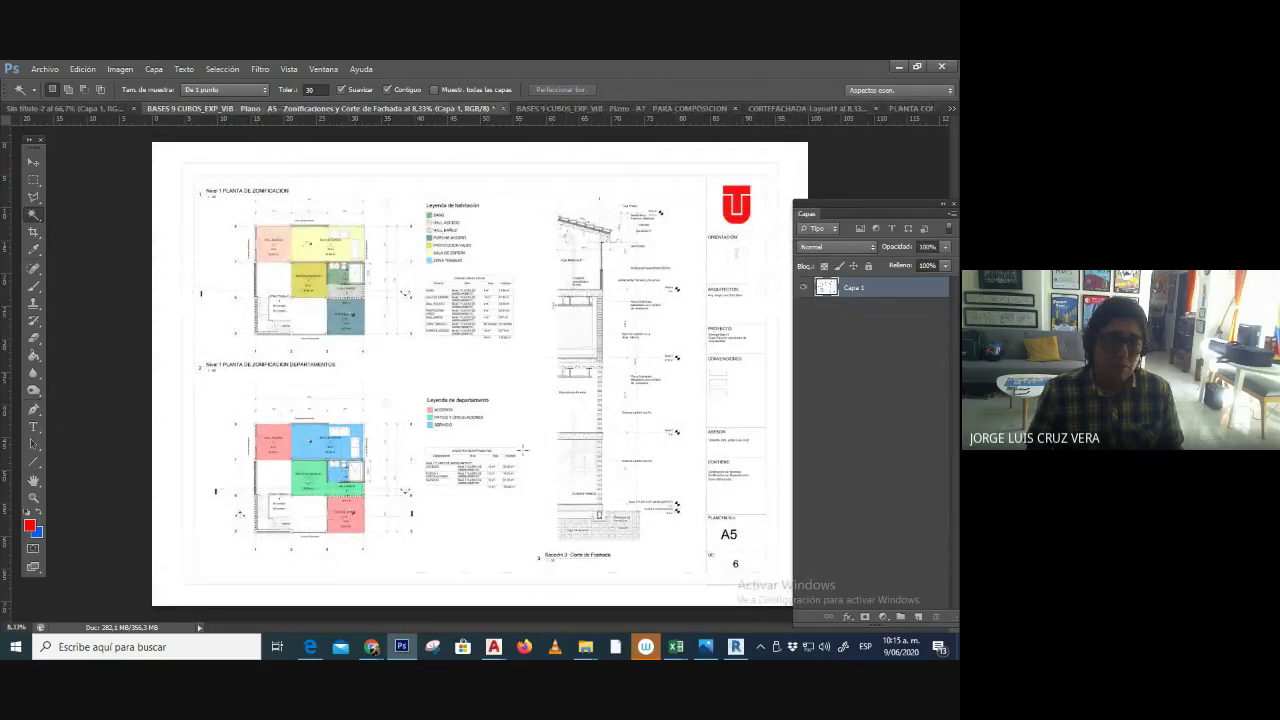
{"action": "left_click", "coordinate": [798, 114]}
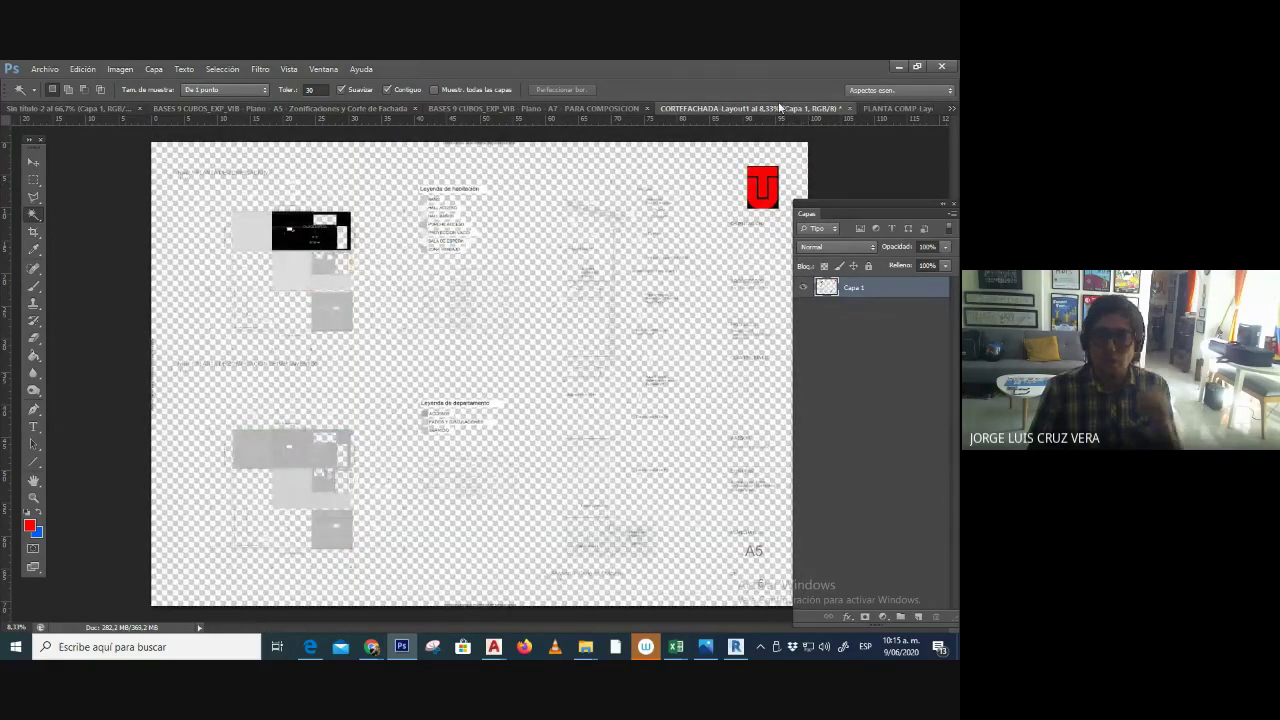
{"action": "left_click", "coordinate": [579, 109]}
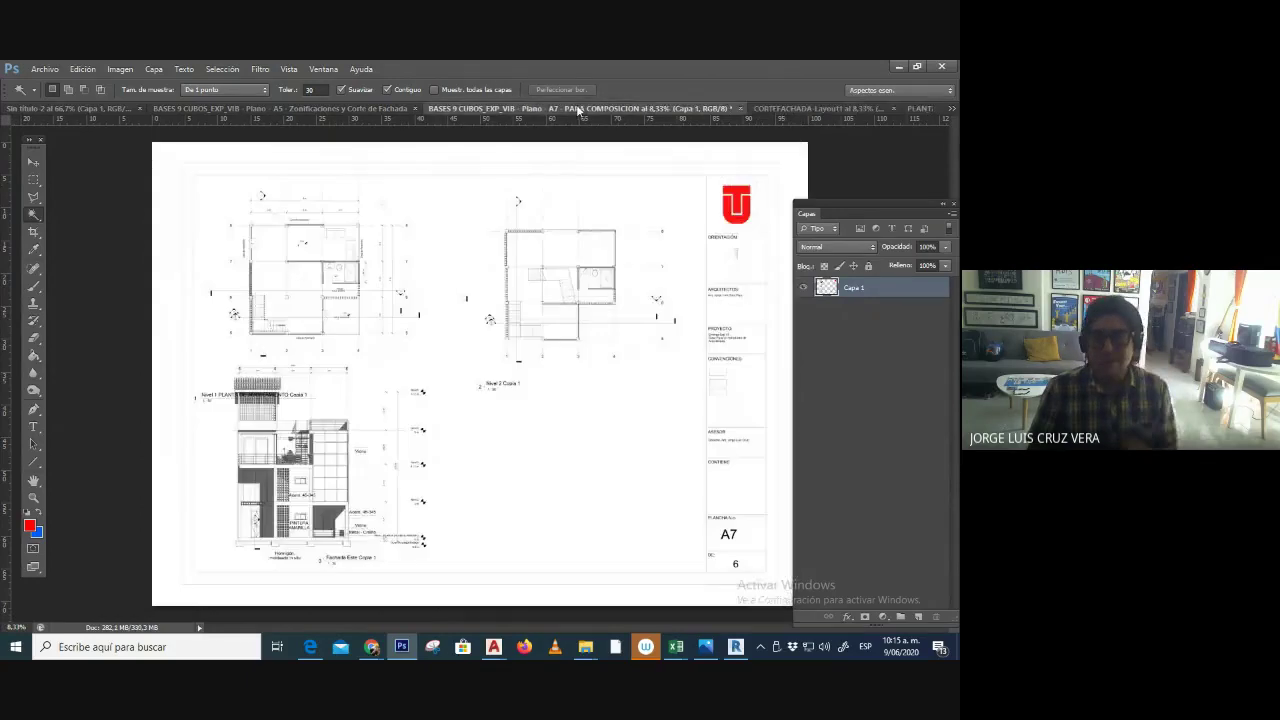
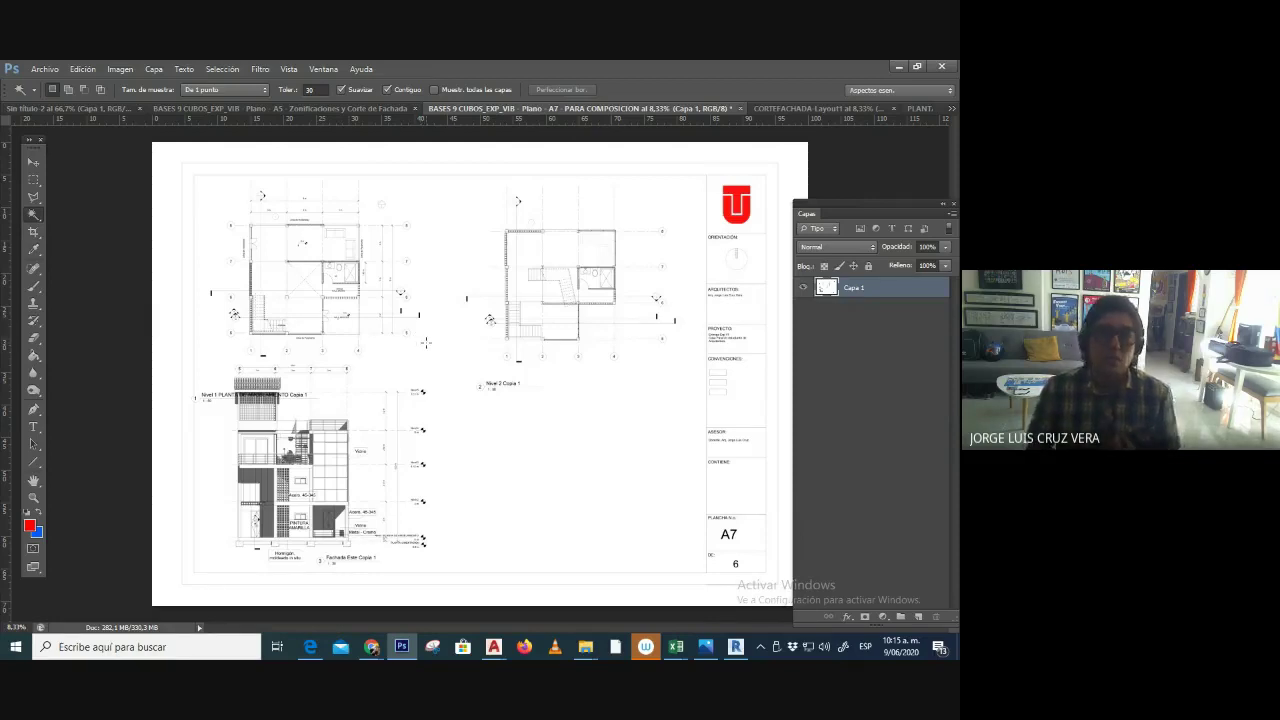
{"action": "left_click", "coordinate": [813, 110]}
{"action": "left_click", "coordinate": [511, 109]}
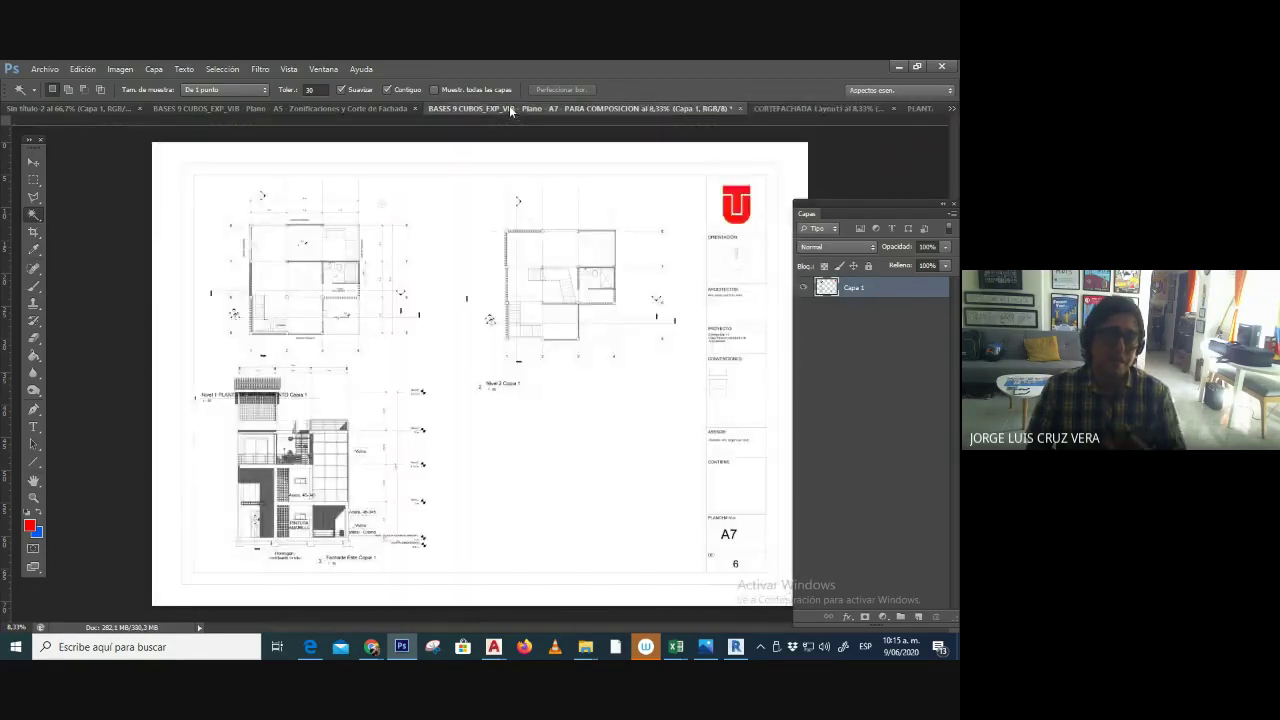
- Close the A7 and A5 sheets exported from Revit without saving changes
{"action": "left_click", "coordinate": [739, 108]}
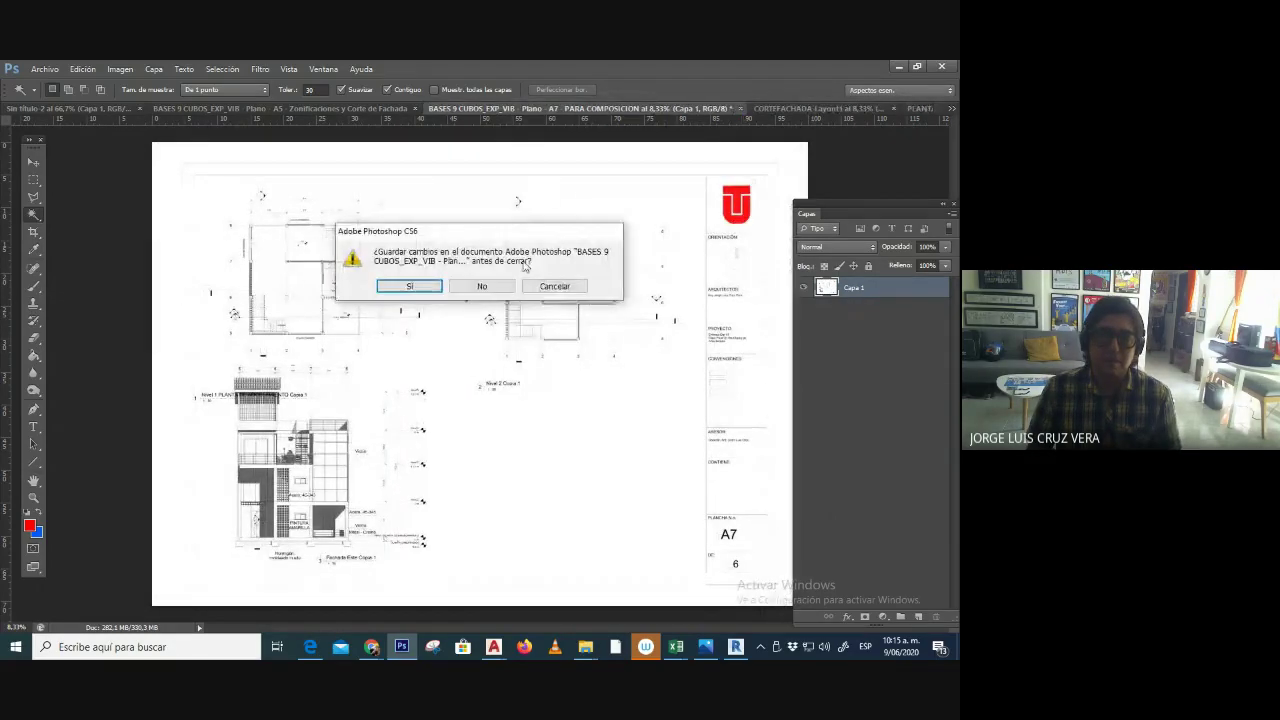
{"action": "left_click", "coordinate": [458, 289]}
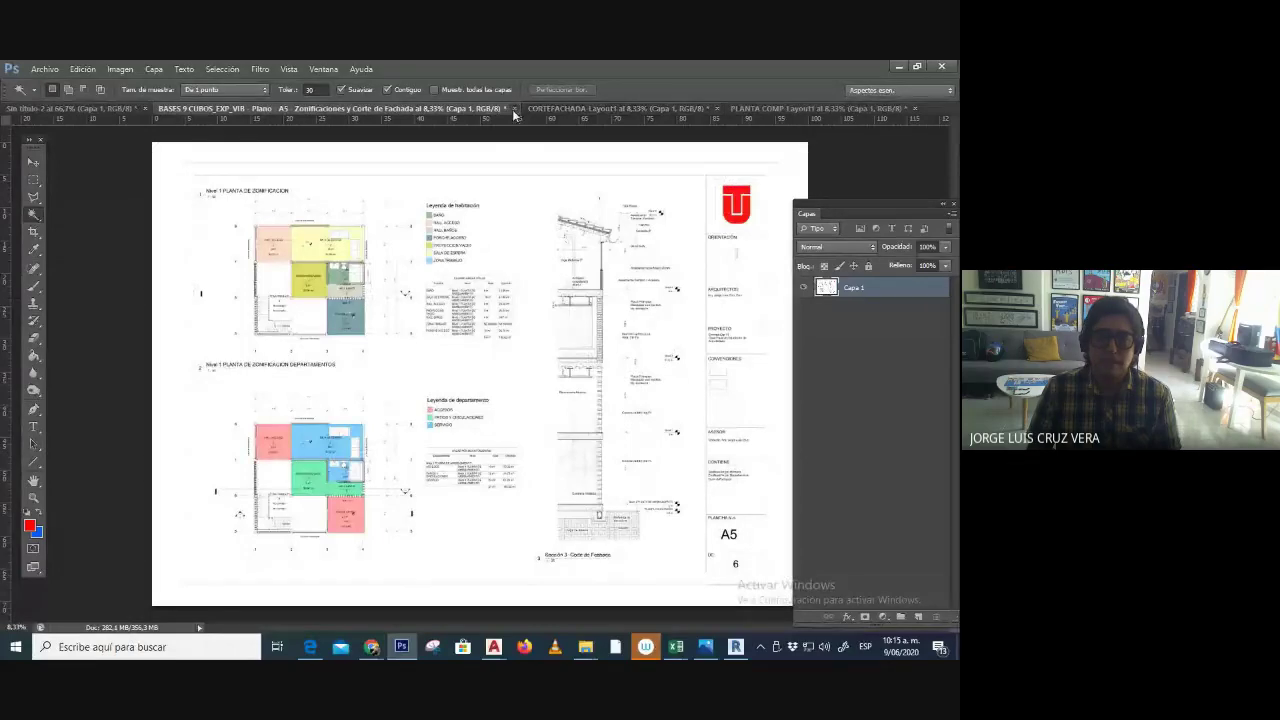
{"action": "left_click", "coordinate": [514, 109]}
{"action": "left_click", "coordinate": [465, 288]}
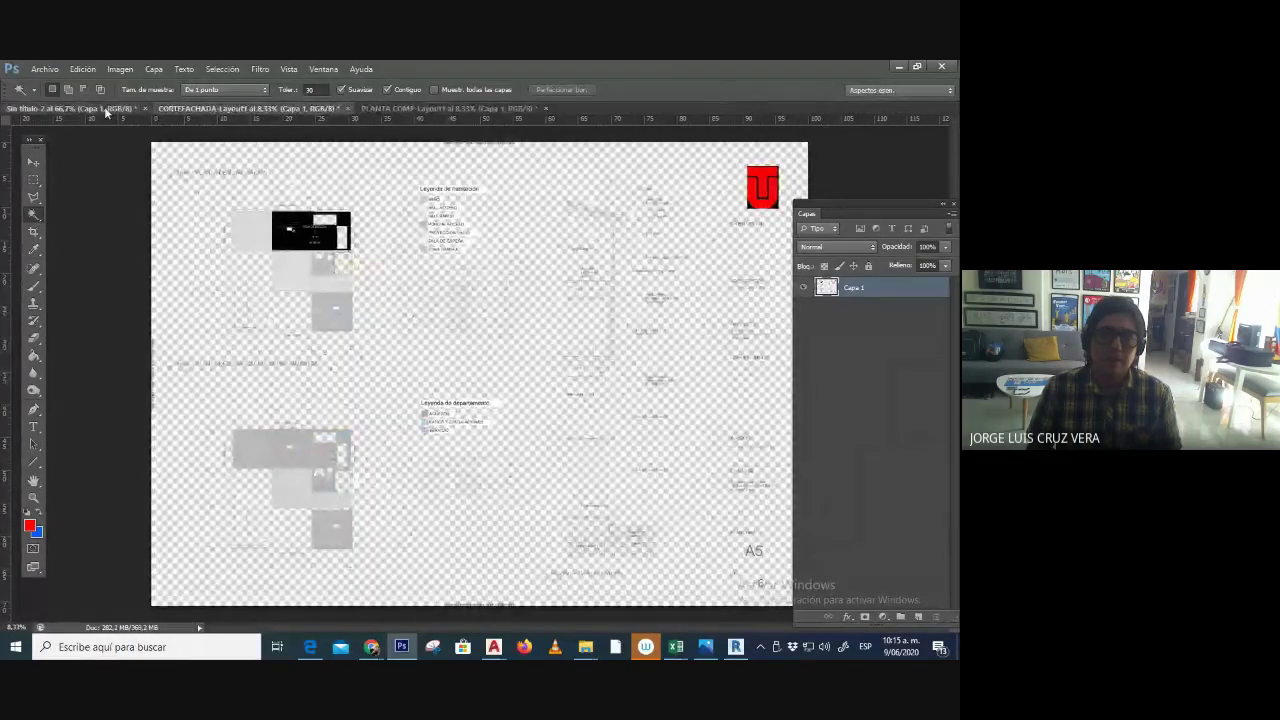
- Look through Sin título-2, CORTEFACHADA-Layout1 and PLANTA COMP-Layout1, and shift the Layers panel slightly inward
{"action": "left_click", "coordinate": [105, 108]}
{"action": "left_click", "coordinate": [347, 106]}
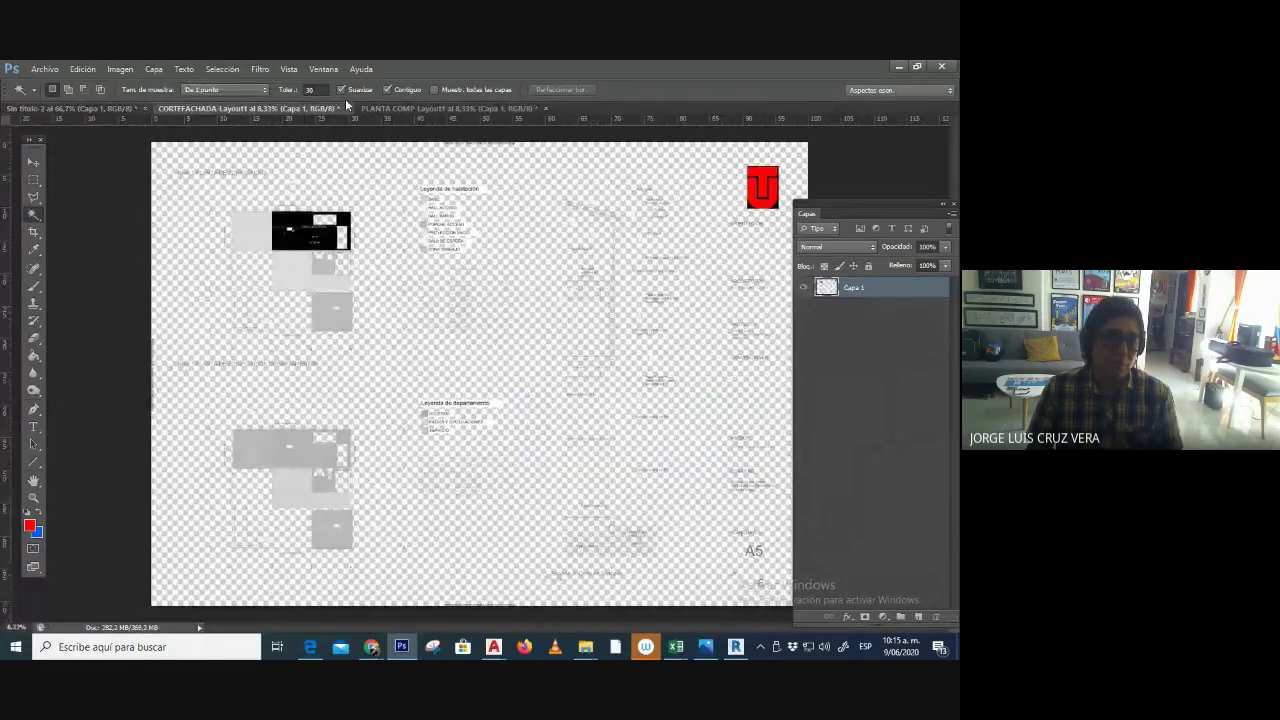
{"action": "left_click", "coordinate": [372, 108]}
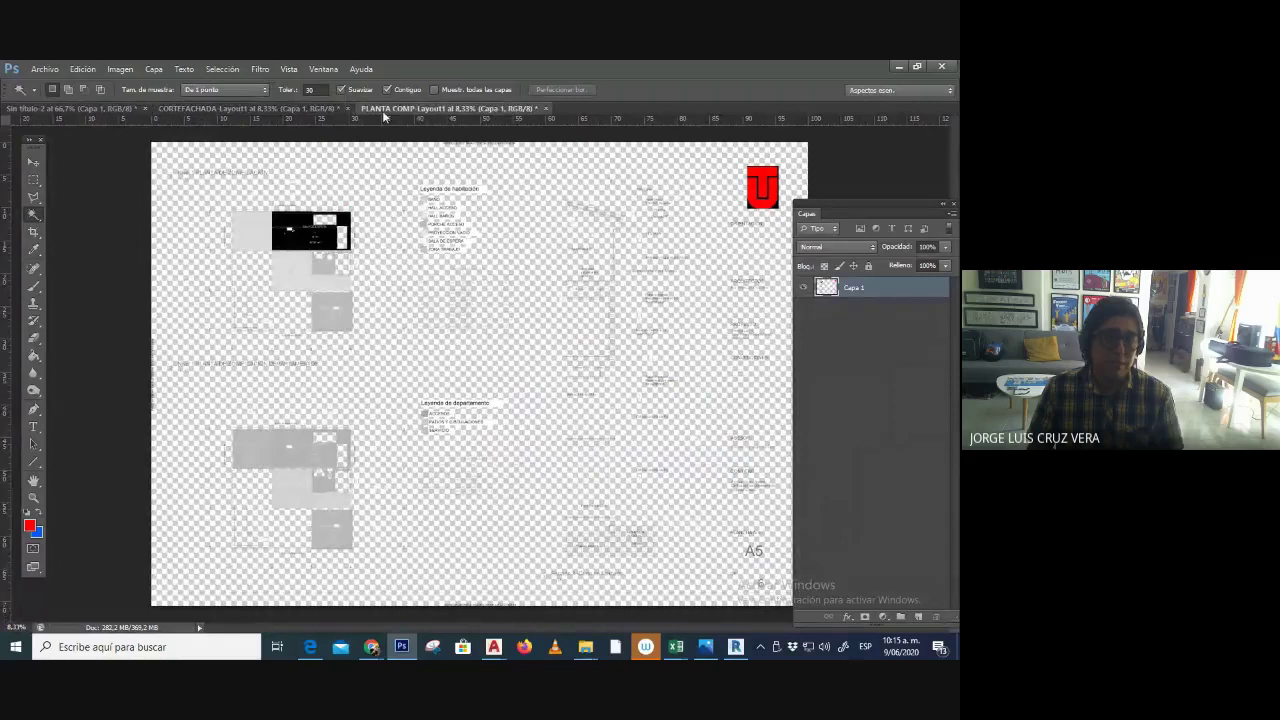
{"action": "left_click", "coordinate": [223, 107]}
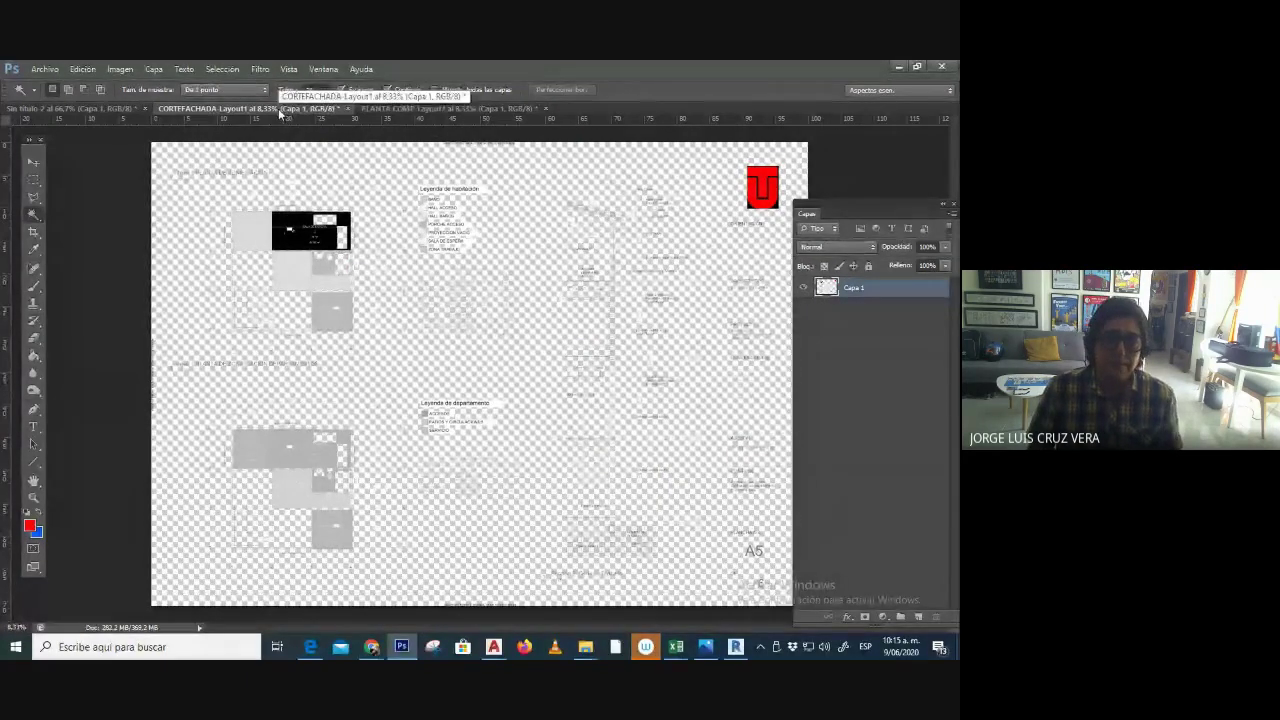
{"action": "left_click_drag", "start_coordinate": [861, 208], "coordinate": [828, 200]}
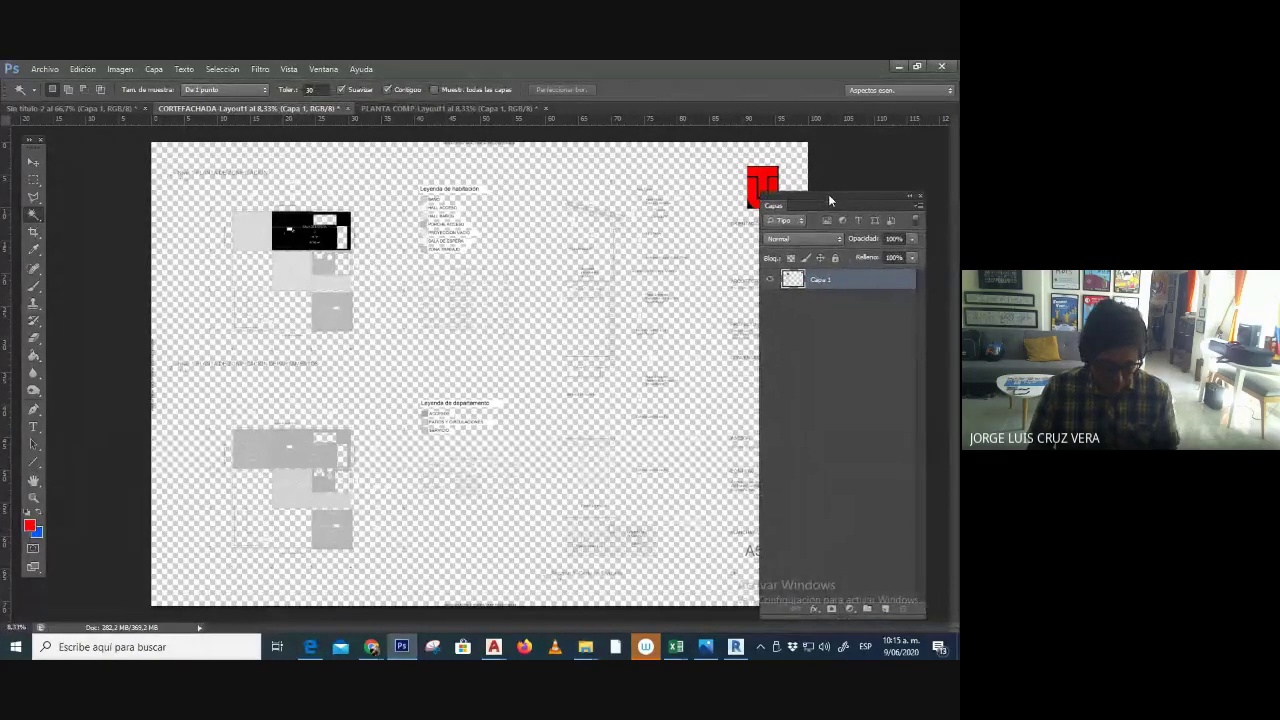
- Paste a screen capture of the Ventana options as a new layer in Sin título-2 and brush a red arrow pointing at Ventana
{"action": "left_click", "coordinate": [330, 69]}
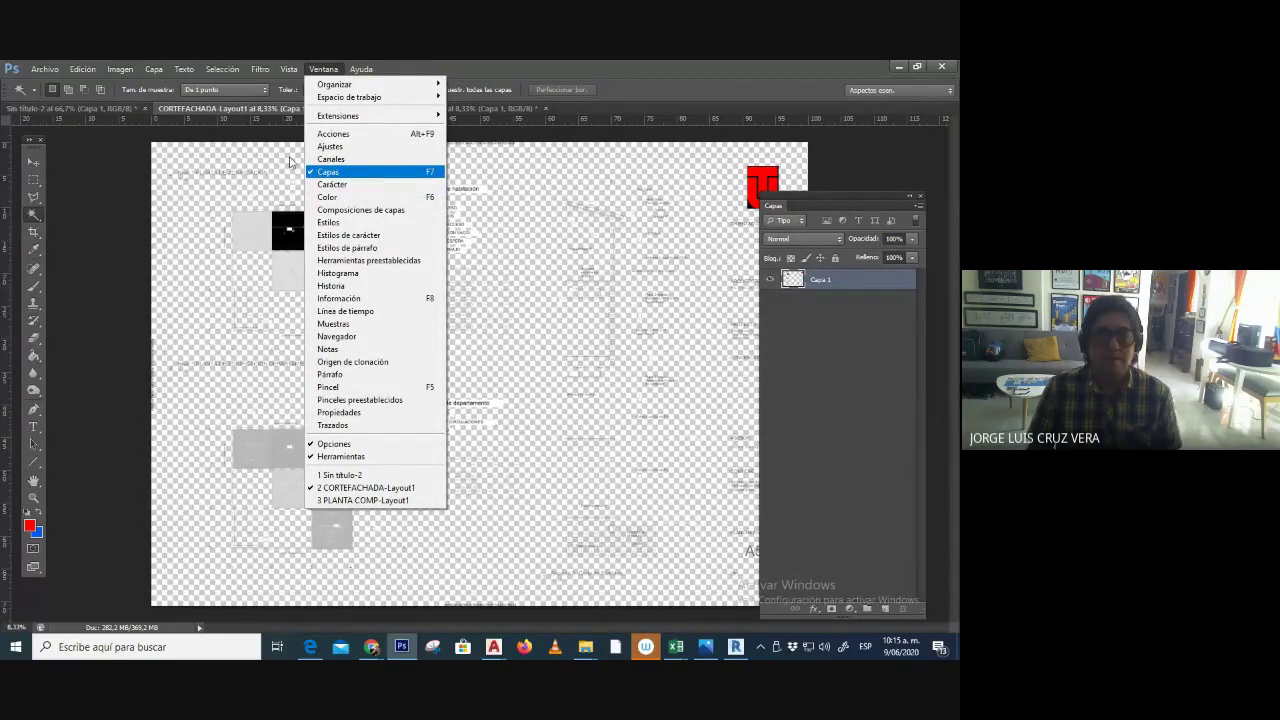
{"action": "key", "text": "Print"}
{"action": "left_click", "coordinate": [48, 108]}
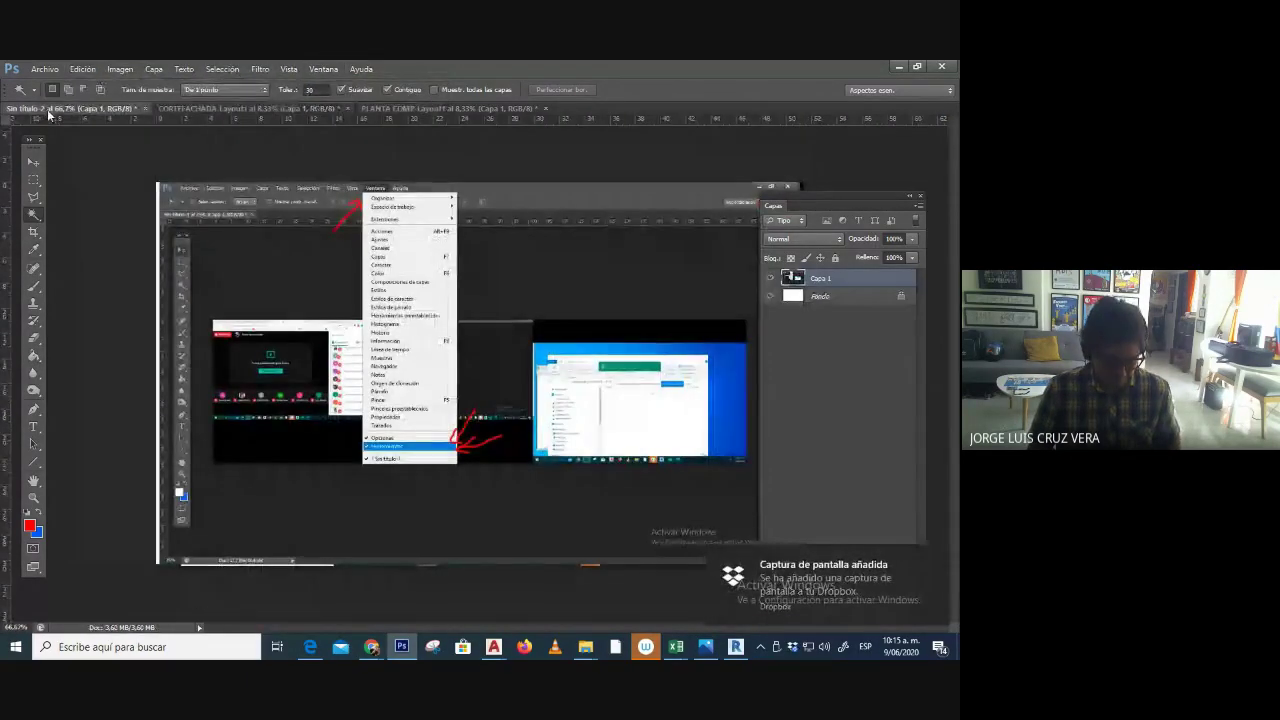
{"action": "key", "text": "ctrl+v"}
{"action": "key", "text": "v"}
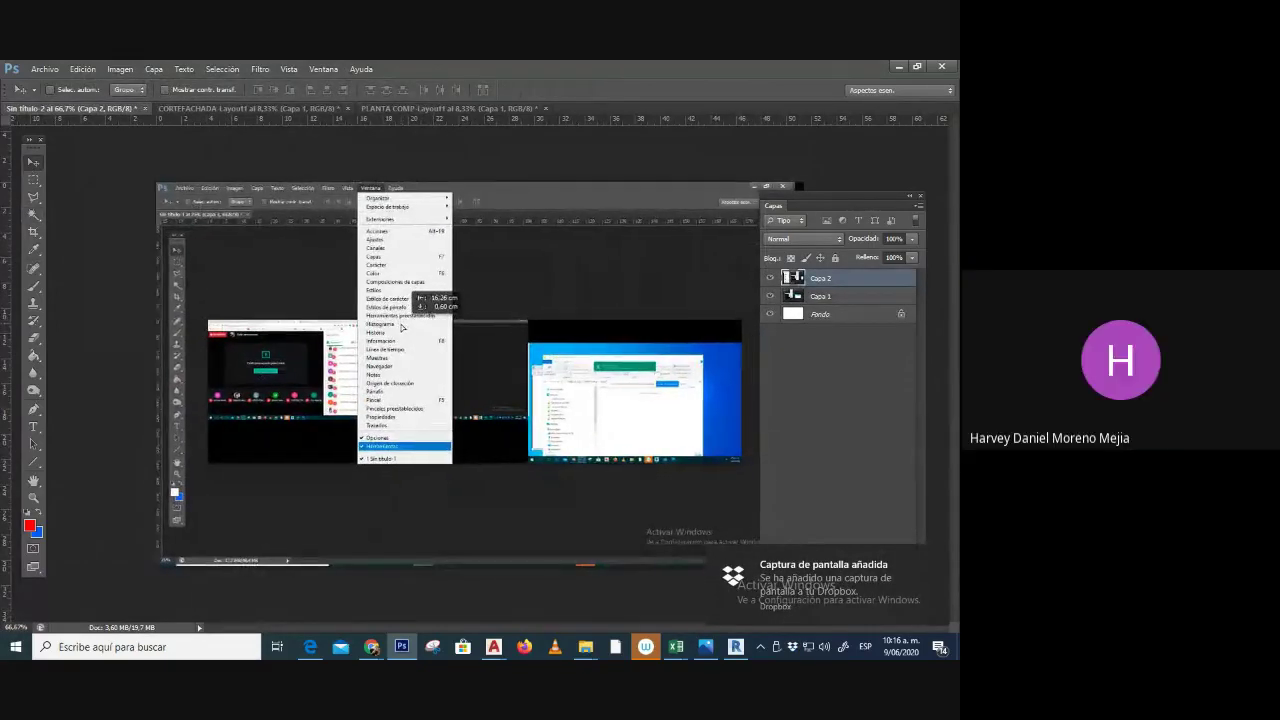
{"action": "key", "text": "b"}
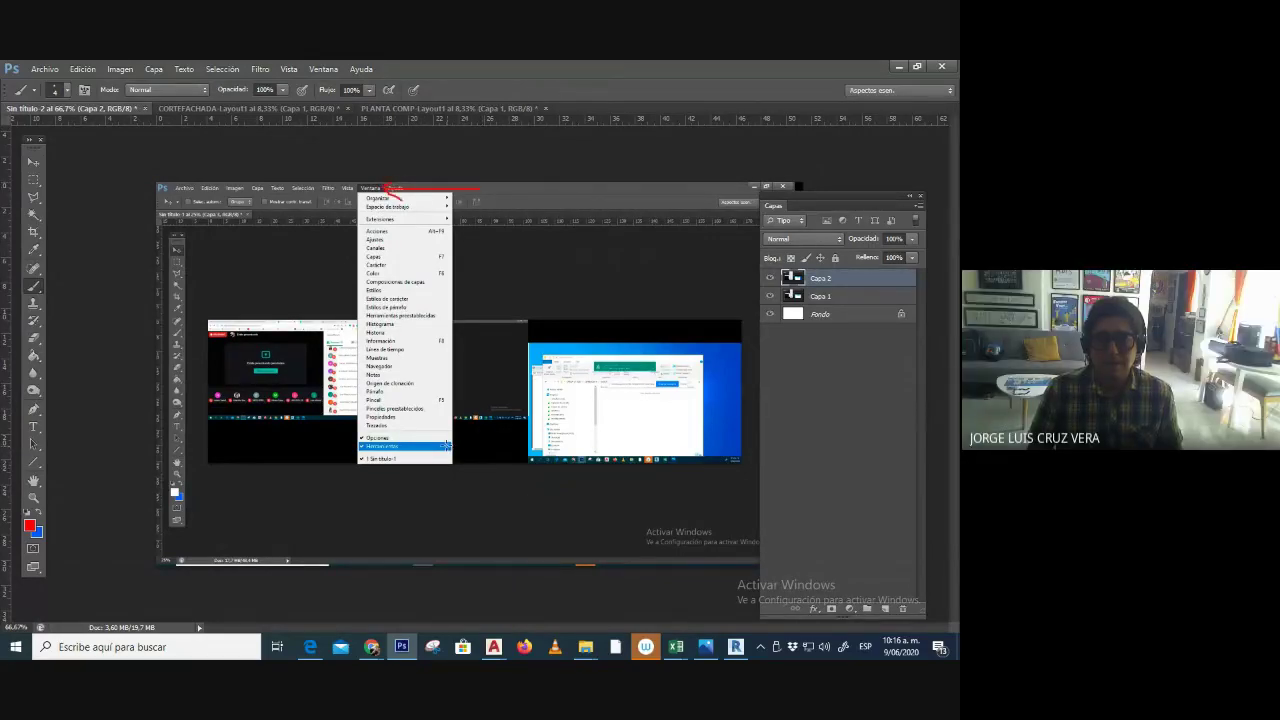
{"action": "left_click", "coordinate": [33, 161]}
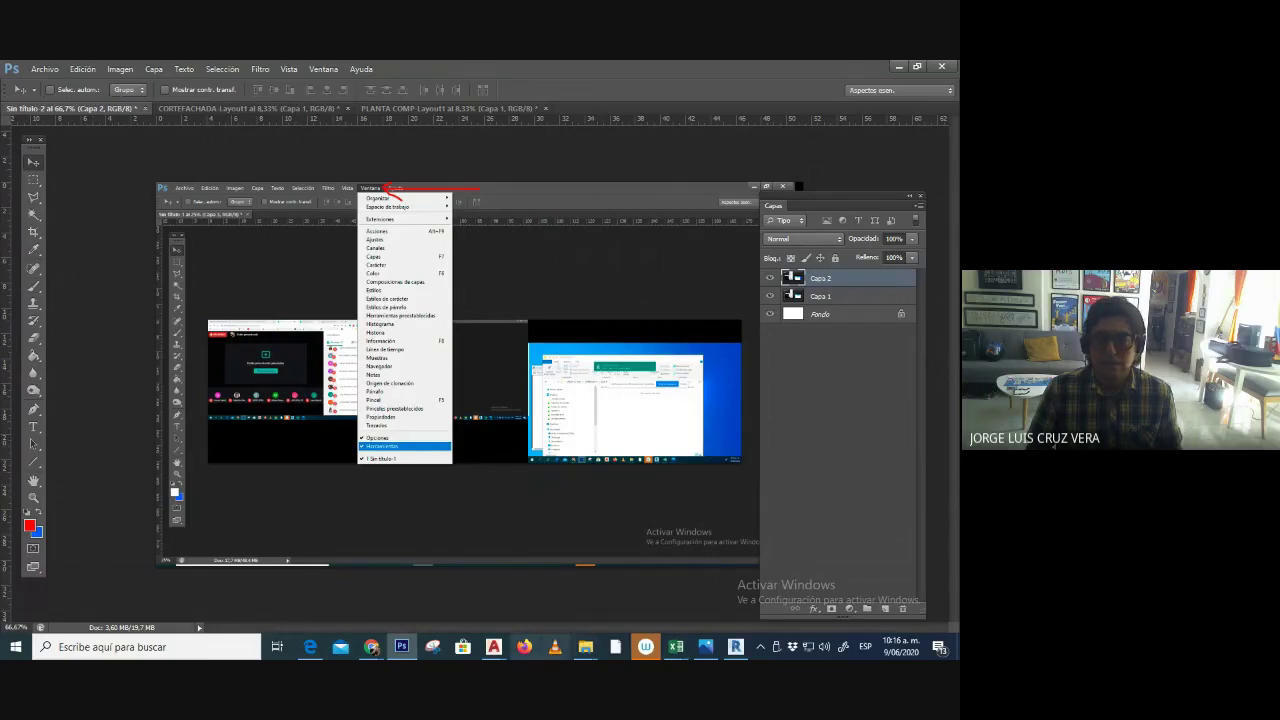
- Capture the Ventana options again from PLANTA COMP-Layout1 and paste the capture into Sin título-2, aligned over the previous one
{"action": "left_click", "coordinate": [276, 107]}
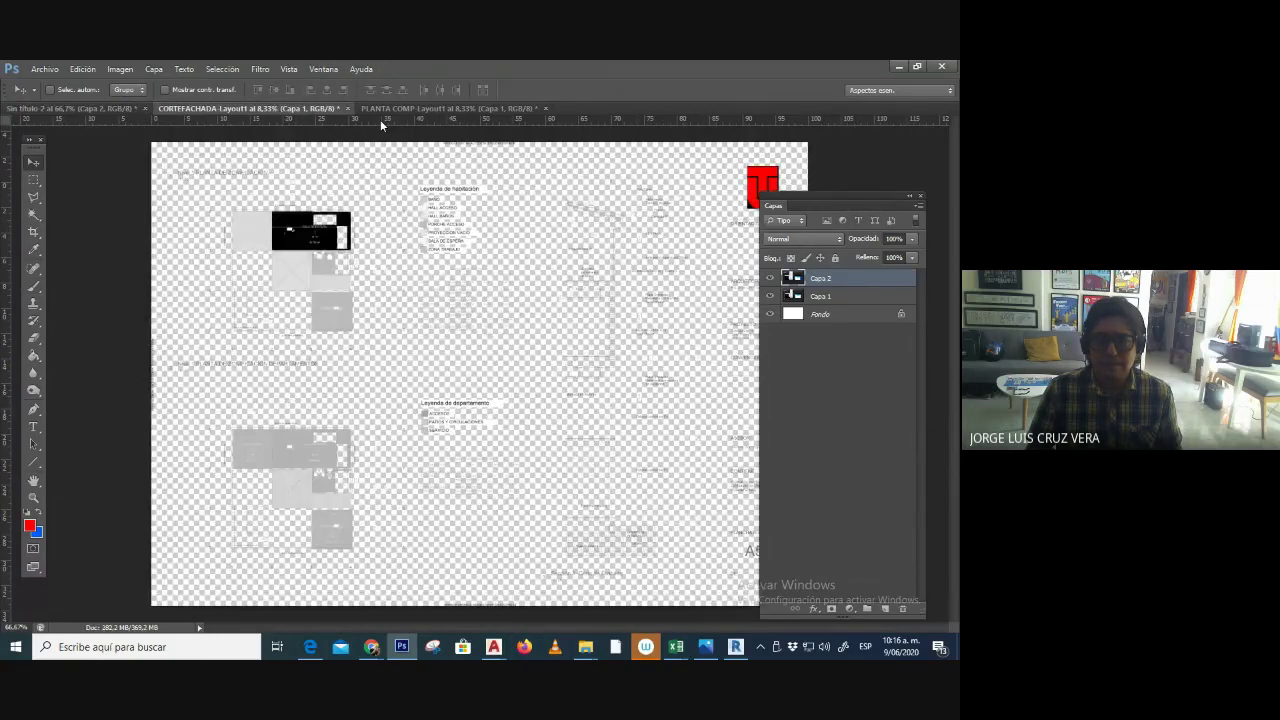
{"action": "left_click", "coordinate": [380, 110]}
{"action": "left_click", "coordinate": [324, 68]}
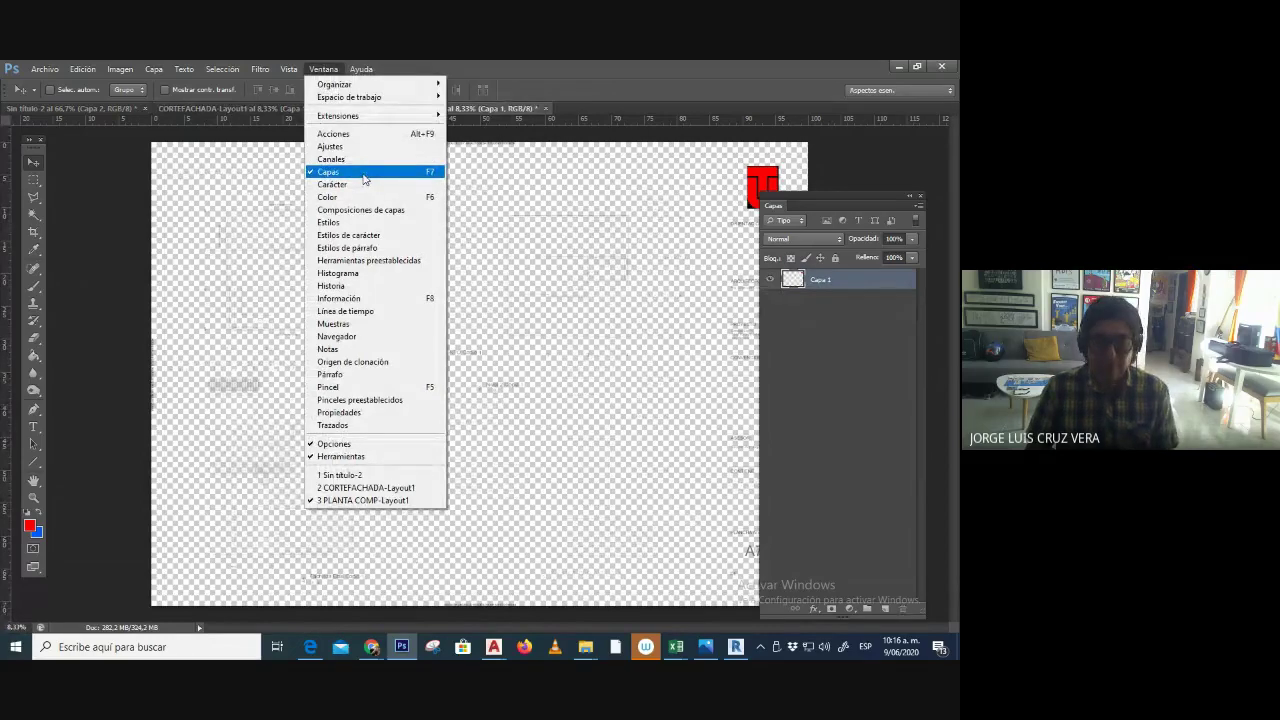
{"action": "key", "text": "Print"}
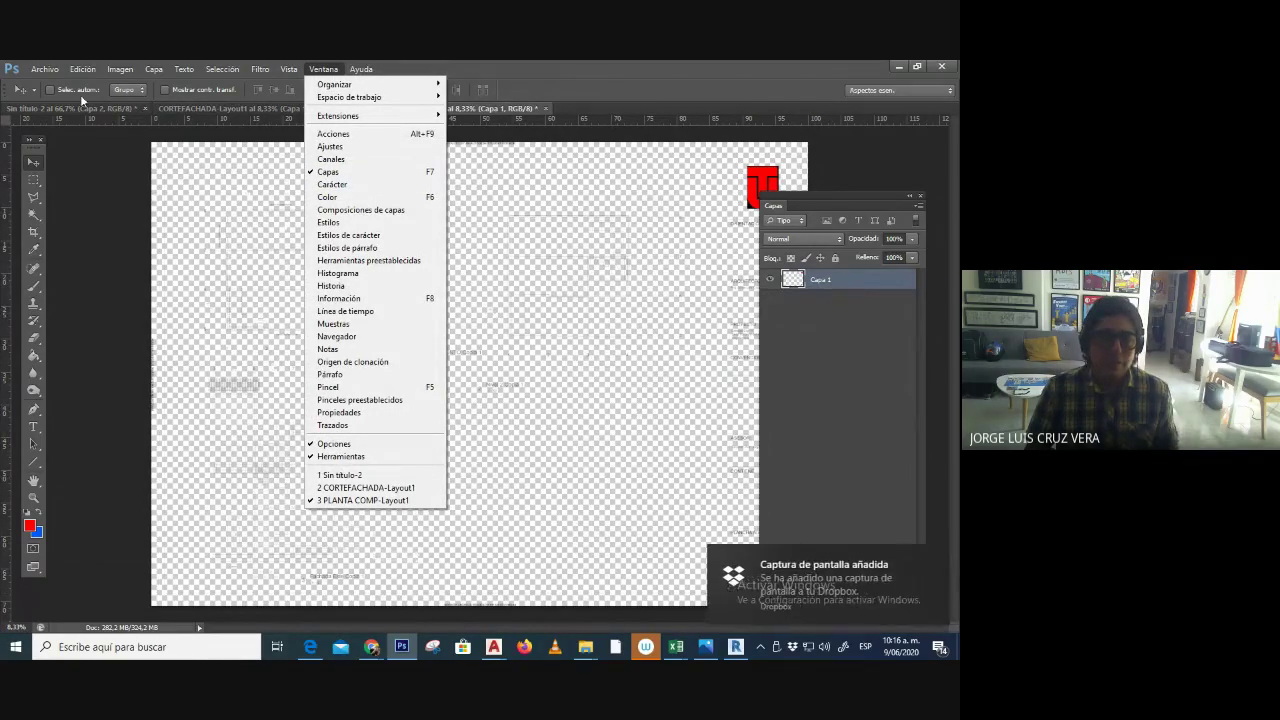
{"action": "left_click", "coordinate": [88, 112]}
{"action": "left_click", "coordinate": [86, 109]}
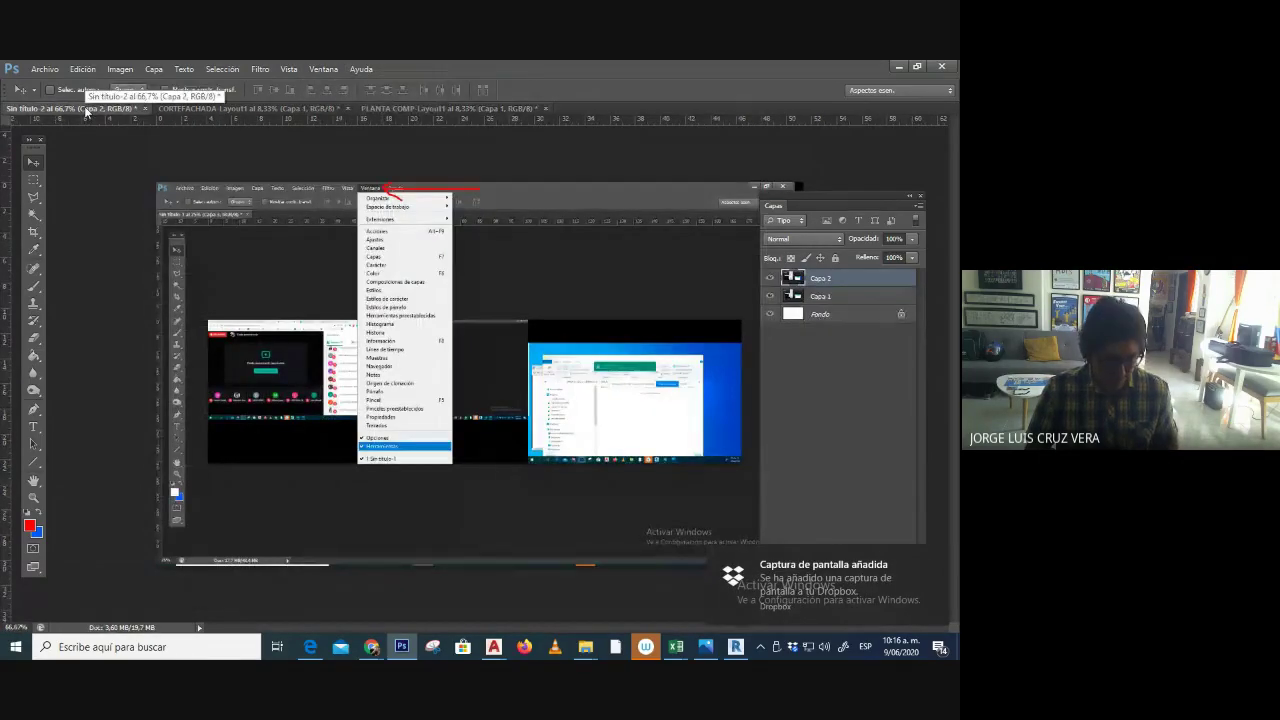
{"action": "key", "text": "ctrl+v"}
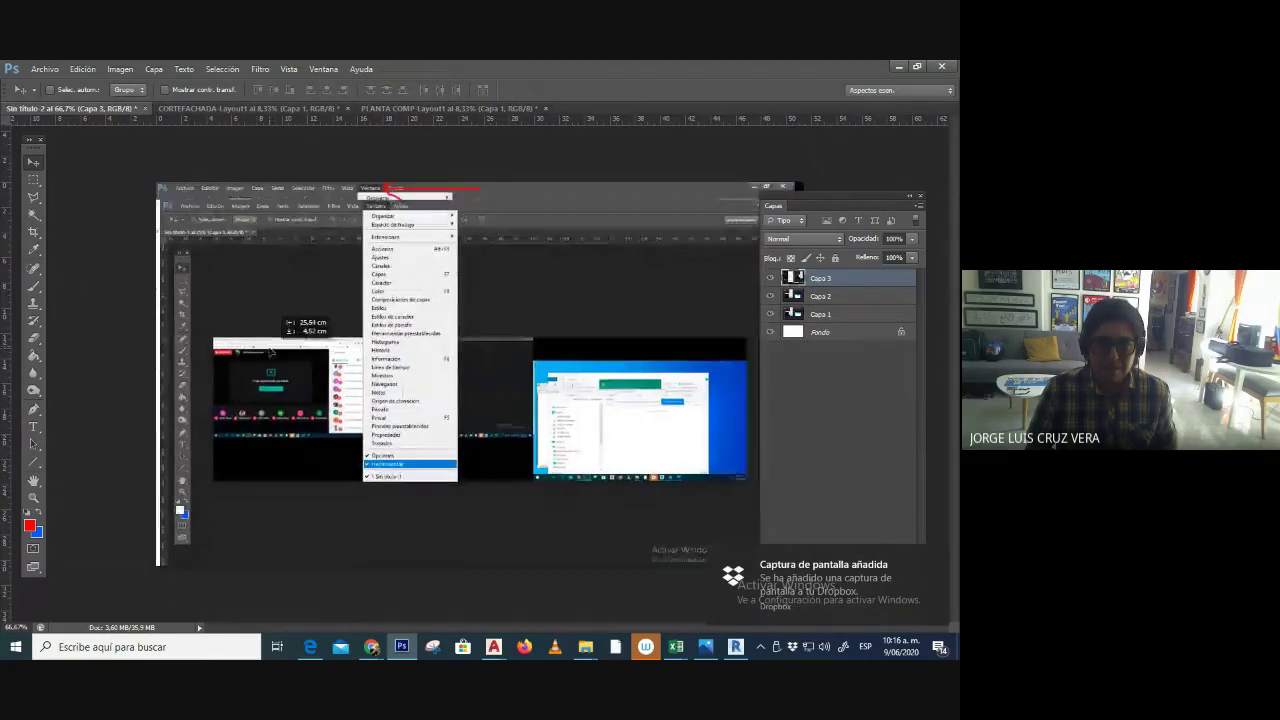
{"action": "mouse_move", "coordinate": [297, 305]}
{"action": "left_mouse_down"}
{"action": "mouse_move", "coordinate": [293, 335]}
{"action": "mouse_move", "coordinate": [305, 332]}
{"action": "left_mouse_up"}
- Brush red arrows on the new layer pointing at Ventana and at the Capas entry
{"action": "left_click", "coordinate": [33, 285]}
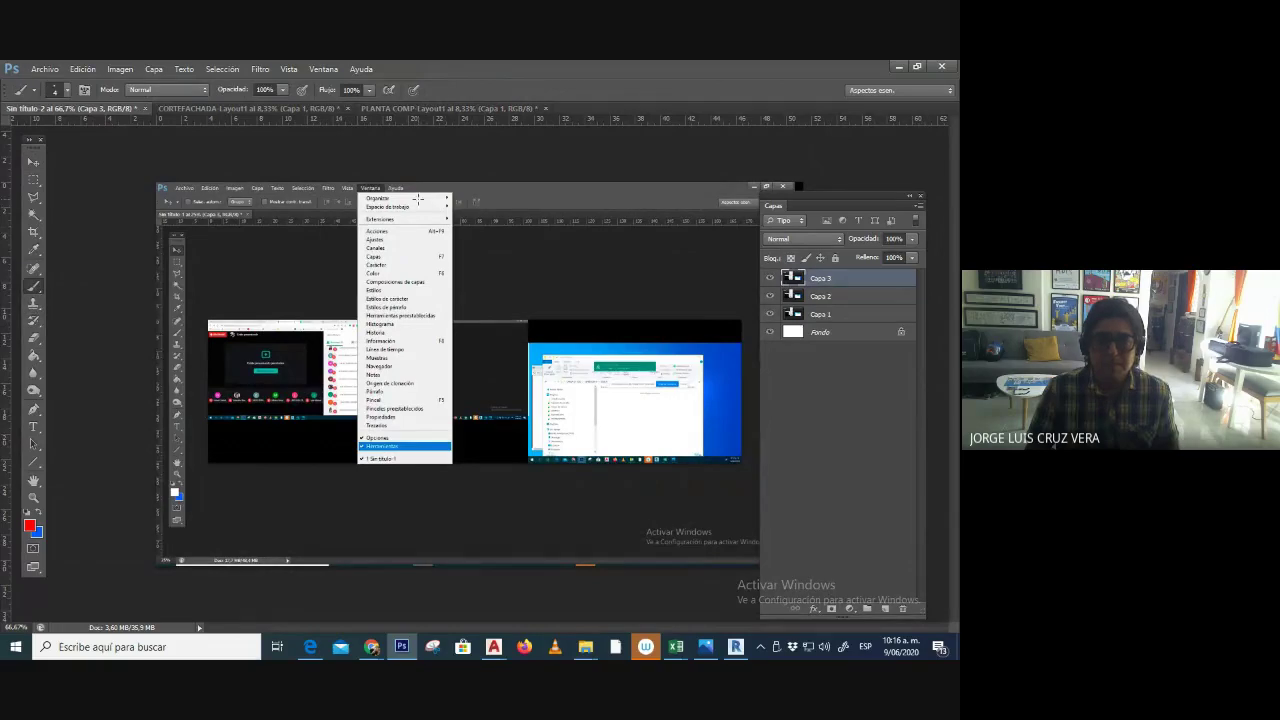
{"action": "left_click_drag", "start_coordinate": [420, 196], "coordinate": [417, 203]}
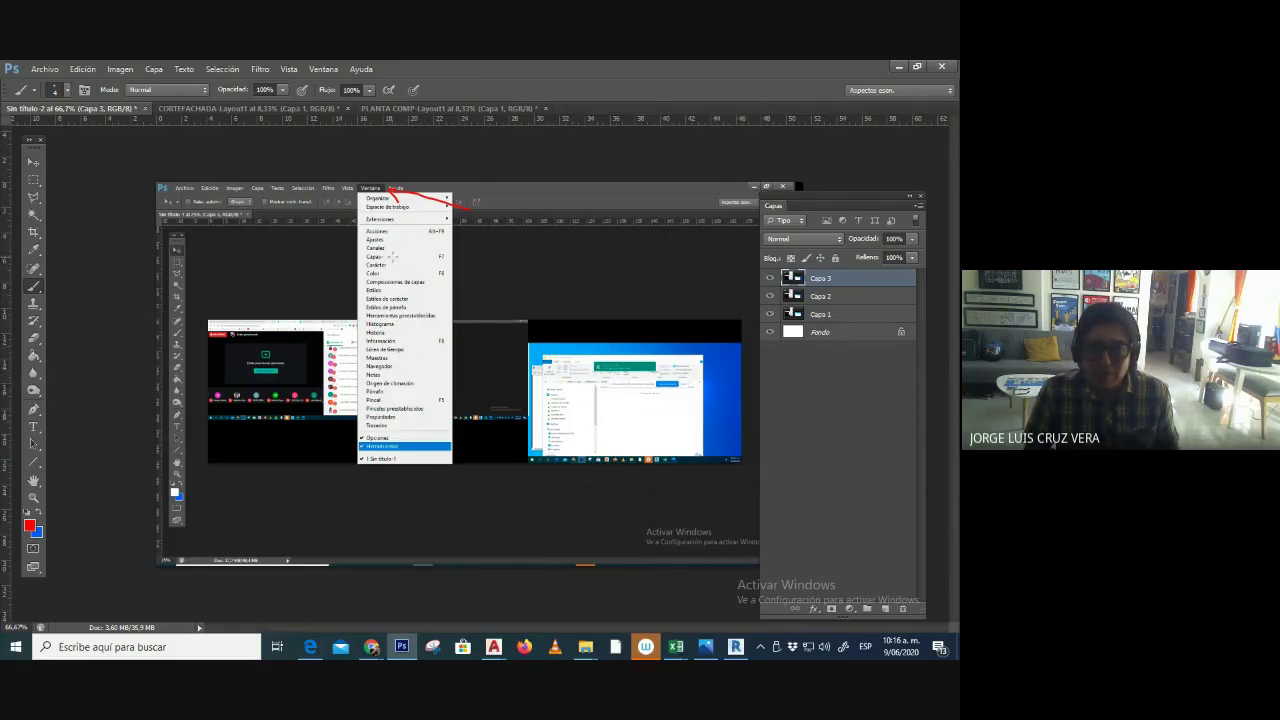
{"action": "left_click_drag", "start_coordinate": [420, 256], "coordinate": [469, 248]}
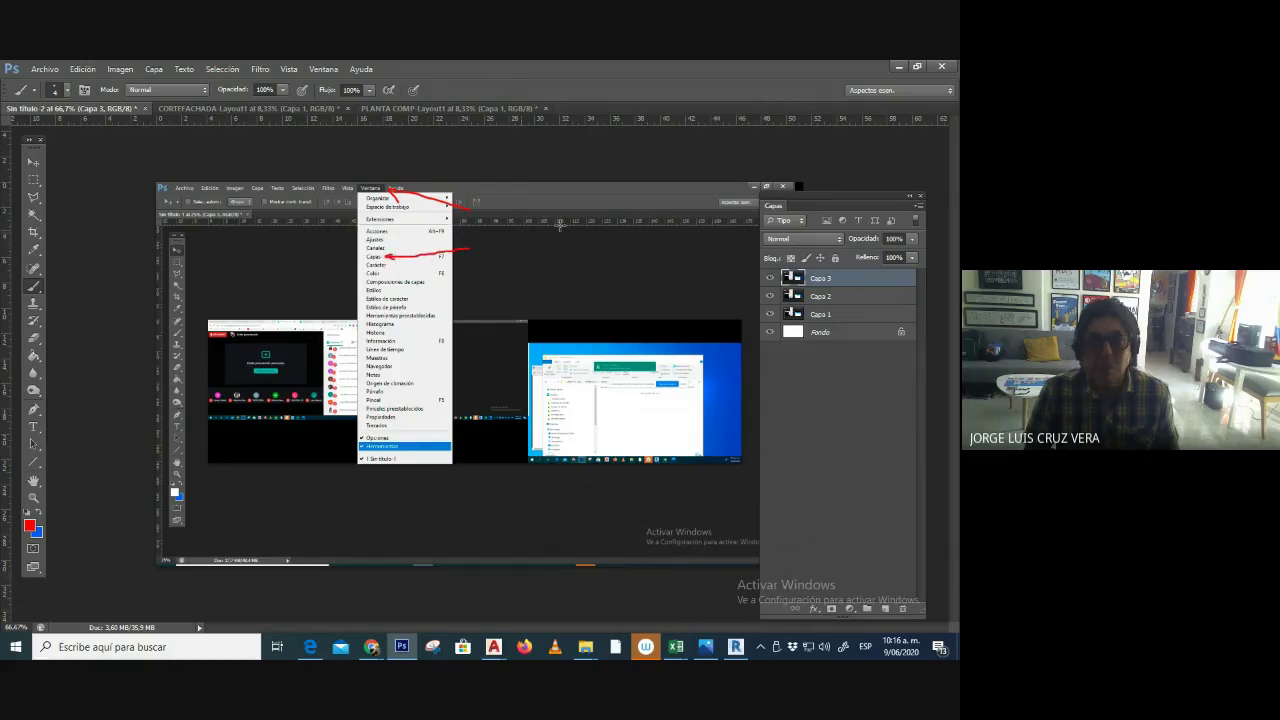
- Add the text F7 in red 36 pt Arial Bold beside the arrow that points at Capas
{"action": "left_click", "coordinate": [50, 72]}
{"action": "key", "text": "Escape"}
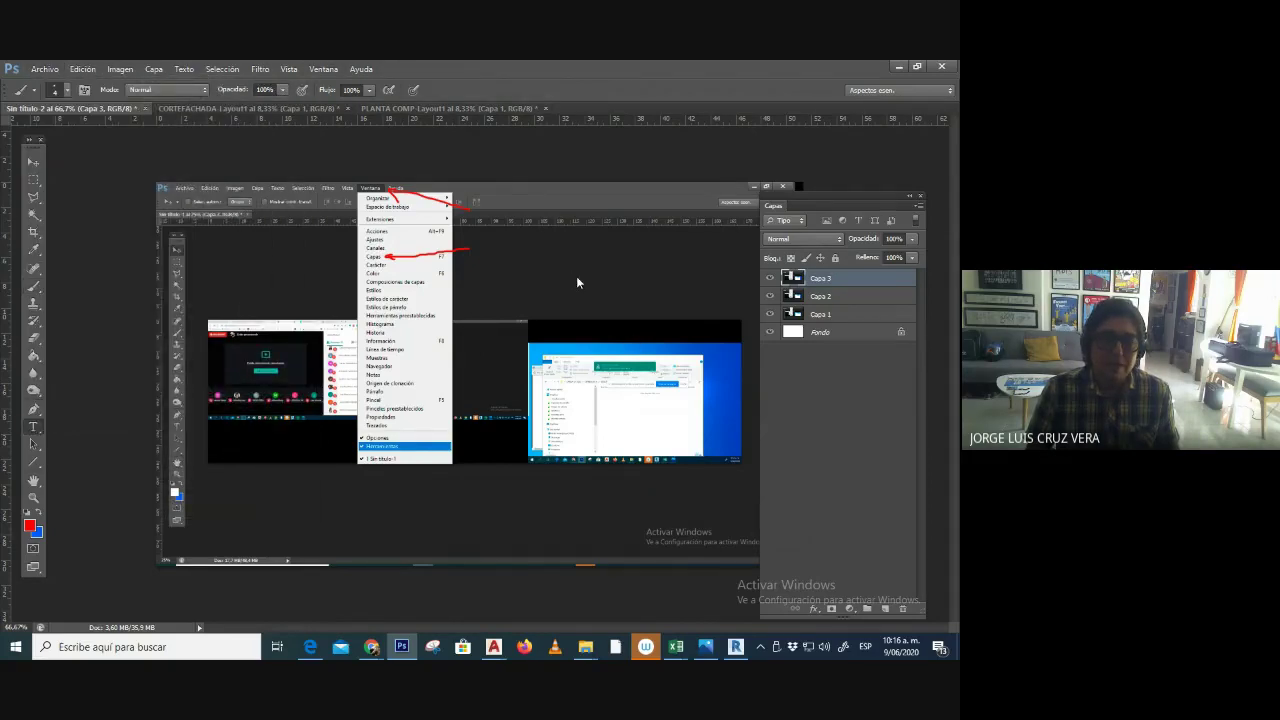
{"action": "key", "text": "t"}
{"action": "left_click", "coordinate": [568, 272]}
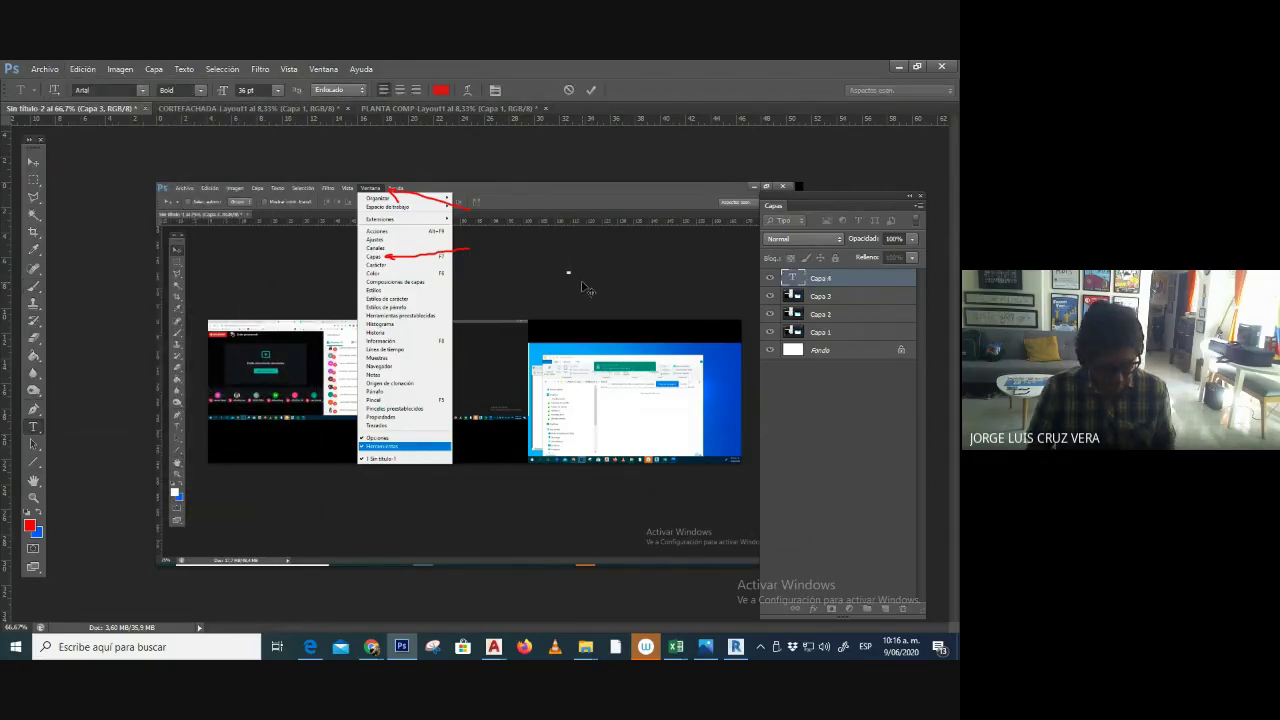
{"action": "type", "text": "F7"}
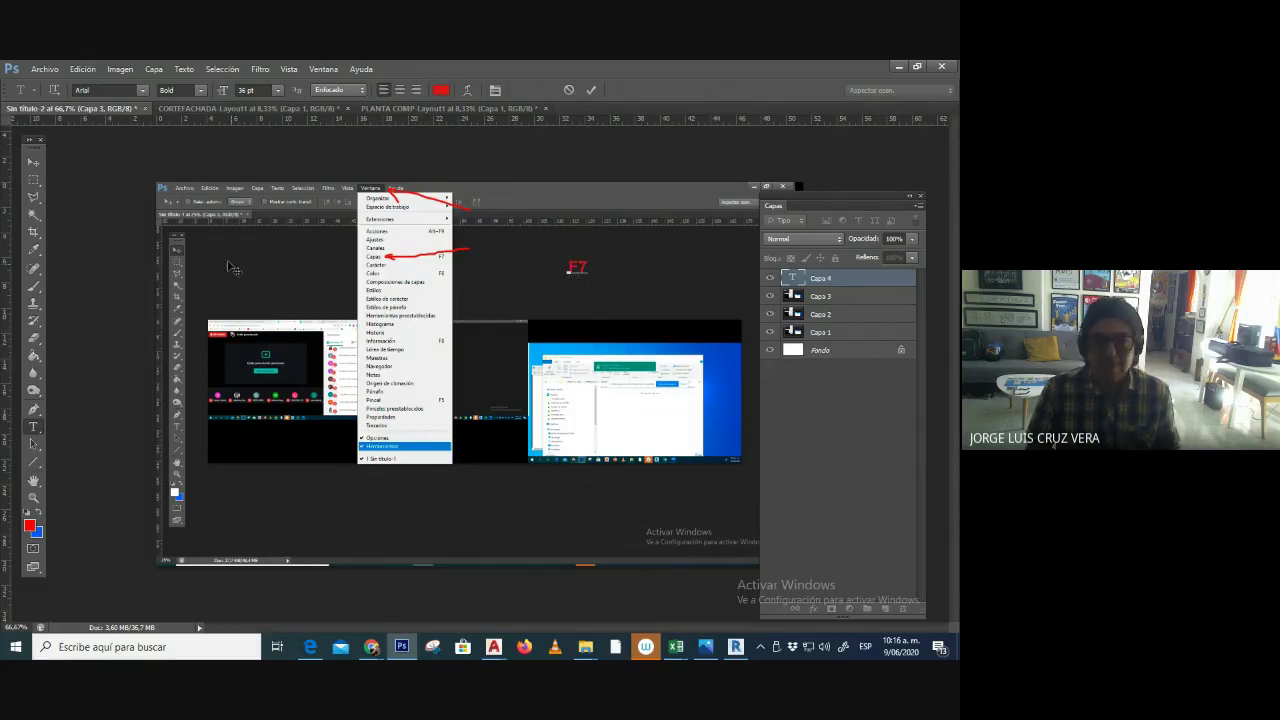
{"action": "key", "text": "ctrl+a"}
{"action": "left_click", "coordinate": [277, 90]}
{"action": "left_click", "coordinate": [265, 316]}
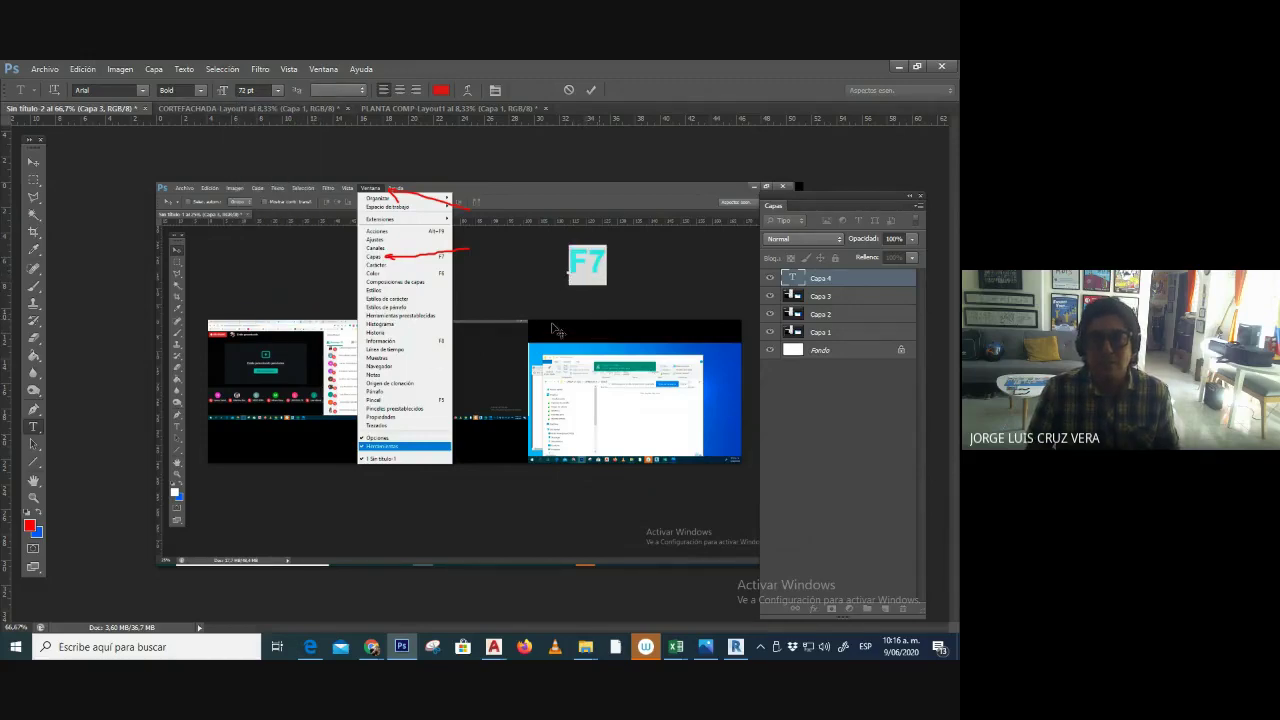
{"action": "key", "text": "Escape"}
{"action": "left_click", "coordinate": [33, 163]}
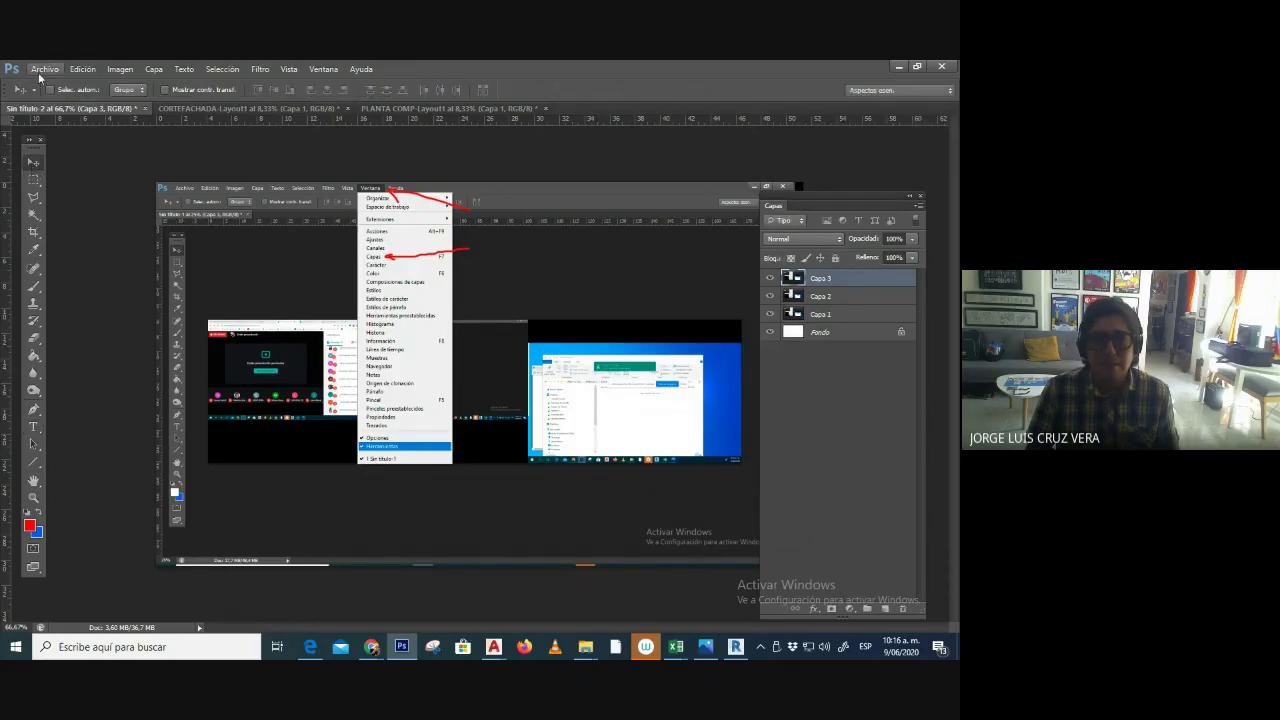
{"action": "left_click", "coordinate": [83, 69]}
{"action": "left_click", "coordinate": [83, 69]}
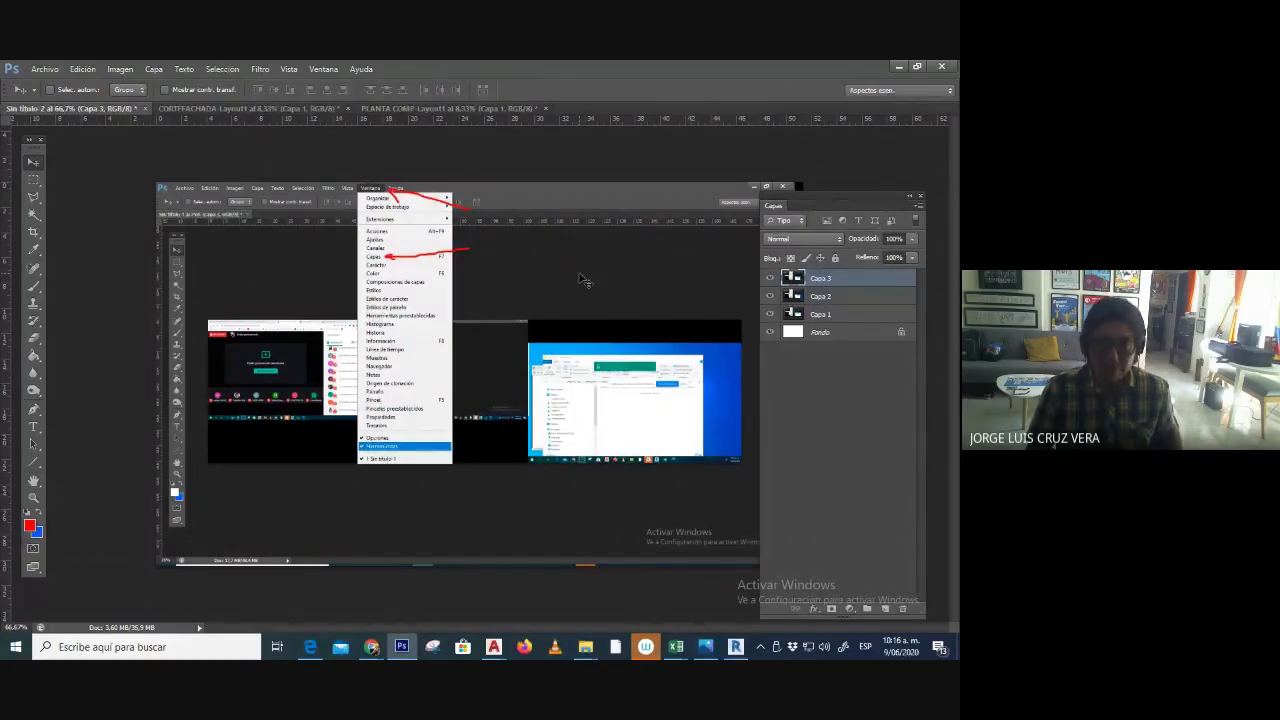
{"action": "left_click", "coordinate": [83, 69]}
{"action": "left_click", "coordinate": [83, 69]}
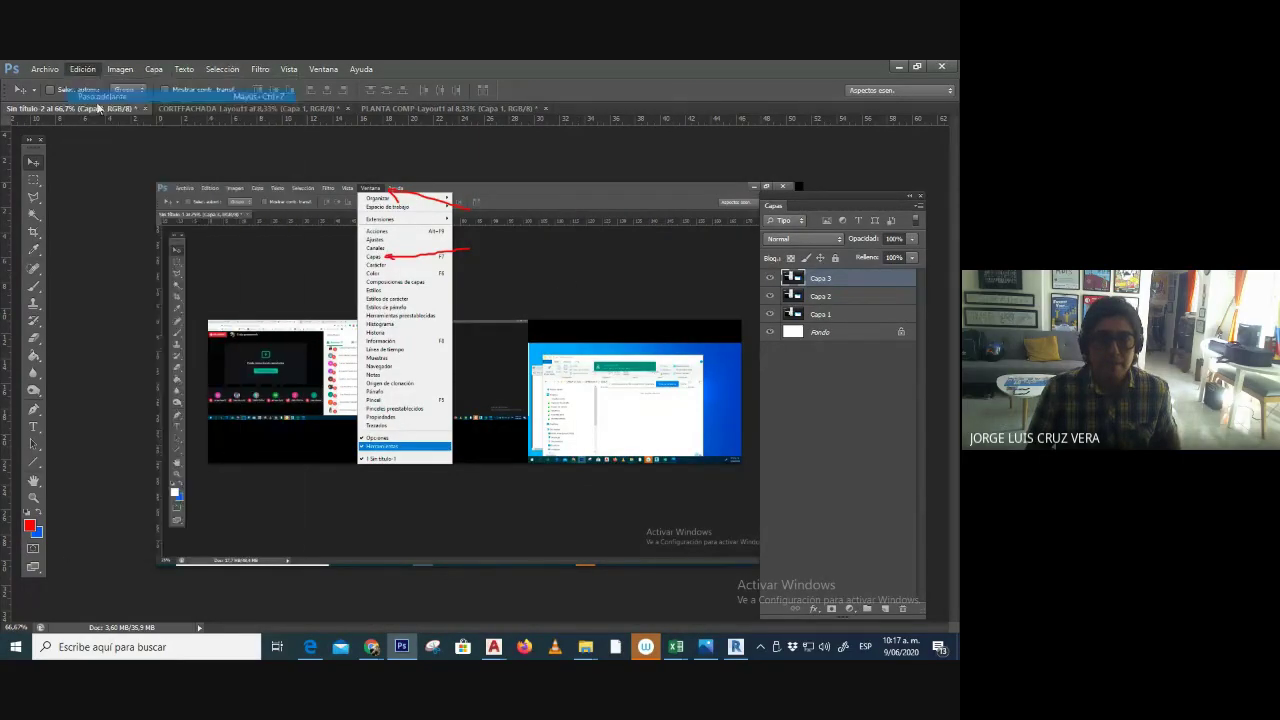
- Add the text F7 in red 100 pt Arial Bold and move it beside the arrow pointing at Capas
{"action": "left_click", "coordinate": [33, 427]}
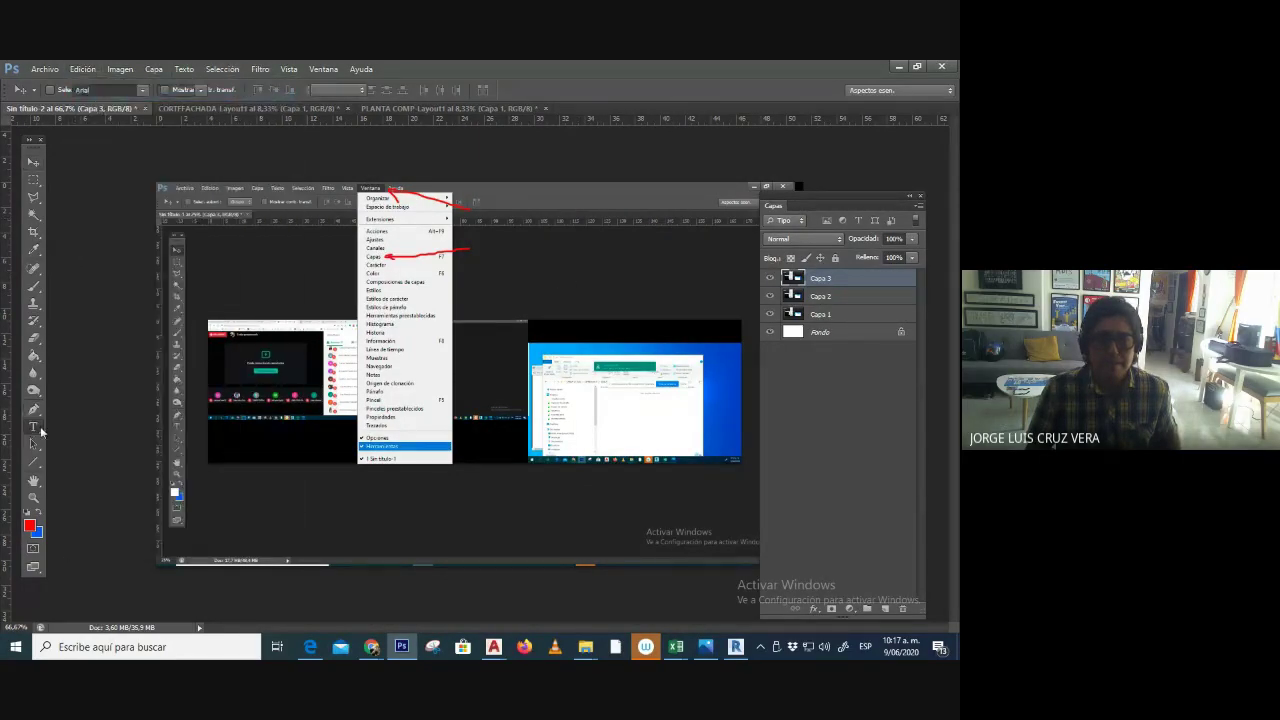
{"action": "left_click", "coordinate": [570, 263]}
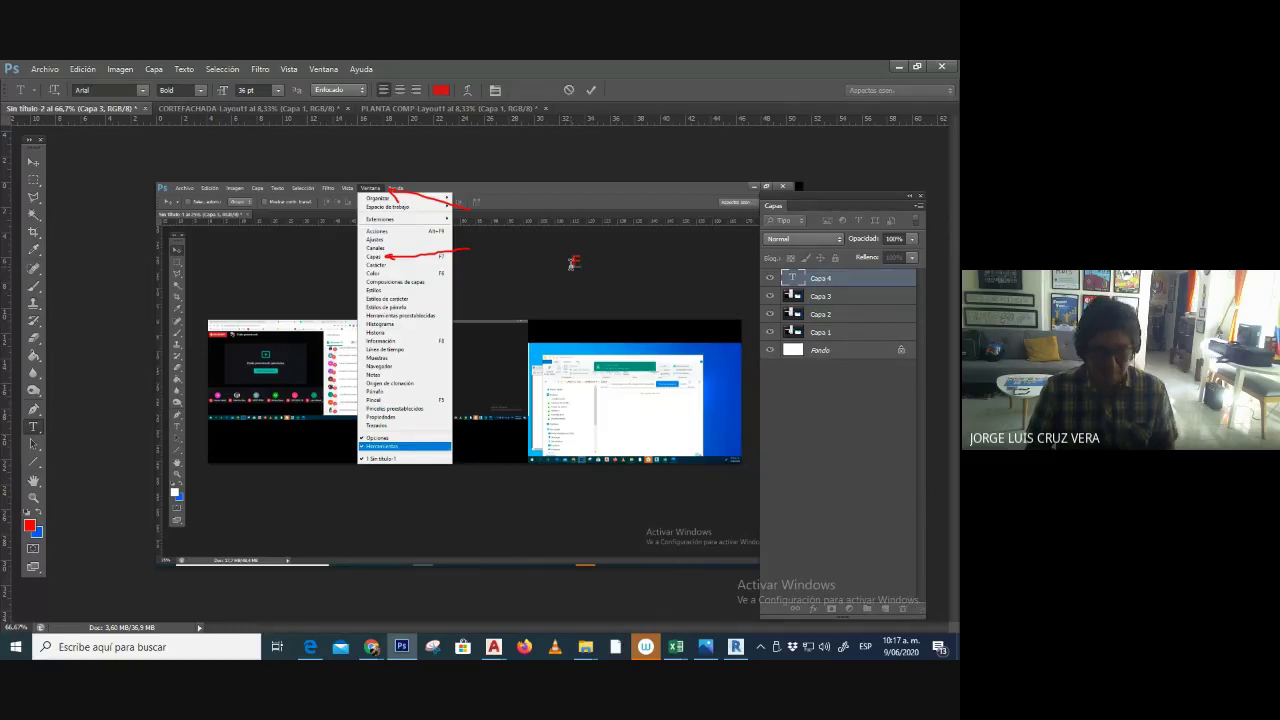
{"action": "type", "text": "F7"}
{"action": "key", "text": "ctrl+a"}
{"action": "left_click", "coordinate": [248, 90]}
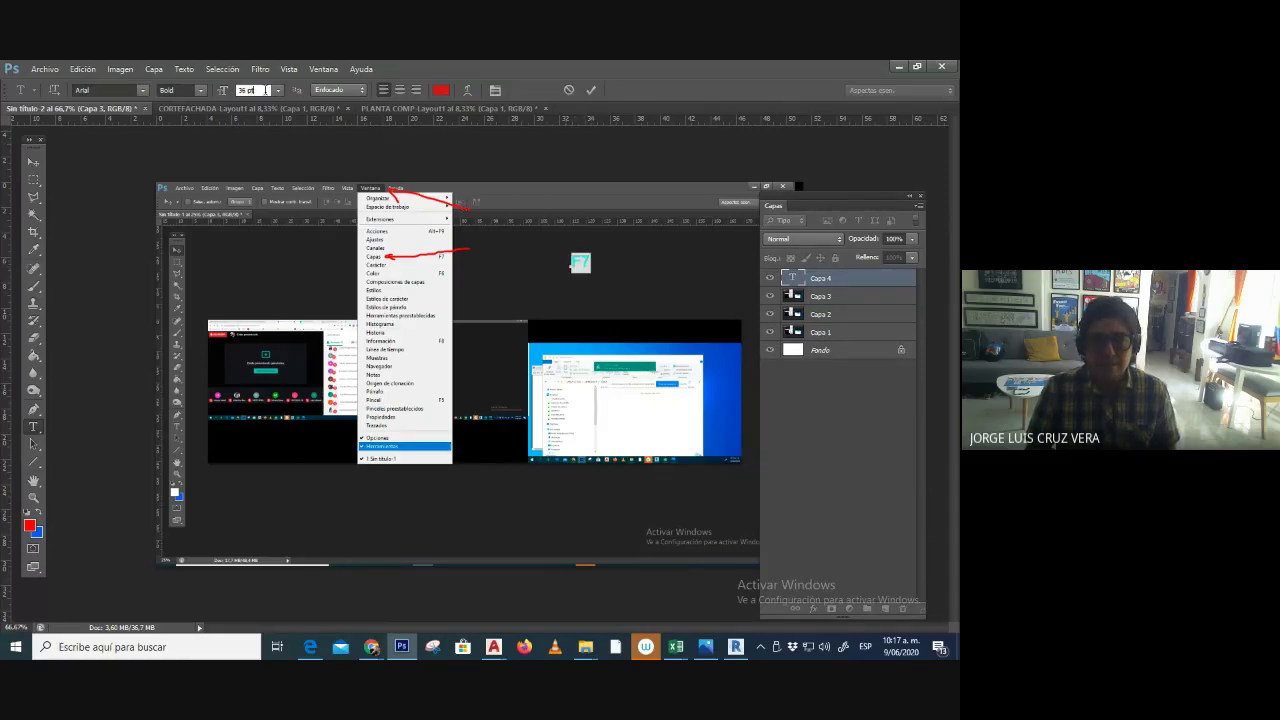
{"action": "type", "text": "100"}
{"action": "key", "text": "Return"}
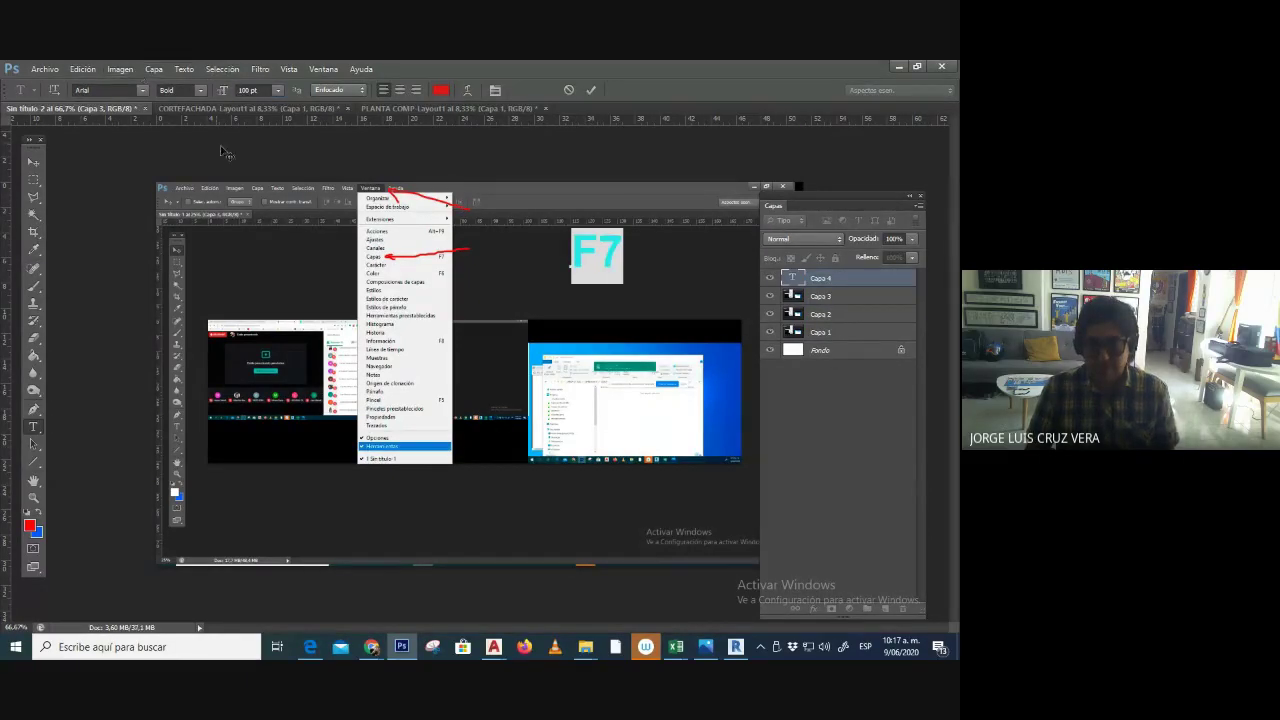
{"action": "left_click", "coordinate": [33, 161]}
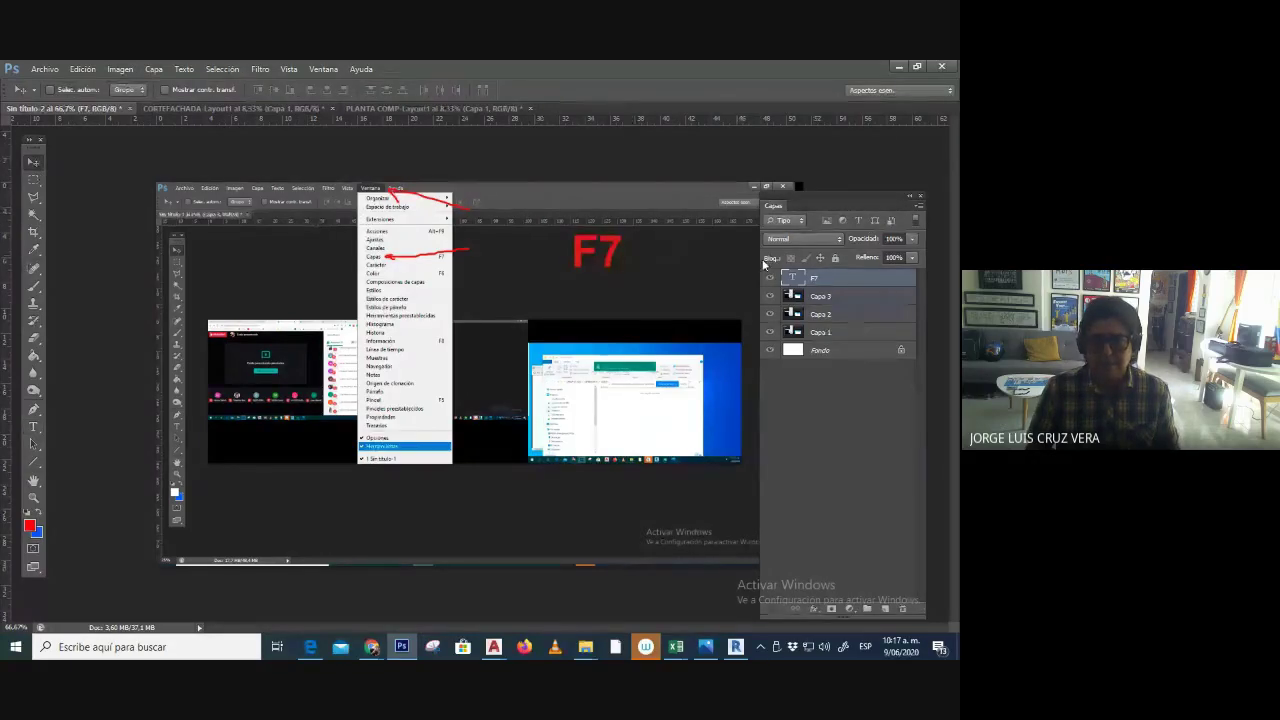
{"action": "left_click_drag", "start_coordinate": [632, 270], "coordinate": [538, 260]}
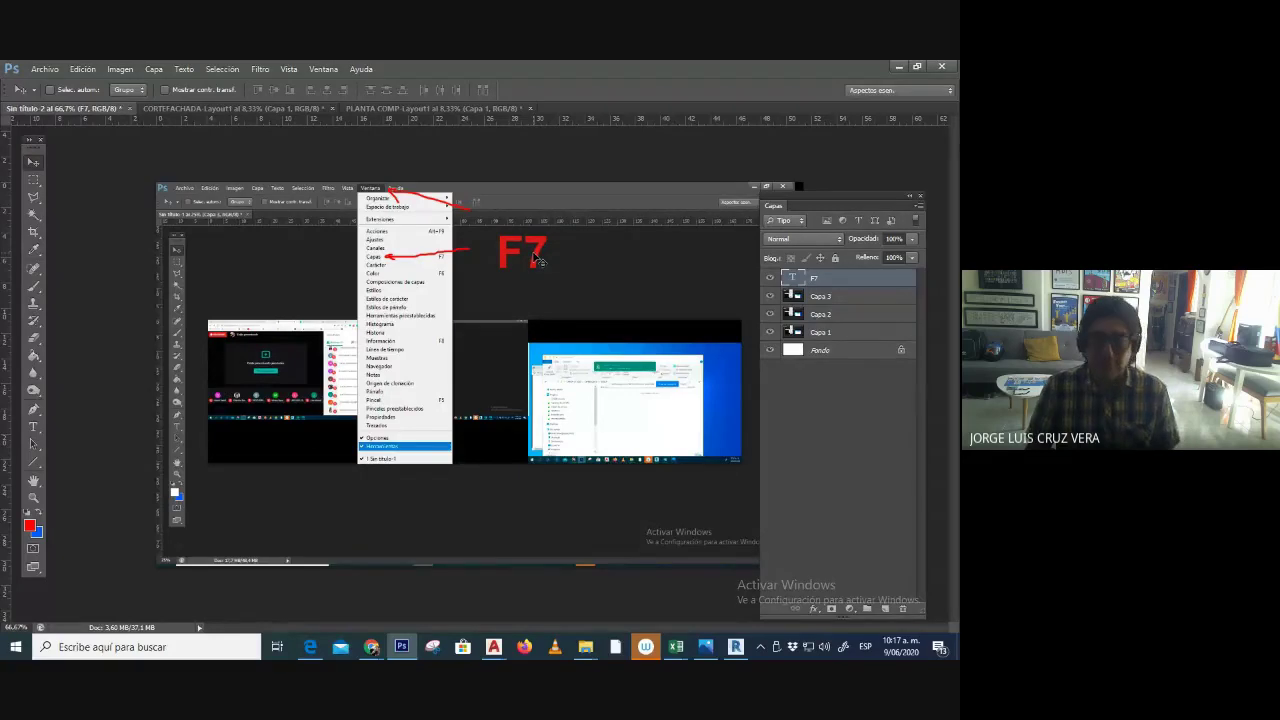
- Toggle the Layers panel off and on several times, leaving it displayed
{"action": "key", "text": "F7"}
{"action": "key", "text": "F7"}
{"action": "key", "text": "F7"}
{"action": "key", "text": "F7"}
{"action": "key", "text": "F7"}
{"action": "key", "text": "F7"}
{"action": "key", "text": "F7"}
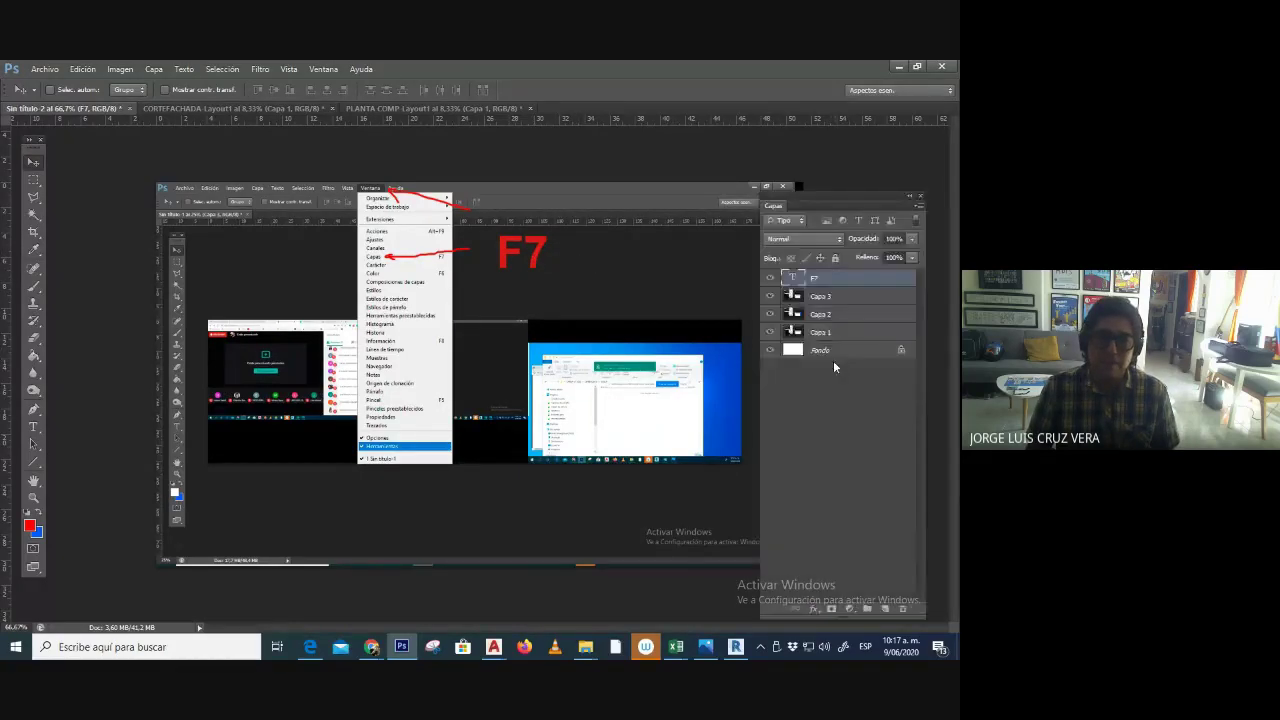
{"action": "key", "text": "F7"}
{"action": "key", "text": "F7"}
{"action": "key", "text": "F7"}
{"action": "key", "text": "F7"}
{"action": "key", "text": "F7"}
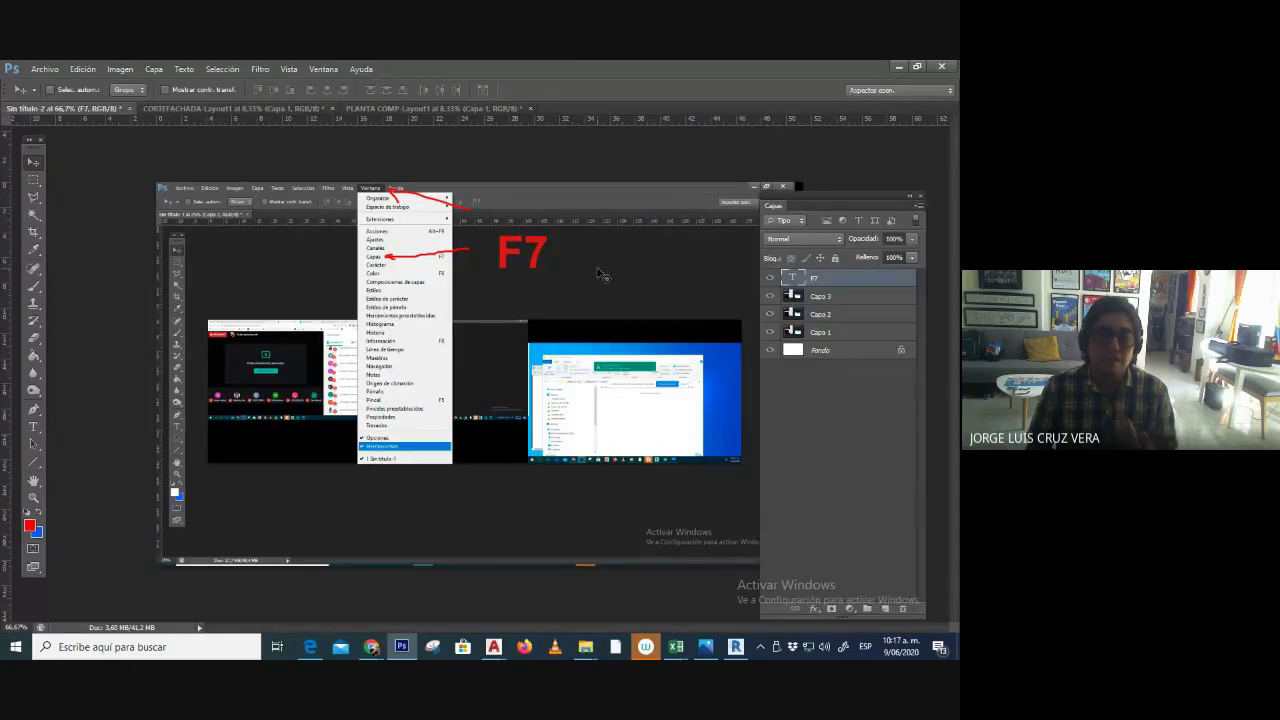
- Start saving the annotated Sin título-2 document as a new file in JPEG format
{"action": "left_click", "coordinate": [44, 69]}
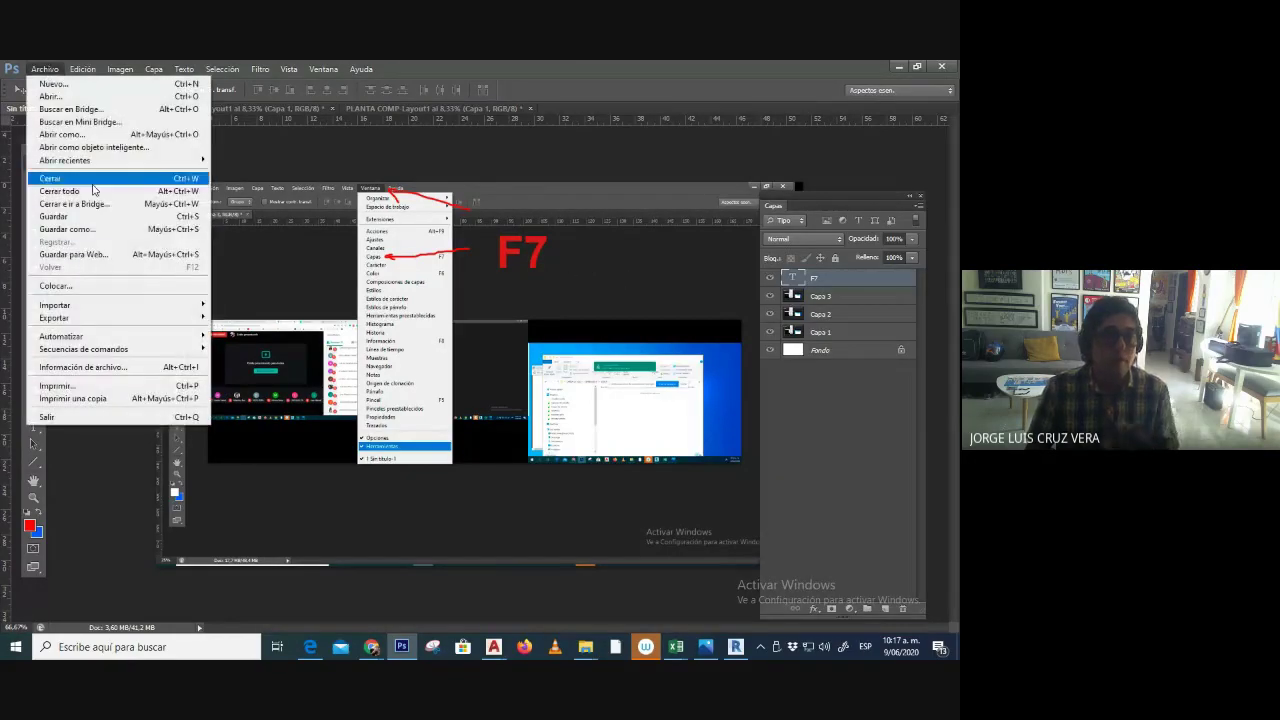
{"action": "left_click", "coordinate": [110, 230]}
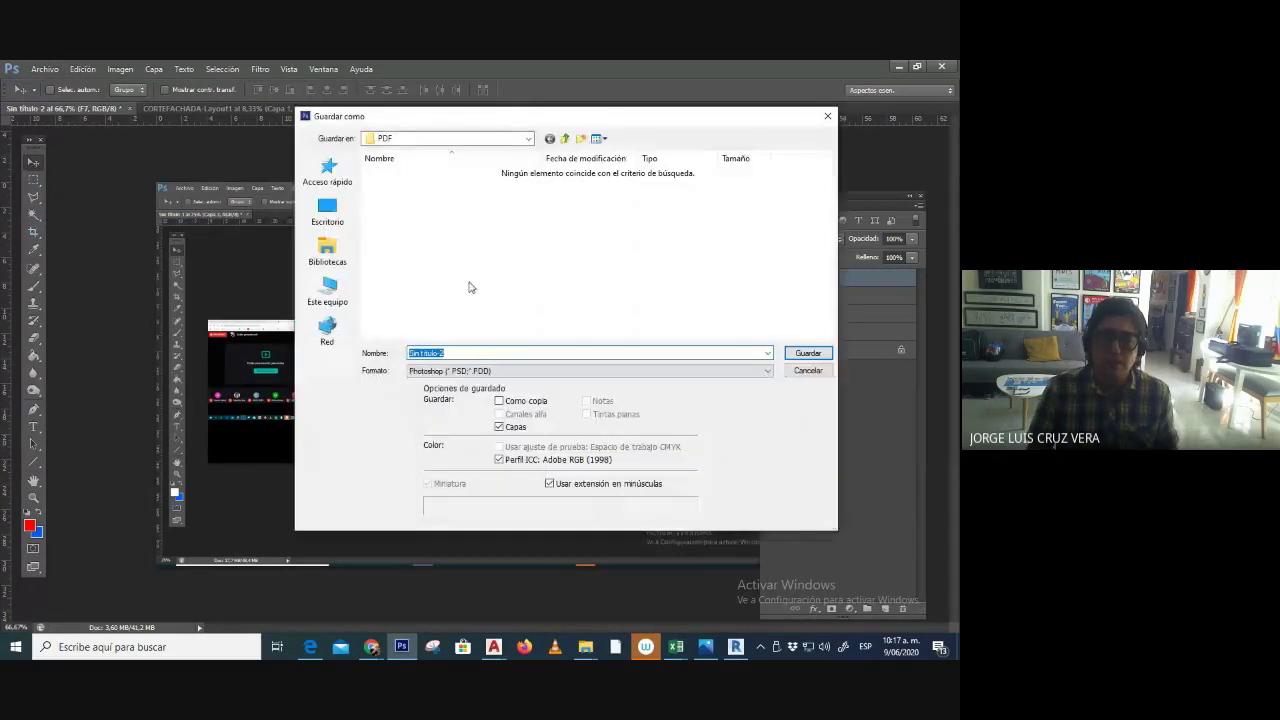
{"action": "left_click", "coordinate": [531, 371]}
{"action": "left_click", "coordinate": [500, 469]}
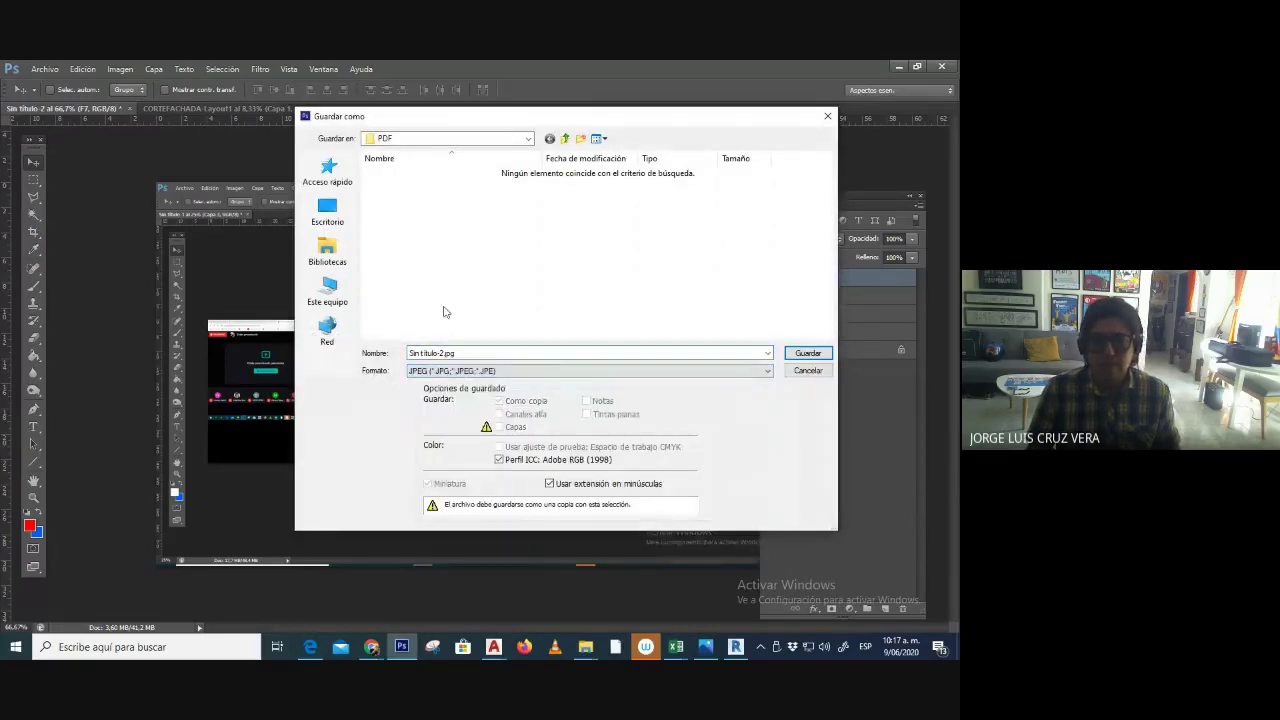
{"action": "left_click", "coordinate": [490, 352]}
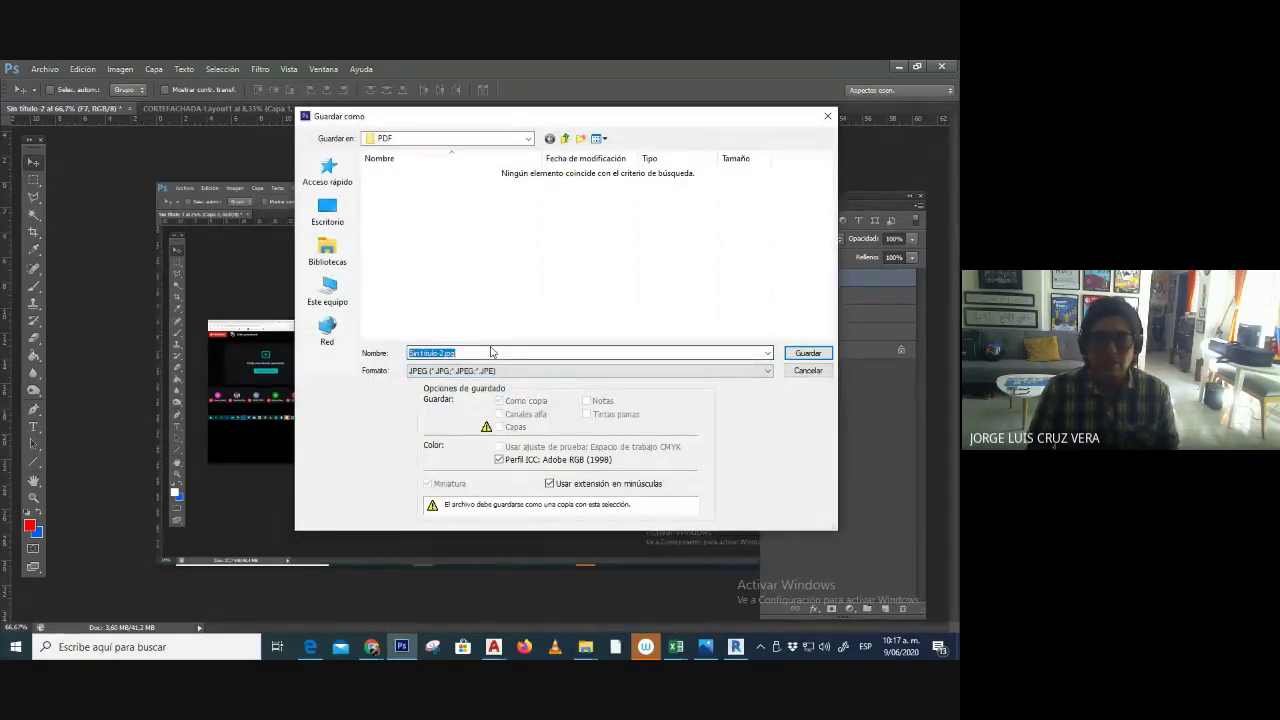
- Set the save location to the PANTALLAZOS folder inside SESIONES, SESION 8_09_06_2020
{"action": "left_click", "coordinate": [566, 139]}
{"action": "left_click", "coordinate": [566, 139]}
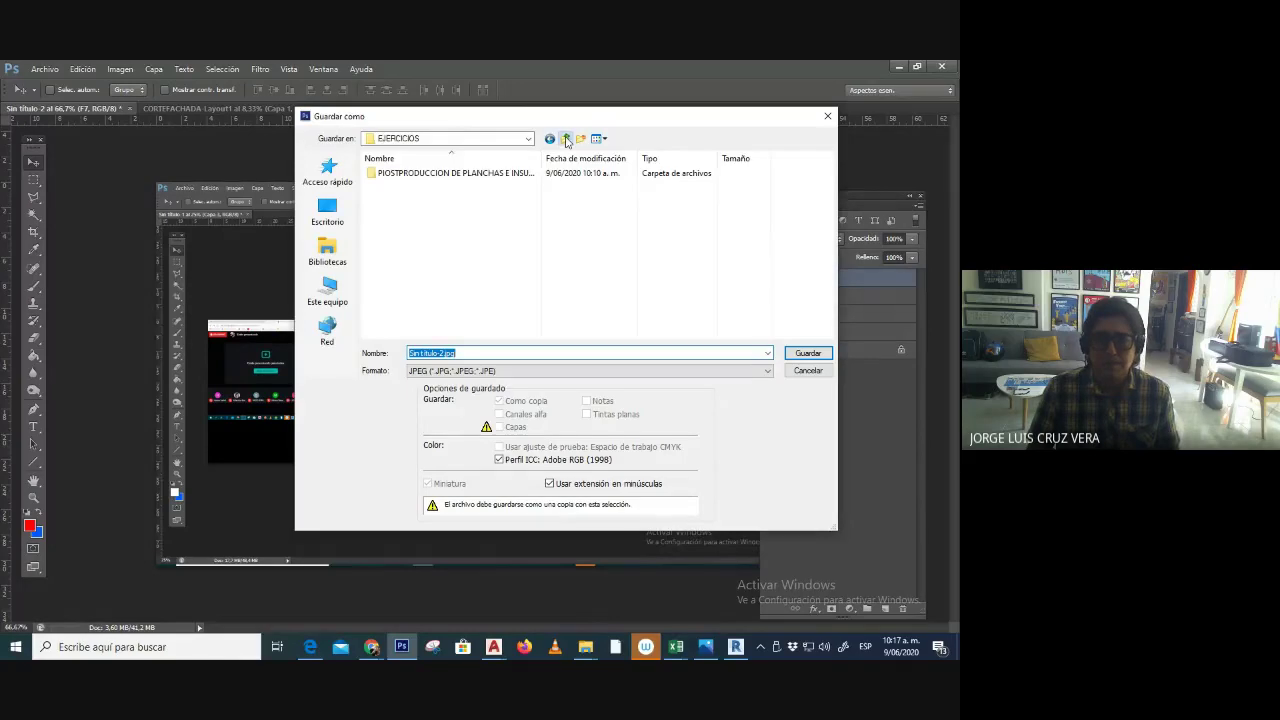
{"action": "left_click", "coordinate": [566, 139]}
{"action": "double_click", "coordinate": [395, 312]}
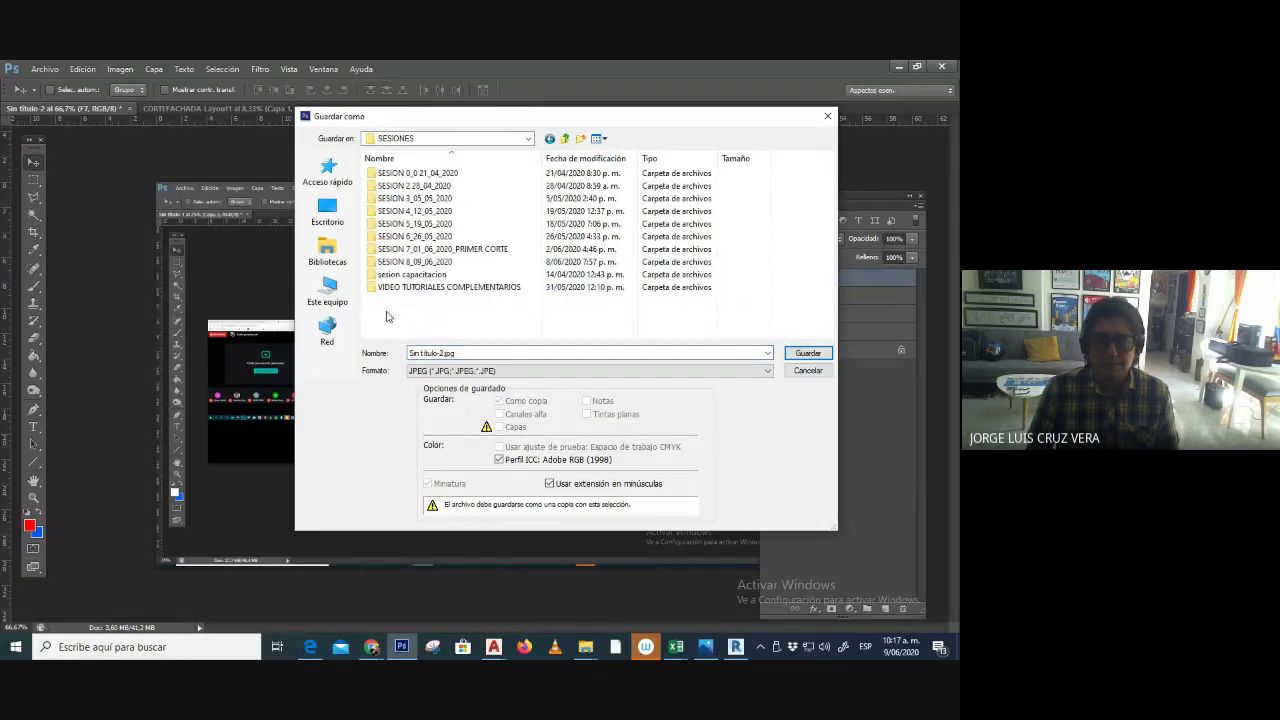
{"action": "double_click", "coordinate": [404, 262]}
{"action": "double_click", "coordinate": [404, 198]}
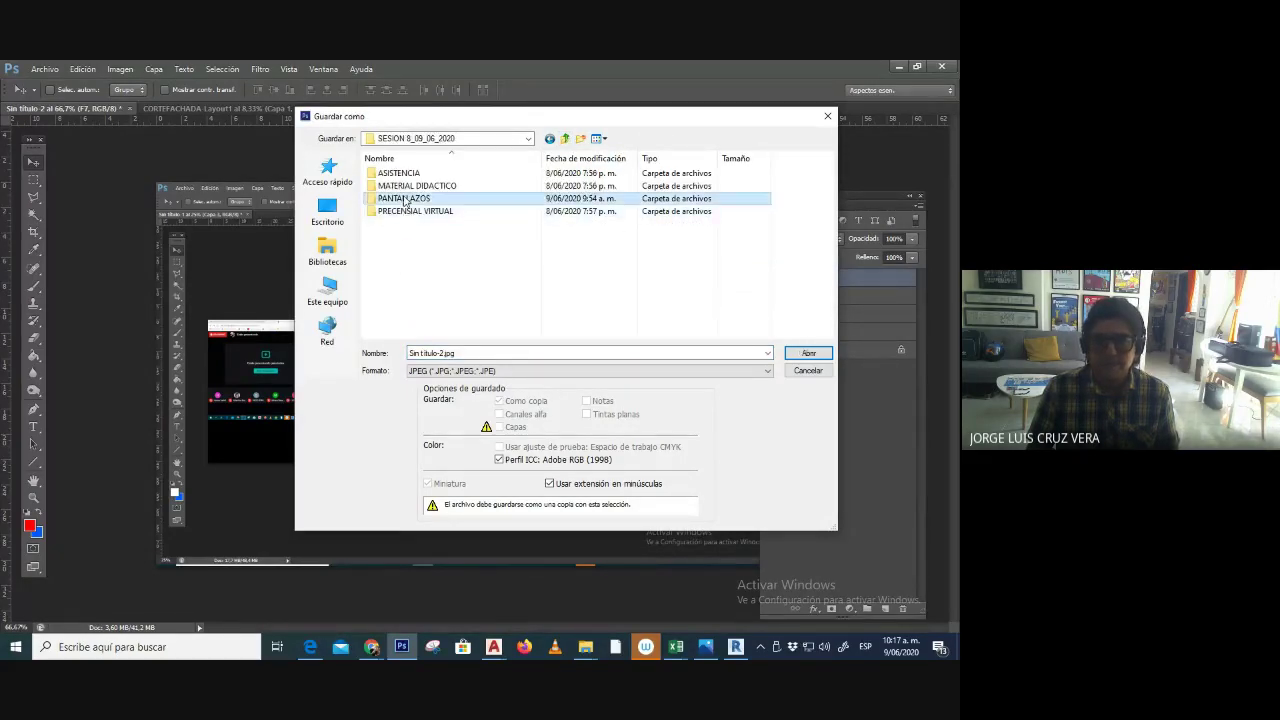
- Name the JPEG 2_PRENDER CAPAS_F7 and save it with the proposed JPEG options
{"action": "left_click", "coordinate": [390, 215]}
{"action": "left_click", "coordinate": [531, 354]}
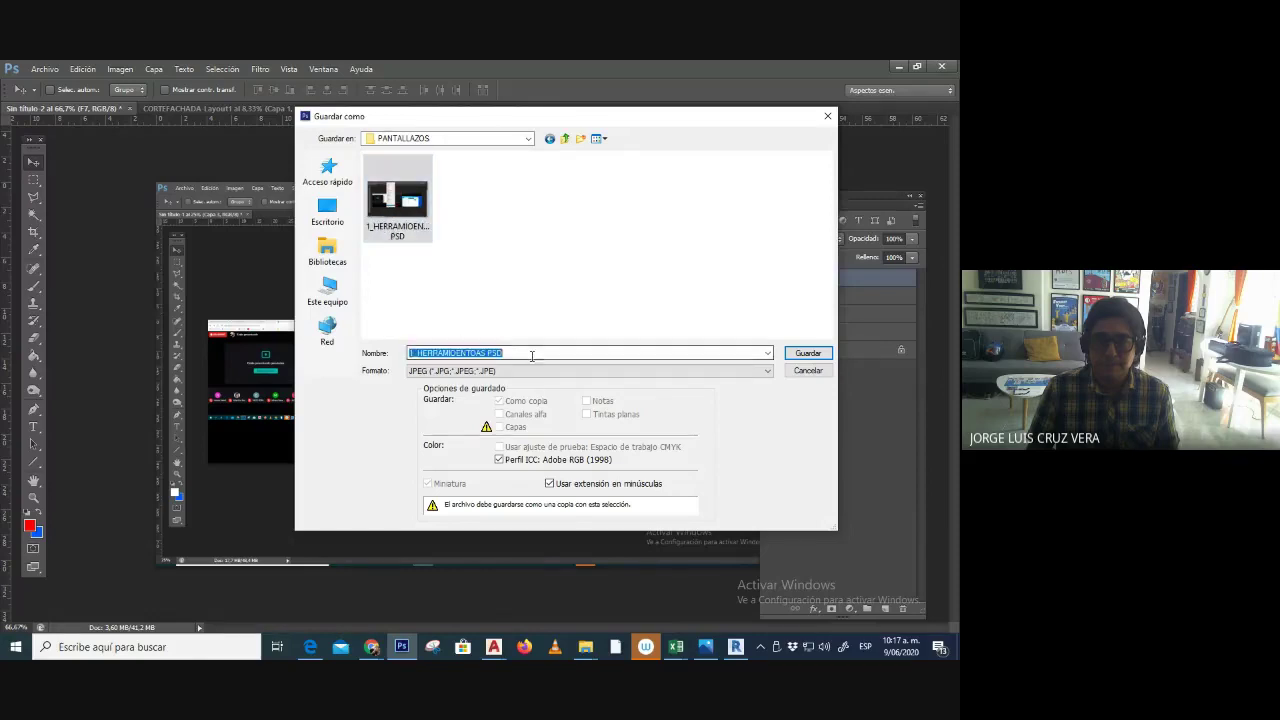
{"action": "type", "text": "2_"}
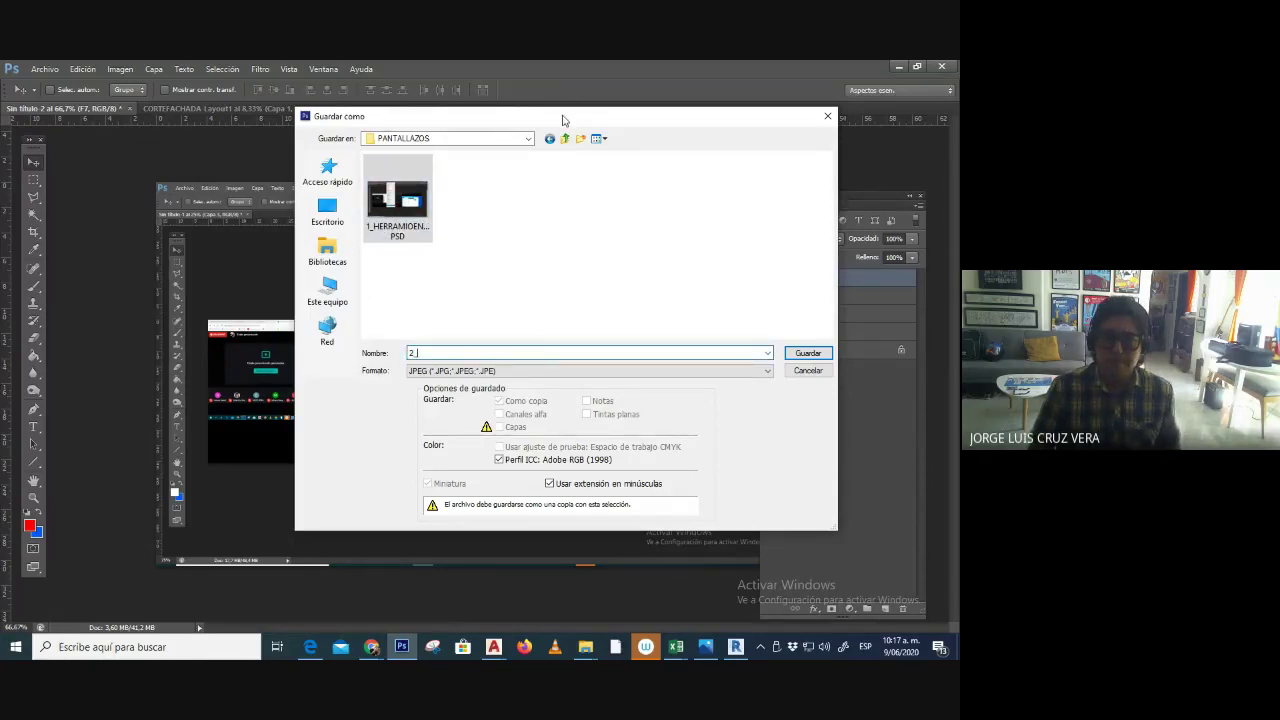
{"action": "left_click_drag", "start_coordinate": [562, 120], "coordinate": [472, 110]}
{"action": "type", "text": "_"}
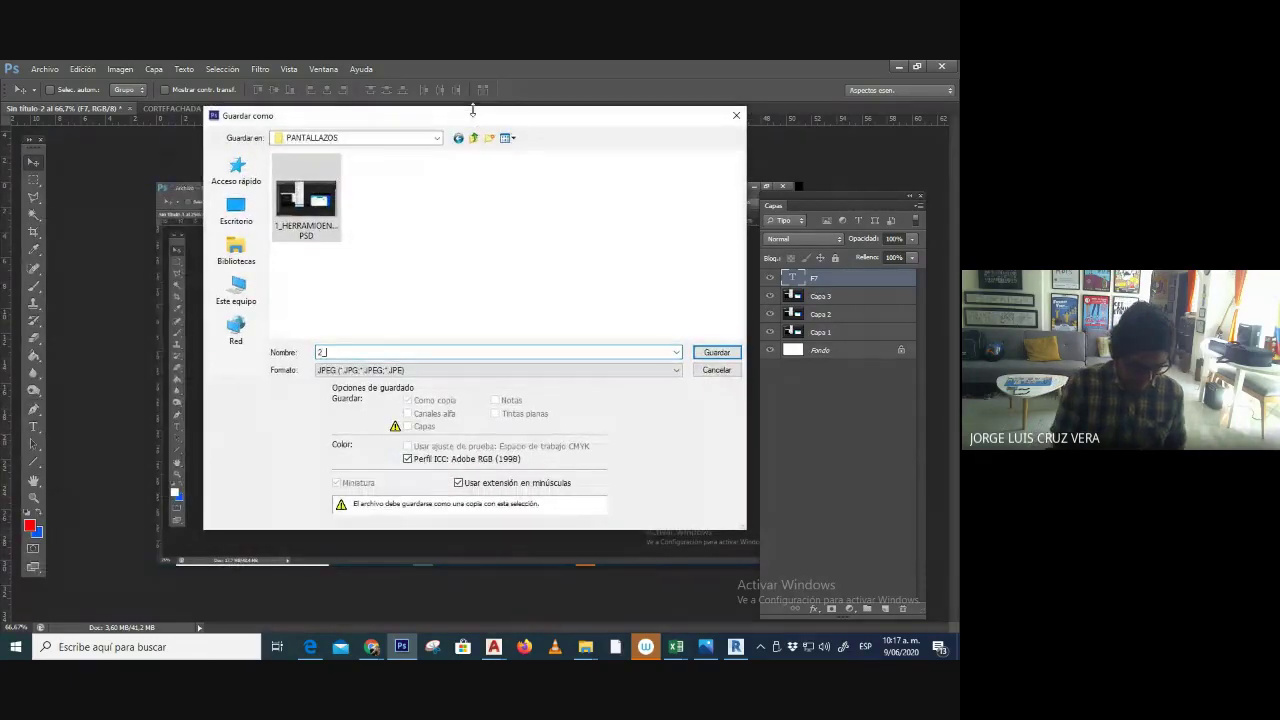
{"action": "type", "text": "CAPAS_F7"}
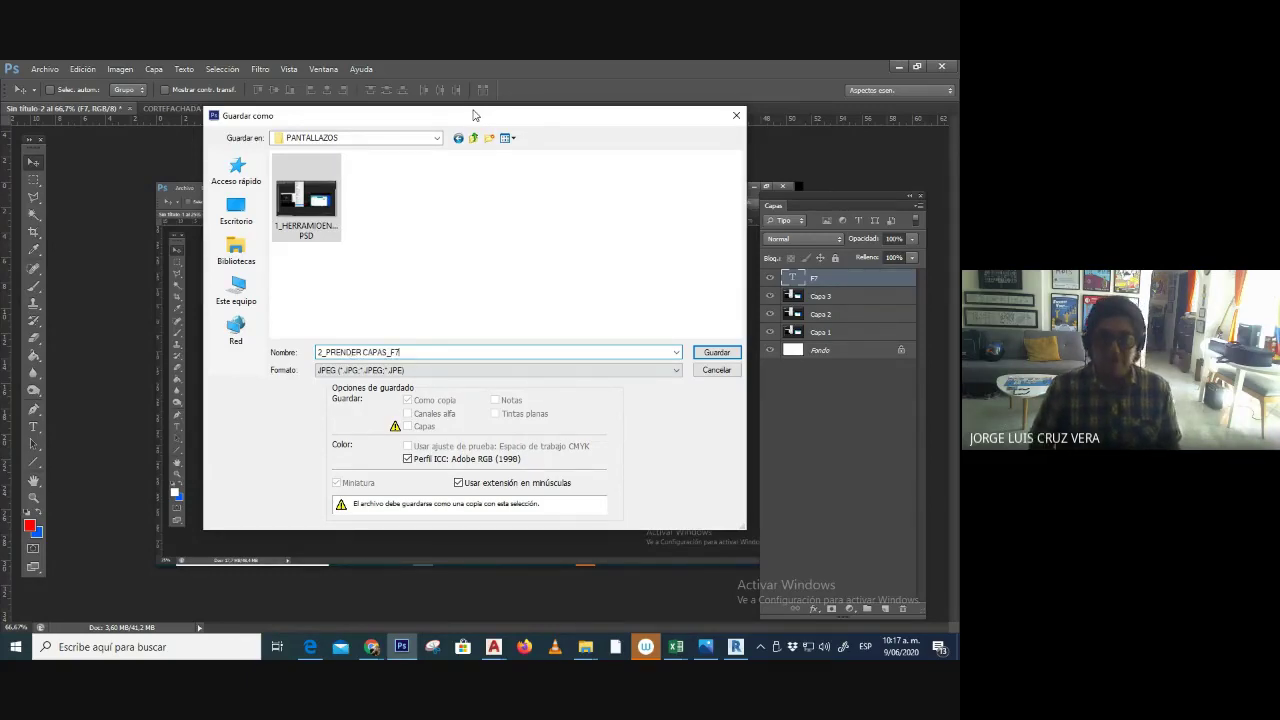
{"action": "key", "text": "Return"}
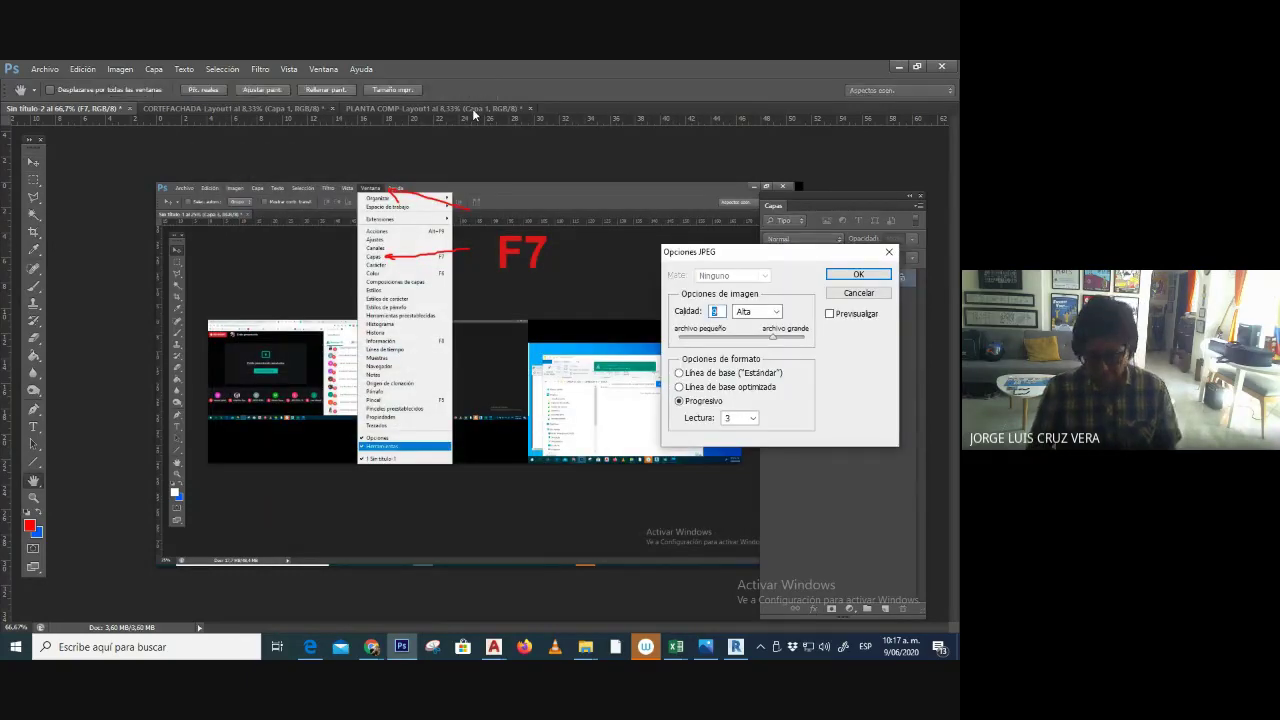
{"action": "key", "text": "Return"}
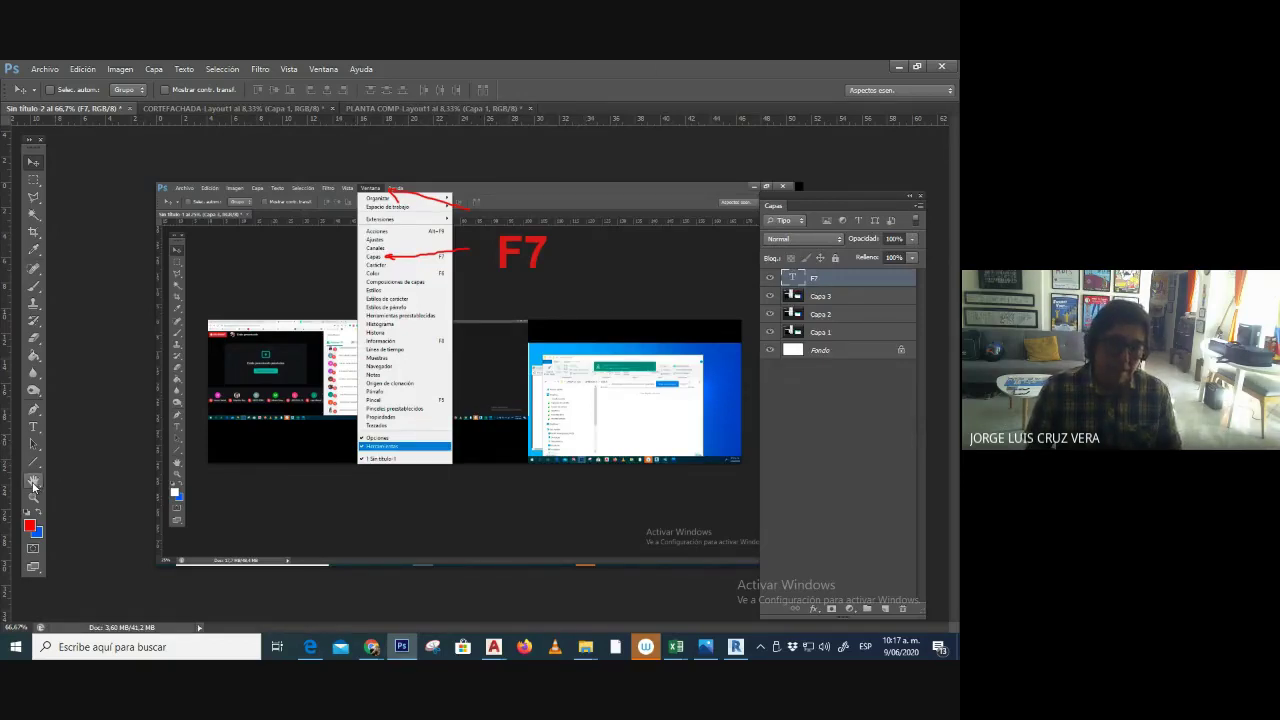
- Capture the screen with the Hand tool's tooltip showing and paste it as a new layer aligned over the existing capture
{"action": "left_click", "coordinate": [33, 482]}
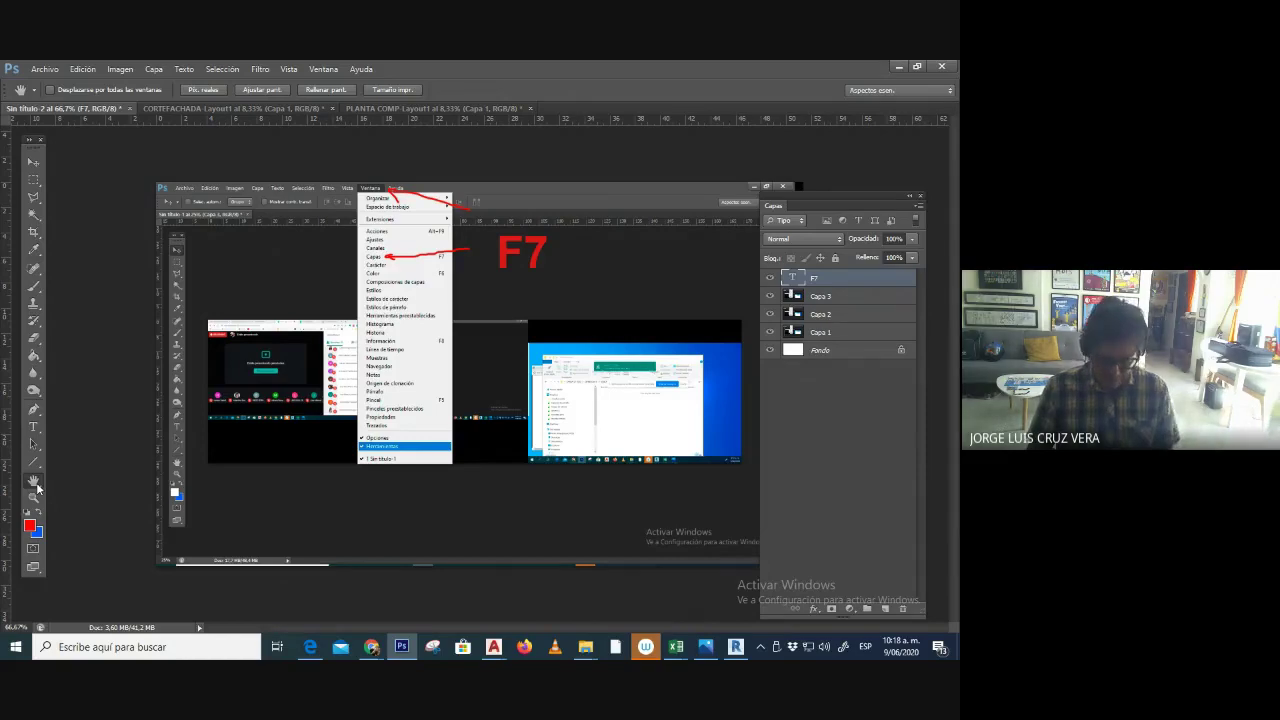
{"action": "key", "text": "Print"}
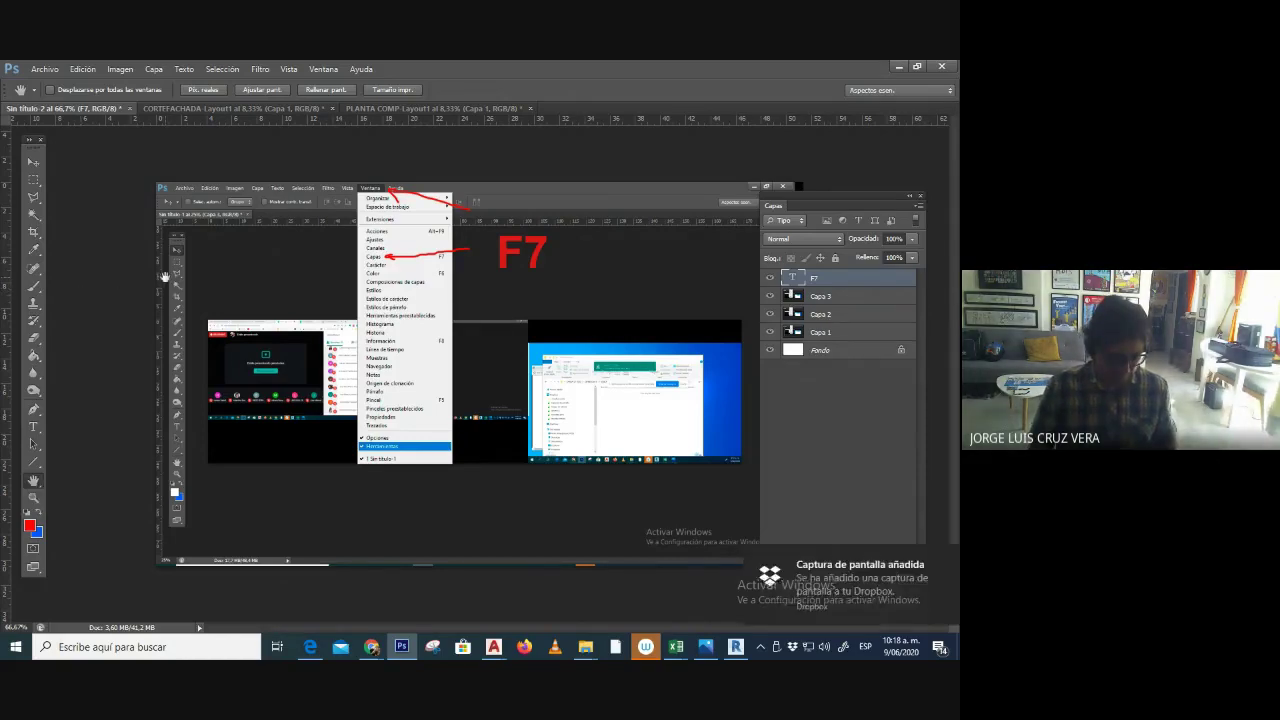
{"action": "key", "text": "ctrl+v"}
{"action": "left_click", "coordinate": [33, 163]}
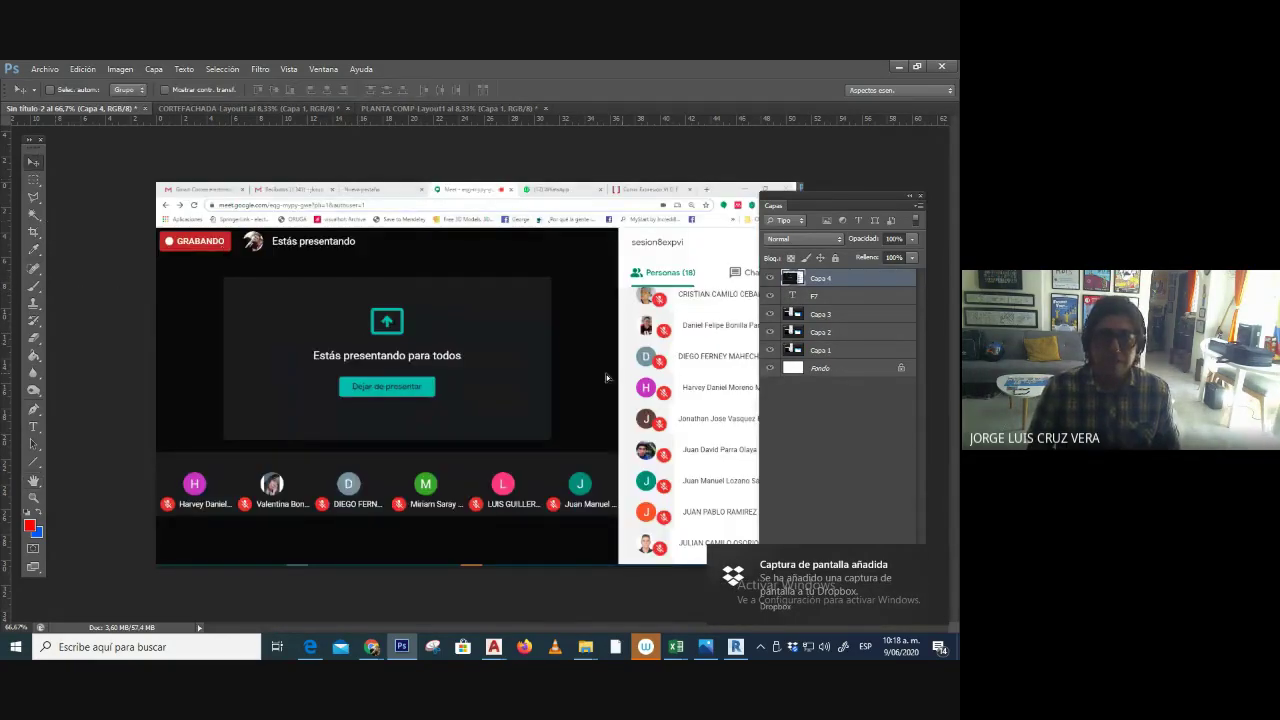
{"action": "left_click_drag", "start_coordinate": [606, 374], "coordinate": [570, 326]}
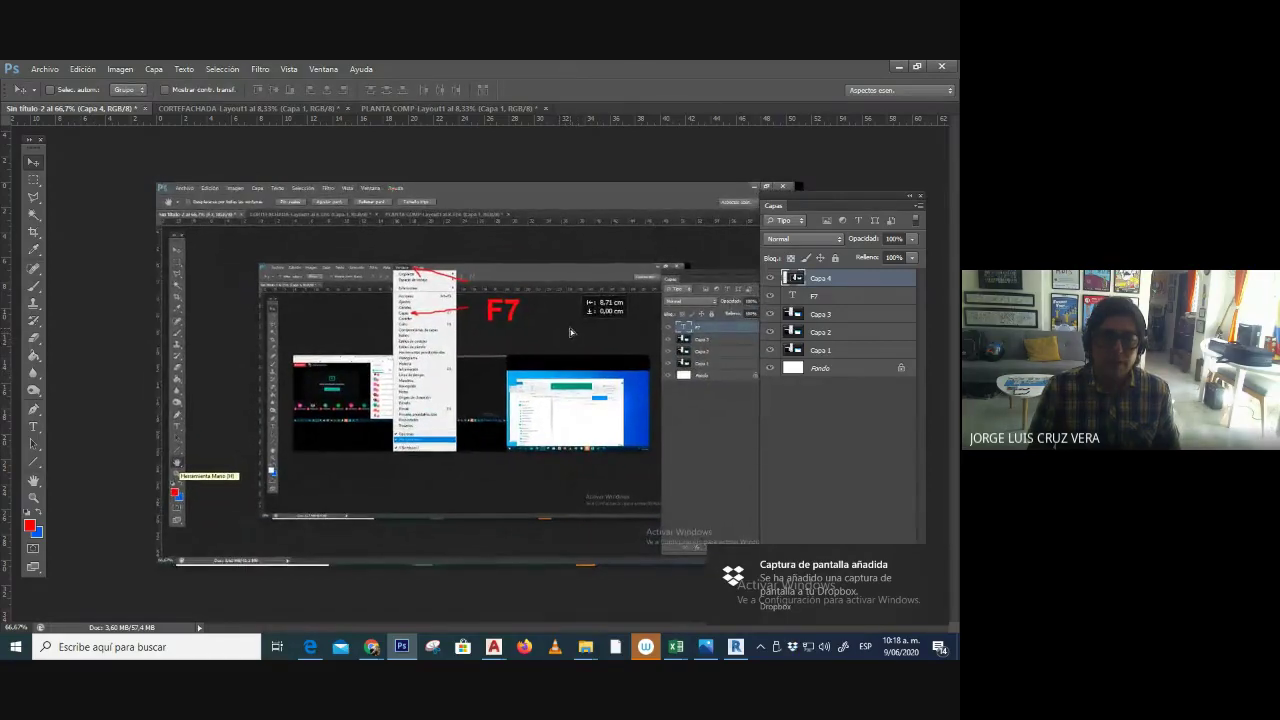
- Brush a red arrow on the new layer pointing at the Hand tool in the capture
{"action": "left_click", "coordinate": [34, 285]}
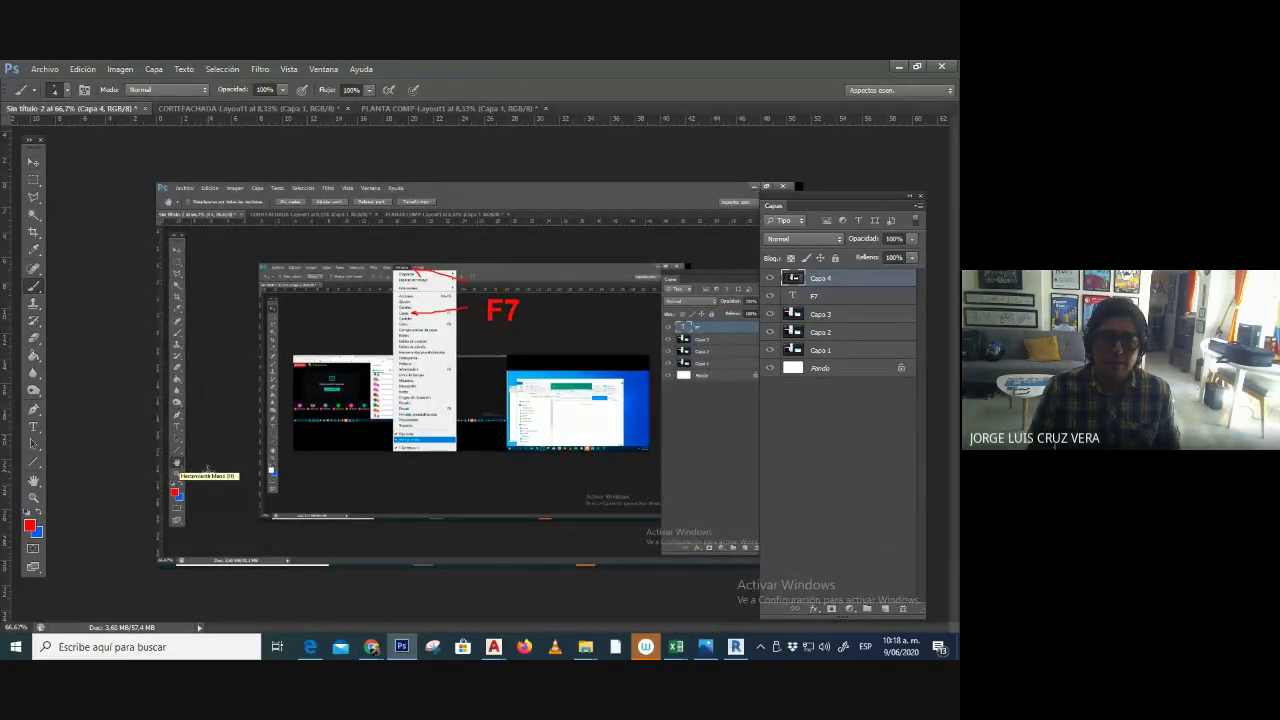
{"action": "left_click_drag", "start_coordinate": [190, 462], "coordinate": [288, 428]}
{"action": "left_click_drag", "start_coordinate": [205, 445], "coordinate": [187, 462]}
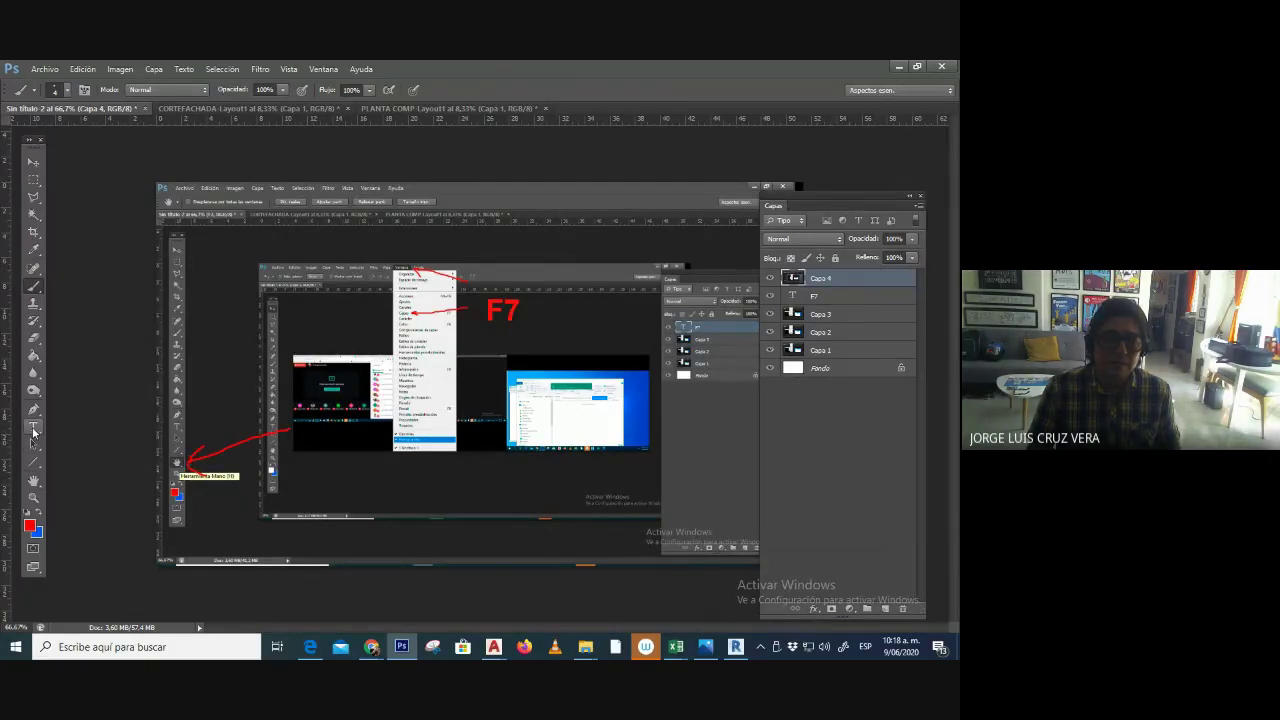
- Add the text PAN in red 100 pt Arial Bold beside the arrow pointing at the Hand tool
{"action": "left_click", "coordinate": [33, 428]}
{"action": "left_click", "coordinate": [250, 490]}
{"action": "type", "text": "PA"}
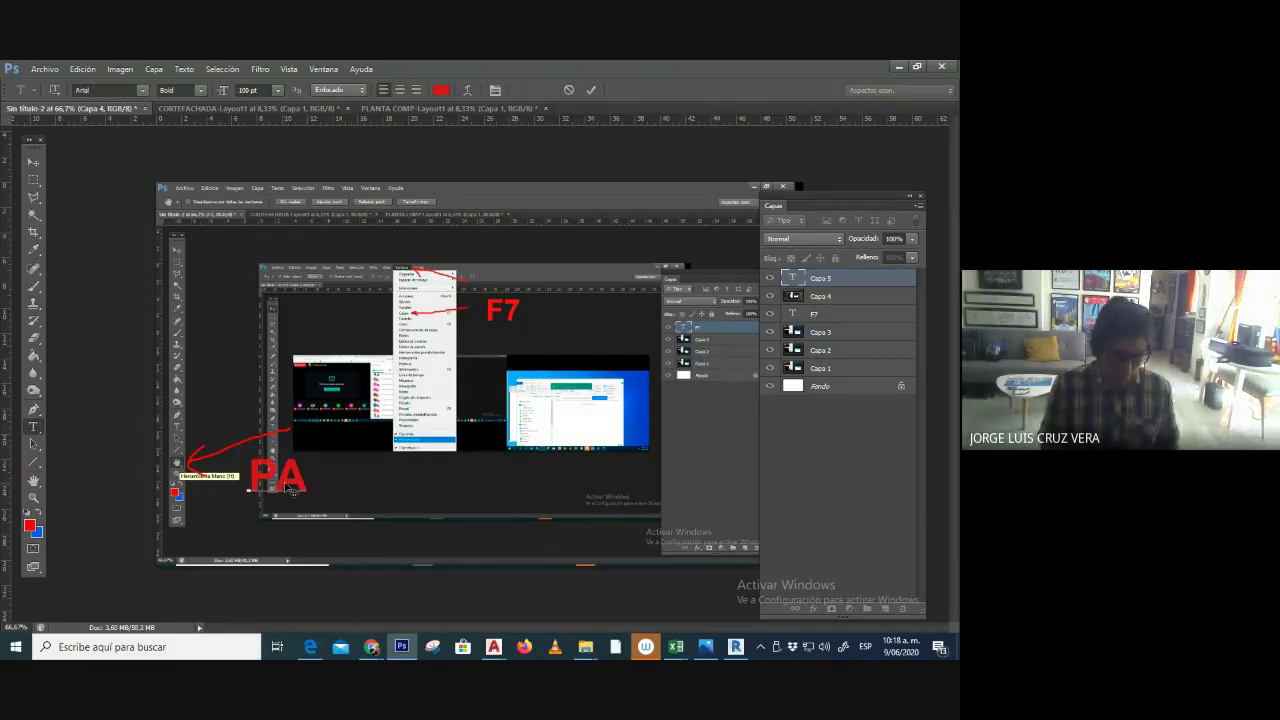
{"action": "type", "text": "N"}
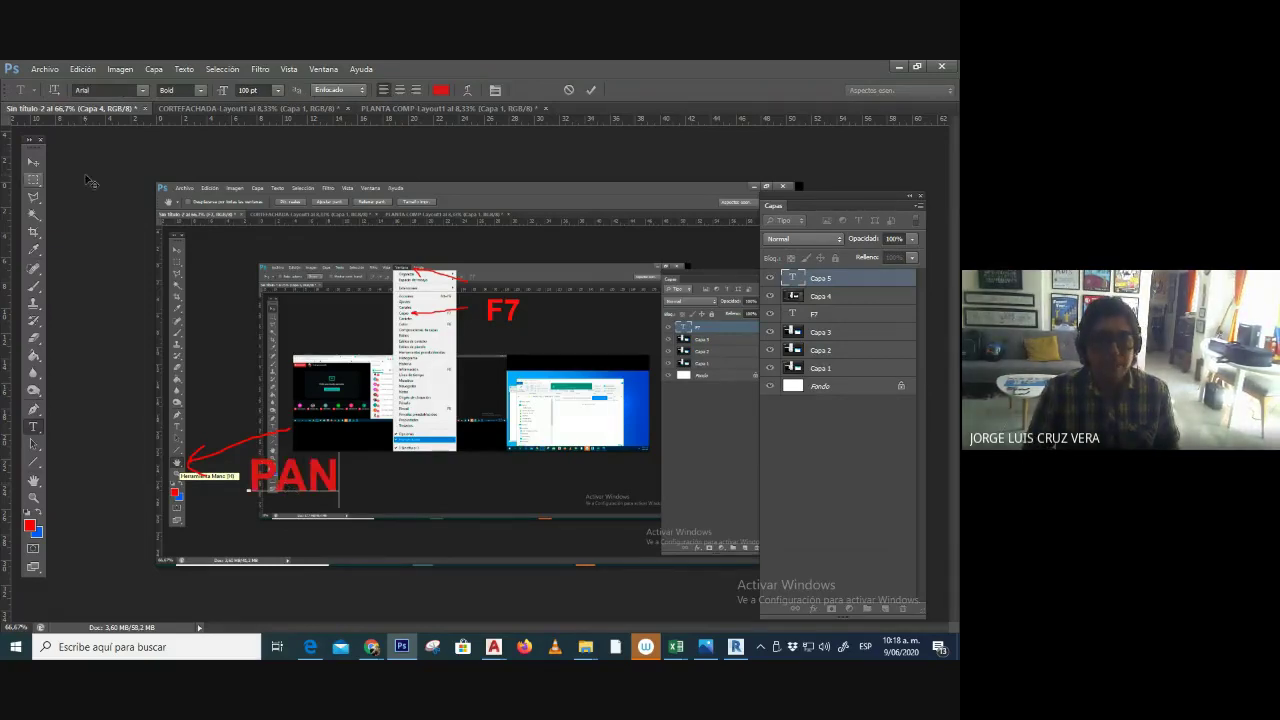
{"action": "left_click", "coordinate": [33, 162]}
- Save the annotated capture as a JPEG named 3_HERRAMIENTA PAN in the PANTALLAZOS folder with the proposed JPEG options
{"action": "left_click", "coordinate": [44, 69]}
{"action": "left_click", "coordinate": [78, 229]}
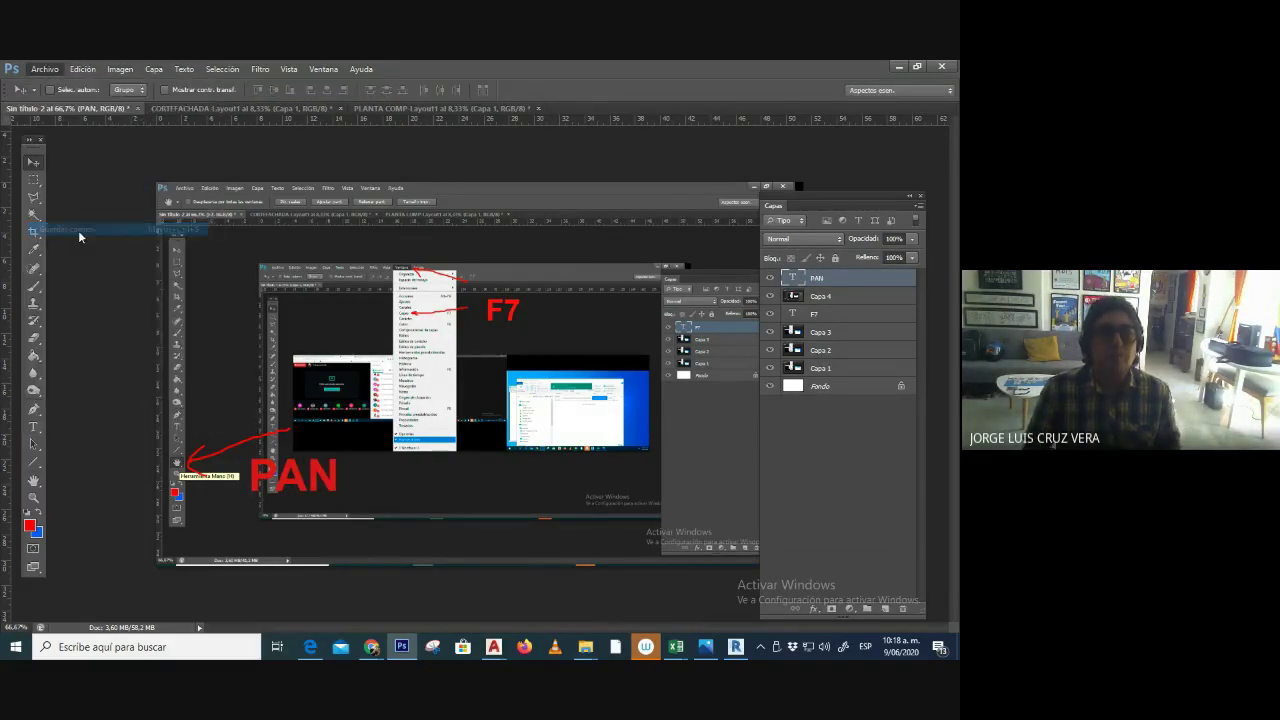
{"action": "left_click", "coordinate": [425, 372]}
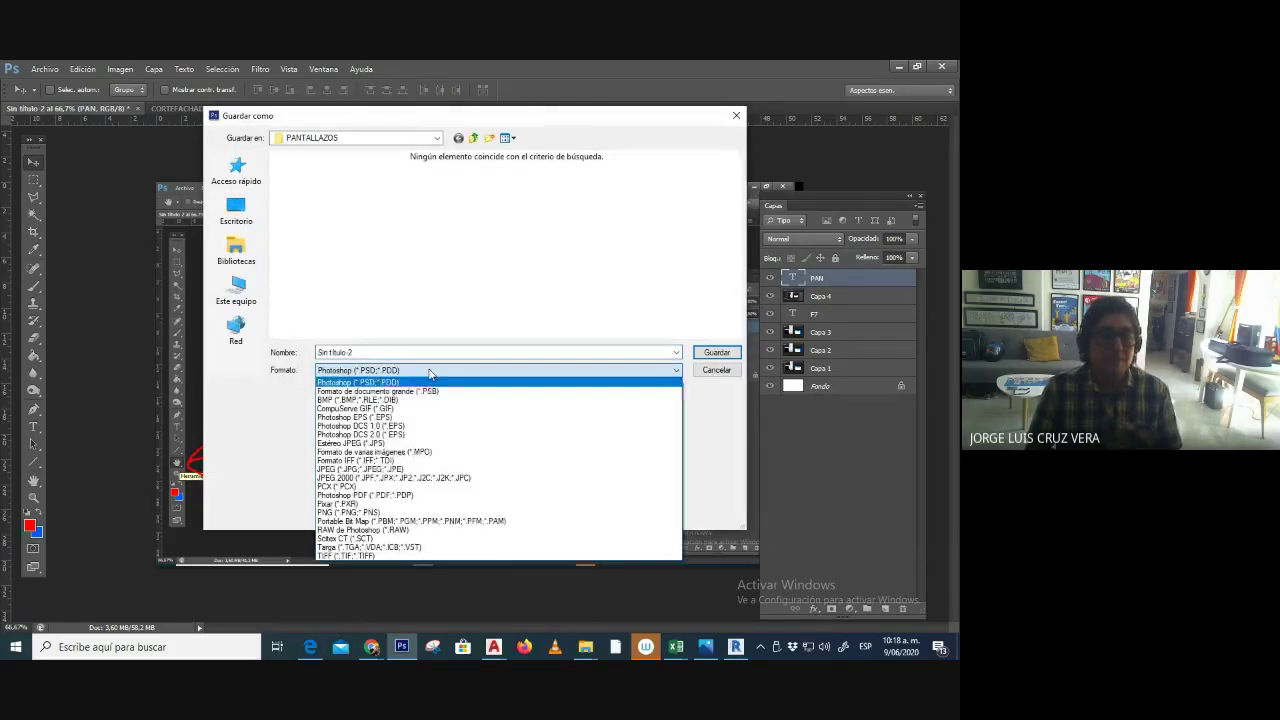
{"action": "left_click", "coordinate": [418, 471]}
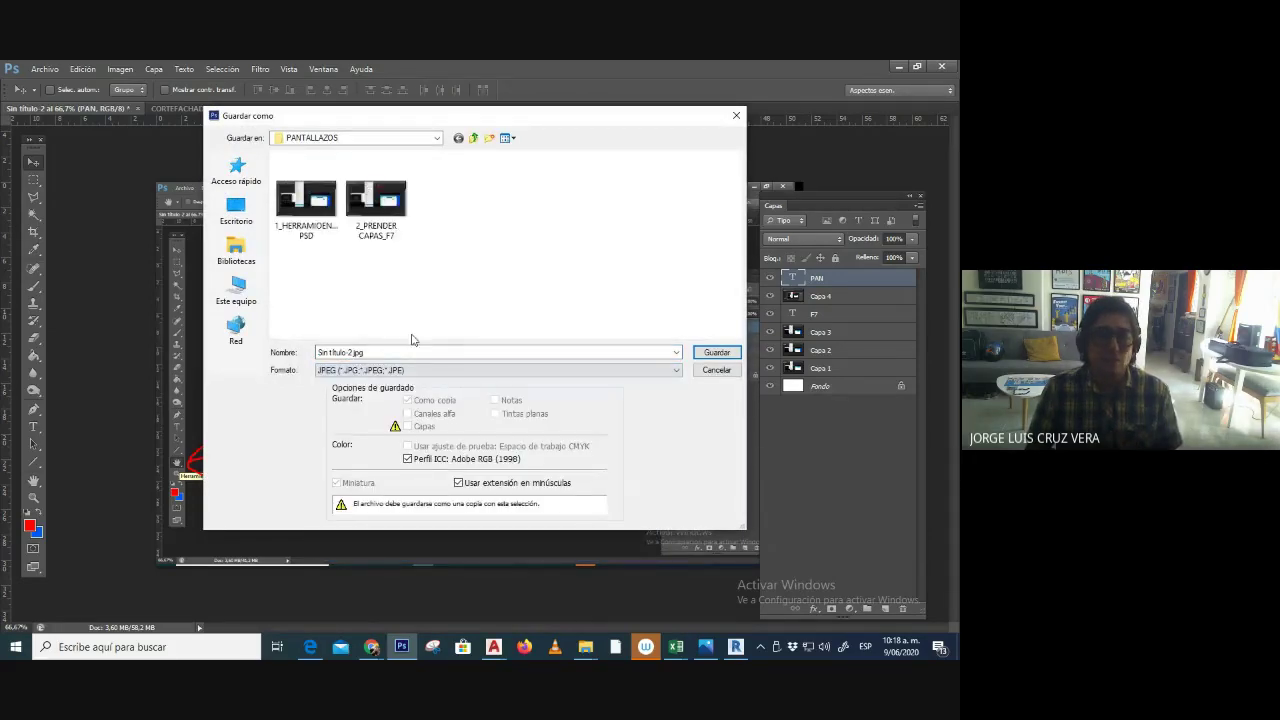
{"action": "triple_click", "coordinate": [410, 350]}
{"action": "type", "text": "3_"}
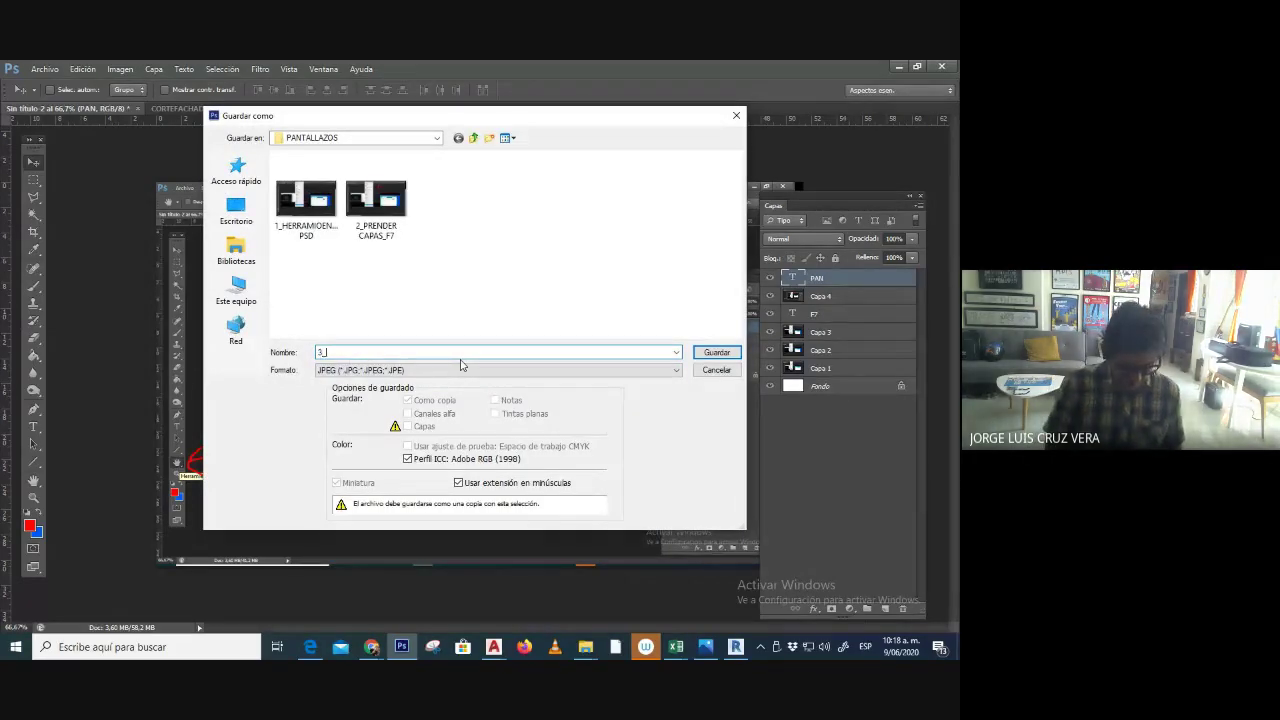
{"action": "type", "text": "HERRAMIENTAS"}
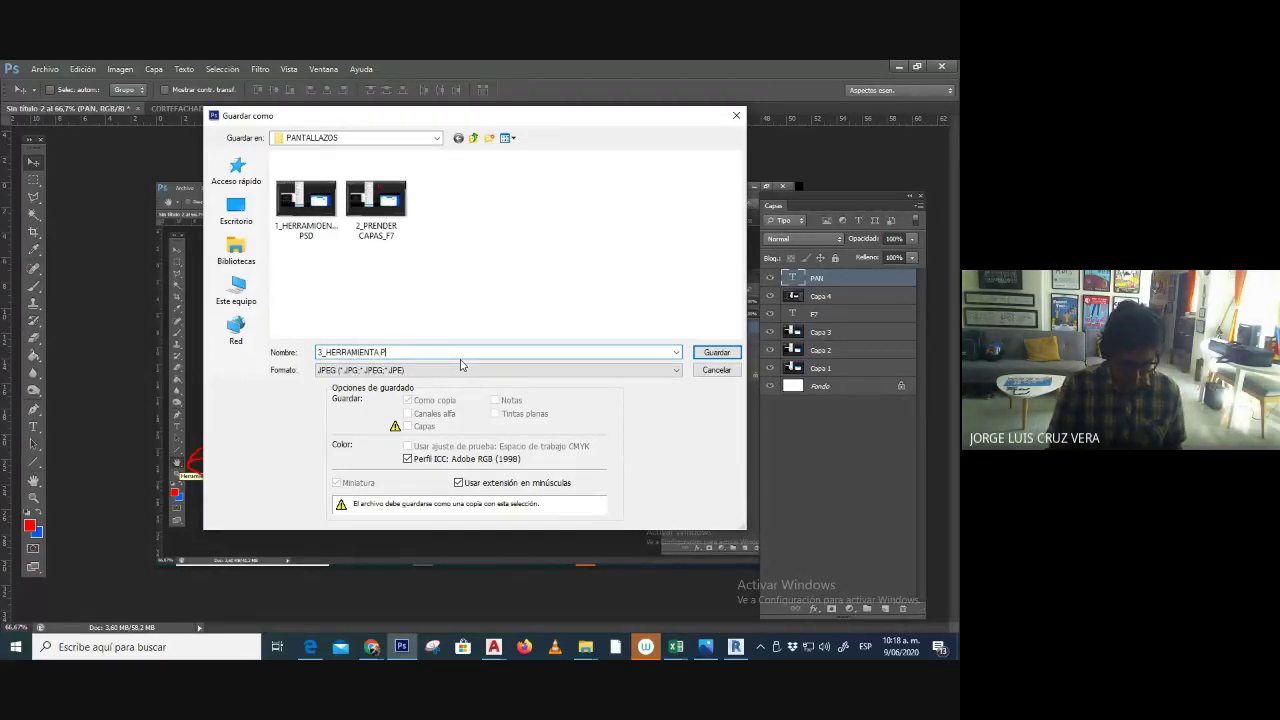
{"action": "key", "text": "Return"}
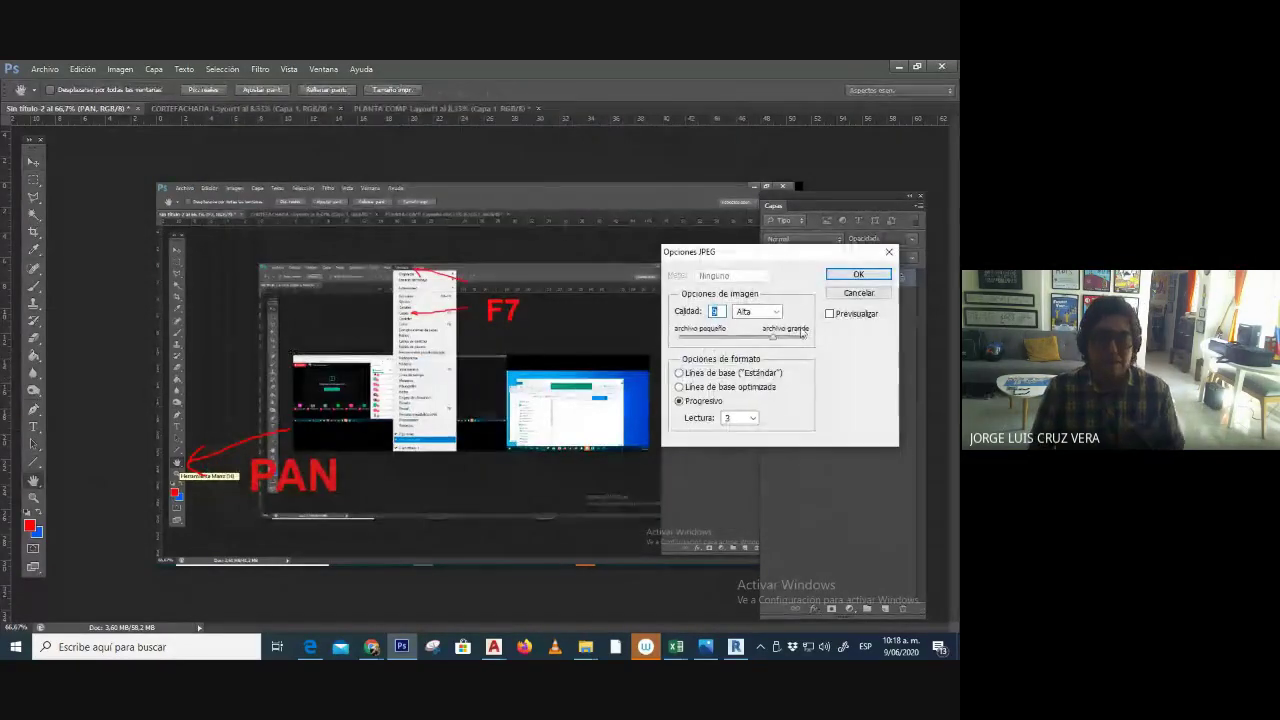
{"action": "left_click", "coordinate": [866, 278]}
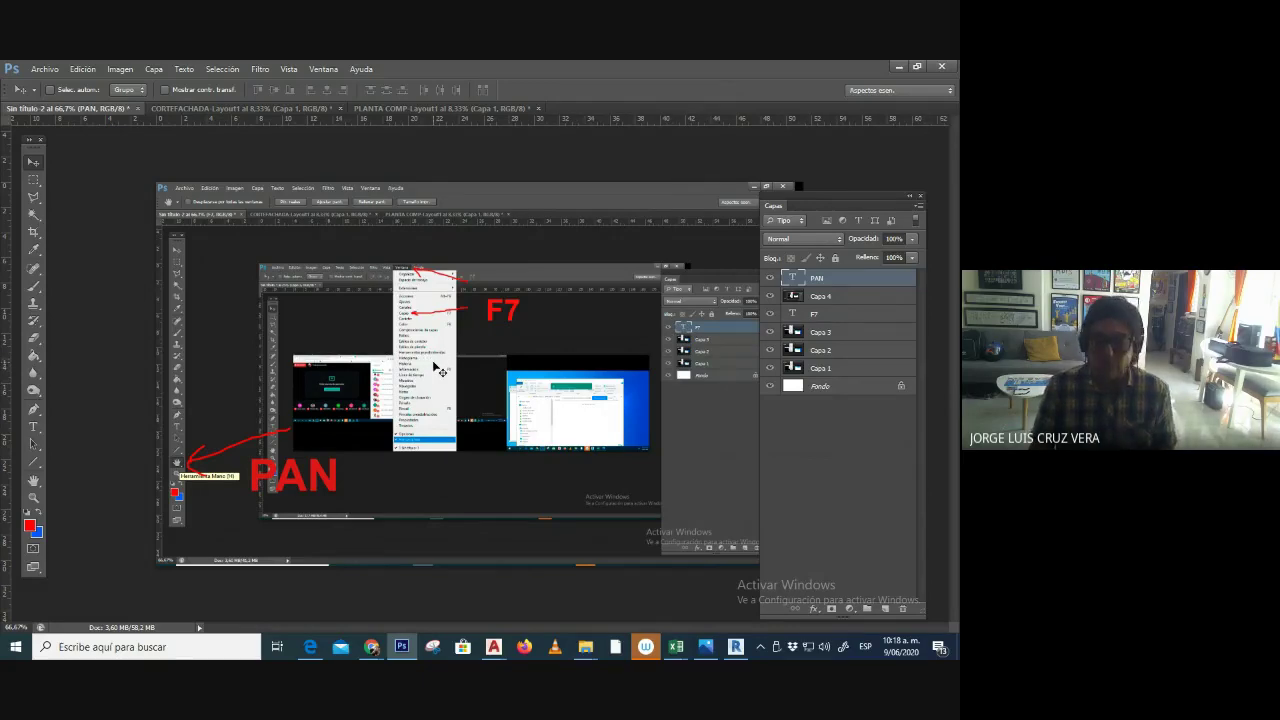
- Hide the Layers panel, switch to full screen mode with menu bar, and pan the canvas around freely
{"action": "key", "text": "F7"}
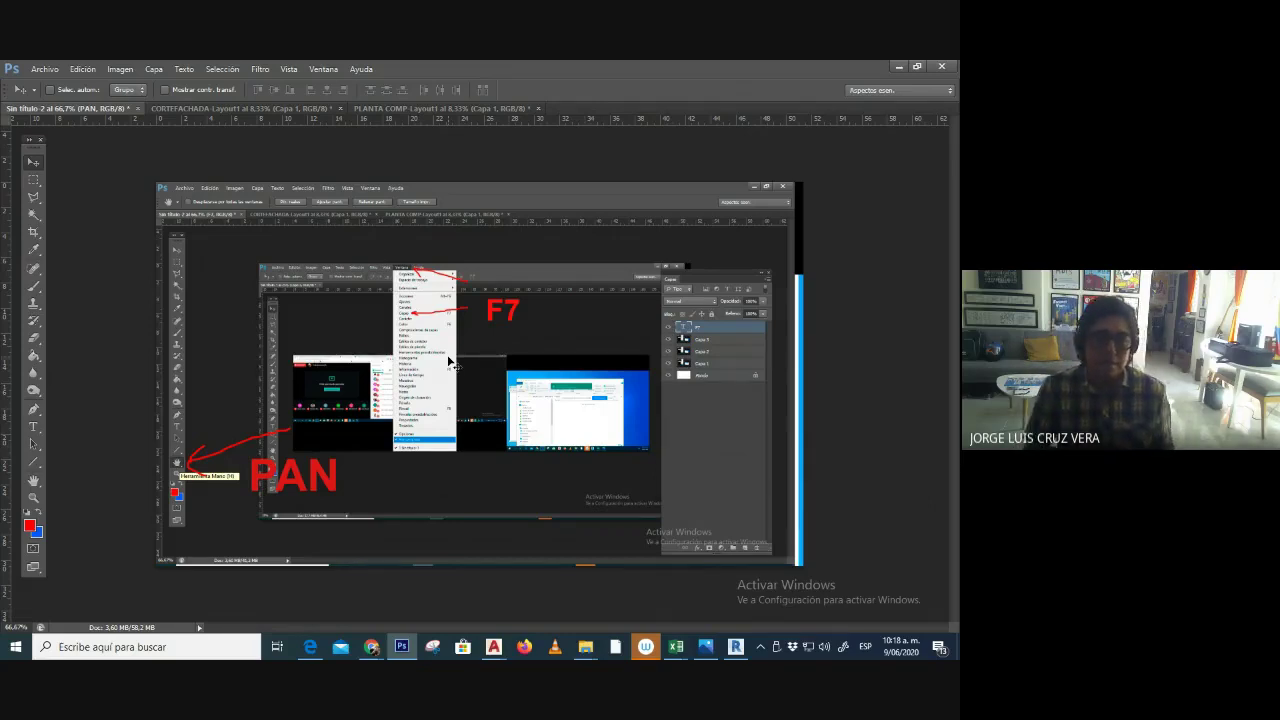
{"action": "key", "text": "f"}
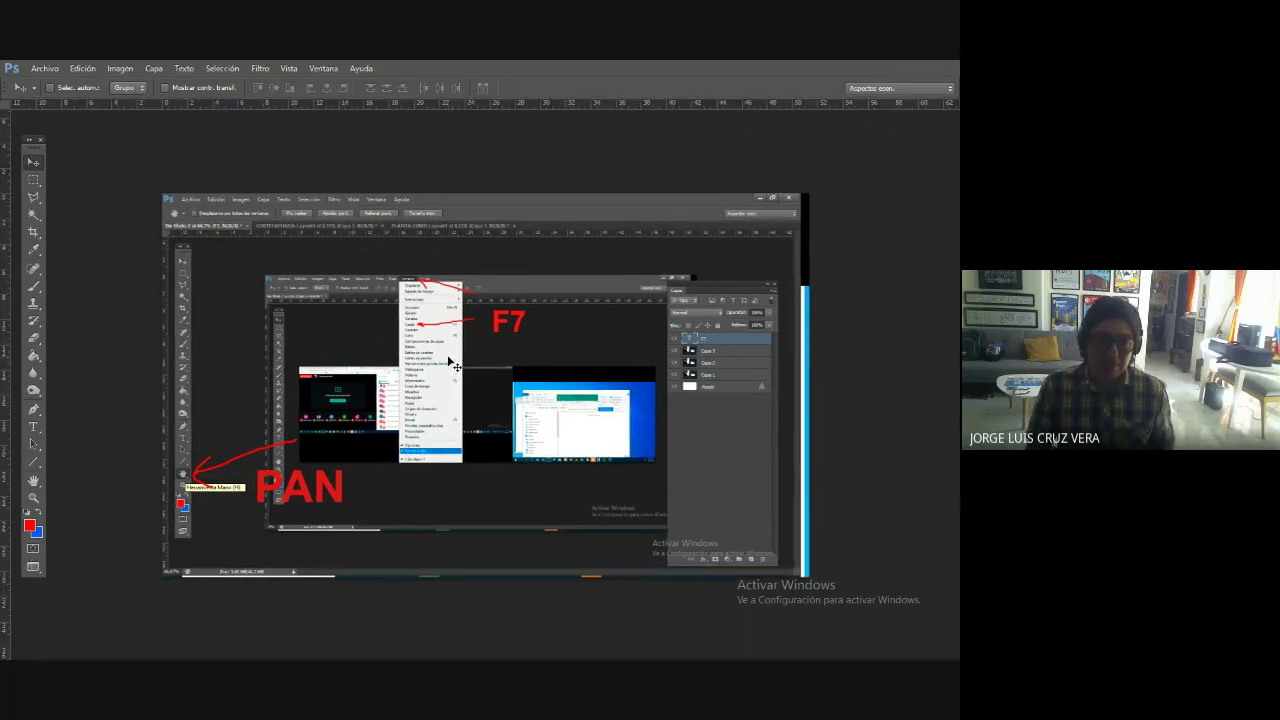
{"action": "left_click_drag", "start_coordinate": [450, 356], "coordinate": [326, 351]}
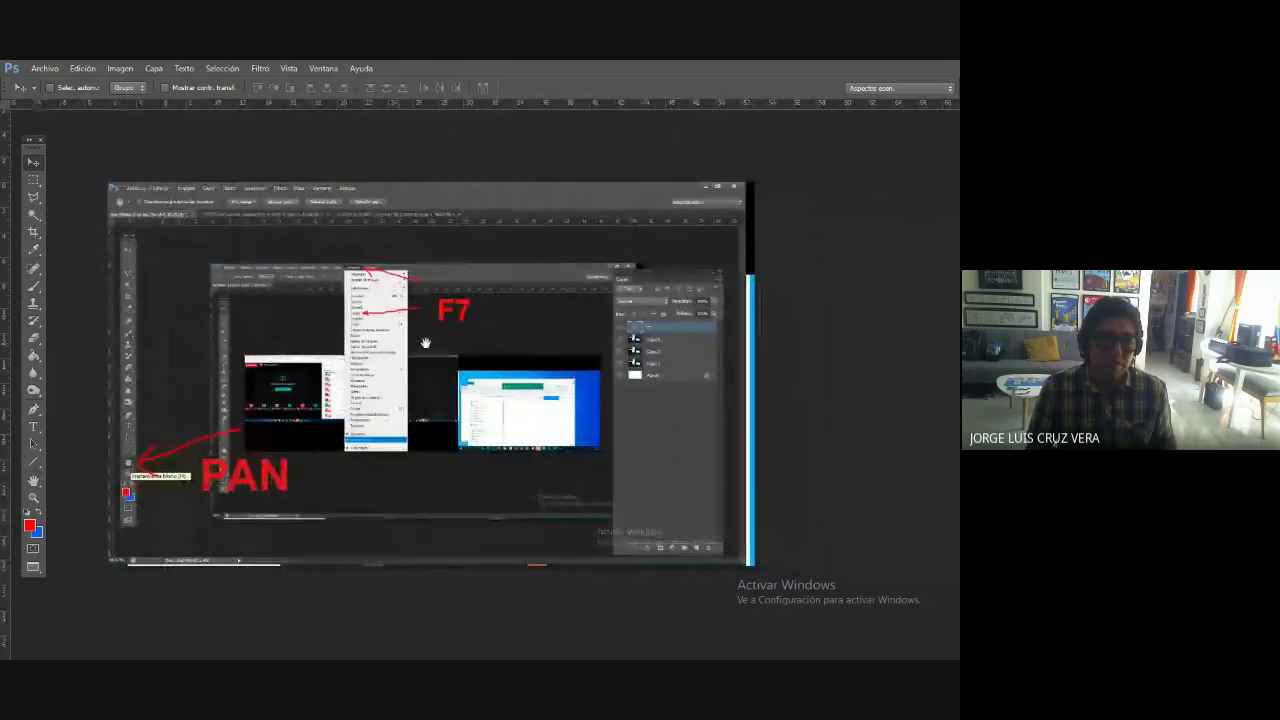
{"action": "left_click_drag", "start_coordinate": [391, 378], "coordinate": [660, 385]}
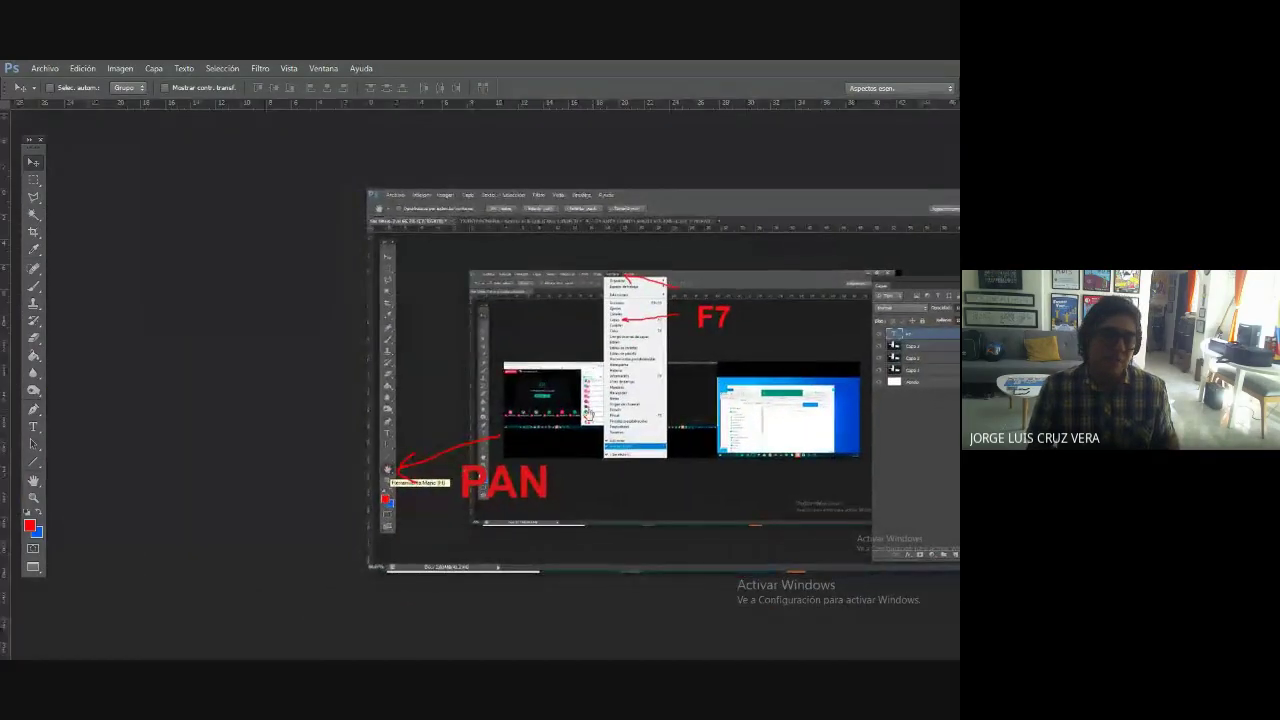
{"action": "left_click_drag", "start_coordinate": [742, 383], "coordinate": [307, 383]}
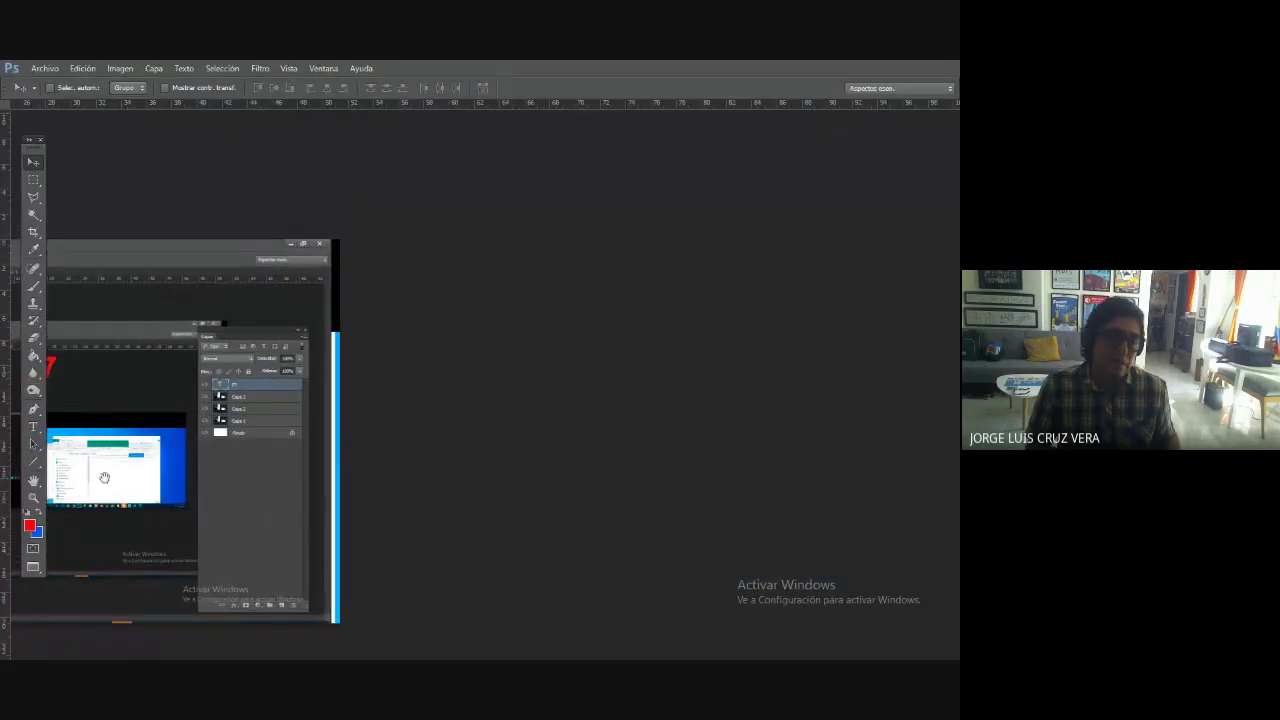
{"action": "left_click_drag", "start_coordinate": [104, 477], "coordinate": [363, 295]}
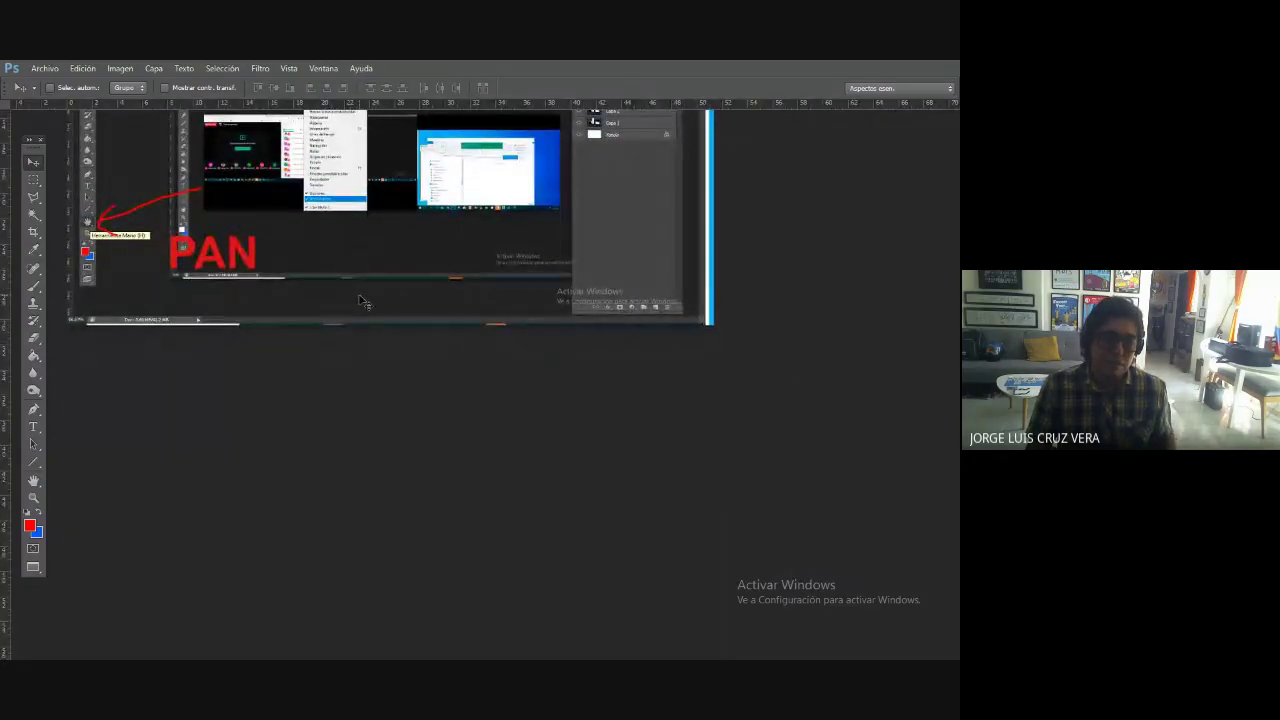
{"action": "left_click_drag", "start_coordinate": [423, 320], "coordinate": [307, 106]}
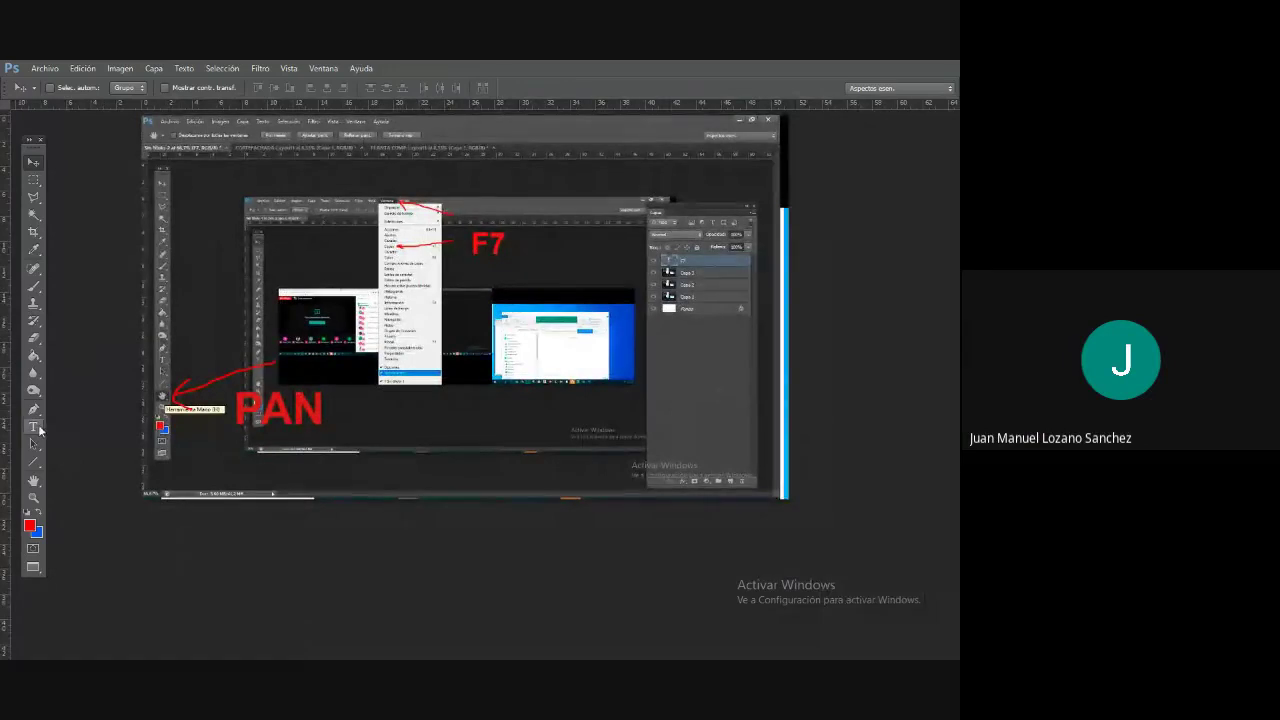
{"action": "left_click_drag", "start_coordinate": [392, 214], "coordinate": [415, 258]}
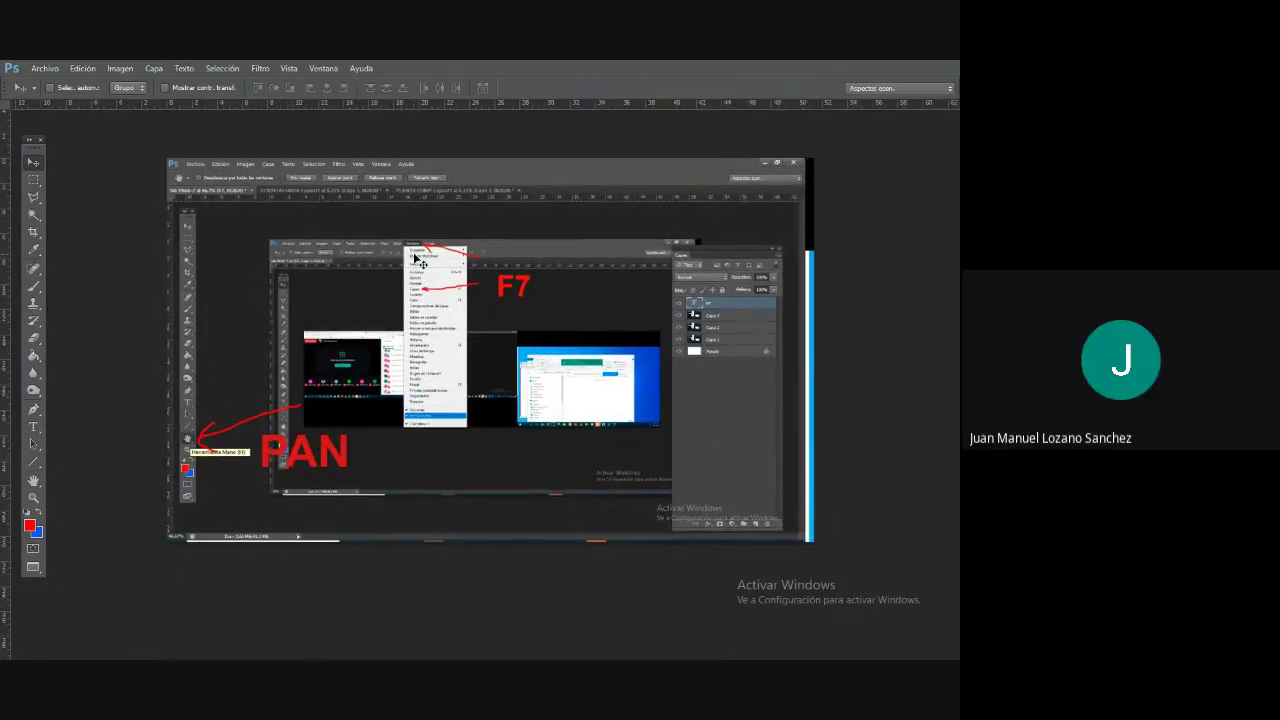
- Pick the PAN text layer directly on the canvas and delete it
{"action": "right_click", "coordinate": [327, 445]}
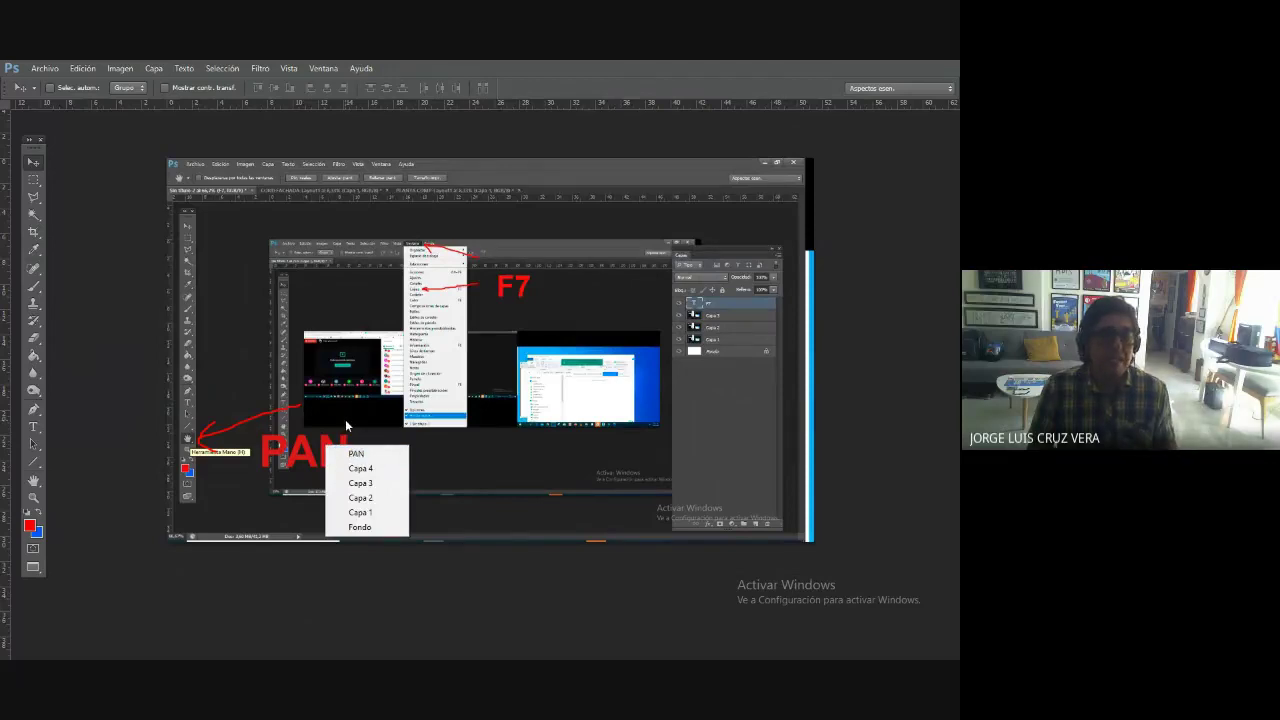
{"action": "left_click", "coordinate": [348, 426]}
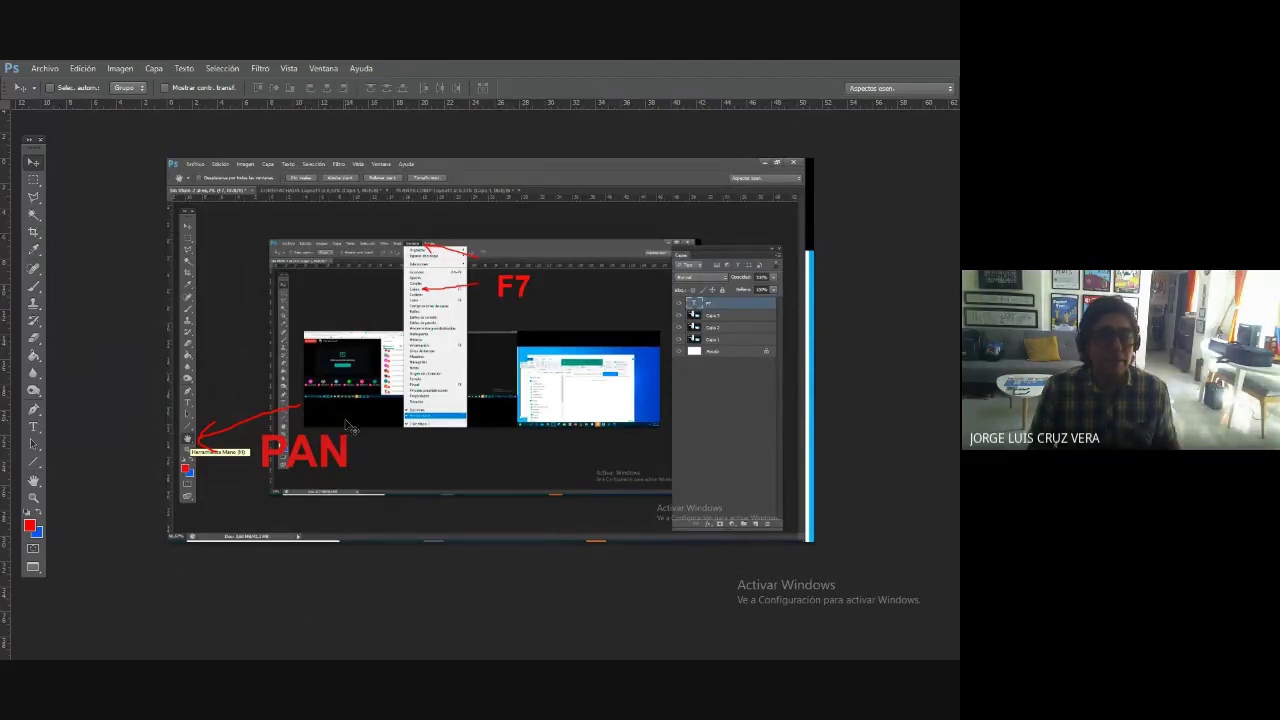
{"action": "right_click", "coordinate": [331, 447]}
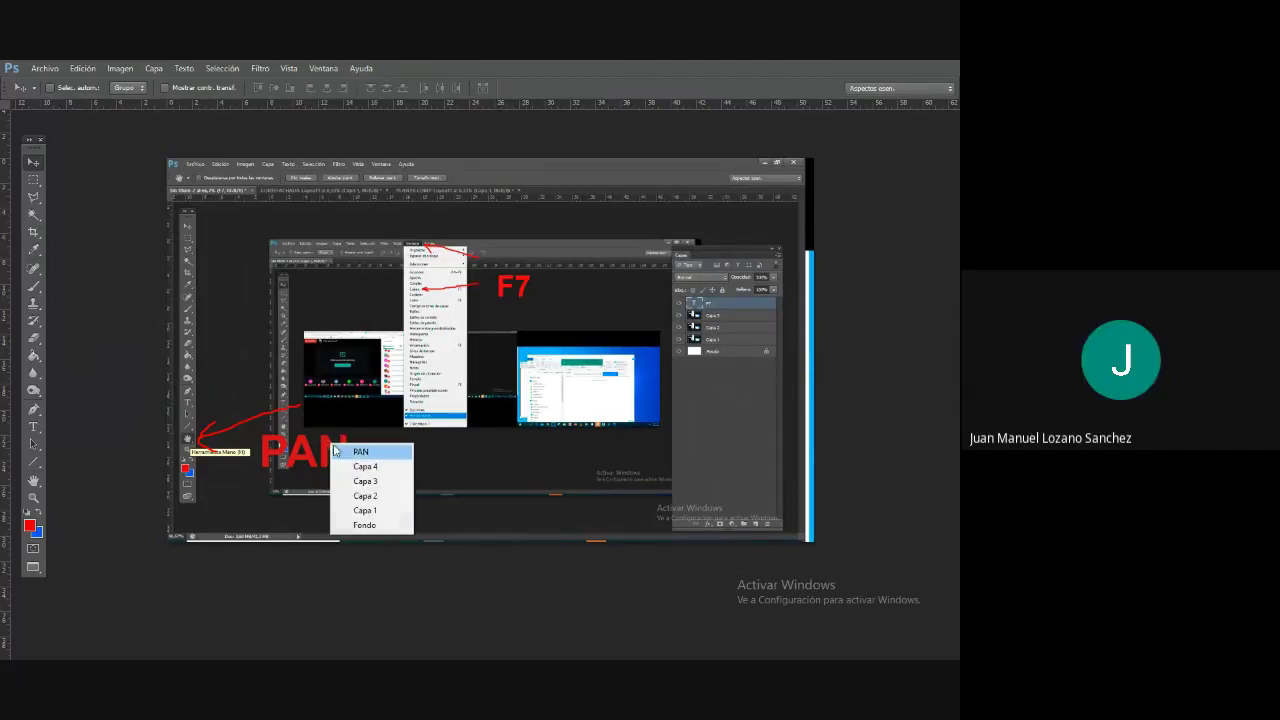
{"action": "left_click", "coordinate": [355, 450]}
{"action": "key", "text": "Delete"}
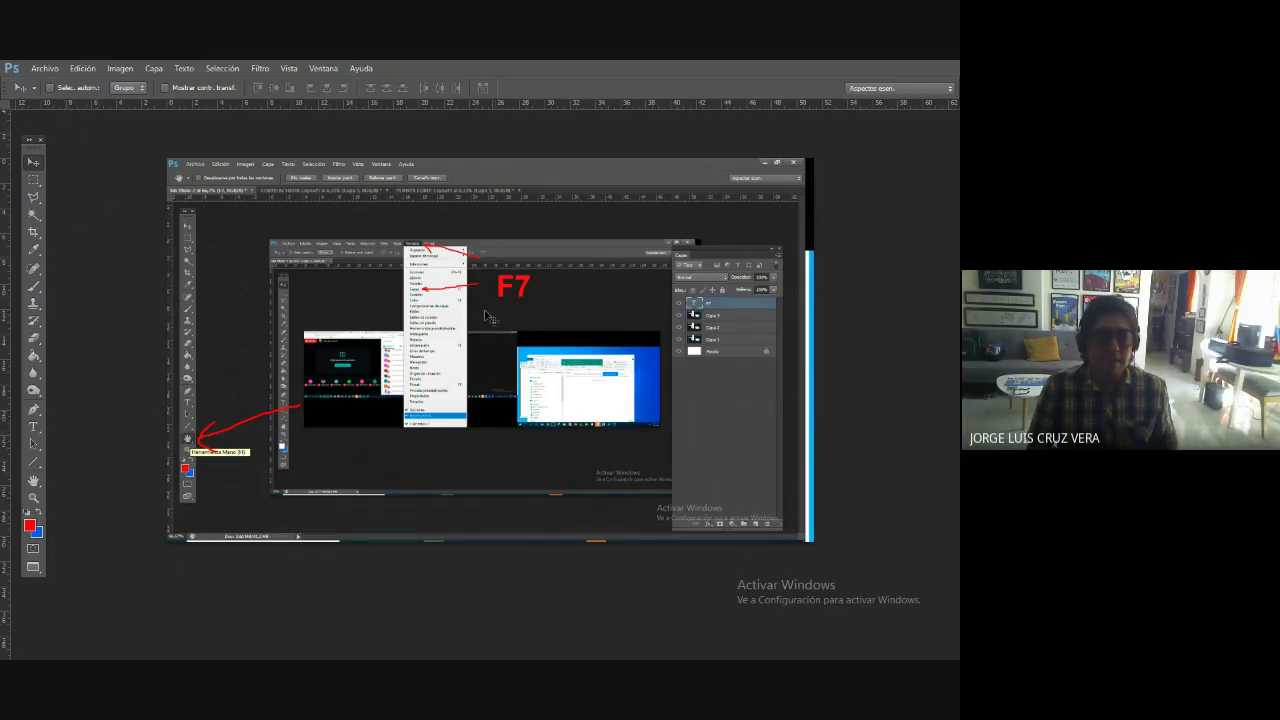
- Show and hide the Layers panel repeatedly, leaving it hidden
{"action": "key", "text": "F7"}
{"action": "key", "text": "F7"}
{"action": "key", "text": "F7"}
{"action": "key", "text": "F7"}
{"action": "key", "text": "F7"}
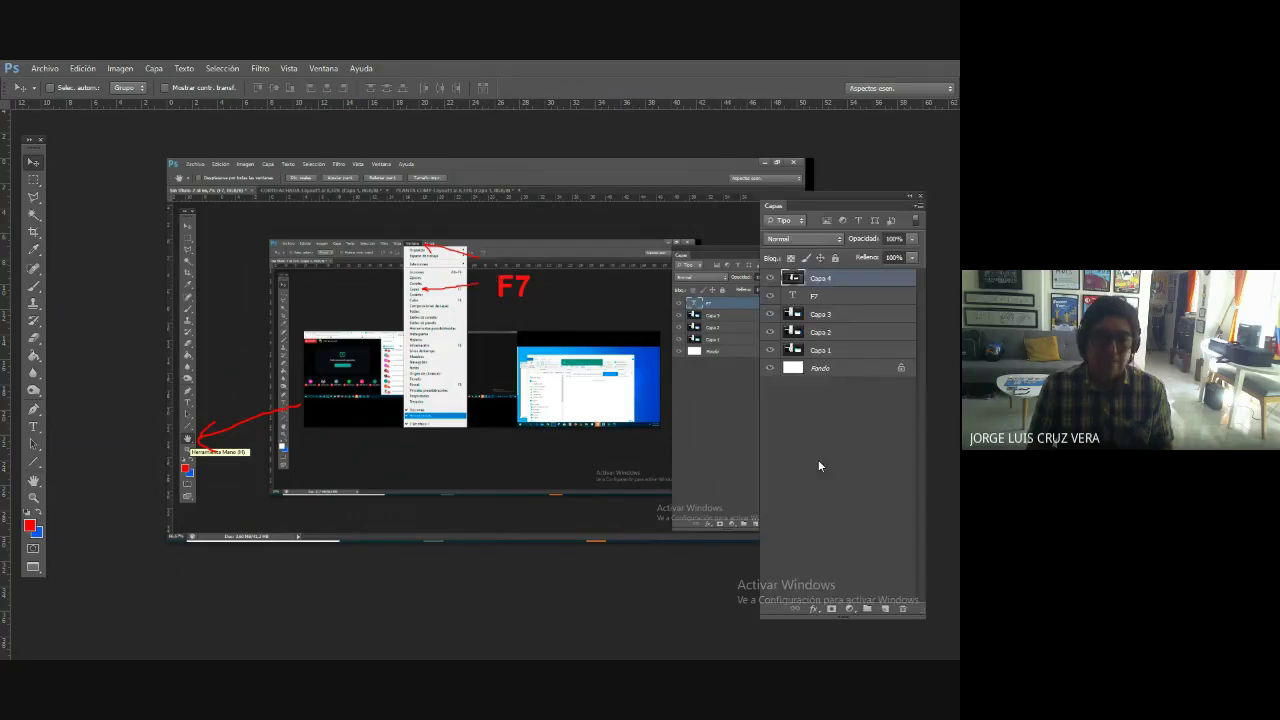
{"action": "key", "text": "F7"}
{"action": "key", "text": "F7"}
{"action": "key", "text": "F7"}
{"action": "key", "text": "F7"}
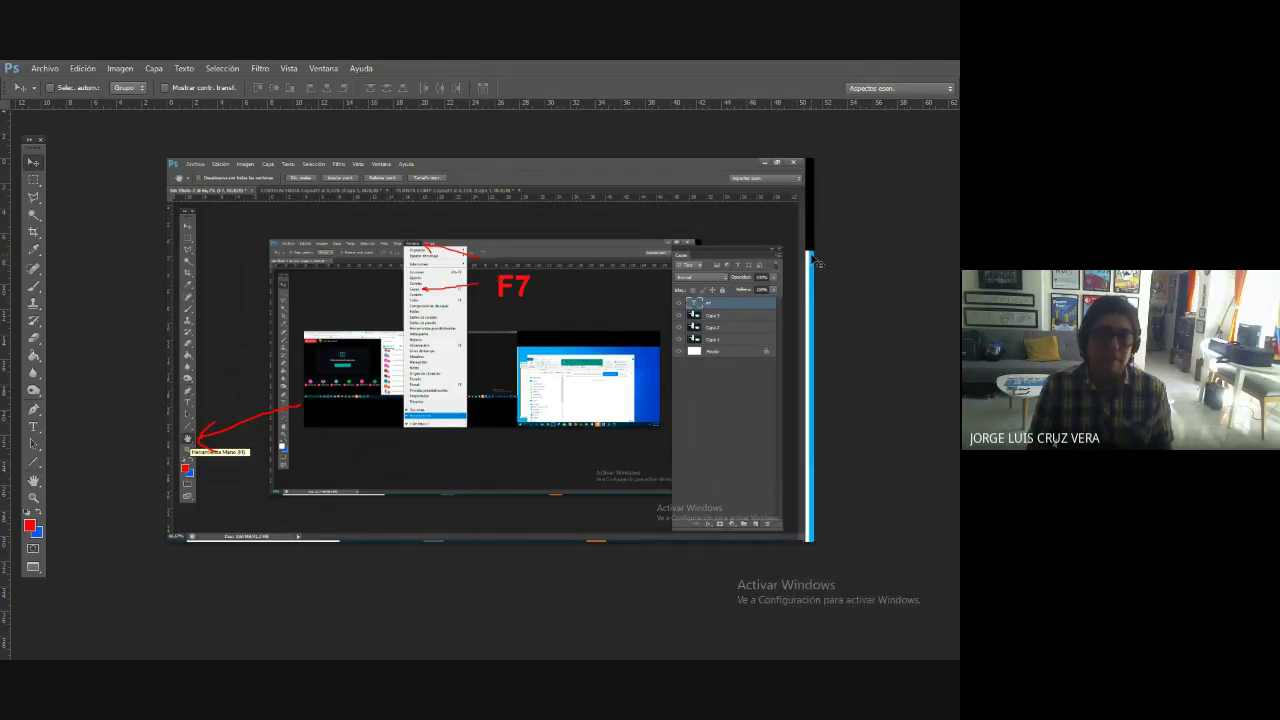
{"action": "key", "text": "F7"}
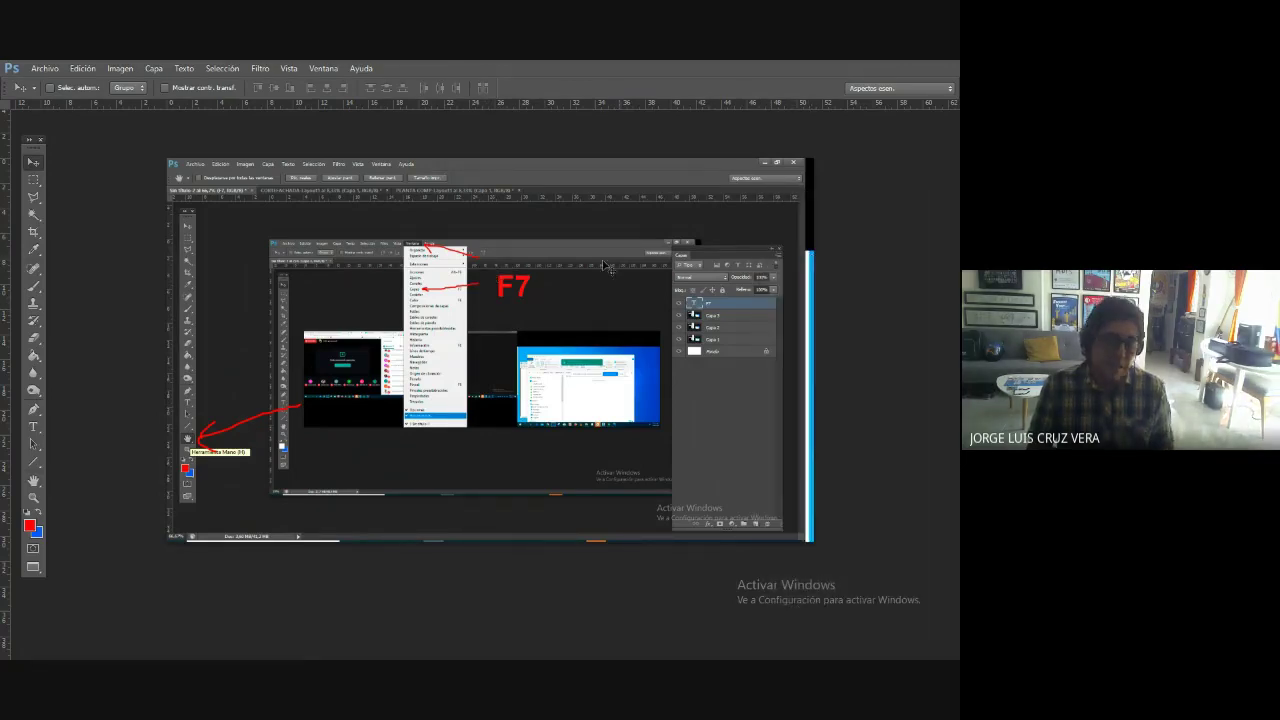
- Cycle through the standard, full screen with menu bar and full screen modes, trying to pan the capture in each full screen mode
{"action": "key", "text": "f"}
{"action": "key", "text": "f"}
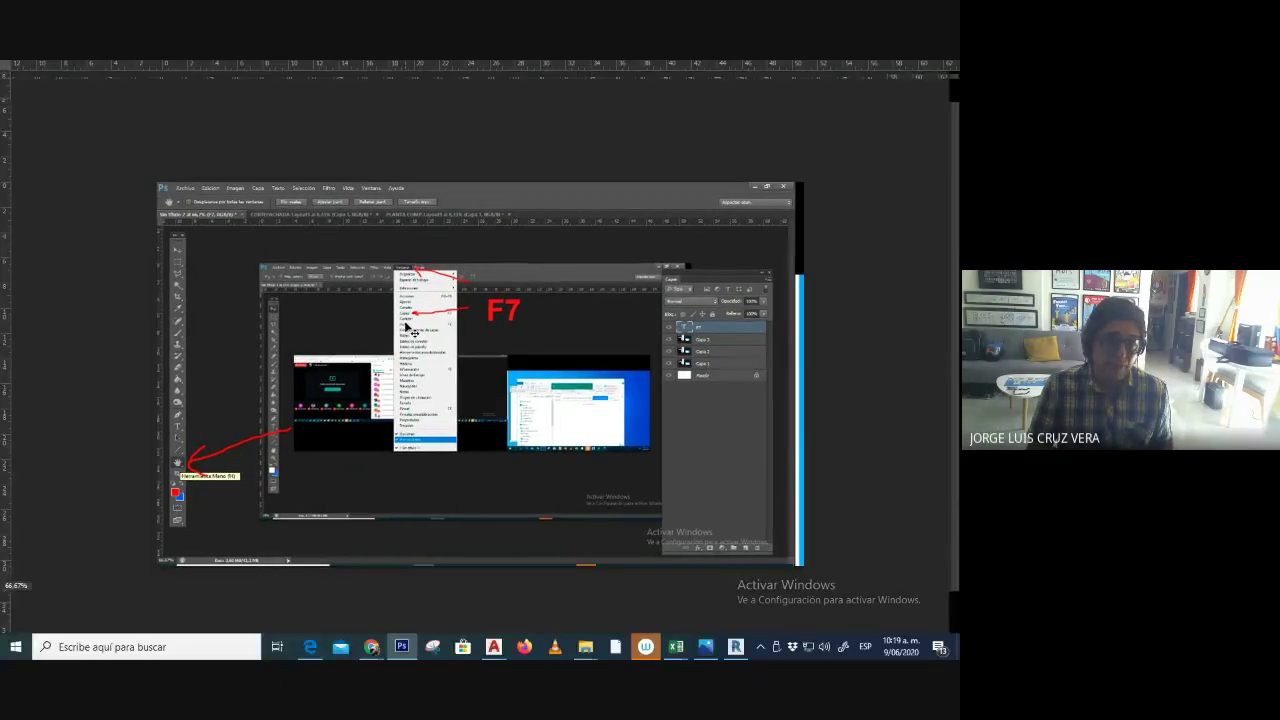
{"action": "key", "text": "f"}
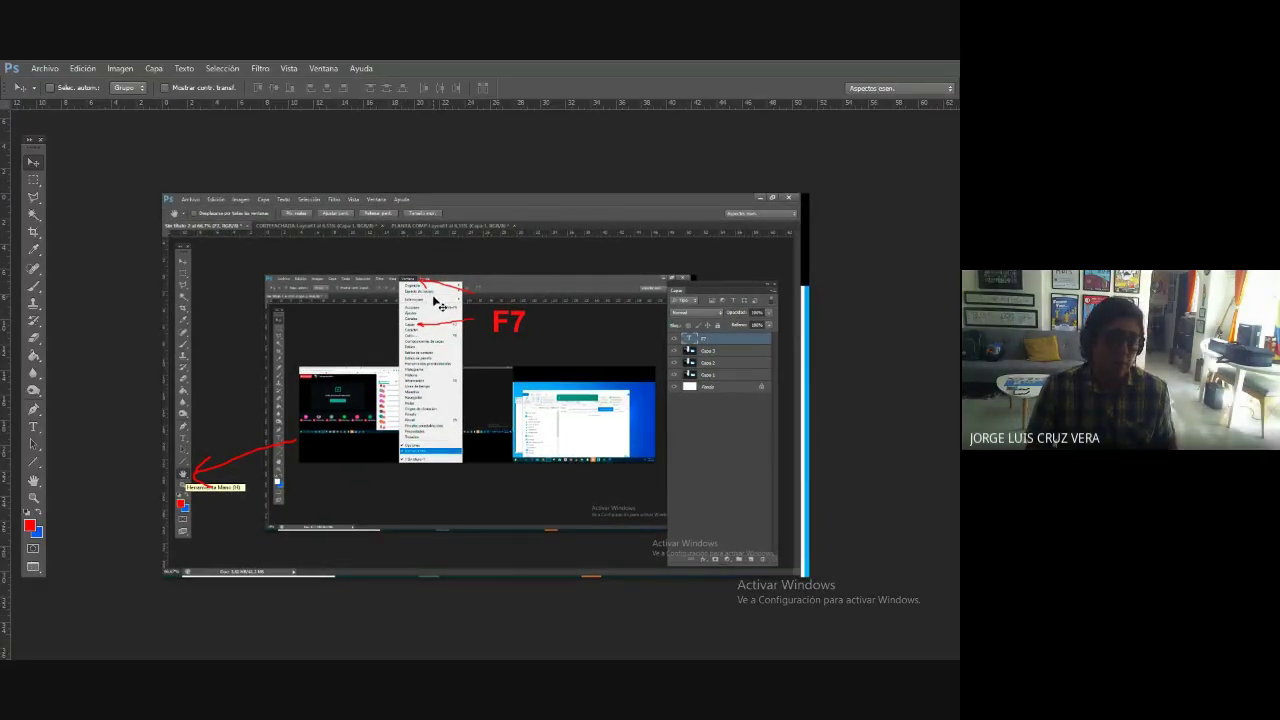
{"action": "left_click_drag", "start_coordinate": [439, 300], "coordinate": [478, 303]}
{"action": "key", "text": "f"}
{"action": "key", "text": "f"}
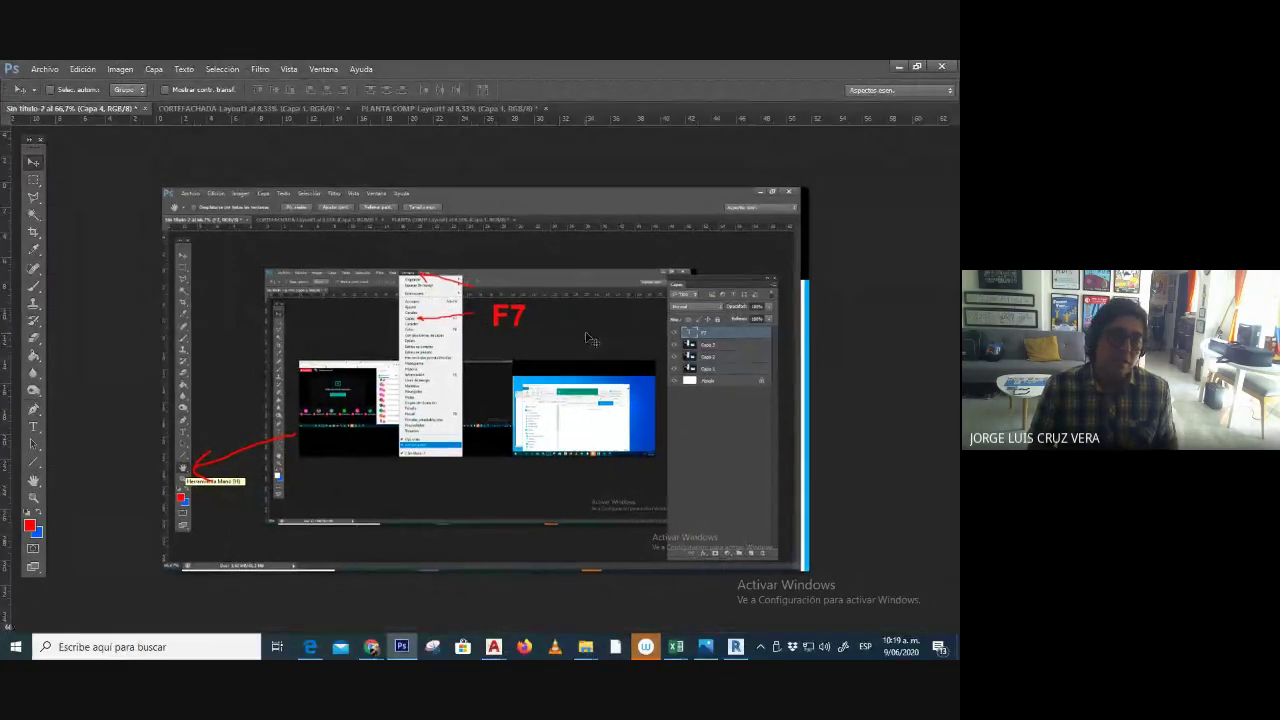
{"action": "key", "text": "f"}
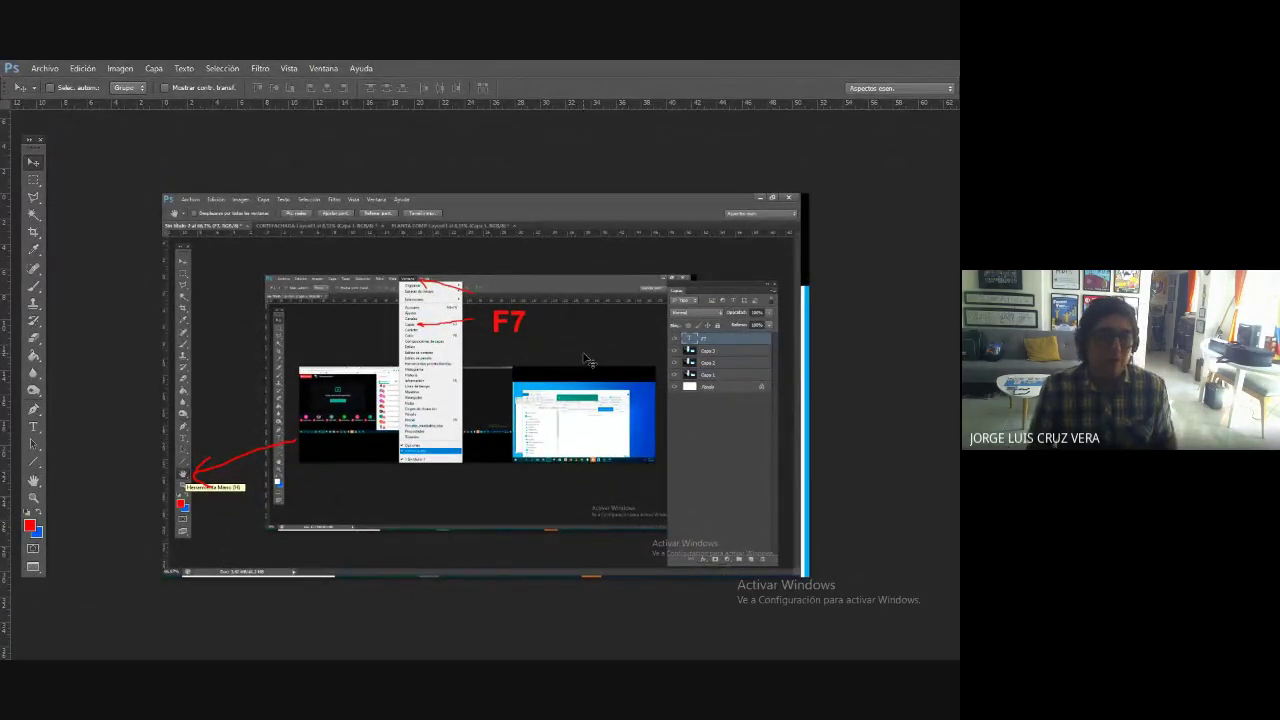
{"action": "mouse_move", "coordinate": [583, 353]}
{"action": "left_mouse_down"}
{"action": "mouse_move", "coordinate": [389, 374]}
{"action": "mouse_move", "coordinate": [605, 335]}
{"action": "mouse_move", "coordinate": [585, 295]}
{"action": "mouse_move", "coordinate": [590, 333]}
{"action": "left_mouse_up"}
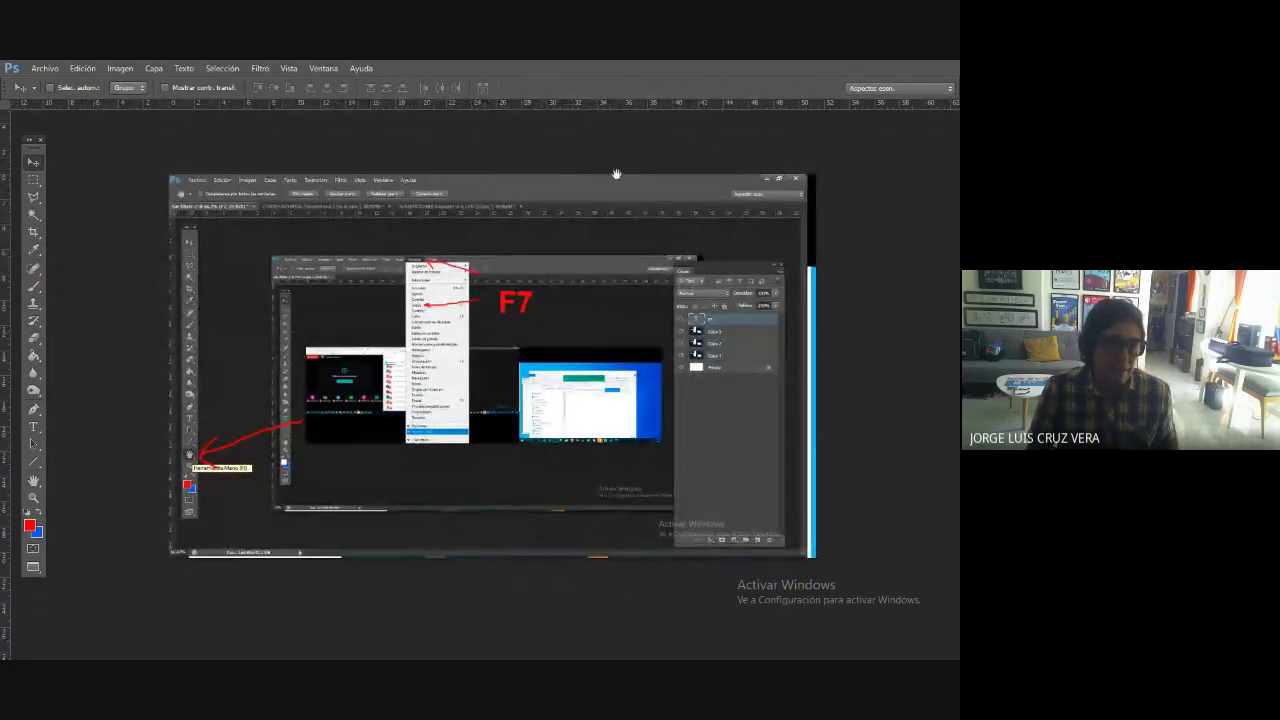
{"action": "key", "text": "f"}
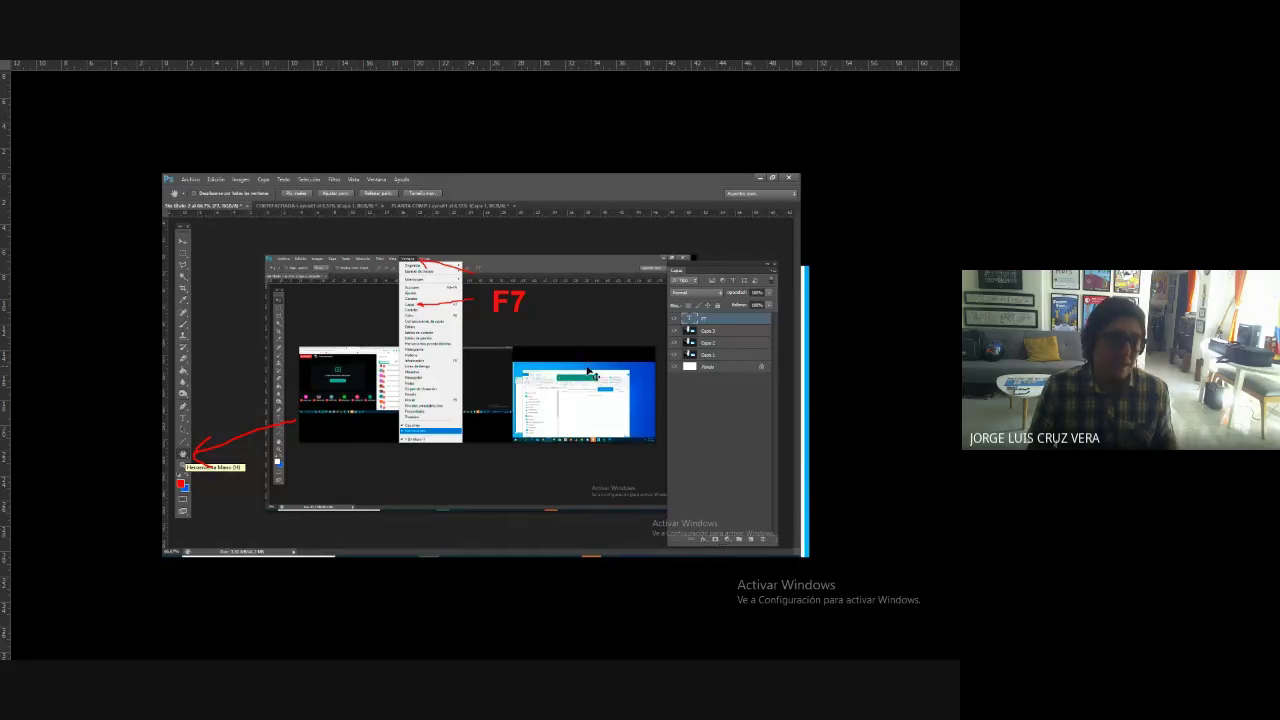
{"action": "left_click_drag", "start_coordinate": [589, 372], "coordinate": [491, 403]}
{"action": "left_click_drag", "start_coordinate": [561, 323], "coordinate": [614, 362]}
{"action": "key", "text": "f"}
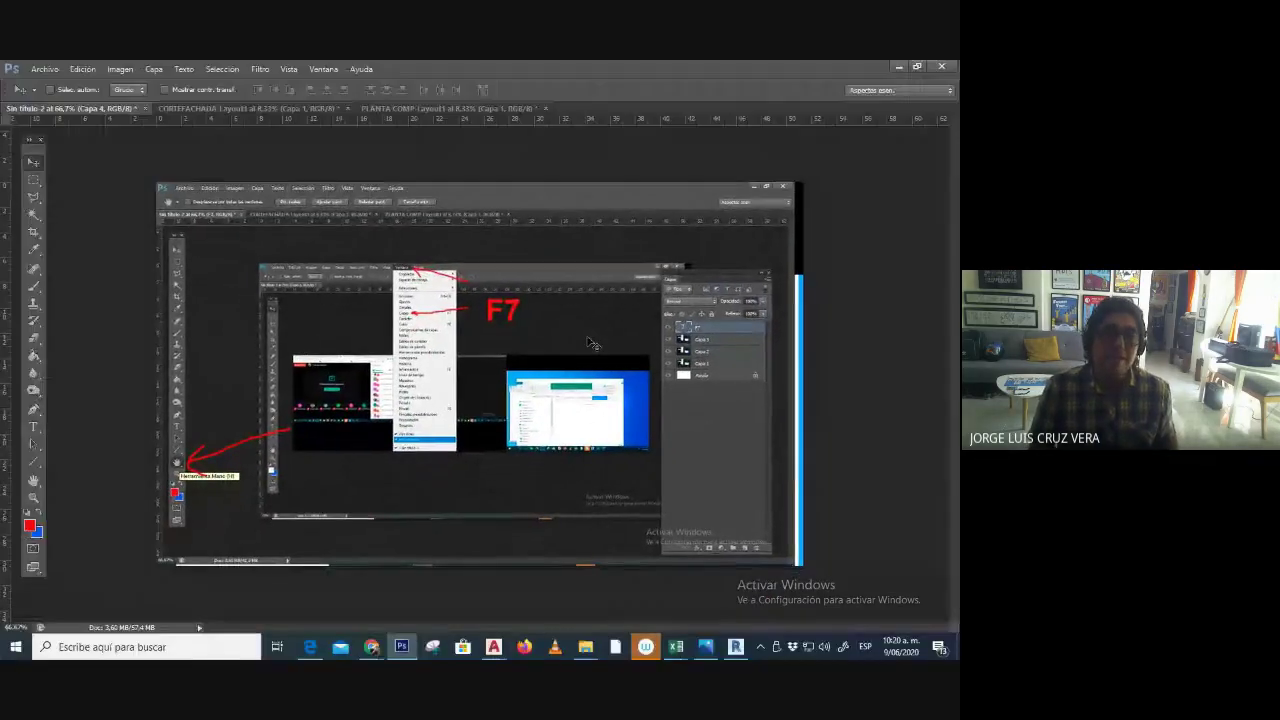
{"action": "key", "text": "f"}
{"action": "left_click_drag", "start_coordinate": [587, 336], "coordinate": [559, 331]}
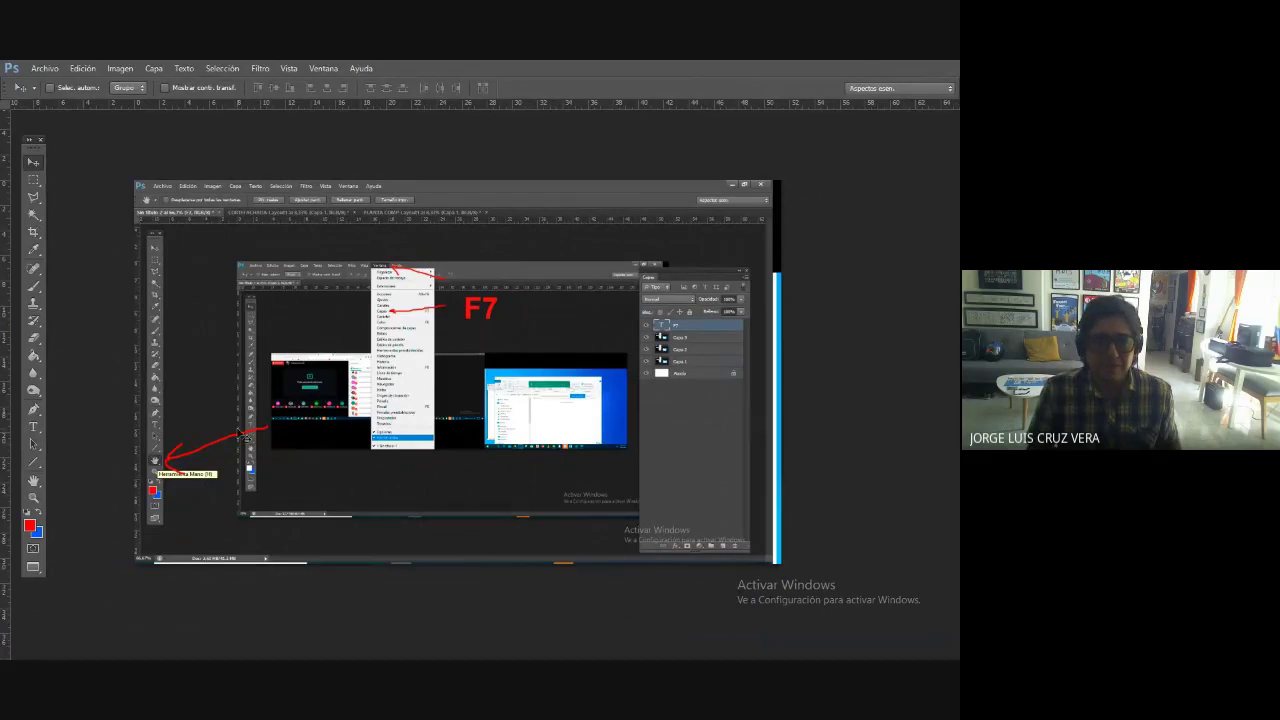
- Create a new white RGB document from the clipboard preset, 4800 x 1288 pixels at 72 pixels per inch
{"action": "left_click", "coordinate": [33, 427]}
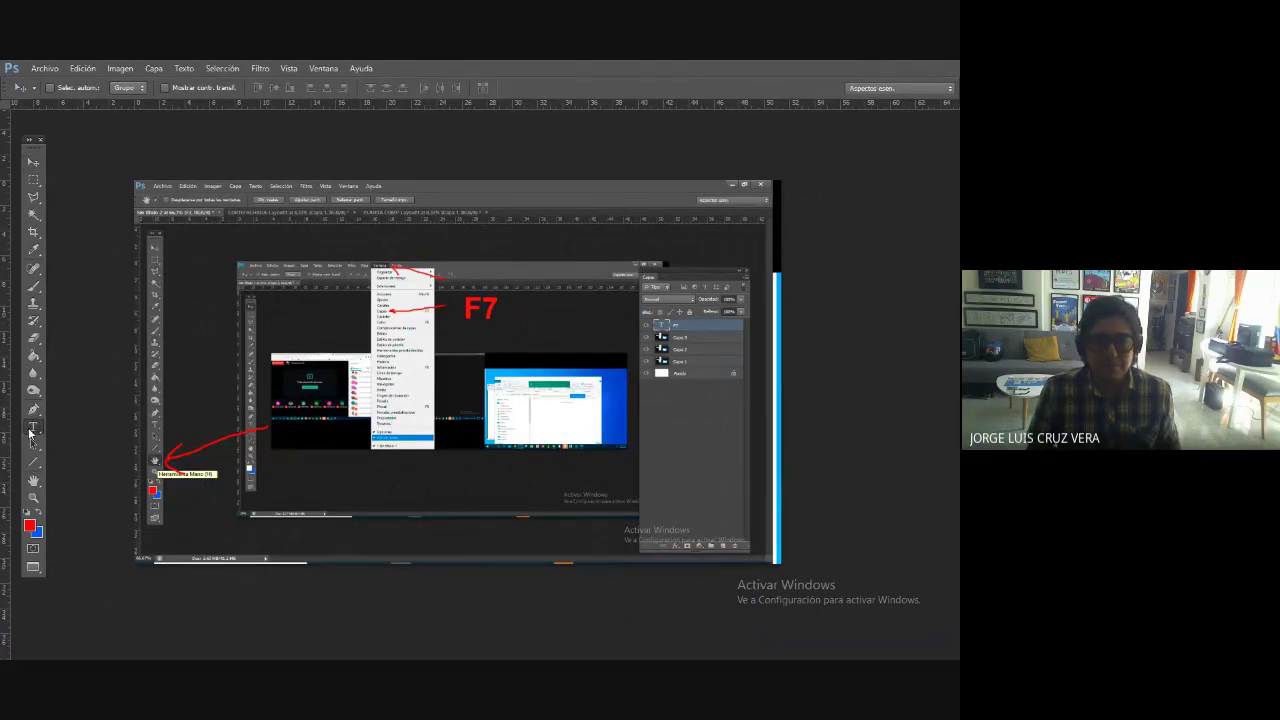
{"action": "left_click", "coordinate": [44, 68]}
{"action": "left_click", "coordinate": [50, 85]}
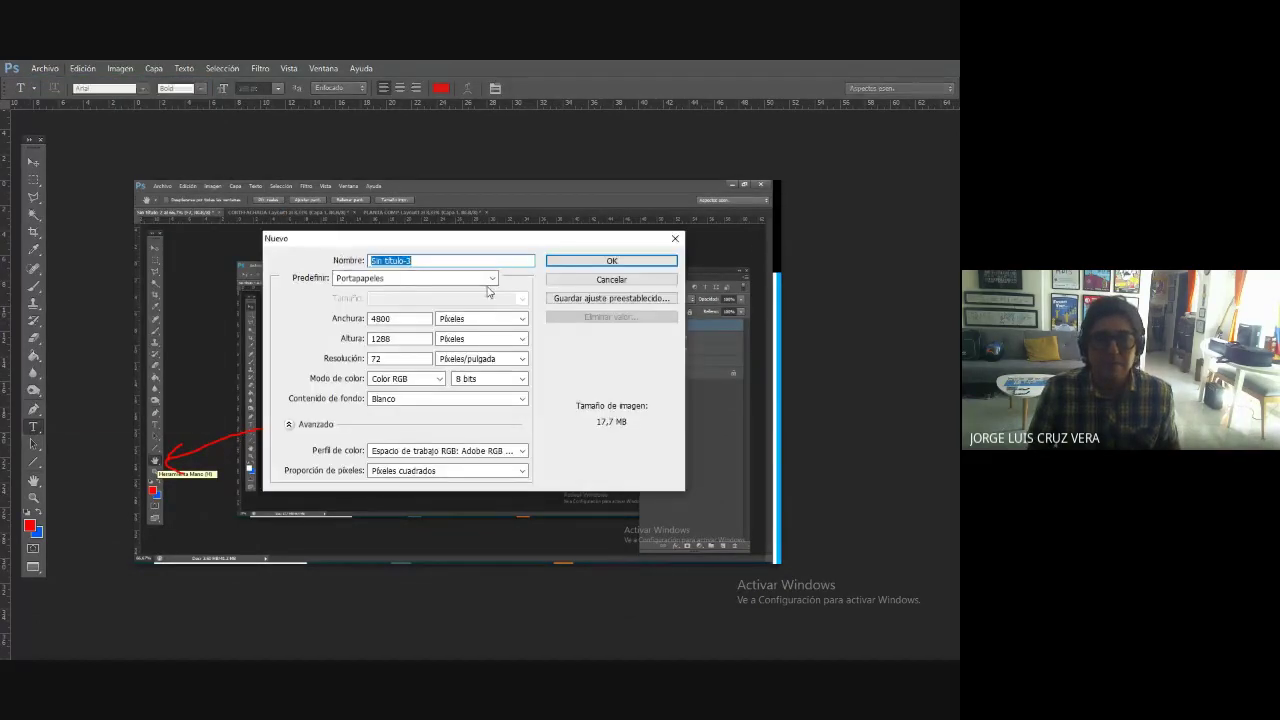
{"action": "left_click", "coordinate": [562, 258]}
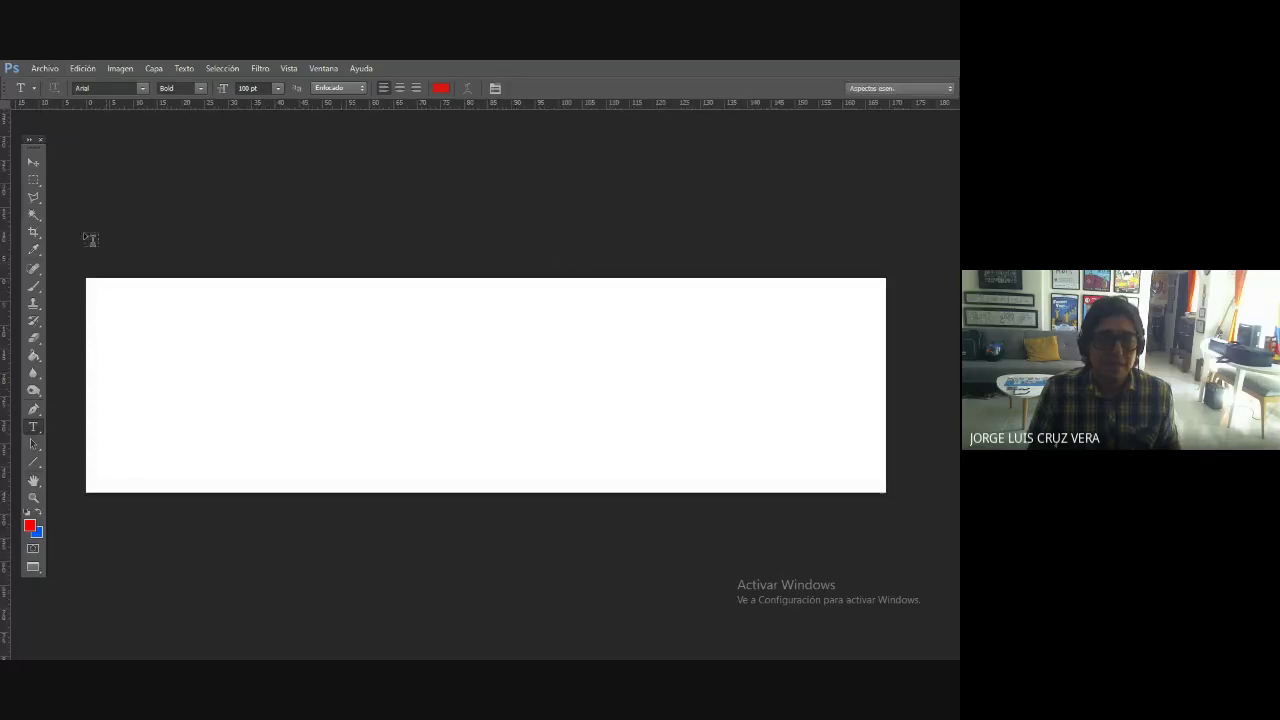
- Crop the blank canvas from its right side to a little under half its width, keeping the full height
{"action": "left_click", "coordinate": [33, 231]}
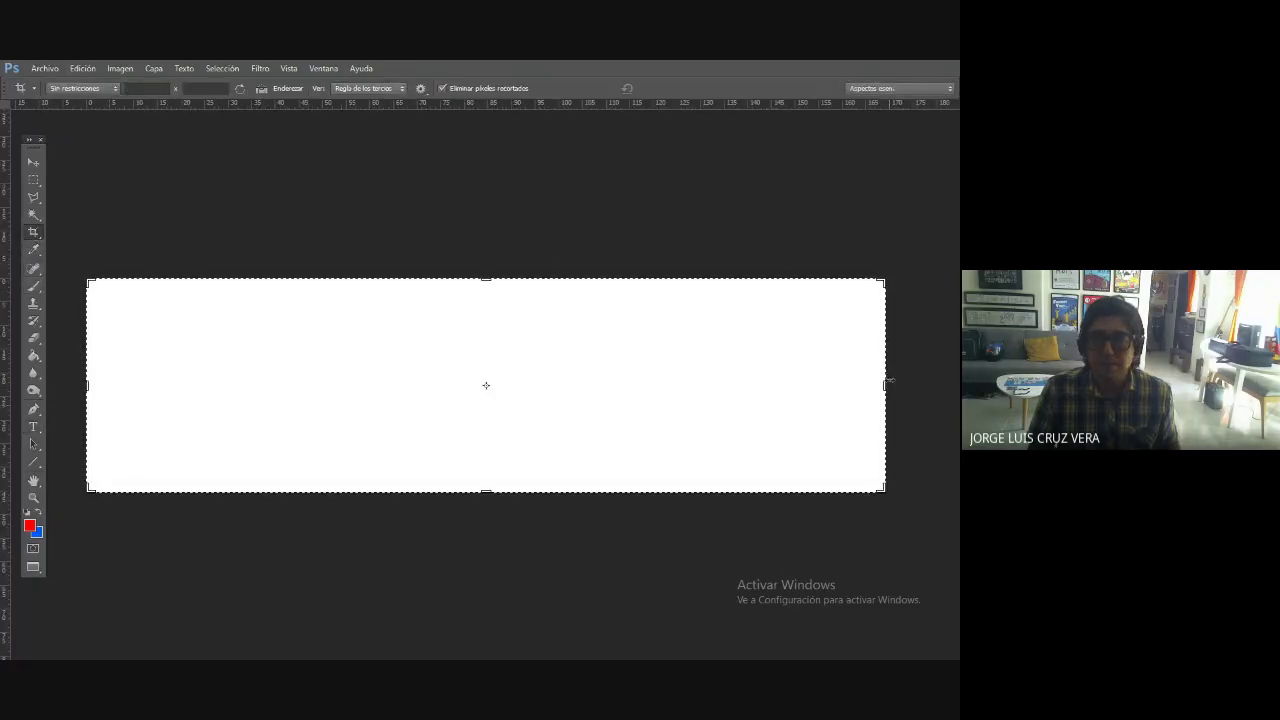
{"action": "left_click_drag", "start_coordinate": [886, 384], "coordinate": [668, 378]}
{"action": "key", "text": "Return"}
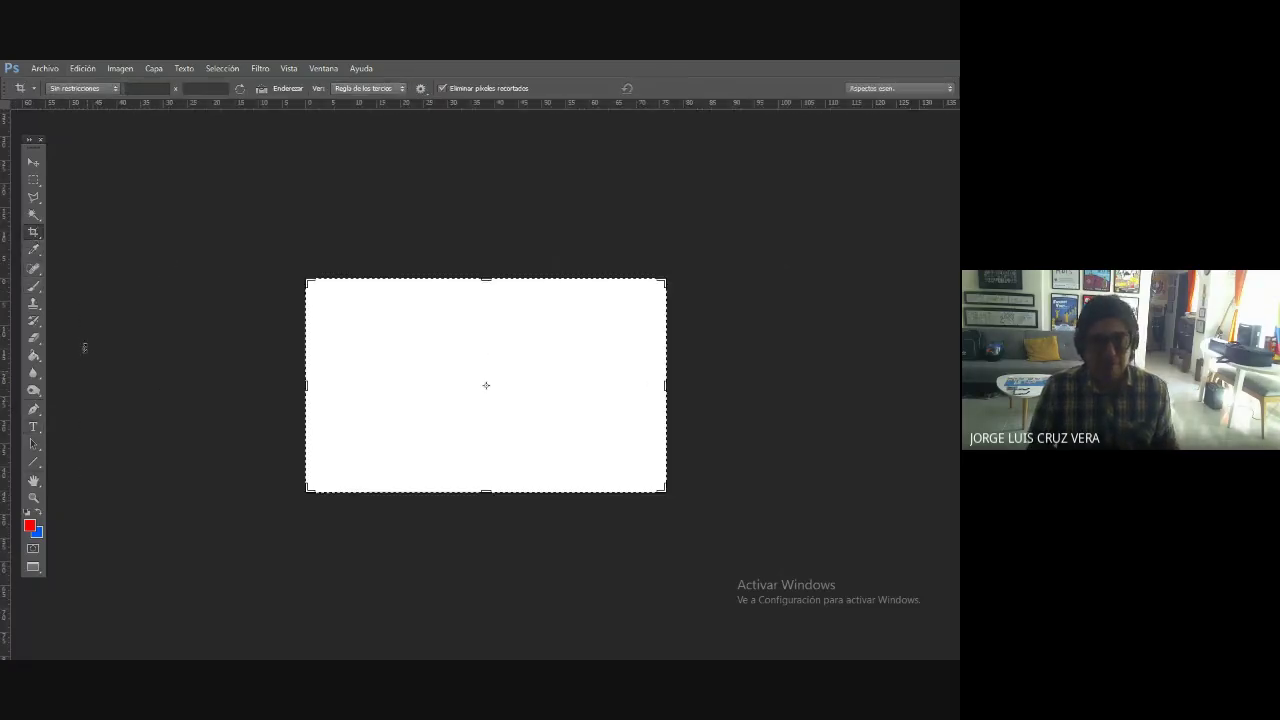
- Add the red Arial Bold 100 pt text "F = CAMBIO DE MODALIDAD DE LA PLANTALLA." on the blank canvas
{"action": "left_click", "coordinate": [379, 384]}
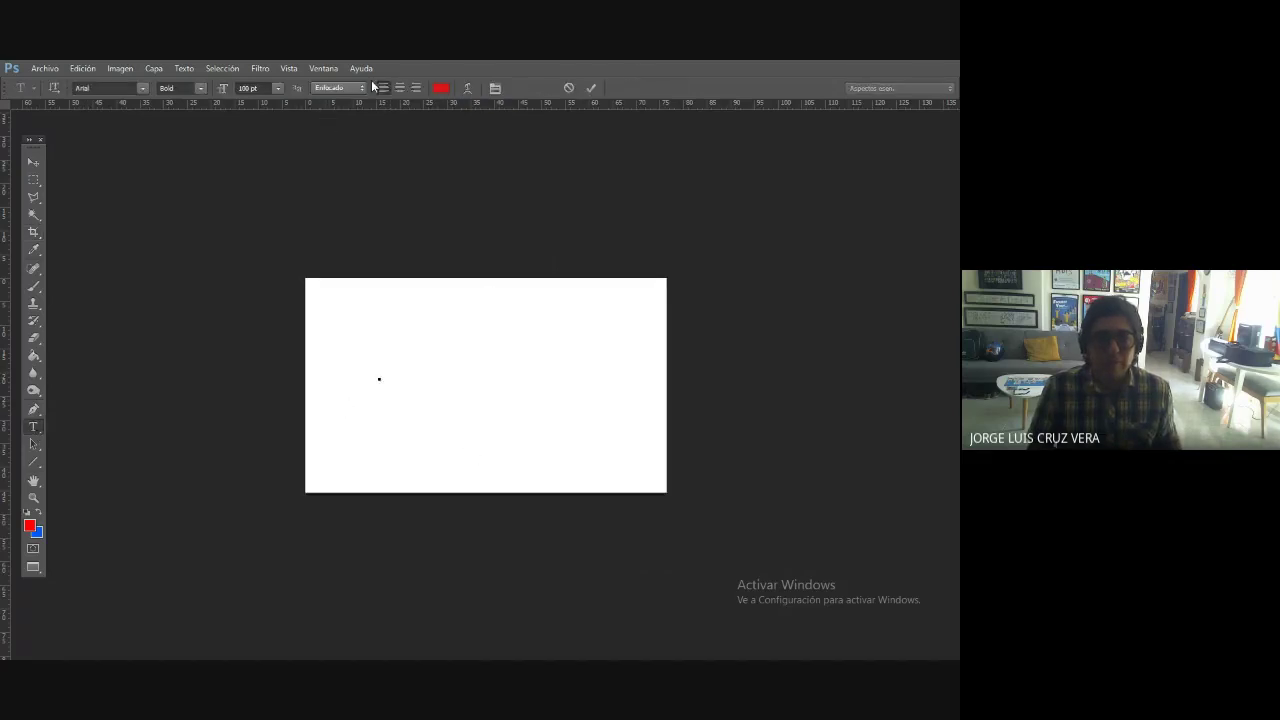
{"action": "type", "text": "F"}
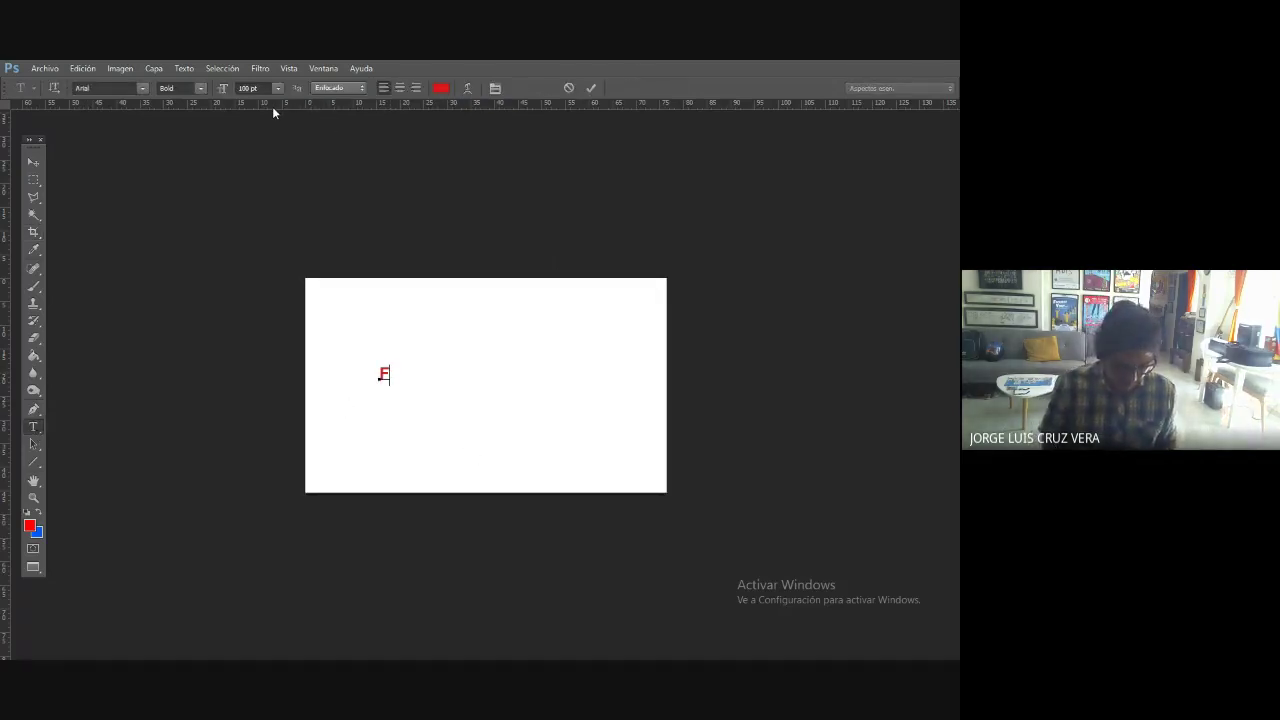
{"action": "type", "text": " = "}
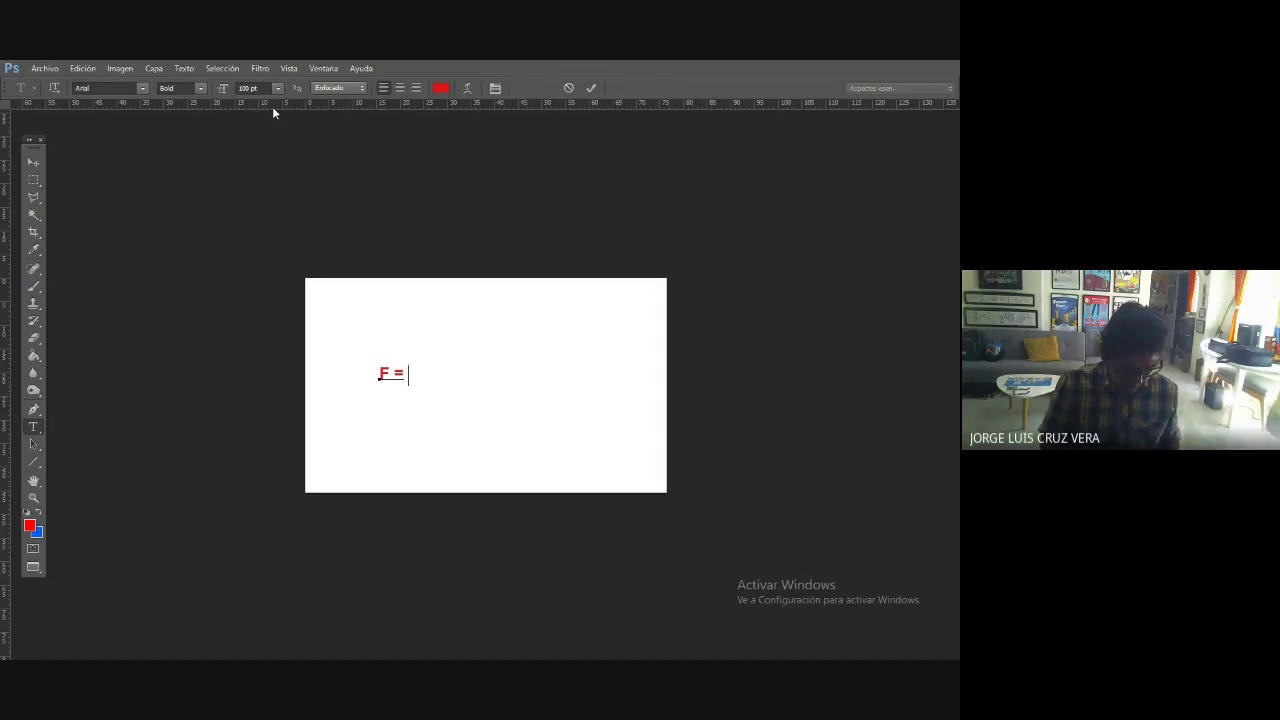
{"action": "type", "text": "CAMBIO DE MODA"}
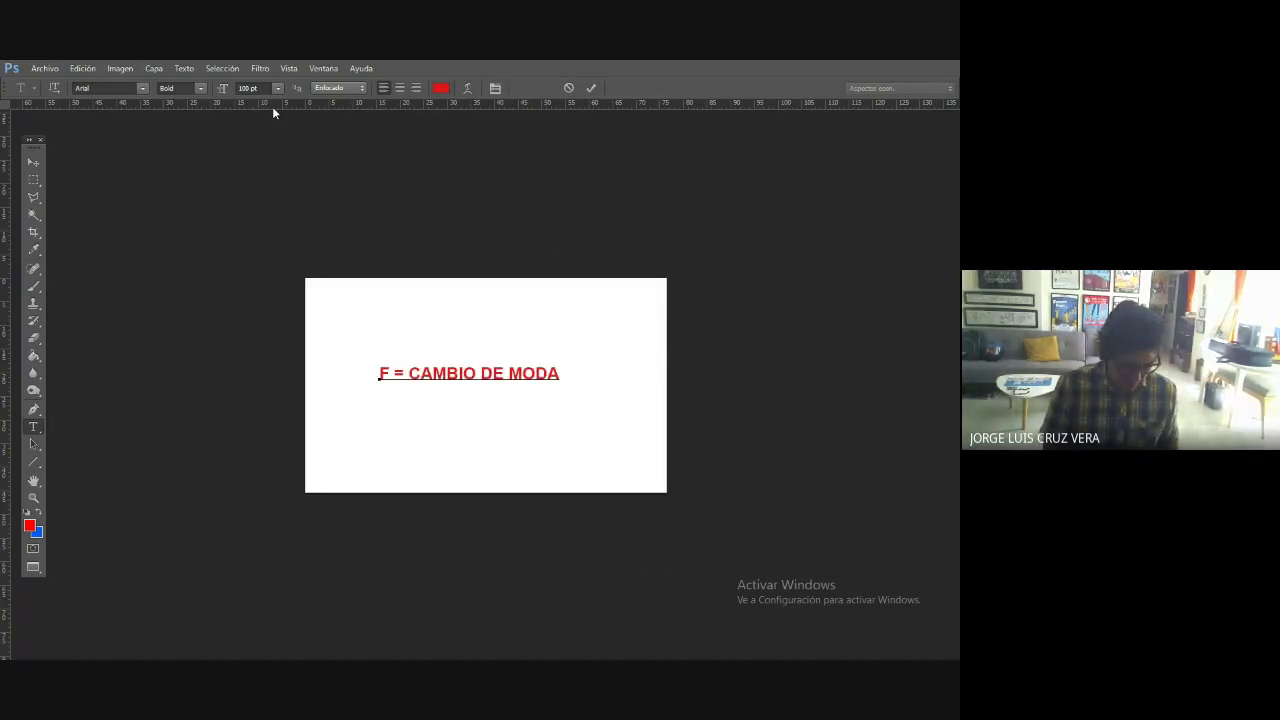
{"action": "type", "text": "LIDAD DE"}
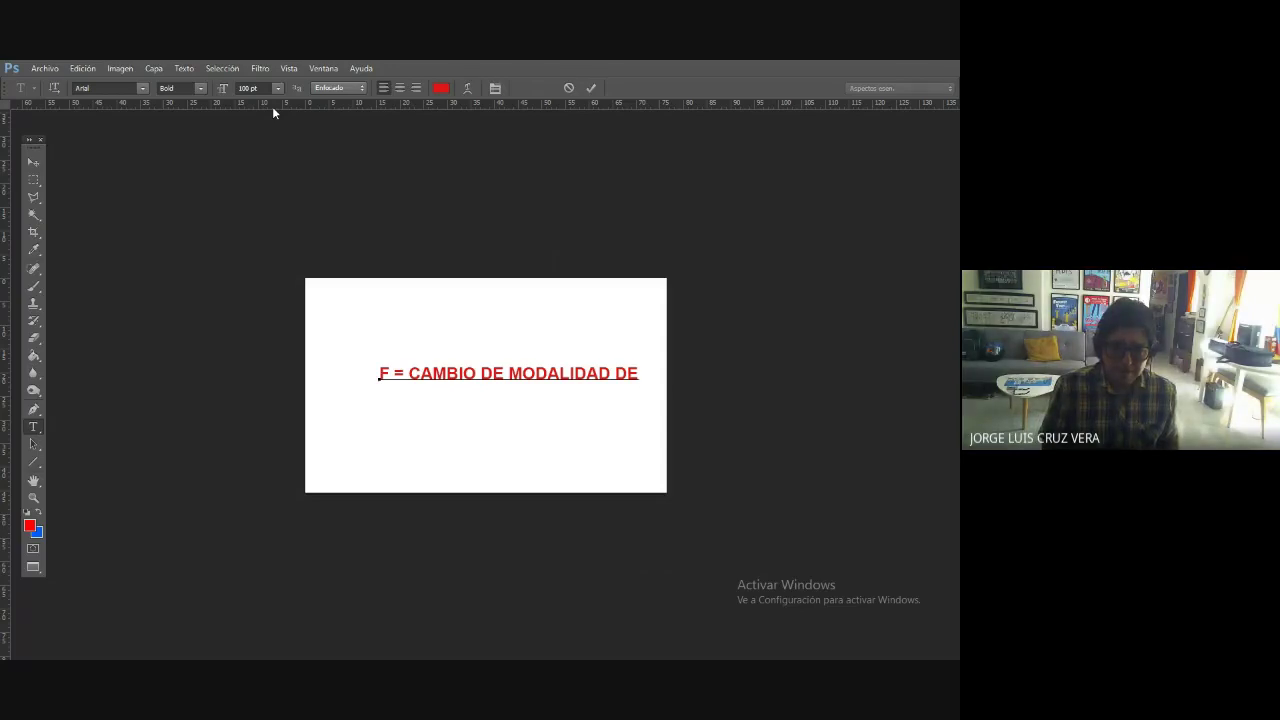
{"action": "type", "text": " LLA PLAN"}
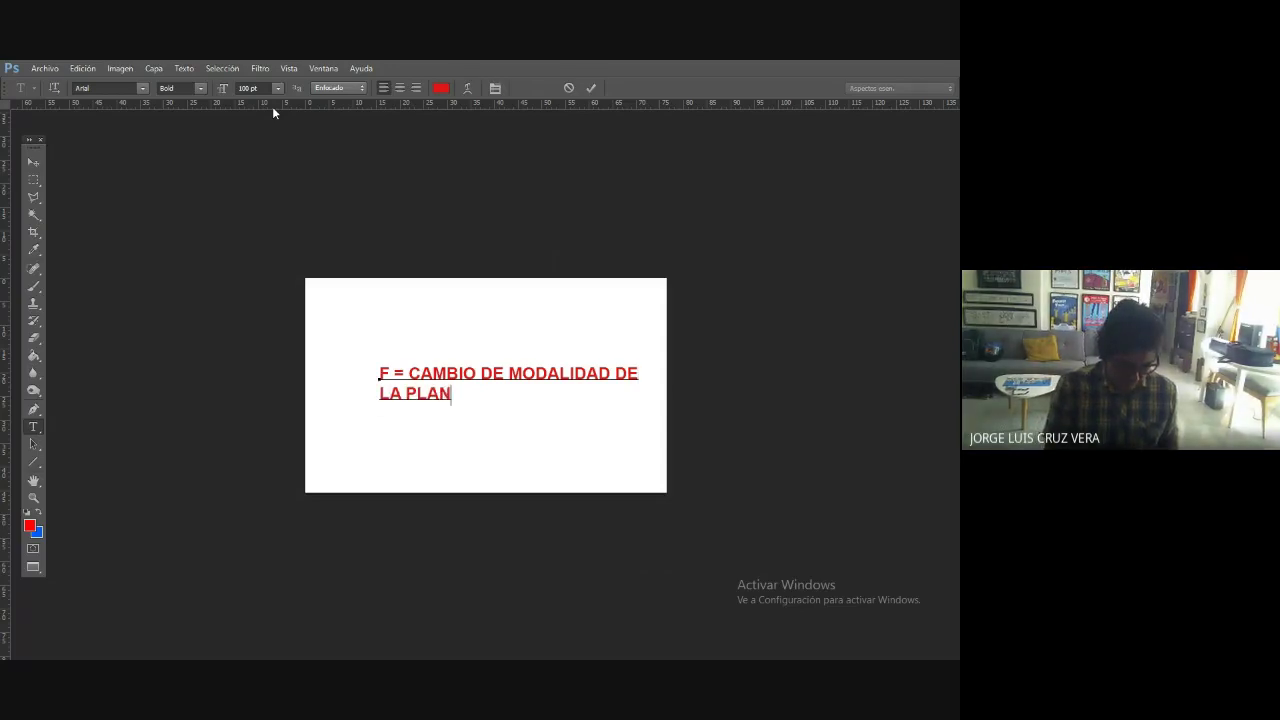
{"action": "type", "text": "TALLA."}
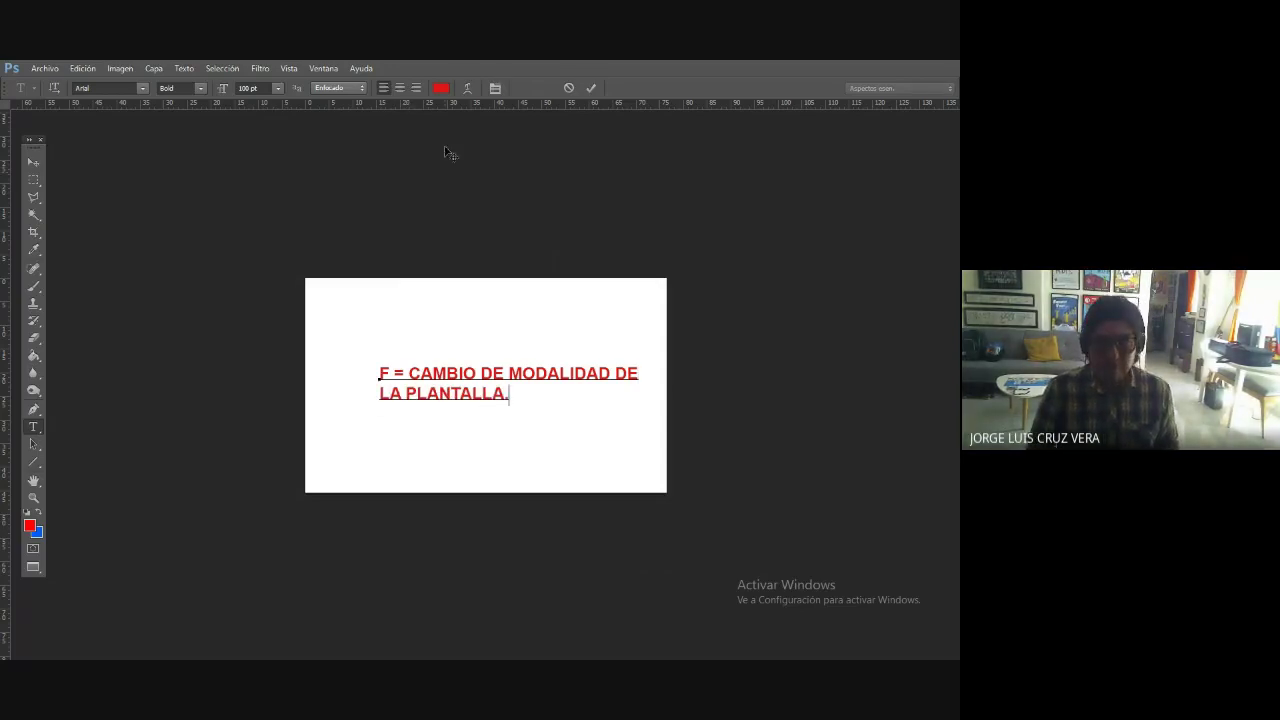
- Format the letter F at 200 pt in black (000000) and move the whole text slightly left and down on the canvas
{"action": "left_click_drag", "start_coordinate": [391, 372], "coordinate": [378, 373]}
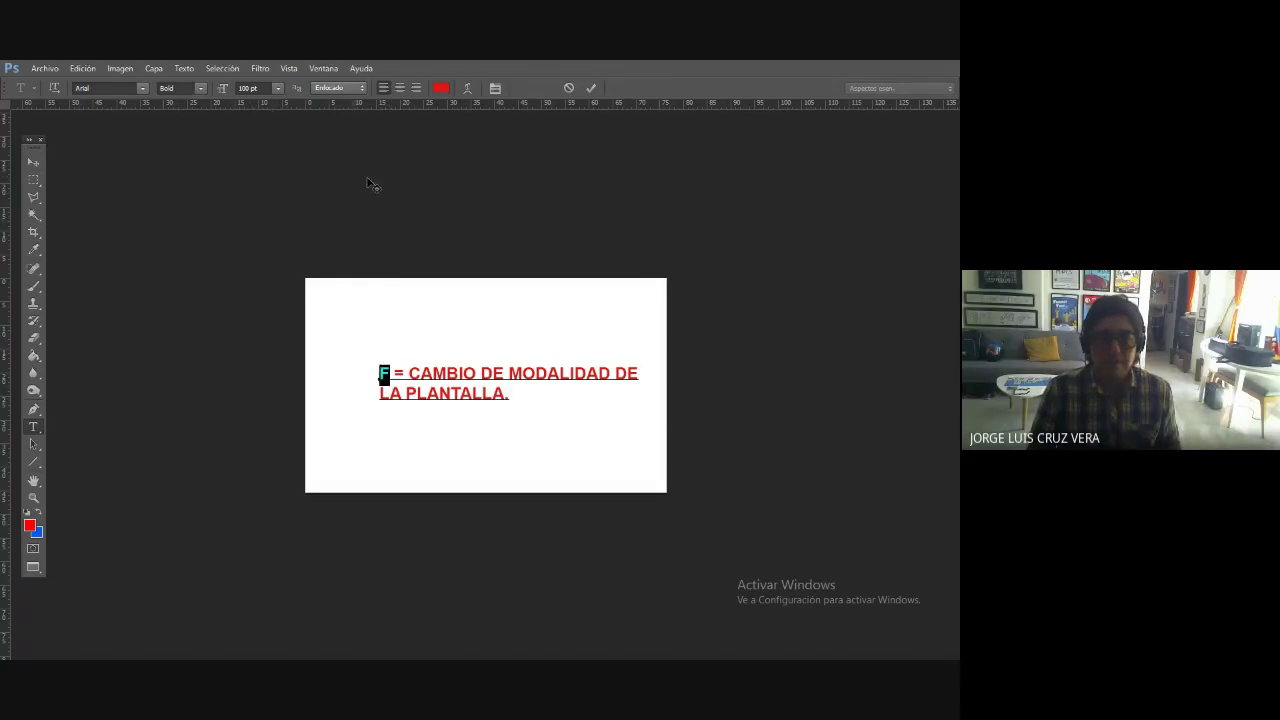
{"action": "left_click", "coordinate": [265, 88]}
{"action": "type", "text": "200"}
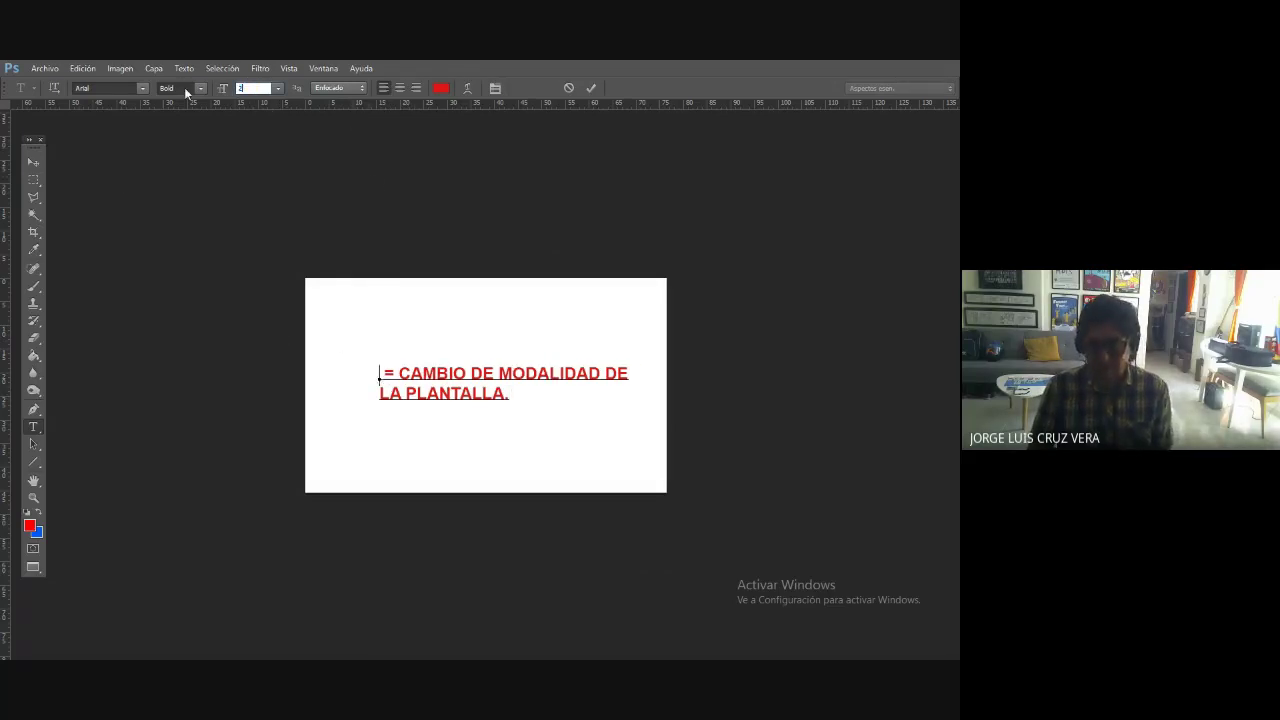
{"action": "key", "text": "Return"}
{"action": "left_click", "coordinate": [442, 89]}
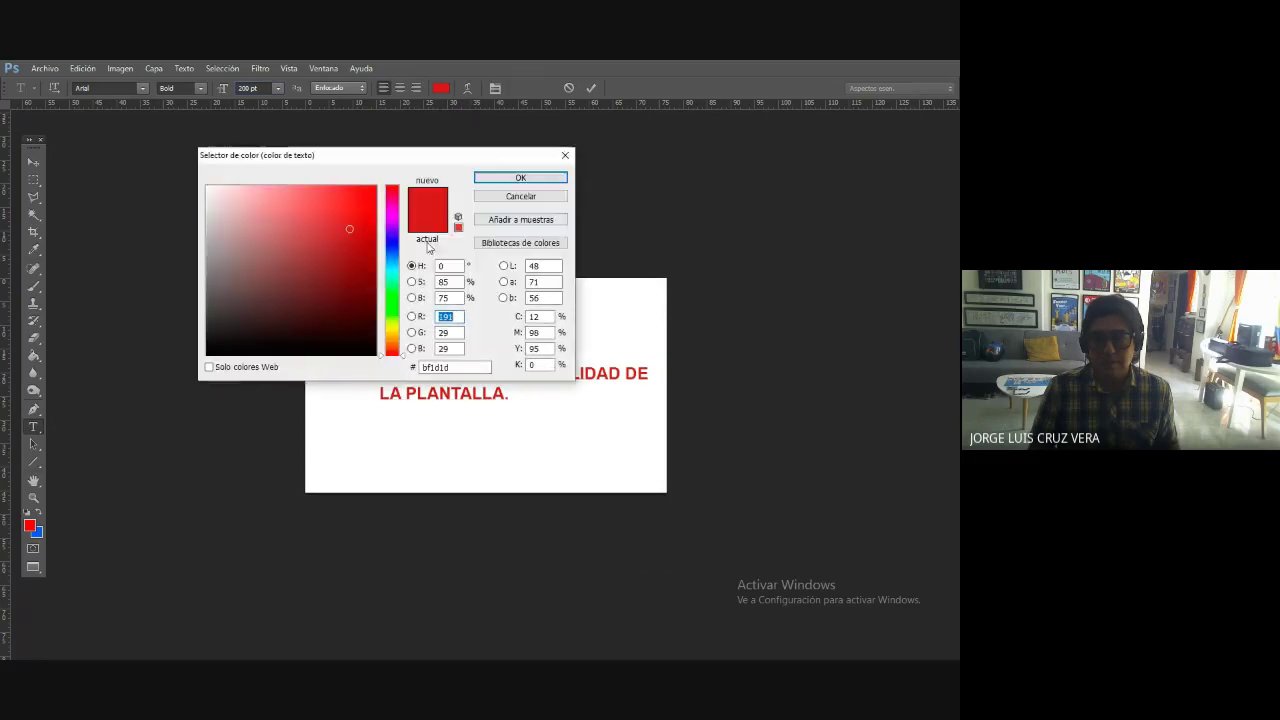
{"action": "left_click", "coordinate": [390, 243]}
{"action": "left_click", "coordinate": [375, 351]}
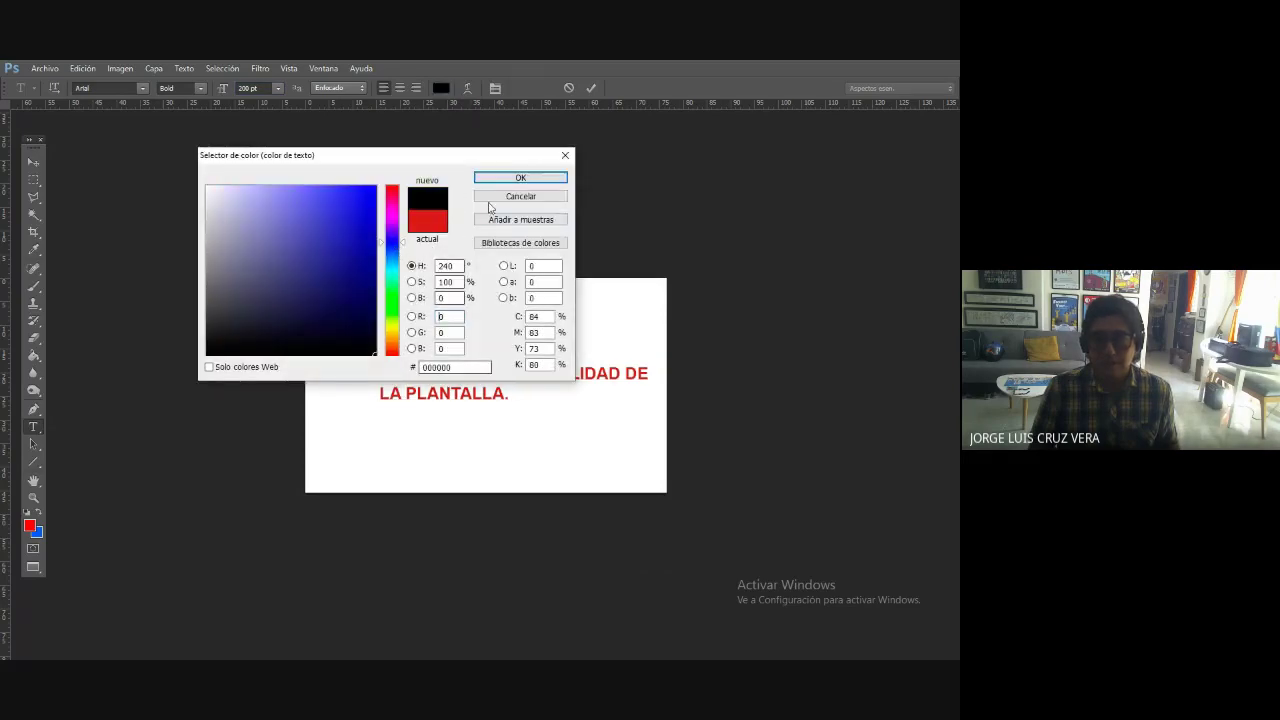
{"action": "left_click", "coordinate": [520, 178]}
{"action": "left_click", "coordinate": [33, 162]}
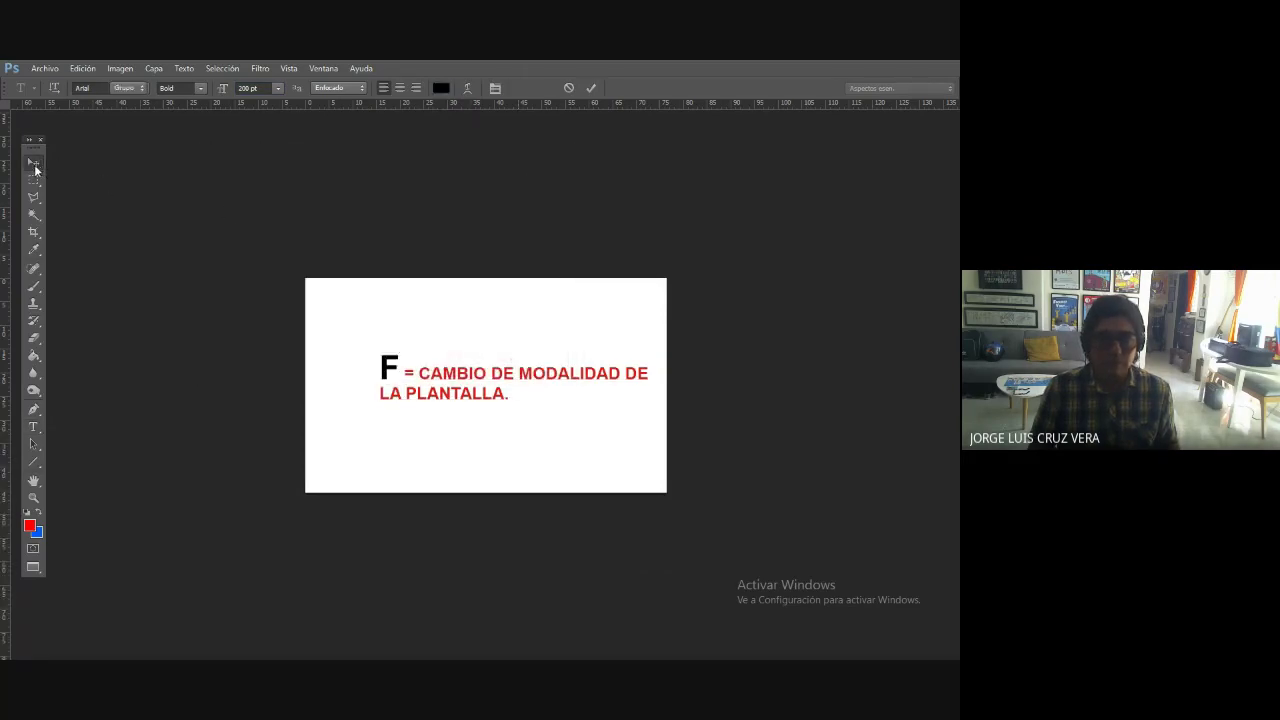
{"action": "mouse_move", "coordinate": [538, 369]}
{"action": "left_mouse_down"}
{"action": "mouse_move", "coordinate": [493, 371]}
{"action": "mouse_move", "coordinate": [518, 377]}
{"action": "left_mouse_up"}
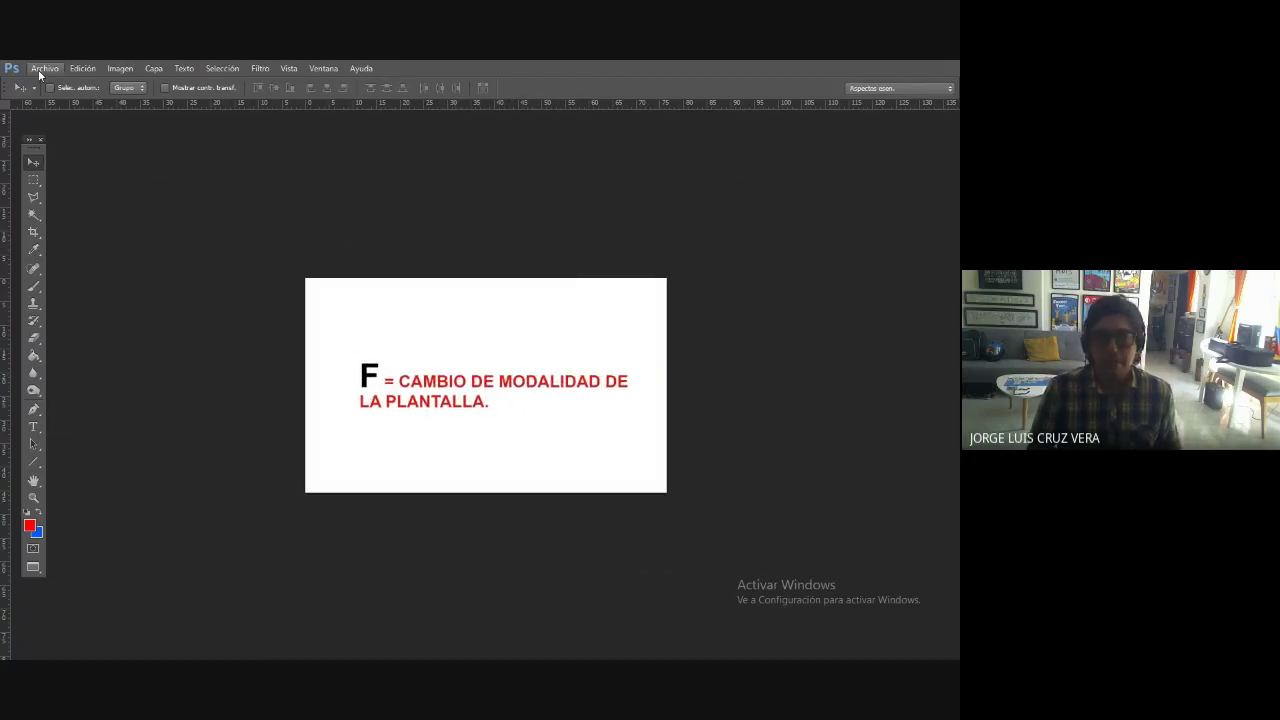
- Save a JPEG copy as "4_CAMBIO MODALIDAD PANTA" in the PANTALLAZOS folder, using high quality and the progressive format
{"action": "left_click", "coordinate": [40, 70]}
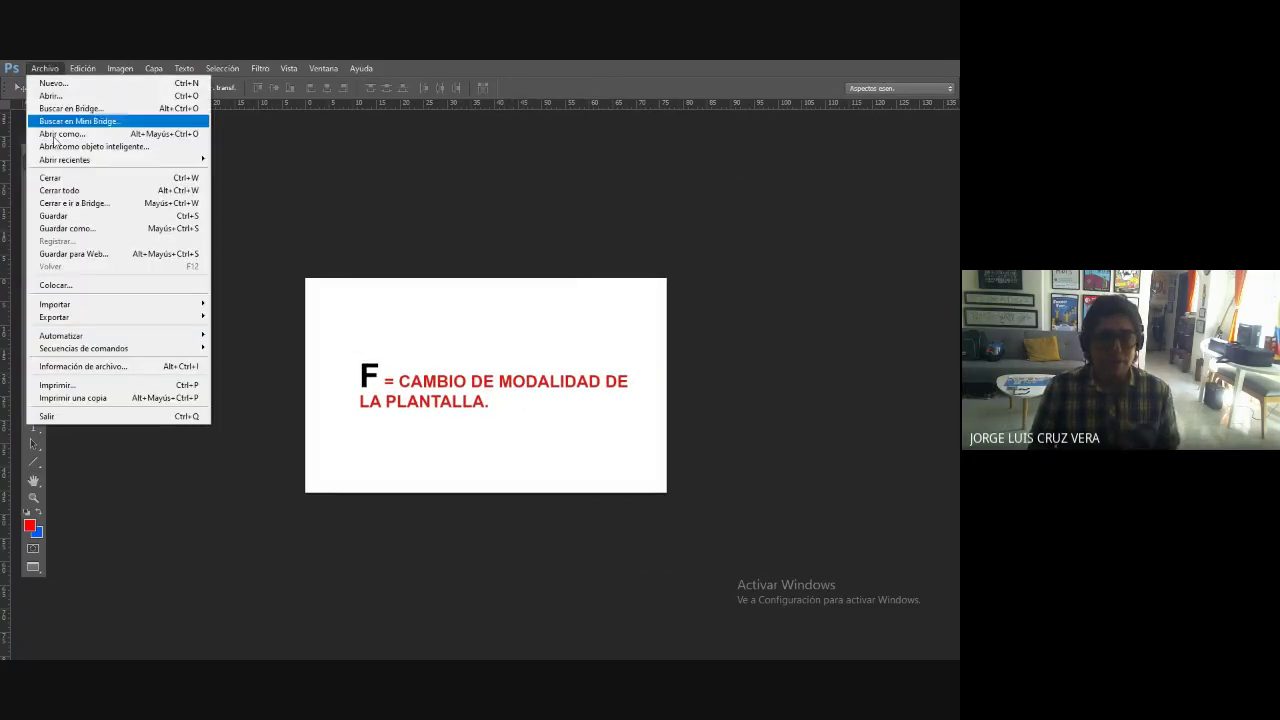
{"action": "left_click", "coordinate": [82, 230]}
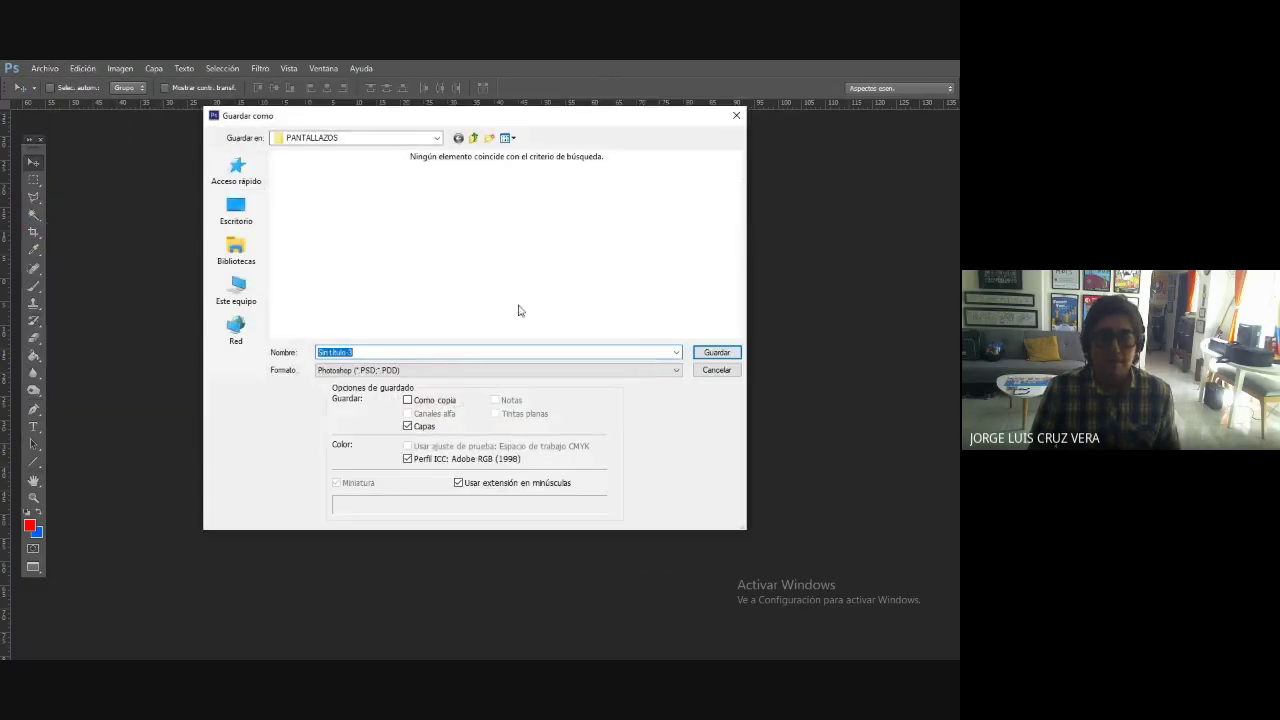
{"action": "left_click", "coordinate": [435, 370]}
{"action": "left_click", "coordinate": [440, 460]}
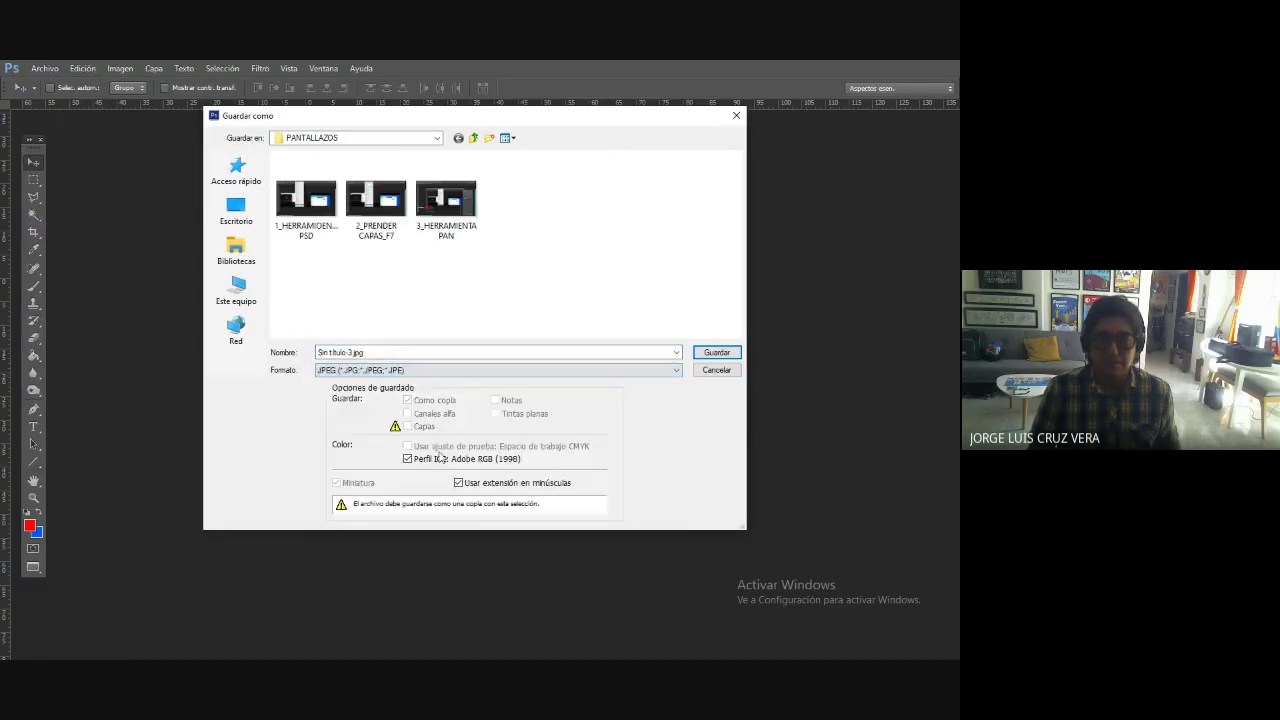
{"action": "left_click", "coordinate": [408, 352]}
{"action": "key", "text": "ctrl+a"}
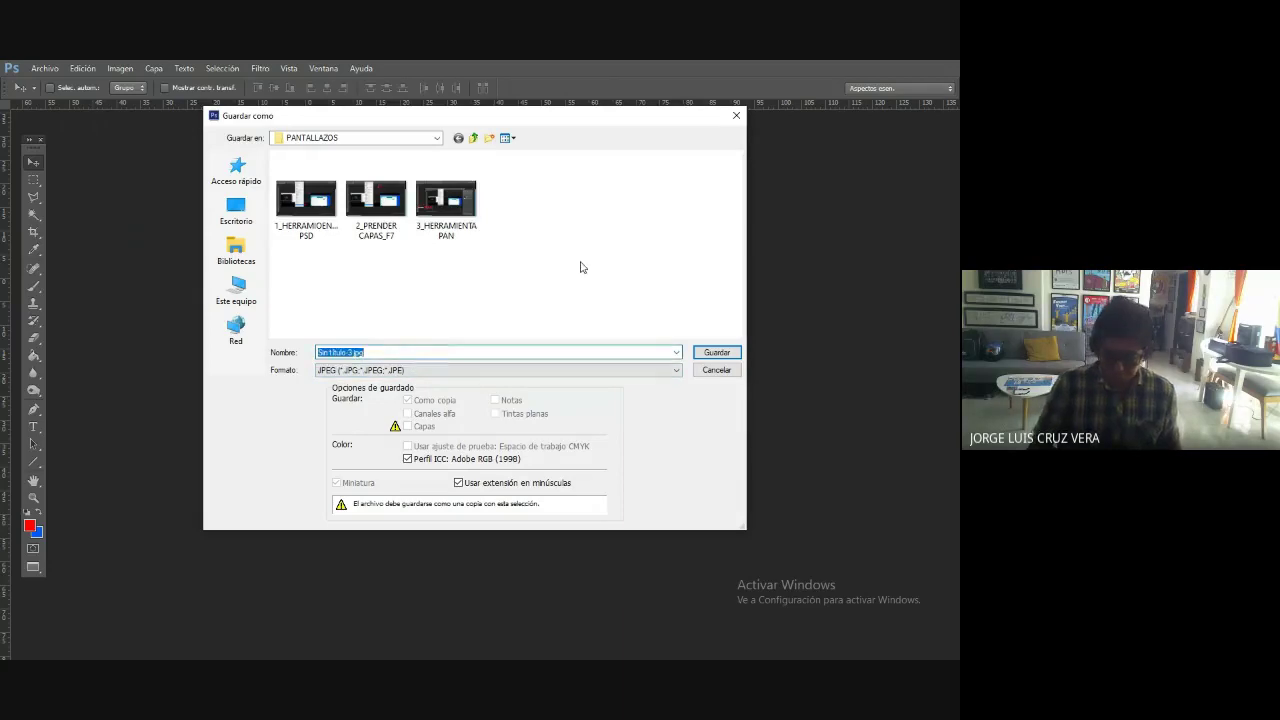
{"action": "type", "text": "4_CA"}
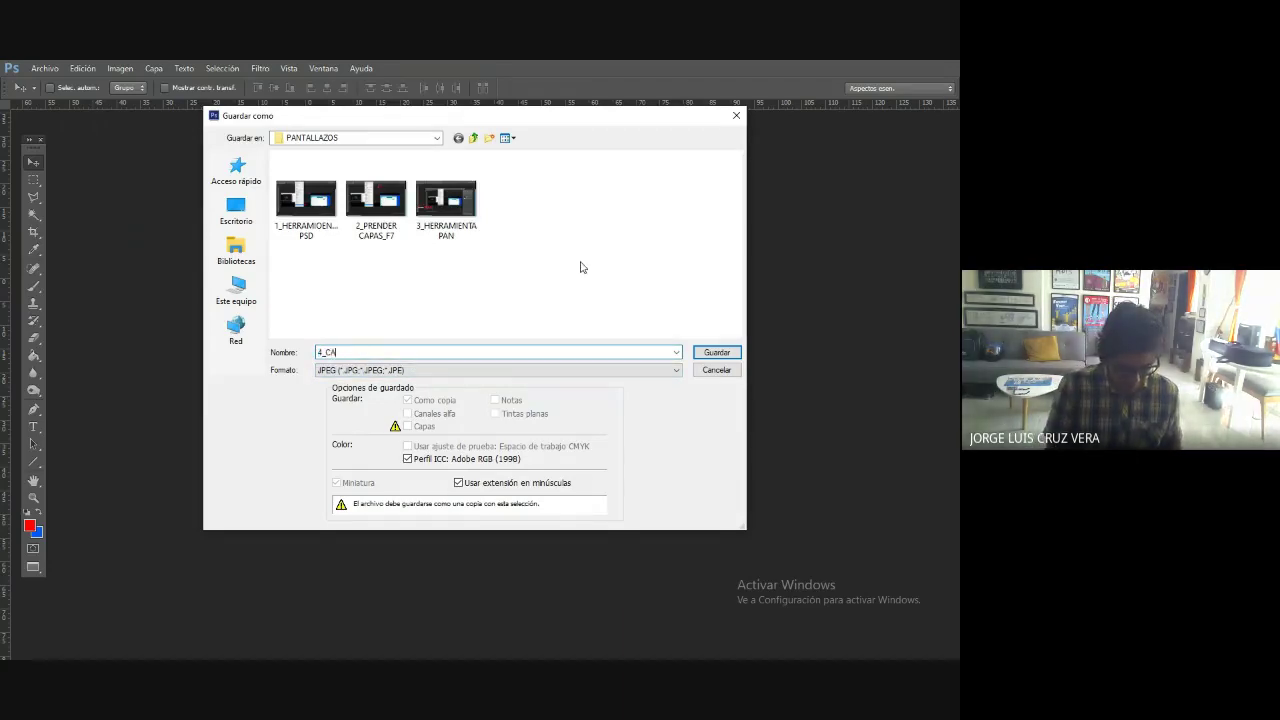
{"action": "type", "text": "MBIO MODALIDAD"}
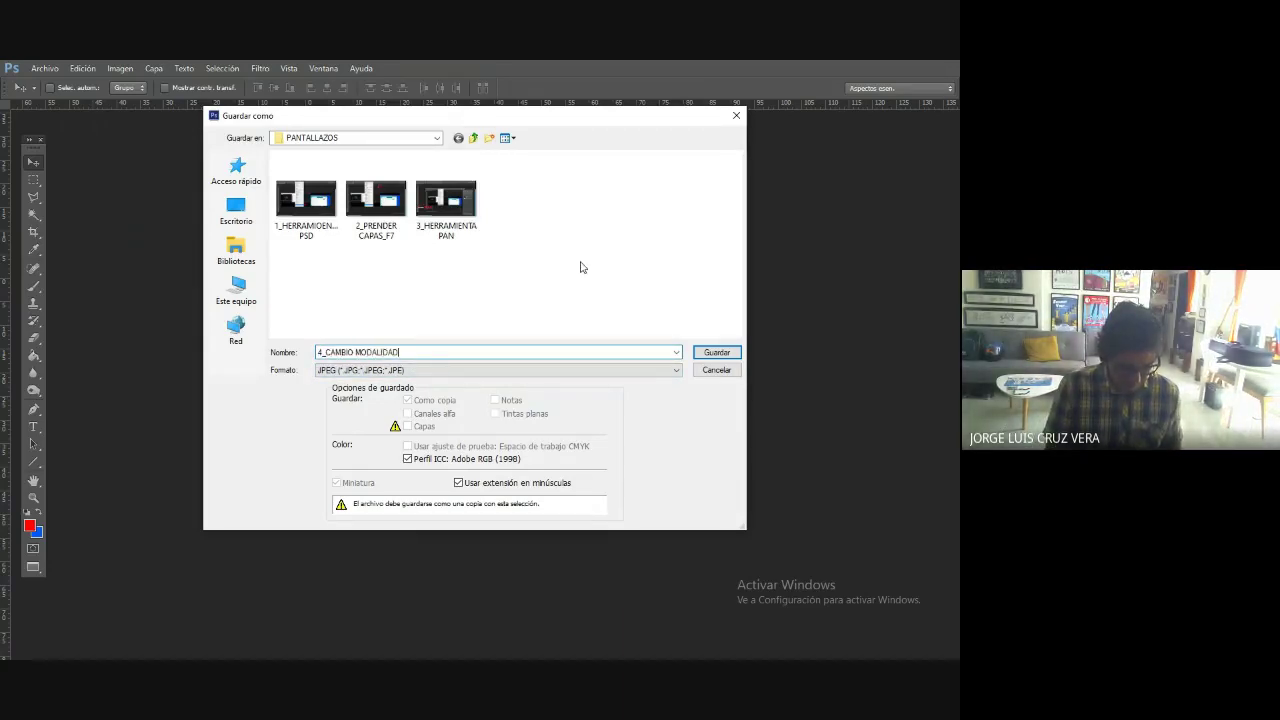
{"action": "type", "text": " PANTA"}
{"action": "key", "text": "Return"}
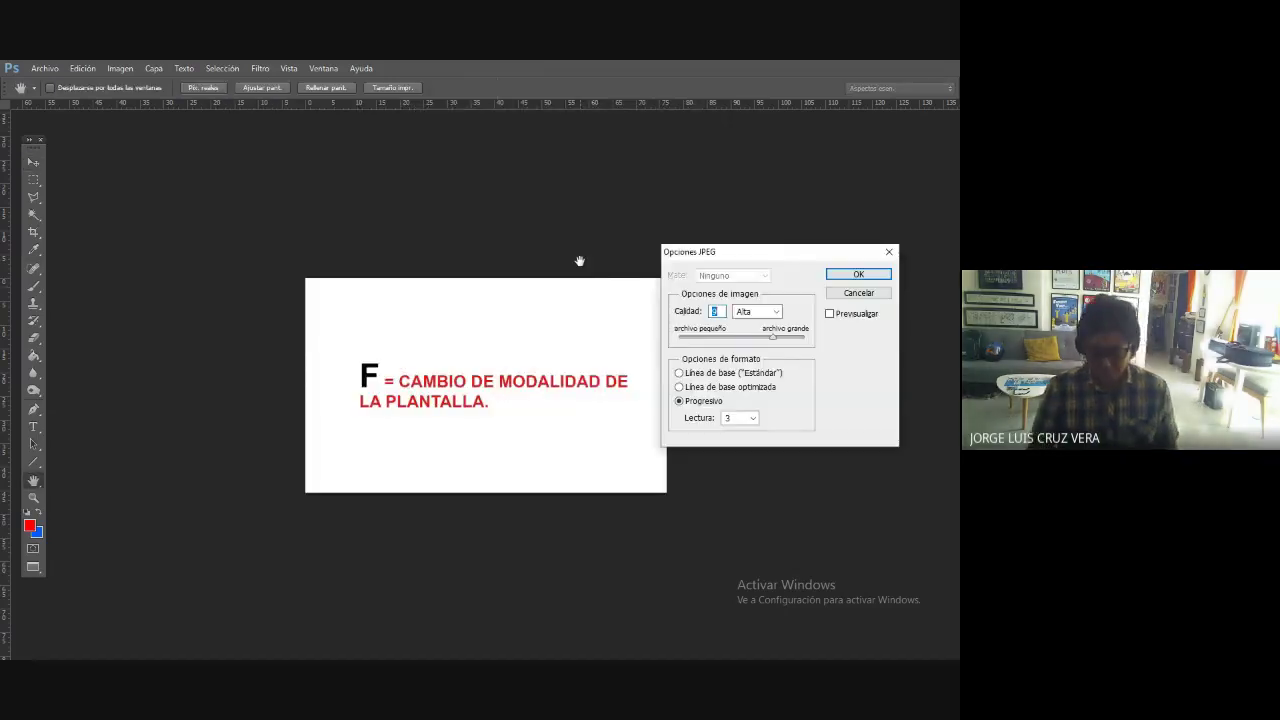
{"action": "key", "text": "Return"}
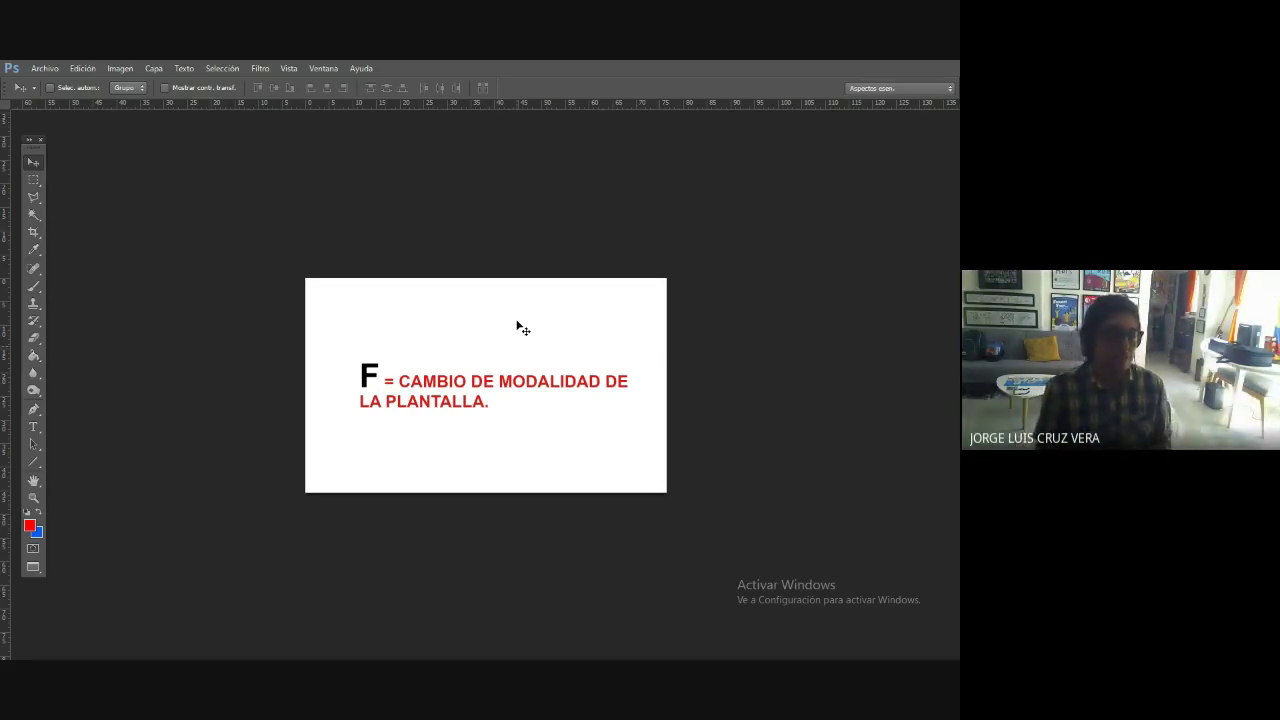
- Return to the standard screen mode and bring the CORTEFACHADA-Layout1 document to the front
{"action": "key", "text": "f"}
{"action": "key", "text": "f"}
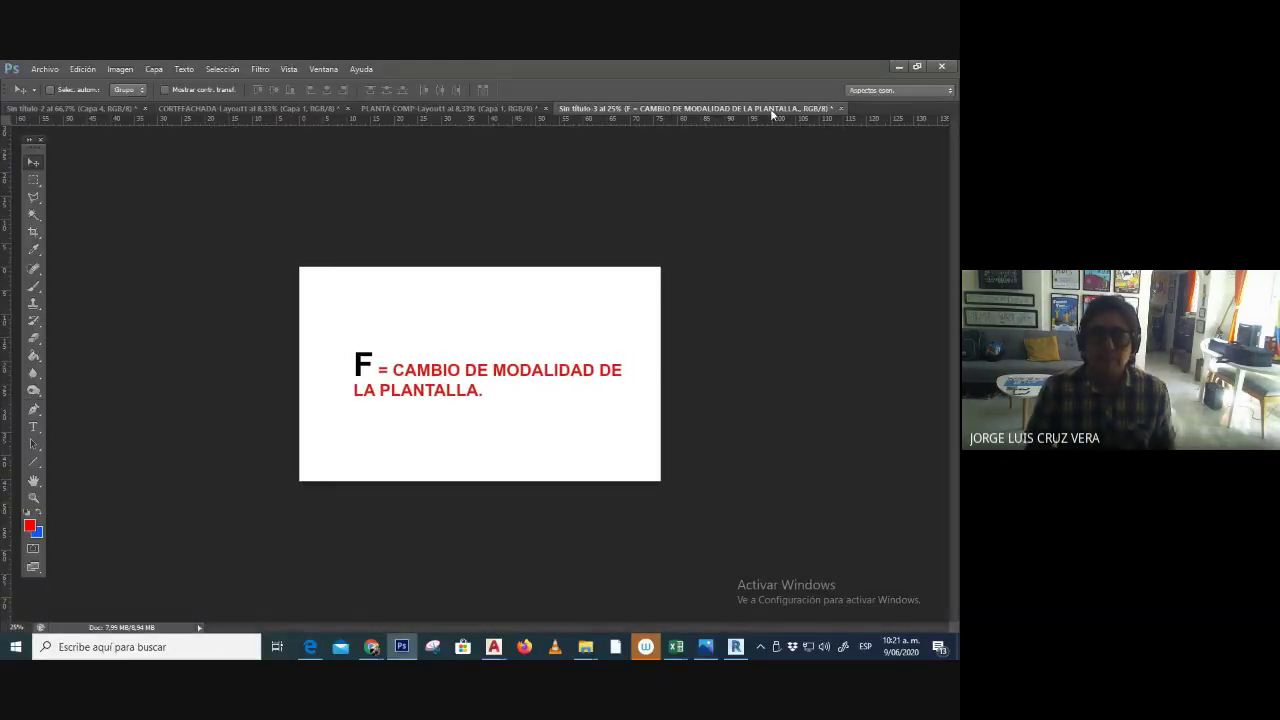
{"action": "left_click", "coordinate": [420, 108]}
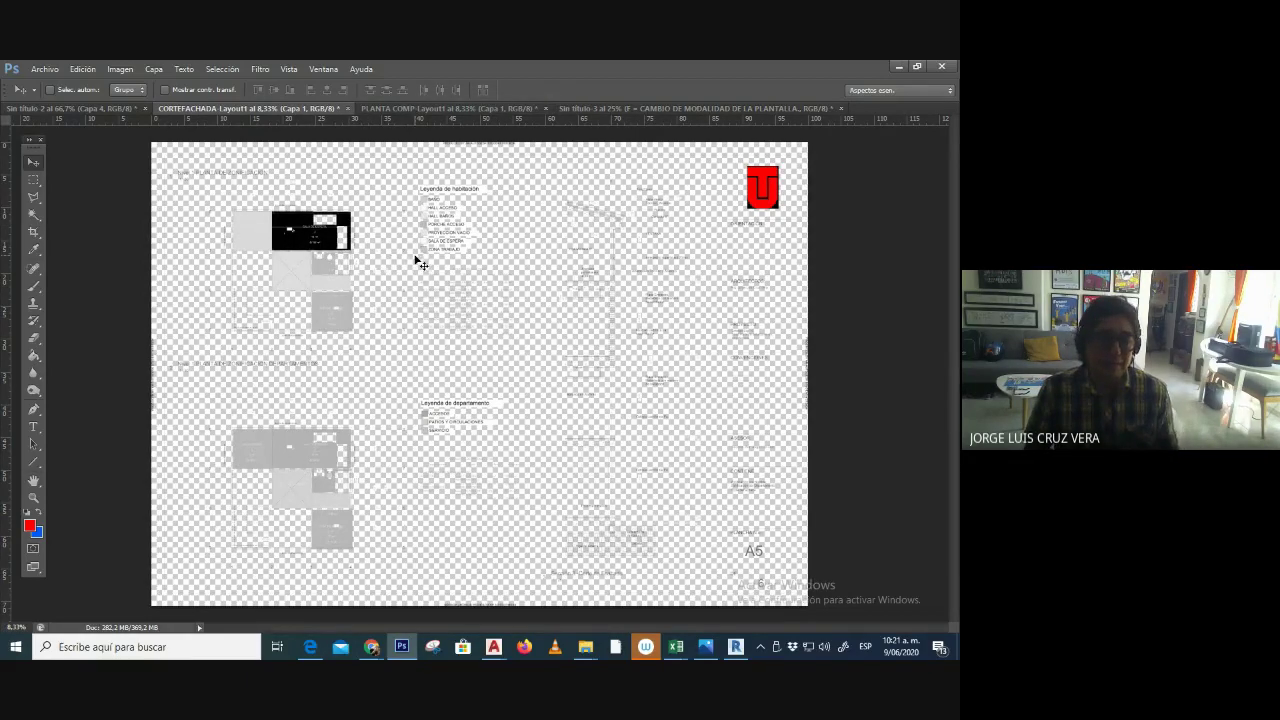
- Show the Layers panel and rename the sheet's Capa 1 layer to DWG
{"action": "key", "text": "F7"}
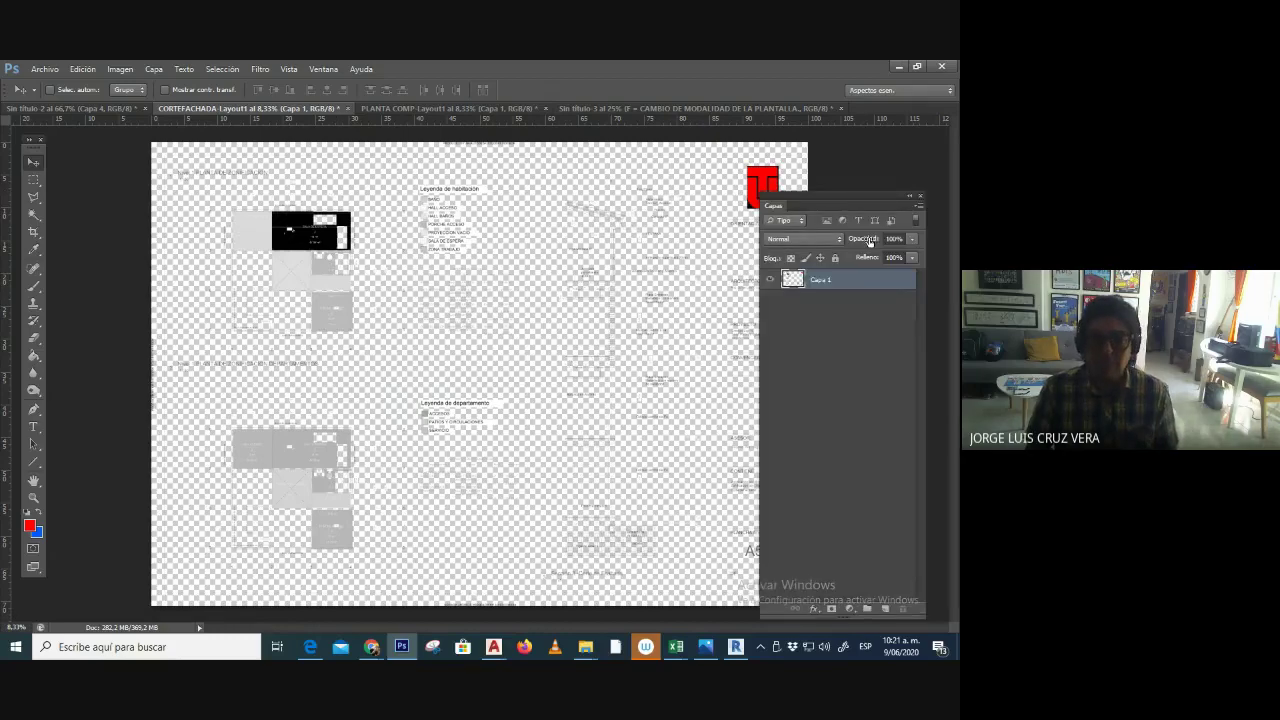
{"action": "double_click", "coordinate": [829, 280]}
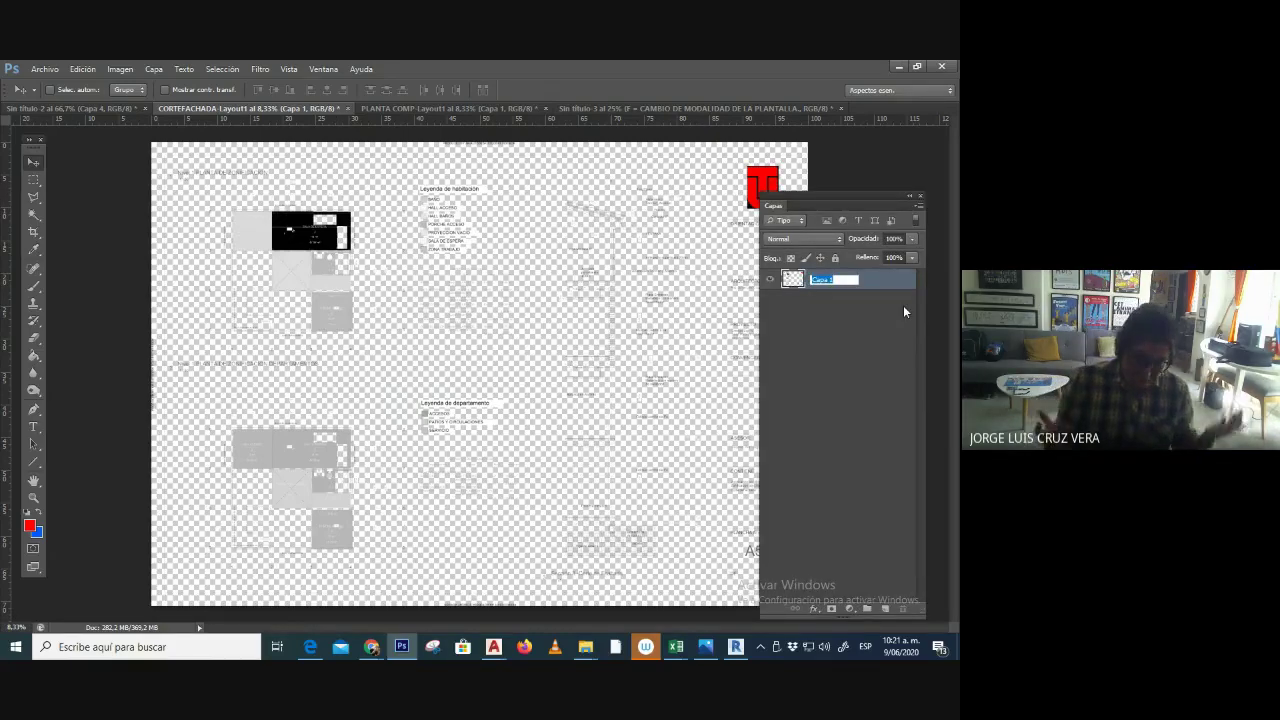
{"action": "type", "text": "DWG"}
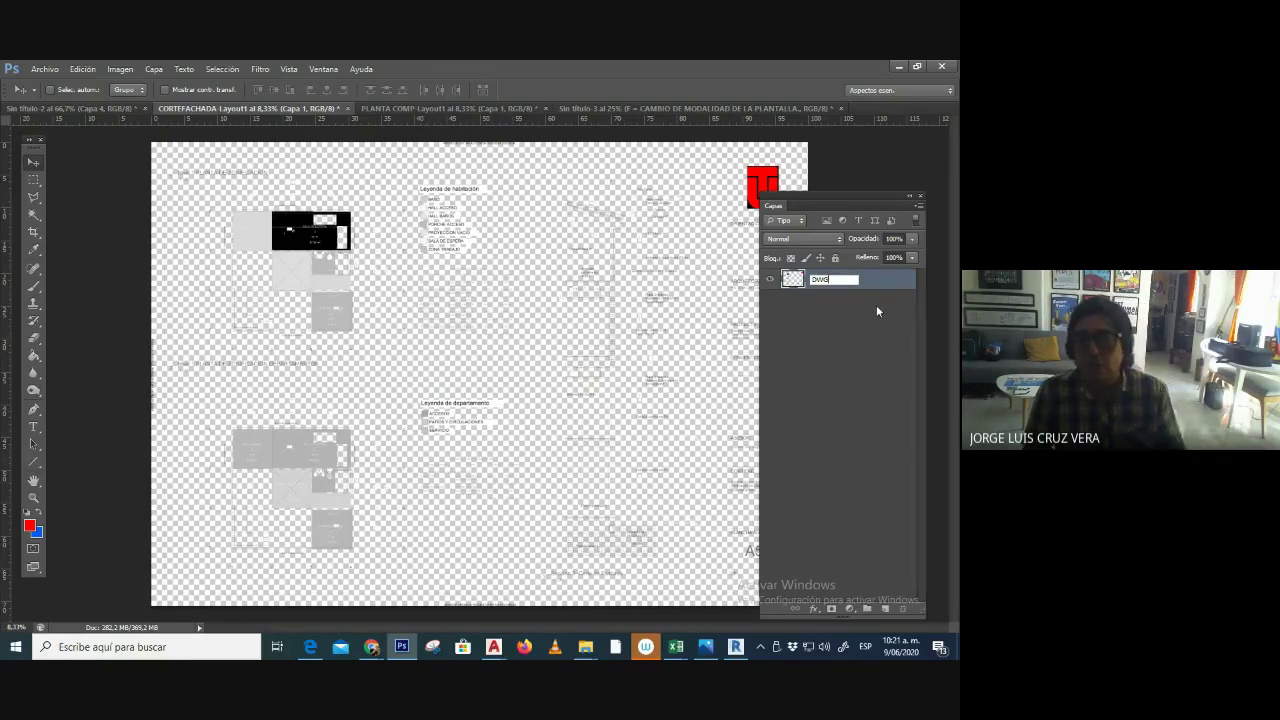
{"action": "left_click", "coordinate": [876, 305]}
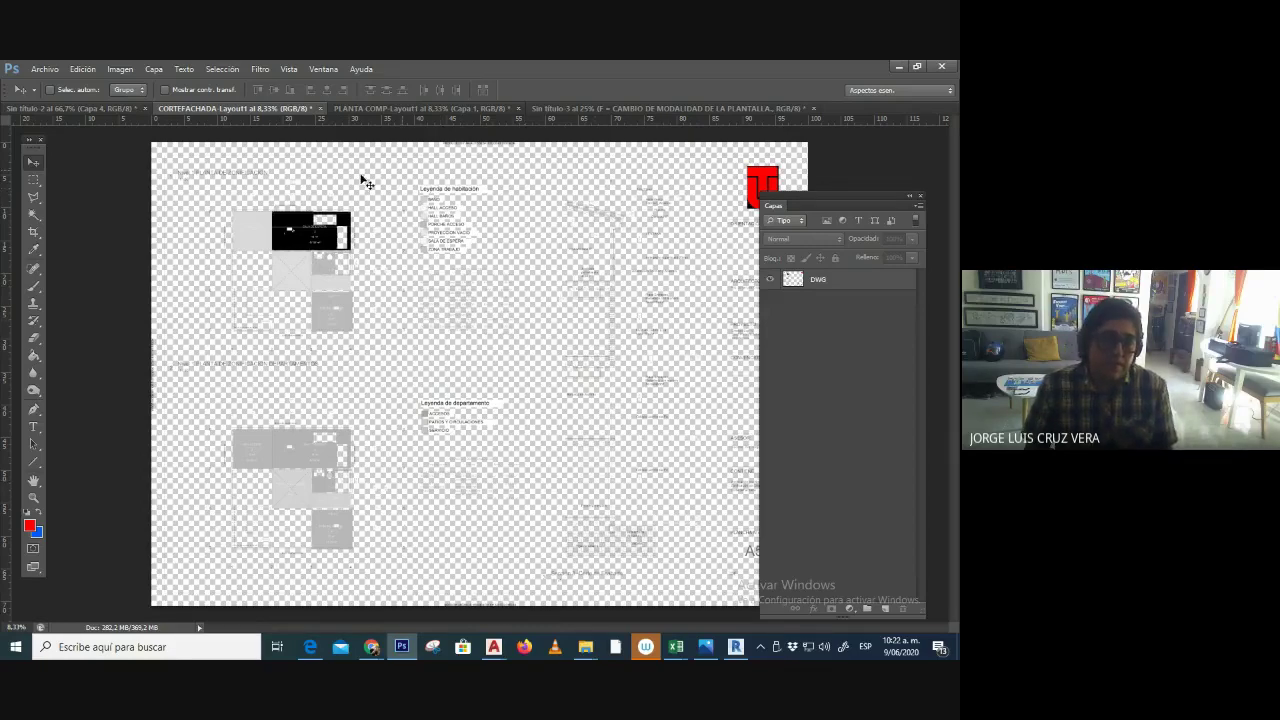
- Capture the screen with the Layers panel options open on the new layer command, and dismiss the options
{"action": "left_click", "coordinate": [920, 207]}
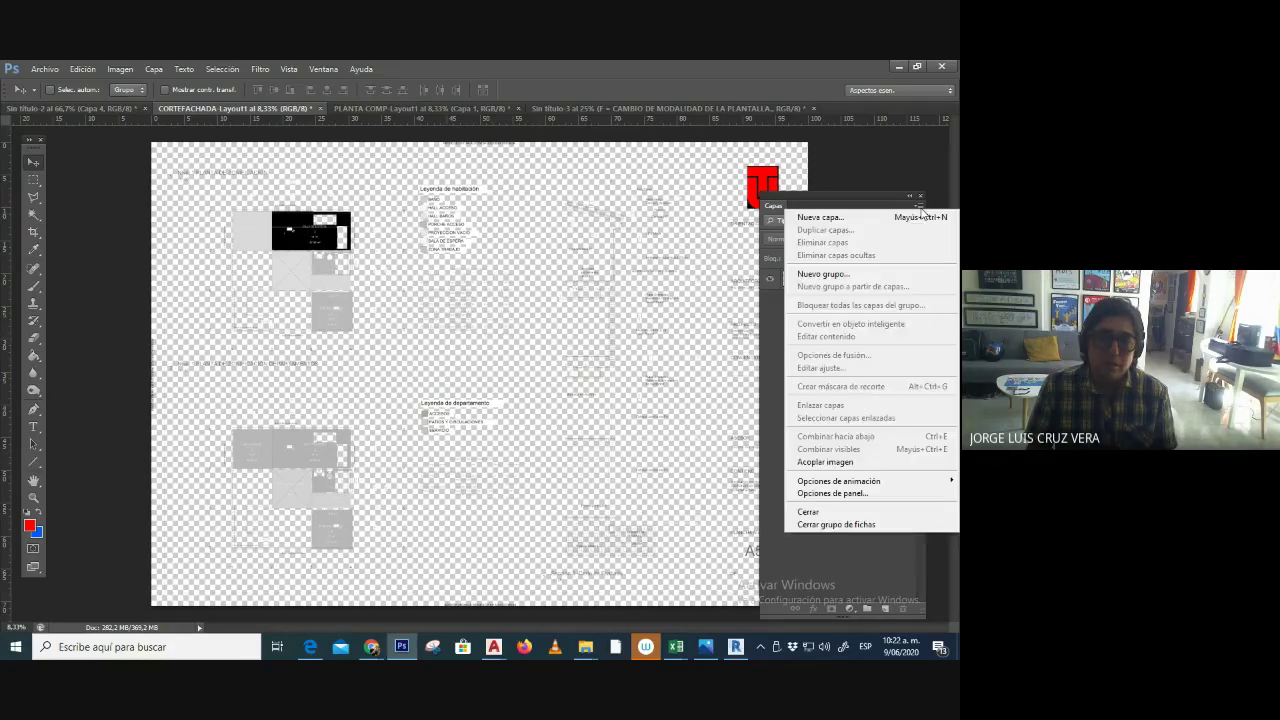
{"action": "left_click", "coordinate": [920, 204]}
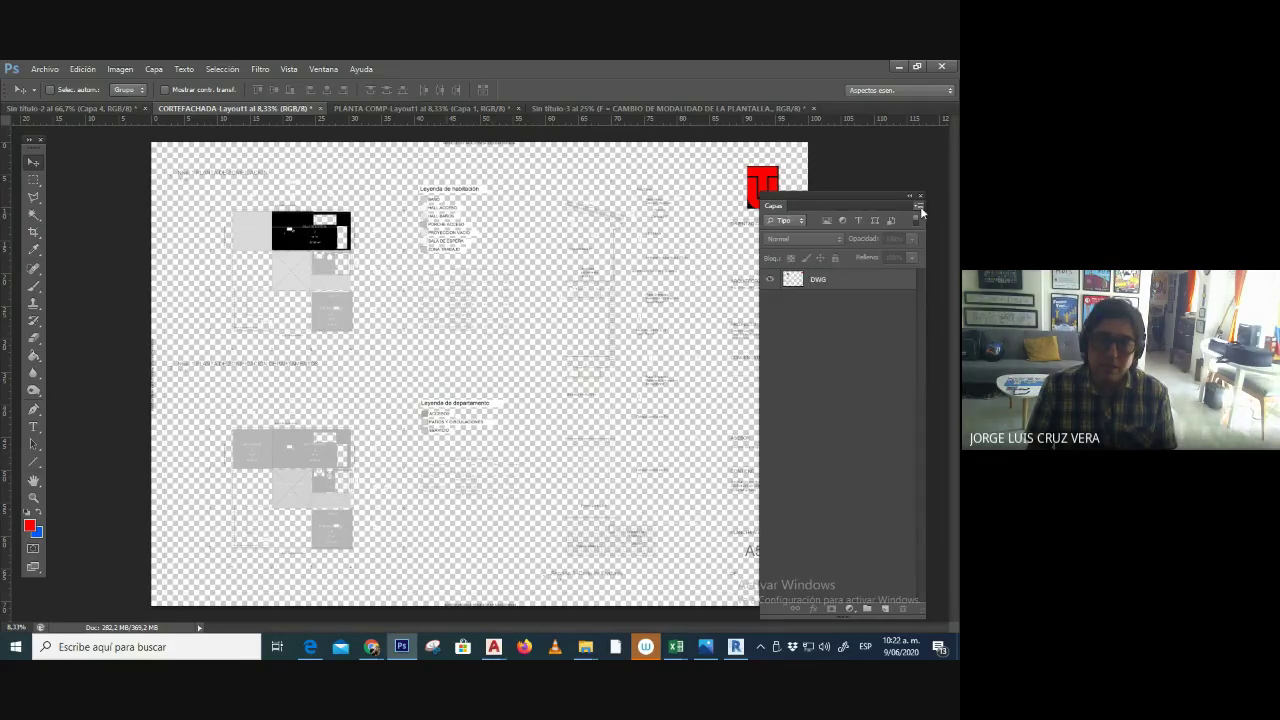
{"action": "left_click", "coordinate": [920, 207]}
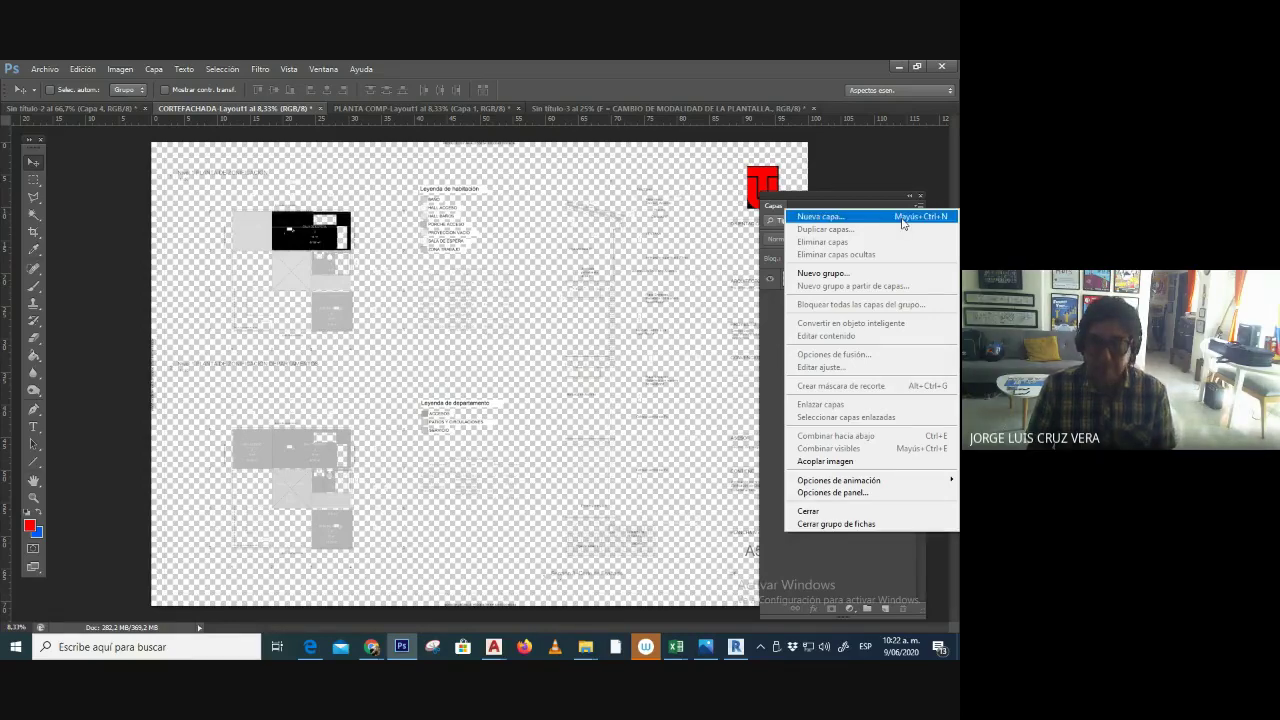
{"action": "key", "text": "Print"}
{"action": "key", "text": "Escape"}
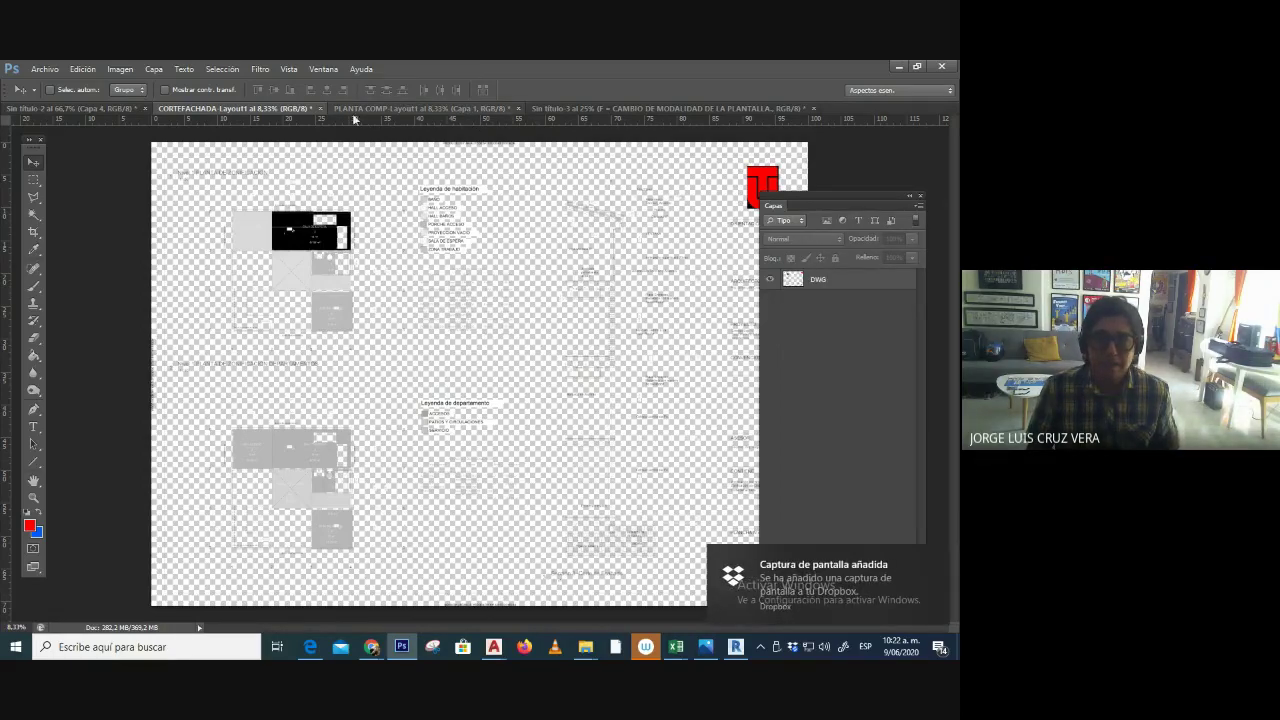
- Try pasting the new capture into the Sin título-2 document and shifting it sideways over the older screenshots
{"action": "left_click", "coordinate": [110, 110]}
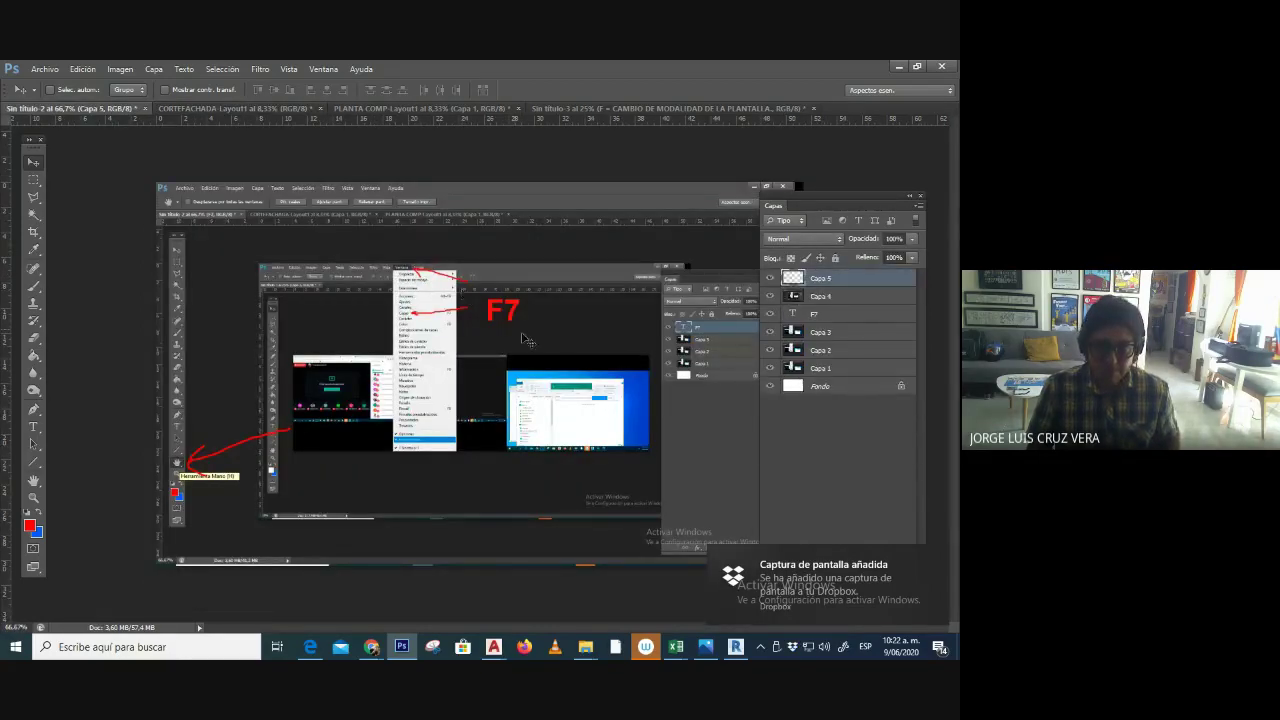
{"action": "key", "text": "ctrl+v"}
{"action": "left_click_drag", "start_coordinate": [740, 360], "coordinate": [336, 362]}
{"action": "key", "text": "ctrl+alt+z"}
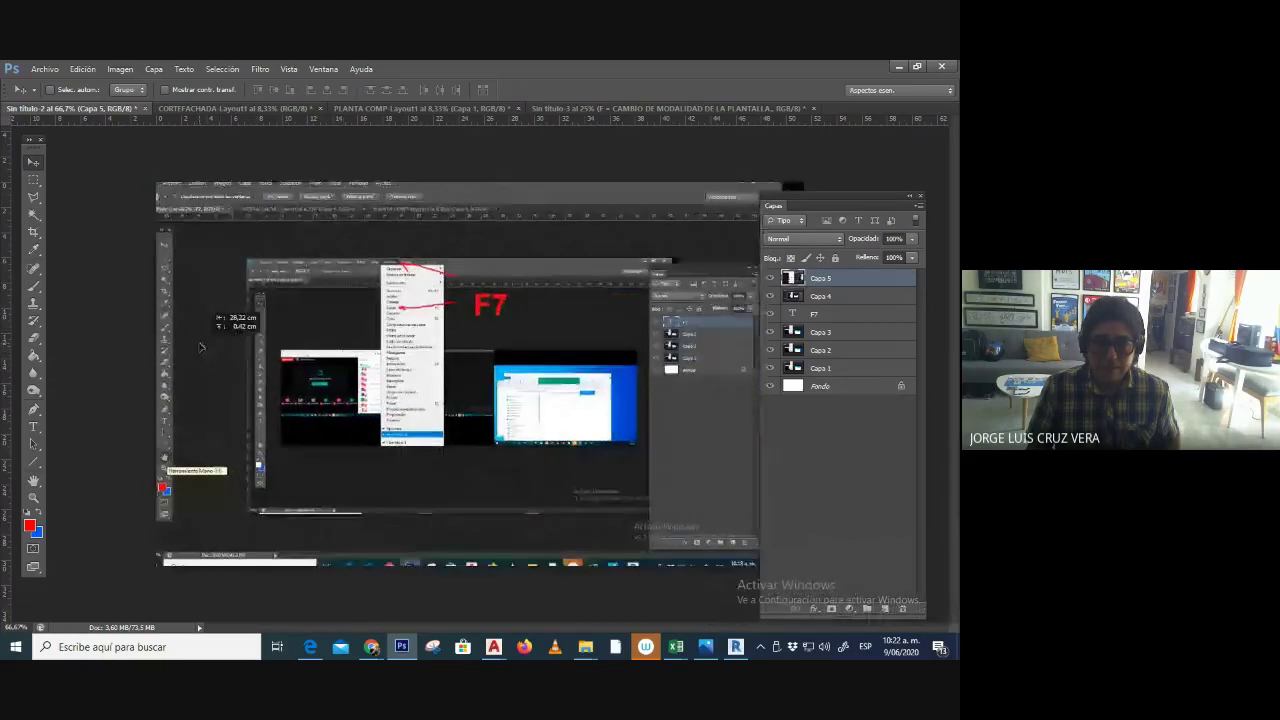
{"action": "key", "text": "ctrl+alt+z"}
- Bring the Sin título-3 document with the screen mode note to the front and close it without saving
{"action": "left_click", "coordinate": [600, 109]}
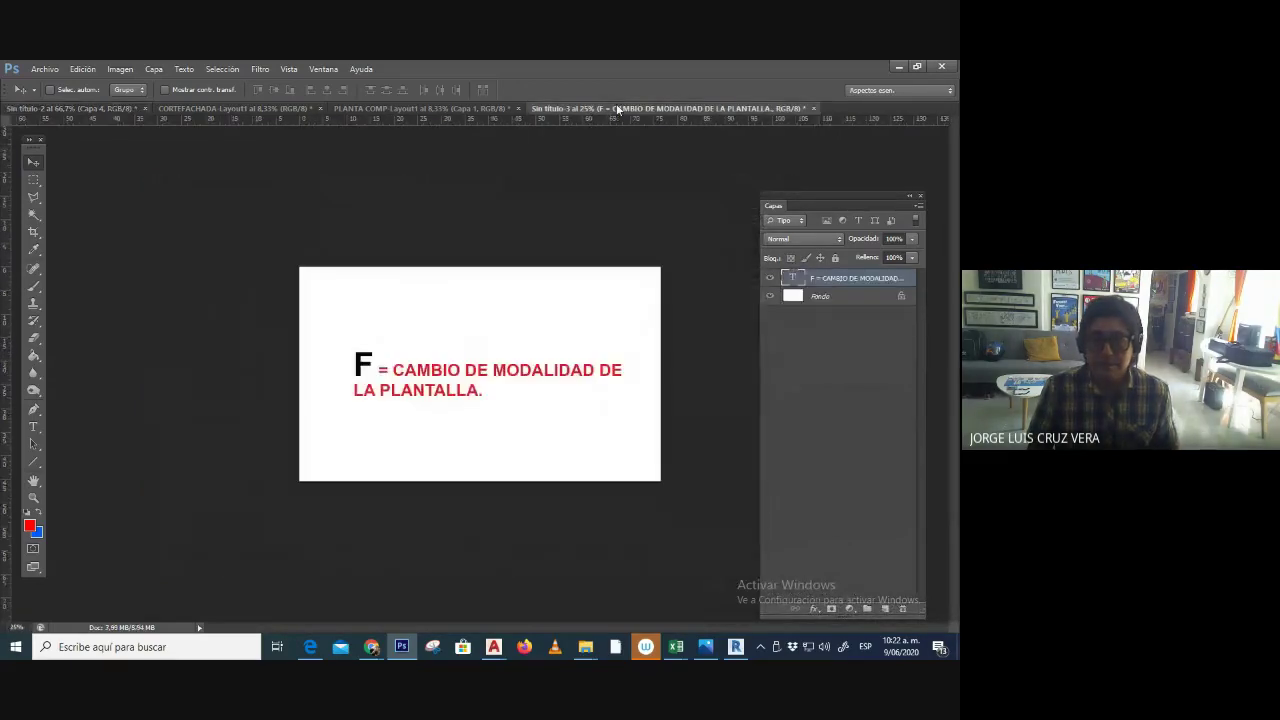
{"action": "left_click", "coordinate": [813, 108]}
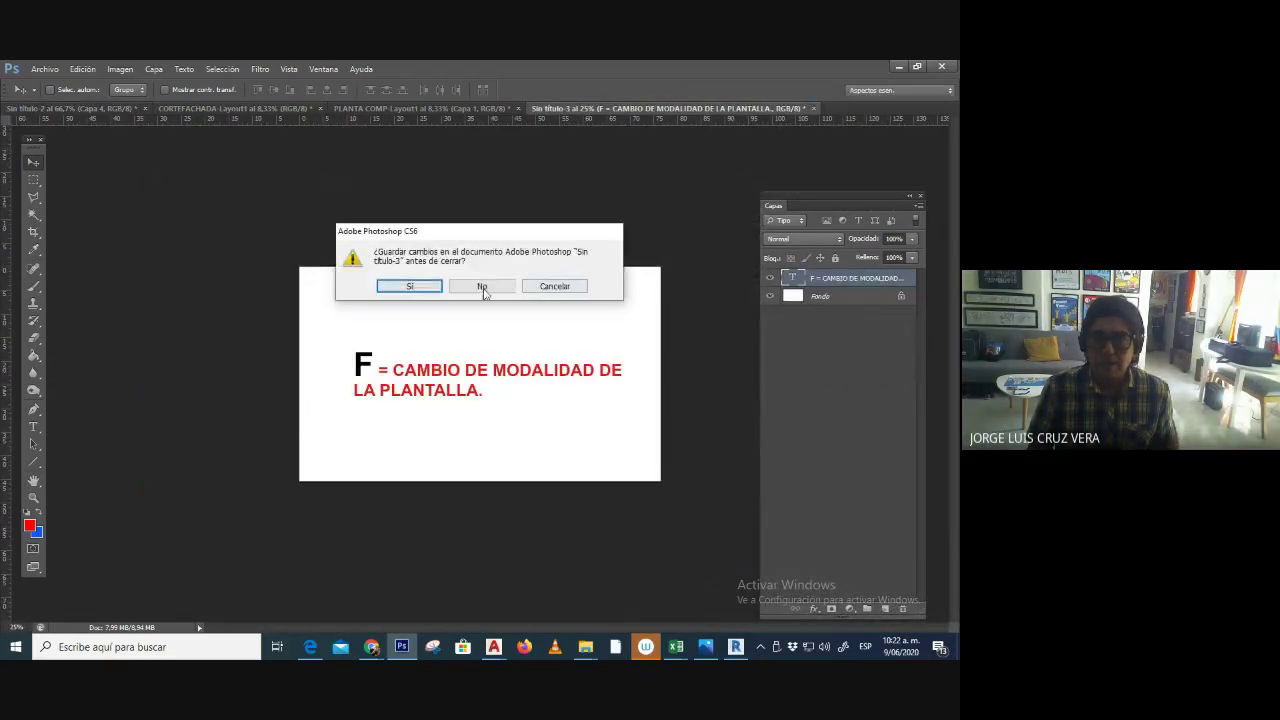
{"action": "left_click", "coordinate": [481, 287]}
- Capture the screen of the PLANTA COMP-Layout1 document with the Layers panel options open on the new layer command, and dismiss the options
{"action": "left_click", "coordinate": [470, 108]}
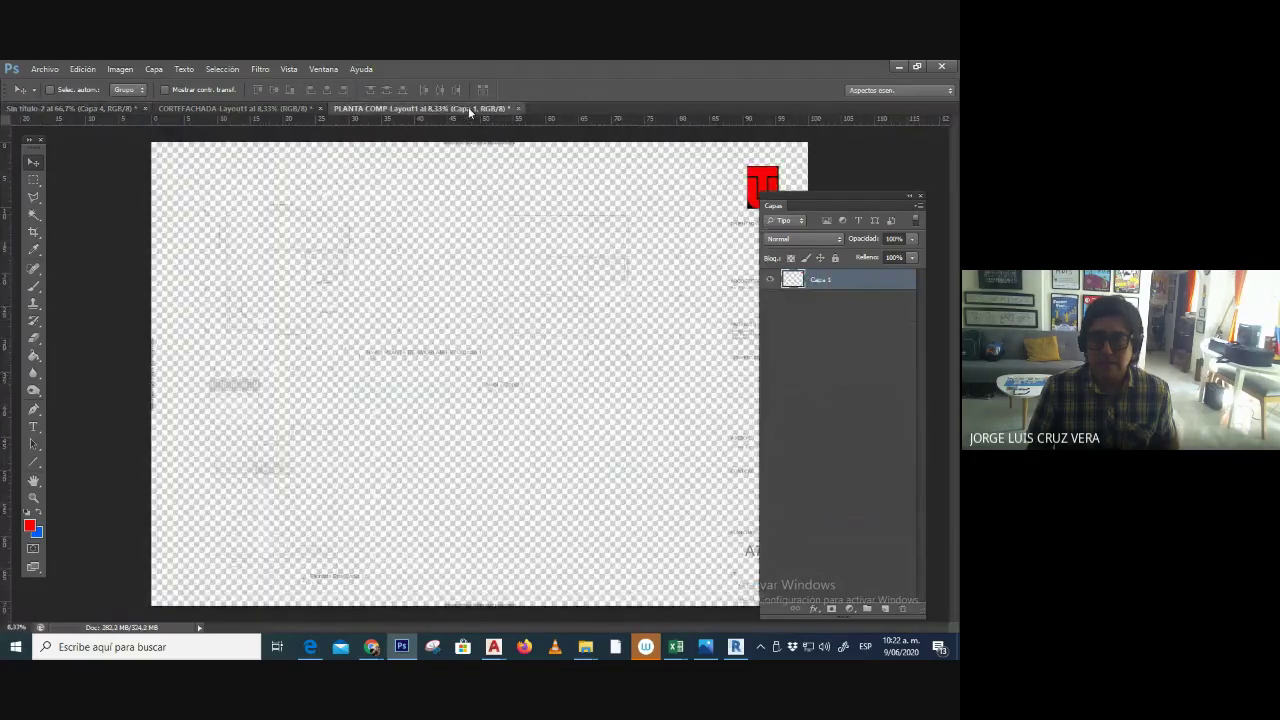
{"action": "left_click", "coordinate": [917, 207]}
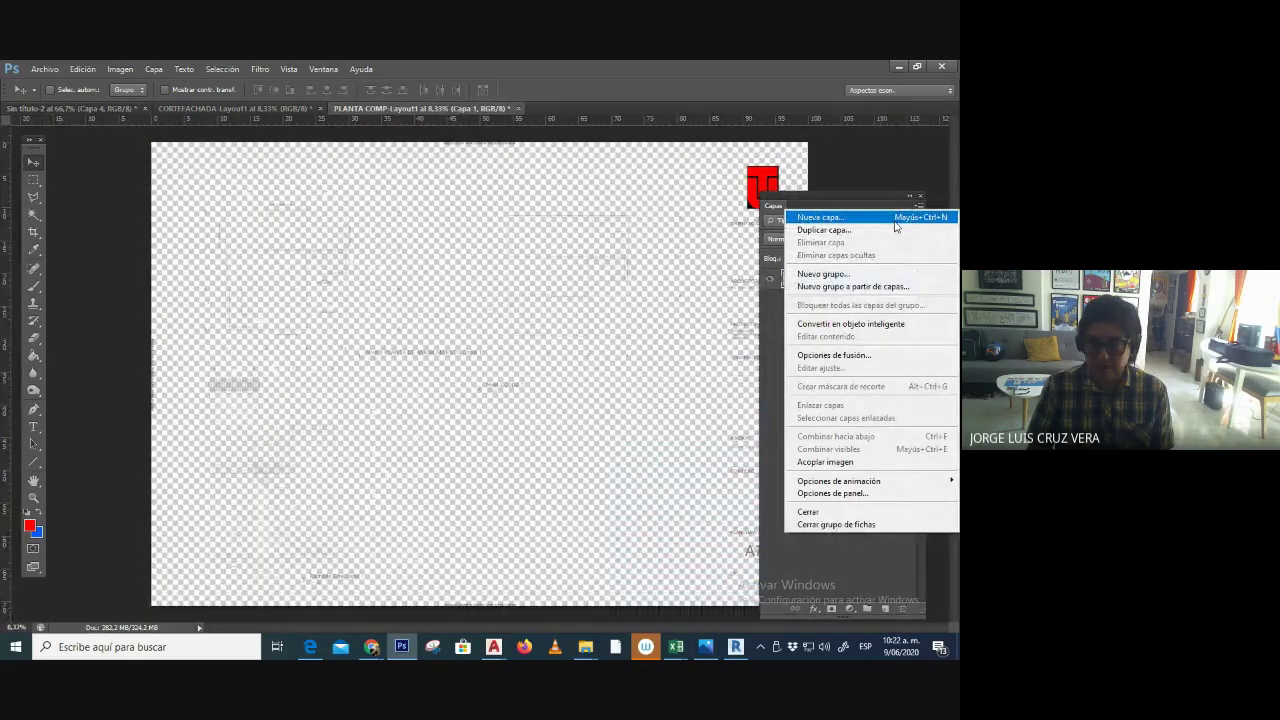
{"action": "key", "text": "Print"}
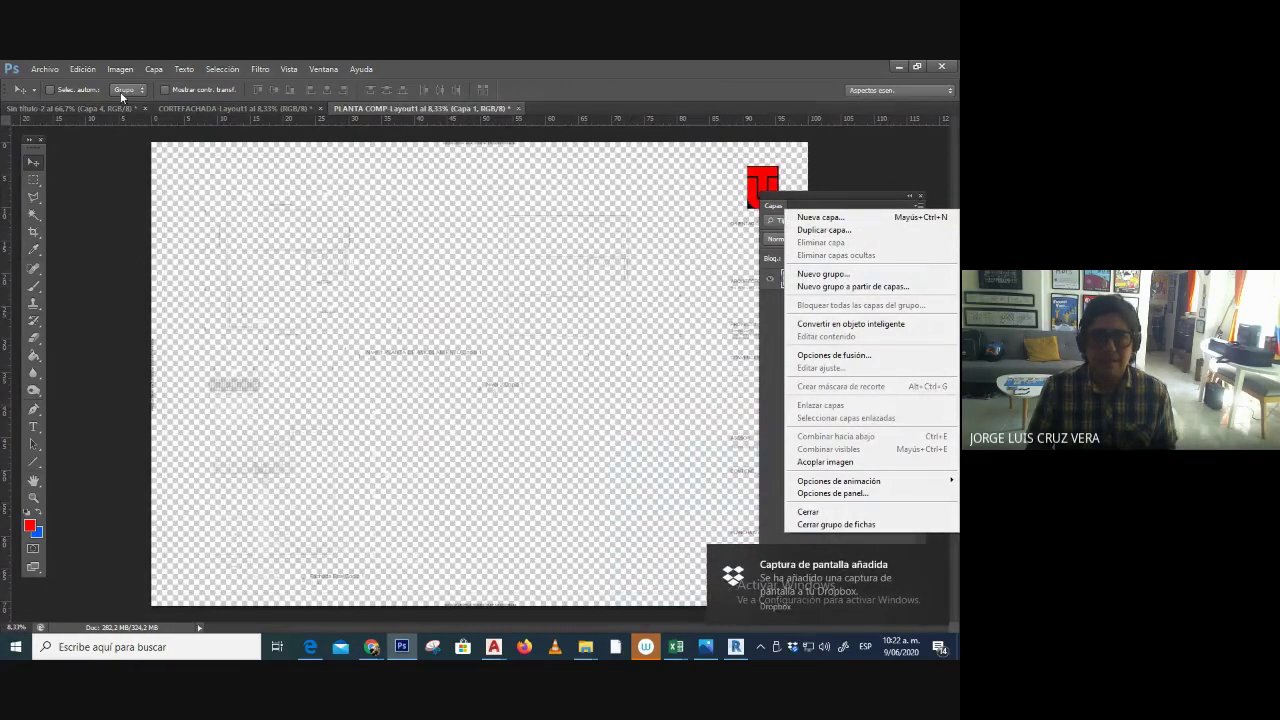
{"action": "left_click", "coordinate": [64, 103]}
- Try pasting the new capture into the Sin título-2 document, and close that document without saving
{"action": "left_click", "coordinate": [58, 110]}
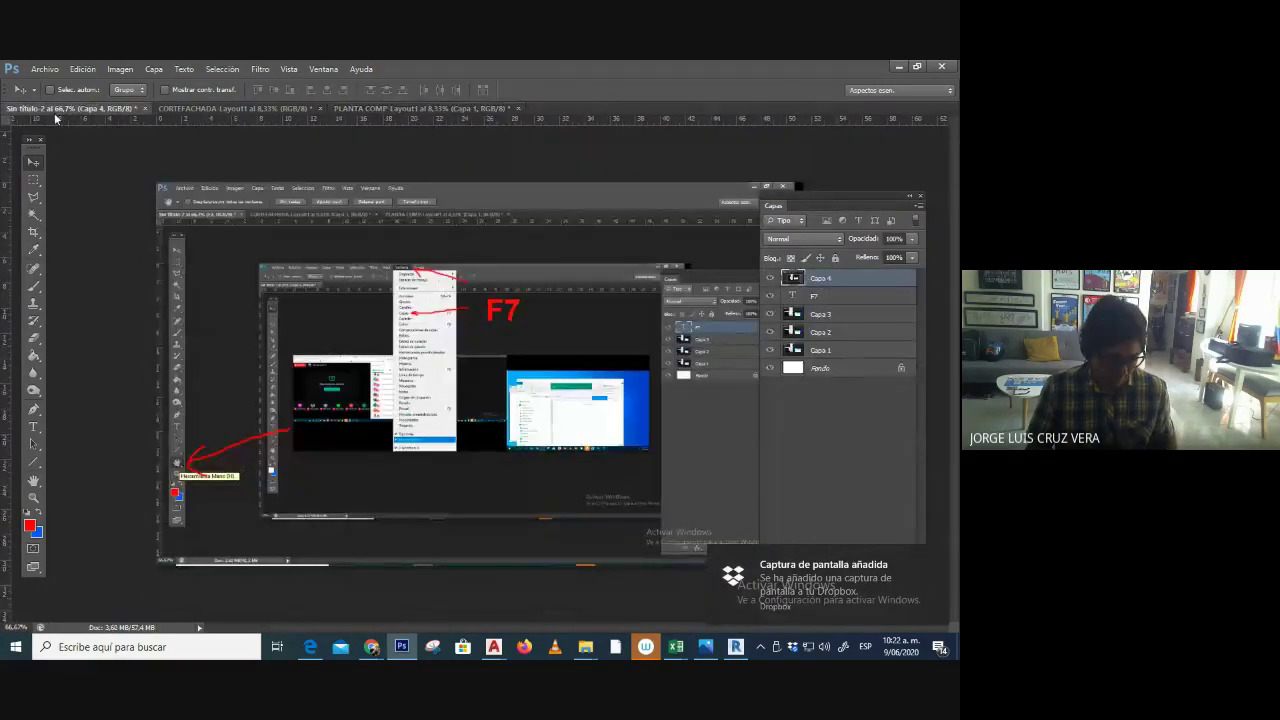
{"action": "key", "text": "ctrl+v"}
{"action": "left_click_drag", "start_coordinate": [152, 191], "coordinate": [185, 252]}
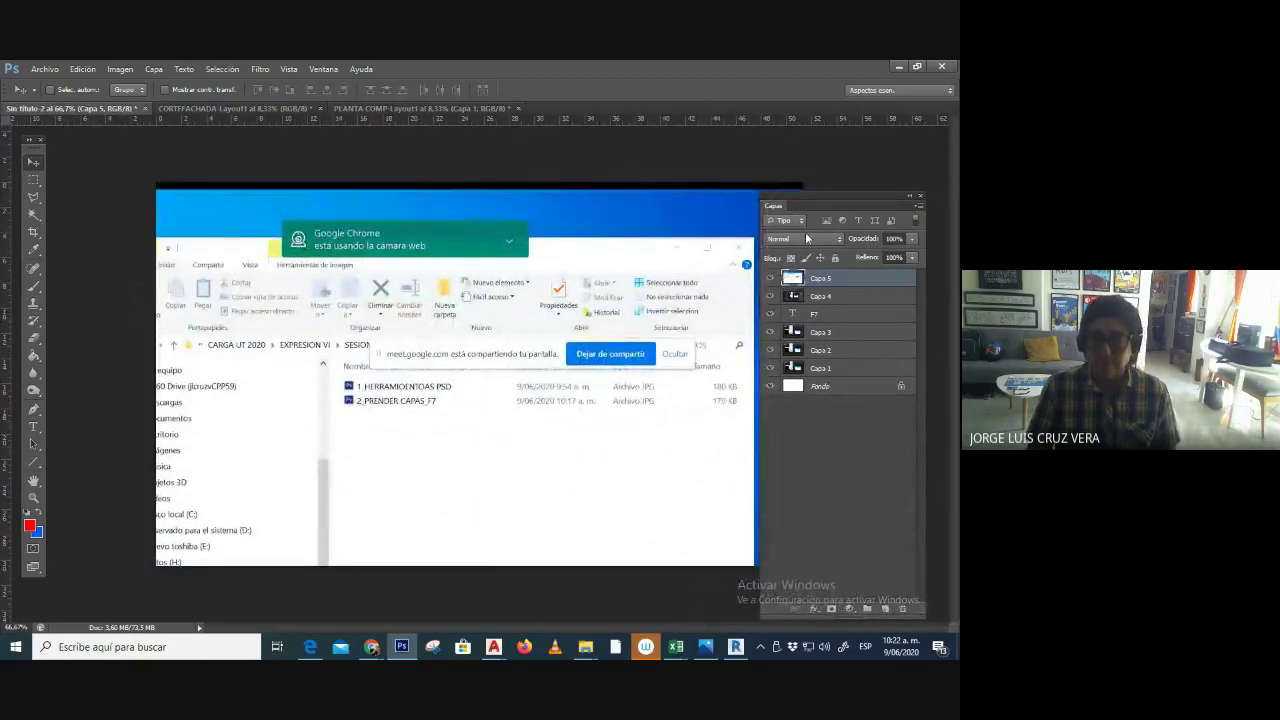
{"action": "left_click", "coordinate": [145, 108]}
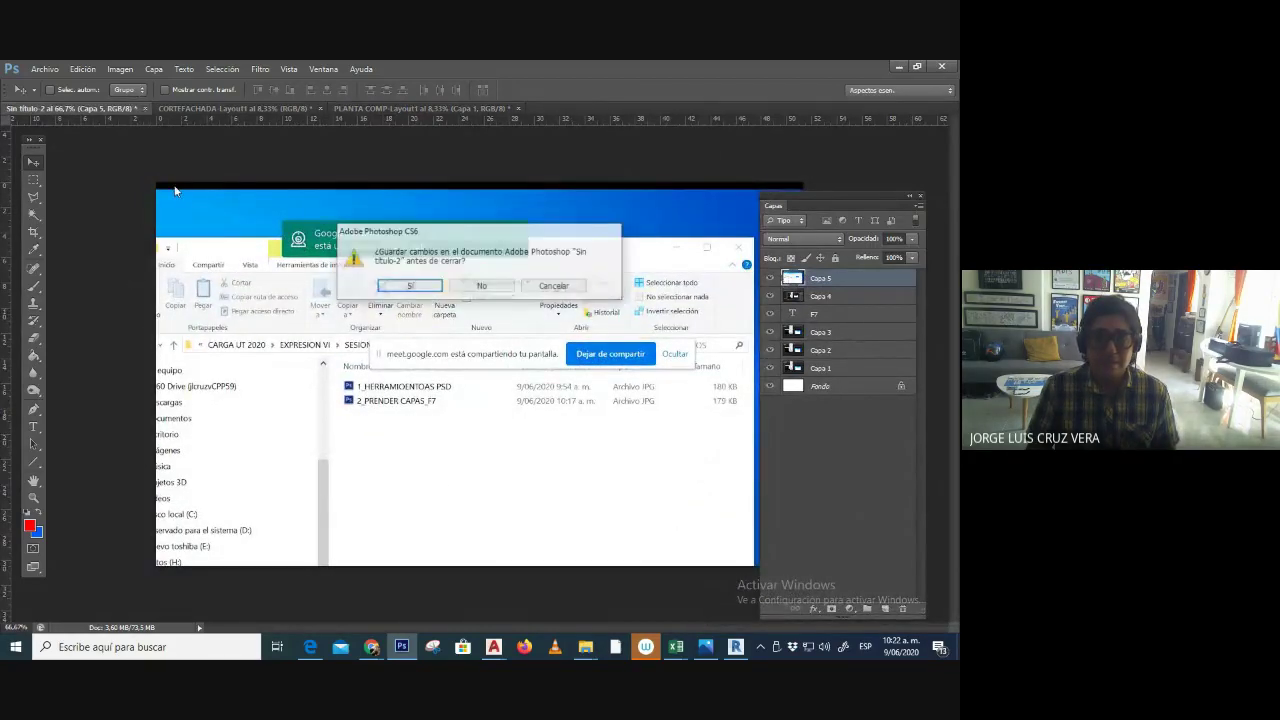
{"action": "left_click", "coordinate": [482, 287]}
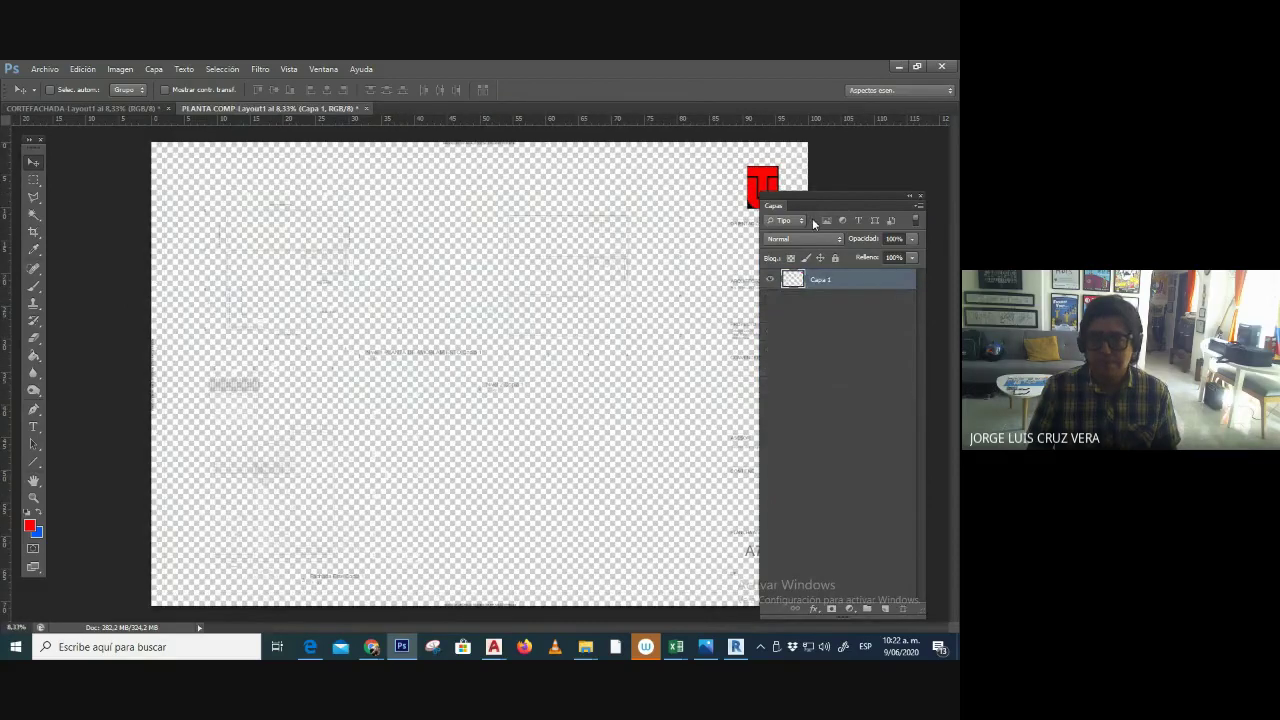
- Create a new document from the clipboard preset and paste the full screen capture into it
{"action": "key", "text": "ctrl+n"}
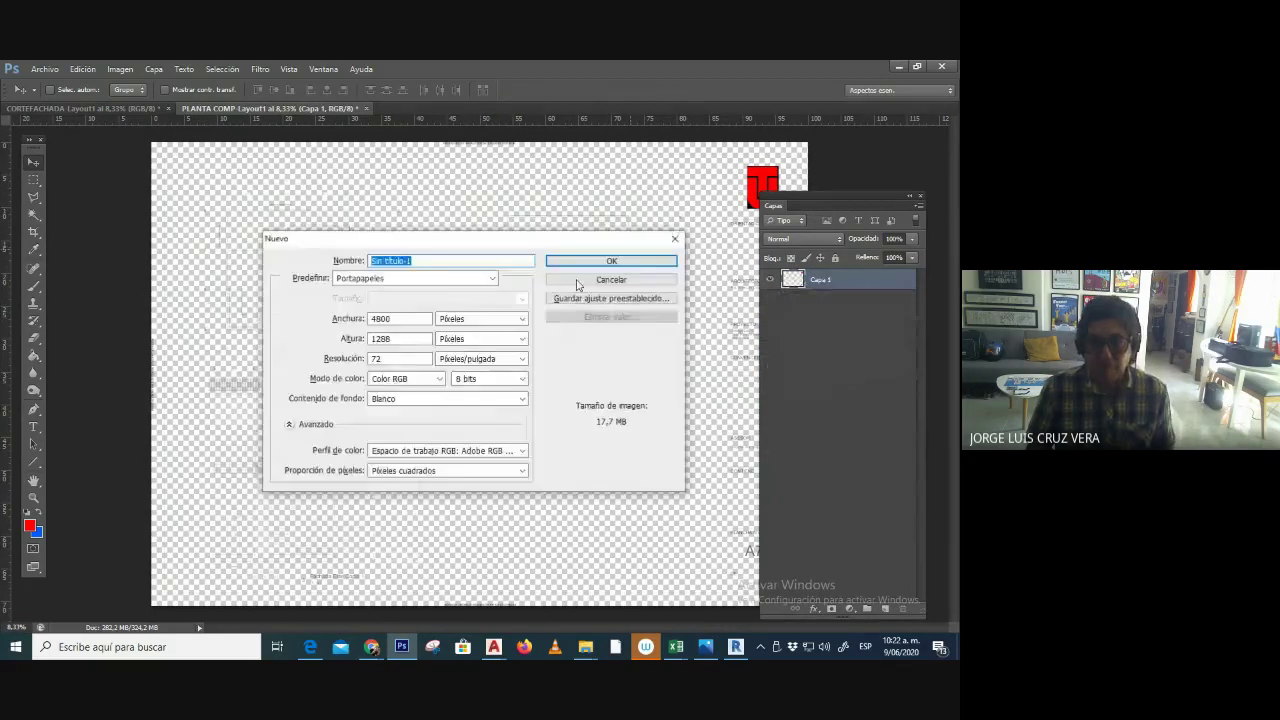
{"action": "key", "text": "Return"}
{"action": "key", "text": "ctrl+v"}
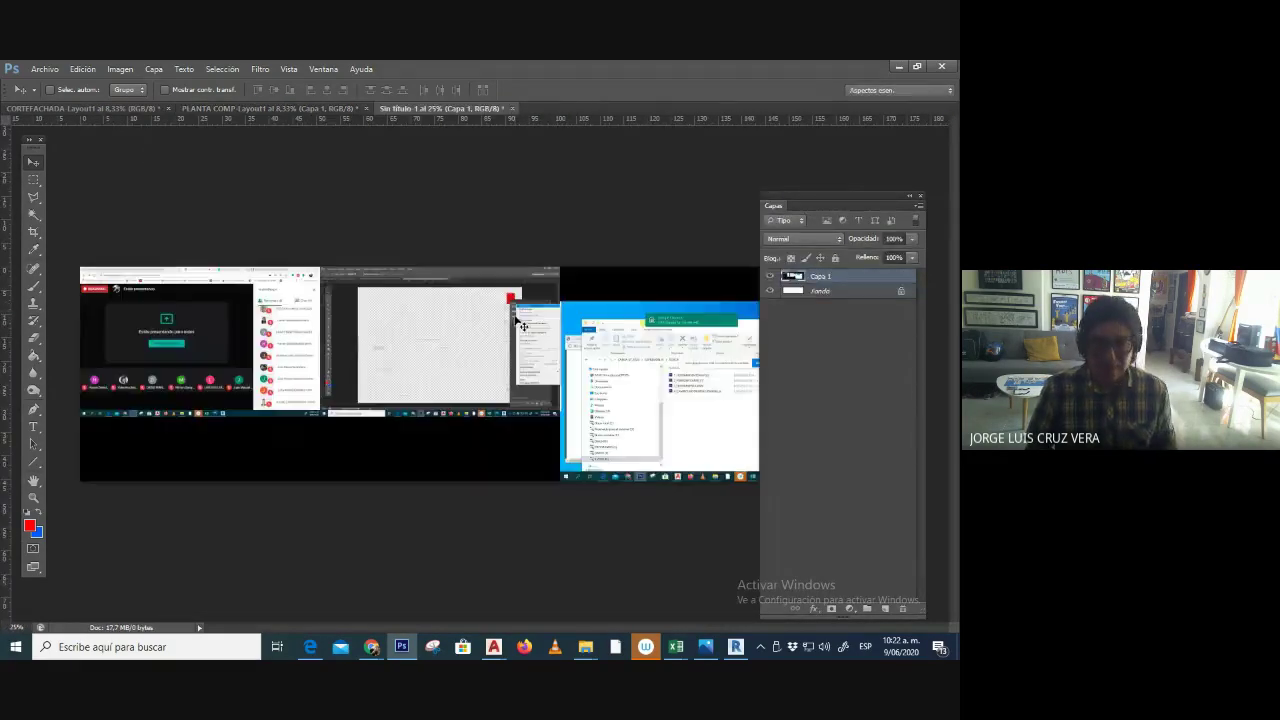
- Select the middle monitor's Photoshop area of the capture with the rectangular marquee and paste a copy into a new clipboard-sized document
{"action": "left_click", "coordinate": [33, 180]}
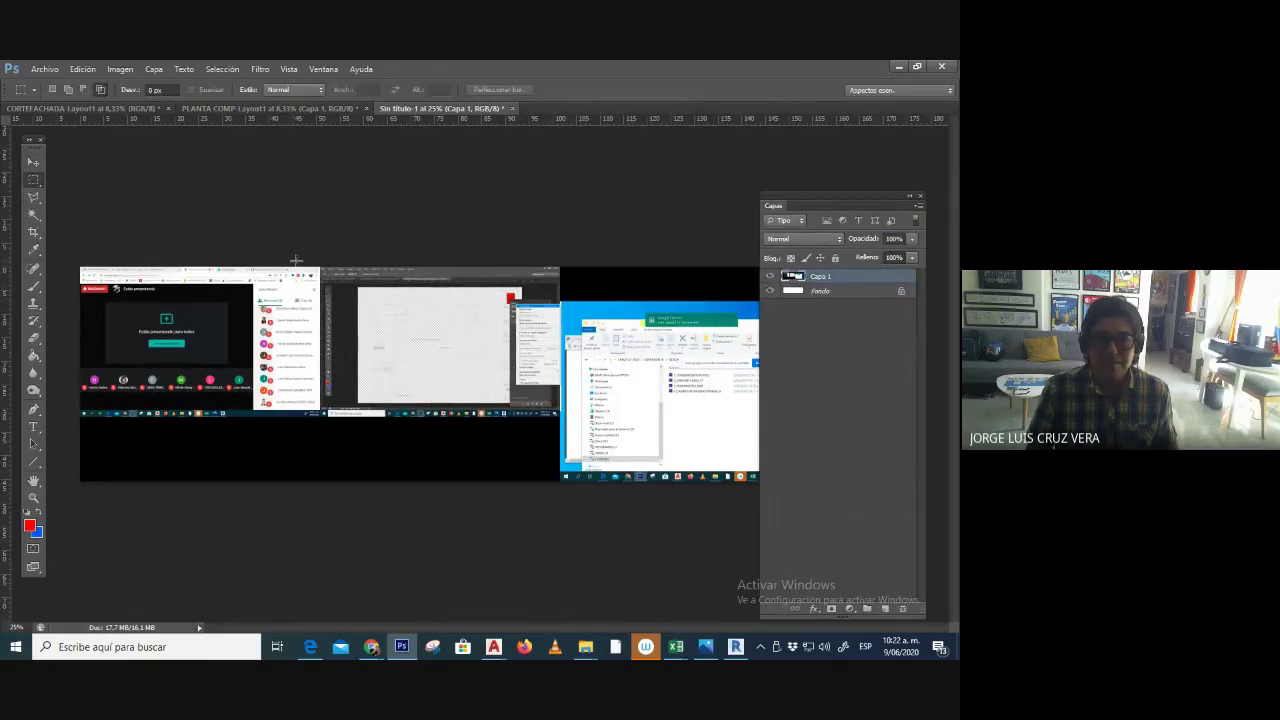
{"action": "left_click_drag", "start_coordinate": [318, 267], "coordinate": [557, 416]}
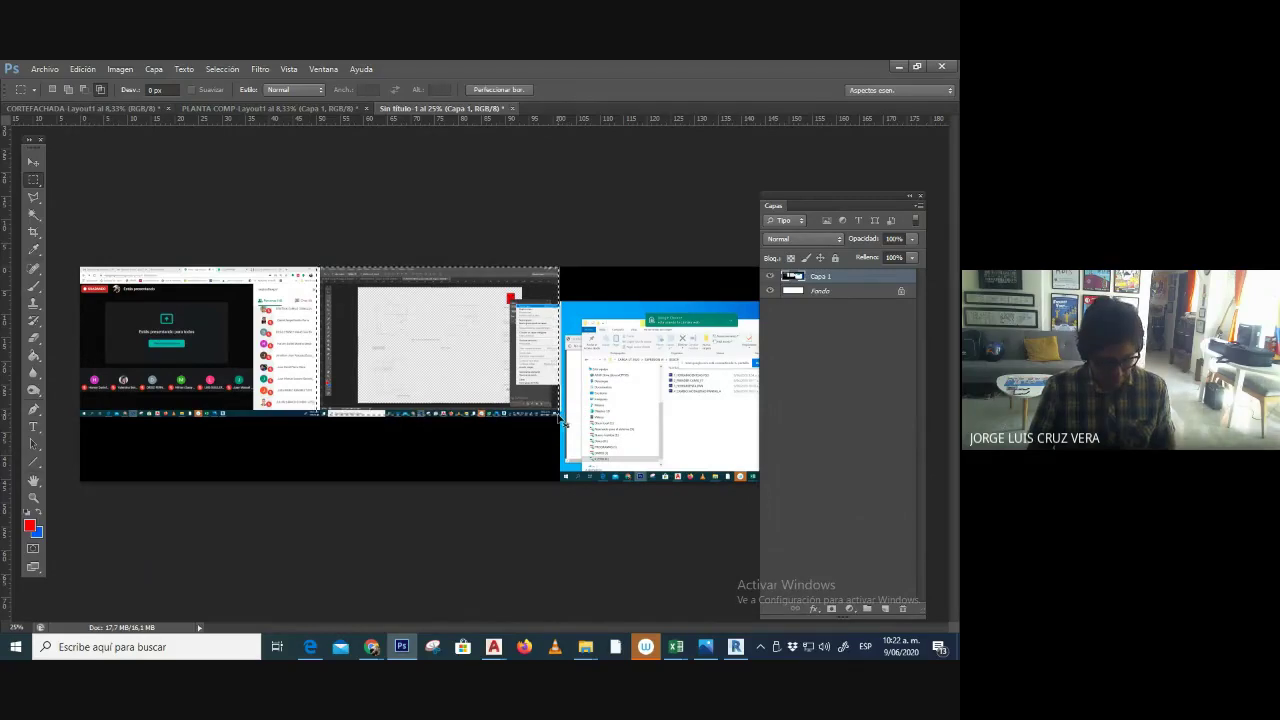
{"action": "key", "text": "ctrl+n"}
{"action": "key", "text": "Return"}
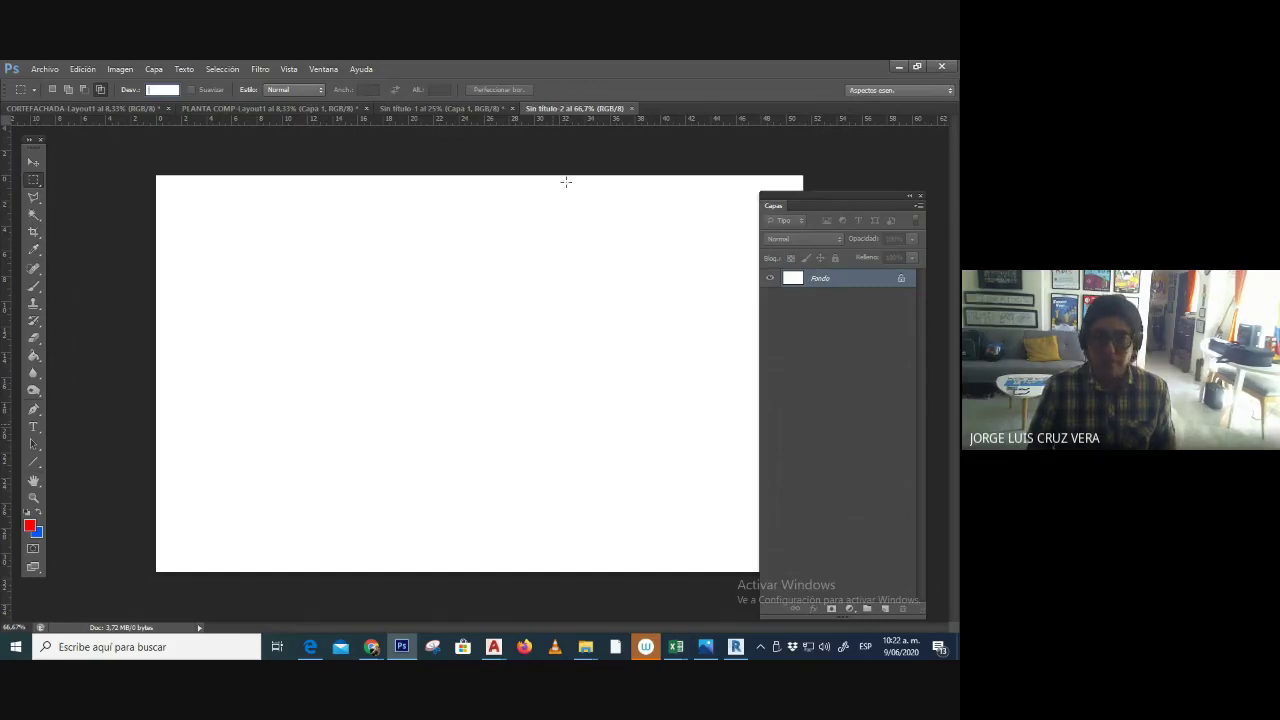
{"action": "left_click", "coordinate": [436, 108]}
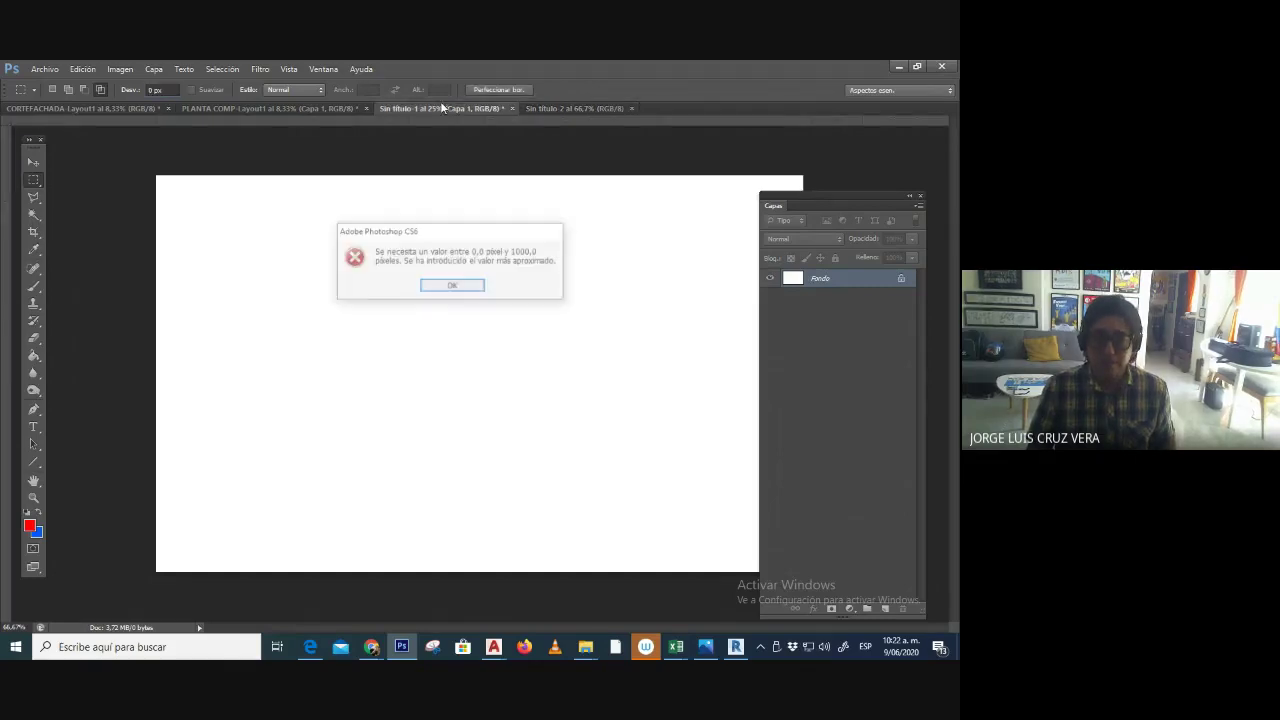
{"action": "left_click", "coordinate": [448, 286]}
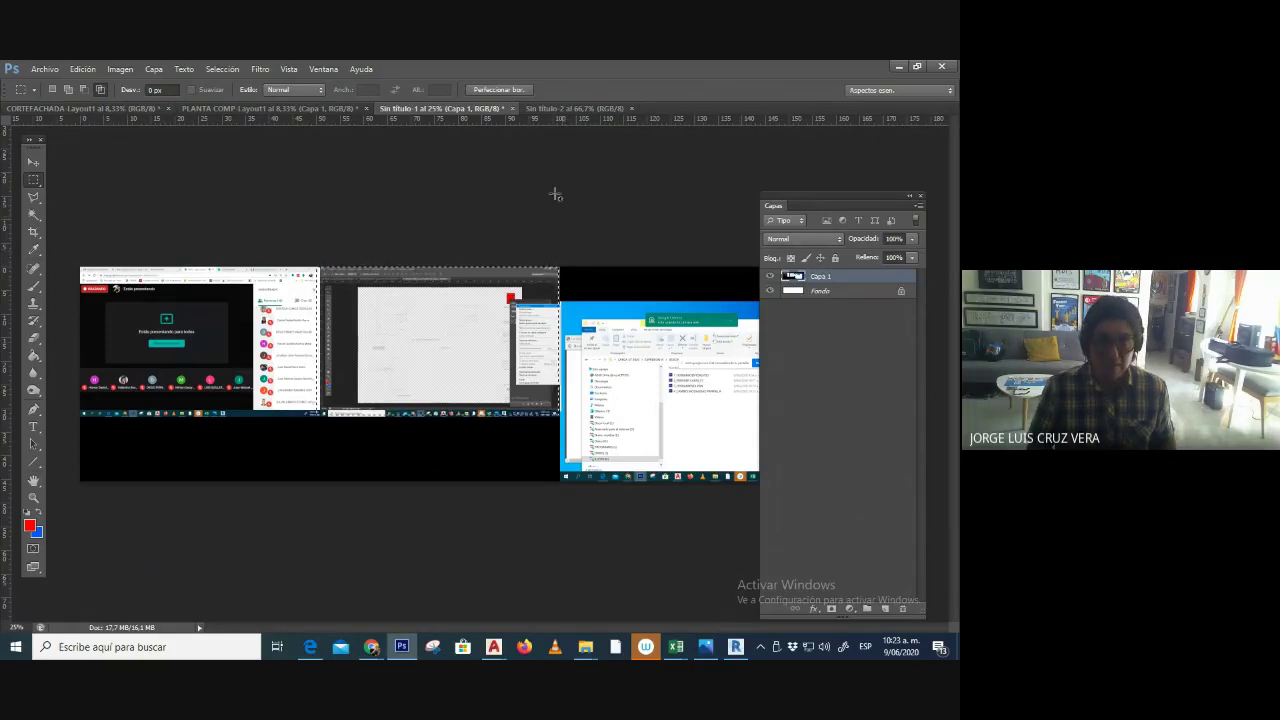
{"action": "left_click", "coordinate": [571, 108]}
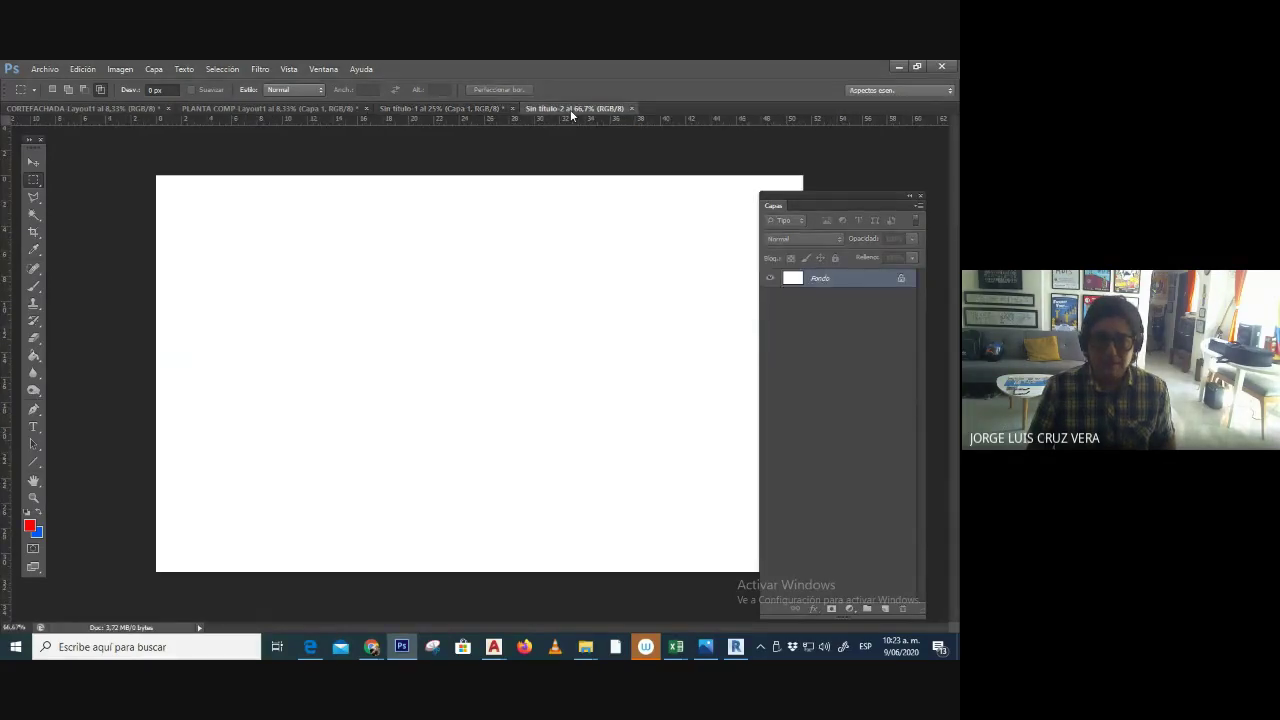
{"action": "key", "text": "ctrl+v"}
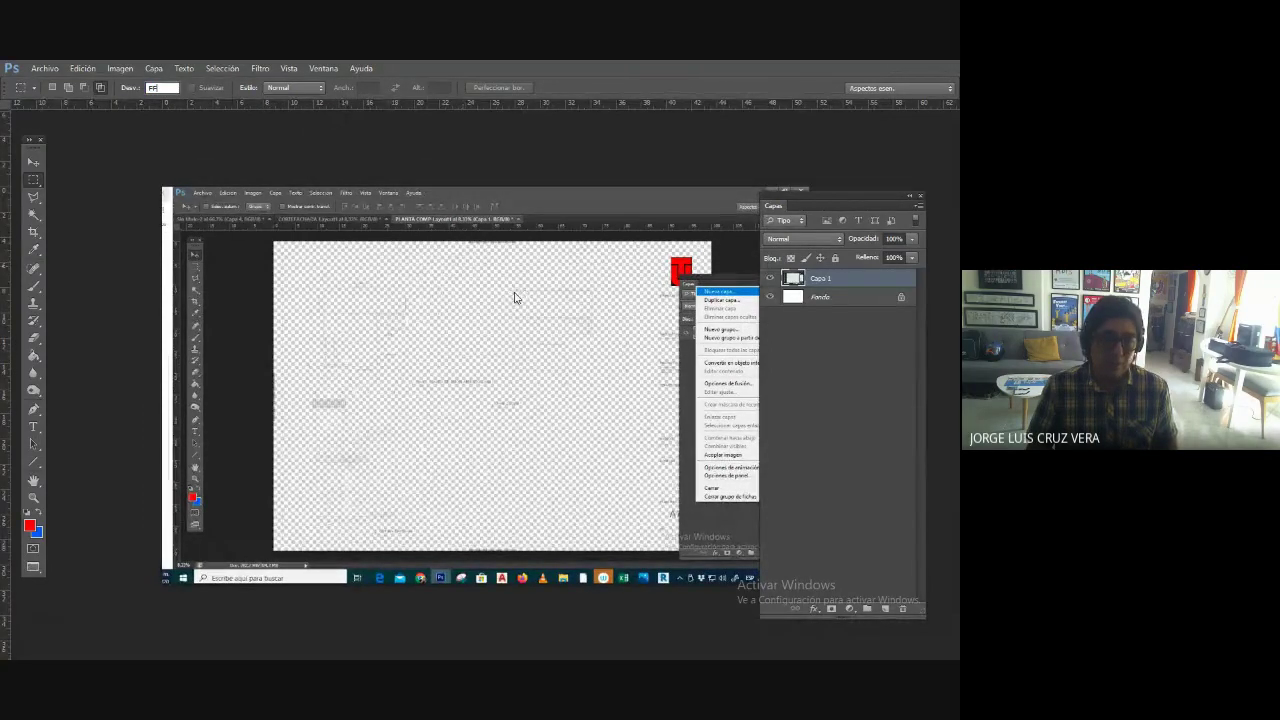
- Paint red Brush arrows on the pasted capture pointing at the Nueva capa command and the Layers panel options button
{"action": "left_click", "coordinate": [530, 316]}
{"action": "left_click", "coordinate": [478, 292]}
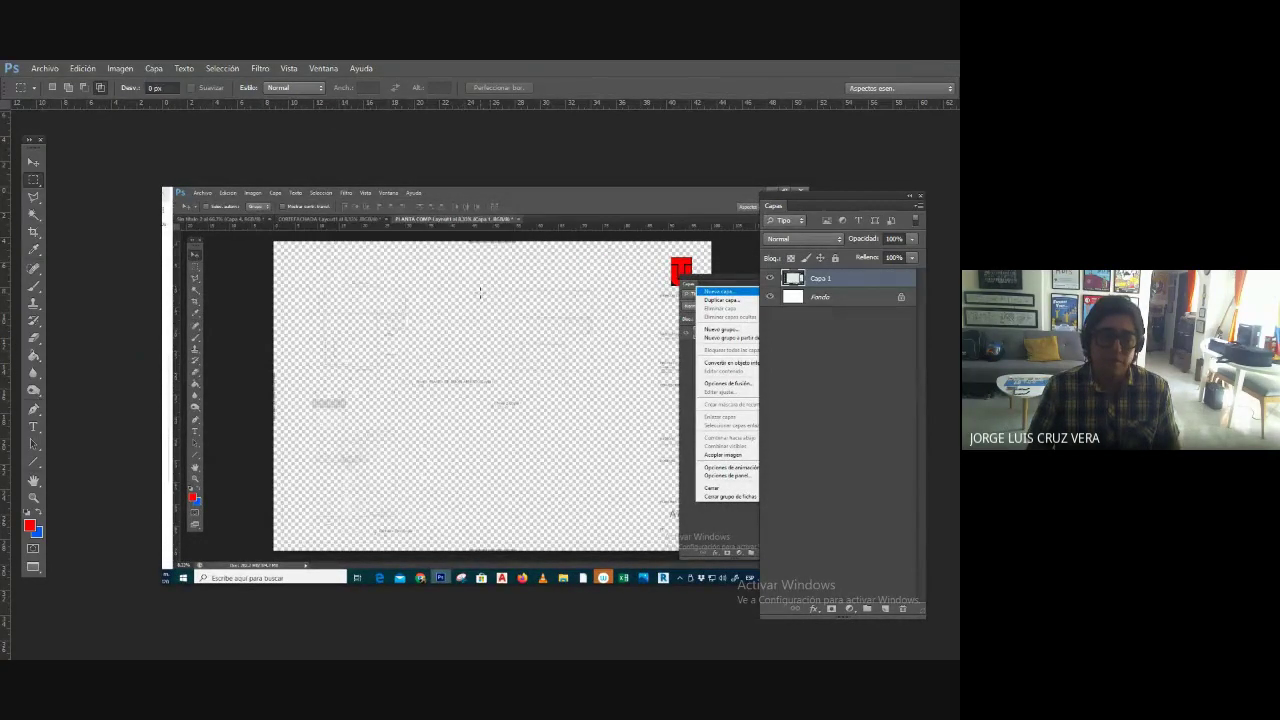
{"action": "key", "text": "Tab"}
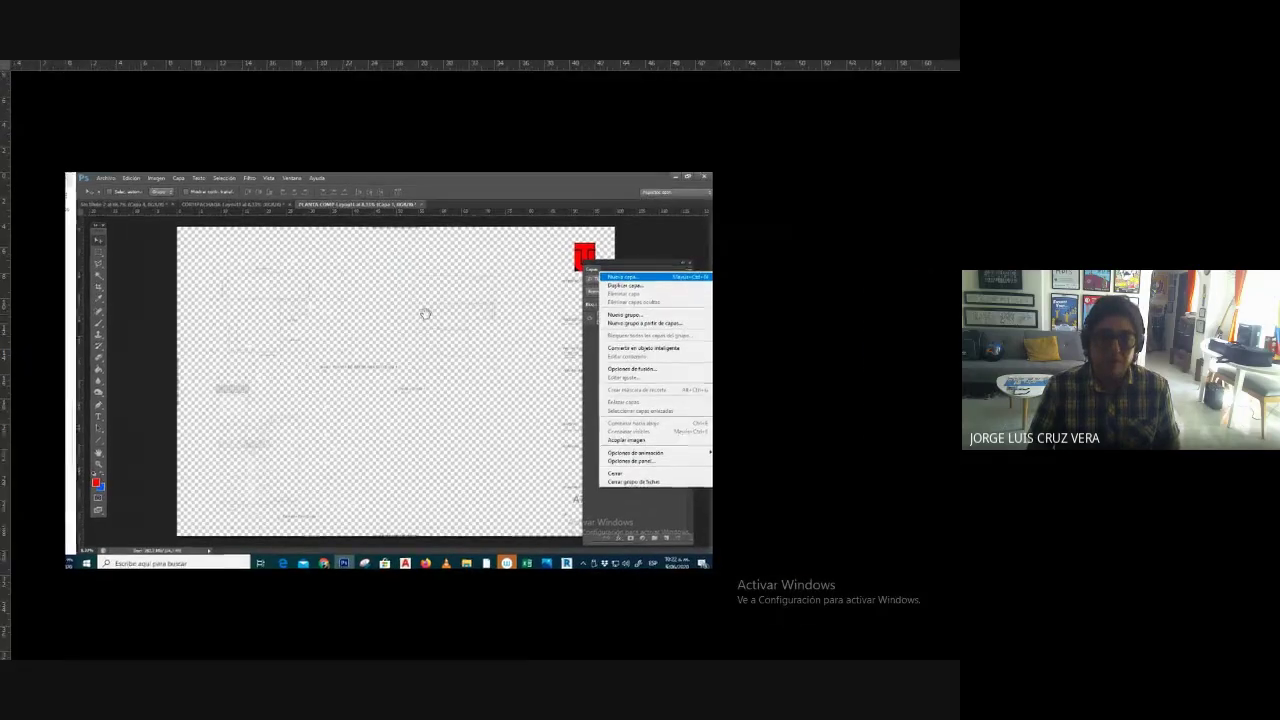
{"action": "key", "text": "Tab"}
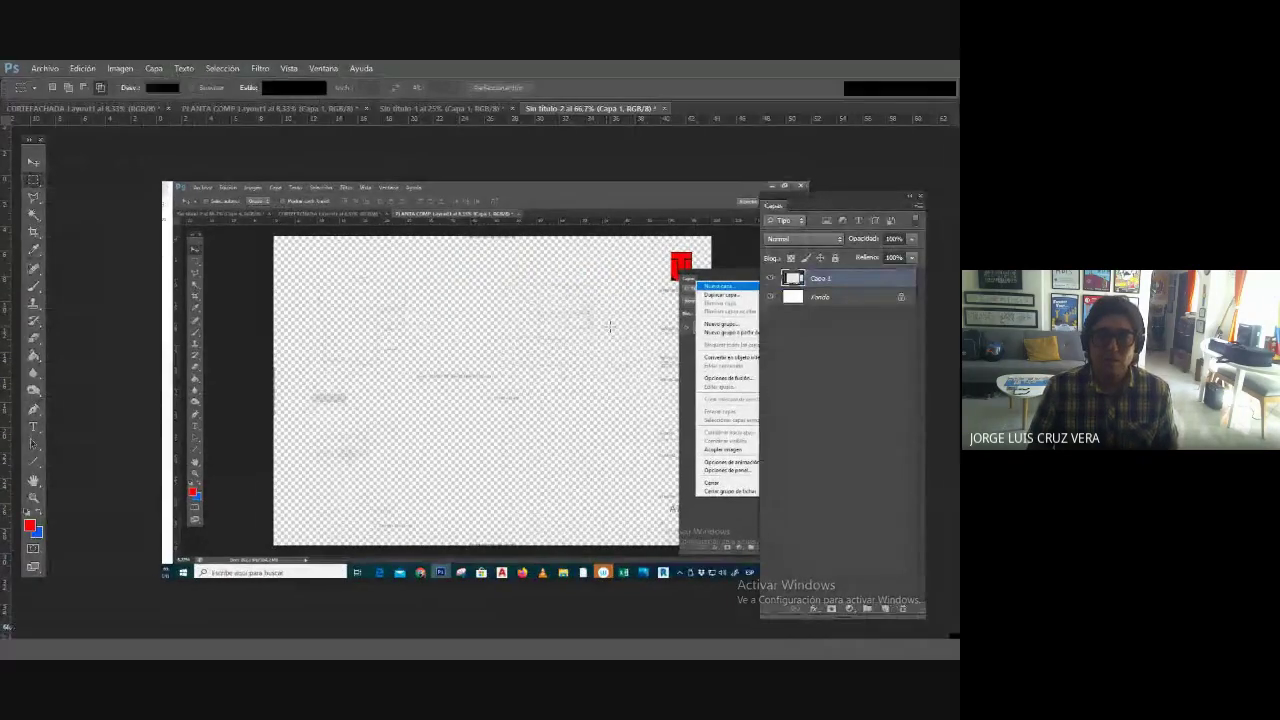
{"action": "left_click_drag", "start_coordinate": [621, 306], "coordinate": [431, 320]}
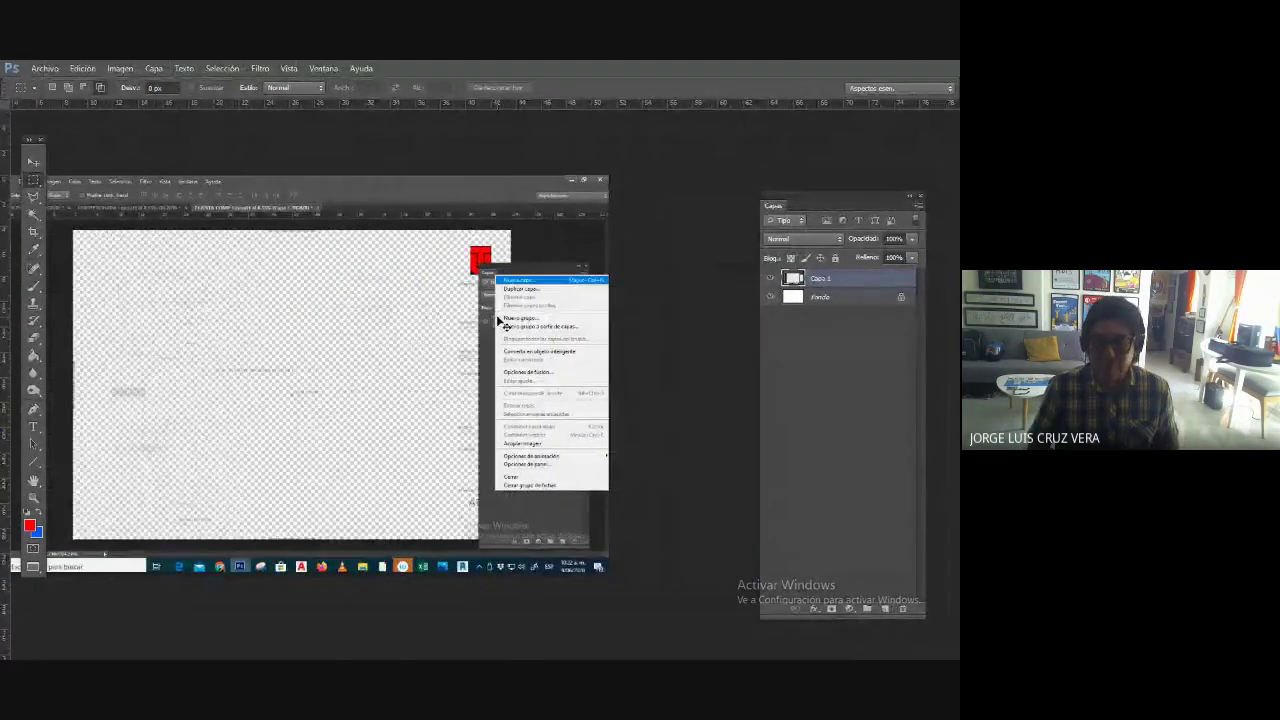
{"action": "key", "text": "ctrl+plus"}
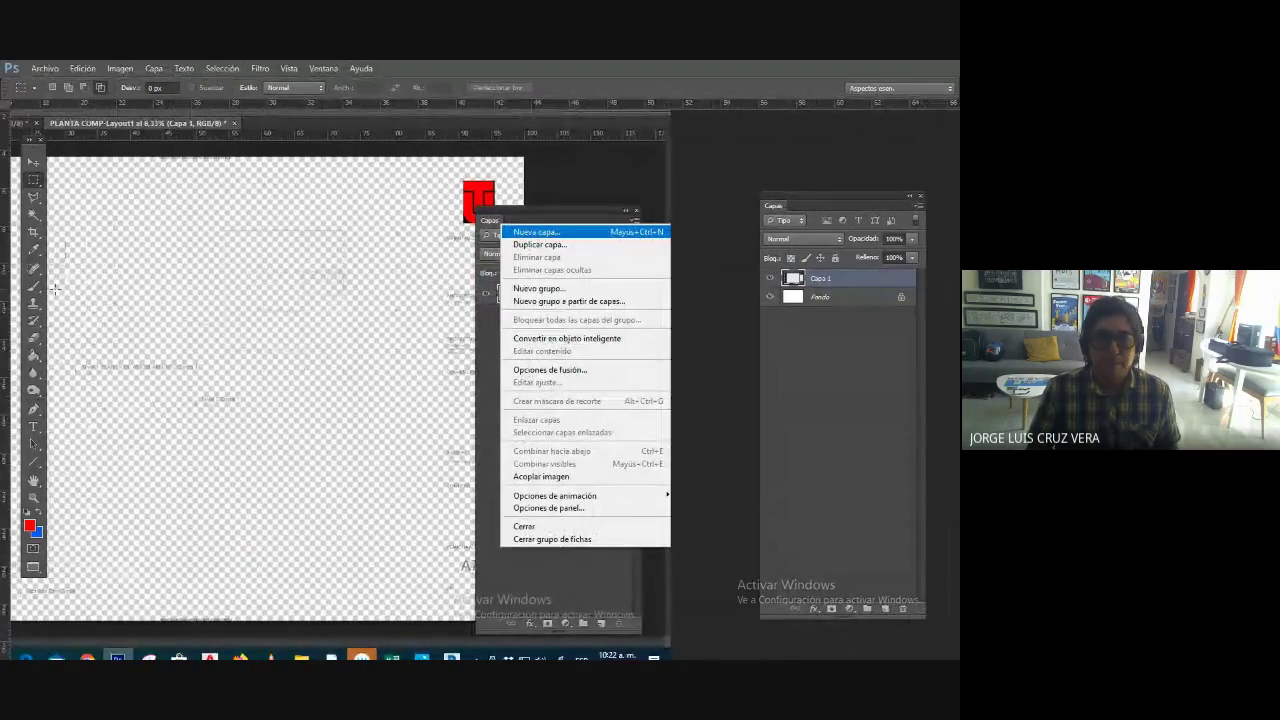
{"action": "left_click", "coordinate": [33, 286]}
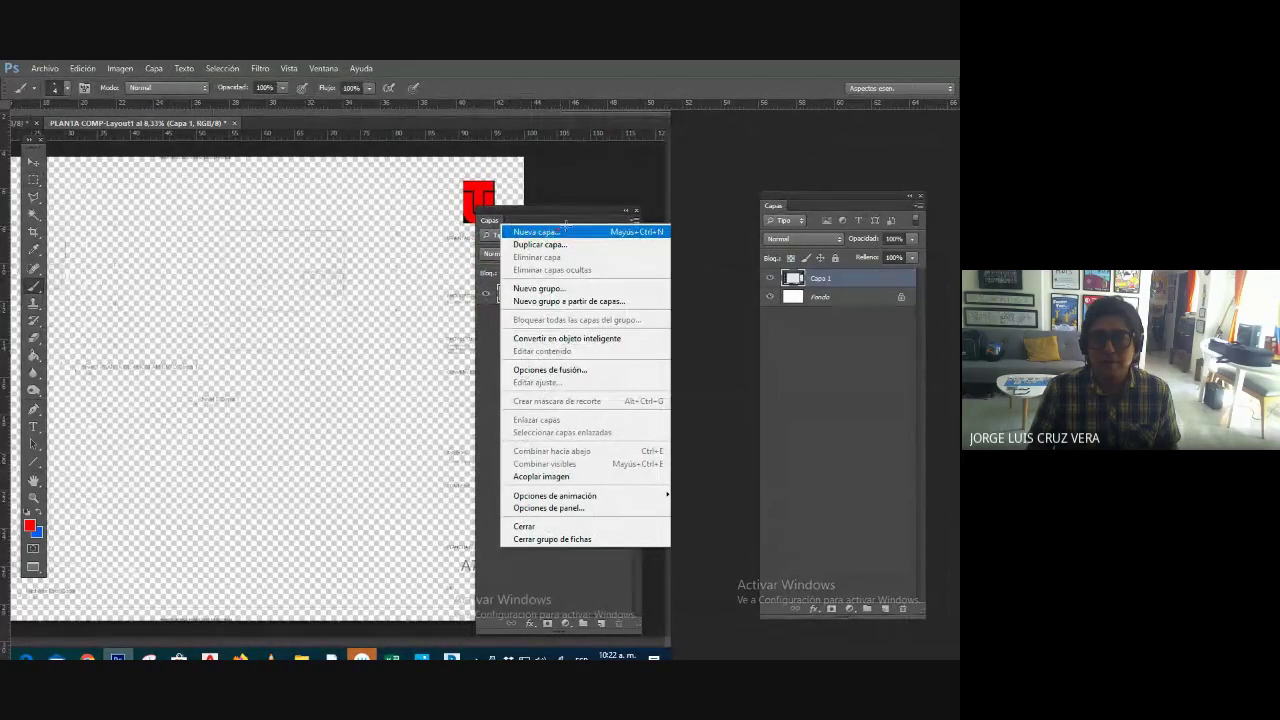
{"action": "left_click_drag", "start_coordinate": [562, 226], "coordinate": [627, 167]}
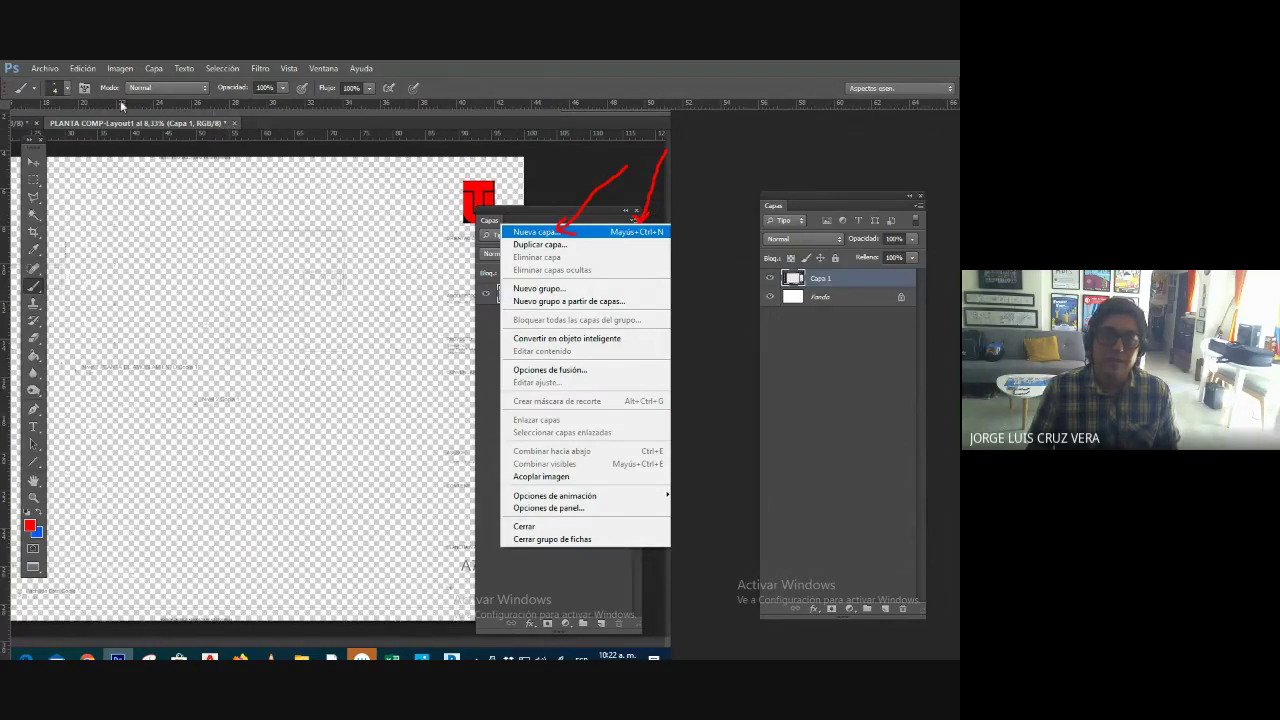
- Start saving the annotated capture as a copy in the PANTALLAZOS folder with JPEG as the format
{"action": "left_click", "coordinate": [45, 68]}
{"action": "left_click", "coordinate": [220, 270]}
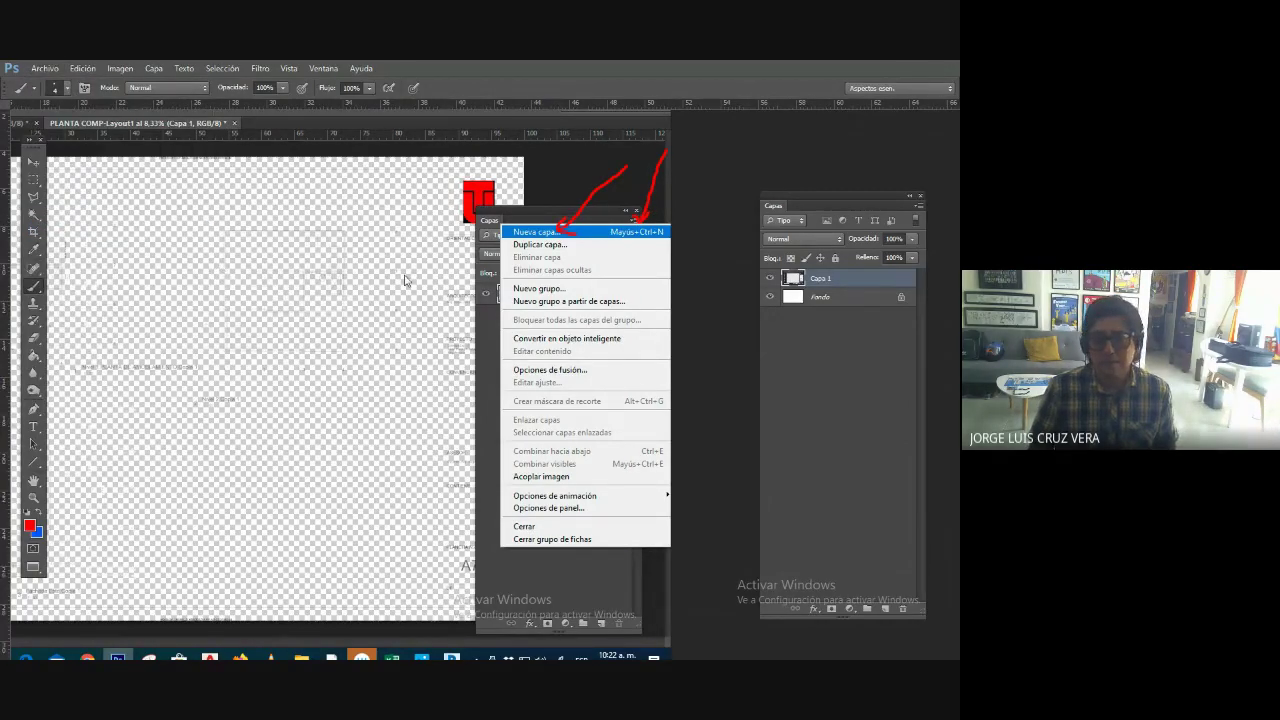
{"action": "key", "text": "ctrl+shift+s"}
{"action": "left_click", "coordinate": [434, 371]}
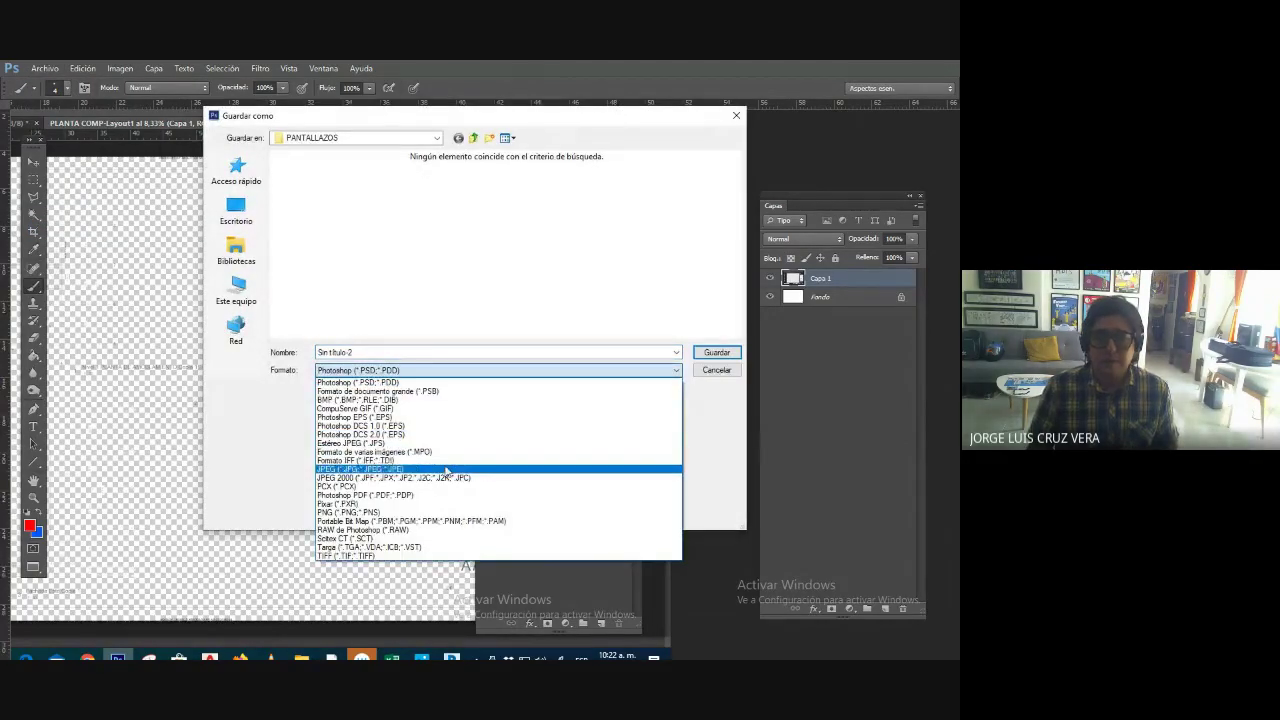
{"action": "left_click", "coordinate": [444, 382]}
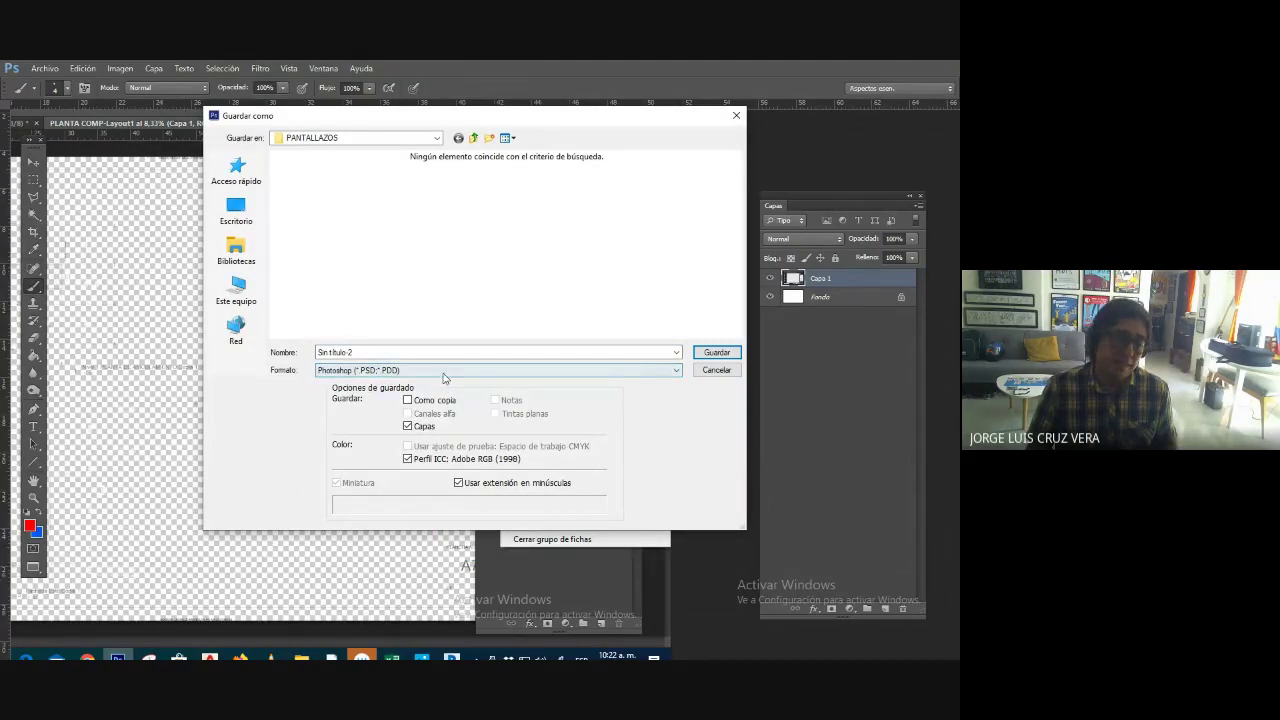
{"action": "left_click", "coordinate": [446, 373]}
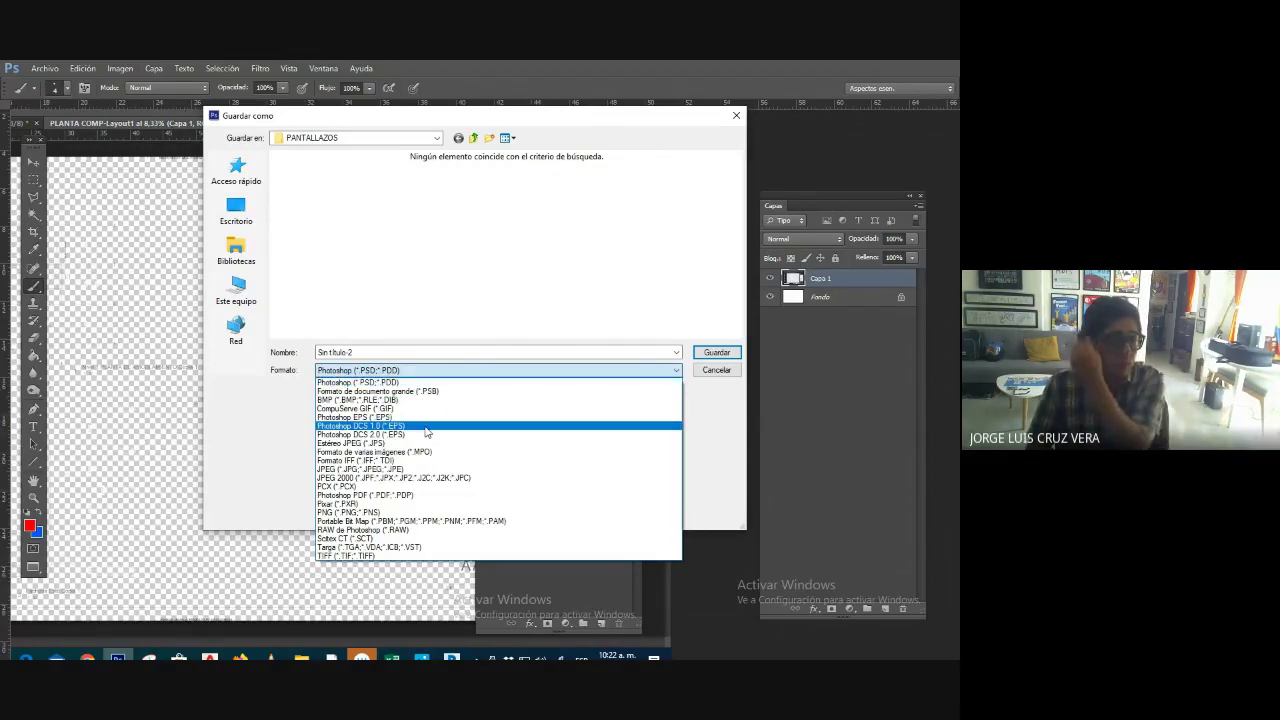
{"action": "left_click", "coordinate": [423, 469]}
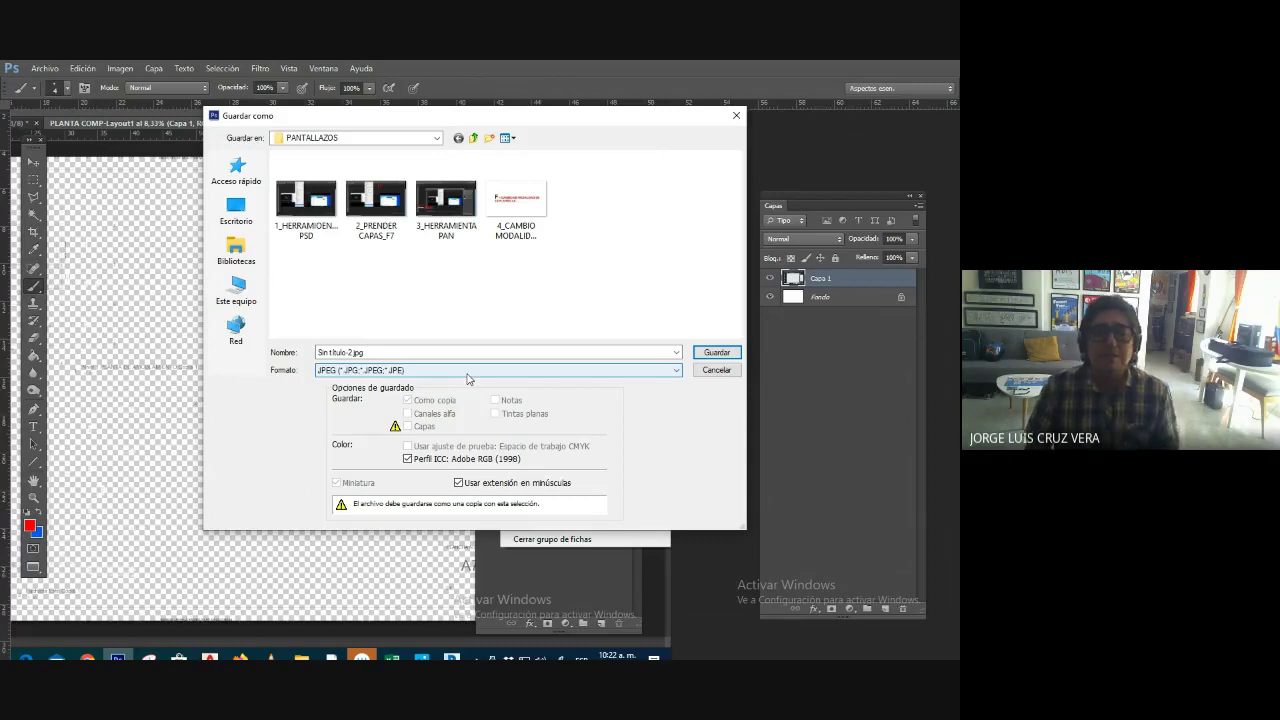
- Name the JPEG copy 5_NUEVA C and save it
{"action": "left_click", "coordinate": [434, 354]}
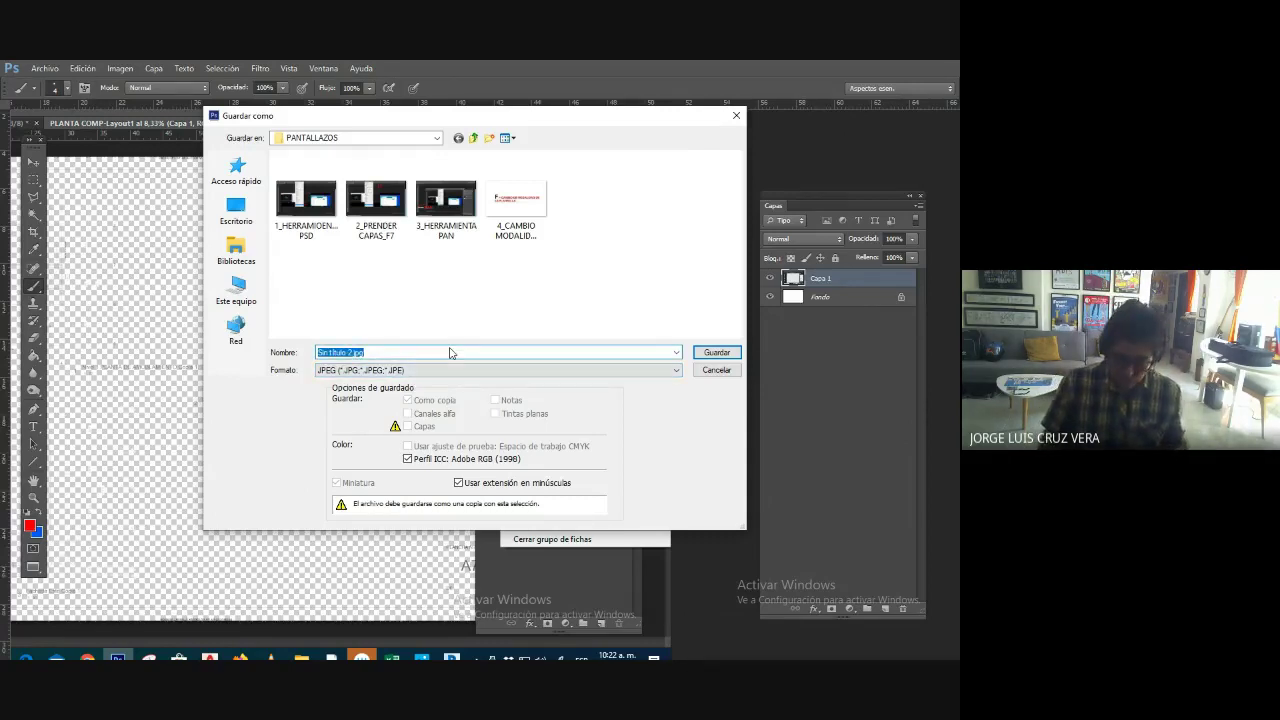
{"action": "type", "text": "5_"}
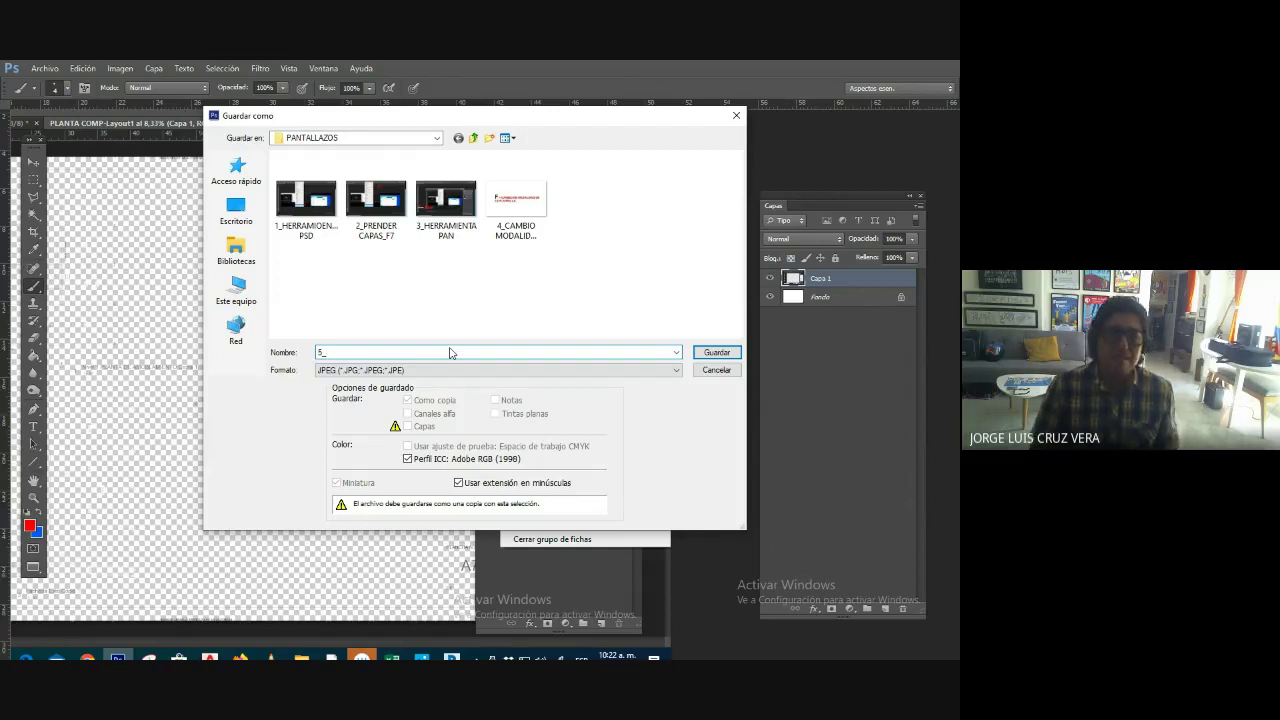
{"action": "type", "text": "J"}
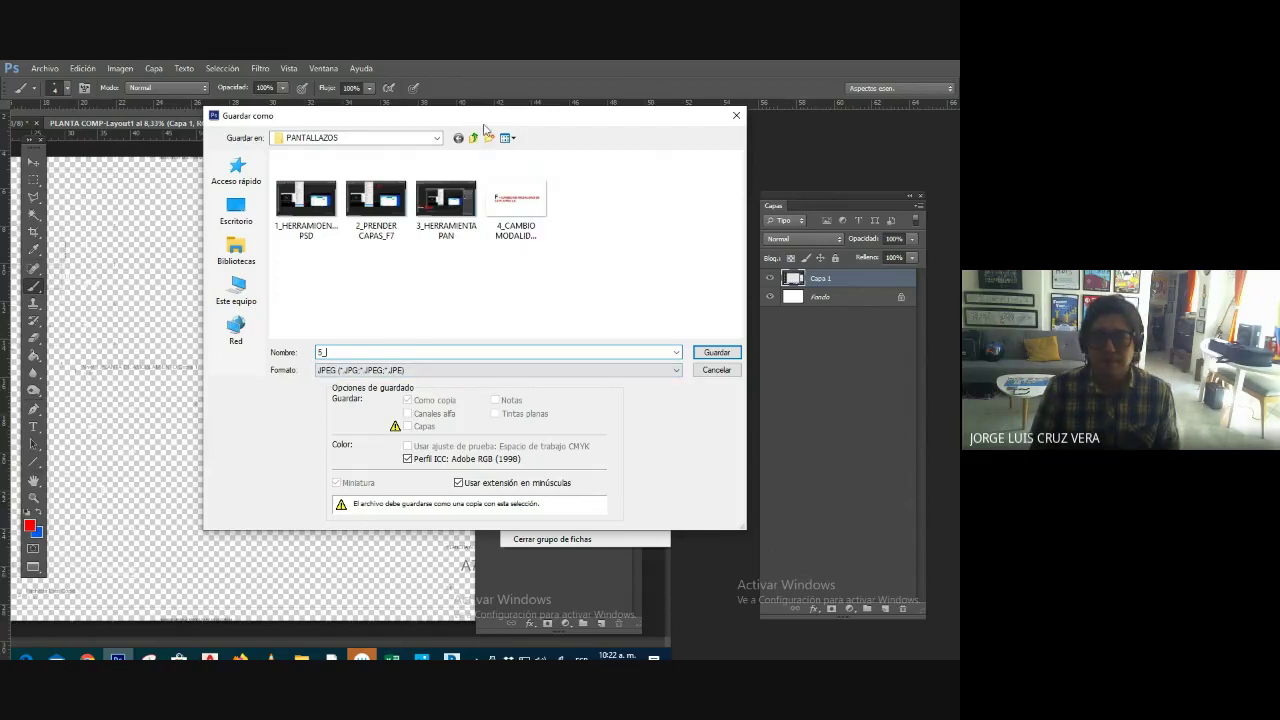
{"action": "left_click_drag", "start_coordinate": [479, 124], "coordinate": [399, 185]}
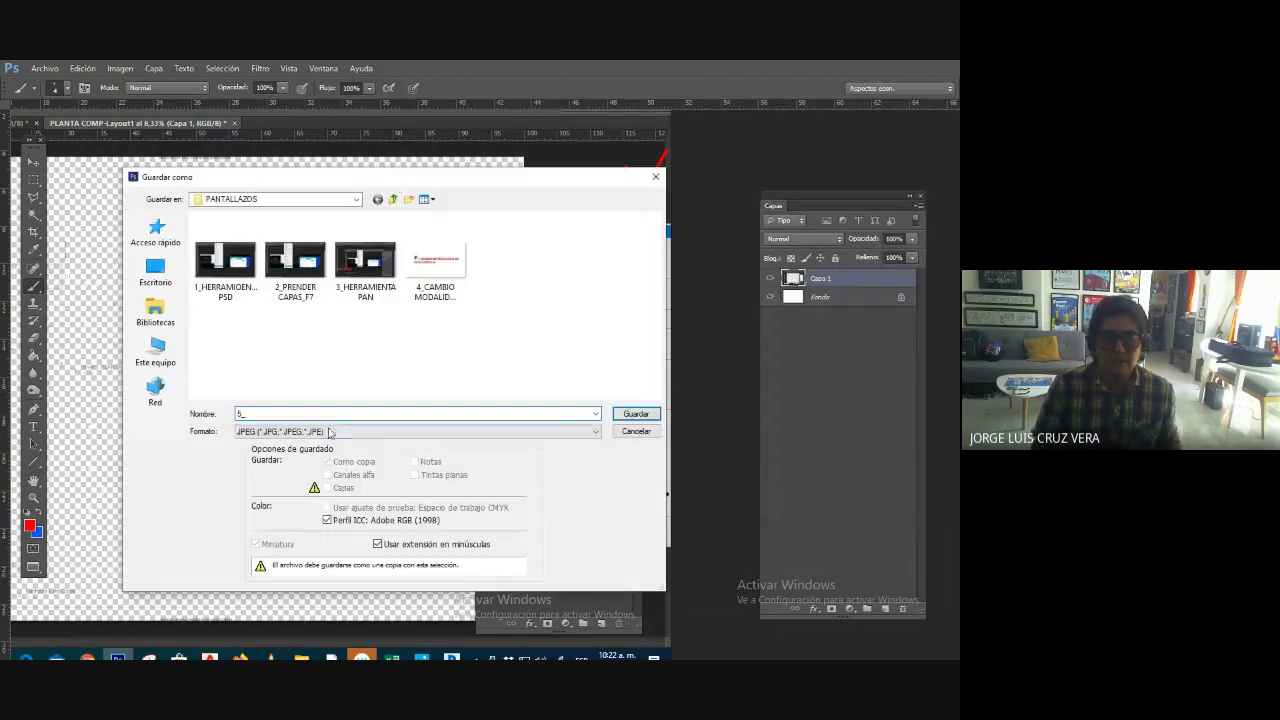
{"action": "type", "text": "NUEVA C"}
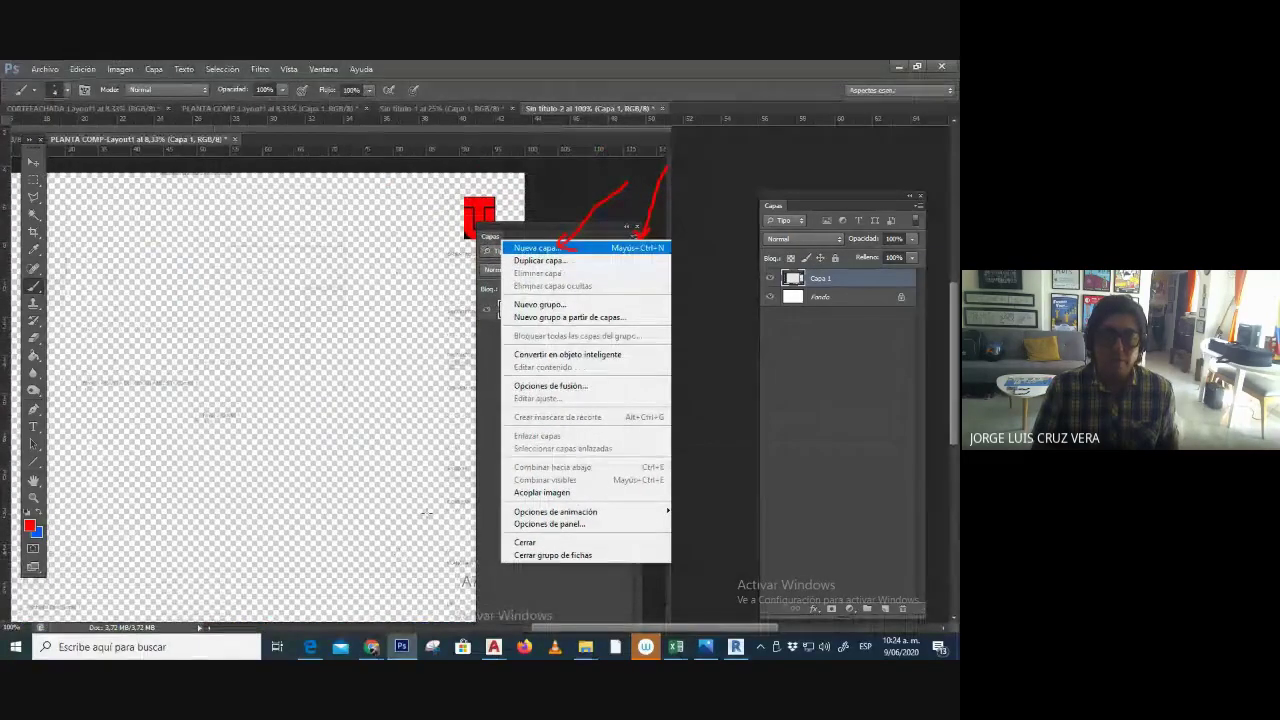
- Demonstrate zooming the annotated capture in and out, finishing at 50% magnification
{"action": "key", "text": "ctrl+minus"}
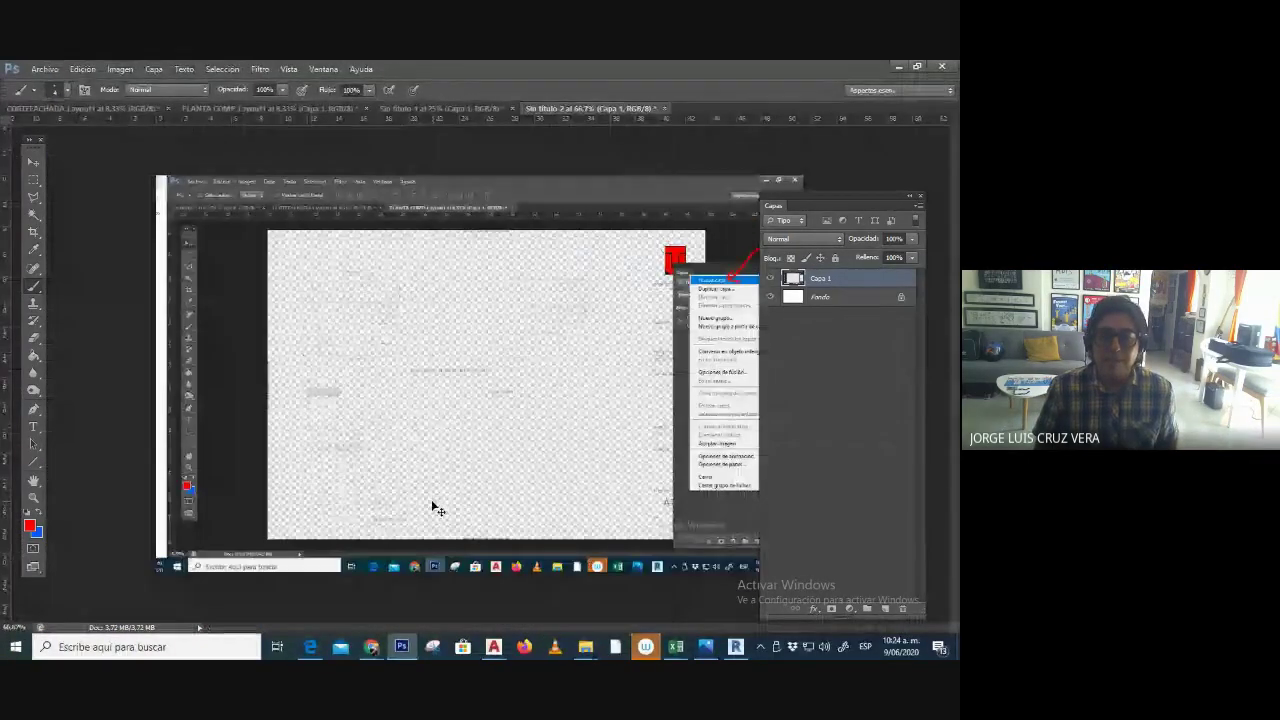
{"action": "key", "text": "ctrl+minus"}
{"action": "key", "text": "ctrl+plus"}
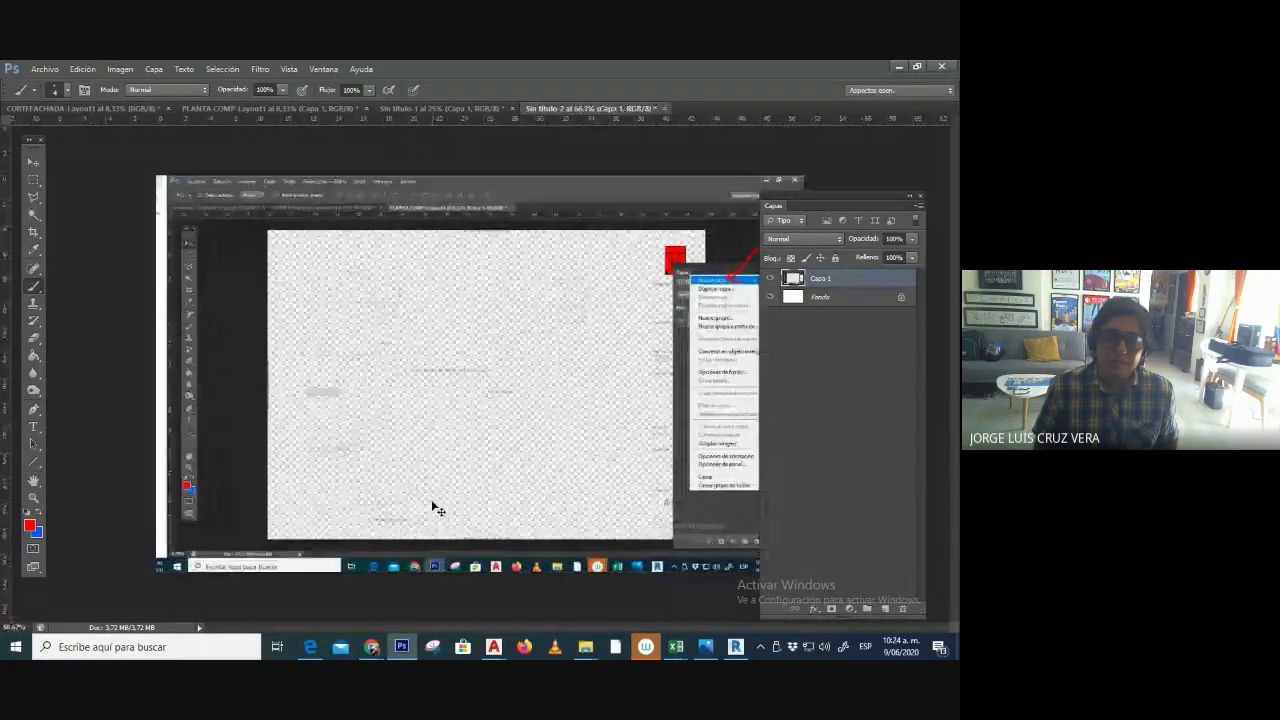
{"action": "key", "text": "ctrl+plus"}
{"action": "key", "text": "ctrl+plus"}
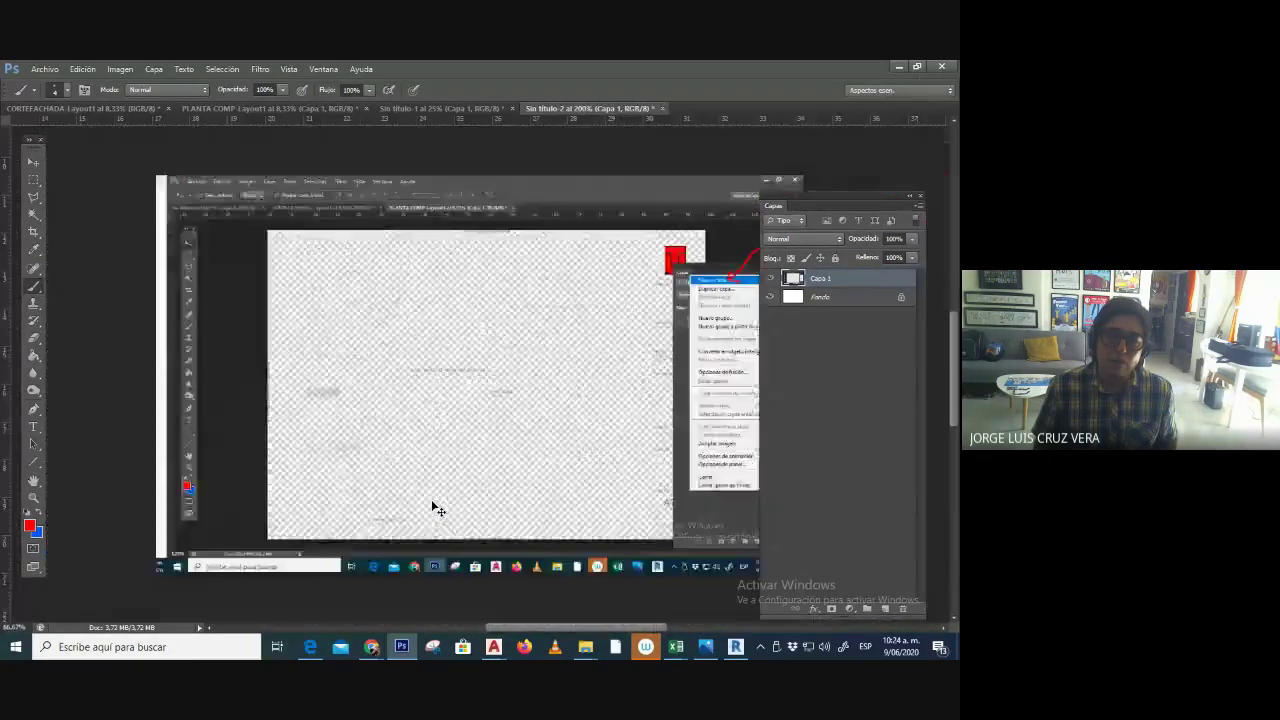
{"action": "key", "text": "ctrl+minus"}
{"action": "key", "text": "ctrl+plus"}
{"action": "key", "text": "ctrl+plus"}
{"action": "key", "text": "ctrl+plus"}
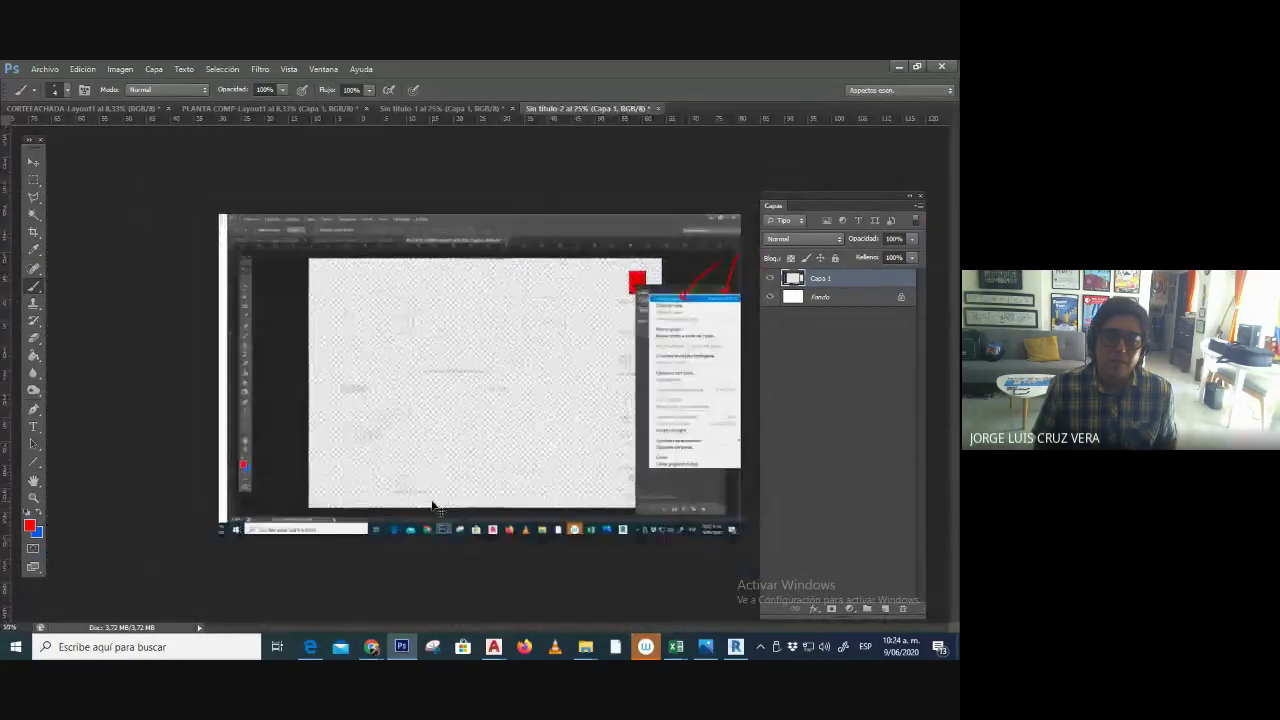
{"action": "key", "text": "ctrl+minus"}
{"action": "key", "text": "ctrl+minus"}
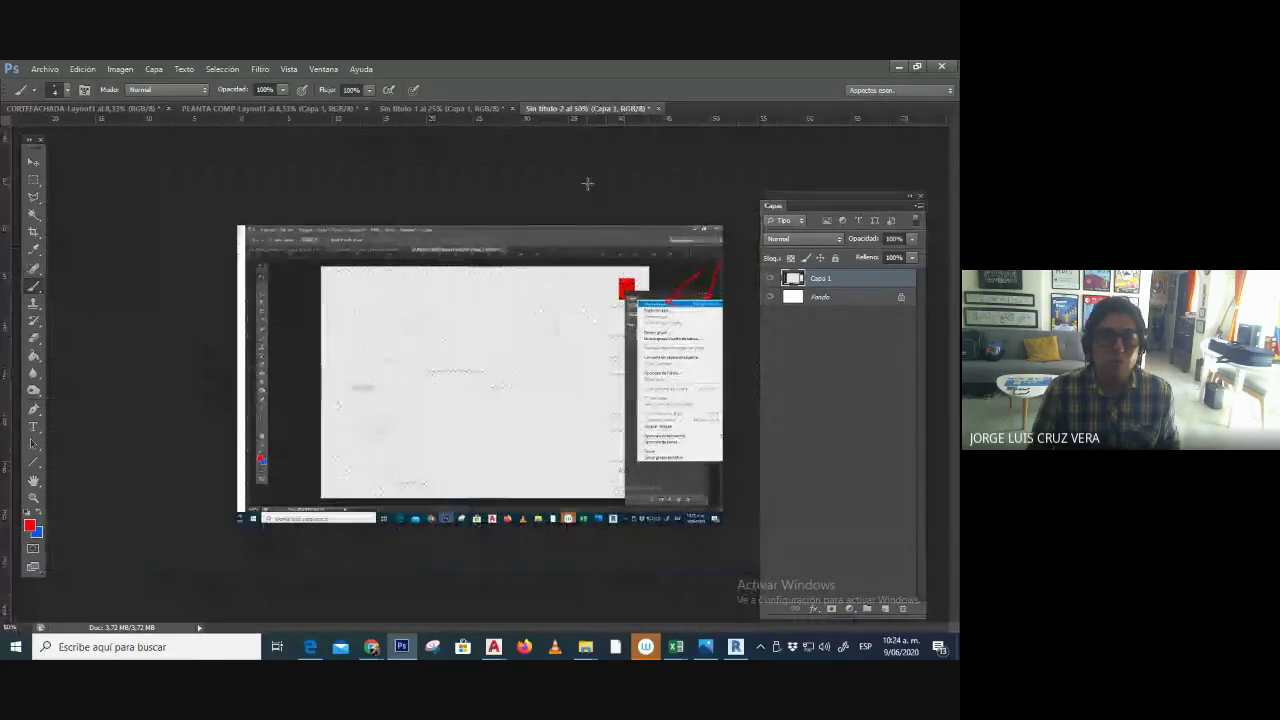
- Create a new white document measured in centimetres with a width of 30 cm, leaving the other preset values as they are
{"action": "left_click", "coordinate": [45, 69]}
{"action": "left_click", "coordinate": [54, 83]}
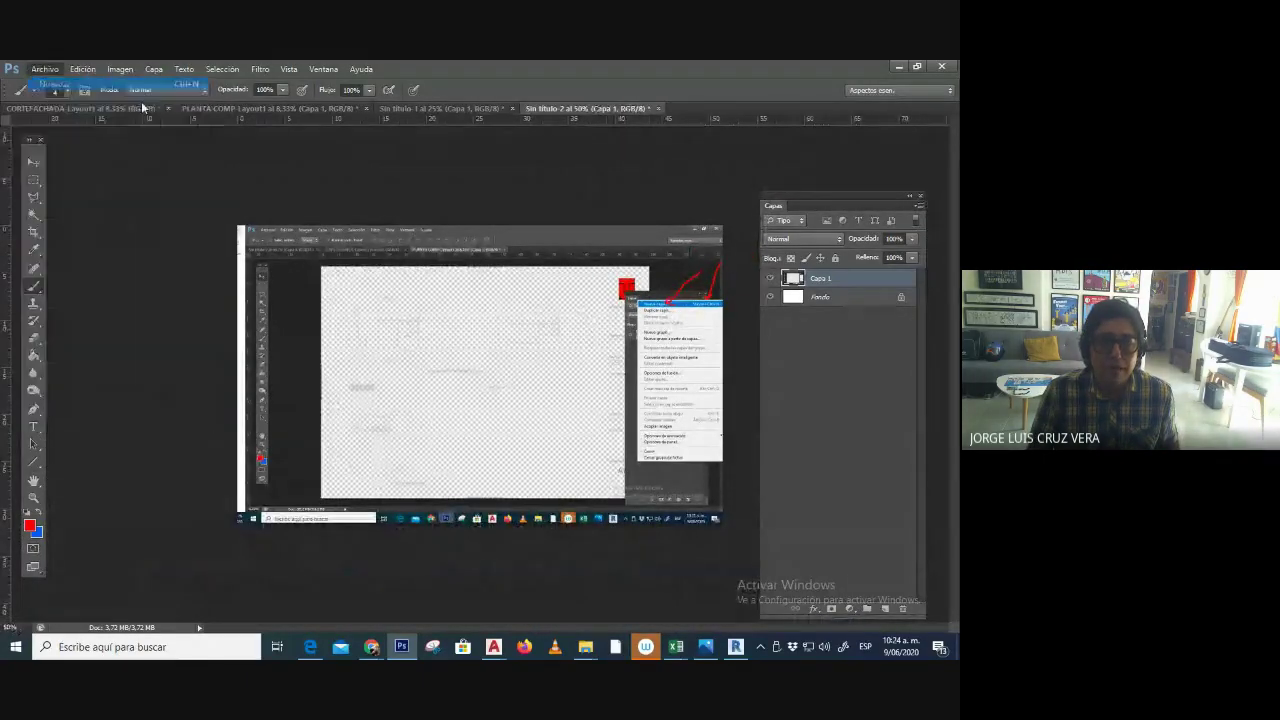
{"action": "left_click", "coordinate": [499, 318]}
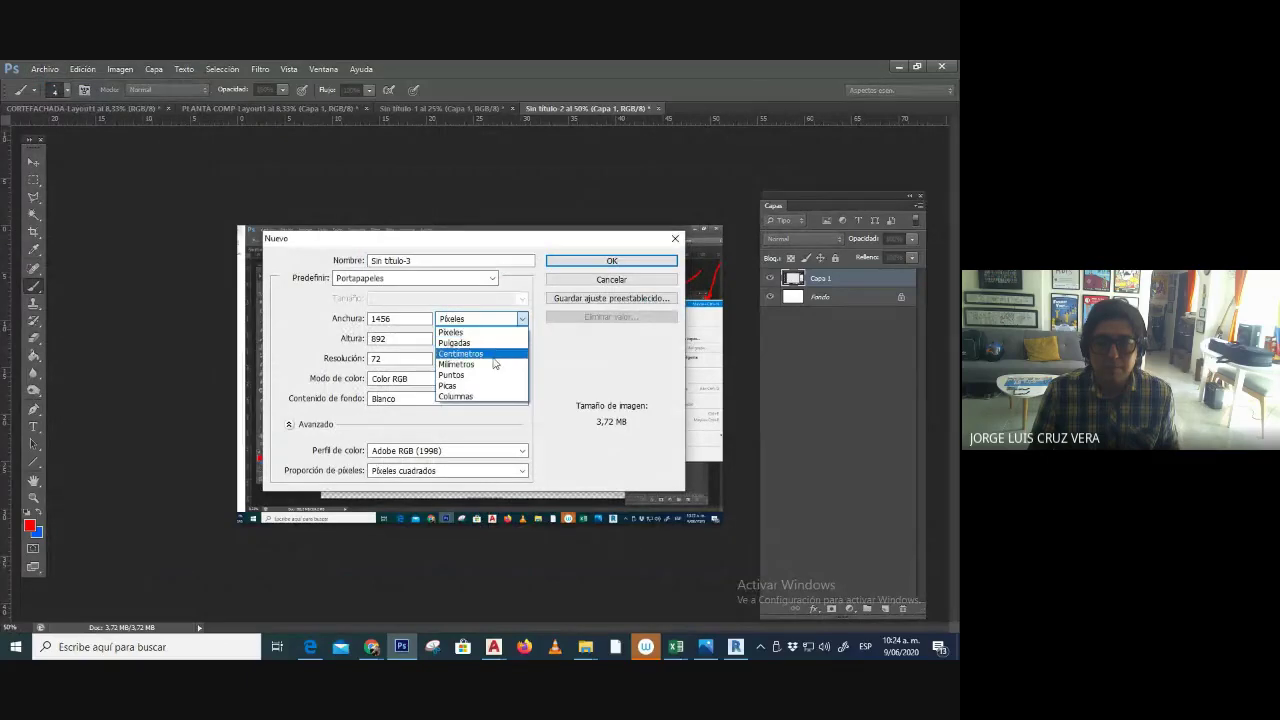
{"action": "left_click", "coordinate": [492, 354]}
{"action": "key", "text": "shift+Tab"}
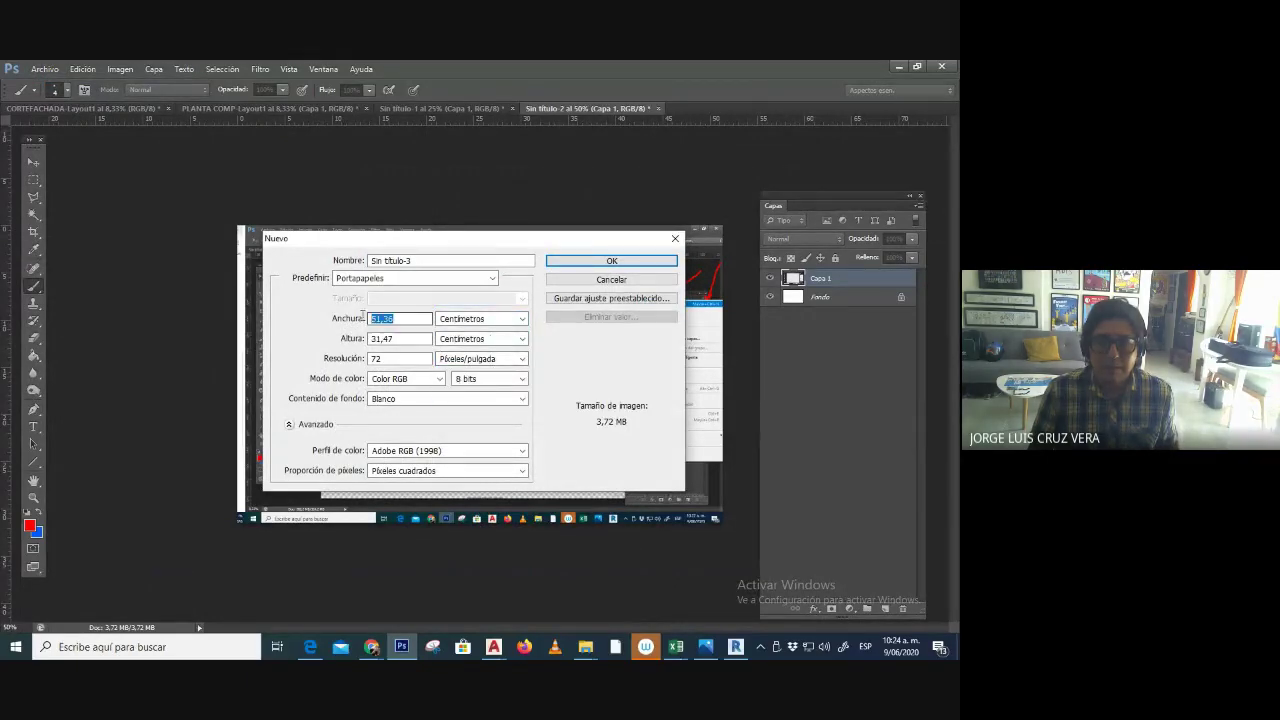
{"action": "type", "text": "30"}
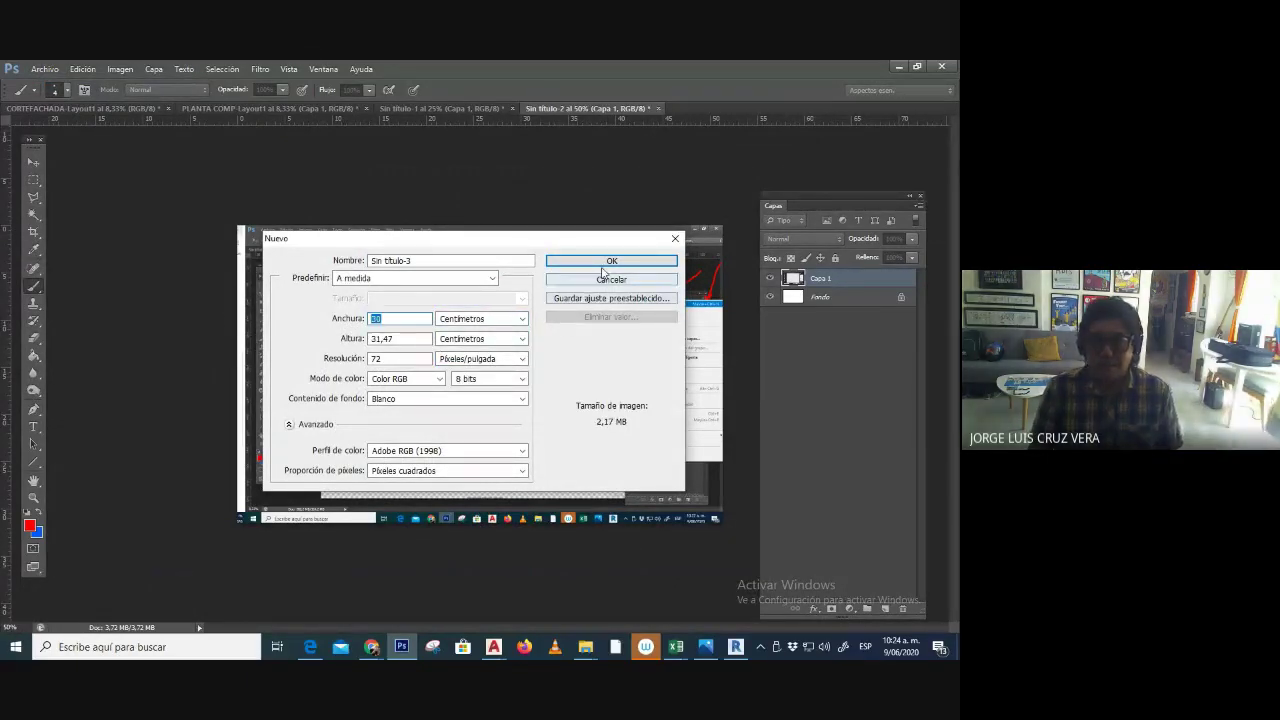
{"action": "left_click", "coordinate": [611, 262]}
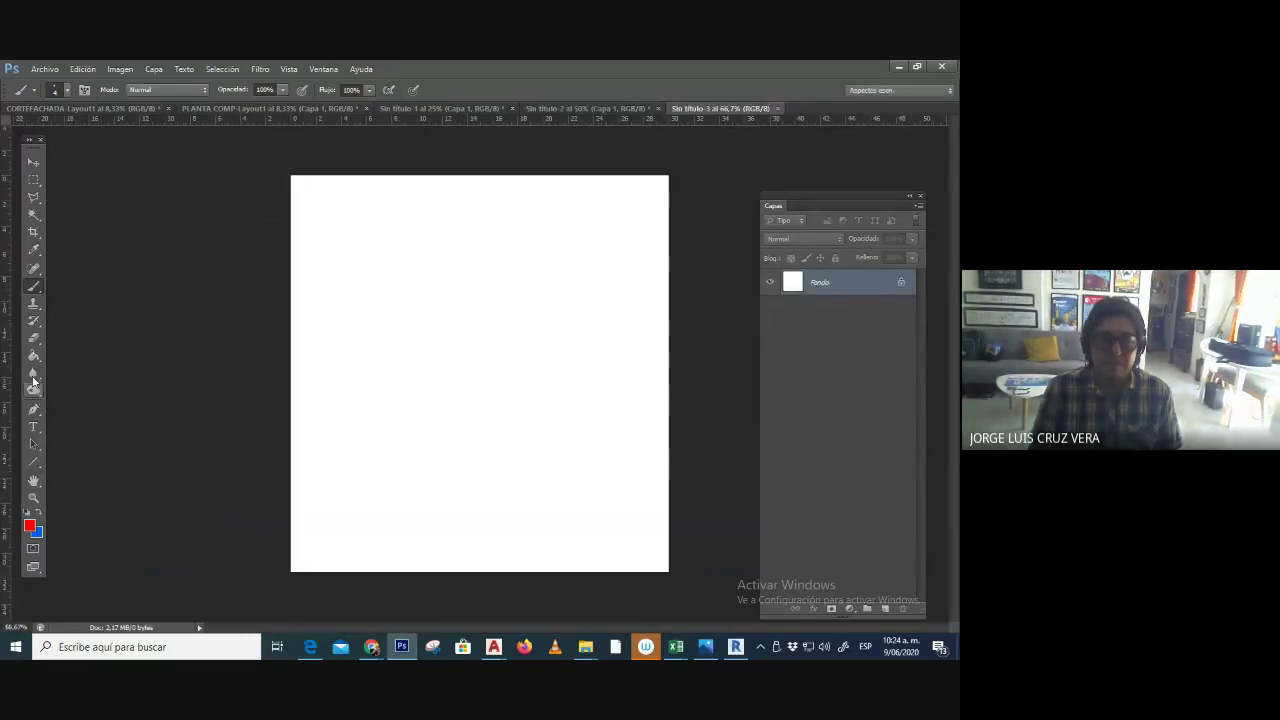
- Add a horizontal text layer reading "CTRL +" in the upper part of the blank canvas
{"action": "left_click", "coordinate": [34, 425]}
{"action": "left_click", "coordinate": [383, 332]}
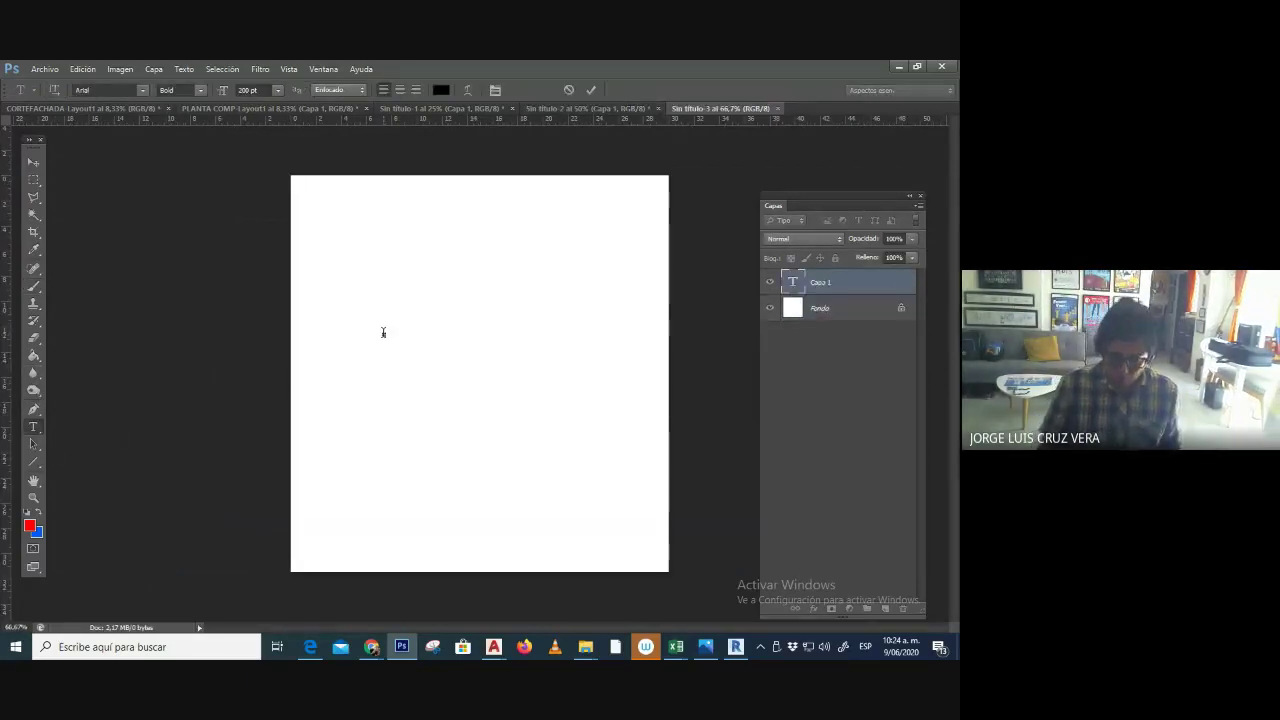
{"action": "type", "text": "CT"}
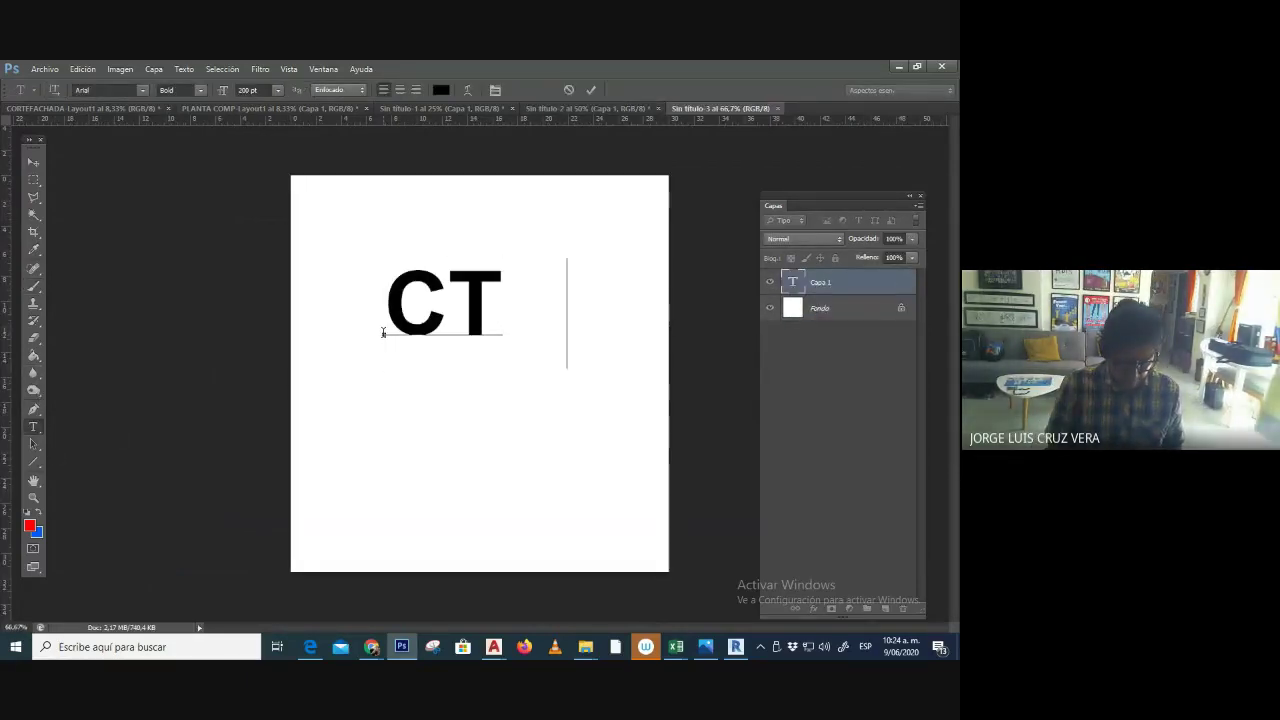
{"action": "type", "text": "RL +"}
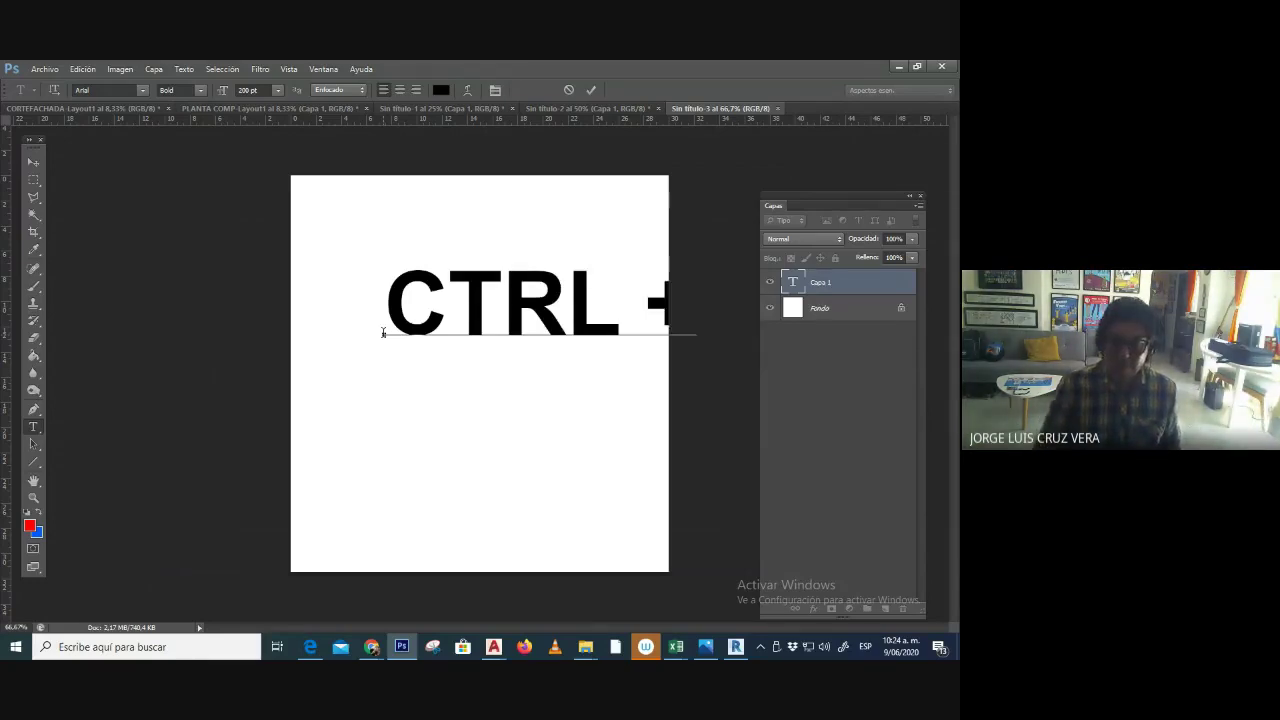
- Set the whole "CTRL +" text to 72 pt and move it toward the canvas's upper-left area
{"action": "key", "text": "ctrl+a"}
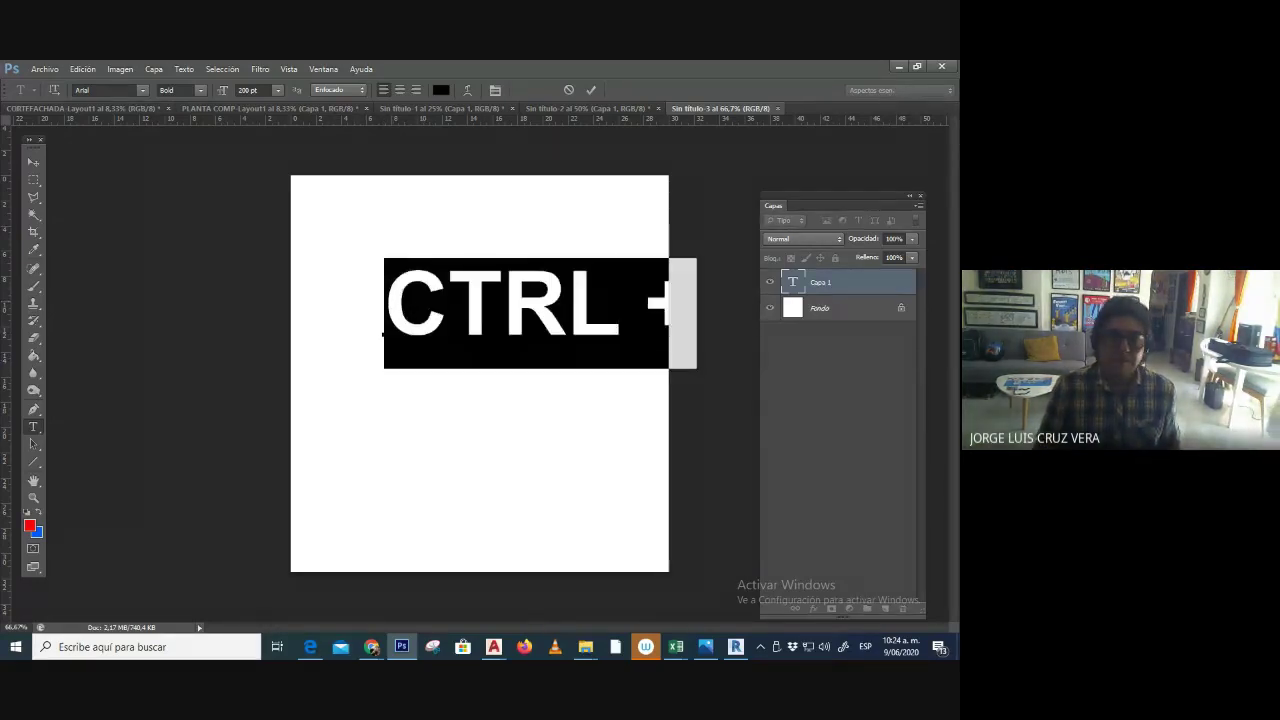
{"action": "left_click", "coordinate": [277, 91]}
{"action": "left_click", "coordinate": [267, 316]}
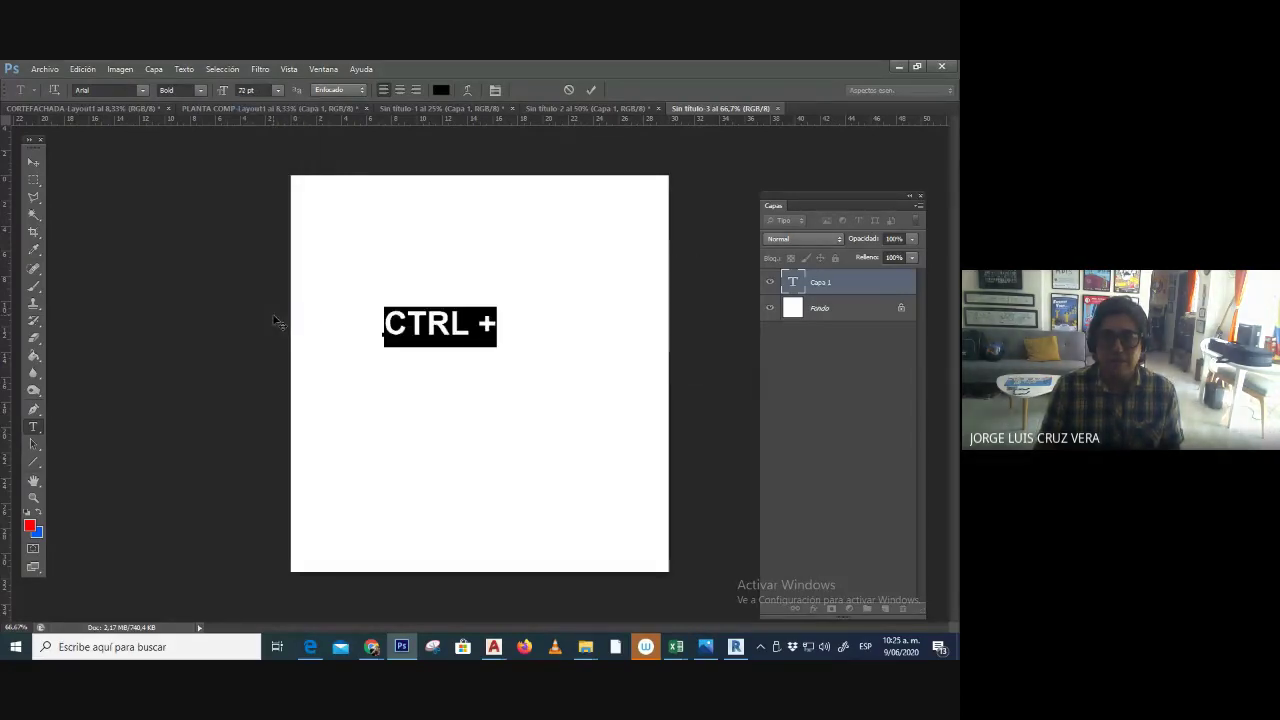
{"action": "left_click", "coordinate": [33, 162]}
{"action": "left_click_drag", "start_coordinate": [419, 326], "coordinate": [371, 279]}
- Add the line "ZOOM IN" beneath "CTRL +" in the same text layer
{"action": "left_click", "coordinate": [33, 427]}
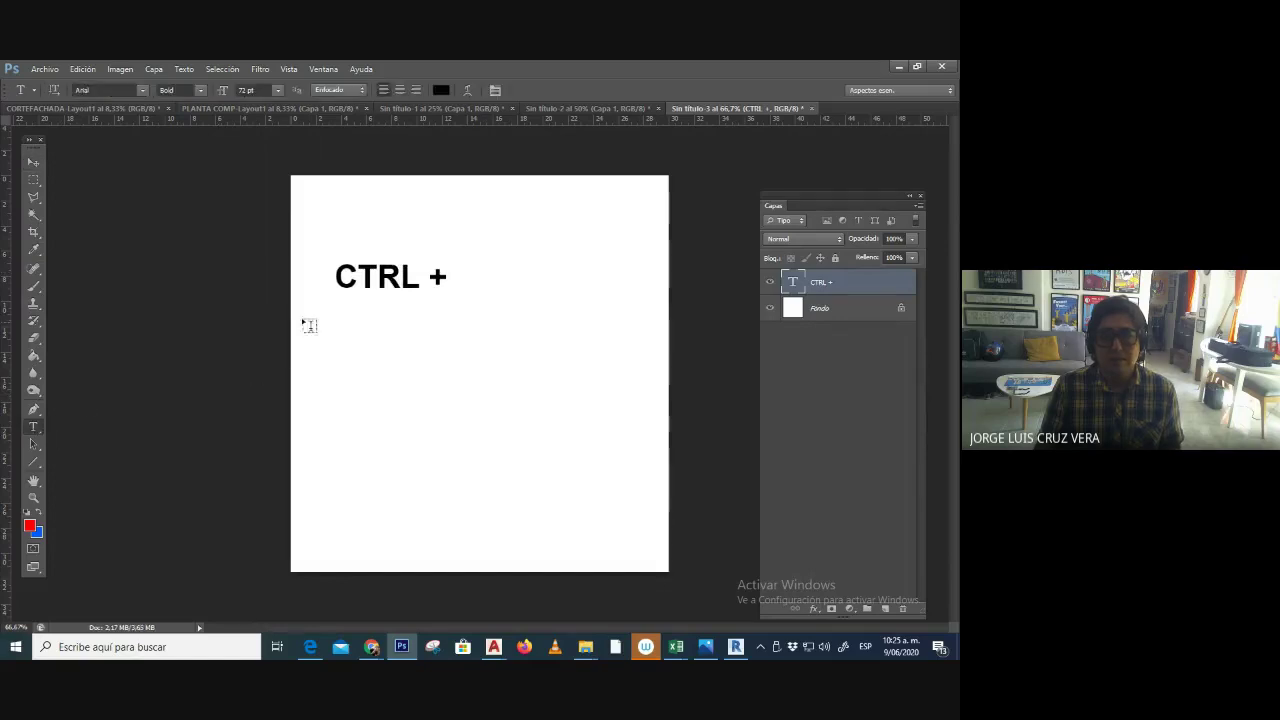
{"action": "left_click", "coordinate": [446, 278]}
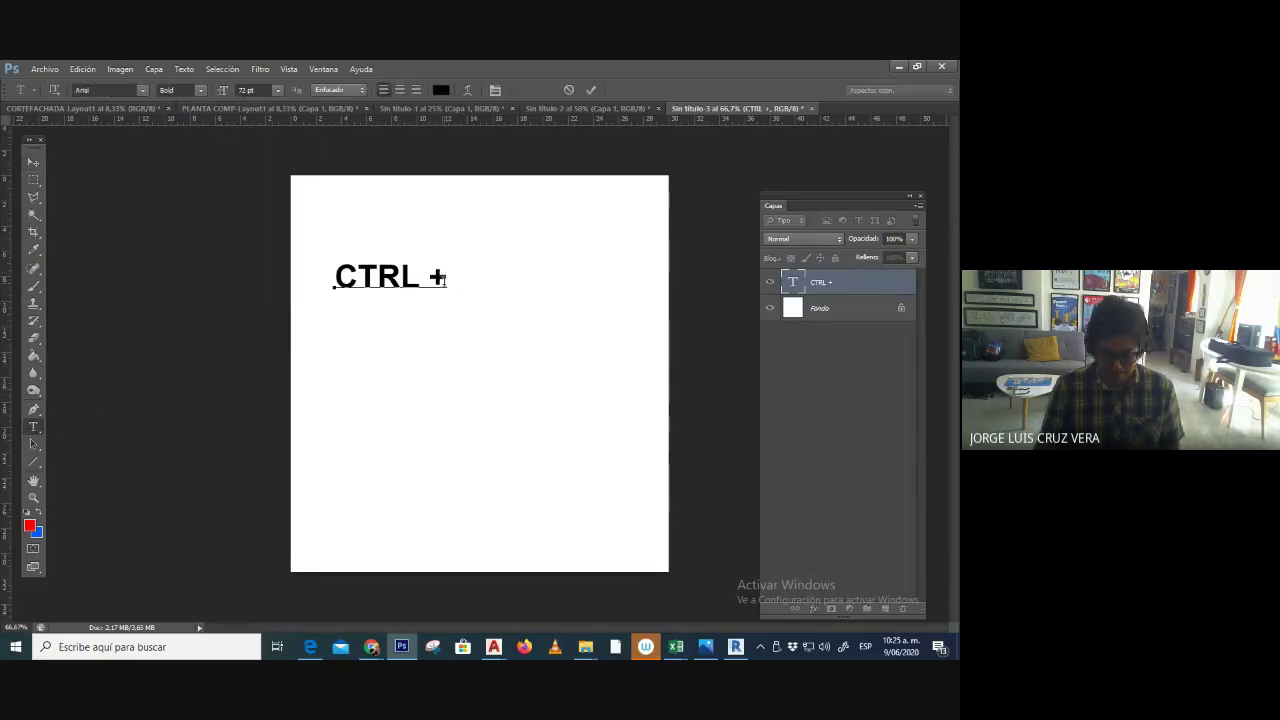
{"action": "type", "text": "ME"}
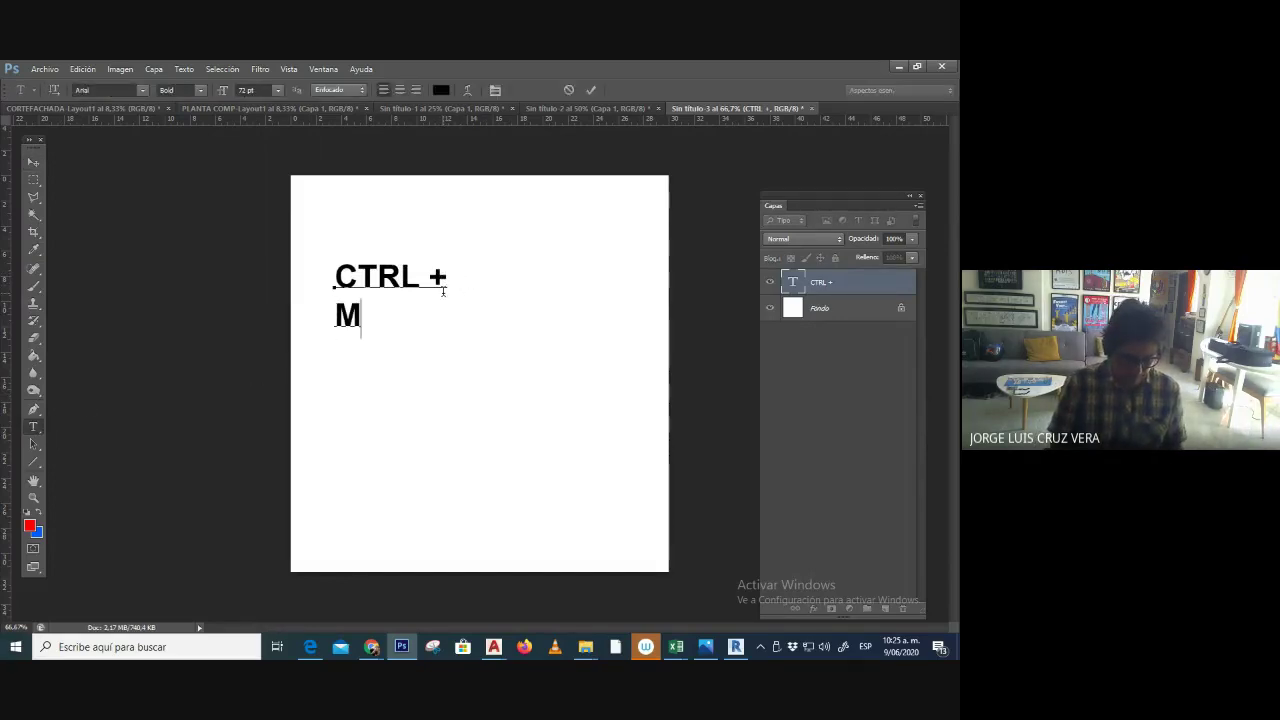
{"action": "key", "text": "BackSpace"}
{"action": "key", "text": "BackSpace"}
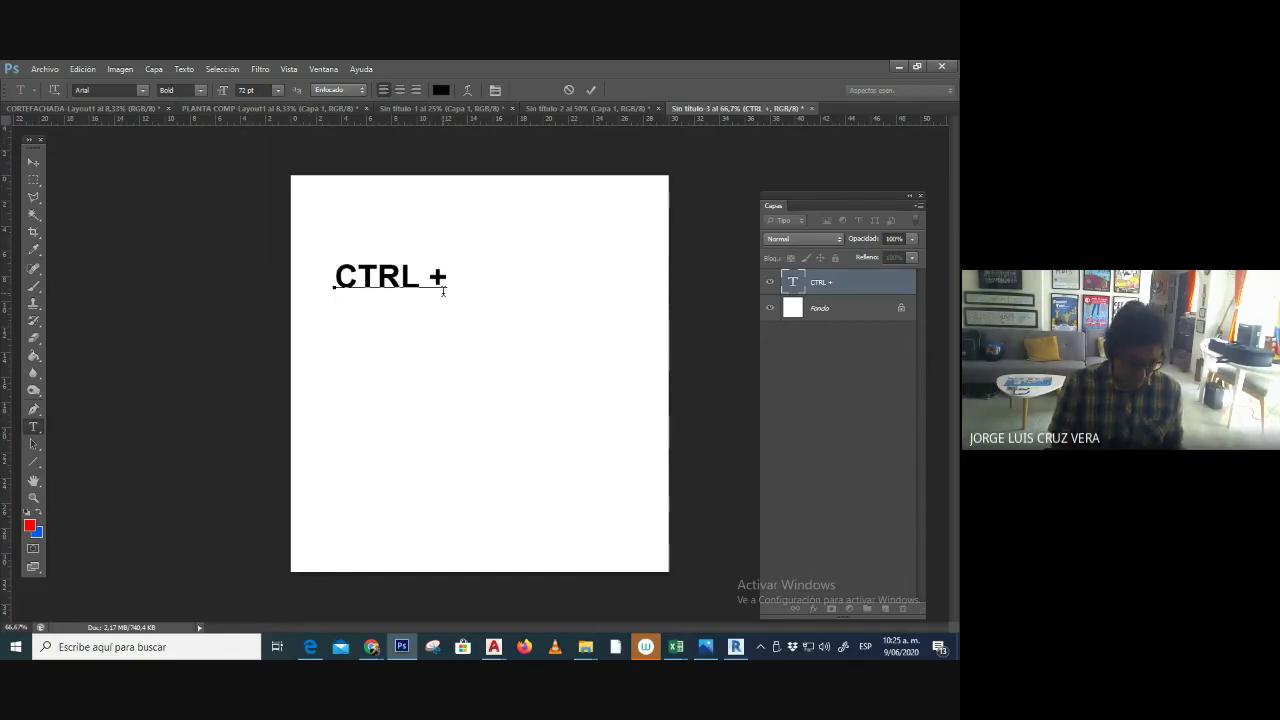
{"action": "type", "text": "ZOOM "}
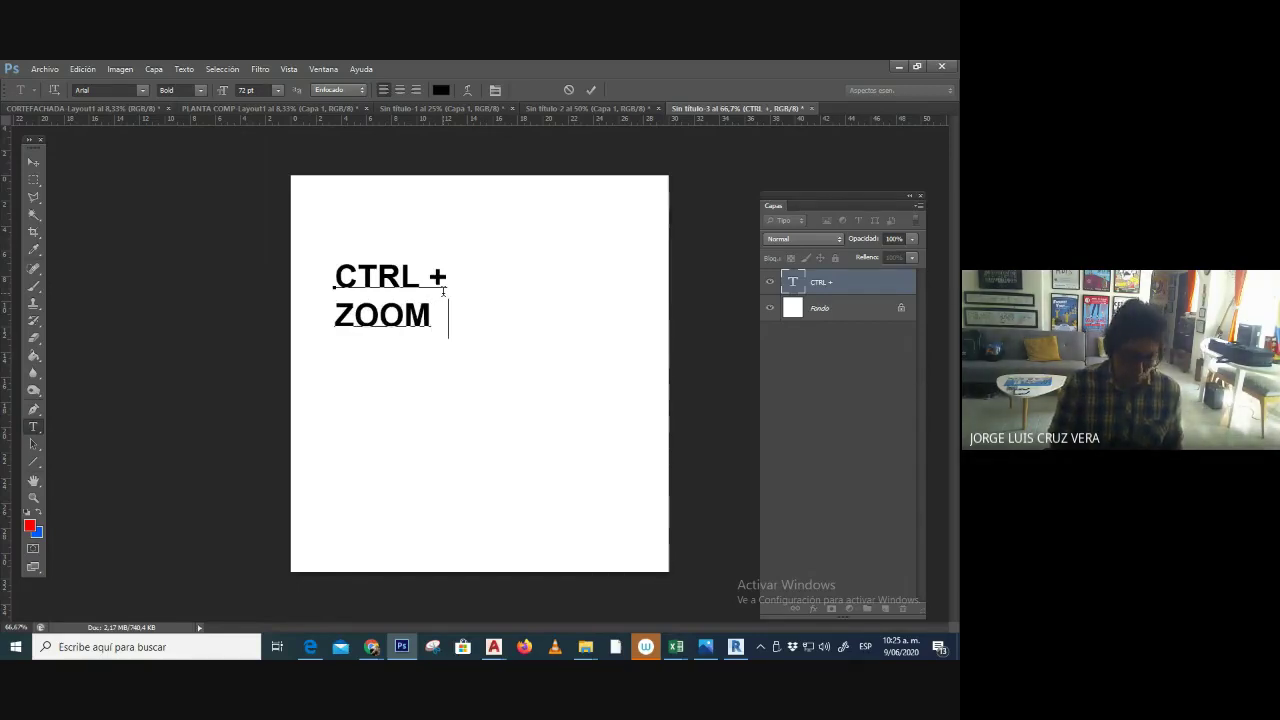
{"action": "type", "text": "IN  "}
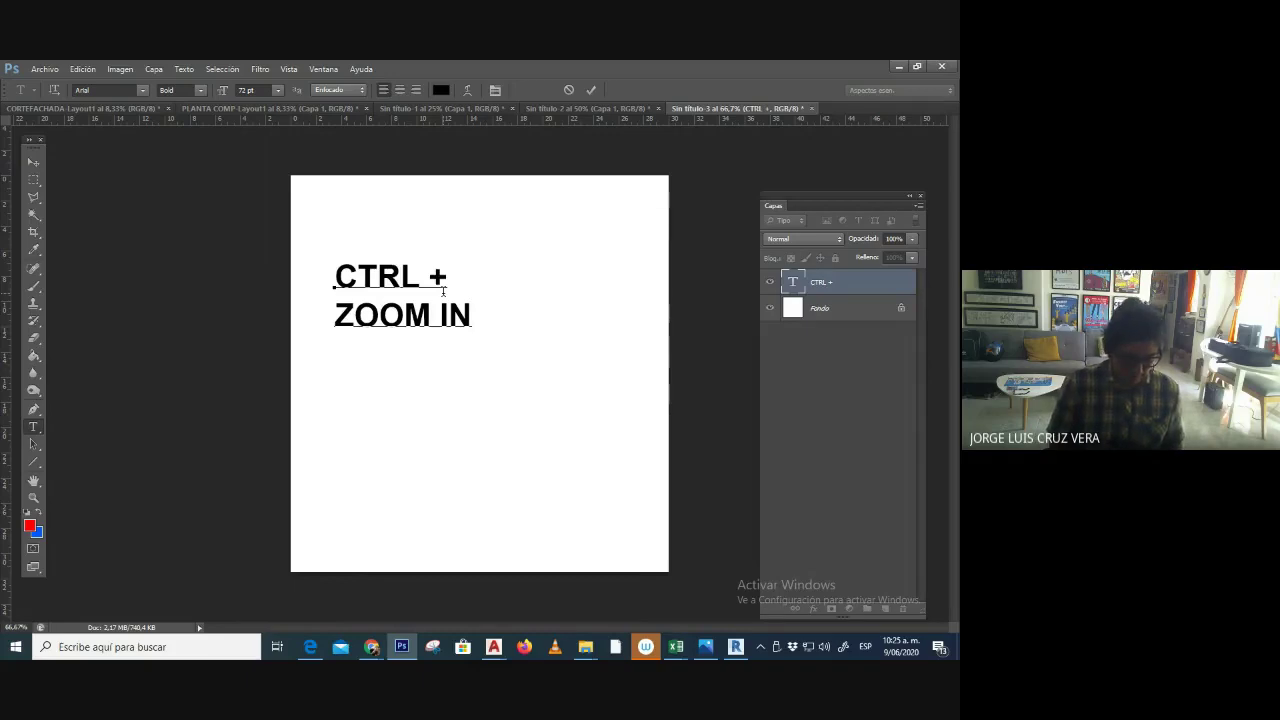
- Add "CTRL -" with "ZOOM OUT" beneath it, below the "ZOOM IN" line, and commit the text
{"action": "type", "text": "CTRL"}
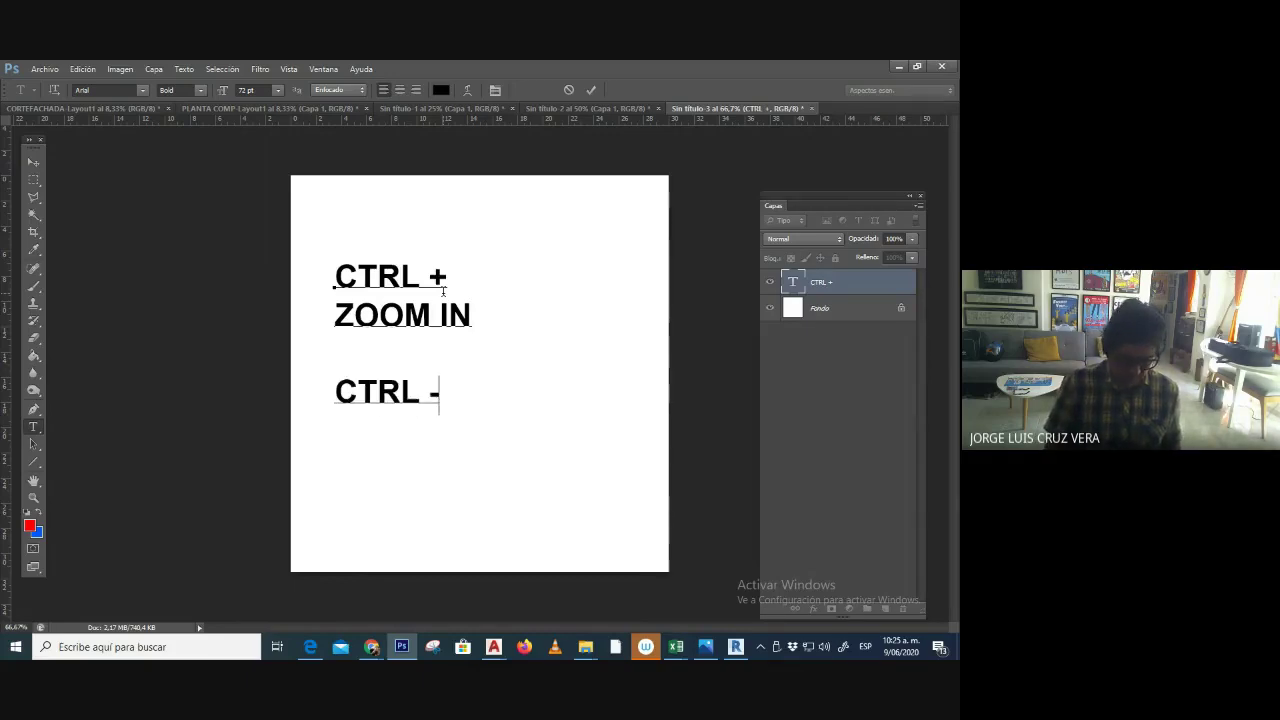
{"action": "type", "text": " -"}
{"action": "key", "text": "Return"}
{"action": "type", "text": "ZOOM"}
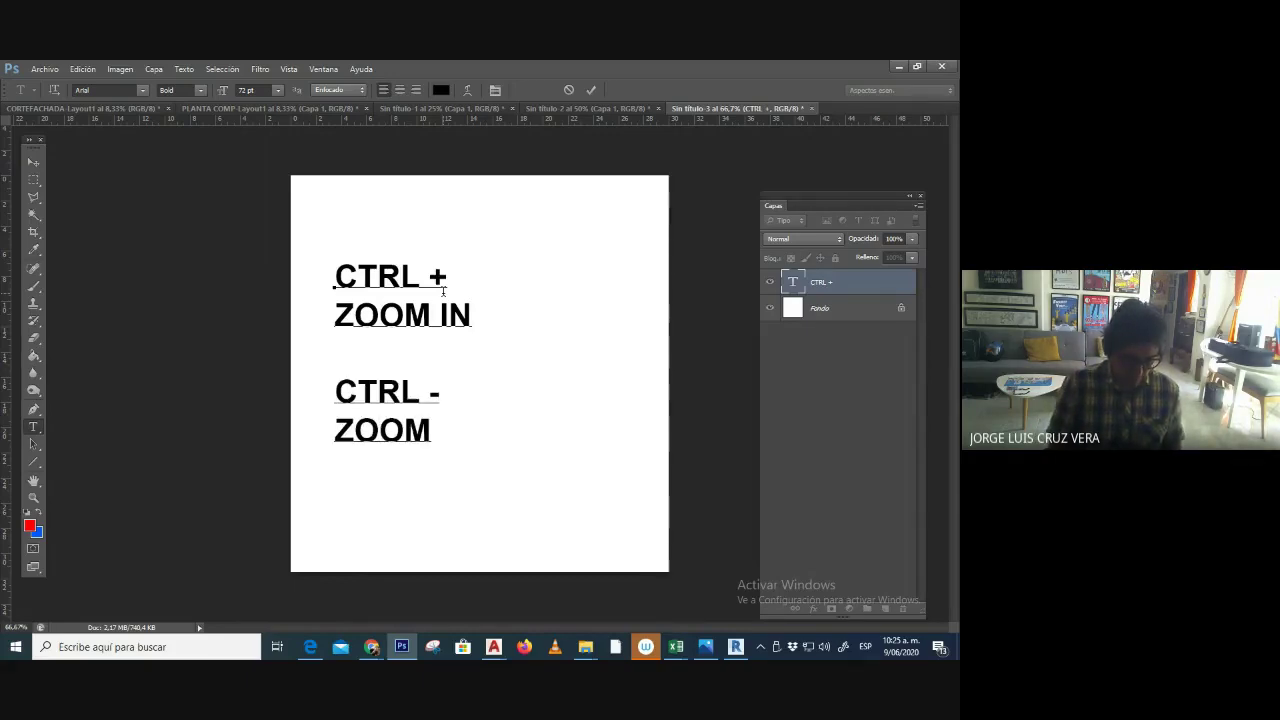
{"action": "type", "text": " OUT"}
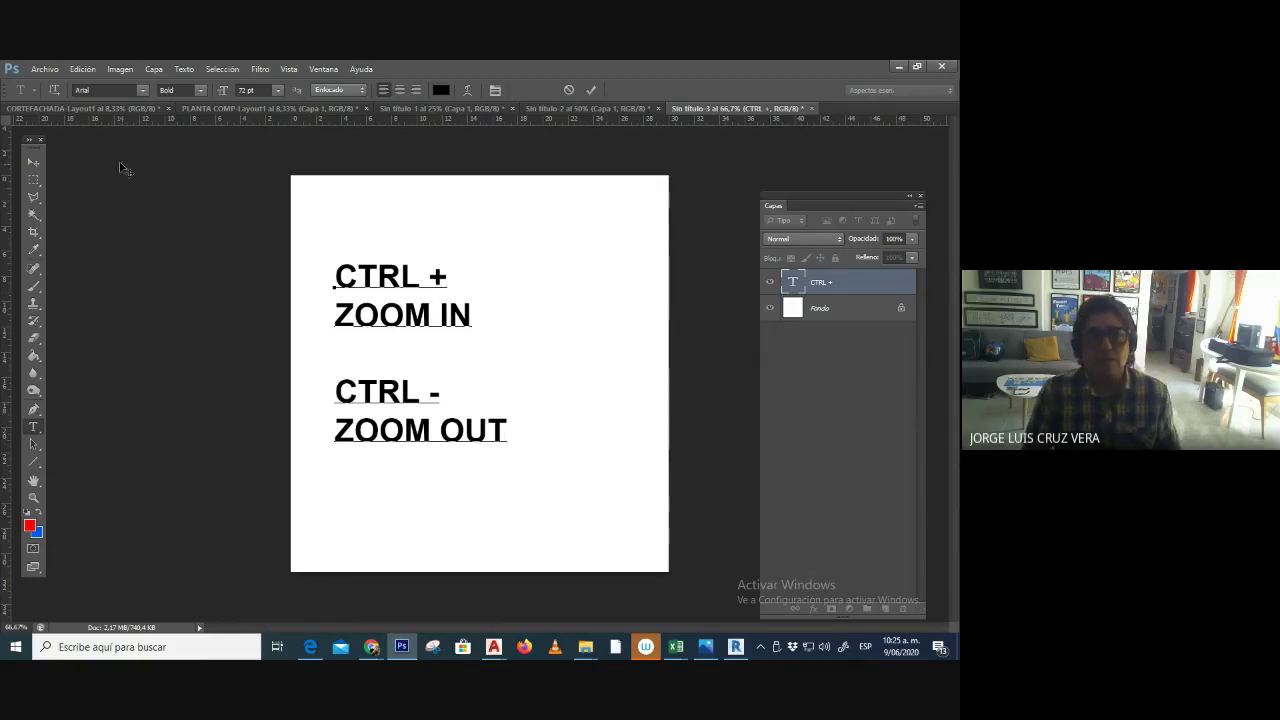
{"action": "left_click", "coordinate": [33, 163]}
- Zoom in and out of the canvas repeatedly to examine the shortcut text at different magnifications
{"action": "key", "text": "ctrl+plus"}
{"action": "key", "text": "ctrl+plus"}
{"action": "key", "text": "ctrl+plus"}
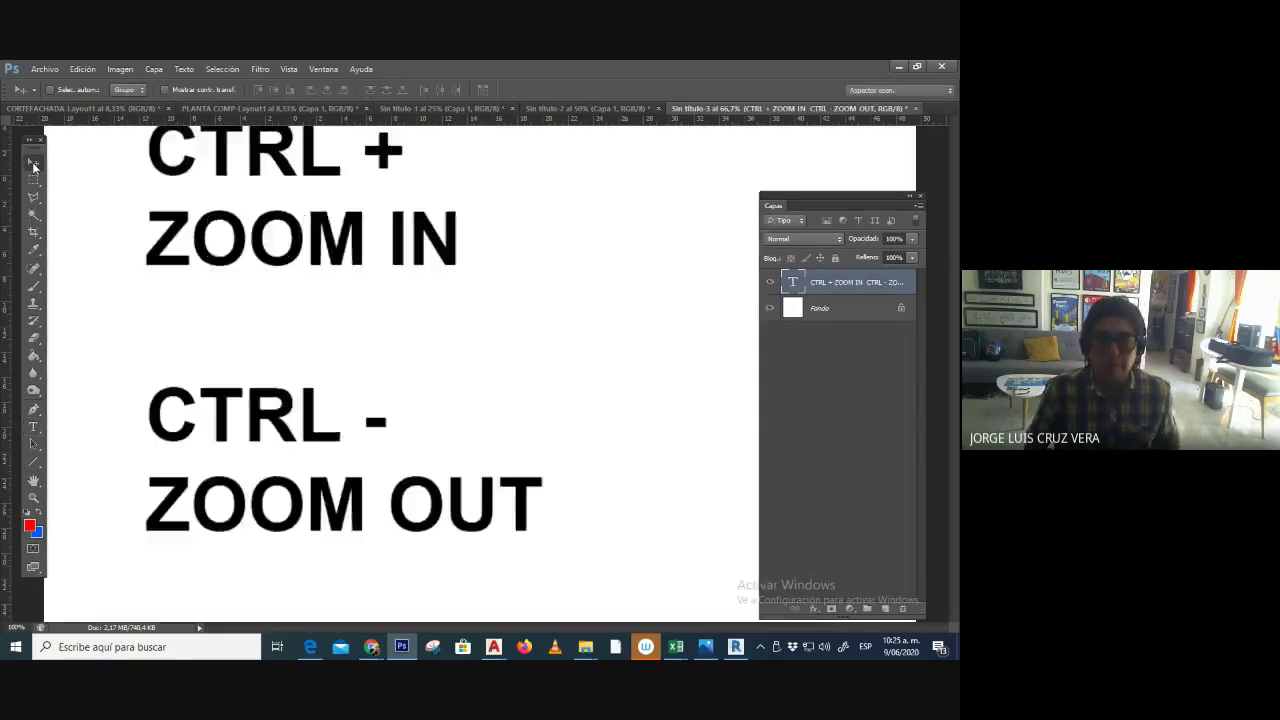
{"action": "key", "text": "ctrl+minus"}
{"action": "key", "text": "ctrl+minus"}
{"action": "key", "text": "ctrl+minus"}
{"action": "key", "text": "ctrl+minus"}
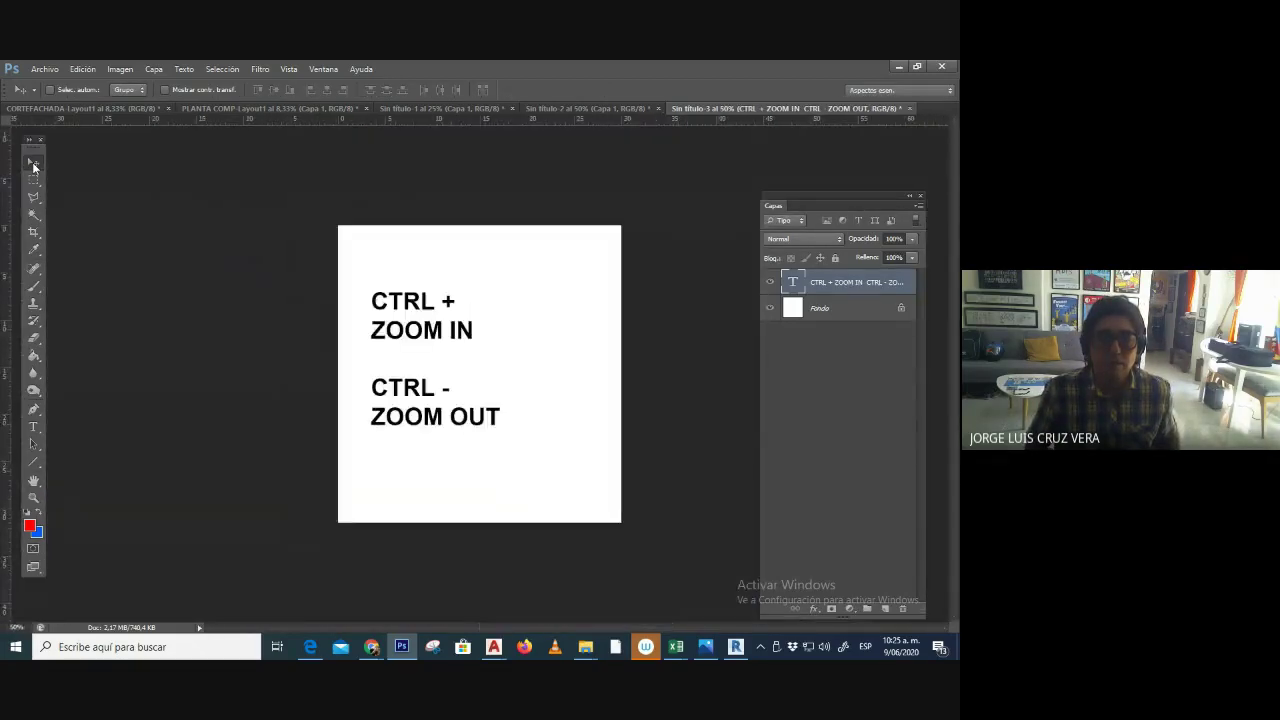
{"action": "key", "text": "ctrl+plus"}
{"action": "key", "text": "ctrl+plus"}
{"action": "key", "text": "ctrl+plus"}
{"action": "key", "text": "ctrl+plus"}
{"action": "key", "text": "ctrl+minus"}
{"action": "key", "text": "ctrl+minus"}
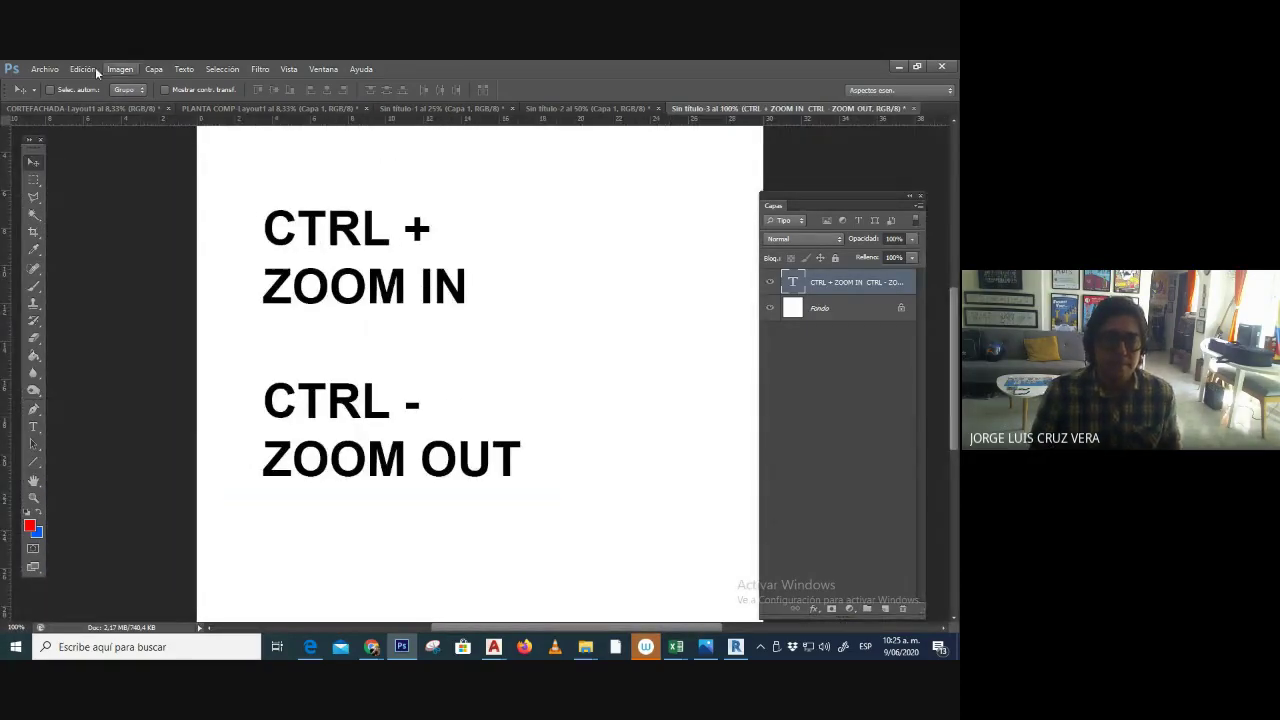
- Save a JPEG copy of the shortcut note as "6_CTRL MAS Y MENO" in the PANTALLAZOS folder
{"action": "left_click", "coordinate": [44, 69]}
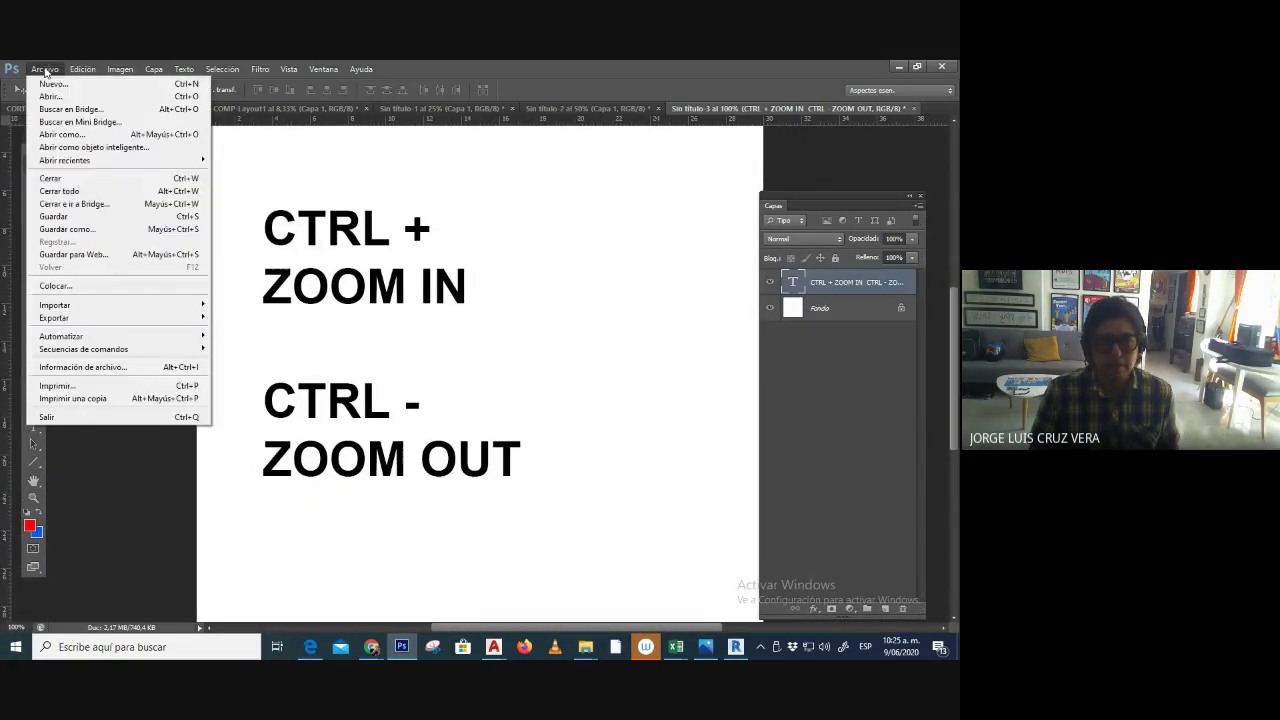
{"action": "left_click", "coordinate": [67, 229]}
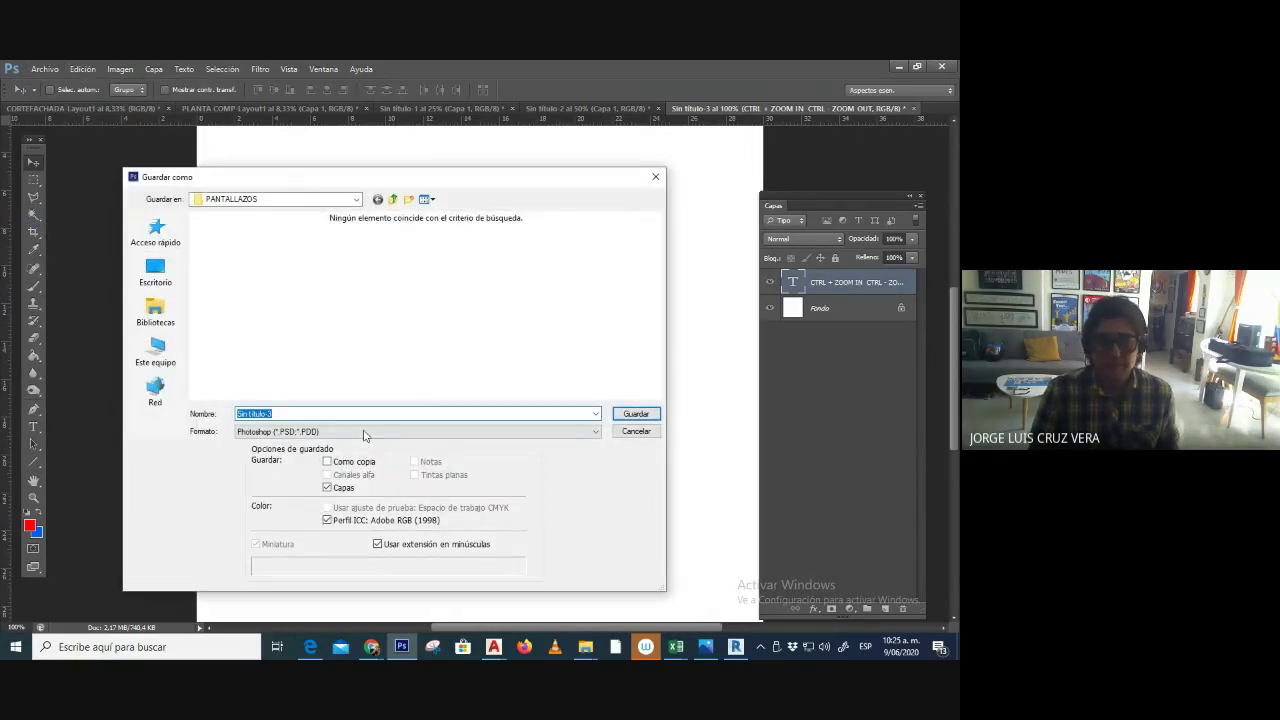
{"action": "left_click", "coordinate": [363, 432]}
{"action": "left_click", "coordinate": [389, 531]}
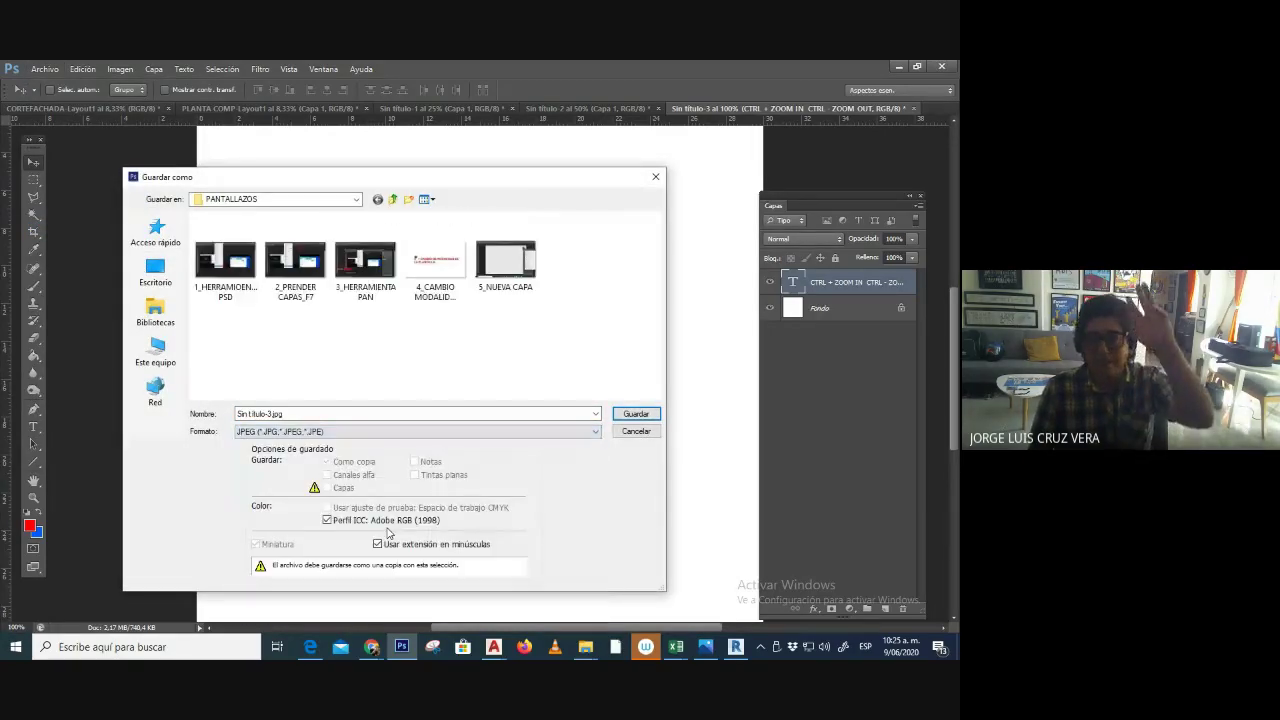
{"action": "left_click_drag", "start_coordinate": [459, 190], "coordinate": [626, 234]}
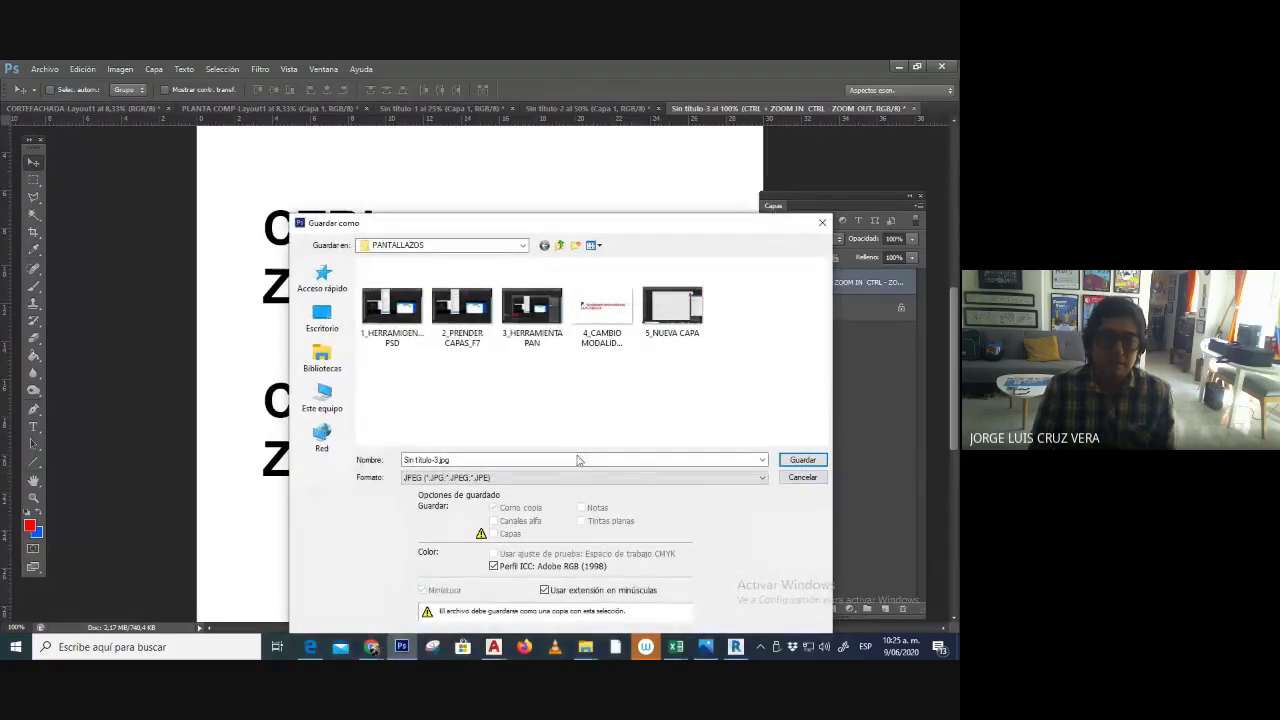
{"action": "left_click", "coordinate": [567, 463]}
{"action": "type", "text": "6_CTRL"}
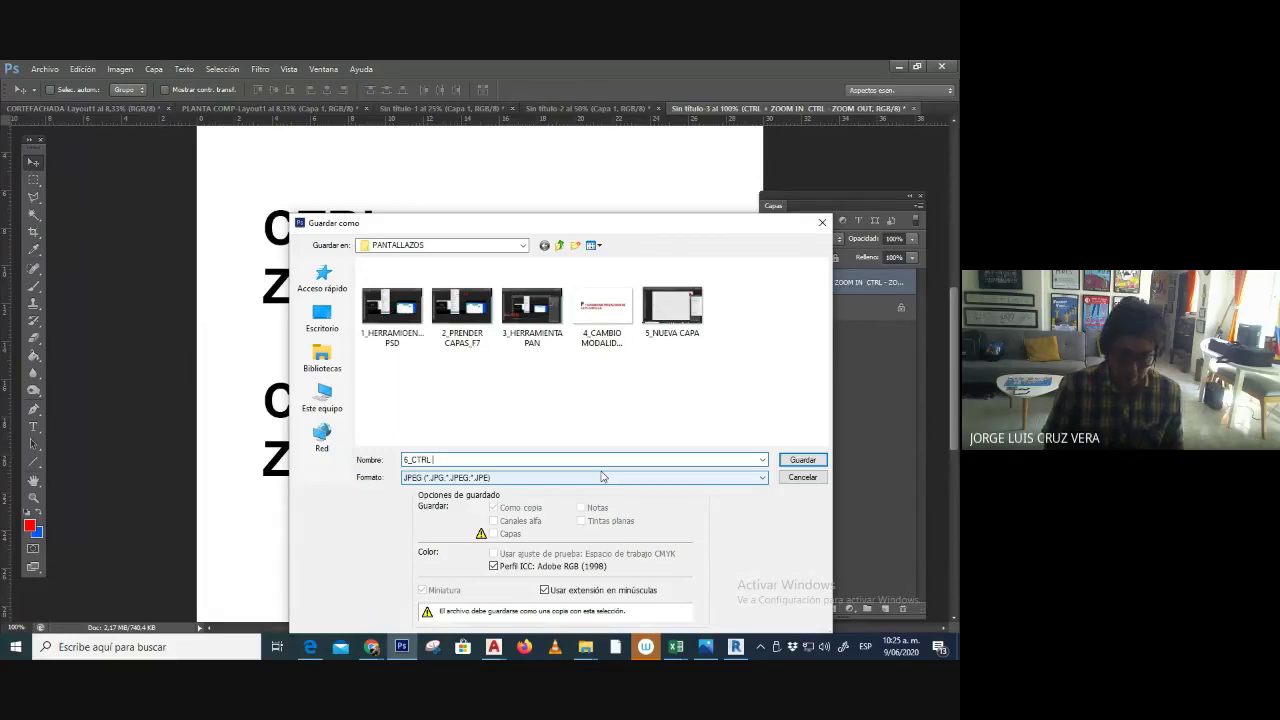
{"action": "type", "text": " MAS Y MENO"}
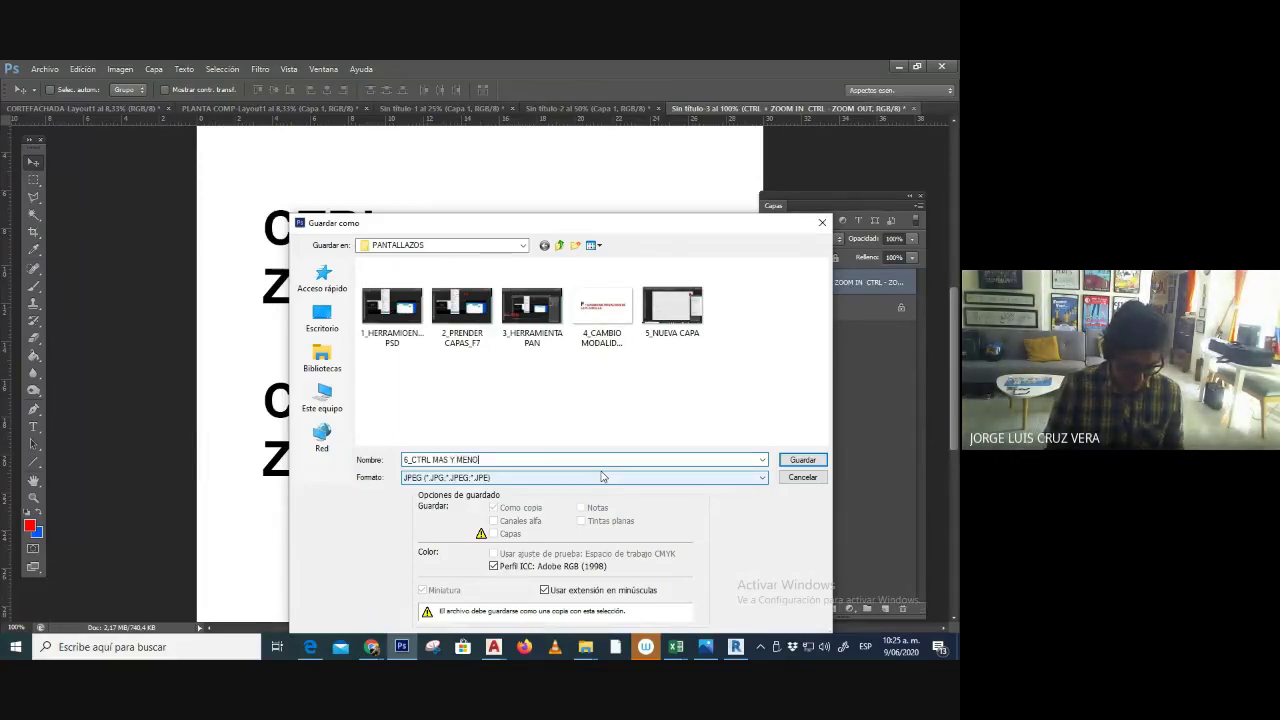
{"action": "key", "text": "Return"}
{"action": "key", "text": "Return"}
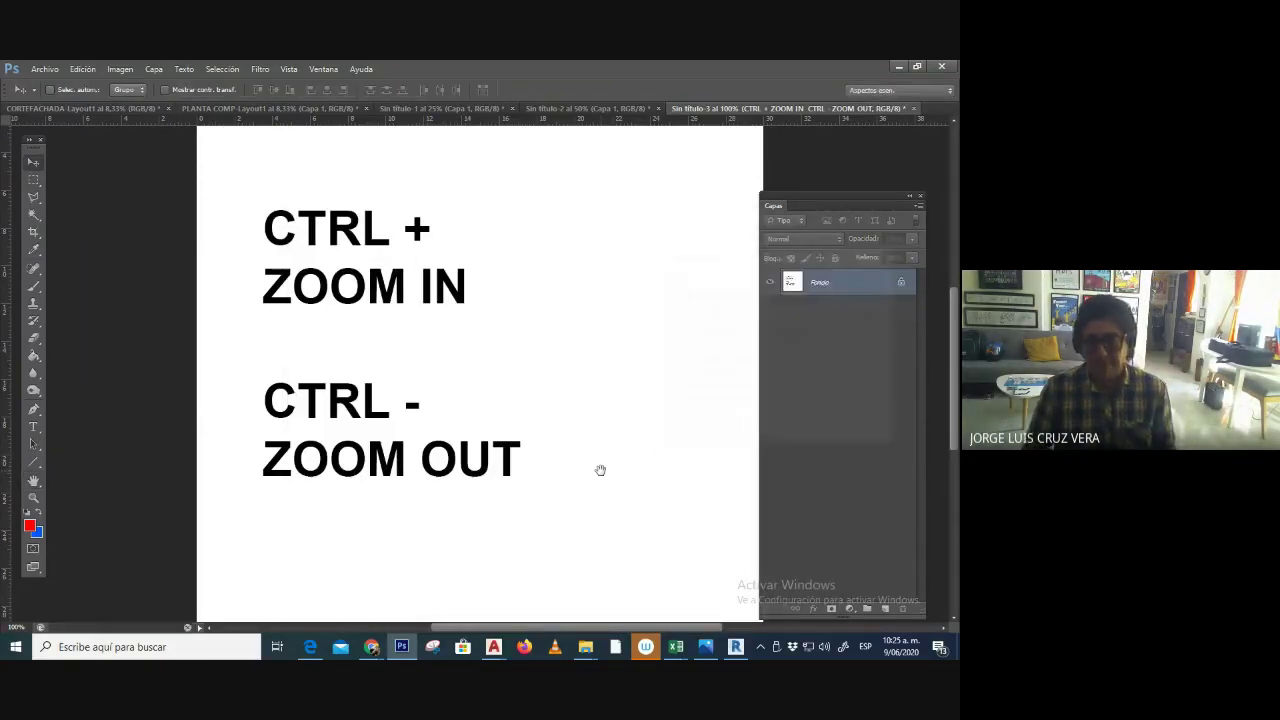
- Close the documents Sin título-2, Sin título-3 and Sin título-1 without saving their changes
{"action": "left_click", "coordinate": [621, 108]}
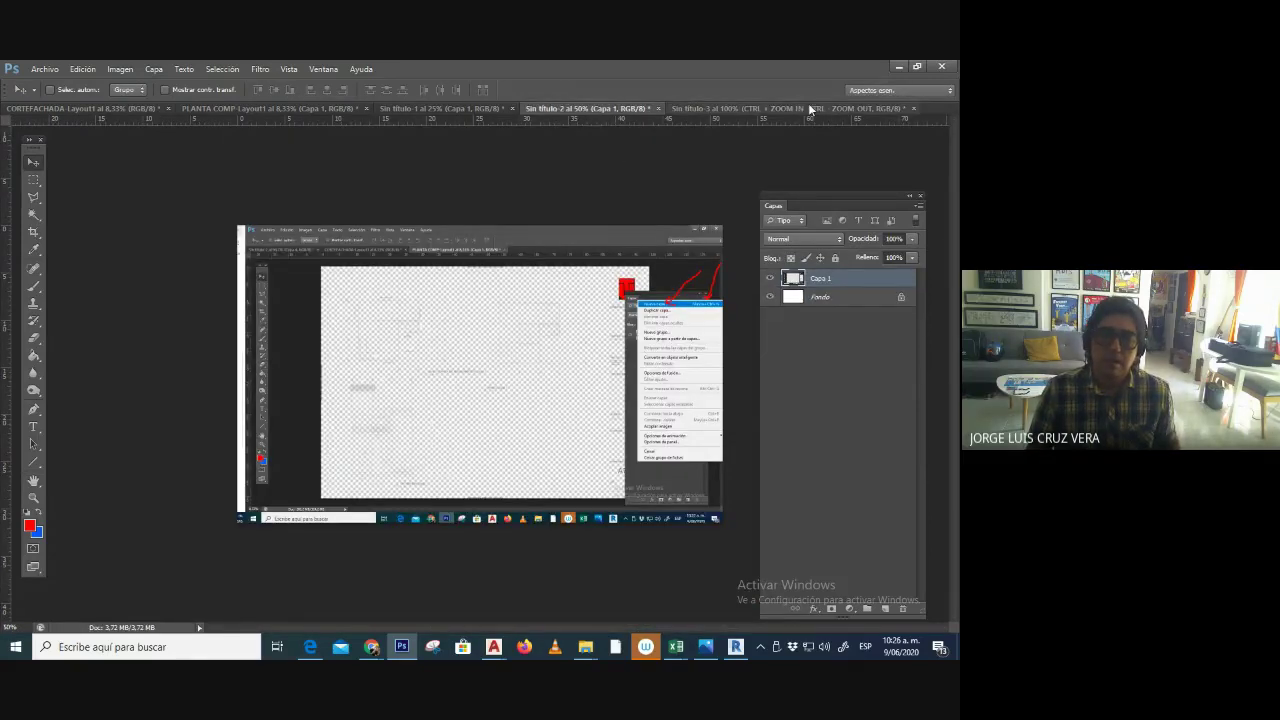
{"action": "left_click", "coordinate": [659, 108]}
{"action": "left_click", "coordinate": [500, 290]}
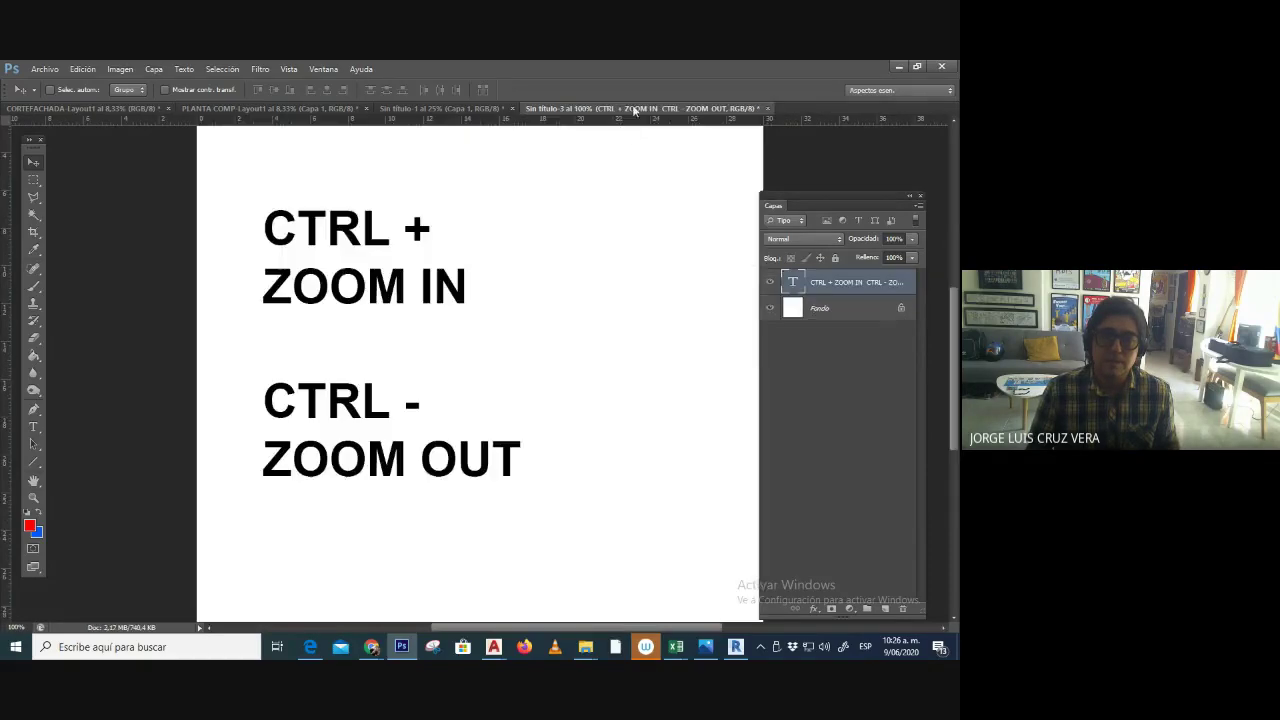
{"action": "left_click", "coordinate": [758, 108]}
{"action": "left_click", "coordinate": [482, 287]}
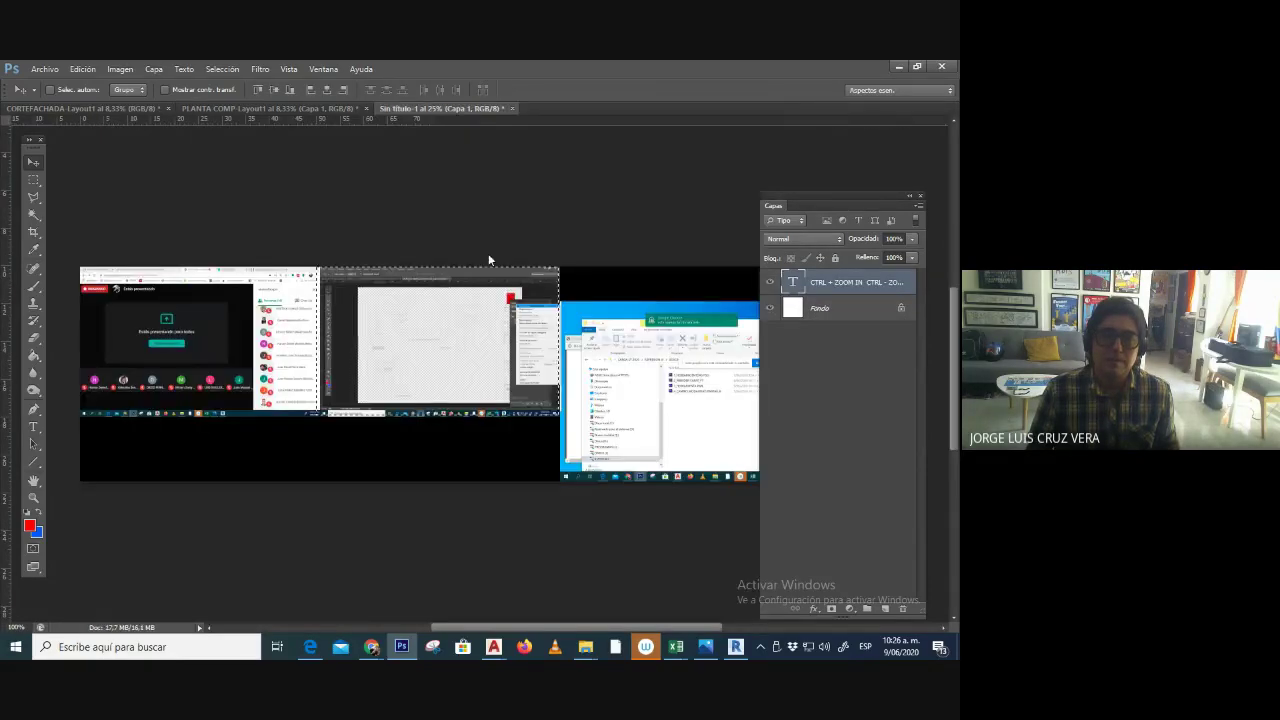
{"action": "left_click", "coordinate": [511, 108]}
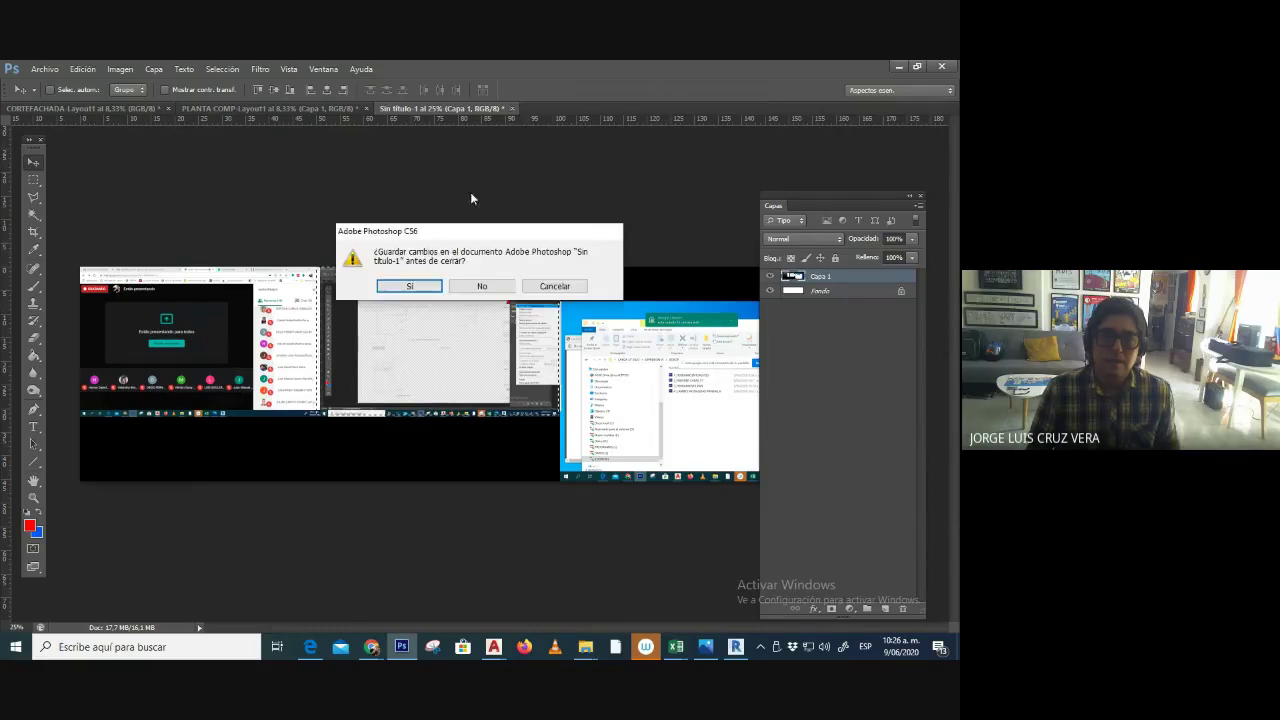
{"action": "left_click", "coordinate": [484, 287]}
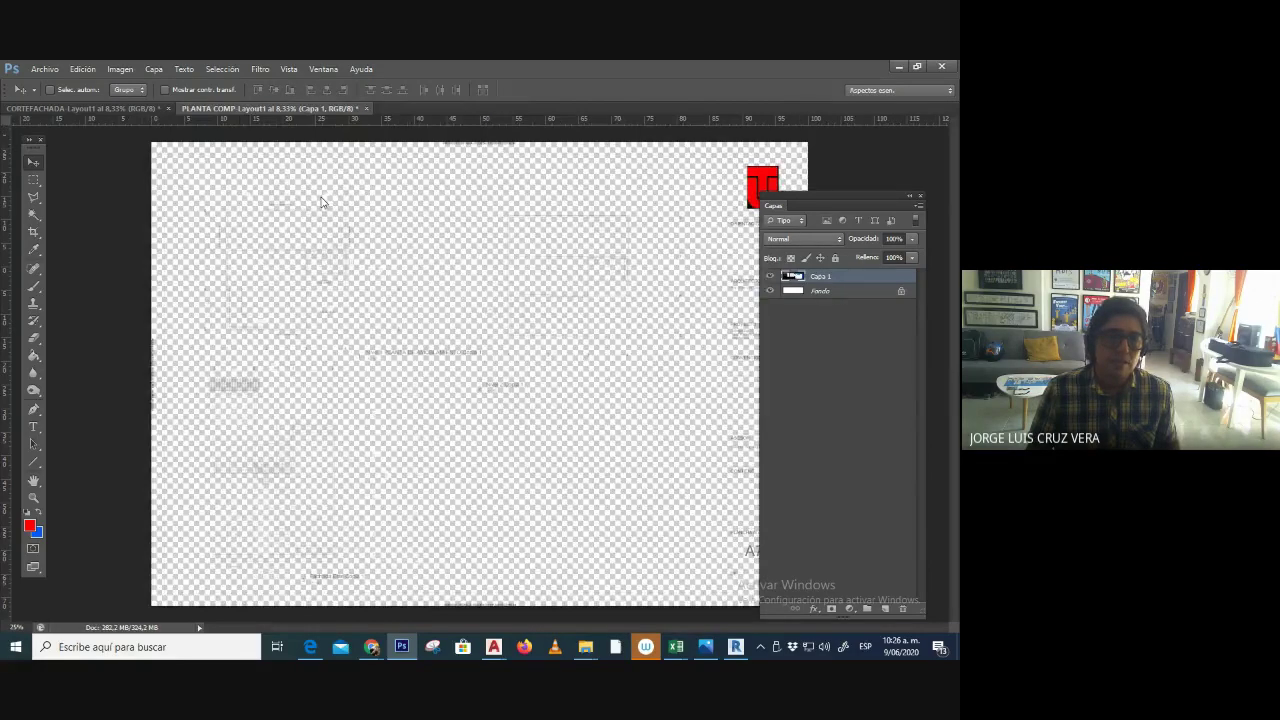
- View the CORTEFACHADA and PLANTA COMP layouts, and toggle the Layers panel's visibility off and on
{"action": "left_click", "coordinate": [120, 108]}
{"action": "left_click", "coordinate": [214, 108]}
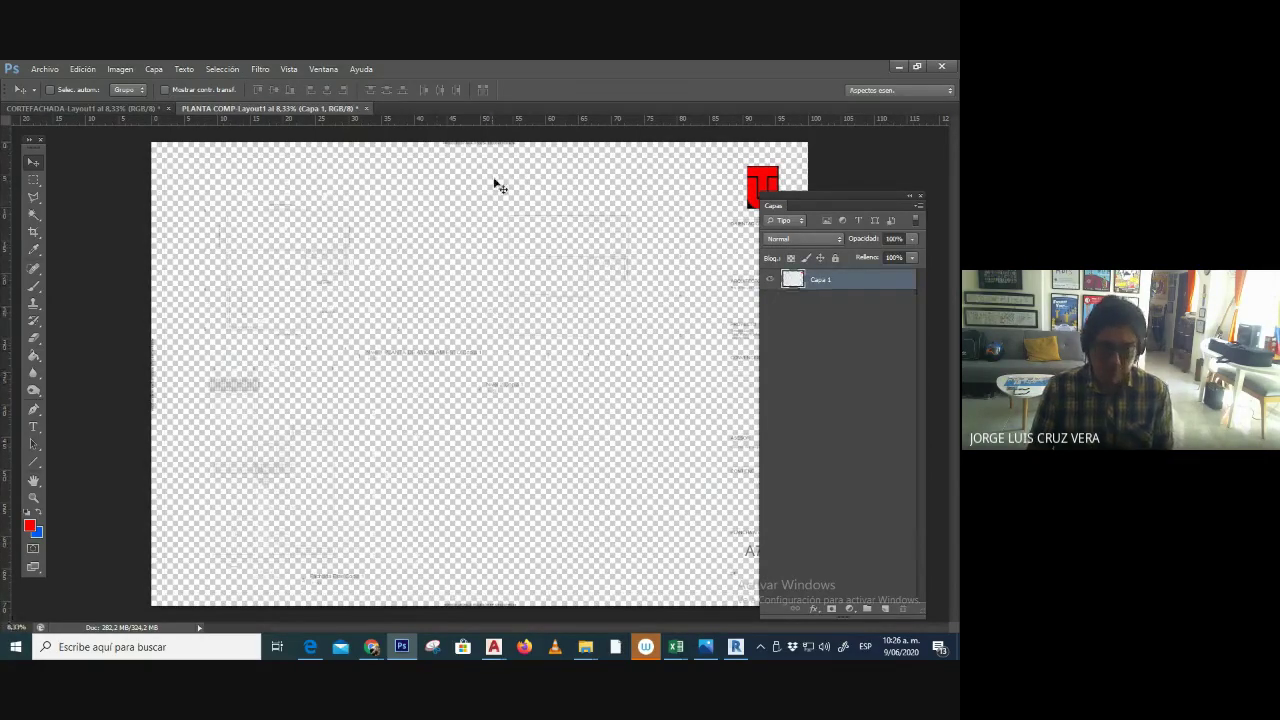
{"action": "key", "text": "F7"}
{"action": "key", "text": "F7"}
{"action": "key", "text": "F7"}
{"action": "key", "text": "F7"}
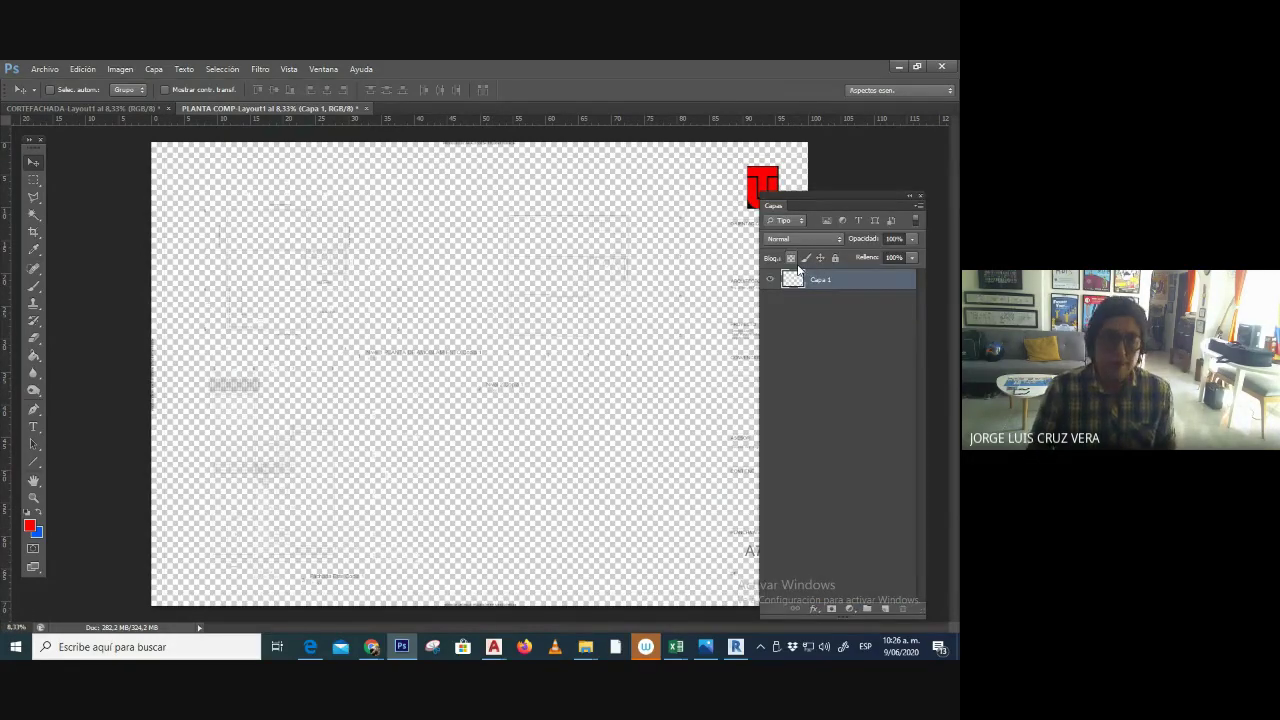
- Cycle the PLANTA COMP layout through the screen modes and leave it in full screen mode with the menu bar
{"action": "key", "text": "f"}
{"action": "left_click_drag", "start_coordinate": [546, 357], "coordinate": [399, 299]}
{"action": "key", "text": "f"}
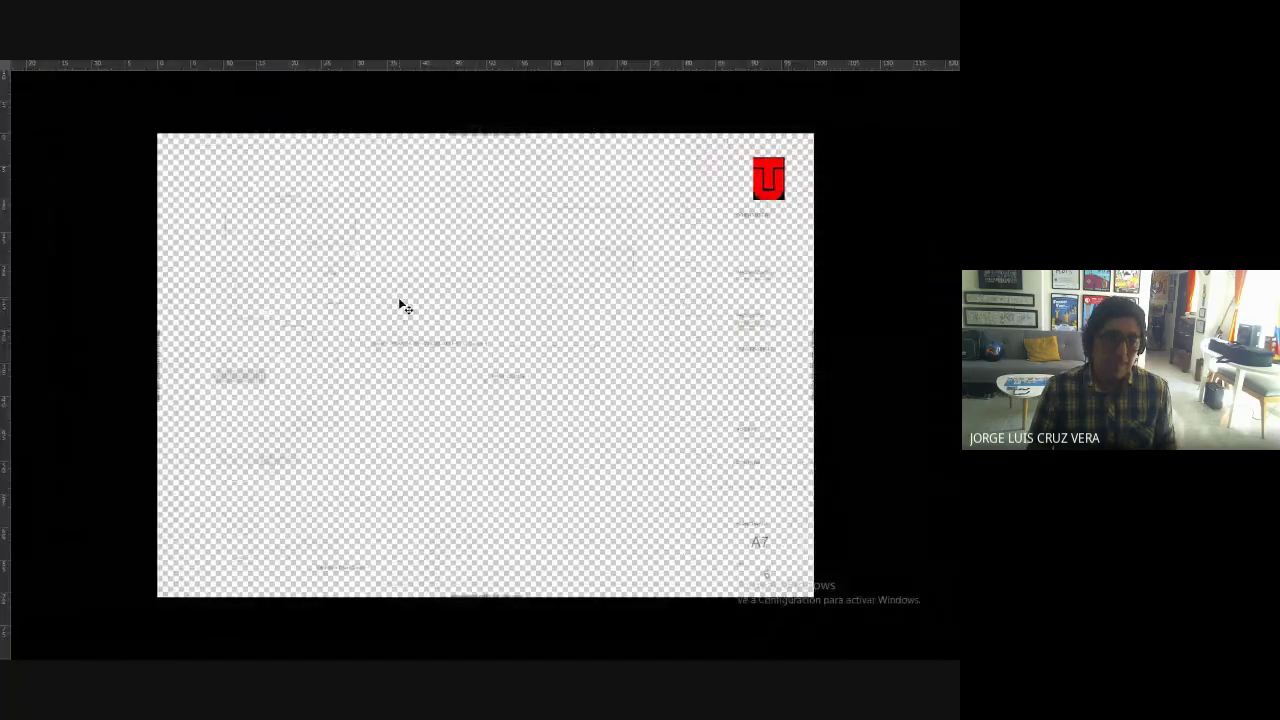
{"action": "key", "text": "f"}
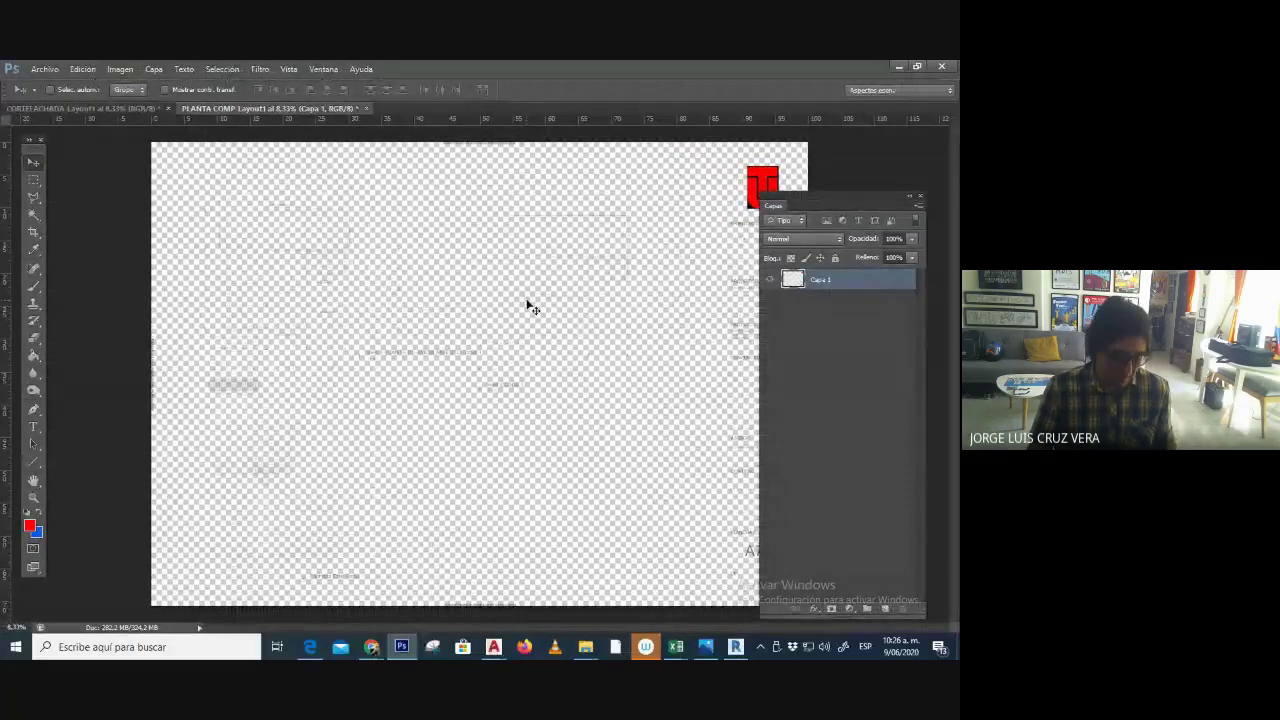
{"action": "key", "text": "f"}
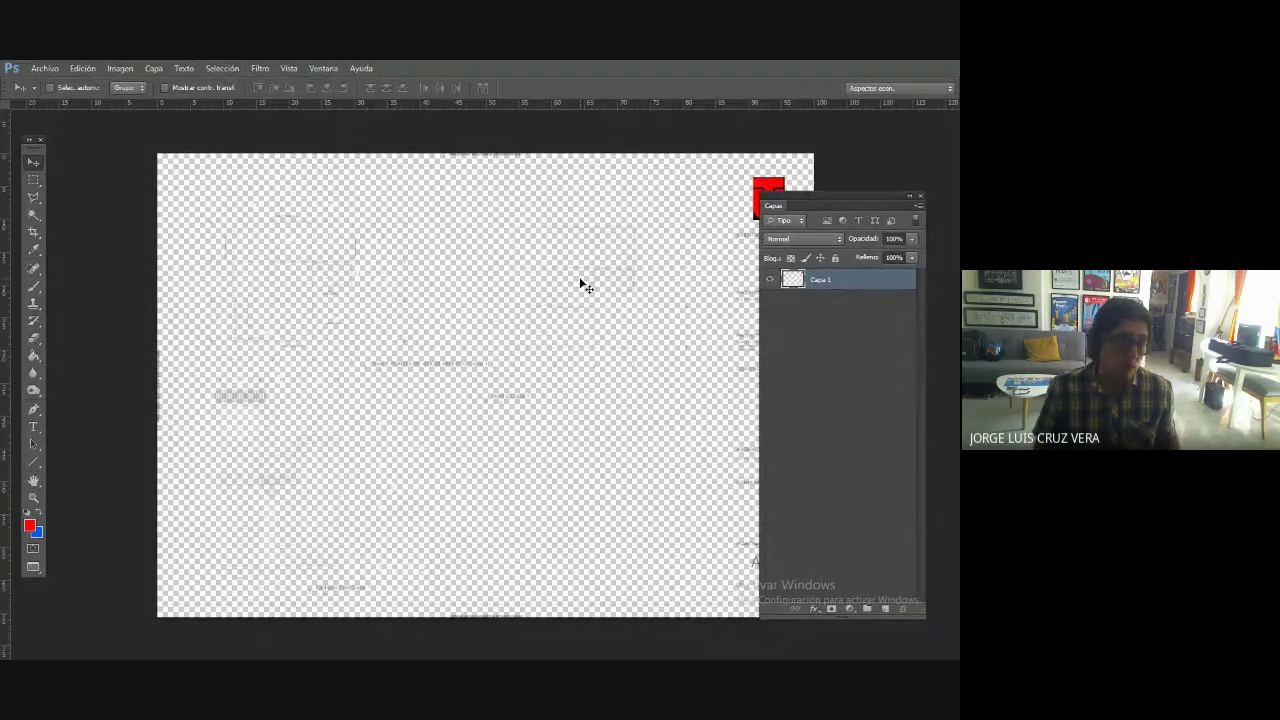
- Examine the level titles and scale labels on the PLANTA COMP layout at different magnifications
{"action": "key", "text": "ctrl+plus"}
{"action": "key", "text": "ctrl+plus"}
{"action": "key", "text": "ctrl+plus"}
{"action": "key", "text": "ctrl+plus"}
{"action": "key", "text": "ctrl+plus"}
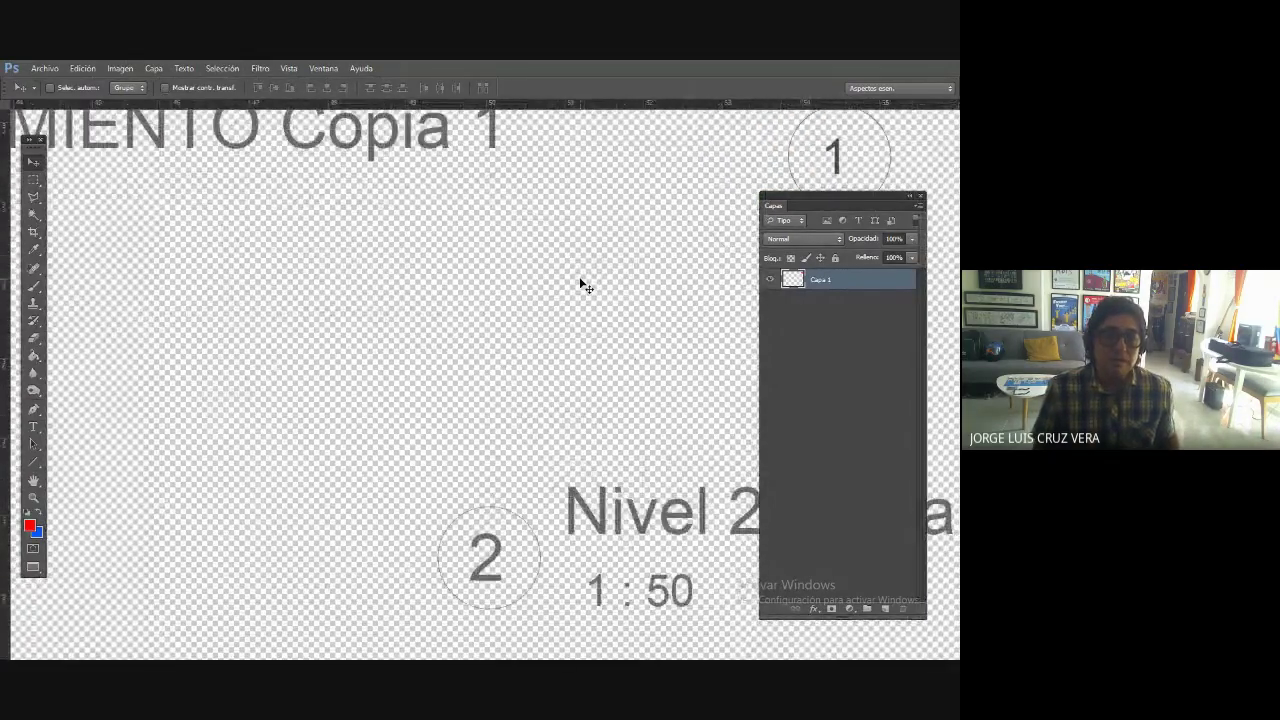
{"action": "key", "text": "ctrl+minus"}
{"action": "key", "text": "ctrl+minus"}
{"action": "key", "text": "ctrl+minus"}
{"action": "key", "text": "ctrl+minus"}
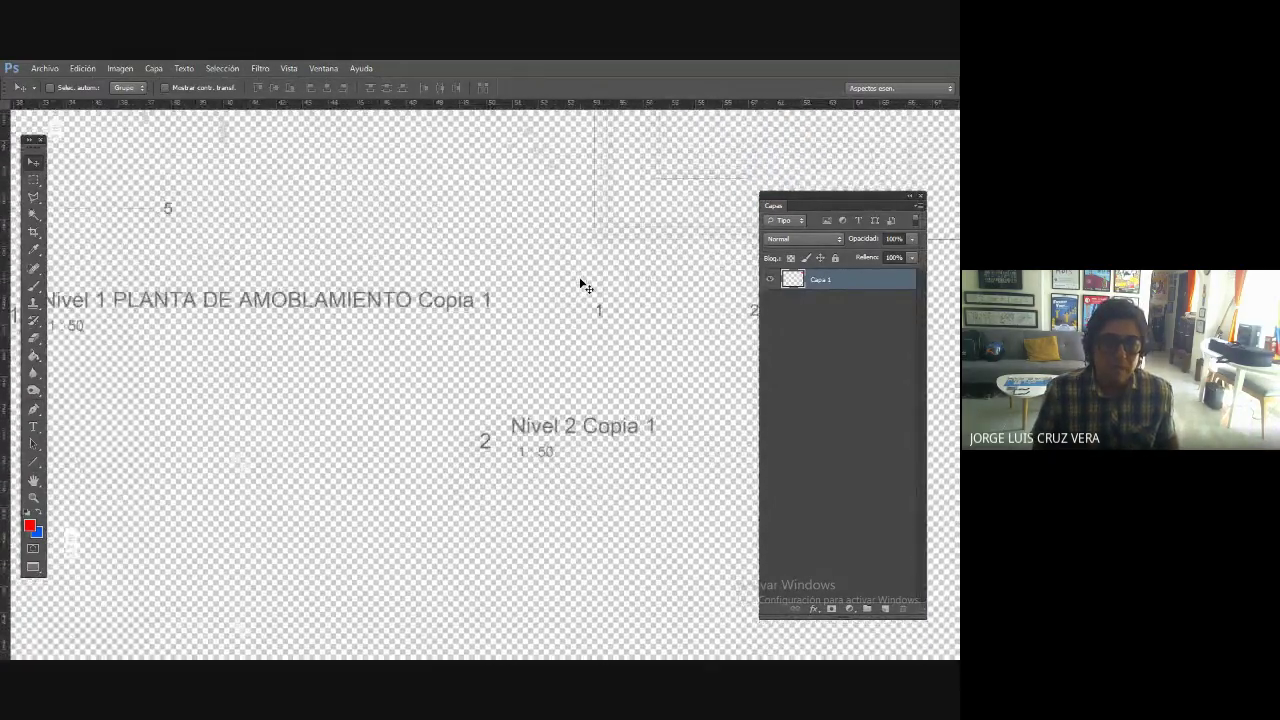
{"action": "key", "text": "ctrl+minus"}
{"action": "key", "text": "ctrl+plus"}
{"action": "key", "text": "ctrl+plus"}
{"action": "key", "text": "ctrl+plus"}
{"action": "key", "text": "ctrl+plus"}
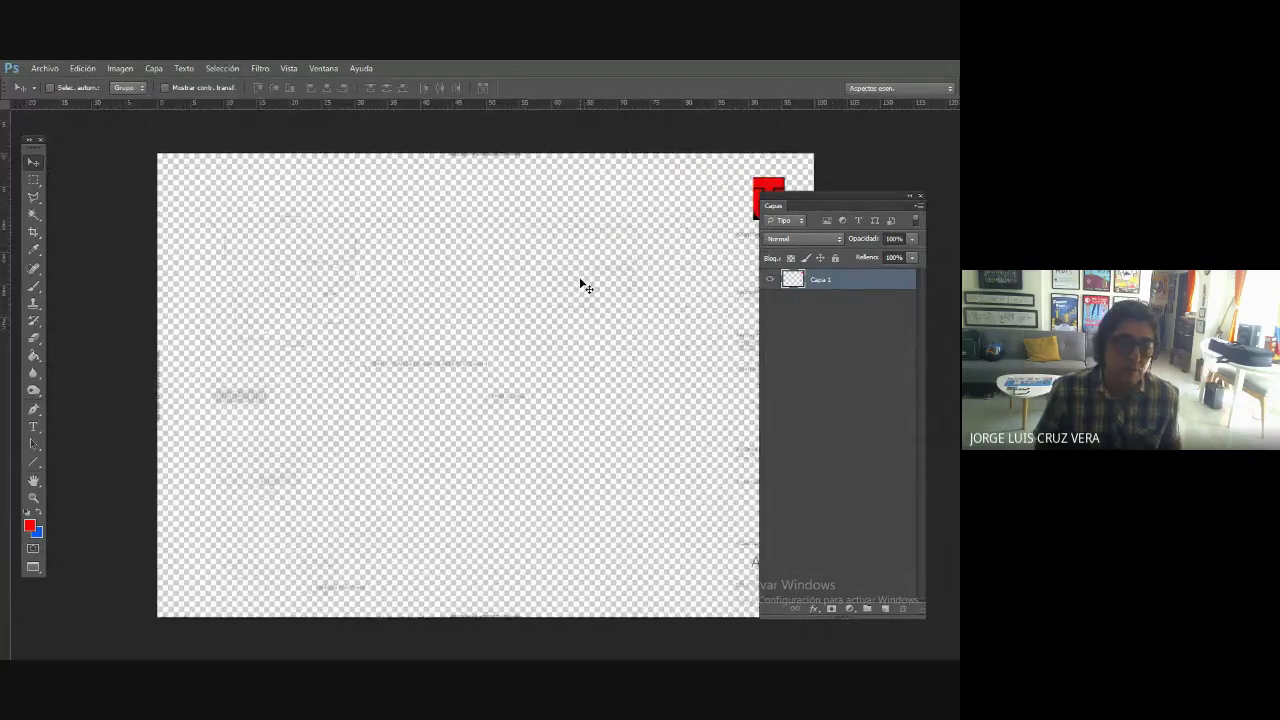
{"action": "key", "text": "ctrl+plus"}
{"action": "key", "text": "ctrl+minus"}
{"action": "key", "text": "ctrl+minus"}
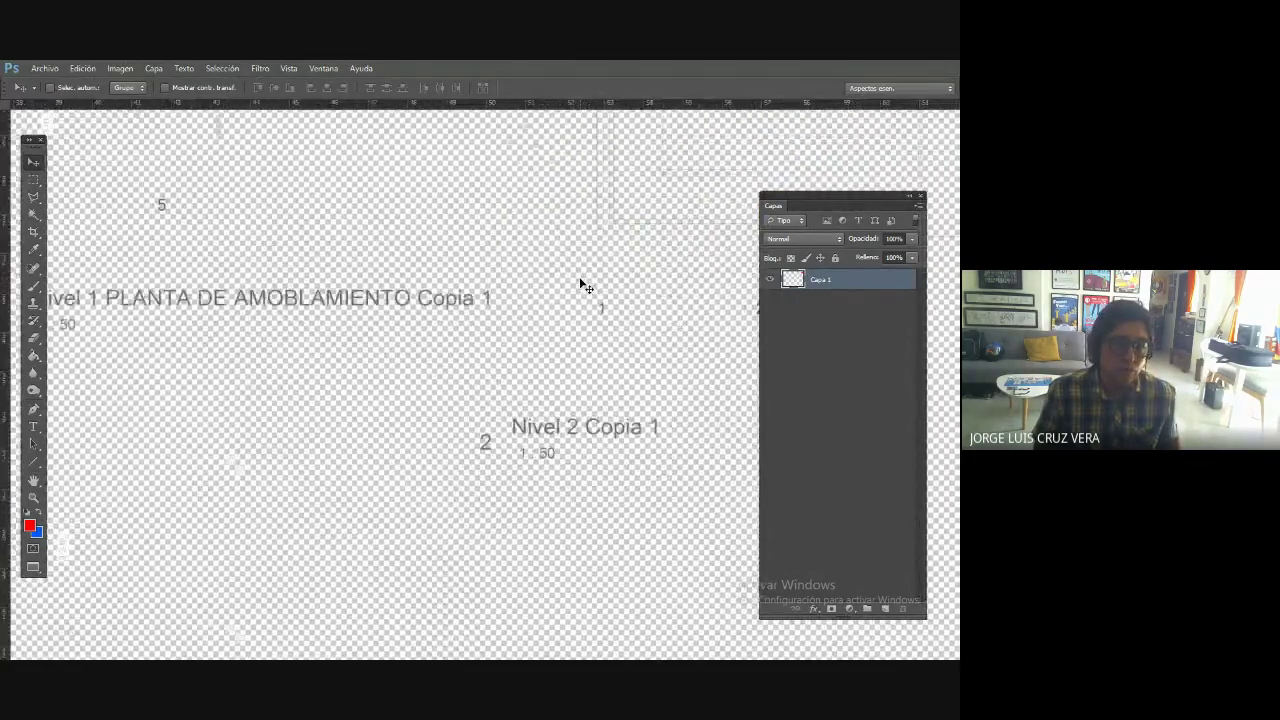
- Rename the layer Capa 1 of the floor plan layout as DWG
{"action": "key", "text": "ctrl+minus"}
{"action": "key", "text": "ctrl+minus"}
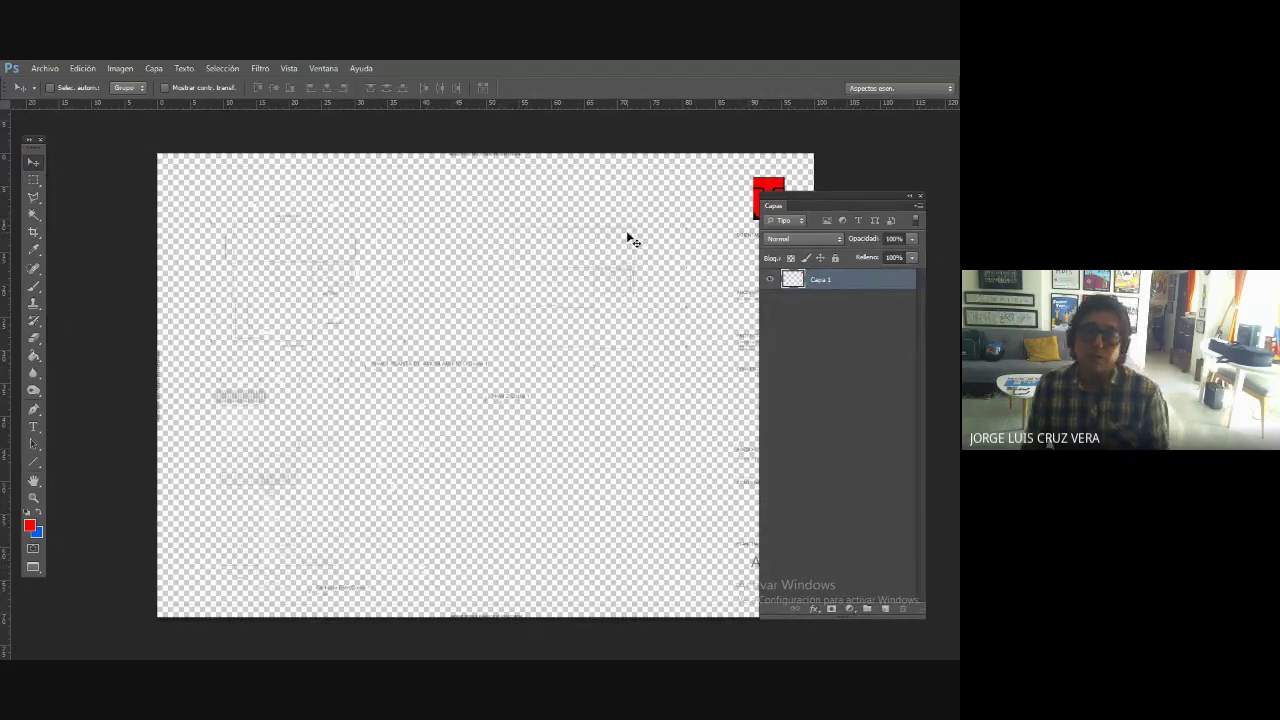
{"action": "left_click_drag", "start_coordinate": [630, 240], "coordinate": [591, 262]}
{"action": "left_click_drag", "start_coordinate": [560, 270], "coordinate": [543, 251]}
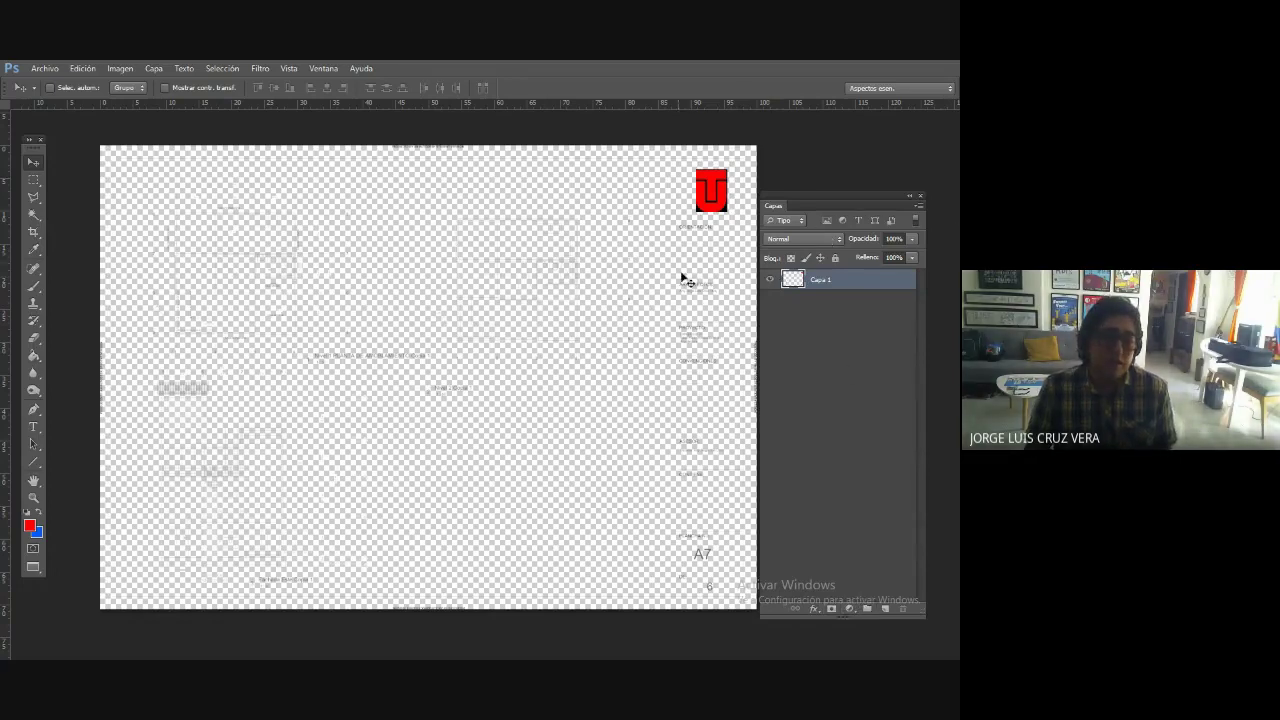
{"action": "double_click", "coordinate": [816, 279]}
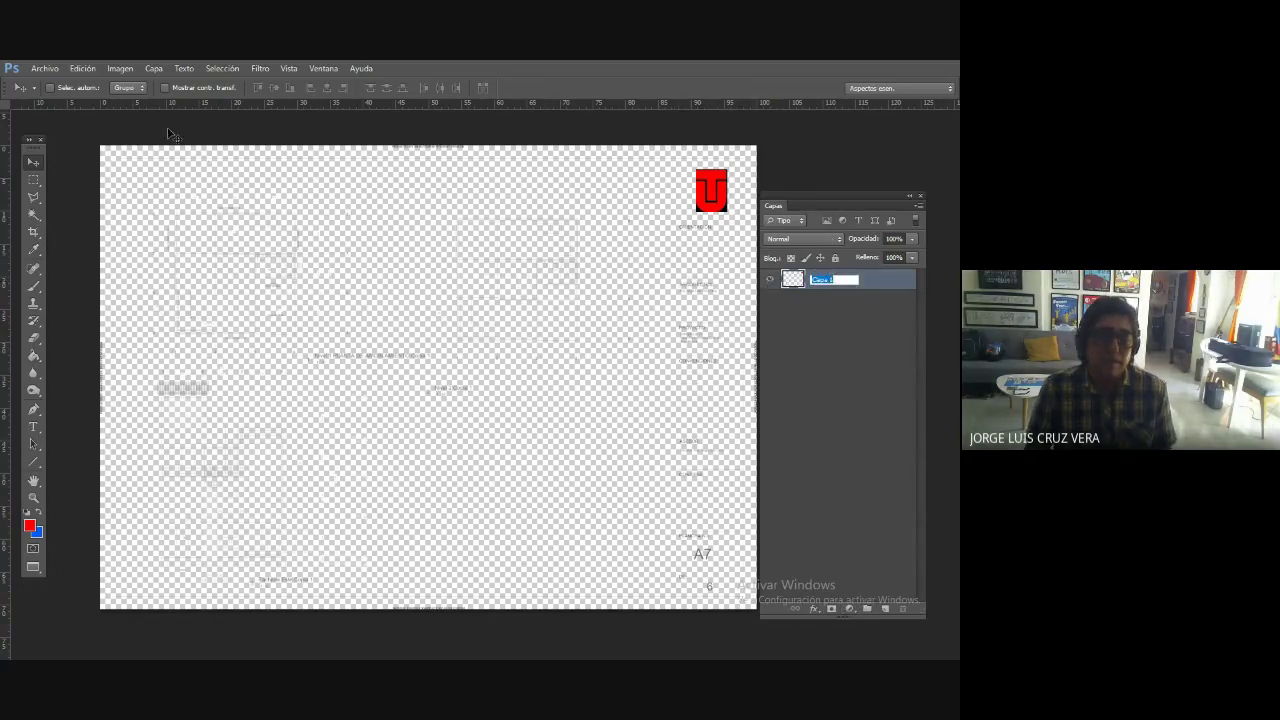
{"action": "key", "text": "Return"}
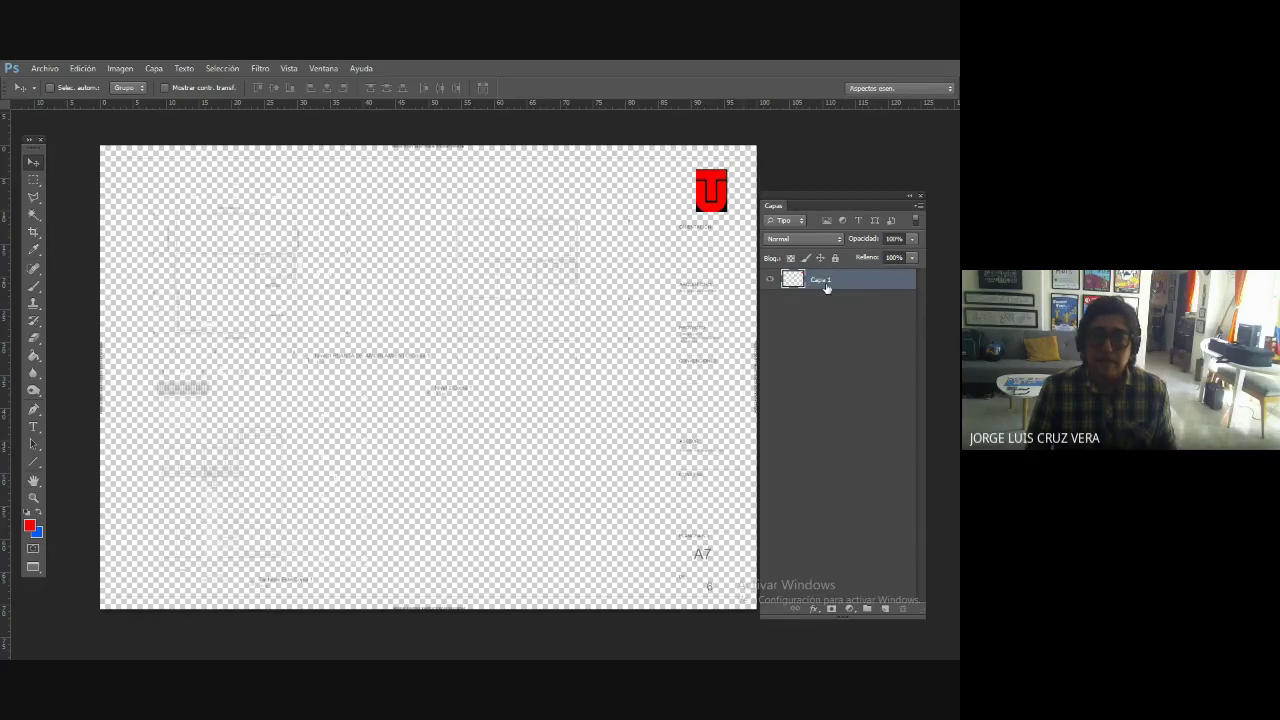
{"action": "double_click", "coordinate": [826, 282]}
{"action": "type", "text": "DWG"}
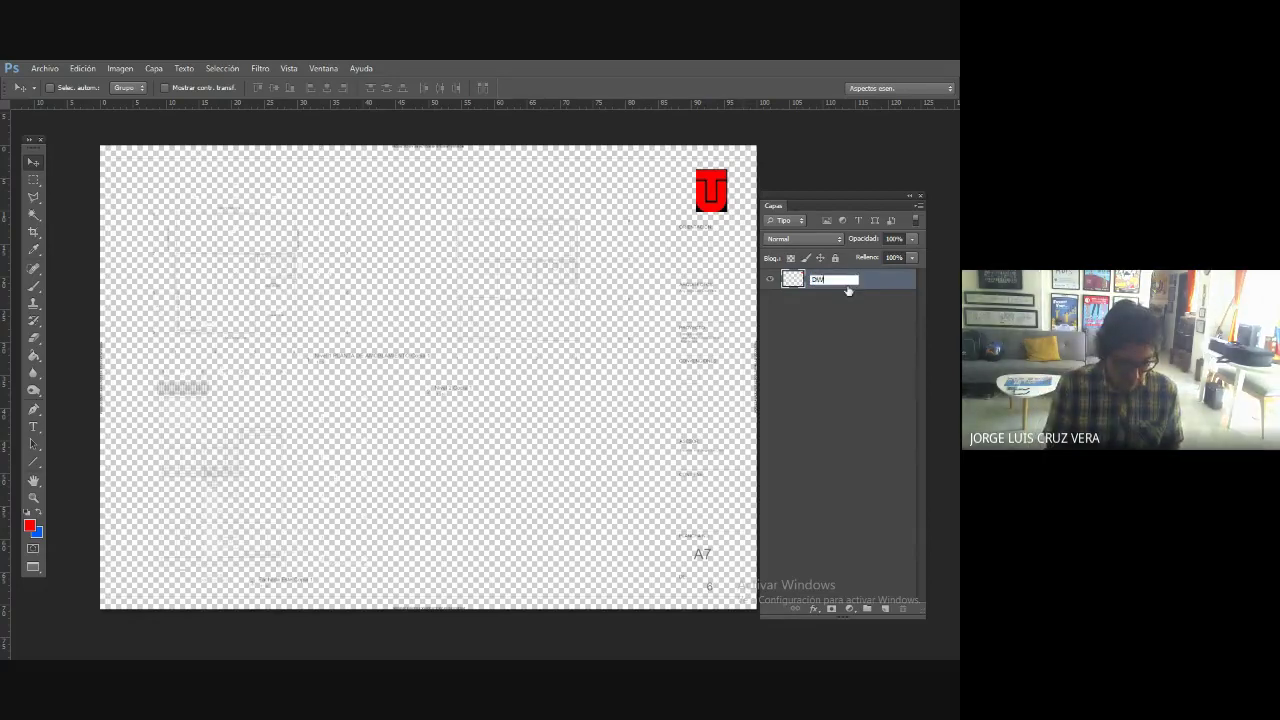
{"action": "left_click", "coordinate": [844, 355]}
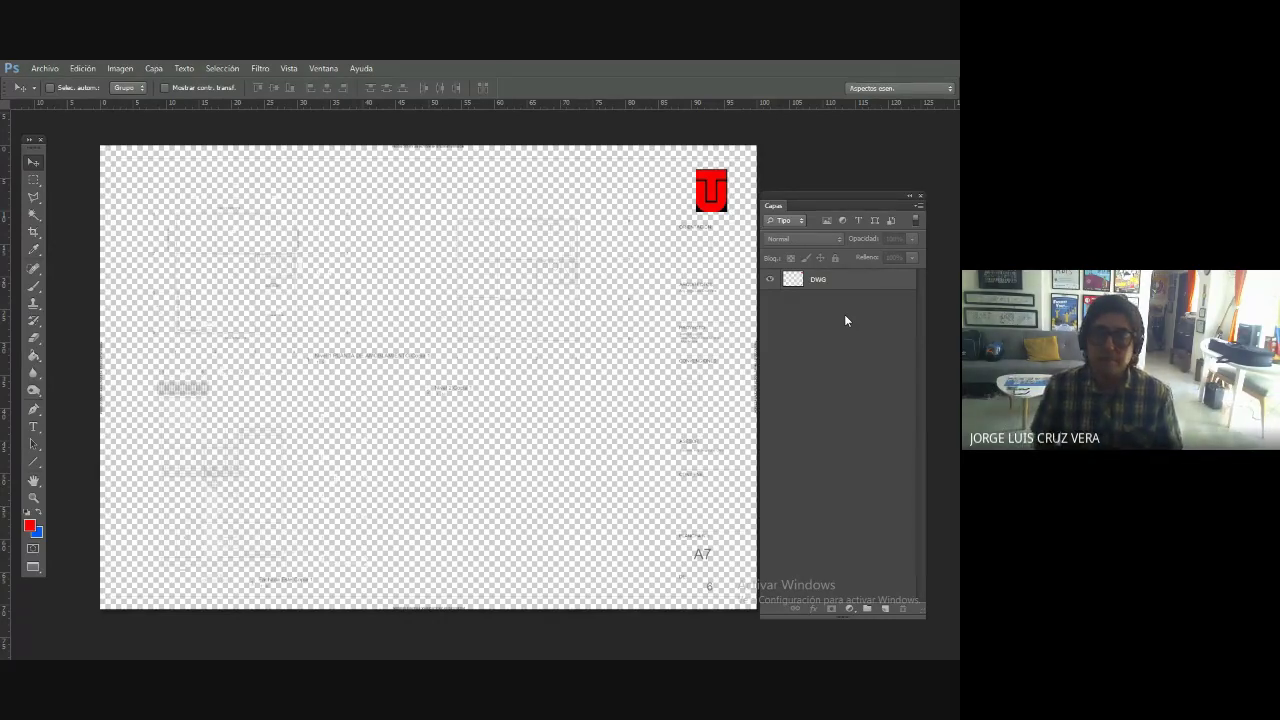
- Create a new layer named FONDO BLANCO above the DWG layer
{"action": "left_click", "coordinate": [918, 206]}
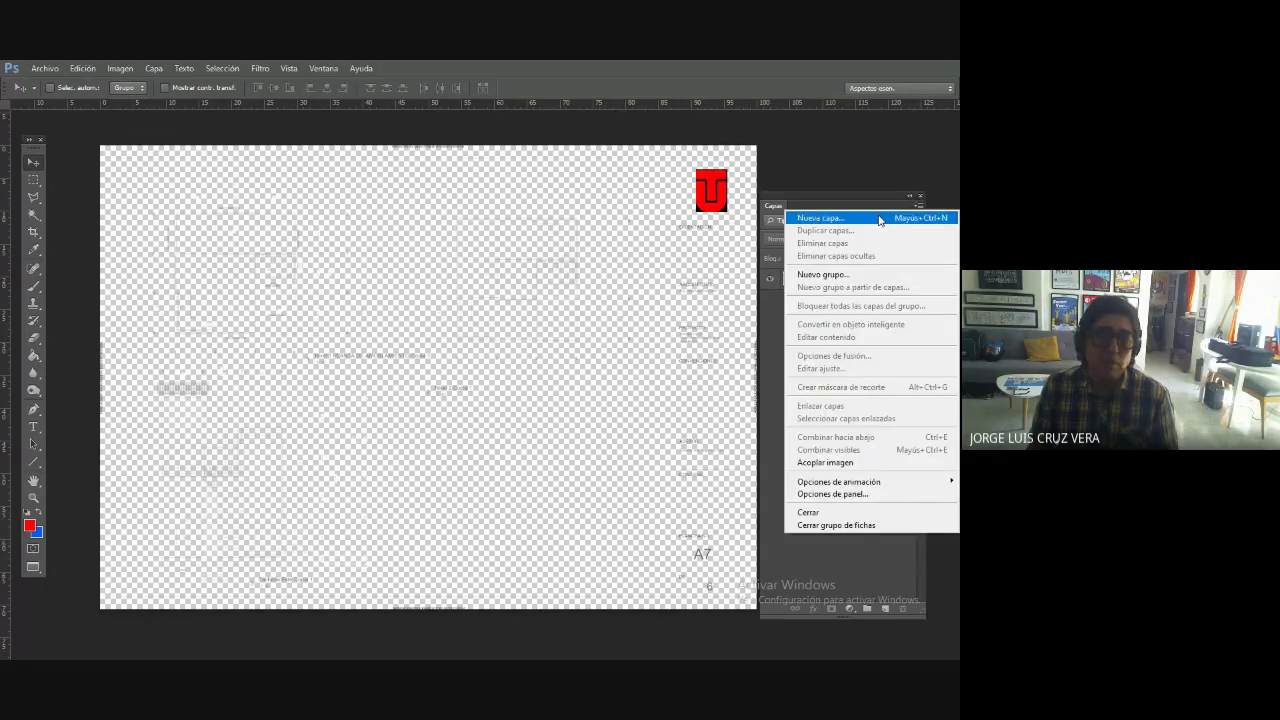
{"action": "left_click", "coordinate": [879, 219]}
{"action": "type", "text": "FO"}
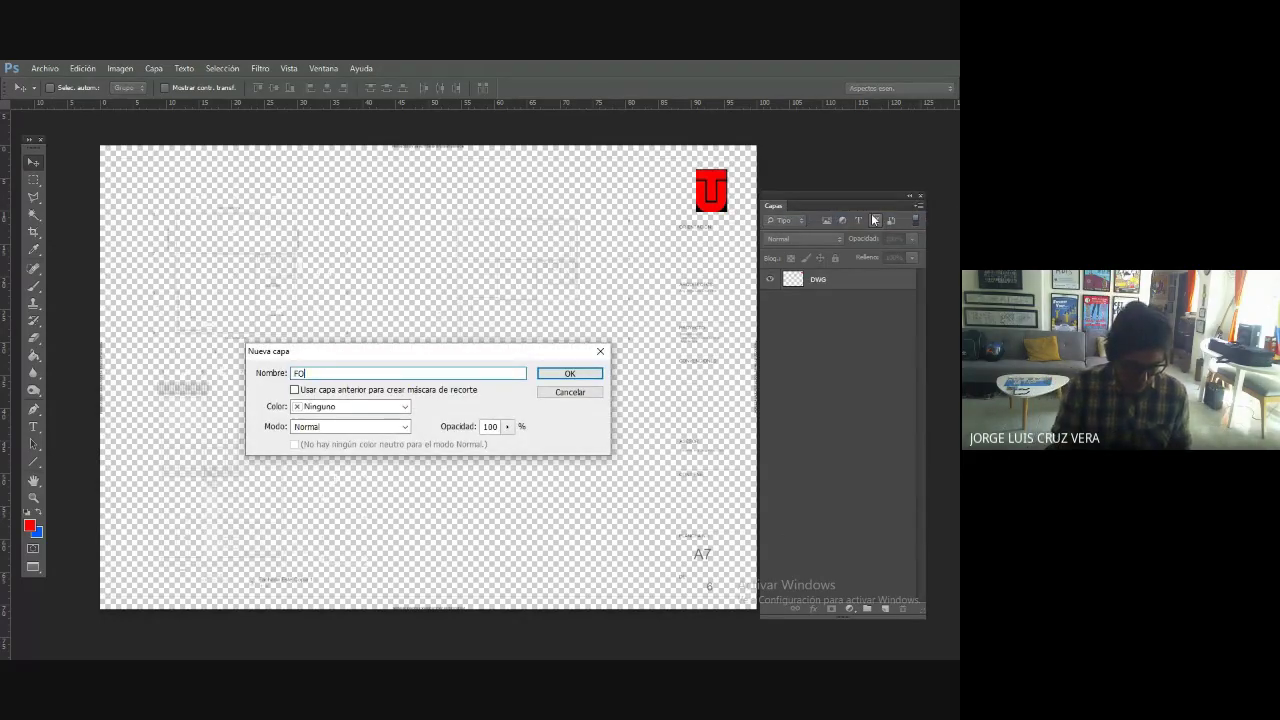
{"action": "type", "text": "NDO BLANCO"}
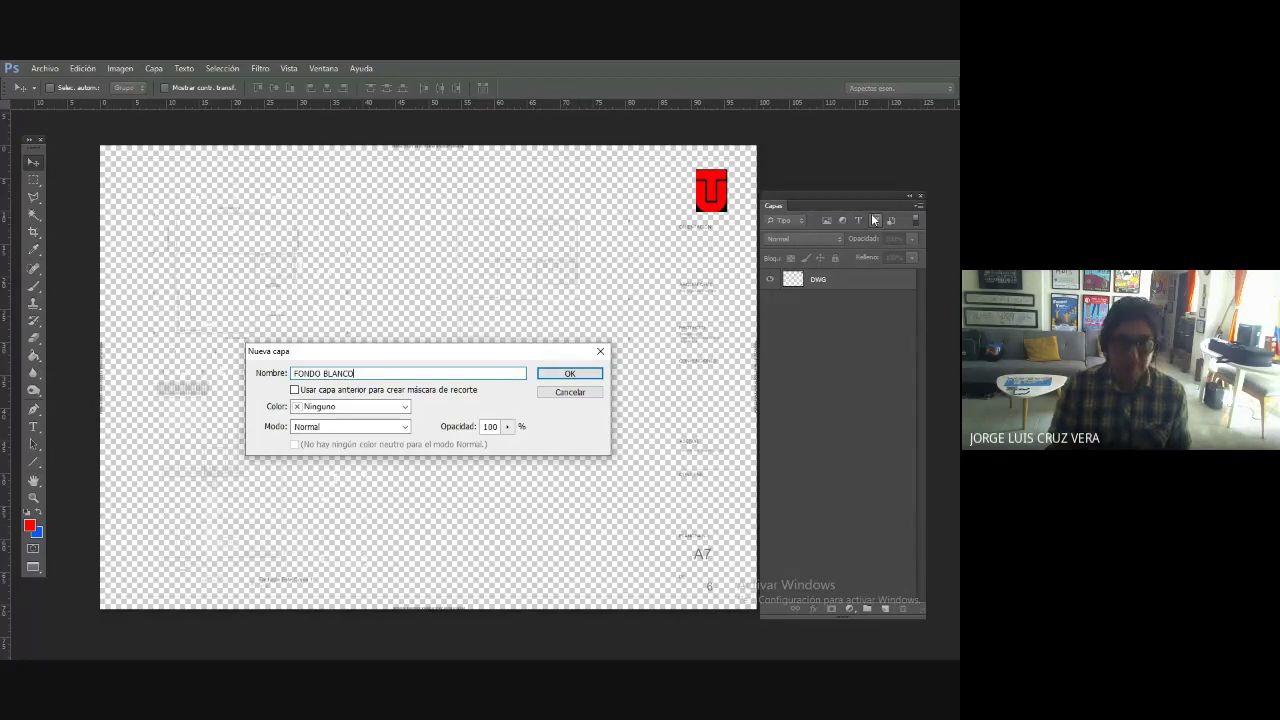
{"action": "key", "text": "Return"}
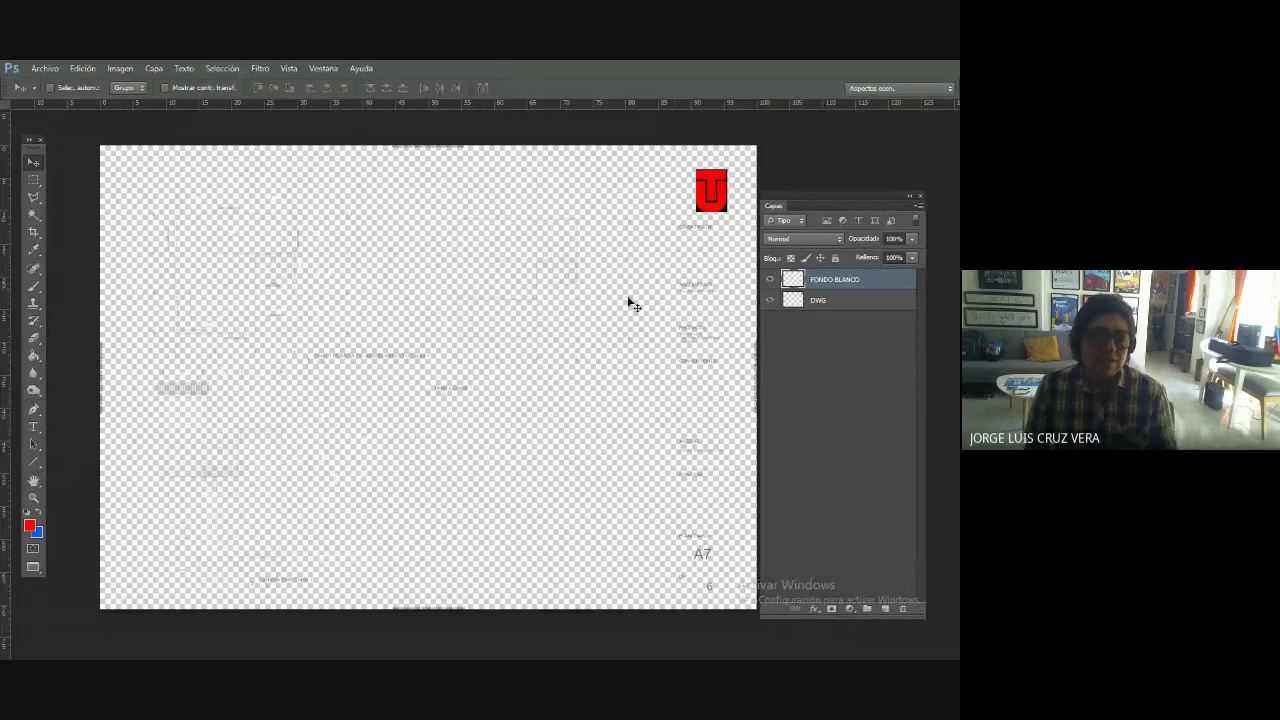
- Set the foreground colour to white
{"action": "left_click", "coordinate": [29, 525]}
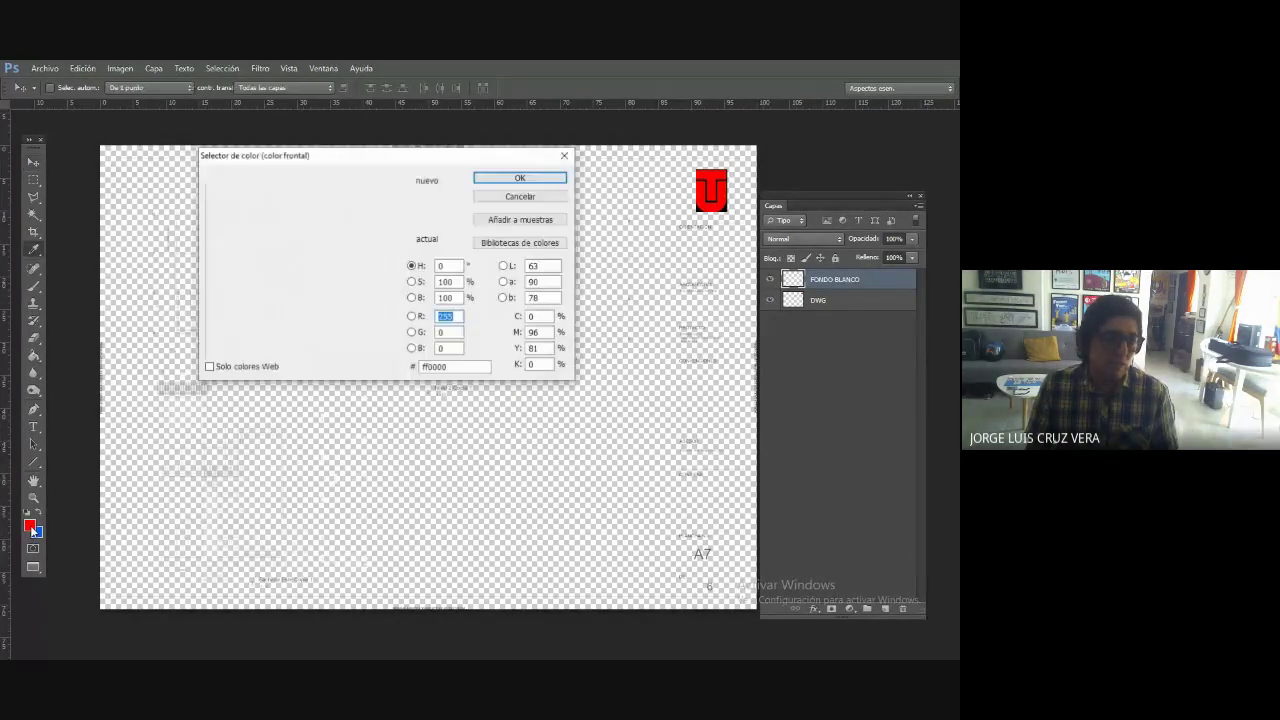
{"action": "left_click", "coordinate": [520, 196]}
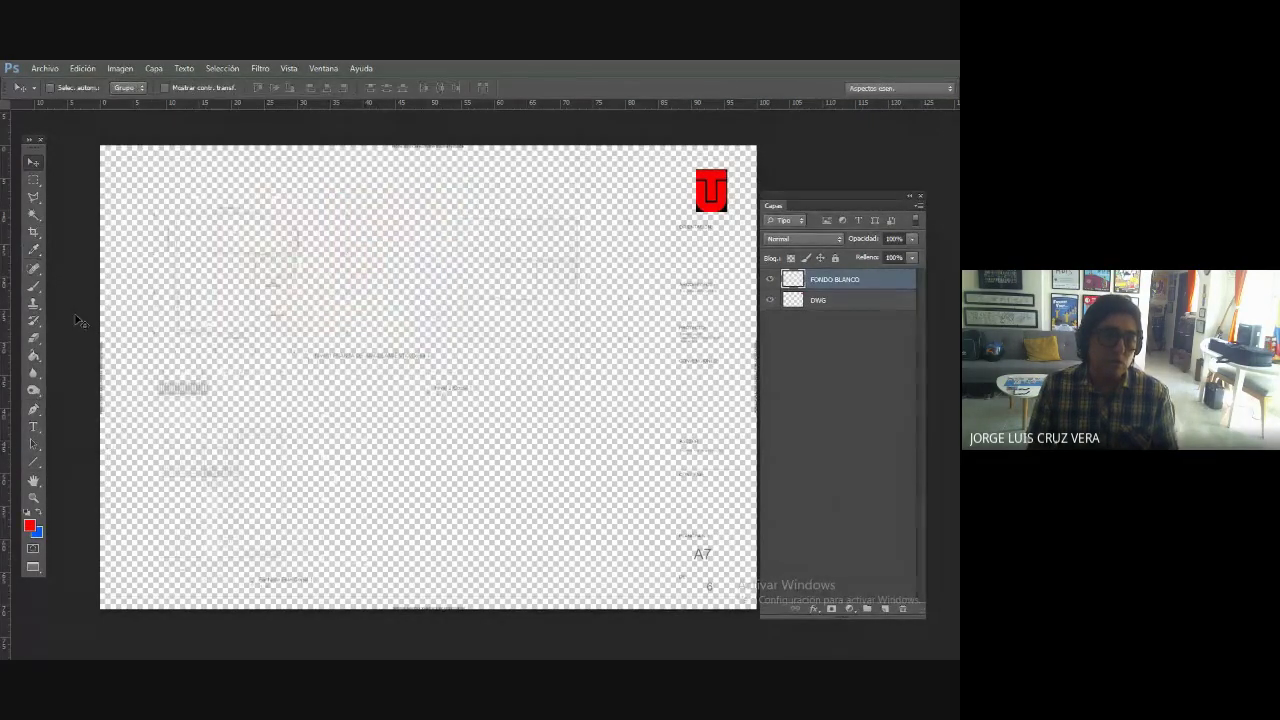
{"action": "left_click", "coordinate": [30, 530]}
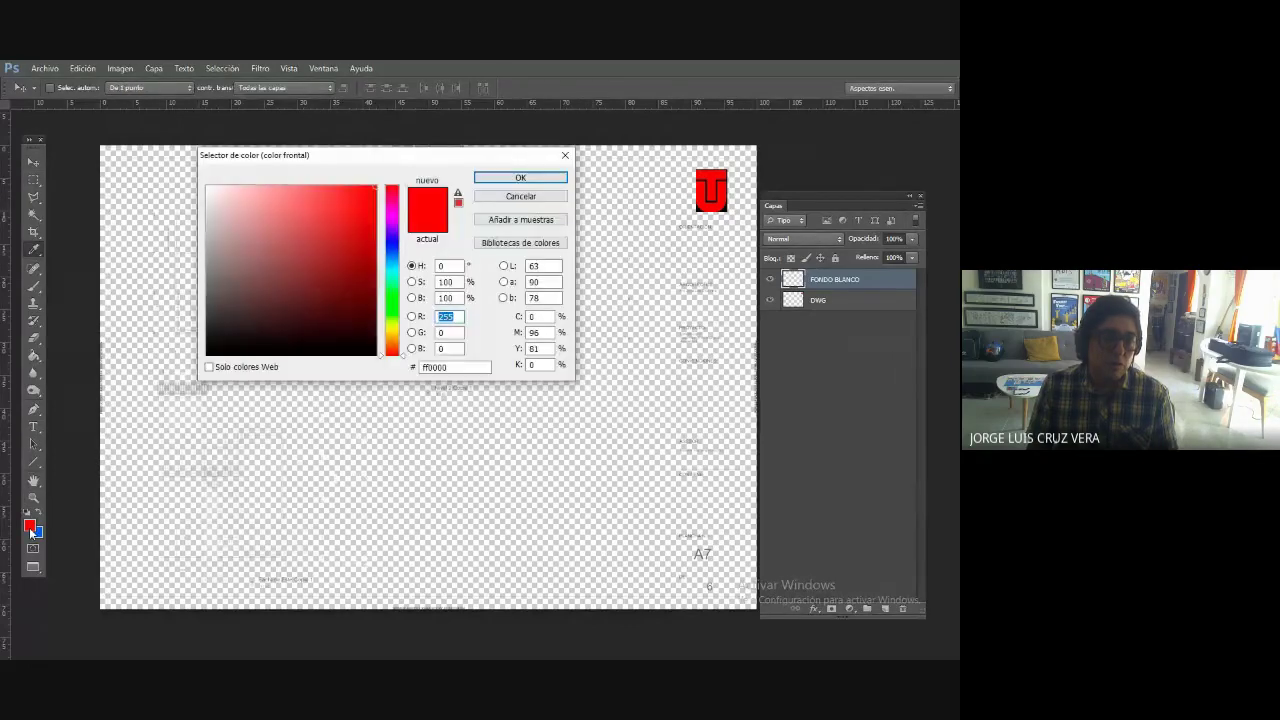
{"action": "left_click", "coordinate": [207, 187]}
{"action": "left_click", "coordinate": [521, 178]}
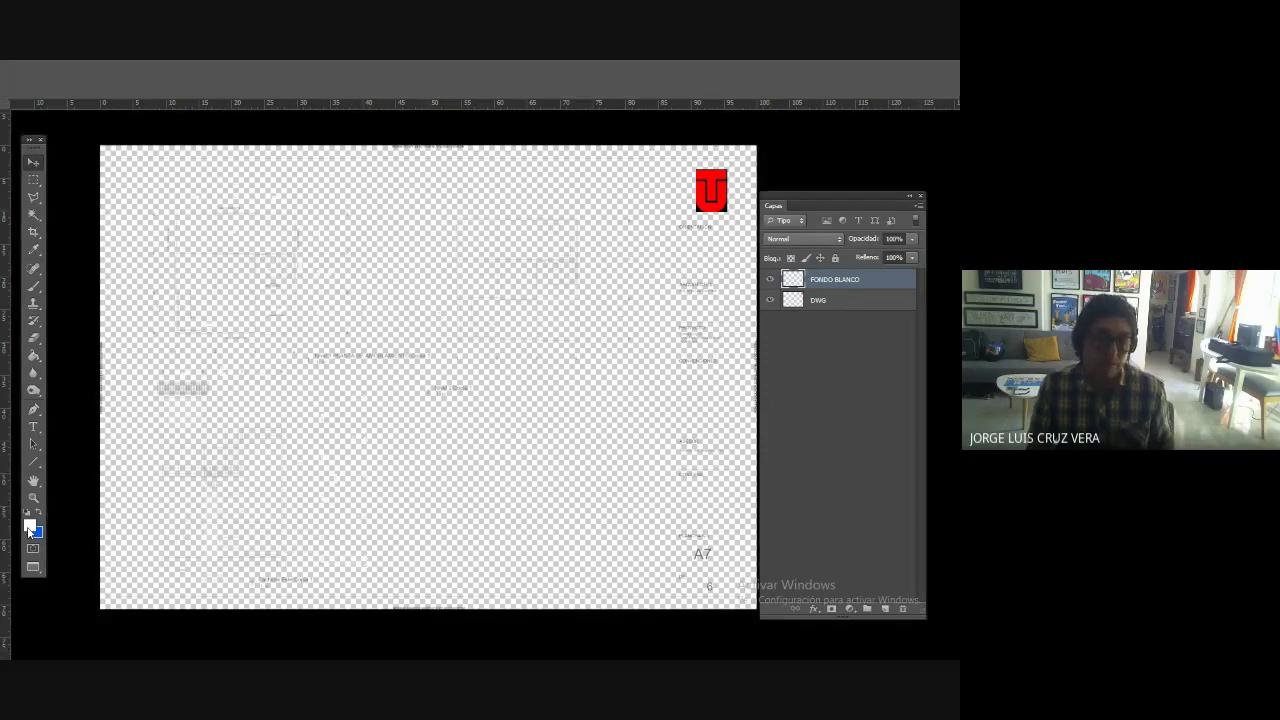
- Return to the standard screen mode and paste the screen capture into a new 4800 × 1288 pixel document
{"action": "key", "text": "f"}
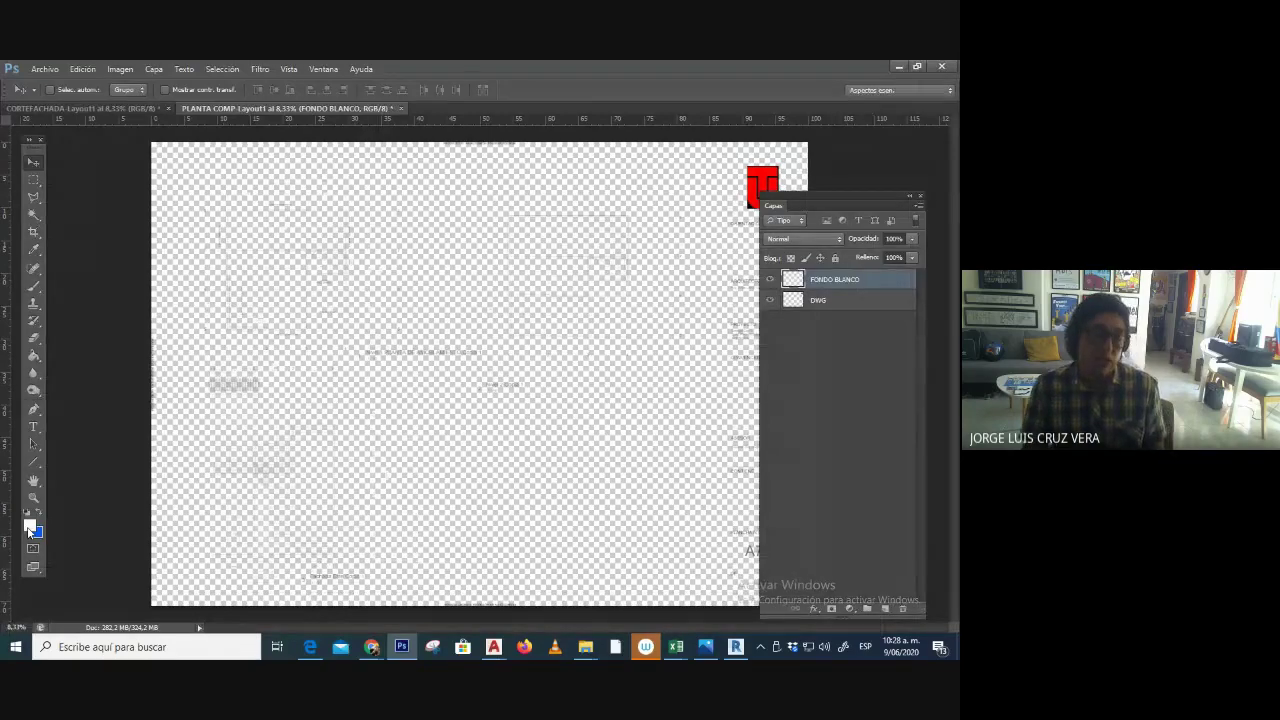
{"action": "key", "text": "ctrl+n"}
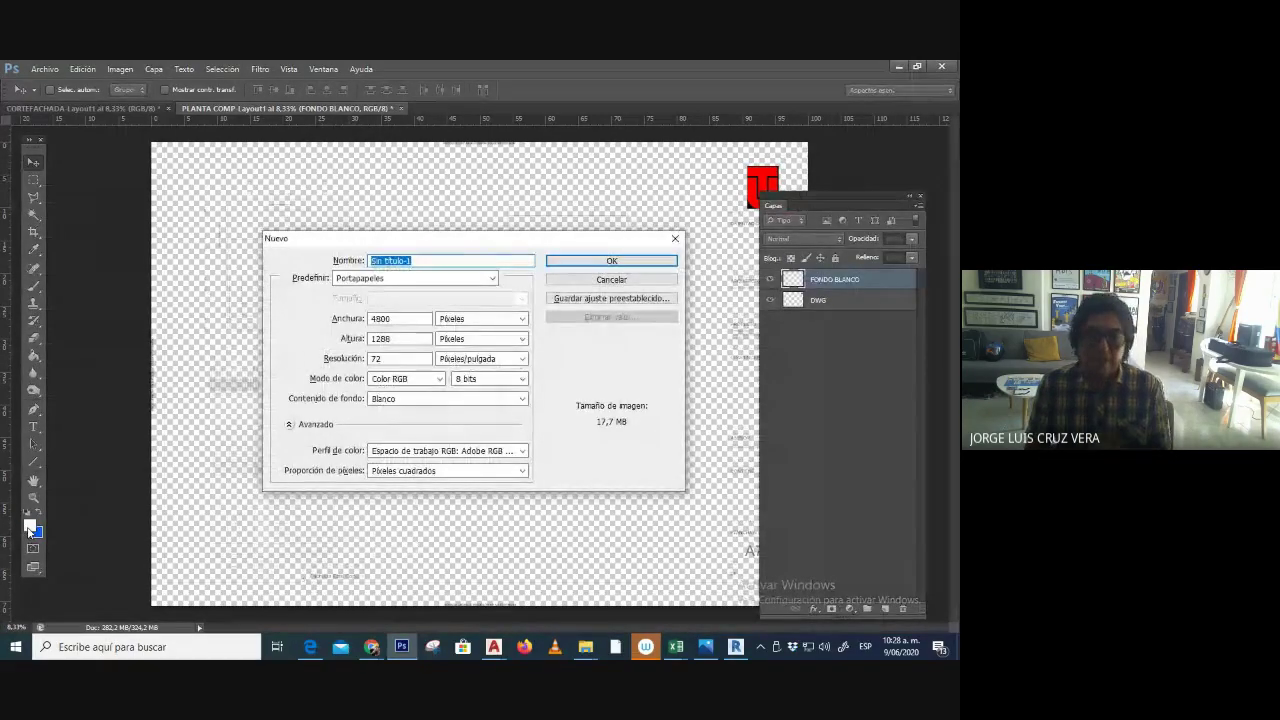
{"action": "key", "text": "Return"}
{"action": "key", "text": "ctrl+v"}
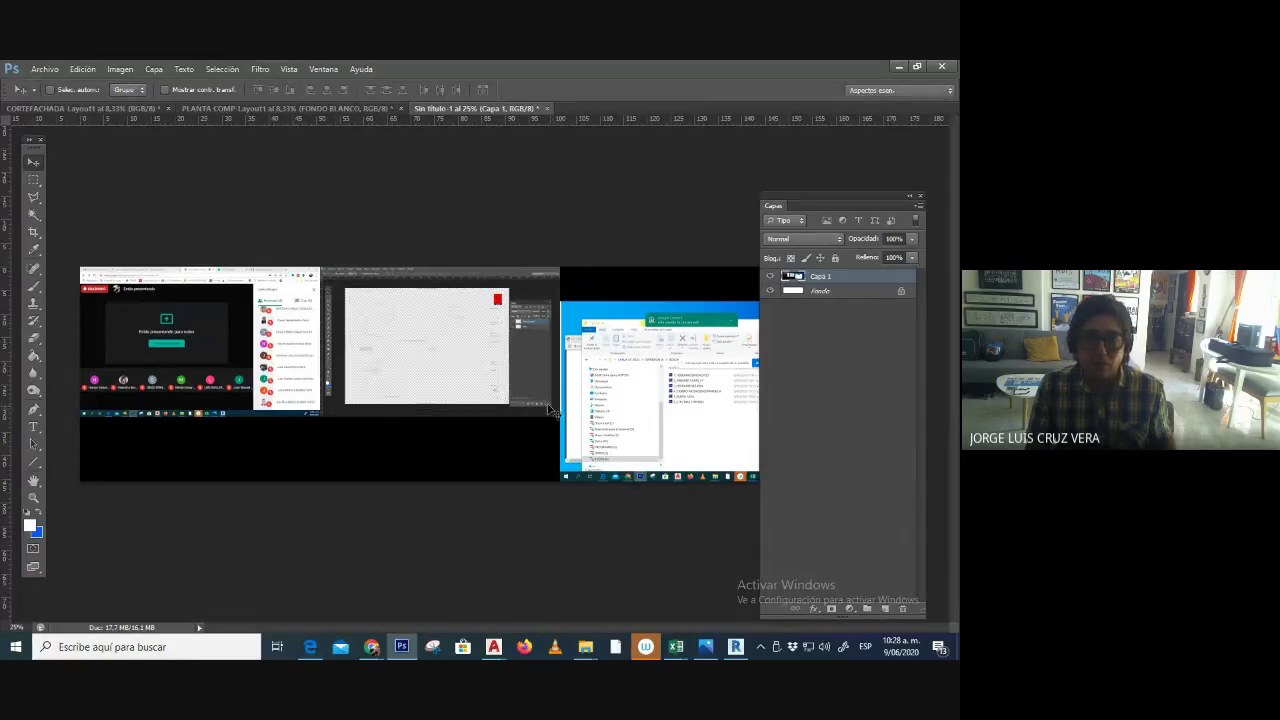
- Copy the Photoshop window area of the pasted capture with a rectangular selection and paste it into another new clipboard-sized document
{"action": "left_click", "coordinate": [33, 179]}
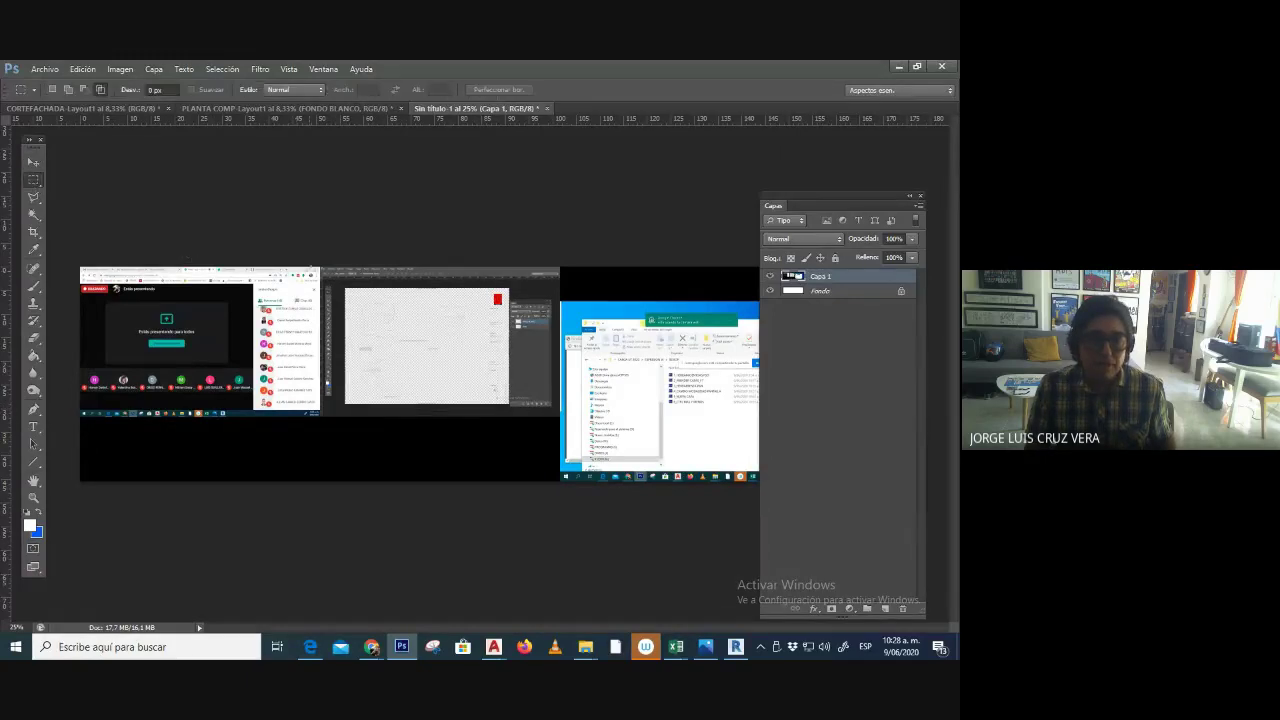
{"action": "left_click_drag", "start_coordinate": [319, 265], "coordinate": [557, 420]}
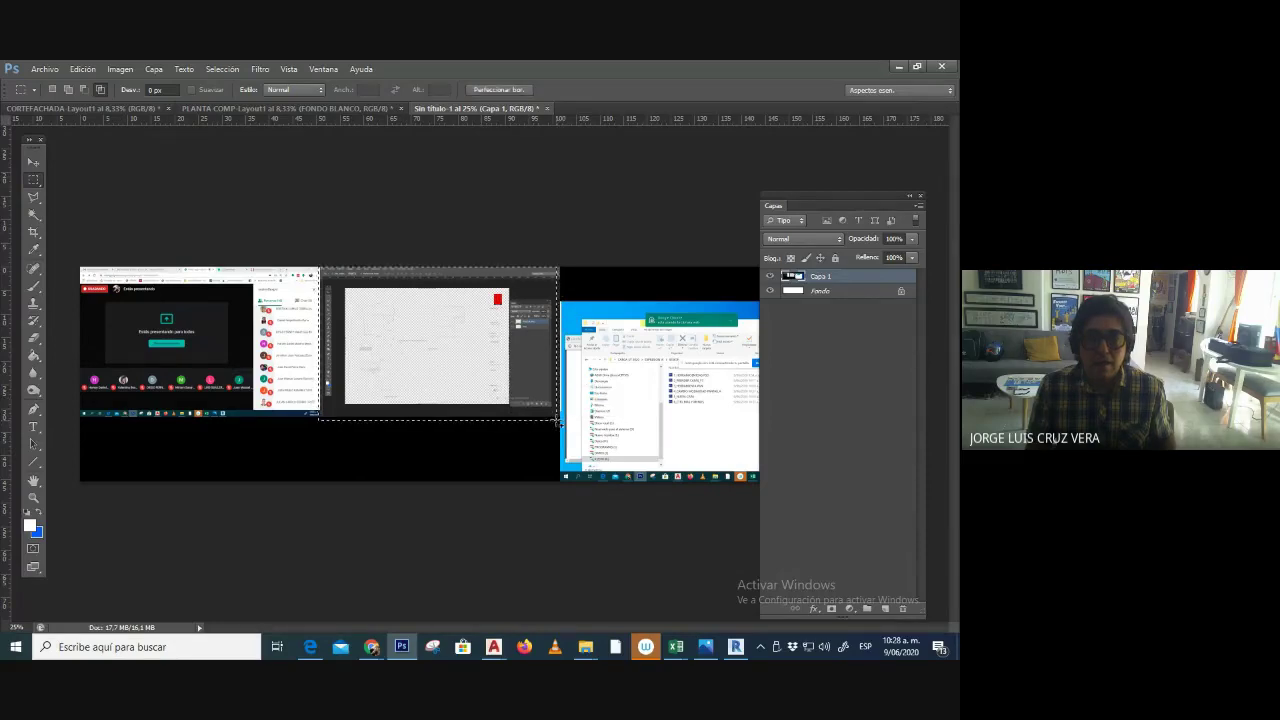
{"action": "key", "text": "ctrl+c"}
{"action": "key", "text": "ctrl+n"}
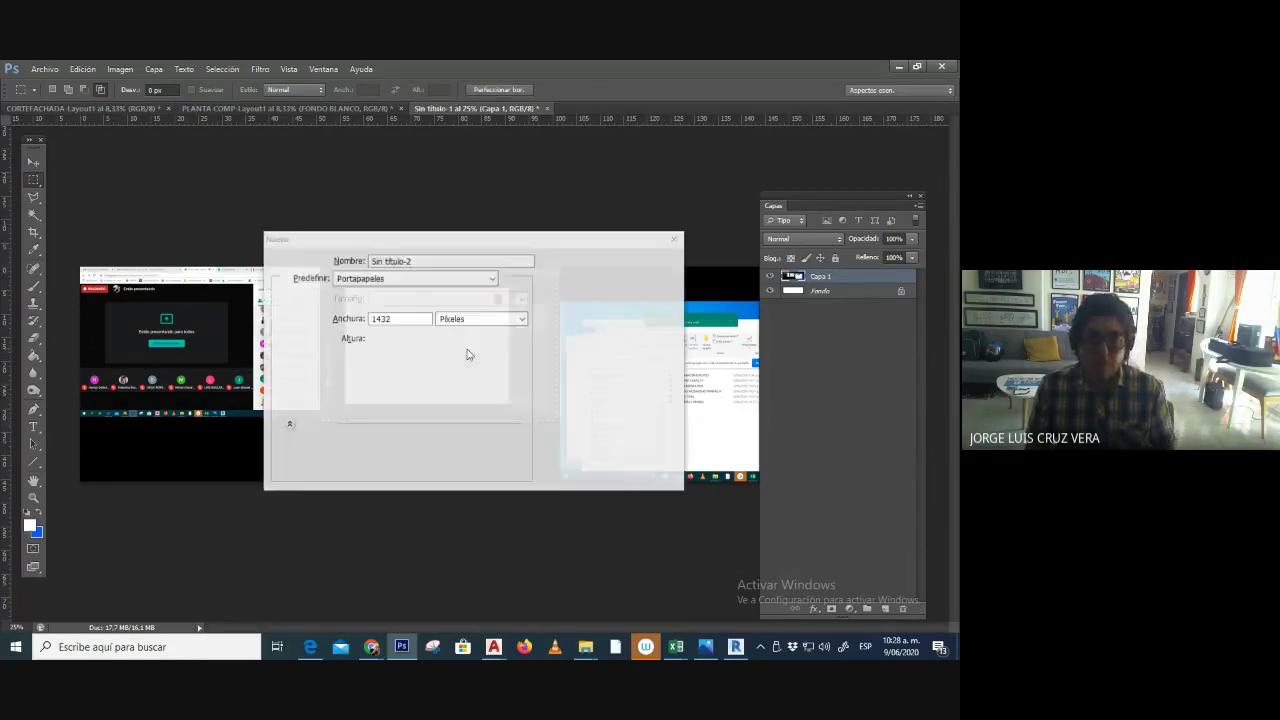
{"action": "key", "text": "Return"}
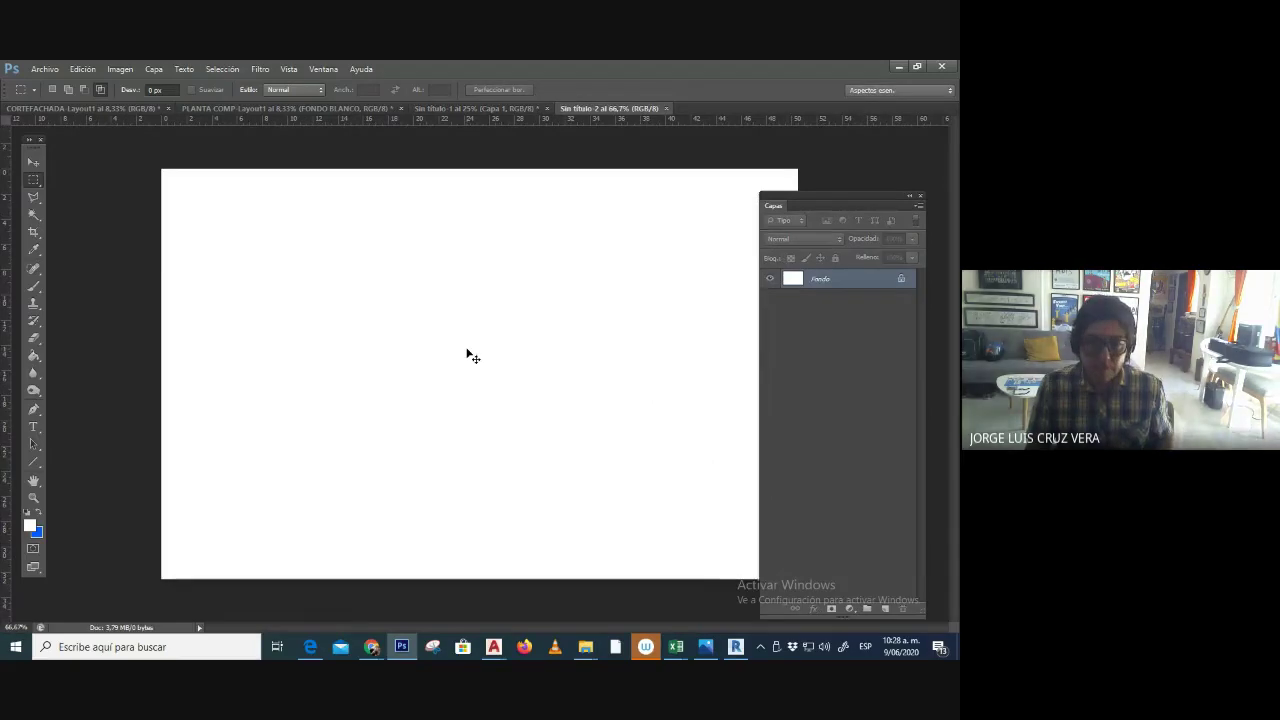
{"action": "key", "text": "ctrl+v"}
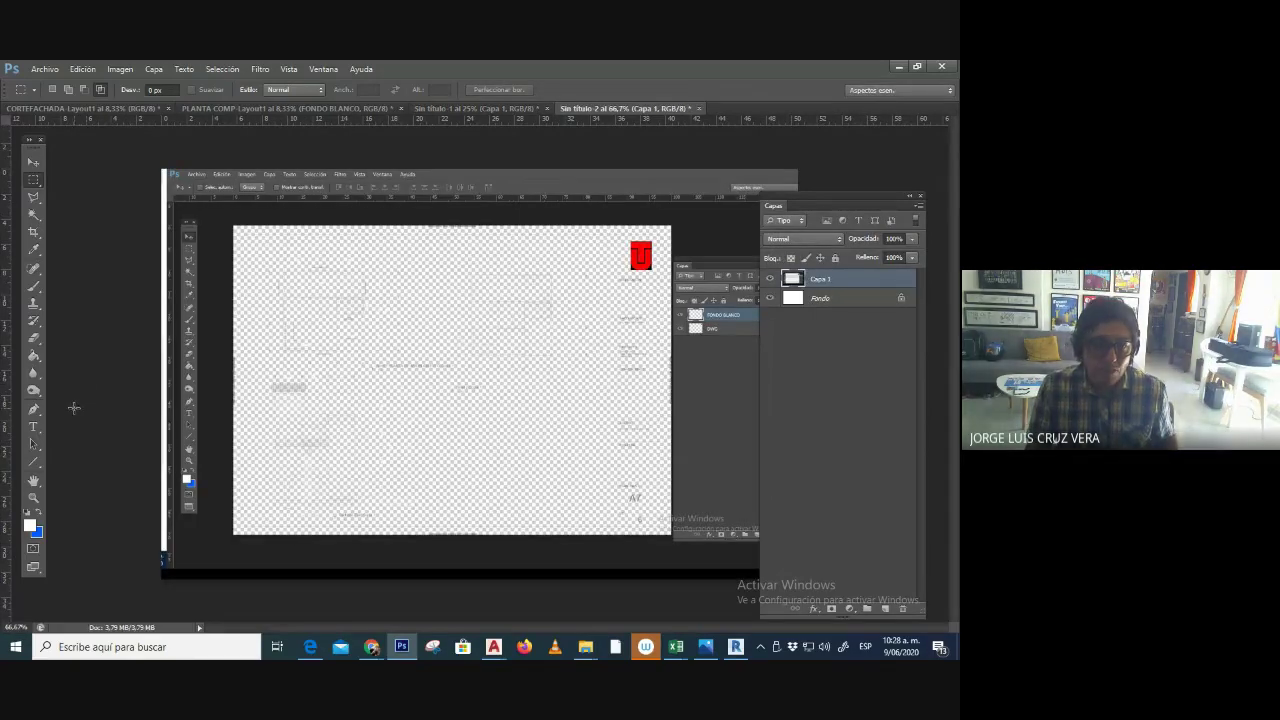
- Paint a red (ff0000) arrow with the Brush pointing at the foreground colour swatch in the pasted screenshot
{"action": "left_click", "coordinate": [33, 285]}
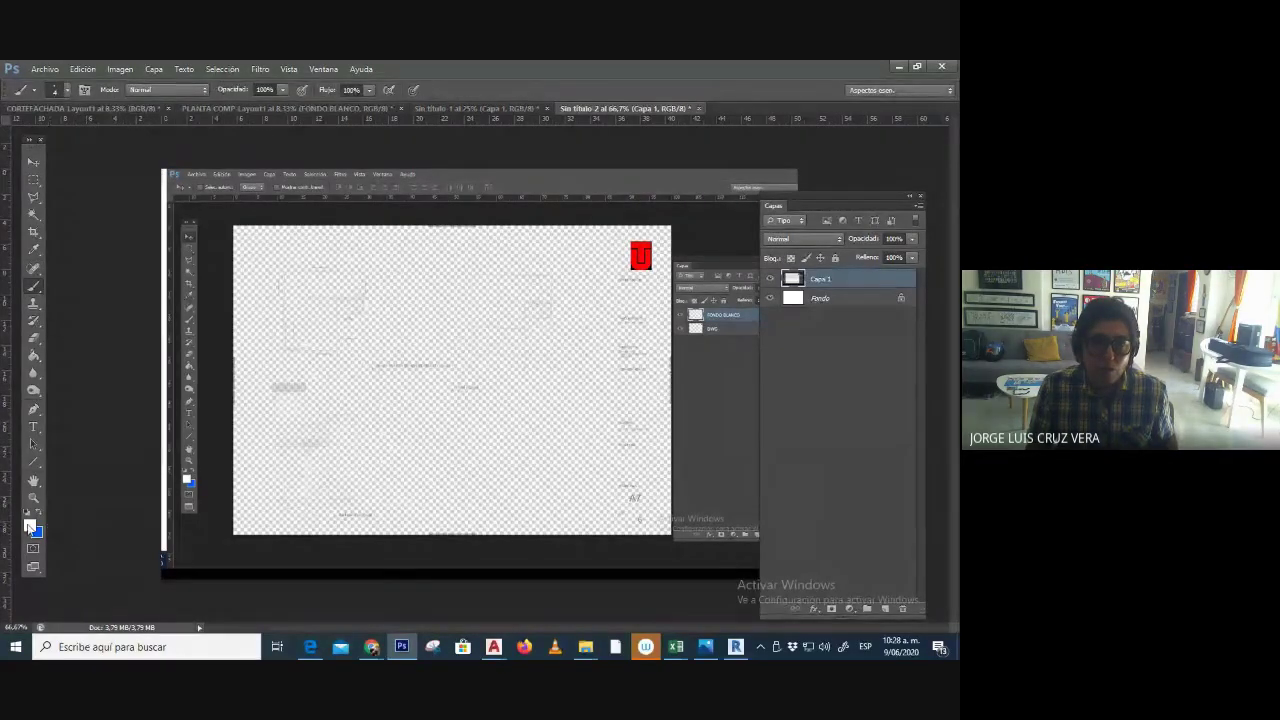
{"action": "left_click", "coordinate": [31, 526]}
{"action": "left_click", "coordinate": [640, 256]}
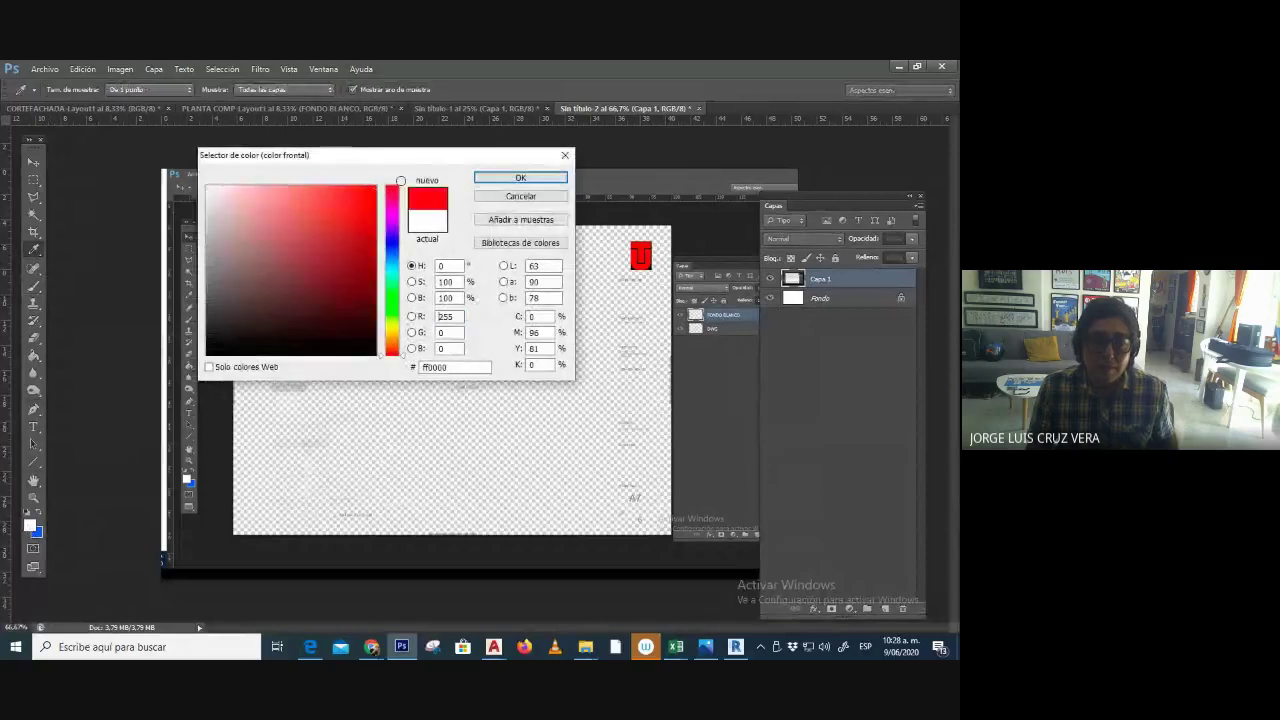
{"action": "left_click", "coordinate": [508, 177]}
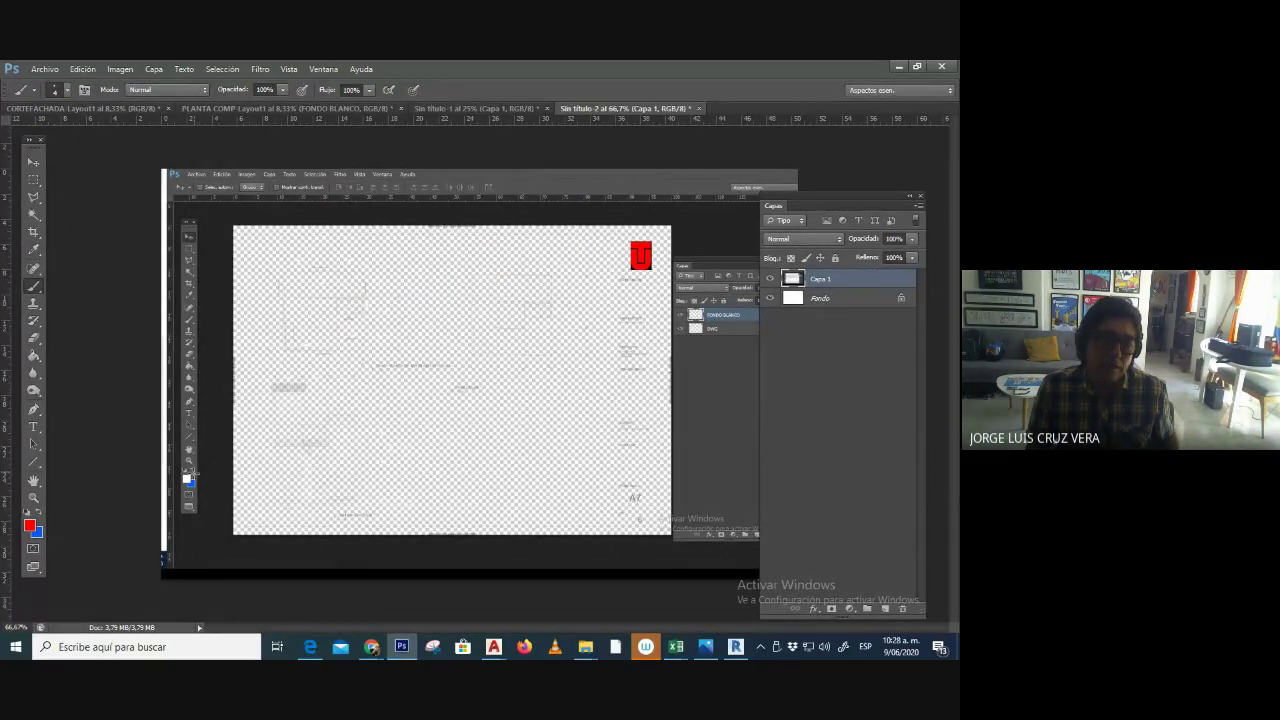
{"action": "left_click_drag", "start_coordinate": [196, 477], "coordinate": [307, 399]}
{"action": "left_click_drag", "start_coordinate": [198, 476], "coordinate": [217, 484]}
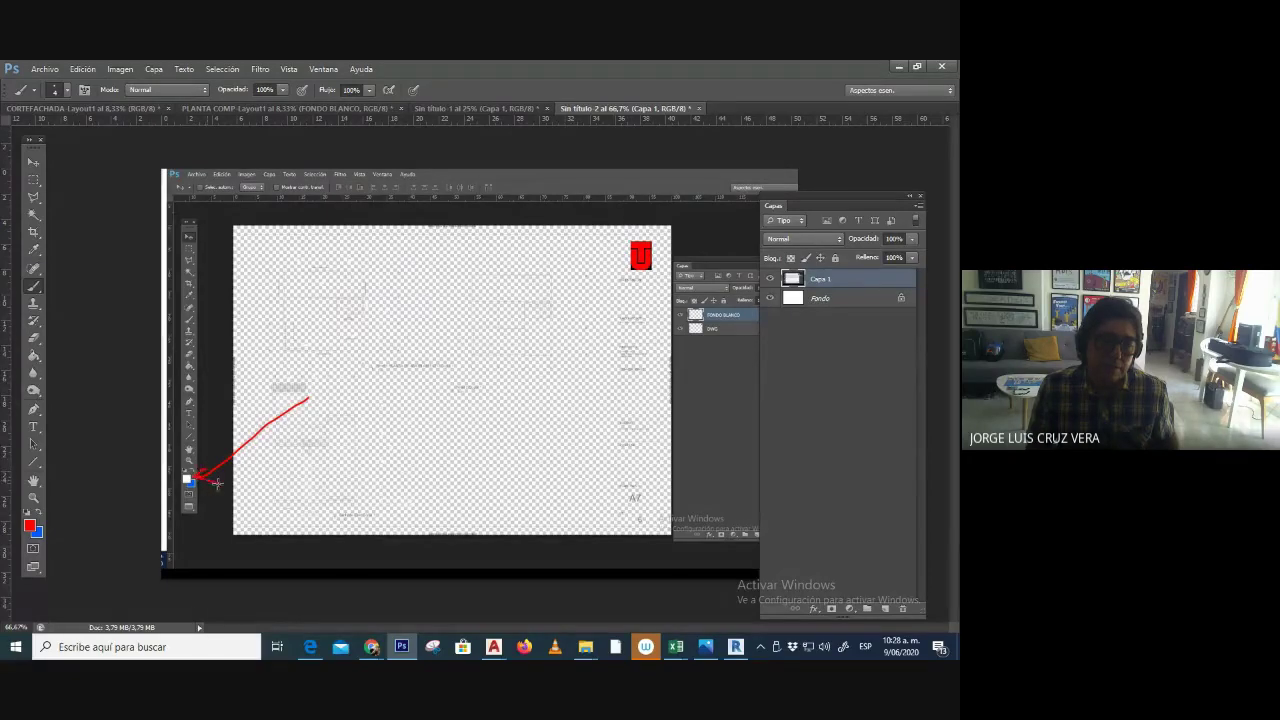
- Add the red text ESCOJO EL COLOR at the arrow's tail and set its size to 24 pt
{"action": "left_click", "coordinate": [33, 427]}
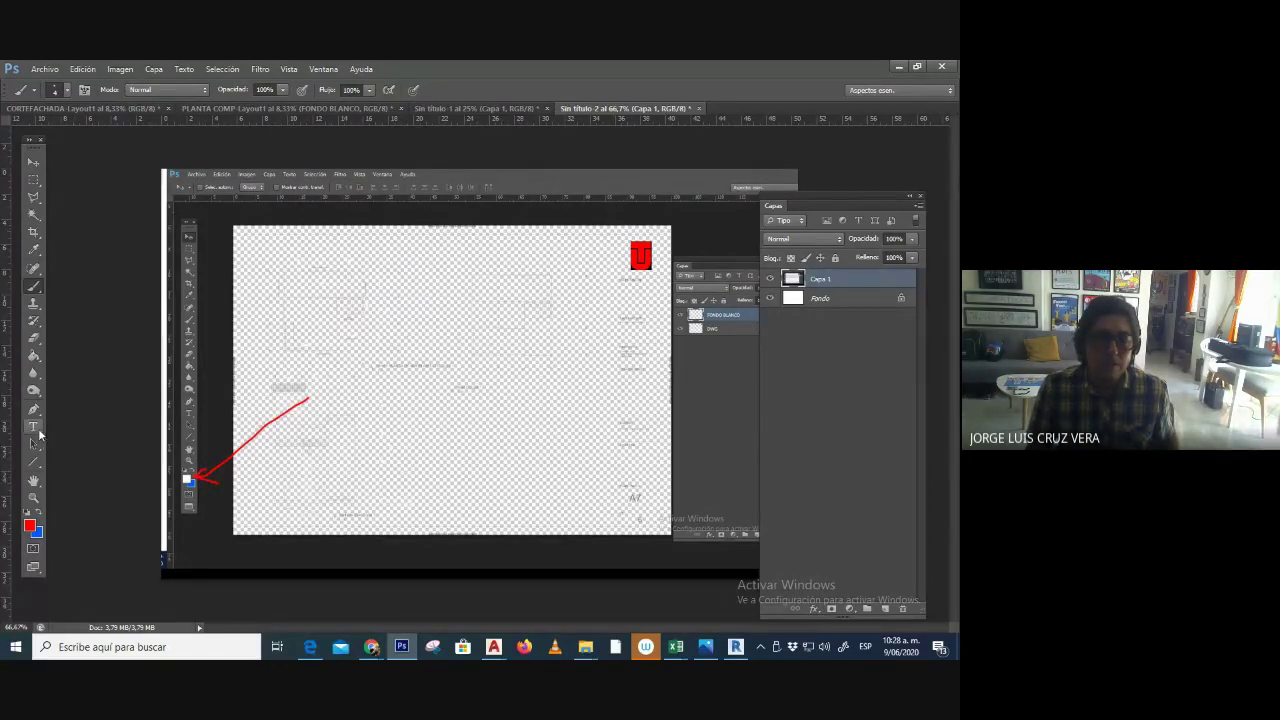
{"action": "left_click", "coordinate": [318, 392]}
{"action": "type", "text": "ES"}
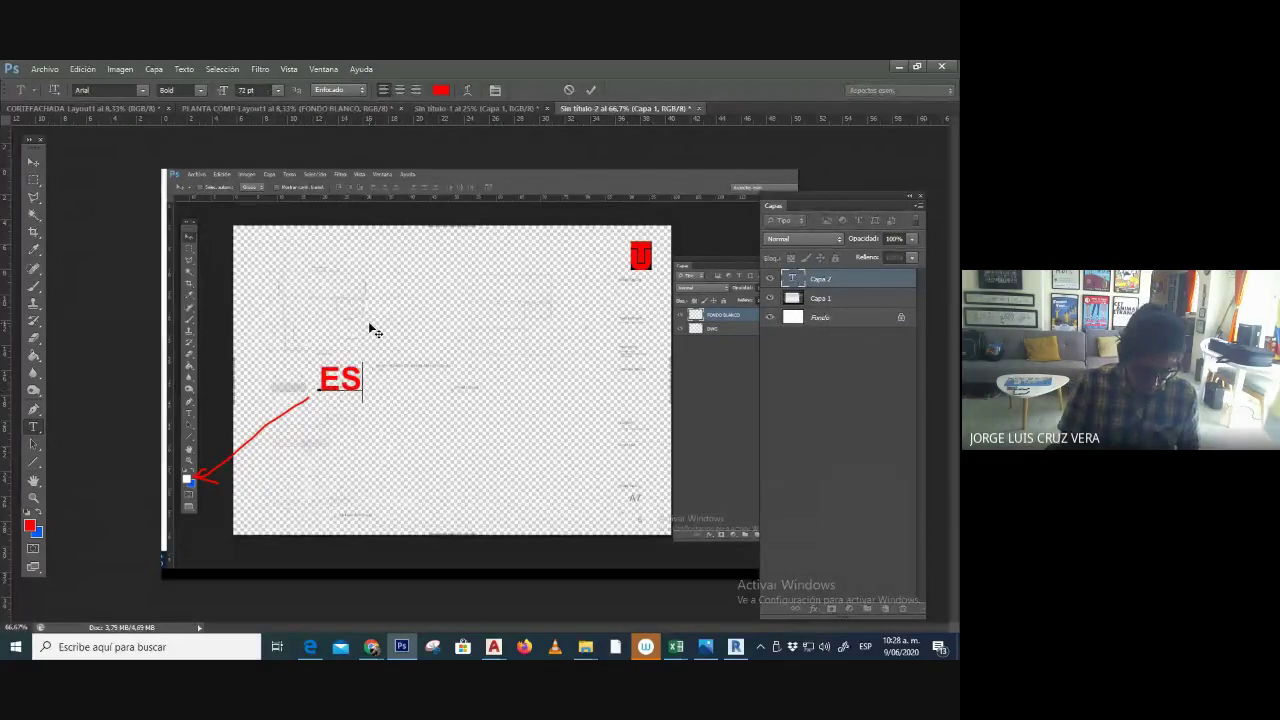
{"action": "type", "text": "COGO EL COLOR"}
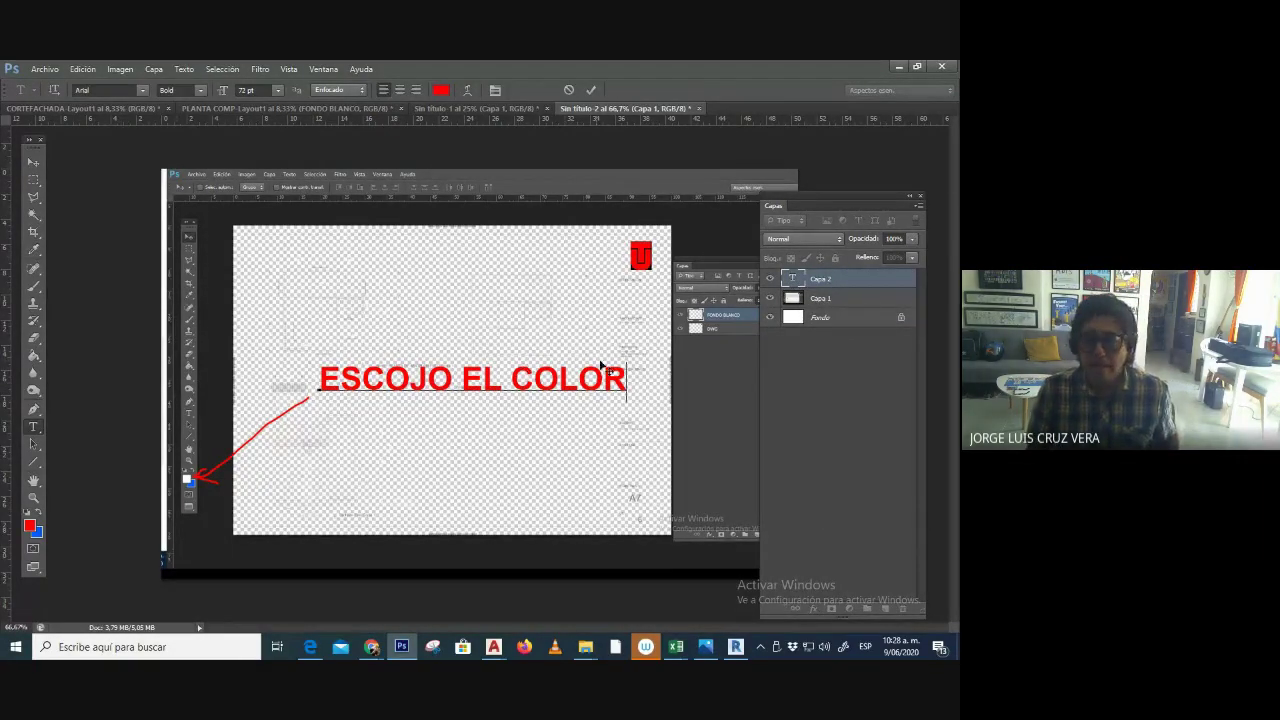
{"action": "left_click_drag", "start_coordinate": [626, 380], "coordinate": [314, 380]}
{"action": "left_click", "coordinate": [277, 90]}
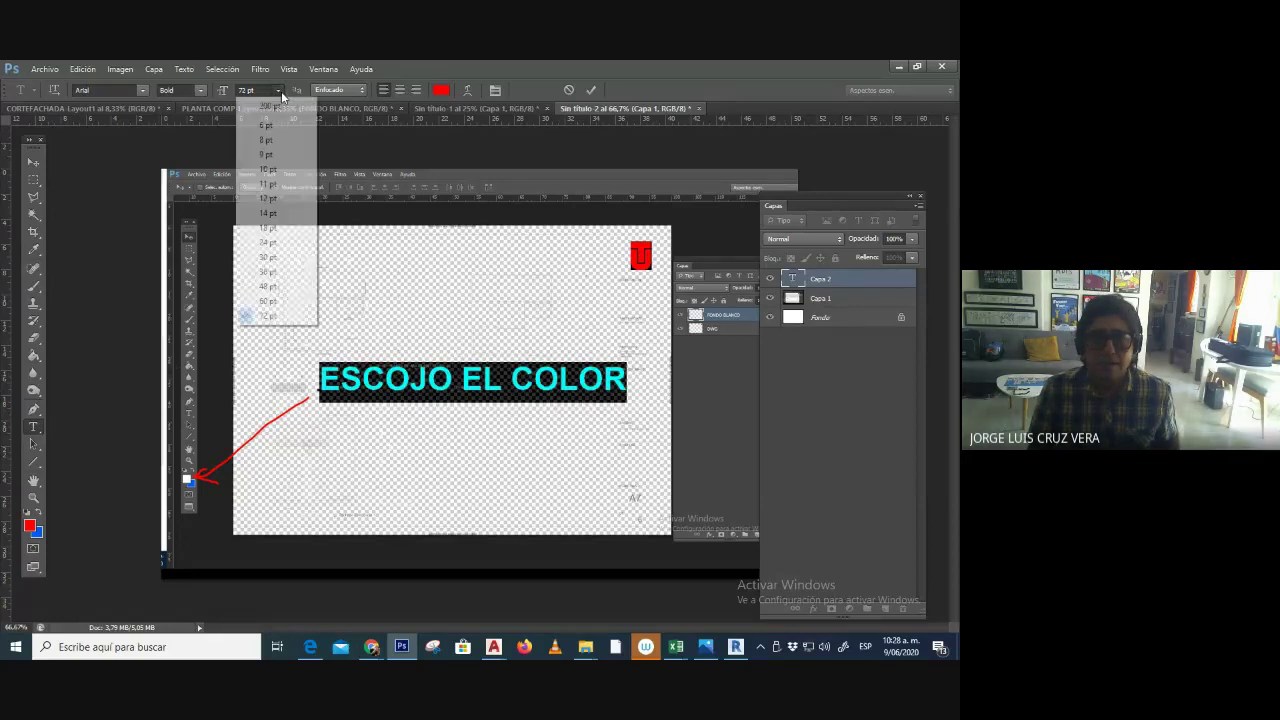
{"action": "left_click", "coordinate": [268, 242]}
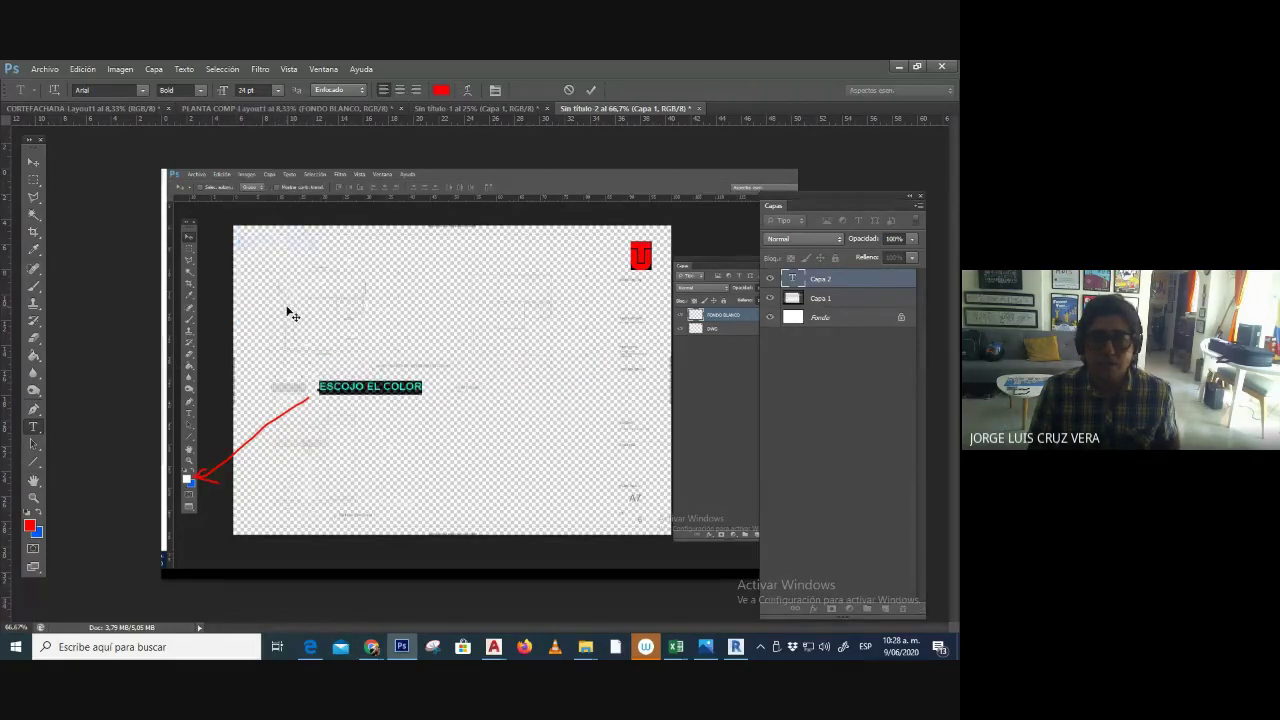
{"action": "left_click", "coordinate": [30, 163]}
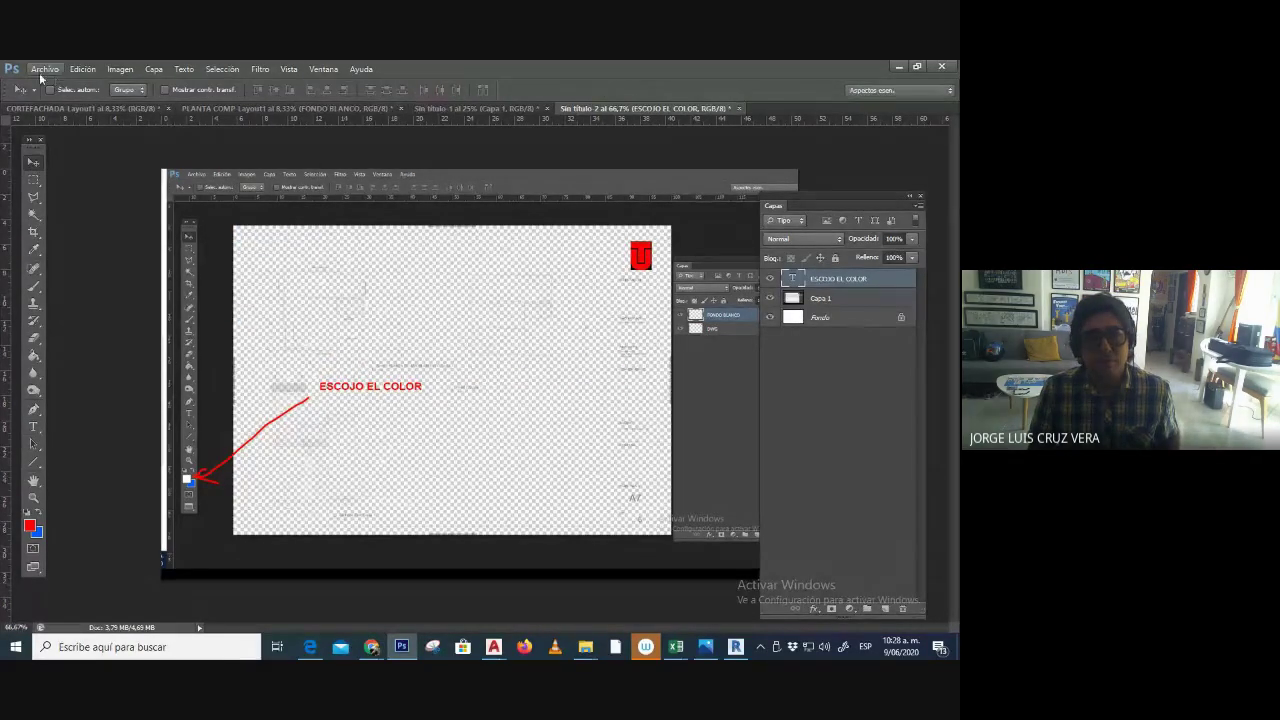
- Save the annotated colour screenshot as a JPEG named 7_ESCOGER COLOR in the PANTALLAZOS folder, keeping the offered JPEG options
{"action": "left_click", "coordinate": [44, 69]}
{"action": "left_click", "coordinate": [93, 230]}
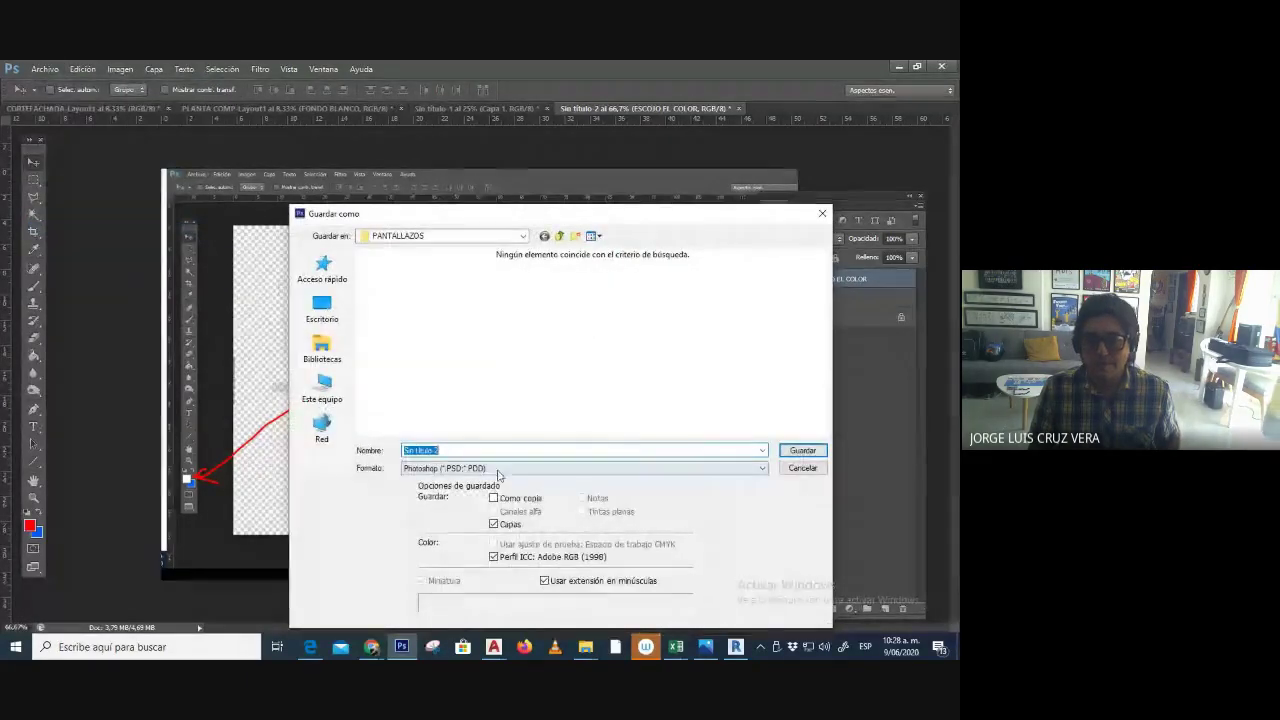
{"action": "left_click", "coordinate": [491, 469]}
{"action": "left_click", "coordinate": [500, 567]}
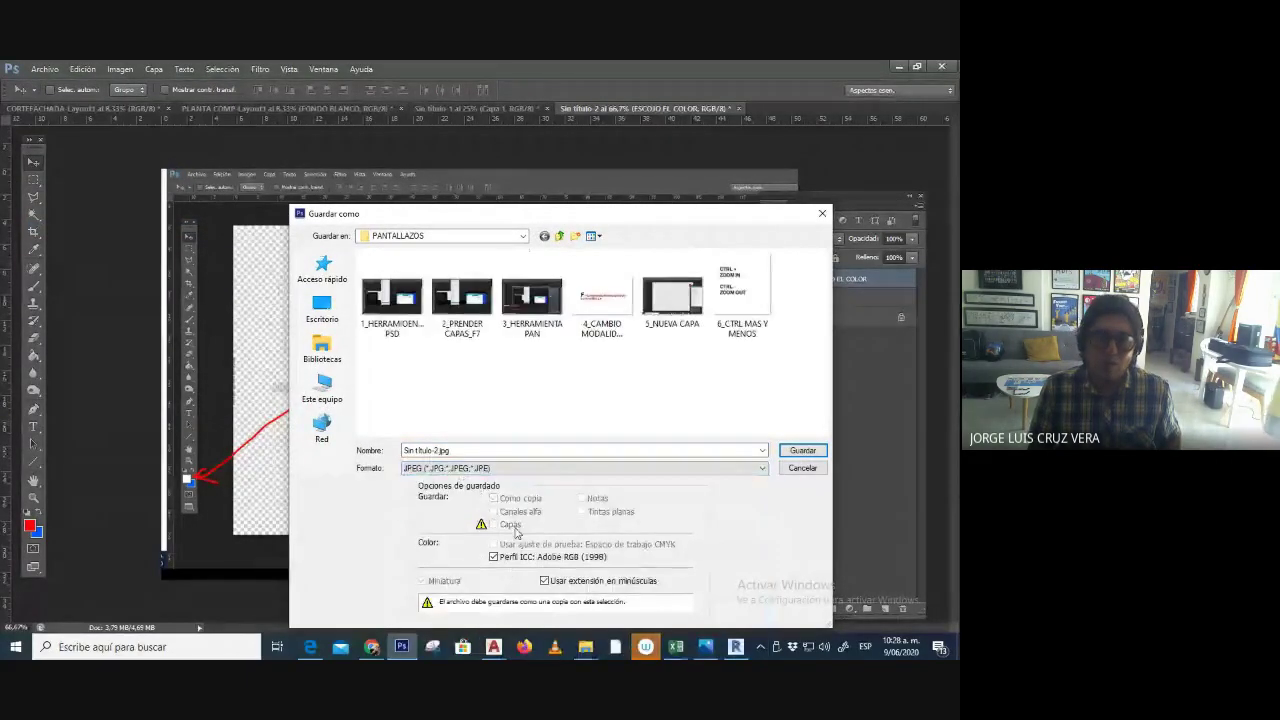
{"action": "double_click", "coordinate": [535, 451]}
{"action": "type", "text": "7_ESCOG"}
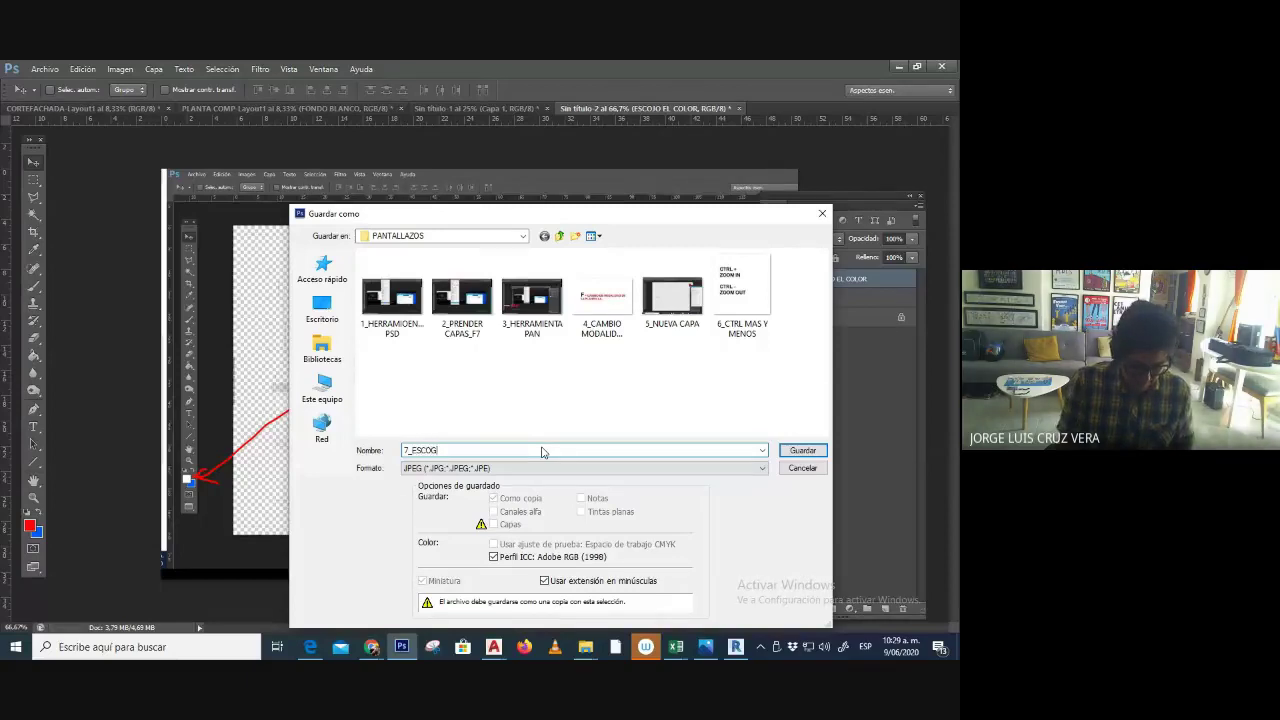
{"action": "type", "text": "ER COLOR"}
{"action": "key", "text": "Return"}
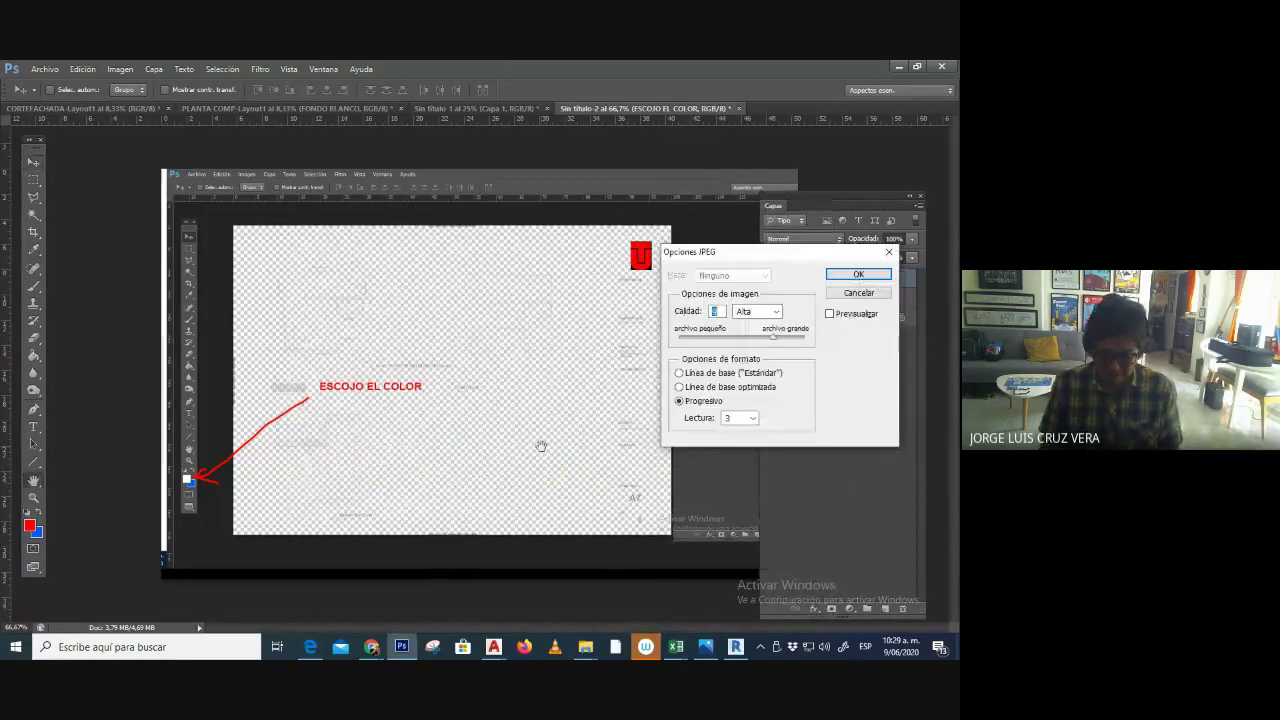
{"action": "key", "text": "Return"}
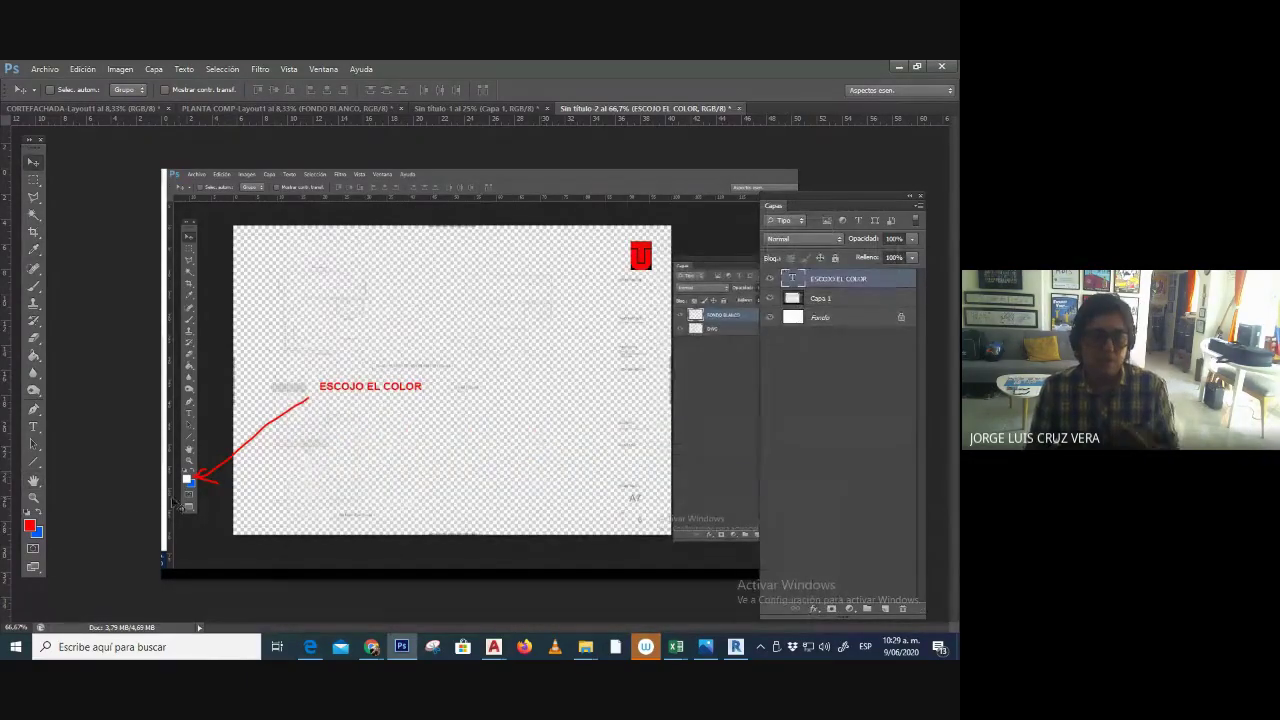
- Return to the PLANTA COMP-Layout1 document and set the foreground colour to white (ffffff)
{"action": "left_click", "coordinate": [30, 526]}
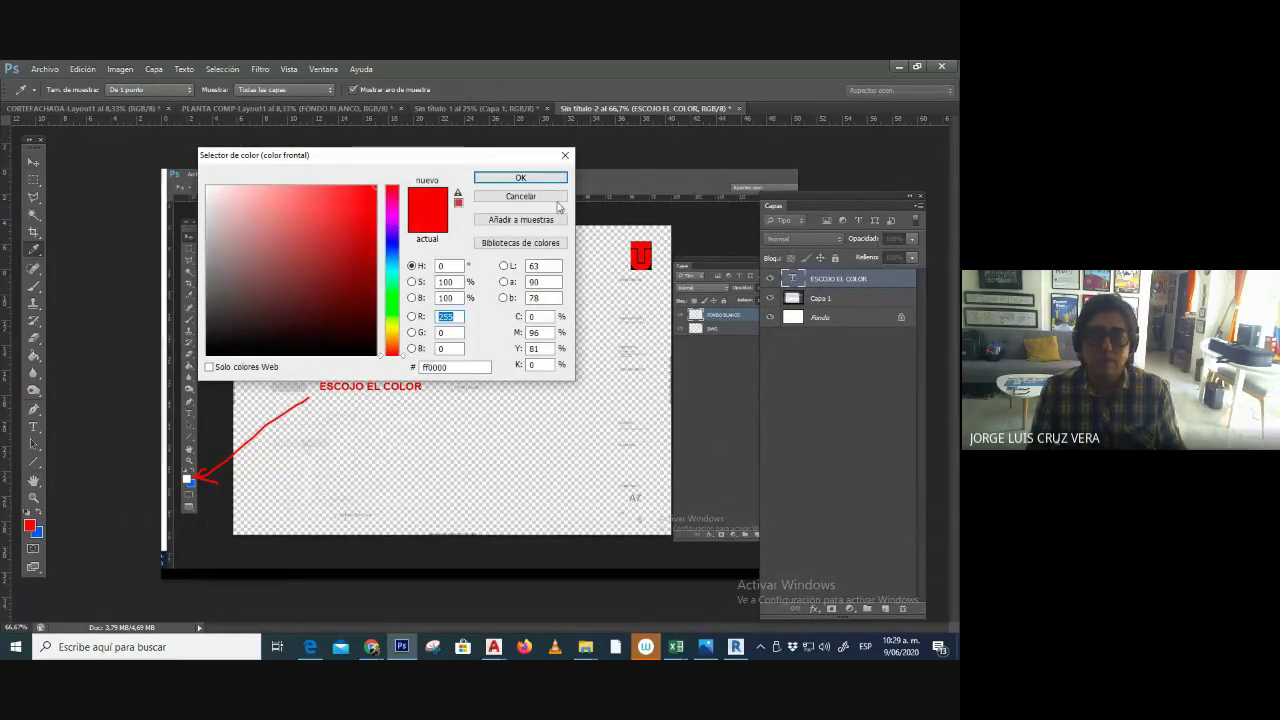
{"action": "left_click", "coordinate": [520, 177]}
{"action": "left_click", "coordinate": [310, 110]}
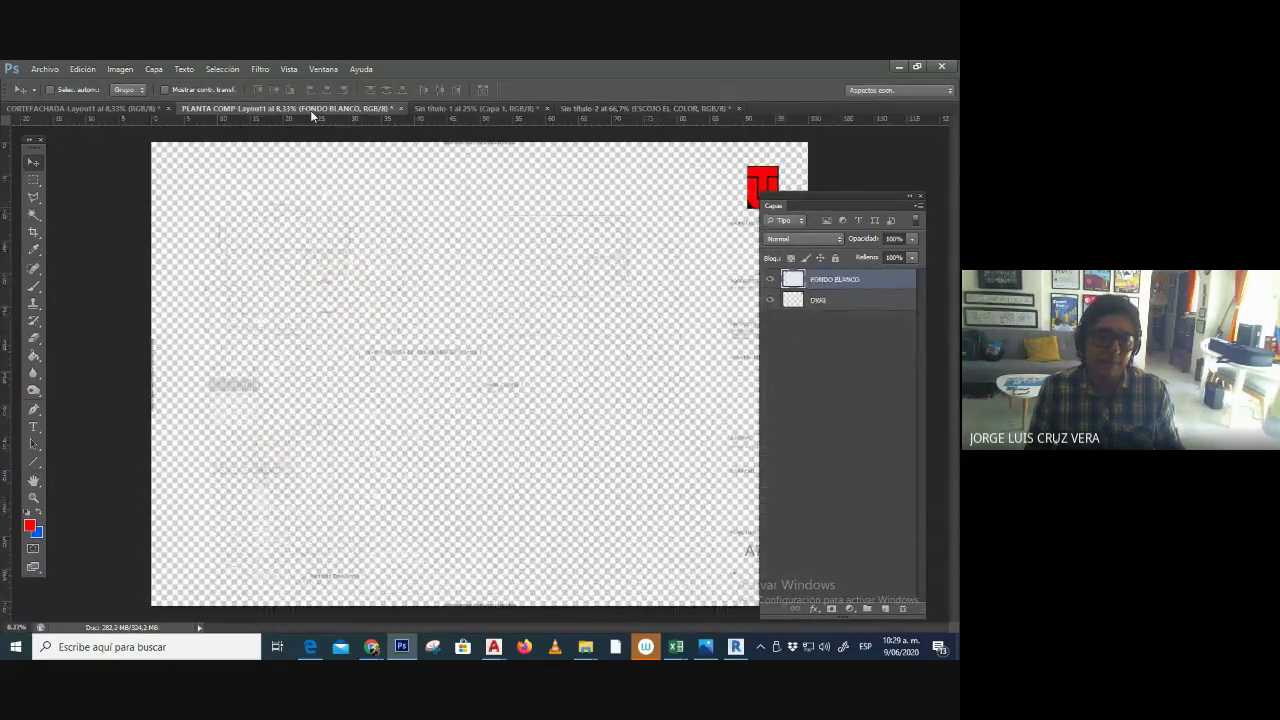
{"action": "left_click", "coordinate": [30, 527]}
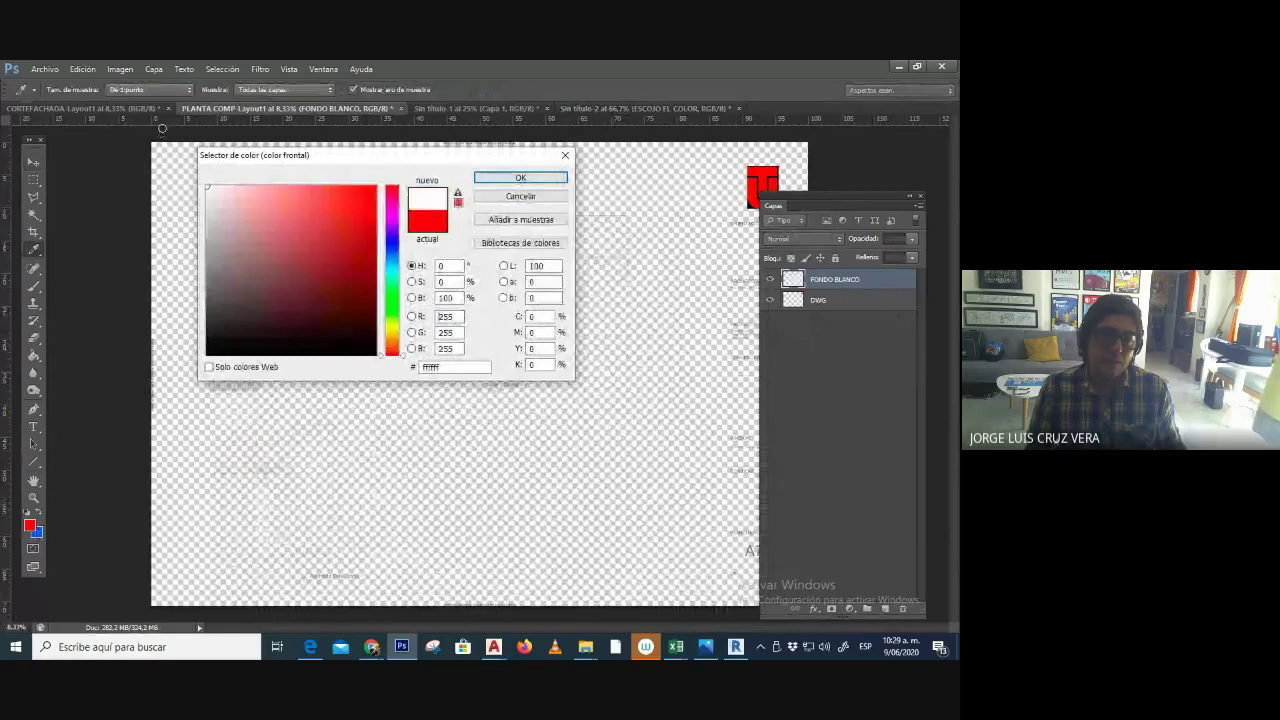
{"action": "left_click", "coordinate": [207, 187]}
{"action": "left_click", "coordinate": [534, 177]}
{"action": "key", "text": "v"}
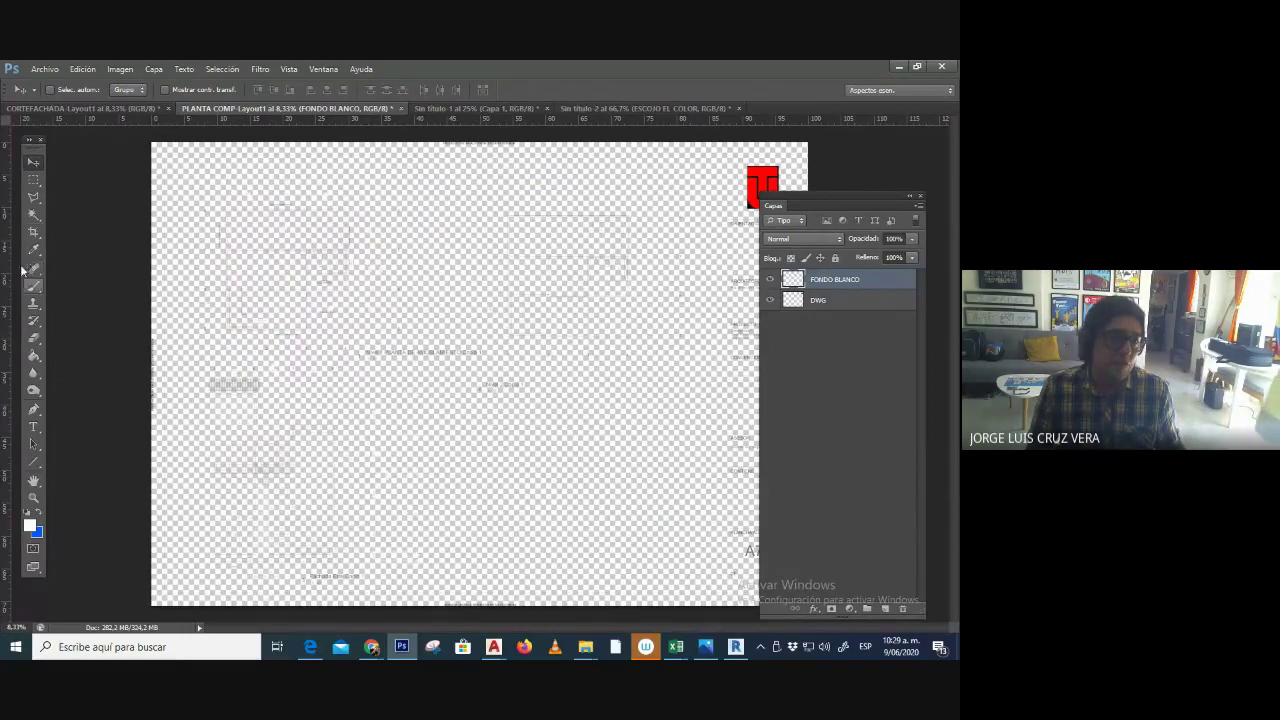
- Examine the alternative tools grouped with the Paint Bucket, Rectangular Marquee and Polygonal Lasso
{"action": "left_click", "coordinate": [36, 357]}
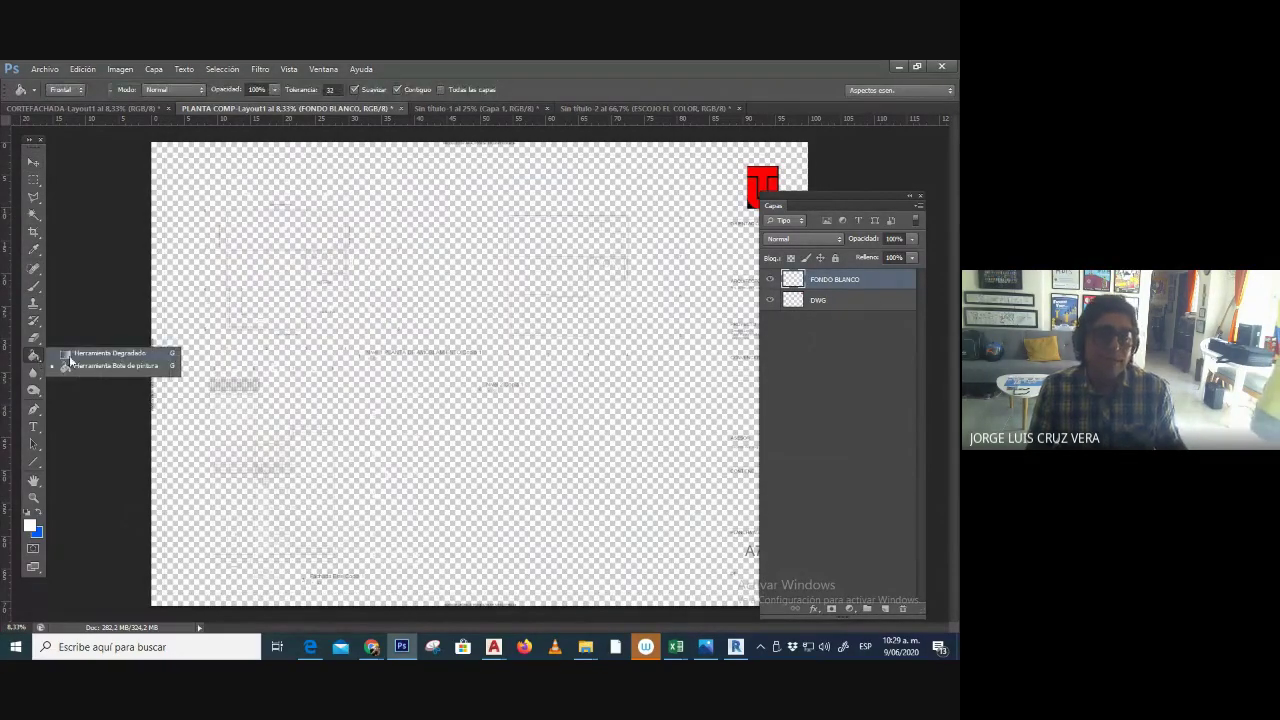
{"action": "left_click", "coordinate": [69, 355]}
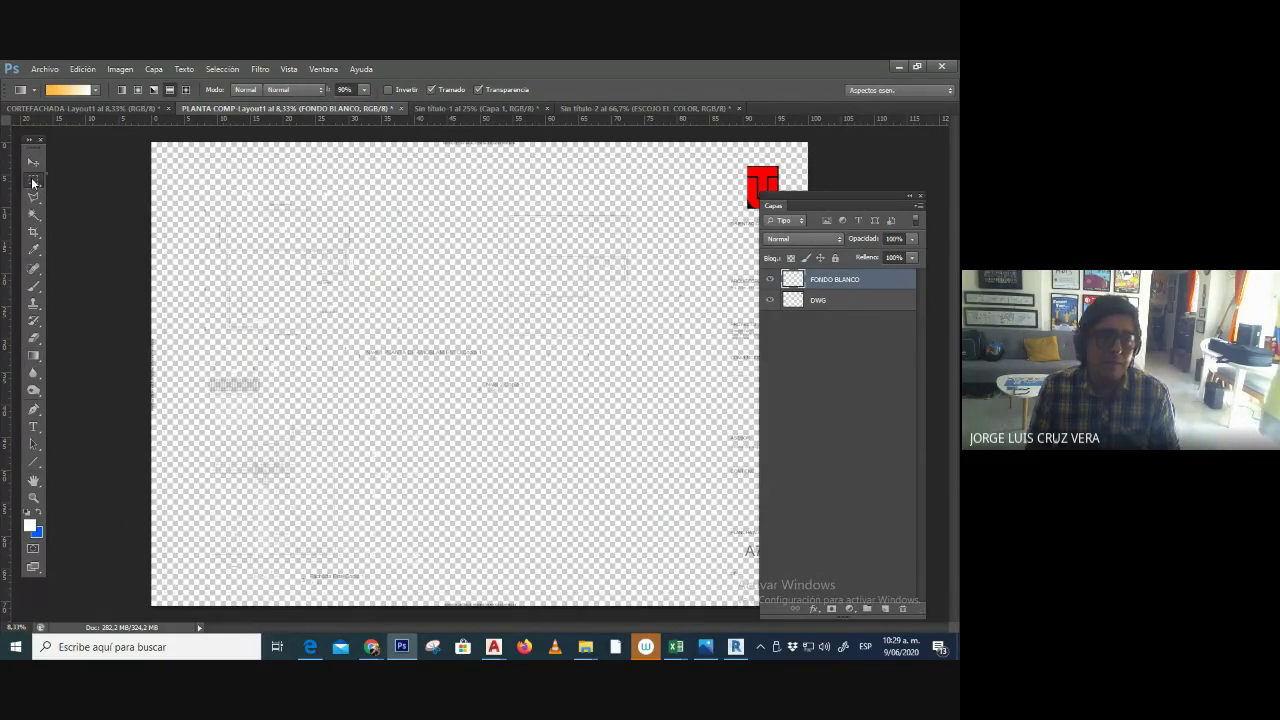
{"action": "left_click", "coordinate": [33, 182]}
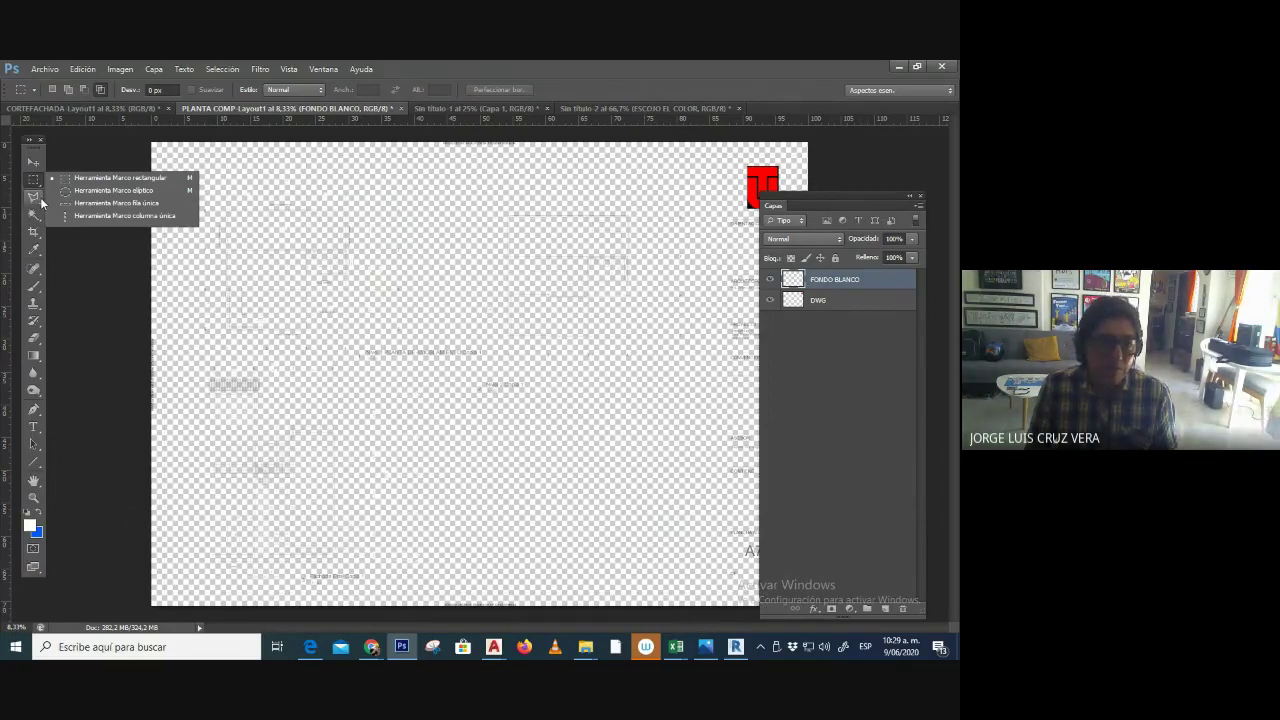
{"action": "left_click", "coordinate": [41, 202]}
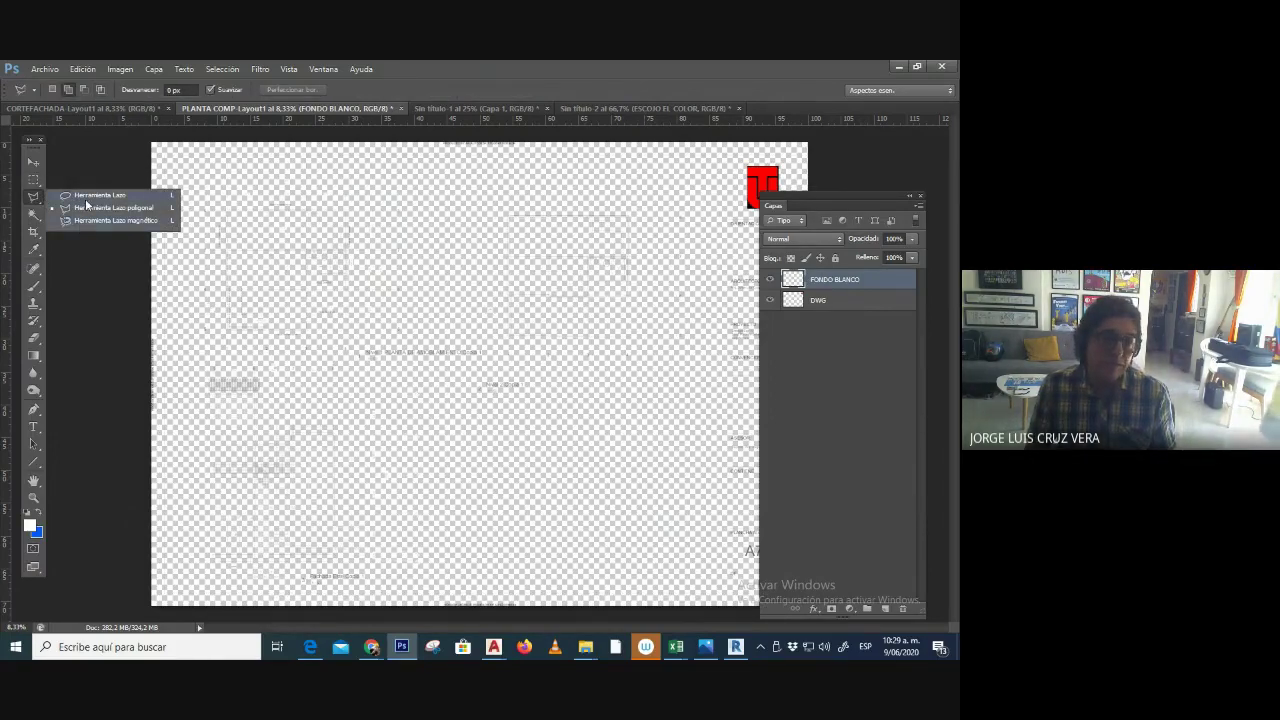
{"action": "left_click", "coordinate": [43, 200]}
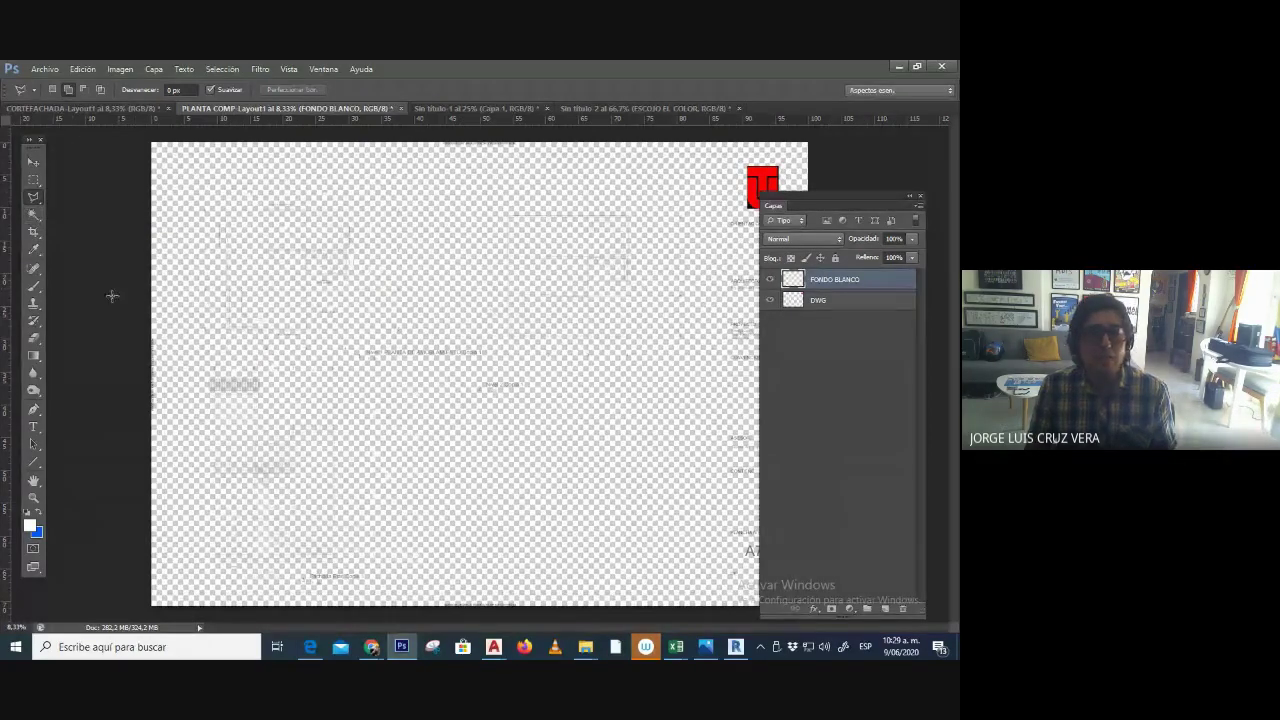
- Demonstrate switching between the Gradient and Paint Bucket tools, finishing with the Paint Bucket active
{"action": "left_click", "coordinate": [32, 368]}
{"action": "left_click", "coordinate": [32, 362]}
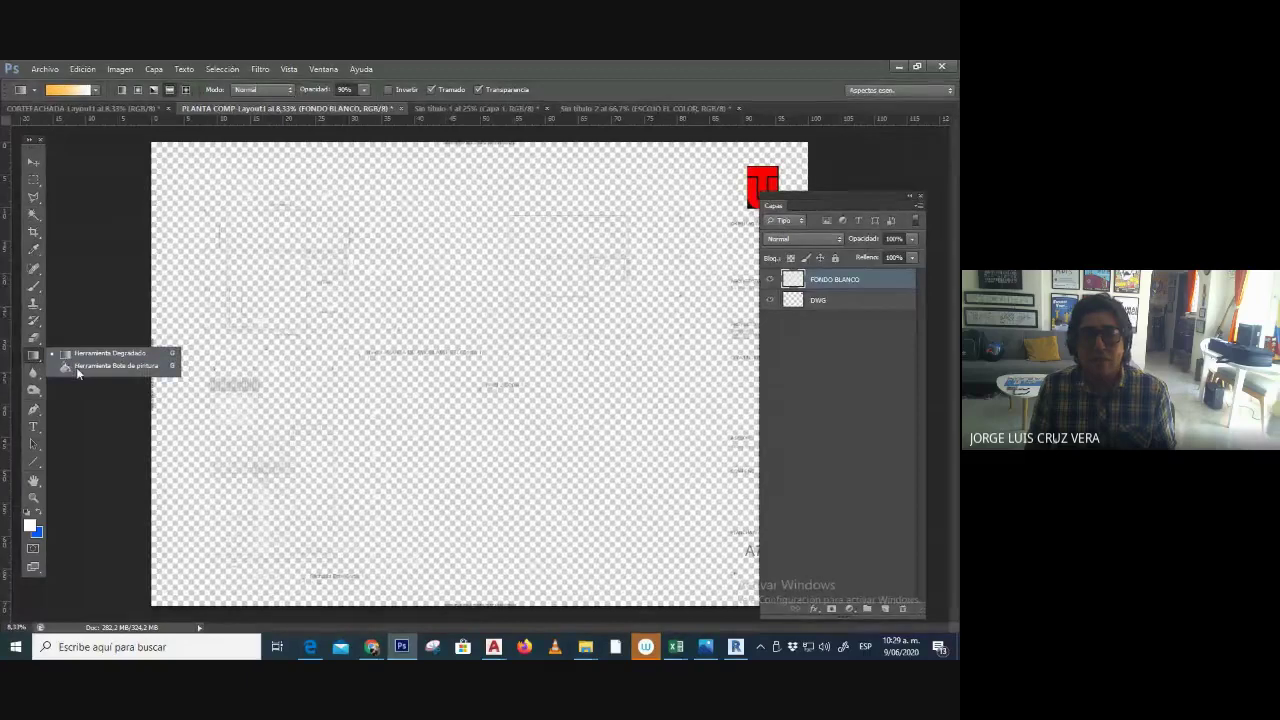
{"action": "left_click", "coordinate": [76, 367]}
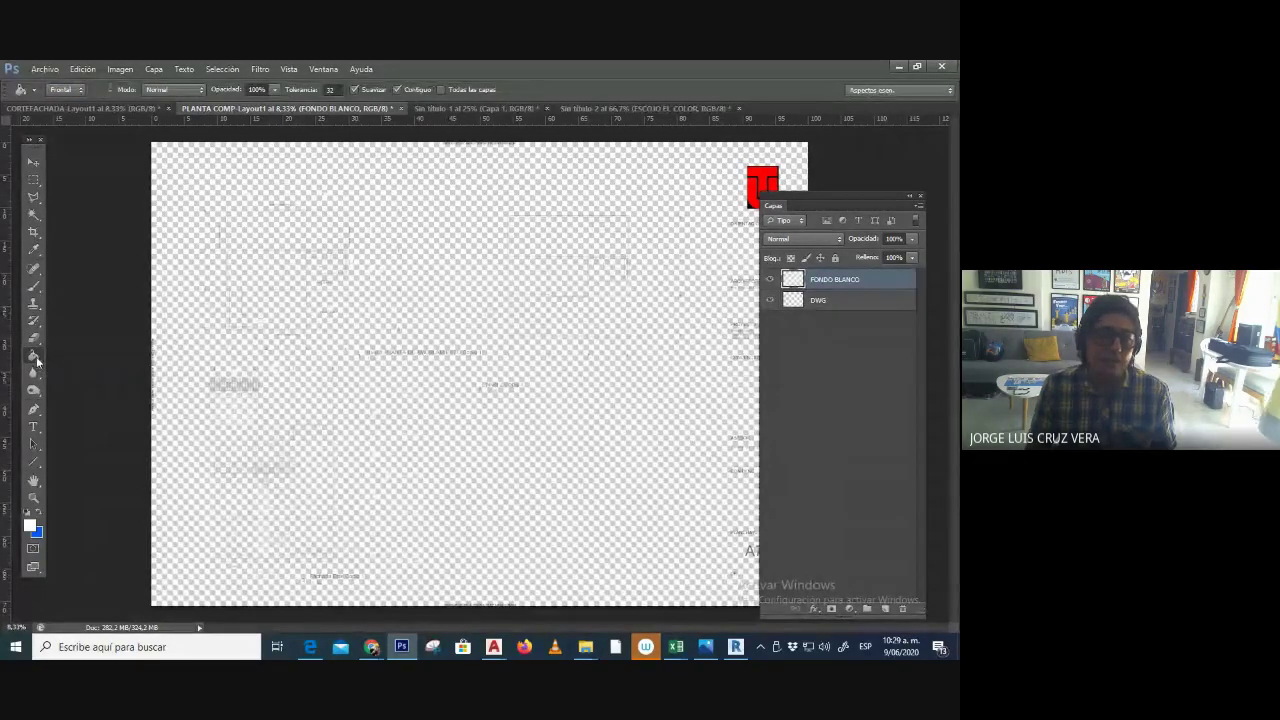
{"action": "left_click", "coordinate": [36, 356]}
{"action": "left_click", "coordinate": [100, 353]}
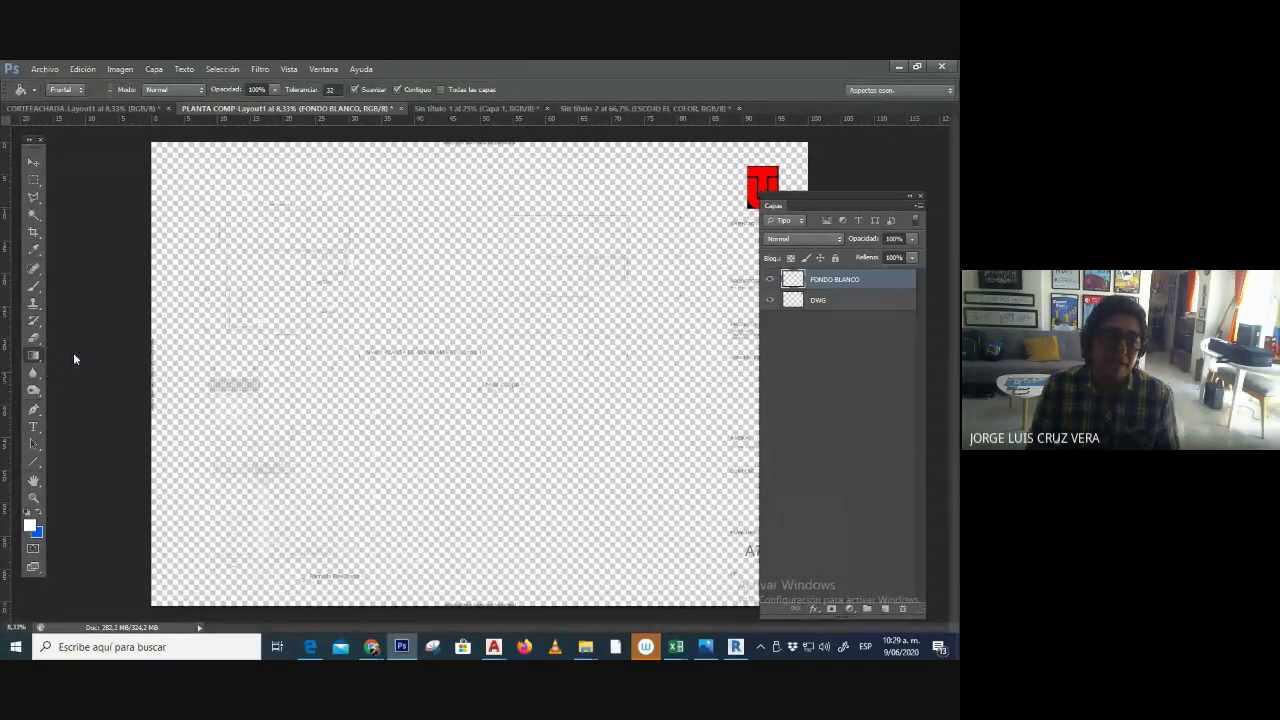
{"action": "left_click", "coordinate": [33, 356]}
{"action": "left_click", "coordinate": [97, 366]}
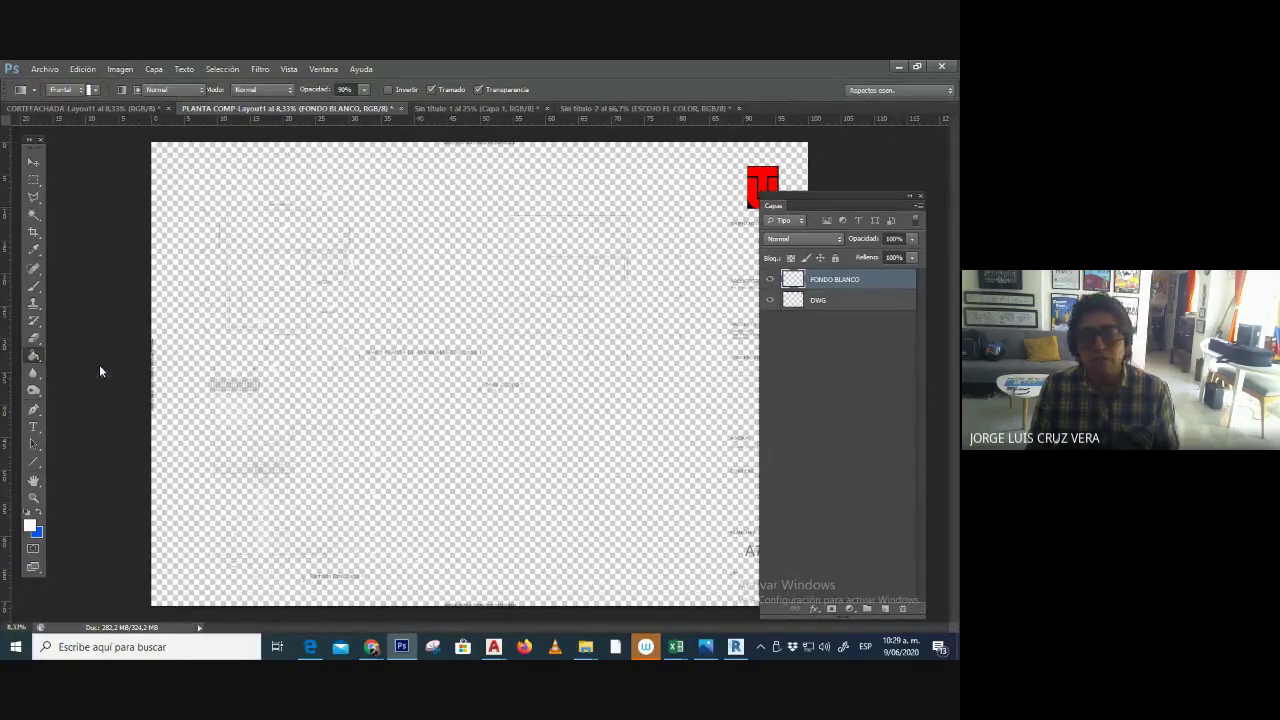
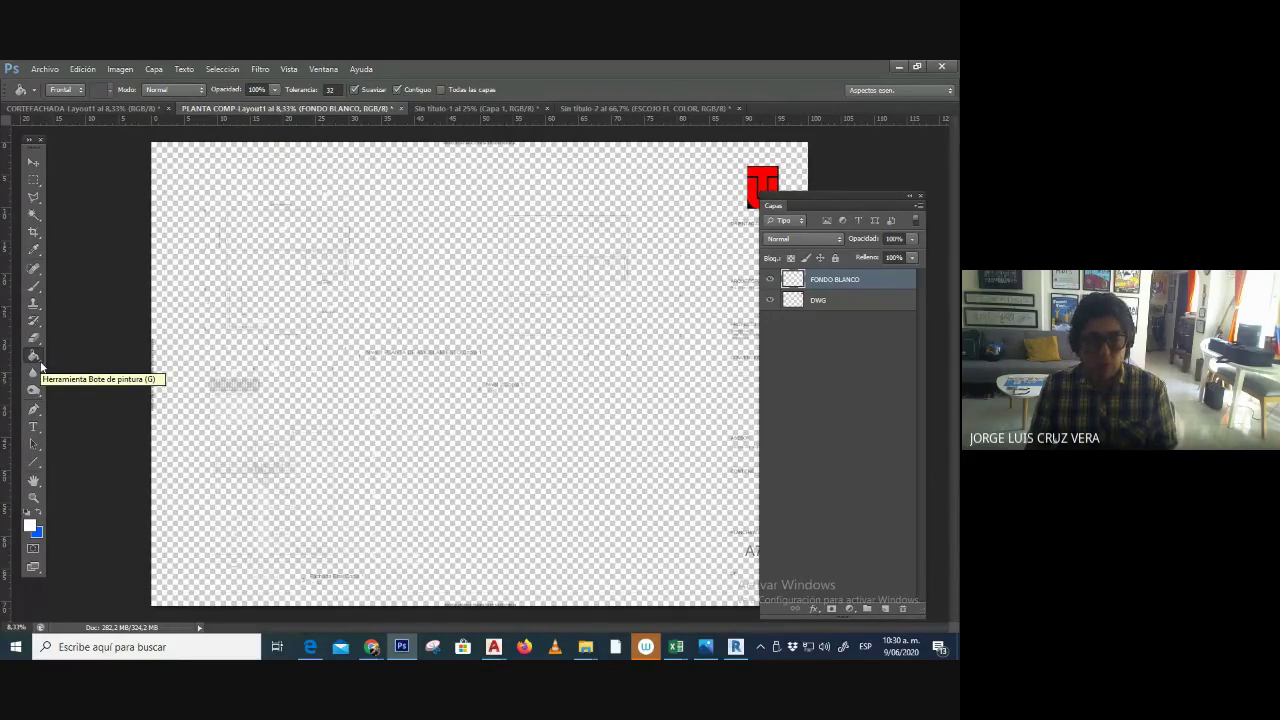
- Capture the screen showing the Paint Bucket tooltip, paste it into Sin título-2 and move it until the Photoshop window fills the canvas
{"action": "key", "text": "Print"}
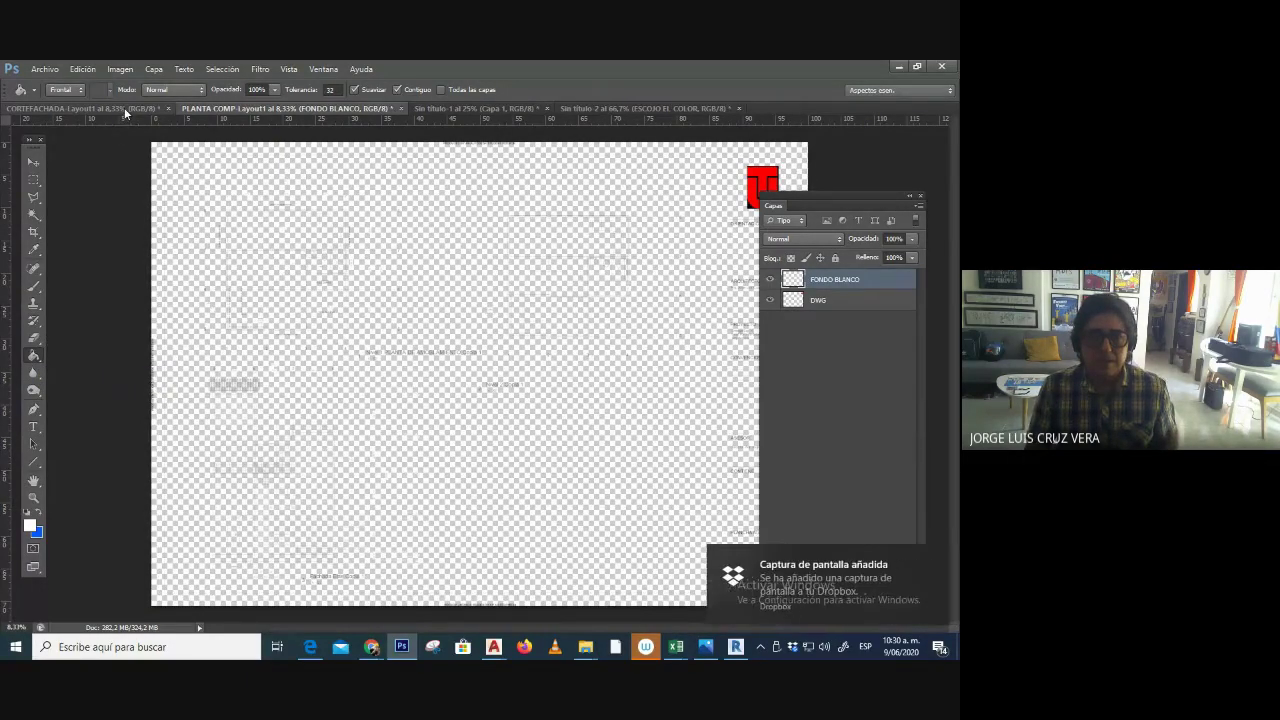
{"action": "left_click", "coordinate": [475, 108]}
{"action": "left_click", "coordinate": [604, 110]}
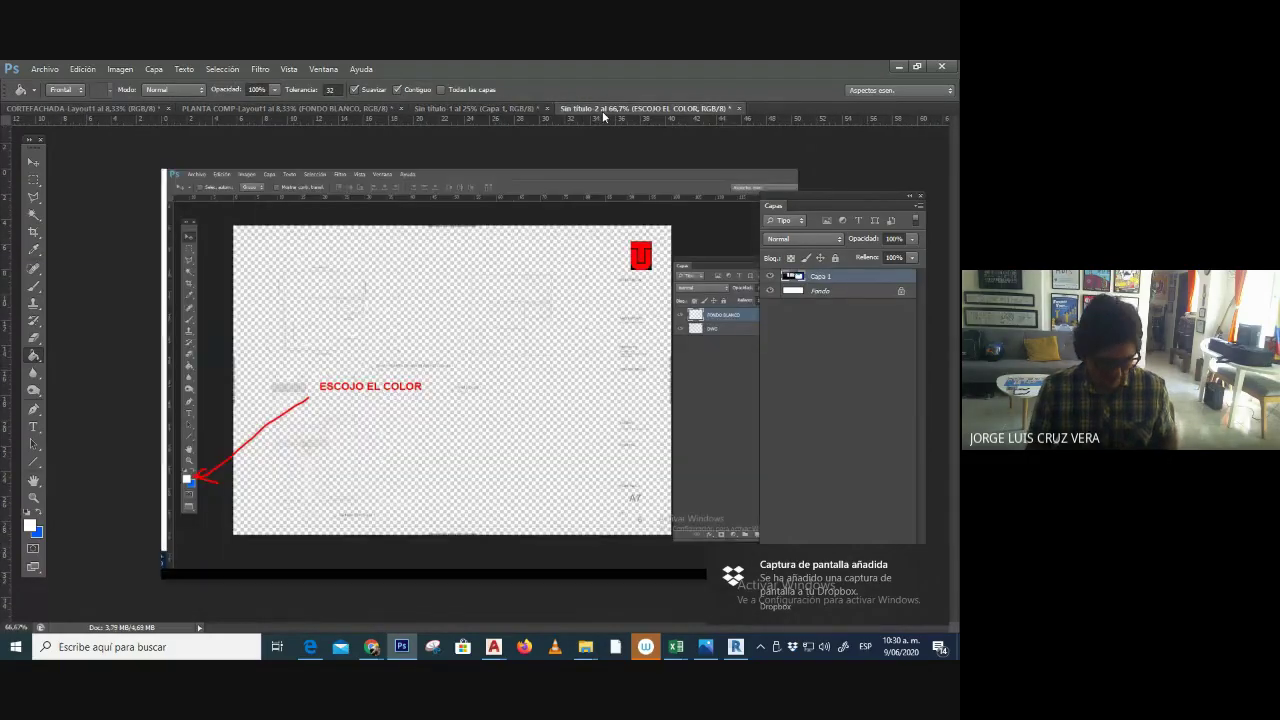
{"action": "key", "text": "ctrl+v"}
{"action": "left_click", "coordinate": [40, 165]}
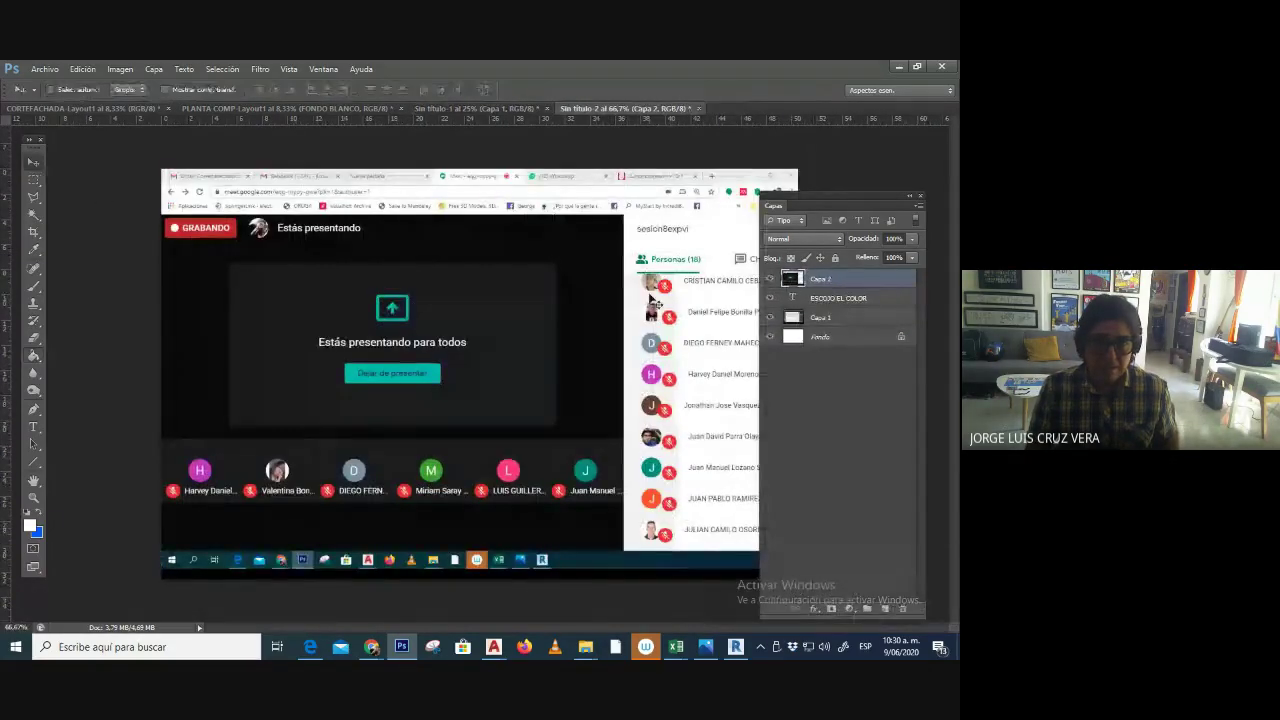
{"action": "left_click_drag", "start_coordinate": [720, 295], "coordinate": [246, 295]}
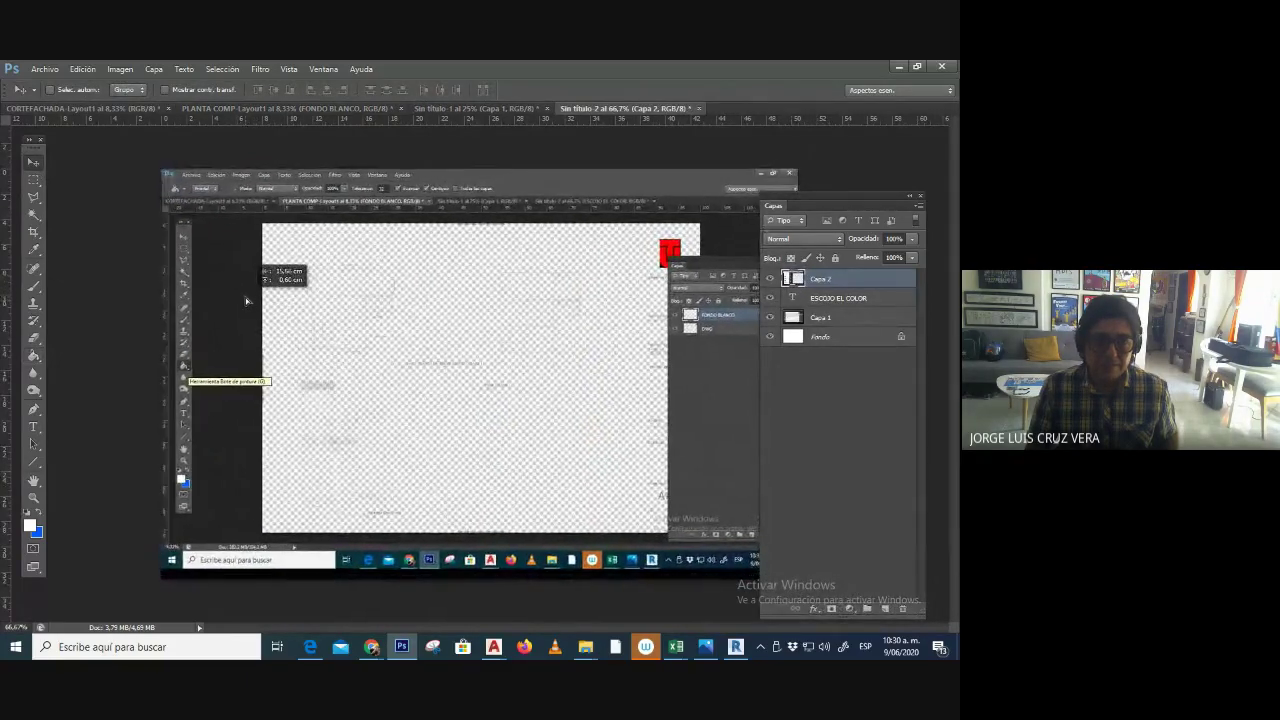
- Paint a red (ff0000) horizontal arrow with the Brush pointing at the Paint Bucket tool in the pasted screenshot
{"action": "left_click", "coordinate": [33, 286]}
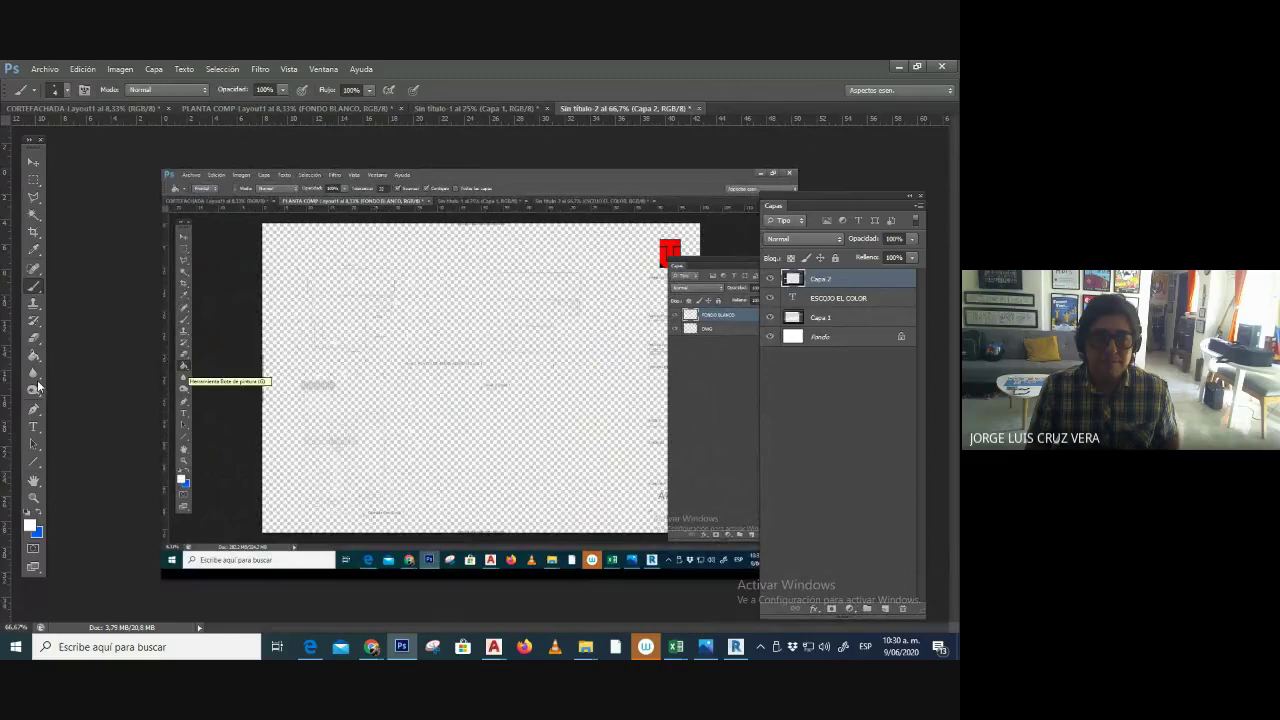
{"action": "left_click", "coordinate": [40, 513]}
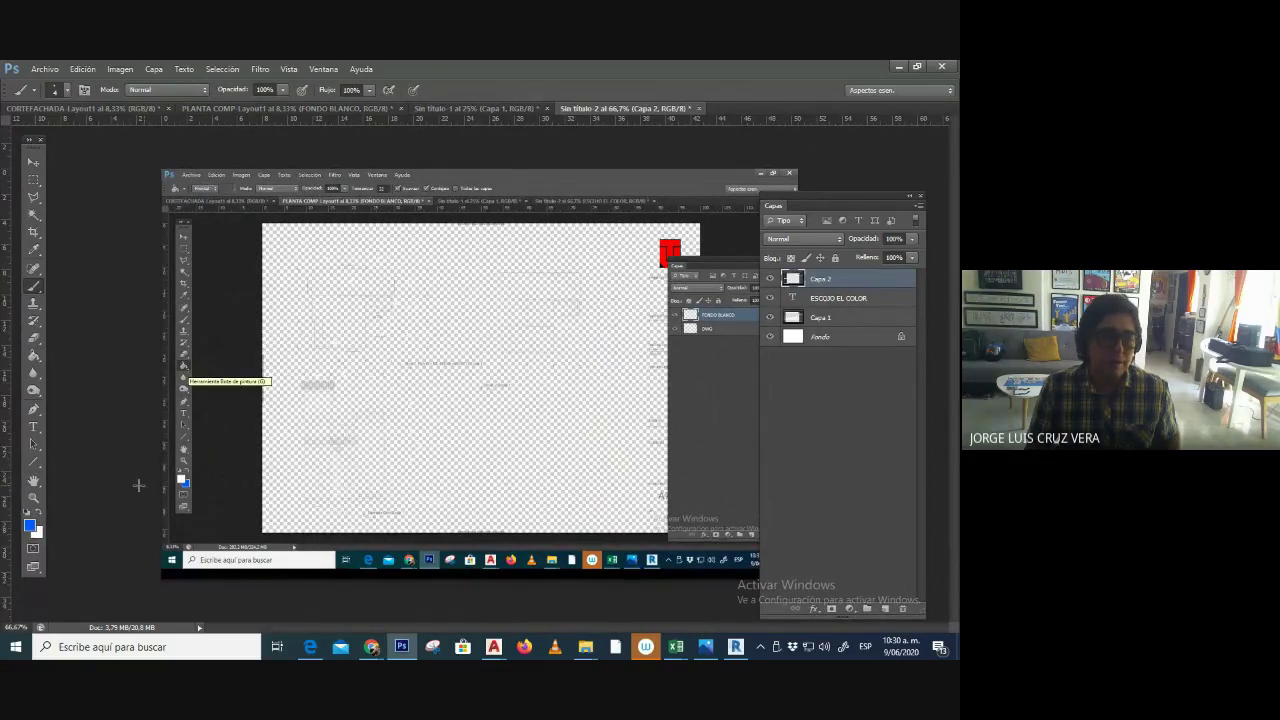
{"action": "left_click", "coordinate": [30, 525]}
{"action": "left_click", "coordinate": [399, 186]}
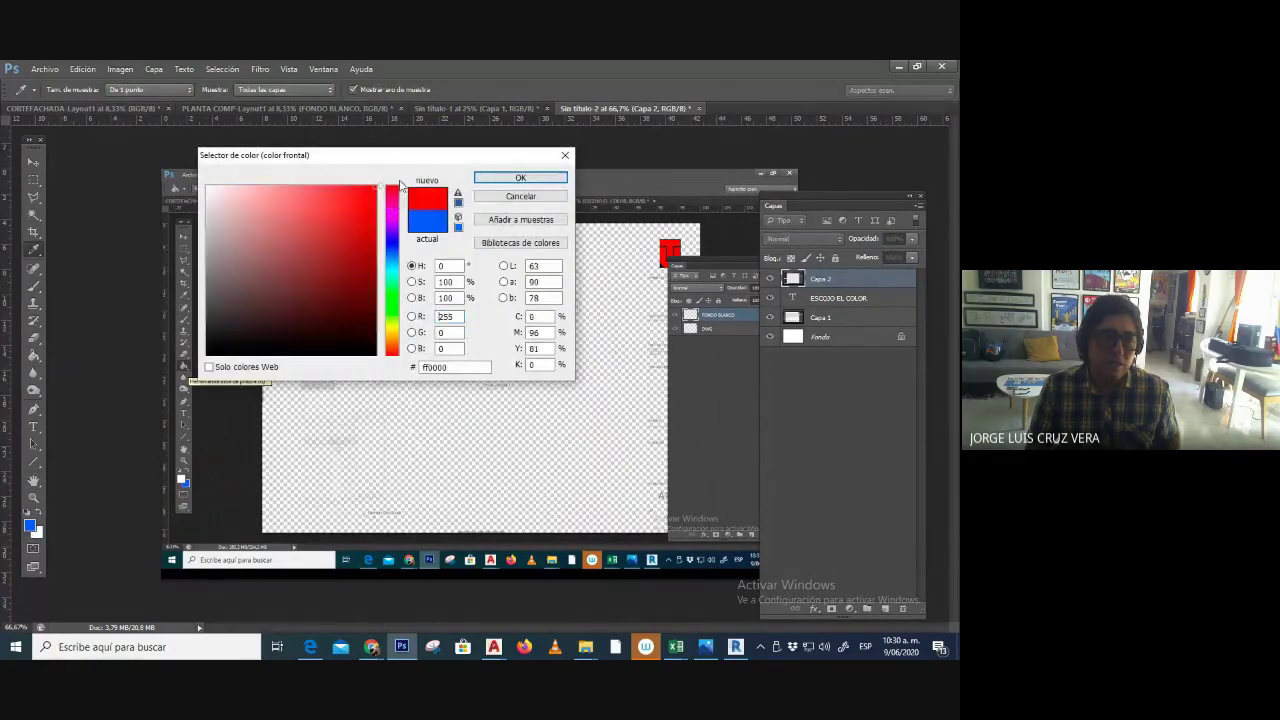
{"action": "left_click", "coordinate": [520, 178]}
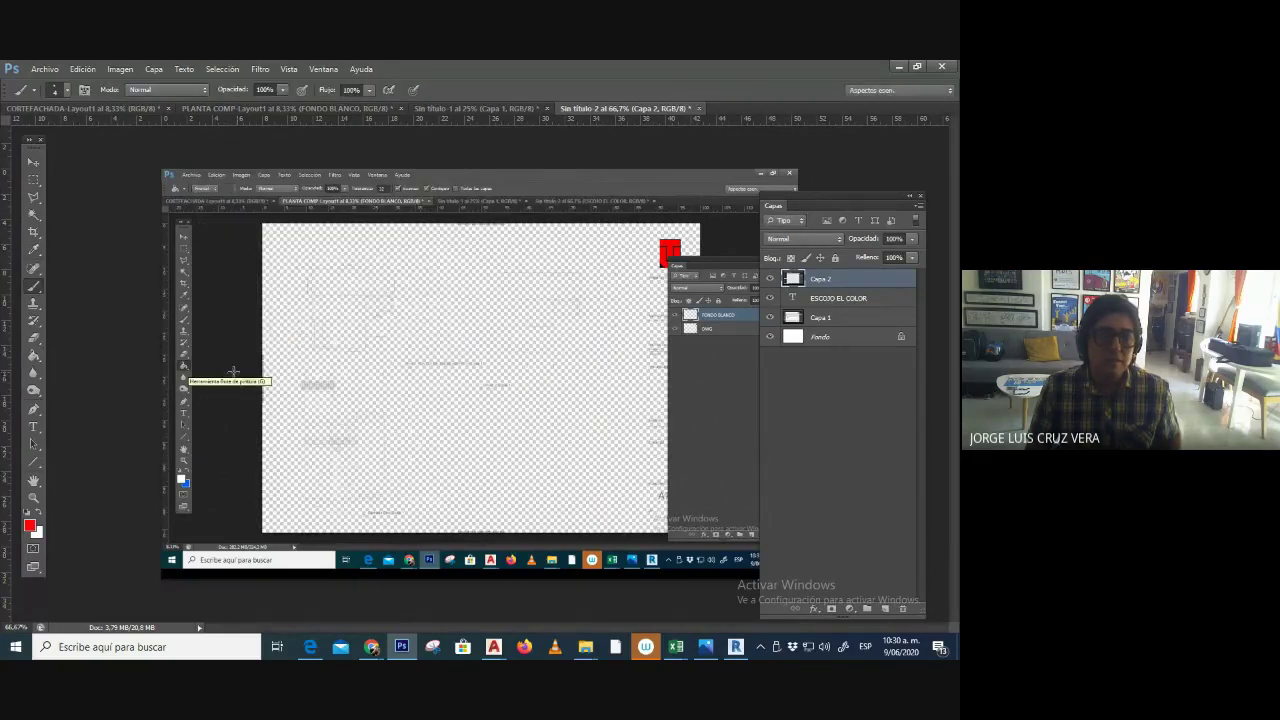
{"action": "left_click_drag", "start_coordinate": [205, 365], "coordinate": [382, 365]}
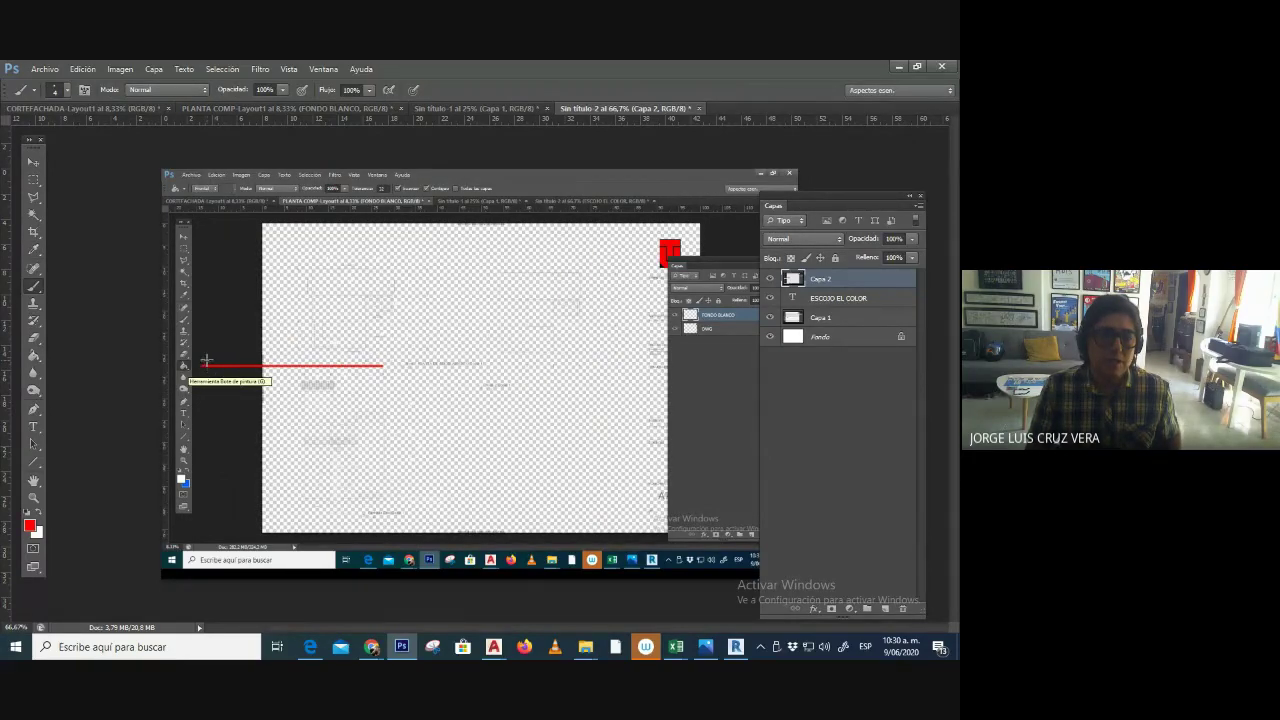
{"action": "left_click_drag", "start_coordinate": [197, 366], "coordinate": [211, 376]}
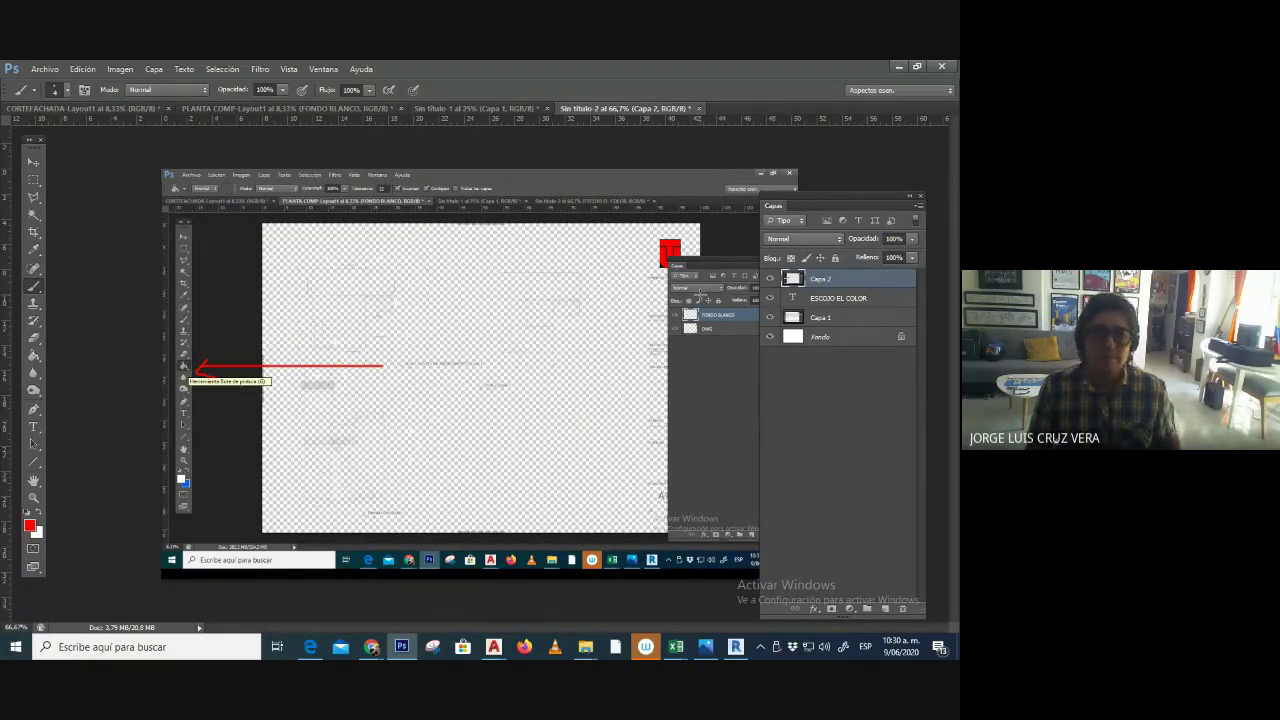
- Save the Paint Bucket screenshot as a JPEG named 8_HERRAMIENTA in the PANTALLAZOS folder, keeping the offered JPEG options
{"action": "left_click", "coordinate": [44, 69]}
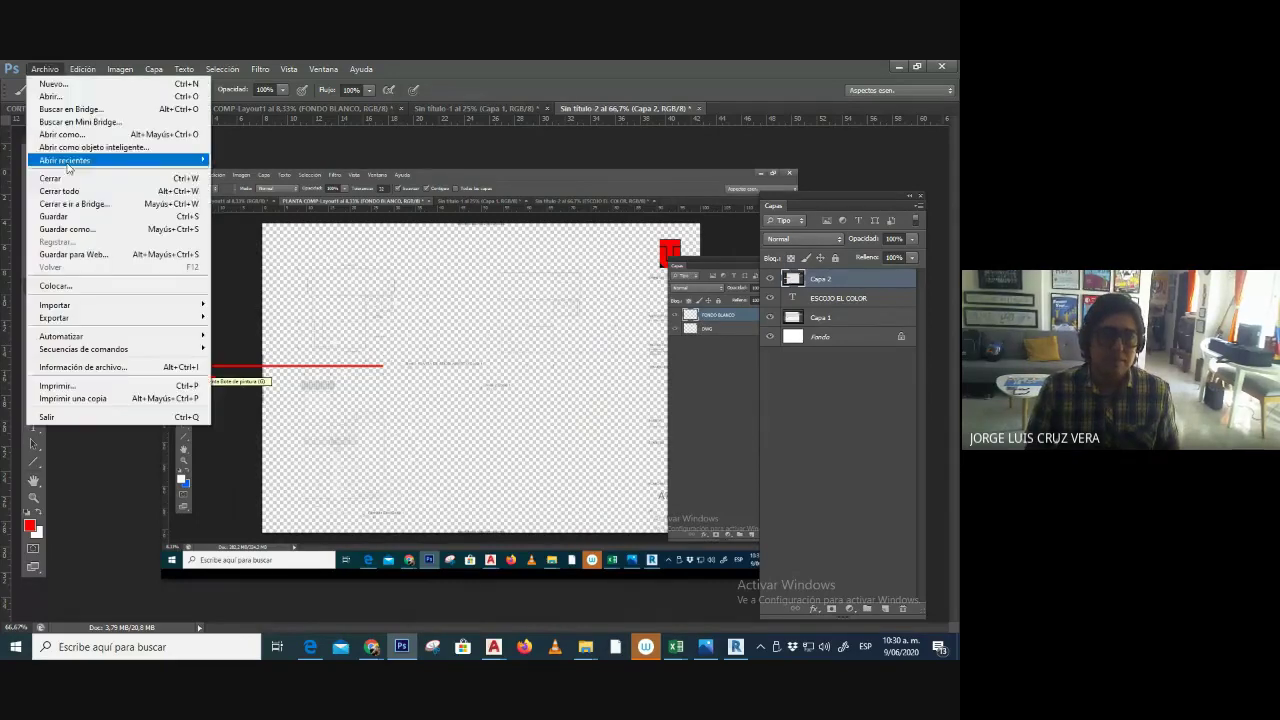
{"action": "left_click", "coordinate": [88, 230]}
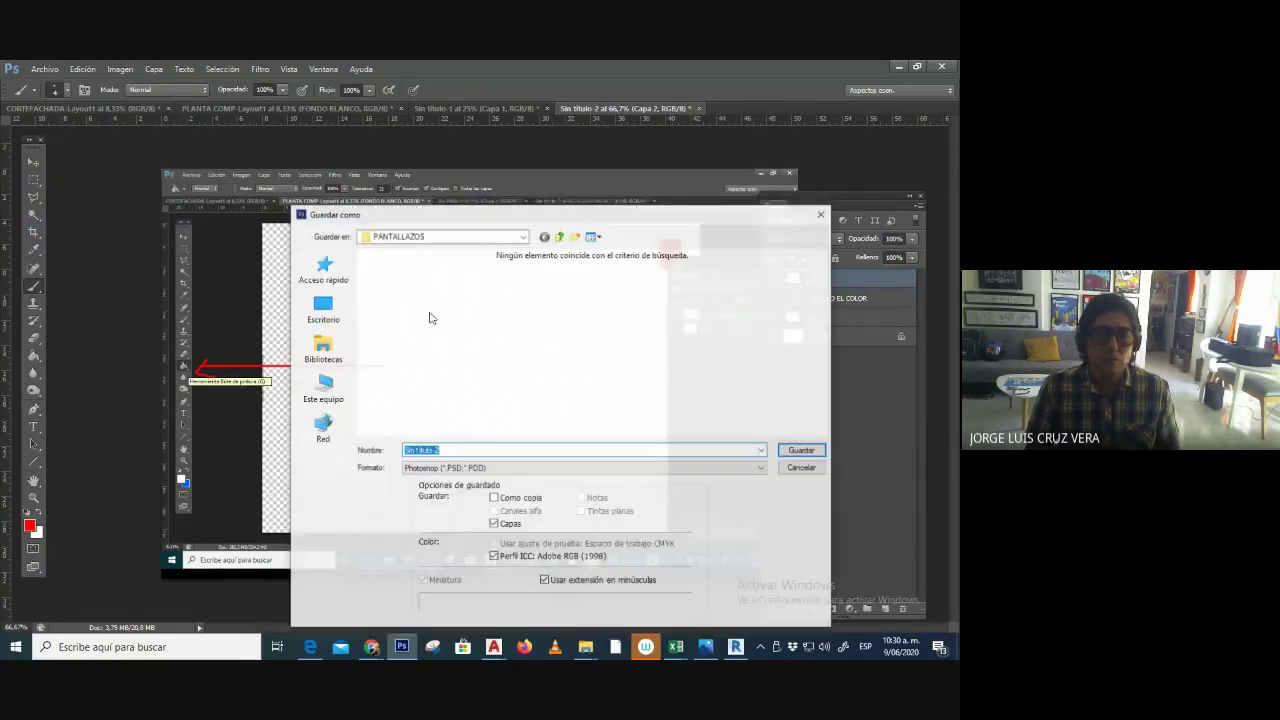
{"action": "left_click", "coordinate": [517, 470]}
{"action": "left_click", "coordinate": [480, 567]}
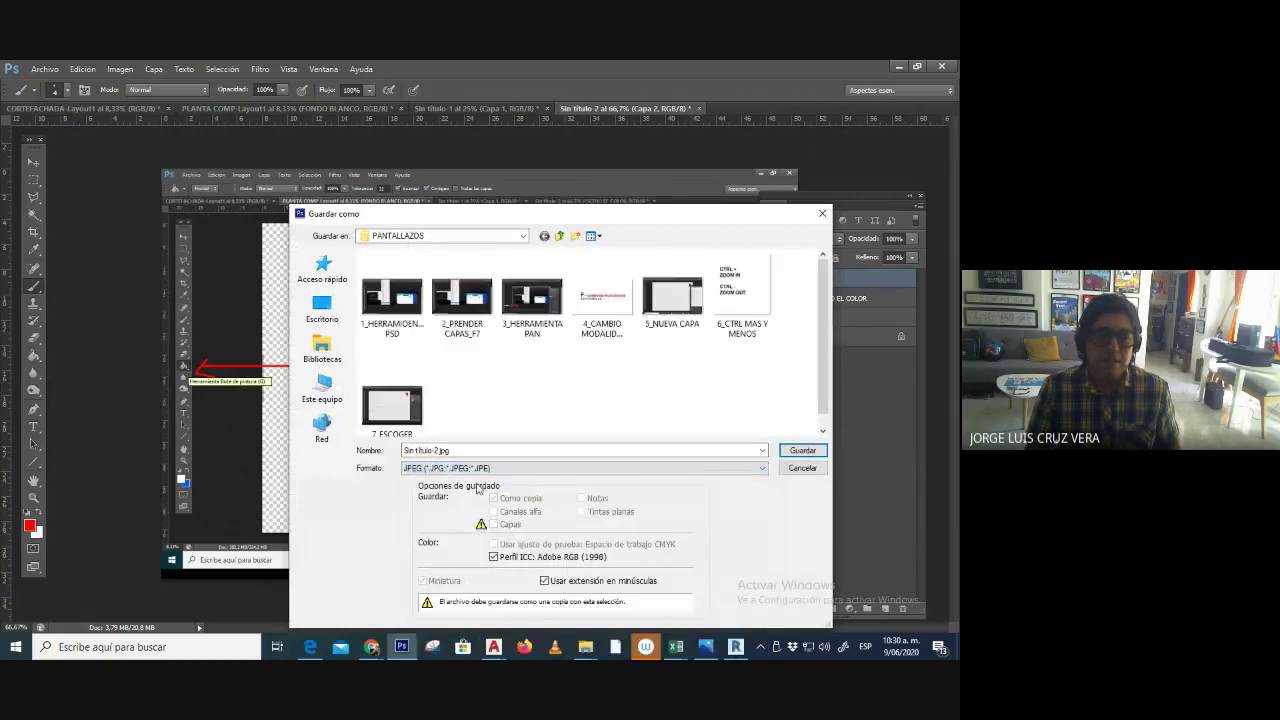
{"action": "left_click", "coordinate": [460, 453]}
{"action": "type", "text": "8_"}
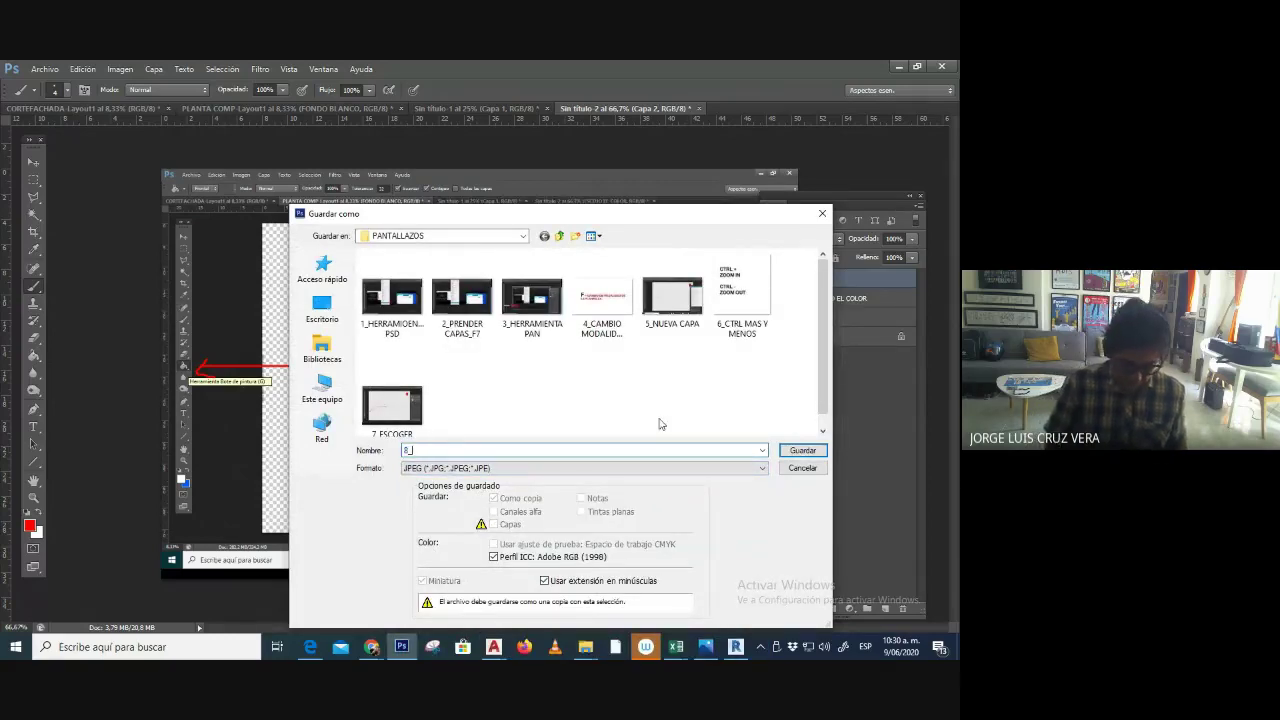
{"action": "type", "text": "HERRAMIENTA"}
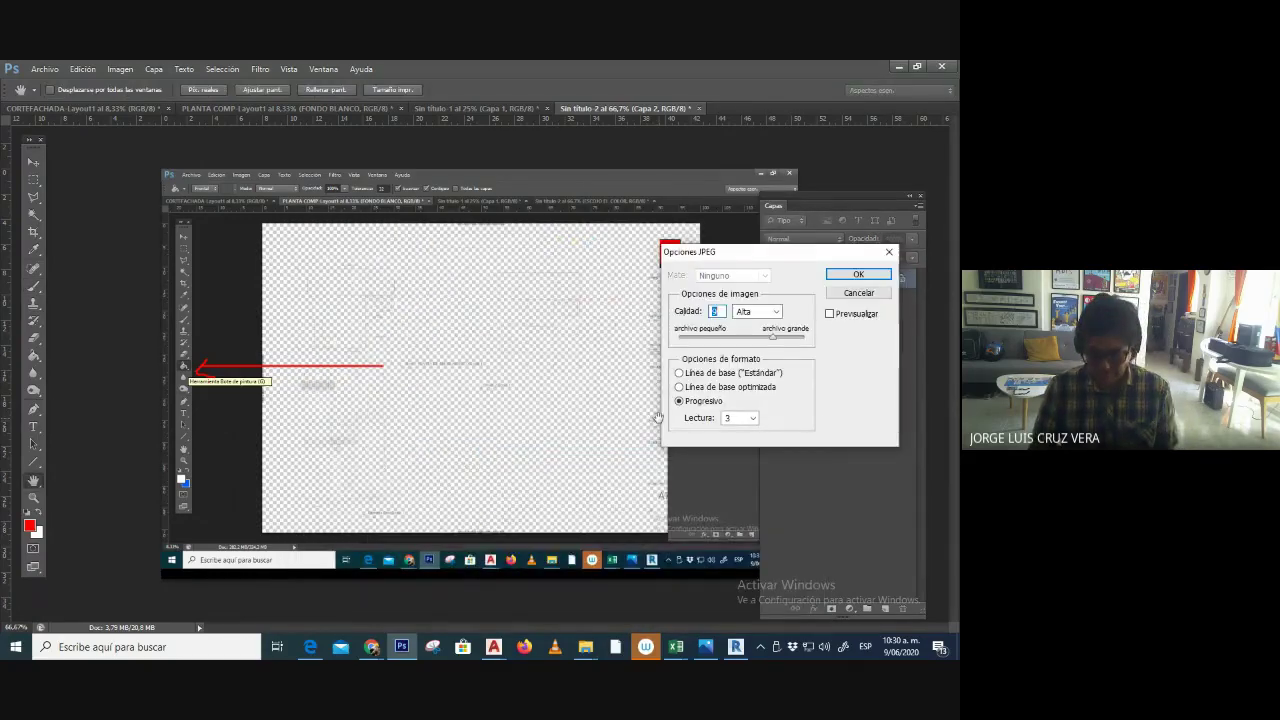
{"action": "key", "text": "Return"}
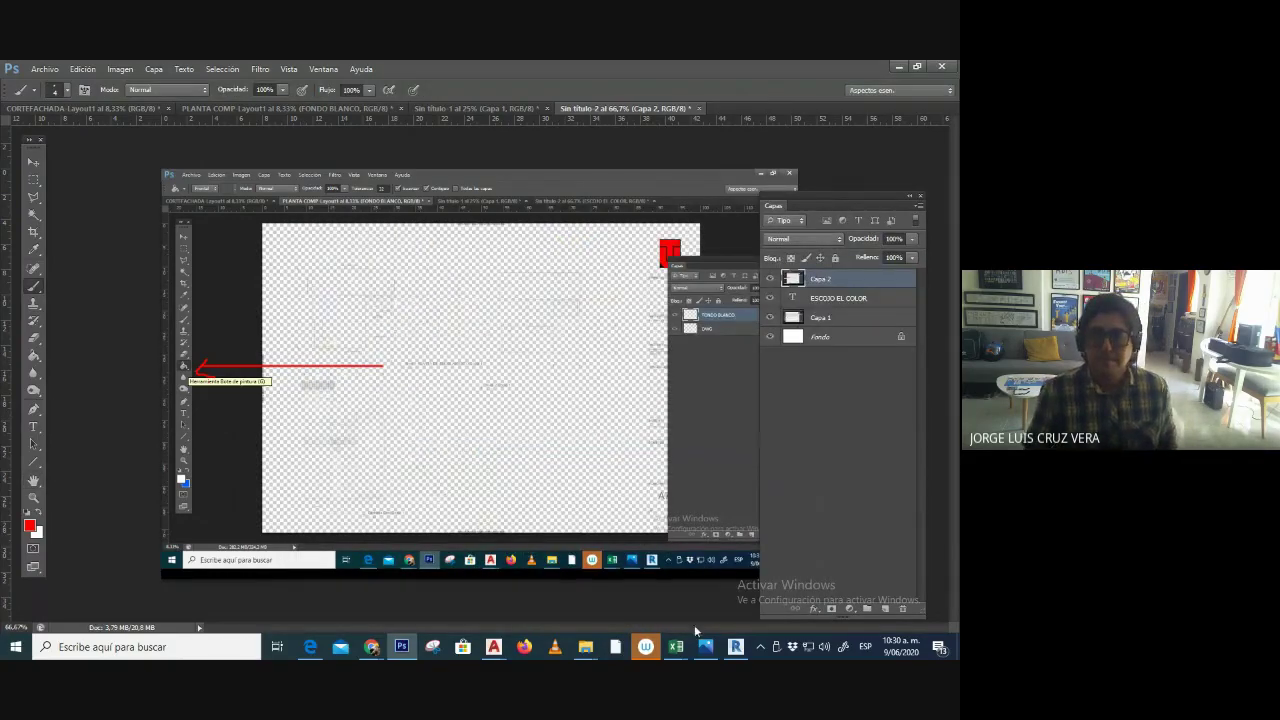
- Fill the FONDO BLANCO layer of the PLANTA COMP layout with white using the Paint Bucket, after swapping foreground and background colours
{"action": "left_click", "coordinate": [254, 107]}
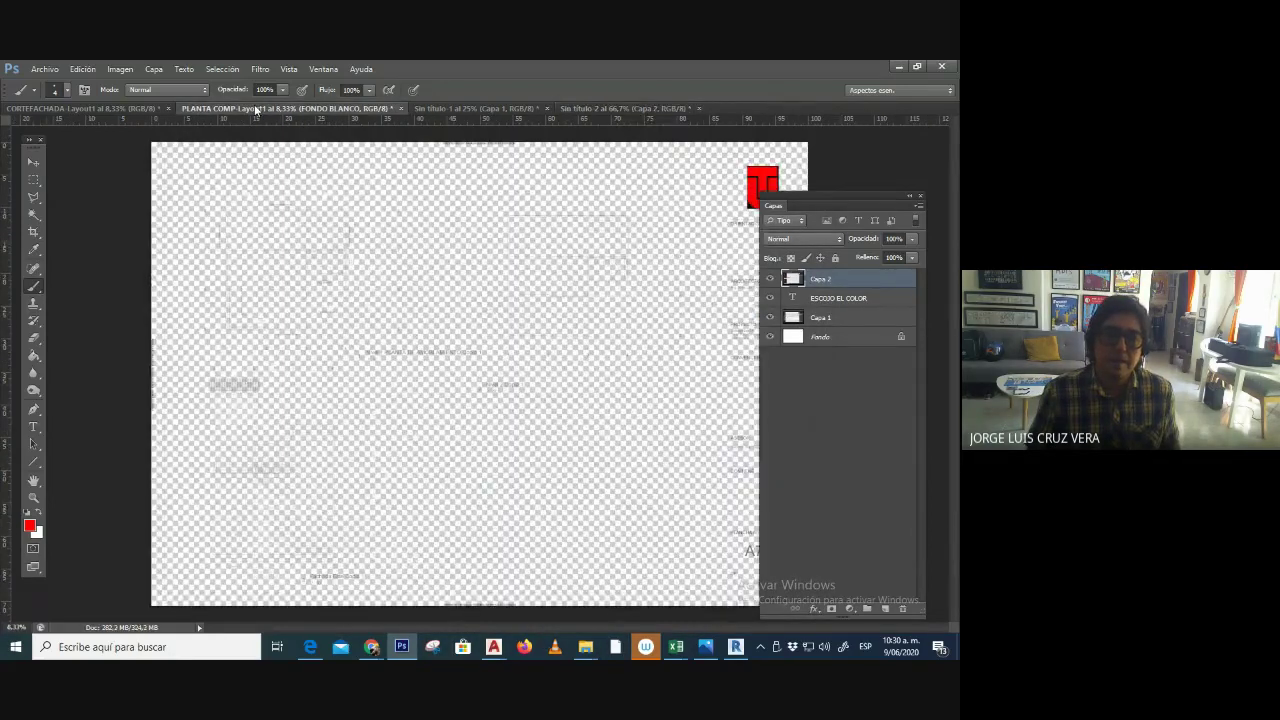
{"action": "left_click", "coordinate": [40, 512]}
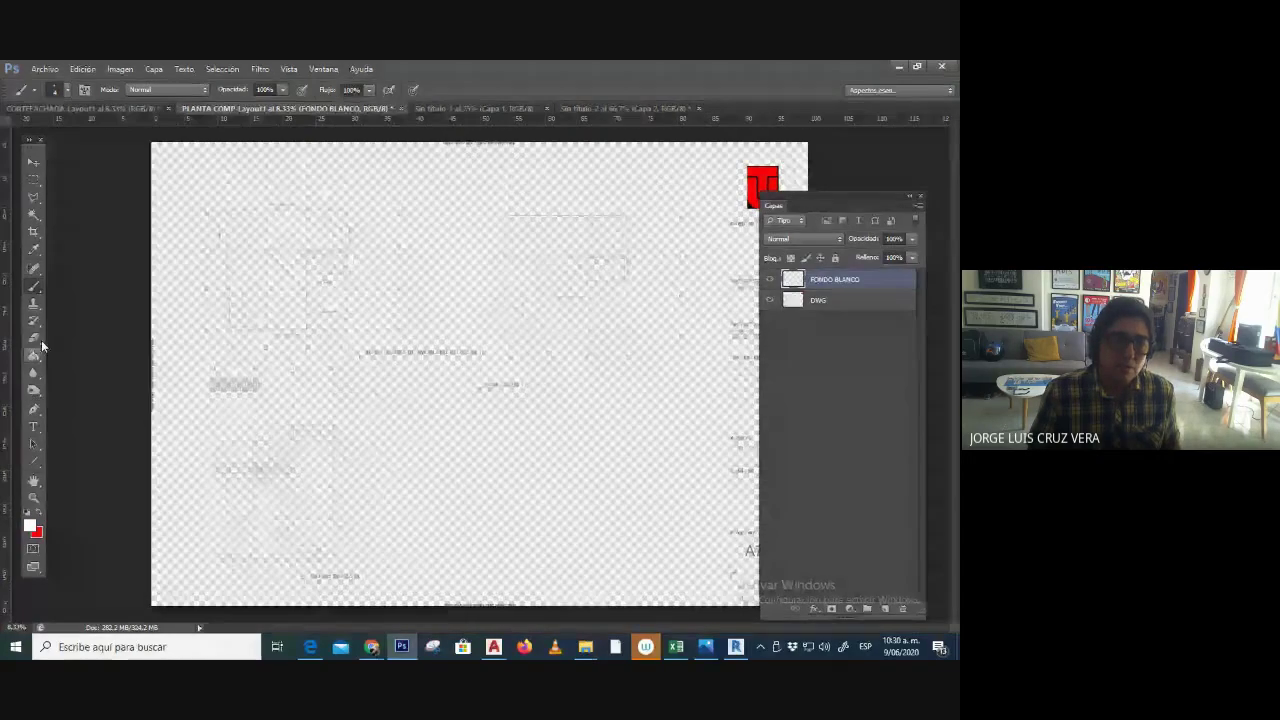
{"action": "left_click", "coordinate": [35, 355]}
{"action": "left_click", "coordinate": [288, 347]}
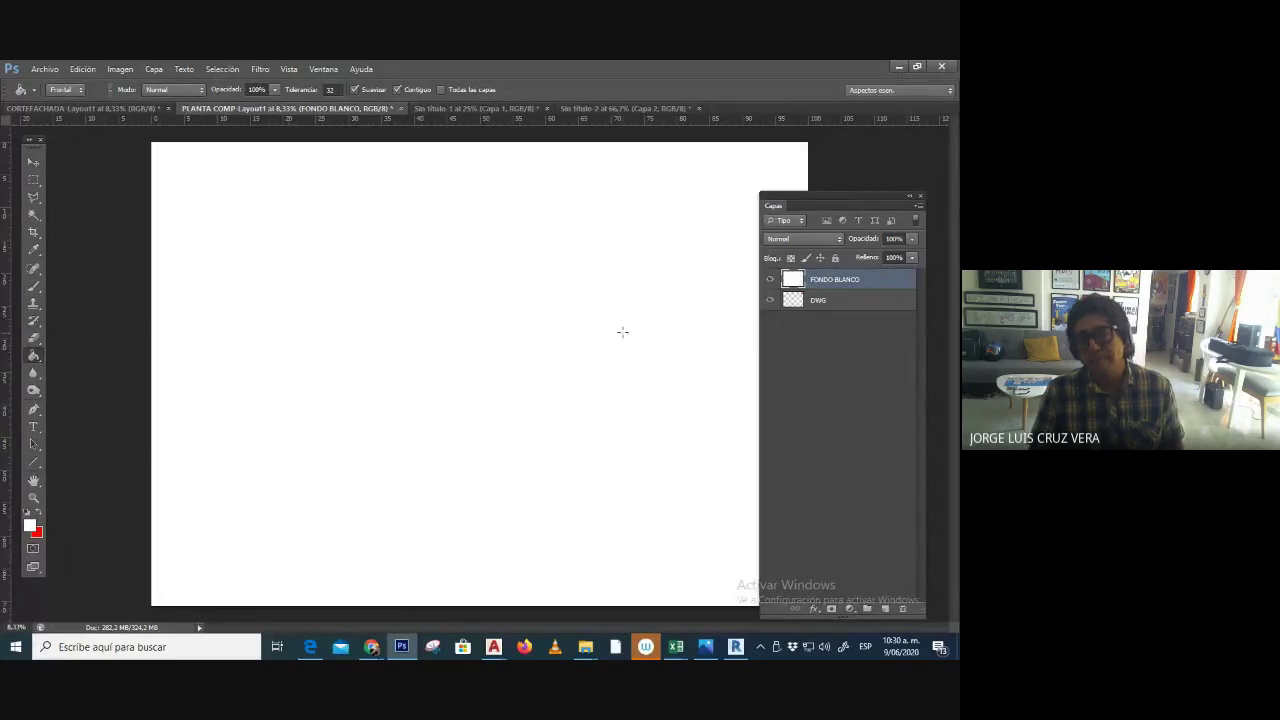
- Show the PLANTA COMP layout in full-screen view and move the FONDO BLANCO layer below the DWG layer
{"action": "key", "text": "f"}
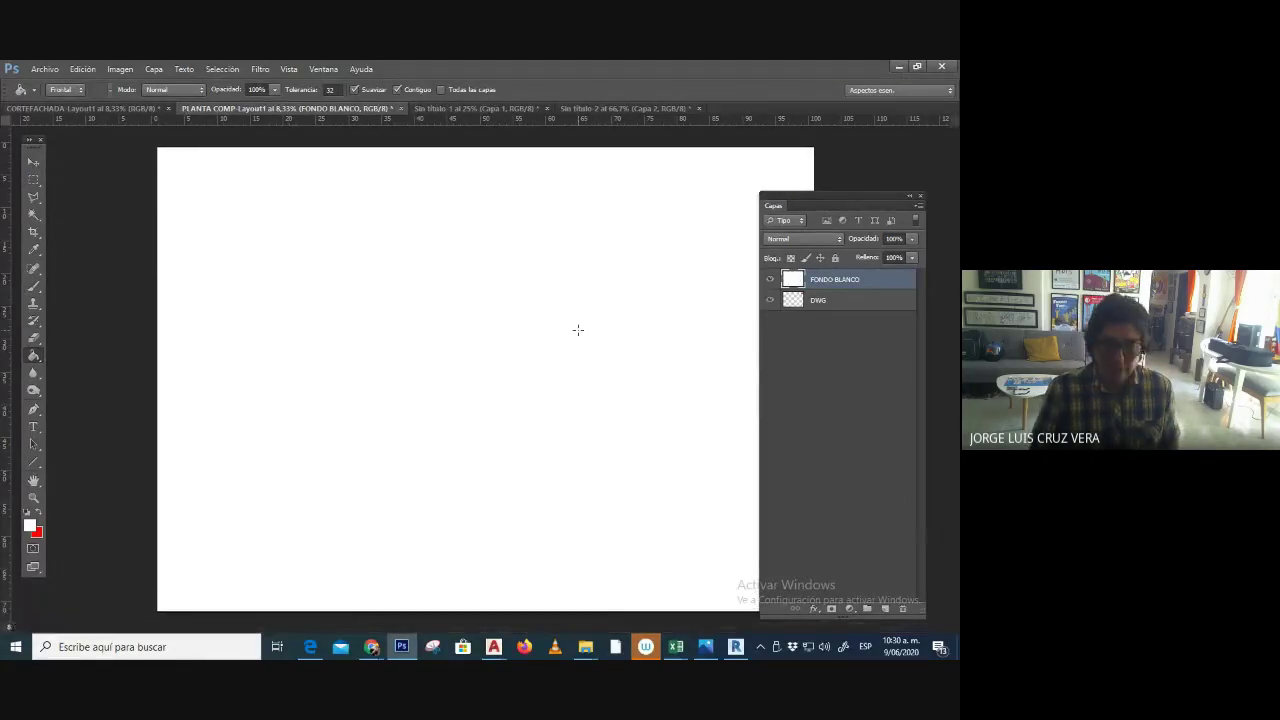
{"action": "left_click_drag", "start_coordinate": [599, 340], "coordinate": [520, 326]}
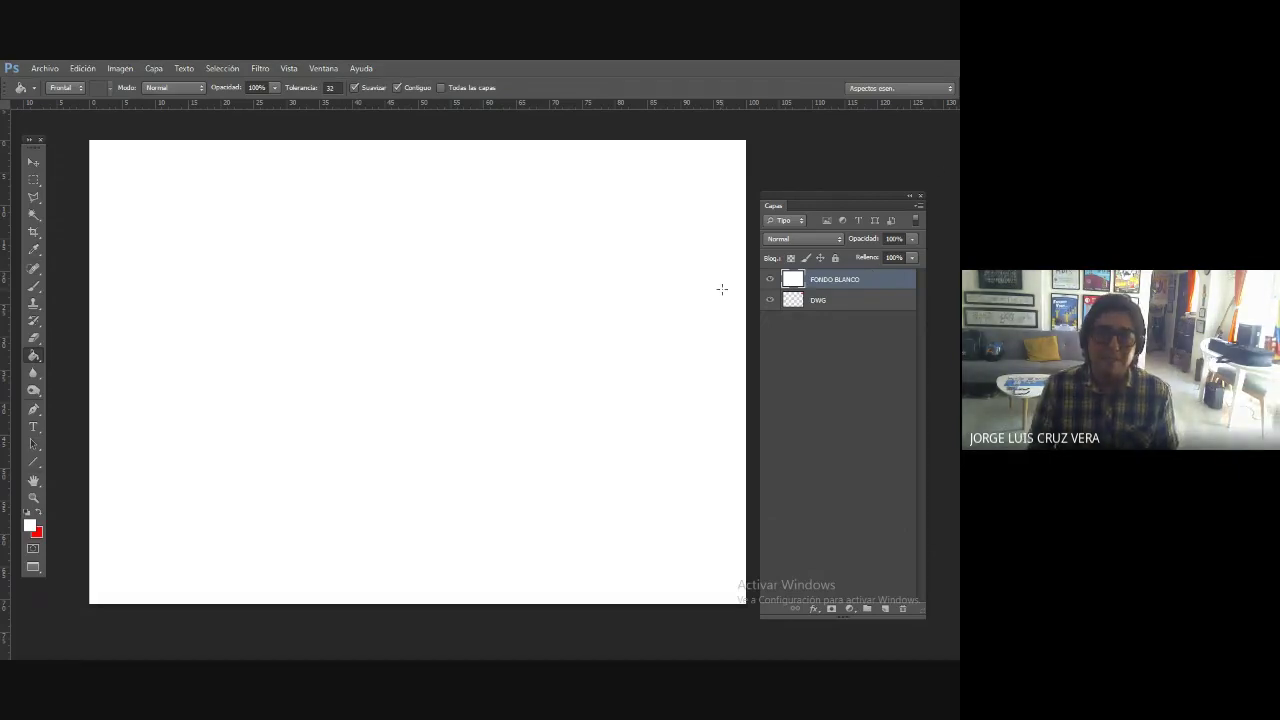
{"action": "mouse_move", "coordinate": [829, 283]}
{"action": "left_mouse_down"}
{"action": "mouse_move", "coordinate": [828, 324]}
{"action": "mouse_move", "coordinate": [833, 289]}
{"action": "mouse_move", "coordinate": [835, 302]}
{"action": "left_mouse_up"}
{"action": "left_click", "coordinate": [835, 301]}
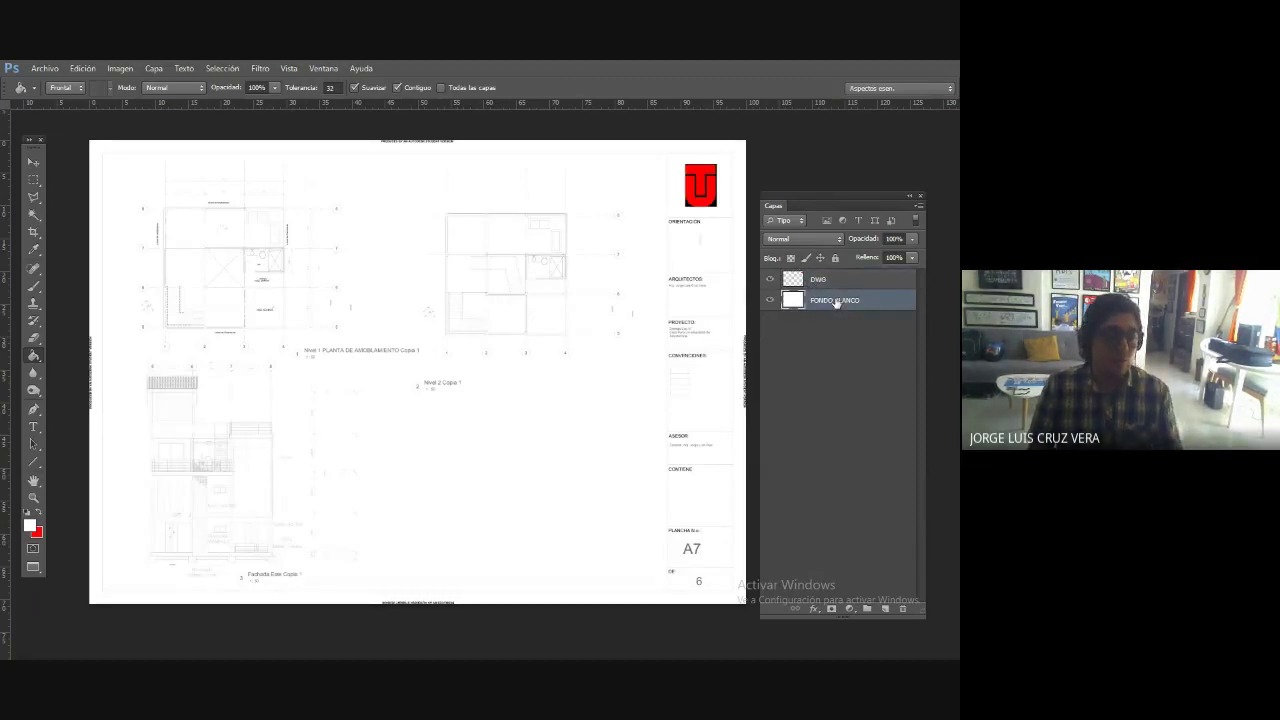
{"action": "left_click", "coordinate": [824, 283]}
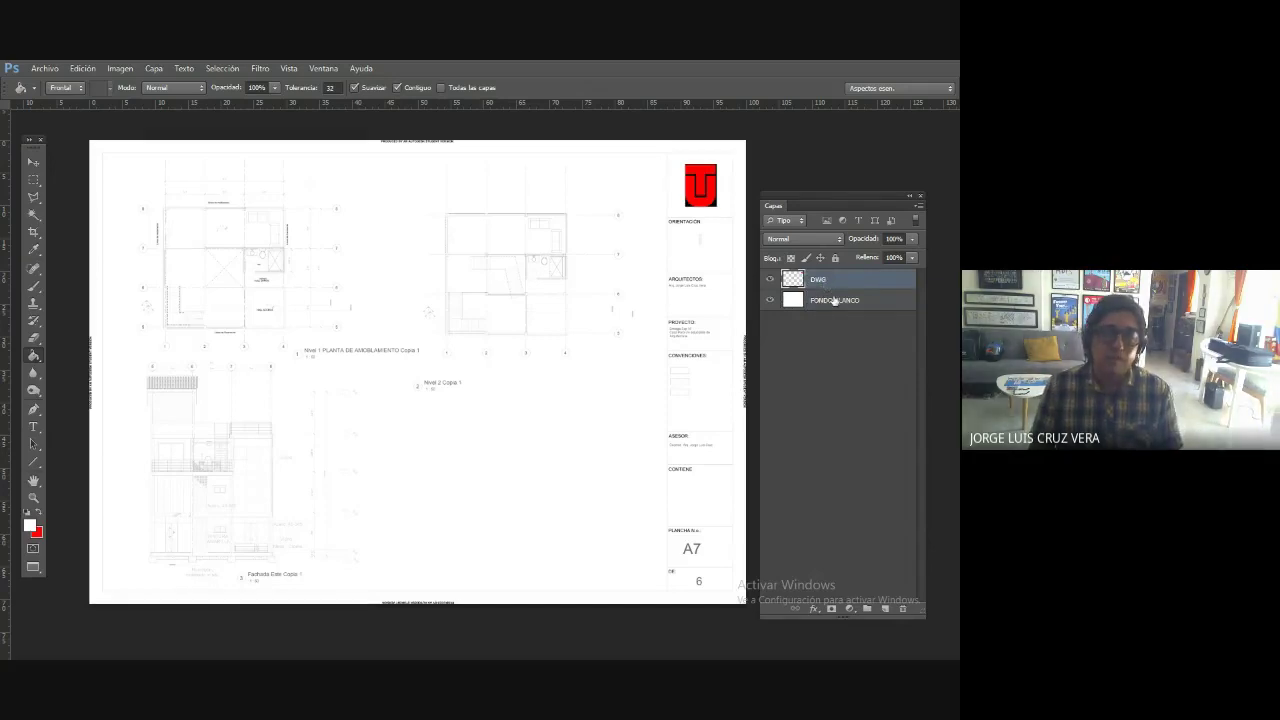
{"action": "left_click", "coordinate": [835, 302]}
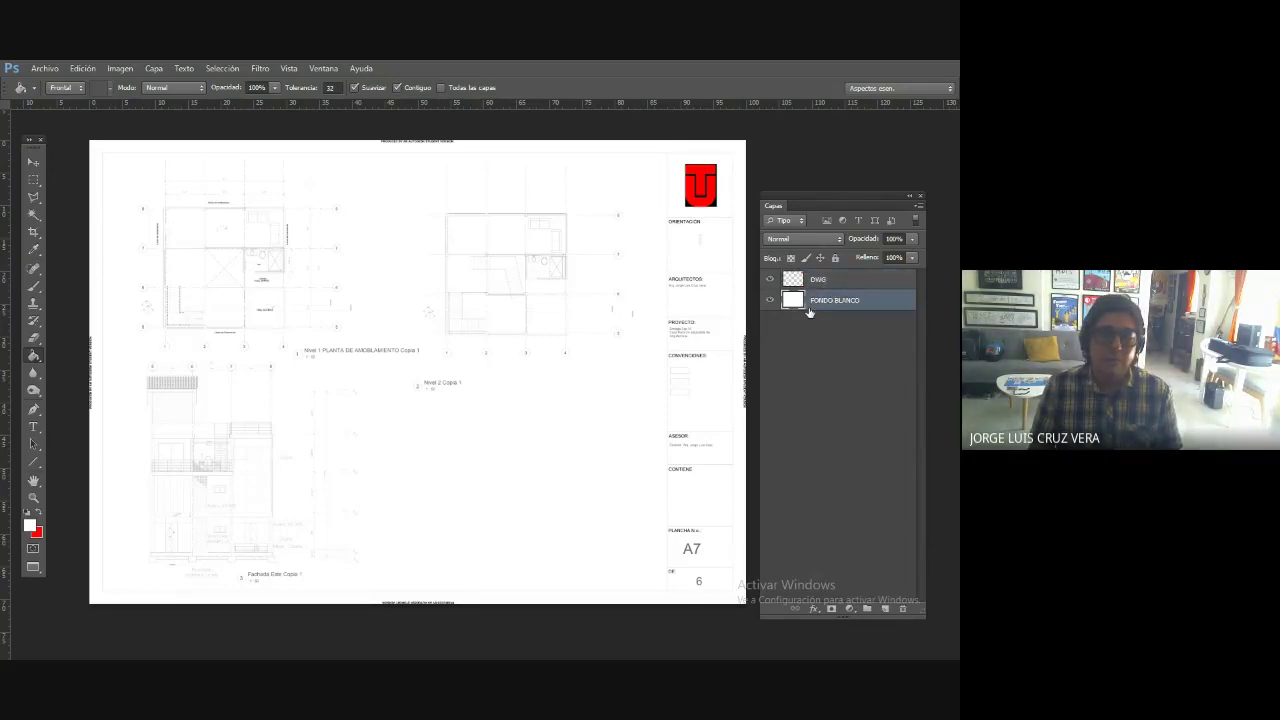
- Hide and show the FONDO BLANCO layer, then the DWG layer, to compare their contents
{"action": "left_click", "coordinate": [770, 300]}
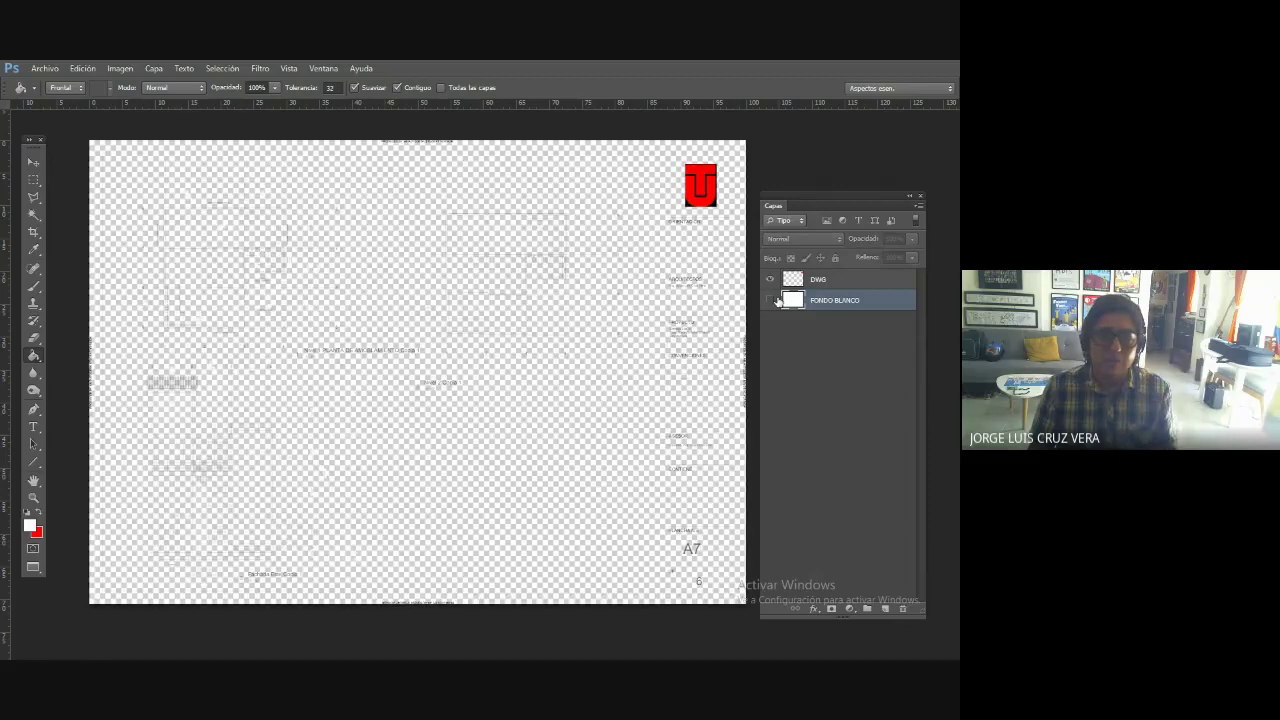
{"action": "left_click", "coordinate": [770, 300]}
{"action": "left_click", "coordinate": [770, 279]}
{"action": "left_click", "coordinate": [770, 279]}
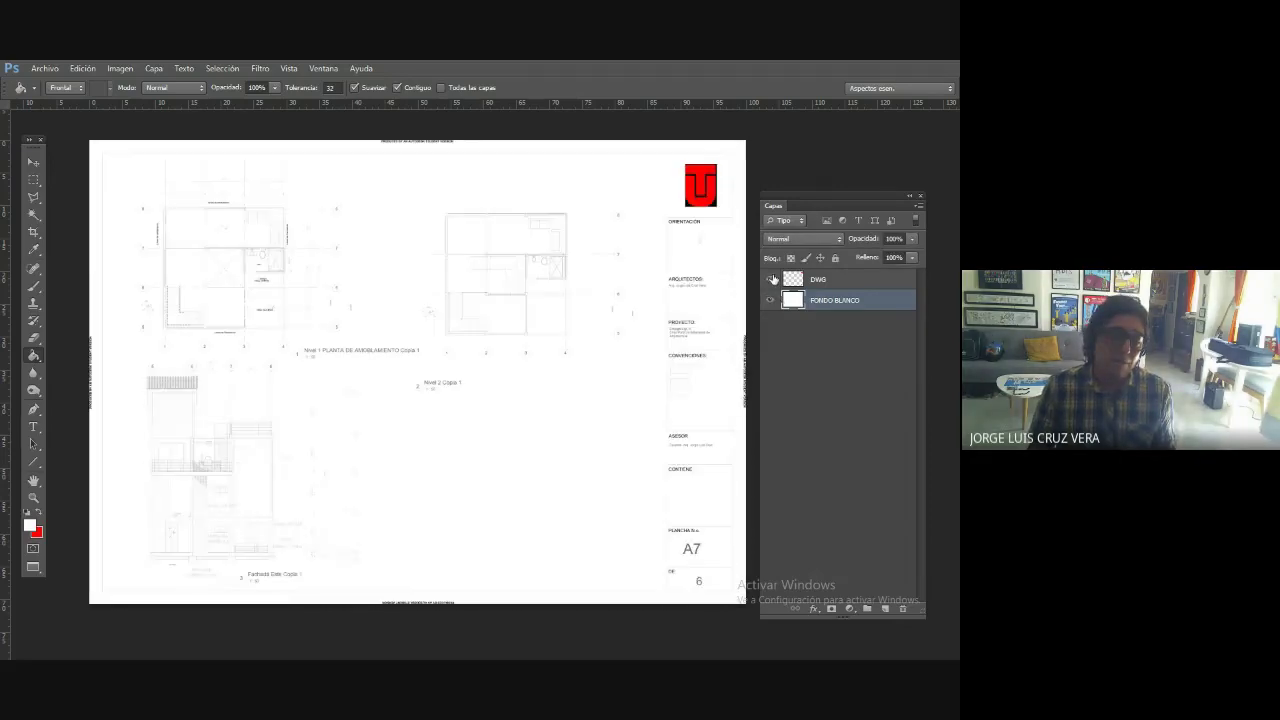
- Select the DWG layer and repeatedly hide and show FONDO BLANCO to compare the linework with and without the white background
{"action": "left_click", "coordinate": [845, 282]}
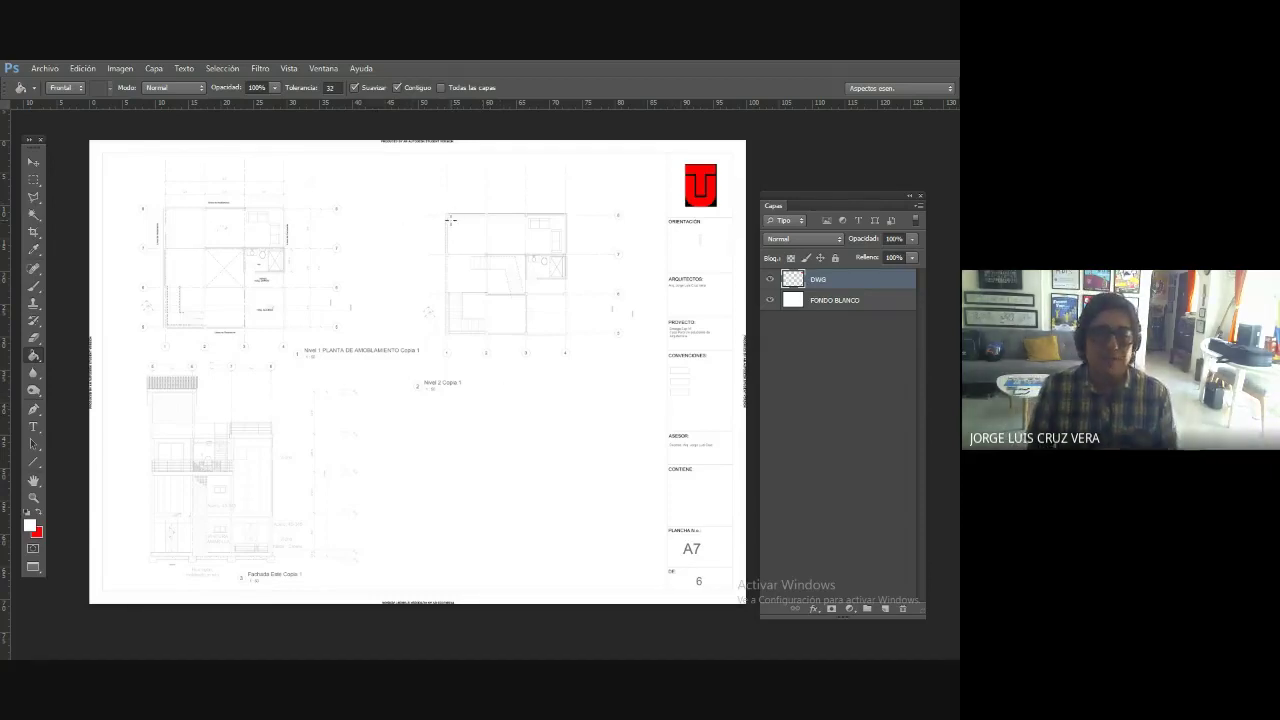
{"action": "left_click", "coordinate": [770, 300]}
{"action": "left_click", "coordinate": [770, 300]}
{"action": "left_click", "coordinate": [770, 300]}
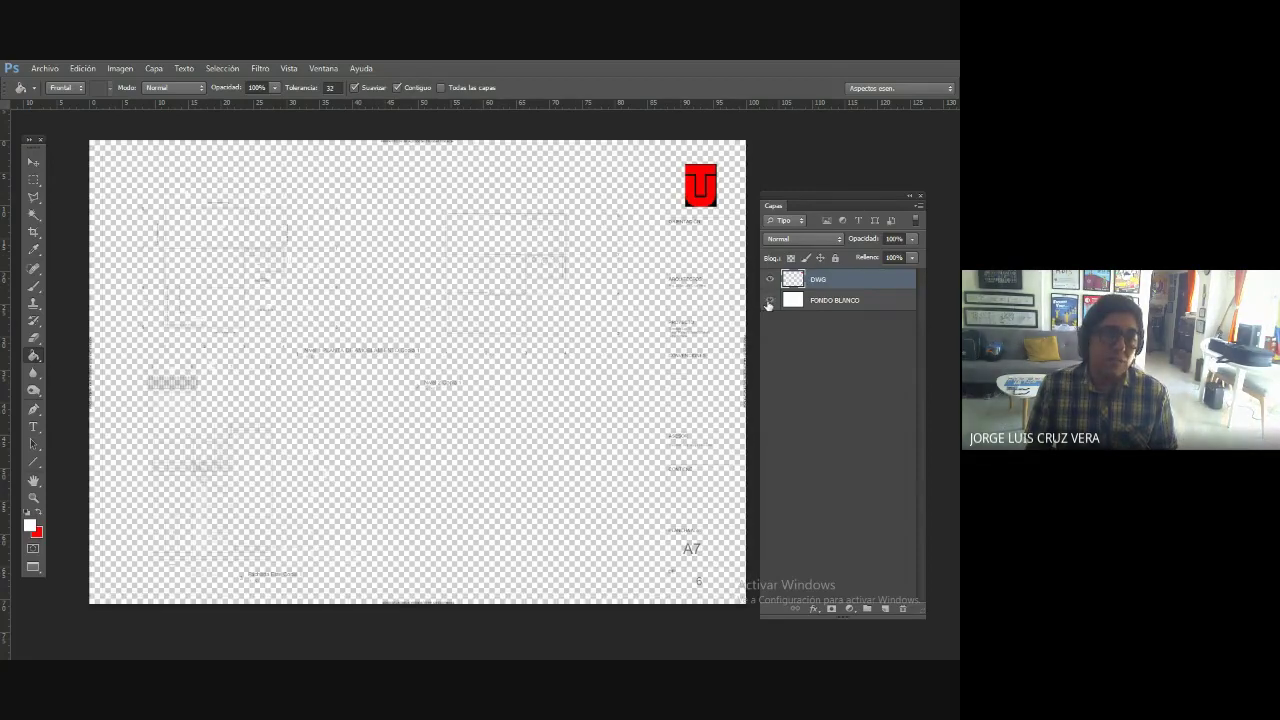
{"action": "left_click", "coordinate": [770, 300]}
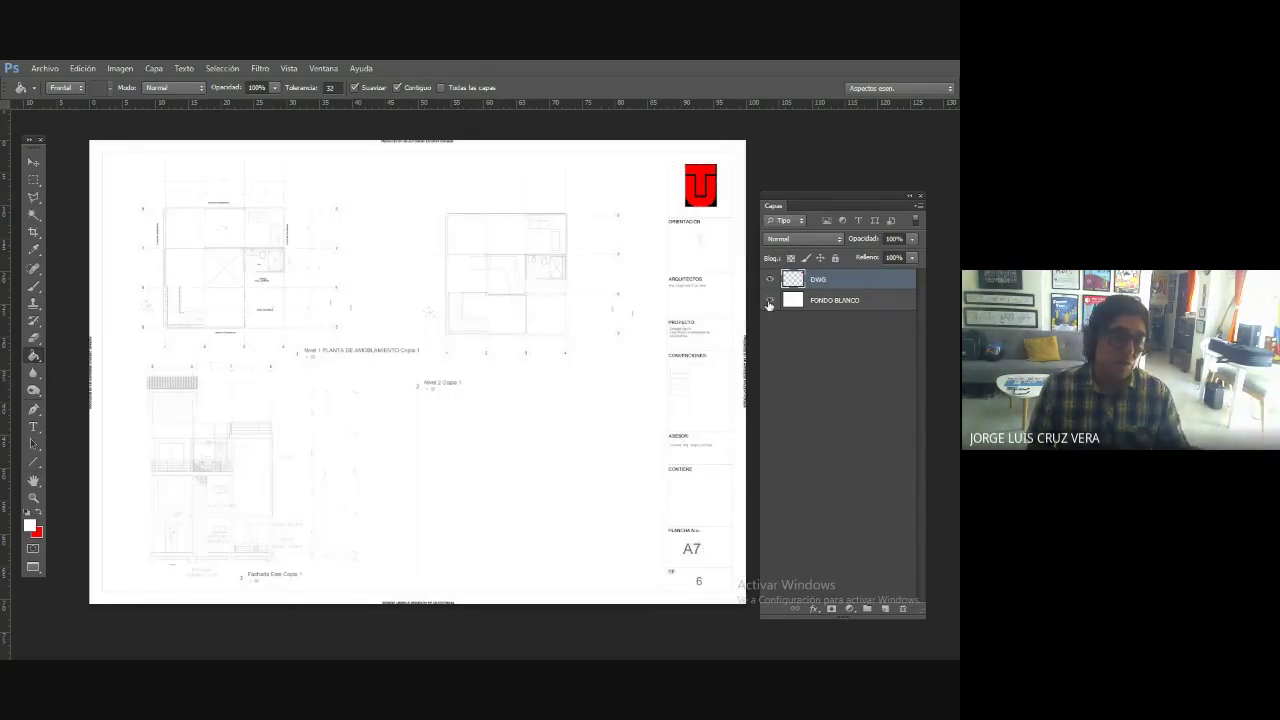
{"action": "left_click", "coordinate": [770, 300]}
{"action": "left_click", "coordinate": [770, 300]}
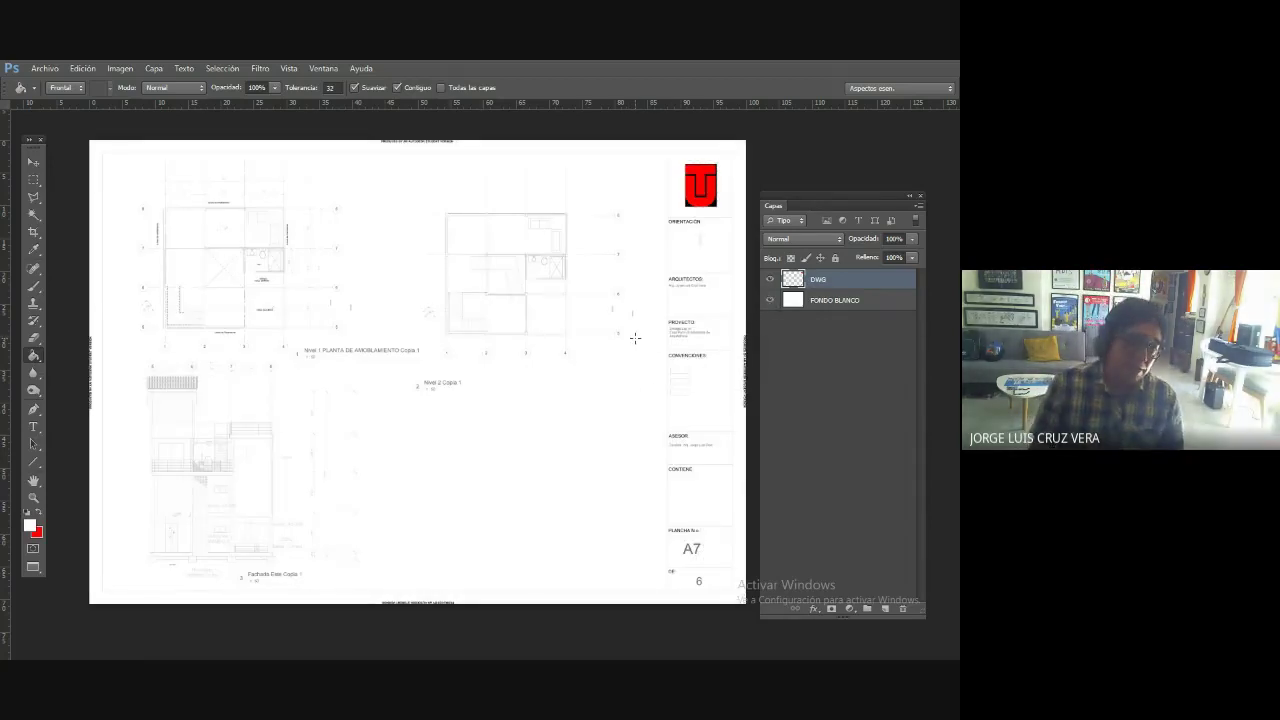
{"action": "left_click", "coordinate": [771, 300]}
{"action": "left_click", "coordinate": [771, 300]}
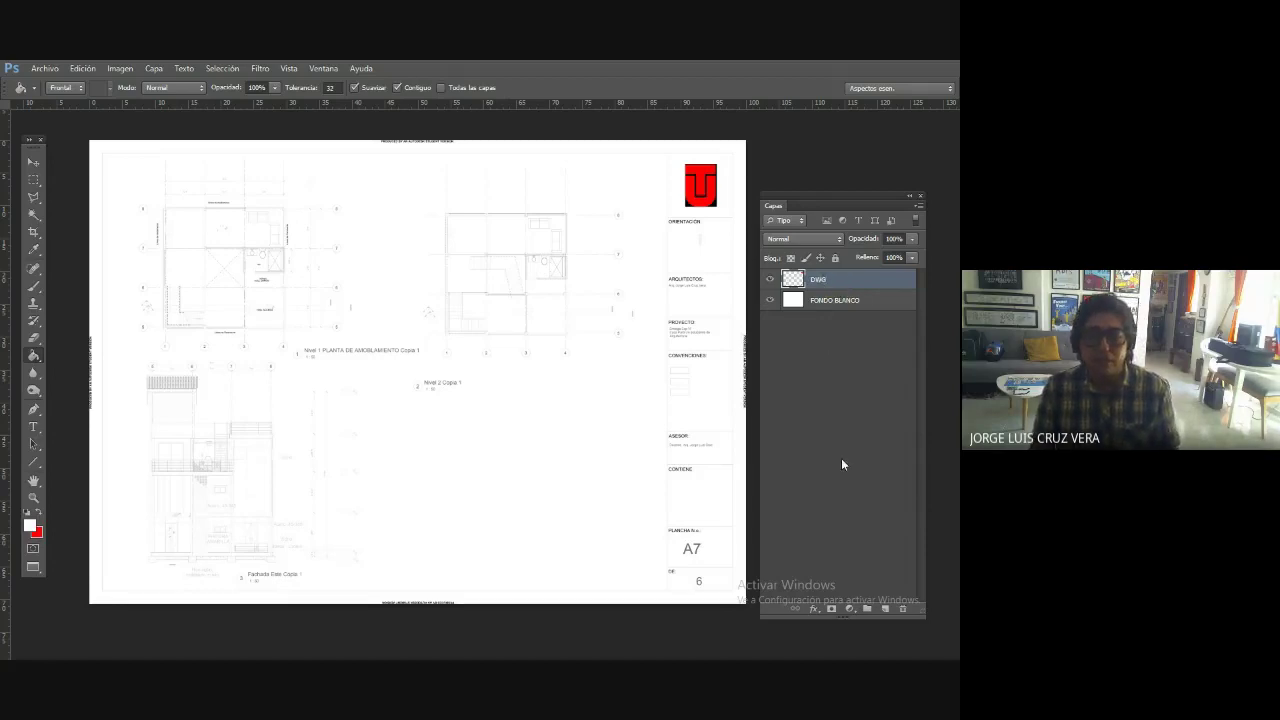
- Try a new layer above DWG, undo it, and create a new layer group there instead
{"action": "left_click", "coordinate": [885, 609]}
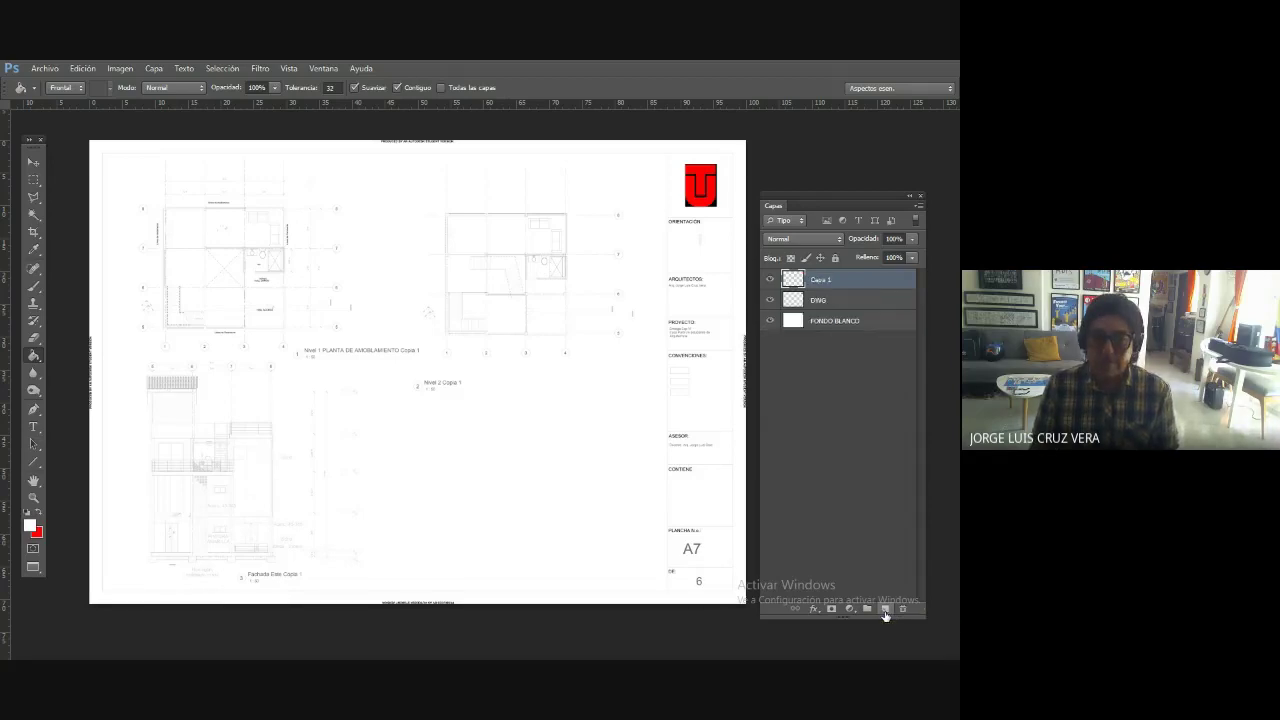
{"action": "key", "text": "ctrl+z"}
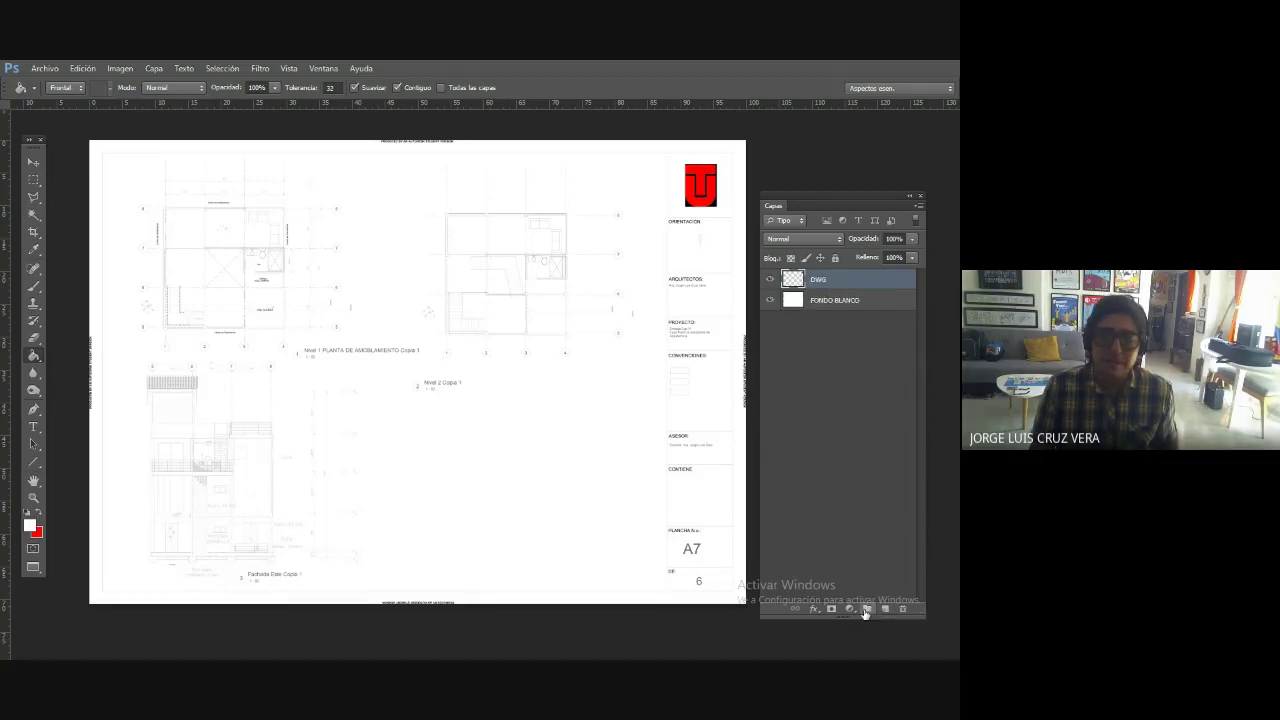
{"action": "left_click", "coordinate": [866, 609]}
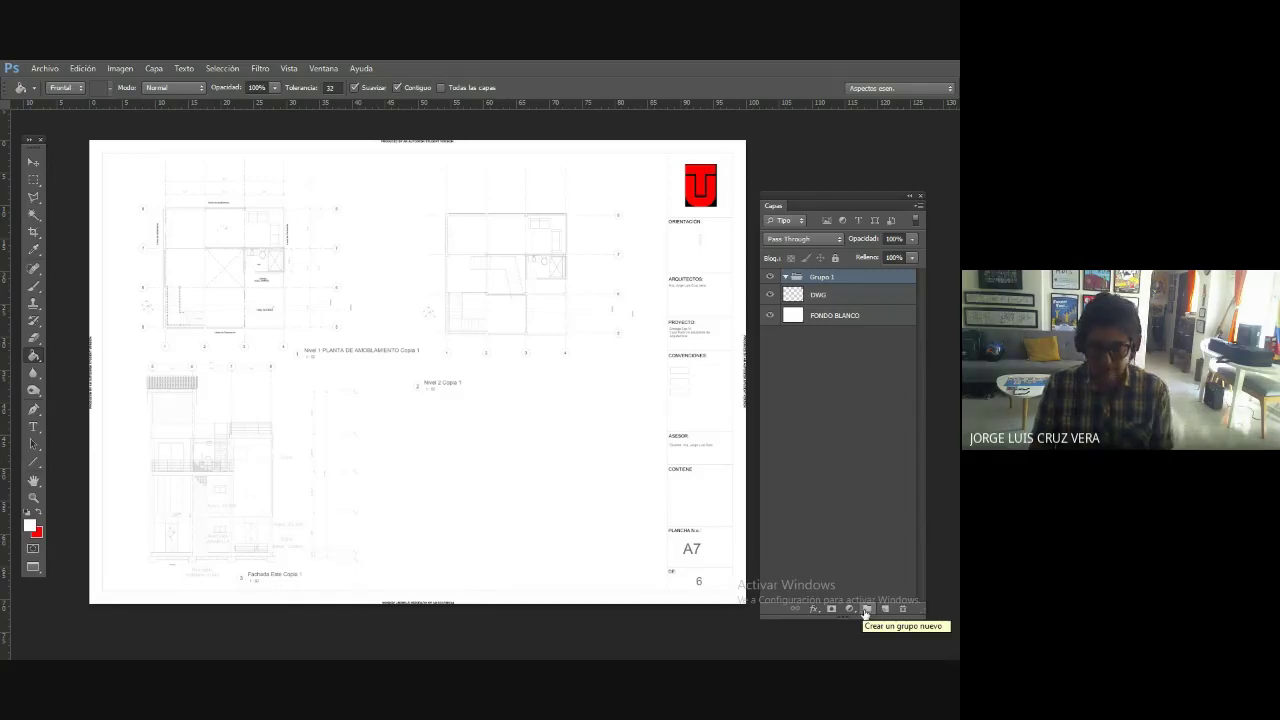
- Return to the standard screen mode, capture the screen showing the new group, and close the Sin título-1 document
{"action": "key", "text": "f"}
{"action": "key", "text": "f"}
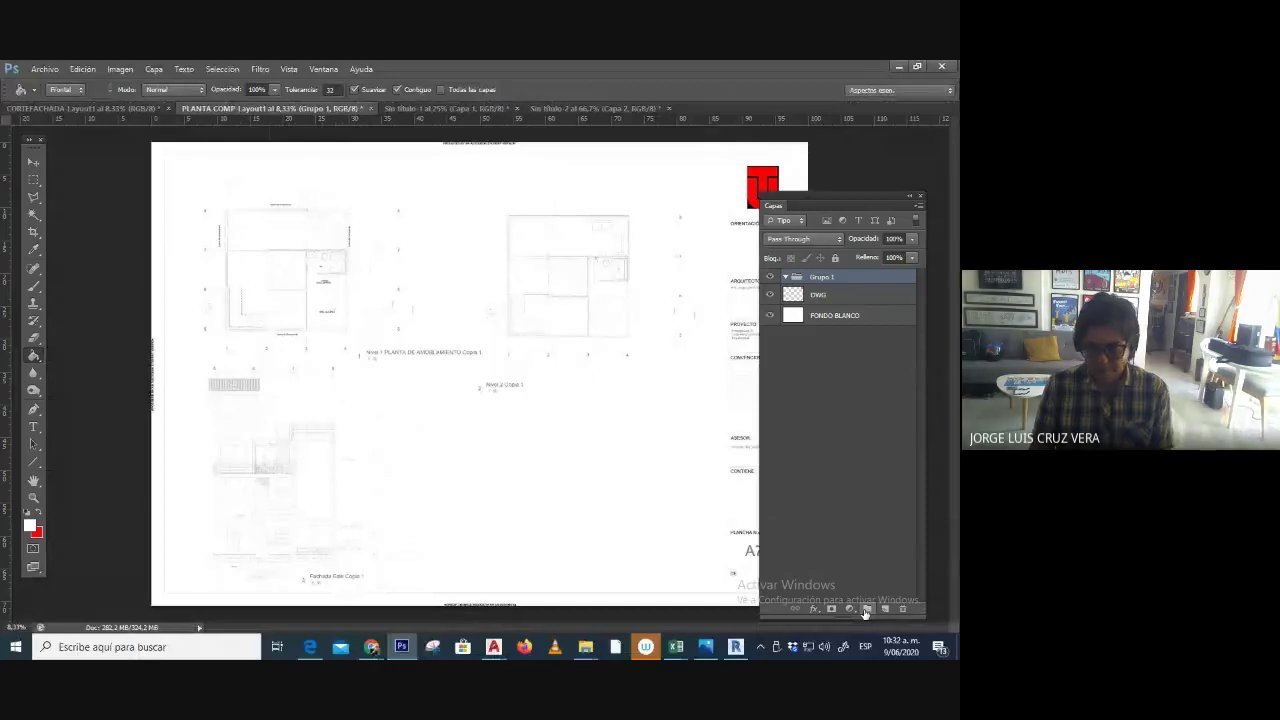
{"action": "key", "text": "Print"}
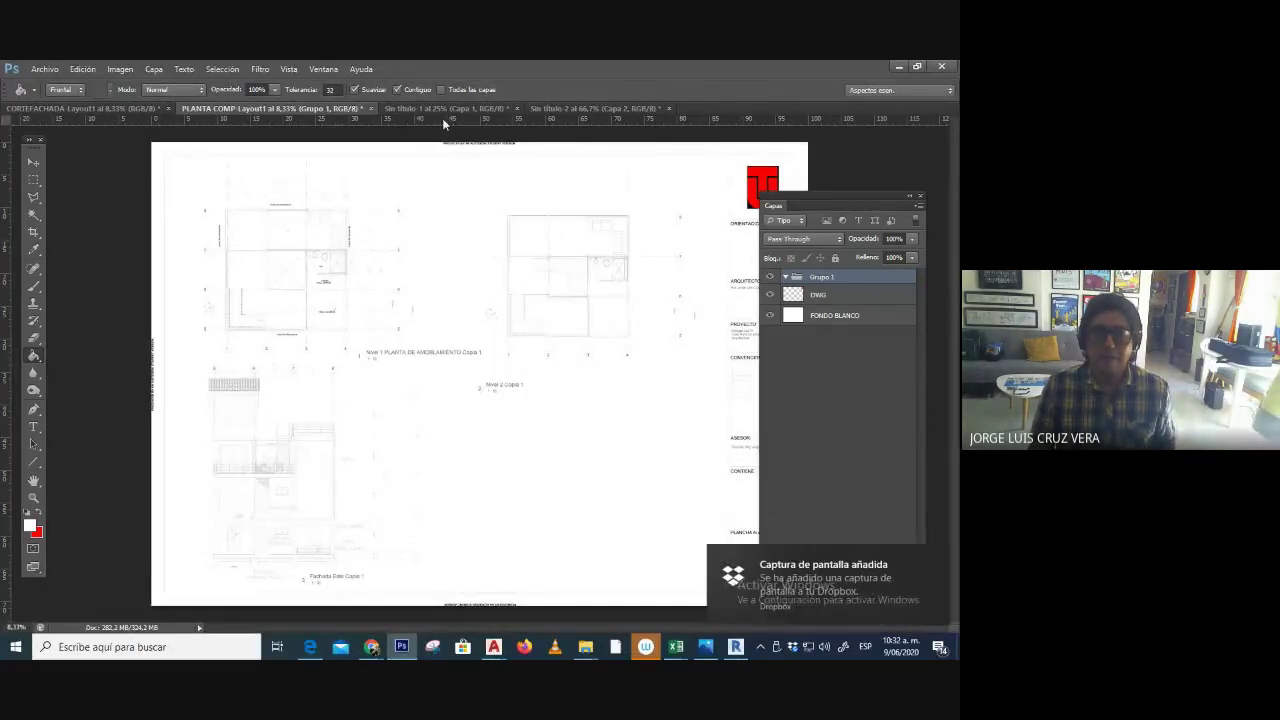
{"action": "left_click", "coordinate": [460, 106]}
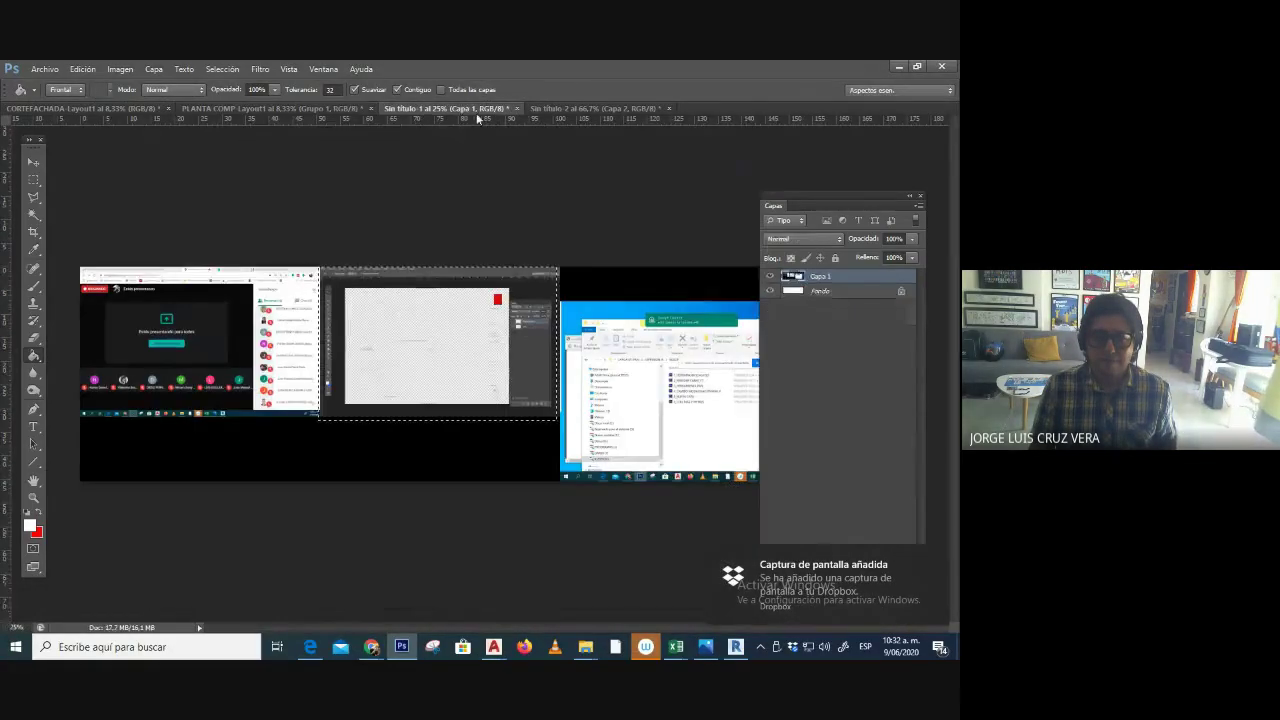
{"action": "left_click", "coordinate": [516, 108]}
{"action": "left_click", "coordinate": [497, 288]}
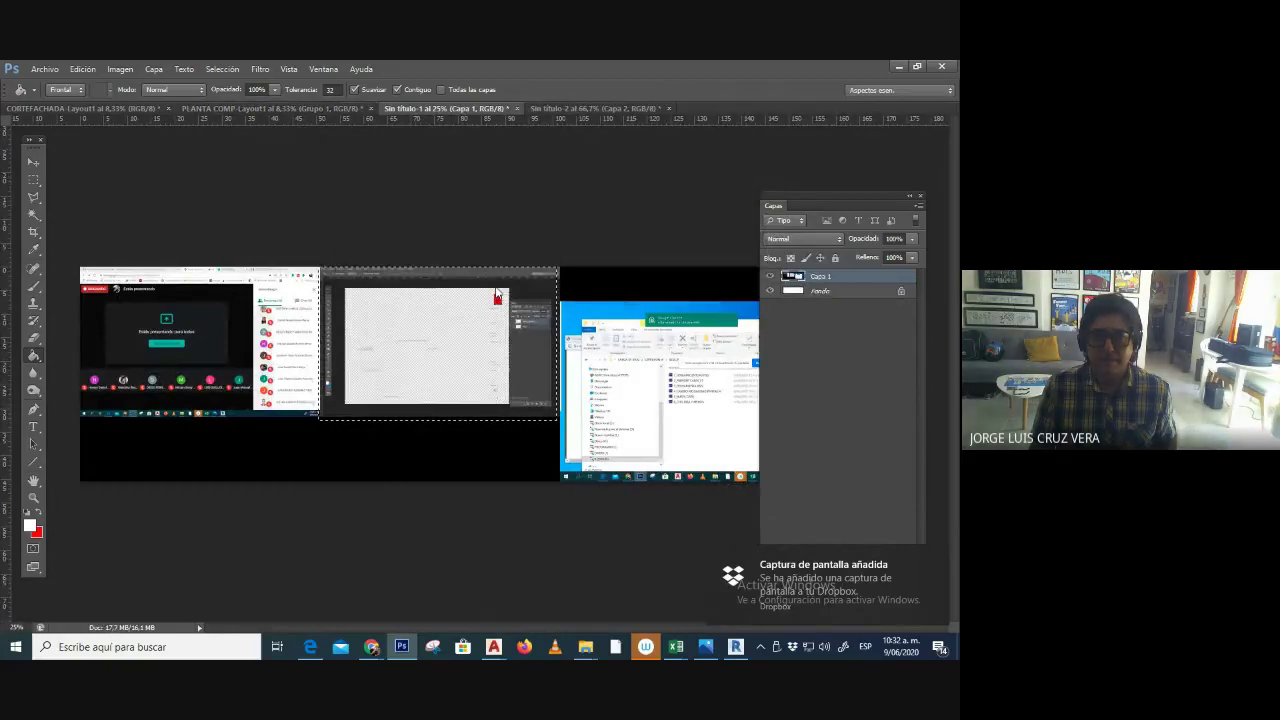
- Paste the capture into Sin título-2 and move it until the Photoshop window fills the canvas
{"action": "left_click", "coordinate": [465, 108]}
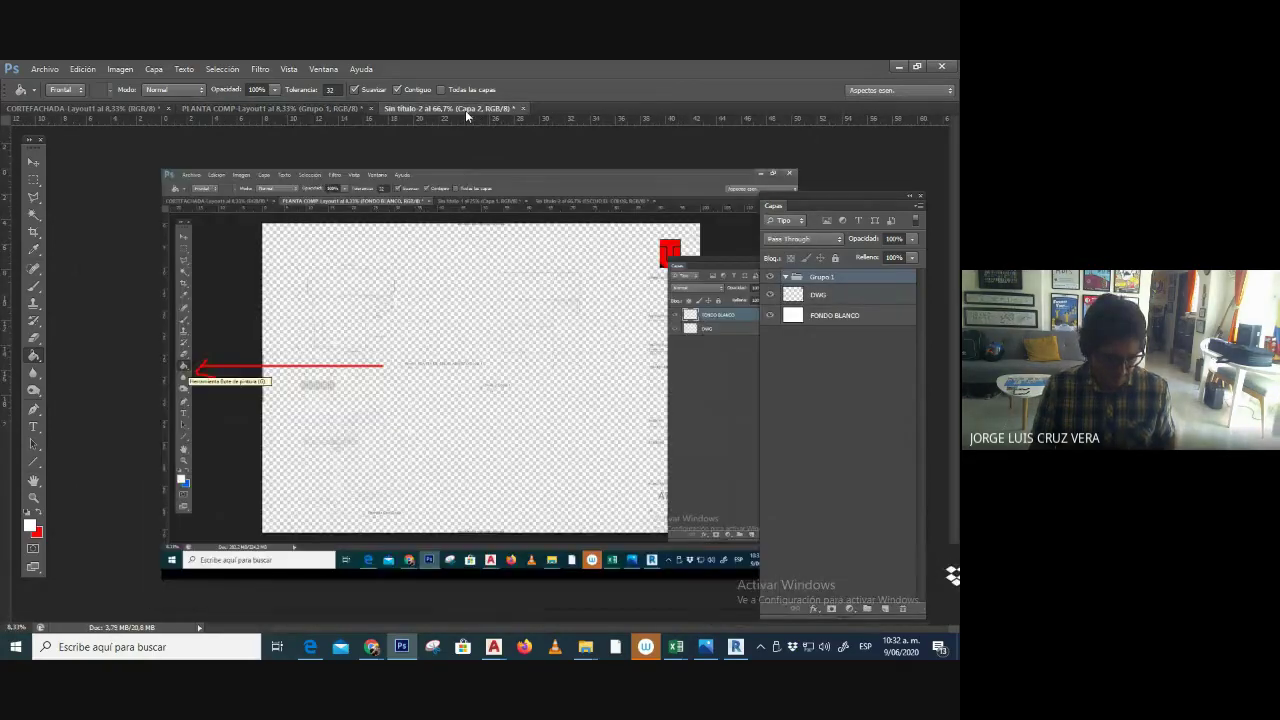
{"action": "key", "text": "ctrl+v"}
{"action": "key", "text": "v"}
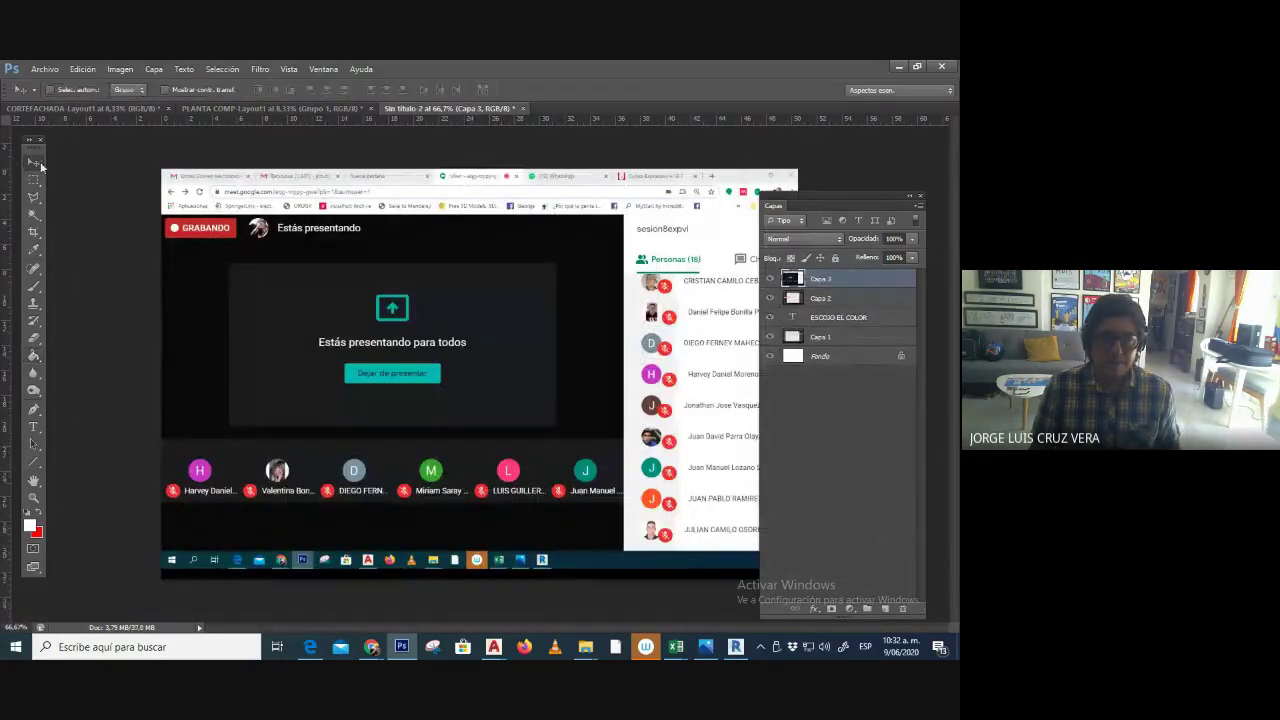
{"action": "mouse_move", "coordinate": [390, 312]}
{"action": "left_mouse_down"}
{"action": "mouse_move", "coordinate": [286, 314]}
{"action": "mouse_move", "coordinate": [460, 320]}
{"action": "mouse_move", "coordinate": [366, 314]}
{"action": "mouse_move", "coordinate": [396, 317]}
{"action": "mouse_move", "coordinate": [383, 317]}
{"action": "left_mouse_up"}
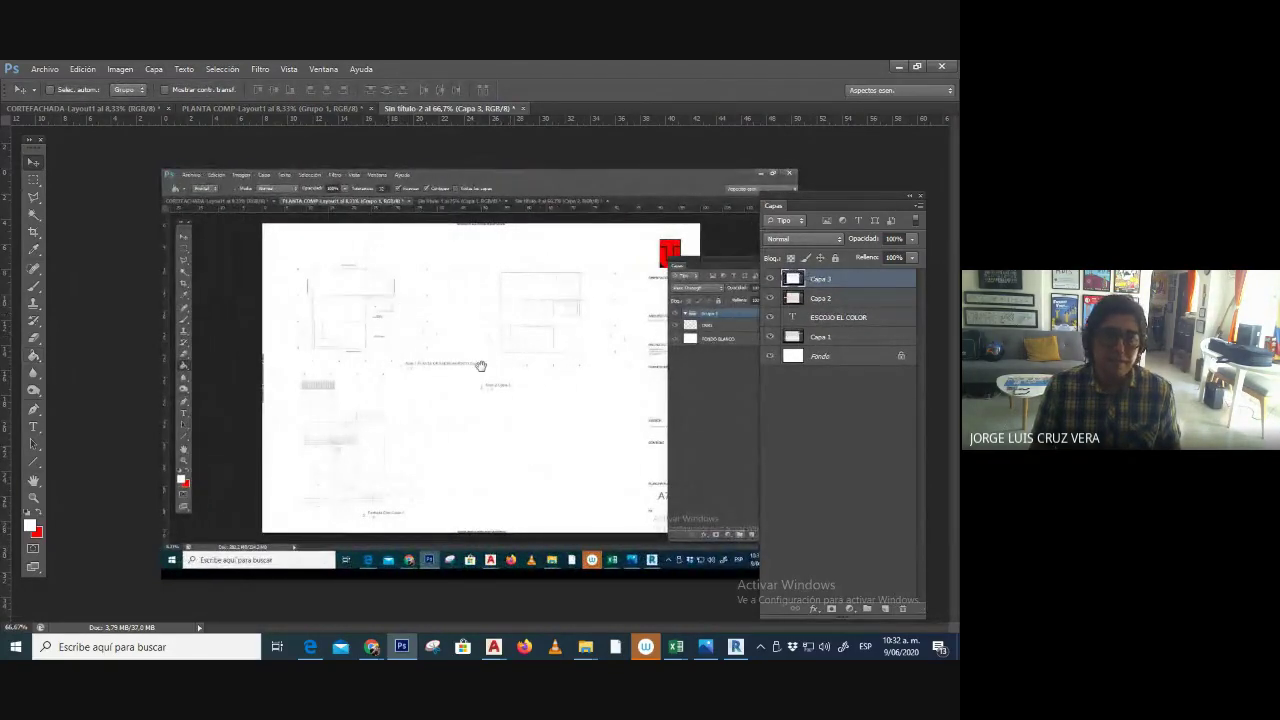
{"action": "key", "text": "f"}
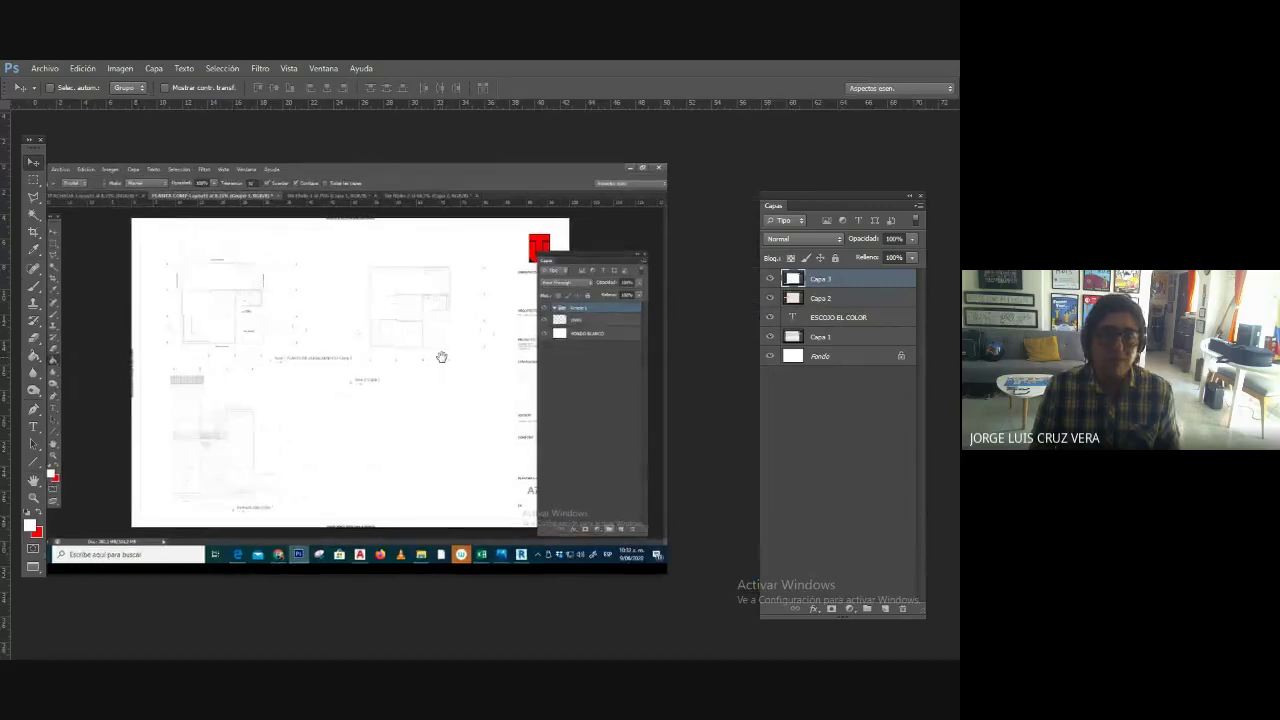
{"action": "left_click_drag", "start_coordinate": [449, 366], "coordinate": [463, 363]}
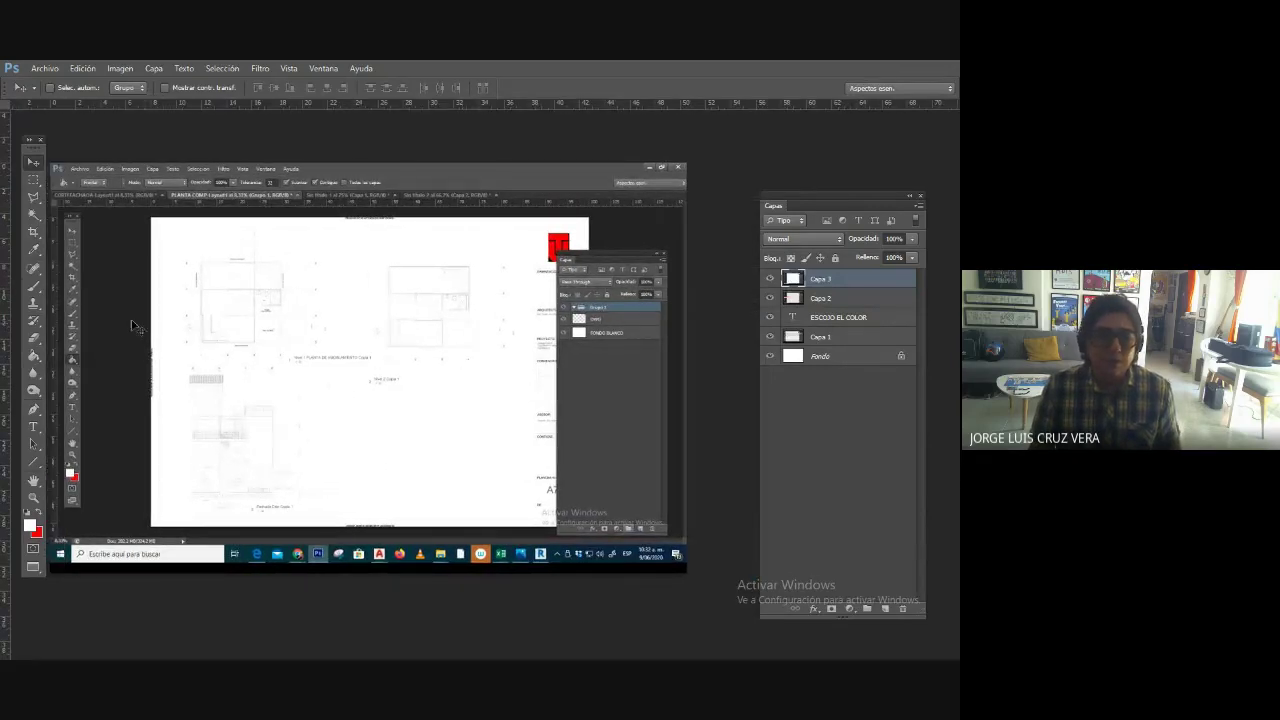
- Paint a red diagonal arrow with the Brush pointing at the new-group icon in the pasted screenshot's Layers panel
{"action": "left_click", "coordinate": [33, 285]}
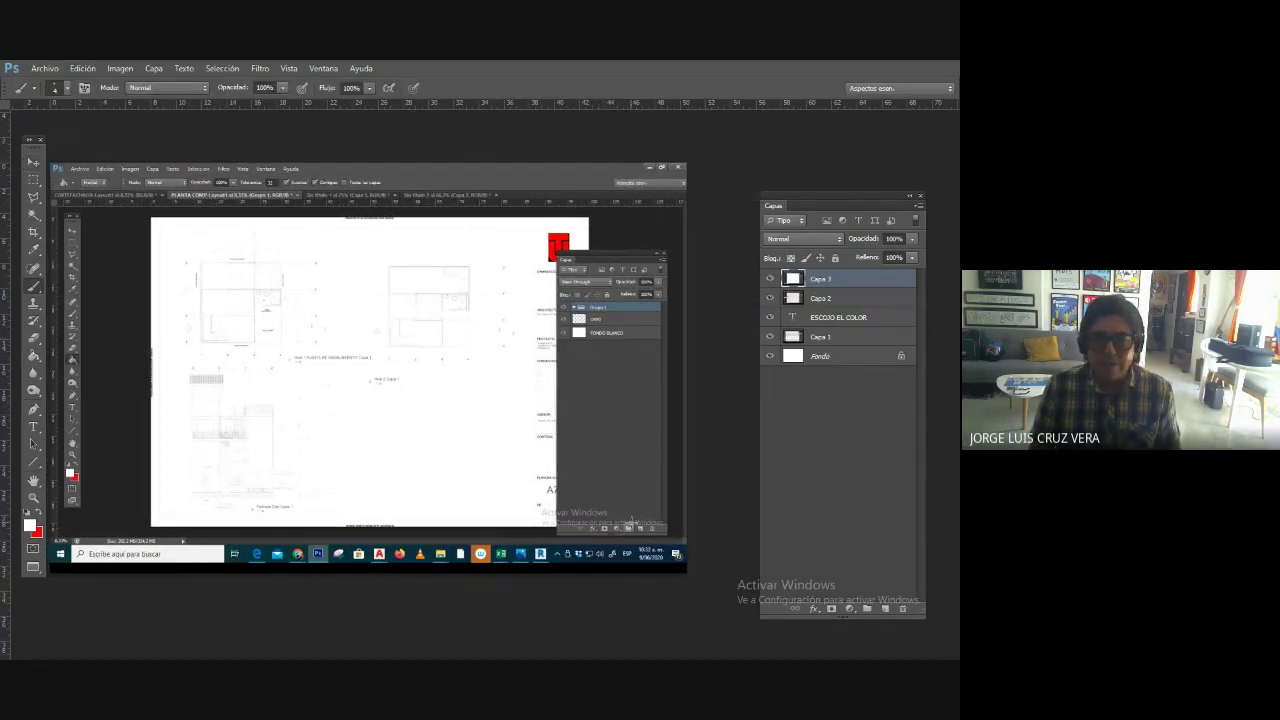
{"action": "mouse_move", "coordinate": [632, 522]}
{"action": "left_mouse_down"}
{"action": "mouse_move", "coordinate": [655, 430]}
{"action": "mouse_move", "coordinate": [651, 458]}
{"action": "left_mouse_up"}
{"action": "key", "text": "ctrl+z"}
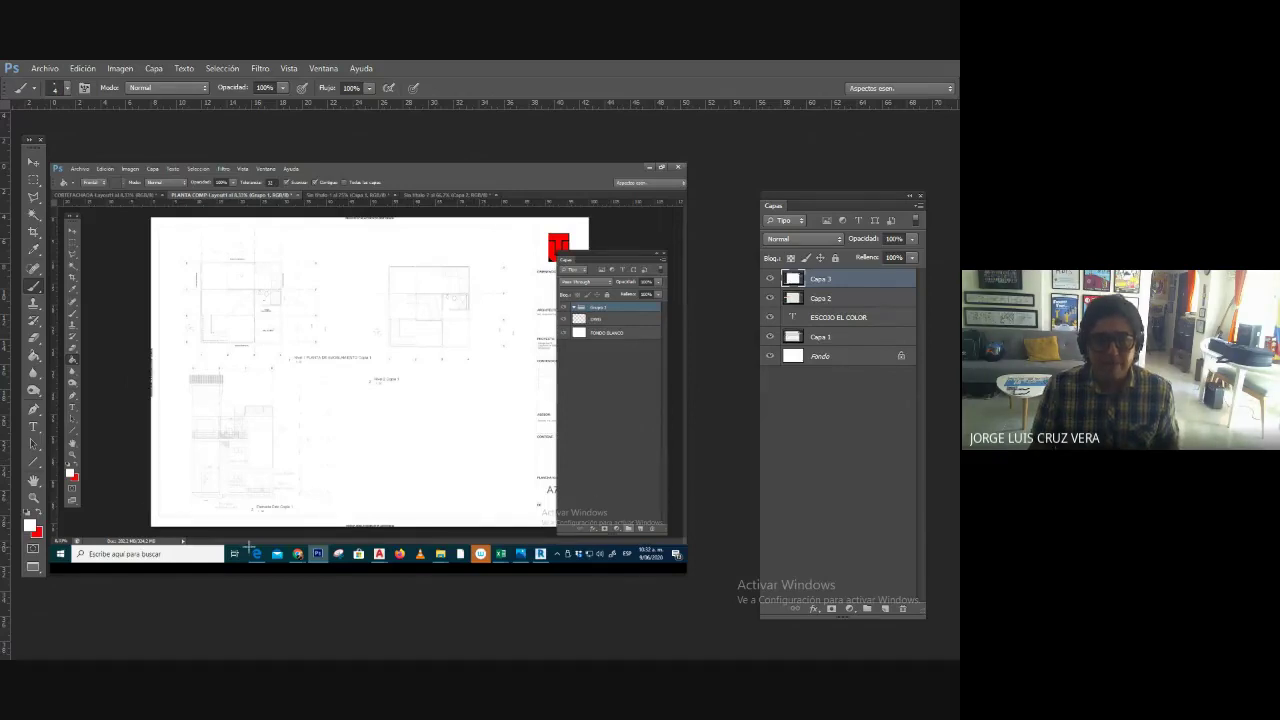
{"action": "left_click", "coordinate": [40, 516]}
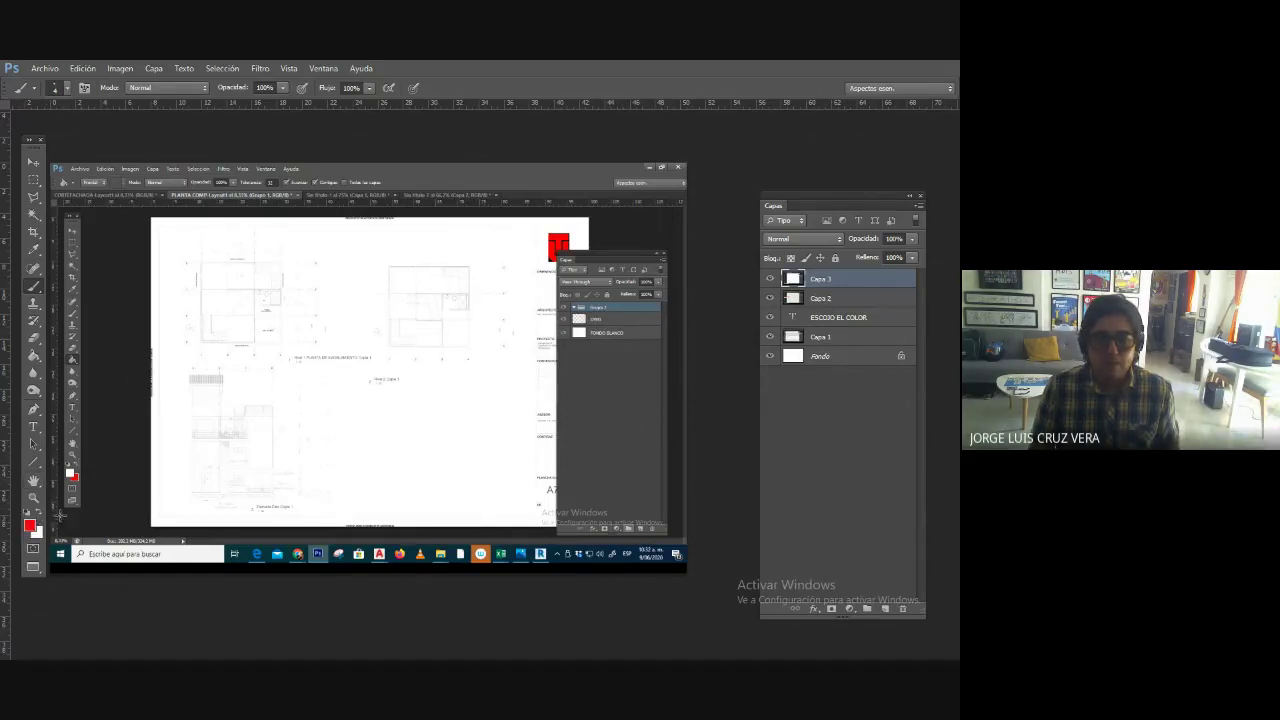
{"action": "left_click_drag", "start_coordinate": [628, 519], "coordinate": [699, 380]}
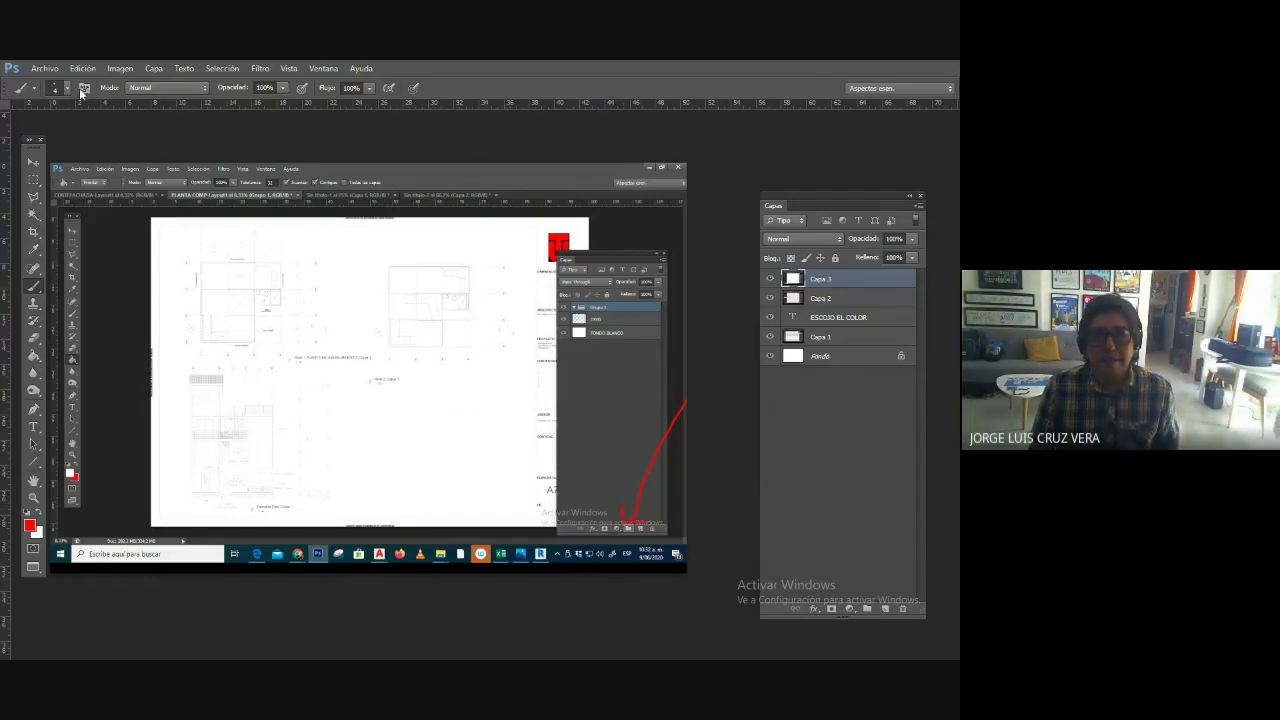
- Save the annotated screenshot document as a JPEG named 9_CREA CARPETAS in the PANTALLAZOS folder
{"action": "left_click", "coordinate": [45, 68]}
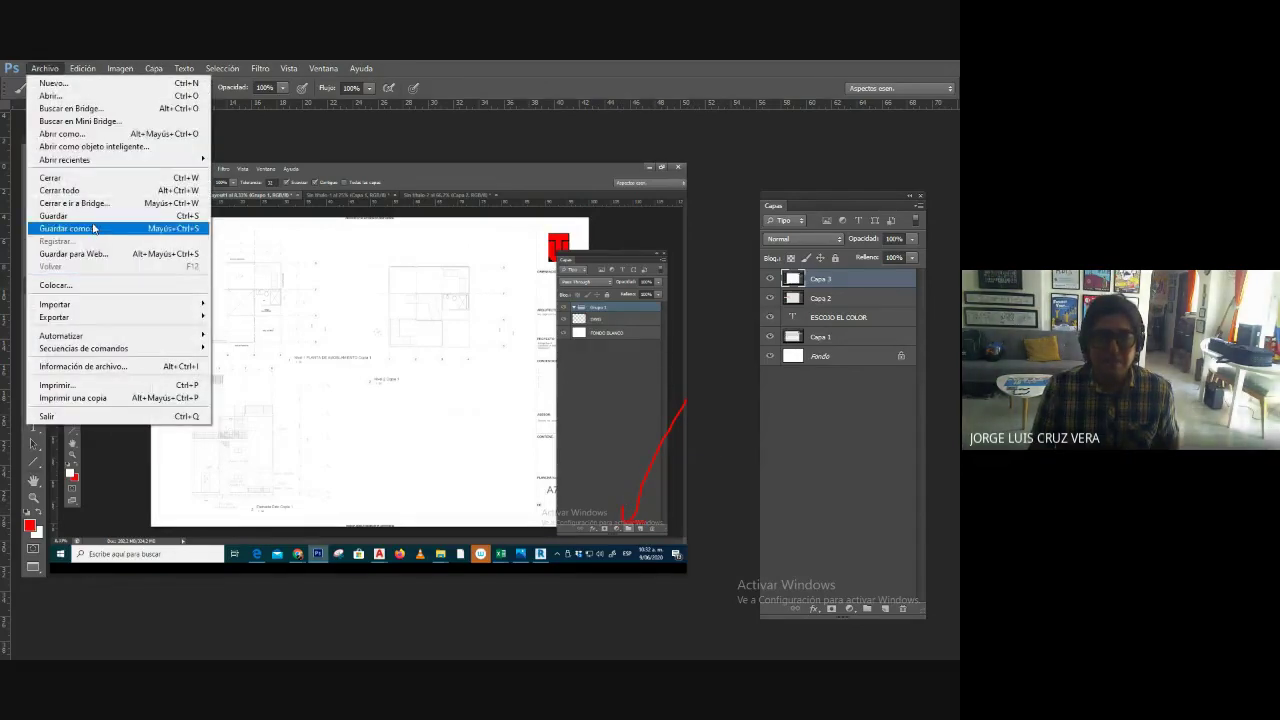
{"action": "left_click", "coordinate": [121, 229]}
{"action": "left_click", "coordinate": [477, 468]}
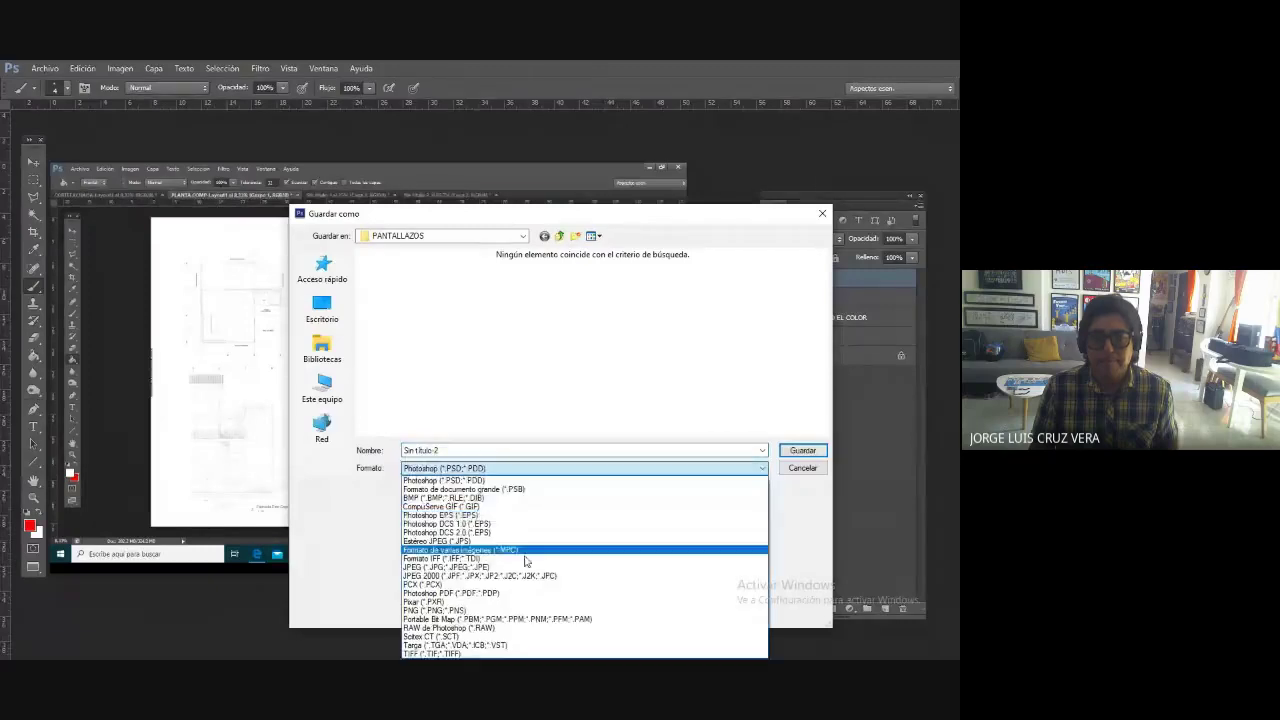
{"action": "left_click", "coordinate": [532, 577]}
{"action": "left_click", "coordinate": [463, 449]}
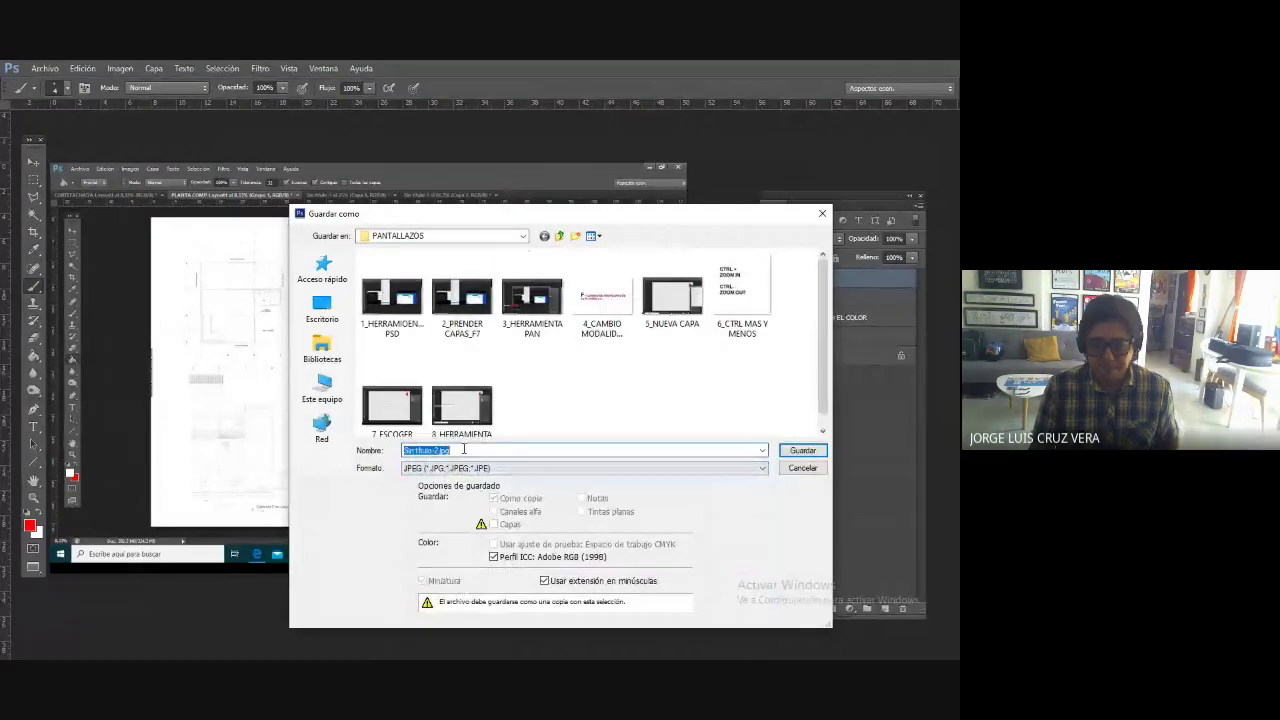
{"action": "type", "text": "9_CRE"}
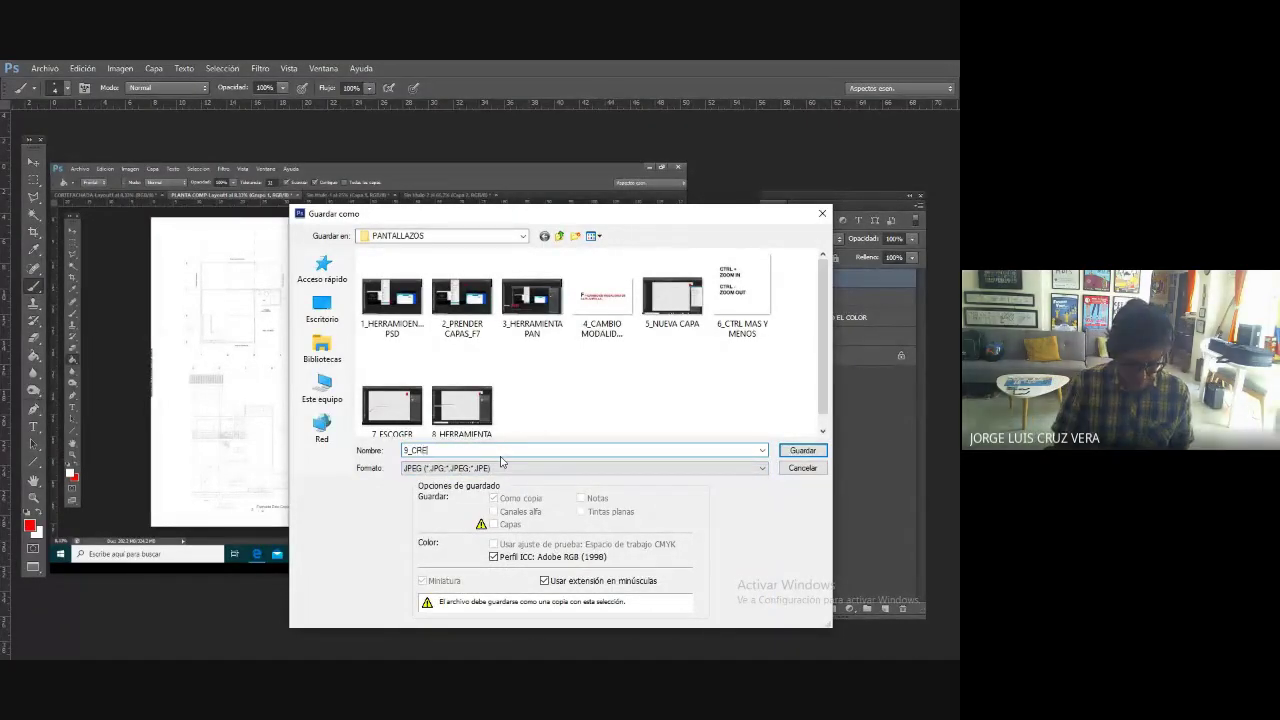
{"action": "type", "text": "A CARPETAS"}
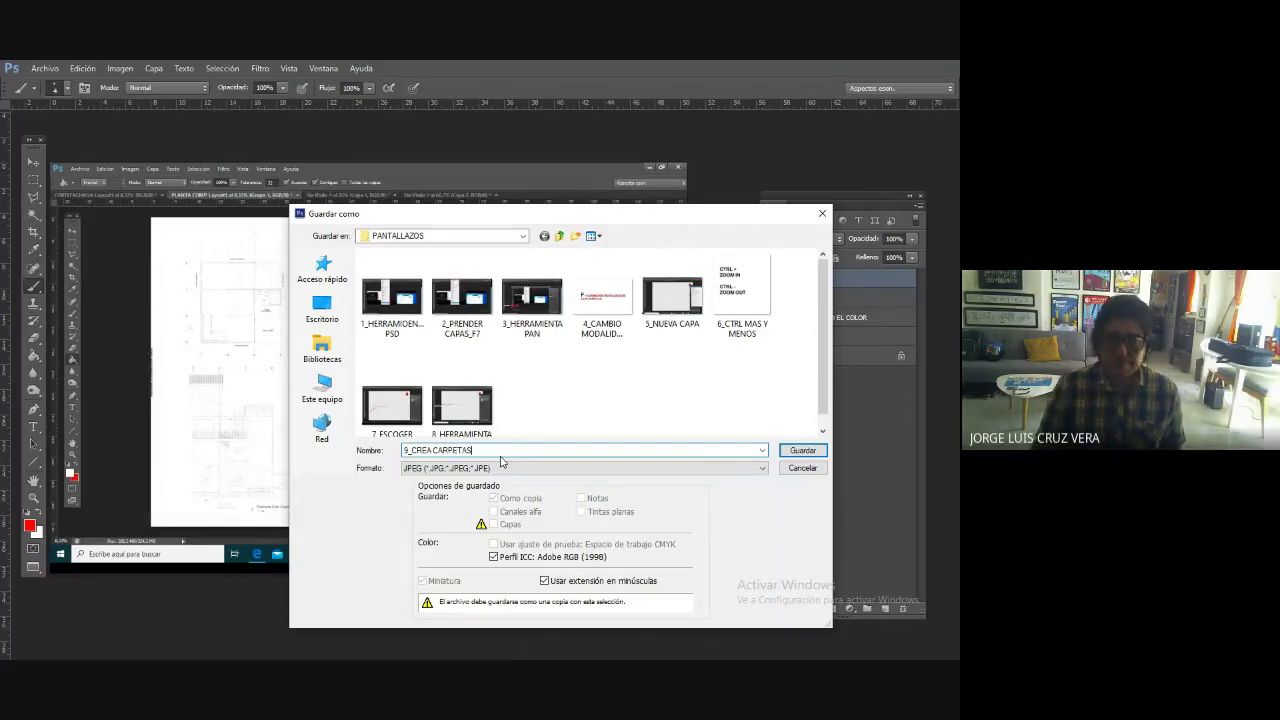
{"action": "left_click", "coordinate": [818, 451]}
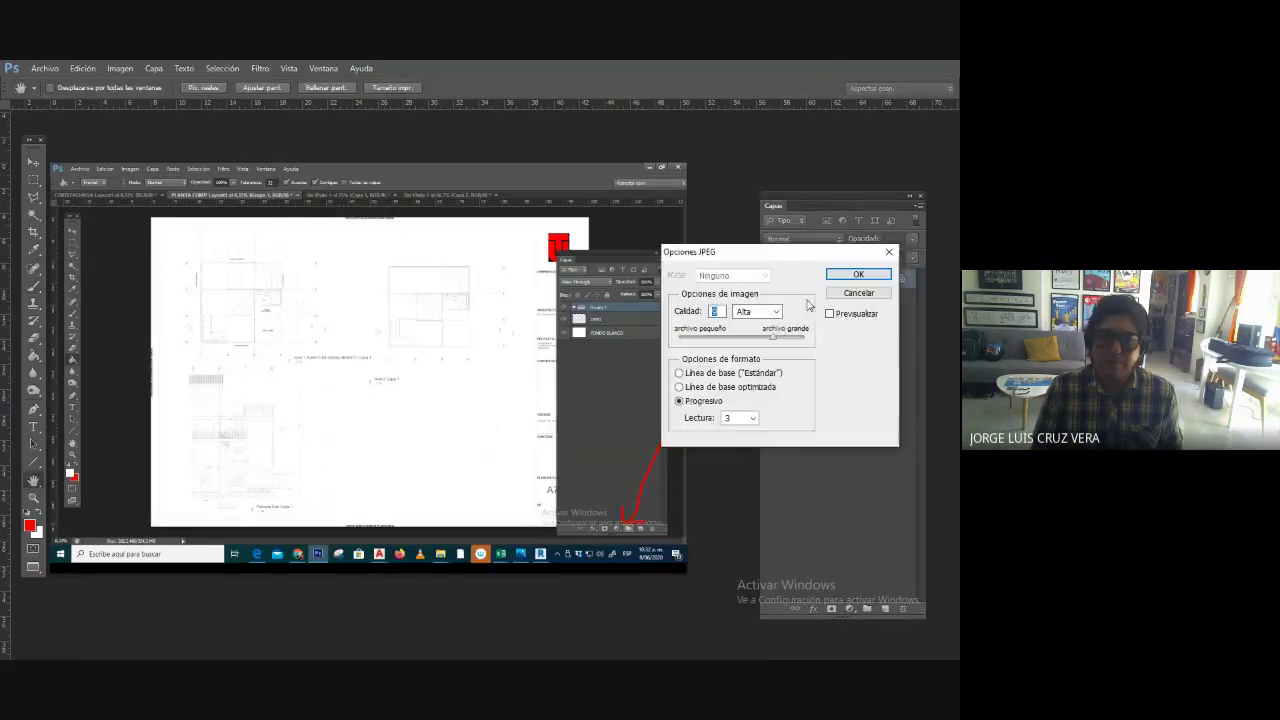
{"action": "left_click", "coordinate": [863, 271]}
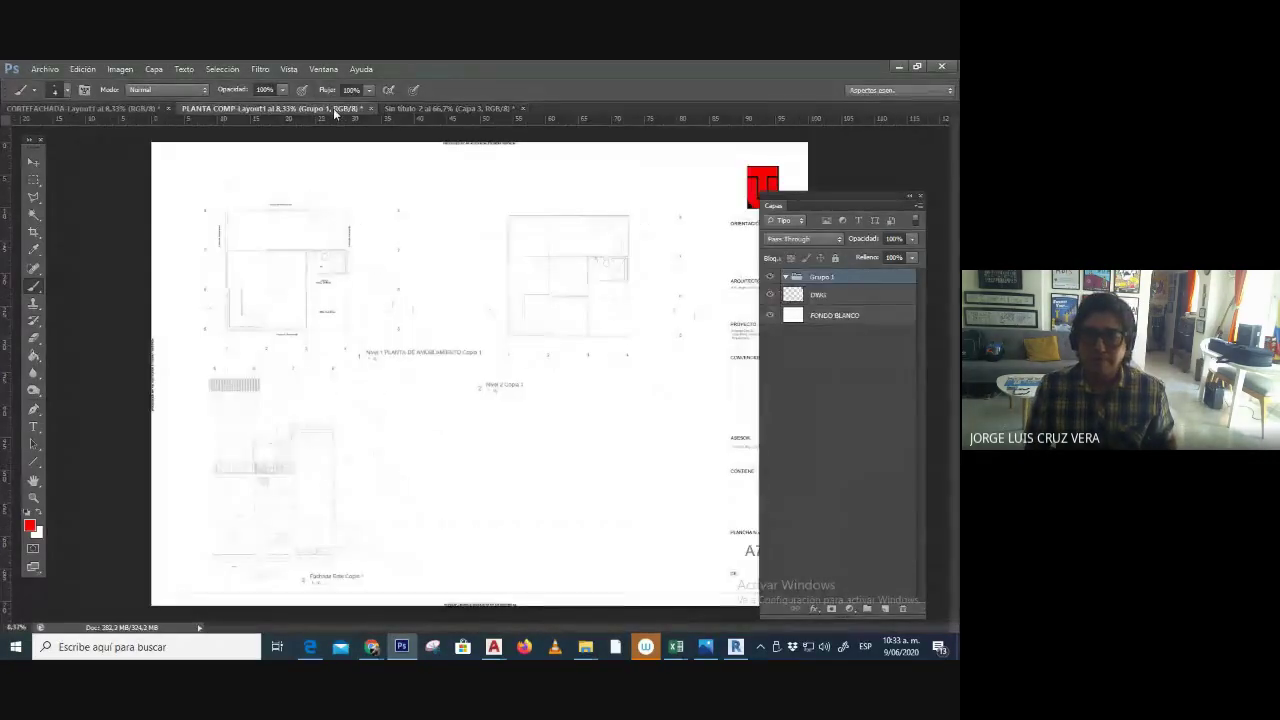
- In PLANTA COMP-Layout1, rename the new layer group DWG and move the DWG layer into it
{"action": "double_click", "coordinate": [822, 277]}
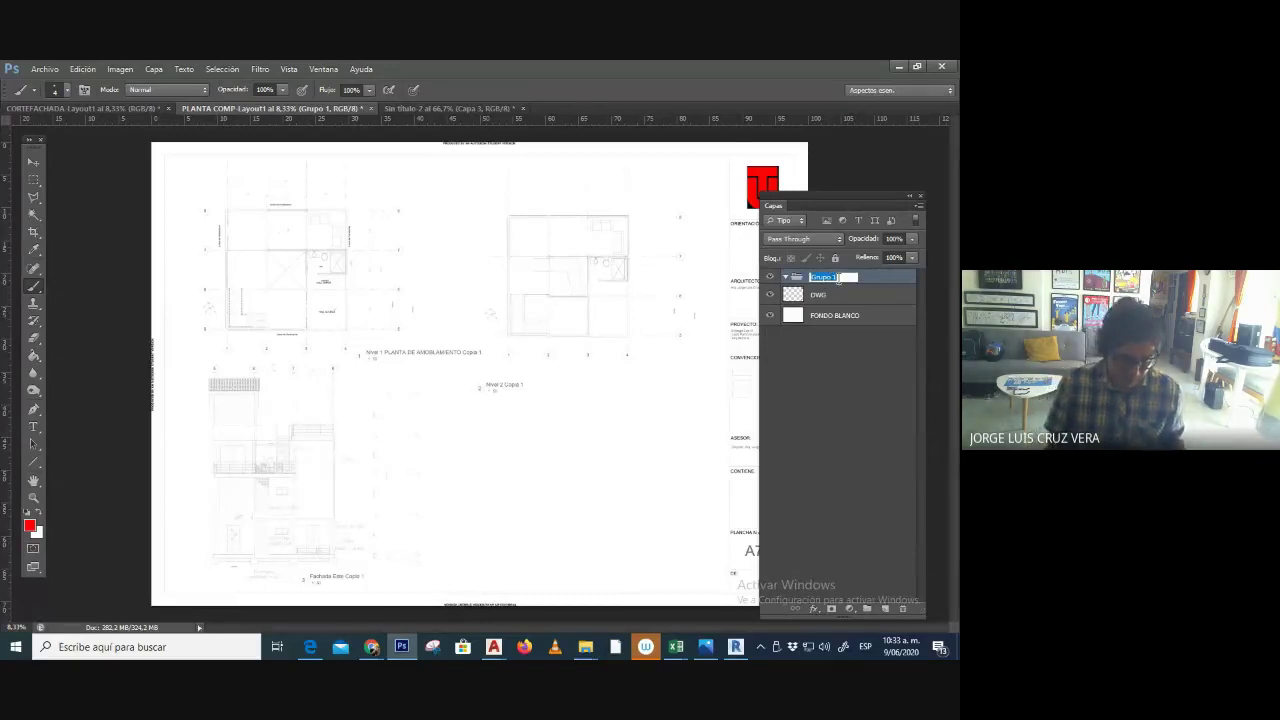
{"action": "type", "text": "DWG"}
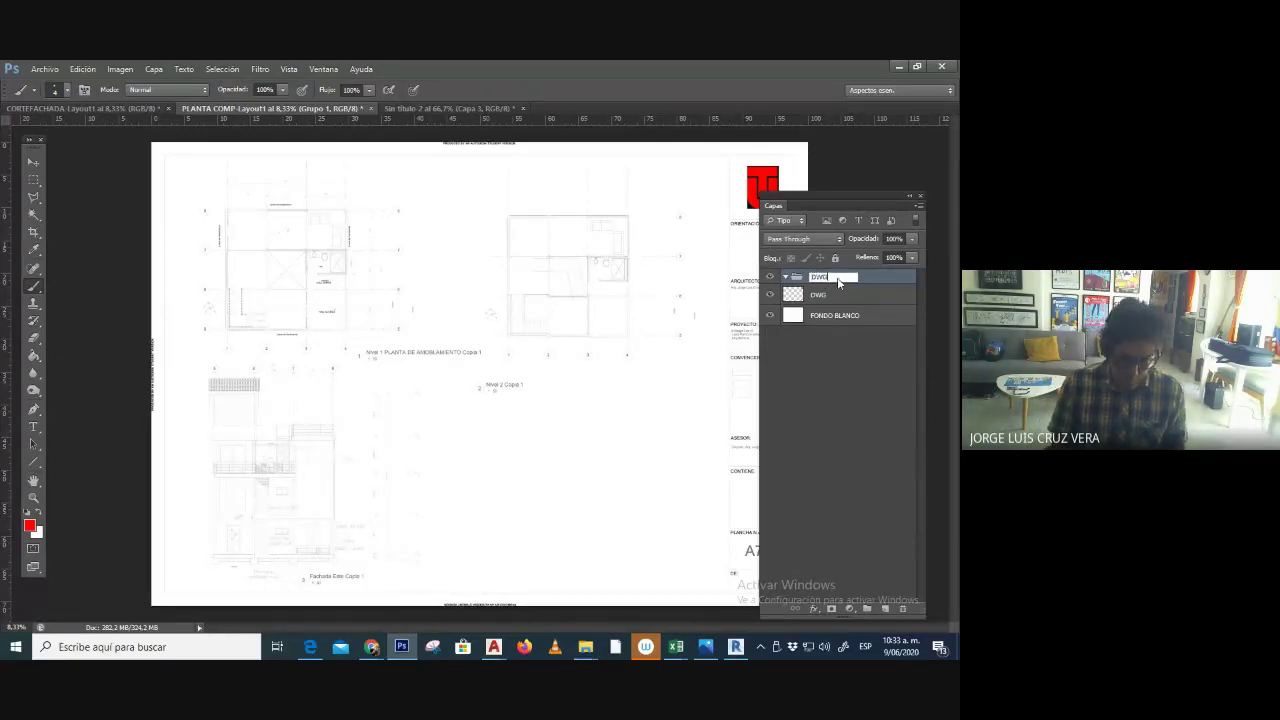
{"action": "key", "text": "Return"}
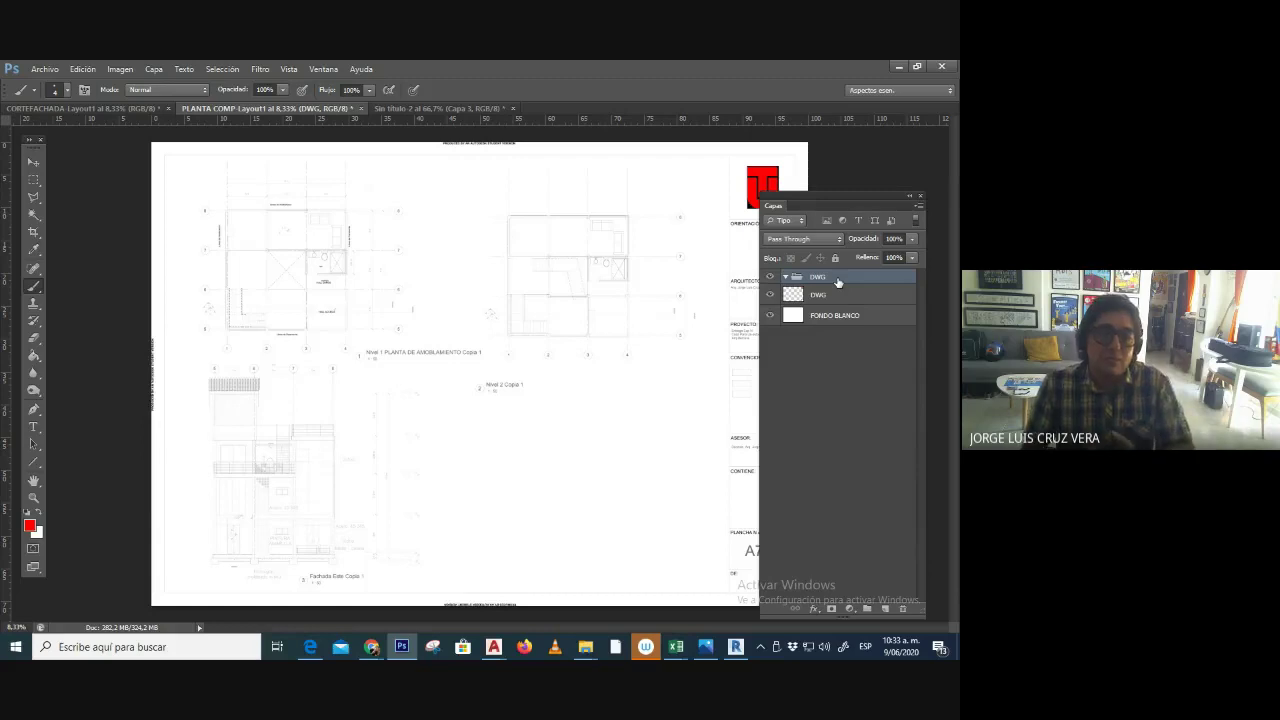
{"action": "left_click", "coordinate": [818, 295]}
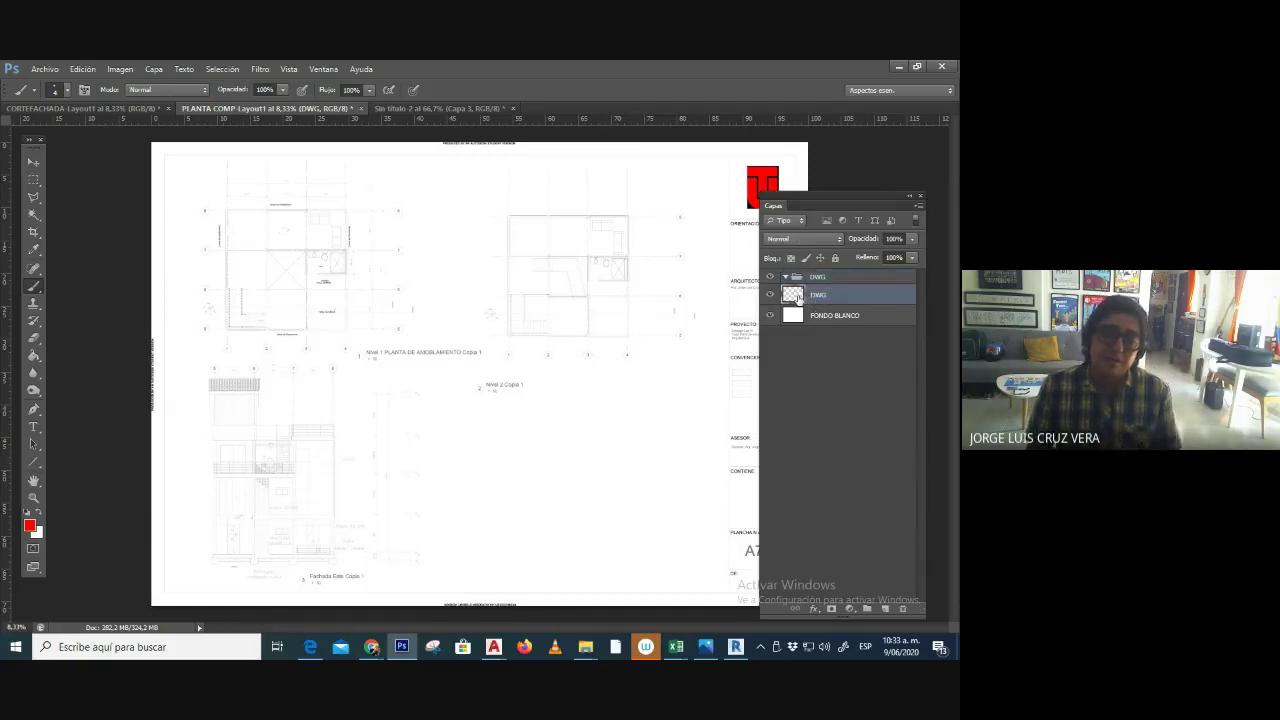
{"action": "left_click_drag", "start_coordinate": [815, 296], "coordinate": [846, 299]}
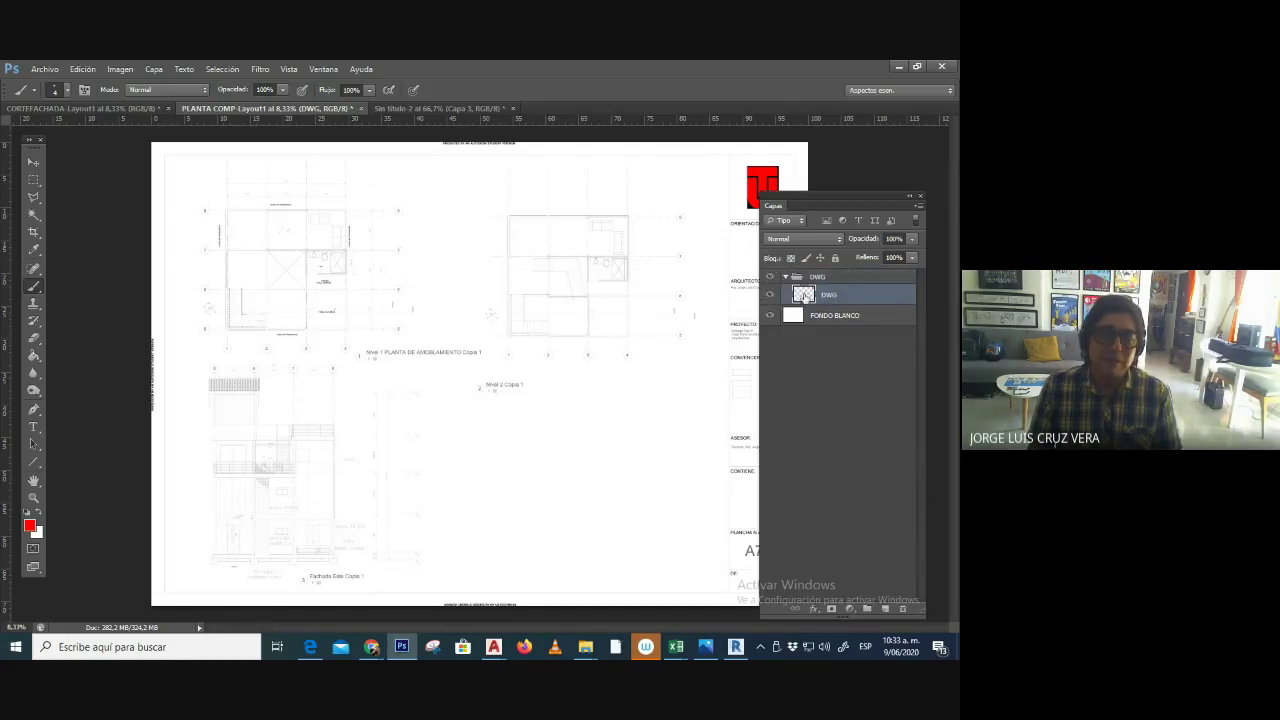
{"action": "left_click", "coordinate": [785, 277]}
{"action": "left_click", "coordinate": [785, 277]}
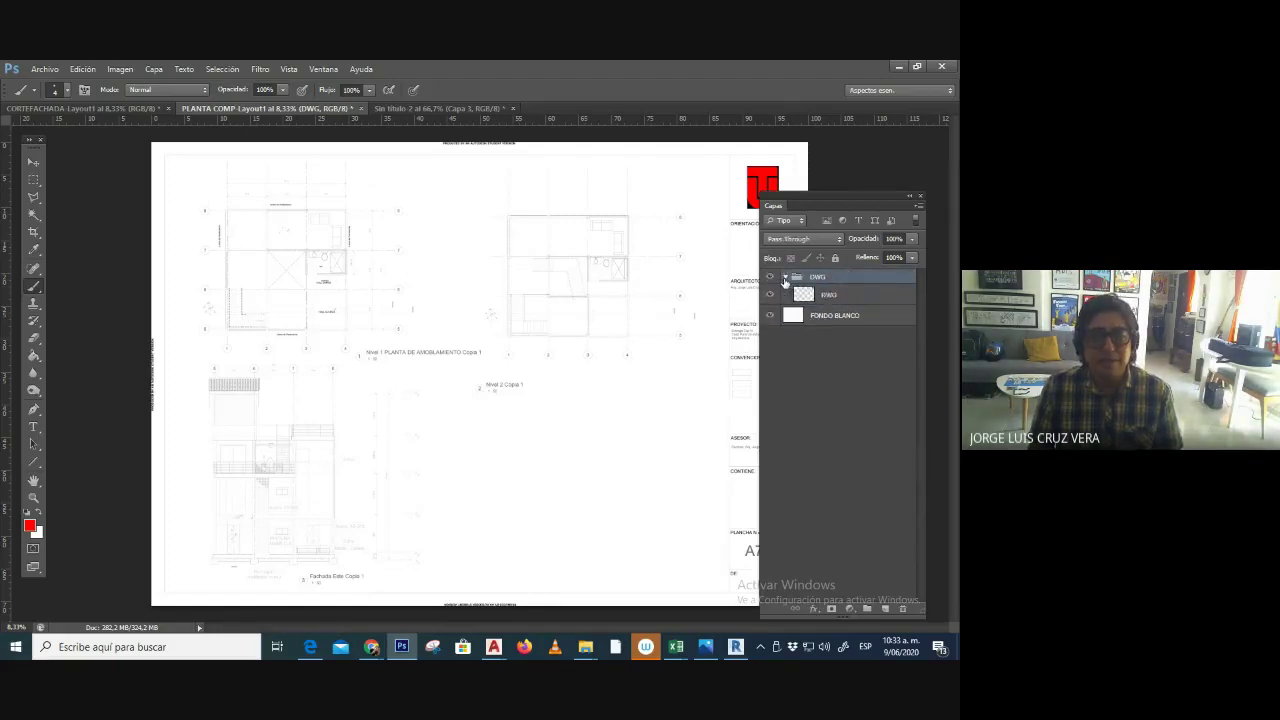
- Duplicate the DWG layer inside the DWG group, keeping the proposed copy name and destination document
{"action": "left_click", "coordinate": [840, 298]}
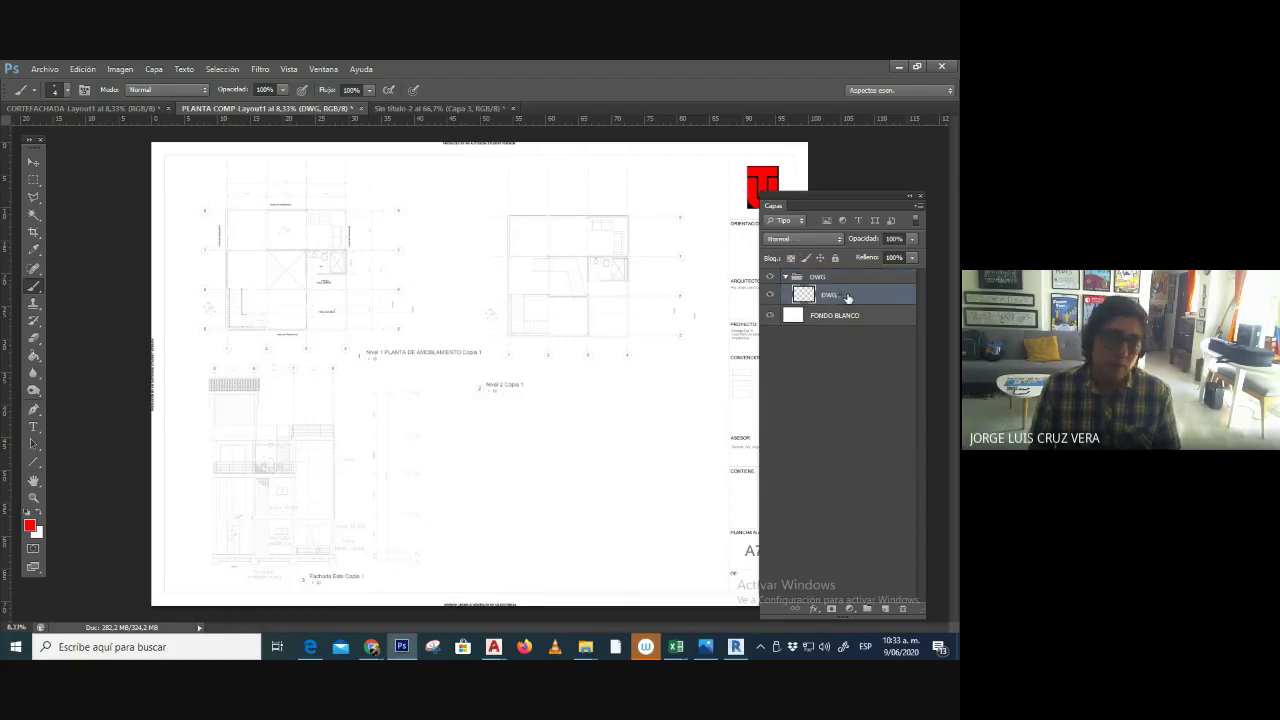
{"action": "right_click", "coordinate": [848, 298]}
{"action": "left_click", "coordinate": [777, 220]}
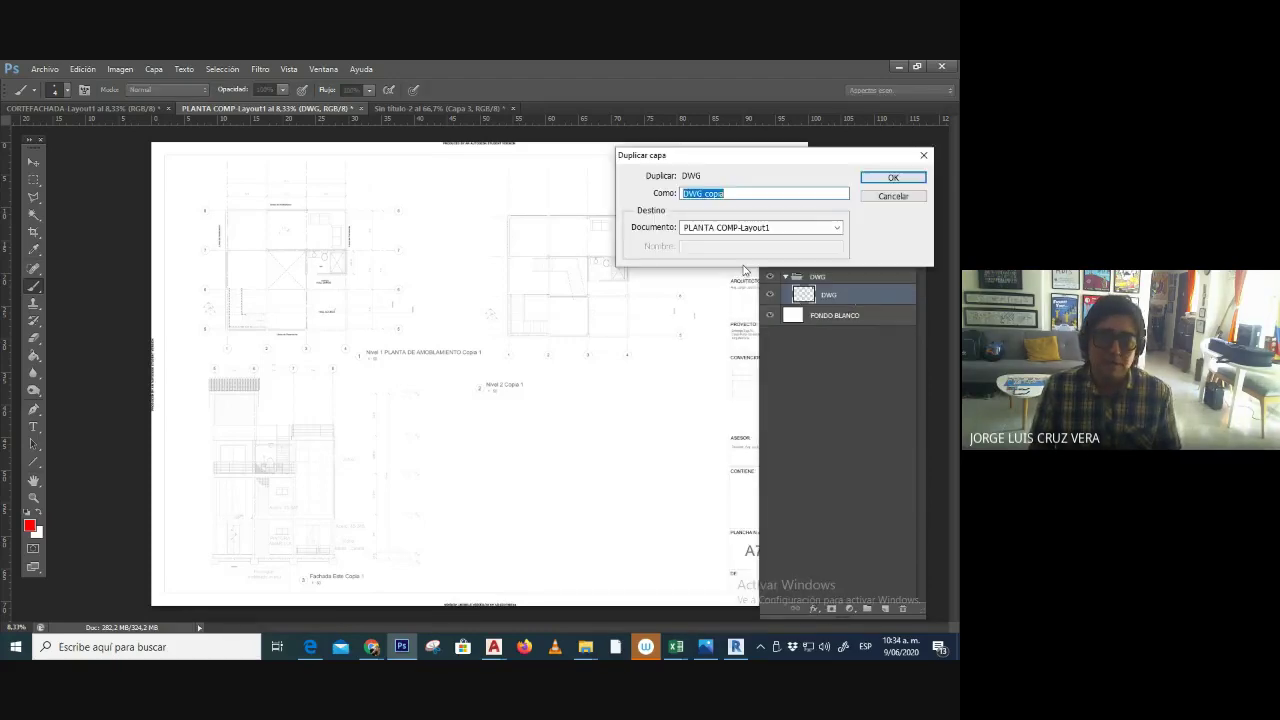
{"action": "left_click", "coordinate": [882, 178]}
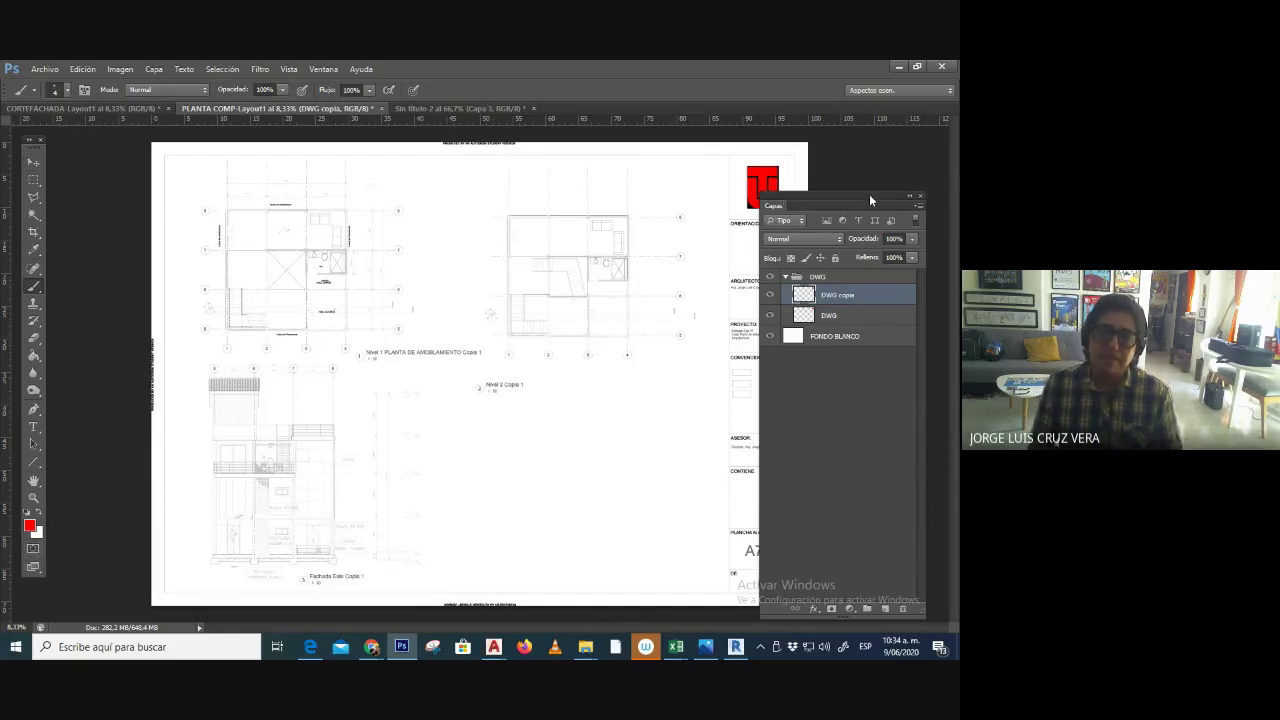
{"action": "left_click", "coordinate": [814, 610]}
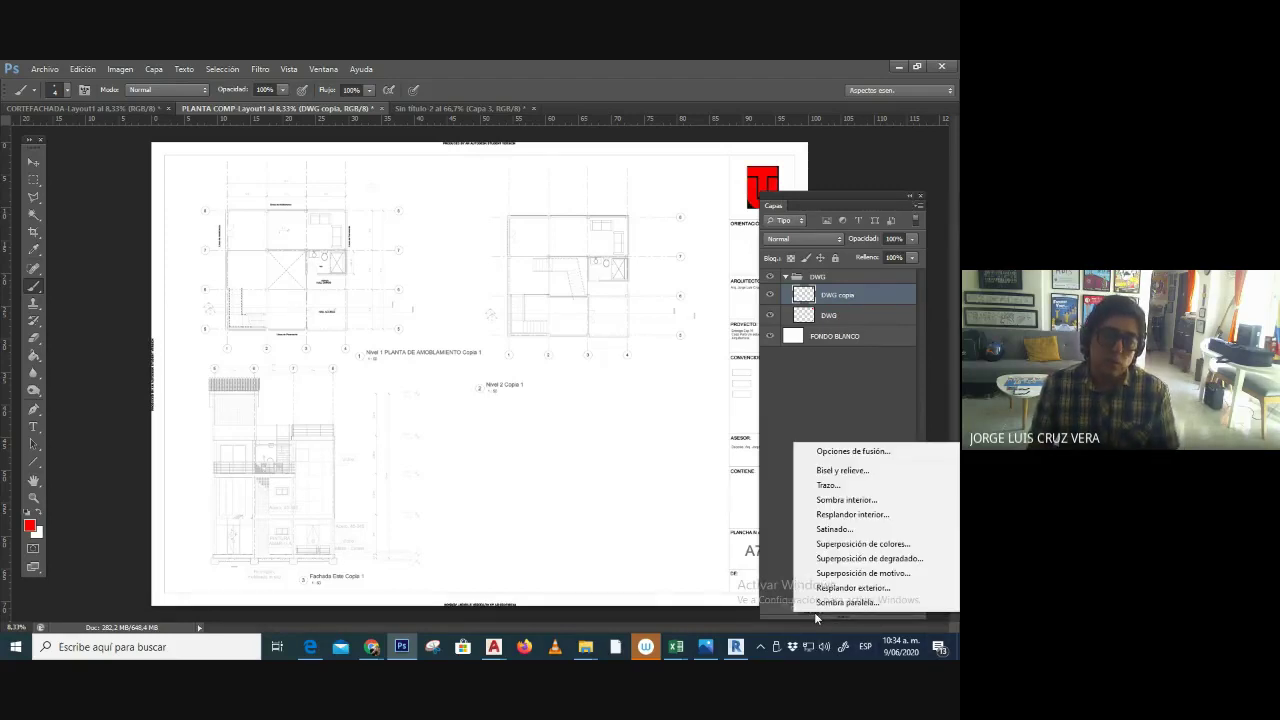
{"action": "left_click", "coordinate": [815, 614]}
{"action": "left_click", "coordinate": [849, 610]}
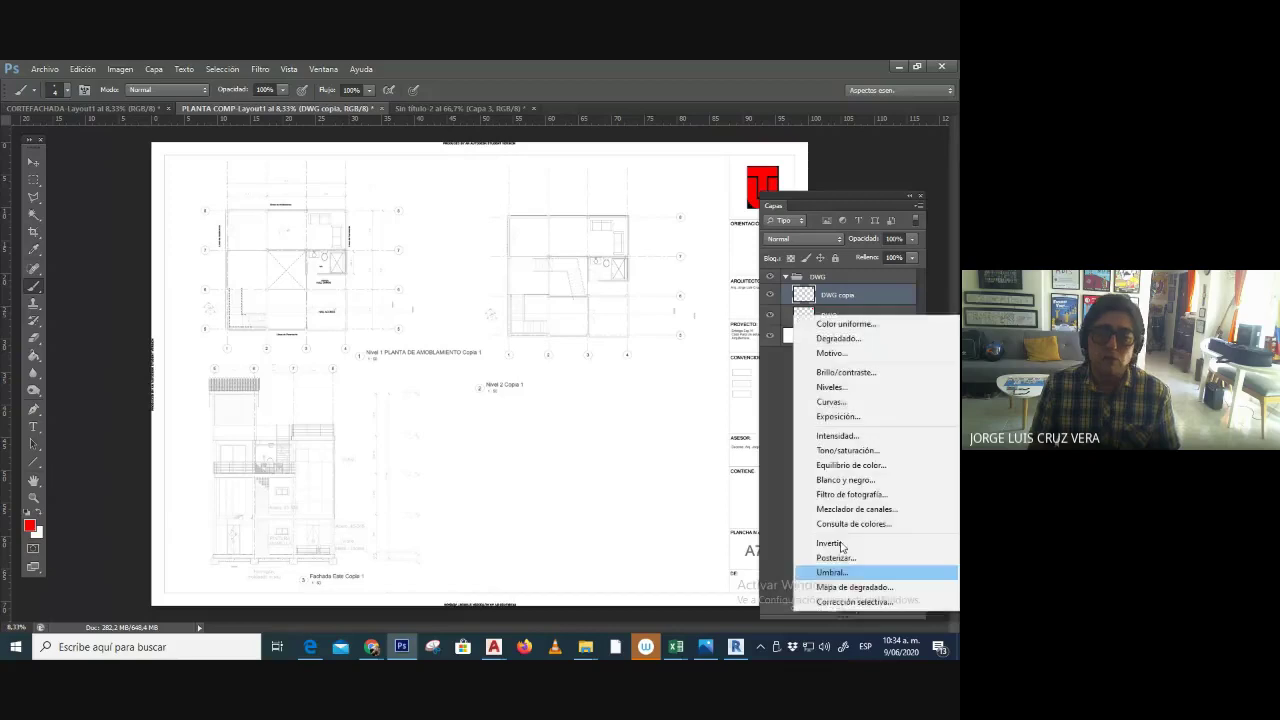
{"action": "left_click", "coordinate": [824, 198]}
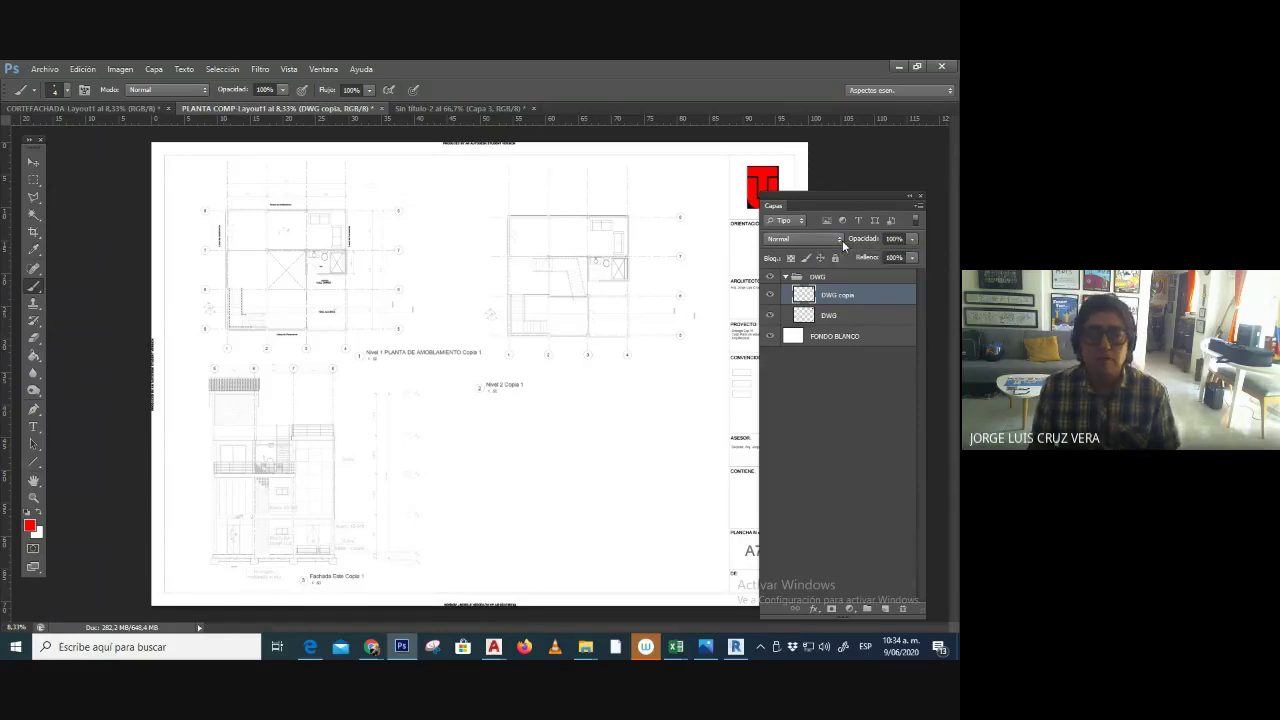
- Set the DWG copy's blend mode to Multiplicar and compare the linework with the copy hidden and shown
{"action": "left_click", "coordinate": [841, 240]}
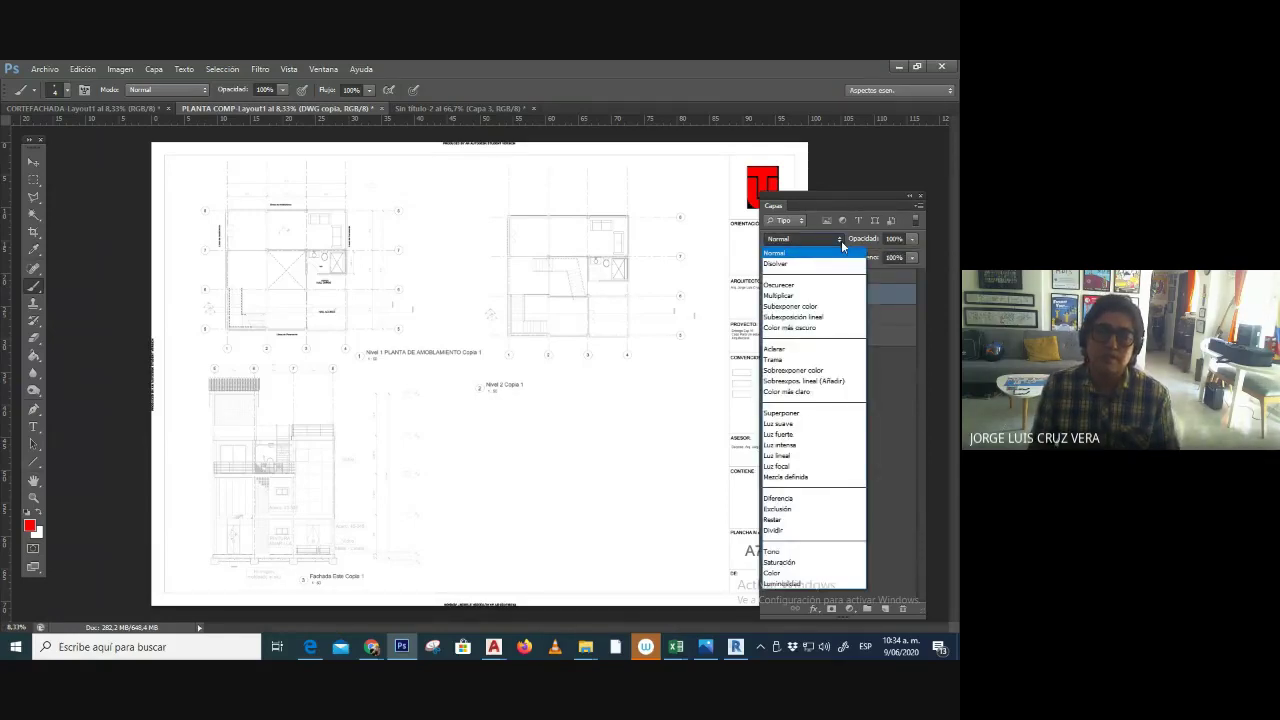
{"action": "left_click", "coordinate": [841, 240]}
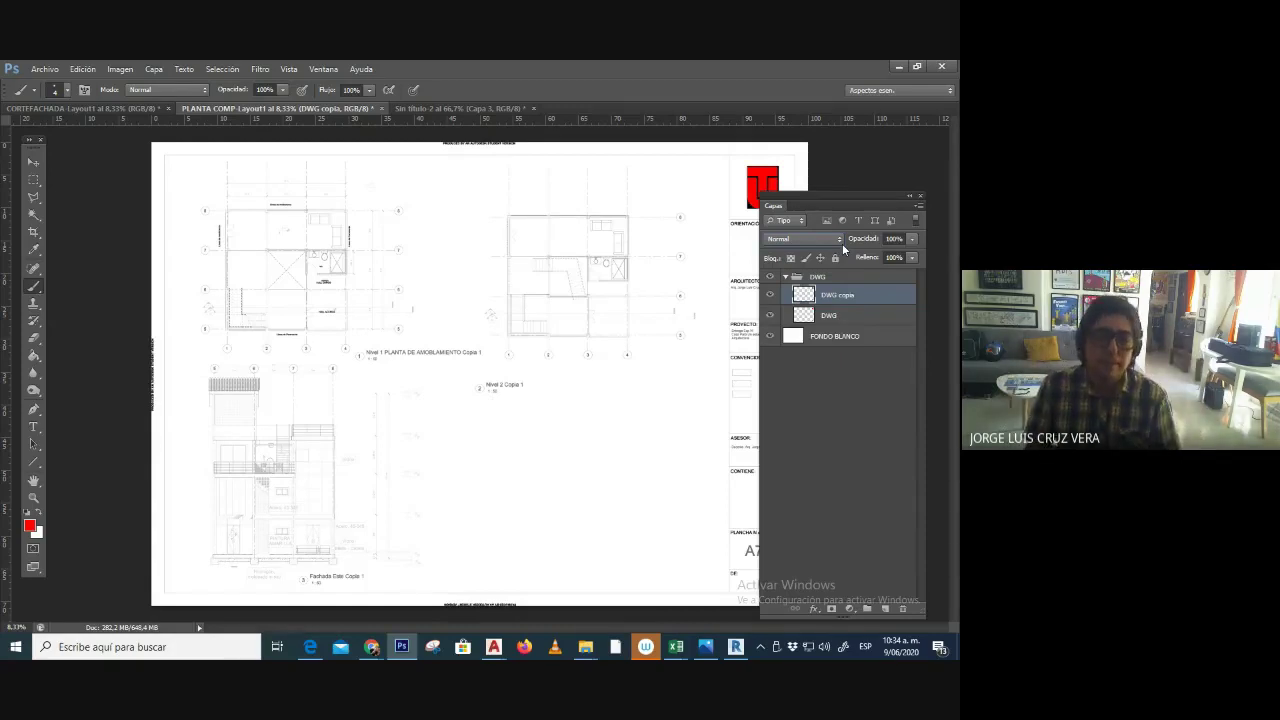
{"action": "left_click", "coordinate": [840, 240]}
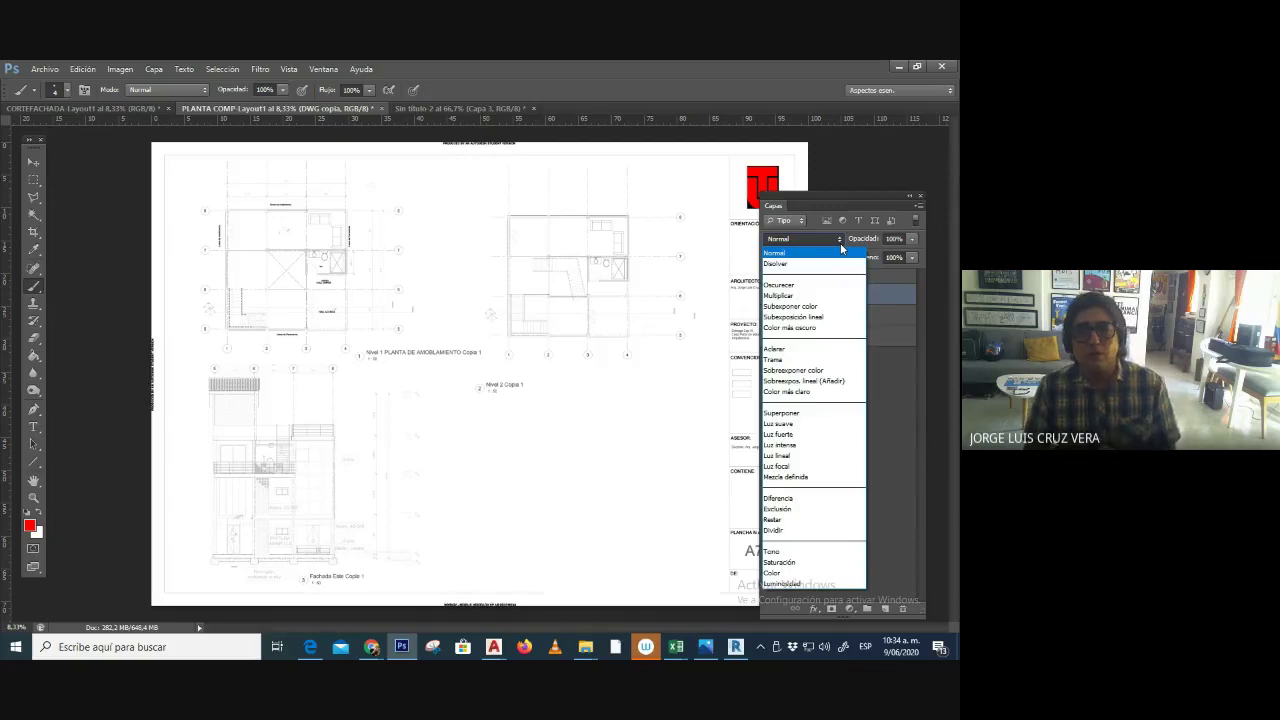
{"action": "left_click", "coordinate": [841, 248]}
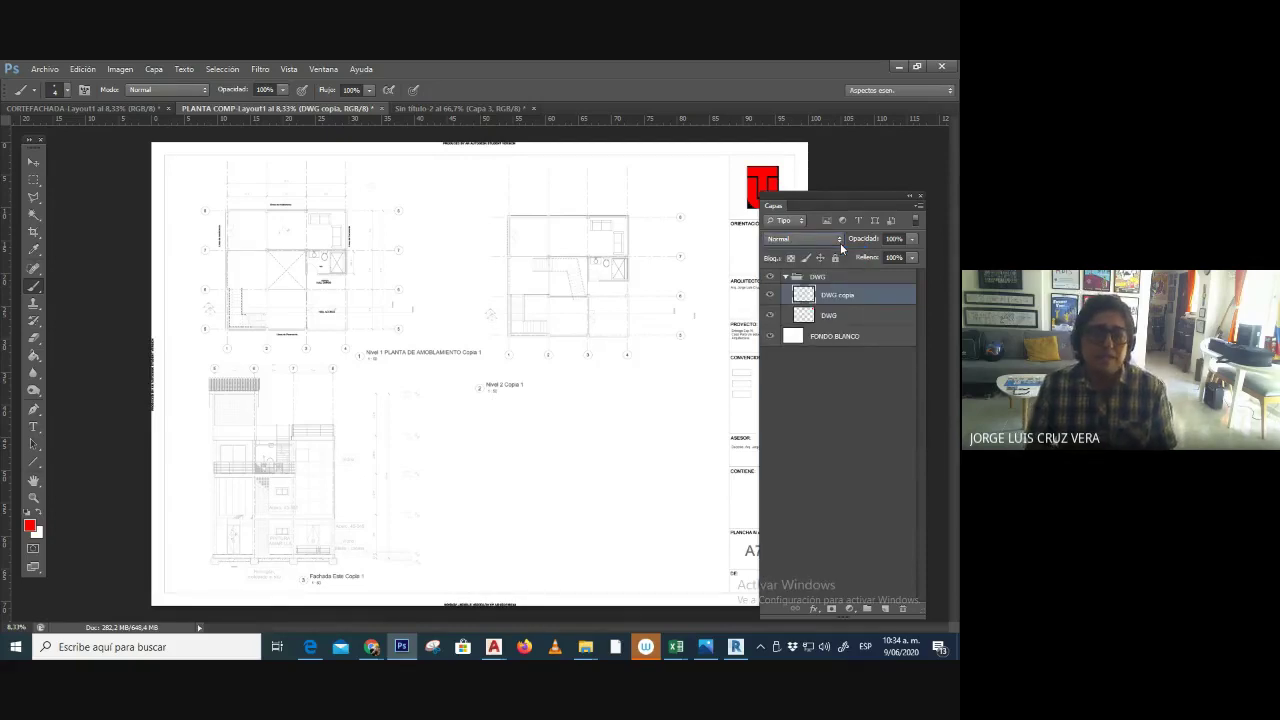
{"action": "left_click", "coordinate": [840, 243]}
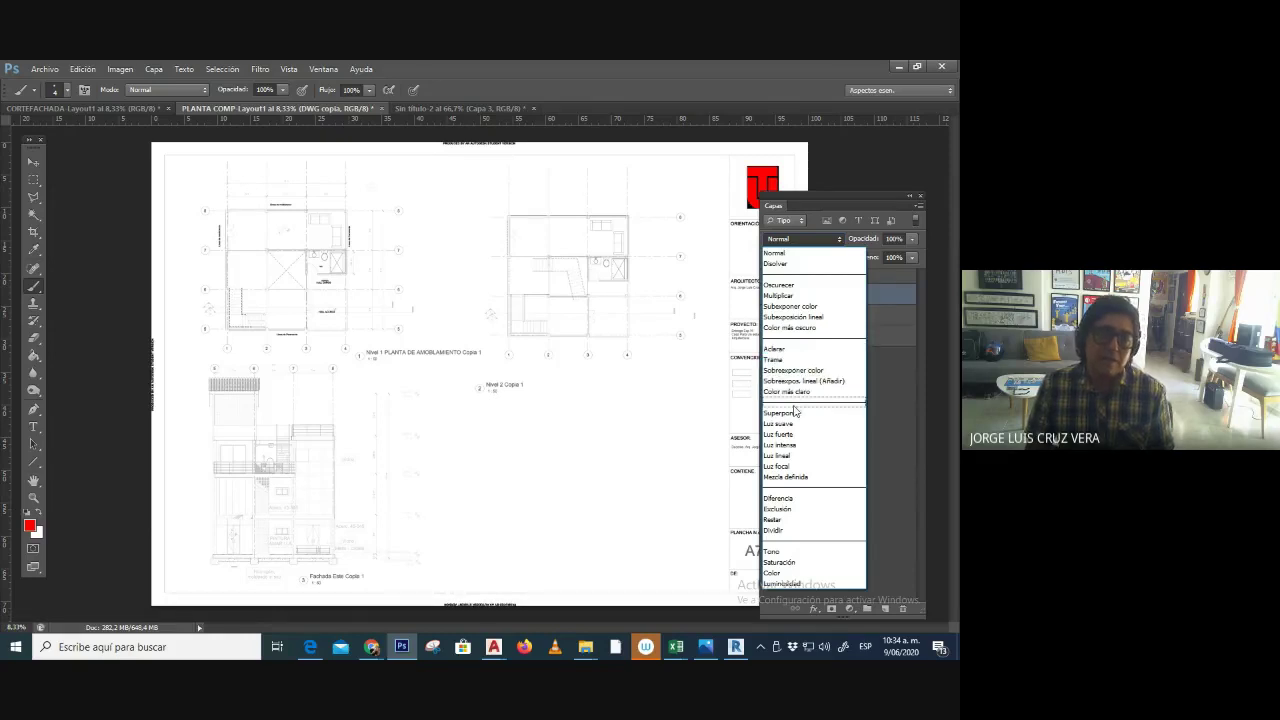
{"action": "left_click", "coordinate": [788, 296]}
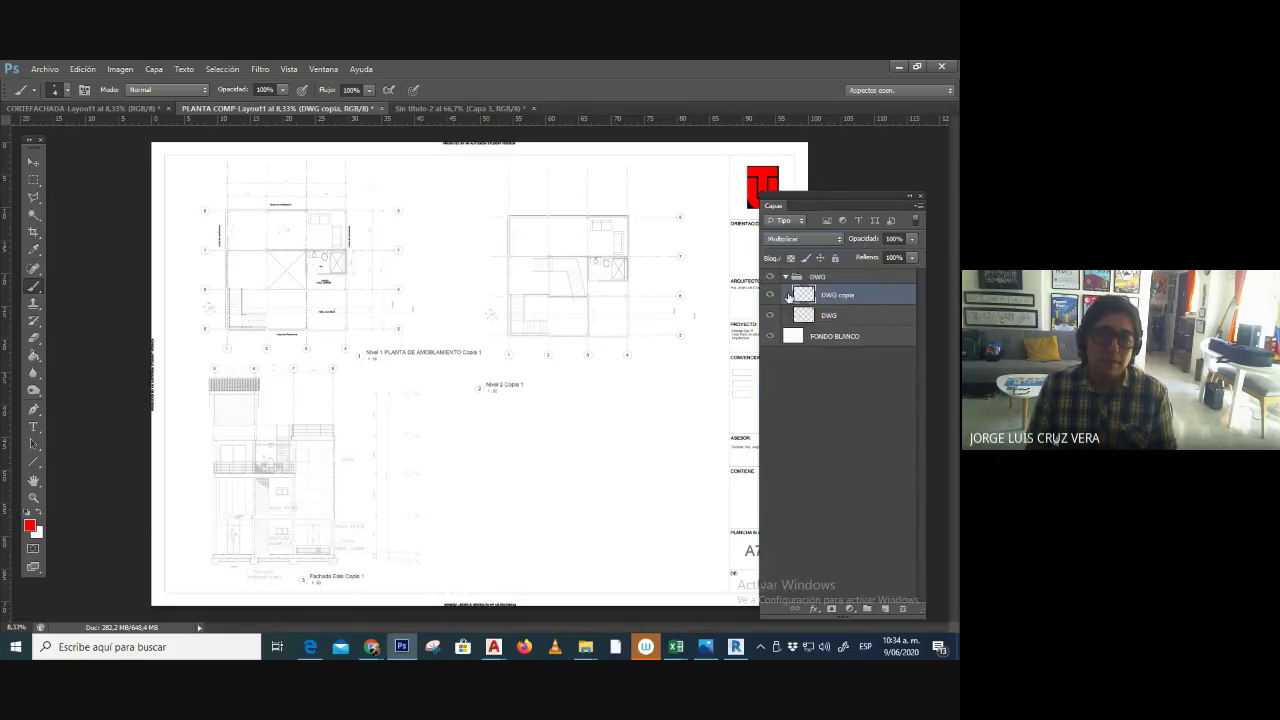
{"action": "left_click", "coordinate": [769, 295]}
{"action": "left_click", "coordinate": [769, 295]}
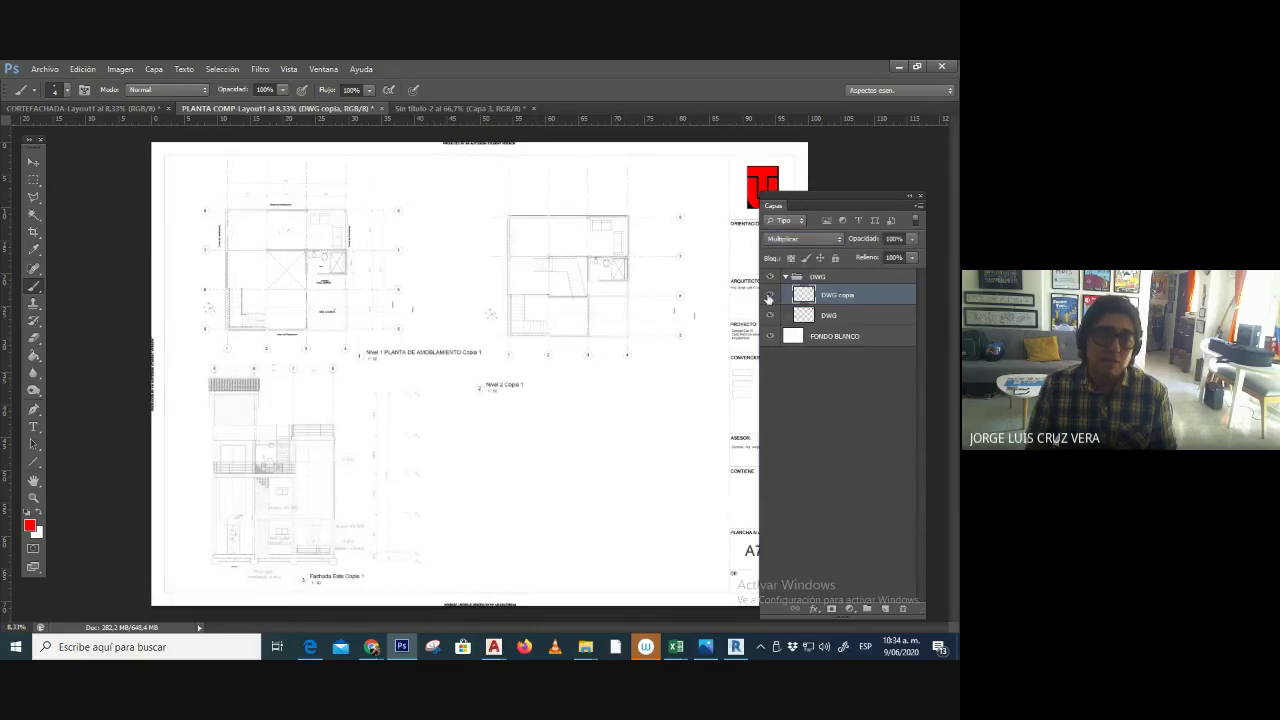
- Duplicate the topmost DWG copy six more times inside the DWG group, up to DWG copia 7, keeping the proposed names
{"action": "right_click", "coordinate": [866, 294]}
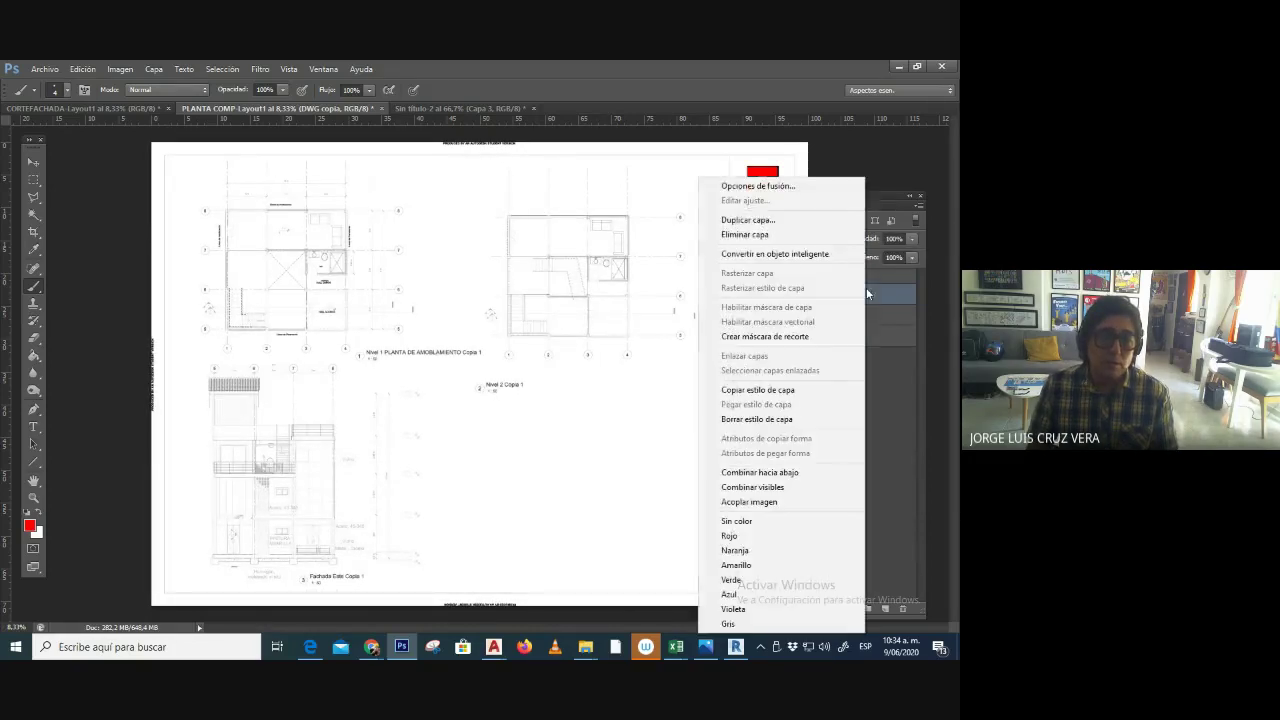
{"action": "left_click", "coordinate": [775, 233]}
{"action": "key", "text": "Return"}
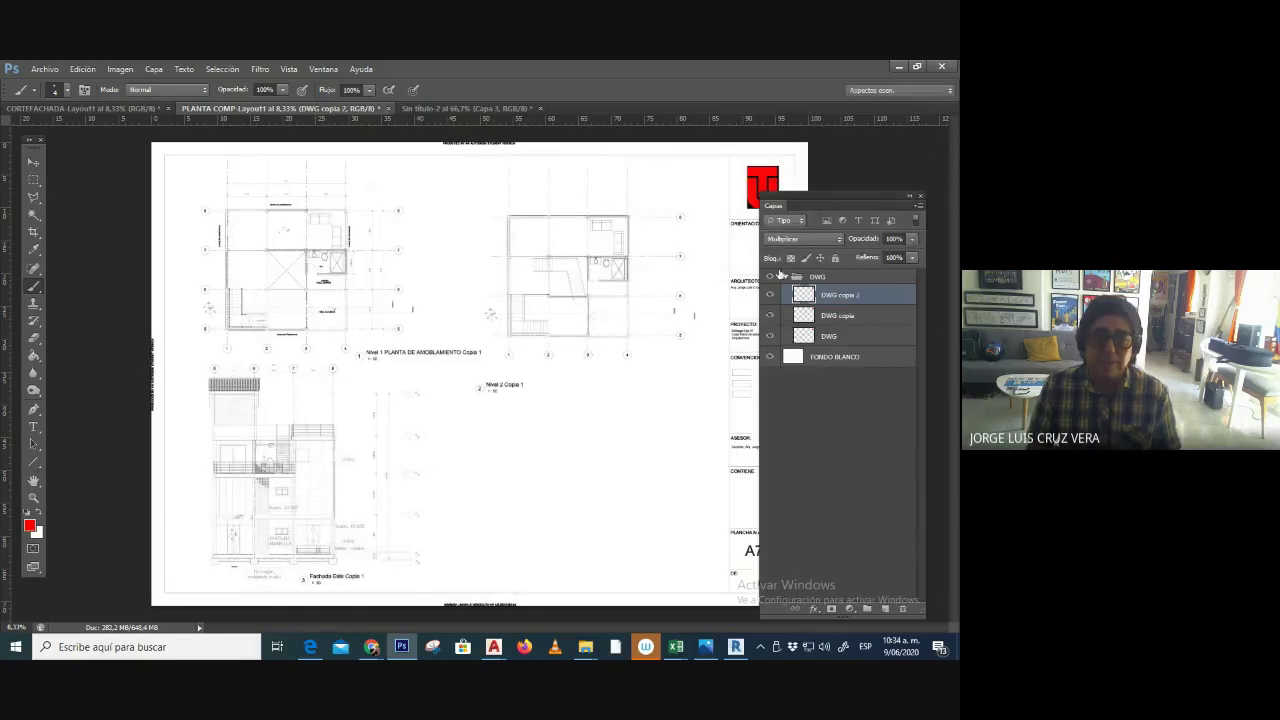
{"action": "right_click", "coordinate": [858, 292]}
{"action": "left_click", "coordinate": [741, 220]}
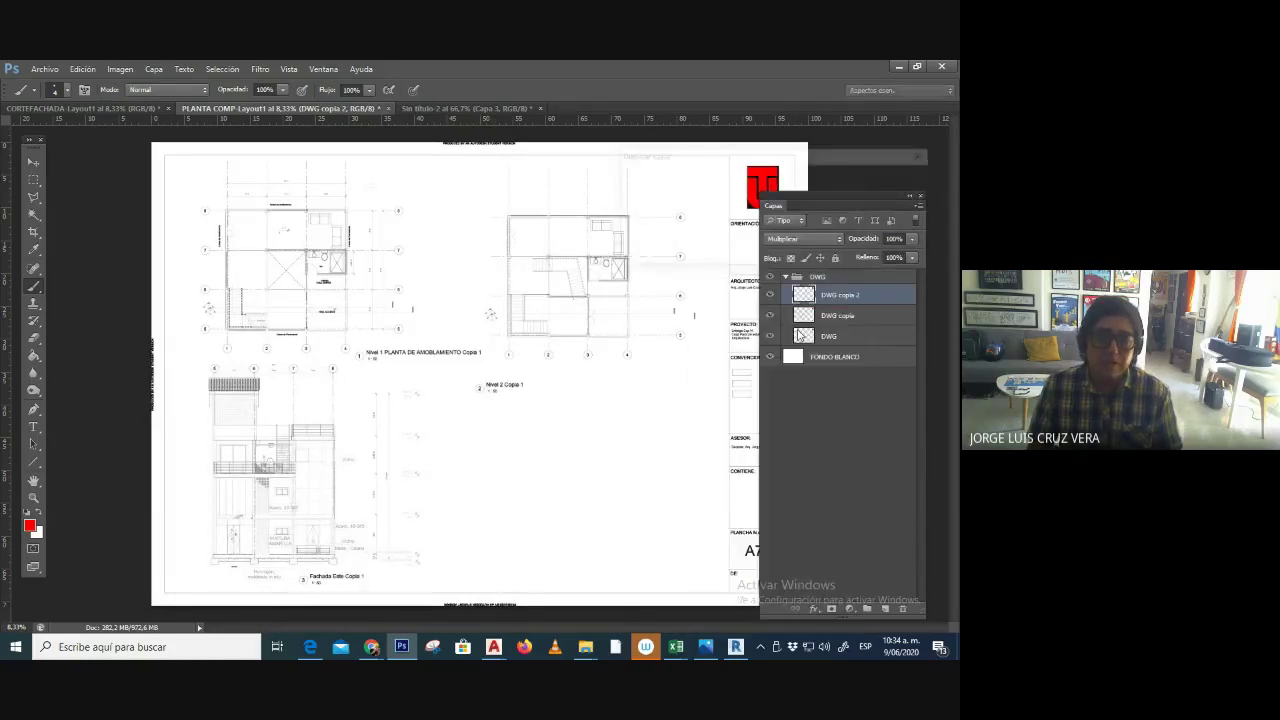
{"action": "left_click", "coordinate": [741, 220]}
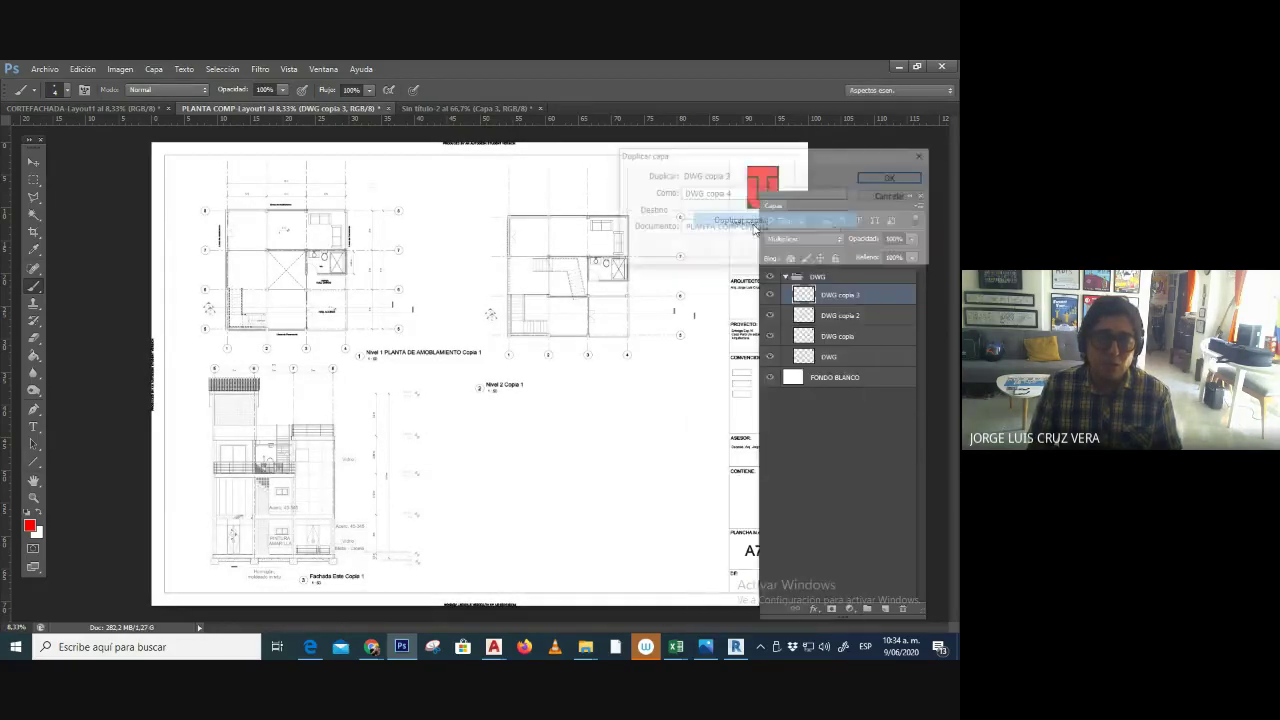
{"action": "key", "text": "Return"}
{"action": "right_click", "coordinate": [846, 295]}
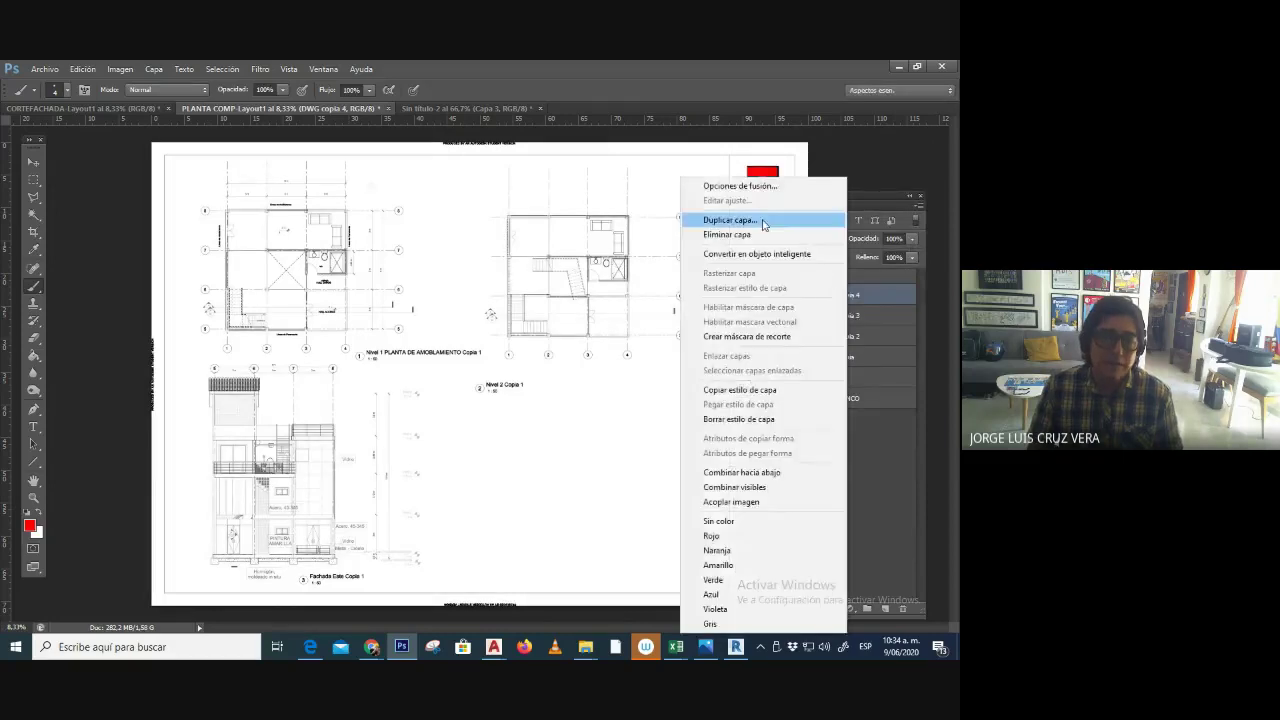
{"action": "left_click", "coordinate": [762, 220]}
{"action": "key", "text": "Return"}
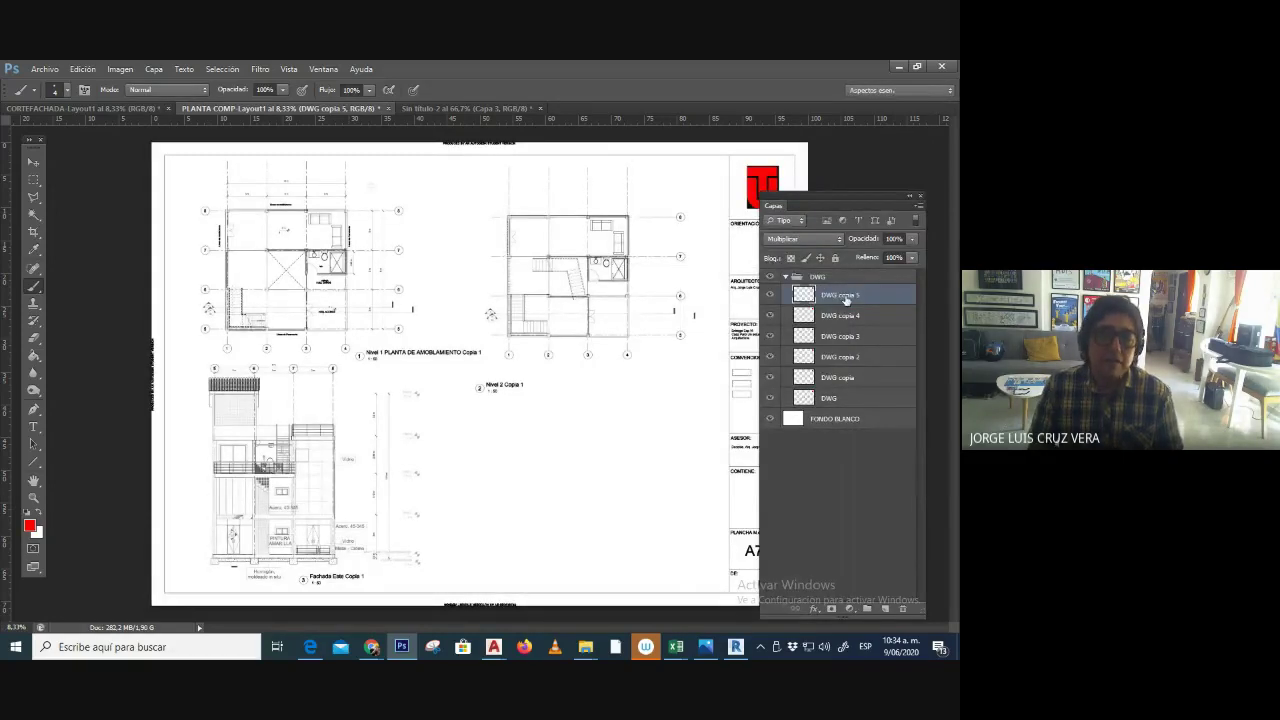
{"action": "right_click", "coordinate": [846, 295]}
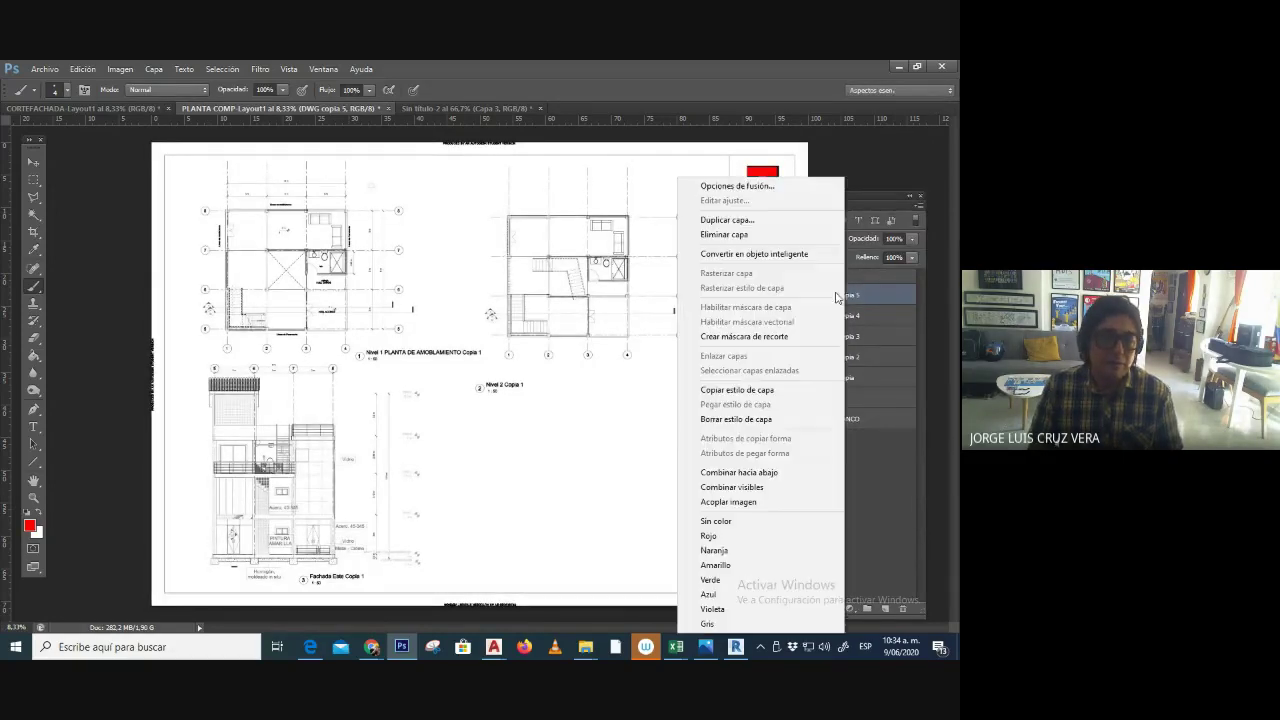
{"action": "left_click", "coordinate": [729, 220]}
{"action": "key", "text": "Return"}
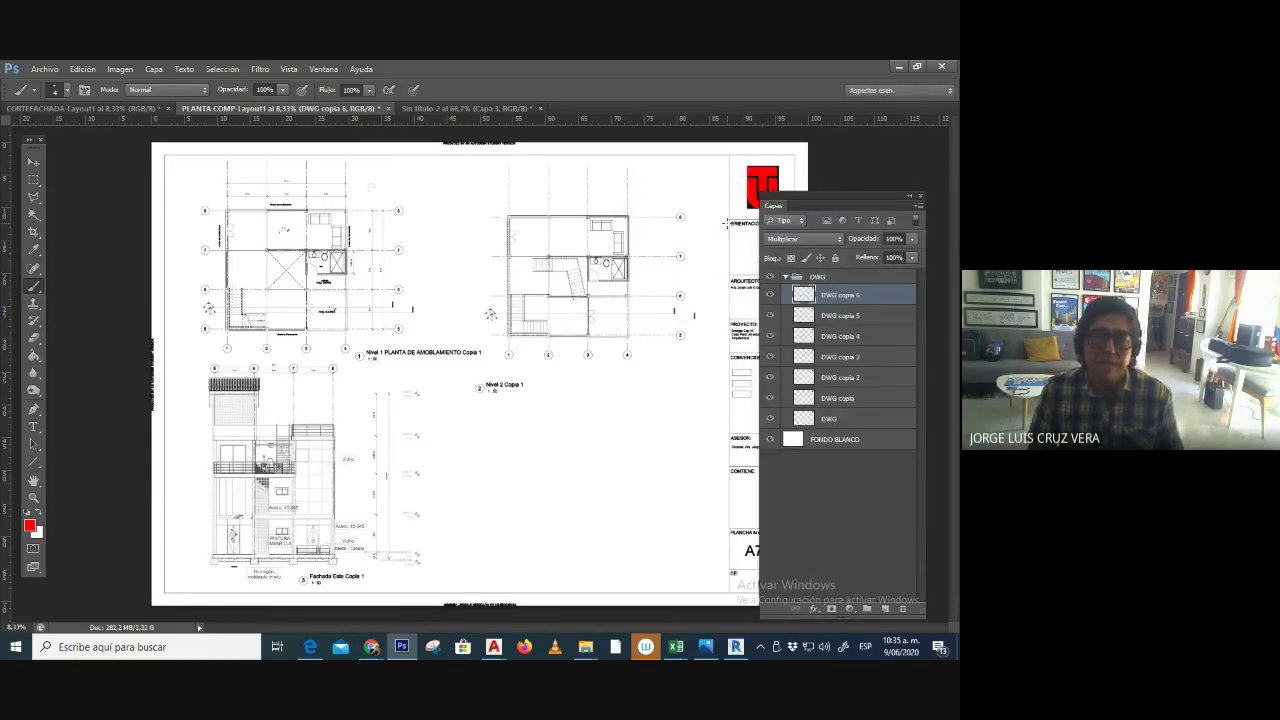
{"action": "right_click", "coordinate": [846, 298]}
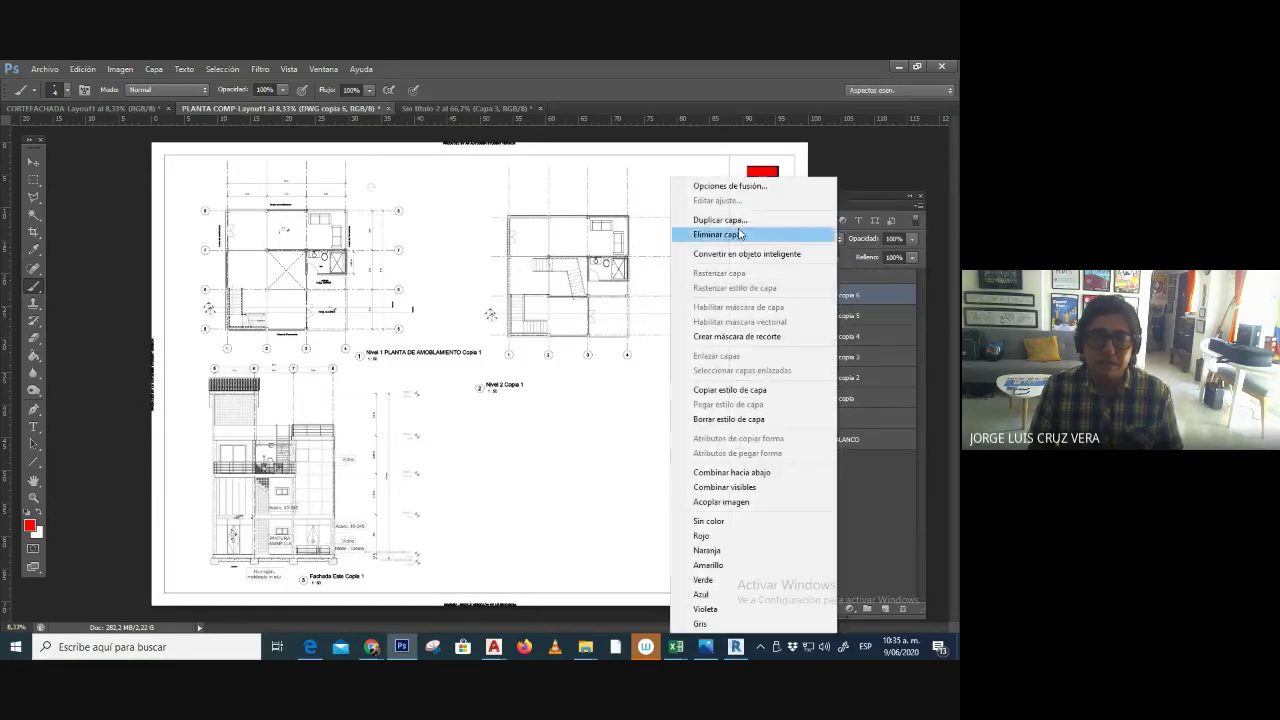
{"action": "left_click", "coordinate": [735, 220]}
{"action": "key", "text": "Return"}
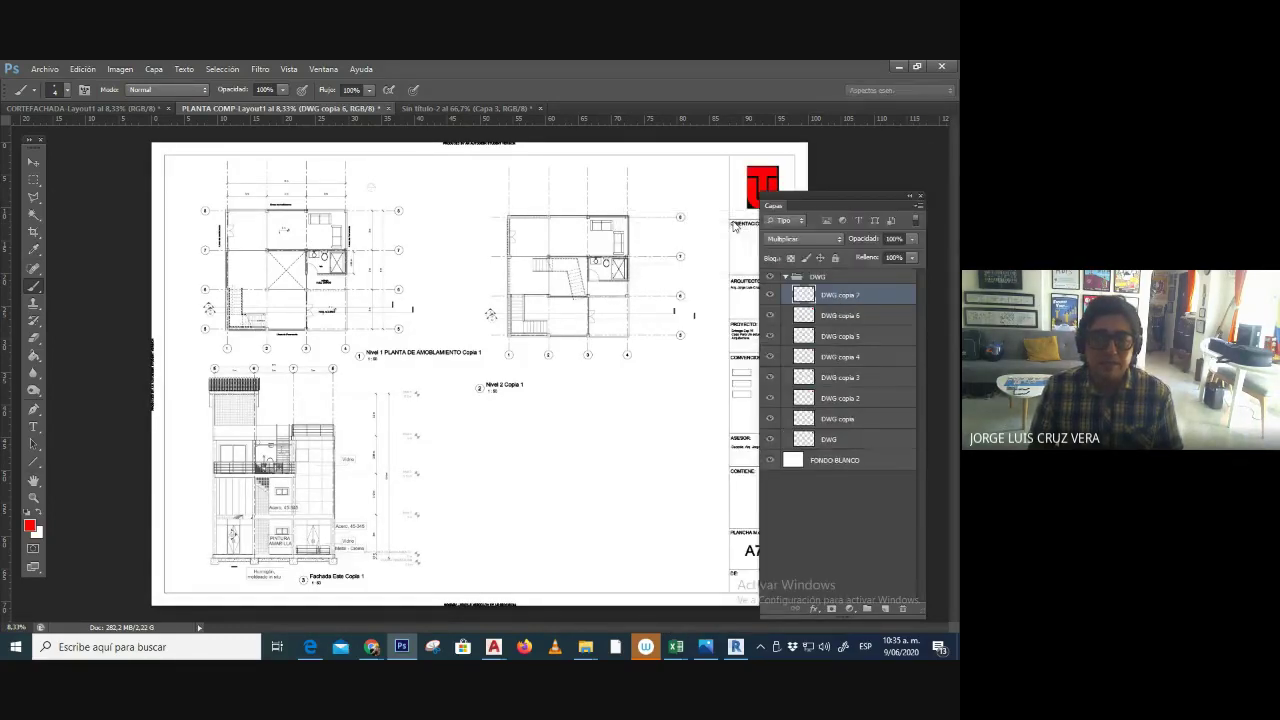
- Collapse the DWG layer group so its copies are hidden from the layer list
{"action": "left_click", "coordinate": [786, 277]}
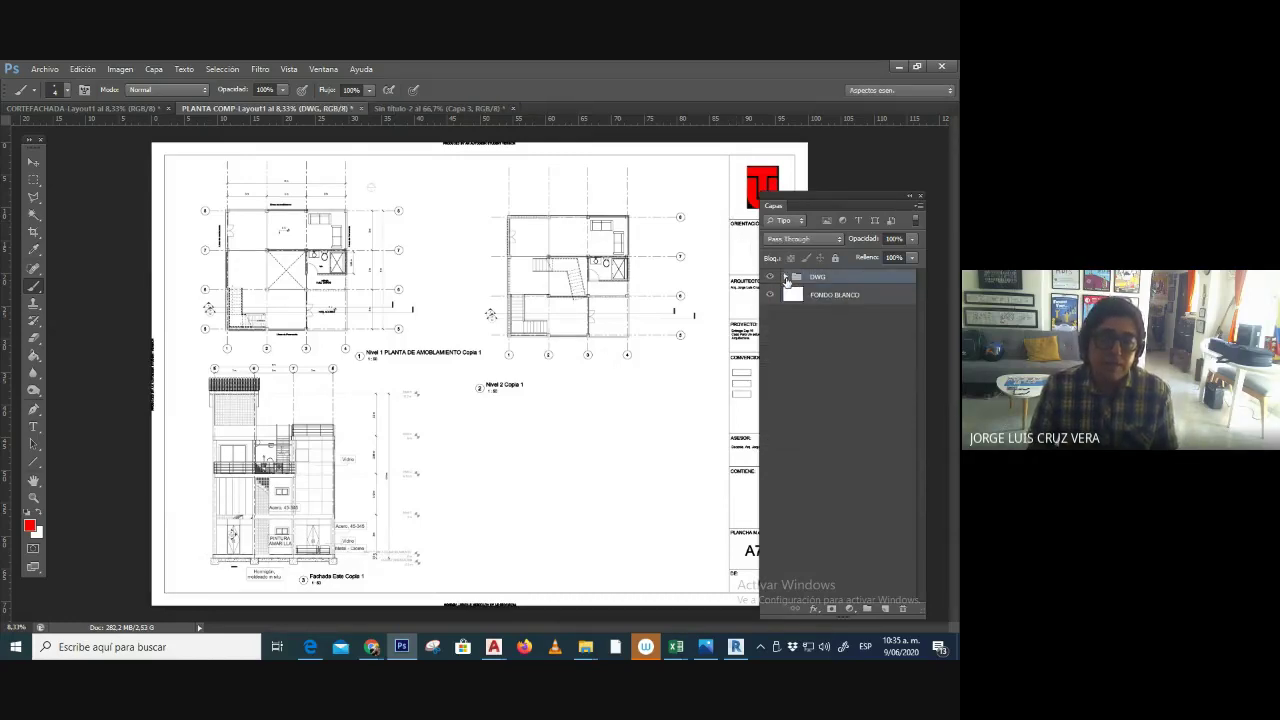
{"action": "left_click", "coordinate": [786, 277]}
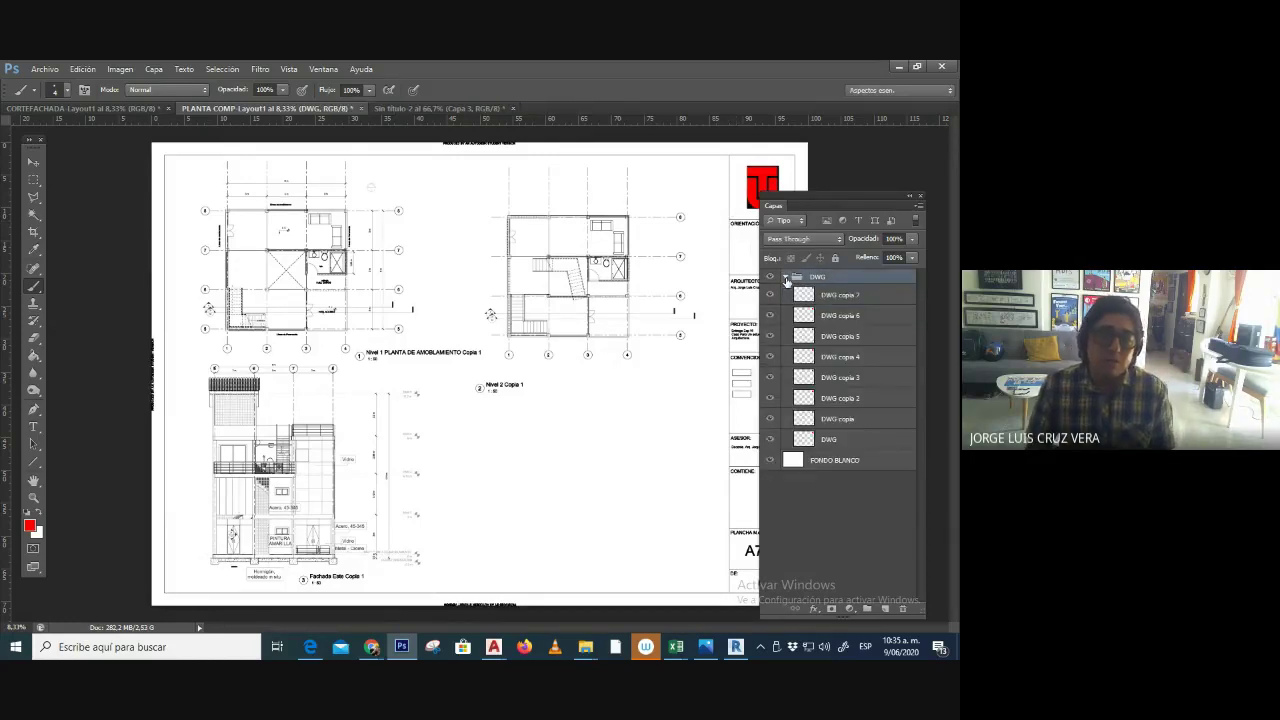
{"action": "left_click", "coordinate": [786, 277]}
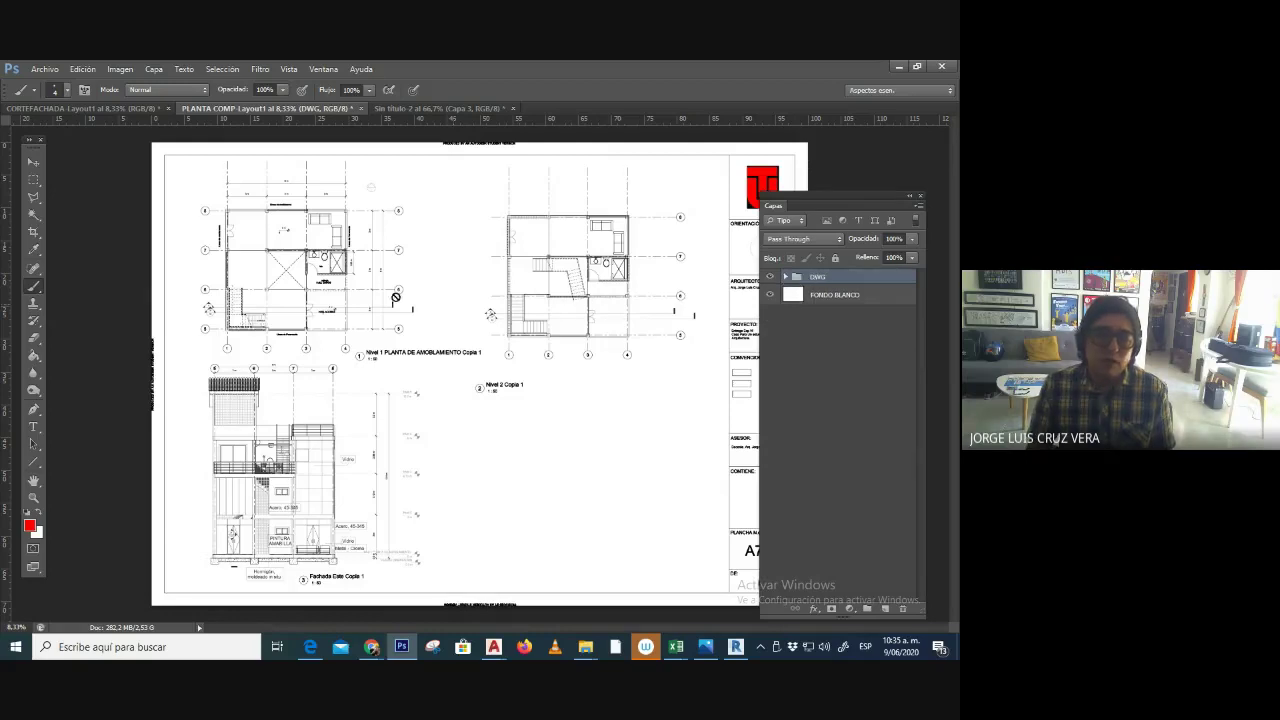
- Try moving the whole DWG group sideways across the sheet with the Move tool, and undo the move
{"action": "left_click", "coordinate": [33, 162]}
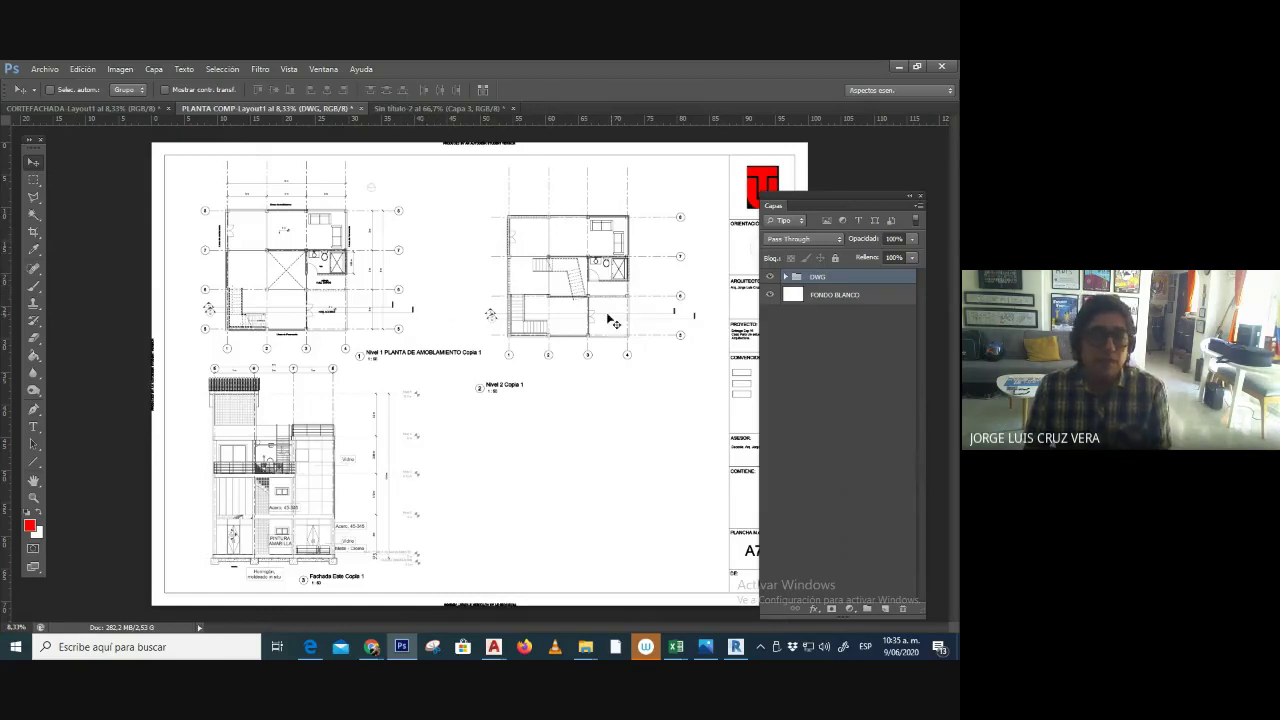
{"action": "left_click_drag", "start_coordinate": [608, 302], "coordinate": [434, 327]}
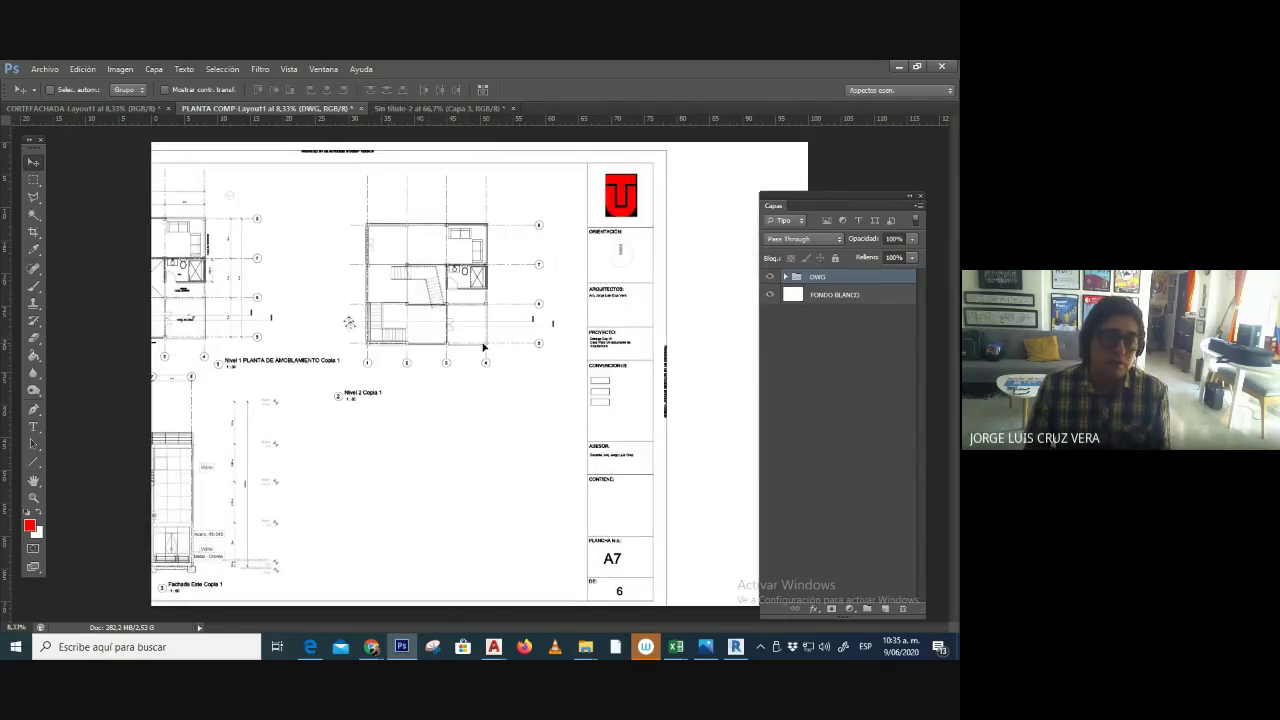
{"action": "key", "text": "ctrl+alt+z"}
{"action": "key", "text": "ctrl+alt+z"}
{"action": "key", "text": "ctrl+shift+z"}
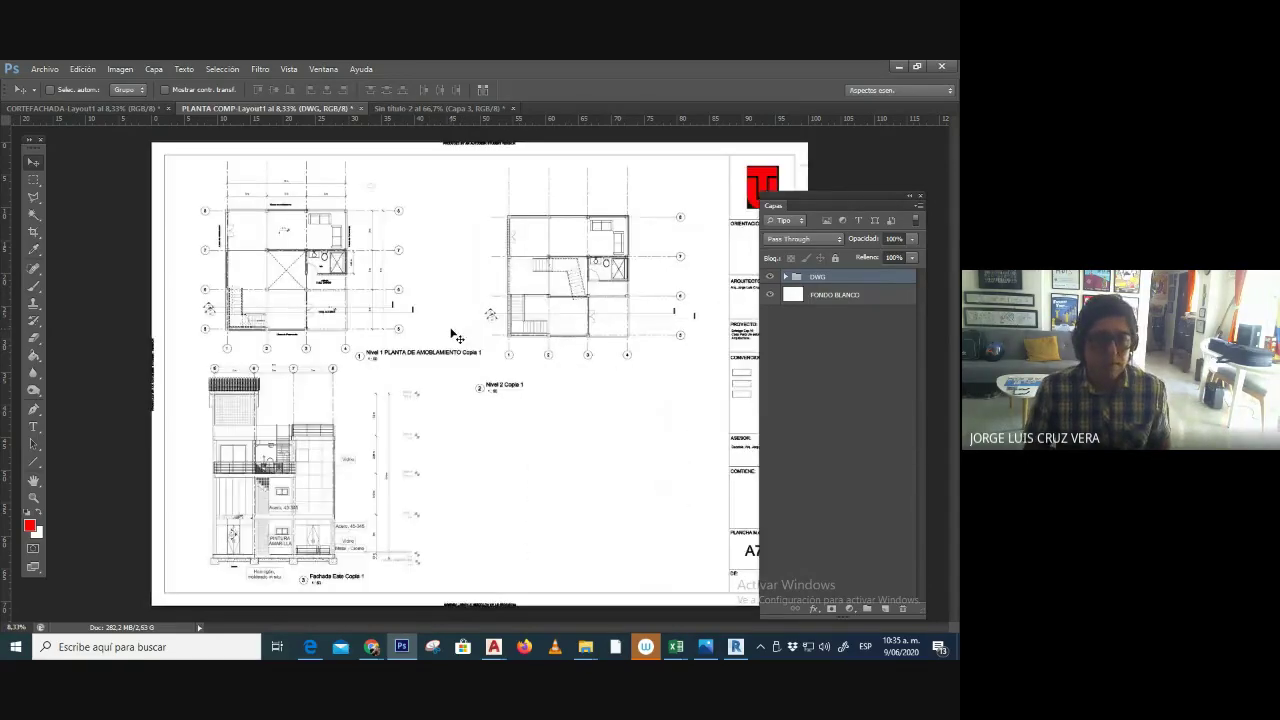
{"action": "left_click", "coordinate": [784, 278]}
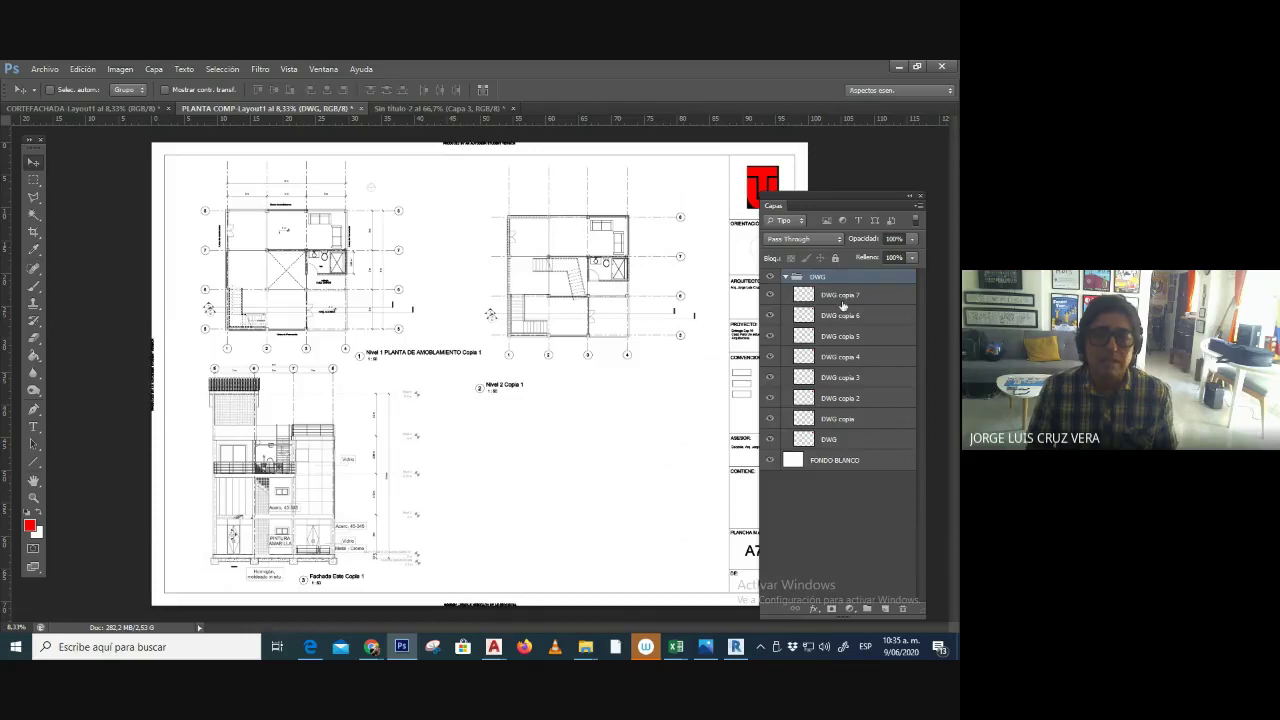
{"action": "left_click", "coordinate": [784, 277]}
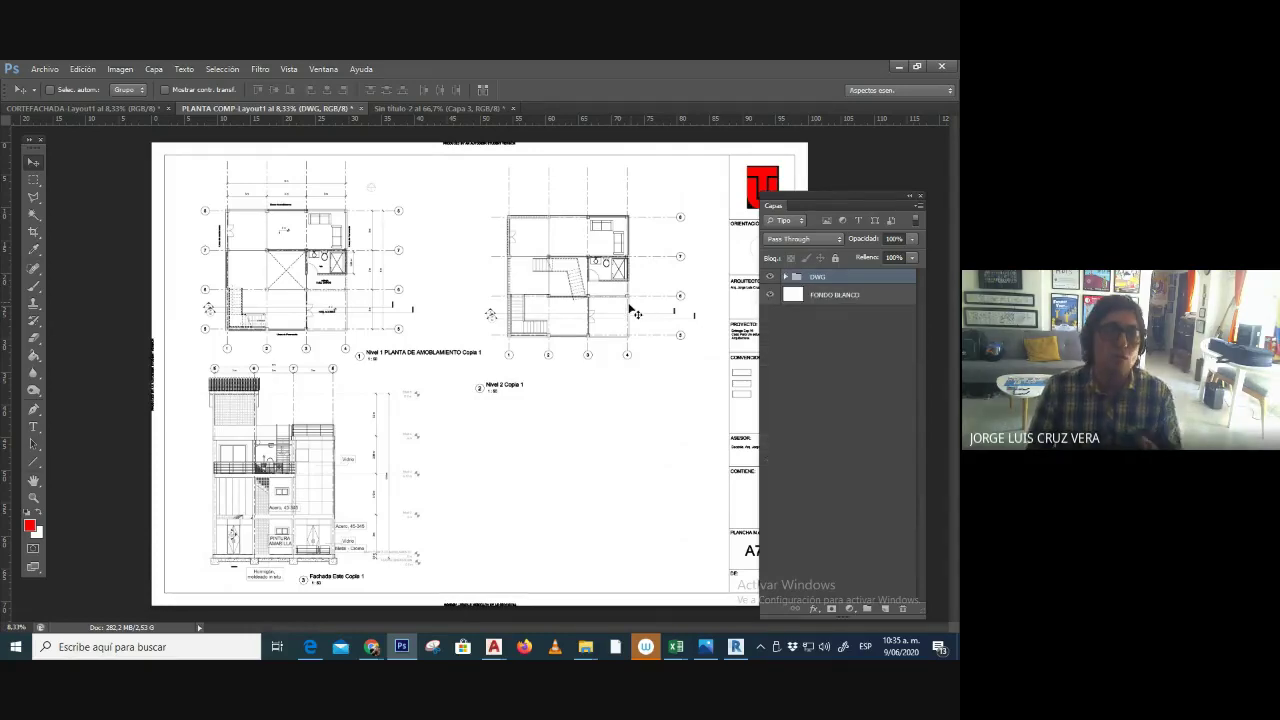
{"action": "mouse_move", "coordinate": [631, 306]}
{"action": "left_mouse_down"}
{"action": "mouse_move", "coordinate": [515, 340]}
{"action": "mouse_move", "coordinate": [600, 305]}
{"action": "mouse_move", "coordinate": [672, 298]}
{"action": "mouse_move", "coordinate": [660, 307]}
{"action": "left_mouse_up"}
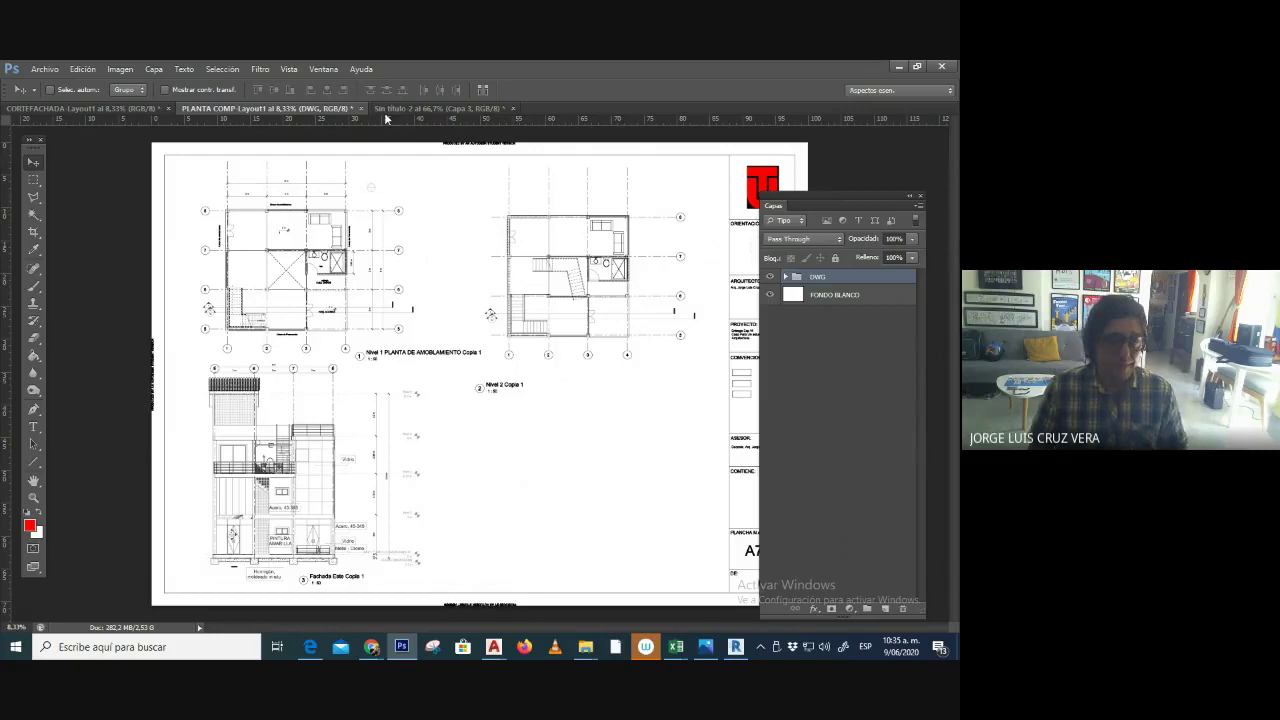
- Start saving PLANTA COMP-Layout1 under a new location and browse to EXPRESION VI > EJERCICIOS > PIOSTPRODUCCION DE PLANCHAS E INSUMOS DE ARQUITECTURA
{"action": "left_click", "coordinate": [44, 69]}
{"action": "left_click", "coordinate": [115, 230]}
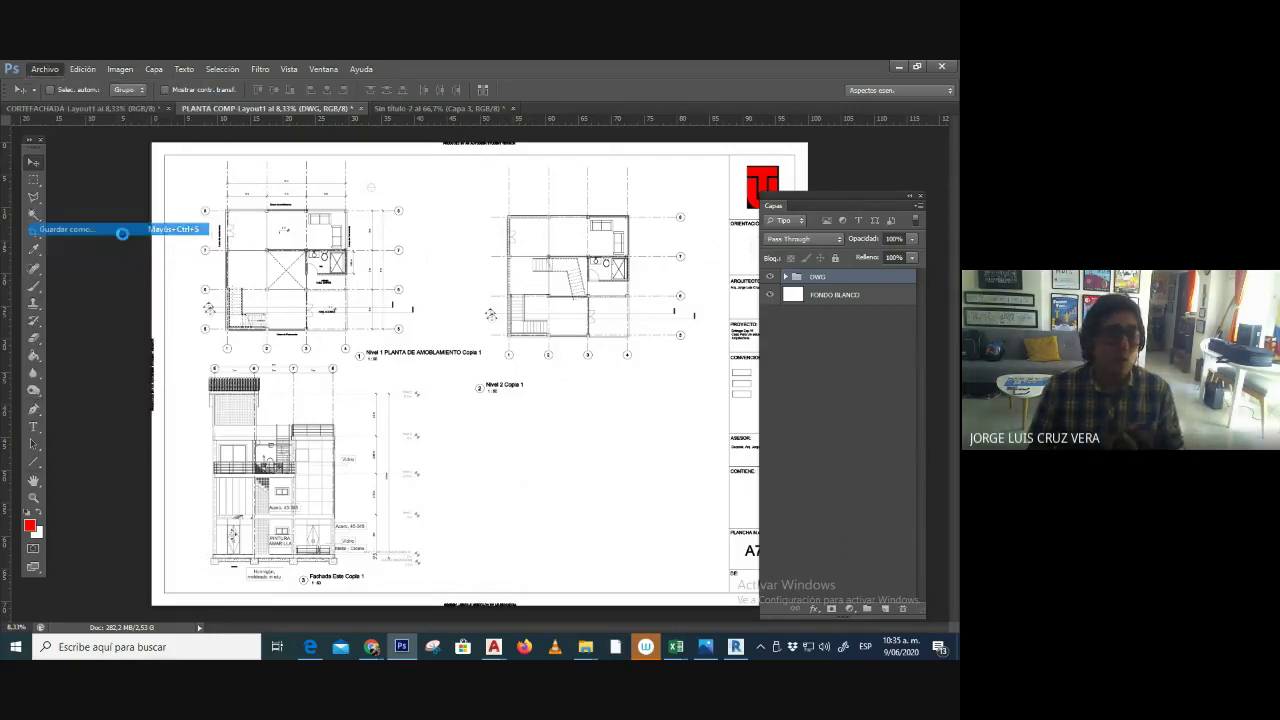
{"action": "left_click_drag", "start_coordinate": [517, 213], "coordinate": [451, 201]}
{"action": "left_click", "coordinate": [492, 219]}
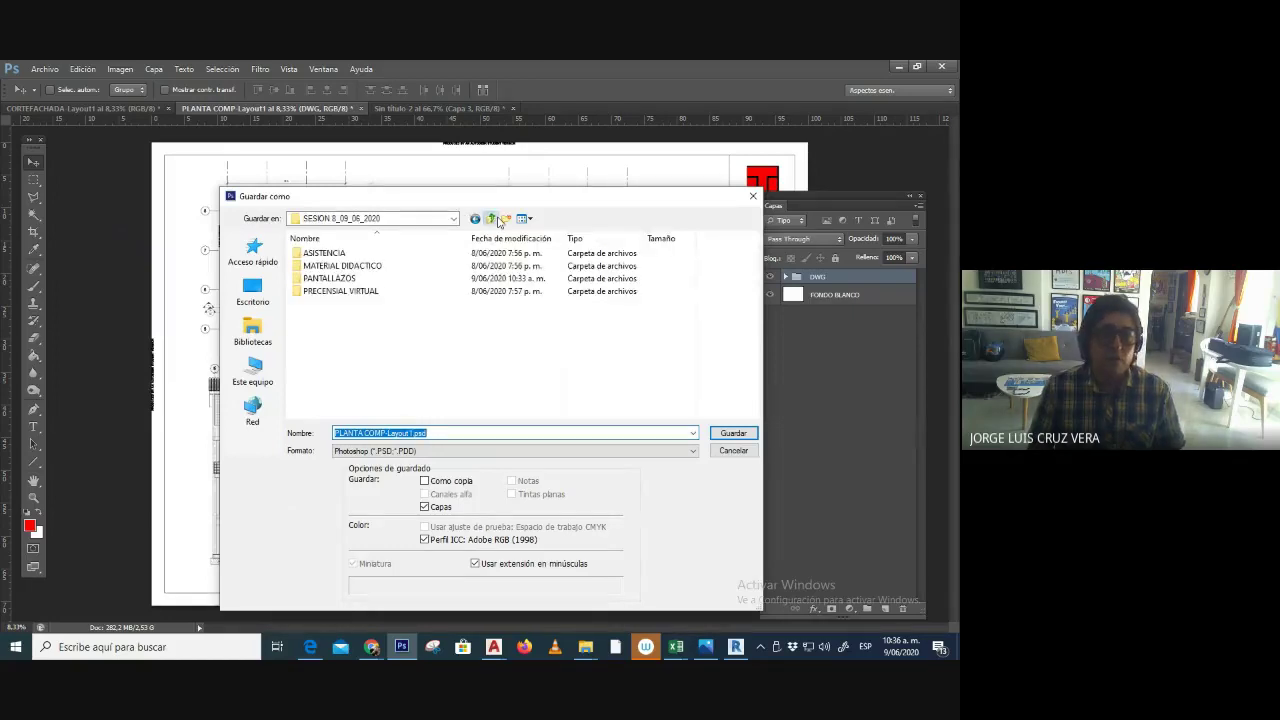
{"action": "left_click", "coordinate": [494, 219]}
{"action": "left_click", "coordinate": [494, 219]}
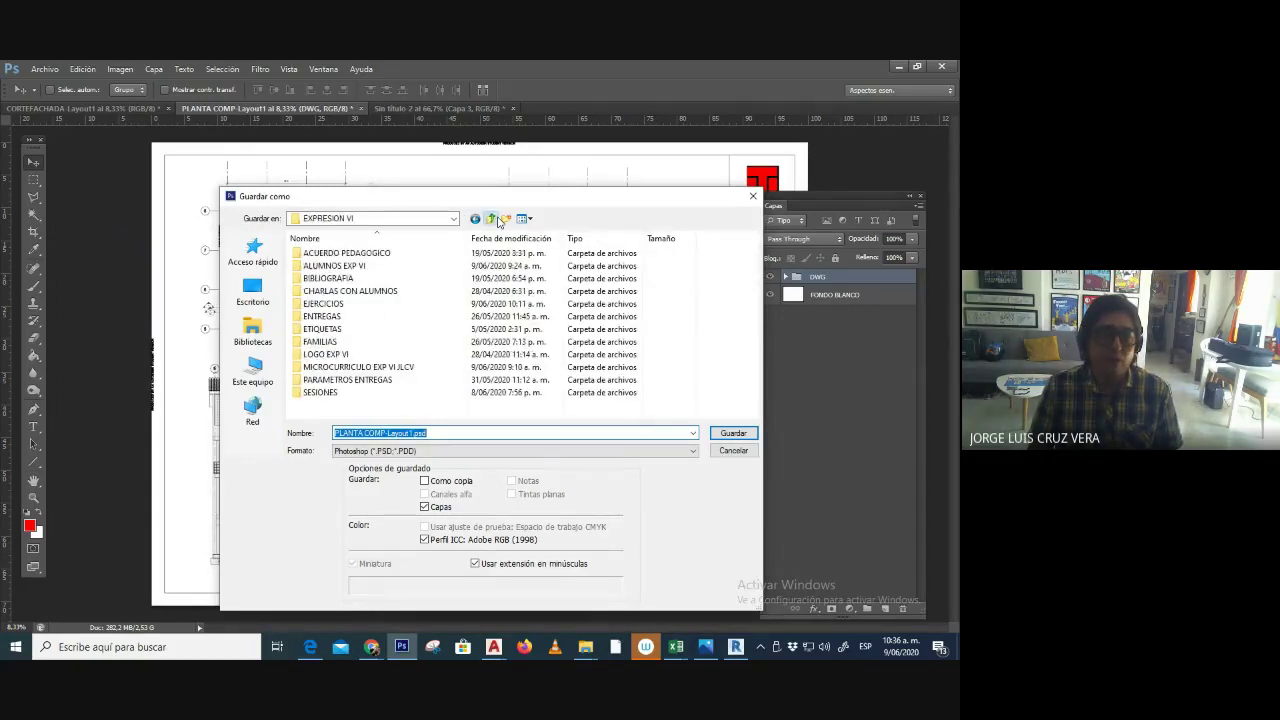
{"action": "double_click", "coordinate": [325, 304]}
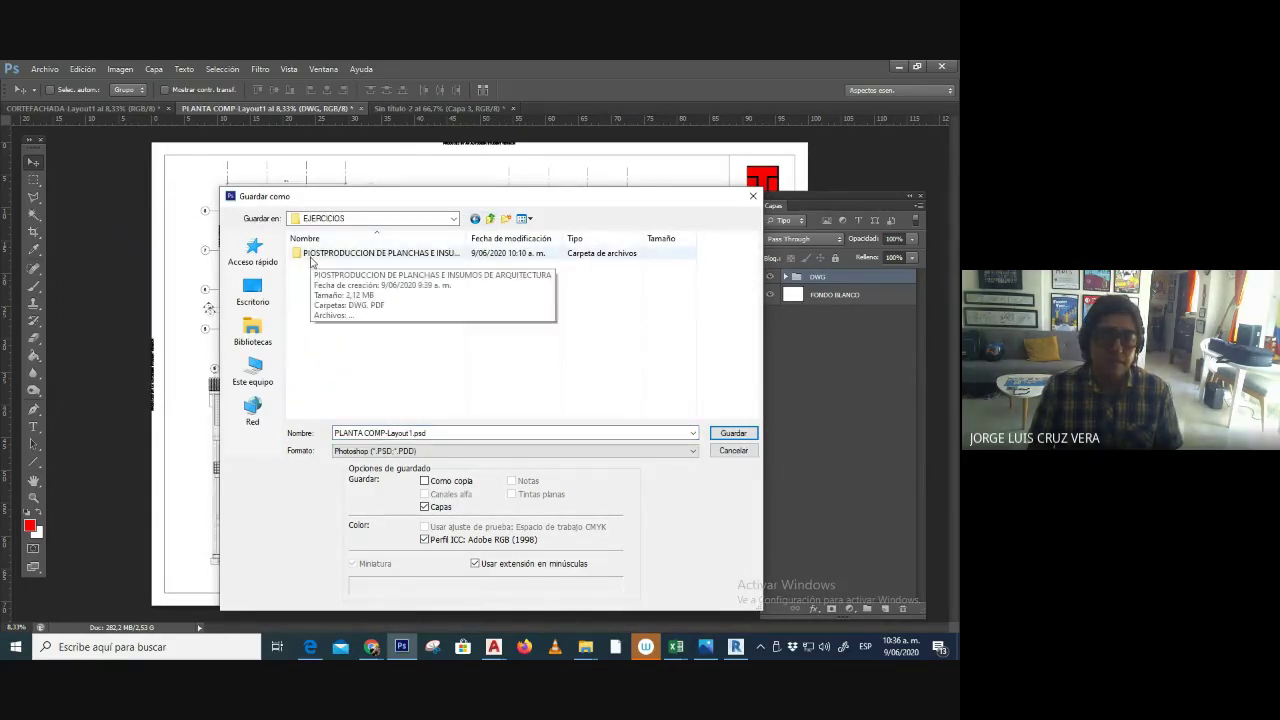
{"action": "double_click", "coordinate": [311, 256]}
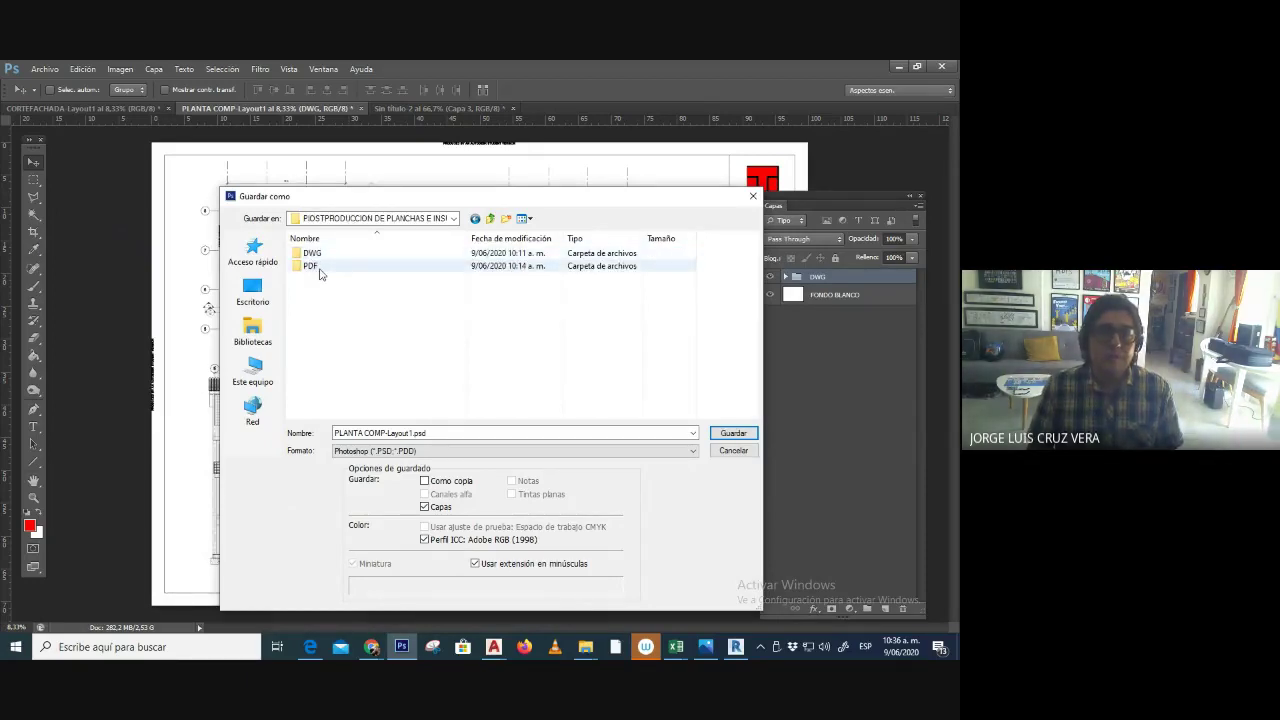
- Create a new folder named PSD alongside the DWG and PDF folders
{"action": "left_click", "coordinate": [508, 221]}
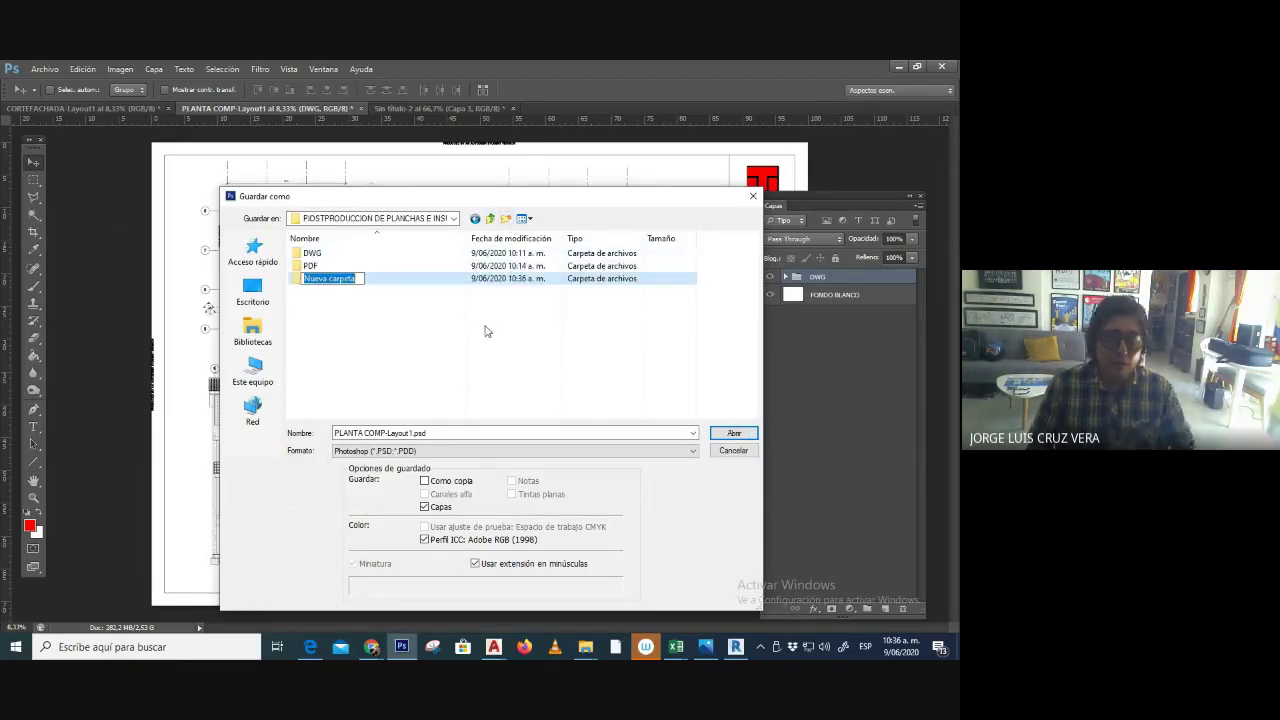
{"action": "type", "text": "PSD"}
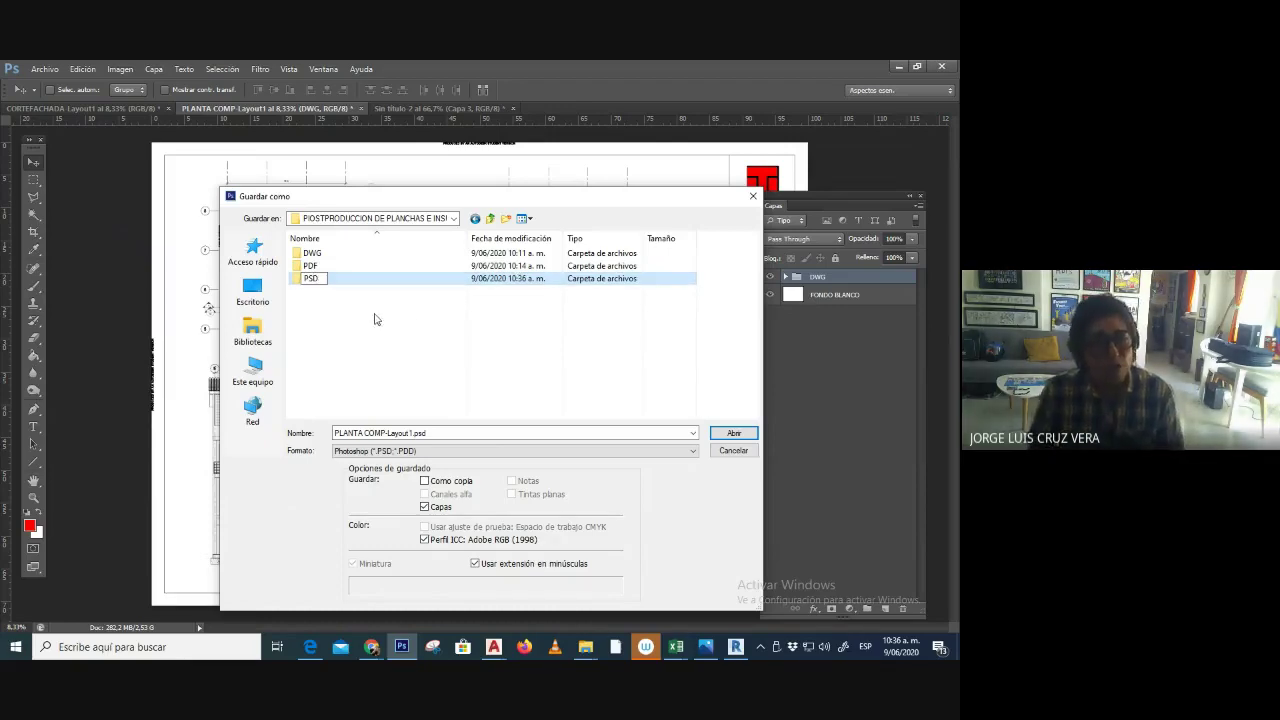
{"action": "left_click", "coordinate": [325, 258]}
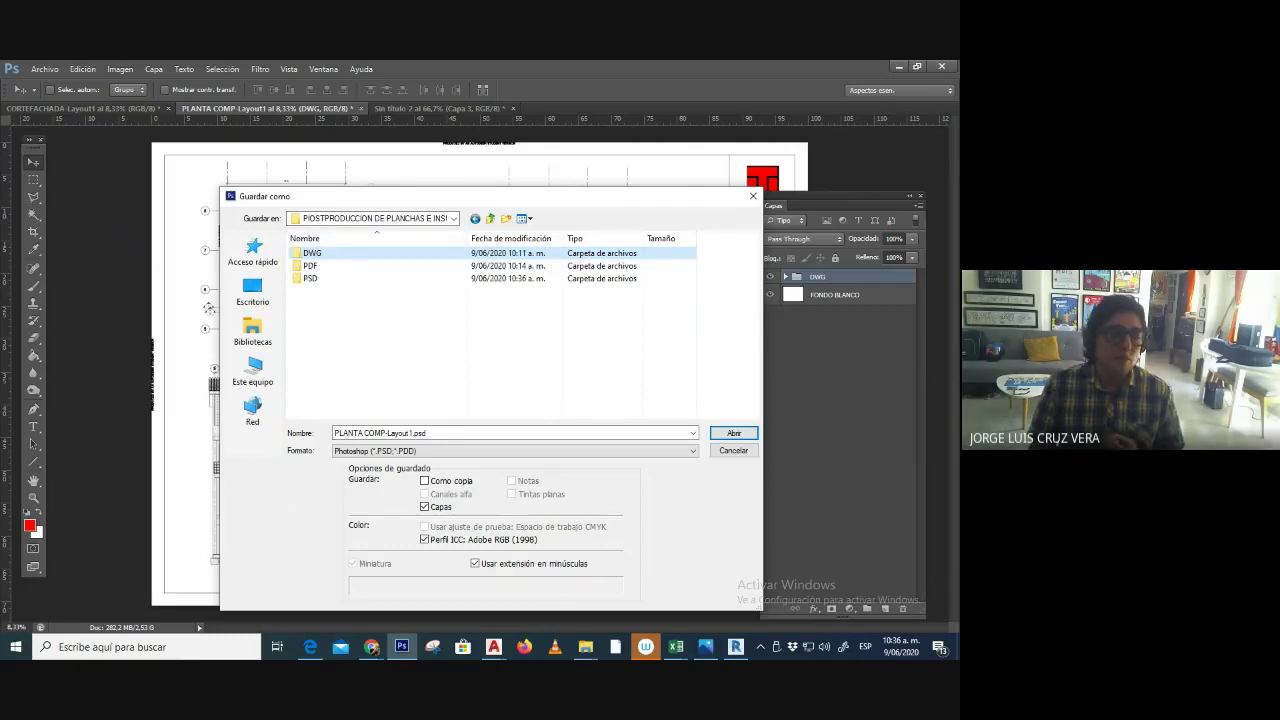
{"action": "left_click", "coordinate": [372, 648]}
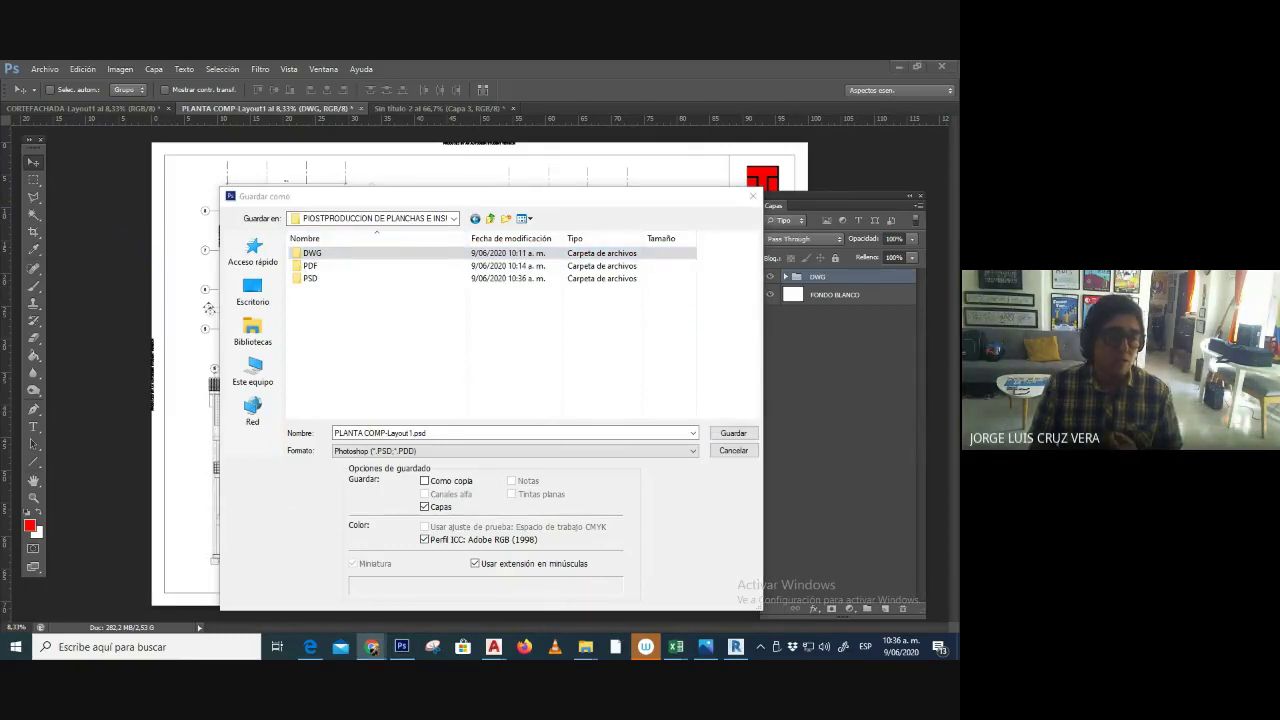
{"action": "left_click", "coordinate": [352, 197]}
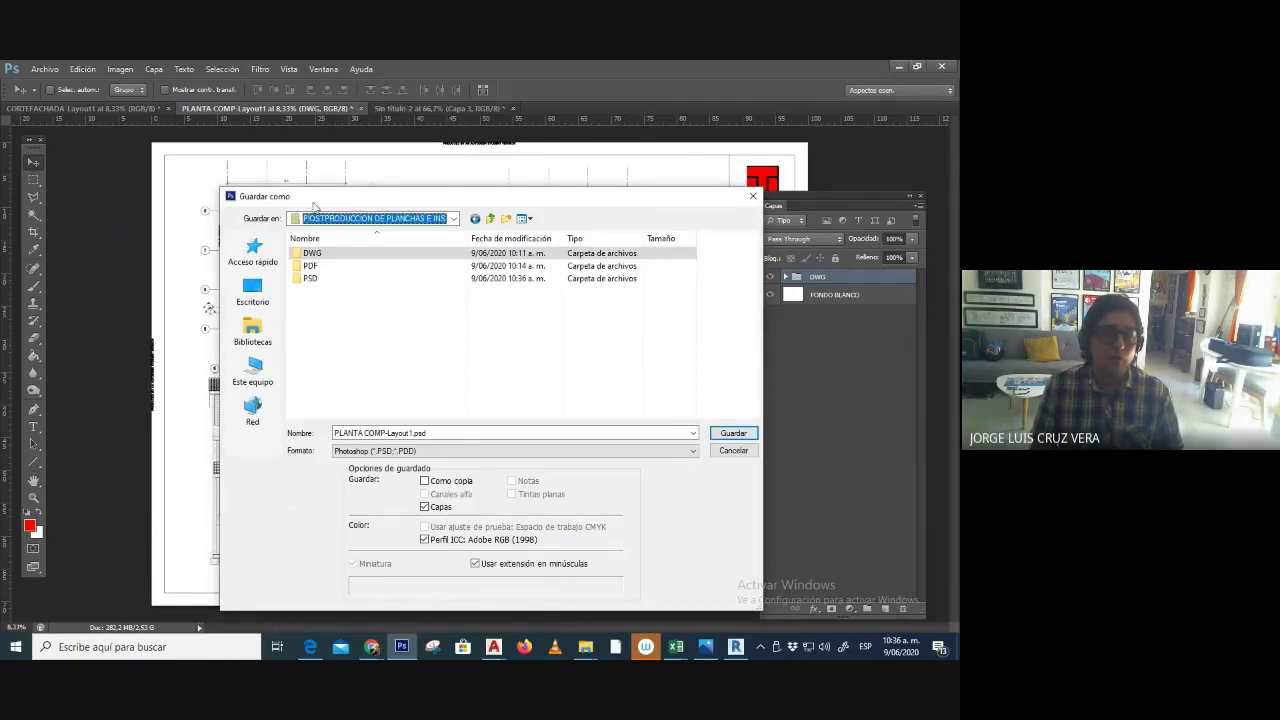
{"action": "left_click", "coordinate": [315, 256]}
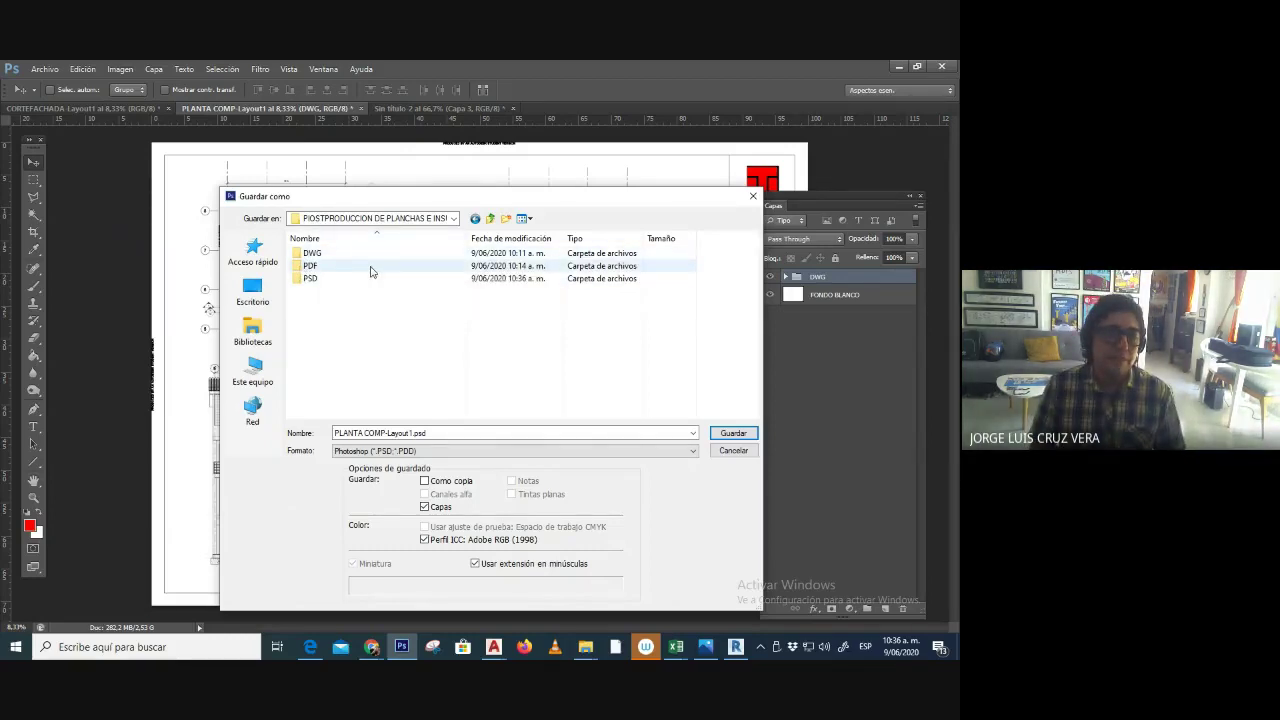
- Save the document in the PSD folder as PLANTA COMP-Layout1.psd in Photoshop format with layers included
{"action": "double_click", "coordinate": [312, 278]}
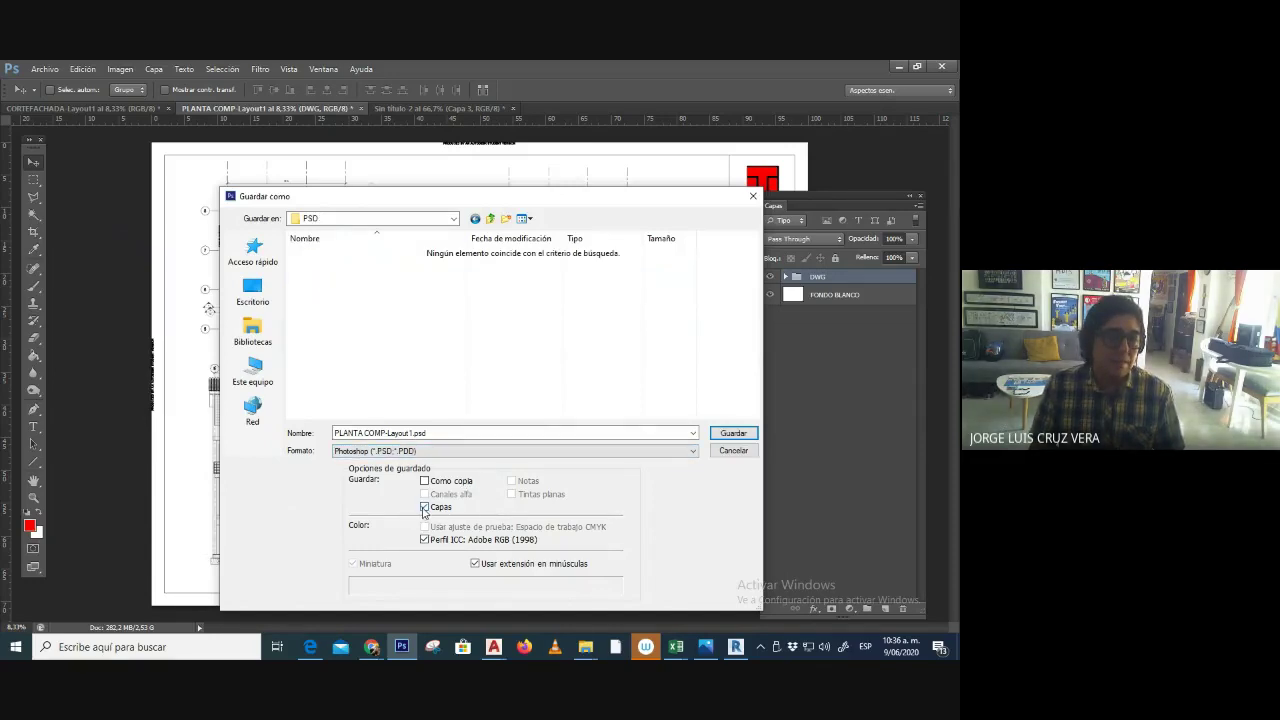
{"action": "left_click", "coordinate": [441, 451]}
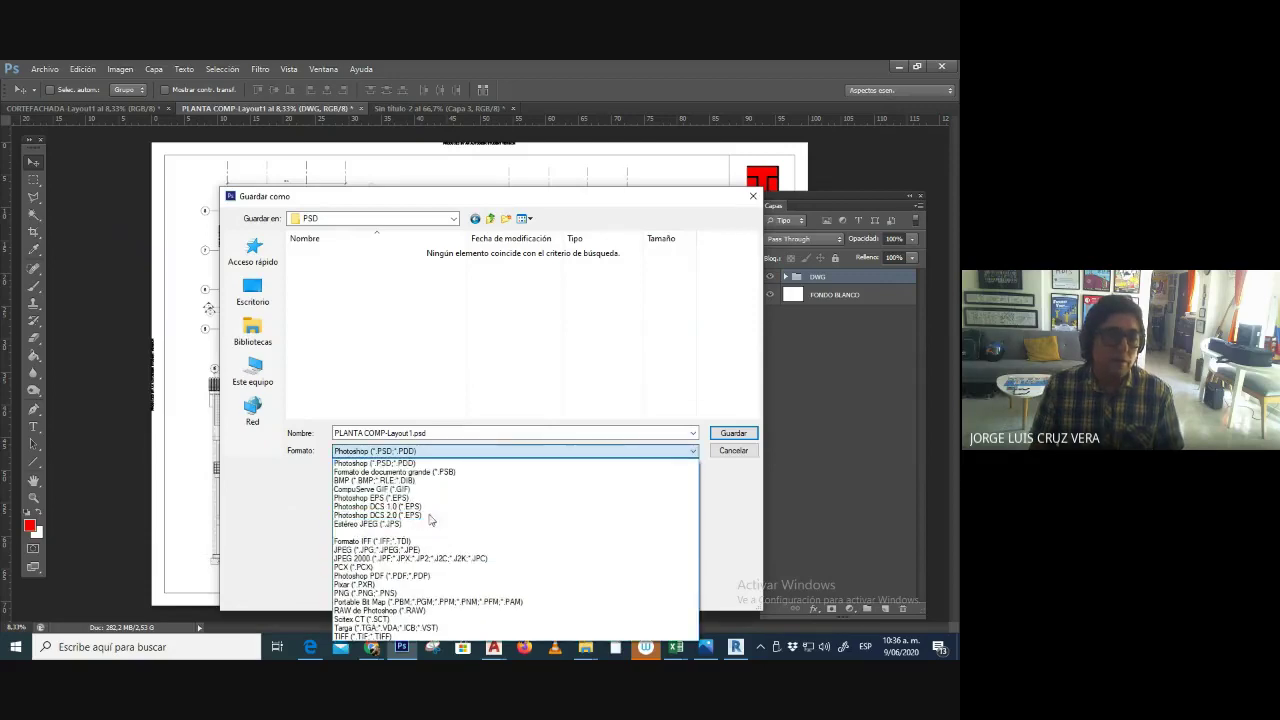
{"action": "left_click", "coordinate": [442, 462]}
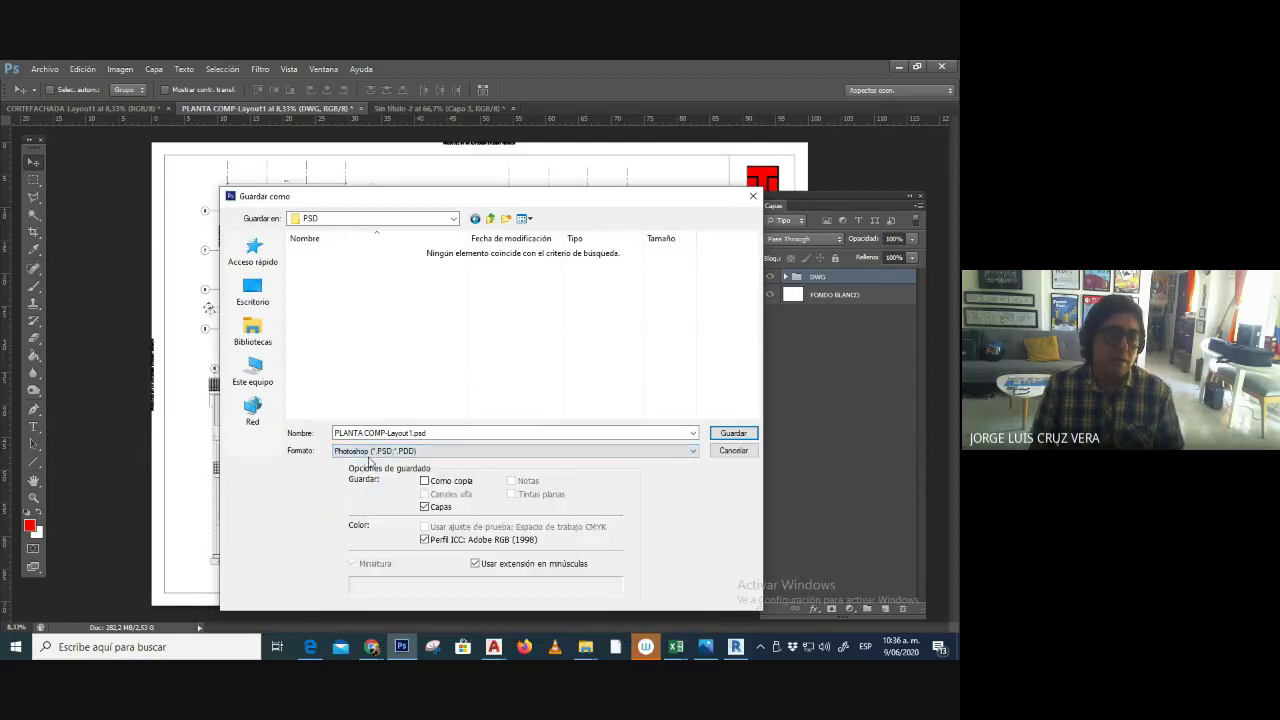
{"action": "left_click", "coordinate": [471, 432]}
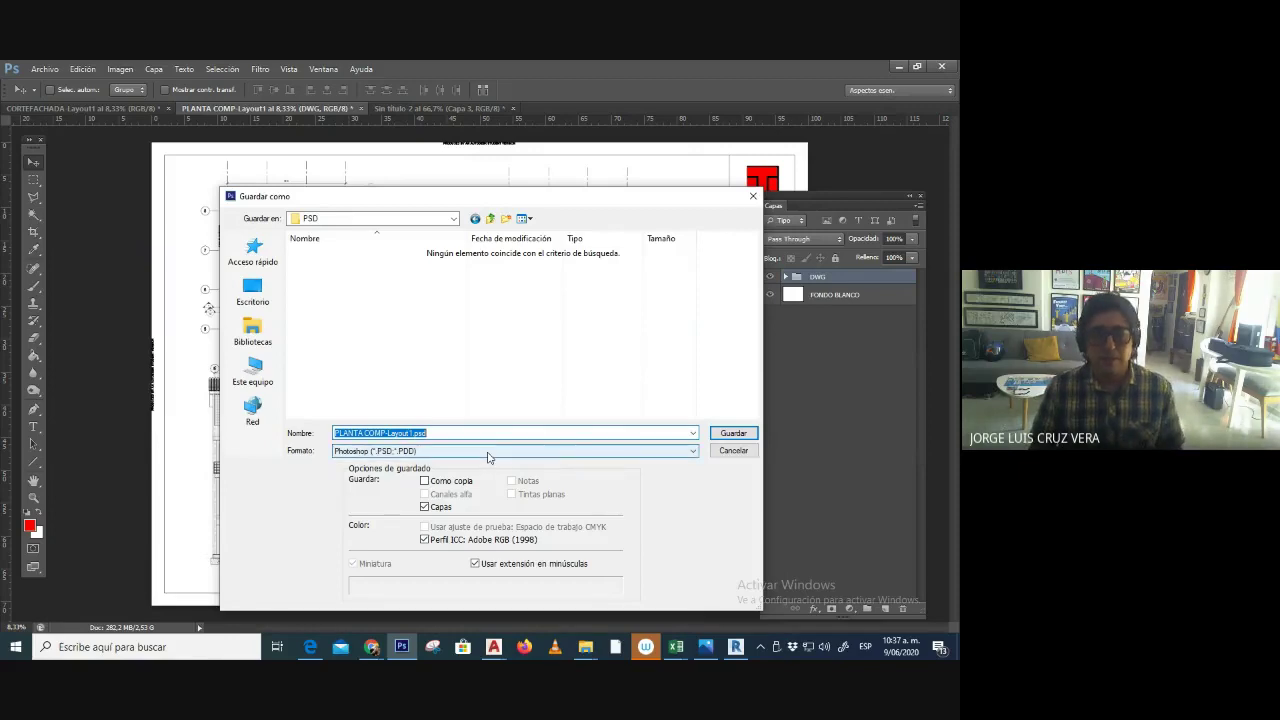
{"action": "left_click", "coordinate": [740, 436]}
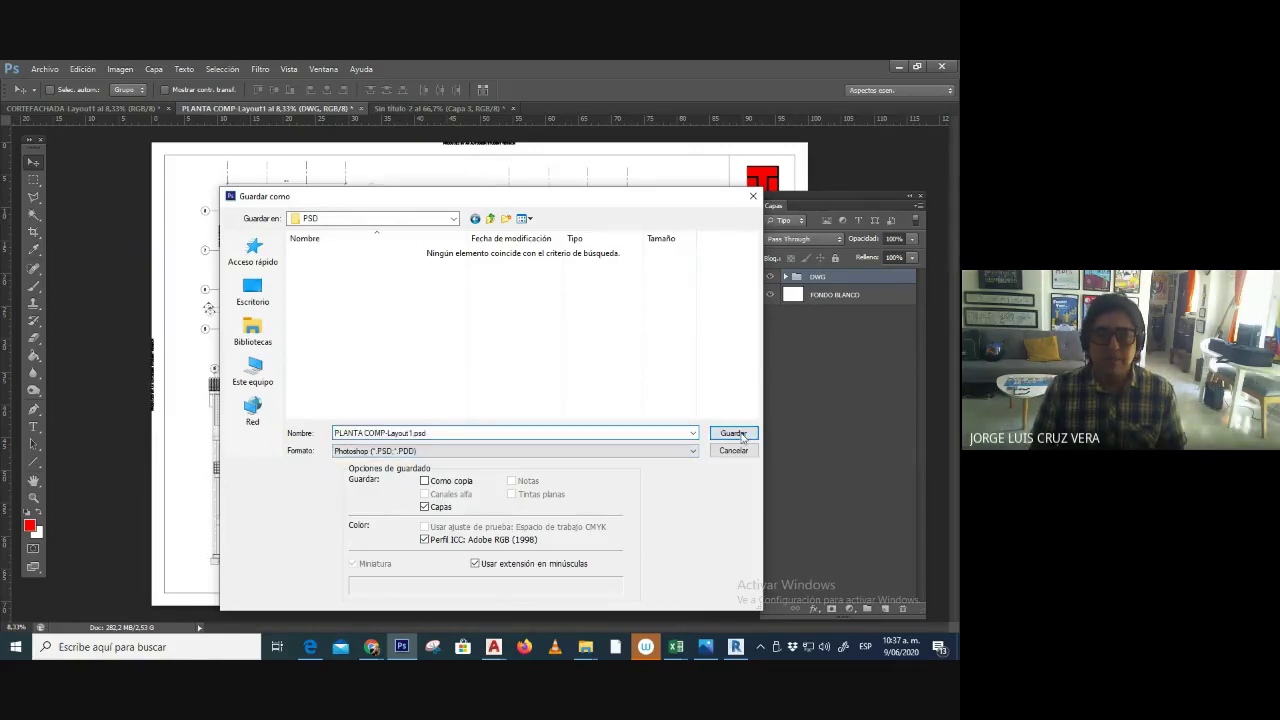
- Confirm the pending save of PLANTA COMP-Layout1.psd
{"action": "left_click", "coordinate": [602, 244]}
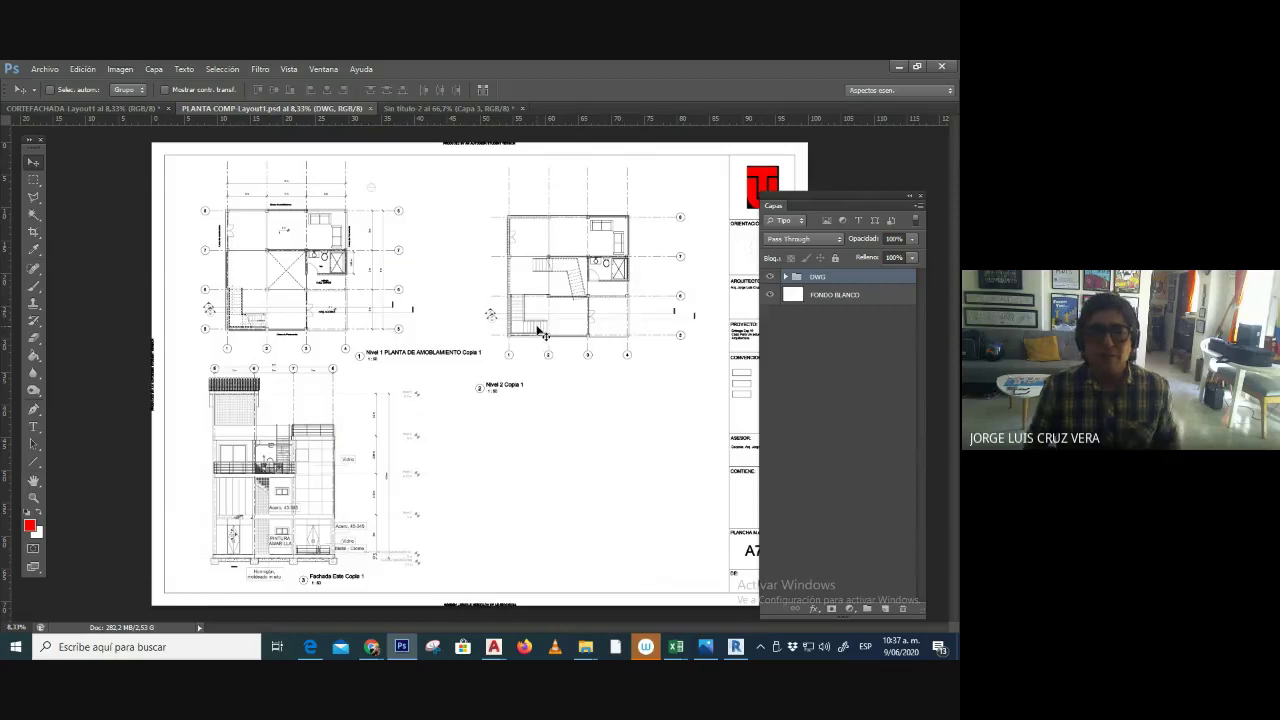
- Examine the Nivel 1 furniture plan up close and toggle the FONDO BLANCO layer's visibility off and on
{"action": "key", "text": "ctrl+plus"}
{"action": "key", "text": "ctrl+plus"}
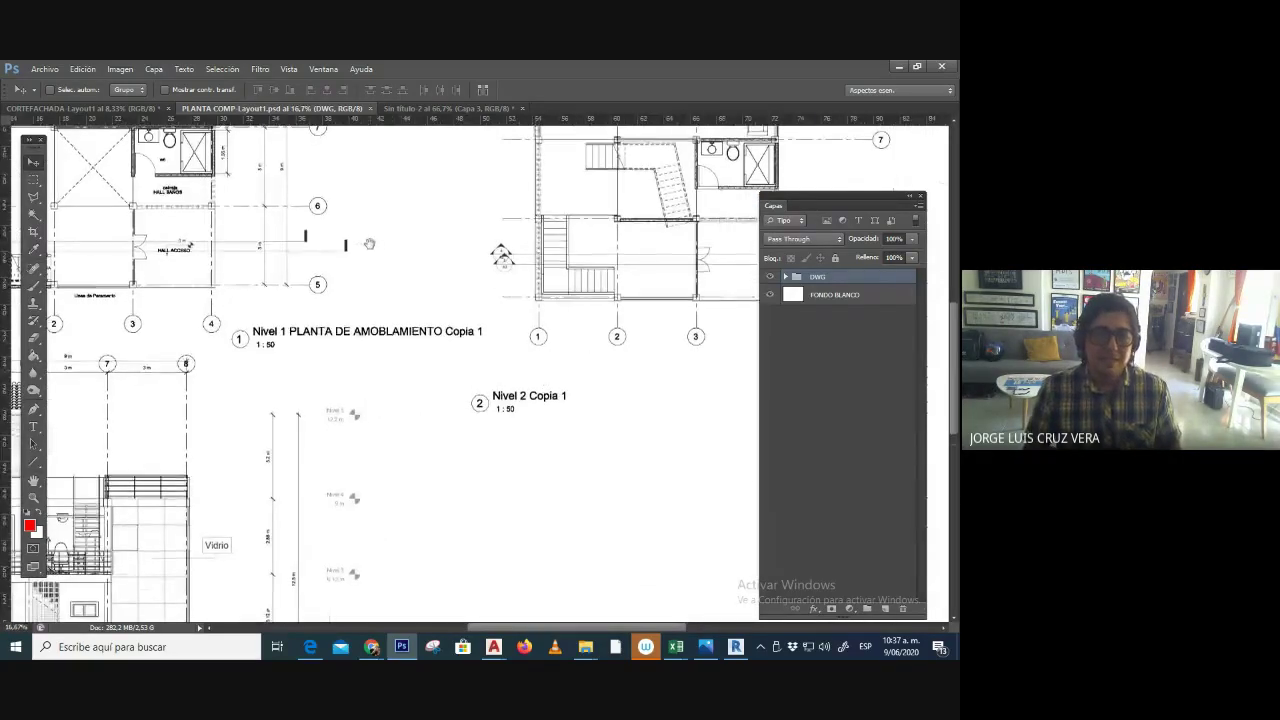
{"action": "scroll", "coordinate": [538, 376], "scroll_direction": "up", "scroll_amount": 5}
{"action": "scroll", "coordinate": [538, 376], "scroll_direction": "left", "scroll_amount": 5}
{"action": "scroll", "coordinate": [409, 350], "scroll_direction": "left", "scroll_amount": 2}
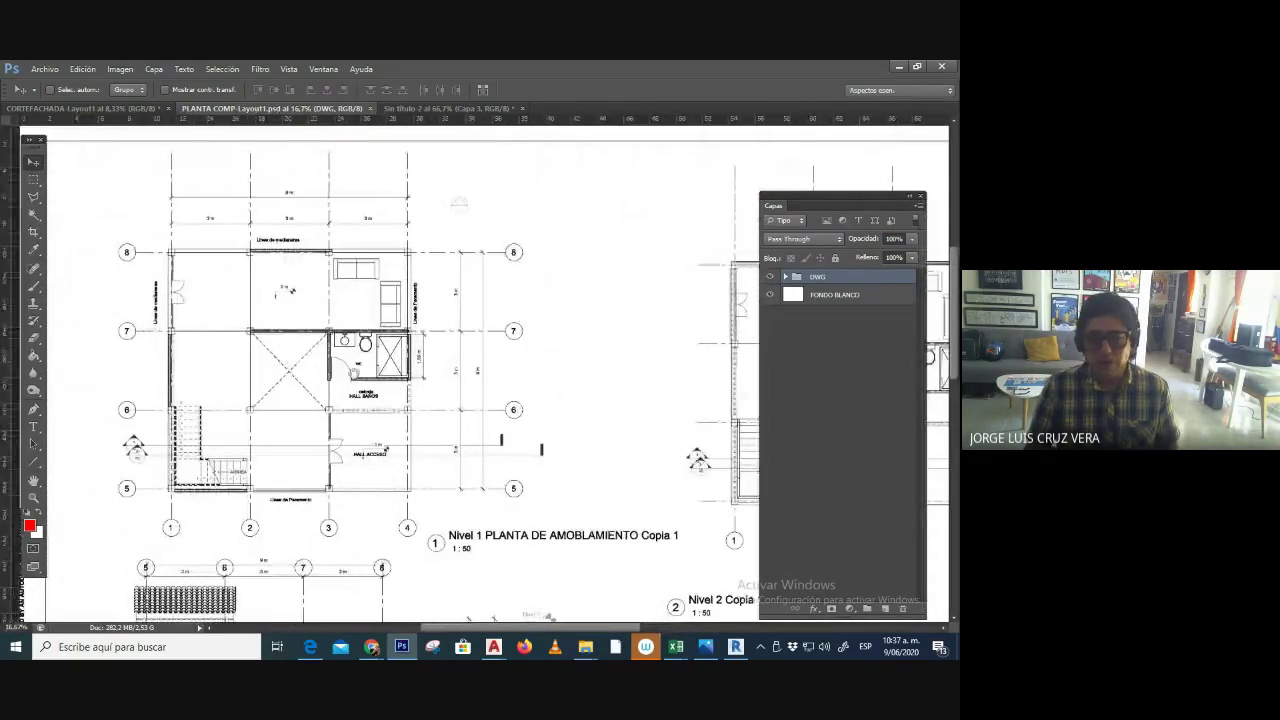
{"action": "scroll", "coordinate": [405, 345], "scroll_direction": "up", "scroll_amount": 1}
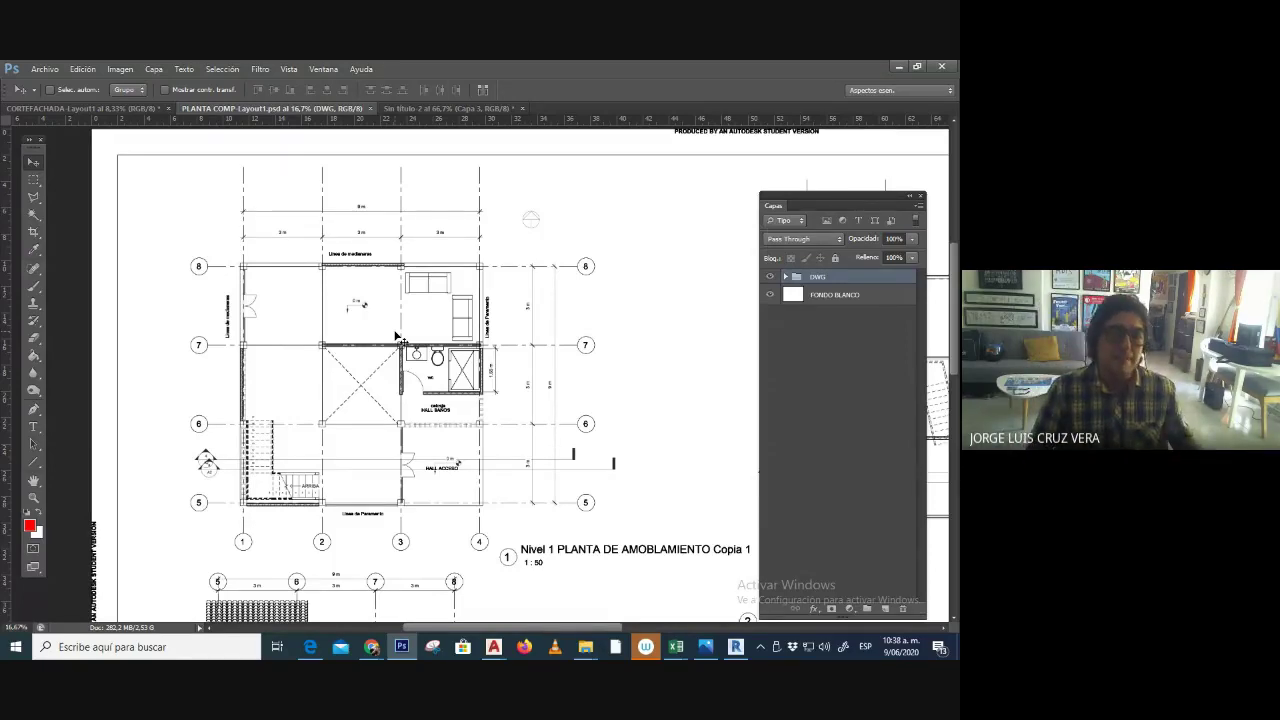
{"action": "scroll", "coordinate": [497, 425], "scroll_direction": "down", "scroll_amount": 1}
{"action": "scroll", "coordinate": [497, 425], "scroll_direction": "up", "scroll_amount": 1}
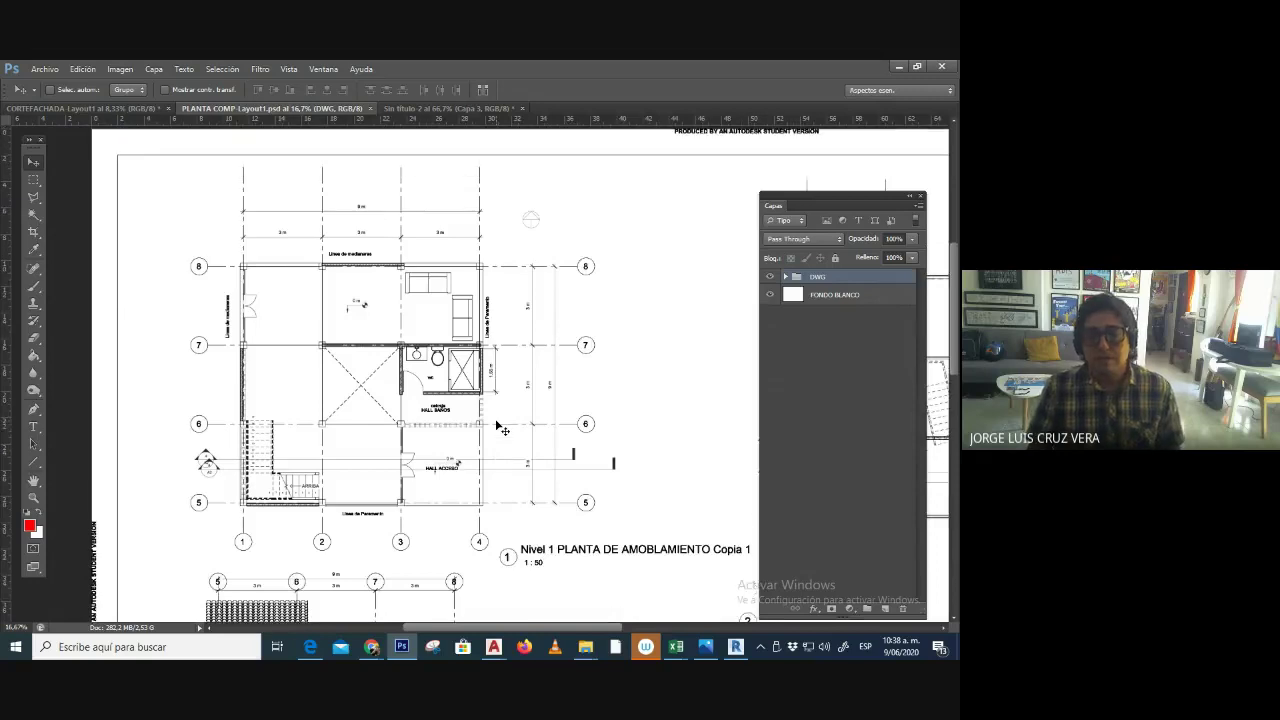
{"action": "left_click", "coordinate": [770, 295]}
{"action": "left_click", "coordinate": [770, 295]}
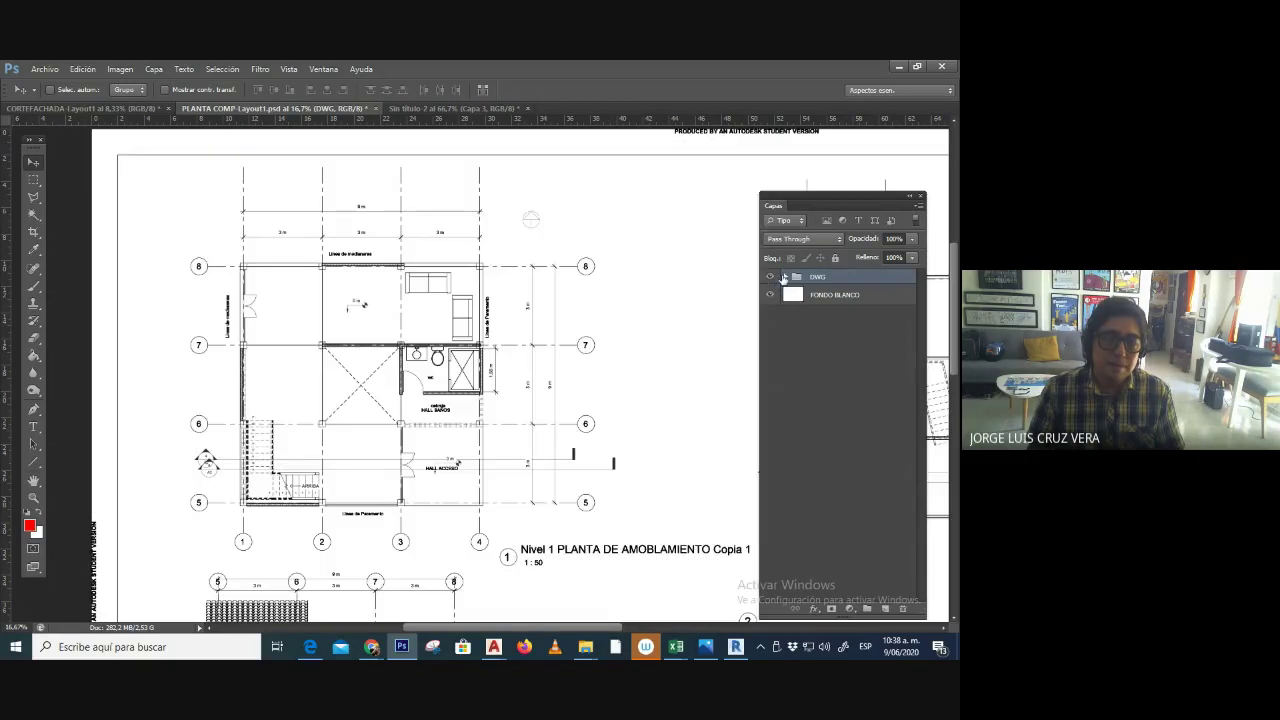
- Expand the DWG group and make the DWG copia 7 layer active with the Magic Wand tool ready
{"action": "left_click", "coordinate": [787, 277]}
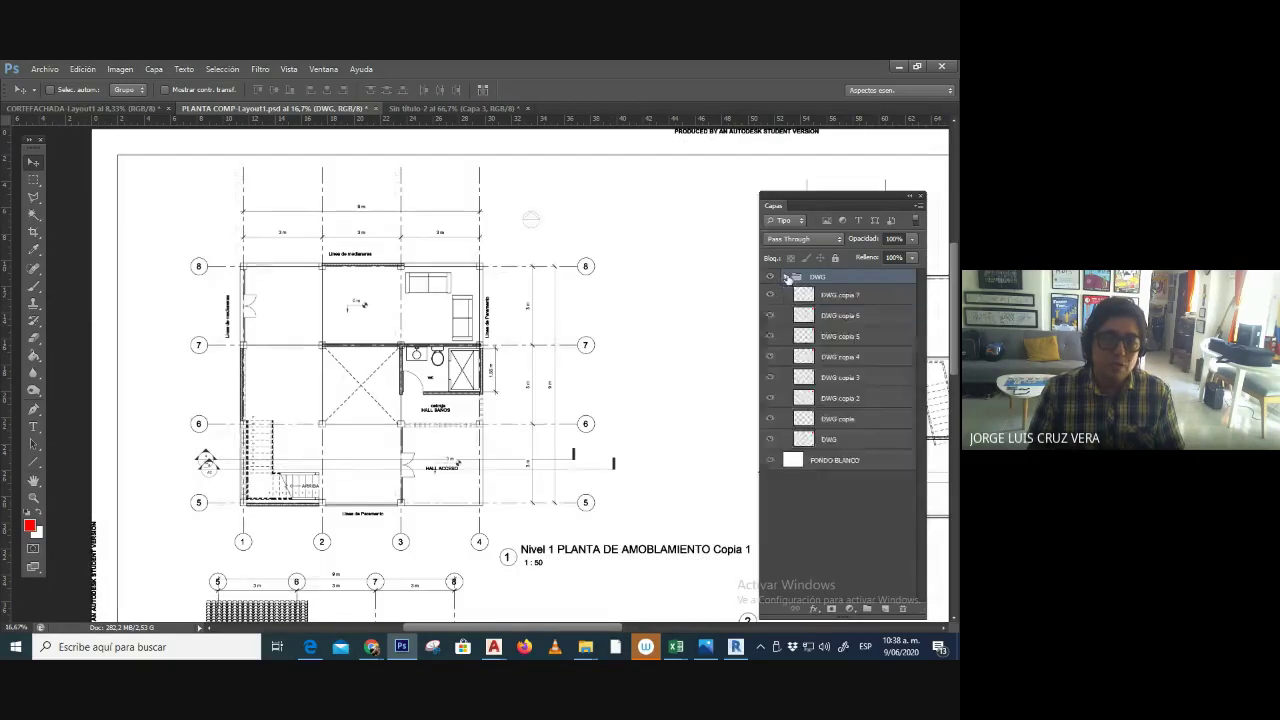
{"action": "left_click", "coordinate": [33, 214]}
{"action": "left_click", "coordinate": [843, 297]}
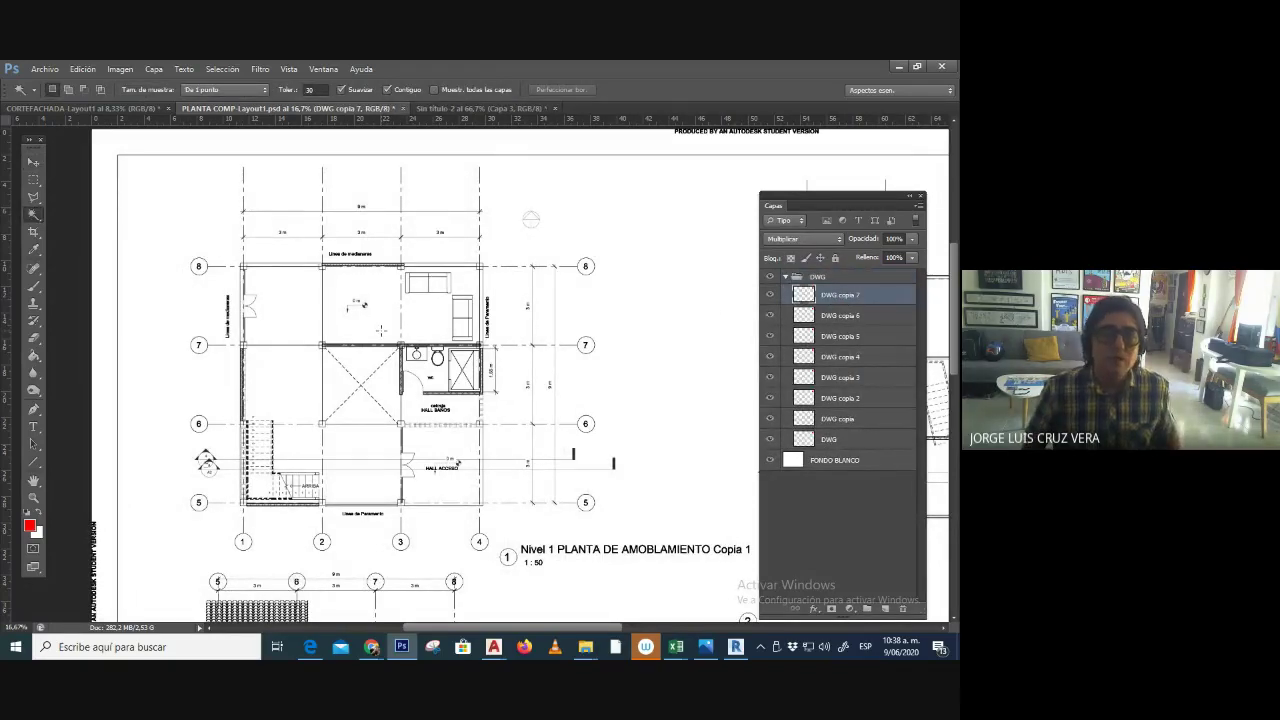
- Try selecting the WC floor and shower areas of the Nivel 1 bathroom with the Magic Wand, and clear the selection
{"action": "scroll", "coordinate": [531, 385], "scroll_direction": "up", "scroll_amount": 1}
{"action": "scroll", "coordinate": [383, 336], "scroll_direction": "up", "scroll_amount": 1}
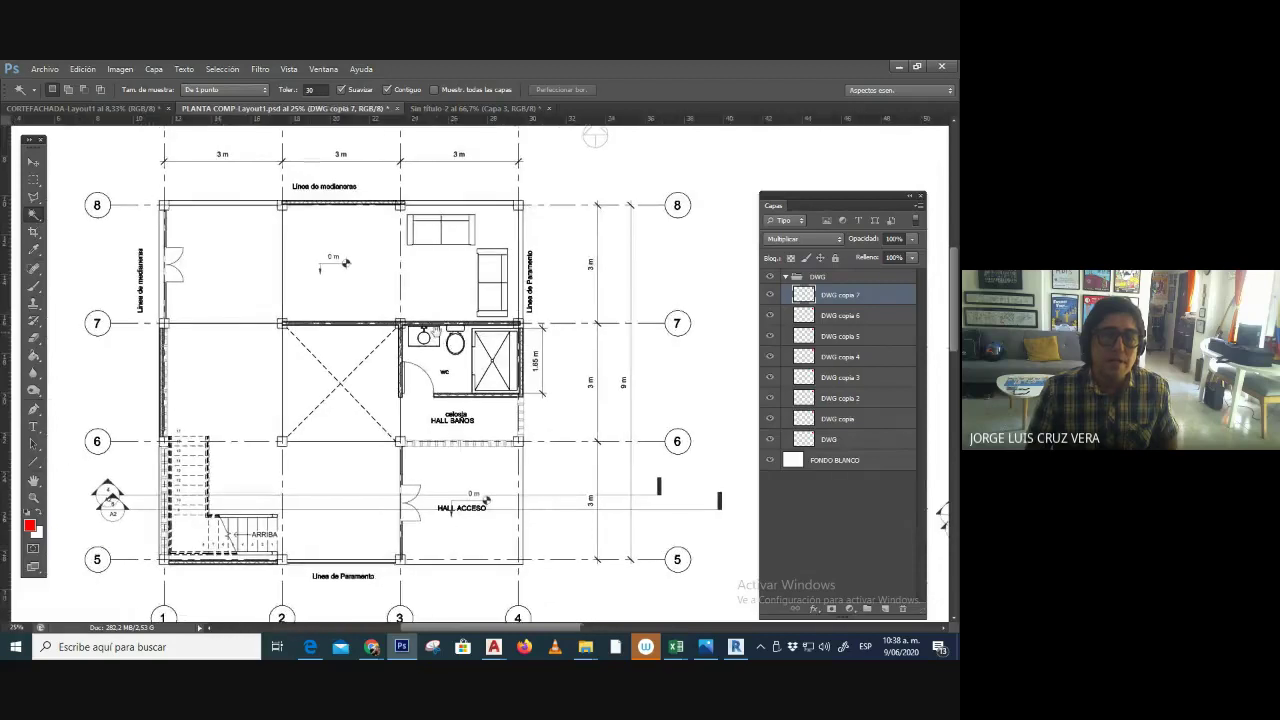
{"action": "left_click", "coordinate": [437, 385]}
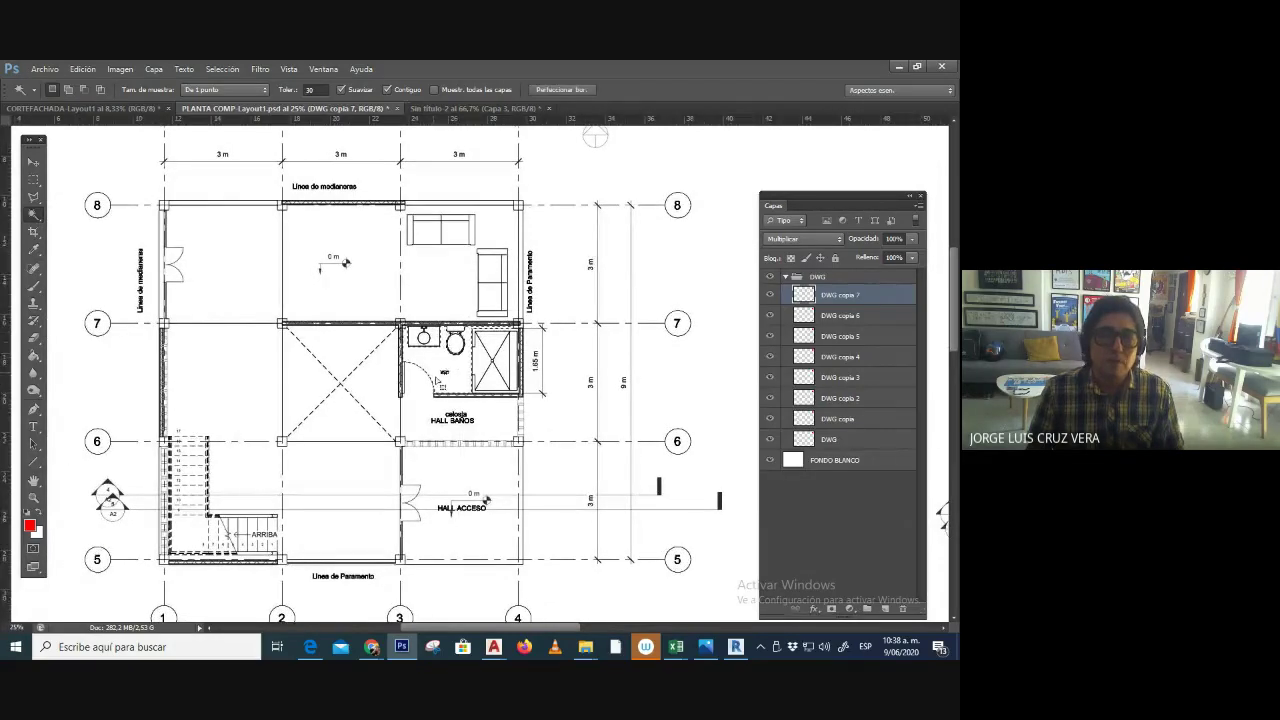
{"action": "scroll", "coordinate": [480, 372], "scroll_direction": "up", "scroll_amount": 1}
{"action": "scroll", "coordinate": [480, 372], "scroll_direction": "up", "scroll_amount": 2}
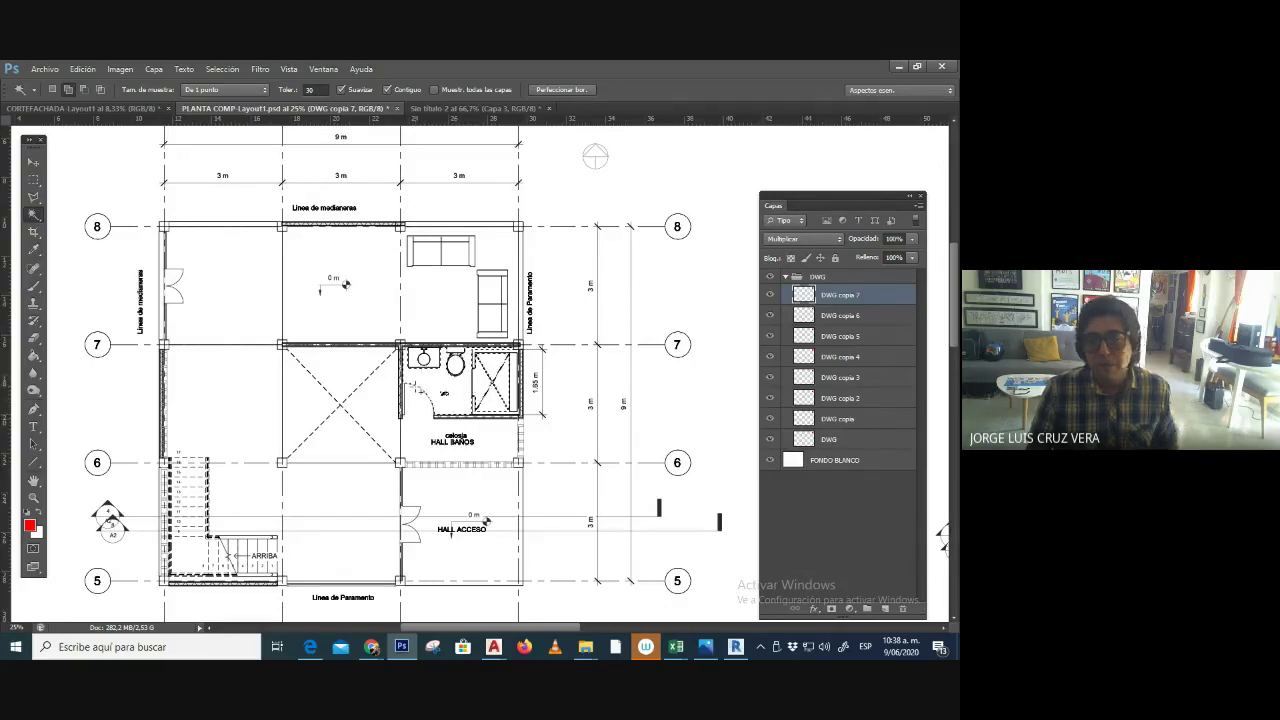
{"action": "scroll", "coordinate": [482, 368], "scroll_direction": "up", "scroll_amount": 3}
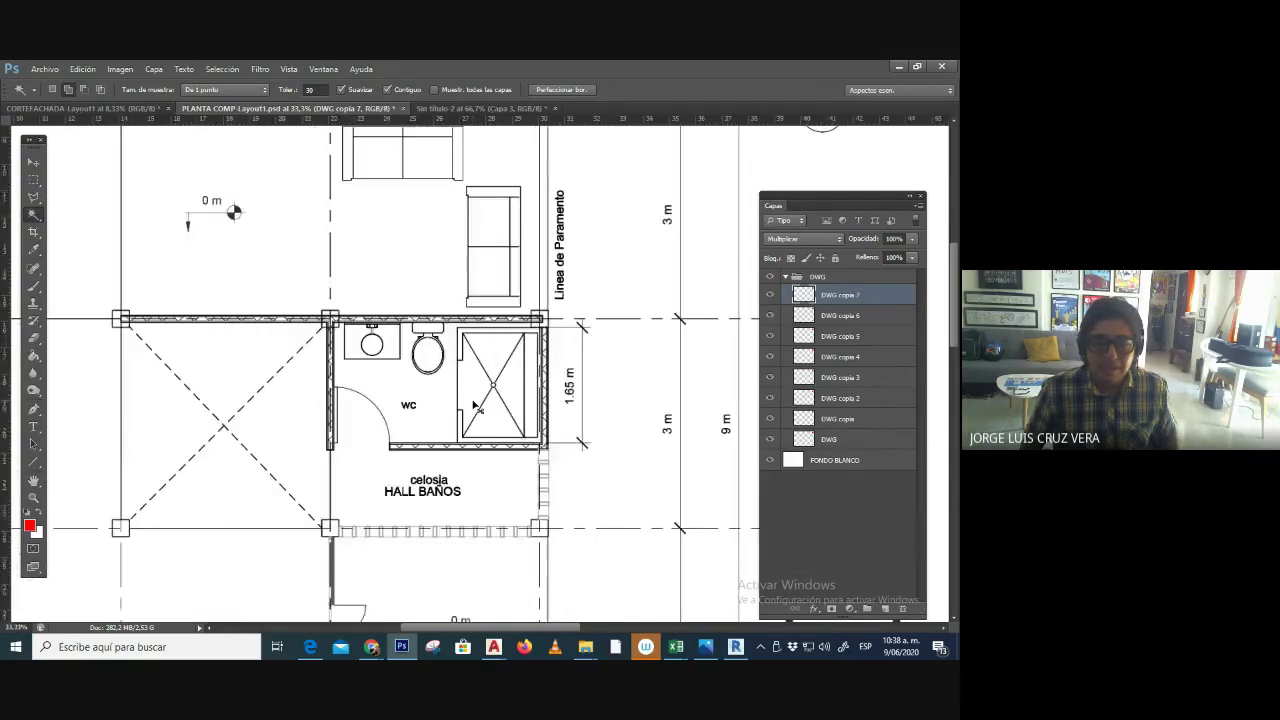
{"action": "left_click", "coordinate": [34, 180]}
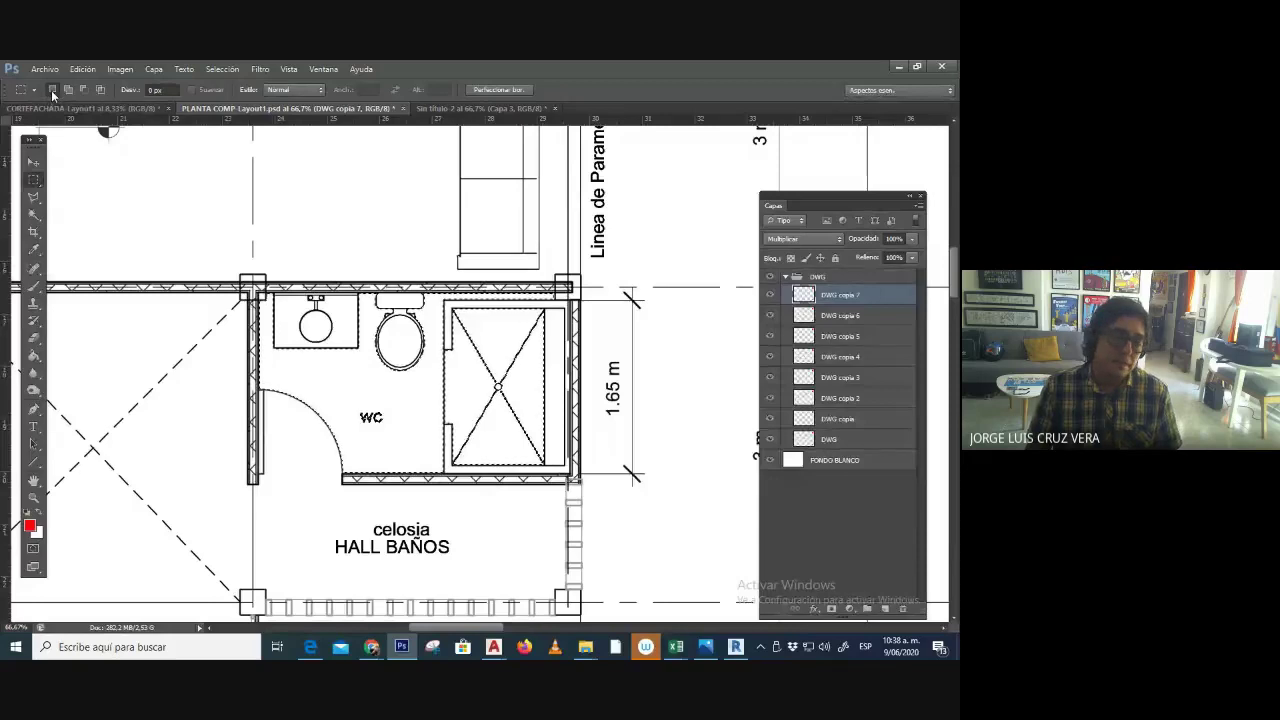
{"action": "left_click", "coordinate": [33, 214]}
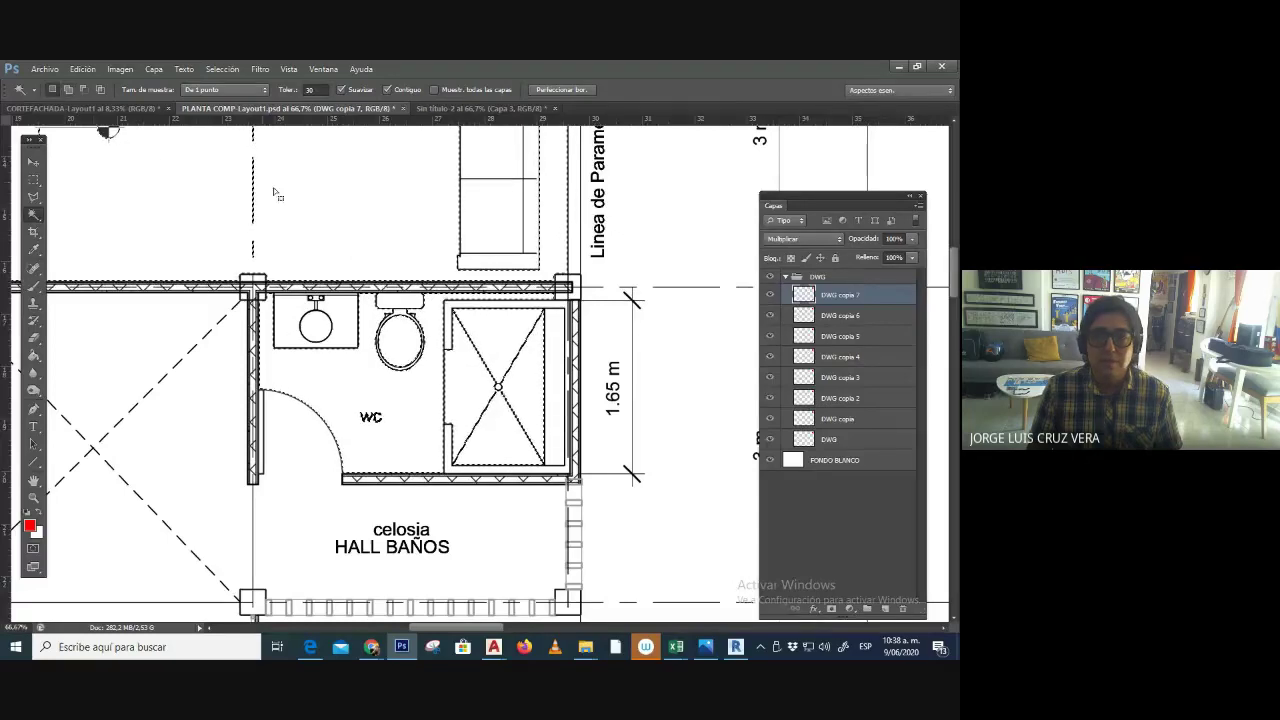
{"action": "key", "text": "ctrl+d"}
- Set the Magic Wand to add to the selection and select the shower areas and the WC floor
{"action": "left_click", "coordinate": [366, 391]}
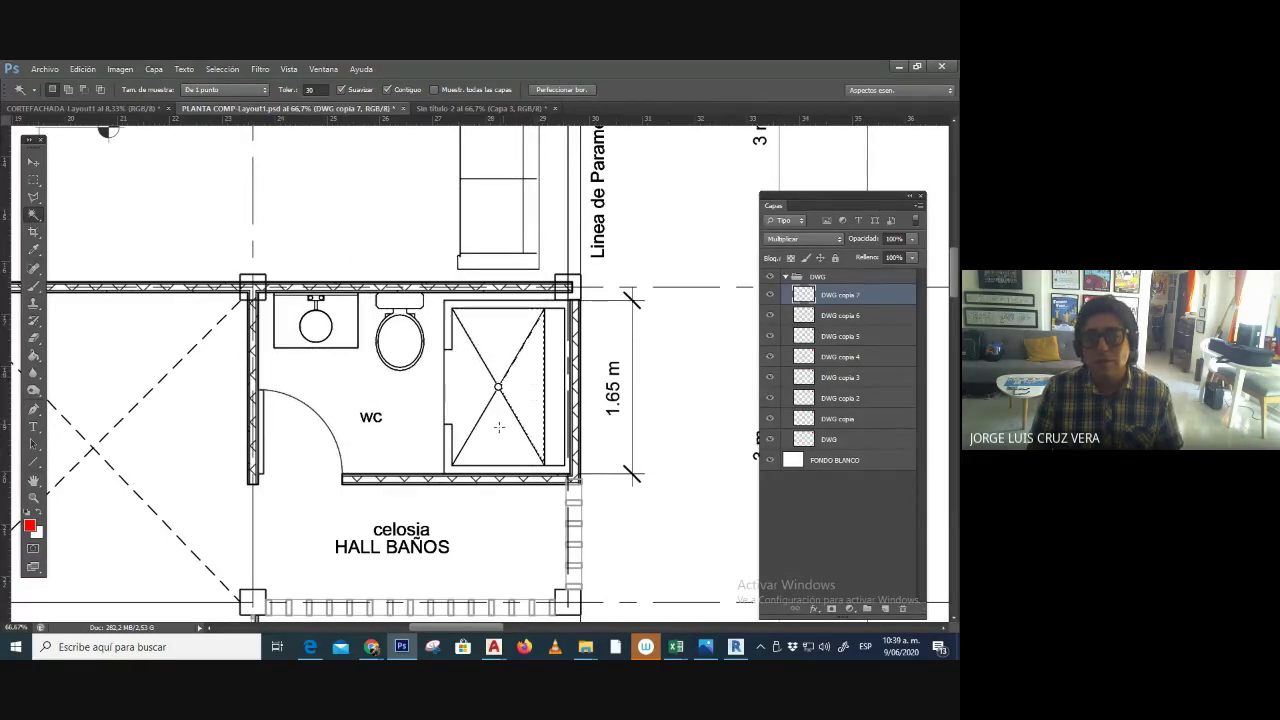
{"action": "left_click", "coordinate": [69, 89]}
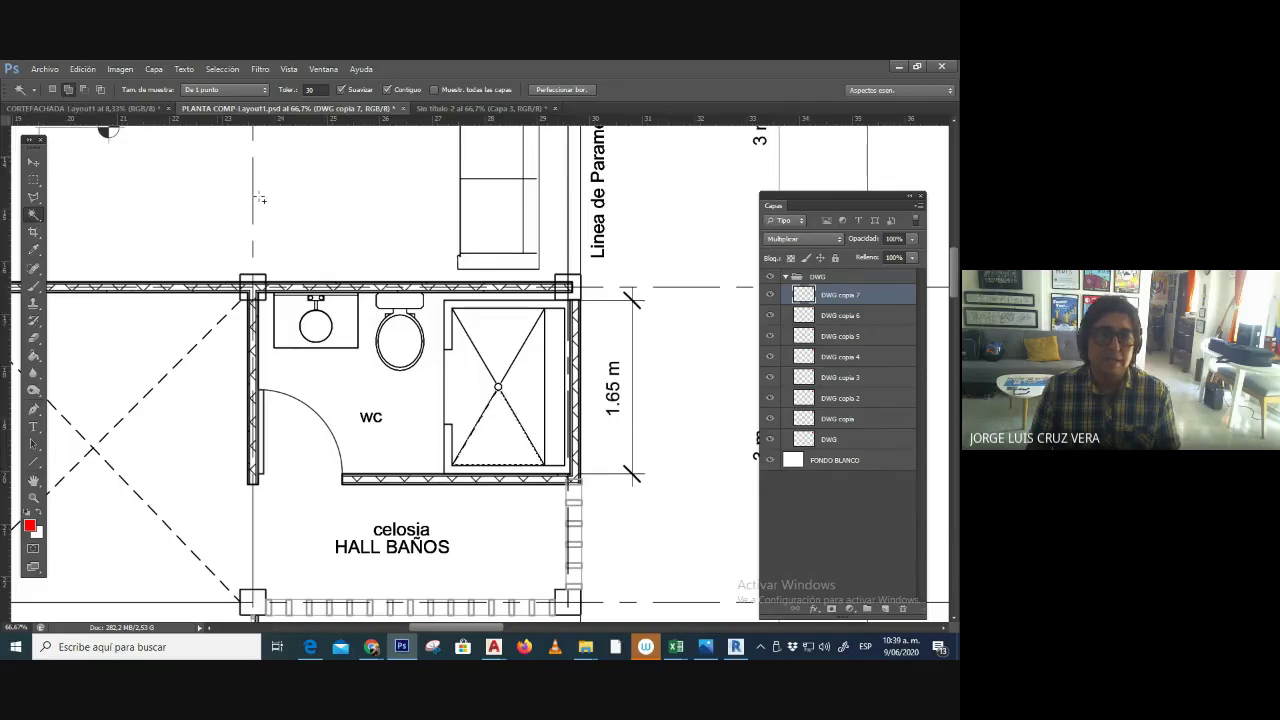
{"action": "left_click", "coordinate": [490, 346]}
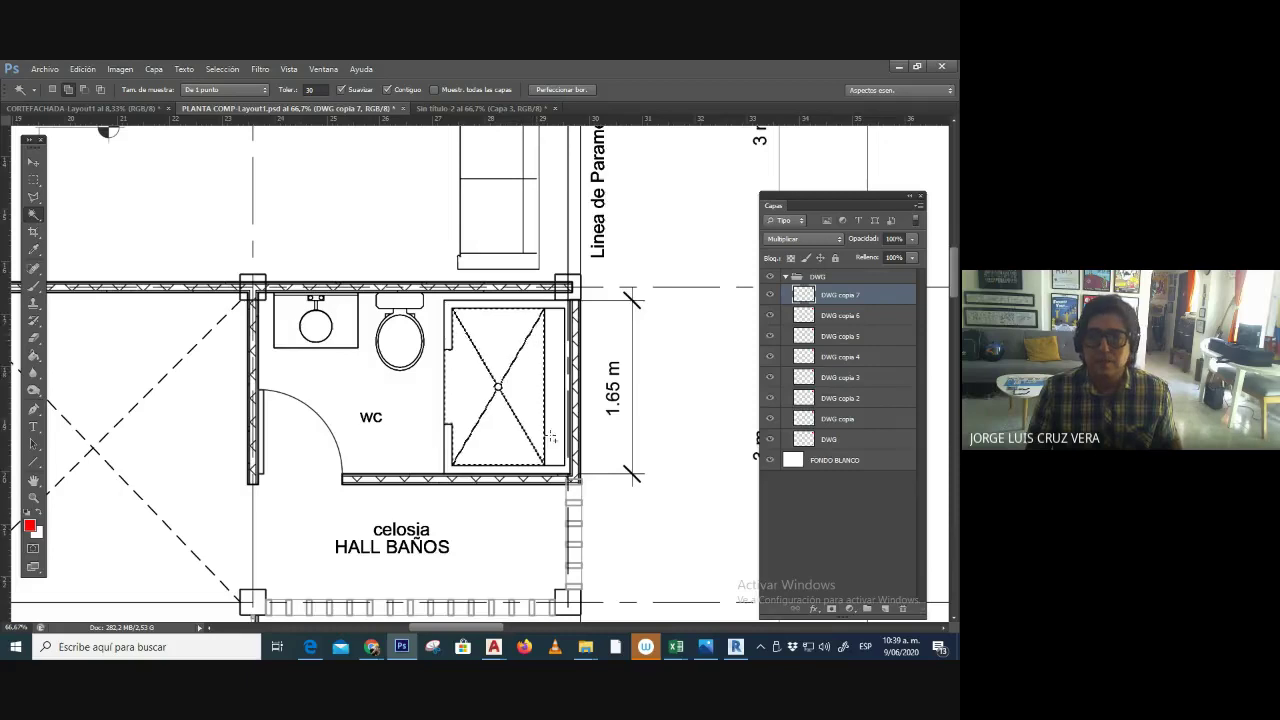
{"action": "left_click", "coordinate": [428, 388], "text": "shift"}
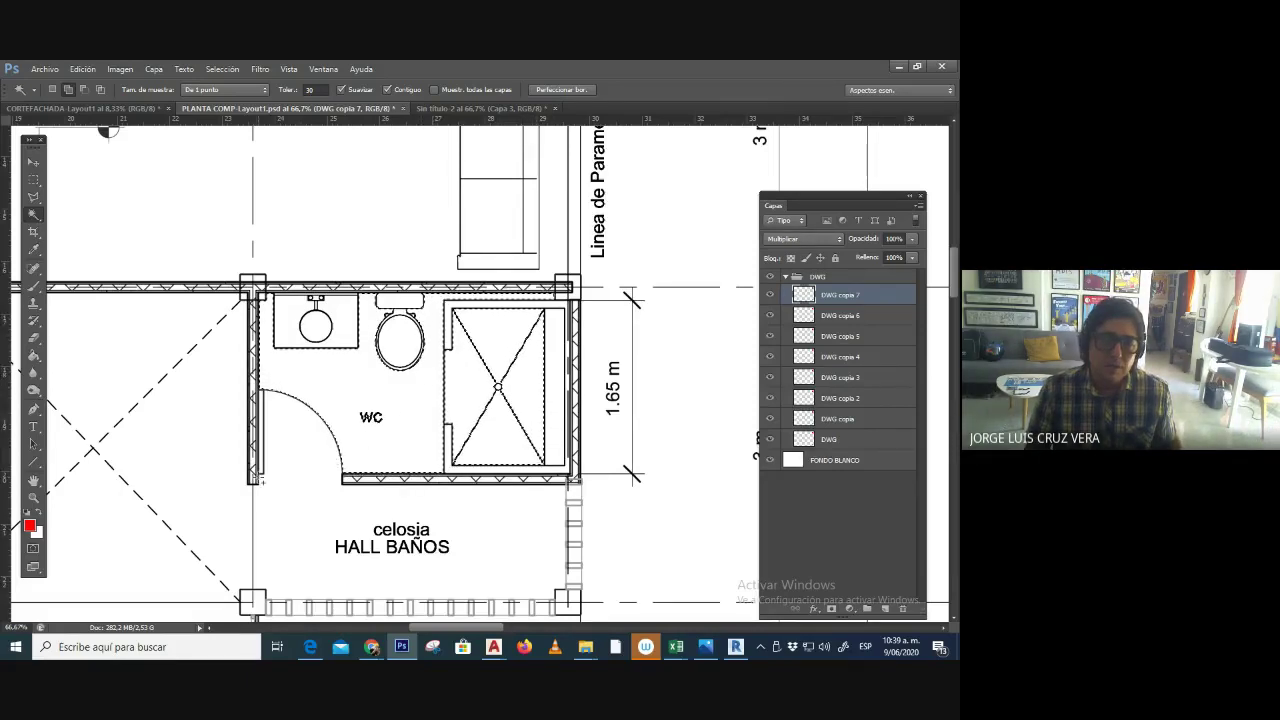
- Add the bathroom door's swing area to the selection with the Rectangular Marquee, from the door leaf to the wall end
{"action": "scroll", "coordinate": [262, 481], "scroll_direction": "up", "scroll_amount": 1}
{"action": "key", "text": "ctrl+plus"}
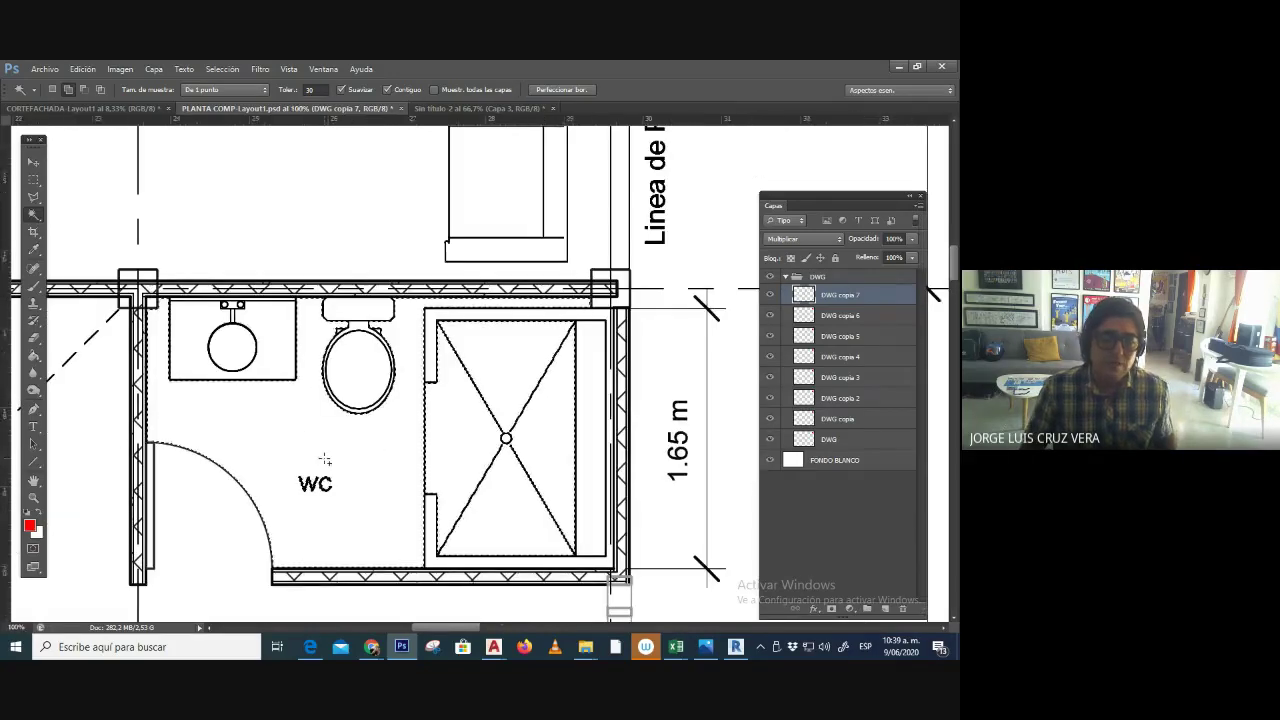
{"action": "left_click_drag", "start_coordinate": [325, 459], "coordinate": [477, 371]}
{"action": "scroll", "coordinate": [517, 354], "scroll_direction": "up", "scroll_amount": 1}
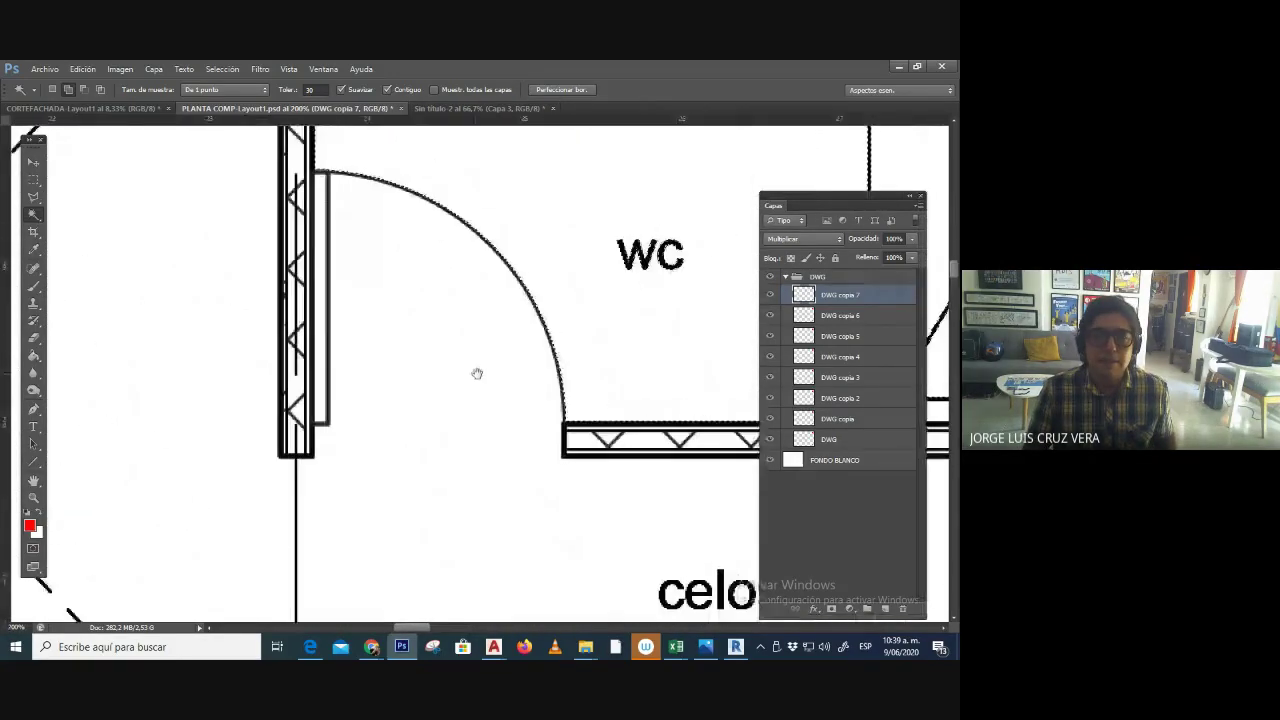
{"action": "left_click", "coordinate": [33, 180]}
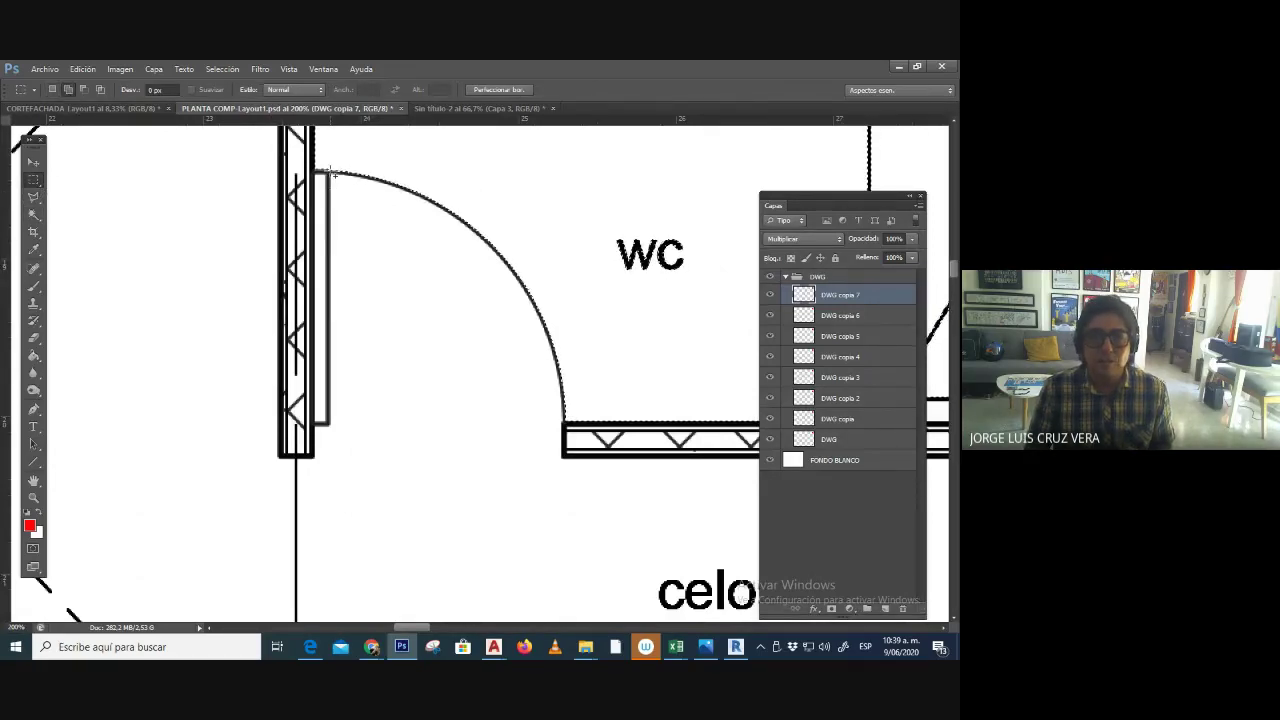
{"action": "left_click_drag", "start_coordinate": [333, 172], "coordinate": [578, 422]}
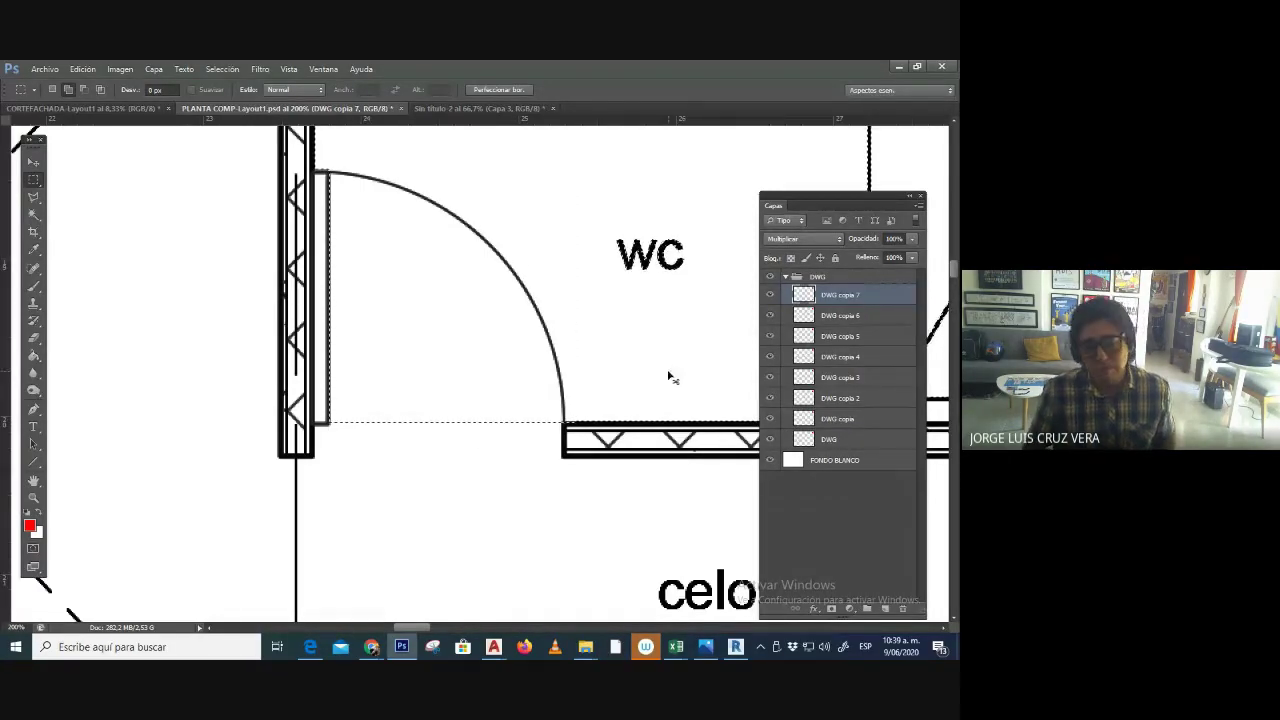
- Collapse the DWG group and copy the selected bathroom area of FONDO BLANCO onto a new layer above it
{"action": "key", "text": "ctrl+minus"}
{"action": "key", "text": "ctrl+minus"}
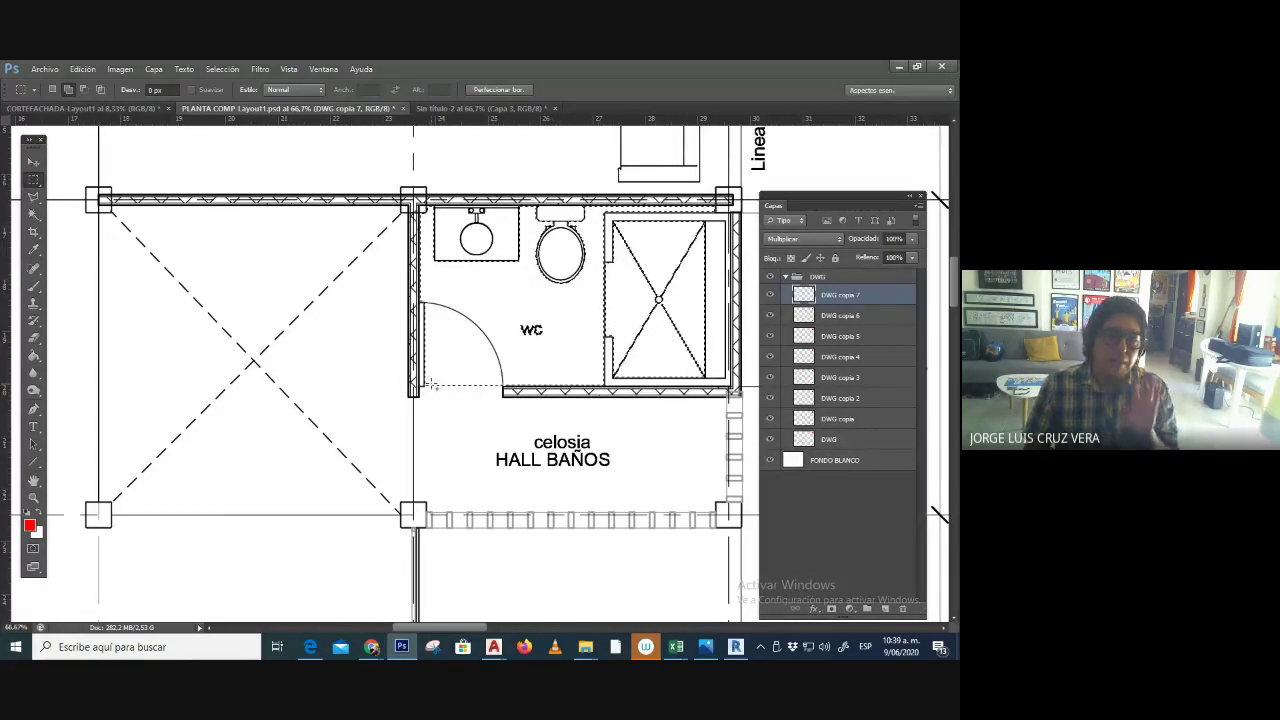
{"action": "mouse_move", "coordinate": [553, 361]}
{"action": "left_mouse_down"}
{"action": "mouse_move", "coordinate": [503, 412]}
{"action": "mouse_move", "coordinate": [473, 417]}
{"action": "left_mouse_up"}
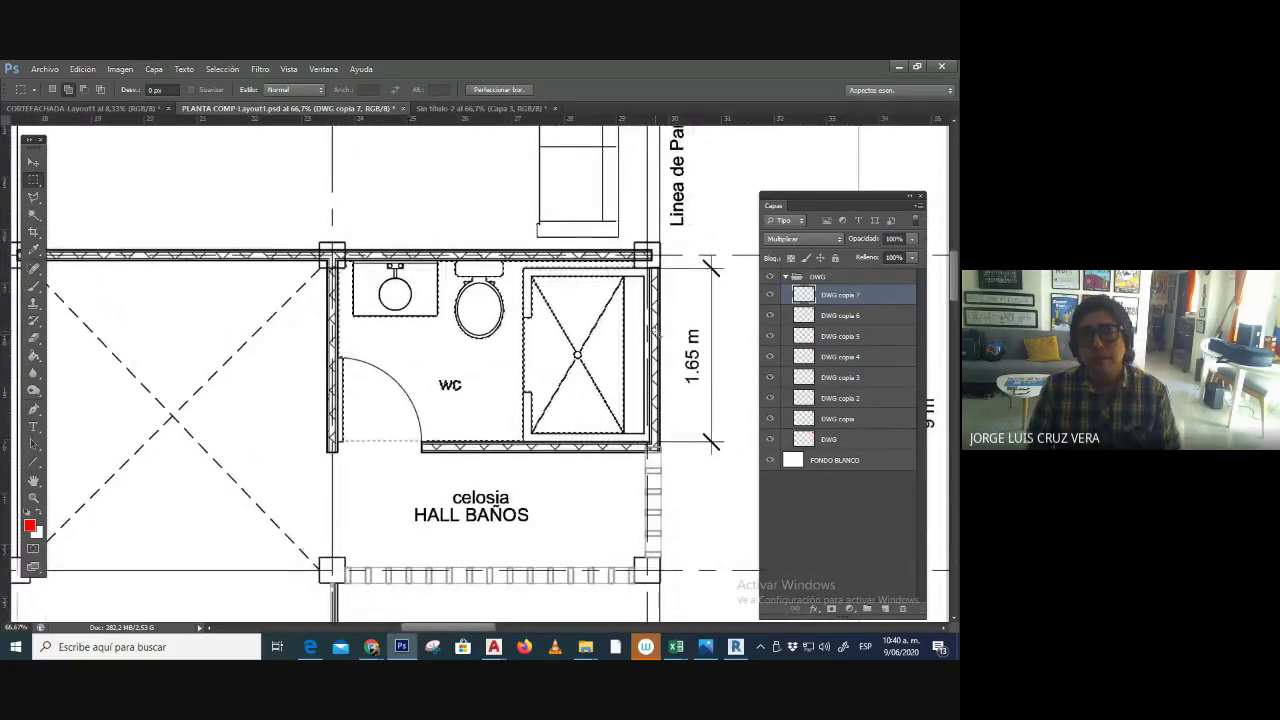
{"action": "left_click", "coordinate": [785, 277]}
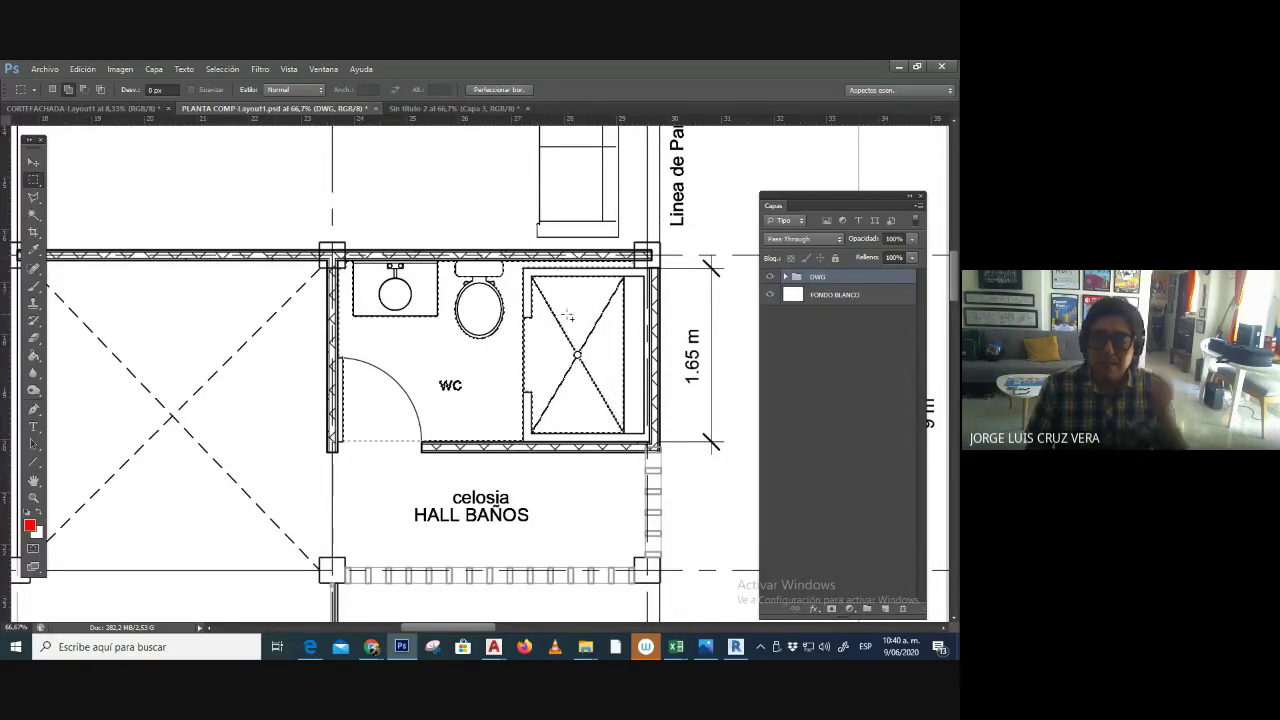
{"action": "left_click", "coordinate": [831, 296]}
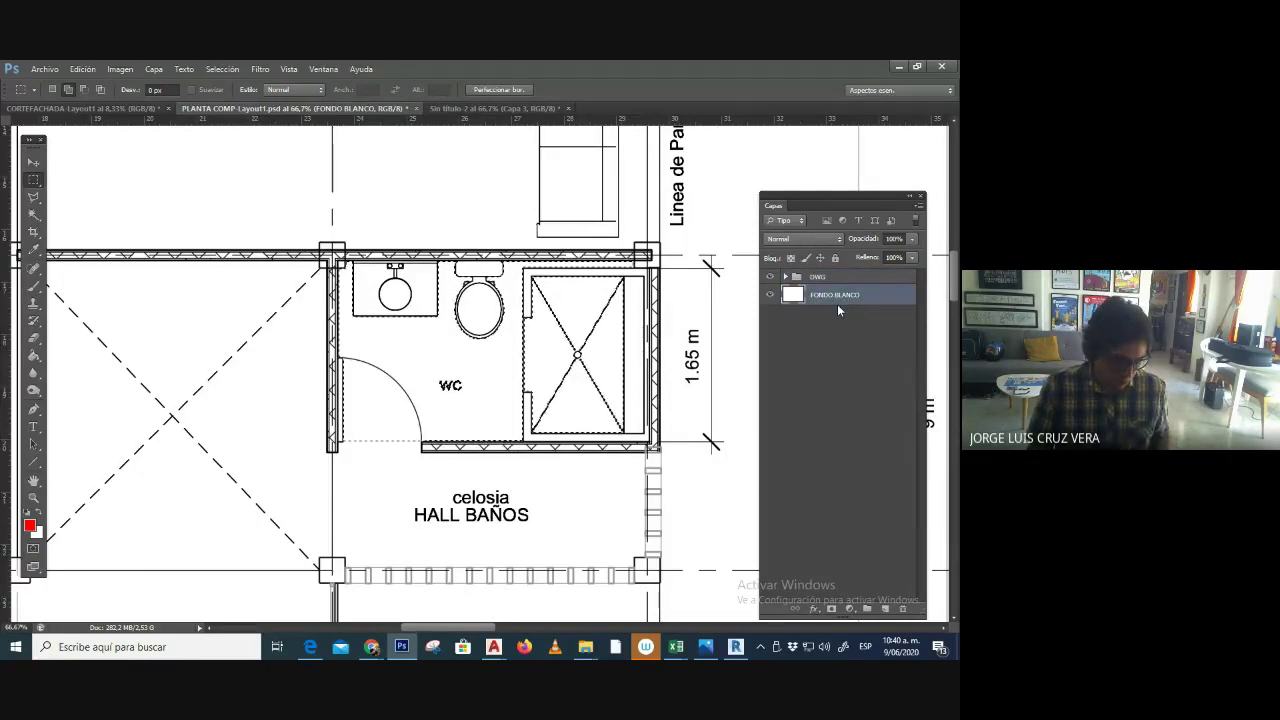
{"action": "key", "text": "ctrl+shift+alt+n"}
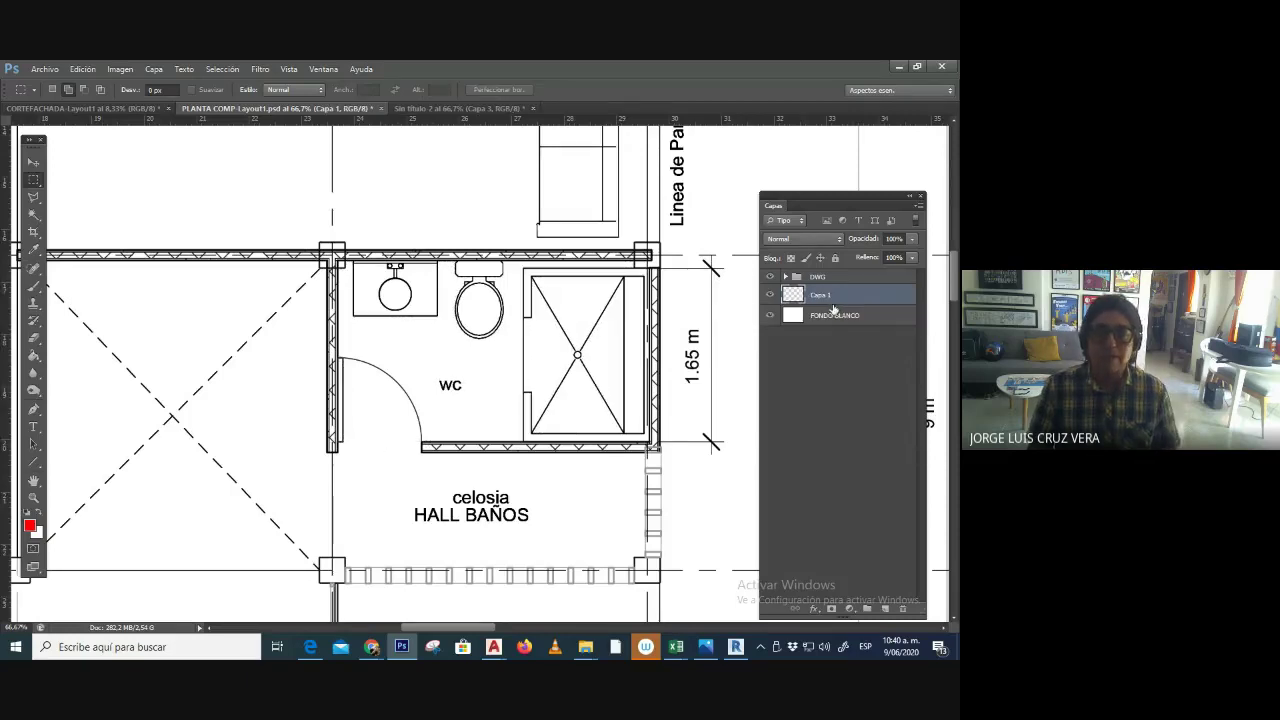
- Hide and show the FONDO BLANCO layer to check the bathroom area copied onto the new layer
{"action": "left_click", "coordinate": [771, 318]}
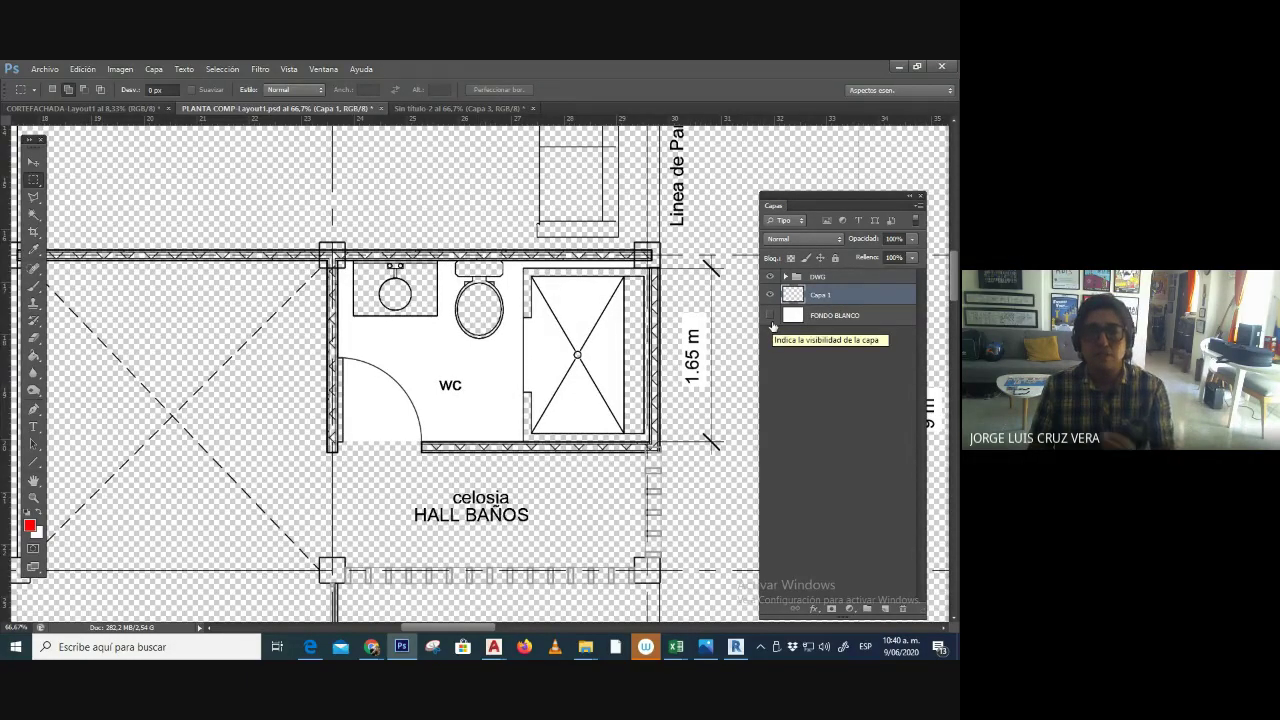
{"action": "left_click", "coordinate": [771, 316]}
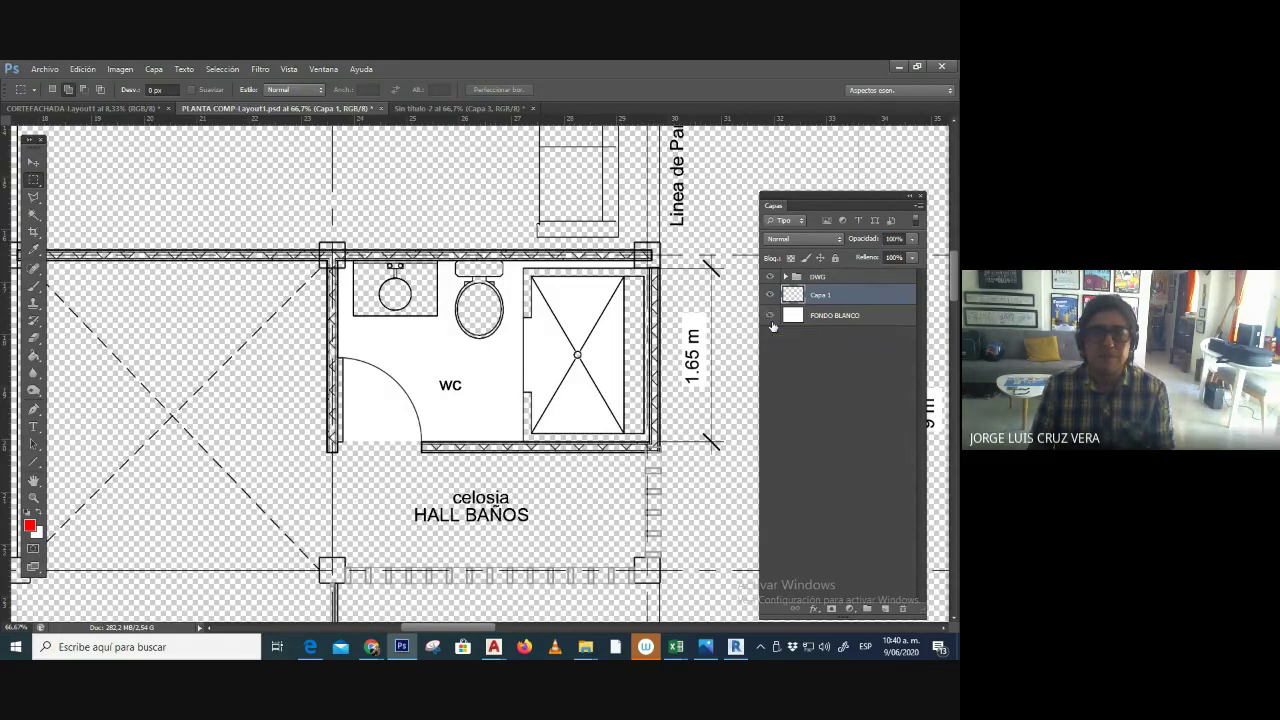
{"action": "left_click", "coordinate": [771, 316]}
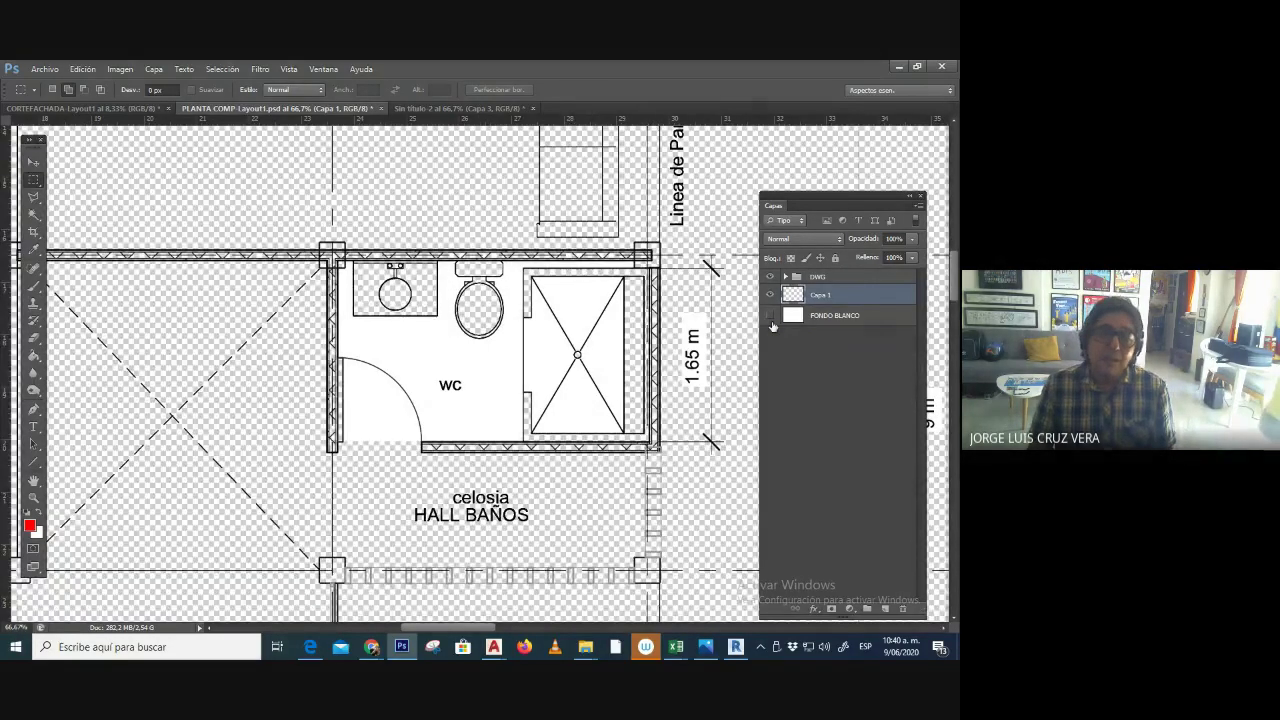
{"action": "left_click", "coordinate": [771, 316]}
- Rename the new bathroom layer as ENCHAPE BAÑO
{"action": "double_click", "coordinate": [821, 294]}
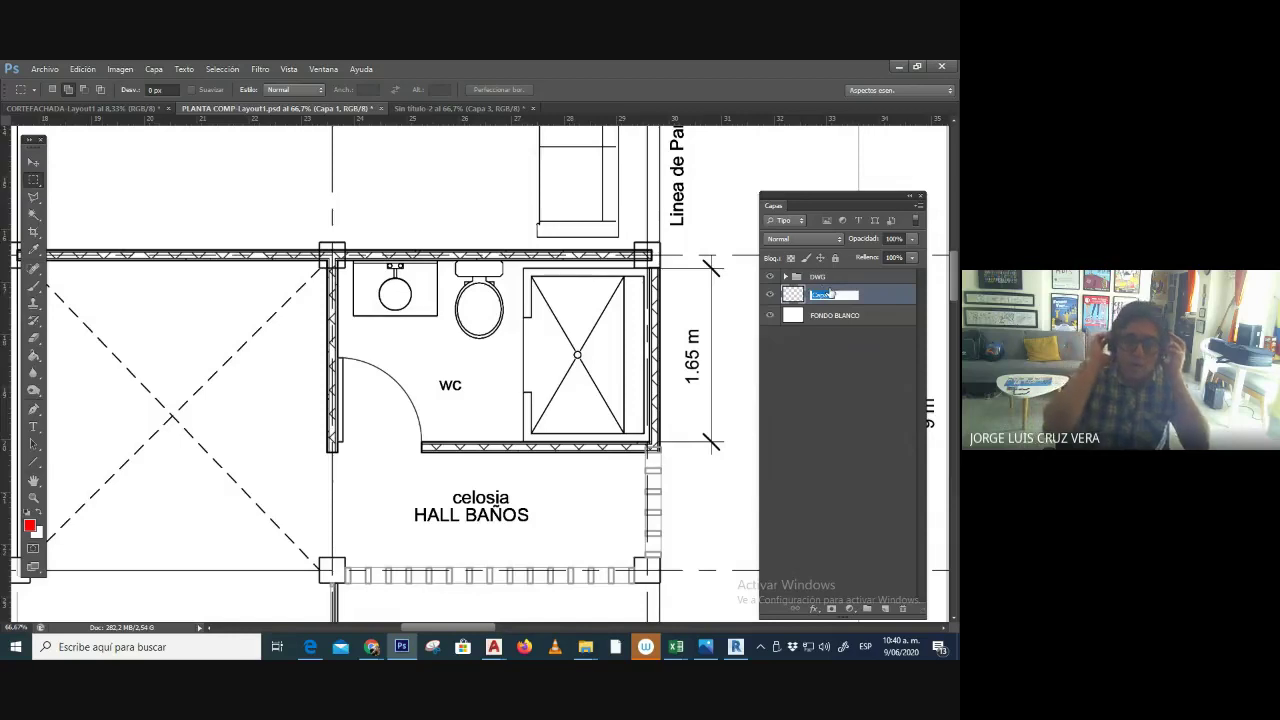
{"action": "type", "text": "ENCHAPE BAÑO"}
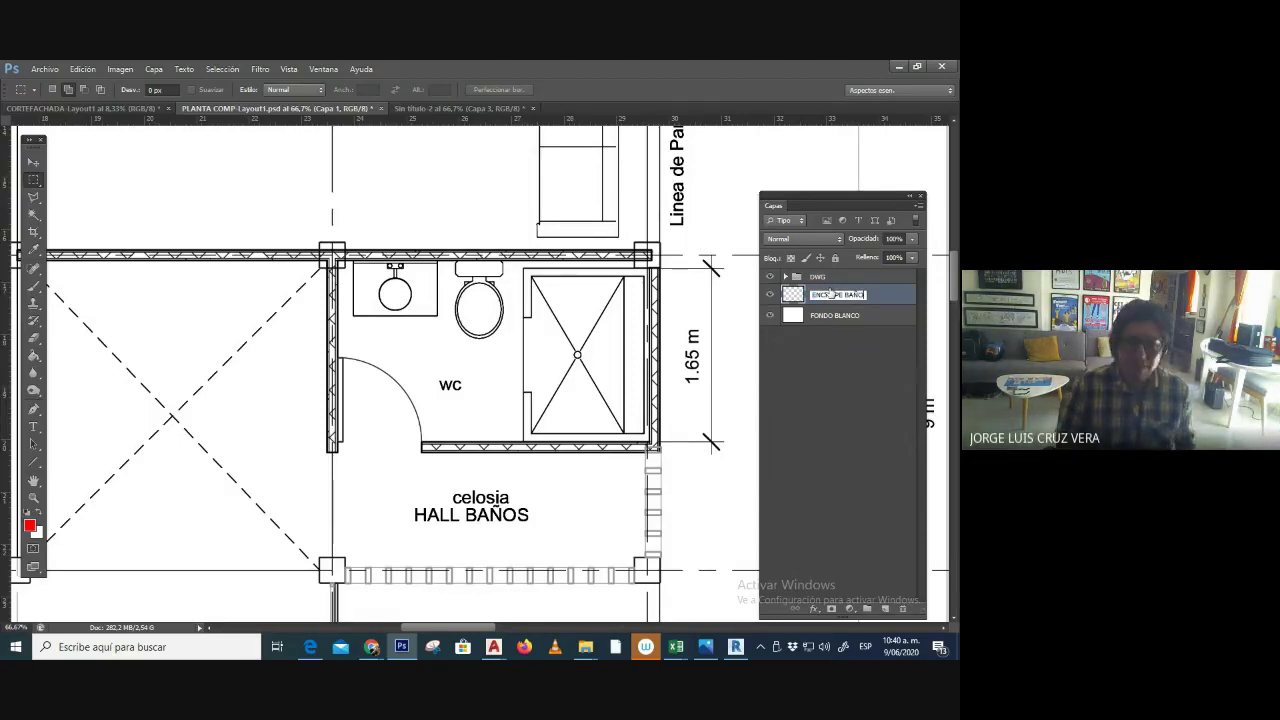
{"action": "key", "text": "Return"}
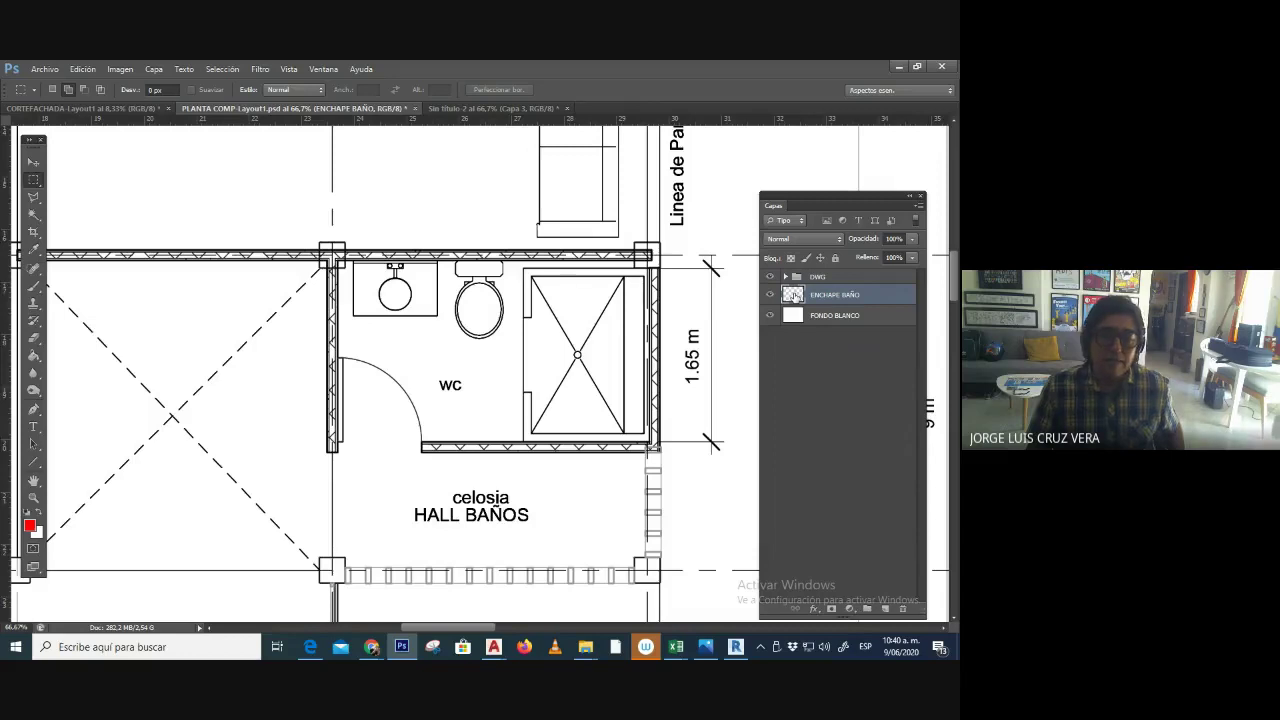
- Create a new blank 665 × 405 pixel document at 300 pixels/inch from the clipboard preset
{"action": "left_click", "coordinate": [532, 105]}
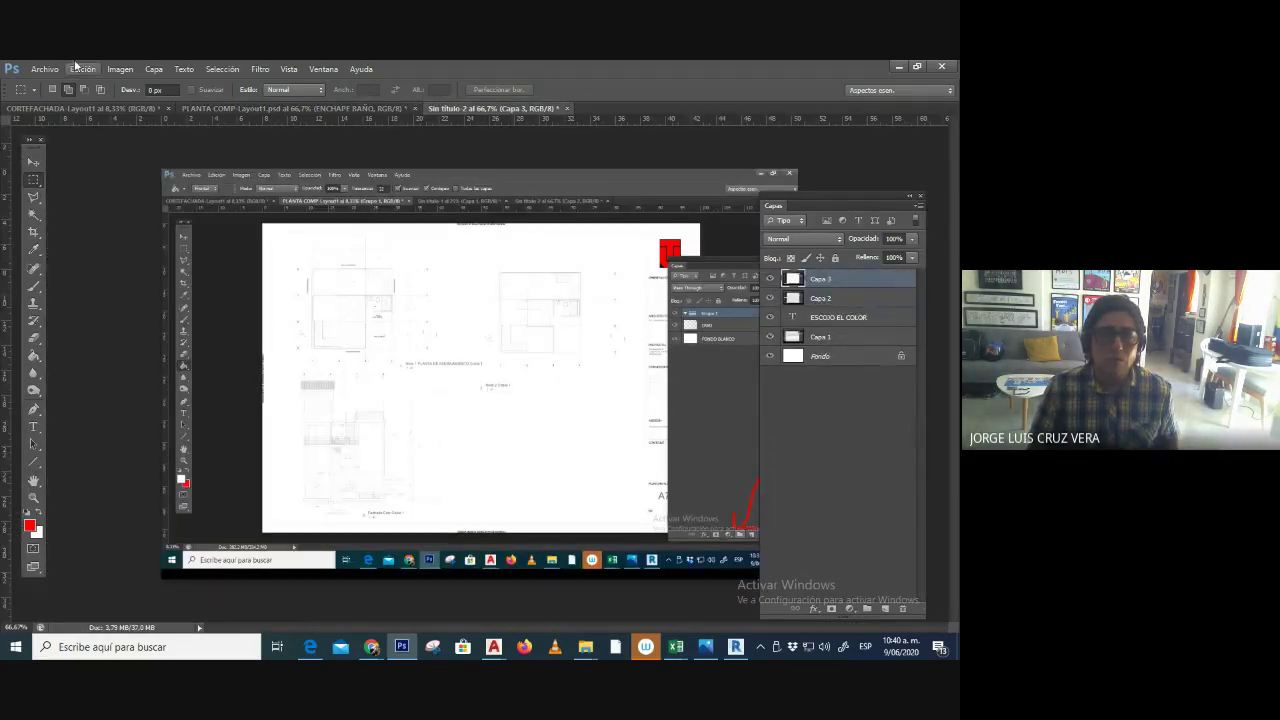
{"action": "left_click", "coordinate": [45, 69]}
{"action": "left_click", "coordinate": [50, 82]}
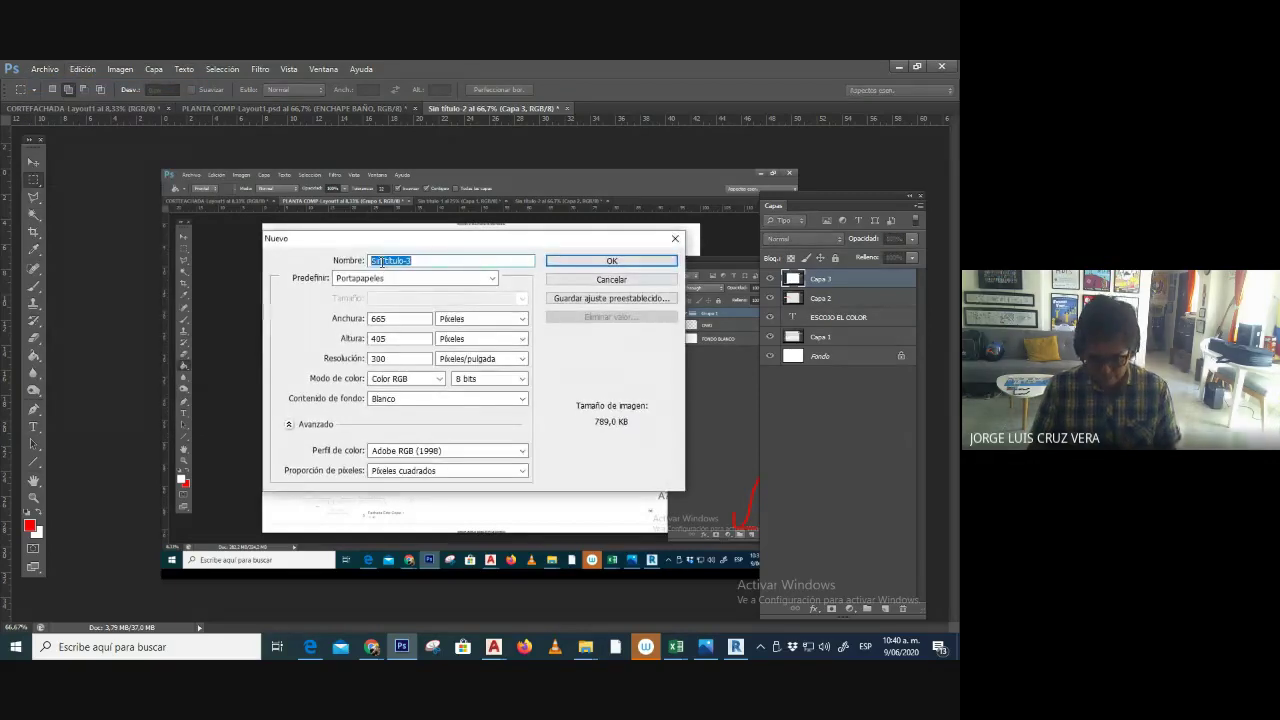
{"action": "key", "text": "Return"}
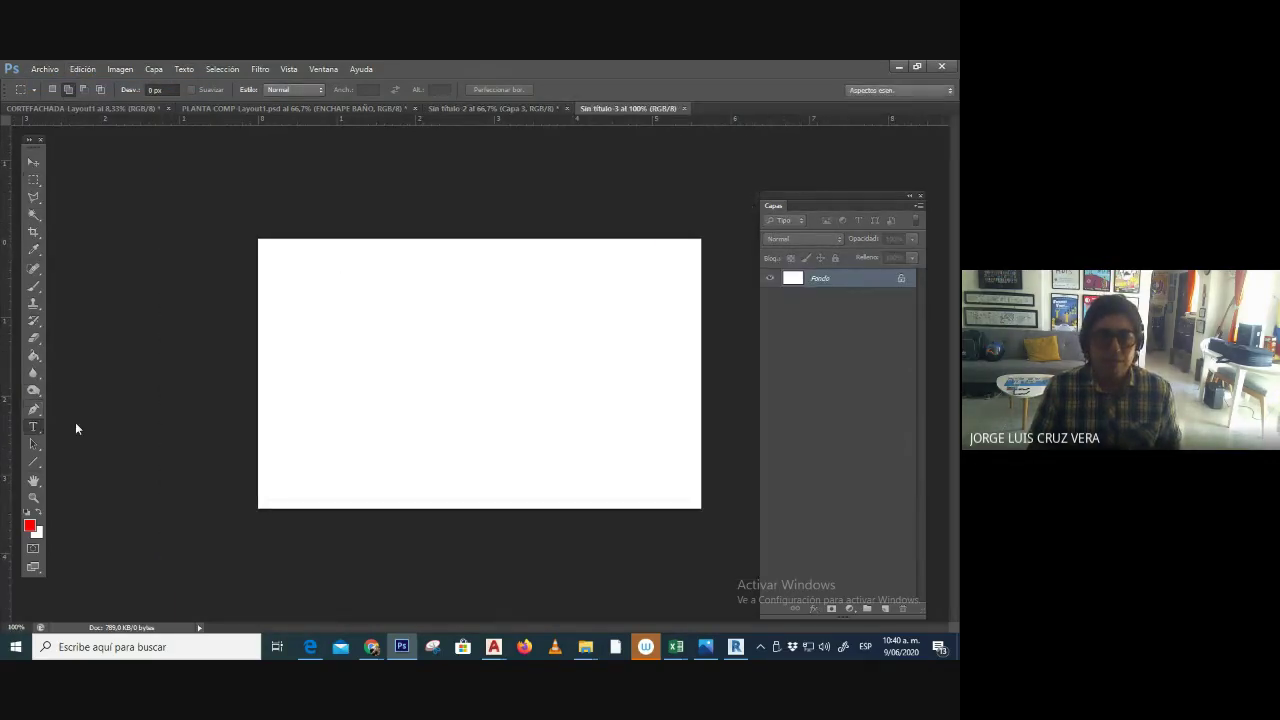
- Add the red heading text CTRL +CLICK in the upper half of the blank canvas
{"action": "left_click", "coordinate": [367, 350]}
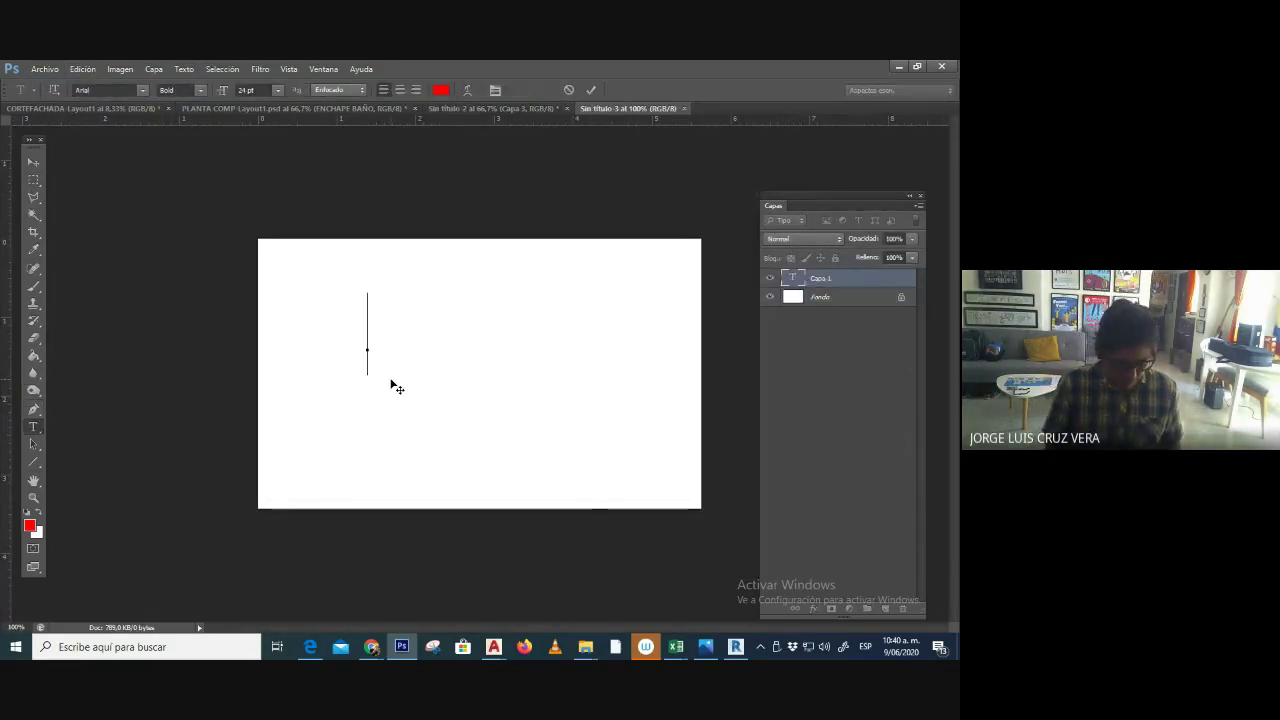
{"action": "type", "text": "CTRL "}
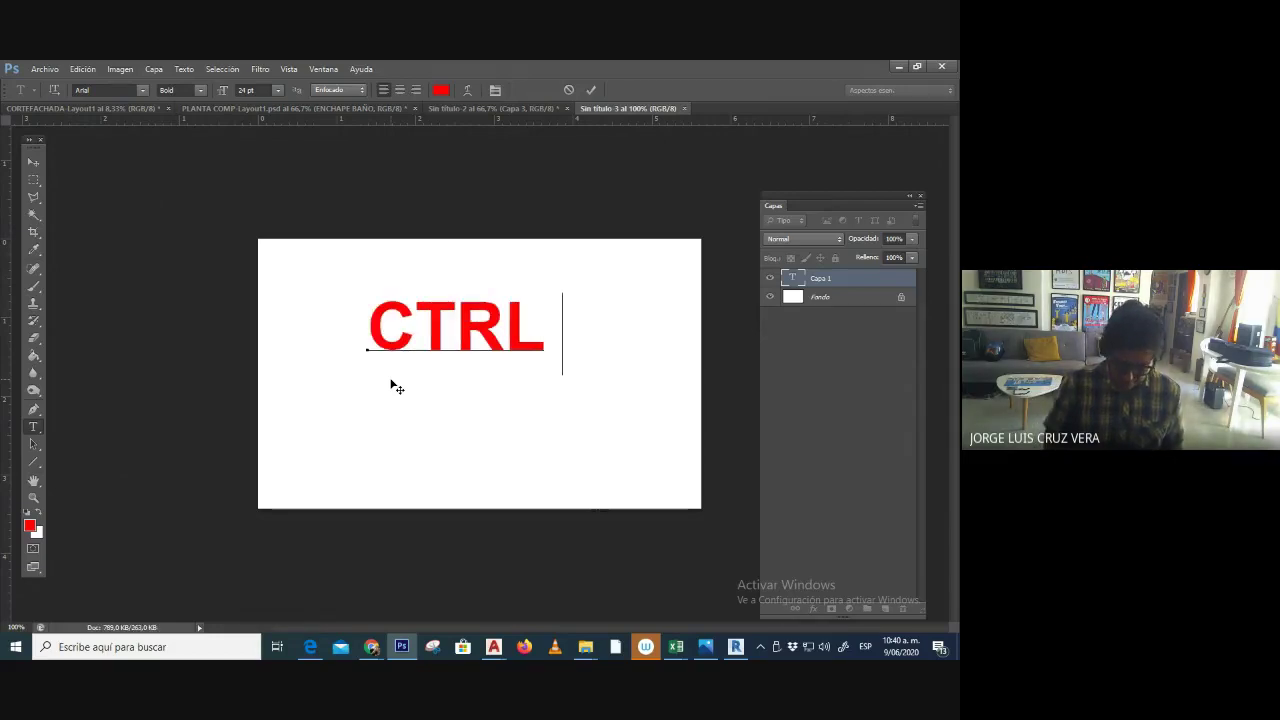
{"action": "type", "text": "+CLI"}
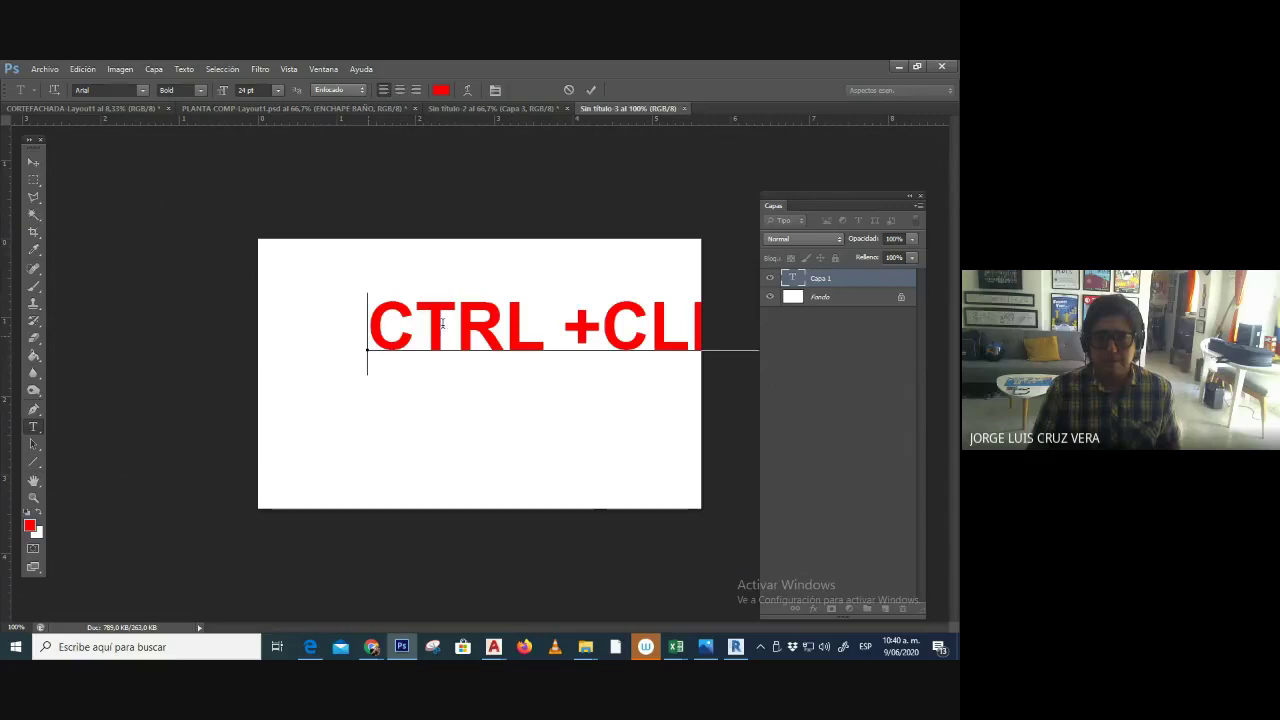
- Set the CTRL +CLICK heading to 20 pt and move it so the whole line fits centred on the canvas
{"action": "key", "text": "ctrl+a"}
{"action": "left_click", "coordinate": [246, 90]}
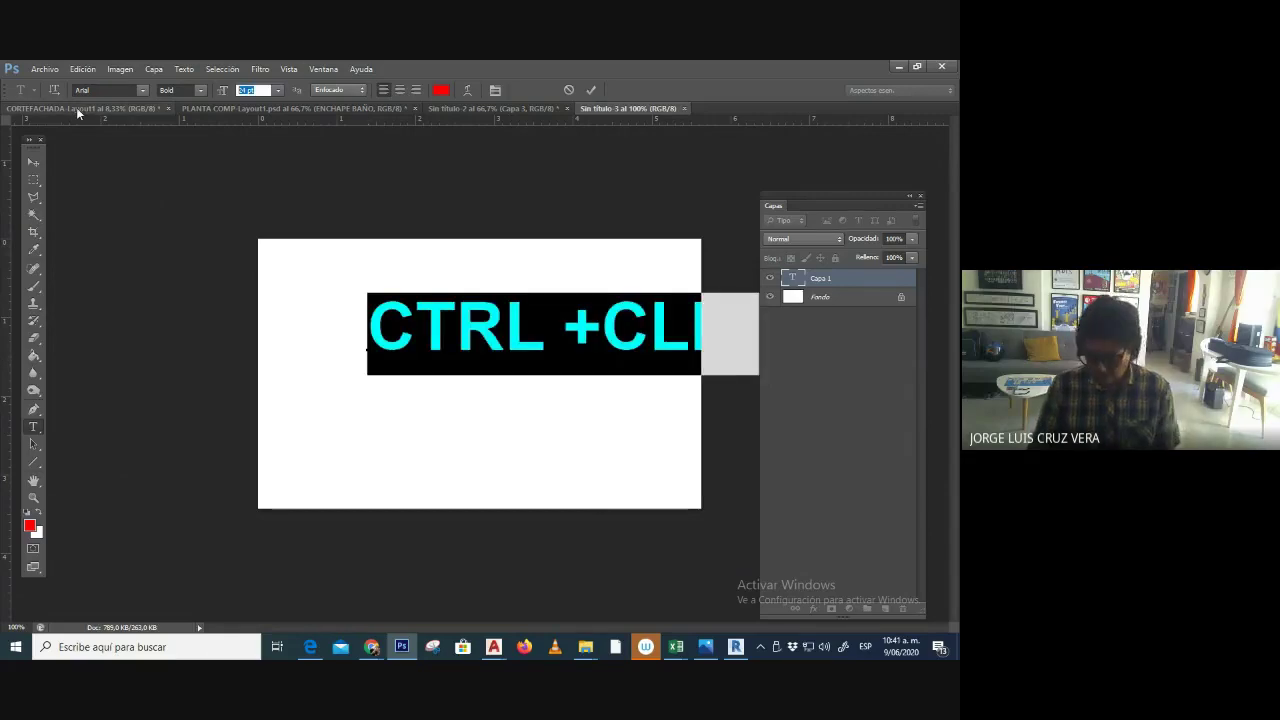
{"action": "type", "text": "20"}
{"action": "left_click", "coordinate": [33, 162]}
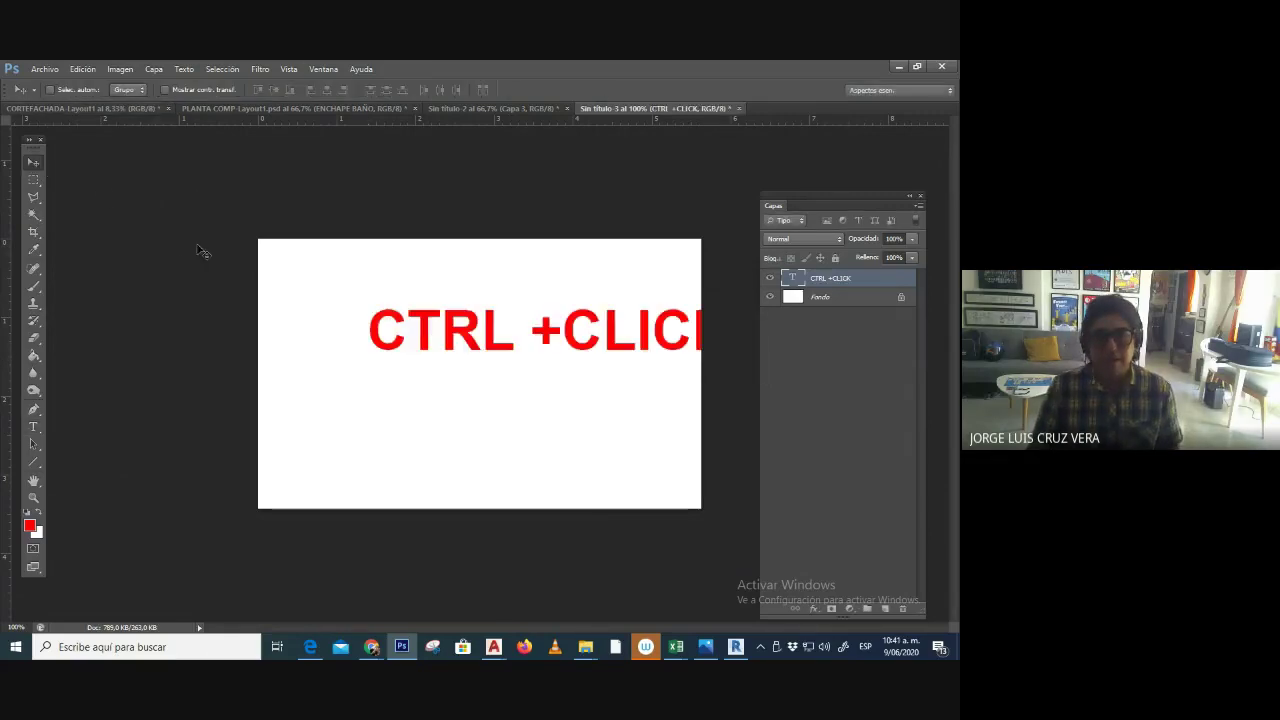
{"action": "left_click_drag", "start_coordinate": [465, 360], "coordinate": [397, 342]}
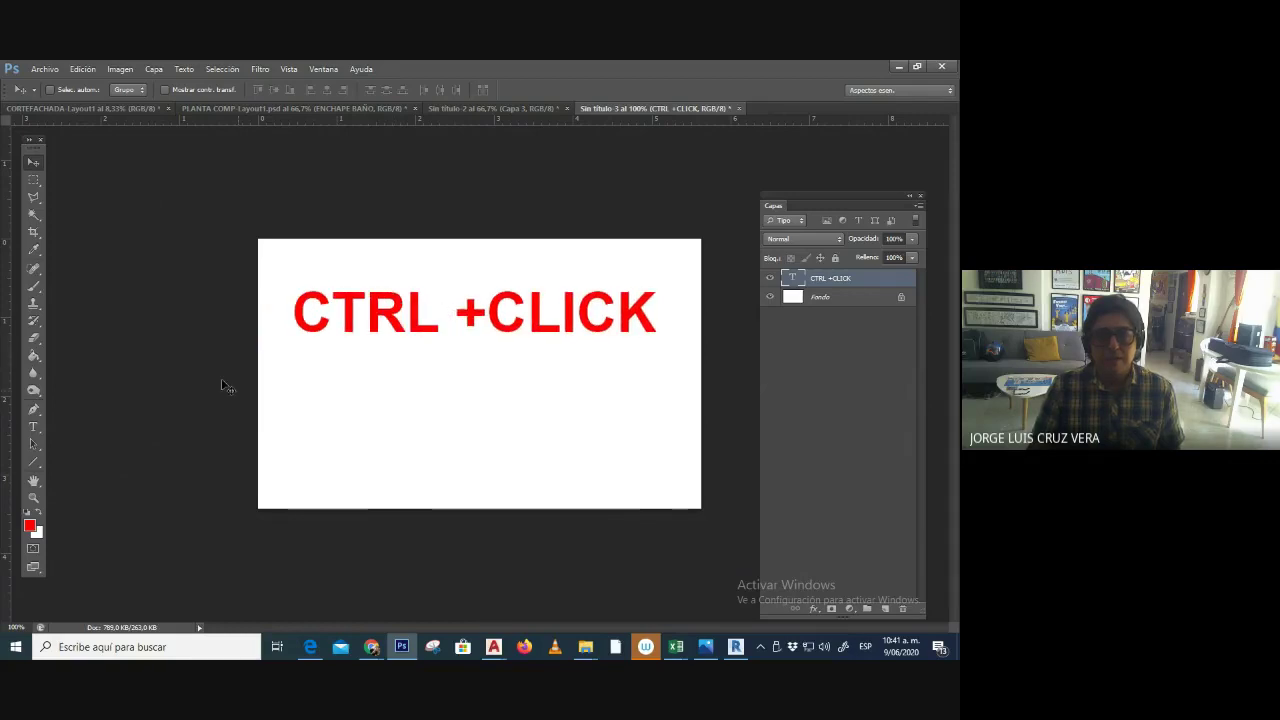
- Add a second text line SELECCIONO LA CAPA at 10 pt and centre it below the CTRL +CLICK heading
{"action": "left_click", "coordinate": [36, 427]}
{"action": "left_click", "coordinate": [305, 399]}
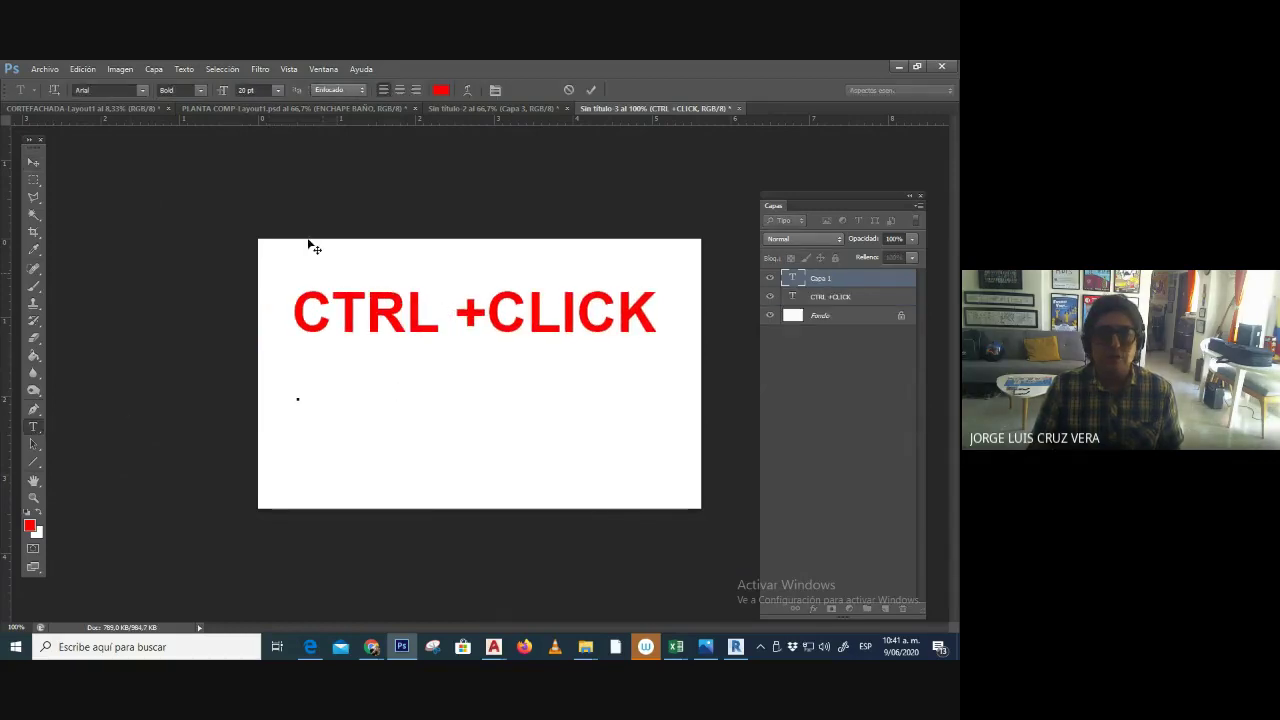
{"action": "left_click", "coordinate": [253, 90]}
{"action": "type", "text": "10"}
{"action": "key", "text": "Return"}
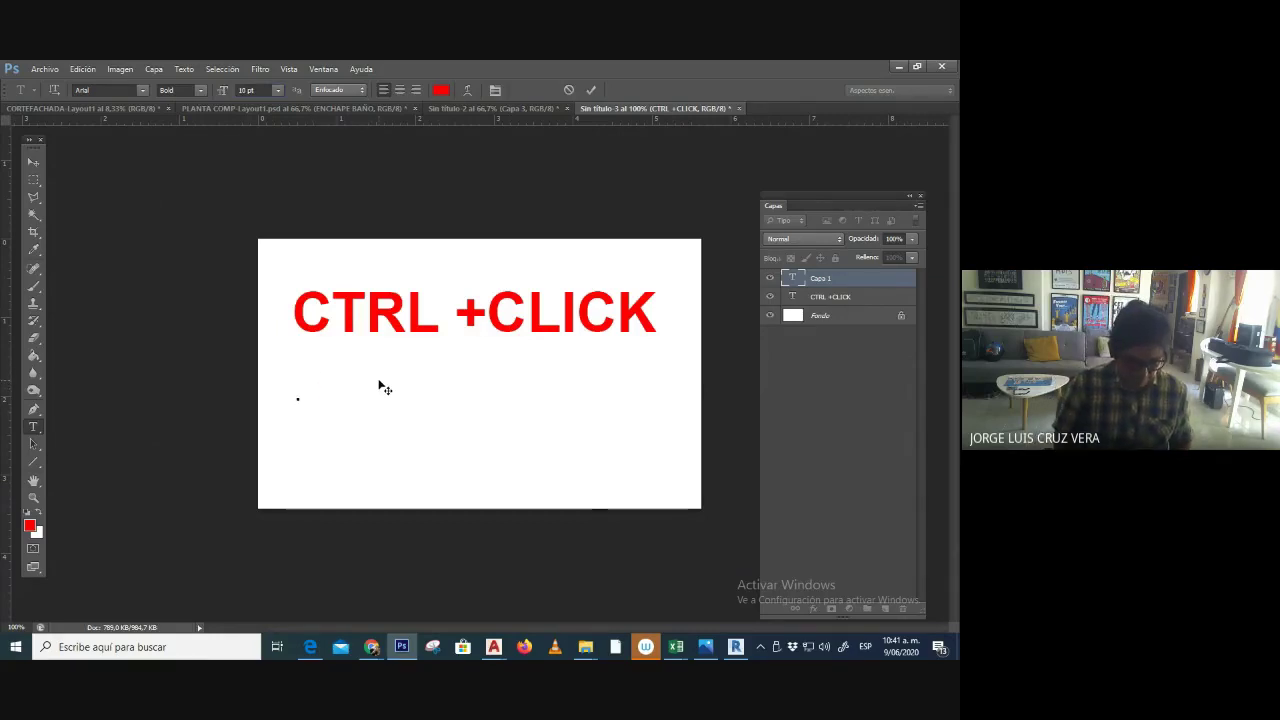
{"action": "type", "text": "SELECCIONO LA "}
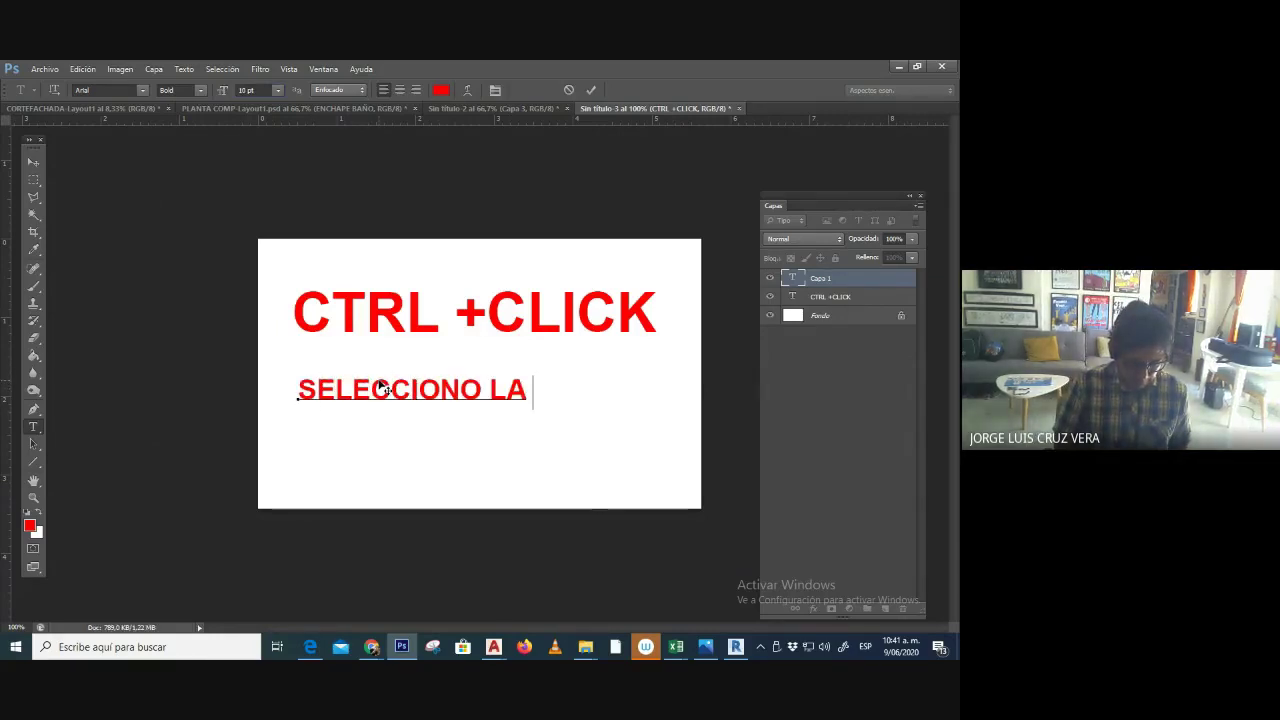
{"action": "type", "text": "CAPA"}
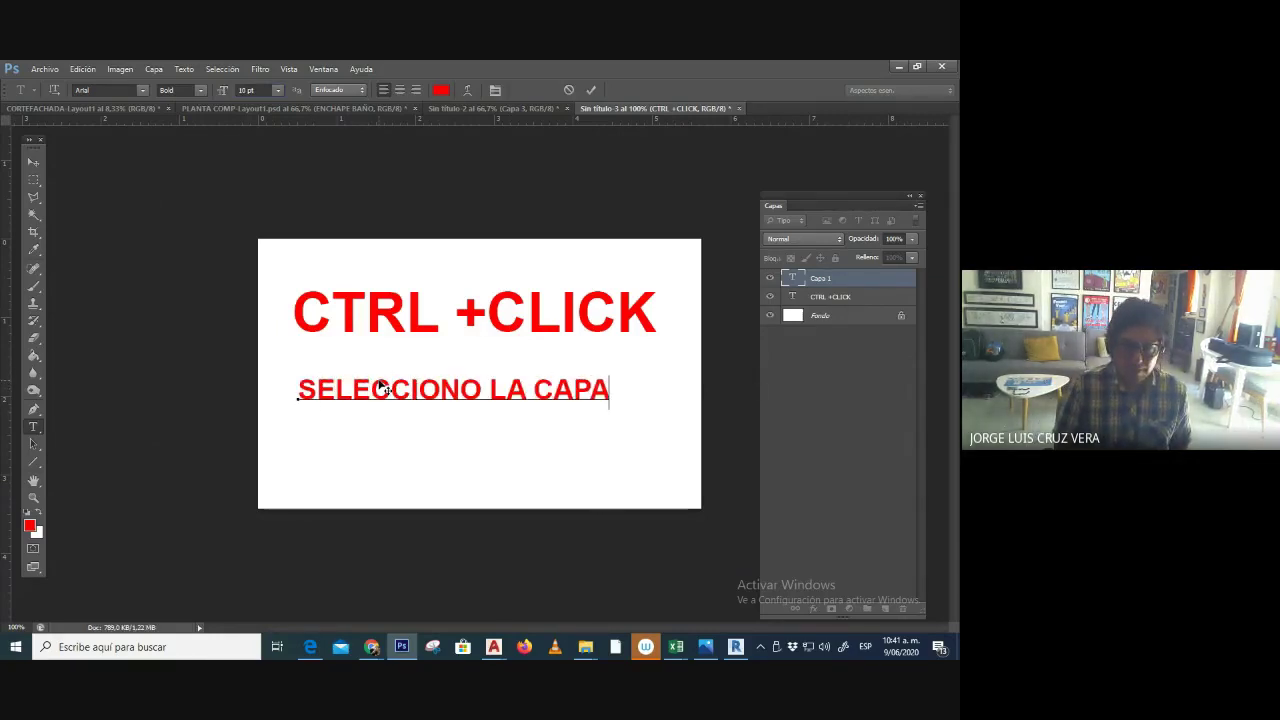
{"action": "left_click", "coordinate": [31, 163]}
{"action": "left_click_drag", "start_coordinate": [424, 393], "coordinate": [446, 397]}
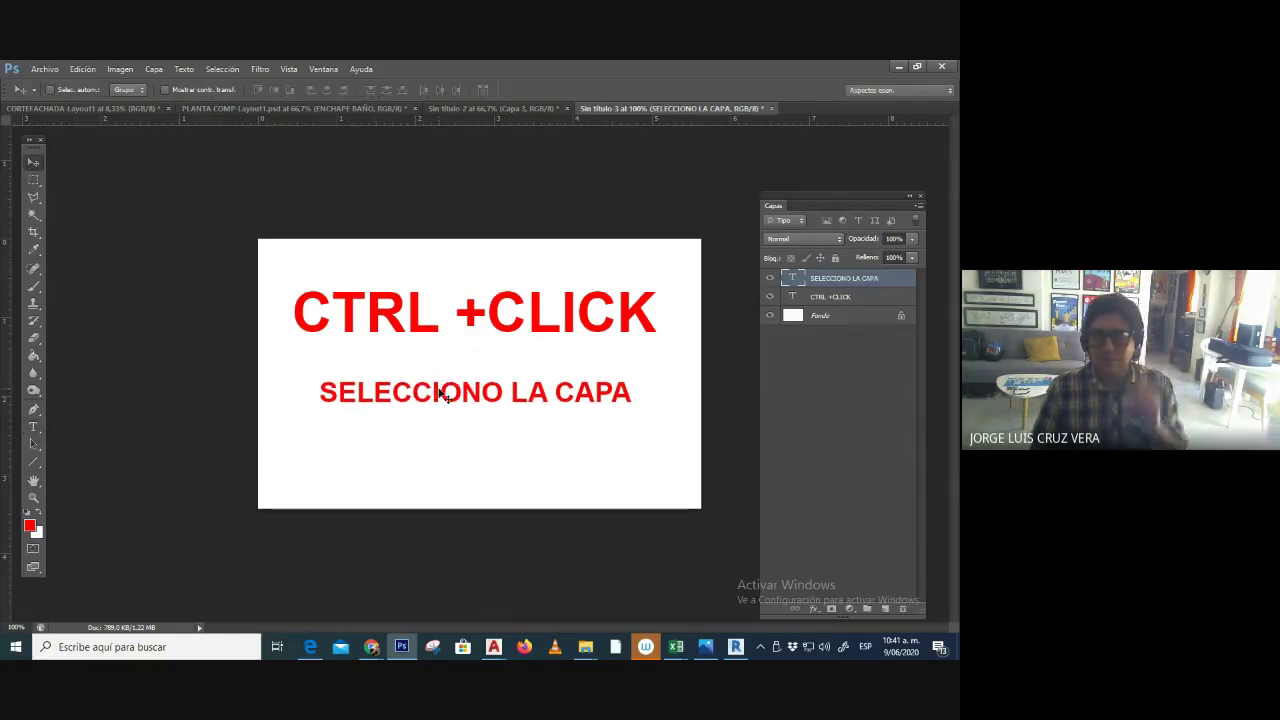
- Start saving the text image under a new name with JPEG as the format
{"action": "left_click", "coordinate": [42, 69]}
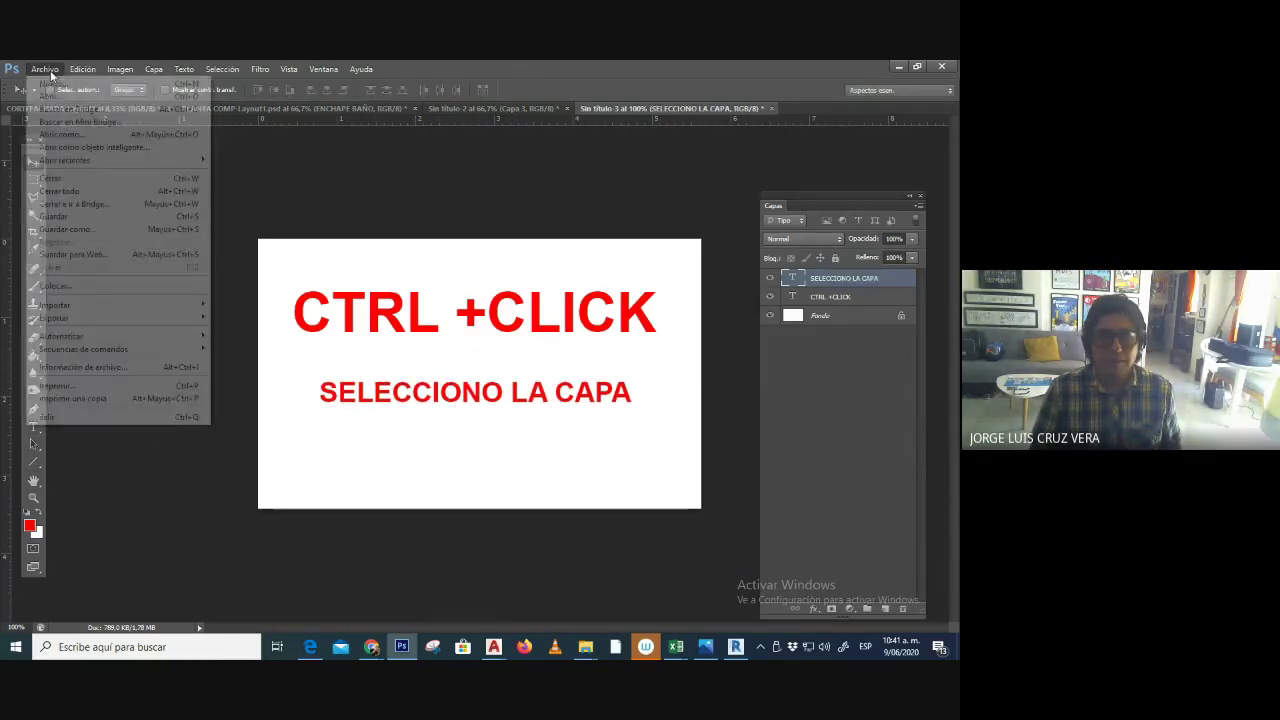
{"action": "left_click", "coordinate": [92, 224]}
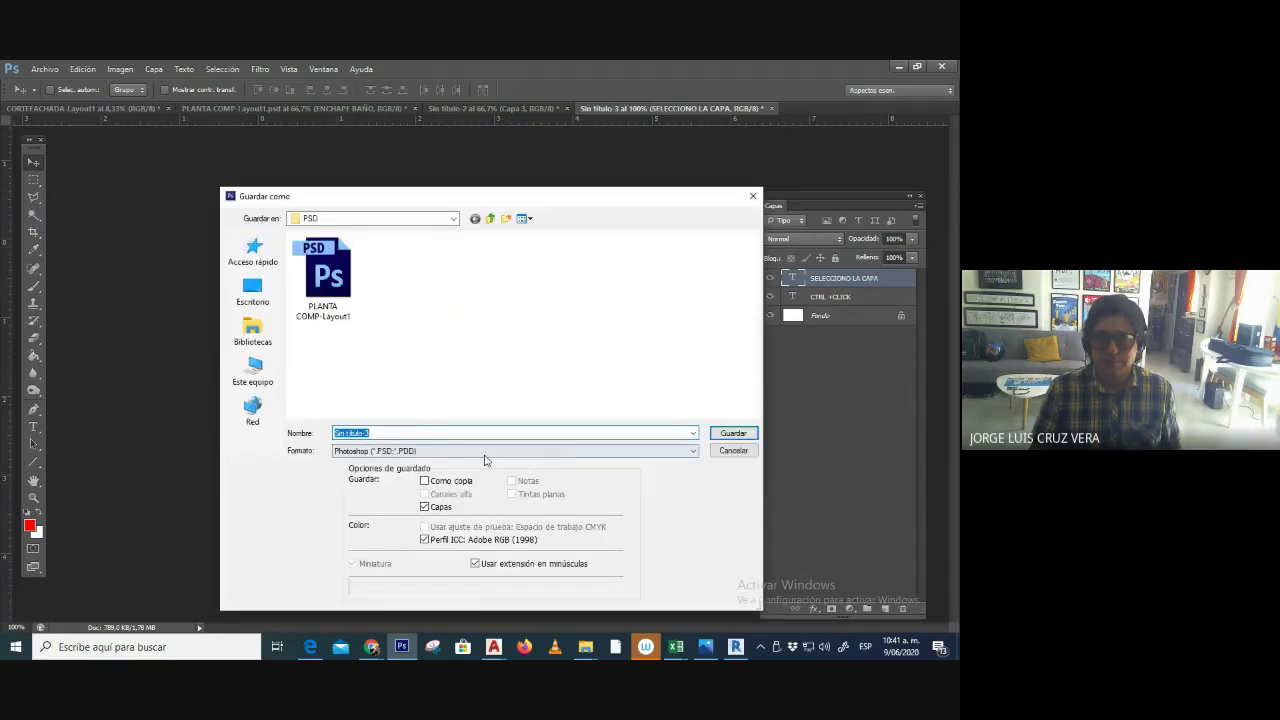
{"action": "left_click", "coordinate": [484, 459]}
{"action": "left_click", "coordinate": [420, 548]}
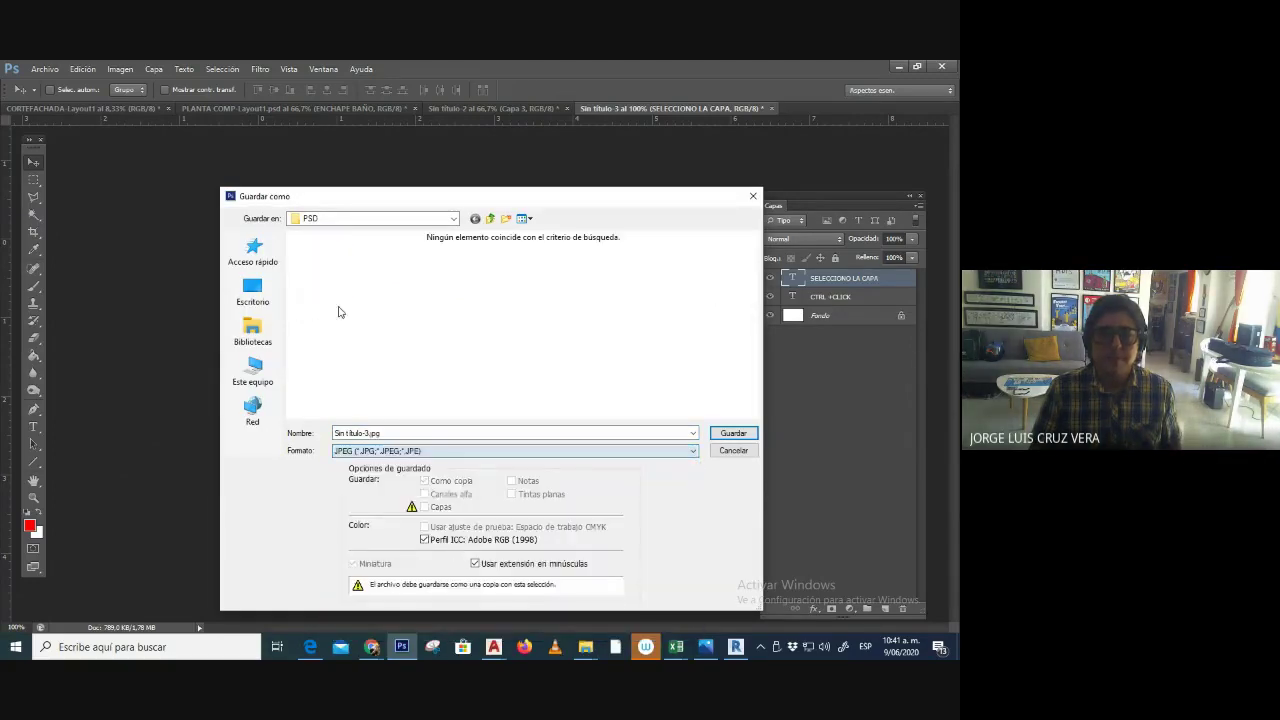
- Set the save location to the PANTALLAZOS folder inside SESION 8_09_06_2020
{"action": "left_click", "coordinate": [490, 219]}
{"action": "left_click", "coordinate": [491, 219]}
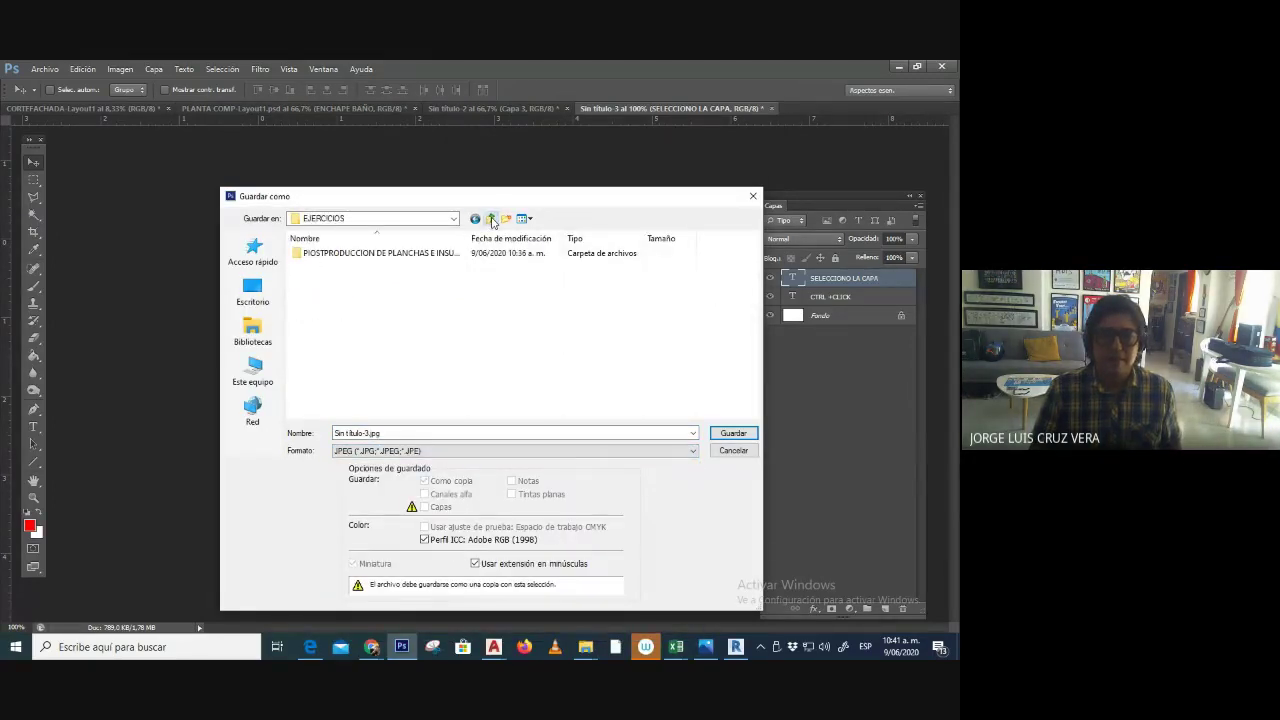
{"action": "left_click", "coordinate": [491, 219]}
{"action": "double_click", "coordinate": [337, 390]}
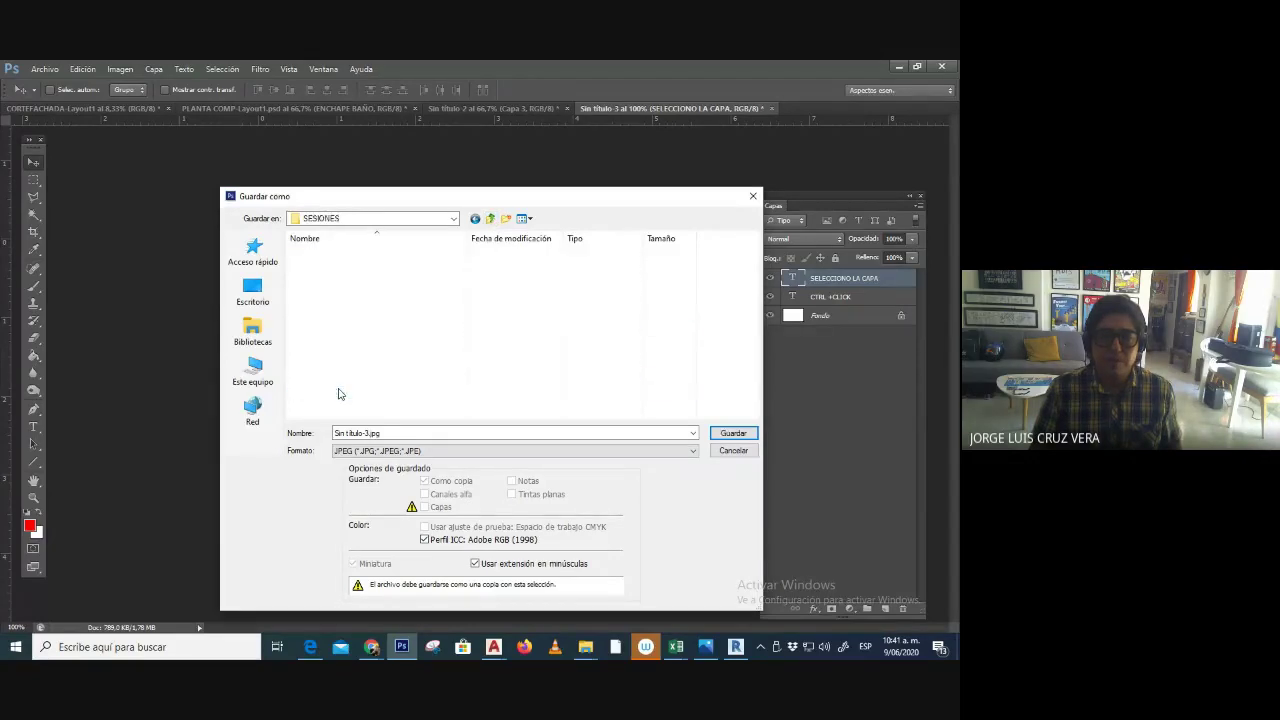
{"action": "double_click", "coordinate": [350, 342]}
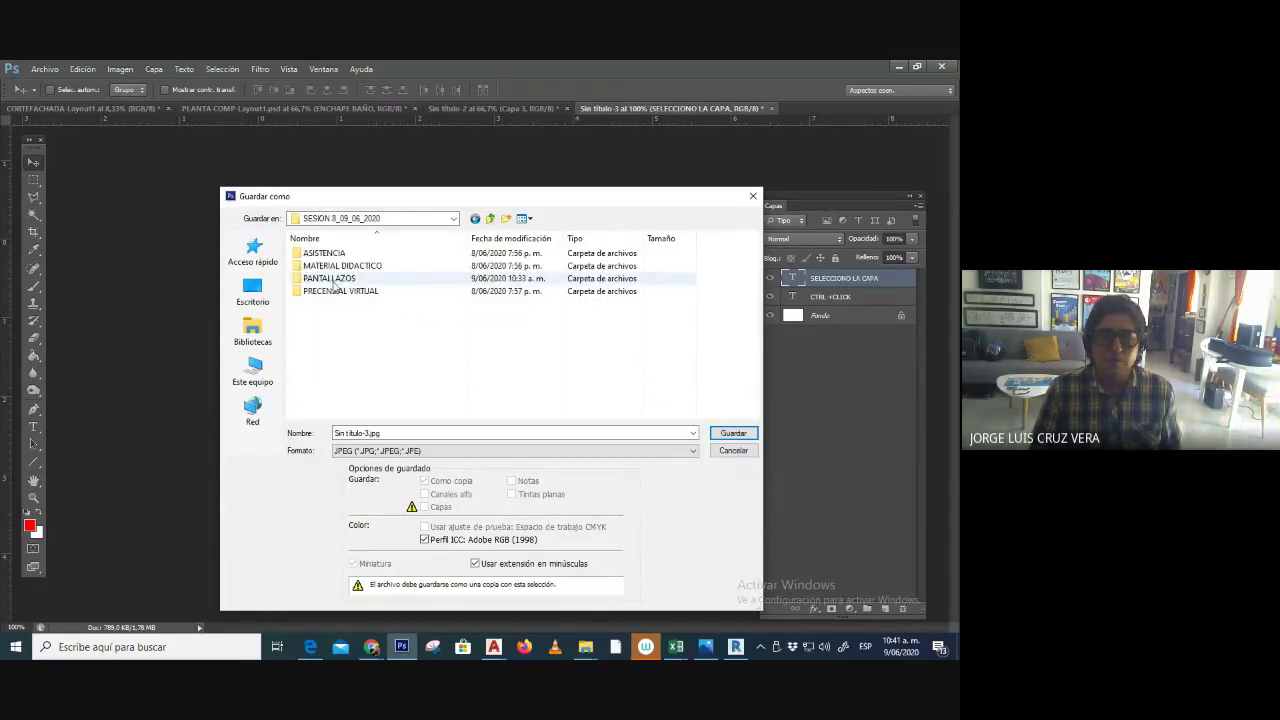
{"action": "double_click", "coordinate": [335, 279]}
- Name the file 10_CTRL CLICK and save it as a progressive JPEG at quality 9
{"action": "left_click", "coordinate": [465, 434]}
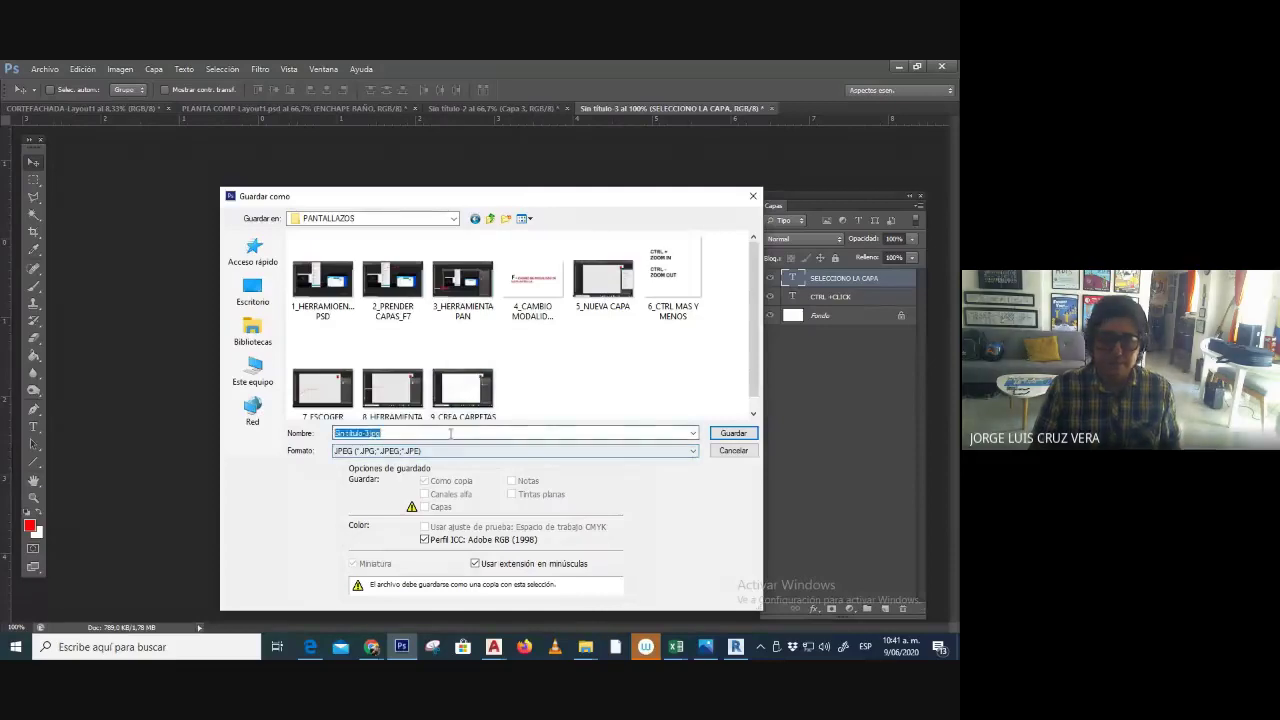
{"action": "type", "text": "10_CTRL CLICK"}
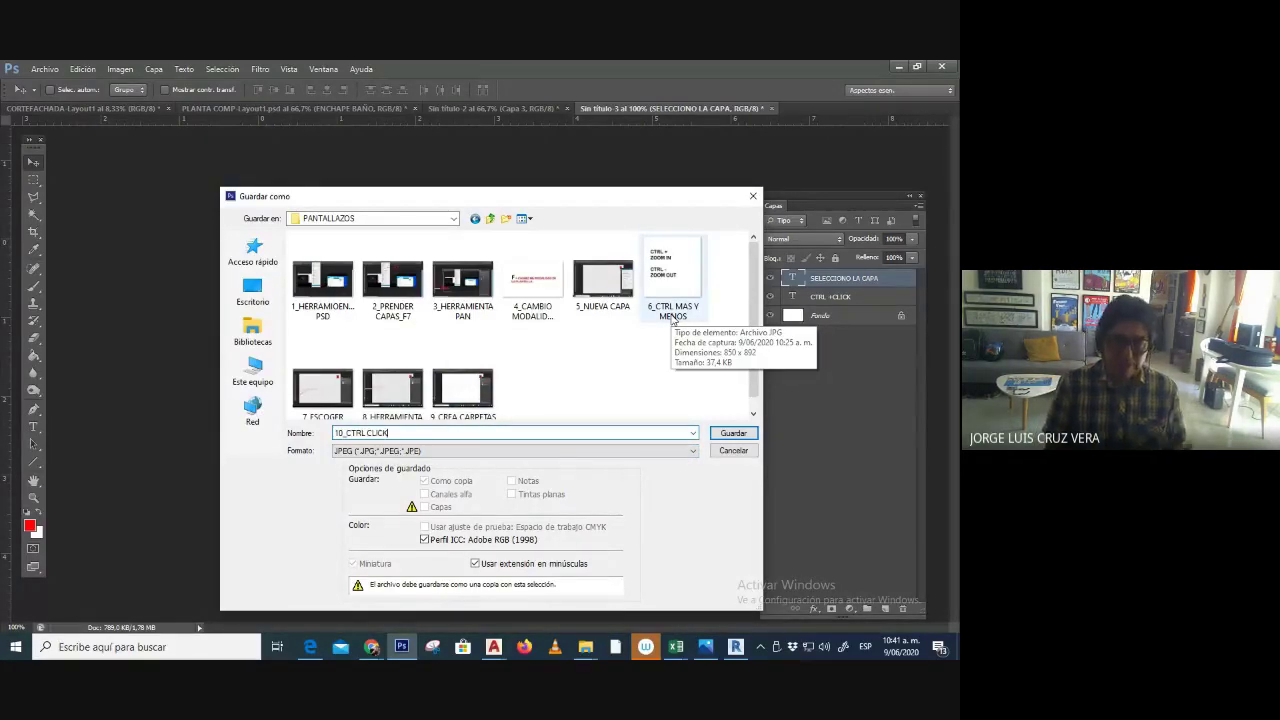
{"action": "key", "text": "Return"}
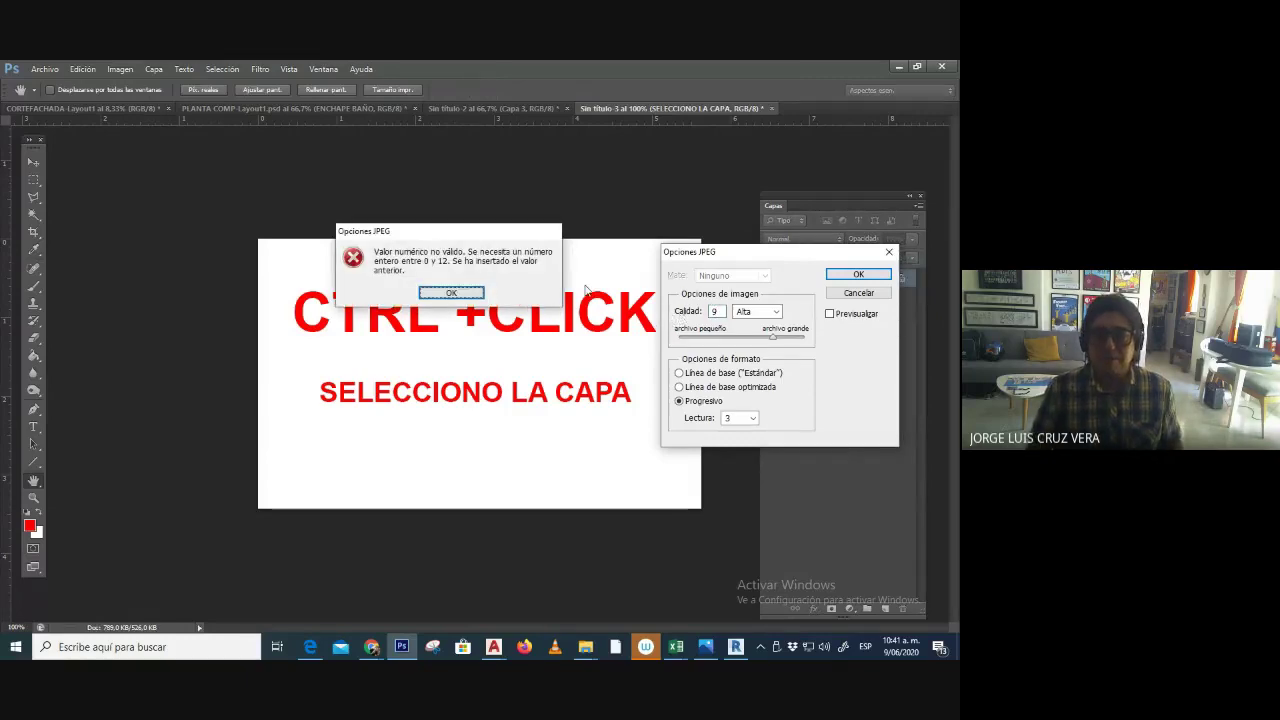
{"action": "key", "text": "Return"}
{"action": "left_click", "coordinate": [847, 278]}
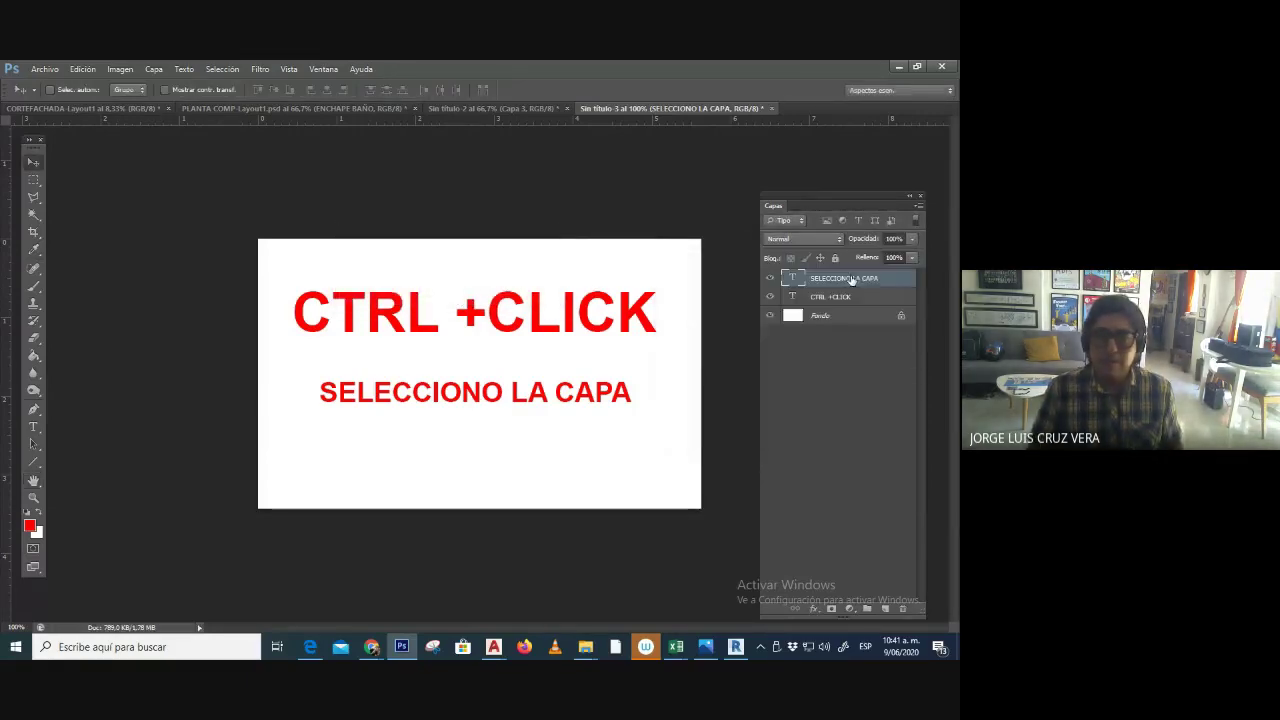
- Load the SELECCIONO LA CAPA lettering as a selection, deselect it, and load the CTRL +CLICK lettering as a selection
{"action": "left_click", "coordinate": [794, 281], "text": "ctrl"}
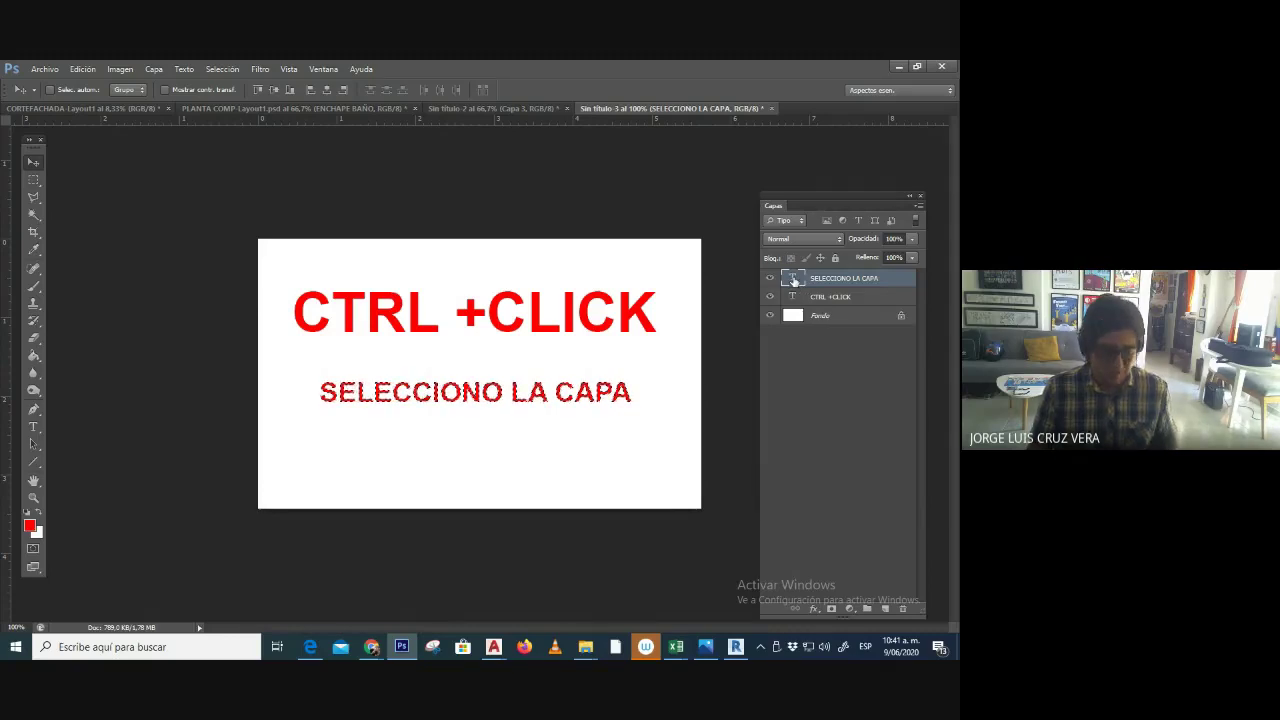
{"action": "key", "text": "ctrl+d"}
{"action": "left_click", "coordinate": [794, 297]}
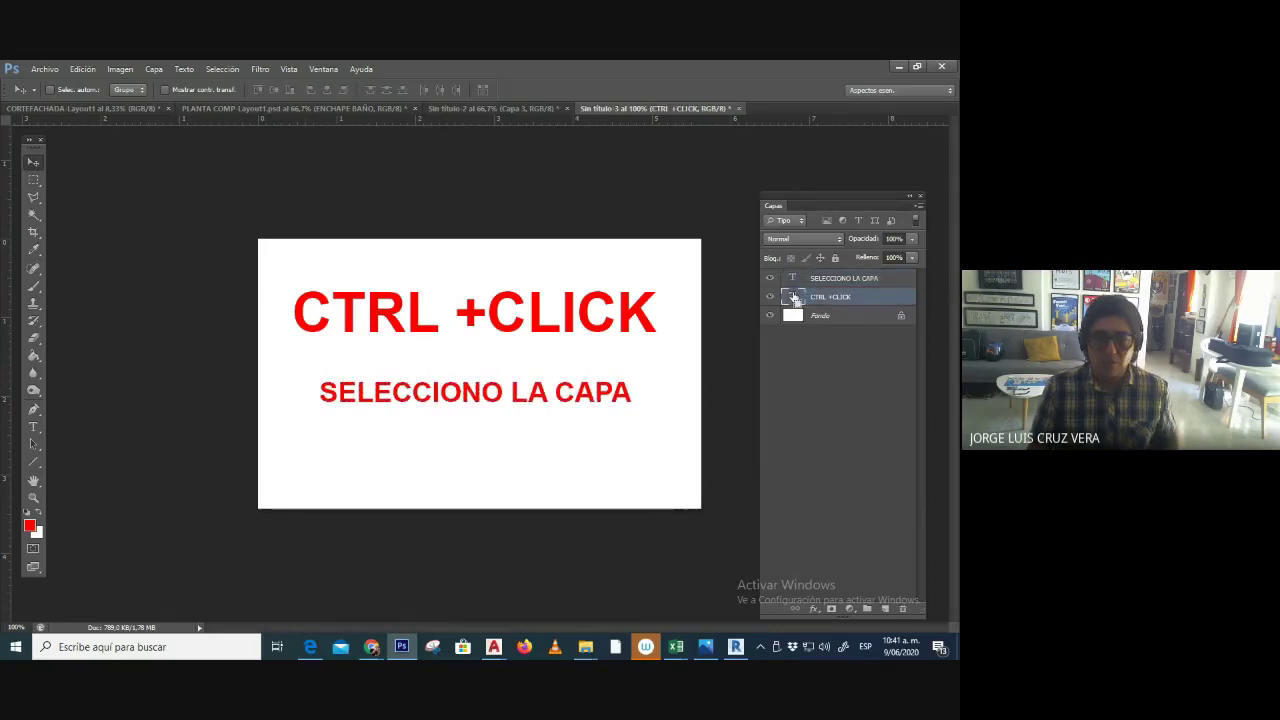
{"action": "left_click", "coordinate": [794, 297], "text": "ctrl"}
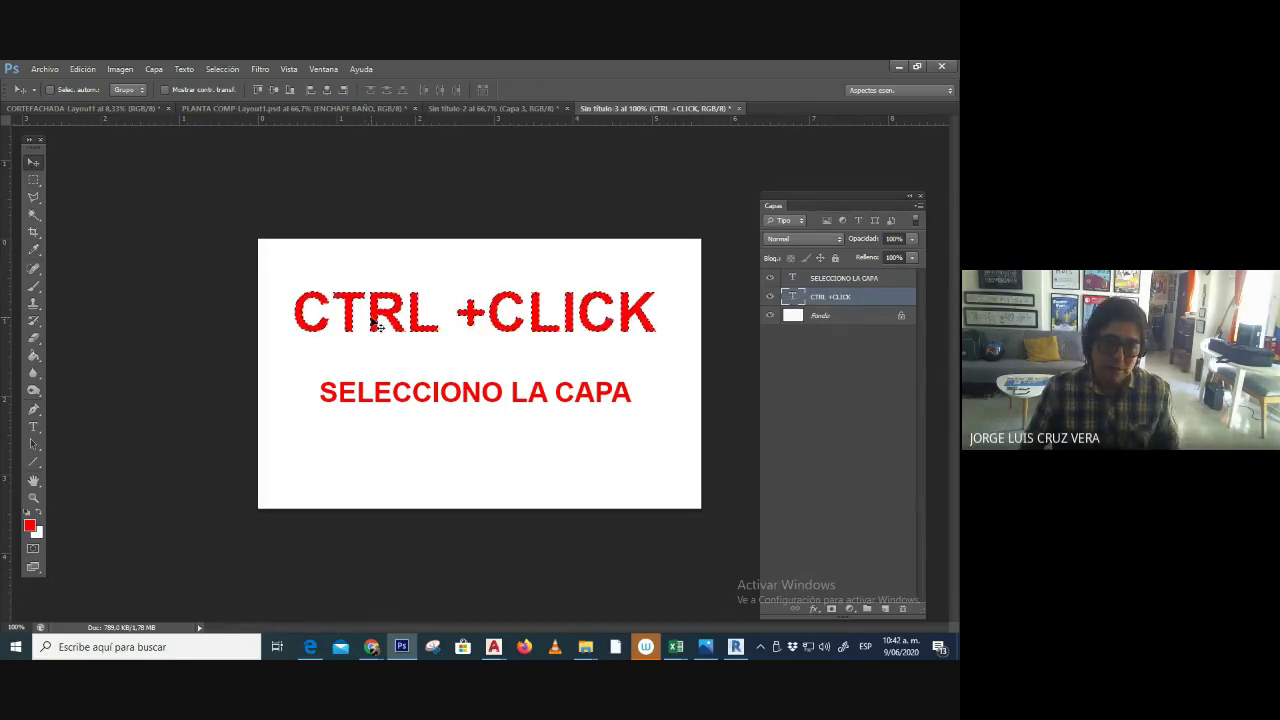
{"action": "key", "text": "ctrl+plus"}
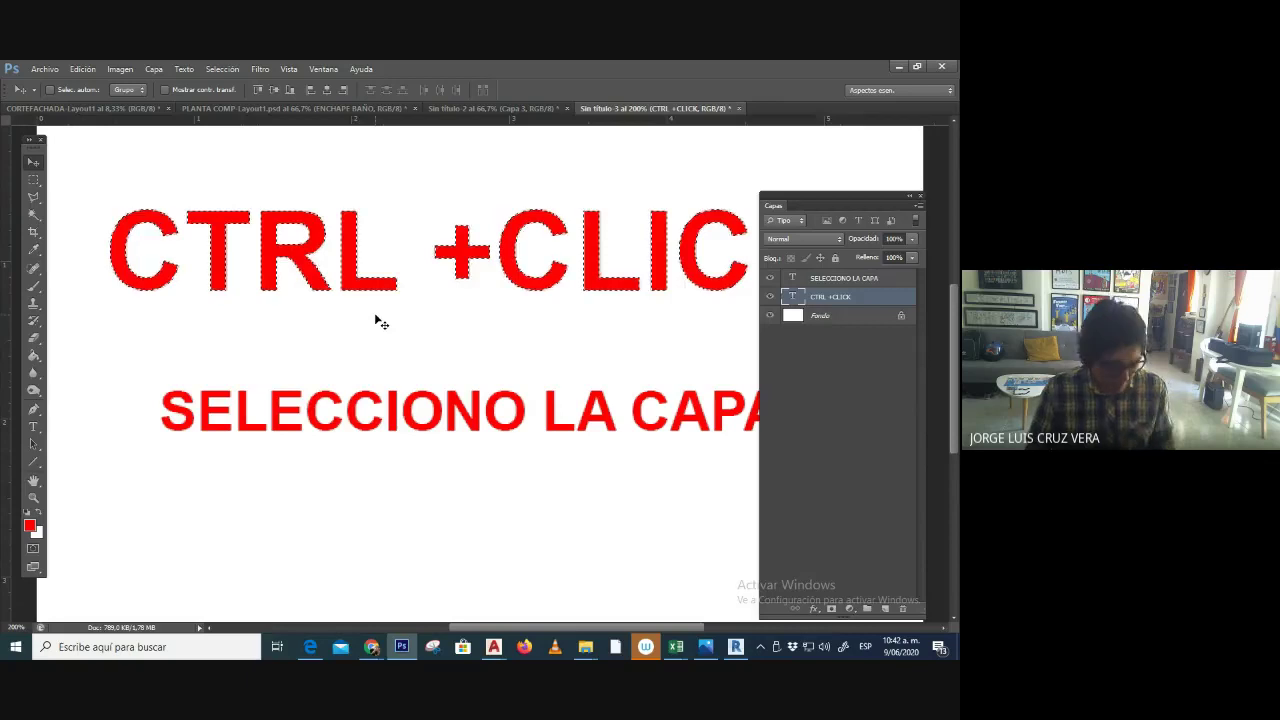
{"action": "key", "text": "ctrl+minus"}
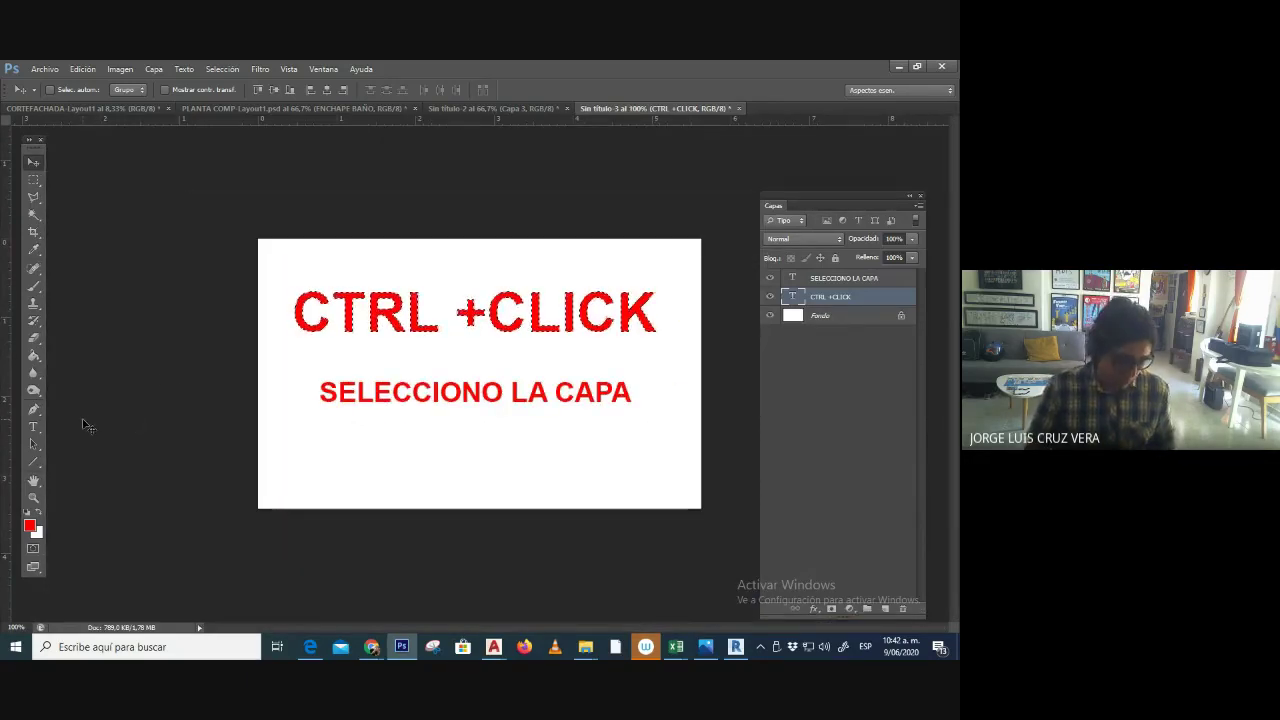
- Move the SELECCIONO LA CAPA line up so it sits just beneath the CTRL +CLICK heading
{"action": "left_click", "coordinate": [357, 398], "text": "ctrl"}
{"action": "left_click_drag", "start_coordinate": [357, 398], "coordinate": [357, 371]}
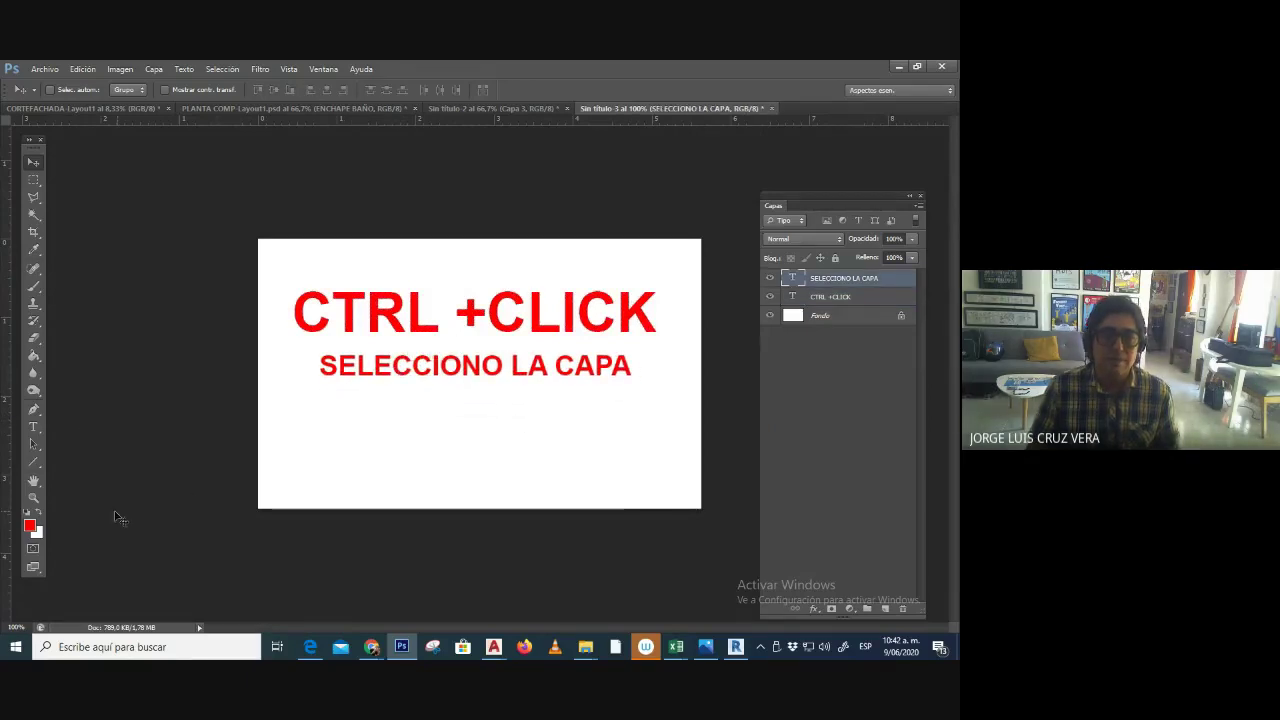
- Change the foreground colour to blue with a hue of 230°
{"action": "left_click", "coordinate": [30, 524]}
{"action": "left_click", "coordinate": [393, 248]}
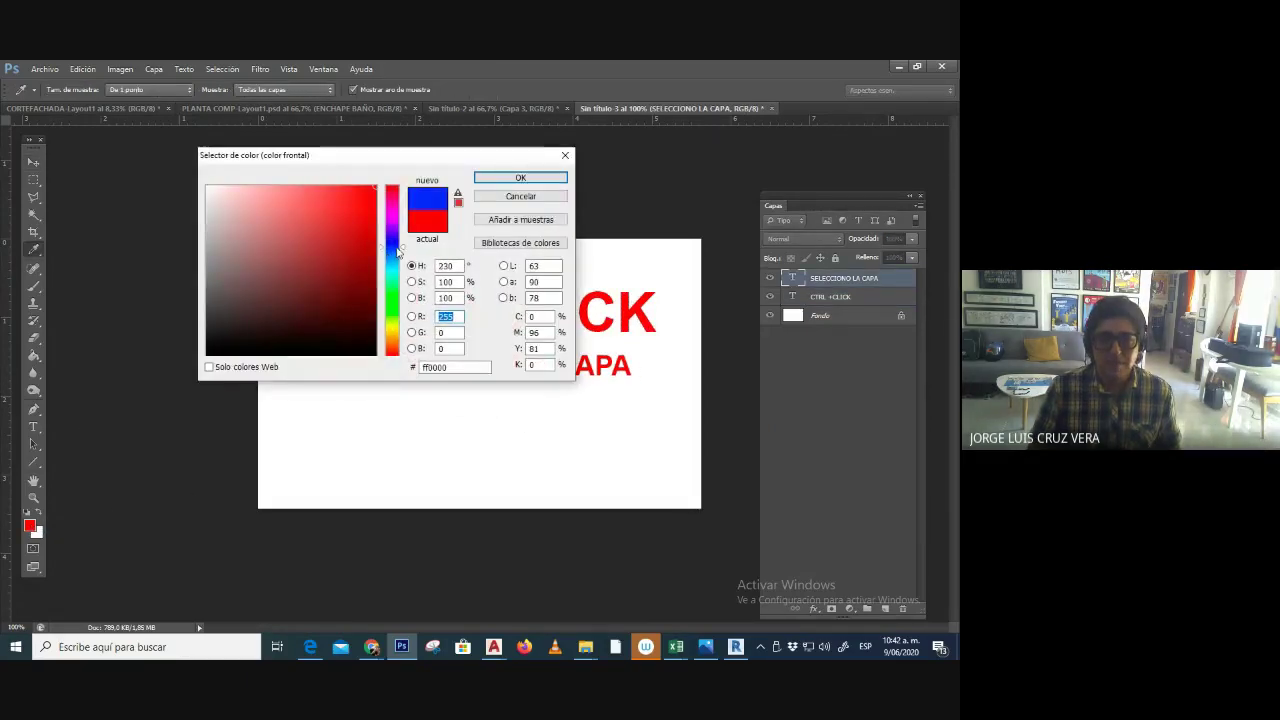
{"action": "left_click", "coordinate": [488, 179]}
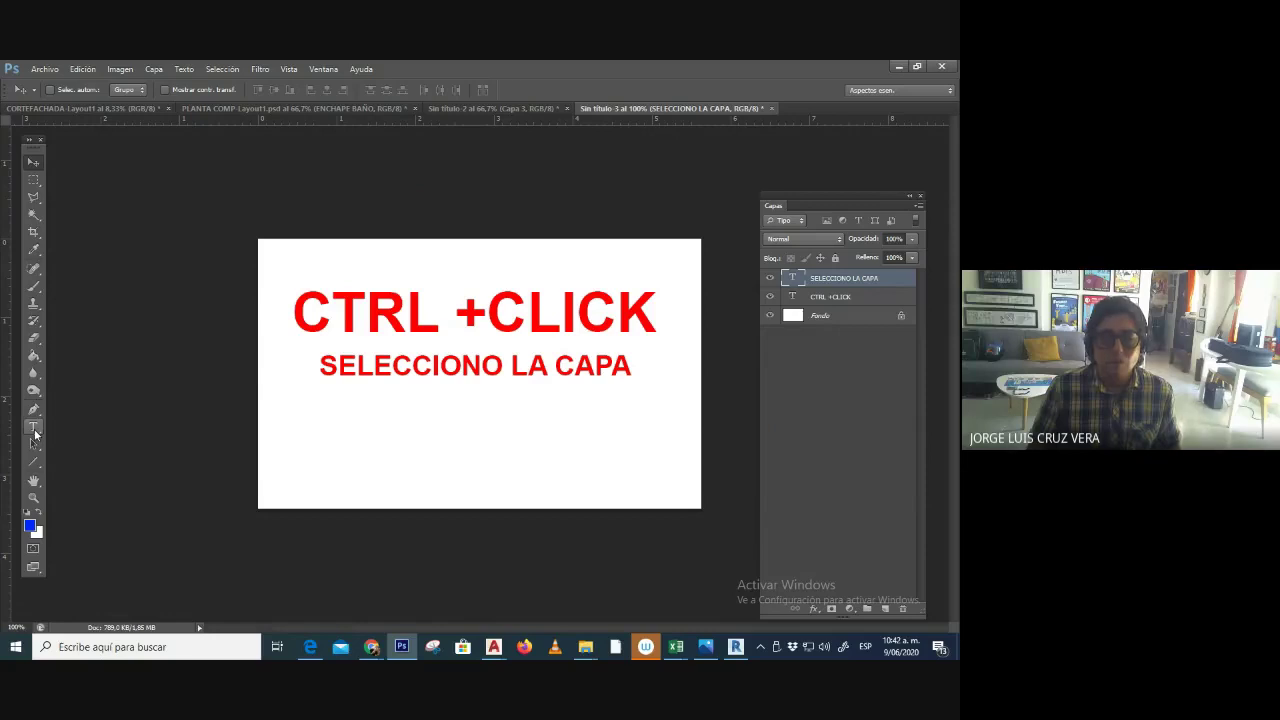
- Add a 20 pt text line reading CTRL + D below the SELECCIONO LA CAPA line
{"action": "left_click", "coordinate": [34, 428]}
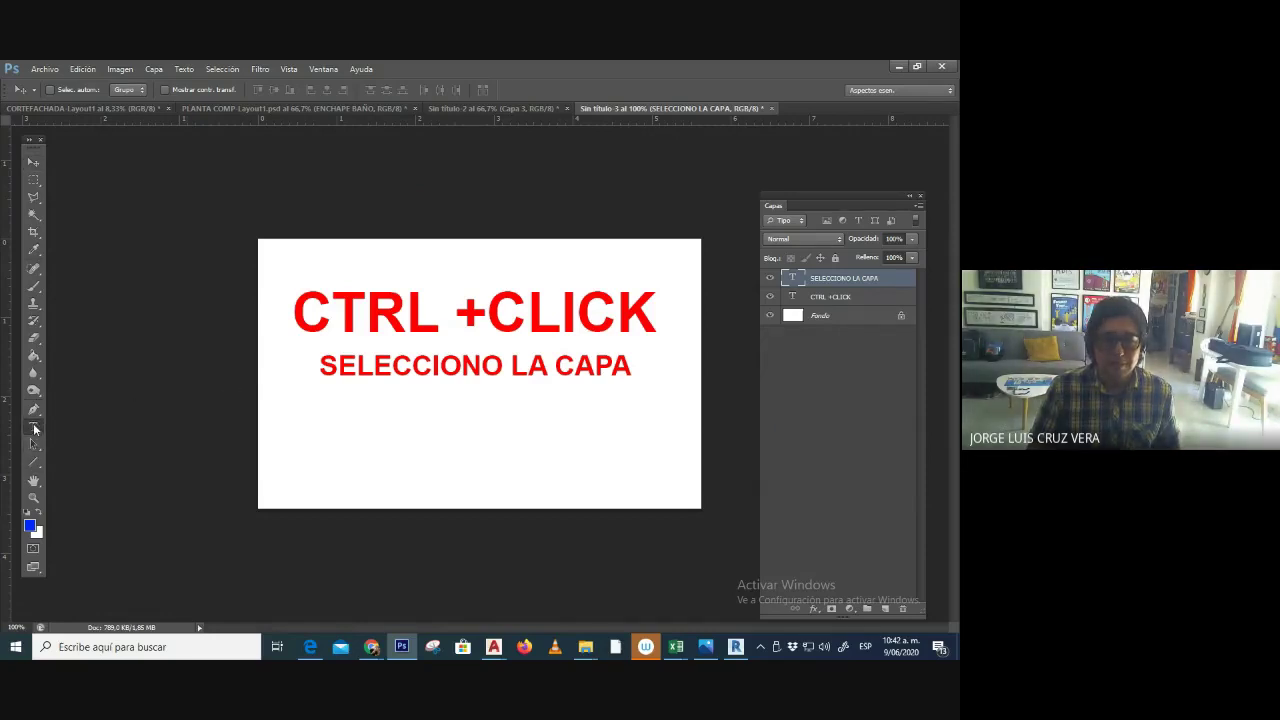
{"action": "left_click", "coordinate": [314, 440]}
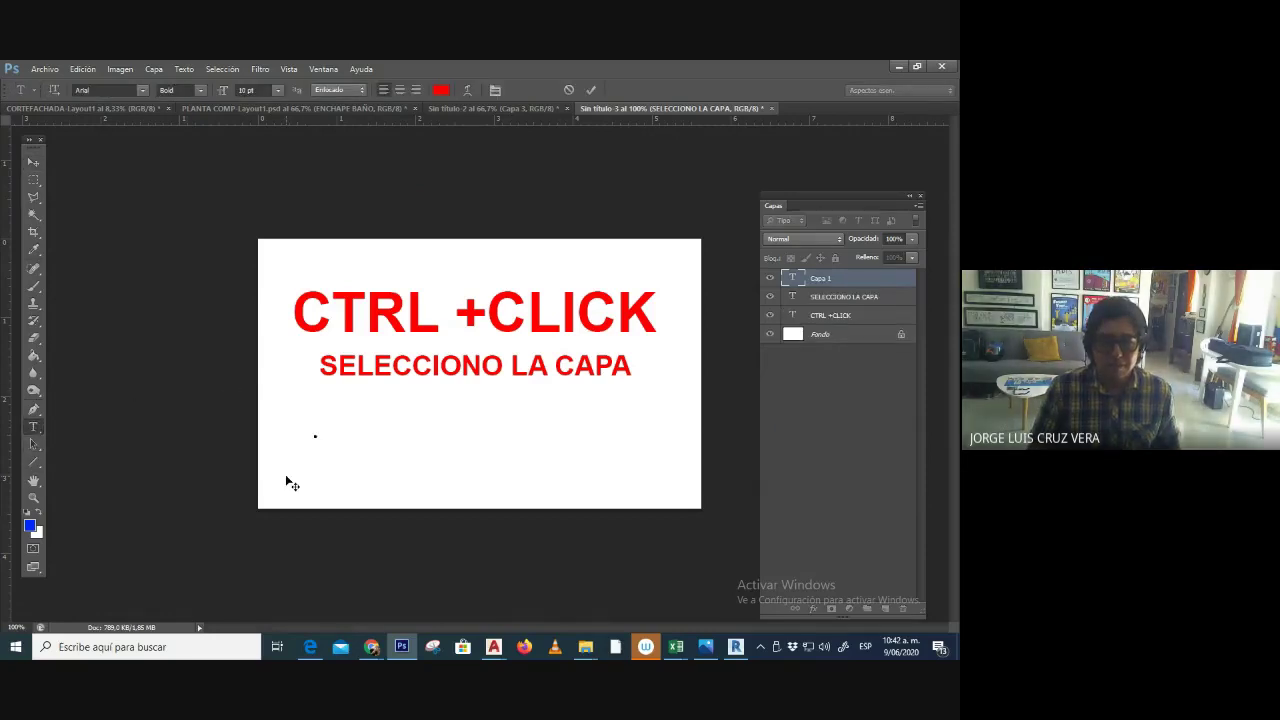
{"action": "left_click", "coordinate": [252, 90]}
{"action": "type", "text": "20"}
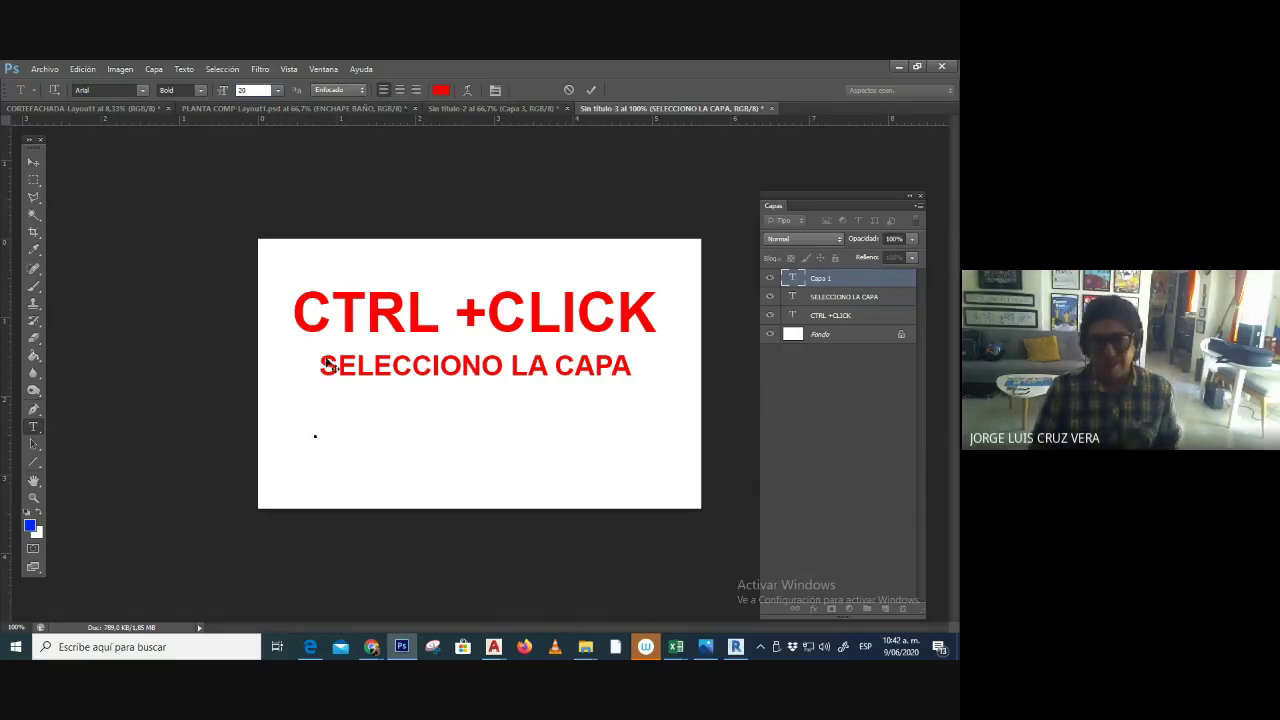
{"action": "key", "text": "Return"}
{"action": "type", "text": "CT"}
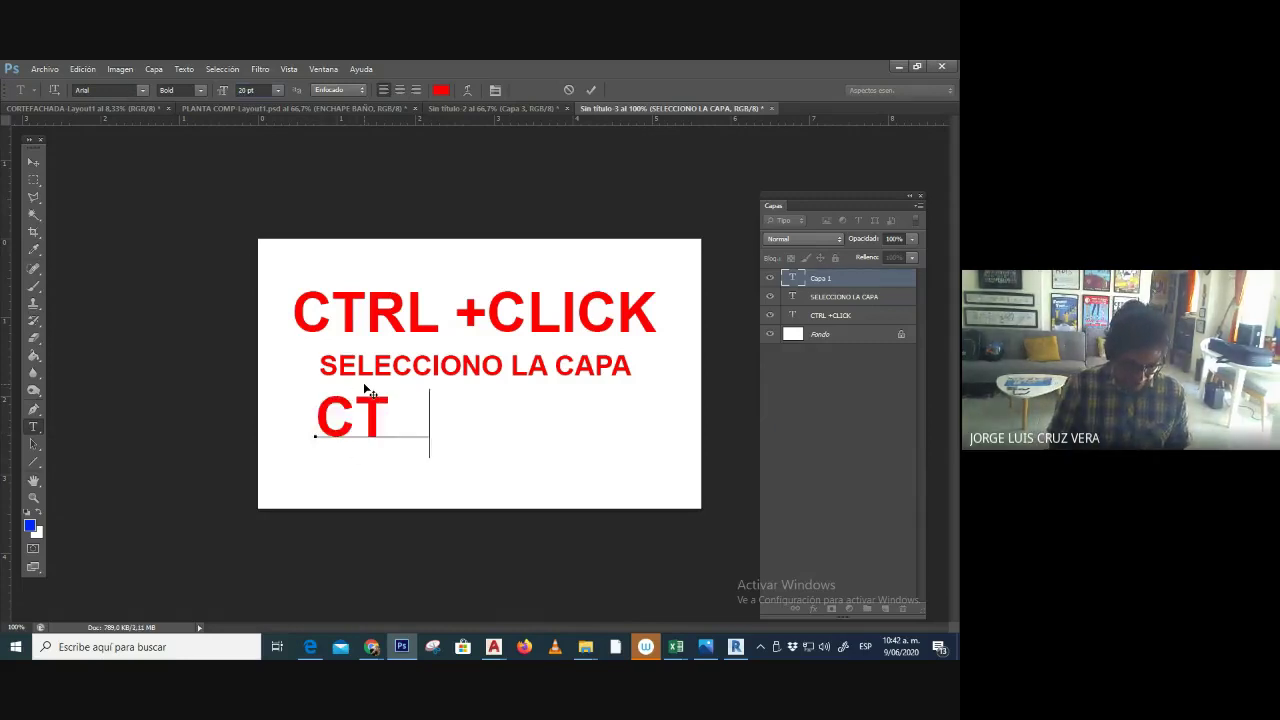
{"action": "type", "text": "RL +"}
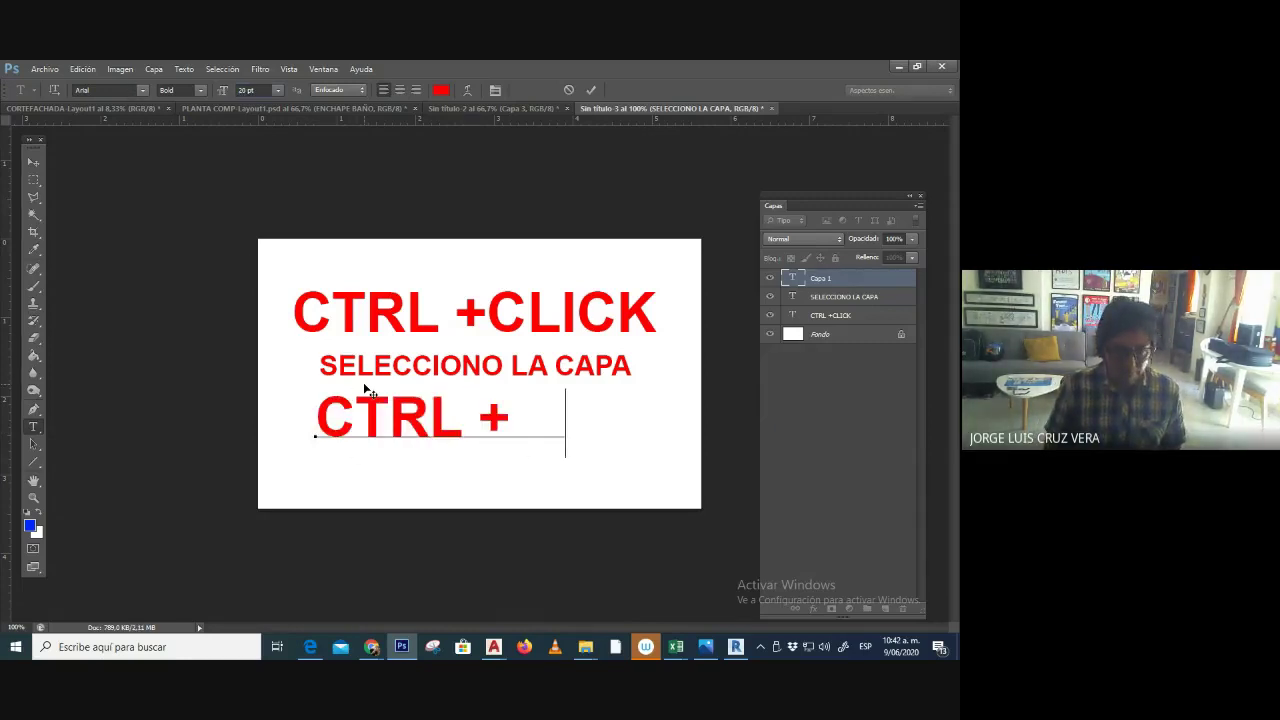
{"action": "type", "text": " D"}
- Recolour the CTRL + D text blue with a hue of 232° and shift it slightly right beneath the red lines
{"action": "left_click_drag", "start_coordinate": [566, 428], "coordinate": [166, 416]}
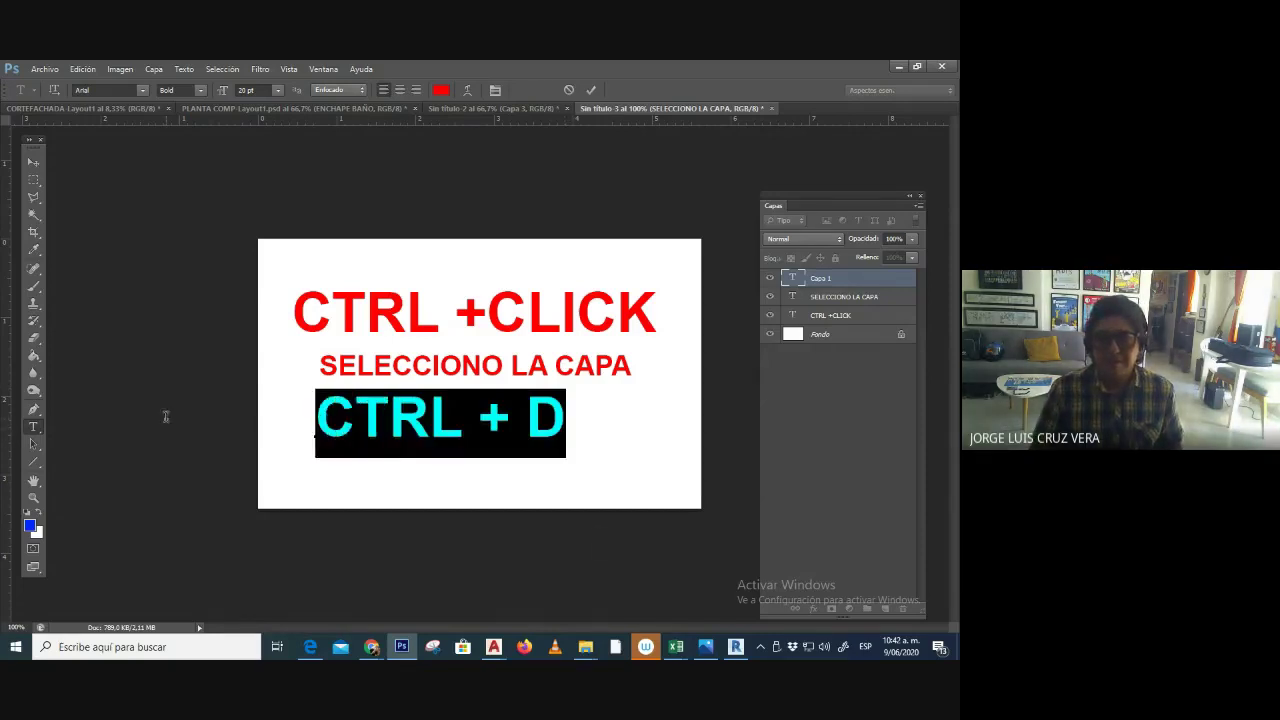
{"action": "left_click", "coordinate": [440, 91]}
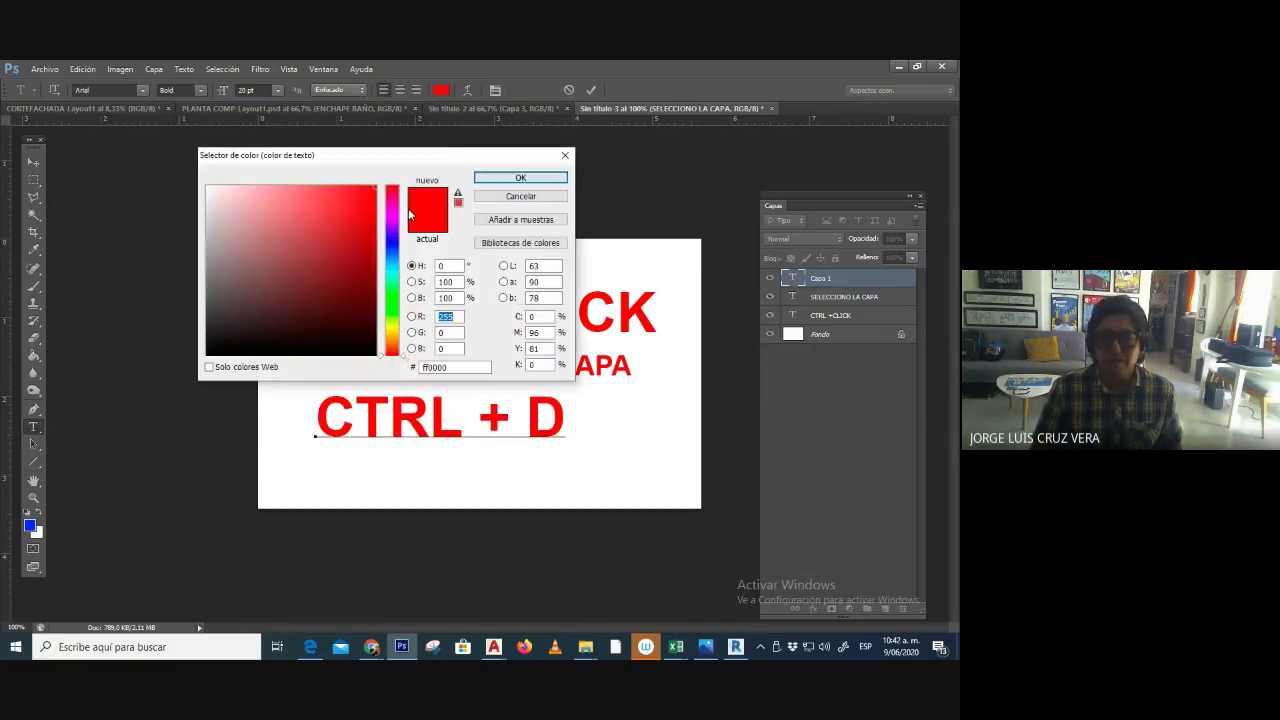
{"action": "left_click", "coordinate": [392, 245]}
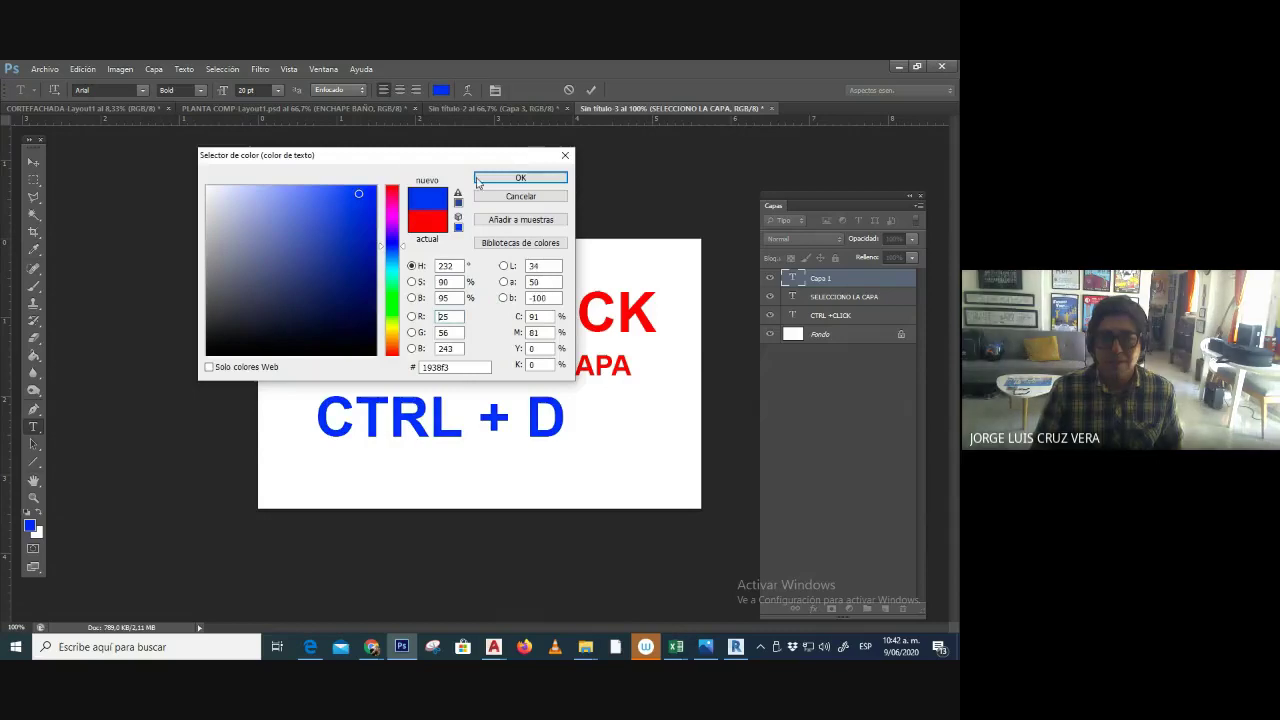
{"action": "left_click", "coordinate": [520, 177]}
{"action": "left_click", "coordinate": [33, 161]}
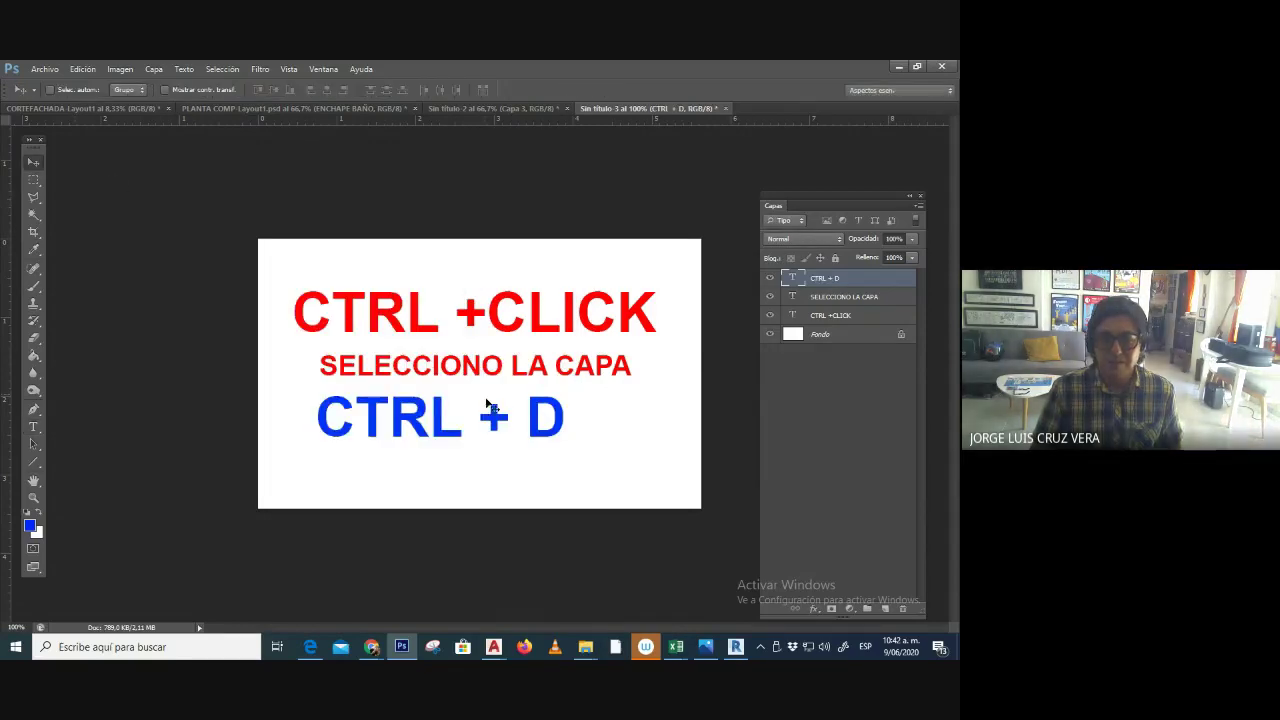
{"action": "left_click_drag", "start_coordinate": [521, 418], "coordinate": [549, 418]}
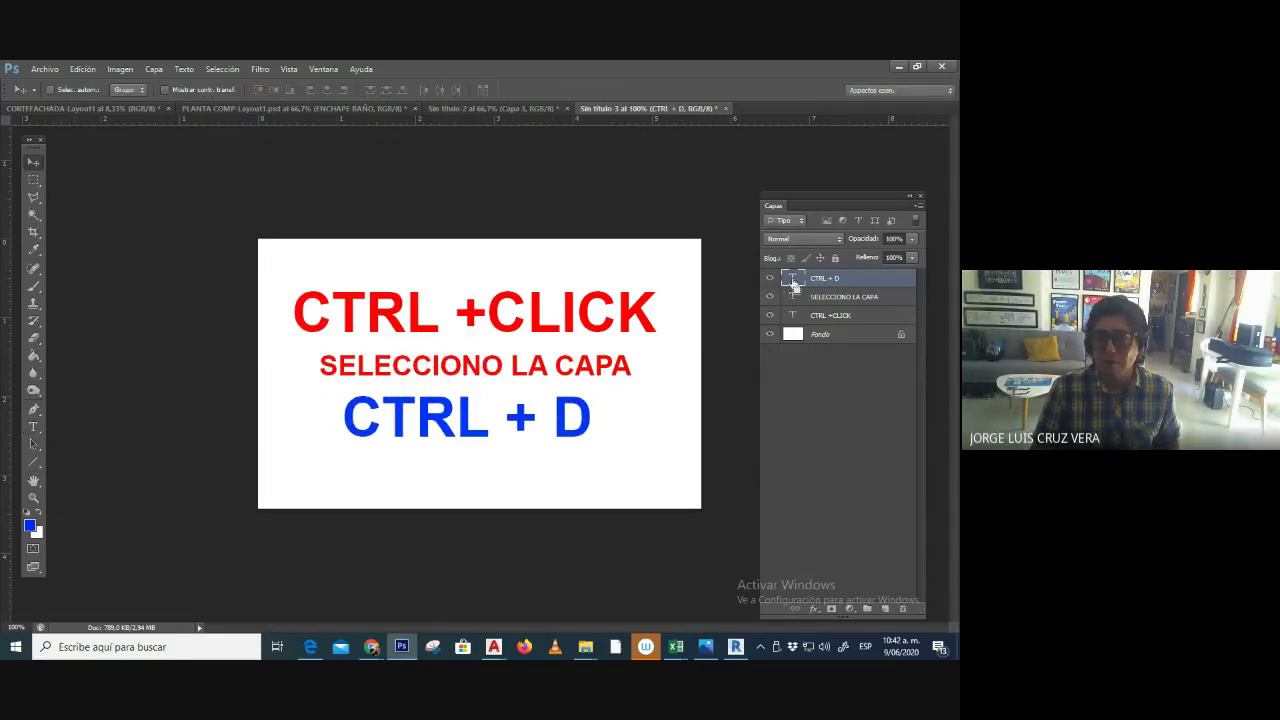
- Load the CTRL + D lettering as a selection and deselect it
{"action": "left_click", "coordinate": [793, 280], "text": "ctrl"}
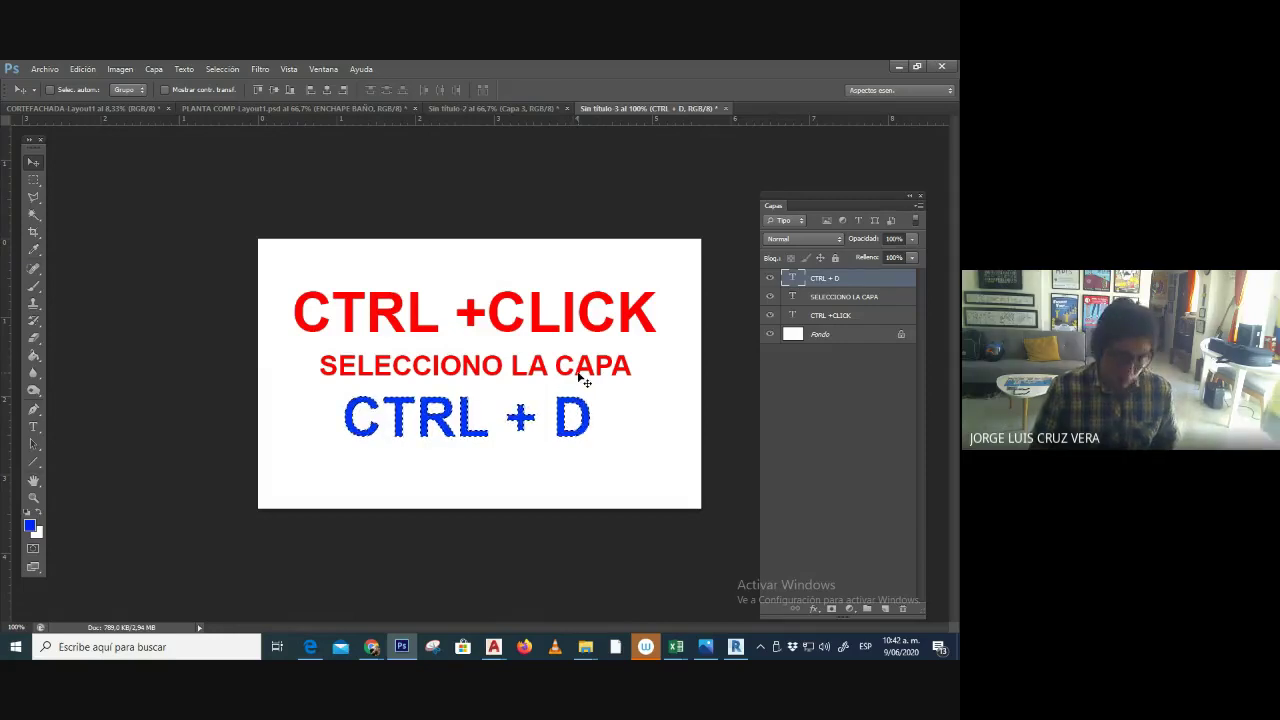
{"action": "key", "text": "ctrl+d"}
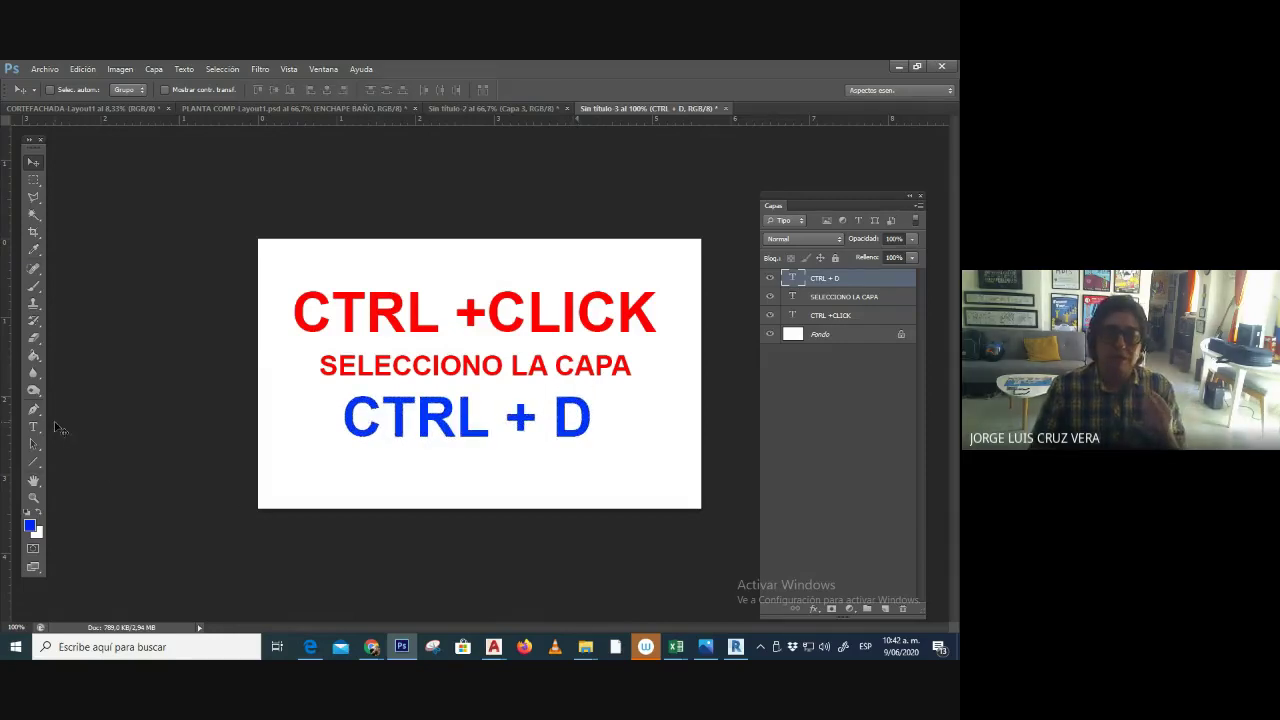
- Duplicate the SELECCIONO LA CAPA text line and place the copy just below CTRL + D
{"action": "right_click", "coordinate": [502, 372]}
{"action": "left_click", "coordinate": [540, 380]}
{"action": "left_click_drag", "start_coordinate": [500, 392], "coordinate": [500, 483]}
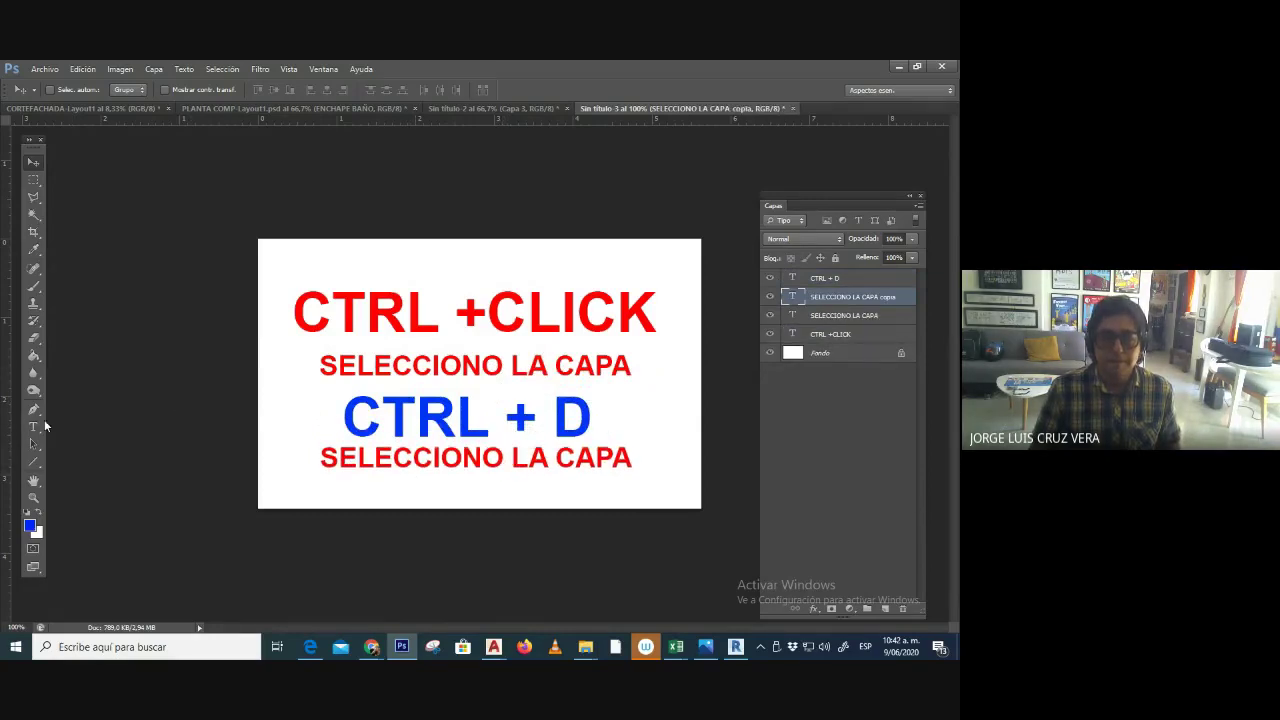
- Replace the wording of the copied line below CTRL + D with SUELTO SELECCIÓN
{"action": "left_click", "coordinate": [42, 427]}
{"action": "left_click", "coordinate": [581, 452]}
{"action": "key", "text": "ctrl+a"}
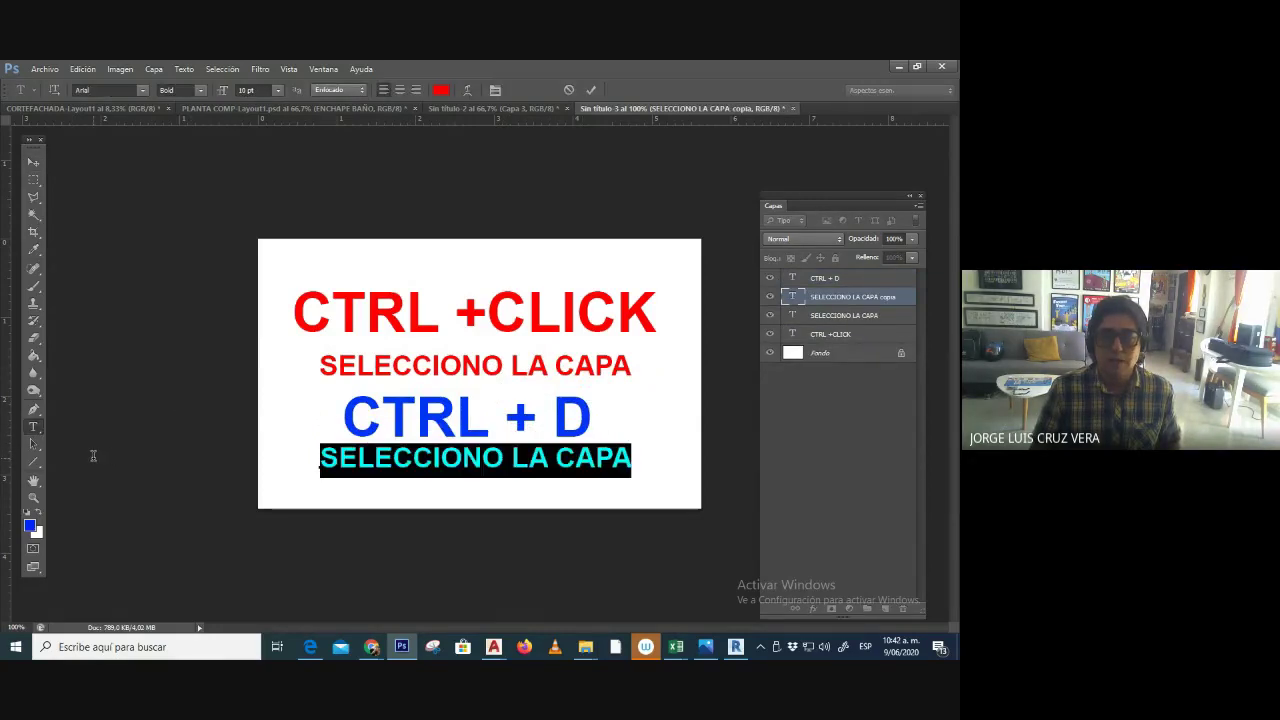
{"action": "type", "text": "SUELTO"}
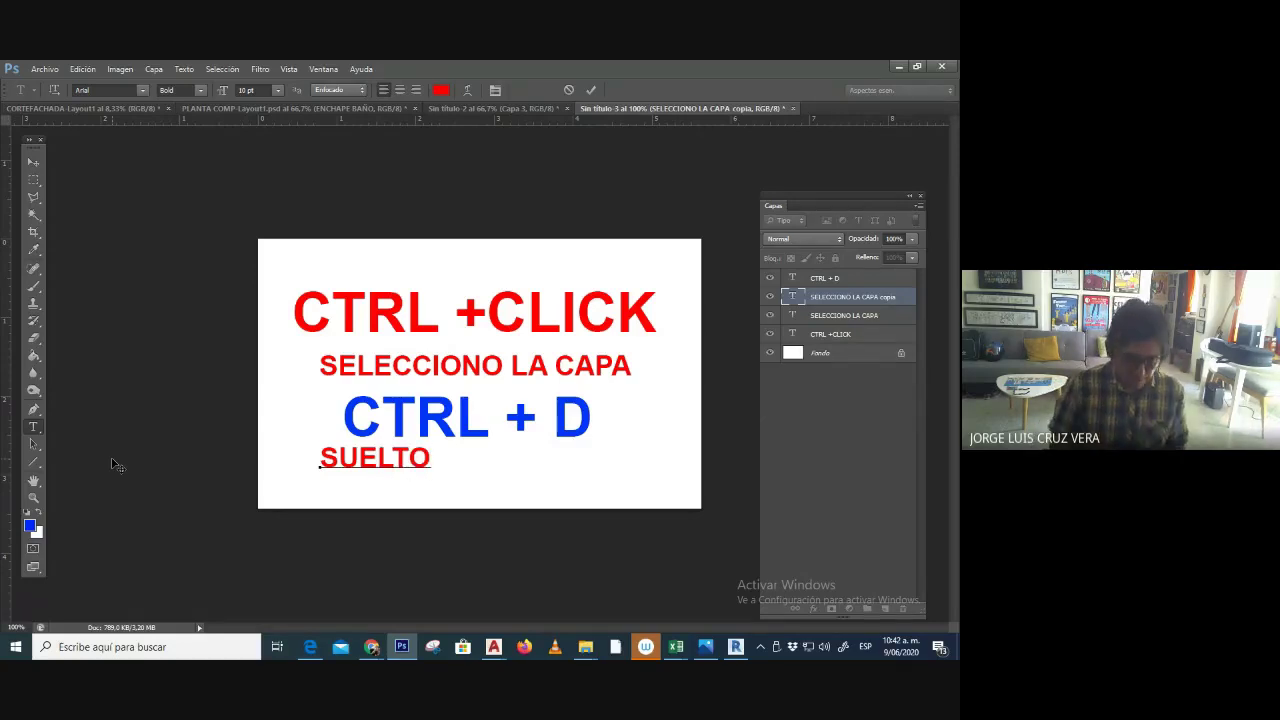
{"action": "type", "text": " SELECCIÓN"}
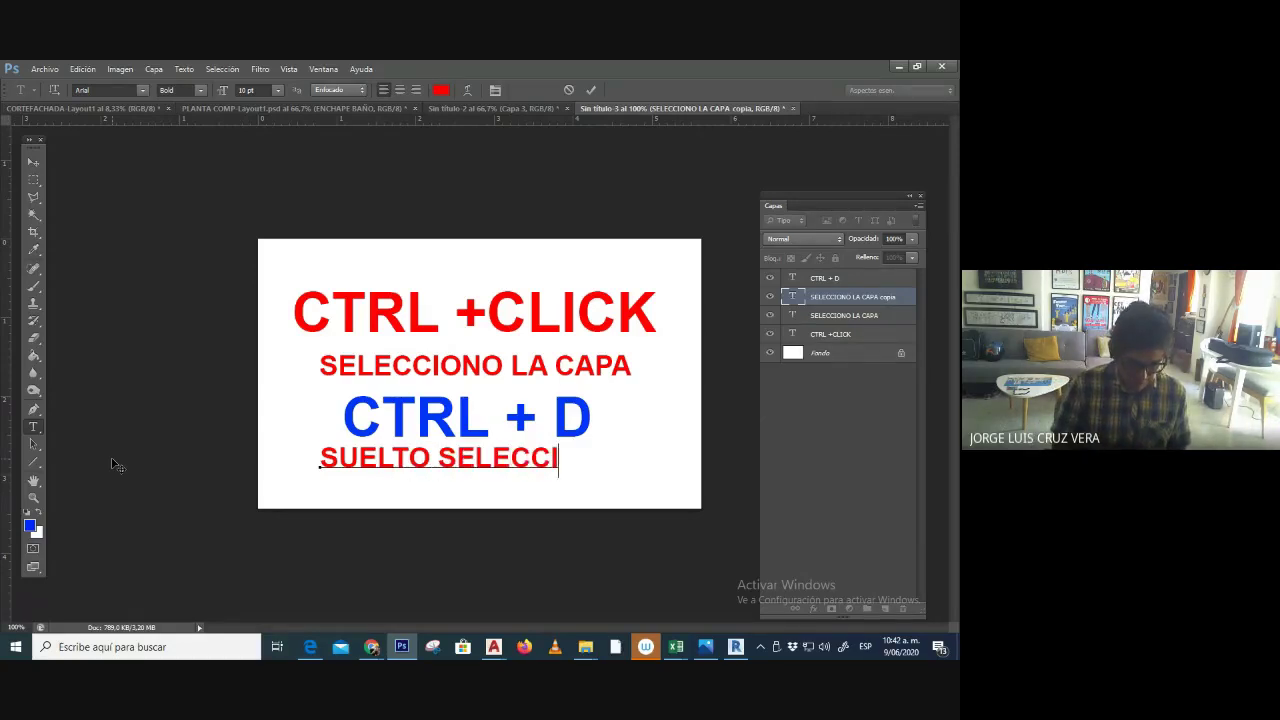
{"action": "left_click", "coordinate": [31, 166]}
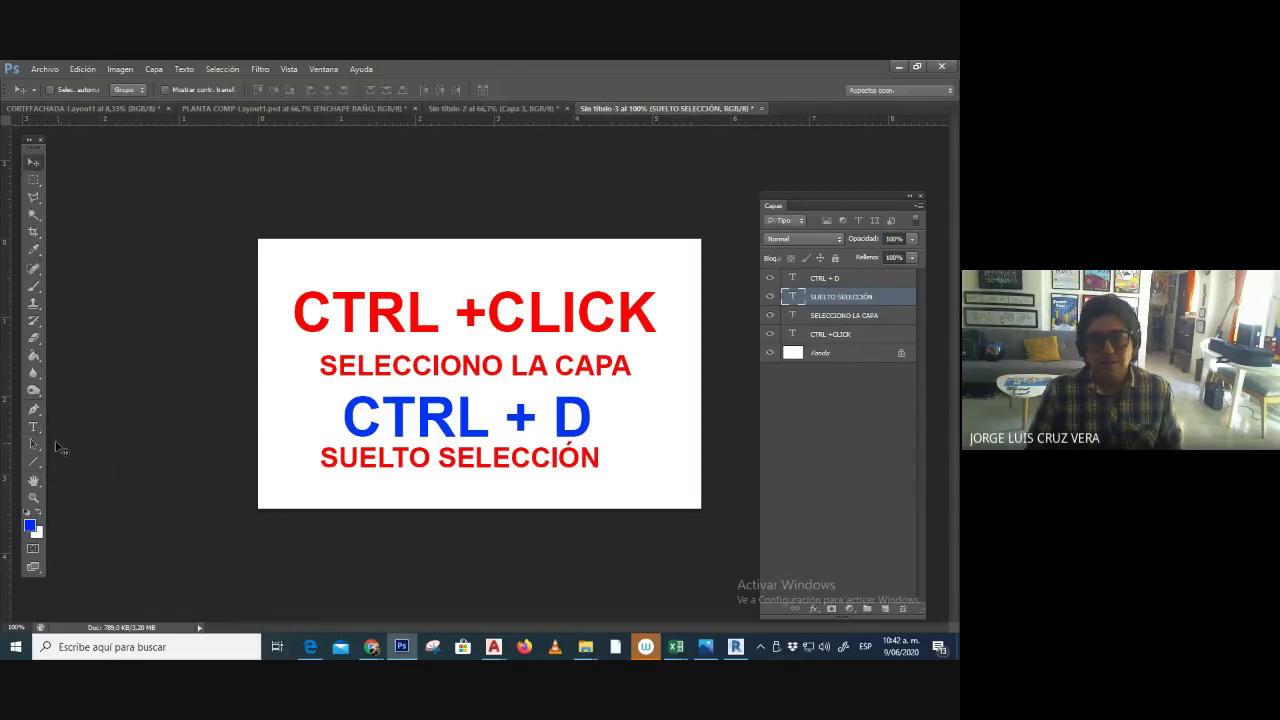
- Recolour the SUELTO SELECCIÓN text blue
{"action": "left_click", "coordinate": [33, 426]}
{"action": "left_click", "coordinate": [600, 457]}
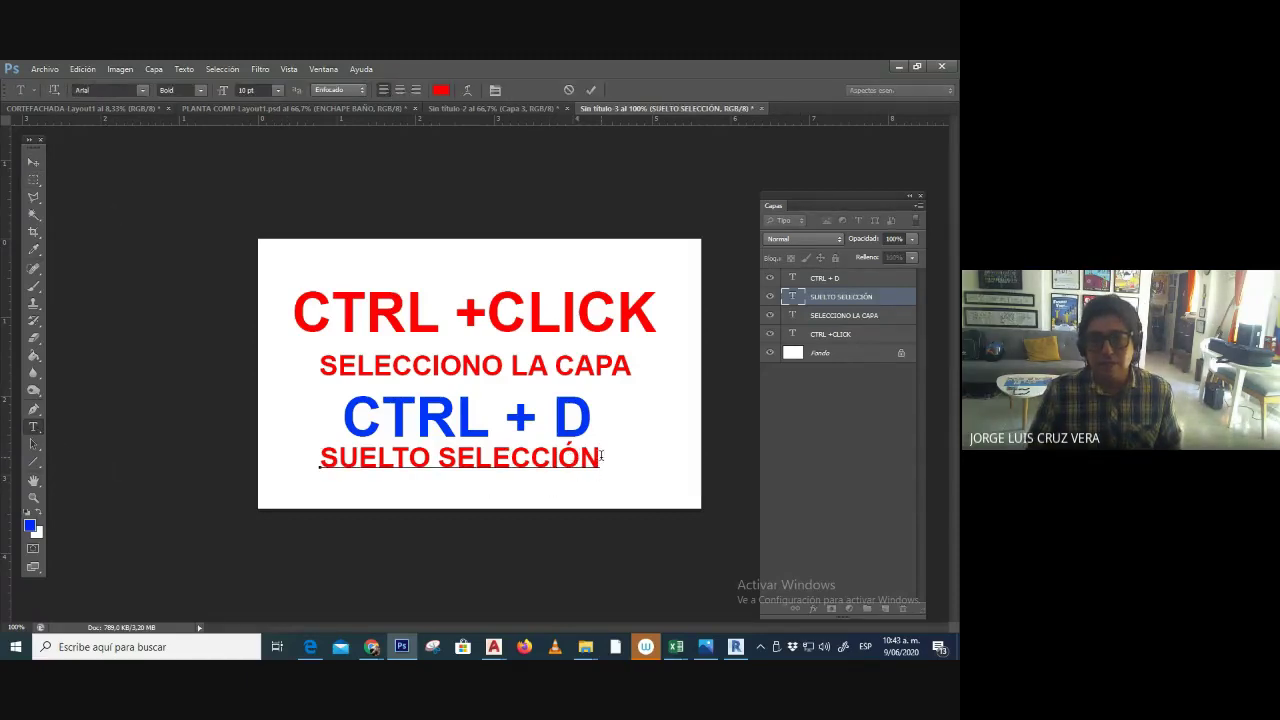
{"action": "left_click_drag", "start_coordinate": [600, 457], "coordinate": [318, 458]}
{"action": "left_click", "coordinate": [440, 90]}
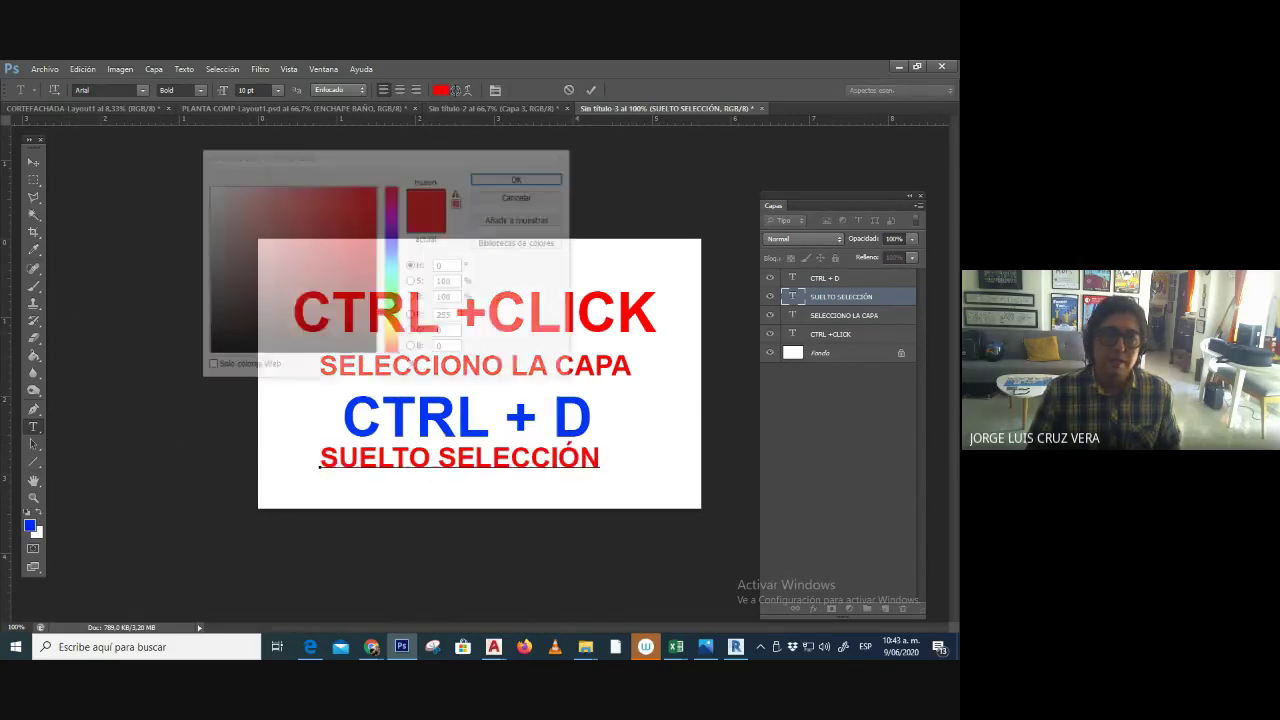
{"action": "left_click", "coordinate": [390, 246]}
{"action": "left_click", "coordinate": [520, 177]}
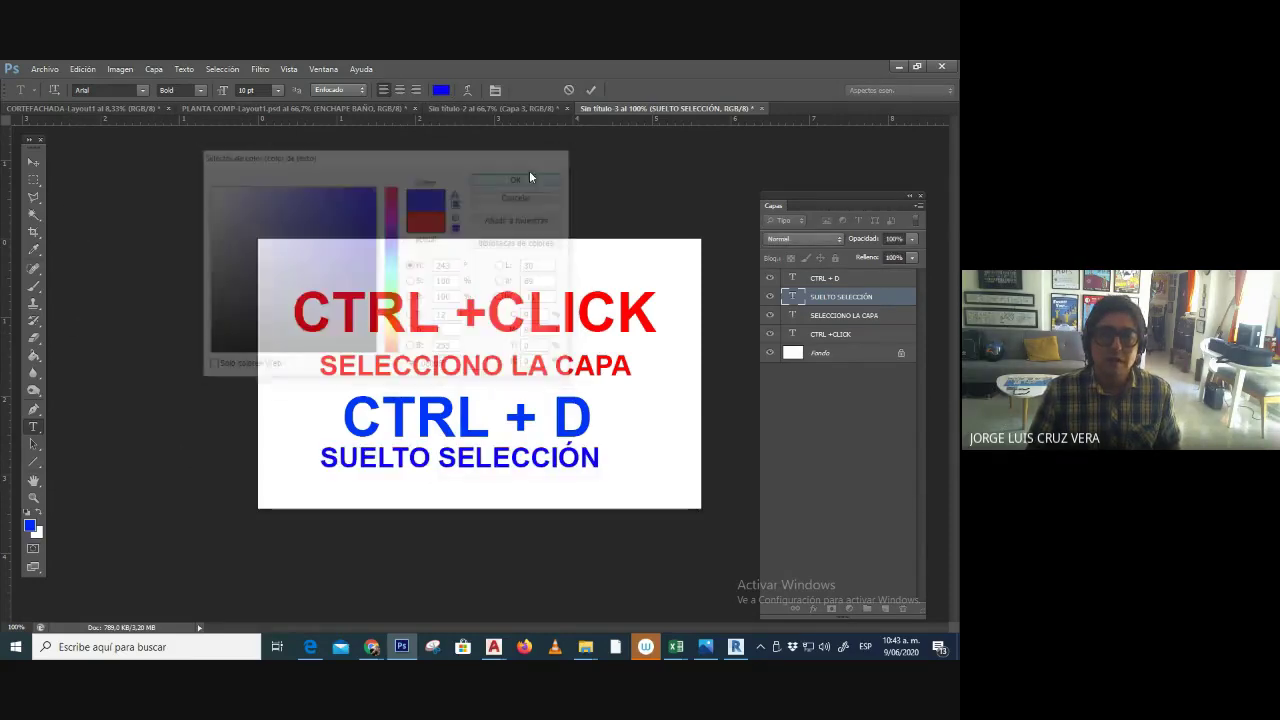
{"action": "left_click", "coordinate": [34, 168]}
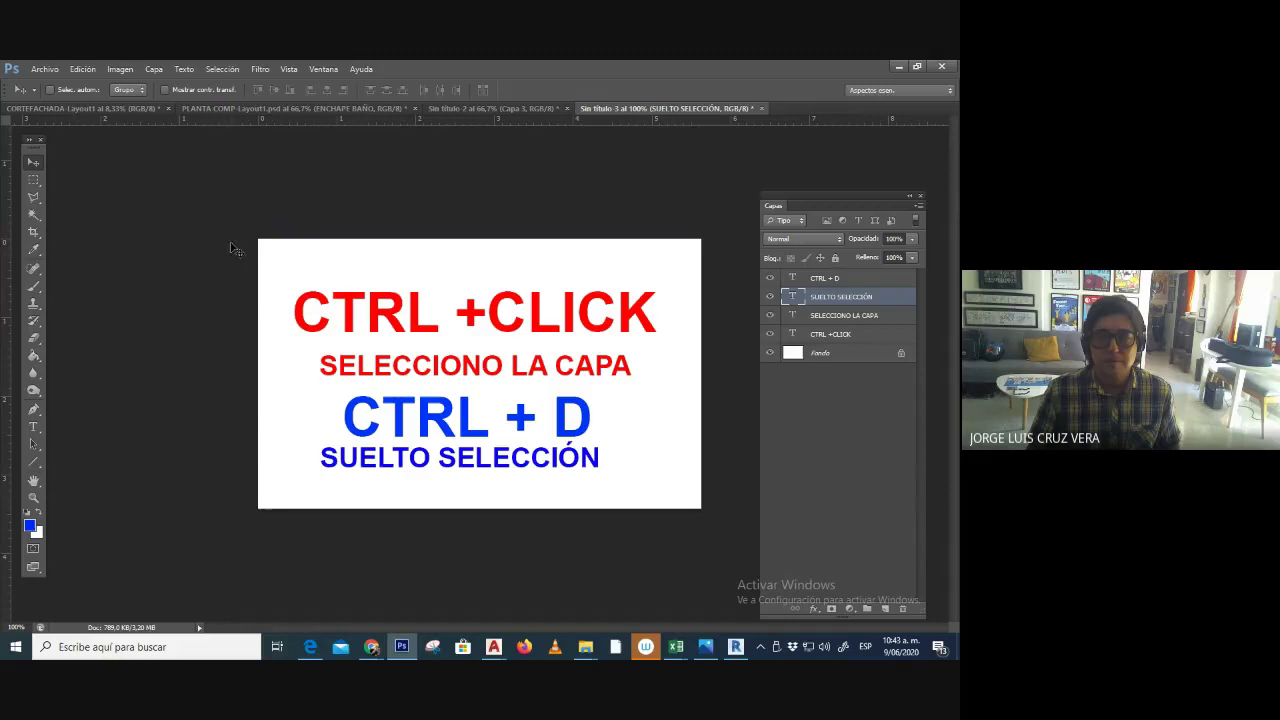
- Move the CTRL +CLICK heading up towards the top of the canvas and bring SELECCIONO LA CAPA up just beneath it
{"action": "left_click", "coordinate": [590, 320], "text": "ctrl"}
{"action": "left_click_drag", "start_coordinate": [595, 318], "coordinate": [592, 292]}
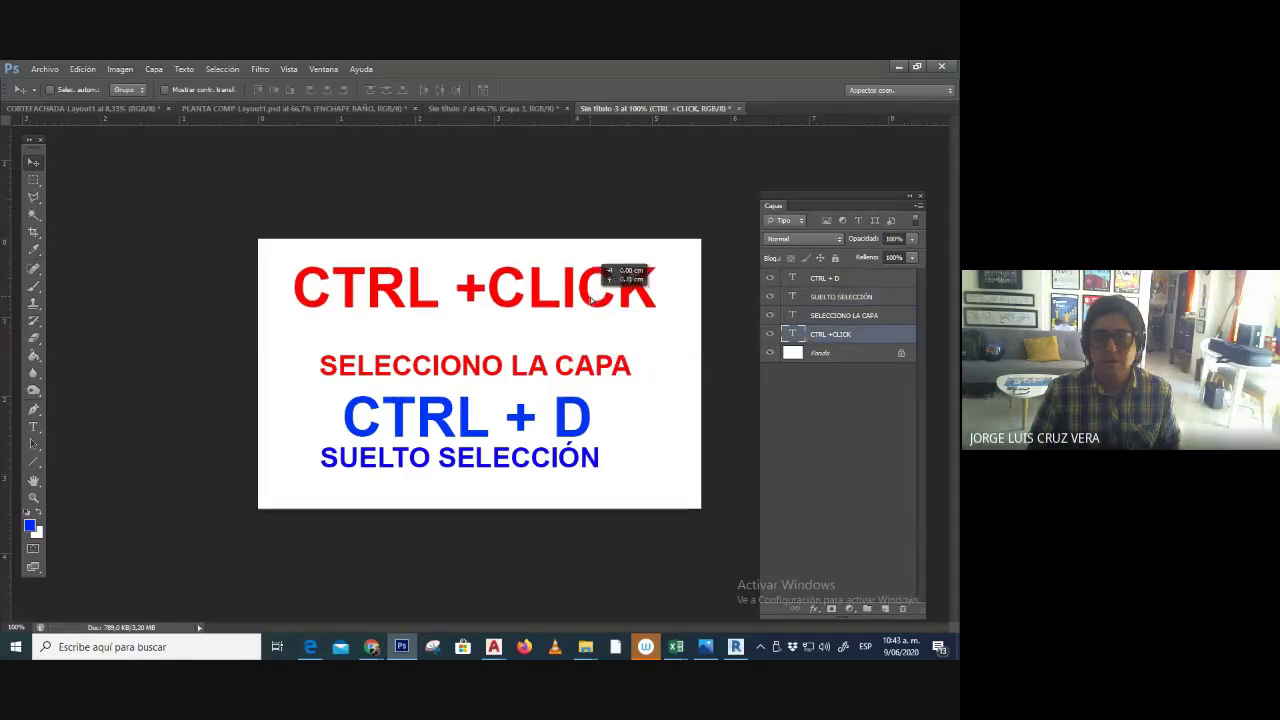
{"action": "right_click", "coordinate": [583, 362]}
{"action": "left_click", "coordinate": [605, 368]}
{"action": "left_click_drag", "start_coordinate": [604, 368], "coordinate": [602, 337]}
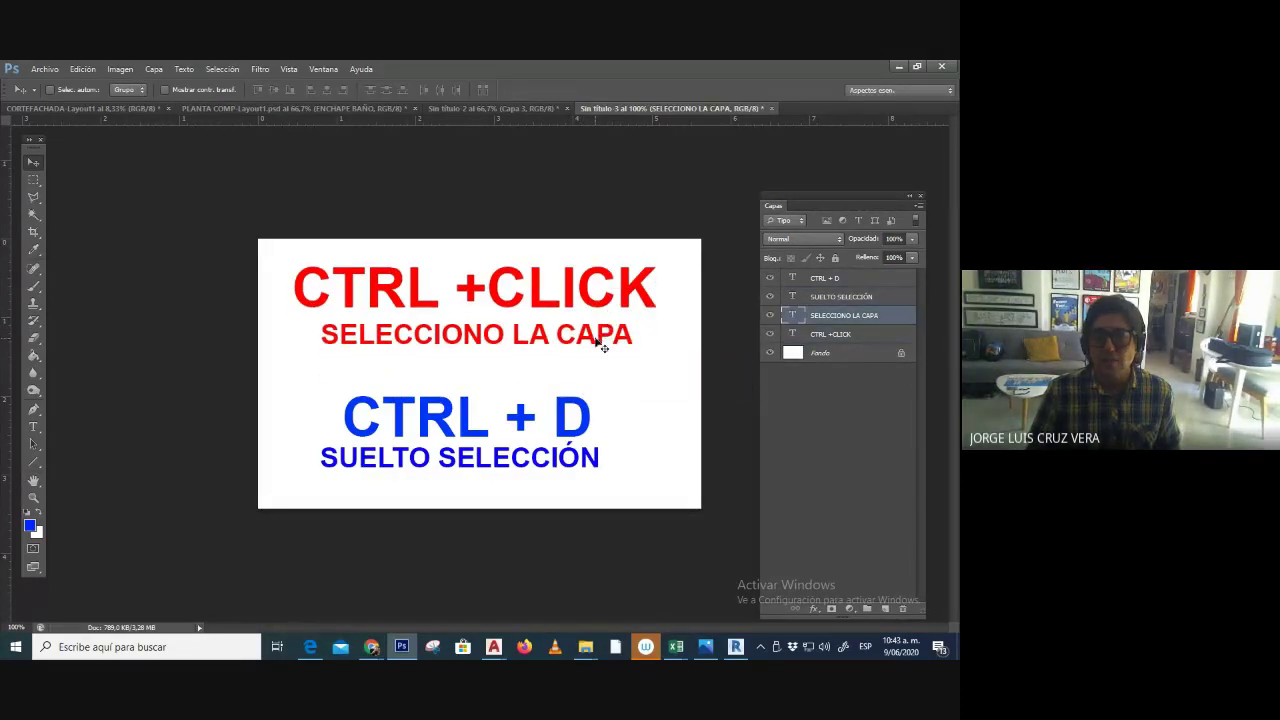
- Reposition CTRL + D and SUELTO SELECCIÓN as a centred lower pair, leaving a gap beneath the red lines
{"action": "right_click", "coordinate": [597, 424]}
{"action": "left_click", "coordinate": [598, 424]}
{"action": "left_click_drag", "start_coordinate": [591, 420], "coordinate": [602, 380]}
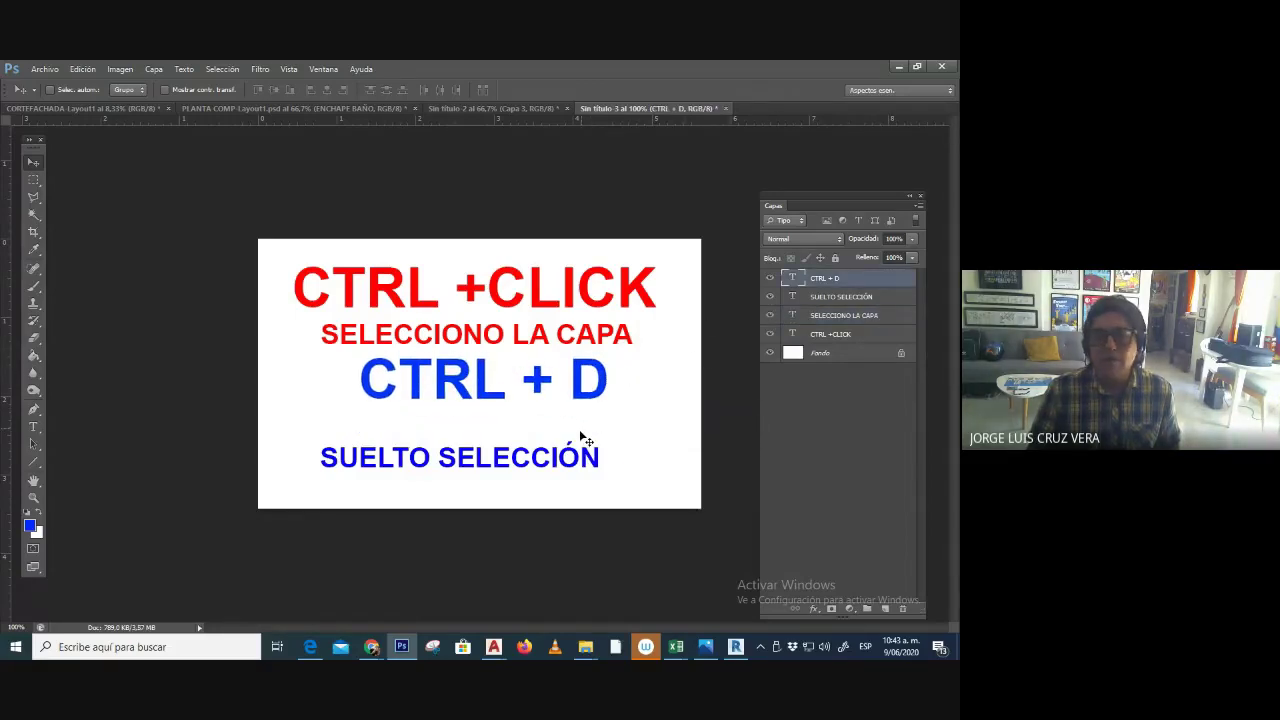
{"action": "right_click", "coordinate": [577, 465]}
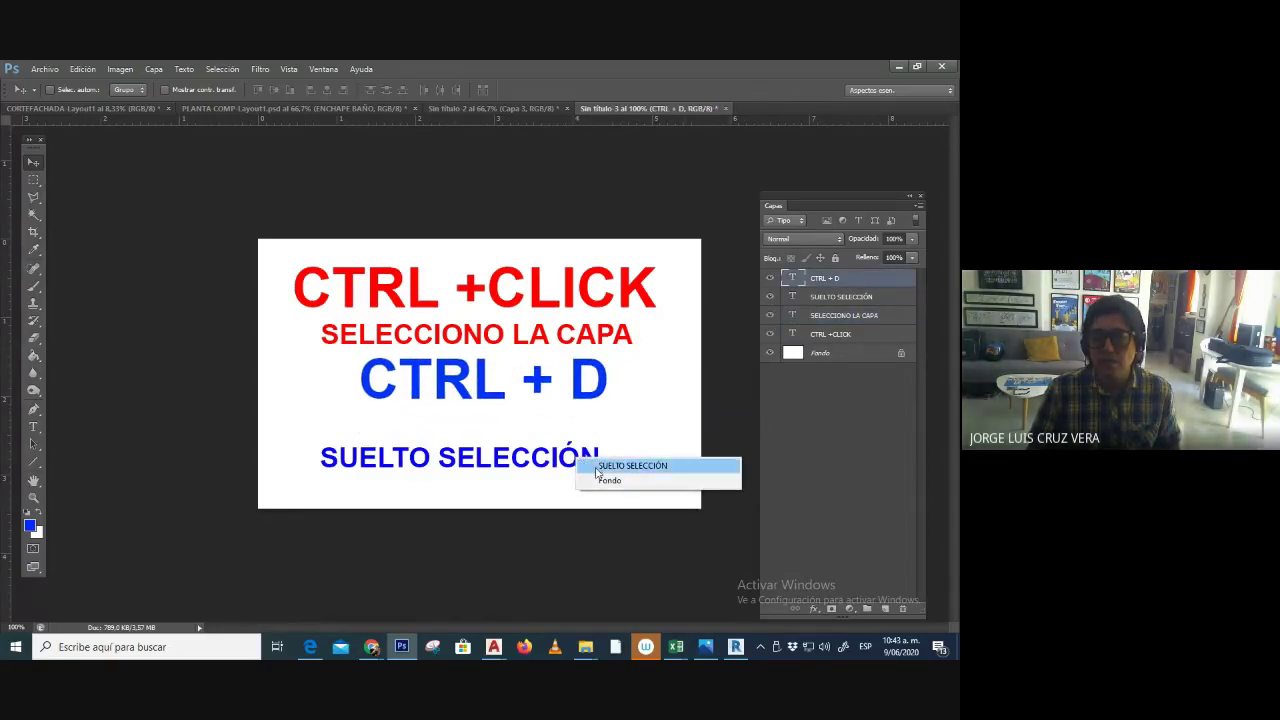
{"action": "left_click", "coordinate": [590, 464]}
{"action": "left_click_drag", "start_coordinate": [584, 469], "coordinate": [585, 428]}
{"action": "right_click", "coordinate": [577, 393]}
{"action": "left_click", "coordinate": [603, 399]}
- Save the slide as a JPEG over the existing 10_CTRL CLICK file in the PANTALLAZOS folder, accepting the JPEG options
{"action": "left_click", "coordinate": [82, 69]}
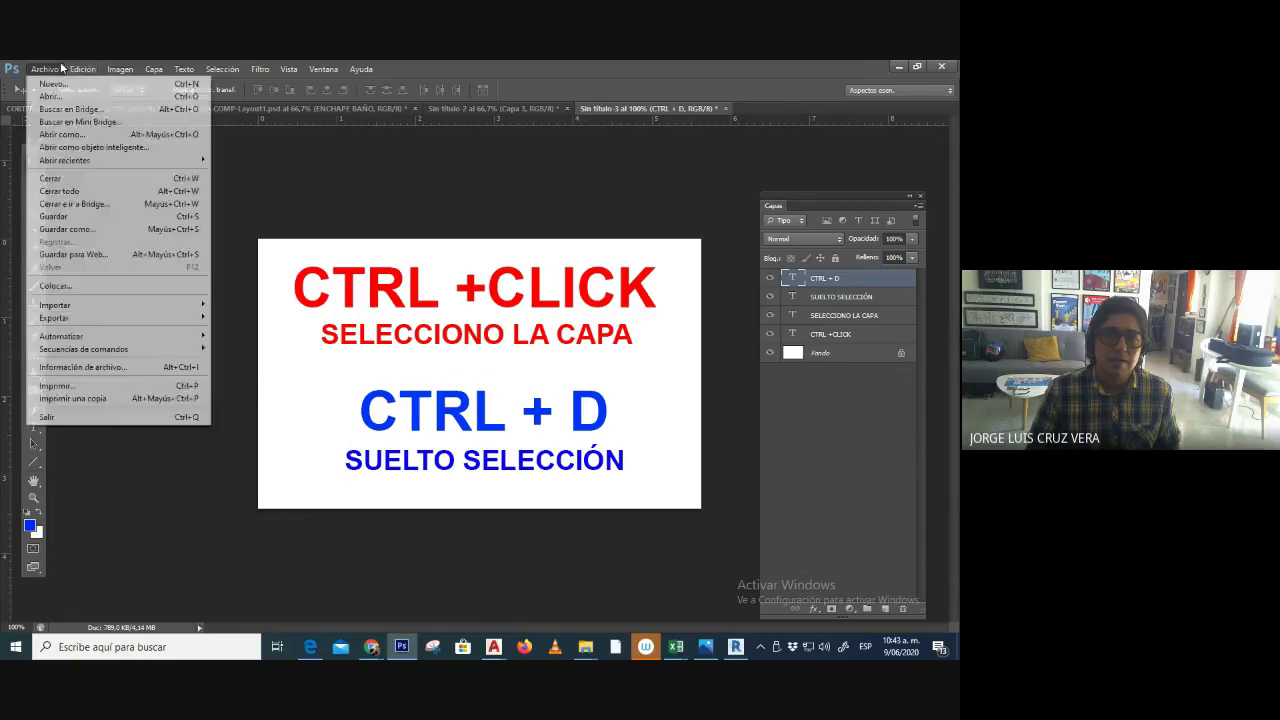
{"action": "left_click", "coordinate": [100, 229]}
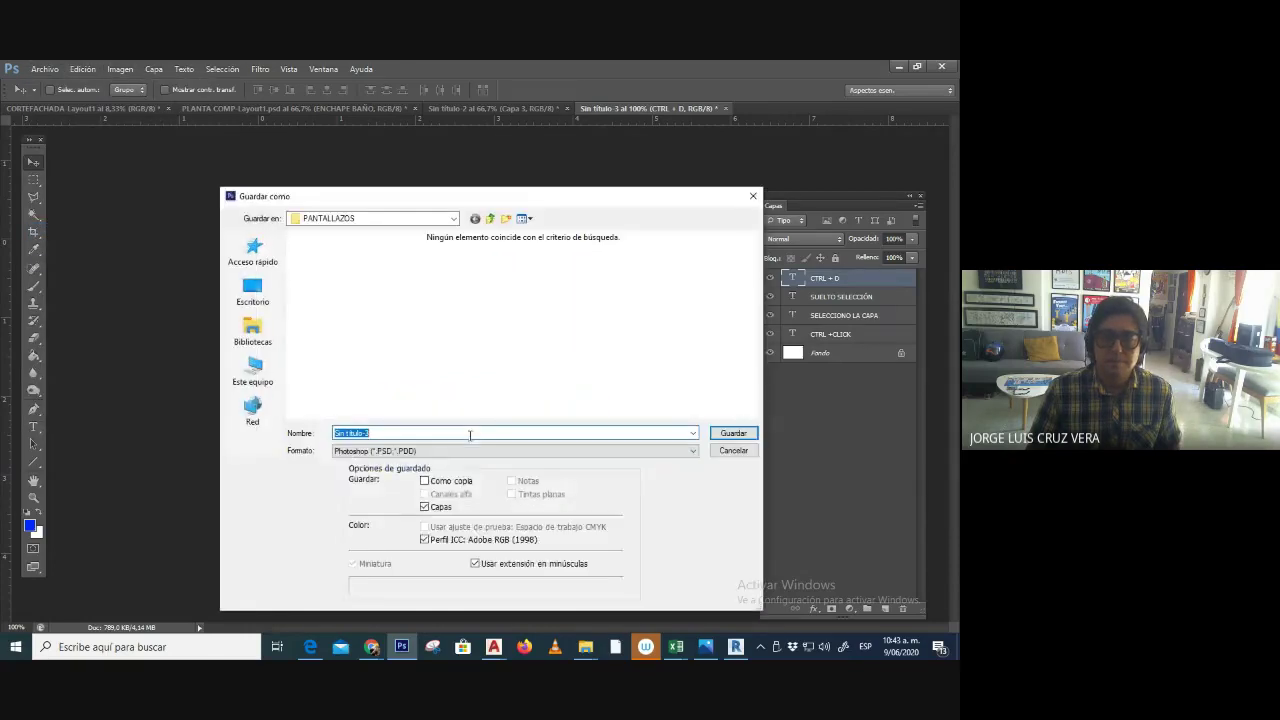
{"action": "left_click", "coordinate": [470, 451]}
{"action": "left_click", "coordinate": [472, 541]}
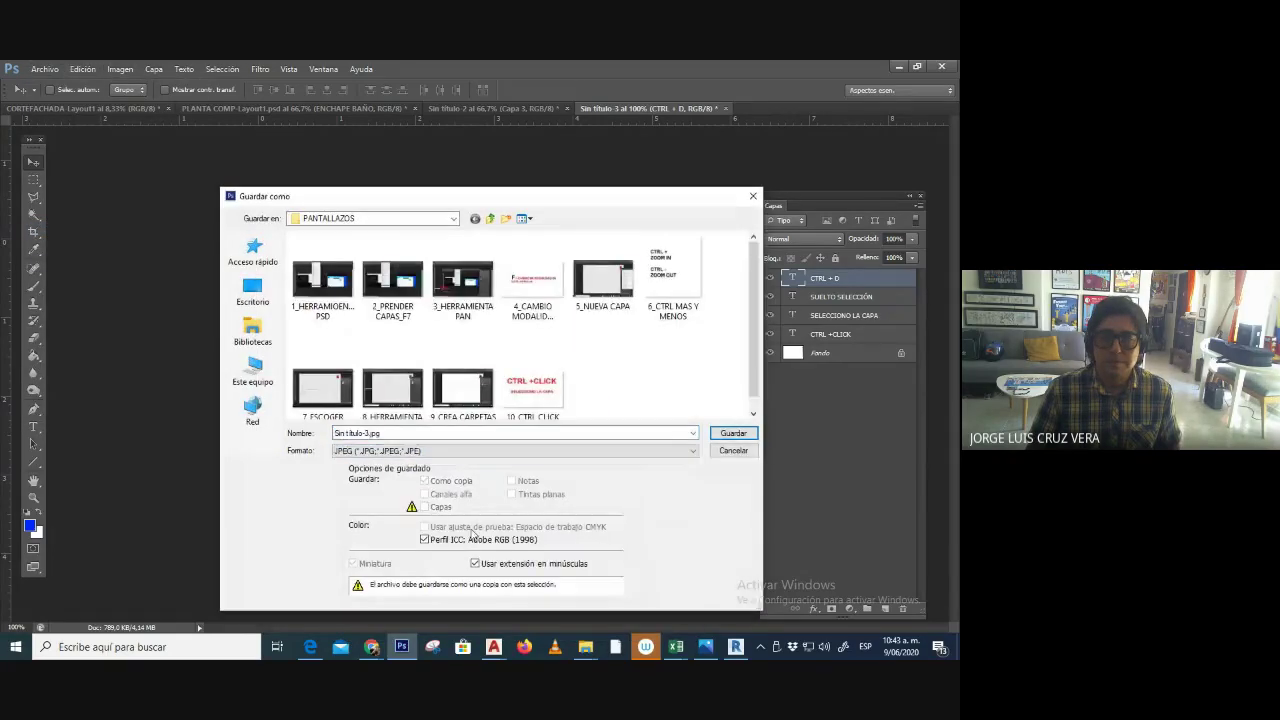
{"action": "left_click", "coordinate": [533, 385]}
{"action": "left_click", "coordinate": [733, 433]}
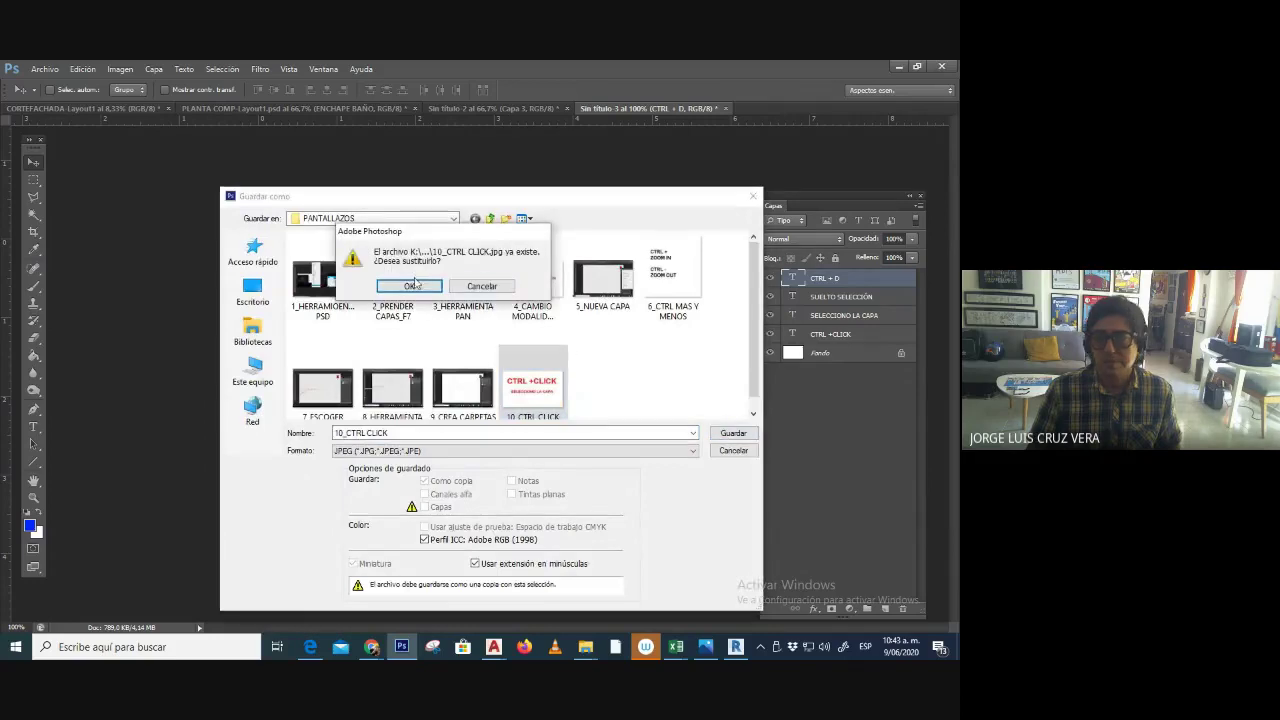
{"action": "left_click", "coordinate": [413, 285]}
{"action": "left_click", "coordinate": [847, 271]}
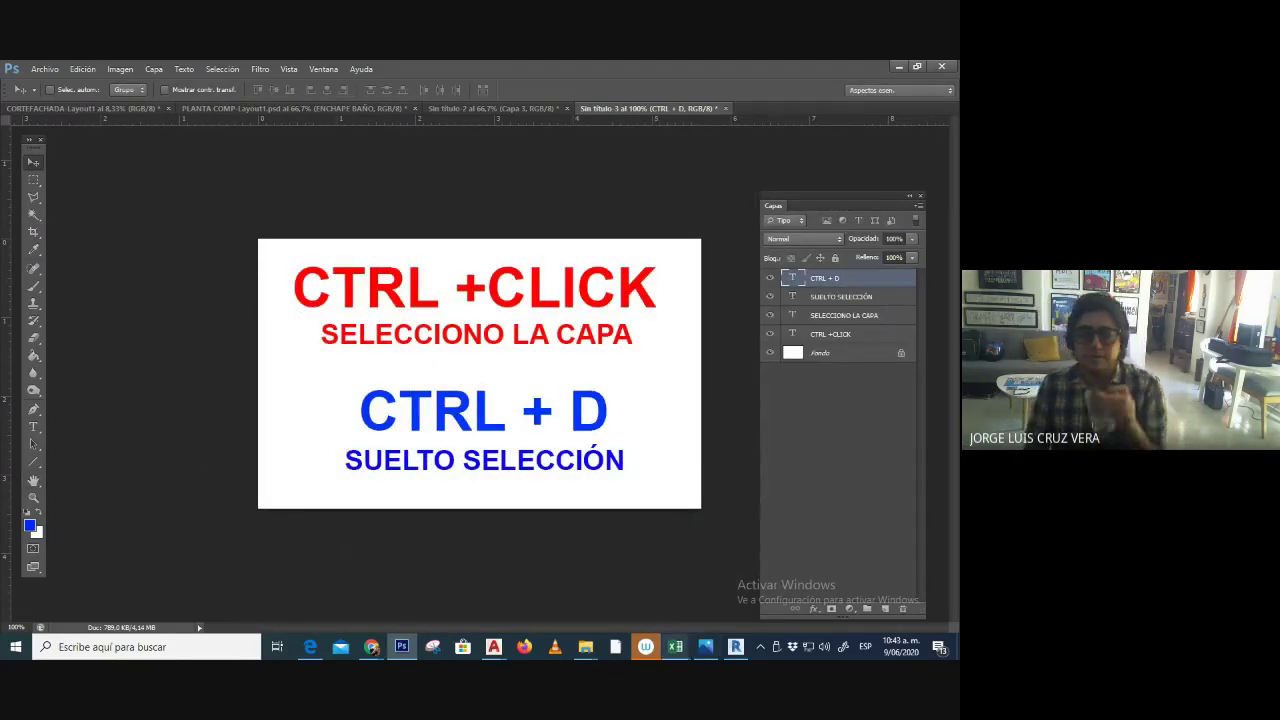
{"action": "left_click", "coordinate": [727, 650]}
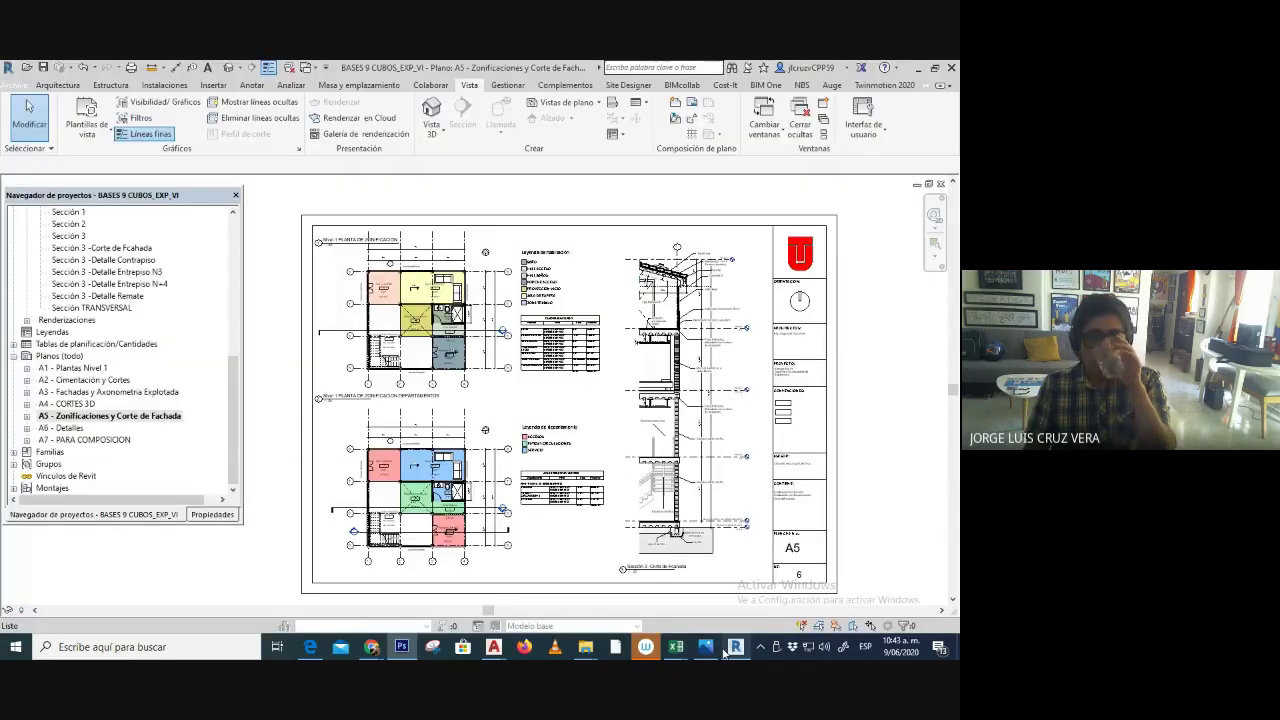
{"action": "left_click", "coordinate": [401, 647]}
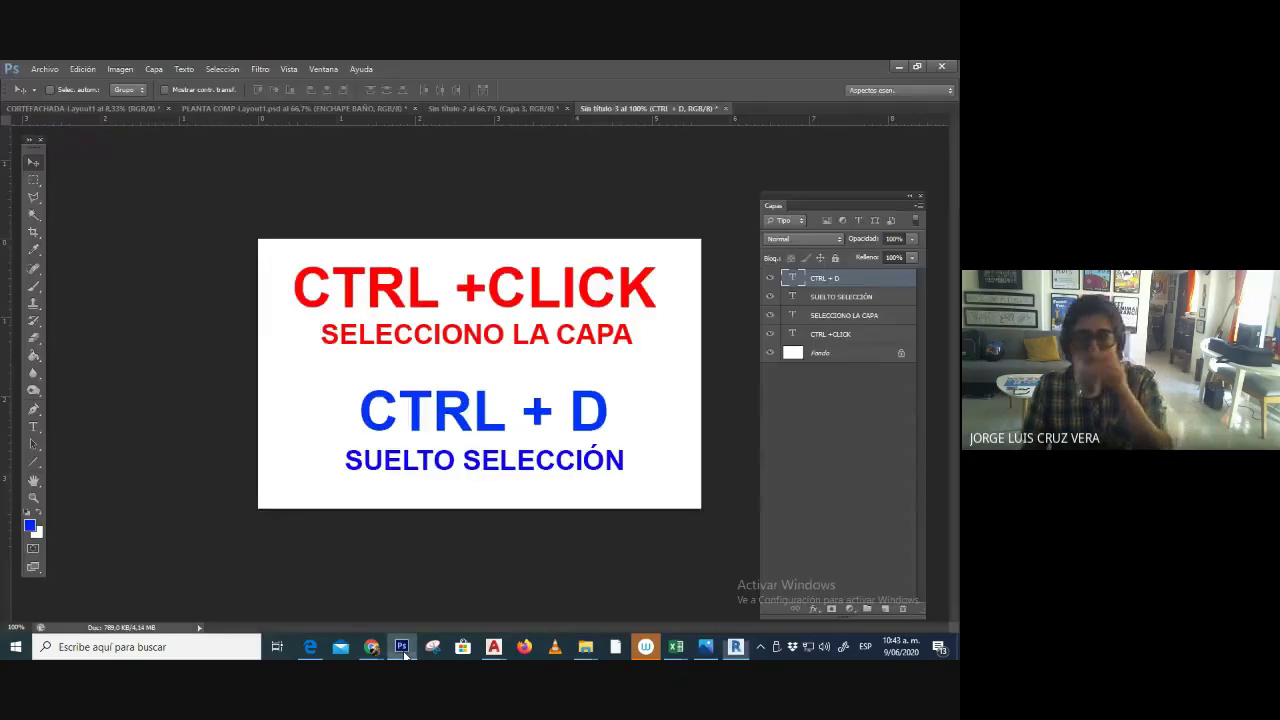
- Close the Sin título-2 document without saving and return to the PLANTA COMP-Layout1.psd floor plan
{"action": "left_click", "coordinate": [514, 109]}
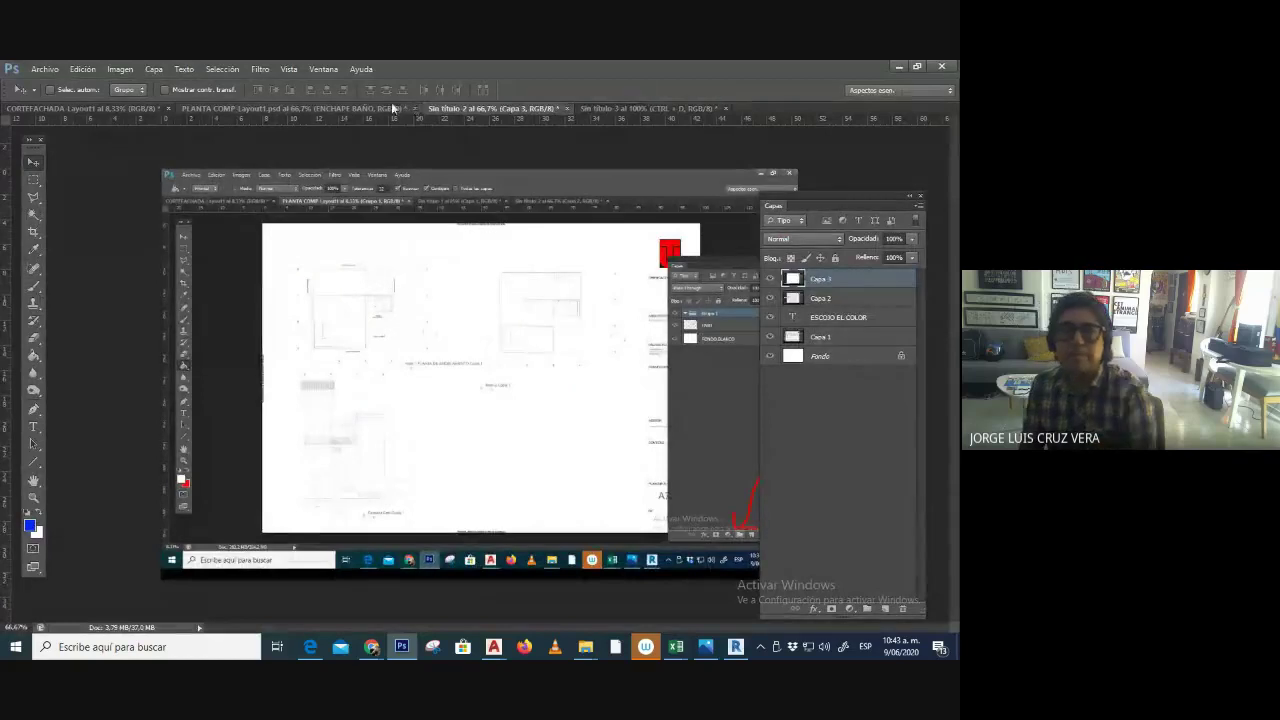
{"action": "left_click", "coordinate": [566, 108]}
{"action": "left_click", "coordinate": [486, 288]}
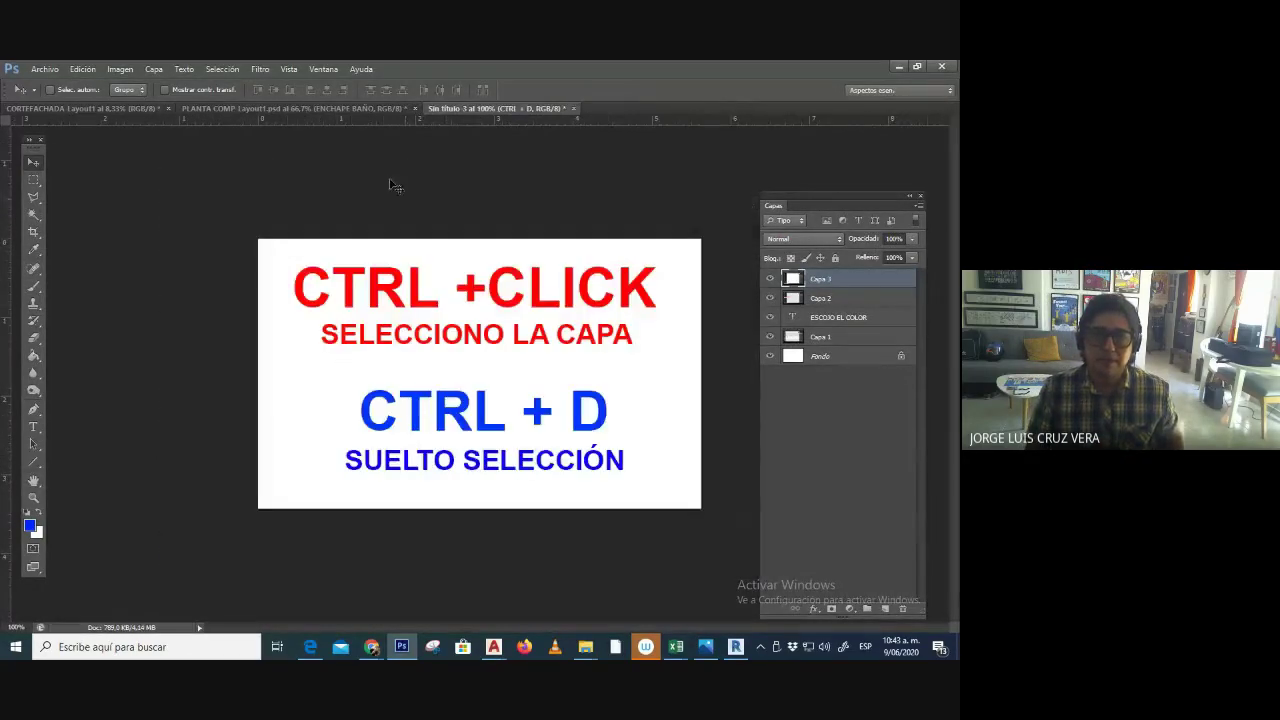
{"action": "left_click", "coordinate": [320, 108]}
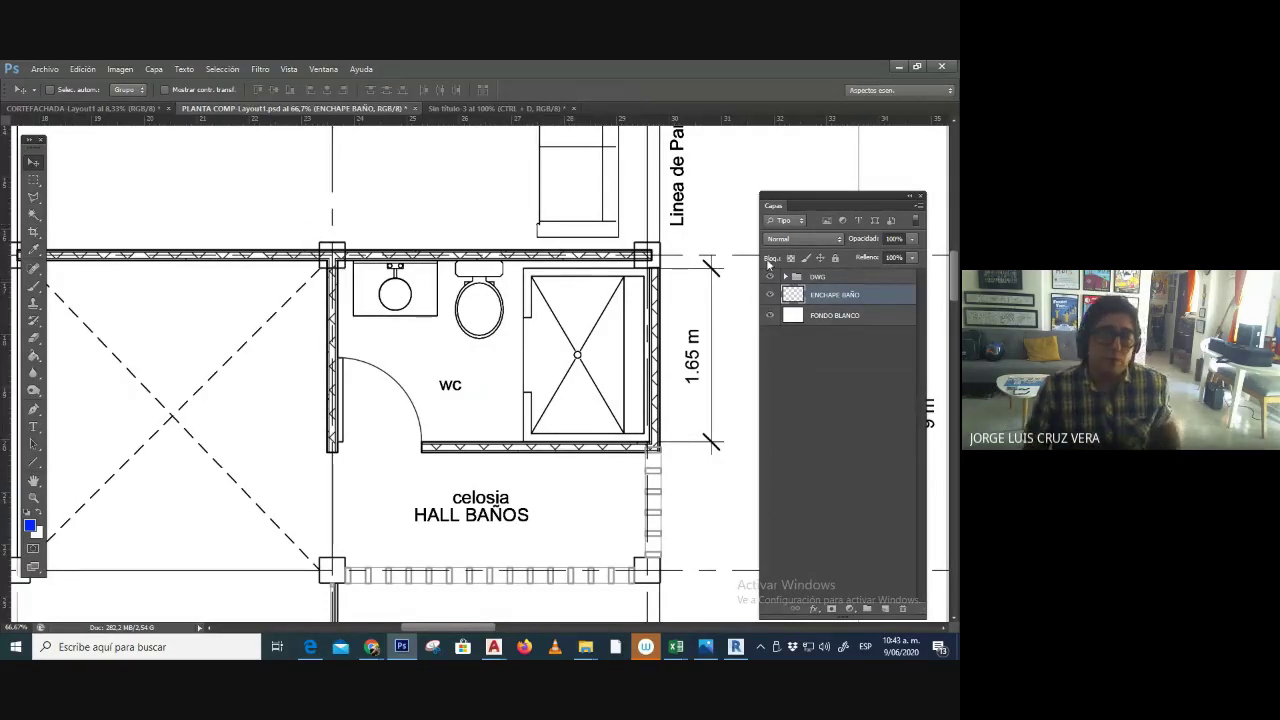
- Fill the ENCHAPE BAÑO layer's bathroom floor area, selected from its pixels, with the blue foreground colour and lower its opacity to 27%
{"action": "left_click", "coordinate": [794, 296], "text": "ctrl"}
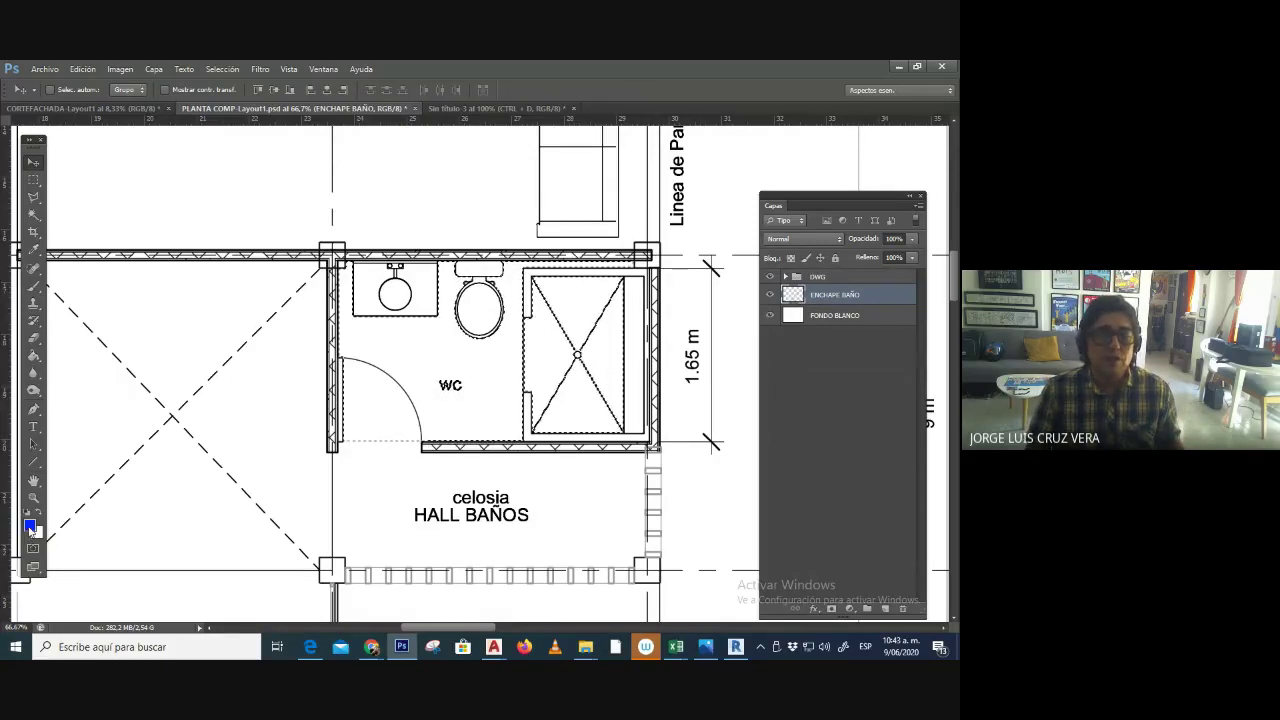
{"action": "left_click", "coordinate": [33, 355]}
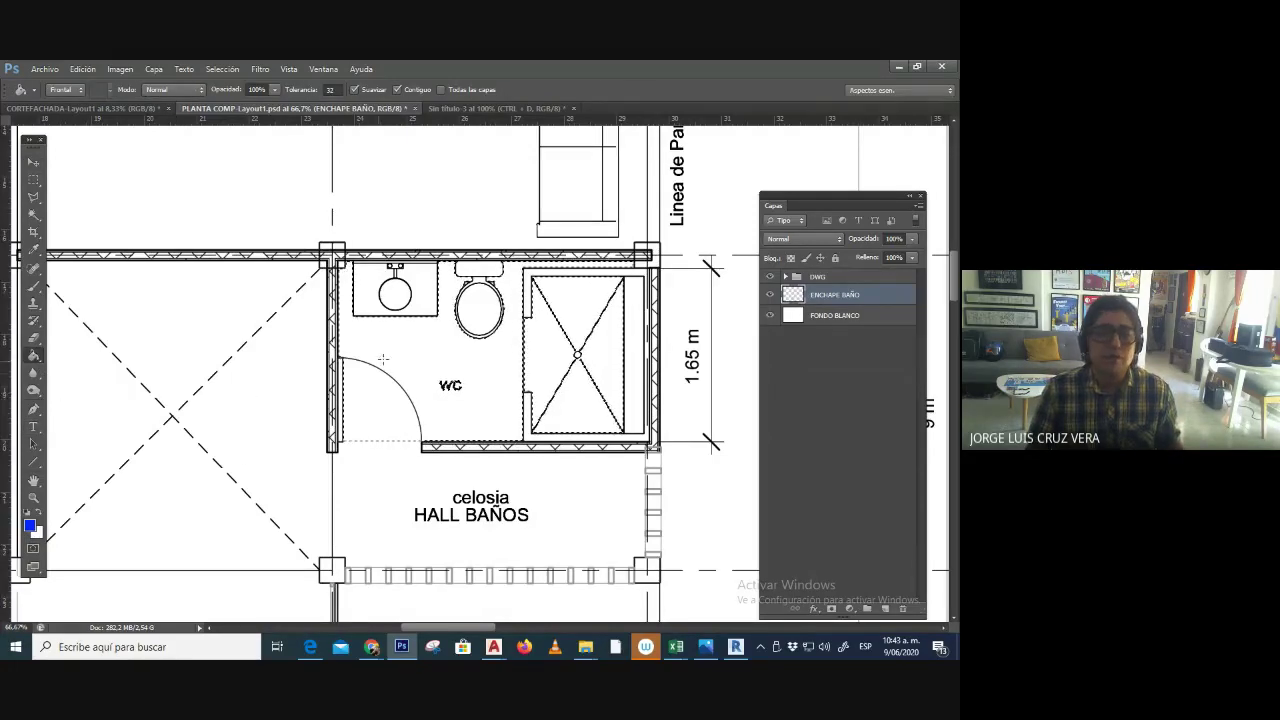
{"action": "left_click", "coordinate": [403, 352]}
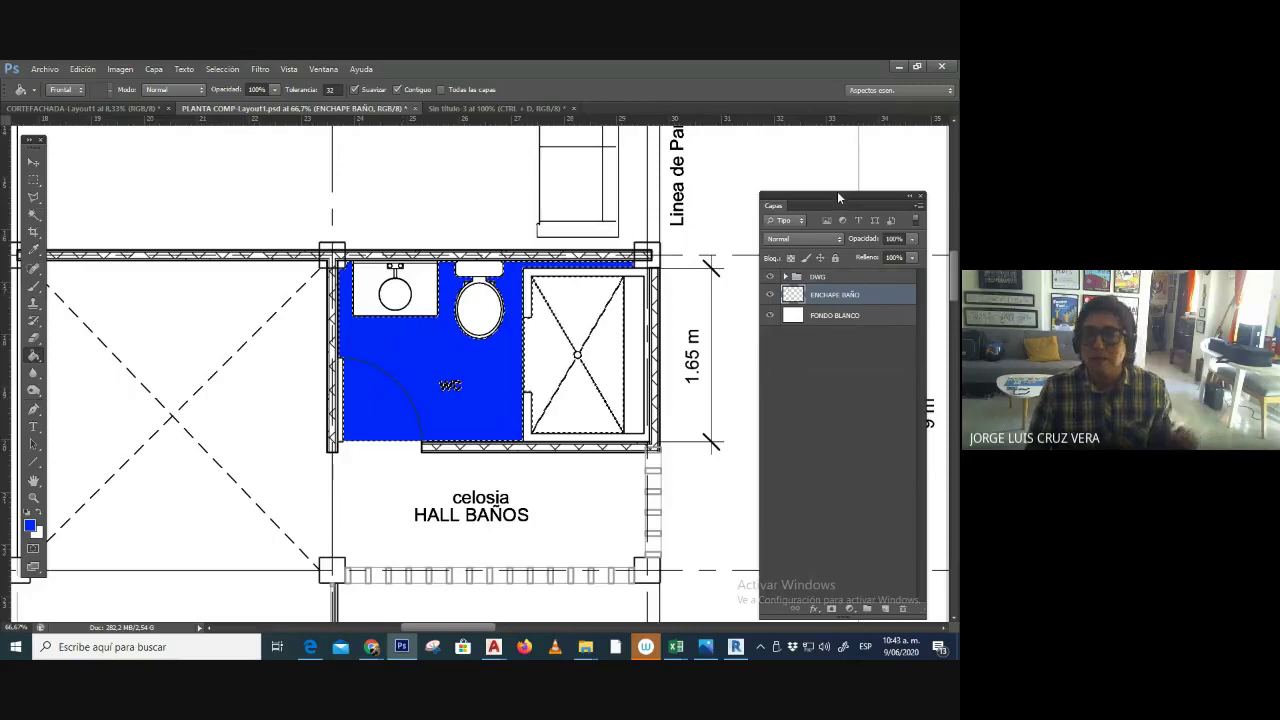
{"action": "left_click_drag", "start_coordinate": [911, 238], "coordinate": [862, 260]}
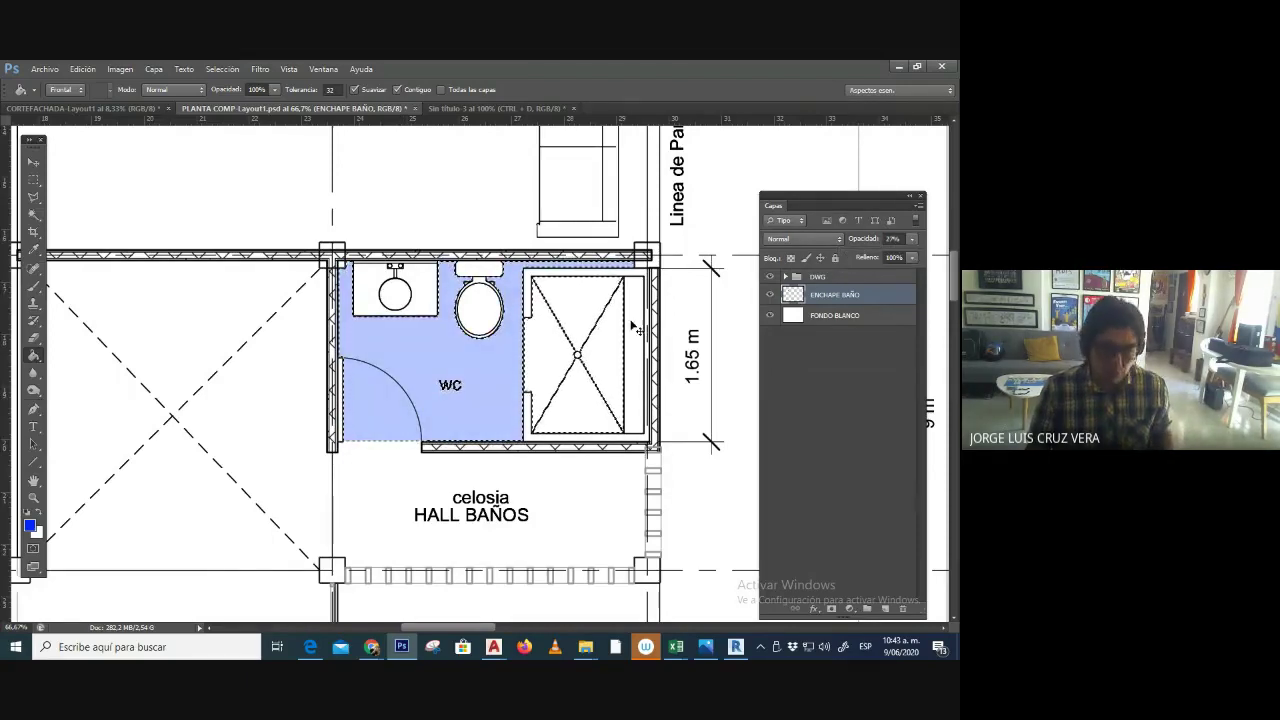
- Clear the selection around the bathroom floor and set the ENCHAPE BAÑO layer's opacity to 100%
{"action": "scroll", "coordinate": [628, 326], "scroll_direction": "up", "scroll_amount": 2}
{"action": "scroll", "coordinate": [628, 326], "scroll_direction": "down", "scroll_amount": 5}
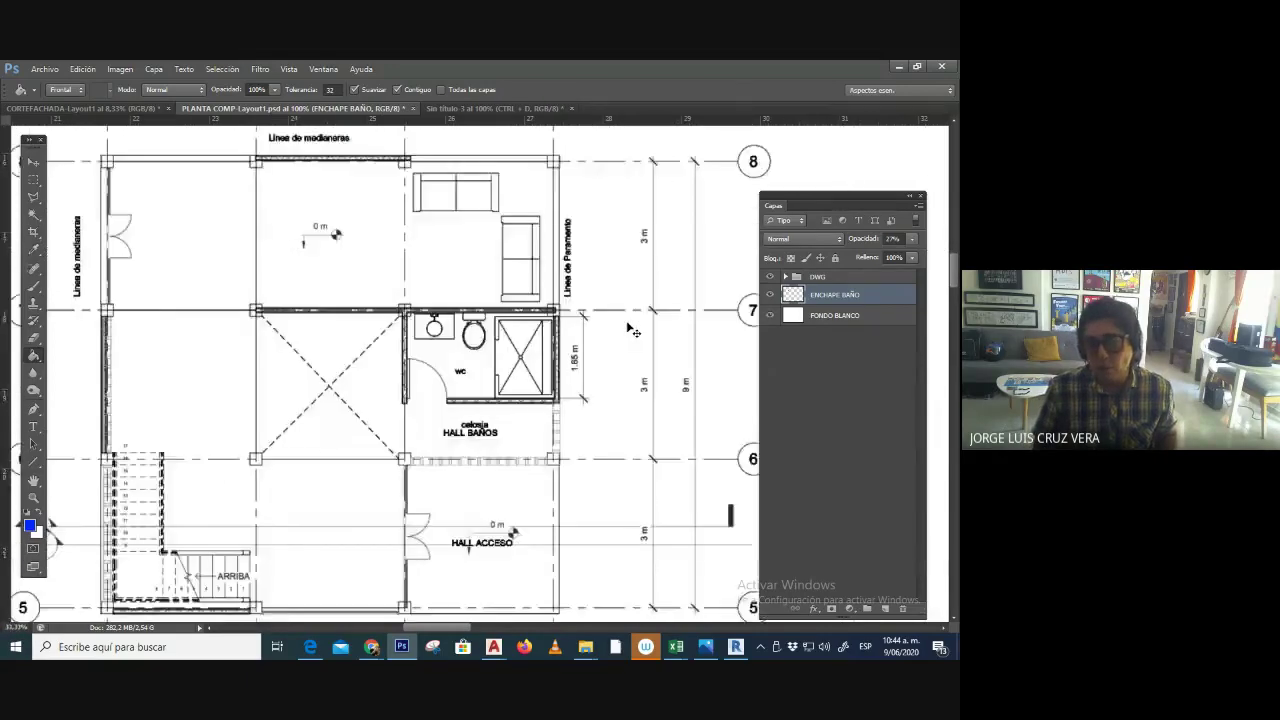
{"action": "scroll", "coordinate": [628, 332], "scroll_direction": "up", "scroll_amount": 3}
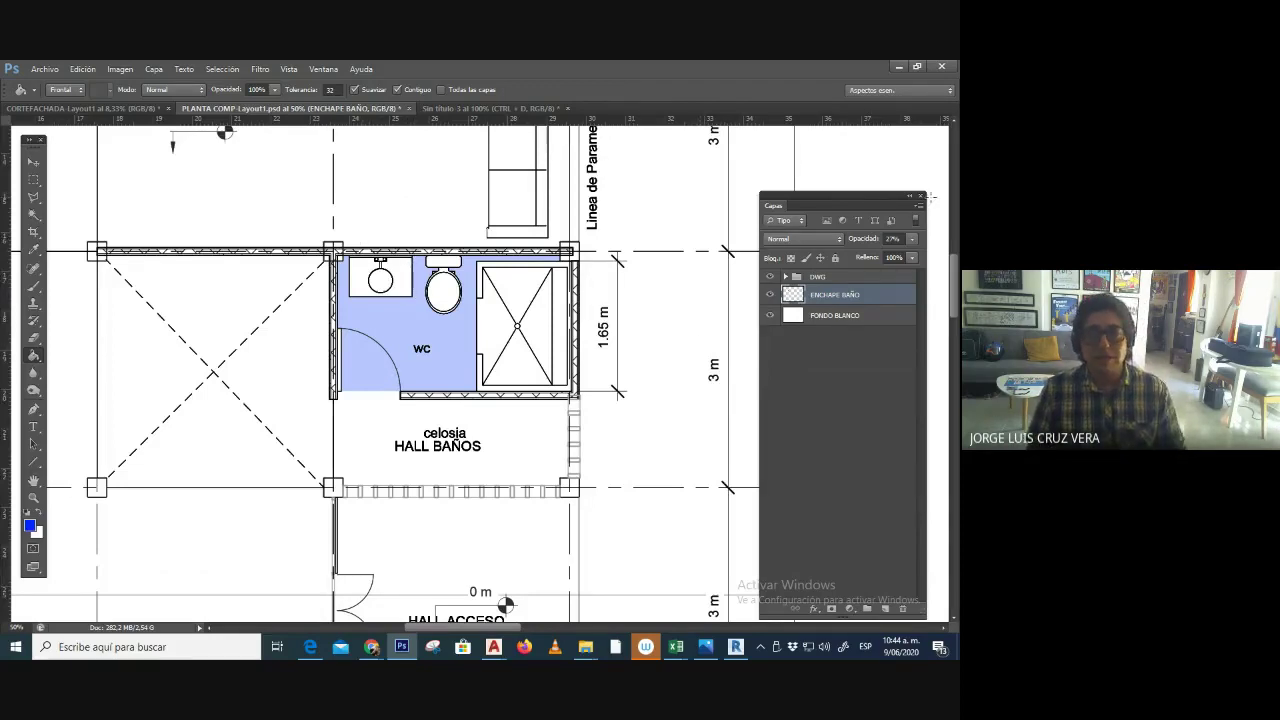
{"action": "left_click", "coordinate": [912, 240]}
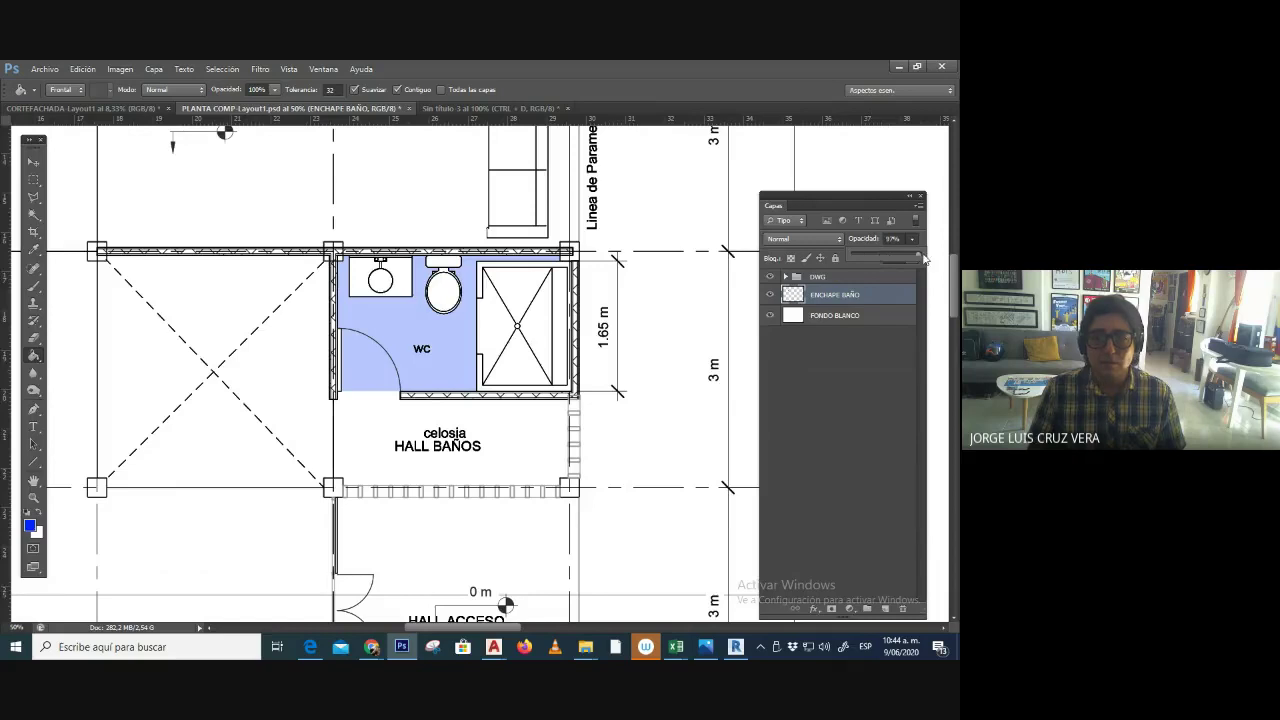
{"action": "left_click_drag", "start_coordinate": [924, 258], "coordinate": [951, 262]}
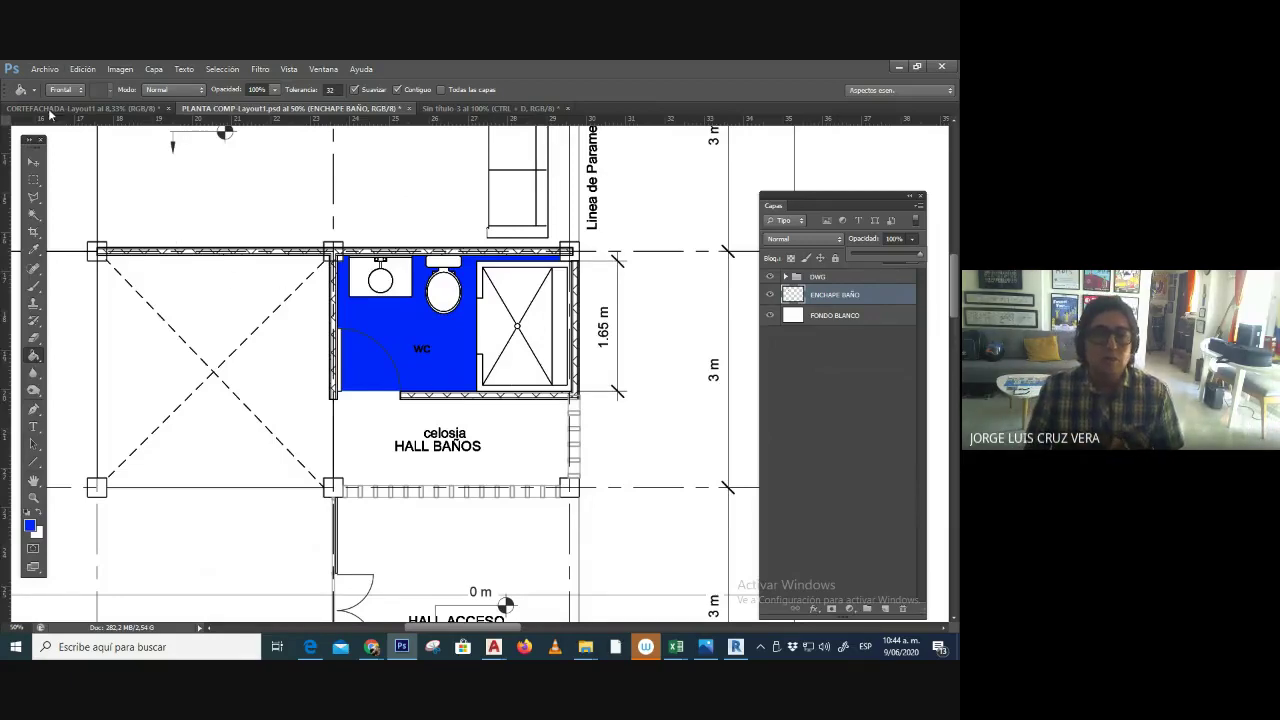
- Browse from the Datos (H:) drive into the BIBLIOTCAS folder and its TEXTURAS subfolder for tile images, and leave the file browser
{"action": "left_click", "coordinate": [45, 69]}
{"action": "left_click", "coordinate": [62, 95]}
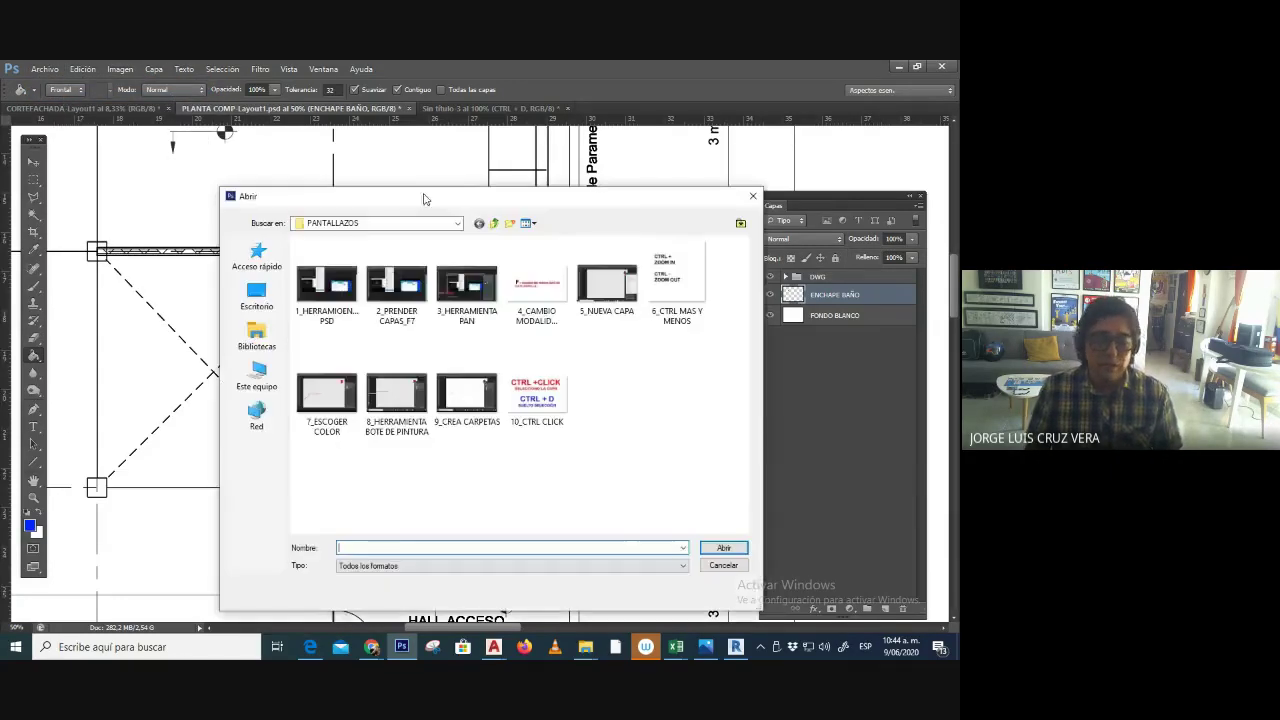
{"action": "left_click", "coordinate": [400, 223]}
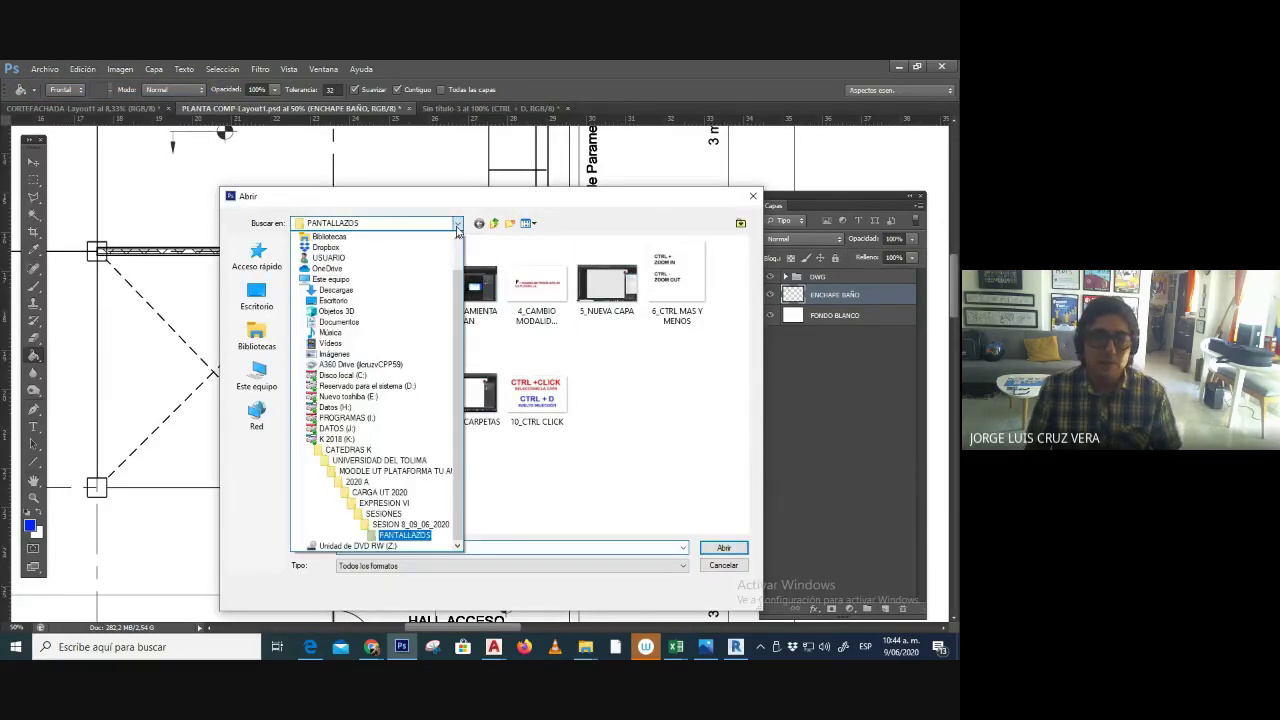
{"action": "left_click", "coordinate": [358, 407]}
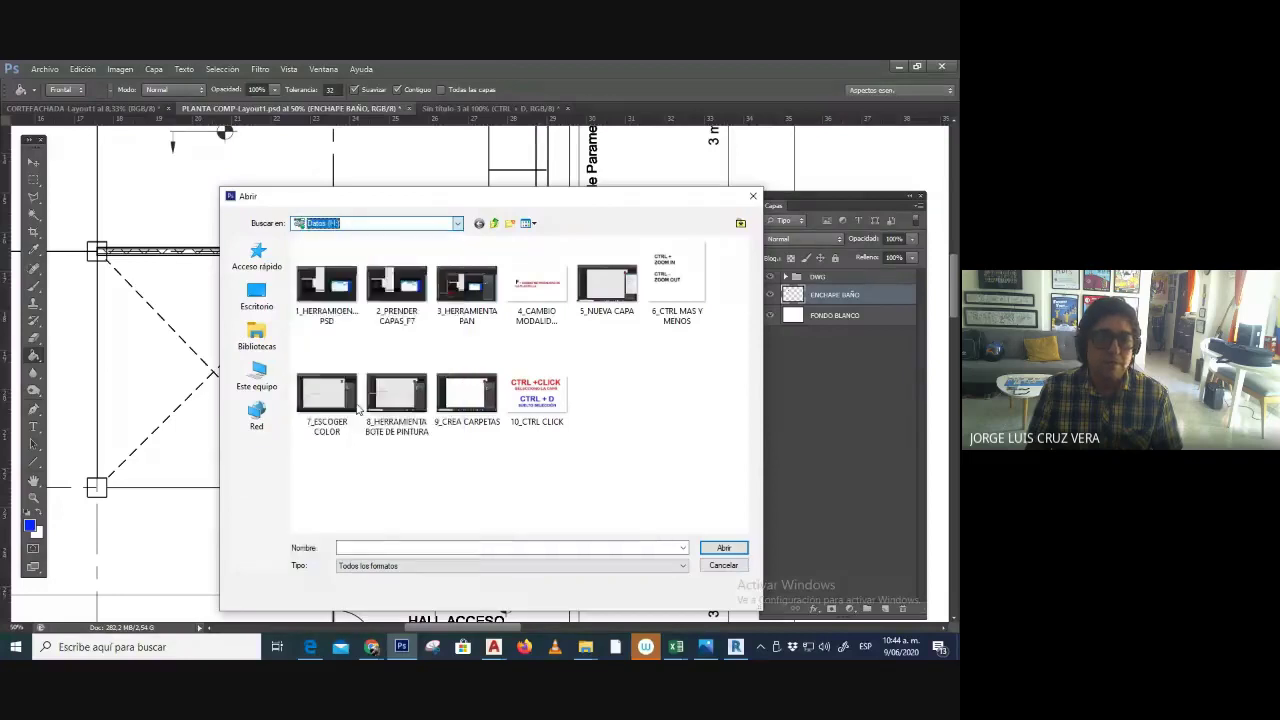
{"action": "double_click", "coordinate": [357, 321]}
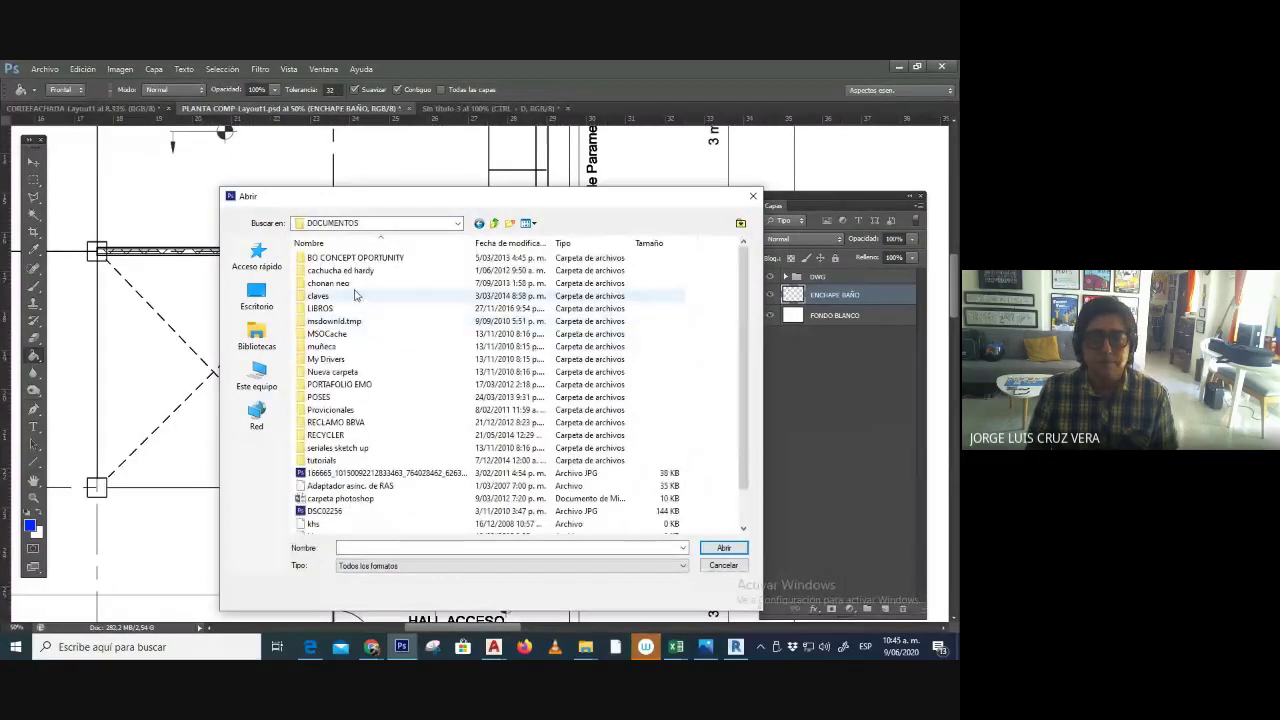
{"action": "double_click", "coordinate": [353, 288]}
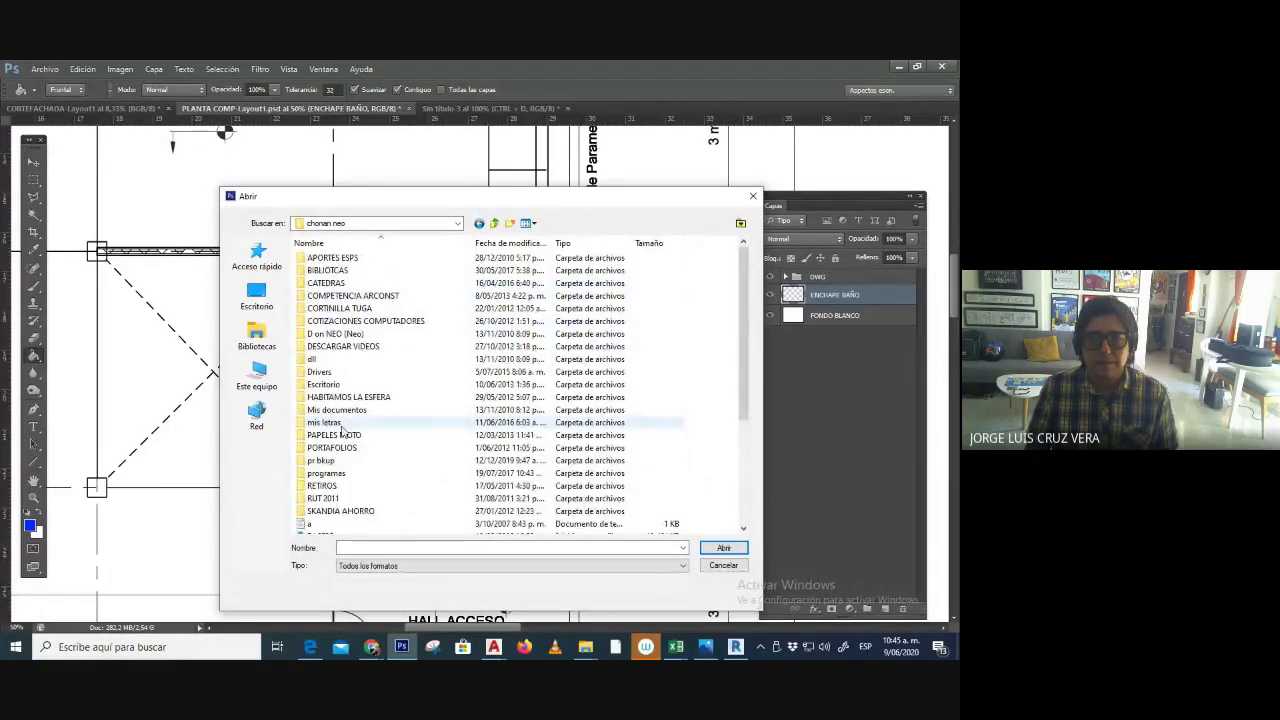
{"action": "double_click", "coordinate": [330, 460]}
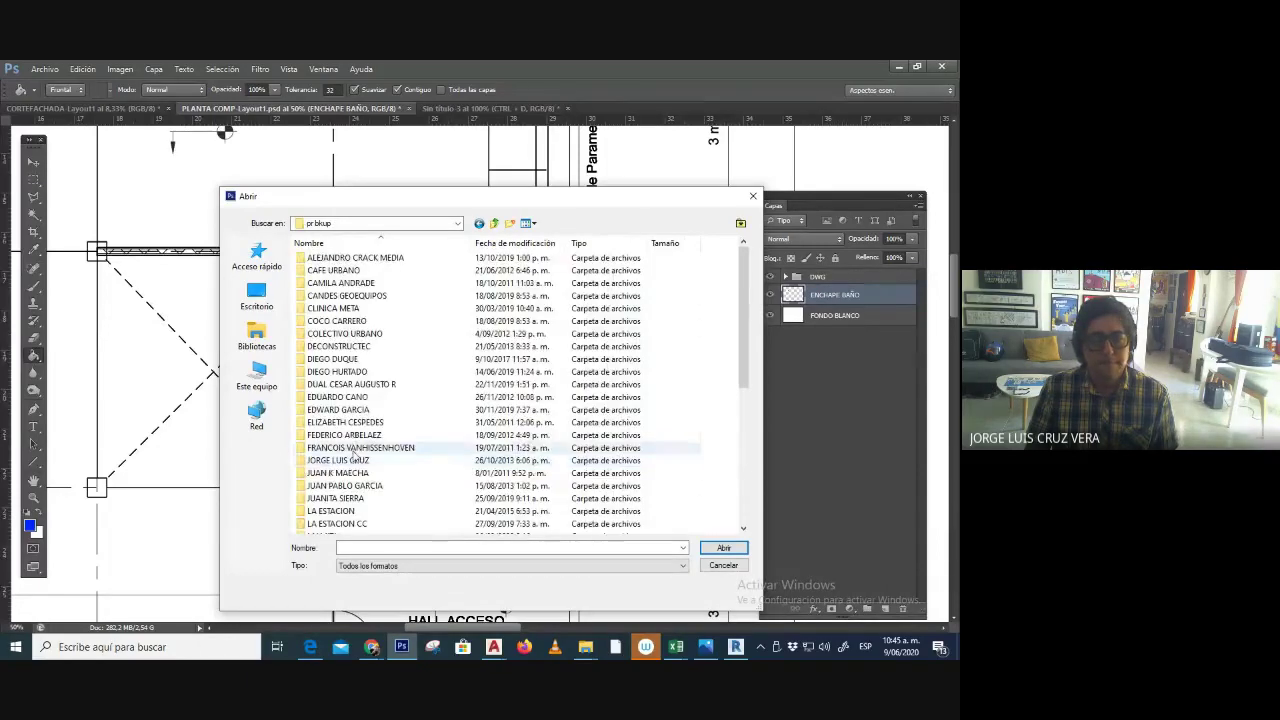
{"action": "left_click", "coordinate": [494, 224]}
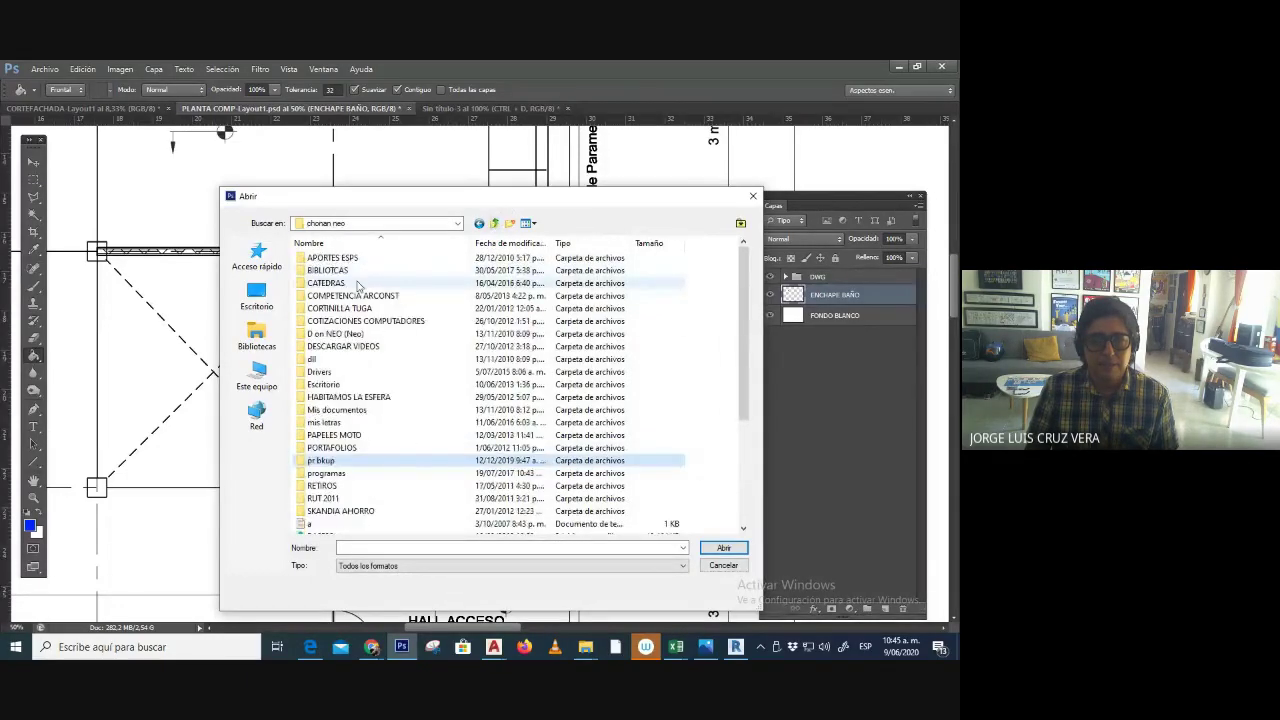
{"action": "double_click", "coordinate": [340, 271]}
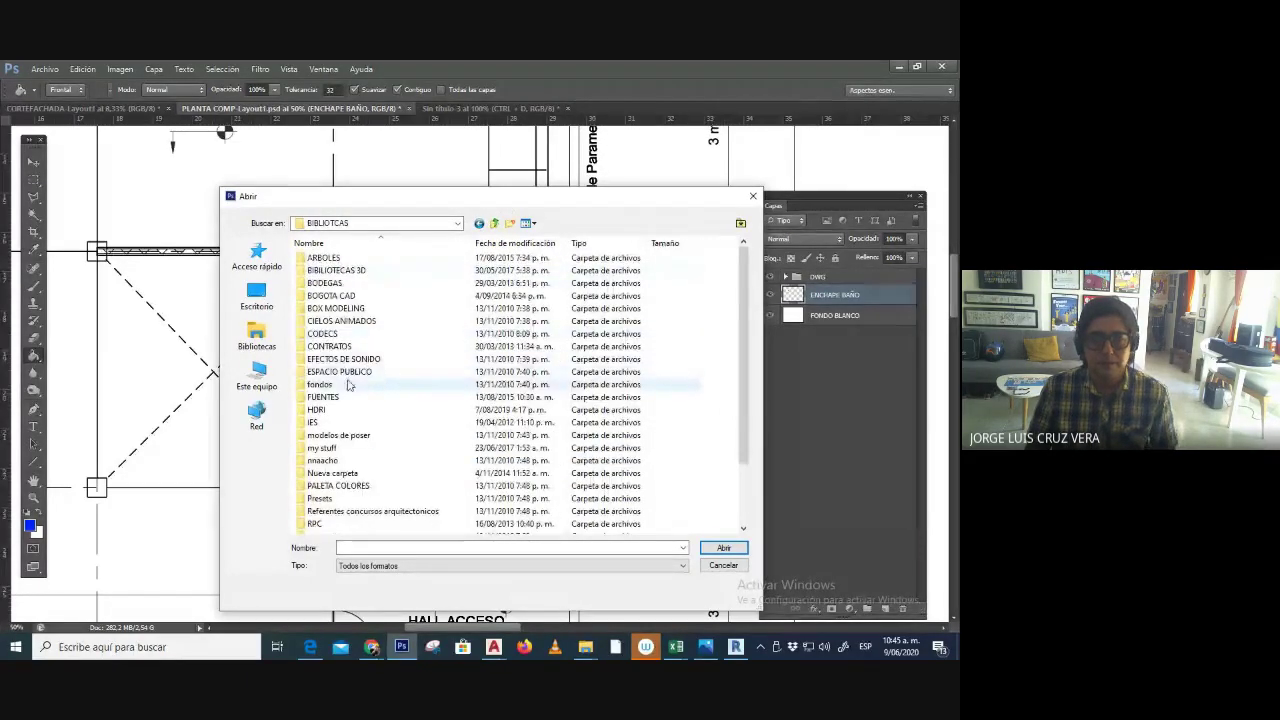
{"action": "scroll", "coordinate": [368, 380], "scroll_direction": "down", "scroll_amount": 2}
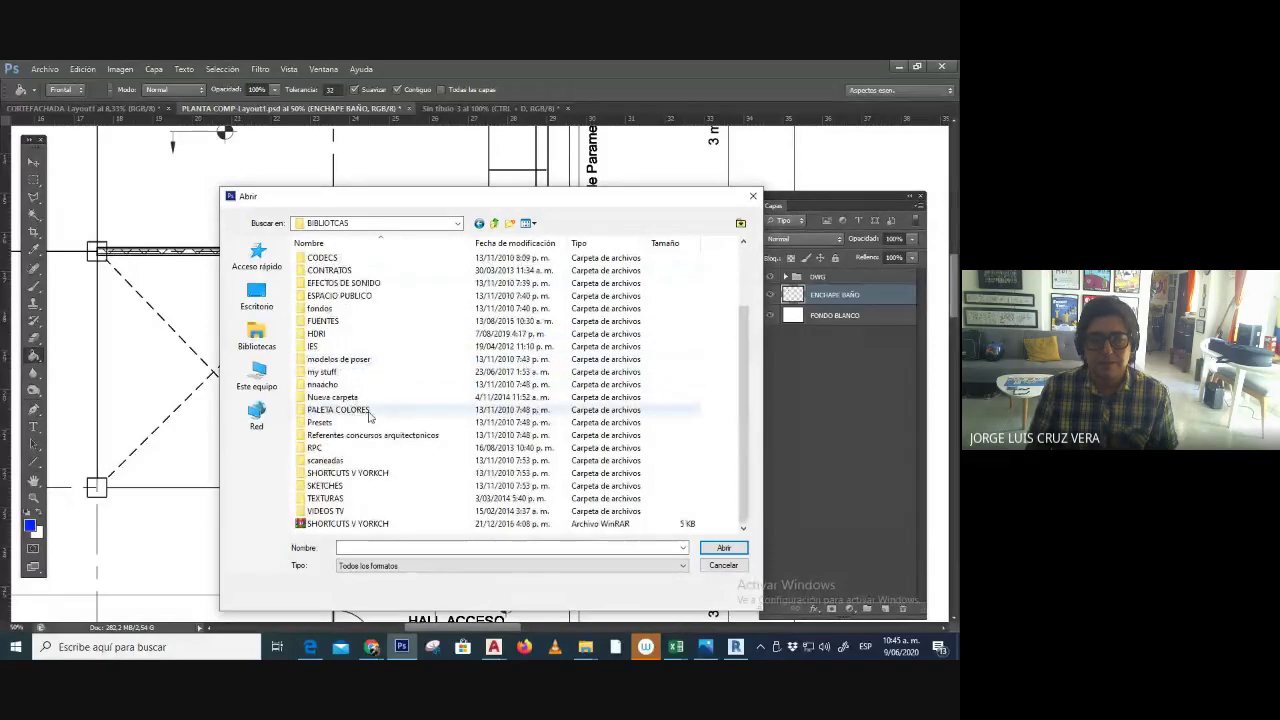
{"action": "double_click", "coordinate": [345, 499]}
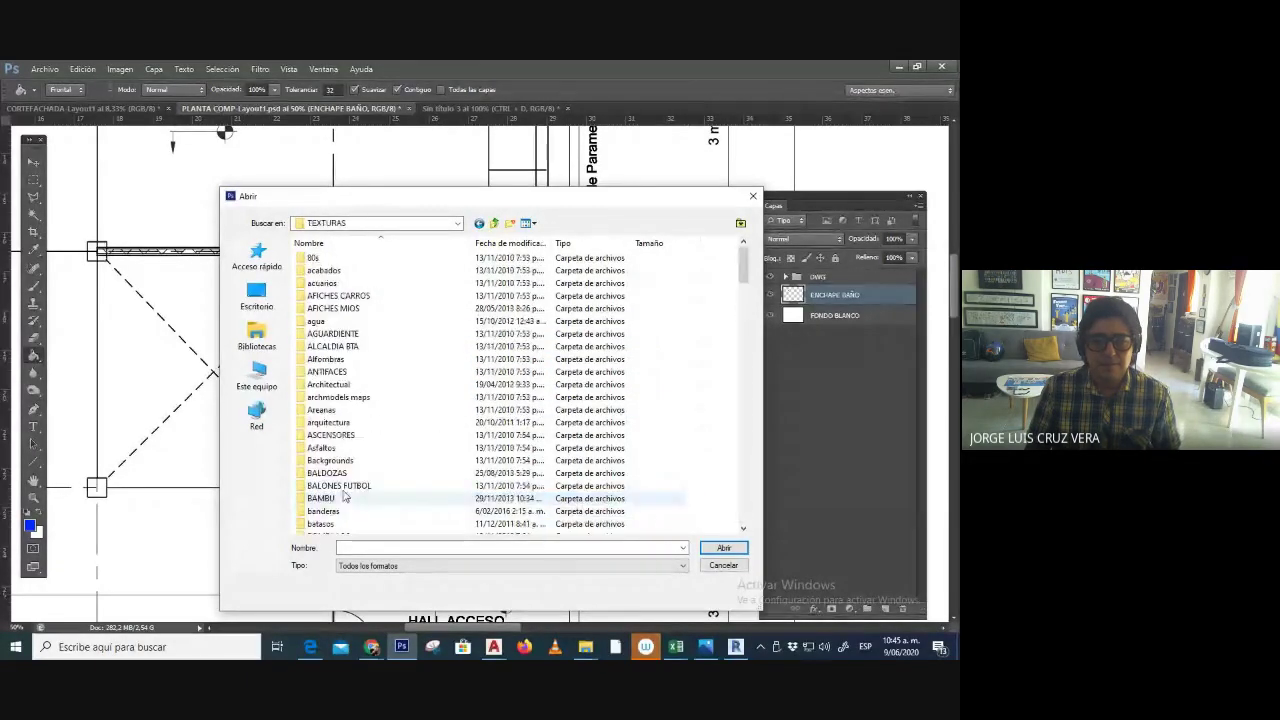
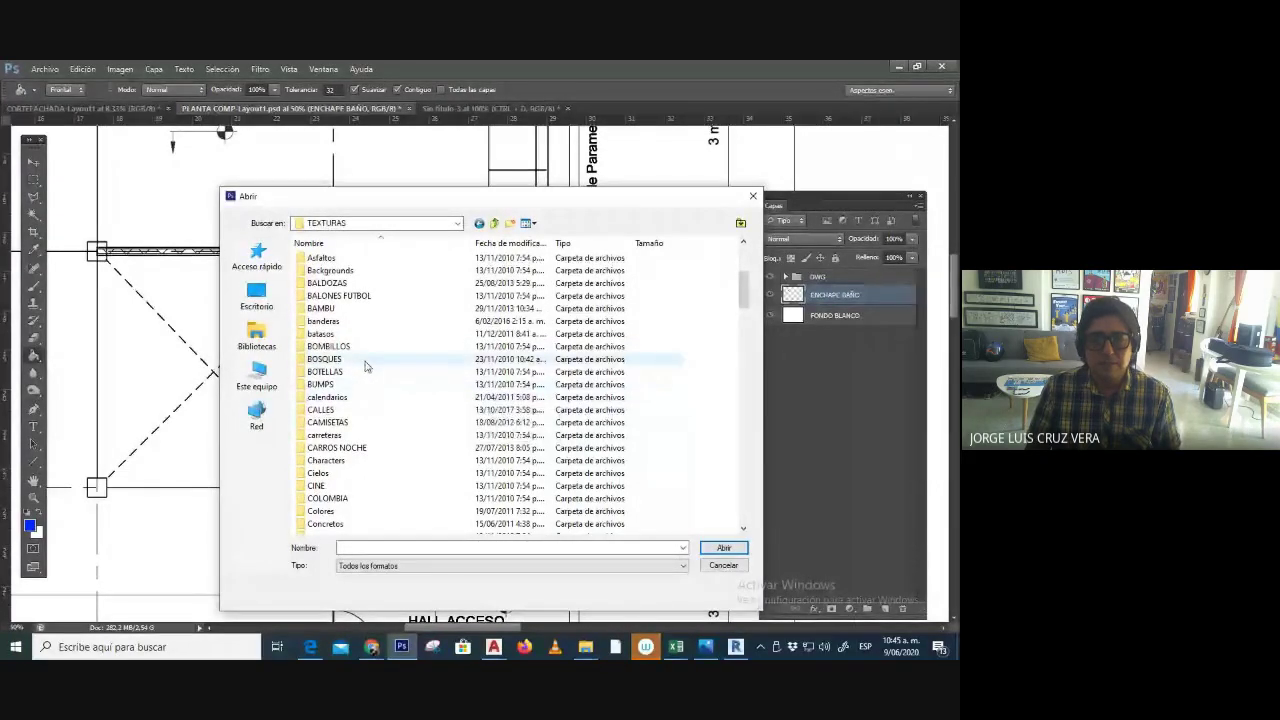
{"action": "scroll", "coordinate": [365, 372], "scroll_direction": "down", "scroll_amount": 1}
{"action": "scroll", "coordinate": [366, 375], "scroll_direction": "up", "scroll_amount": 2}
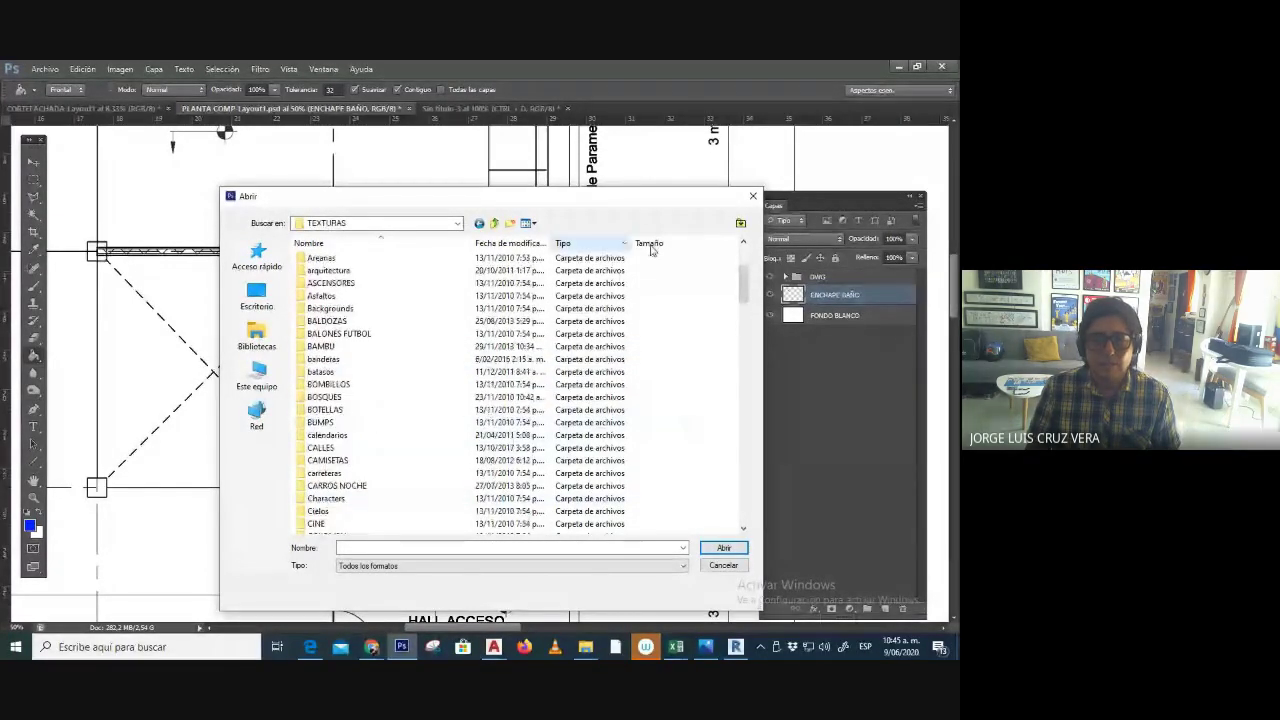
{"action": "left_click", "coordinate": [723, 565]}
- Switch to Chrome and run a Google image search for "ceramica baño textura", refining it from "ceramica baño"
{"action": "left_click", "coordinate": [371, 647]}
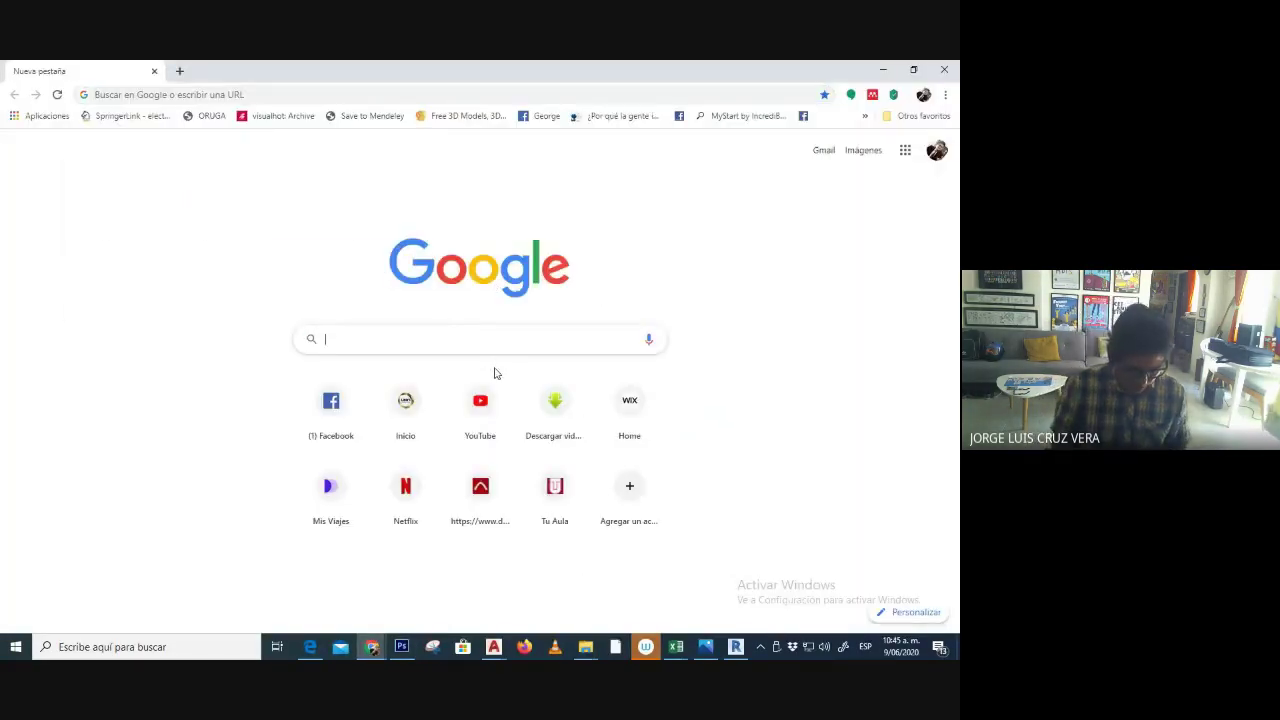
{"action": "type", "text": "ceramica "}
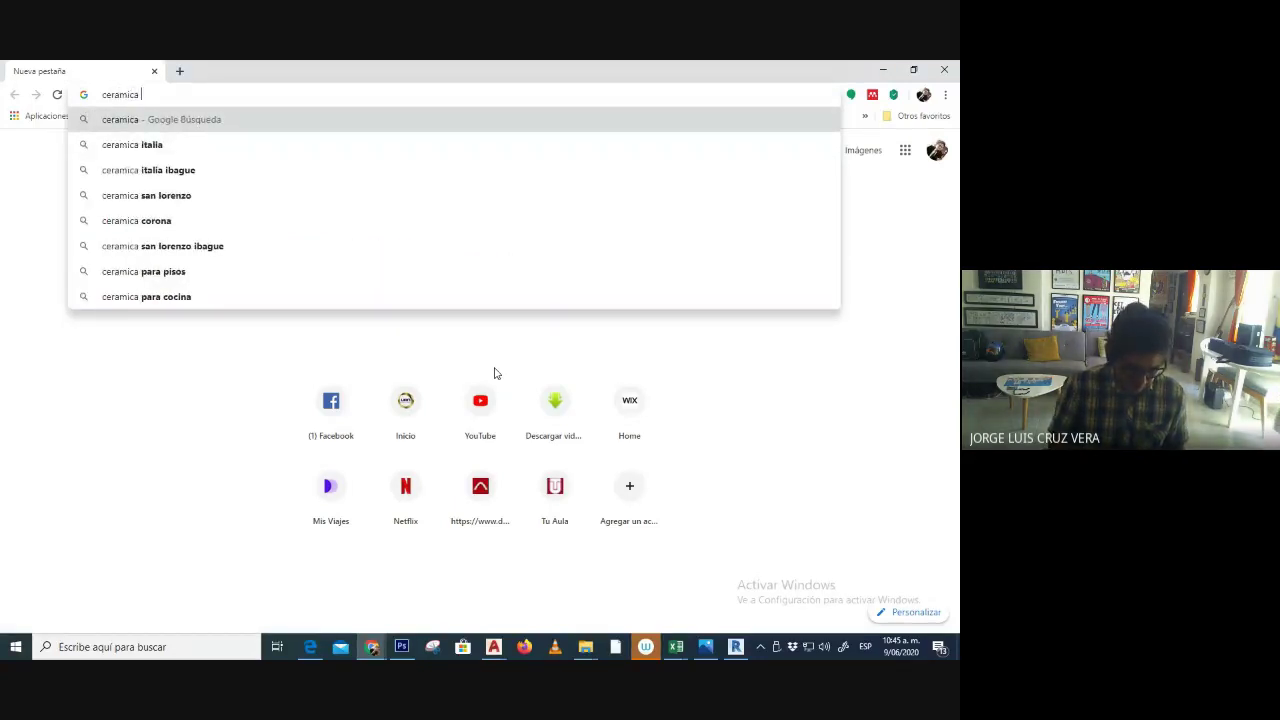
{"action": "type", "text": "baño"}
{"action": "key", "text": "Return"}
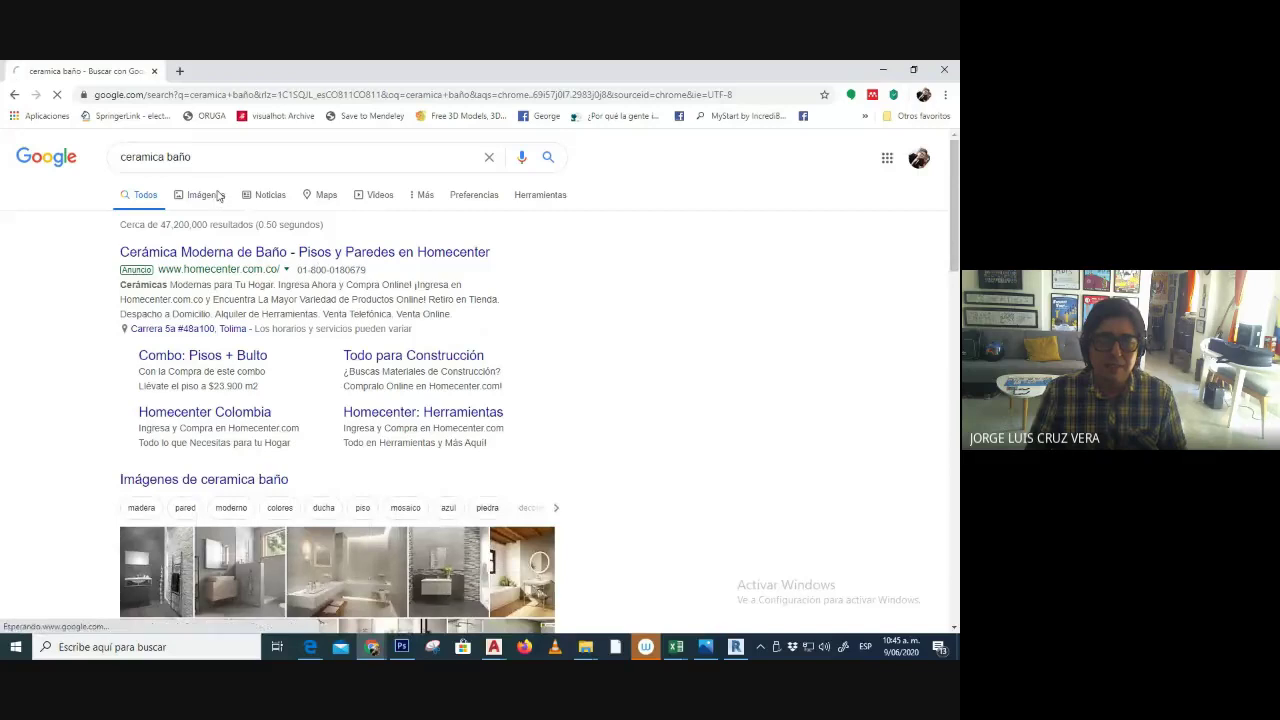
{"action": "left_click", "coordinate": [218, 195]}
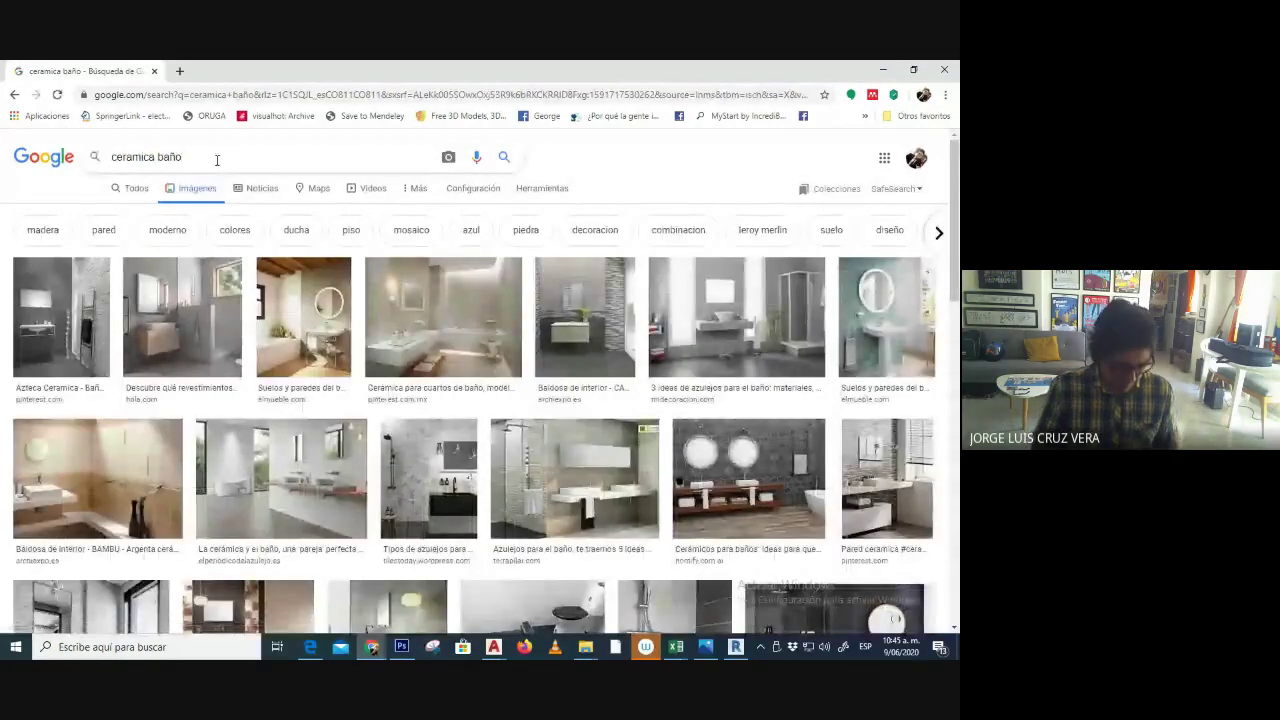
{"action": "left_click", "coordinate": [216, 160]}
{"action": "type", "text": "textura"}
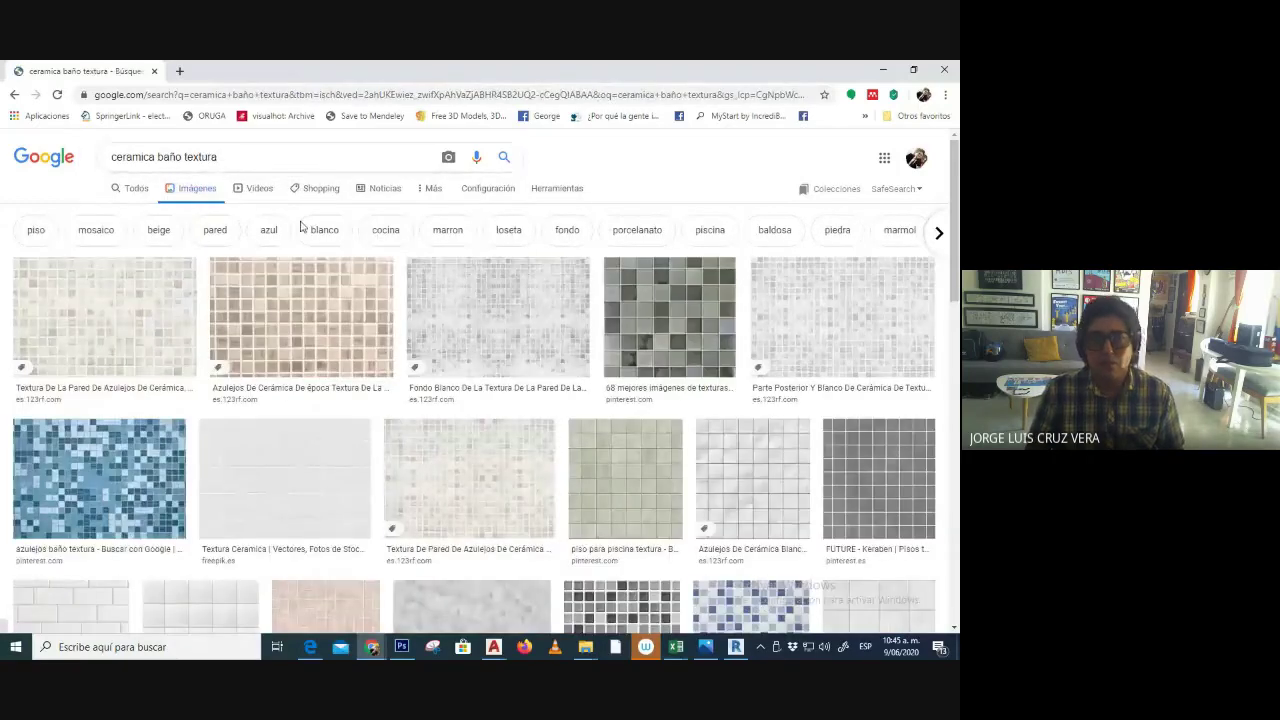
- Look through the image results for ceramic tile textures suited to the bathroom floor
{"action": "scroll", "coordinate": [503, 323], "scroll_direction": "down", "scroll_amount": 1}
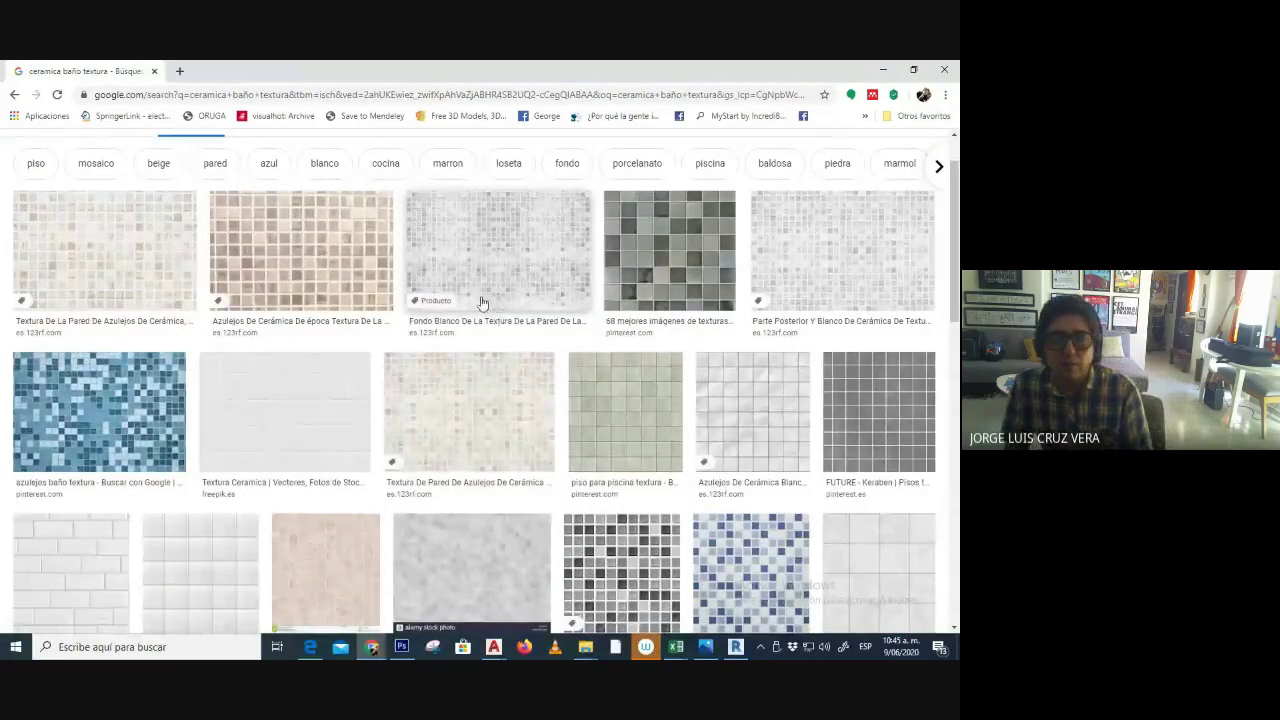
{"action": "scroll", "coordinate": [481, 303], "scroll_direction": "down", "scroll_amount": 2}
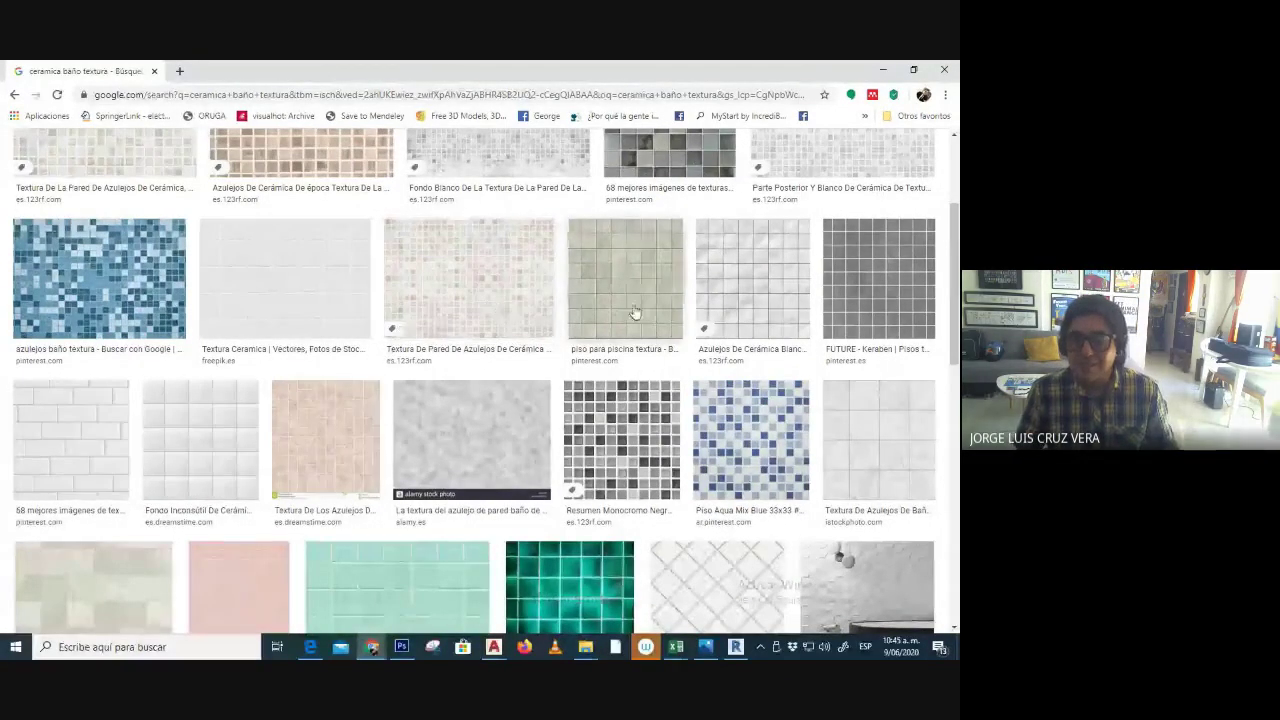
{"action": "scroll", "coordinate": [750, 443], "scroll_direction": "down", "scroll_amount": 1}
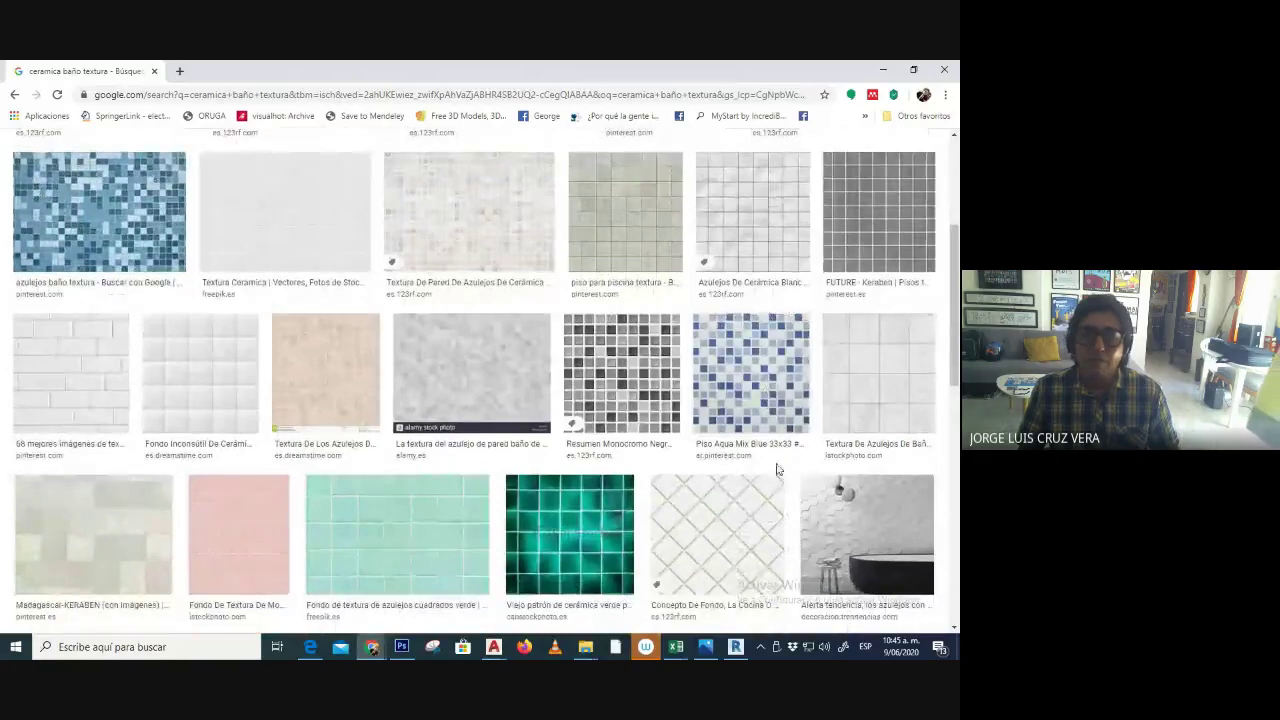
{"action": "scroll", "coordinate": [777, 468], "scroll_direction": "down", "scroll_amount": 3}
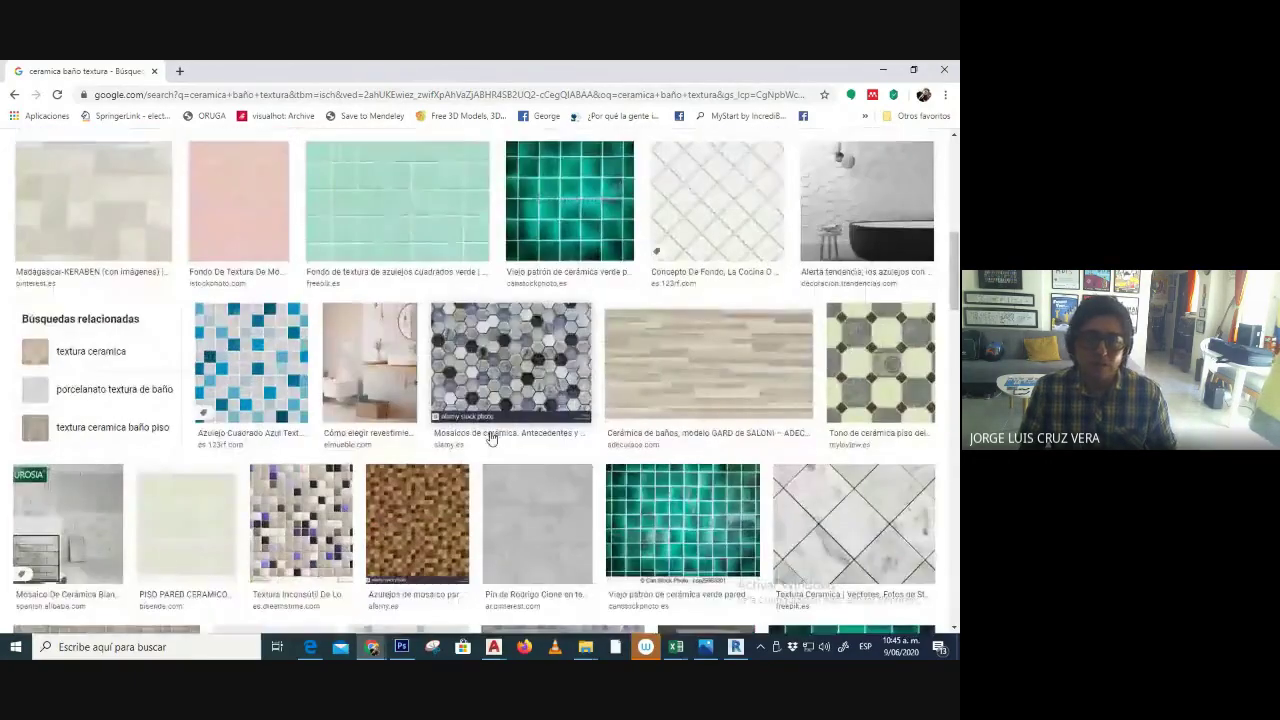
{"action": "scroll", "coordinate": [490, 437], "scroll_direction": "down", "scroll_amount": 4}
{"action": "scroll", "coordinate": [495, 440], "scroll_direction": "up", "scroll_amount": 10}
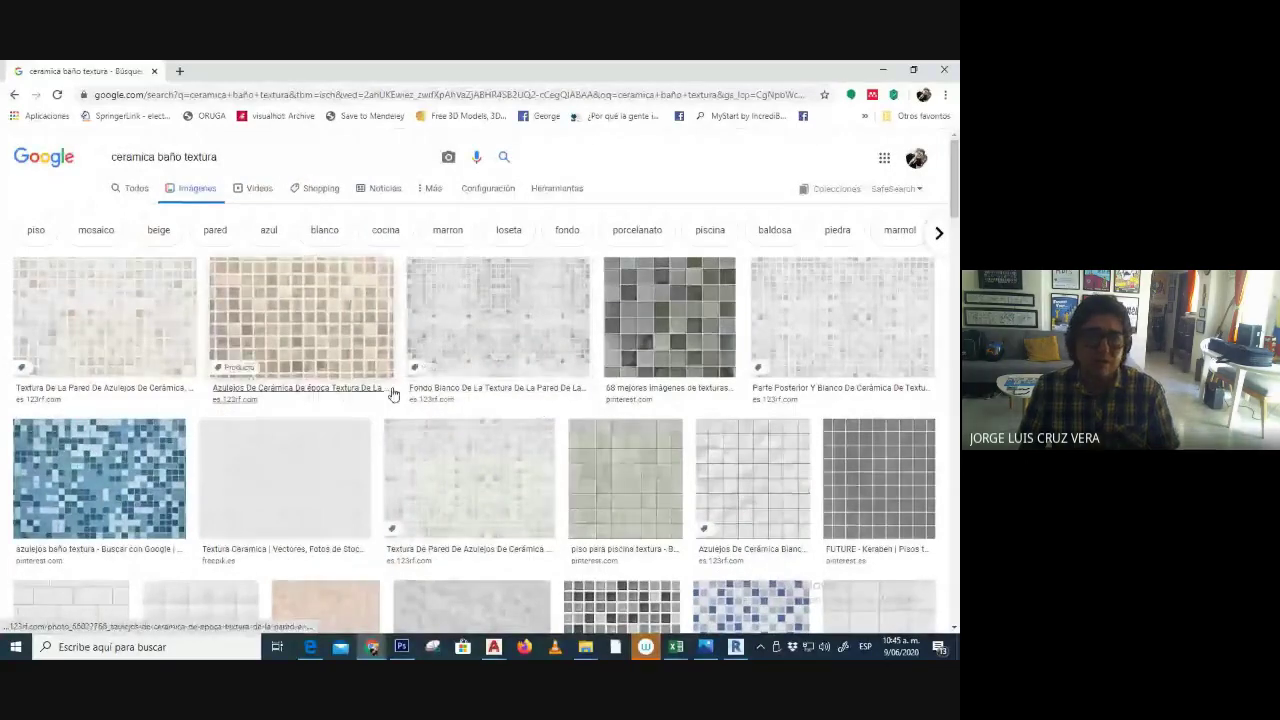
{"action": "scroll", "coordinate": [392, 395], "scroll_direction": "down", "scroll_amount": 1}
{"action": "scroll", "coordinate": [404, 399], "scroll_direction": "down", "scroll_amount": 1}
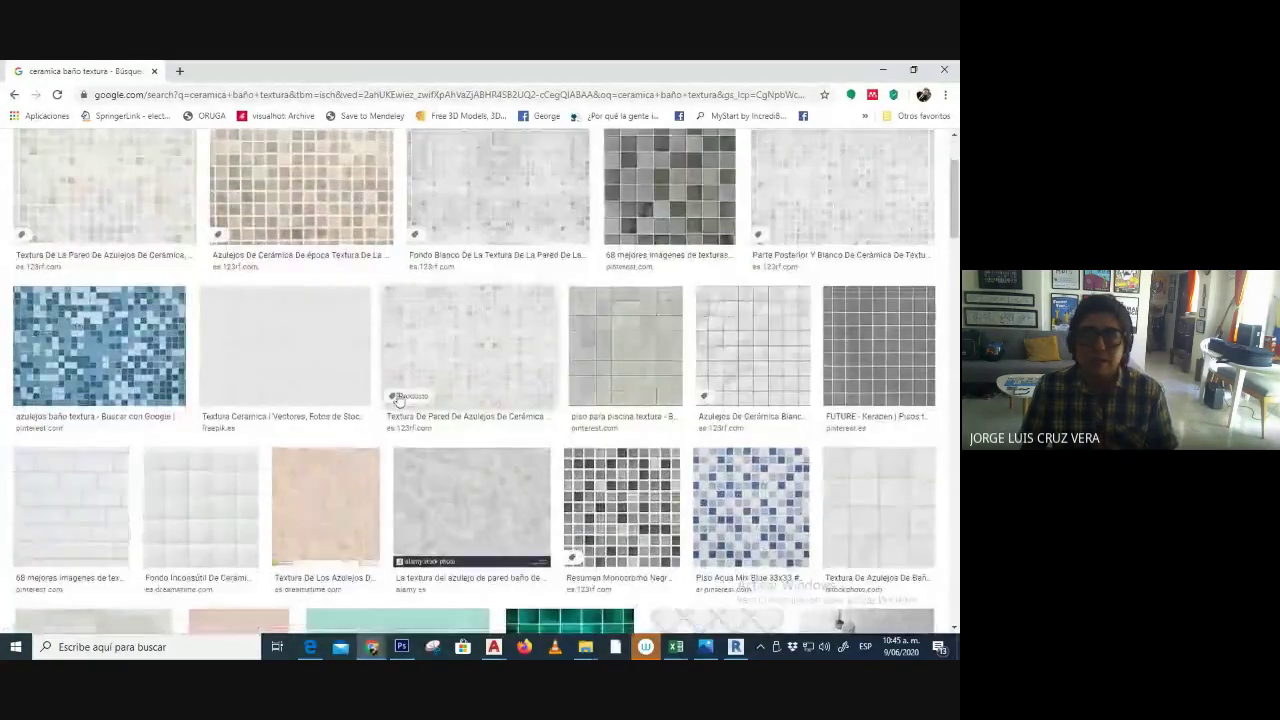
- Open the greenish "piso para piscina textura" and the "Madagascar-KERABEN" tile results in new browser tabs
{"action": "right_click", "coordinate": [597, 339]}
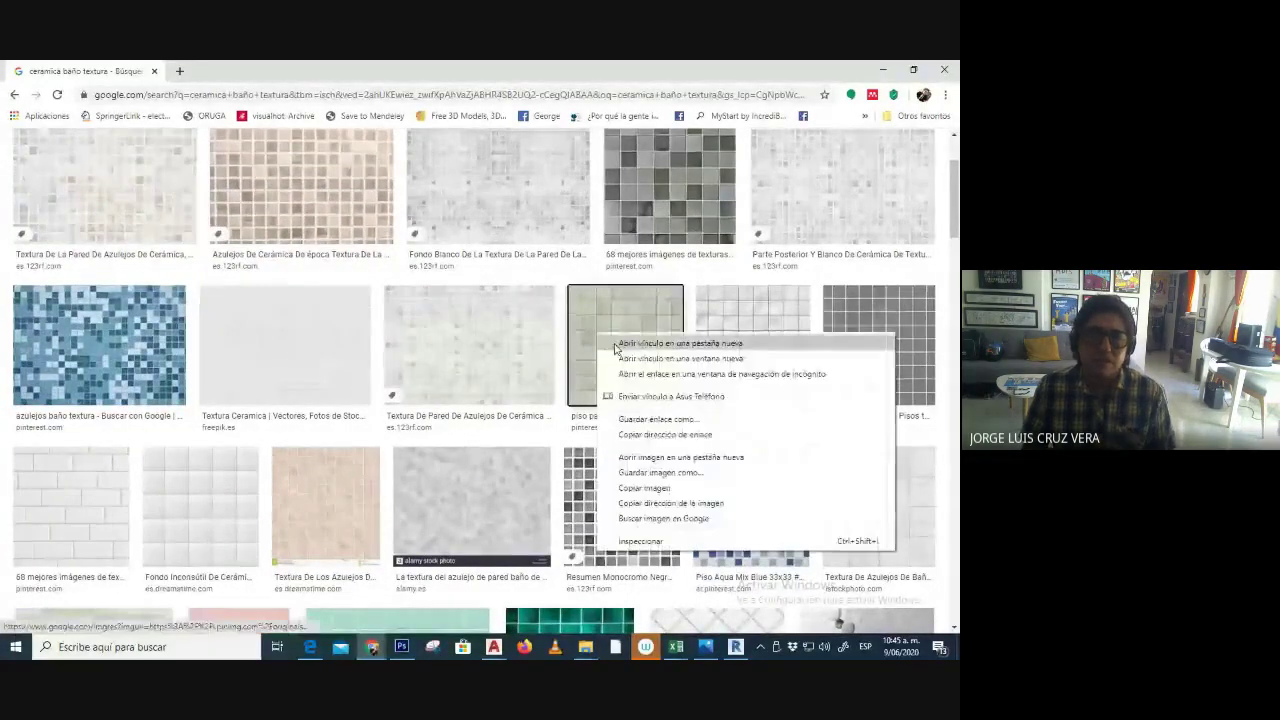
{"action": "left_click", "coordinate": [613, 341]}
{"action": "scroll", "coordinate": [580, 365], "scroll_direction": "down", "scroll_amount": 6}
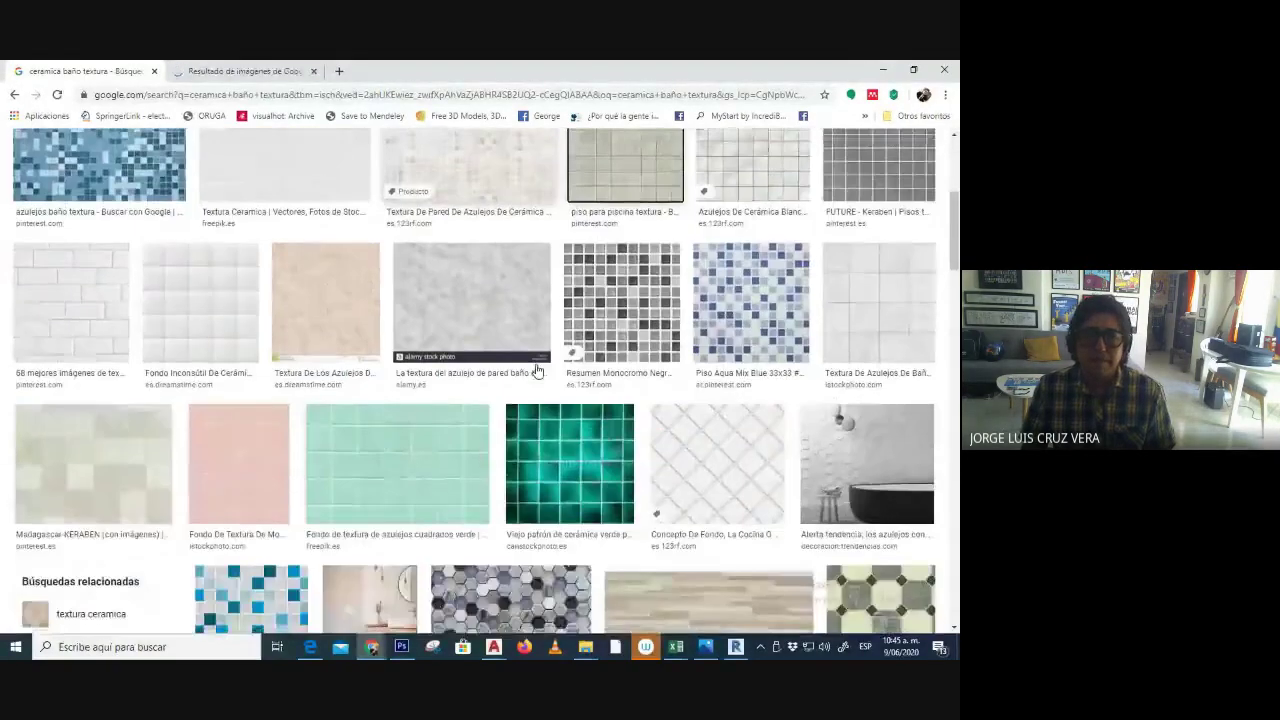
{"action": "right_click", "coordinate": [110, 250]}
{"action": "left_click", "coordinate": [165, 260]}
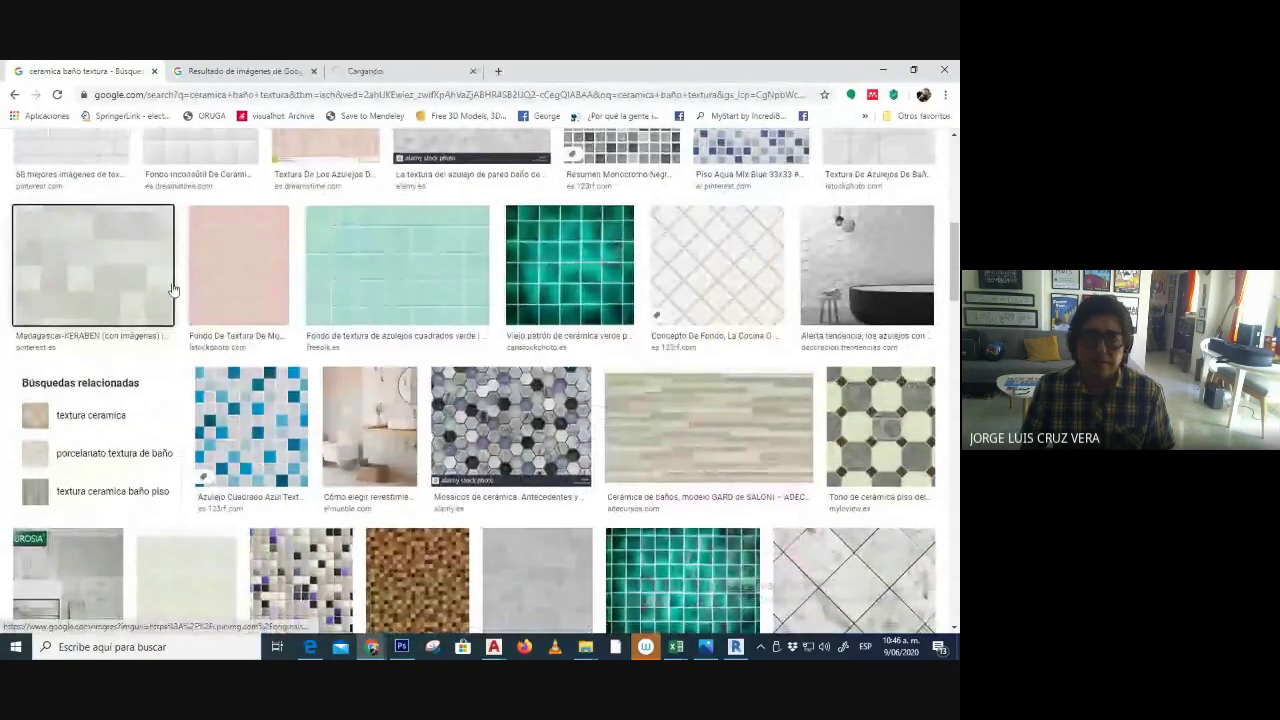
- Open the preview of the "Cerámica de baños, modelo GARD de SALONI" tile result from ADECURSOS
{"action": "scroll", "coordinate": [608, 273], "scroll_direction": "down", "scroll_amount": 2}
{"action": "right_click", "coordinate": [608, 273]}
{"action": "left_click", "coordinate": [734, 284]}
{"action": "left_click", "coordinate": [734, 286]}
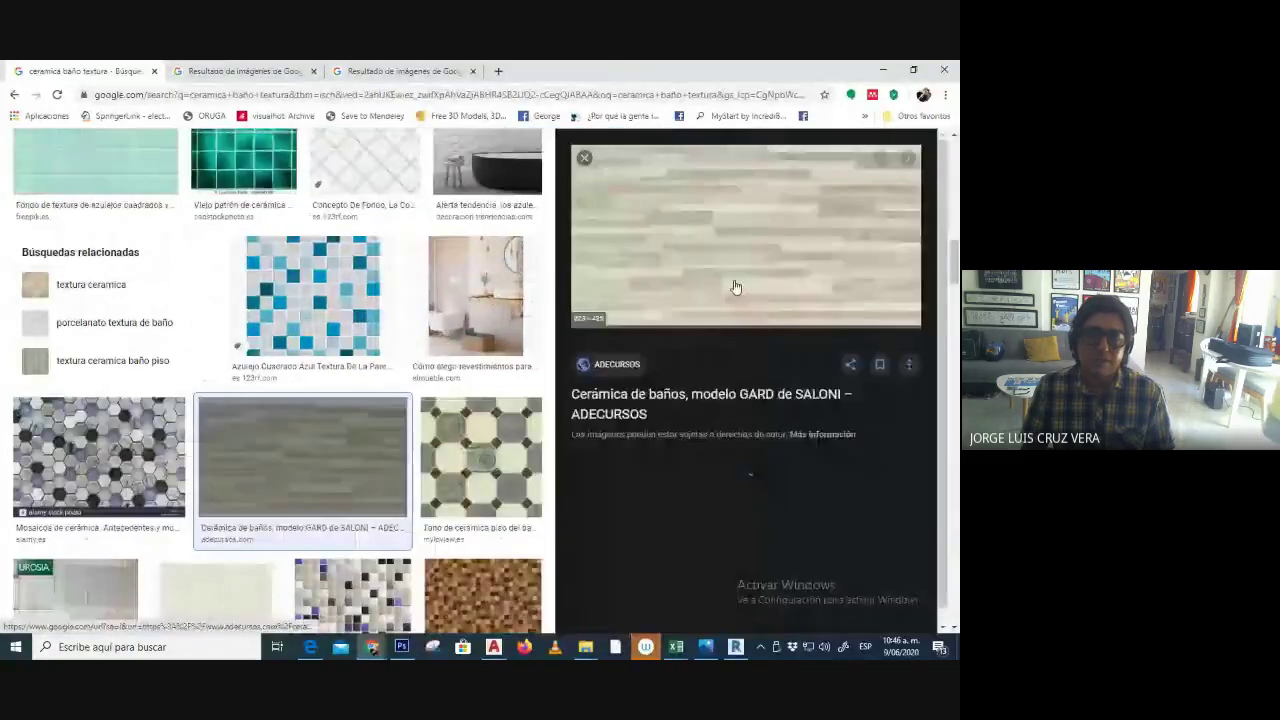
- Open the ADECURSOS page of the GARD tile and the "veneciano mix prata" mosaic result in new browser tabs
{"action": "right_click", "coordinate": [734, 286]}
{"action": "left_click", "coordinate": [595, 331]}
{"action": "scroll", "coordinate": [467, 303], "scroll_direction": "down", "scroll_amount": 4}
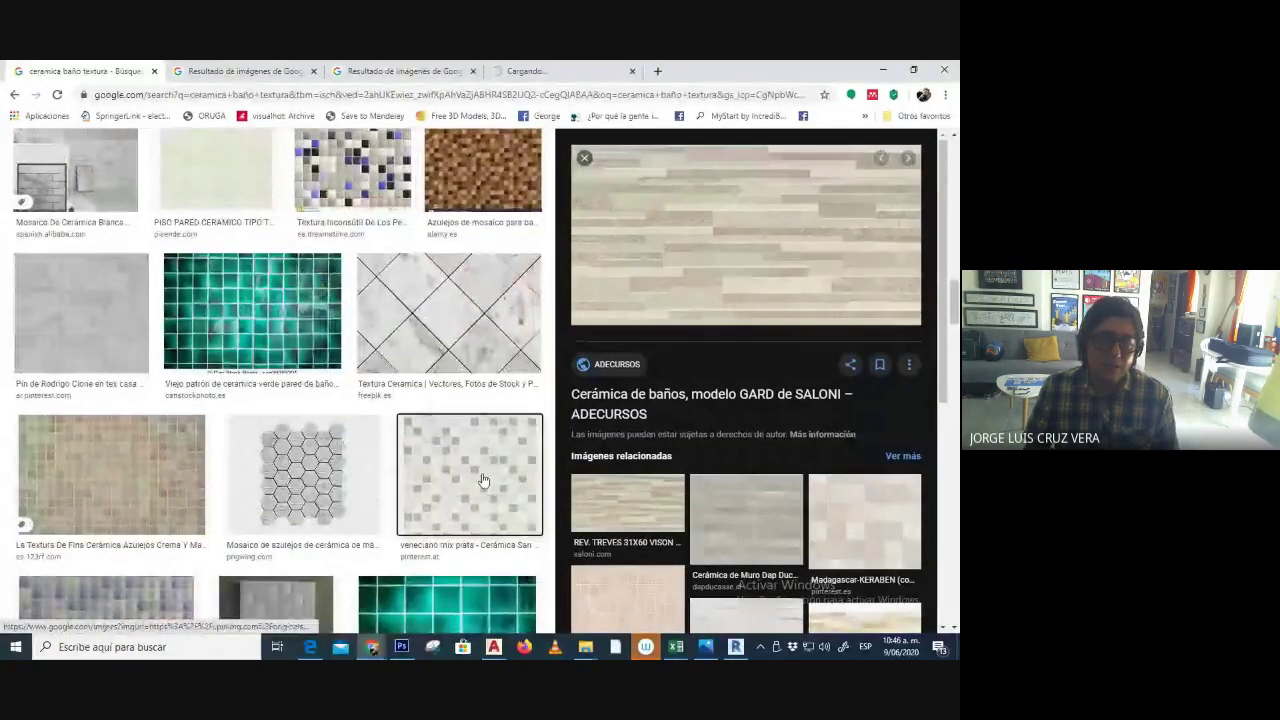
{"action": "right_click", "coordinate": [479, 490]}
{"action": "left_click", "coordinate": [566, 266]}
{"action": "left_click", "coordinate": [562, 71]}
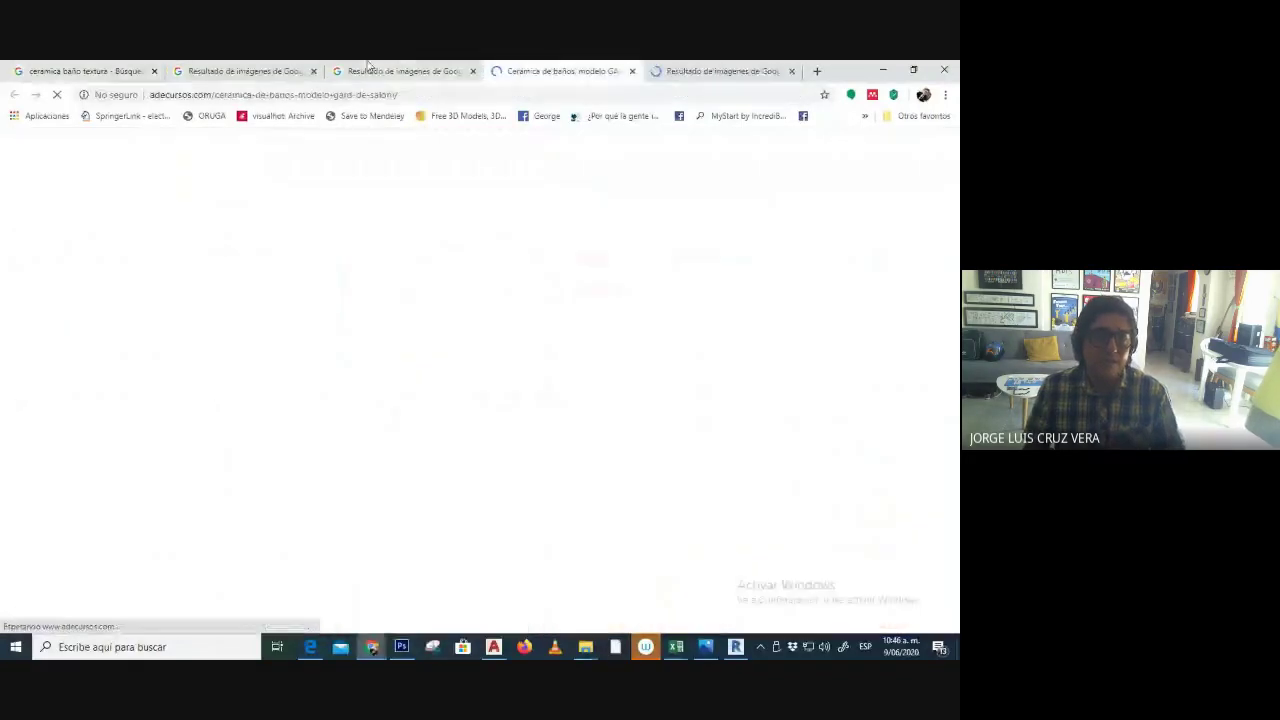
- Start saving the "piso para piscina textura" tile image and browse to the EXPRESION VI folder inside CARGA UT 2020
{"action": "left_click", "coordinate": [271, 66]}
{"action": "right_click", "coordinate": [452, 280]}
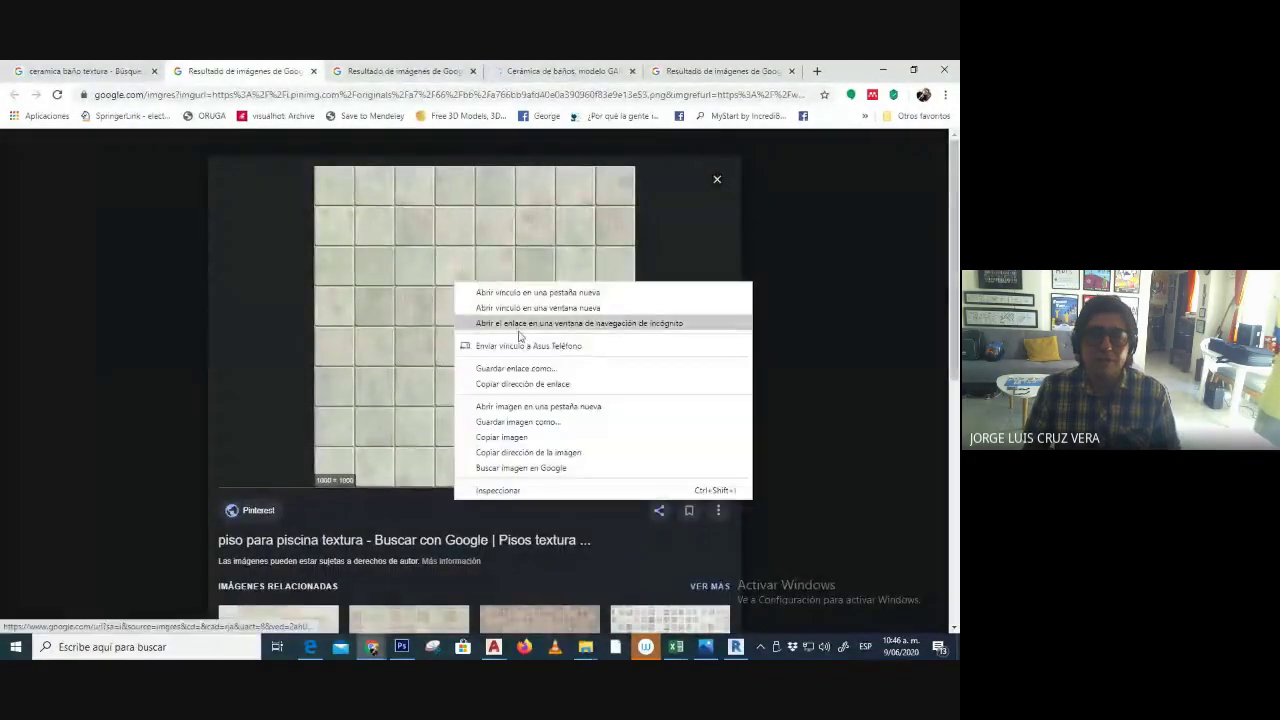
{"action": "left_click", "coordinate": [518, 421]}
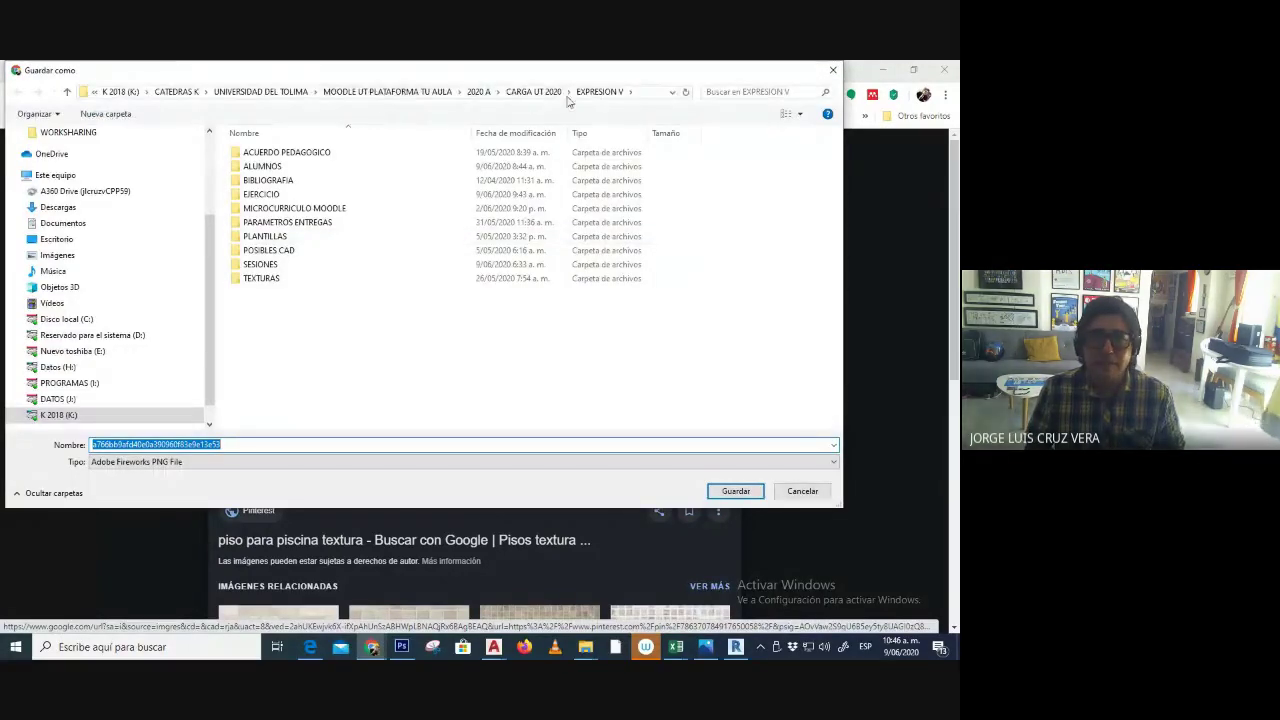
{"action": "left_click", "coordinate": [550, 92]}
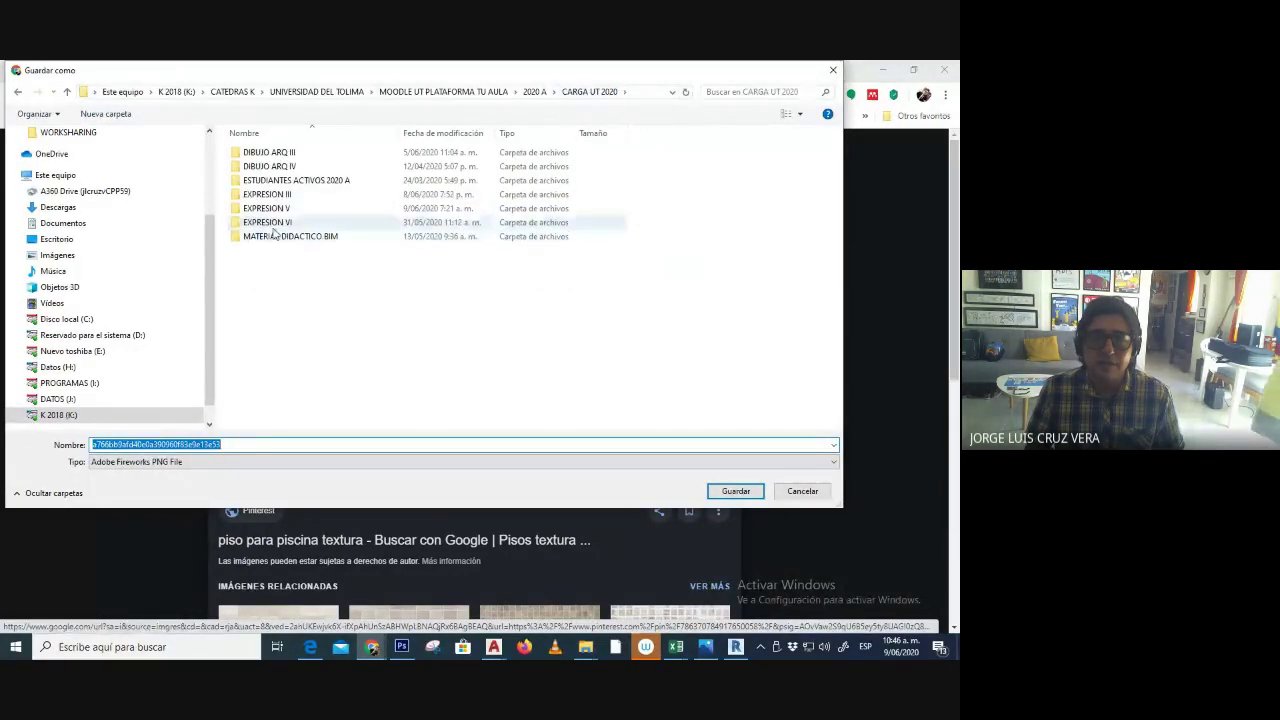
{"action": "left_click", "coordinate": [272, 226]}
{"action": "double_click", "coordinate": [272, 229]}
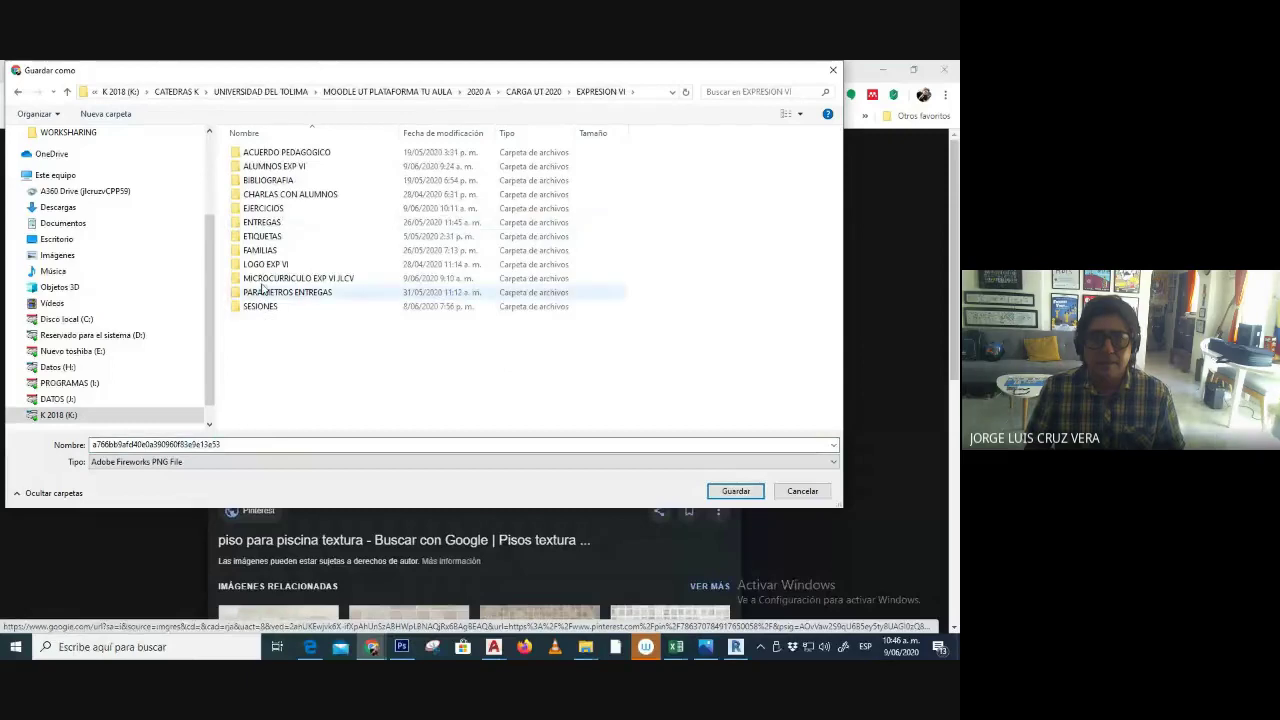
- Create a folder named TEXTURAS inside EXPRESION VI and open it as the save location
{"action": "right_click", "coordinate": [283, 352]}
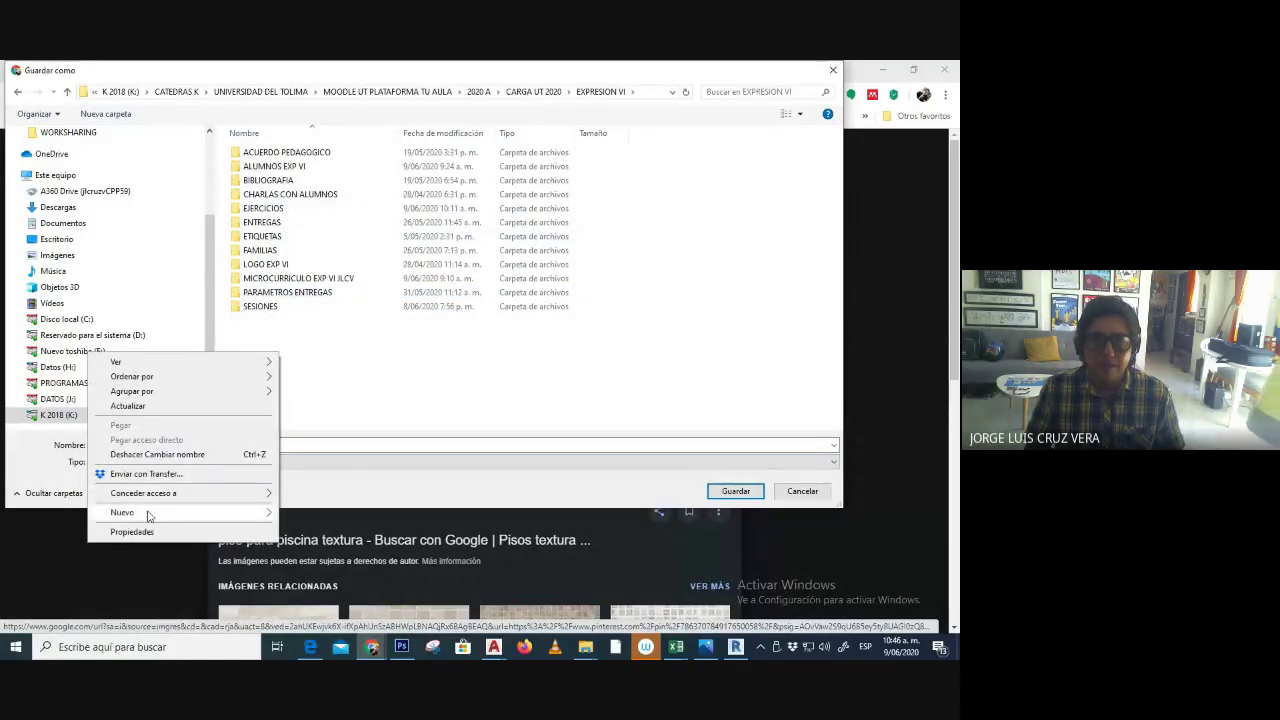
{"action": "mouse_move", "coordinate": [149, 515]}
{"action": "left_click", "coordinate": [340, 288]}
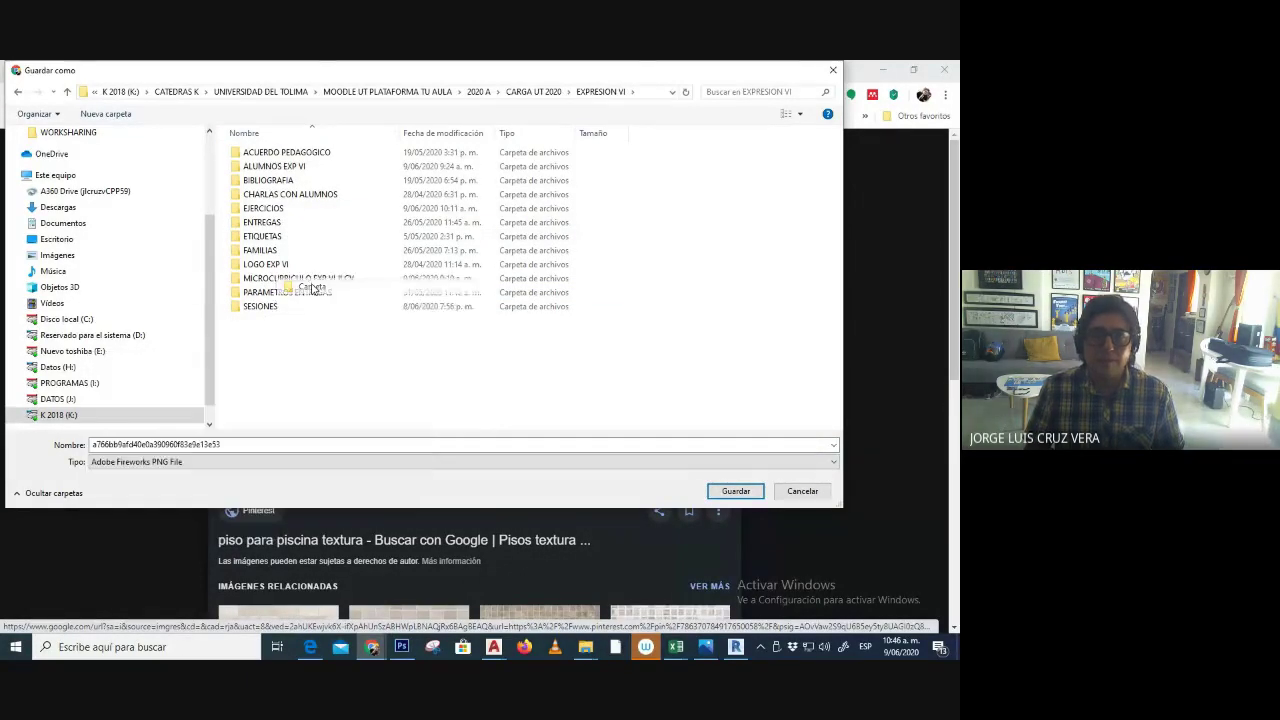
{"action": "type", "text": "TEXT"}
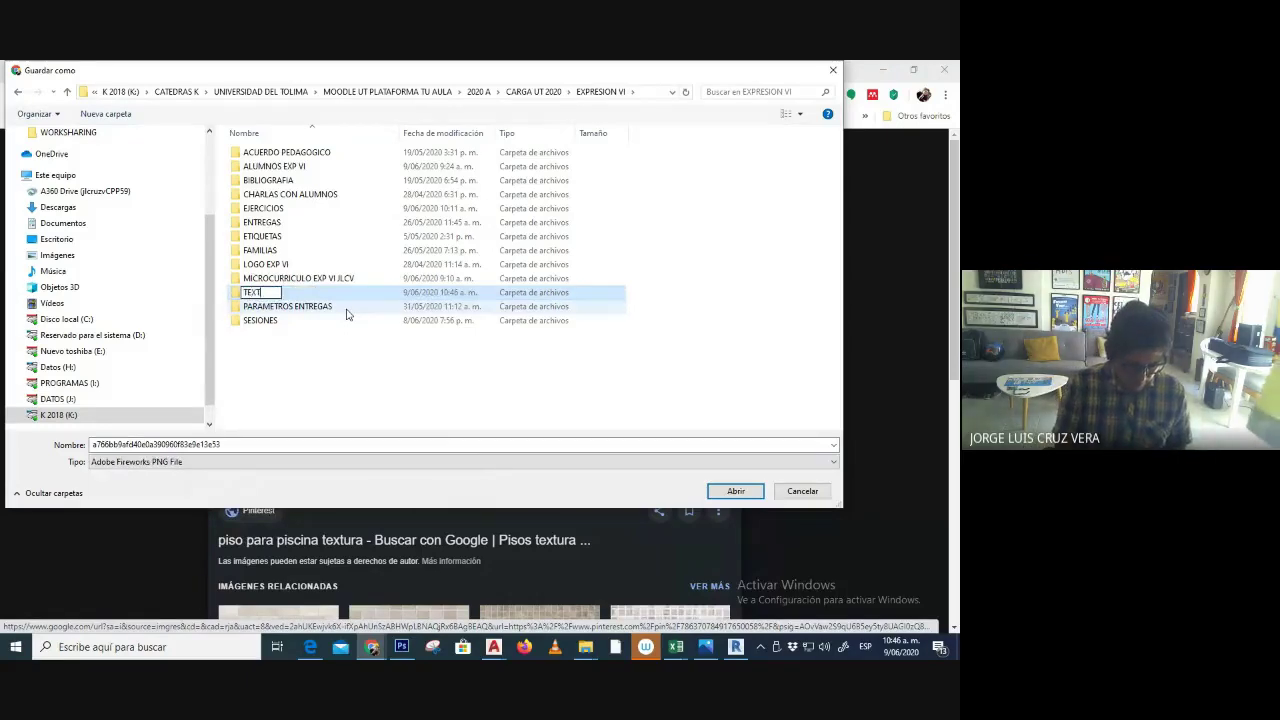
{"action": "type", "text": "URAS"}
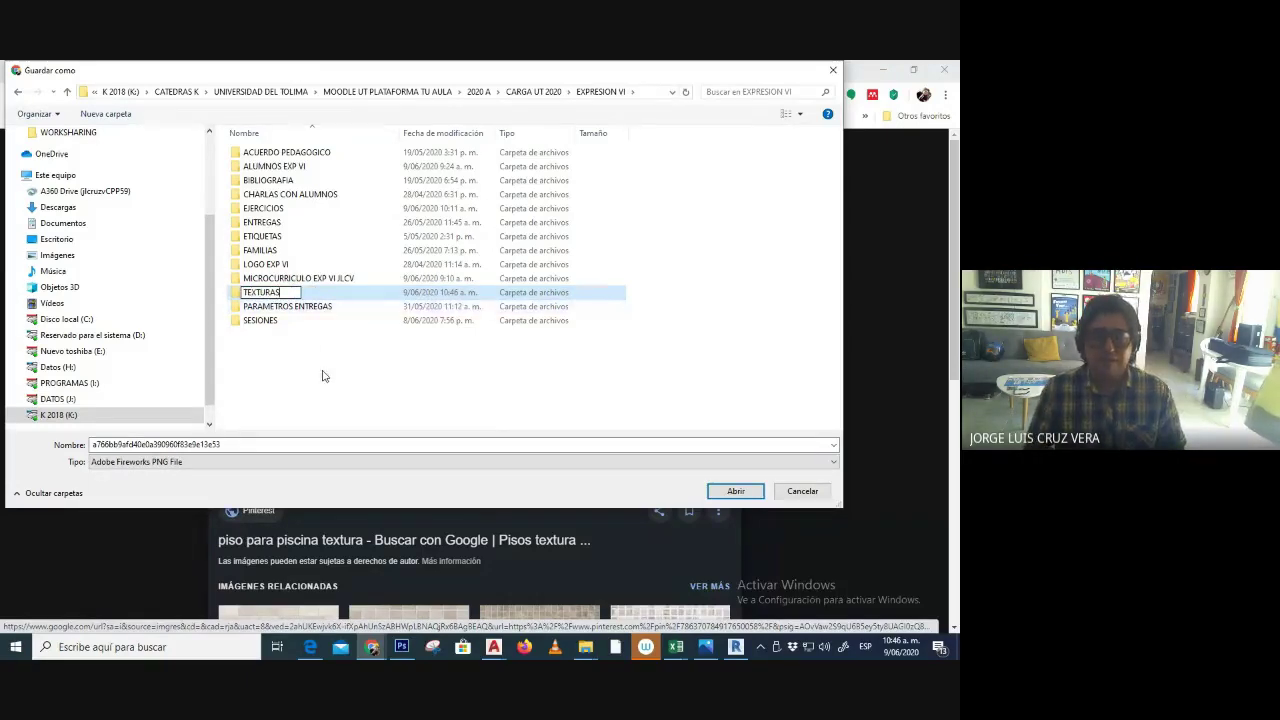
{"action": "key", "text": "Return"}
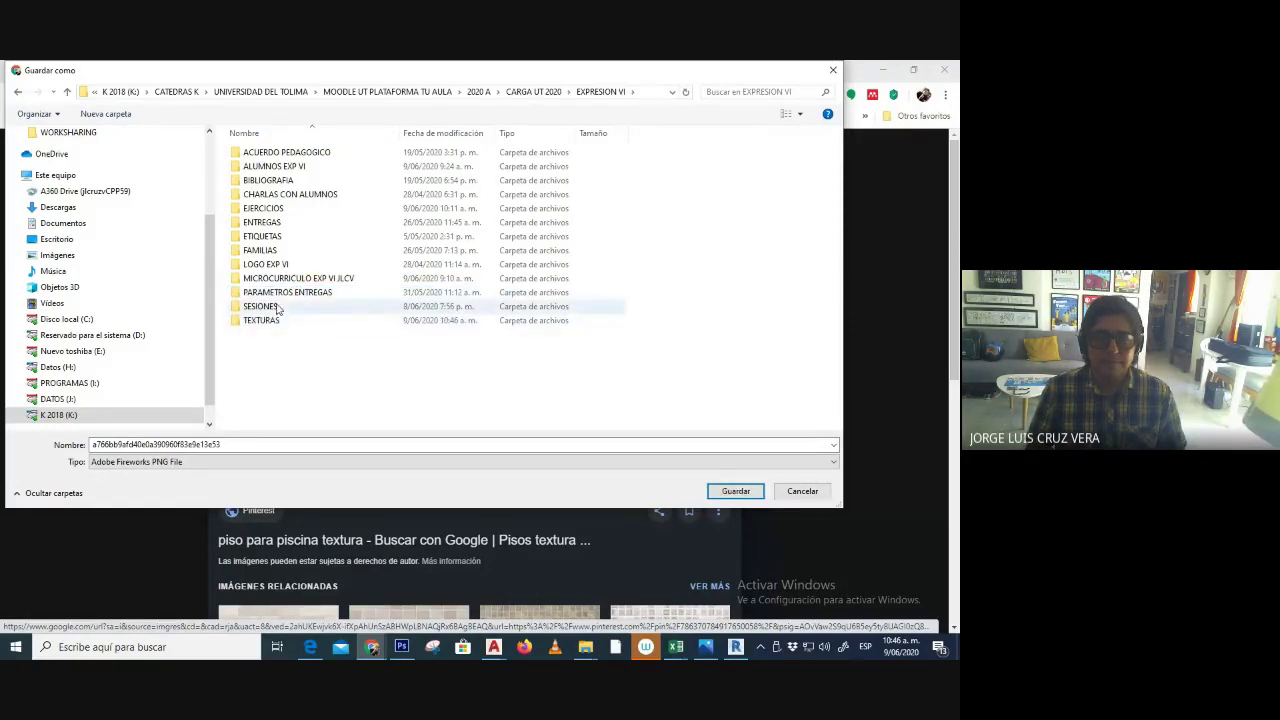
{"action": "double_click", "coordinate": [263, 322]}
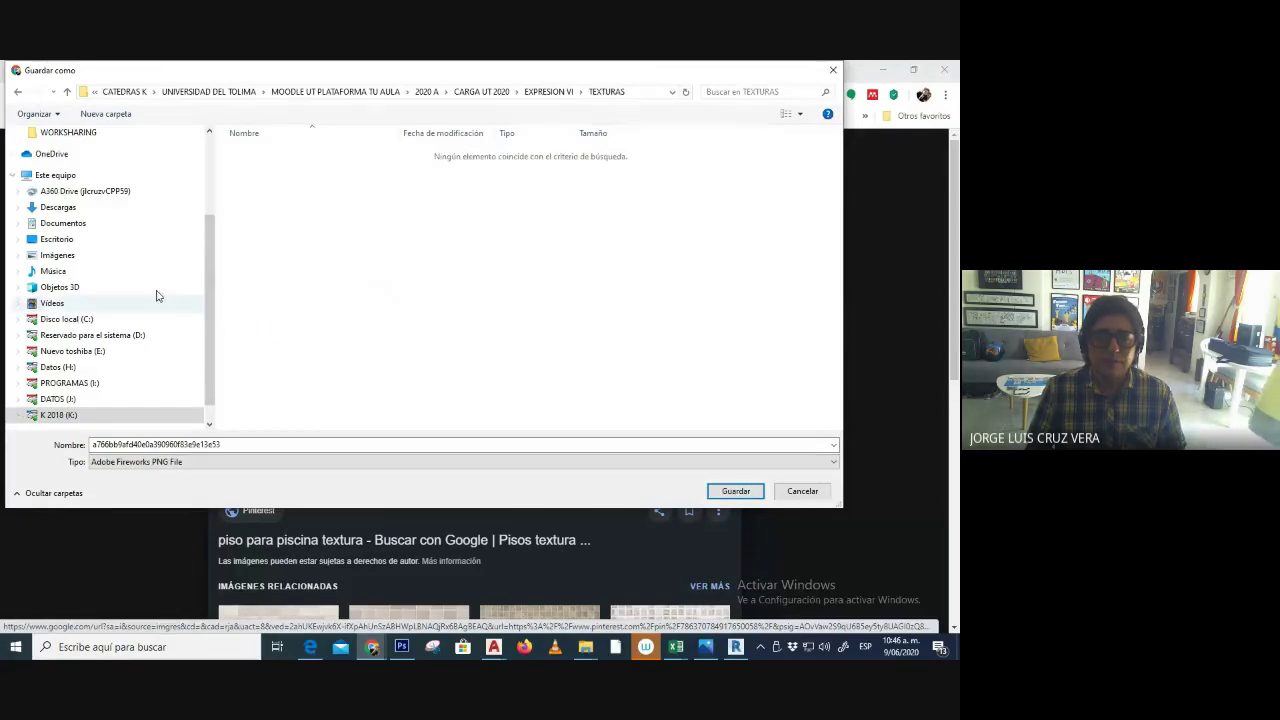
- Save the square tile image under the name ENCHAPE 1
{"action": "double_click", "coordinate": [242, 447]}
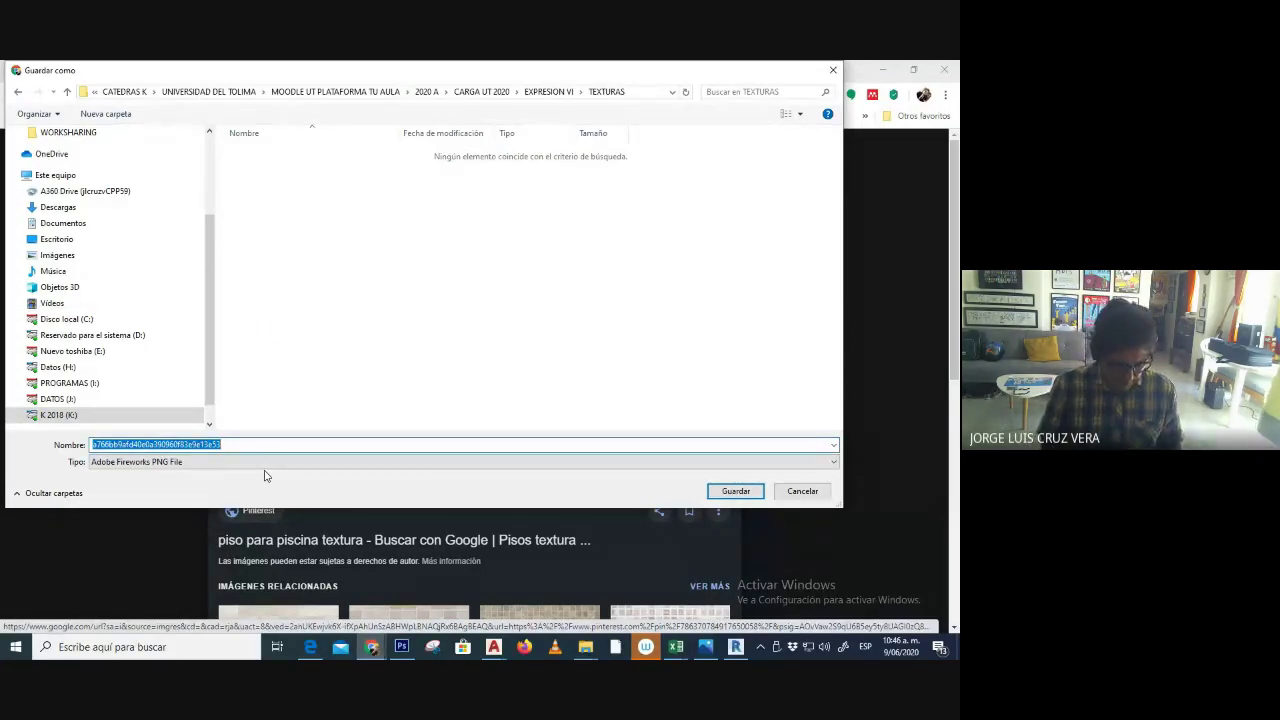
{"action": "type", "text": "ENCHAPE 1"}
{"action": "key", "text": "Return"}
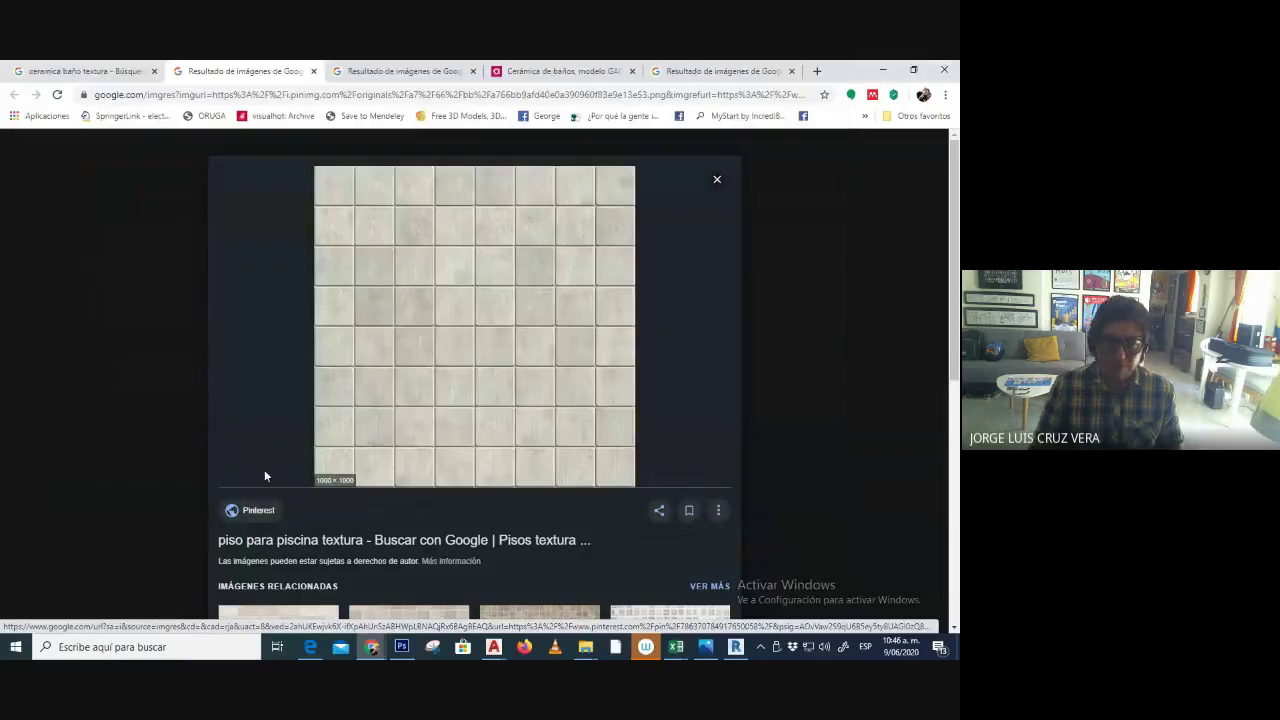
- Check the Madagascar-KERABEN tile tab and bring up the large GARD tile image on the ADECURSOS page
{"action": "left_click", "coordinate": [400, 70]}
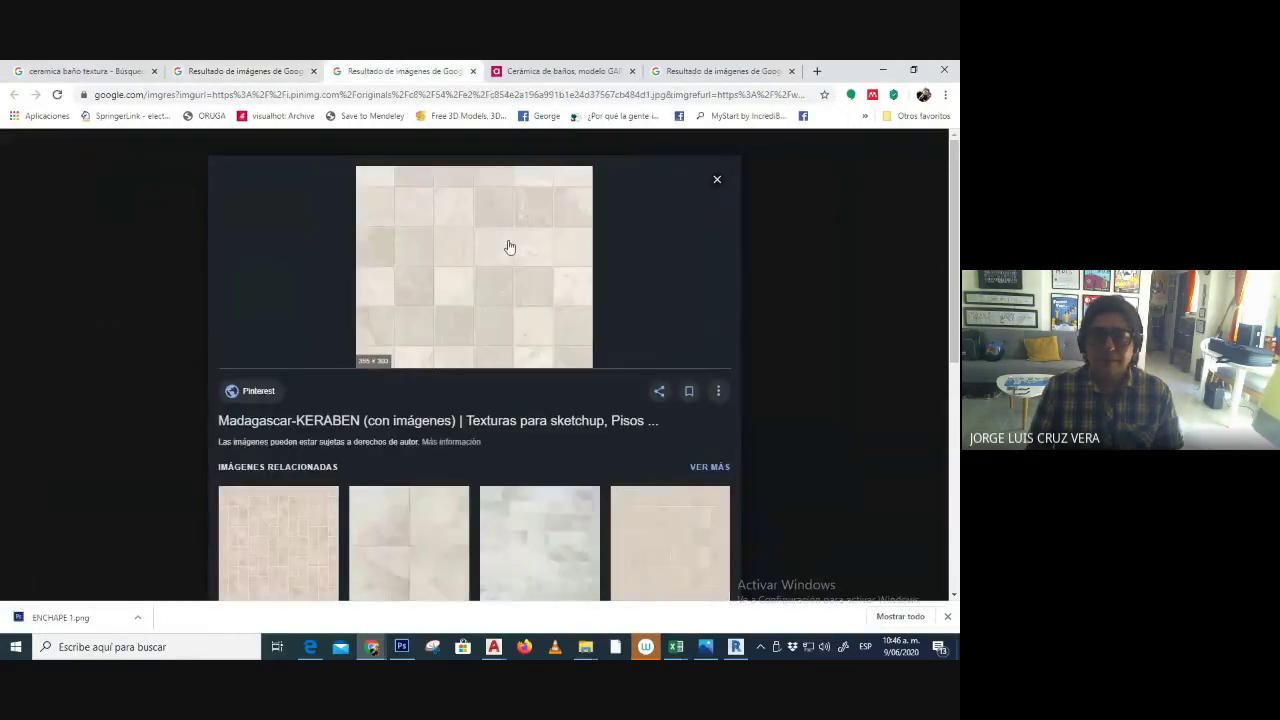
{"action": "left_click", "coordinate": [552, 70]}
{"action": "scroll", "coordinate": [457, 357], "scroll_direction": "down", "scroll_amount": 3}
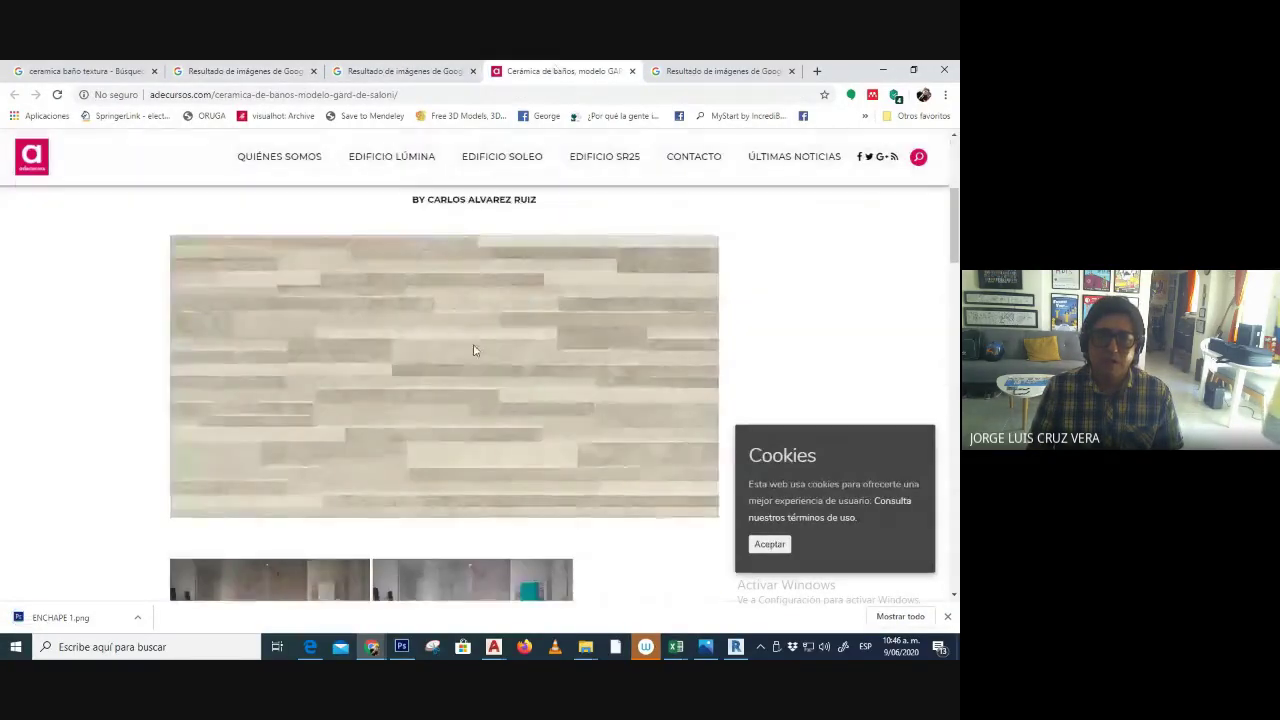
{"action": "right_click", "coordinate": [457, 354]}
{"action": "left_click", "coordinate": [482, 384]}
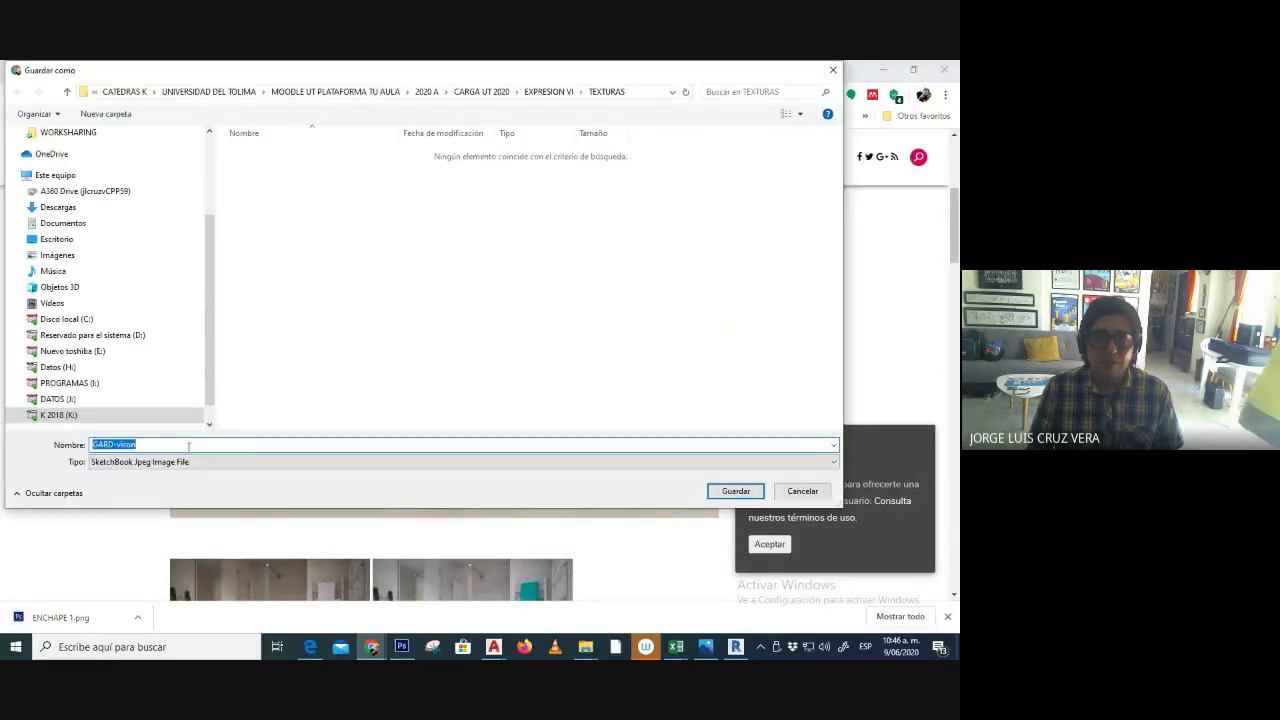
{"action": "left_click", "coordinate": [200, 462]}
{"action": "left_click", "coordinate": [214, 472]}
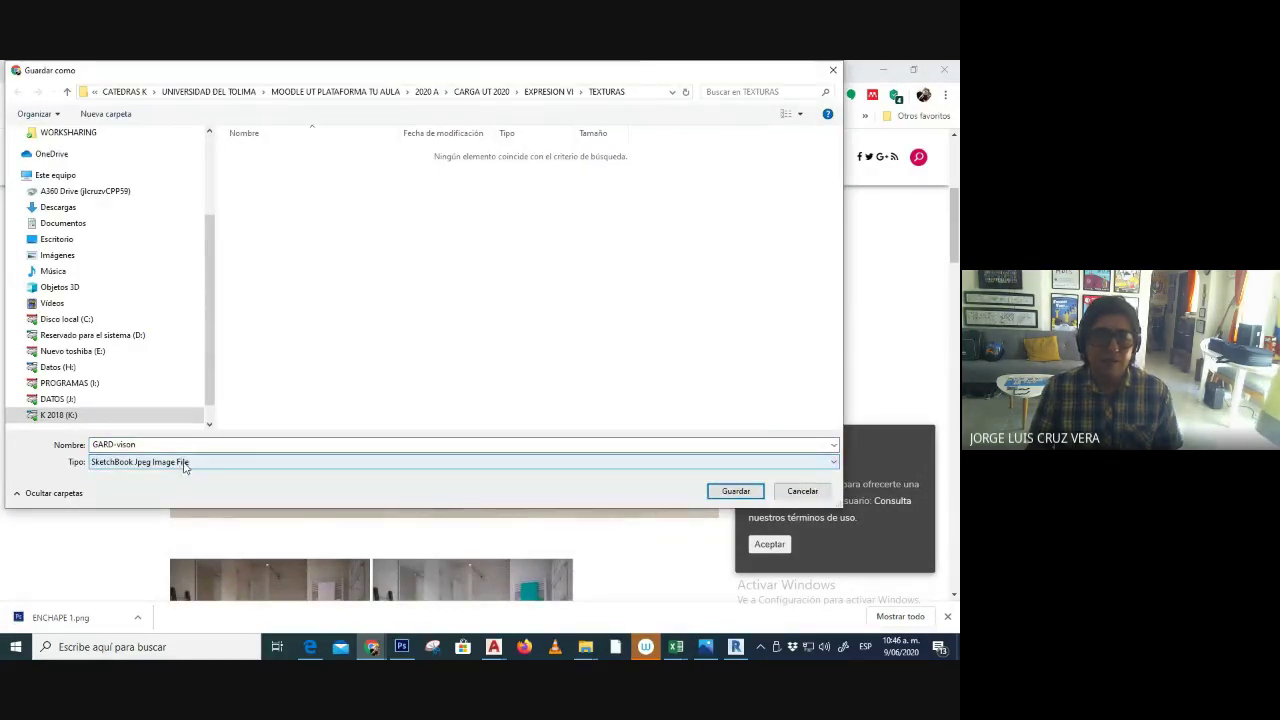
{"action": "left_click", "coordinate": [799, 491]}
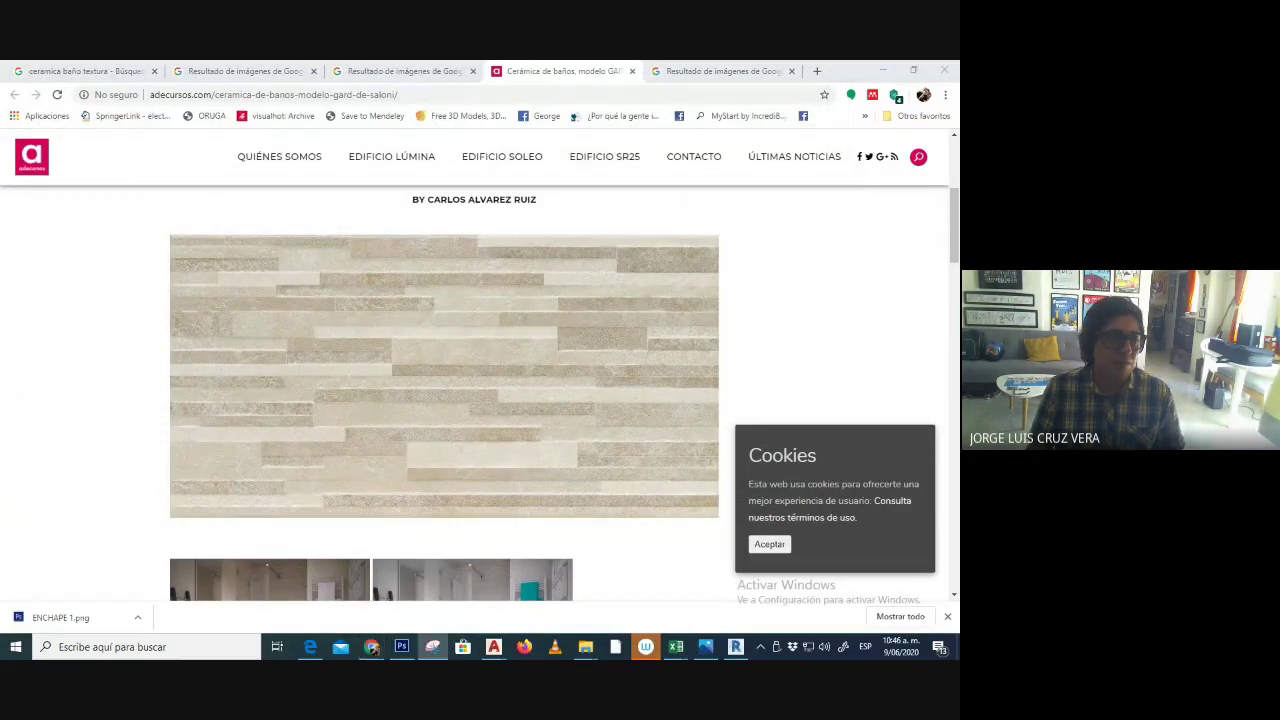
- Switch to the Snipping Tool, capture the whole GARD tile image from the page and start saving the snip
{"action": "key", "text": "ctrl+n"}
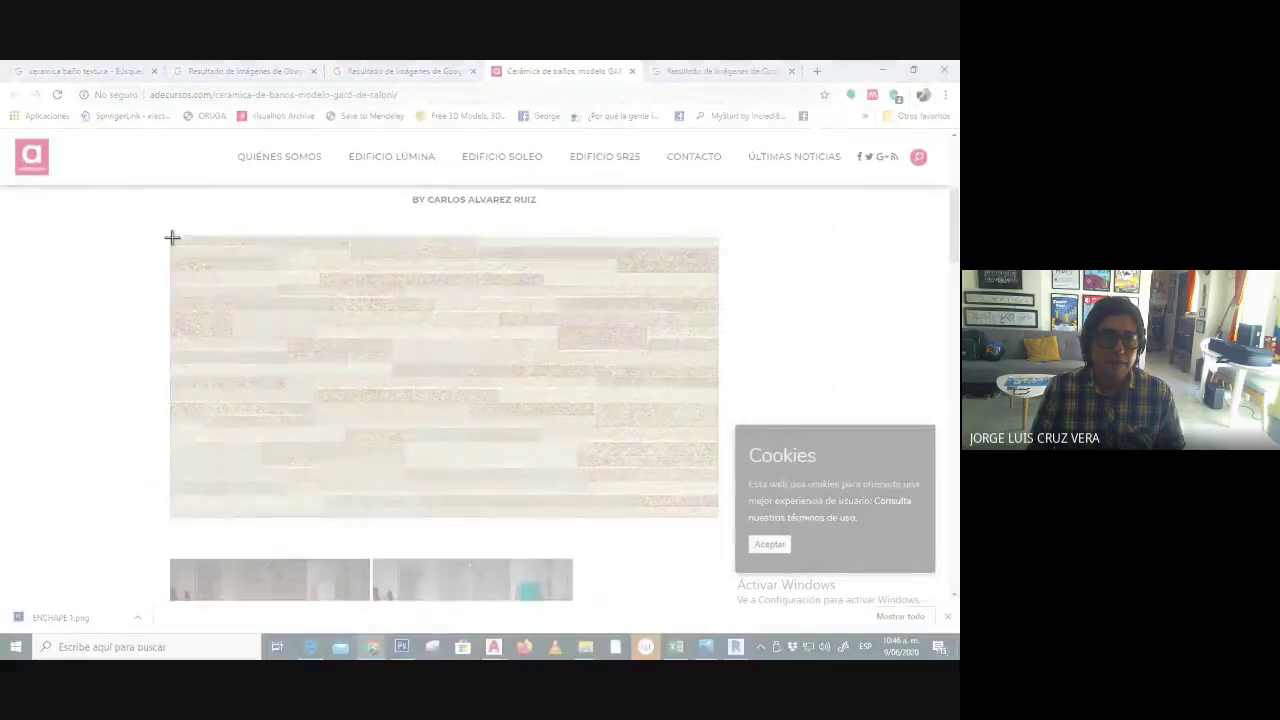
{"action": "left_click_drag", "start_coordinate": [172, 237], "coordinate": [718, 516]}
{"action": "left_click", "coordinate": [127, 139]}
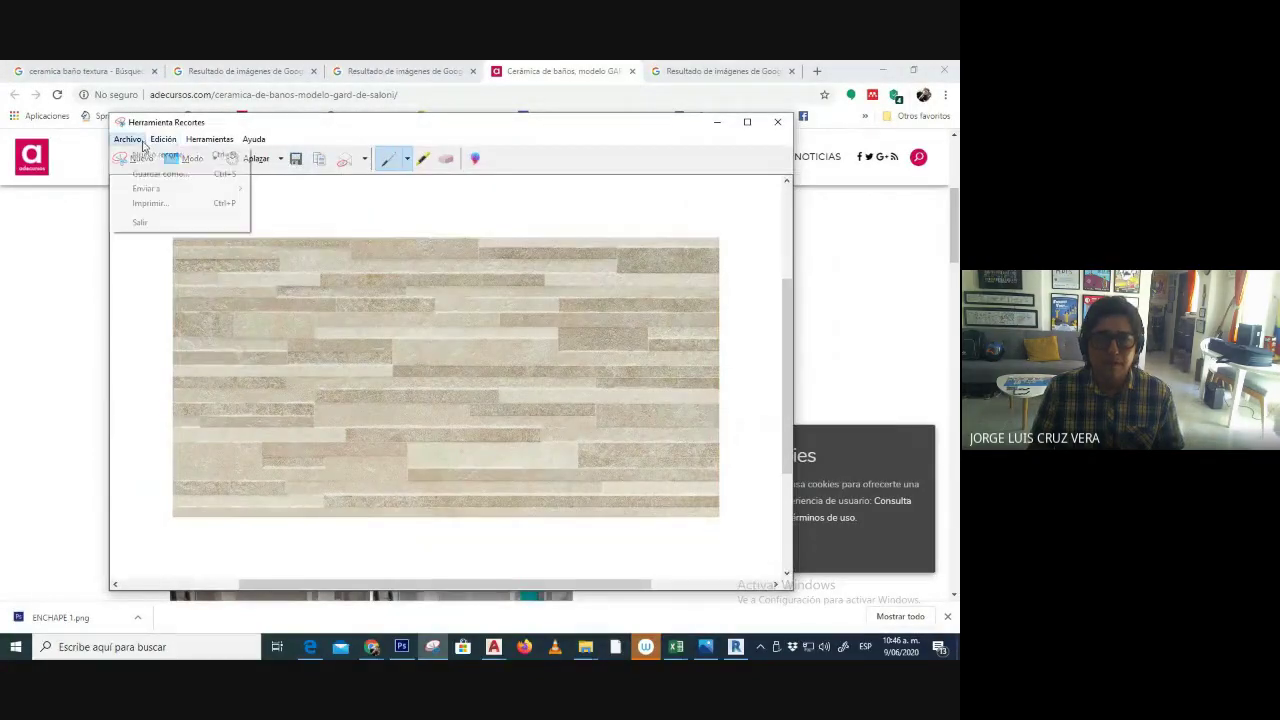
{"action": "left_click", "coordinate": [152, 173]}
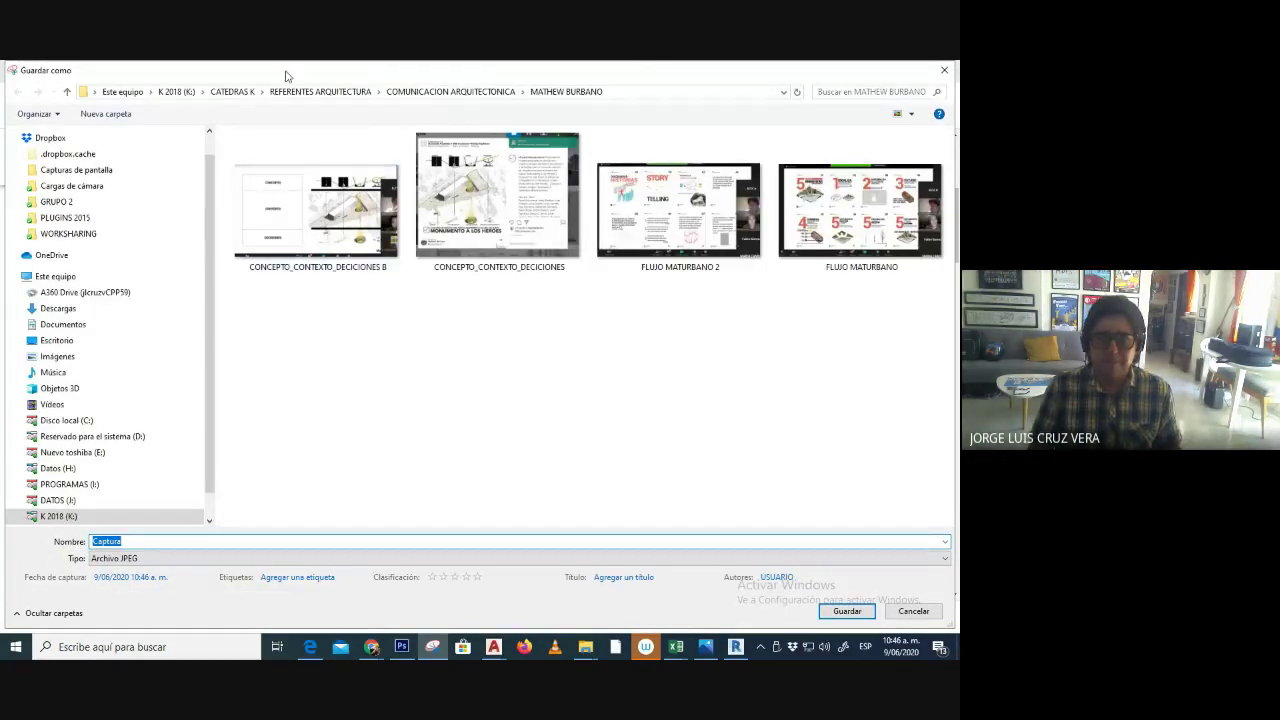
- Browse from CATEDRAS K through UNIVERSIDAD DEL TOLIMA, MOODLE UT PLATAFORMA TU AULA, 2020 A, CARGA UT 2020 and EXPRESION VI to the TEXTURAS folder
{"action": "left_click", "coordinate": [262, 92]}
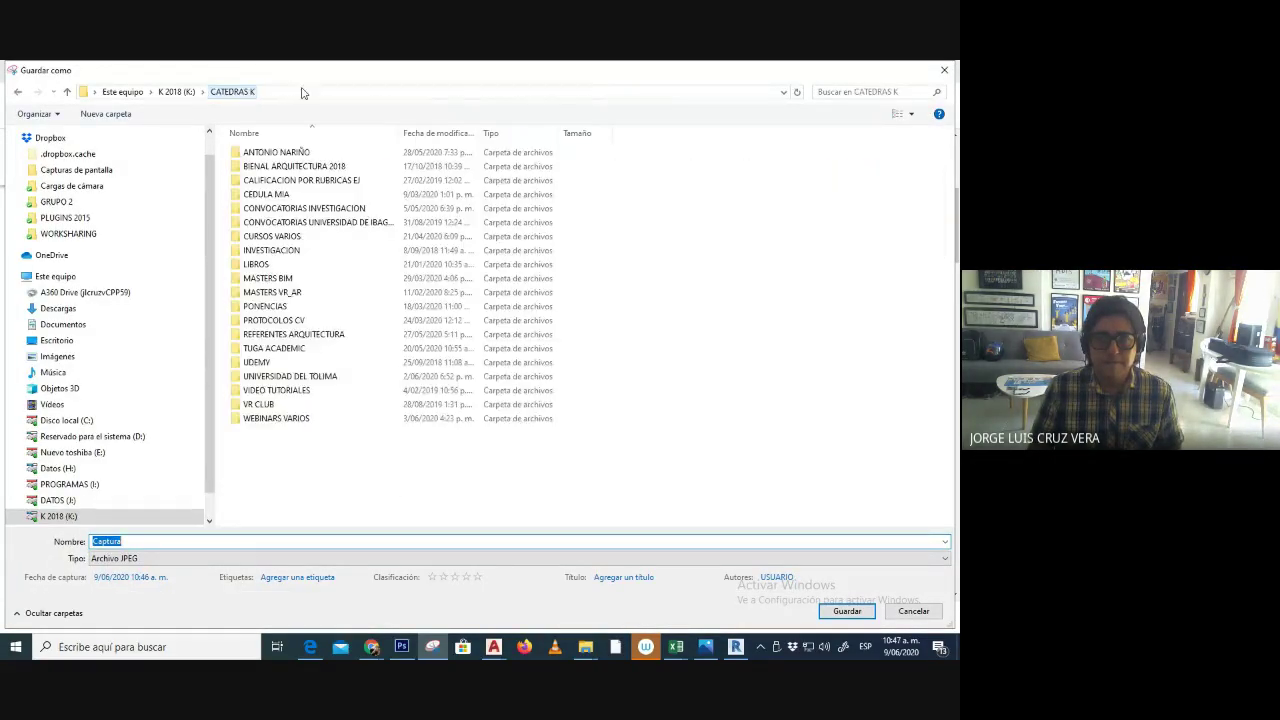
{"action": "left_click", "coordinate": [302, 379]}
{"action": "double_click", "coordinate": [300, 378]}
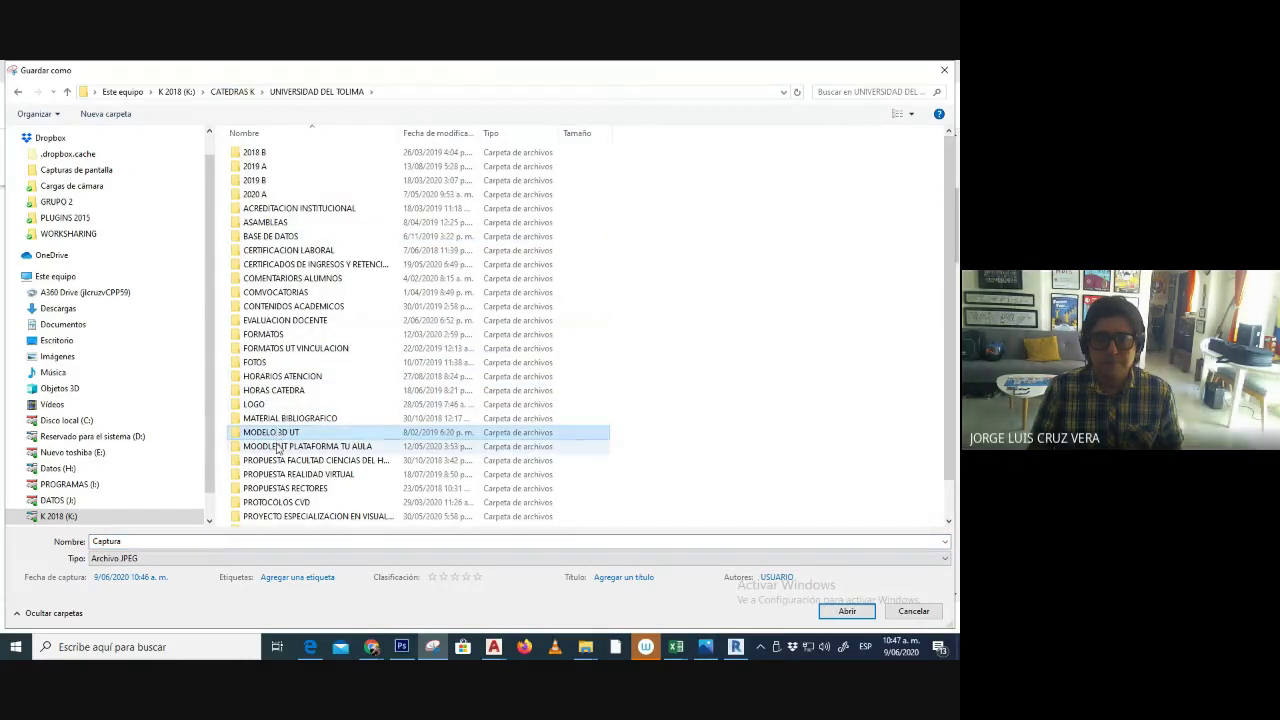
{"action": "double_click", "coordinate": [300, 446]}
{"action": "double_click", "coordinate": [260, 180]}
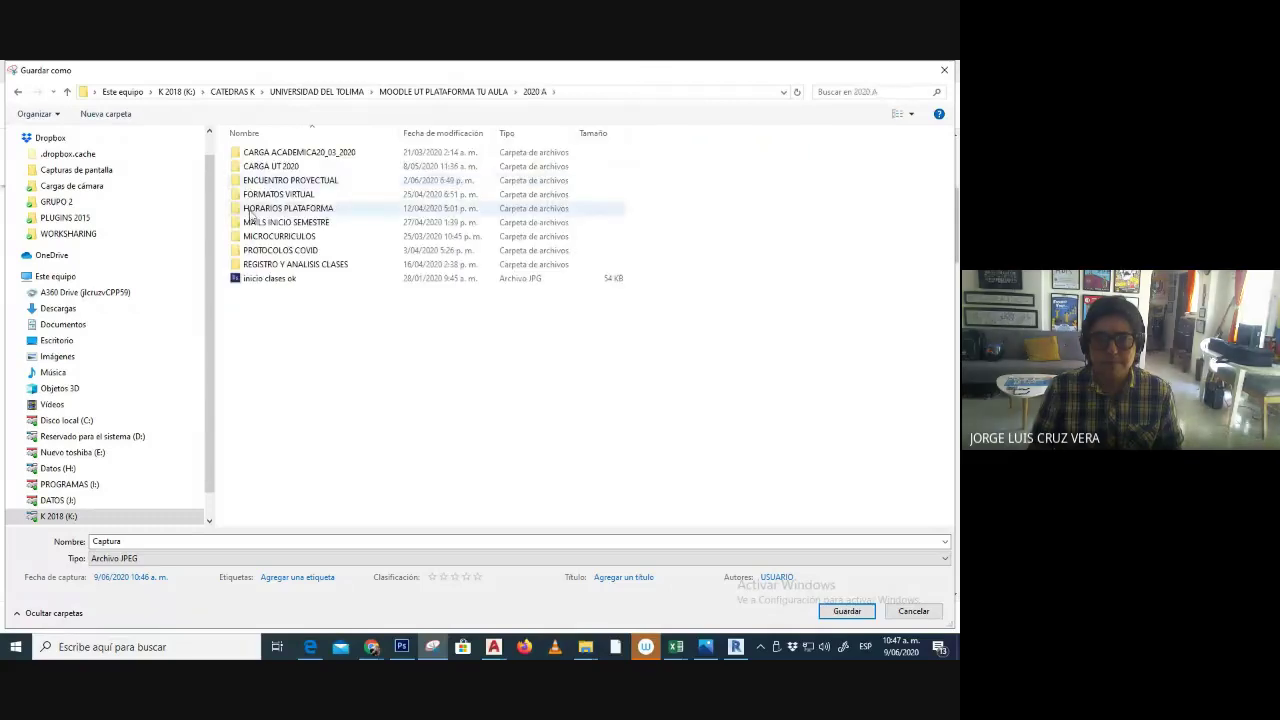
{"action": "double_click", "coordinate": [297, 178]}
{"action": "double_click", "coordinate": [267, 222]}
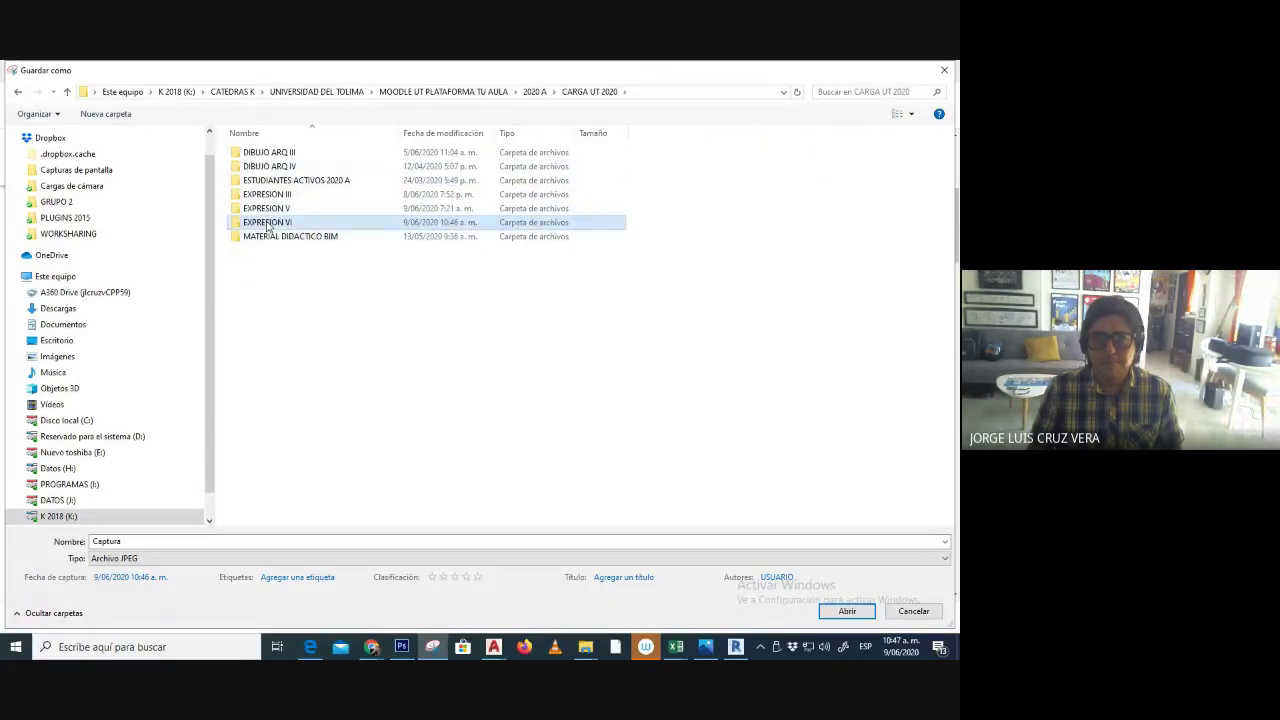
{"action": "left_click", "coordinate": [272, 321]}
{"action": "double_click", "coordinate": [276, 325]}
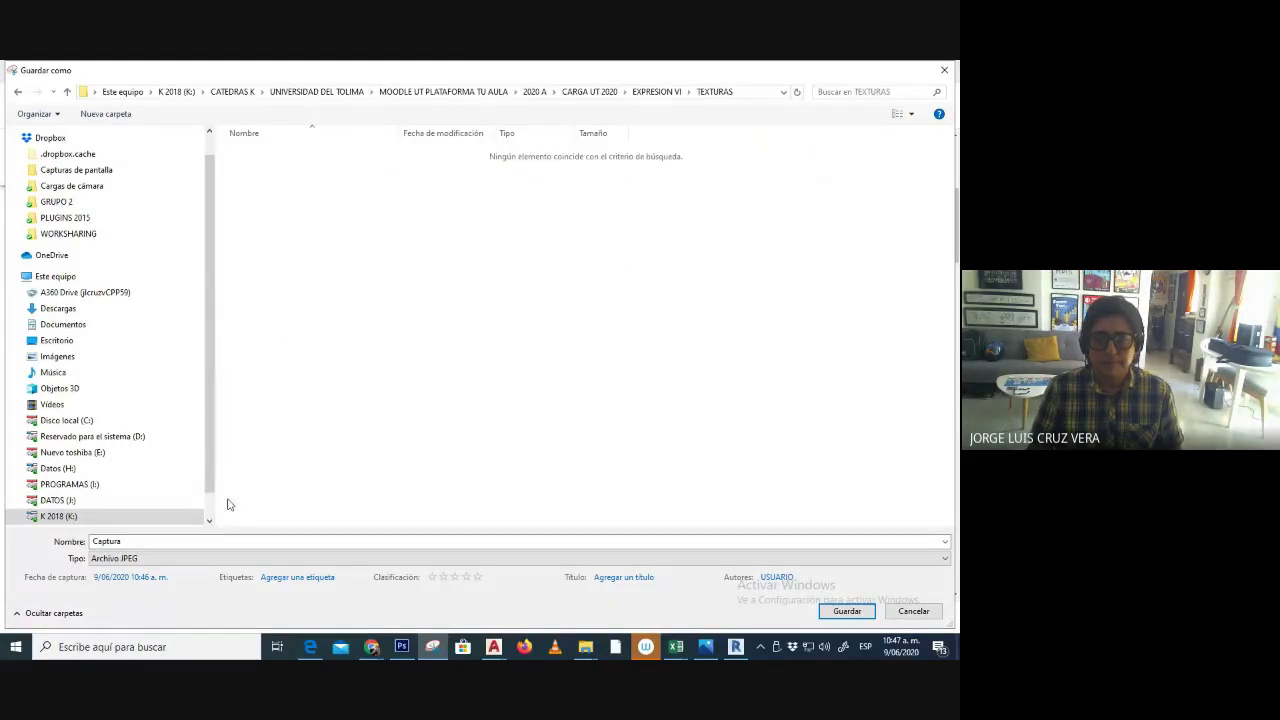
- Save the texture capture in the TEXTURAS folder as a JPEG file named E2
{"action": "left_click", "coordinate": [205, 558]}
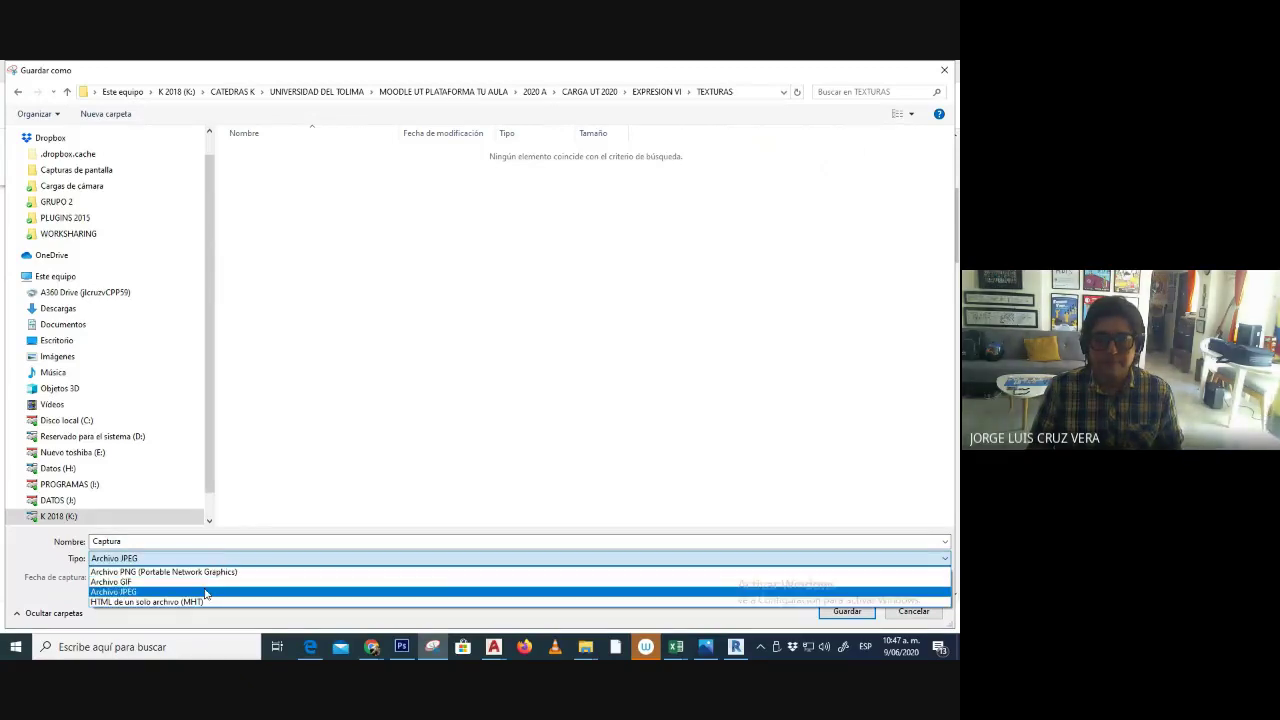
{"action": "left_click", "coordinate": [205, 592]}
{"action": "left_click", "coordinate": [208, 542]}
{"action": "type", "text": "E2"}
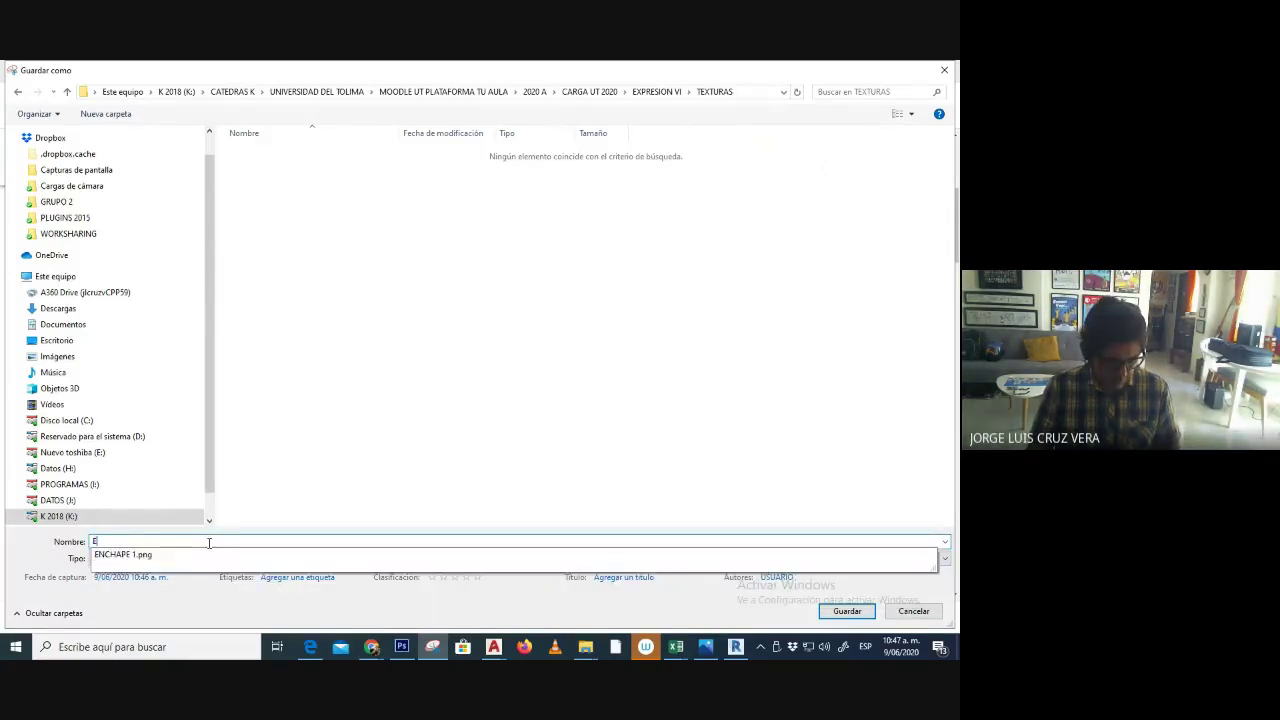
{"action": "left_click", "coordinate": [847, 611]}
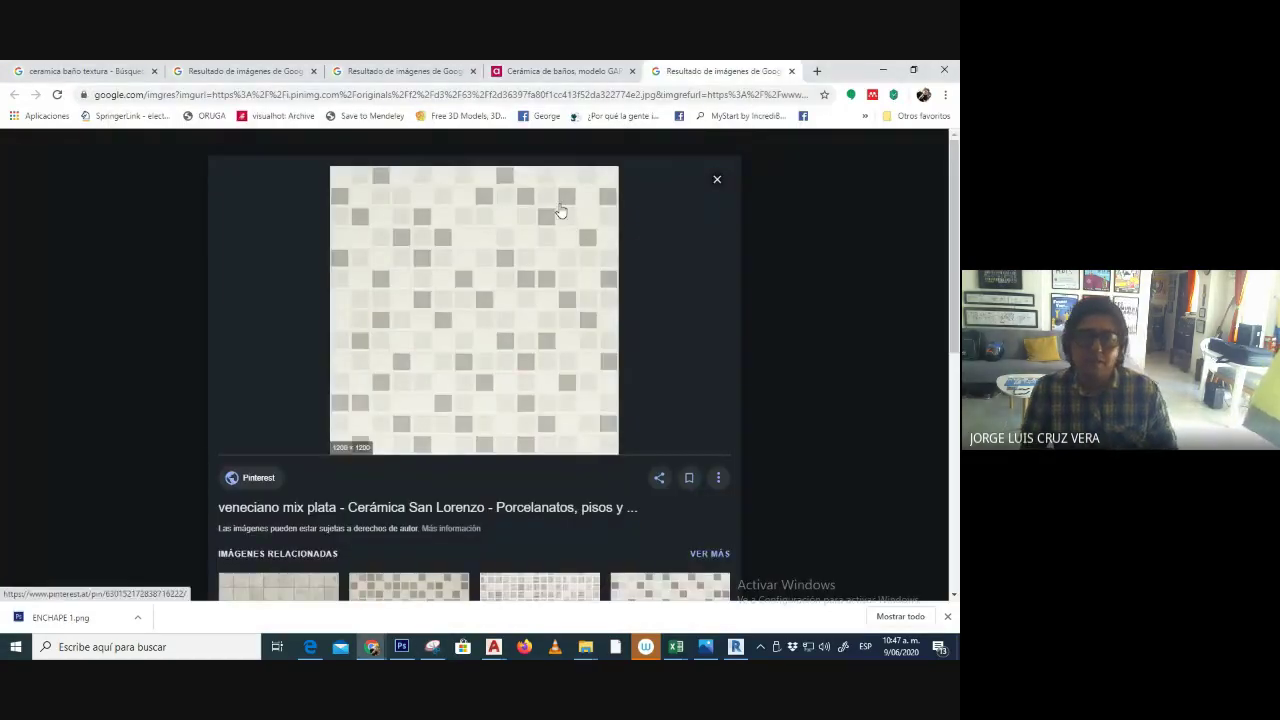
- Switch to Photoshop and browse to the TEXTURAS folder inside EXPRESION VI for opening files
{"action": "scroll", "coordinate": [561, 212], "scroll_direction": "down", "scroll_amount": 8}
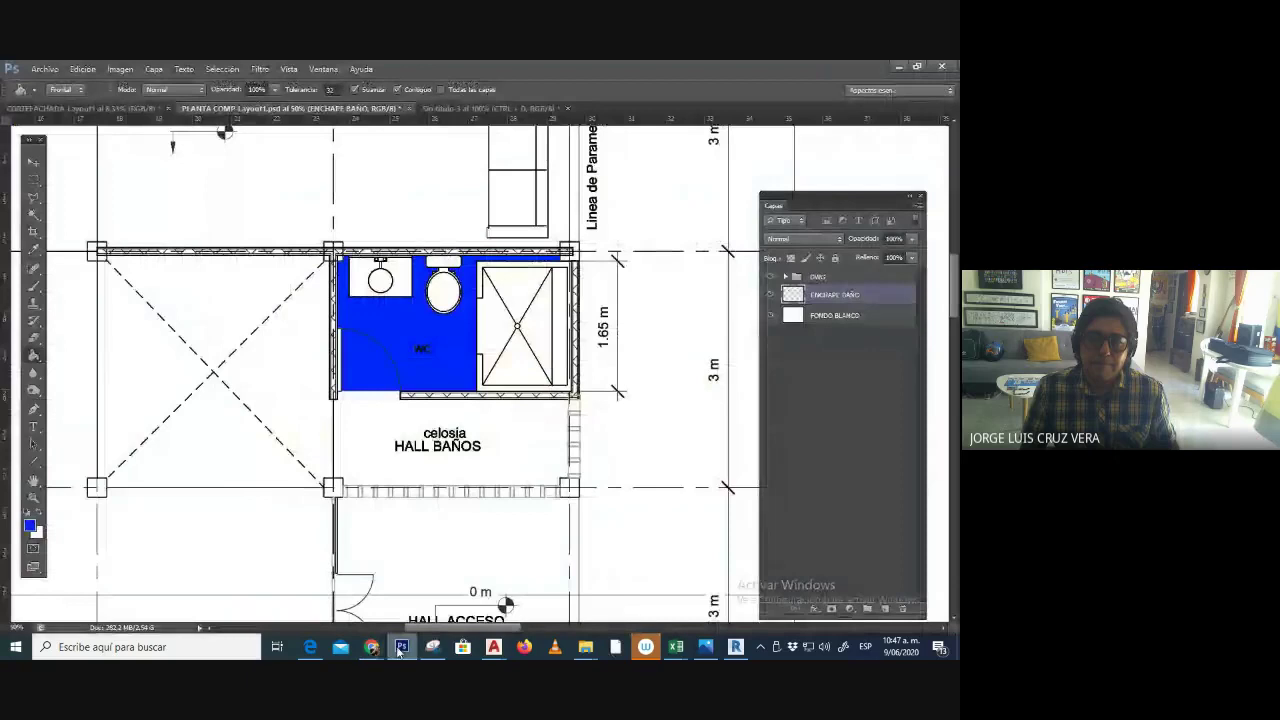
{"action": "left_click", "coordinate": [401, 647]}
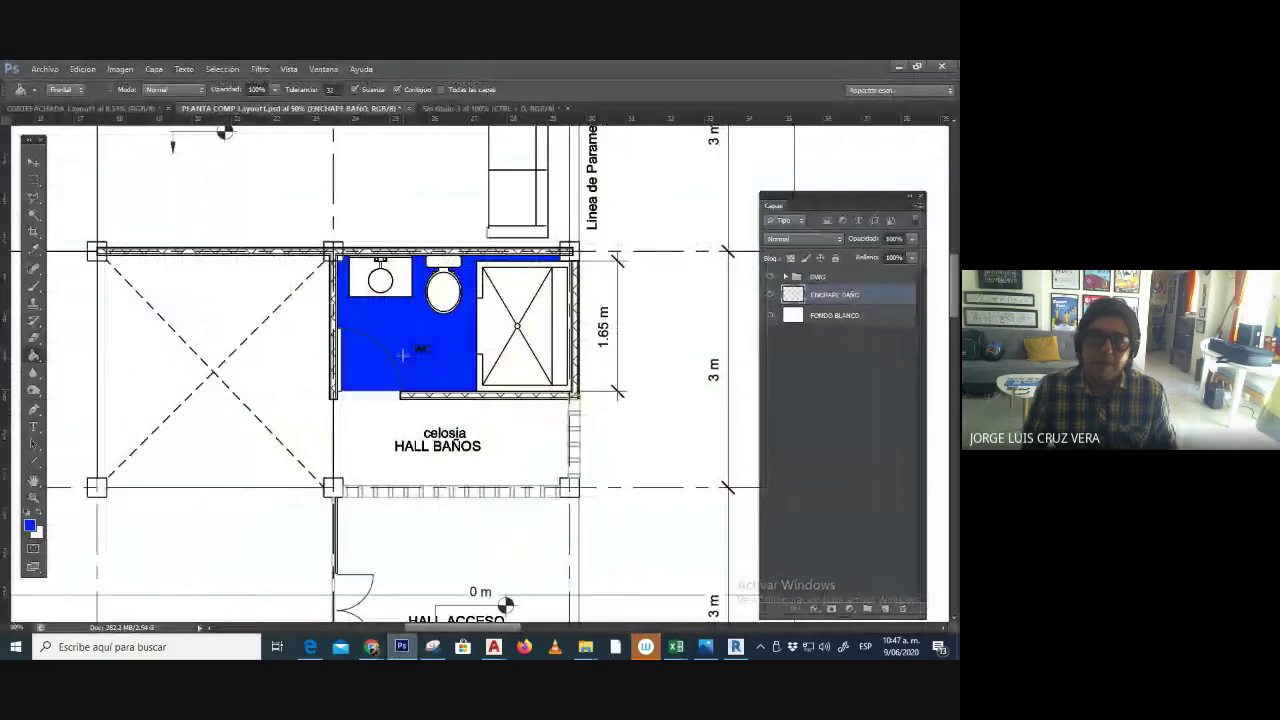
{"action": "left_click", "coordinate": [44, 69]}
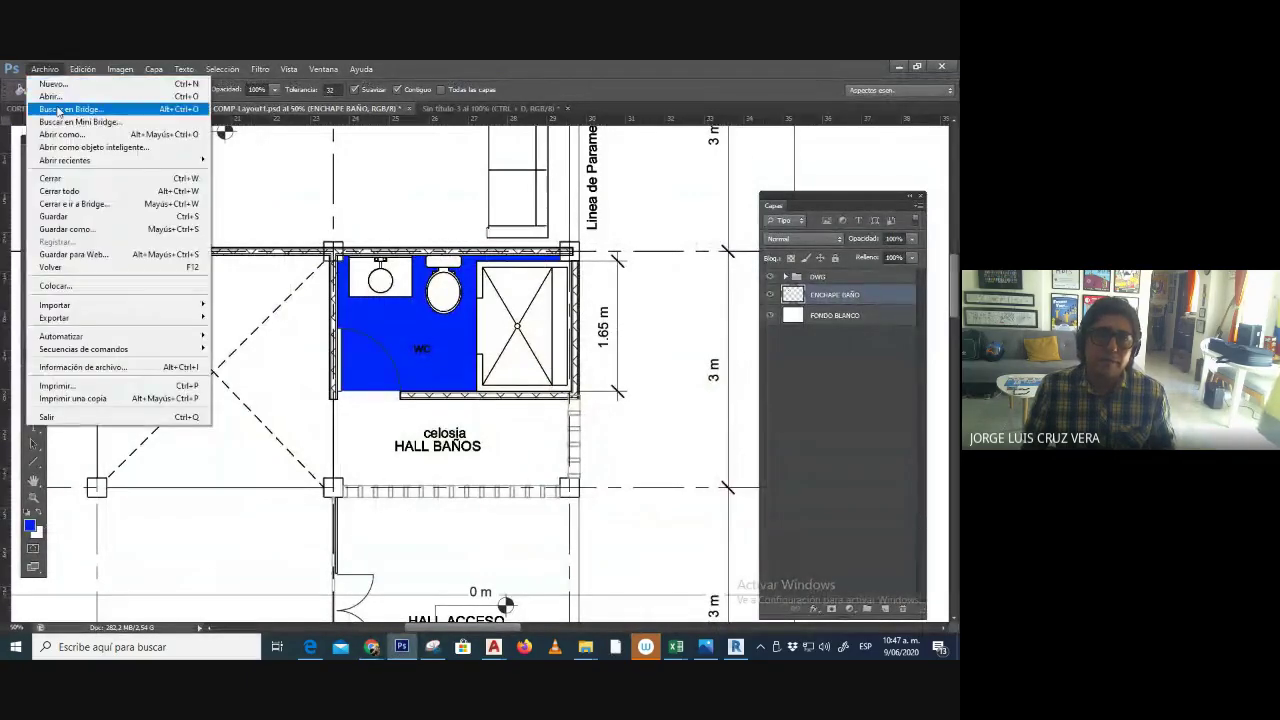
{"action": "left_click", "coordinate": [50, 96]}
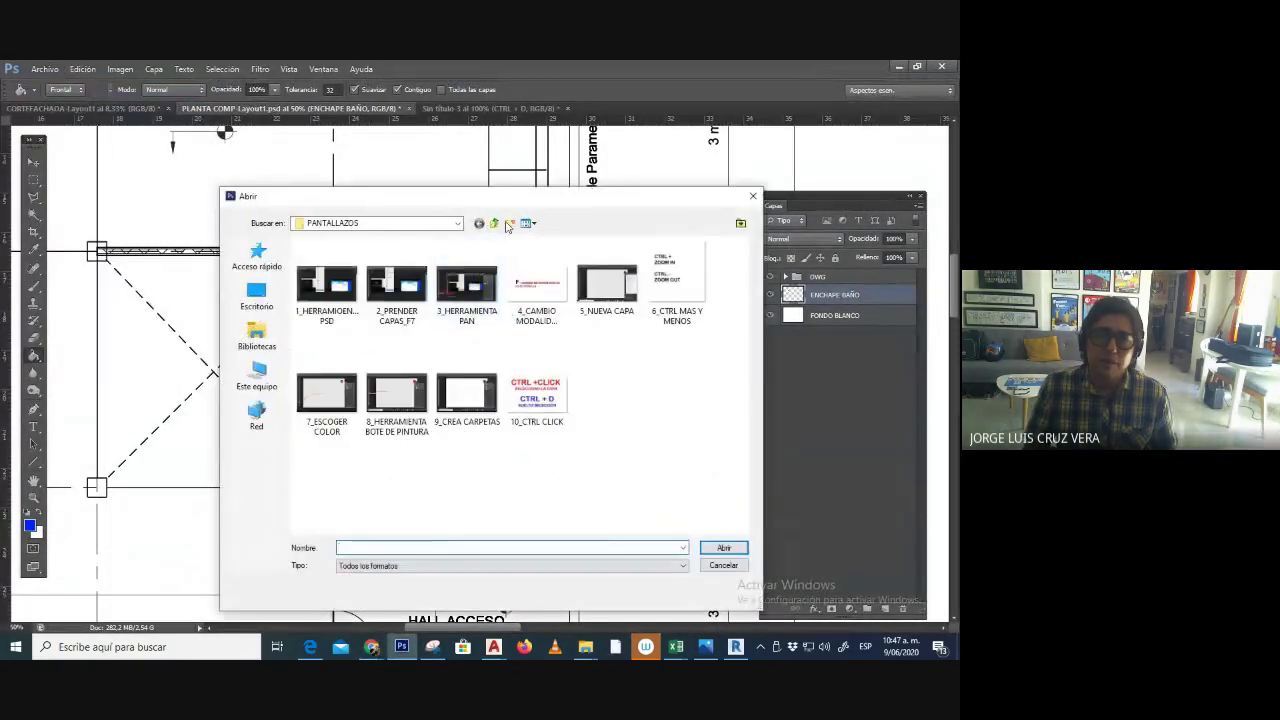
{"action": "left_click", "coordinate": [495, 224]}
{"action": "left_click", "coordinate": [495, 224]}
{"action": "left_click", "coordinate": [495, 224]}
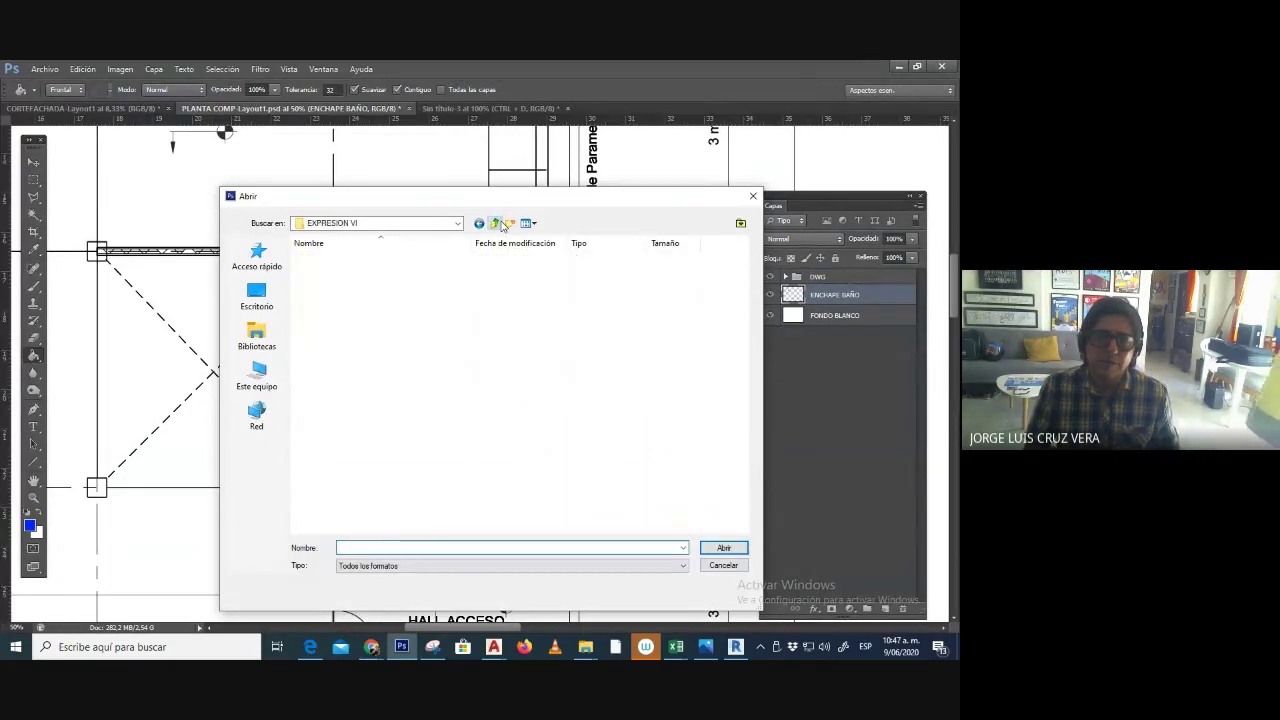
{"action": "double_click", "coordinate": [340, 402]}
- Open E2.JPG and ENCHAPE 1.png together, accepting the default handling for the missing colour profiles
{"action": "left_click_drag", "start_coordinate": [430, 352], "coordinate": [339, 287]}
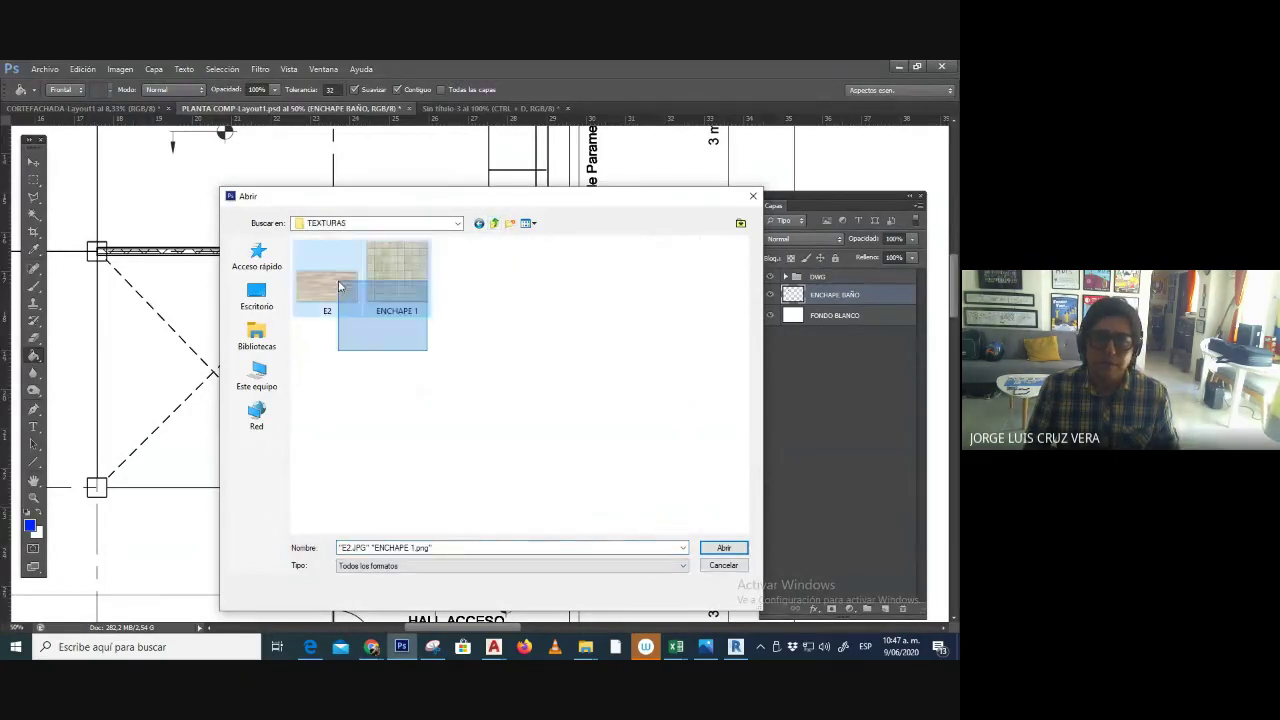
{"action": "left_click", "coordinate": [724, 548]}
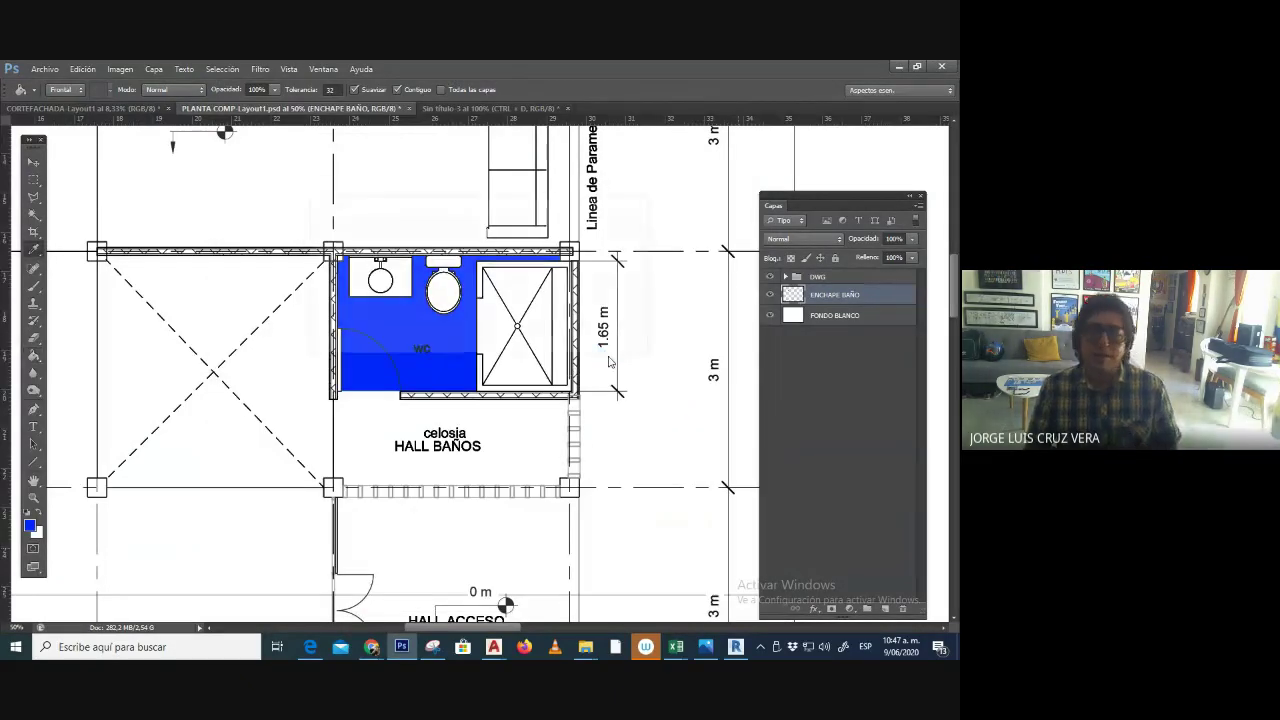
{"action": "key", "text": "i"}
{"action": "key", "text": "Return"}
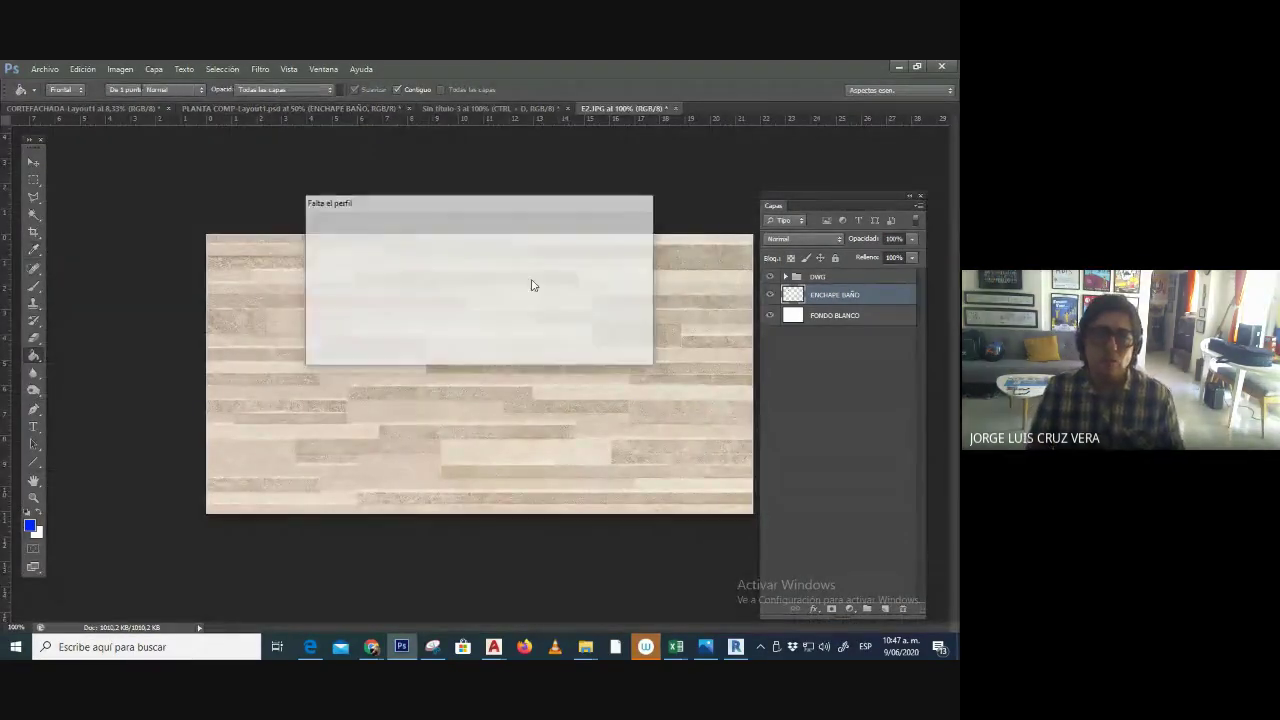
{"action": "key", "text": "Return"}
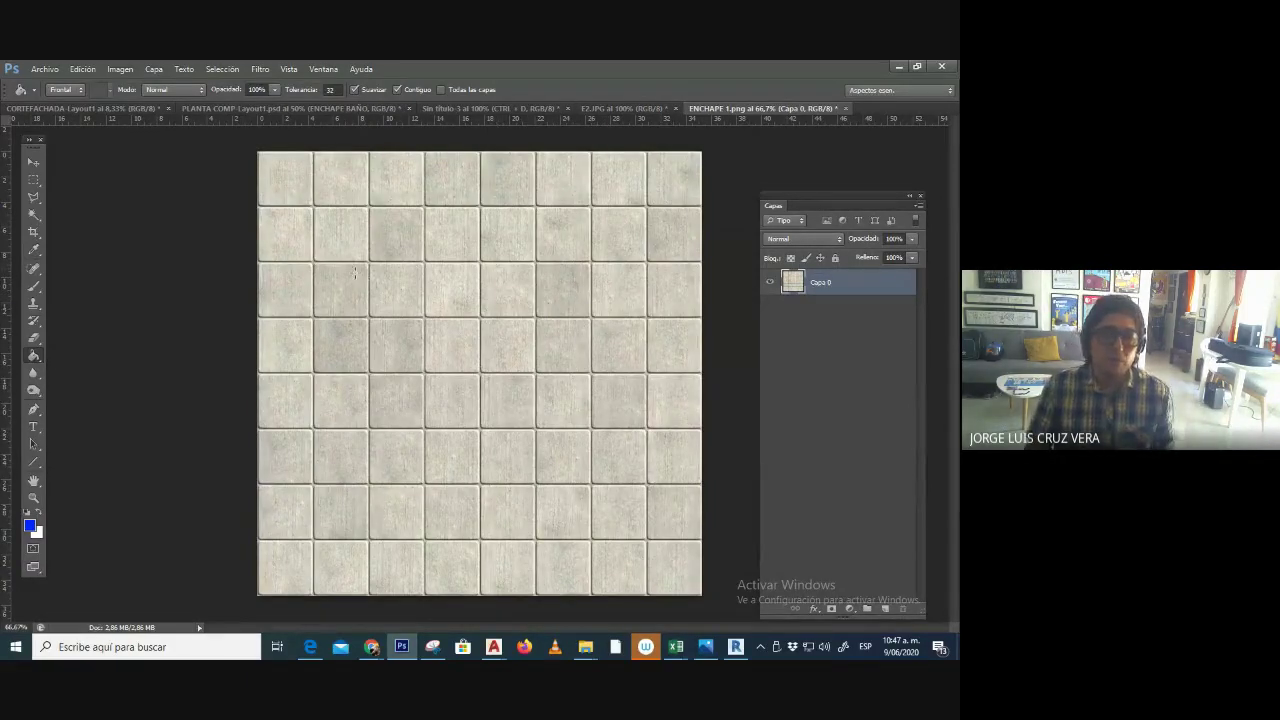
- Define a pattern from the ENCHAPE 1.png tile image
{"action": "left_click", "coordinate": [91, 71]}
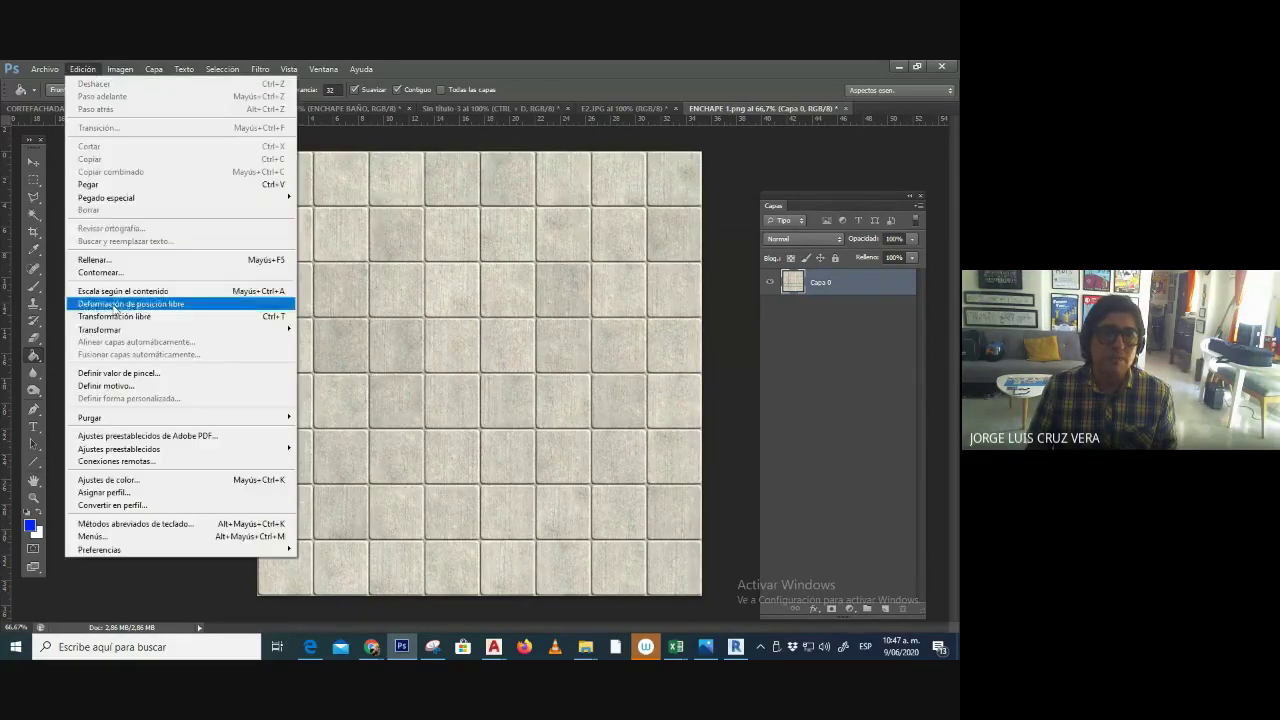
{"action": "left_click", "coordinate": [150, 387]}
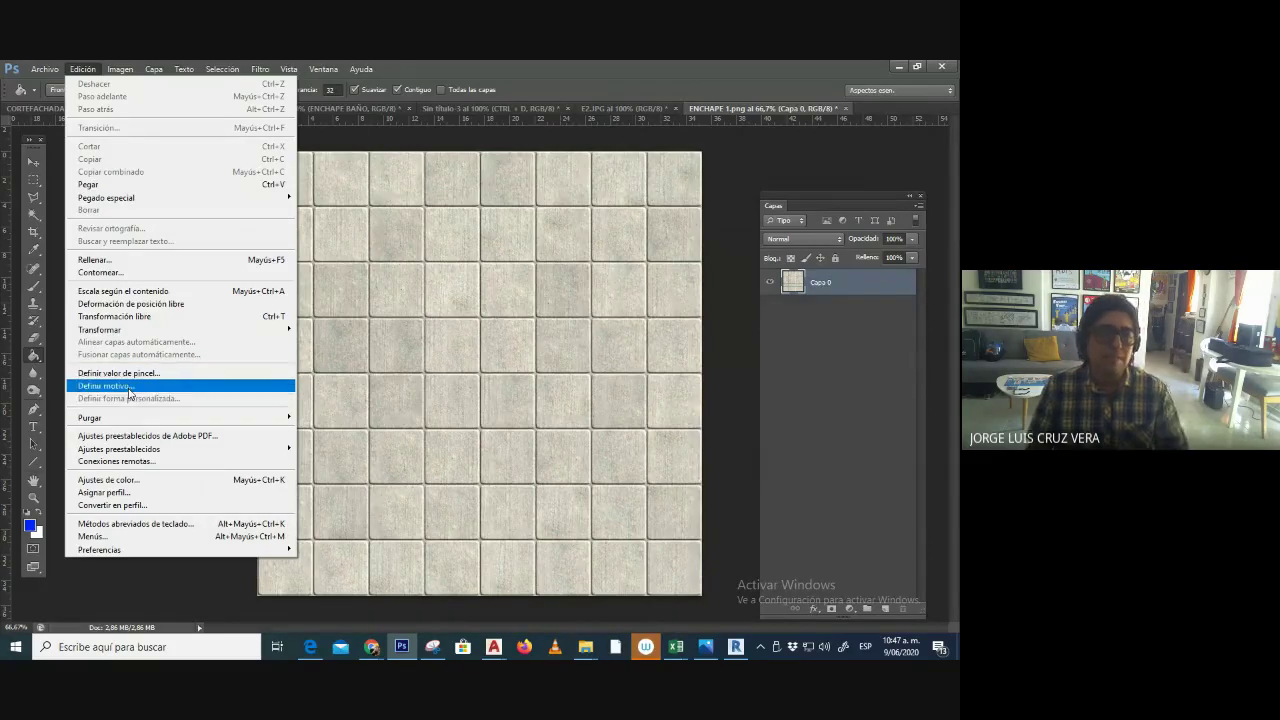
{"action": "left_click", "coordinate": [611, 260]}
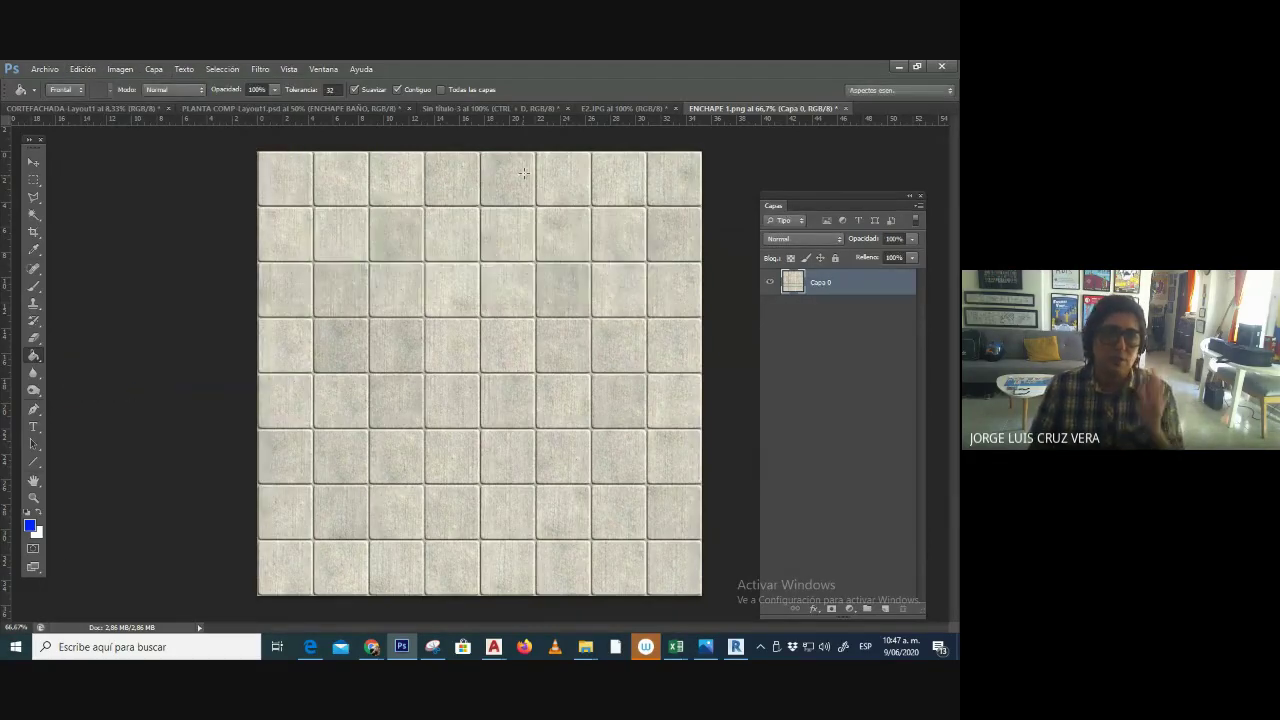
- Define a pattern from the E2.JPG image, keeping E2.JPG as its name
{"action": "left_click", "coordinate": [626, 109]}
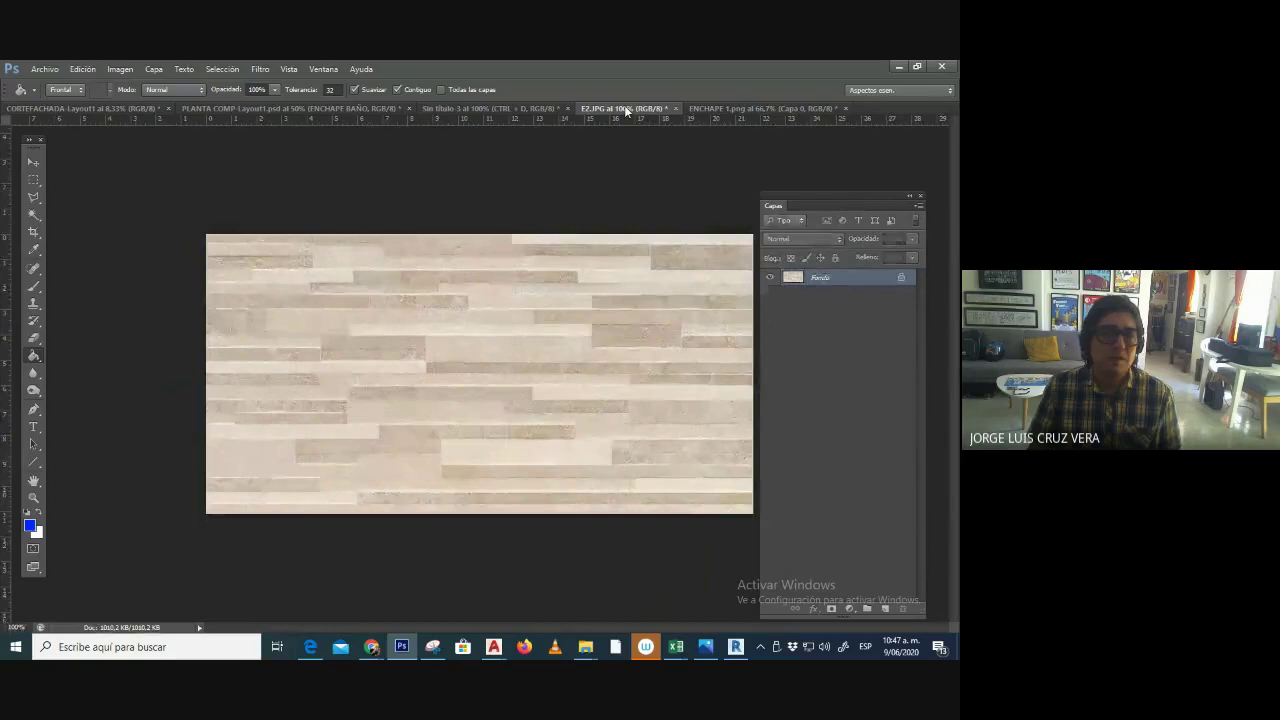
{"action": "left_click", "coordinate": [84, 70]}
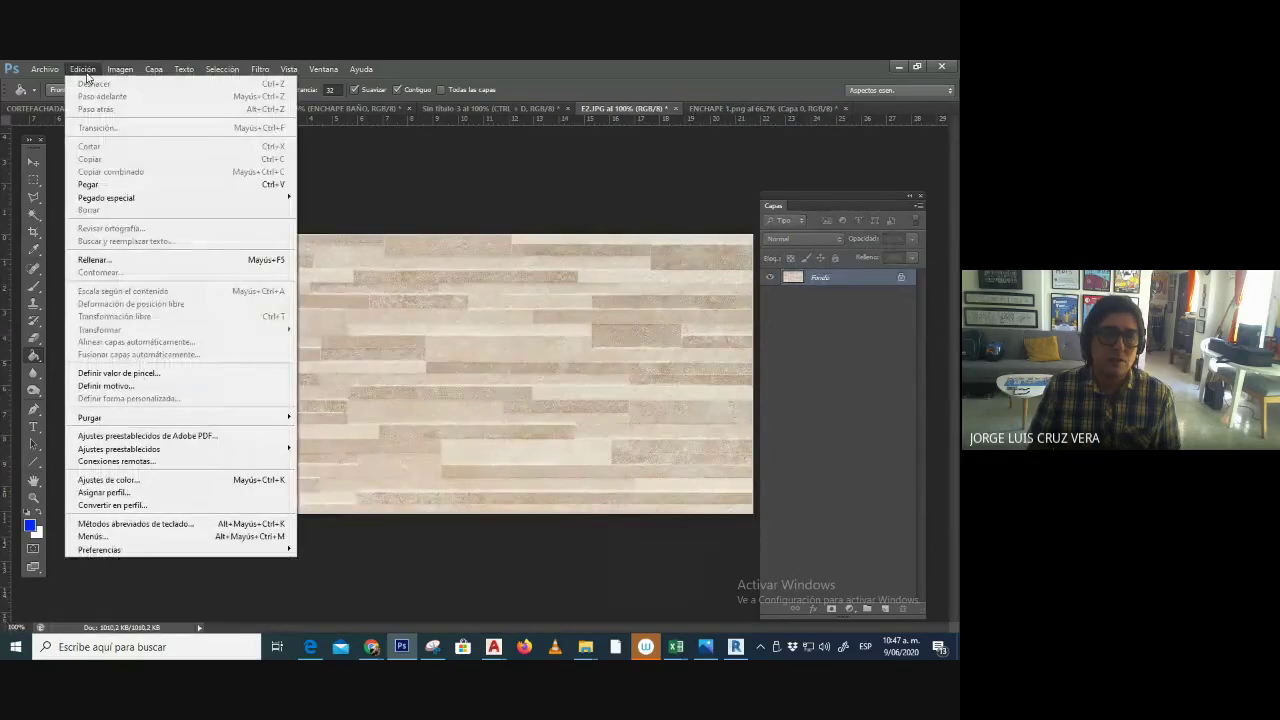
{"action": "left_click", "coordinate": [108, 386]}
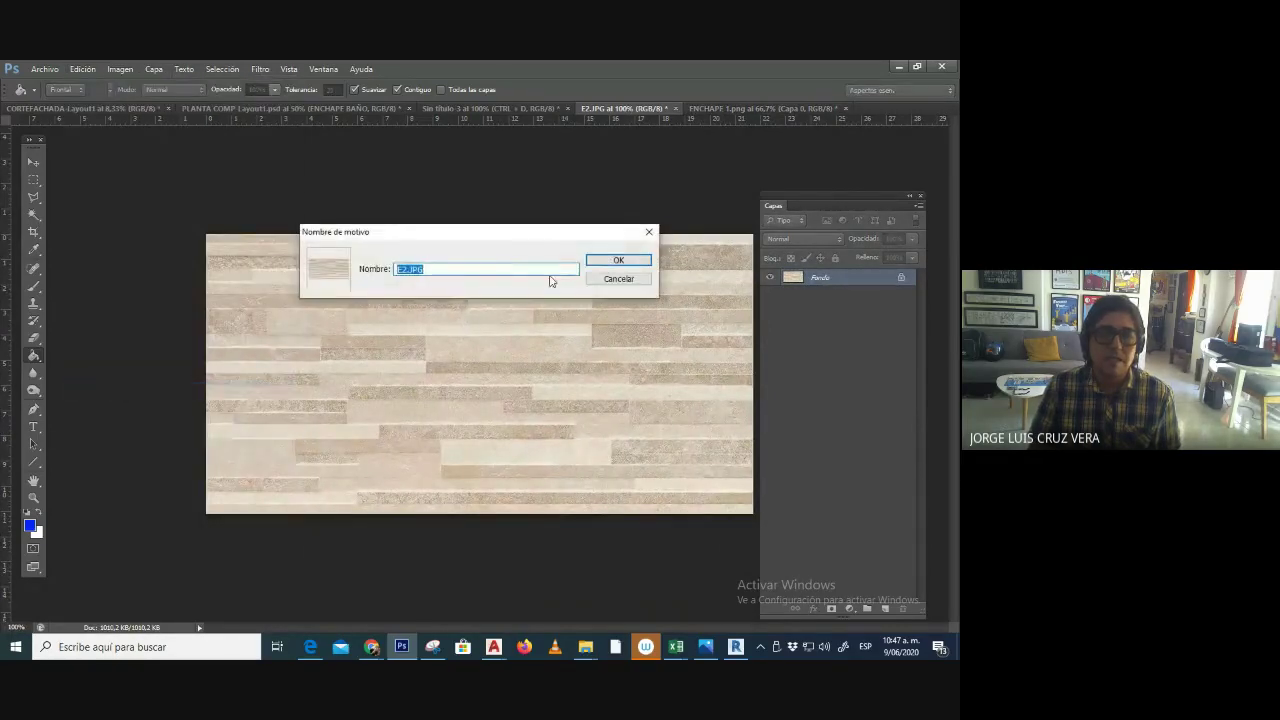
{"action": "left_click", "coordinate": [612, 264]}
- Close the untitled document with the CTRL + CLICK and CTRL + D notes without saving it
{"action": "left_click", "coordinate": [492, 107]}
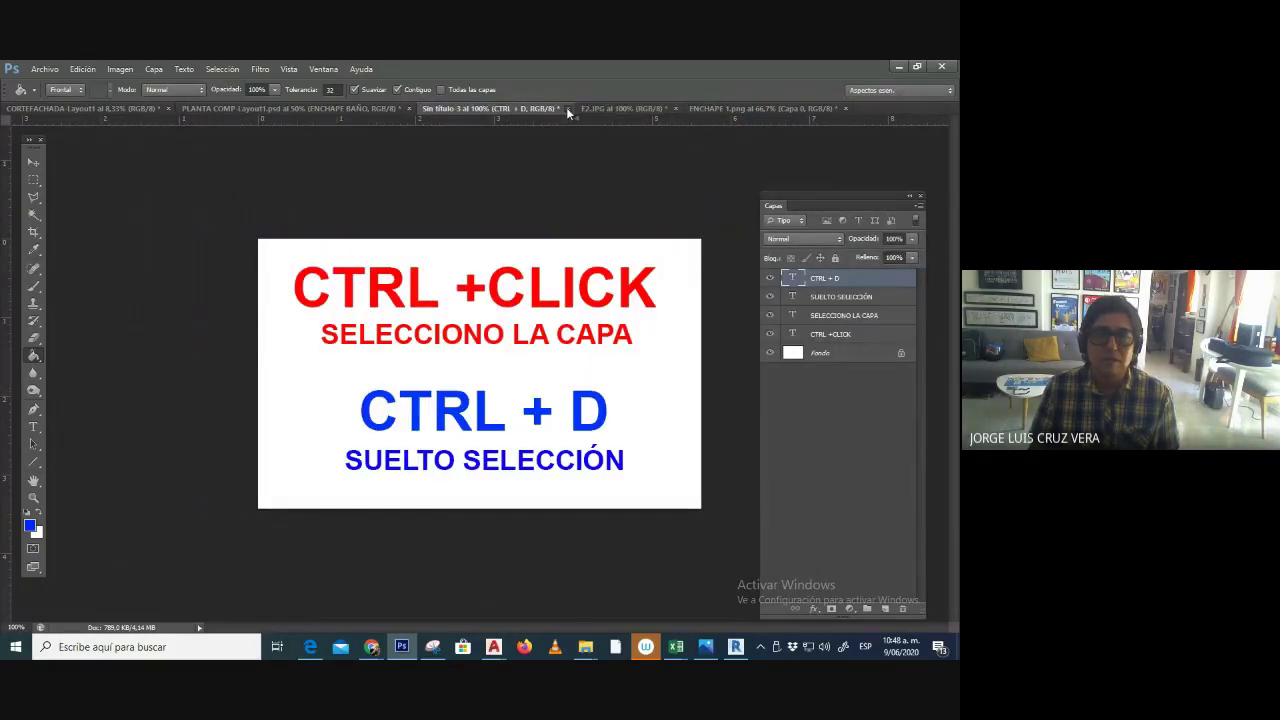
{"action": "left_click", "coordinate": [567, 108]}
{"action": "left_click", "coordinate": [482, 286]}
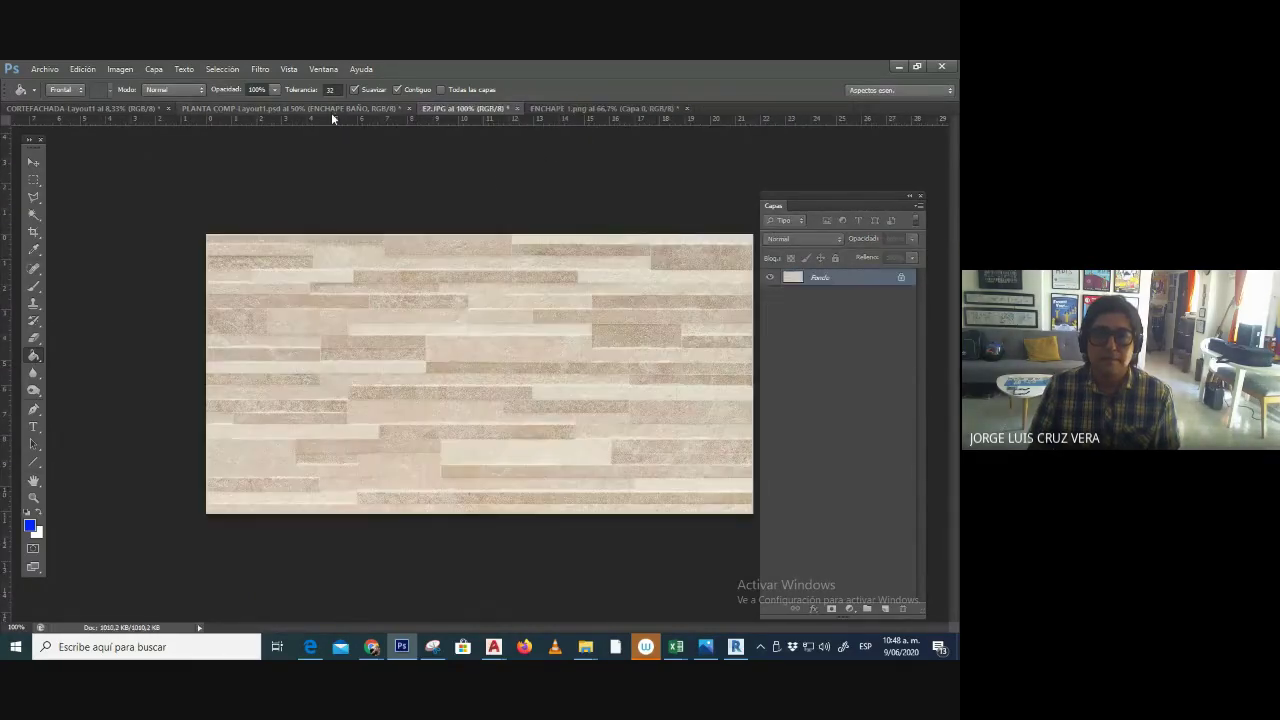
- Take a screenshot of the layer effects list, with Superposición de motivo highlighted, for the ENCHAPE BAÑO layer in the PLANTA COMP plan
{"action": "left_click", "coordinate": [332, 110]}
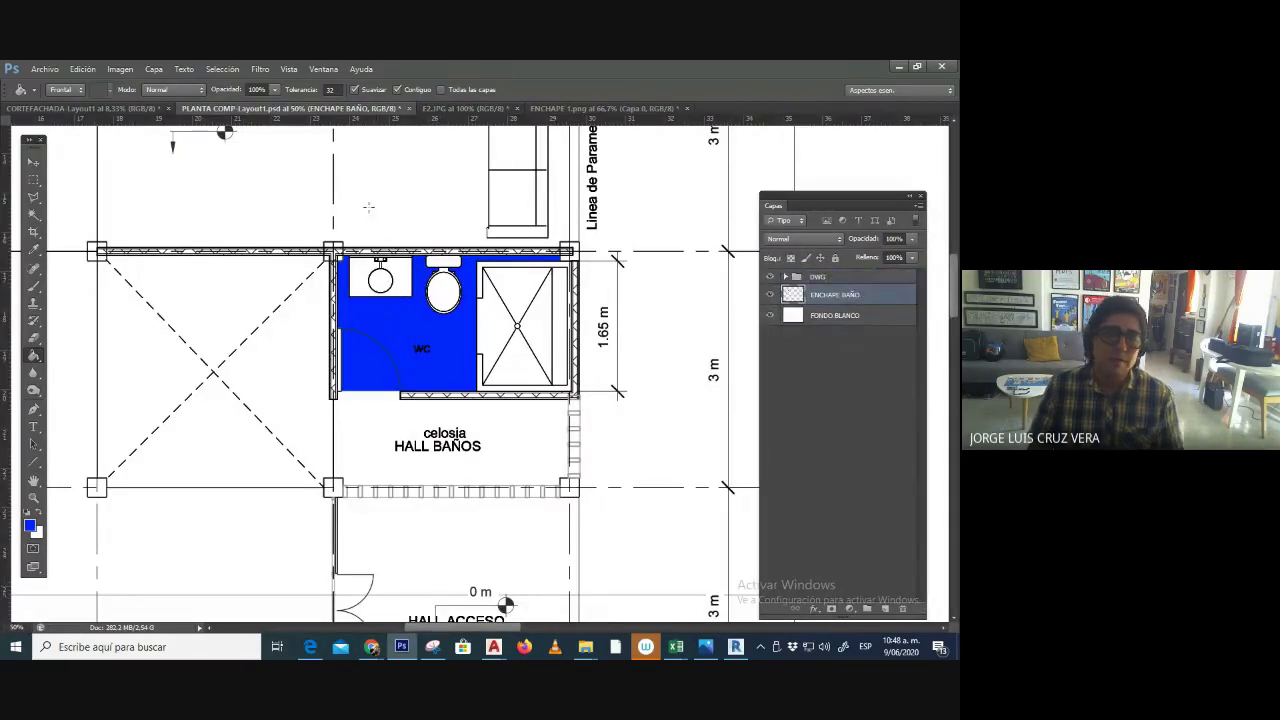
{"action": "scroll", "coordinate": [612, 323], "scroll_direction": "up", "scroll_amount": 1}
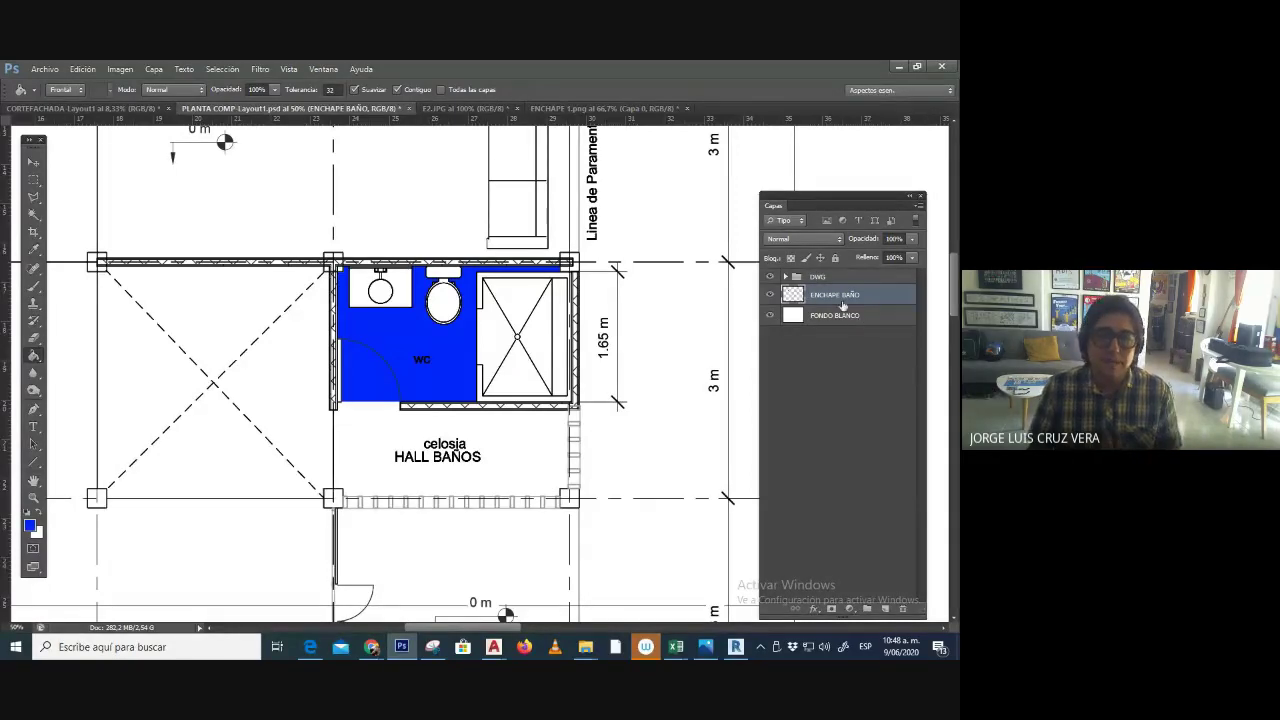
{"action": "left_click", "coordinate": [812, 609]}
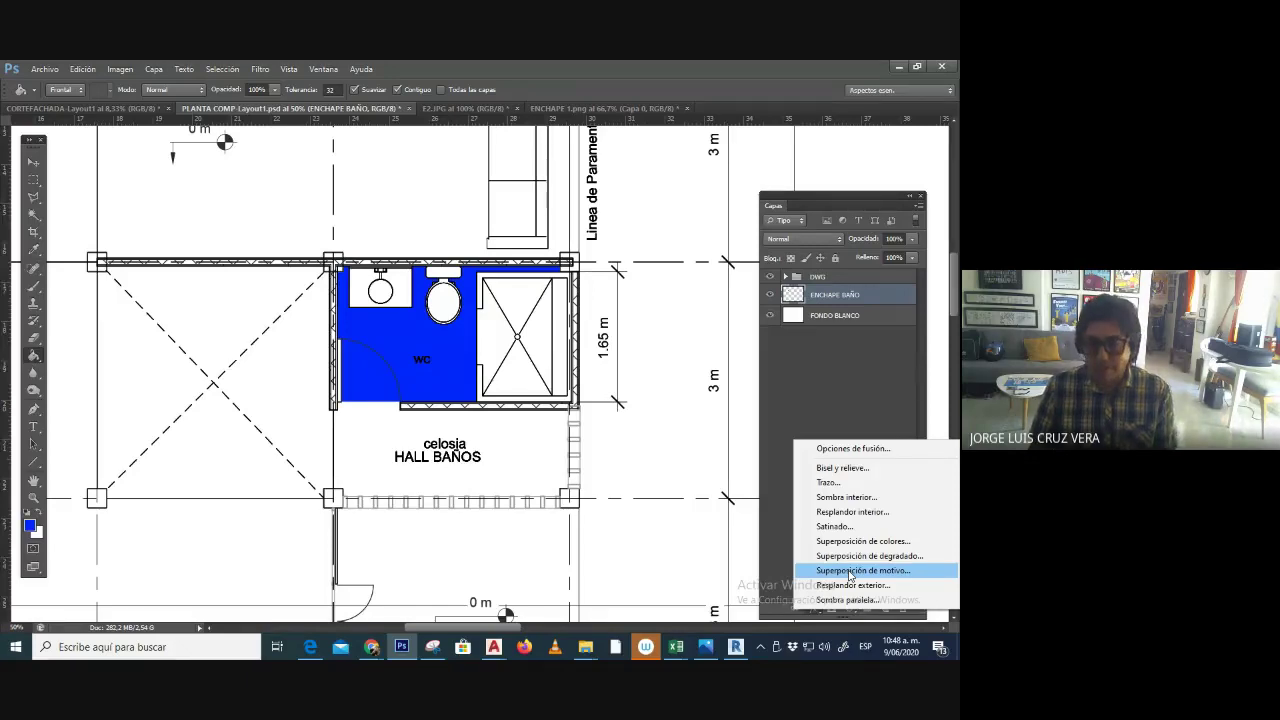
{"action": "key", "text": "Print"}
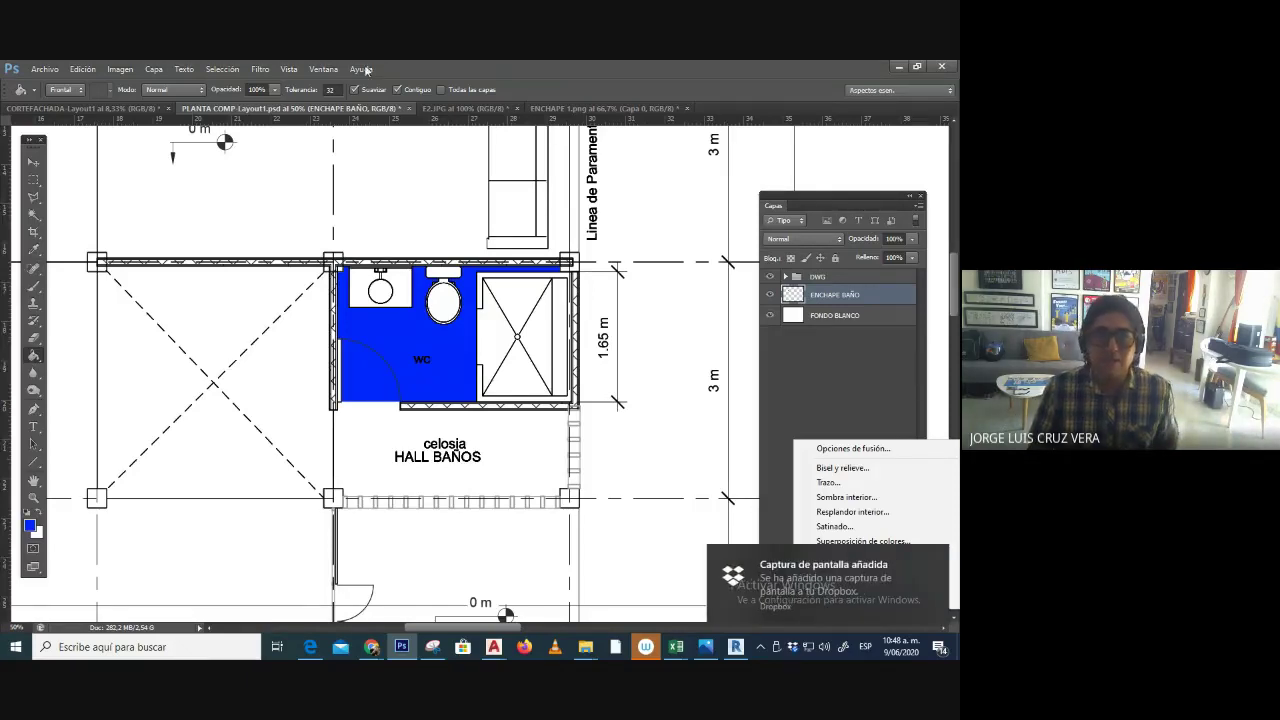
{"action": "key", "text": "Escape"}
- Create a new 821 x 420 pixel RGB document at 72 pixels/inch with a white background
{"action": "left_click", "coordinate": [553, 109]}
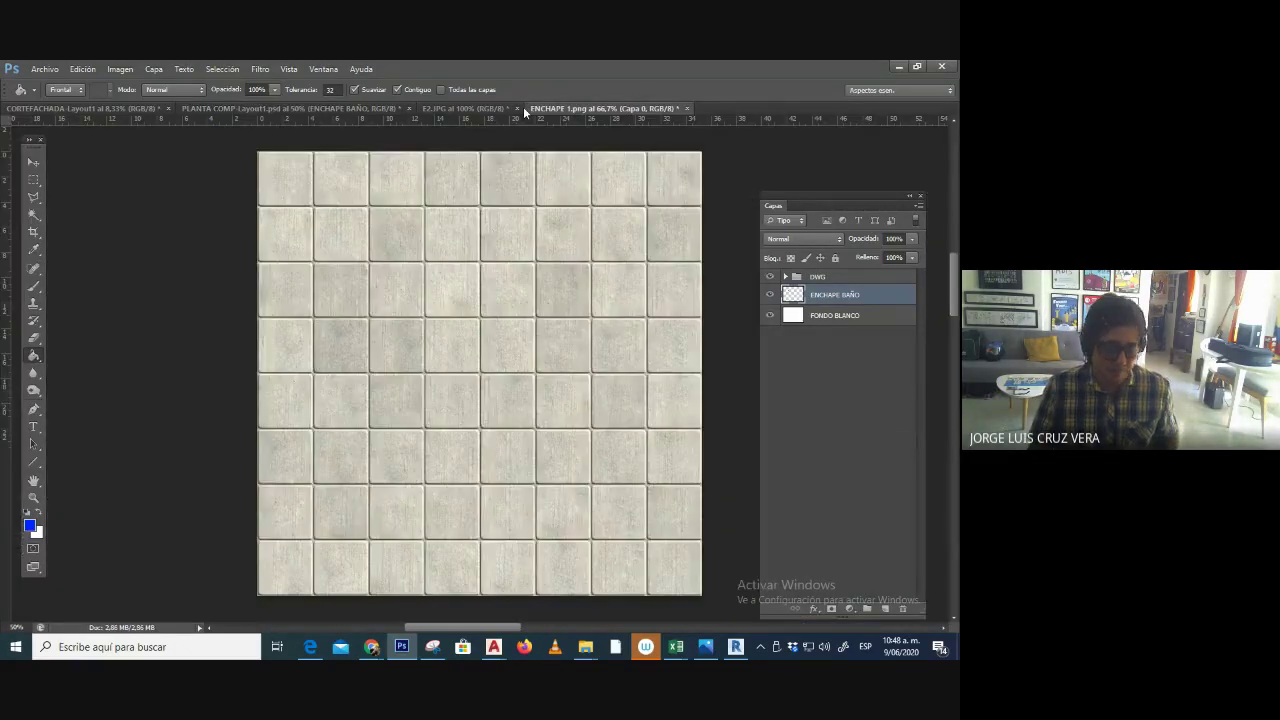
{"action": "left_click", "coordinate": [468, 109]}
{"action": "key", "text": "ctrl+n"}
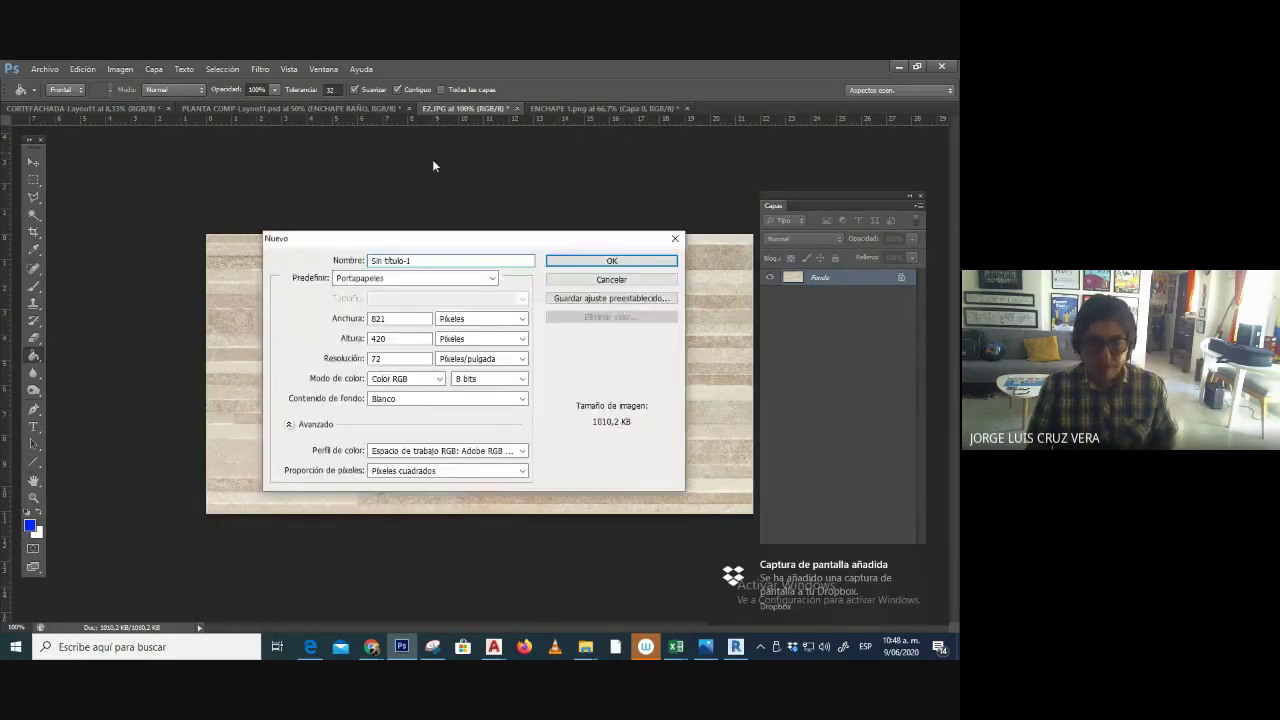
{"action": "key", "text": "Return"}
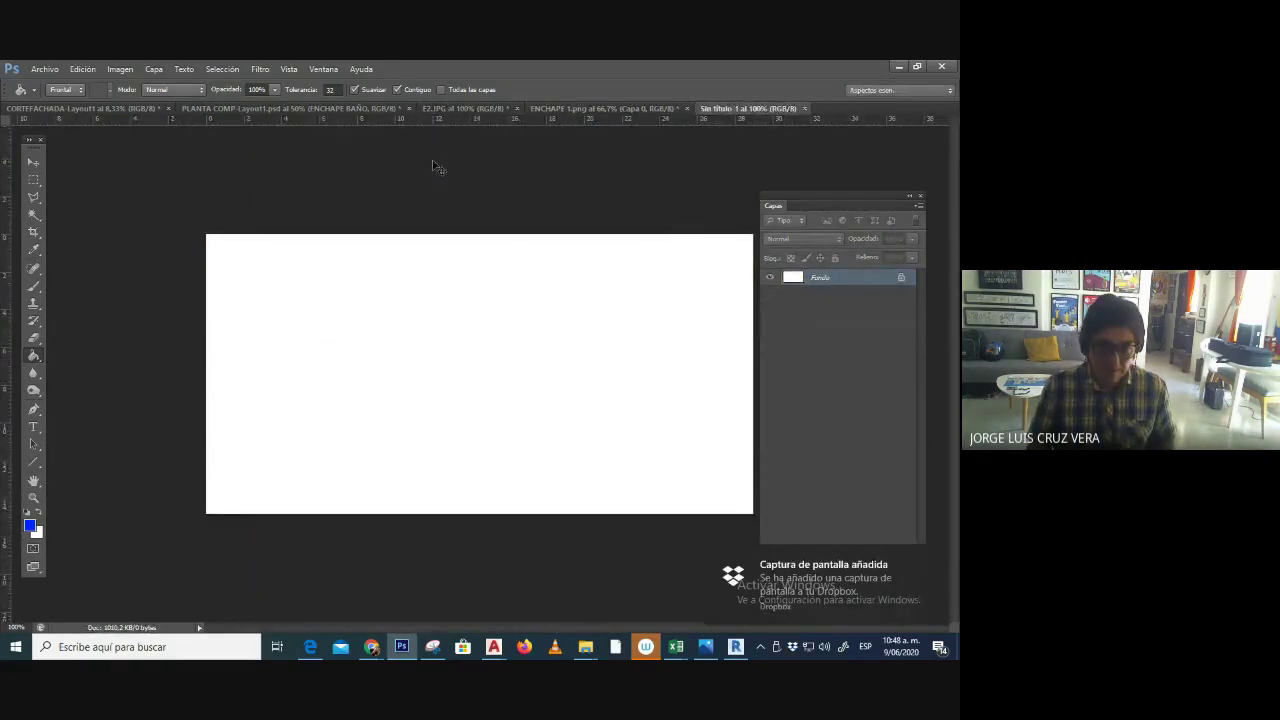
- Paste the screenshot into the new document, move it until the layer effects list shows, and switch to the full-screen view mode
{"action": "key", "text": "ctrl+v"}
{"action": "key", "text": "v"}
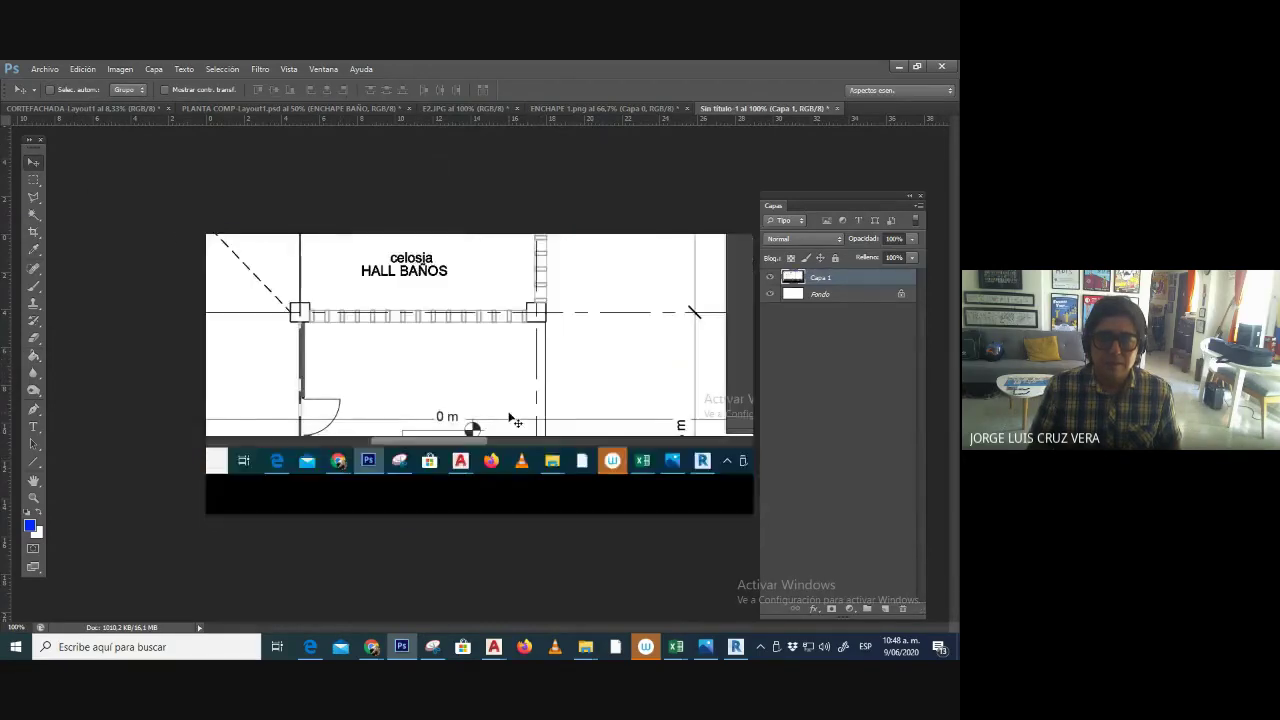
{"action": "left_click_drag", "start_coordinate": [513, 421], "coordinate": [376, 422]}
{"action": "key", "text": "f"}
- Set the foreground colour to pure red and paint an arrow pointing at Superposición de motivo in the screenshot
{"action": "left_click", "coordinate": [30, 525]}
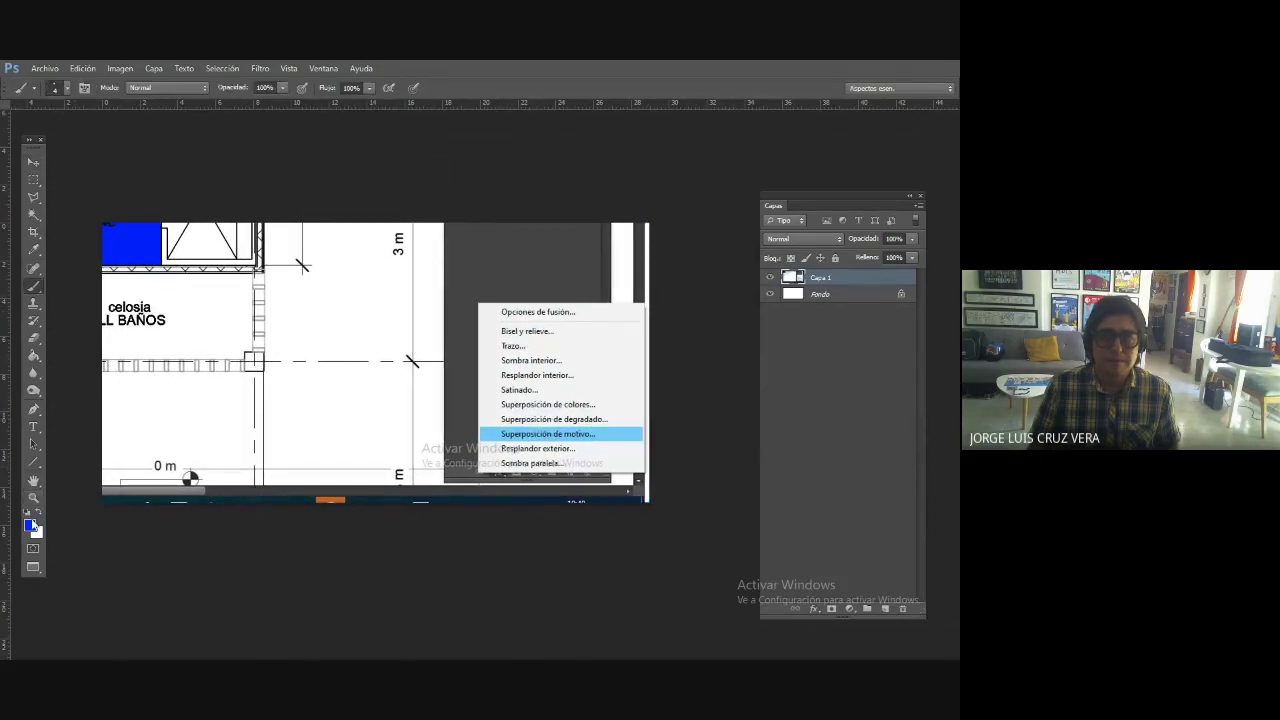
{"action": "left_click_drag", "start_coordinate": [396, 210], "coordinate": [396, 182]}
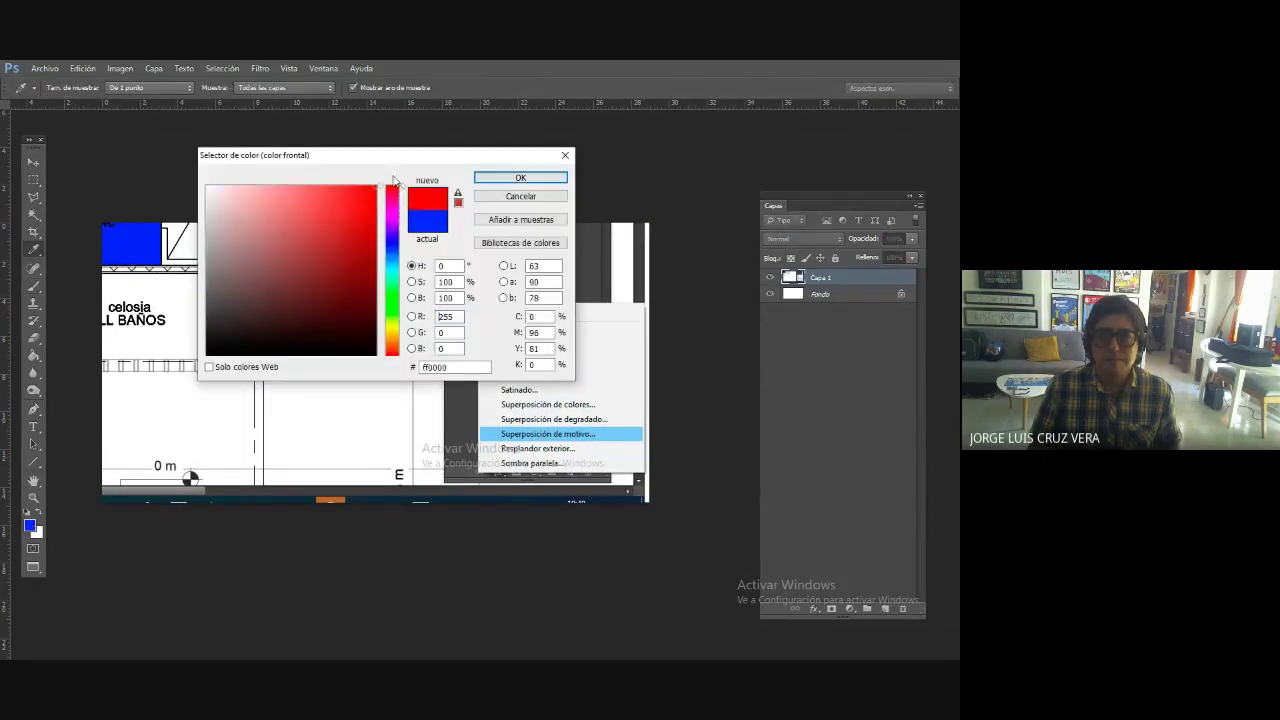
{"action": "left_click", "coordinate": [520, 177]}
{"action": "left_click_drag", "start_coordinate": [465, 432], "coordinate": [296, 356]}
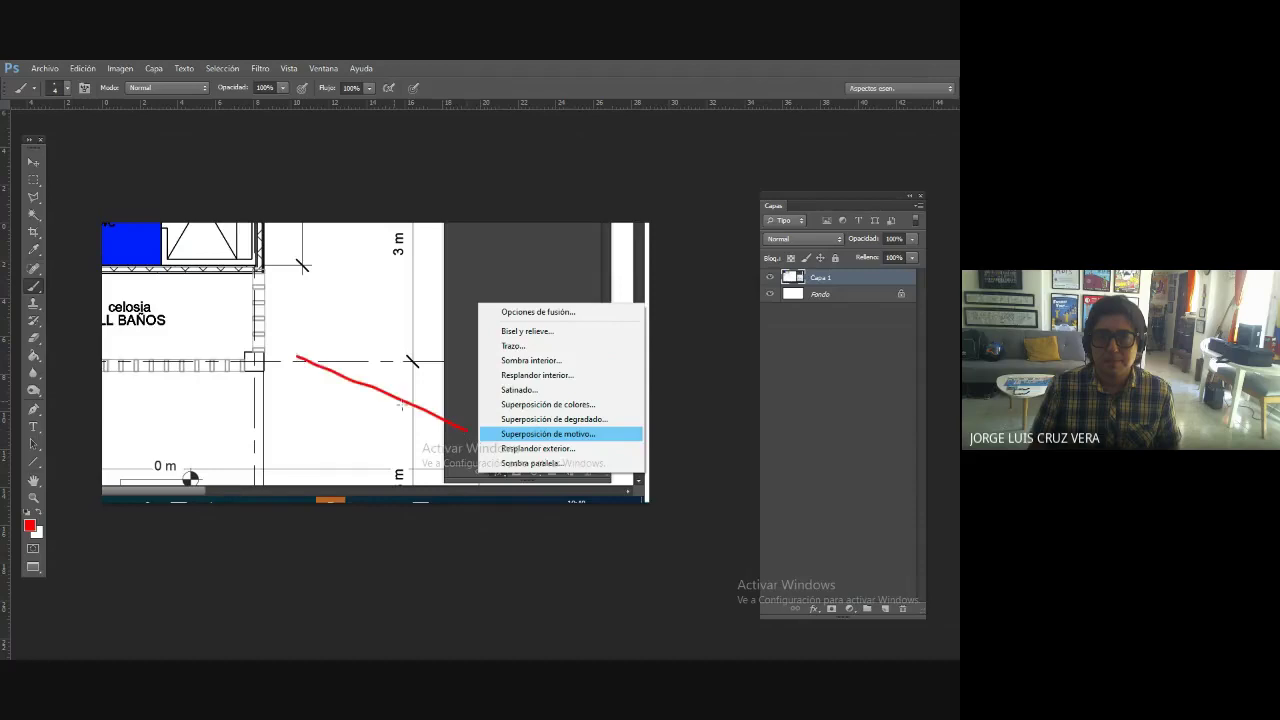
{"action": "left_click_drag", "start_coordinate": [456, 441], "coordinate": [446, 441]}
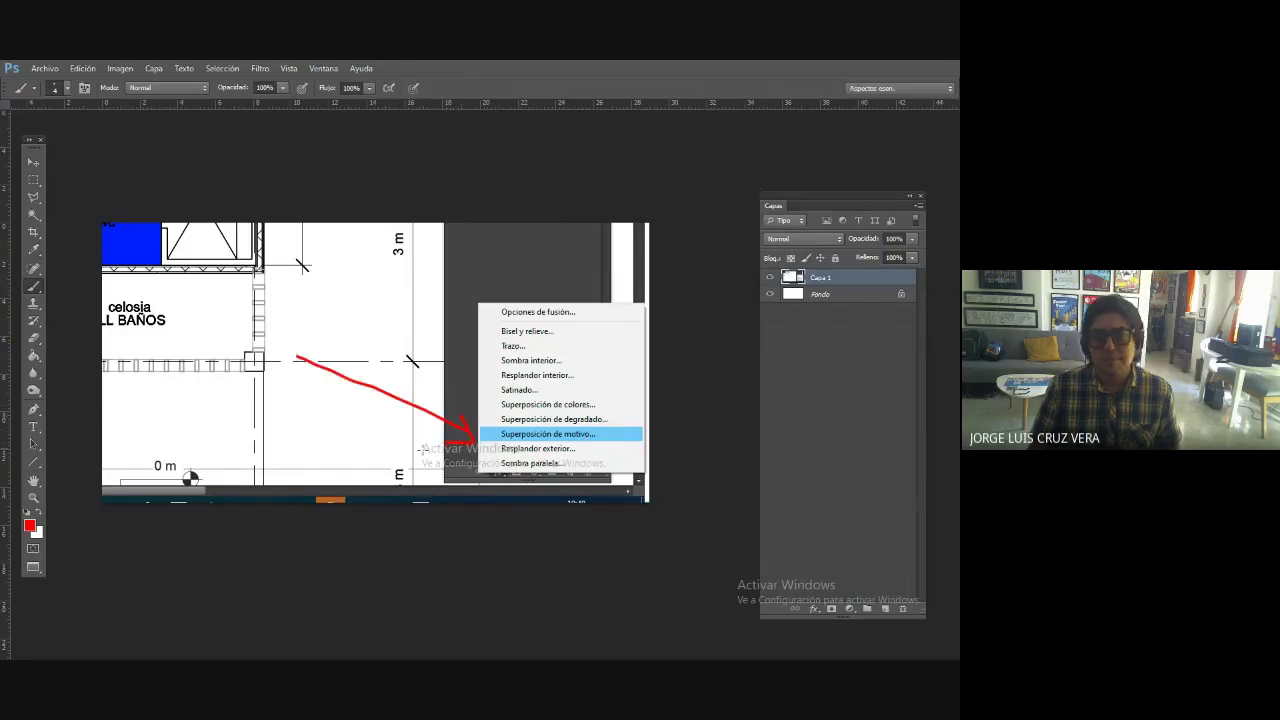
- Start saving the annotated screenshot as a JPEG in the PANTALLAZOS folder of SESION 8_09_06_2020 under EXPRESION VI
{"action": "left_click", "coordinate": [44, 68]}
{"action": "left_click", "coordinate": [67, 228]}
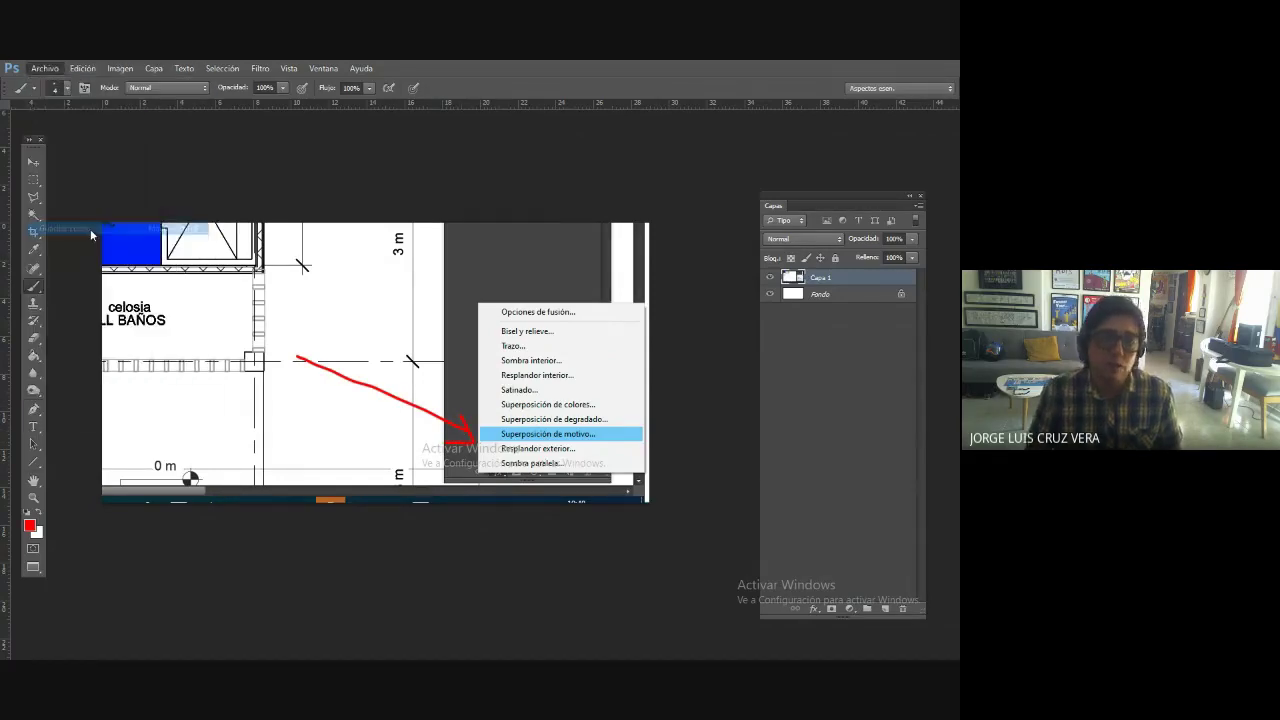
{"action": "left_click", "coordinate": [400, 450]}
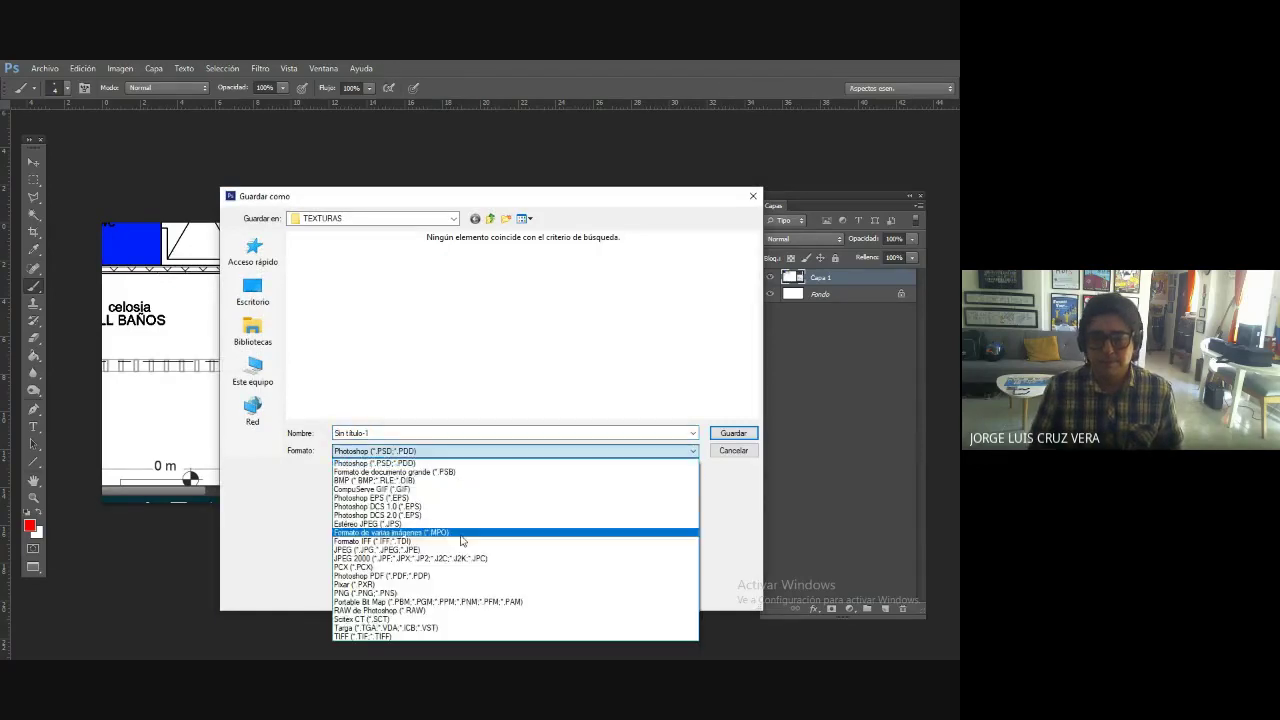
{"action": "left_click", "coordinate": [400, 543]}
{"action": "left_click", "coordinate": [490, 218]}
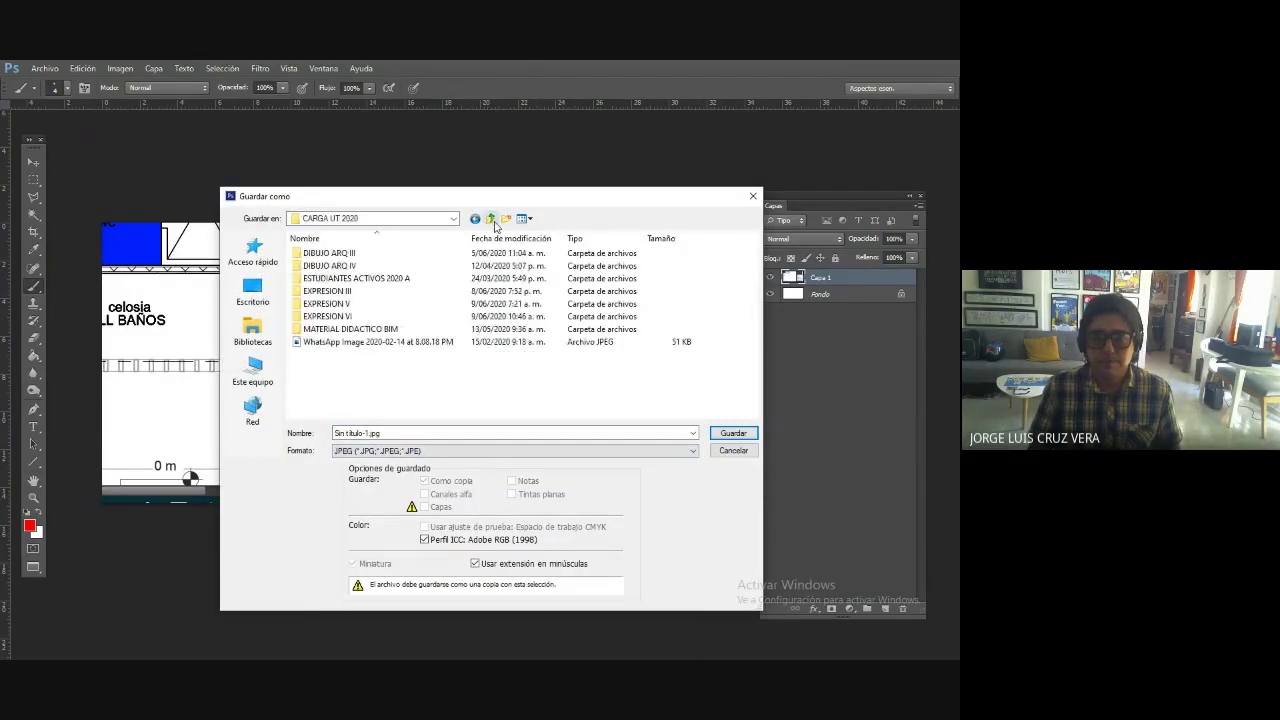
{"action": "left_click", "coordinate": [300, 318]}
{"action": "double_click", "coordinate": [300, 318]}
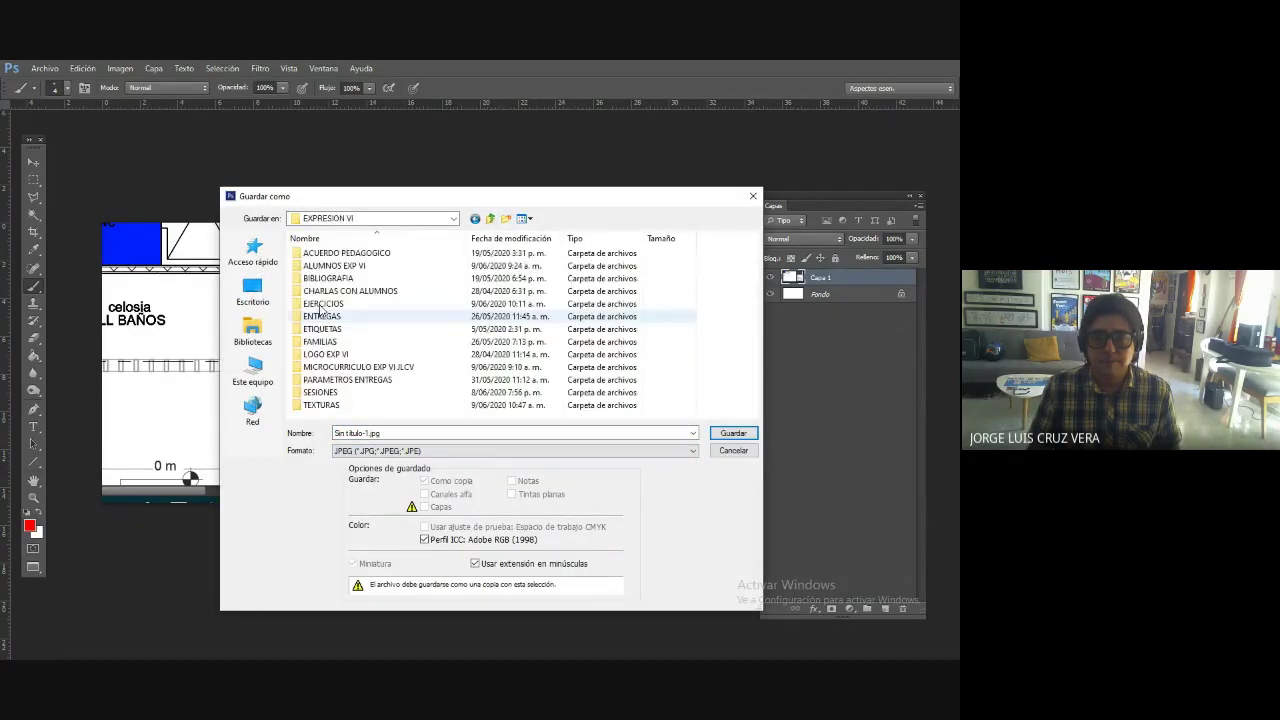
{"action": "double_click", "coordinate": [340, 395]}
{"action": "double_click", "coordinate": [358, 344]}
{"action": "double_click", "coordinate": [330, 278]}
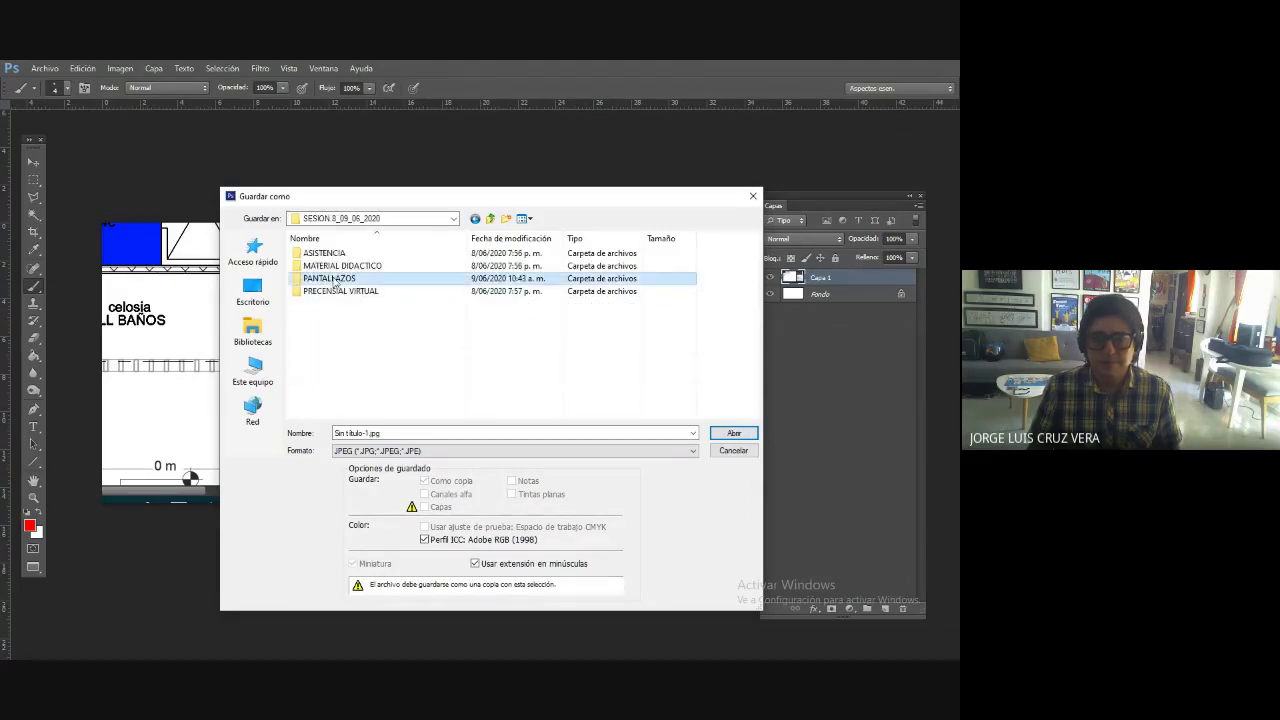
- Name the file 11_SUPERPOSCION DE MOTIVO and save it with Alta JPEG quality in progressive format
{"action": "left_click", "coordinate": [455, 433]}
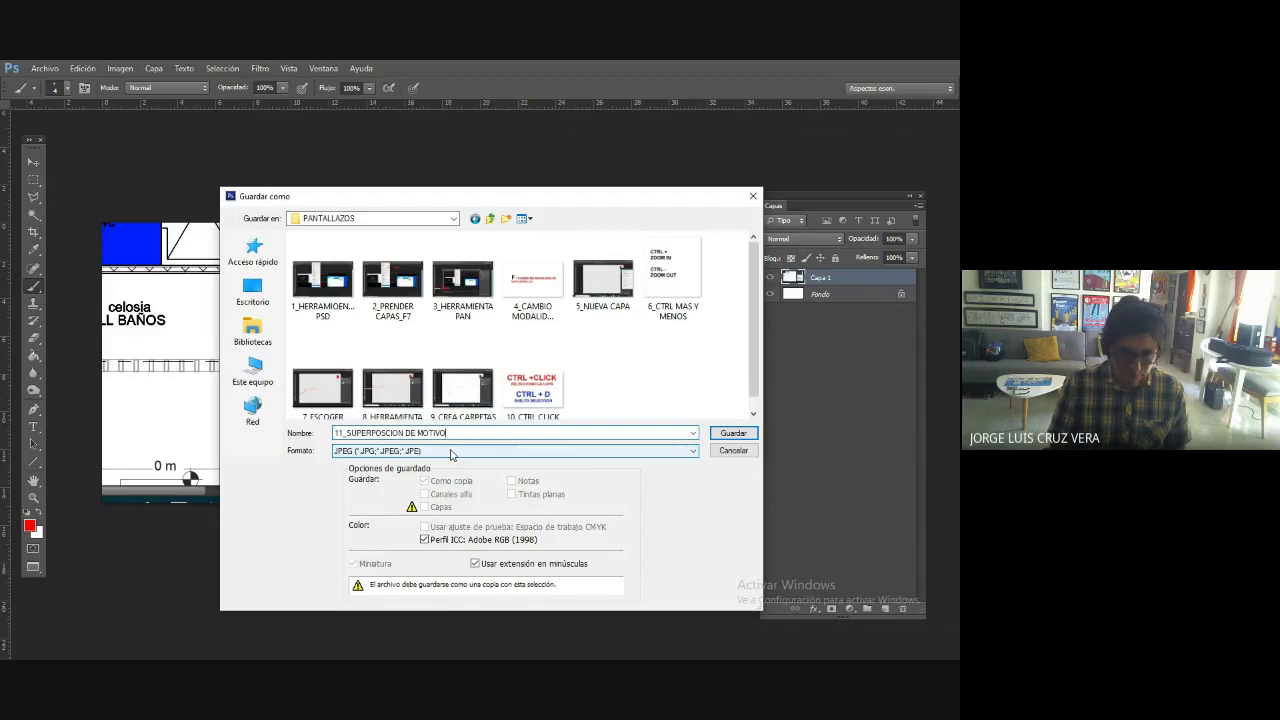
{"action": "left_click", "coordinate": [731, 433]}
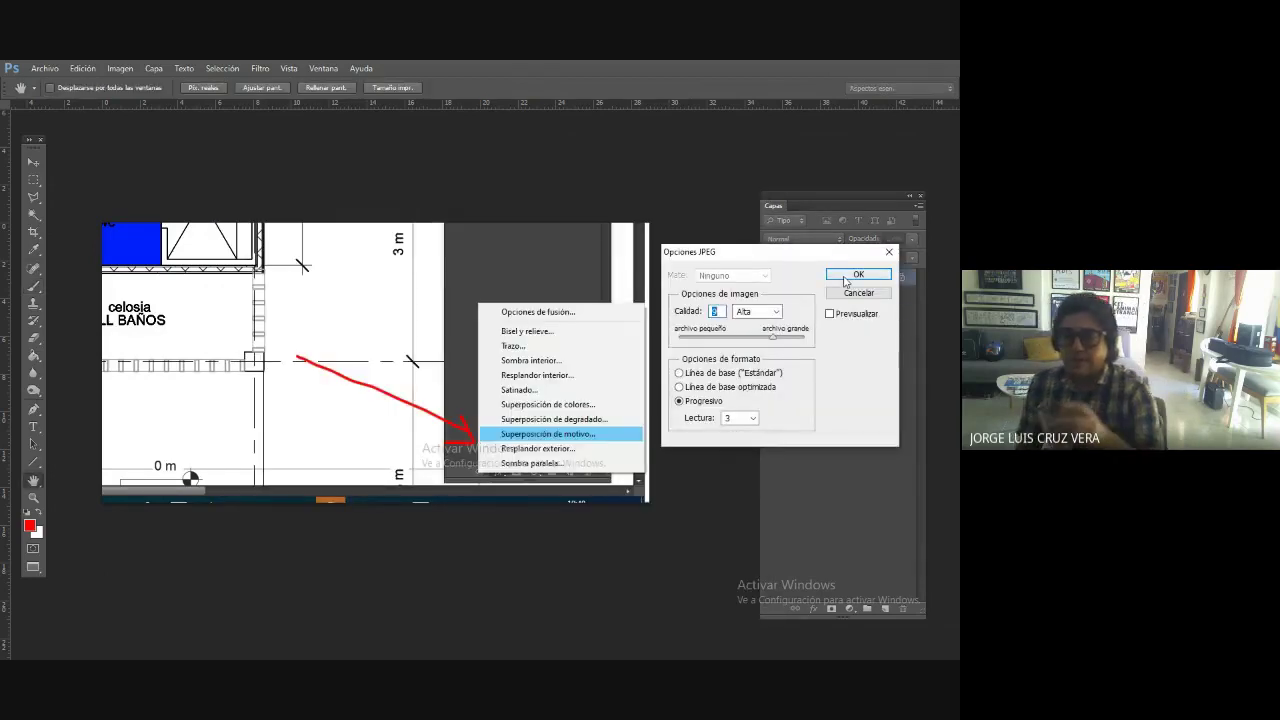
{"action": "left_click", "coordinate": [858, 274]}
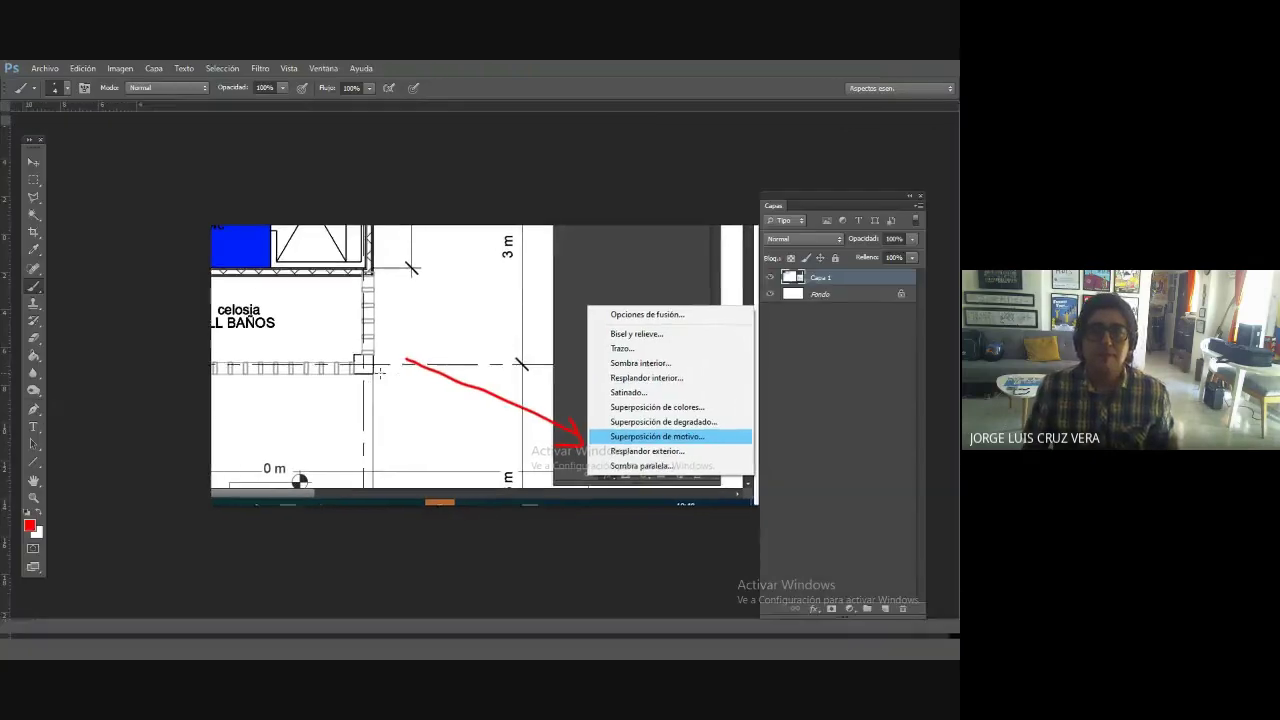
- Return to the PLANTA COMP plan and add a Superposición de motivo effect to the ENCHAPE BAÑO layer, keeping the bathroom in view
{"action": "key", "text": "f"}
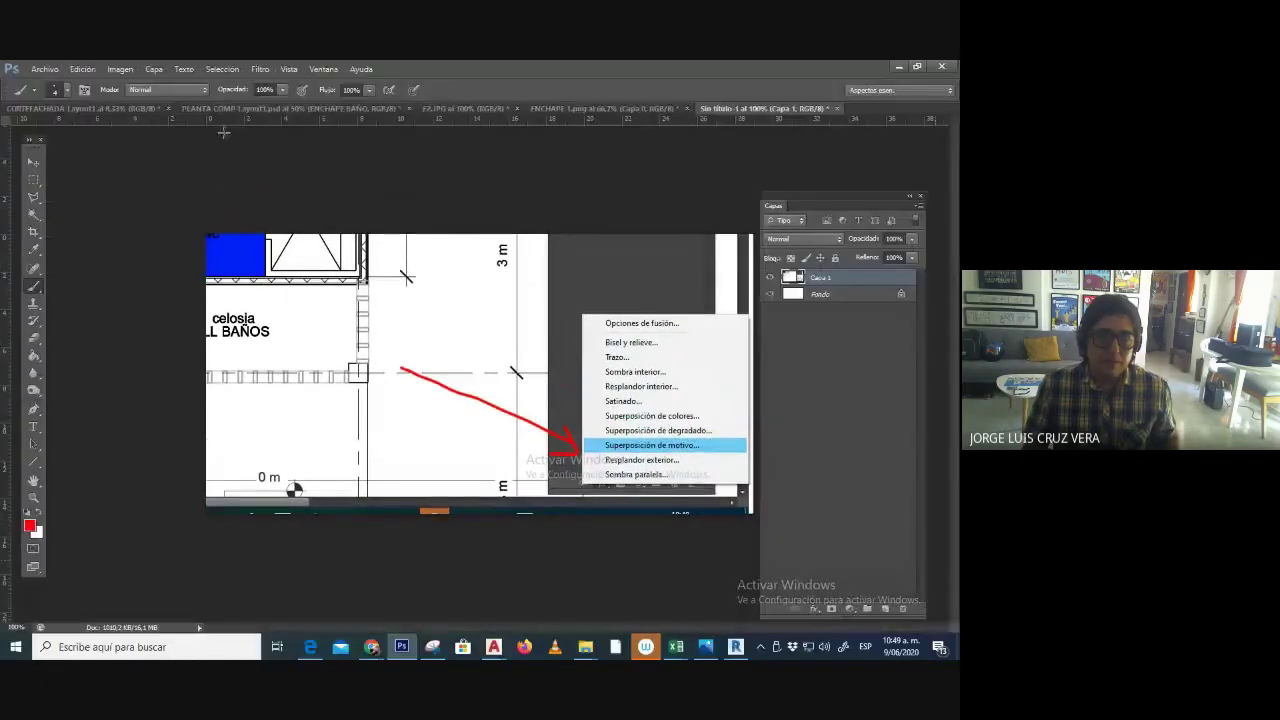
{"action": "left_click", "coordinate": [130, 107]}
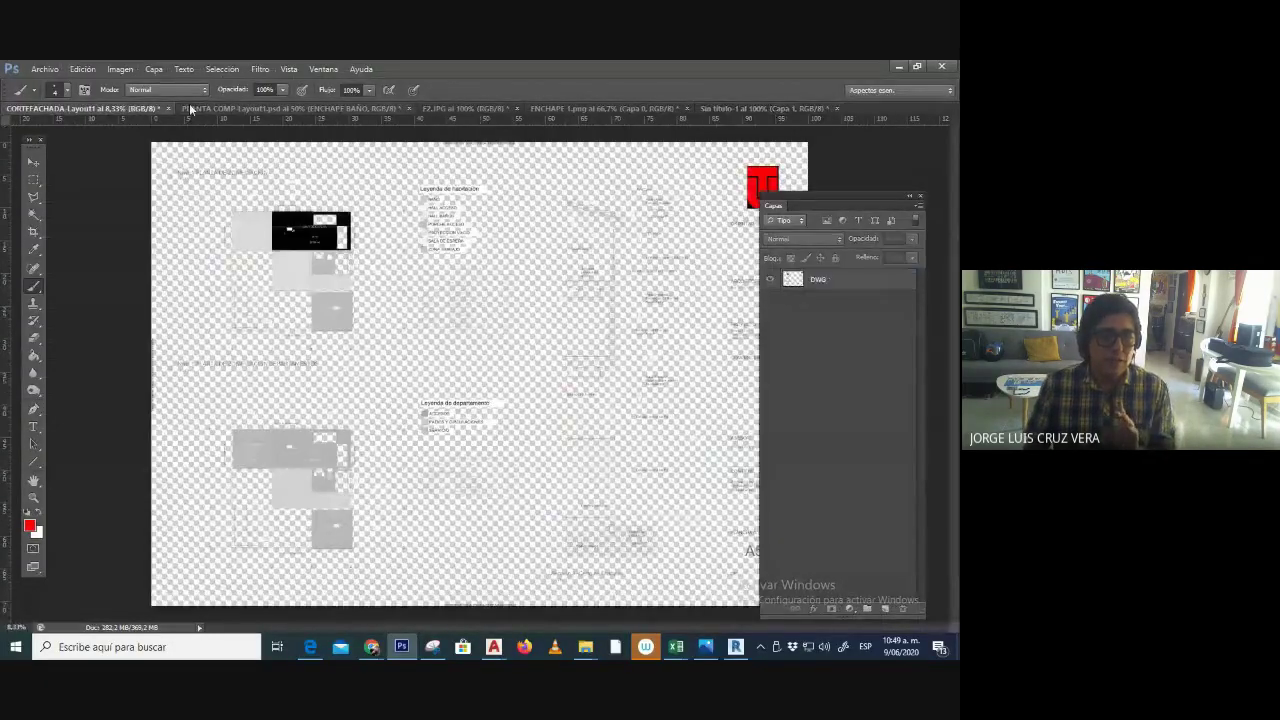
{"action": "left_click", "coordinate": [252, 108]}
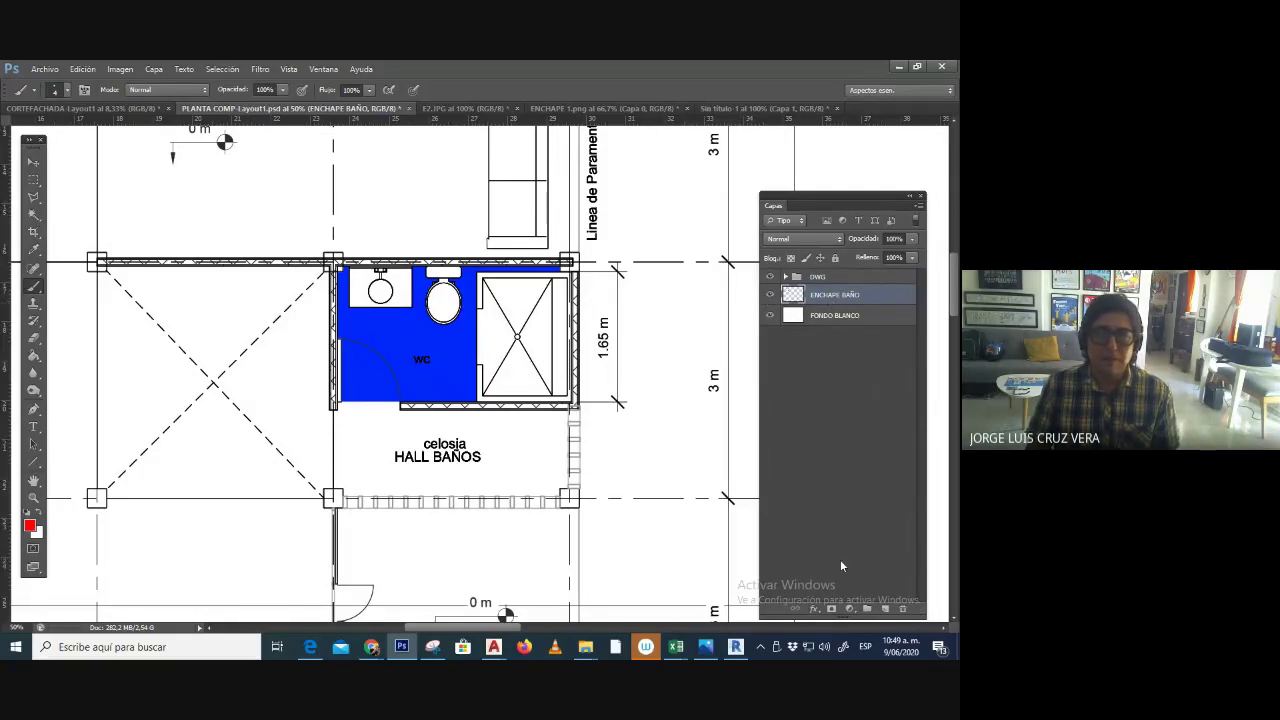
{"action": "left_click", "coordinate": [814, 607]}
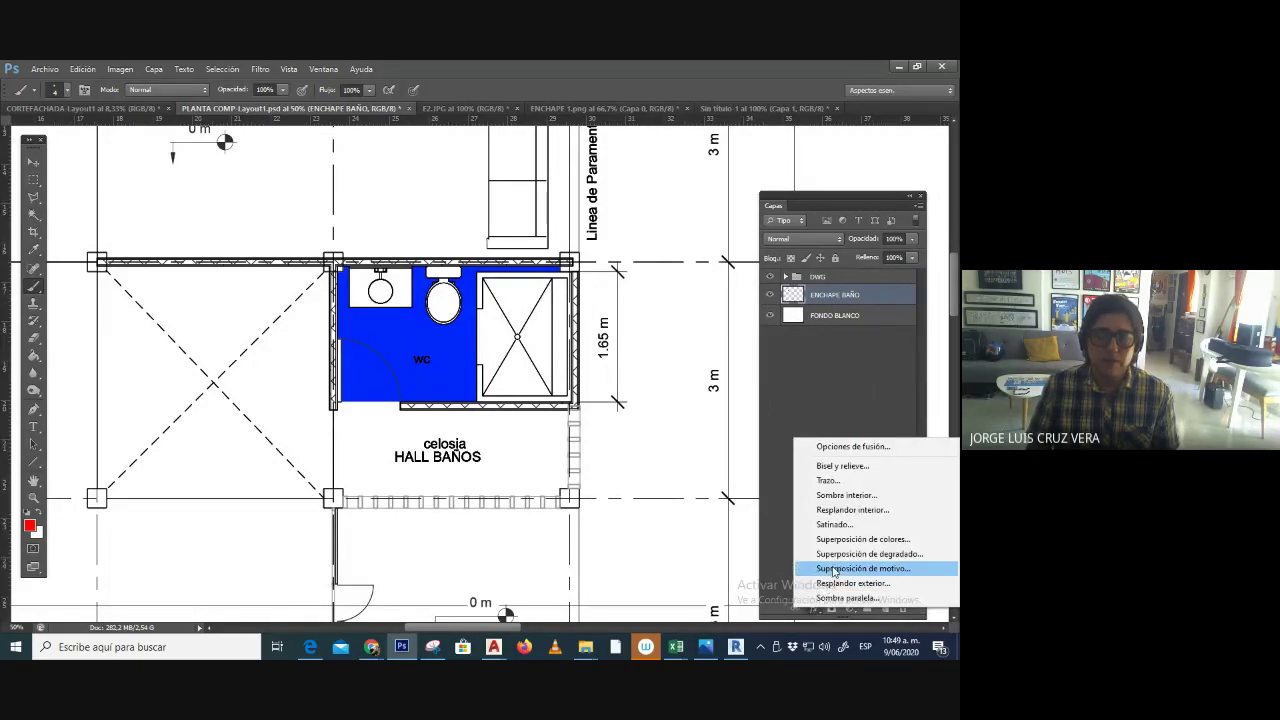
{"action": "left_click", "coordinate": [834, 568]}
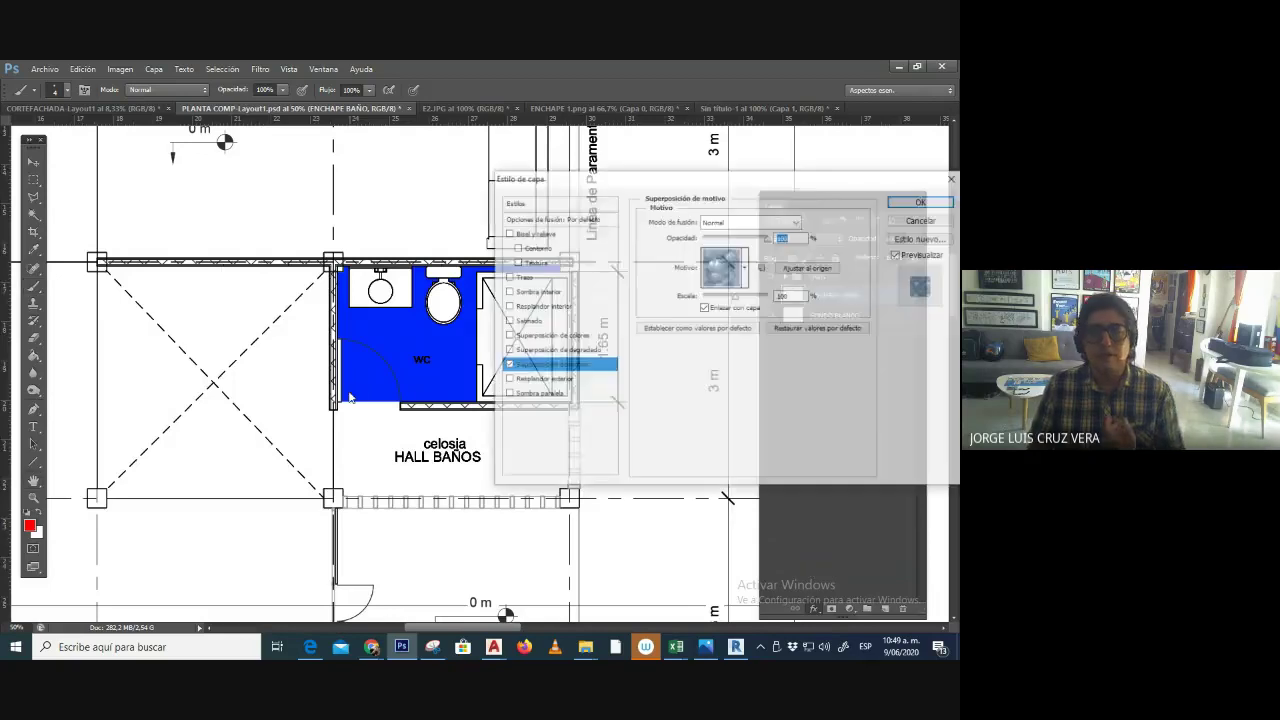
{"action": "left_click_drag", "start_coordinate": [596, 190], "coordinate": [697, 173]}
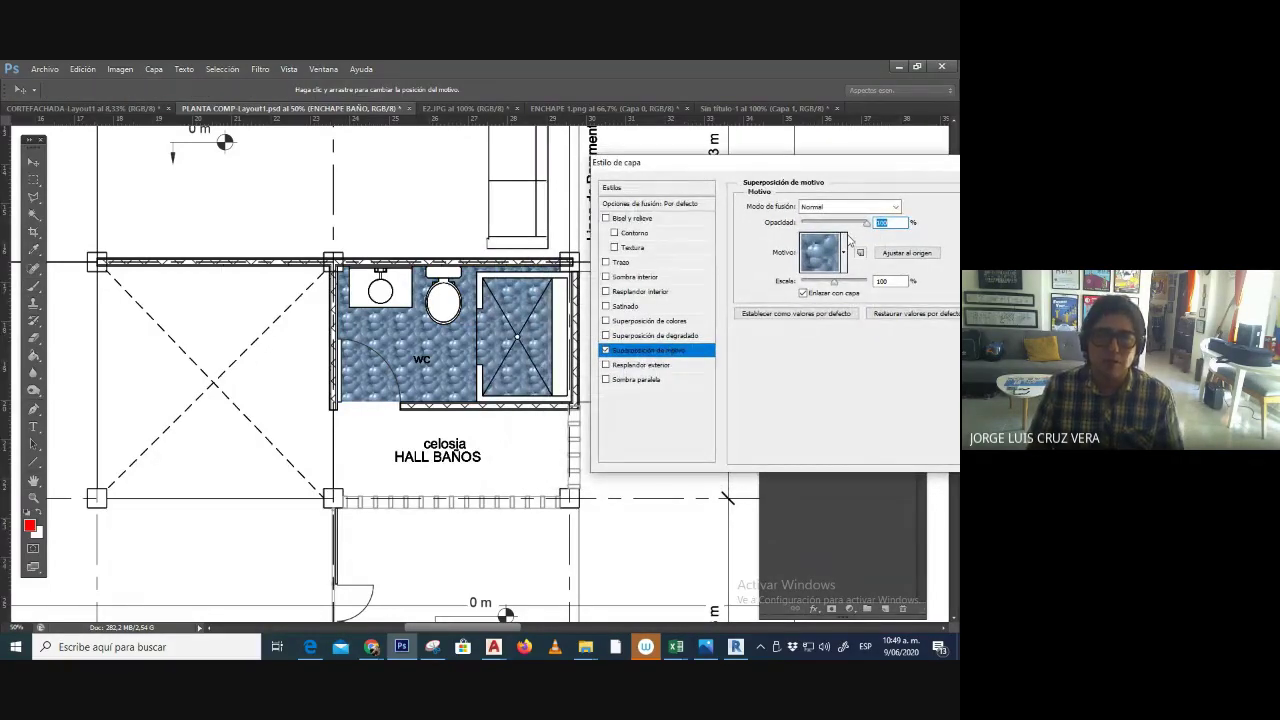
- Try several grass, grey and wood patterns in the overlay, and choose the beige square-tile pattern for the bathroom floor
{"action": "left_click", "coordinate": [845, 248]}
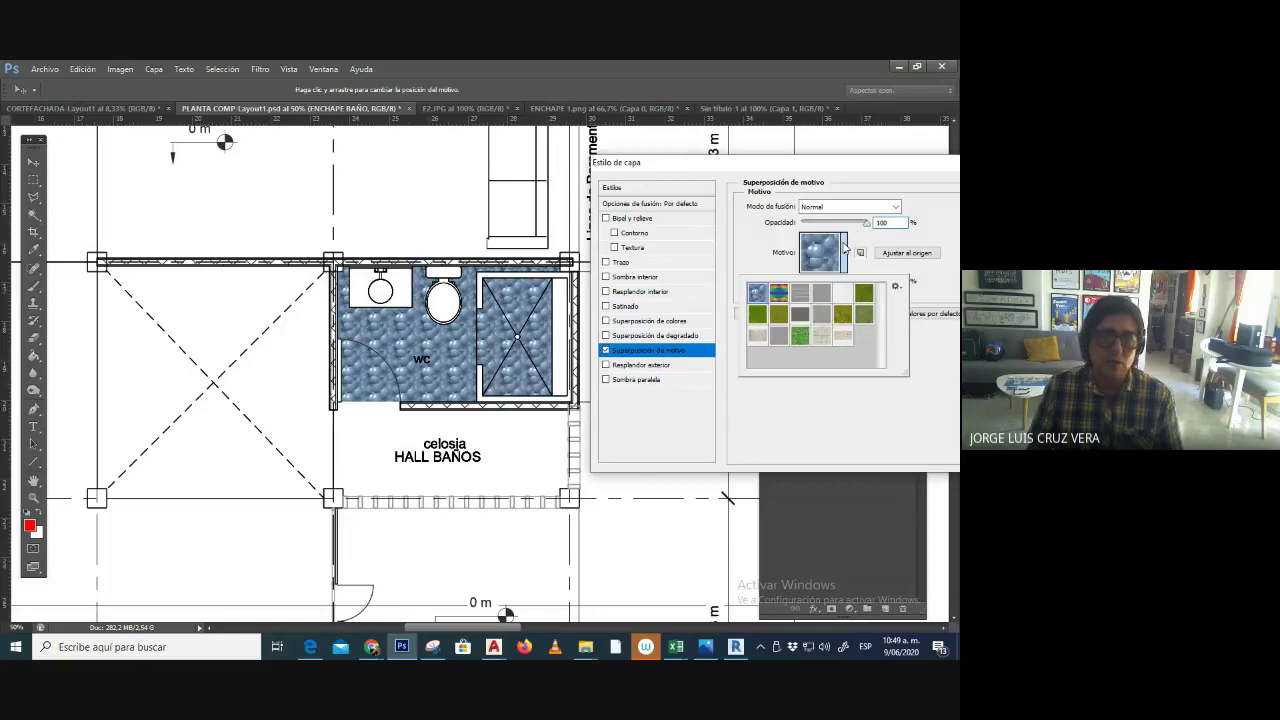
{"action": "left_click", "coordinate": [864, 293]}
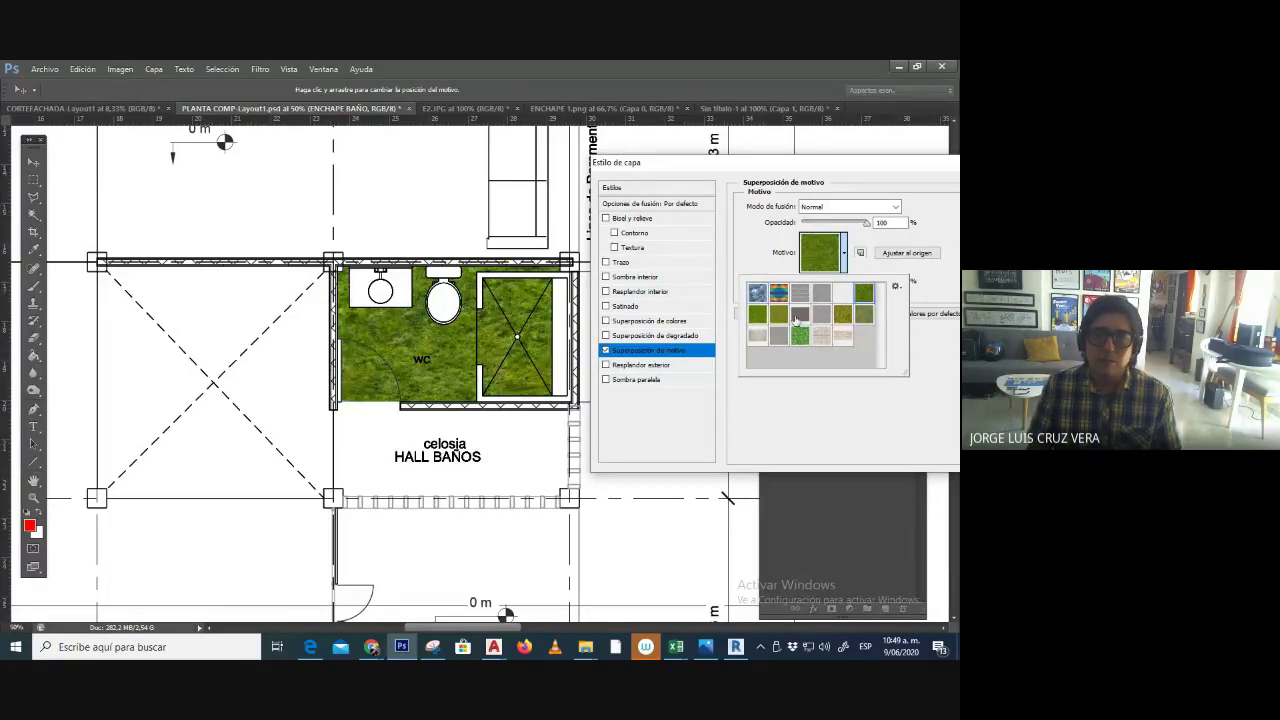
{"action": "left_click", "coordinate": [799, 315]}
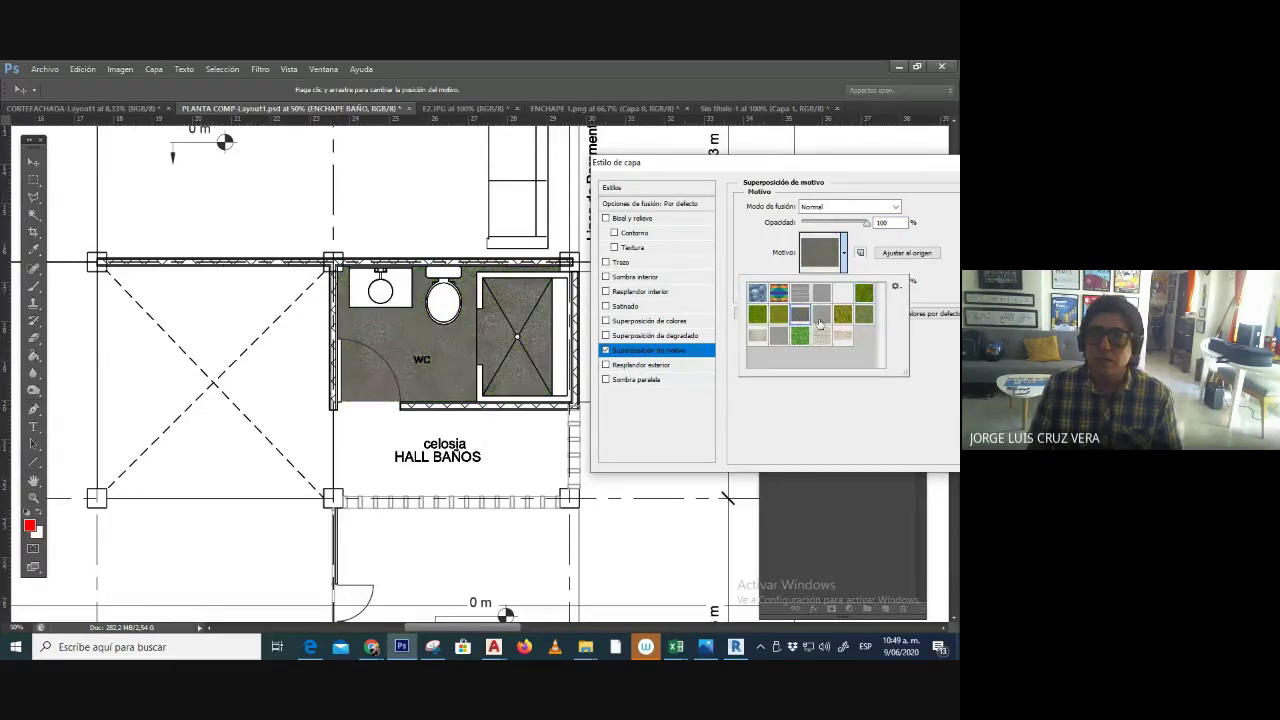
{"action": "left_click", "coordinate": [820, 318]}
{"action": "left_click", "coordinate": [841, 316]}
{"action": "left_click", "coordinate": [861, 317]}
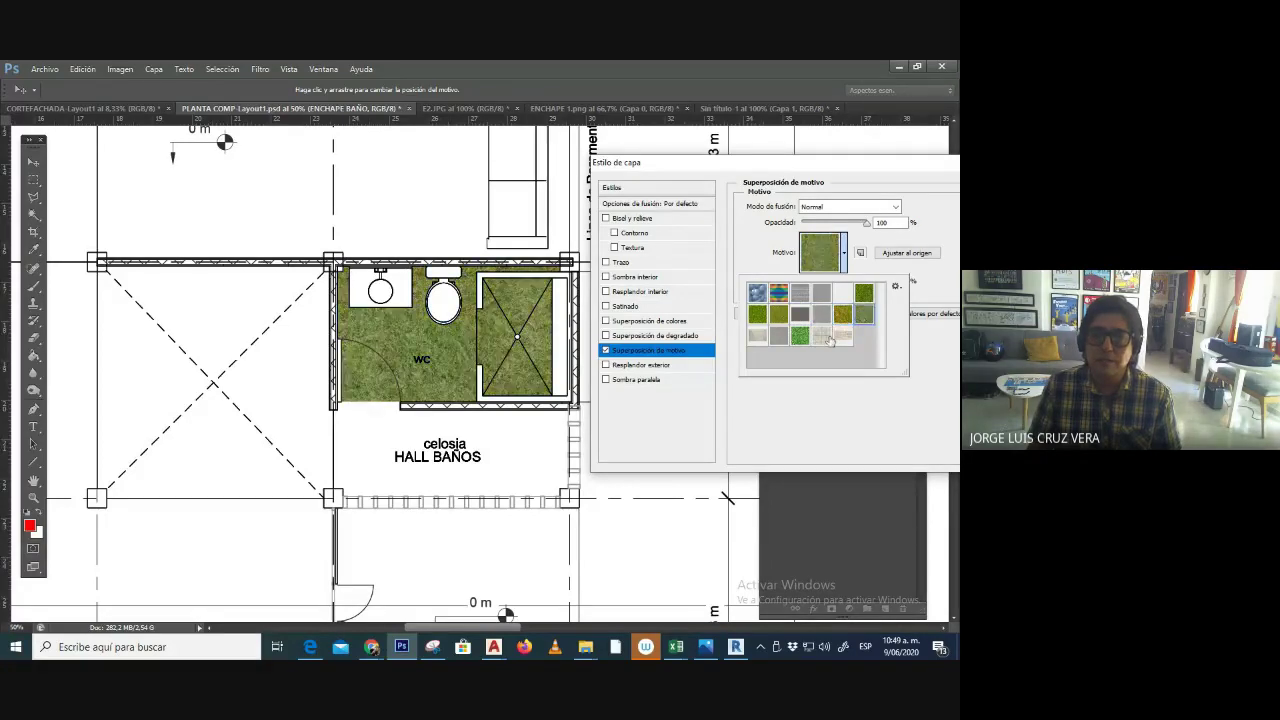
{"action": "left_click", "coordinate": [829, 341]}
{"action": "left_click", "coordinate": [835, 341]}
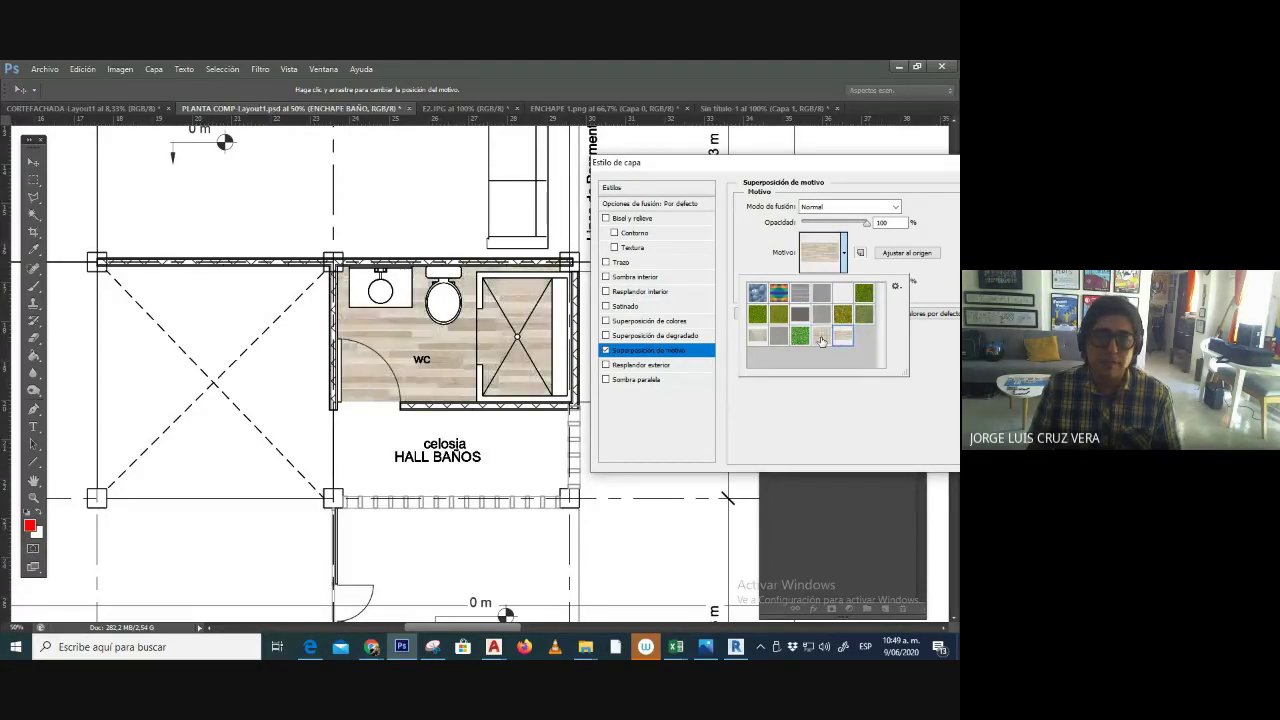
{"action": "left_click", "coordinate": [821, 338]}
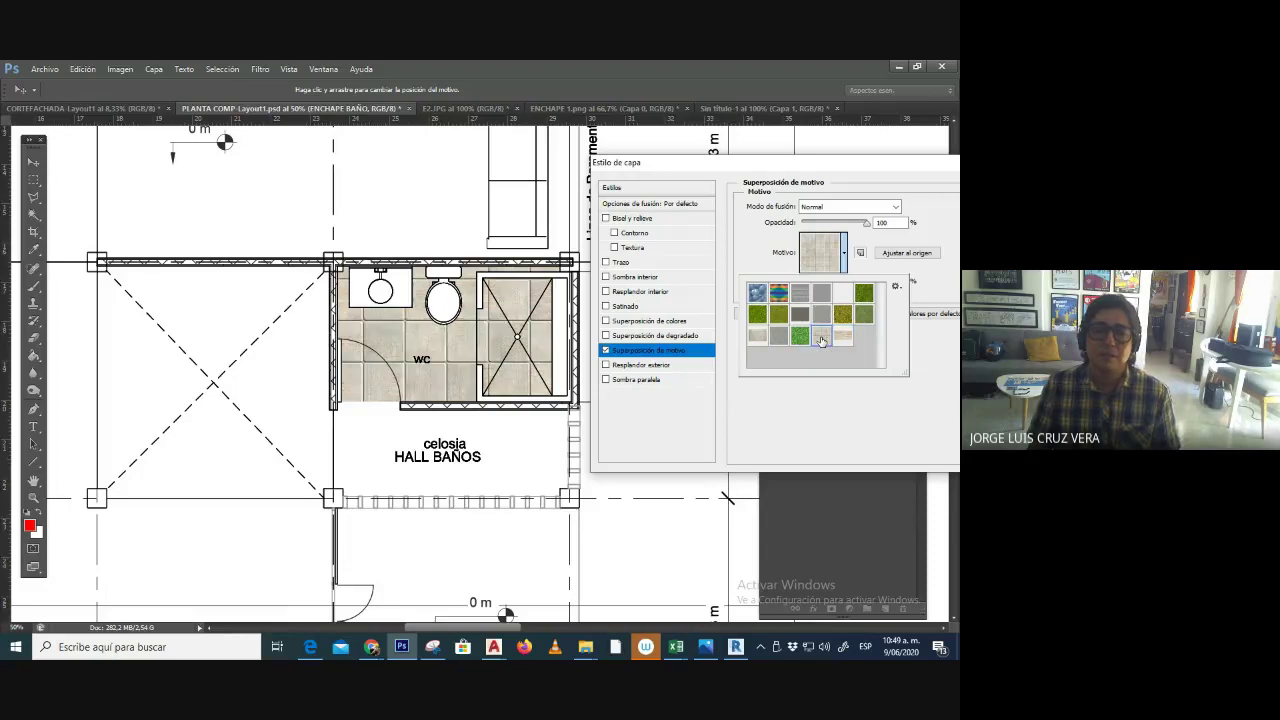
{"action": "left_click", "coordinate": [893, 400]}
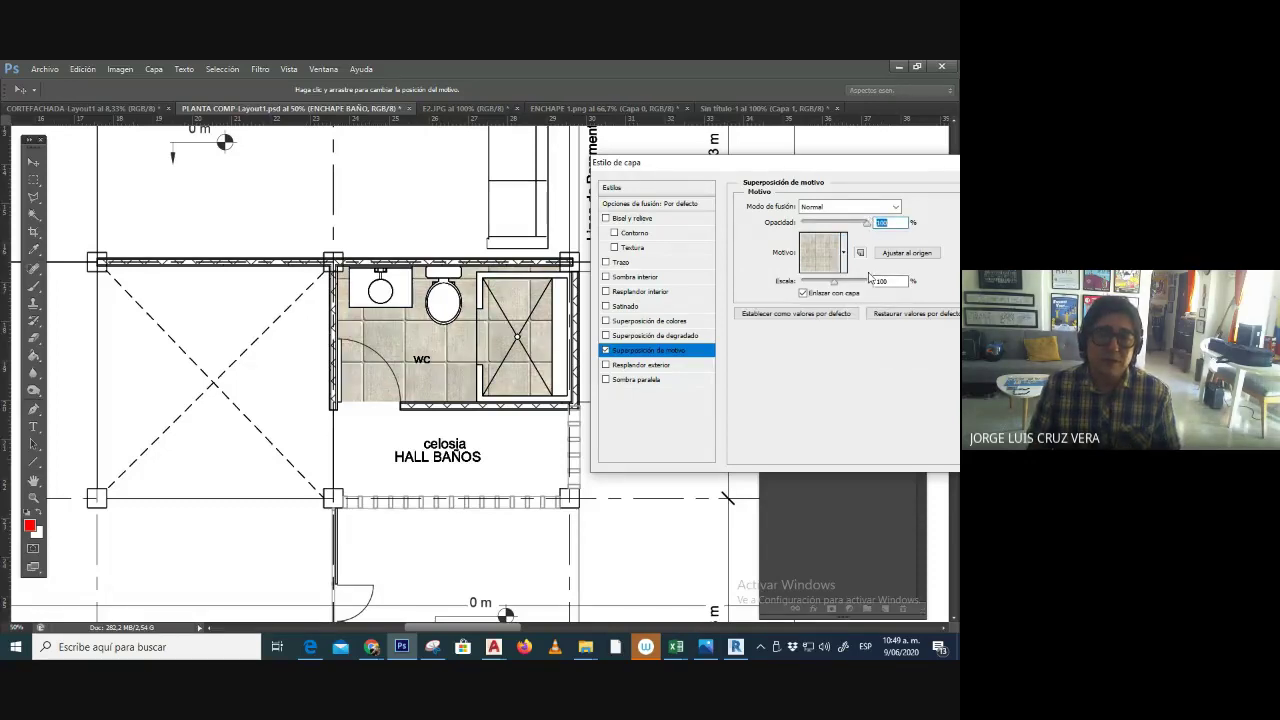
- Reduce the pattern scale to about 25%, compare the wood pattern with the beige tile, keep the tile and apply the layer style
{"action": "left_click_drag", "start_coordinate": [831, 285], "coordinate": [812, 283]}
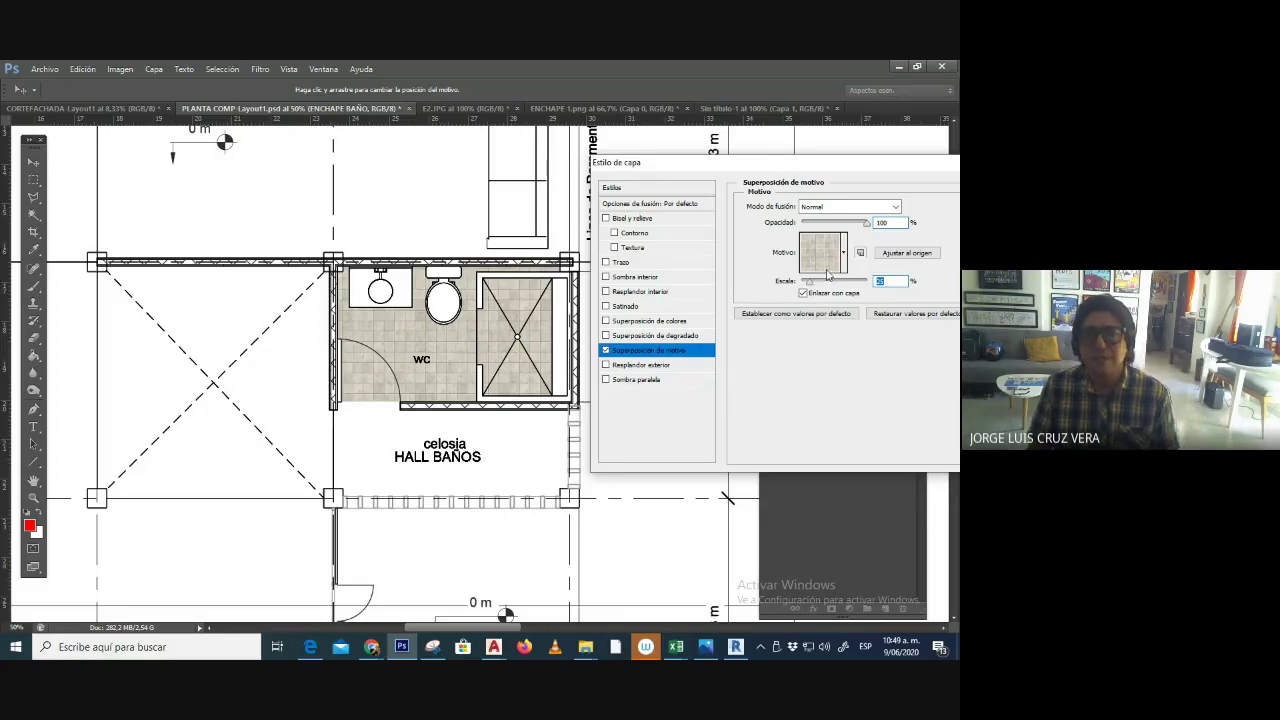
{"action": "left_click", "coordinate": [844, 254]}
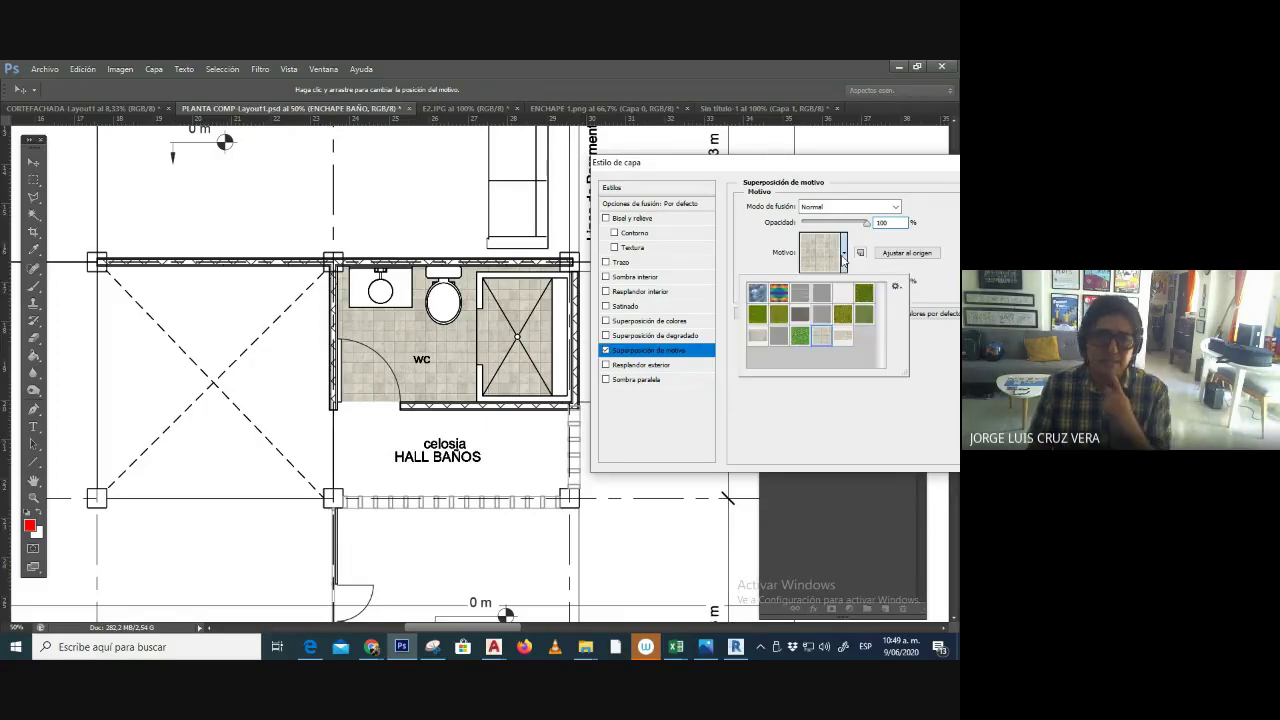
{"action": "left_click", "coordinate": [846, 340]}
{"action": "left_click", "coordinate": [822, 337]}
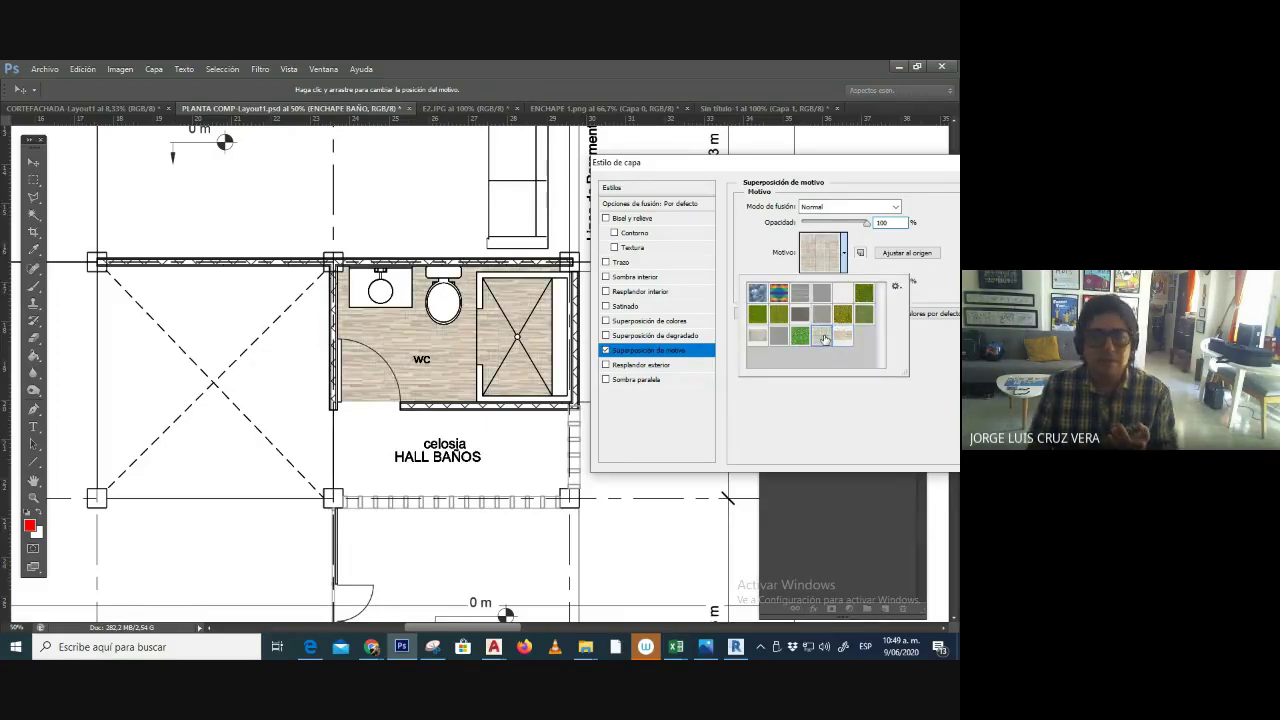
{"action": "left_click", "coordinate": [769, 393]}
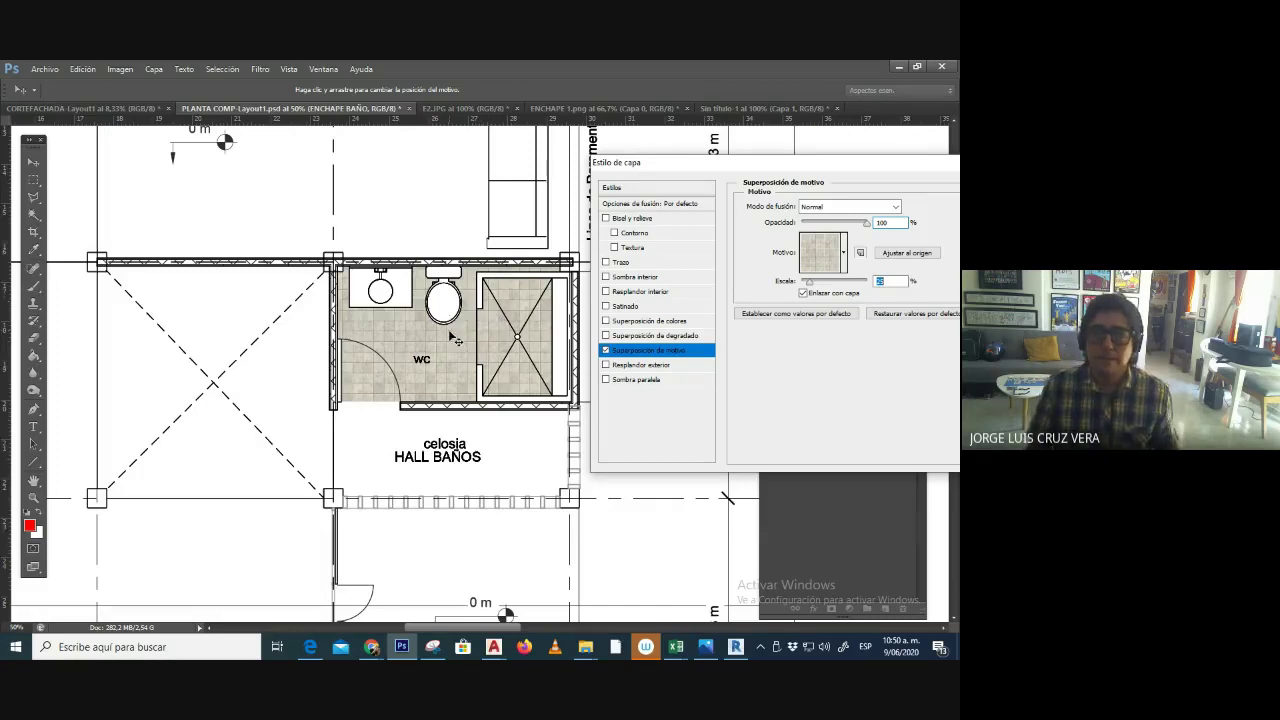
{"action": "left_click_drag", "start_coordinate": [706, 168], "coordinate": [475, 186]}
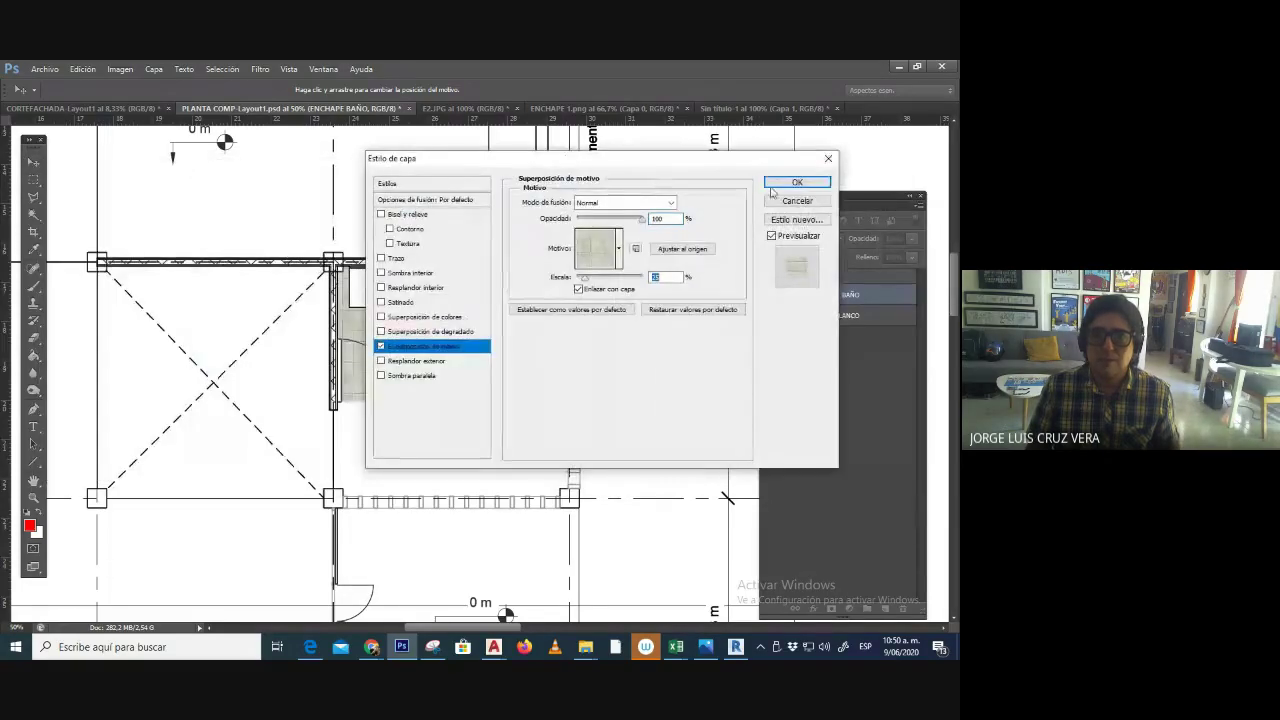
{"action": "left_click", "coordinate": [795, 196]}
- Examine the tiled bathroom floor within the plan at several magnifications
{"action": "scroll", "coordinate": [227, 522], "scroll_direction": "down", "scroll_amount": 1}
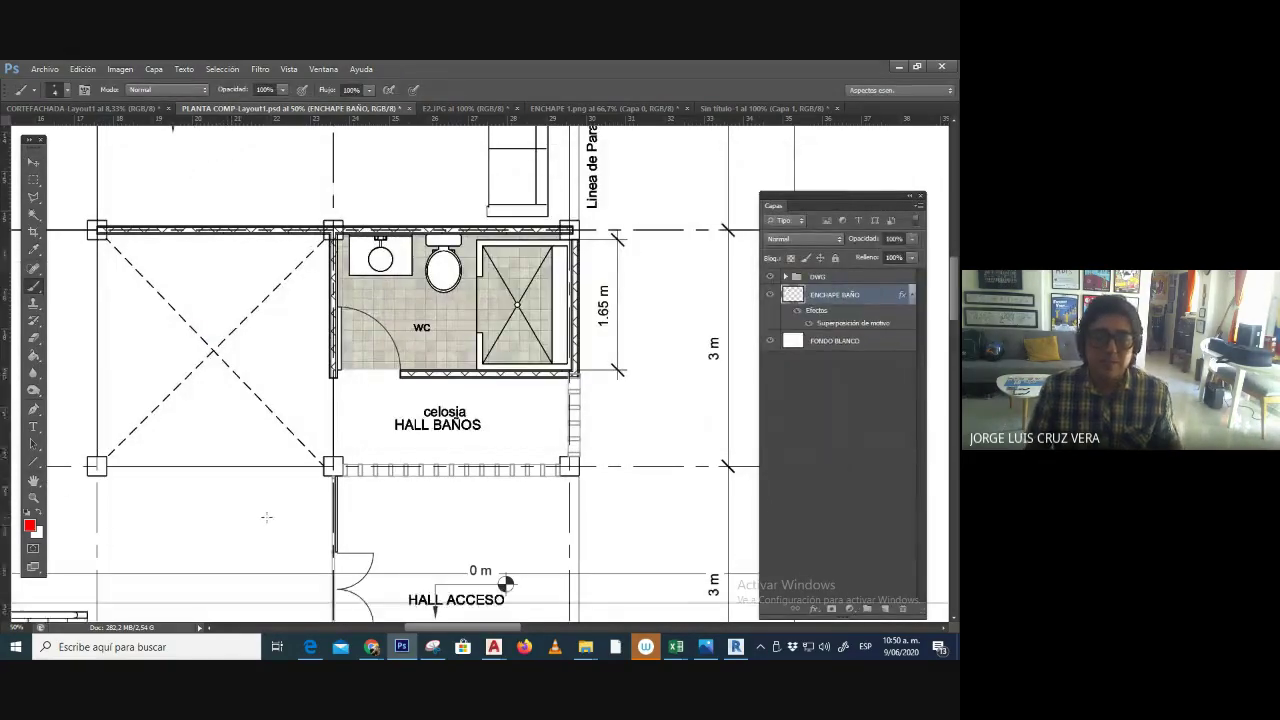
{"action": "scroll", "coordinate": [250, 520], "scroll_direction": "up", "scroll_amount": 2}
{"action": "scroll", "coordinate": [268, 524], "scroll_direction": "down", "scroll_amount": 2}
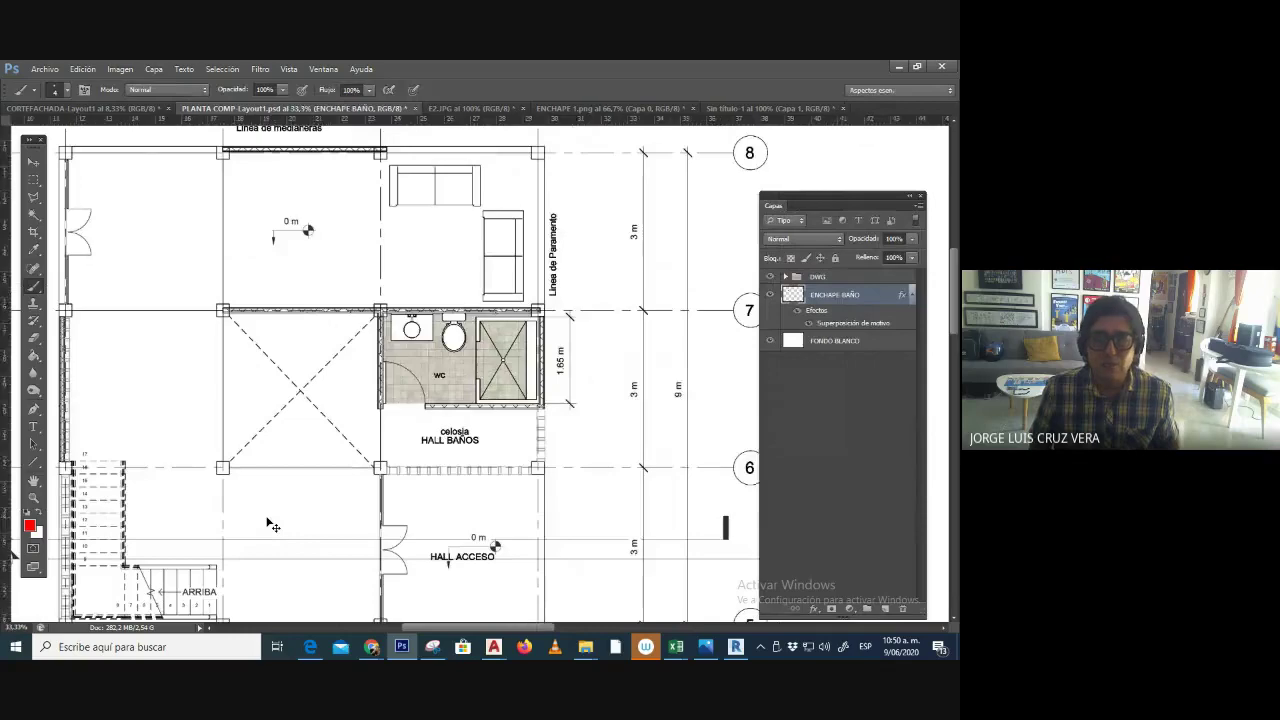
{"action": "scroll", "coordinate": [268, 524], "scroll_direction": "down", "scroll_amount": 1}
{"action": "scroll", "coordinate": [268, 524], "scroll_direction": "up", "scroll_amount": 1}
{"action": "key", "text": "ctrl+plus"}
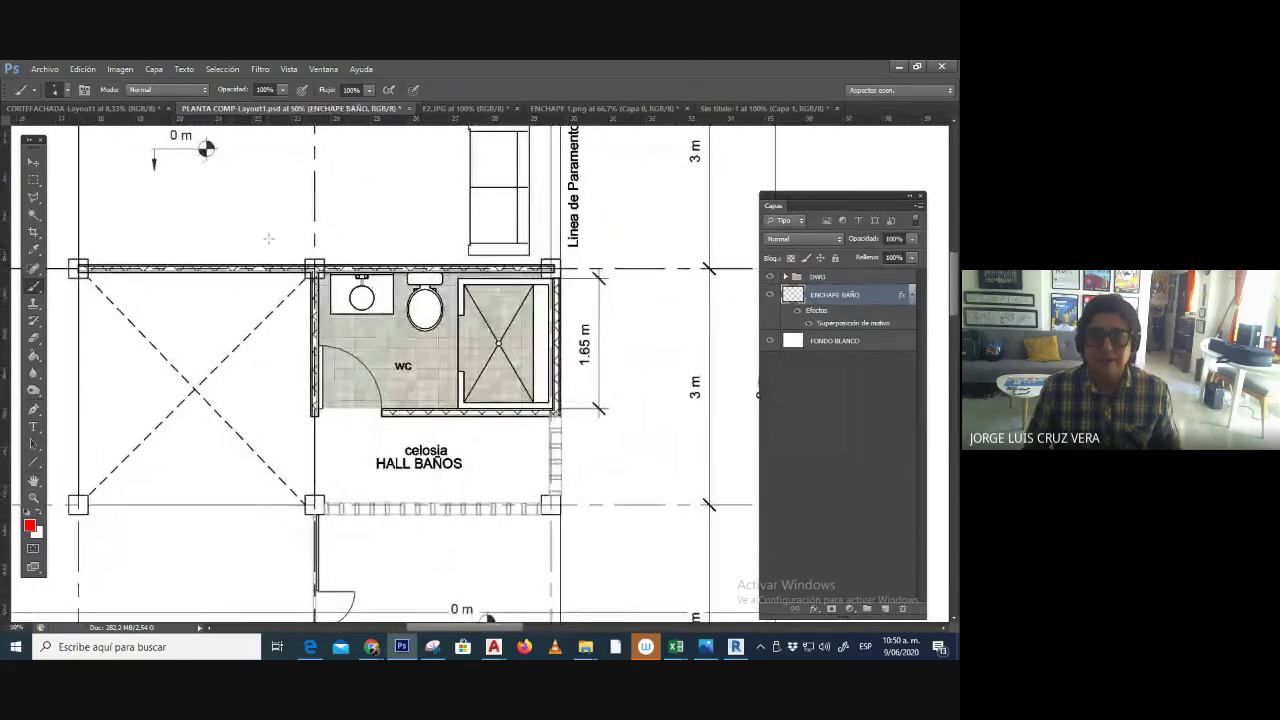
{"action": "left_click_drag", "start_coordinate": [239, 250], "coordinate": [357, 291]}
{"action": "key", "text": "ctrl+minus"}
{"action": "key", "text": "ctrl+minus"}
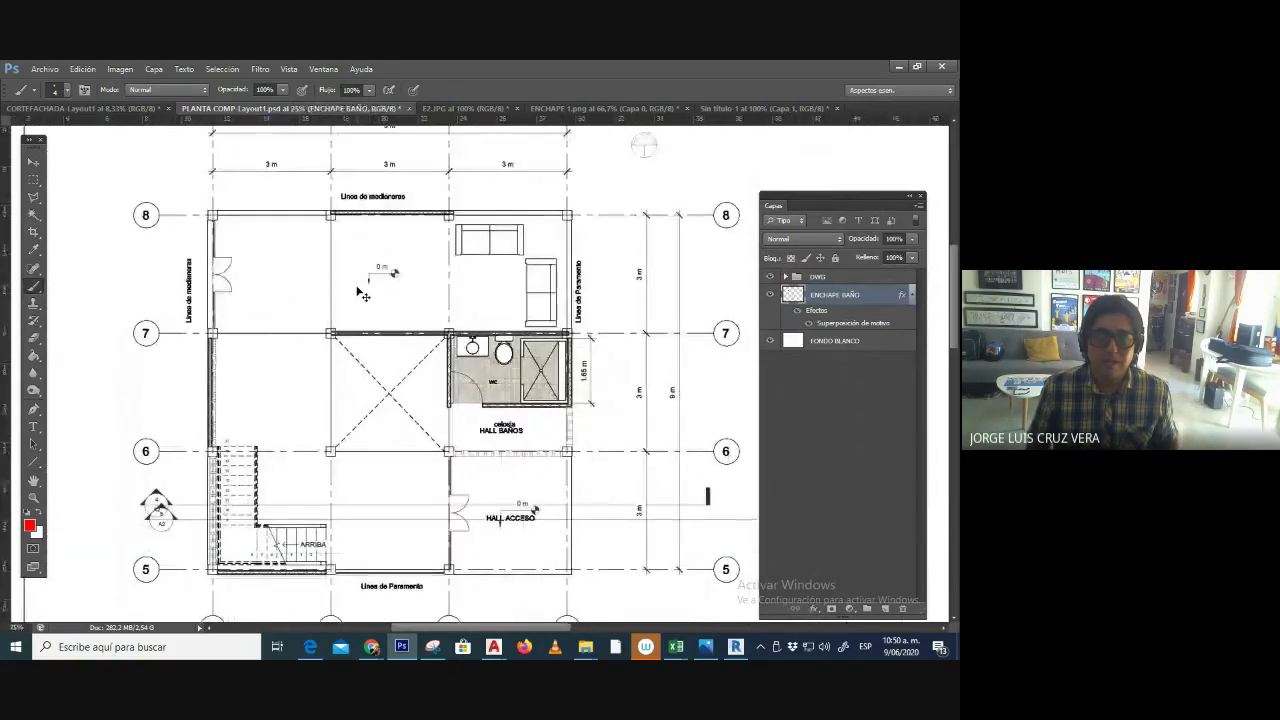
{"action": "scroll", "coordinate": [362, 294], "scroll_direction": "up", "scroll_amount": 3}
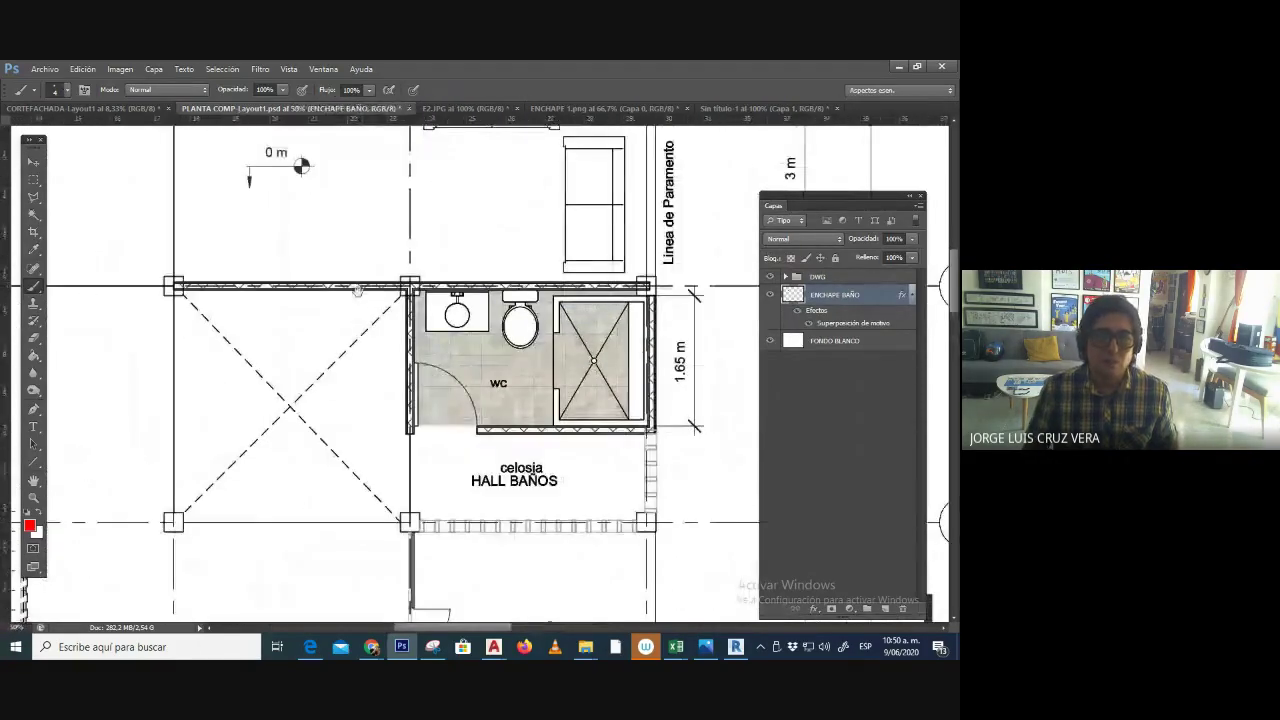
{"action": "scroll", "coordinate": [363, 286], "scroll_direction": "down", "scroll_amount": 1}
{"action": "left_click_drag", "start_coordinate": [363, 286], "coordinate": [312, 432]}
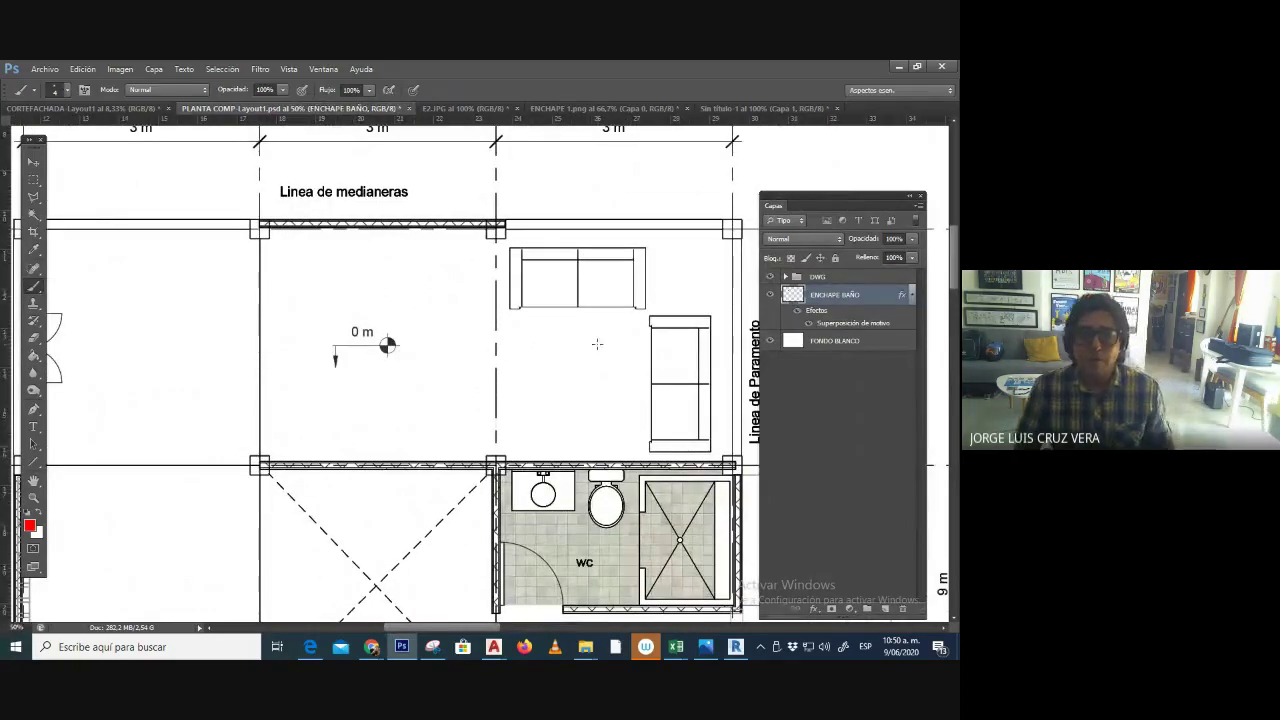
{"action": "left_click", "coordinate": [57, 70]}
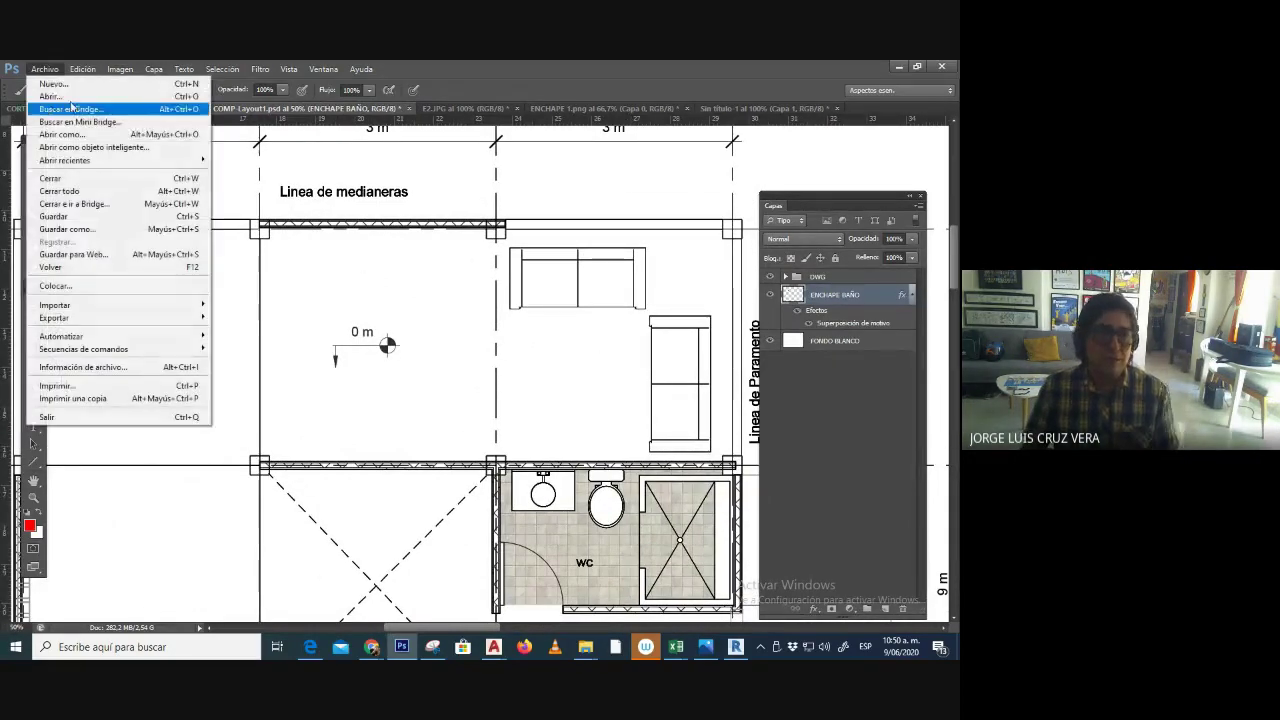
{"action": "left_click", "coordinate": [57, 100]}
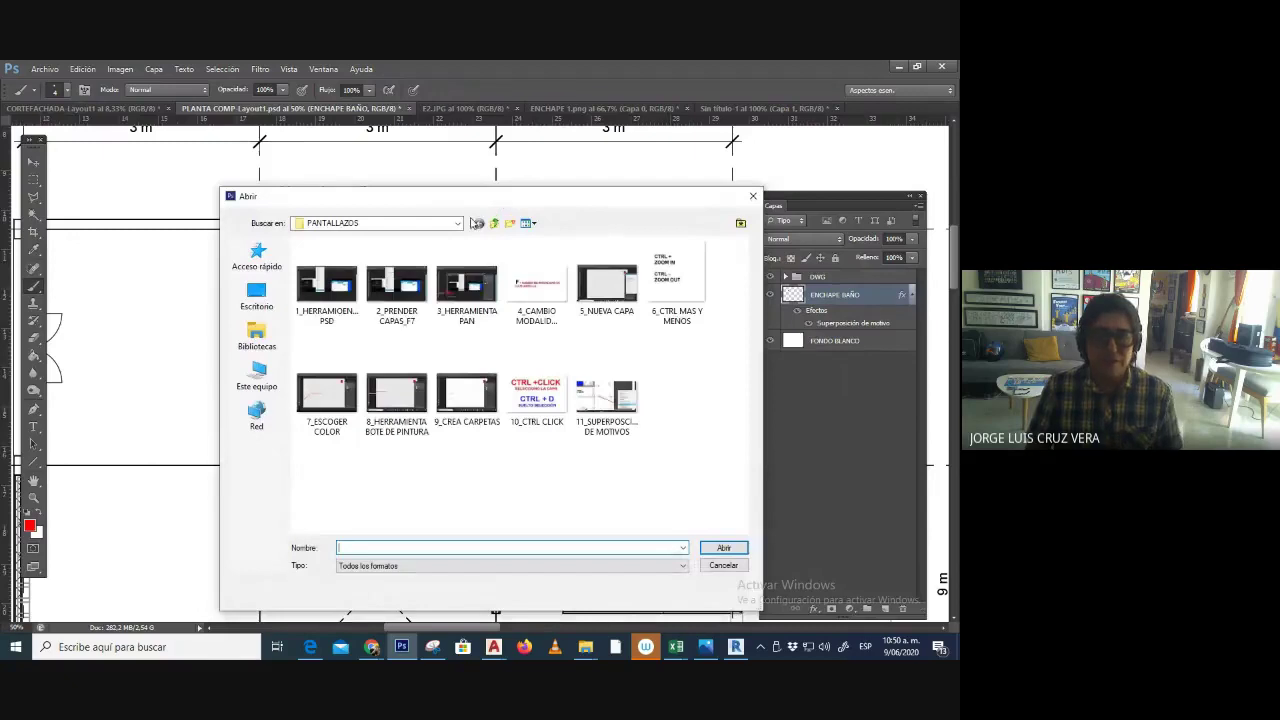
{"action": "left_click", "coordinate": [457, 223]}
{"action": "left_click", "coordinate": [400, 529]}
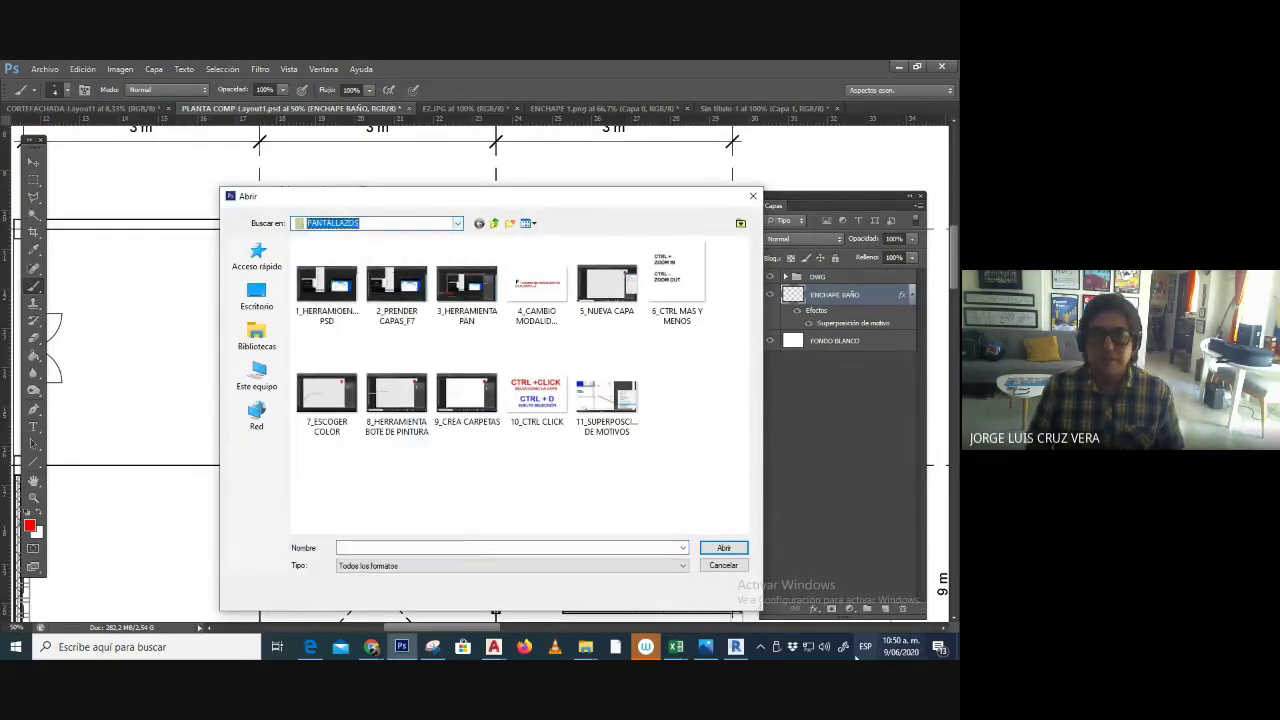
{"action": "key", "text": "Escape"}
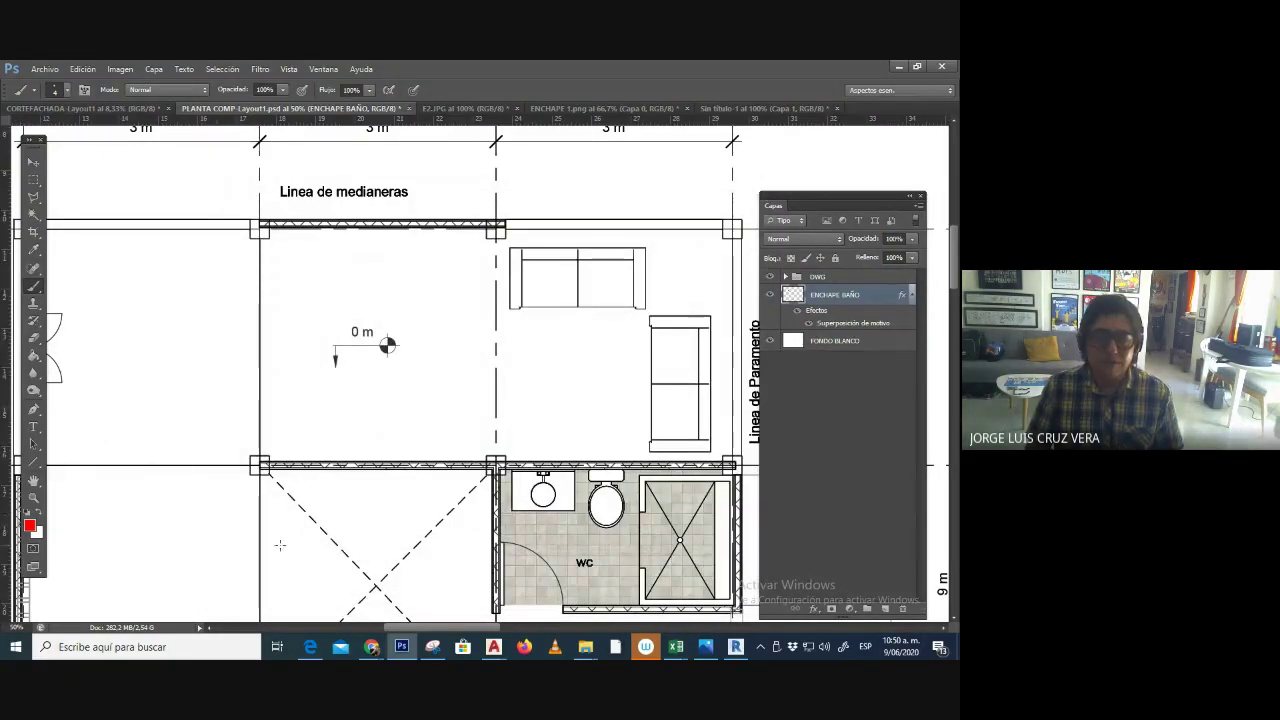
- Switch to Chrome and return to the "ceramica baño textura" image results, looking over the open tile textures on the way
{"action": "mouse_move", "coordinate": [371, 647]}
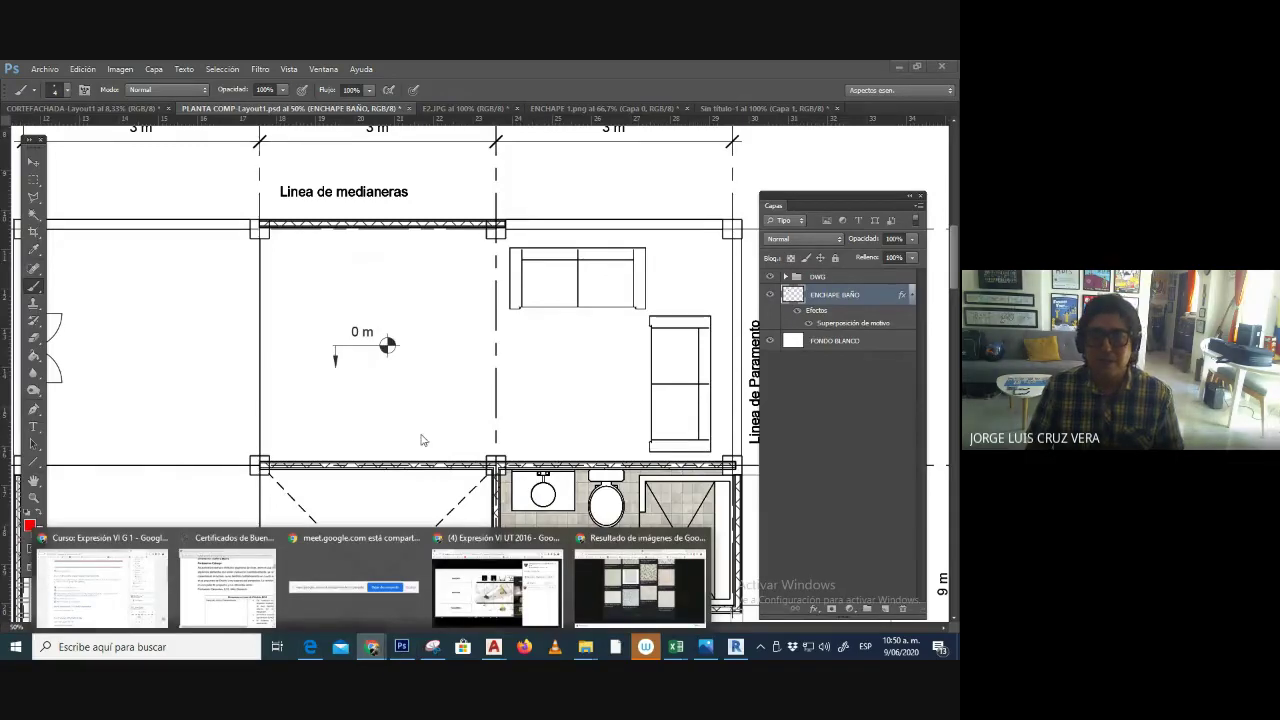
{"action": "left_click", "coordinate": [640, 585]}
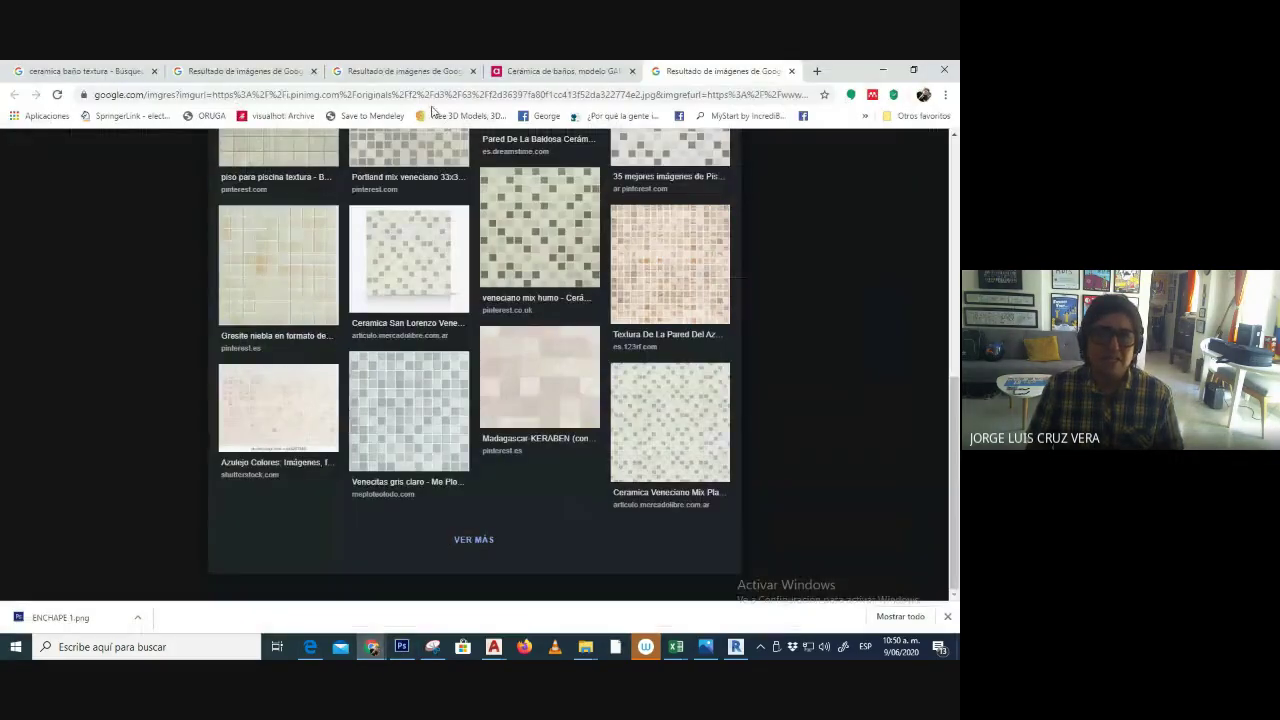
{"action": "left_click", "coordinate": [405, 71]}
{"action": "left_click", "coordinate": [240, 71]}
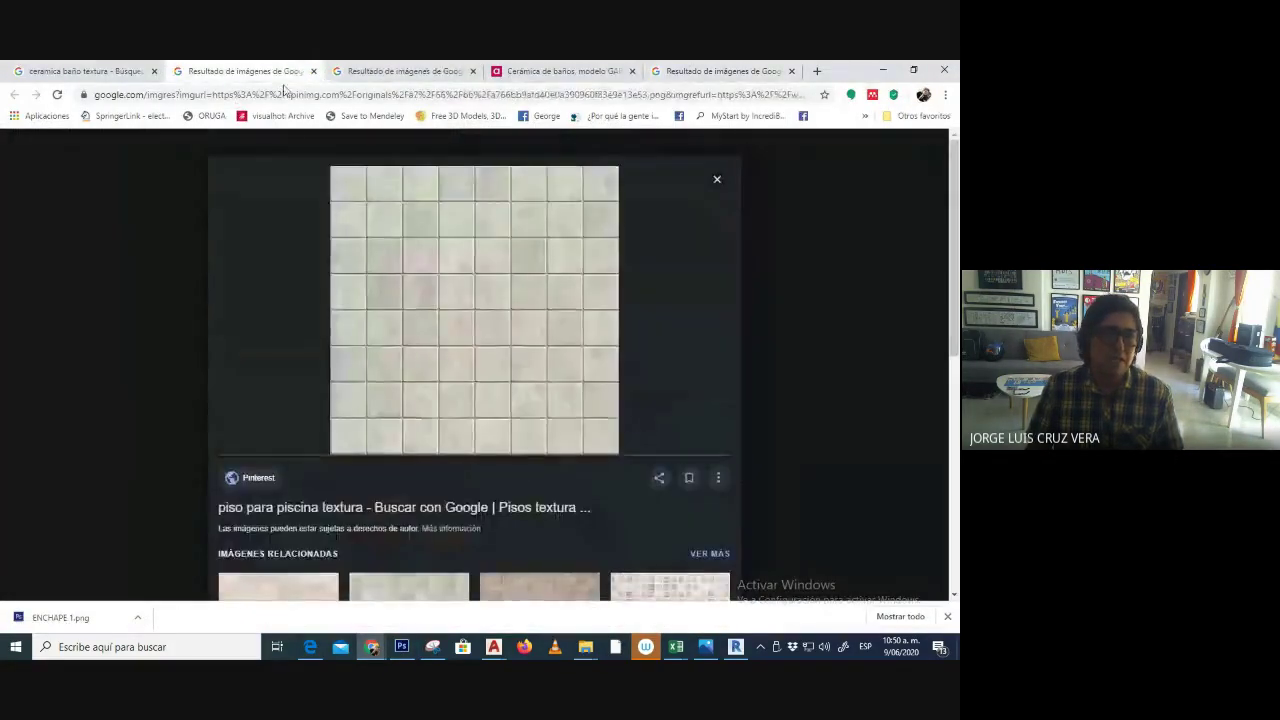
{"action": "left_click", "coordinate": [121, 76]}
{"action": "scroll", "coordinate": [281, 208], "scroll_direction": "down", "scroll_amount": 10}
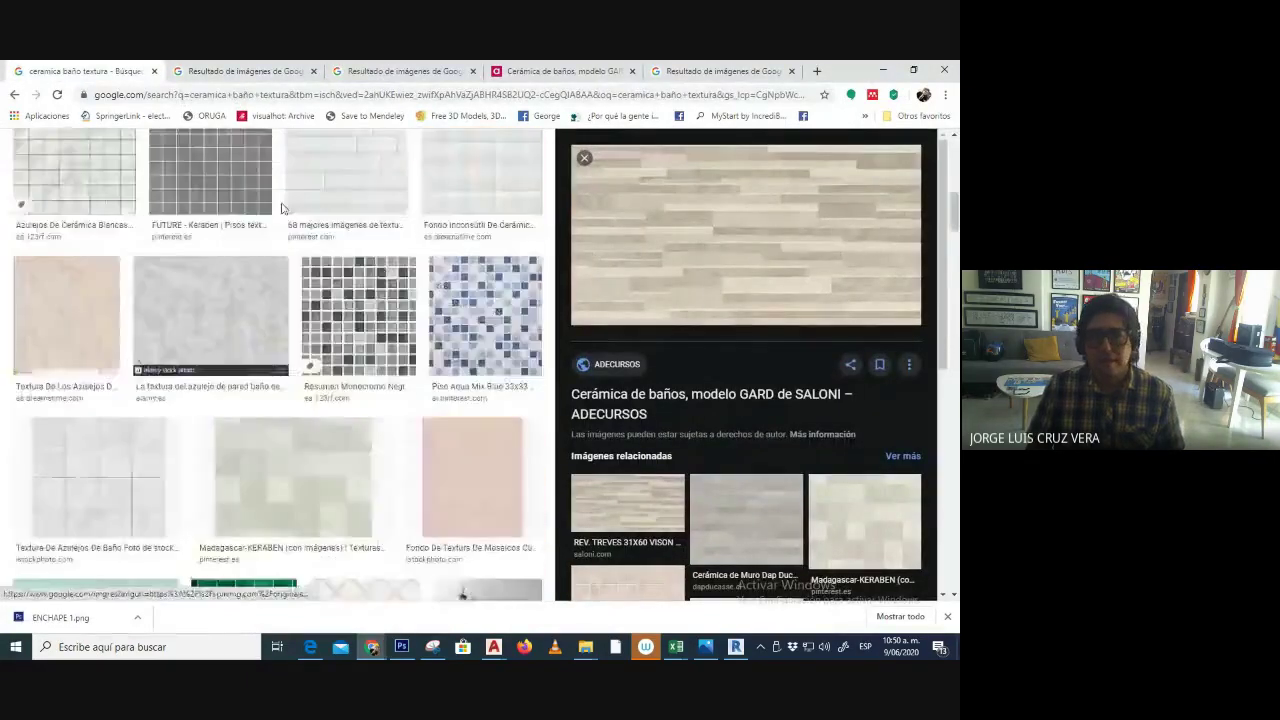
{"action": "scroll", "coordinate": [281, 208], "scroll_direction": "up", "scroll_amount": 4}
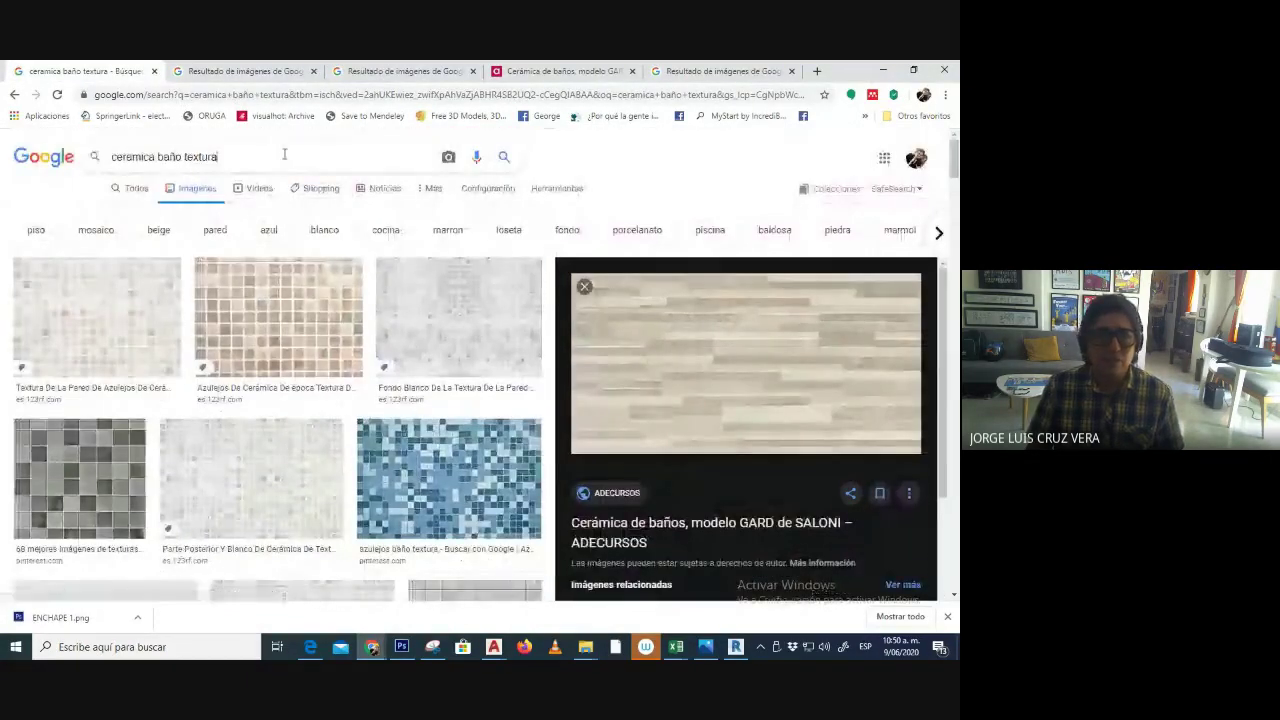
- Replace the image search with "pizarra gris textura" and run it
{"action": "triple_click", "coordinate": [160, 157]}
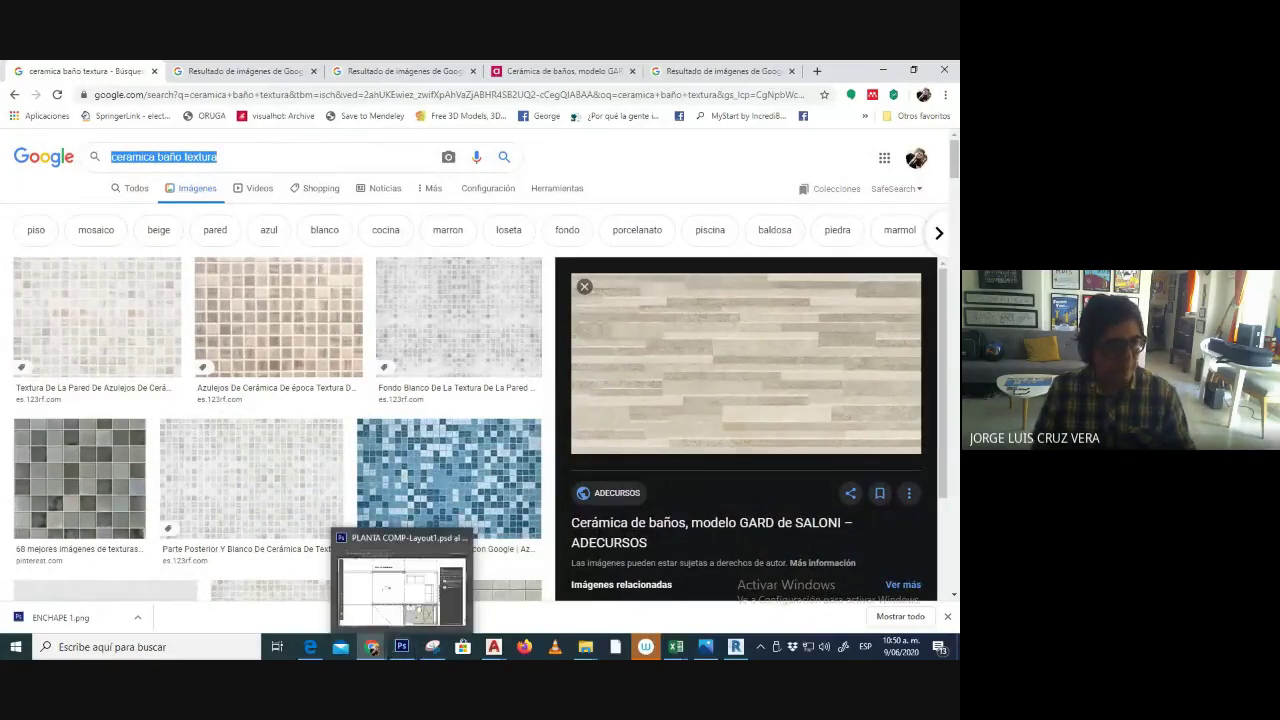
{"action": "left_click", "coordinate": [401, 647]}
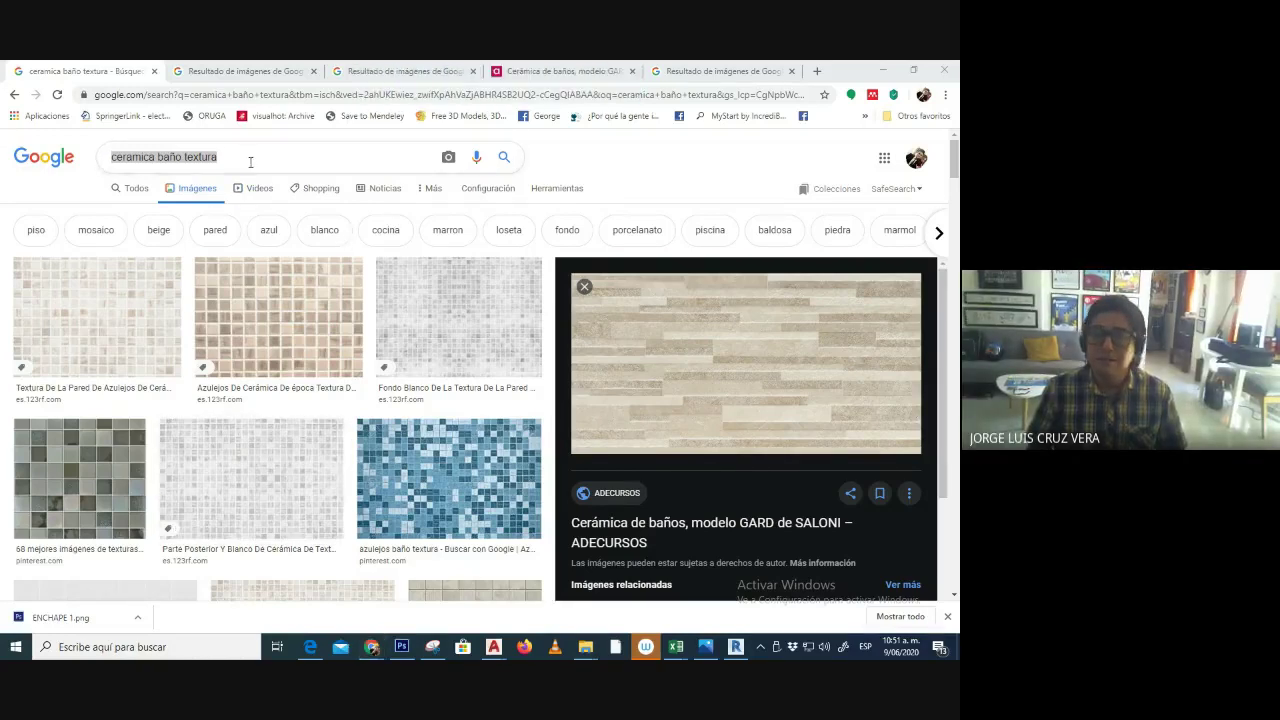
{"action": "key", "text": "alt+Tab"}
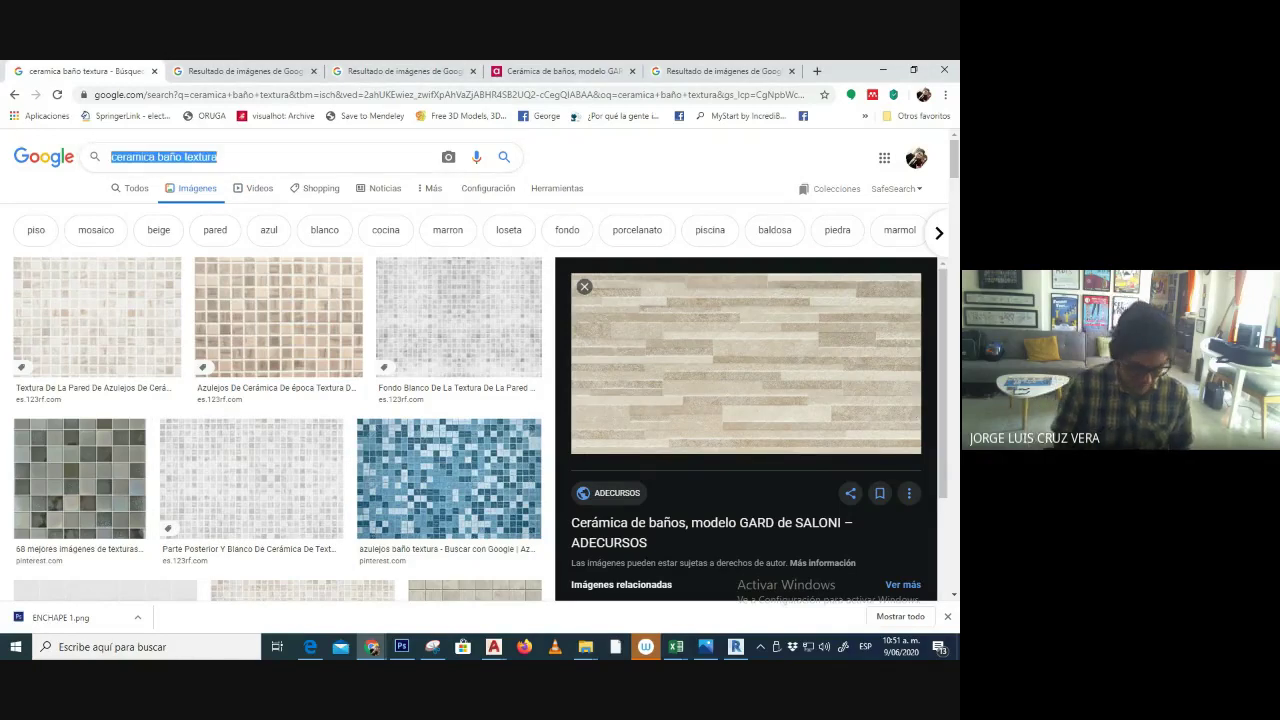
{"action": "type", "text": "pizarra "}
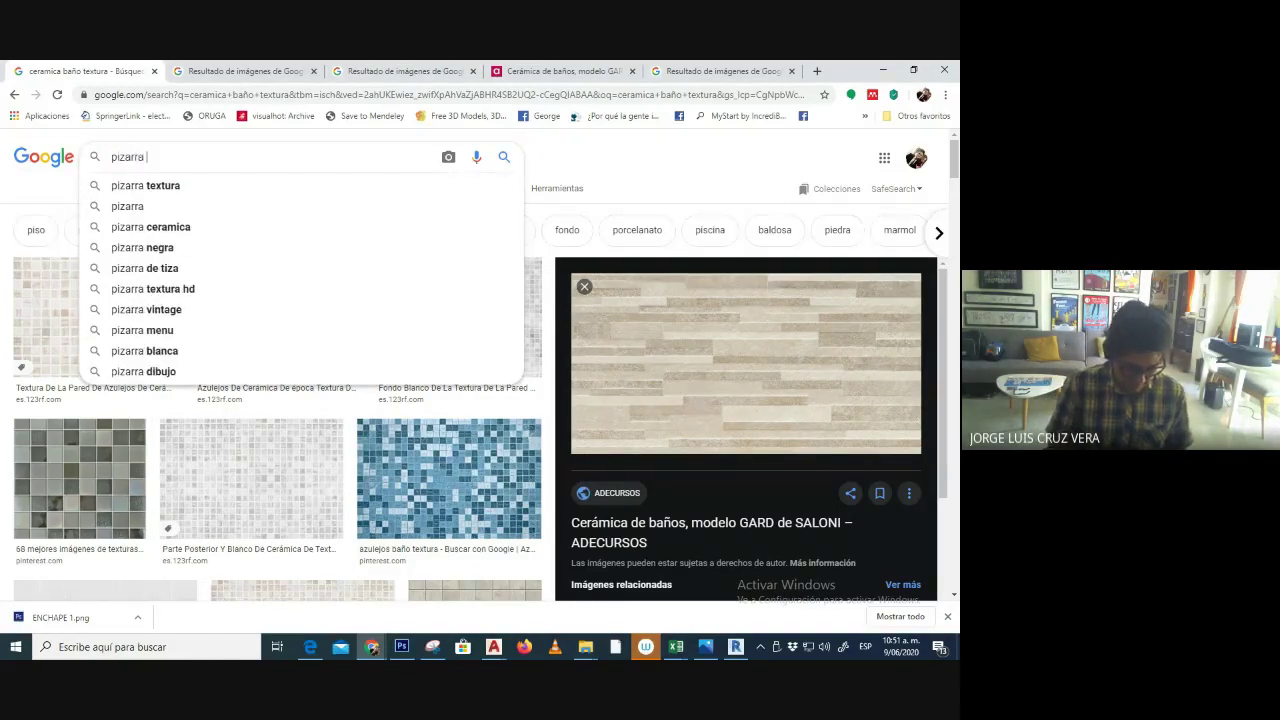
{"action": "type", "text": "gris "}
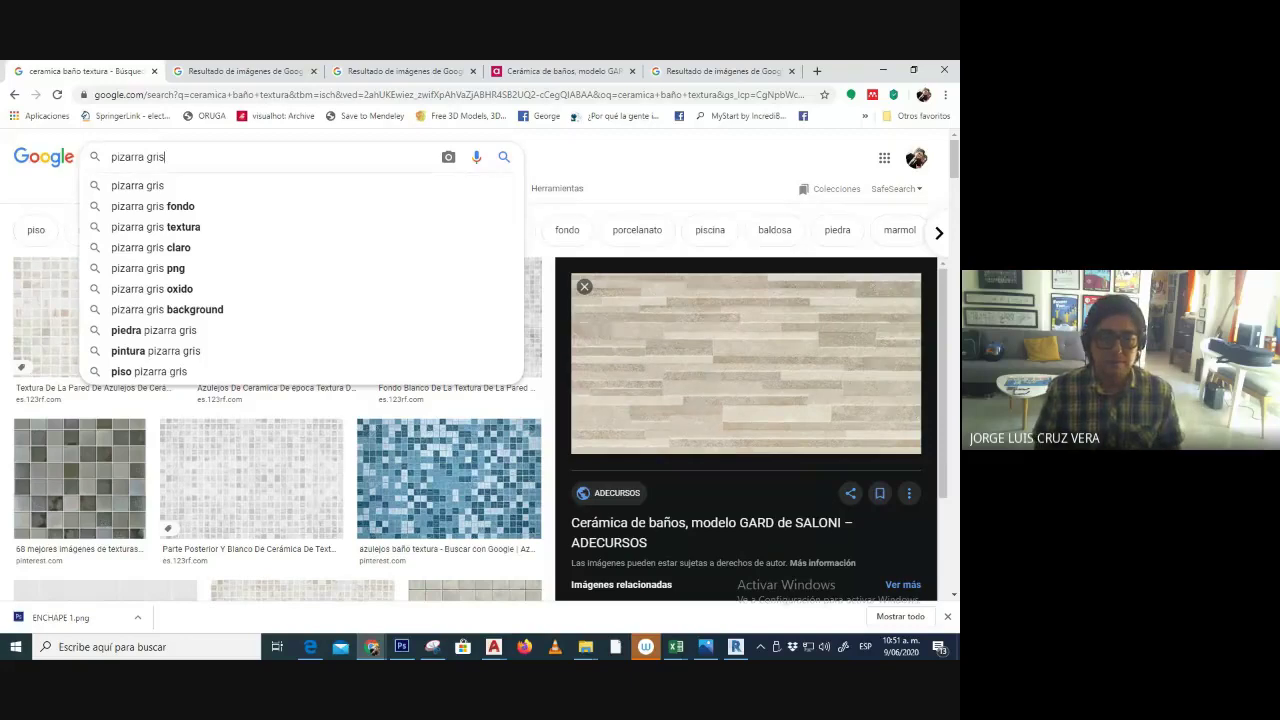
{"action": "type", "text": "textura"}
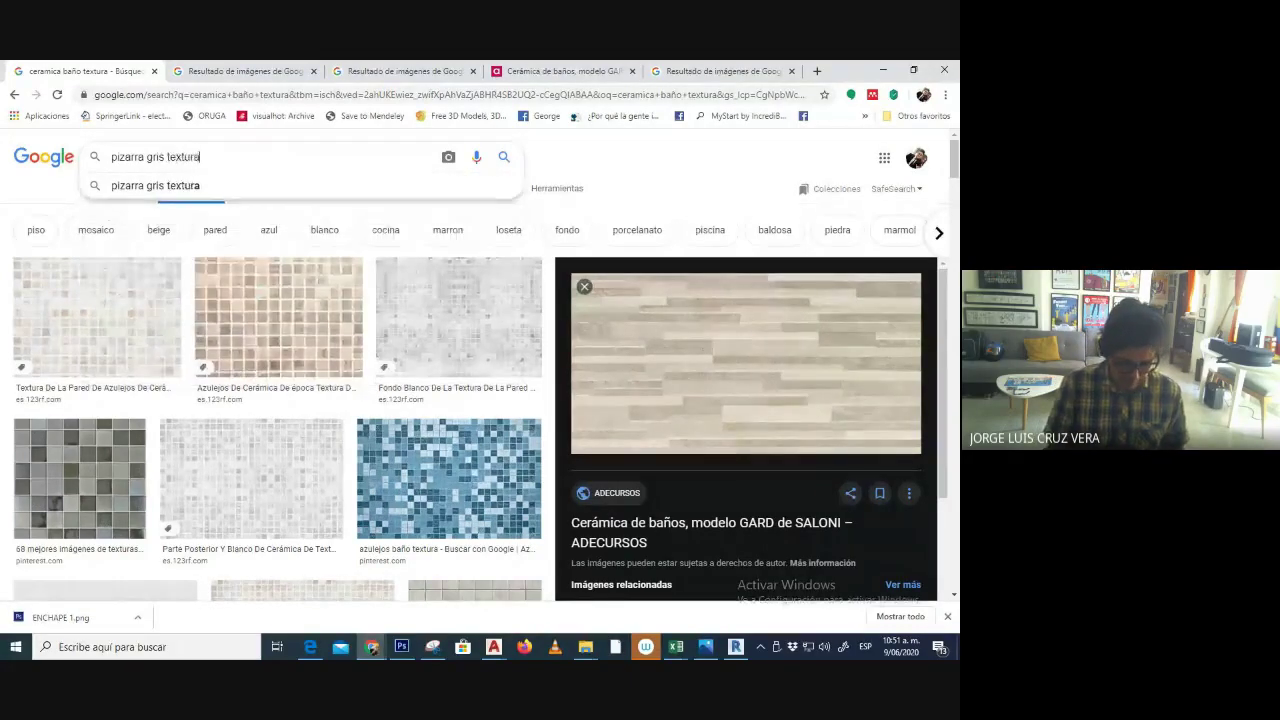
{"action": "key", "text": "Return"}
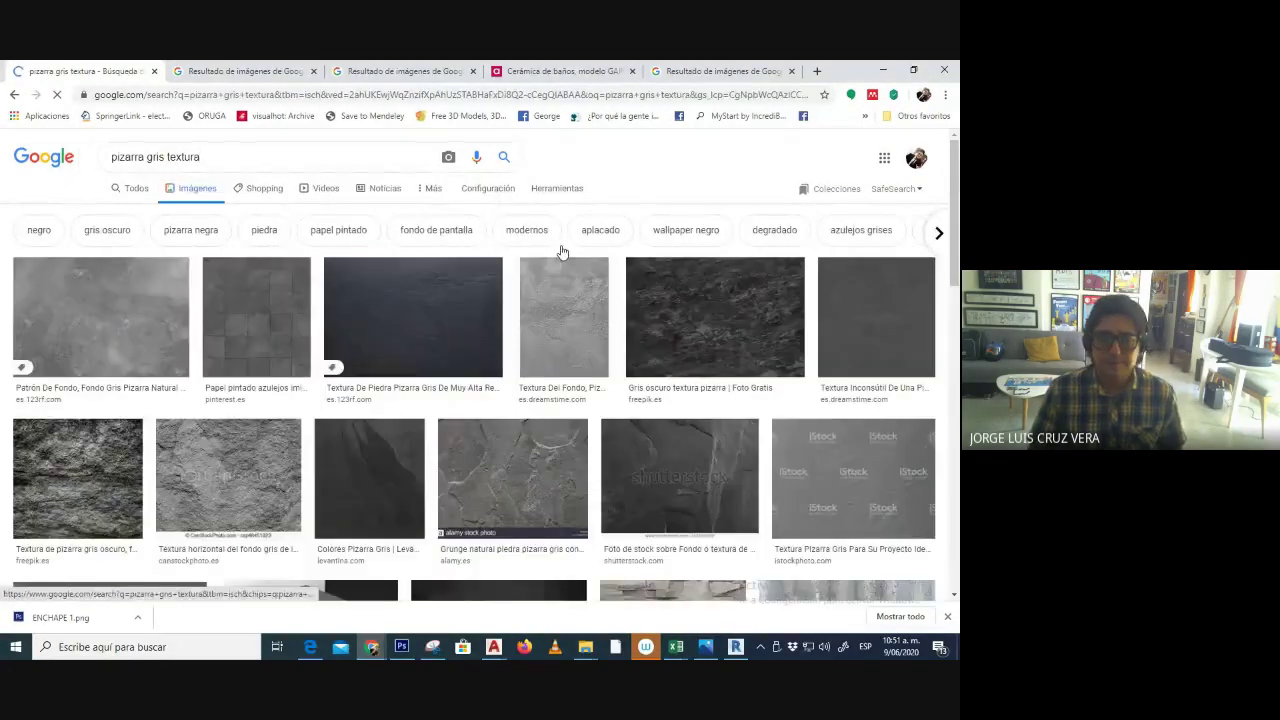
- Open the Mosaico Surprise-C Gris 30X30 image result in a new tab, close an unneeded tile image tab and bring up the mosaic
{"action": "scroll", "coordinate": [385, 273], "scroll_direction": "down", "scroll_amount": 4}
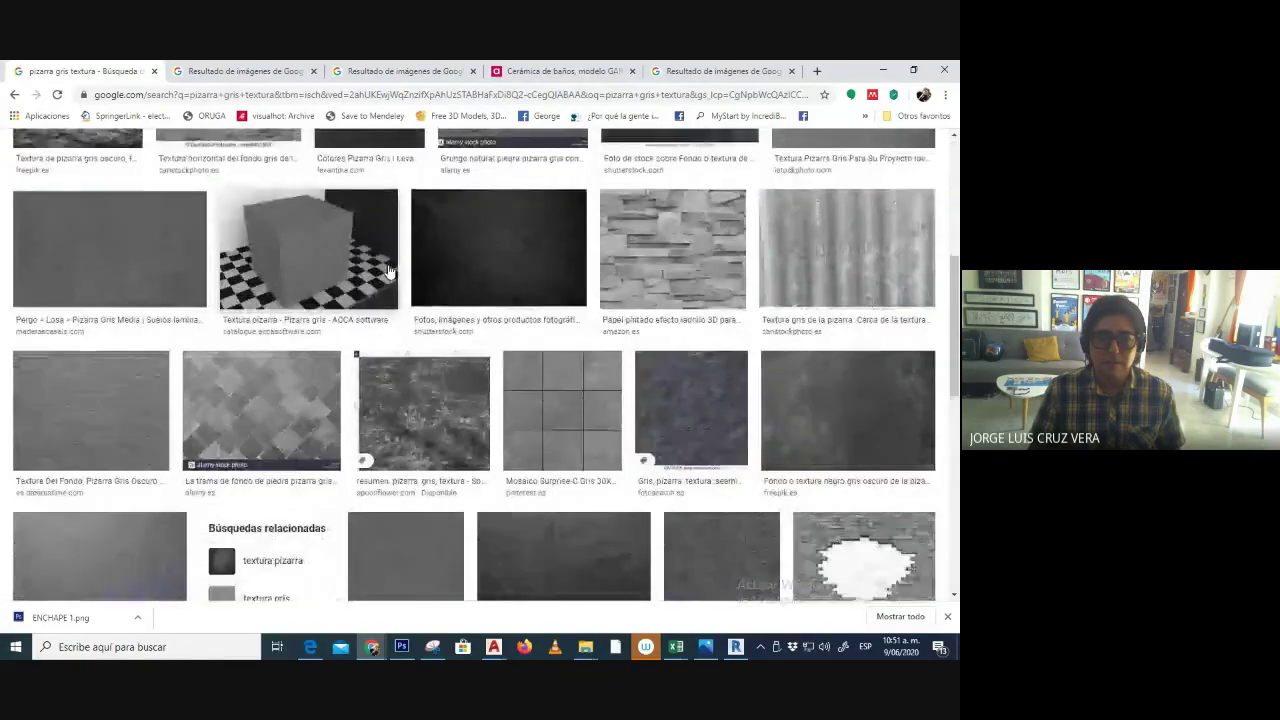
{"action": "scroll", "coordinate": [389, 272], "scroll_direction": "down", "scroll_amount": 1}
{"action": "right_click", "coordinate": [543, 306]}
{"action": "left_click", "coordinate": [566, 312]}
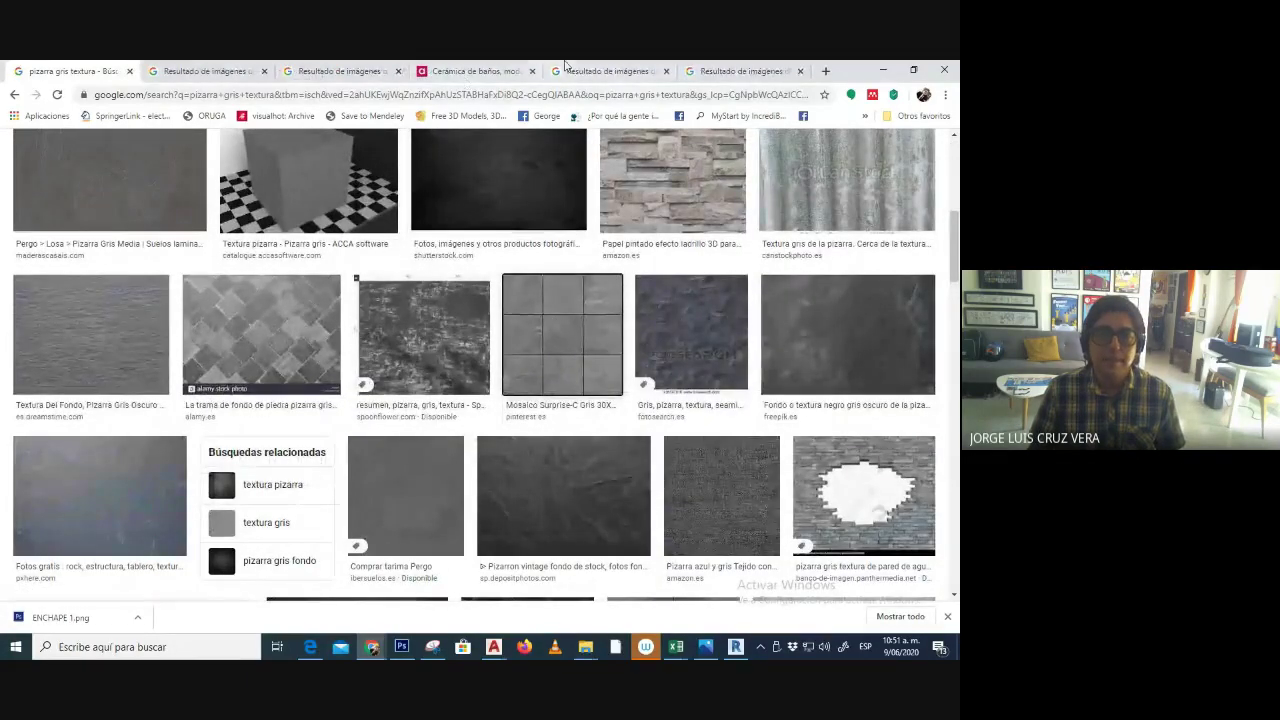
{"action": "left_click", "coordinate": [248, 64]}
{"action": "left_click", "coordinate": [360, 70]}
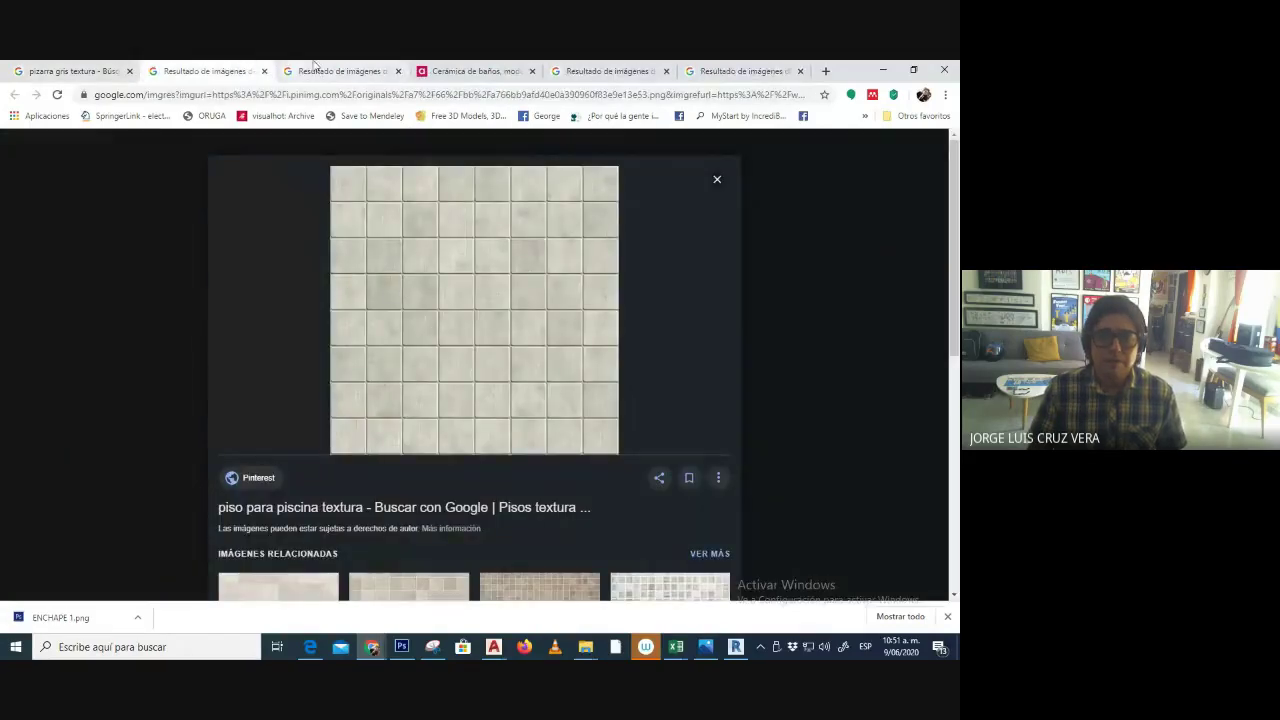
{"action": "left_click", "coordinate": [398, 71]}
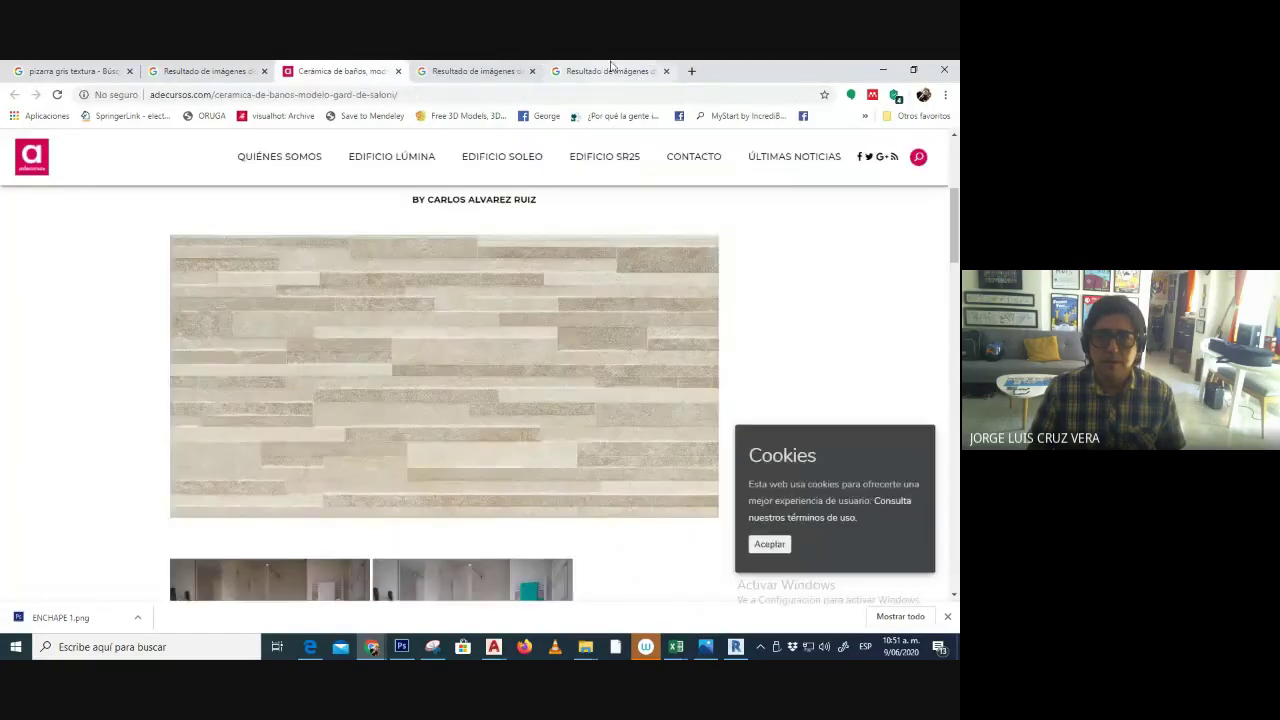
{"action": "left_click", "coordinate": [600, 71]}
- Save the grey slate mosaic image as "pizarra gris" in the TEXTURAS folder
{"action": "right_click", "coordinate": [451, 258]}
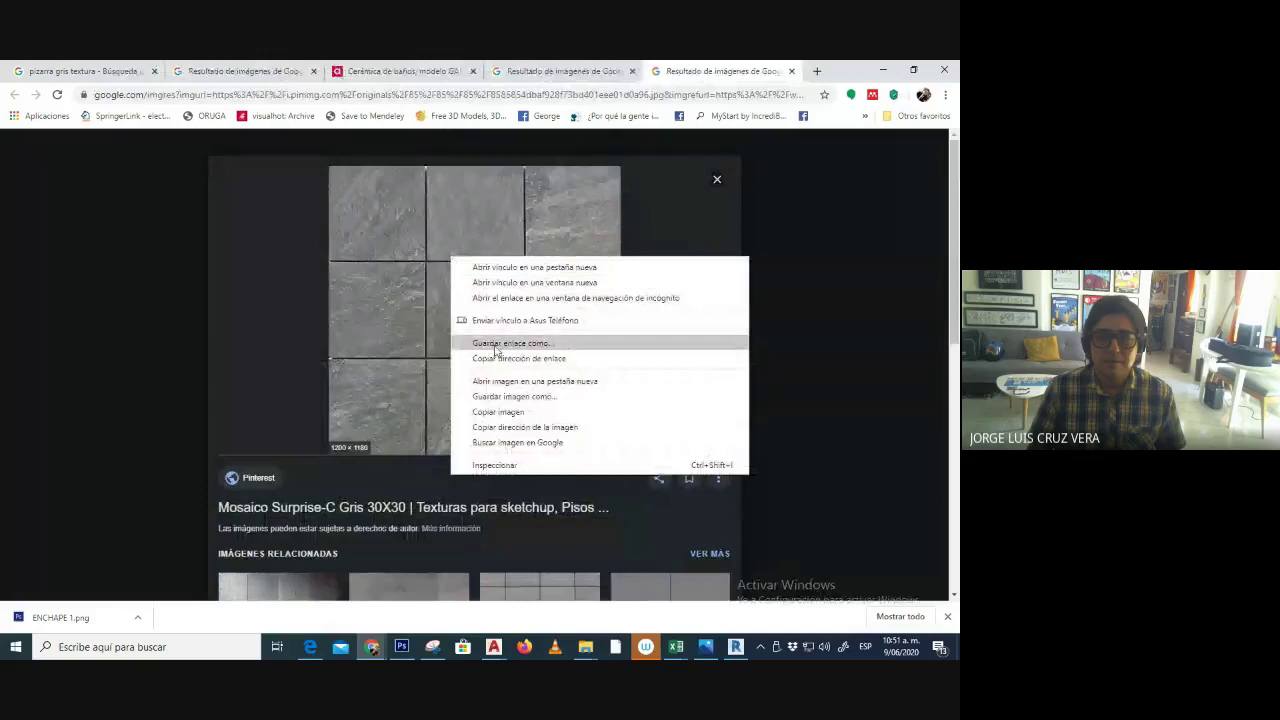
{"action": "left_click", "coordinate": [541, 395]}
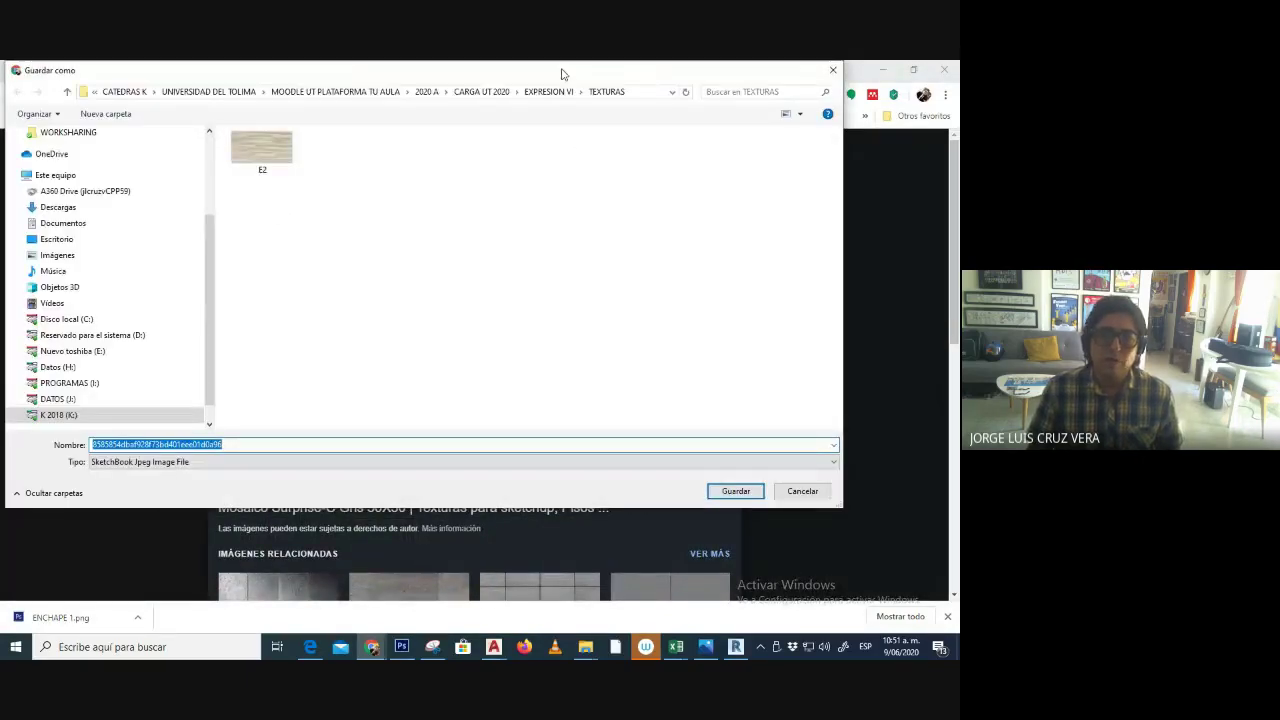
{"action": "left_click_drag", "start_coordinate": [562, 74], "coordinate": [0, 226]}
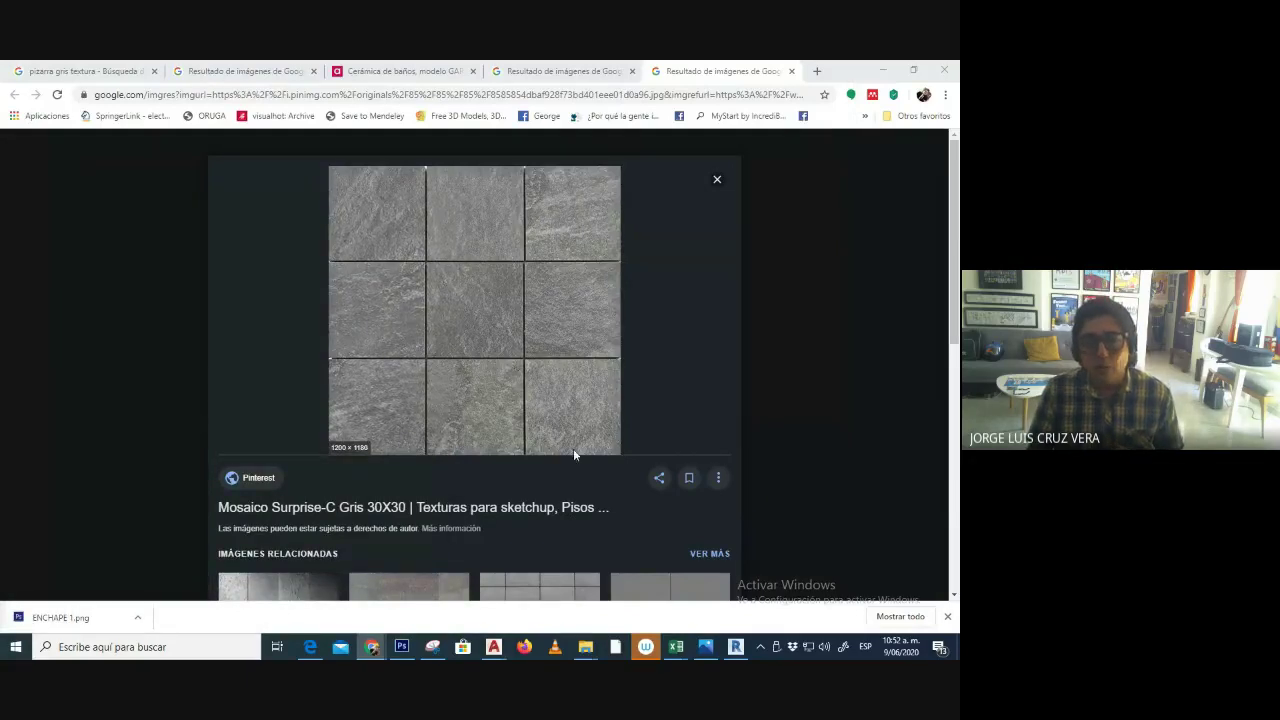
{"action": "left_click", "coordinate": [351, 131]}
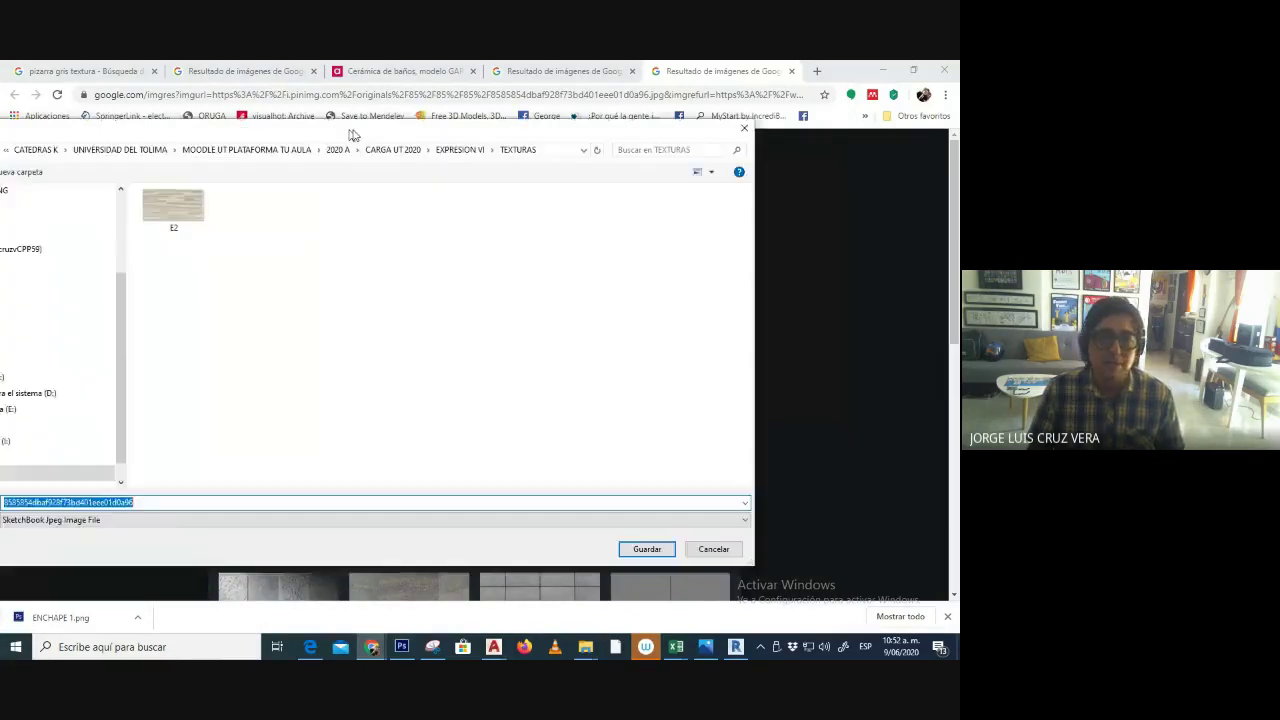
{"action": "left_click_drag", "start_coordinate": [351, 131], "coordinate": [416, 126]}
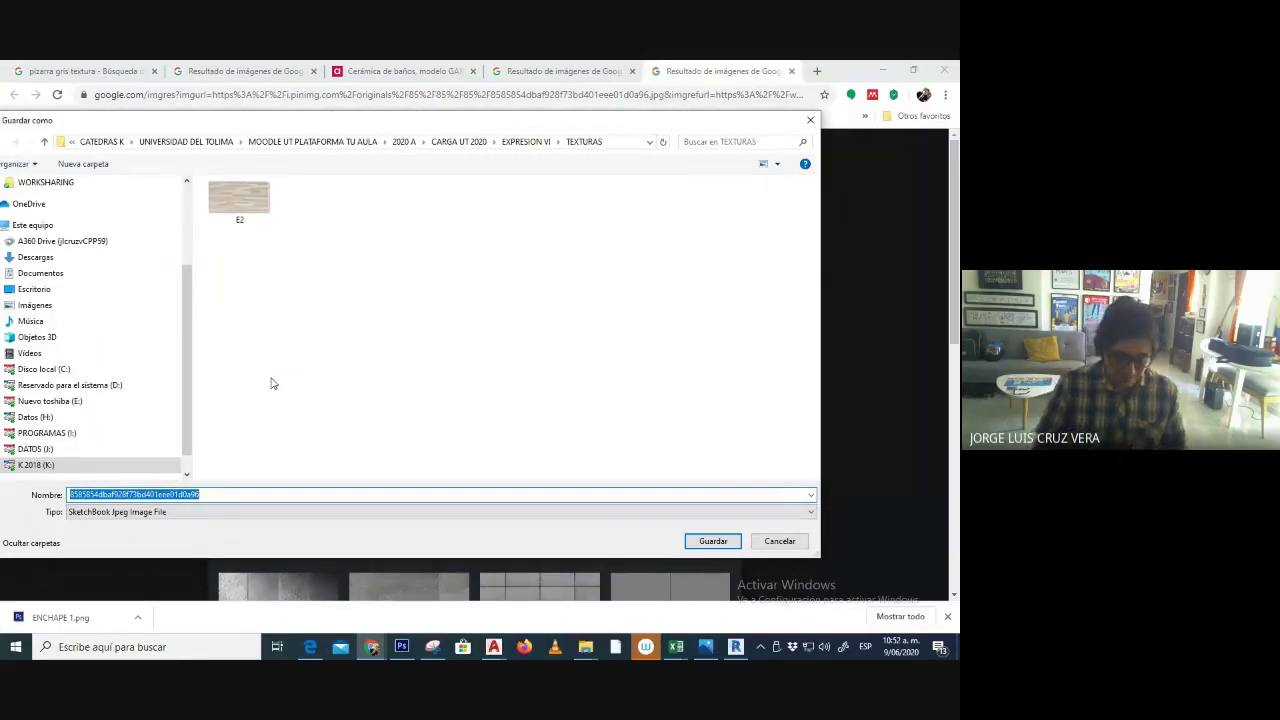
{"action": "type", "text": "pizarra gris"}
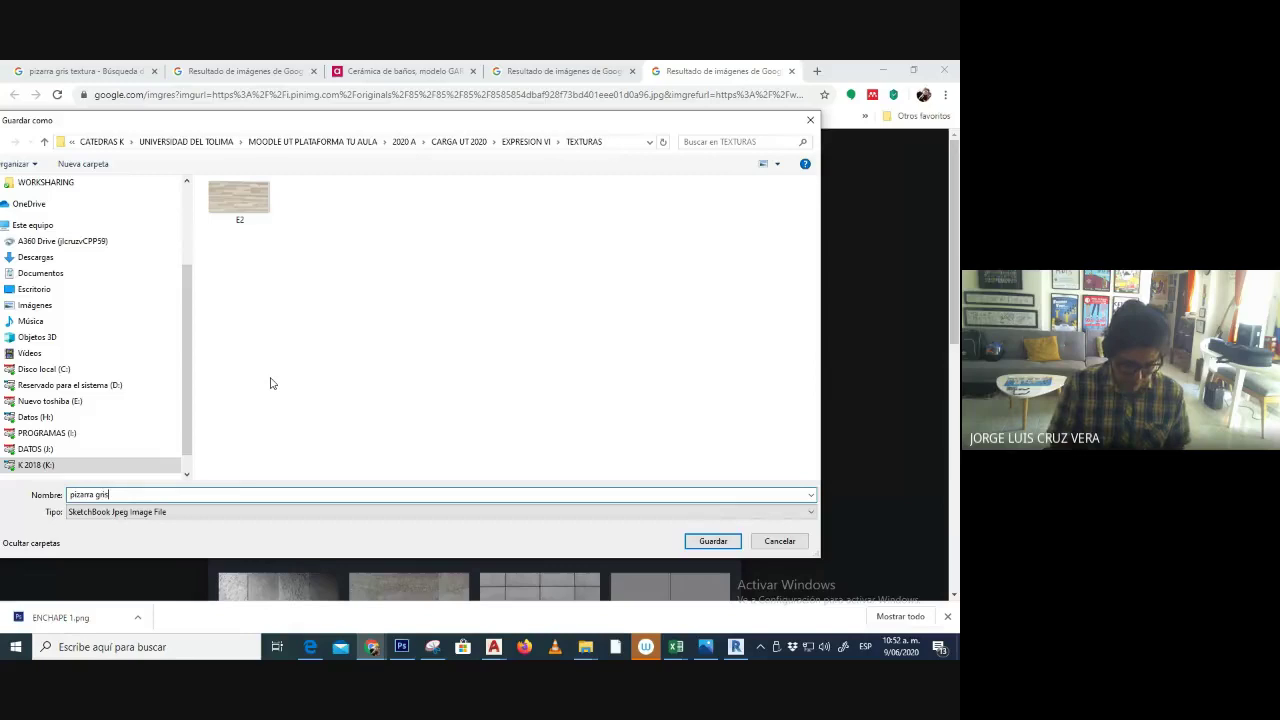
{"action": "key", "text": "Return"}
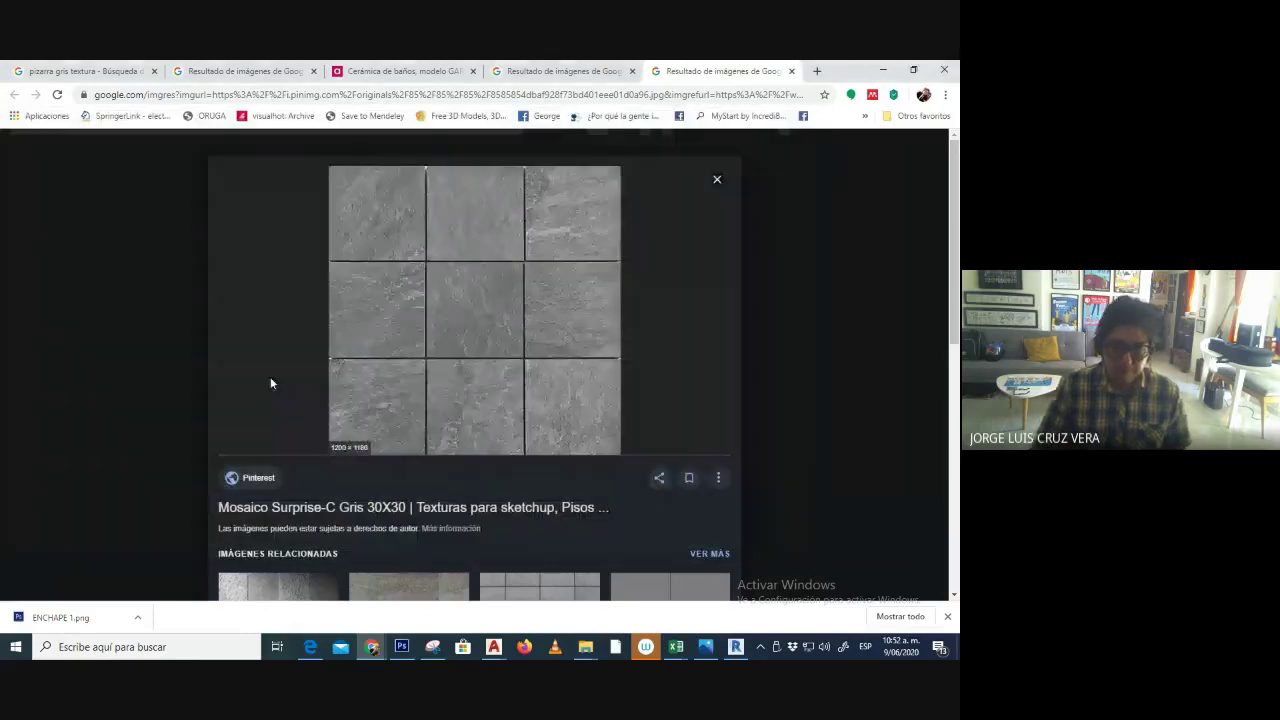
{"action": "left_click", "coordinate": [590, 433]}
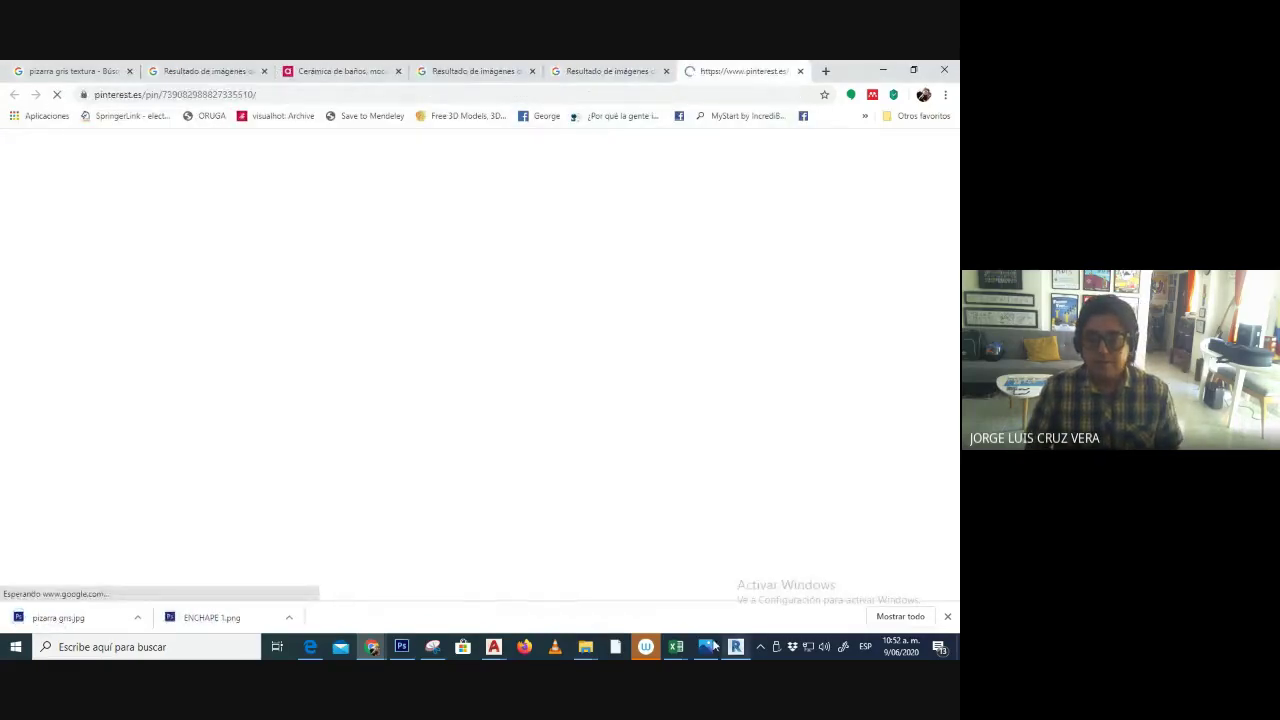
- Return to the PLANTA COMP plan in Photoshop, activate the Magic Wand and select the DWG copia 7 layer inside the DWG group
{"action": "left_click", "coordinate": [401, 648]}
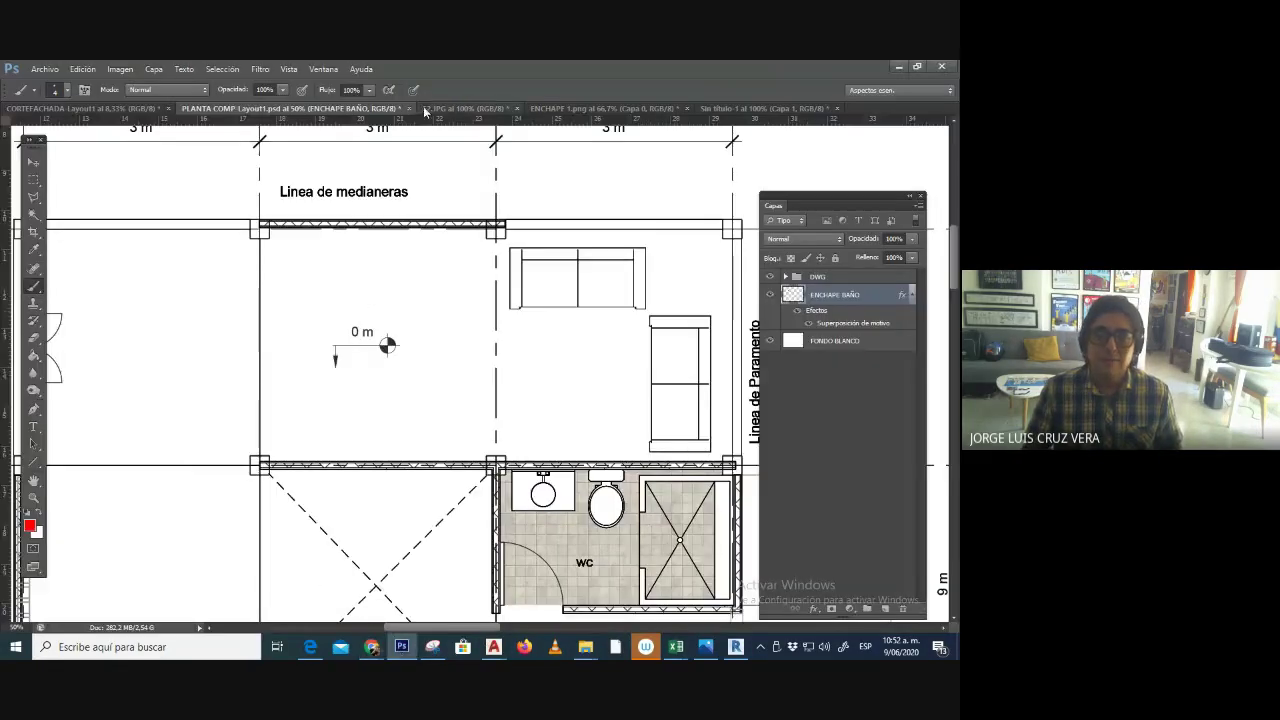
{"action": "key", "text": "ctrl+minus"}
{"action": "key", "text": "ctrl+minus"}
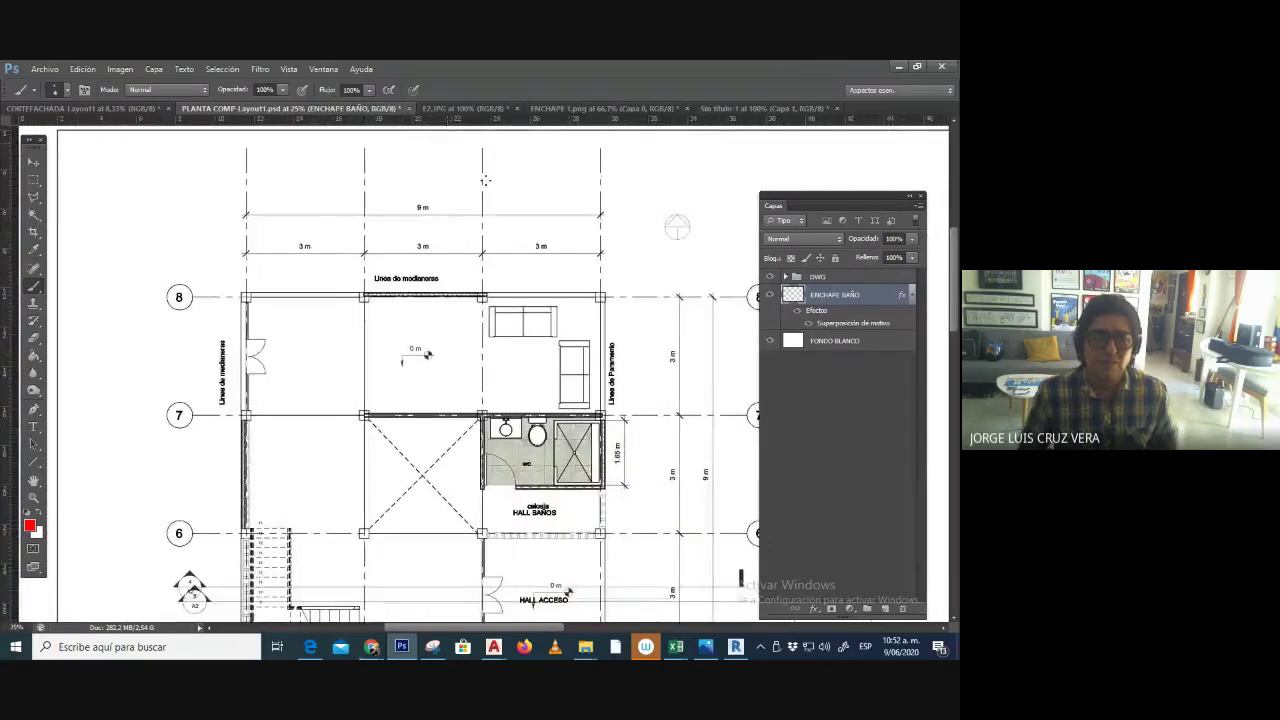
{"action": "left_click_drag", "start_coordinate": [465, 341], "coordinate": [467, 296]}
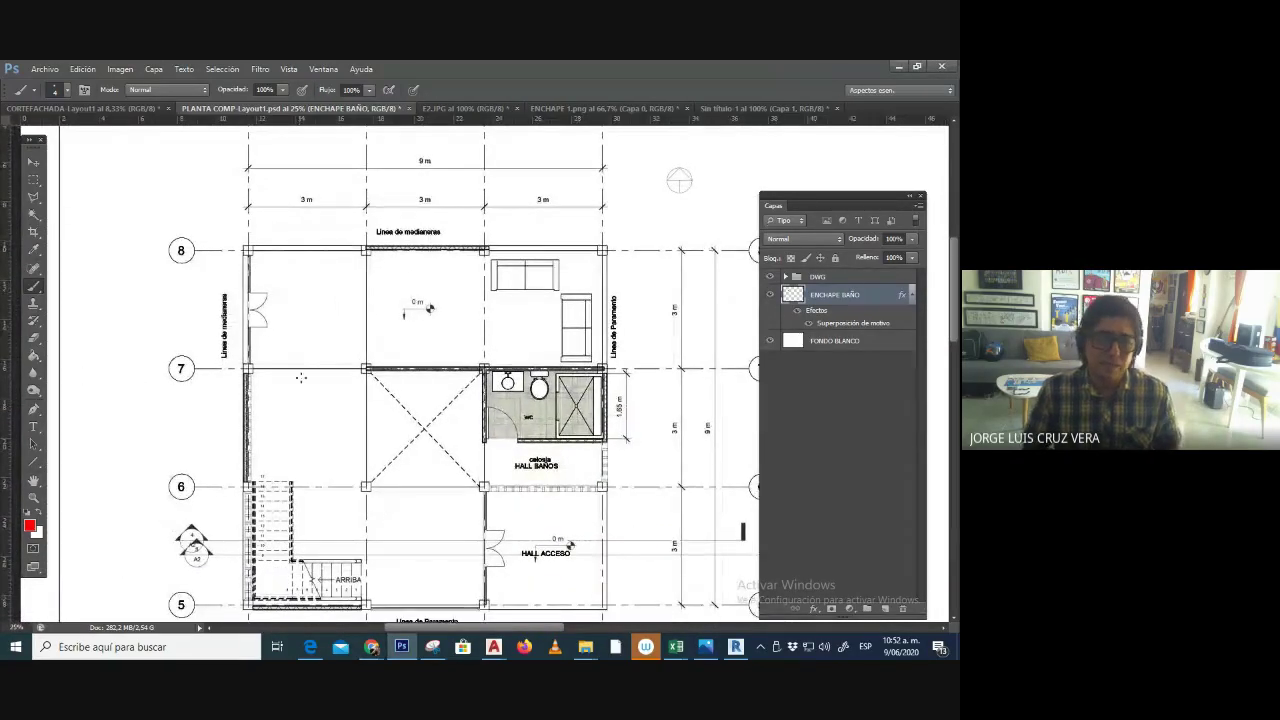
{"action": "left_click", "coordinate": [33, 214]}
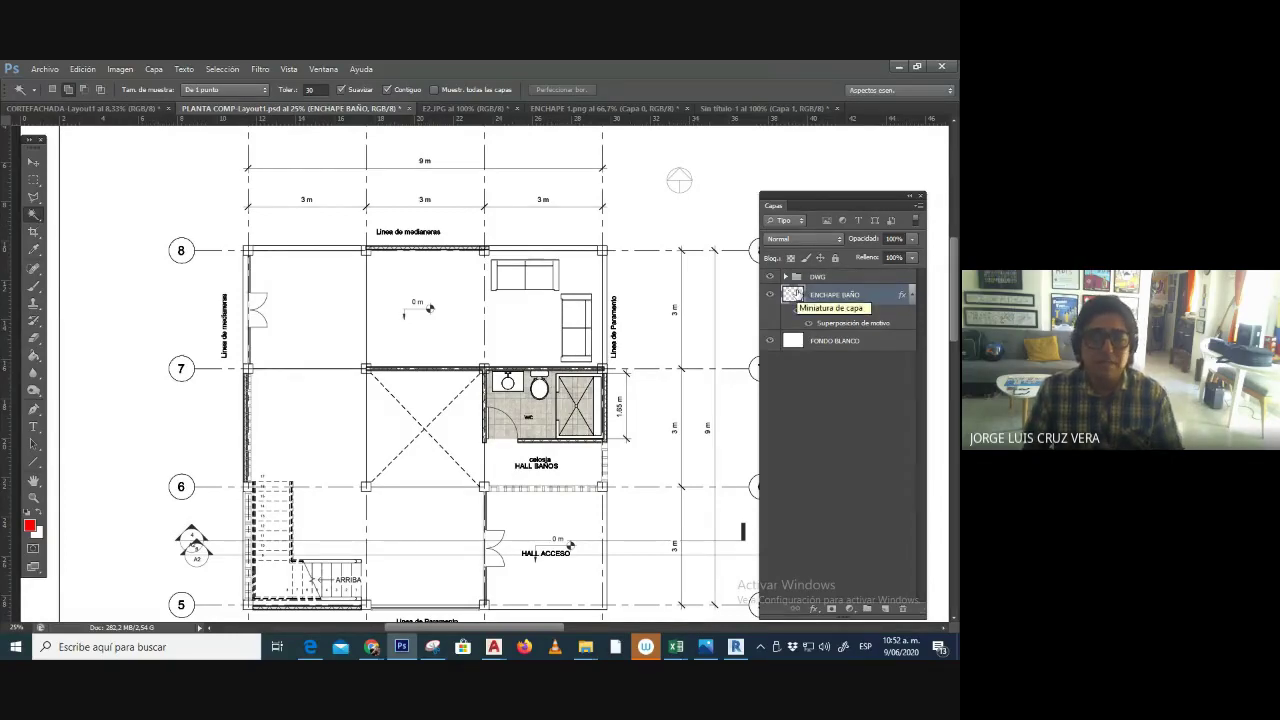
{"action": "left_click", "coordinate": [786, 276]}
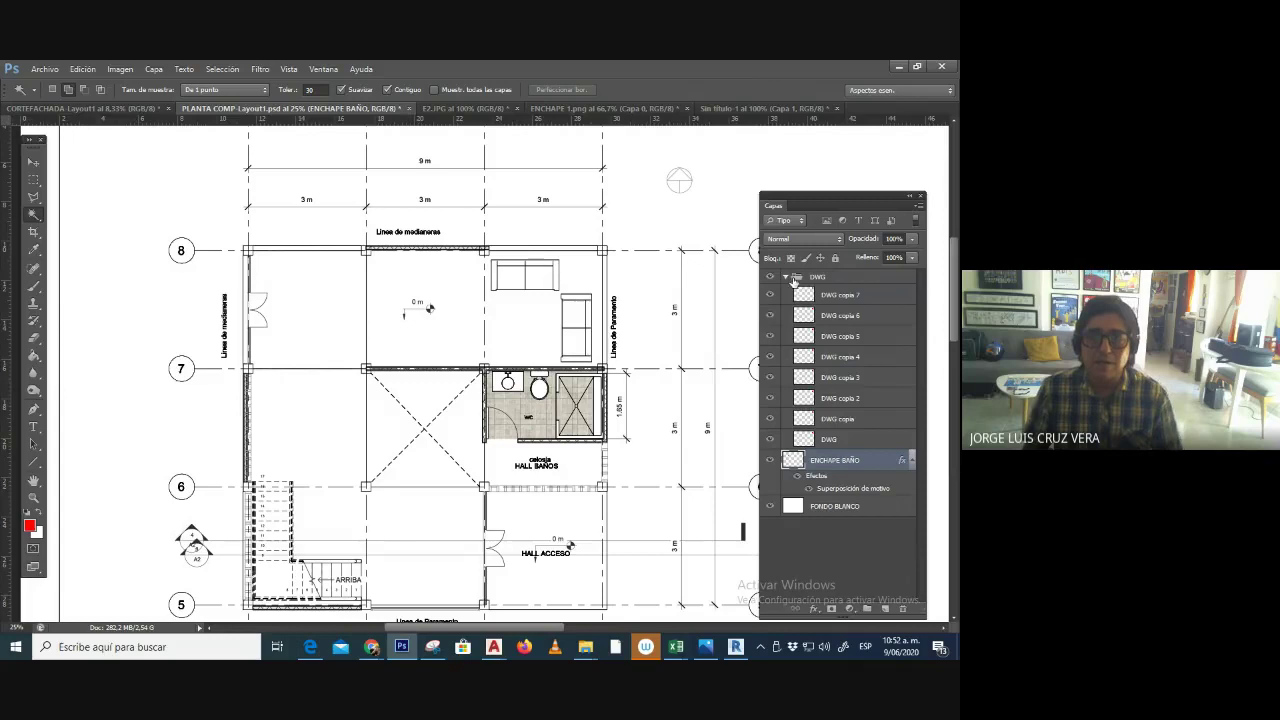
{"action": "left_click", "coordinate": [841, 297]}
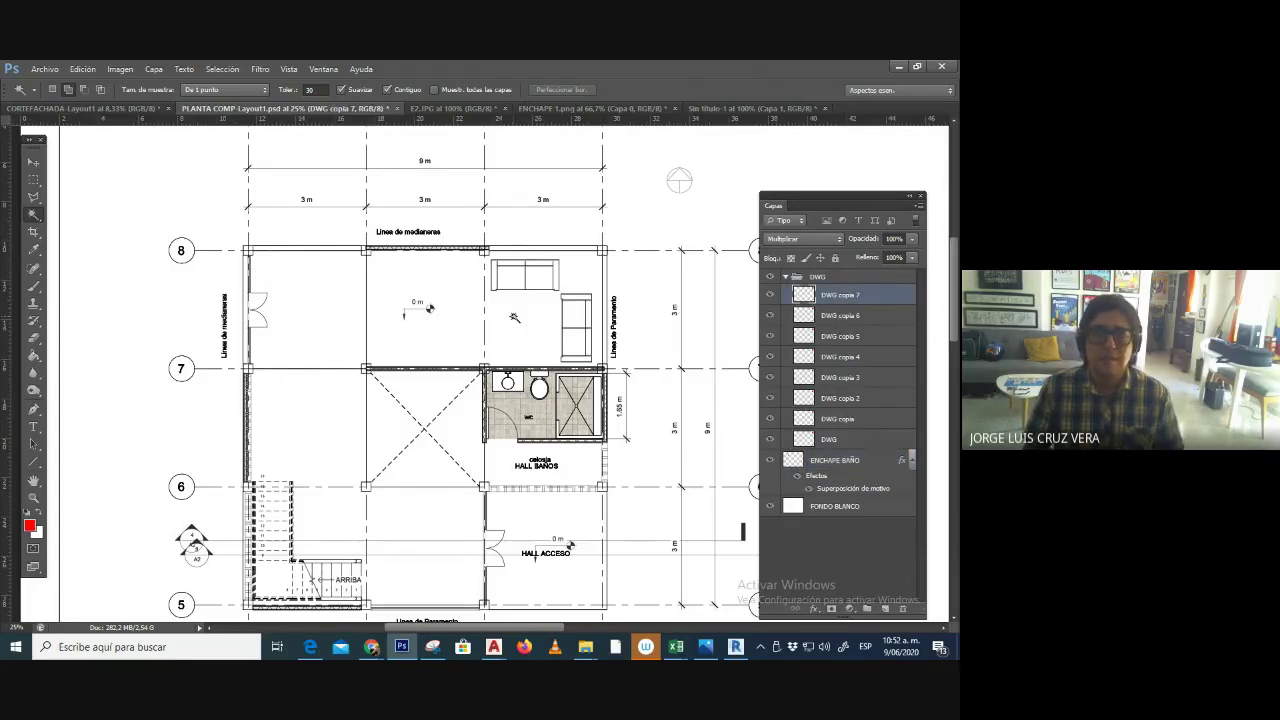
- Select the floor between axes 7 and 8, the area beside the crossed void and the strip near the stairs with the Magic Wand
{"action": "left_click", "coordinate": [514, 317]}
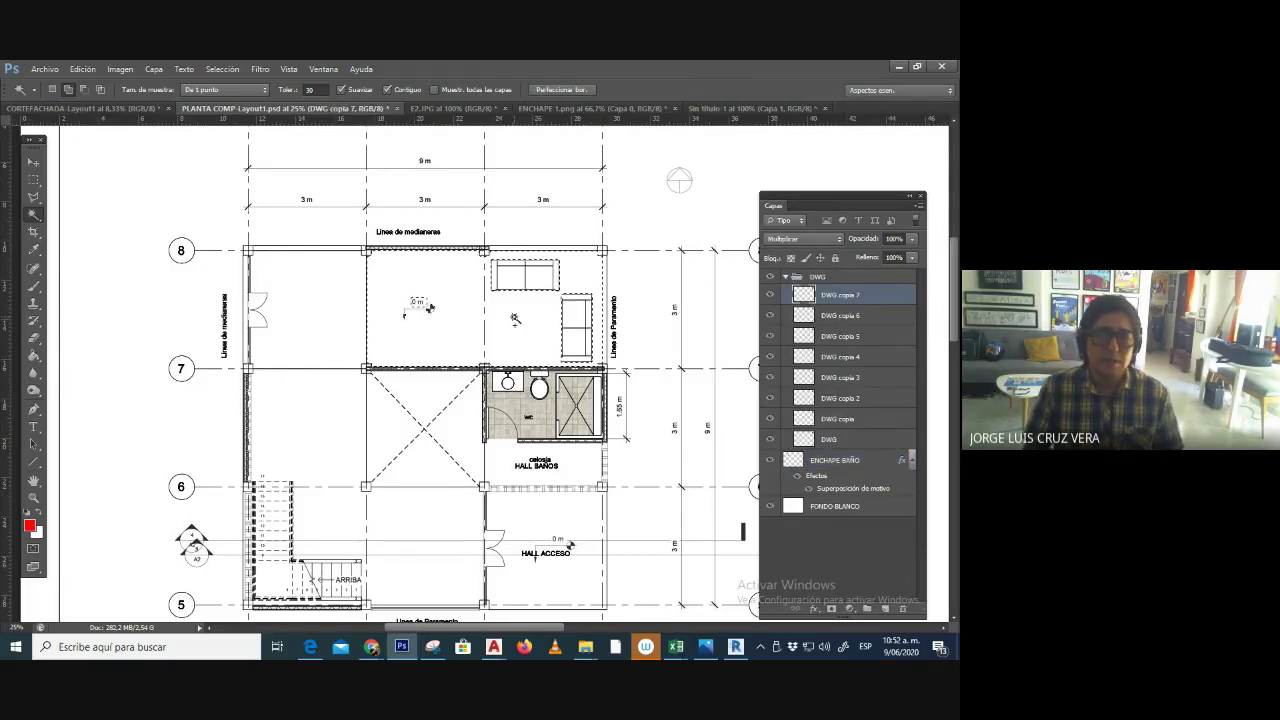
{"action": "left_click", "coordinate": [327, 406], "text": "shift"}
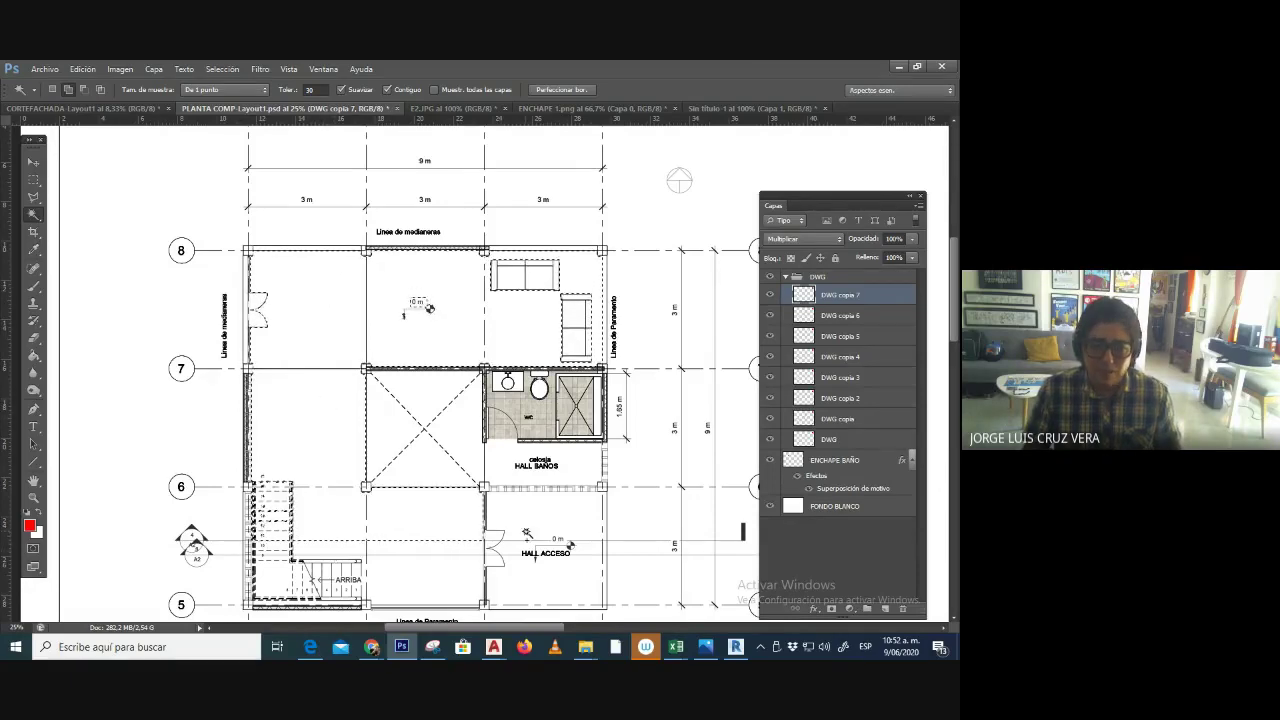
{"action": "scroll", "coordinate": [396, 533], "scroll_direction": "up", "scroll_amount": 1}
{"action": "left_click_drag", "start_coordinate": [396, 533], "coordinate": [423, 428]}
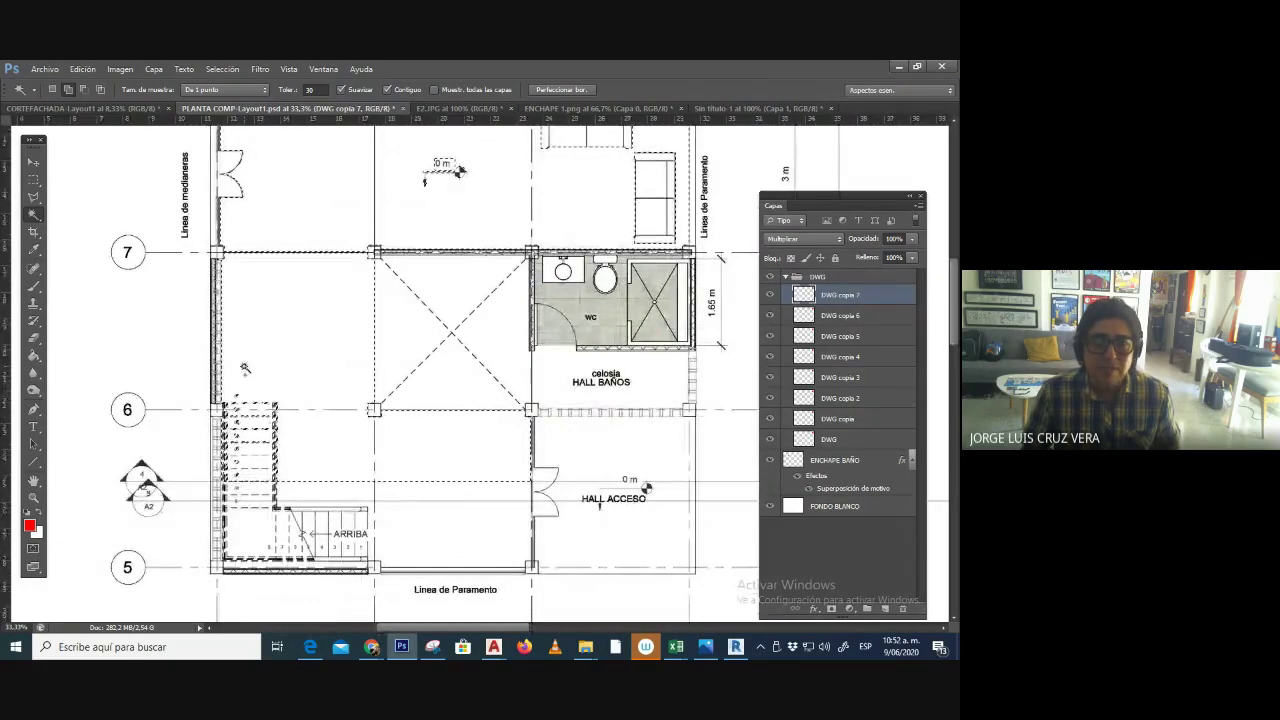
{"action": "key", "text": "ctrl+d"}
{"action": "key", "text": "ctrl+plus"}
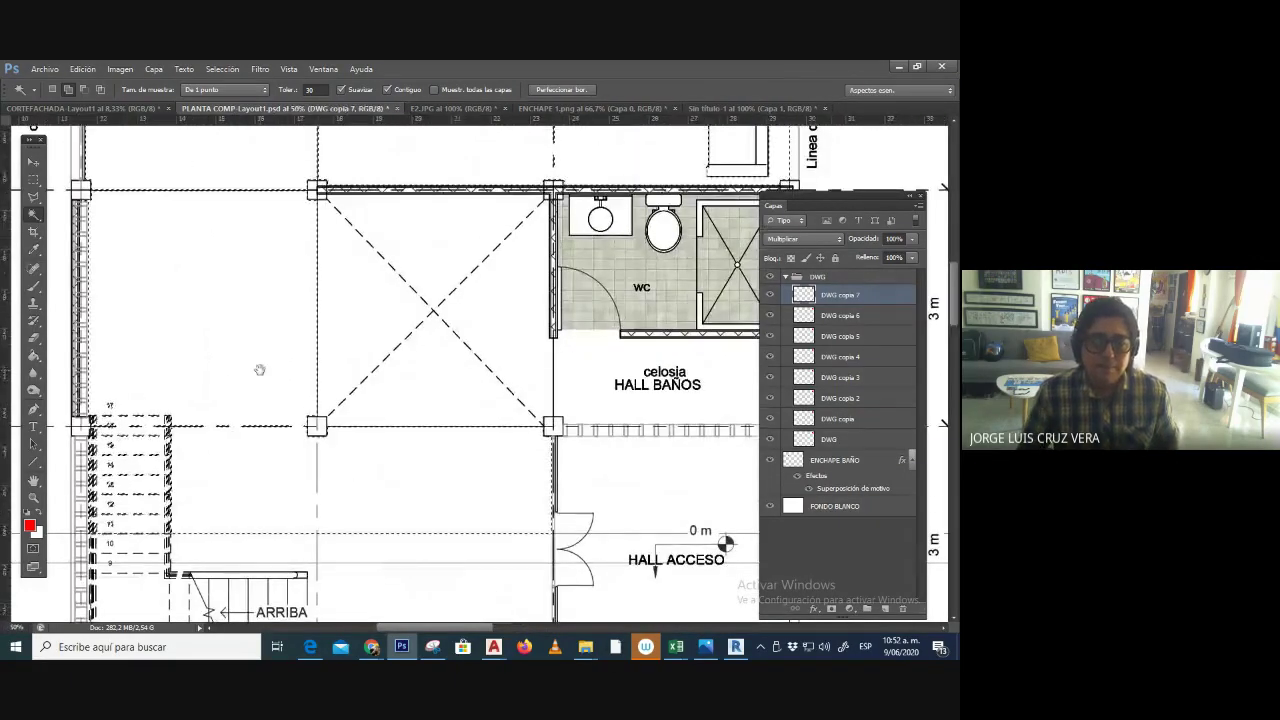
{"action": "left_click_drag", "start_coordinate": [263, 371], "coordinate": [508, 268]}
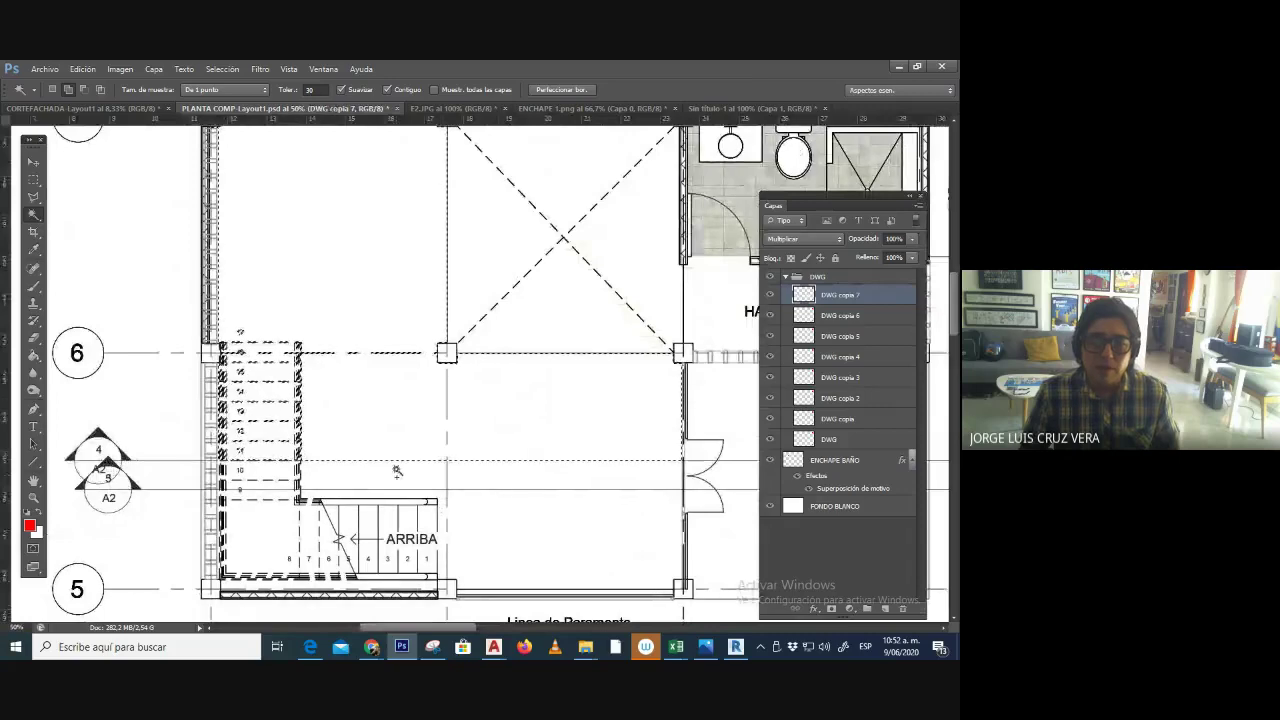
{"action": "left_click", "coordinate": [389, 493]}
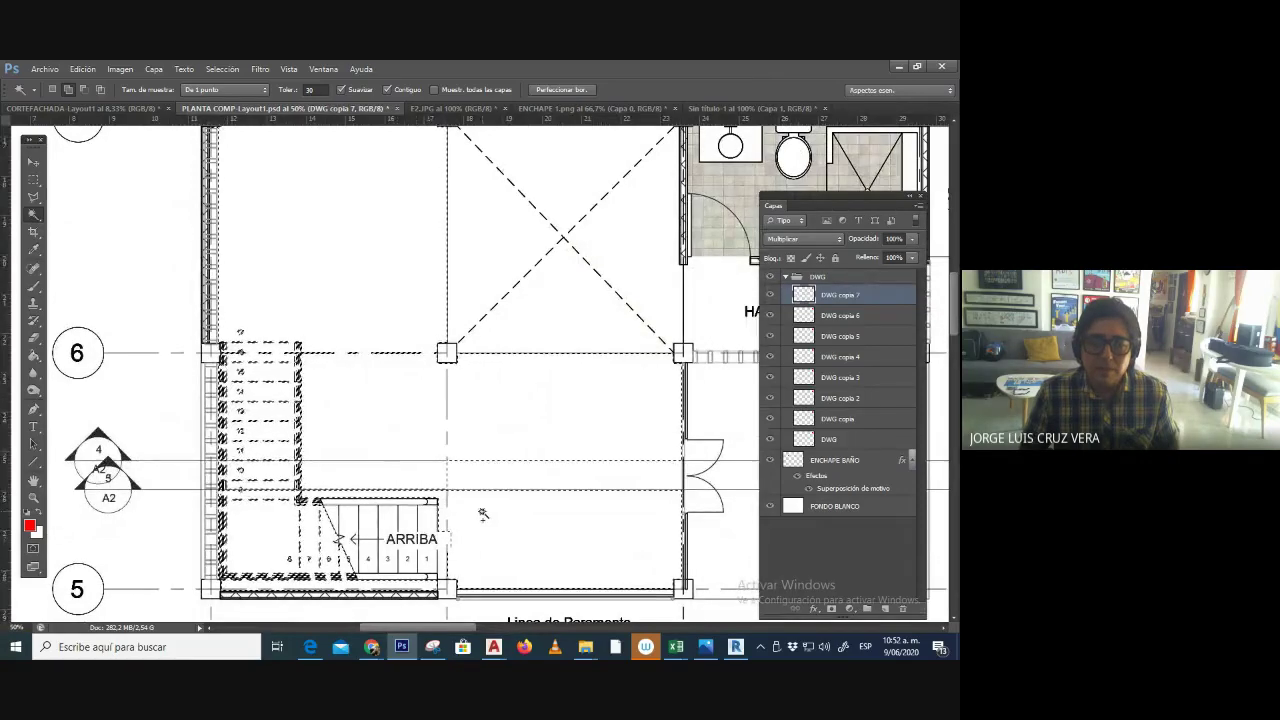
- Activate the Rectangular Marquee, set its selection mode and capture the screen with the plan and the tool's mode options showing
{"action": "scroll", "coordinate": [489, 409], "scroll_direction": "down", "scroll_amount": 1}
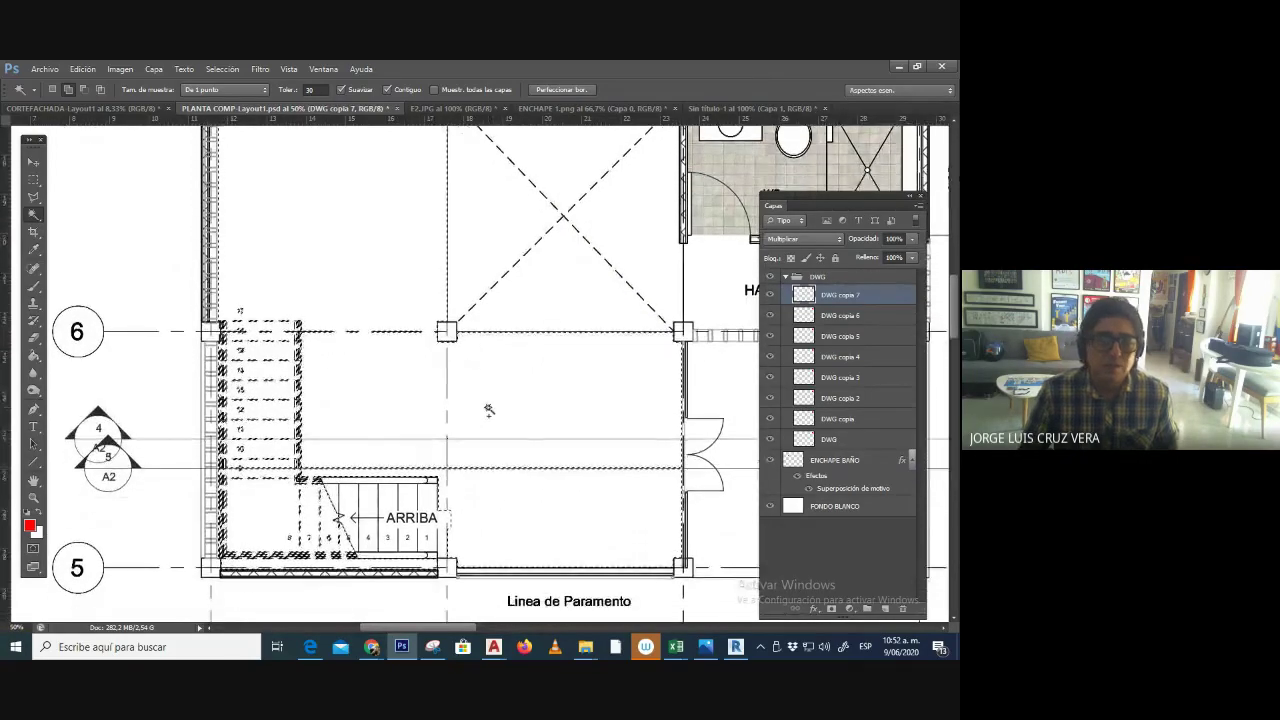
{"action": "scroll", "coordinate": [491, 390], "scroll_direction": "up", "scroll_amount": 2}
{"action": "scroll", "coordinate": [491, 386], "scroll_direction": "down", "scroll_amount": 2}
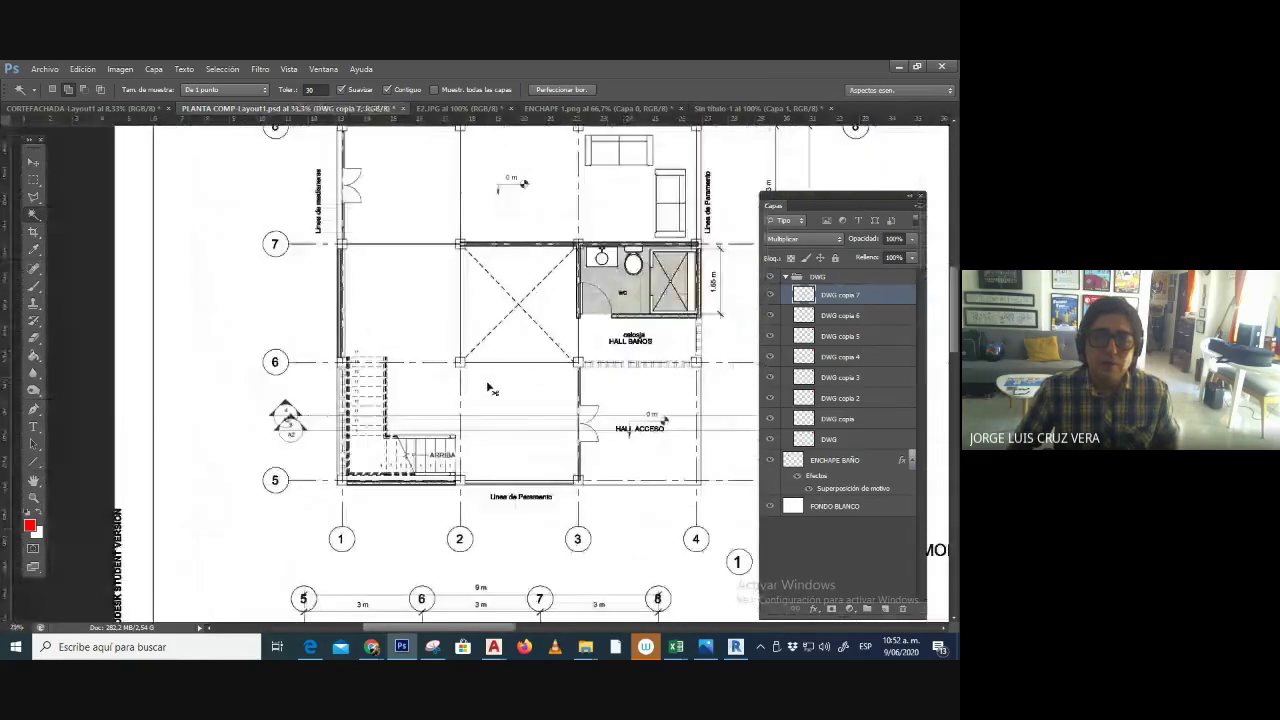
{"action": "scroll", "coordinate": [488, 387], "scroll_direction": "up", "scroll_amount": 1}
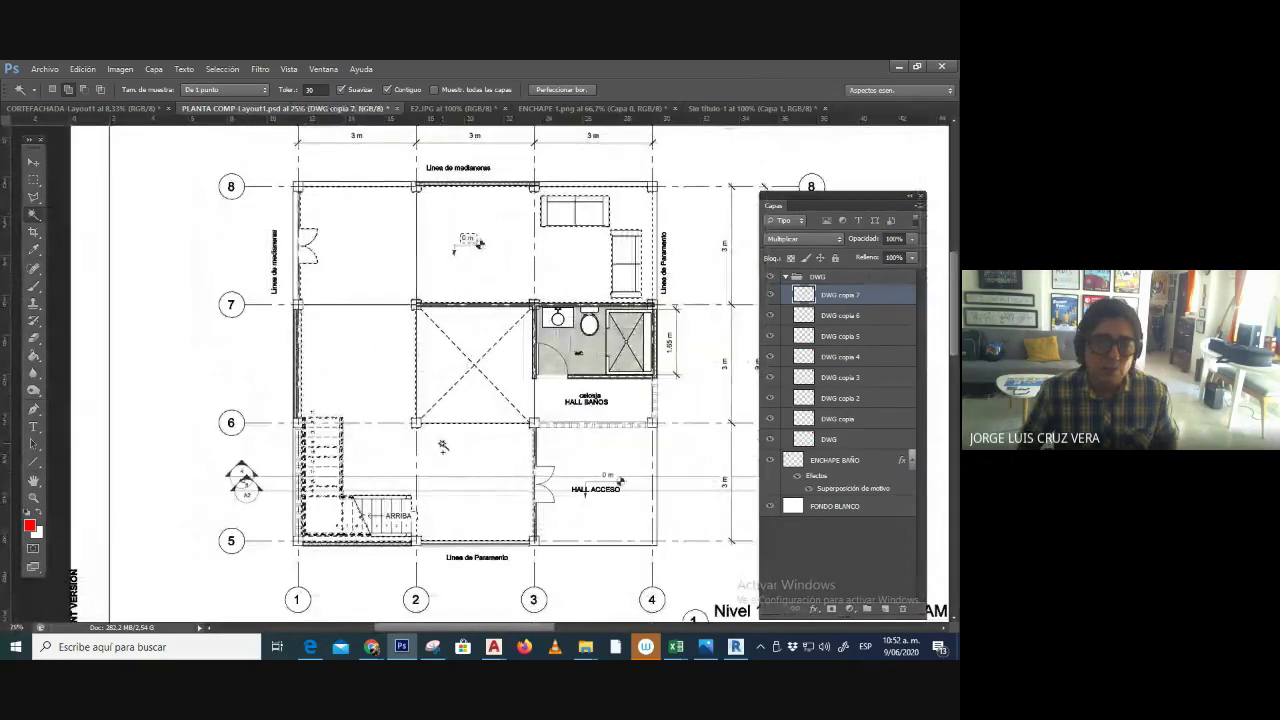
{"action": "scroll", "coordinate": [443, 449], "scroll_direction": "up", "scroll_amount": 1}
{"action": "scroll", "coordinate": [443, 449], "scroll_direction": "up", "scroll_amount": 1}
{"action": "scroll", "coordinate": [420, 400], "scroll_direction": "down", "scroll_amount": 1}
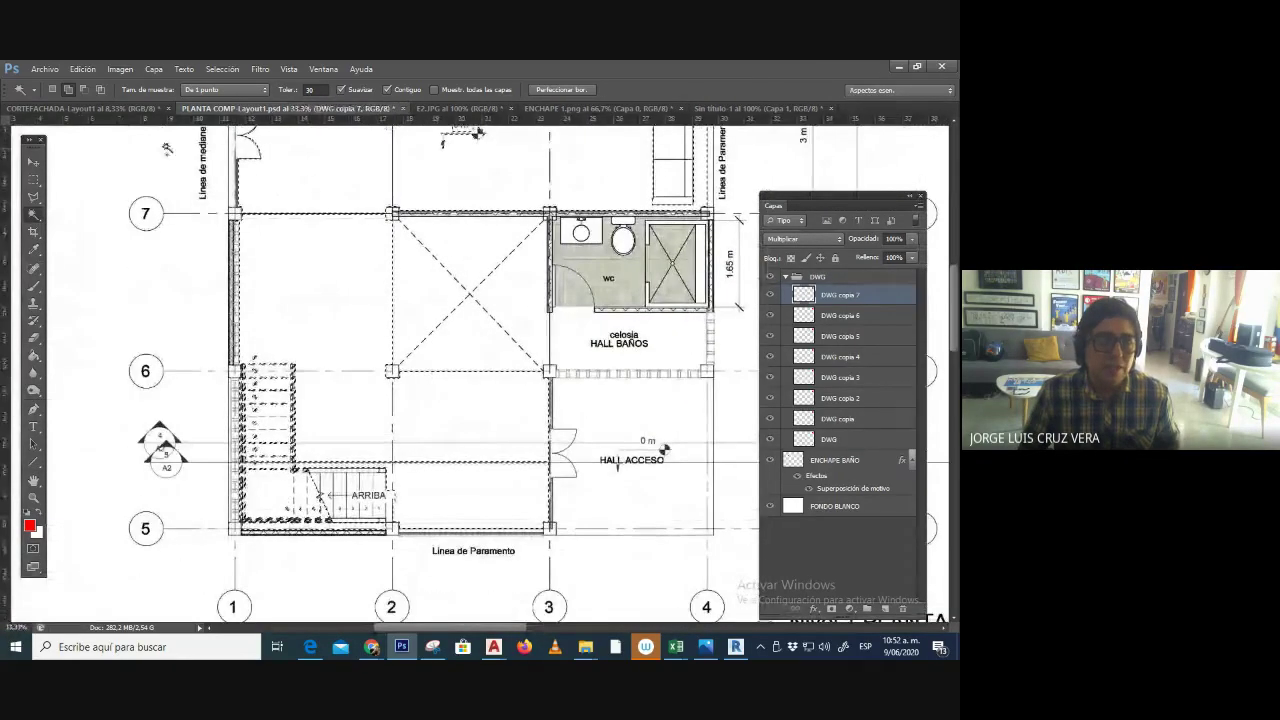
{"action": "left_click", "coordinate": [35, 180]}
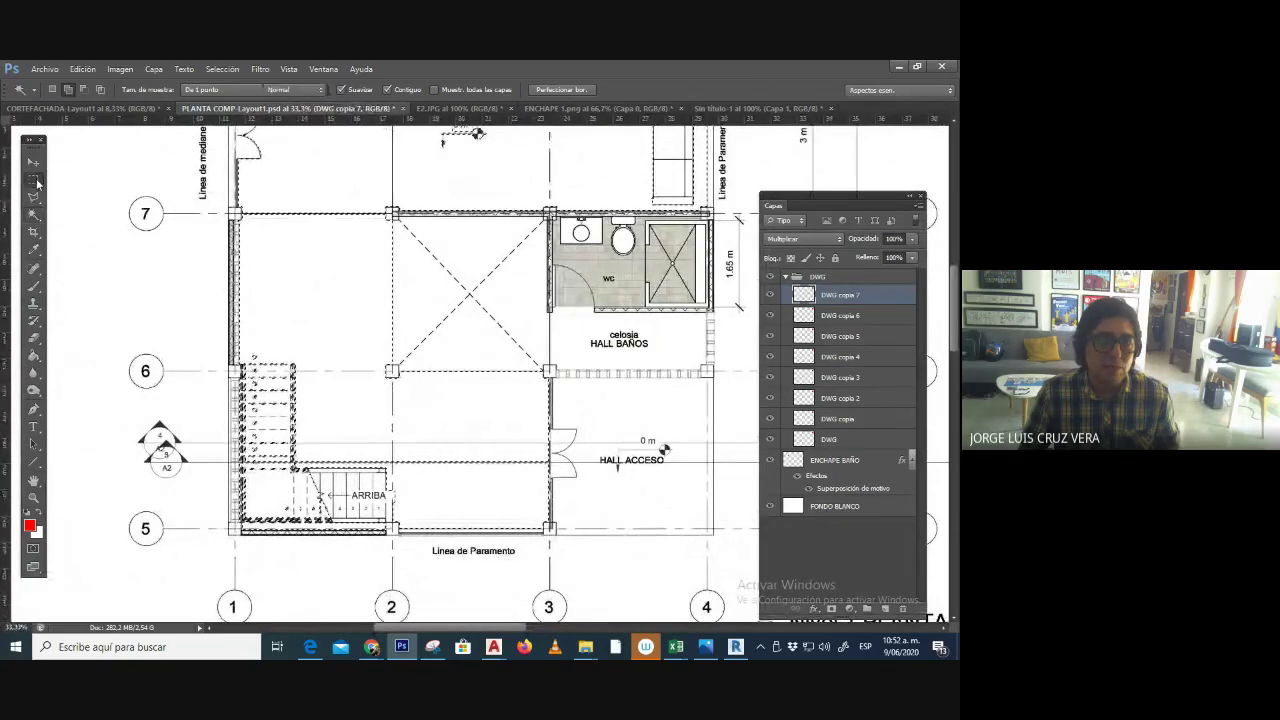
{"action": "left_click", "coordinate": [69, 91]}
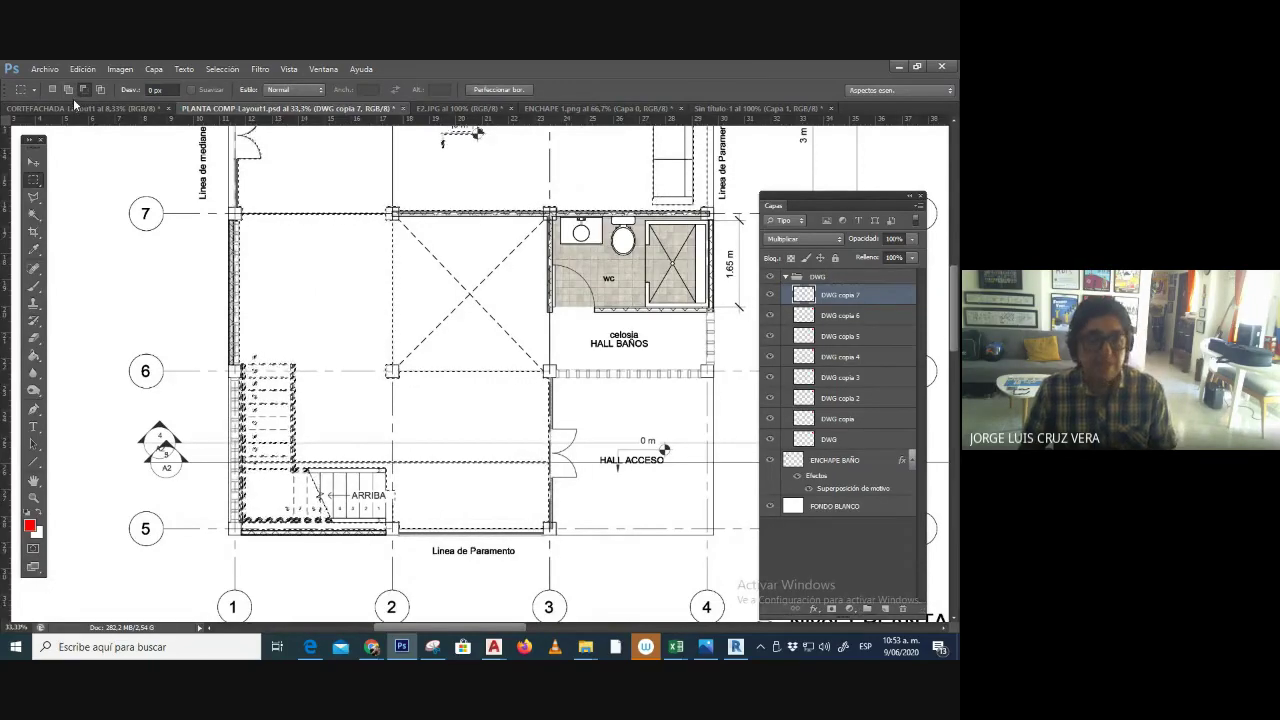
{"action": "key", "text": "Print"}
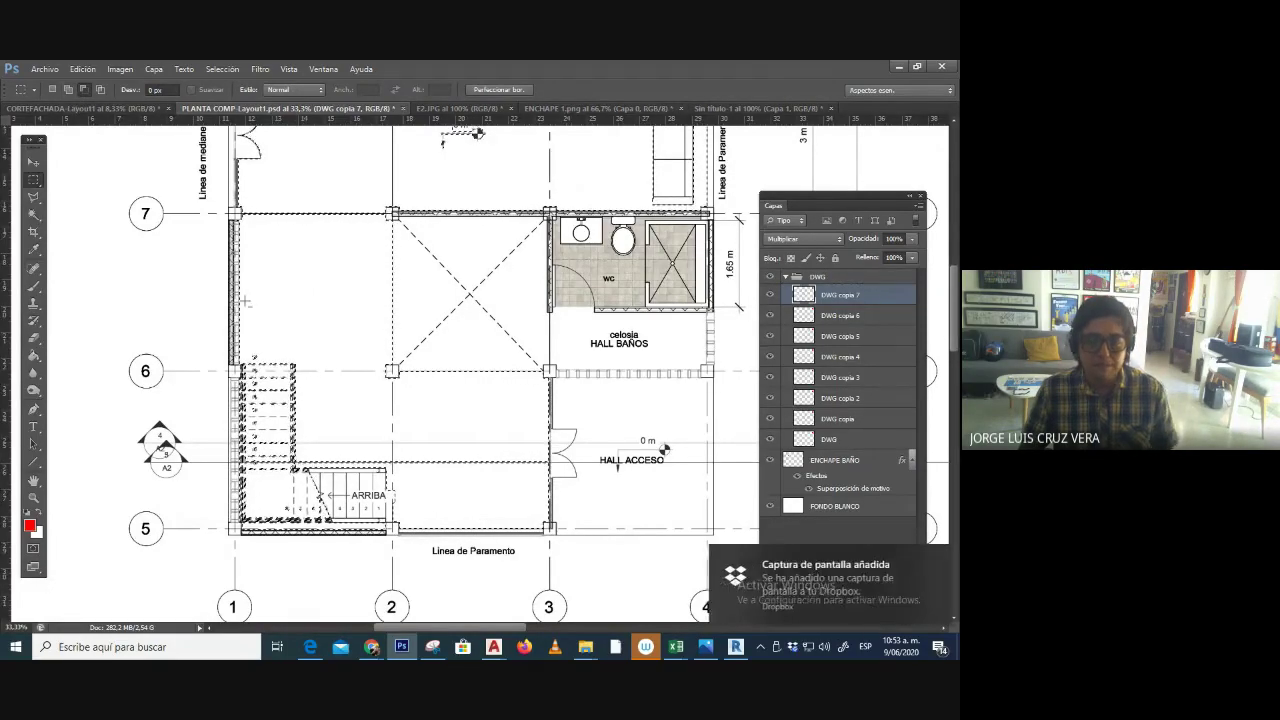
- Paste the screen capture into the Sin título-1 document and move it so the floor plan part fills the canvas
{"action": "left_click", "coordinate": [470, 108]}
{"action": "left_click", "coordinate": [584, 108]}
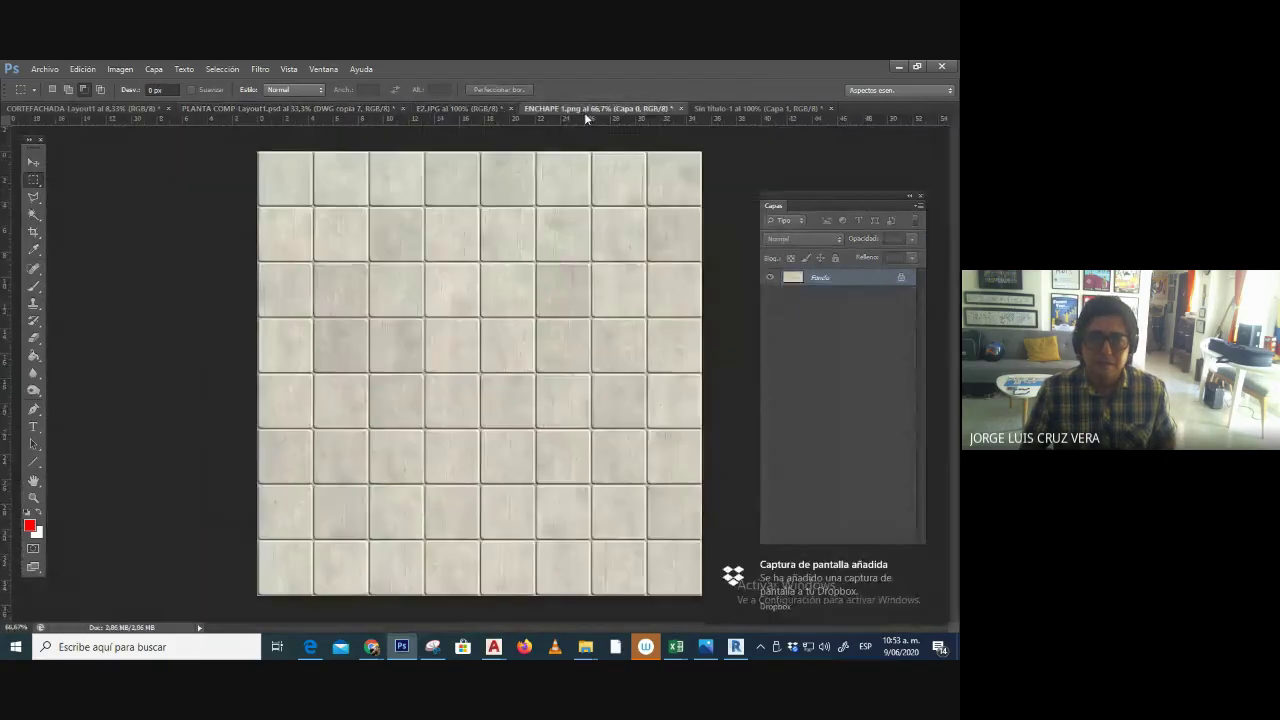
{"action": "left_click", "coordinate": [721, 108]}
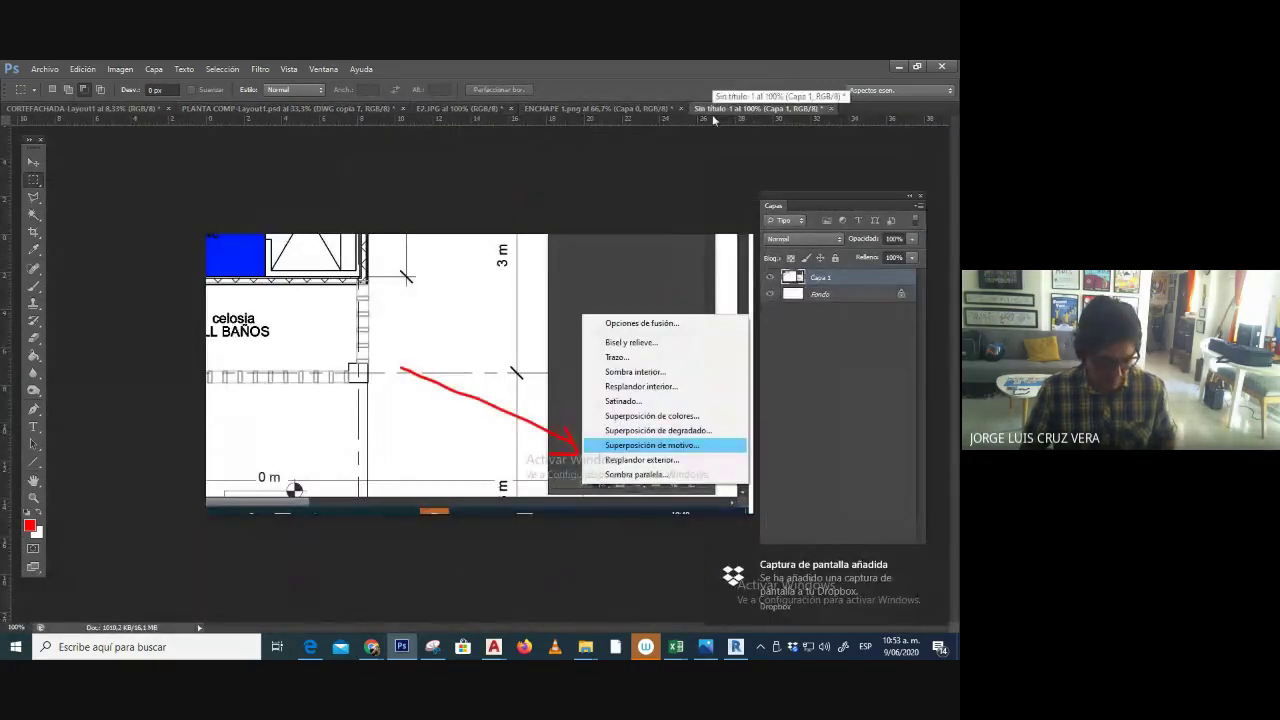
{"action": "key", "text": "ctrl+v"}
{"action": "left_click", "coordinate": [33, 162]}
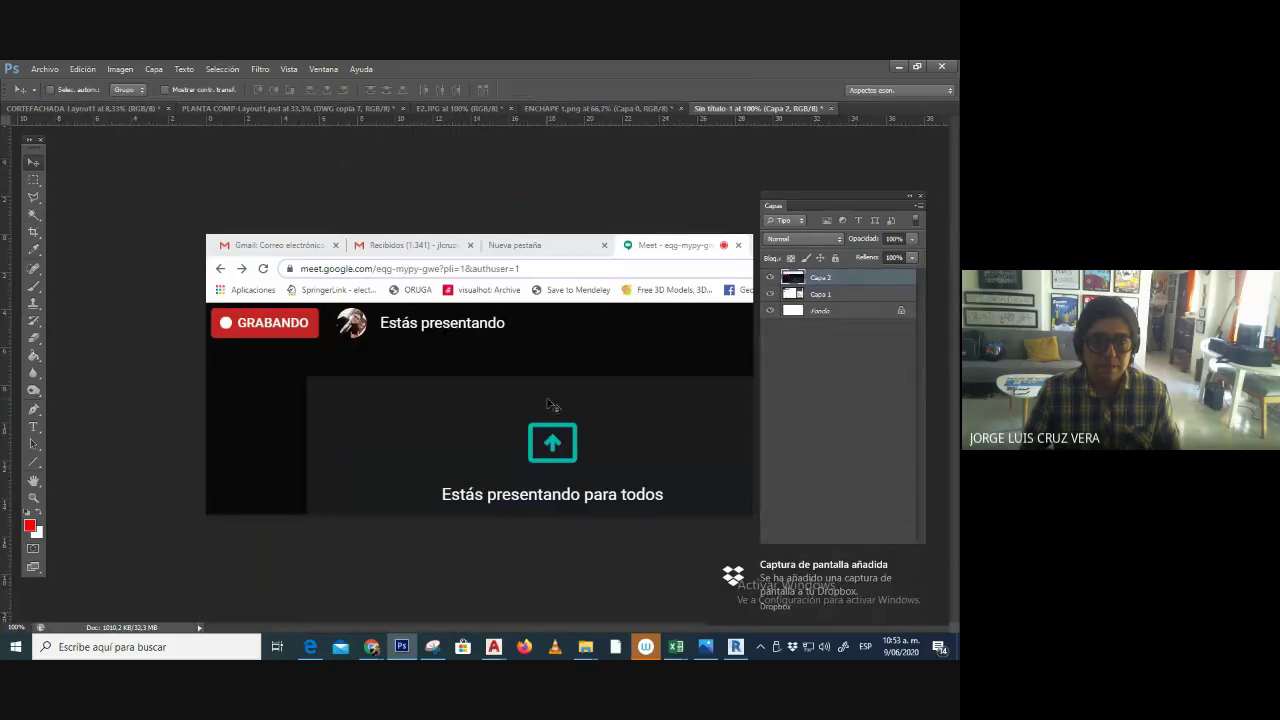
{"action": "left_click_drag", "start_coordinate": [551, 409], "coordinate": [323, 337]}
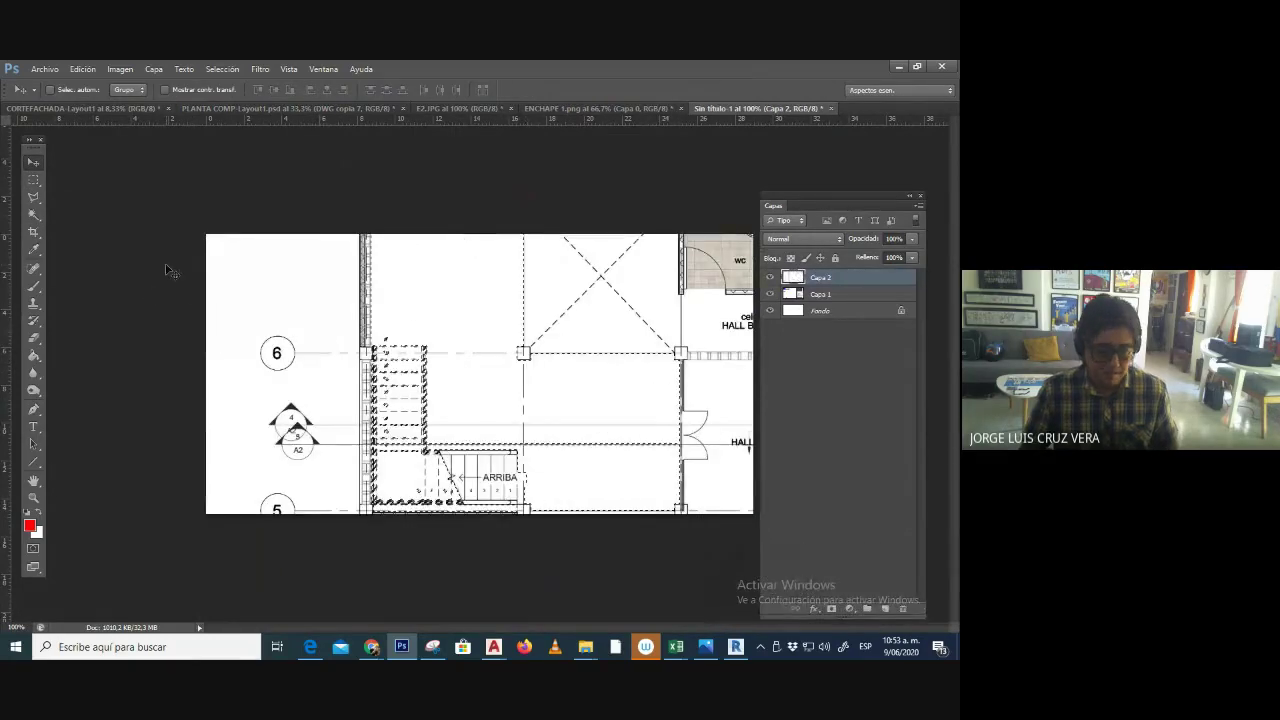
- Create a new 4800 × 1288 pixel document from the clipboard preset and paste the screen capture into it
{"action": "key", "text": "ctrl+n"}
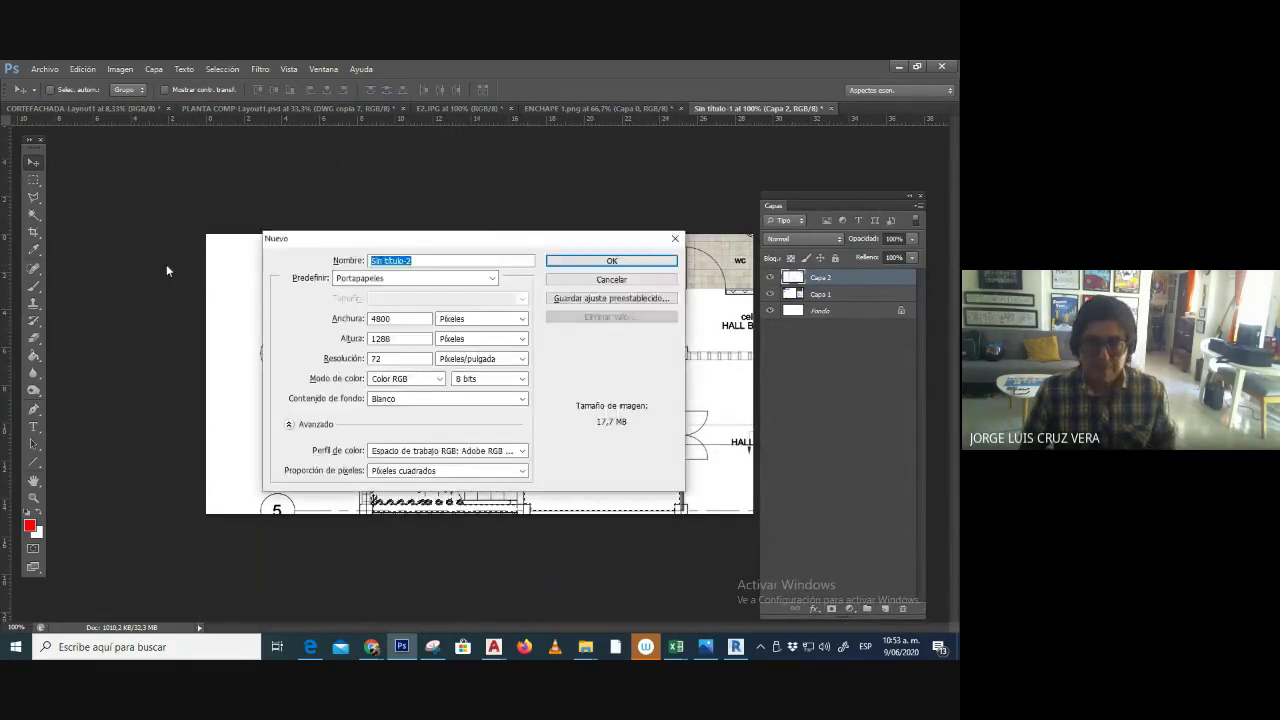
{"action": "key", "text": "Return"}
{"action": "key", "text": "ctrl+v"}
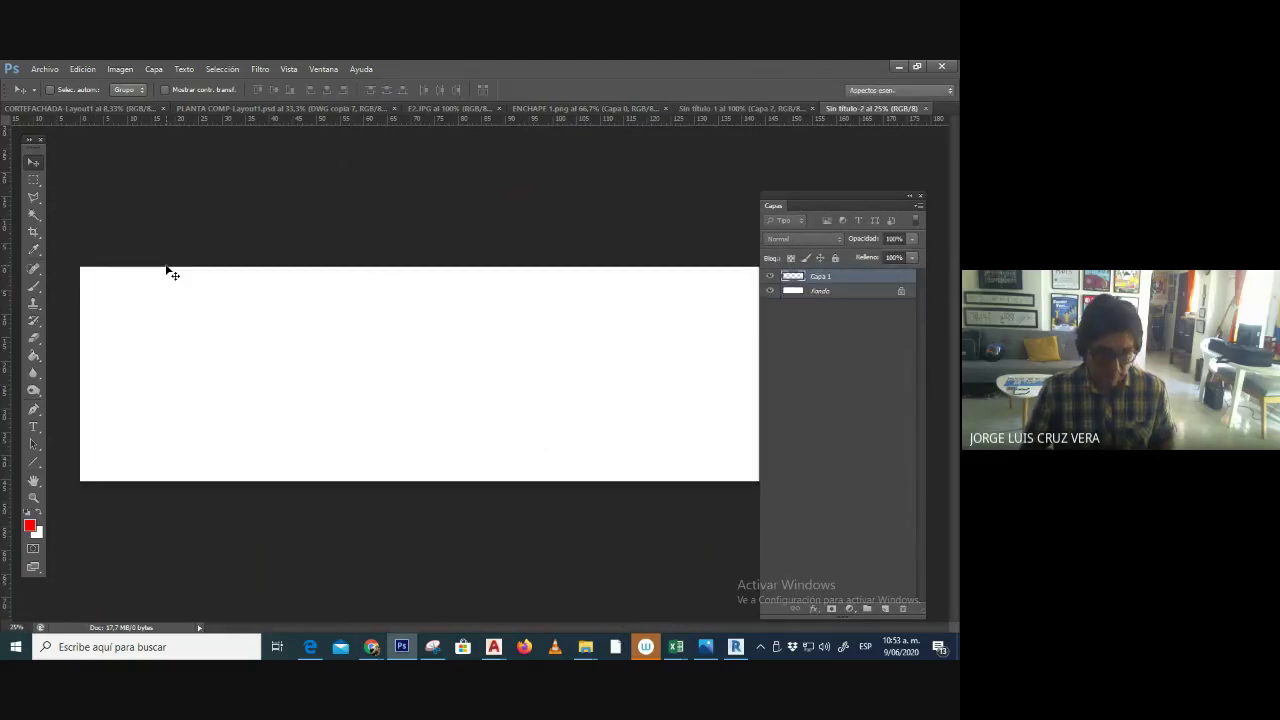
- Crop the pasted capture to the Photoshop window, removing the neighbouring screens and the black strip below
{"action": "left_click", "coordinate": [36, 233]}
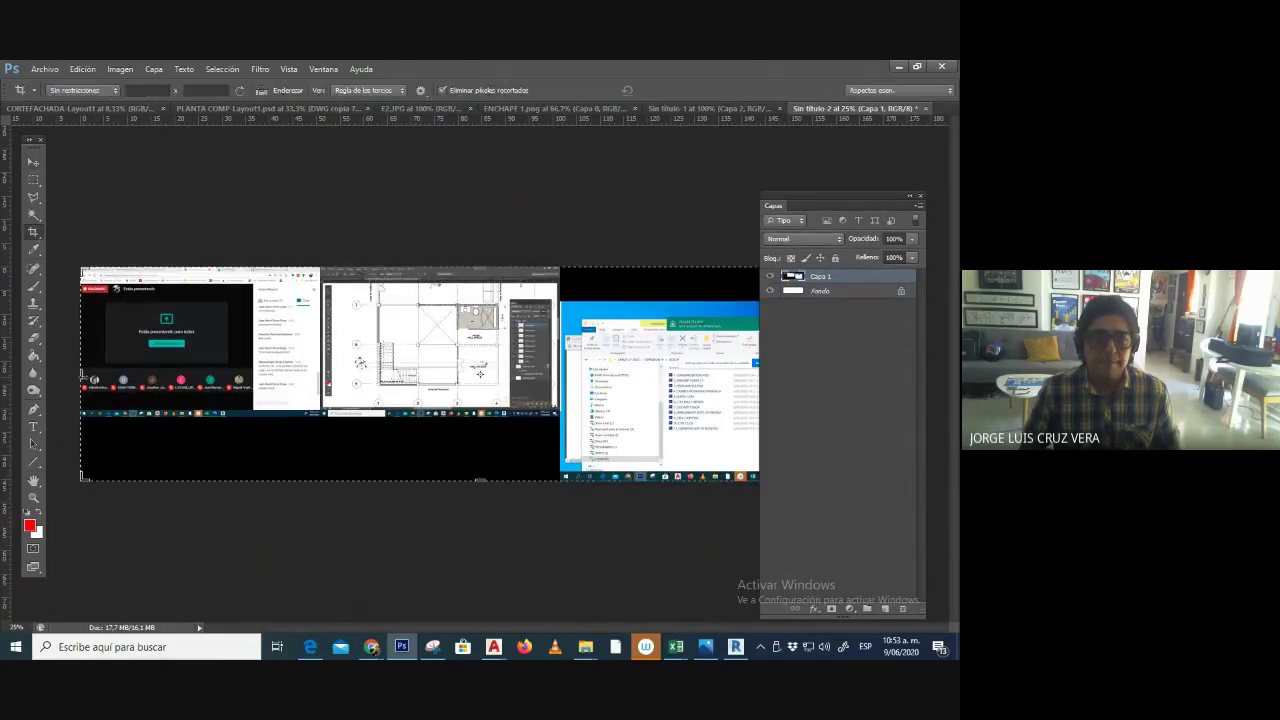
{"action": "left_click_drag", "start_coordinate": [758, 374], "coordinate": [764, 387]}
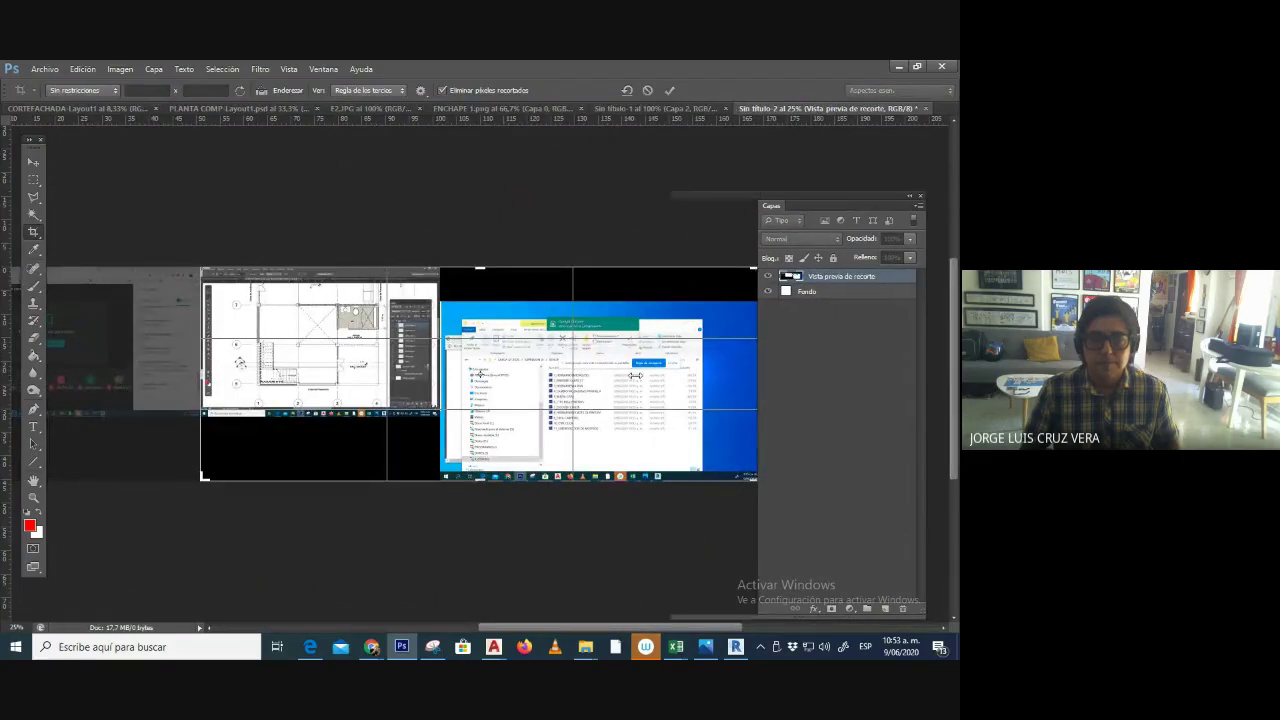
{"action": "left_click_drag", "start_coordinate": [760, 377], "coordinate": [600, 382]}
{"action": "key", "text": "Return"}
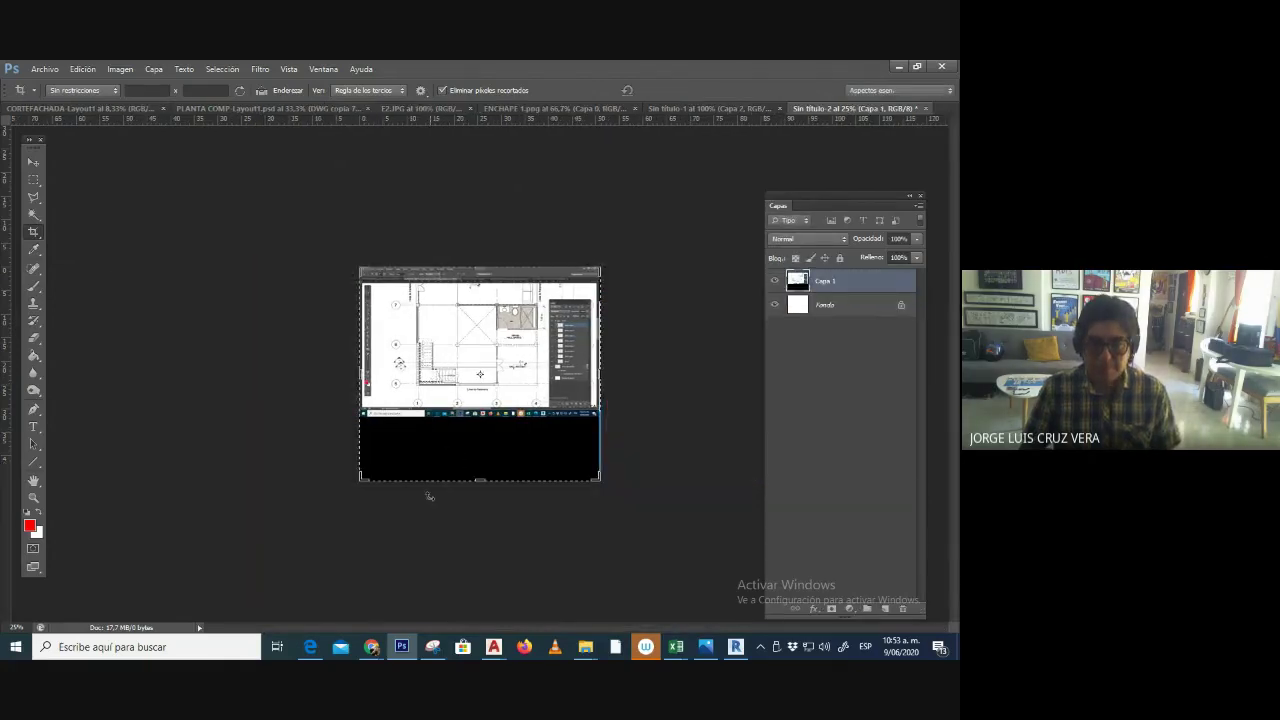
{"action": "left_click_drag", "start_coordinate": [471, 482], "coordinate": [487, 449]}
{"action": "key", "text": "Return"}
- Brush red arrows to the add and subtract selection-mode icons in the capture and handwrite AÑADIR and QUITAR beside them
{"action": "key", "text": "ctrl+plus"}
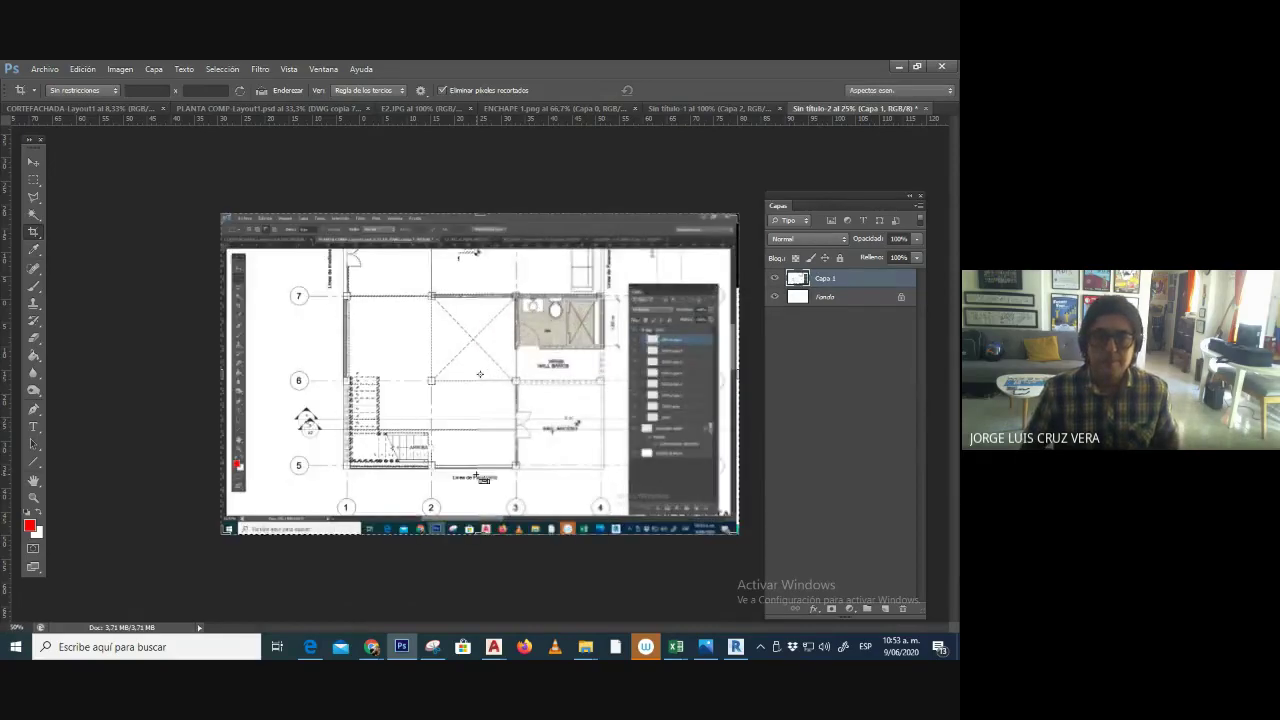
{"action": "key", "text": "ctrl+plus"}
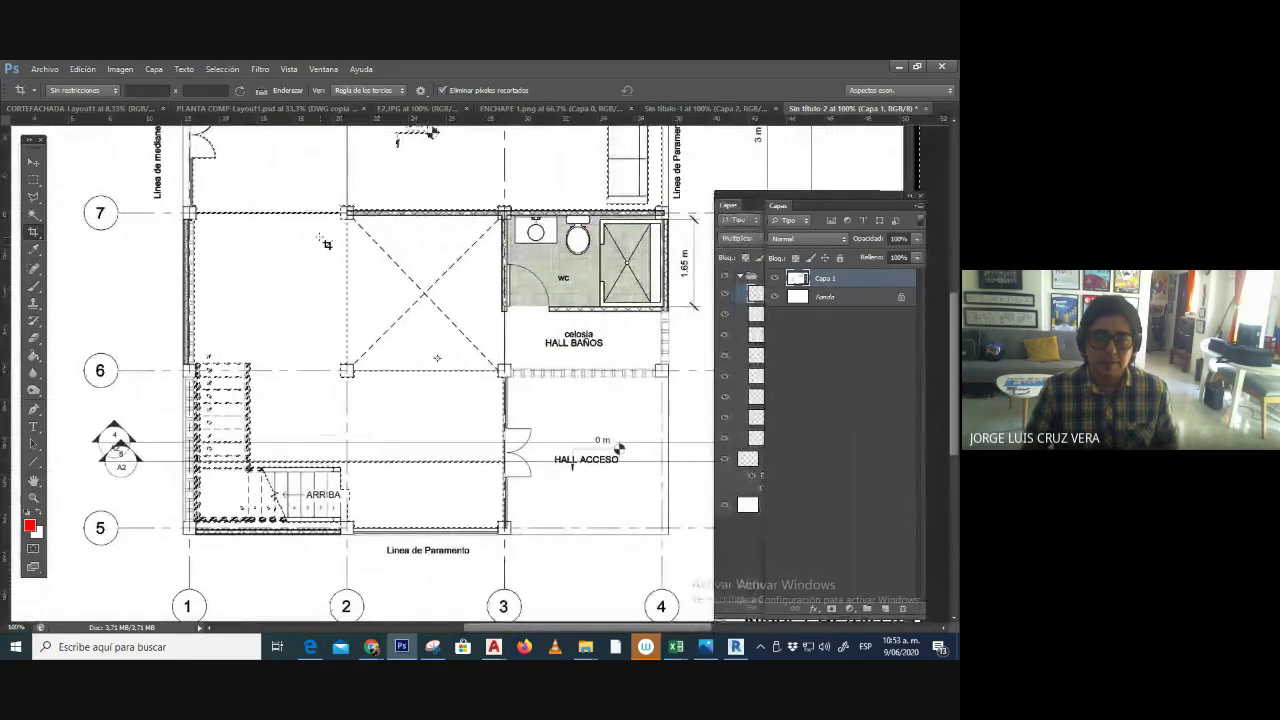
{"action": "key", "text": "ctrl+minus"}
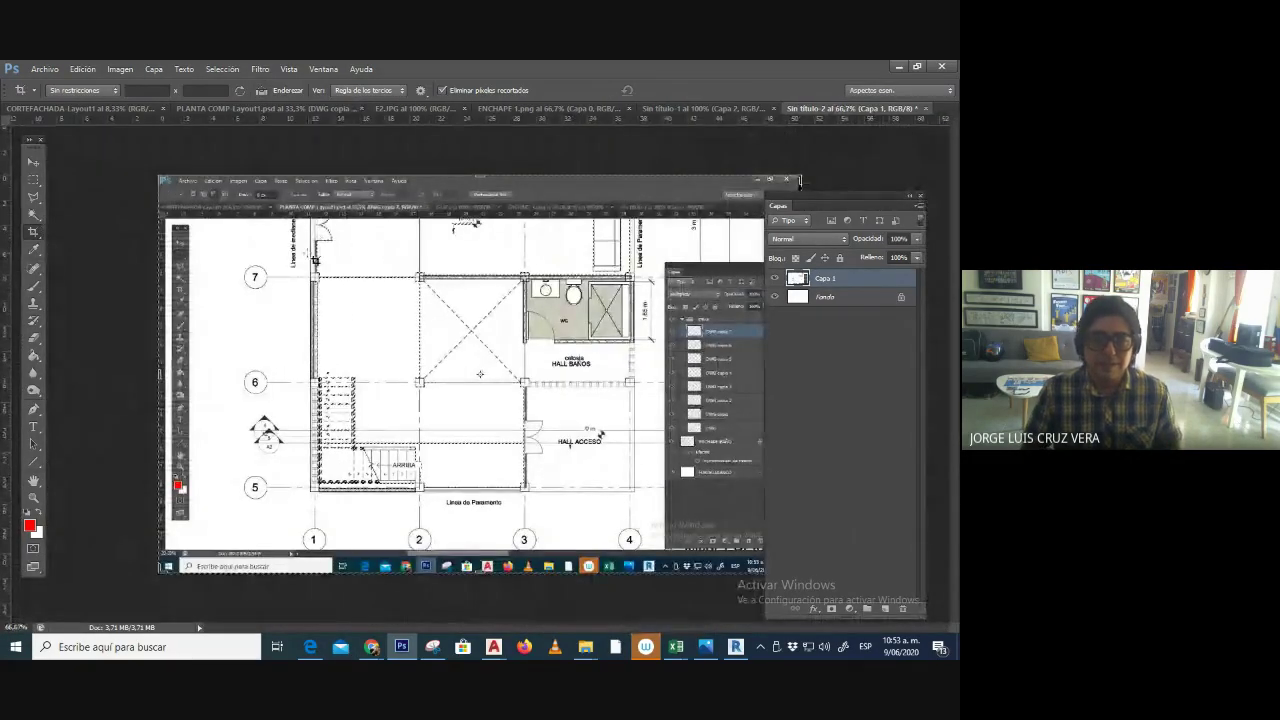
{"action": "key", "text": "ctrl+plus"}
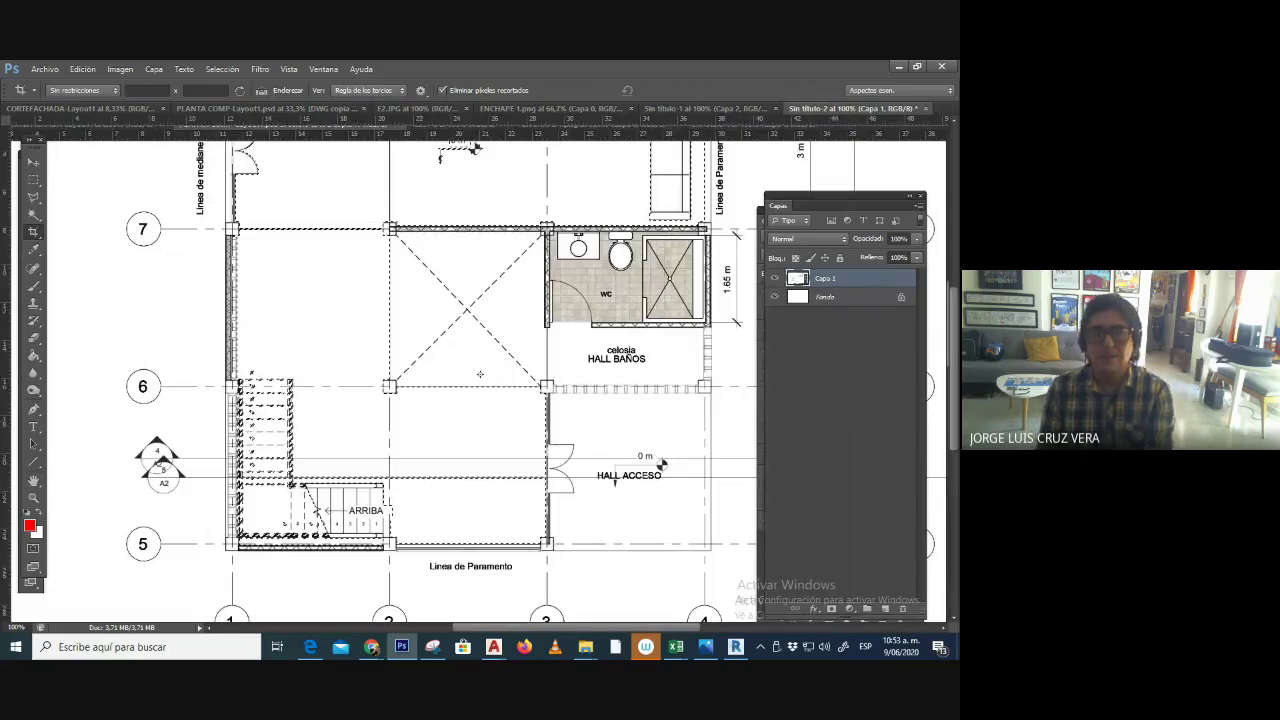
{"action": "left_click", "coordinate": [33, 286]}
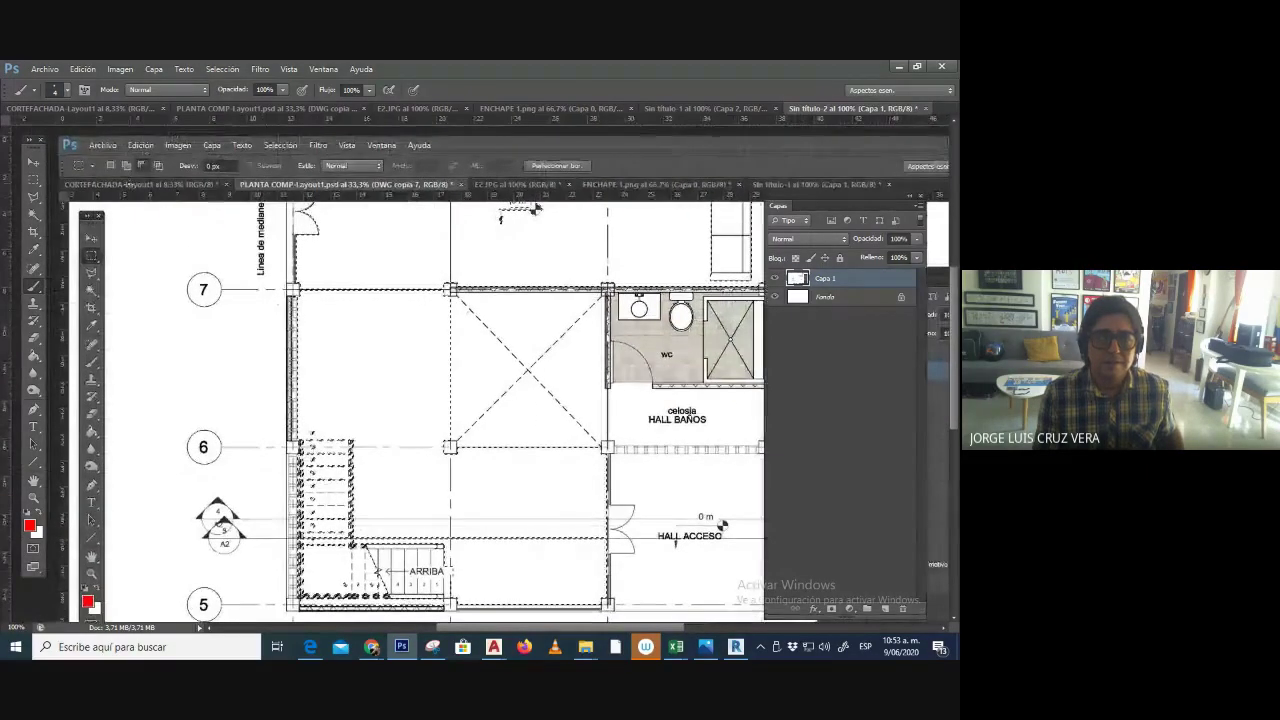
{"action": "left_click_drag", "start_coordinate": [128, 190], "coordinate": [137, 263]}
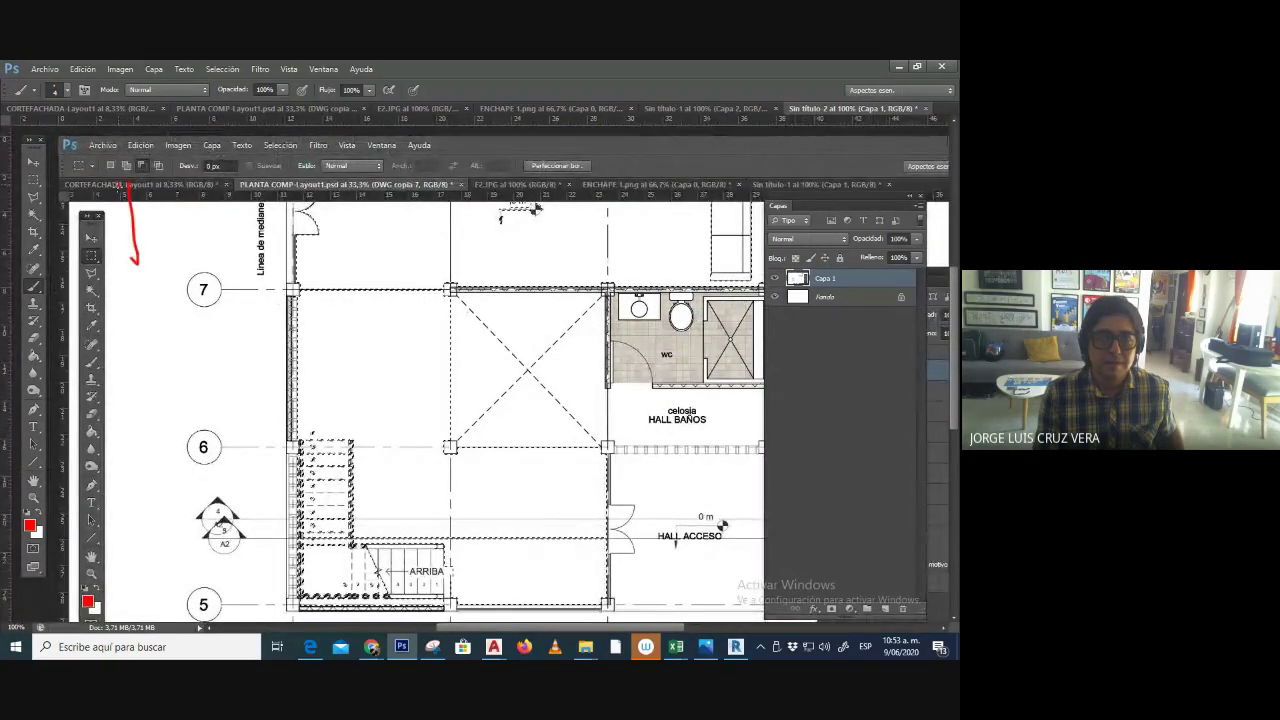
{"action": "left_click_drag", "start_coordinate": [150, 190], "coordinate": [203, 257]}
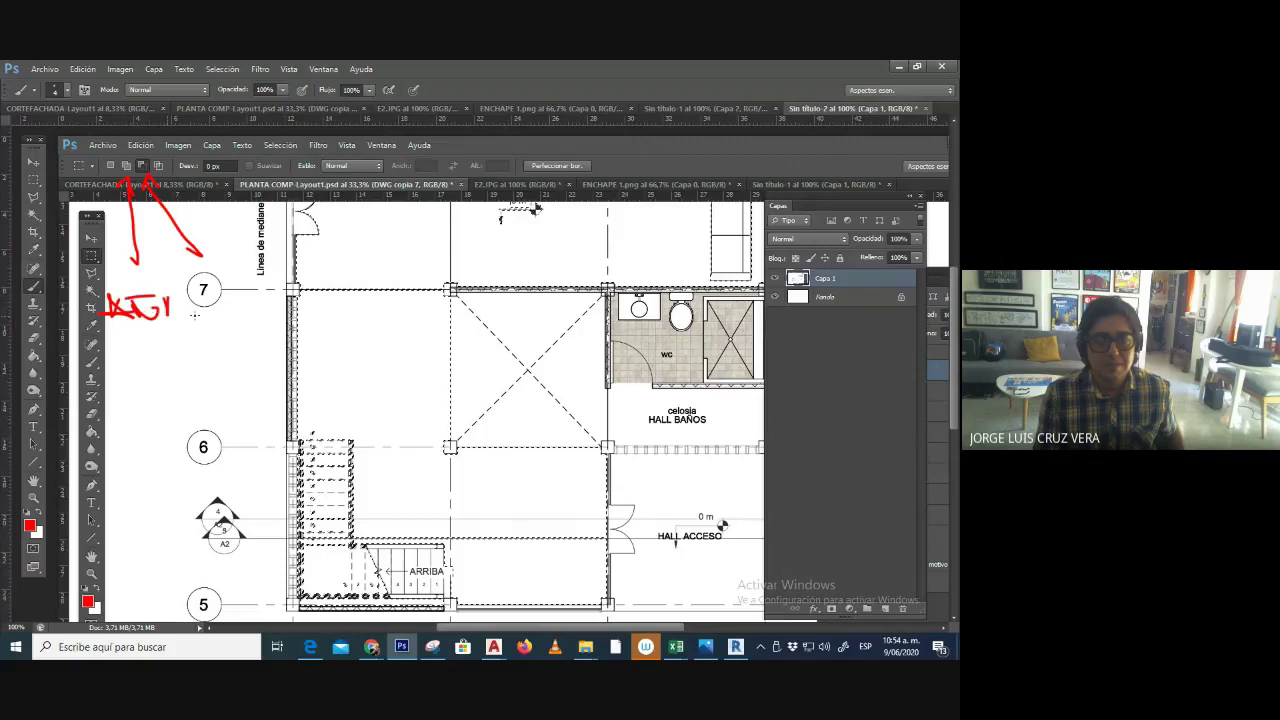
{"action": "left_click_drag", "start_coordinate": [188, 304], "coordinate": [258, 313]}
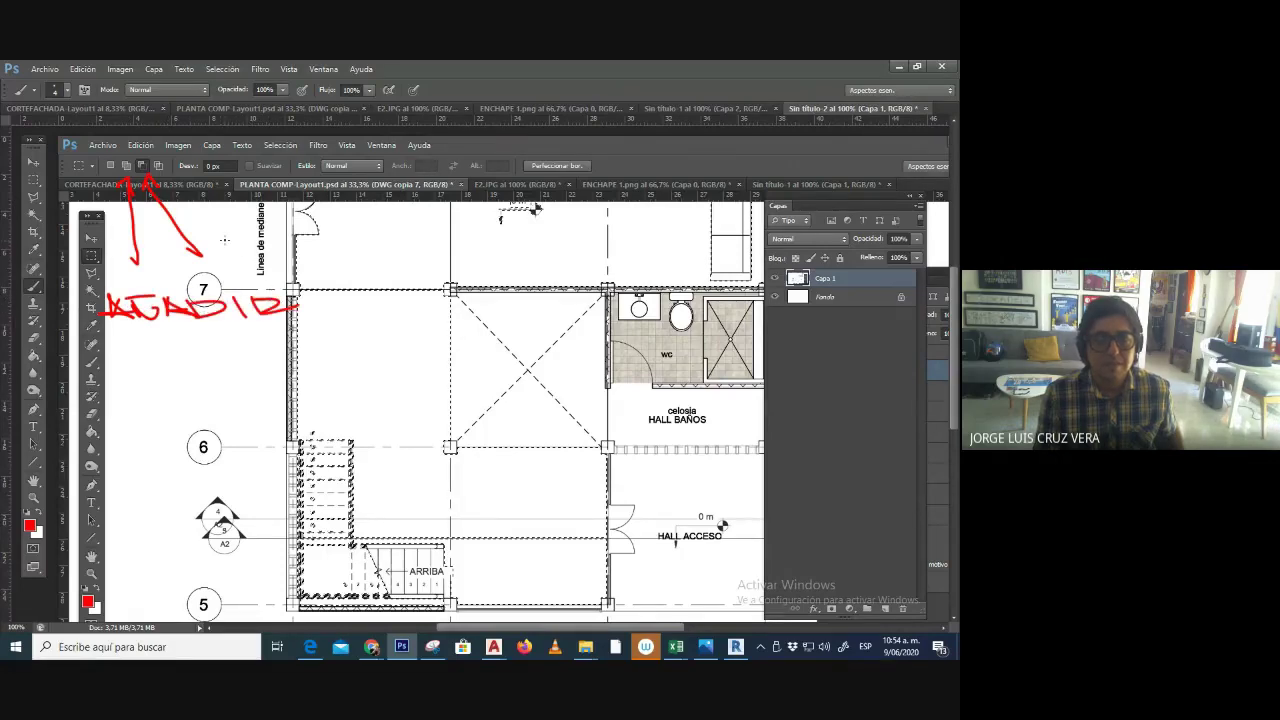
{"action": "mouse_move", "coordinate": [226, 236]}
{"action": "left_mouse_down"}
{"action": "mouse_move", "coordinate": [252, 266]}
{"action": "mouse_move", "coordinate": [398, 240]}
{"action": "mouse_move", "coordinate": [468, 244]}
{"action": "mouse_move", "coordinate": [437, 246]}
{"action": "left_mouse_up"}
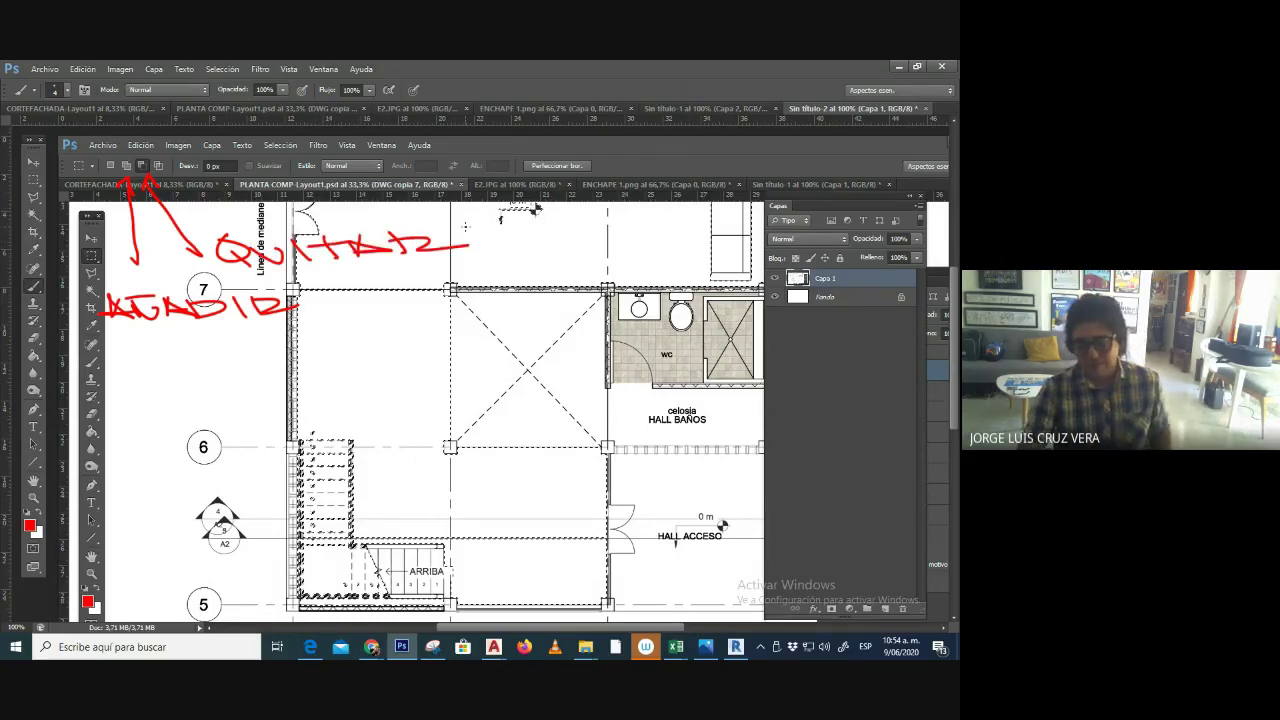
- Save the annotated capture in the PANTALLAZOS folder as a quality 9 JPEG named 12_añadir o quitar seleccion
{"action": "left_click", "coordinate": [44, 69]}
{"action": "left_click", "coordinate": [100, 236]}
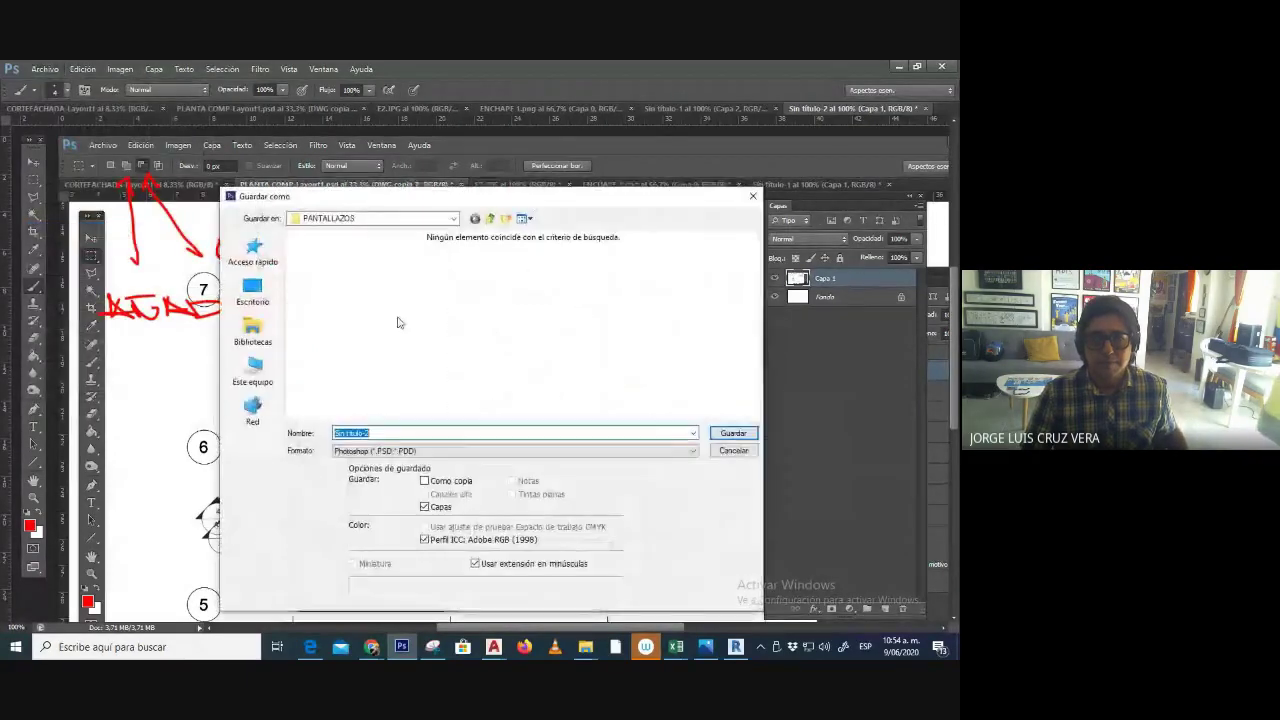
{"action": "left_click", "coordinate": [464, 451]}
{"action": "left_click", "coordinate": [464, 550]}
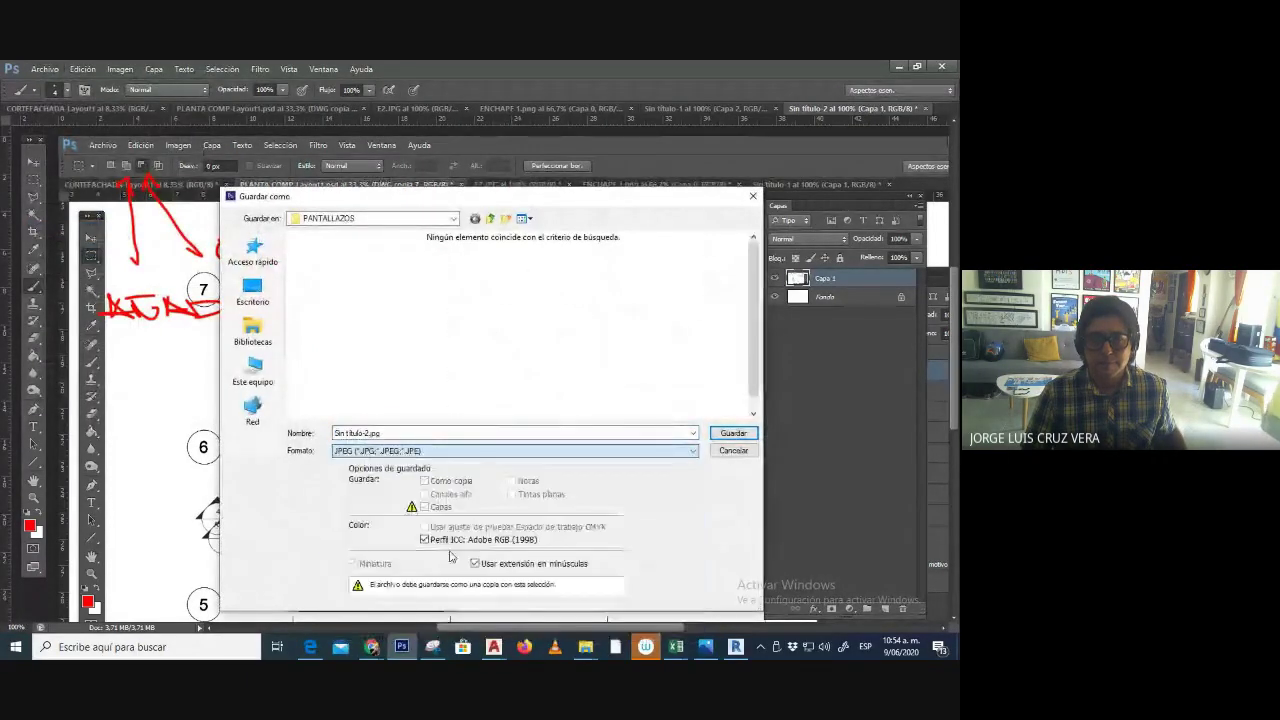
{"action": "left_click", "coordinate": [560, 433]}
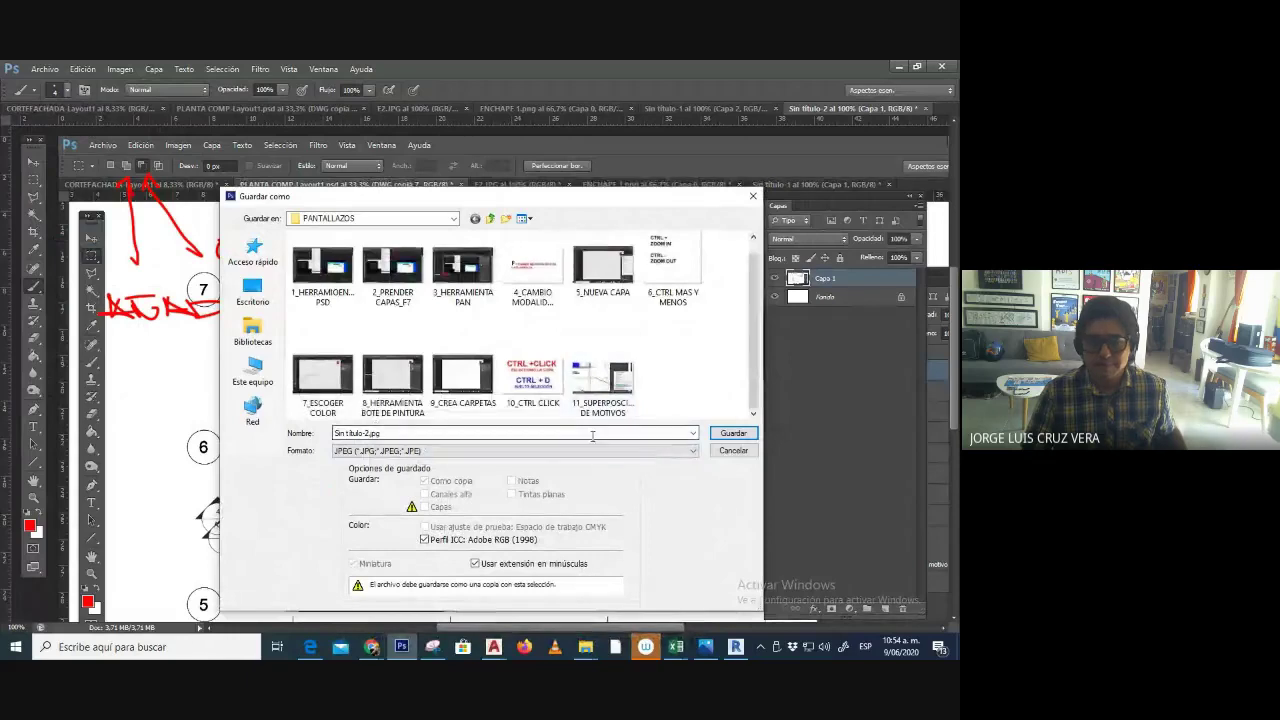
{"action": "type", "text": "12_añadir o quitar seleccion"}
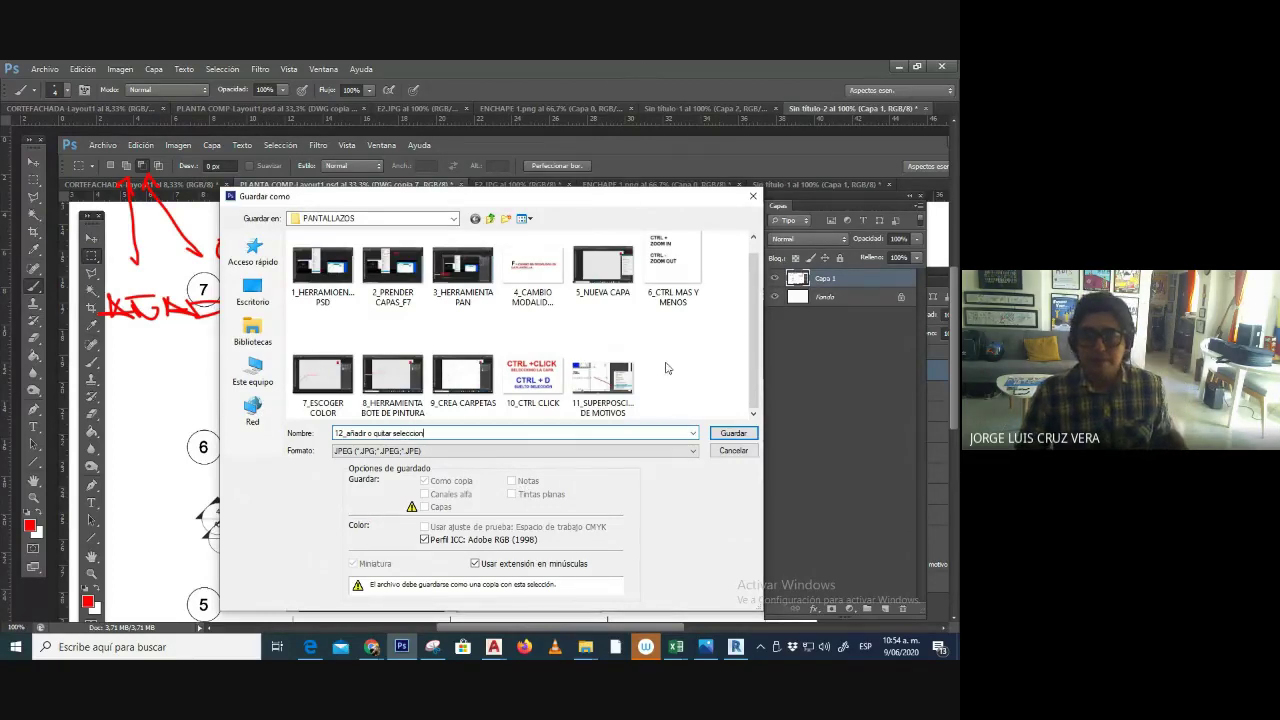
{"action": "left_click", "coordinate": [733, 433]}
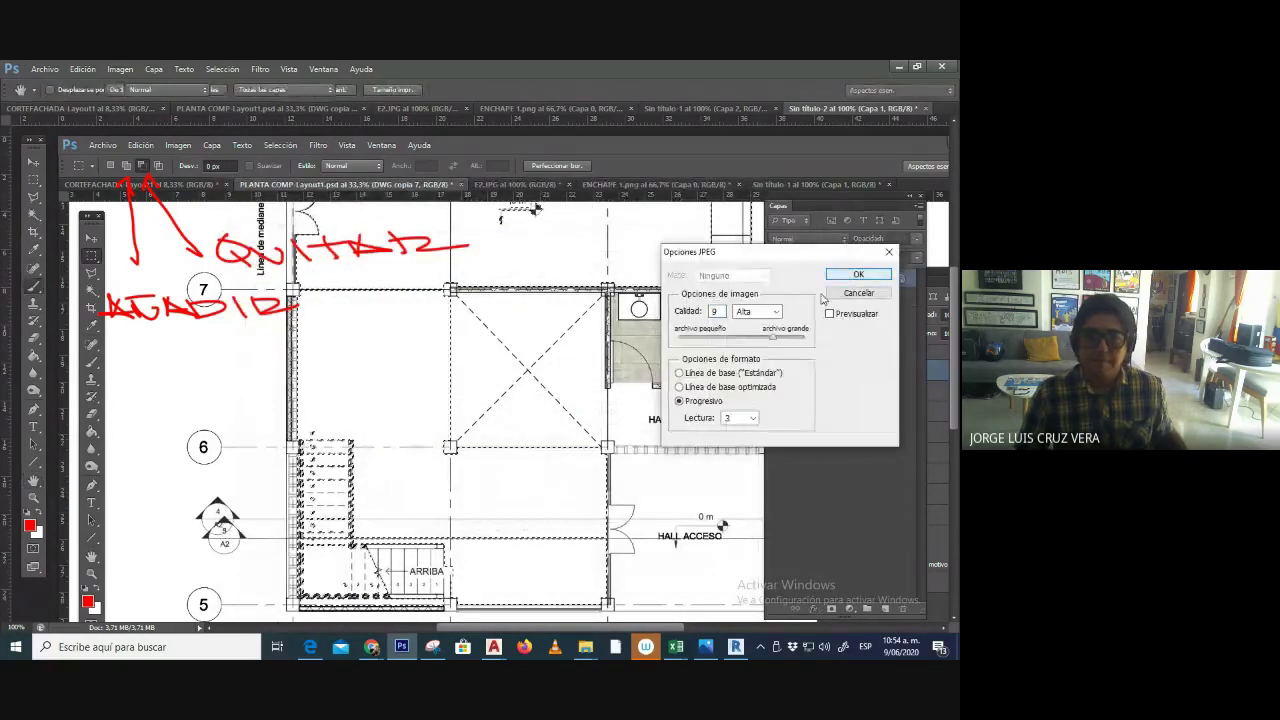
{"action": "left_click", "coordinate": [857, 274]}
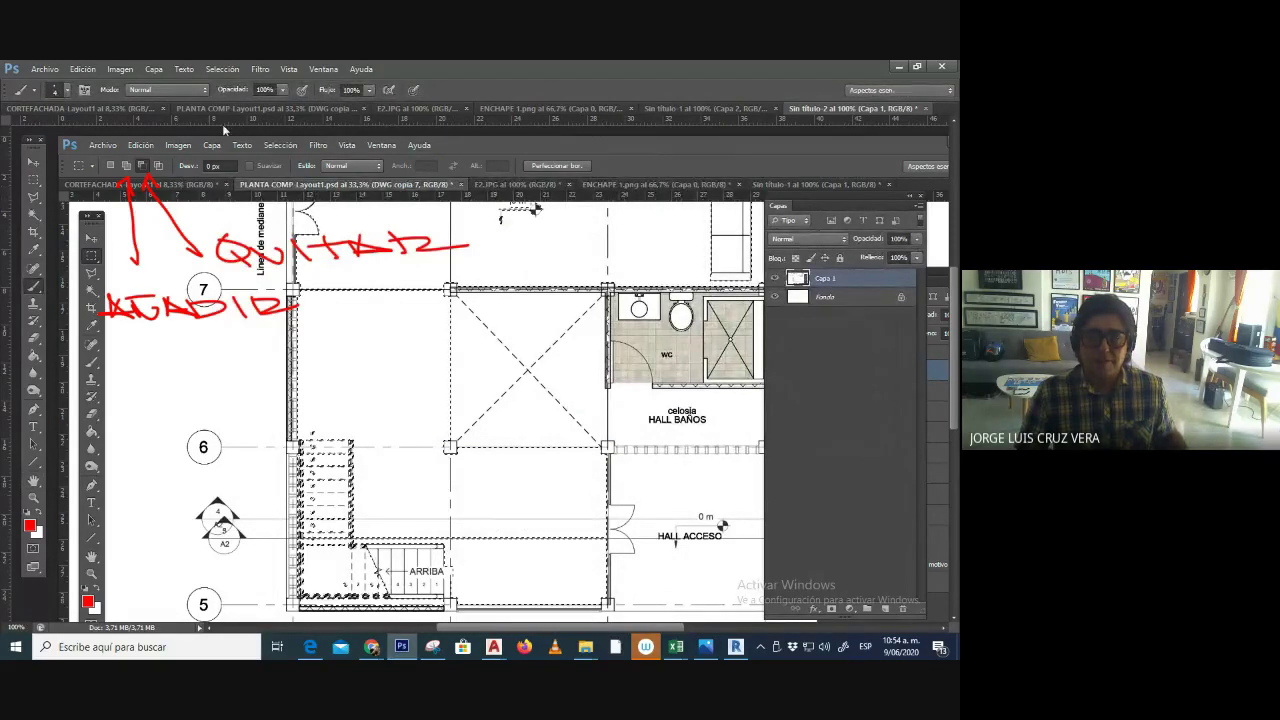
- In the PLANTA COMP floor plan, subtract both staircase flights from the selection with the Rectangular Marquee
{"action": "left_click", "coordinate": [232, 109]}
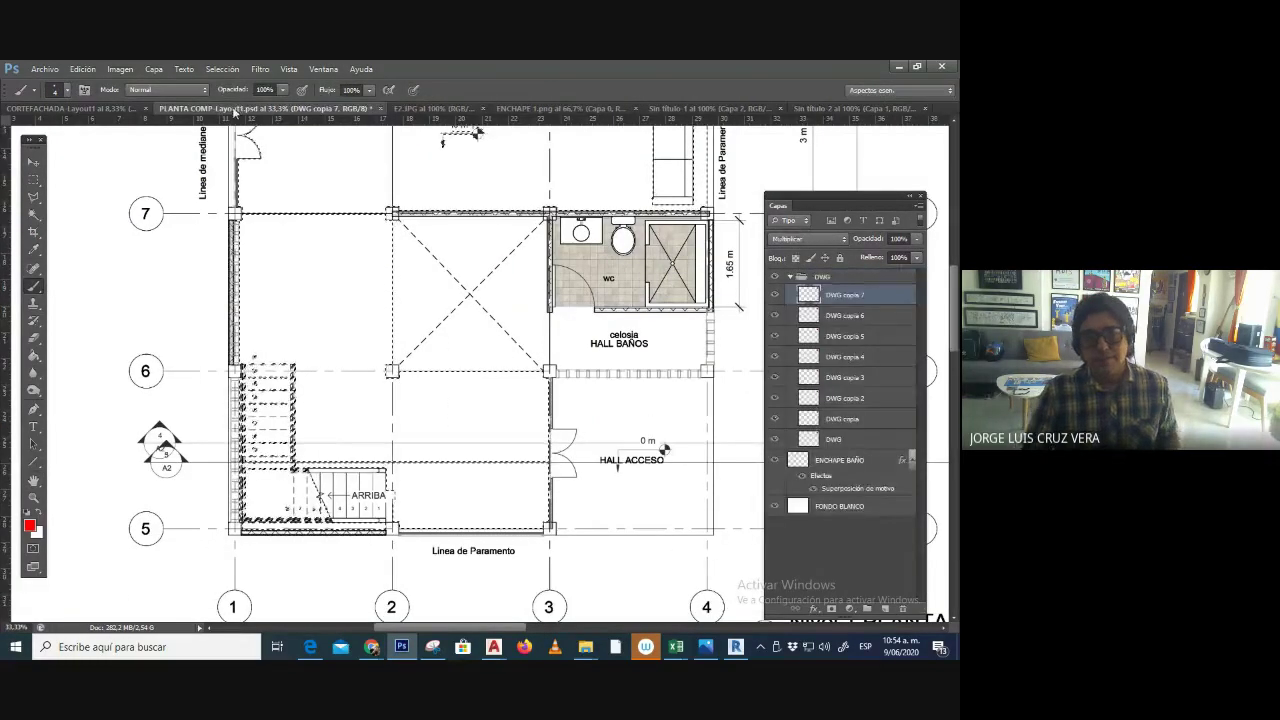
{"action": "left_click", "coordinate": [36, 180]}
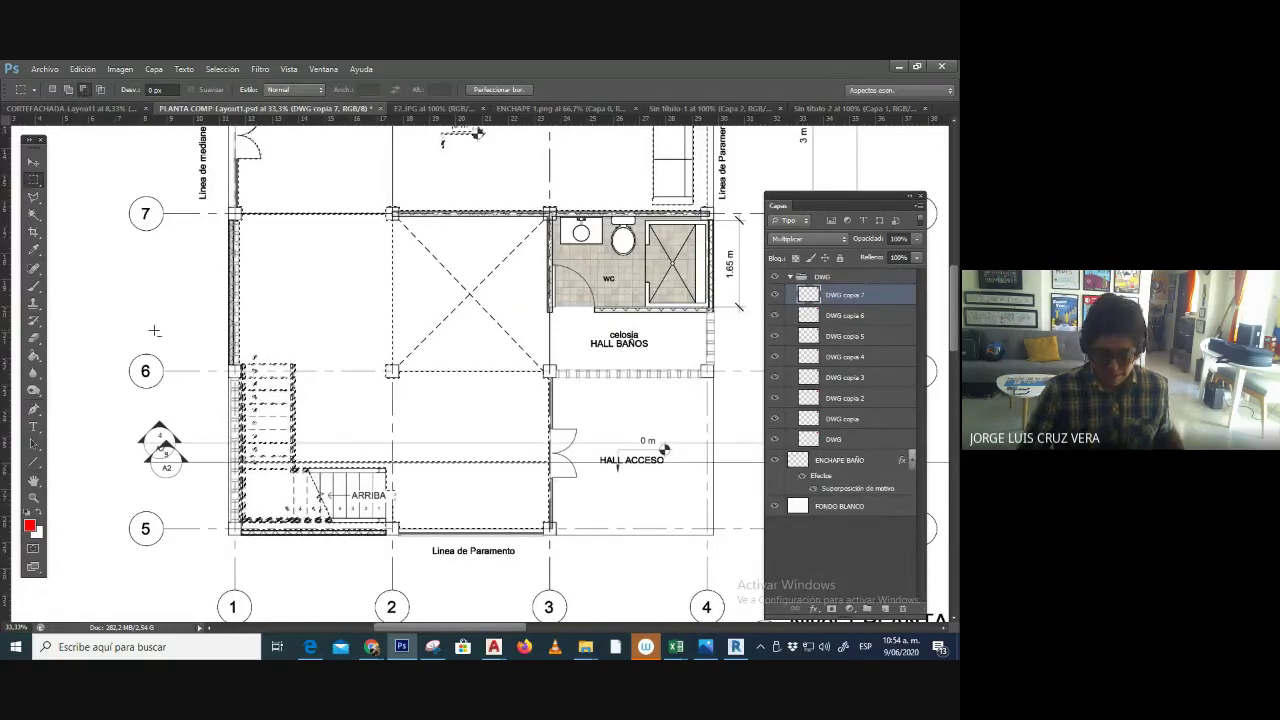
{"action": "key", "text": "ctrl+plus"}
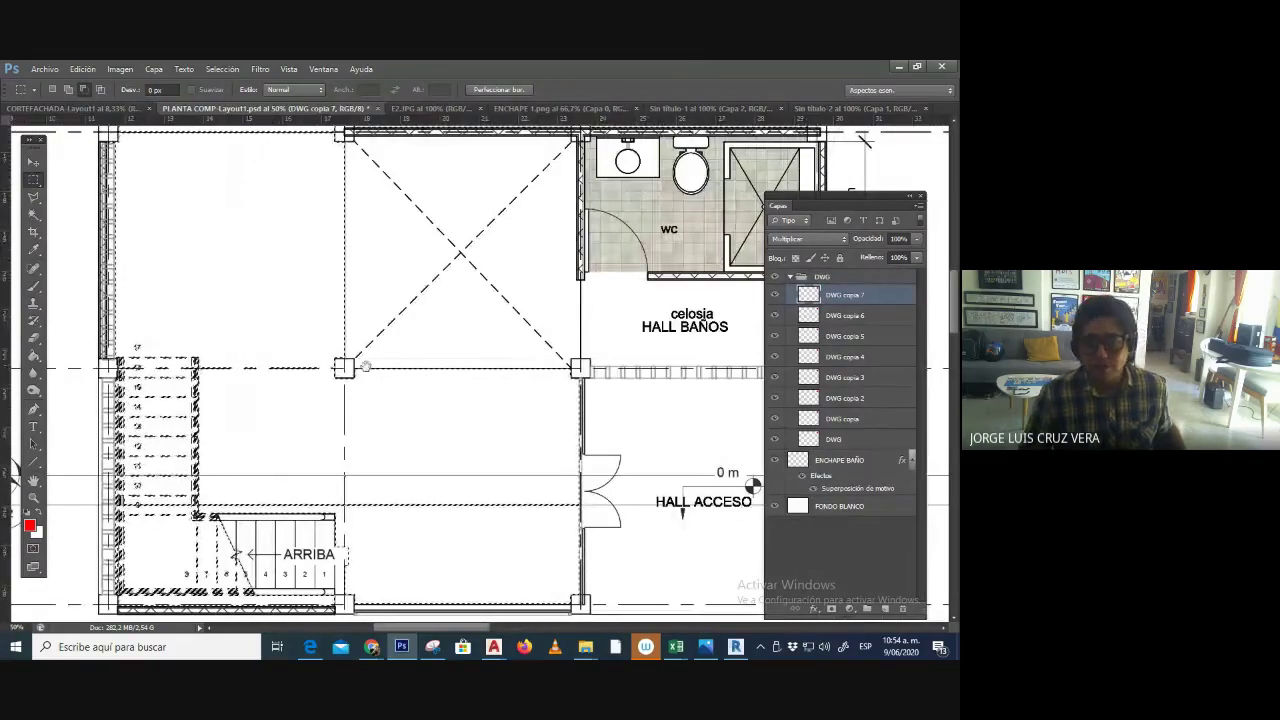
{"action": "left_click_drag", "start_coordinate": [366, 367], "coordinate": [466, 329]}
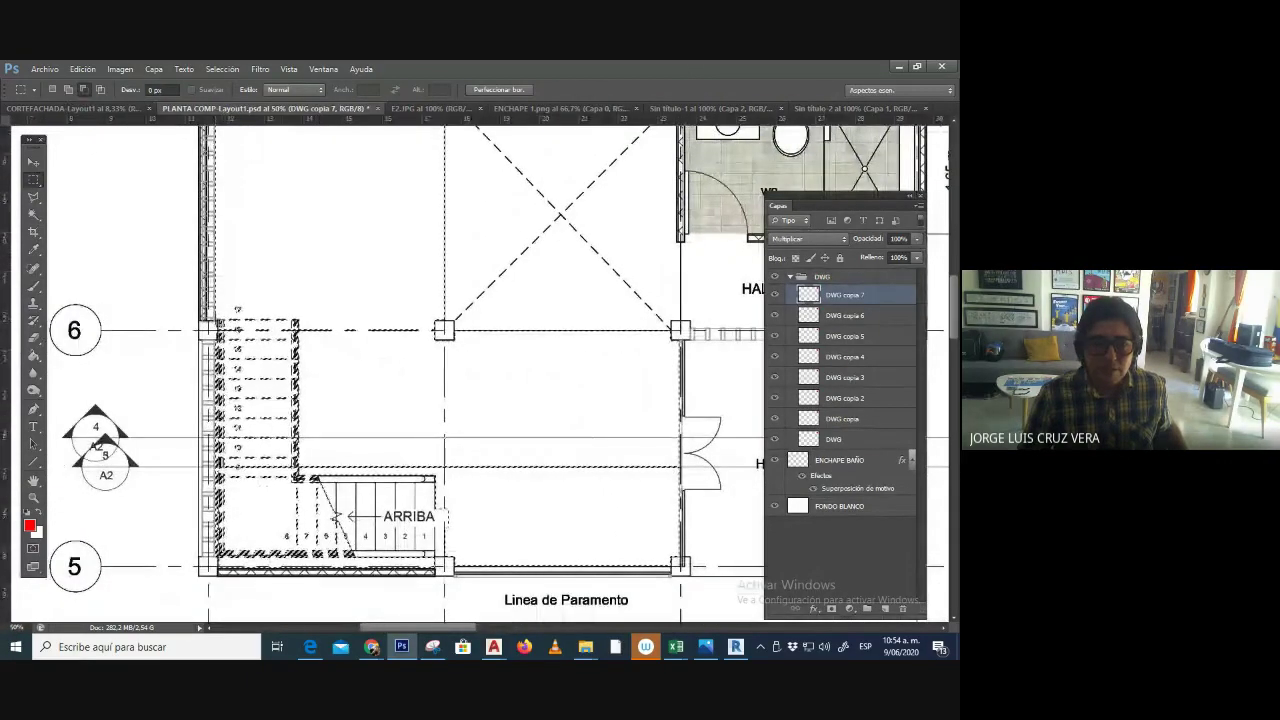
{"action": "left_click_drag", "start_coordinate": [212, 312], "coordinate": [293, 583]}
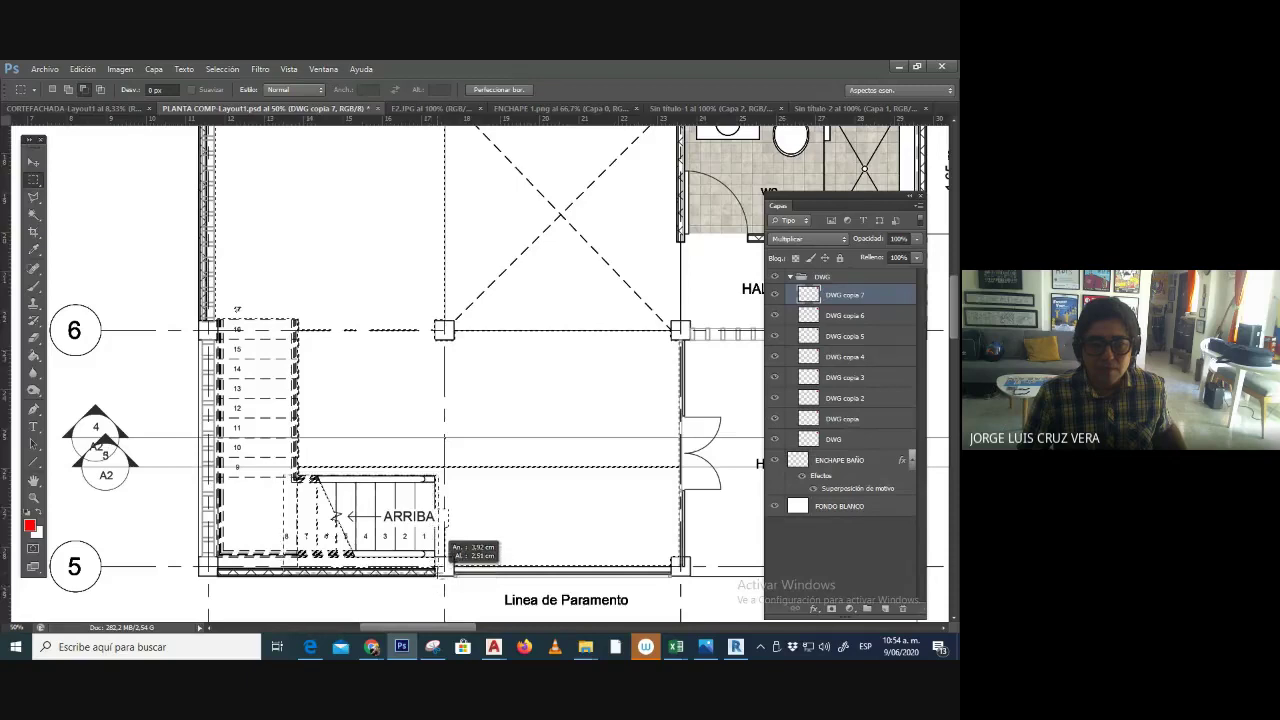
{"action": "left_click_drag", "start_coordinate": [446, 540], "coordinate": [443, 535]}
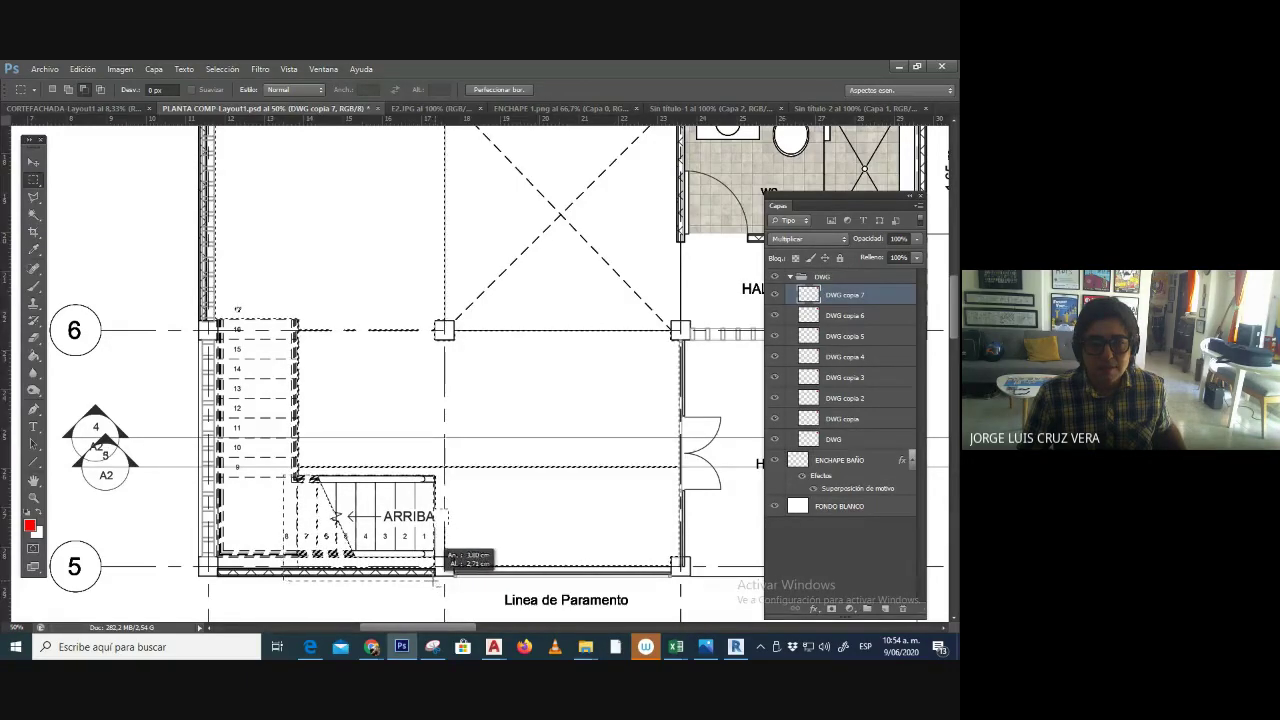
- Add the narrow strip along the wall below the ARRIBA staircase back to the selection
{"action": "left_click_drag", "start_coordinate": [436, 577], "coordinate": [436, 577]}
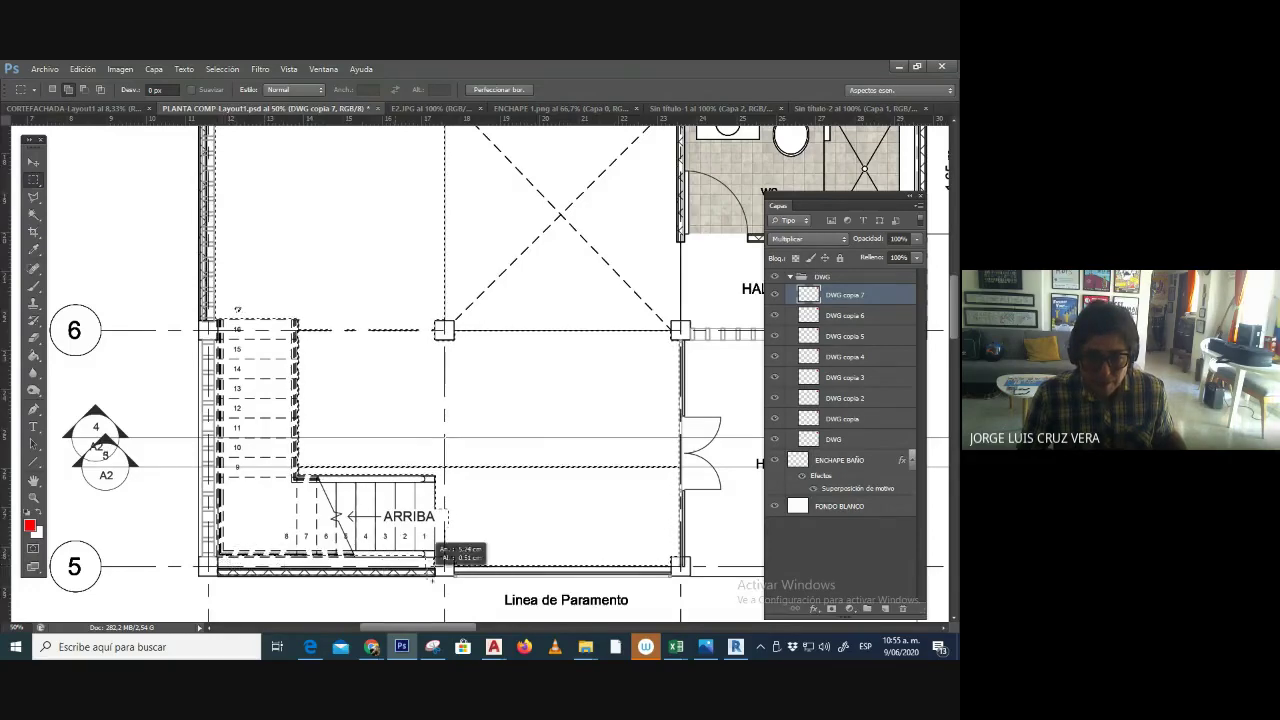
{"action": "left_click_drag", "start_coordinate": [440, 556], "coordinate": [449, 548]}
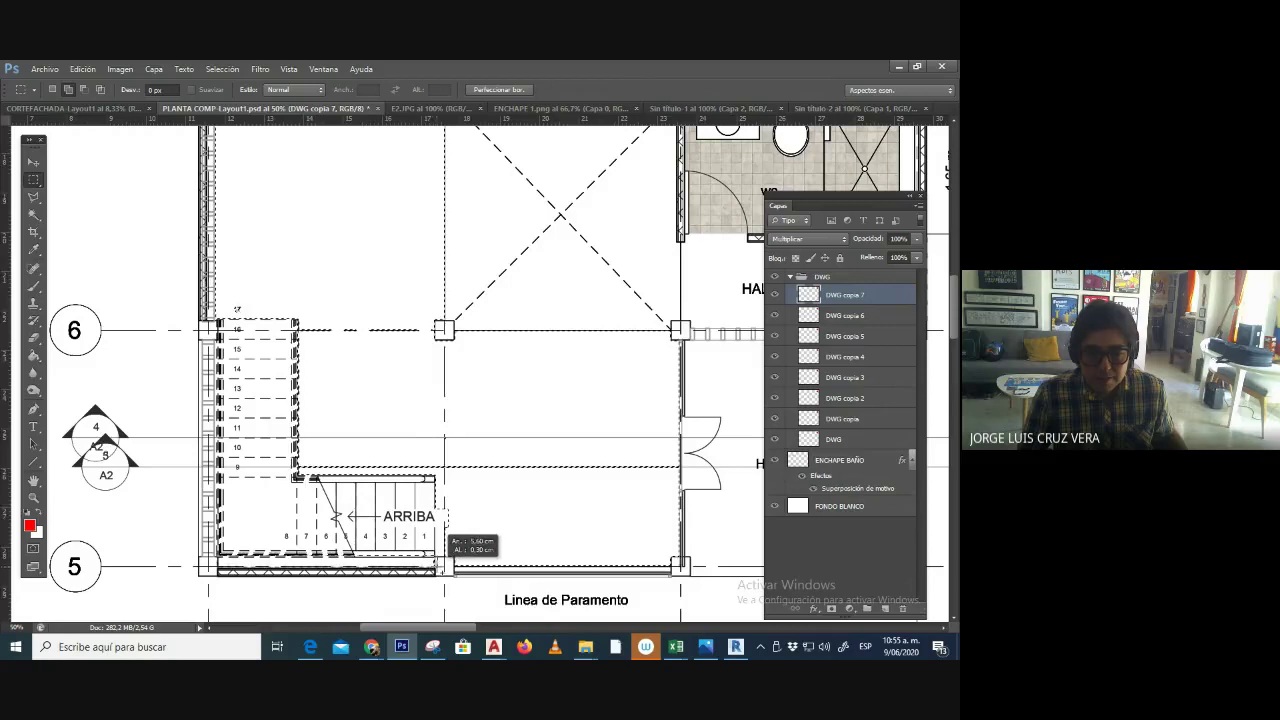
{"action": "left_click_drag", "start_coordinate": [449, 548], "coordinate": [440, 566]}
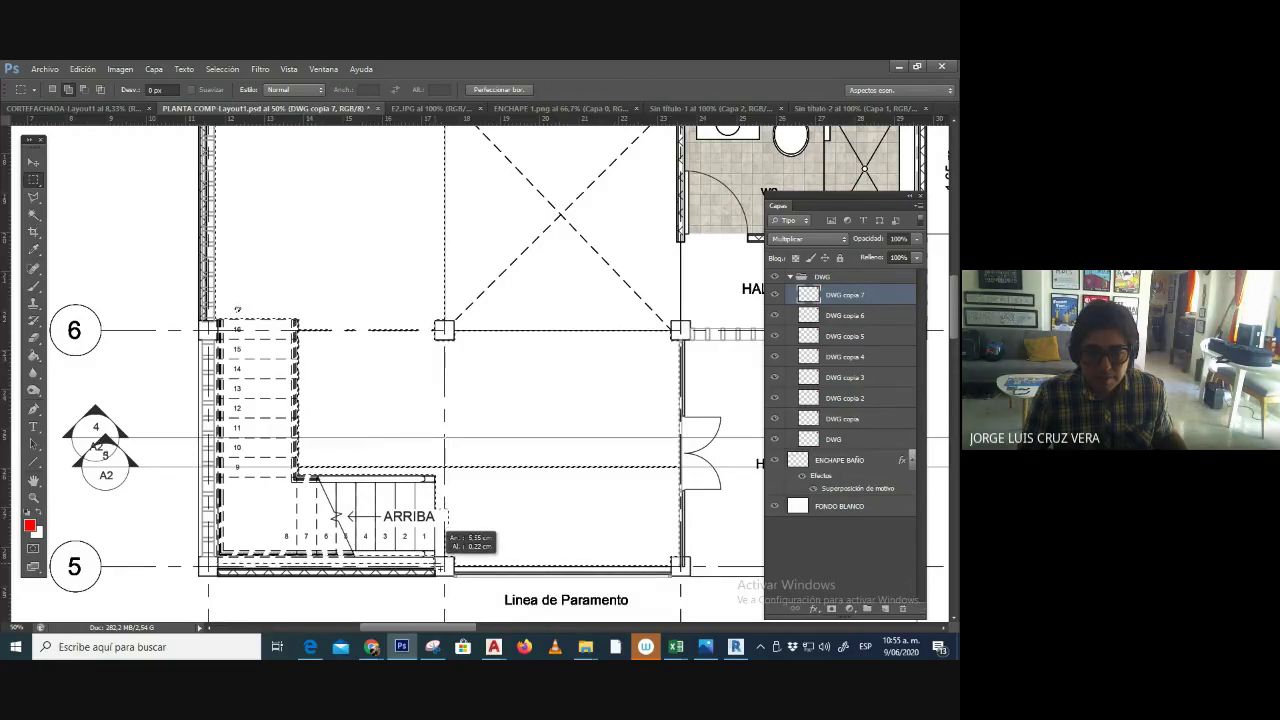
{"action": "key", "text": "ctrl+plus"}
{"action": "key", "text": "ctrl+plus"}
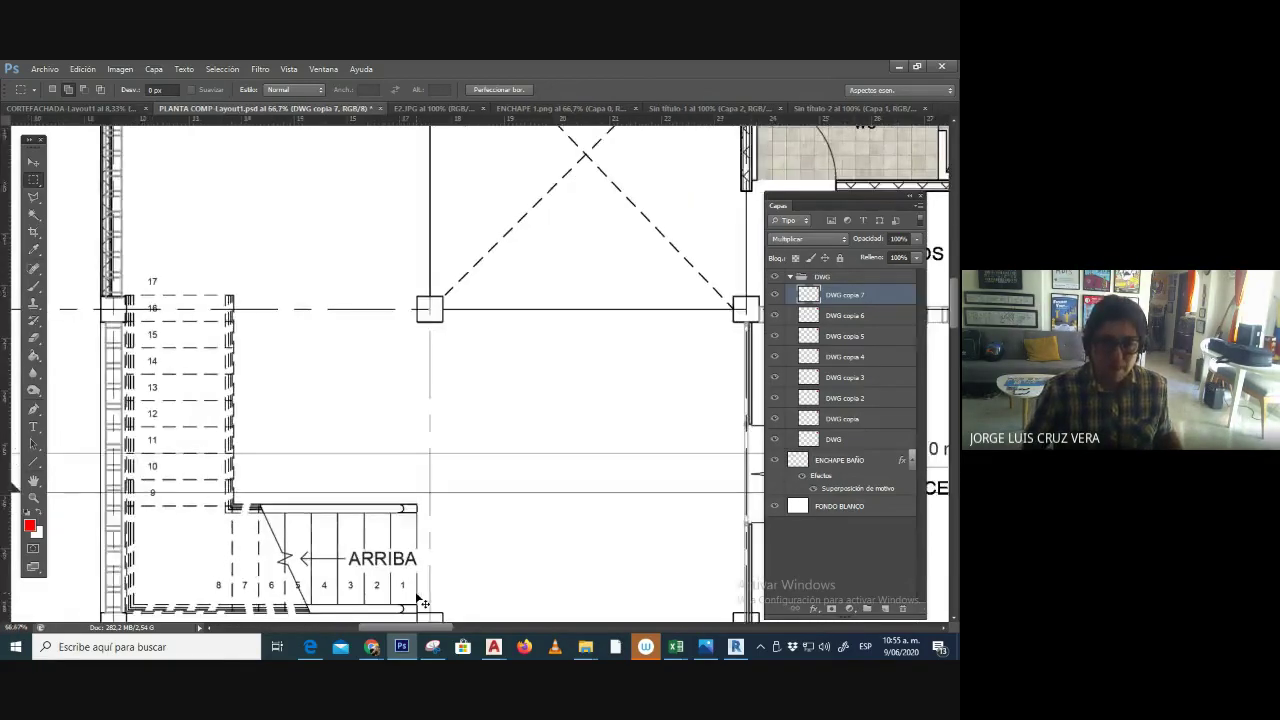
{"action": "left_click_drag", "start_coordinate": [380, 437], "coordinate": [600, 240]}
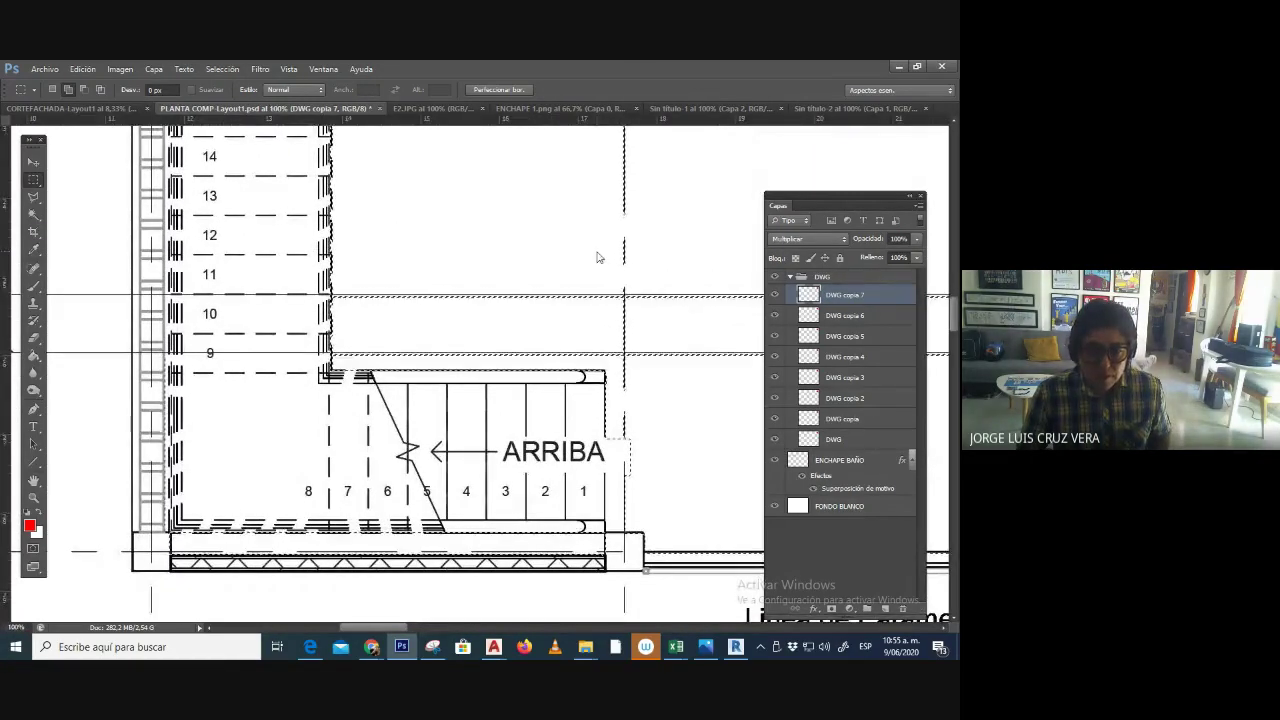
- Collapse the DWG group and create a new layer named pizara piso directly above FONDO BLANCO
{"action": "key", "text": "ctrl+minus"}
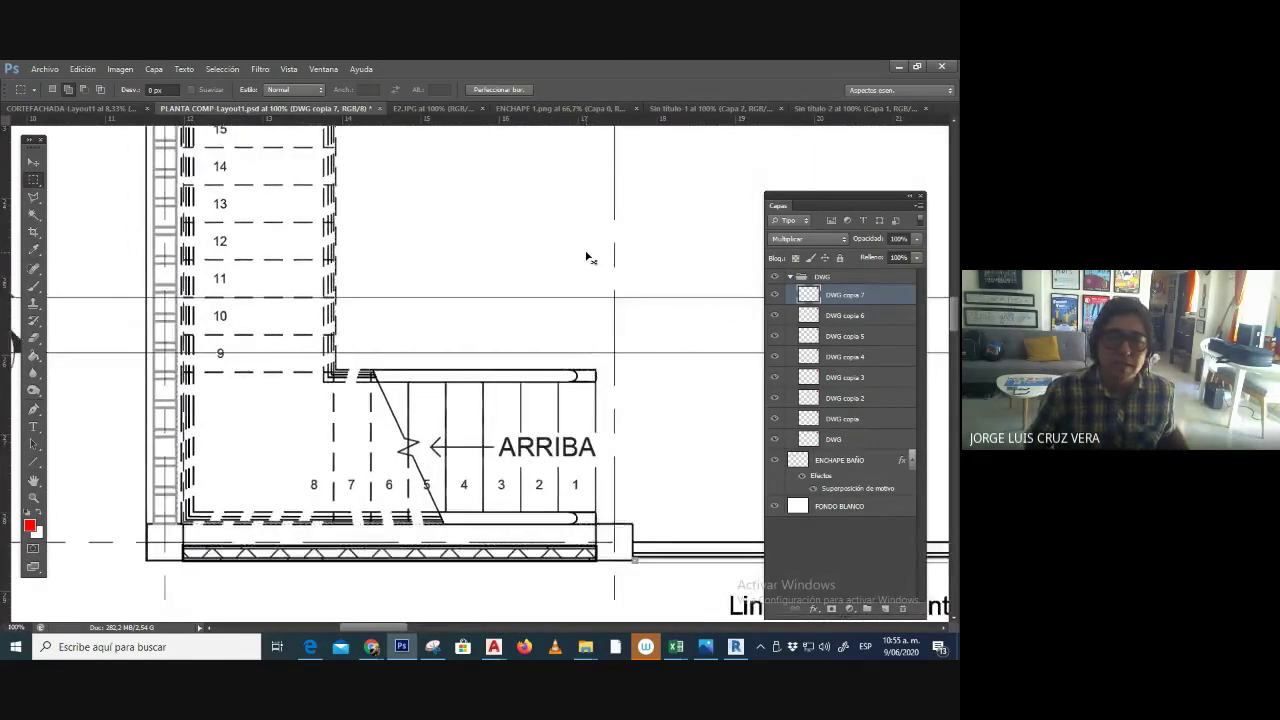
{"action": "key", "text": "ctrl+minus"}
{"action": "key", "text": "ctrl+minus"}
{"action": "key", "text": "ctrl+minus"}
{"action": "key", "text": "ctrl+minus"}
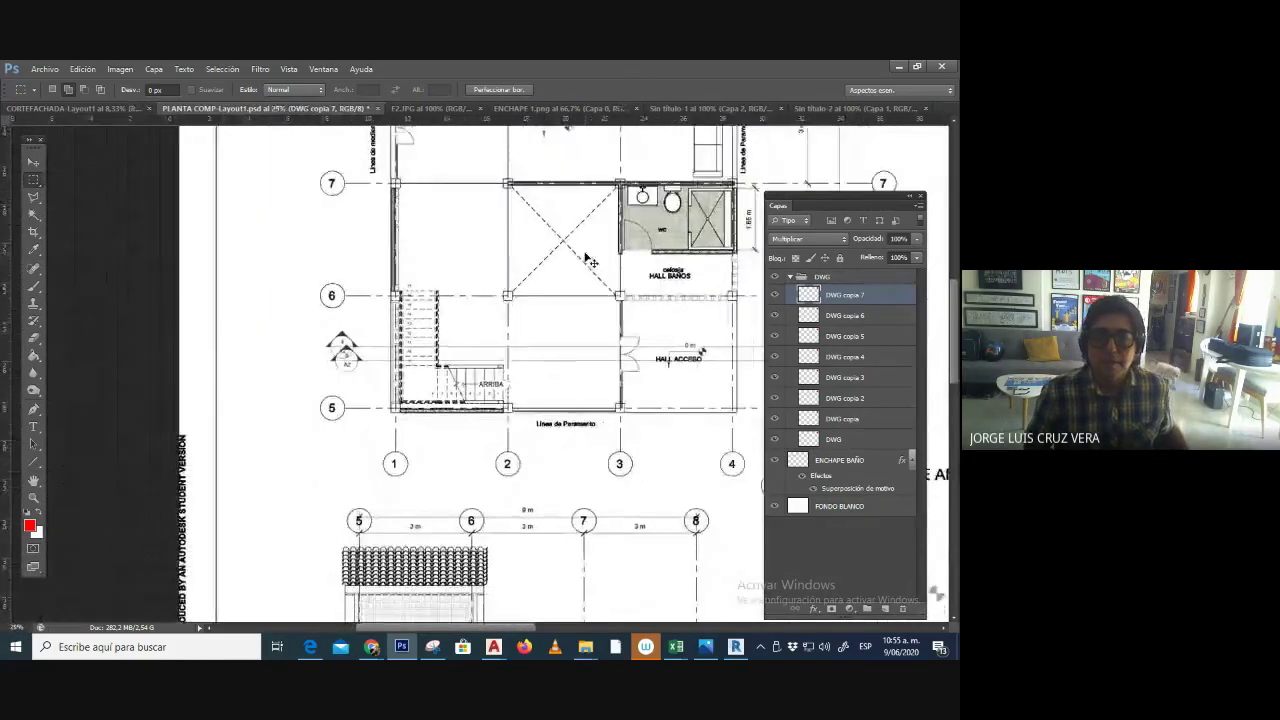
{"action": "scroll", "coordinate": [826, 374], "scroll_direction": "up", "scroll_amount": 2}
{"action": "scroll", "coordinate": [826, 374], "scroll_direction": "right", "scroll_amount": 2}
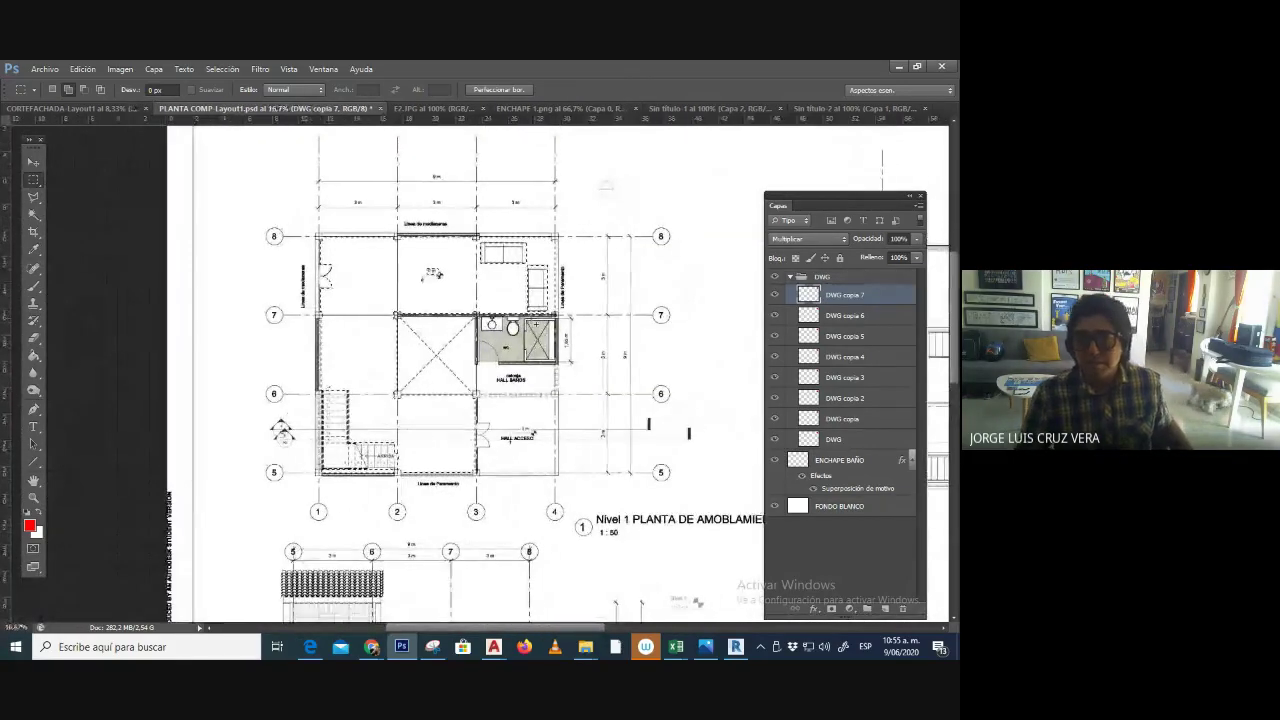
{"action": "left_click", "coordinate": [791, 277]}
{"action": "left_click", "coordinate": [824, 346]}
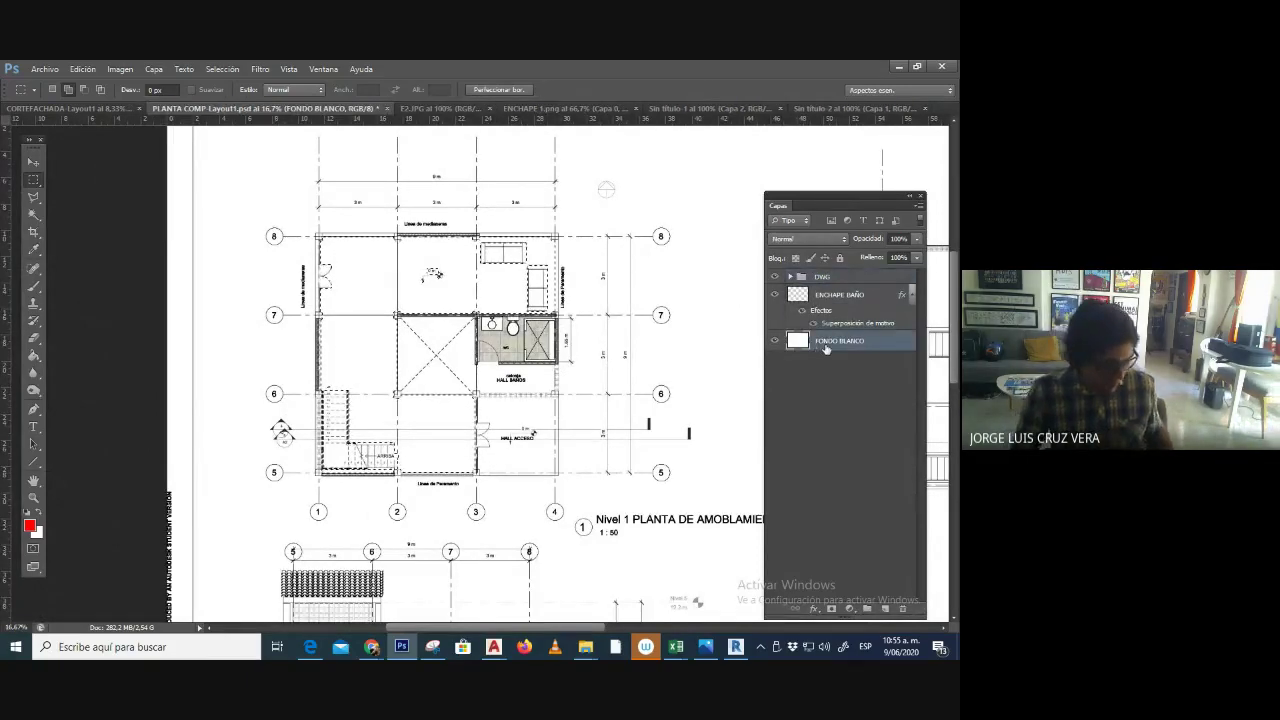
{"action": "key", "text": "ctrl+shift+alt+n"}
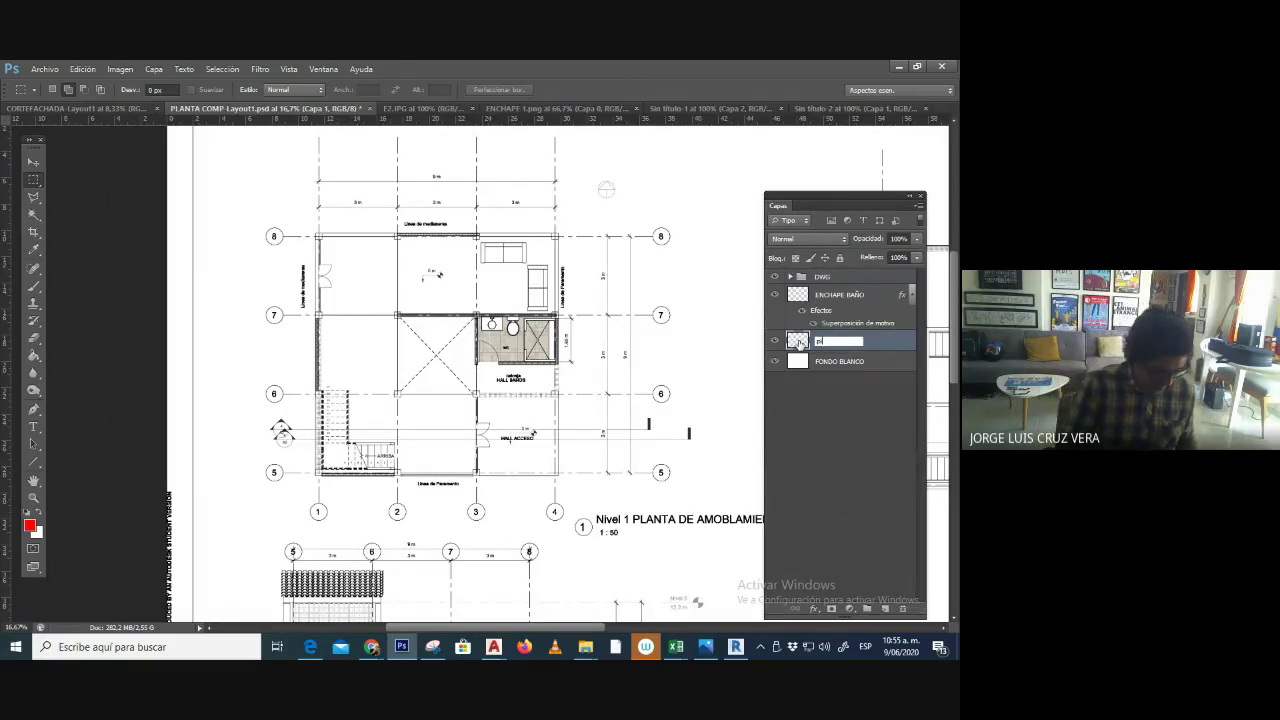
{"action": "key", "text": "Return"}
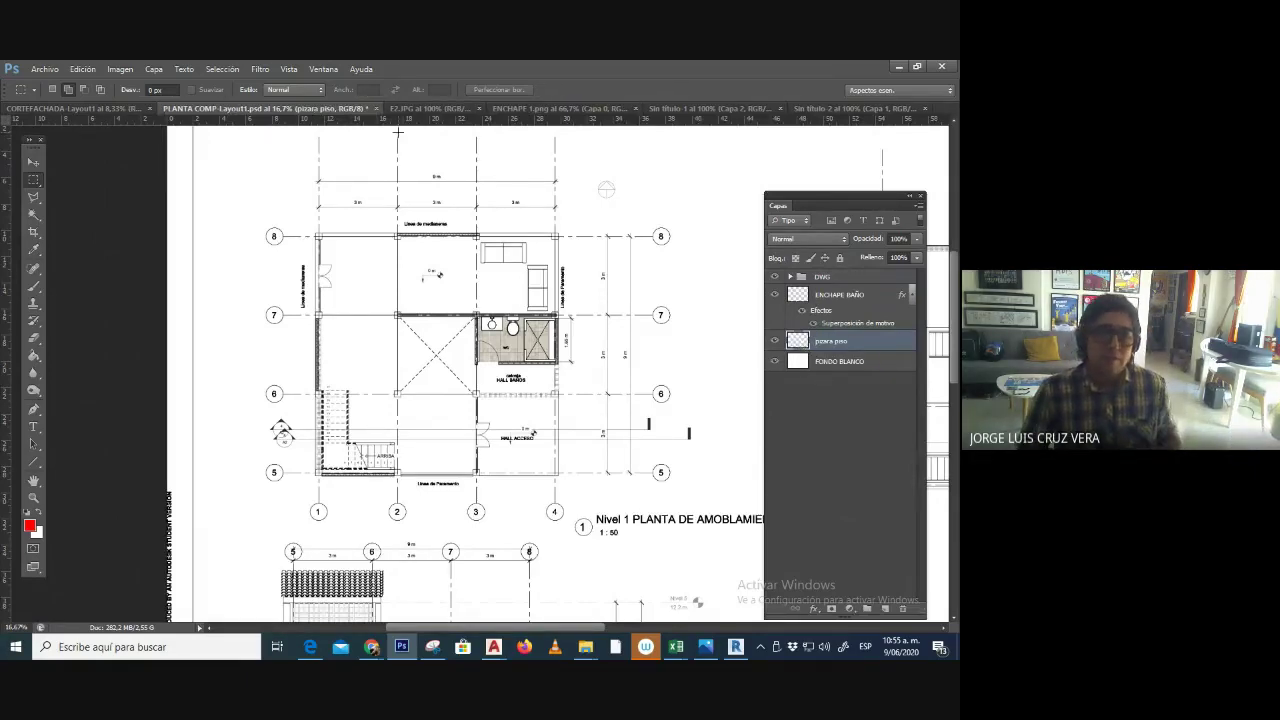
- Close E2.JPG, ENCHAPE 1.png, Sin título-1 and Sin título-2, discarding the unsaved changes
{"action": "left_click", "coordinate": [450, 108]}
{"action": "left_click", "coordinate": [478, 108]}
{"action": "left_click", "coordinate": [482, 112]}
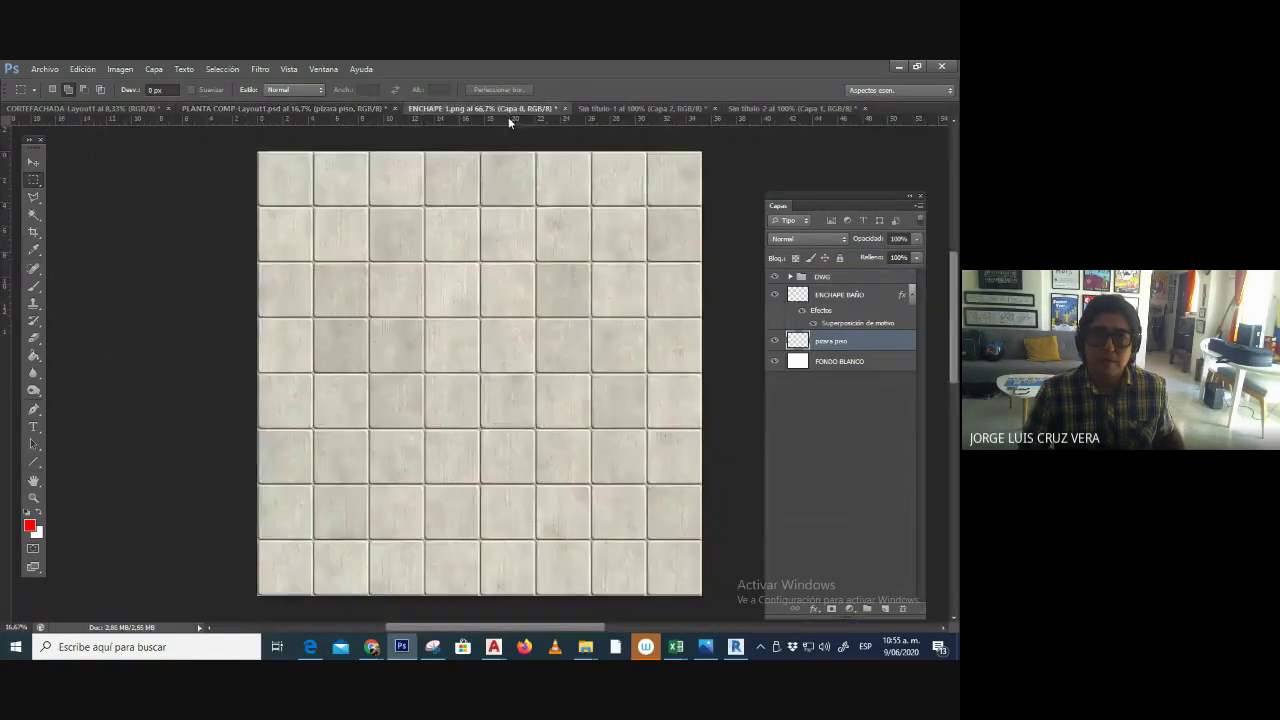
{"action": "left_click", "coordinate": [565, 108]}
{"action": "left_click", "coordinate": [565, 109]}
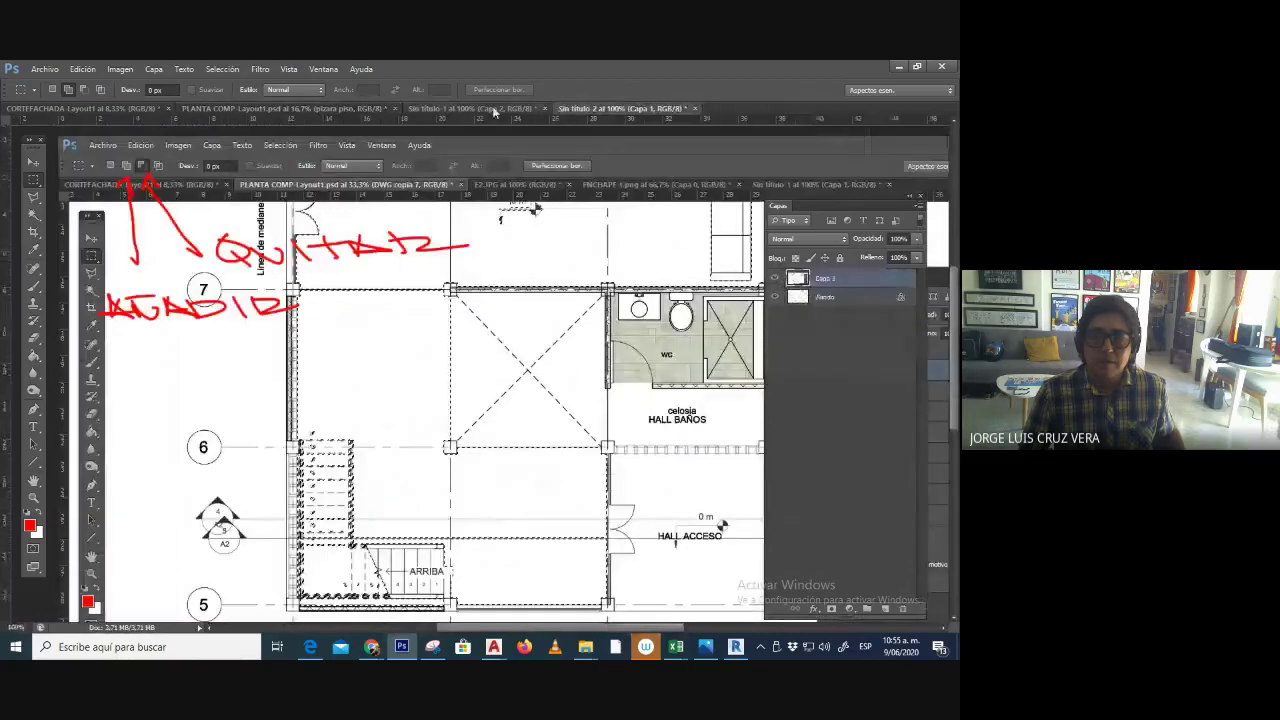
{"action": "left_click", "coordinate": [519, 112]}
{"action": "left_click", "coordinate": [544, 108]}
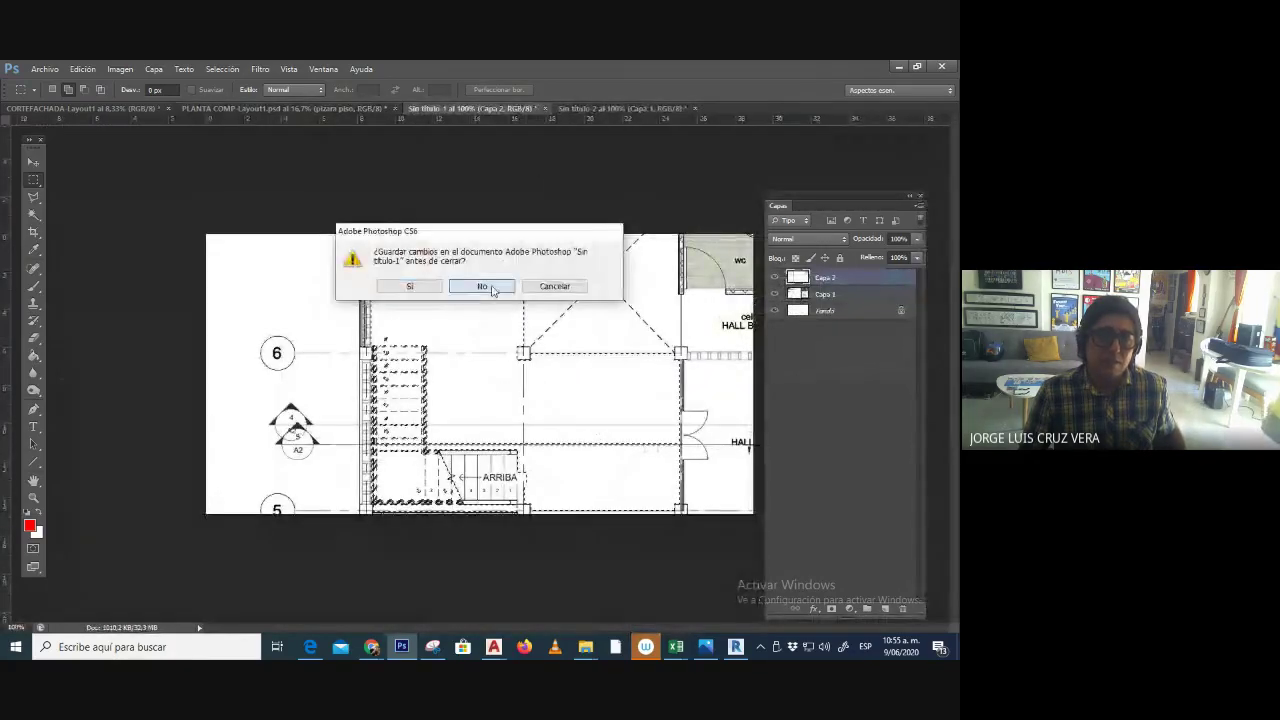
{"action": "left_click", "coordinate": [486, 286]}
{"action": "left_click", "coordinate": [544, 108]}
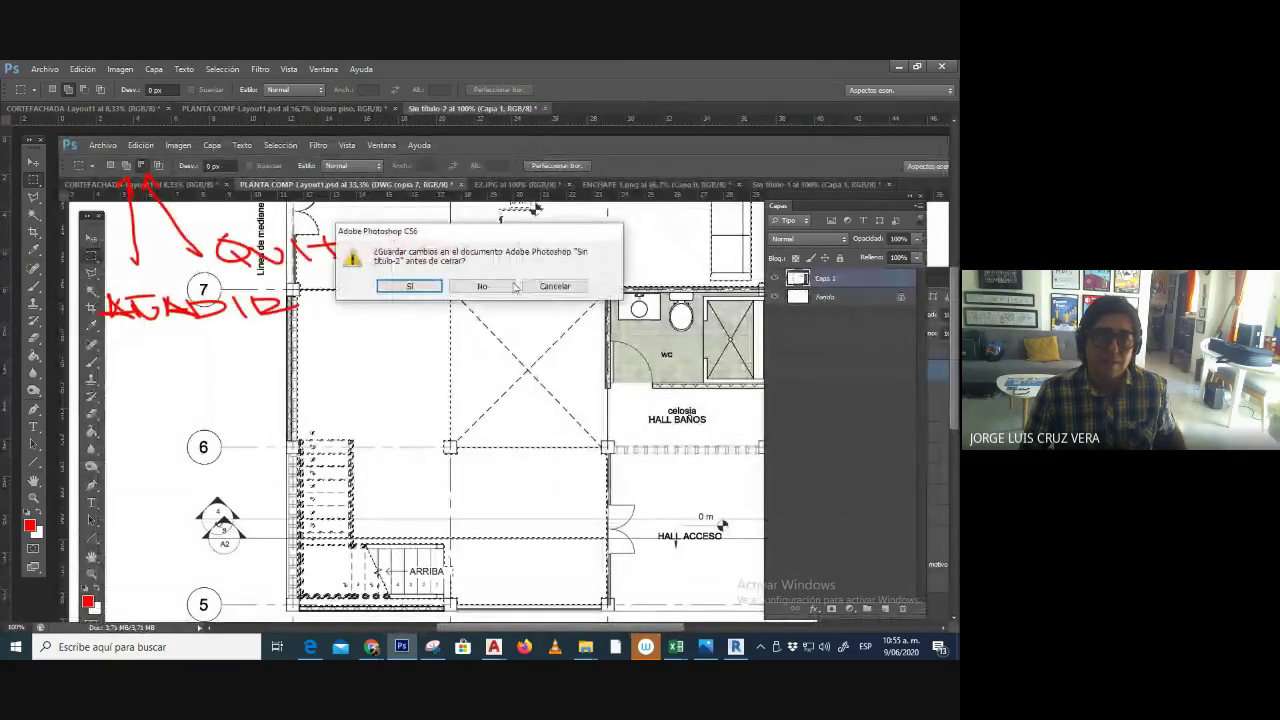
{"action": "left_click", "coordinate": [499, 290]}
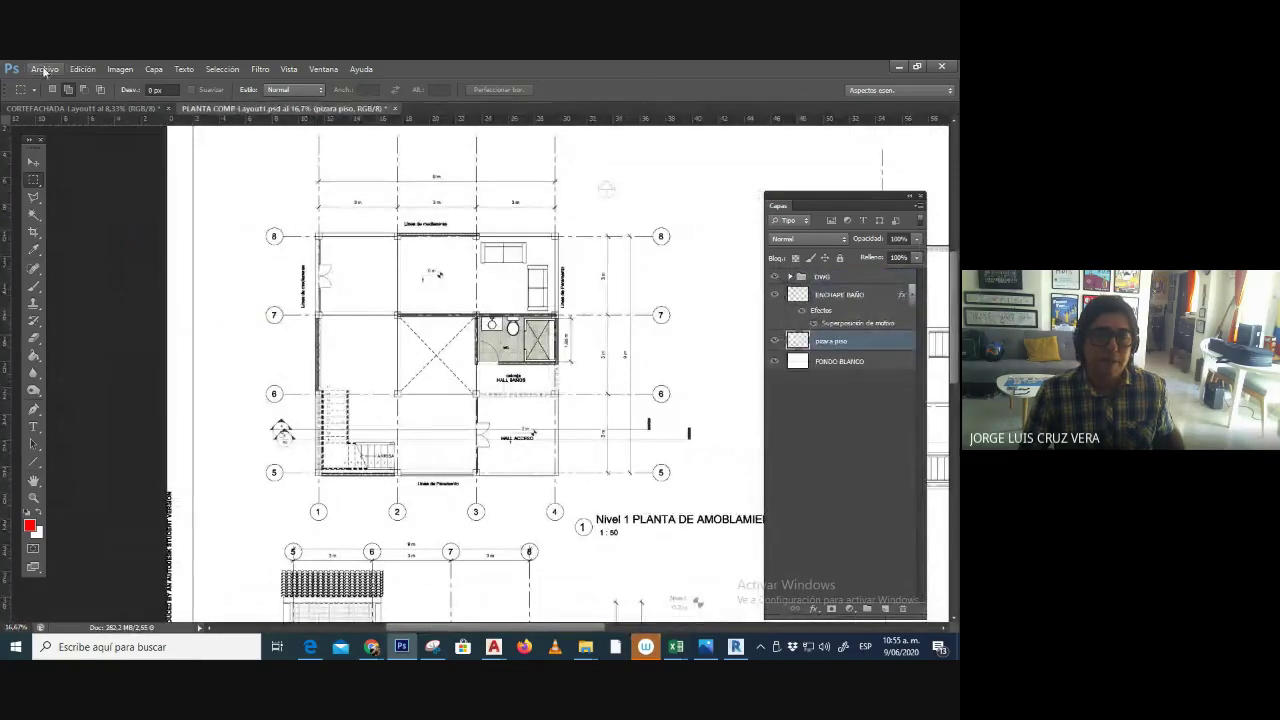
- Open the pizarra gris texture from the TEXTURAS folder, assigning the Adobe RGB (1998) working space
{"action": "left_click", "coordinate": [44, 69]}
{"action": "left_click", "coordinate": [48, 97]}
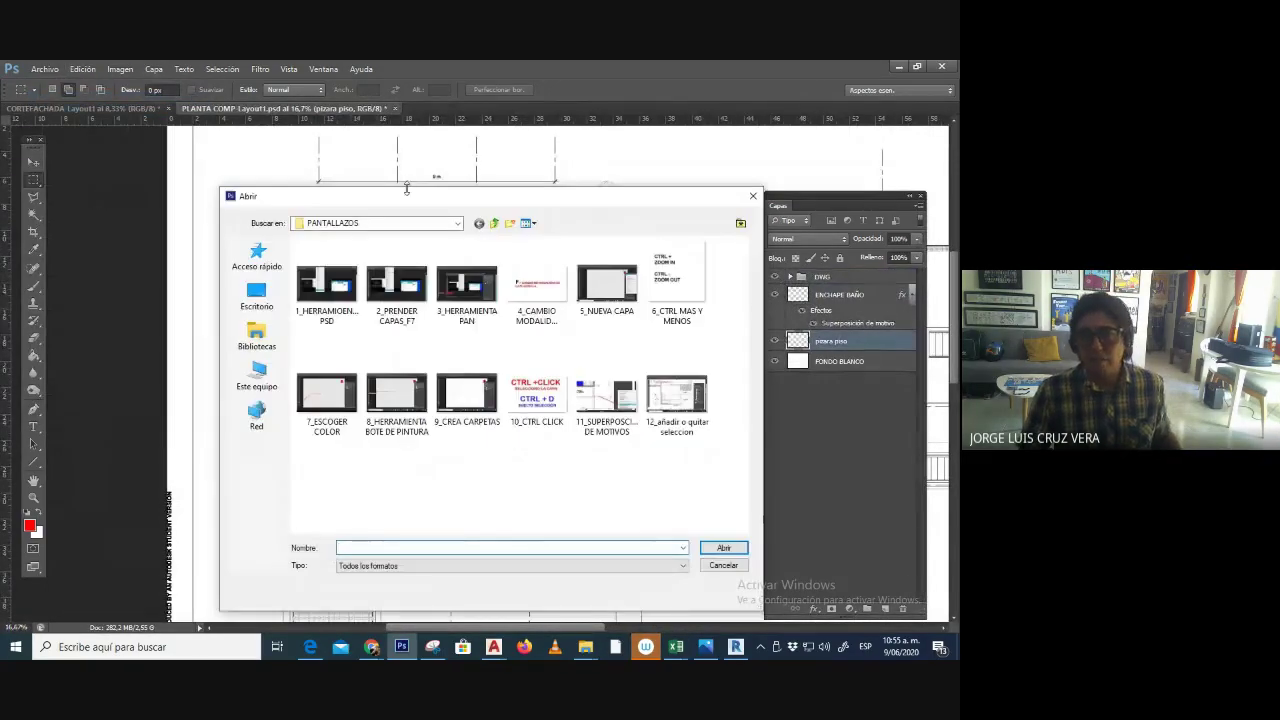
{"action": "left_click", "coordinate": [493, 224]}
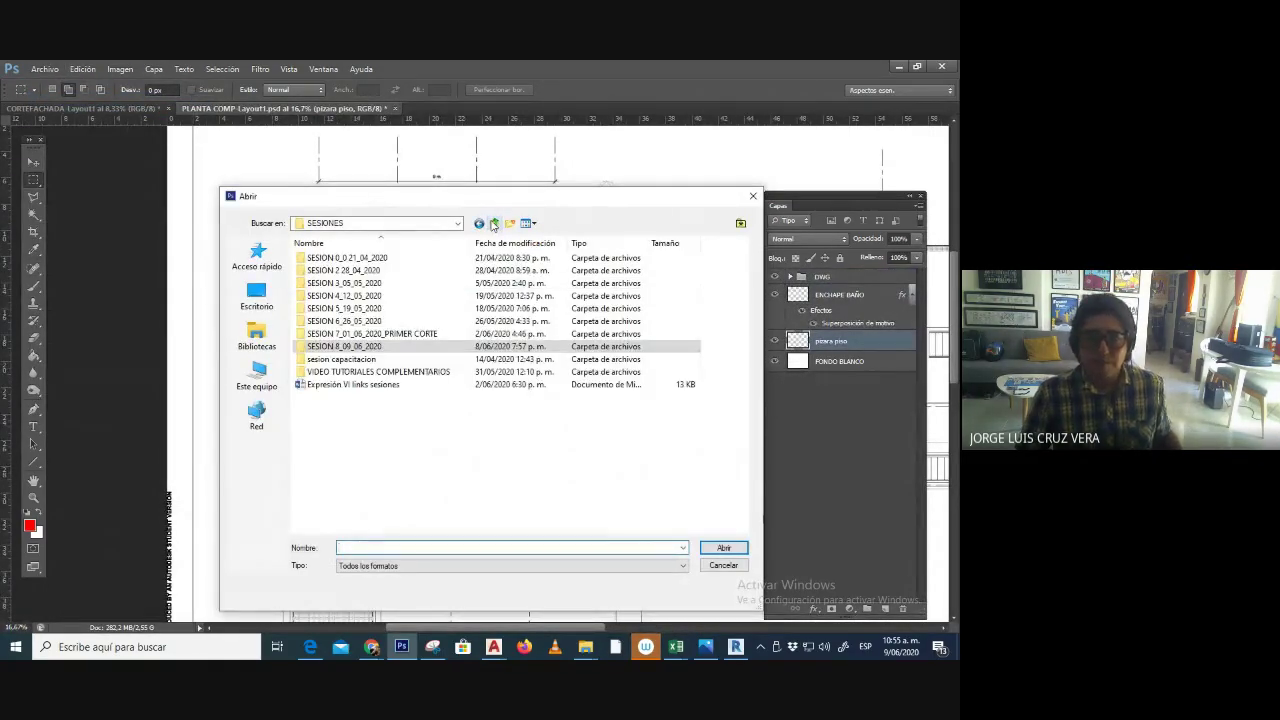
{"action": "left_click", "coordinate": [493, 224]}
{"action": "double_click", "coordinate": [355, 405]}
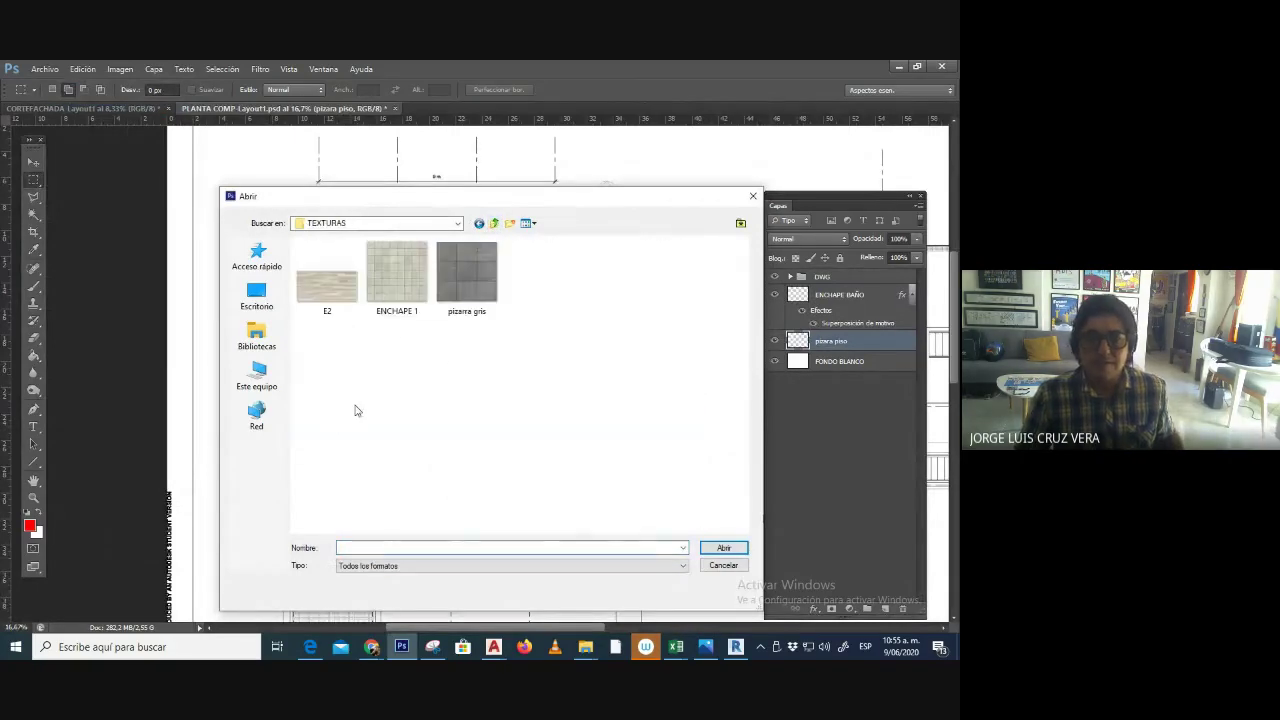
{"action": "double_click", "coordinate": [460, 262]}
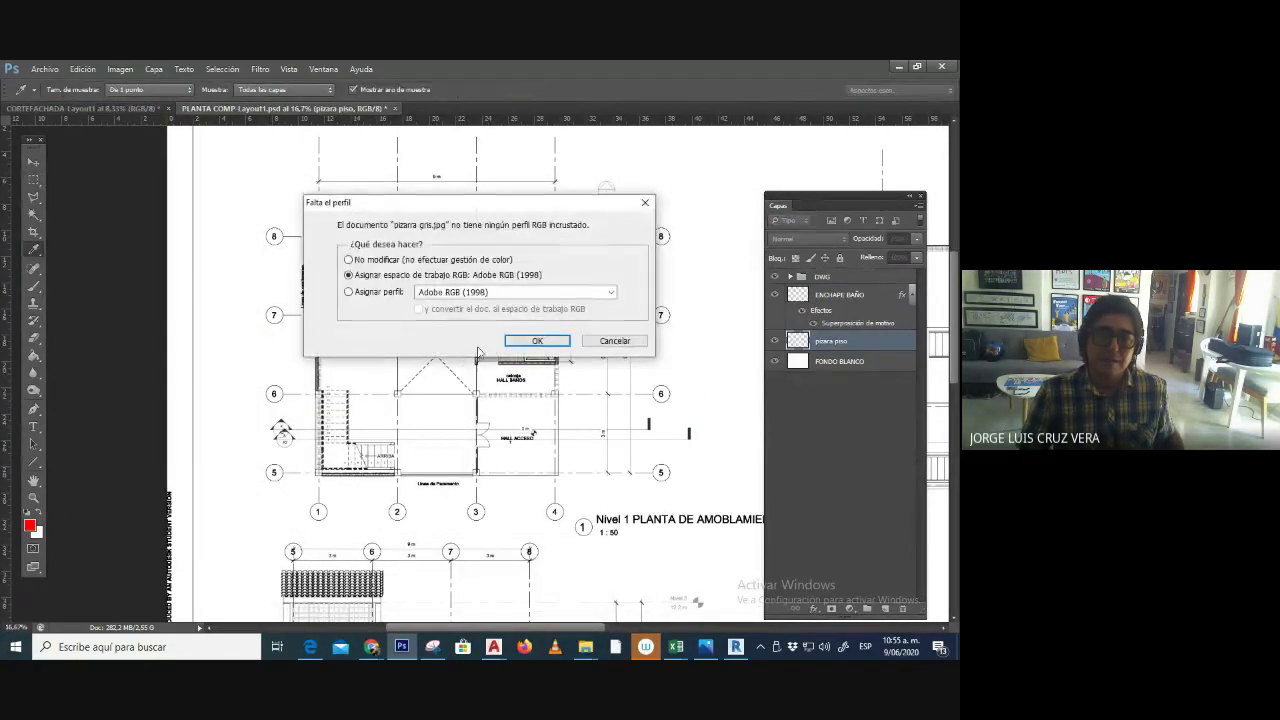
{"action": "left_click", "coordinate": [530, 341]}
- Define the slate image as a pattern named pizarra gris.jpg and return to the PLANTA COMP document
{"action": "left_click", "coordinate": [83, 69]}
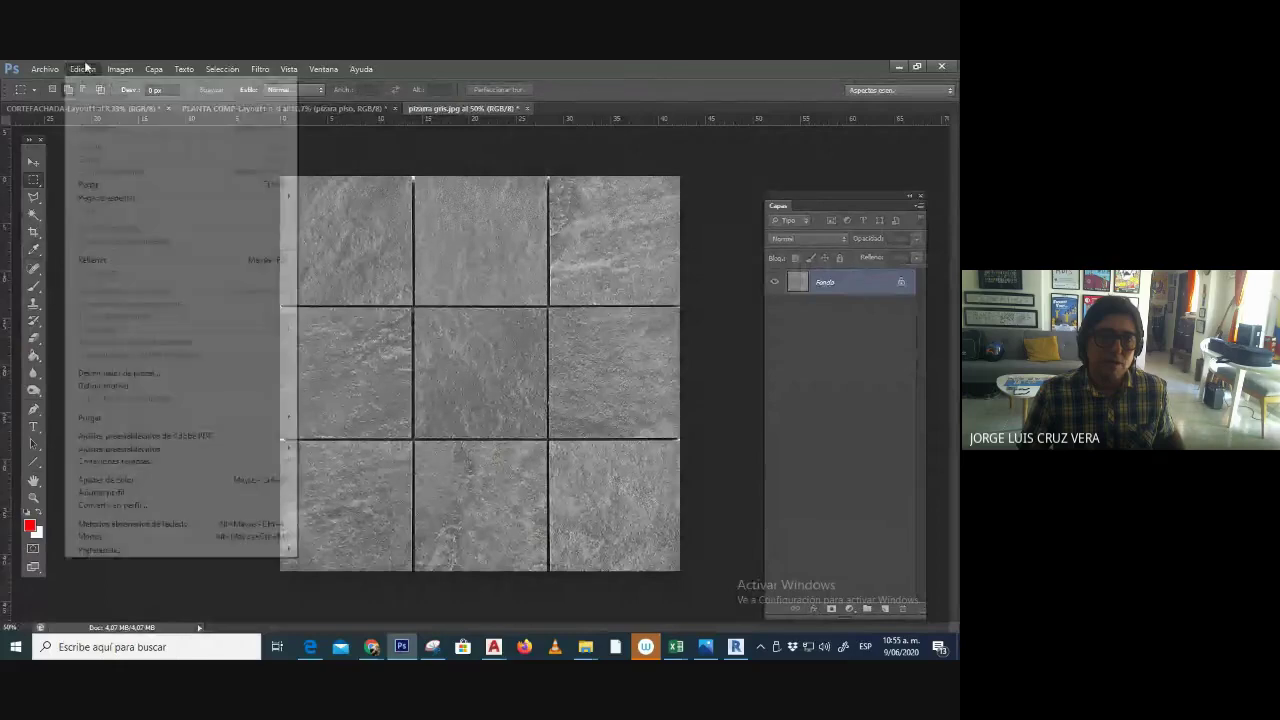
{"action": "left_click", "coordinate": [105, 385]}
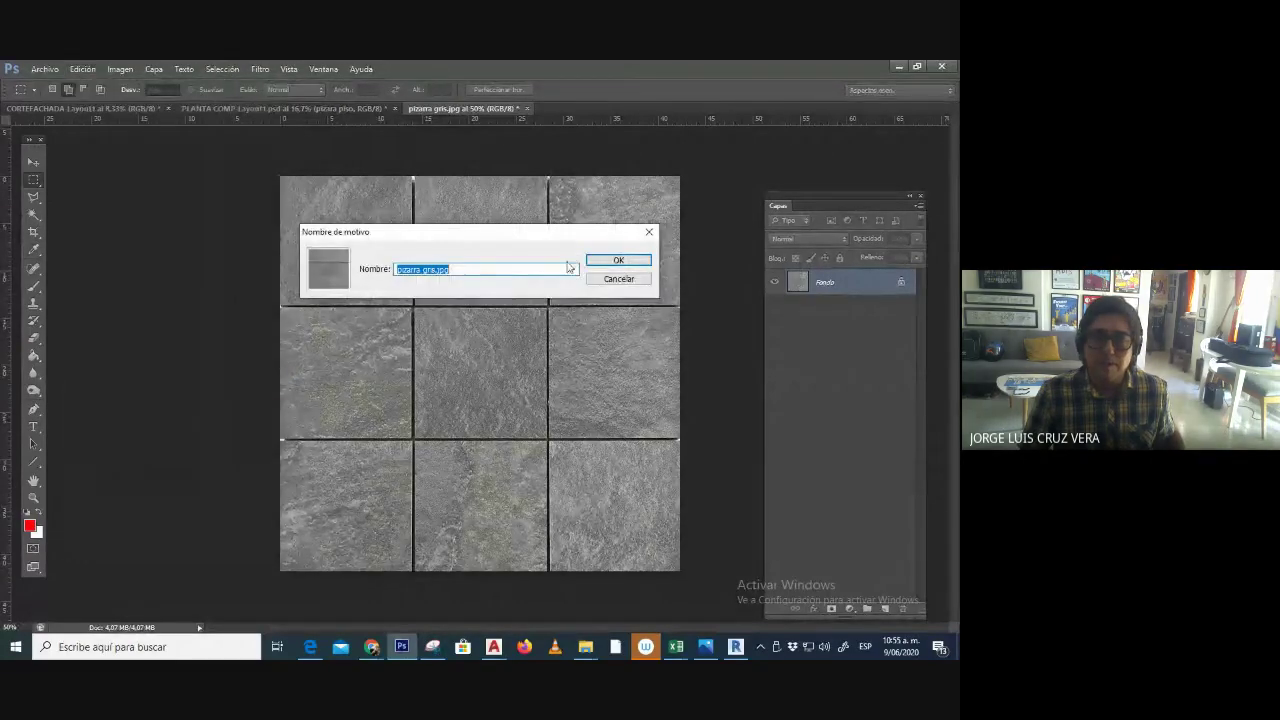
{"action": "left_click", "coordinate": [612, 260]}
{"action": "left_click", "coordinate": [305, 110]}
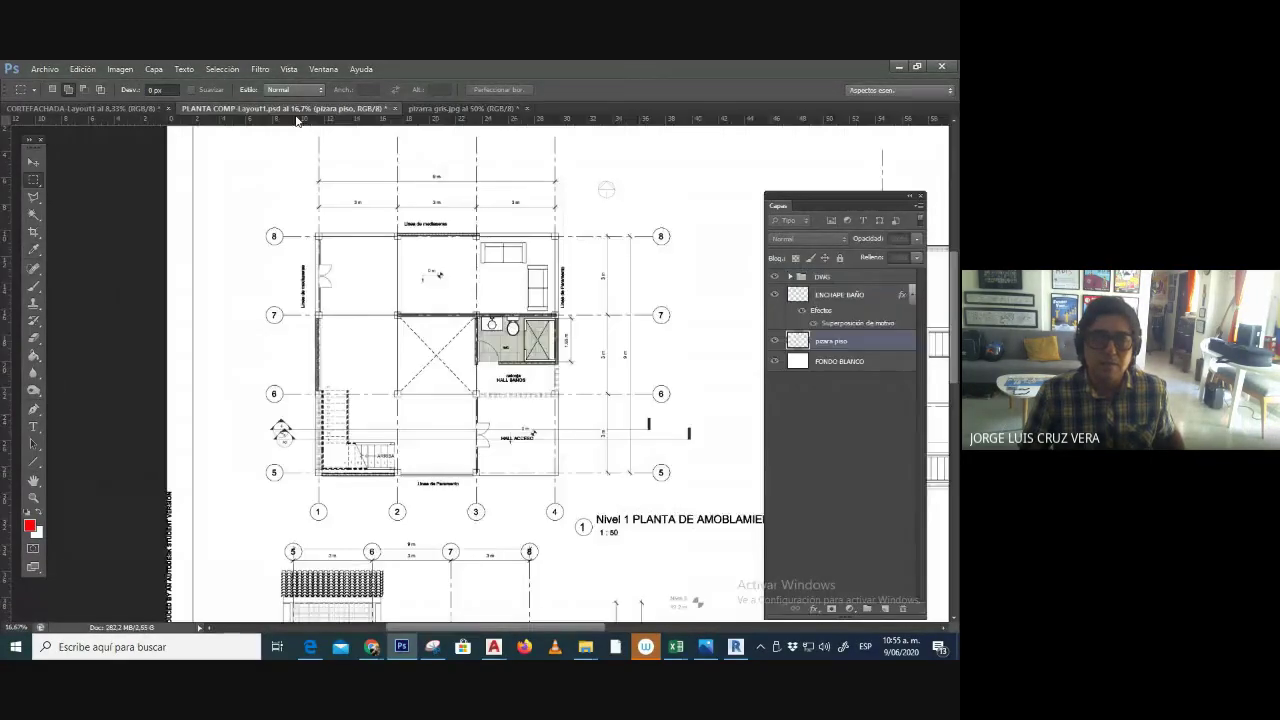
- Load the pizara piso layer's outline as a selection and add a pattern overlay to that layer using the grey slate pattern
{"action": "left_click", "coordinate": [145, 108]}
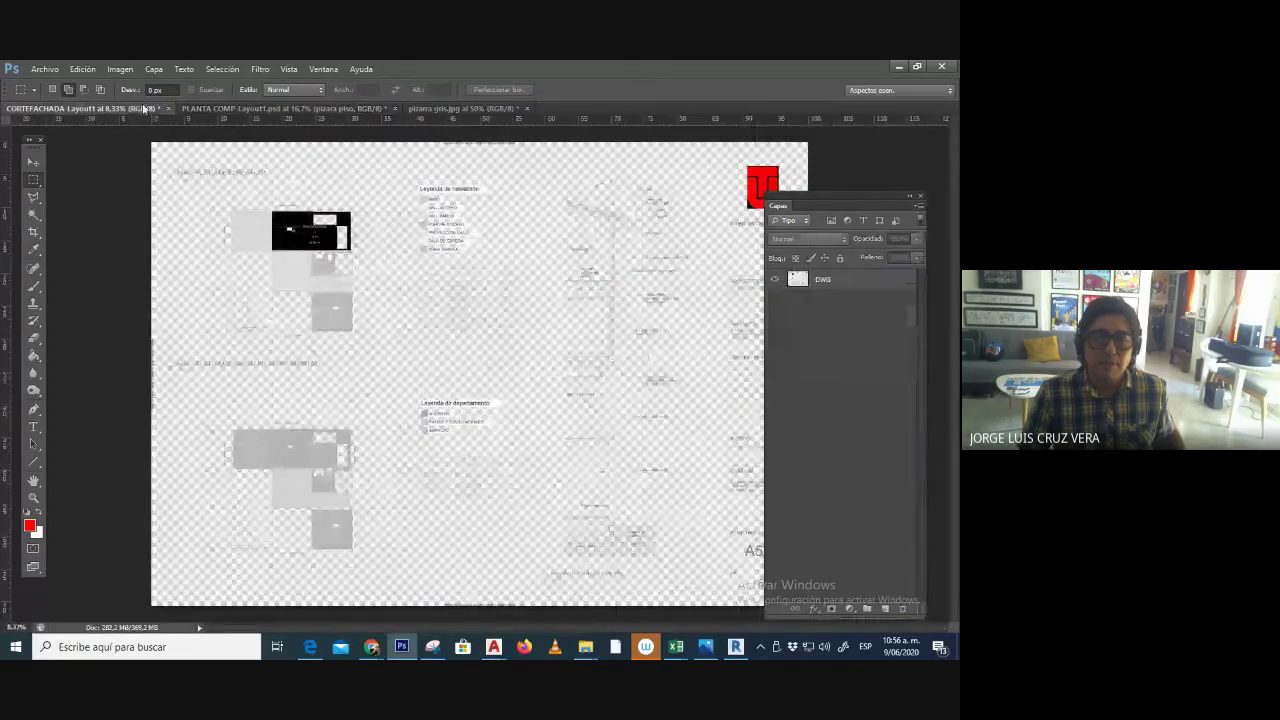
{"action": "left_click", "coordinate": [250, 108]}
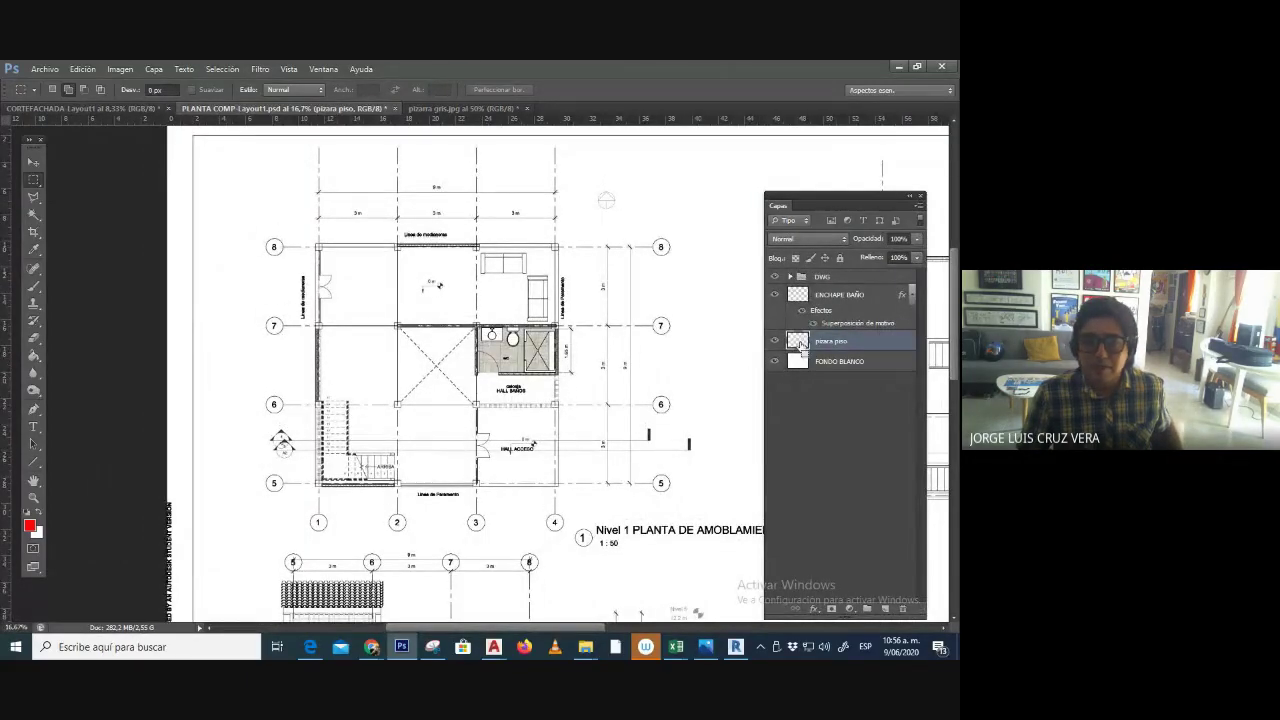
{"action": "left_click", "coordinate": [800, 343], "text": "ctrl"}
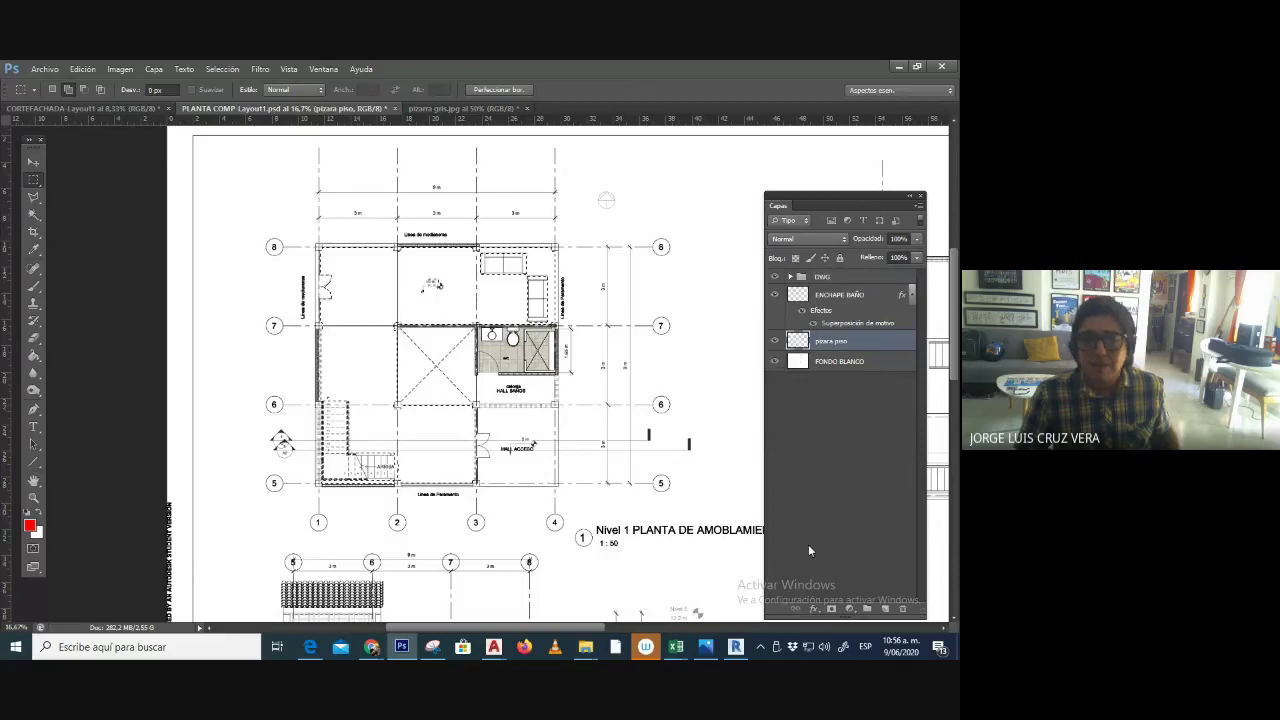
{"action": "left_click", "coordinate": [811, 608]}
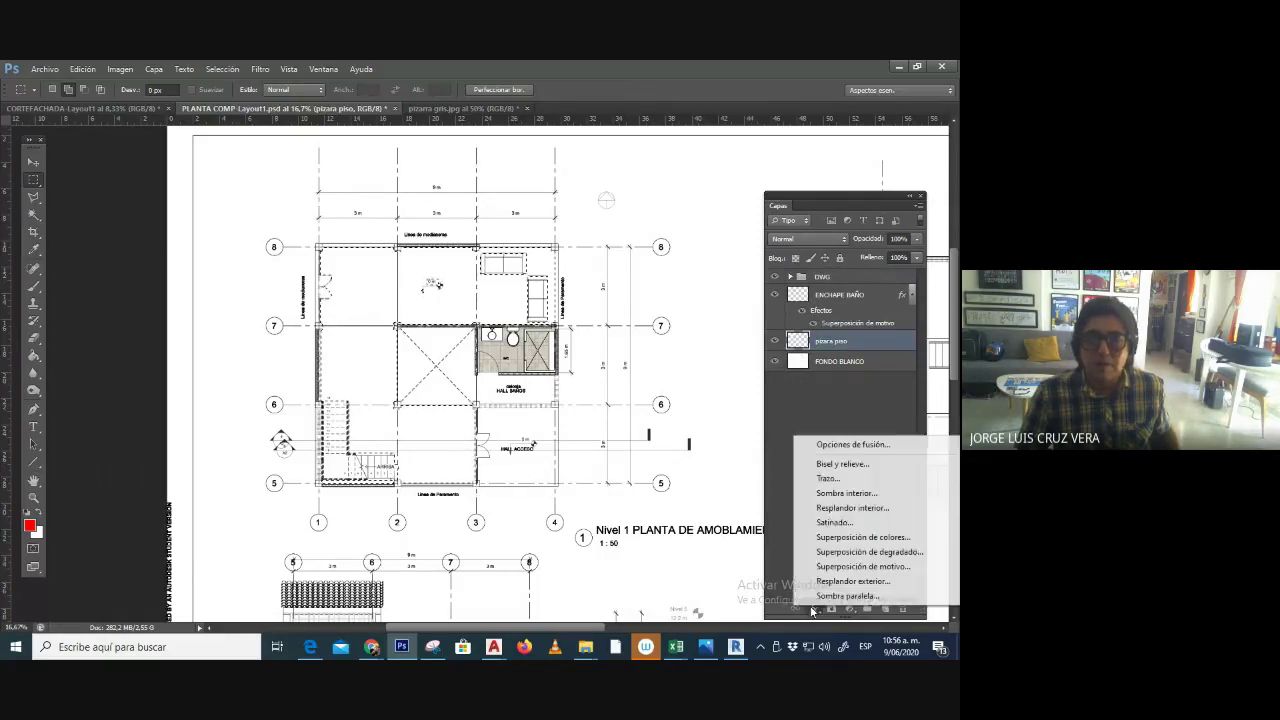
{"action": "left_click", "coordinate": [867, 560]}
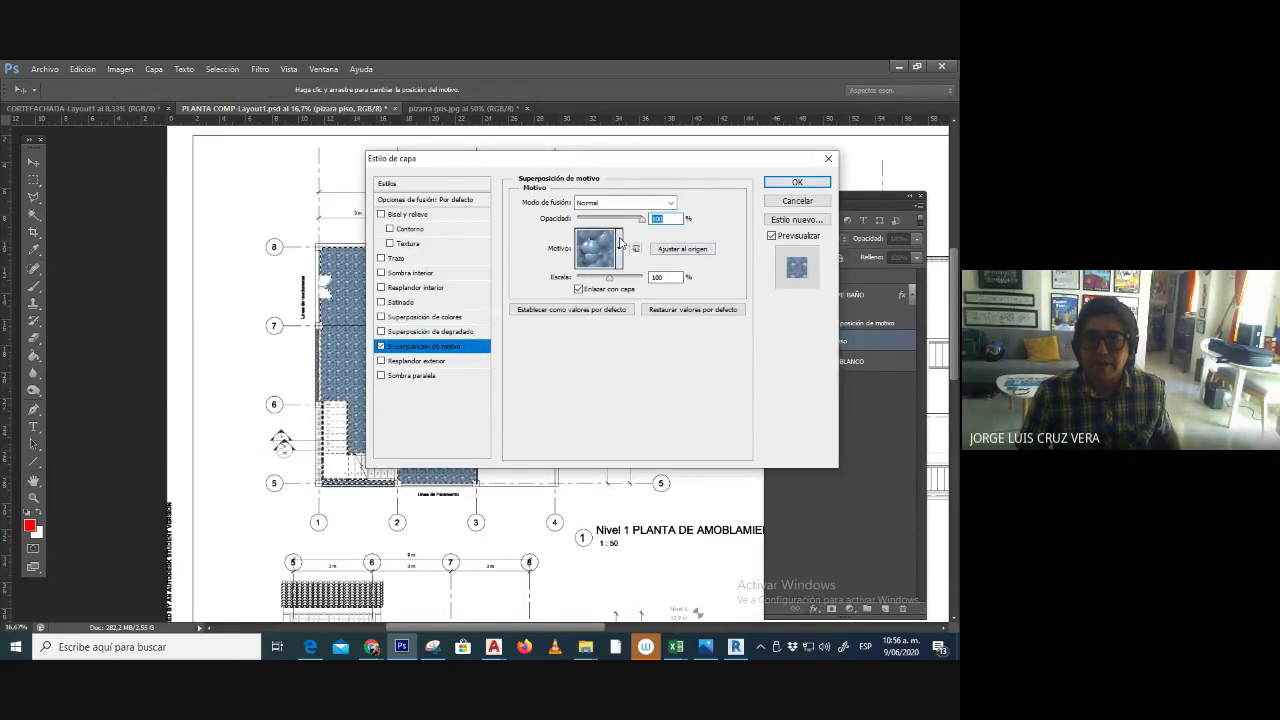
{"action": "left_click", "coordinate": [619, 248]}
{"action": "double_click", "coordinate": [642, 330]}
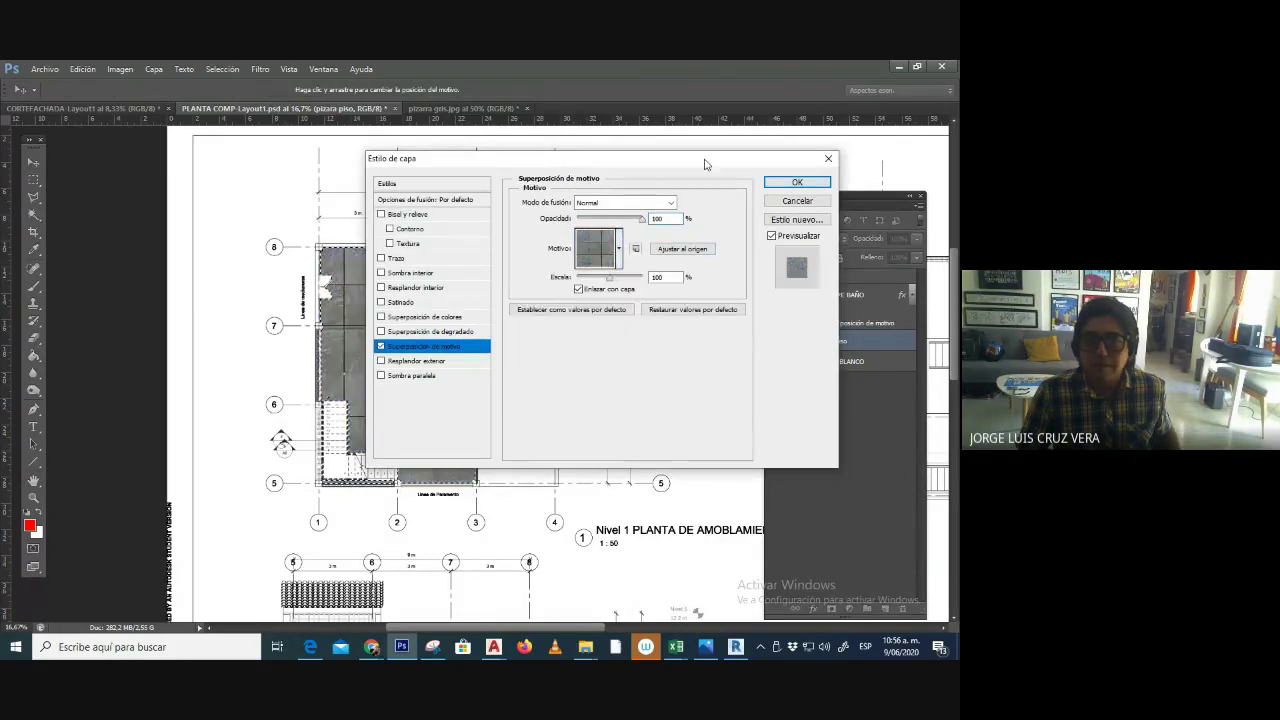
- Set the slate overlay's scale to 29%, reduce its opacity, apply the layer style and clear the selection
{"action": "left_click_drag", "start_coordinate": [450, 158], "coordinate": [689, 105]}
{"action": "left_click_drag", "start_coordinate": [845, 224], "coordinate": [826, 230]}
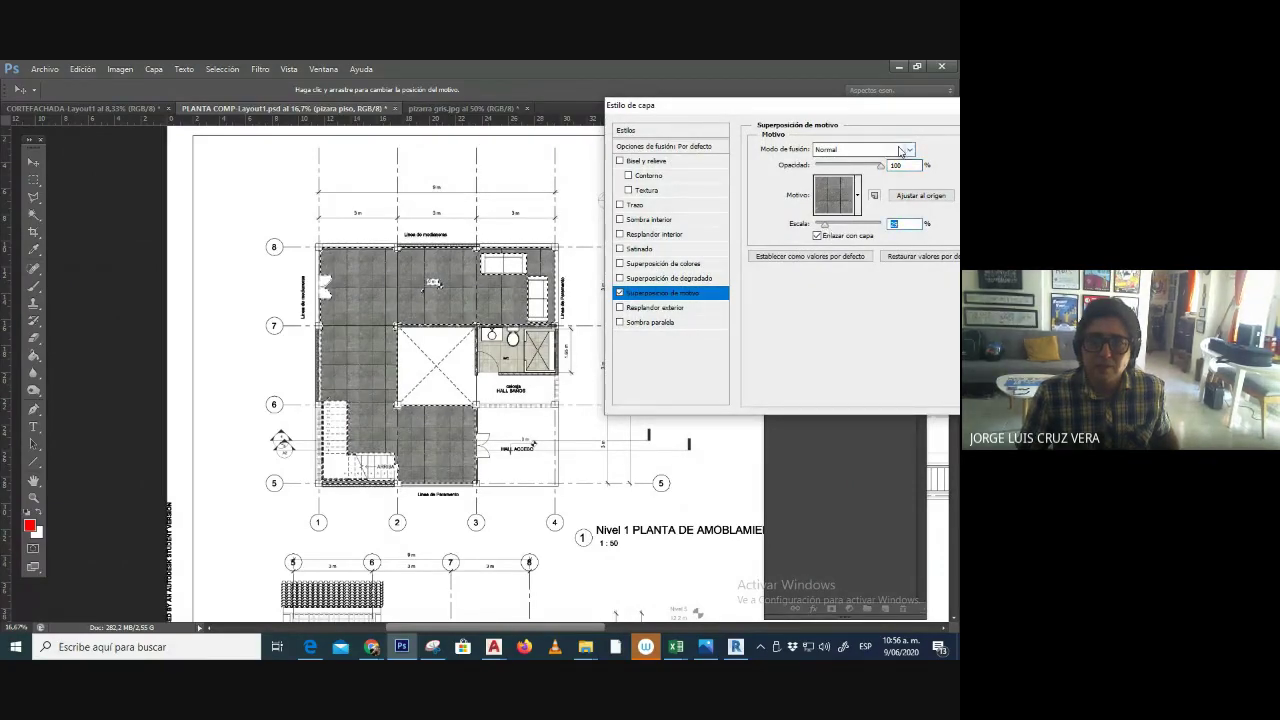
{"action": "left_click_drag", "start_coordinate": [883, 170], "coordinate": [856, 180]}
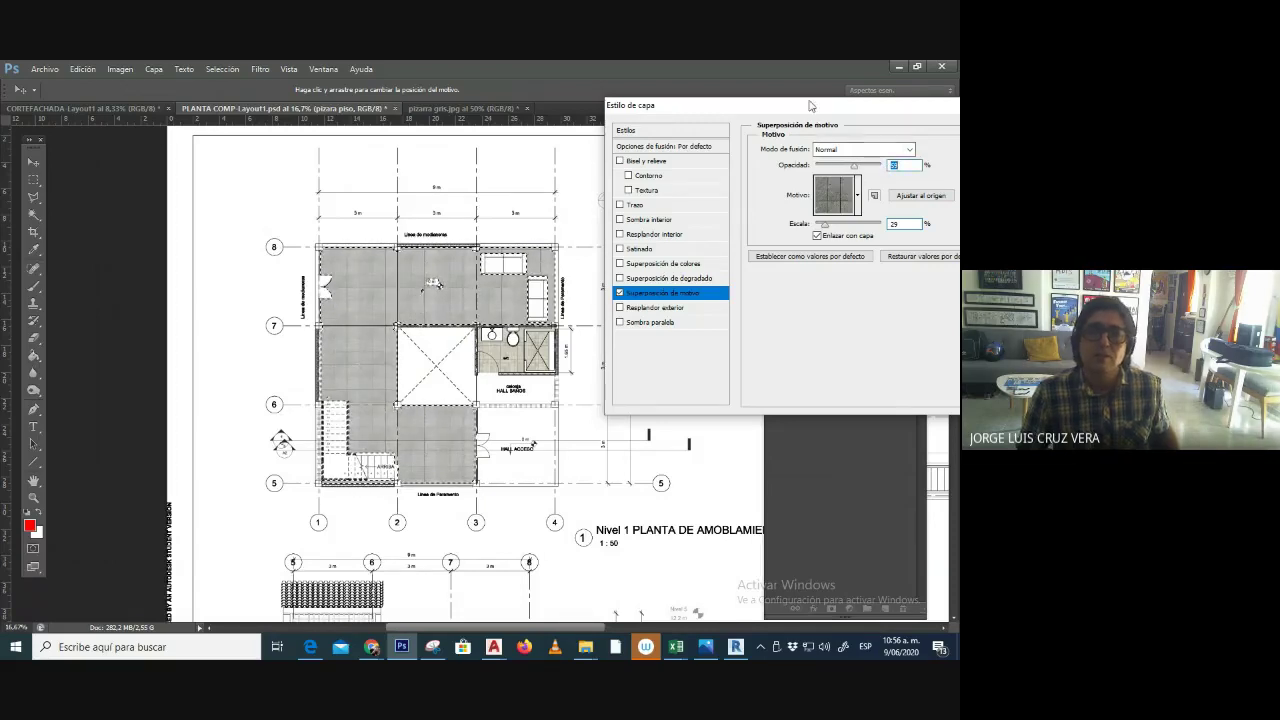
{"action": "left_click_drag", "start_coordinate": [812, 105], "coordinate": [580, 114]}
{"action": "left_click", "coordinate": [803, 138]}
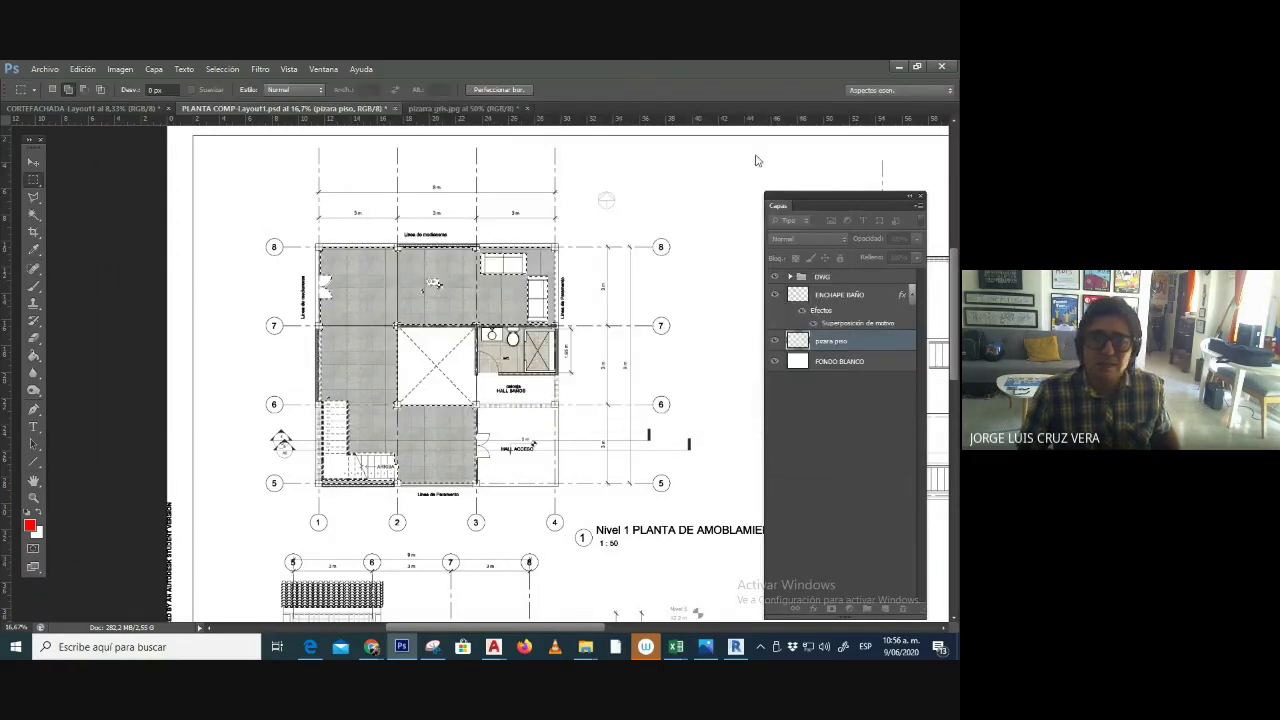
{"action": "key", "text": "ctrl+d"}
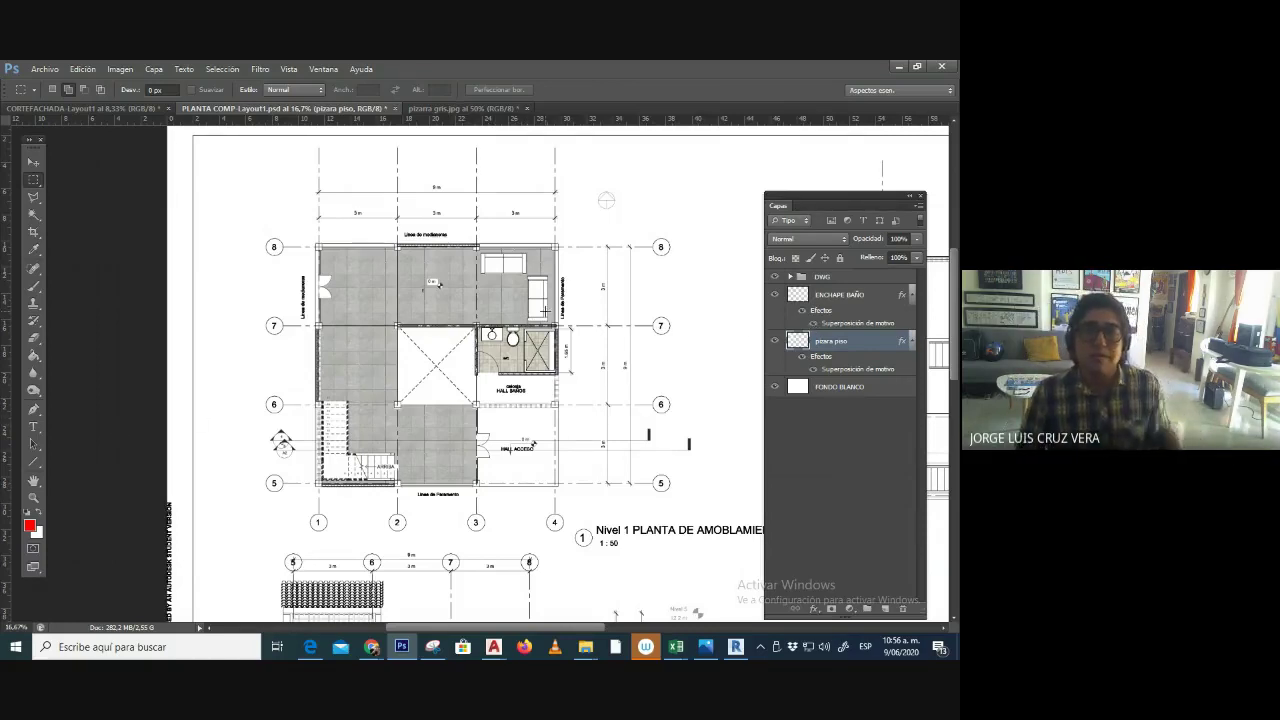
{"action": "key", "text": "ctrl+plus"}
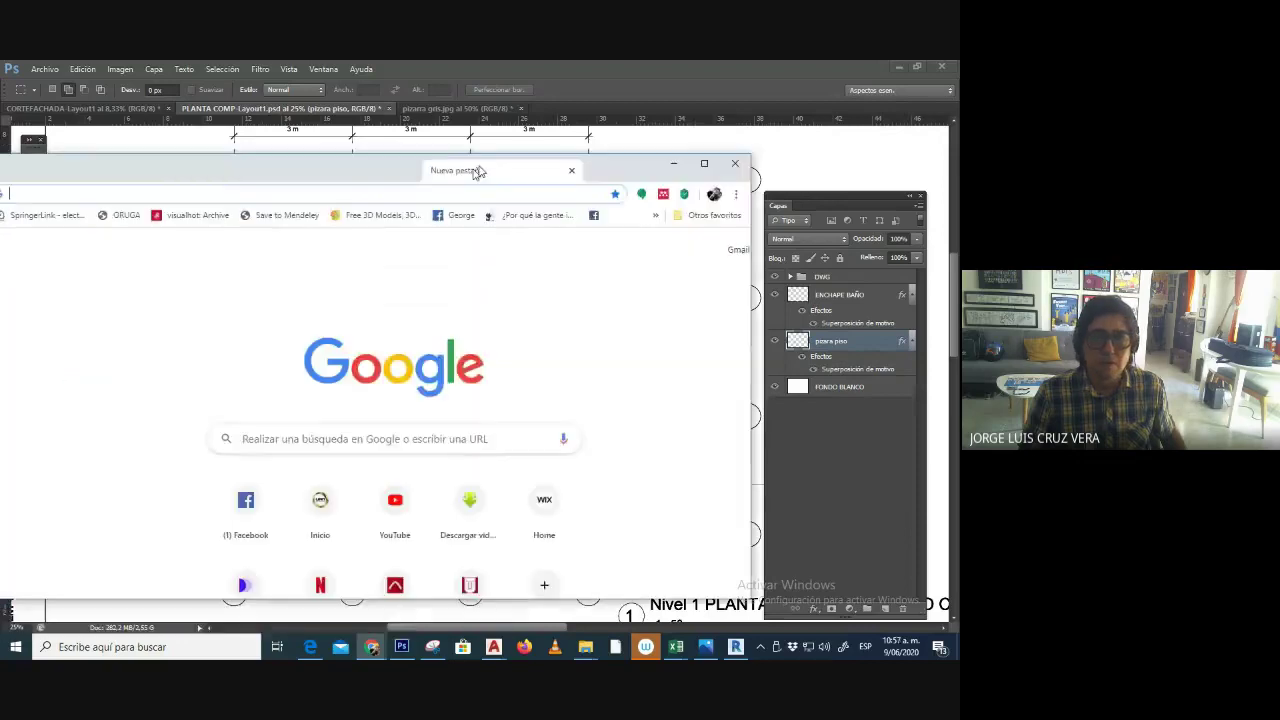
- In Chrome, search Google for "texura adoquin ecologico" and preview the image of pavers with a regular grid of grass squares
{"action": "type", "text": "te"}
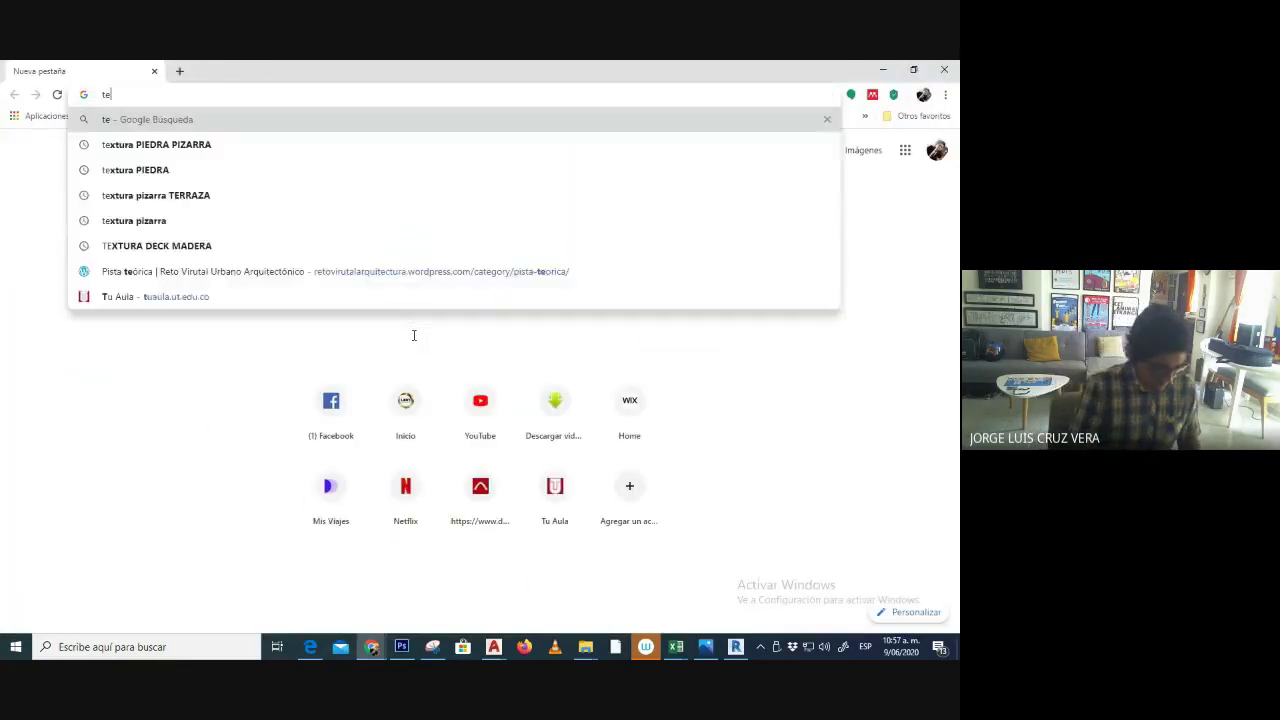
{"action": "type", "text": "xura adoquin"}
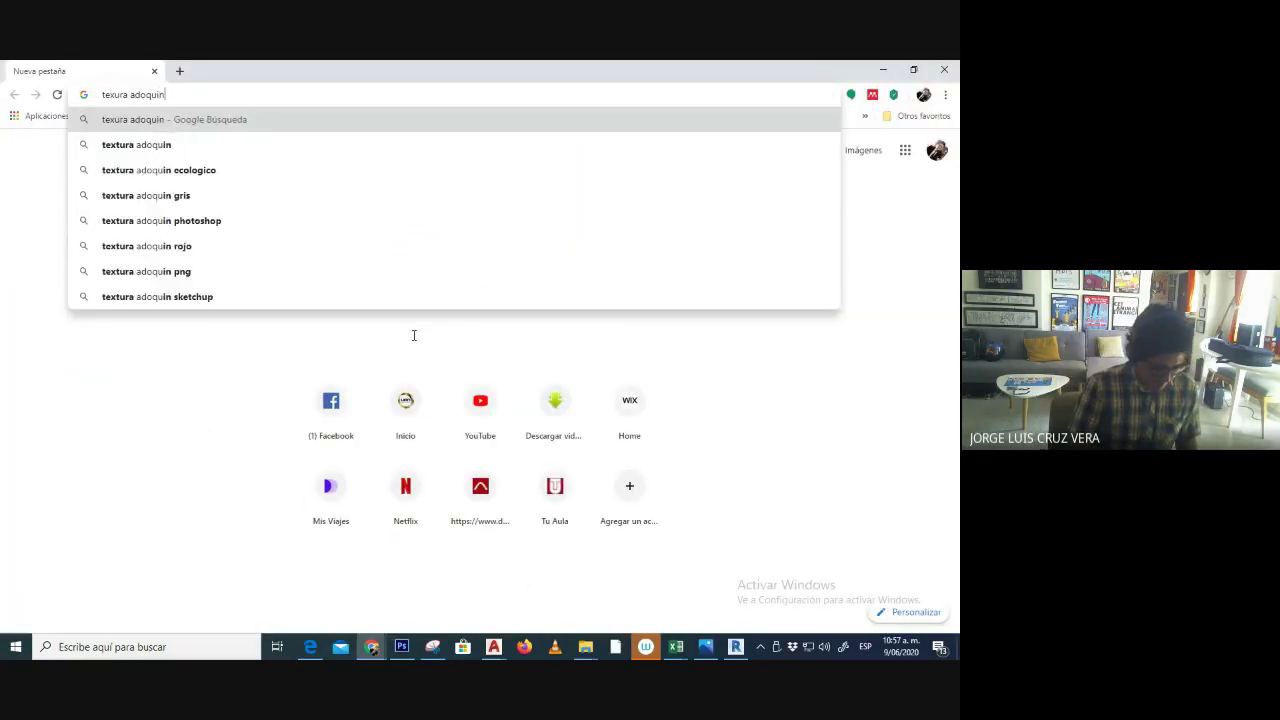
{"action": "type", "text": " ecologico"}
{"action": "key", "text": "Return"}
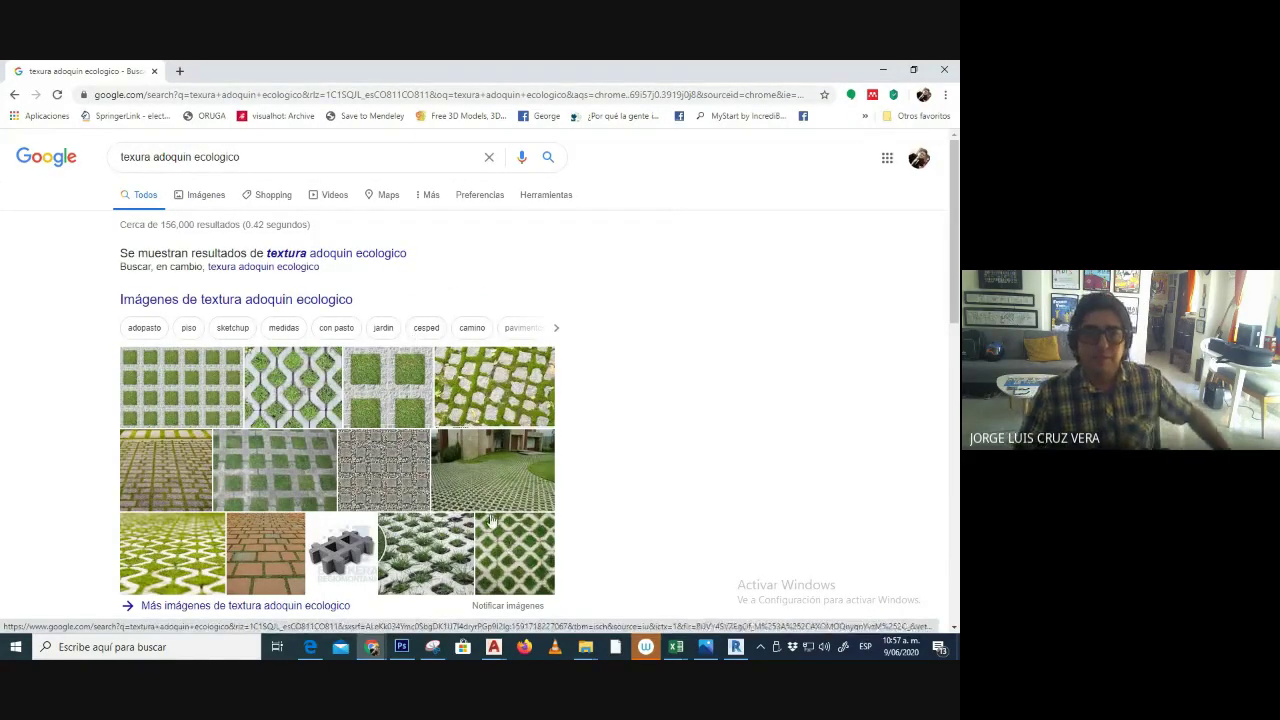
{"action": "left_click", "coordinate": [195, 393]}
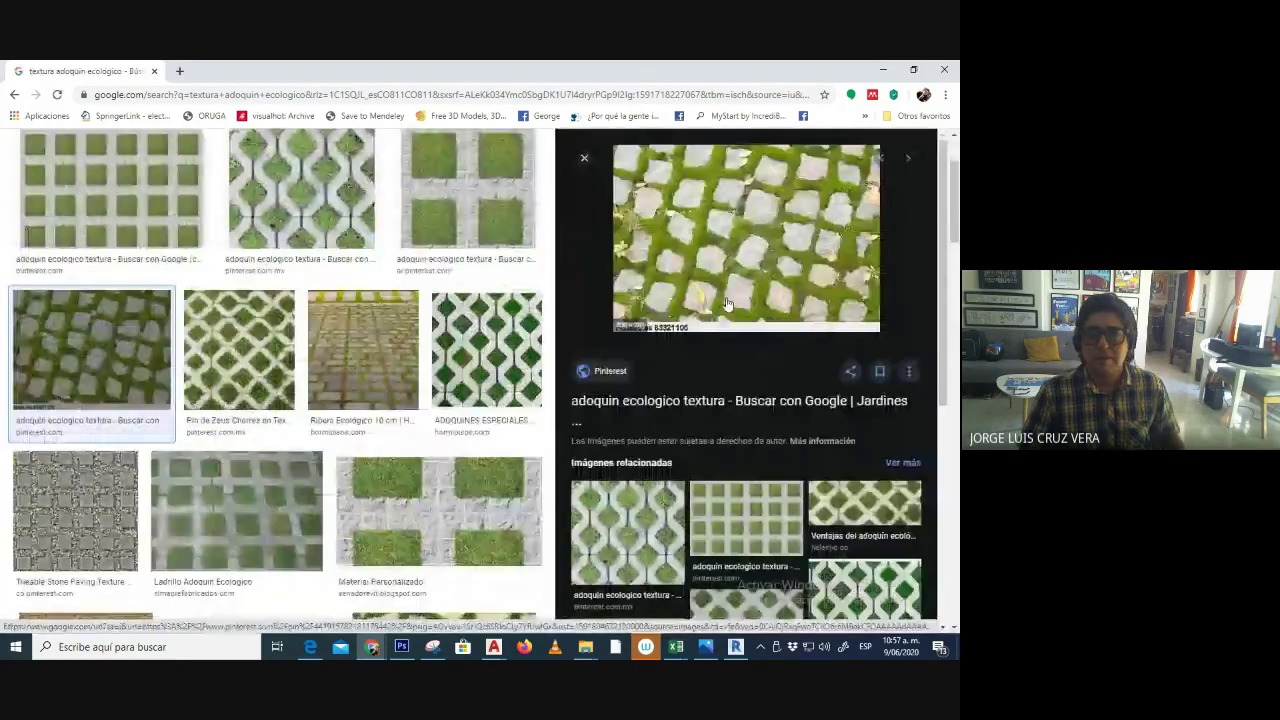
{"action": "scroll", "coordinate": [669, 366], "scroll_direction": "down", "scroll_amount": 2}
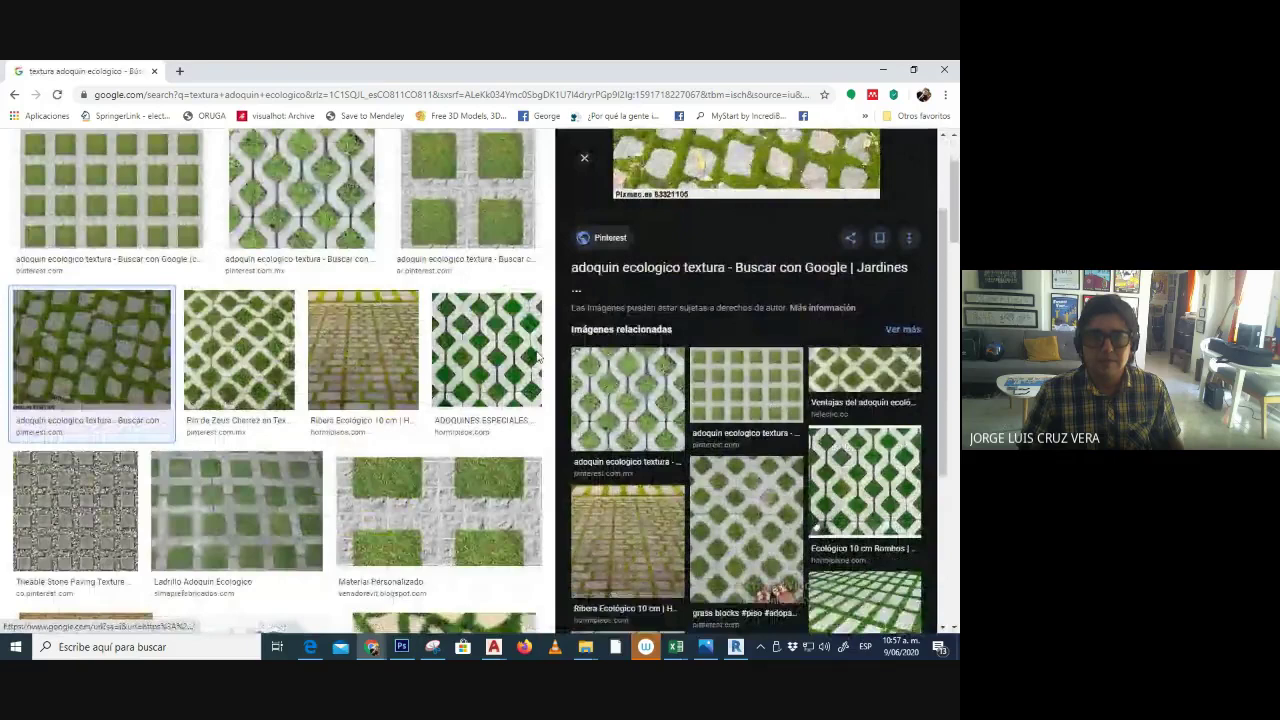
{"action": "left_click", "coordinate": [137, 180]}
- Save the previewed grass paver image as adoquin ecologico in the TEXTURAS folder
{"action": "right_click", "coordinate": [776, 227]}
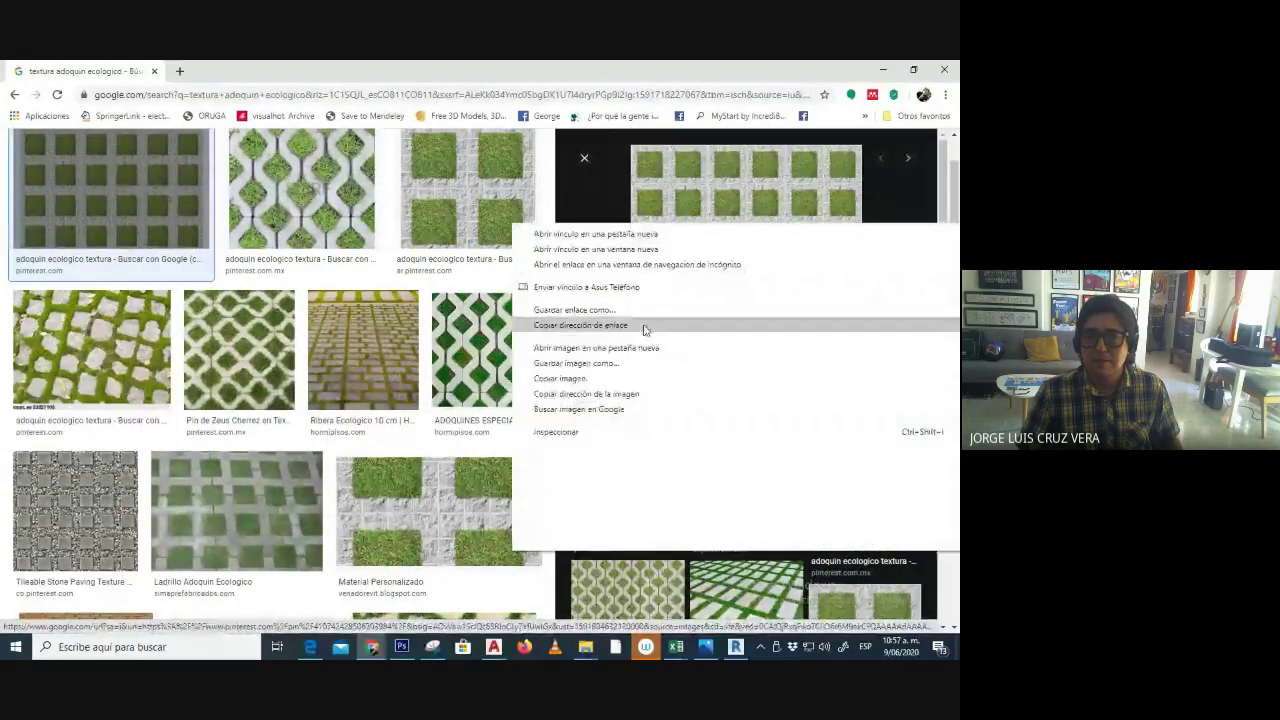
{"action": "left_click", "coordinate": [623, 363]}
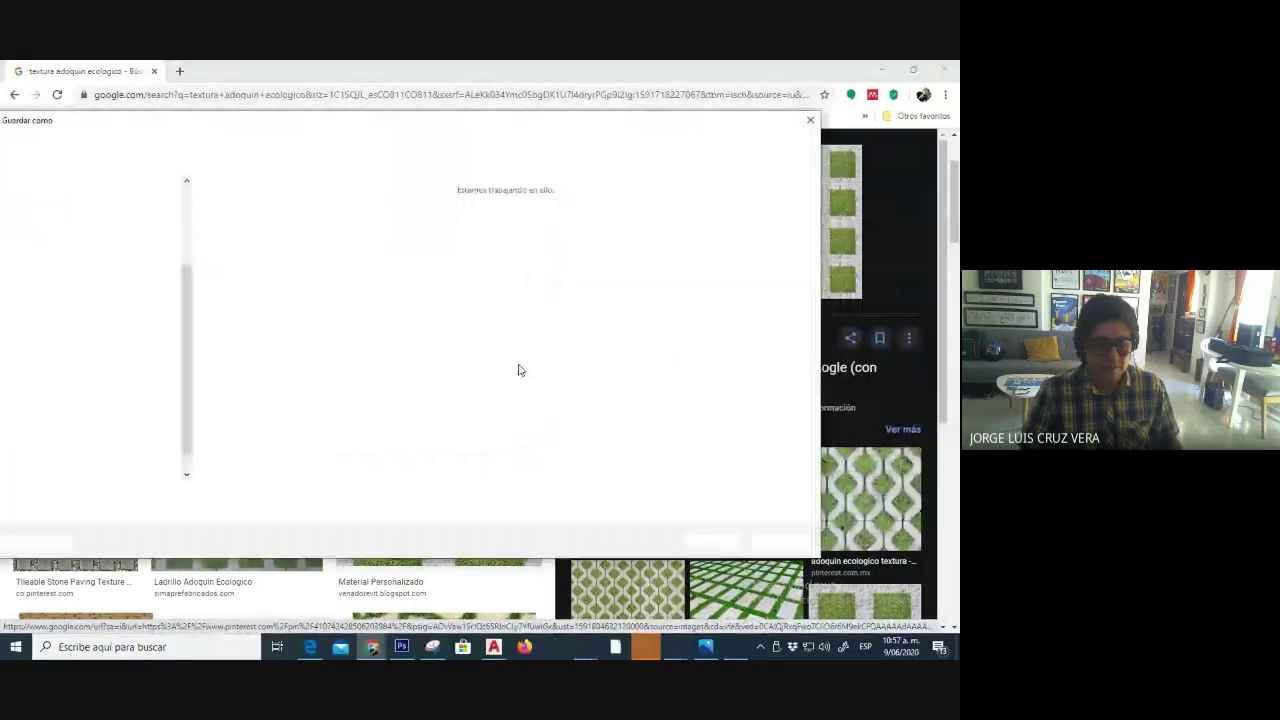
{"action": "type", "text": "ad"}
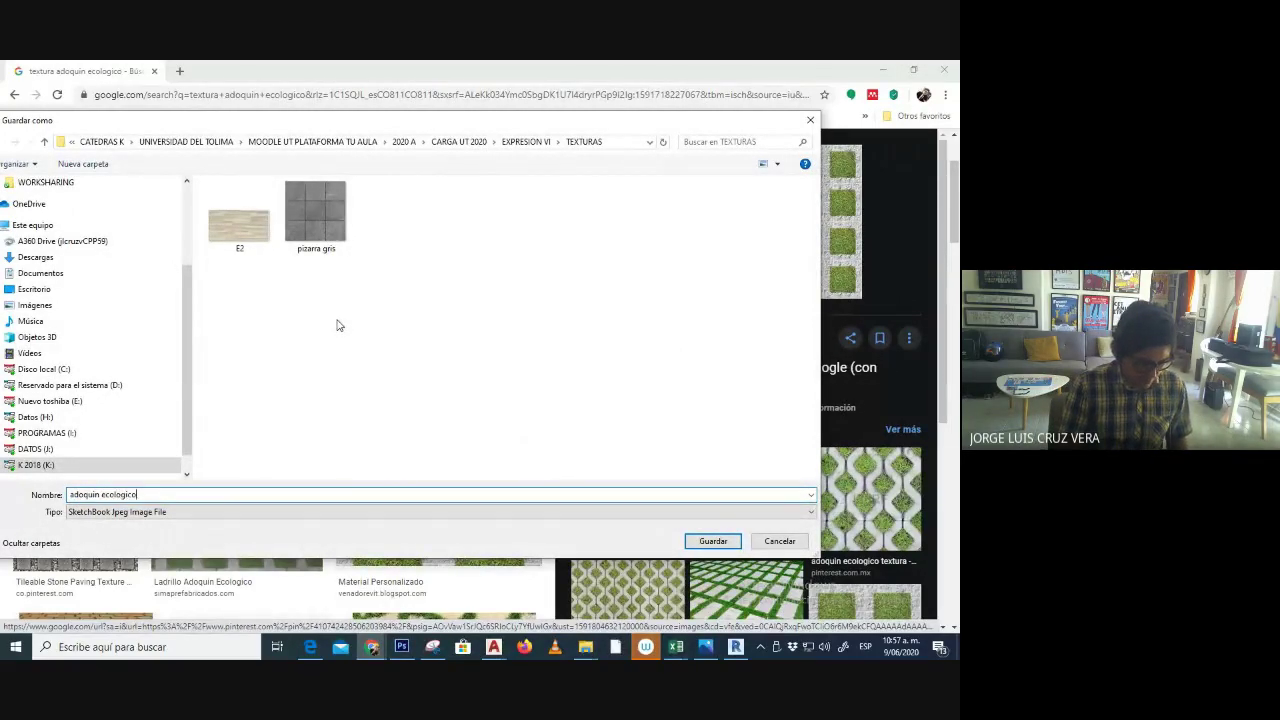
{"action": "type", "text": "oquin ecologico"}
{"action": "key", "text": "Return"}
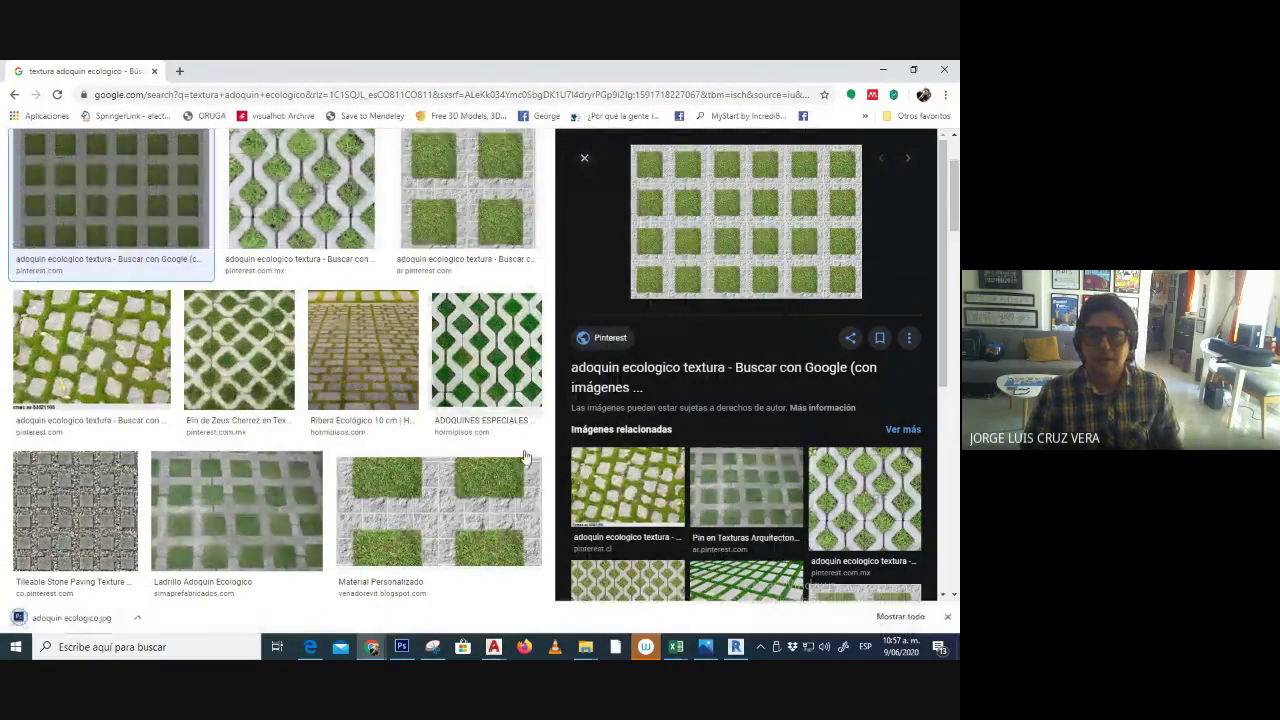
- Switch to Photoshop and open the adoquin ecologico texture, assigning the Adobe RGB (1998) working space
{"action": "left_click", "coordinate": [401, 647]}
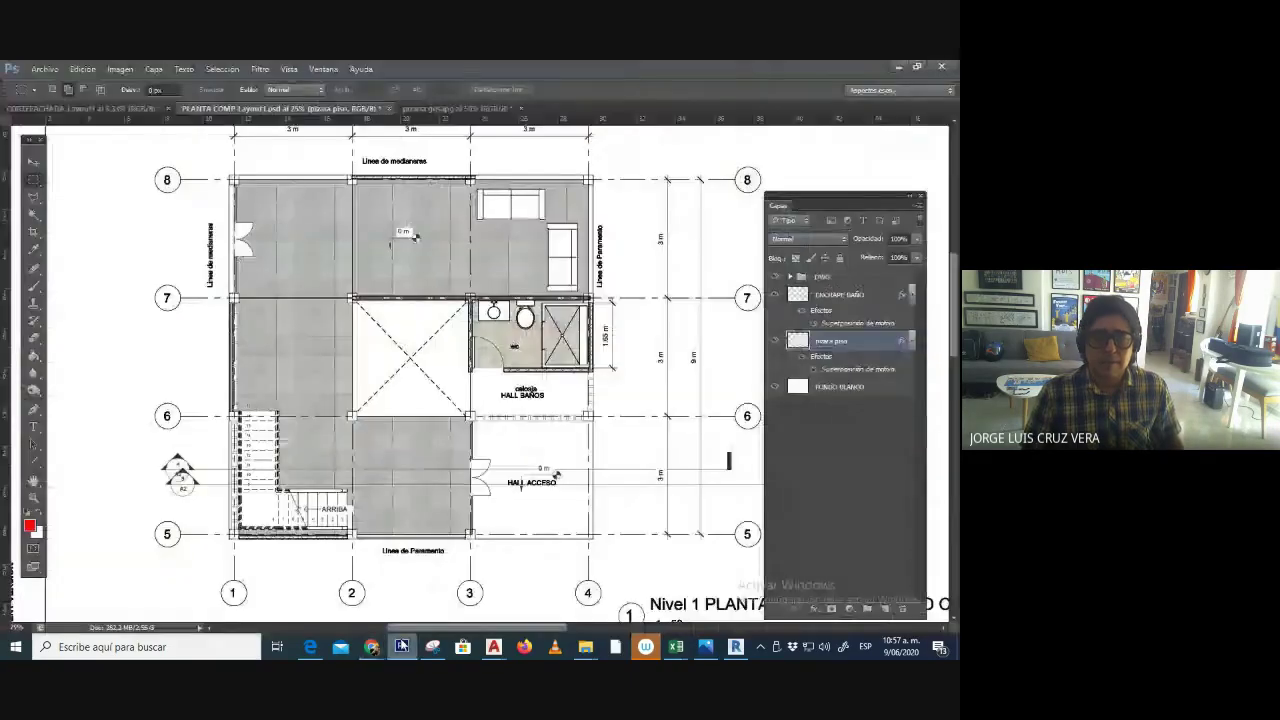
{"action": "left_click", "coordinate": [44, 69]}
{"action": "left_click", "coordinate": [50, 94]}
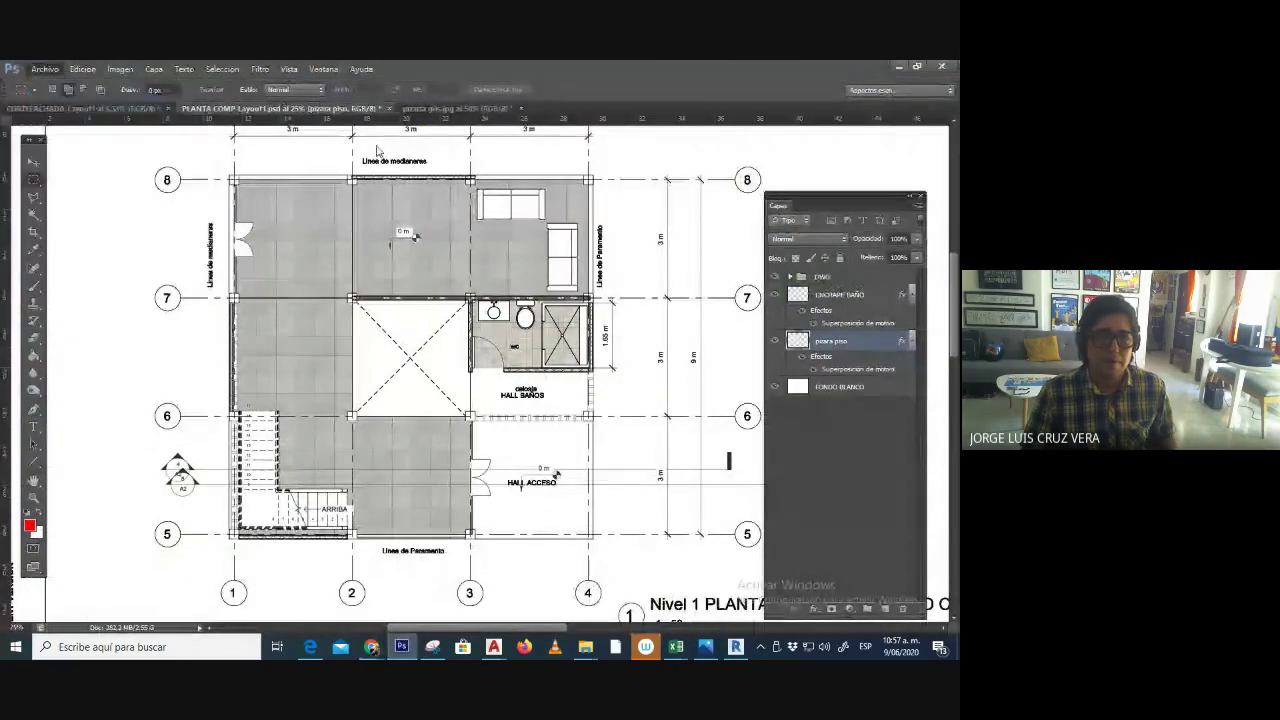
{"action": "double_click", "coordinate": [329, 285]}
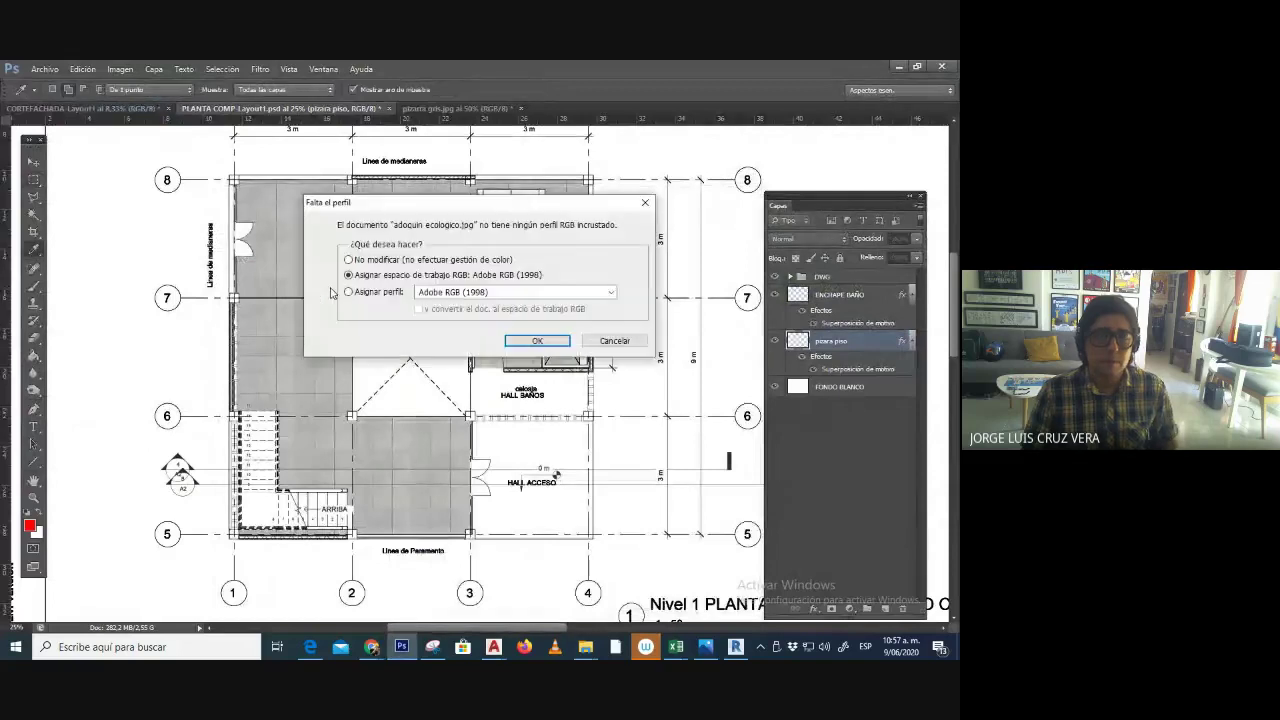
{"action": "left_click", "coordinate": [537, 340]}
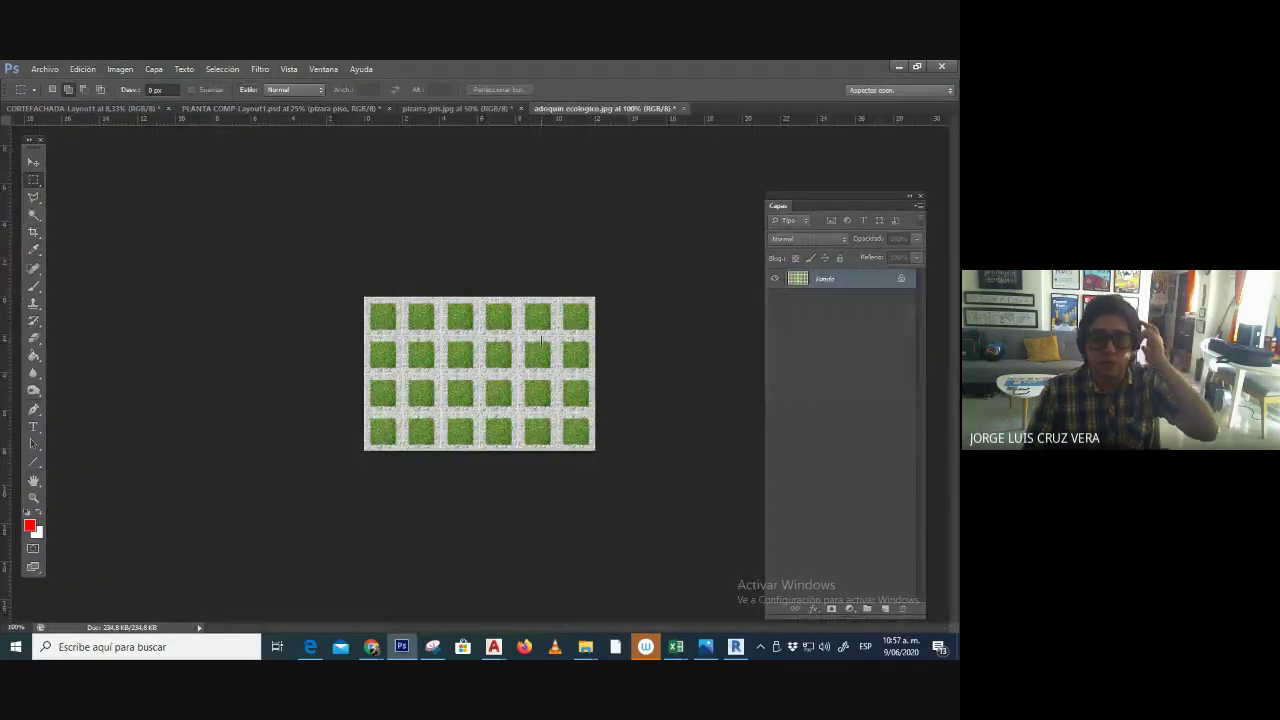
- Define the grass paver image as a pattern named adoquin ecologico.jpg and return to the PLANTA COMP document
{"action": "left_click", "coordinate": [70, 69]}
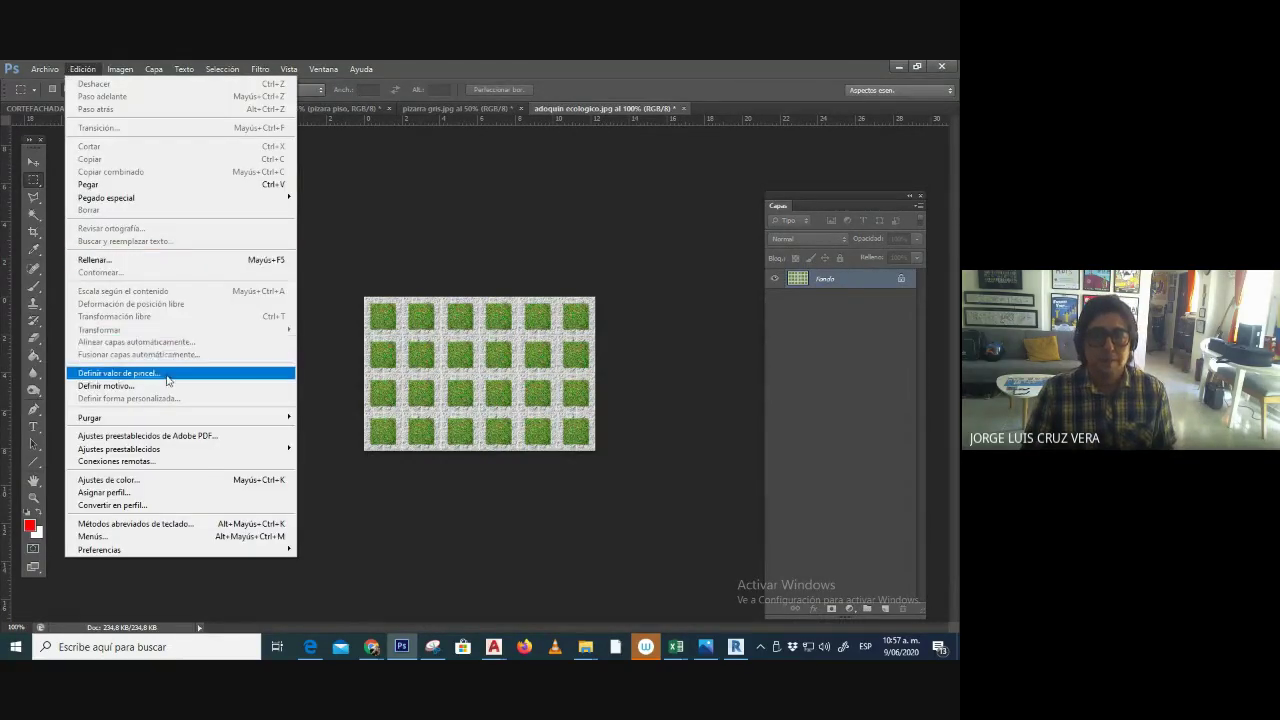
{"action": "left_click", "coordinate": [171, 386]}
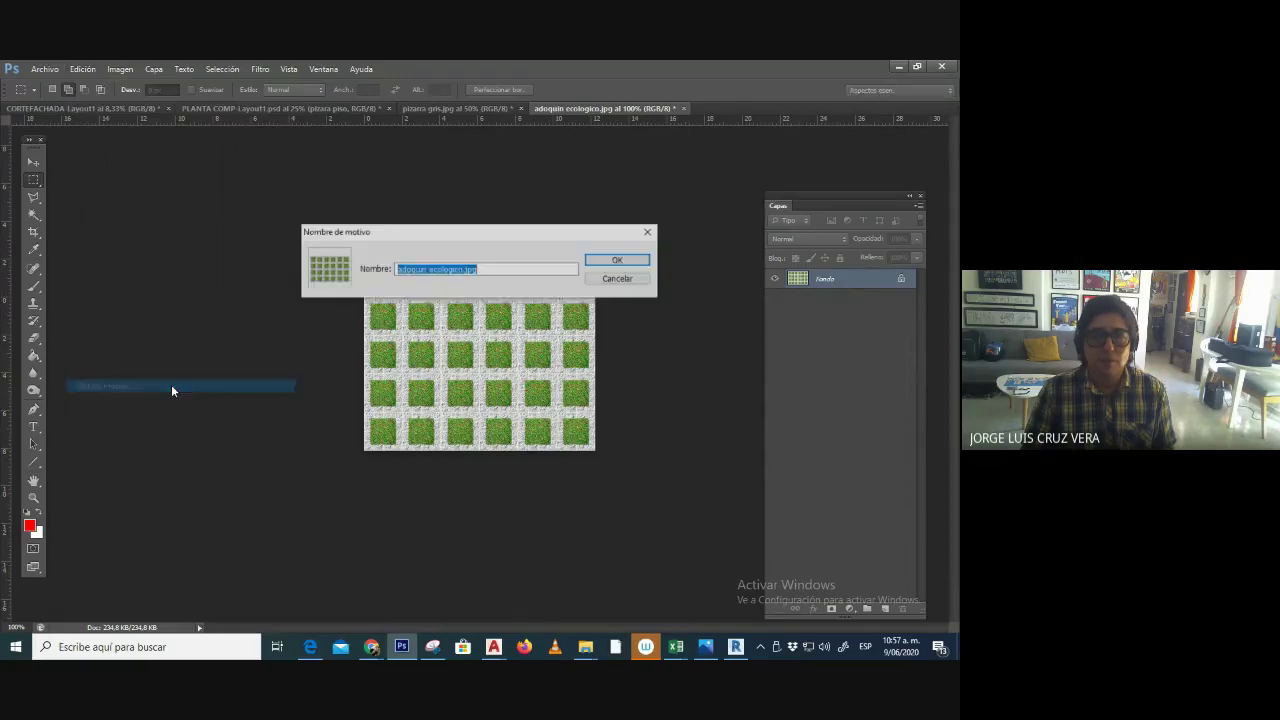
{"action": "left_click", "coordinate": [621, 261]}
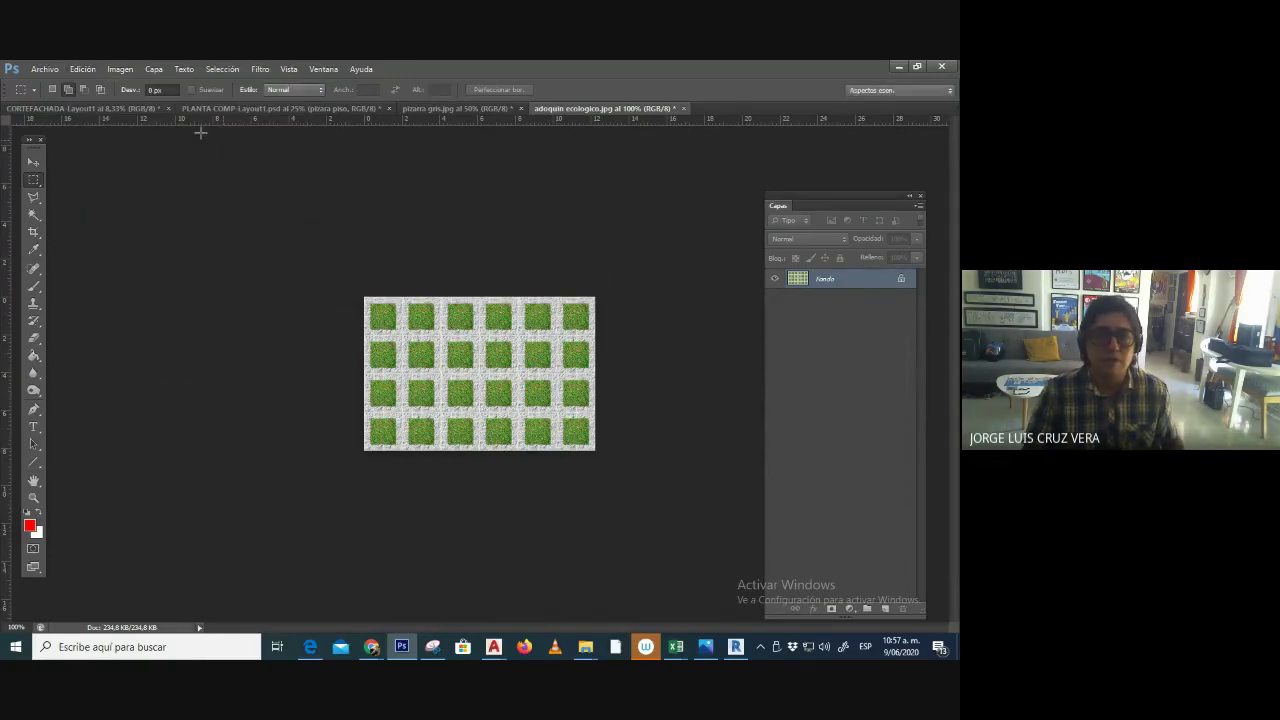
{"action": "left_click", "coordinate": [111, 108]}
{"action": "left_click", "coordinate": [249, 108]}
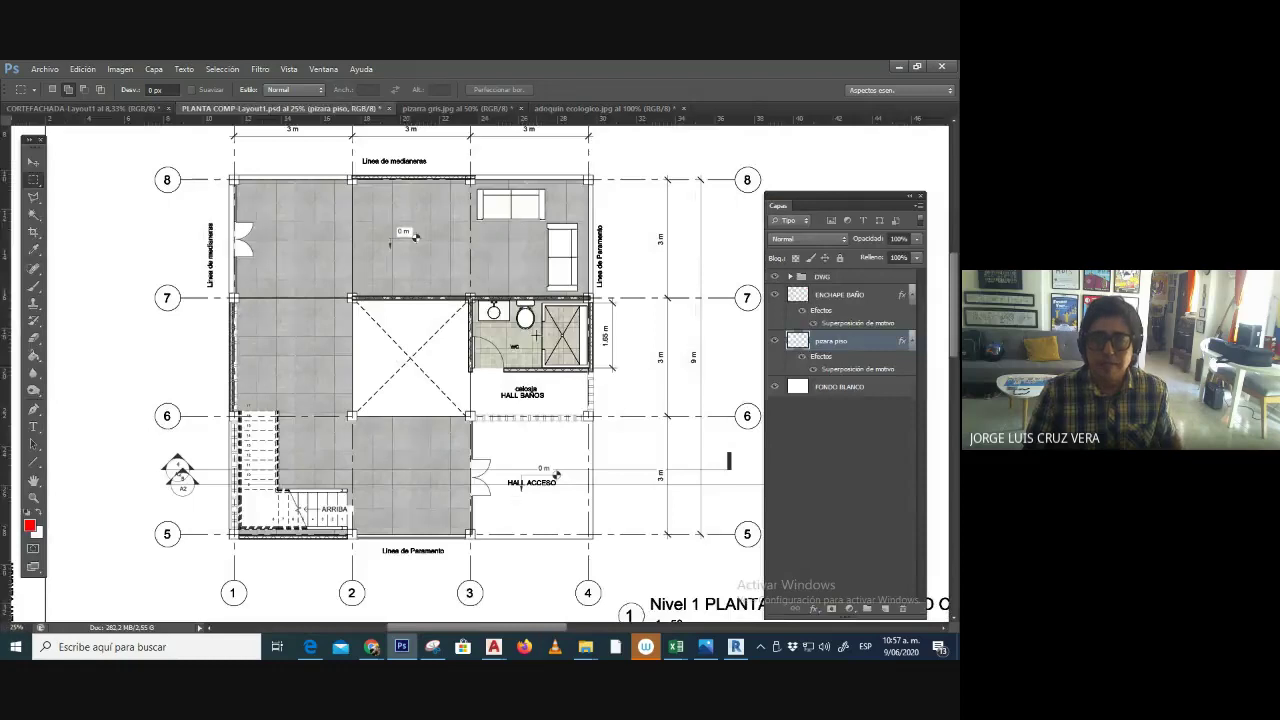
- Select the crossed square beside the WC with the Magic Wand on the DWG copia 7 layer, then make FONDO BLANCO the active layer
{"action": "key", "text": "ctrl+plus"}
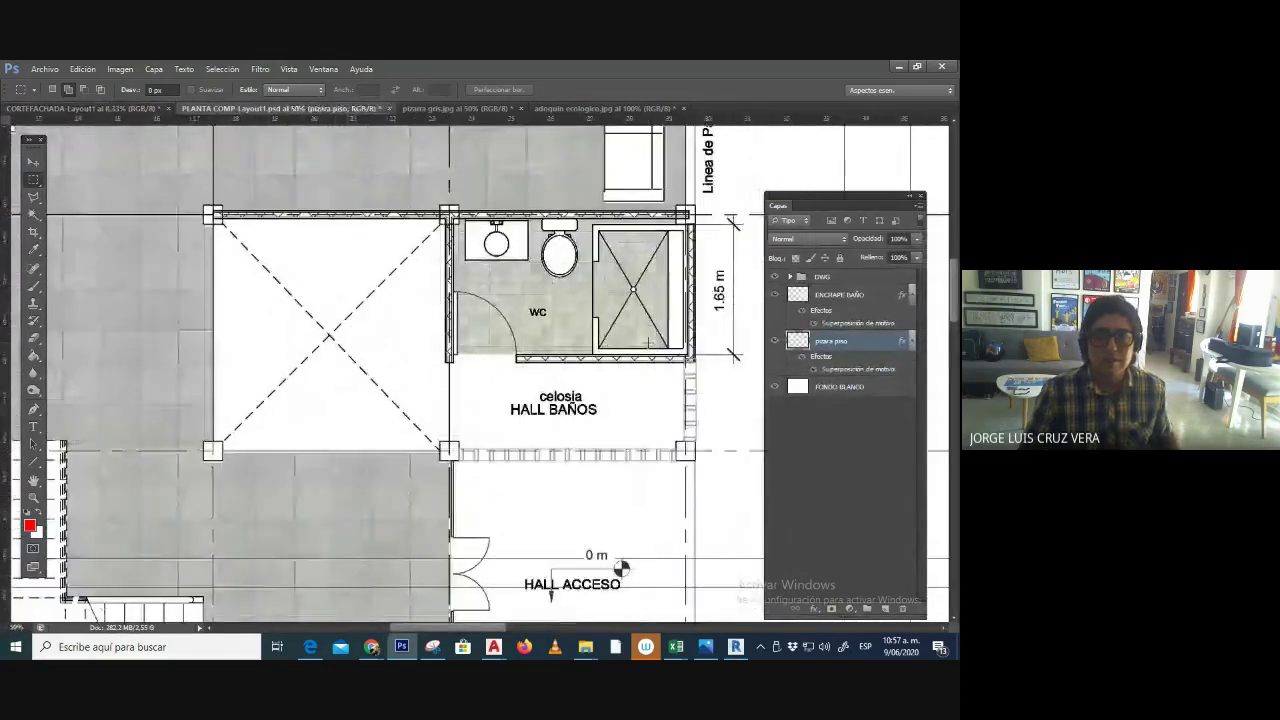
{"action": "left_click", "coordinate": [33, 214]}
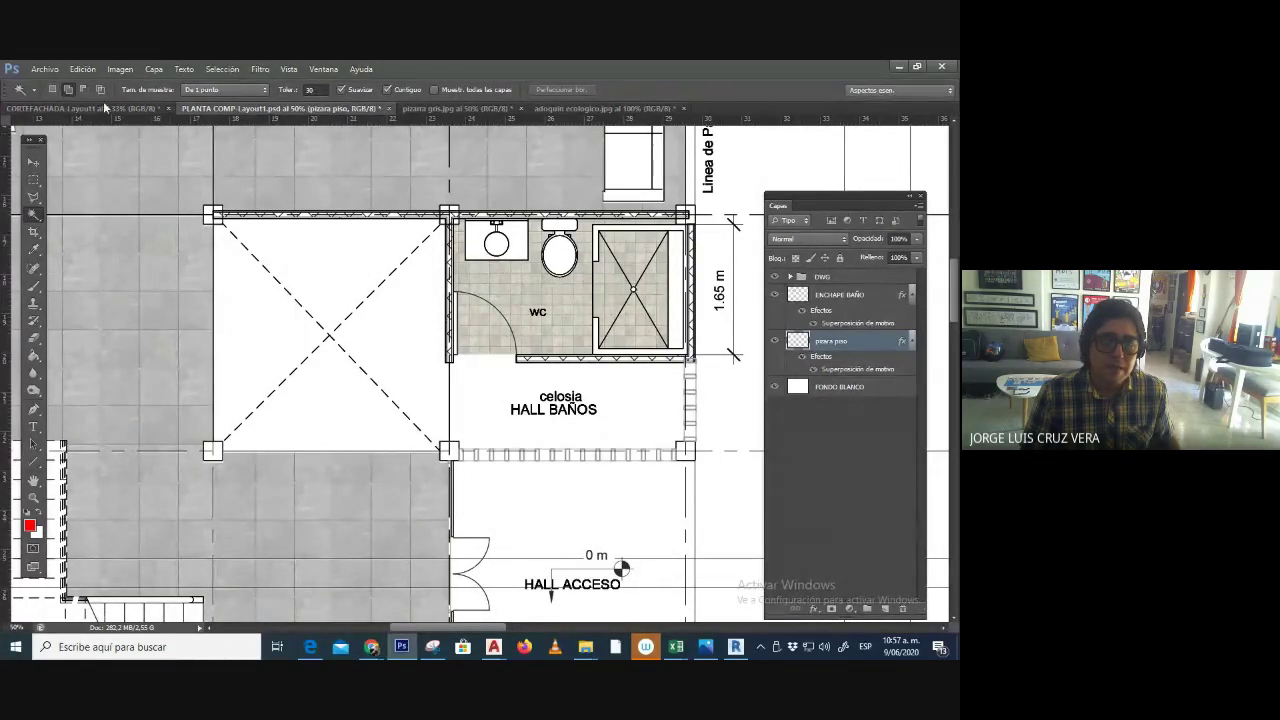
{"action": "left_click", "coordinate": [301, 274]}
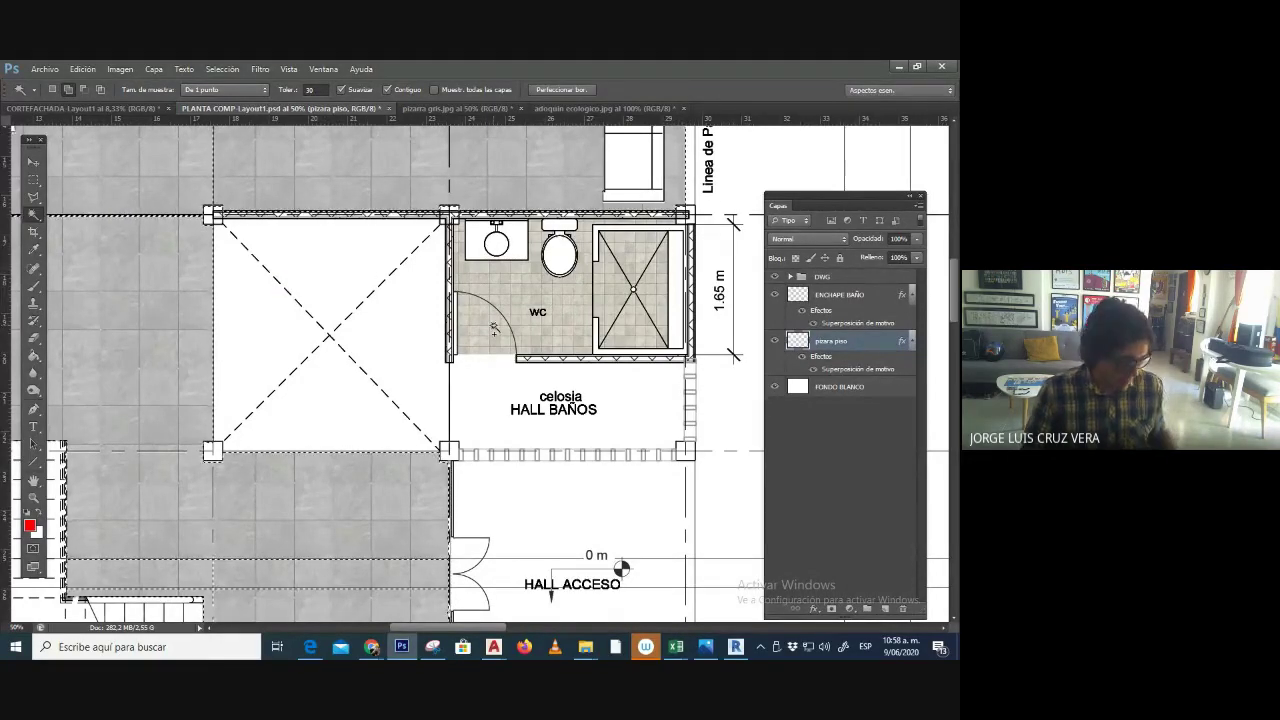
{"action": "key", "text": "ctrl+d"}
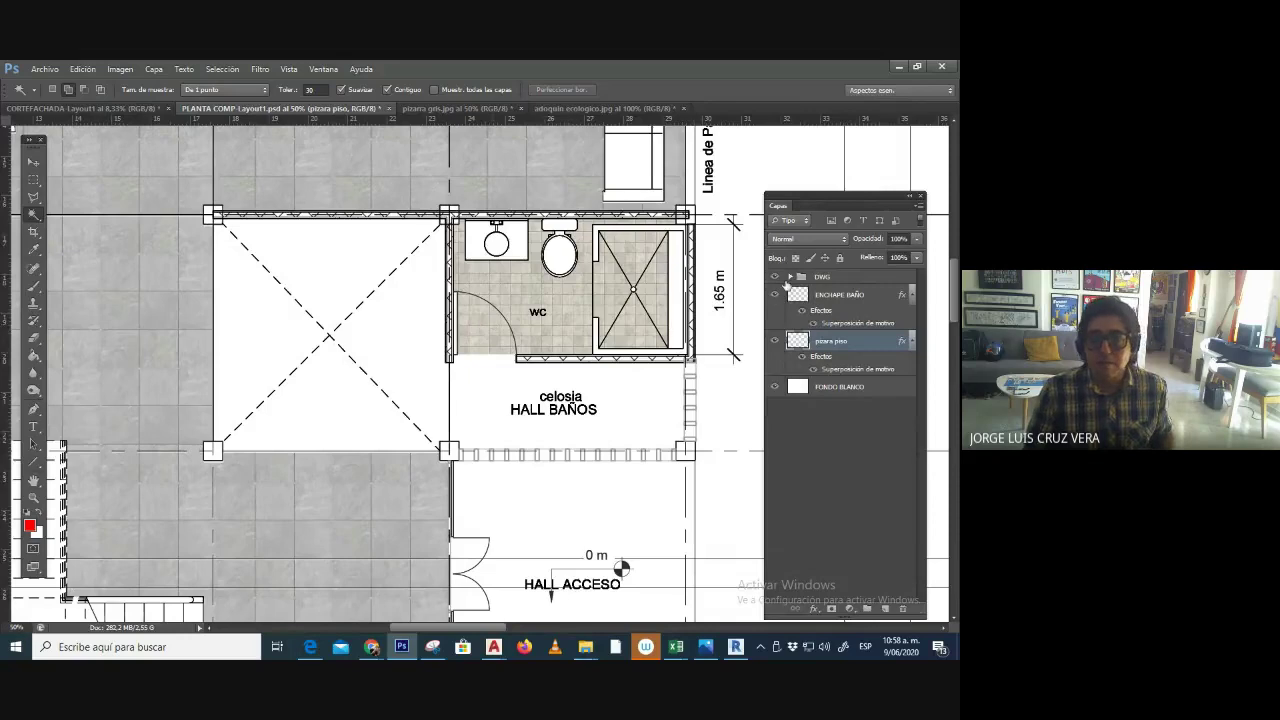
{"action": "left_click", "coordinate": [819, 277]}
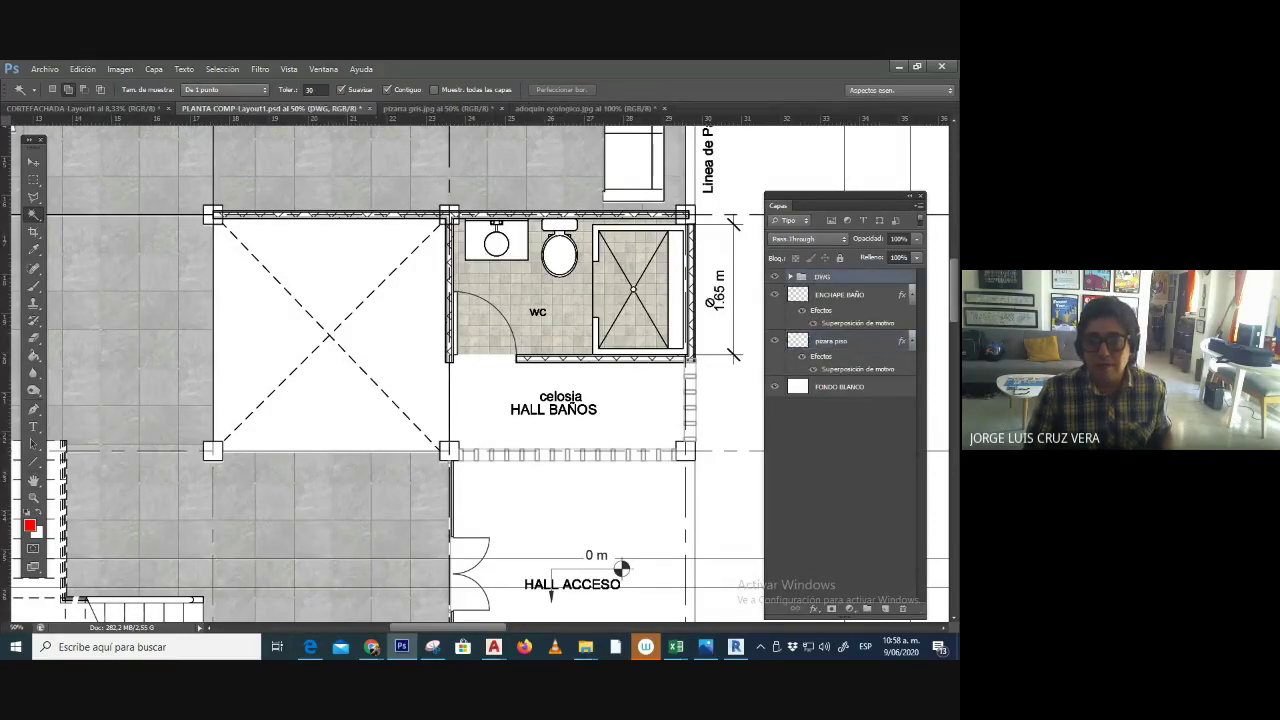
{"action": "left_click", "coordinate": [790, 277]}
{"action": "left_click", "coordinate": [840, 295]}
{"action": "left_click", "coordinate": [330, 273]}
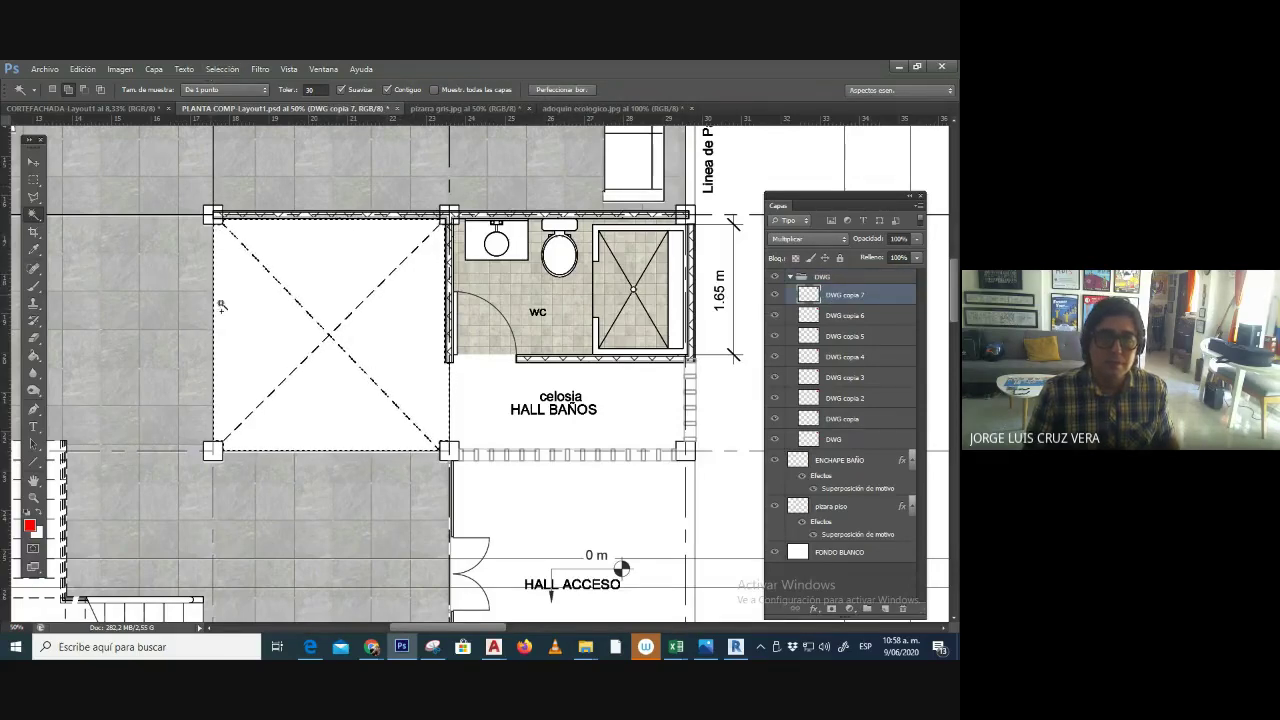
{"action": "left_click", "coordinate": [816, 553]}
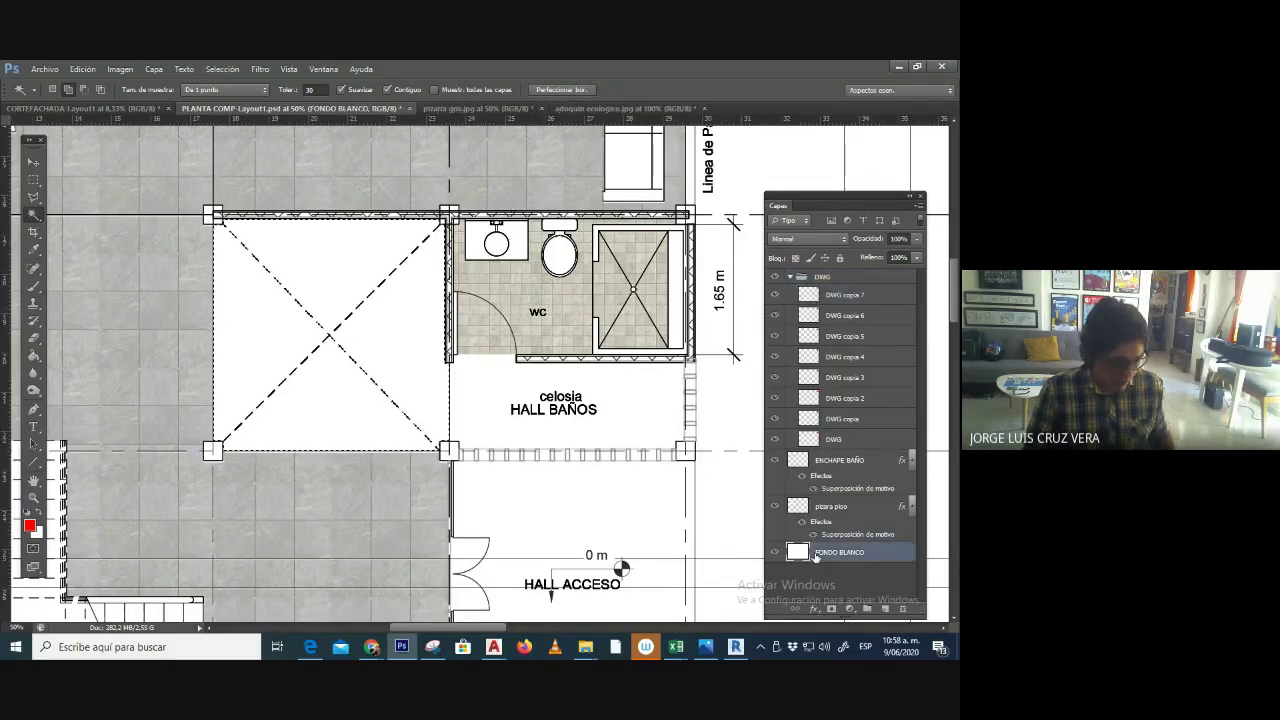
- Copy the selected crossed square from FONDO BLANCO to a new layer and name it adoquin ecologico
{"action": "key", "text": "ctrl+j"}
{"action": "double_click", "coordinate": [830, 552]}
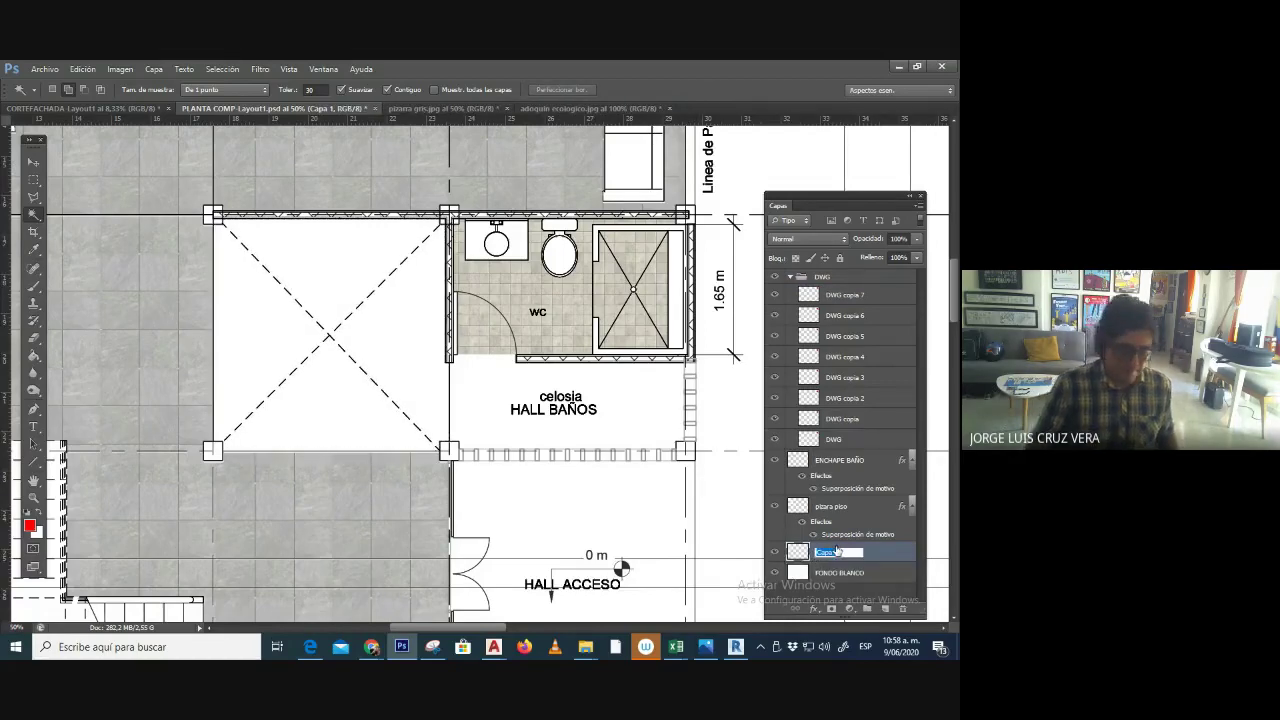
{"action": "type", "text": "adoquin eco"}
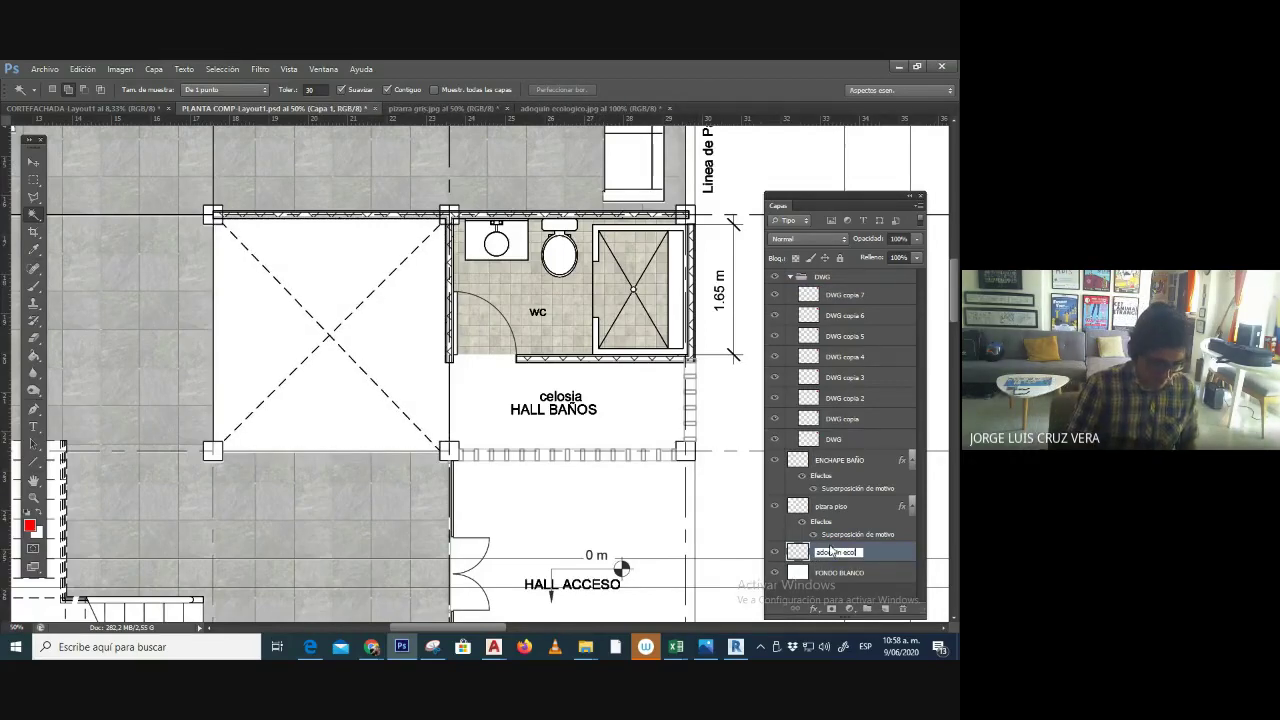
{"action": "type", "text": "logico"}
{"action": "key", "text": "Return"}
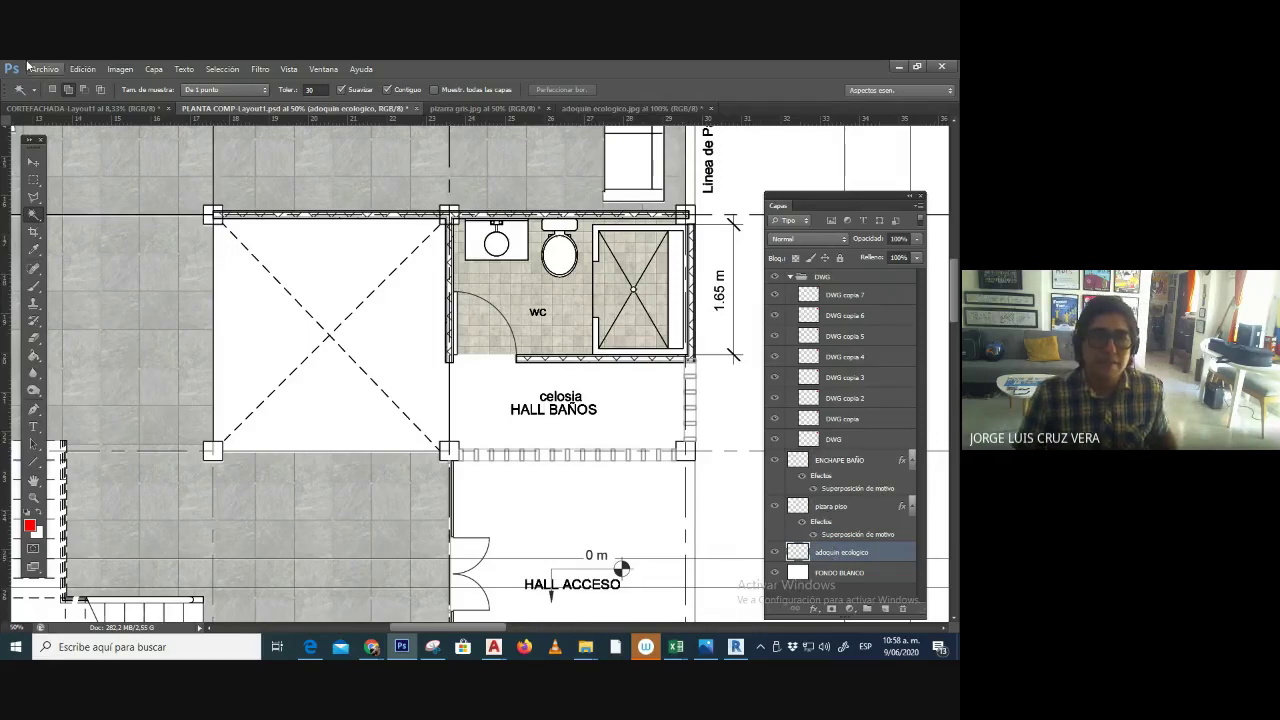
- Load the adoquin ecologico layer's outline as a selection and give the layer a pattern overlay using the grass paver pattern
{"action": "left_click", "coordinate": [804, 551], "text": "ctrl"}
{"action": "left_click", "coordinate": [820, 610]}
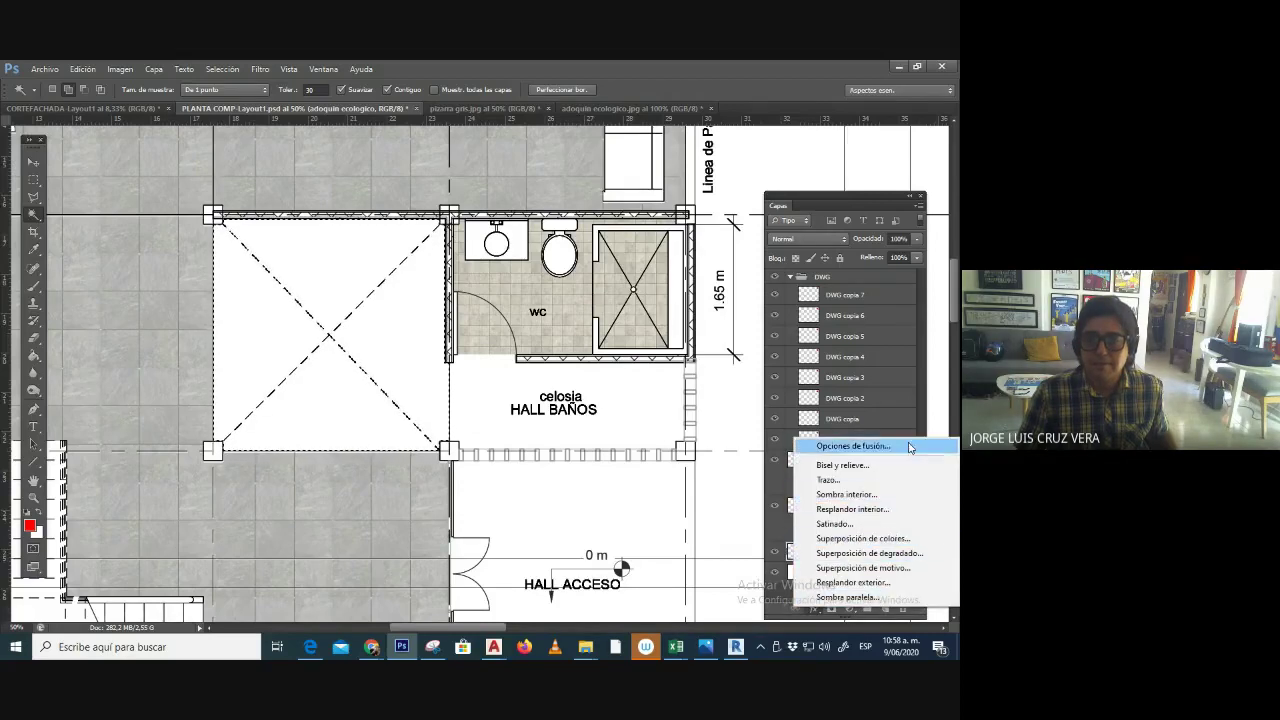
{"action": "left_click", "coordinate": [912, 567]}
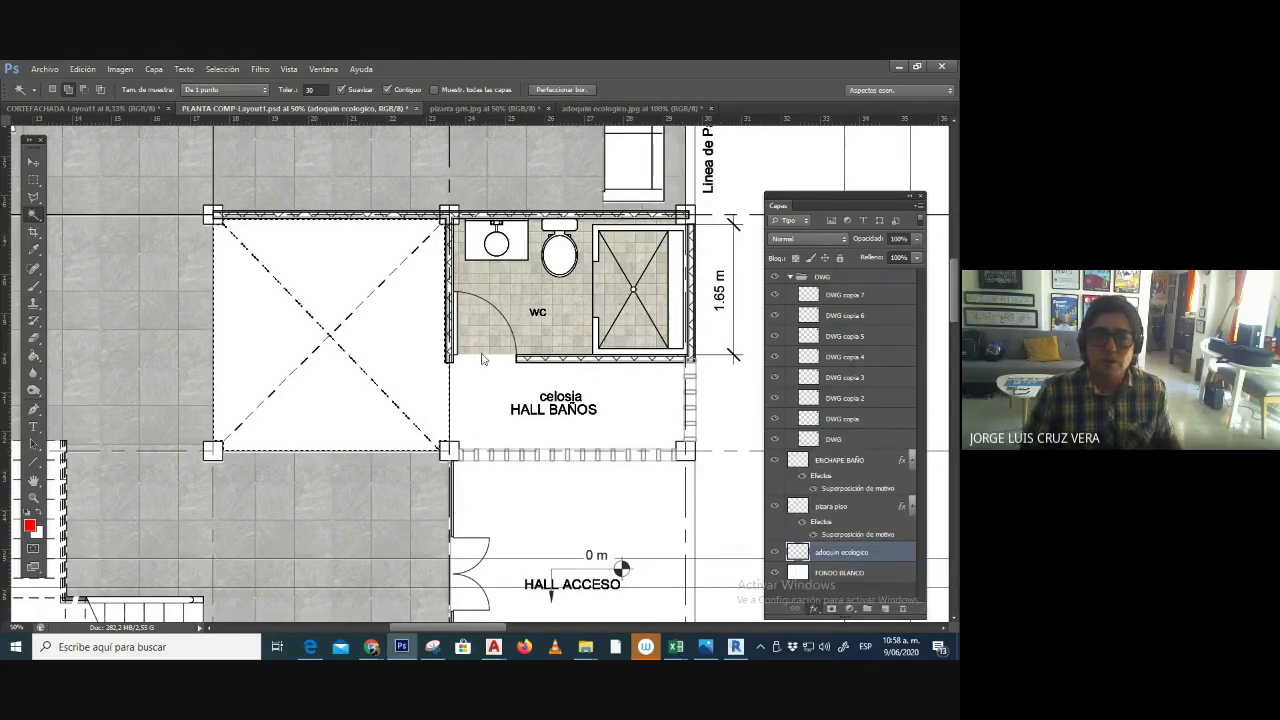
{"action": "left_click", "coordinate": [627, 204]}
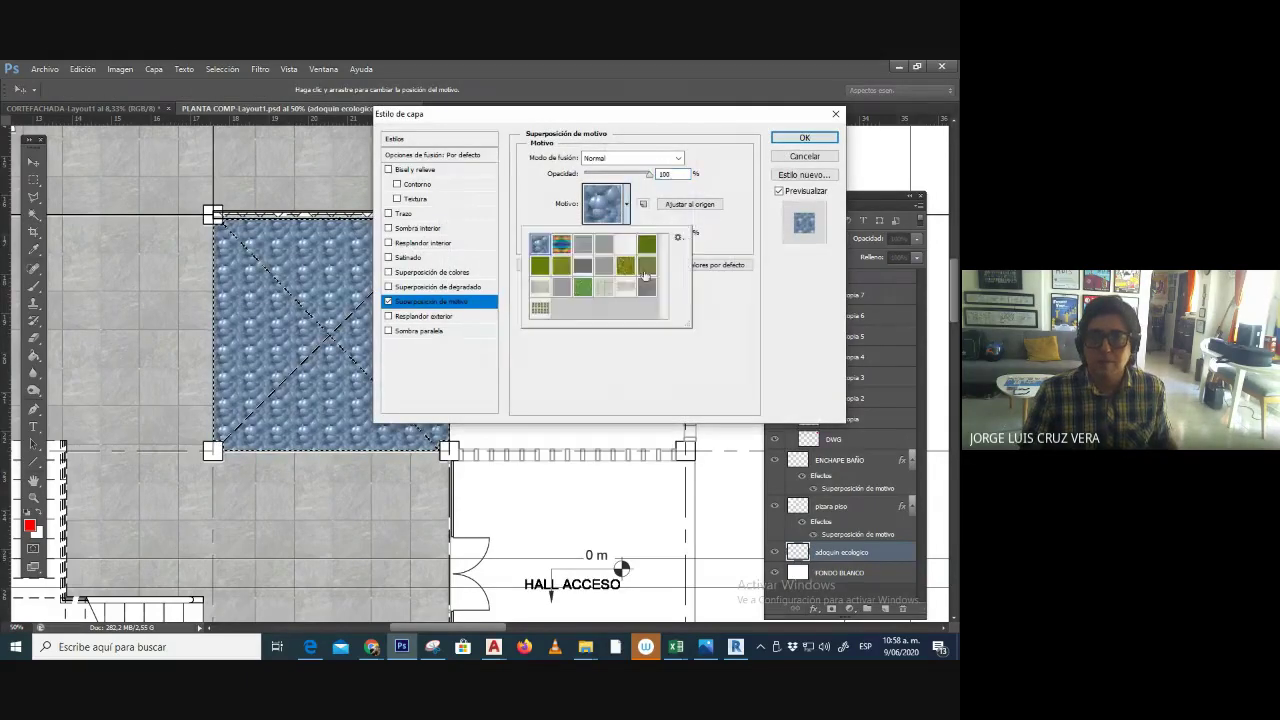
{"action": "left_click", "coordinate": [540, 308]}
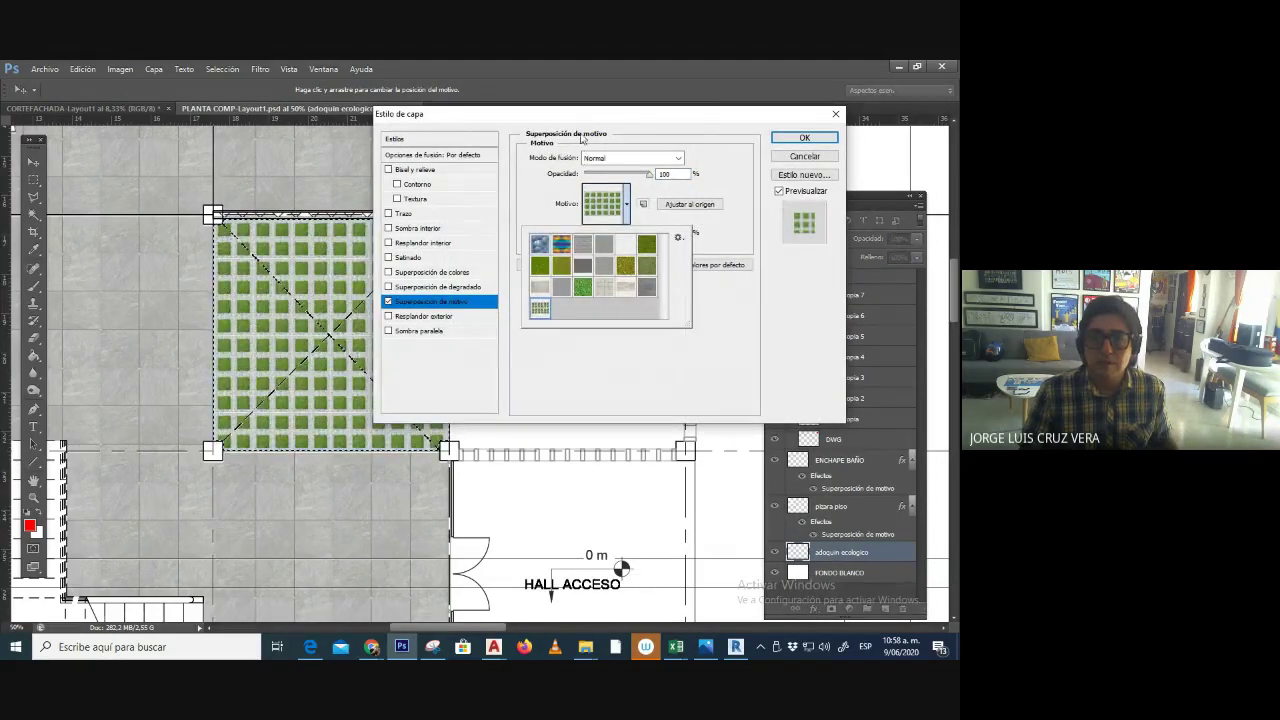
- Scale the grass paver overlay to 43%, reduce its opacity to about 65%, and apply the layer style
{"action": "left_click_drag", "start_coordinate": [583, 114], "coordinate": [753, 113]}
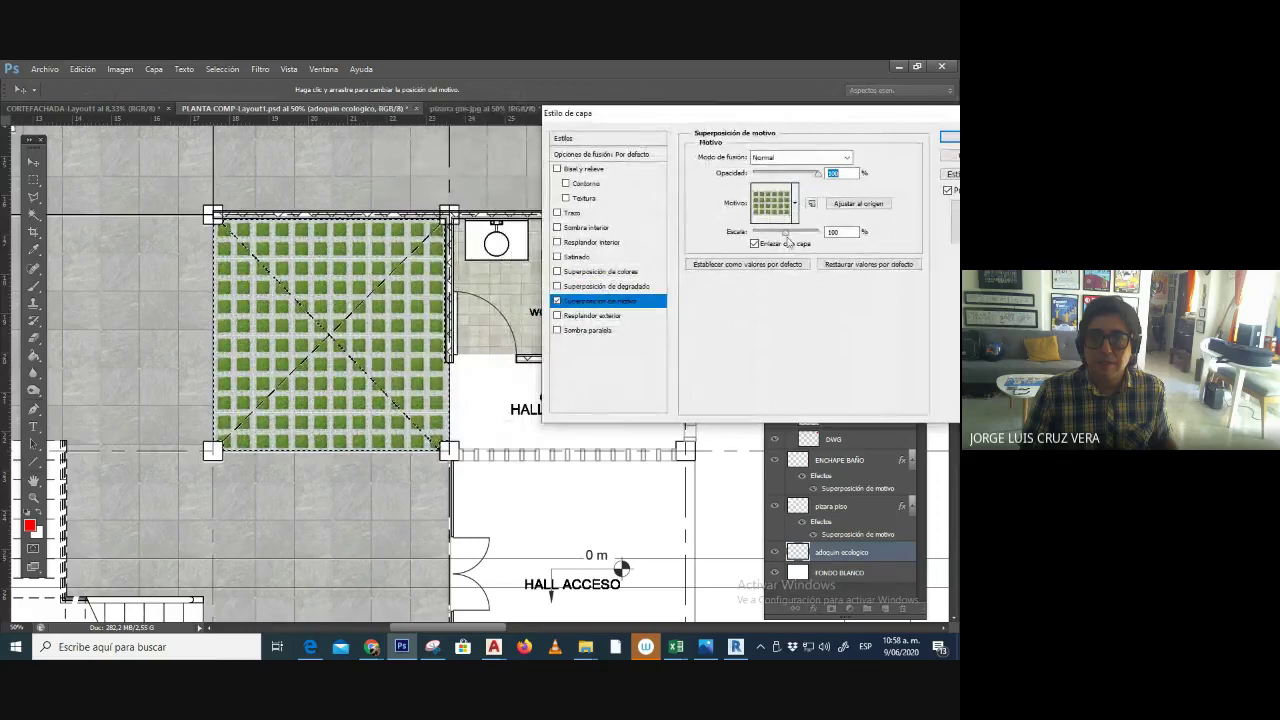
{"action": "left_click_drag", "start_coordinate": [788, 240], "coordinate": [769, 234]}
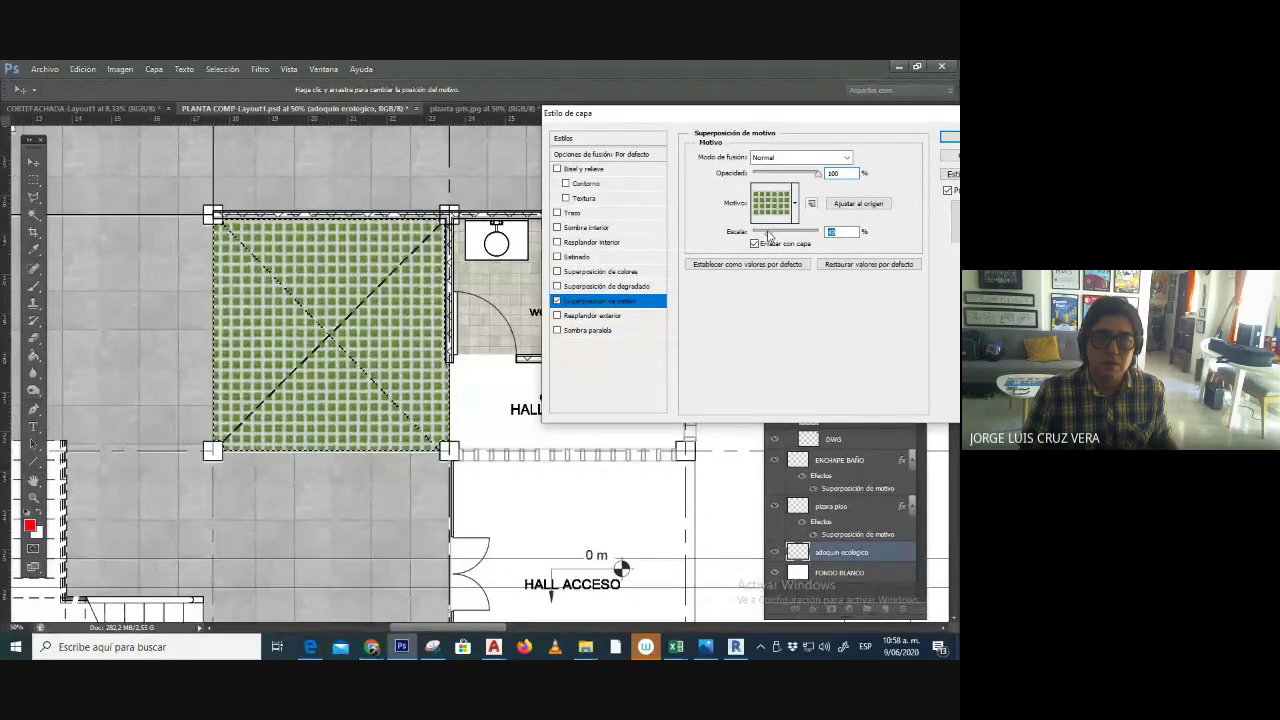
{"action": "left_click_drag", "start_coordinate": [771, 236], "coordinate": [768, 235]}
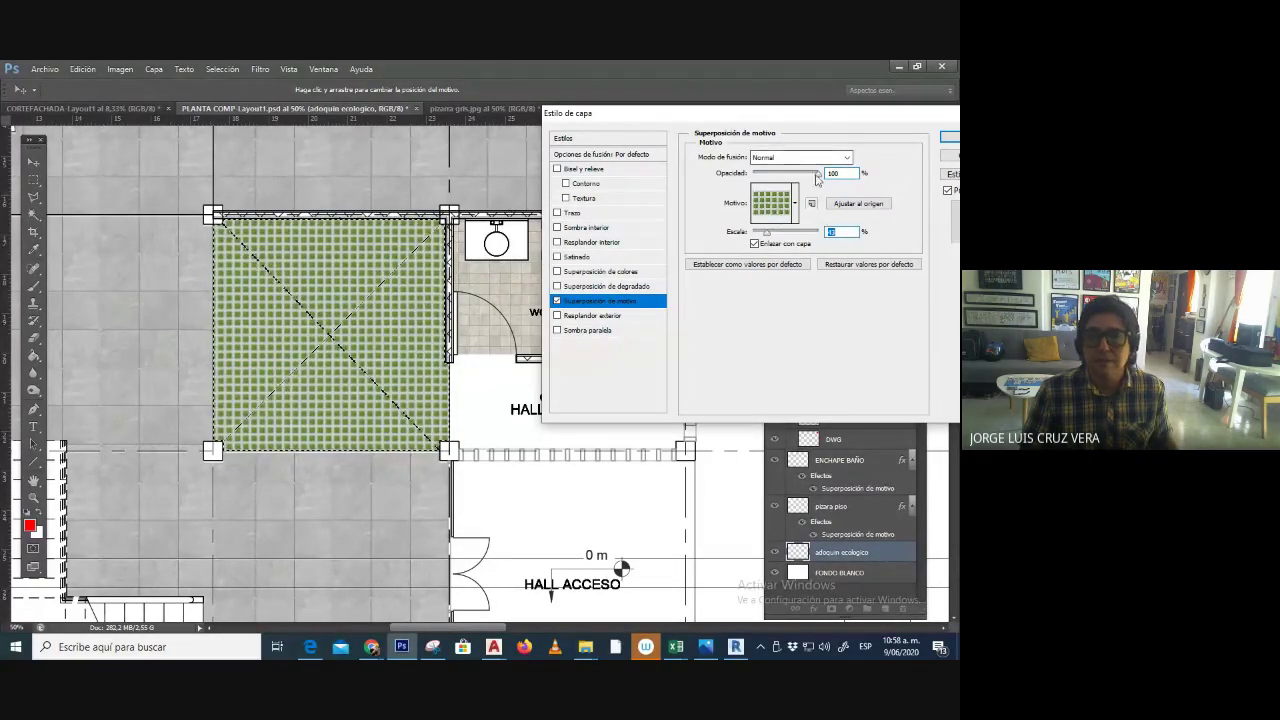
{"action": "left_click_drag", "start_coordinate": [817, 174], "coordinate": [748, 176]}
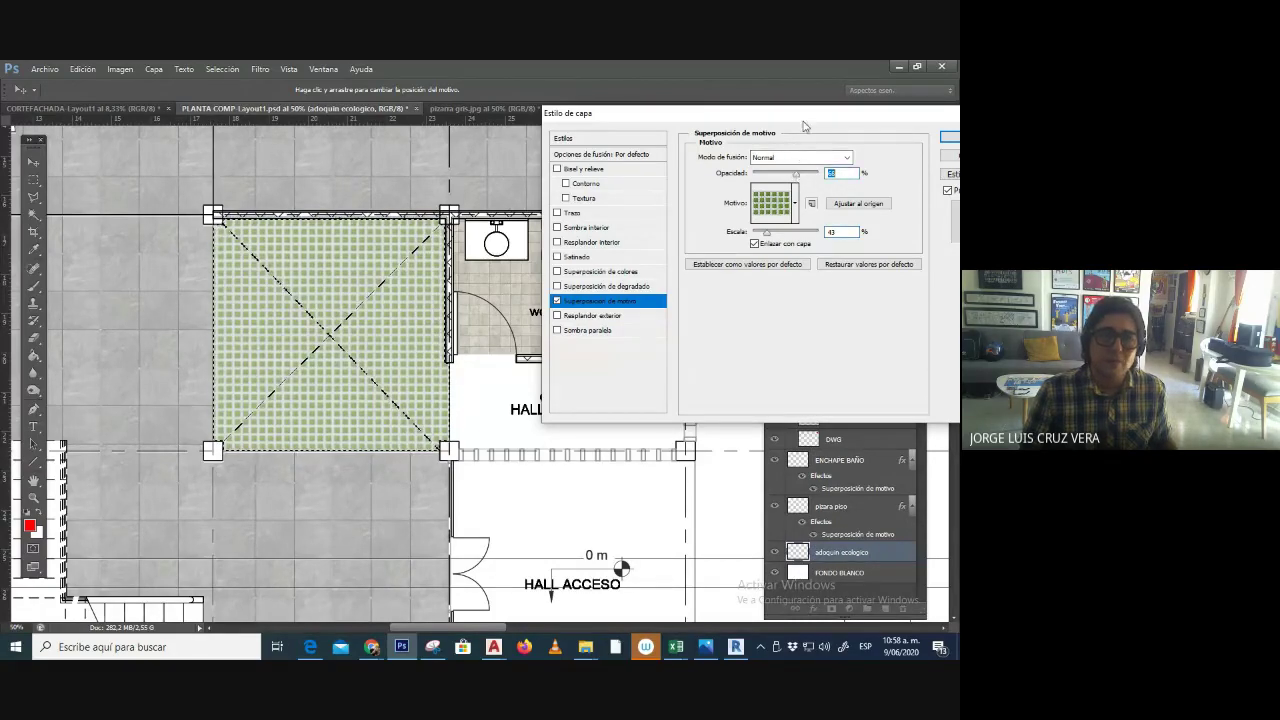
{"action": "left_click_drag", "start_coordinate": [806, 114], "coordinate": [771, 110]}
{"action": "left_click", "coordinate": [898, 132]}
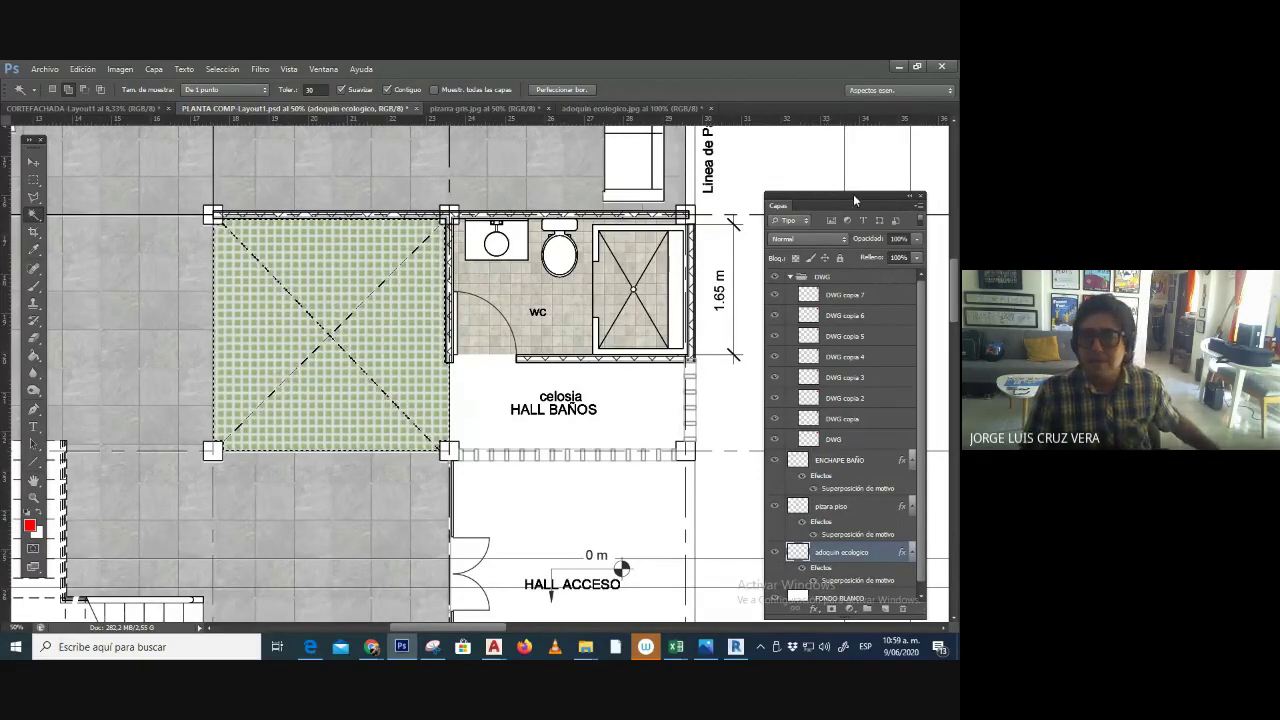
{"action": "left_click", "coordinate": [808, 238]}
{"action": "left_click", "coordinate": [822, 419]}
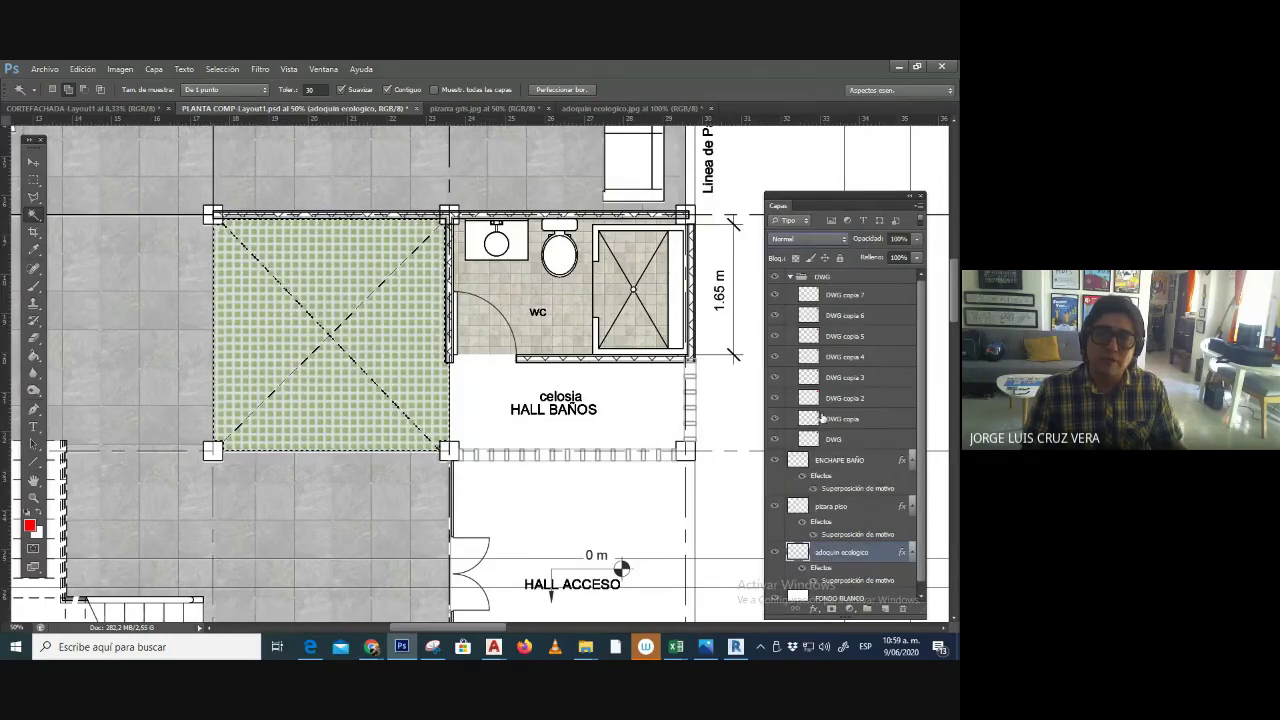
{"action": "left_click", "coordinate": [847, 606]}
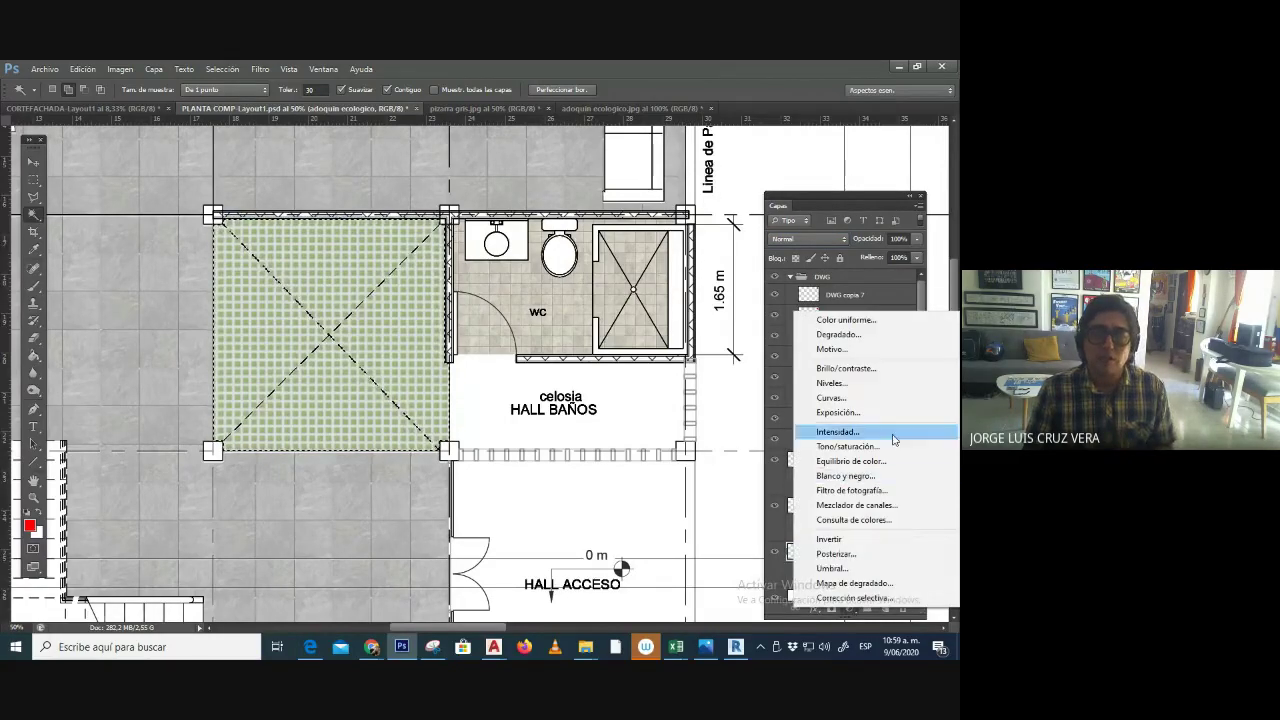
{"action": "left_click", "coordinate": [815, 618]}
- Add an inner shadow to the adoquin ecologico layer with a 129° angle, 16 px distance and about 33% opacity
{"action": "left_click", "coordinate": [813, 609]}
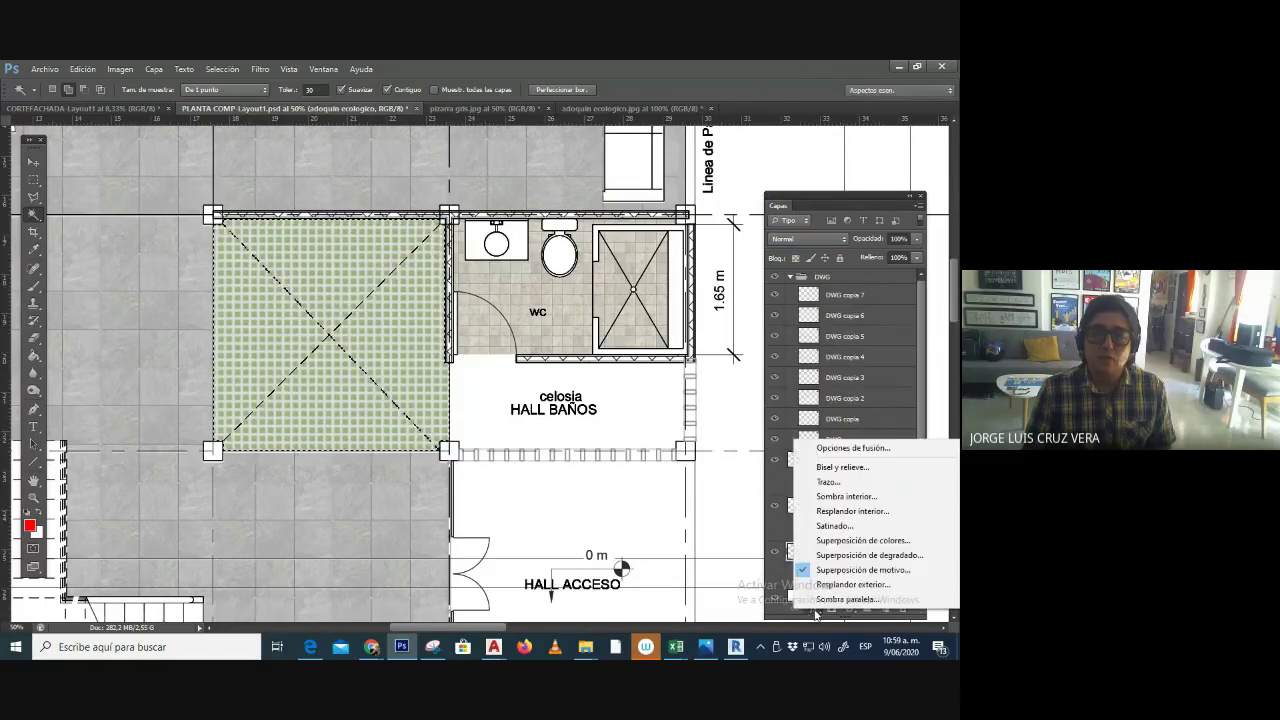
{"action": "left_click", "coordinate": [827, 497]}
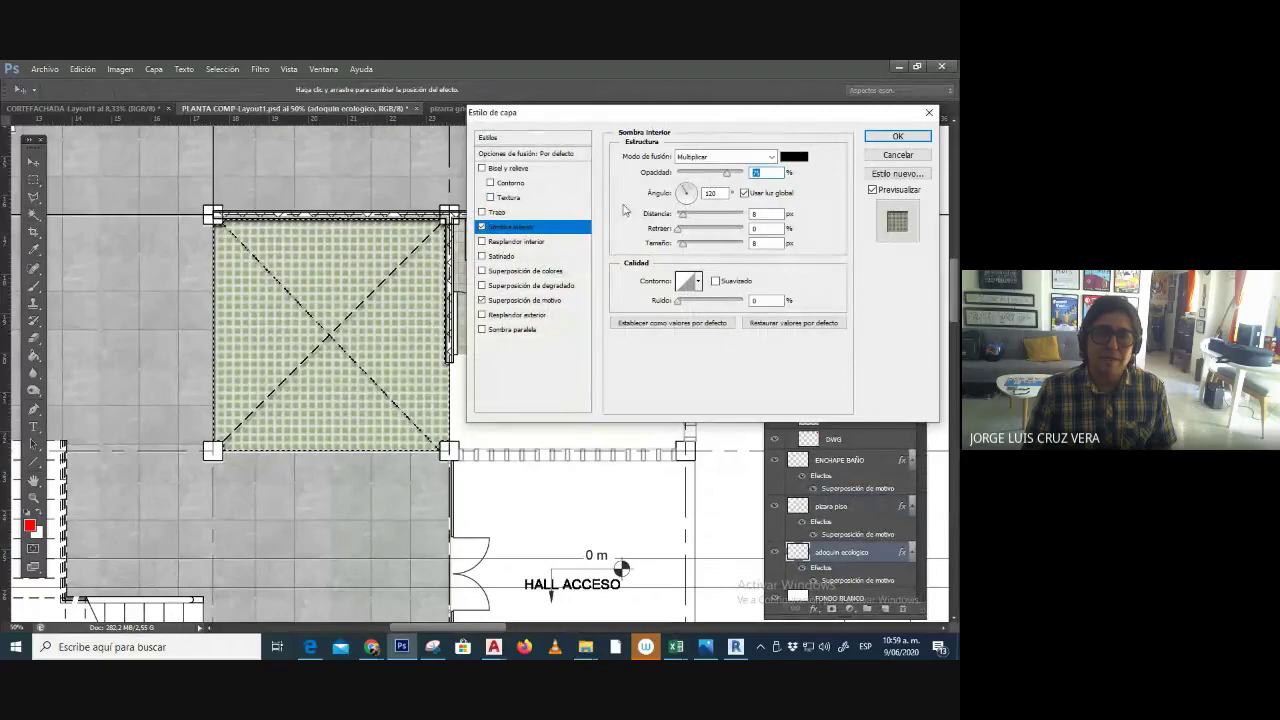
{"action": "left_click_drag", "start_coordinate": [682, 214], "coordinate": [698, 222]}
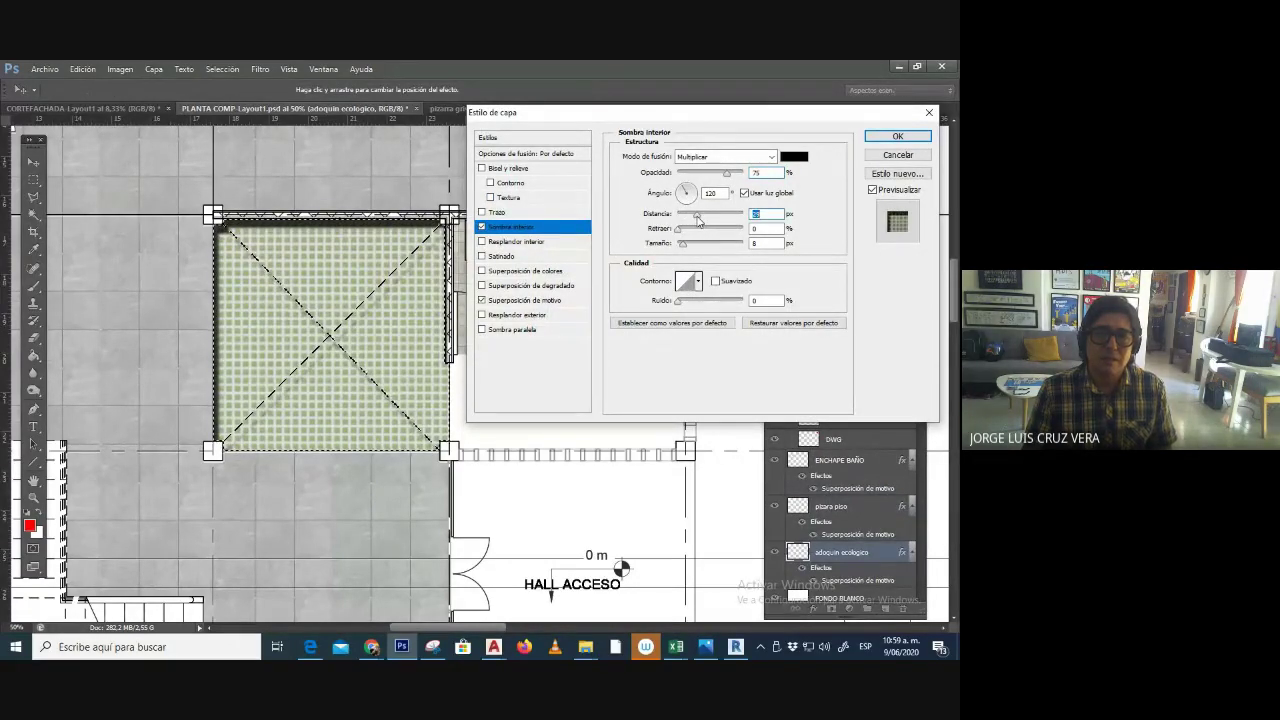
{"action": "left_click", "coordinate": [689, 193]}
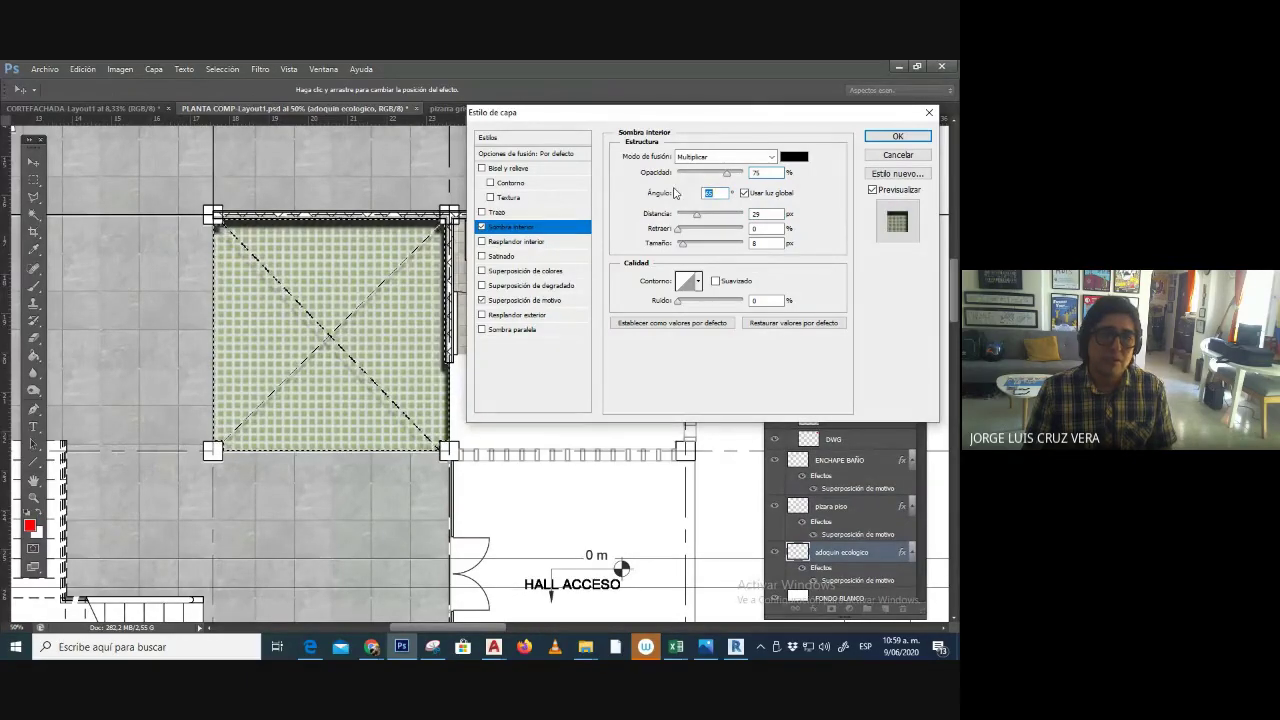
{"action": "left_click", "coordinate": [683, 195]}
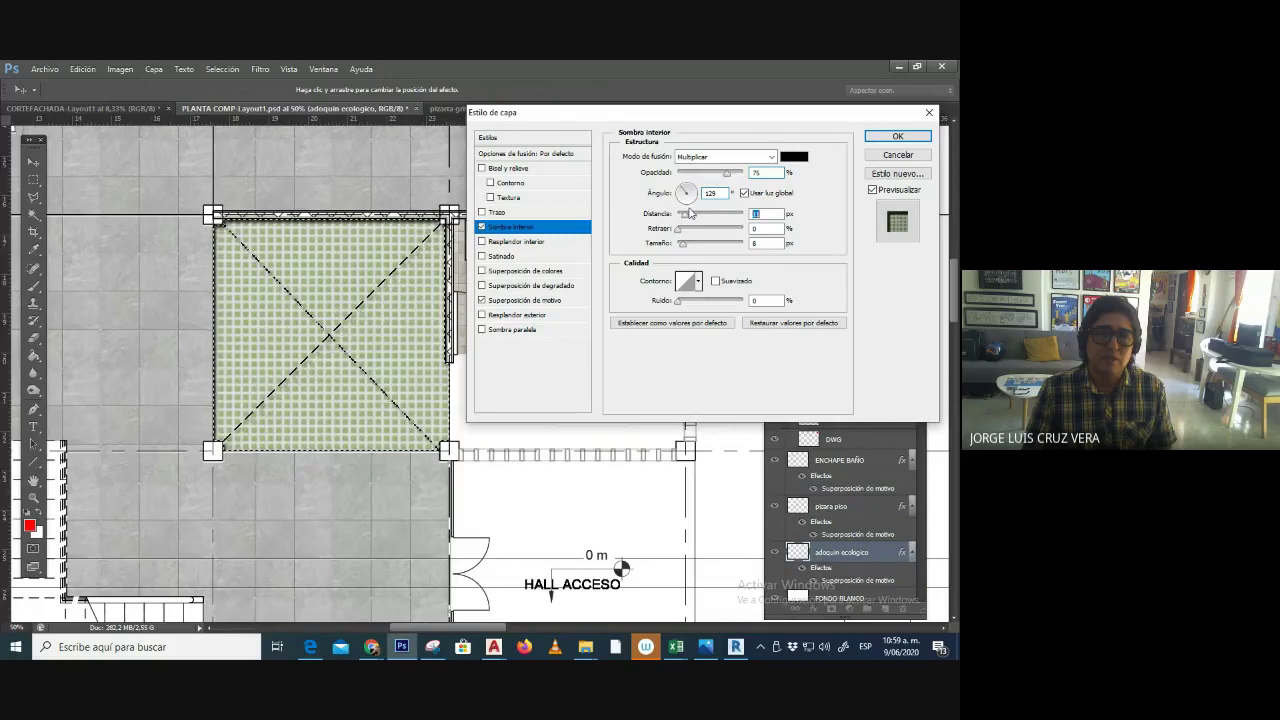
{"action": "left_click_drag", "start_coordinate": [690, 212], "coordinate": [687, 177]}
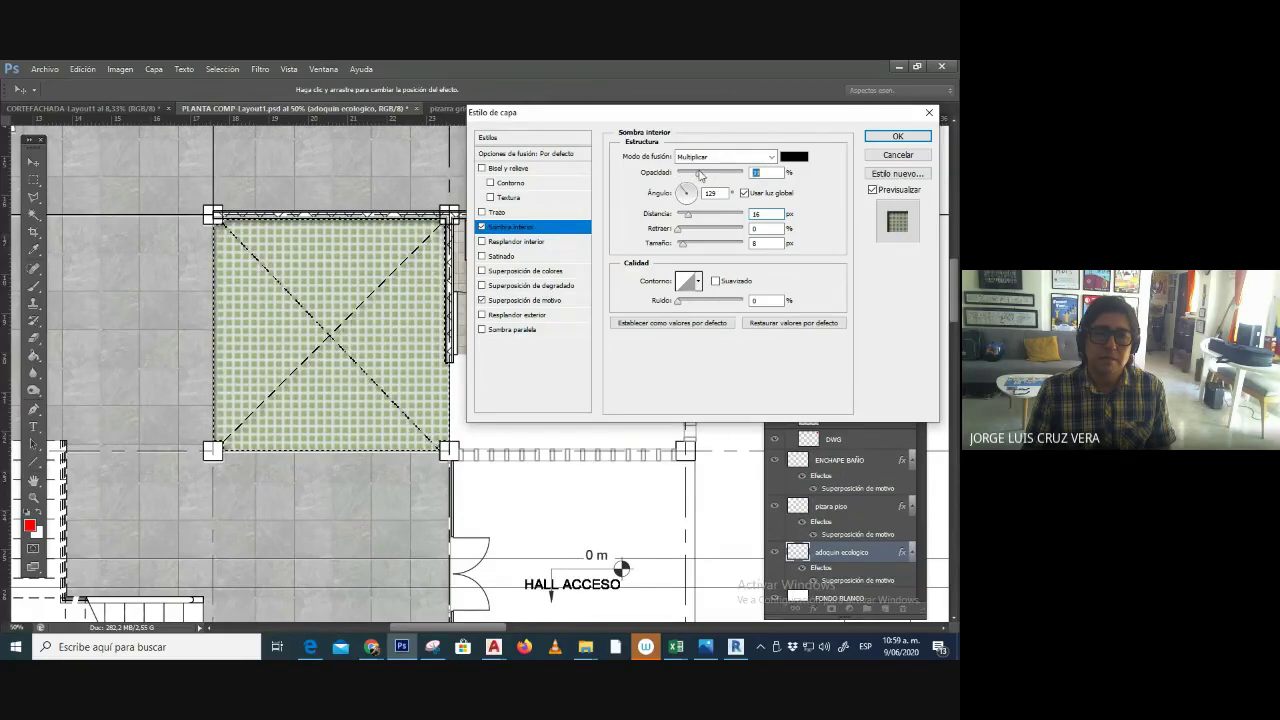
{"action": "left_click", "coordinate": [900, 136]}
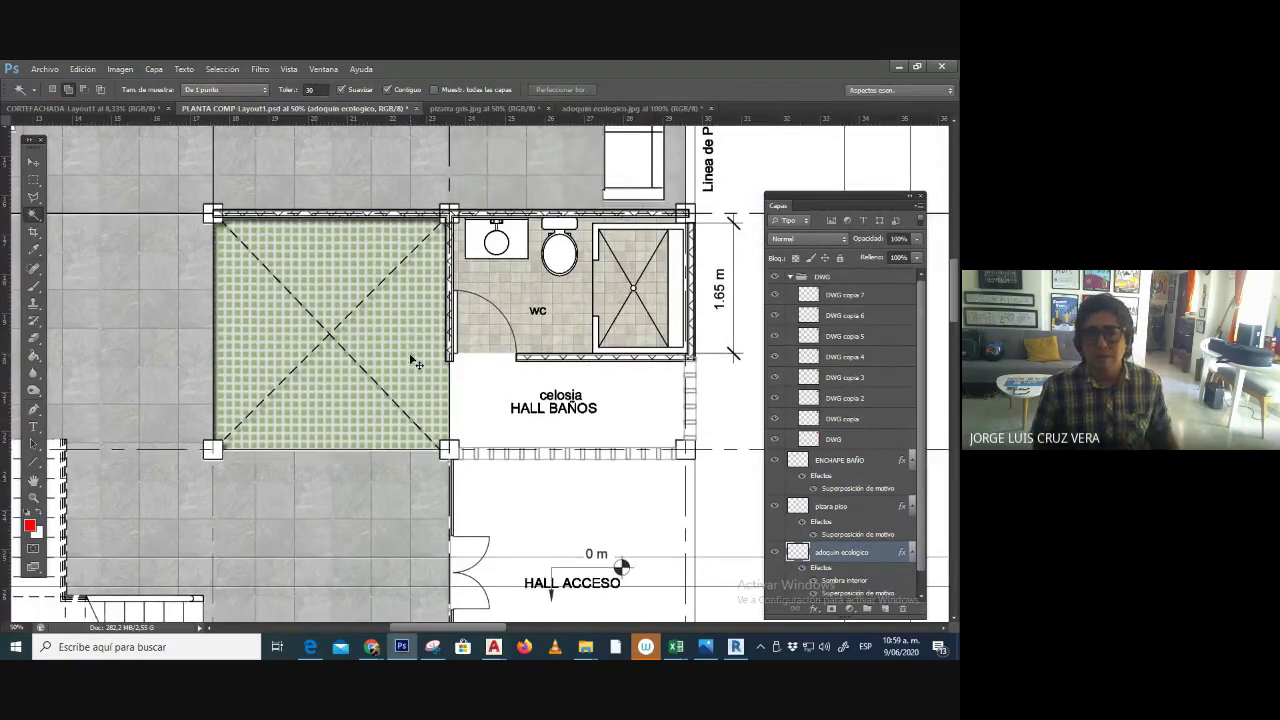
- Select the HALL BAÑOS floor with the Magic Wand on DWG copia 7, subtracting the WC door swing with the Rectangular Marquee
{"action": "scroll", "coordinate": [412, 358], "scroll_direction": "down", "scroll_amount": 1}
{"action": "scroll", "coordinate": [410, 356], "scroll_direction": "up", "scroll_amount": 1}
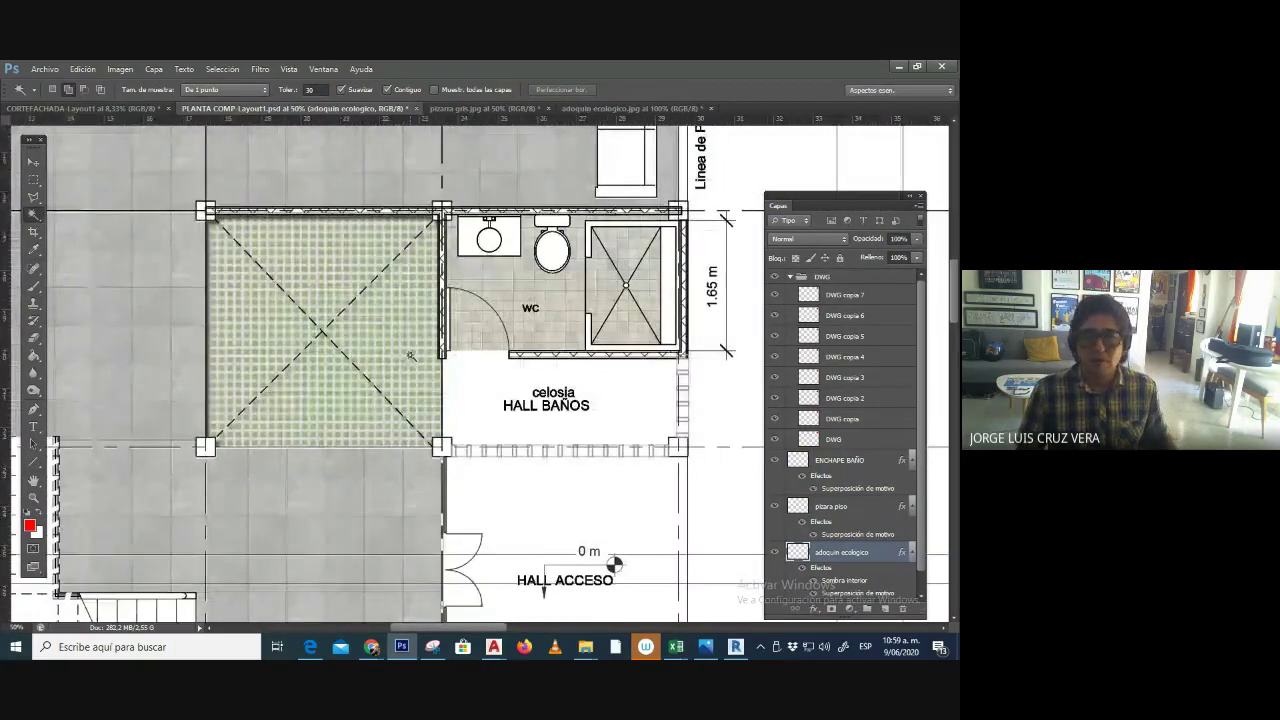
{"action": "scroll", "coordinate": [410, 355], "scroll_direction": "right", "scroll_amount": 2}
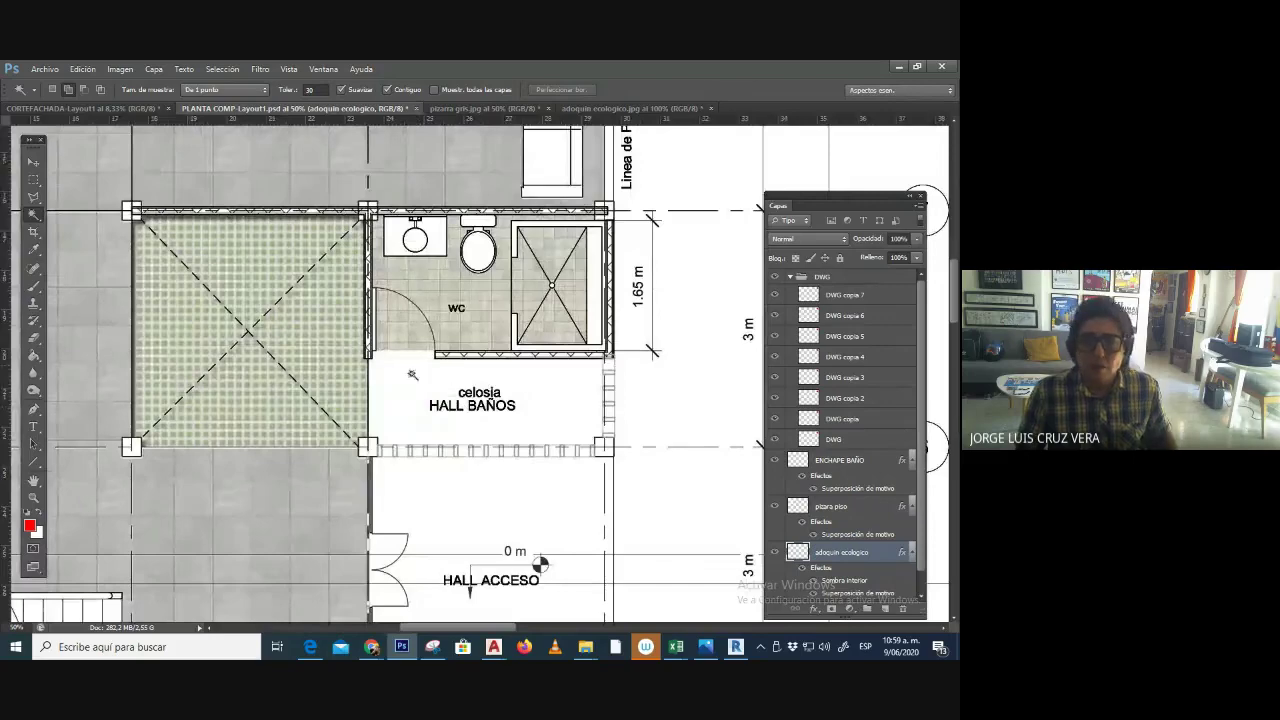
{"action": "key", "text": "m"}
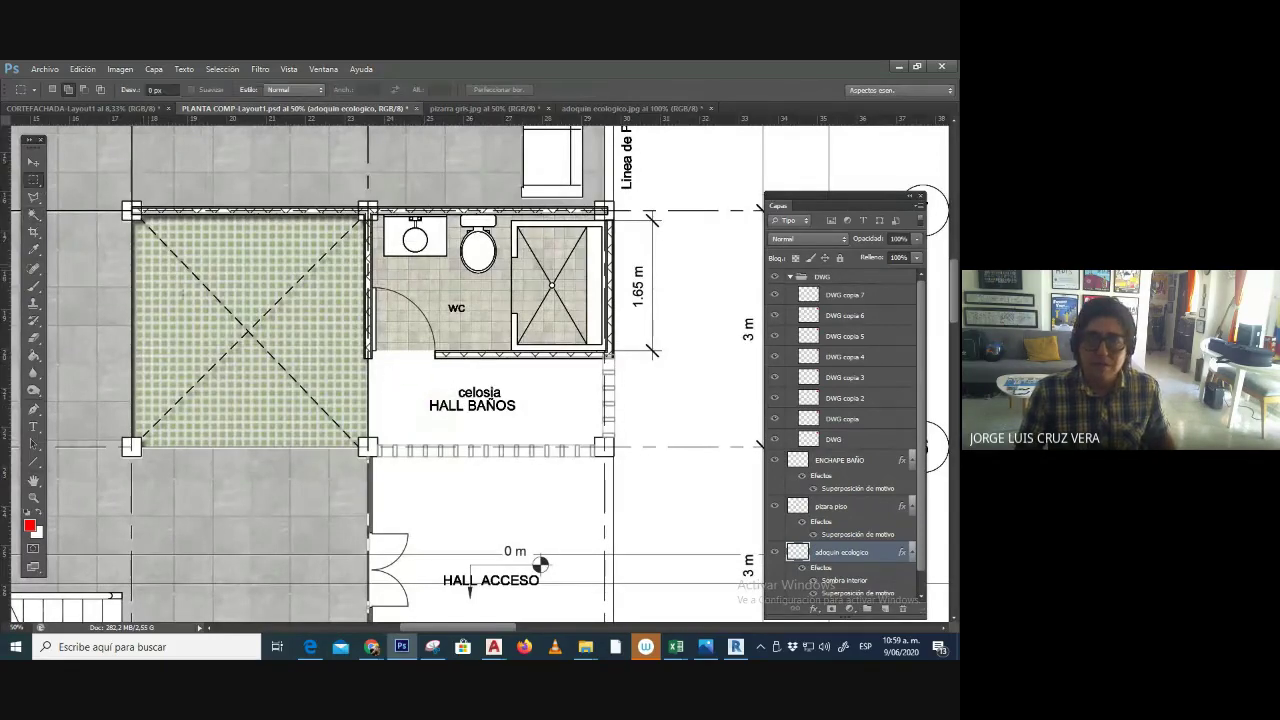
{"action": "key", "text": "ctrl+plus"}
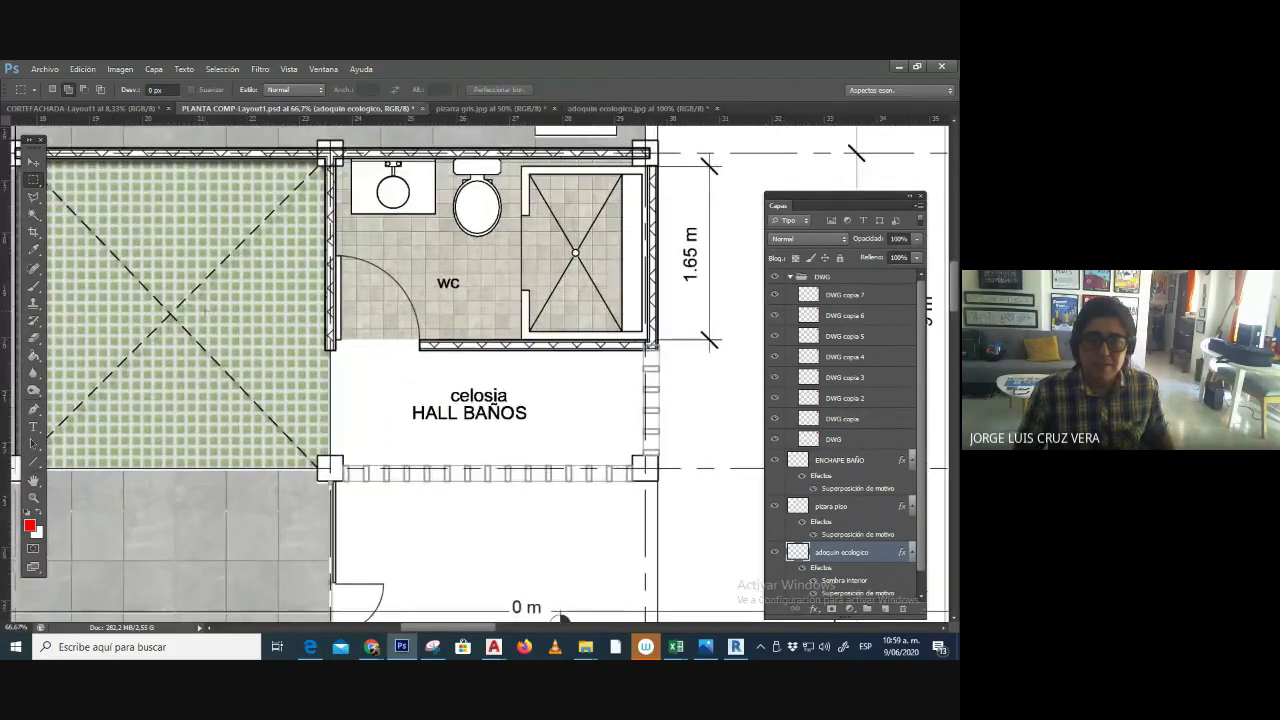
{"action": "left_click", "coordinate": [33, 213]}
{"action": "left_click", "coordinate": [835, 297]}
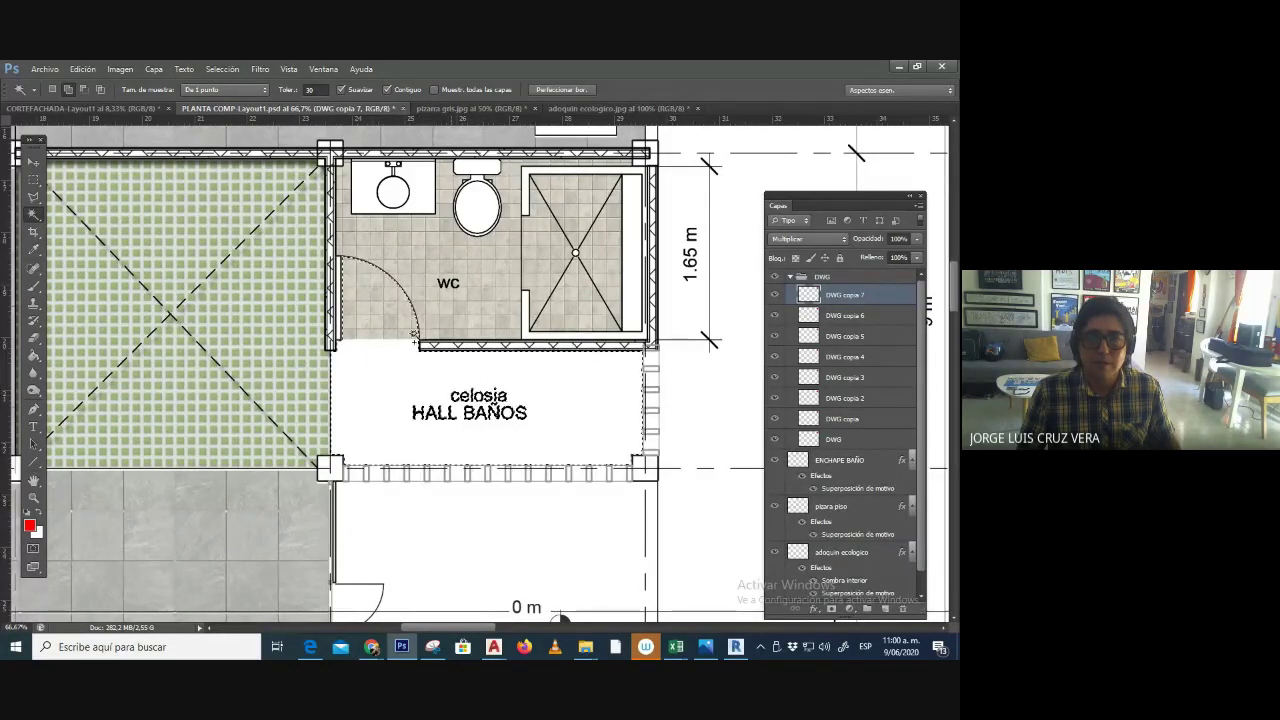
{"action": "left_click", "coordinate": [33, 180]}
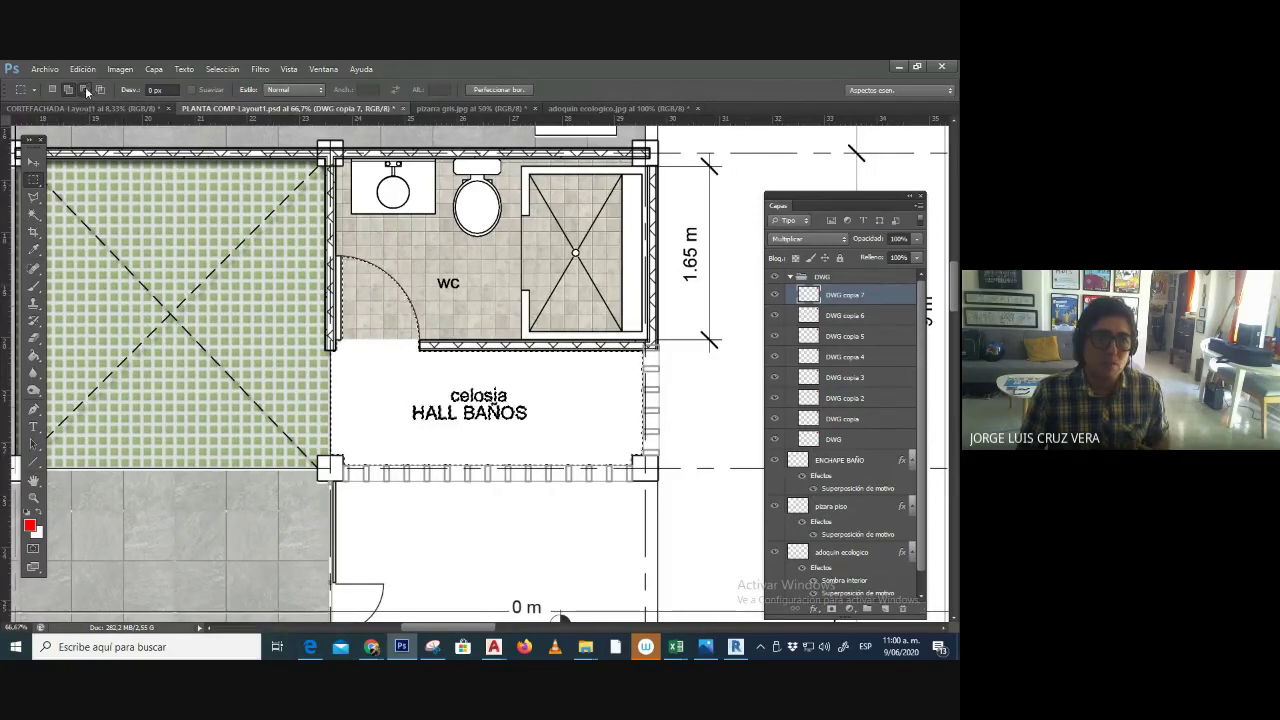
{"action": "left_click_drag", "start_coordinate": [310, 226], "coordinate": [484, 351]}
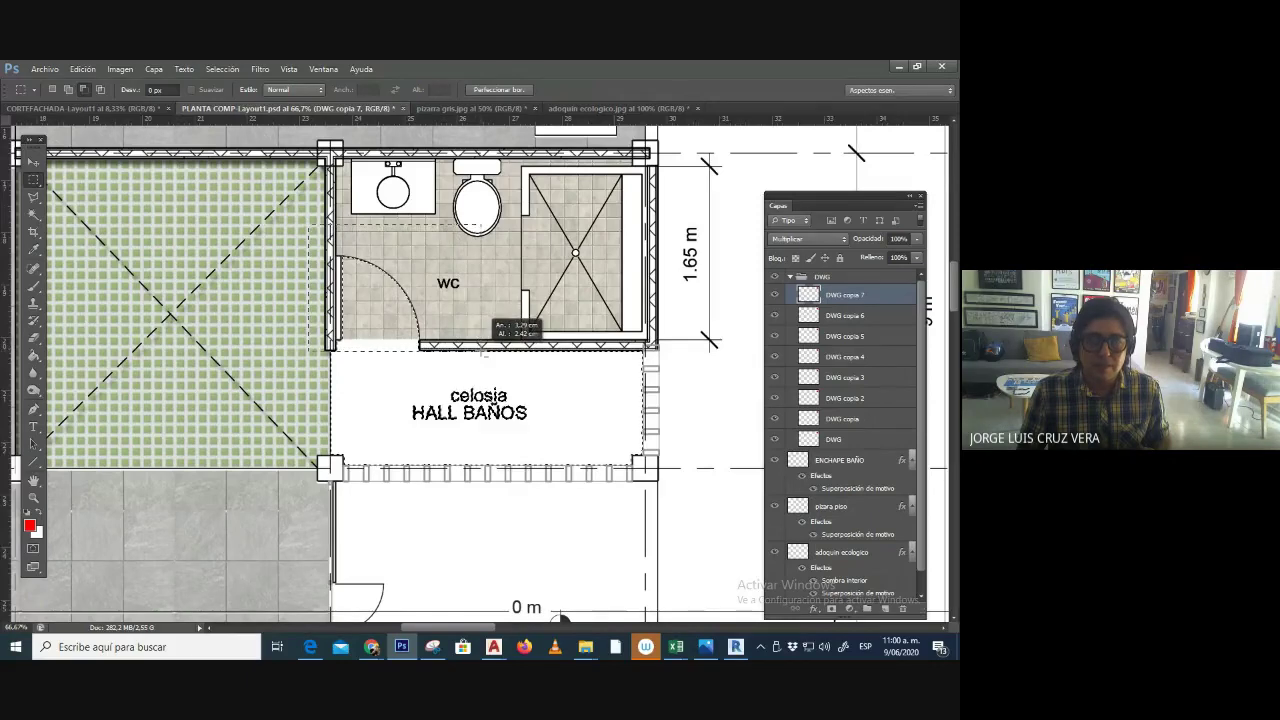
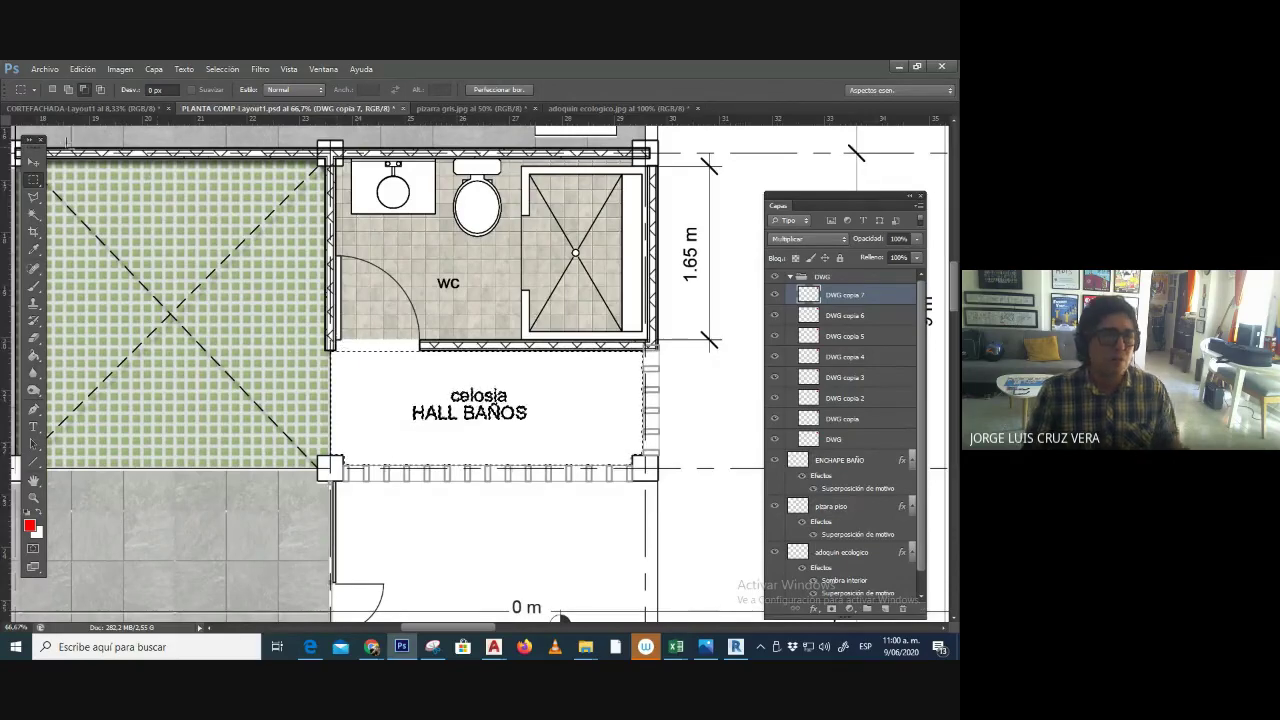
- Switch to Chrome, search Google for "adoquin textura", preview the reddish paver image and return to the search results
{"action": "left_click", "coordinate": [372, 647]}
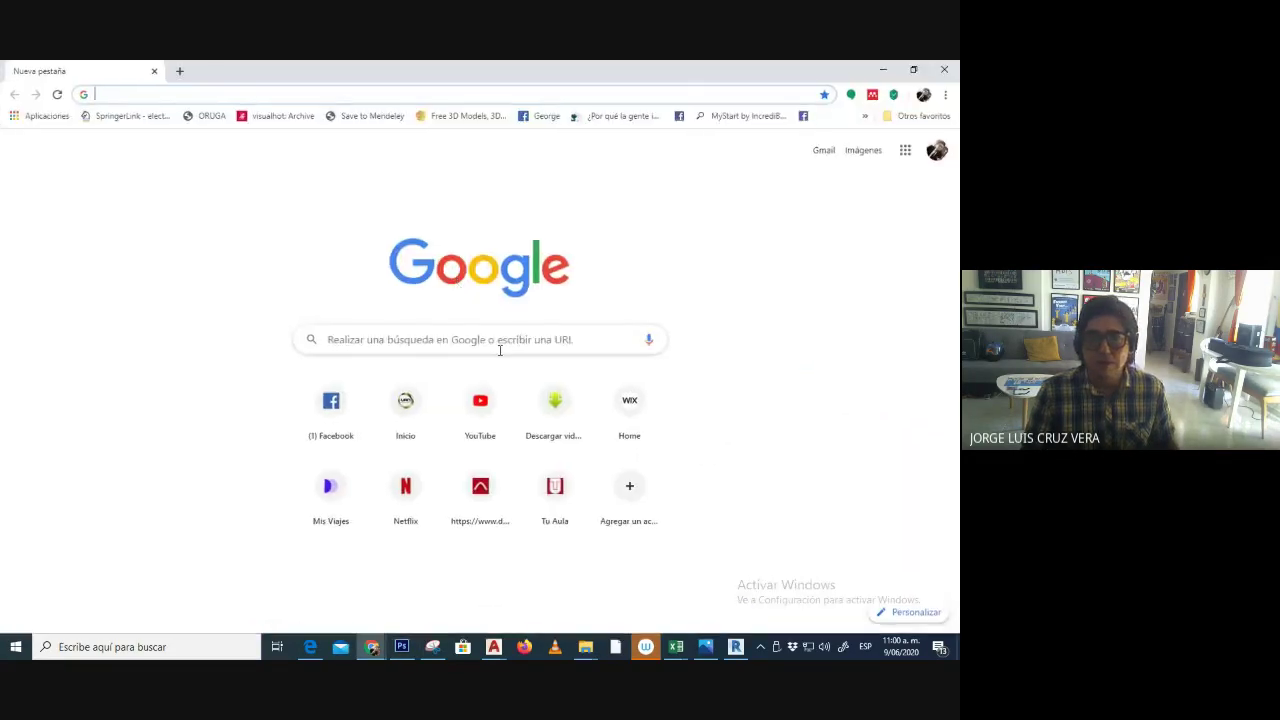
{"action": "type", "text": "adoquin"}
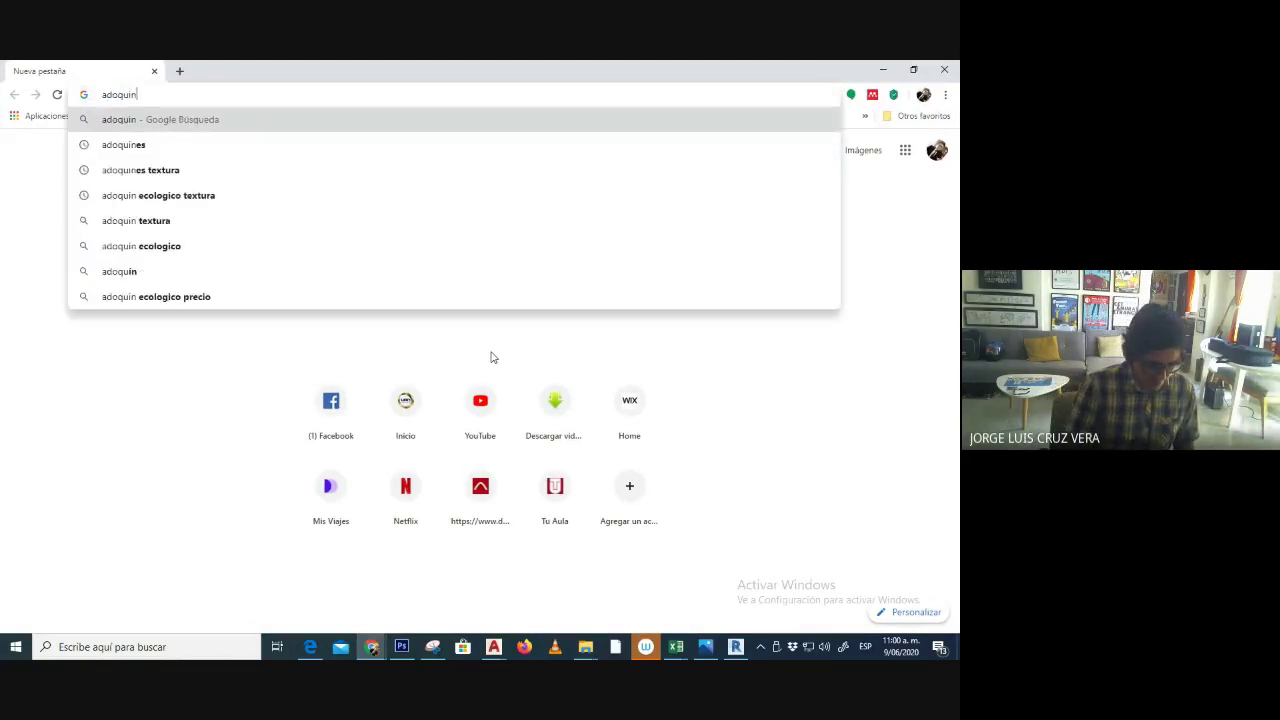
{"action": "type", "text": " textura"}
{"action": "key", "text": "Return"}
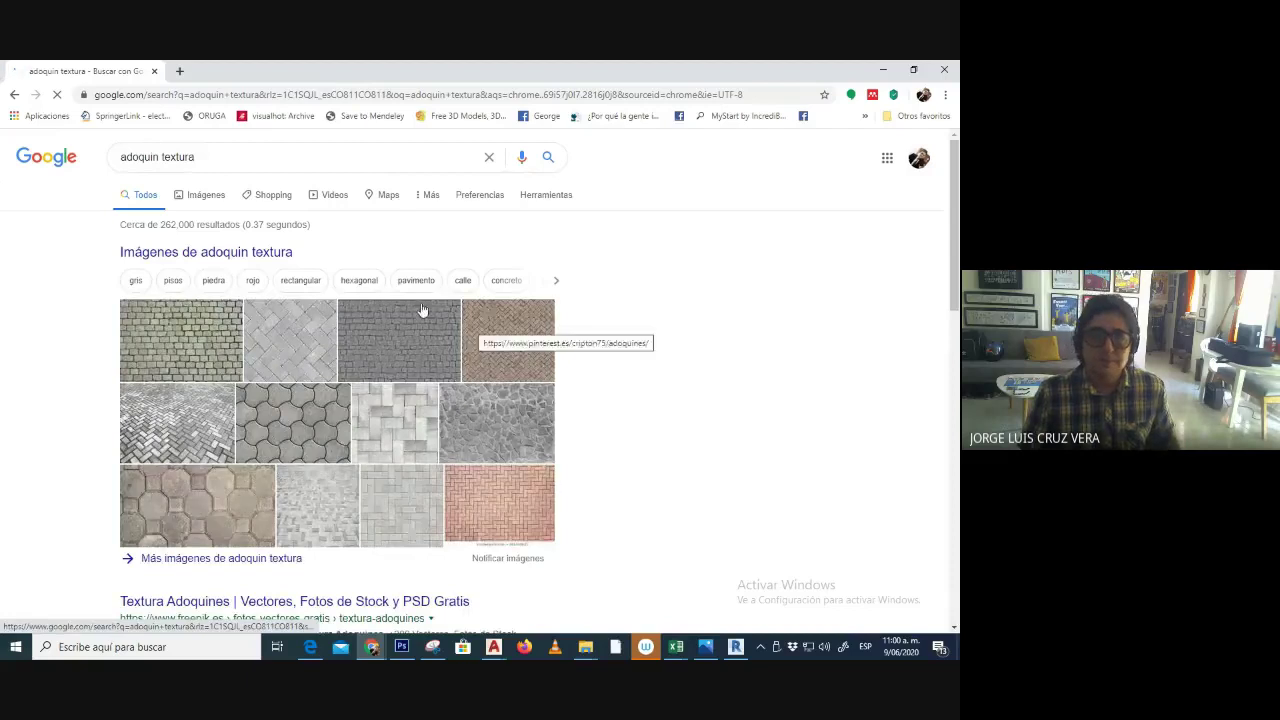
{"action": "left_click", "coordinate": [493, 486]}
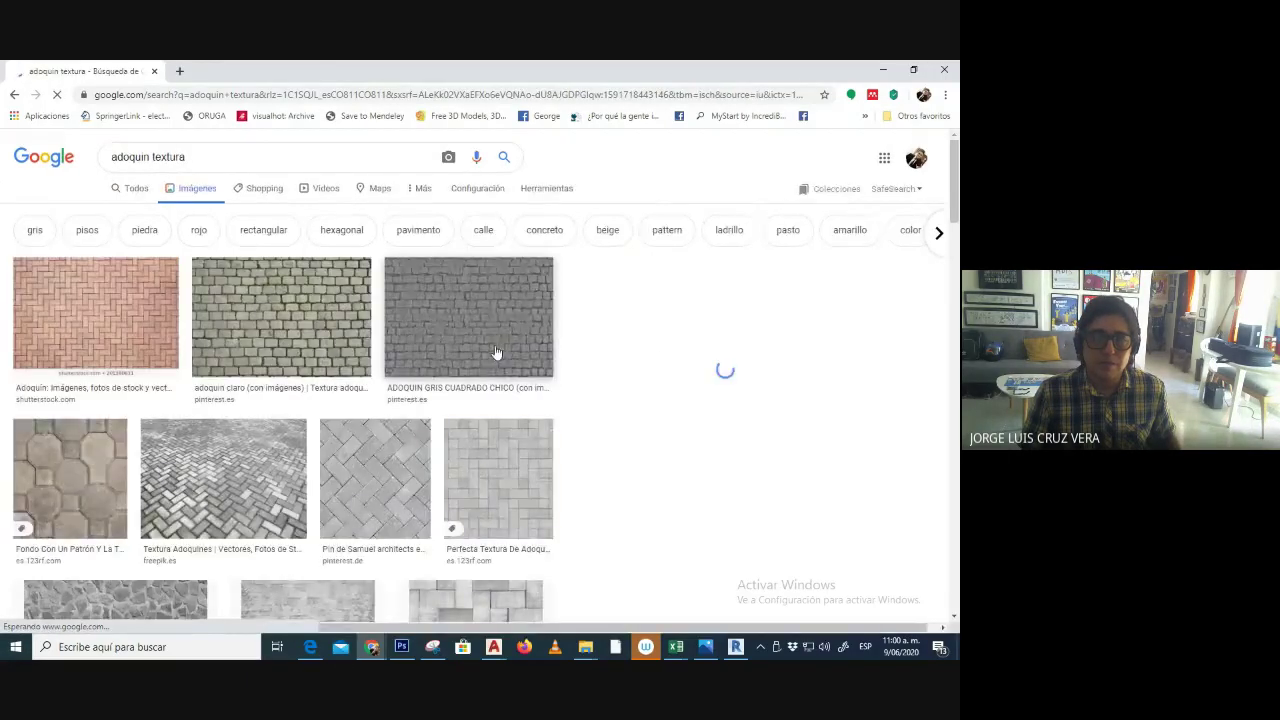
{"action": "left_click", "coordinate": [95, 312]}
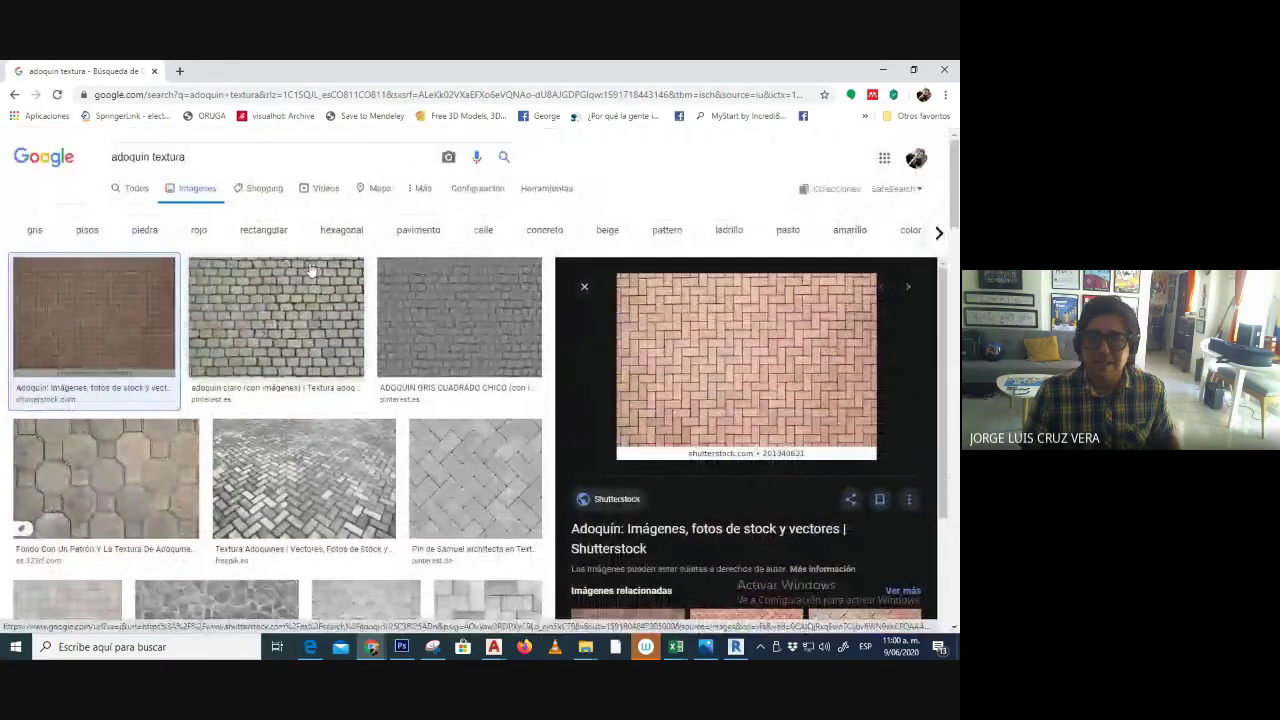
{"action": "left_click", "coordinate": [16, 95]}
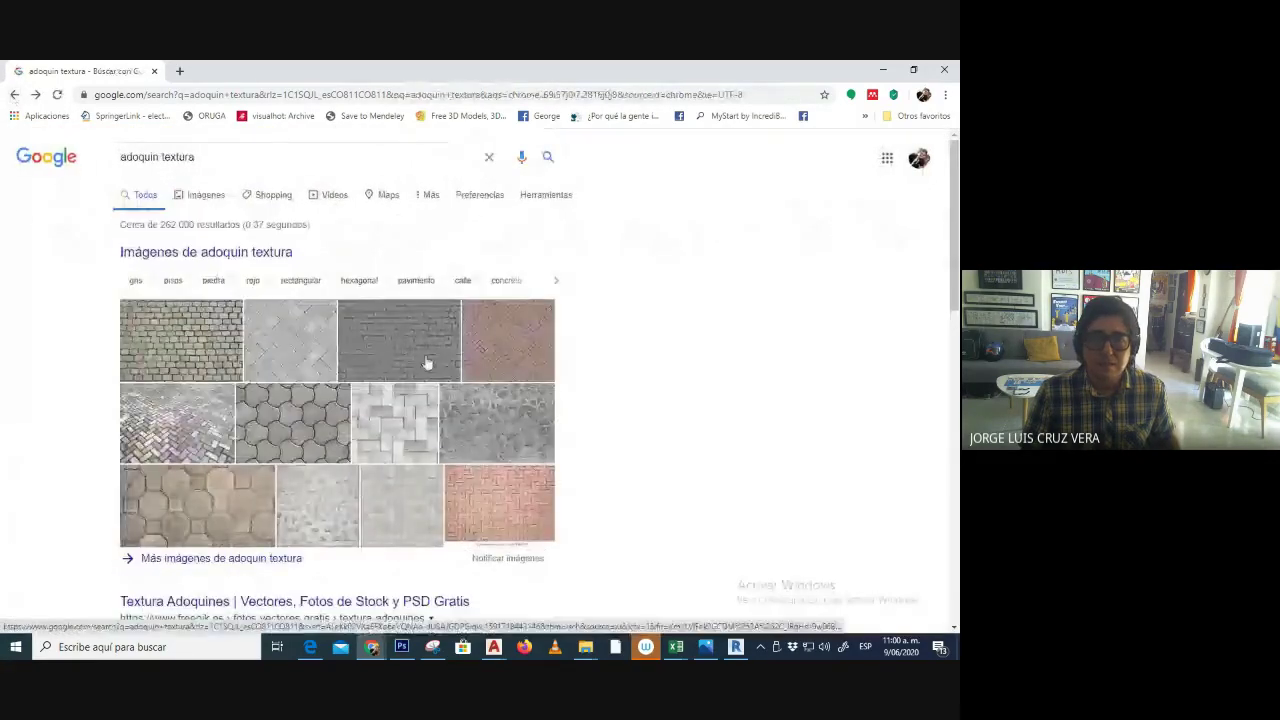
- Open the reddish herringbone paver image from the image results and save it in the TEXTURAS folder as ADOQUIN 2
{"action": "left_click", "coordinate": [505, 333]}
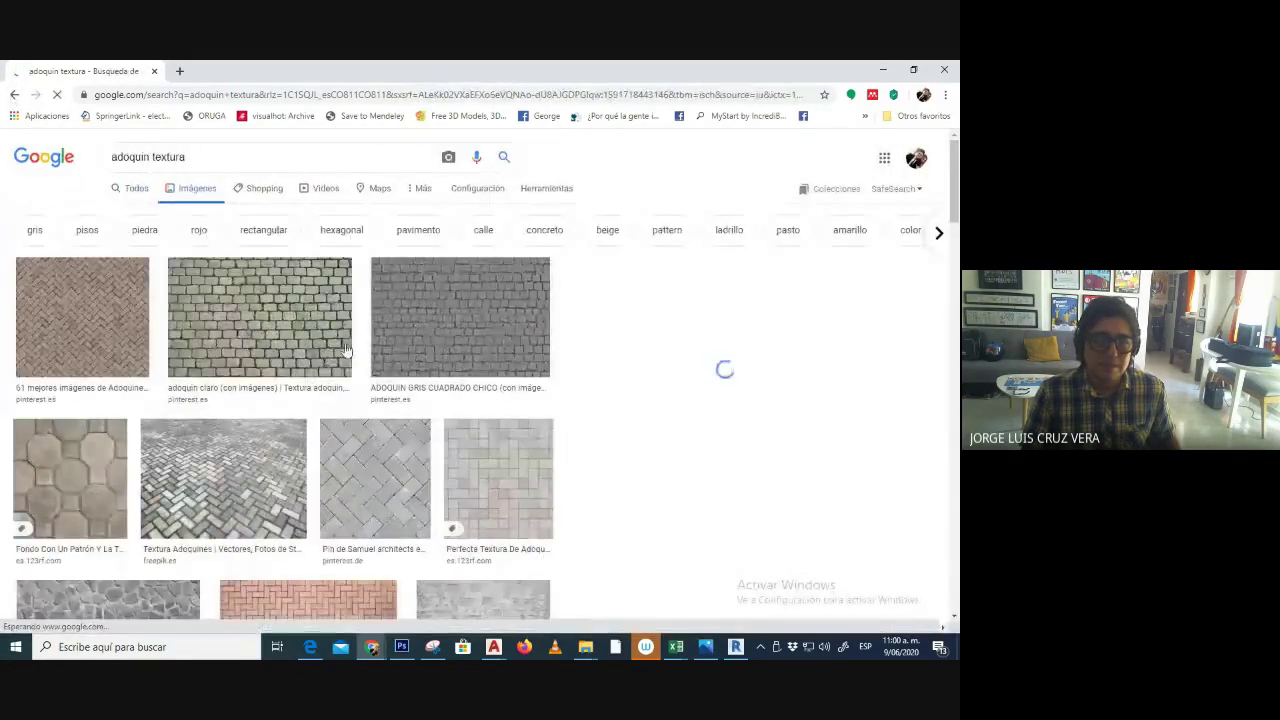
{"action": "left_click", "coordinate": [135, 302]}
{"action": "left_click", "coordinate": [135, 302]}
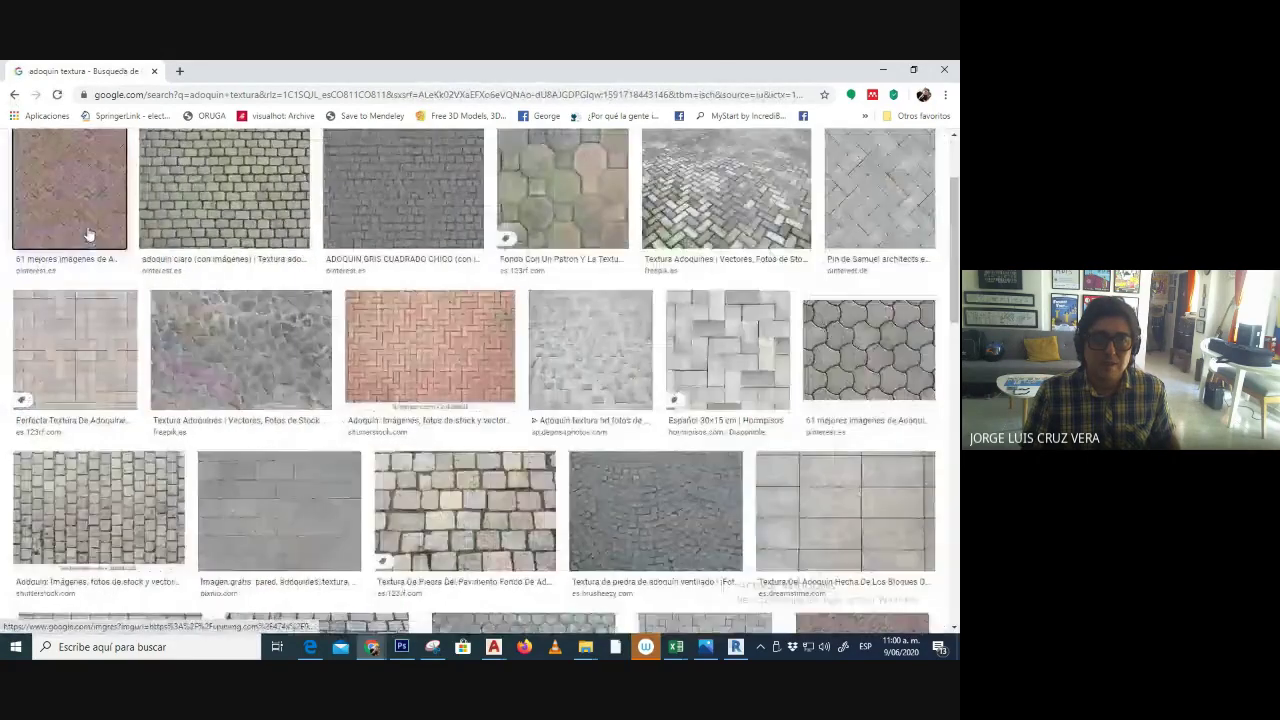
{"action": "left_click", "coordinate": [91, 226]}
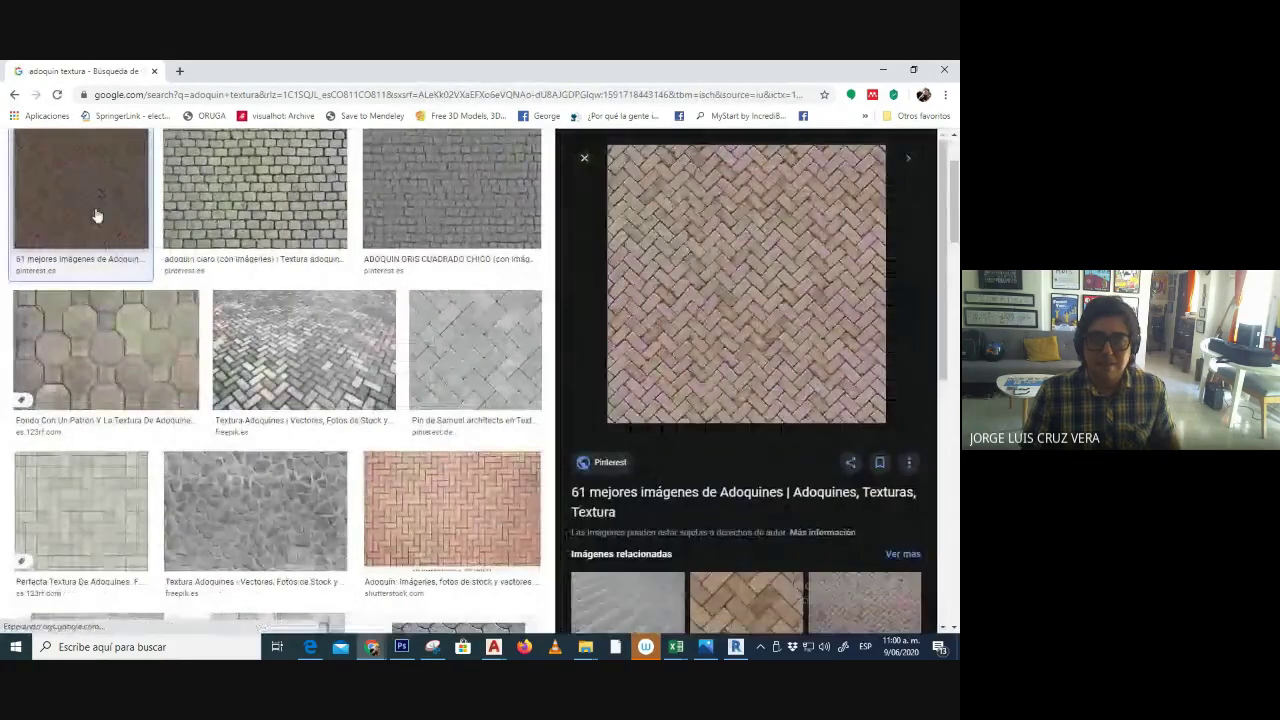
{"action": "right_click", "coordinate": [775, 255]}
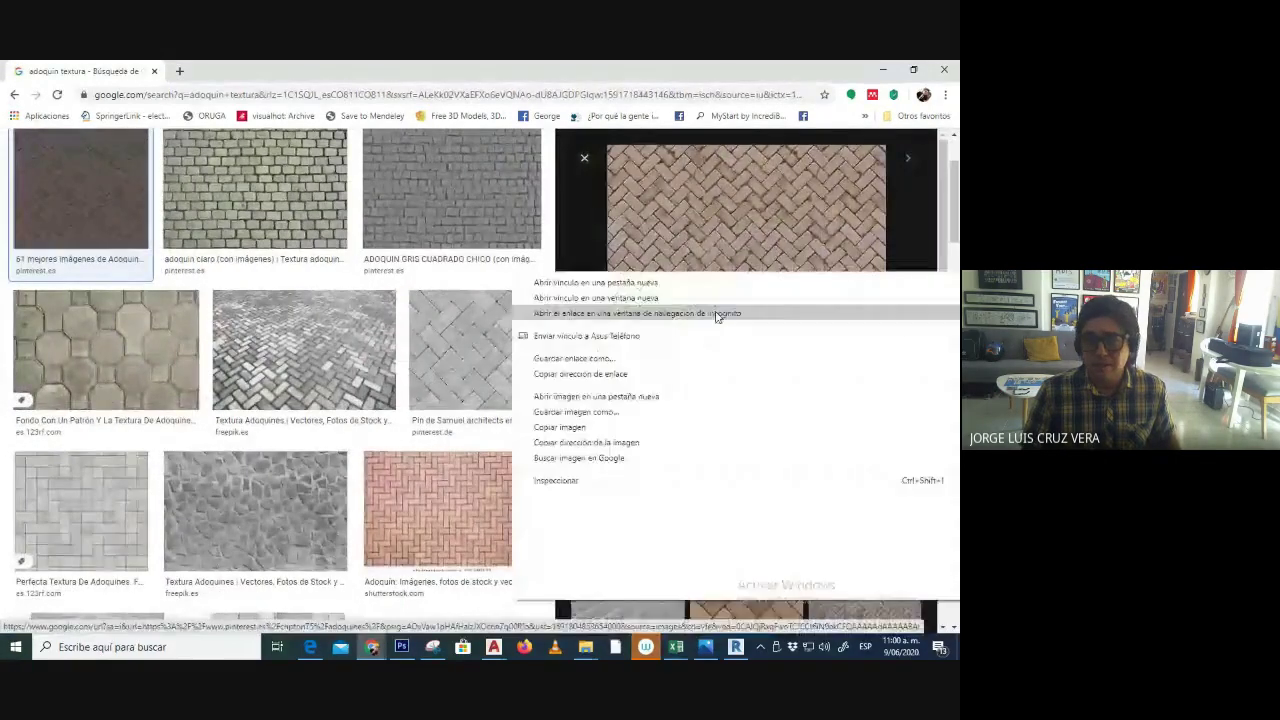
{"action": "left_click", "coordinate": [595, 418]}
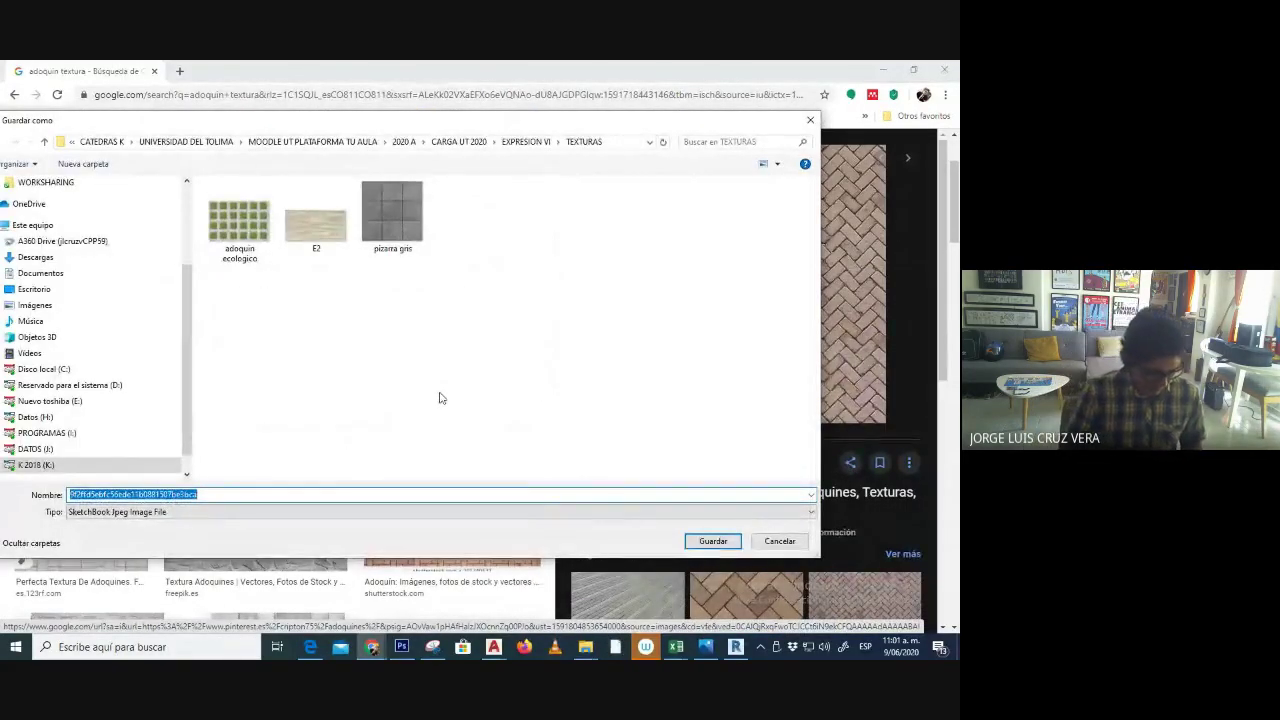
{"action": "type", "text": "ADOQUIN 2"}
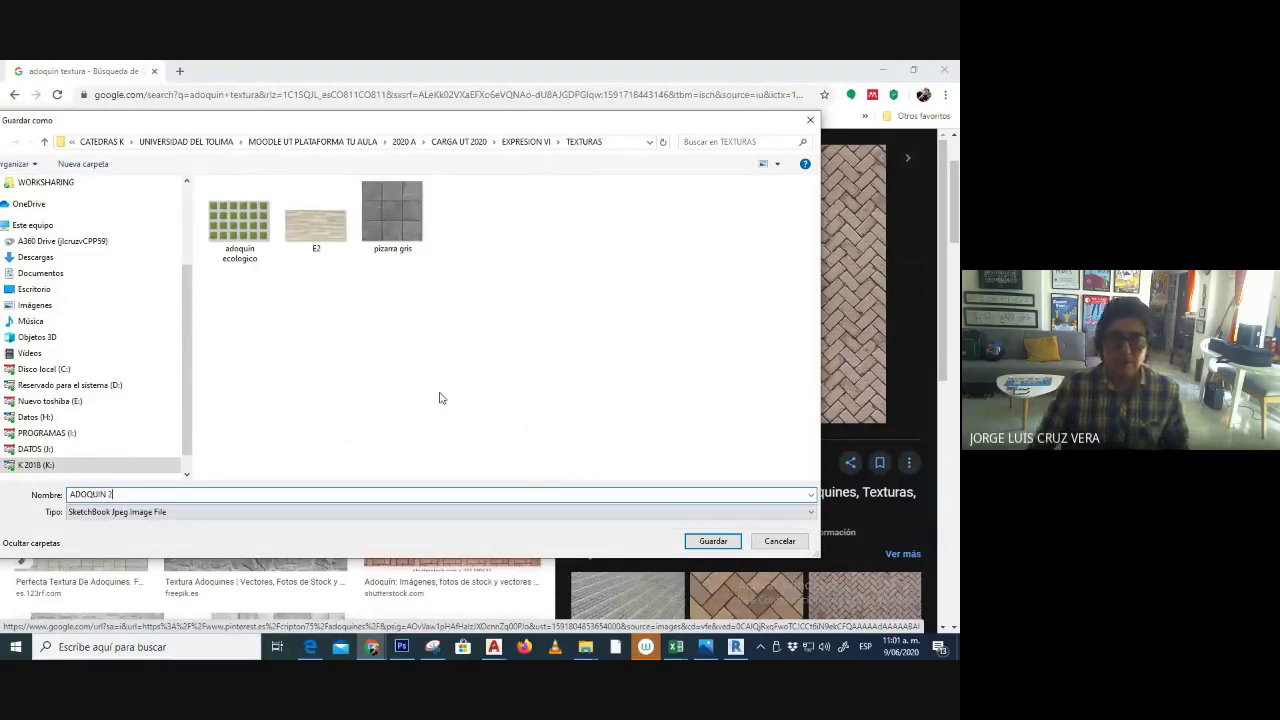
{"action": "key", "text": "Return"}
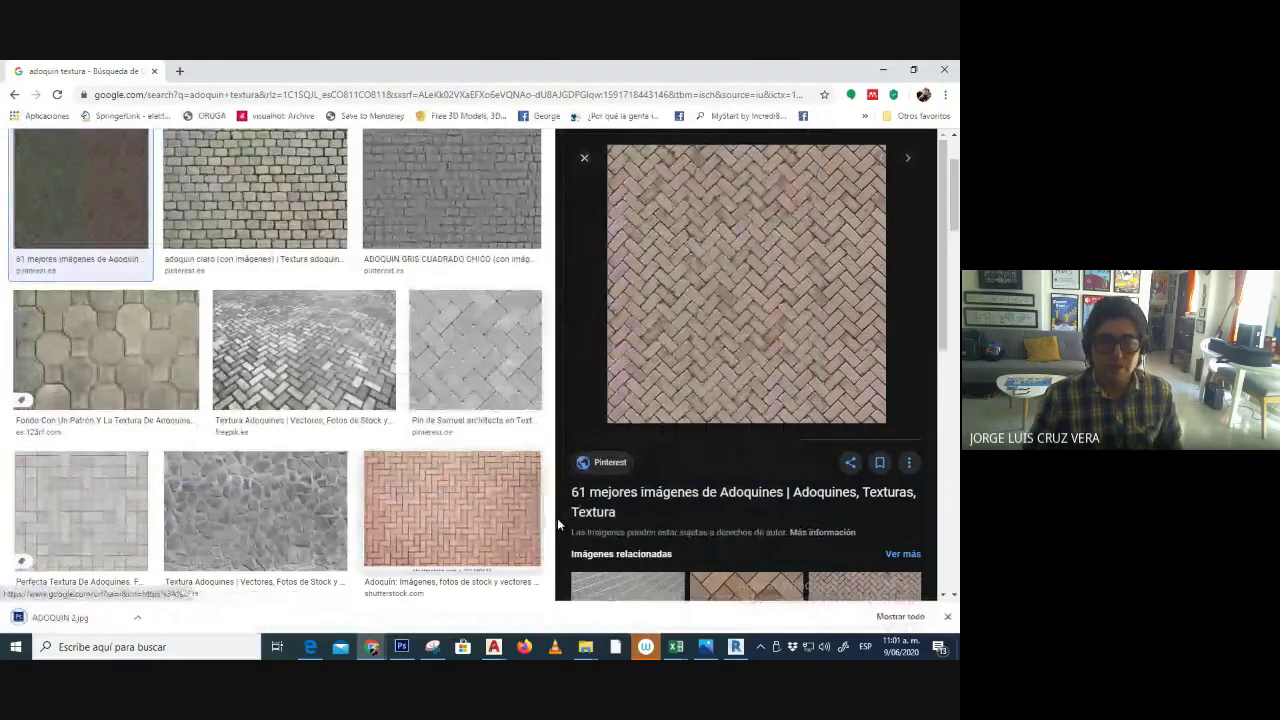
- Switch to Photoshop, copy the selected HALL BAÑOS area of FONDO BLANCO to a new layer and name it ADOQUIN 2
{"action": "left_click", "coordinate": [401, 647]}
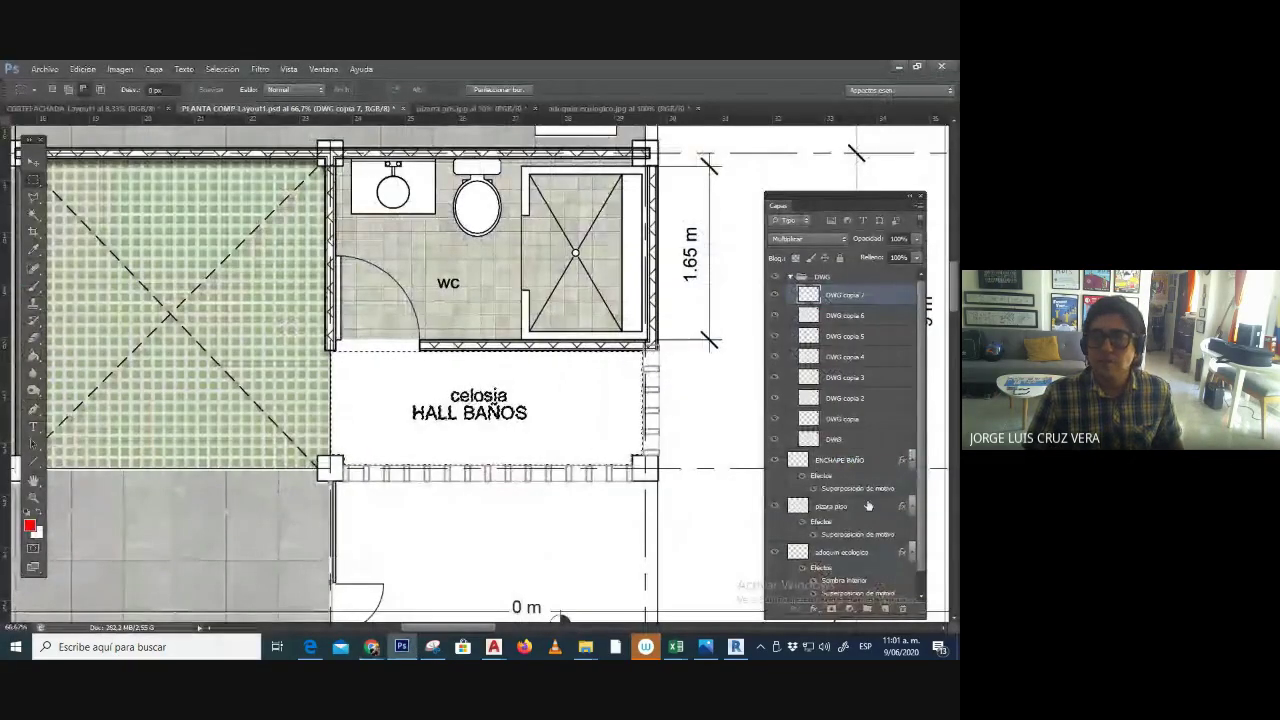
{"action": "left_click", "coordinate": [791, 277]}
{"action": "scroll", "coordinate": [835, 508], "scroll_direction": "down", "scroll_amount": 1}
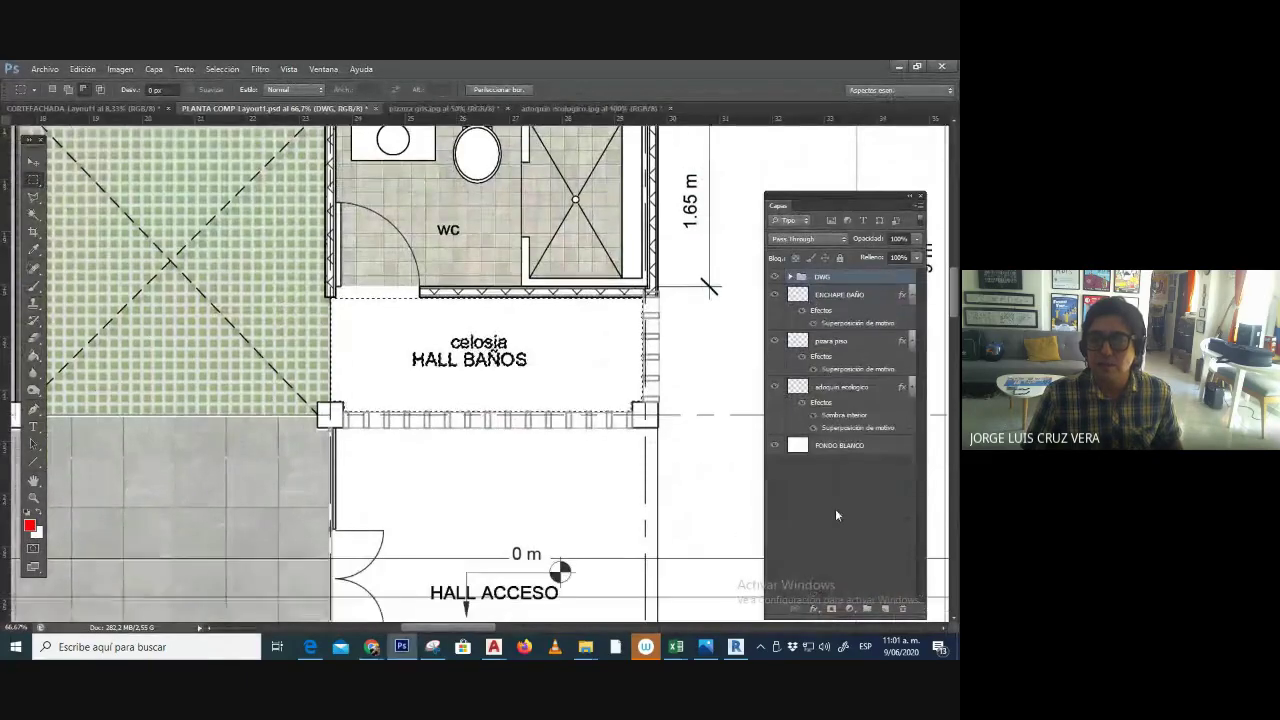
{"action": "left_click", "coordinate": [849, 450]}
{"action": "key", "text": "ctrl+j"}
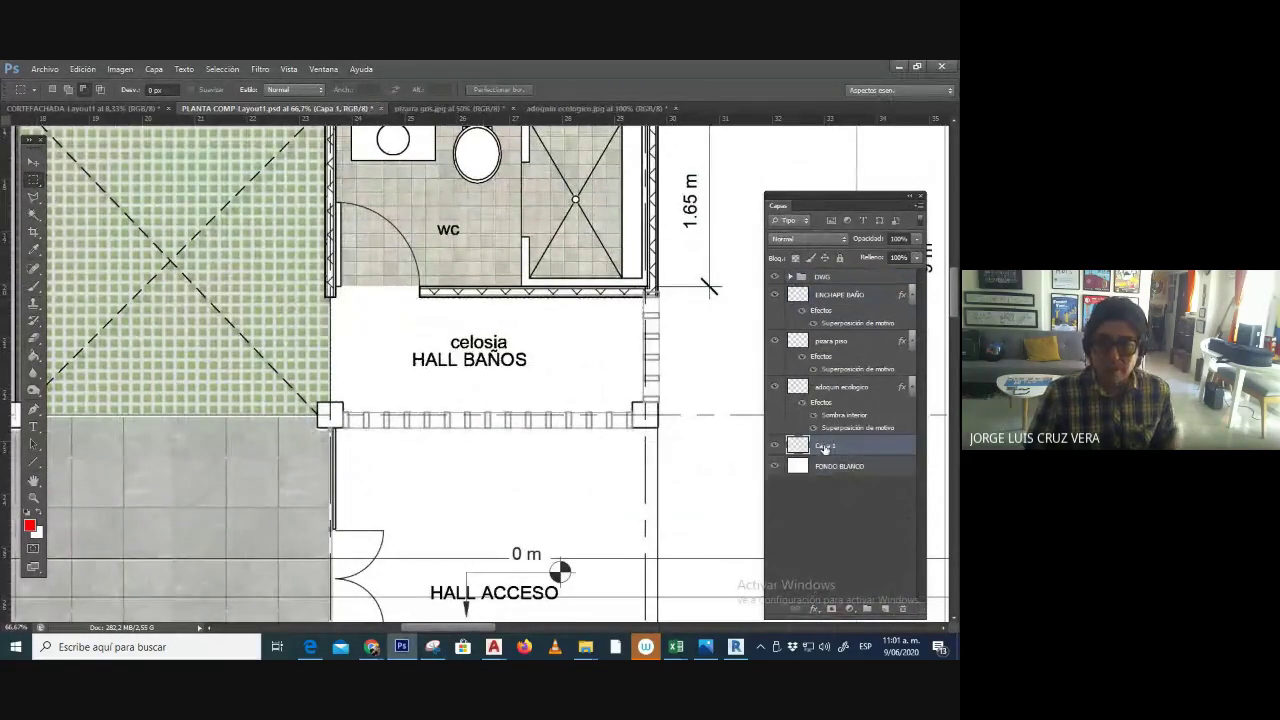
{"action": "double_click", "coordinate": [838, 446]}
{"action": "type", "text": "ADOQUI"}
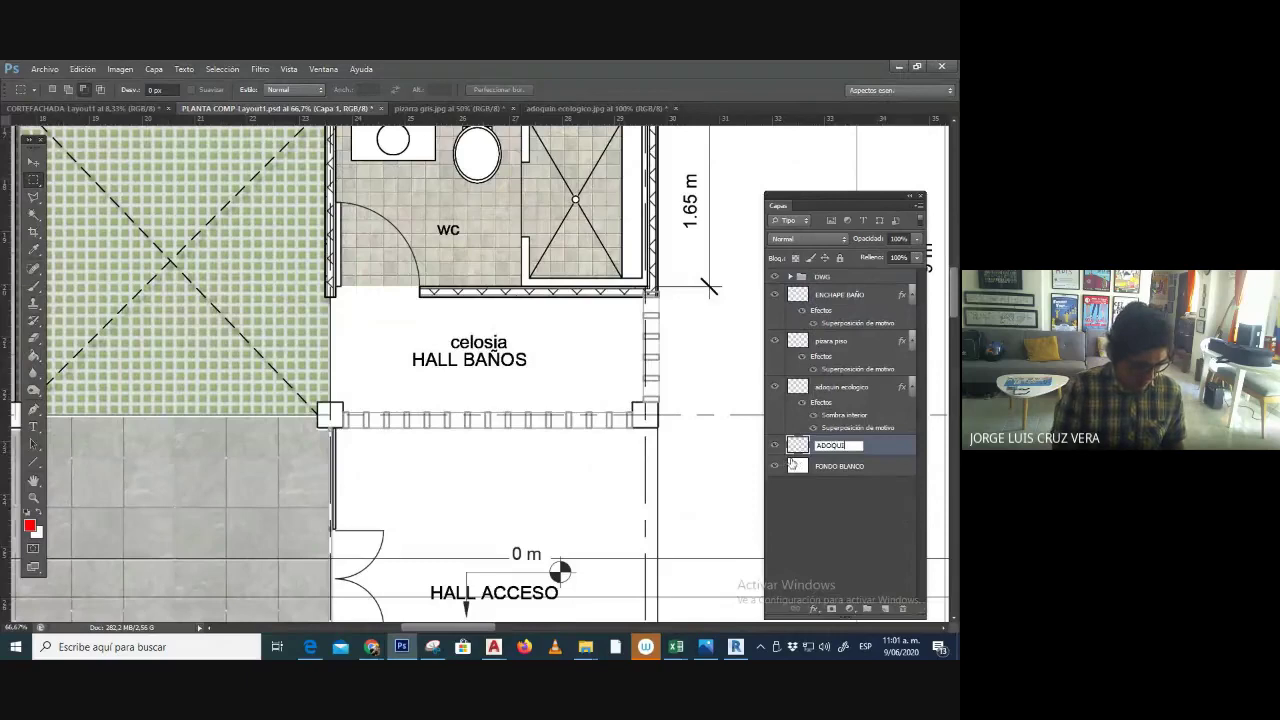
{"action": "type", "text": "N 2"}
{"action": "key", "text": "Return"}
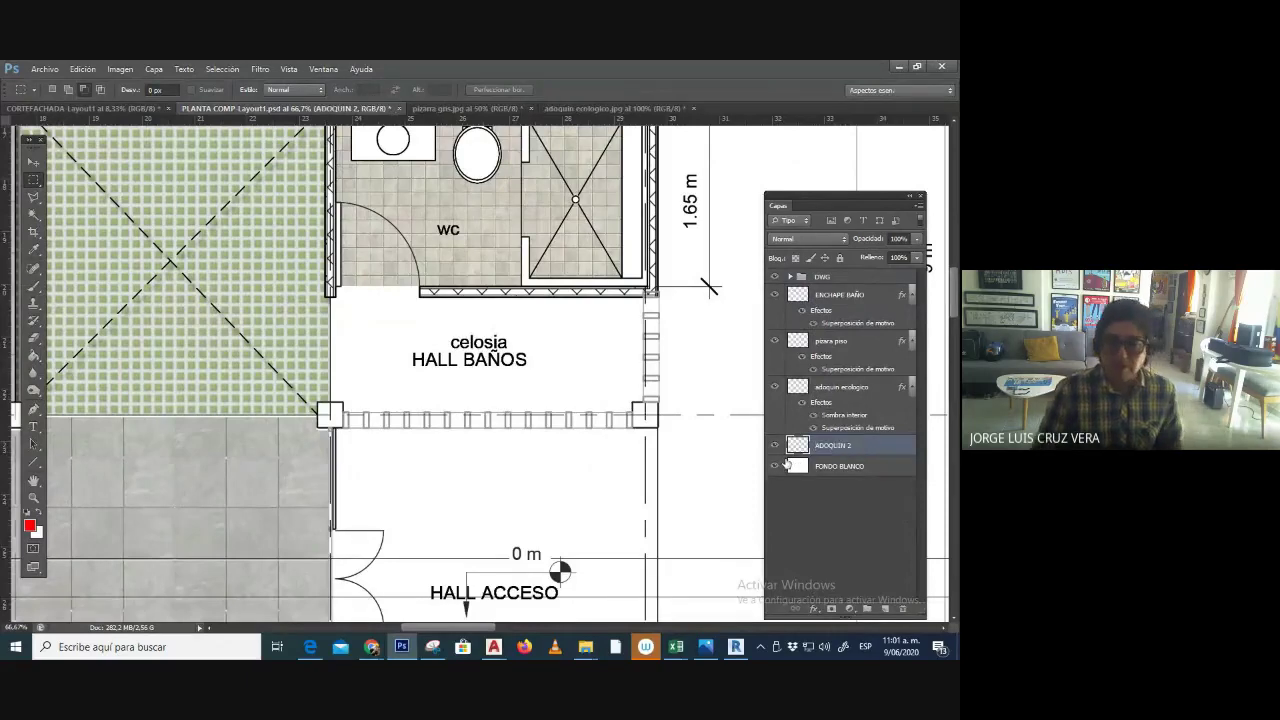
- Open the ADOQUIN 2.jpg texture as a separate document, accepting the color profile prompt
{"action": "left_click", "coordinate": [815, 610]}
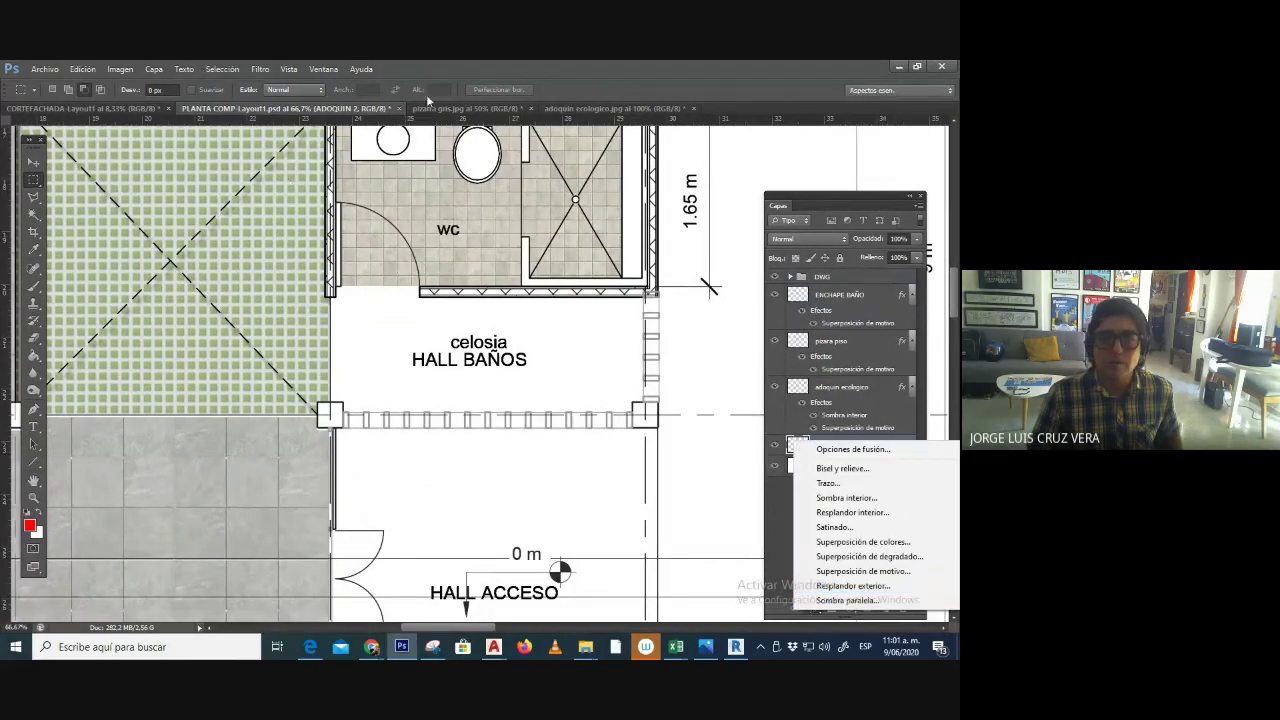
{"action": "left_click", "coordinate": [45, 68]}
{"action": "left_click", "coordinate": [45, 68]}
{"action": "left_click", "coordinate": [50, 97]}
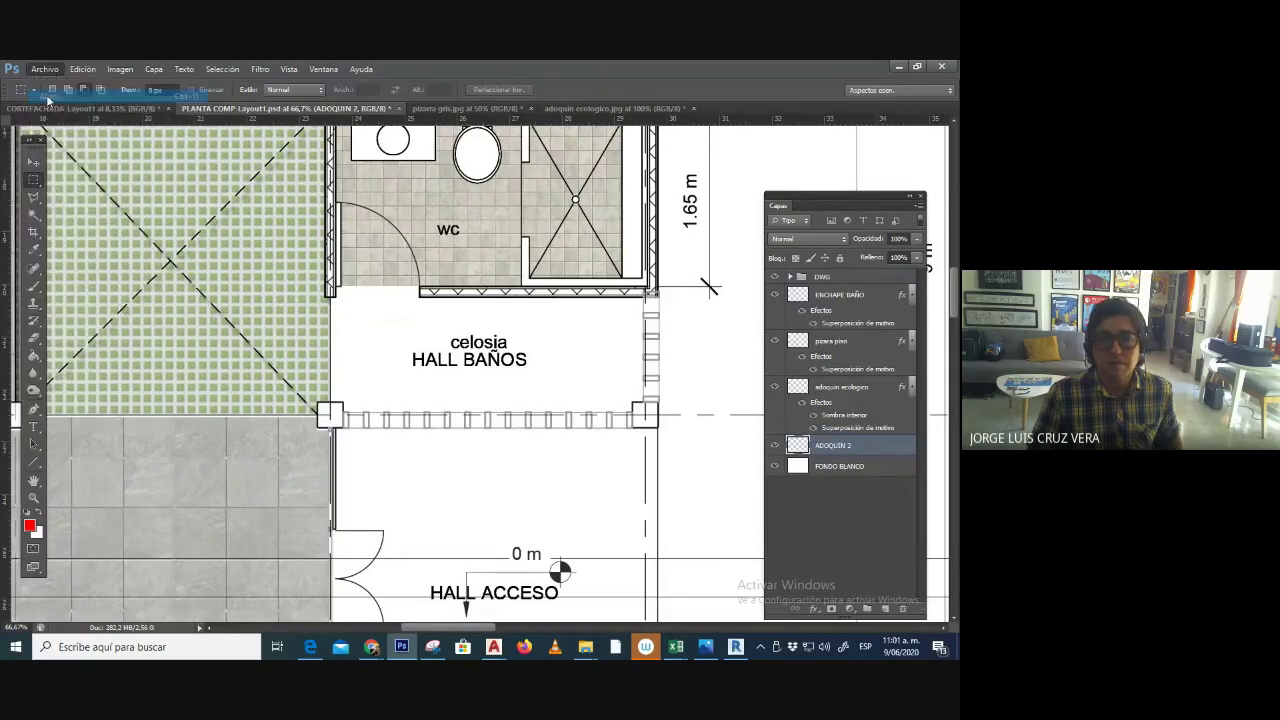
{"action": "double_click", "coordinate": [328, 280]}
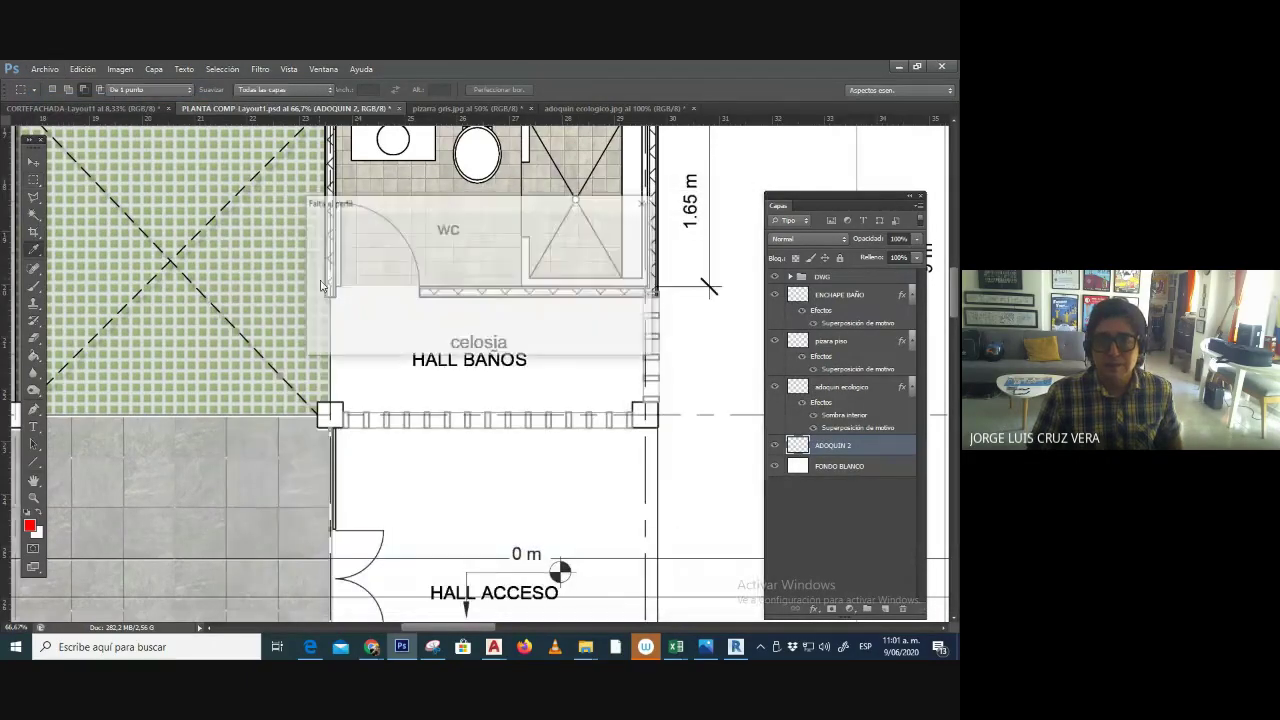
{"action": "left_click", "coordinate": [538, 340]}
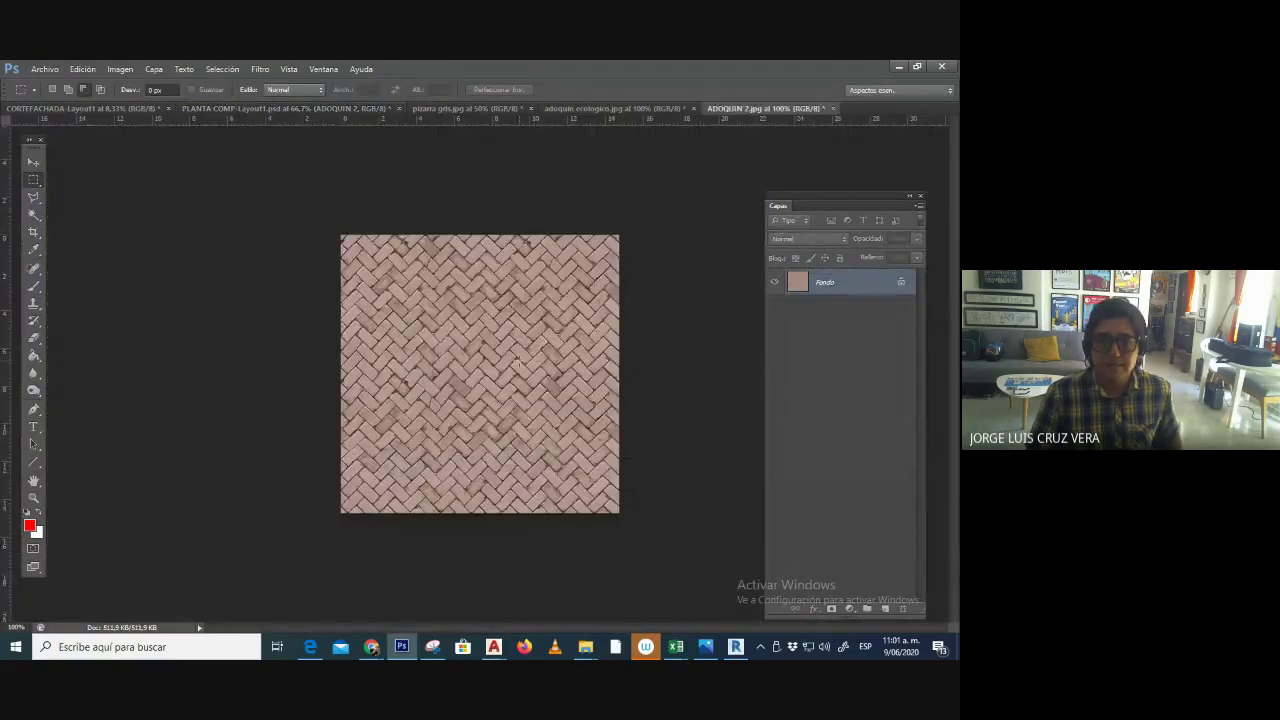
- Define the whole herringbone paver image as a pattern
{"action": "left_click", "coordinate": [95, 68]}
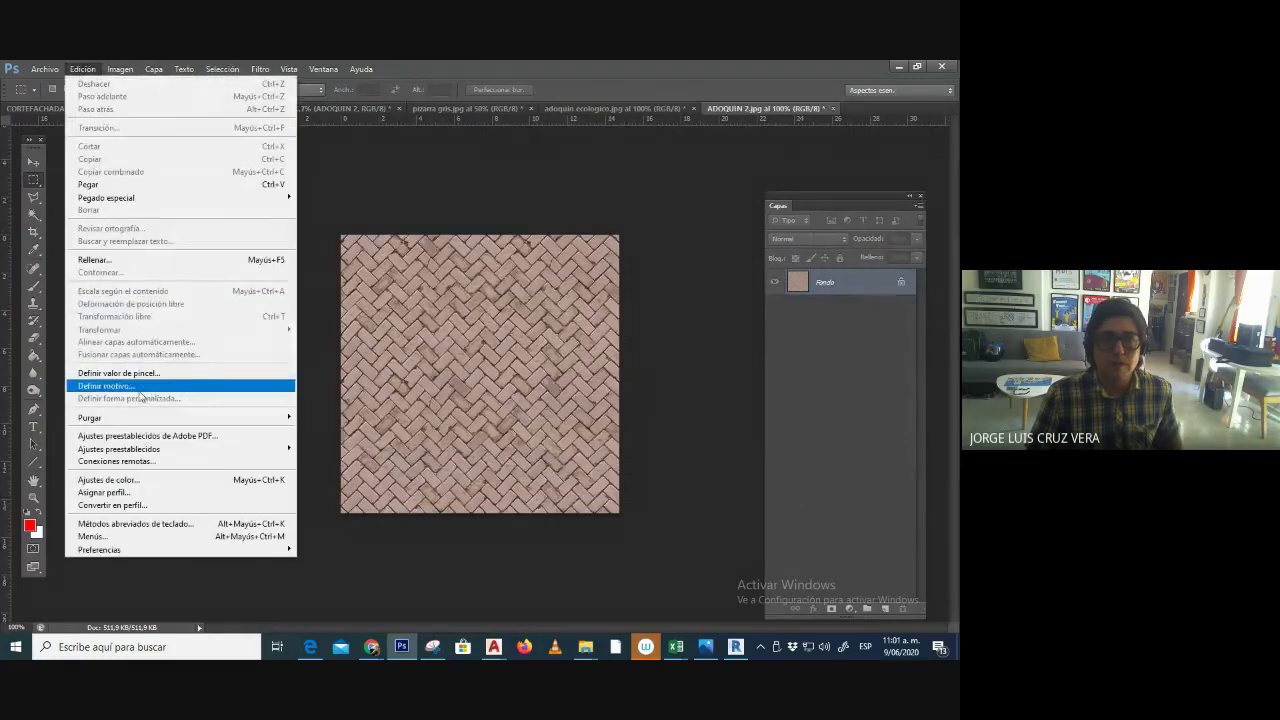
{"action": "left_click", "coordinate": [203, 388]}
{"action": "left_click", "coordinate": [625, 262]}
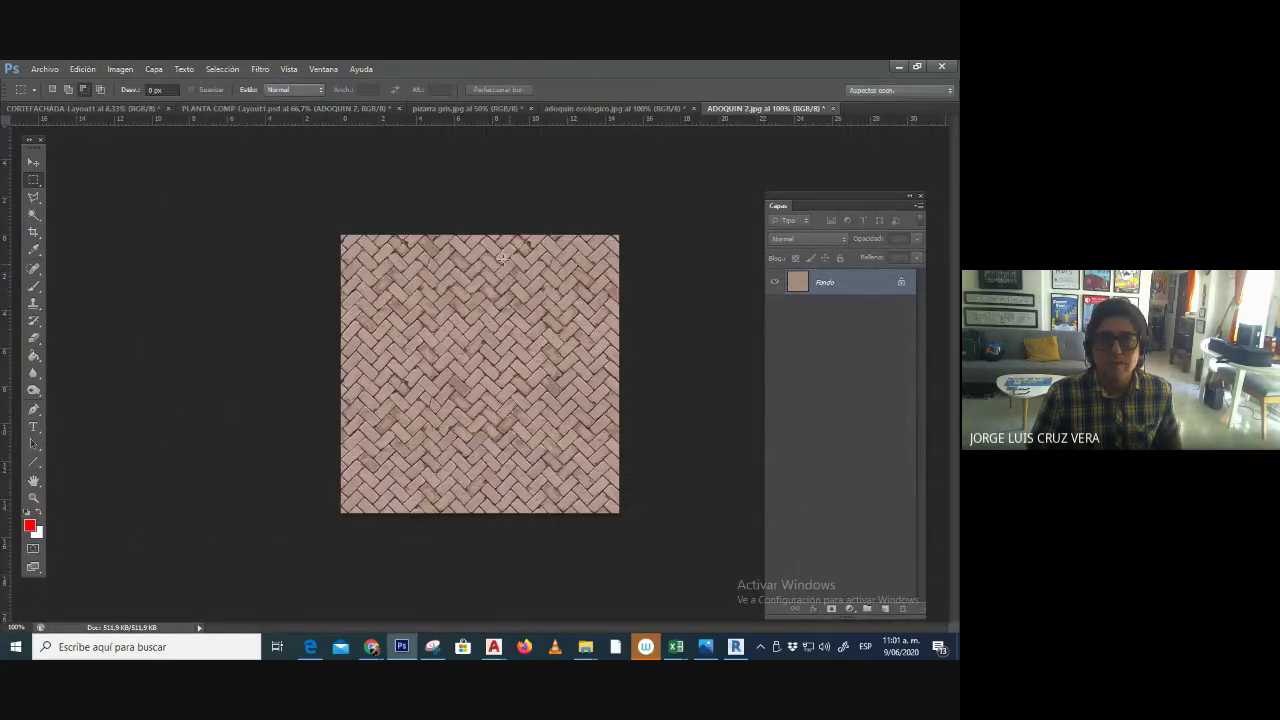
- Return to PLANTA COMP-Layout1.psd, select the ADOQUIN 2 layer's area and add a Pattern Overlay using the herringbone paver pattern
{"action": "left_click", "coordinate": [215, 108]}
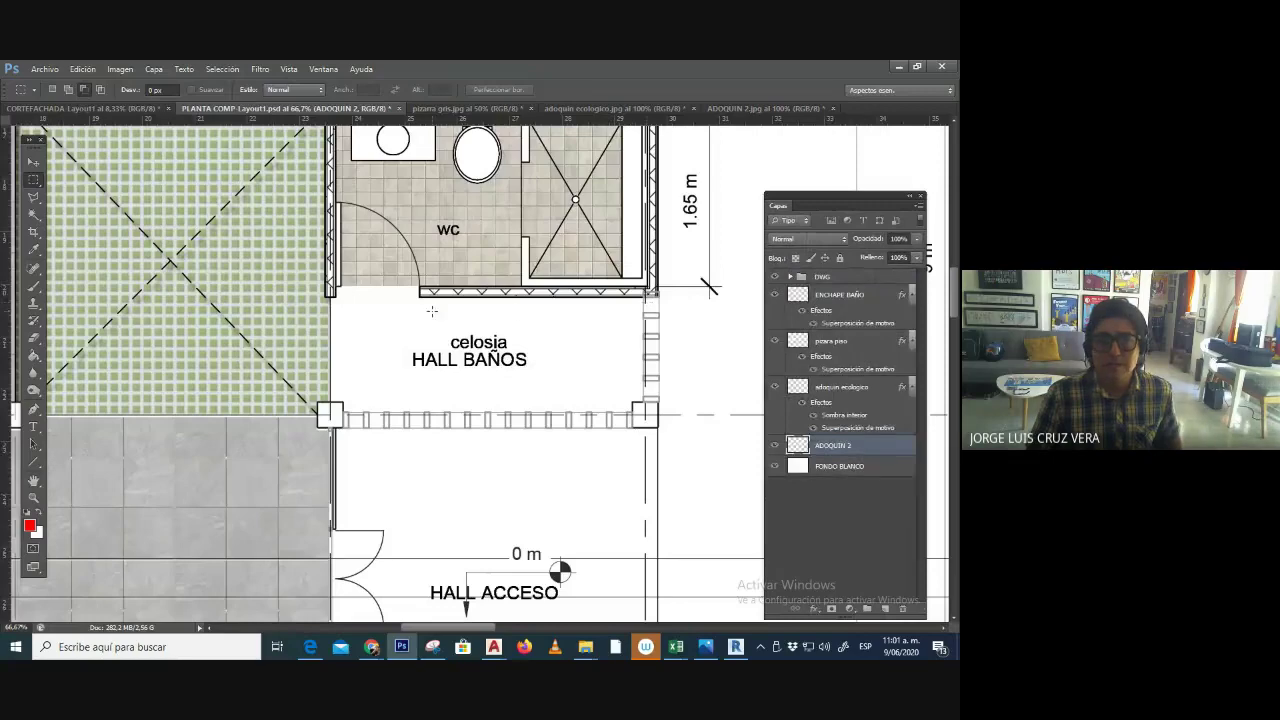
{"action": "left_click", "coordinate": [798, 446], "text": "ctrl"}
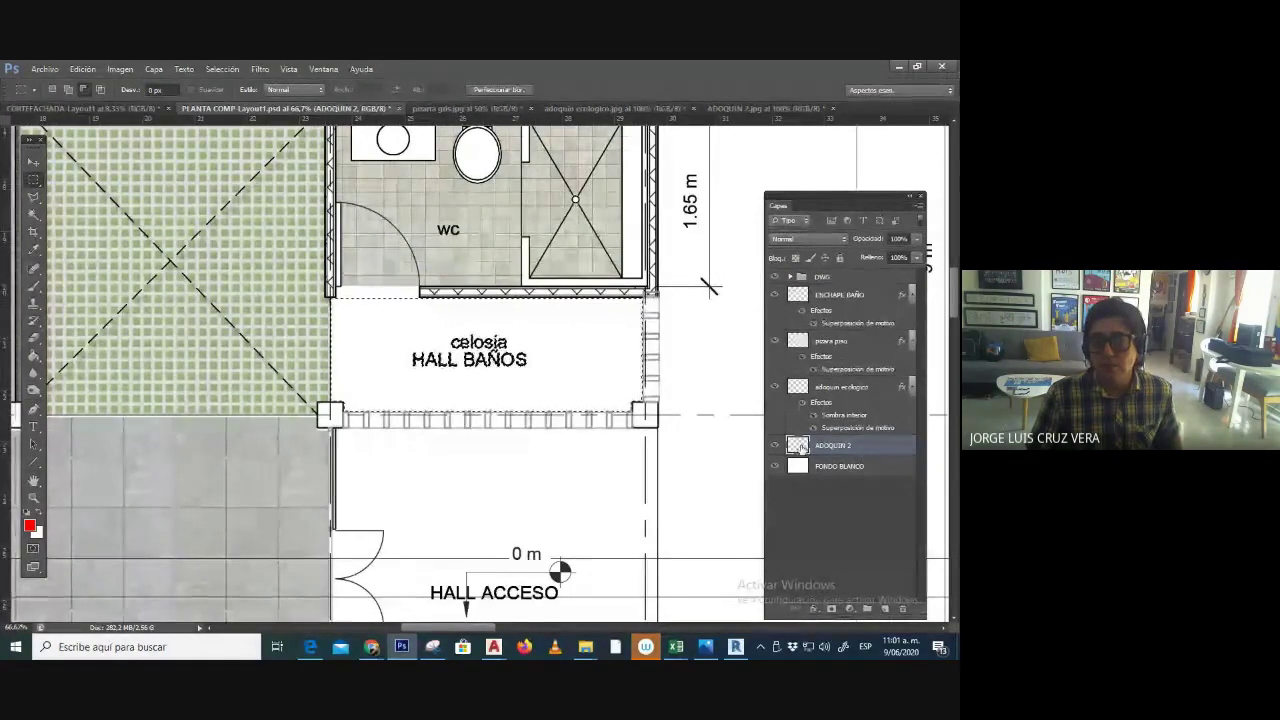
{"action": "left_click", "coordinate": [814, 608]}
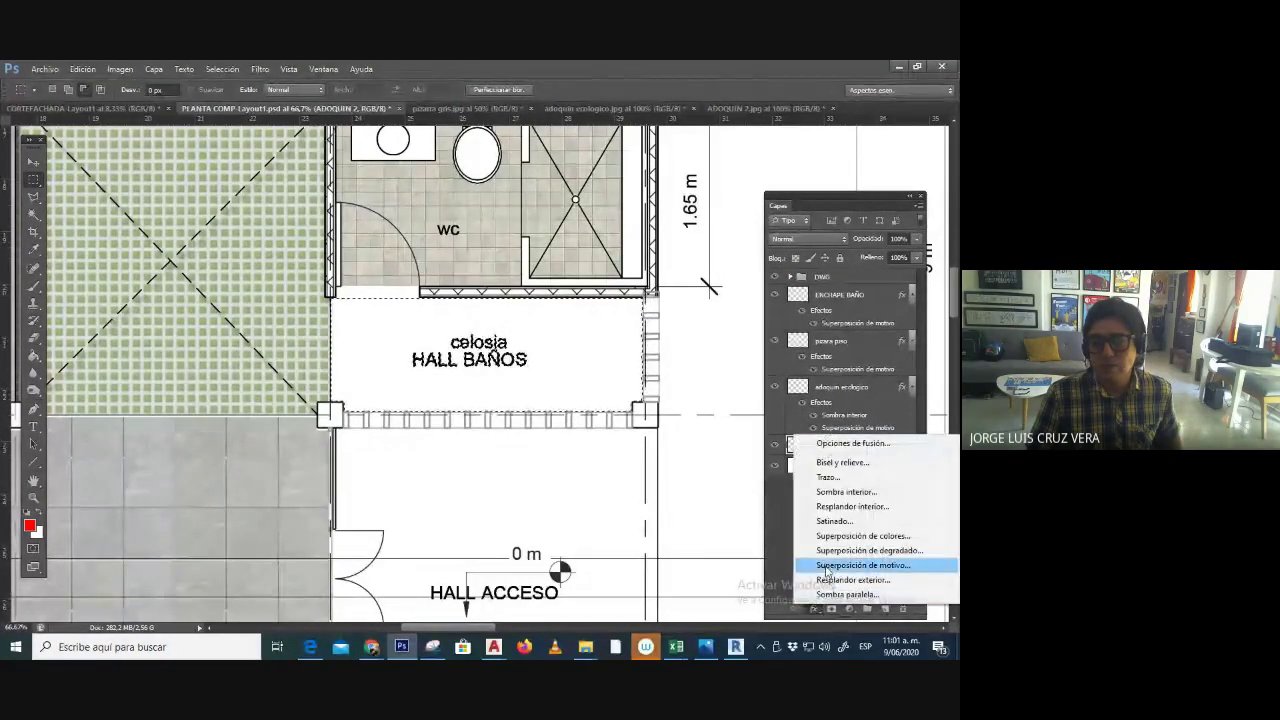
{"action": "left_click", "coordinate": [831, 570]}
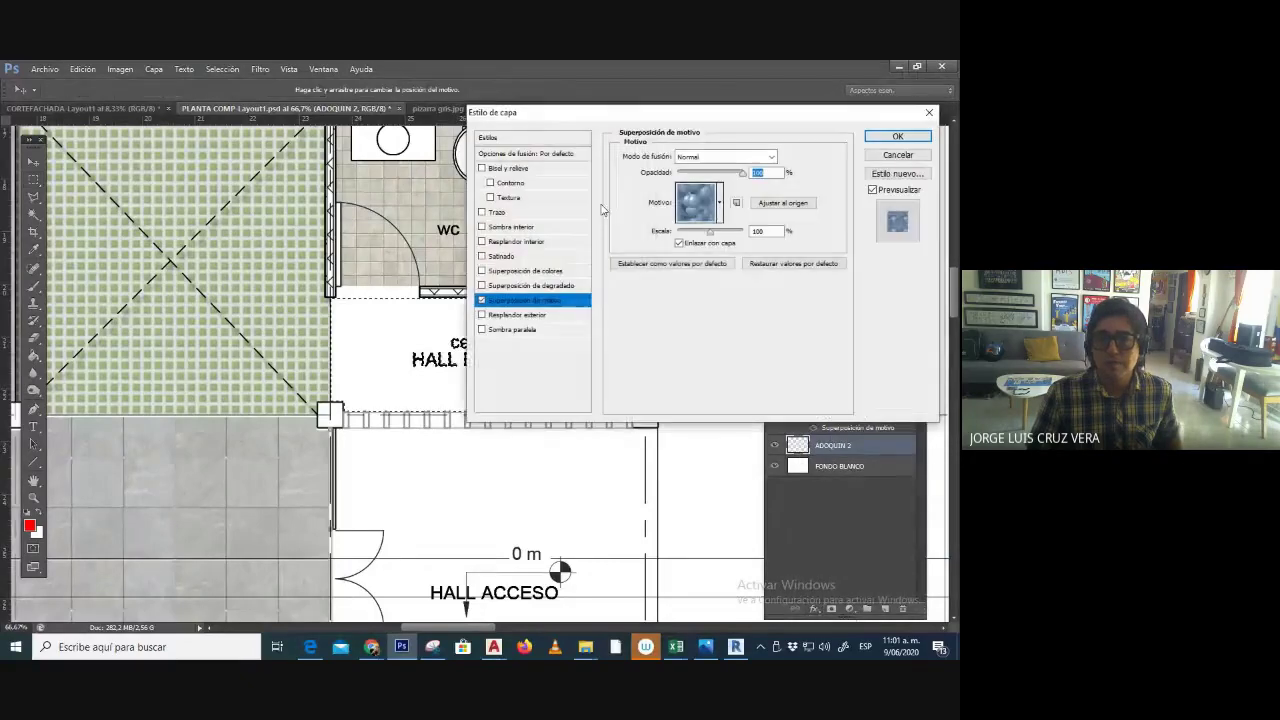
{"action": "left_click_drag", "start_coordinate": [700, 101], "coordinate": [812, 93]}
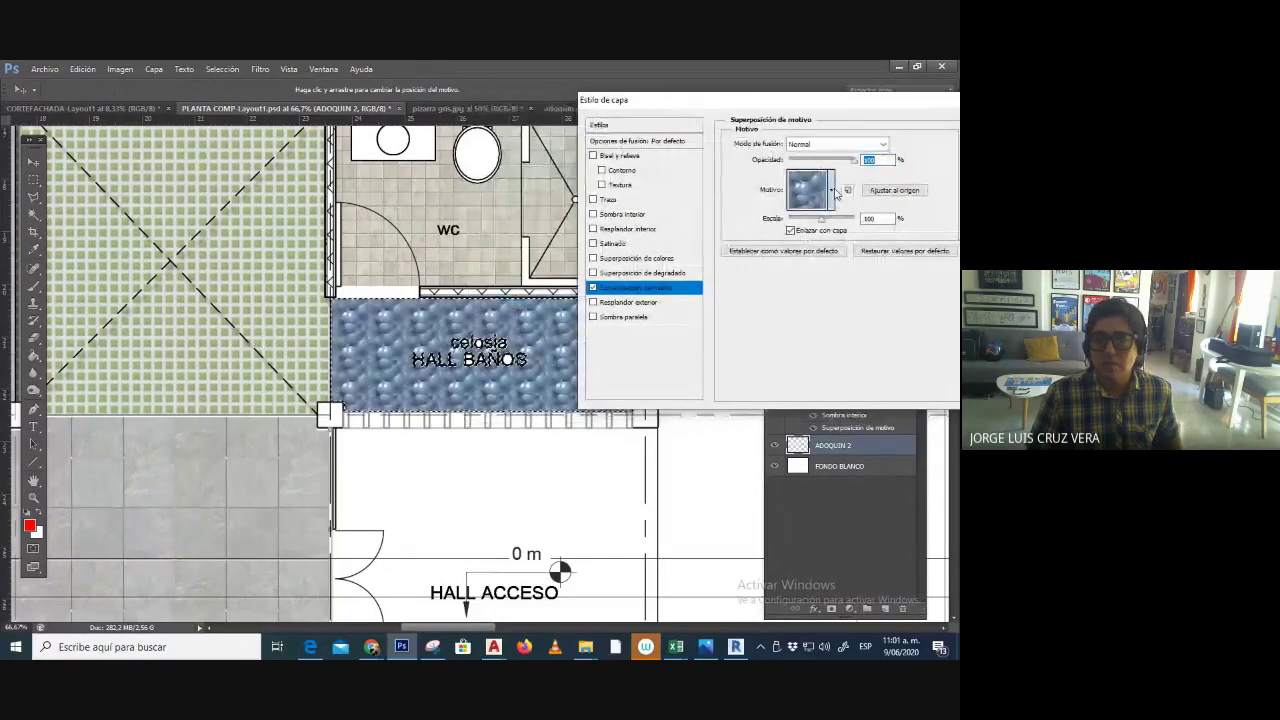
{"action": "left_click", "coordinate": [831, 190]}
{"action": "left_click", "coordinate": [766, 296]}
{"action": "left_click", "coordinate": [787, 385]}
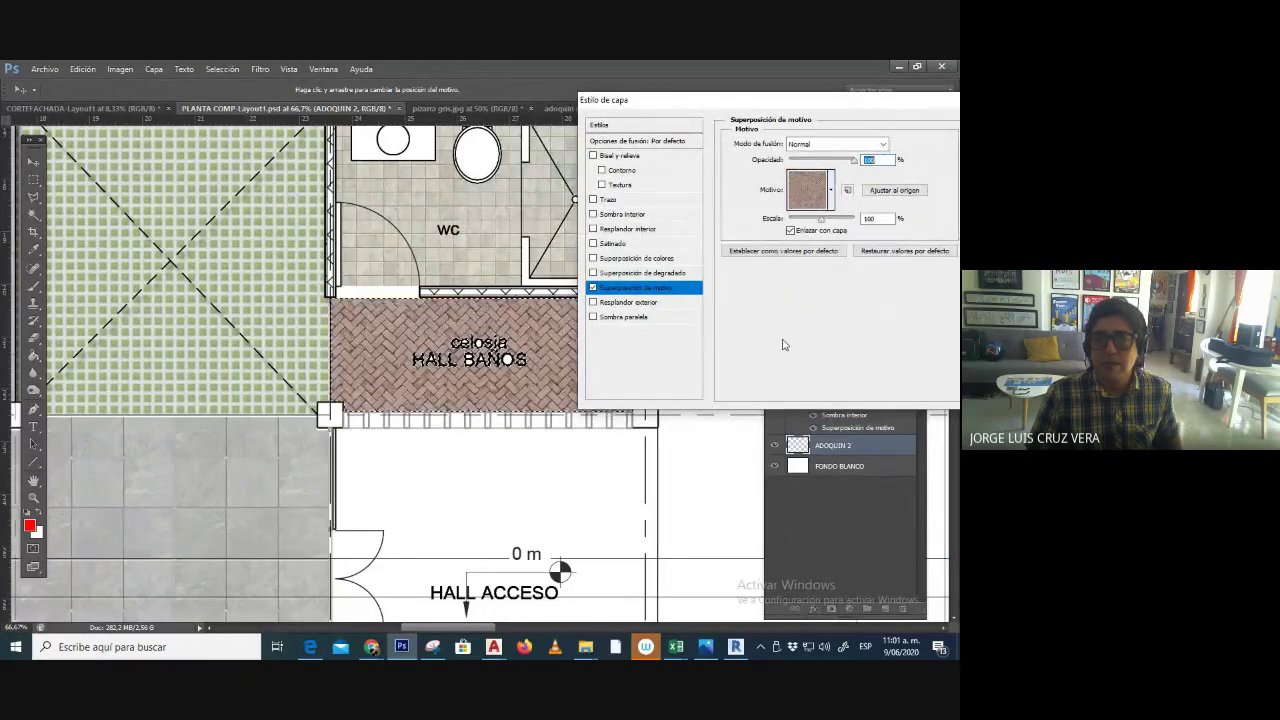
- Scale the herringbone paver overlay to 96%, reduce its opacity to about 70%, and apply the layer style
{"action": "left_click_drag", "start_coordinate": [824, 220], "coordinate": [829, 225]}
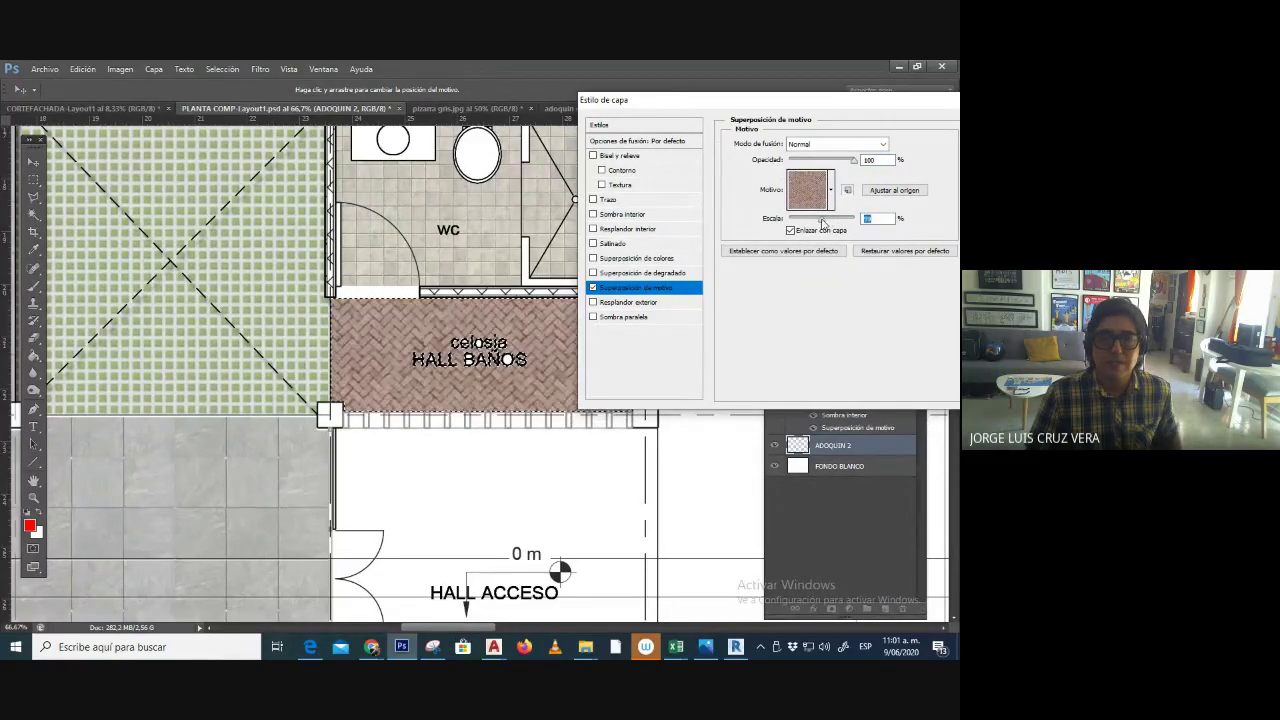
{"action": "left_click_drag", "start_coordinate": [801, 103], "coordinate": [693, 121]}
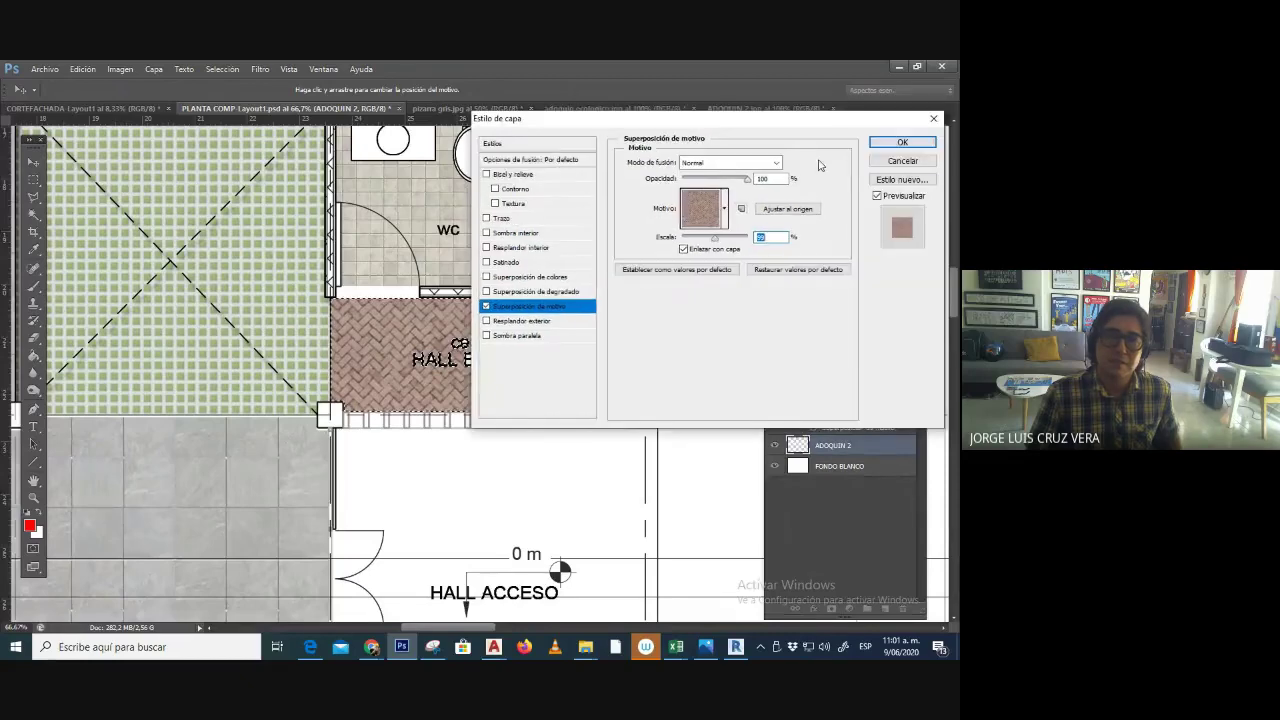
{"action": "left_click_drag", "start_coordinate": [737, 181], "coordinate": [719, 181]}
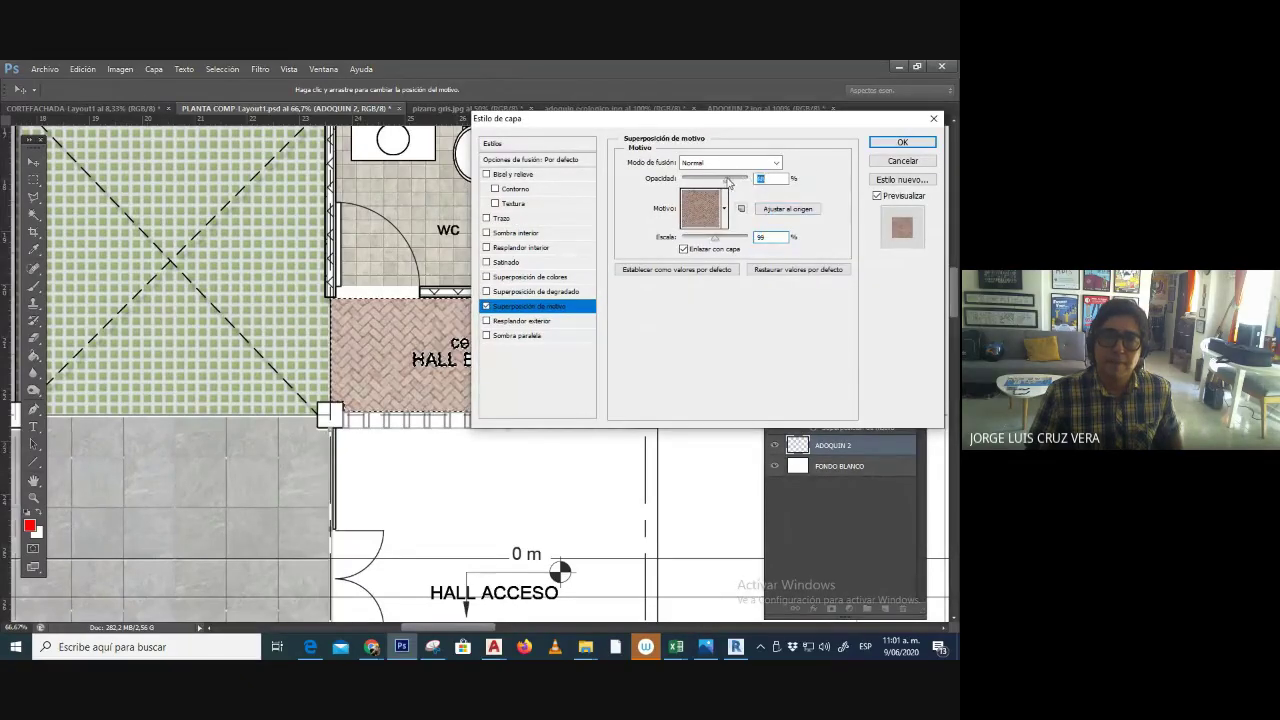
{"action": "left_click", "coordinate": [902, 142]}
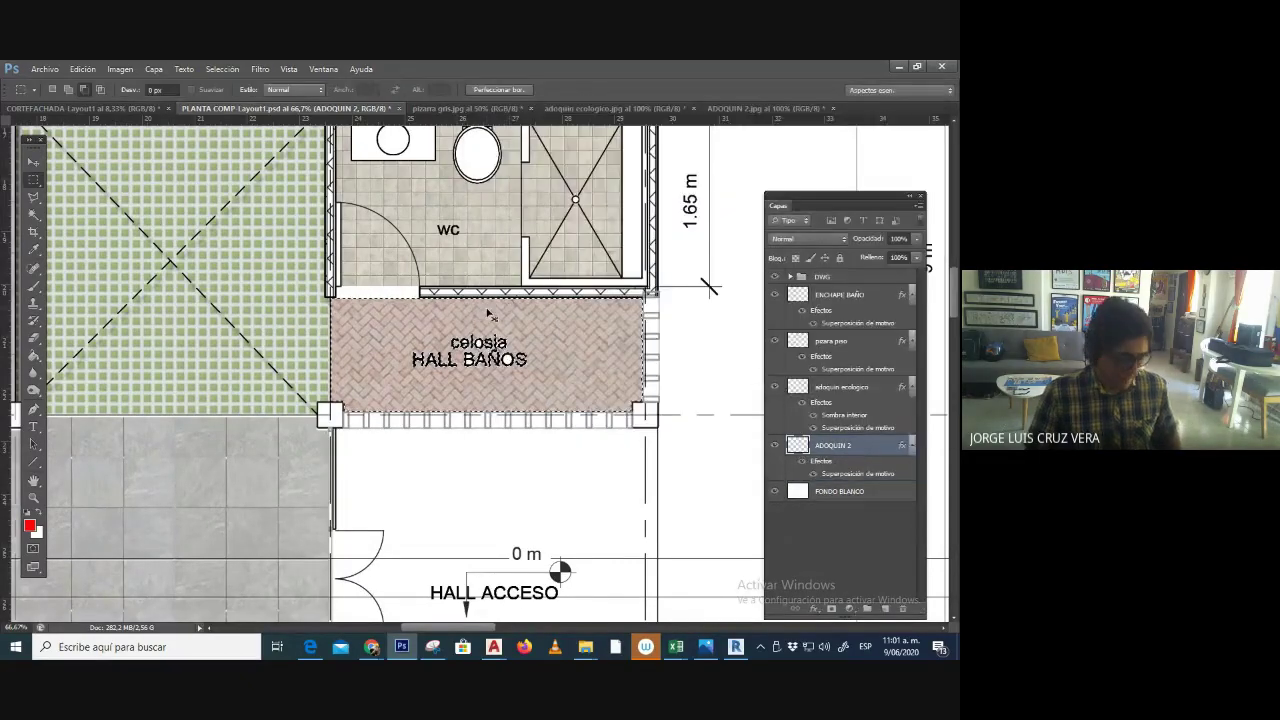
- Examine the floor textures across the Nivel 1 plan, comparing the HALL BAÑOS pavers with the surrounding areas and HALL ACCESO
{"action": "key", "text": "ctrl+minus"}
{"action": "key", "text": "ctrl+minus"}
{"action": "key", "text": "ctrl+minus"}
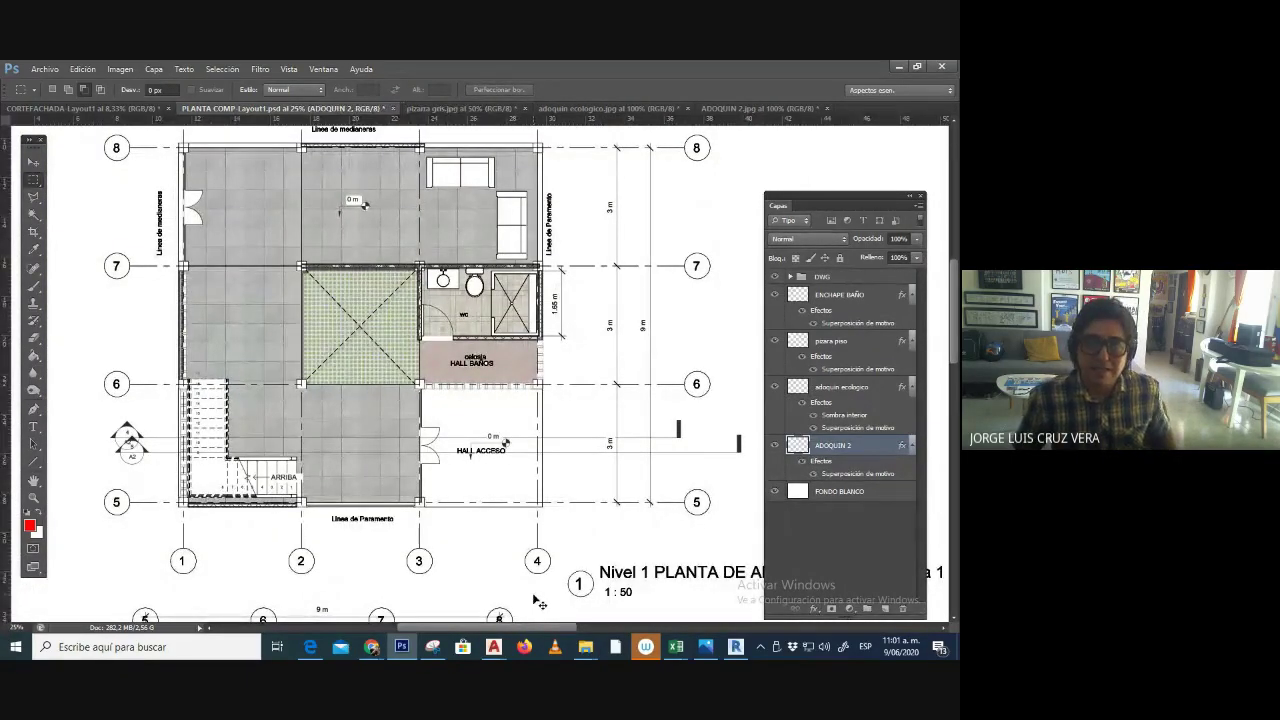
{"action": "key", "text": "ctrl+plus"}
{"action": "key", "text": "ctrl+plus"}
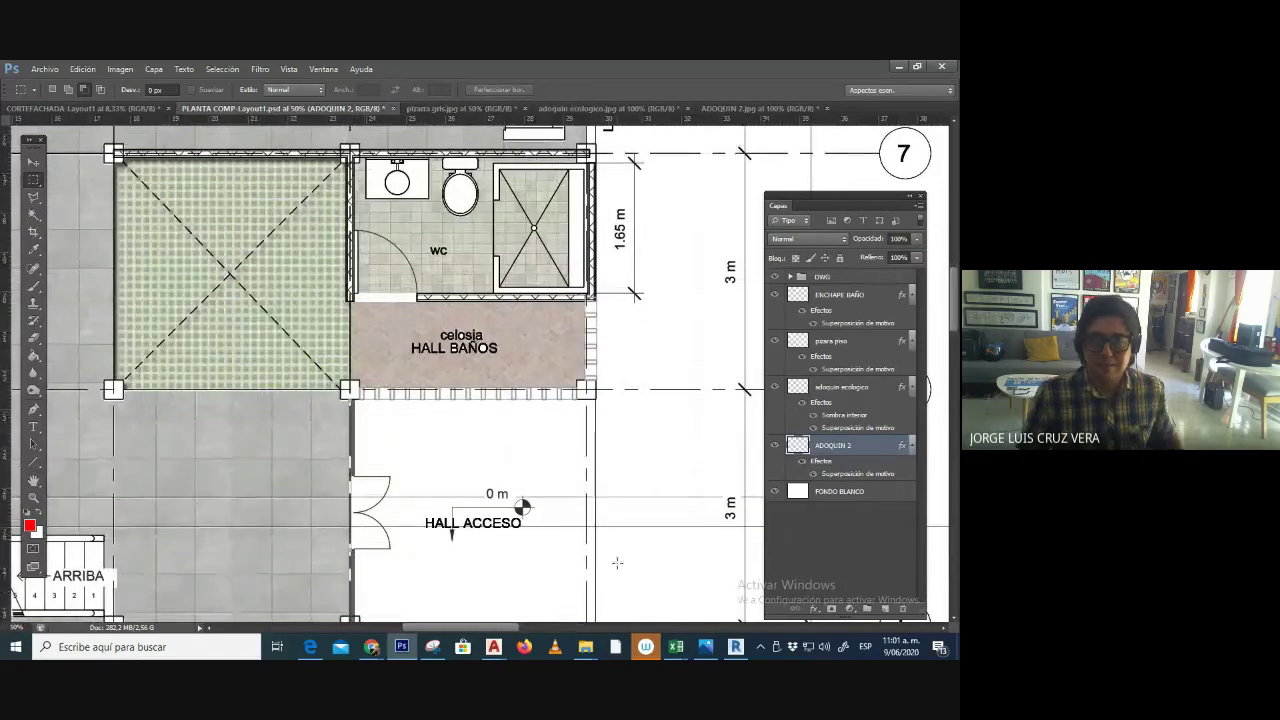
{"action": "scroll", "coordinate": [617, 563], "scroll_direction": "down", "scroll_amount": 3}
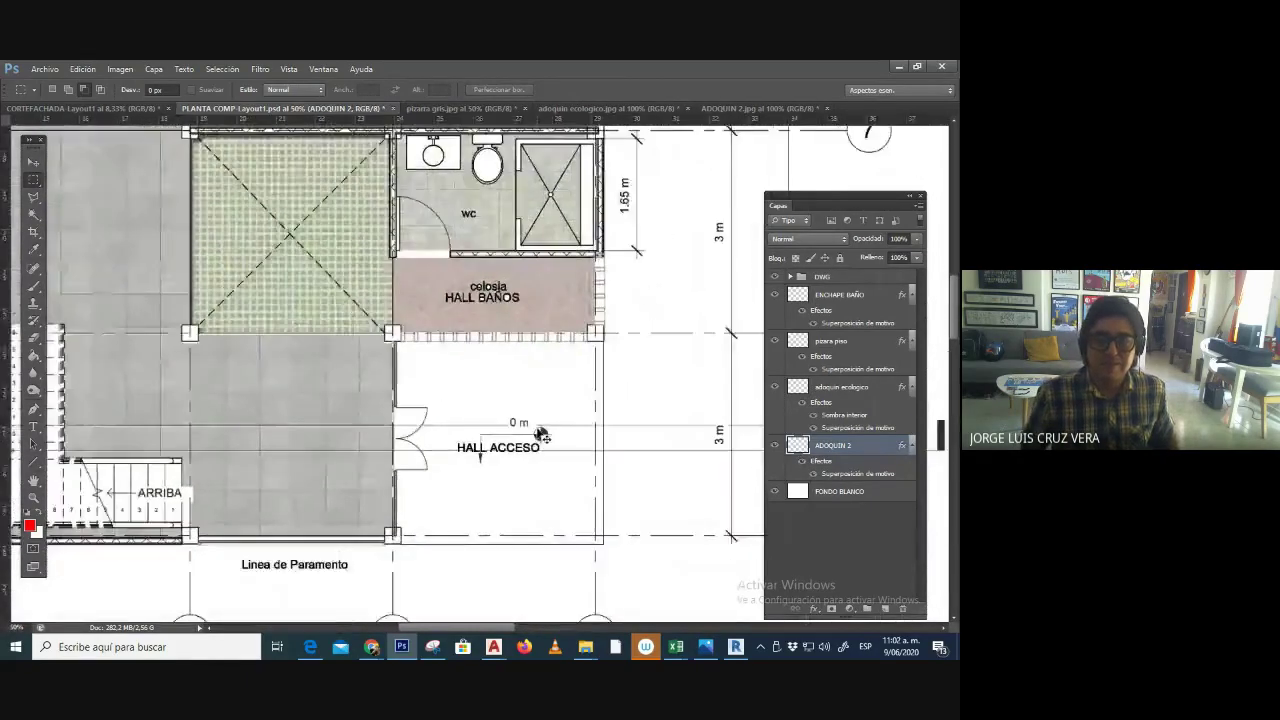
{"action": "key", "text": "ctrl+minus"}
{"action": "key", "text": "ctrl+minus"}
{"action": "key", "text": "ctrl+minus"}
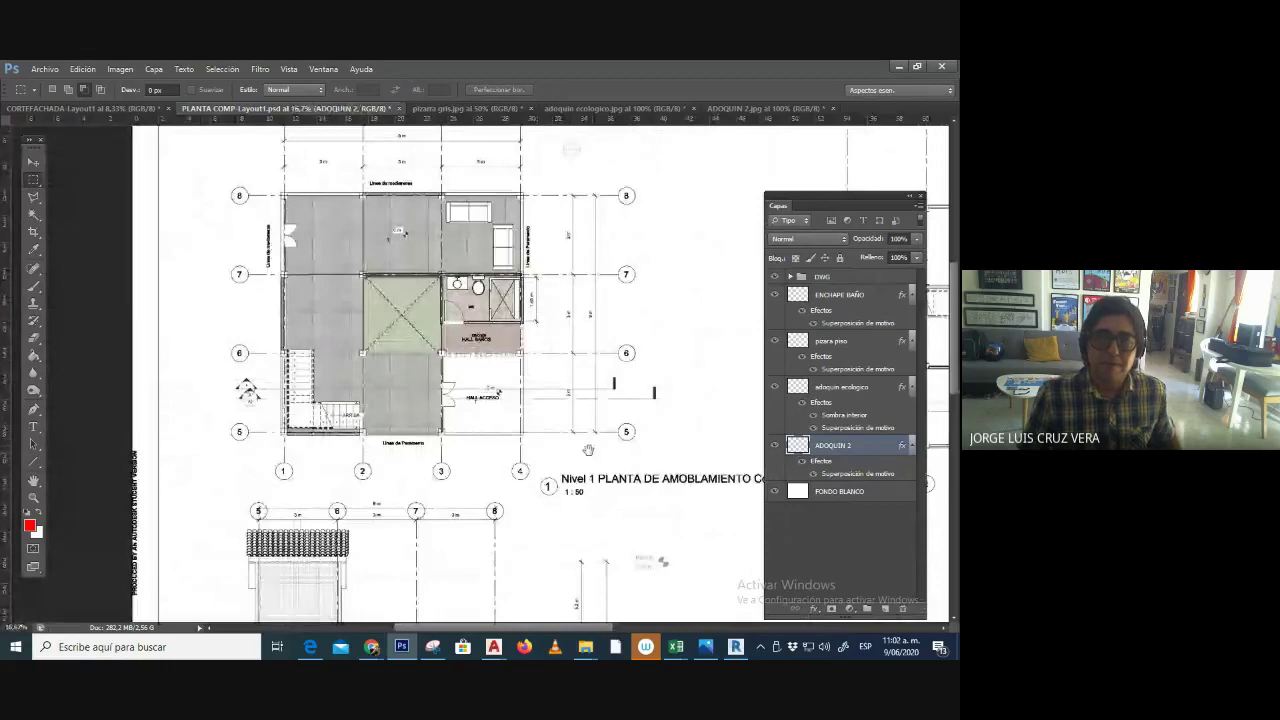
{"action": "left_click_drag", "start_coordinate": [588, 450], "coordinate": [557, 490]}
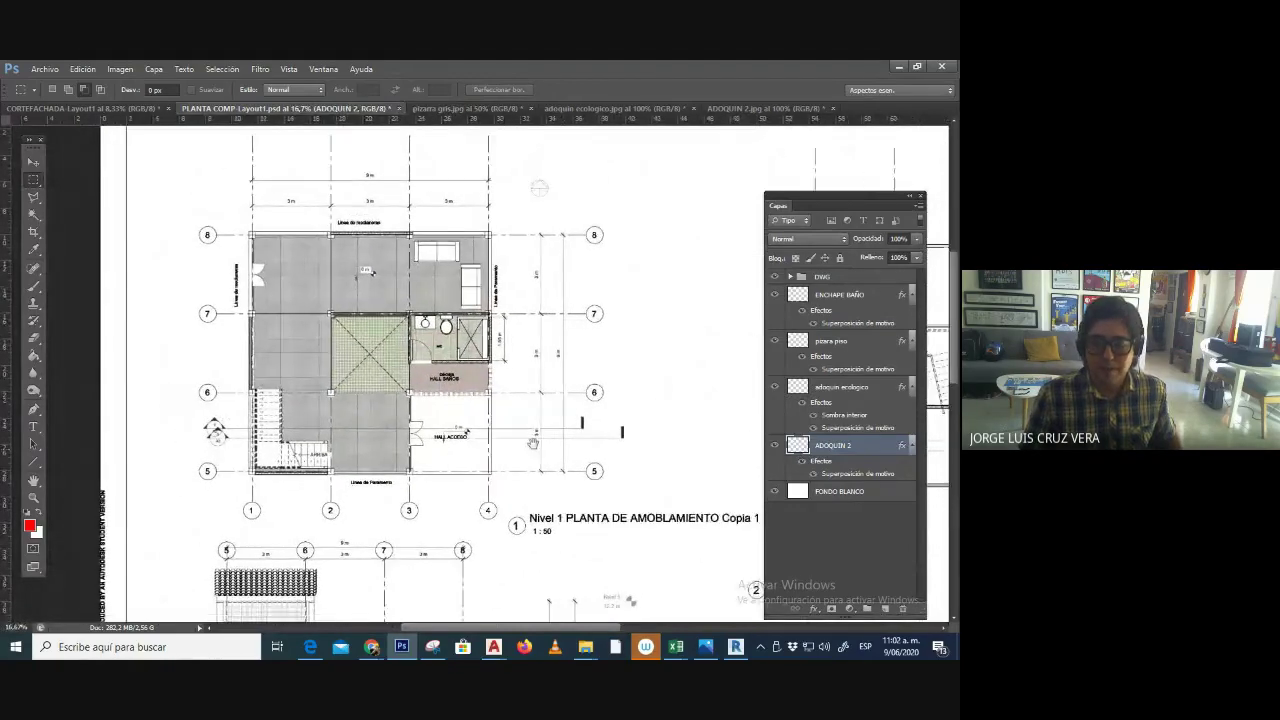
{"action": "left_click_drag", "start_coordinate": [534, 443], "coordinate": [525, 446]}
{"action": "left_click_drag", "start_coordinate": [418, 277], "coordinate": [432, 285]}
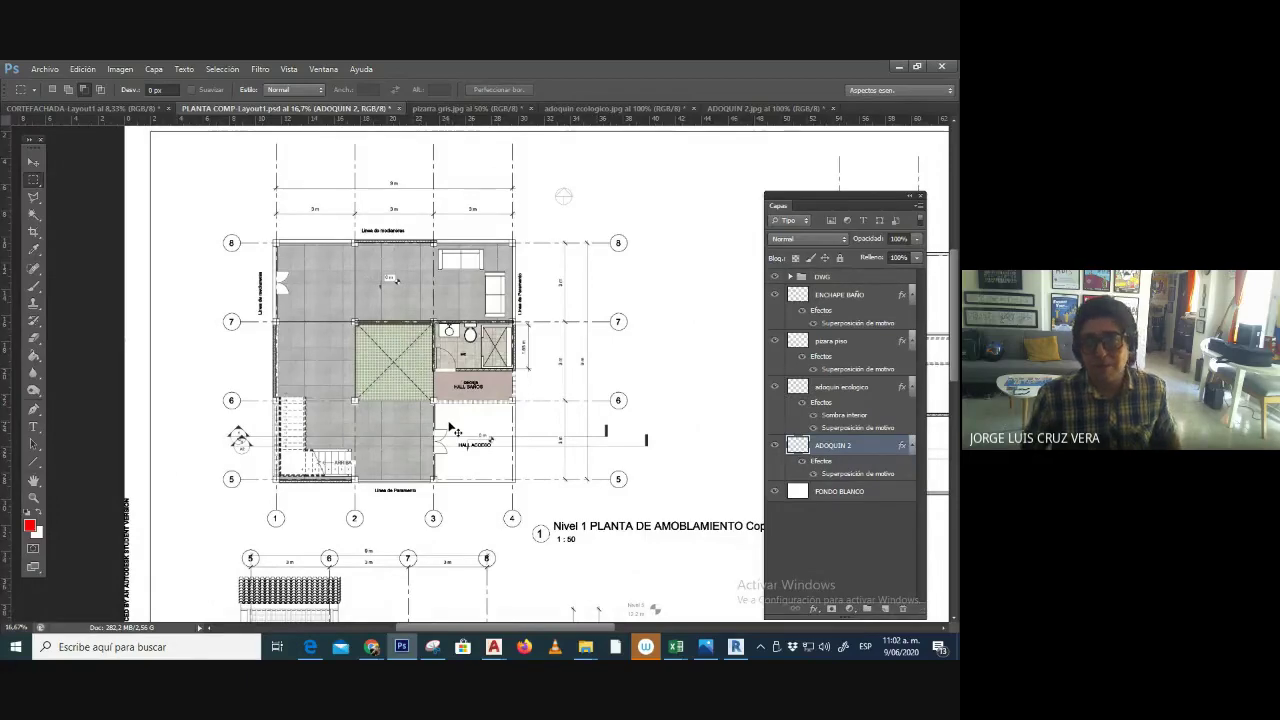
{"action": "key", "text": "ctrl+plus"}
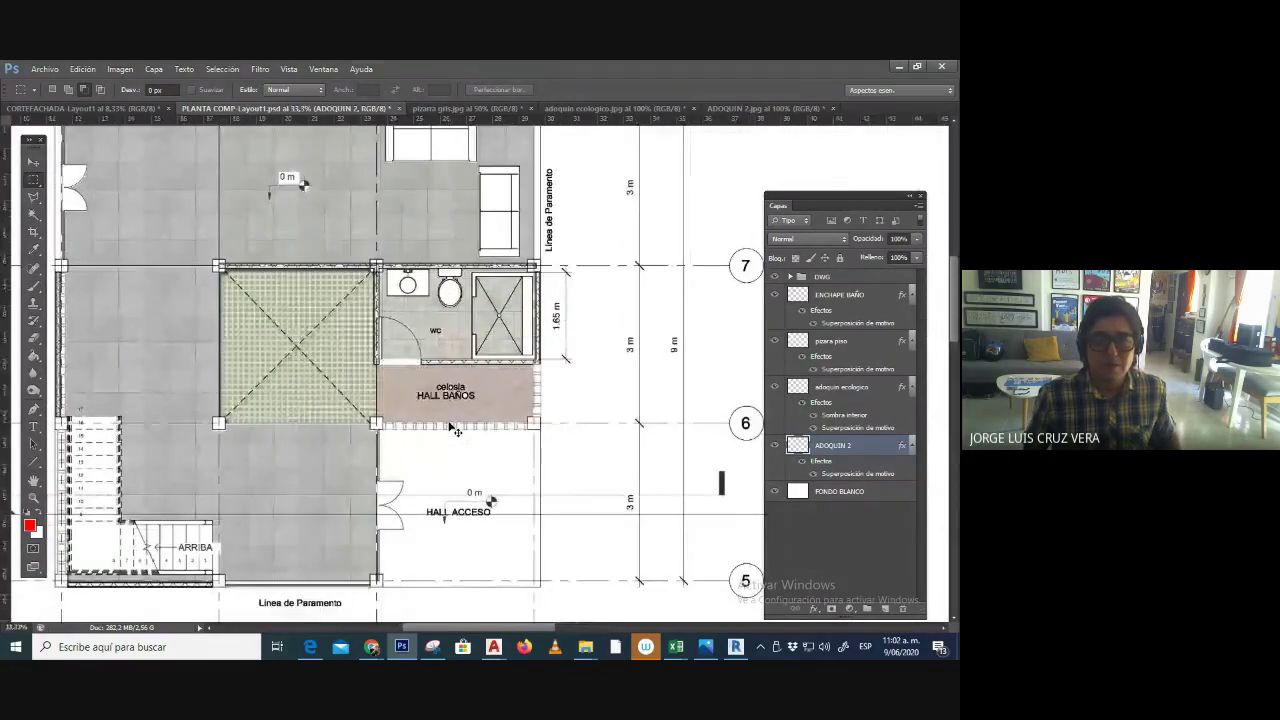
- Select the HALL ACCESO floor area, including the door swing and edge strips, with the Magic Wand on the DWG copia 7 layer
{"action": "key", "text": "ctrl+plus"}
{"action": "left_click_drag", "start_coordinate": [449, 426], "coordinate": [439, 338]}
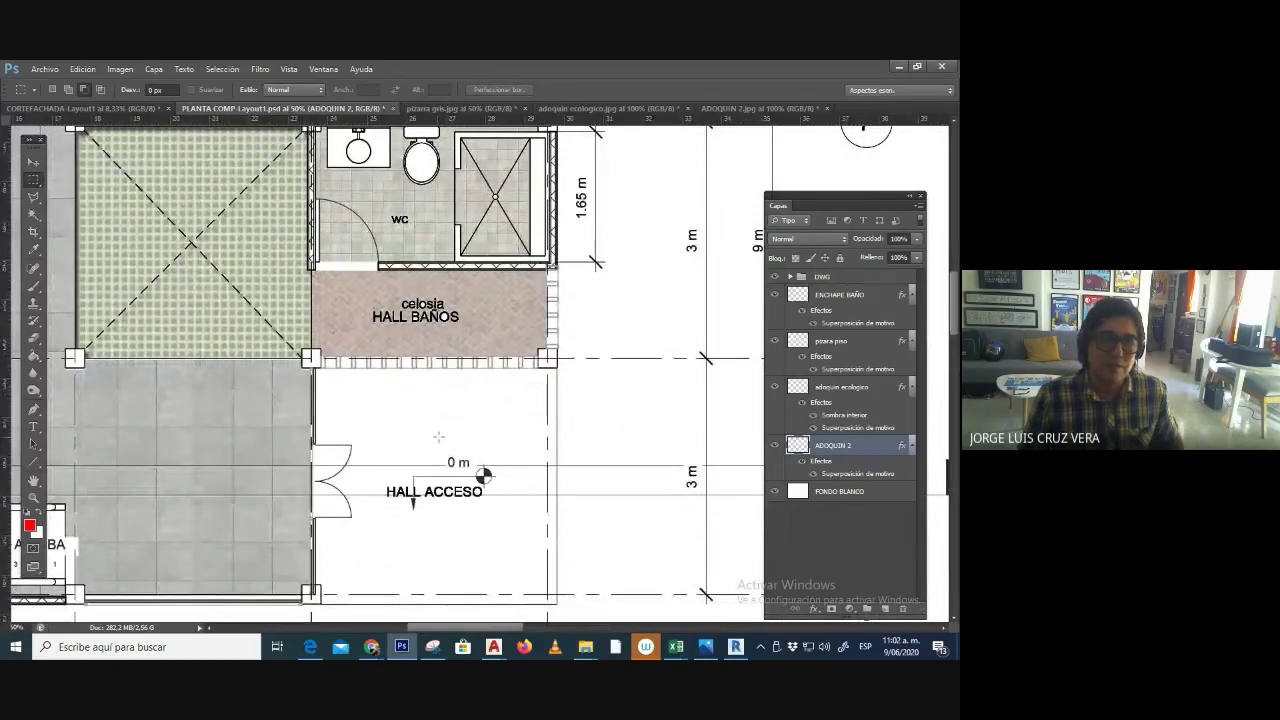
{"action": "left_click_drag", "start_coordinate": [438, 436], "coordinate": [473, 420]}
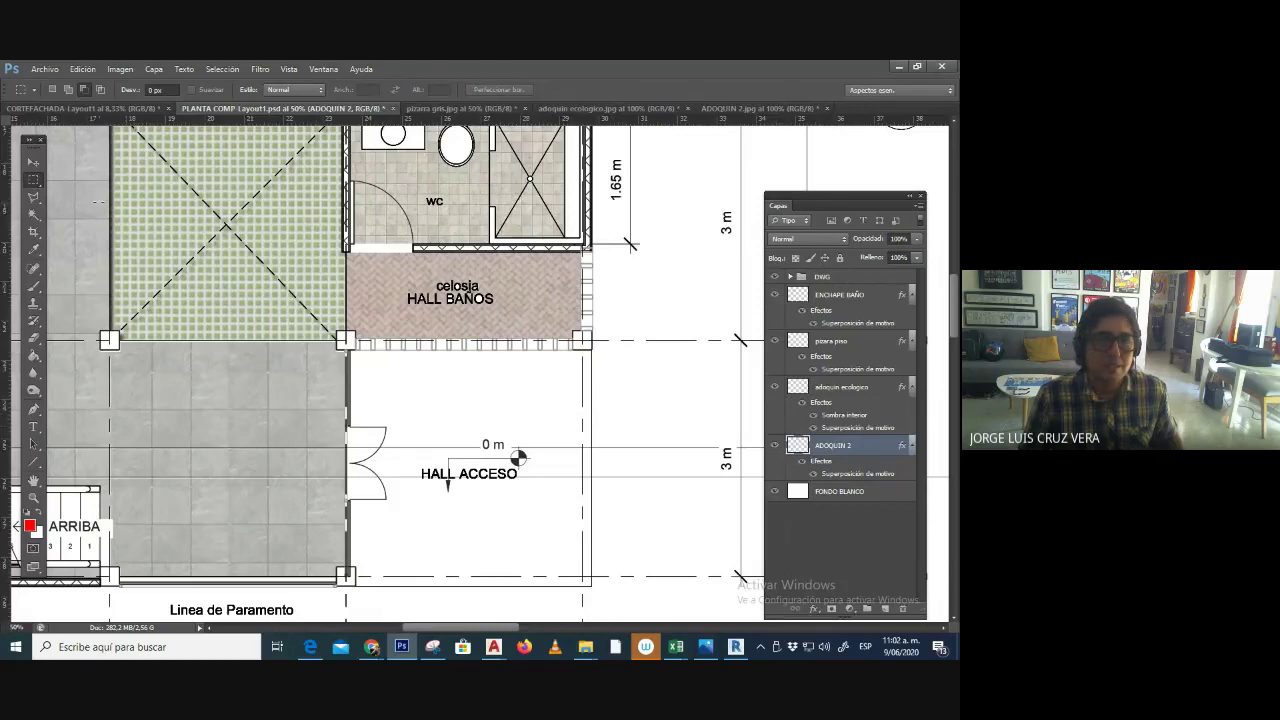
{"action": "left_click", "coordinate": [31, 217]}
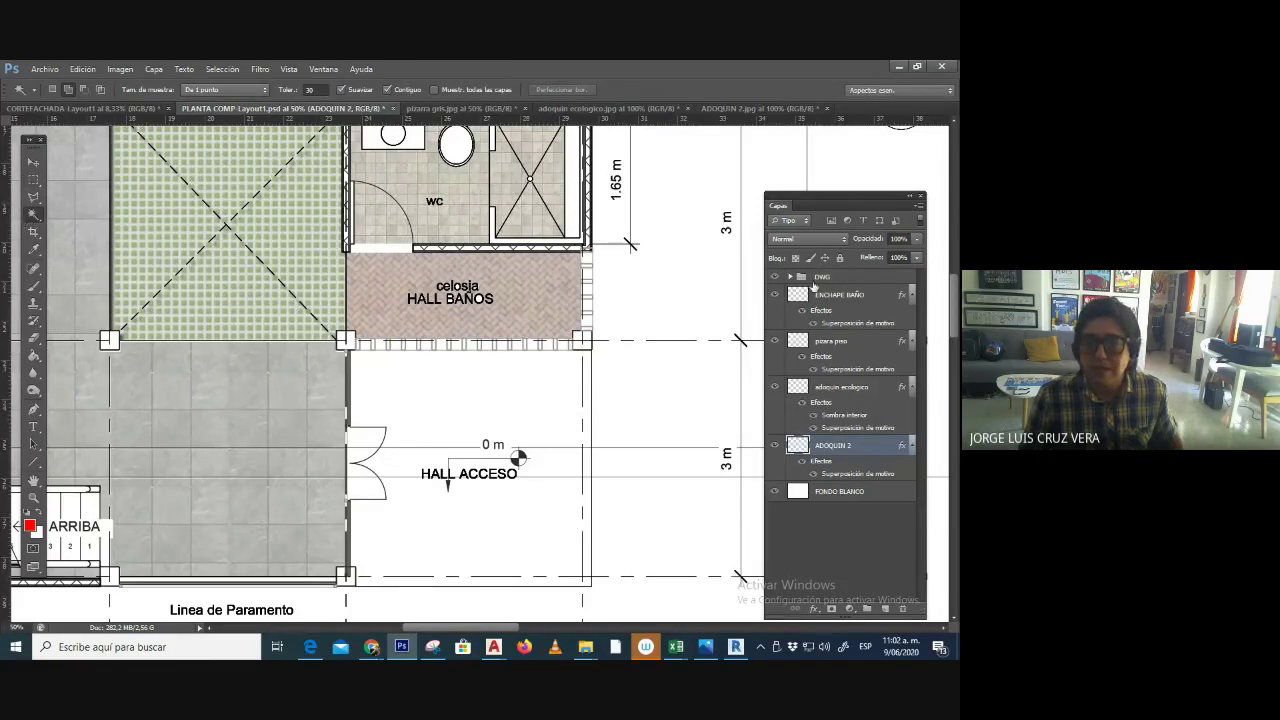
{"action": "left_click", "coordinate": [790, 277]}
{"action": "left_click", "coordinate": [845, 296]}
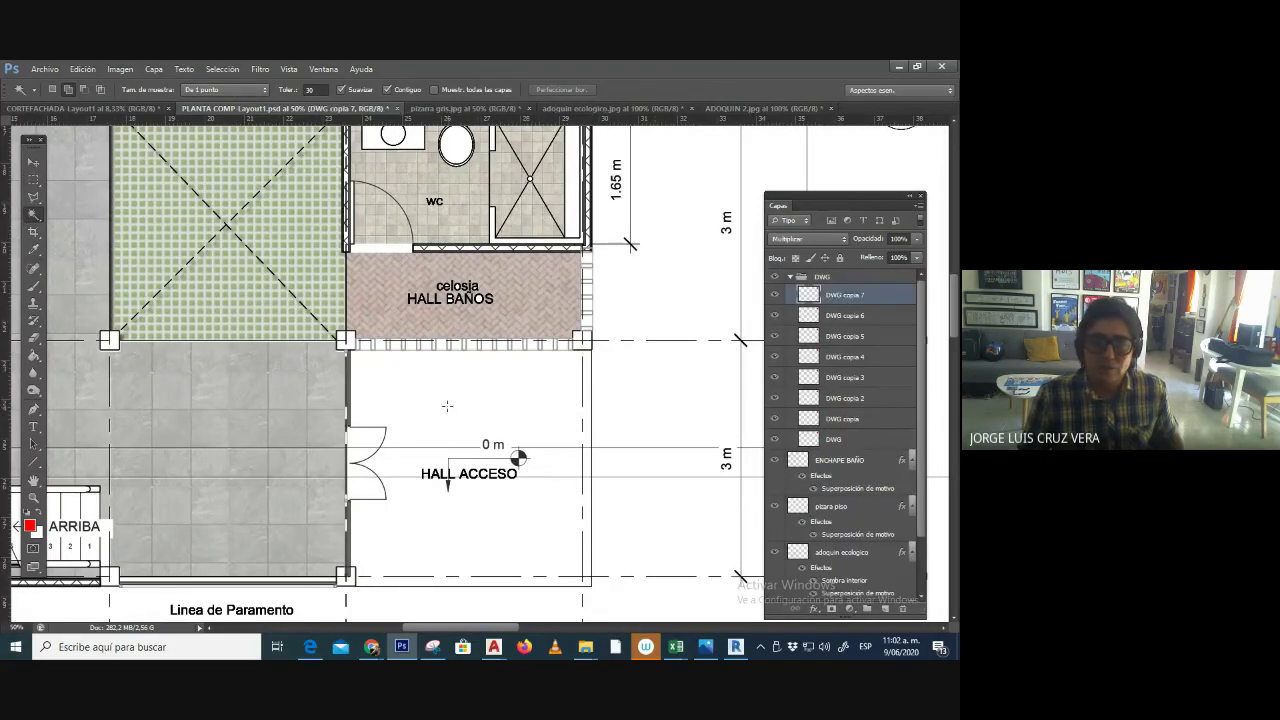
{"action": "left_click", "coordinate": [446, 406]}
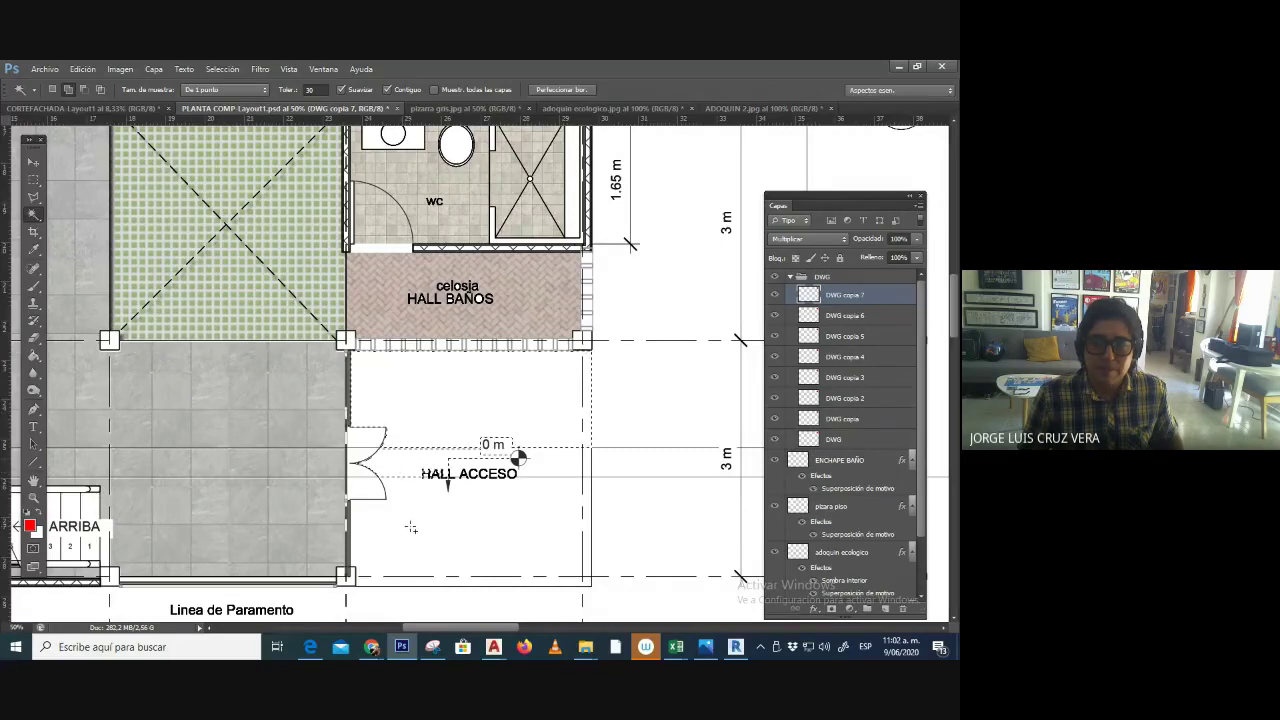
{"action": "left_click", "coordinate": [358, 456], "text": "shift"}
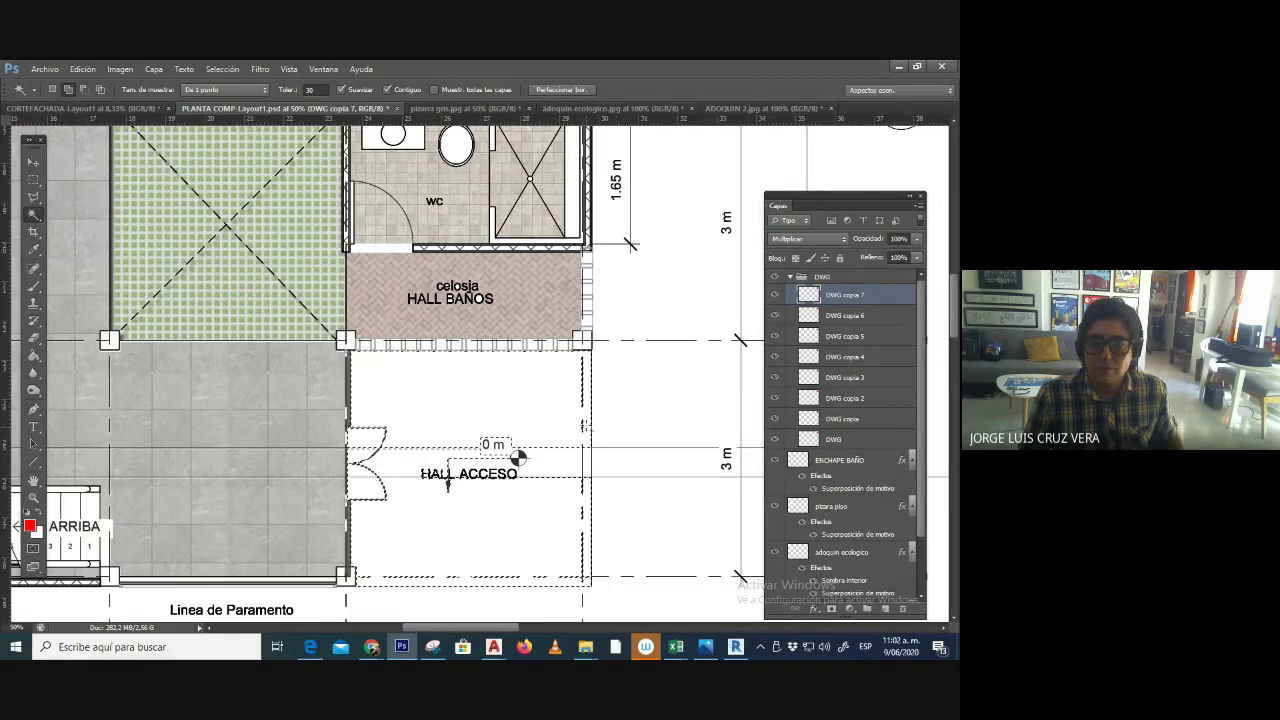
{"action": "left_click", "coordinate": [585, 511], "text": "shift"}
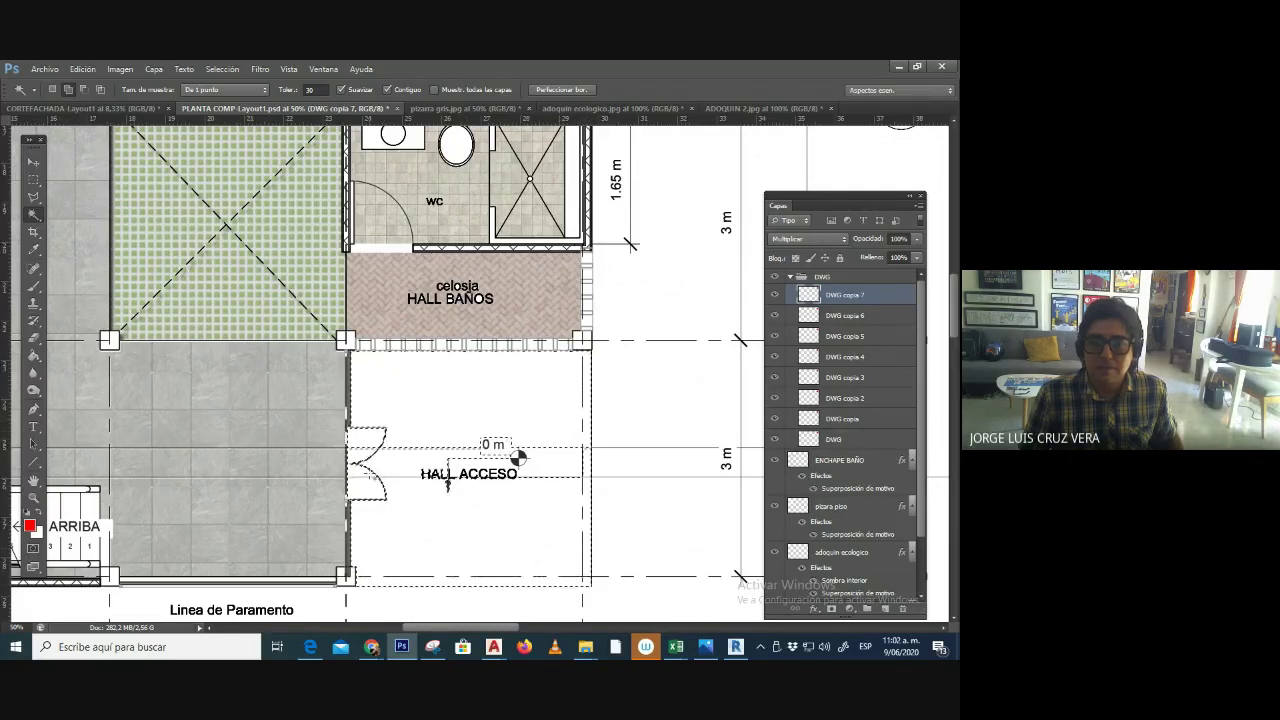
- Copy the selected area from FONDO BLANCO to a new layer, place it above ENCHAPE BAÑO and name it ADOQUIN EXTERIOR
{"action": "scroll", "coordinate": [850, 560], "scroll_direction": "down", "scroll_amount": 3}
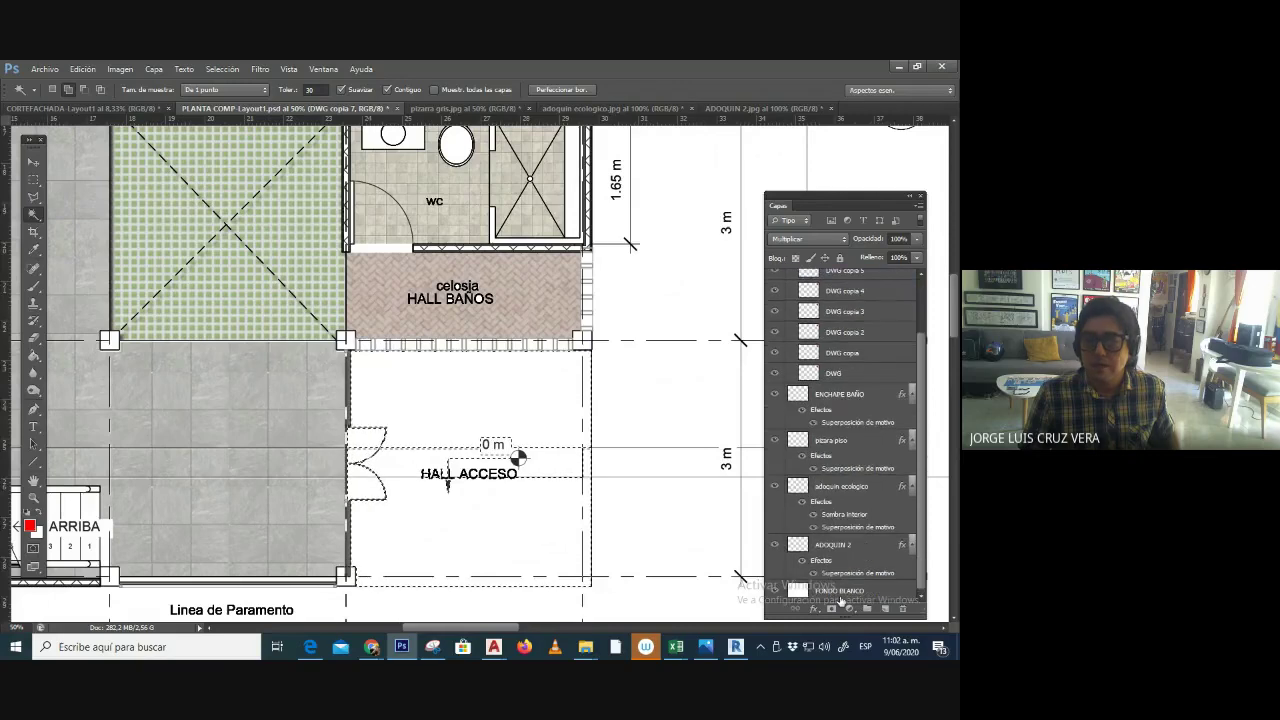
{"action": "left_click", "coordinate": [840, 596]}
{"action": "key", "text": "ctrl+j"}
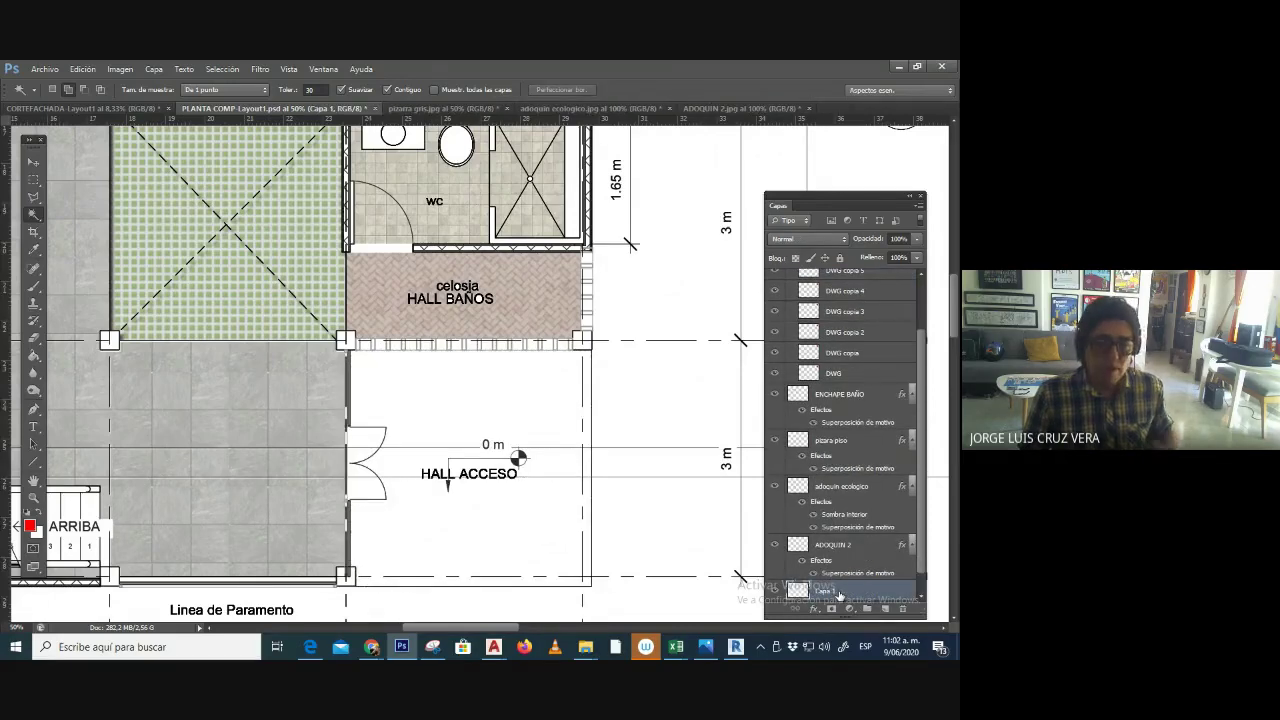
{"action": "left_click_drag", "start_coordinate": [830, 590], "coordinate": [848, 395]}
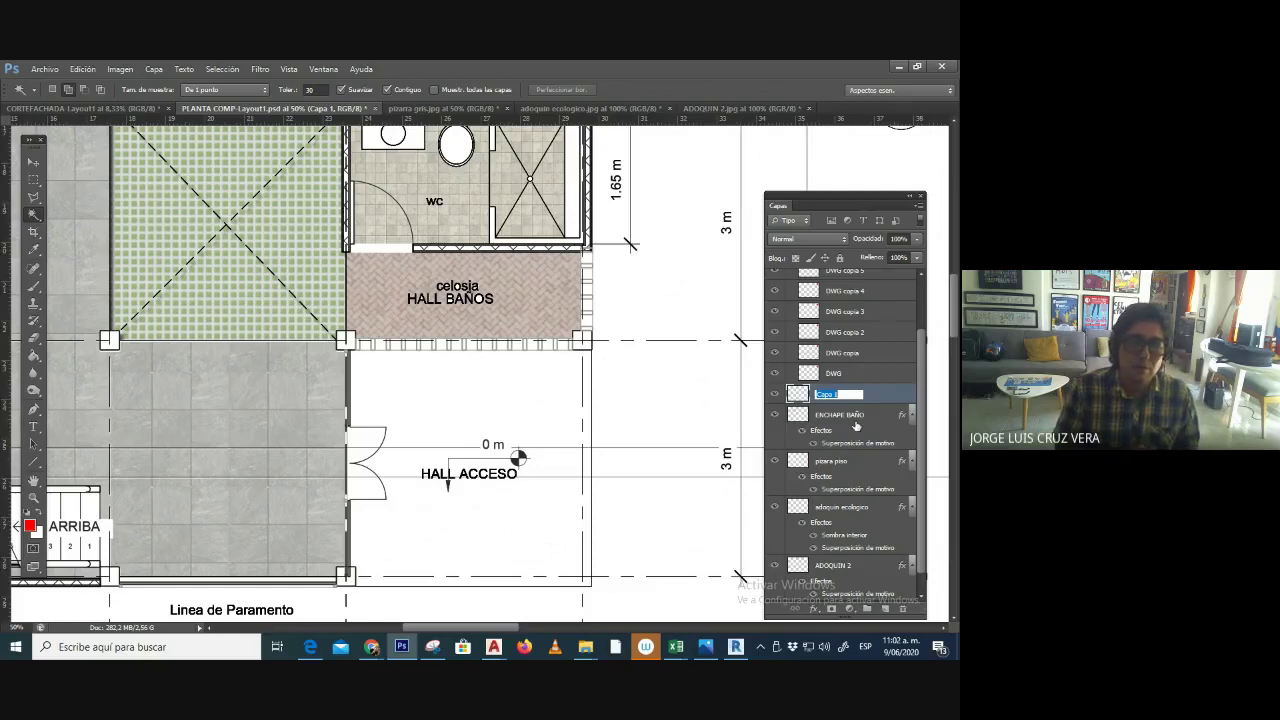
{"action": "type", "text": "OQUIN EXTERIOR"}
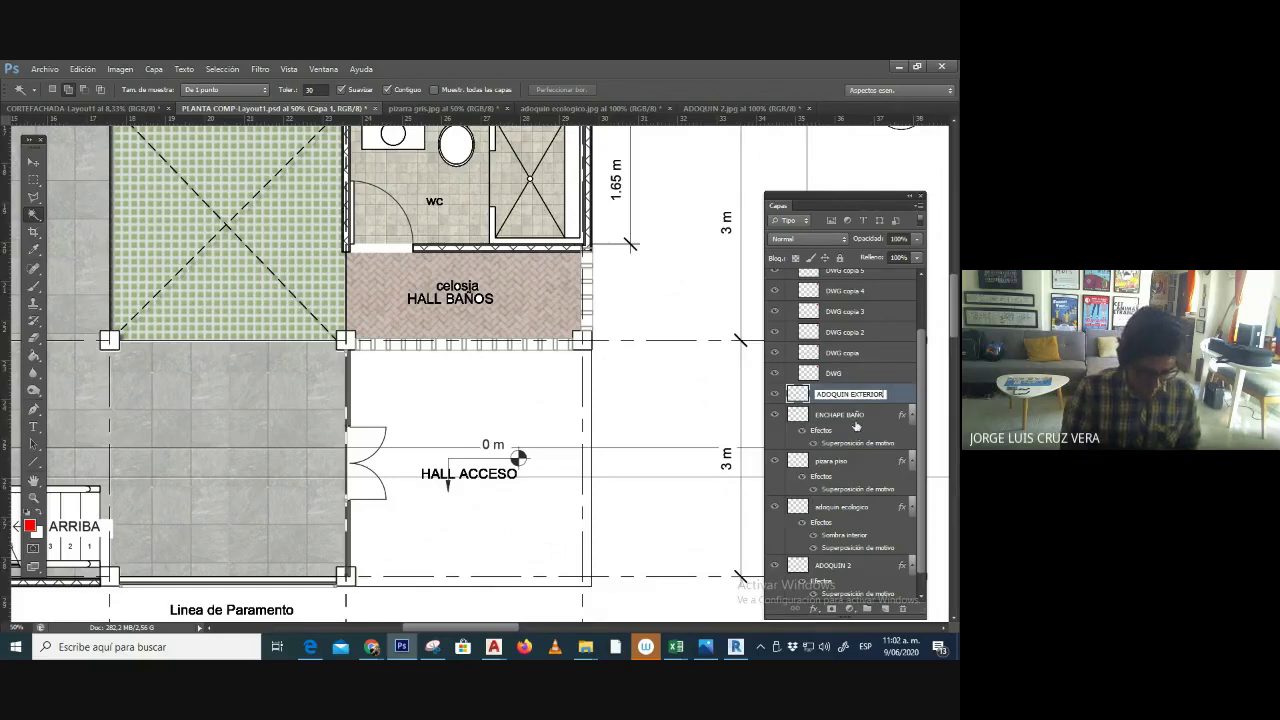
{"action": "key", "text": "Return"}
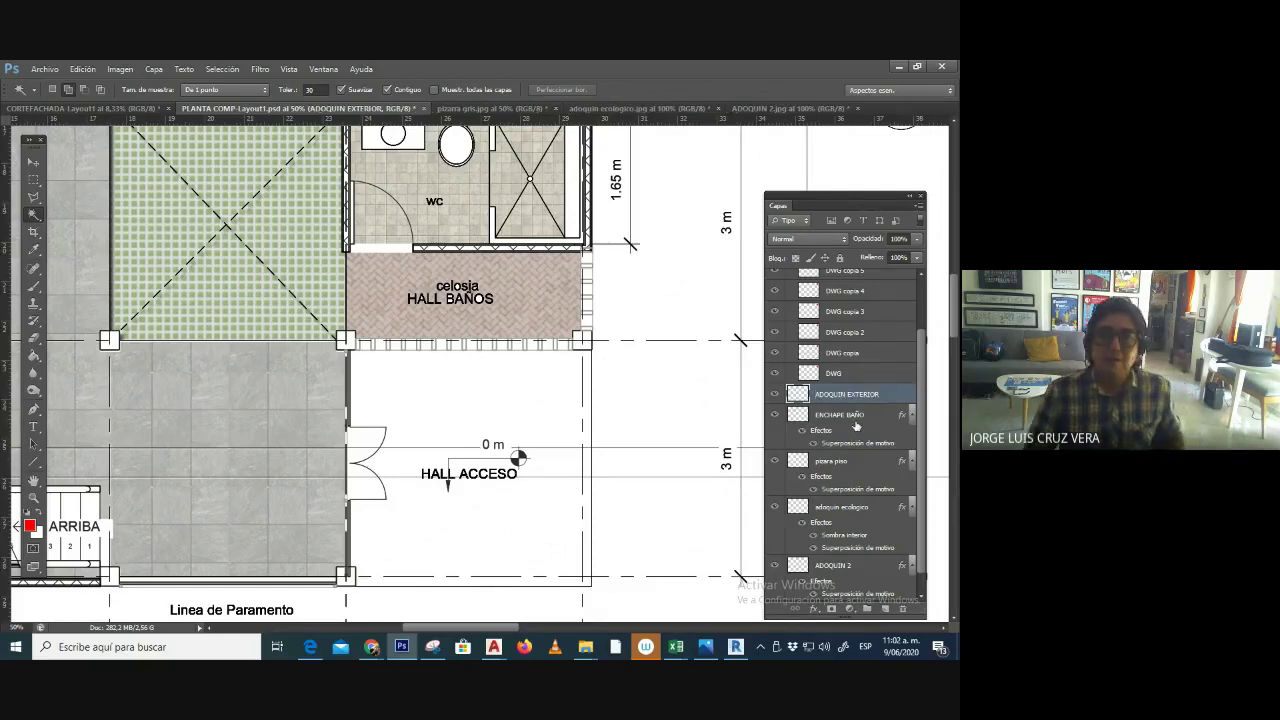
- Add a Pattern Overlay with the herringbone paver pattern at about 67% opacity to the ADOQUIN EXTERIOR layer
{"action": "left_click", "coordinate": [815, 611]}
{"action": "left_click", "coordinate": [838, 567]}
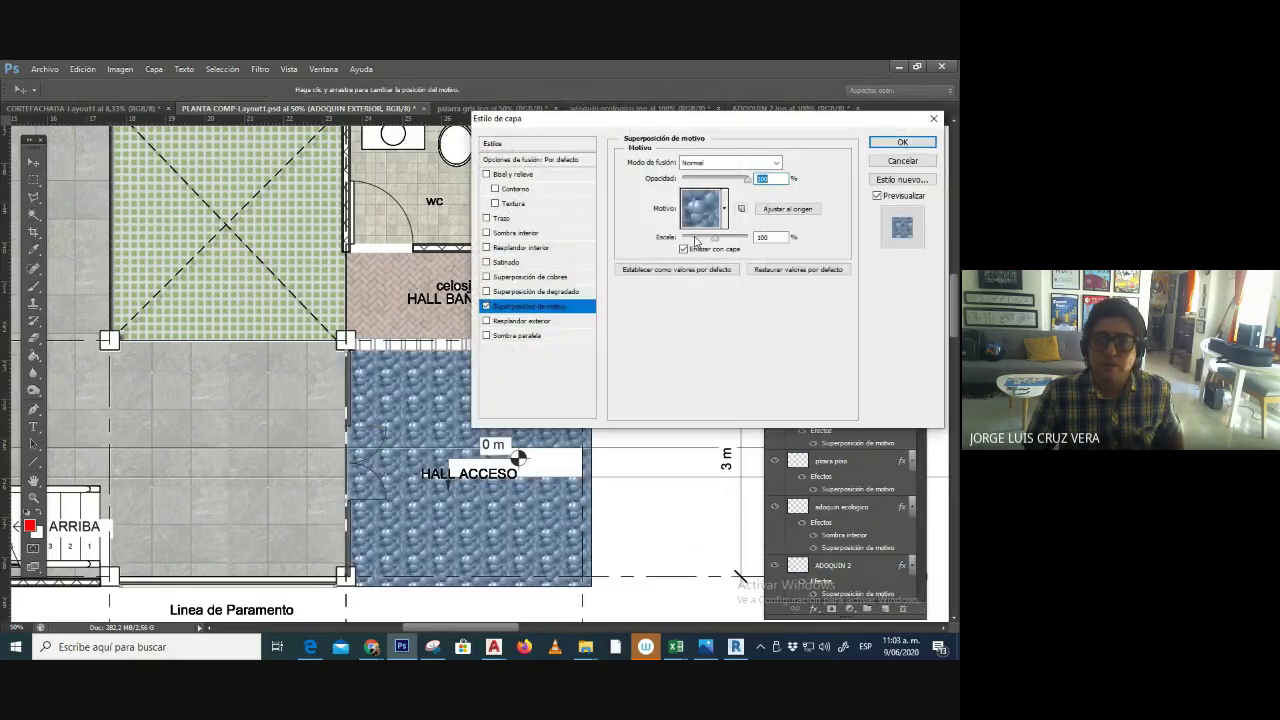
{"action": "left_click", "coordinate": [725, 212]}
{"action": "left_click", "coordinate": [659, 313]}
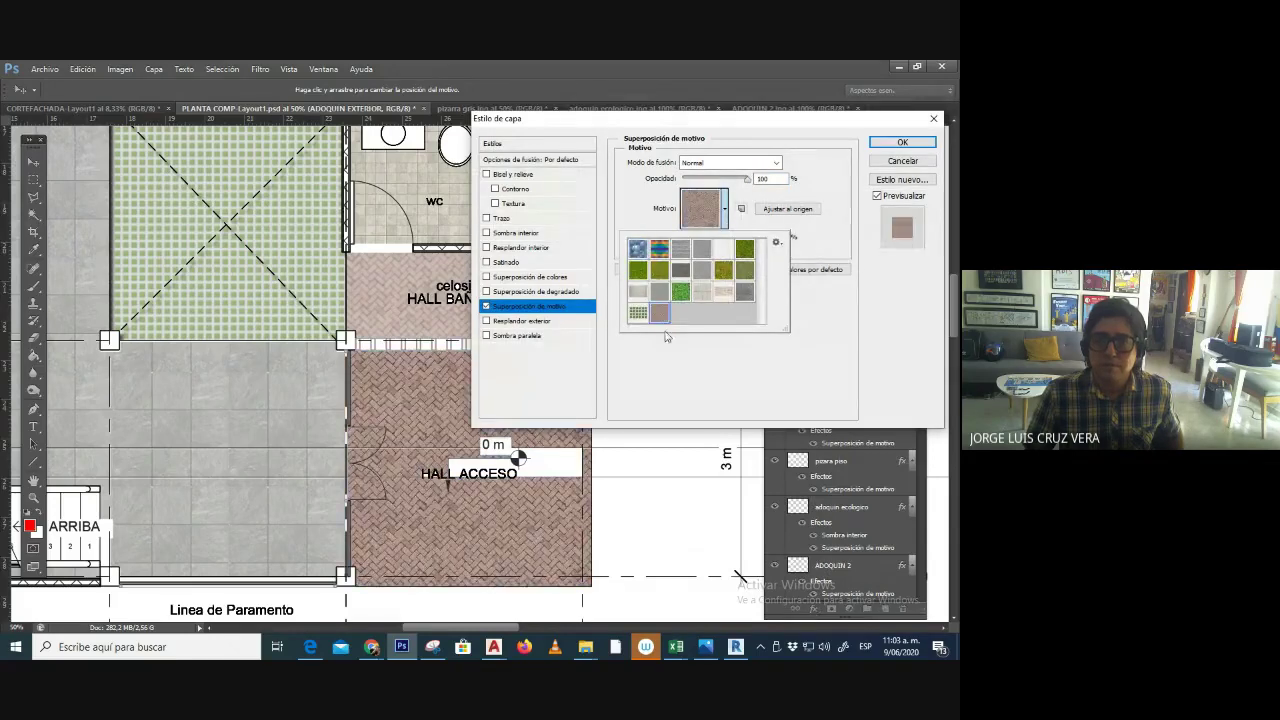
{"action": "left_click", "coordinate": [801, 425]}
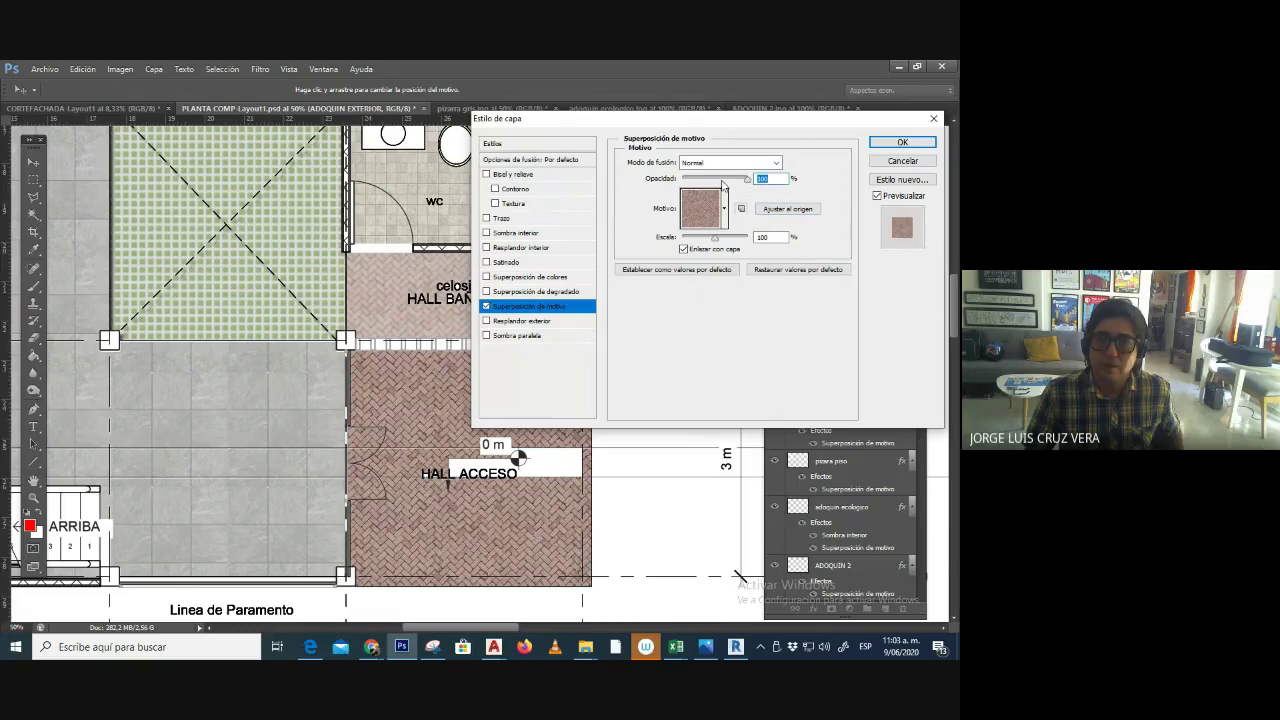
{"action": "left_click_drag", "start_coordinate": [733, 183], "coordinate": [730, 182]}
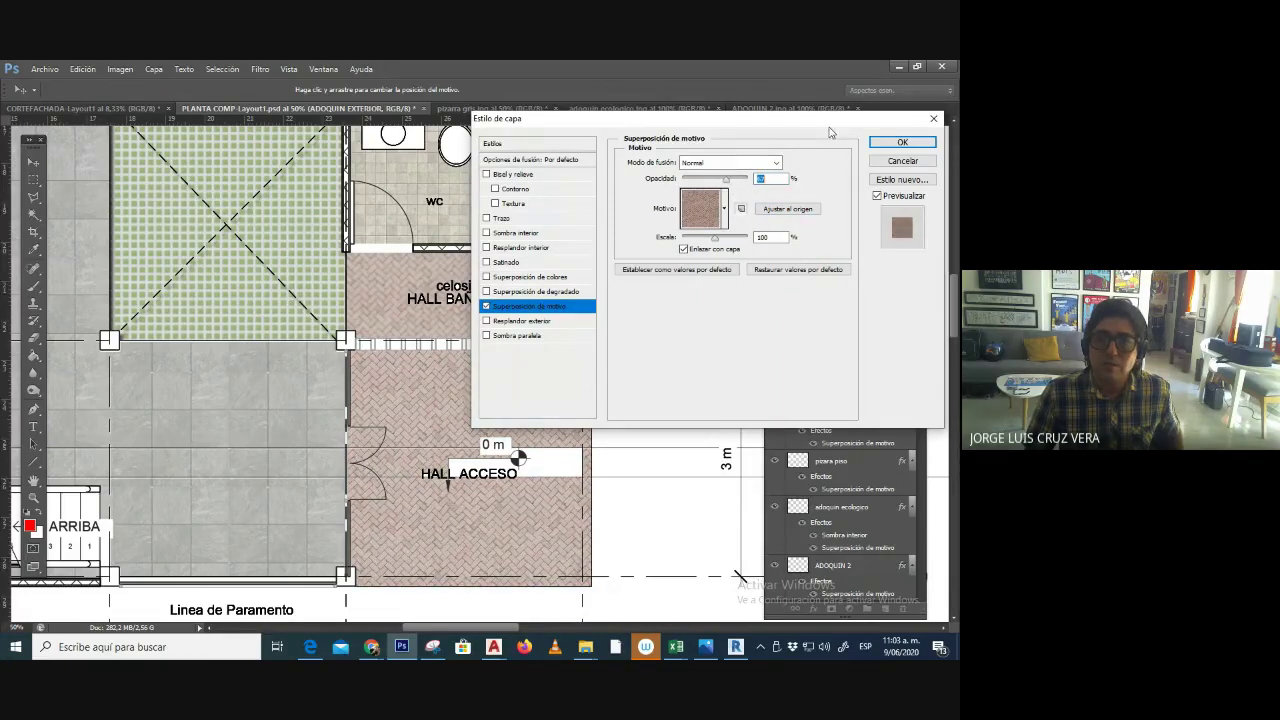
{"action": "left_click", "coordinate": [902, 142]}
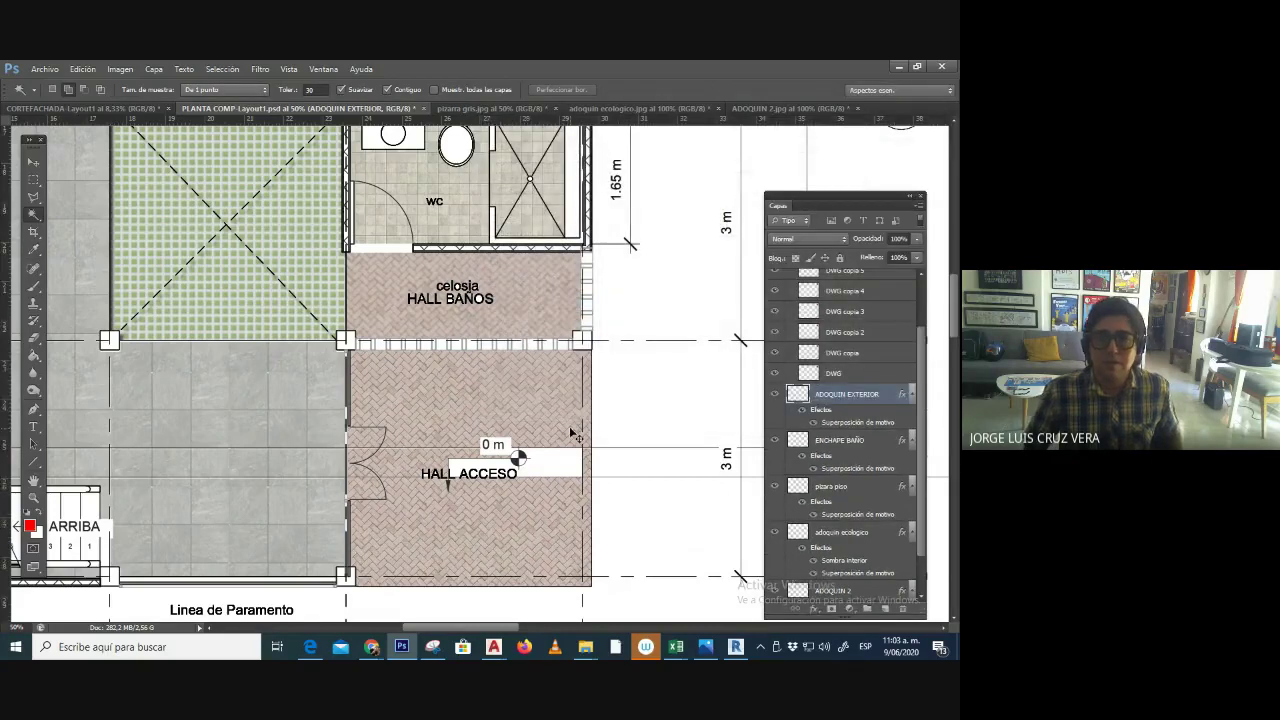
- Set the ADOQUIN EXTERIOR layer's Pattern Overlay opacity to 100% and apply the layer style
{"action": "key", "text": "ctrl+minus"}
{"action": "key", "text": "ctrl+minus"}
{"action": "key", "text": "ctrl+plus"}
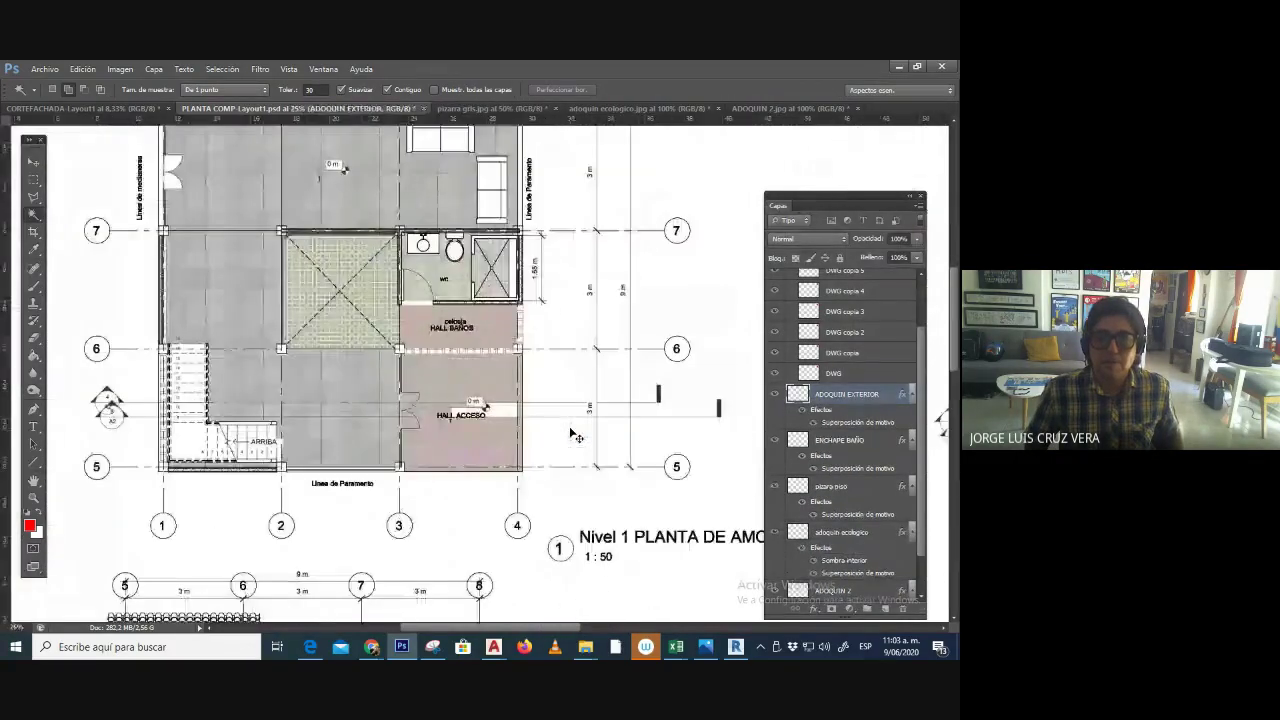
{"action": "scroll", "coordinate": [731, 378], "scroll_direction": "up", "scroll_amount": 2}
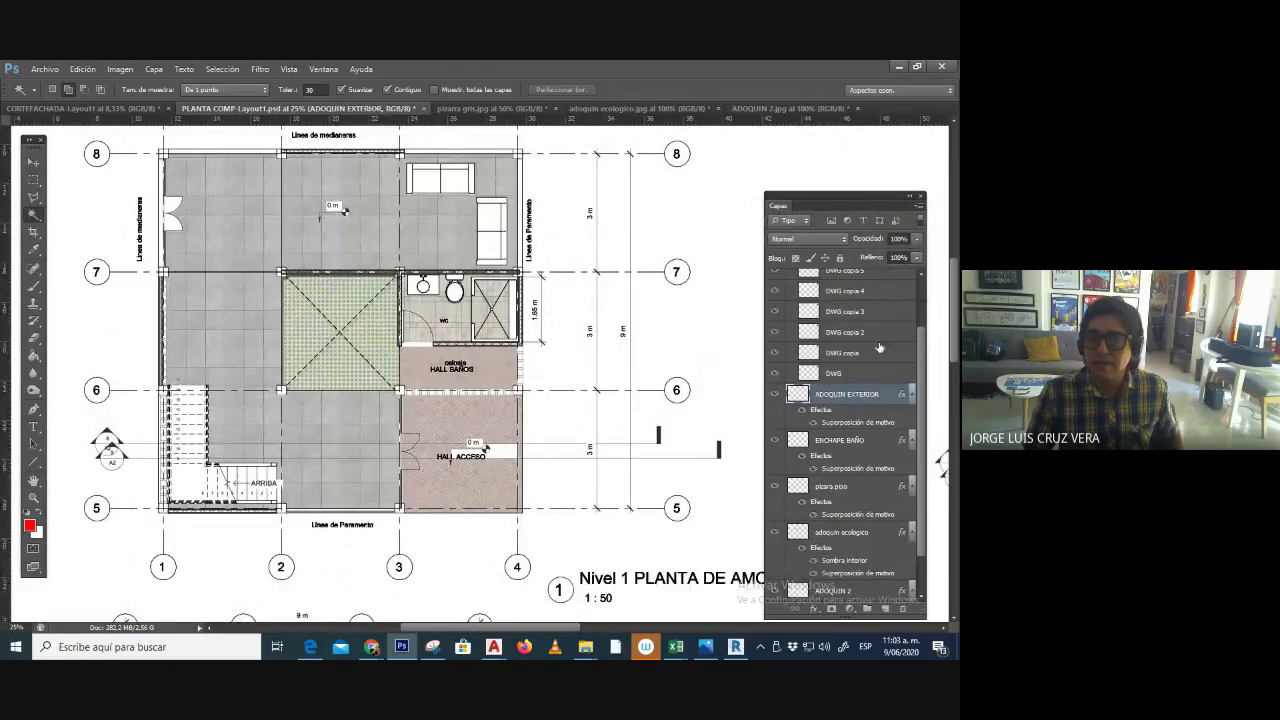
{"action": "double_click", "coordinate": [903, 396]}
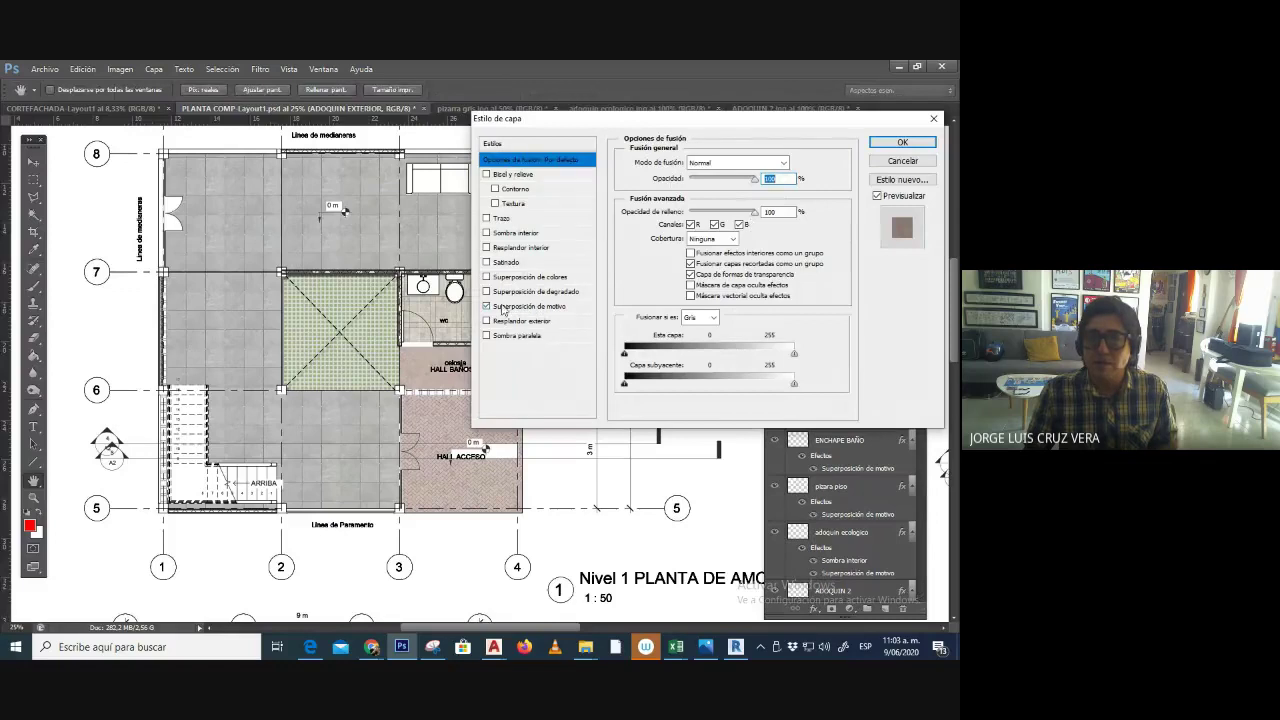
{"action": "left_click", "coordinate": [505, 307]}
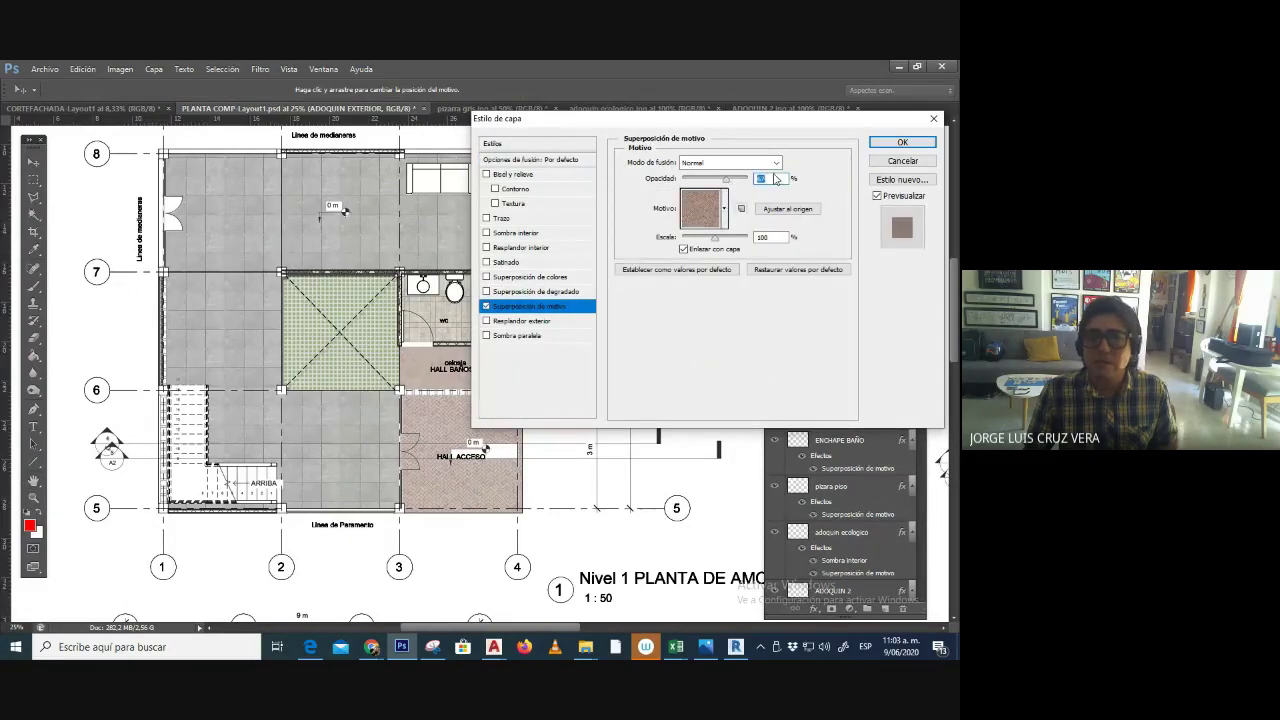
{"action": "left_click_drag", "start_coordinate": [726, 180], "coordinate": [815, 178]}
{"action": "left_click", "coordinate": [902, 143]}
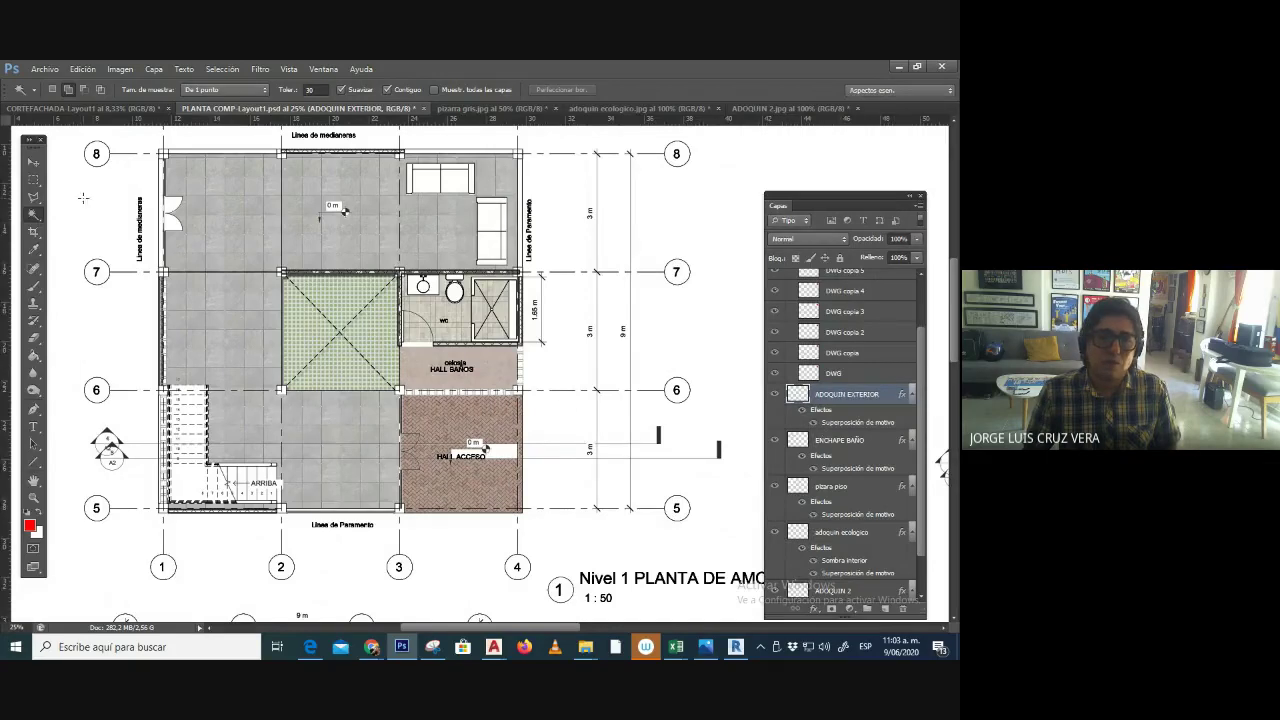
- Select the ADOQUIN 2 layer from the HALL BAÑOS floor and set its Pattern Overlay opacity to 100%
{"action": "left_click", "coordinate": [33, 163]}
{"action": "right_click", "coordinate": [488, 366]}
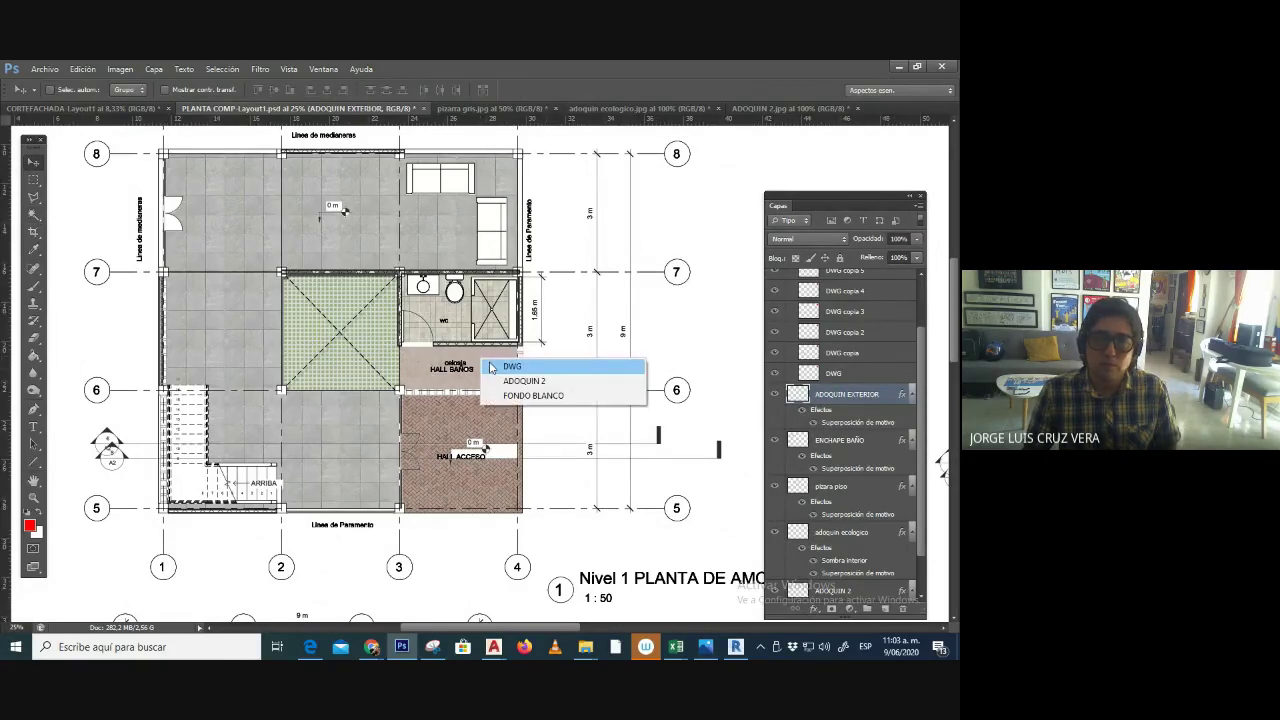
{"action": "left_click", "coordinate": [512, 381]}
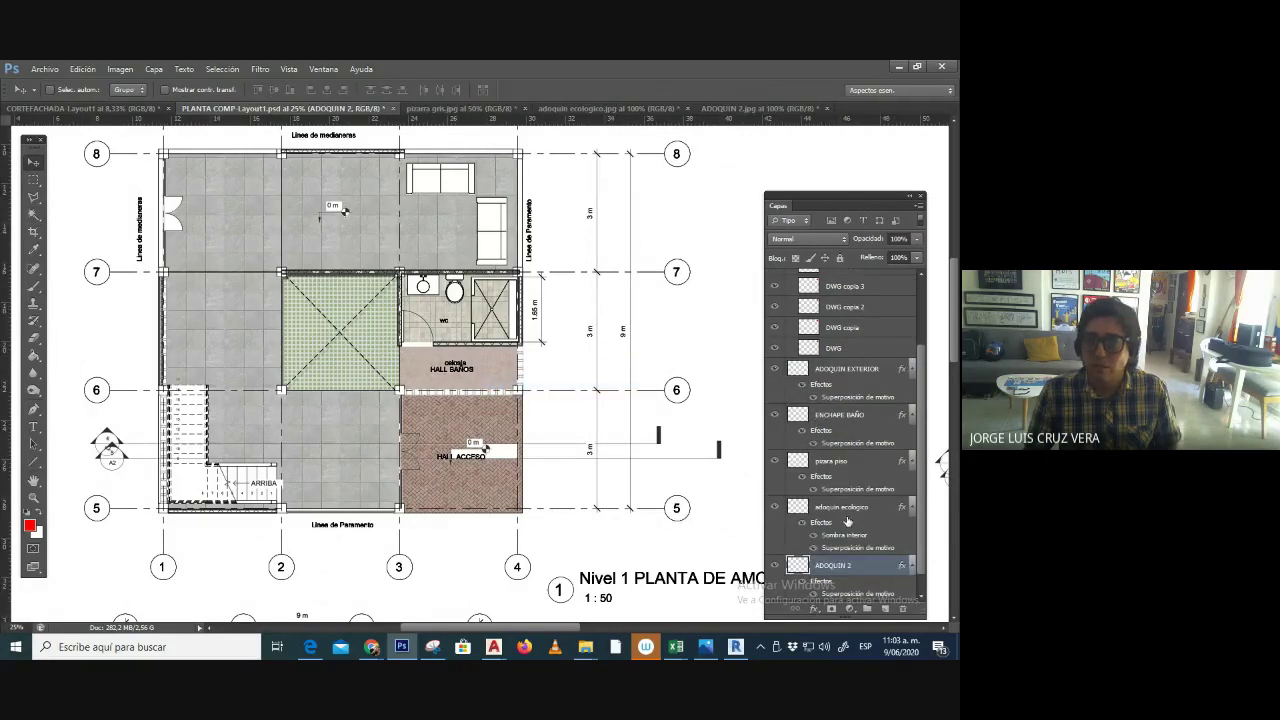
{"action": "double_click", "coordinate": [903, 567]}
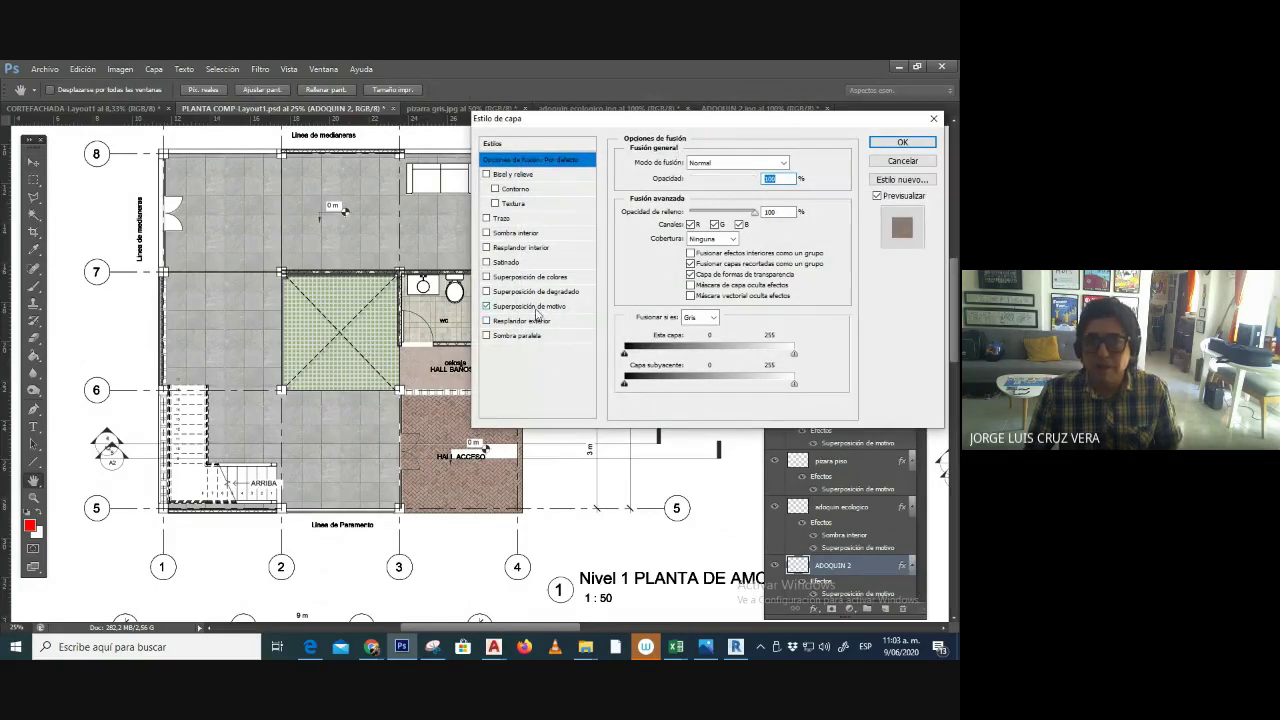
{"action": "left_click", "coordinate": [533, 307]}
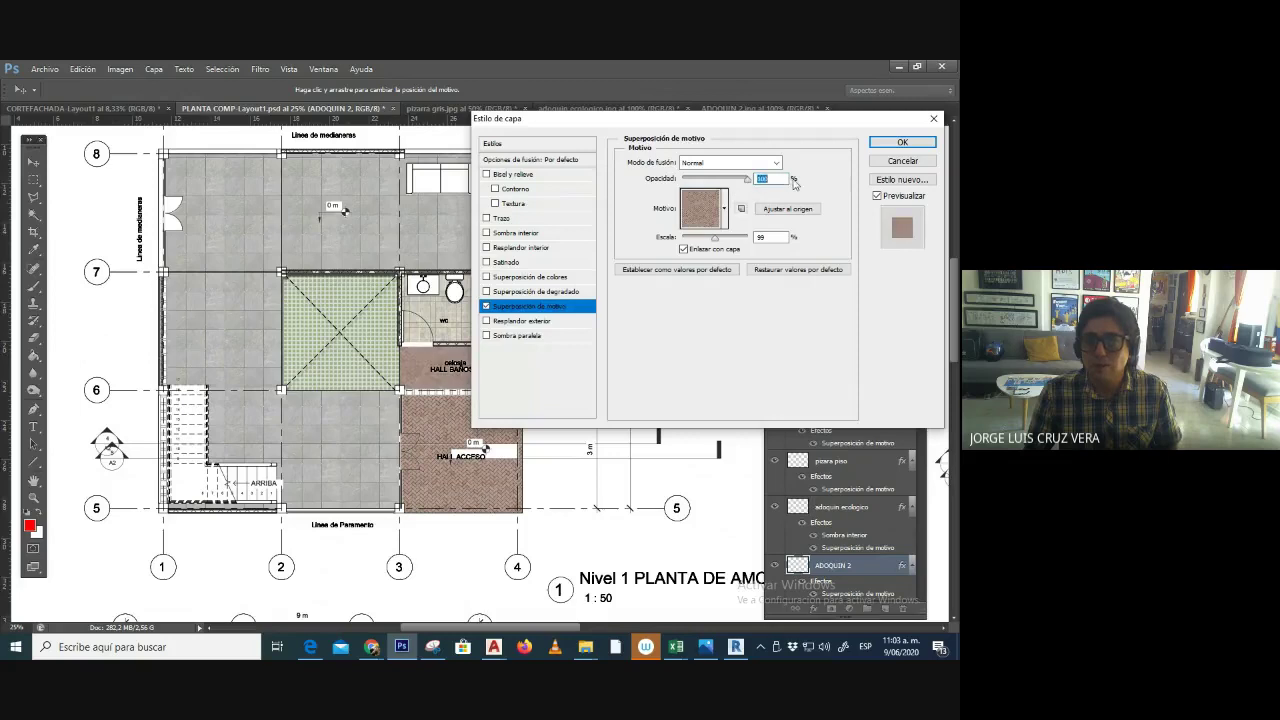
{"action": "left_click", "coordinate": [902, 142]}
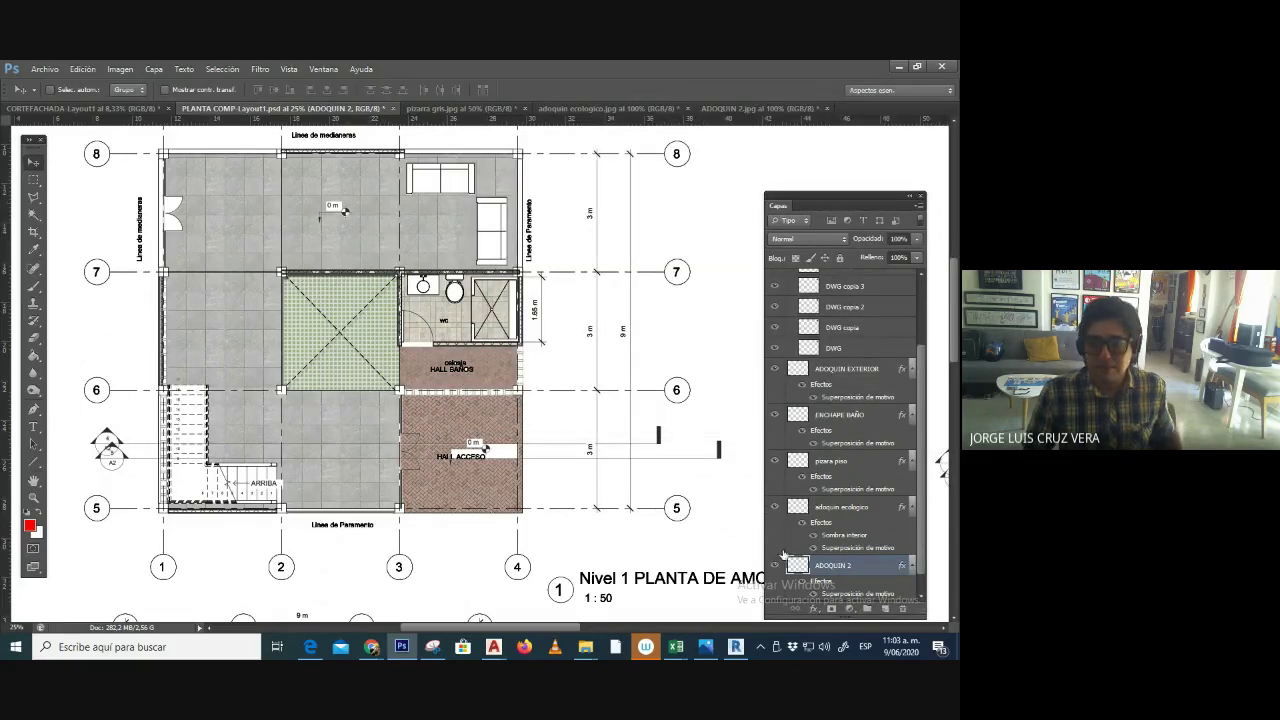
- Try the grey brick pattern in the ADOQUIN 2 layer's Pattern Overlay on the HALL BAÑOS floor
{"action": "scroll", "coordinate": [623, 437], "scroll_direction": "down", "scroll_amount": 2}
{"action": "scroll", "coordinate": [625, 437], "scroll_direction": "up", "scroll_amount": 3}
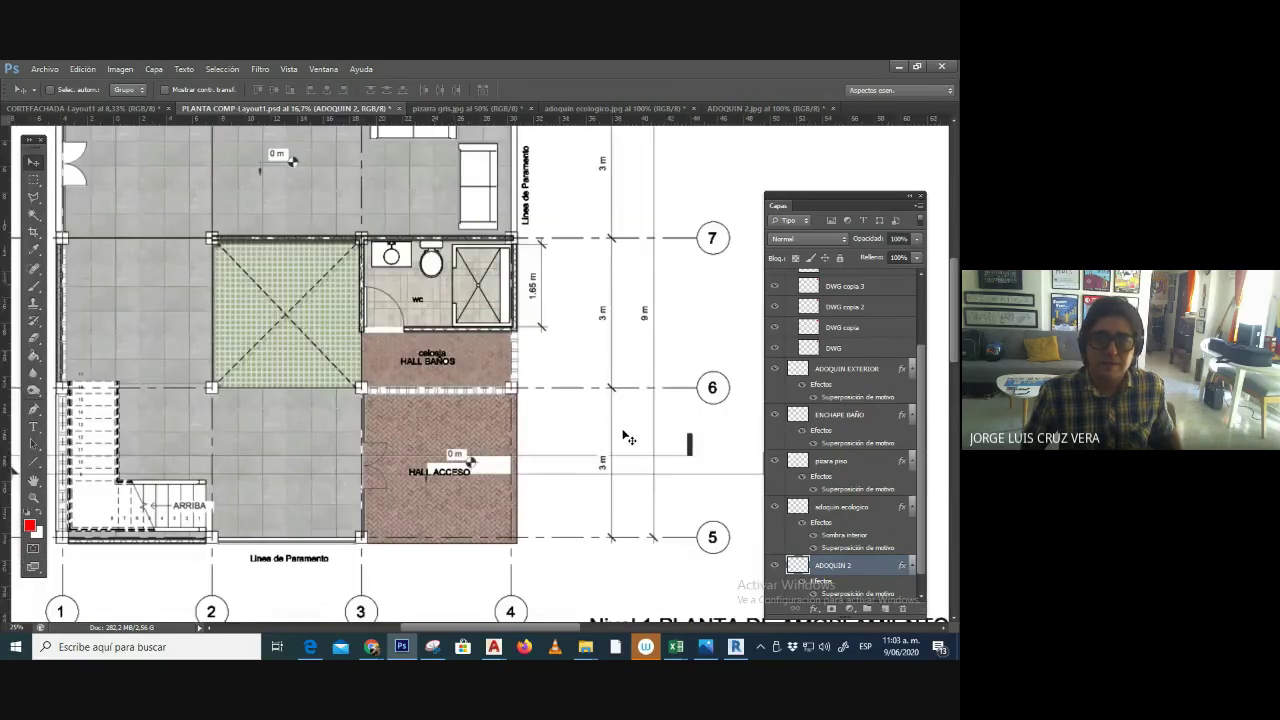
{"action": "scroll", "coordinate": [628, 438], "scroll_direction": "up", "scroll_amount": 3}
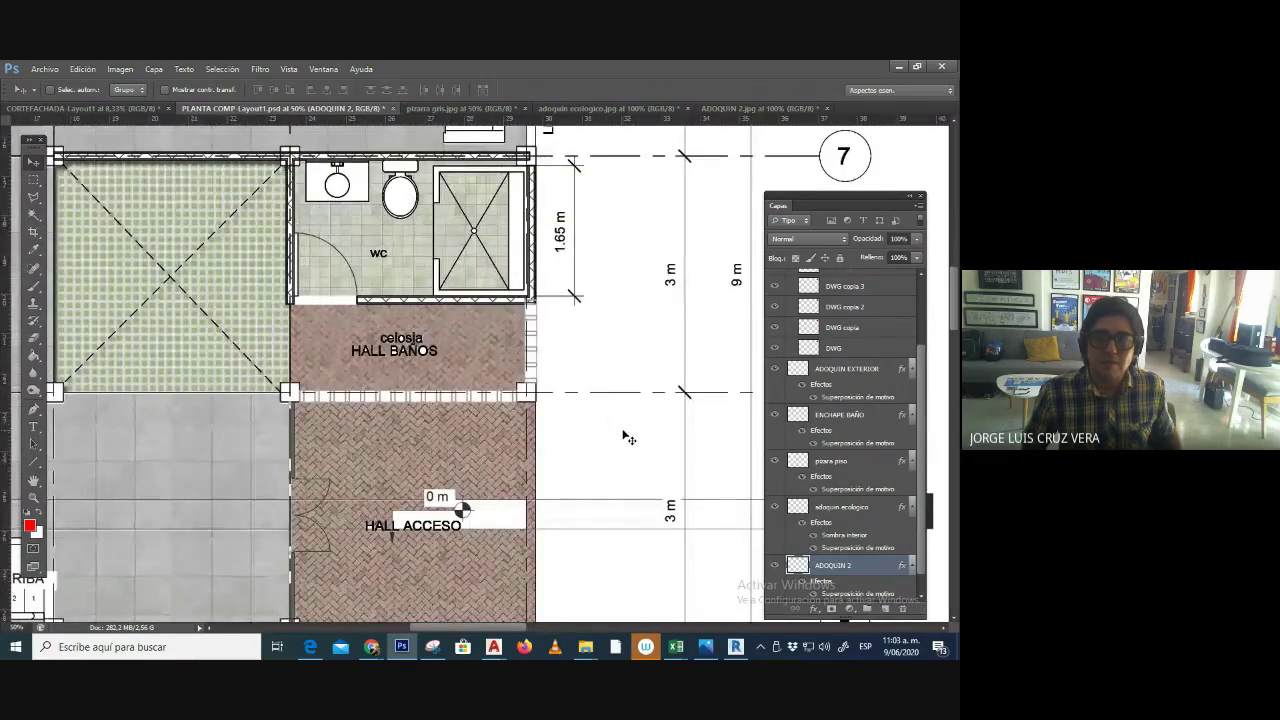
{"action": "scroll", "coordinate": [625, 436], "scroll_direction": "down", "scroll_amount": 1}
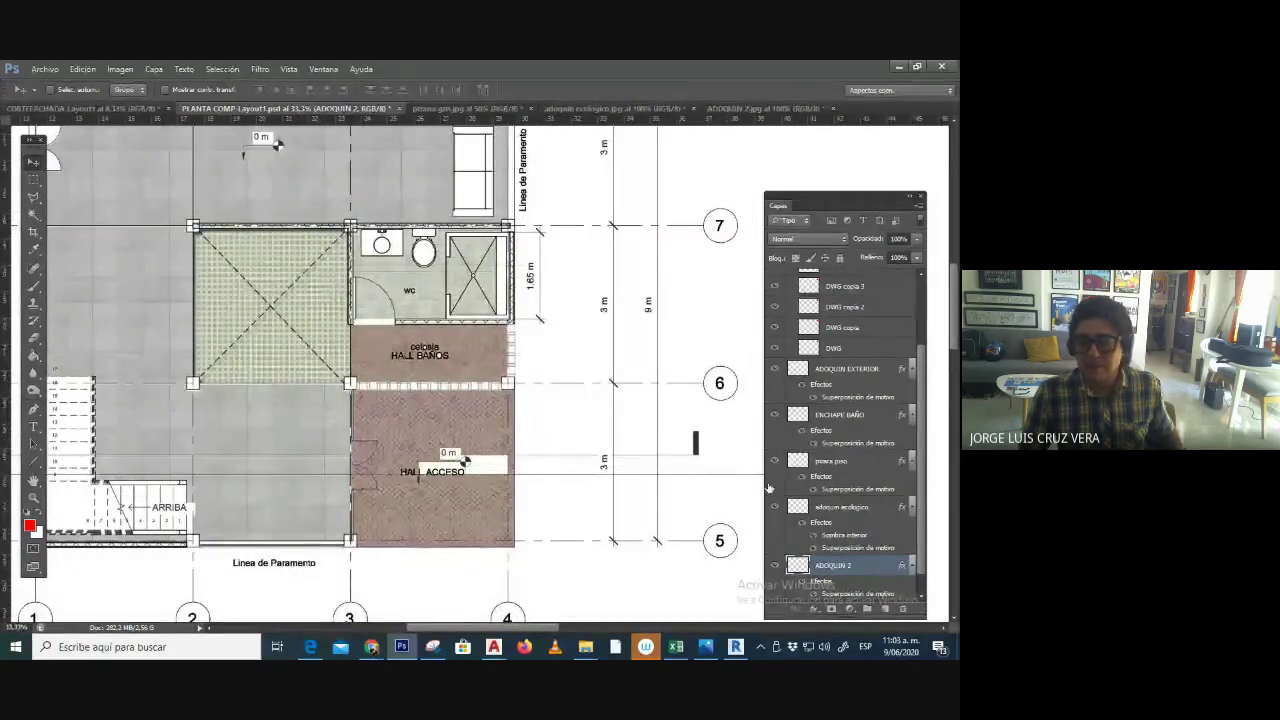
{"action": "right_click", "coordinate": [882, 576]}
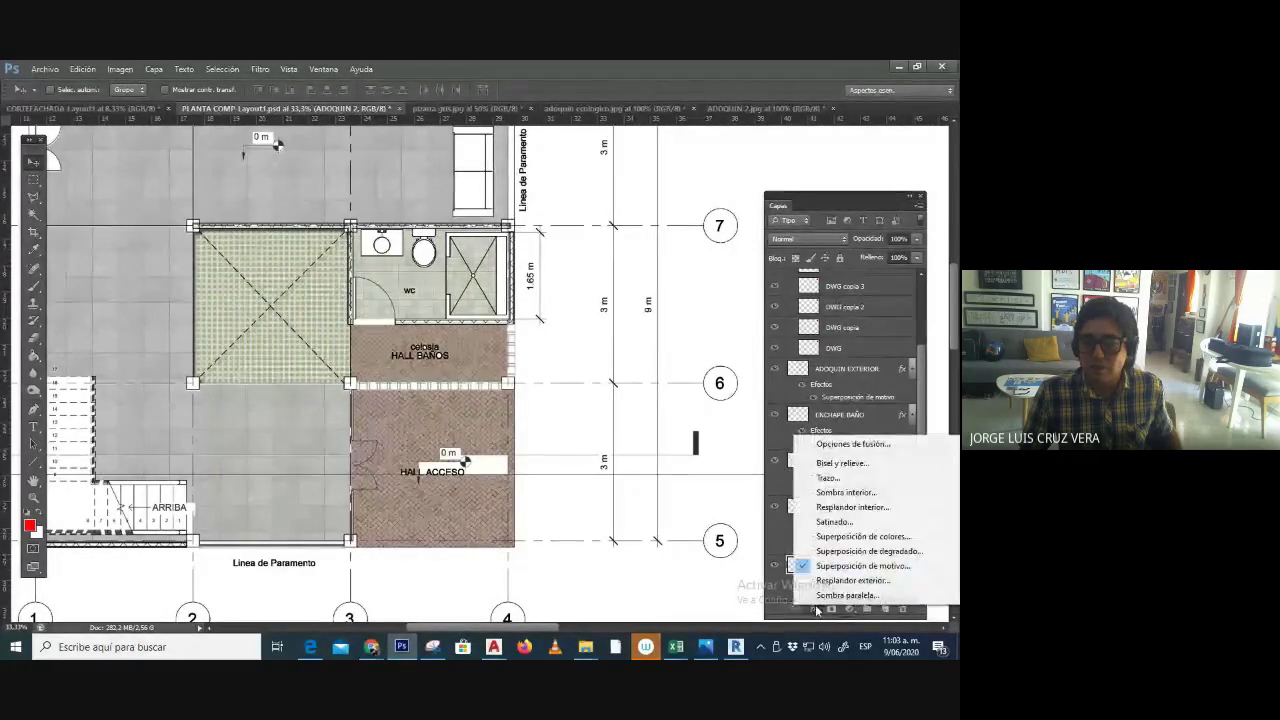
{"action": "left_click", "coordinate": [858, 574]}
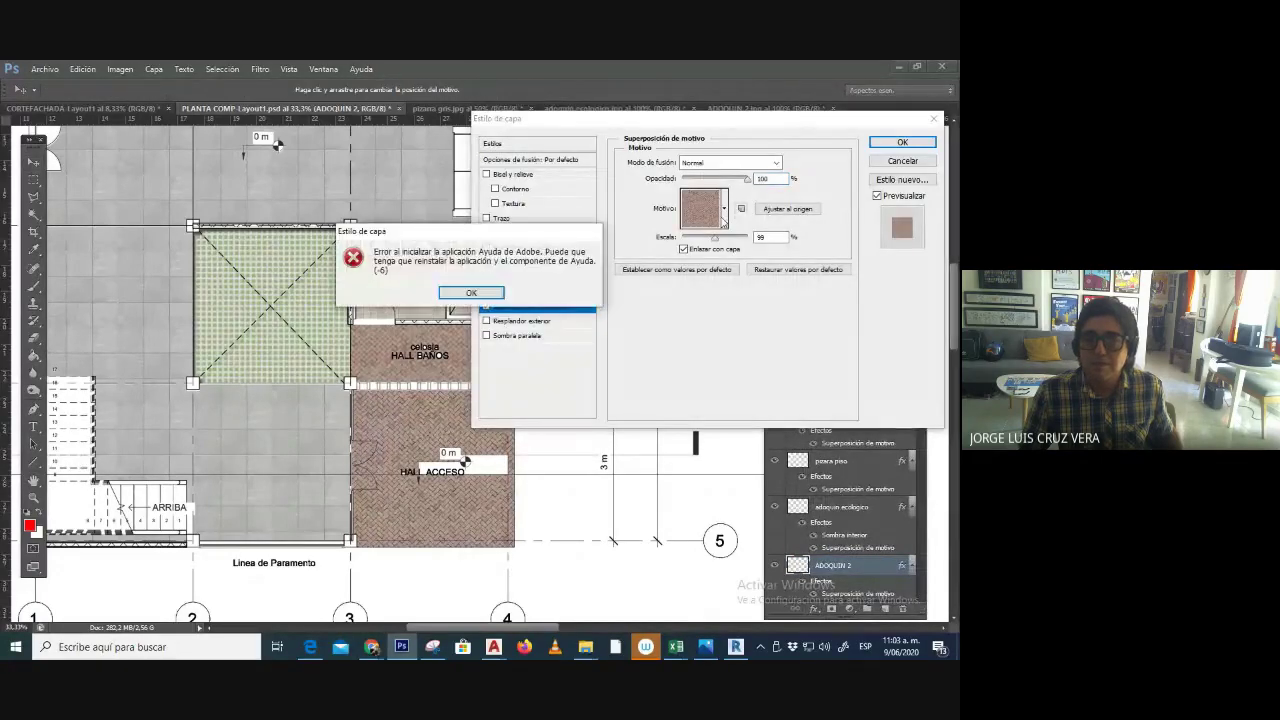
{"action": "left_click", "coordinate": [471, 292]}
{"action": "left_click", "coordinate": [724, 208]}
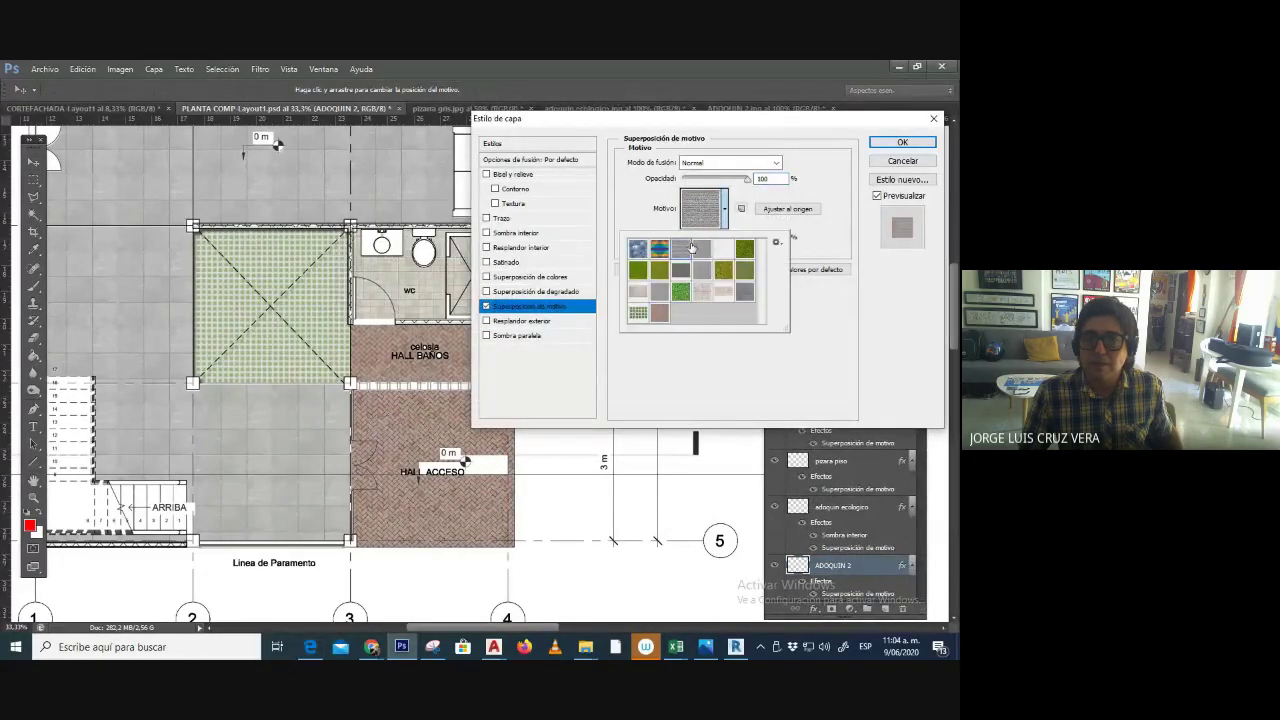
{"action": "left_click", "coordinate": [731, 220]}
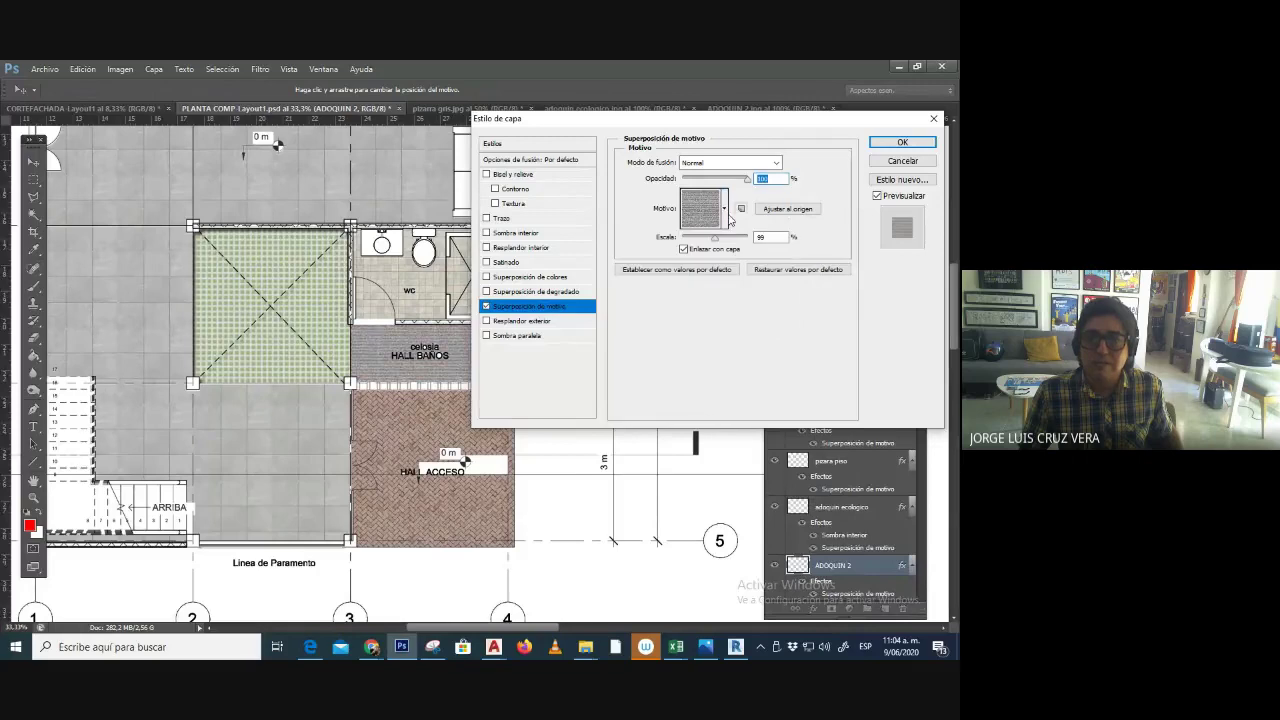
- Set ADOQUIN 2's Pattern Overlay back to the herringbone paver pattern, slightly reduce its scale and apply the layer style
{"action": "left_click", "coordinate": [724, 222]}
{"action": "left_click", "coordinate": [724, 222]}
{"action": "left_click", "coordinate": [724, 222]}
{"action": "left_click", "coordinate": [660, 315]}
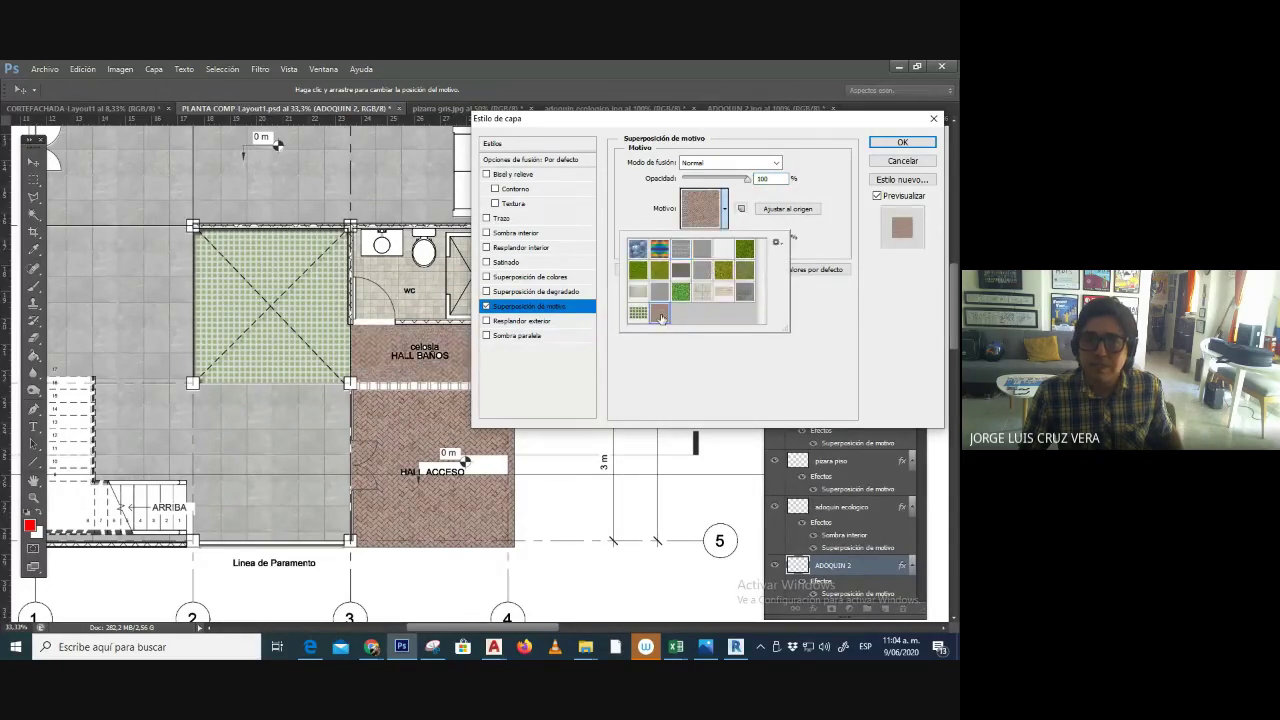
{"action": "left_click", "coordinate": [840, 360]}
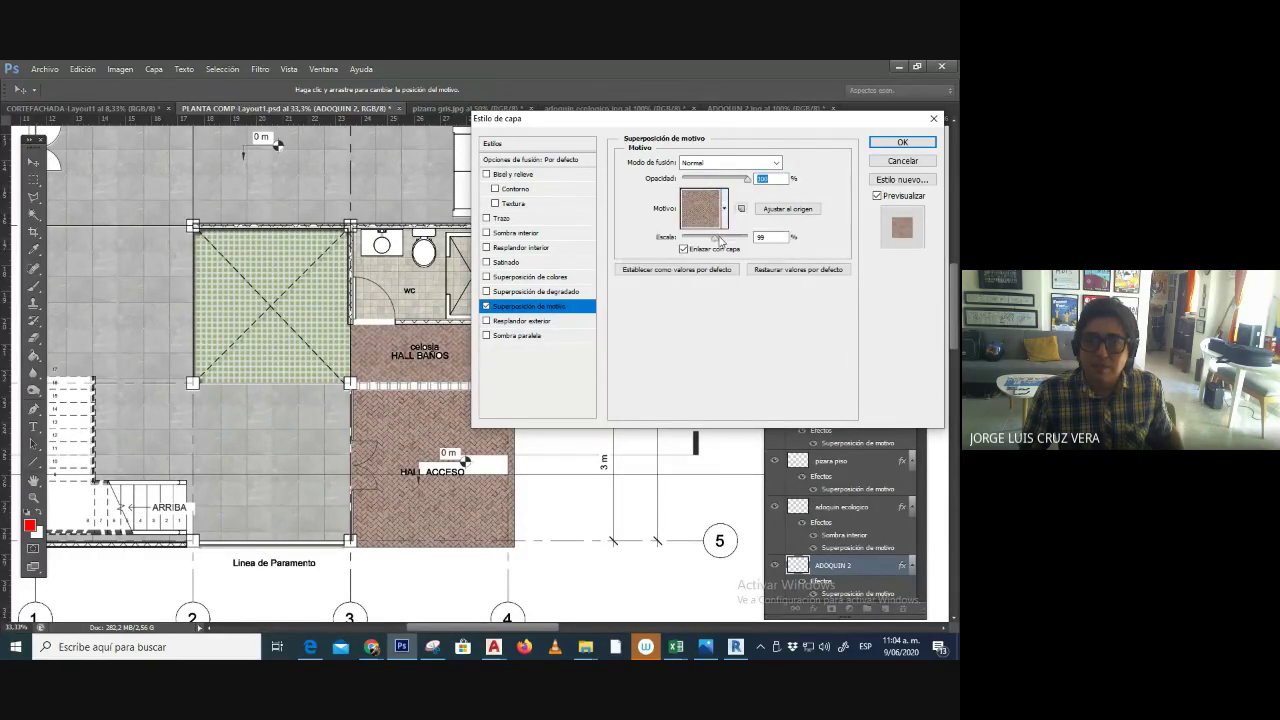
{"action": "left_click_drag", "start_coordinate": [719, 241], "coordinate": [713, 242]}
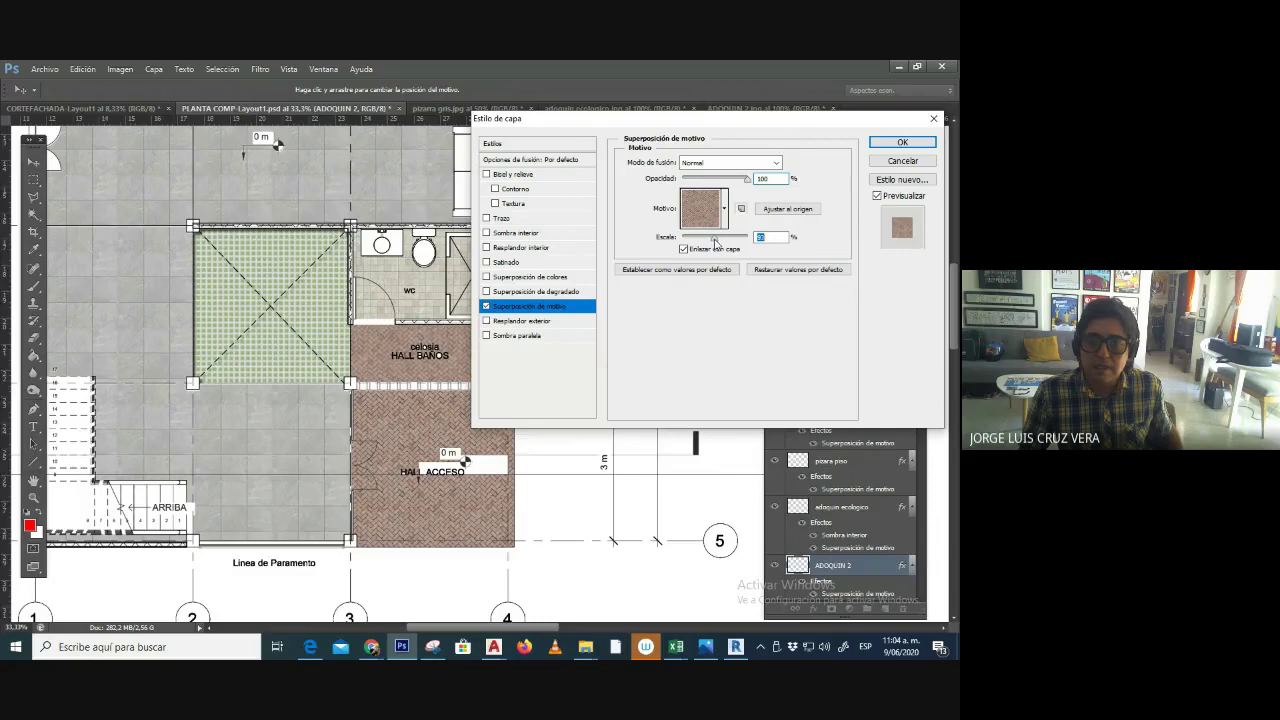
{"action": "left_click", "coordinate": [902, 142]}
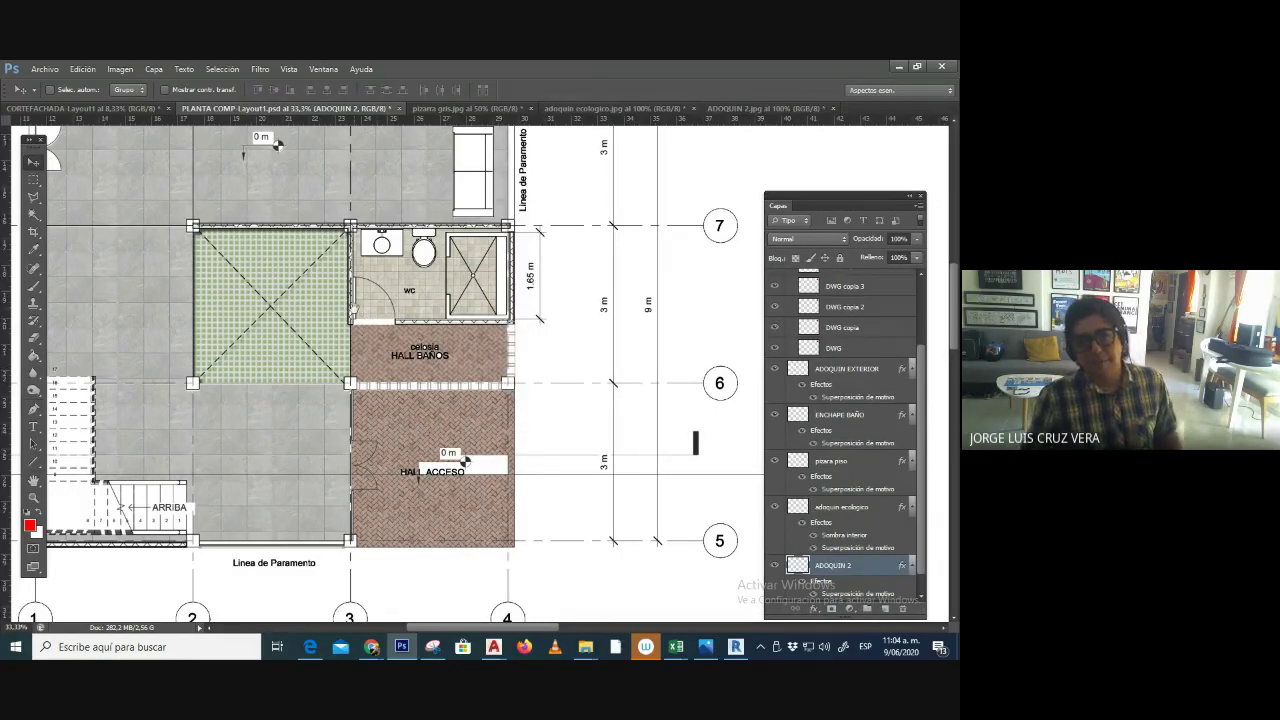
- Examine the textured floors across the whole Nivel 1 plan
{"action": "left_click_drag", "start_coordinate": [361, 317], "coordinate": [458, 430]}
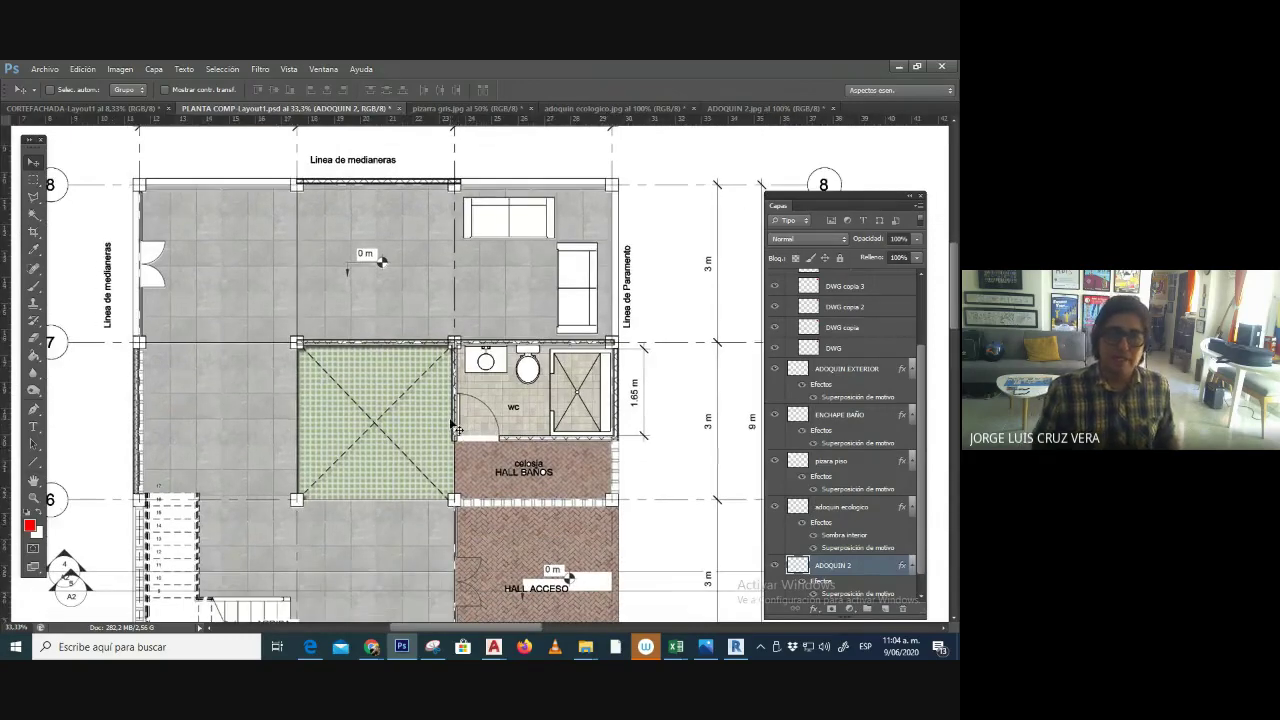
{"action": "scroll", "coordinate": [455, 428], "scroll_direction": "down", "scroll_amount": 1}
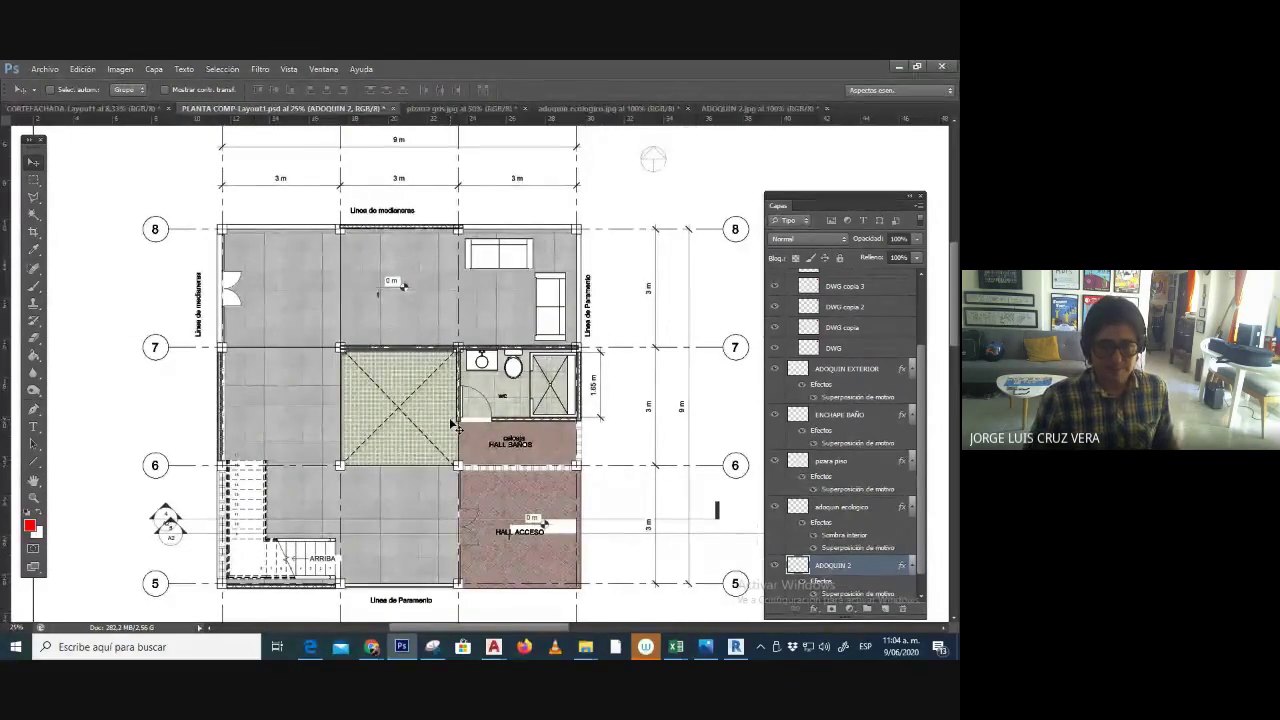
{"action": "scroll", "coordinate": [453, 426], "scroll_direction": "up", "scroll_amount": 1}
{"action": "scroll", "coordinate": [455, 428], "scroll_direction": "down", "scroll_amount": 1}
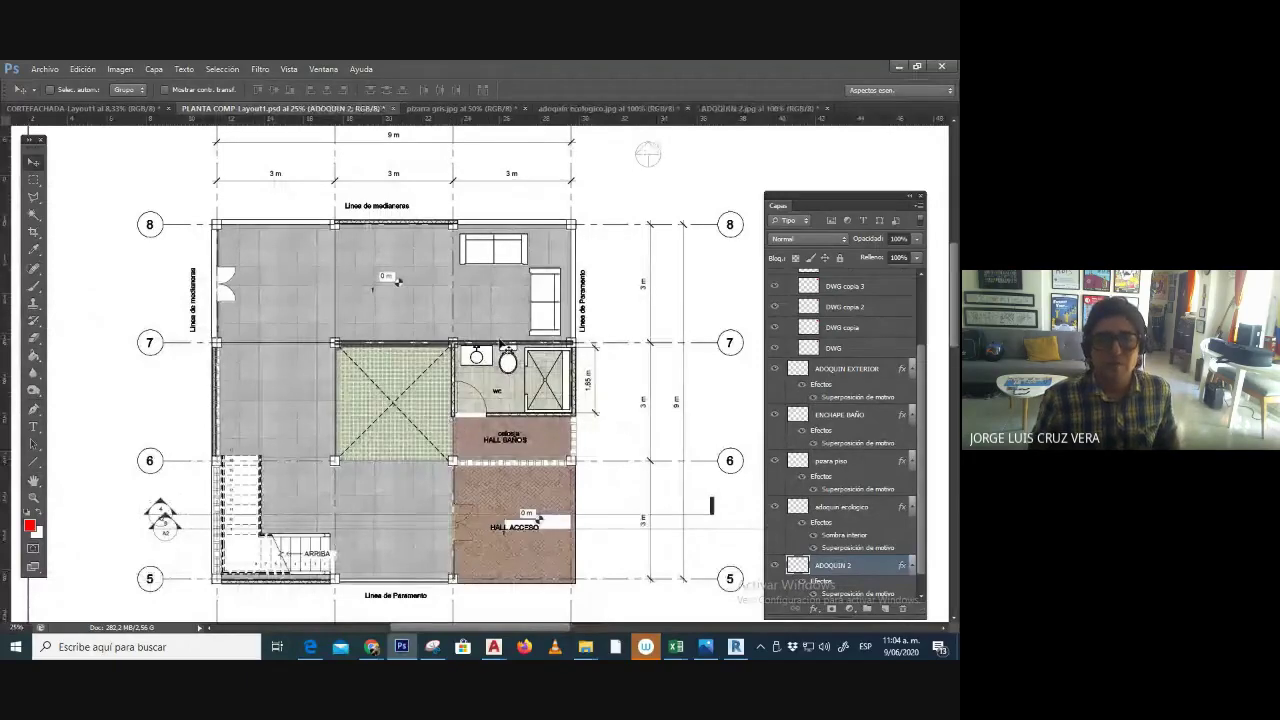
{"action": "scroll", "coordinate": [500, 345], "scroll_direction": "down", "scroll_amount": 1}
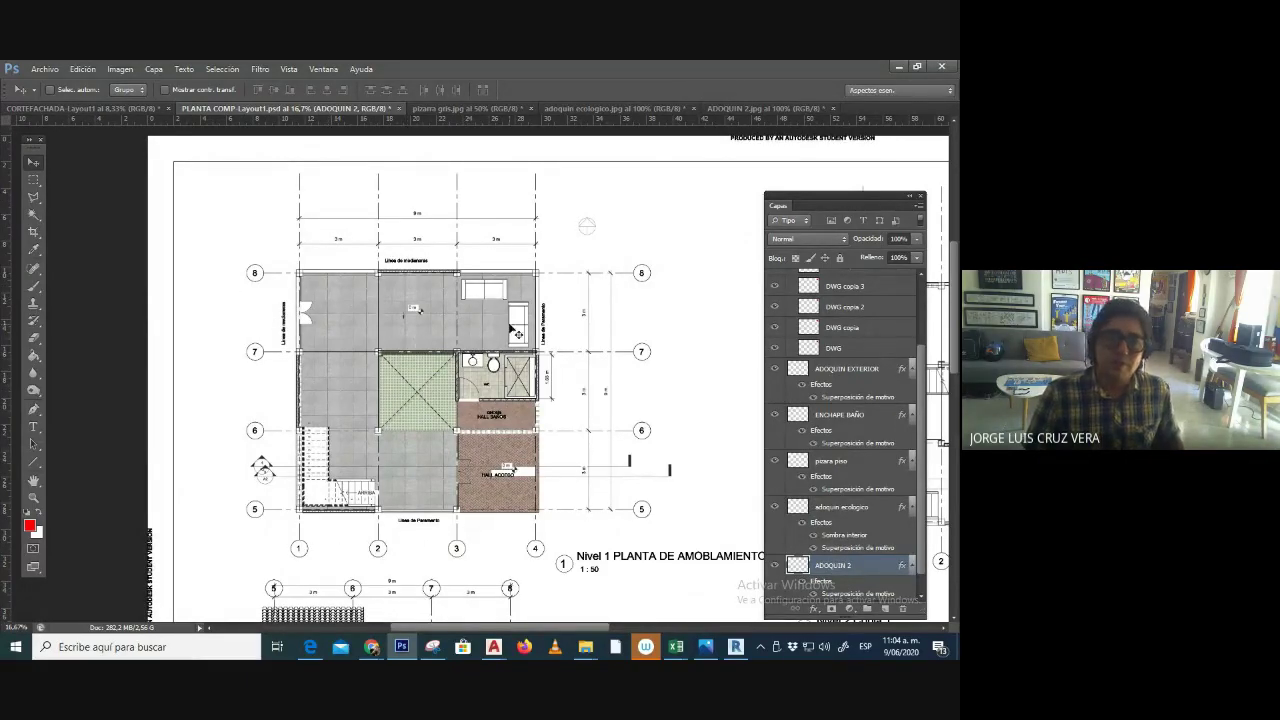
{"action": "left_click_drag", "start_coordinate": [494, 362], "coordinate": [527, 347]}
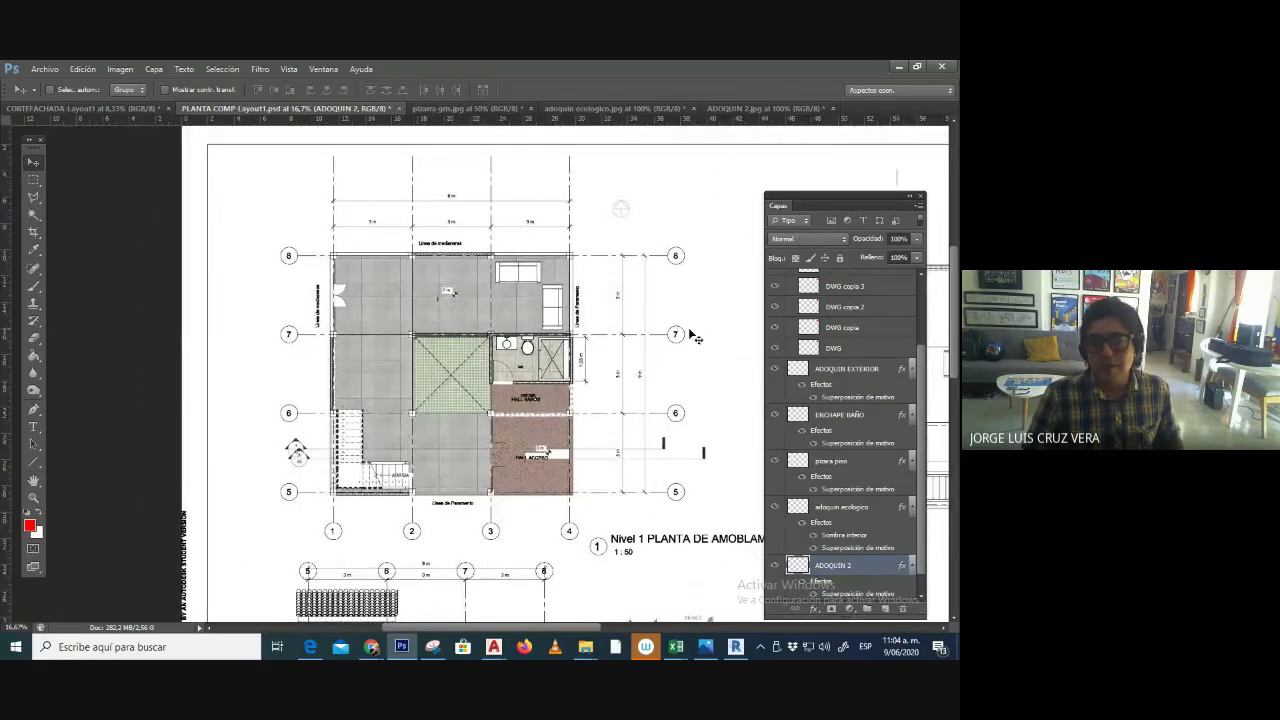
{"action": "scroll", "coordinate": [696, 334], "scroll_direction": "right", "scroll_amount": 1}
- Select the square column at the intersection of axes 8 and 1 with a rectangular marquee
{"action": "key", "text": "ctrl+plus"}
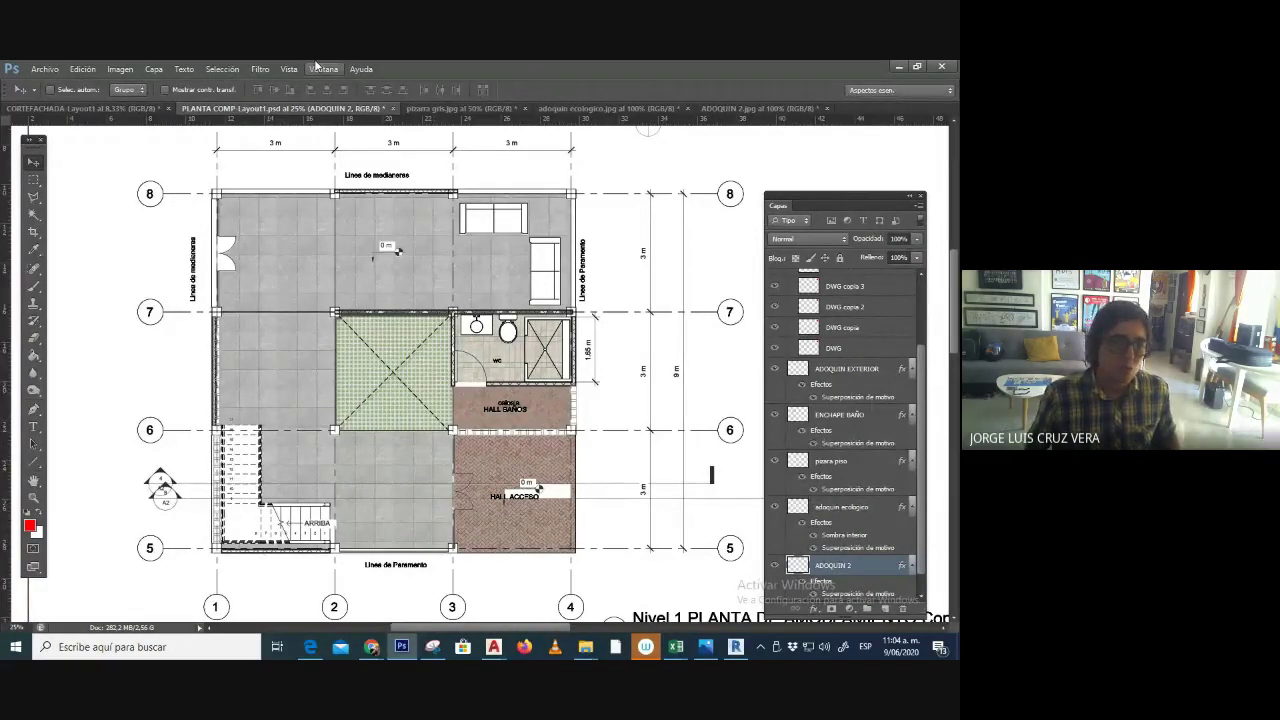
{"action": "key", "text": "ctrl+plus"}
{"action": "left_click_drag", "start_coordinate": [518, 207], "coordinate": [804, 427]}
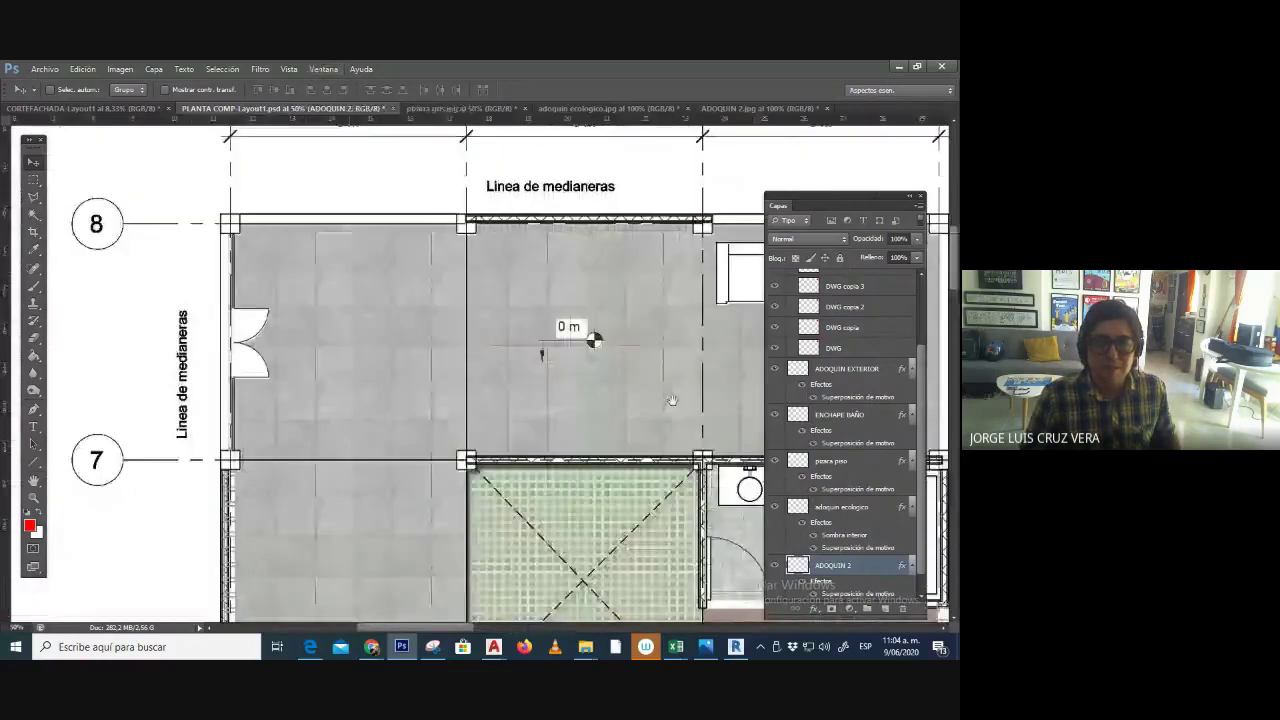
{"action": "left_click", "coordinate": [37, 181]}
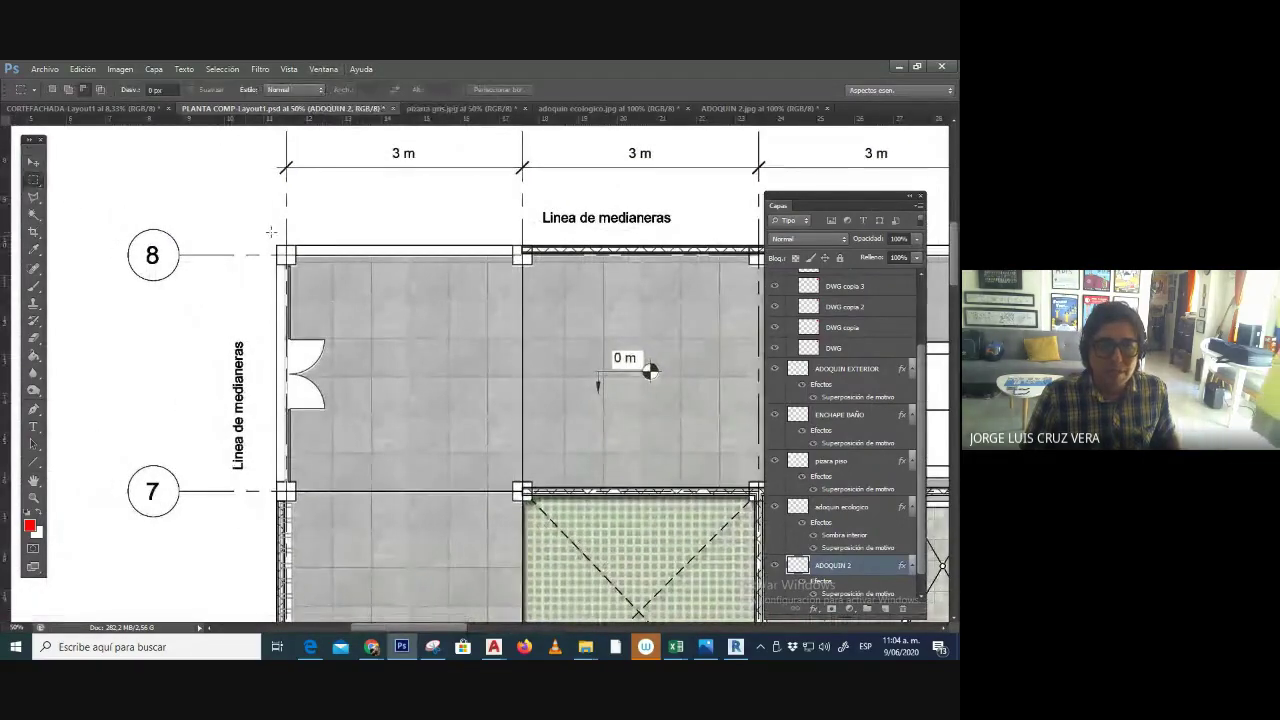
{"action": "key", "text": "ctrl+plus"}
{"action": "key", "text": "ctrl+plus"}
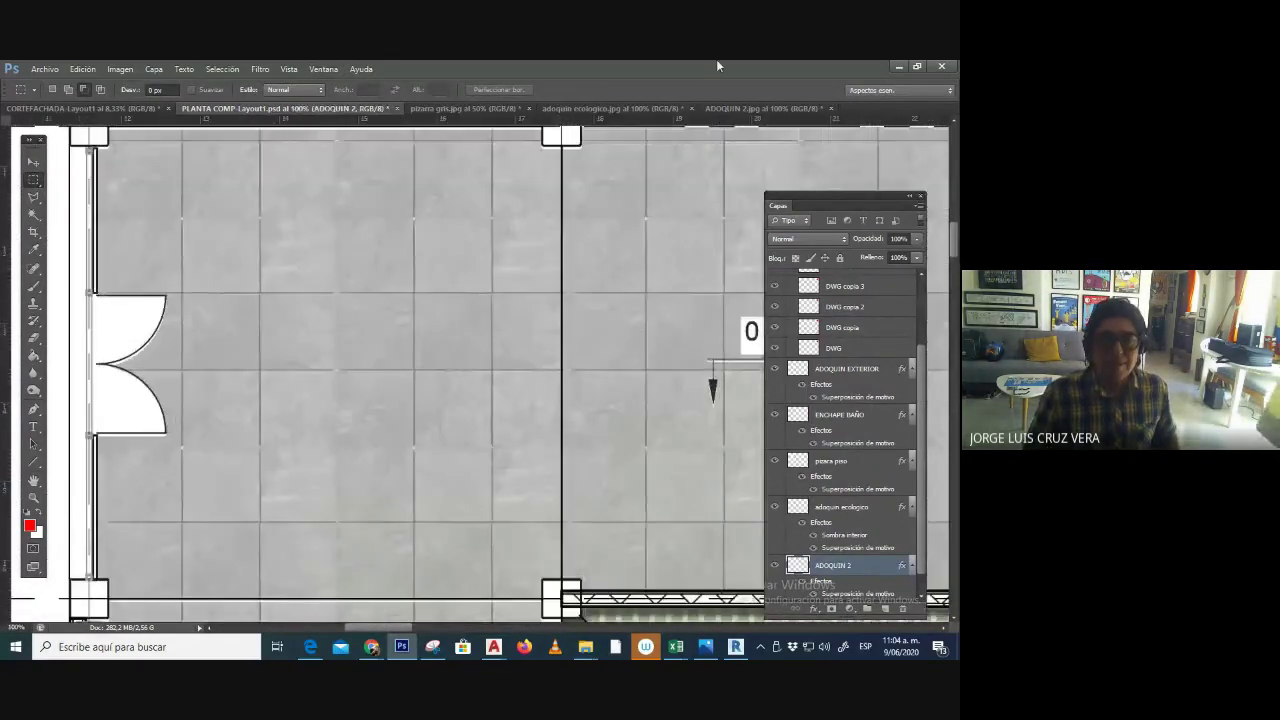
{"action": "left_click_drag", "start_coordinate": [399, 198], "coordinate": [486, 320]}
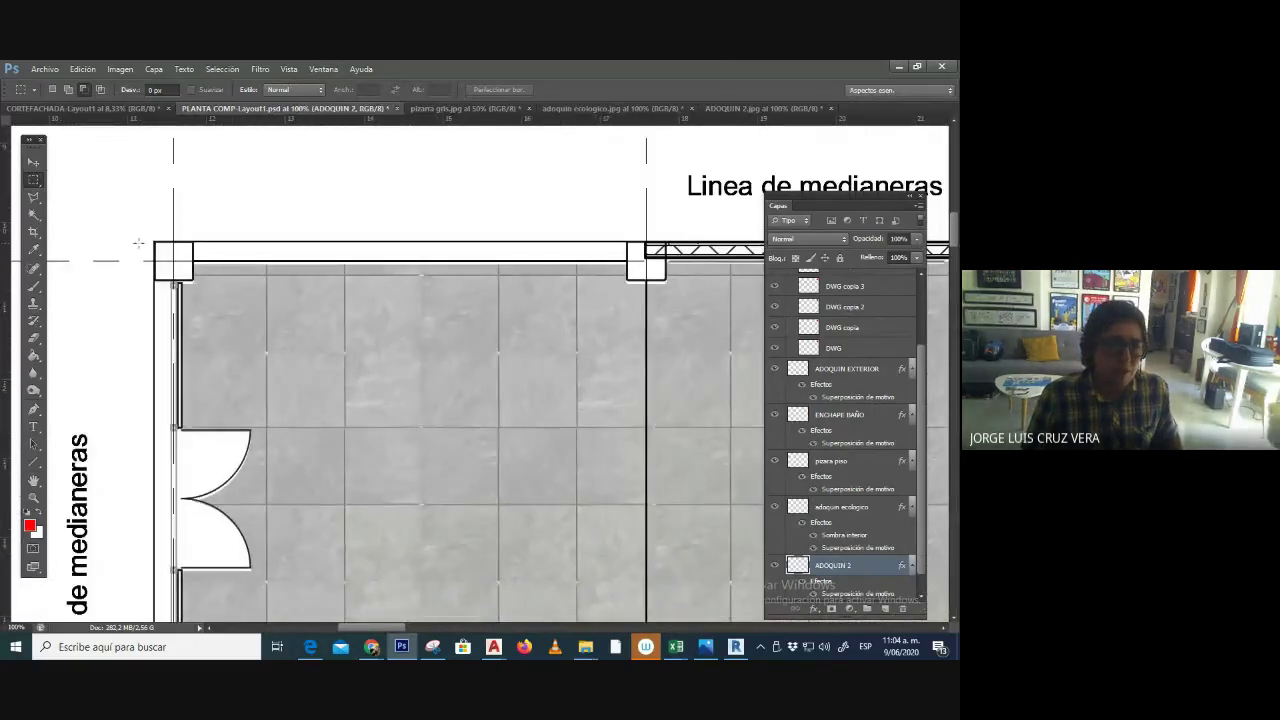
{"action": "left_click_drag", "start_coordinate": [162, 246], "coordinate": [194, 281]}
- Copy the selected column area from FONDO BLANCO to a new layer and name it COUMNAS
{"action": "scroll", "coordinate": [848, 568], "scroll_direction": "down", "scroll_amount": 1}
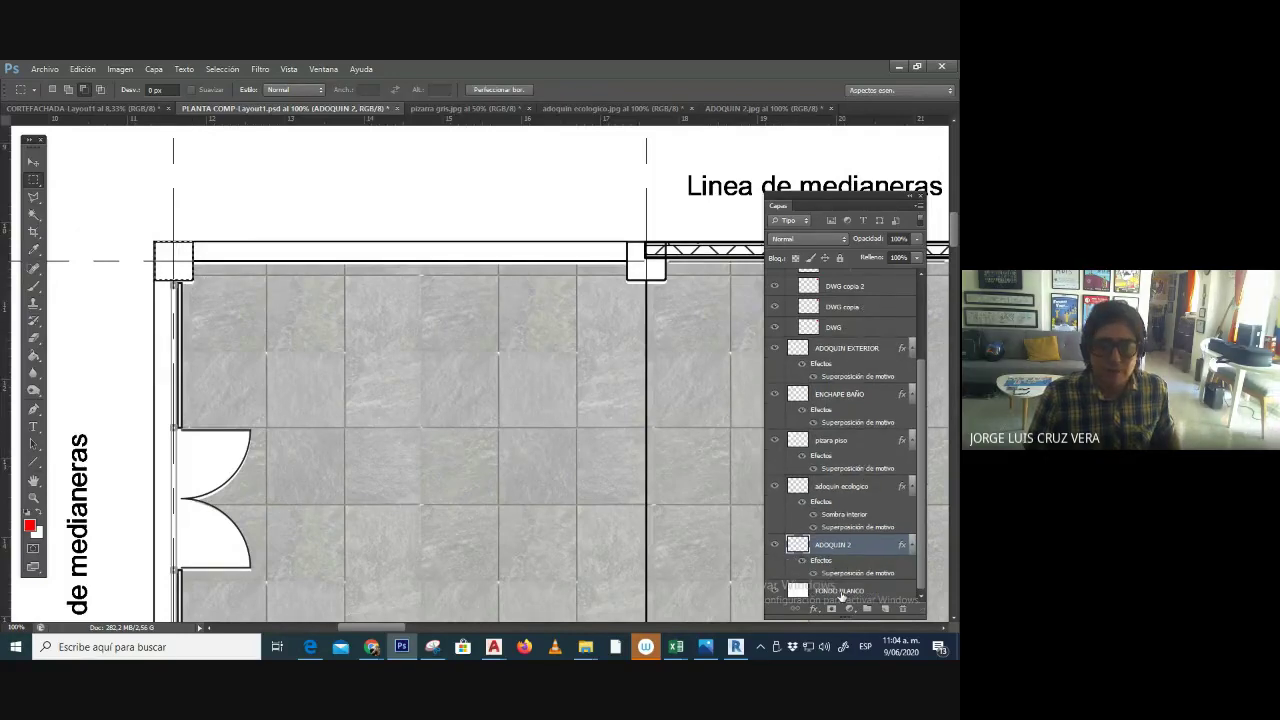
{"action": "left_click", "coordinate": [842, 591]}
{"action": "left_click", "coordinate": [866, 608]}
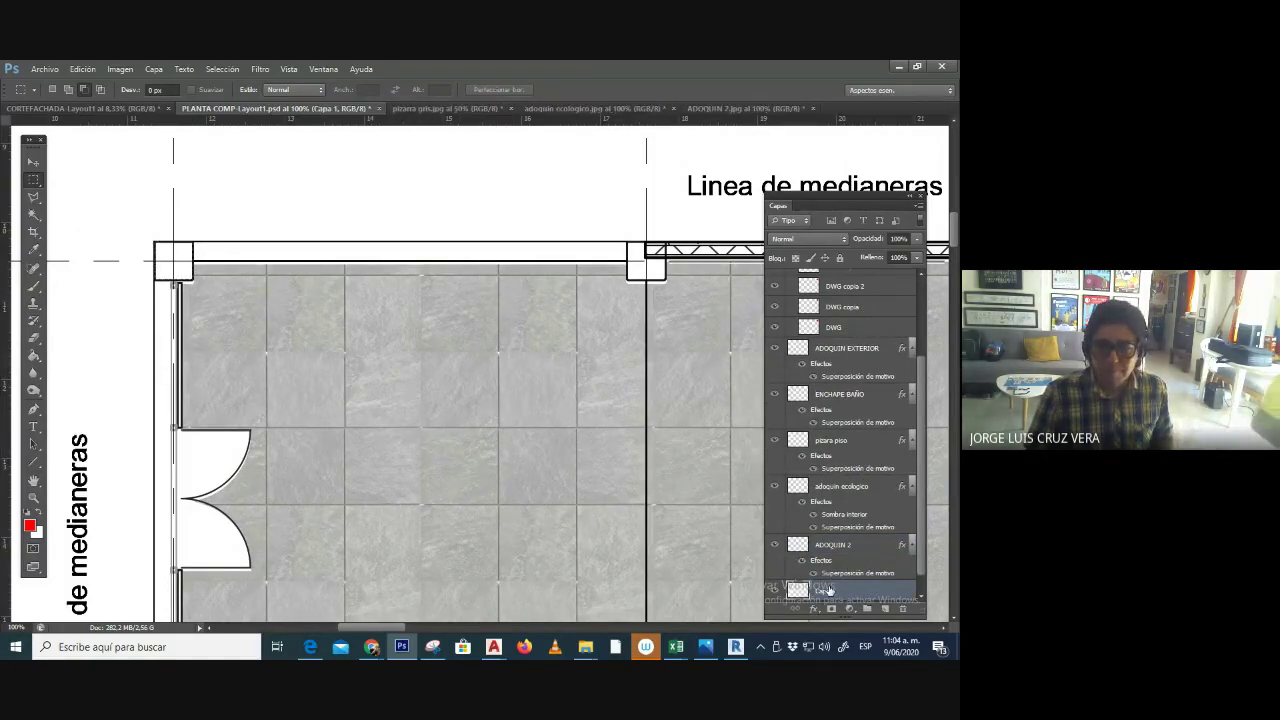
{"action": "double_click", "coordinate": [826, 591]}
{"action": "type", "text": "COLUM"}
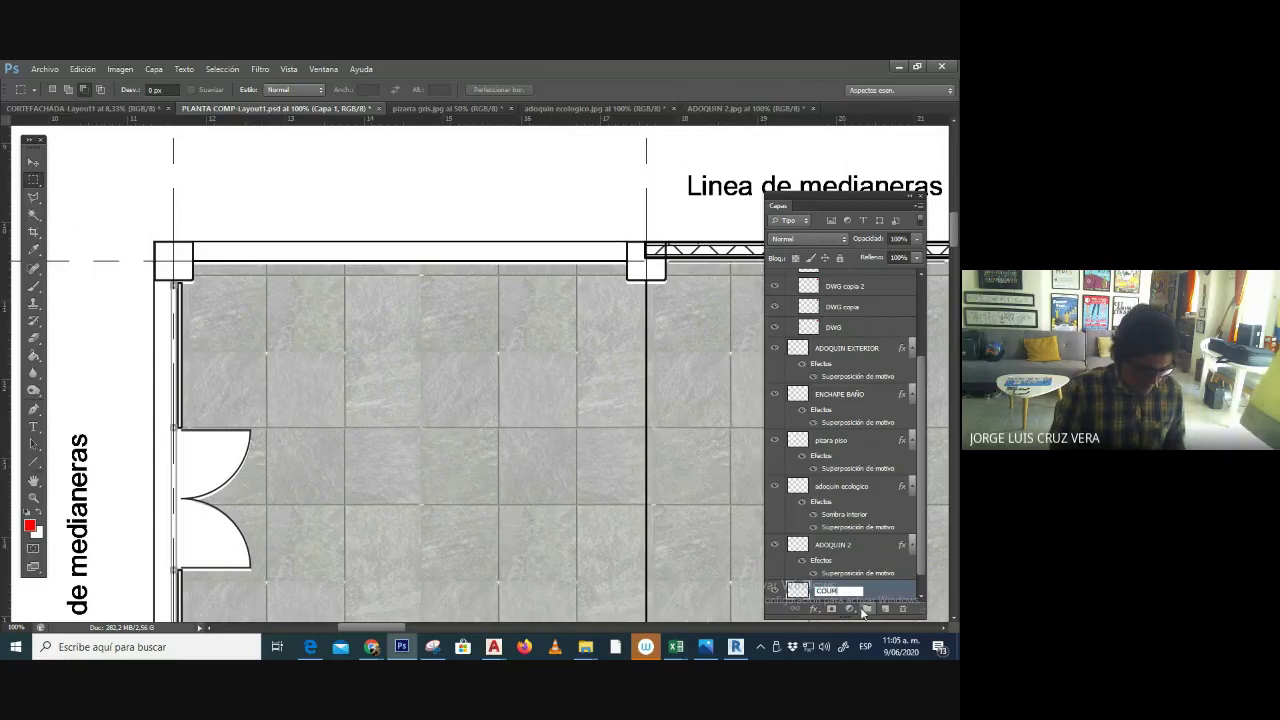
{"action": "type", "text": "NAS"}
{"action": "key", "text": "Return"}
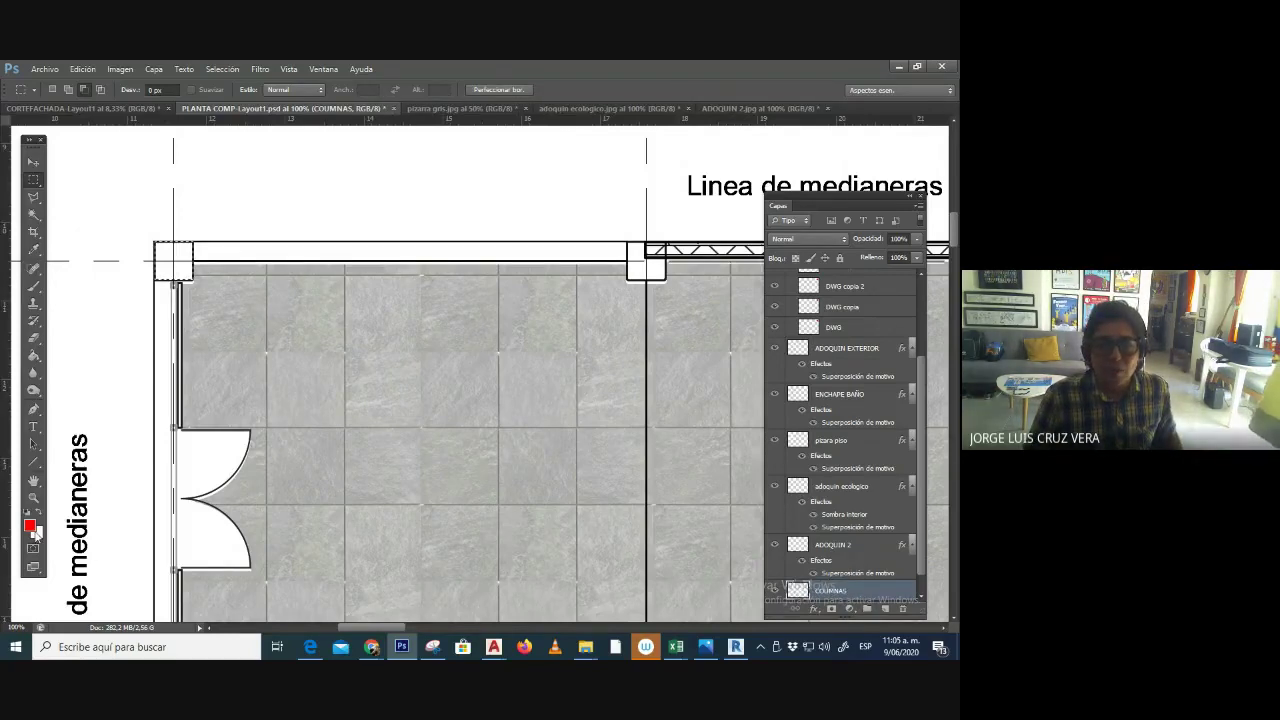
- Fill the selected column with black (000000) on the COUMNAS layer and place that layer above ADOQUIN EXTERIOR
{"action": "left_click", "coordinate": [30, 525]}
{"action": "left_click", "coordinate": [378, 354]}
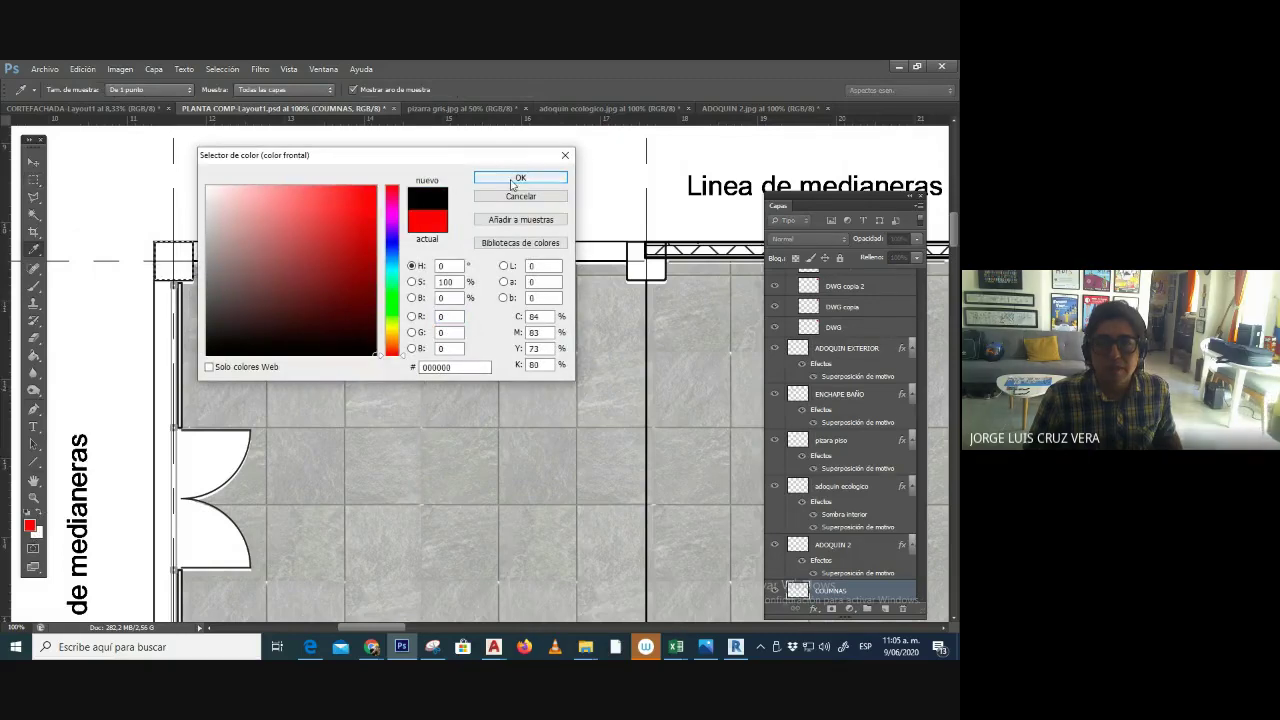
{"action": "left_click", "coordinate": [515, 179]}
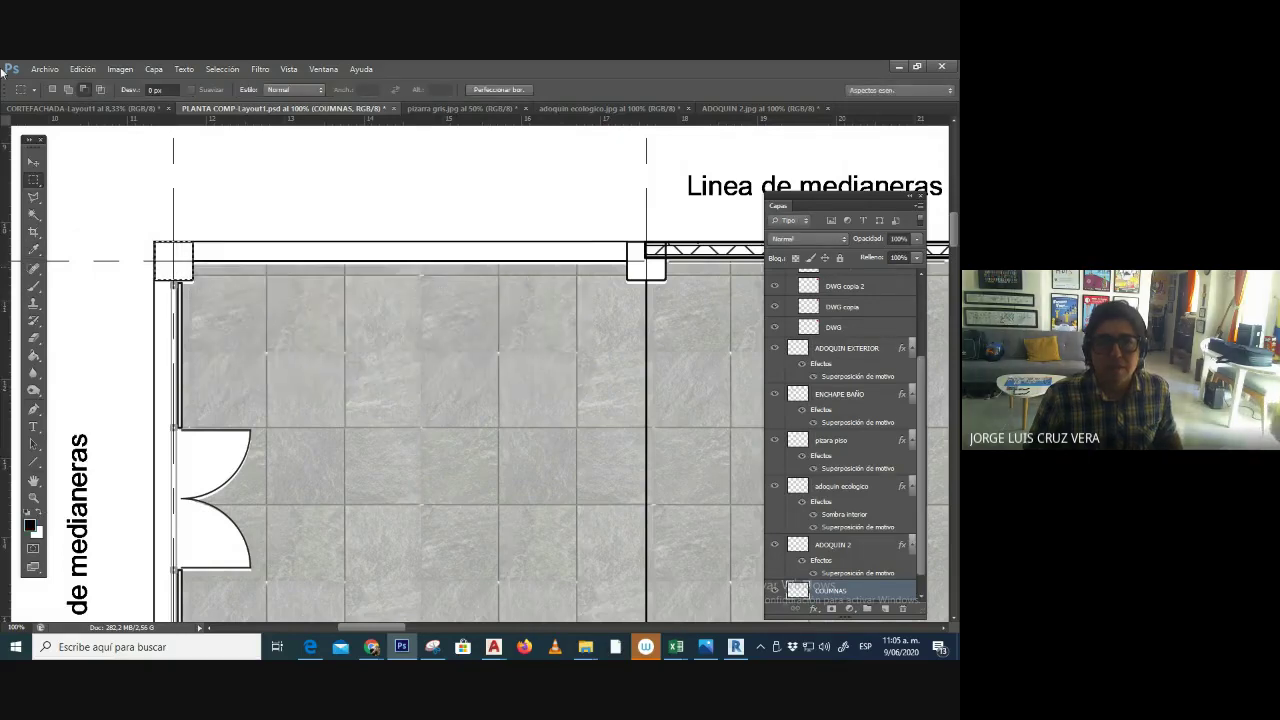
{"action": "left_click", "coordinate": [33, 355]}
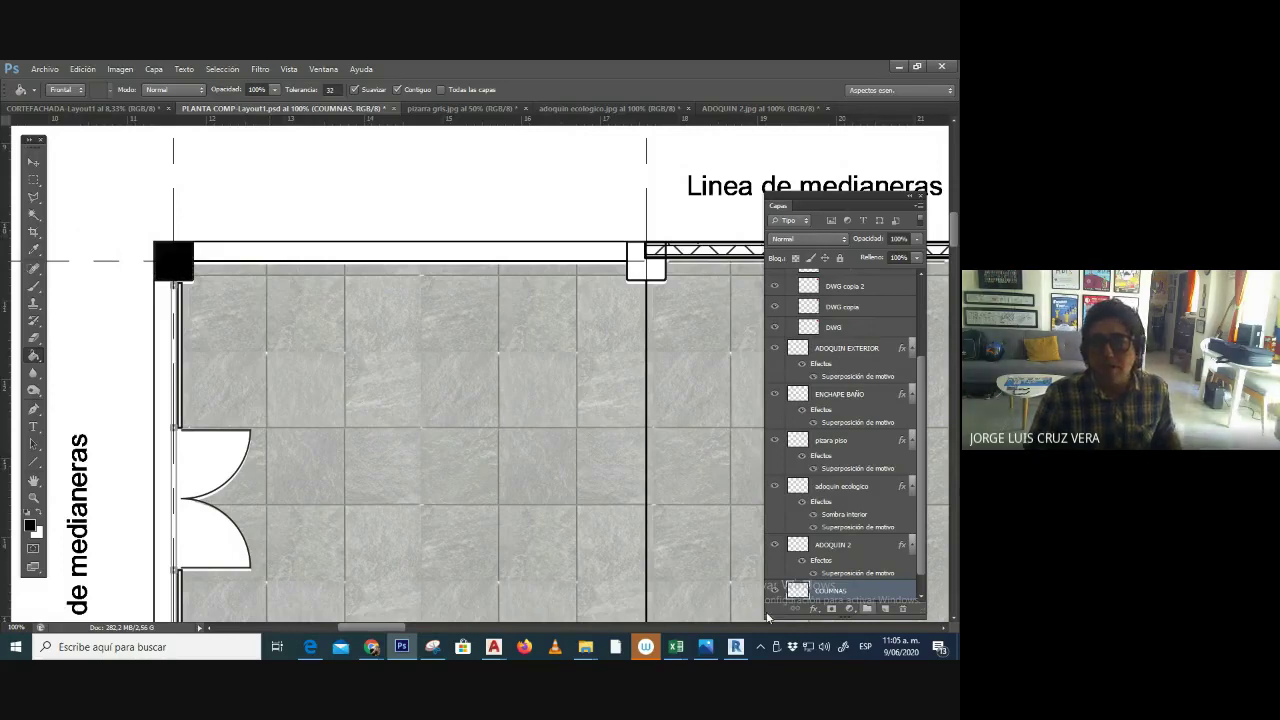
{"action": "left_click_drag", "start_coordinate": [803, 590], "coordinate": [826, 348]}
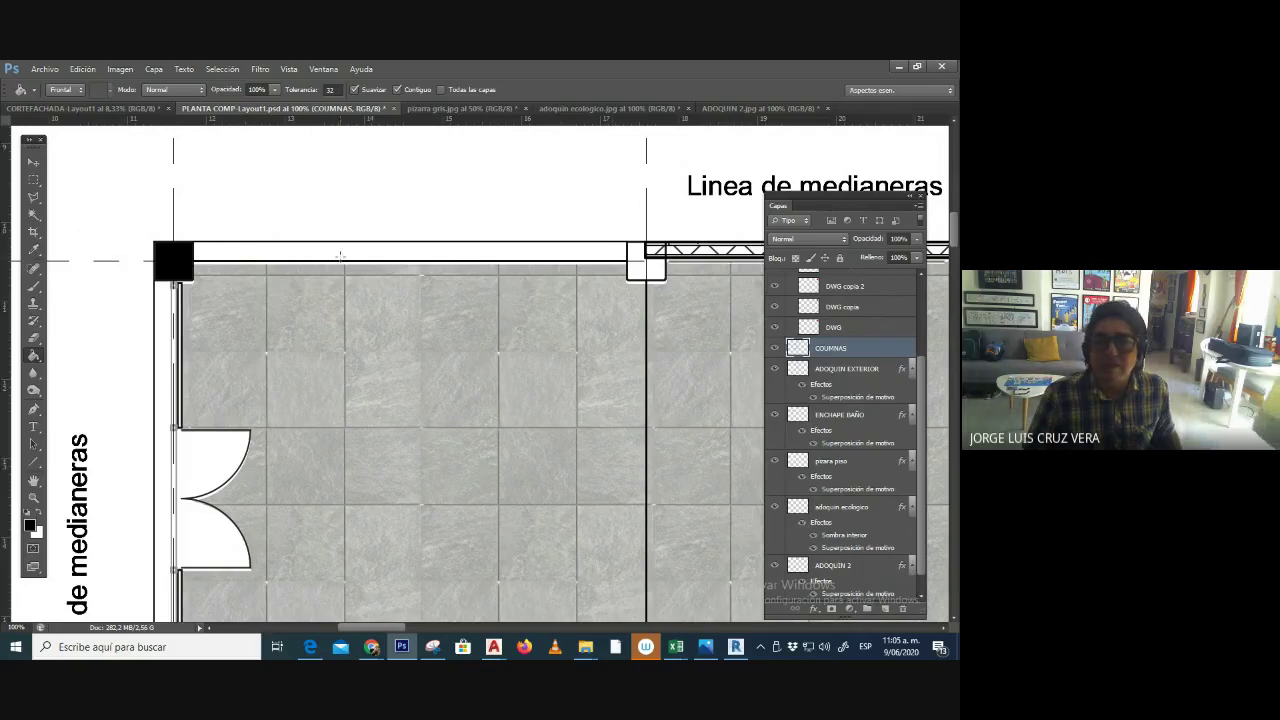
- Create a layer group named COLUMNAS and place the COUMNAS layer inside it, ready for moving
{"action": "key", "text": "ctrl+minus"}
{"action": "key", "text": "ctrl+minus"}
{"action": "key", "text": "ctrl+minus"}
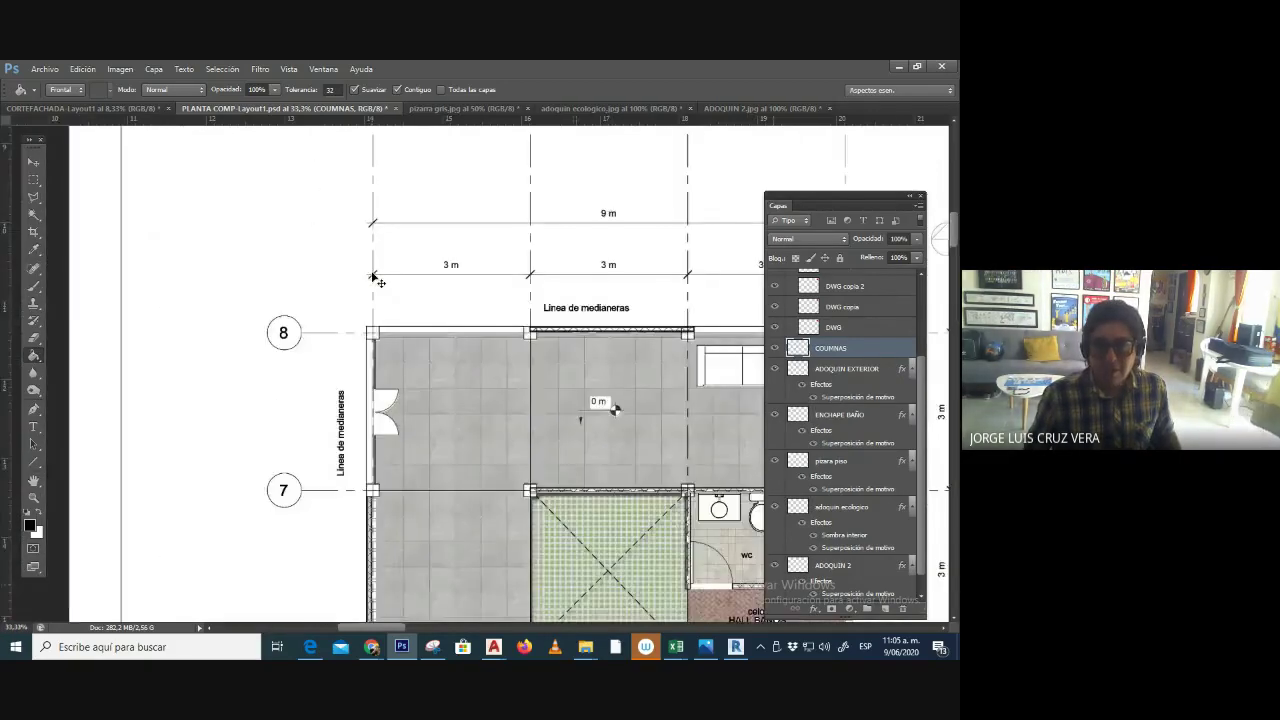
{"action": "left_click", "coordinate": [867, 608]}
{"action": "double_click", "coordinate": [828, 346]}
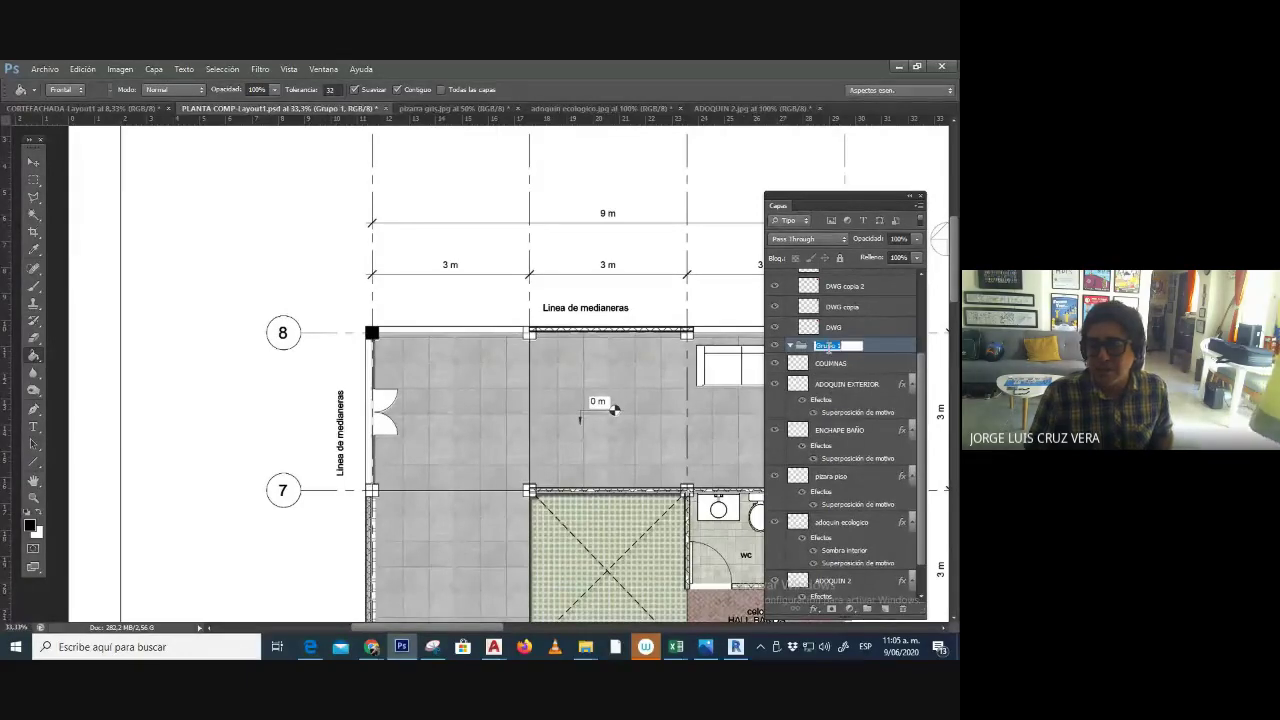
{"action": "type", "text": "COLUMNAS"}
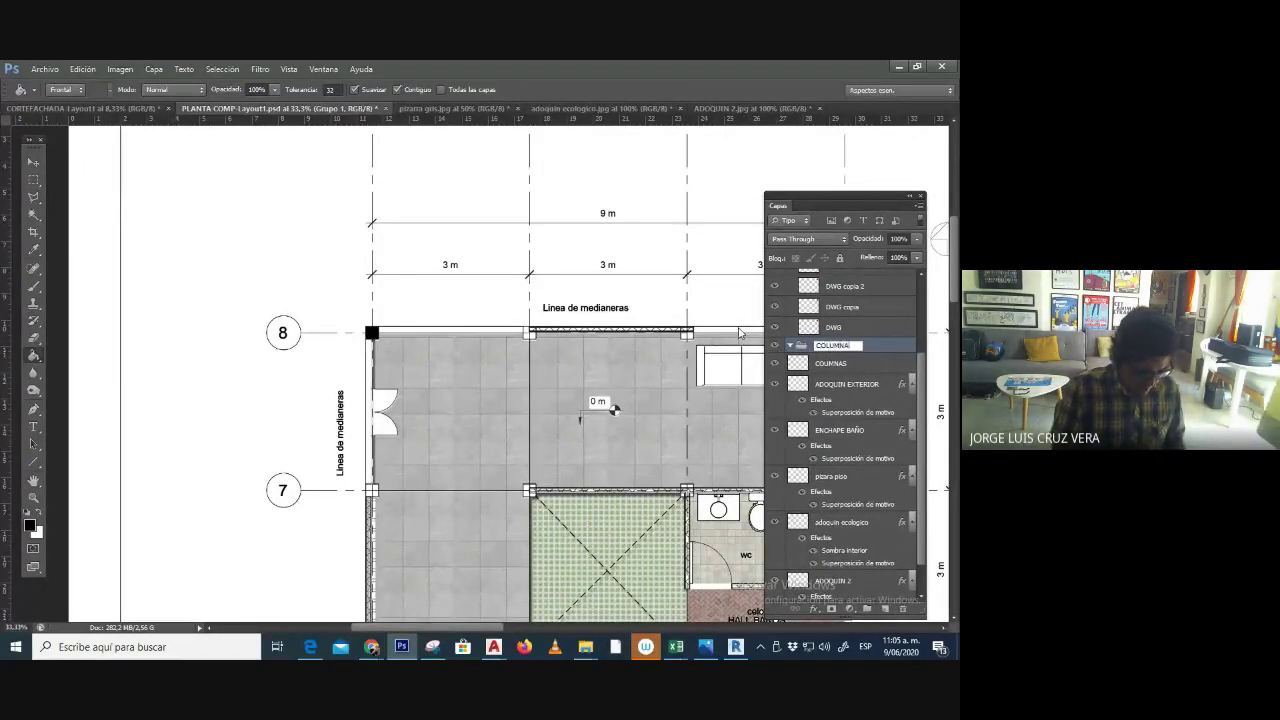
{"action": "key", "text": "Return"}
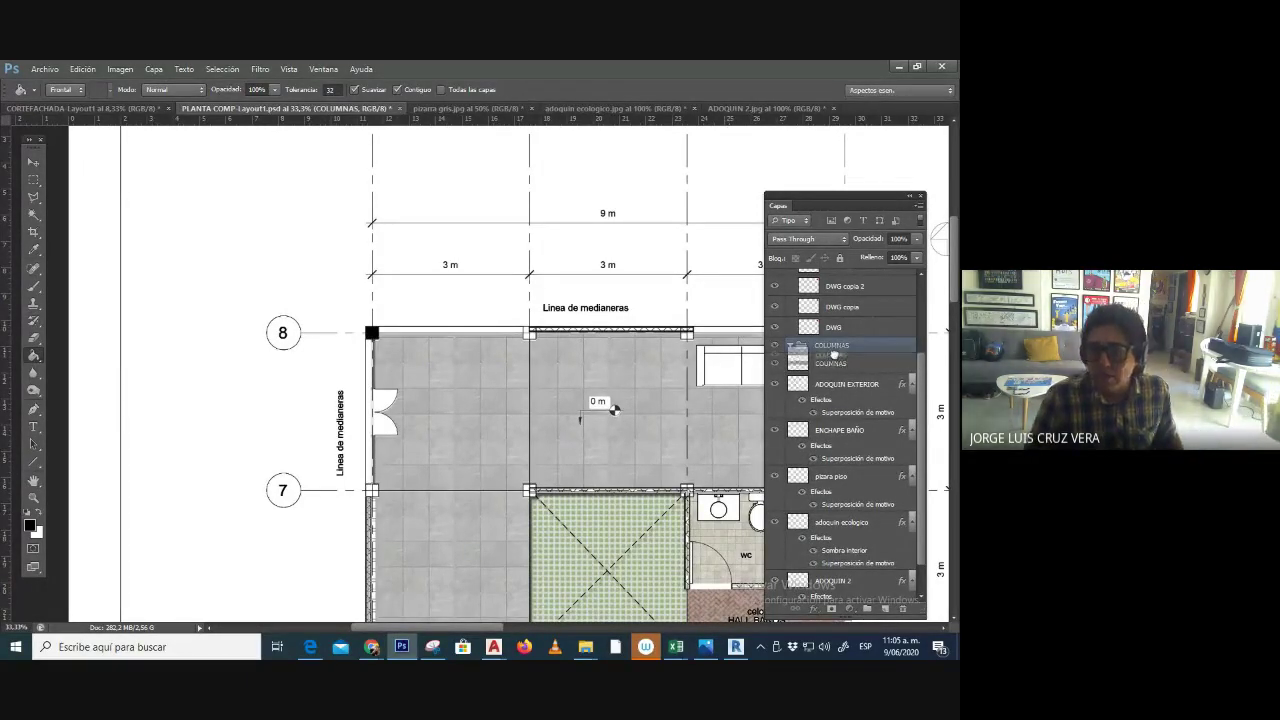
{"action": "left_click_drag", "start_coordinate": [838, 346], "coordinate": [840, 357]}
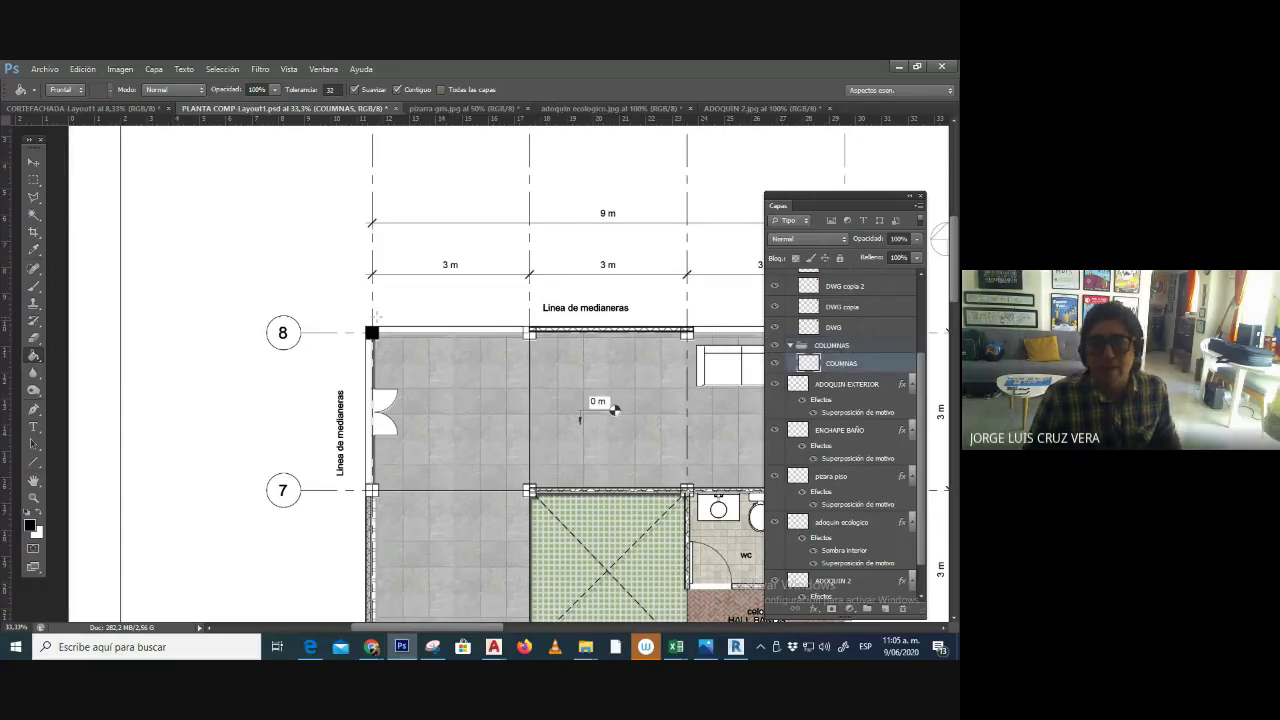
{"action": "key", "text": "v"}
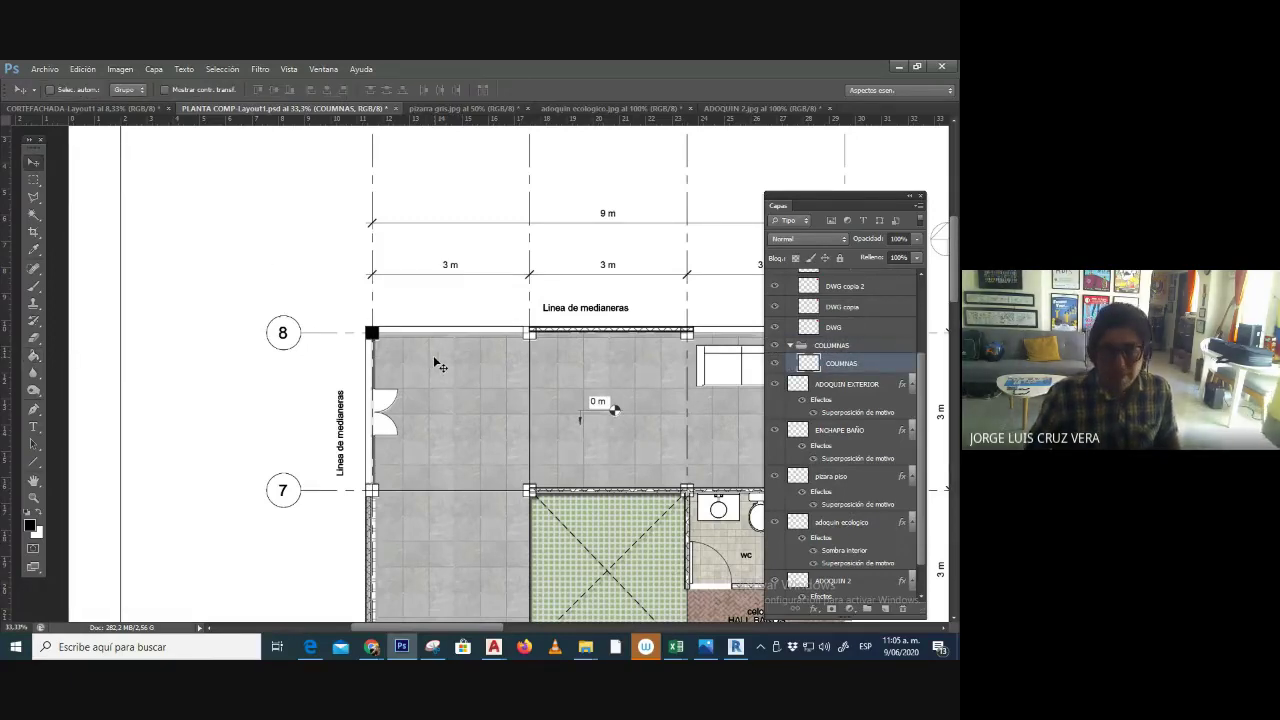
- Duplicate the black column along axis 8 onto its intersections with axes 2, 3 and 4
{"action": "key", "text": "ctrl+plus"}
{"action": "key", "text": "ctrl+plus"}
{"action": "left_click_drag", "start_coordinate": [258, 287], "coordinate": [565, 305]}
{"action": "left_click_drag", "start_coordinate": [467, 385], "coordinate": [177, 407]}
{"action": "left_click_drag", "start_coordinate": [290, 318], "coordinate": [602, 318]}
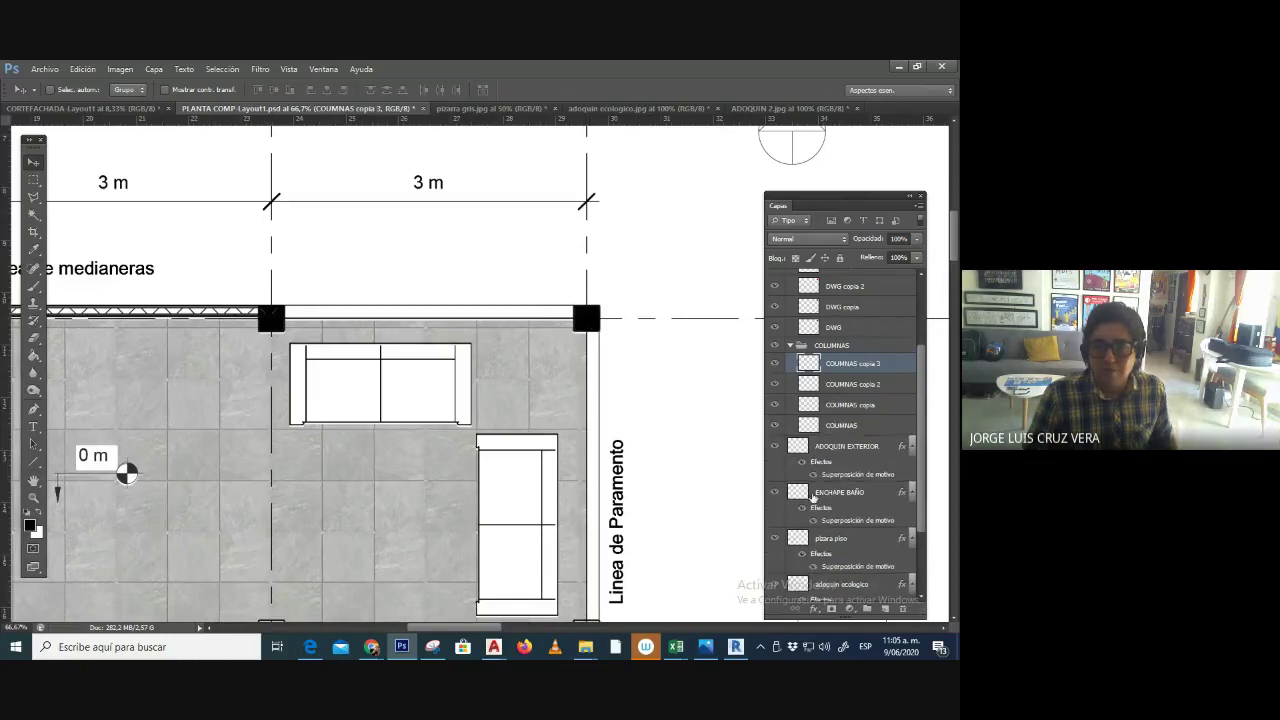
- Merge the four column layers in the COLUMNAS group into a single layer
{"action": "left_click", "coordinate": [852, 384], "text": "ctrl"}
{"action": "left_click", "coordinate": [850, 404], "text": "ctrl"}
{"action": "left_click", "coordinate": [860, 425], "text": "ctrl"}
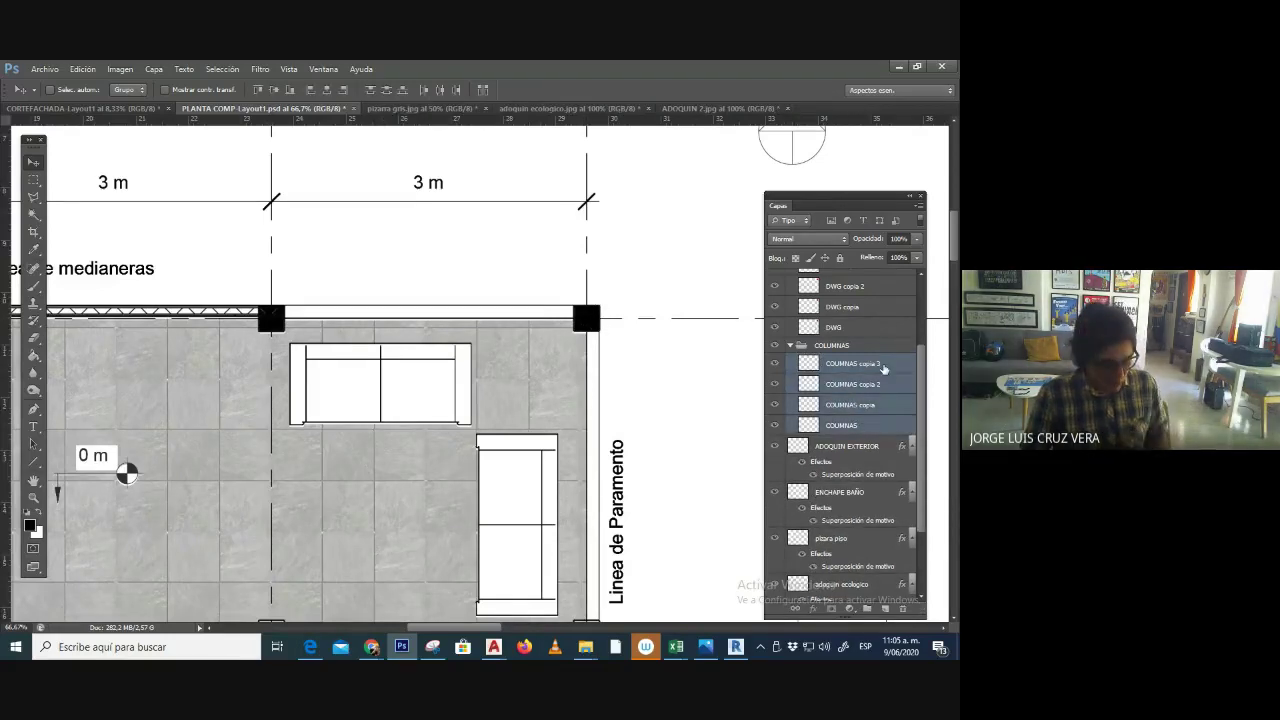
{"action": "key", "text": "ctrl+e"}
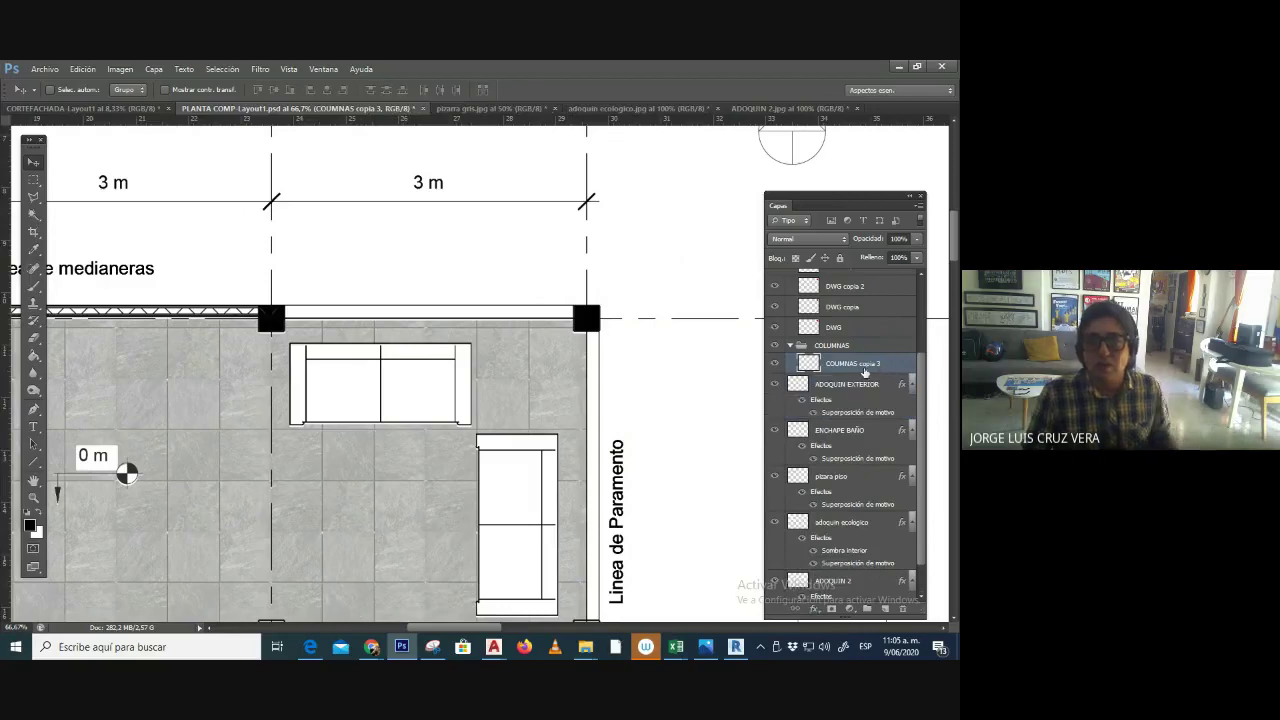
- Add a drop shadow to the merged columns layer with 17 px distance and about 40% opacity
{"action": "key", "text": "ctrl+minus"}
{"action": "key", "text": "ctrl+minus"}
{"action": "key", "text": "ctrl+minus"}
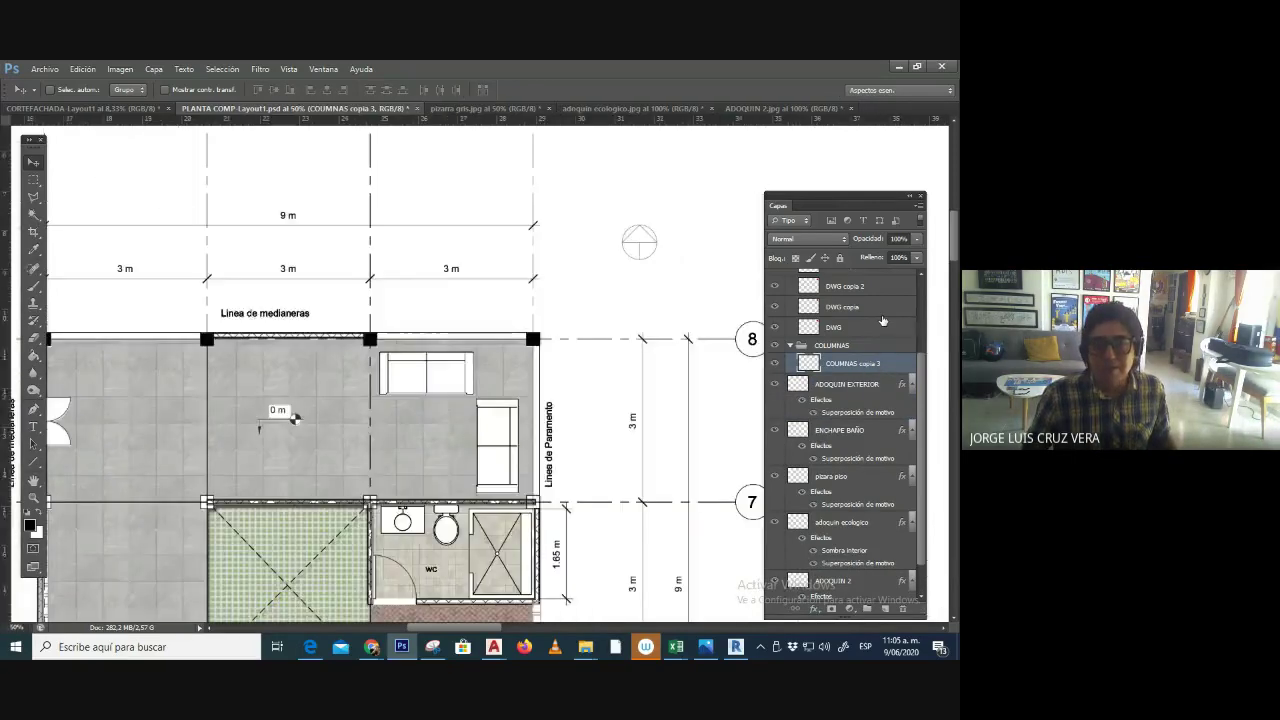
{"action": "left_click", "coordinate": [815, 609]}
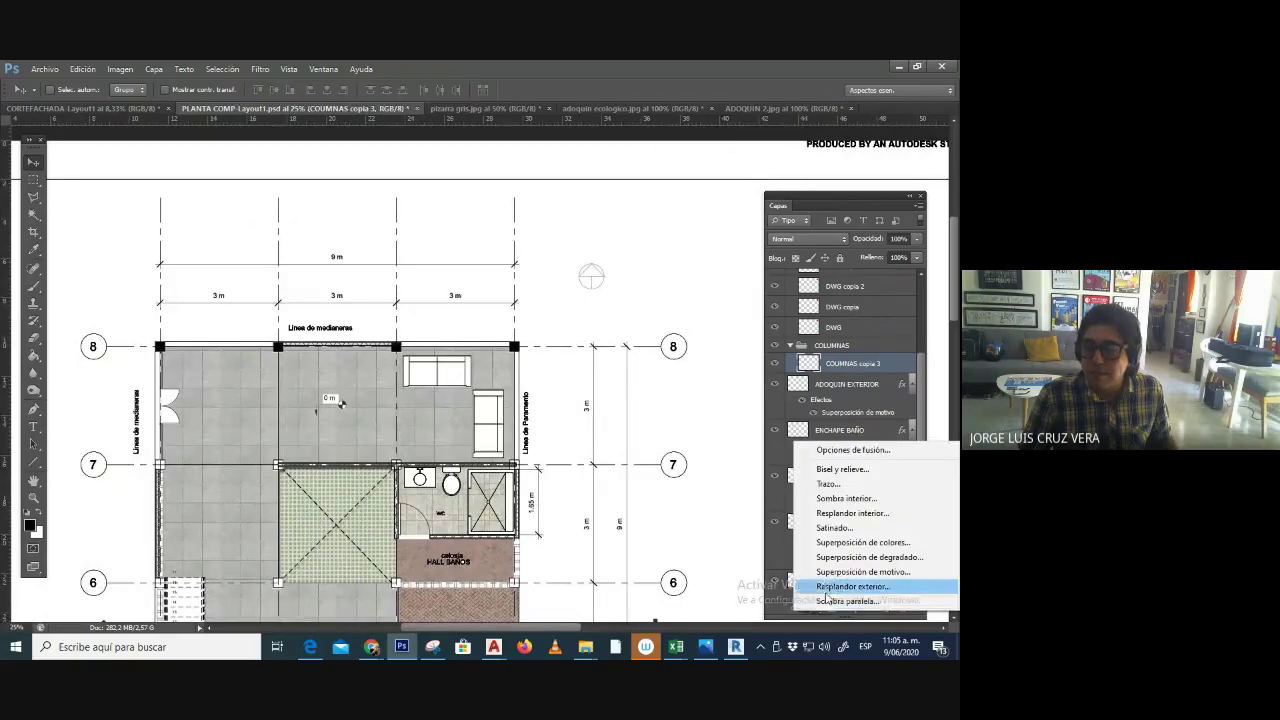
{"action": "key", "text": "Escape"}
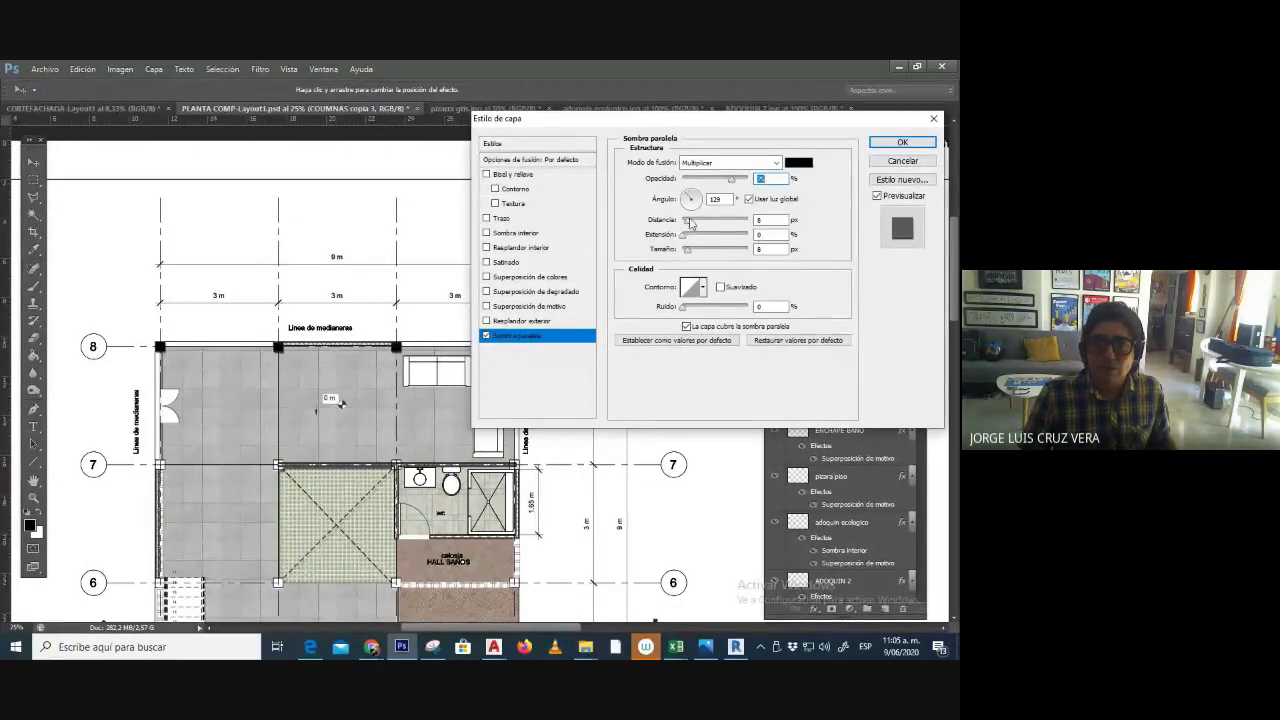
{"action": "left_click_drag", "start_coordinate": [689, 223], "coordinate": [707, 228]}
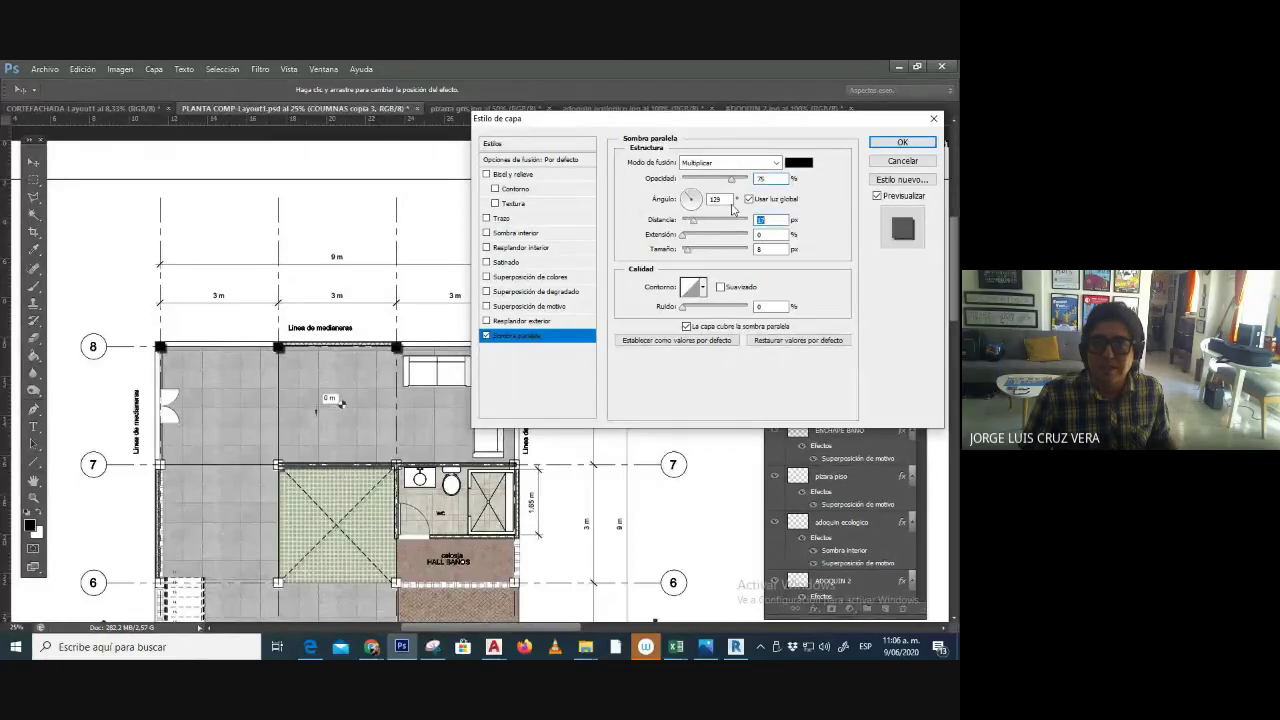
{"action": "mouse_move", "coordinate": [729, 181]}
{"action": "left_mouse_down"}
{"action": "mouse_move", "coordinate": [688, 182]}
{"action": "mouse_move", "coordinate": [707, 183]}
{"action": "left_mouse_up"}
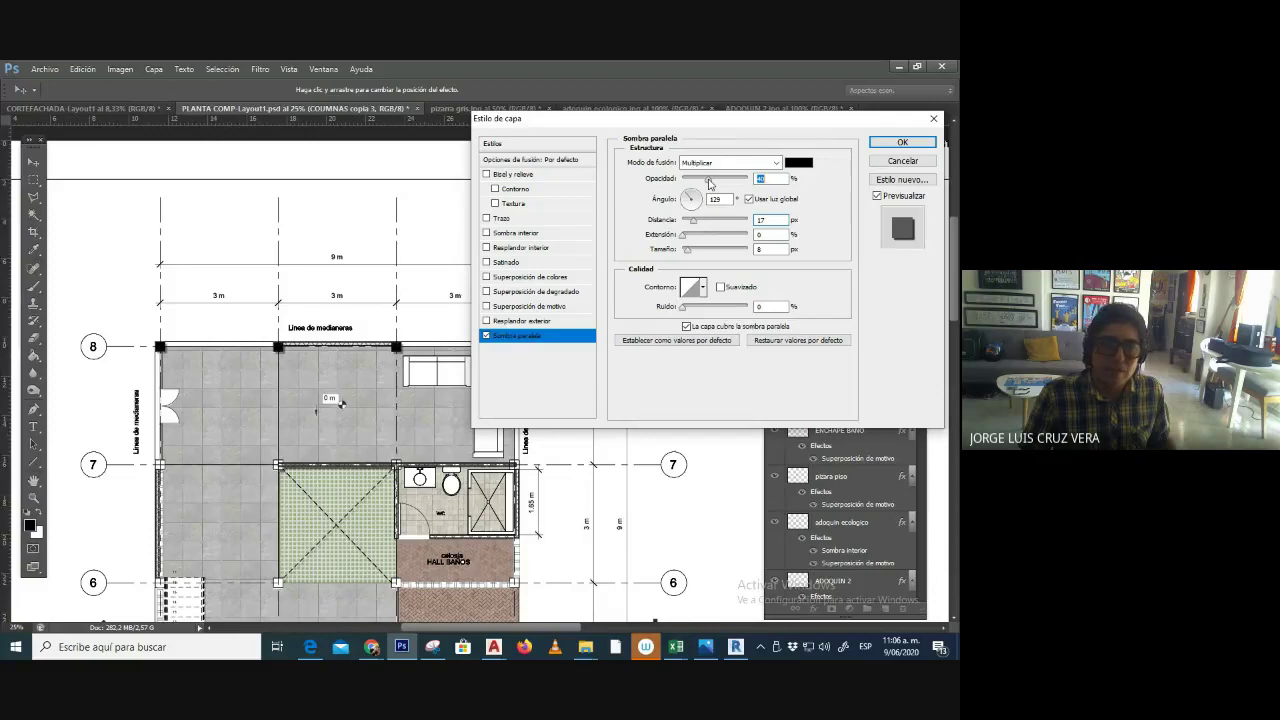
{"action": "left_click", "coordinate": [900, 145]}
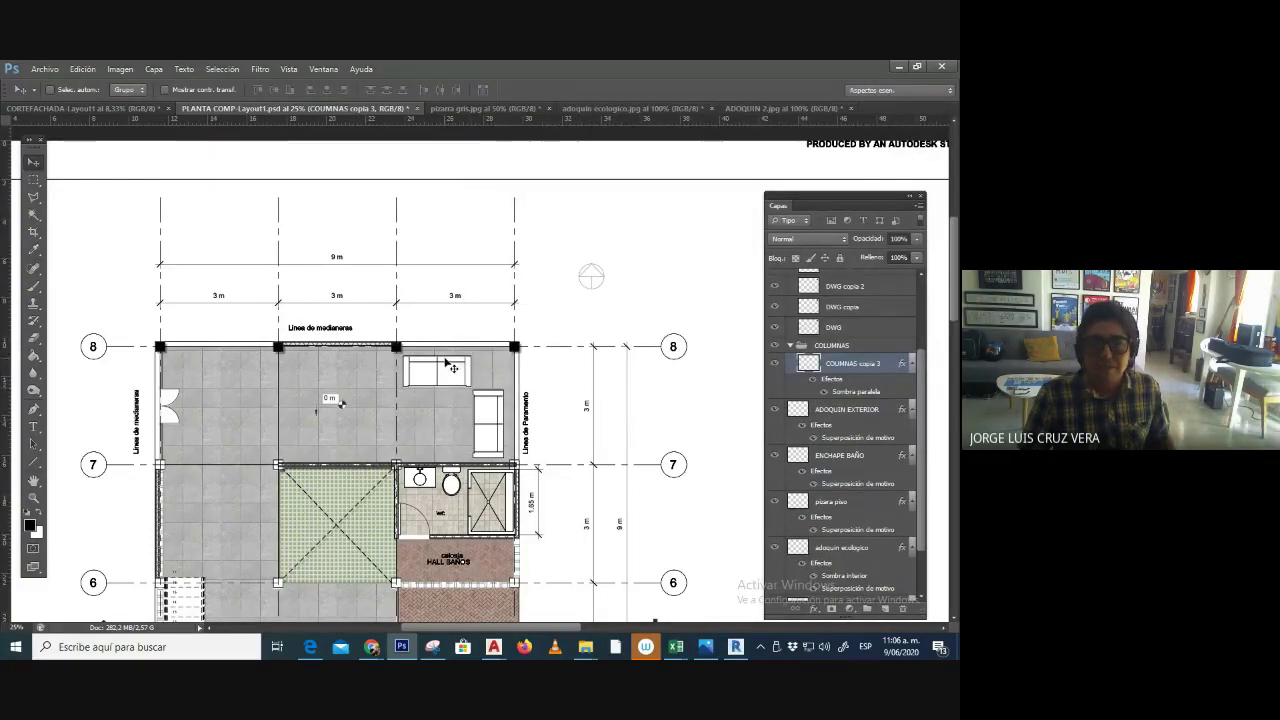
- Duplicate the COLUMNAS group from axis 8 down to axis 7, aligning the copied columns with the axis intersections
{"action": "right_click", "coordinate": [527, 355]}
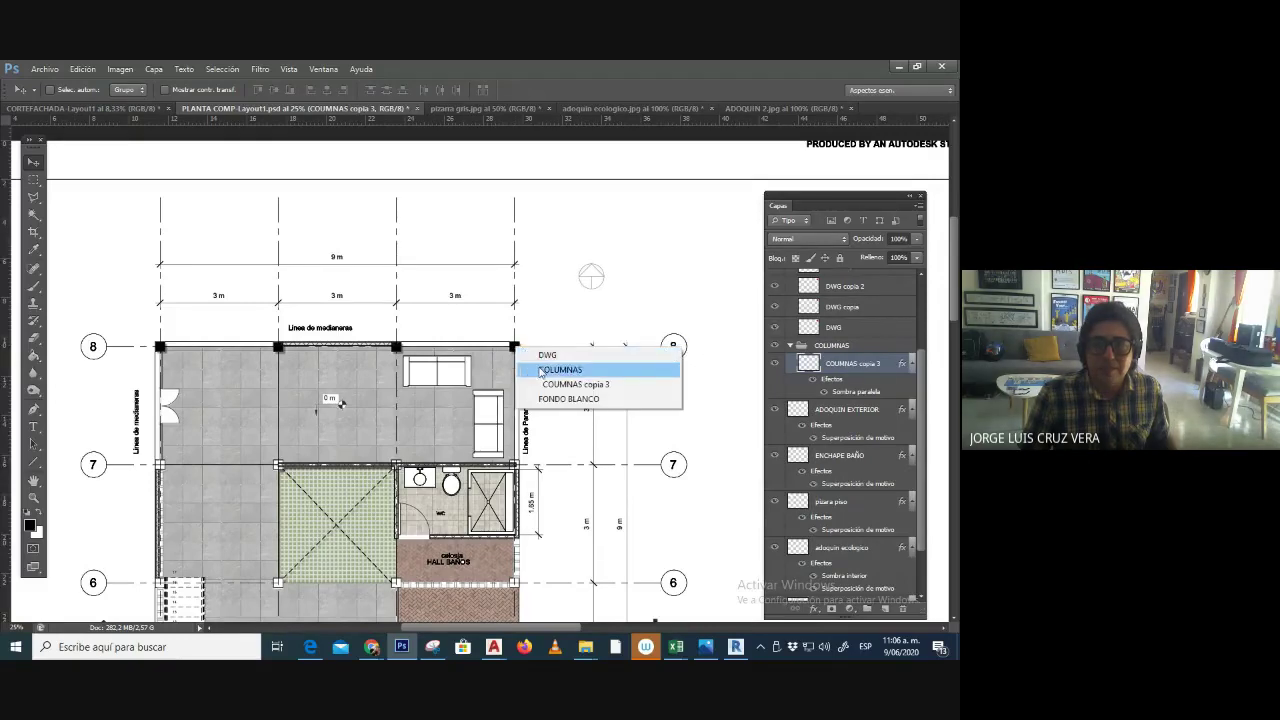
{"action": "left_click", "coordinate": [540, 369]}
{"action": "left_click_drag", "start_coordinate": [527, 357], "coordinate": [516, 472]}
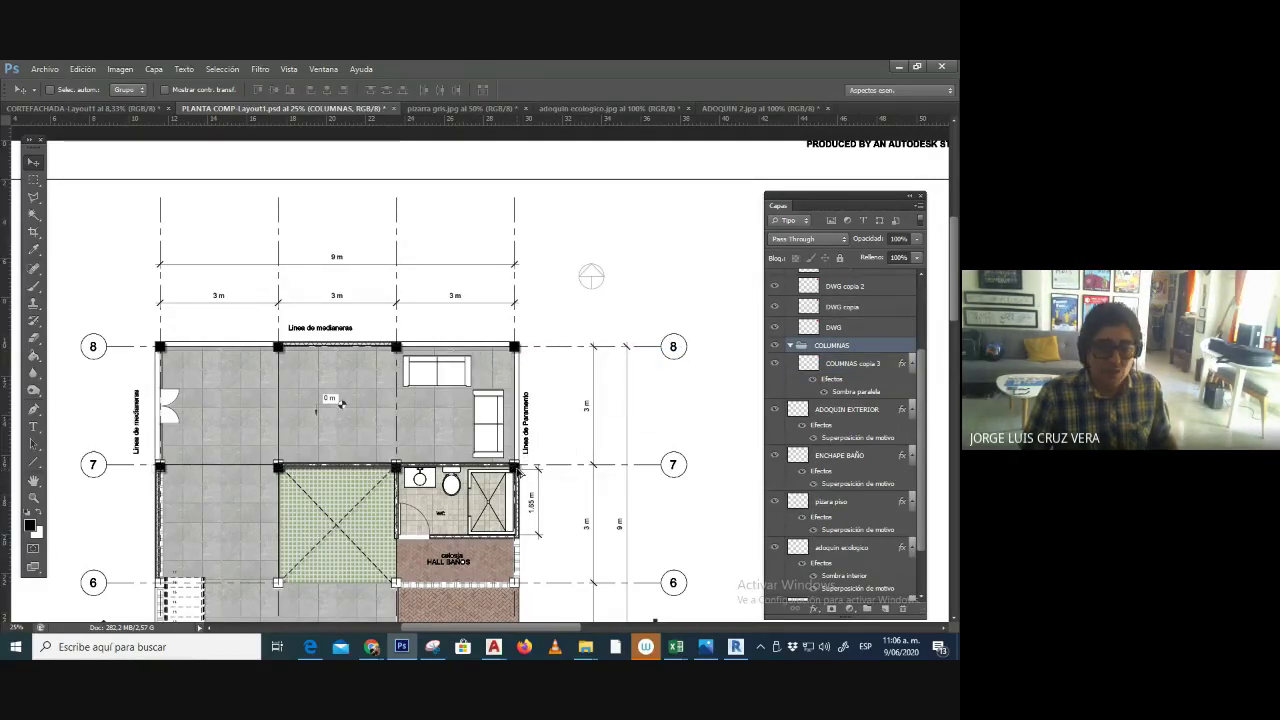
{"action": "key", "text": "ctrl+plus"}
{"action": "key", "text": "ctrl+plus"}
{"action": "key", "text": "ctrl+plus"}
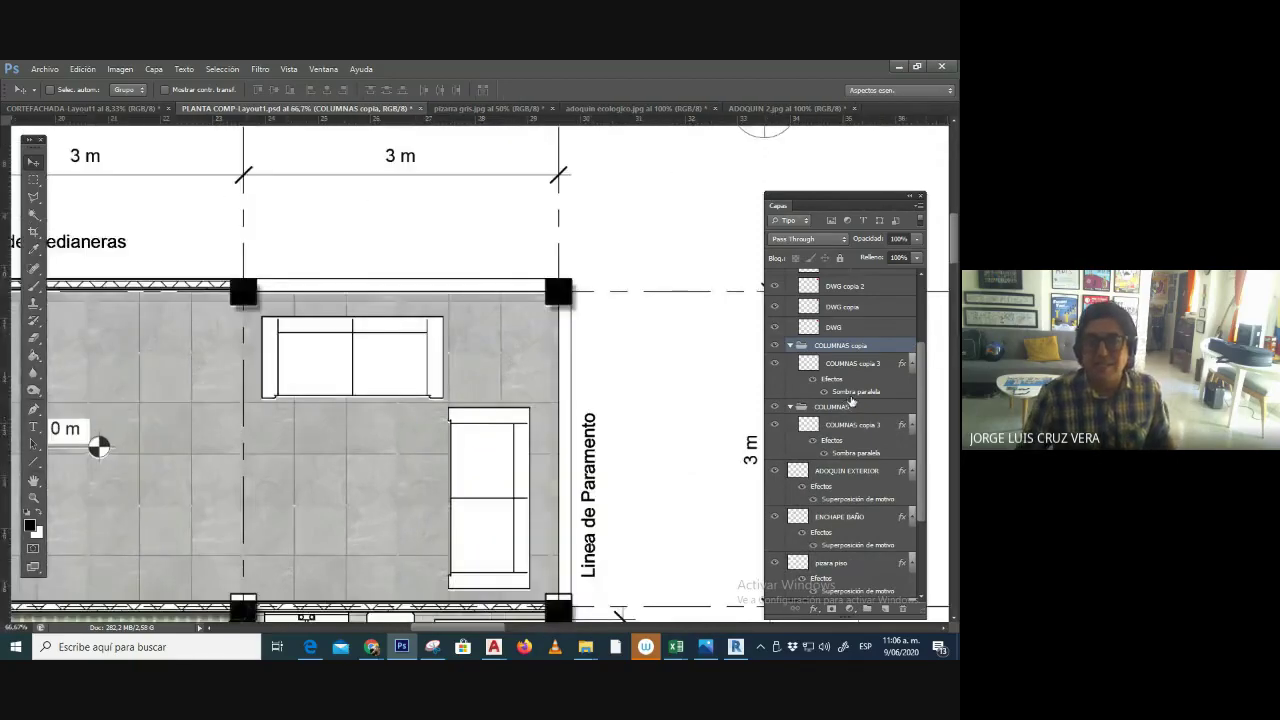
{"action": "scroll", "coordinate": [557, 395], "scroll_direction": "down", "scroll_amount": 1}
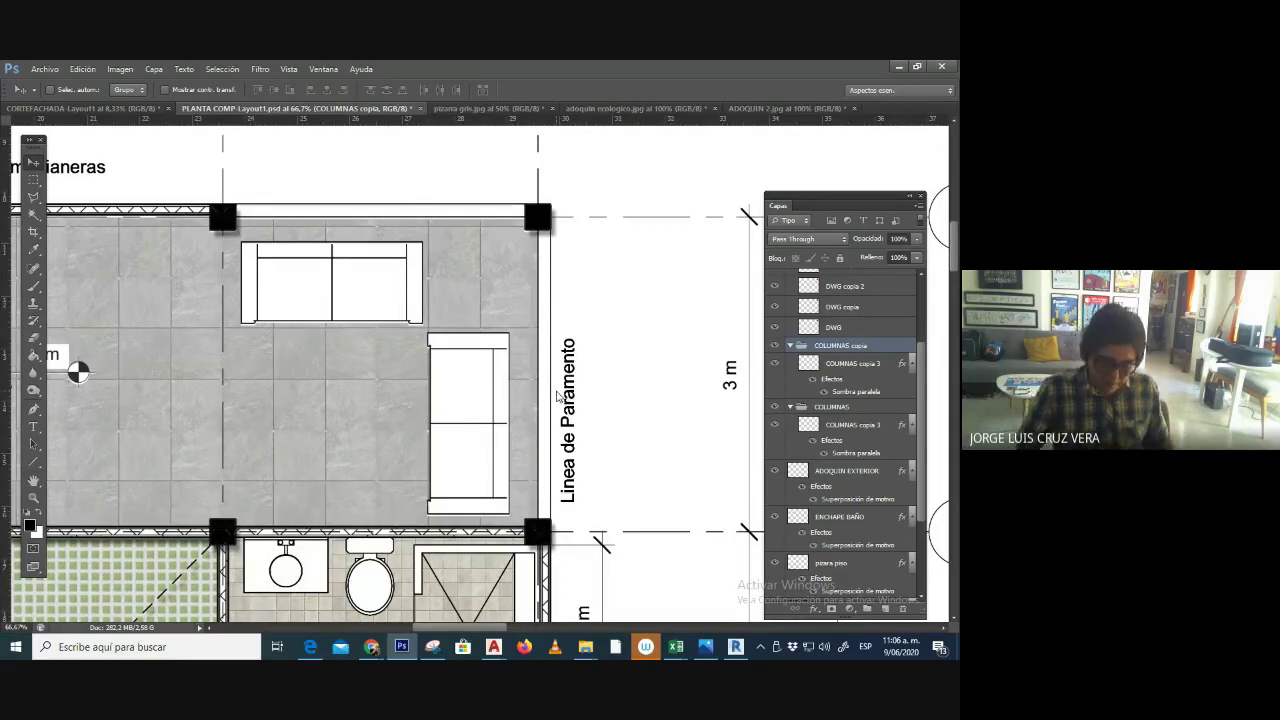
{"action": "key", "text": "ctrl+minus"}
{"action": "key", "text": "ctrl+minus"}
{"action": "key", "text": "ctrl+minus"}
{"action": "key", "text": "ctrl+minus"}
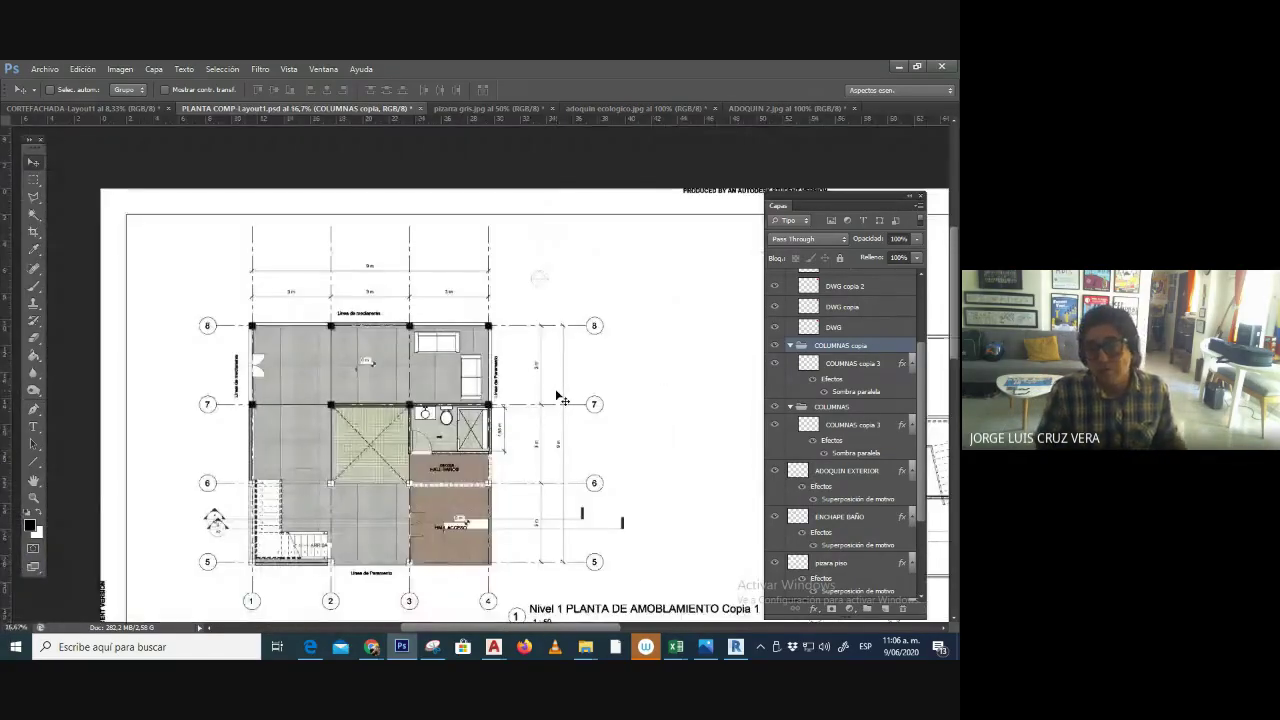
{"action": "key", "text": "ctrl+plus"}
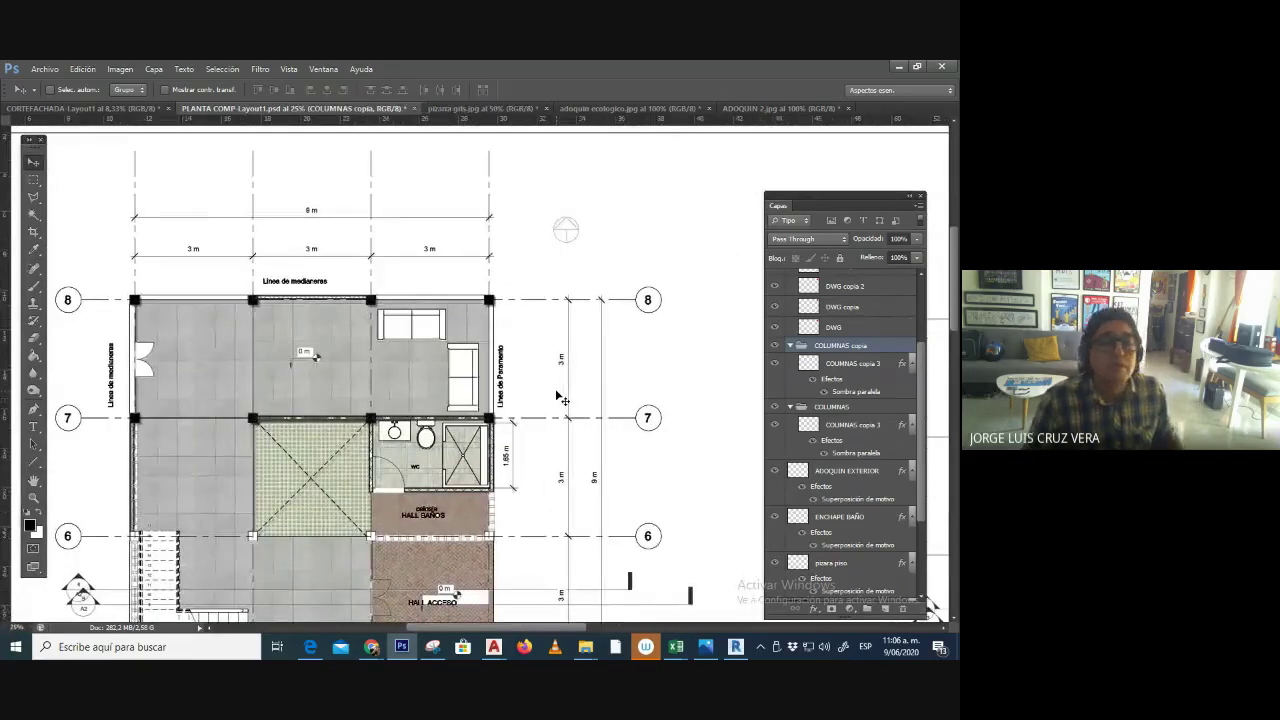
- Duplicate the group holding the row of columns twice, aligning one copy with axis 6 and the other with axis 5
{"action": "left_click_drag", "start_coordinate": [387, 383], "coordinate": [440, 482]}
{"action": "key", "text": "shift+Right"}
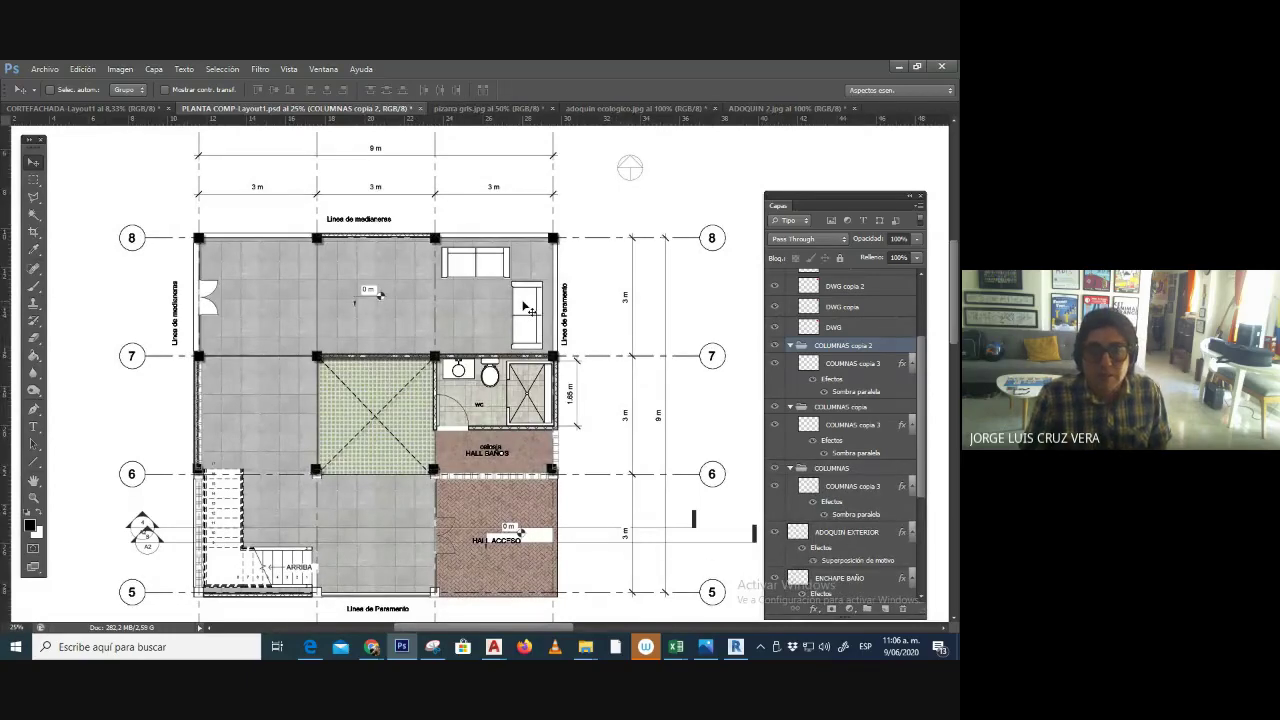
{"action": "key", "text": "shift+Down"}
{"action": "key", "text": "shift+Down"}
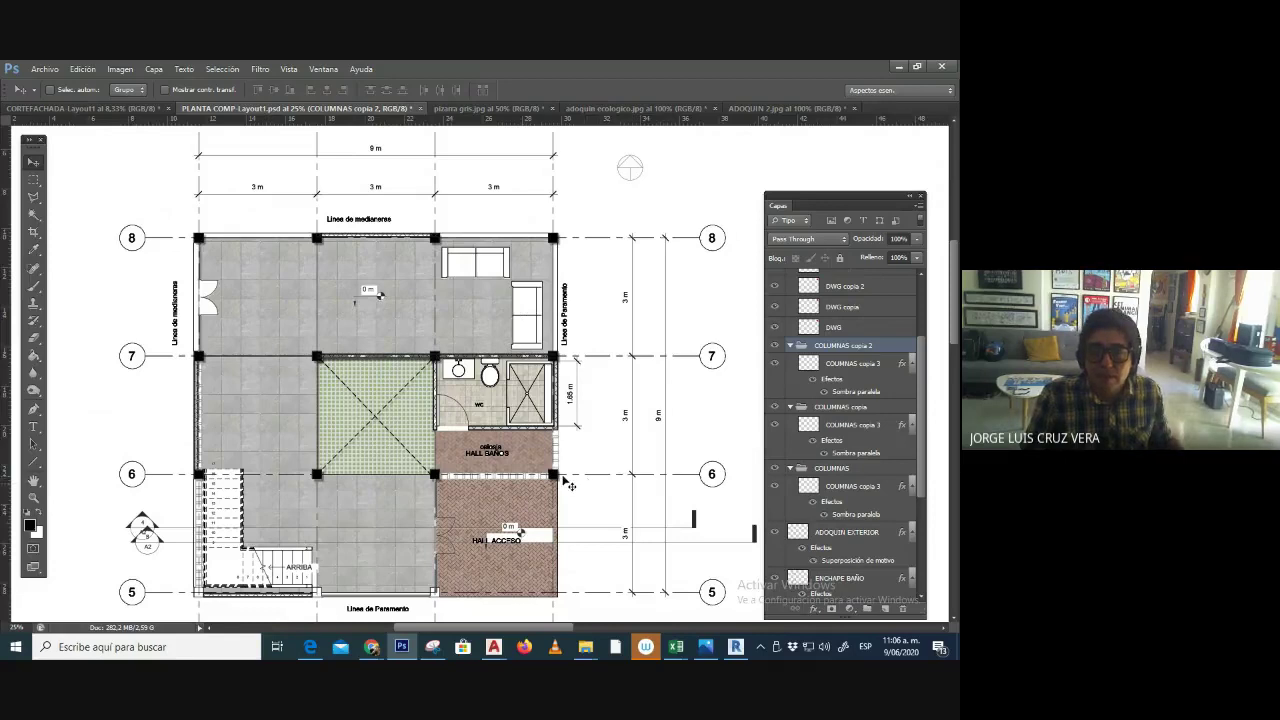
{"action": "left_click_drag", "start_coordinate": [555, 476], "coordinate": [557, 594]}
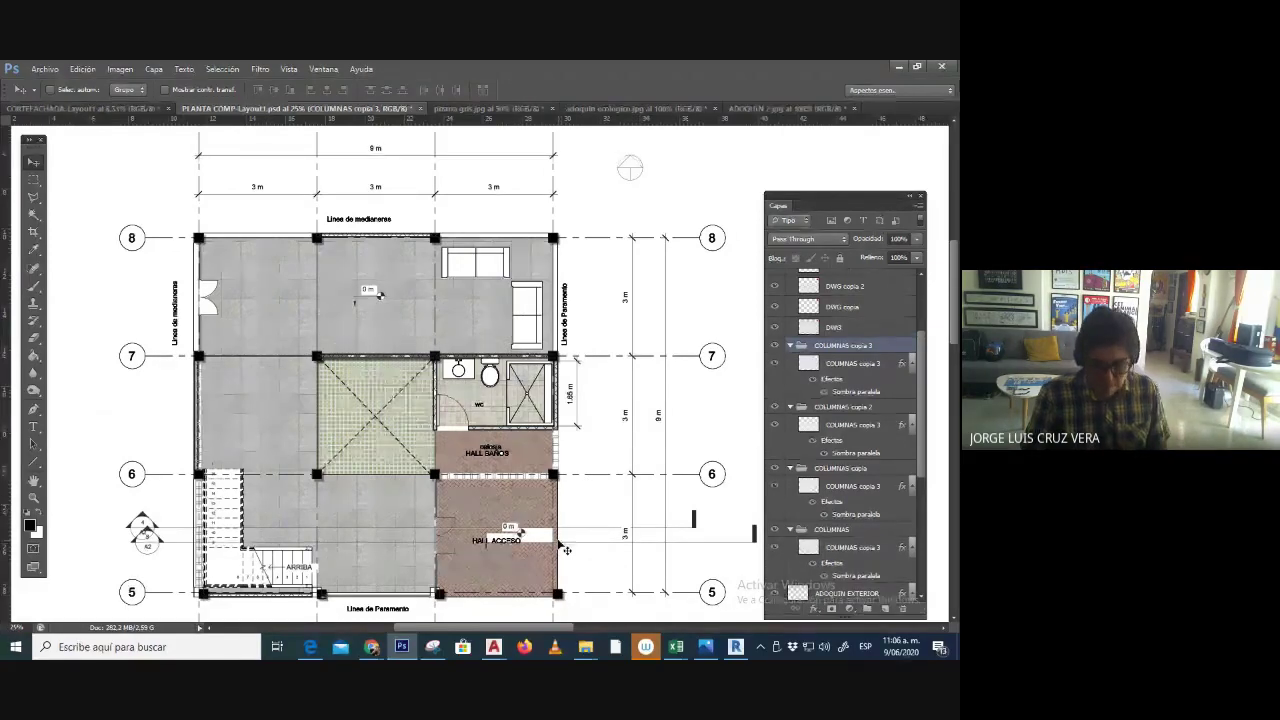
{"action": "key", "text": "shift+Left"}
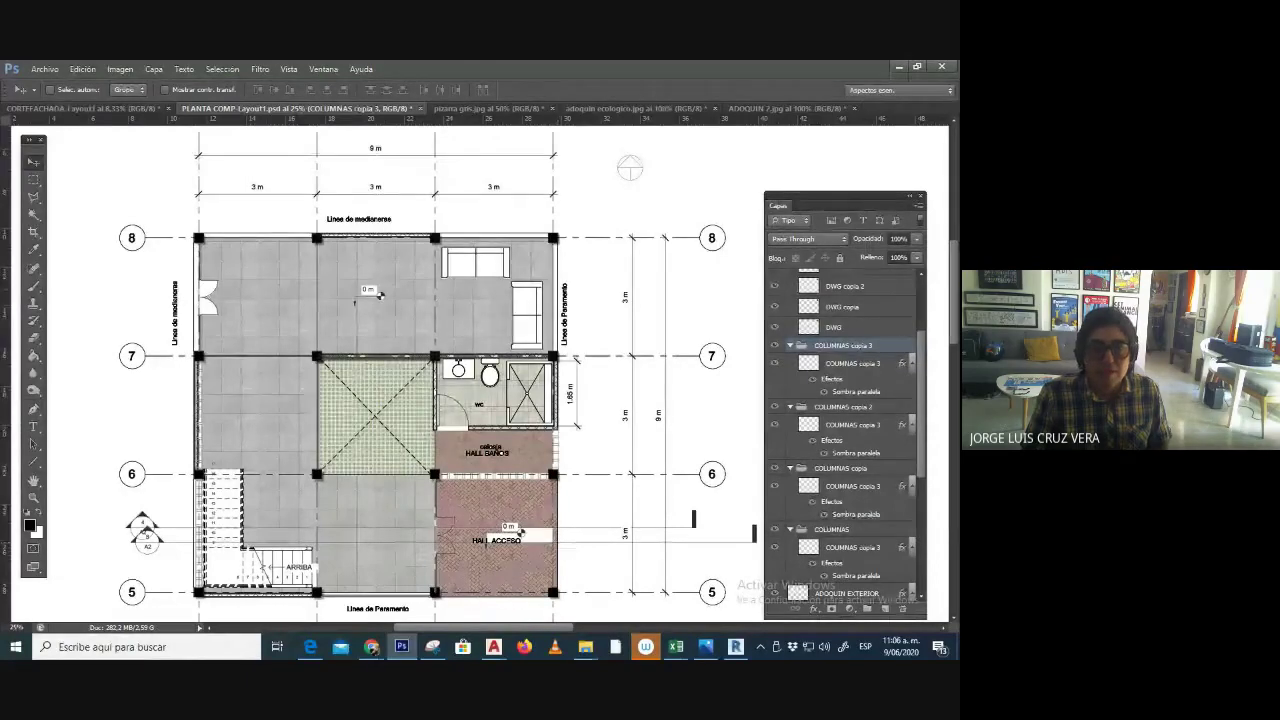
- Delete the rightmost column on axis 5 from the column layer inside the COLUMNAS copia 3 group
{"action": "left_click", "coordinate": [34, 186]}
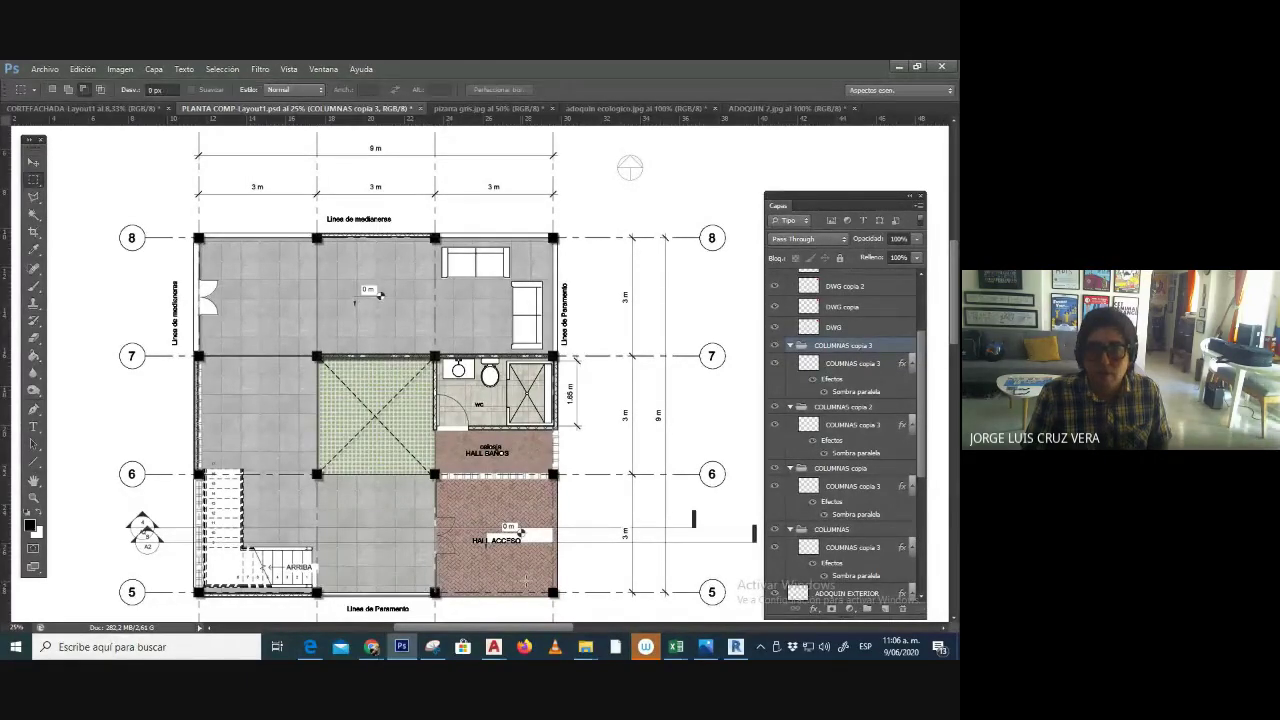
{"action": "left_click_drag", "start_coordinate": [520, 581], "coordinate": [590, 623]}
{"action": "key", "text": "Delete"}
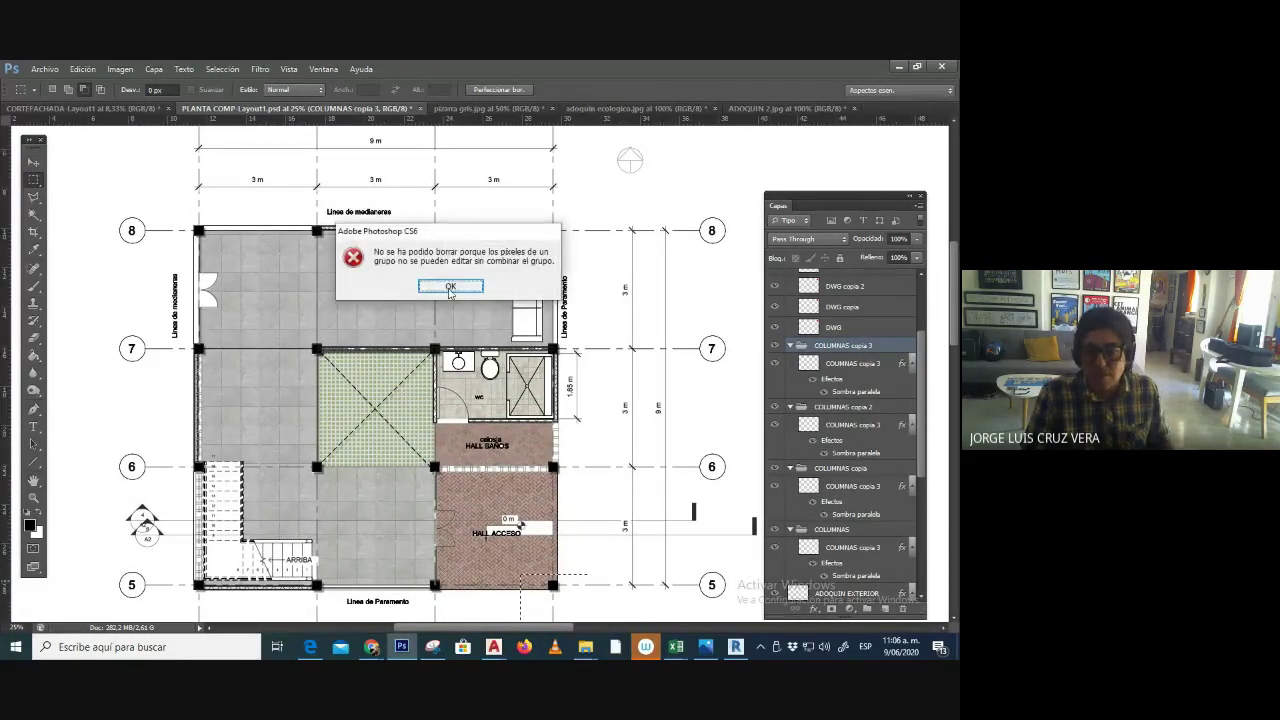
{"action": "left_click", "coordinate": [450, 287]}
{"action": "left_click", "coordinate": [855, 364]}
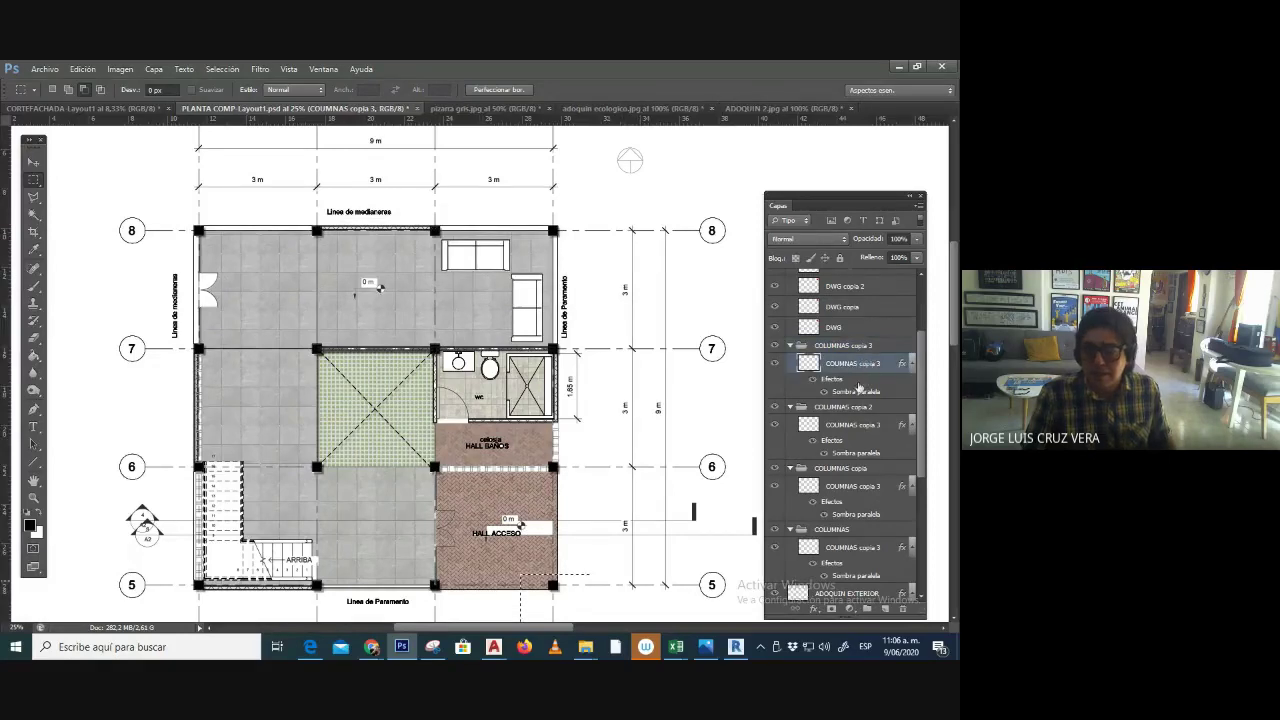
{"action": "left_click", "coordinate": [775, 366]}
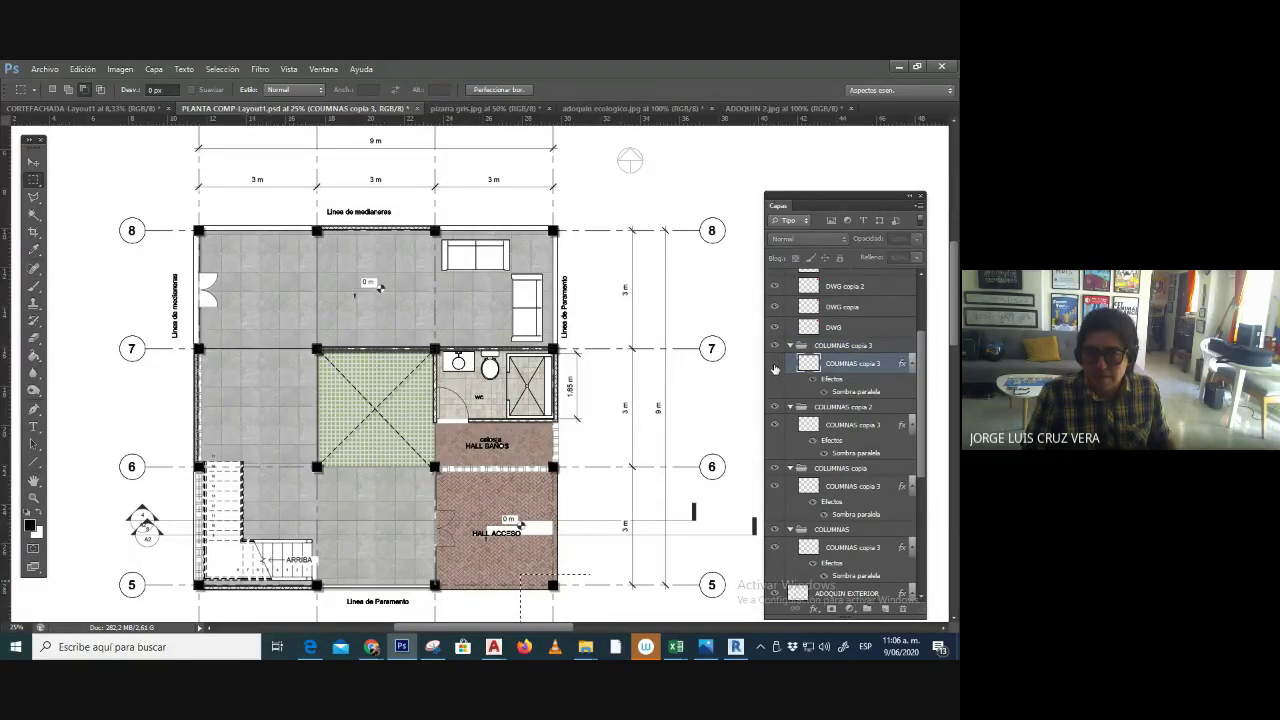
{"action": "left_click", "coordinate": [775, 366]}
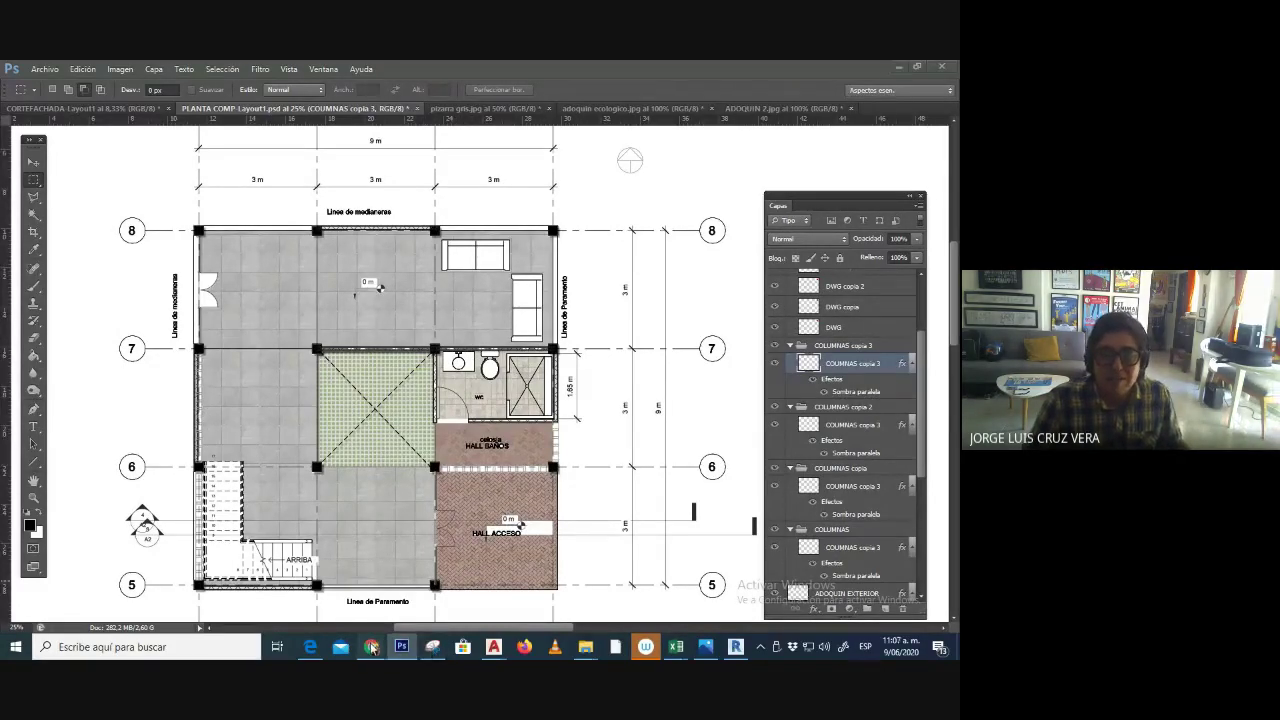
- Switch to Chrome and search Google in a new tab for "muebles png para photoshop", showing the image results
{"action": "mouse_move", "coordinate": [372, 647]}
{"action": "left_click", "coordinate": [470, 600]}
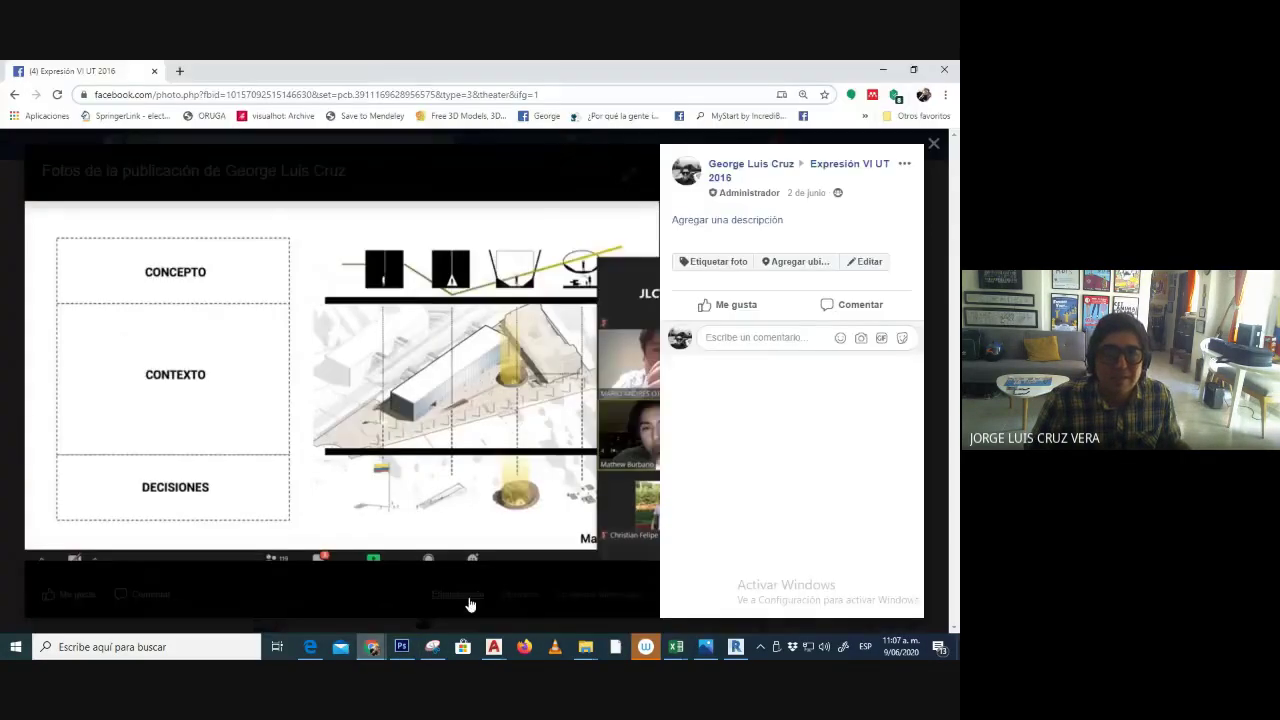
{"action": "left_click", "coordinate": [180, 71]}
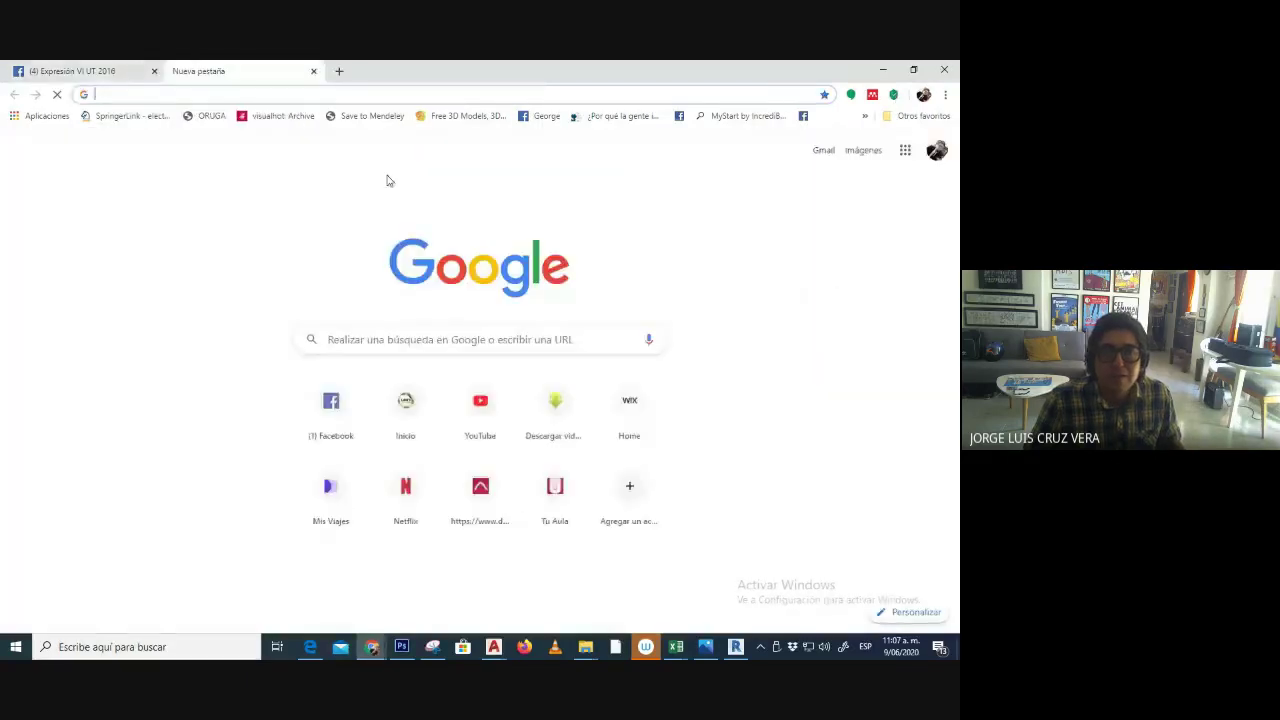
{"action": "left_click", "coordinate": [395, 328]}
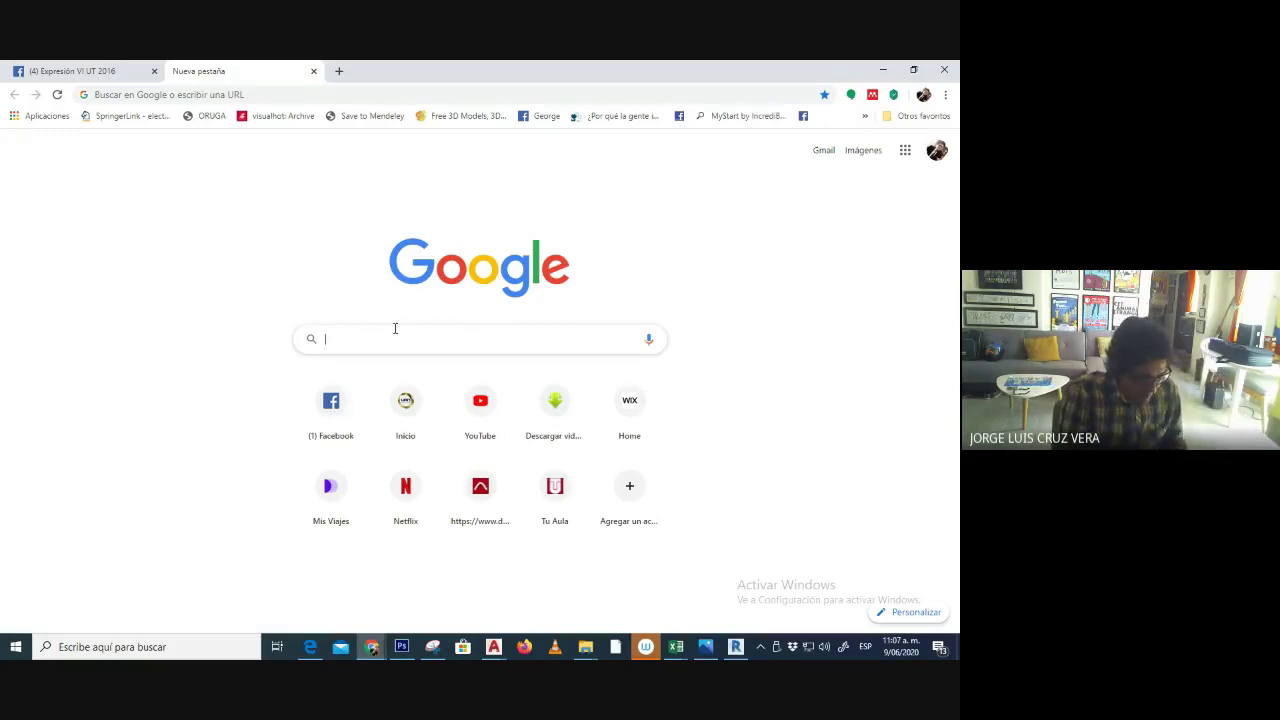
{"action": "type", "text": "Mubeles "}
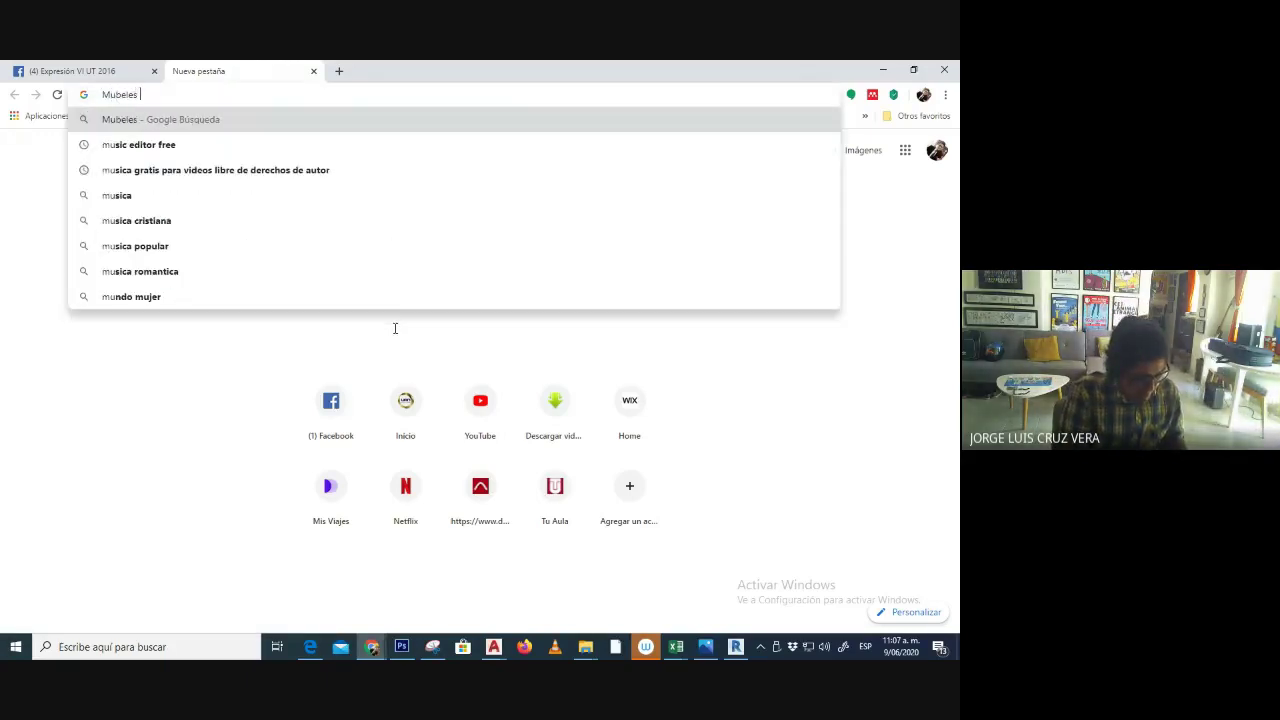
{"action": "type", "text": "png"}
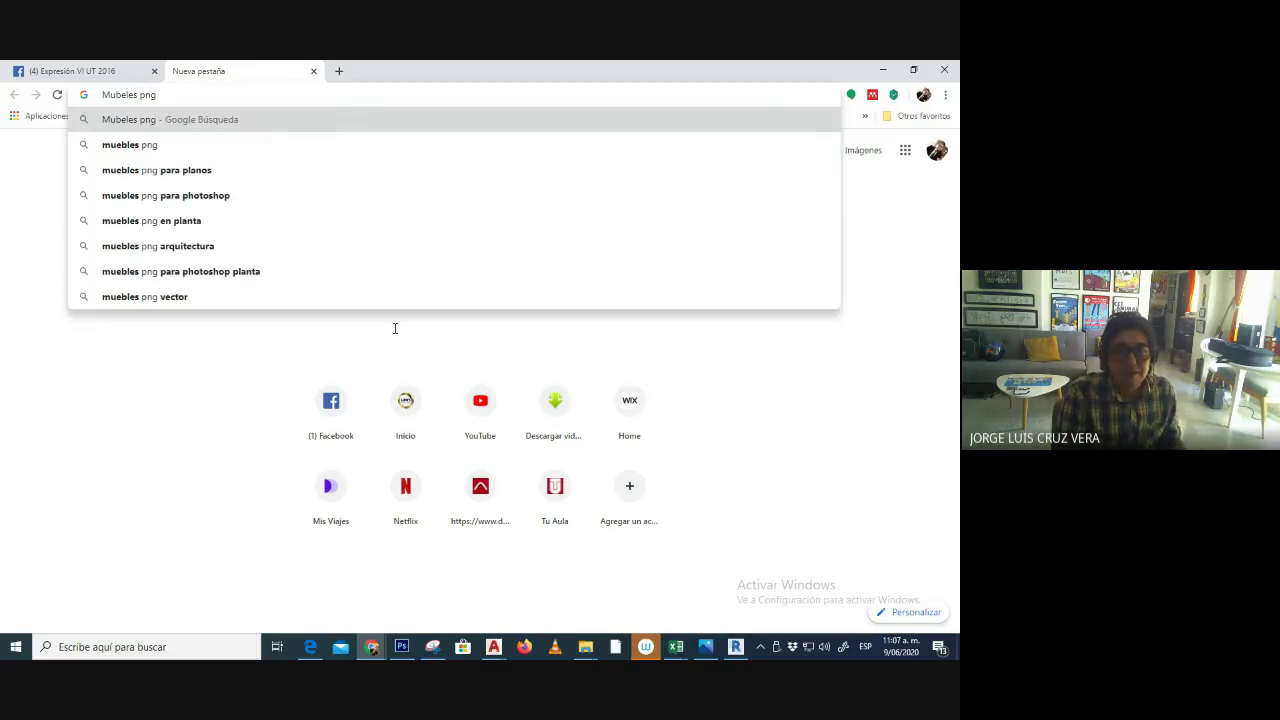
{"action": "left_click", "coordinate": [205, 196]}
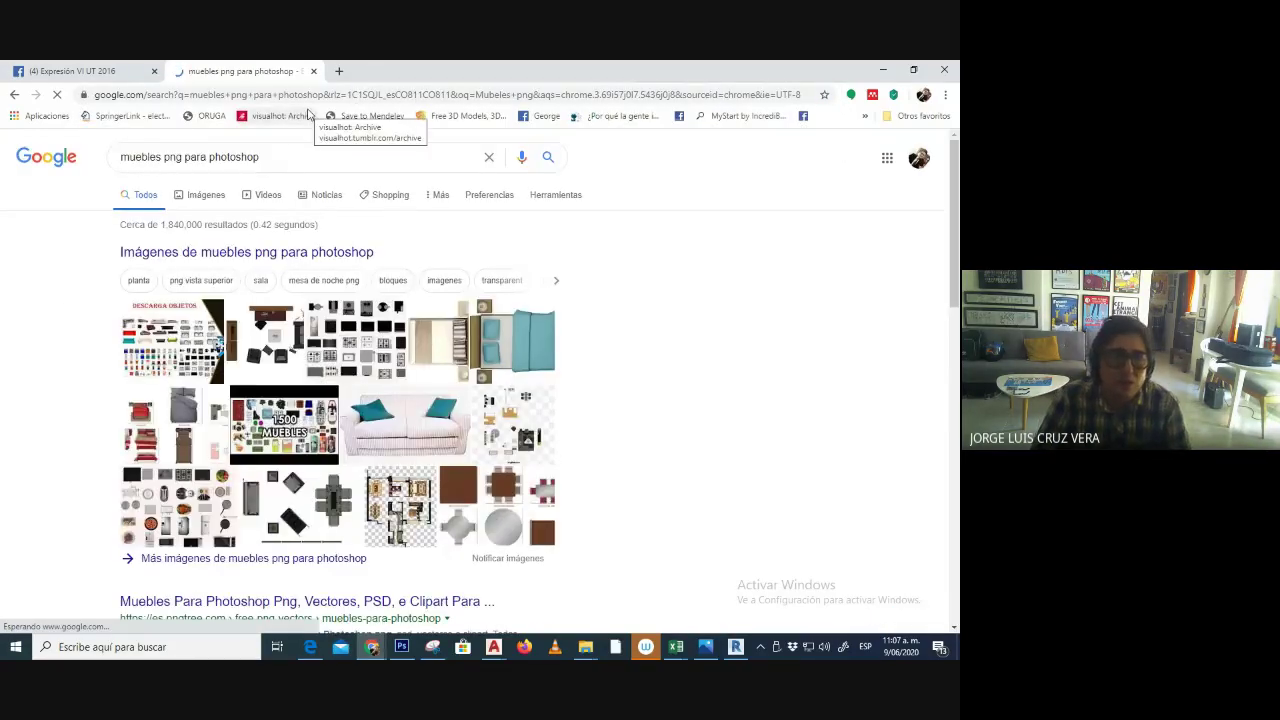
{"action": "left_click", "coordinate": [312, 257]}
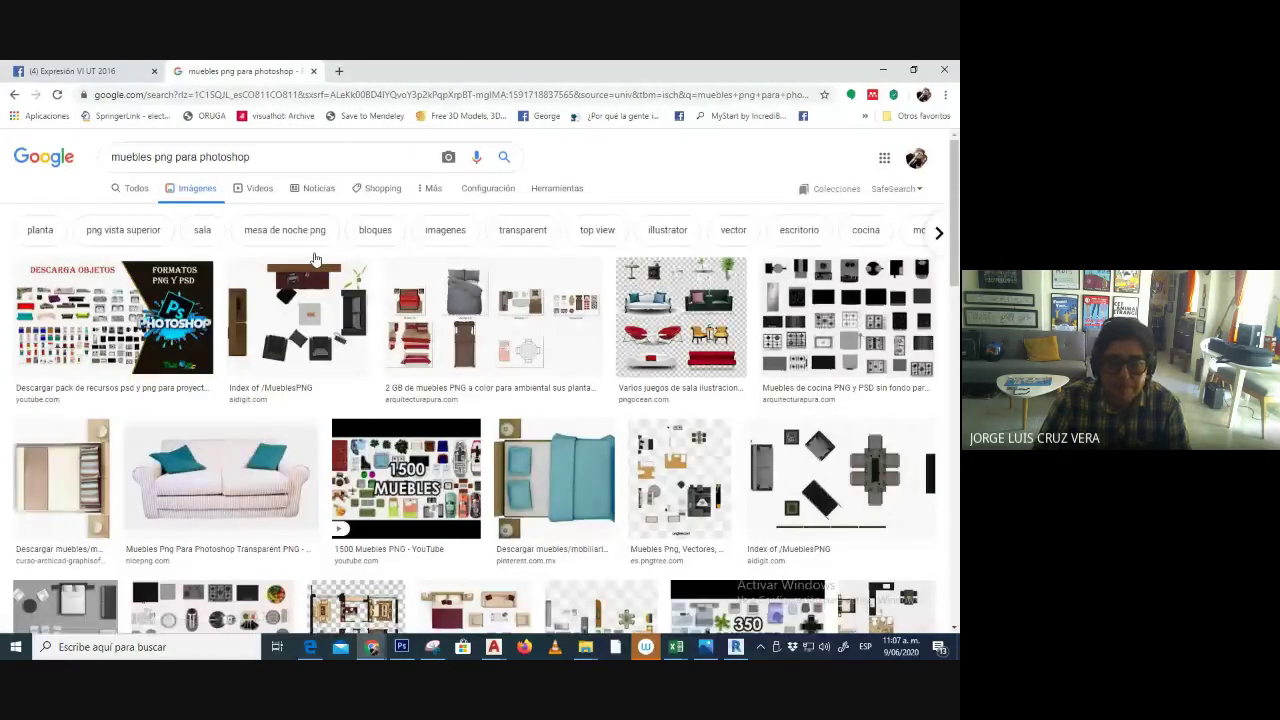
- Refine the image search to "muebles baños png para photoshop"
{"action": "left_click", "coordinate": [401, 647]}
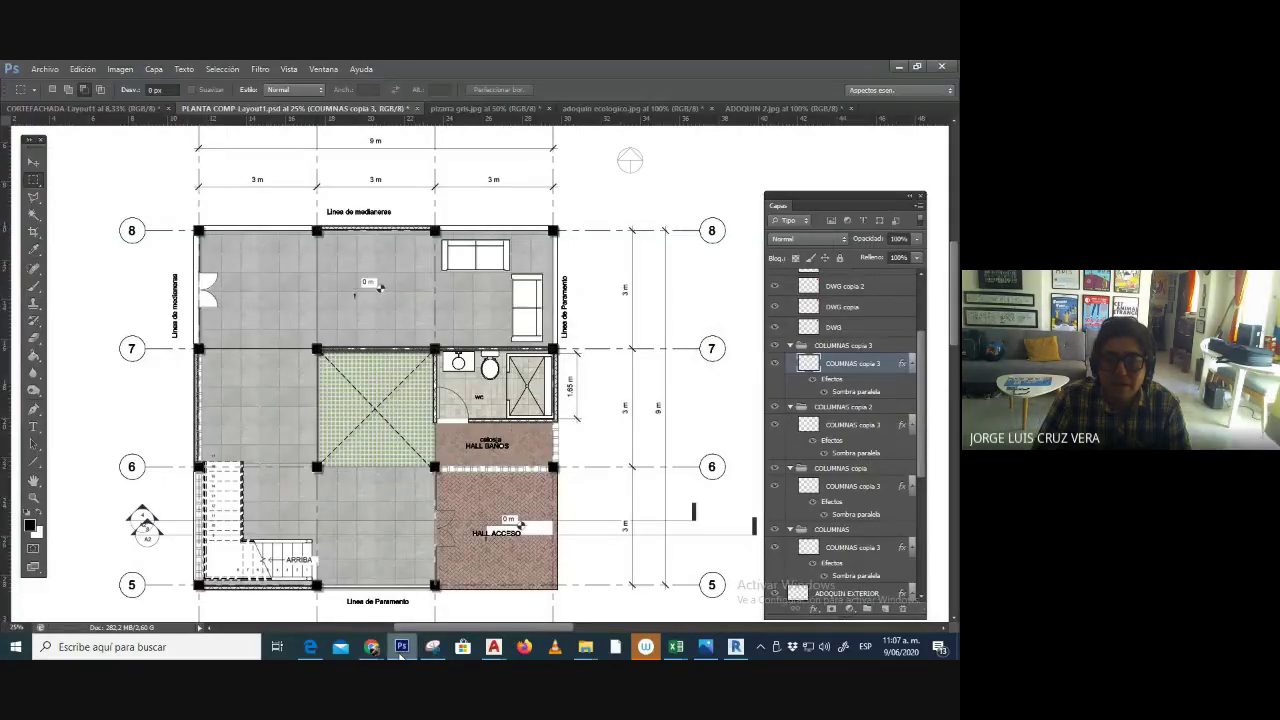
{"action": "left_click", "coordinate": [371, 647]}
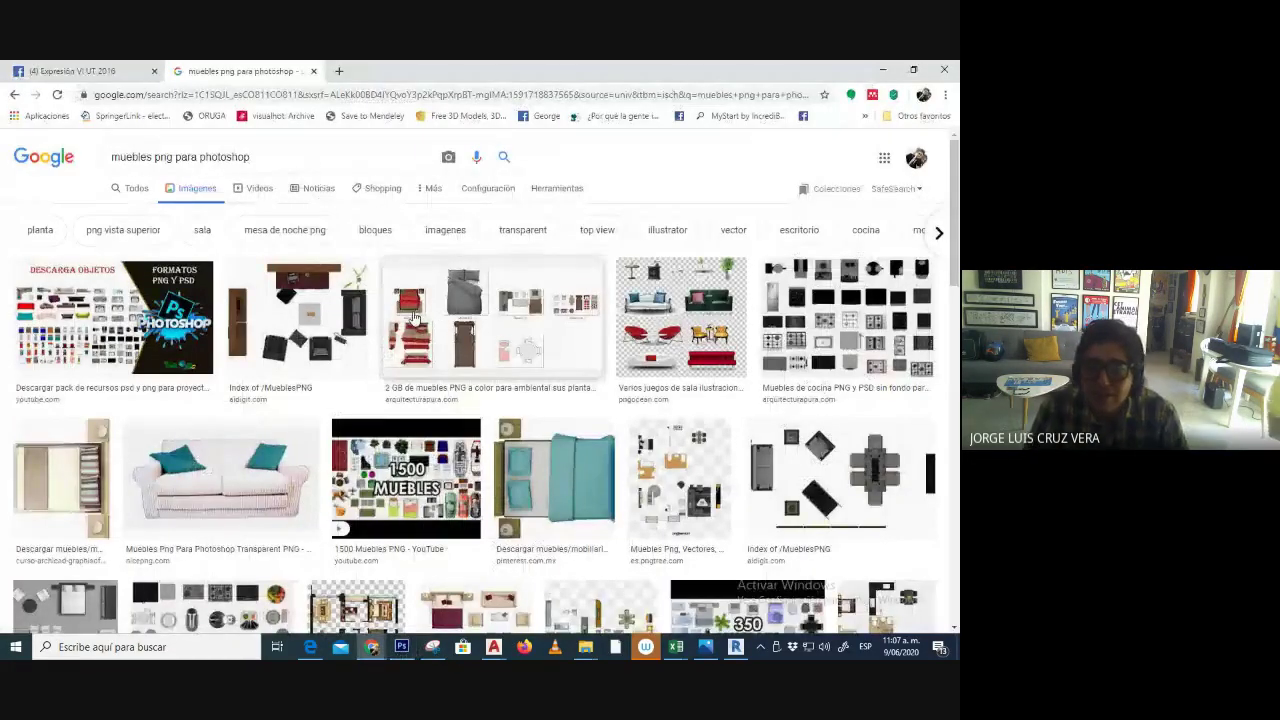
{"action": "scroll", "coordinate": [600, 400], "scroll_direction": "down", "scroll_amount": 3}
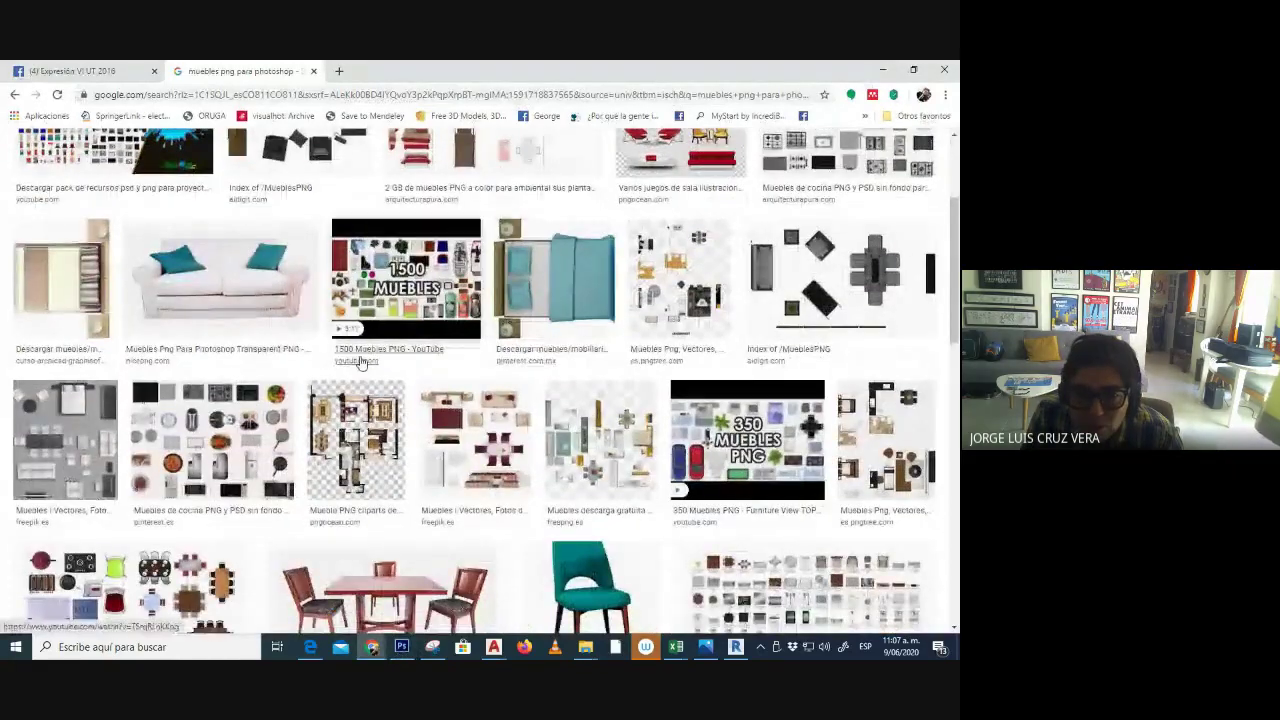
{"action": "scroll", "coordinate": [362, 362], "scroll_direction": "up", "scroll_amount": 3}
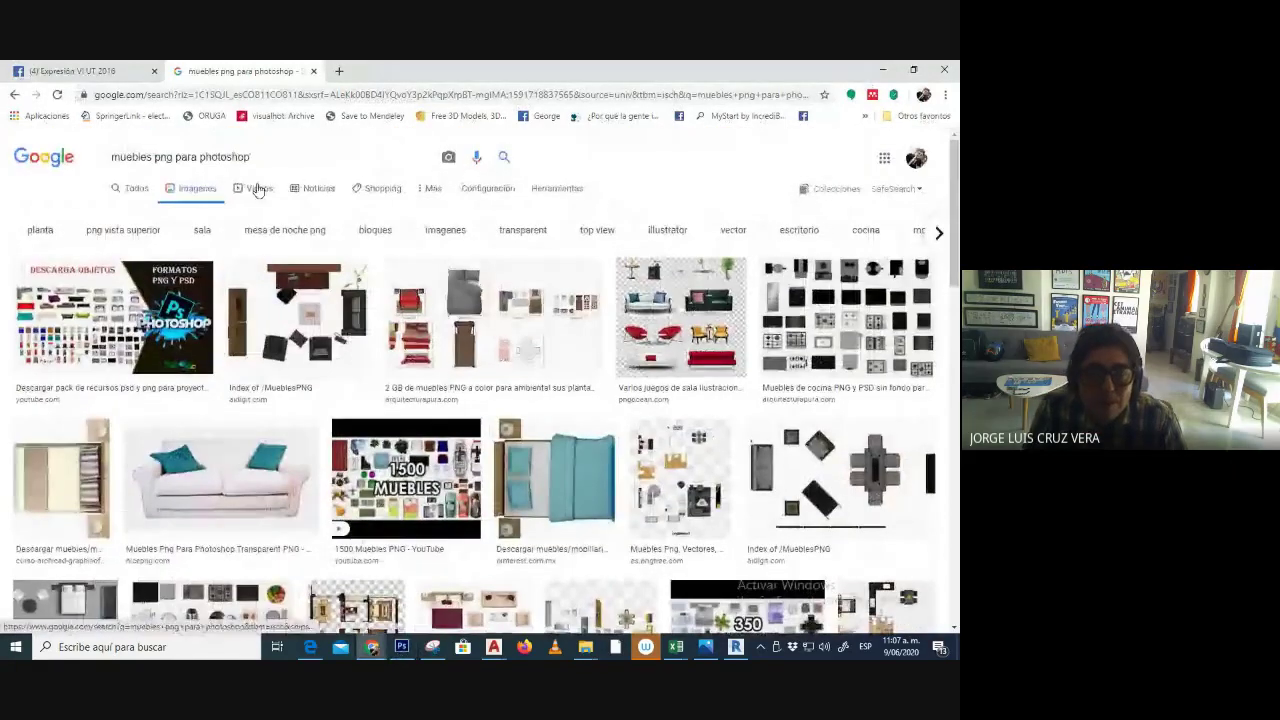
{"action": "left_click", "coordinate": [152, 157]}
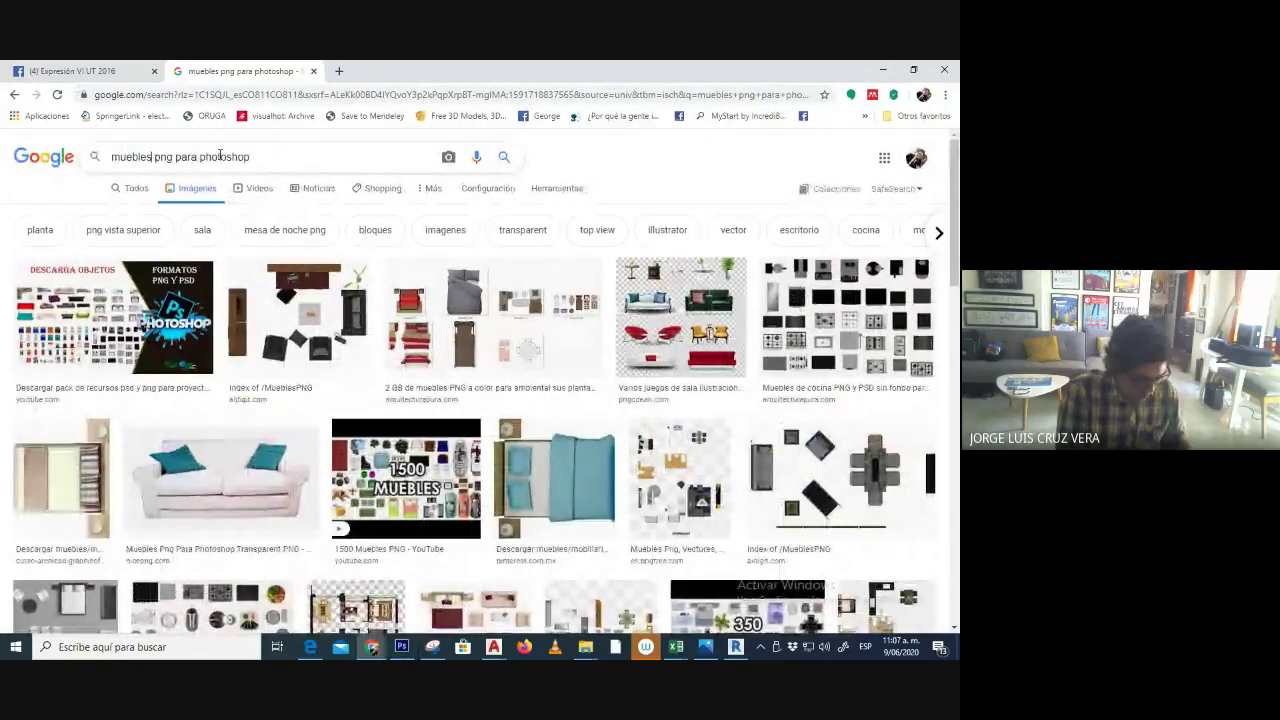
{"action": "type", "text": "baños"}
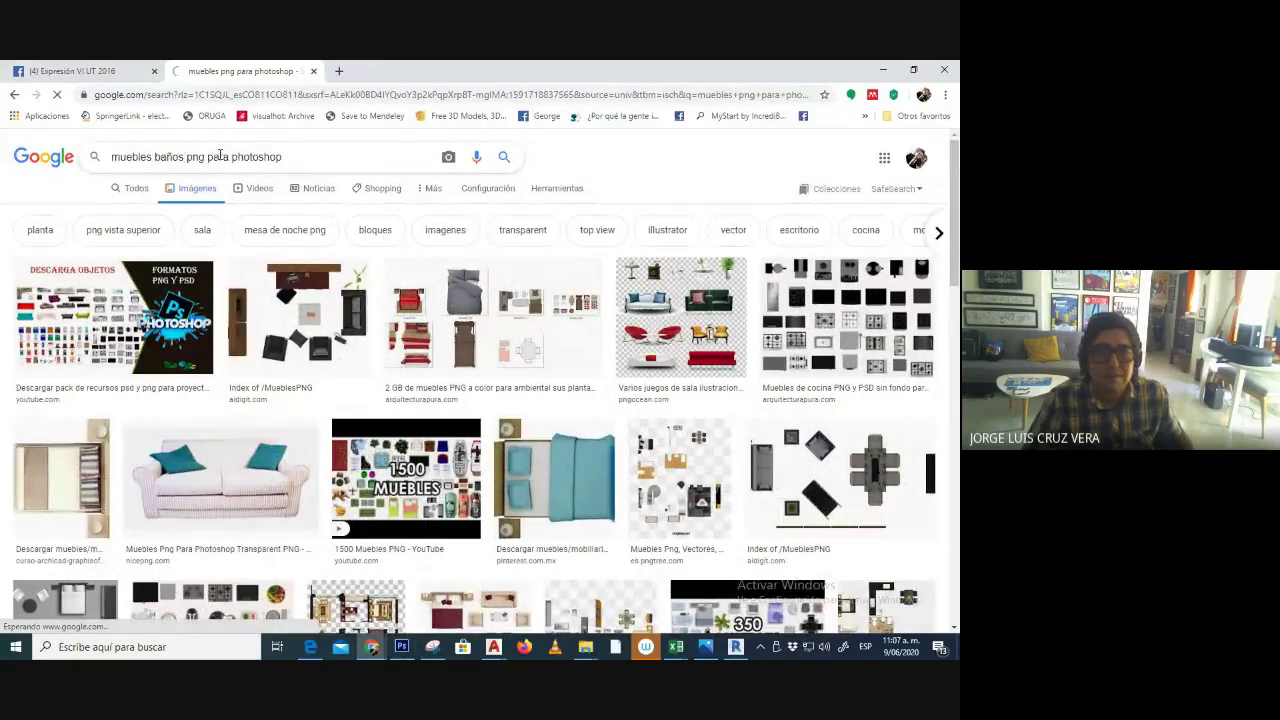
{"action": "key", "text": "Return"}
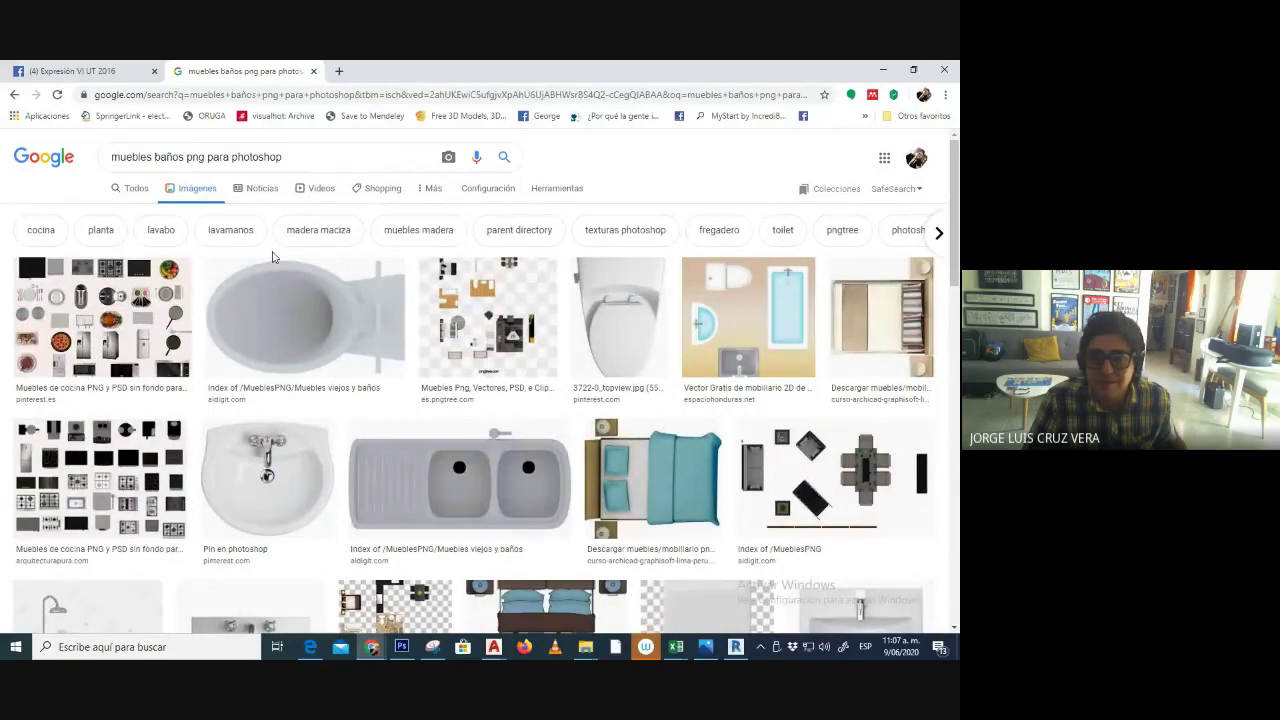
- Open the top-view toilet image and the rectangular washbasin image from the results in separate new tabs
{"action": "scroll", "coordinate": [272, 257], "scroll_direction": "down", "scroll_amount": 2}
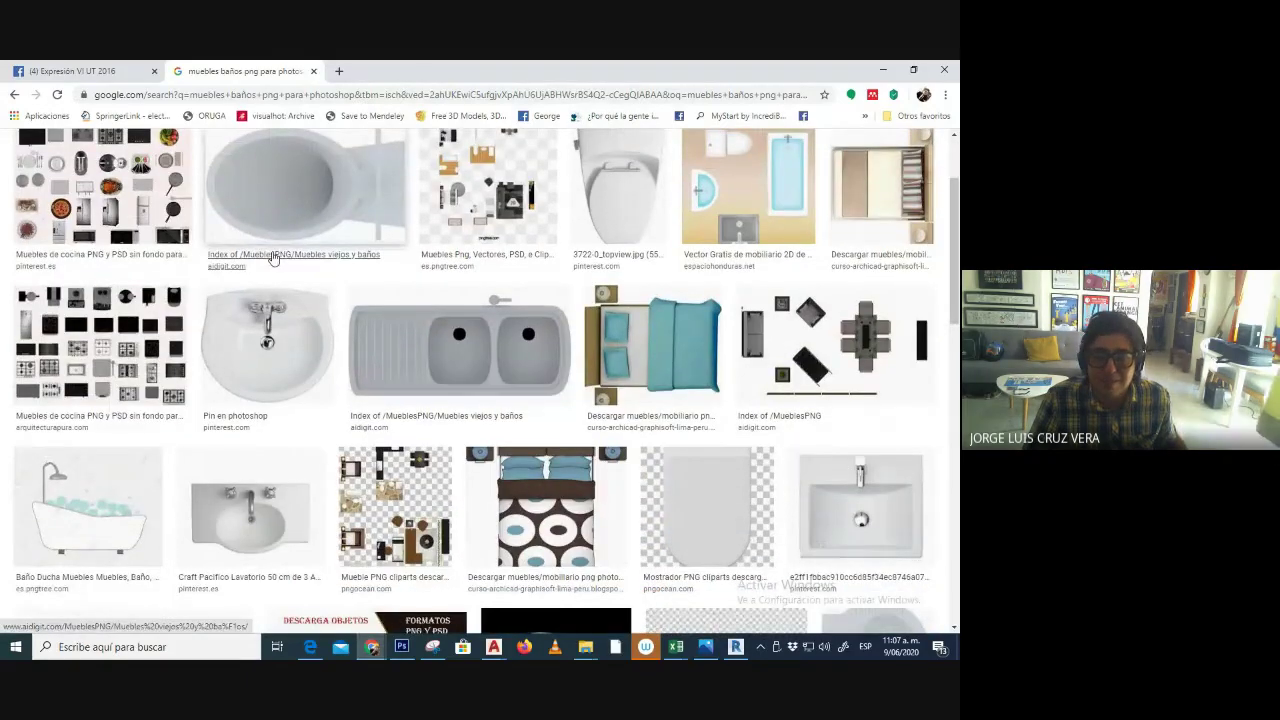
{"action": "scroll", "coordinate": [272, 257], "scroll_direction": "up", "scroll_amount": 2}
{"action": "right_click", "coordinate": [588, 288]}
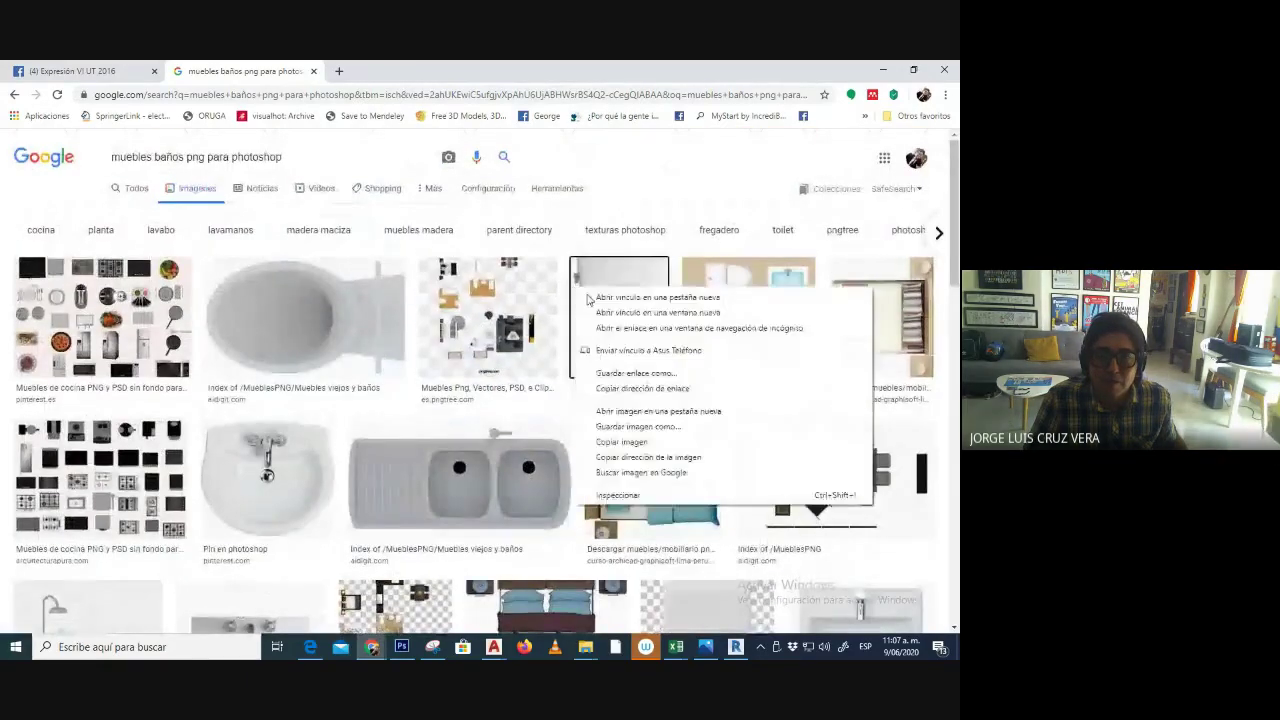
{"action": "key", "text": "Escape"}
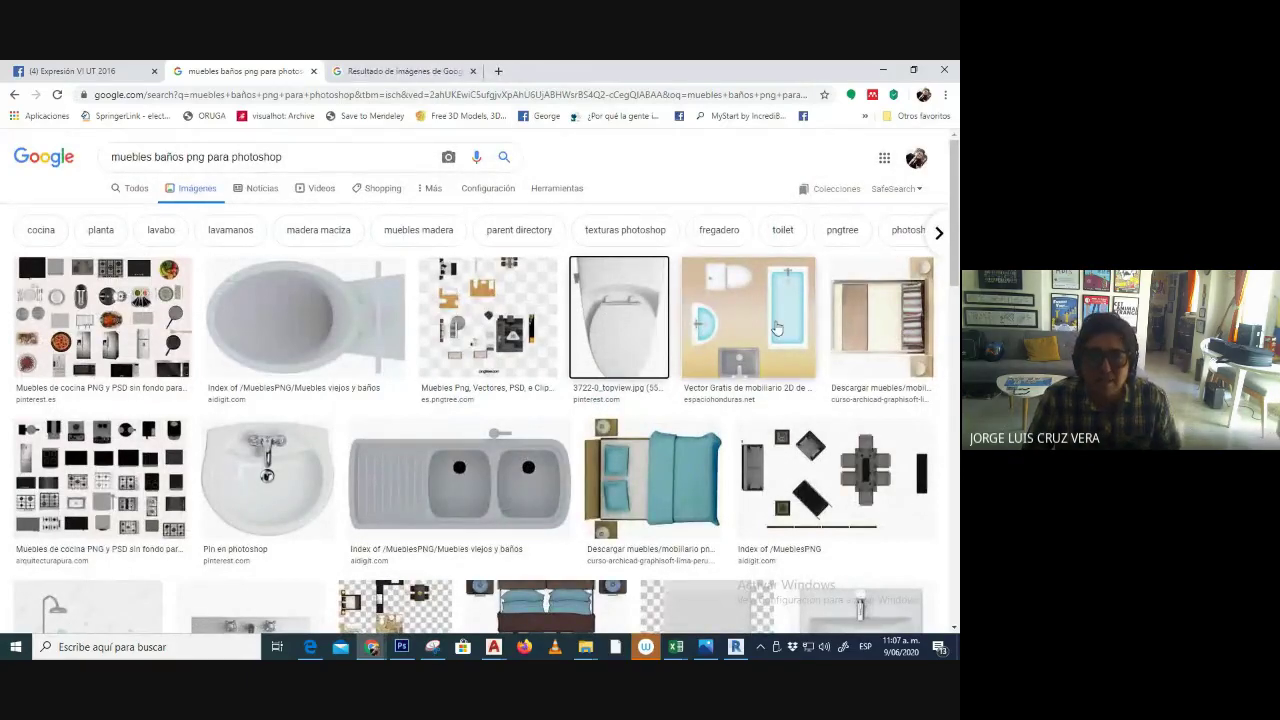
{"action": "scroll", "coordinate": [700, 330], "scroll_direction": "down", "scroll_amount": 2}
{"action": "scroll", "coordinate": [694, 328], "scroll_direction": "down", "scroll_amount": 1}
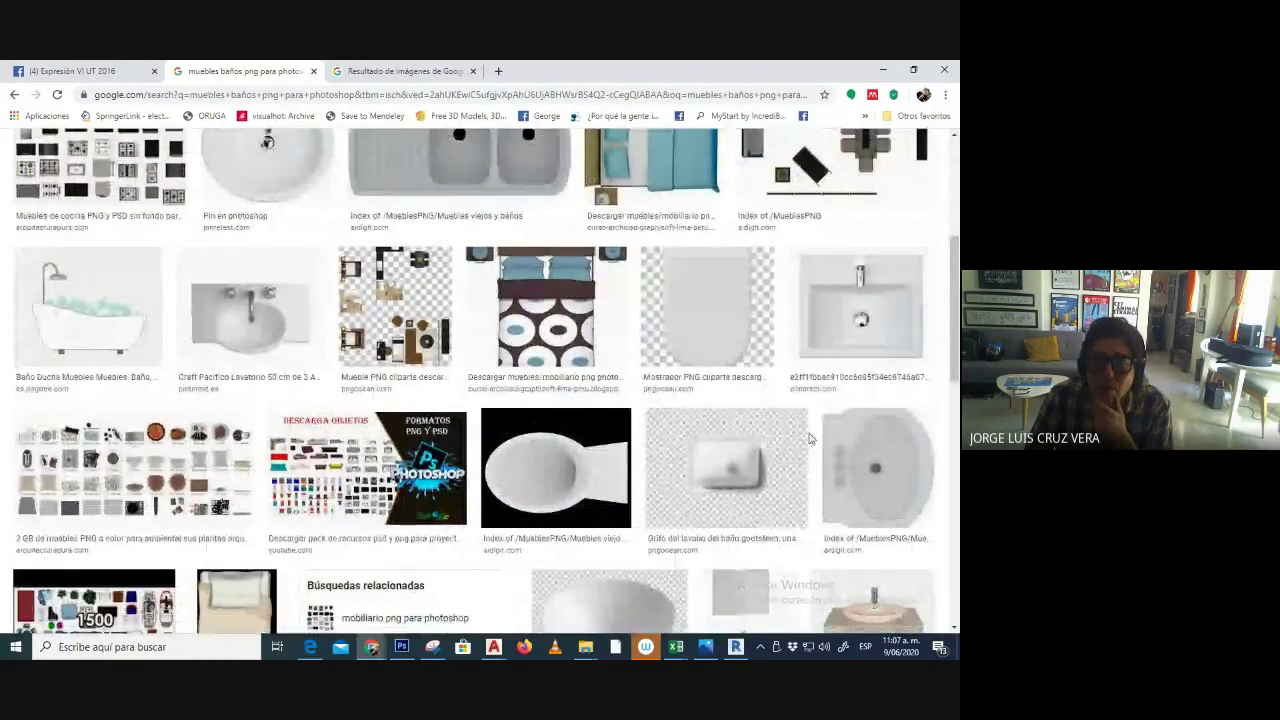
{"action": "right_click", "coordinate": [850, 362]}
{"action": "left_click", "coordinate": [714, 386]}
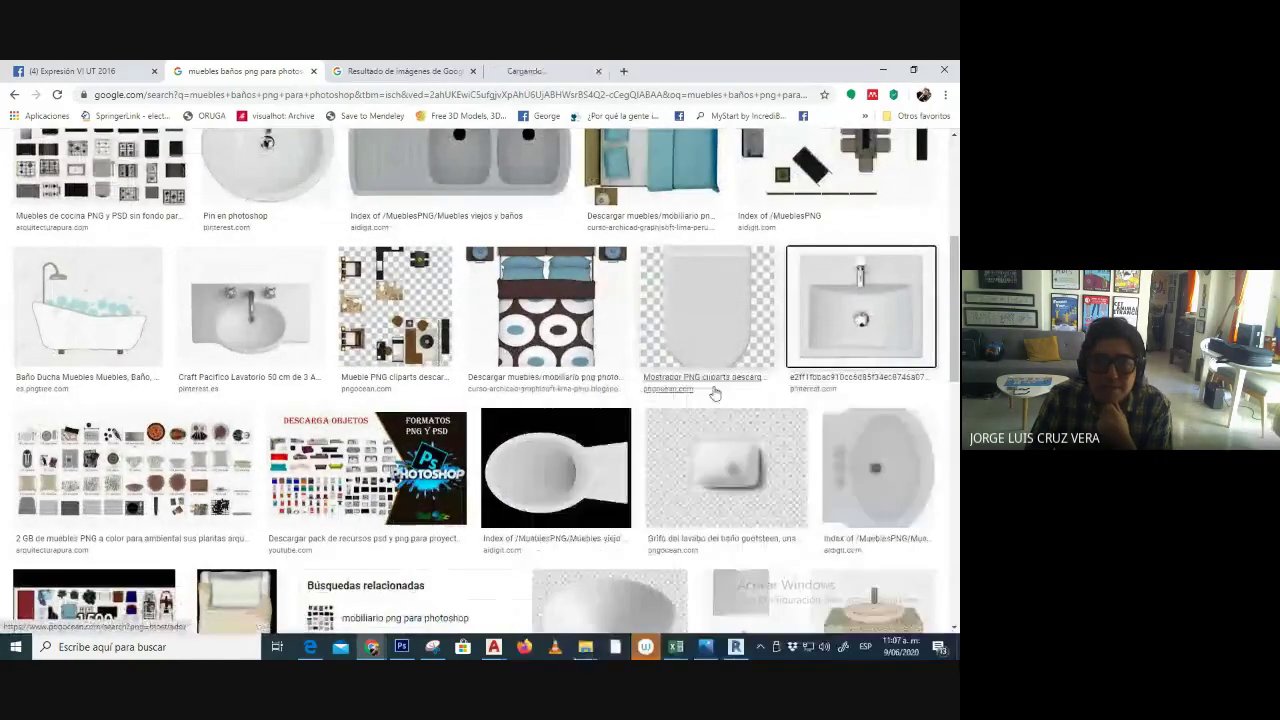
{"action": "scroll", "coordinate": [432, 343], "scroll_direction": "down", "scroll_amount": 3}
{"action": "scroll", "coordinate": [432, 343], "scroll_direction": "down", "scroll_amount": 1}
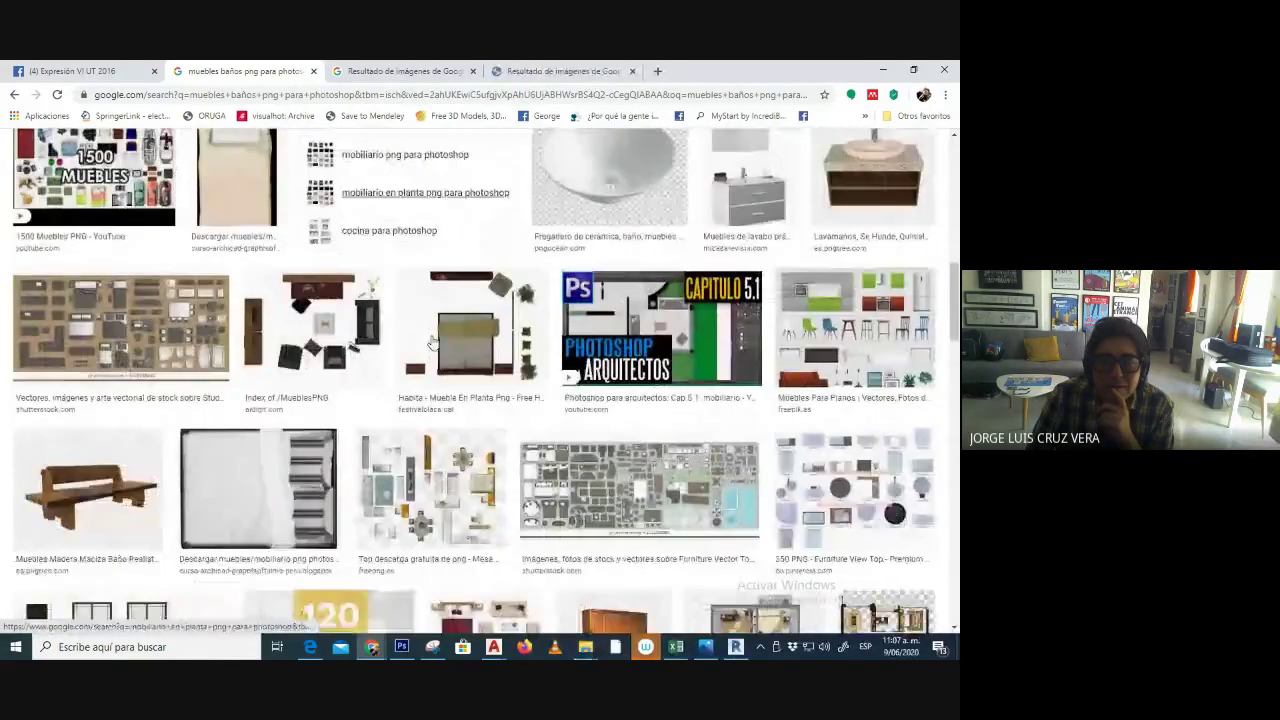
{"action": "left_click", "coordinate": [398, 647]}
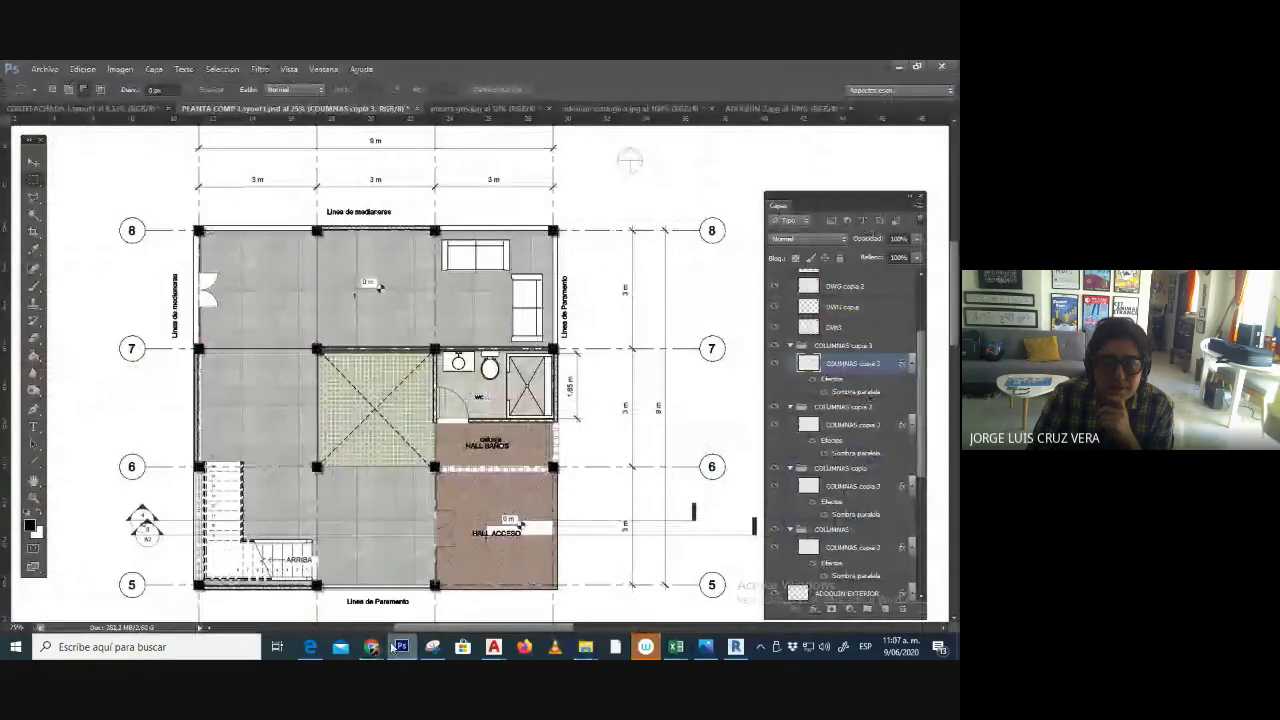
{"action": "left_click", "coordinate": [392, 647]}
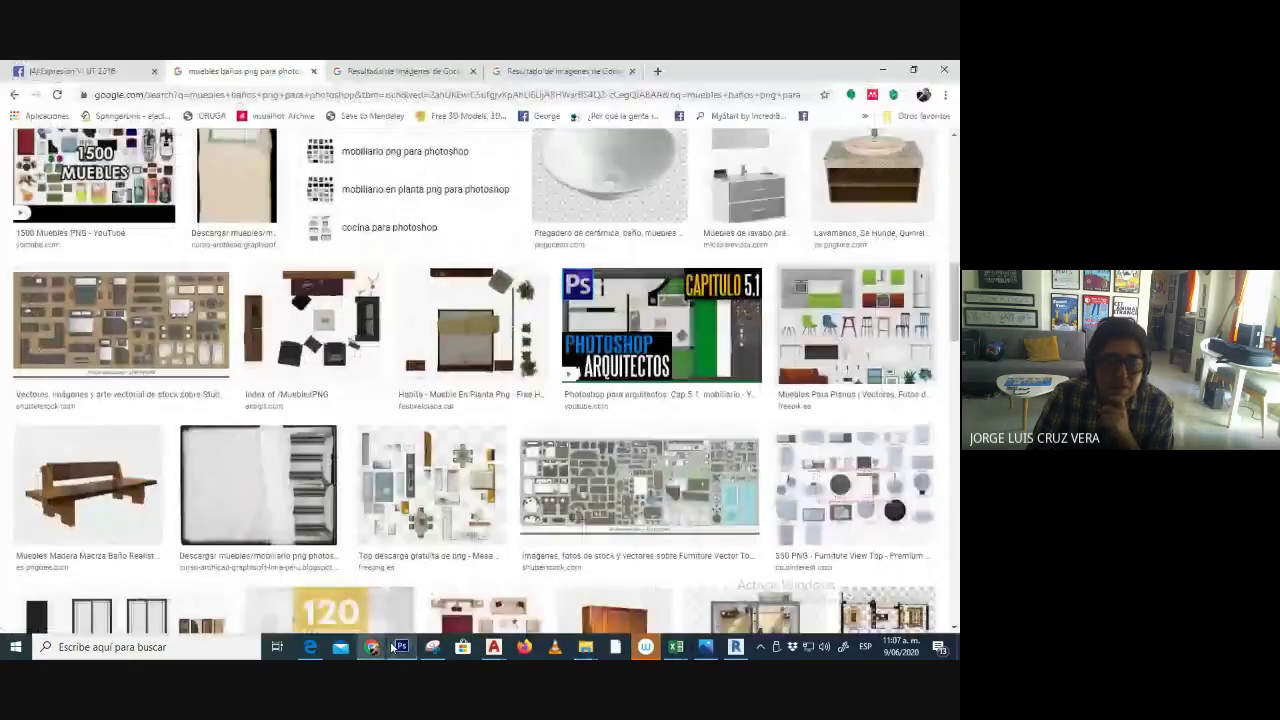
- Start saving the top-view toilet image and create a MOBILIARIO folder inside the TEXTURAS folder as its destination
{"action": "left_click", "coordinate": [420, 71]}
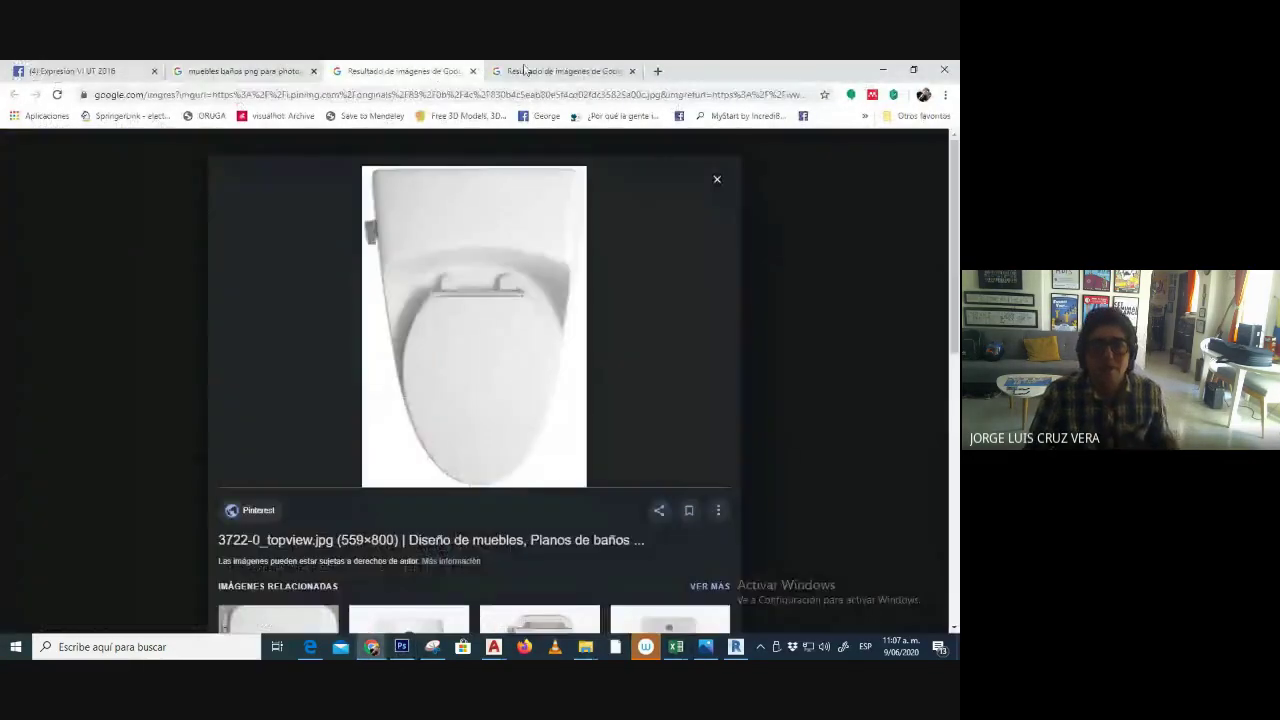
{"action": "right_click", "coordinate": [467, 320]}
{"action": "left_click", "coordinate": [527, 461]}
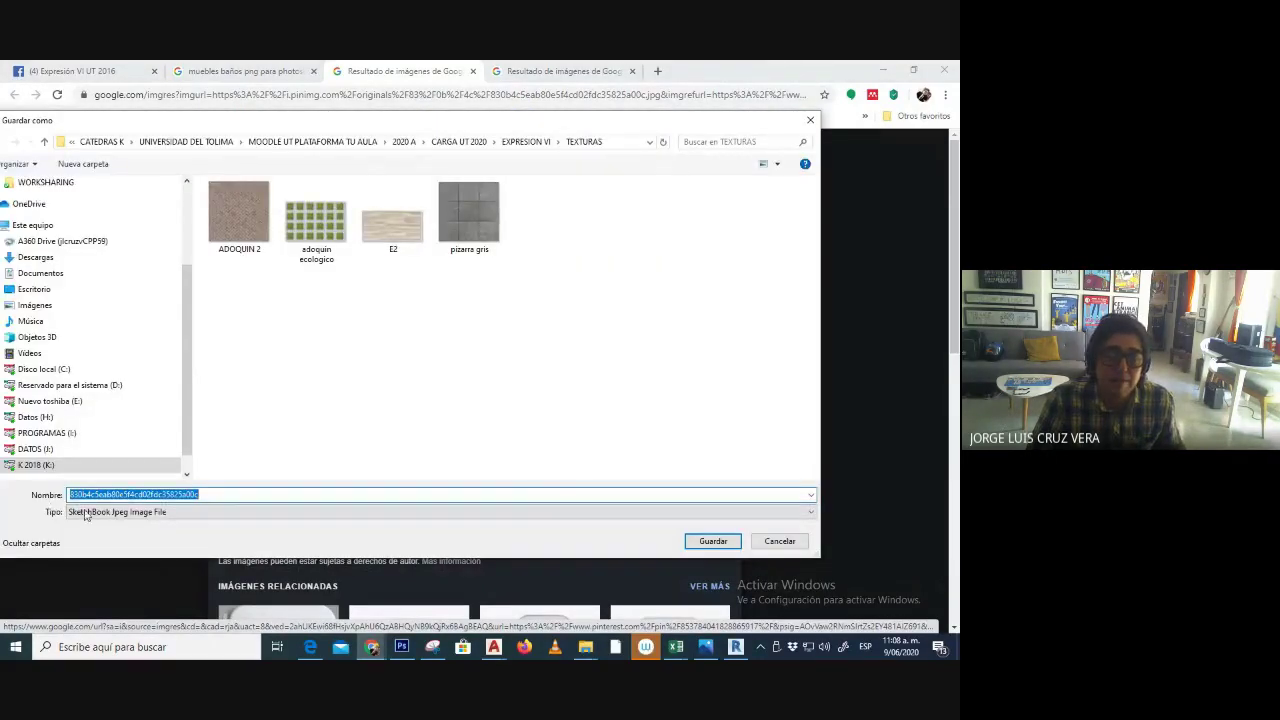
{"action": "left_click", "coordinate": [545, 143]}
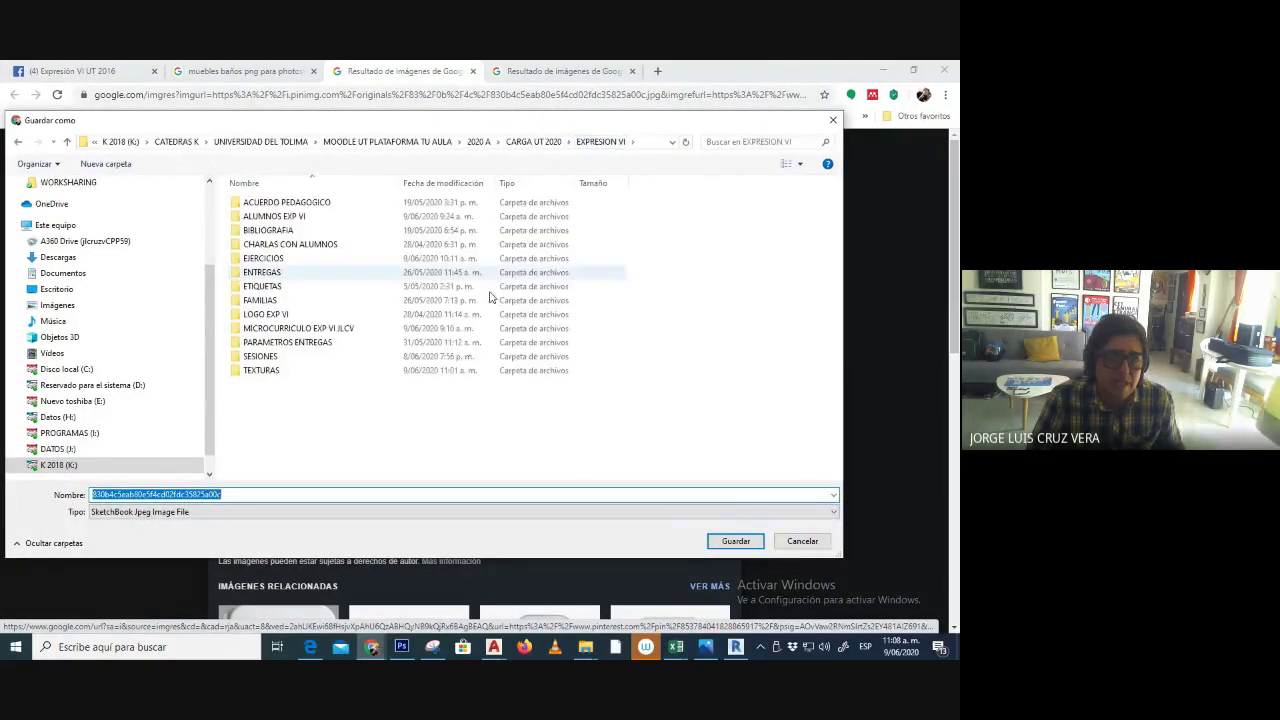
{"action": "double_click", "coordinate": [261, 372]}
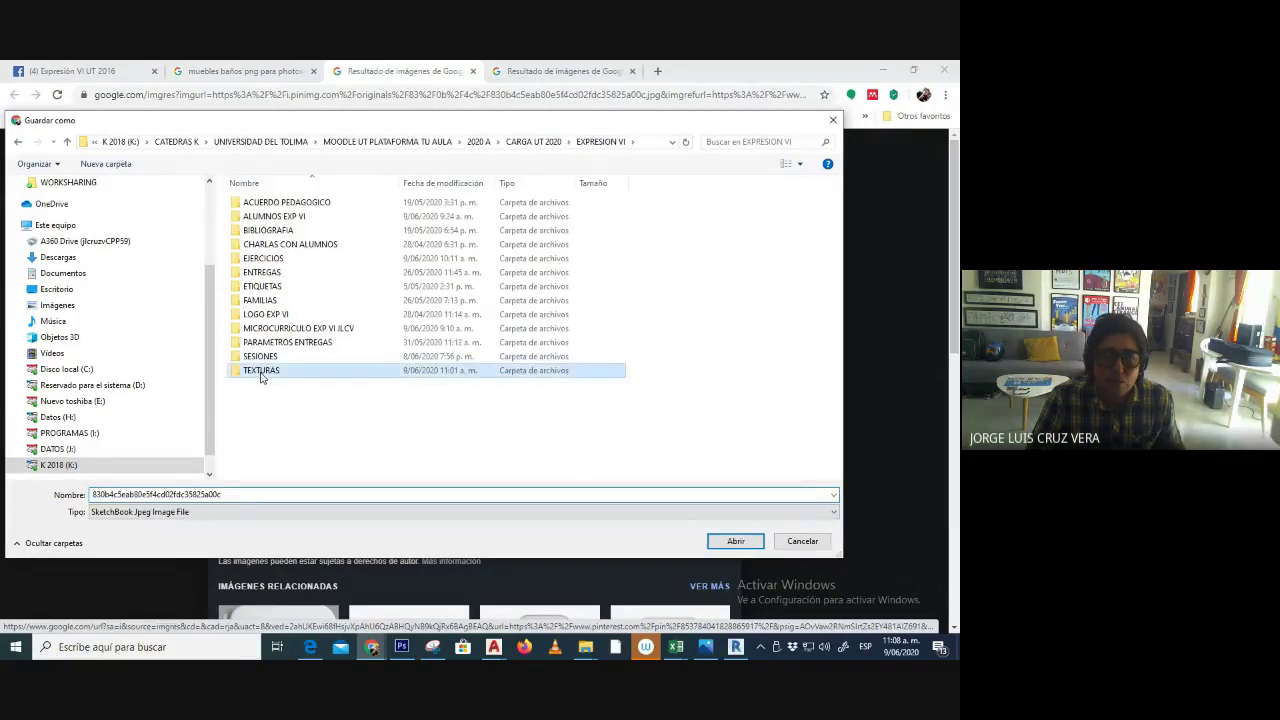
{"action": "right_click", "coordinate": [282, 378]}
{"action": "mouse_move", "coordinate": [150, 540]}
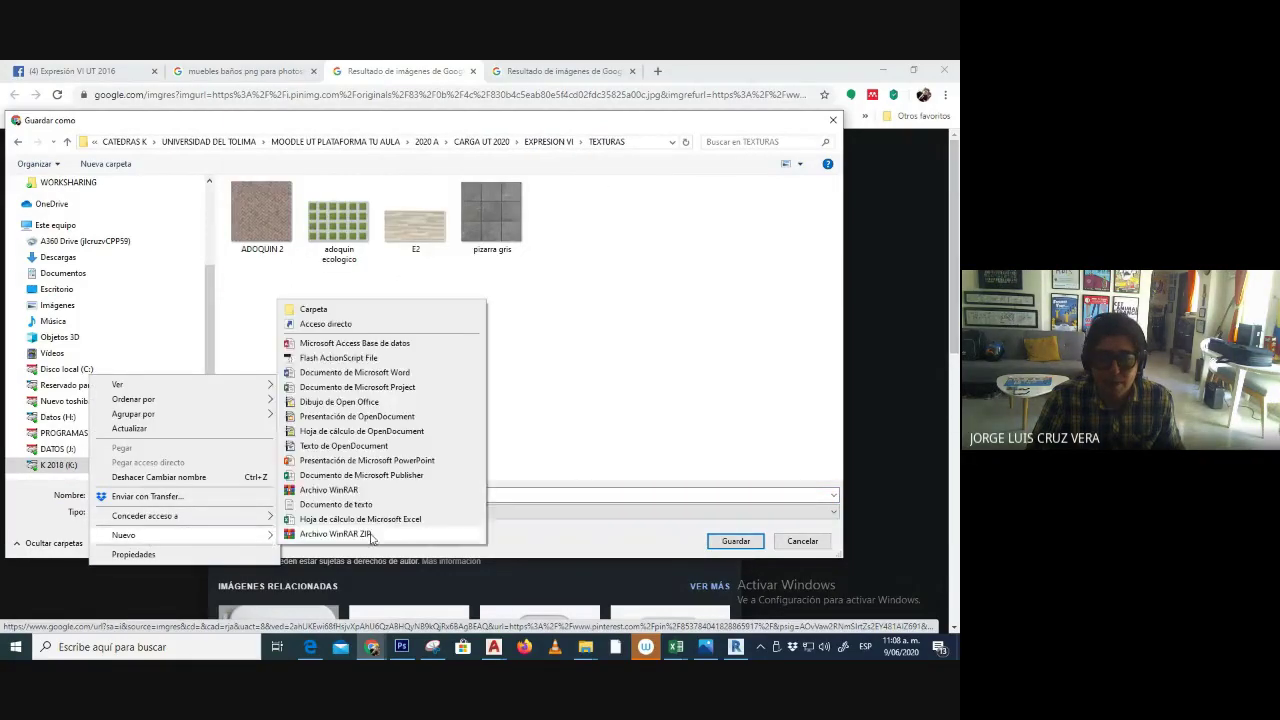
{"action": "left_click", "coordinate": [330, 309]}
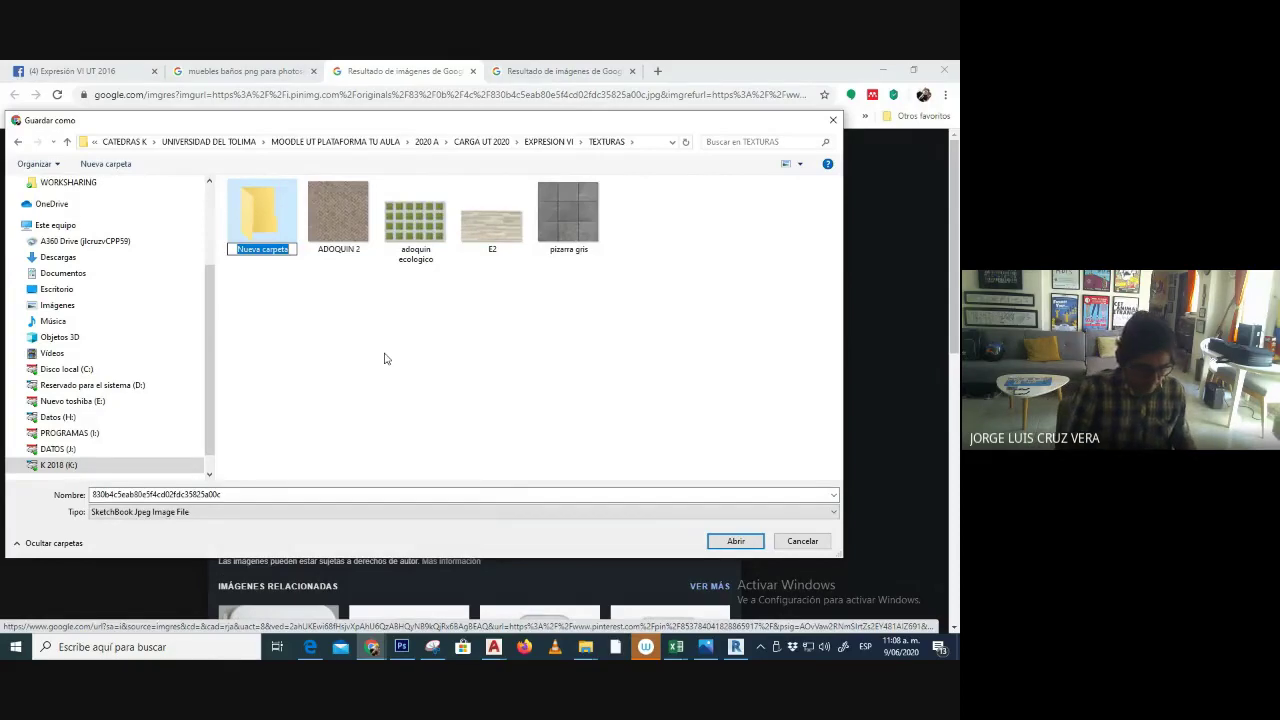
{"action": "type", "text": "MOBILIARIO"}
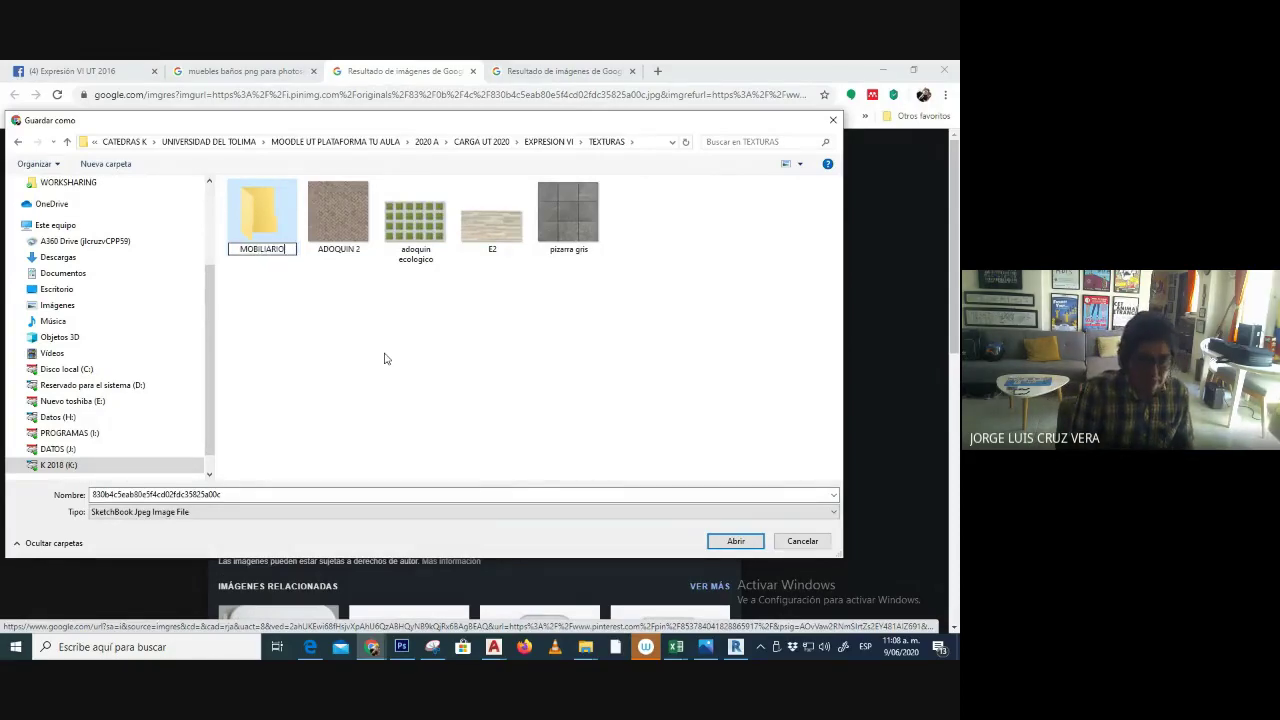
{"action": "key", "text": "Return"}
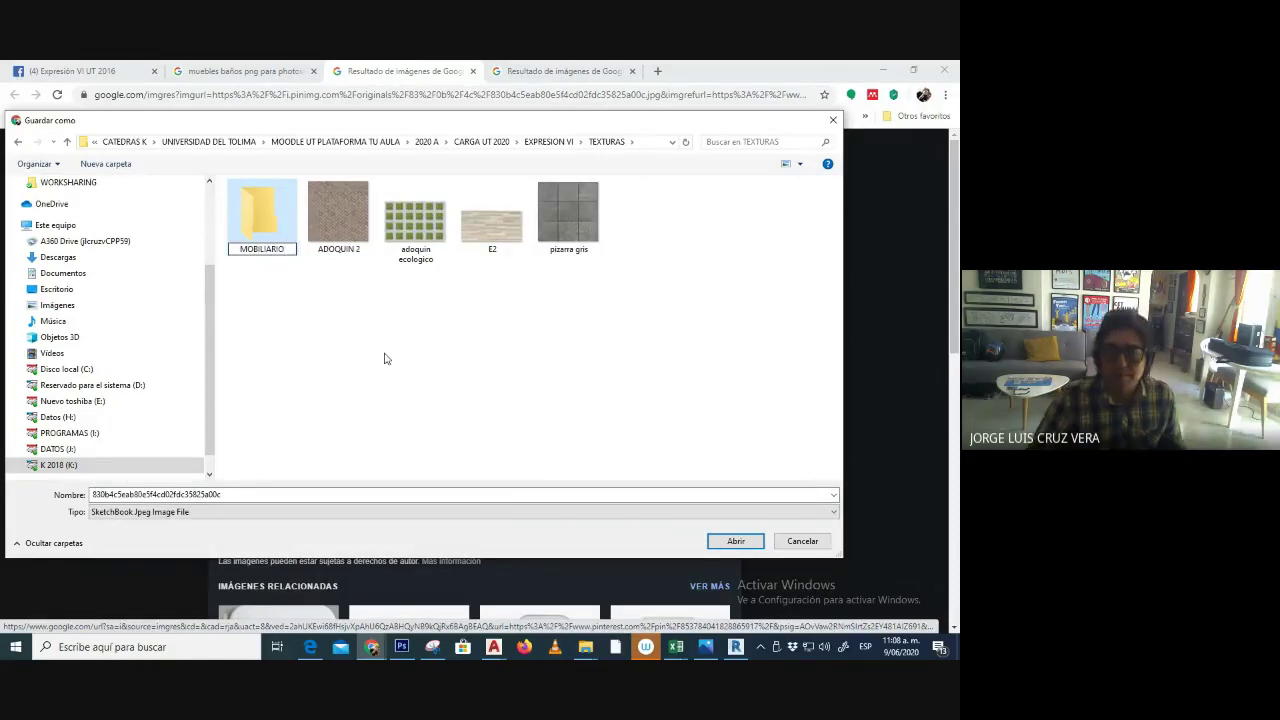
{"action": "double_click", "coordinate": [241, 230]}
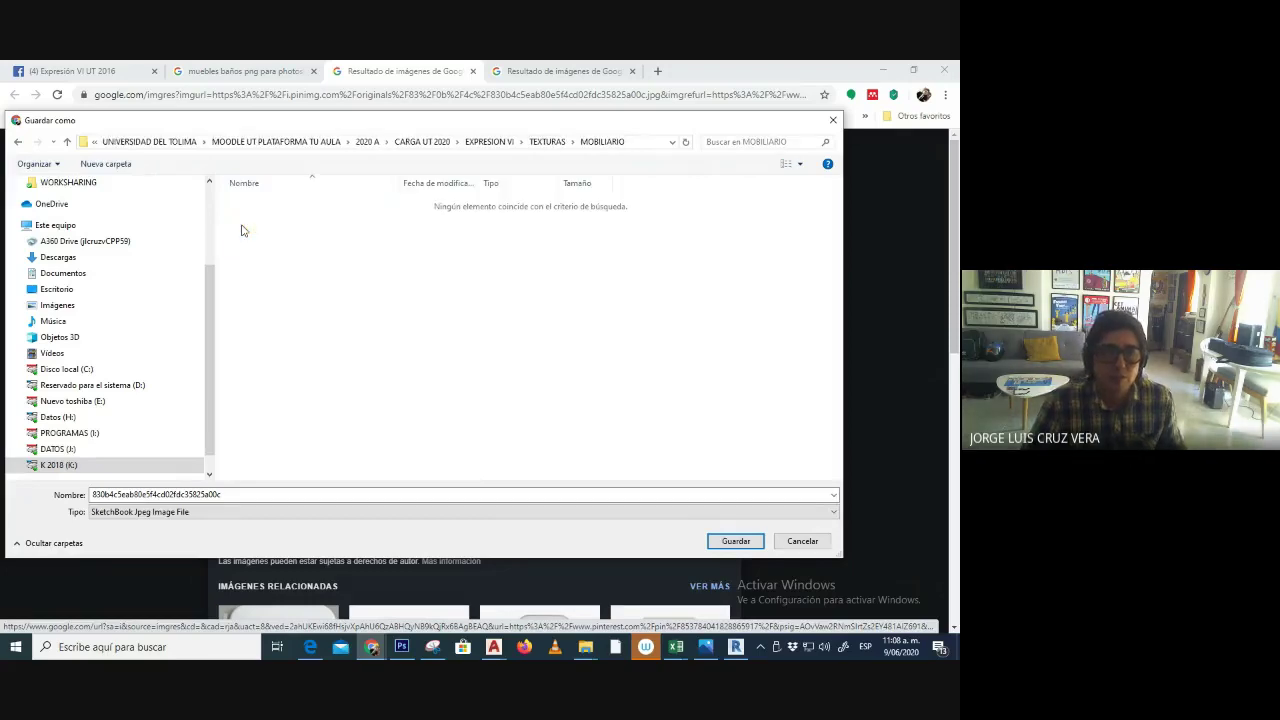
- Save the toilet image in the MOBILIARIO folder under the name SANITARIO
{"action": "double_click", "coordinate": [268, 494]}
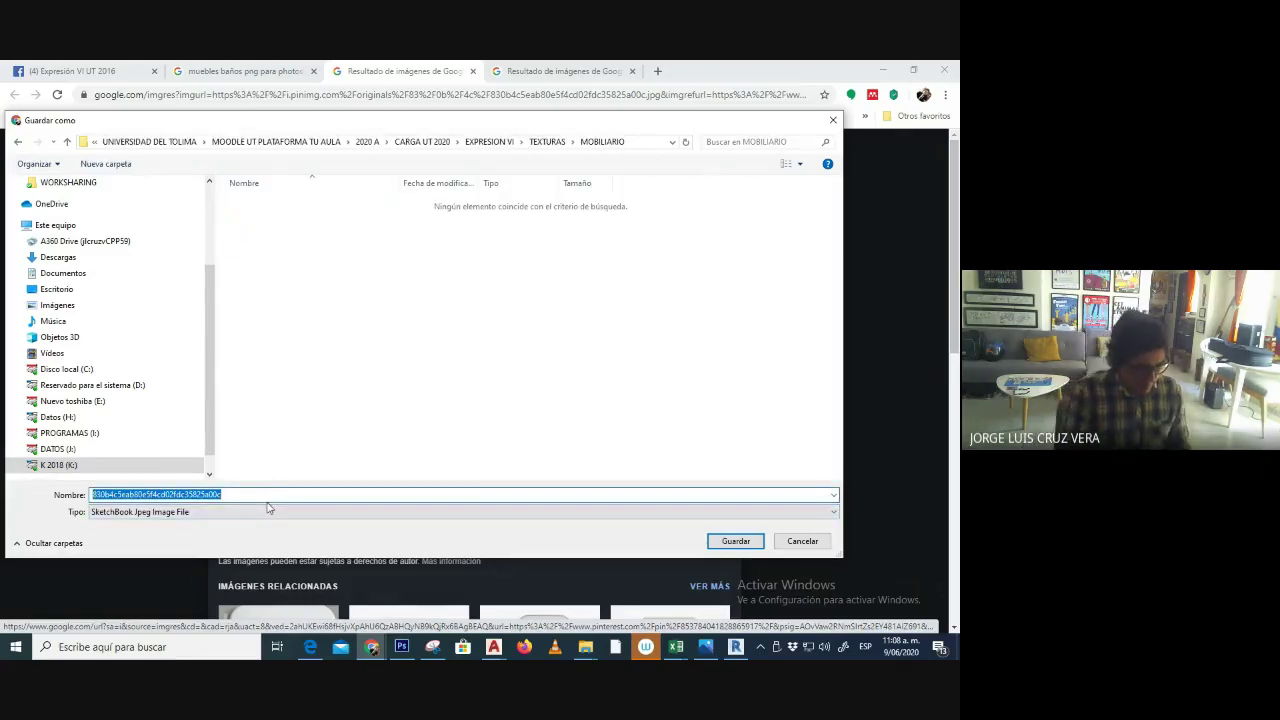
{"action": "type", "text": "SANI"}
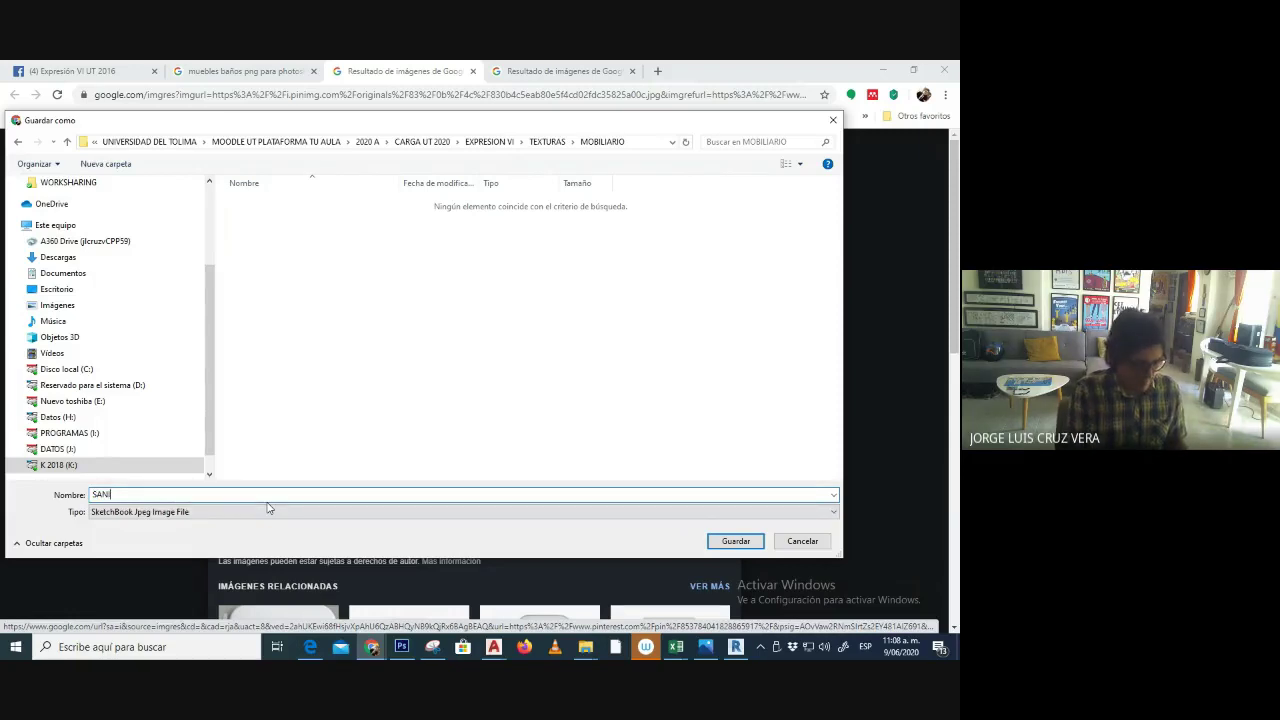
{"action": "type", "text": "TARIO"}
{"action": "key", "text": "Return"}
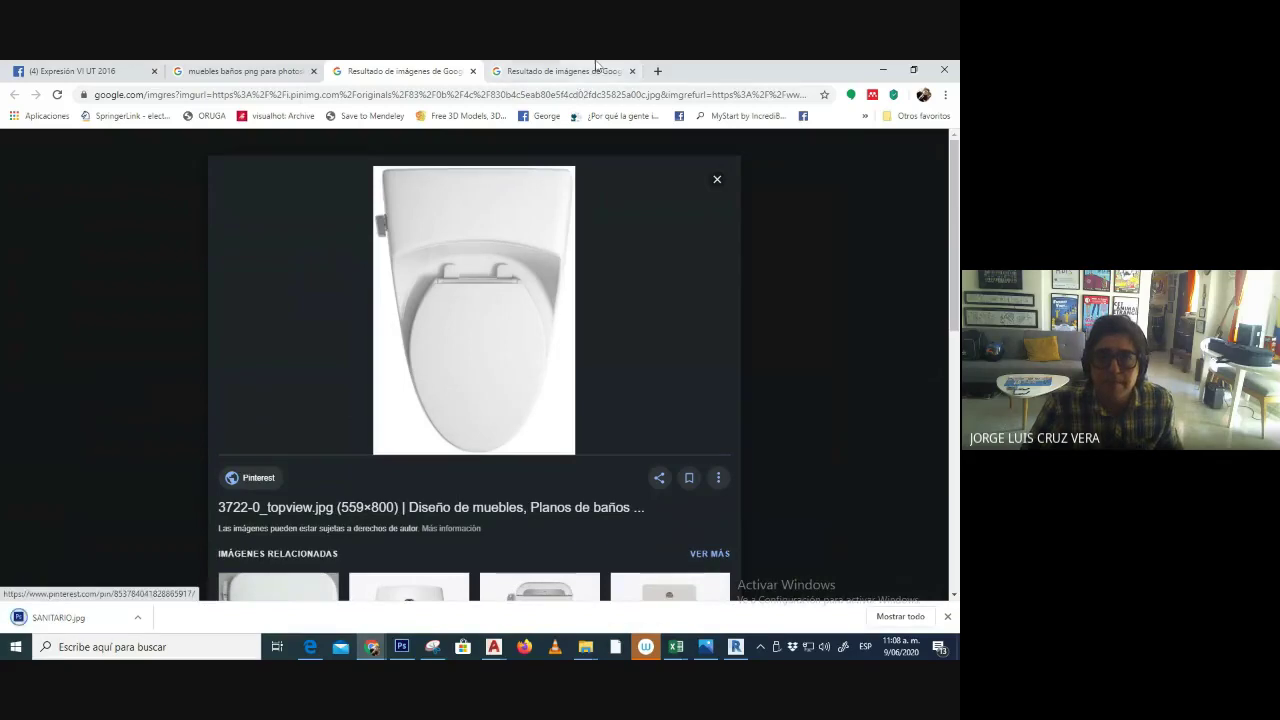
- Save the rectangular washbasin image from the other results tab in the MOBILIARIO folder as LAVANAMOS
{"action": "left_click", "coordinate": [565, 71]}
{"action": "right_click", "coordinate": [496, 264]}
{"action": "left_click", "coordinate": [552, 404]}
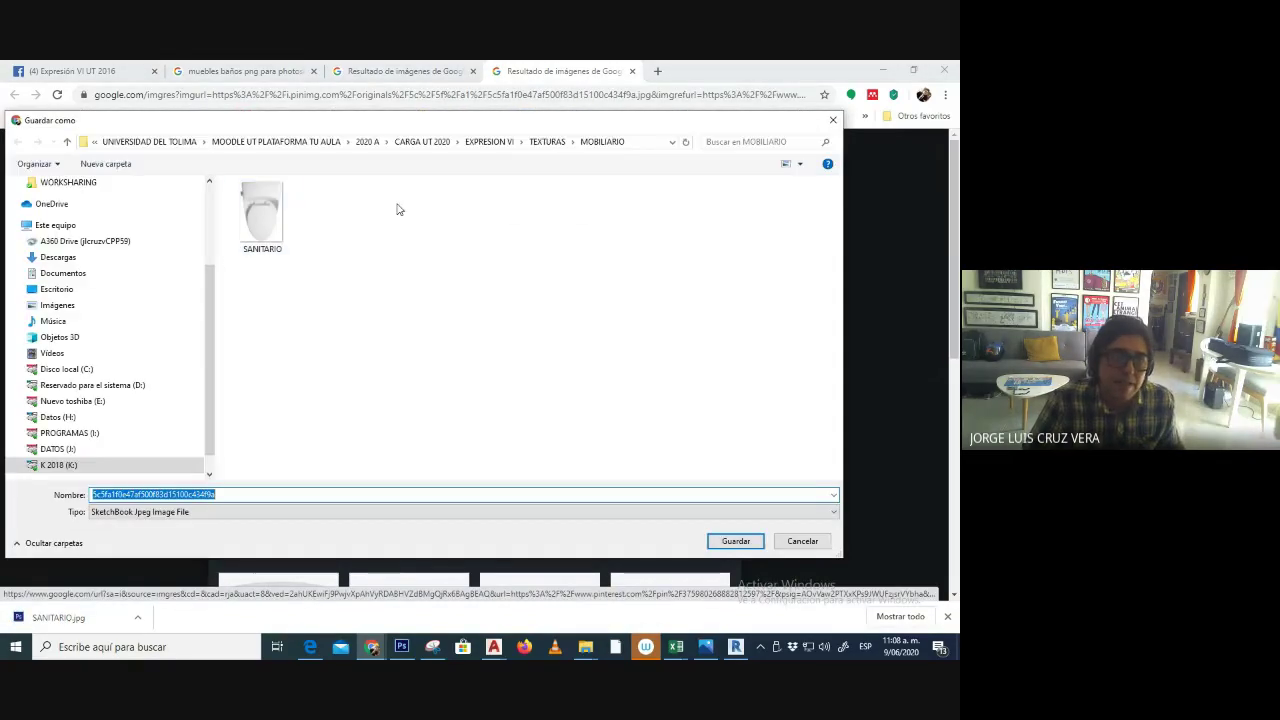
{"action": "type", "text": "LA"}
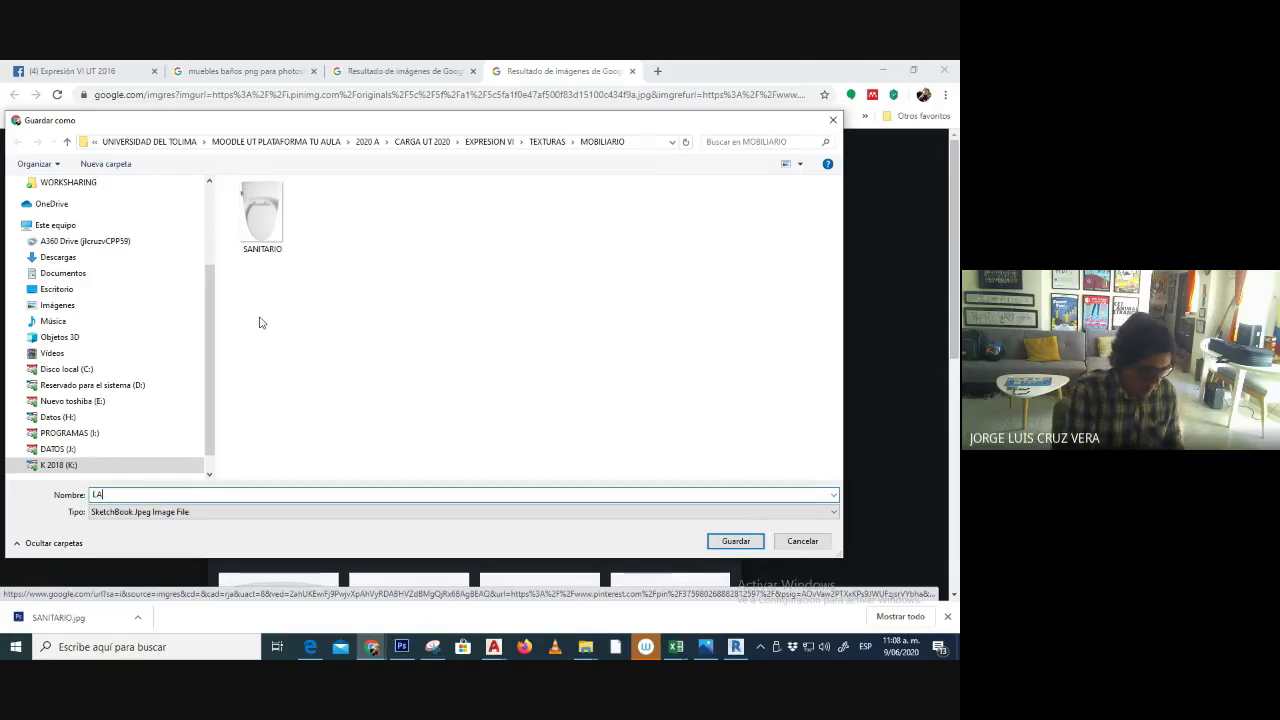
{"action": "type", "text": "VAMANOS"}
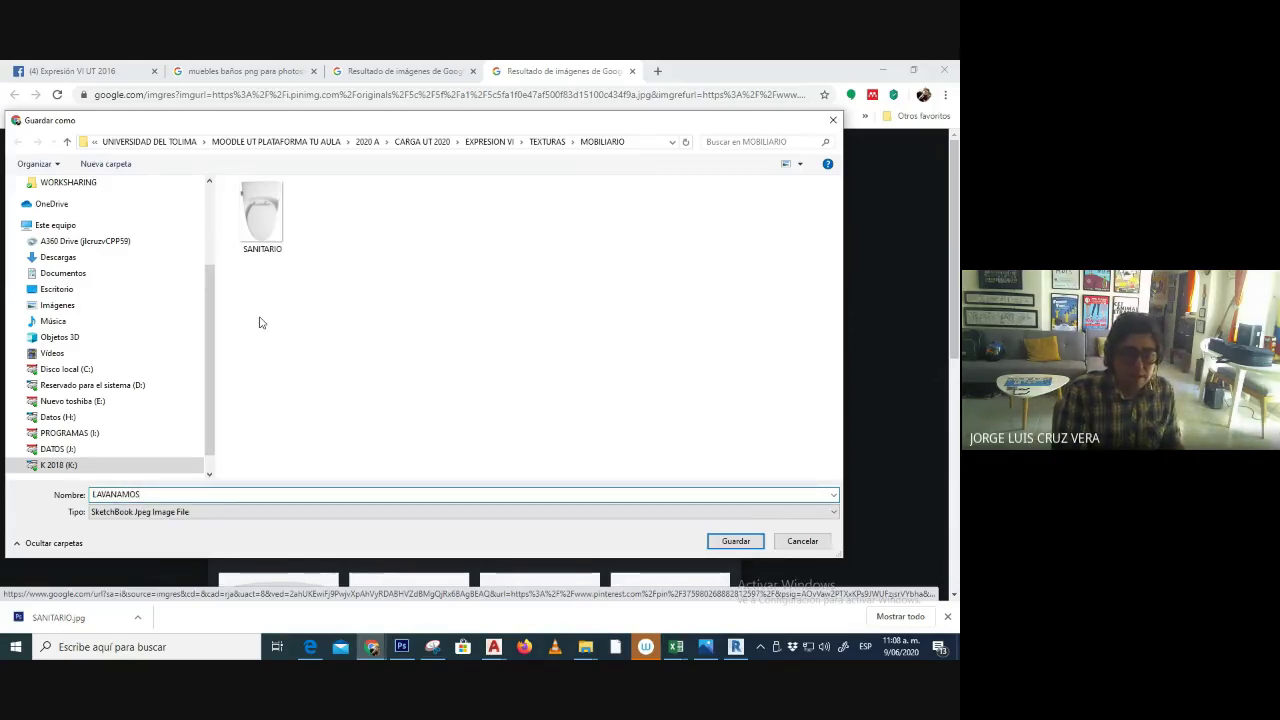
{"action": "key", "text": "Return"}
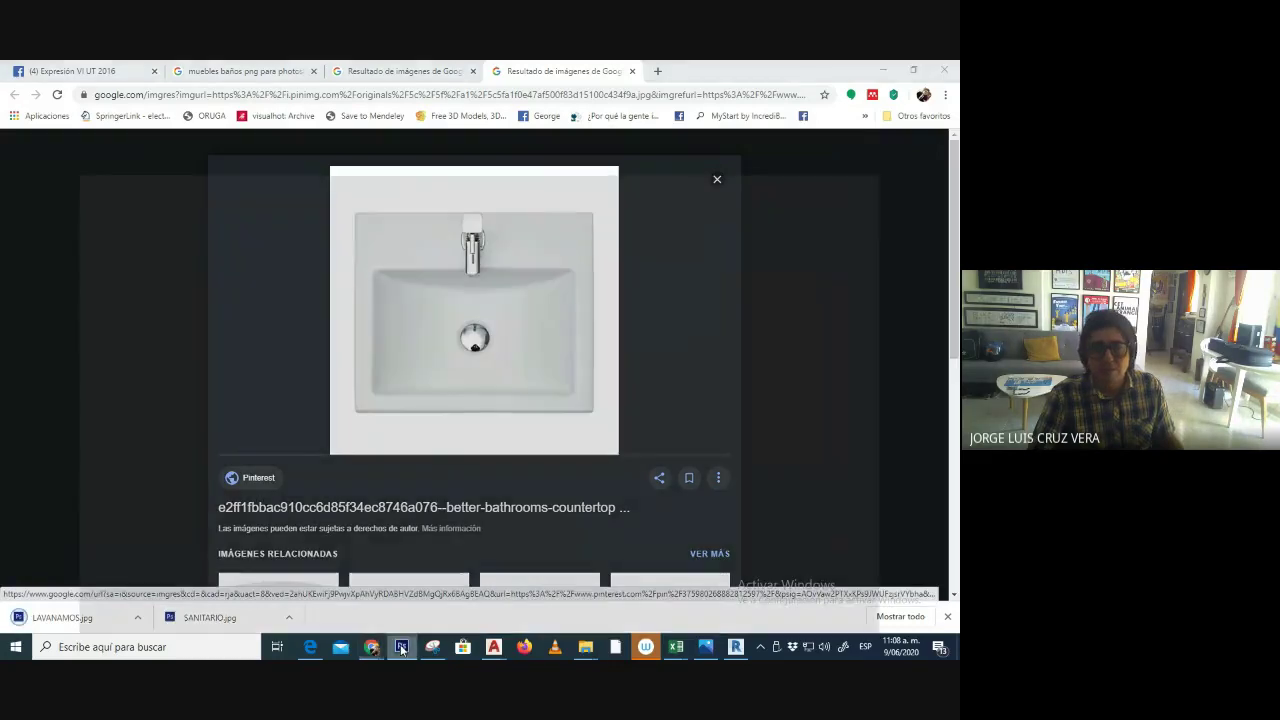
- Switch to Photoshop and open LAVANAMOS and SANITARIO from the MOBILIARIO folder, assigning the Adobe RGB (1998) working space to both
{"action": "left_click", "coordinate": [401, 647]}
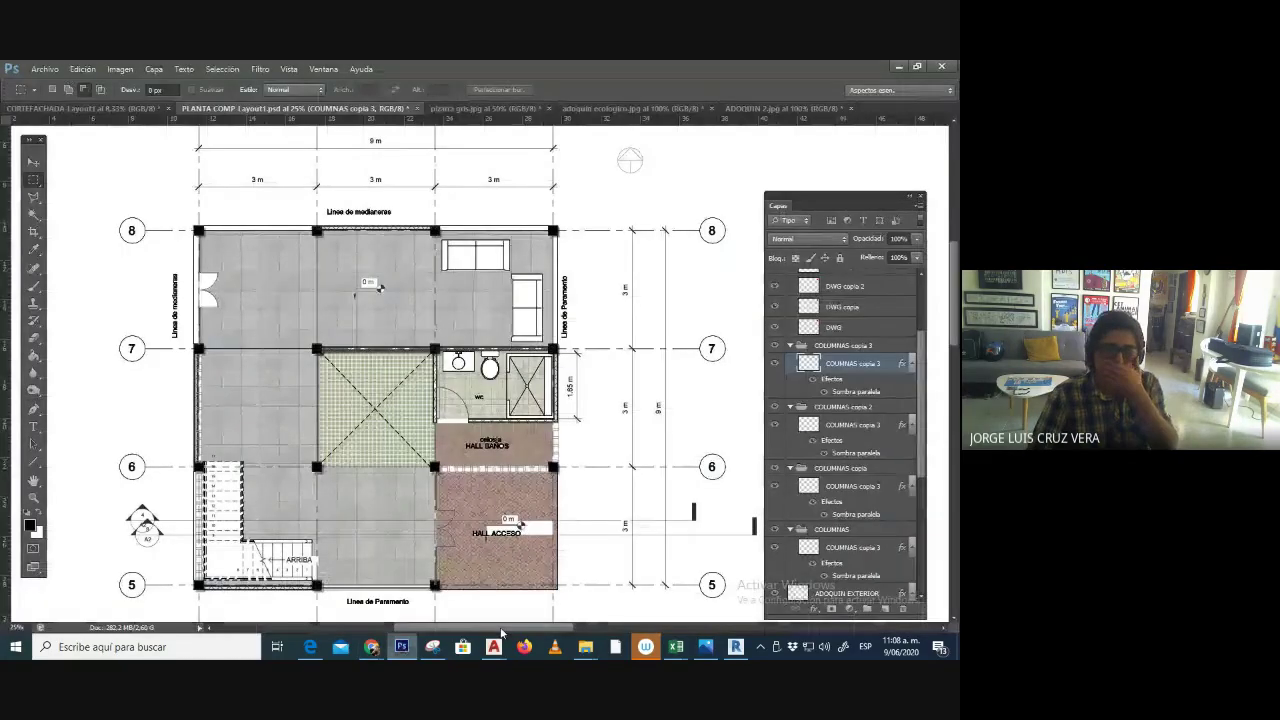
{"action": "left_click", "coordinate": [45, 68]}
{"action": "left_click", "coordinate": [45, 92]}
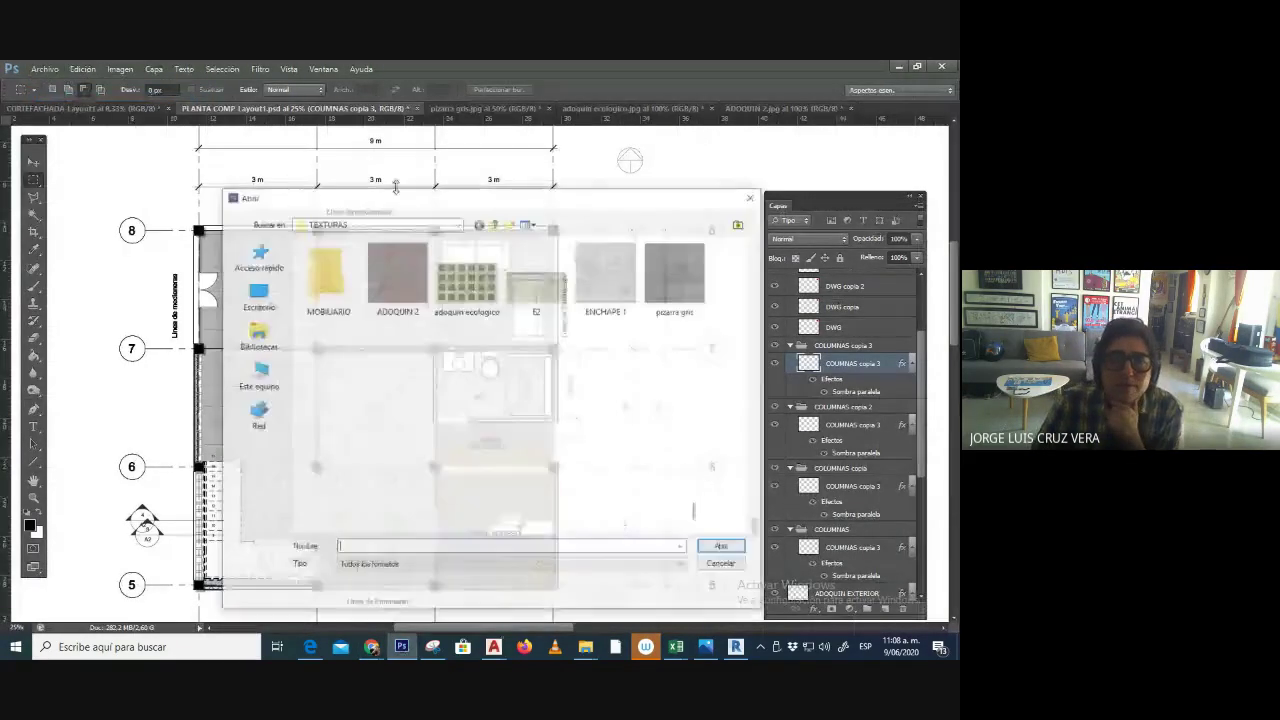
{"action": "double_click", "coordinate": [327, 272]}
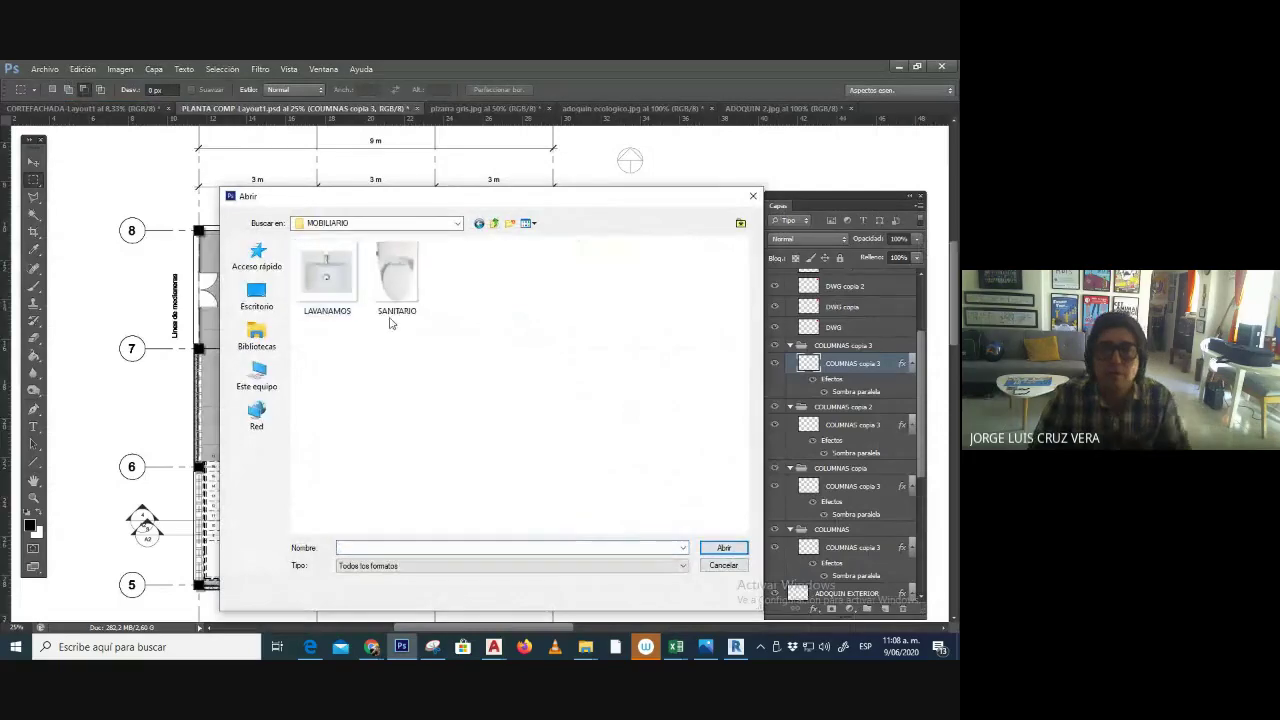
{"action": "left_click_drag", "start_coordinate": [470, 377], "coordinate": [284, 288]}
{"action": "left_click", "coordinate": [723, 548]}
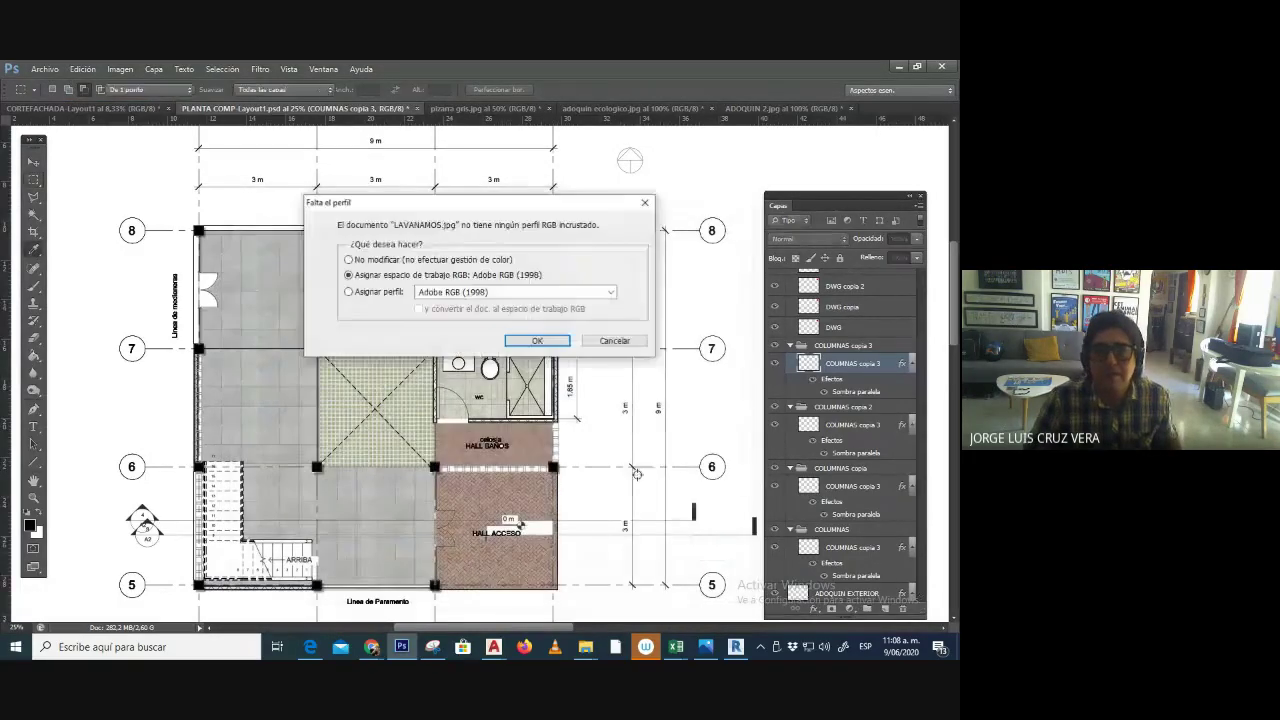
{"action": "left_click", "coordinate": [553, 343]}
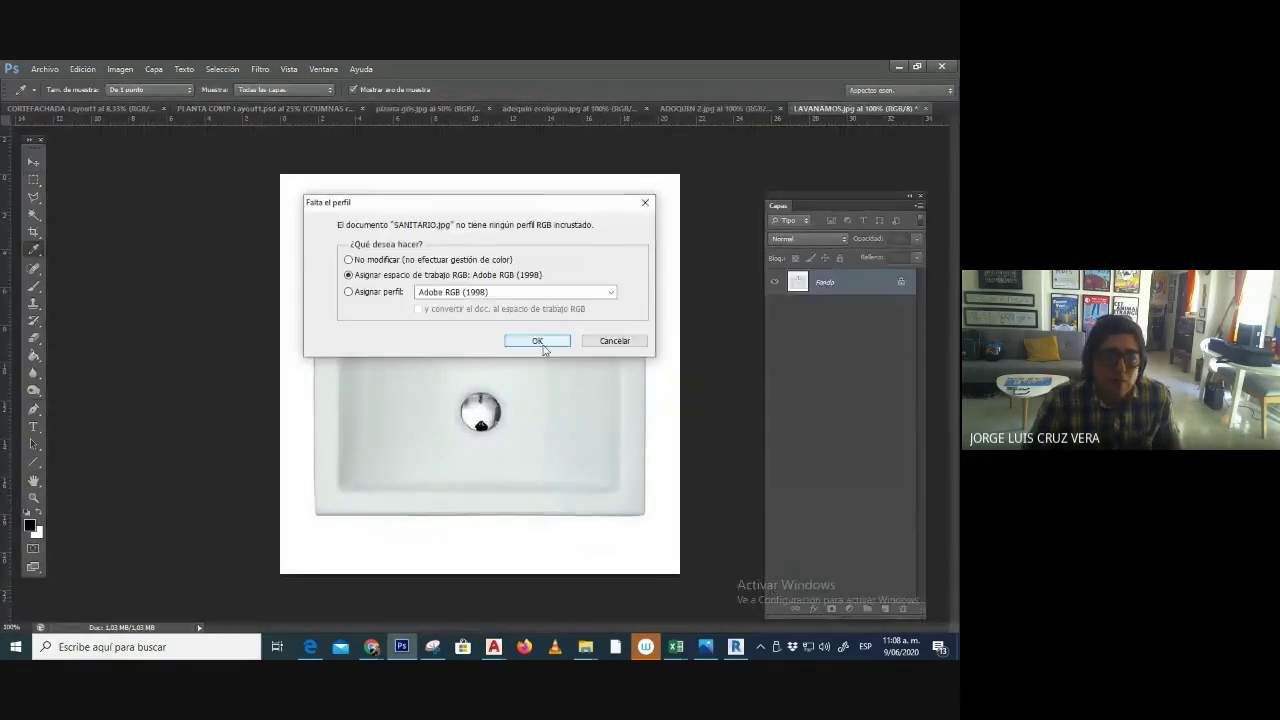
{"action": "left_click", "coordinate": [538, 342]}
{"action": "key", "text": "m"}
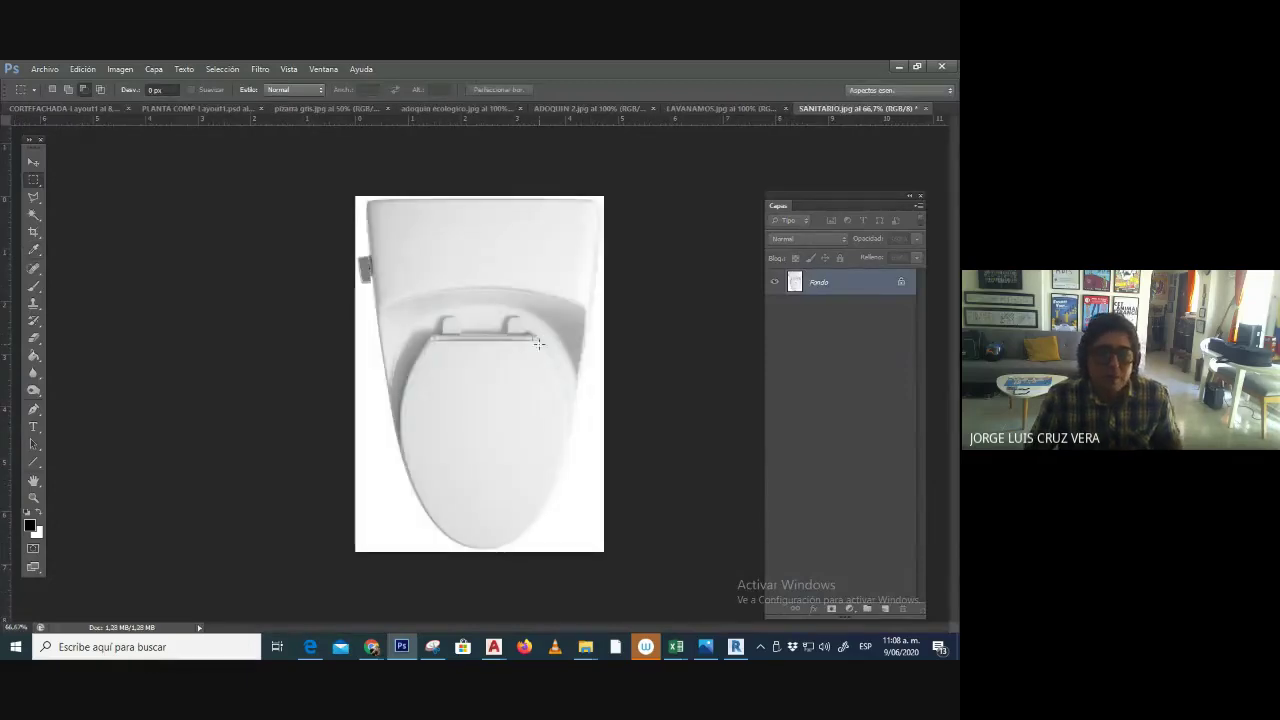
- Close the ADOQUIN 2, adoquin ecologico and pizarra gris texture documents and bring LAVANAMOS.jpg to the front
{"action": "left_click", "coordinate": [708, 108]}
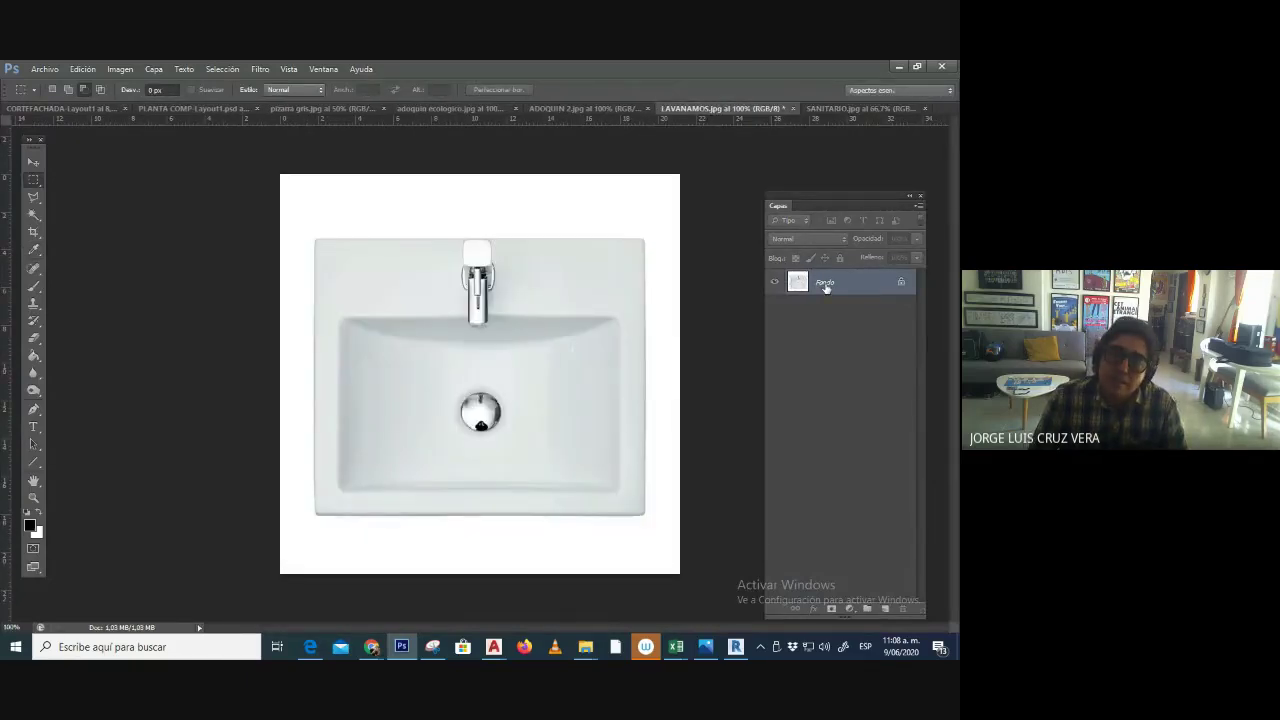
{"action": "left_click", "coordinate": [560, 108]}
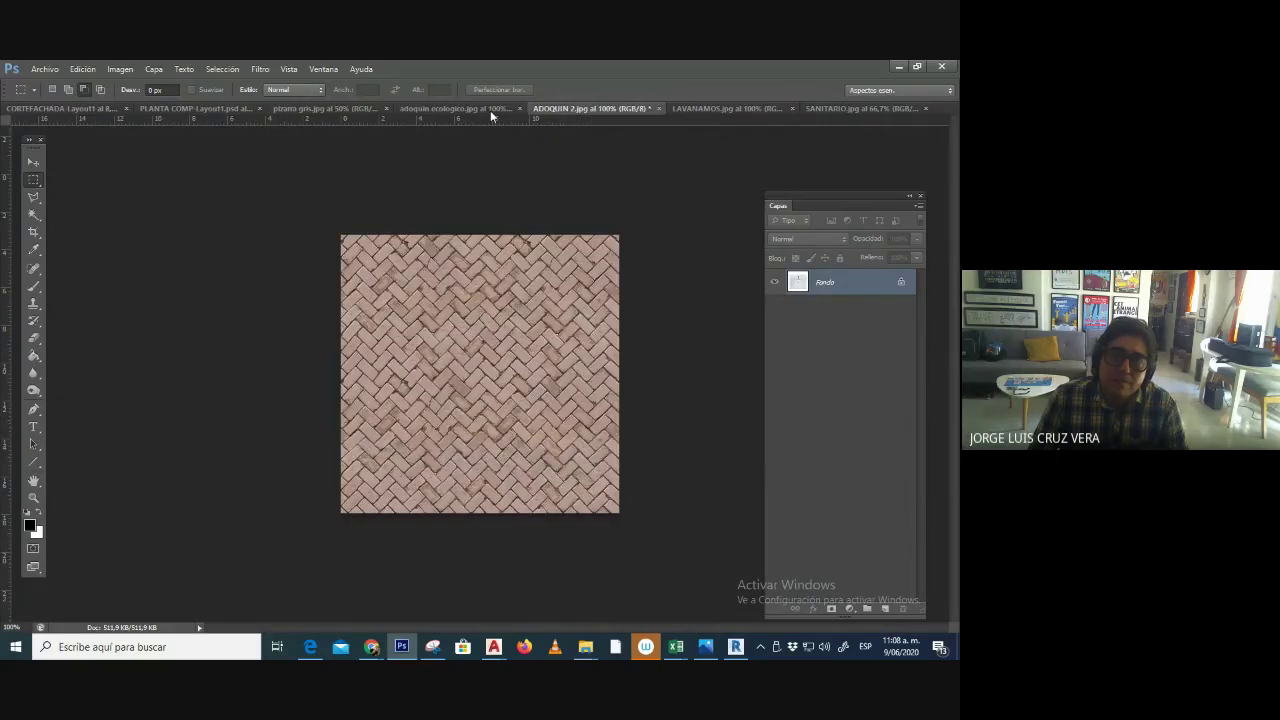
{"action": "left_click", "coordinate": [490, 110]}
{"action": "left_click", "coordinate": [588, 109]}
{"action": "left_click", "coordinate": [650, 108]}
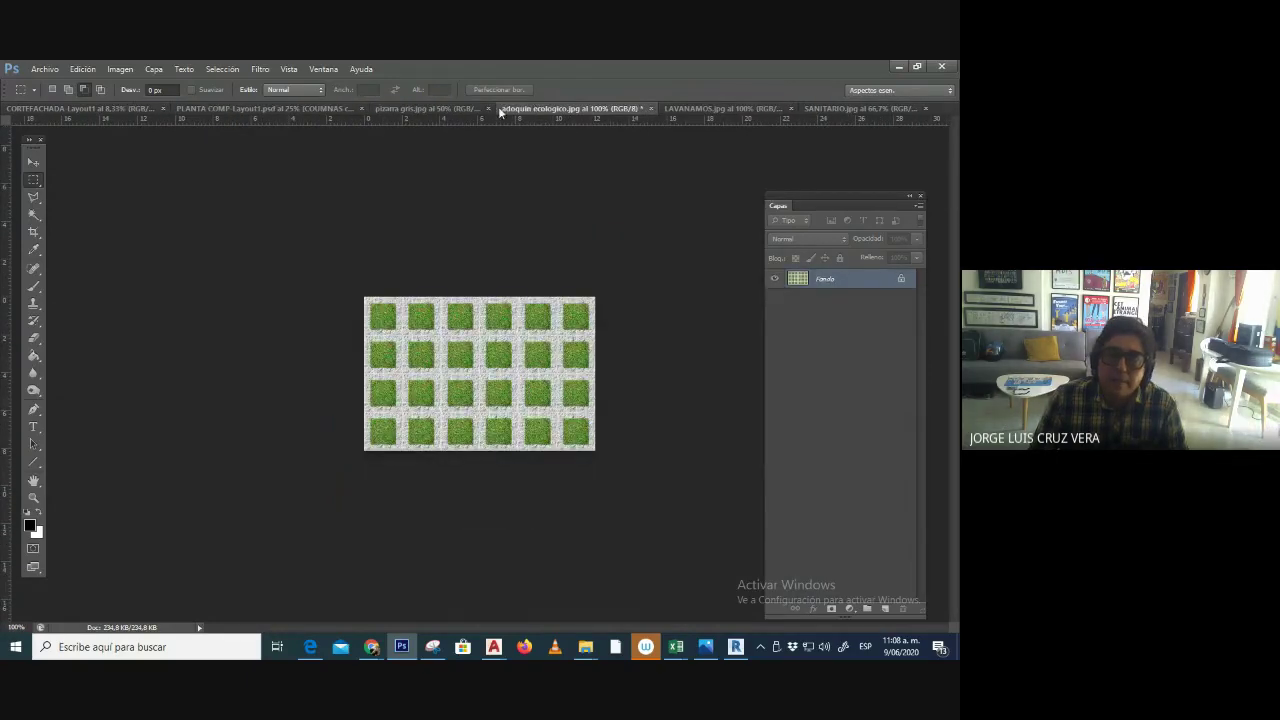
{"action": "left_click", "coordinate": [648, 108]}
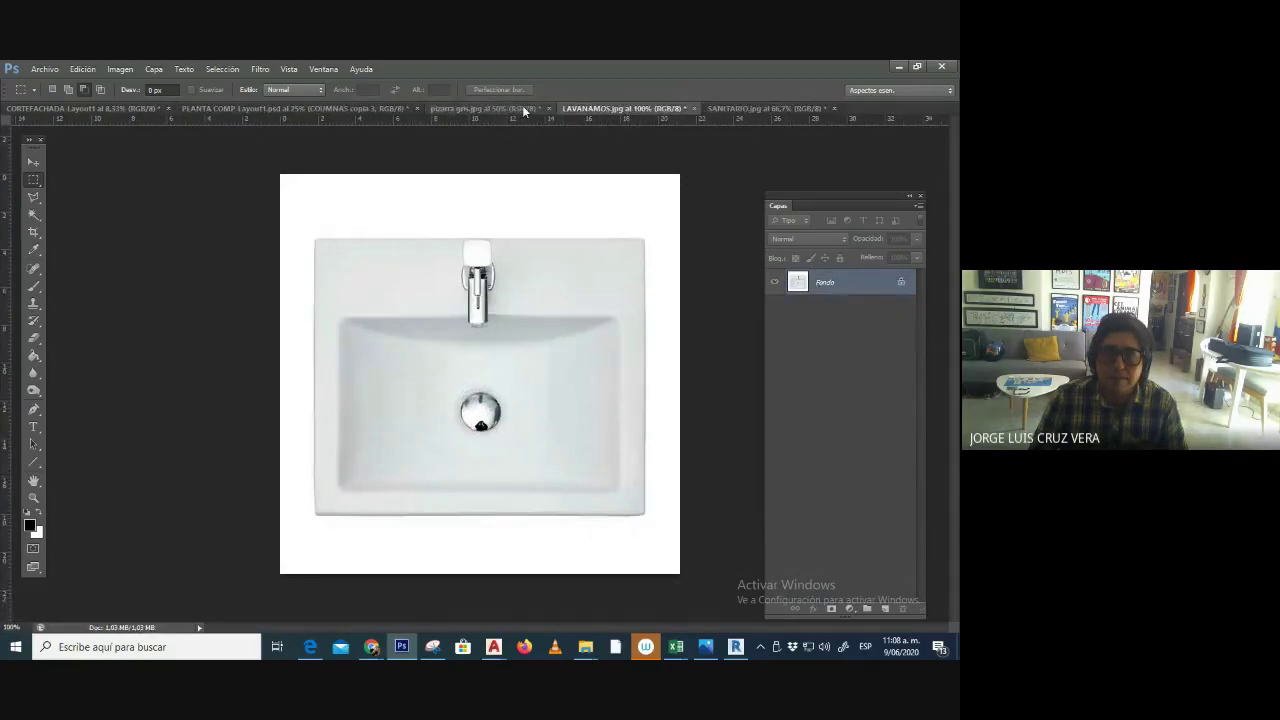
{"action": "left_click", "coordinate": [523, 108]}
{"action": "left_click", "coordinate": [547, 108]}
{"action": "left_click", "coordinate": [380, 111]}
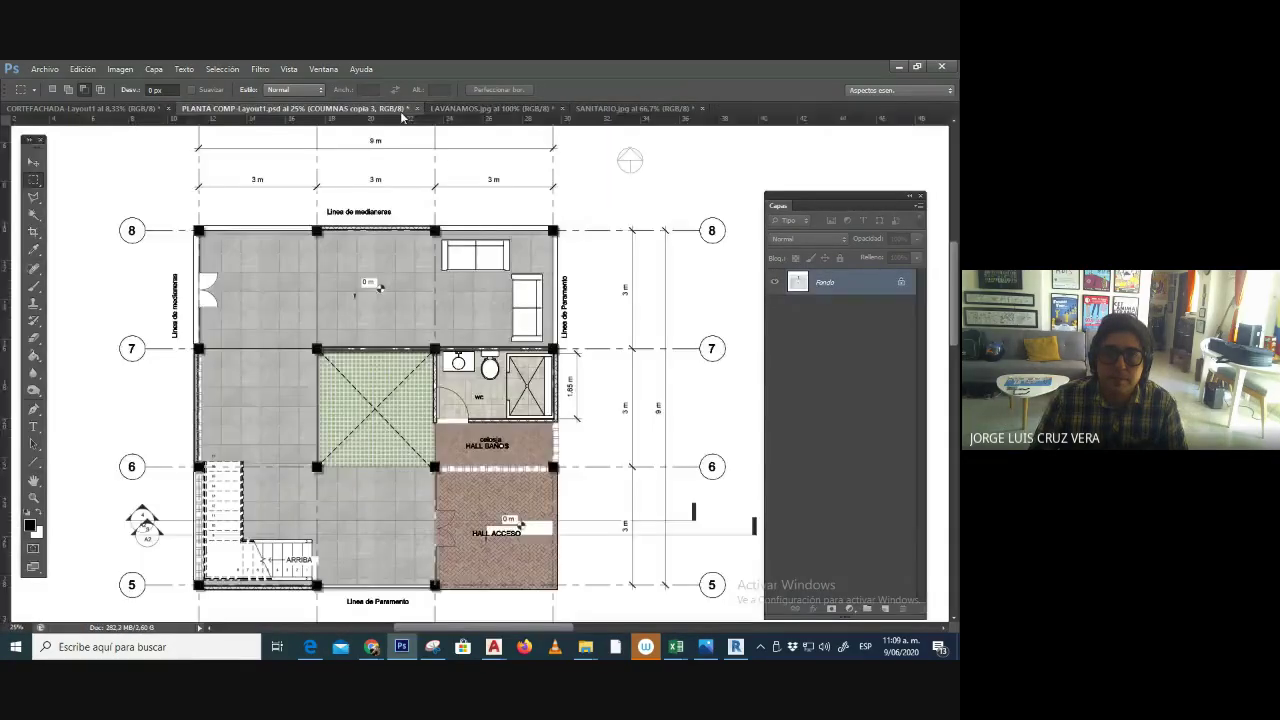
{"action": "left_click", "coordinate": [470, 110]}
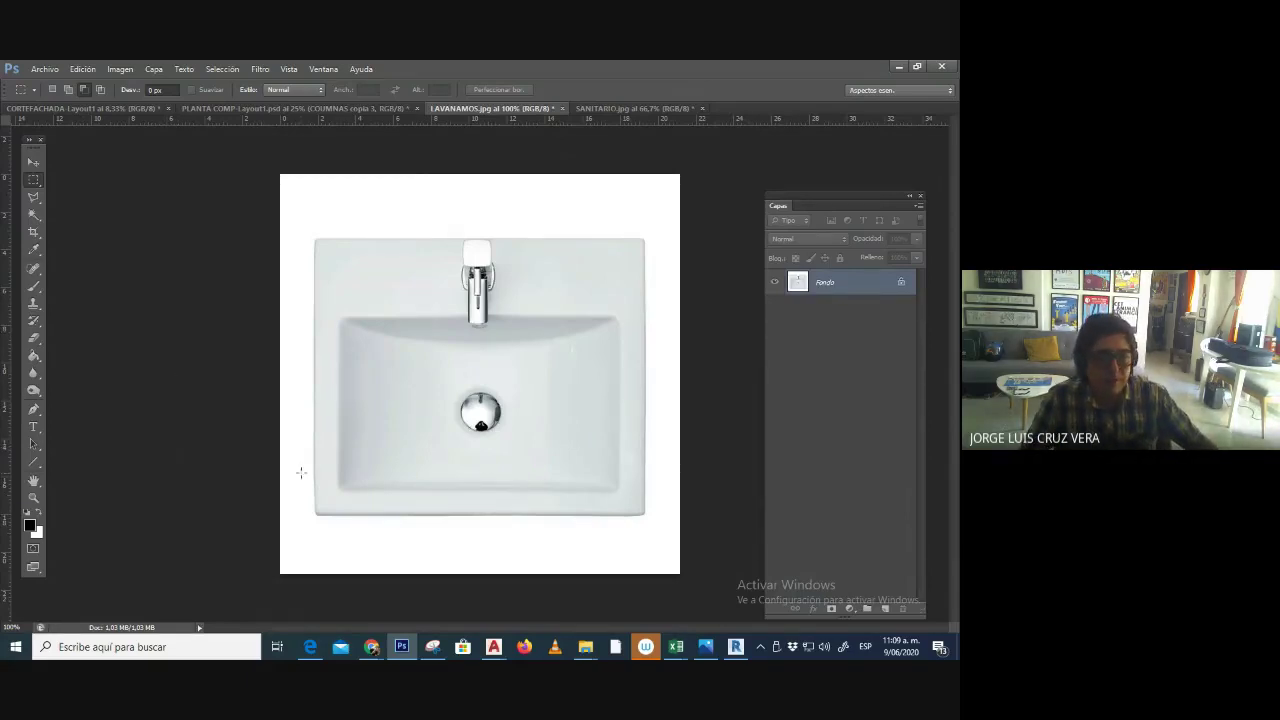
{"action": "mouse_move", "coordinate": [371, 647]}
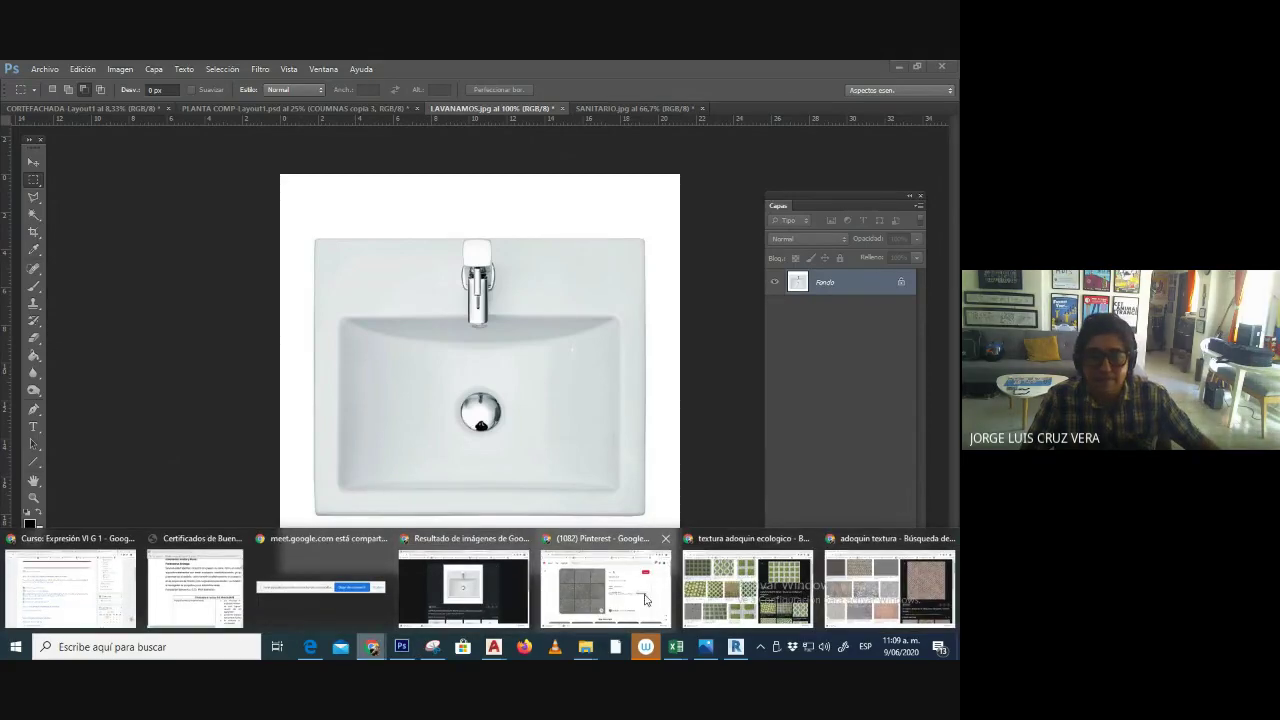
{"action": "mouse_move", "coordinate": [78, 585]}
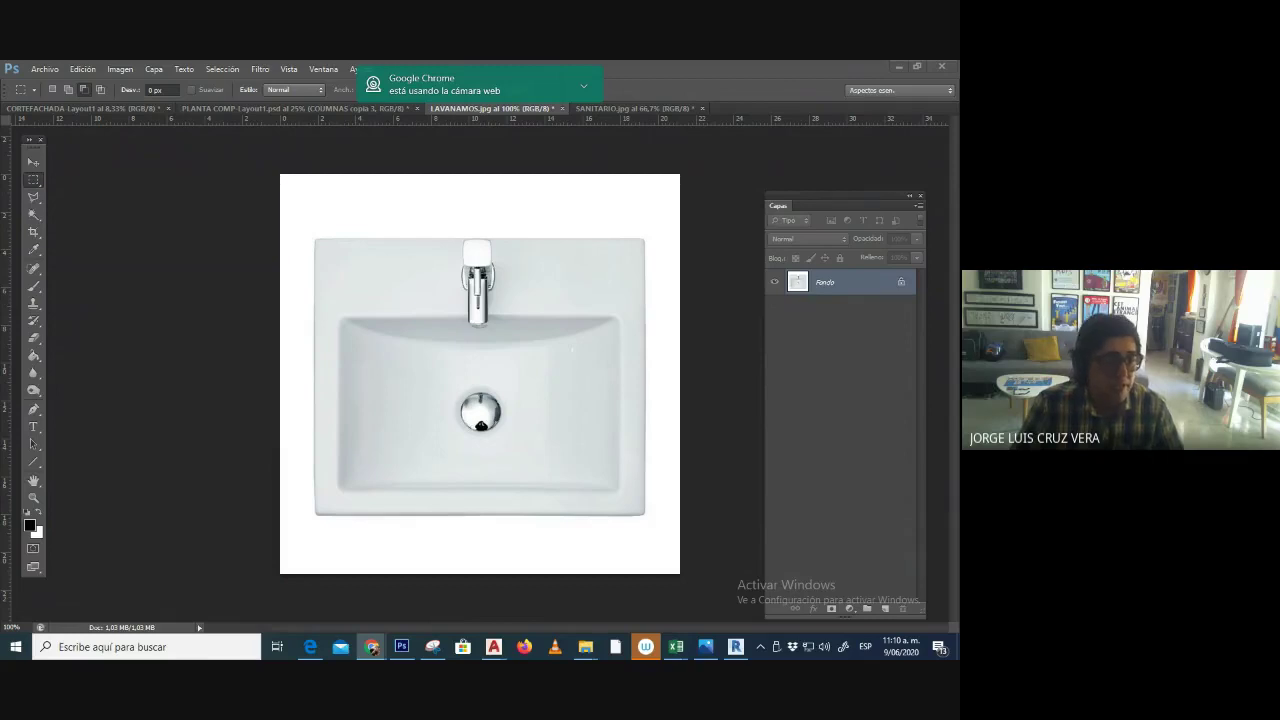
{"action": "left_click", "coordinate": [729, 311]}
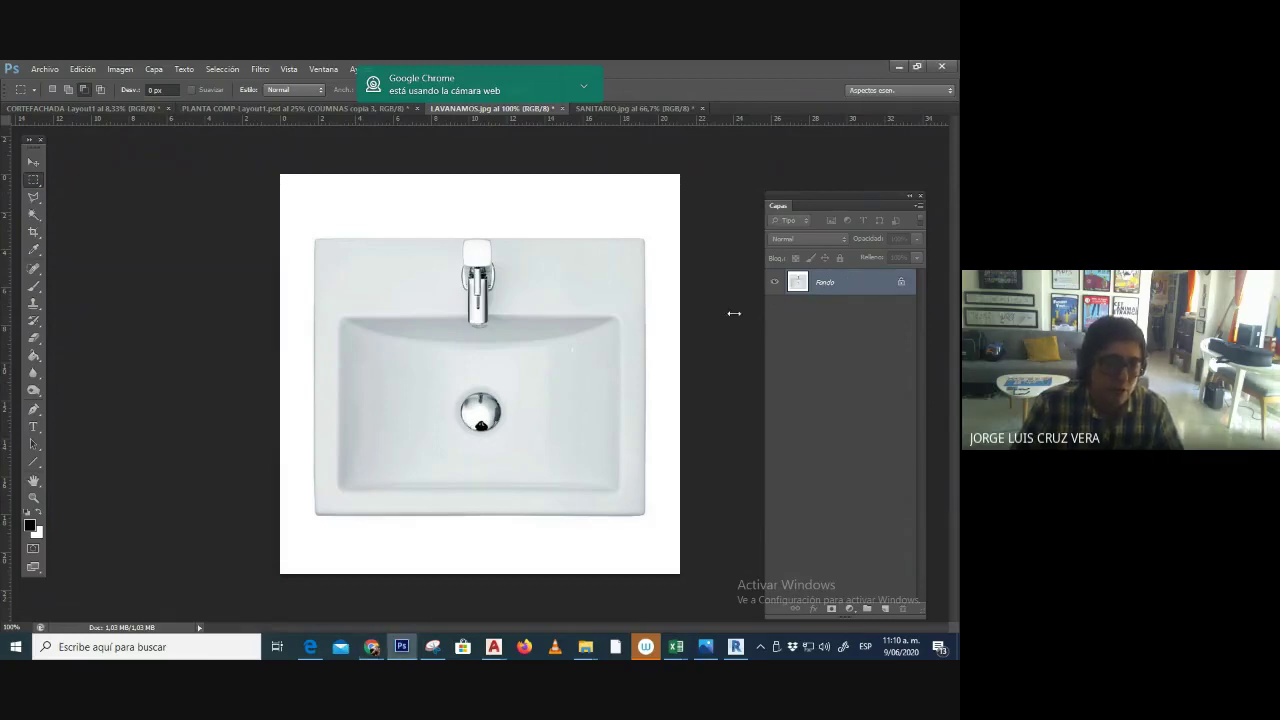
- Convert the washbasin image's locked background into an editable layer with the default settings and activate the Magic Wand tool
{"action": "double_click", "coordinate": [902, 286]}
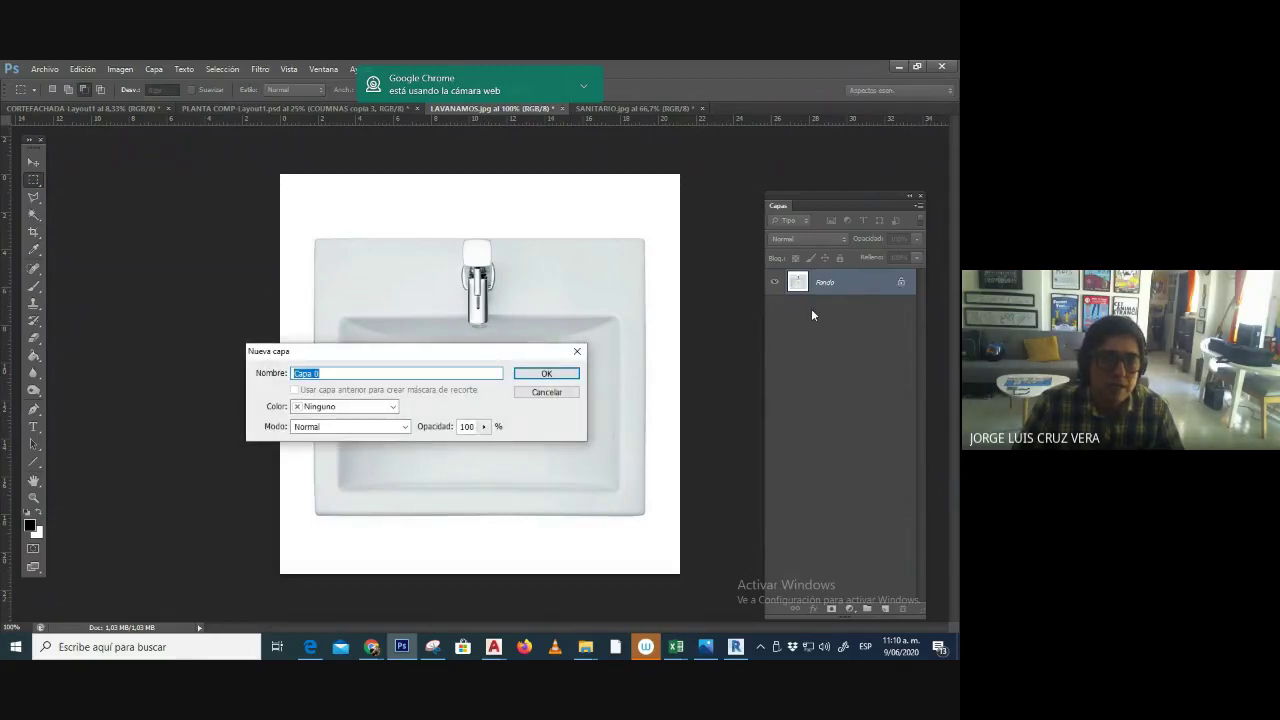
{"action": "left_click", "coordinate": [547, 374]}
{"action": "key", "text": "v"}
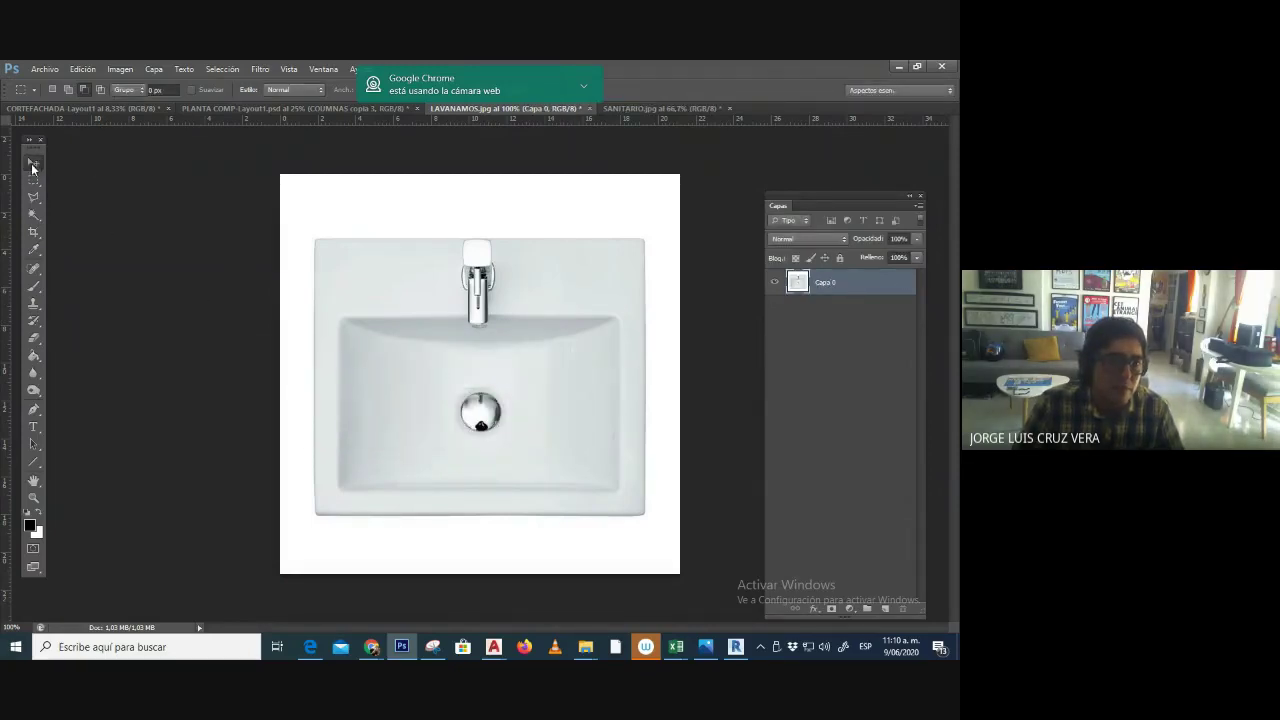
{"action": "mouse_move", "coordinate": [430, 315]}
{"action": "left_mouse_down"}
{"action": "mouse_move", "coordinate": [477, 286]}
{"action": "mouse_move", "coordinate": [394, 329]}
{"action": "mouse_move", "coordinate": [418, 332]}
{"action": "mouse_move", "coordinate": [422, 299]}
{"action": "left_mouse_up"}
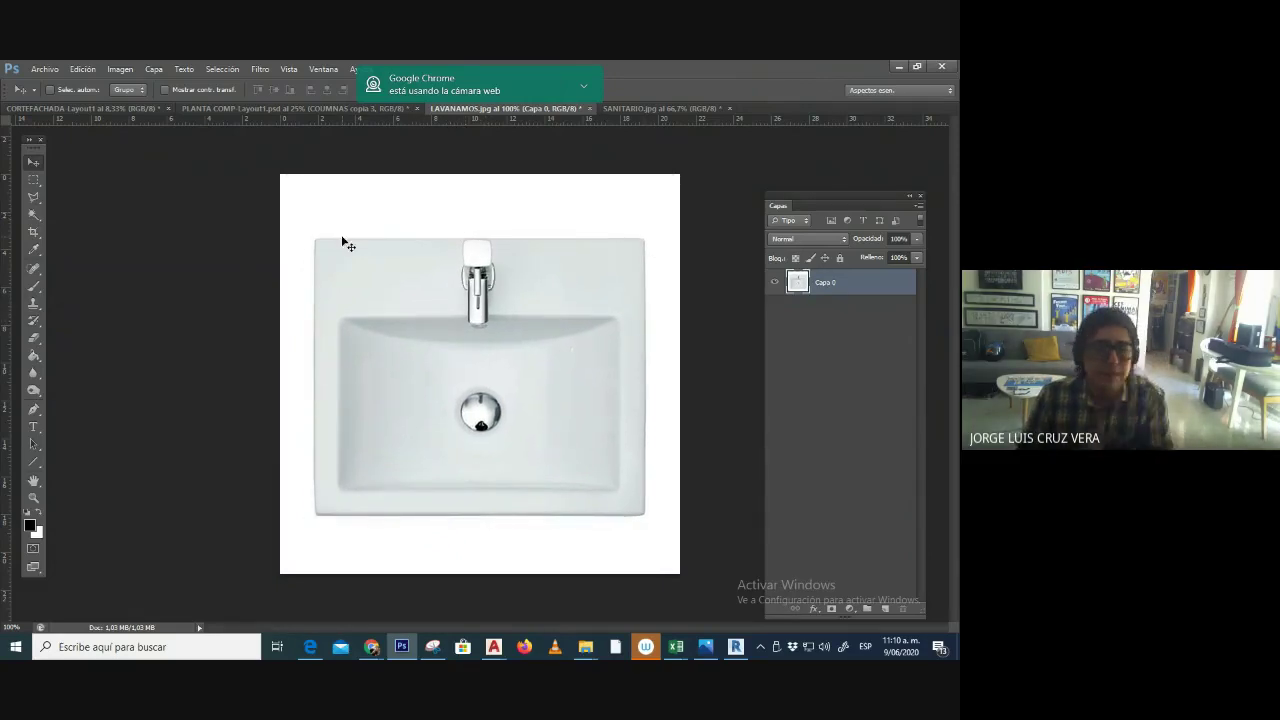
{"action": "left_click", "coordinate": [33, 214]}
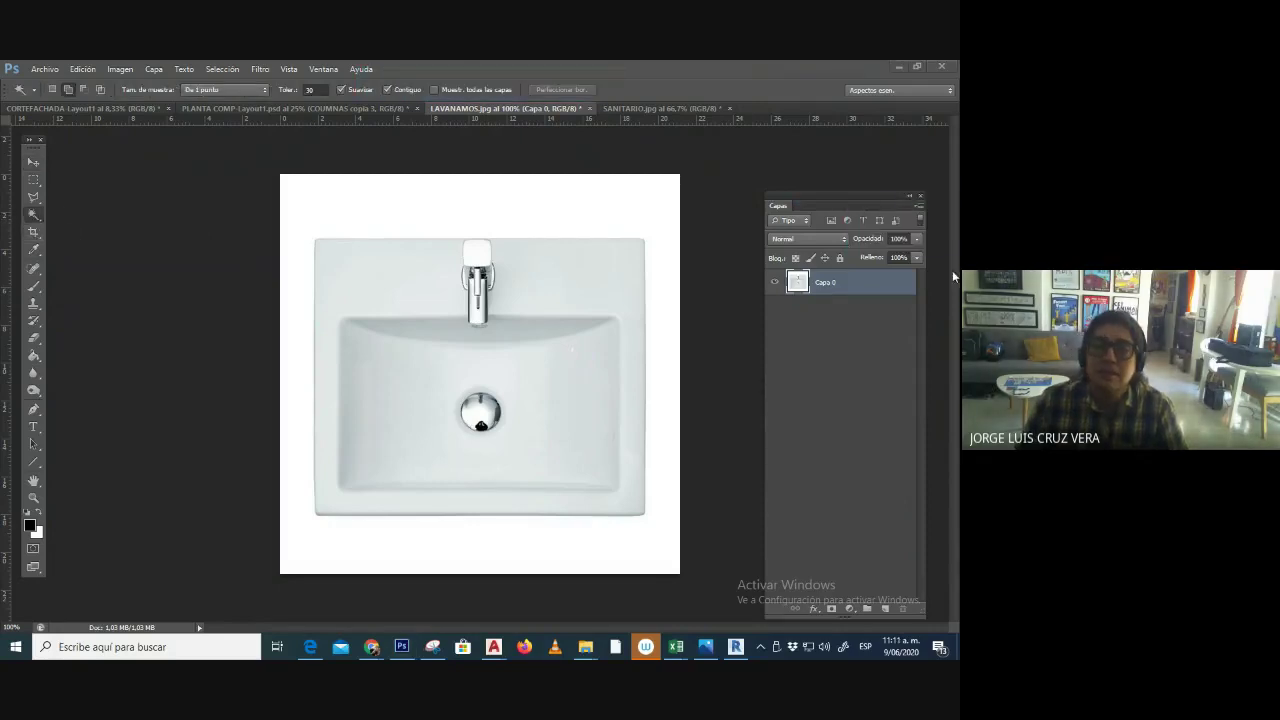
- Select the white background around the washbasin with the Magic Wand
{"action": "left_click", "coordinate": [364, 205]}
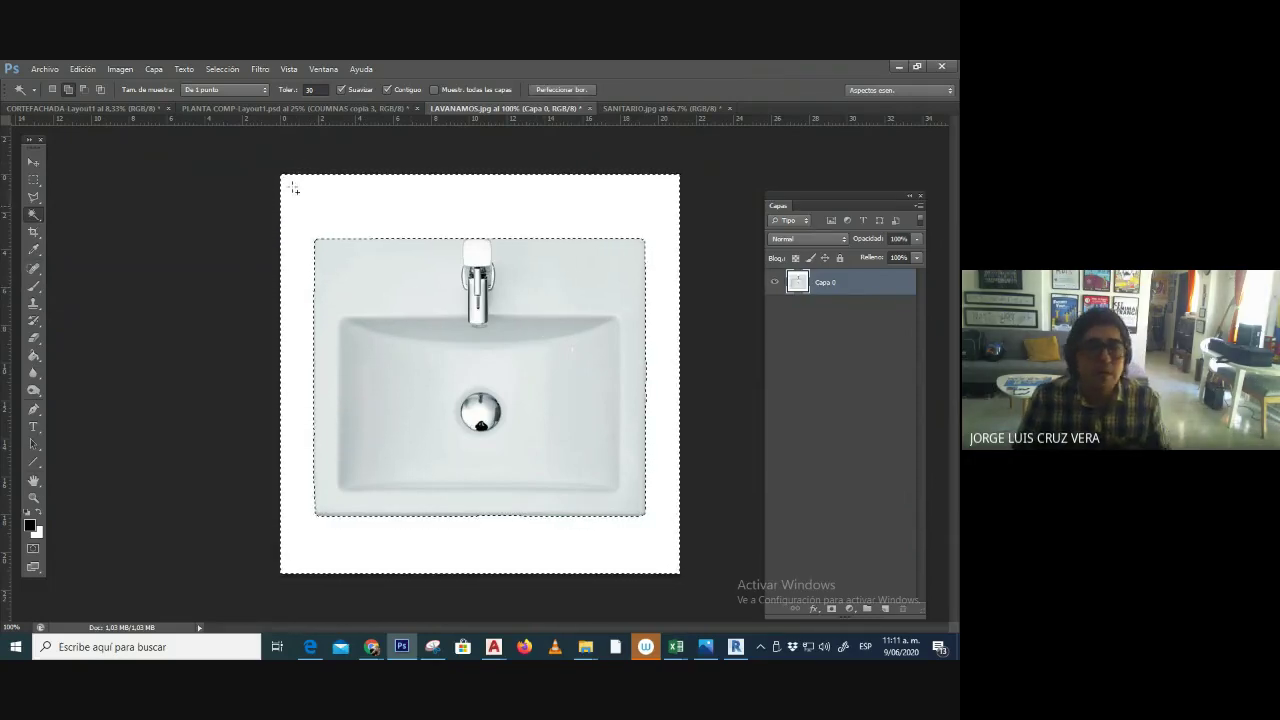
{"action": "left_click", "coordinate": [222, 69]}
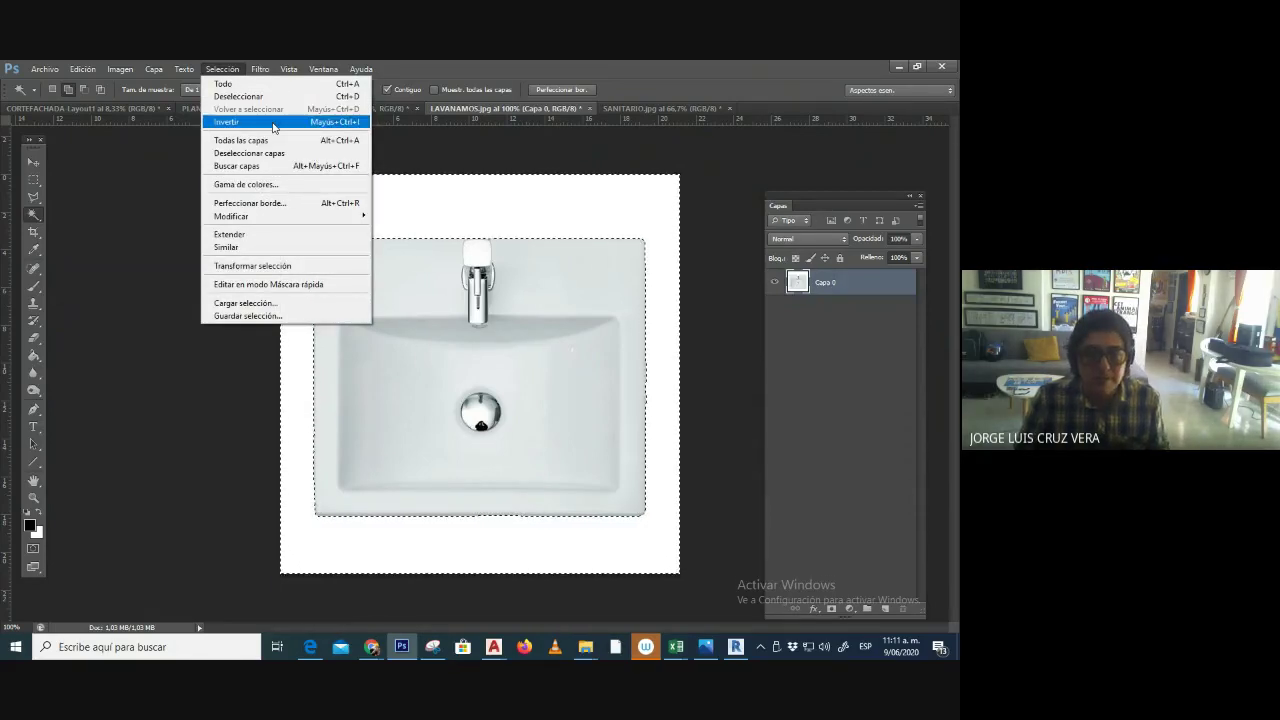
{"action": "key", "text": "Print"}
{"action": "left_click", "coordinate": [410, 69]}
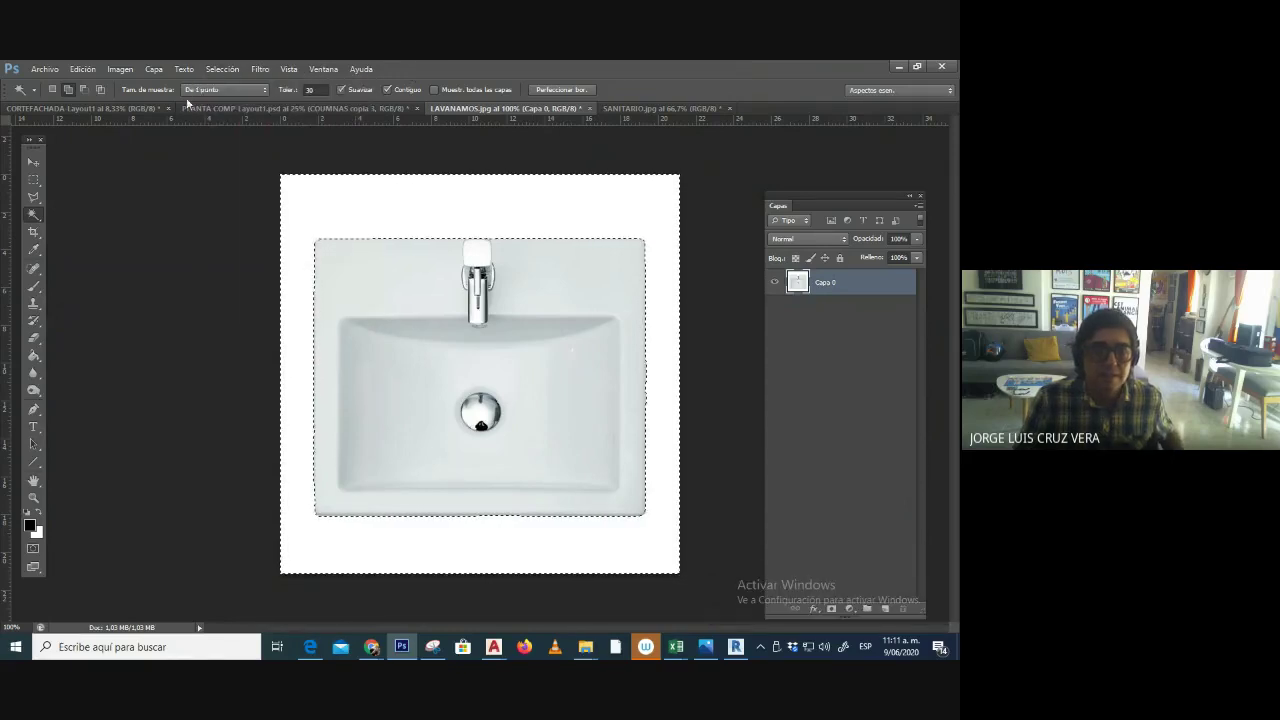
{"action": "key", "text": "Print"}
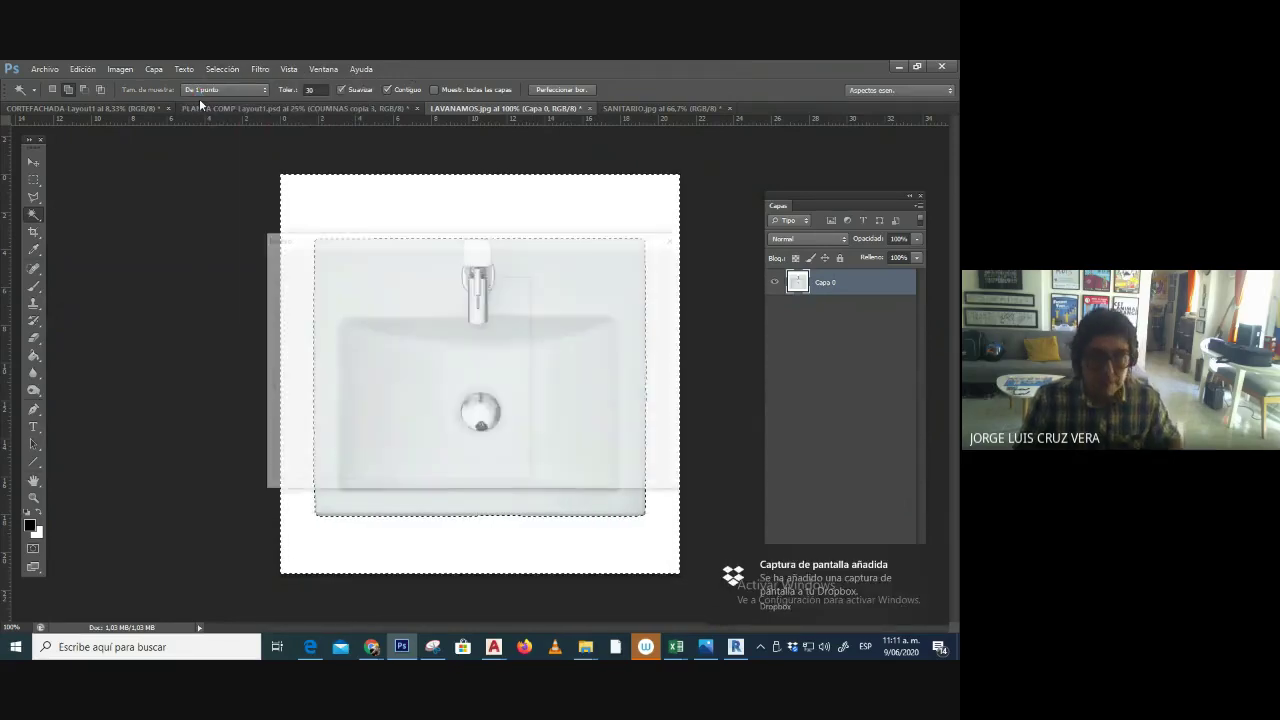
{"action": "key", "text": "Return"}
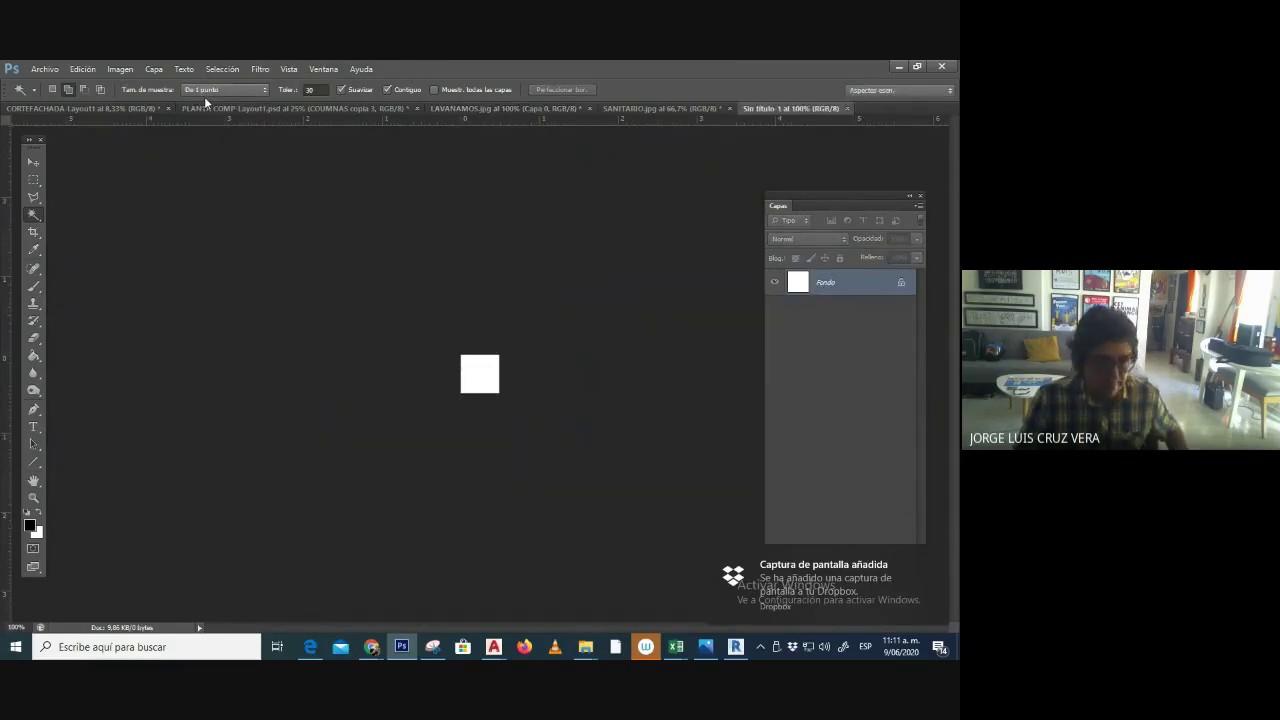
{"action": "key", "text": "ctrl+v"}
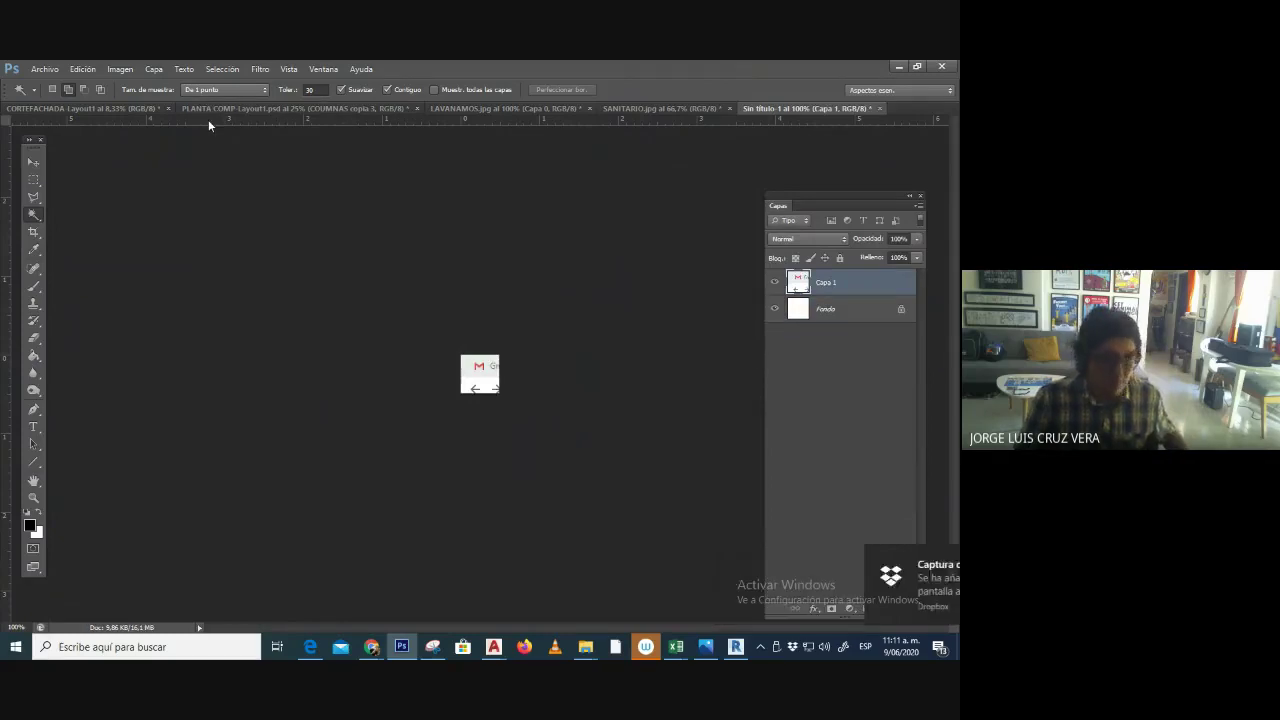
{"action": "key", "text": "ctrl+z"}
{"action": "left_click", "coordinate": [620, 108]}
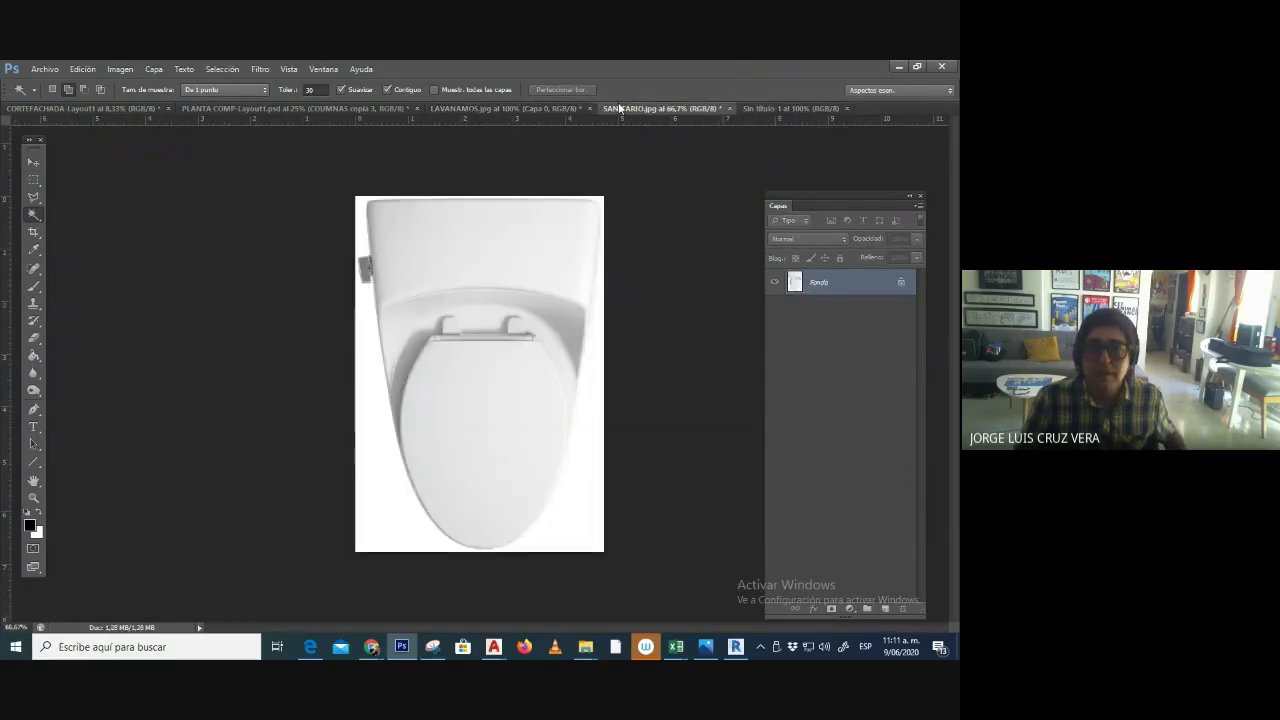
{"action": "left_click", "coordinate": [573, 106]}
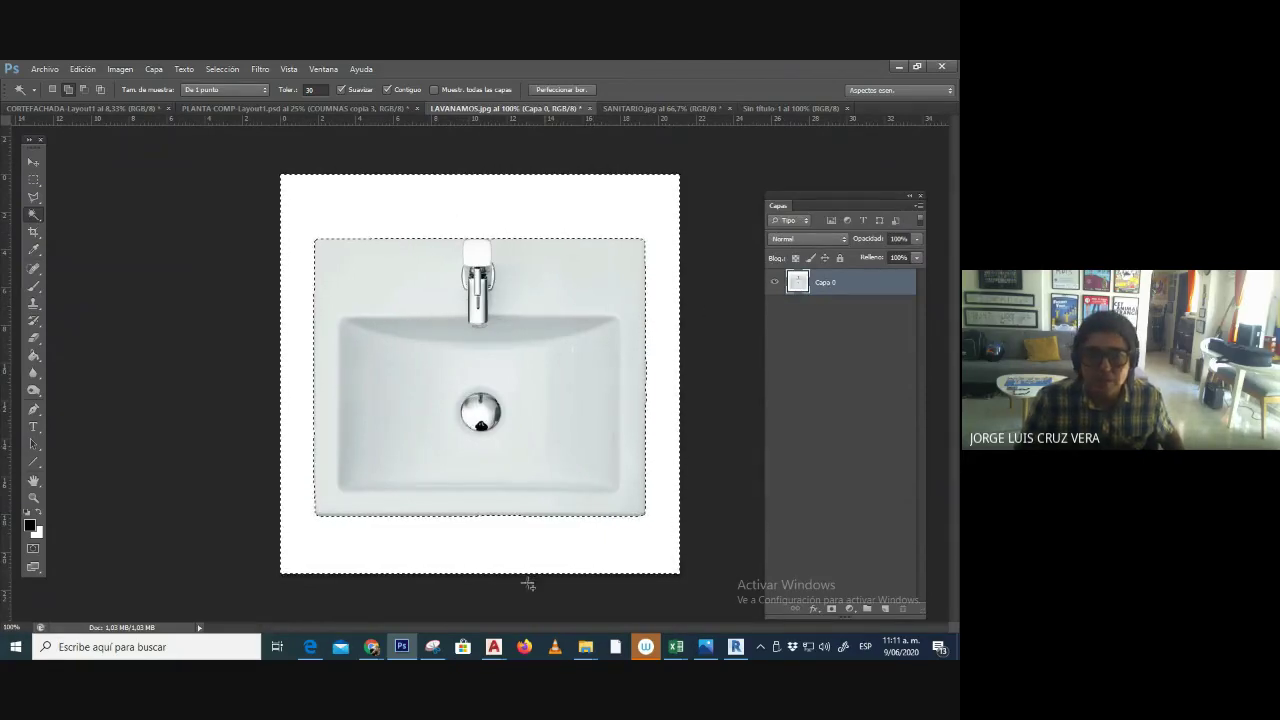
- Invert the selection to isolate the washbasin and copy it as a new layer into the PLANTA COMP-Layout1 plan
{"action": "left_click", "coordinate": [220, 69]}
{"action": "left_click", "coordinate": [241, 122]}
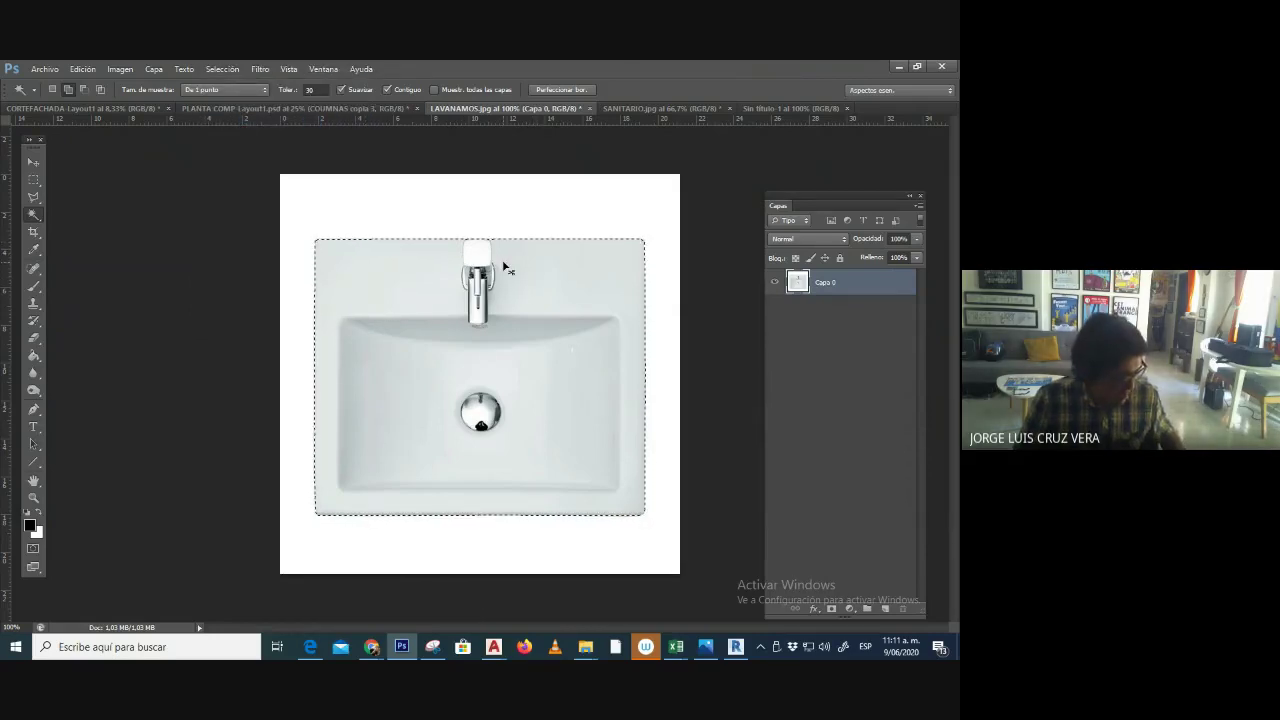
{"action": "left_click", "coordinate": [271, 110]}
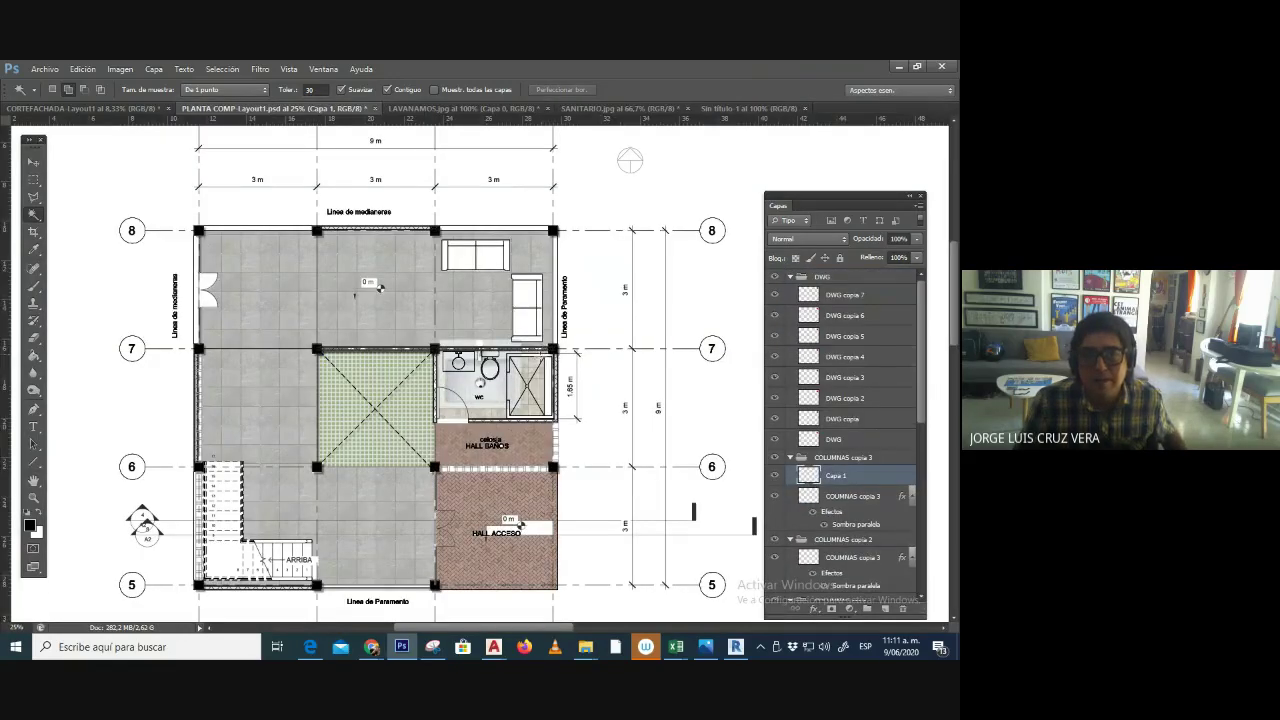
- Move the pasted washbasin down so it lies inside the WC, below the upper bathroom wall
{"action": "key", "text": "v"}
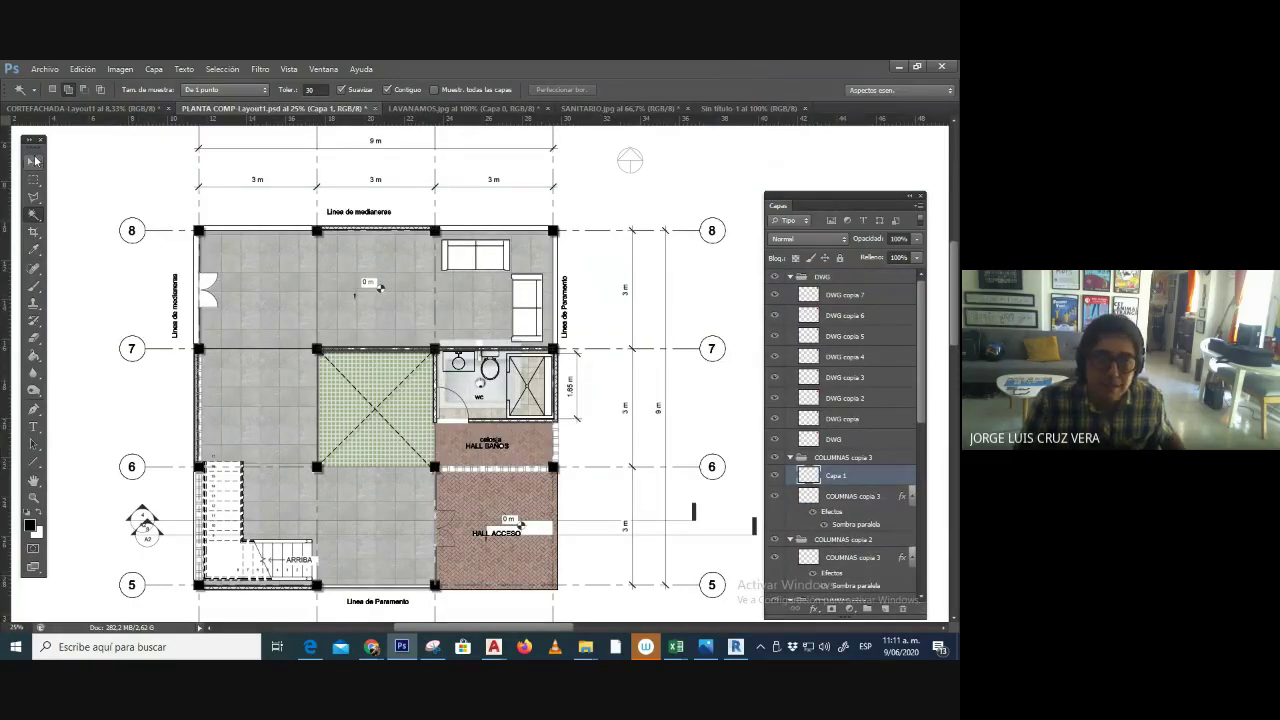
{"action": "key", "text": "ctrl+plus"}
{"action": "key", "text": "ctrl+plus"}
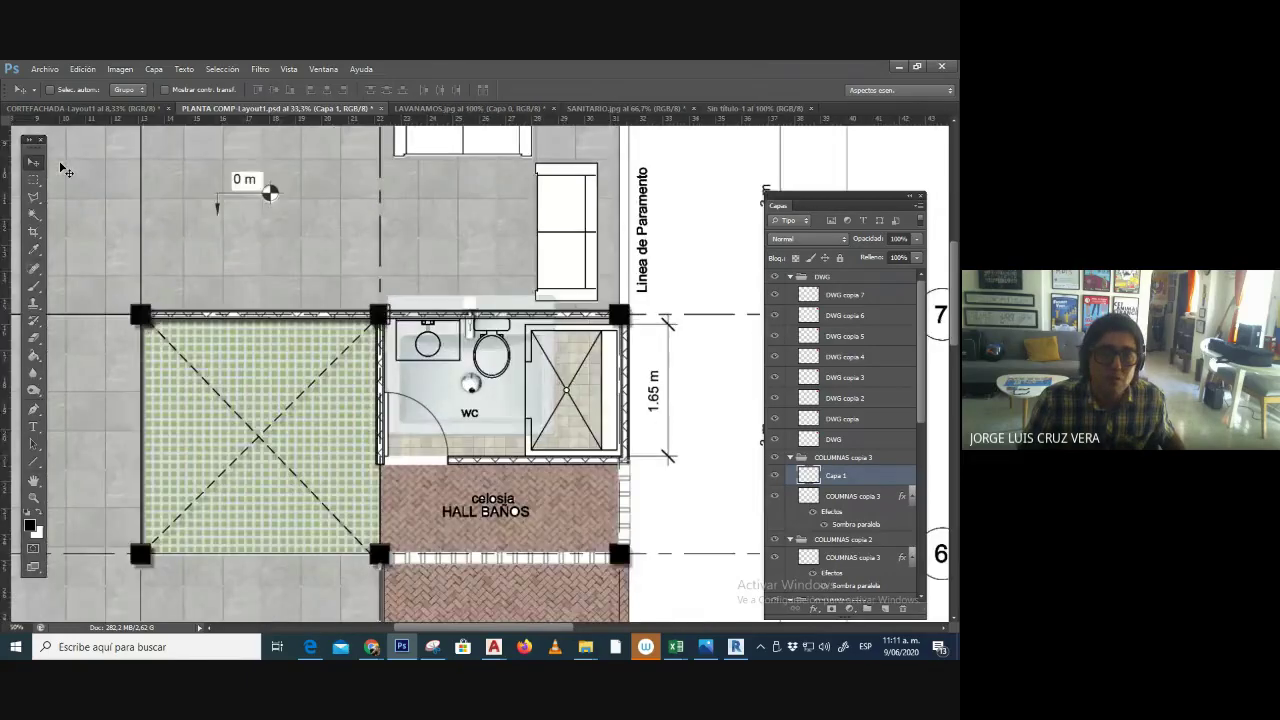
{"action": "key", "text": "ctrl+plus"}
{"action": "key", "text": "ctrl+plus"}
{"action": "key", "text": "ctrl+plus"}
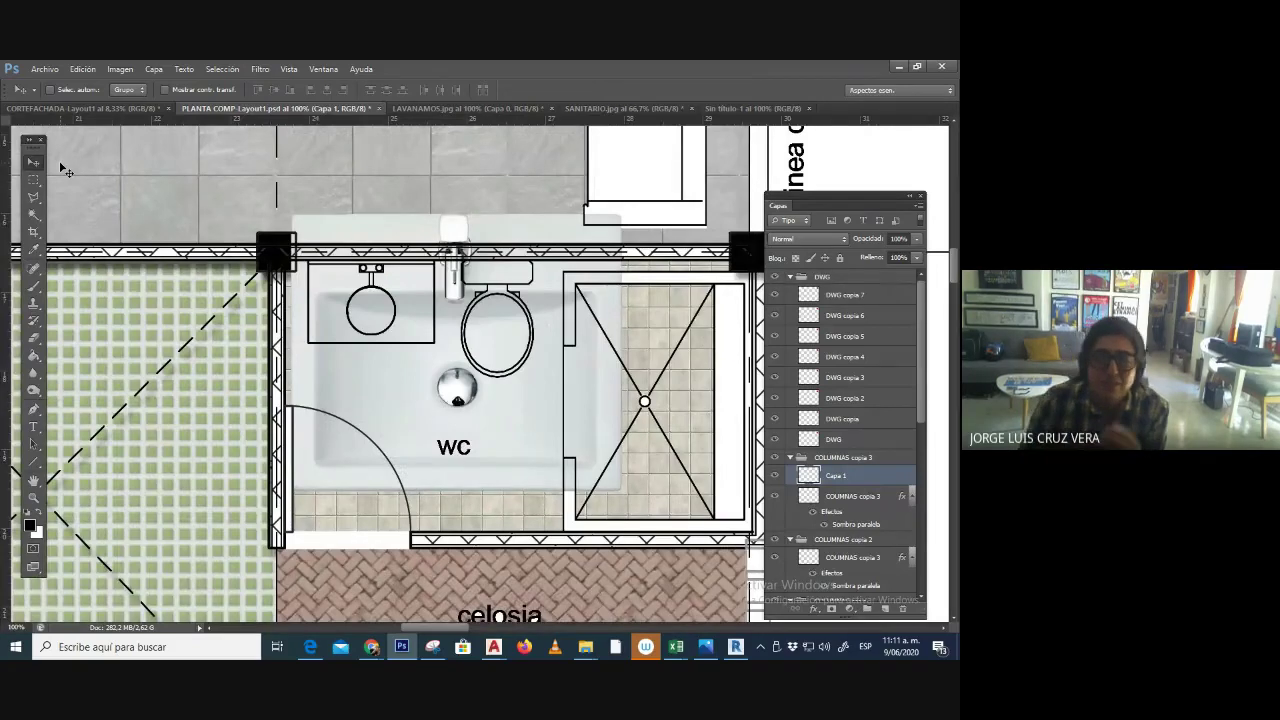
{"action": "left_click_drag", "start_coordinate": [427, 355], "coordinate": [411, 402]}
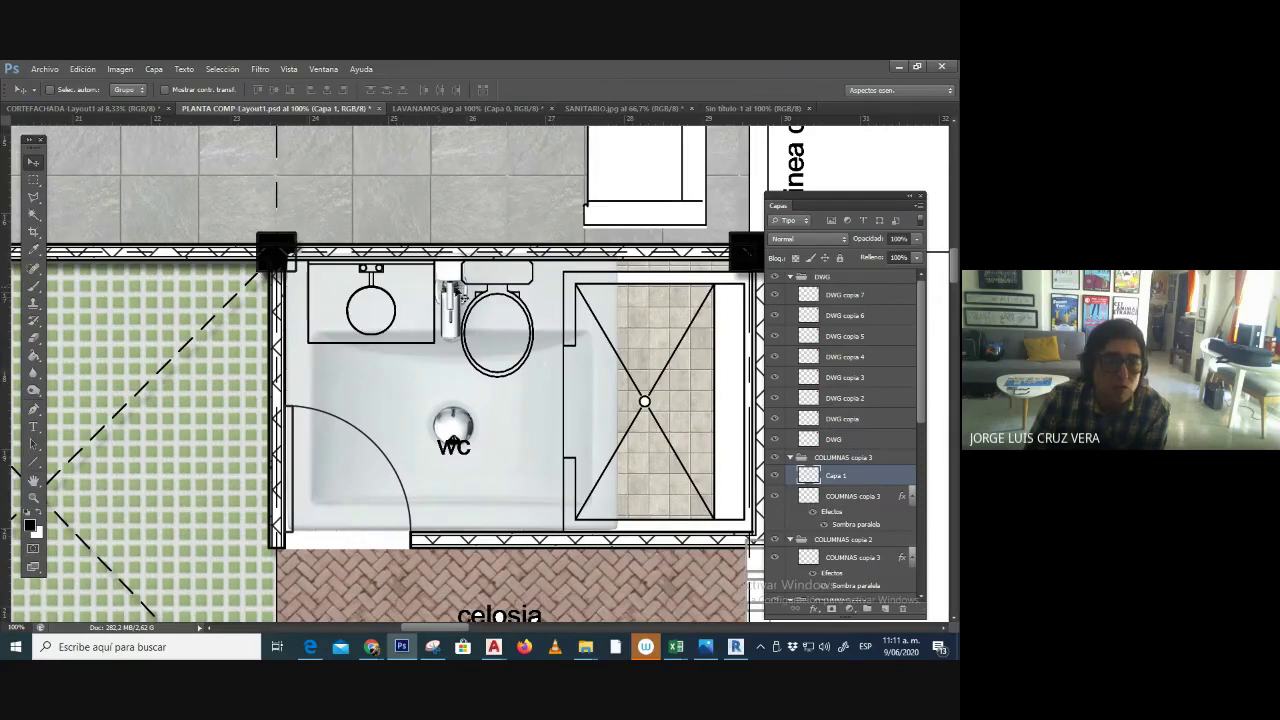
- Rename the washbasin layer as LAVAMANOS and place it in the DWG group, just above the DWG layer
{"action": "double_click", "coordinate": [835, 477]}
{"action": "type", "text": "LA"}
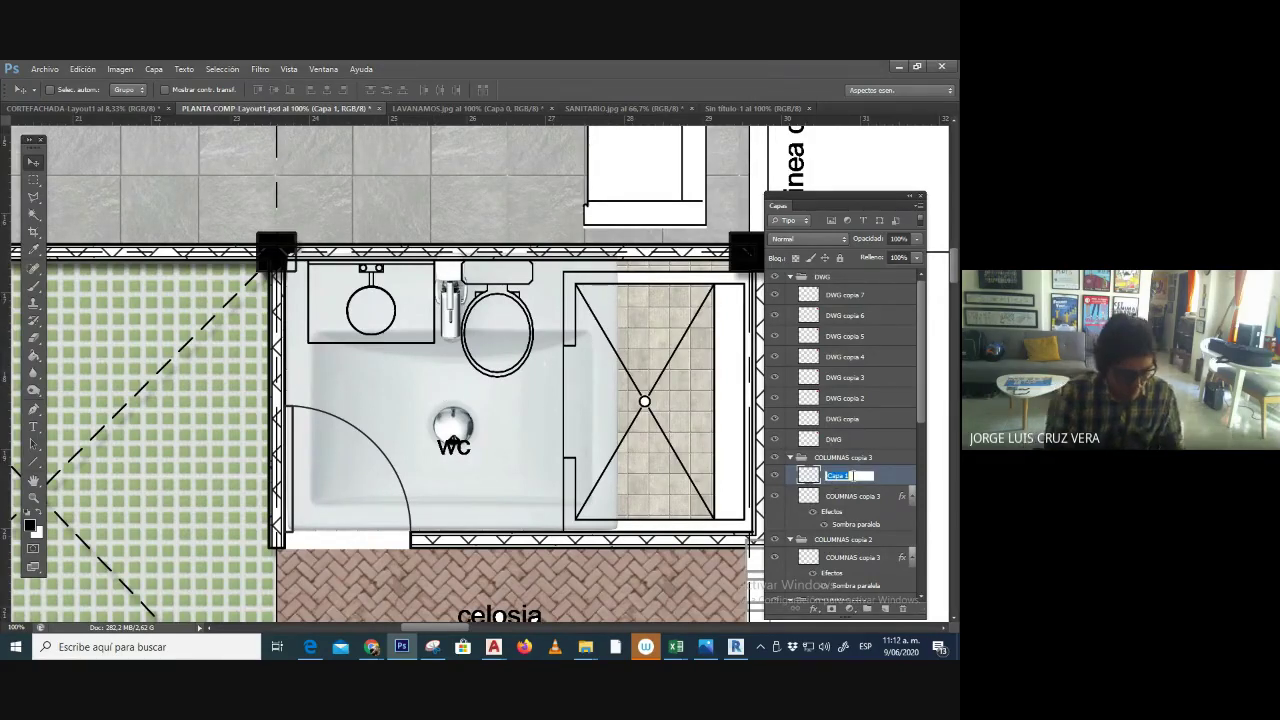
{"action": "type", "text": "VAMANOS"}
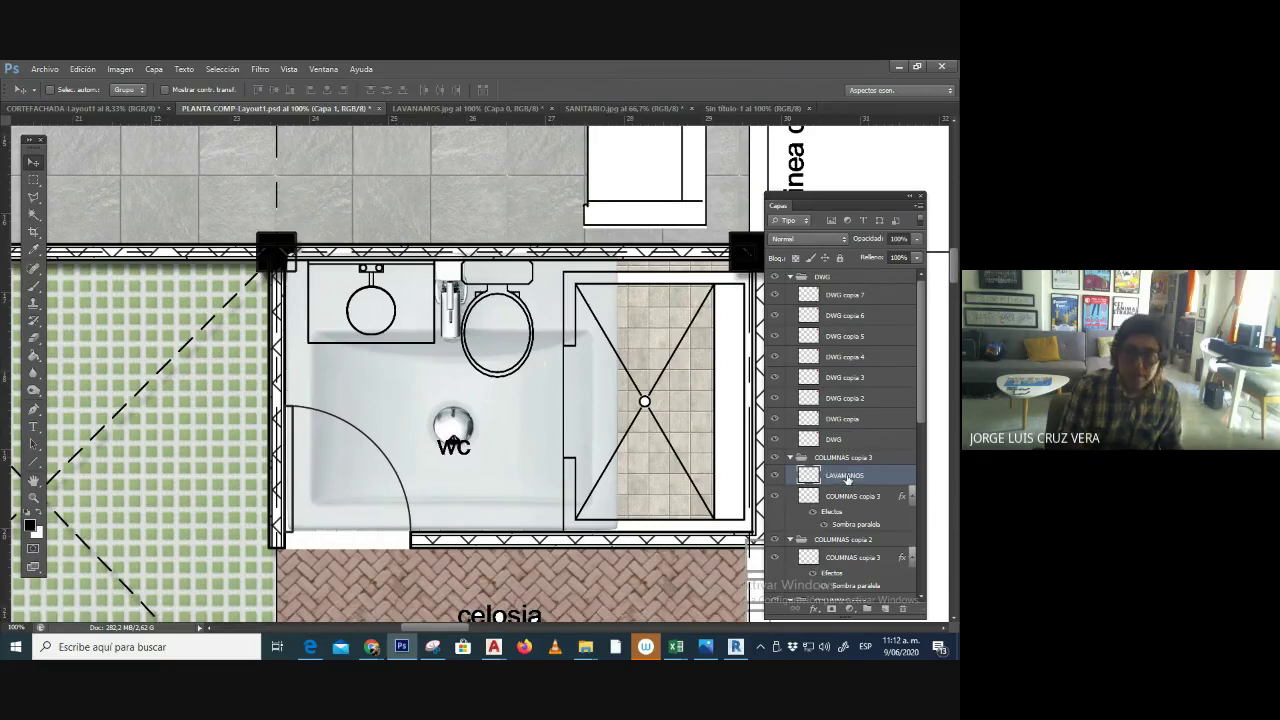
{"action": "key", "text": "Return"}
{"action": "left_click_drag", "start_coordinate": [817, 476], "coordinate": [815, 437]}
- Collapse the four column groups and move COLUMNAS, COLUMNAS copia and COLUMNAS copia 2 into the COLUMNAS copia 3 group
{"action": "left_click", "coordinate": [790, 478]}
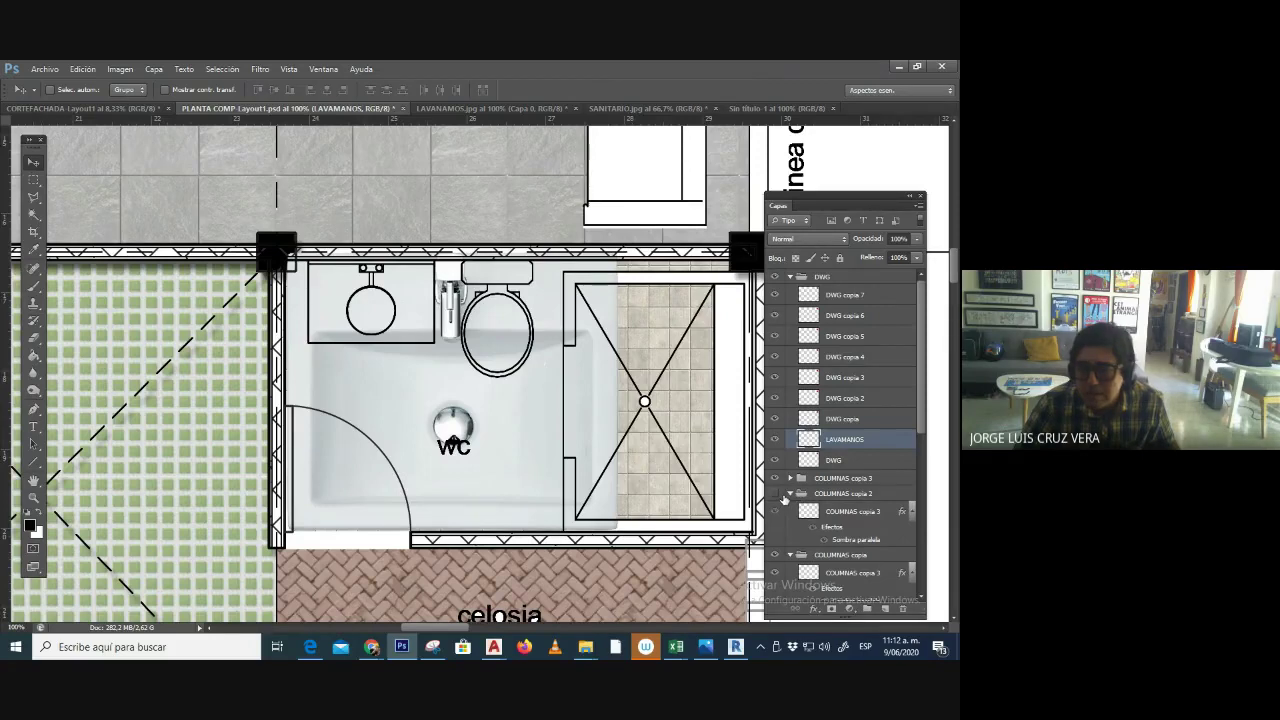
{"action": "left_click", "coordinate": [790, 494]}
{"action": "left_click", "coordinate": [790, 509]}
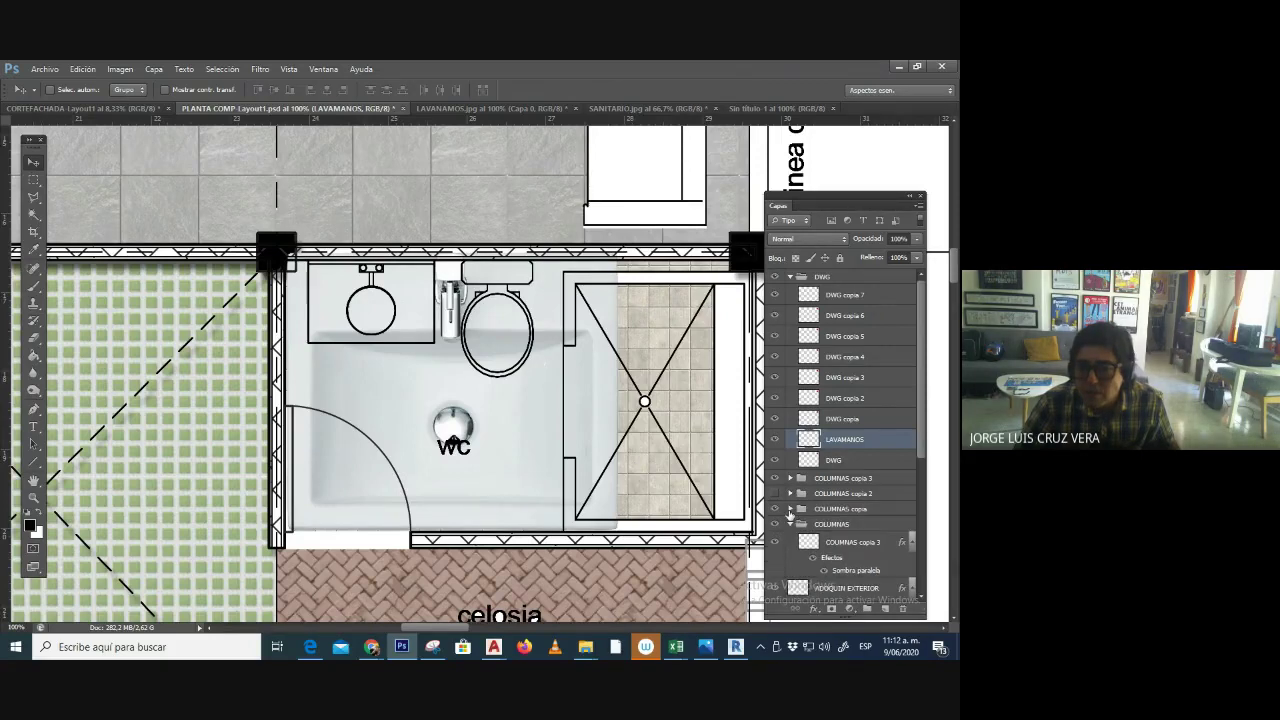
{"action": "left_click", "coordinate": [791, 524]}
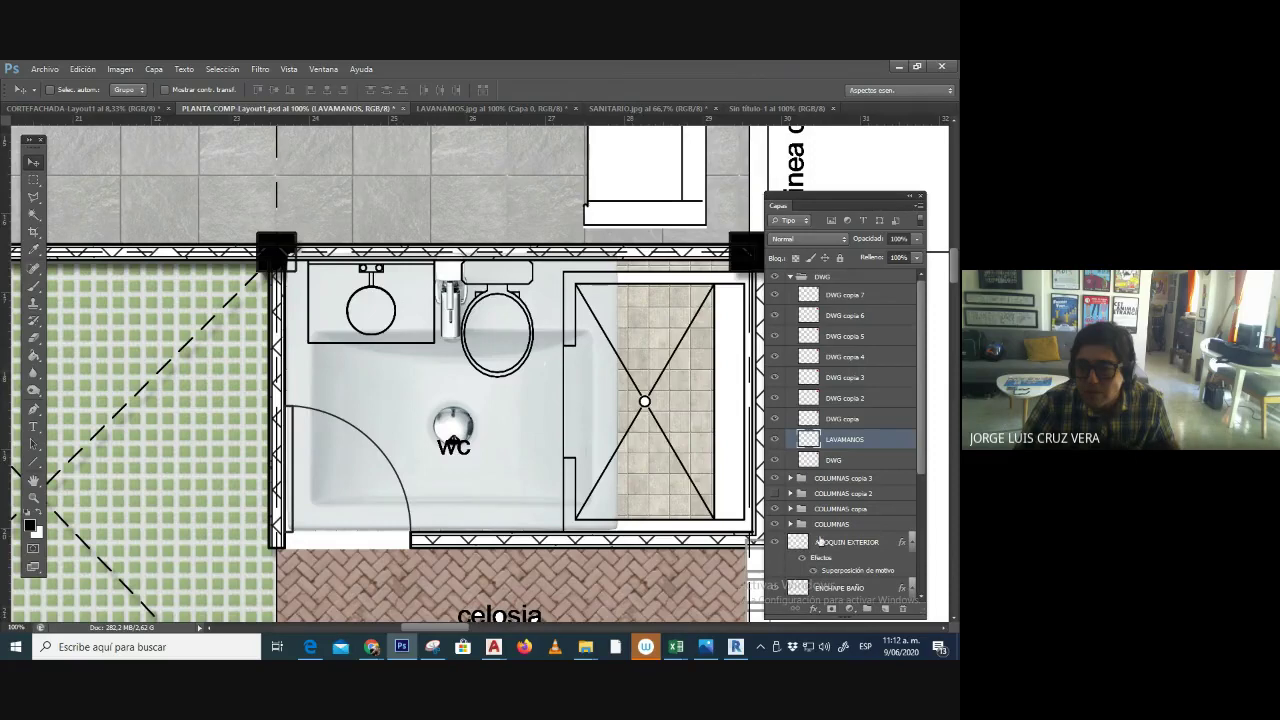
{"action": "left_click", "coordinate": [820, 526]}
{"action": "left_click", "coordinate": [814, 509], "text": "ctrl"}
{"action": "left_click", "coordinate": [806, 494], "text": "ctrl"}
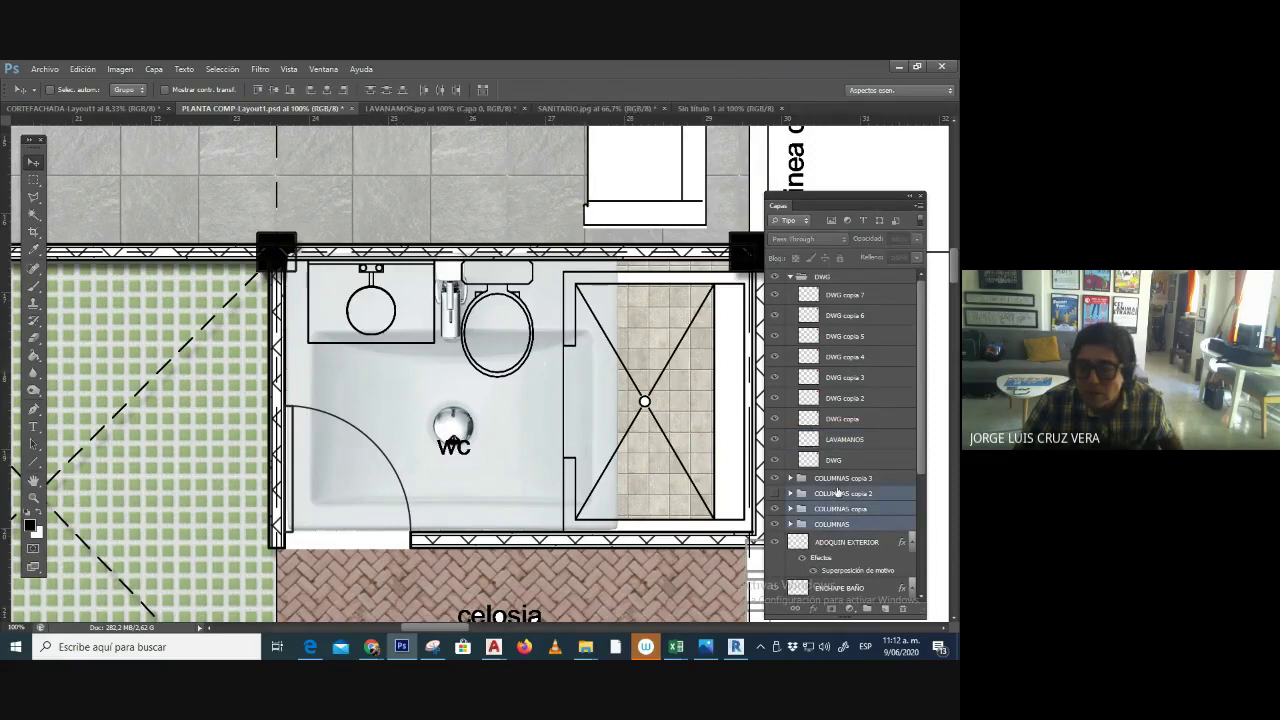
{"action": "left_click_drag", "start_coordinate": [802, 497], "coordinate": [800, 479]}
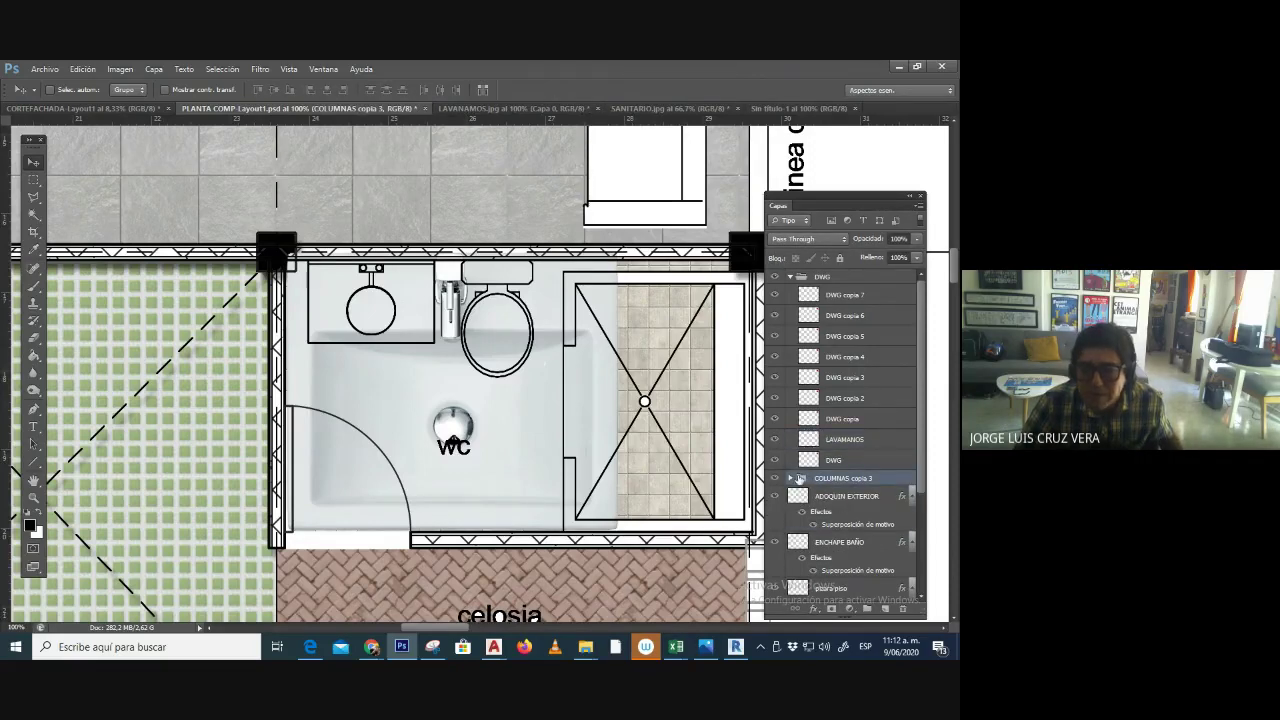
- Collapse the DWG group and create a new layer group named MOBILIARIO directly above COLUMNAS copia 3
{"action": "scroll", "coordinate": [828, 417], "scroll_direction": "down", "scroll_amount": 2}
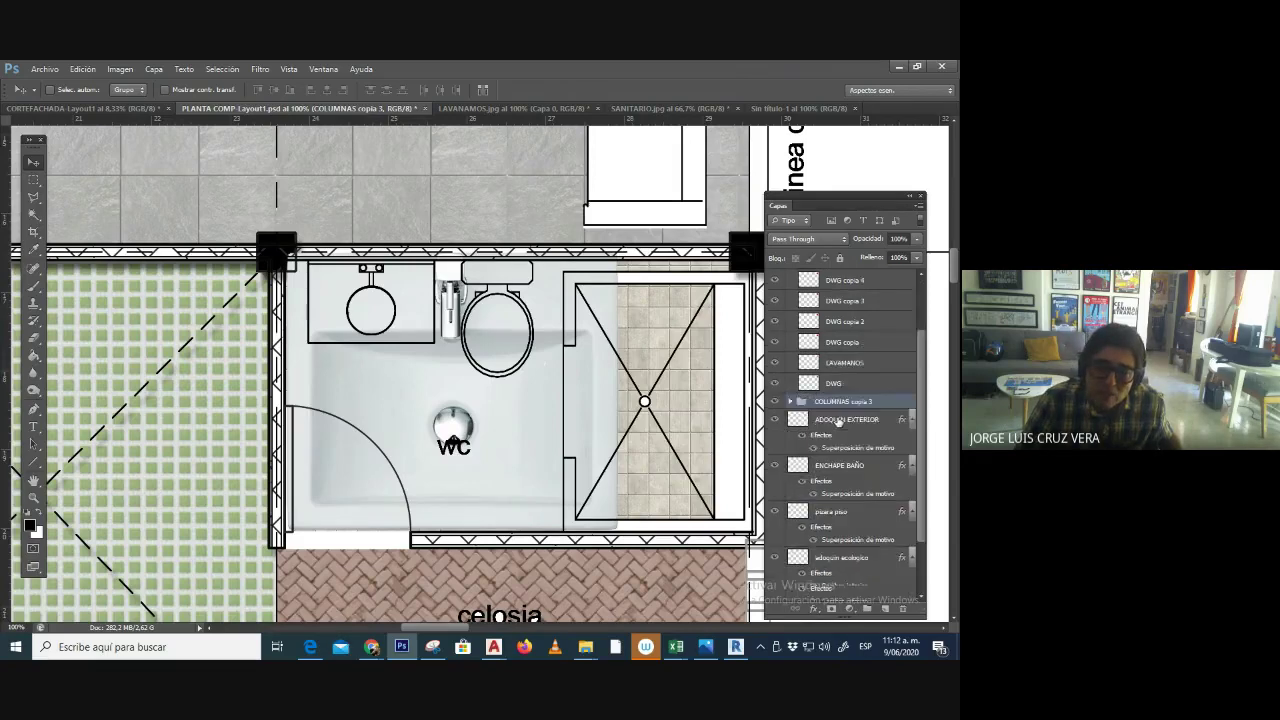
{"action": "scroll", "coordinate": [828, 417], "scroll_direction": "up", "scroll_amount": 2}
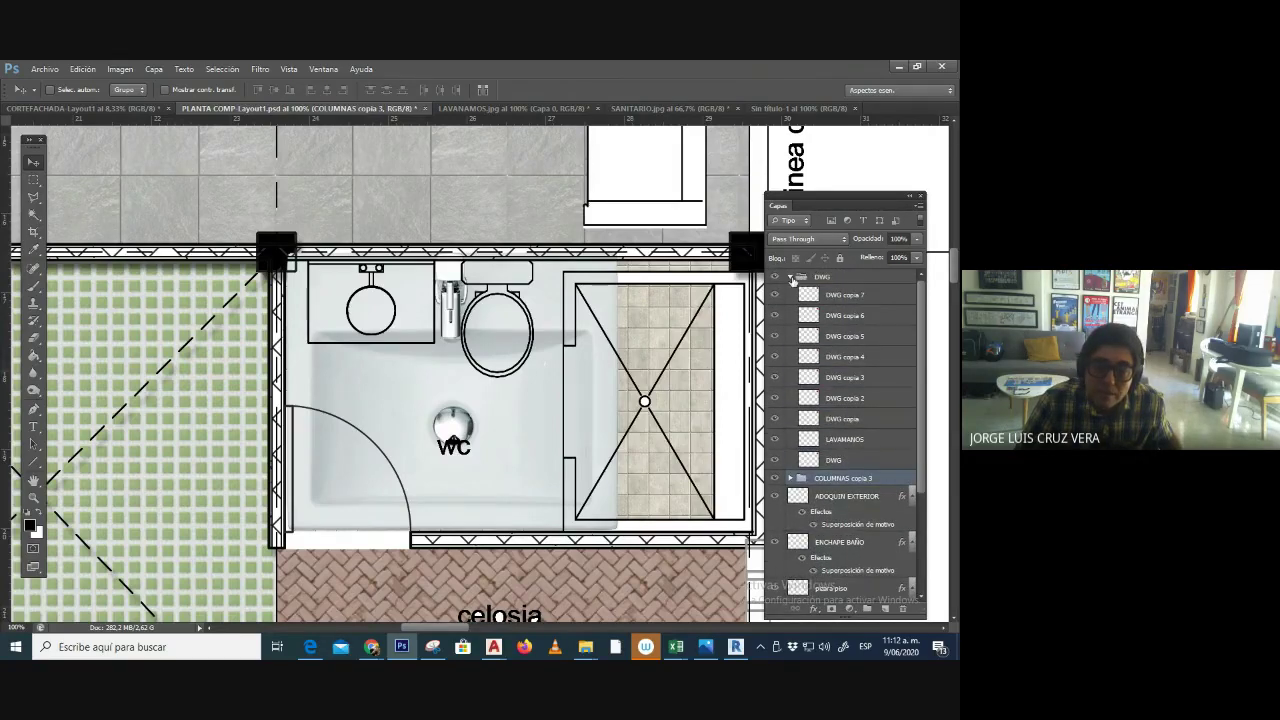
{"action": "left_click", "coordinate": [790, 276]}
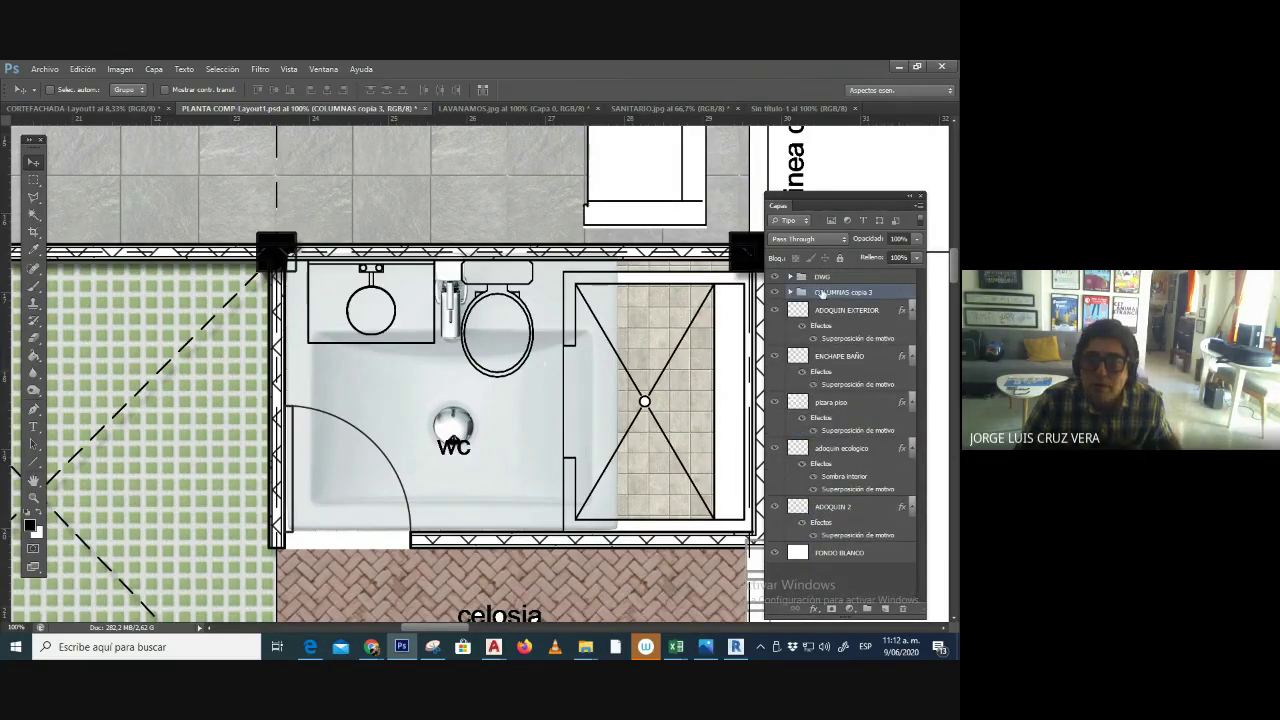
{"action": "left_click", "coordinate": [868, 609]}
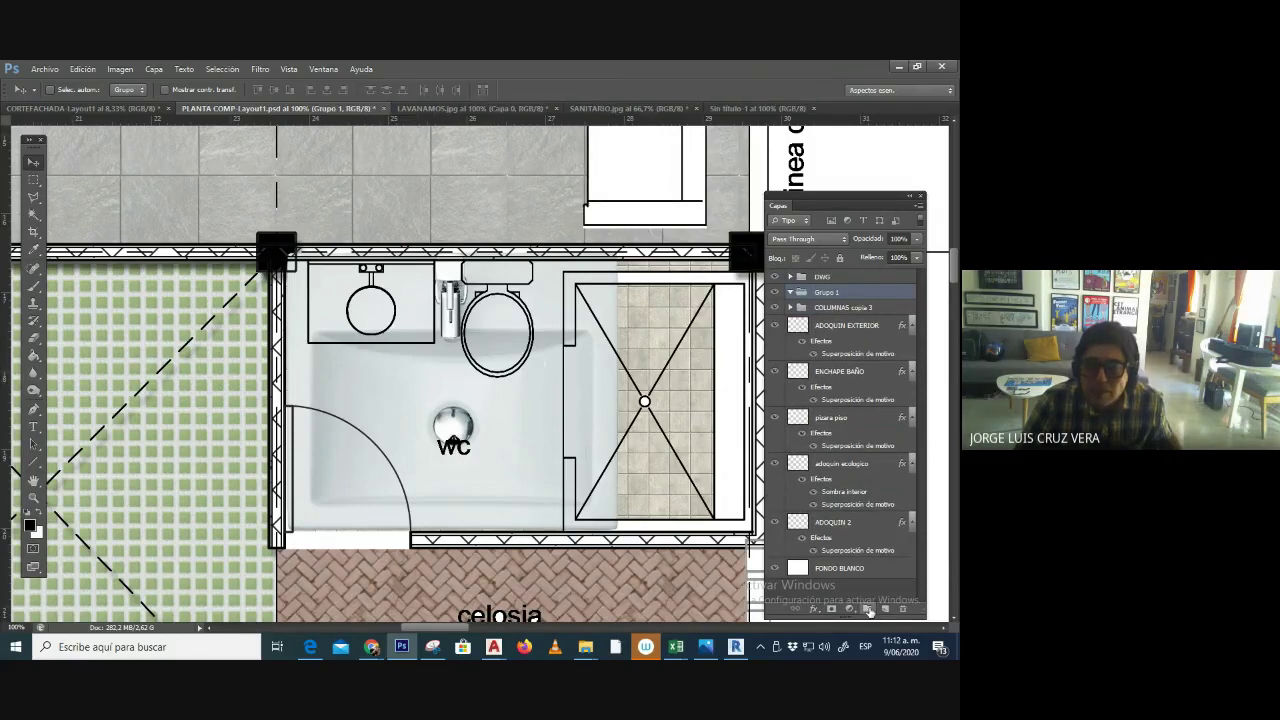
{"action": "double_click", "coordinate": [837, 295]}
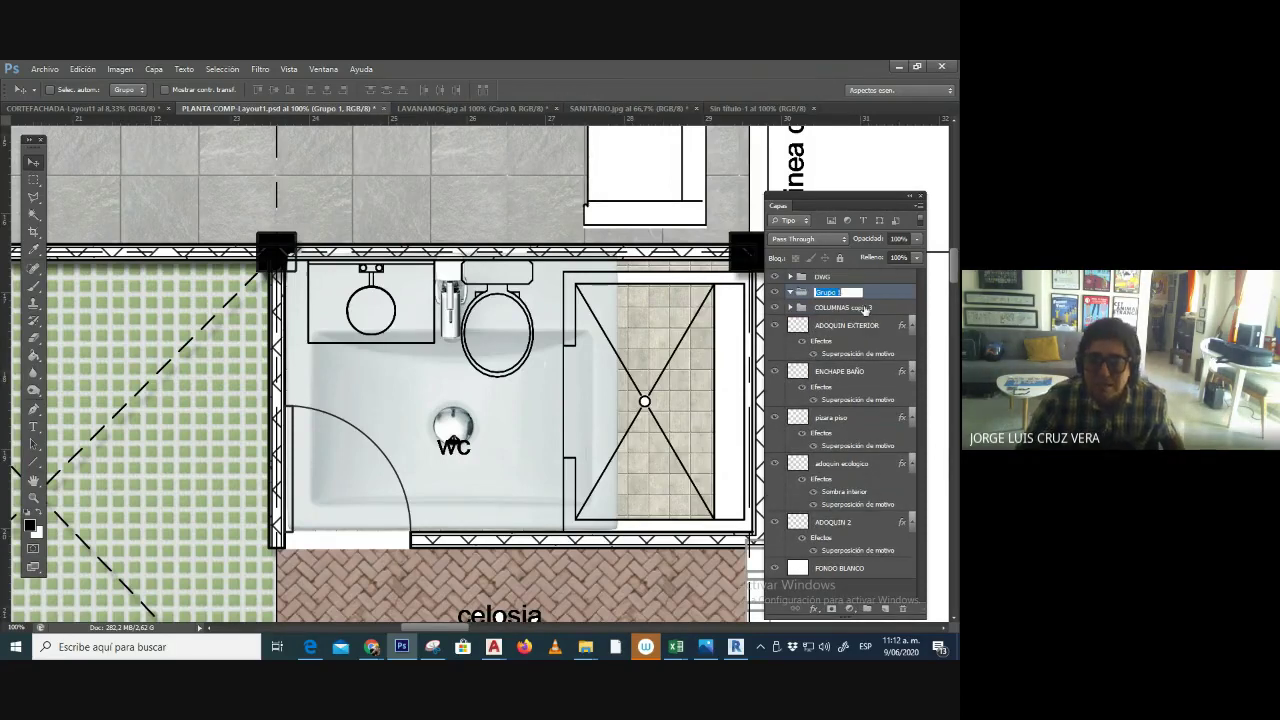
{"action": "type", "text": "MOBILIARIO"}
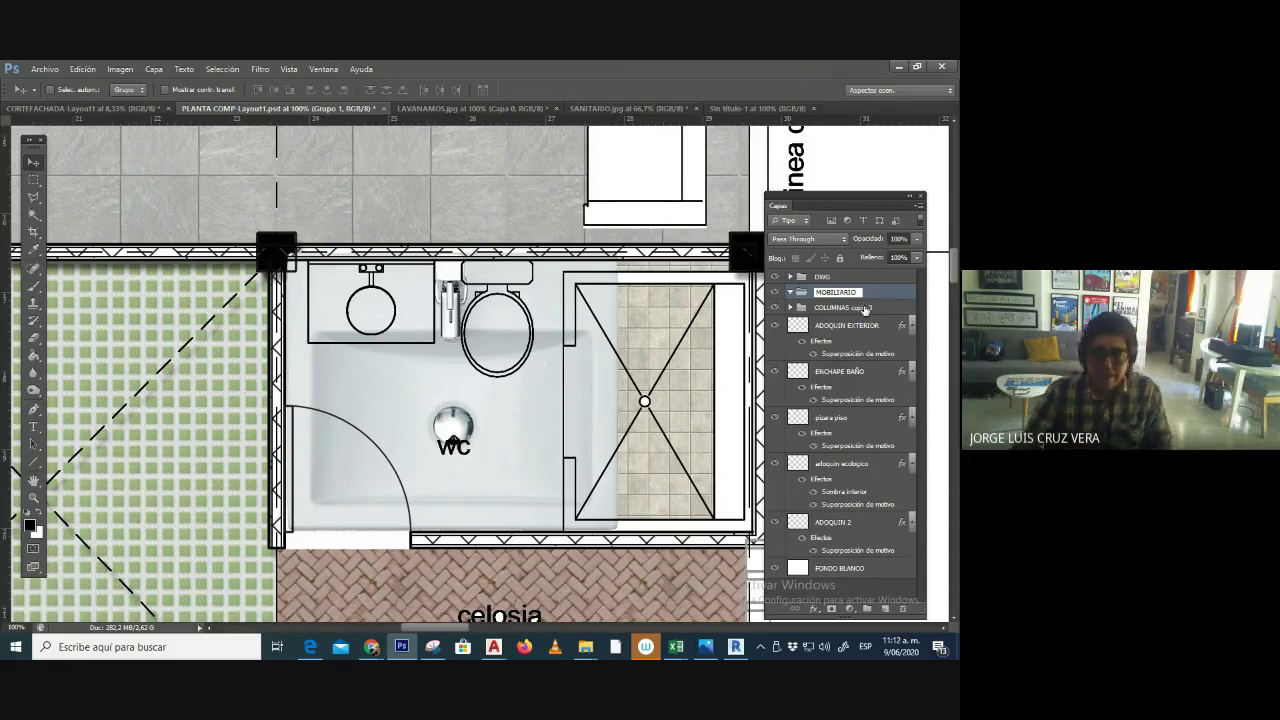
{"action": "key", "text": "Return"}
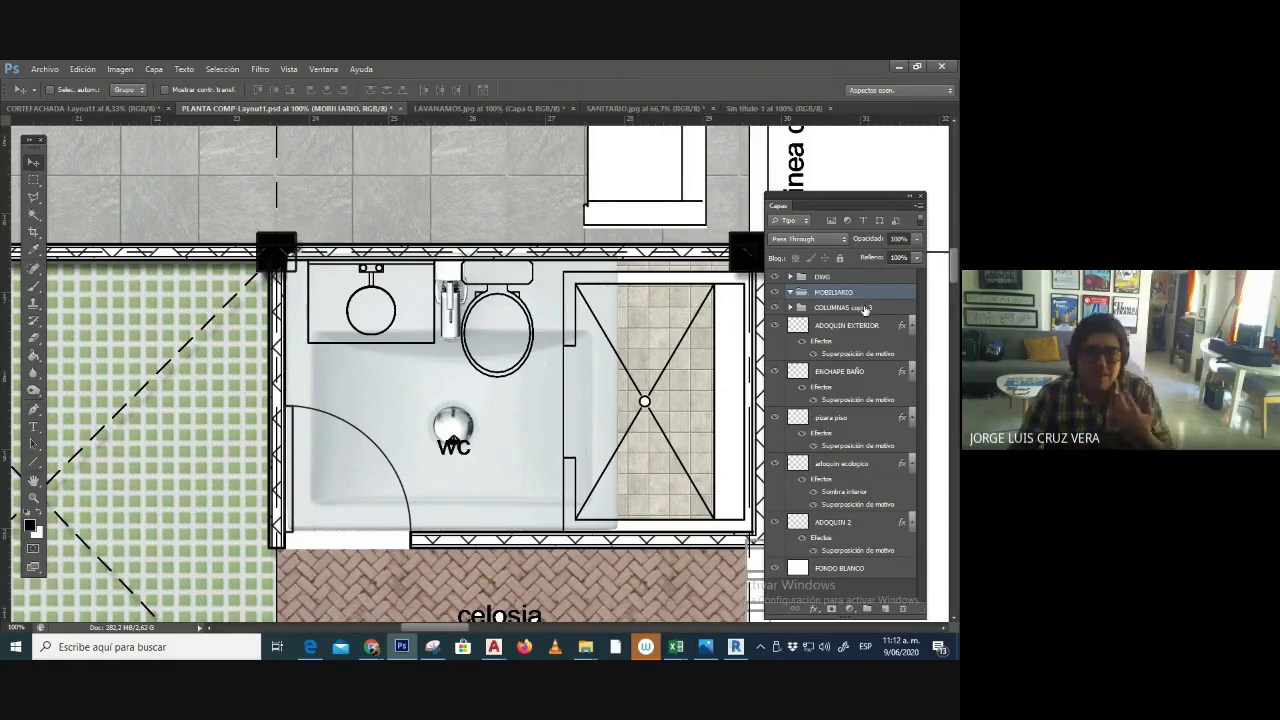
- Toggle the visibility of the DWG, MOBILIARIO and COLUMNAS copia 3 groups to check what each one contains
{"action": "left_click", "coordinate": [775, 277]}
{"action": "left_click", "coordinate": [774, 307]}
{"action": "left_click", "coordinate": [774, 307]}
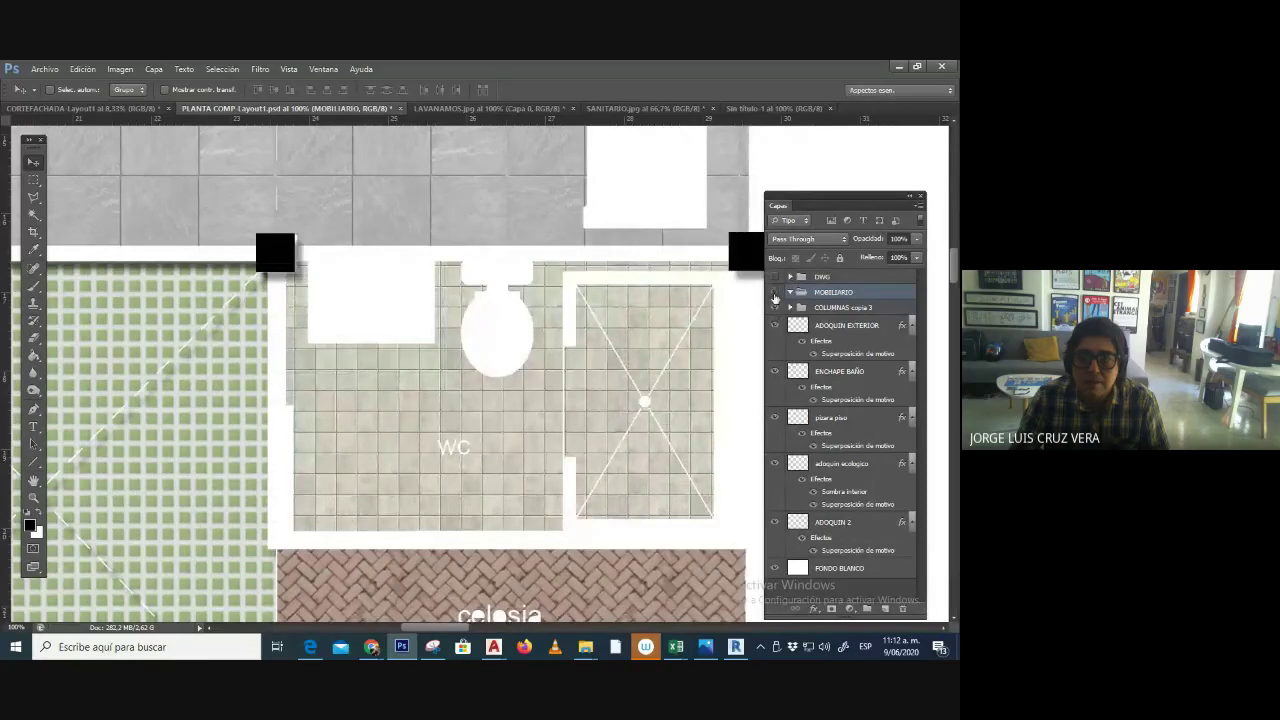
{"action": "left_click", "coordinate": [774, 294]}
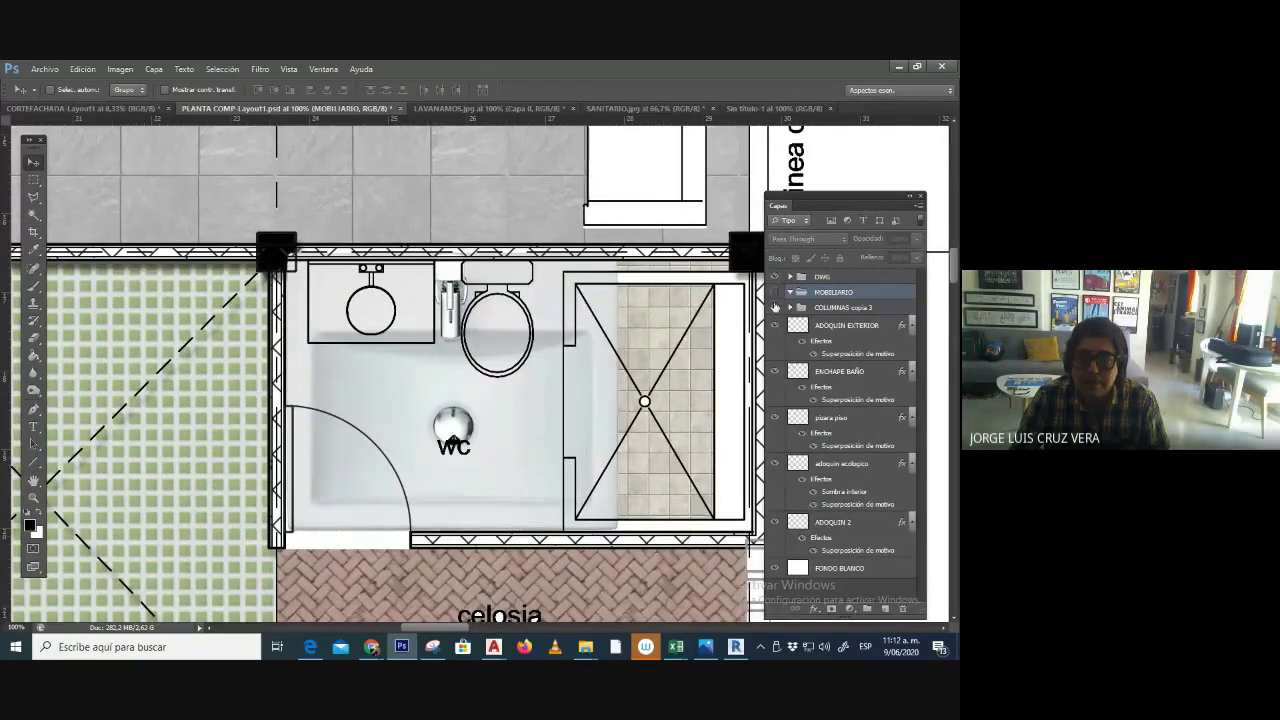
{"action": "left_click", "coordinate": [774, 307]}
{"action": "left_click", "coordinate": [774, 307]}
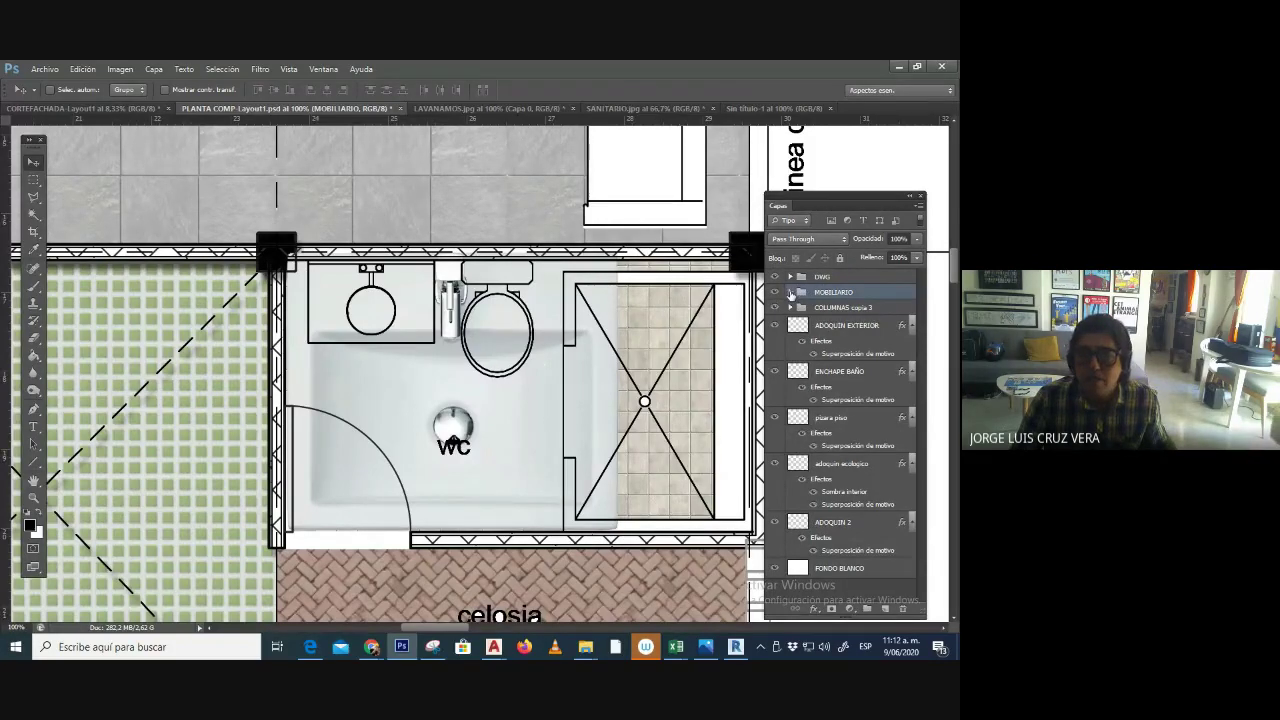
- Pick the washbasin layer from the drawing, move LAVAMANOS out of DWG into the MOBILIARIO group and collapse that group
{"action": "left_click", "coordinate": [790, 292]}
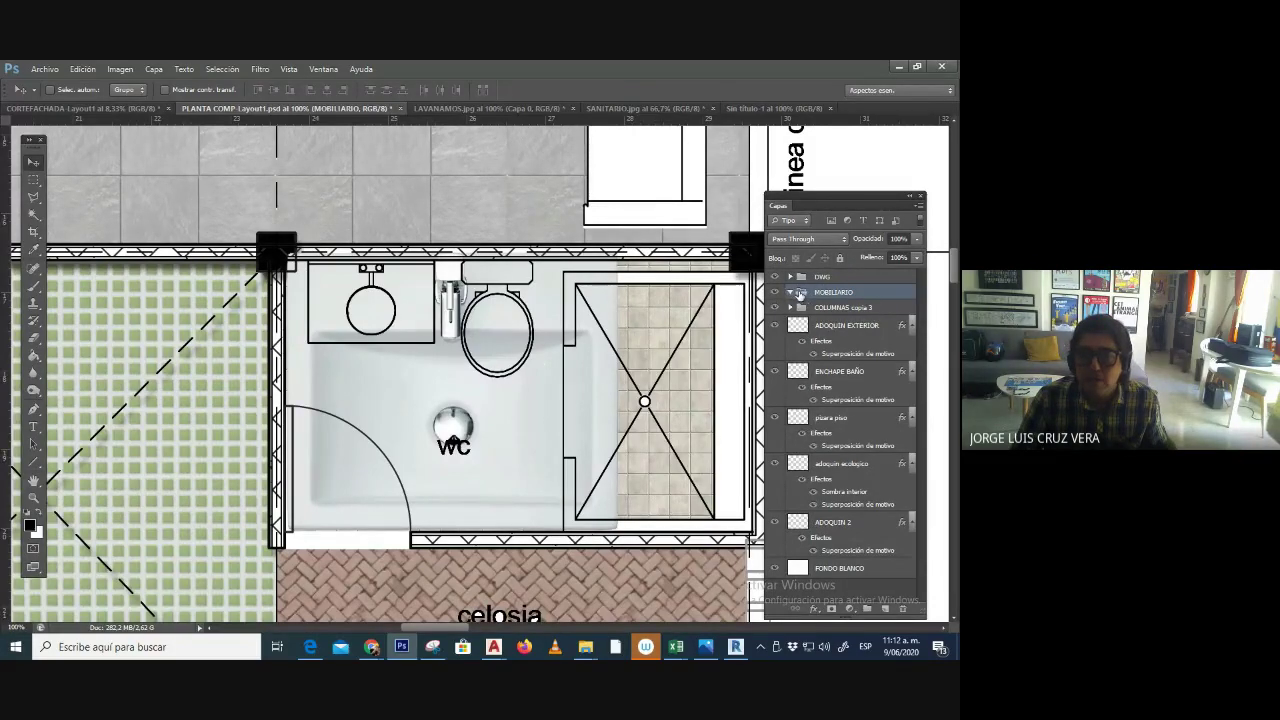
{"action": "right_click", "coordinate": [528, 384]}
{"action": "left_click", "coordinate": [576, 405]}
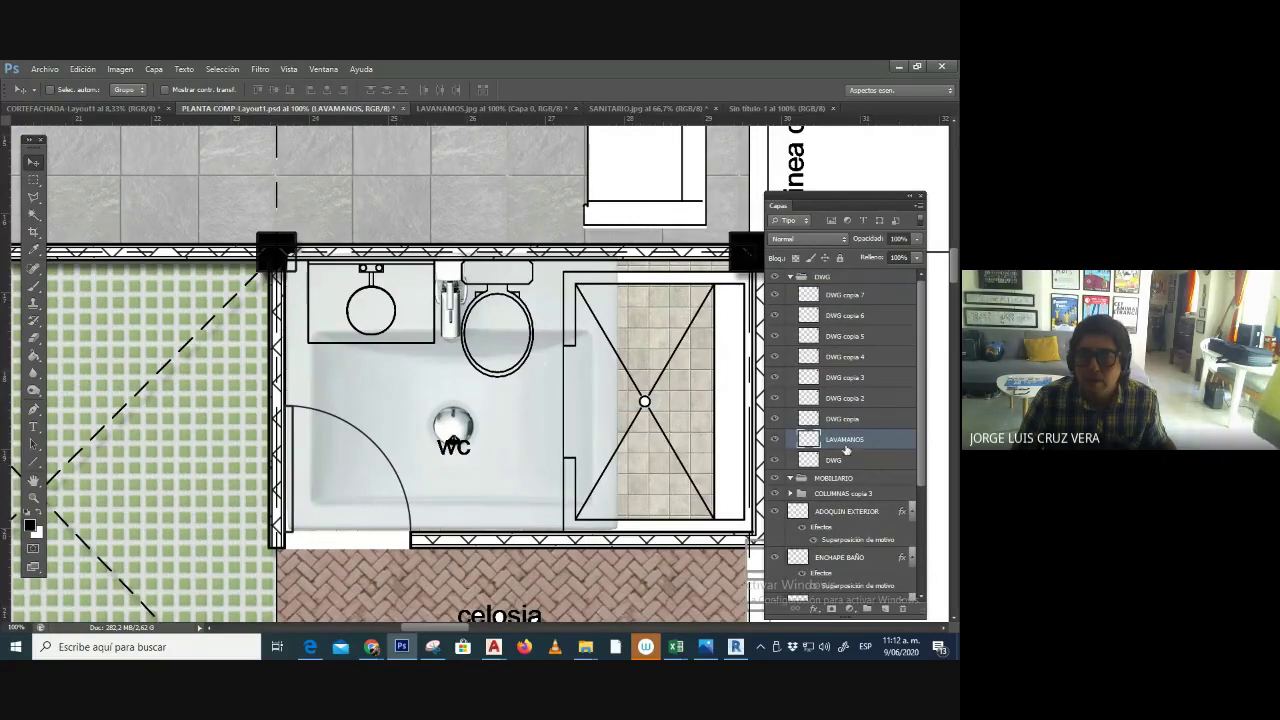
{"action": "left_click_drag", "start_coordinate": [866, 440], "coordinate": [836, 486]}
{"action": "left_click", "coordinate": [796, 460]}
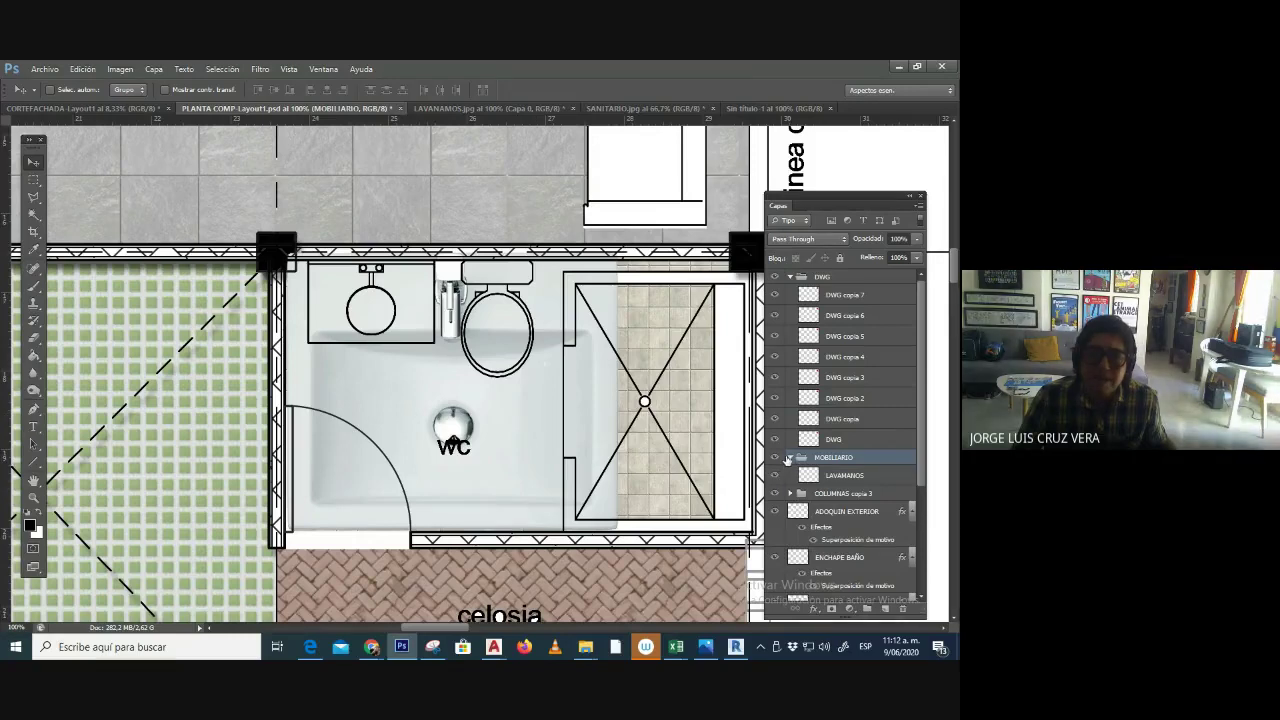
{"action": "left_click", "coordinate": [791, 457]}
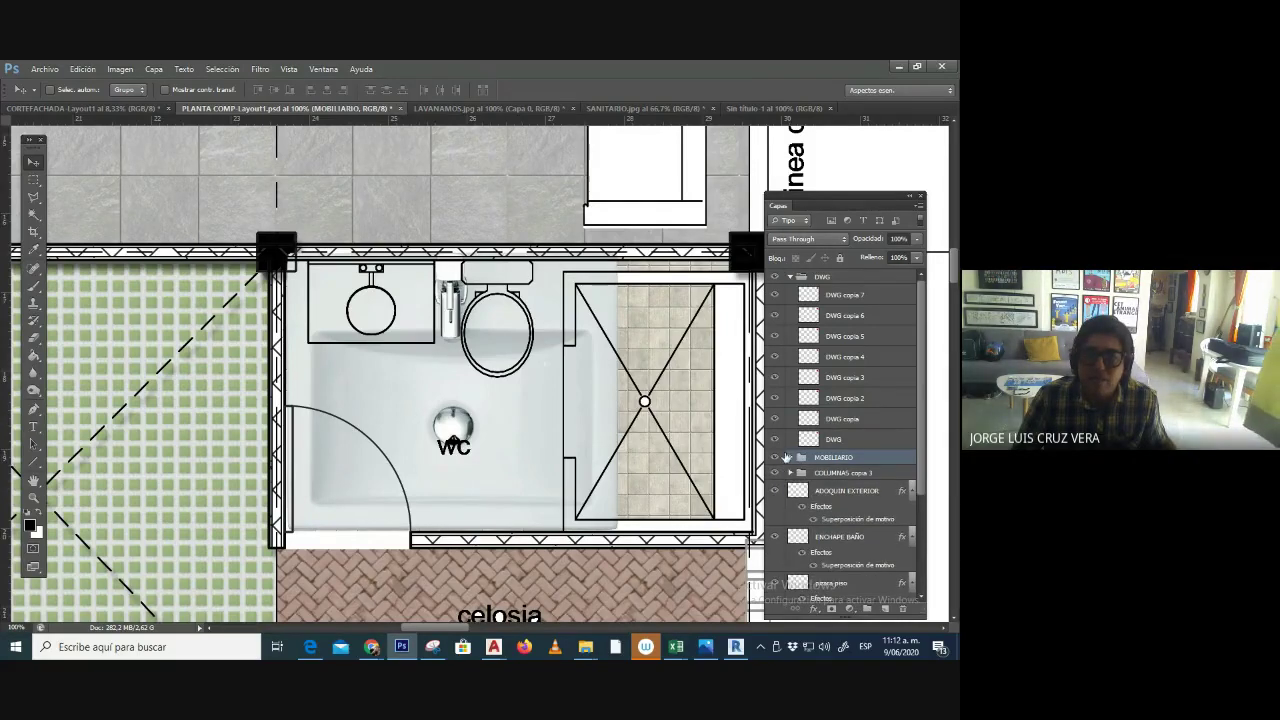
- Collapse the DWG group and move it below the COLUMNAS copia 3 group in the layer order
{"action": "left_click", "coordinate": [790, 277]}
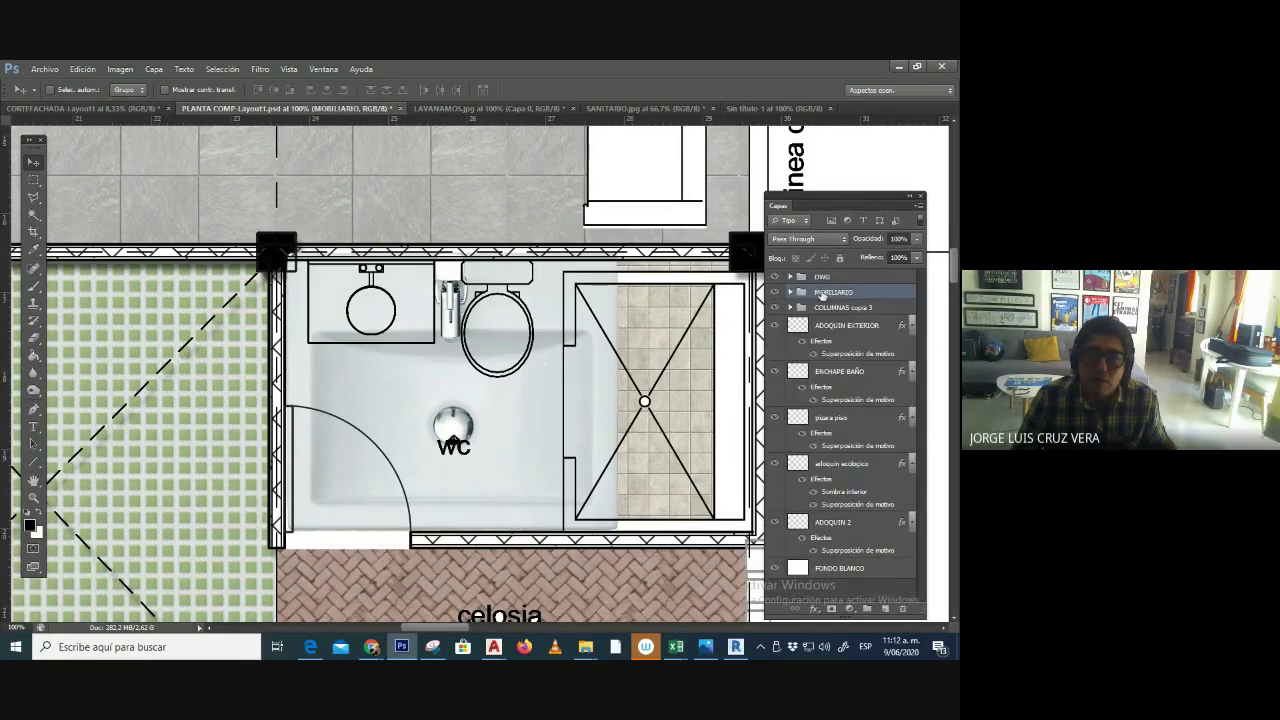
{"action": "left_click_drag", "start_coordinate": [825, 294], "coordinate": [806, 328]}
{"action": "key", "text": "ctrl+z"}
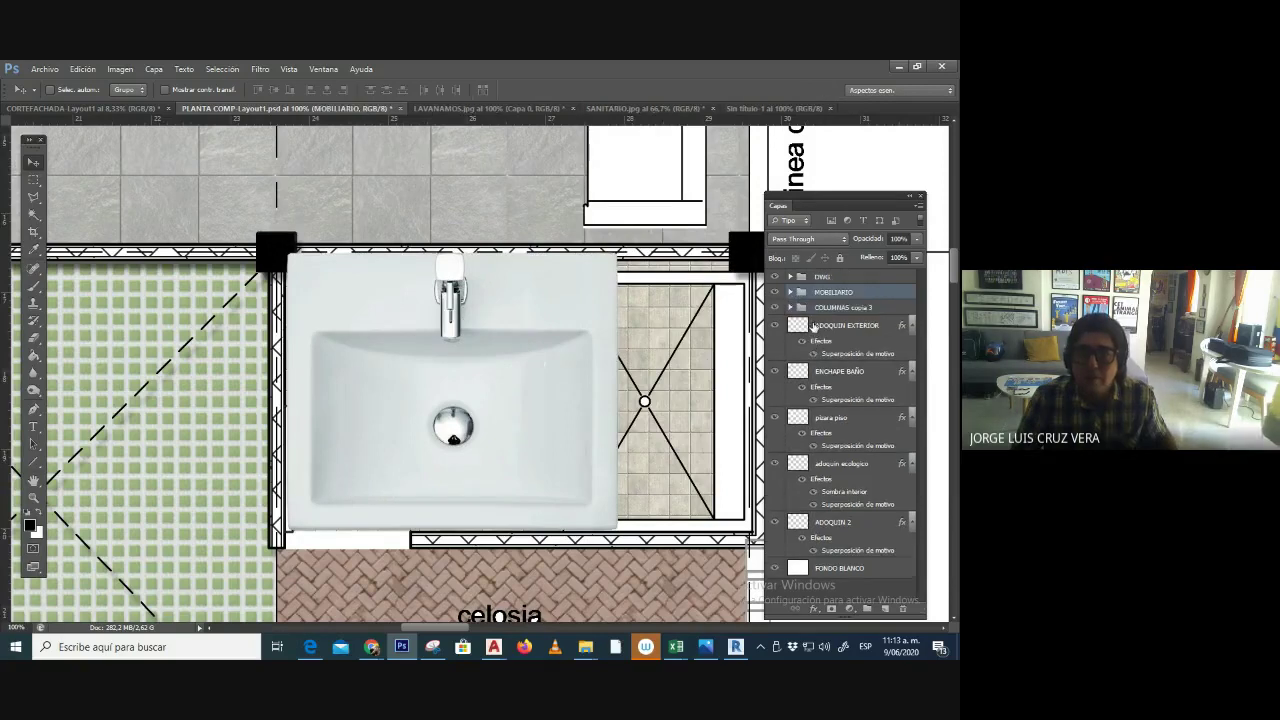
{"action": "mouse_move", "coordinate": [831, 284]}
{"action": "left_mouse_down"}
{"action": "mouse_move", "coordinate": [832, 356]}
{"action": "mouse_move", "coordinate": [827, 302]}
{"action": "left_mouse_up"}
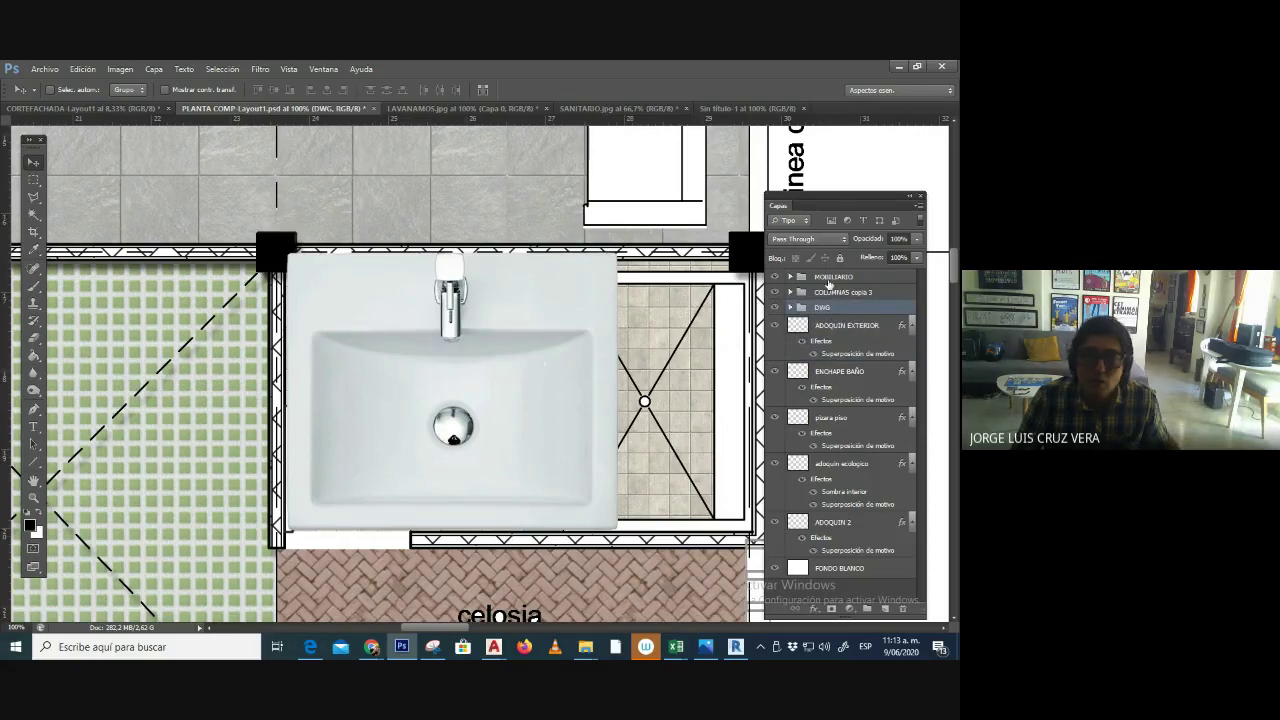
- Select the MOBILIARIO group from the washbasin on the plan and set its opacity to 87%
{"action": "right_click", "coordinate": [585, 322]}
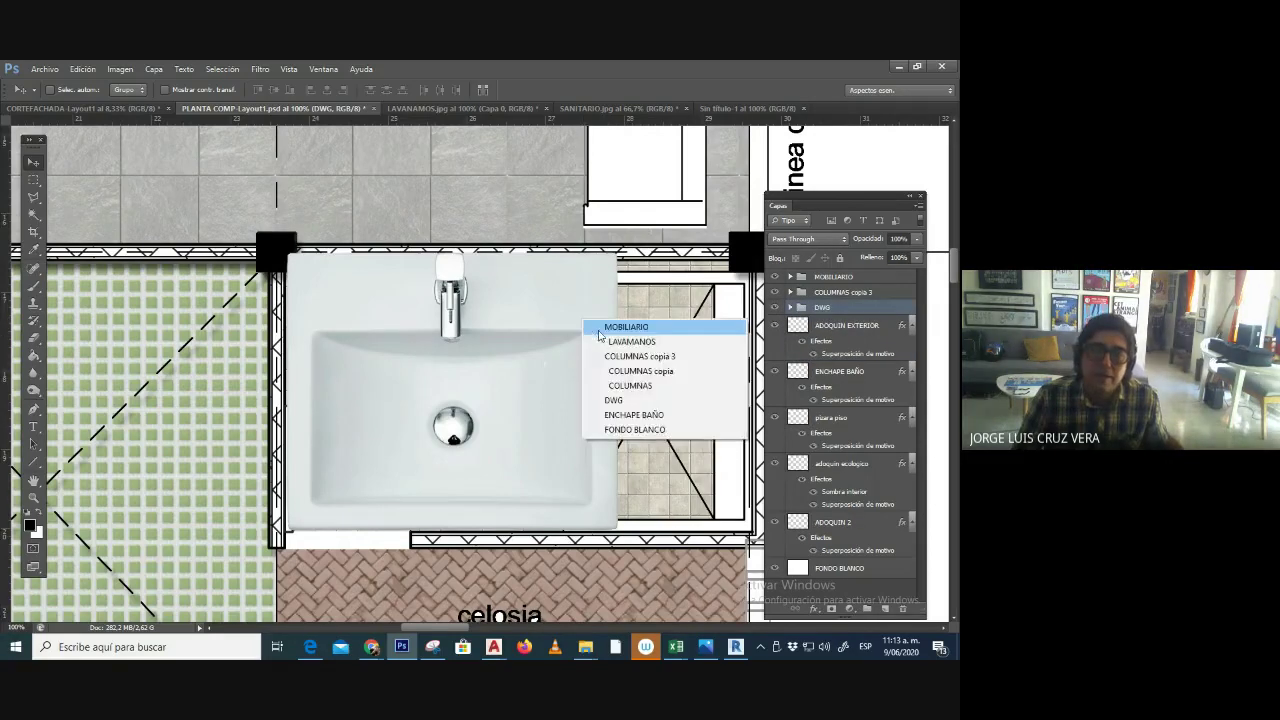
{"action": "left_click", "coordinate": [600, 327]}
{"action": "left_click", "coordinate": [916, 239]}
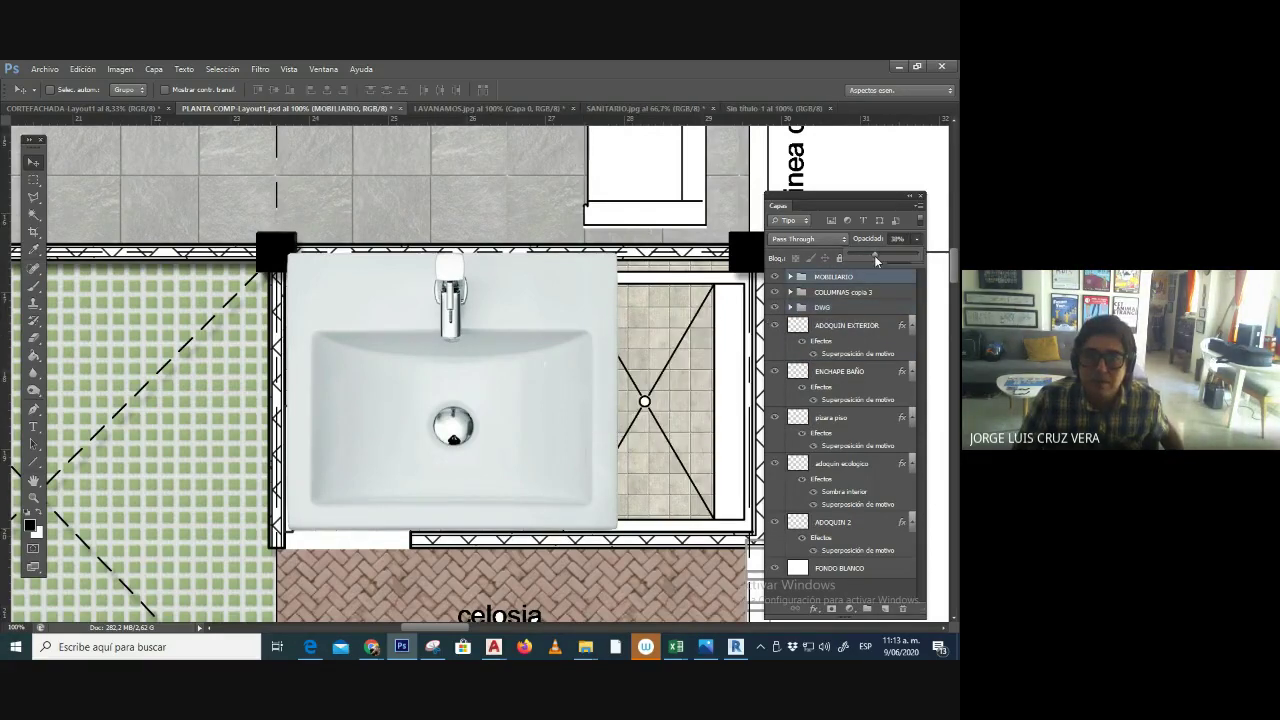
{"action": "left_click_drag", "start_coordinate": [876, 258], "coordinate": [910, 257]}
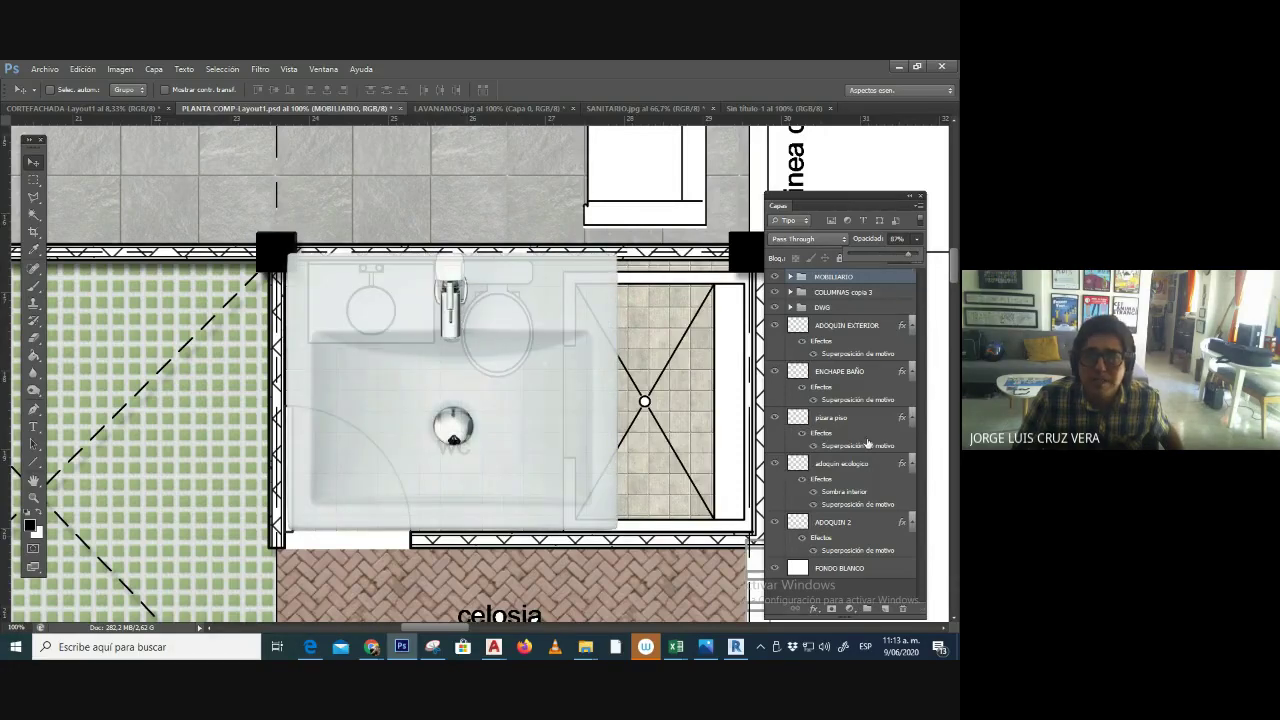
- Display the Scale transform option for the MOBILIARIO group and capture the screen
{"action": "left_click", "coordinate": [88, 74]}
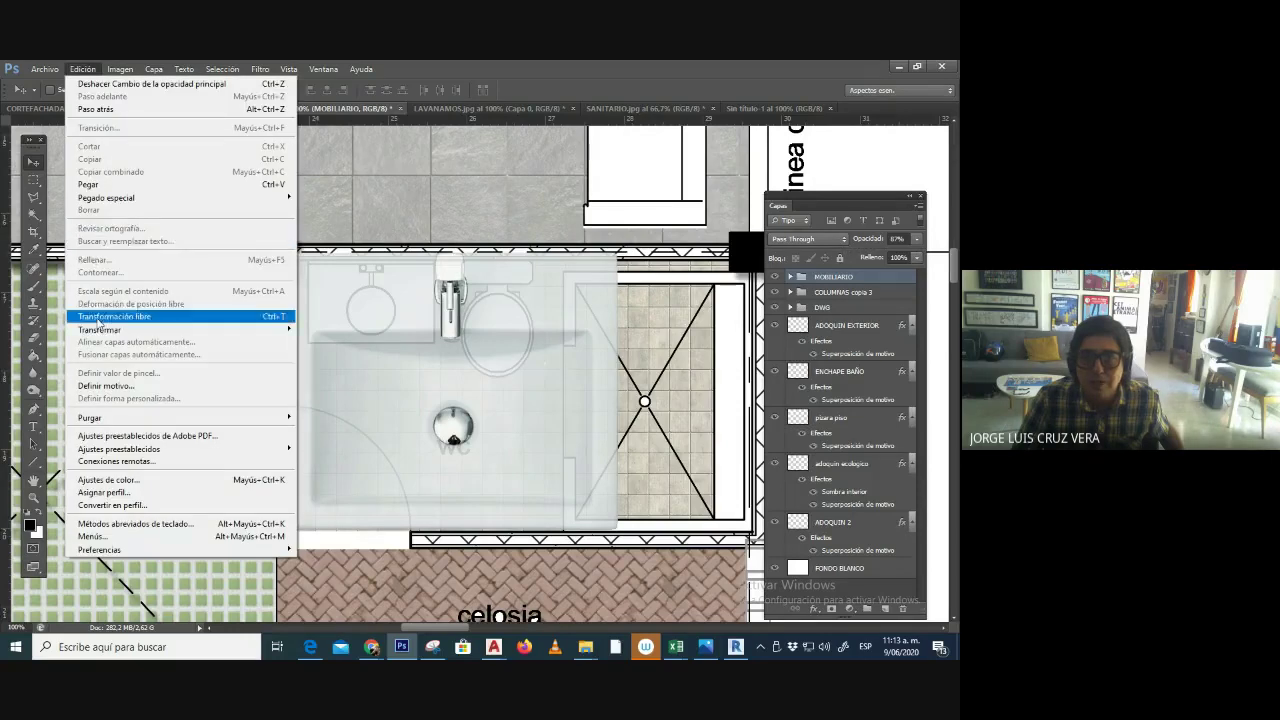
{"action": "mouse_move", "coordinate": [282, 340]}
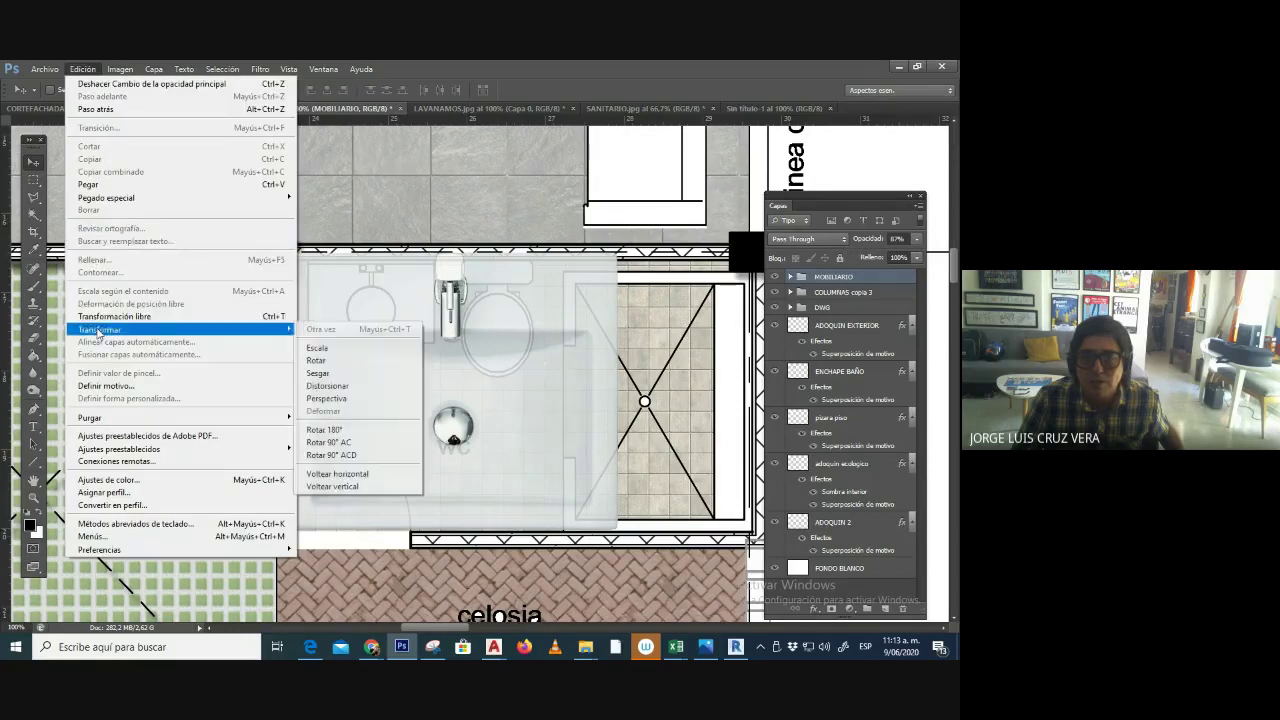
{"action": "left_click", "coordinate": [354, 350]}
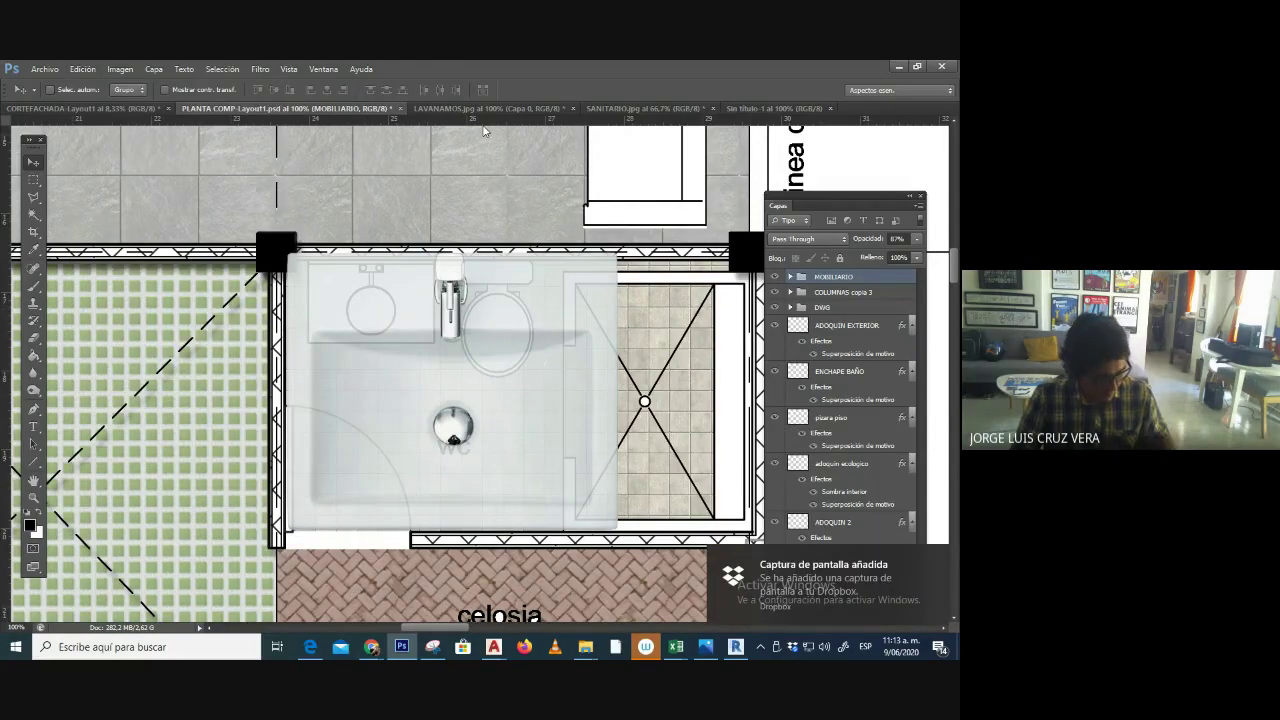
{"action": "key", "text": "ctrl+n"}
{"action": "key", "text": "Return"}
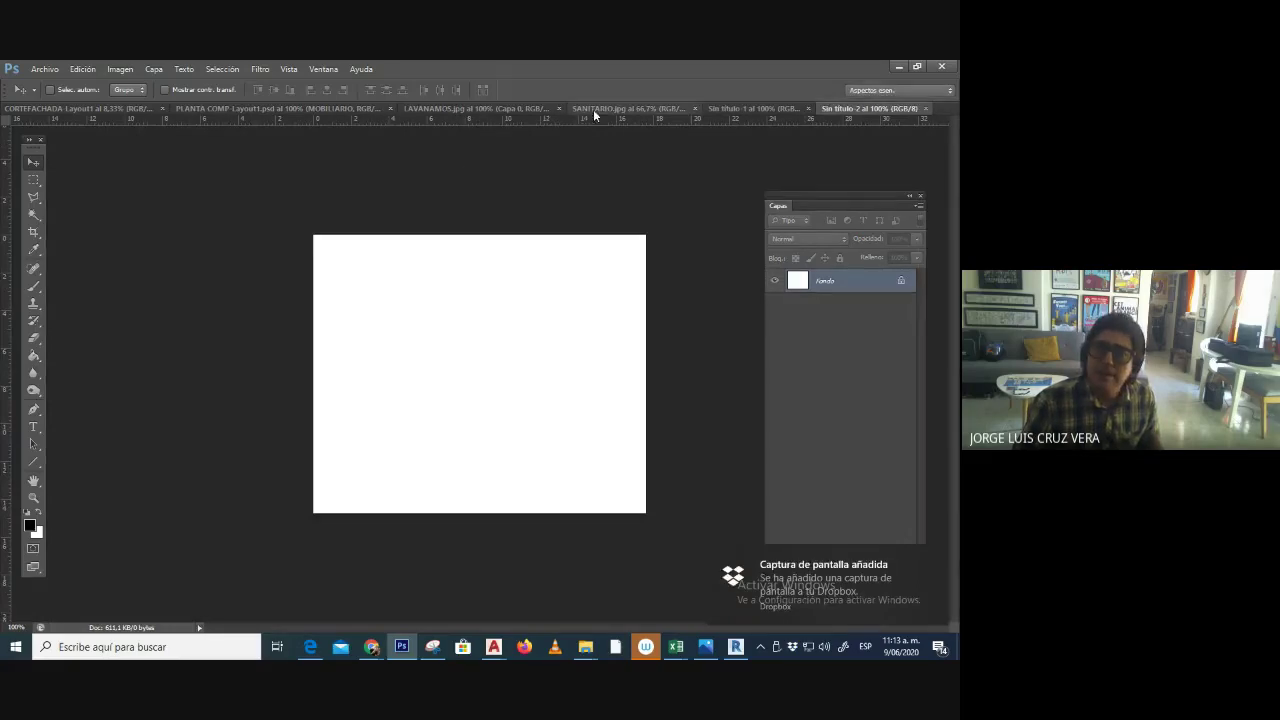
{"action": "left_click", "coordinate": [926, 108]}
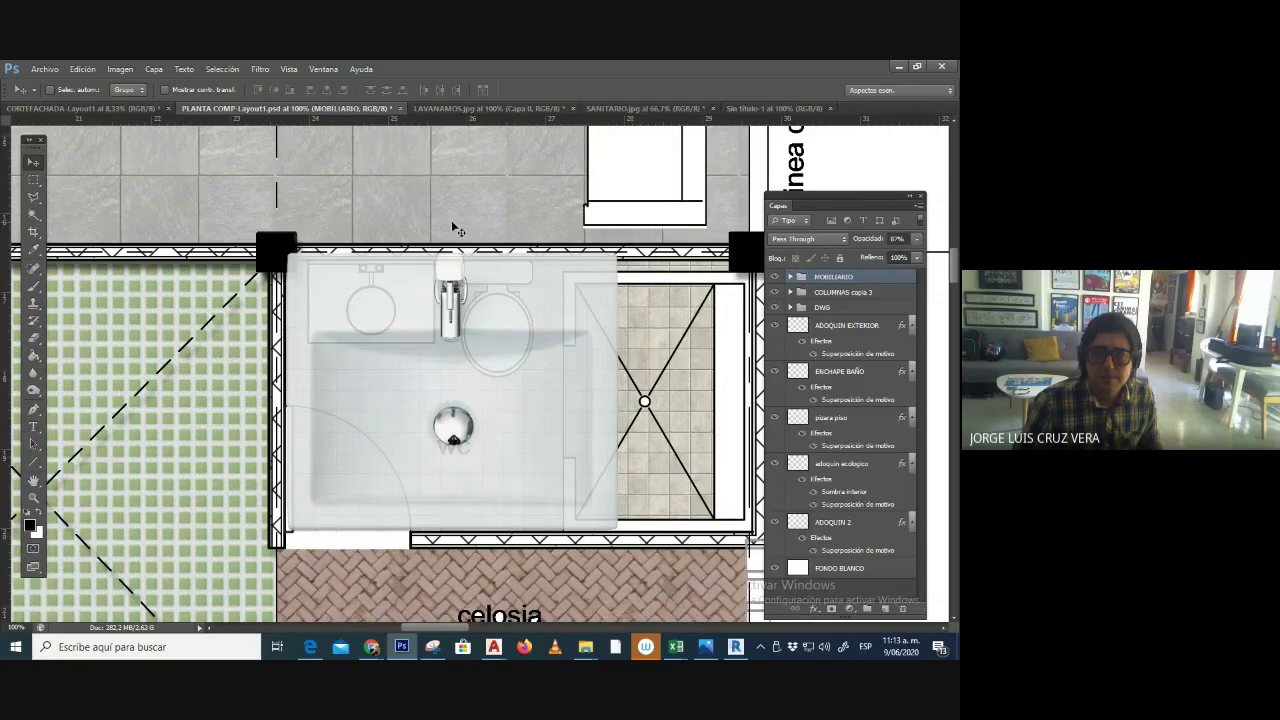
- Create a new 4800 x 1288 pixel document from the clipboard preset and paste the screen capture into it
{"action": "left_click", "coordinate": [44, 69]}
{"action": "left_click", "coordinate": [53, 84]}
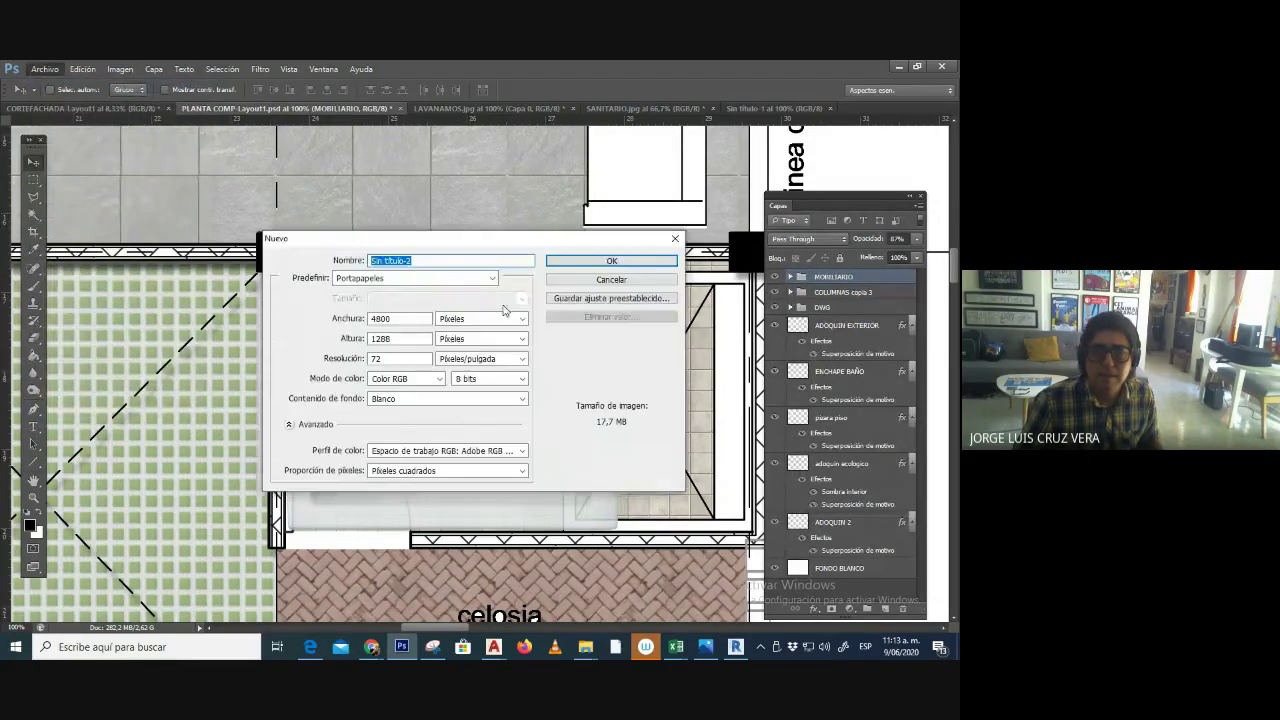
{"action": "left_click", "coordinate": [612, 261]}
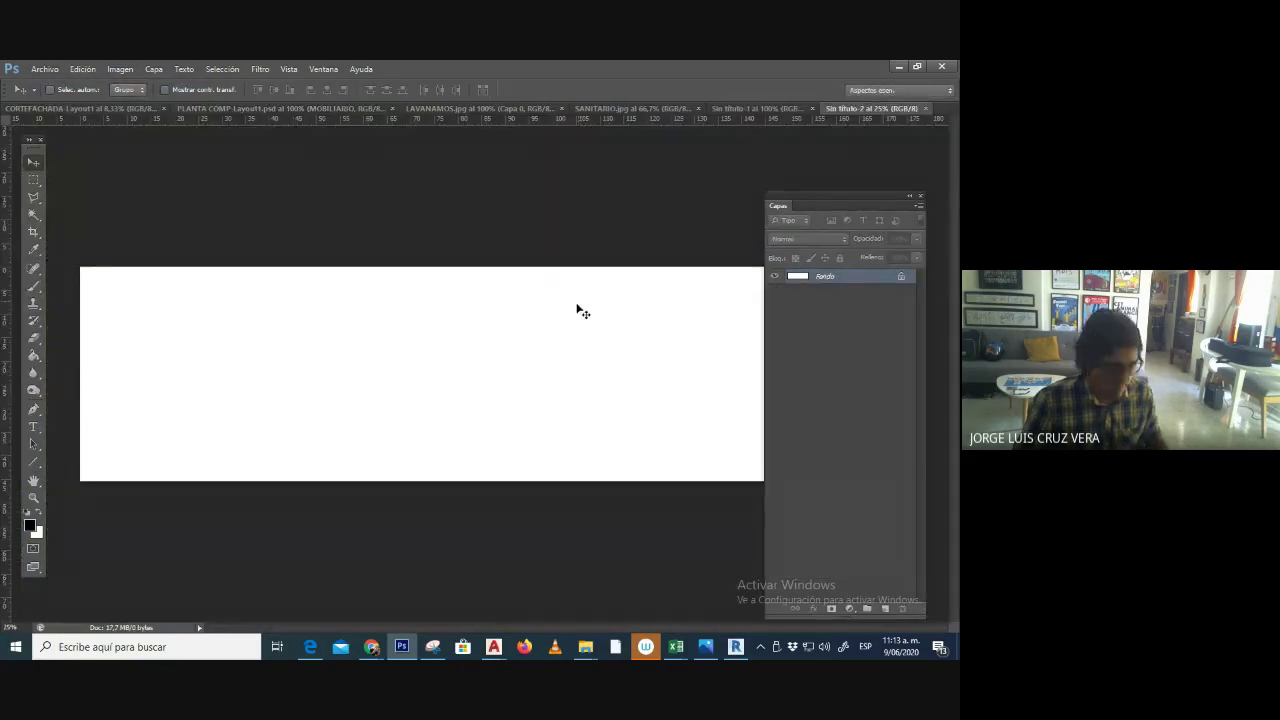
{"action": "key", "text": "ctrl+v"}
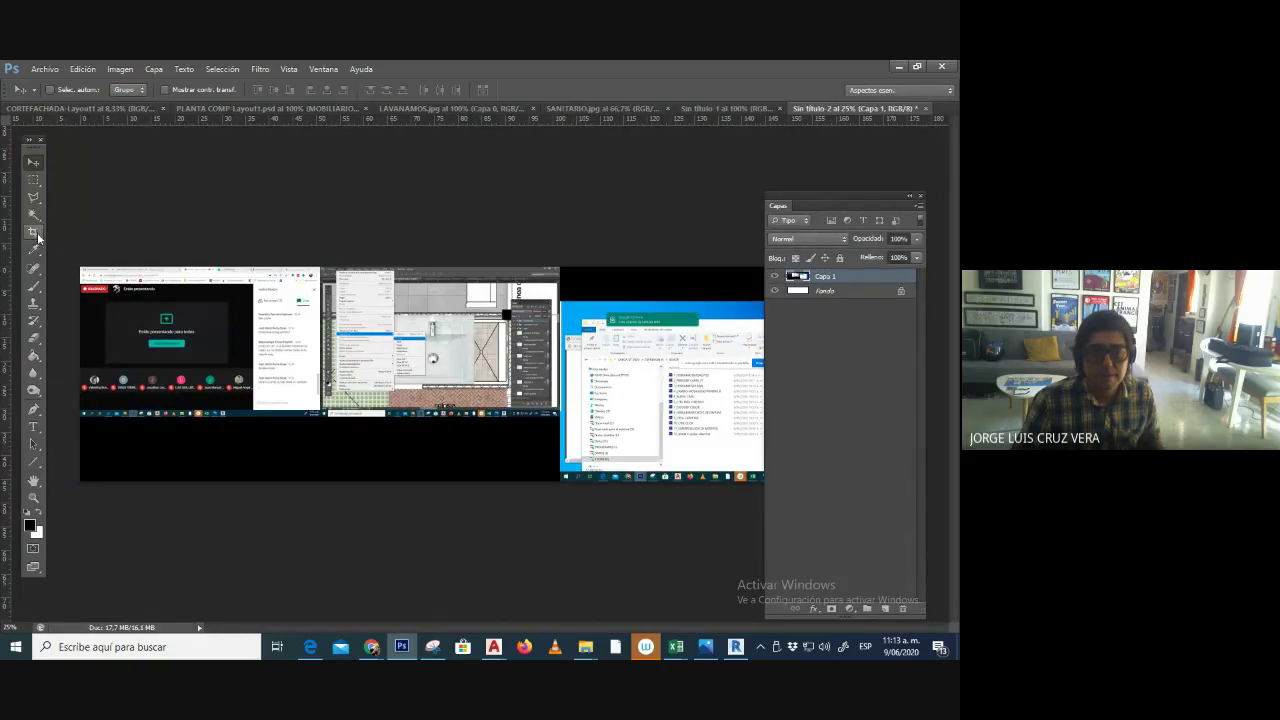
{"action": "left_click", "coordinate": [33, 232]}
{"action": "left_click_drag", "start_coordinate": [80, 374], "coordinate": [200, 380]}
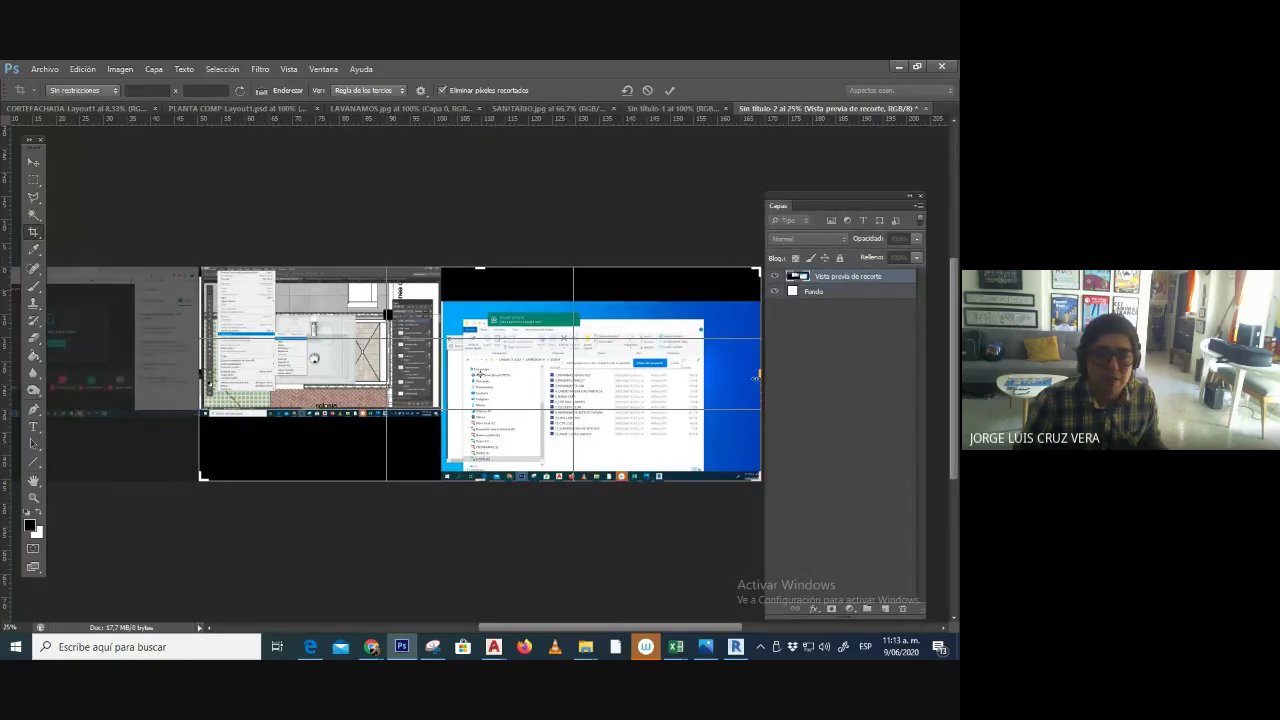
{"action": "left_click_drag", "start_coordinate": [756, 377], "coordinate": [440, 380]}
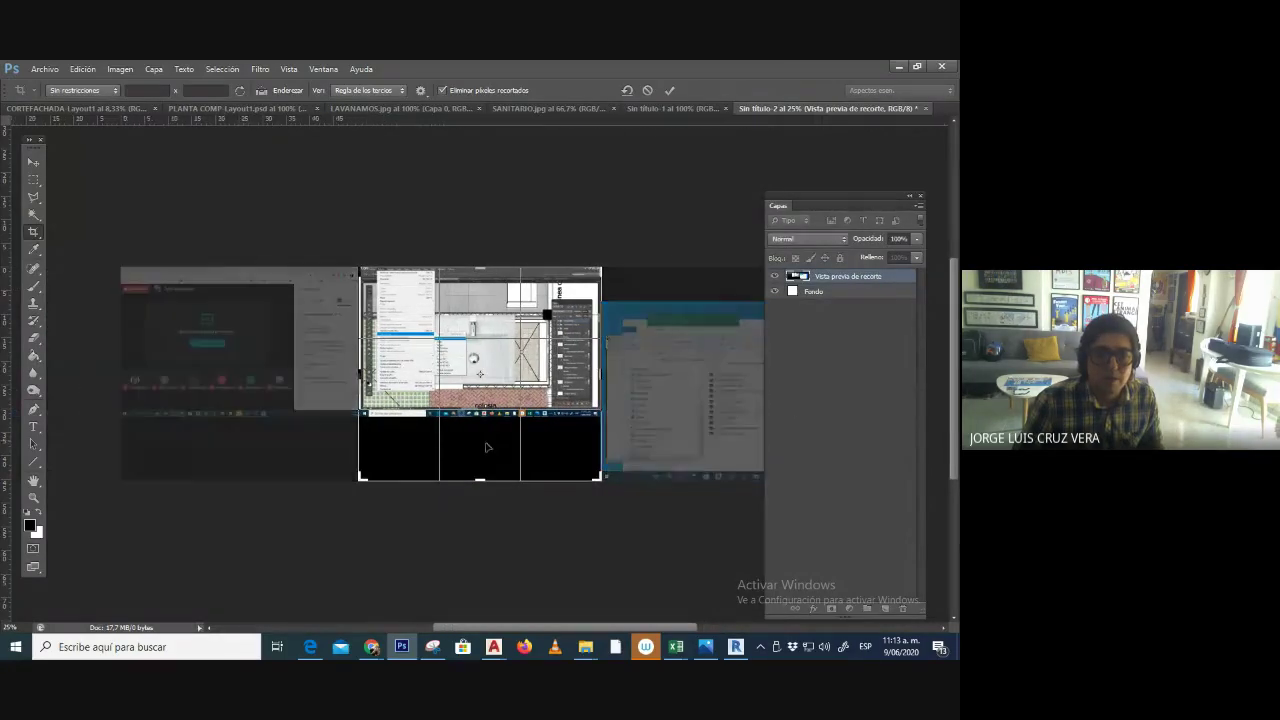
{"action": "left_click_drag", "start_coordinate": [484, 480], "coordinate": [488, 451]}
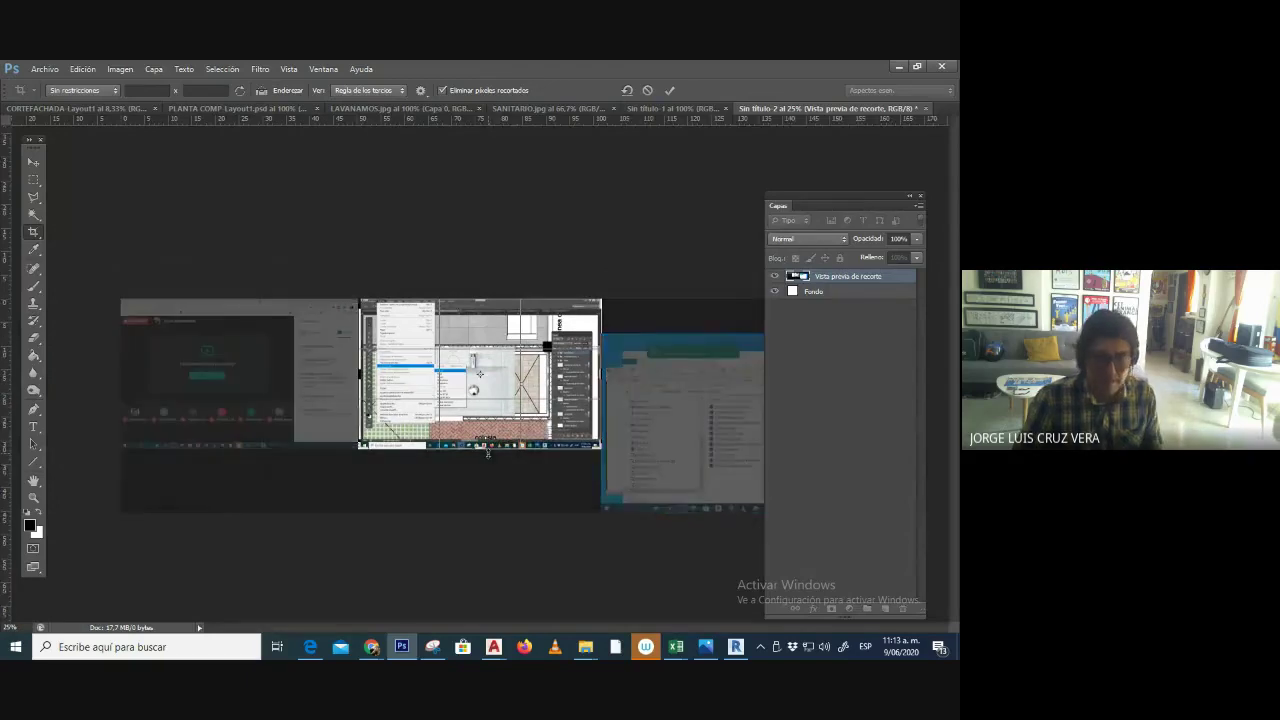
{"action": "key", "text": "Escape"}
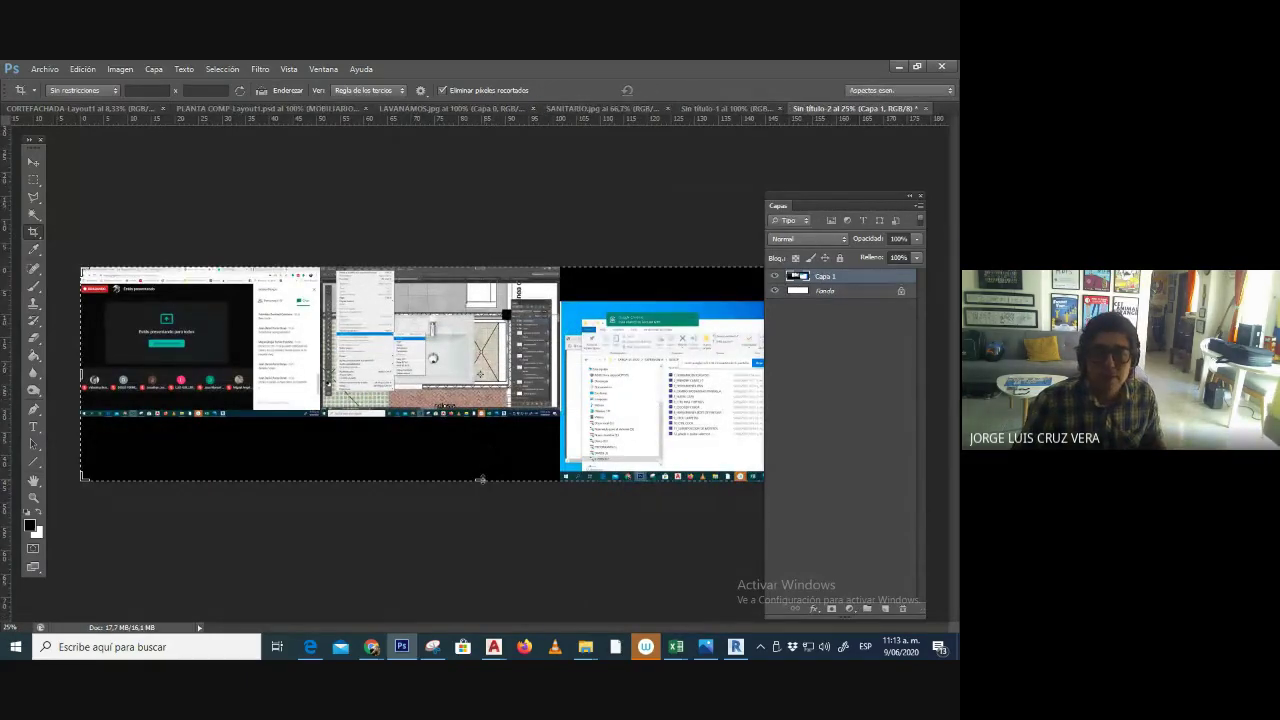
- Crop the pasted capture to the middle monitor, which shows the floor plan and the open transform options
{"action": "left_click_drag", "start_coordinate": [481, 480], "coordinate": [483, 449]}
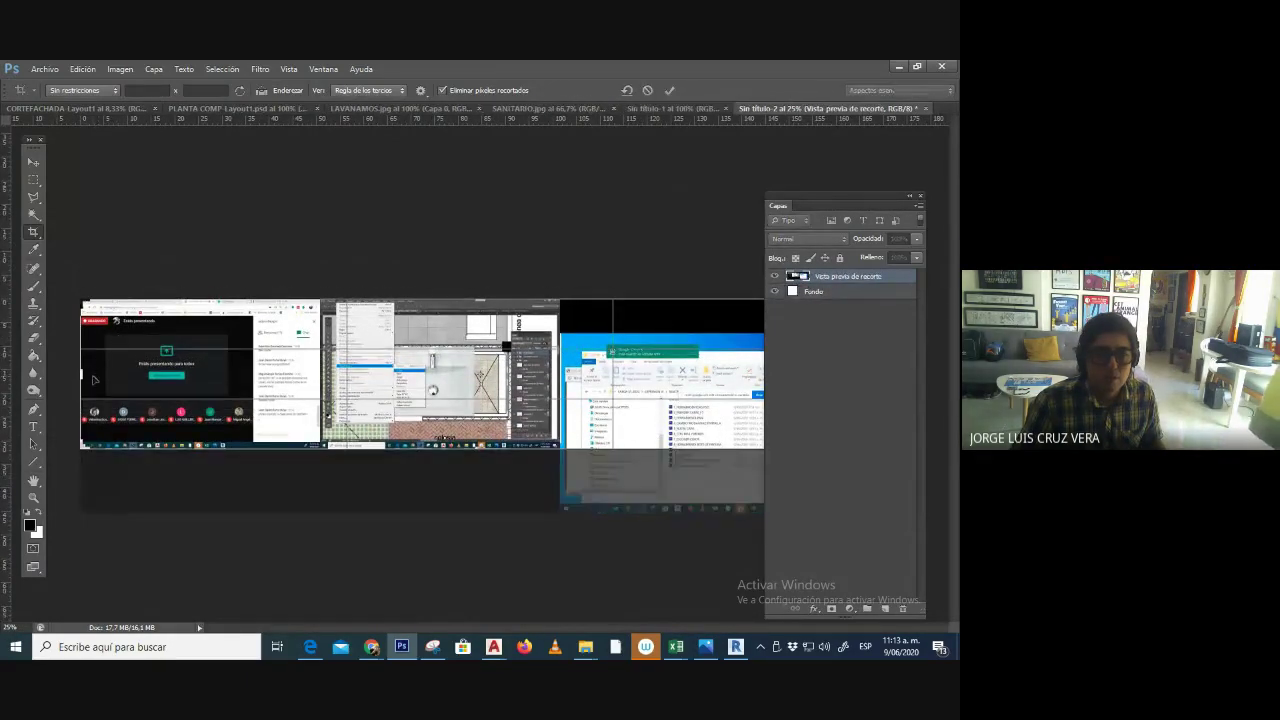
{"action": "left_click_drag", "start_coordinate": [94, 379], "coordinate": [199, 378]}
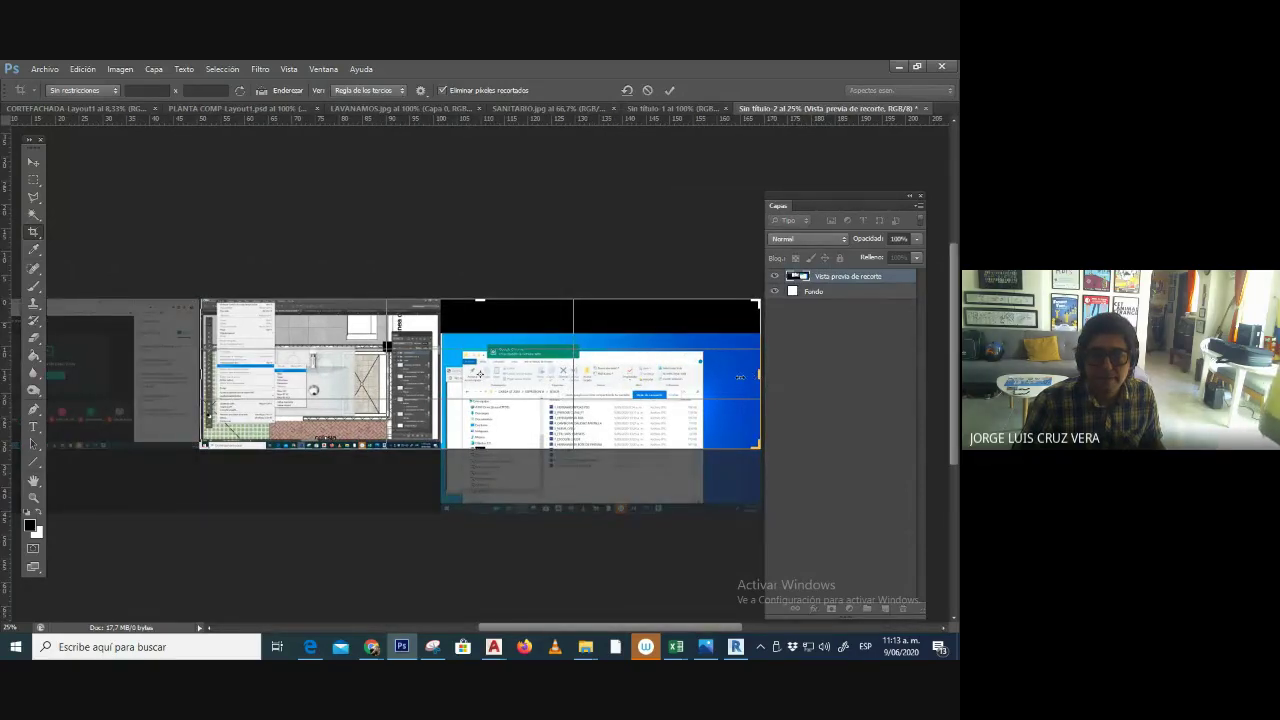
{"action": "left_click_drag", "start_coordinate": [739, 377], "coordinate": [598, 383]}
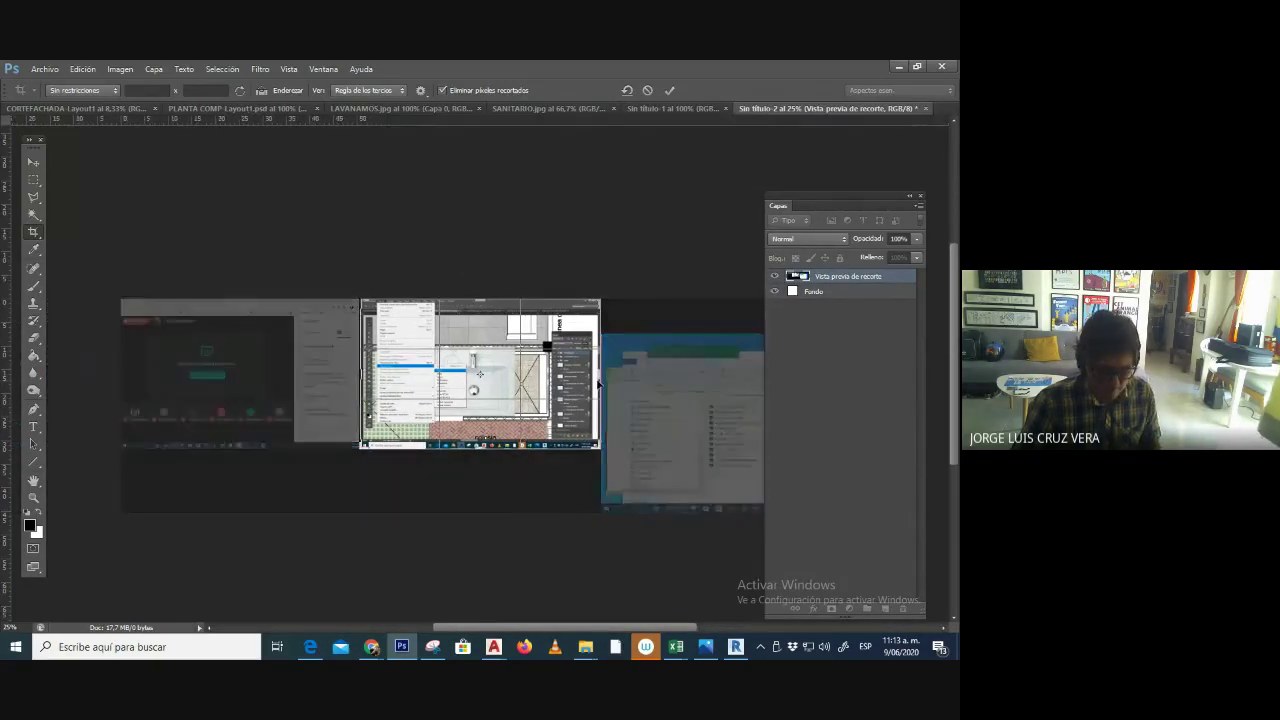
{"action": "key", "text": "Return"}
- Set the foreground colour to red ff0000 and brush arrows pointing at Edición and Escala in the capture
{"action": "key", "text": "ctrl+plus"}
{"action": "key", "text": "ctrl+plus"}
{"action": "key", "text": "ctrl+plus"}
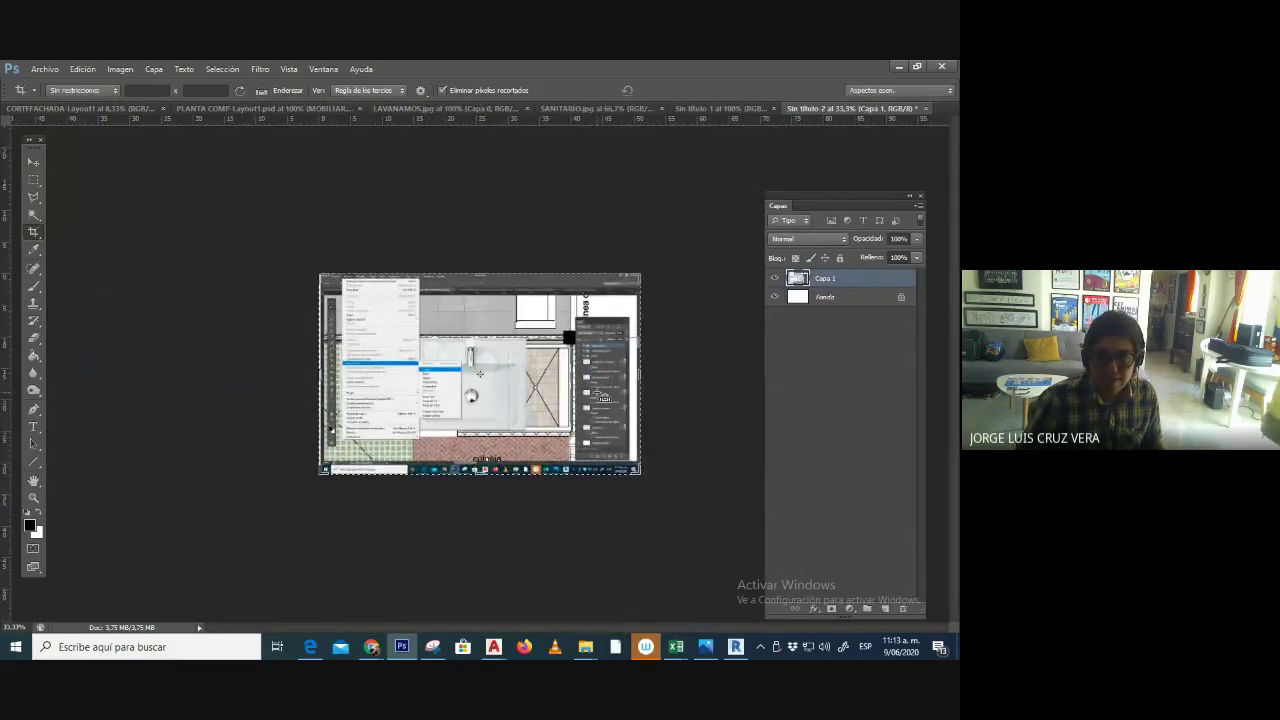
{"action": "left_click", "coordinate": [40, 287]}
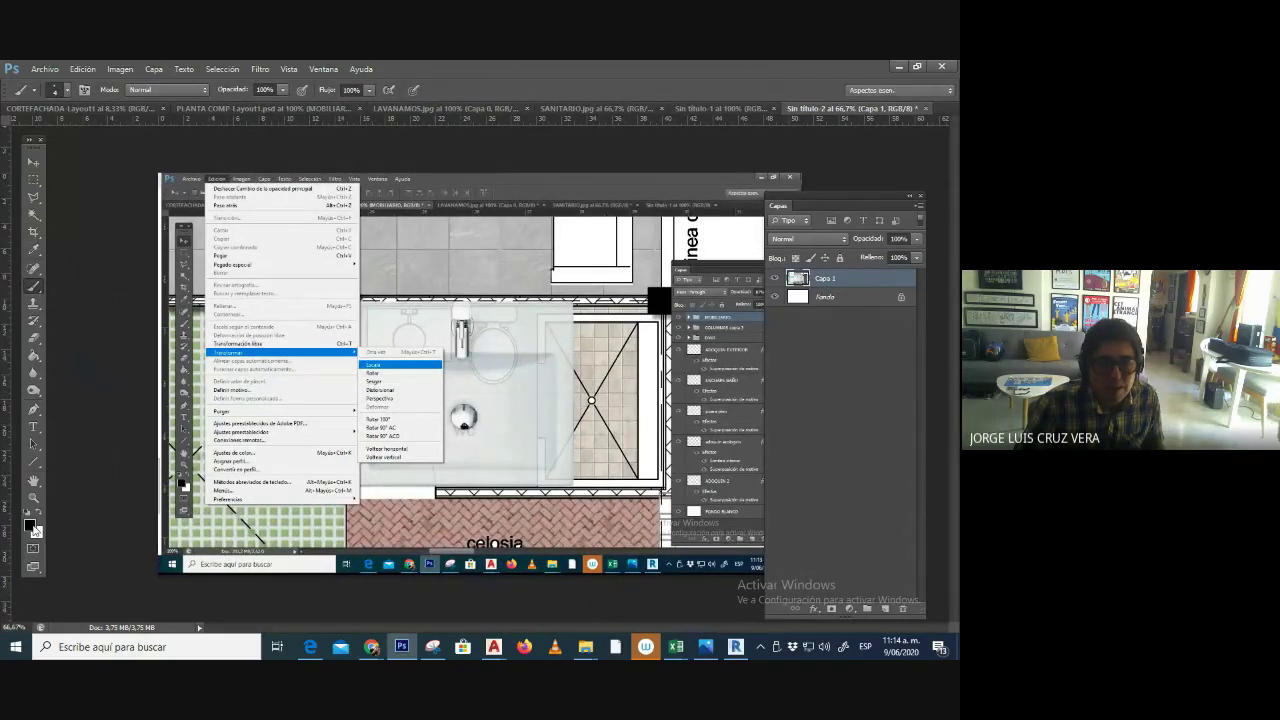
{"action": "left_click", "coordinate": [35, 527]}
{"action": "left_click", "coordinate": [376, 187]}
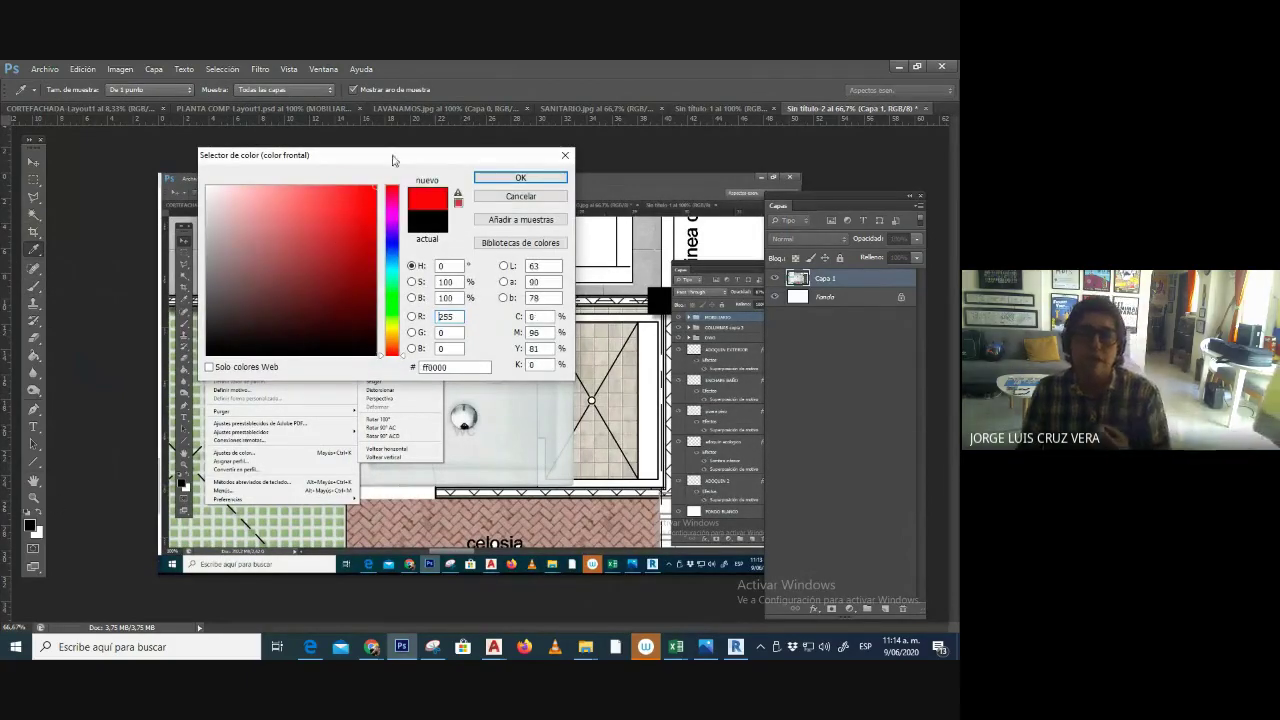
{"action": "left_click", "coordinate": [516, 179]}
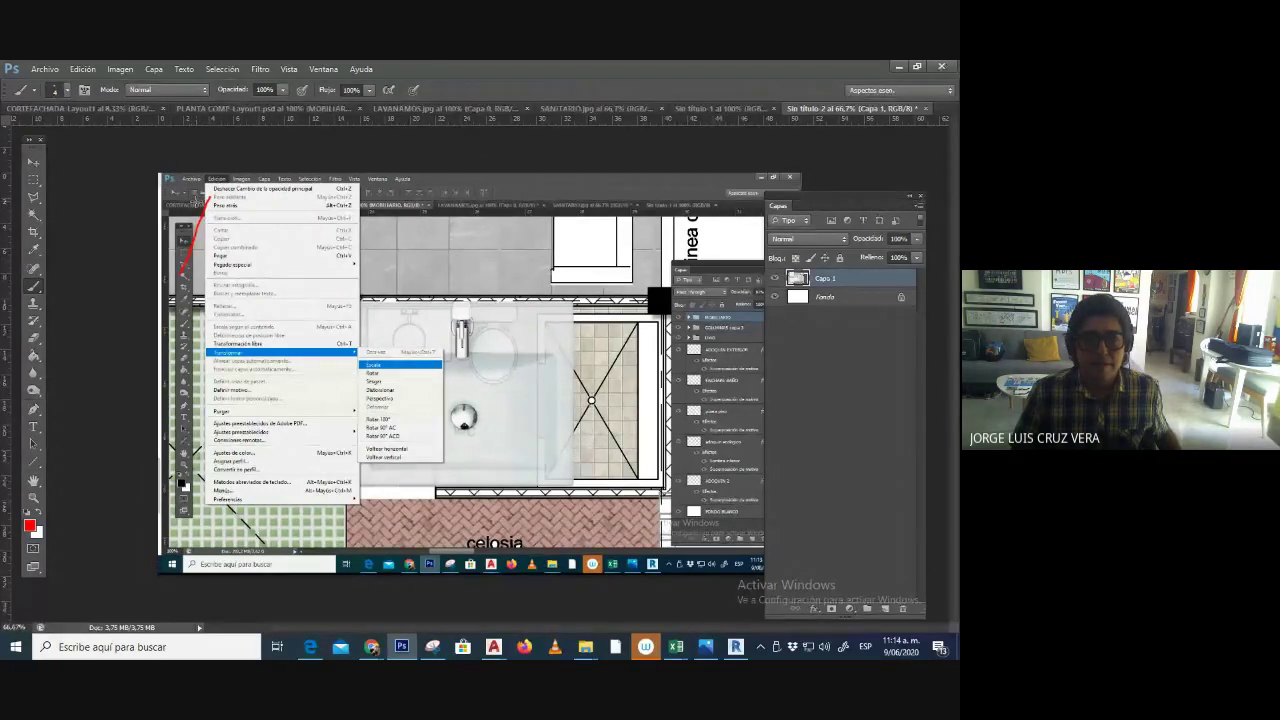
{"action": "left_click_drag", "start_coordinate": [214, 186], "coordinate": [183, 272]}
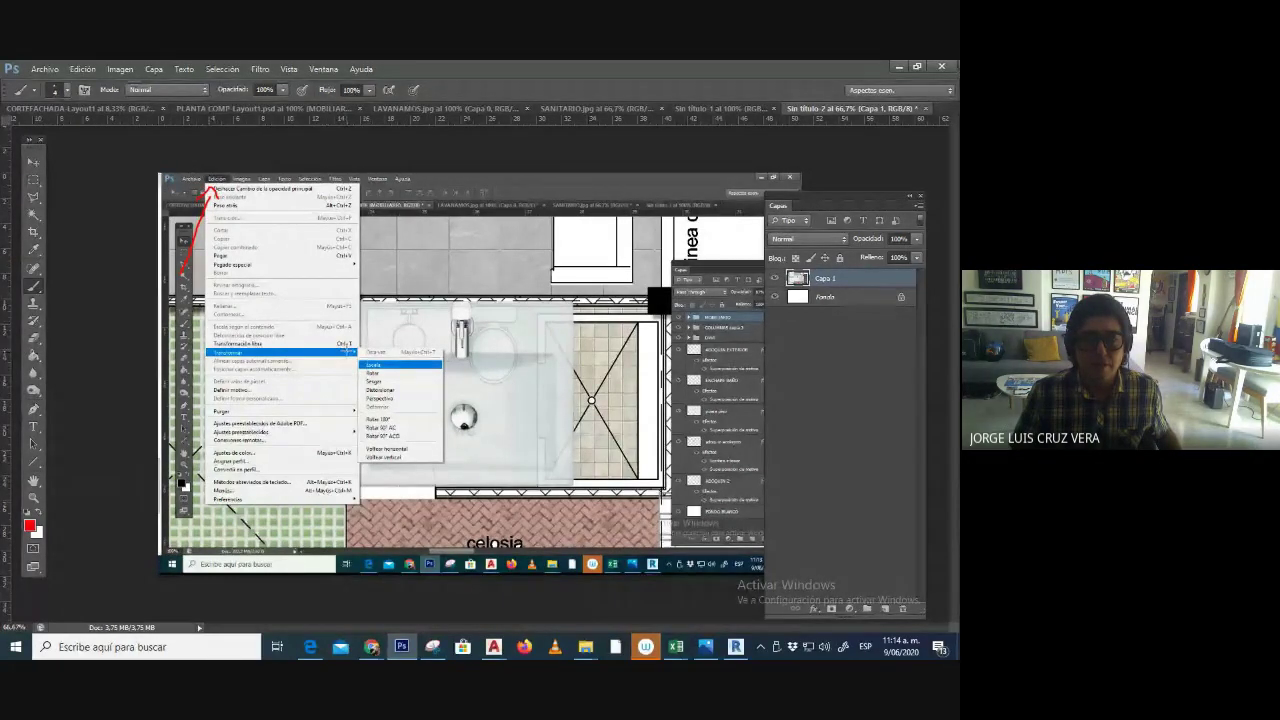
{"action": "mouse_move", "coordinate": [441, 363]}
{"action": "left_mouse_down"}
{"action": "mouse_move", "coordinate": [492, 349]}
{"action": "mouse_move", "coordinate": [436, 366]}
{"action": "mouse_move", "coordinate": [454, 376]}
{"action": "left_mouse_up"}
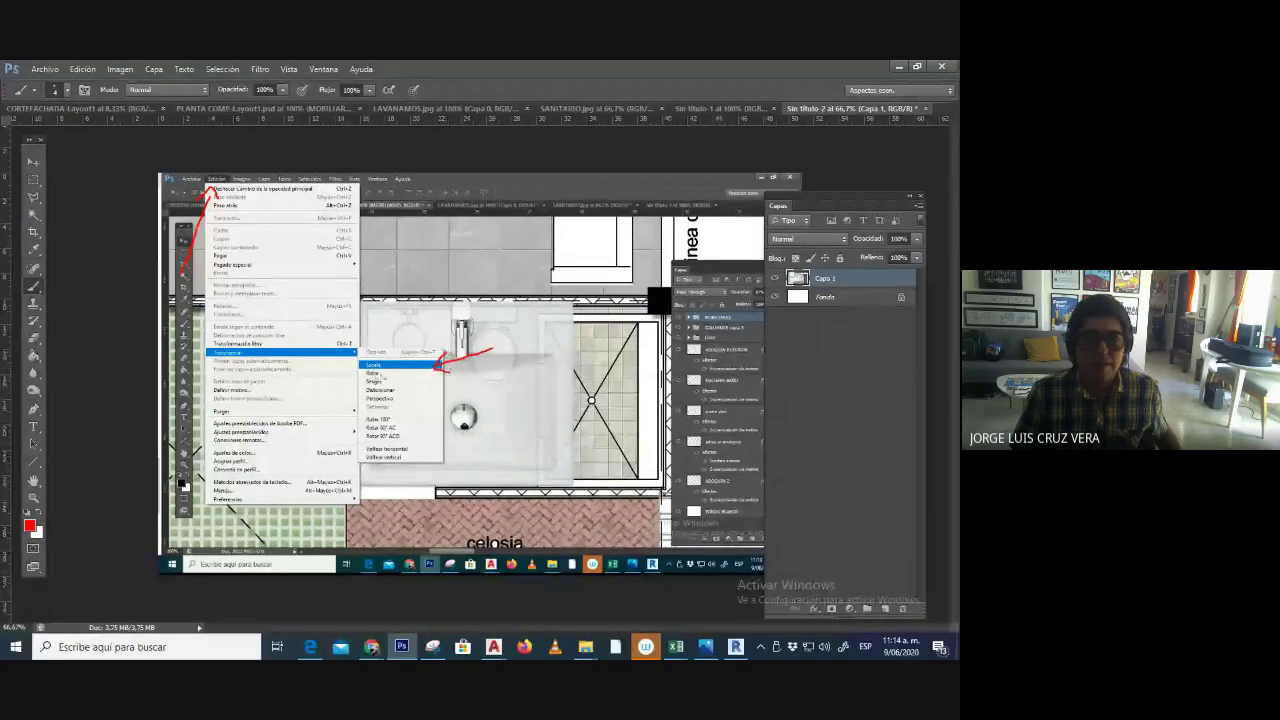
- Start saving the annotated capture under a new file with JPEG as the format
{"action": "left_click", "coordinate": [81, 70]}
{"action": "mouse_move", "coordinate": [260, 329]}
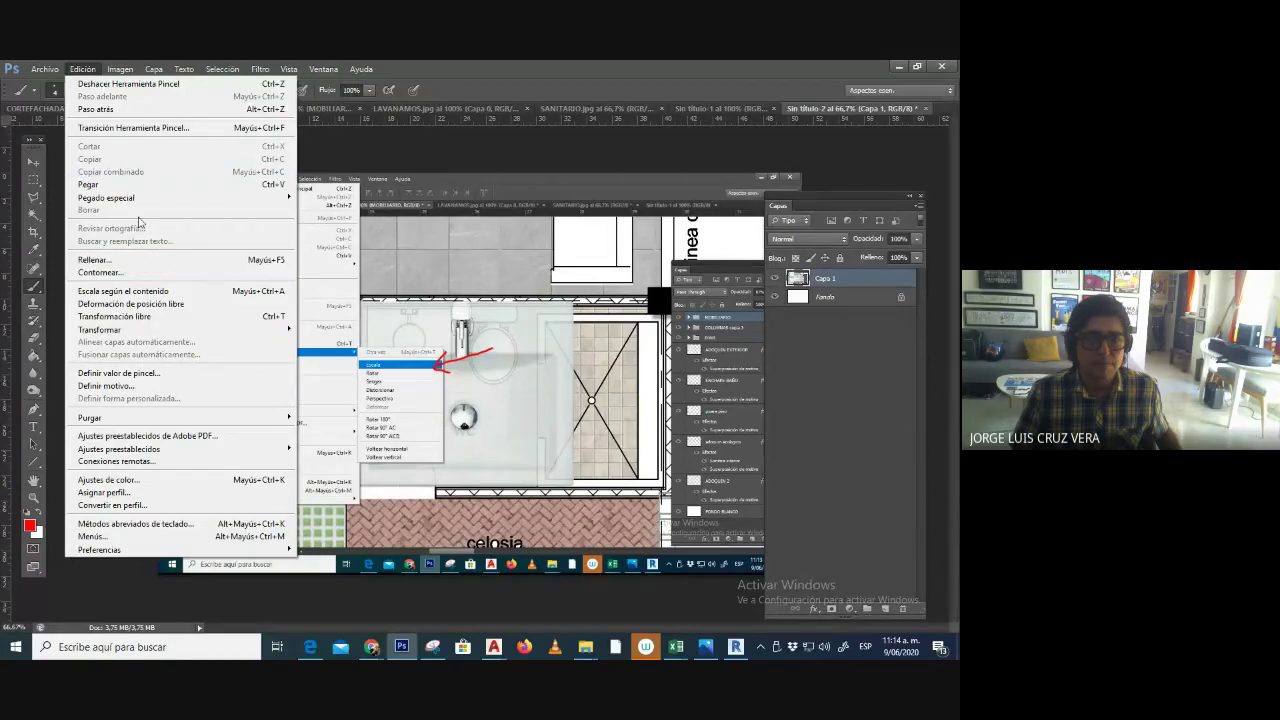
{"action": "mouse_move", "coordinate": [44, 69]}
{"action": "left_click", "coordinate": [45, 226]}
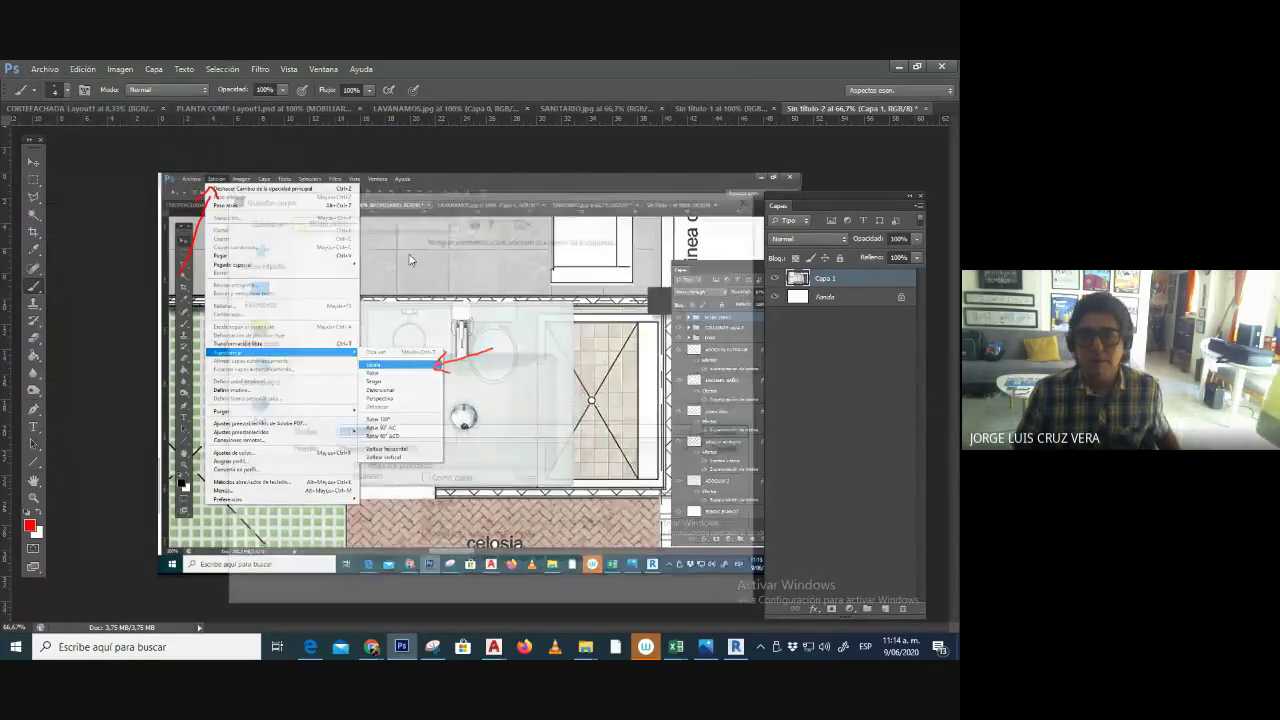
{"action": "left_click", "coordinate": [445, 451]}
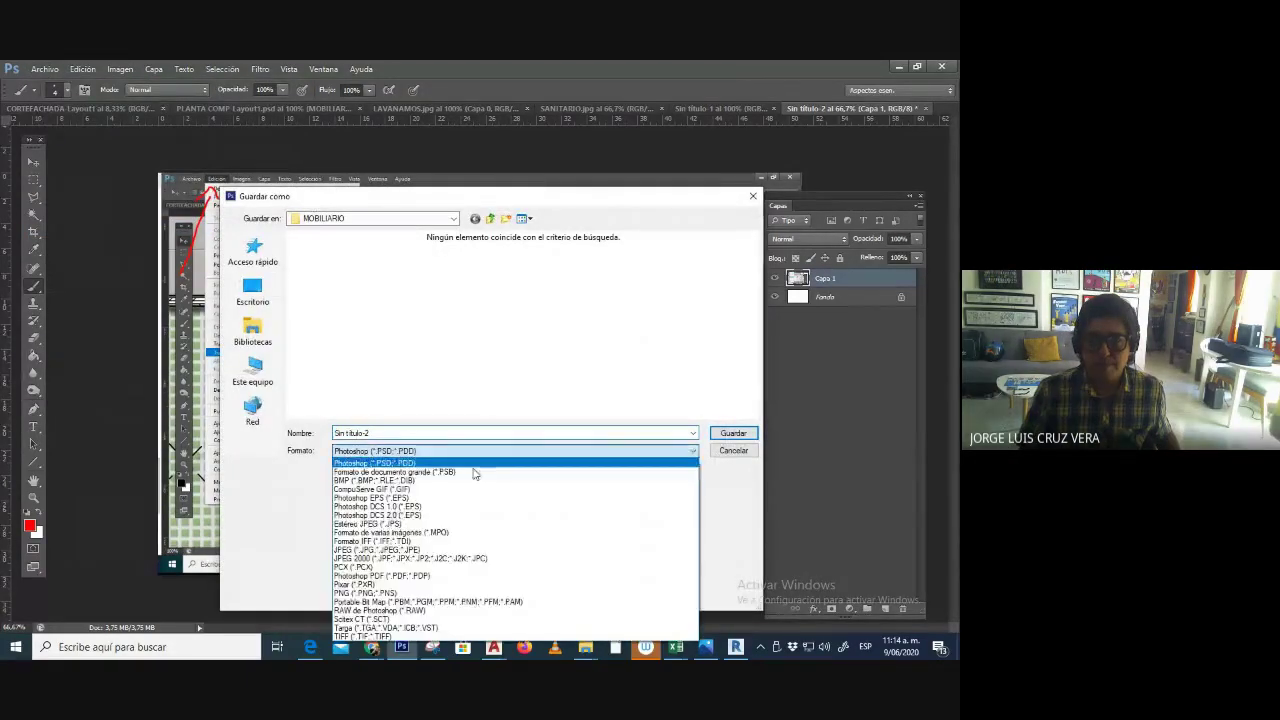
{"action": "left_click", "coordinate": [400, 549]}
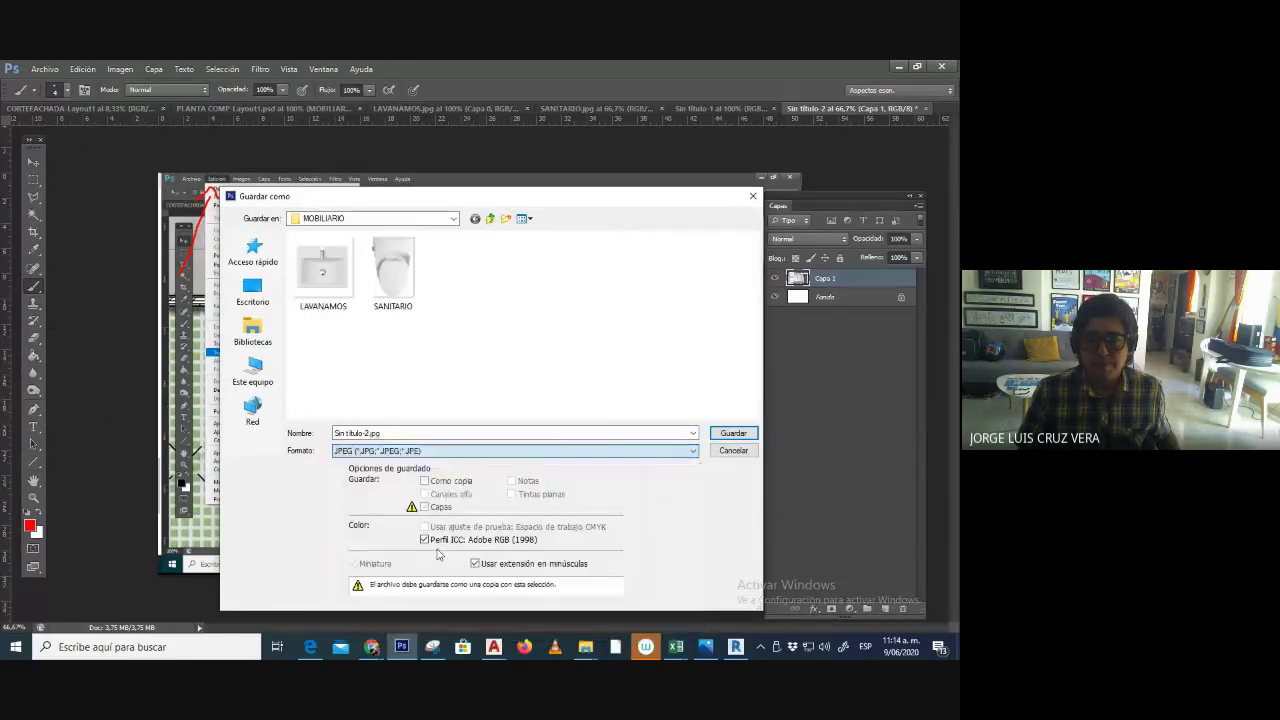
- Go to the PANTALLAZOS folder inside SESIONES > SESION 8_09_06_2020 as the save location
{"action": "left_click", "coordinate": [491, 219]}
{"action": "left_click", "coordinate": [491, 220]}
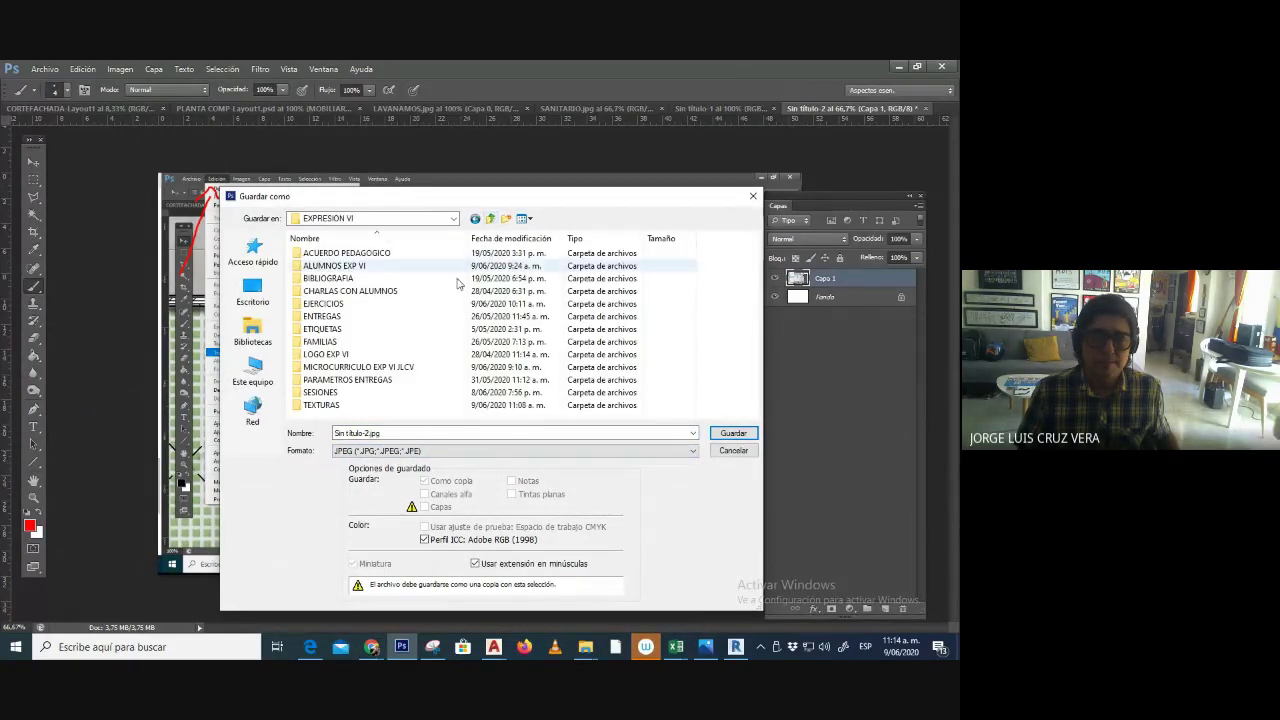
{"action": "double_click", "coordinate": [322, 392]}
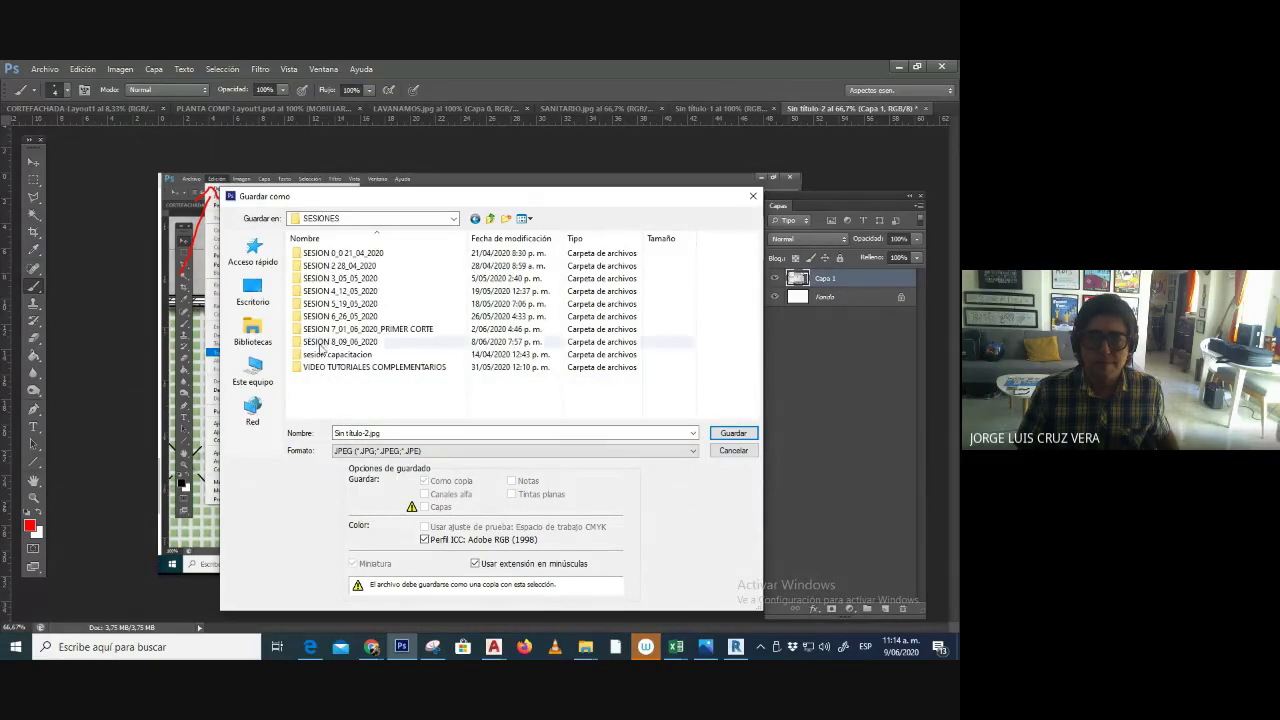
{"action": "double_click", "coordinate": [325, 342]}
{"action": "double_click", "coordinate": [328, 278]}
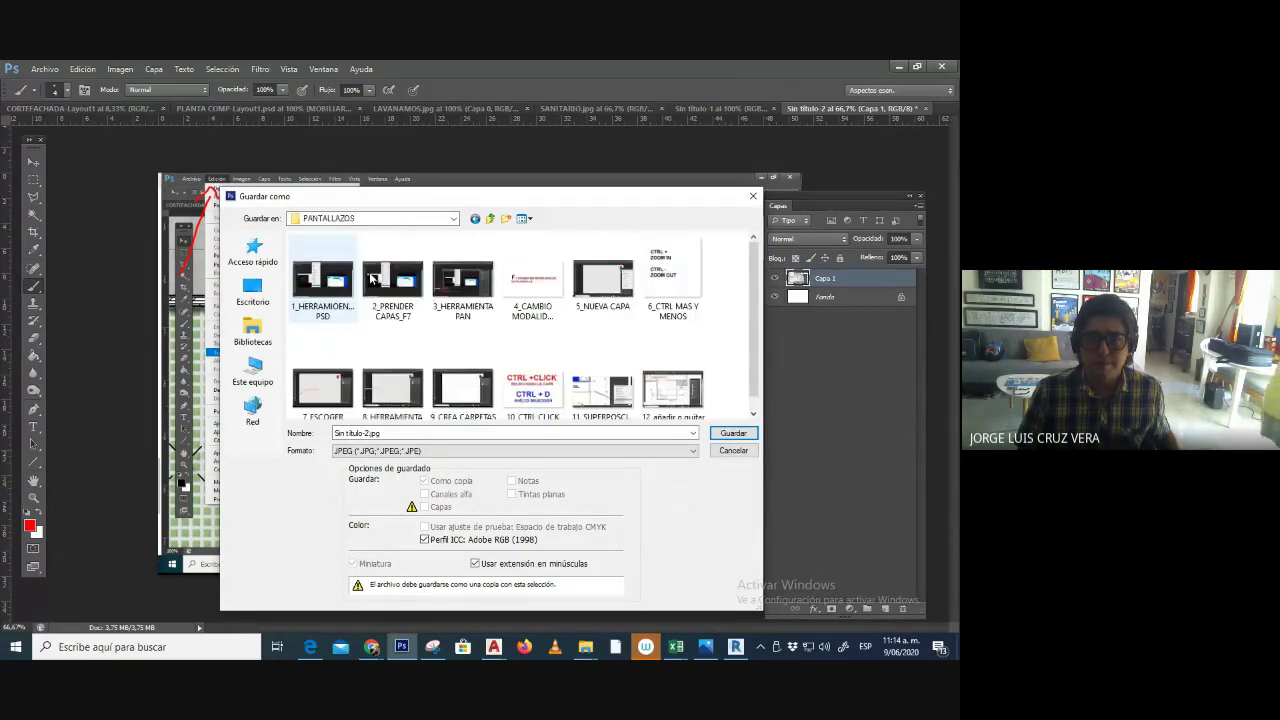
- Name the capture 13_ESCALAR Y HERRAMIENTAS DE EDICION and save it as JPEG with the default image options
{"action": "left_click", "coordinate": [485, 432]}
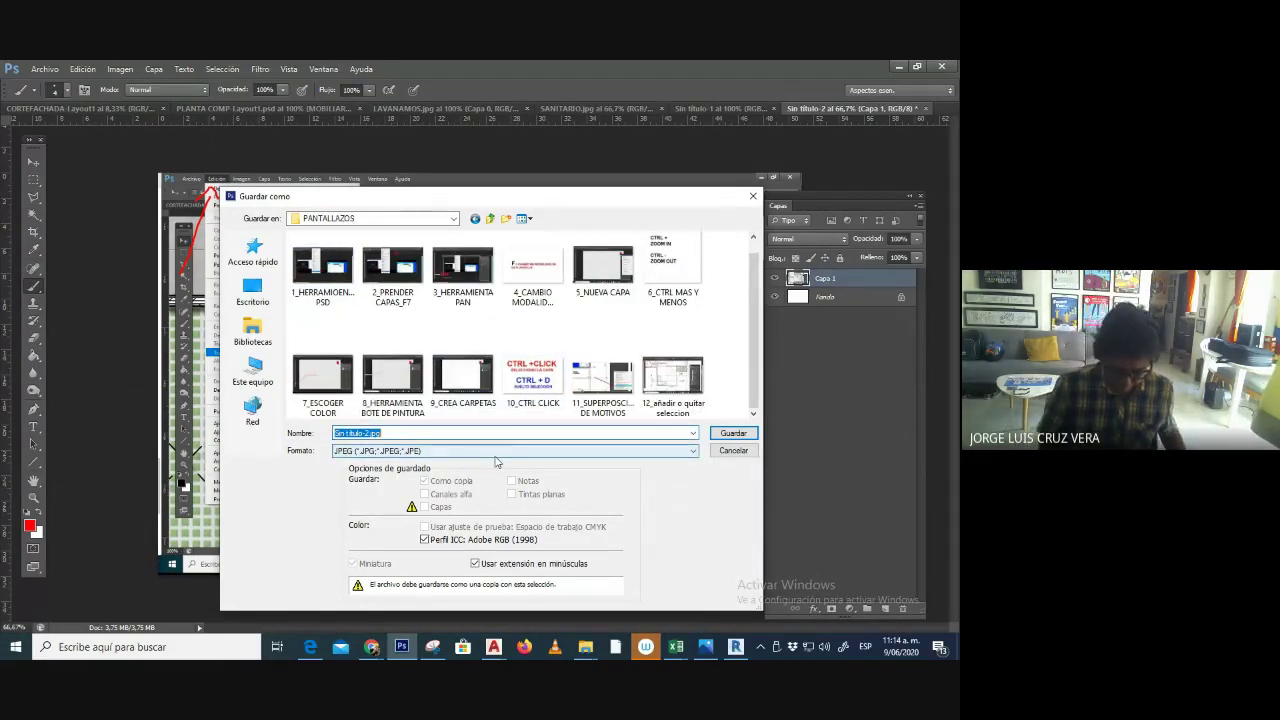
{"action": "type", "text": "13_"}
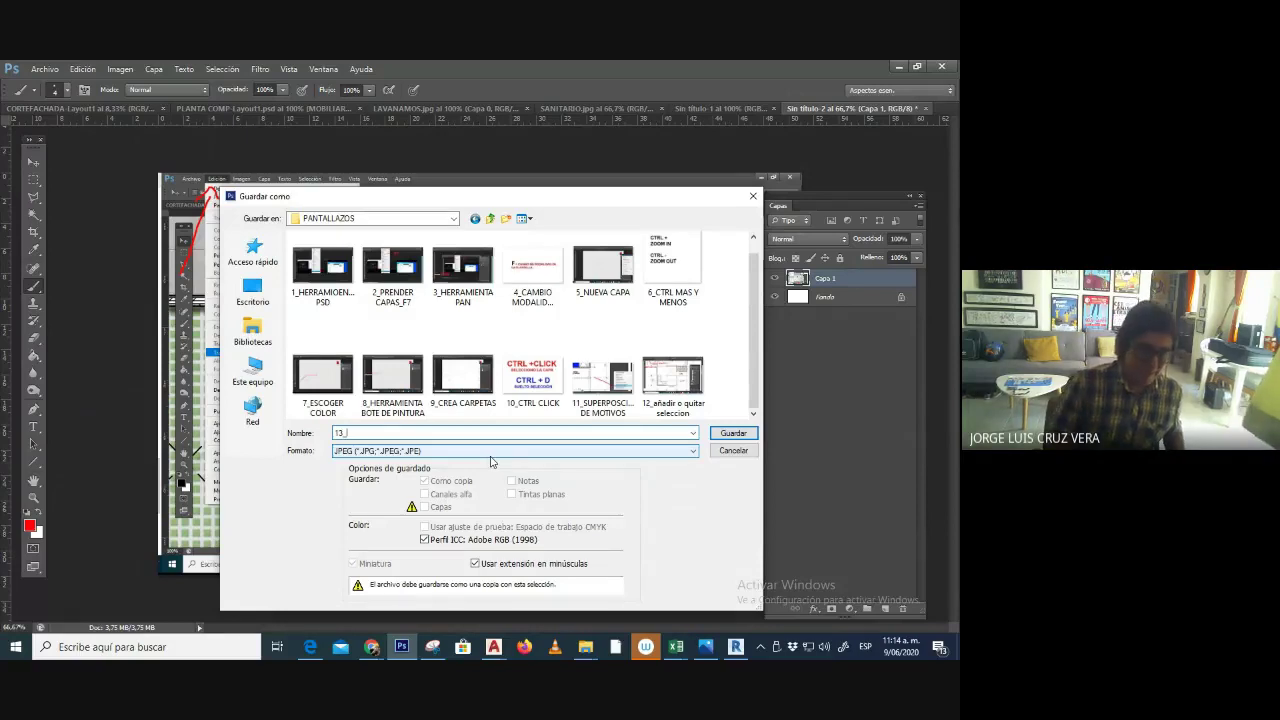
{"action": "type", "text": "ESCALA"}
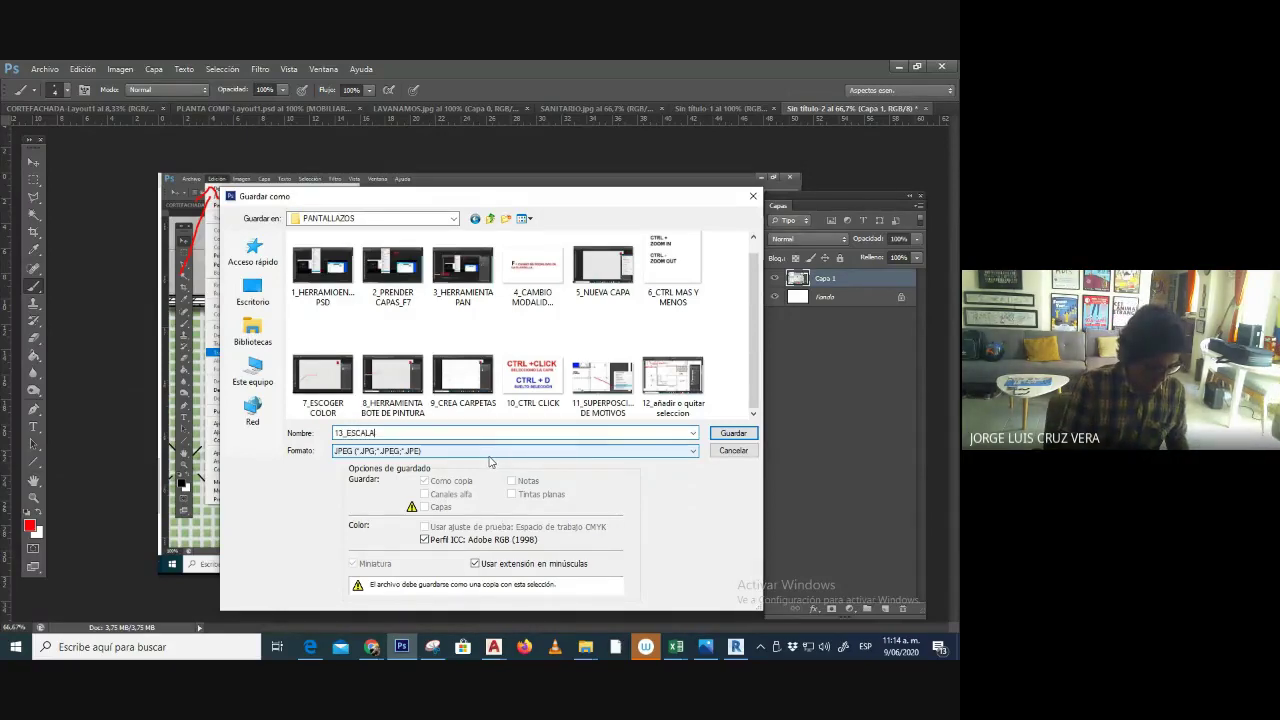
{"action": "type", "text": "R Y HERRAMIENTAS DE TRA"}
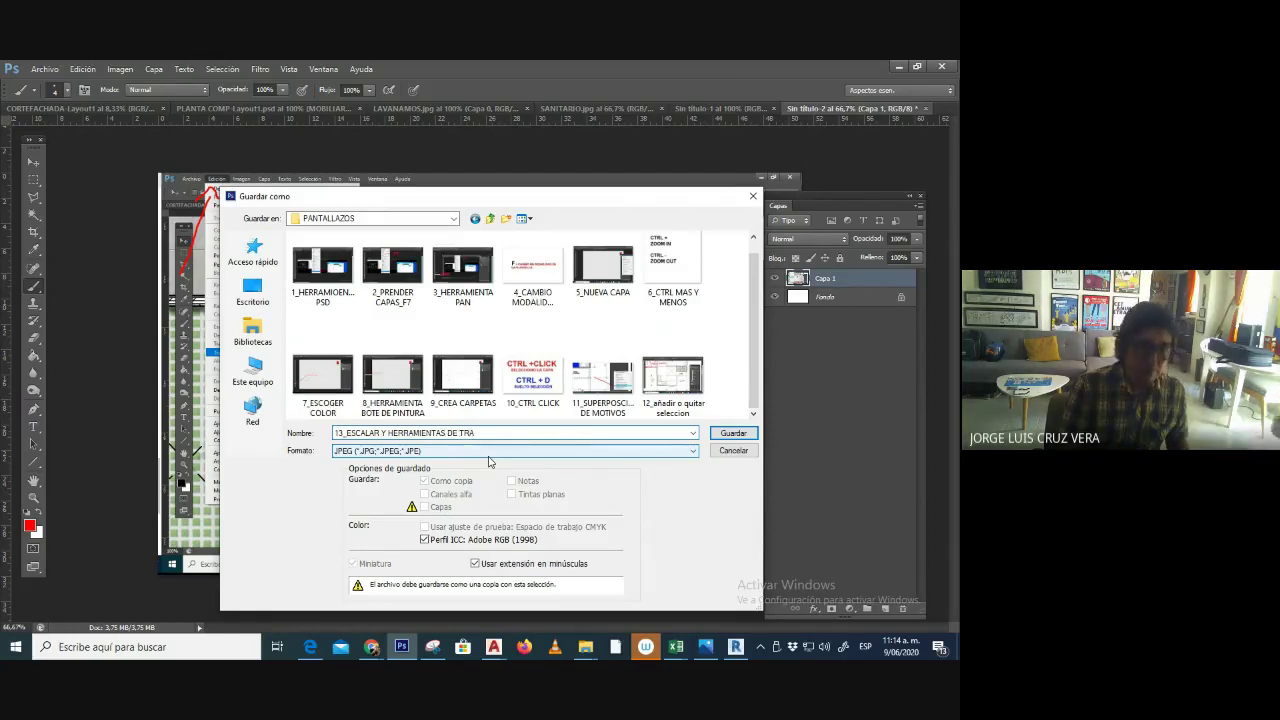
{"action": "key", "text": "BackSpace"}
{"action": "key", "text": "BackSpace"}
{"action": "key", "text": "BackSpace"}
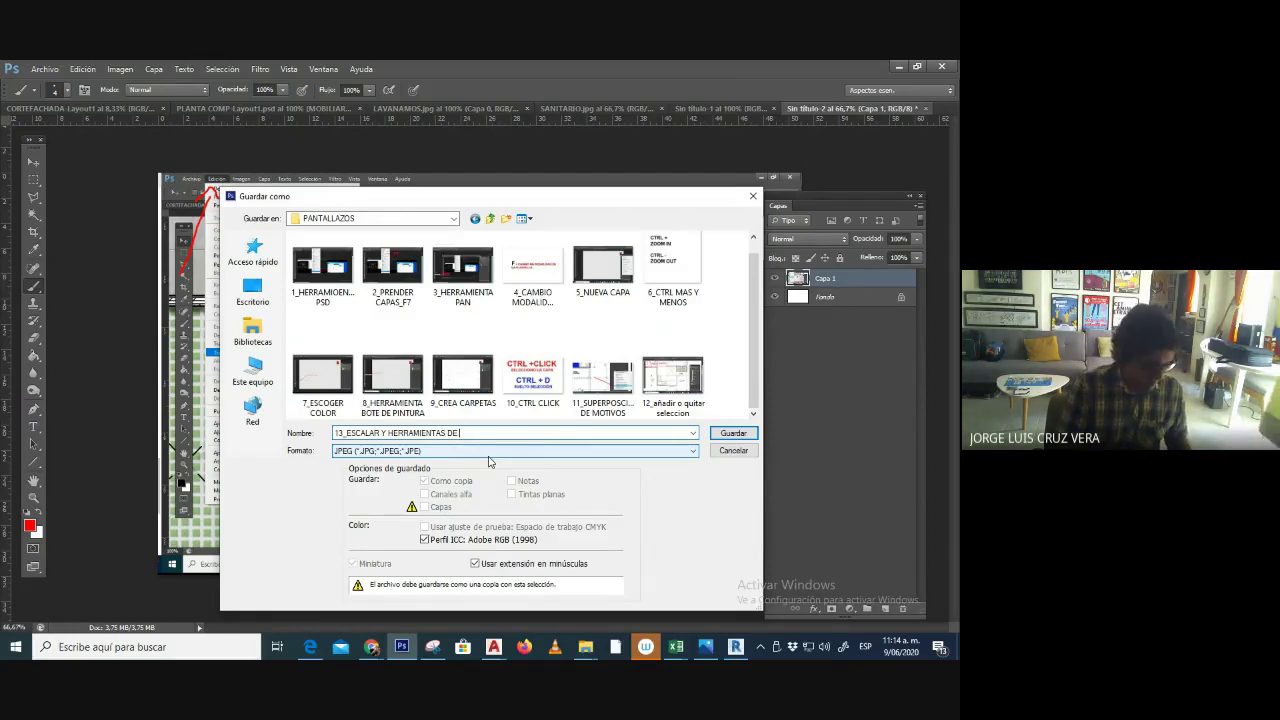
{"action": "type", "text": "EDICION"}
{"action": "key", "text": "Return"}
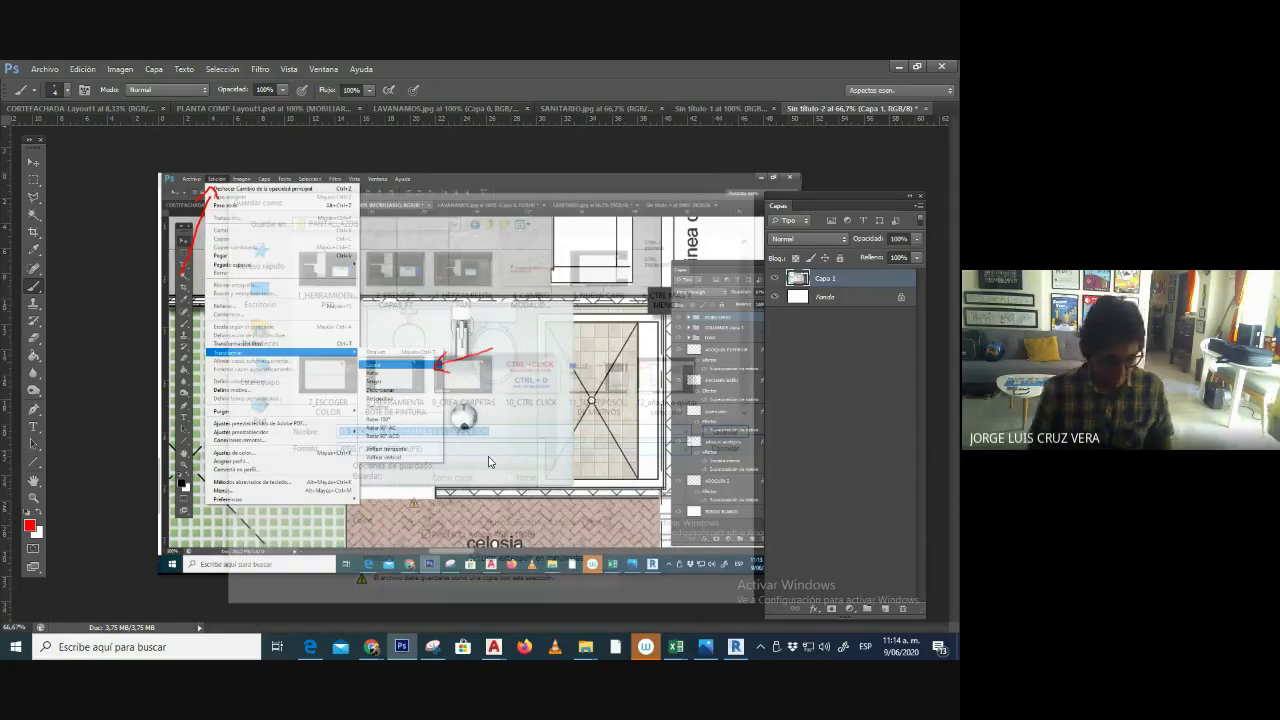
{"action": "key", "text": "Return"}
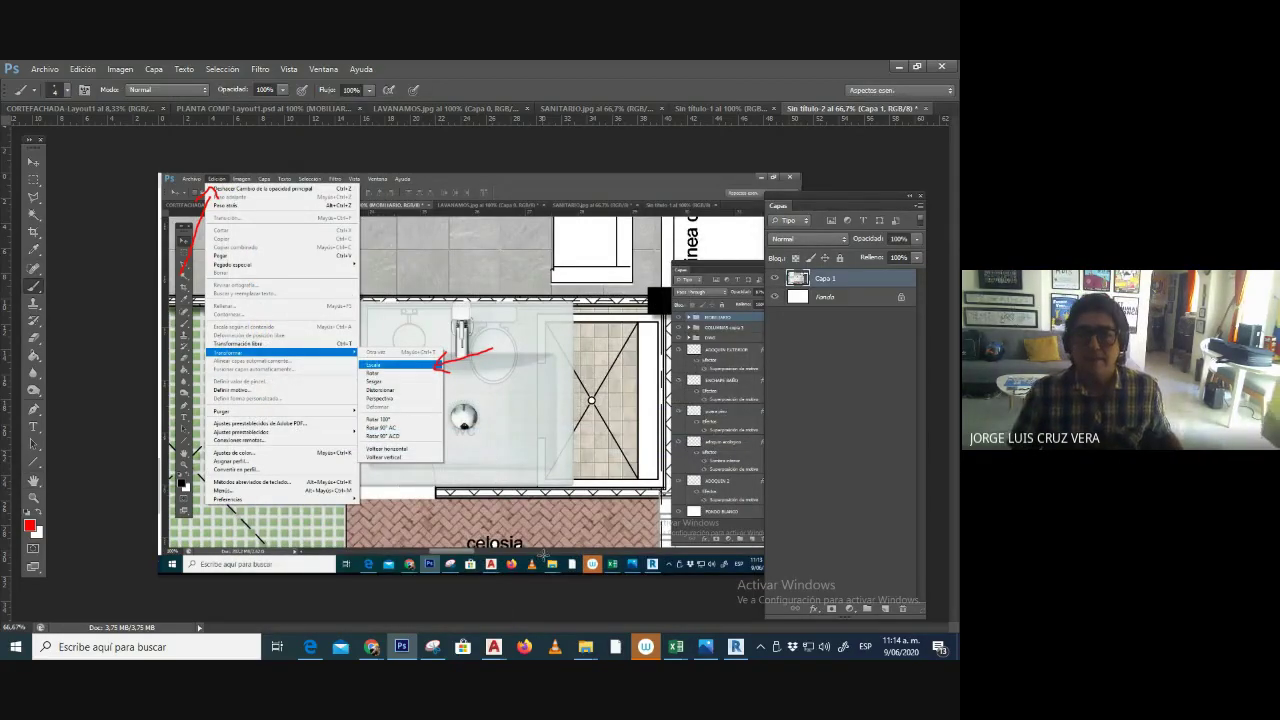
- In the PLANTA COMP-Layout1 plan, scale the washbasin to about 39% width and 33% height over the drawn basin in the WC
{"action": "left_click", "coordinate": [284, 110]}
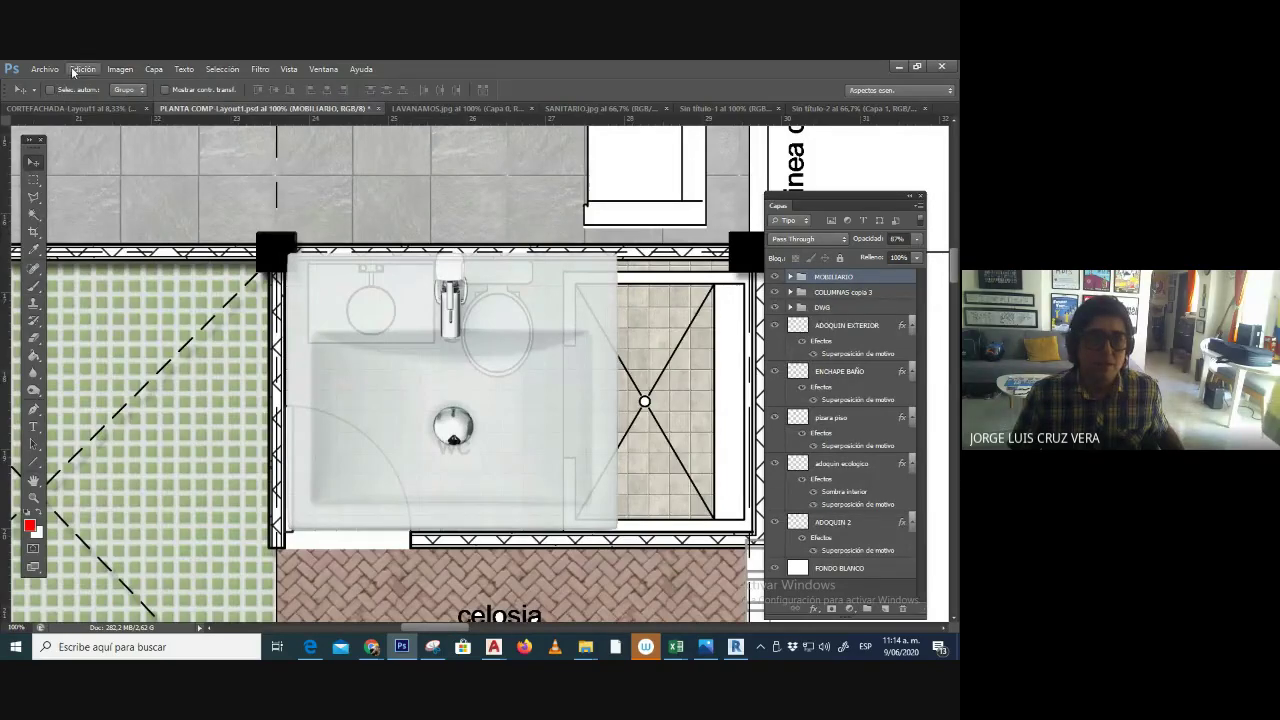
{"action": "left_click", "coordinate": [82, 69]}
{"action": "mouse_move", "coordinate": [200, 329]}
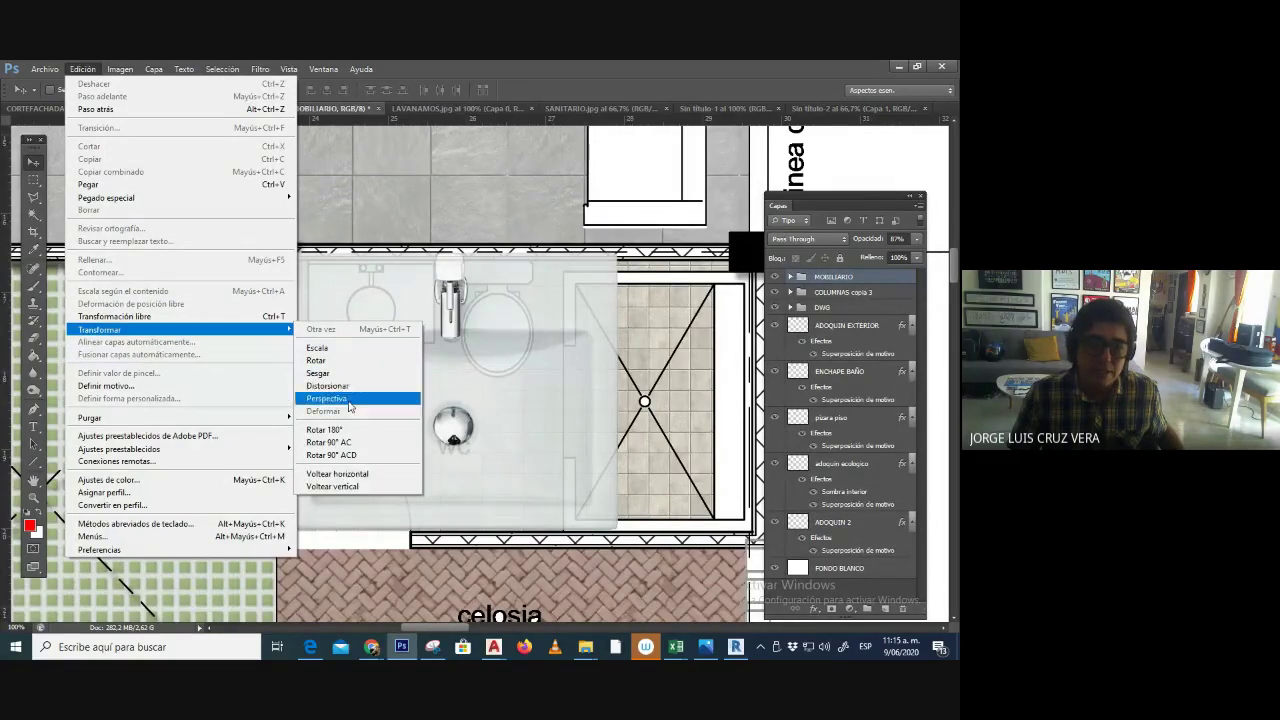
{"action": "left_click", "coordinate": [325, 348]}
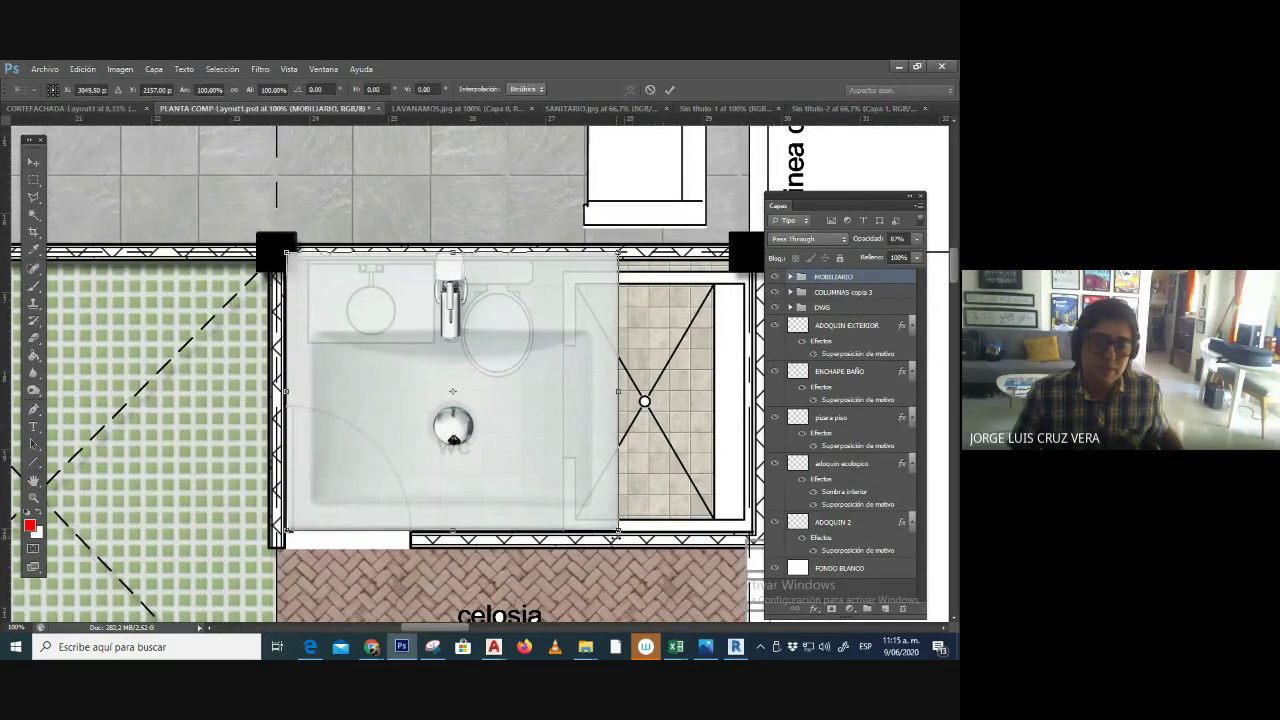
{"action": "left_click_drag", "start_coordinate": [618, 530], "coordinate": [460, 508]}
{"action": "left_click_drag", "start_coordinate": [724, 505], "coordinate": [437, 298]}
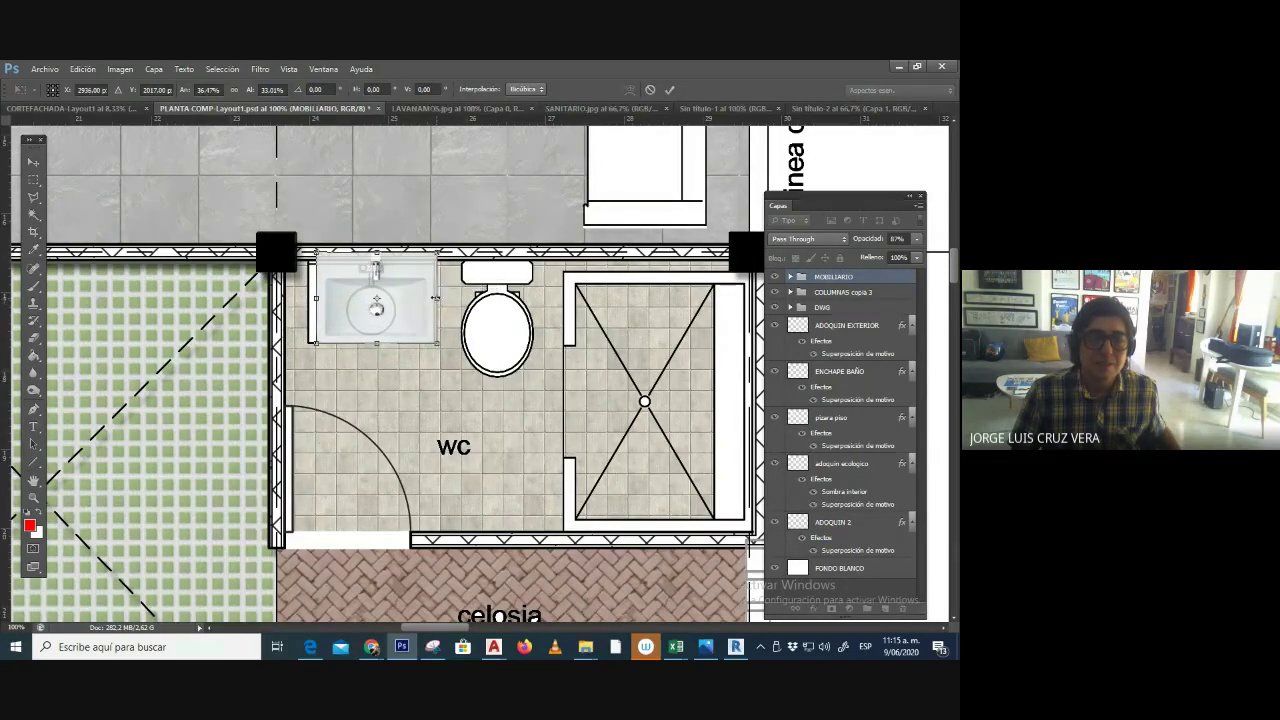
{"action": "left_click_drag", "start_coordinate": [316, 298], "coordinate": [306, 298]}
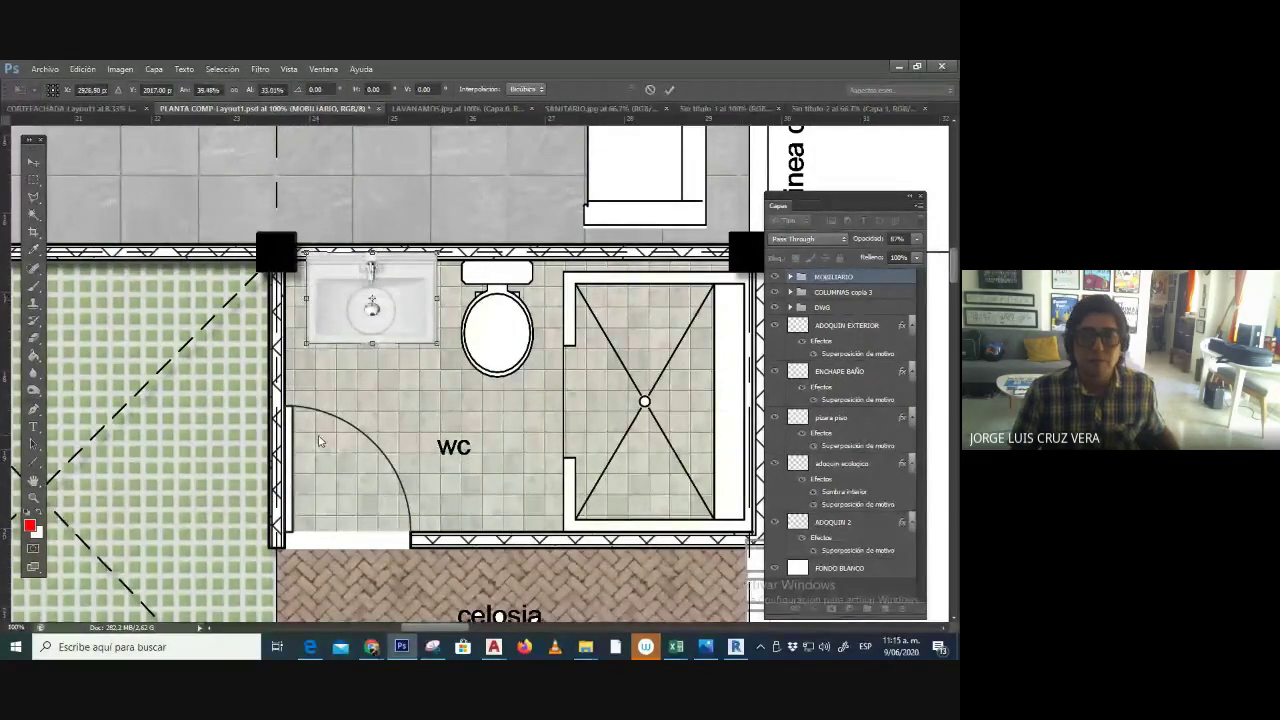
{"action": "key", "text": "Return"}
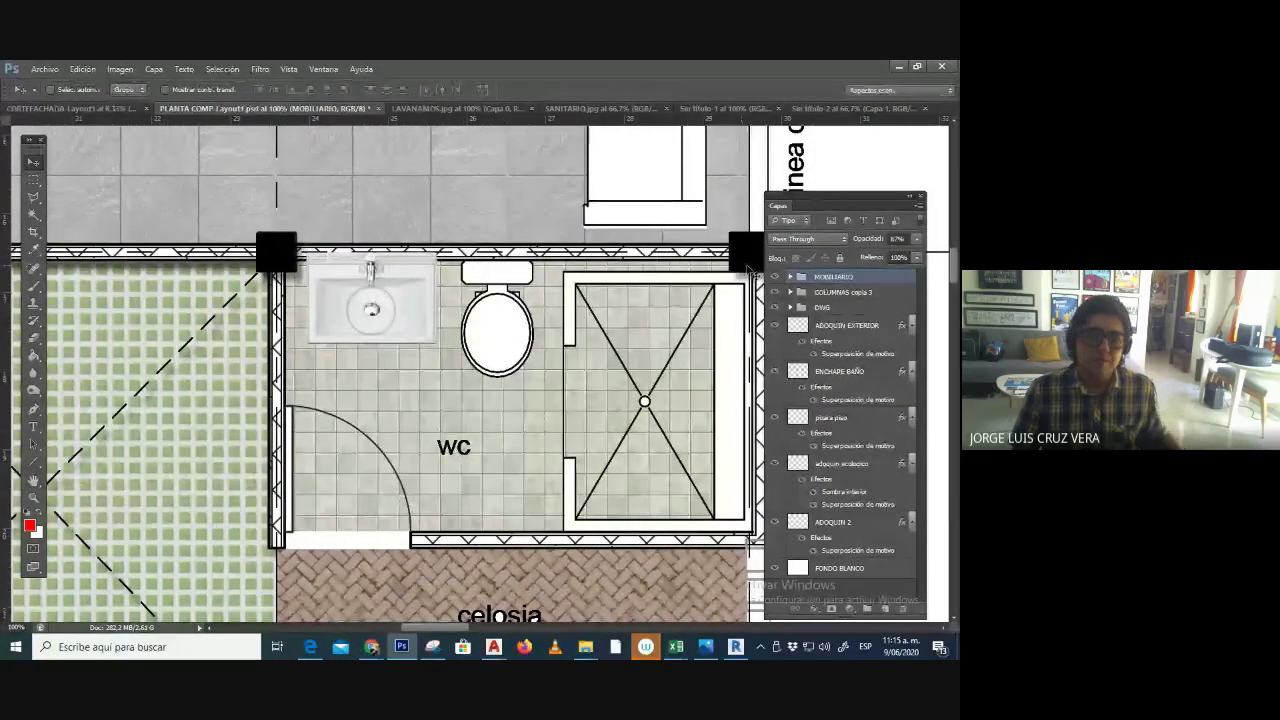
- Nudge the washbasin down clear of the wall and set the MOBILIARIO group's opacity to 100%
{"action": "key", "text": "Down"}
{"action": "key", "text": "Down"}
{"action": "key", "text": "Down"}
{"action": "key", "text": "Down"}
{"action": "key", "text": "Down"}
{"action": "key", "text": "Down"}
{"action": "key", "text": "Down"}
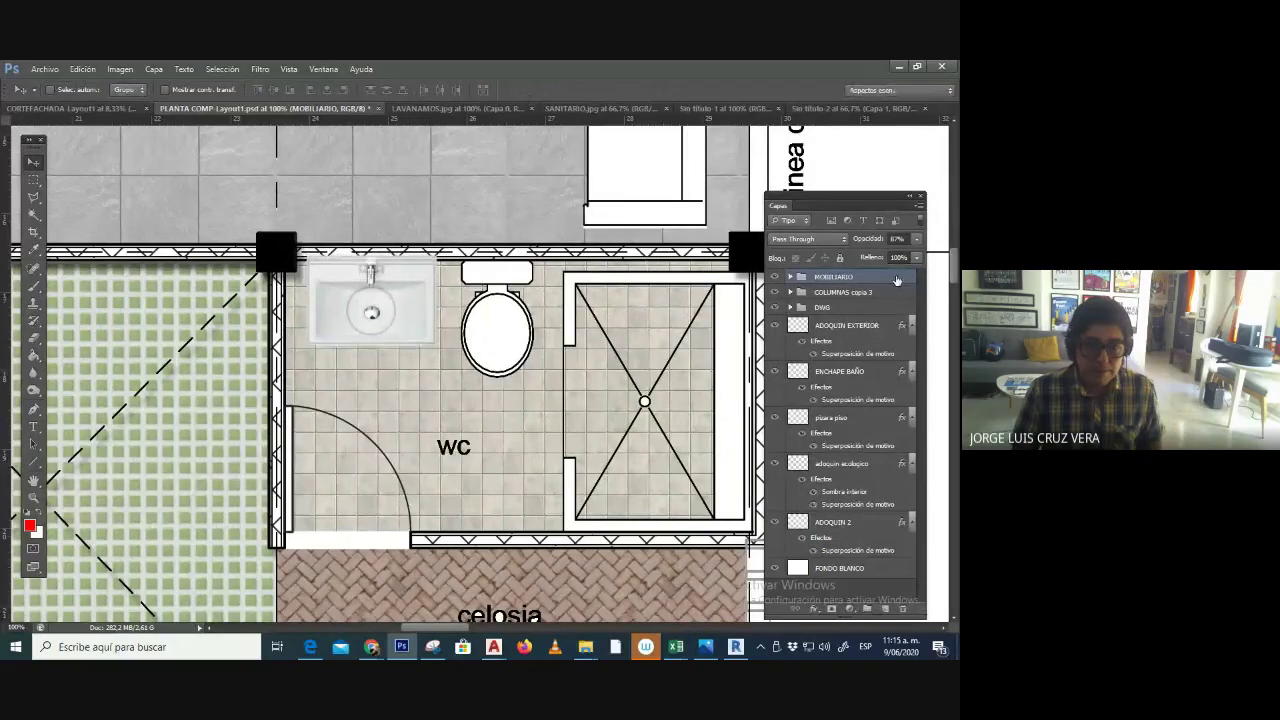
{"action": "key", "text": "Down"}
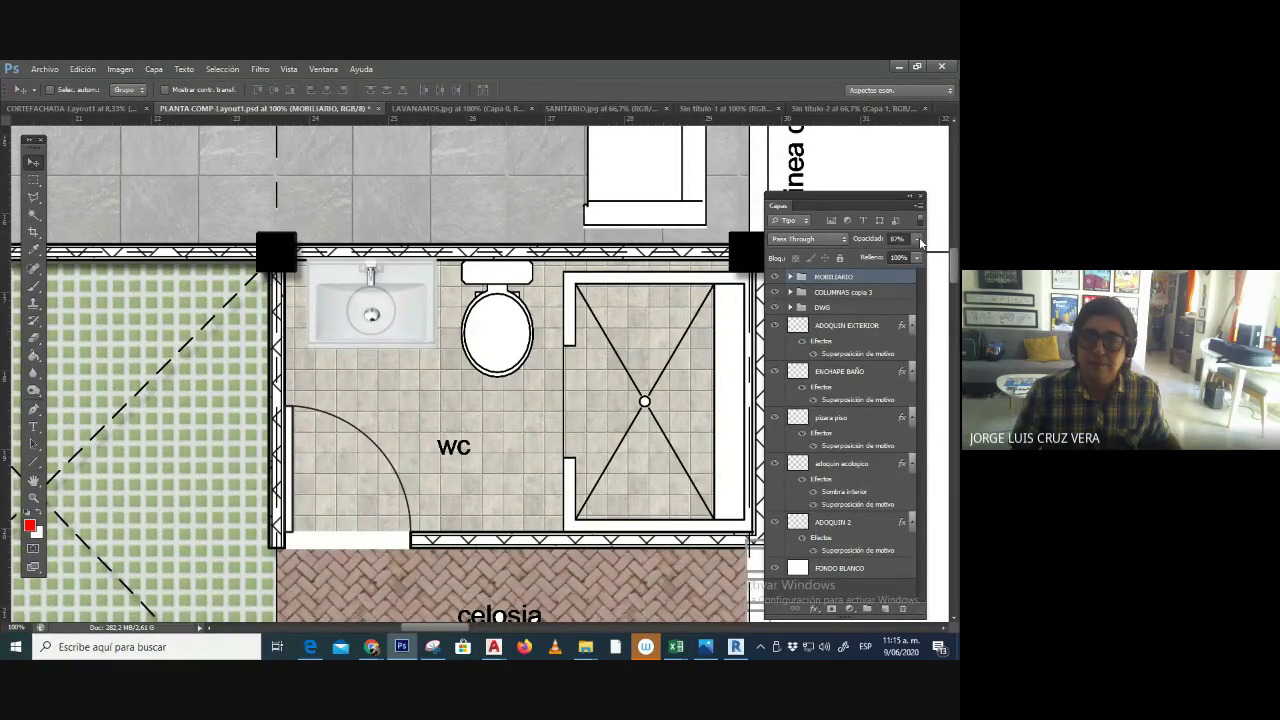
{"action": "left_click", "coordinate": [915, 257]}
{"action": "left_click_drag", "start_coordinate": [917, 254], "coordinate": [949, 253]}
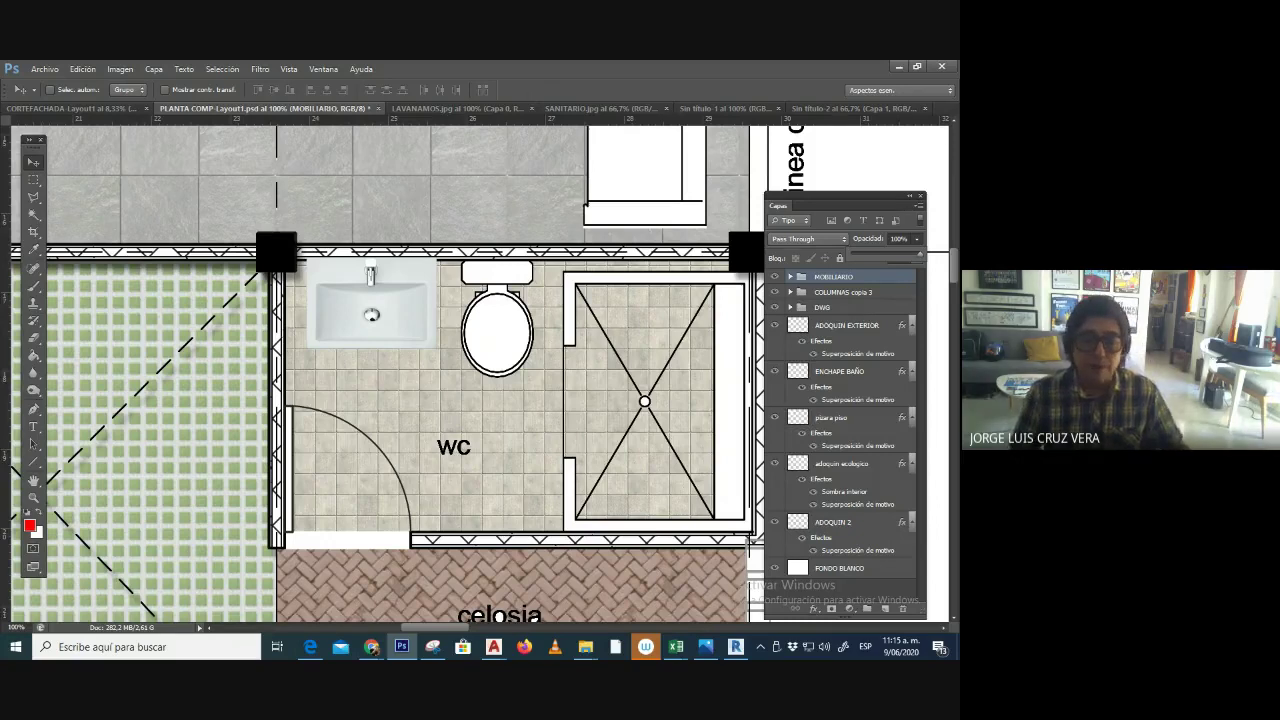
{"action": "right_click", "coordinate": [795, 440]}
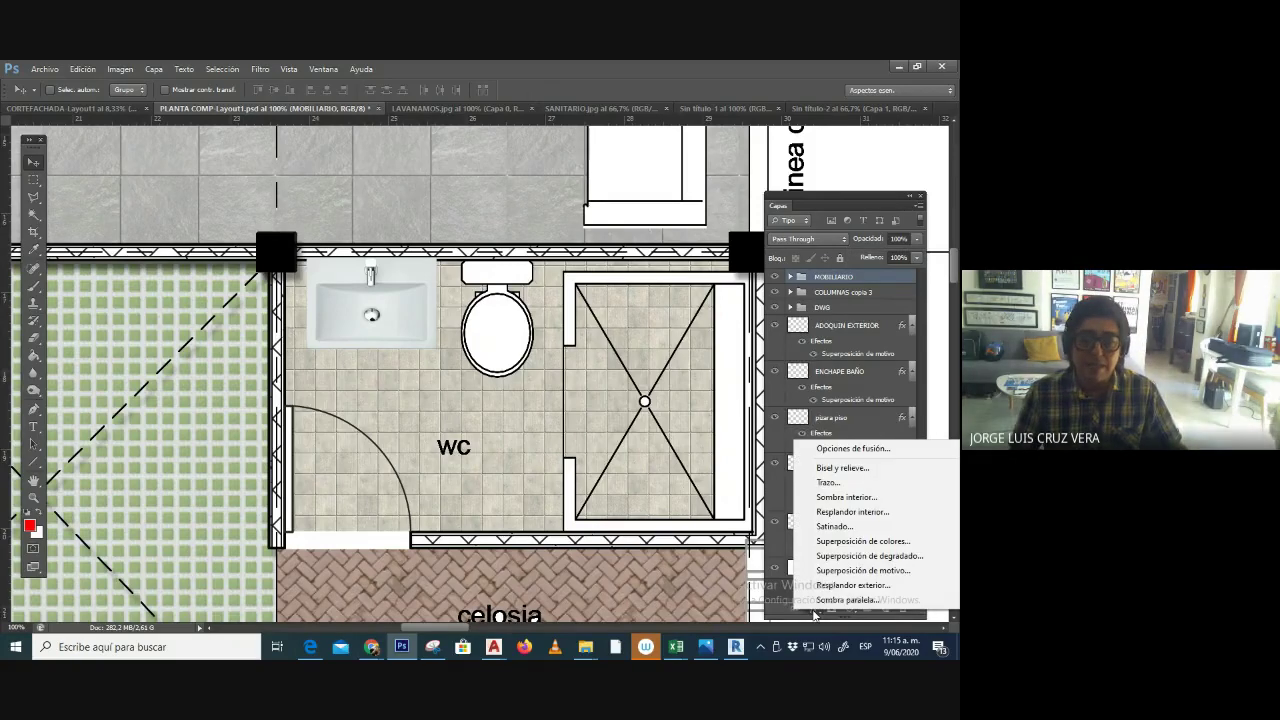
{"action": "left_click", "coordinate": [865, 601]}
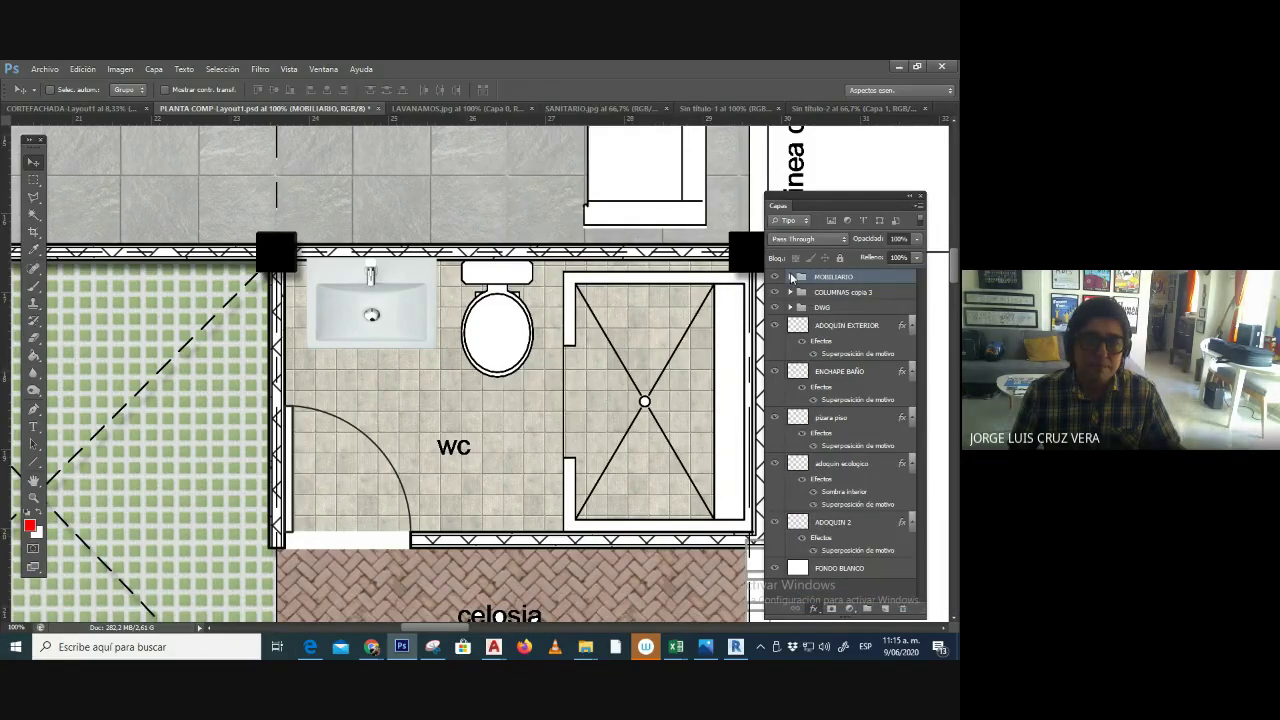
{"action": "key", "text": "Return"}
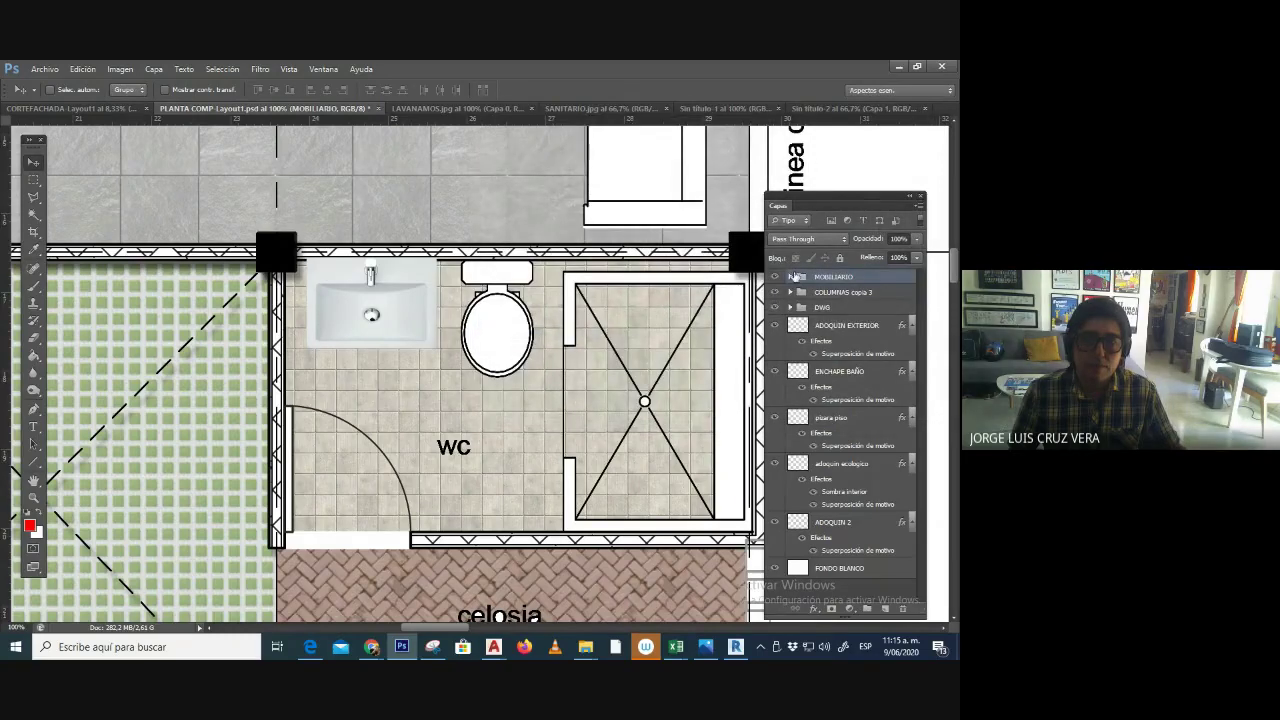
- Add a drop shadow to the washbasin layer inside MOBILIARIO with about 42% opacity and 16 px distance, and adjust its size
{"action": "left_click", "coordinate": [791, 277]}
{"action": "left_click", "coordinate": [845, 295]}
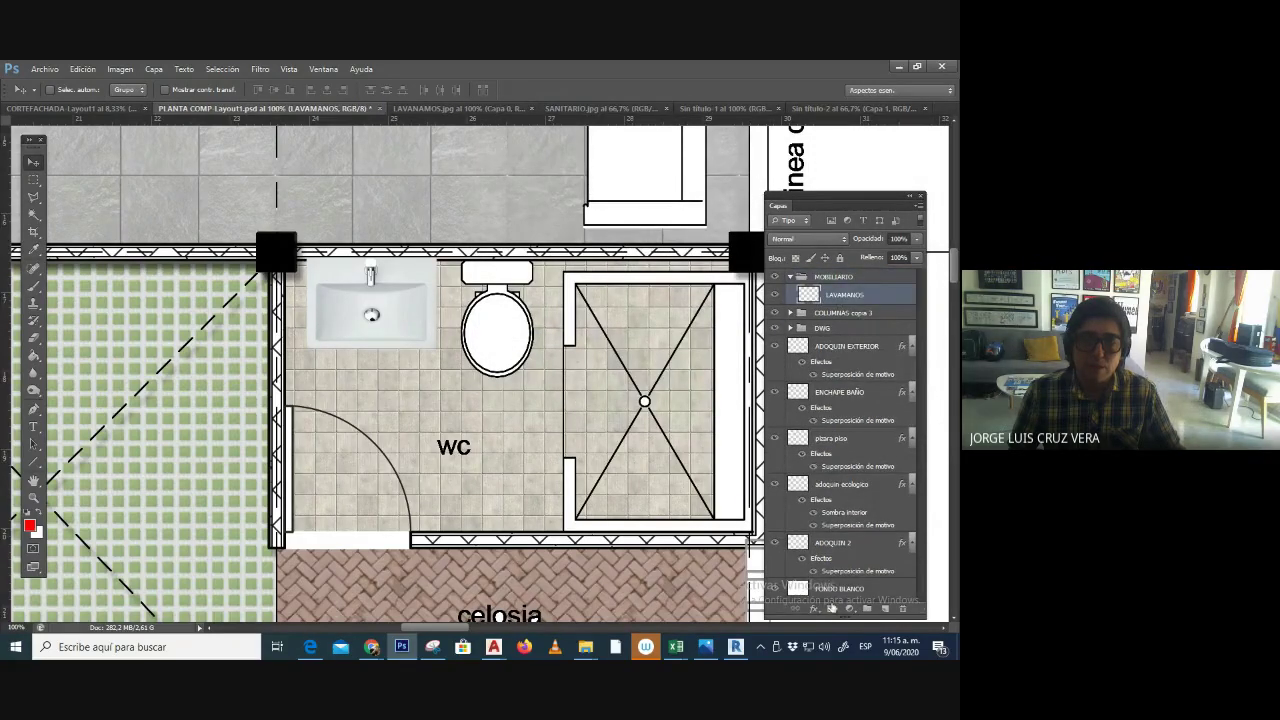
{"action": "left_click", "coordinate": [832, 607]}
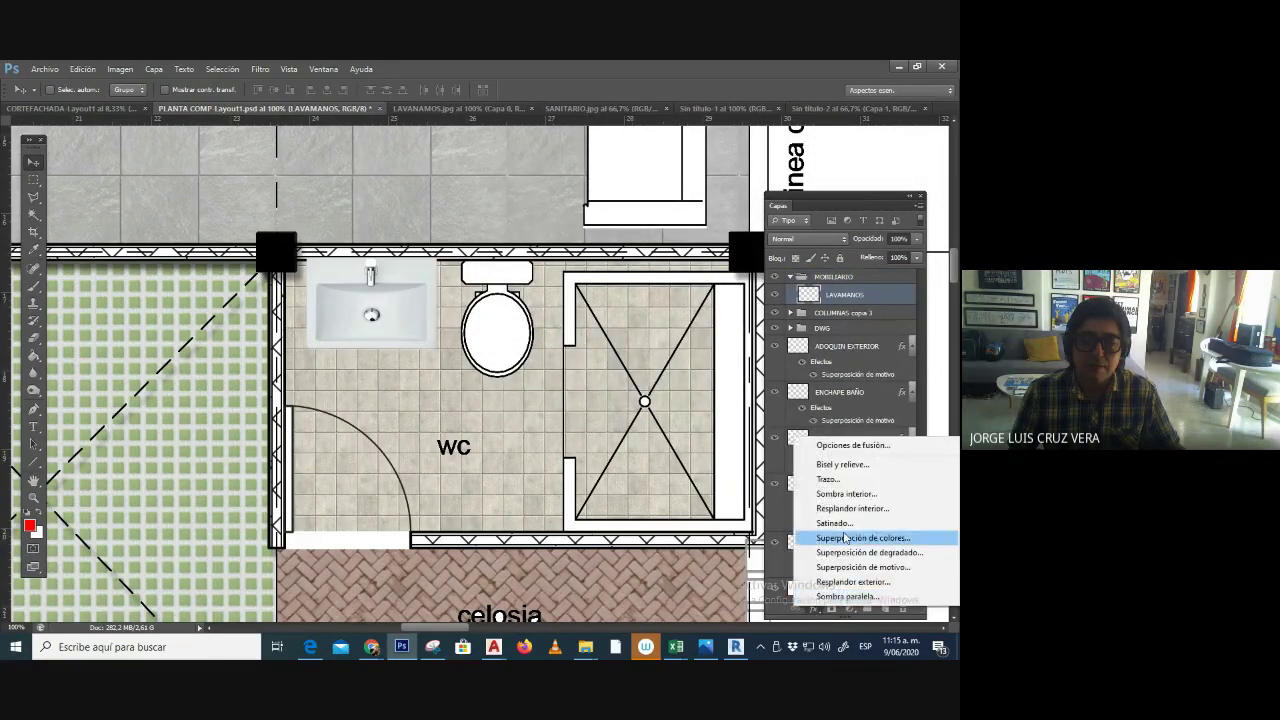
{"action": "left_click", "coordinate": [846, 596]}
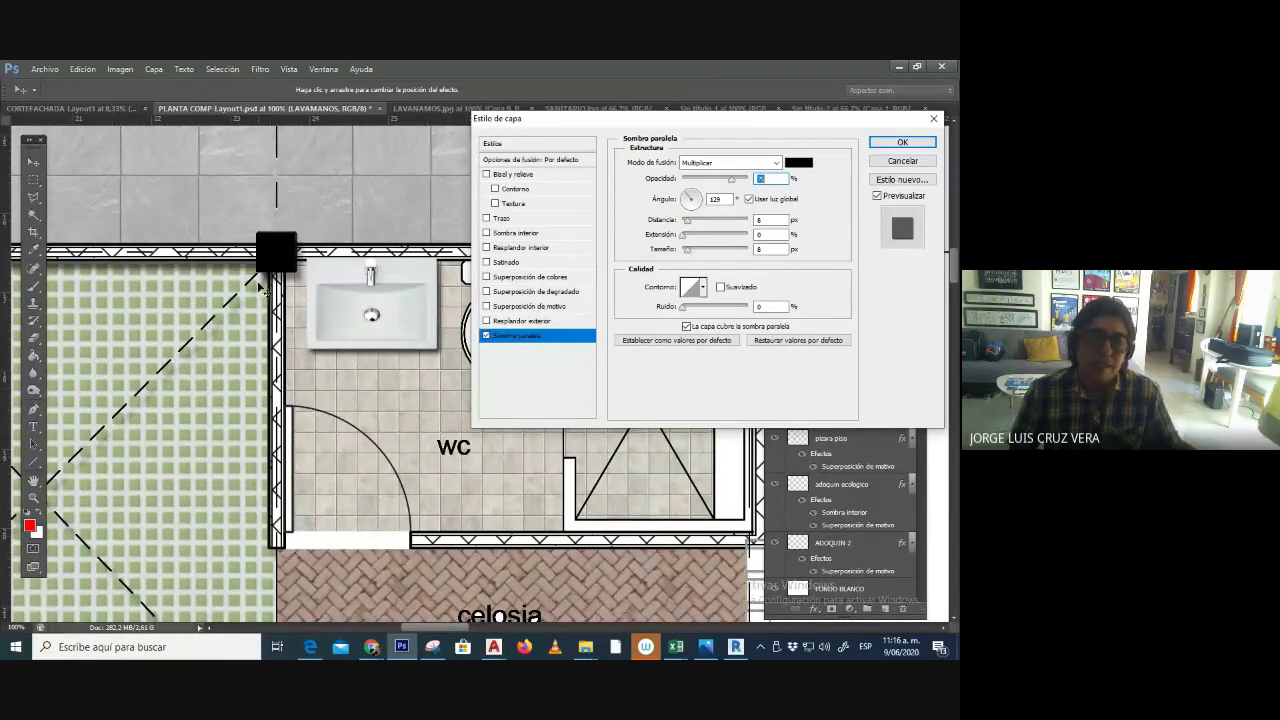
{"action": "left_click_drag", "start_coordinate": [690, 224], "coordinate": [709, 182]}
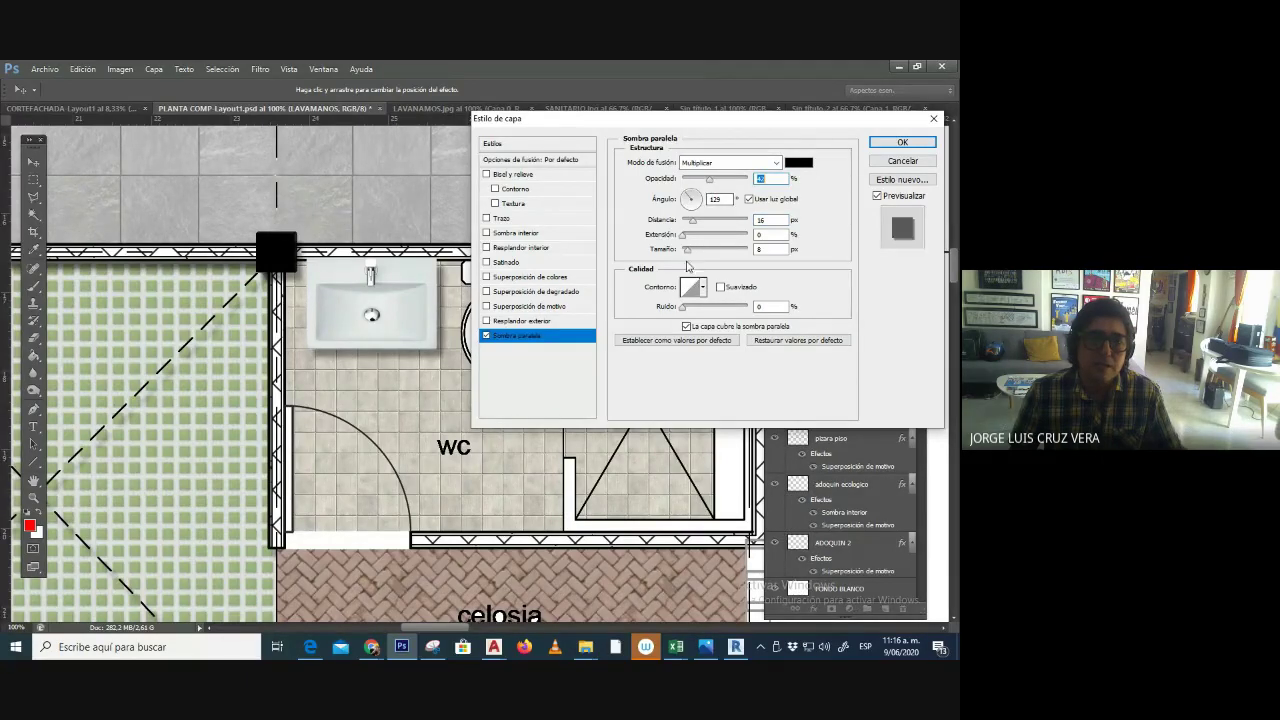
{"action": "left_click_drag", "start_coordinate": [686, 250], "coordinate": [689, 256]}
{"action": "left_click", "coordinate": [902, 142]}
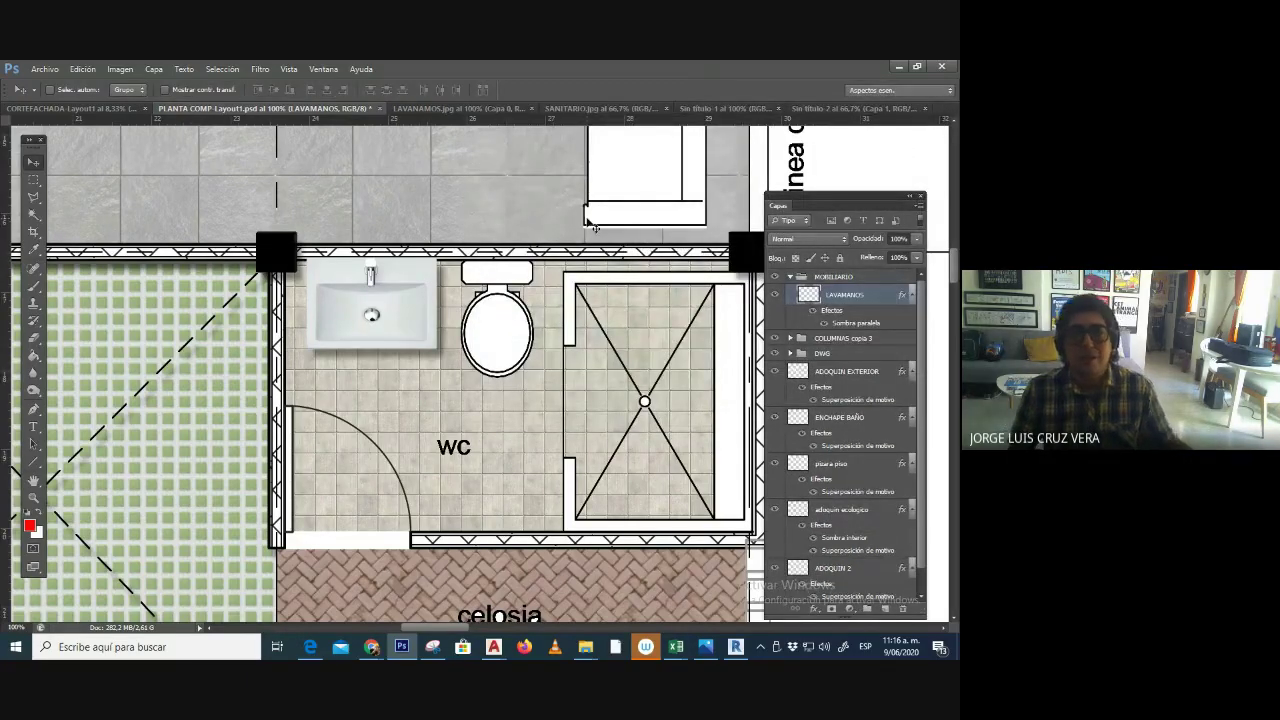
- Select the whole toilet image in SANITARIO.jpg, copy it and paste it into the floor plan above the washbasin layer
{"action": "left_click", "coordinate": [640, 110]}
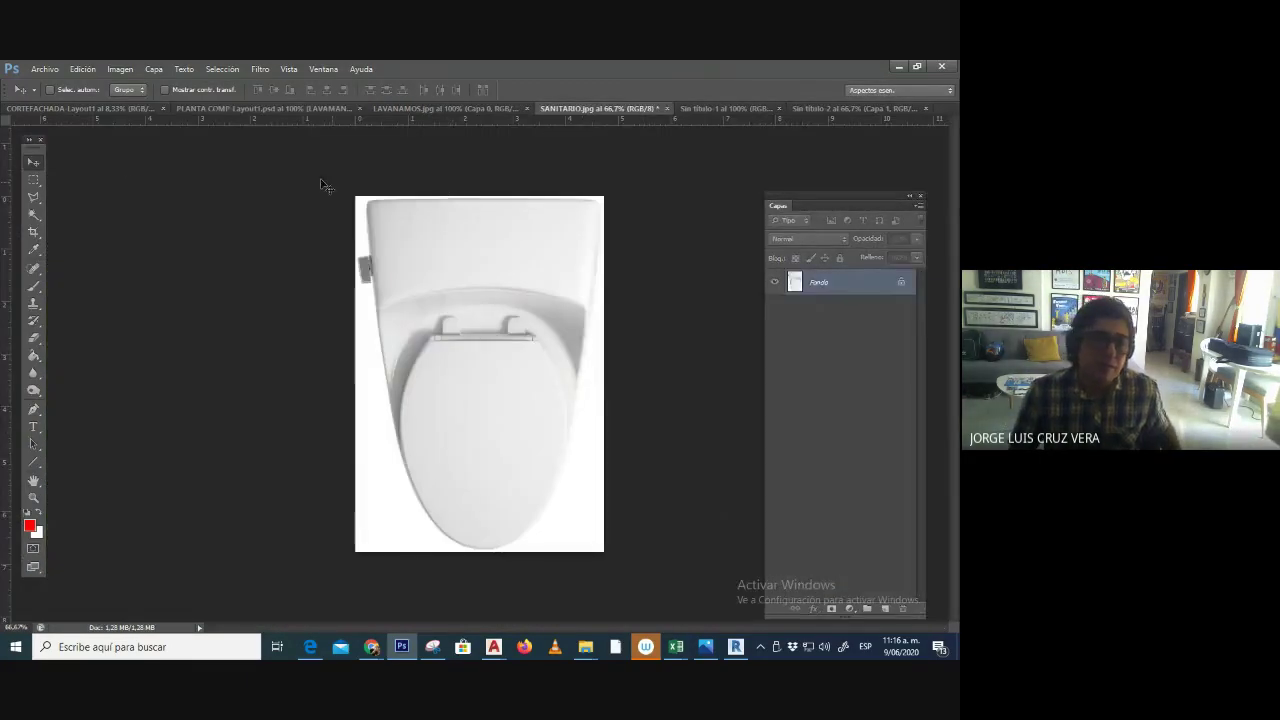
{"action": "key", "text": "ctrl+a"}
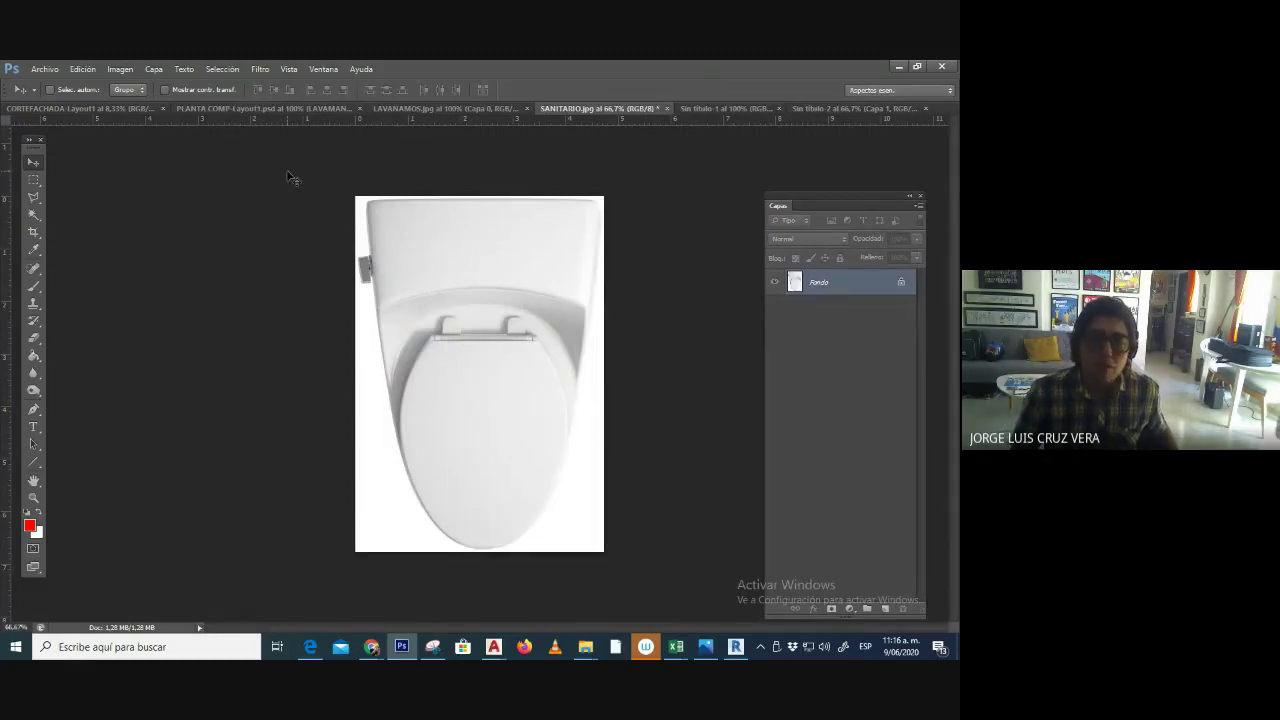
{"action": "key", "text": "ctrl+d"}
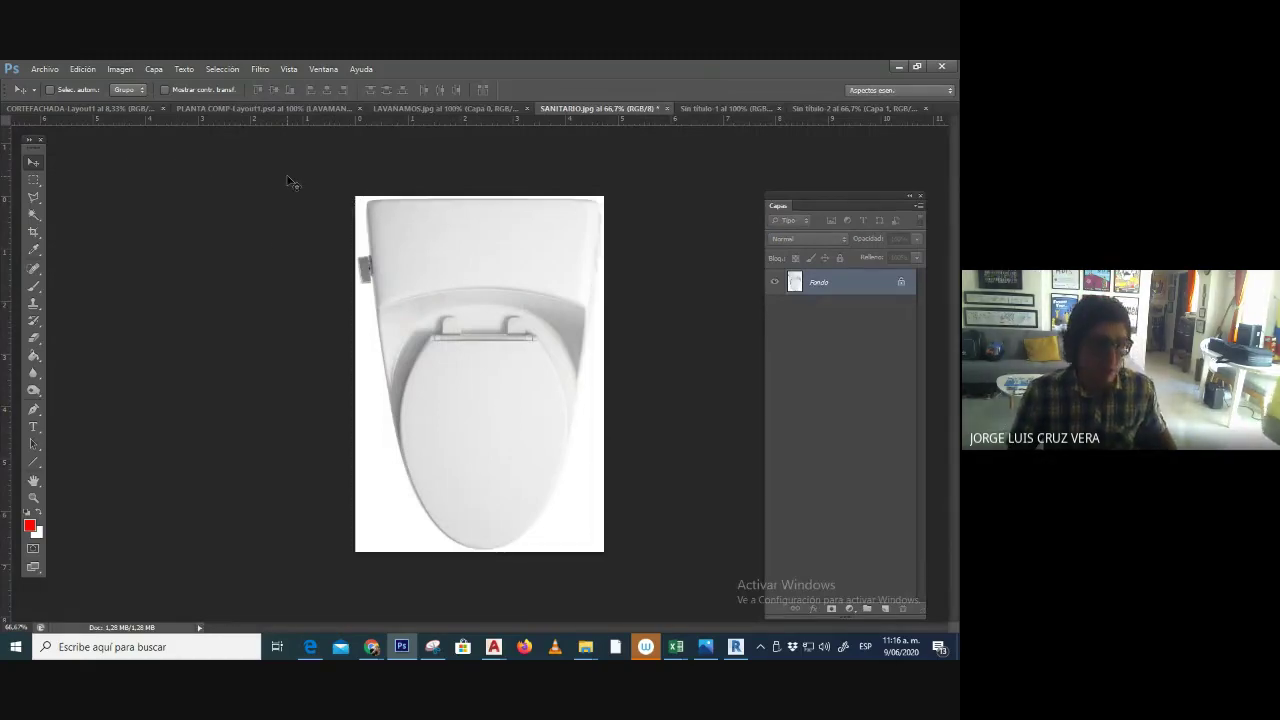
{"action": "left_click", "coordinate": [37, 182]}
{"action": "left_click_drag", "start_coordinate": [340, 180], "coordinate": [680, 605]}
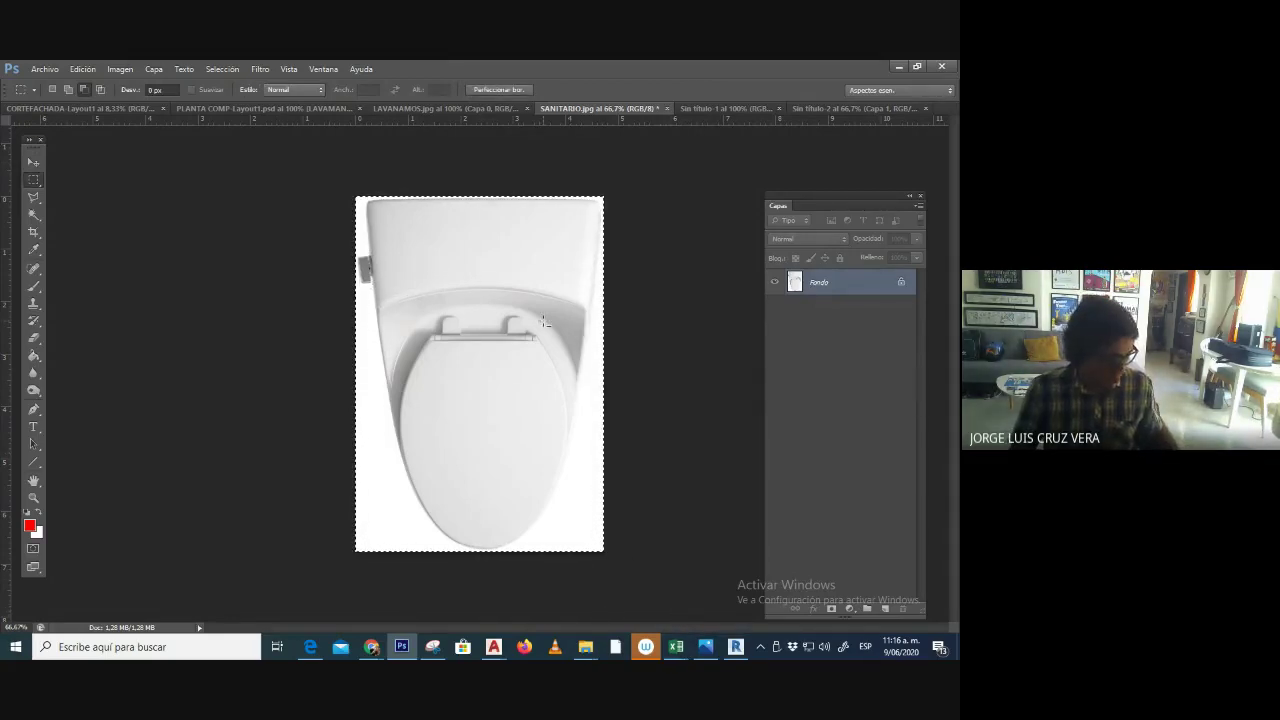
{"action": "left_click", "coordinate": [468, 107]}
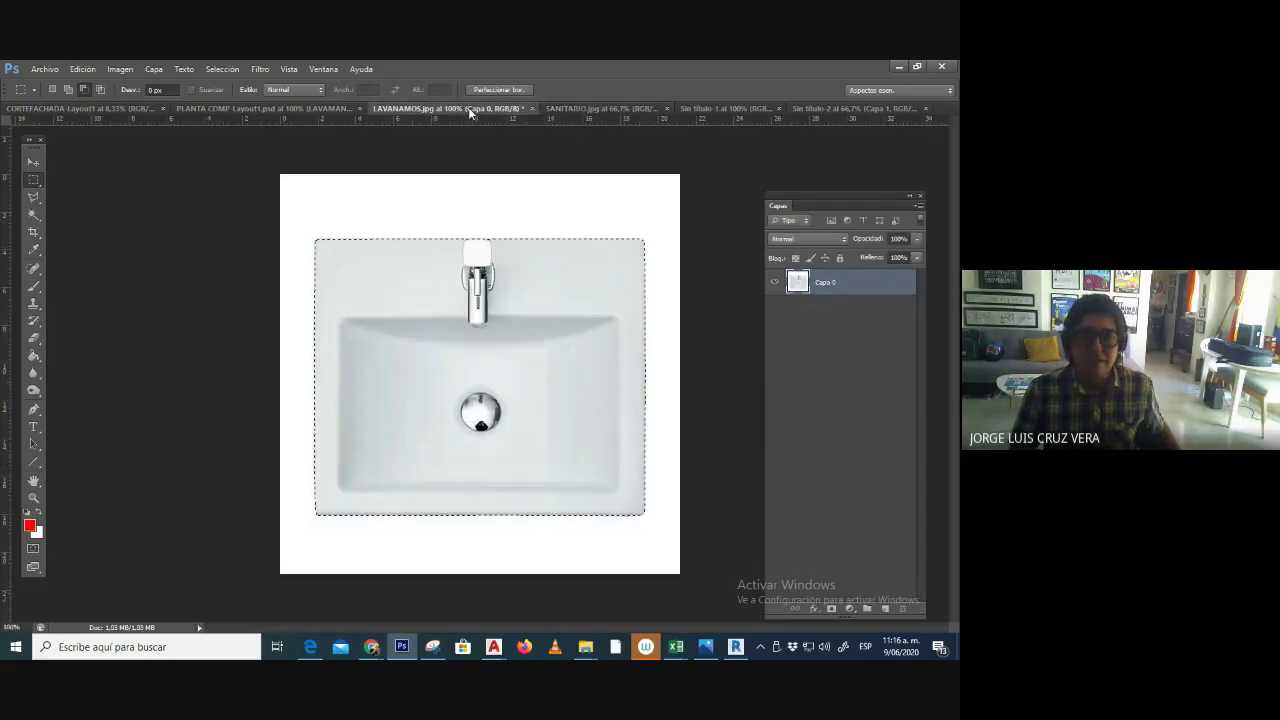
{"action": "left_click", "coordinate": [310, 112]}
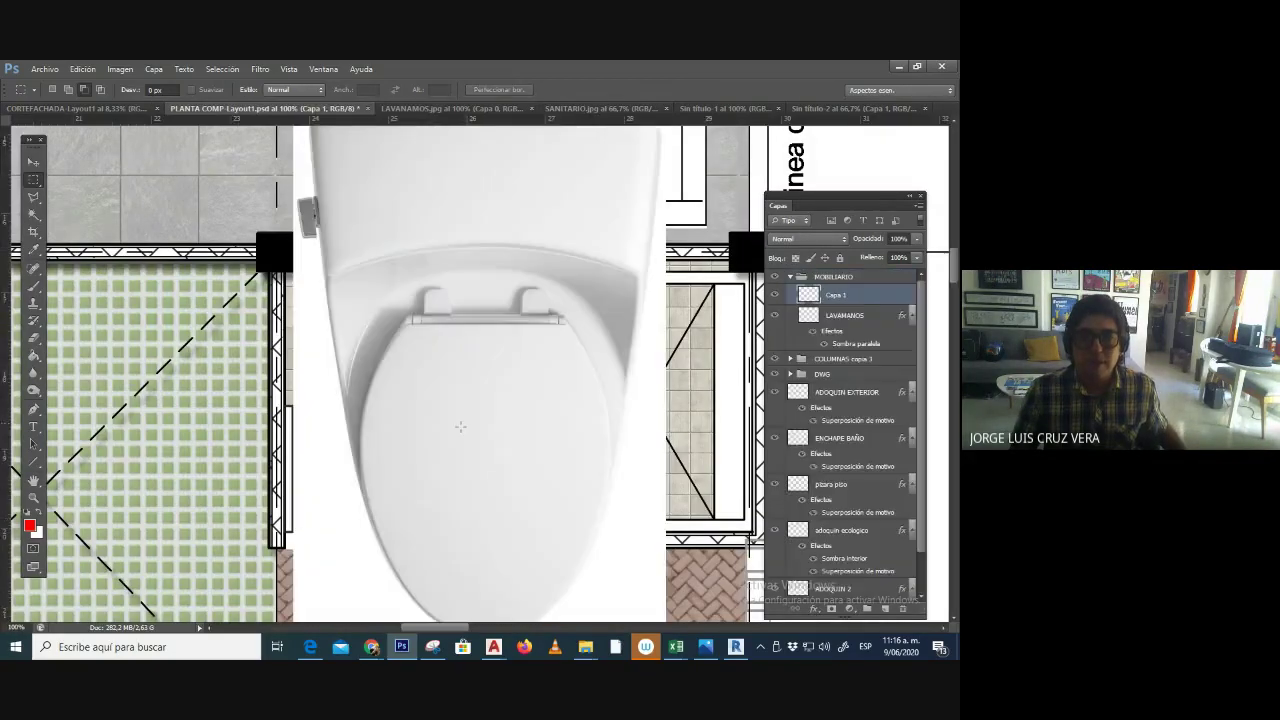
- Select the white background around the pasted toilet with the Magic Wand at a tolerance of 10
{"action": "key", "text": "ctrl+minus"}
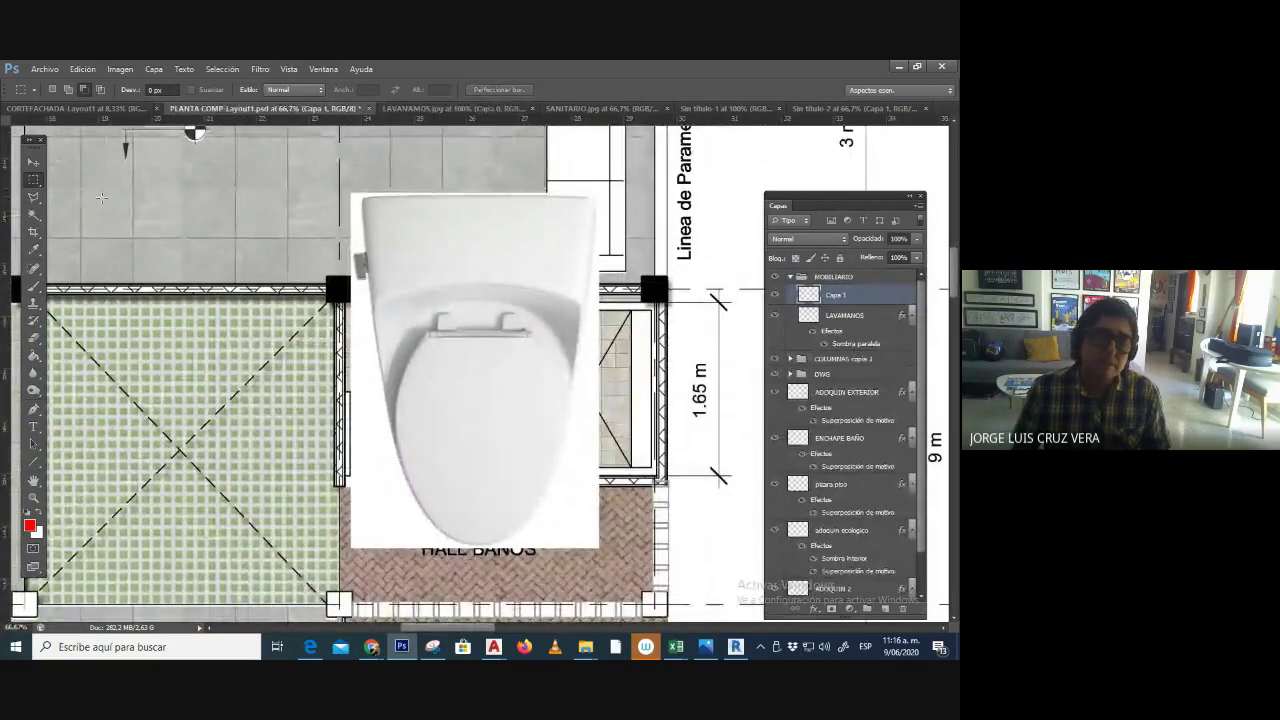
{"action": "key", "text": "w"}
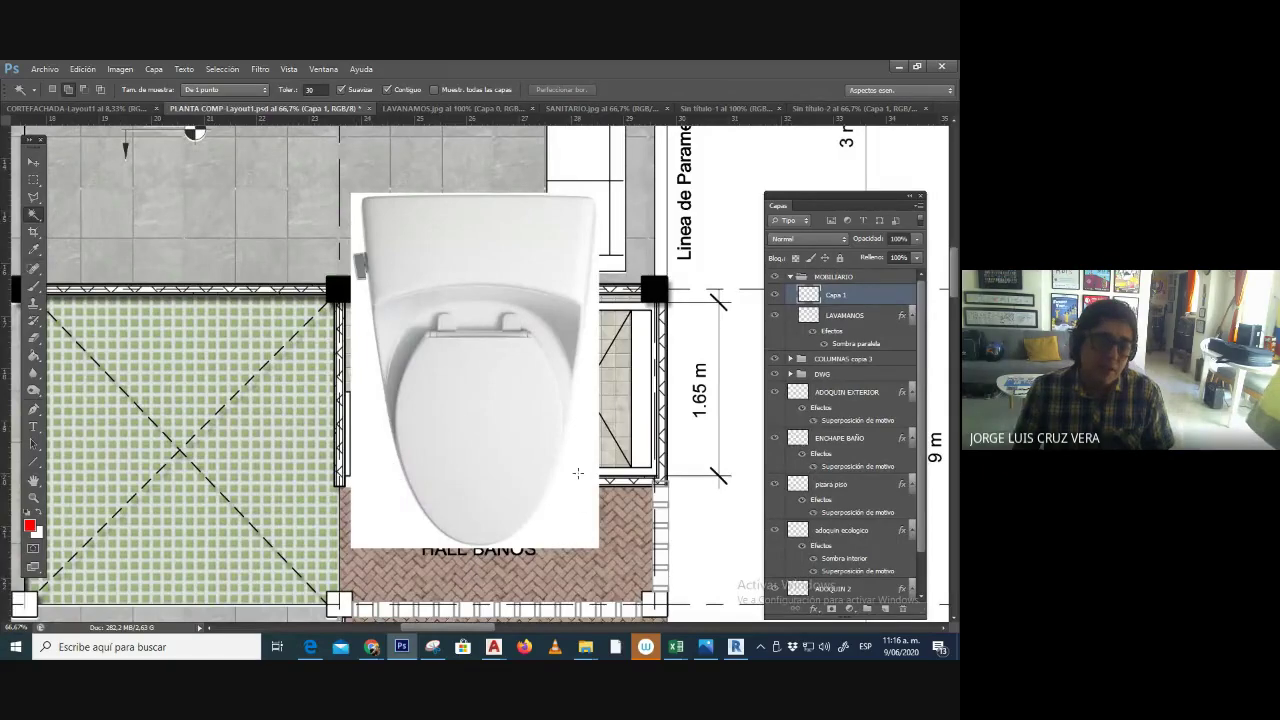
{"action": "left_click", "coordinate": [586, 417]}
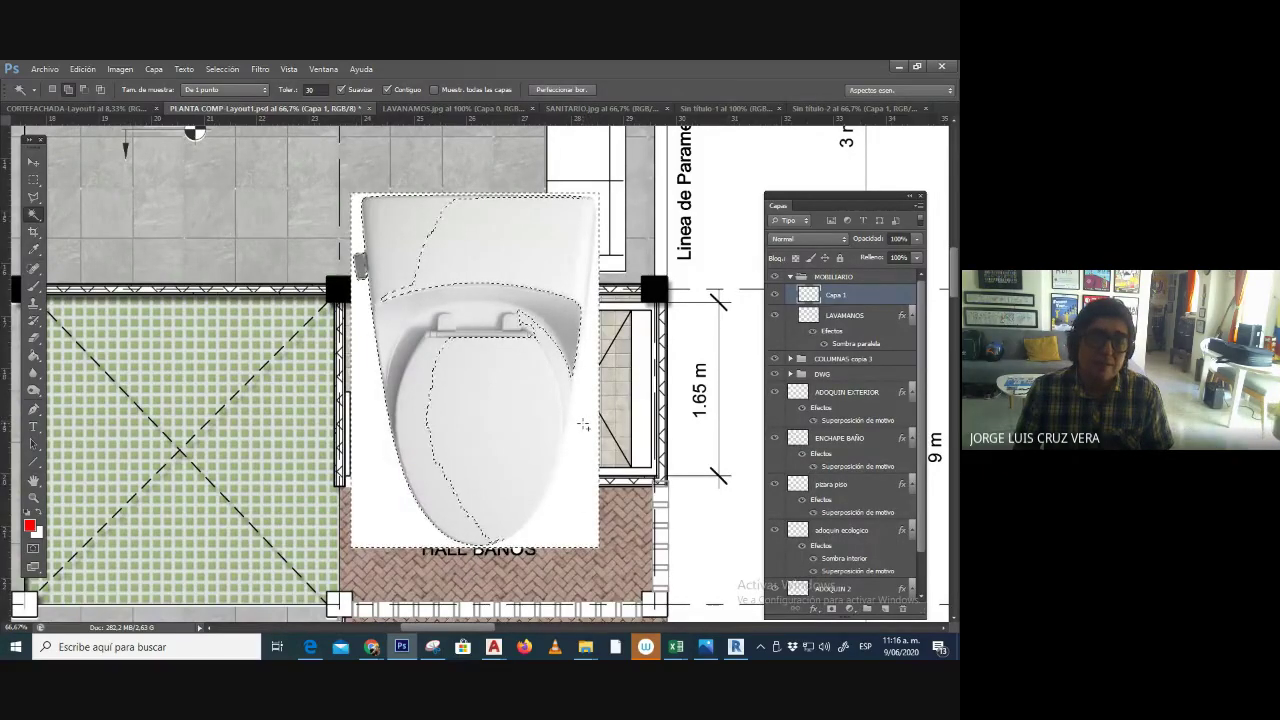
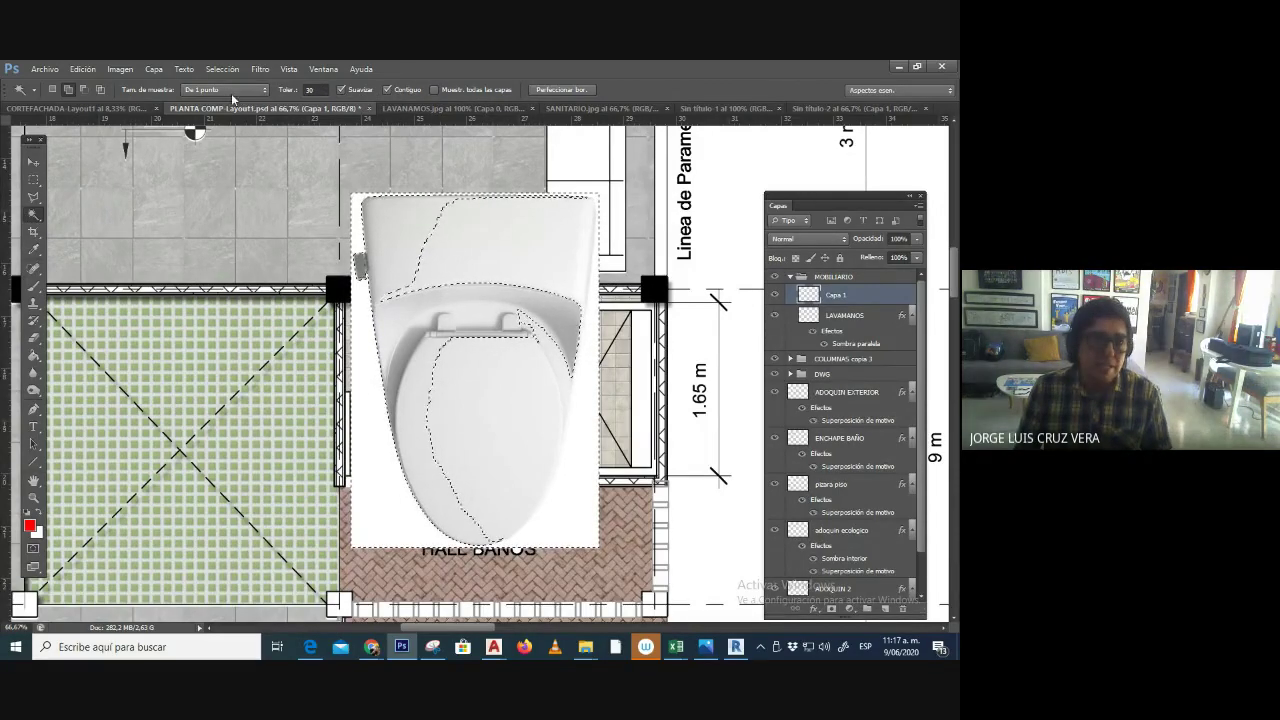
{"action": "left_click", "coordinate": [294, 90]}
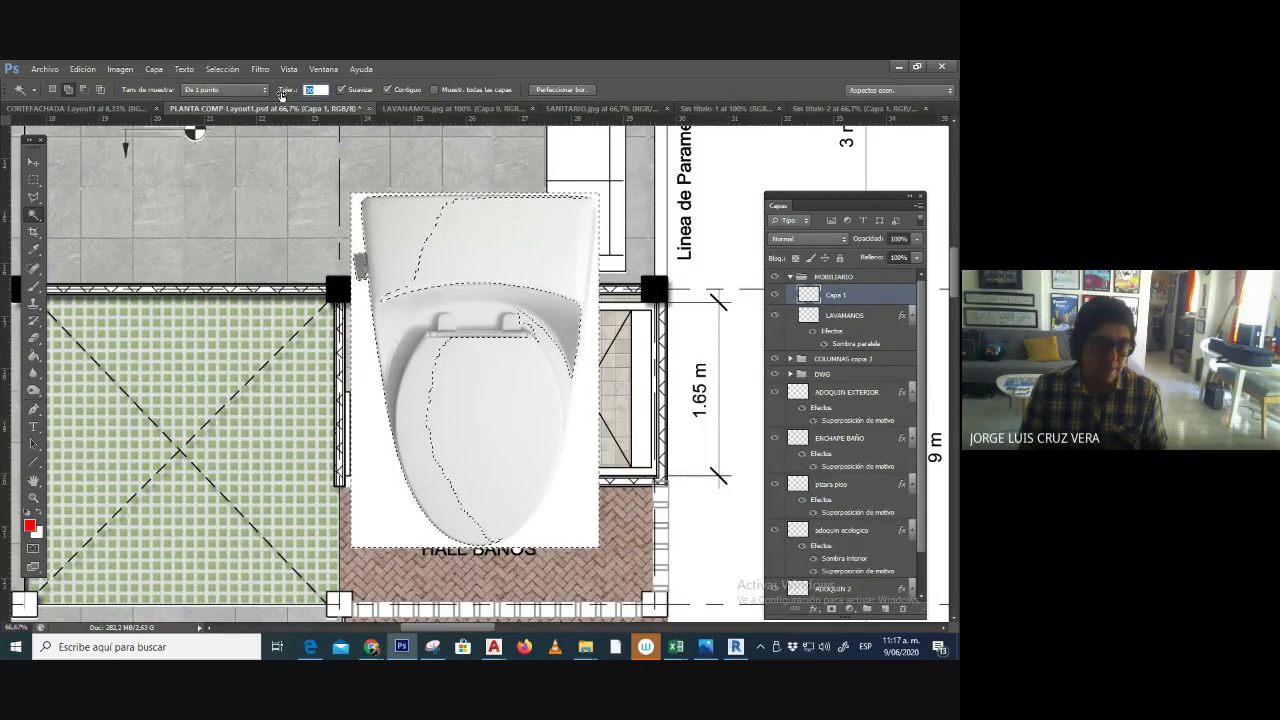
{"action": "key", "text": "Return"}
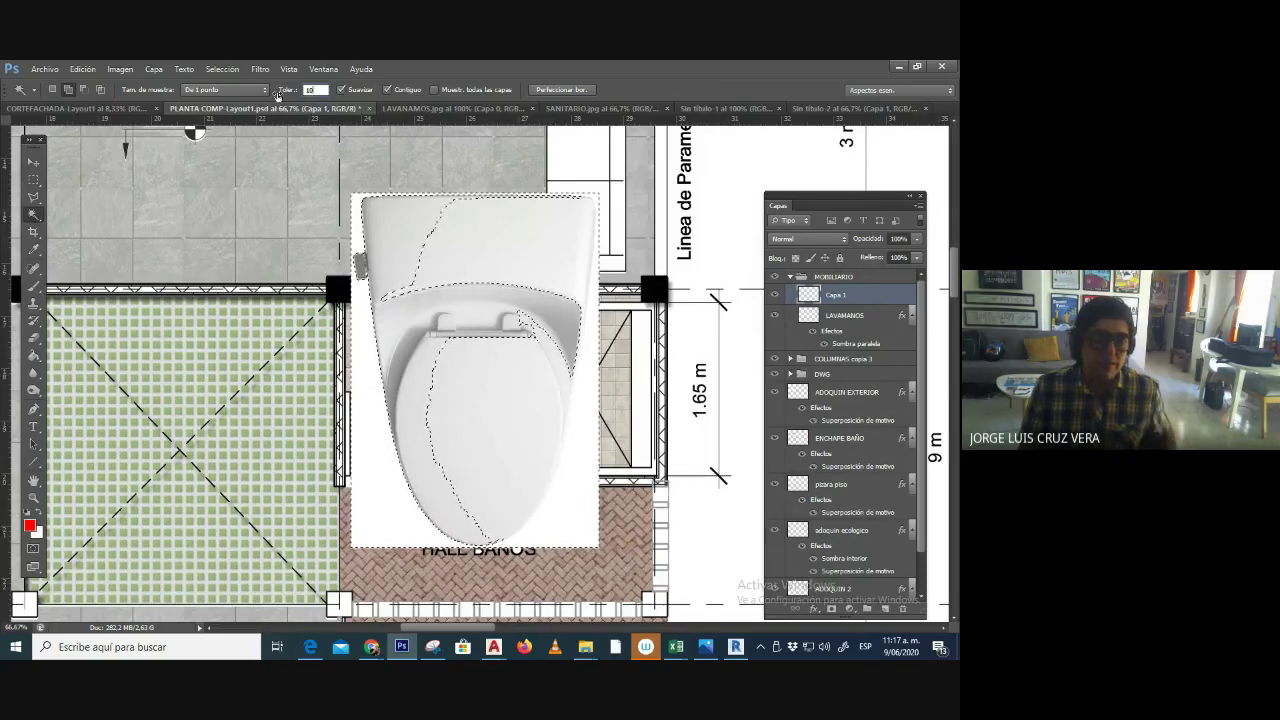
{"action": "left_click", "coordinate": [313, 108]}
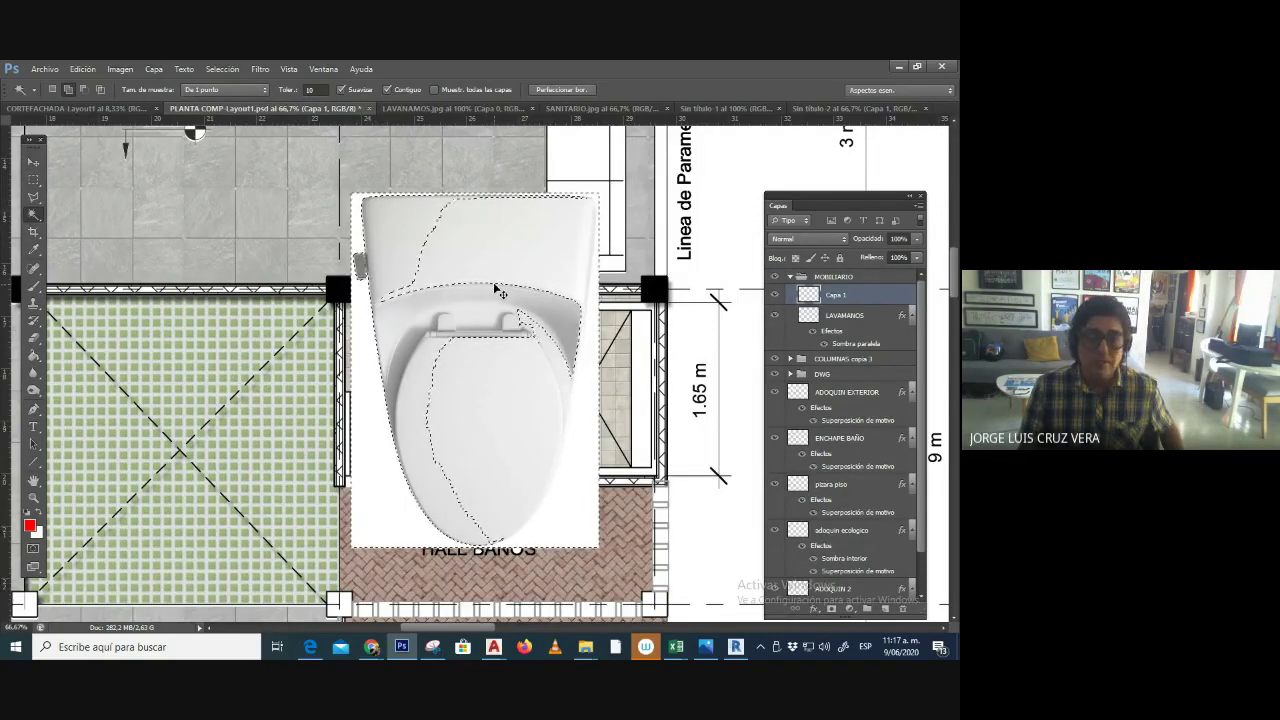
{"action": "key", "text": "ctrl+d"}
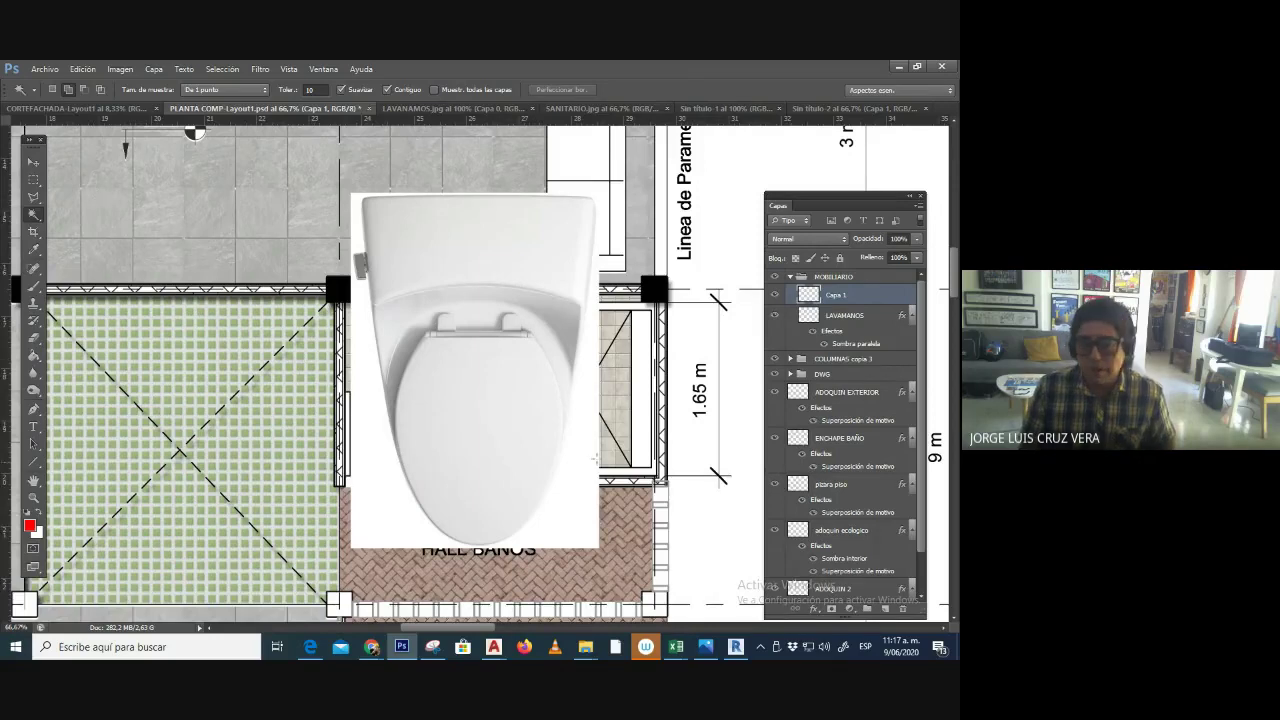
{"action": "left_click", "coordinate": [591, 476]}
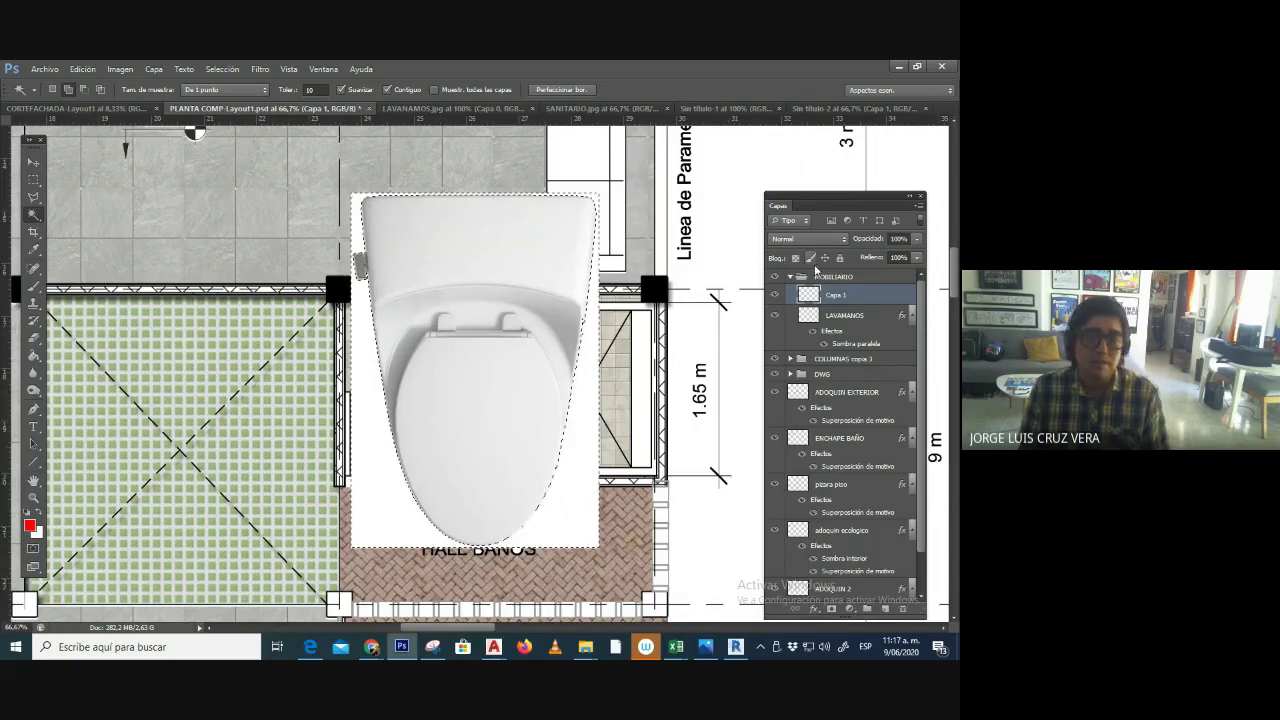
- Rename the toilet layer as SANITARIO, delete its selected white background and clear the selection
{"action": "double_click", "coordinate": [836, 295]}
{"action": "type", "text": "S"}
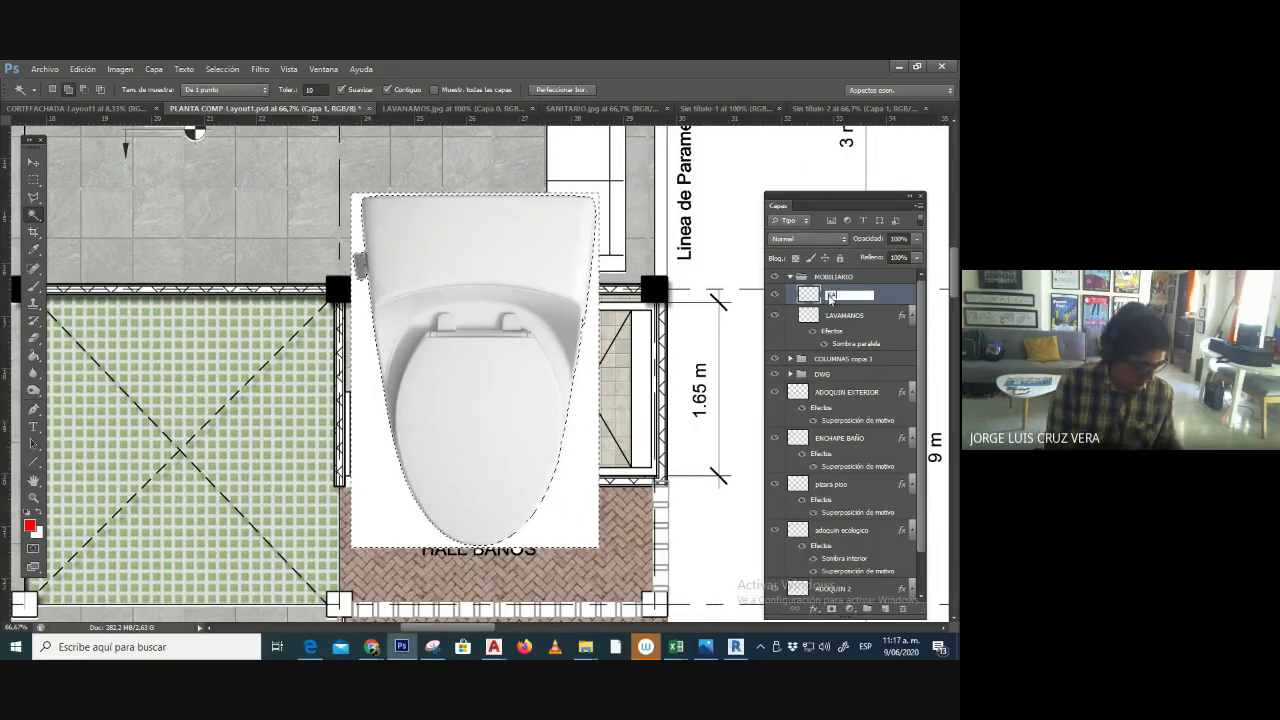
{"action": "type", "text": "ANITARIO"}
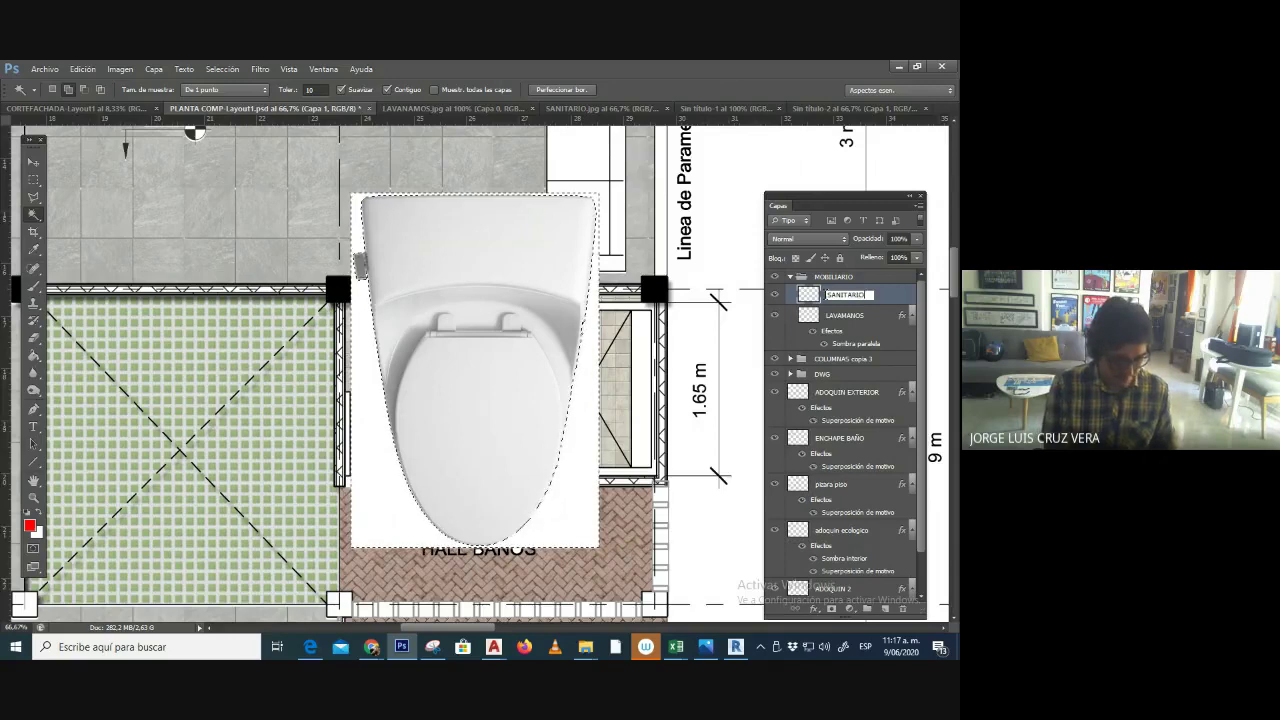
{"action": "key", "text": "Return"}
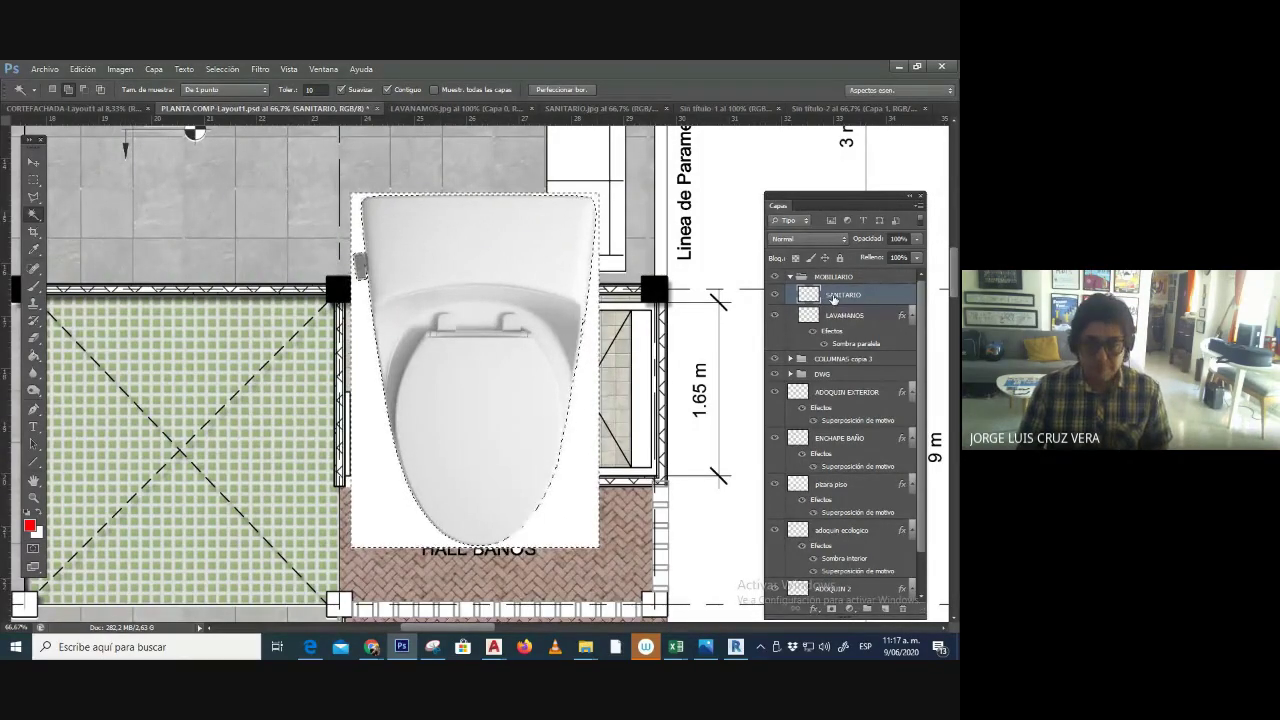
{"action": "key", "text": "ctrl+d"}
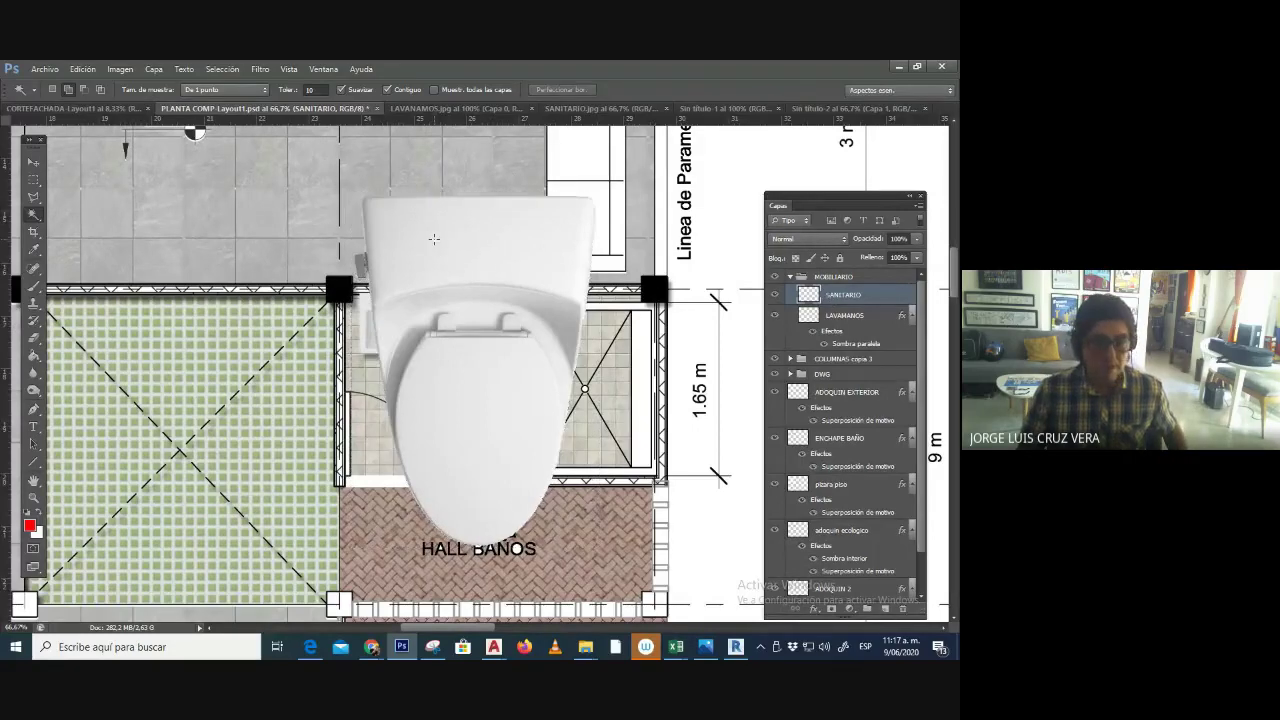
- Lower the SANITARIO layer's opacity to about 68% to reveal the drawn toilet beneath it
{"action": "key", "text": "v"}
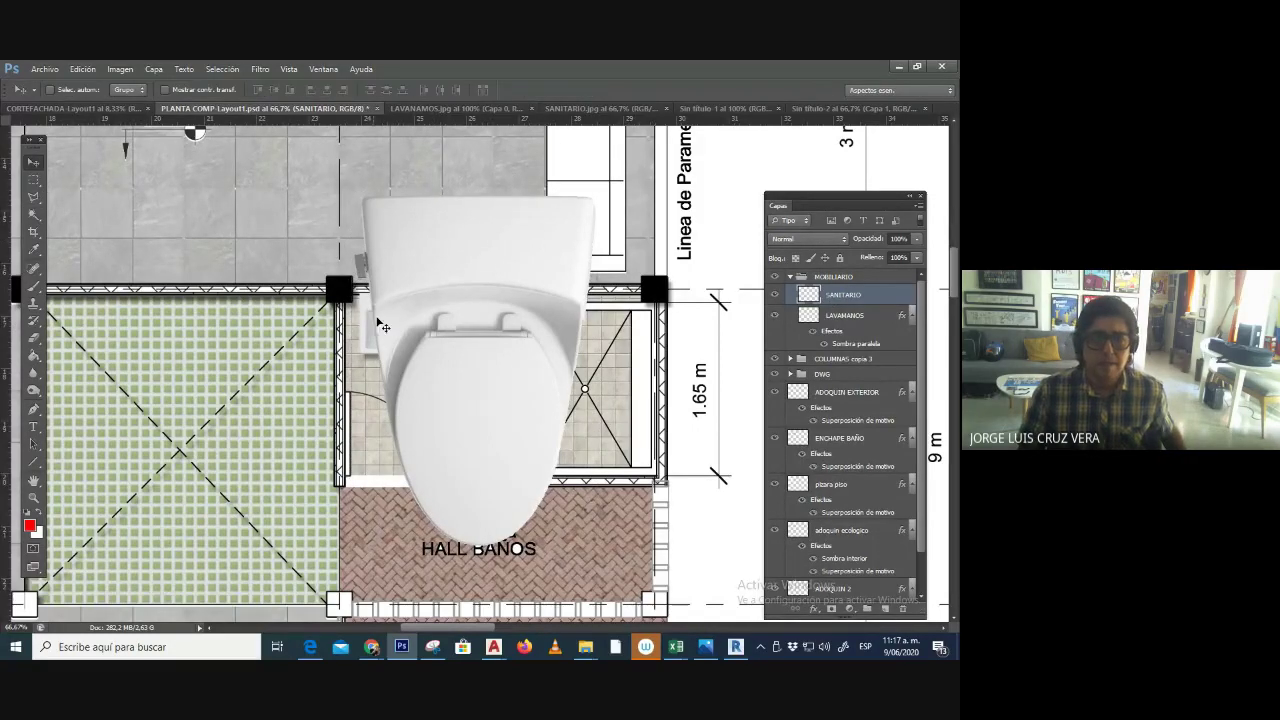
{"action": "left_click", "coordinate": [916, 239]}
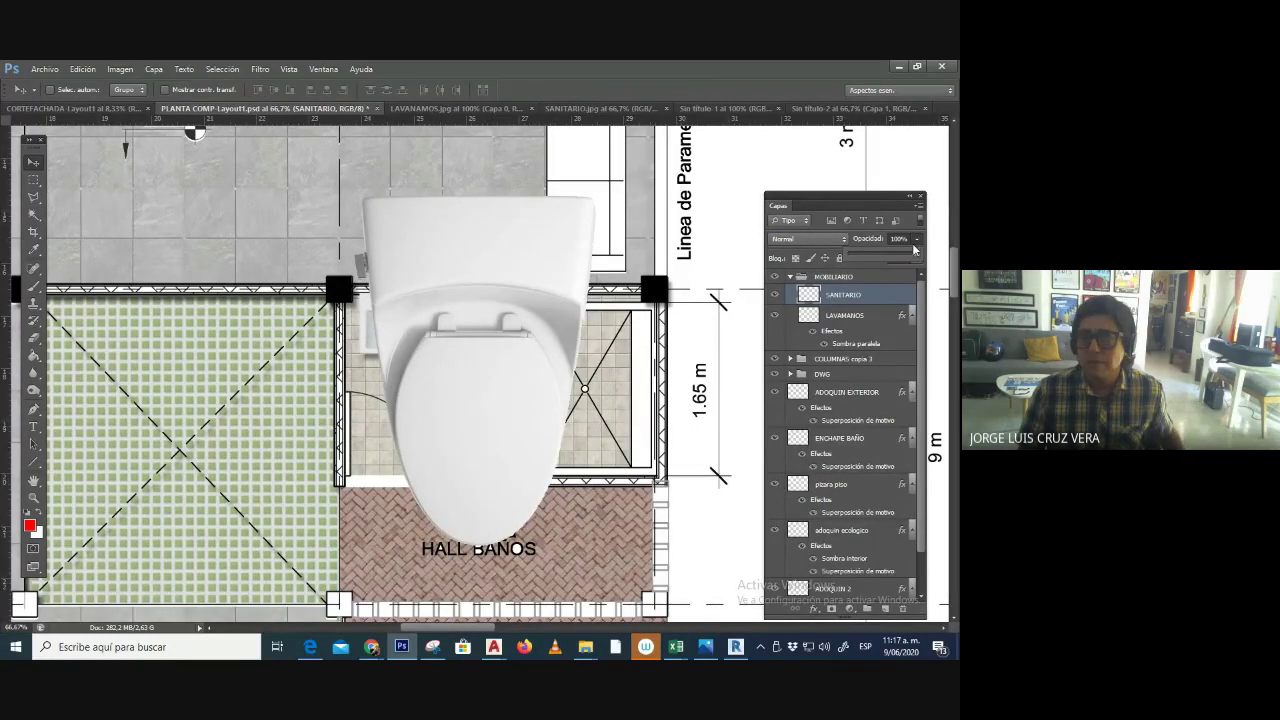
{"action": "left_click_drag", "start_coordinate": [912, 256], "coordinate": [896, 256]}
- Scale the toilet image to about 23% and fit it over the drawn toilet in the WC
{"action": "left_click", "coordinate": [82, 69]}
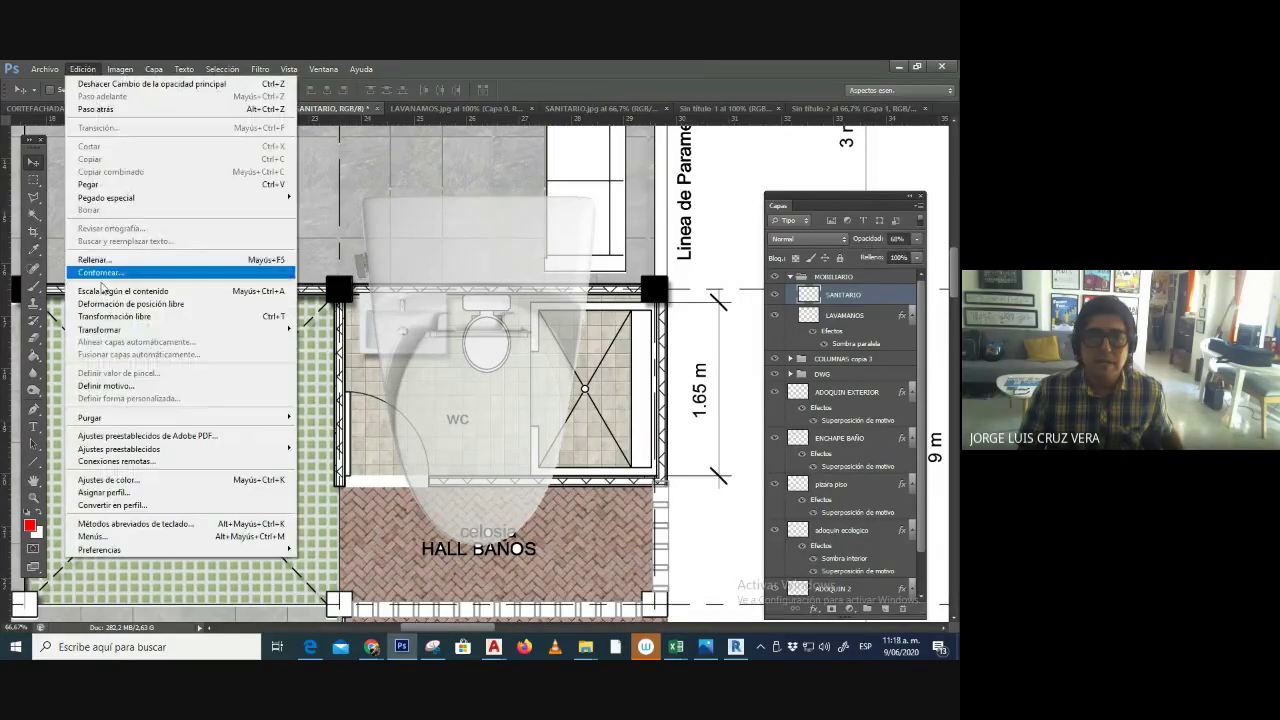
{"action": "mouse_move", "coordinate": [95, 330]}
{"action": "left_click", "coordinate": [318, 347]}
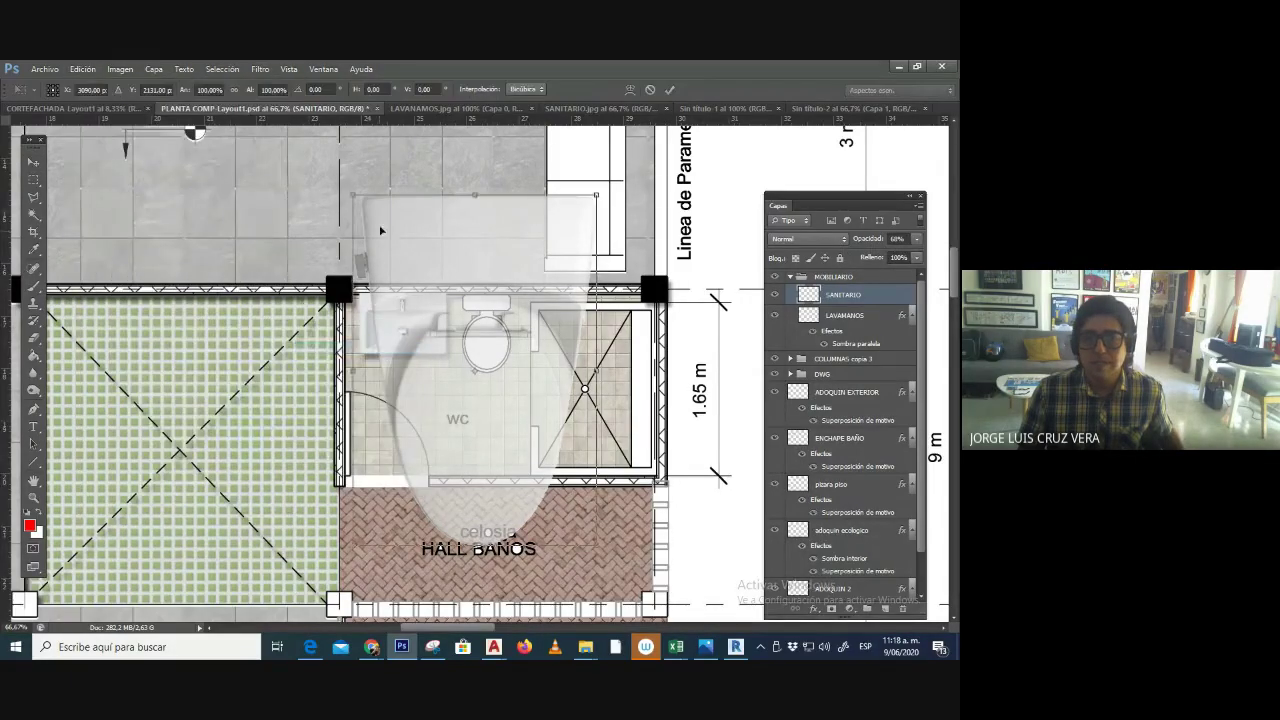
{"action": "left_click_drag", "start_coordinate": [350, 194], "coordinate": [471, 293]}
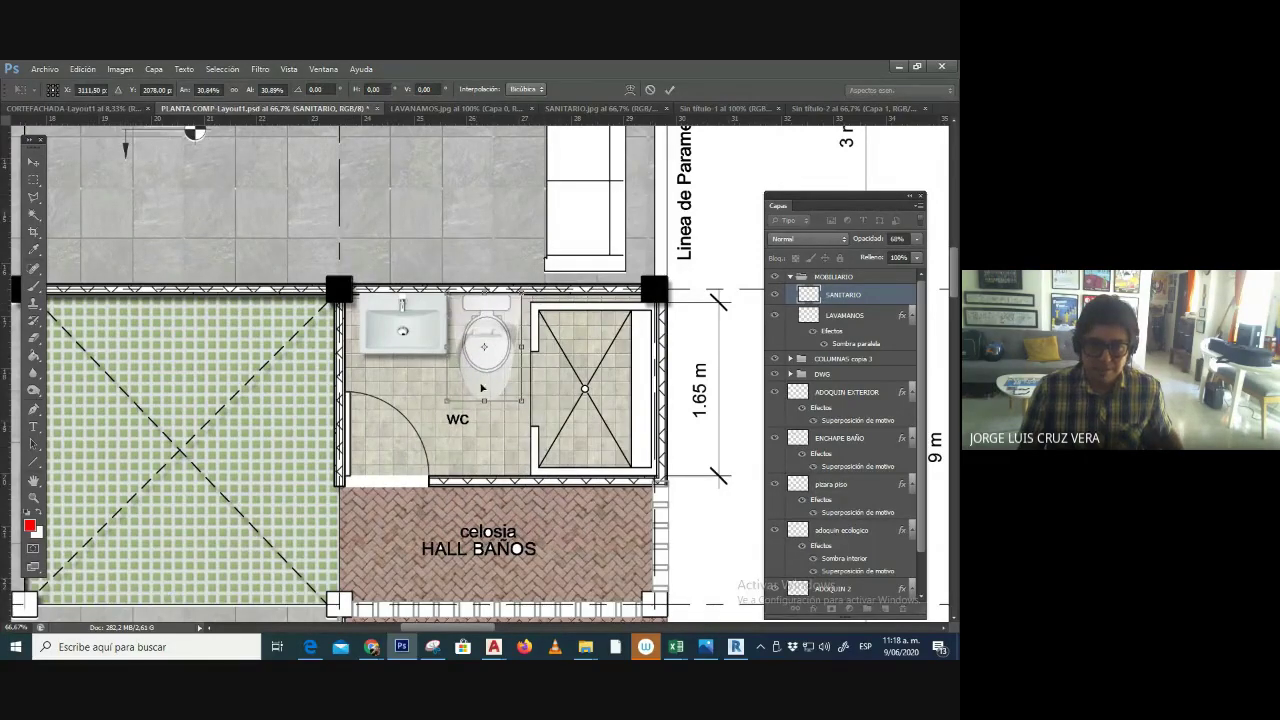
{"action": "left_click_drag", "start_coordinate": [522, 399], "coordinate": [509, 380]}
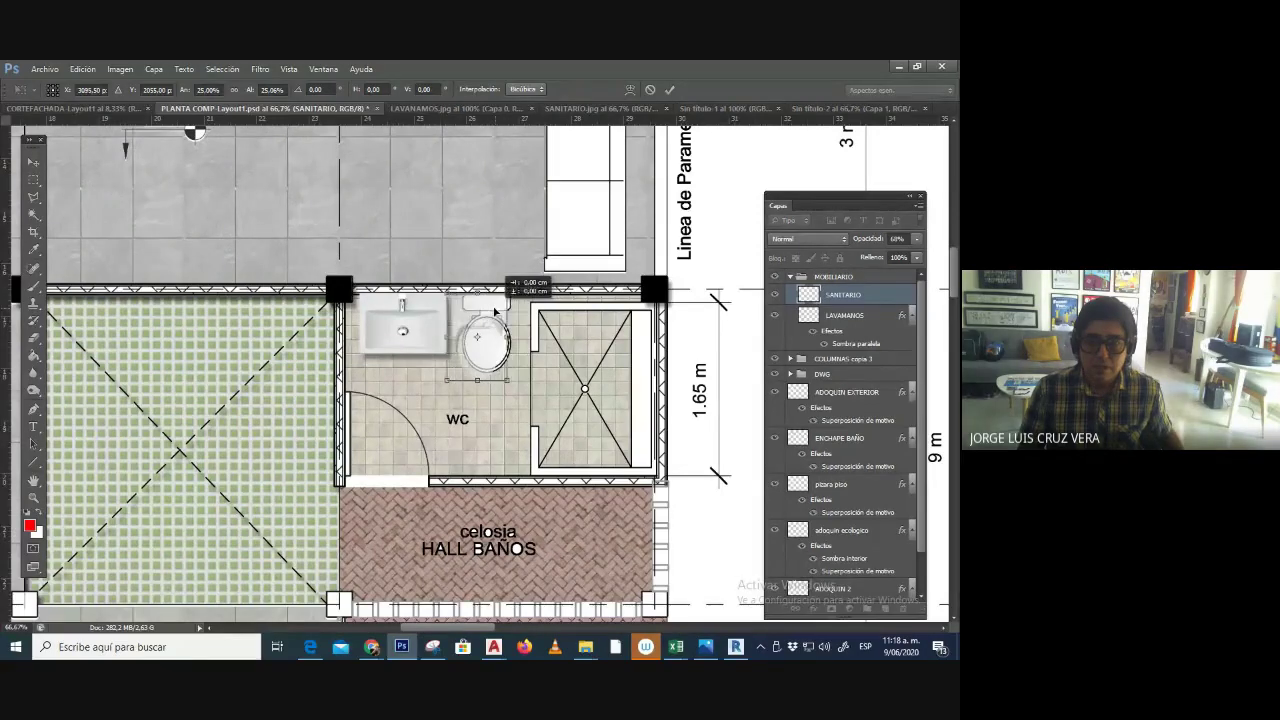
{"action": "left_click_drag", "start_coordinate": [466, 370], "coordinate": [458, 371]}
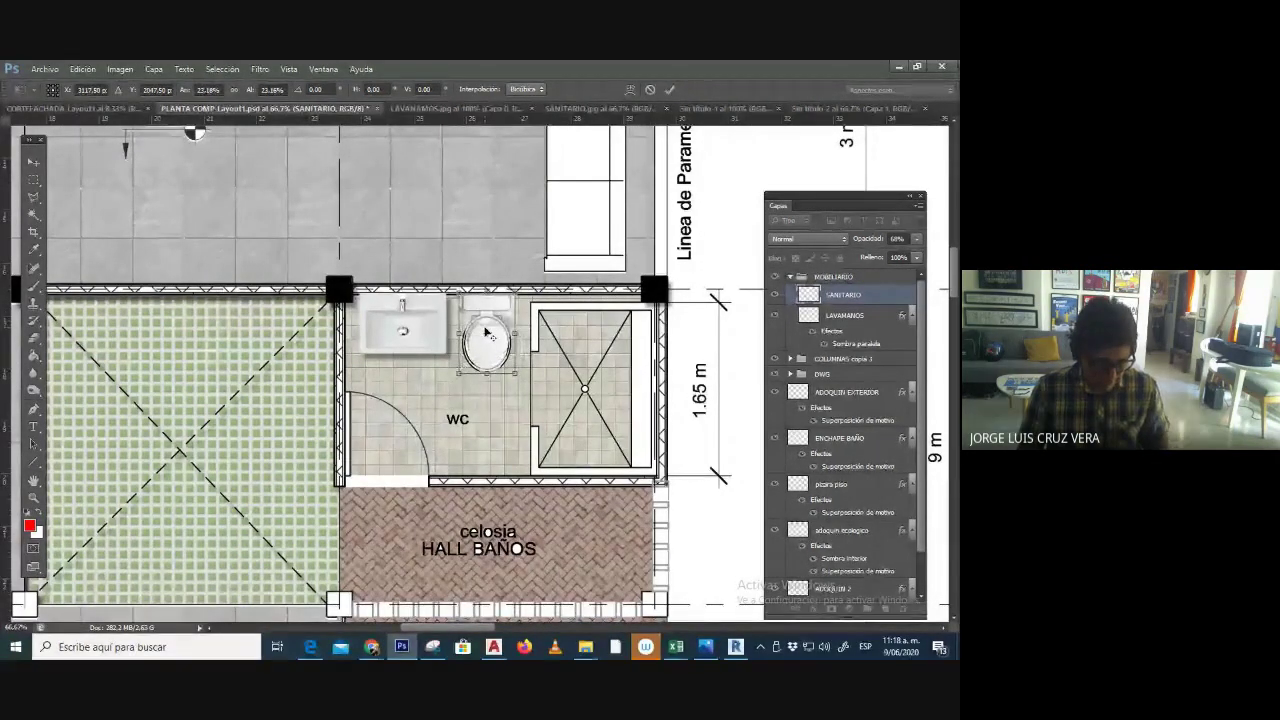
{"action": "key", "text": "Return"}
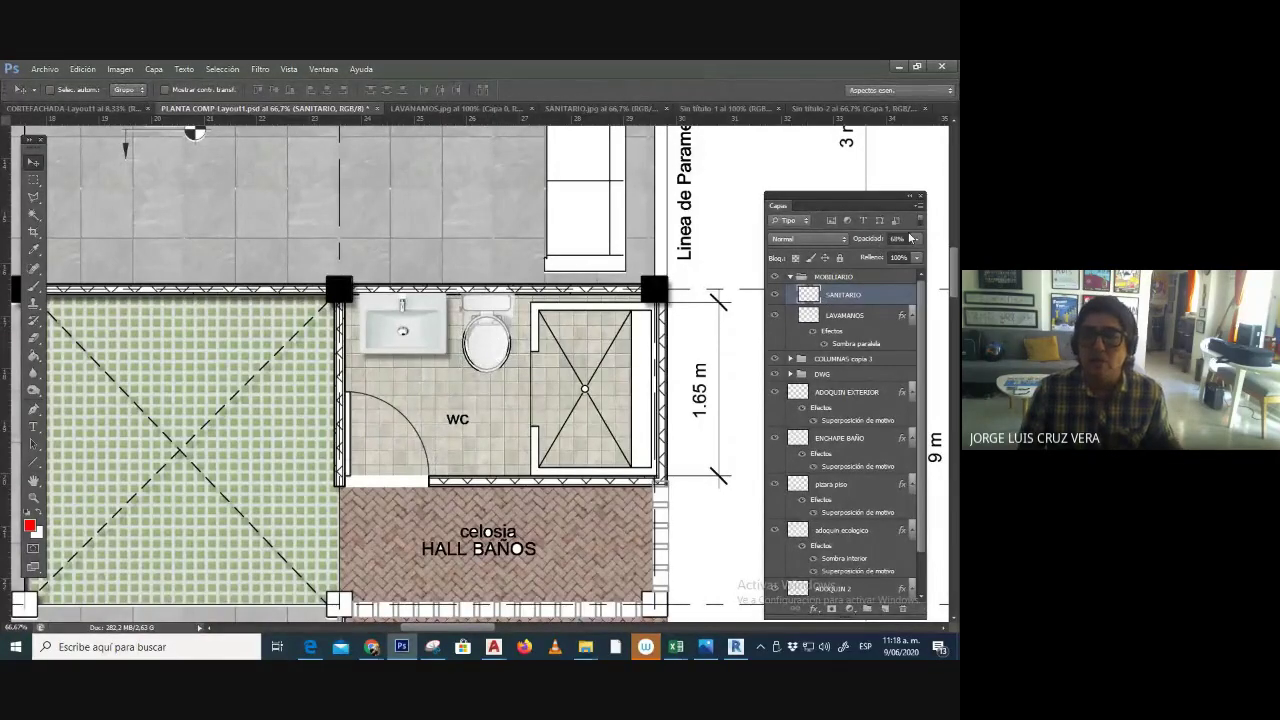
- Set the SANITARIO layer's opacity to 100% and move the toilet slightly down, clear of the wall and centred on the drawn fixture
{"action": "left_click", "coordinate": [916, 239]}
{"action": "left_click_drag", "start_coordinate": [906, 260], "coordinate": [953, 263]}
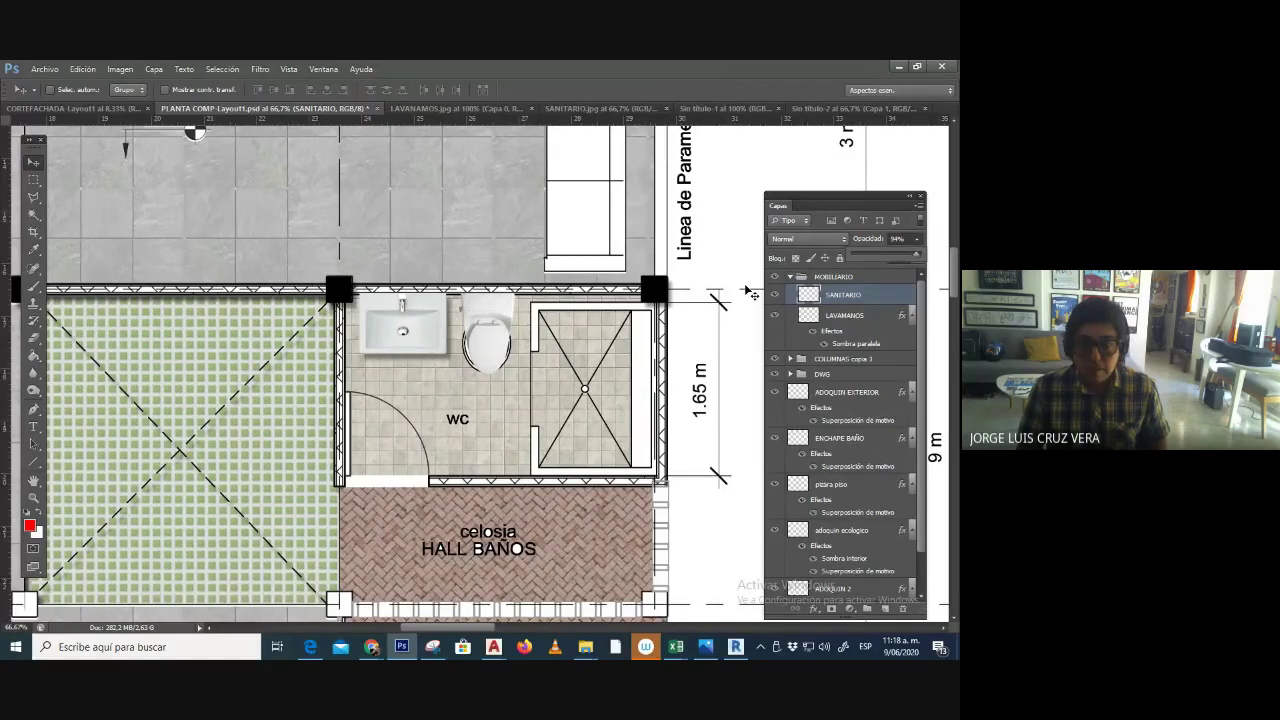
{"action": "key", "text": "Down"}
{"action": "key", "text": "Down"}
{"action": "key", "text": "Down"}
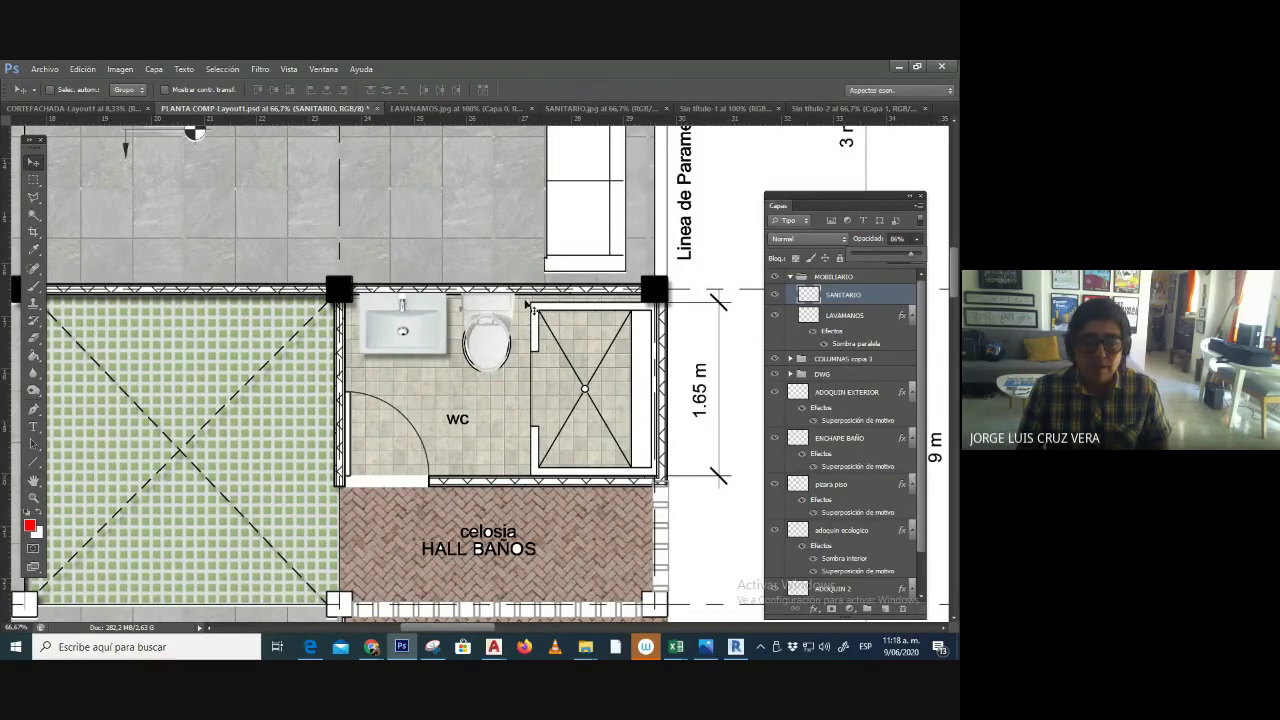
{"action": "left_click_drag", "start_coordinate": [488, 316], "coordinate": [484, 328]}
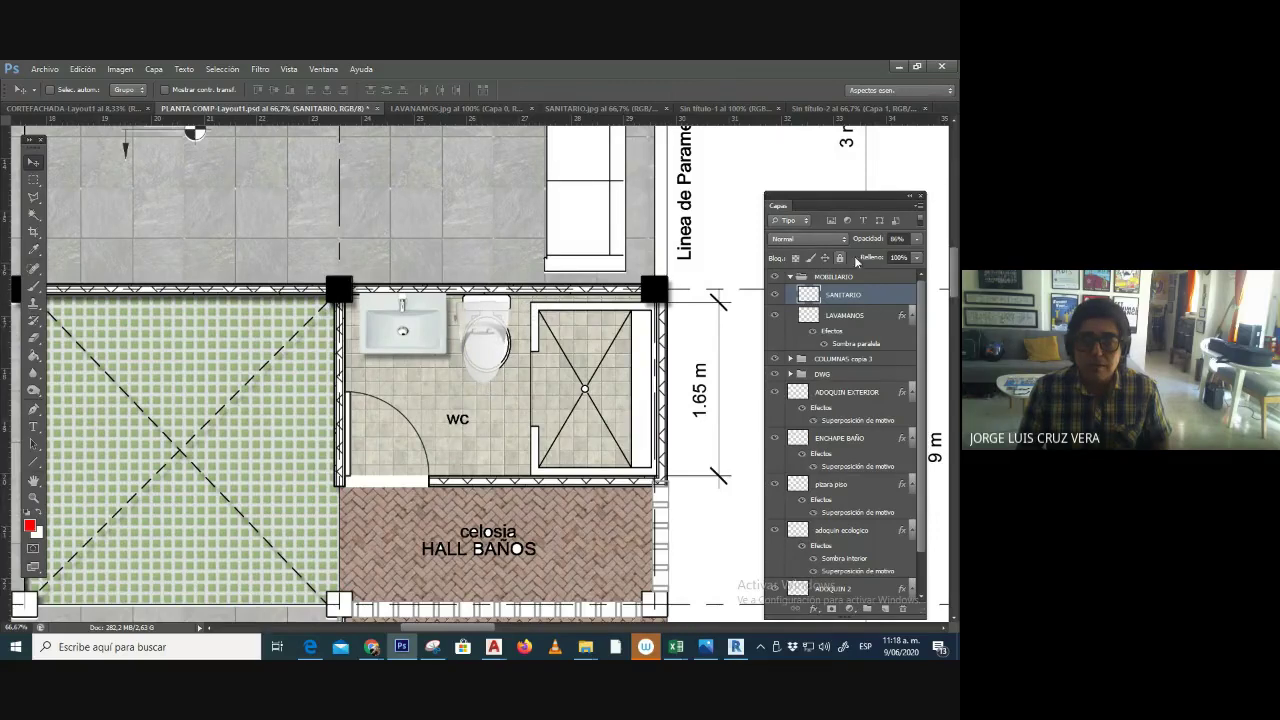
{"action": "left_click_drag", "start_coordinate": [916, 240], "coordinate": [940, 262]}
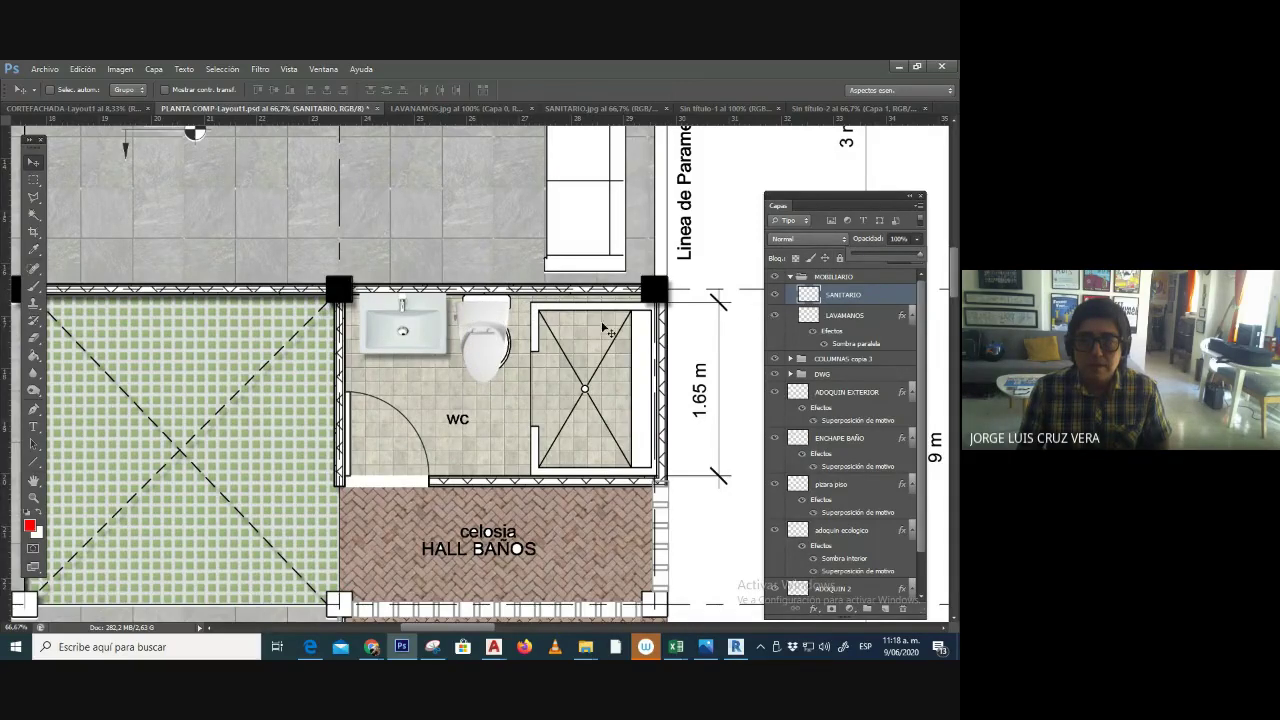
{"action": "left_click_drag", "start_coordinate": [488, 318], "coordinate": [492, 310]}
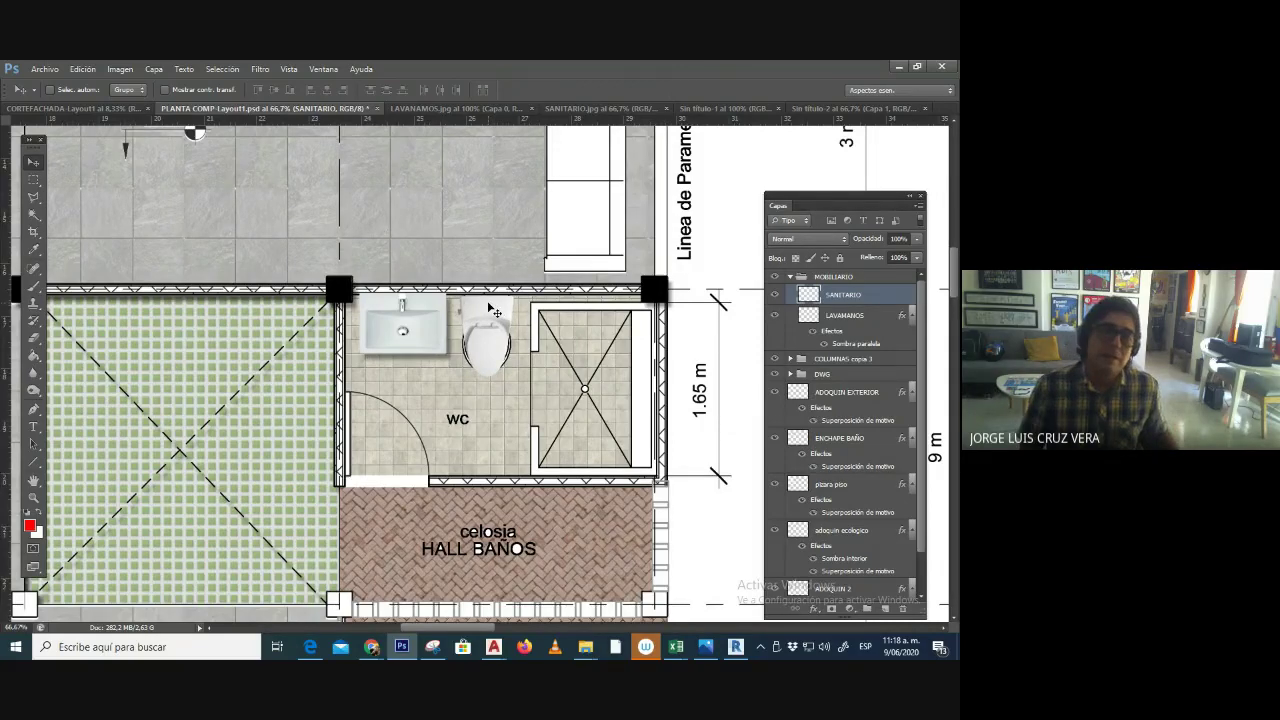
- Draw a rectangular selection around the toilet and delete the drawn toilet's lines from the DWG copia 7 layer
{"action": "scroll", "coordinate": [494, 312], "scroll_direction": "up", "scroll_amount": 1}
{"action": "scroll", "coordinate": [474, 478], "scroll_direction": "up", "scroll_amount": 1}
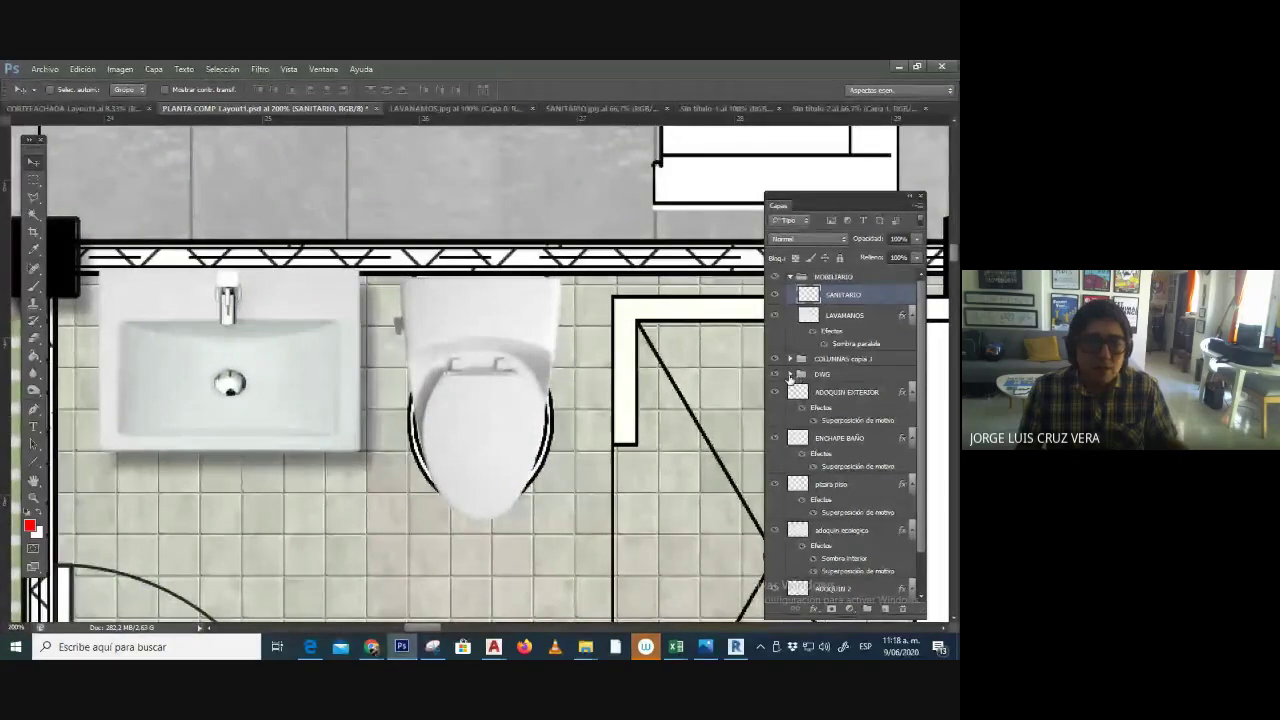
{"action": "left_click", "coordinate": [790, 374]}
{"action": "left_click", "coordinate": [840, 393]}
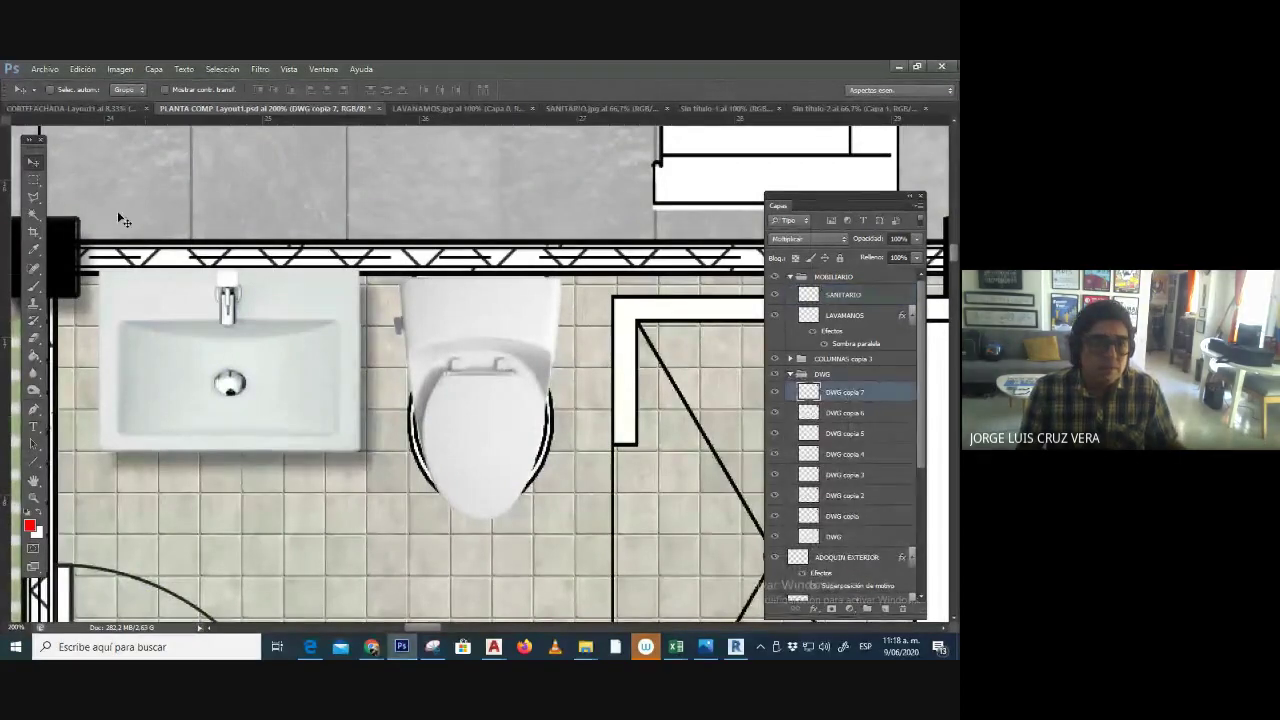
{"action": "left_click", "coordinate": [32, 181]}
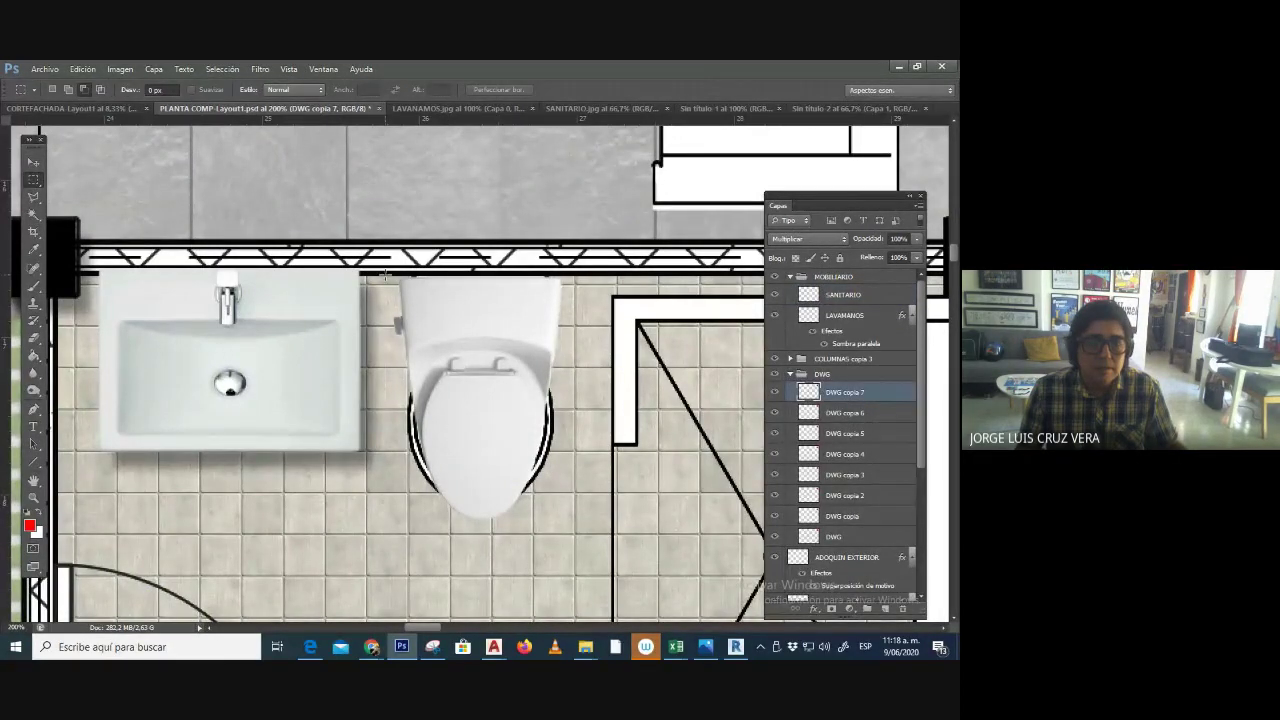
{"action": "left_click_drag", "start_coordinate": [385, 273], "coordinate": [574, 525]}
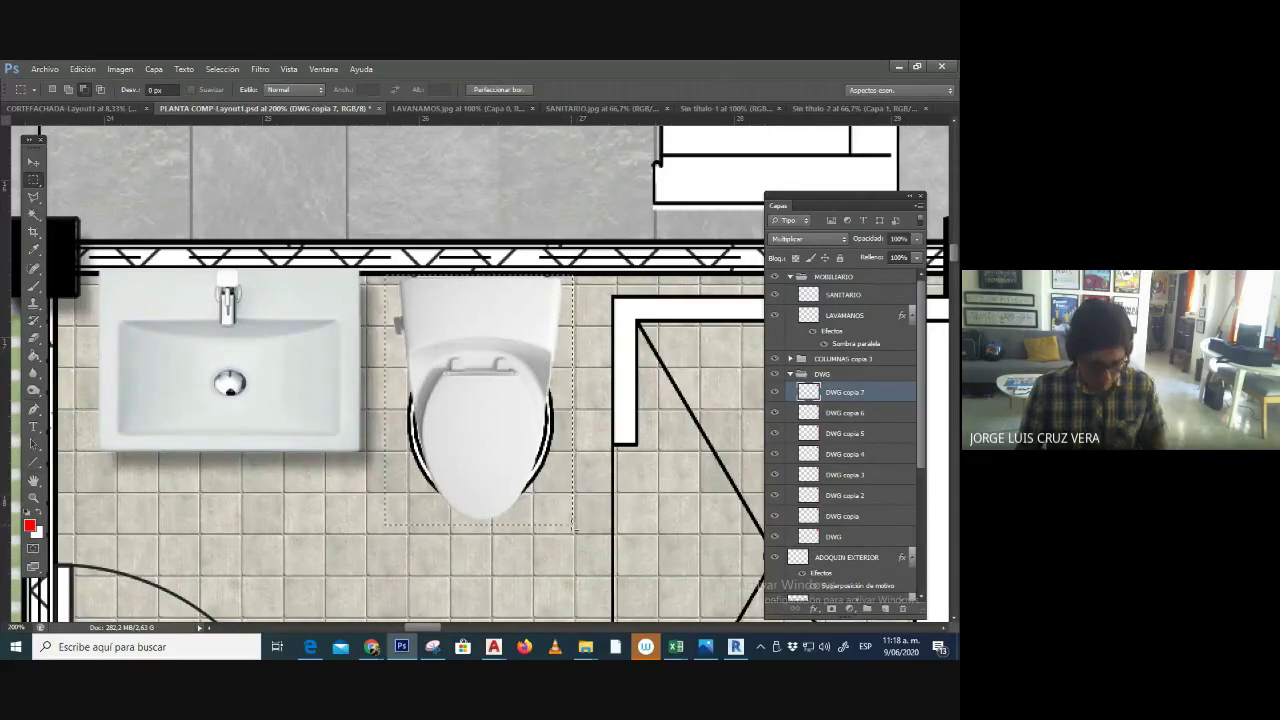
- Delete the drawn toilet's lines inside the selection from each remaining layer, DWG copia 6 down to DWG
{"action": "left_click", "coordinate": [855, 412]}
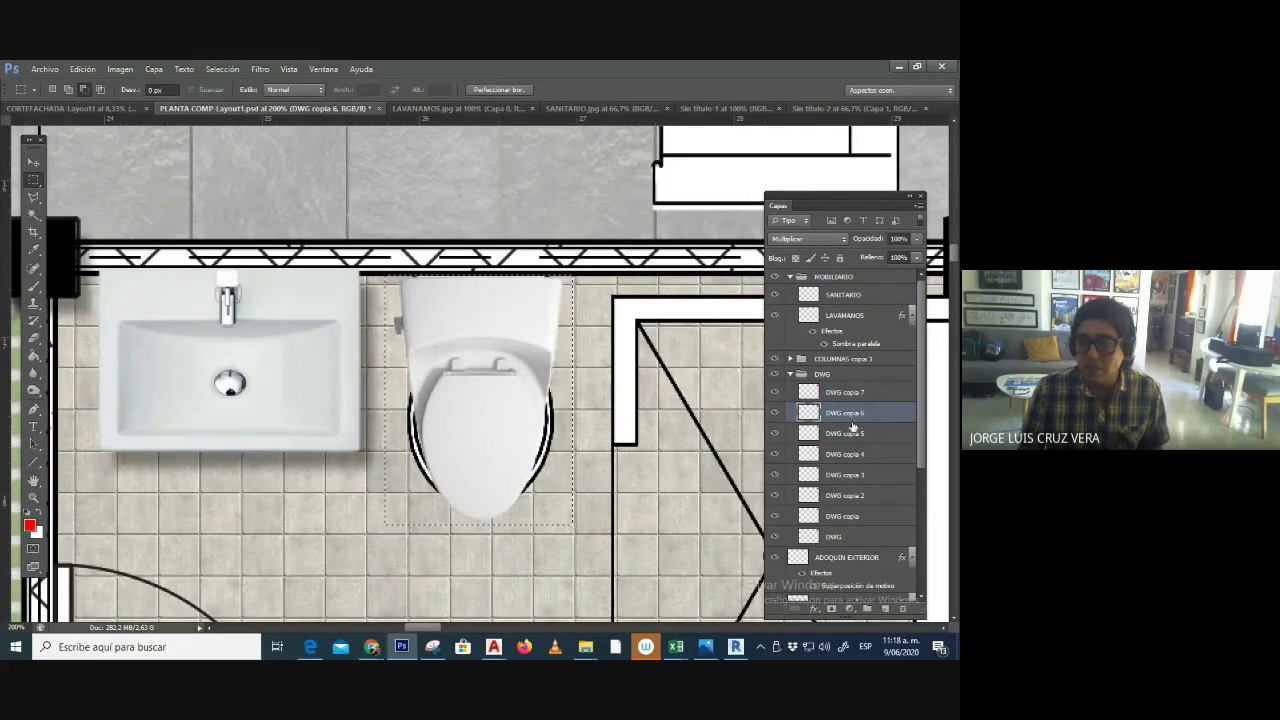
{"action": "left_click", "coordinate": [854, 433]}
{"action": "left_click", "coordinate": [854, 454]}
{"action": "left_click", "coordinate": [854, 474]}
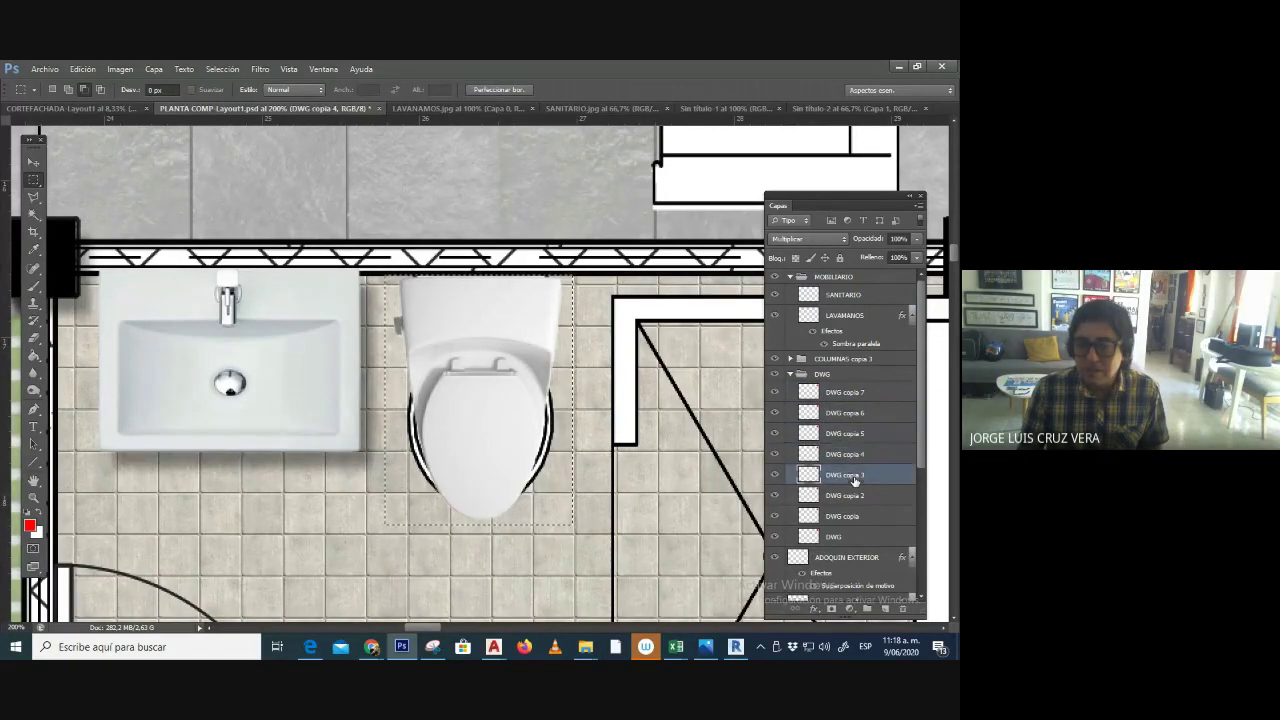
{"action": "left_click", "coordinate": [854, 495]}
{"action": "left_click", "coordinate": [849, 520]}
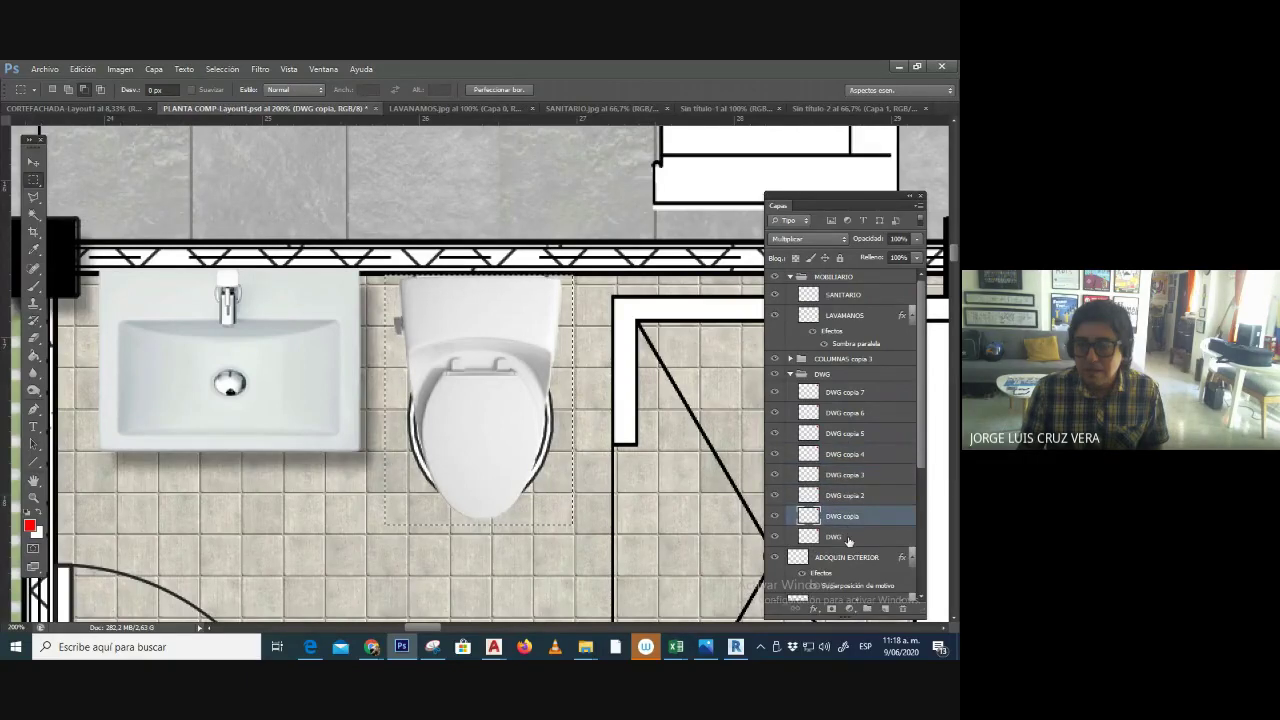
{"action": "left_click", "coordinate": [849, 537]}
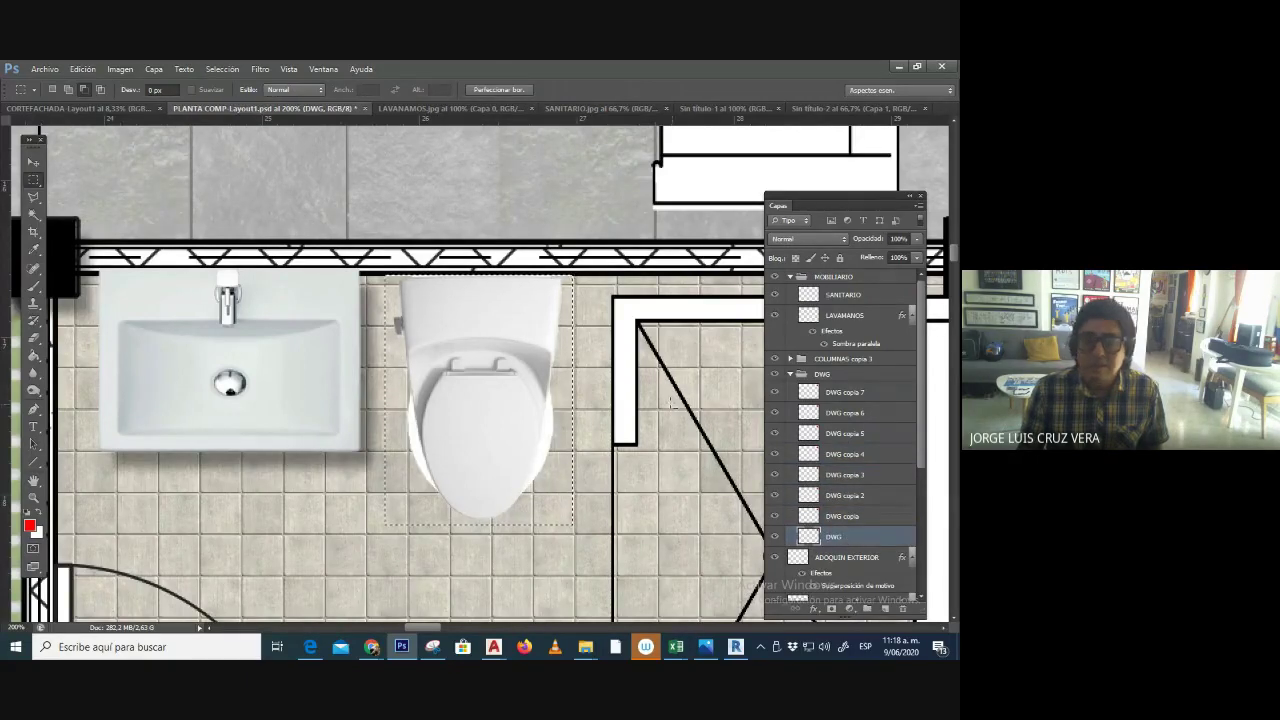
{"action": "scroll", "coordinate": [530, 385], "scroll_direction": "down", "scroll_amount": 2}
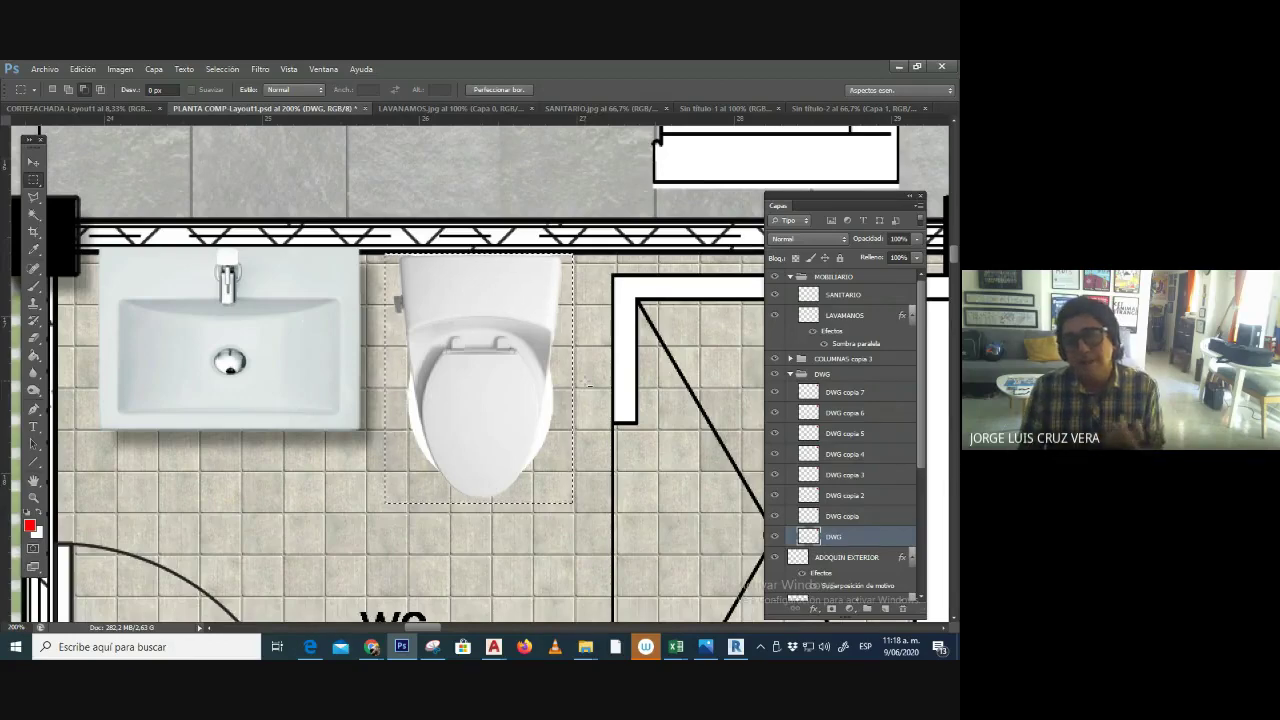
- Deselect the area around the toilet
{"action": "left_click", "coordinate": [538, 377]}
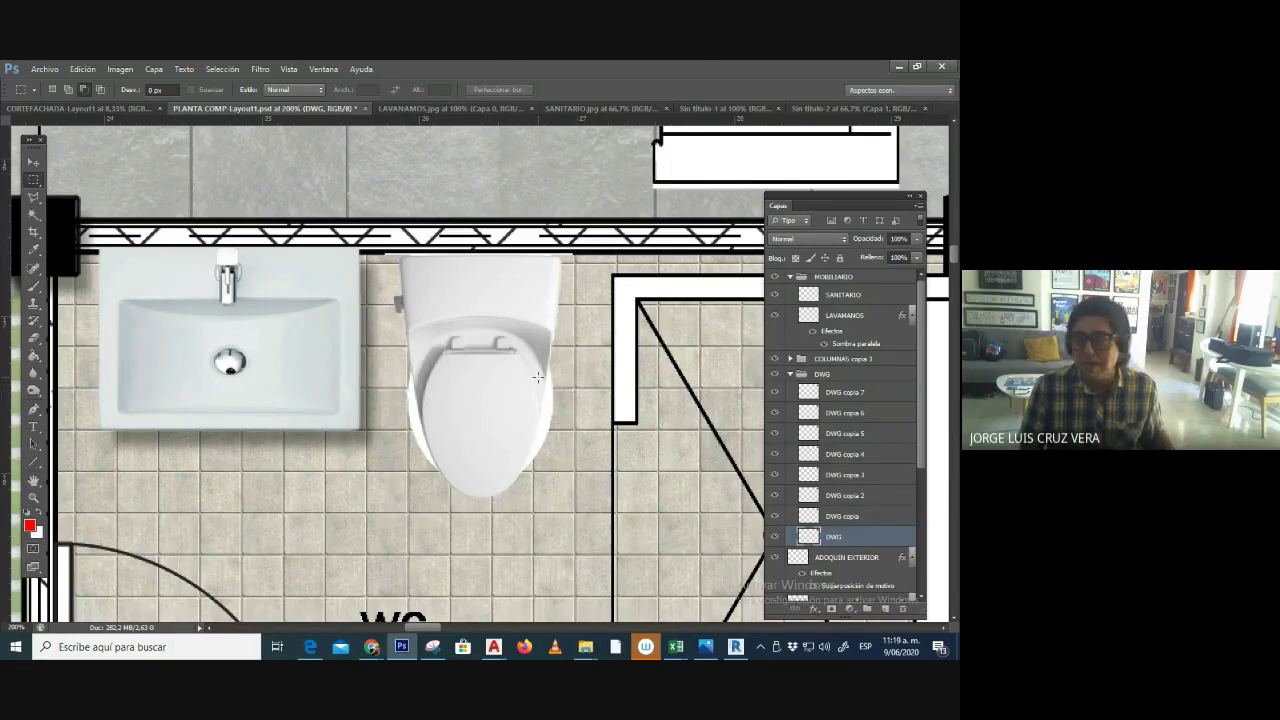
{"action": "key", "text": "ctrl+minus"}
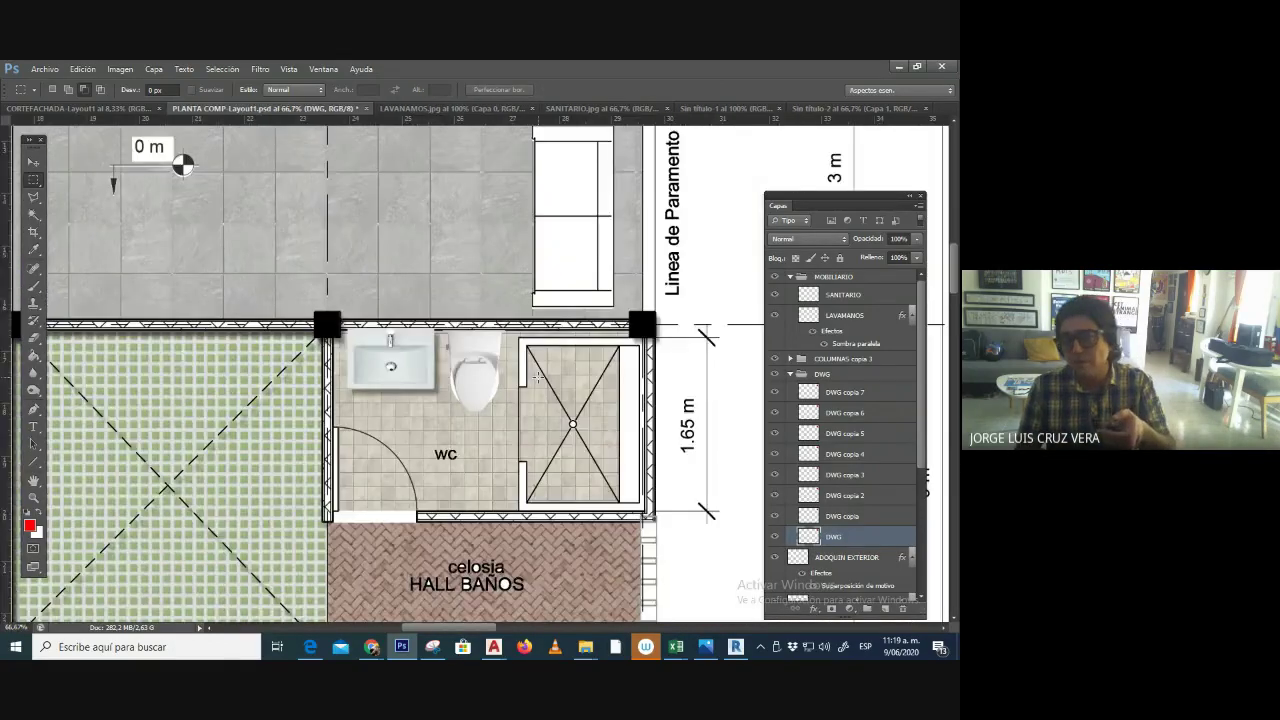
{"action": "key", "text": "ctrl+minus"}
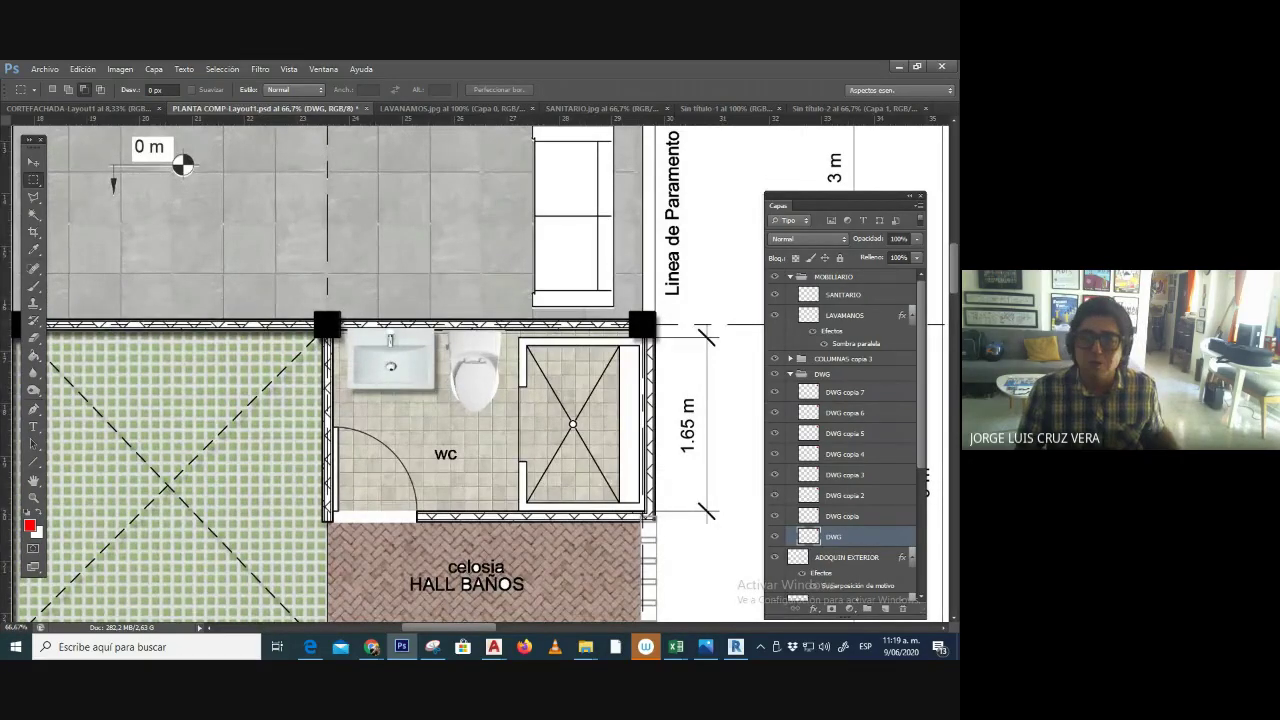
- Add a drop shadow to the SANITARIO layer with a 10 px distance and opacity reduced to about 60%
{"action": "left_click", "coordinate": [830, 294]}
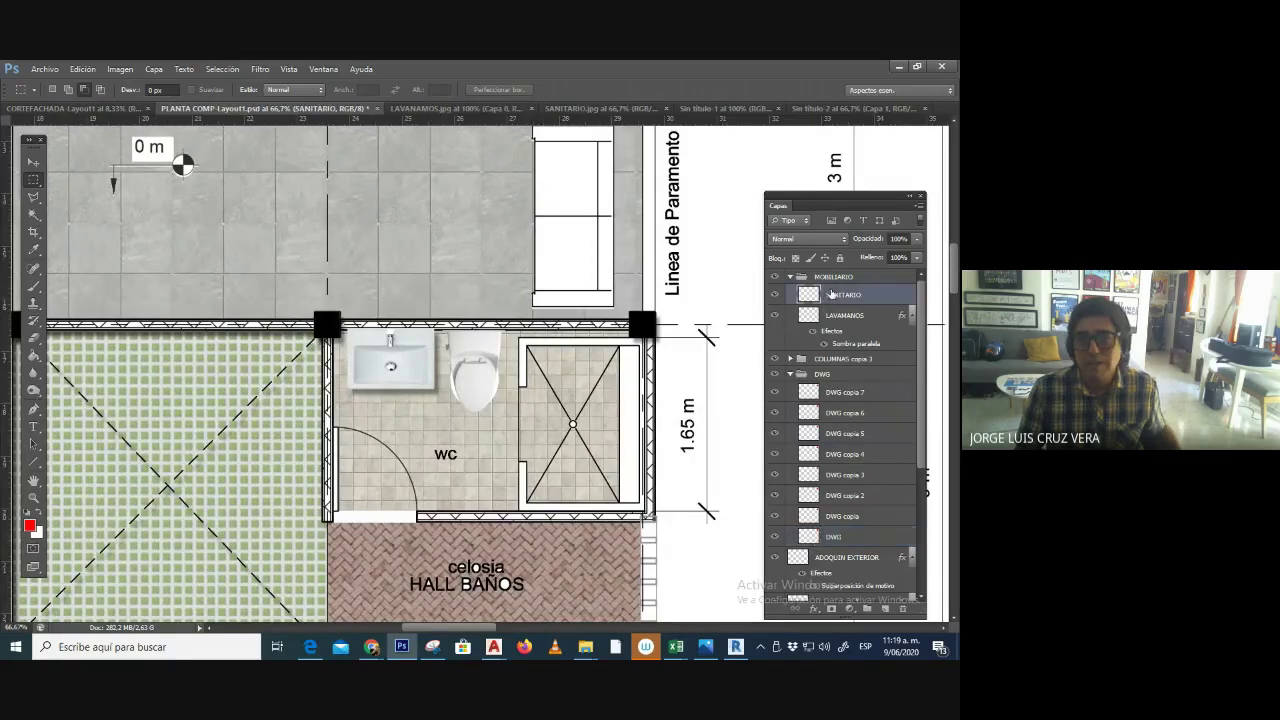
{"action": "left_click", "coordinate": [815, 609]}
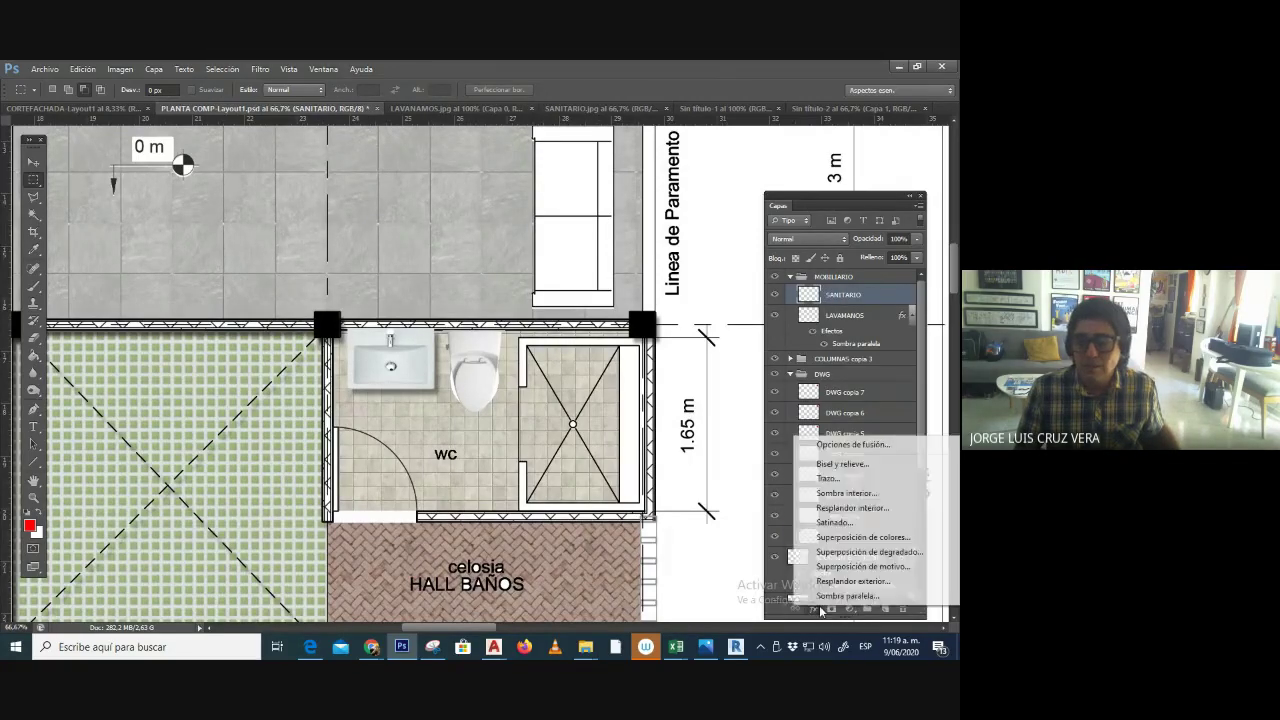
{"action": "left_click", "coordinate": [846, 595]}
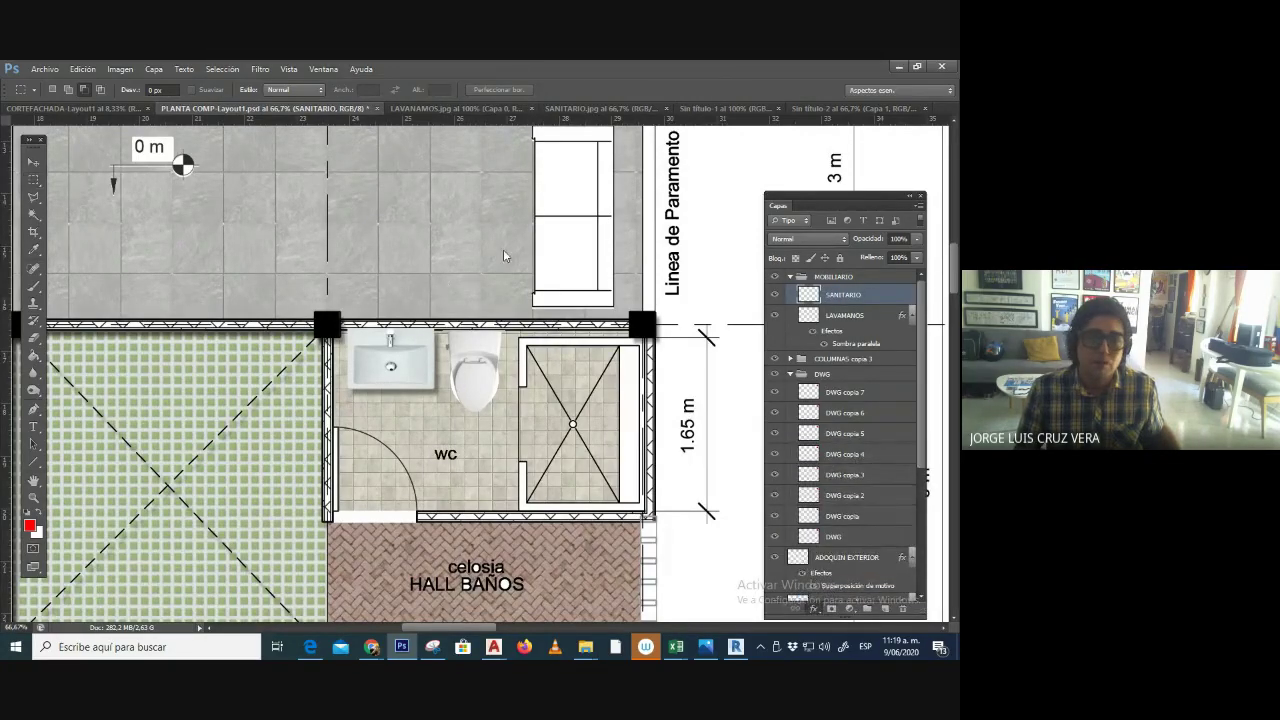
{"action": "left_click_drag", "start_coordinate": [520, 120], "coordinate": [602, 121]}
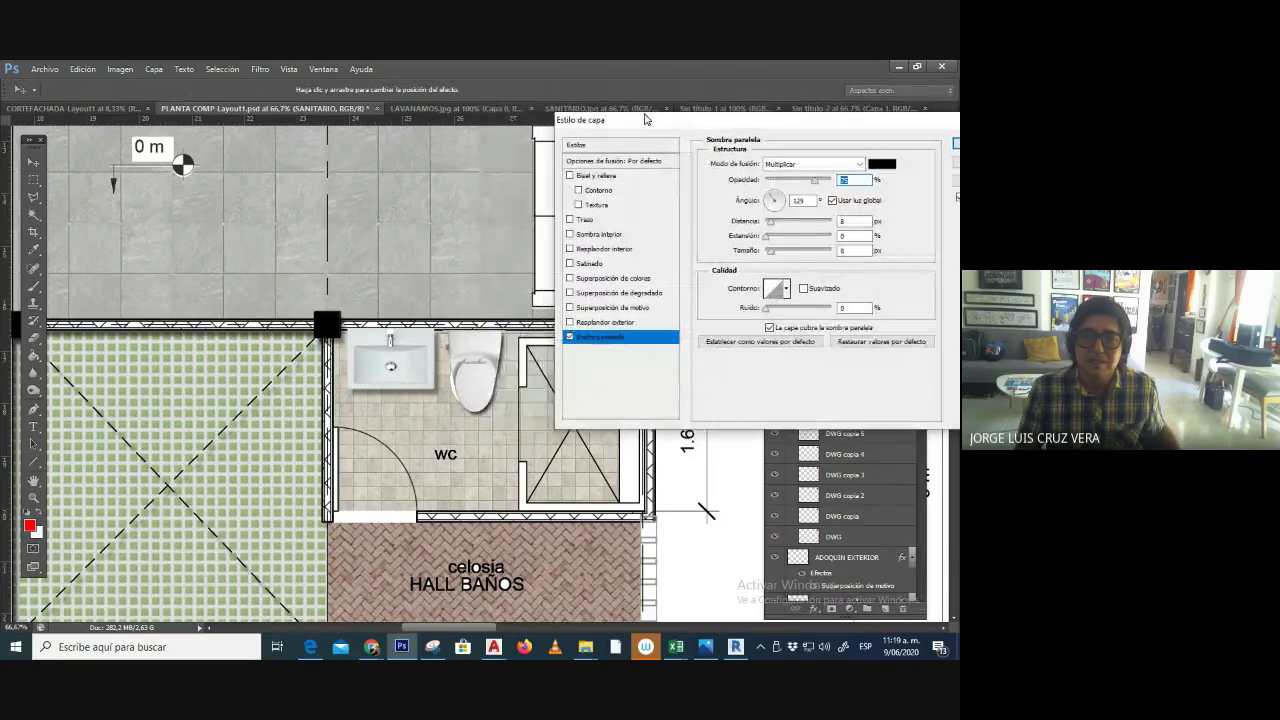
{"action": "left_click_drag", "start_coordinate": [775, 225], "coordinate": [772, 228]}
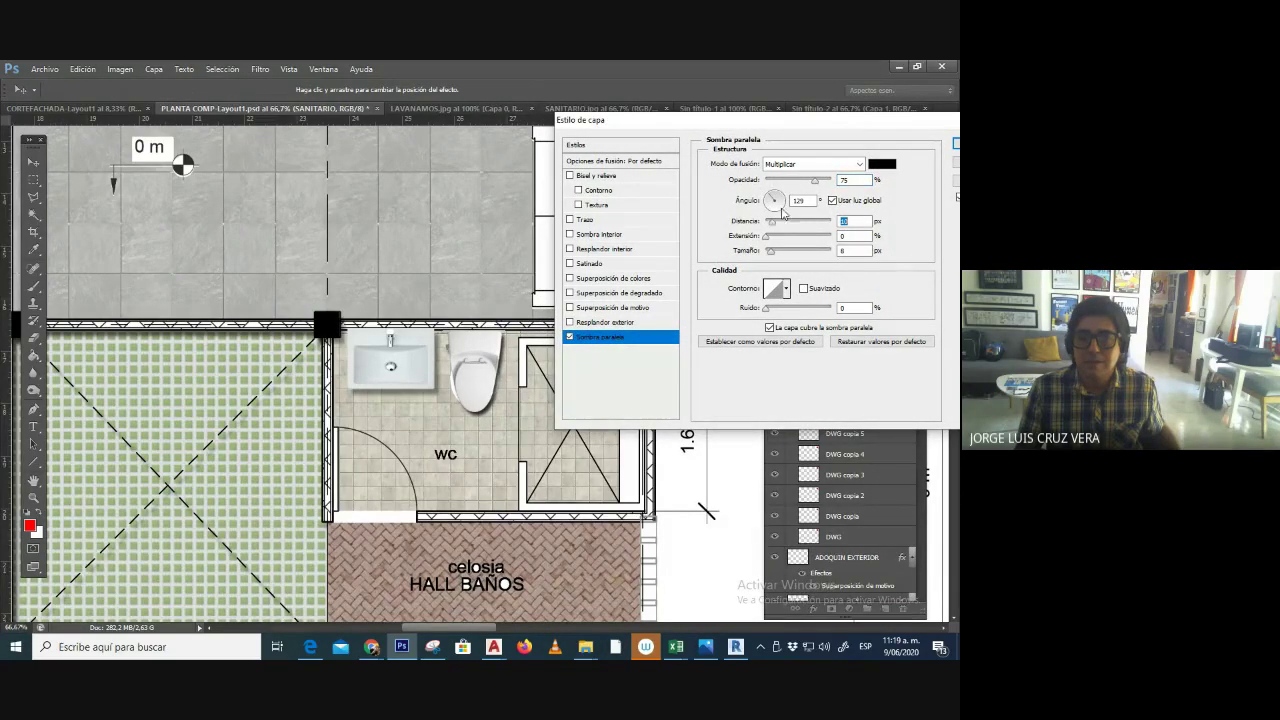
{"action": "mouse_move", "coordinate": [805, 183]}
{"action": "left_mouse_down"}
{"action": "mouse_move", "coordinate": [792, 184]}
{"action": "mouse_move", "coordinate": [805, 184]}
{"action": "left_mouse_up"}
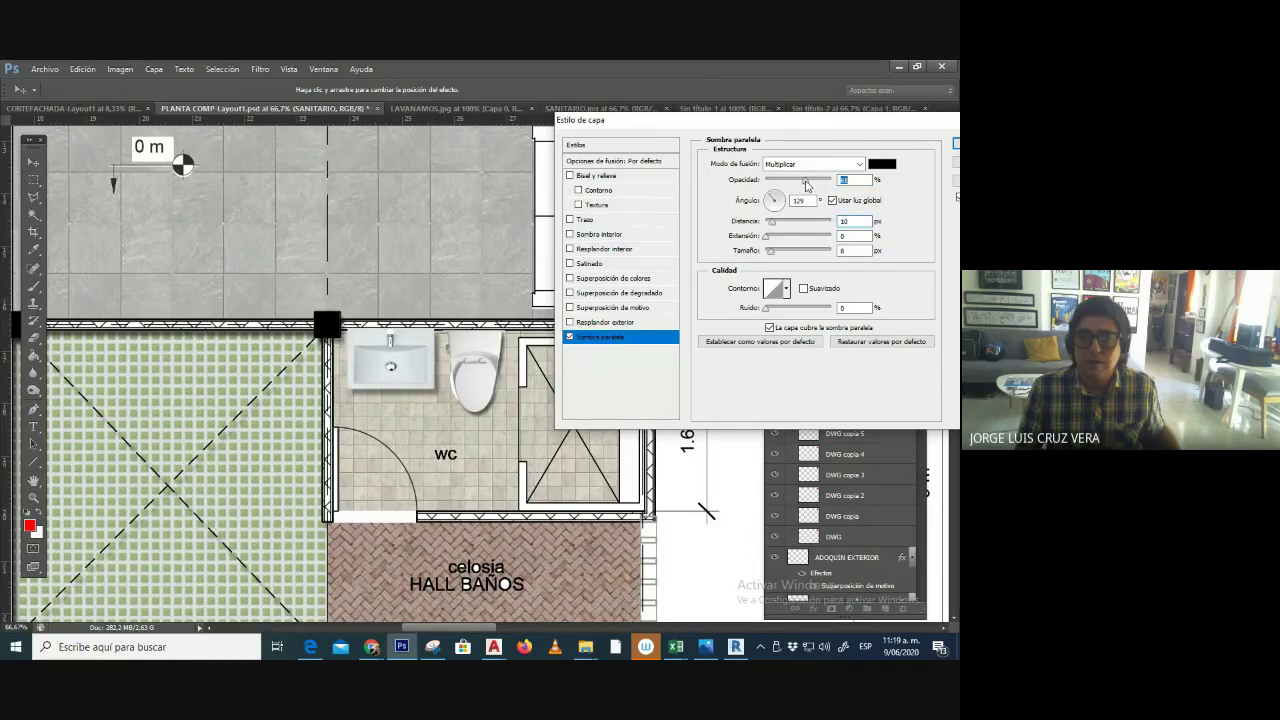
{"action": "left_click", "coordinate": [955, 148]}
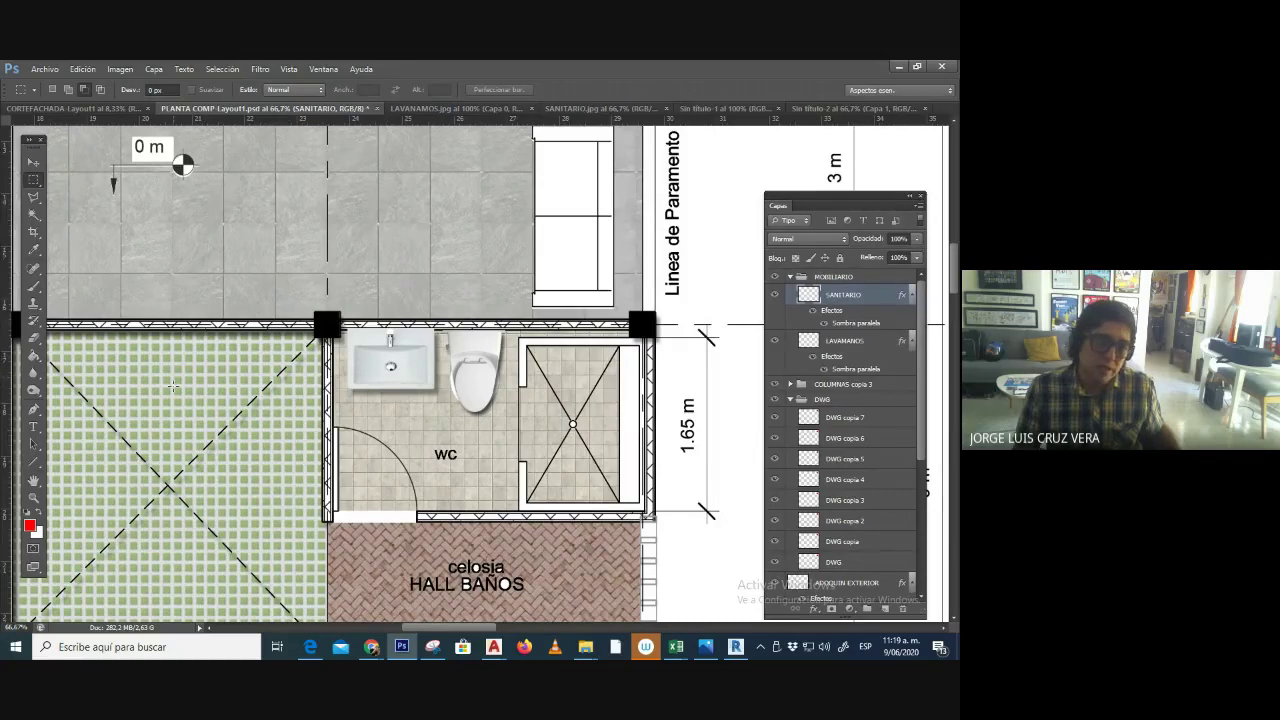
- Review the WC's rendered washbasin and toilet in the context of the whole floor plan
{"action": "key", "text": "ctrl+minus"}
{"action": "key", "text": "ctrl+minus"}
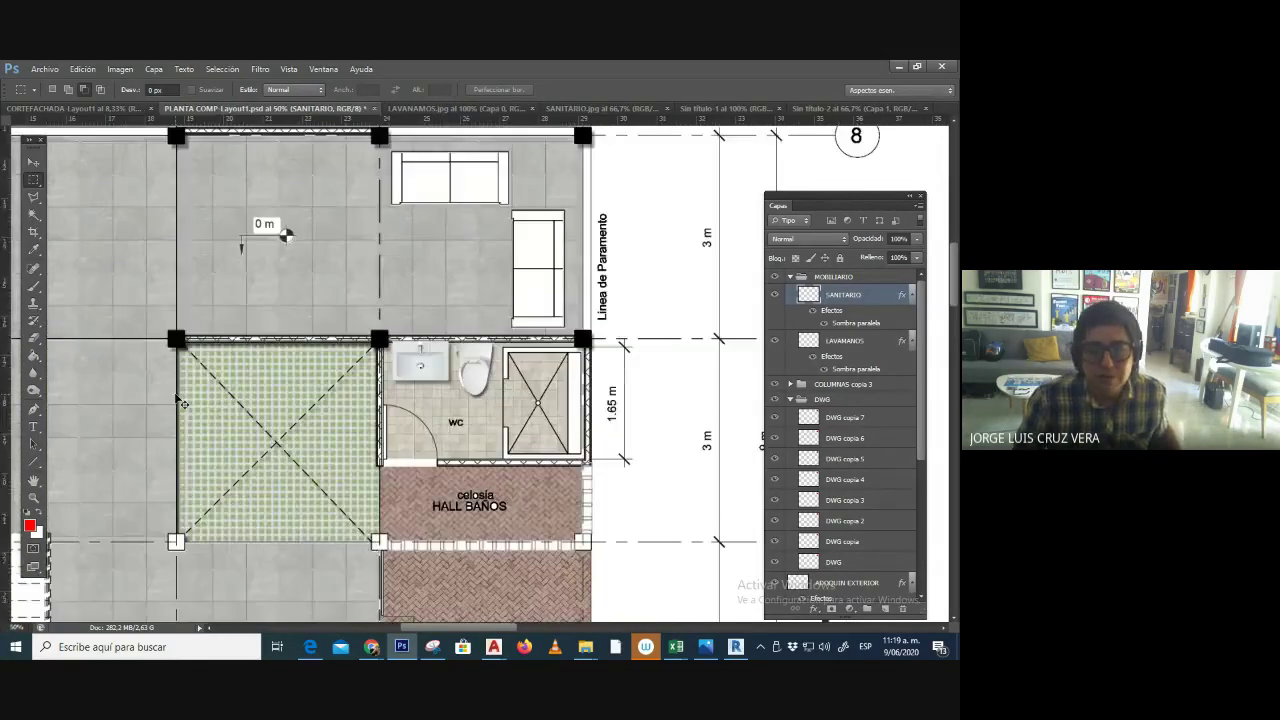
{"action": "key", "text": "ctrl+plus"}
{"action": "key", "text": "ctrl+minus"}
{"action": "key", "text": "ctrl+minus"}
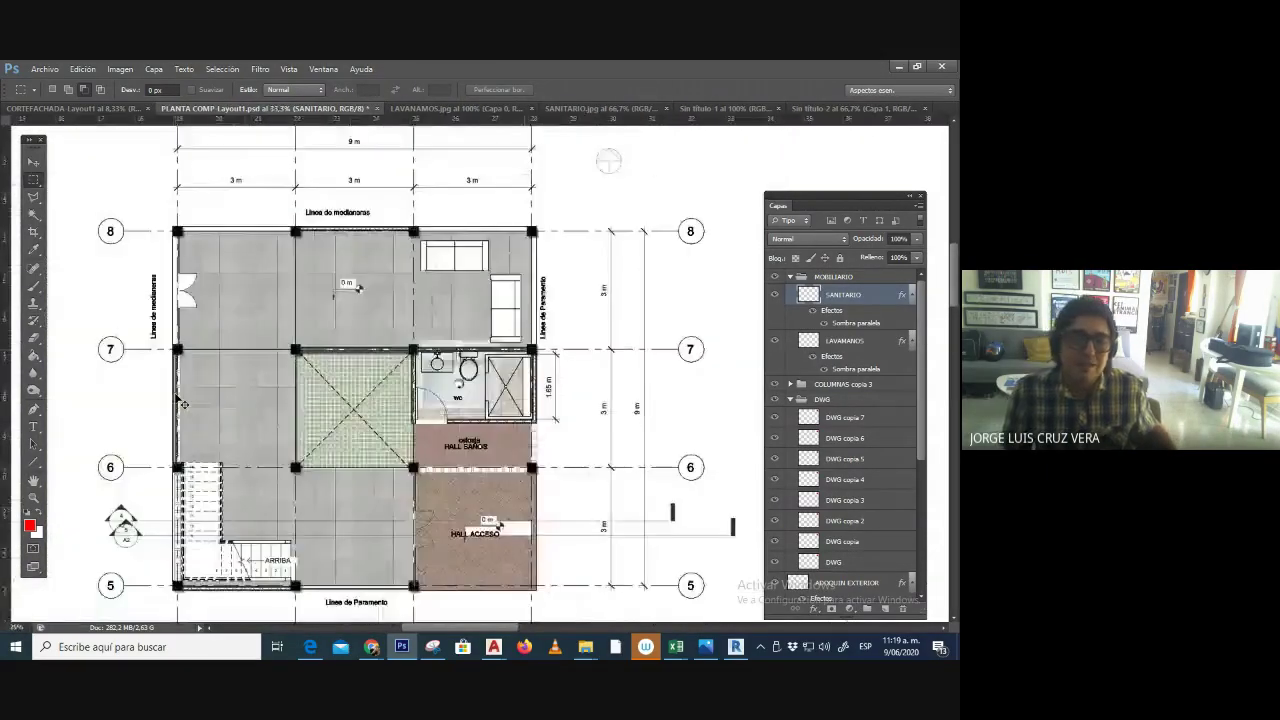
{"action": "key", "text": "ctrl+plus"}
{"action": "key", "text": "ctrl+minus"}
{"action": "key", "text": "ctrl+plus"}
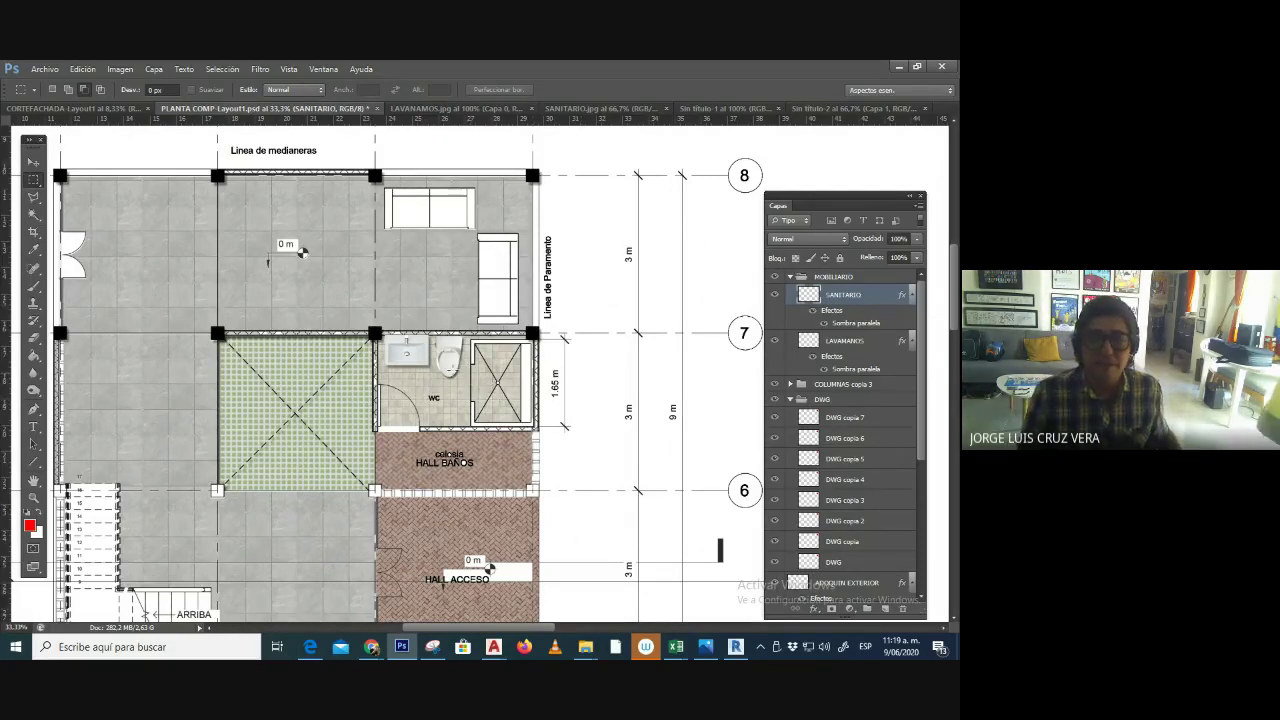
- Select the LAVAMANOS layer by picking the washbasin on the plan with the Move tool
{"action": "left_click", "coordinate": [33, 162]}
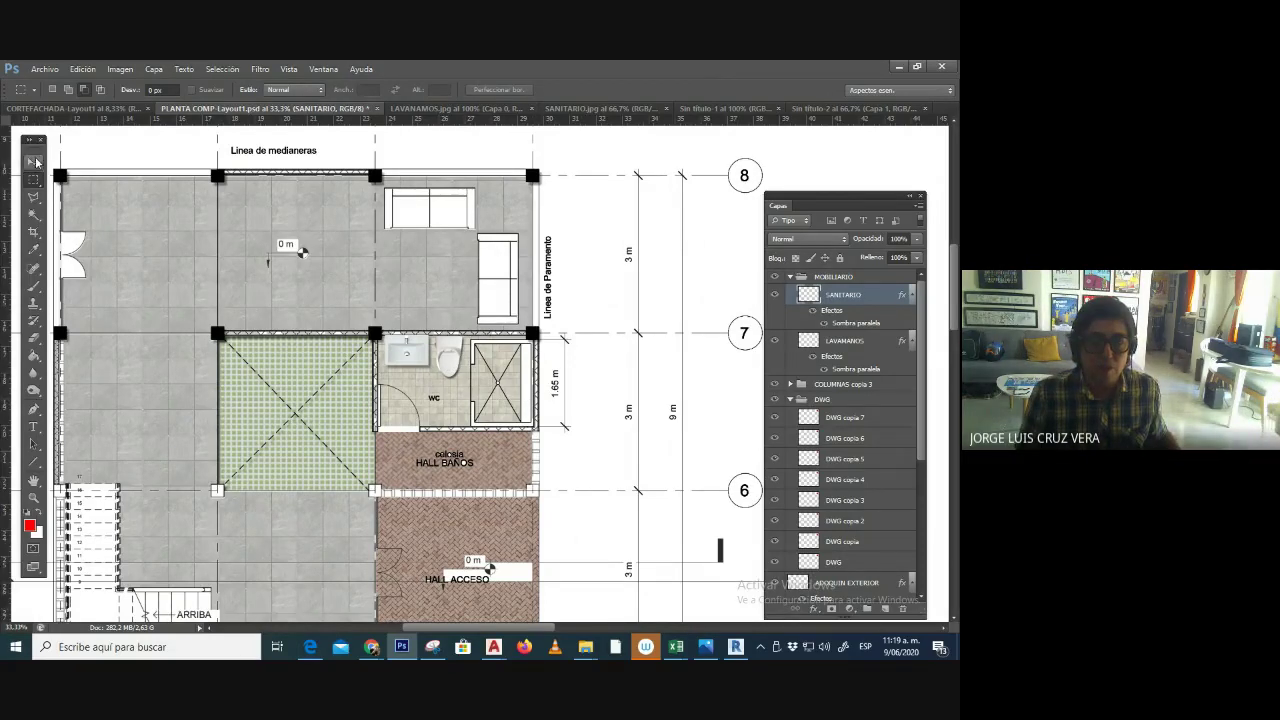
{"action": "right_click", "coordinate": [421, 361]}
{"action": "left_click", "coordinate": [434, 372]}
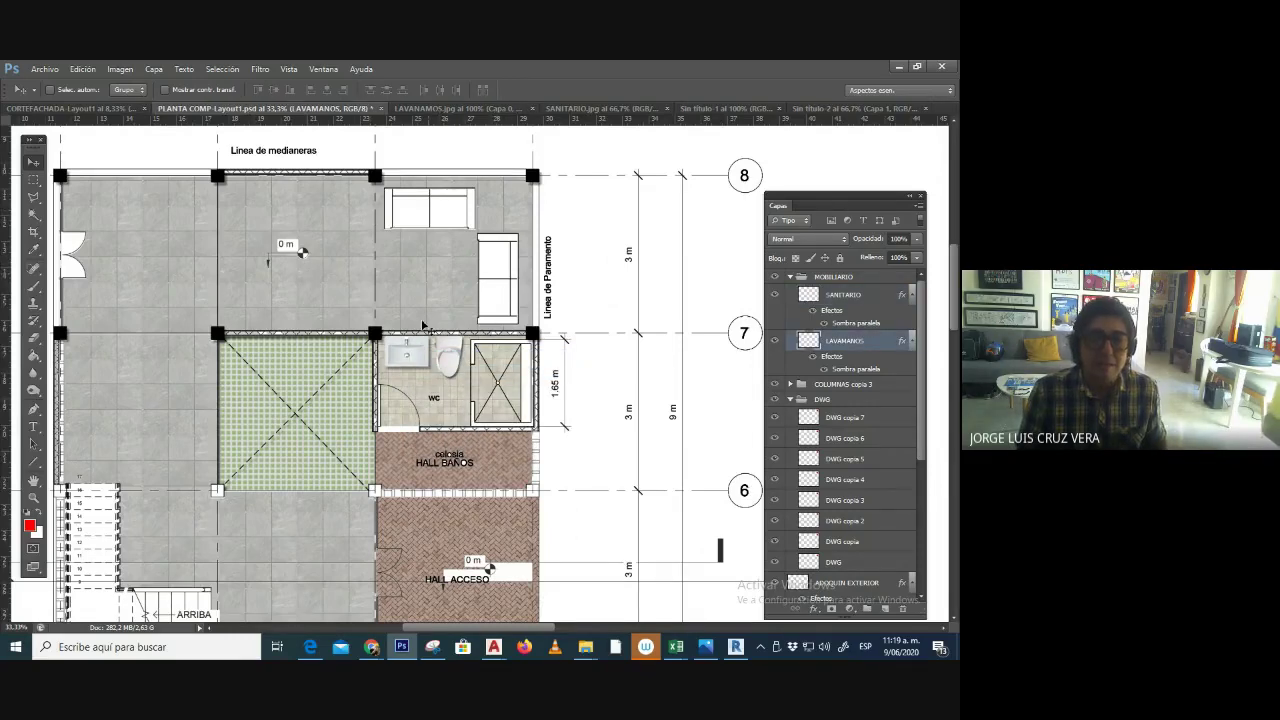
- Switch to Chrome and close the paving texture search page "adoquin textura"
{"action": "left_click", "coordinate": [371, 647]}
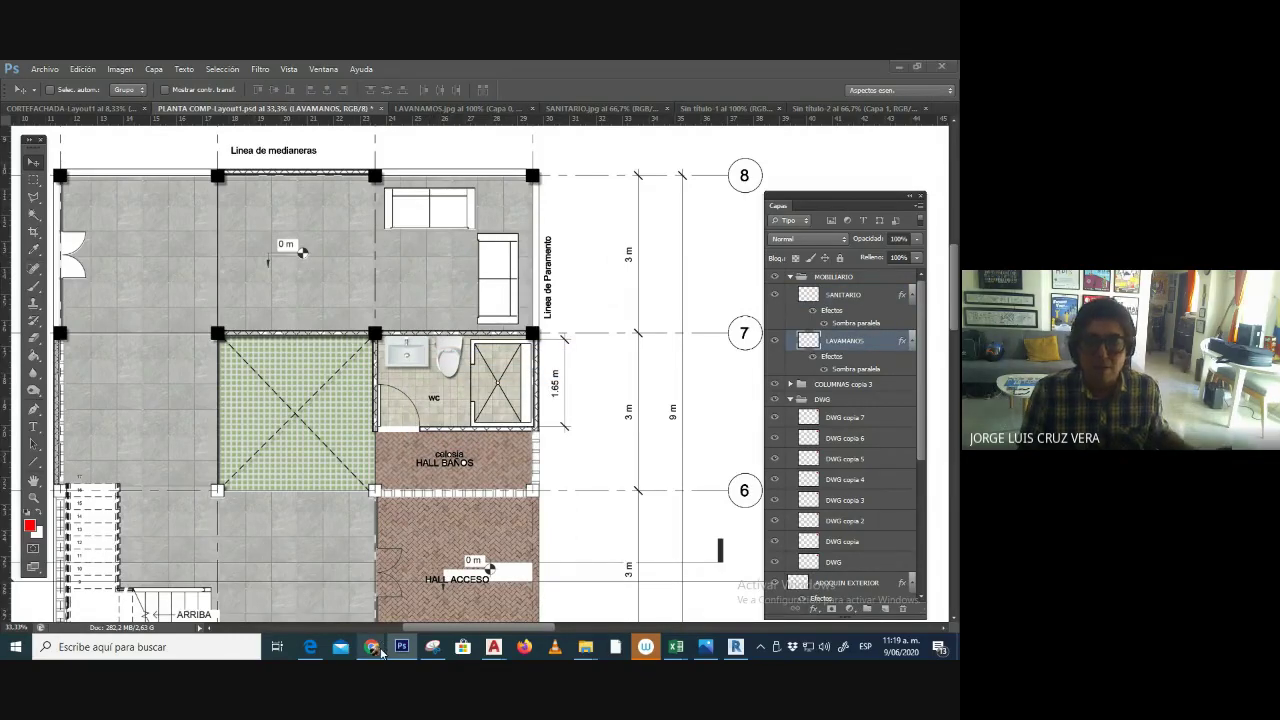
{"action": "left_click", "coordinate": [838, 583]}
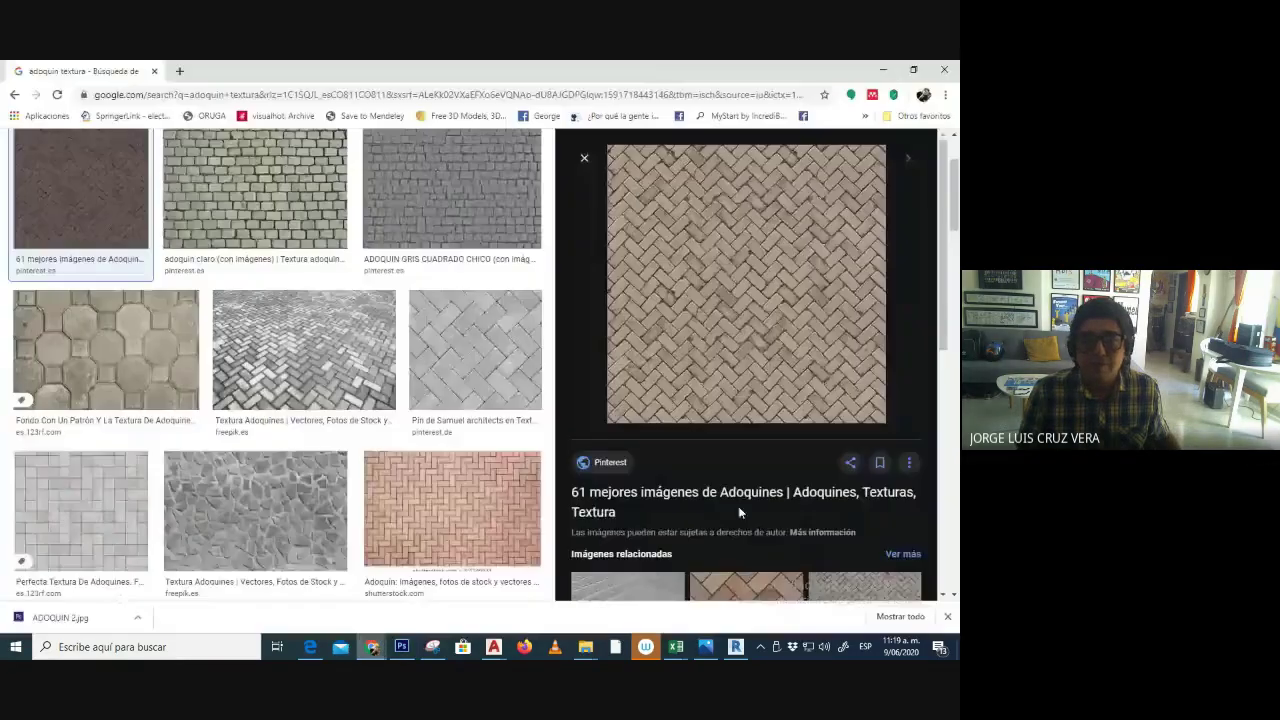
{"action": "left_click", "coordinate": [153, 71]}
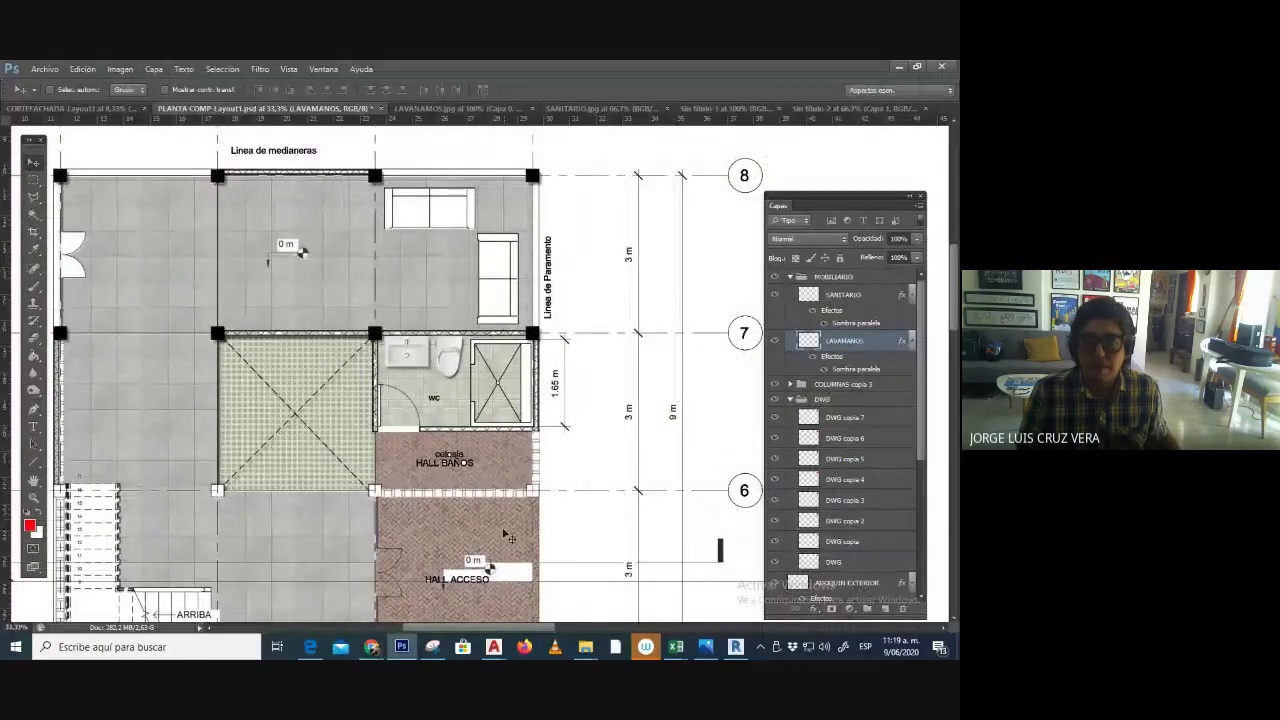
- In the Chrome window with the Pinterest tile page, close every texture page except the "pizarra gris textura" search
{"action": "left_click", "coordinate": [371, 647]}
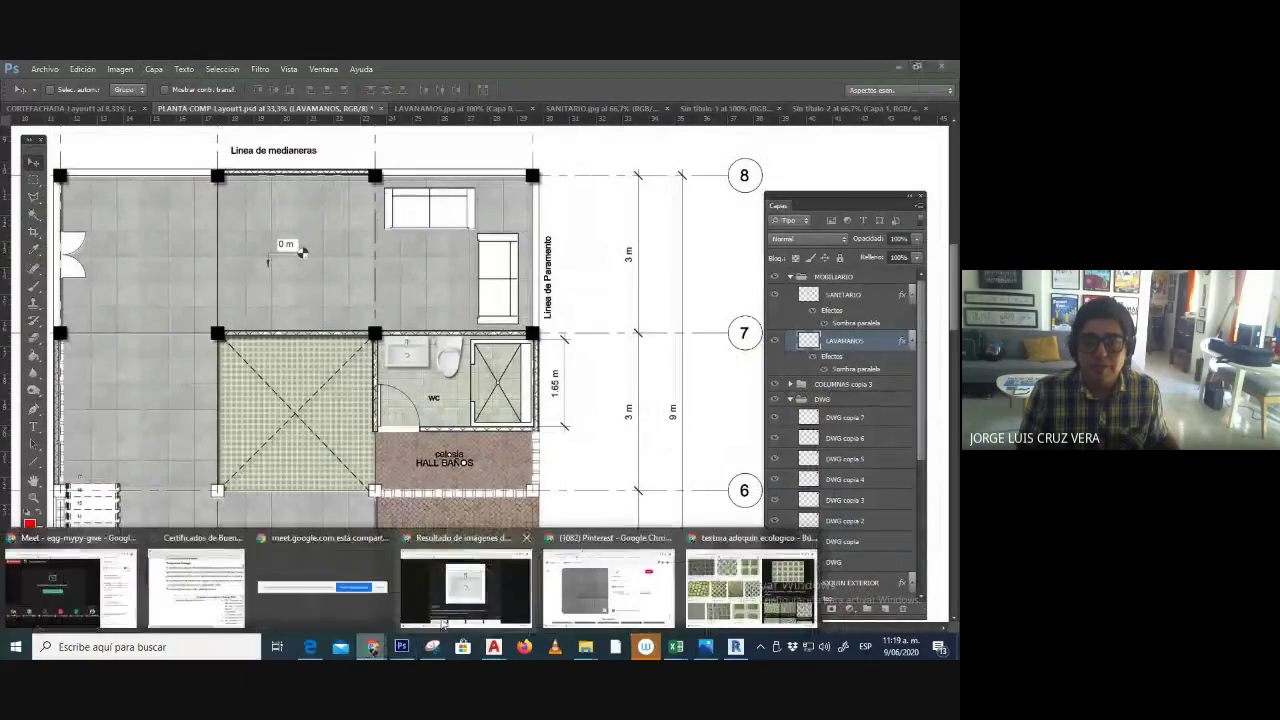
{"action": "left_click", "coordinate": [75, 585]}
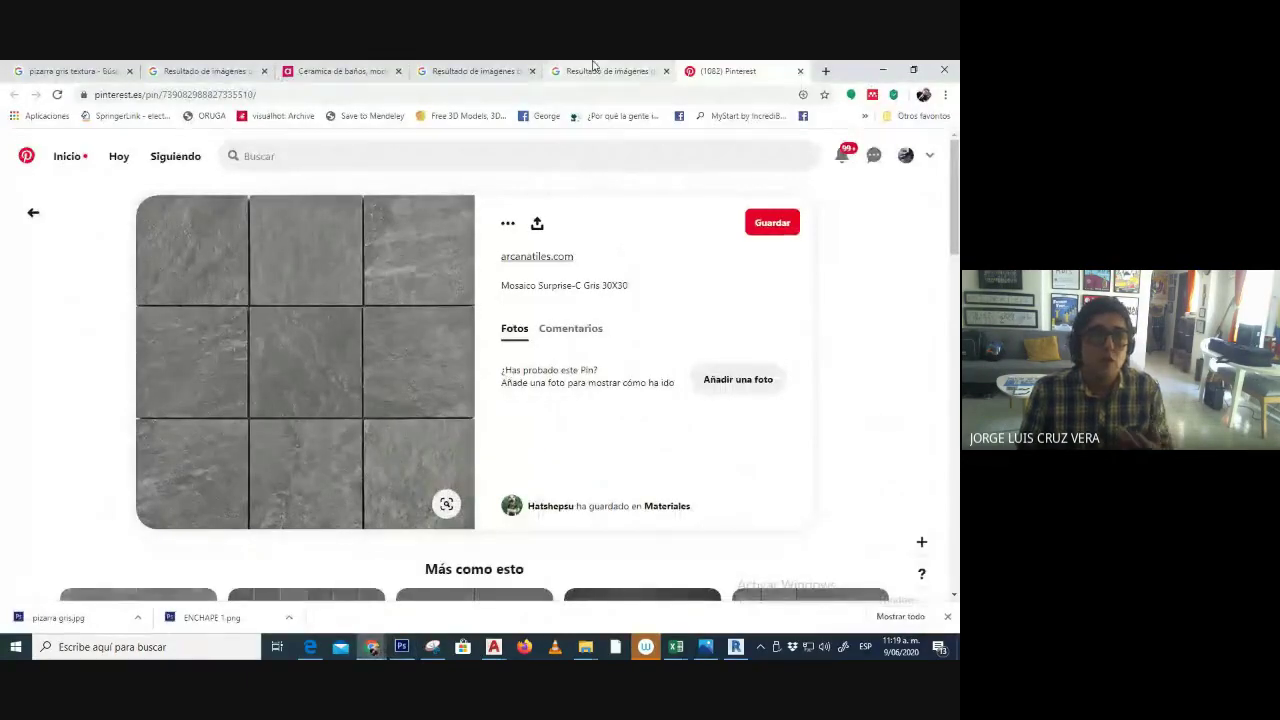
{"action": "left_click", "coordinate": [628, 68]}
{"action": "left_click", "coordinate": [666, 71]}
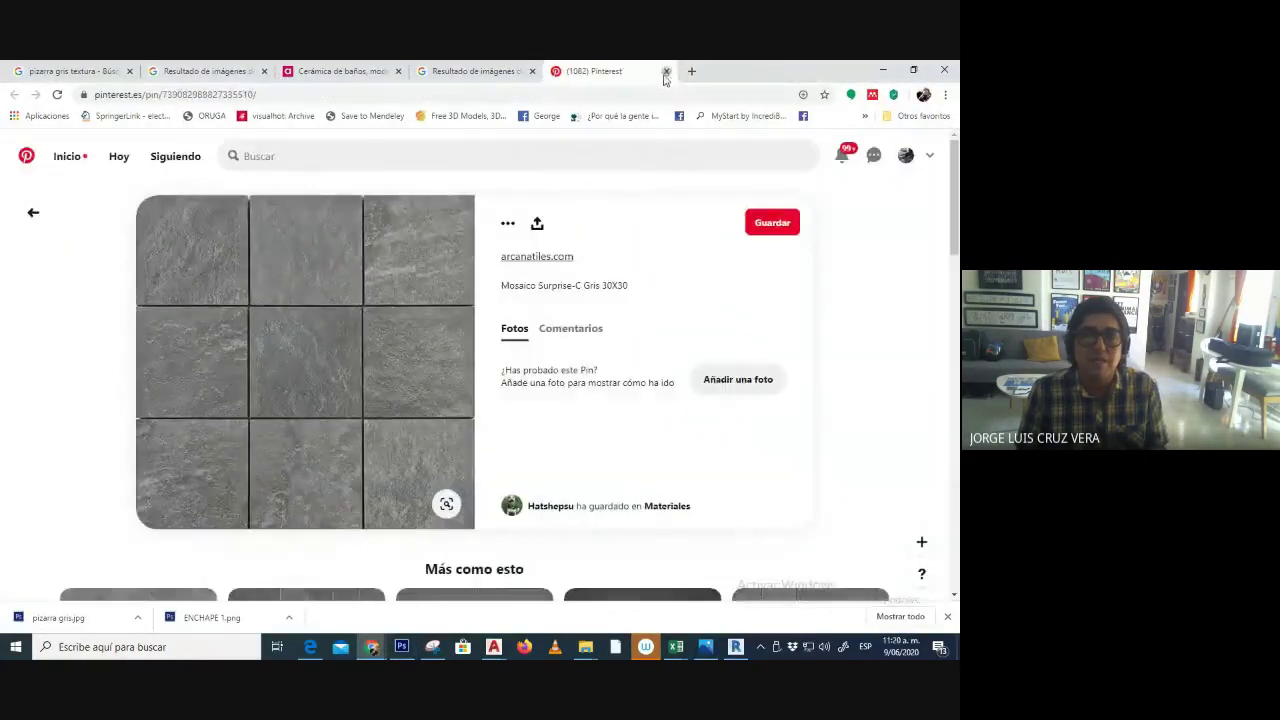
{"action": "left_click", "coordinate": [666, 71]}
{"action": "left_click", "coordinate": [532, 71]}
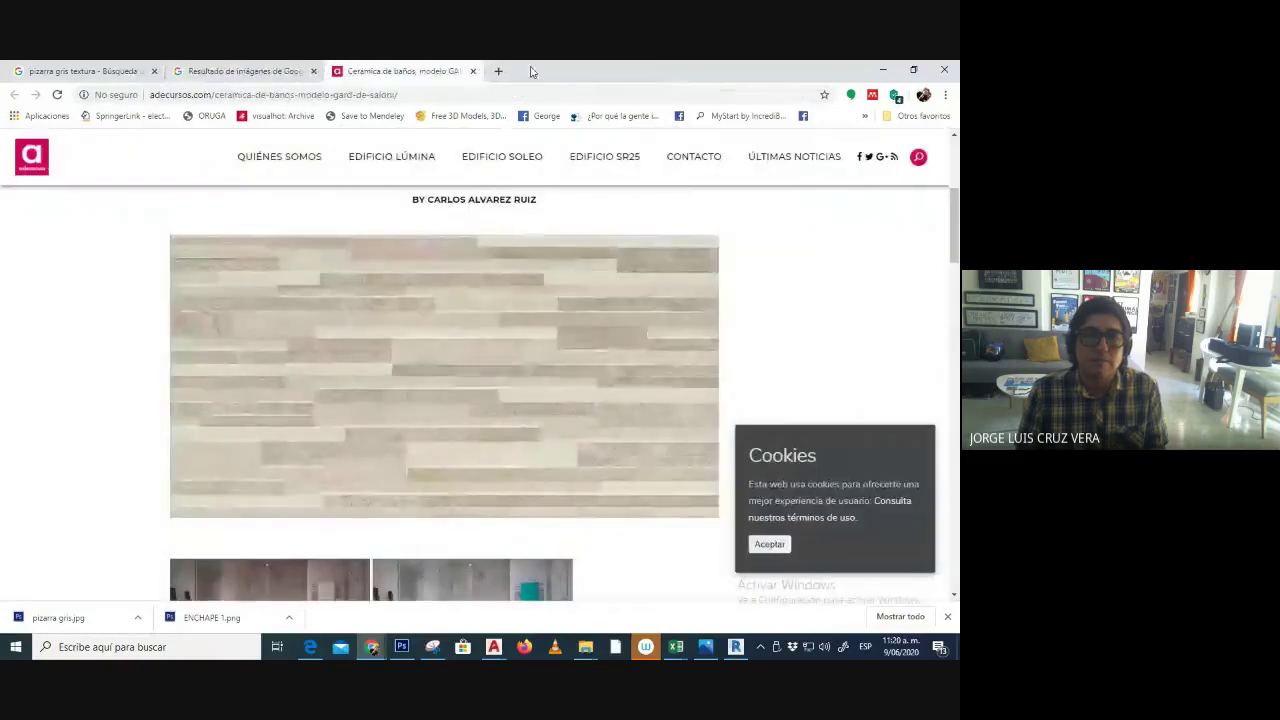
{"action": "left_click", "coordinate": [472, 71]}
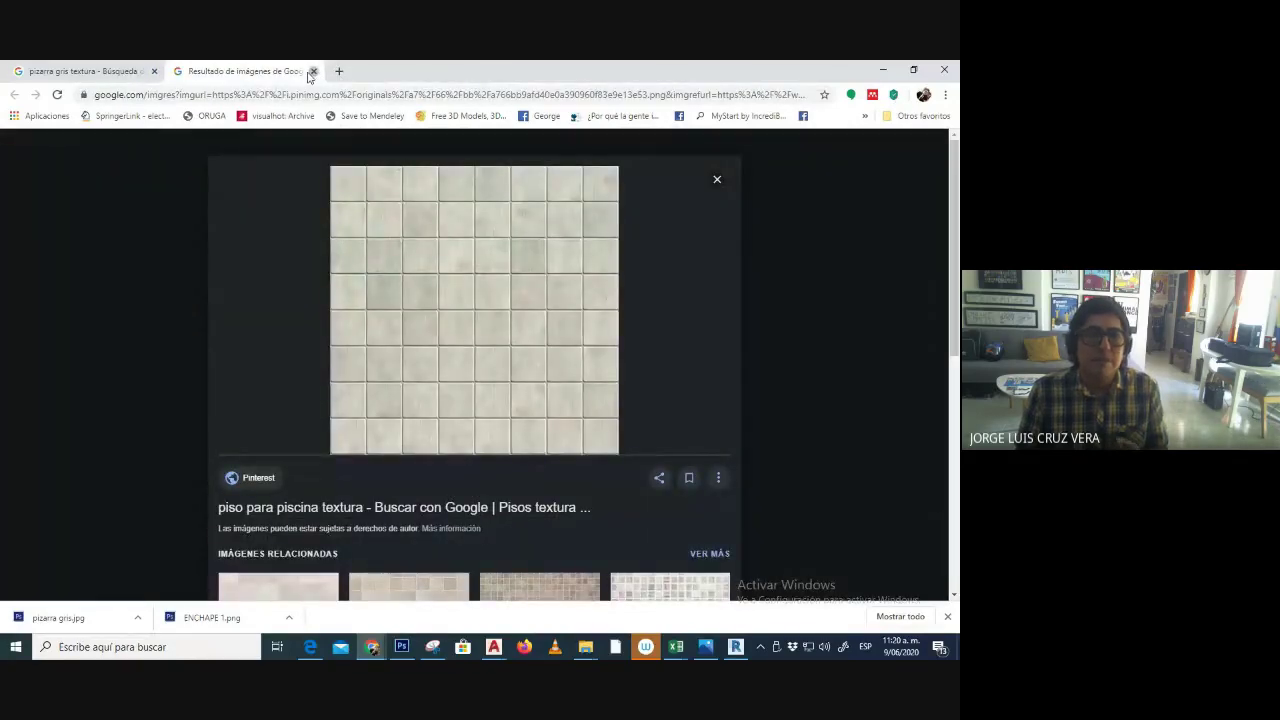
{"action": "left_click", "coordinate": [312, 72]}
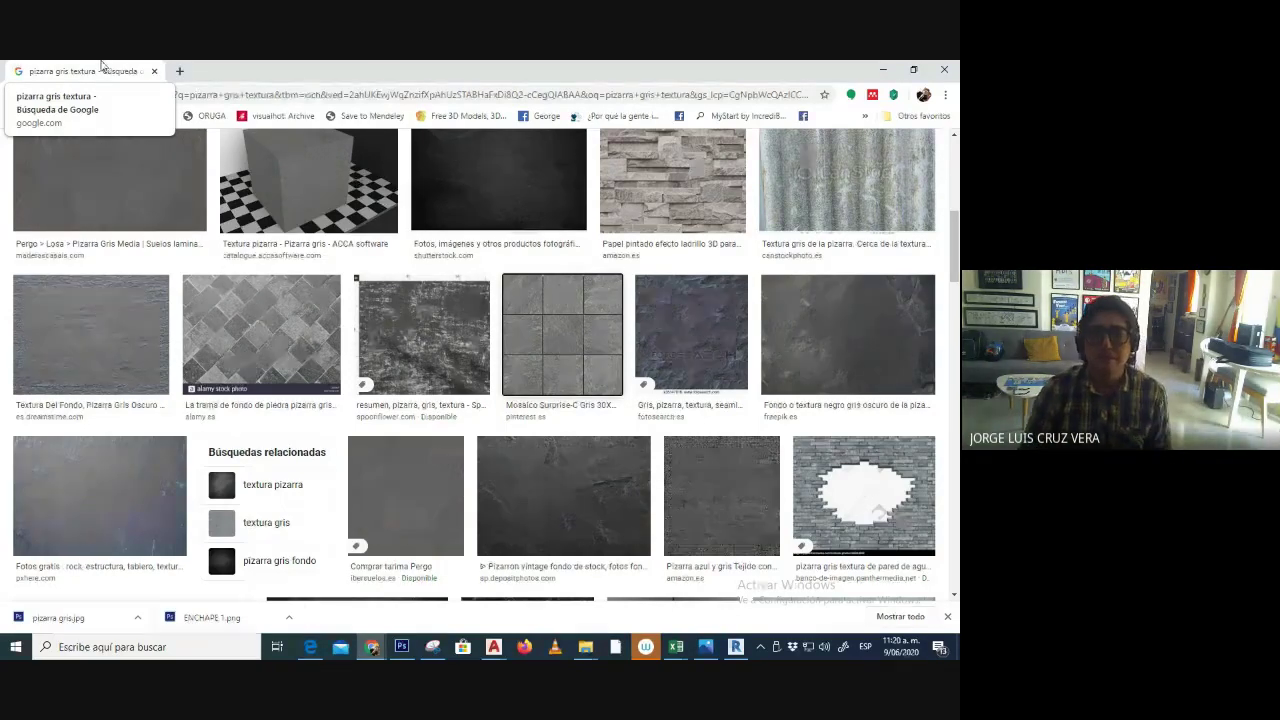
{"action": "scroll", "coordinate": [197, 150], "scroll_direction": "up", "scroll_amount": 5}
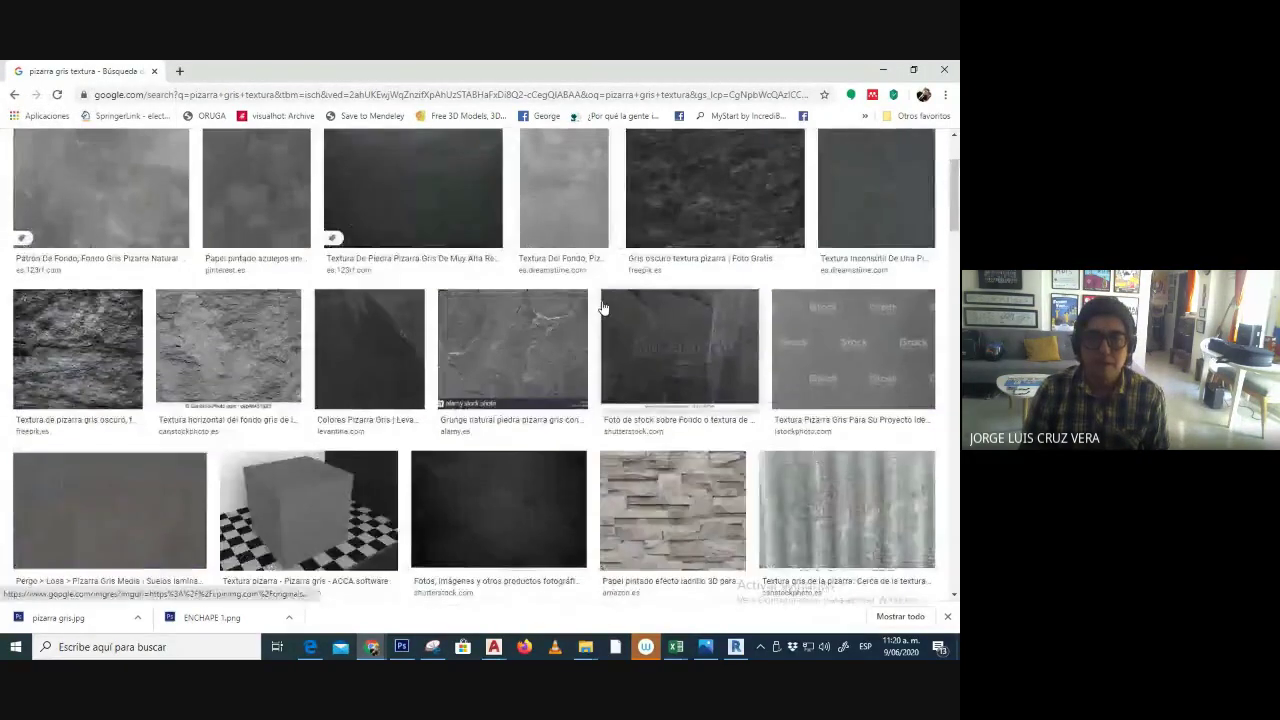
{"action": "triple_click", "coordinate": [254, 157]}
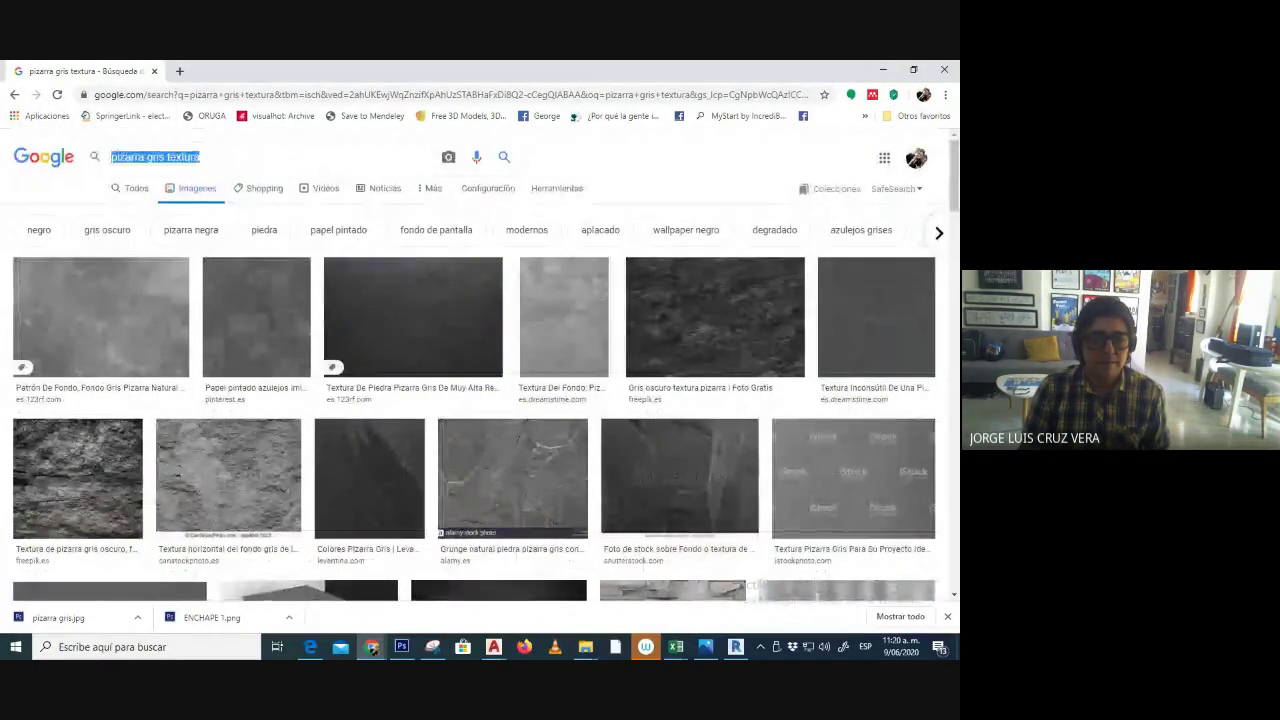
{"action": "left_click", "coordinate": [735, 647]}
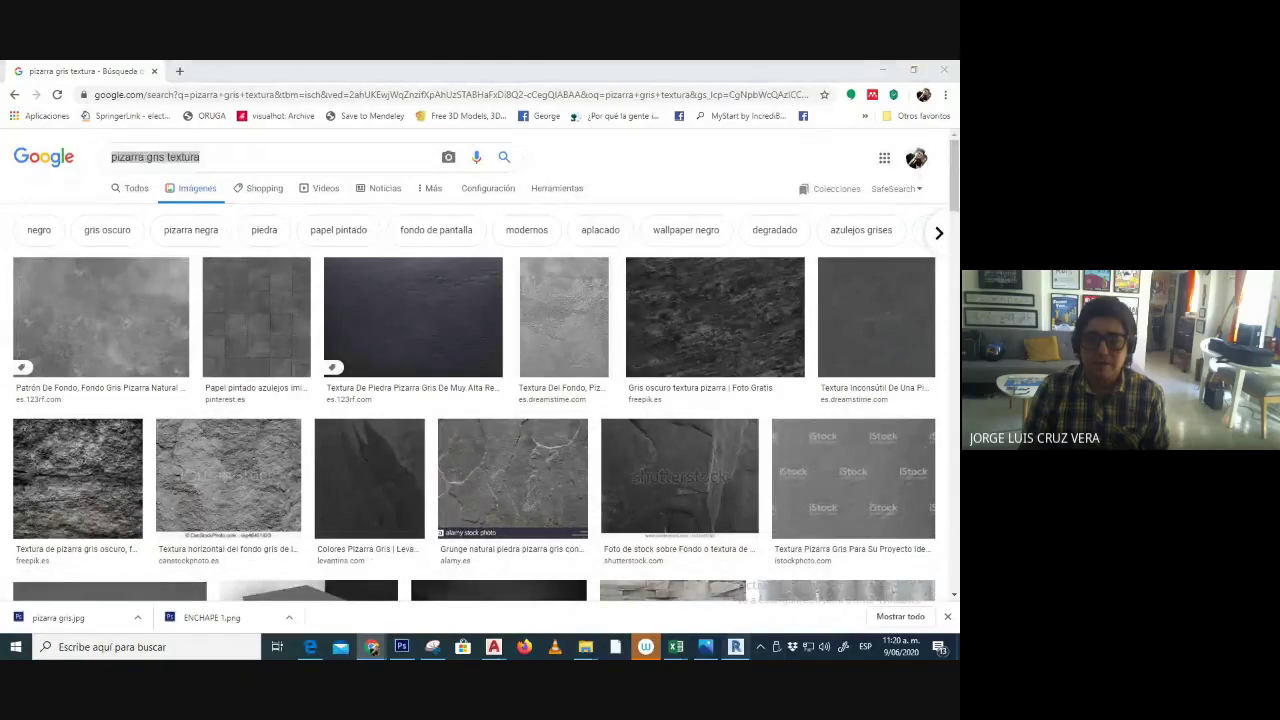
{"action": "left_click", "coordinate": [402, 648]}
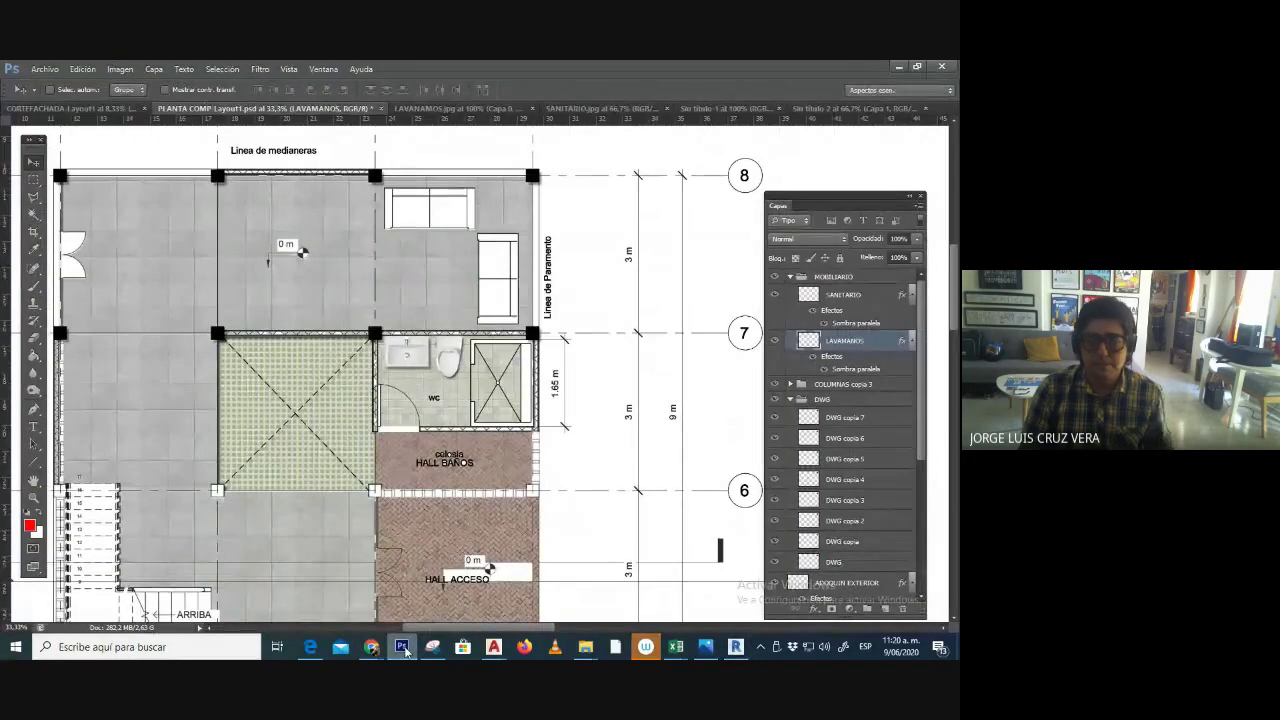
{"action": "left_click", "coordinate": [402, 648]}
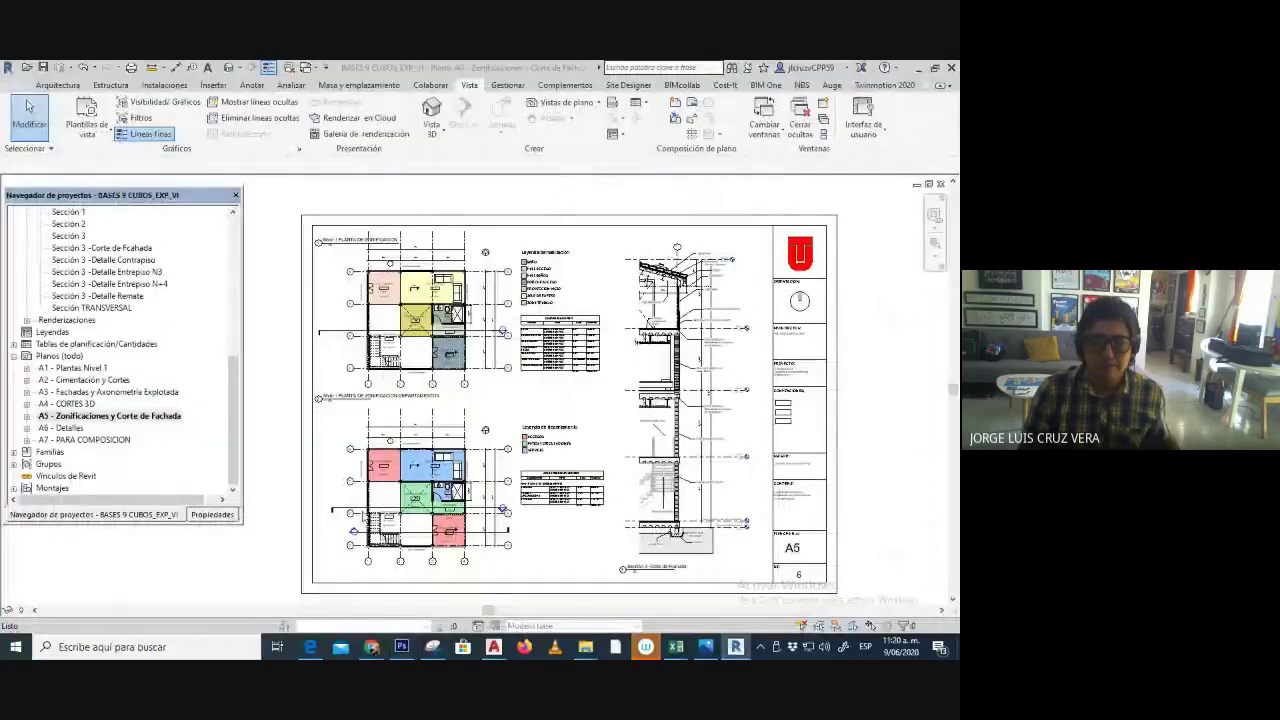
- Switch to the Chrome window with the ecological paving textures and search Google for "SOFAS PNG"
{"action": "mouse_move", "coordinate": [371, 647]}
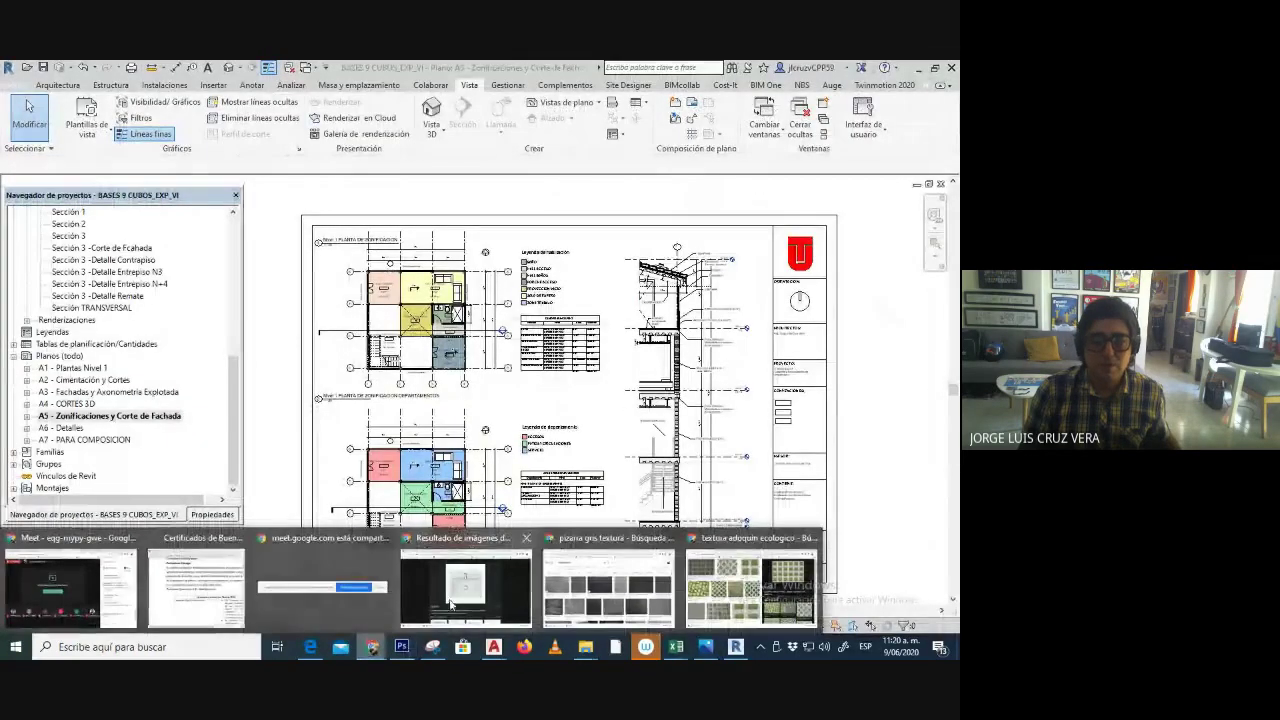
{"action": "left_click", "coordinate": [750, 588]}
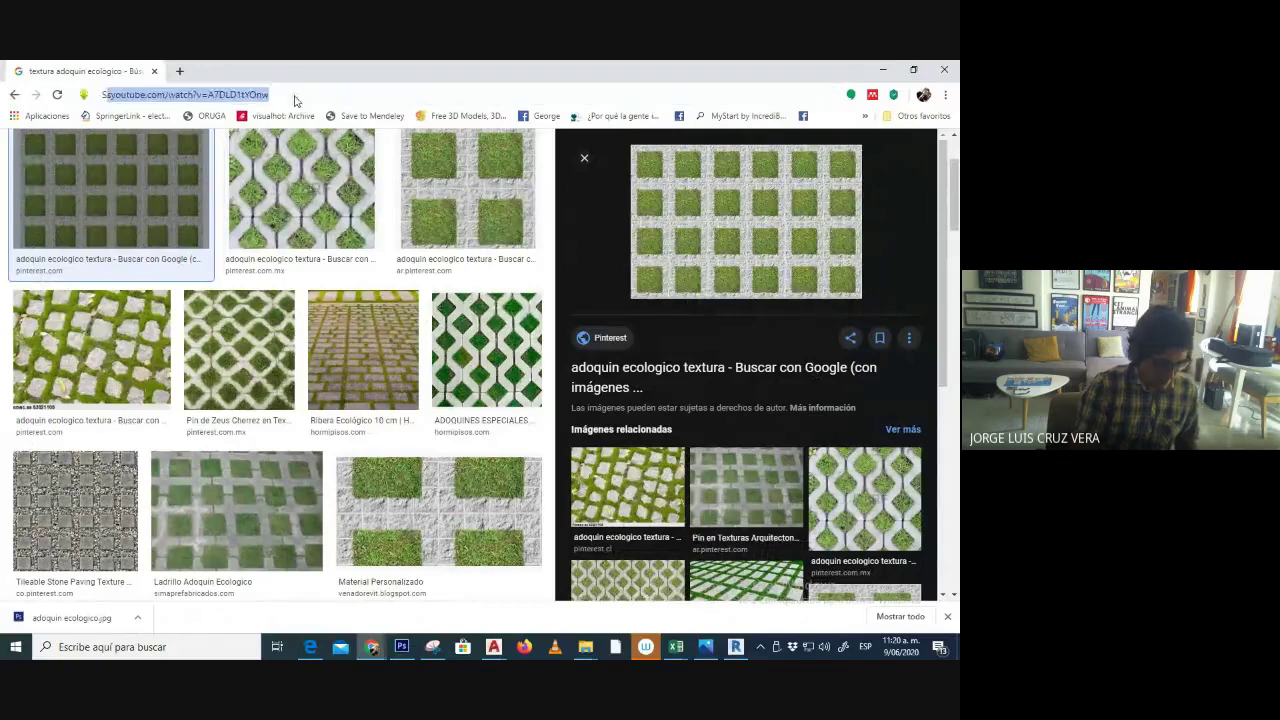
{"action": "type", "text": "SOFAS "}
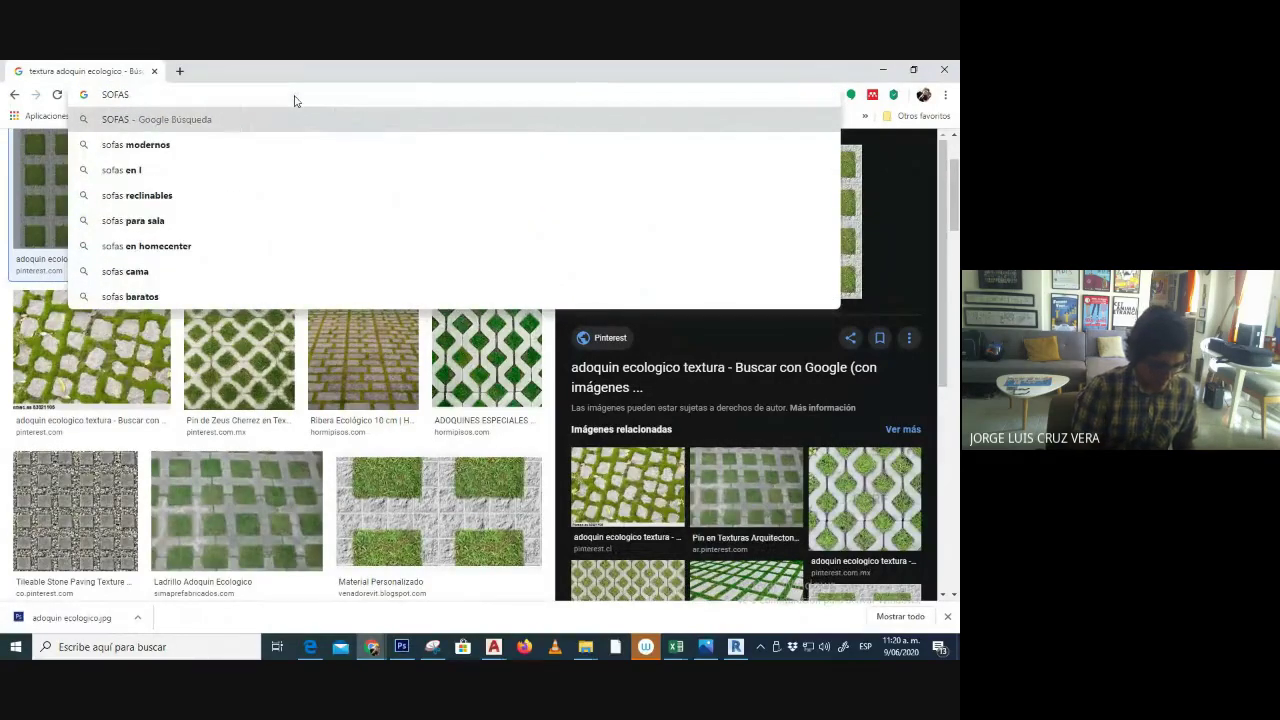
{"action": "type", "text": "PNG"}
{"action": "key", "text": "Return"}
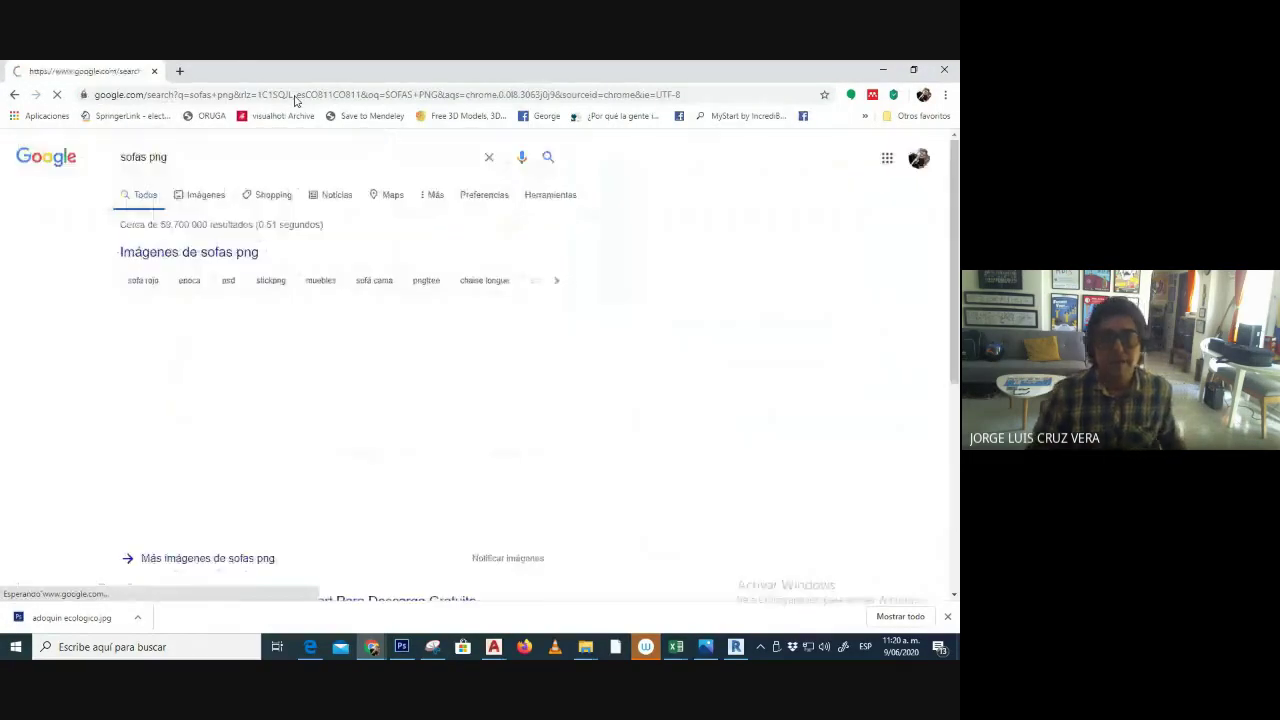
- Refine the search to "sofas PLANTA png" and show the image results
{"action": "left_click", "coordinate": [149, 160]}
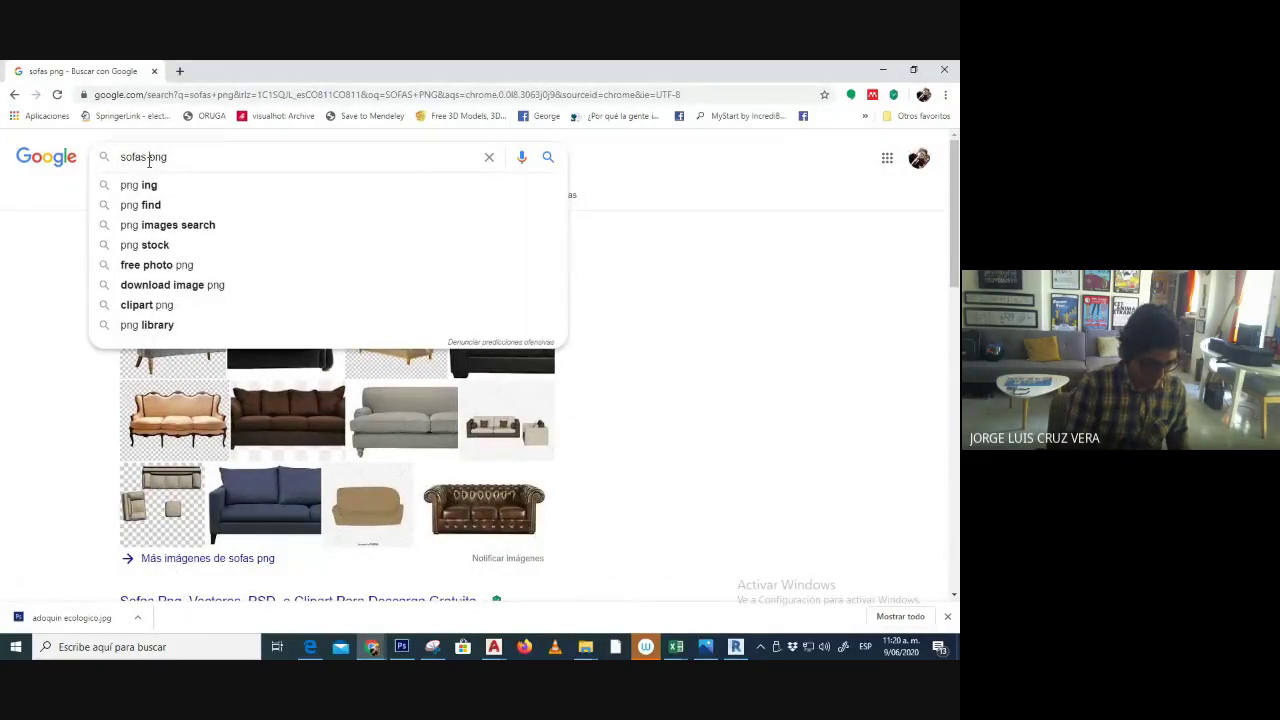
{"action": "type", "text": "PLANTA"}
{"action": "key", "text": "Return"}
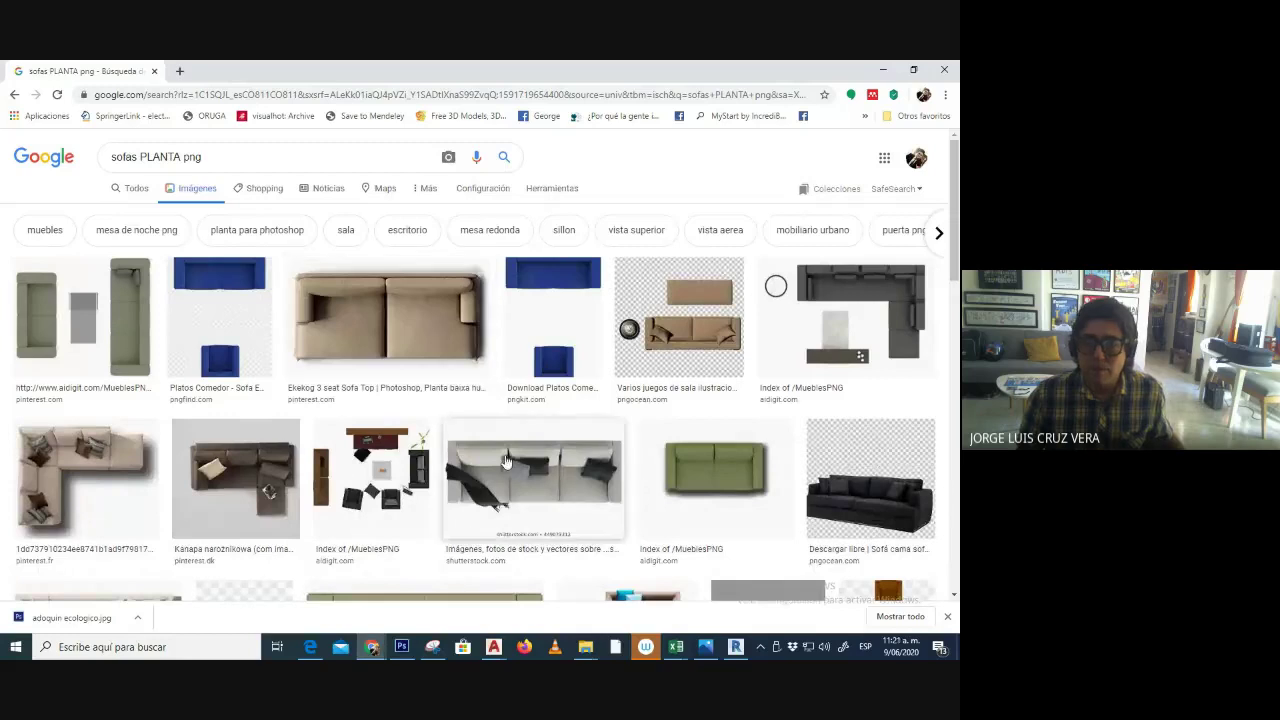
- Open the Shutterstock result of the grey three-seat sofa with a dark draped throw in a new tab and display it
{"action": "right_click", "coordinate": [548, 464]}
{"action": "left_click", "coordinate": [615, 258]}
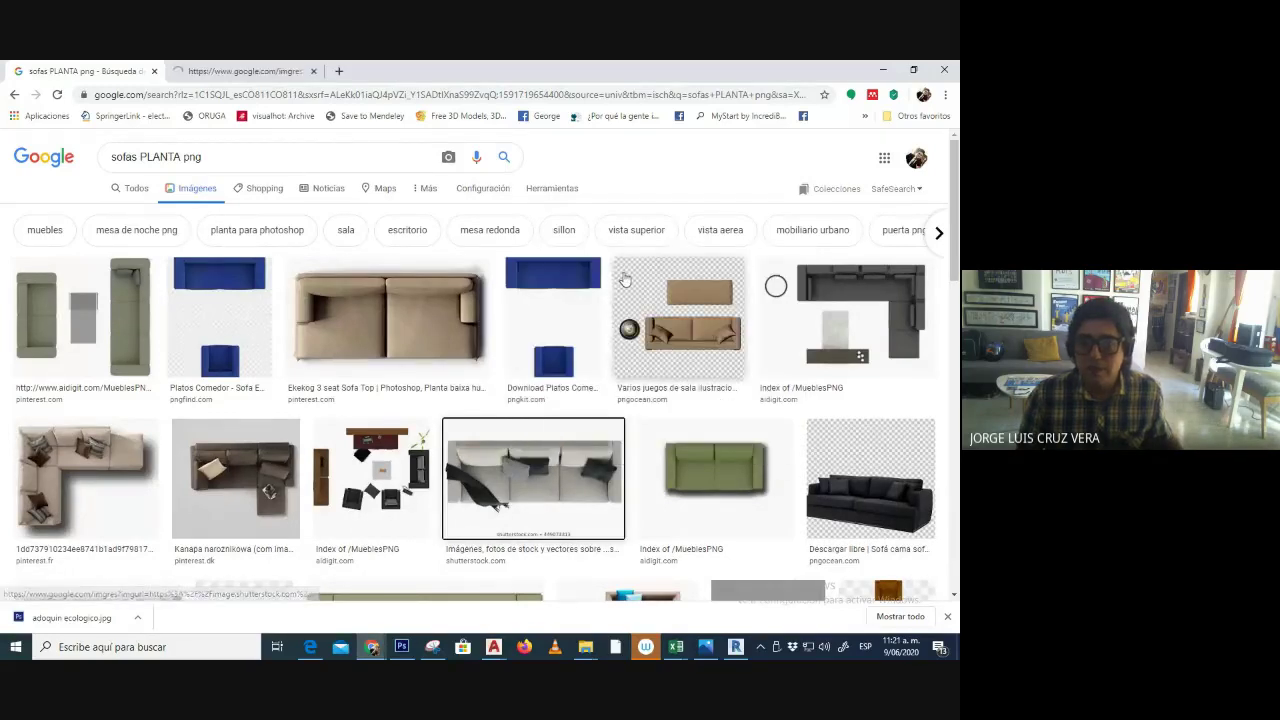
{"action": "scroll", "coordinate": [615, 258], "scroll_direction": "down", "scroll_amount": 2}
{"action": "left_click", "coordinate": [220, 68]}
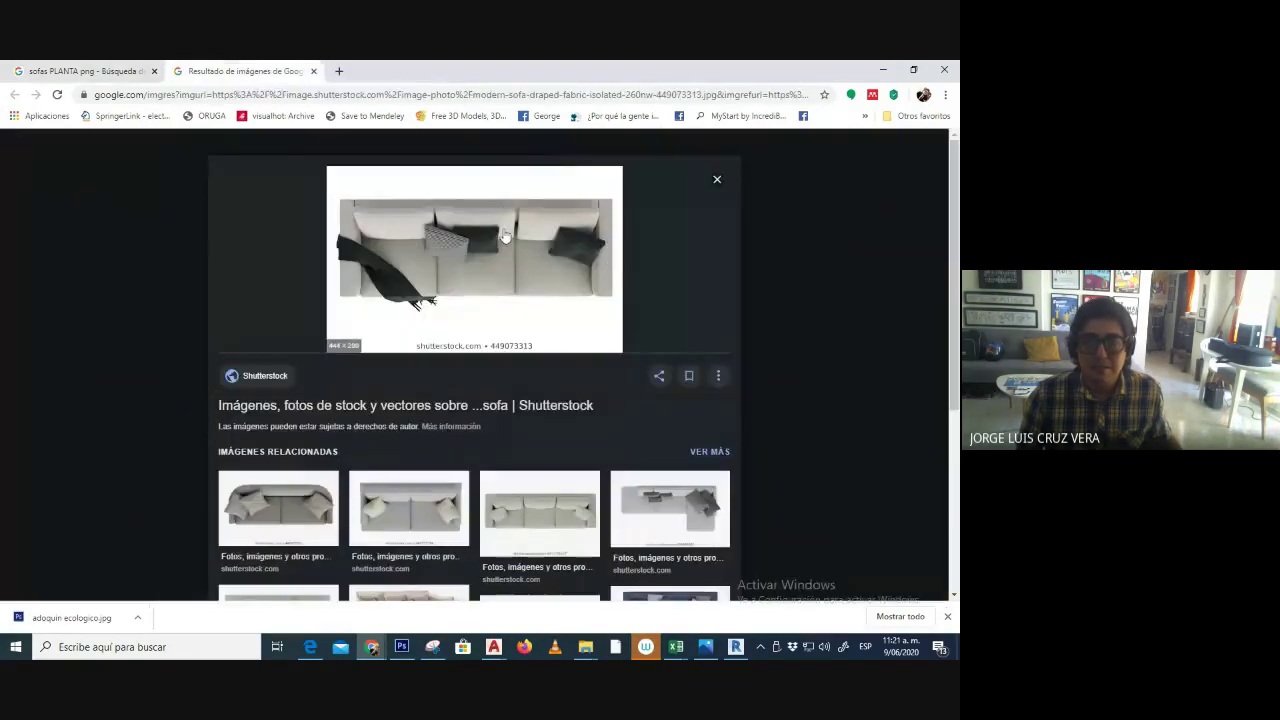
{"action": "right_click", "coordinate": [501, 236]}
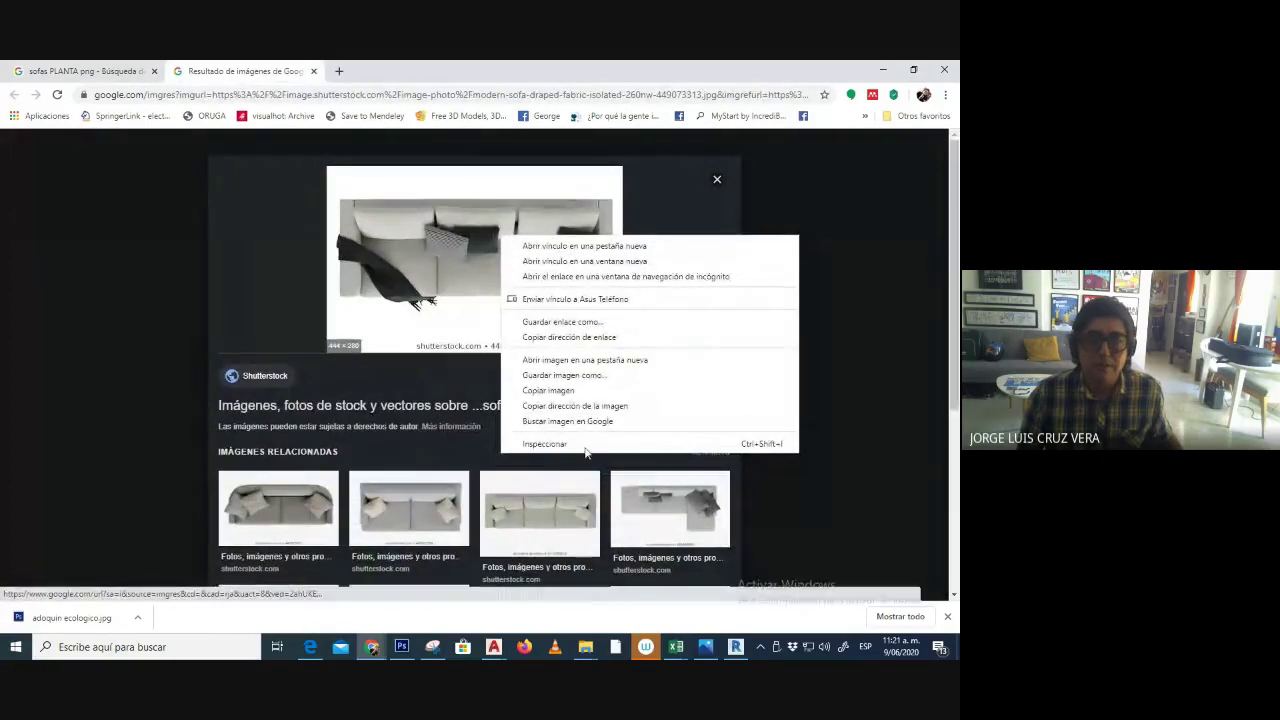
{"action": "left_click", "coordinate": [598, 376]}
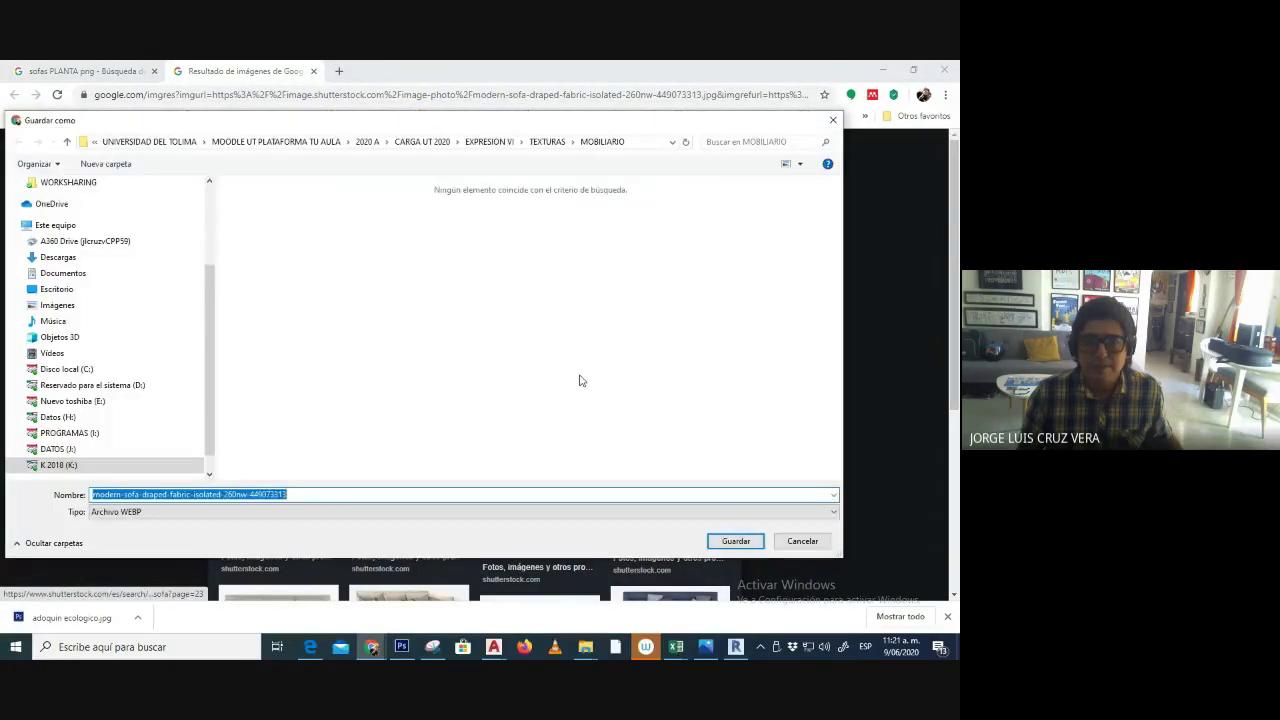
{"action": "left_click", "coordinate": [299, 513]}
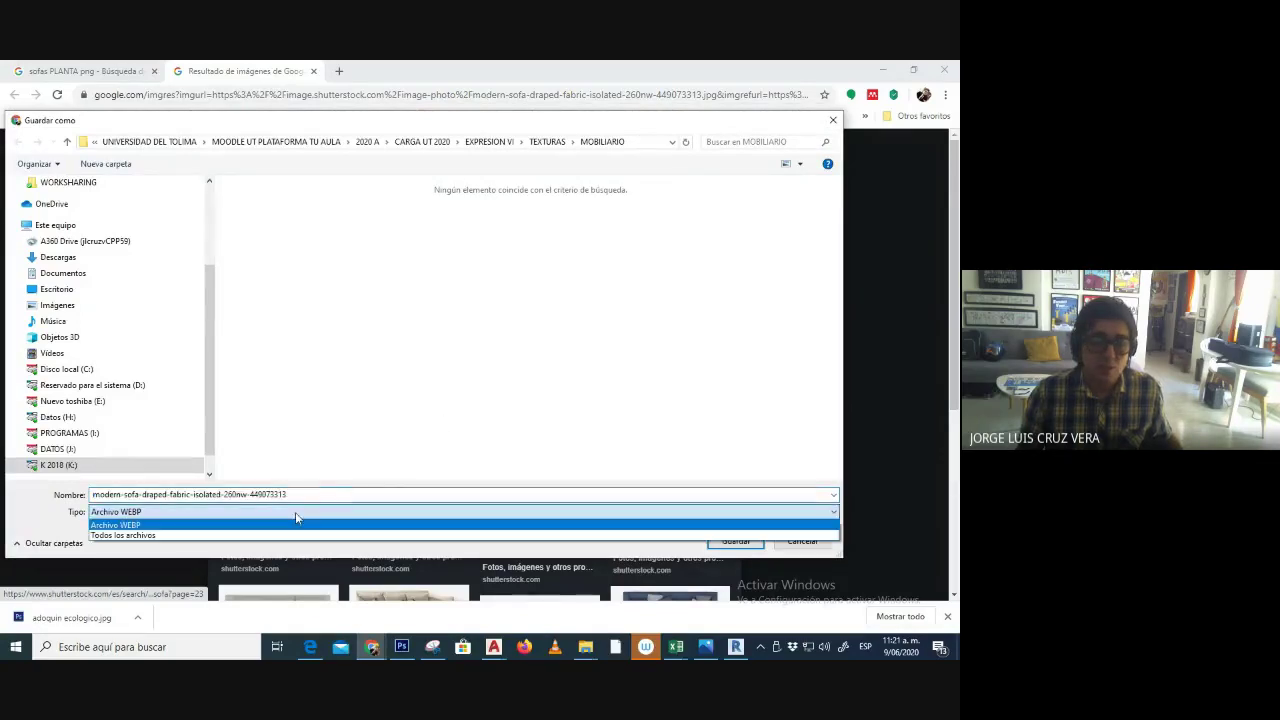
{"action": "left_click", "coordinate": [298, 522]}
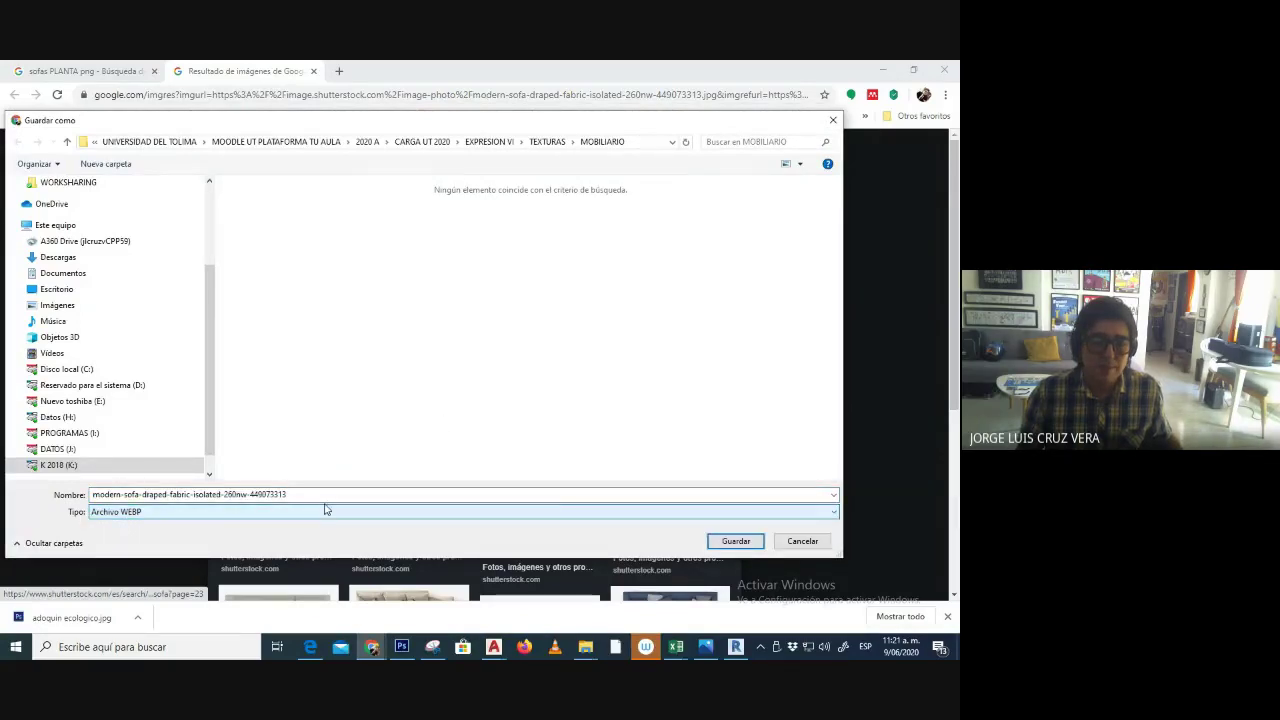
{"action": "left_click", "coordinate": [800, 540]}
- Open the three-seat sofa's source page and the related grey two-seat sofa with two cushions in separate tabs, and display the two-seat sofa
{"action": "left_click", "coordinate": [547, 268]}
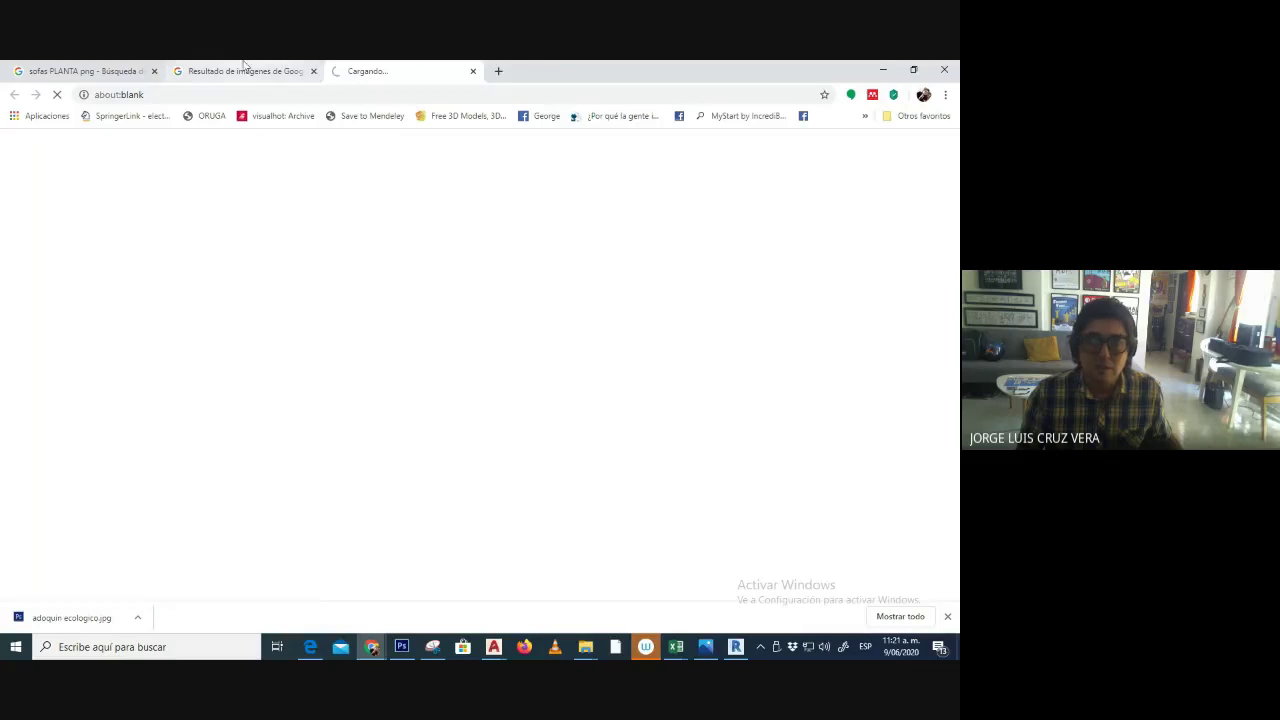
{"action": "left_click", "coordinate": [287, 67]}
{"action": "scroll", "coordinate": [516, 470], "scroll_direction": "down", "scroll_amount": 1}
{"action": "right_click", "coordinate": [400, 437]}
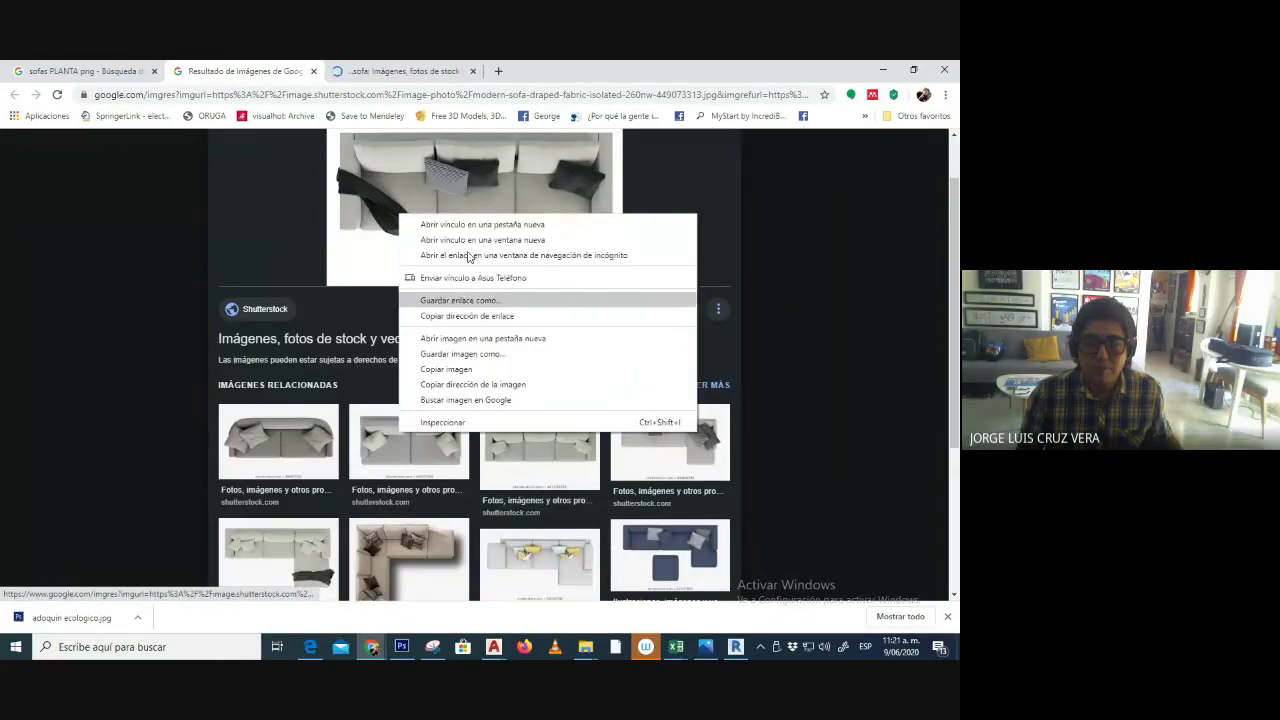
{"action": "left_click", "coordinate": [470, 228]}
{"action": "left_click", "coordinate": [560, 71]}
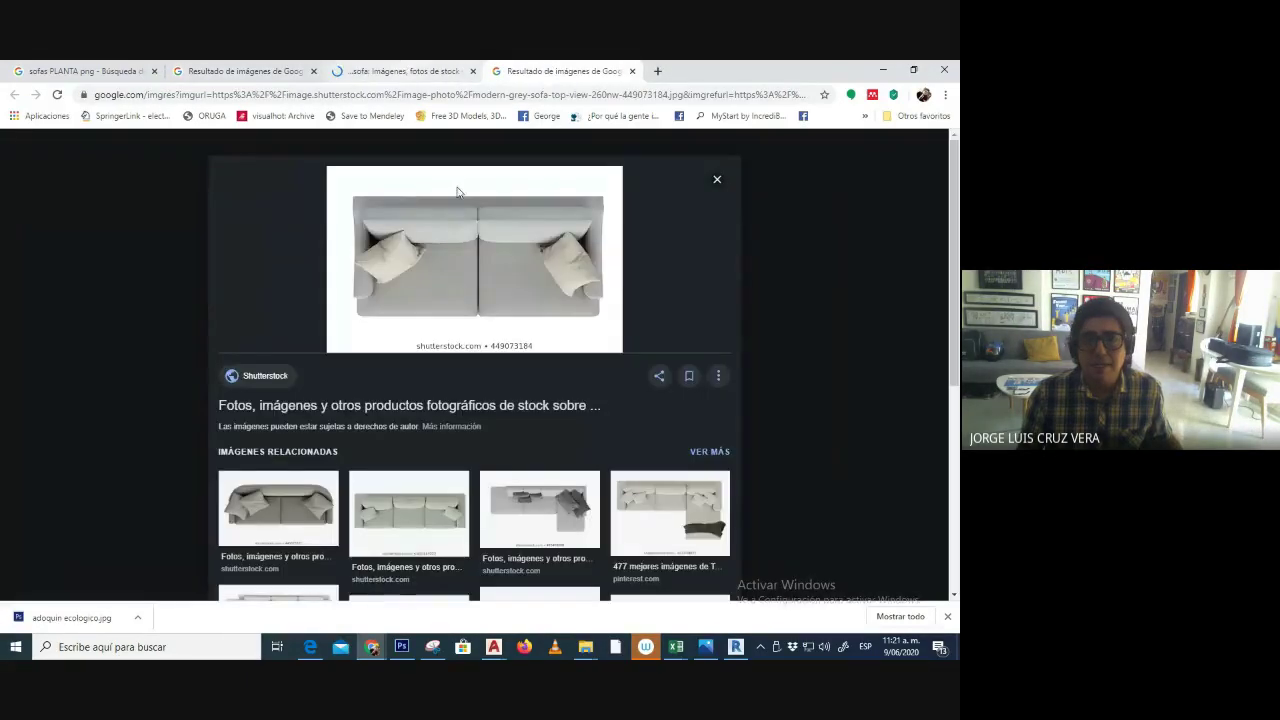
- Open the two-seat sofa's source page, look through the Shutterstock "...sofa" results for top views, and close those results
{"action": "left_click", "coordinate": [448, 225]}
{"action": "left_click", "coordinate": [560, 71]}
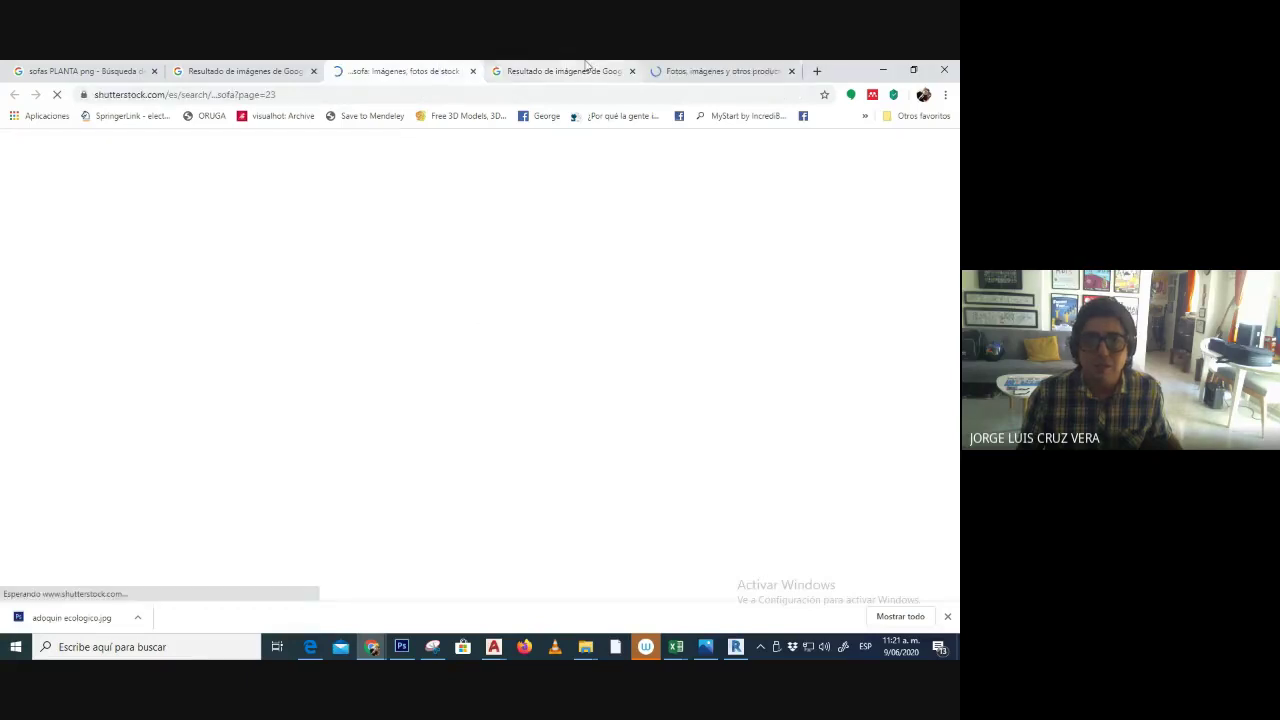
{"action": "left_click", "coordinate": [720, 71]}
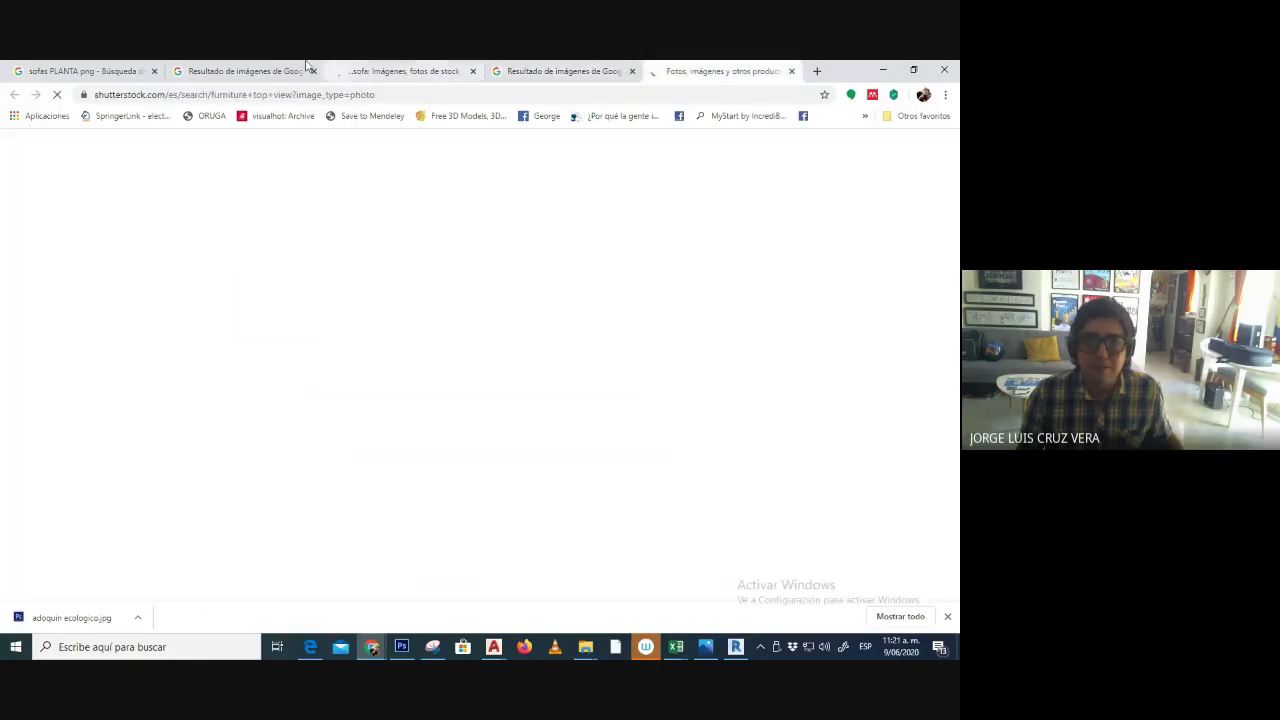
{"action": "left_click", "coordinate": [600, 71]}
{"action": "left_click", "coordinate": [400, 71]}
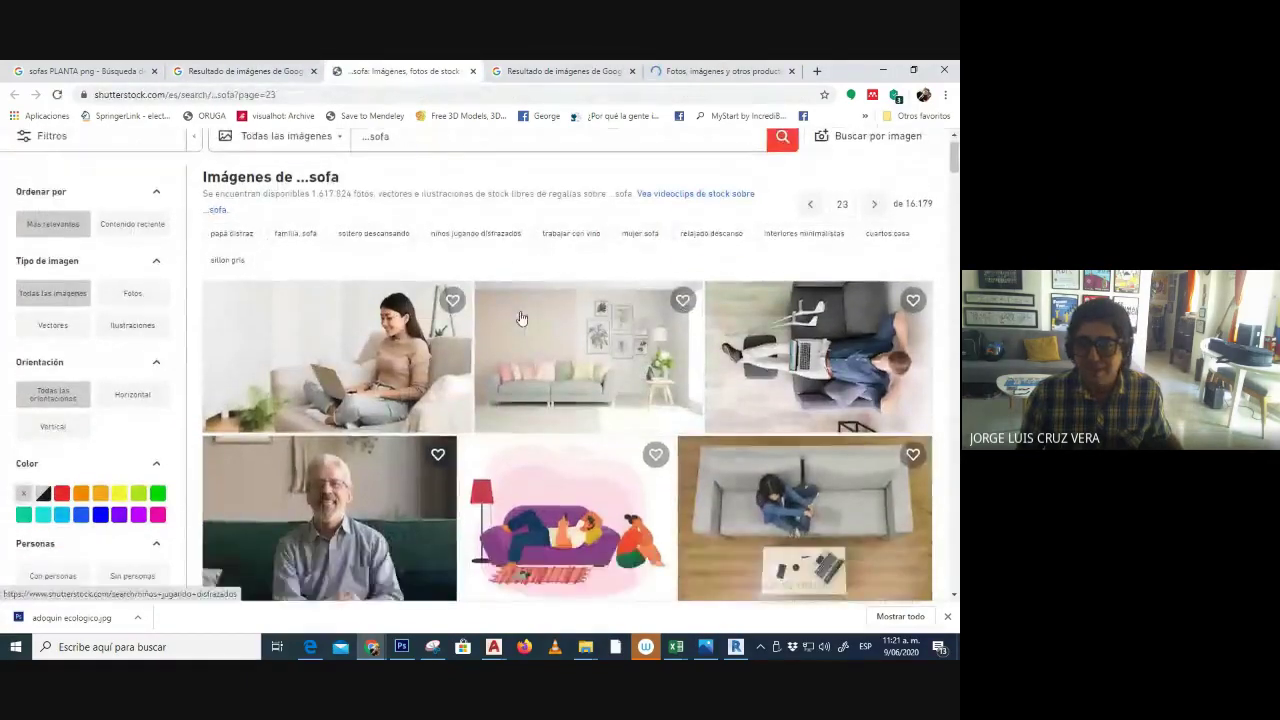
{"action": "scroll", "coordinate": [500, 290], "scroll_direction": "down", "scroll_amount": 6}
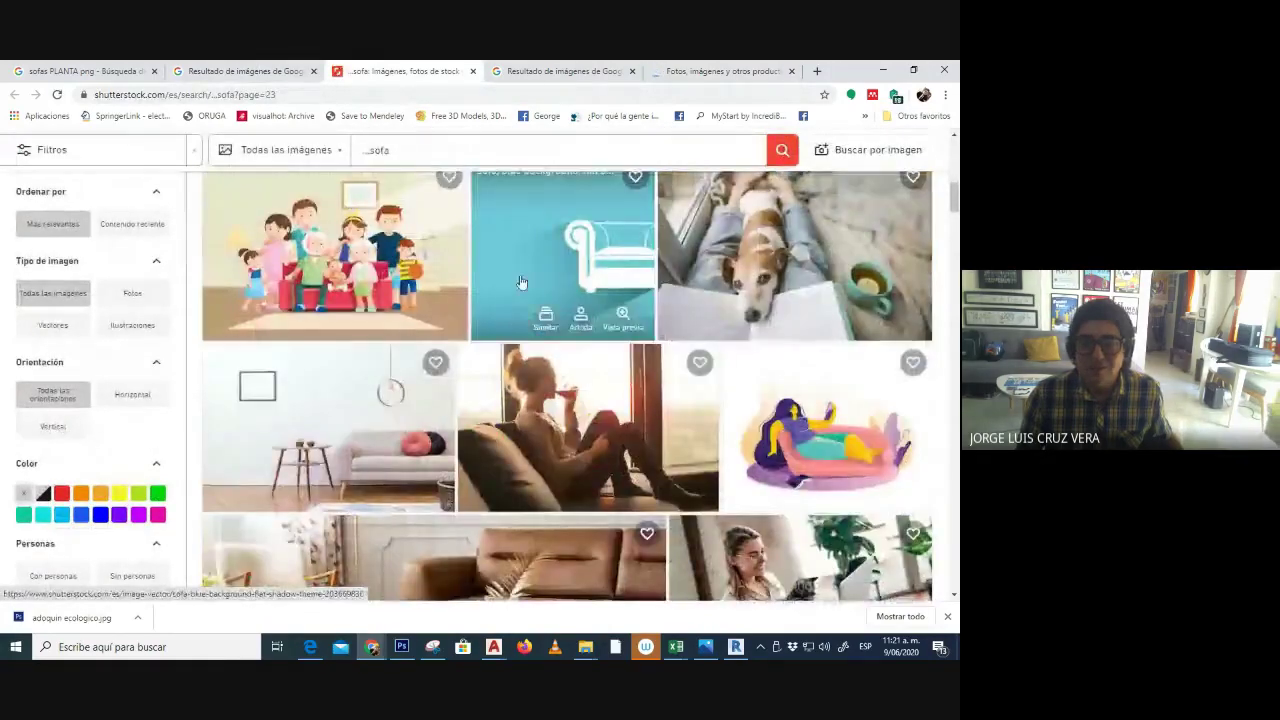
{"action": "left_click", "coordinate": [473, 71]}
- Look through the Shutterstock "furniture top view" photos and open the brown fabric three-seat sofa's page
{"action": "left_click", "coordinate": [560, 71]}
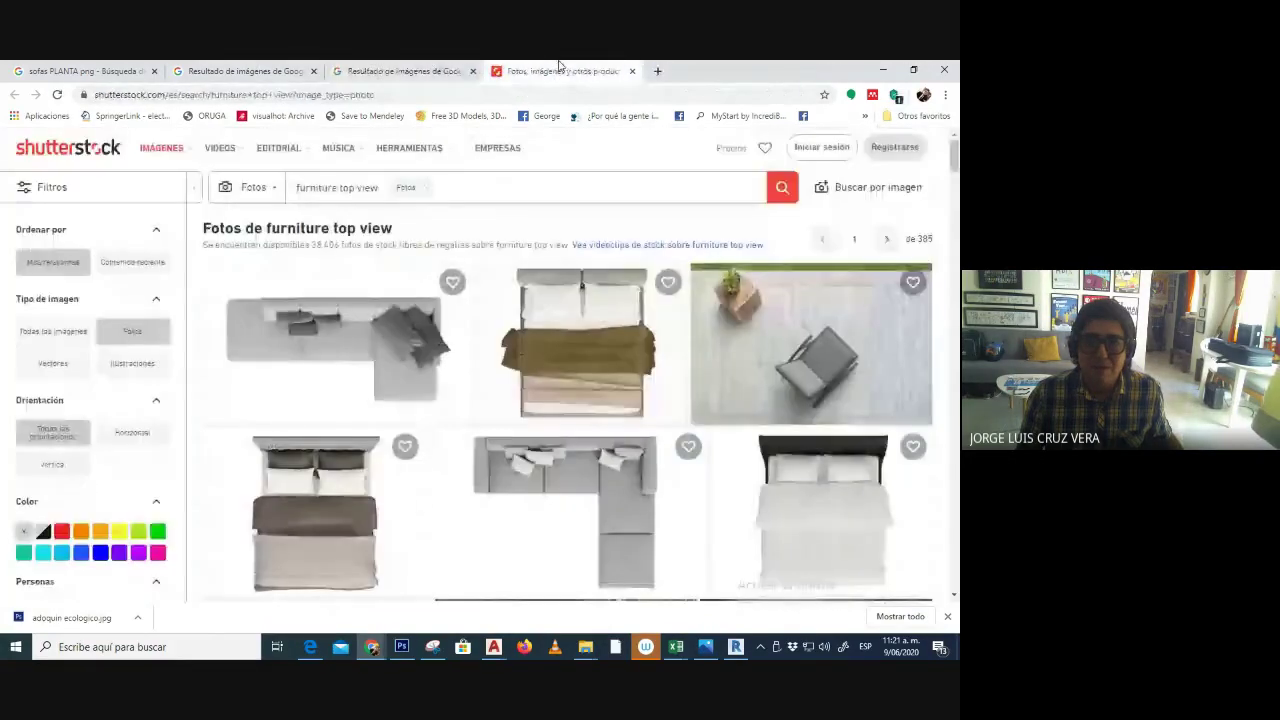
{"action": "scroll", "coordinate": [633, 320], "scroll_direction": "down", "scroll_amount": 3}
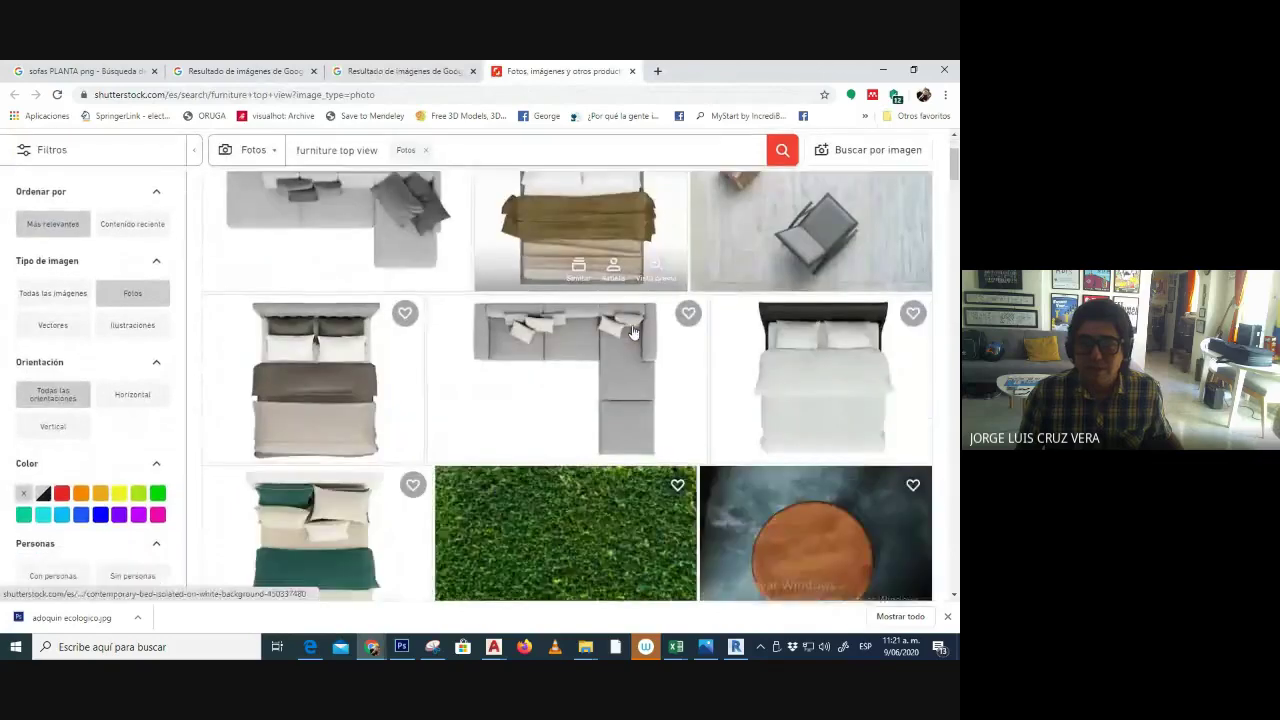
{"action": "scroll", "coordinate": [630, 330], "scroll_direction": "up", "scroll_amount": 3}
{"action": "scroll", "coordinate": [625, 343], "scroll_direction": "down", "scroll_amount": 6}
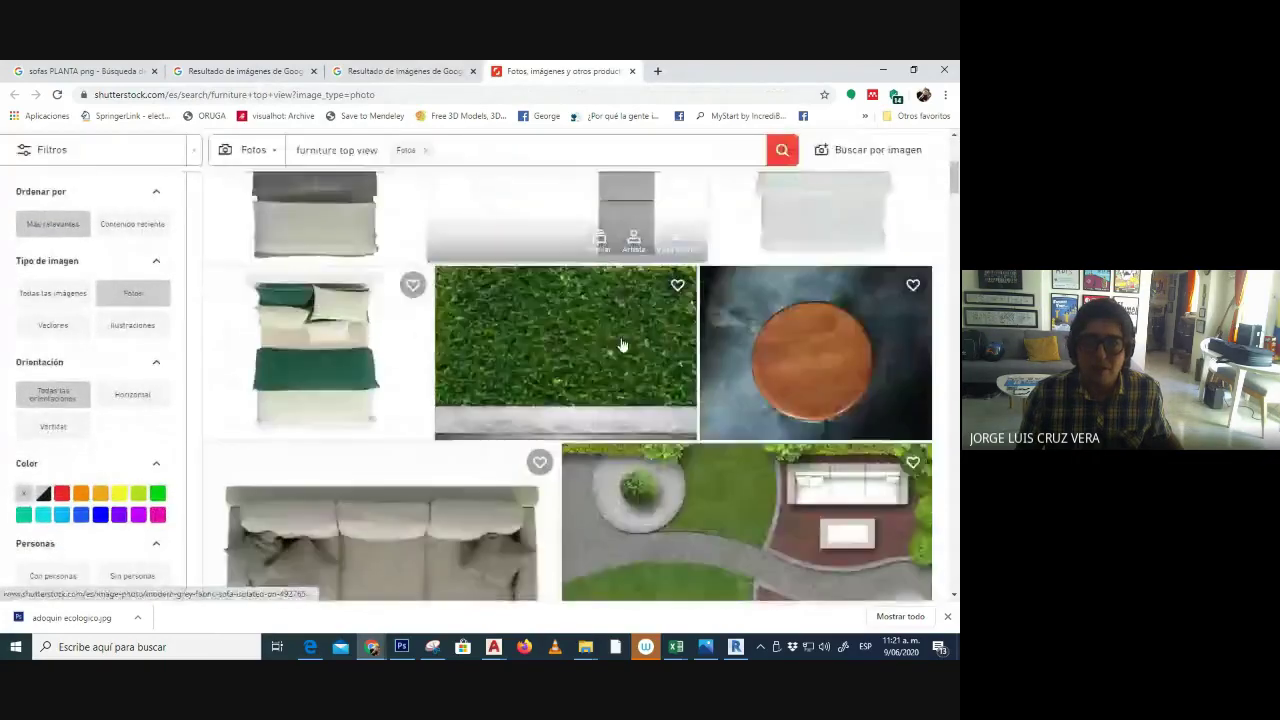
{"action": "scroll", "coordinate": [623, 345], "scroll_direction": "up", "scroll_amount": 2}
{"action": "left_click", "coordinate": [438, 350]}
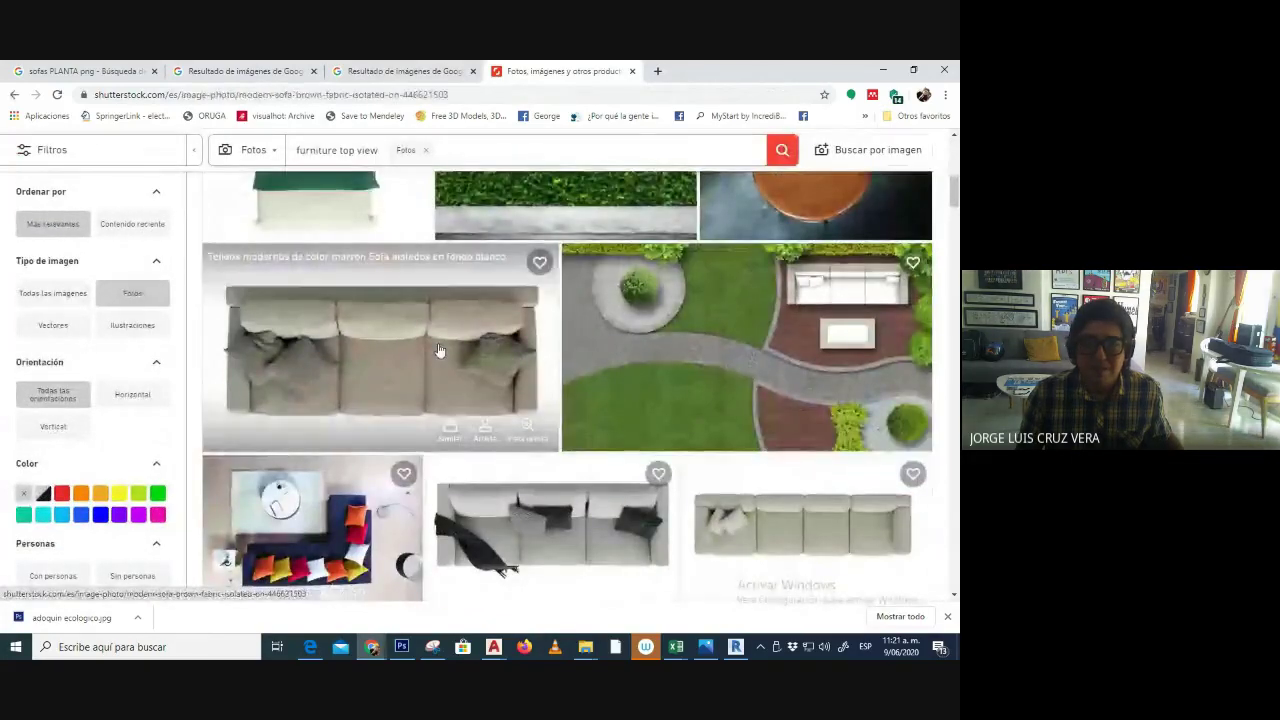
{"action": "right_click", "coordinate": [410, 334]}
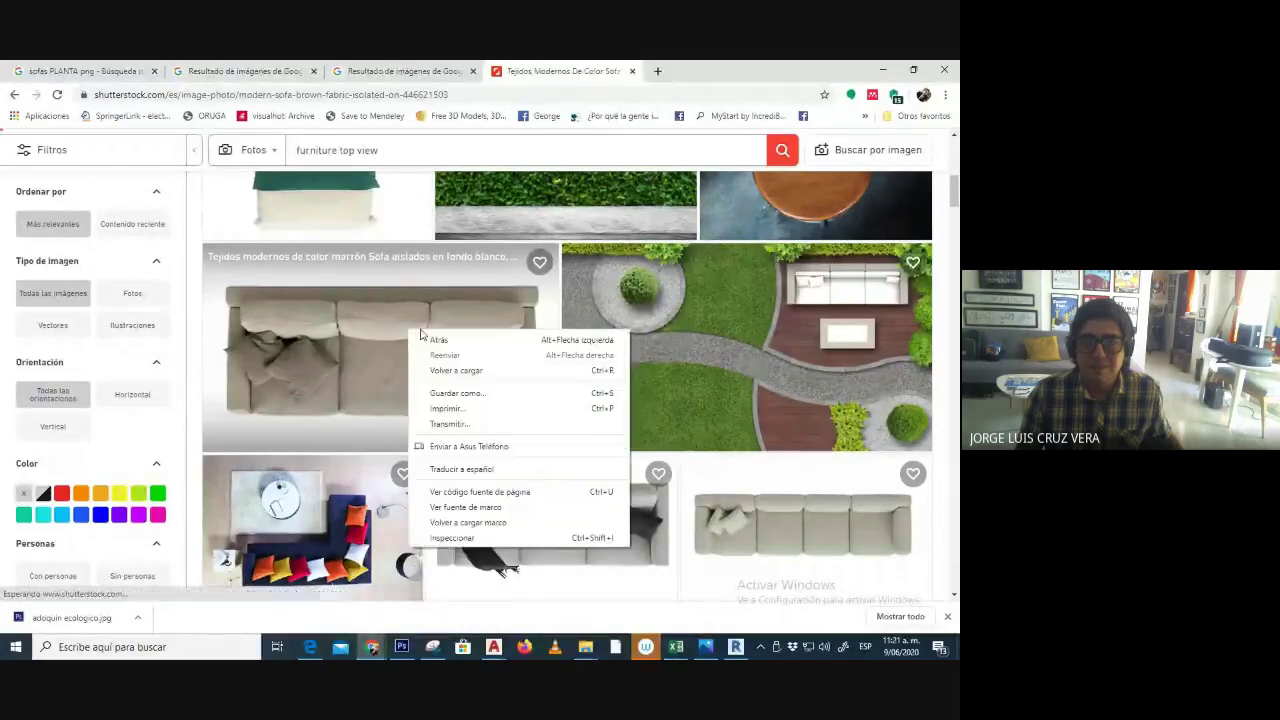
{"action": "left_click", "coordinate": [826, 399]}
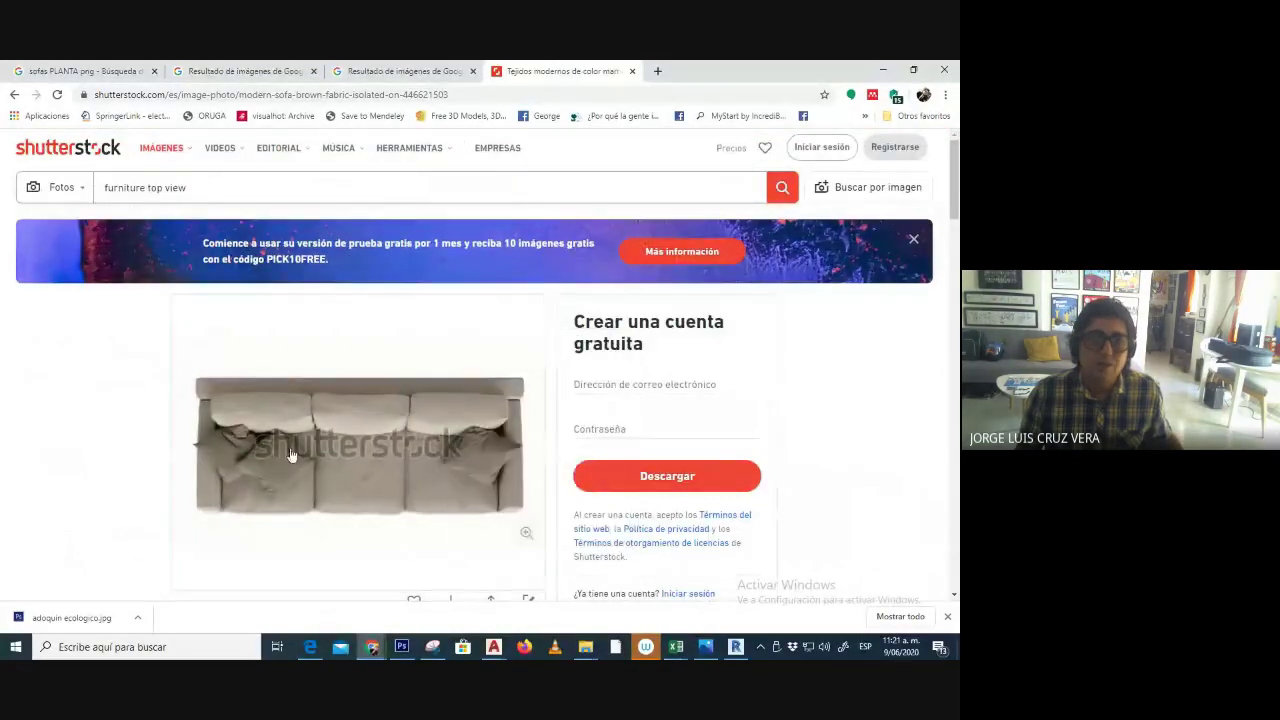
- Return to the grey two-seat sofa image and capture it with a new clip in the Snipping Tool (Herramienta Recortes)
{"action": "left_click", "coordinate": [400, 70]}
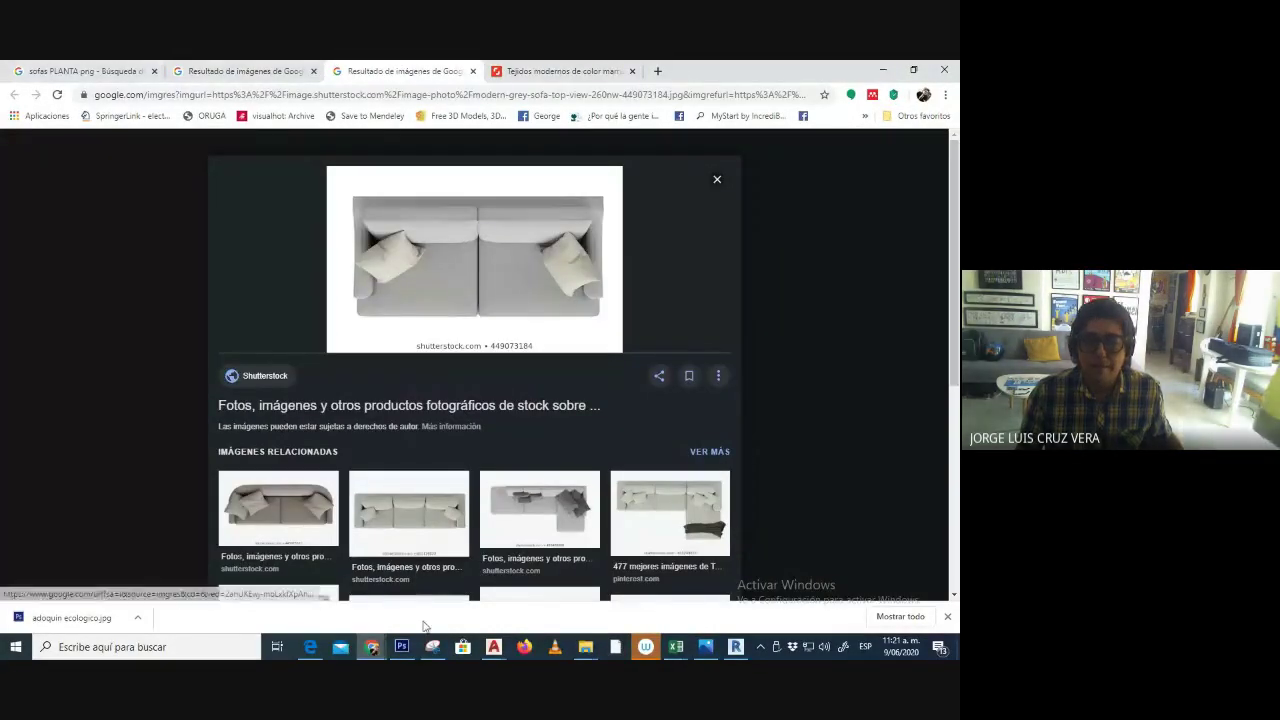
{"action": "left_click", "coordinate": [432, 647]}
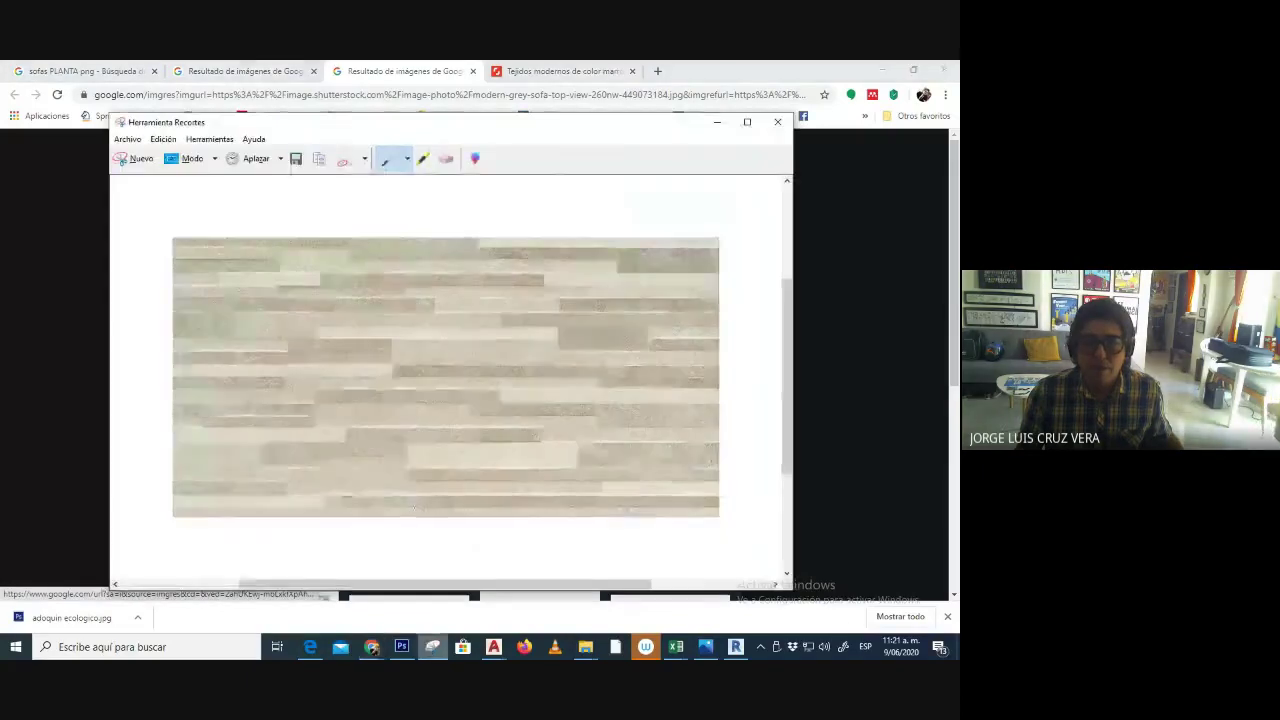
{"action": "left_click", "coordinate": [135, 159]}
{"action": "left_click_drag", "start_coordinate": [340, 179], "coordinate": [609, 330]}
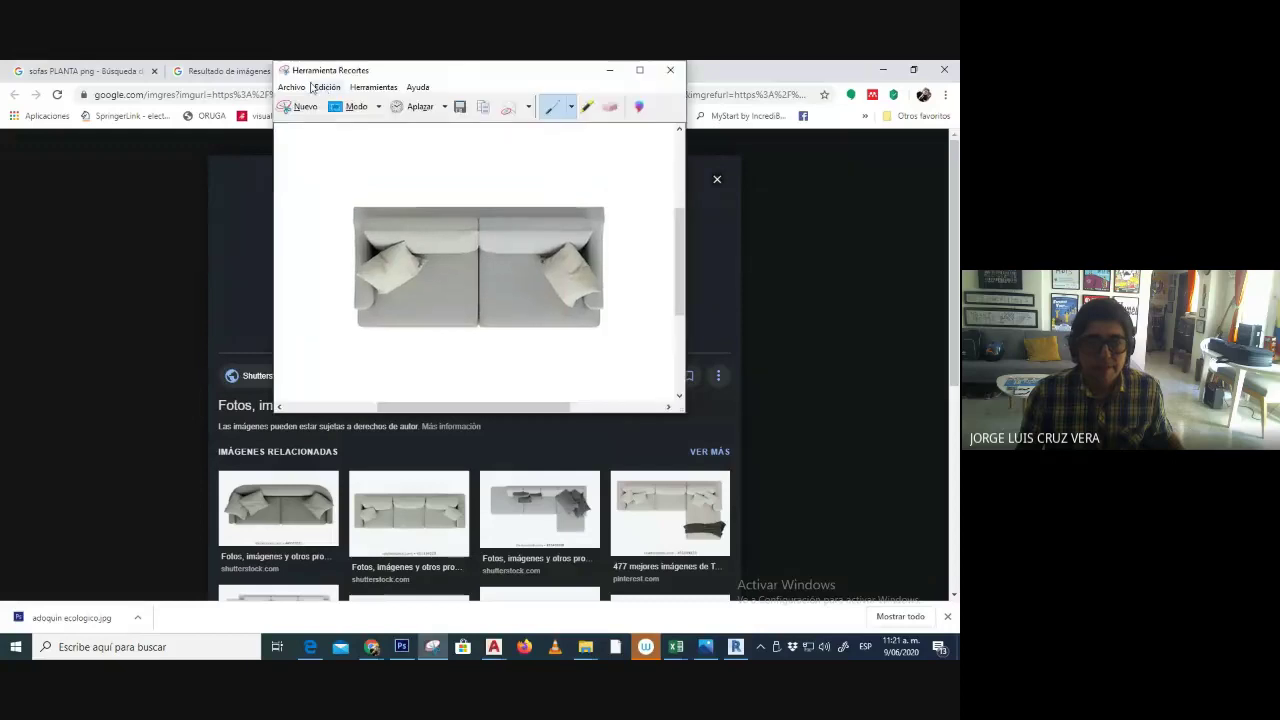
- Save the sofa capture as a JPEG named SOFAS in the MOBILIARIO folder inside TEXTURAS
{"action": "left_click", "coordinate": [291, 87]}
{"action": "left_click", "coordinate": [323, 122]}
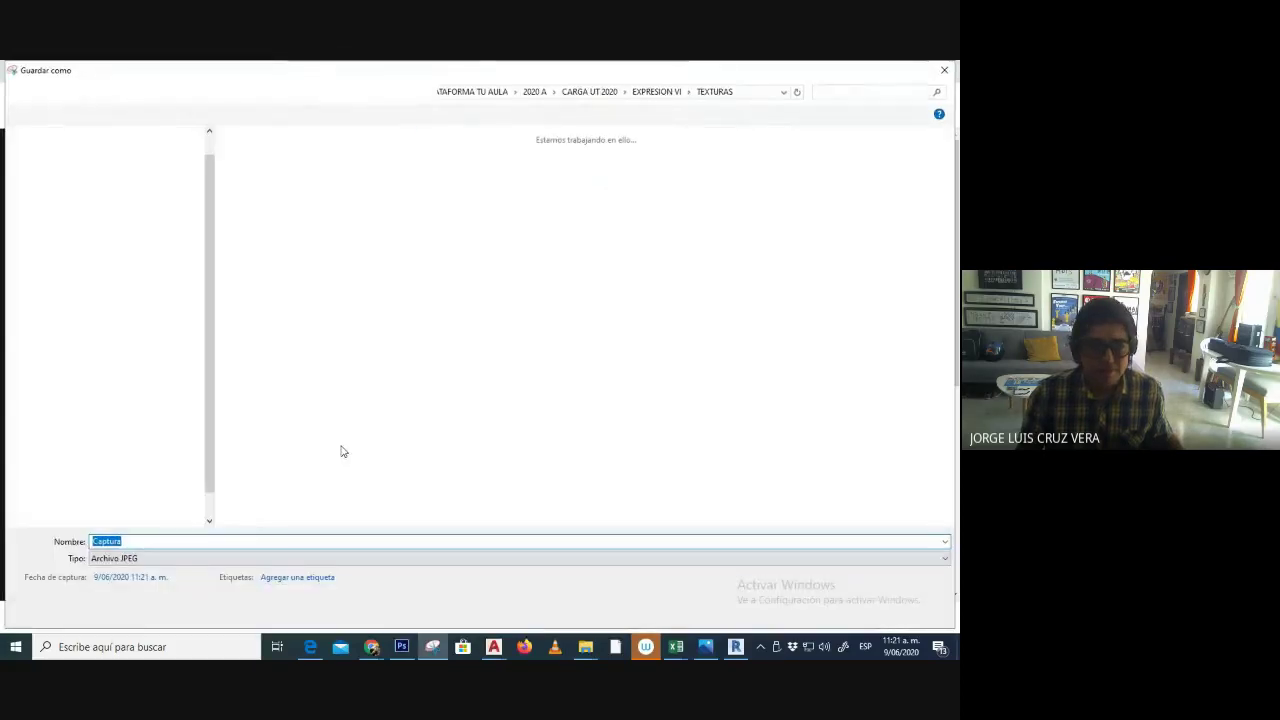
{"action": "left_click", "coordinate": [270, 160]}
{"action": "double_click", "coordinate": [270, 160]}
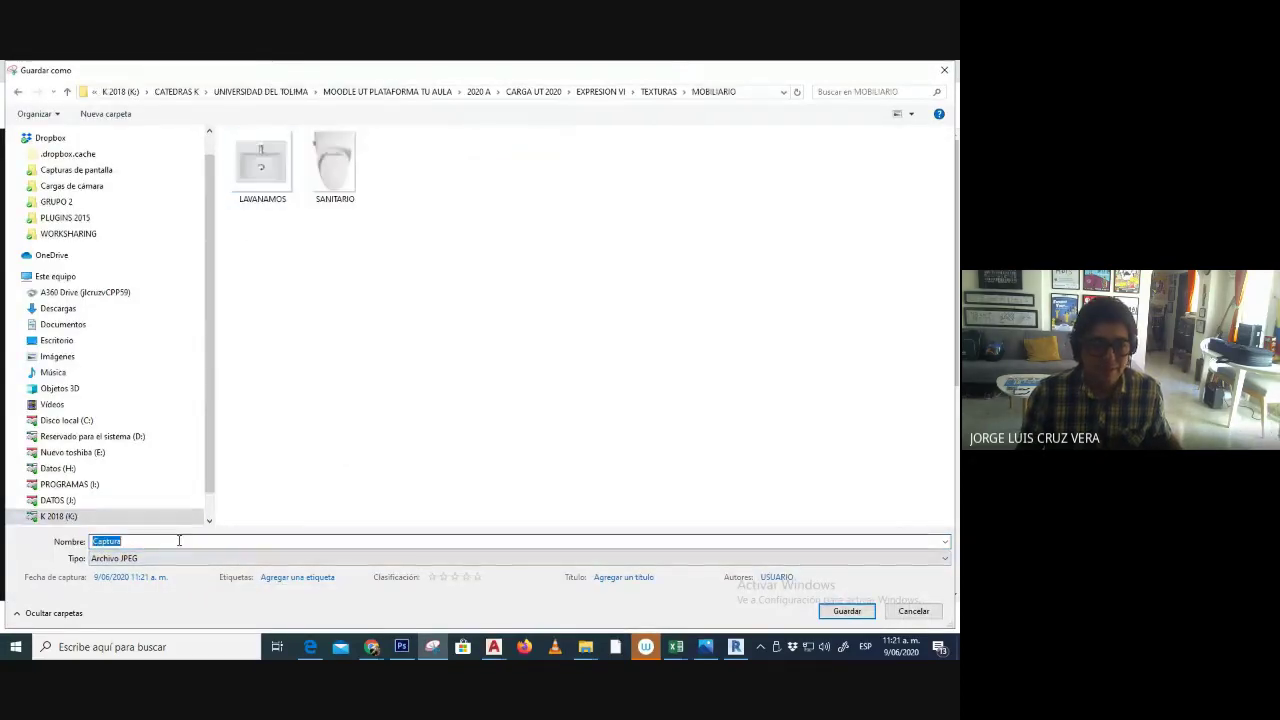
{"action": "type", "text": "SOG"}
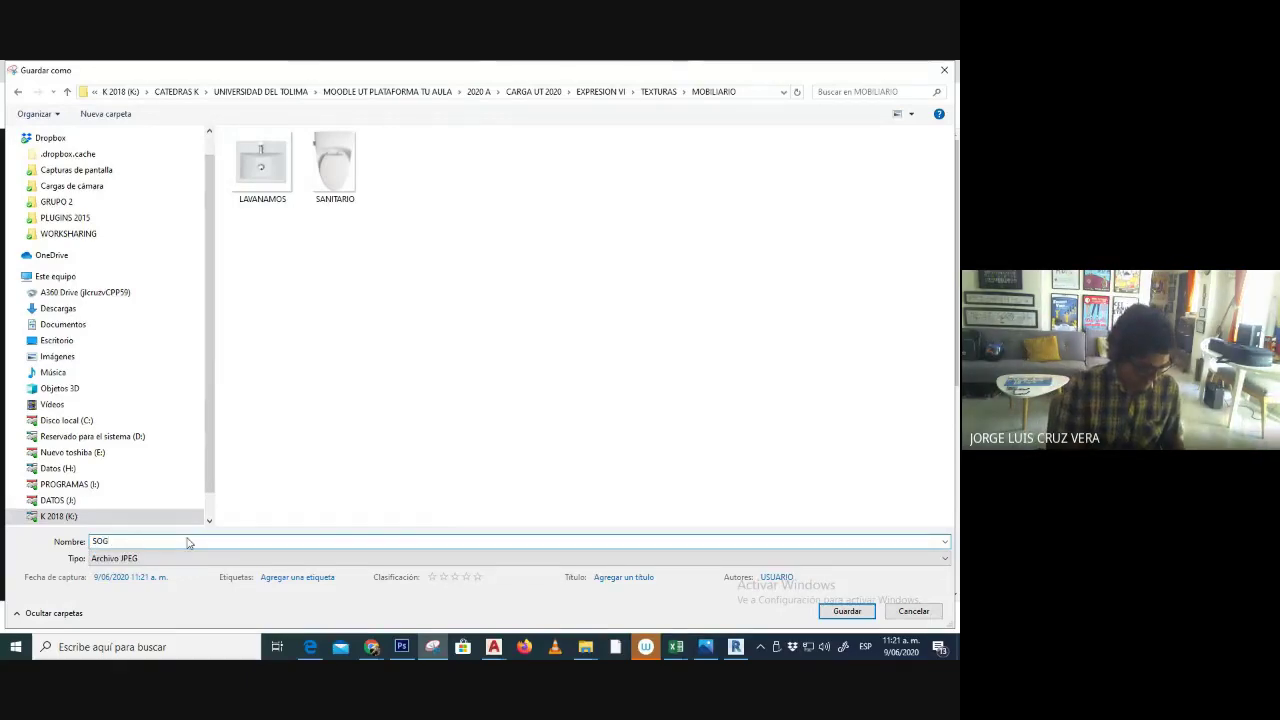
{"action": "key", "text": "BackSpace"}
{"action": "type", "text": "FAS"}
{"action": "key", "text": "Return"}
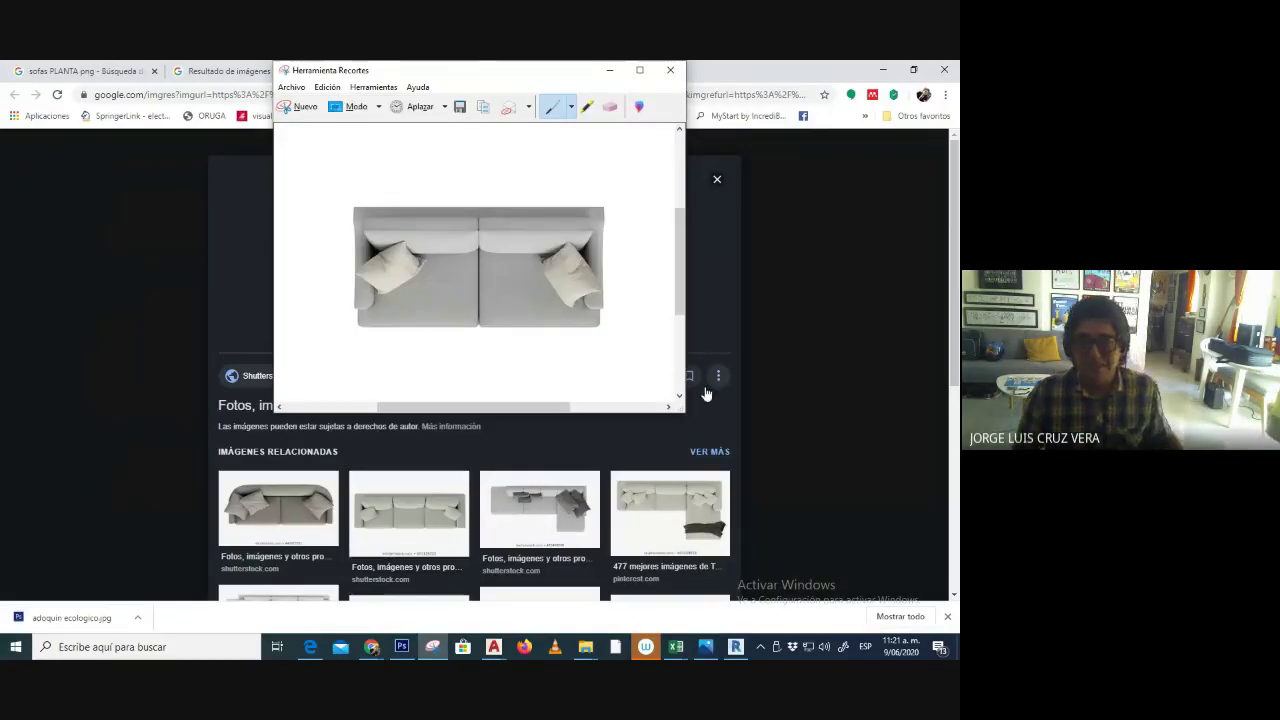
- Switch to Photoshop and browse up from the PANTALLAZOS folder to EXPRESION VI to open an image file
{"action": "left_click", "coordinate": [401, 647]}
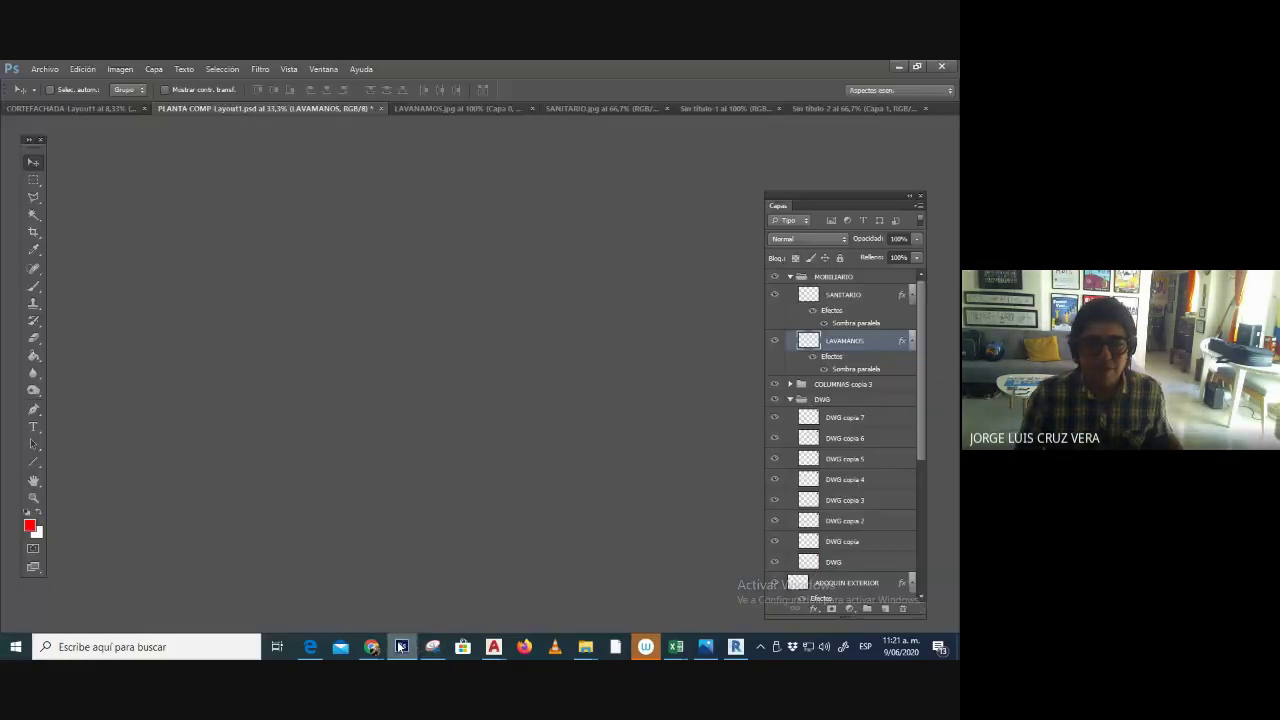
{"action": "scroll", "coordinate": [400, 380], "scroll_direction": "down", "scroll_amount": 1}
{"action": "scroll", "coordinate": [400, 380], "scroll_direction": "left", "scroll_amount": 2}
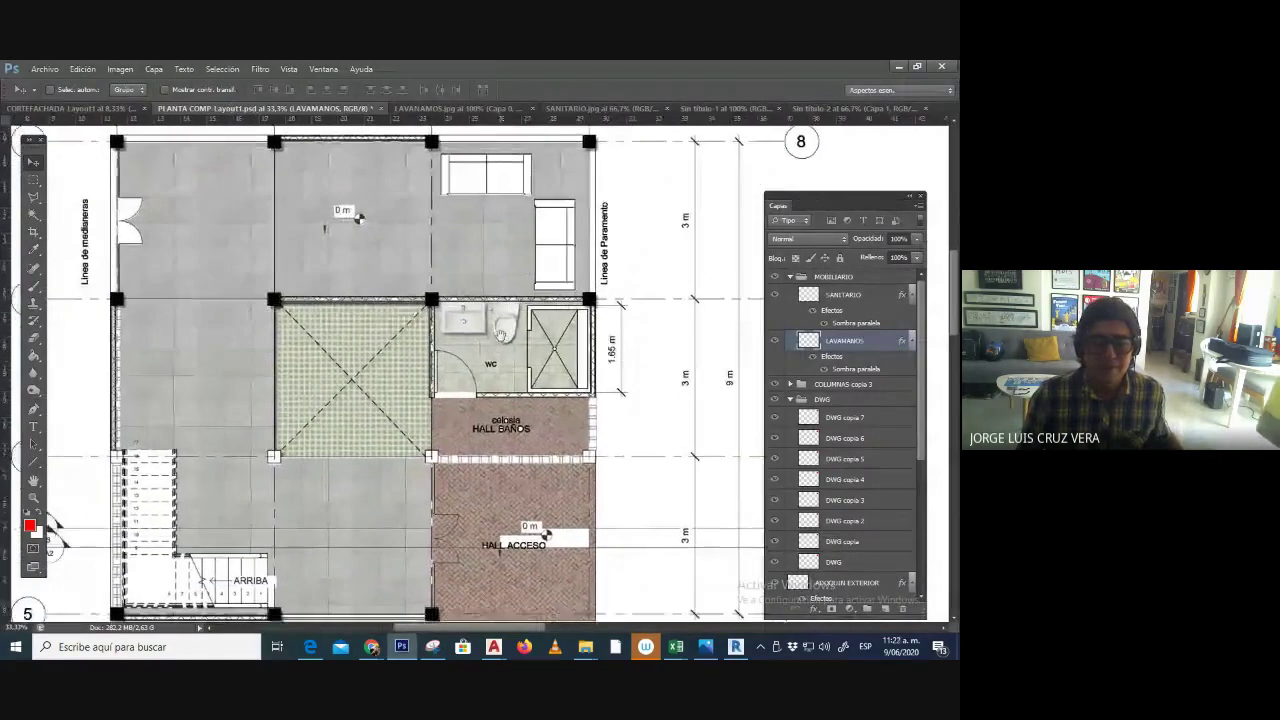
{"action": "left_click", "coordinate": [43, 69]}
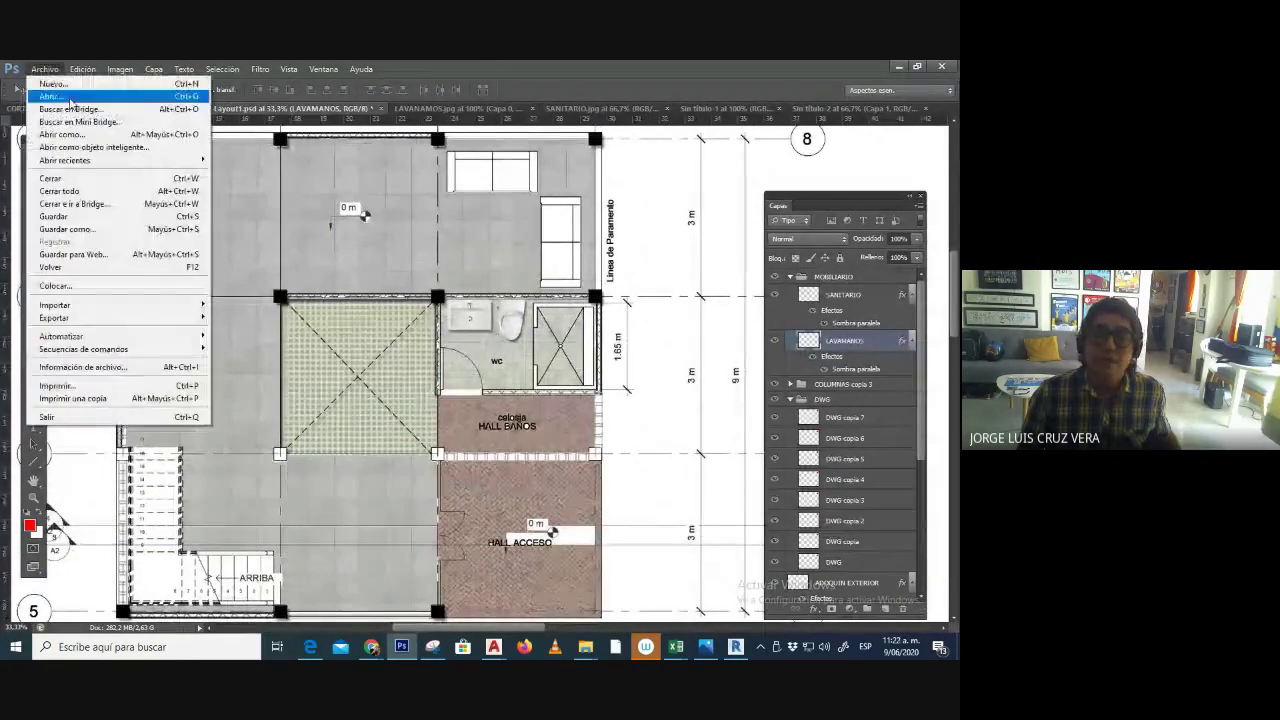
{"action": "left_click", "coordinate": [50, 97]}
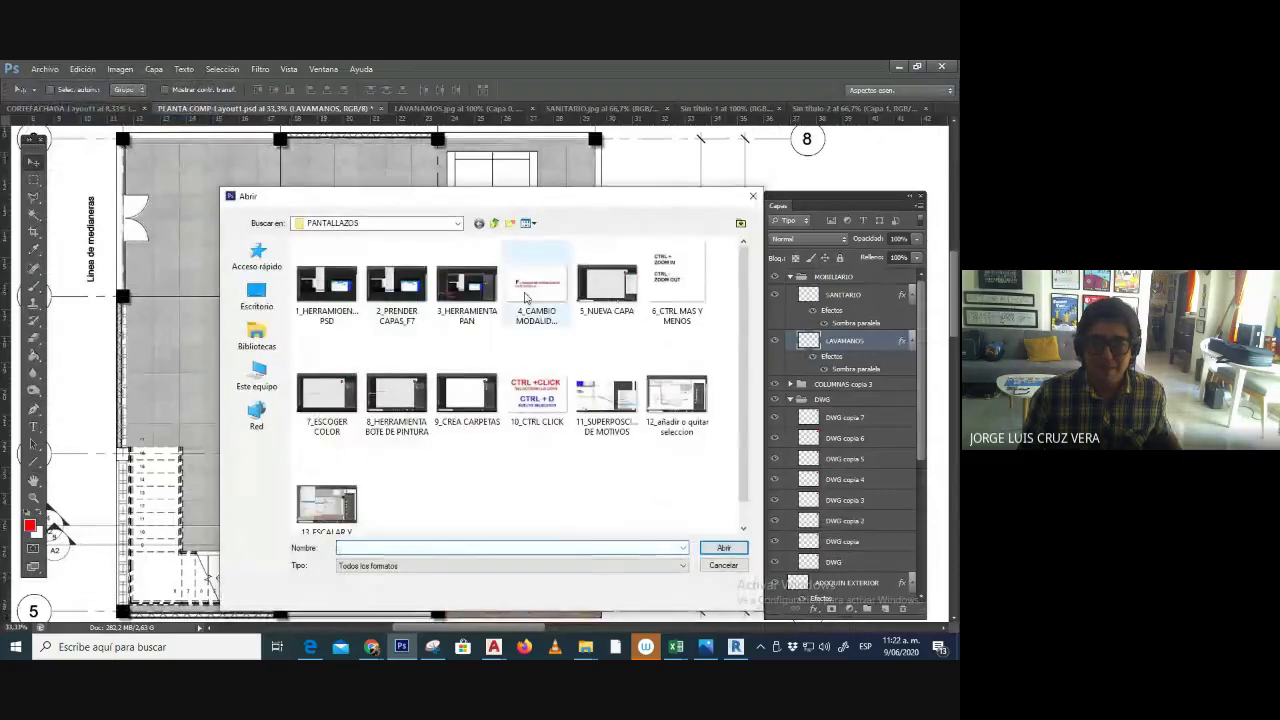
{"action": "left_click", "coordinate": [494, 224]}
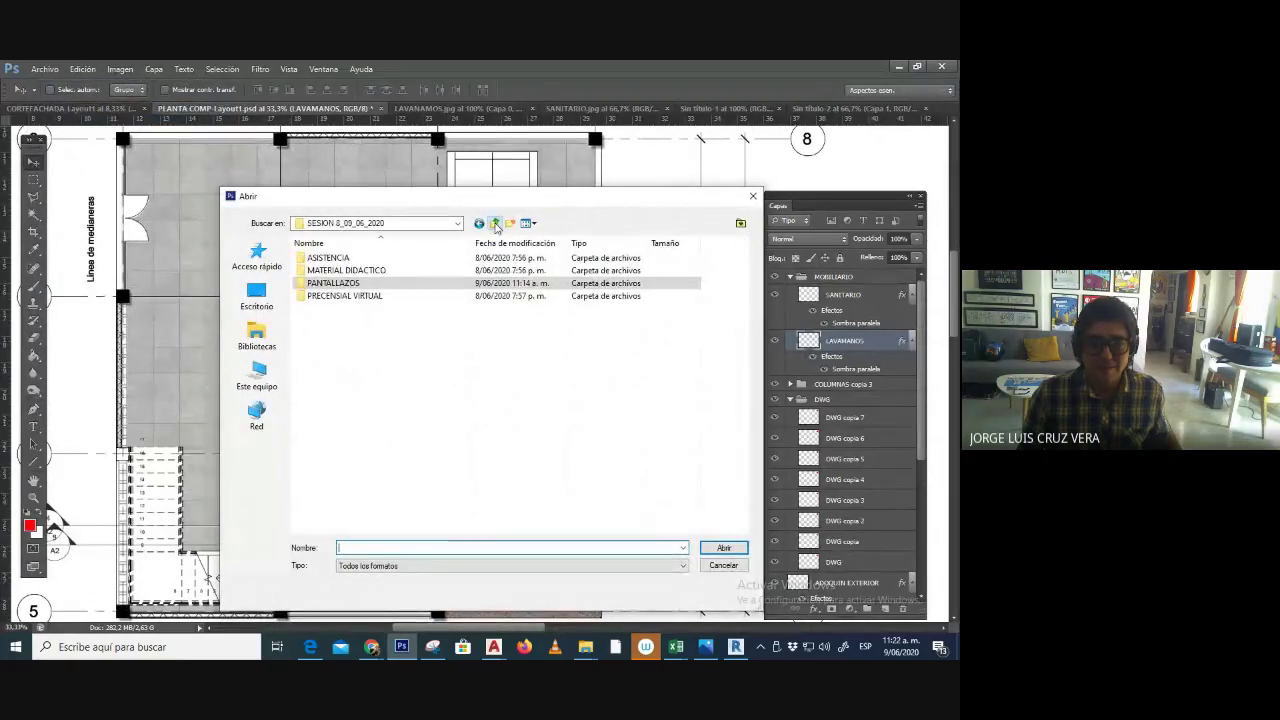
{"action": "left_click", "coordinate": [494, 224]}
{"action": "left_click", "coordinate": [494, 224]}
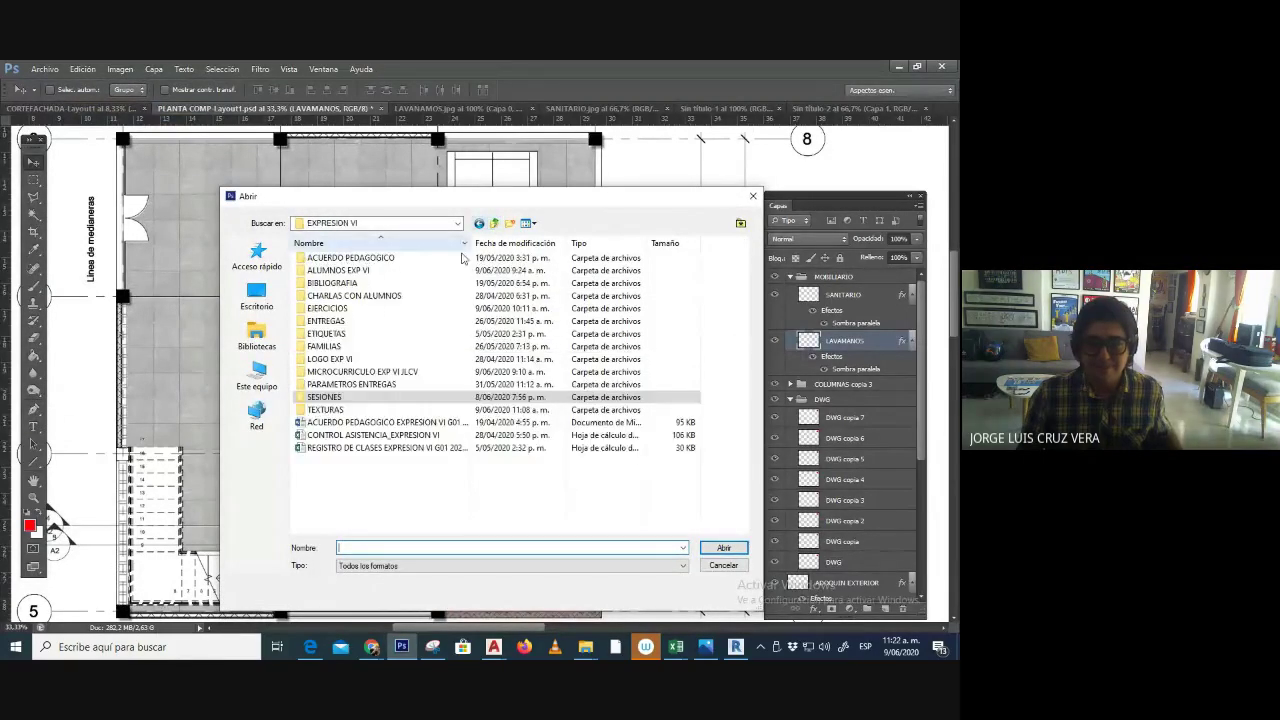
{"action": "double_click", "coordinate": [335, 309]}
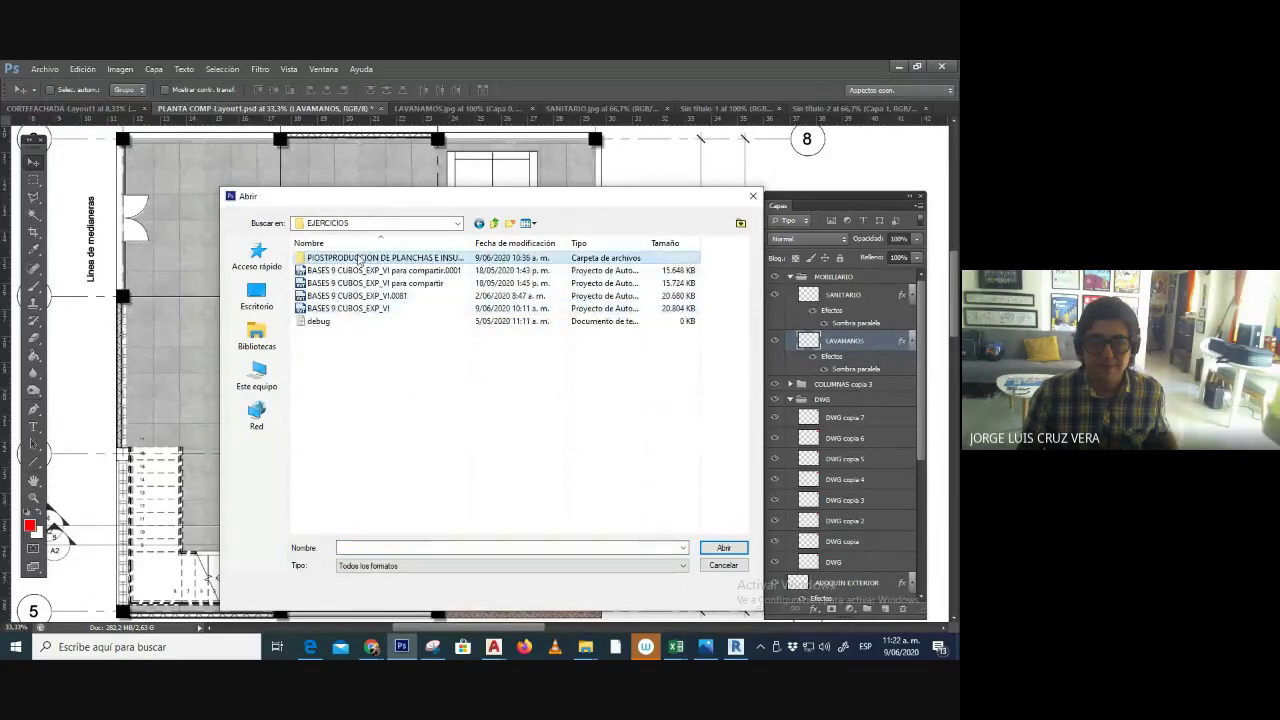
{"action": "double_click", "coordinate": [358, 258]}
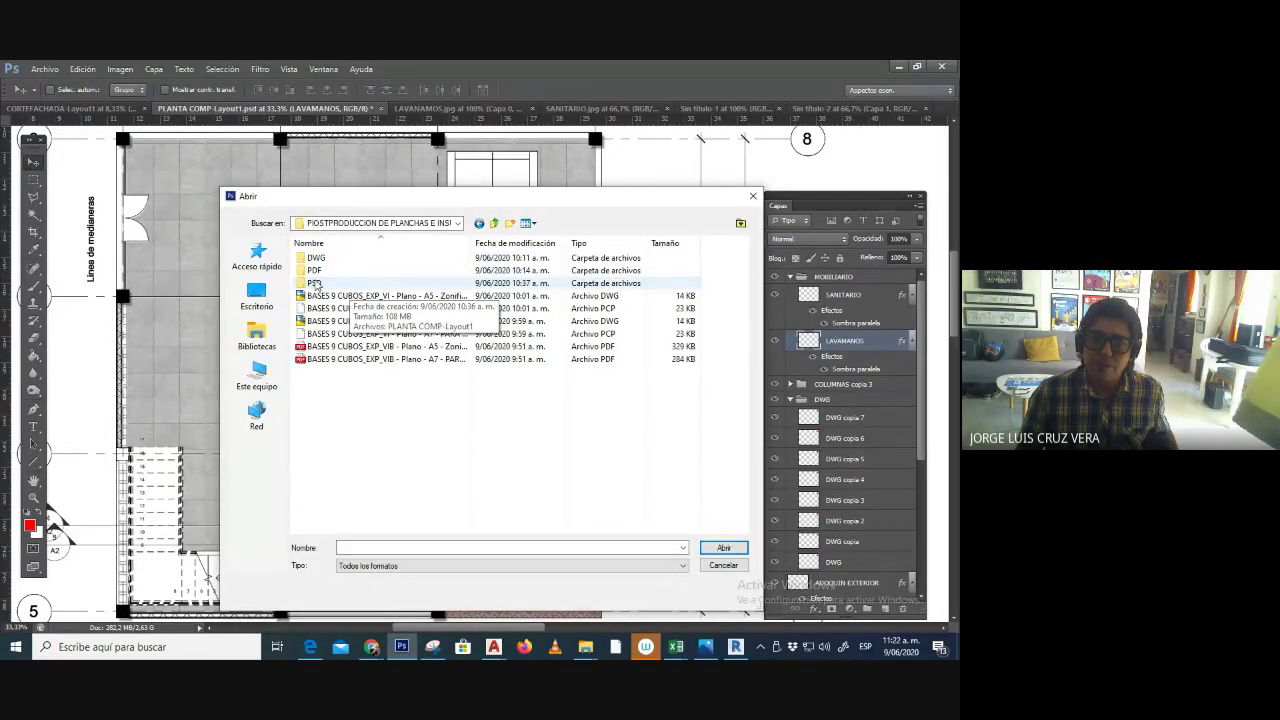
{"action": "left_click", "coordinate": [494, 224]}
{"action": "left_click", "coordinate": [494, 224]}
- Open the SOFAS image from the MOBILIARIO folder inside TEXTURAS
{"action": "double_click", "coordinate": [317, 408]}
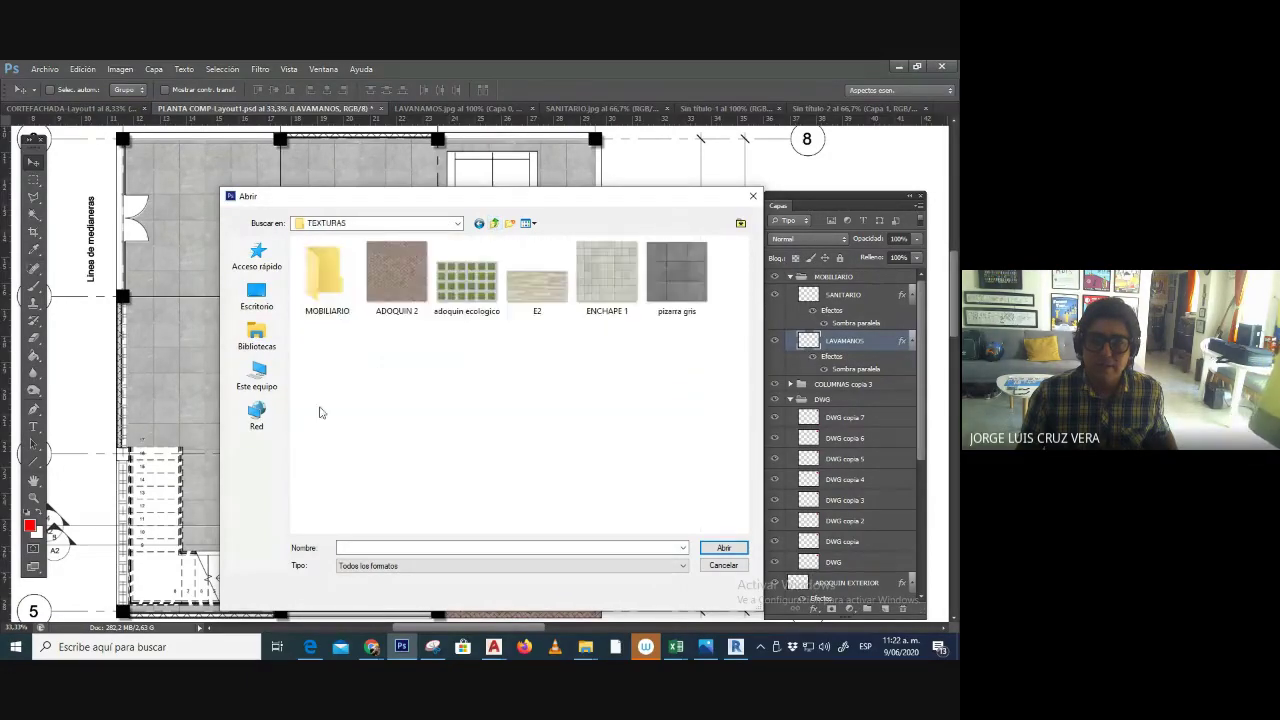
{"action": "double_click", "coordinate": [328, 300]}
{"action": "double_click", "coordinate": [462, 288]}
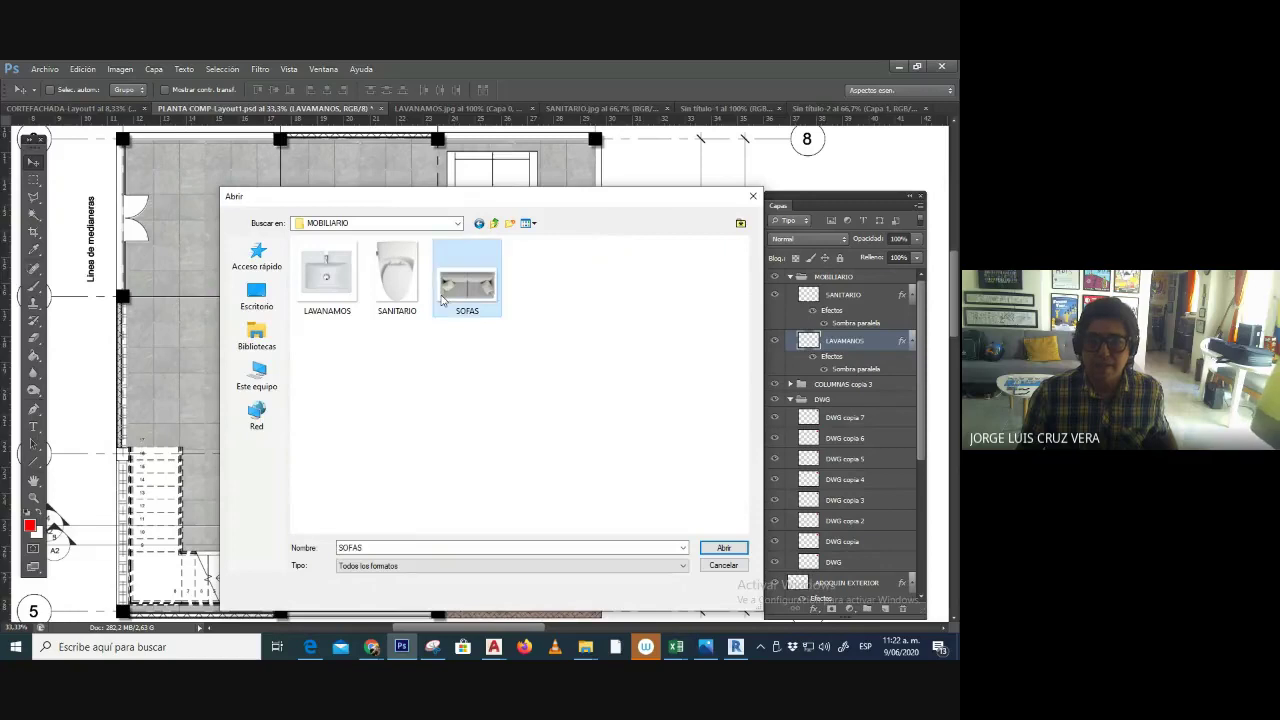
{"action": "left_click", "coordinate": [540, 338]}
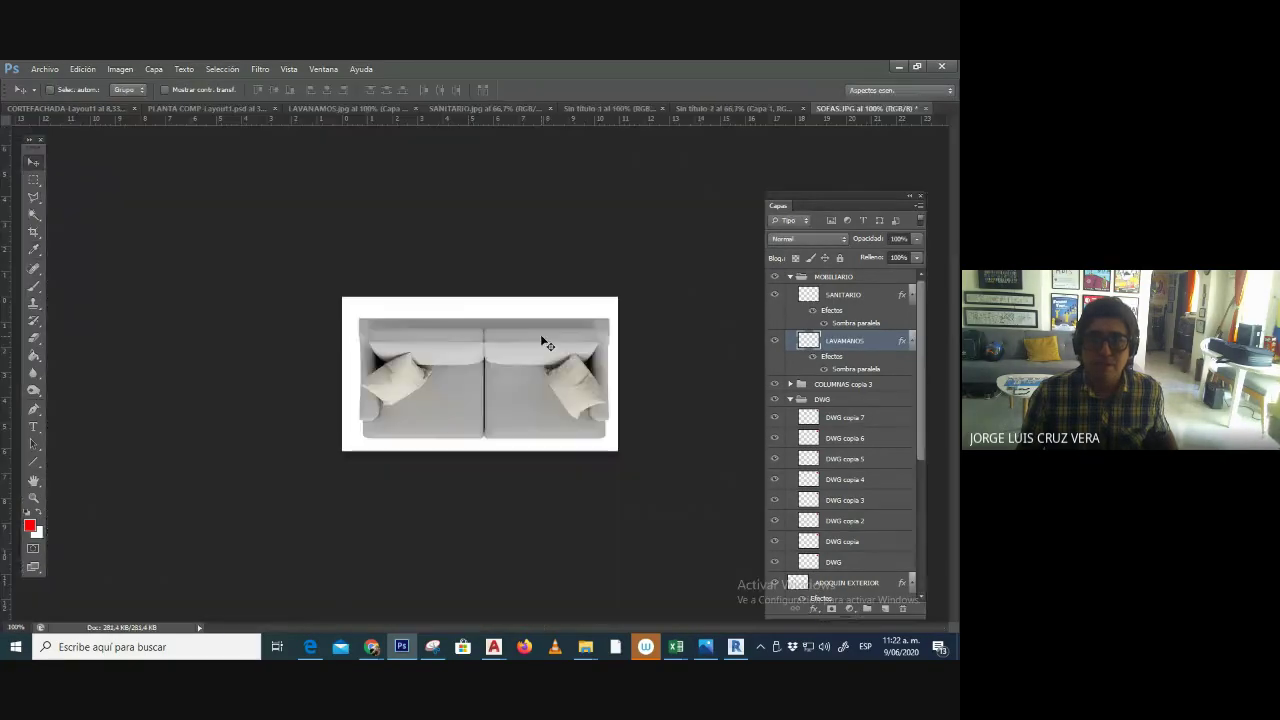
- Select the sofa without its white background using the Magic Wand at tolerance 10 and an inverted selection
{"action": "left_click", "coordinate": [33, 216]}
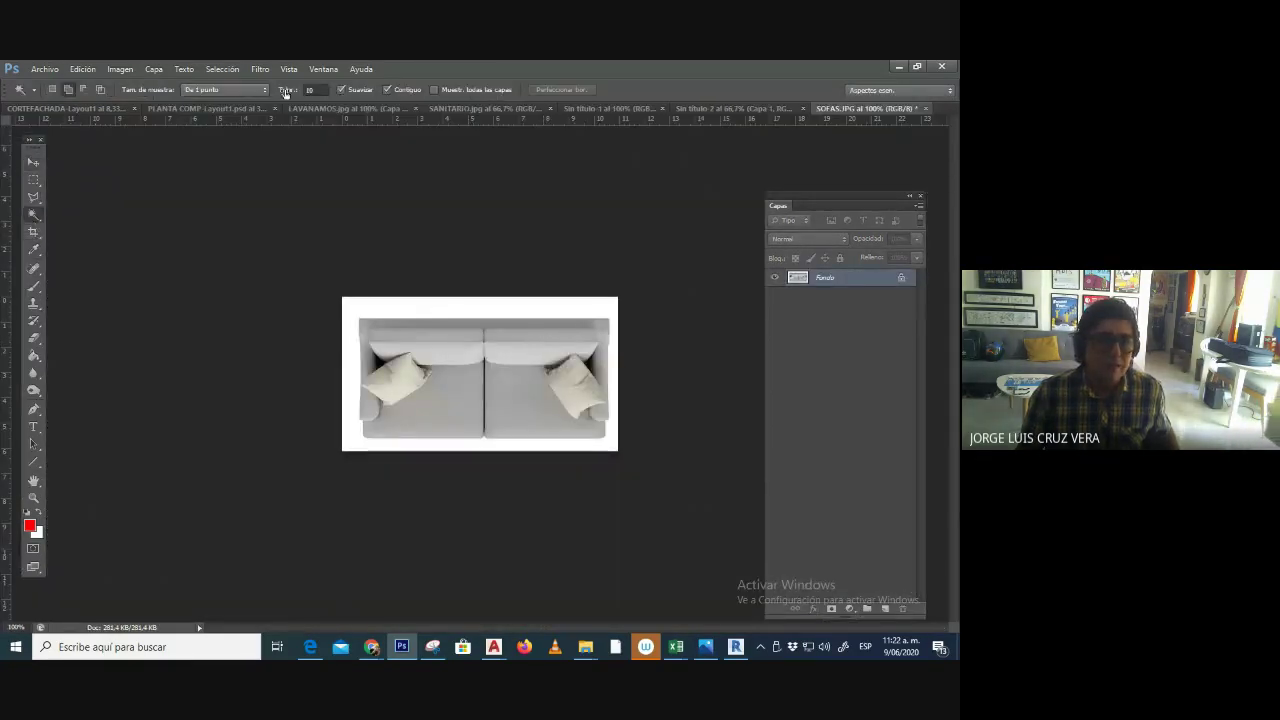
{"action": "left_click", "coordinate": [393, 301]}
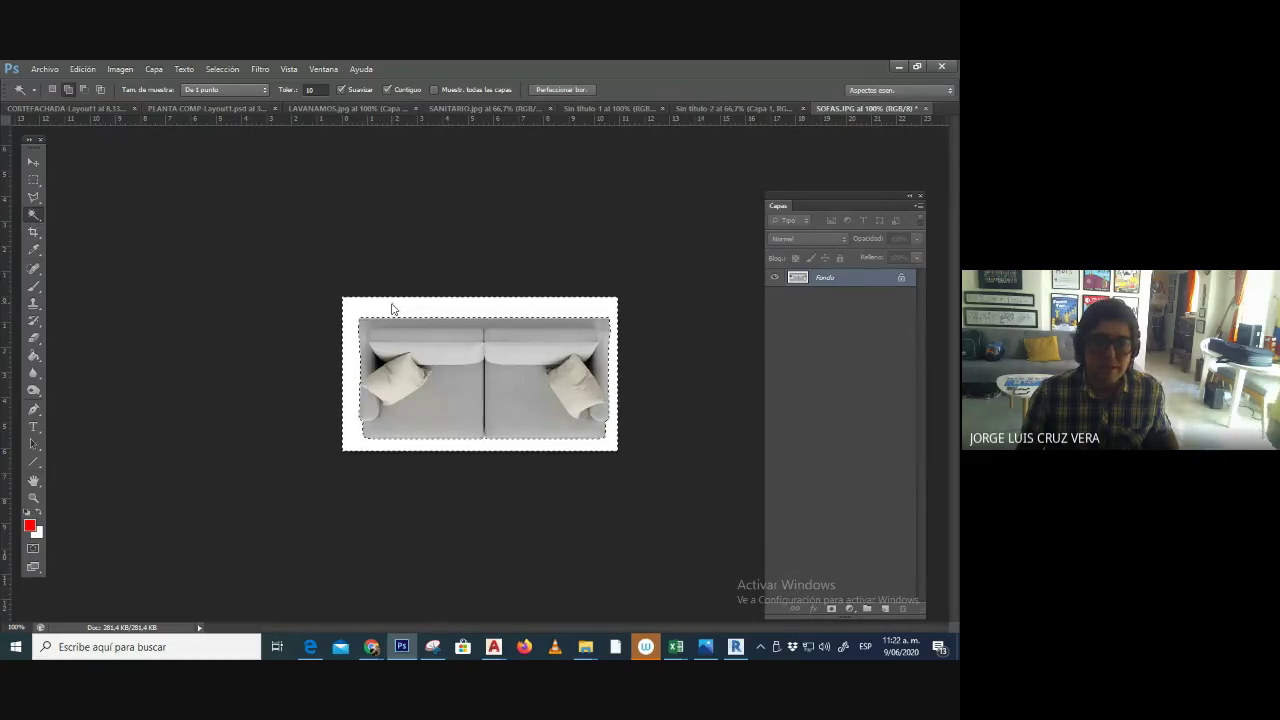
{"action": "left_click", "coordinate": [222, 69]}
{"action": "left_click", "coordinate": [240, 117]}
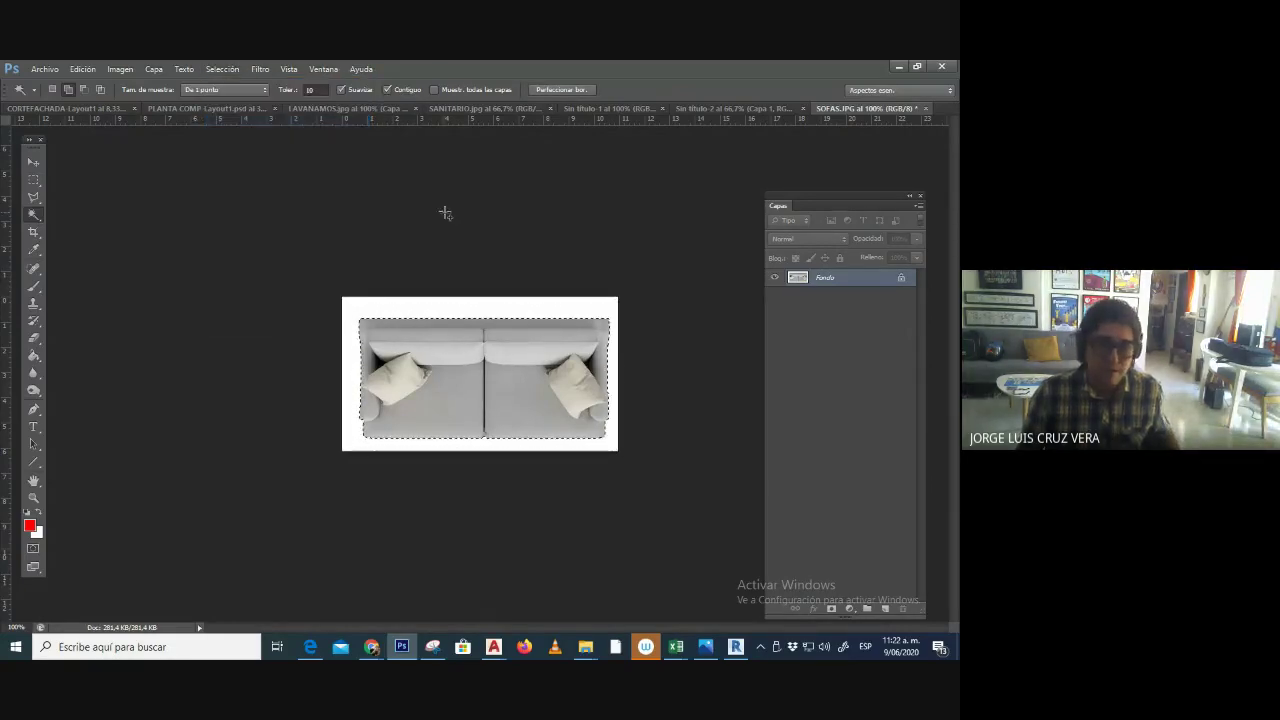
- Bring the cut-out sofa into the PLANTA COMP plan and place it over the horizontal sofa symbol in the upper room
{"action": "left_click", "coordinate": [206, 108]}
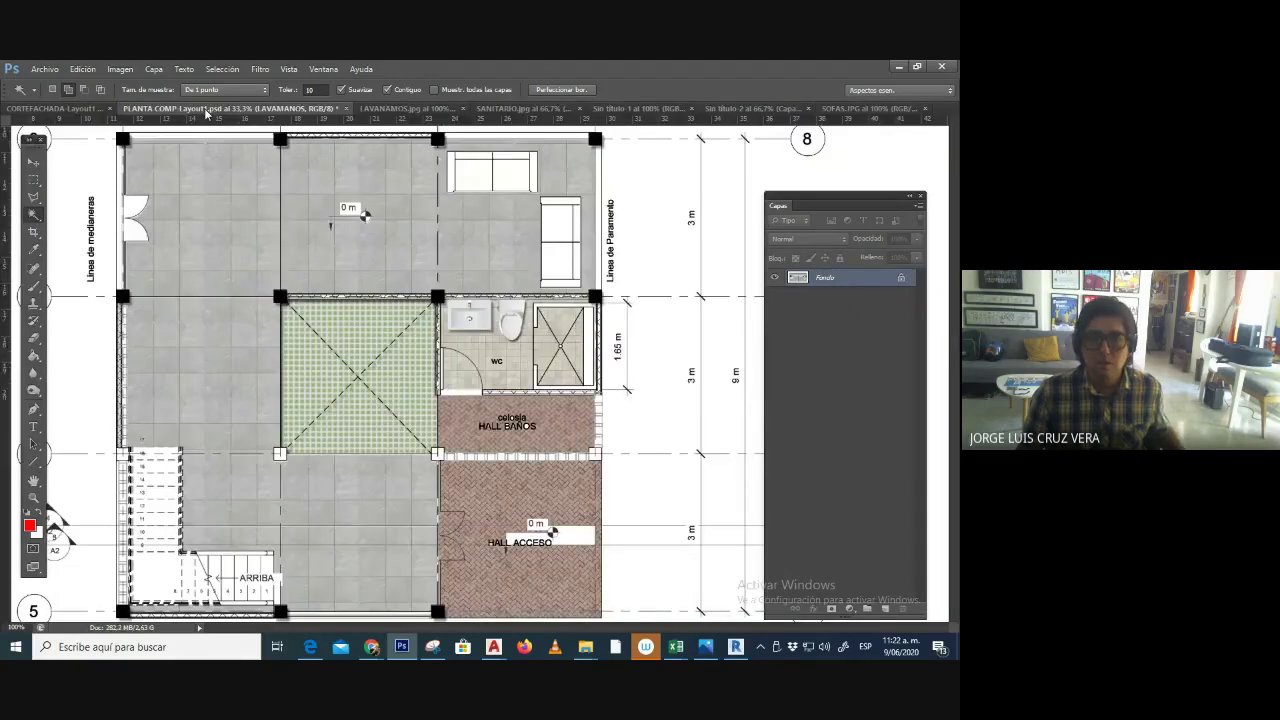
{"action": "left_click", "coordinate": [33, 161]}
{"action": "left_click_drag", "start_coordinate": [507, 382], "coordinate": [519, 183]}
{"action": "key", "text": "ctrl+plus"}
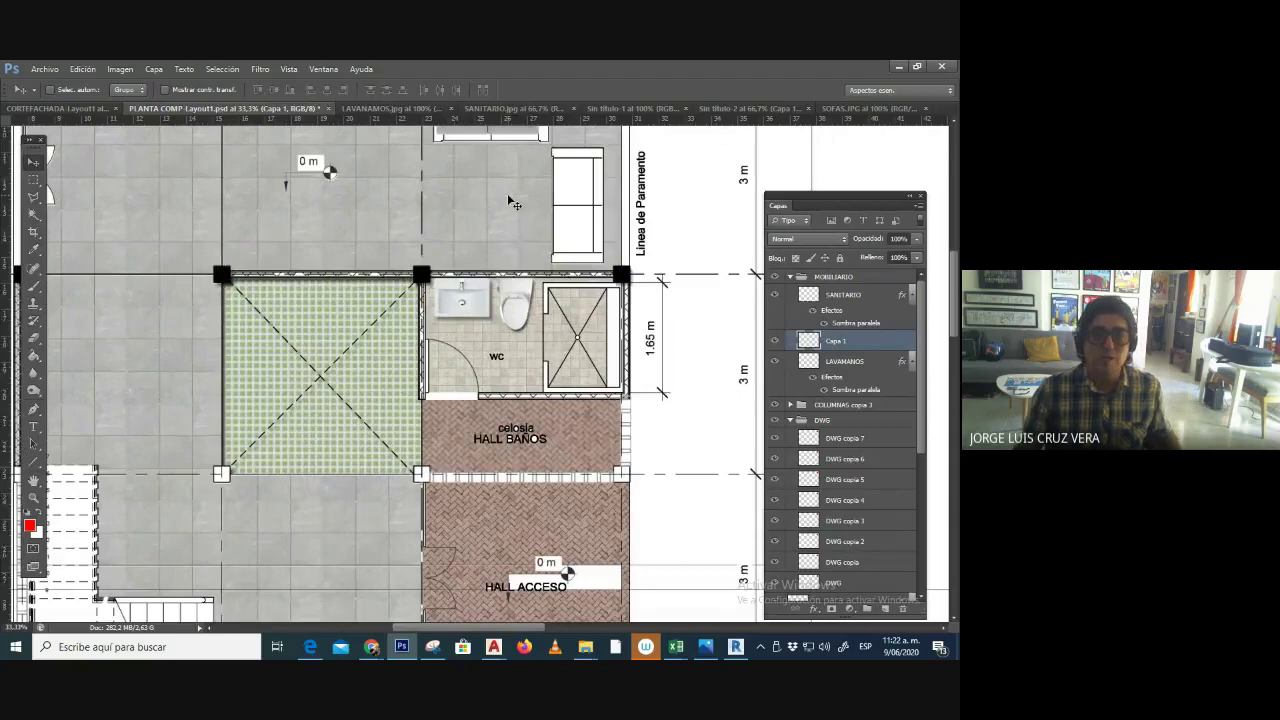
{"action": "key", "text": "ctrl+plus"}
{"action": "key", "text": "ctrl+plus"}
{"action": "scroll", "coordinate": [461, 350], "scroll_direction": "up", "scroll_amount": 5}
{"action": "scroll", "coordinate": [461, 350], "scroll_direction": "down", "scroll_amount": 4}
{"action": "scroll", "coordinate": [461, 350], "scroll_direction": "up", "scroll_amount": 1}
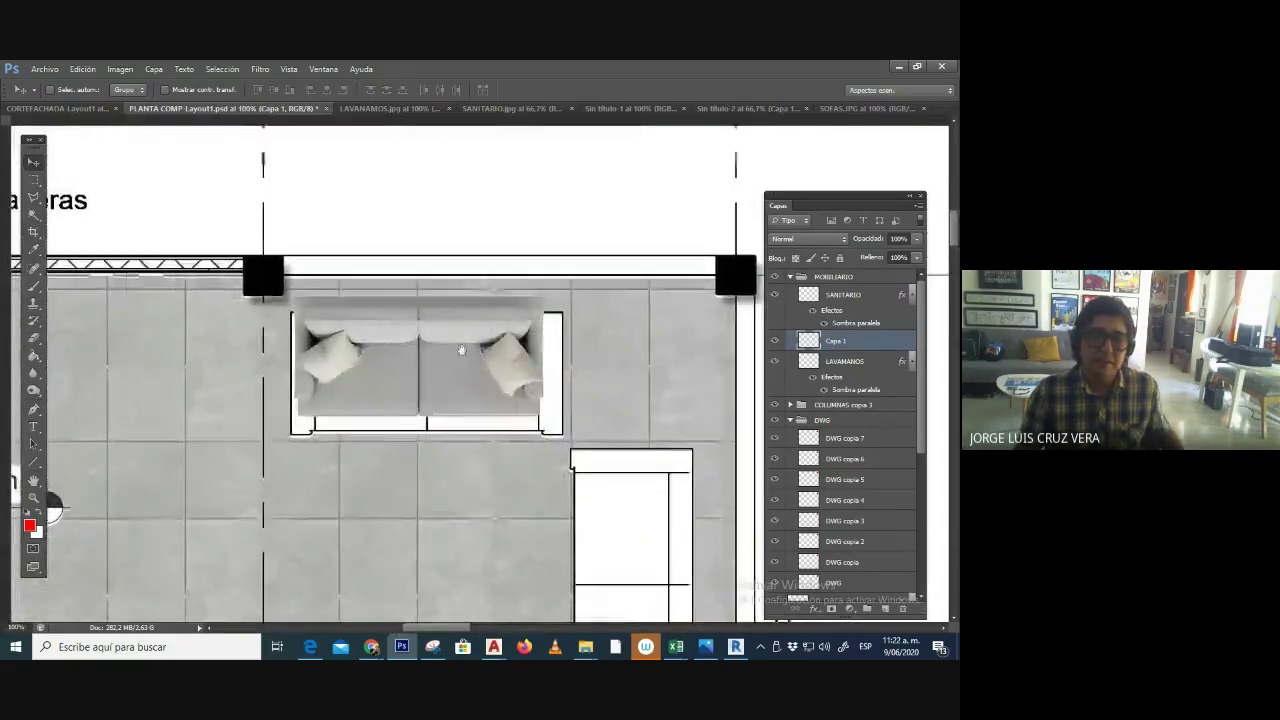
- Scale the sofa image to cover the drawn horizontal sofa outline and rename its layer SOFA
{"action": "key", "text": "ctrl+r"}
{"action": "left_click_drag", "start_coordinate": [461, 348], "coordinate": [455, 363]}
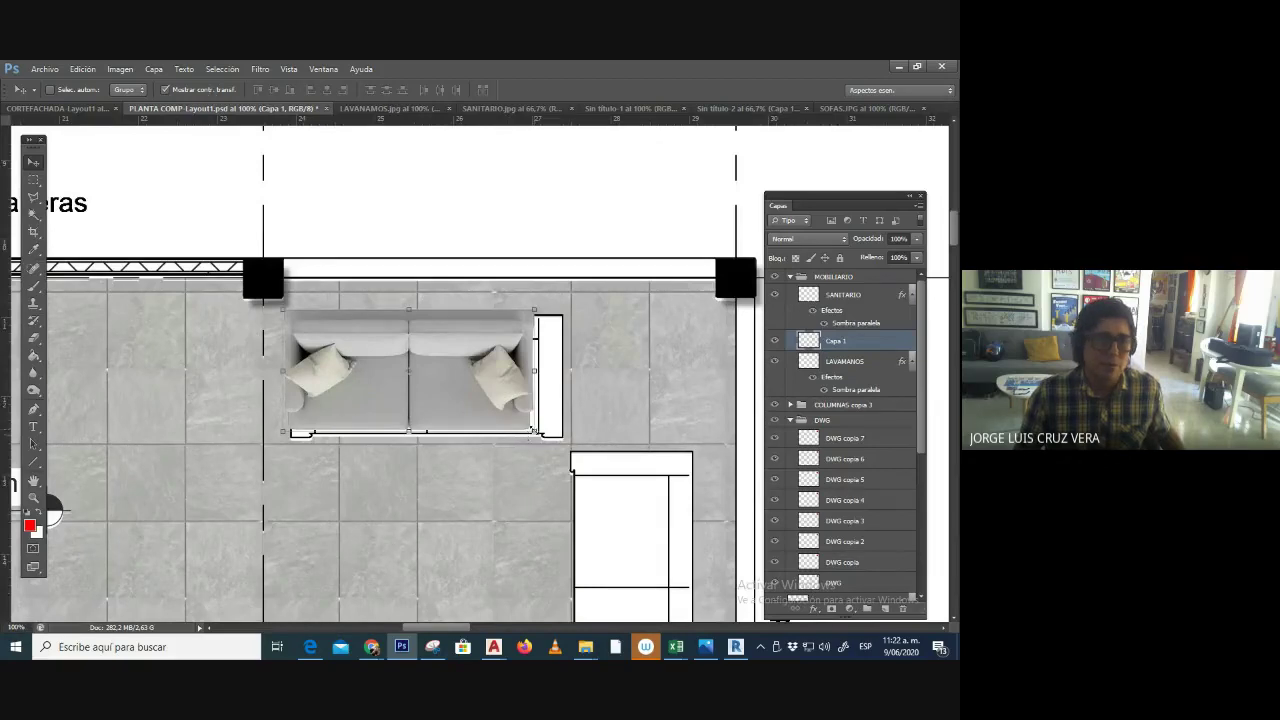
{"action": "left_click_drag", "start_coordinate": [533, 430], "coordinate": [564, 445]}
{"action": "key", "text": "Return"}
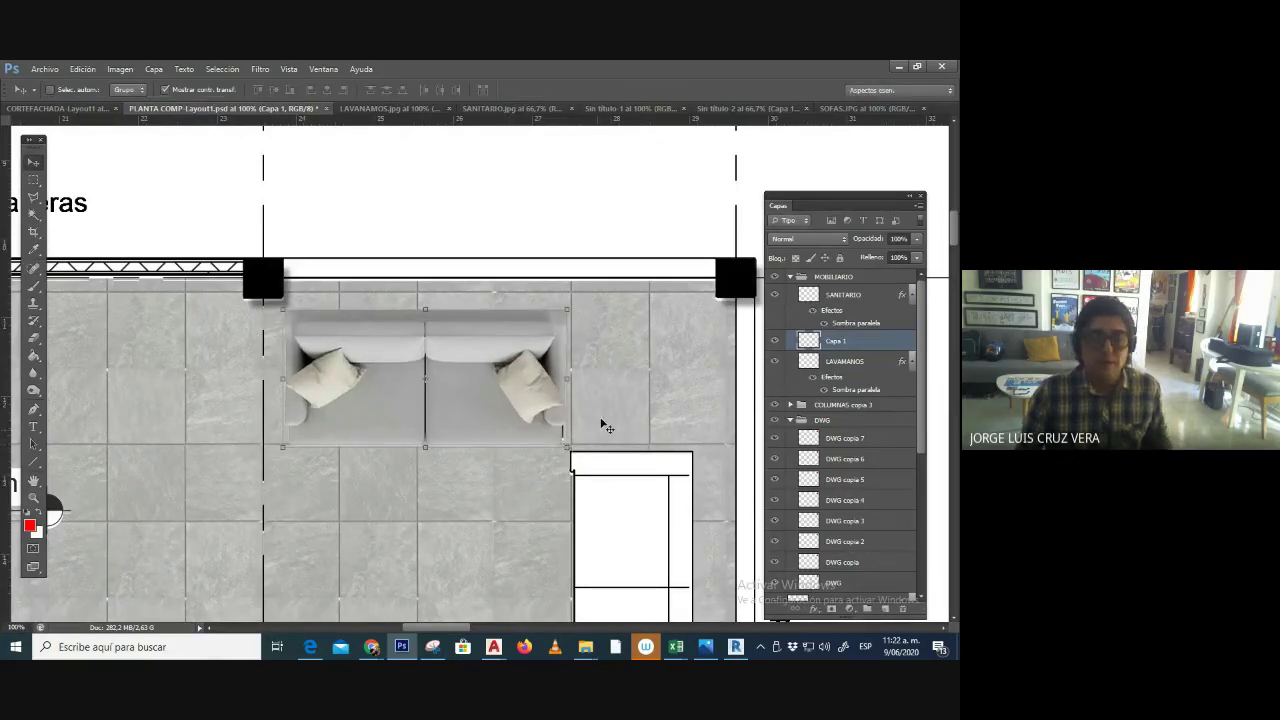
{"action": "key", "text": "Up"}
{"action": "key", "text": "Up"}
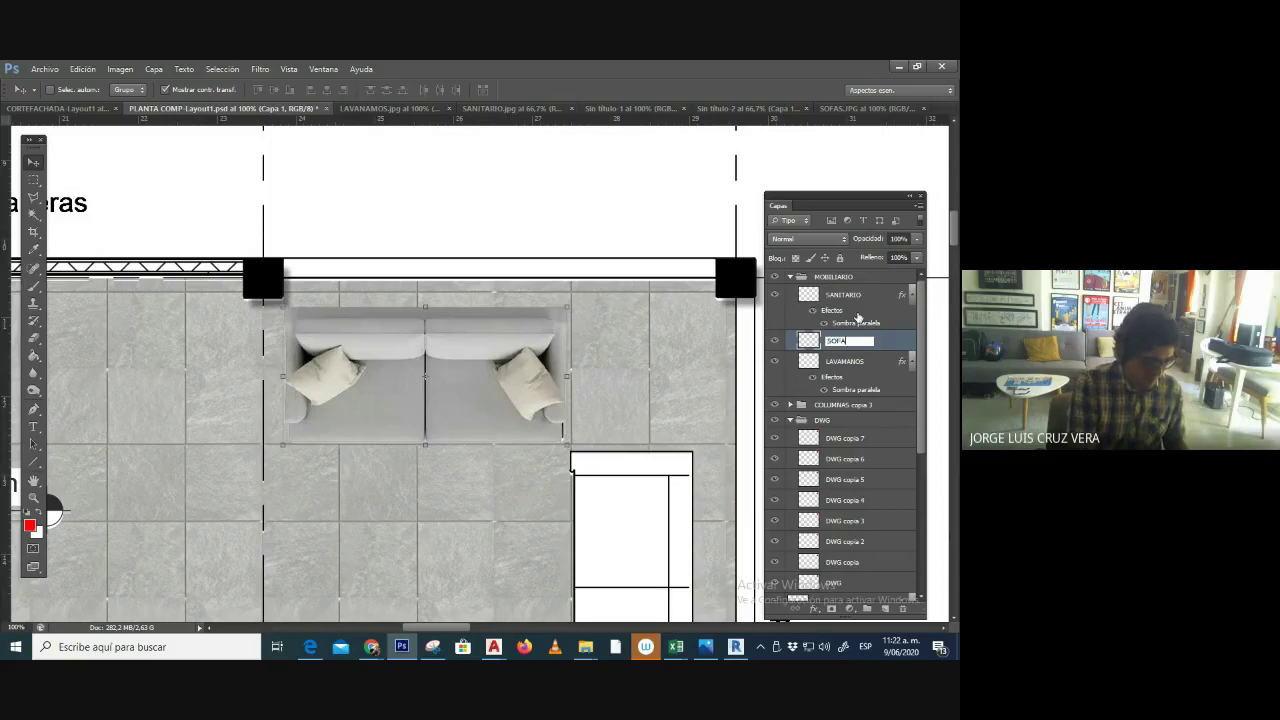
{"action": "key", "text": "Return"}
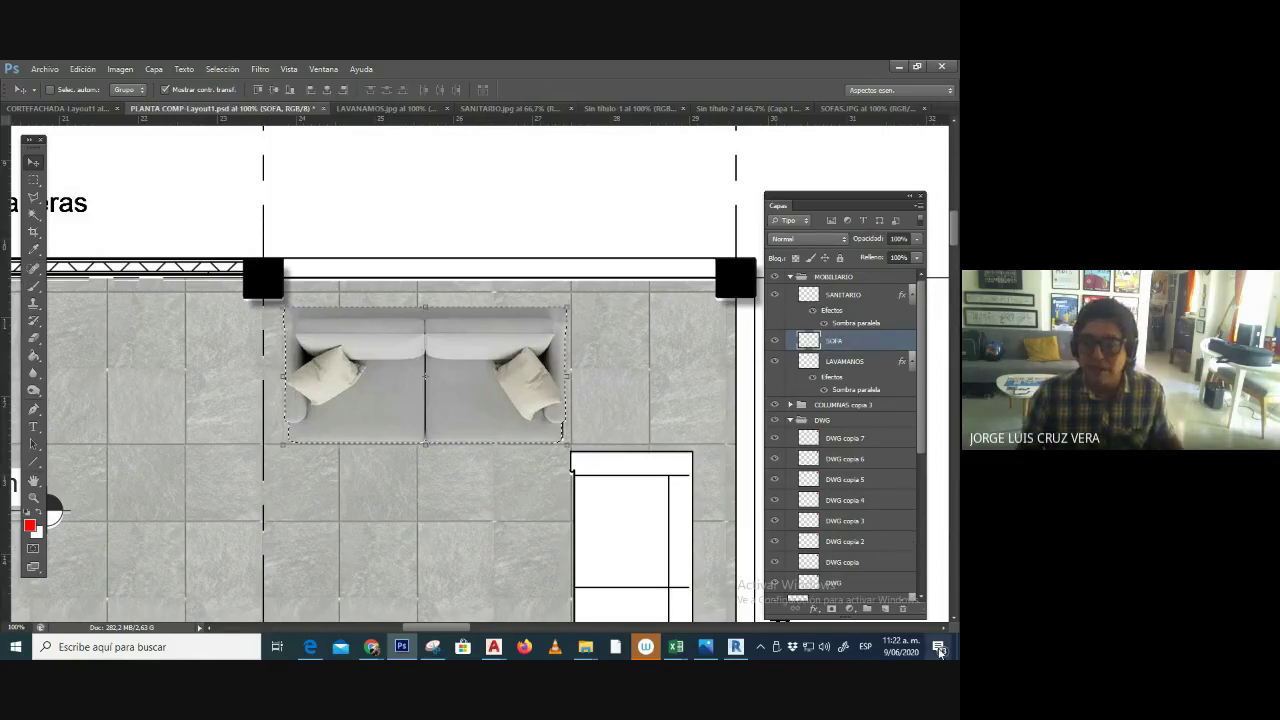
- Add a Color Balance adjustment limited to the sofa, with midtones at cyan-red +84, magenta-green +8 and yellow-blue -90
{"action": "left_click", "coordinate": [849, 608]}
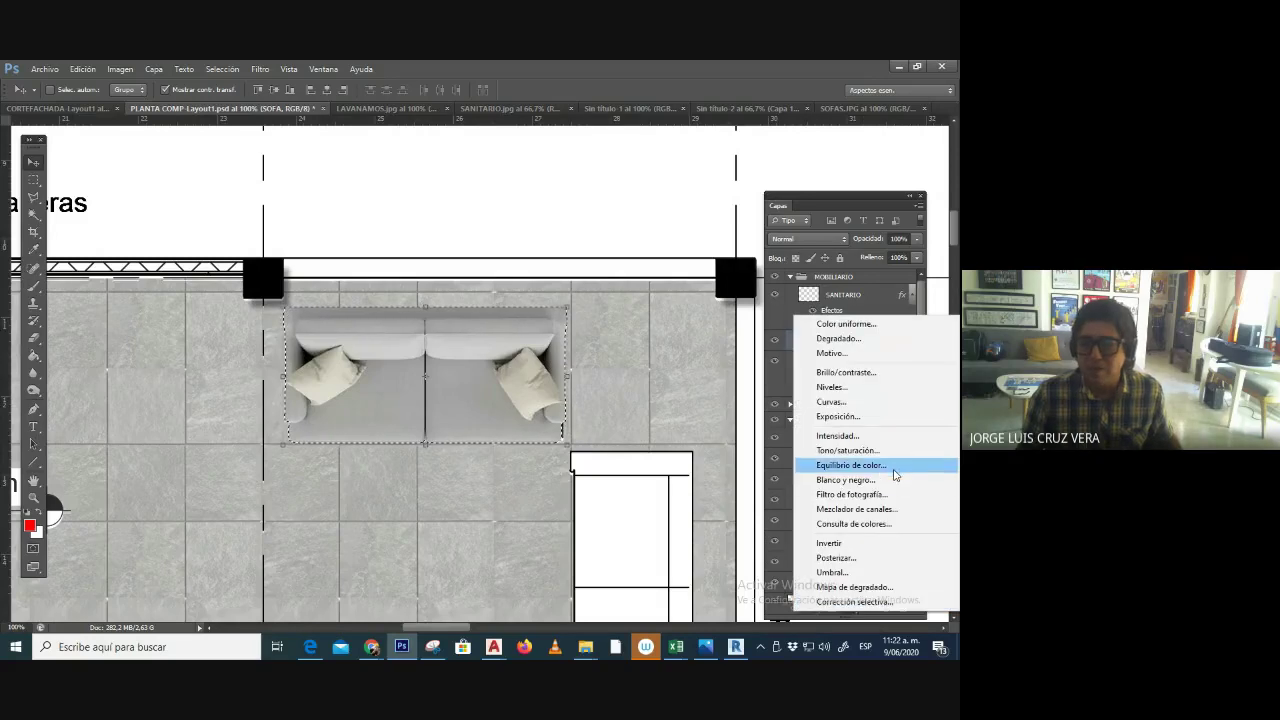
{"action": "left_click", "coordinate": [852, 465]}
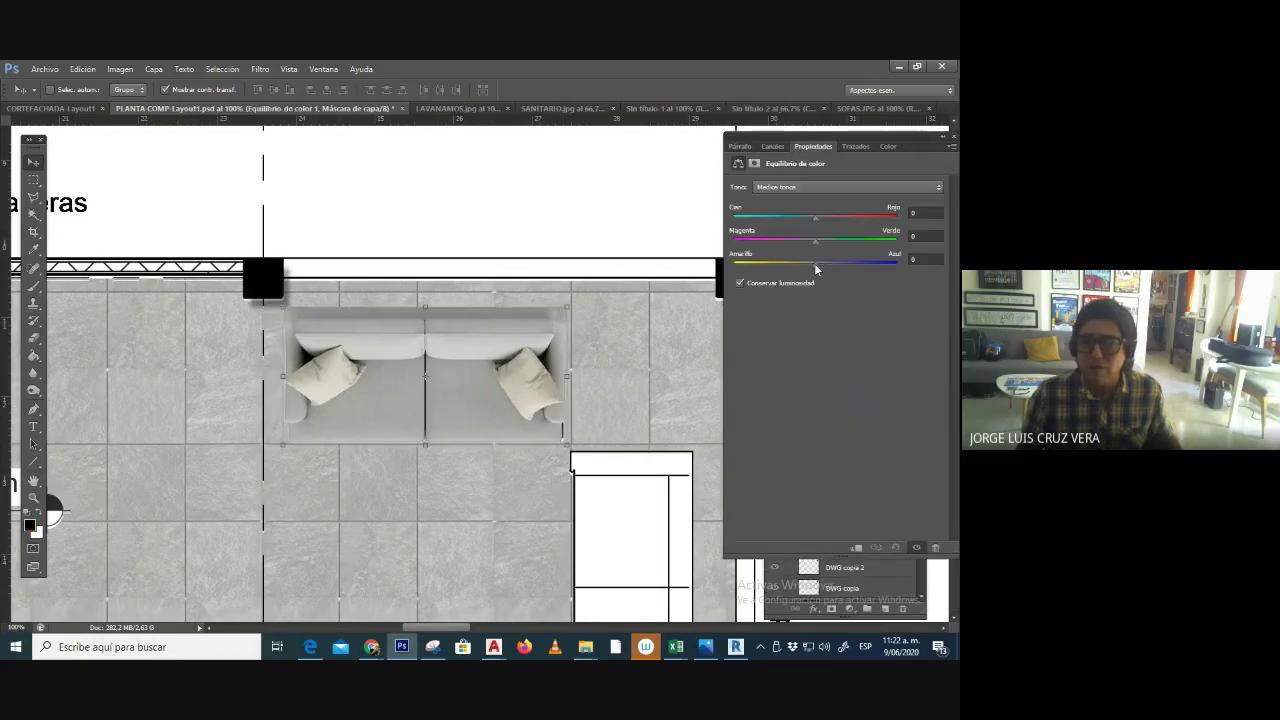
{"action": "left_click_drag", "start_coordinate": [815, 267], "coordinate": [741, 270]}
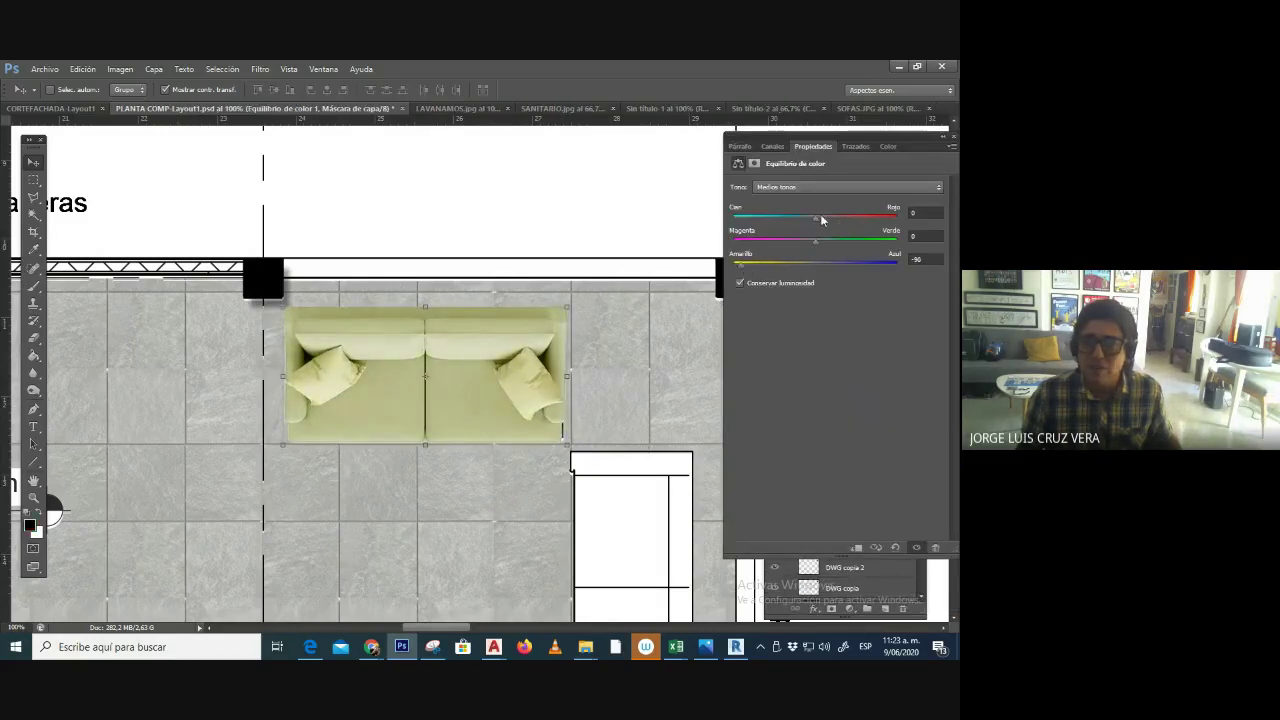
{"action": "left_click_drag", "start_coordinate": [816, 216], "coordinate": [873, 222]}
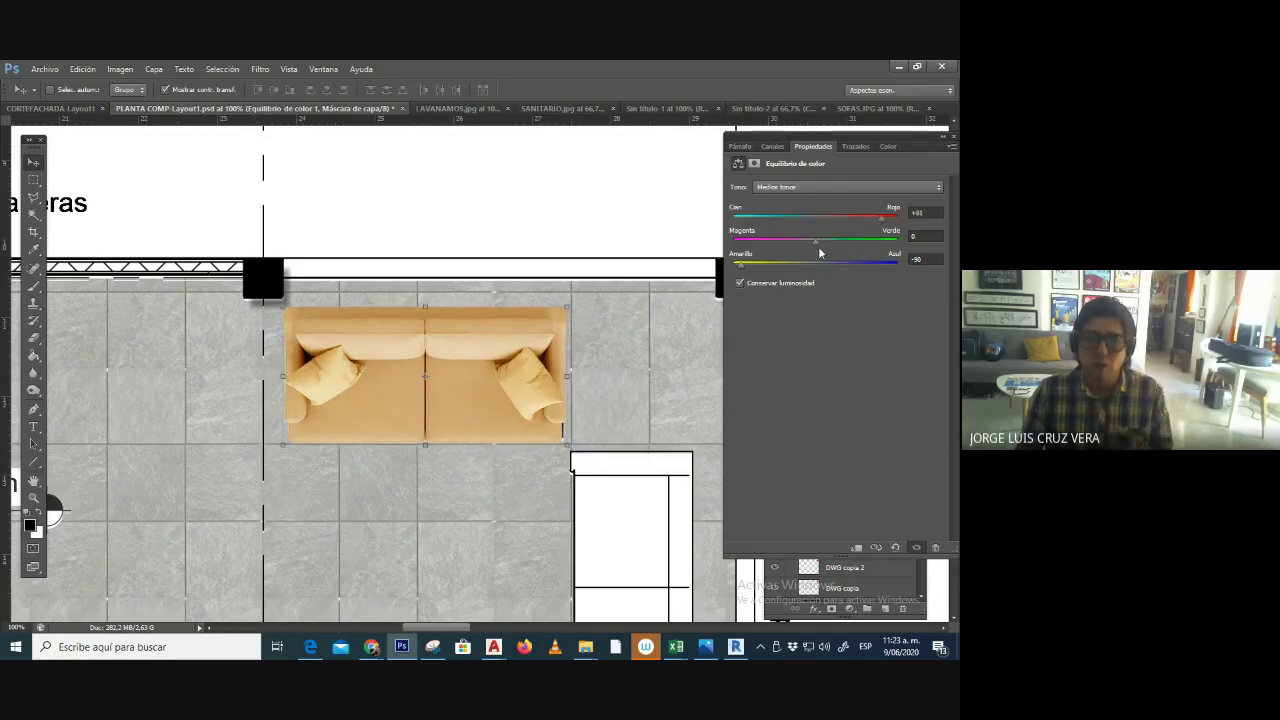
{"action": "left_click_drag", "start_coordinate": [824, 240], "coordinate": [864, 228]}
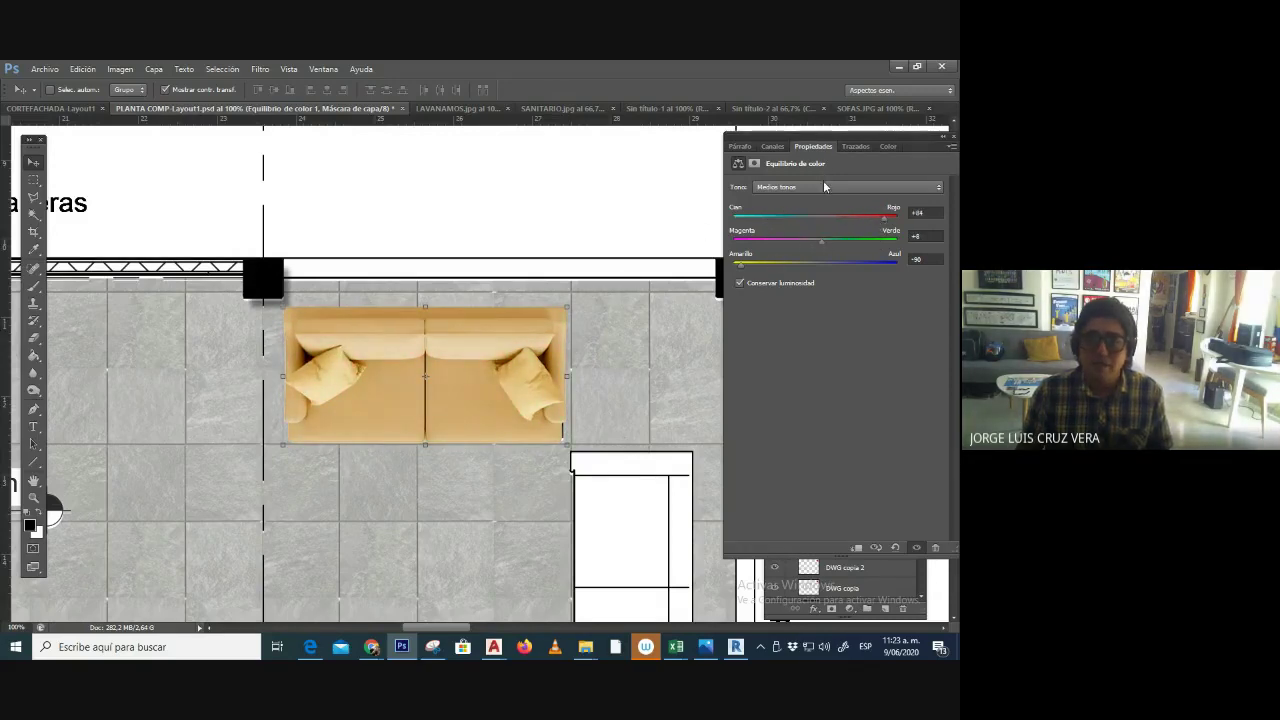
- Set the Color Balance highlights to cyan-red -3 and yellow-blue -24 for a yellower sofa
{"action": "left_click", "coordinate": [824, 187]}
{"action": "left_click", "coordinate": [822, 219]}
{"action": "mouse_move", "coordinate": [815, 218]}
{"action": "left_mouse_down"}
{"action": "mouse_move", "coordinate": [854, 222]}
{"action": "mouse_move", "coordinate": [818, 222]}
{"action": "left_mouse_up"}
{"action": "left_click_drag", "start_coordinate": [794, 267], "coordinate": [786, 270]}
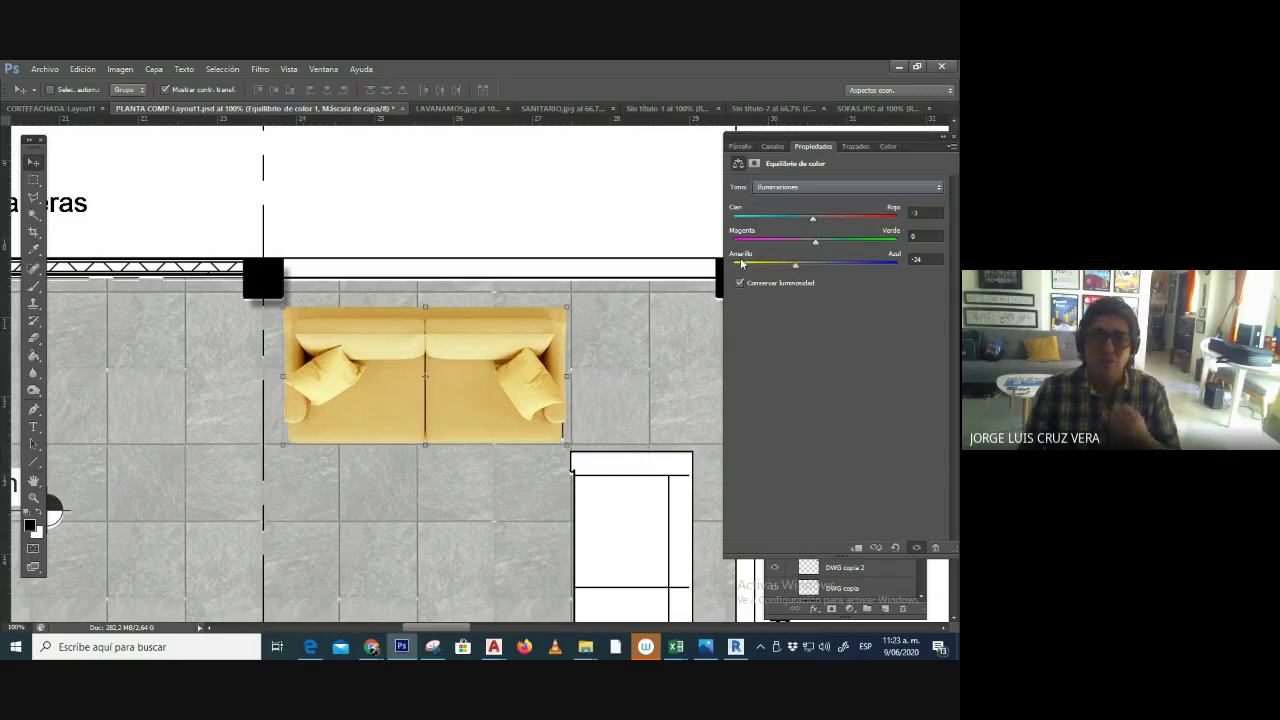
{"action": "left_click", "coordinate": [846, 186]}
{"action": "left_click", "coordinate": [816, 198]}
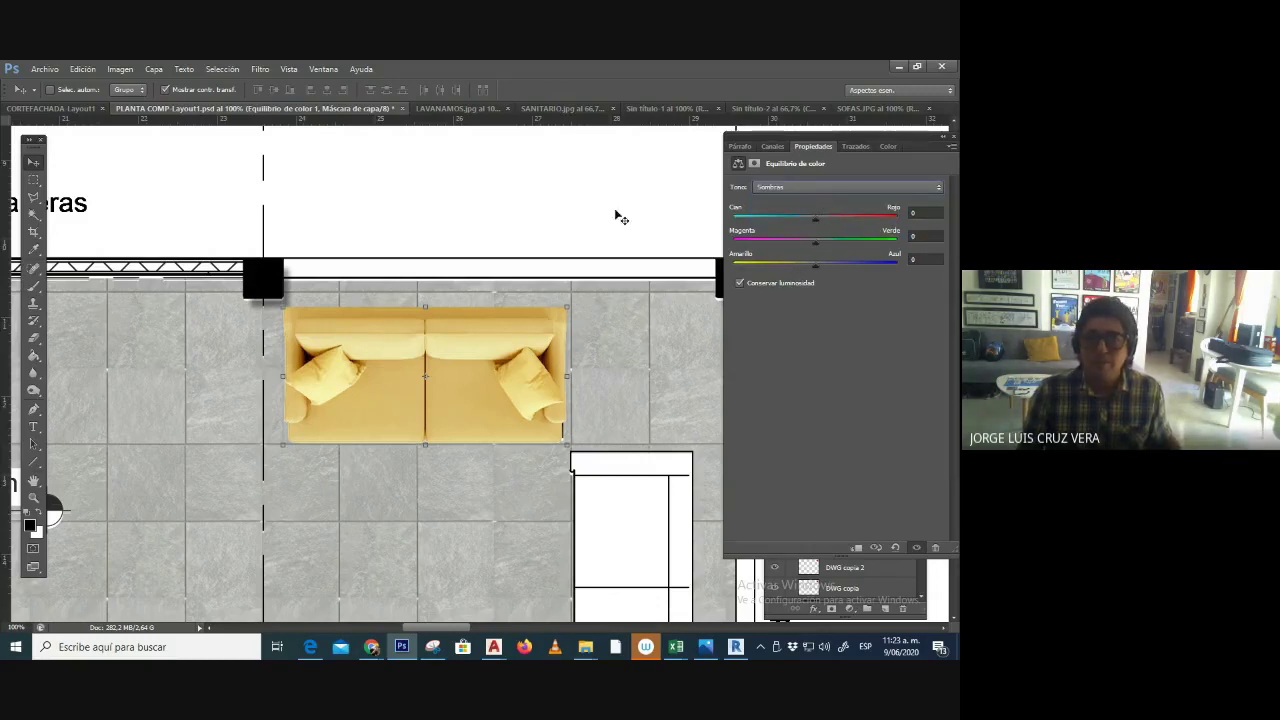
{"action": "left_click", "coordinate": [953, 138]}
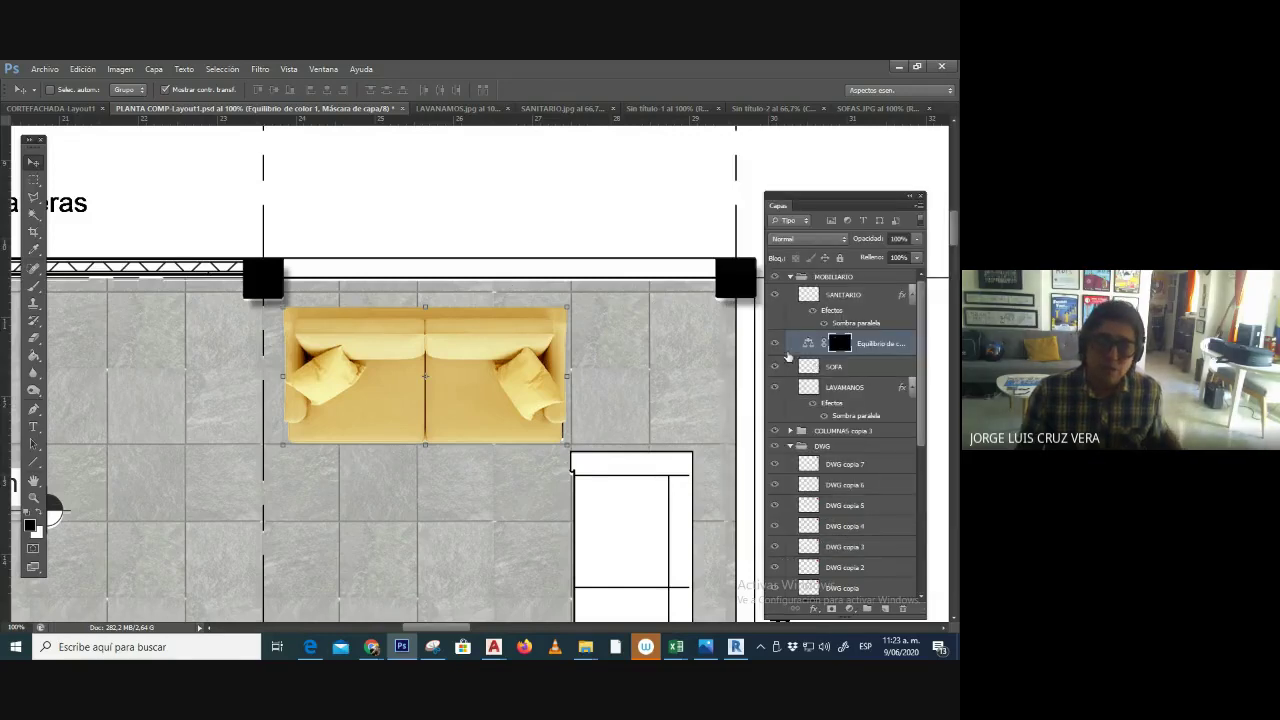
- Merge the sofa's Color Balance adjustment with the SOFA layer and rename the merged layer SOFAR
{"action": "left_click", "coordinate": [860, 370]}
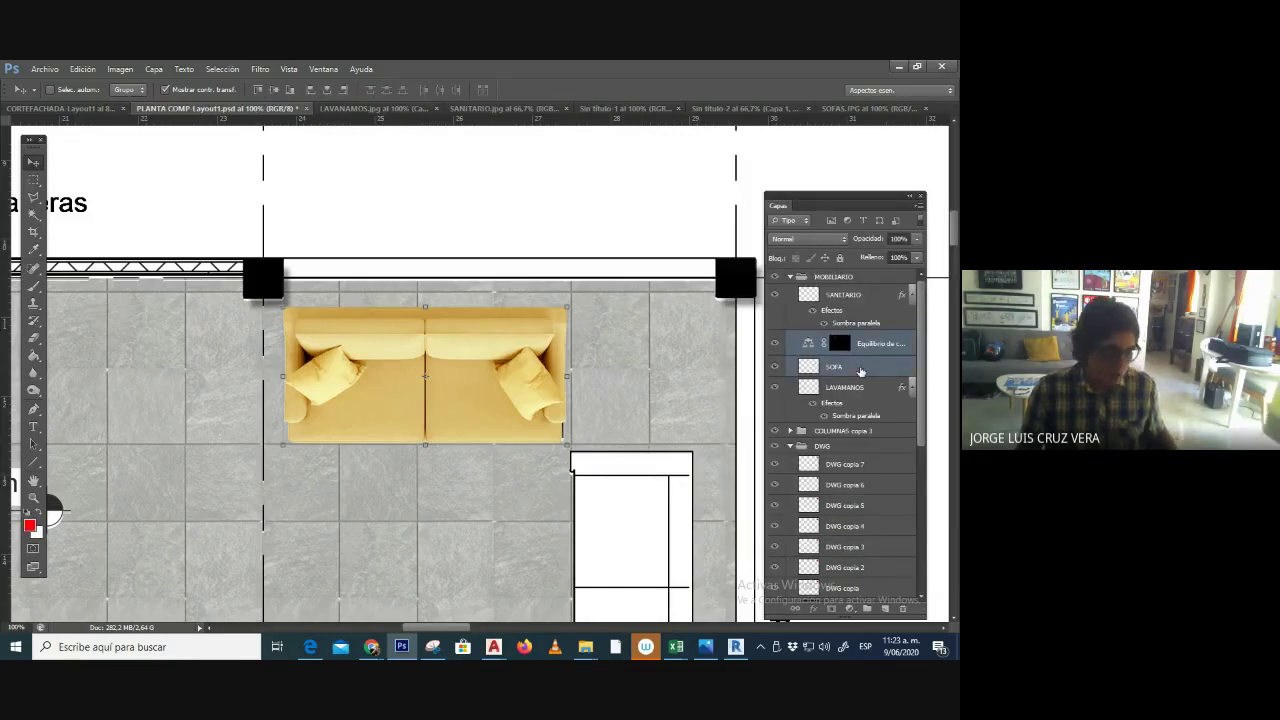
{"action": "key", "text": "ctrl+e"}
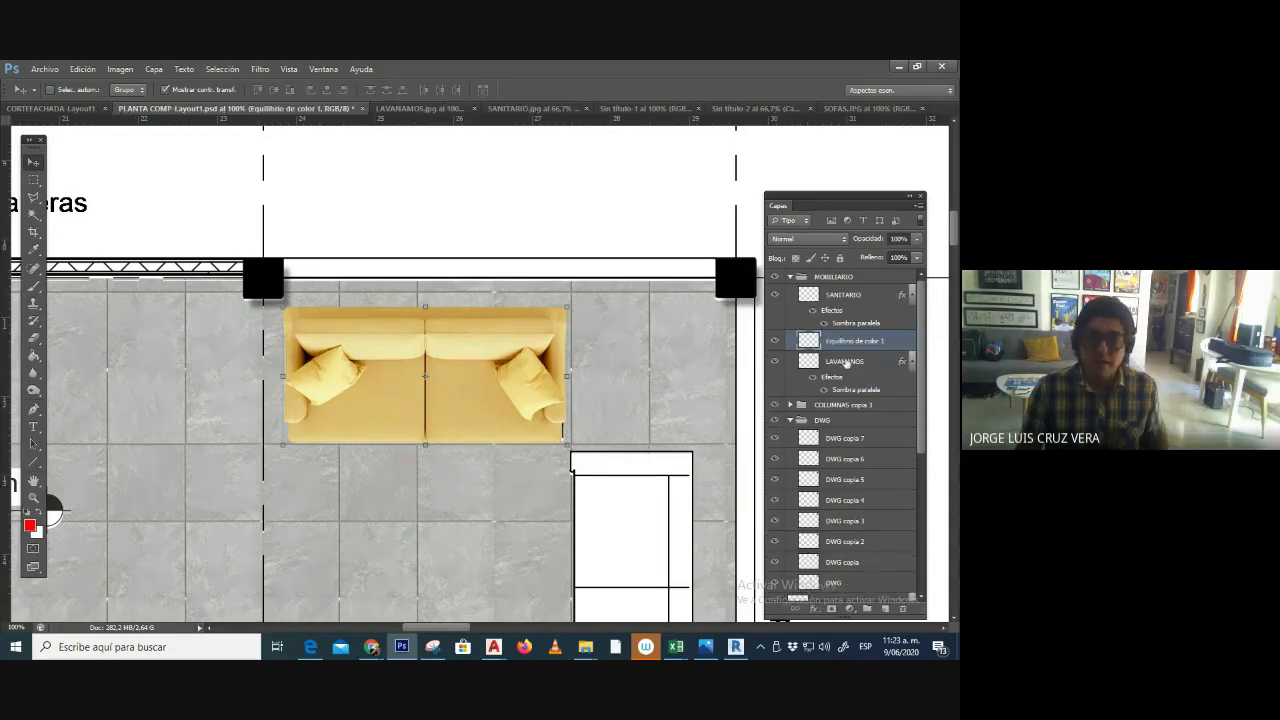
{"action": "double_click", "coordinate": [843, 343]}
{"action": "type", "text": "SOFAS"}
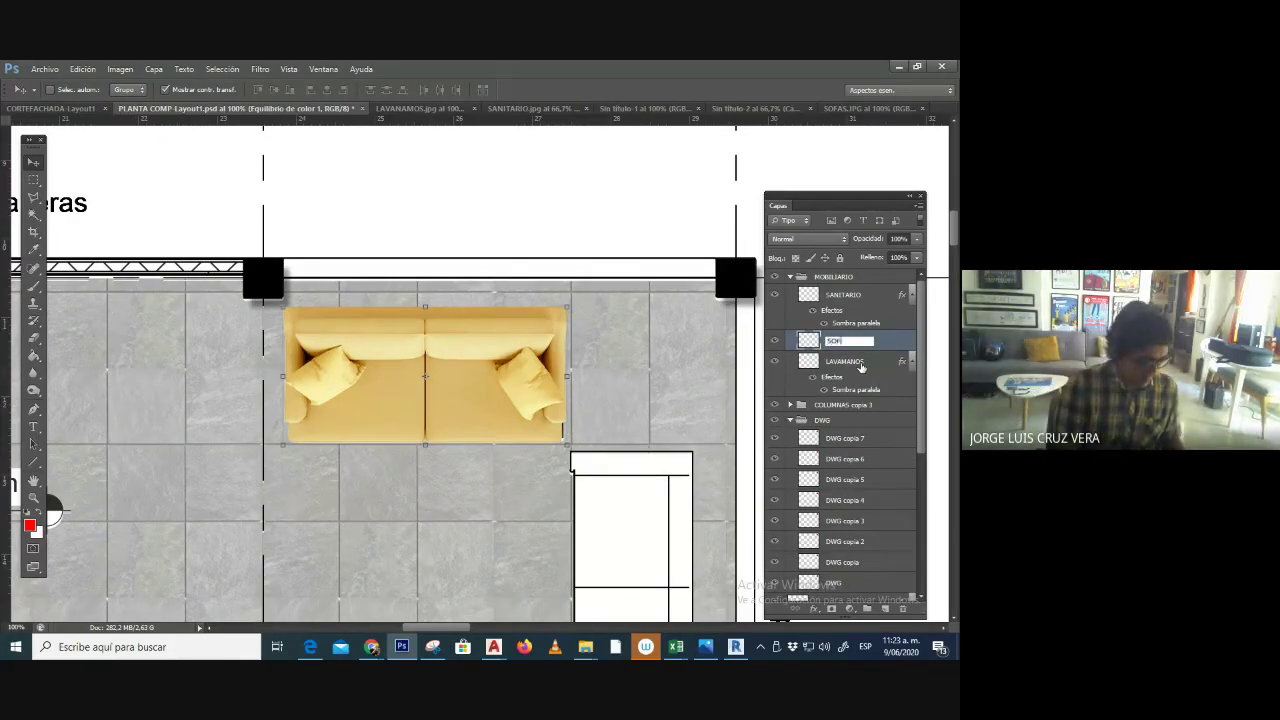
{"action": "key", "text": "Return"}
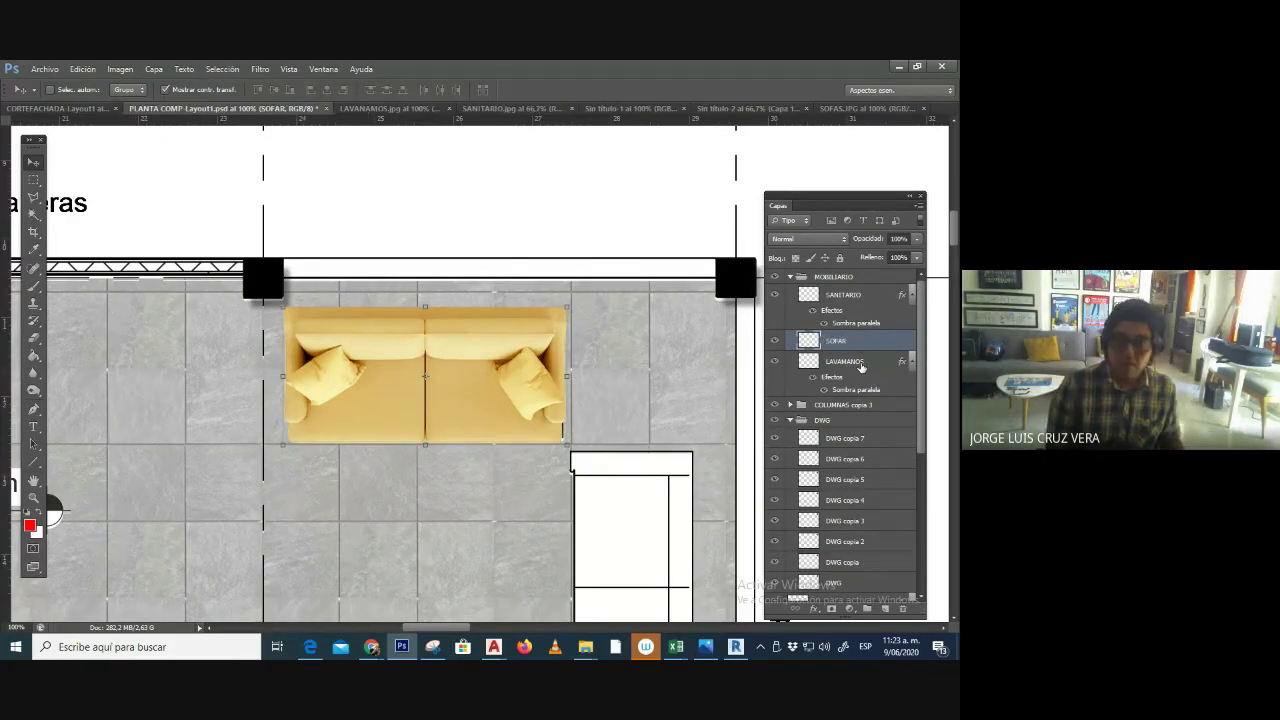
- Create a new white RGB document from the clipboard preset, 378 by 184 pixels at 96 pixels per inch
{"action": "left_click", "coordinate": [44, 69]}
{"action": "left_click", "coordinate": [46, 80]}
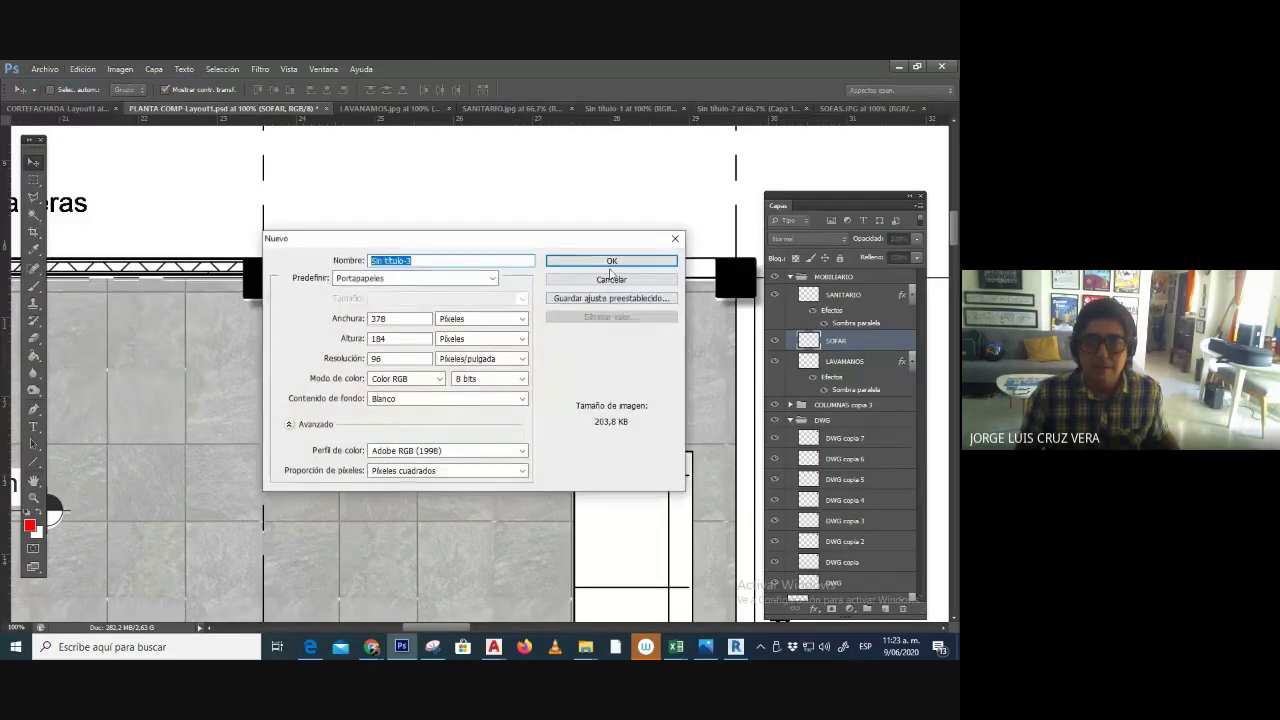
{"action": "left_click", "coordinate": [610, 263]}
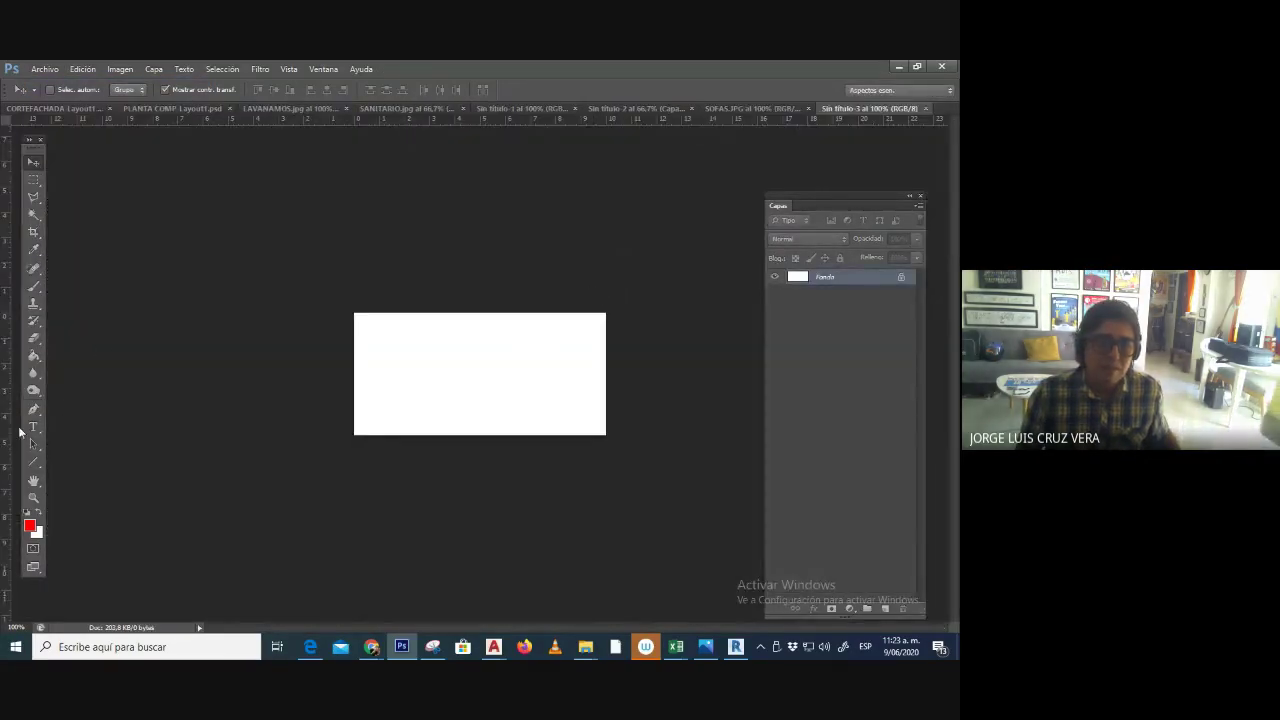
- Add the red text "FLATTEN / UNIR DOS CAPAS" near the upper edge of the white canvas
{"action": "left_click", "coordinate": [33, 427]}
{"action": "left_click", "coordinate": [384, 357]}
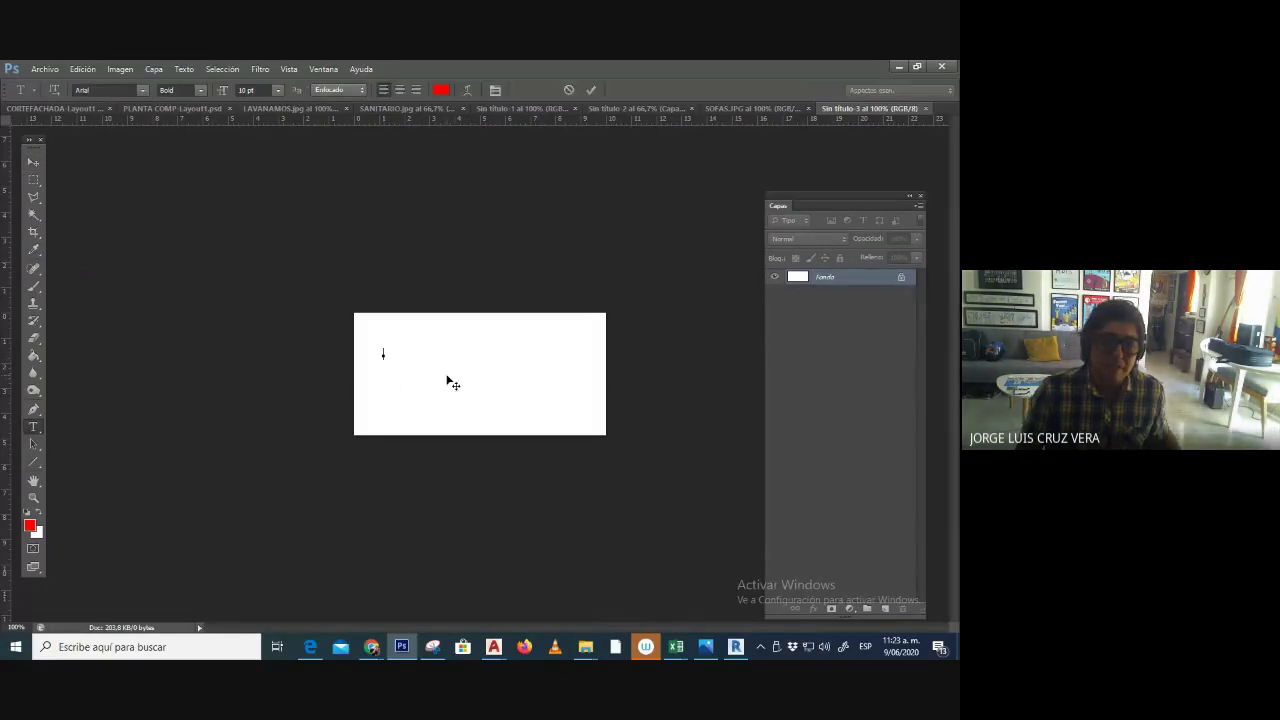
{"action": "type", "text": "FLATTEN"}
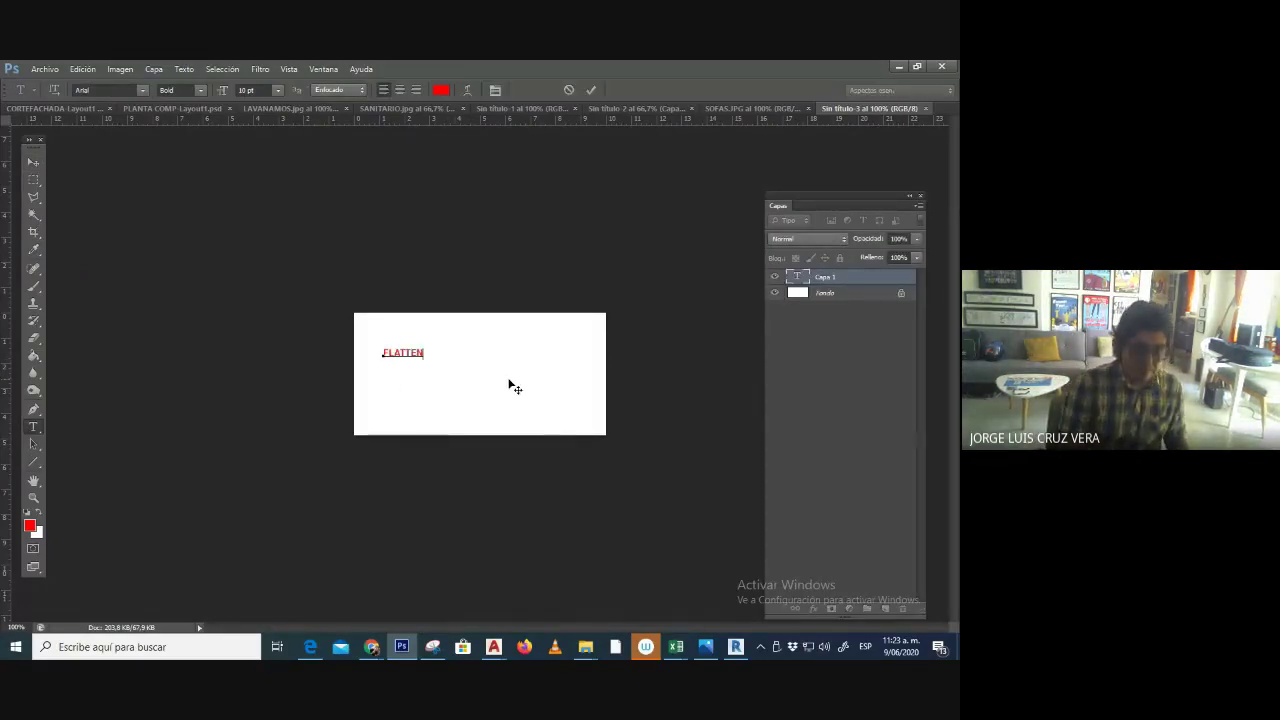
{"action": "type", "text": " / UN"}
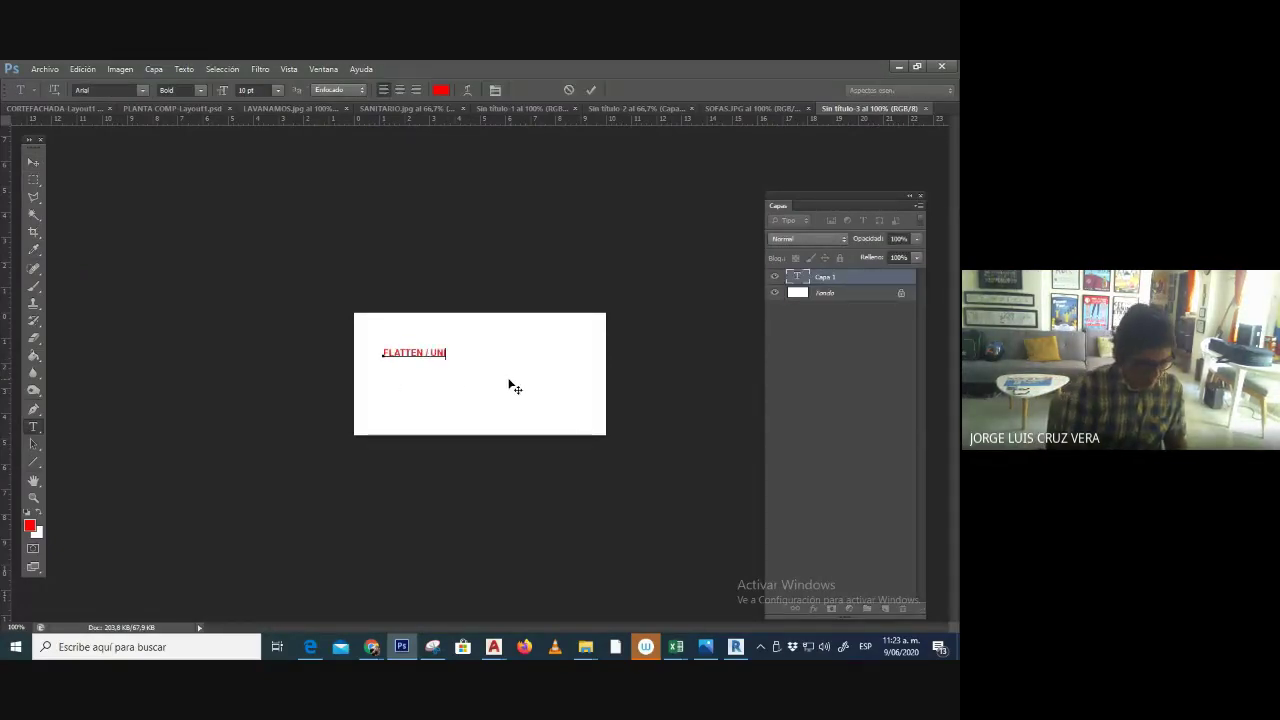
{"action": "type", "text": "IR DOS CAP"}
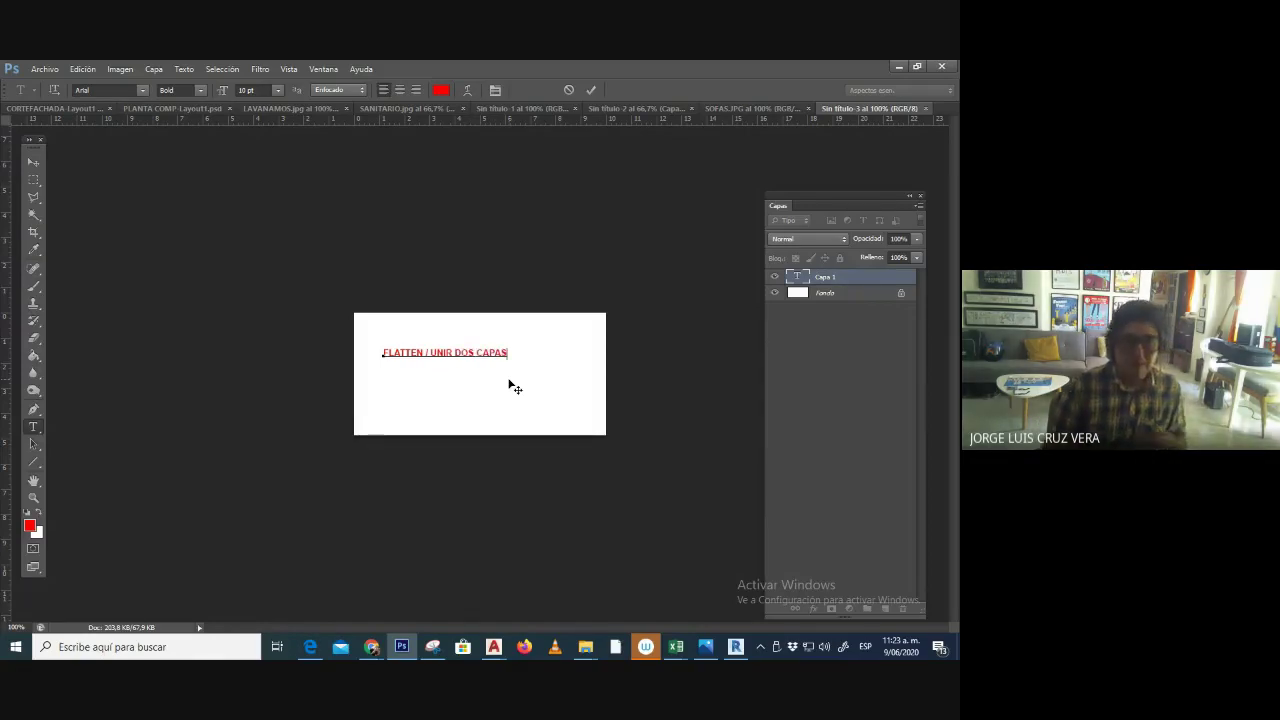
{"action": "left_click", "coordinate": [33, 161]}
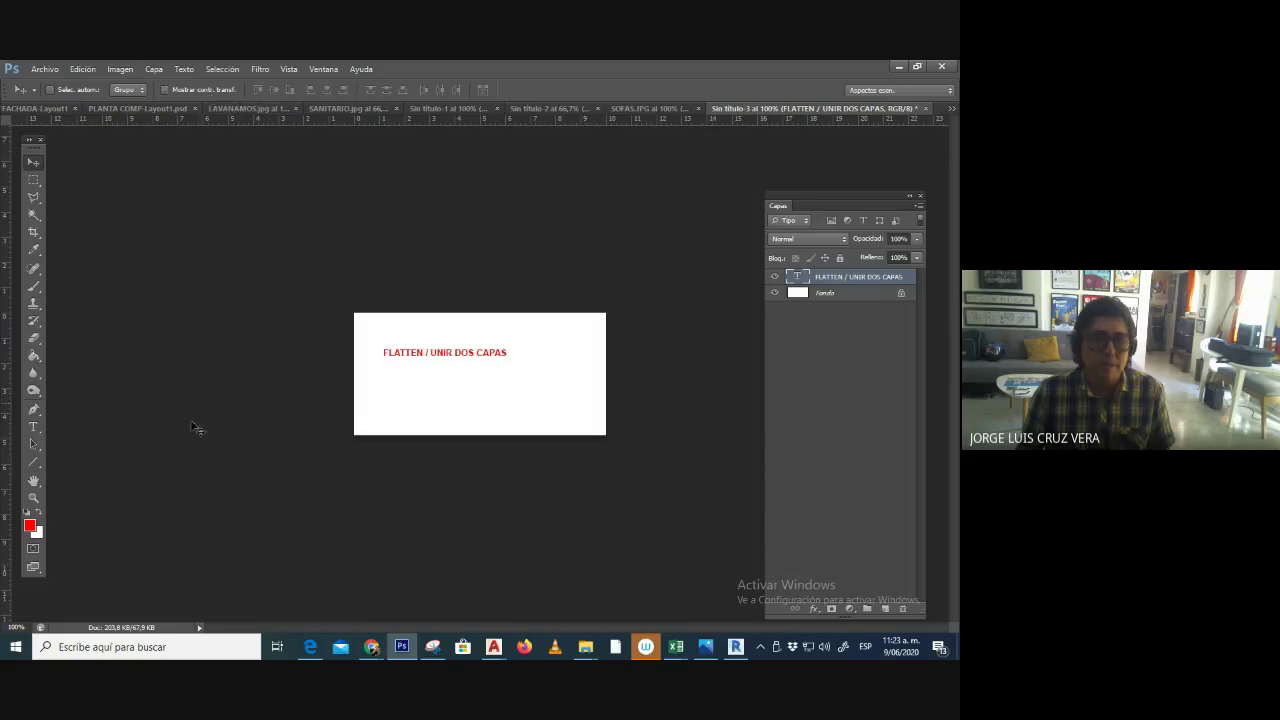
- Add a second text layer reading "CTRL _ E" below the FLATTEN / UNIR DOS CAPAS line
{"action": "left_click", "coordinate": [33, 427]}
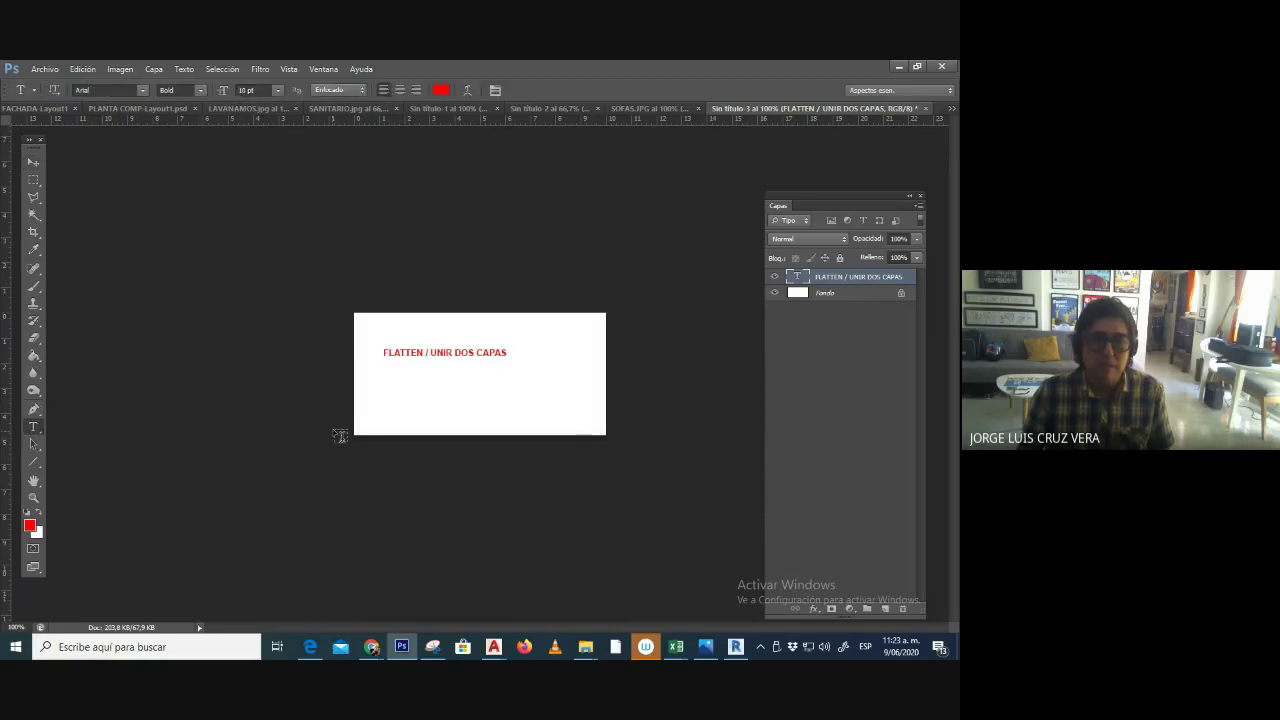
{"action": "left_click", "coordinate": [402, 388]}
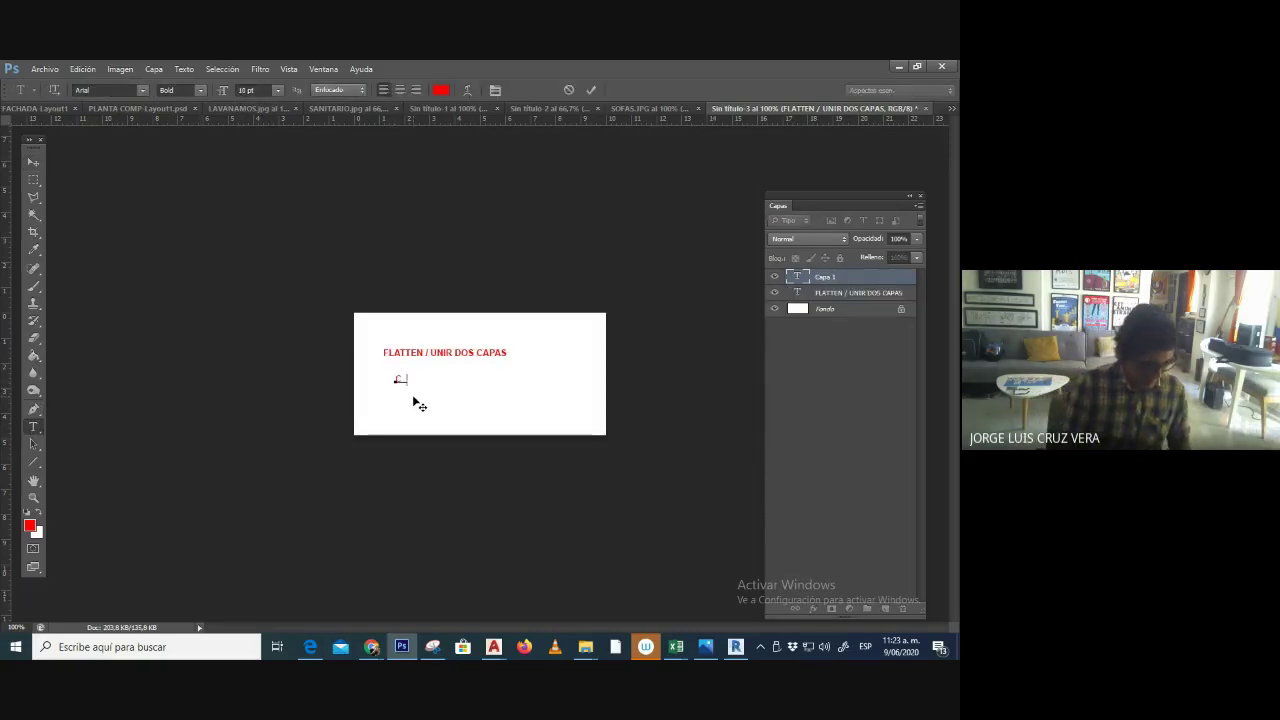
{"action": "type", "text": "CTRL + E"}
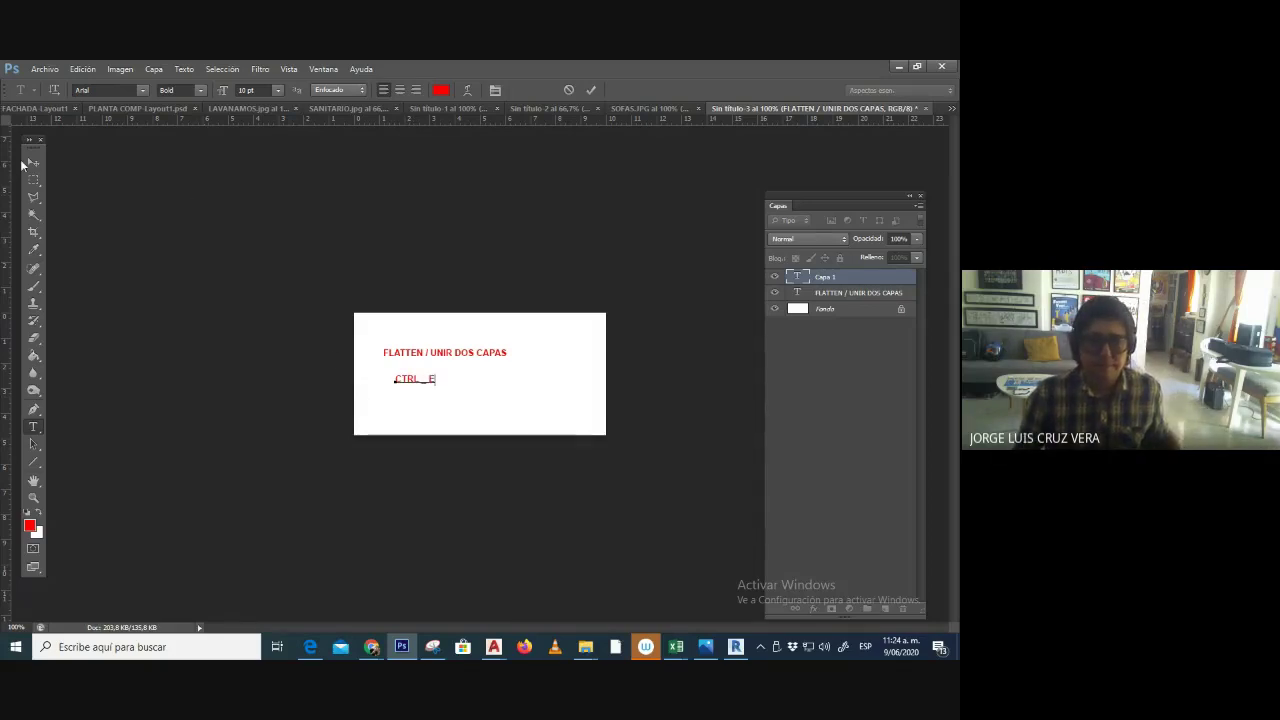
{"action": "left_click", "coordinate": [31, 163]}
- Enlarge the "CTRL _ E" text to 30 pt and move it to the canvas's lower right area
{"action": "left_click", "coordinate": [33, 428]}
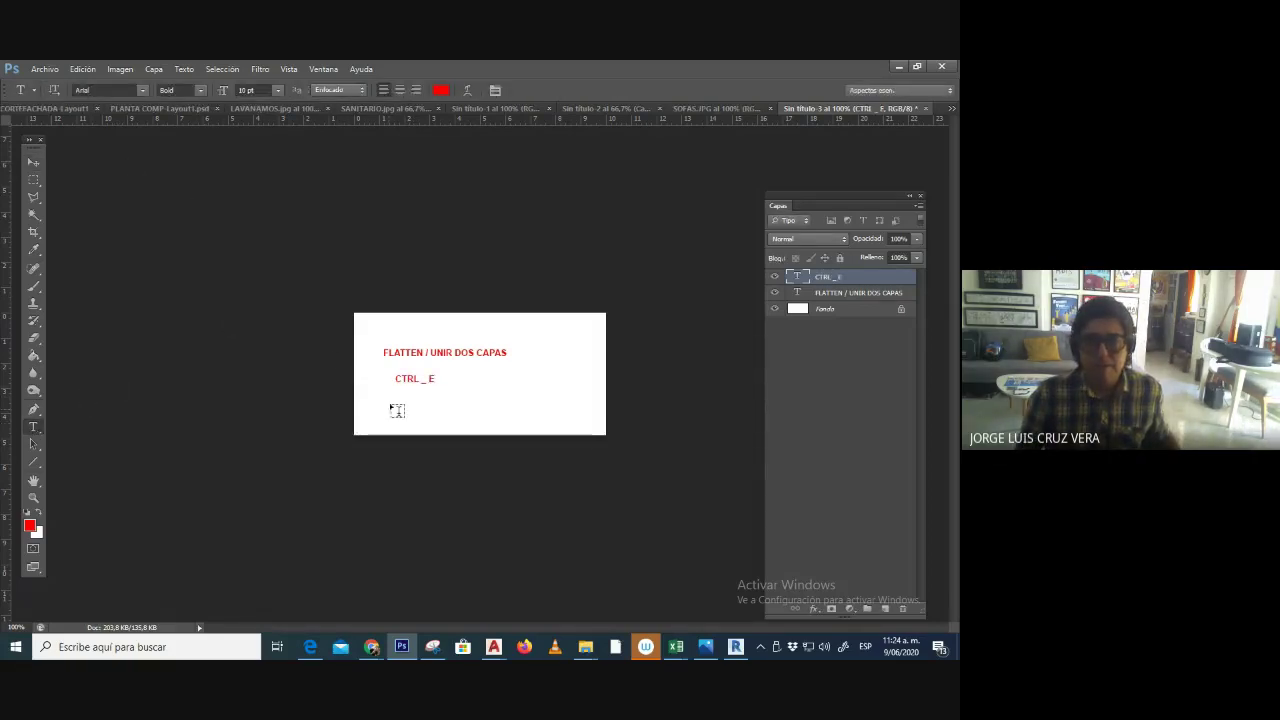
{"action": "left_click_drag", "start_coordinate": [395, 379], "coordinate": [436, 379]}
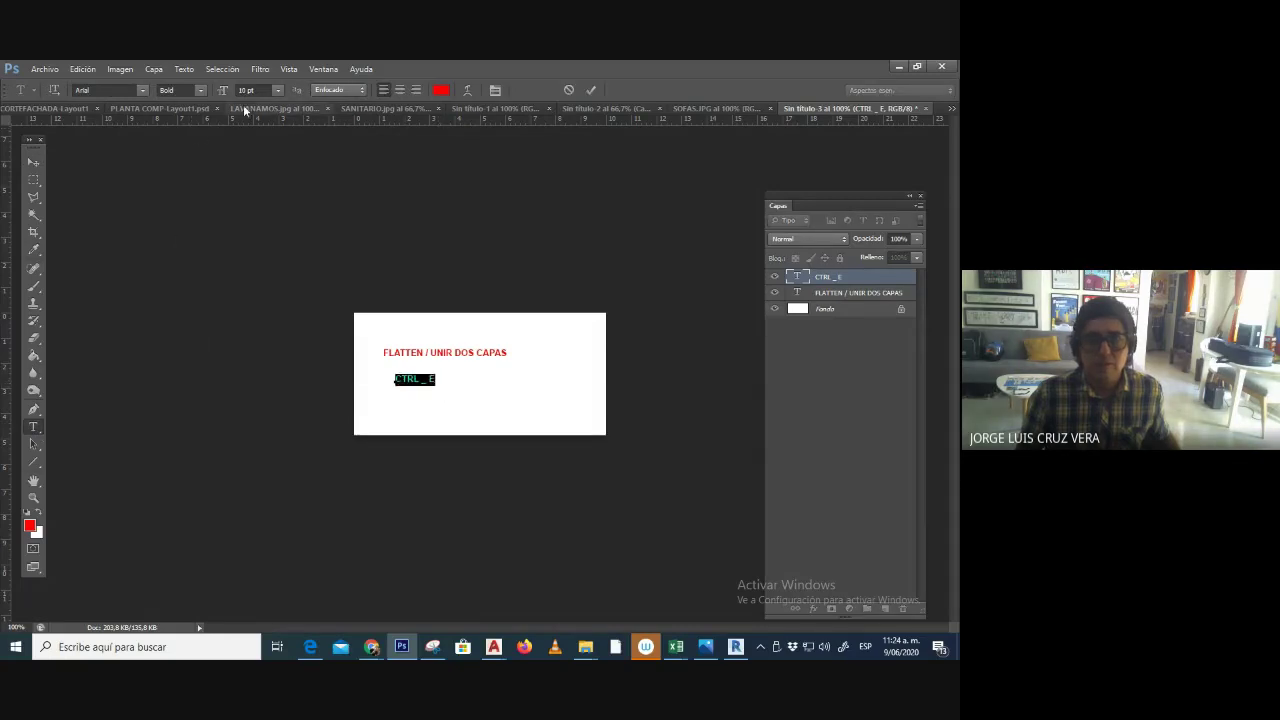
{"action": "left_click", "coordinate": [276, 90]}
{"action": "left_click", "coordinate": [258, 257]}
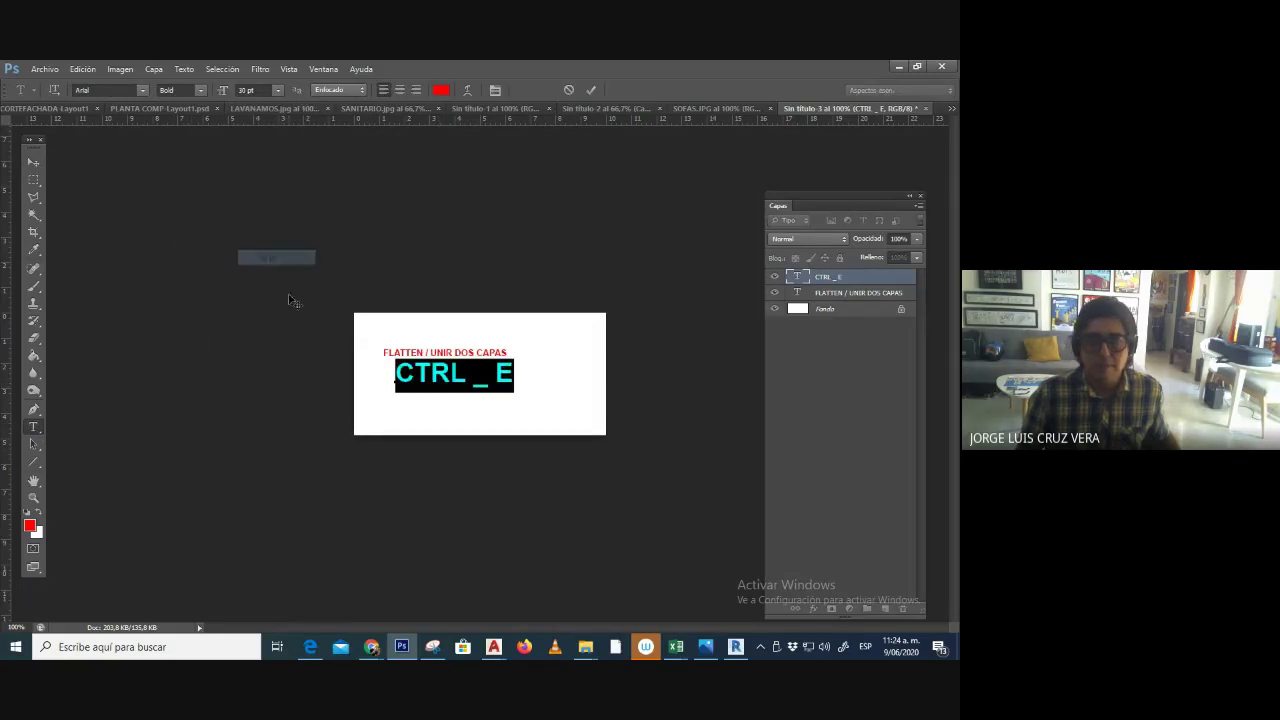
{"action": "left_click", "coordinate": [33, 162]}
{"action": "left_click_drag", "start_coordinate": [486, 378], "coordinate": [580, 418]}
- Move the FLATTEN / UNIR DOS CAPAS text slightly closer to the canvas's upper left corner
{"action": "right_click", "coordinate": [494, 355]}
{"action": "left_click", "coordinate": [510, 358]}
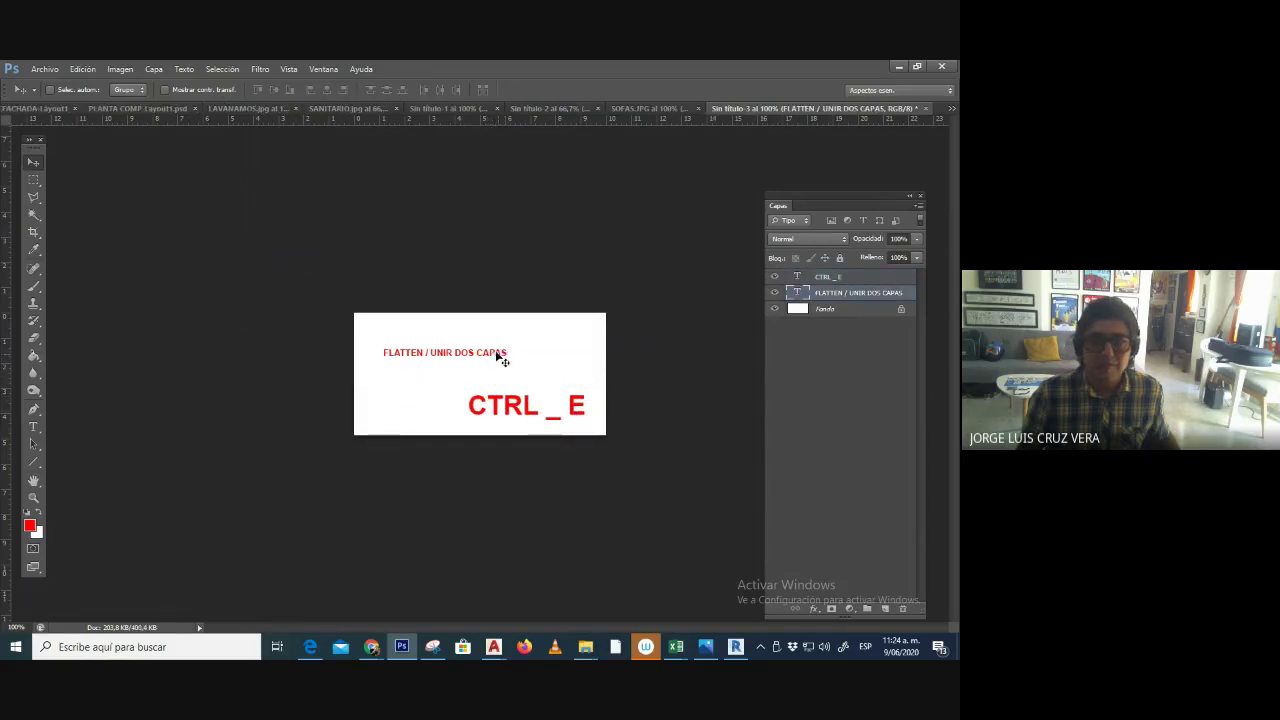
{"action": "mouse_move", "coordinate": [493, 353]}
{"action": "left_mouse_down"}
{"action": "mouse_move", "coordinate": [476, 349]}
{"action": "mouse_move", "coordinate": [488, 348]}
{"action": "left_mouse_up"}
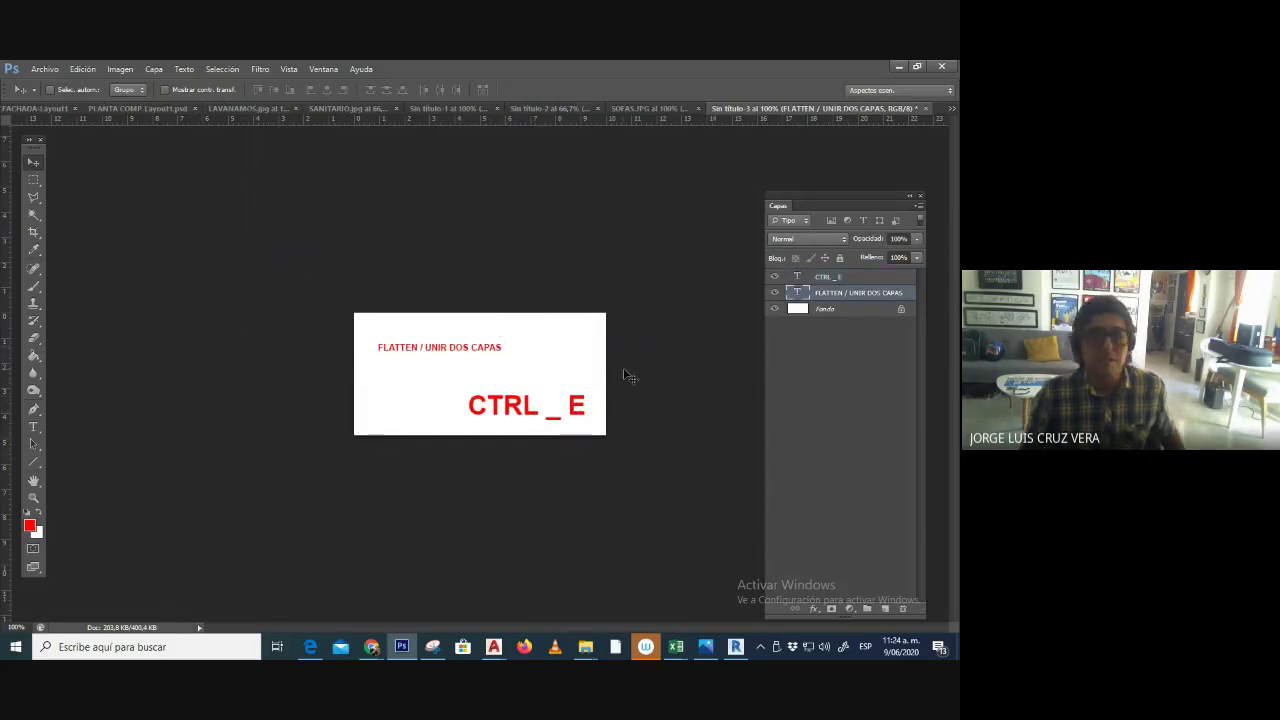
{"action": "right_click", "coordinate": [512, 411]}
{"action": "left_click", "coordinate": [524, 418]}
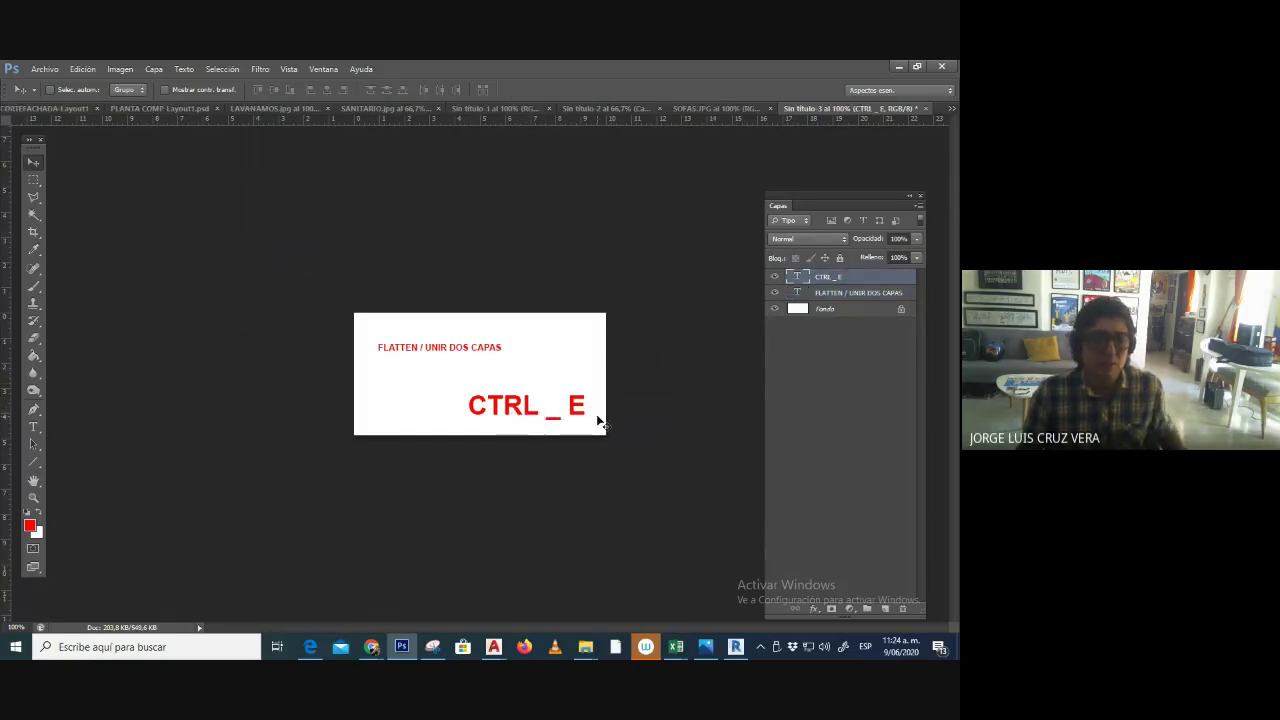
{"action": "right_click", "coordinate": [443, 345]}
{"action": "left_click", "coordinate": [462, 354]}
{"action": "left_click_drag", "start_coordinate": [444, 352], "coordinate": [438, 345]}
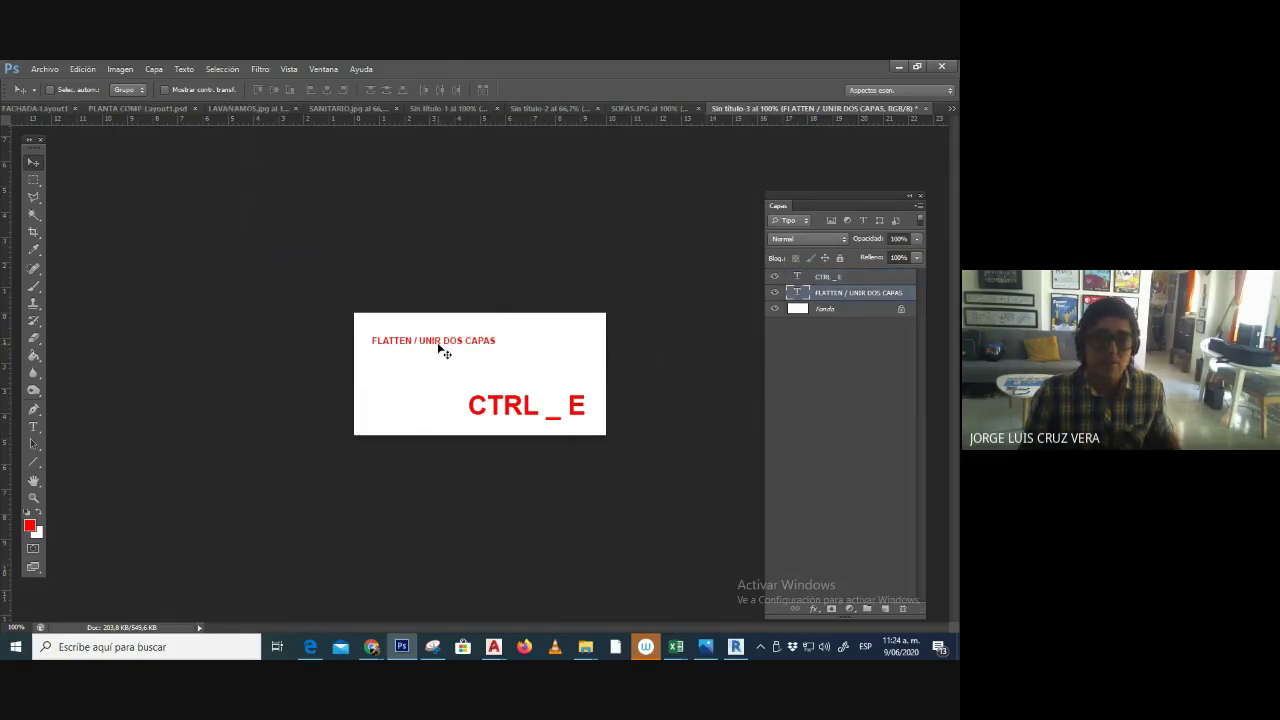
- Start saving the note as a JPEG and choose the PANTALLAZOS folder inside SESION 8_09_06_2020 as its location
{"action": "left_click", "coordinate": [44, 69]}
{"action": "left_click", "coordinate": [85, 224]}
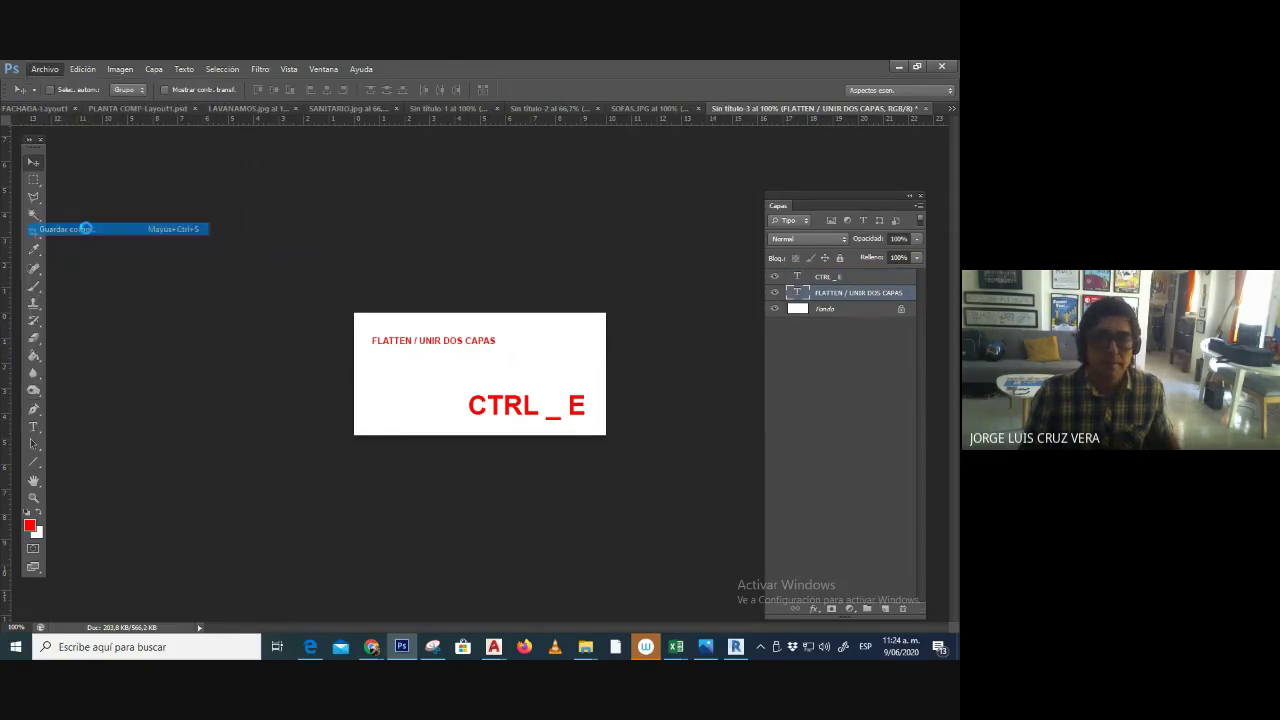
{"action": "left_click", "coordinate": [466, 450]}
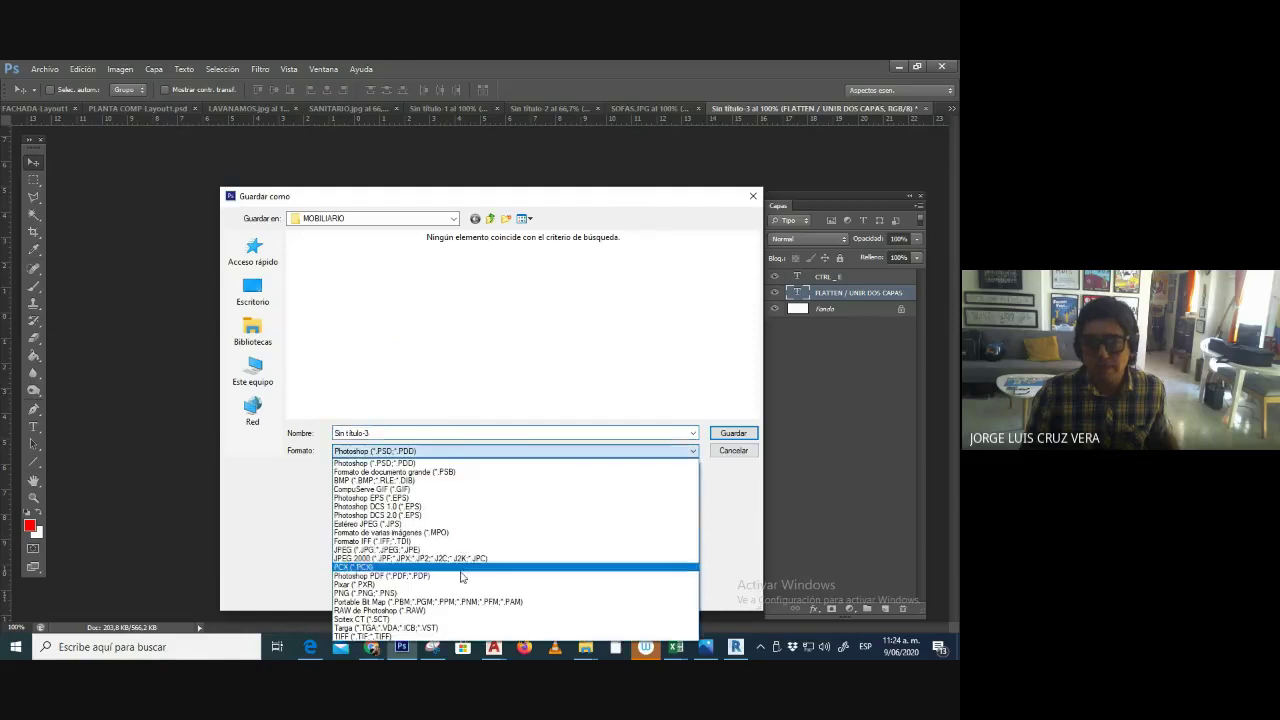
{"action": "left_click", "coordinate": [466, 551]}
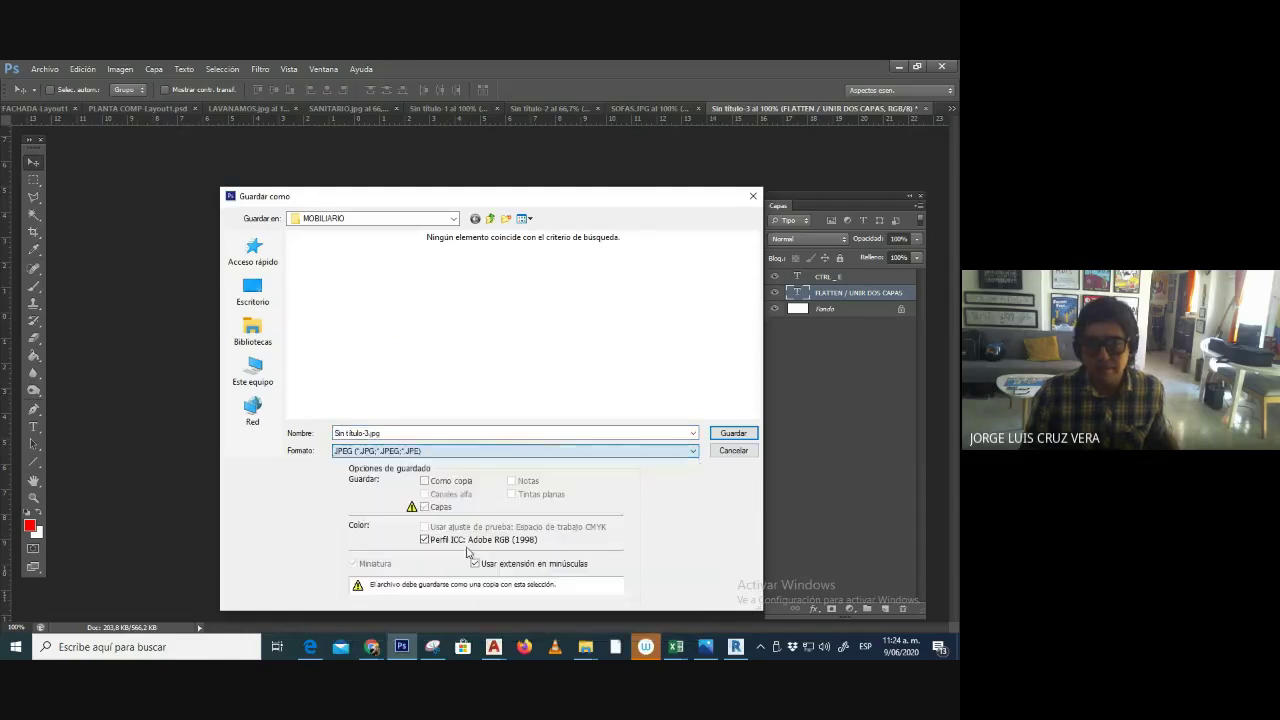
{"action": "left_click", "coordinate": [492, 219]}
{"action": "left_click", "coordinate": [494, 220]}
{"action": "double_click", "coordinate": [340, 397]}
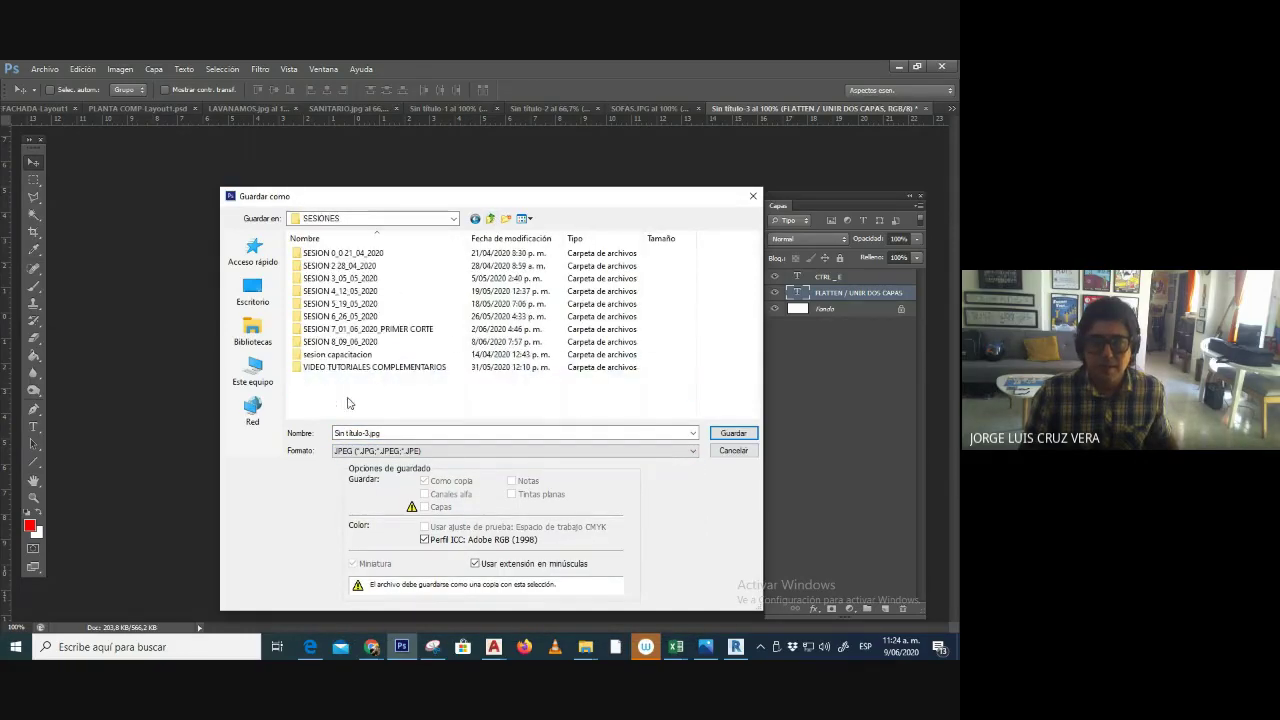
{"action": "double_click", "coordinate": [335, 341]}
{"action": "double_click", "coordinate": [326, 278]}
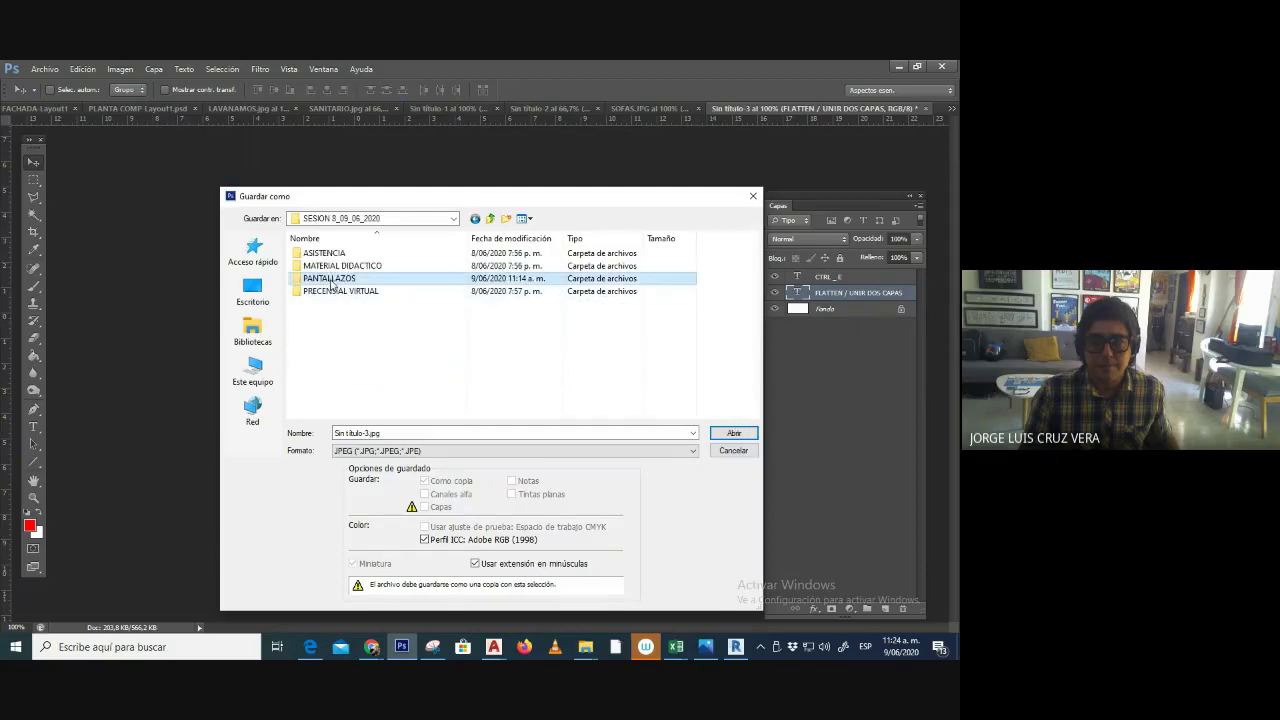
{"action": "scroll", "coordinate": [513, 371], "scroll_direction": "down", "scroll_amount": 3}
- Save the JPEG as 14_CTRL E_FLATTEN with Alta quality and Progresivo format, and close the untitled document without saving its changes
{"action": "left_click", "coordinate": [419, 431]}
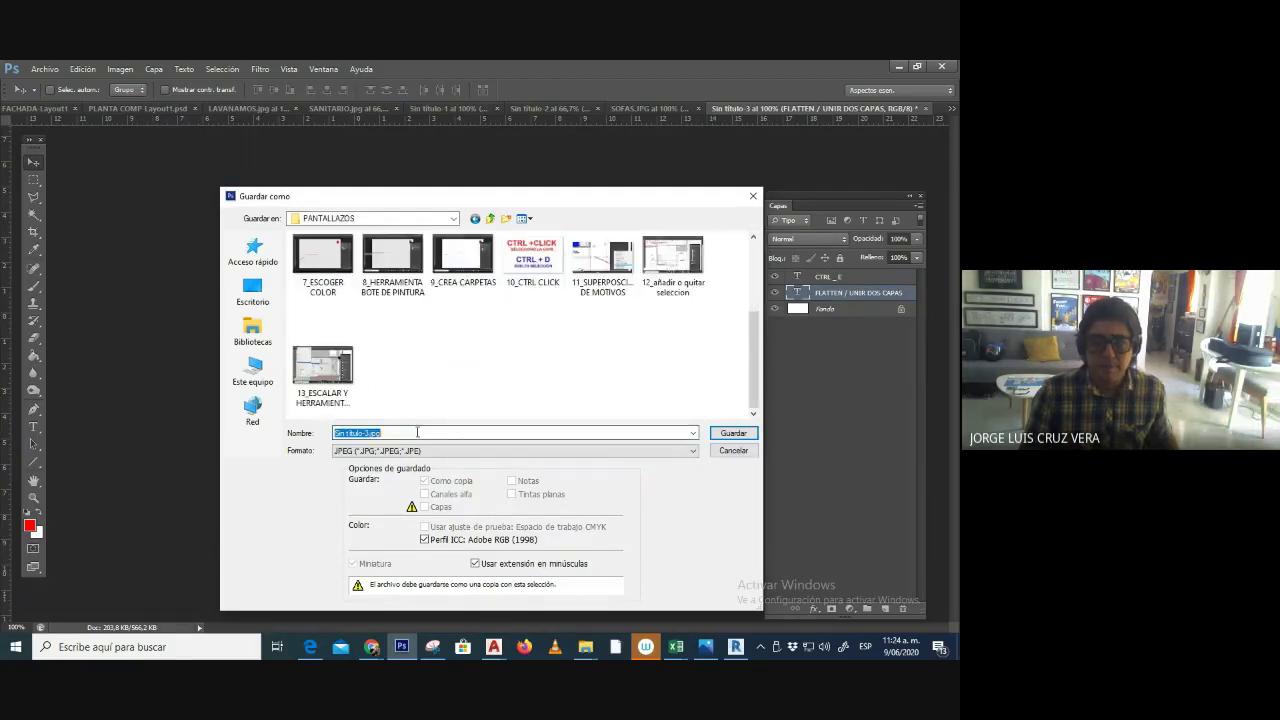
{"action": "type", "text": "14_"}
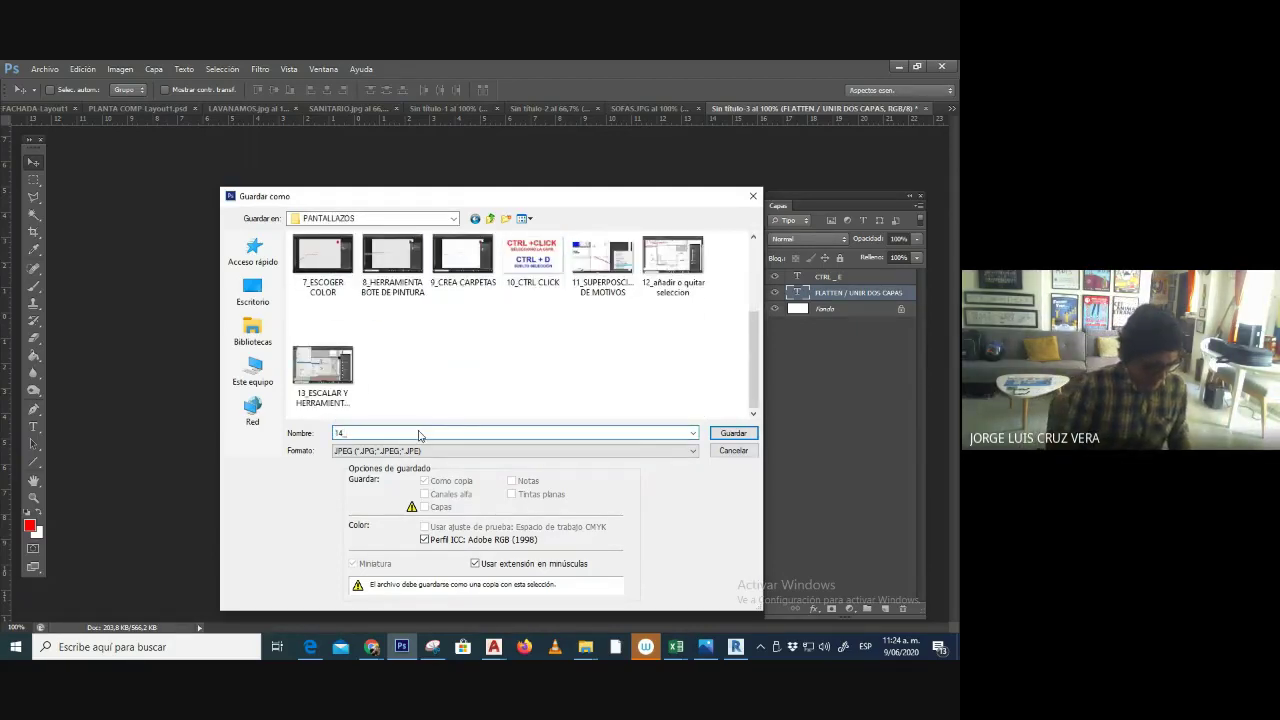
{"action": "type", "text": "CTRL E"}
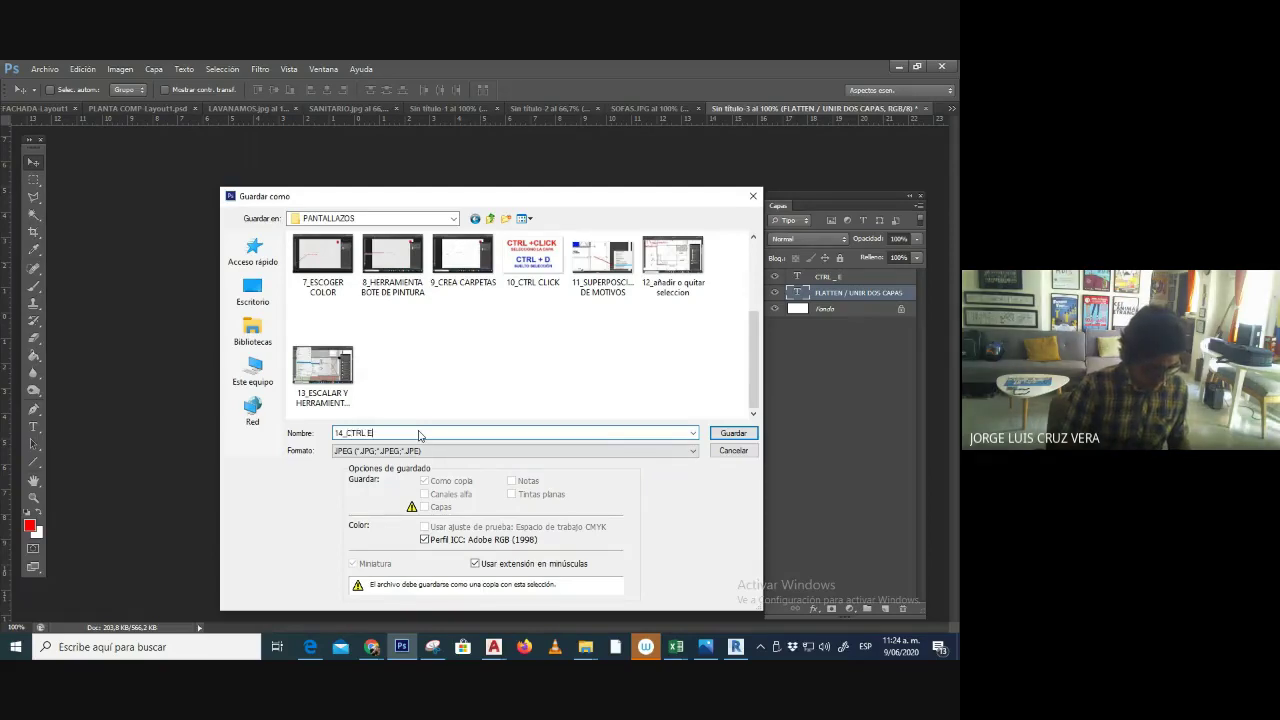
{"action": "type", "text": "_FLATTEN"}
{"action": "key", "text": "Return"}
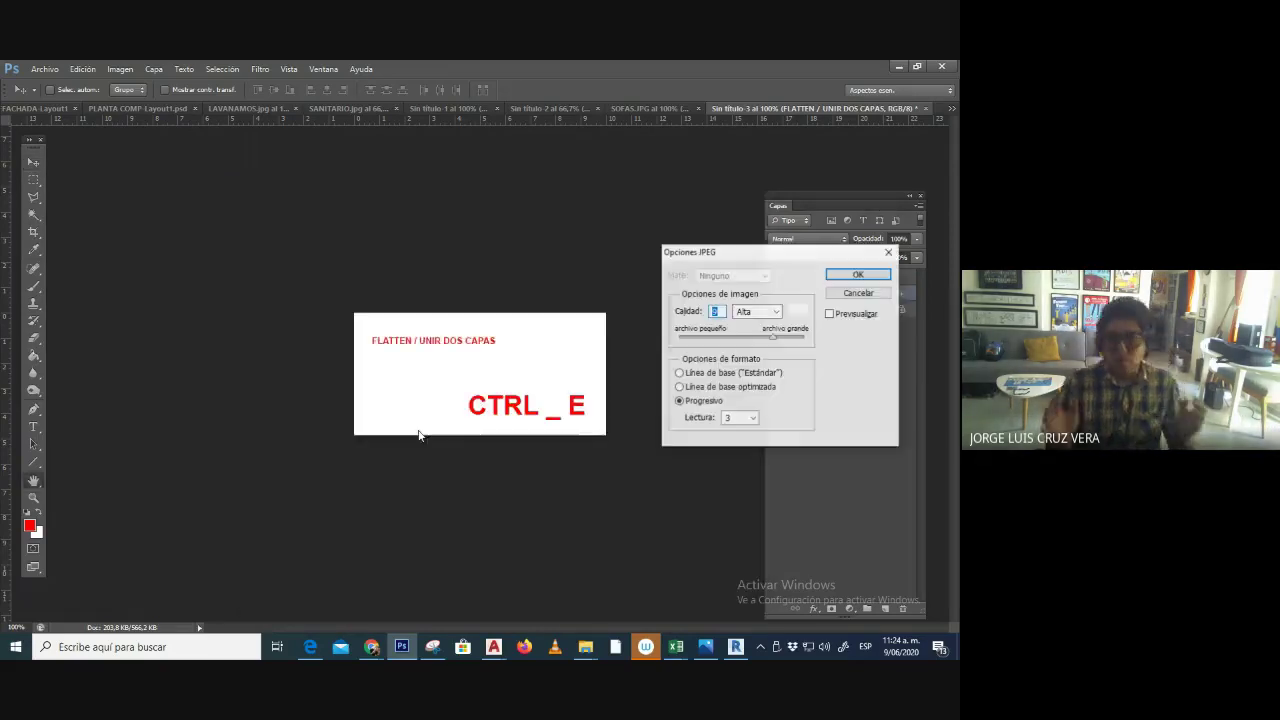
{"action": "key", "text": "space"}
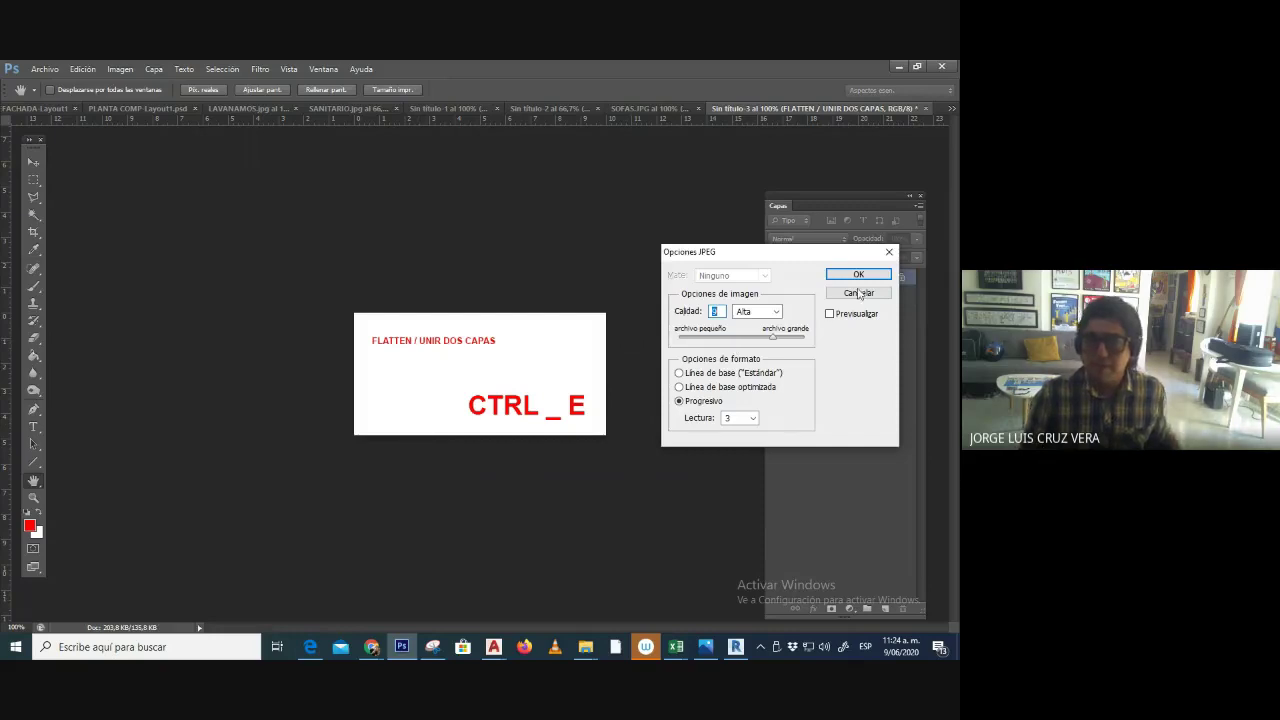
{"action": "left_click", "coordinate": [858, 274]}
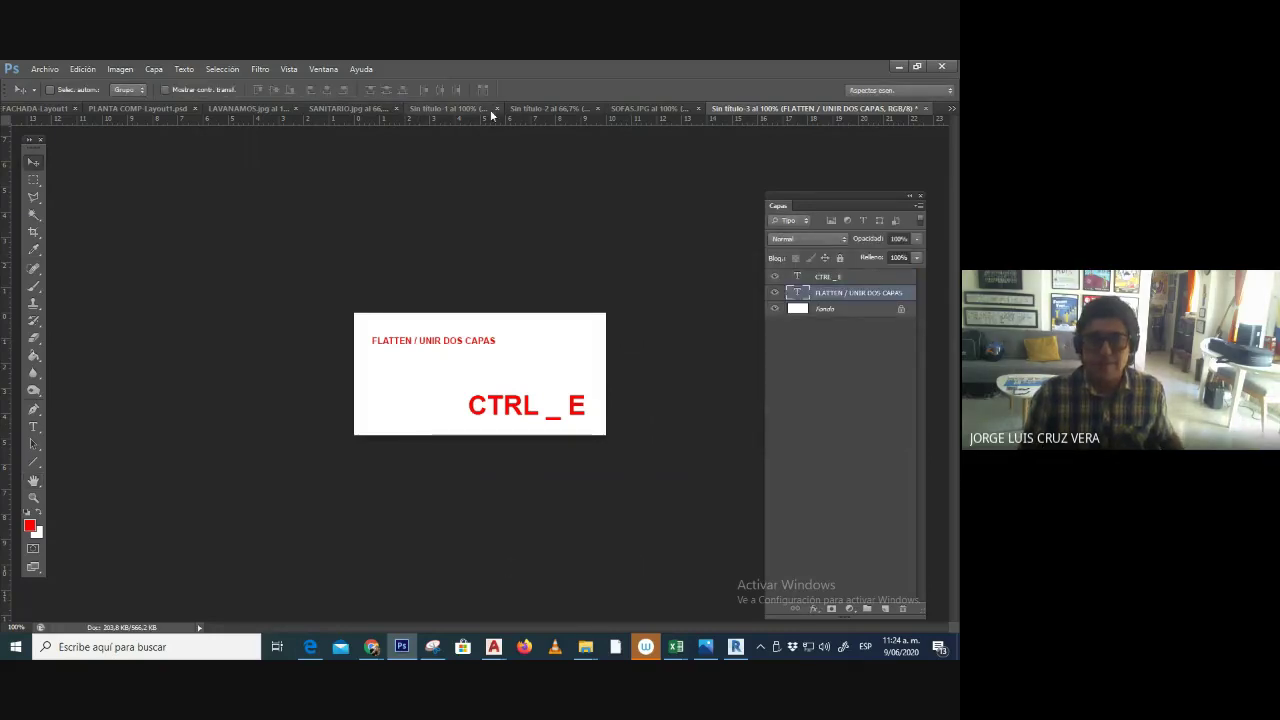
{"action": "left_click", "coordinate": [926, 108]}
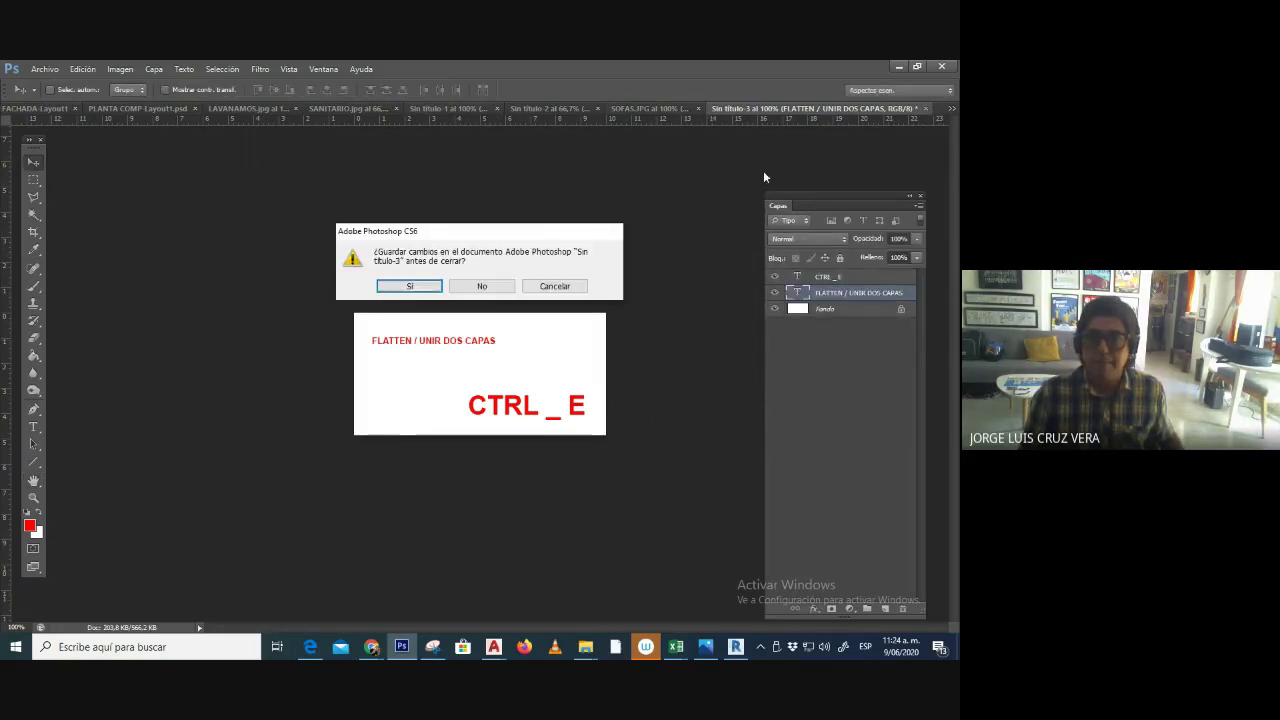
{"action": "left_click", "coordinate": [482, 286]}
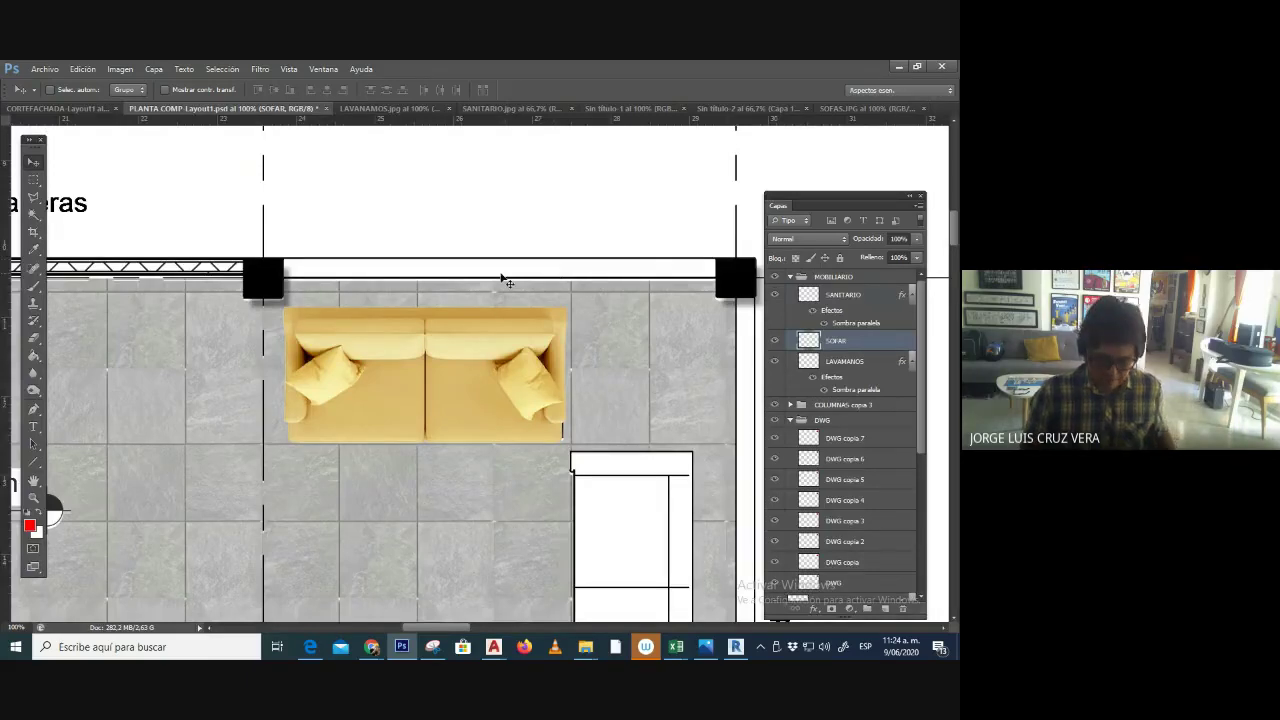
{"action": "key", "text": "ctrl+minus"}
{"action": "scroll", "coordinate": [497, 313], "scroll_direction": "down", "scroll_amount": 1}
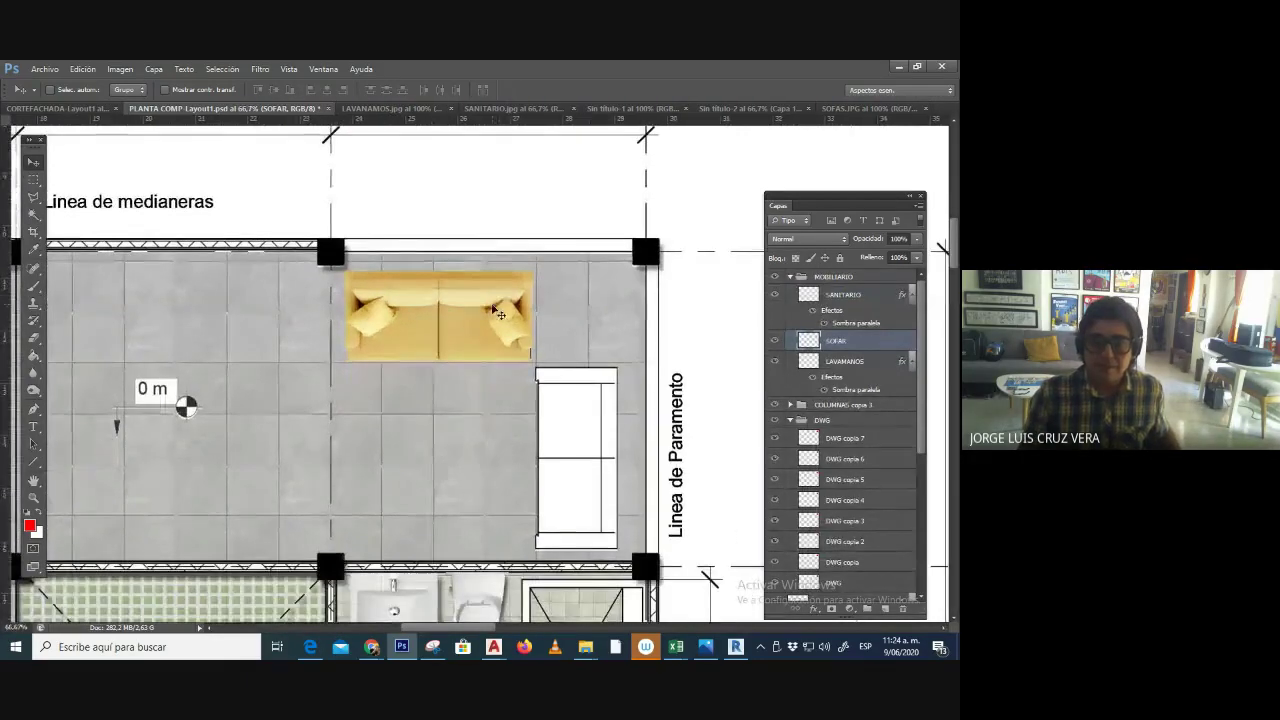
{"action": "left_click_drag", "start_coordinate": [497, 313], "coordinate": [492, 335]}
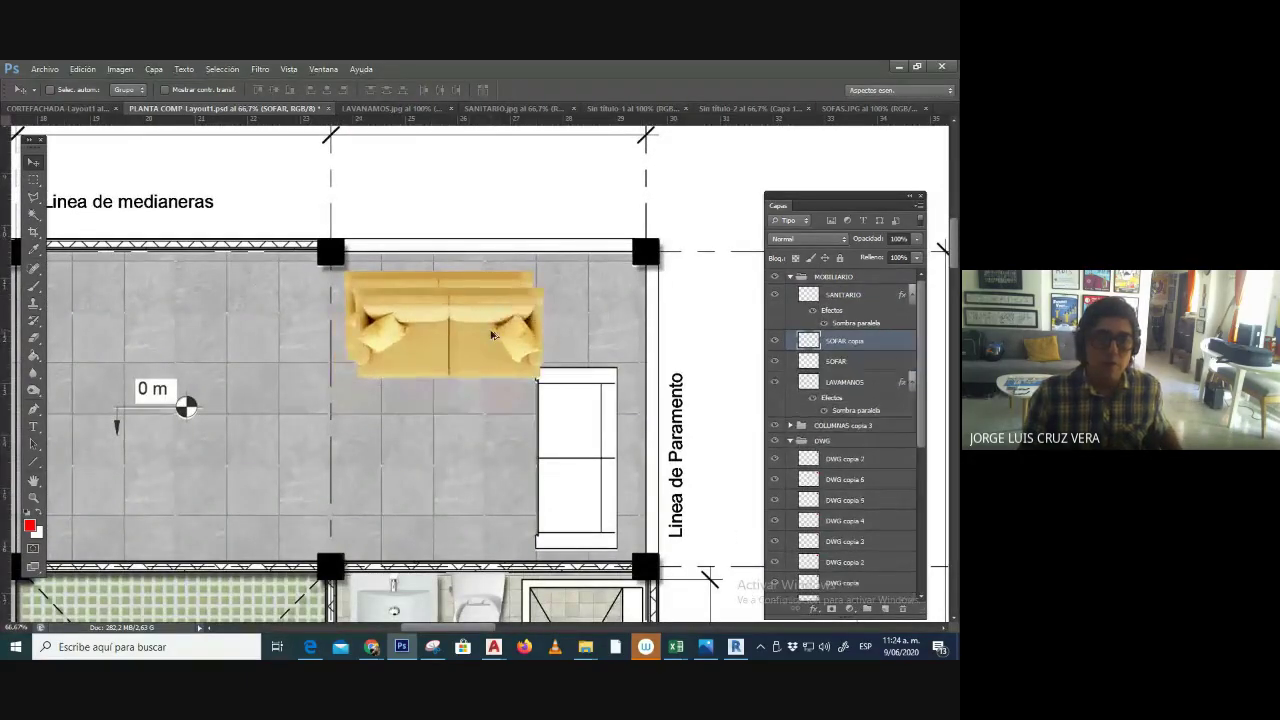
{"action": "key", "text": "ctrl+z"}
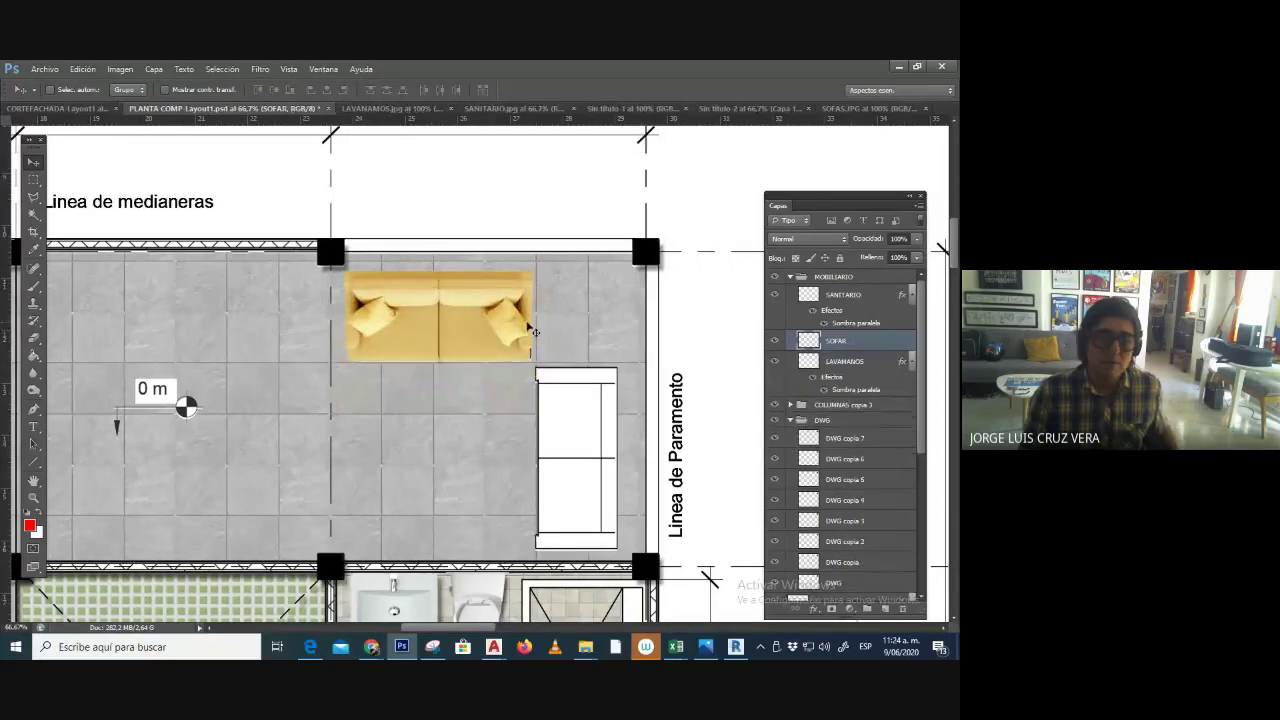
- Duplicate the yellow sofa and move the copy over the second sofa outline beside the Línea de Paramento
{"action": "left_click", "coordinate": [810, 341], "text": "ctrl"}
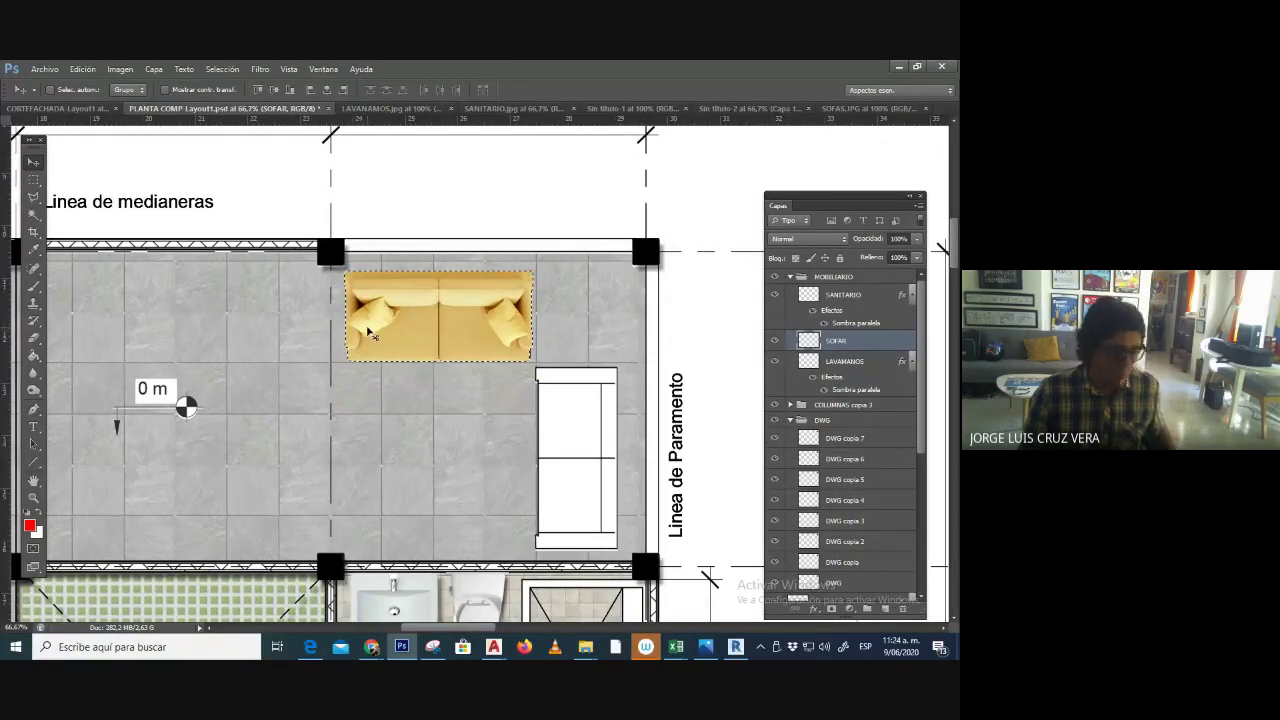
{"action": "key", "text": "ctrl+j"}
{"action": "left_click_drag", "start_coordinate": [437, 307], "coordinate": [510, 445]}
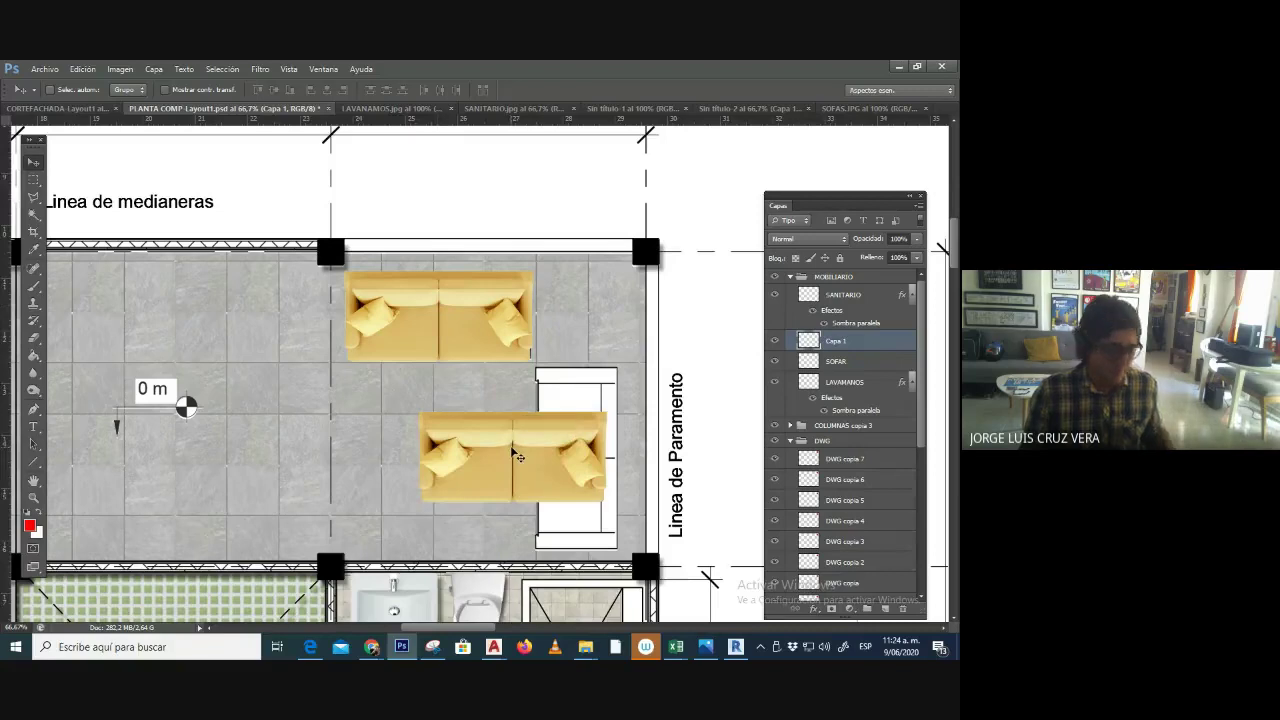
{"action": "key", "text": "ctrl+z"}
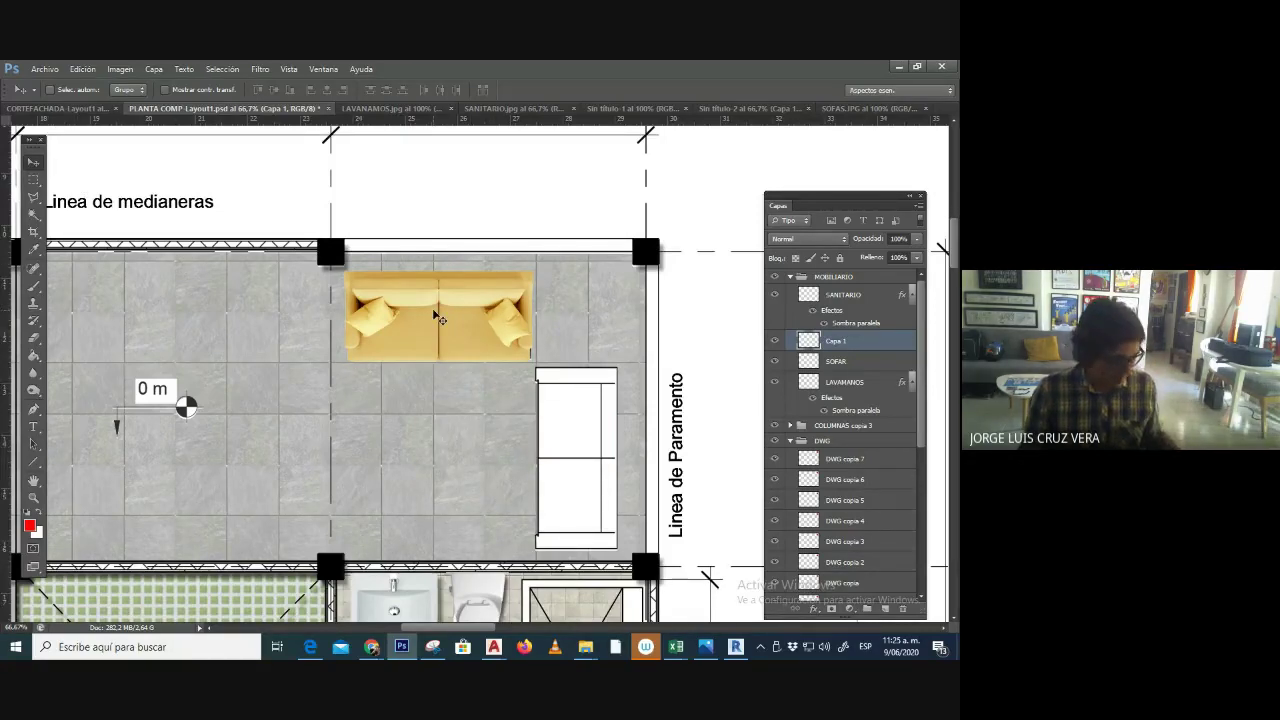
{"action": "left_click_drag", "start_coordinate": [446, 340], "coordinate": [524, 452]}
- Rotate the copied sofa a quarter turn clockwise and fit it over the vertical sofa outline
{"action": "left_click", "coordinate": [82, 69]}
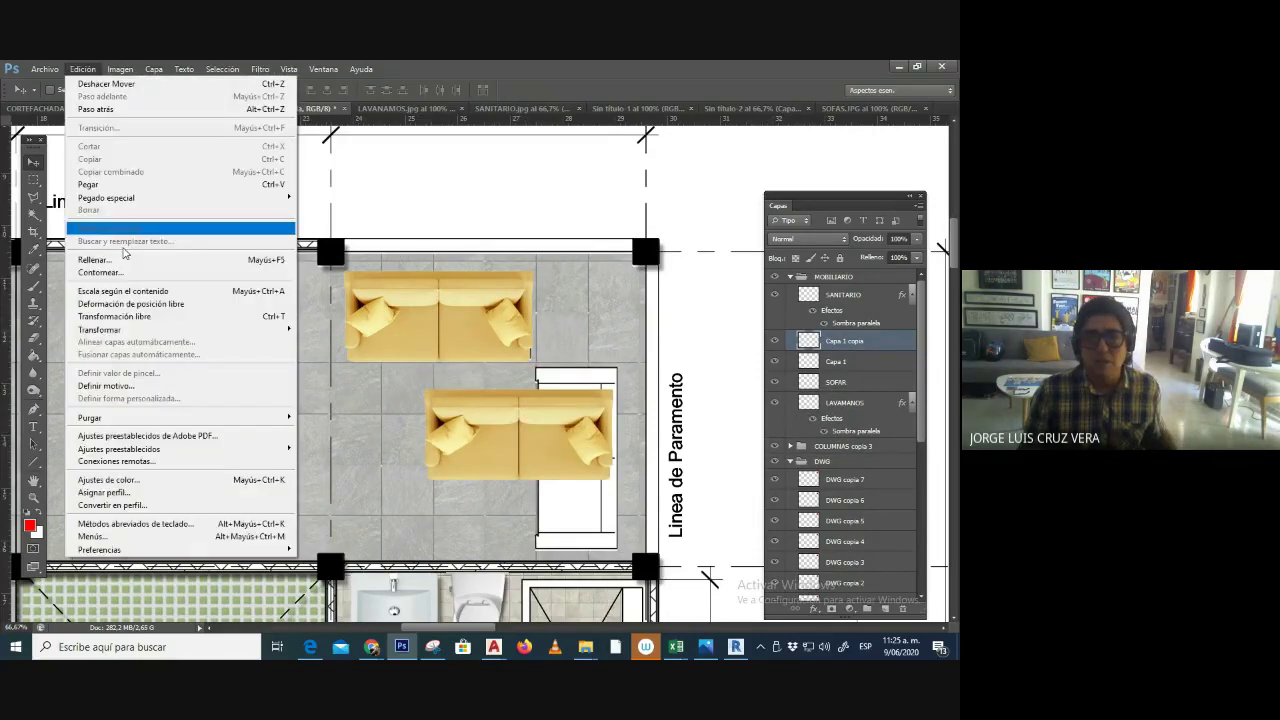
{"action": "mouse_move", "coordinate": [240, 329]}
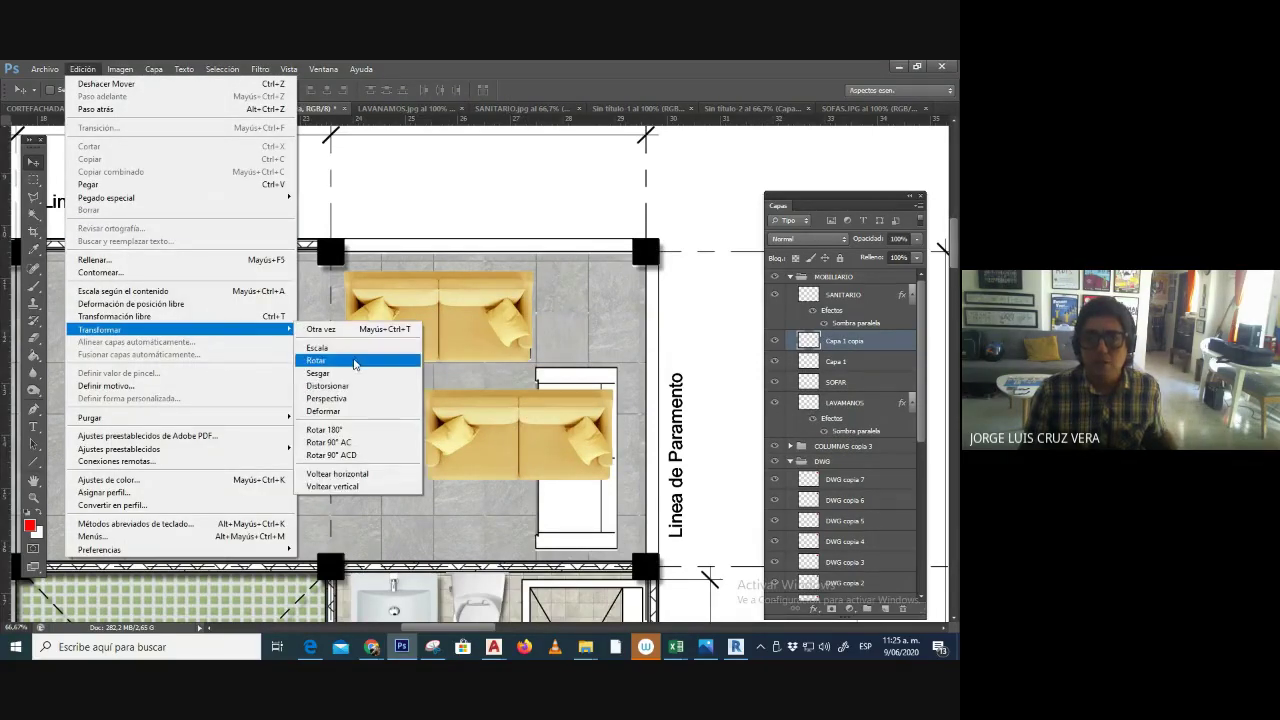
{"action": "left_click", "coordinate": [355, 362]}
{"action": "left_click_drag", "start_coordinate": [622, 384], "coordinate": [600, 545]}
{"action": "left_click_drag", "start_coordinate": [549, 403], "coordinate": [599, 421]}
{"action": "key", "text": "Return"}
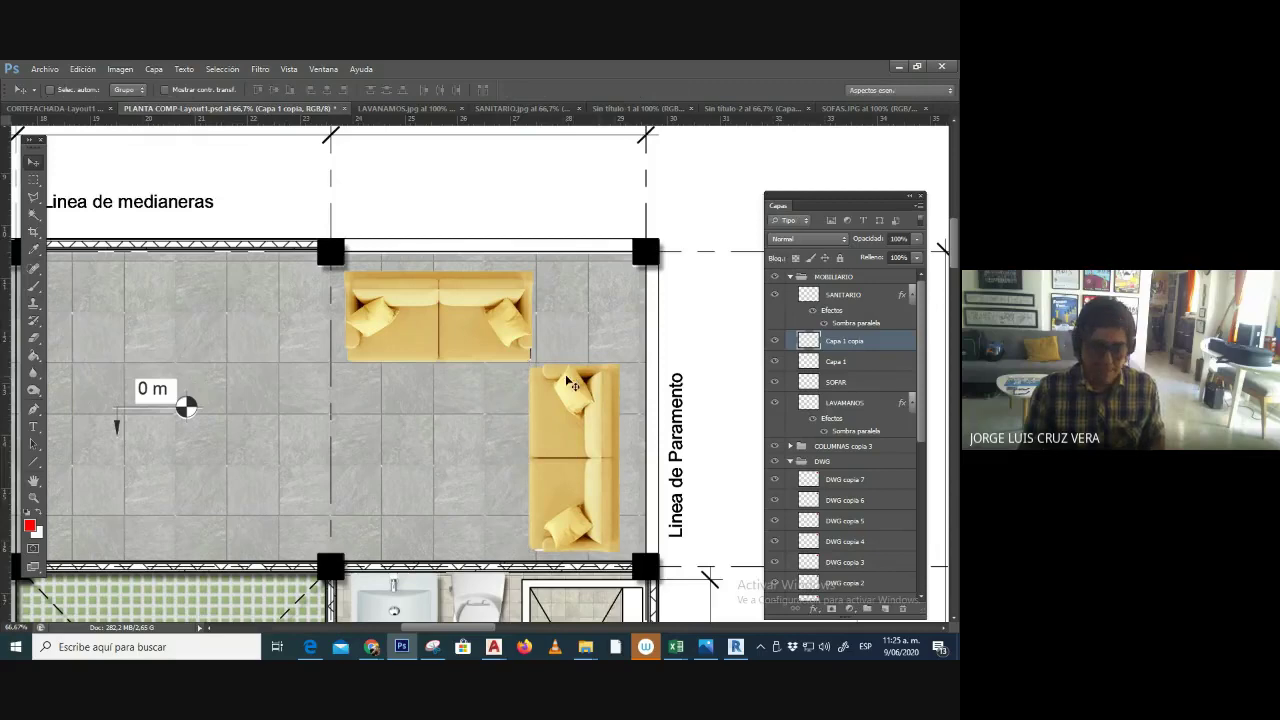
- Merge the Capa 1, Capa 1 copia and SOFAR layers into a single layer
{"action": "key", "text": "ctrl+minus"}
{"action": "key", "text": "ctrl+minus"}
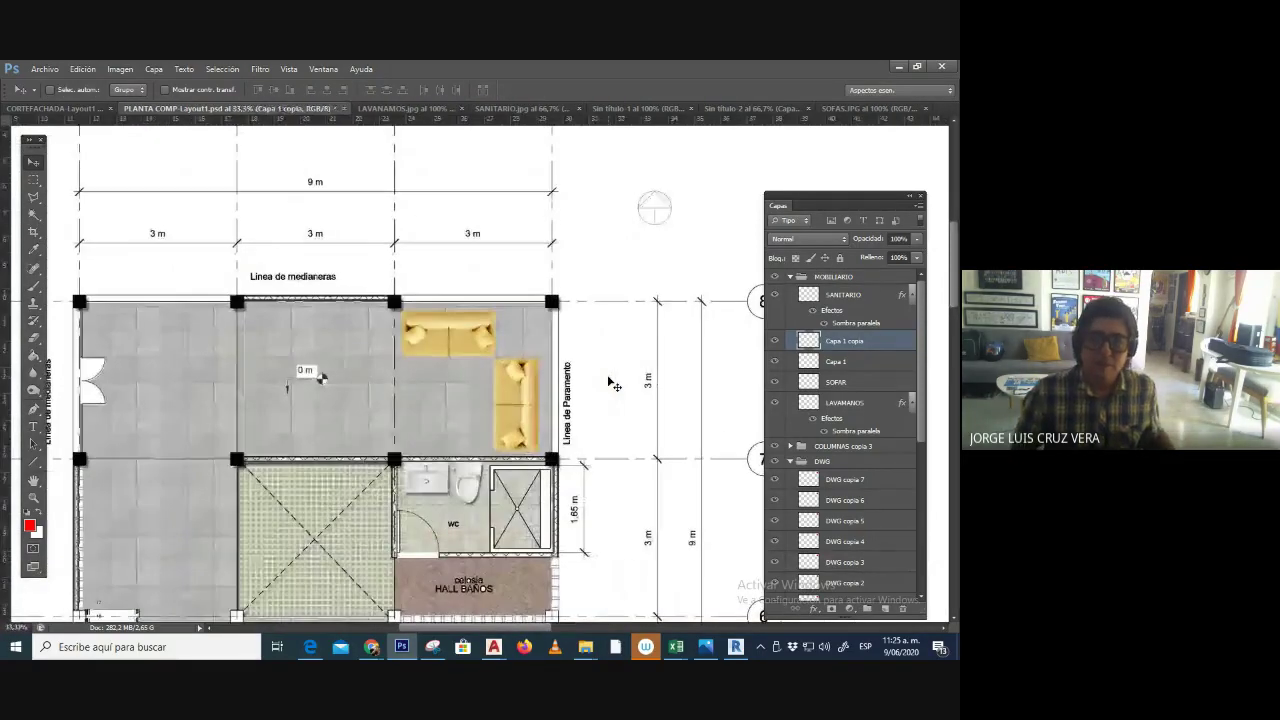
{"action": "key", "text": "ctrl+plus"}
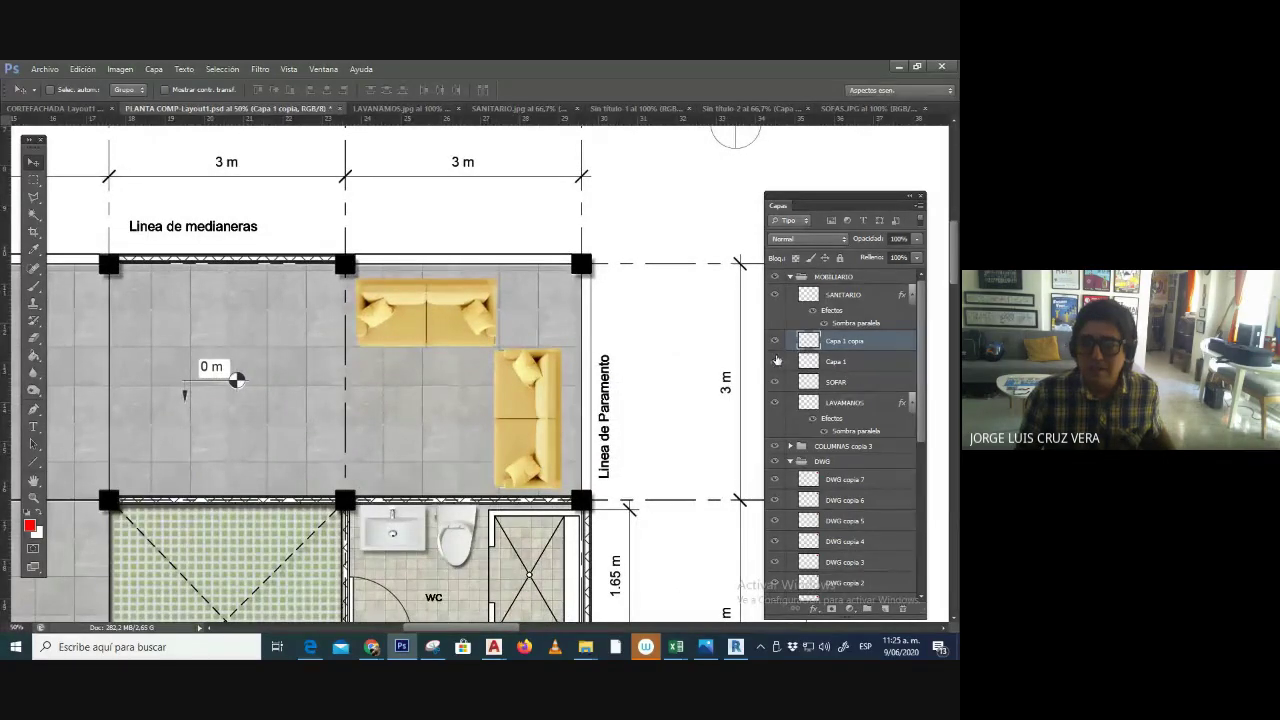
{"action": "left_click", "coordinate": [849, 360]}
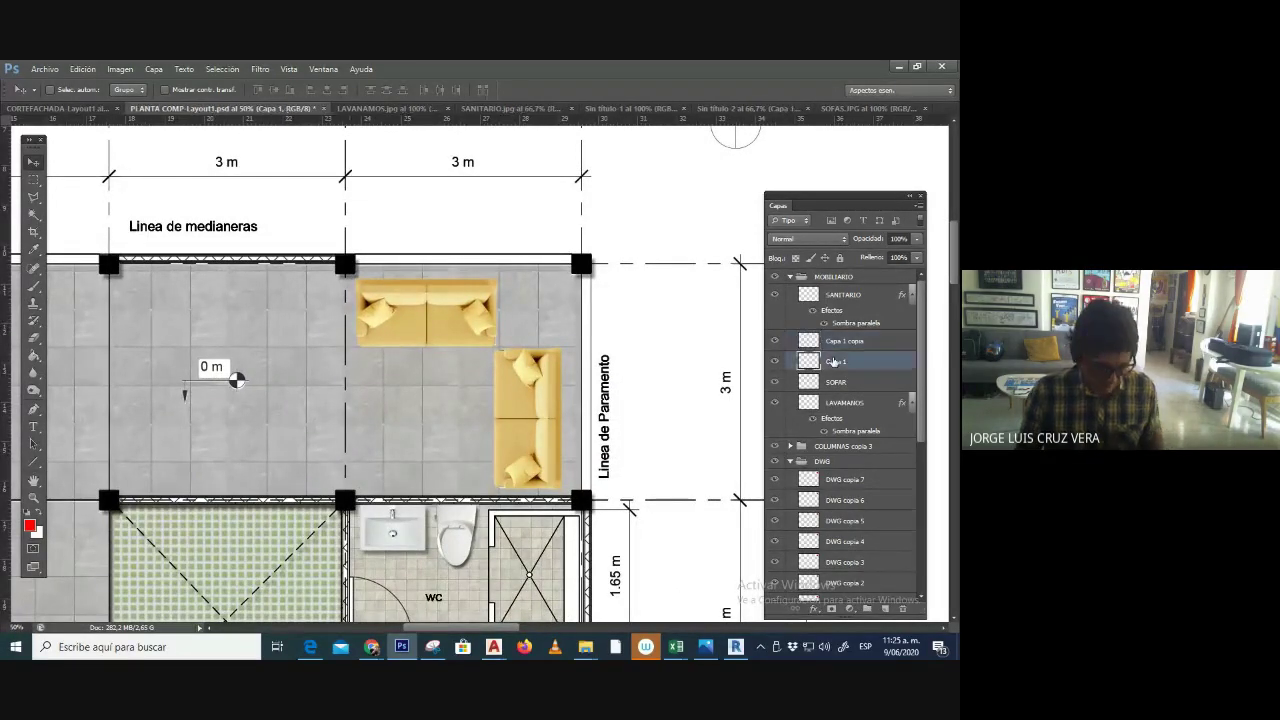
{"action": "key", "text": "ctrl+e"}
{"action": "left_click", "coordinate": [853, 343], "text": "shift"}
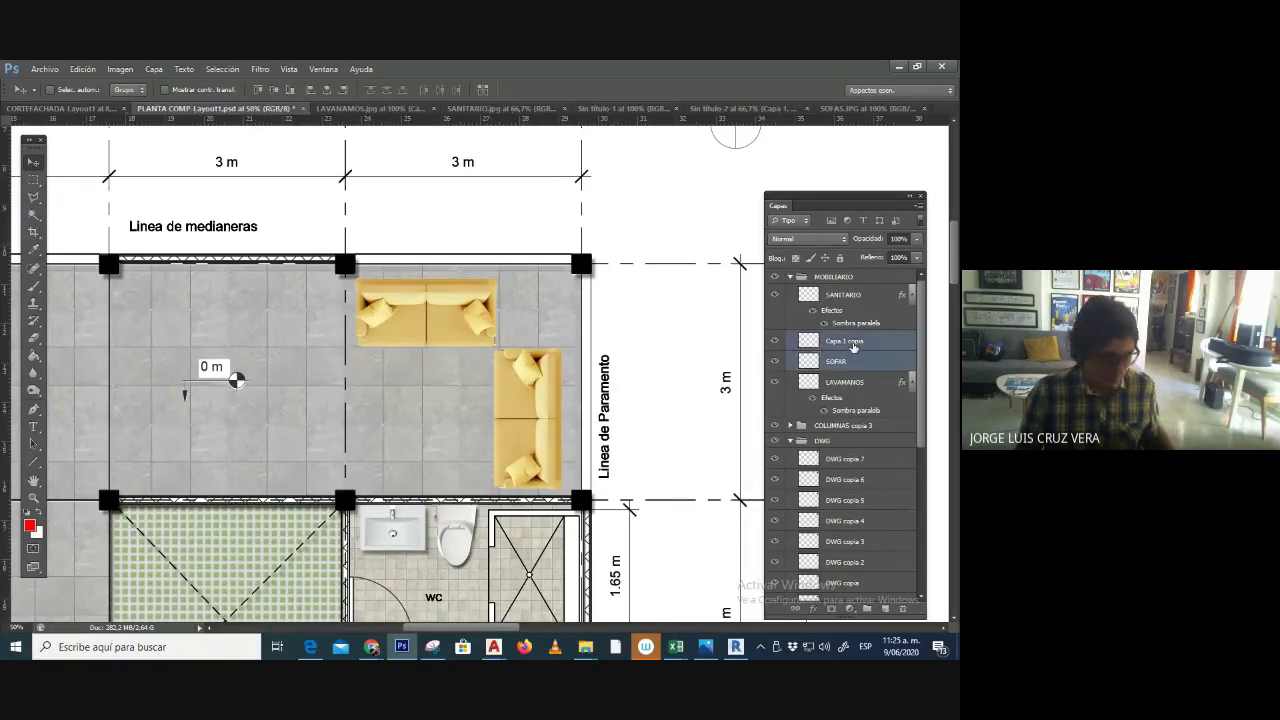
{"action": "key", "text": "ctrl+e"}
- Rename the merged sofa layer as SOFAS
{"action": "double_click", "coordinate": [849, 343]}
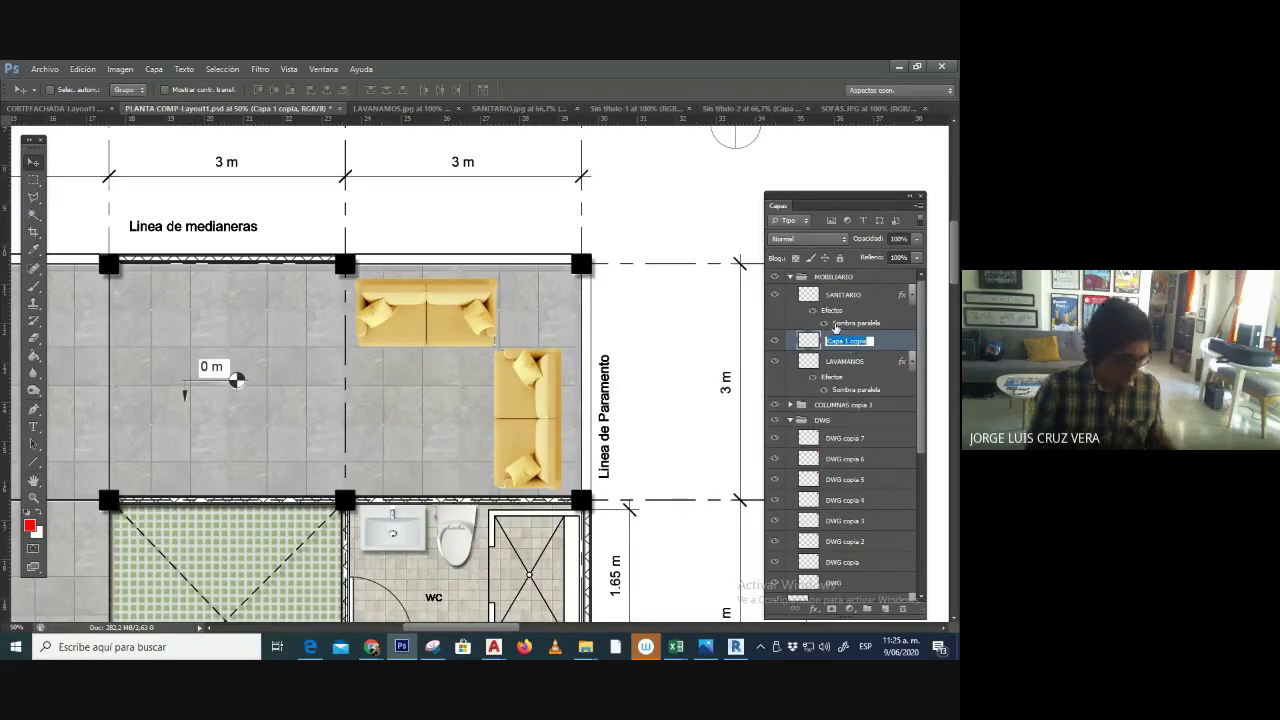
{"action": "type", "text": "SOFAS"}
{"action": "key", "text": "Return"}
{"action": "key", "text": "Delete"}
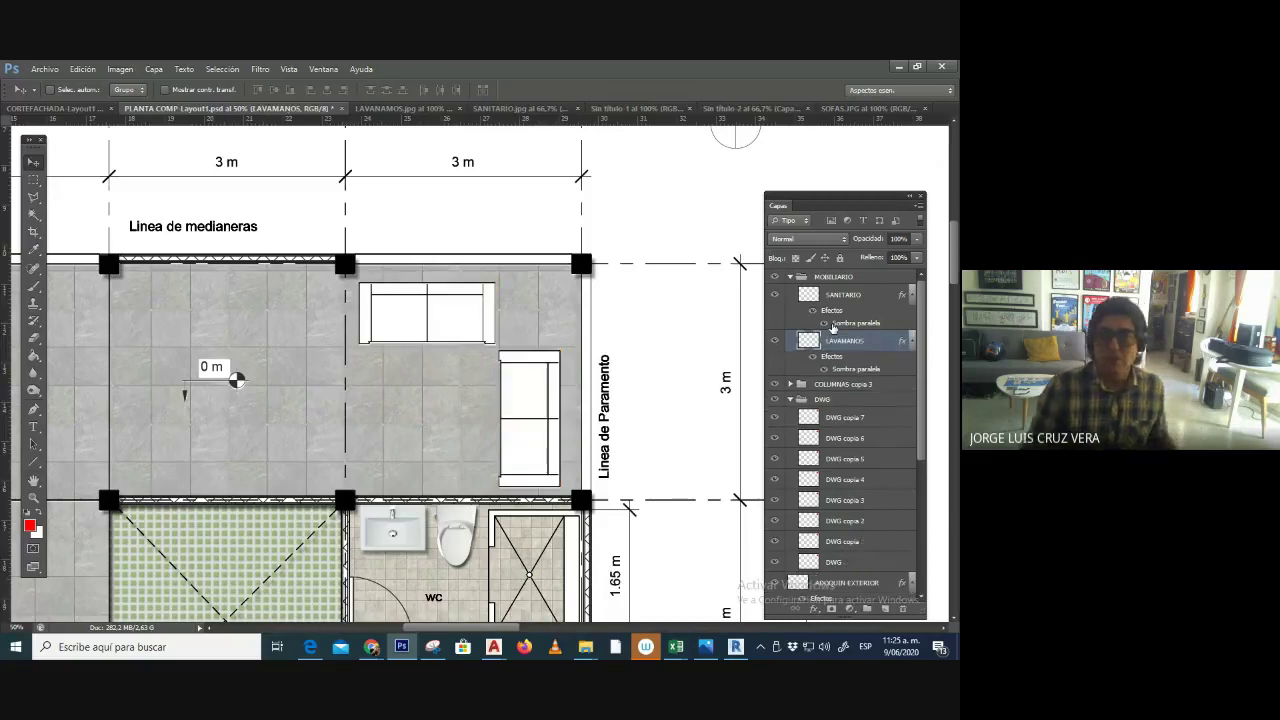
{"action": "key", "text": "ctrl+z"}
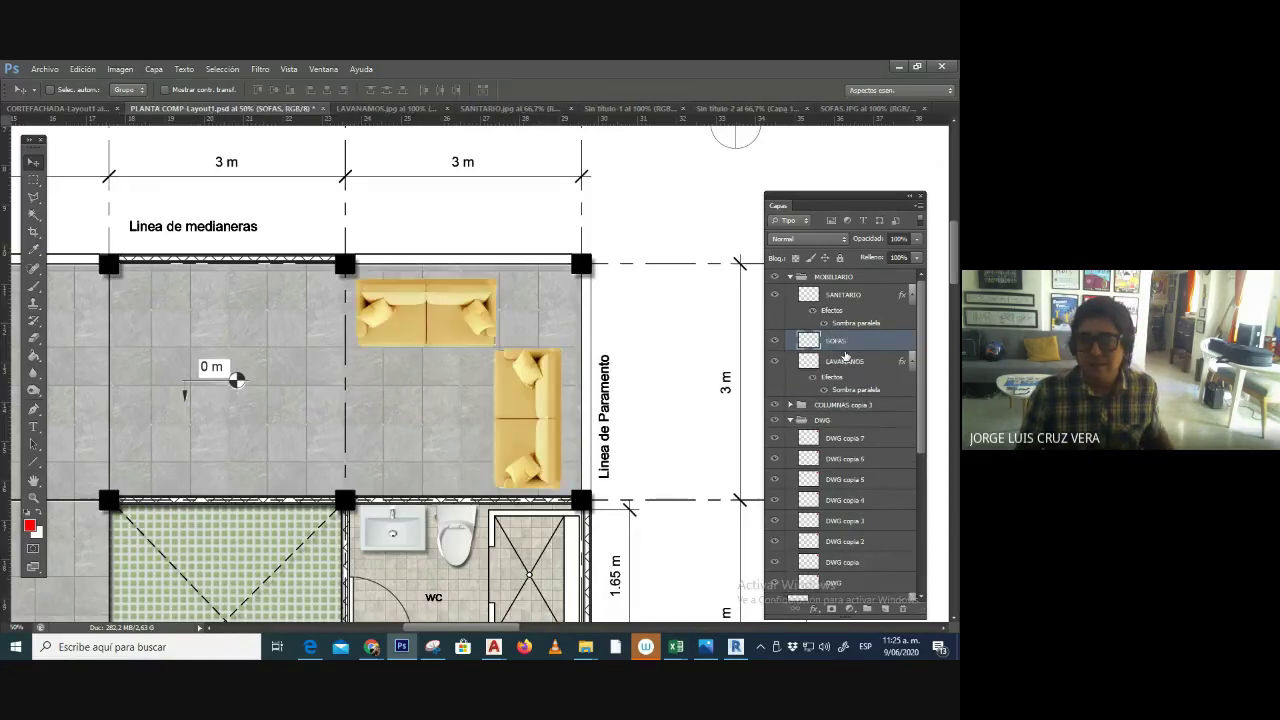
- Add a Sombra paralela effect to the SOFAS layer with about 40% opacity and a distance of 17 px
{"action": "left_click", "coordinate": [814, 608]}
{"action": "left_click", "coordinate": [822, 604]}
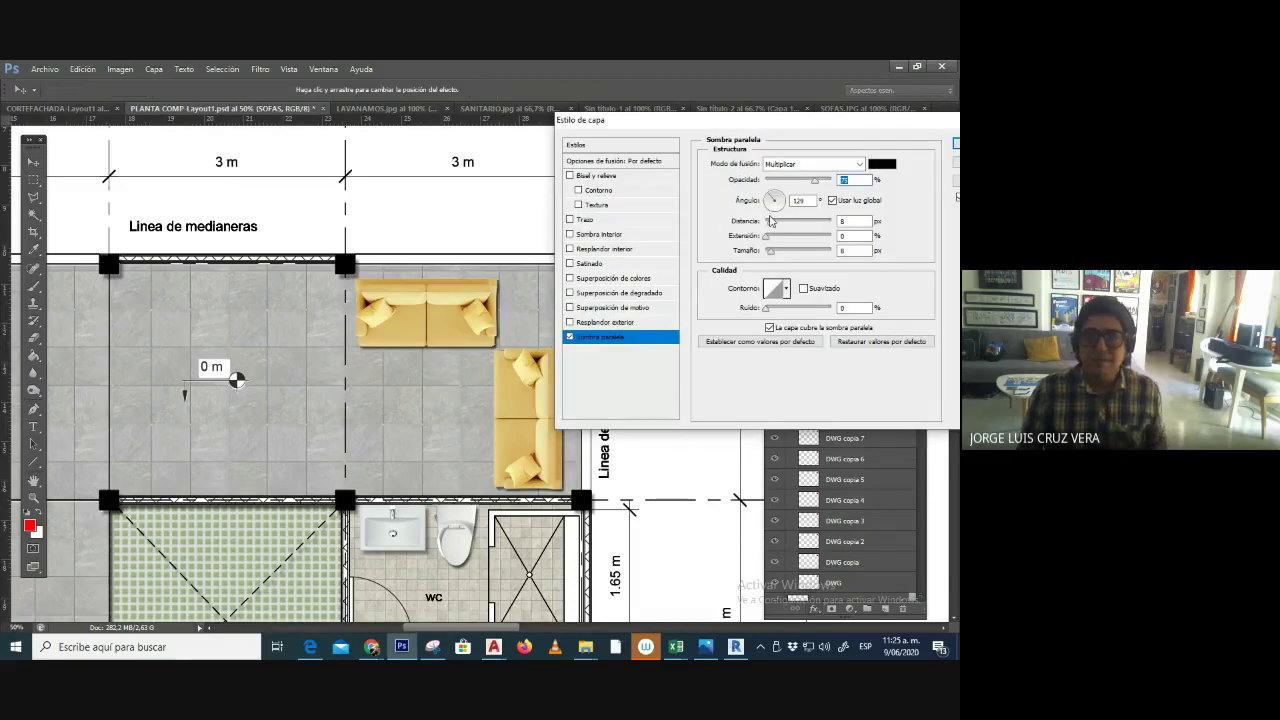
{"action": "left_click_drag", "start_coordinate": [772, 224], "coordinate": [786, 180]}
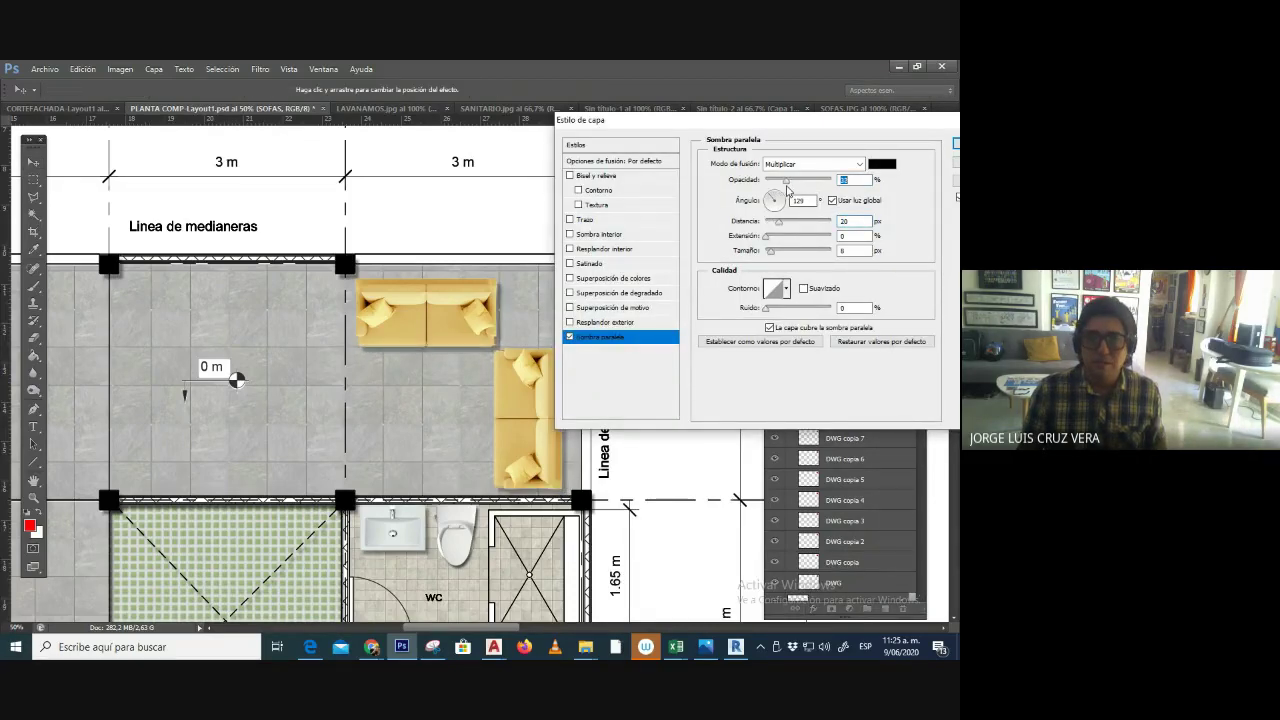
{"action": "left_click_drag", "start_coordinate": [782, 224], "coordinate": [778, 229]}
{"action": "left_click_drag", "start_coordinate": [787, 181], "coordinate": [794, 183]}
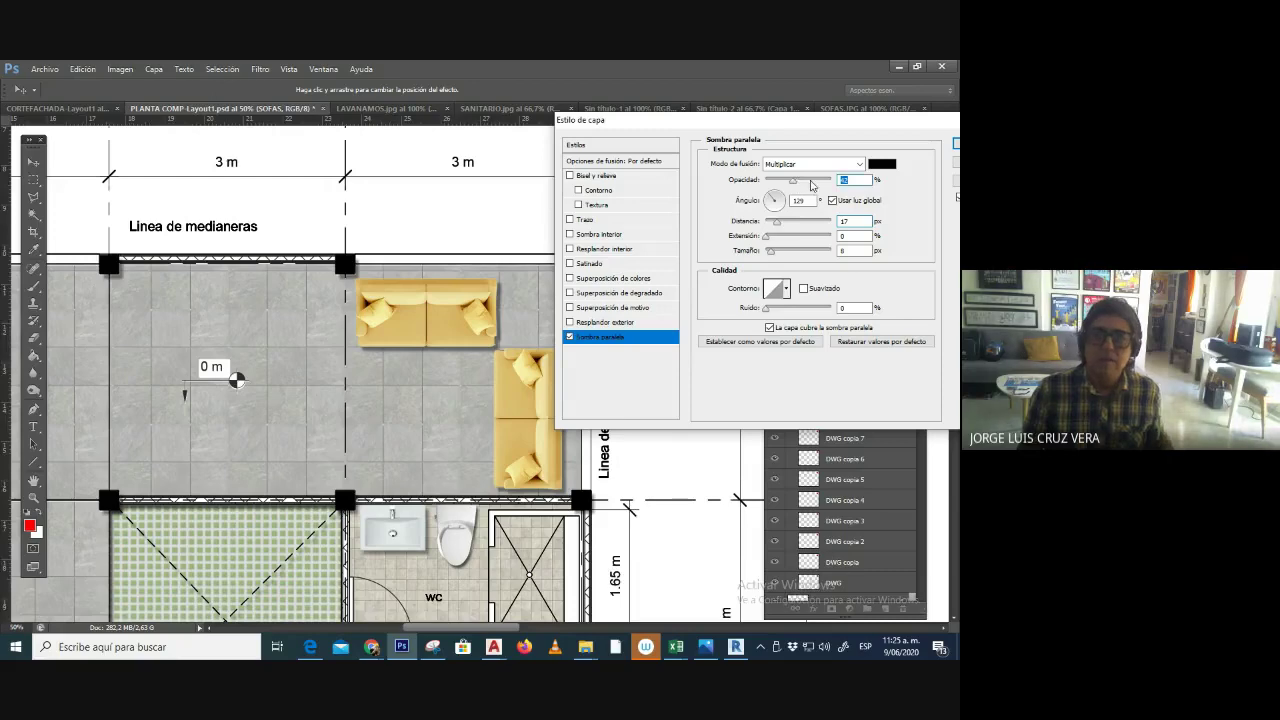
{"action": "left_click_drag", "start_coordinate": [868, 122], "coordinate": [768, 123]}
{"action": "left_click", "coordinate": [885, 146]}
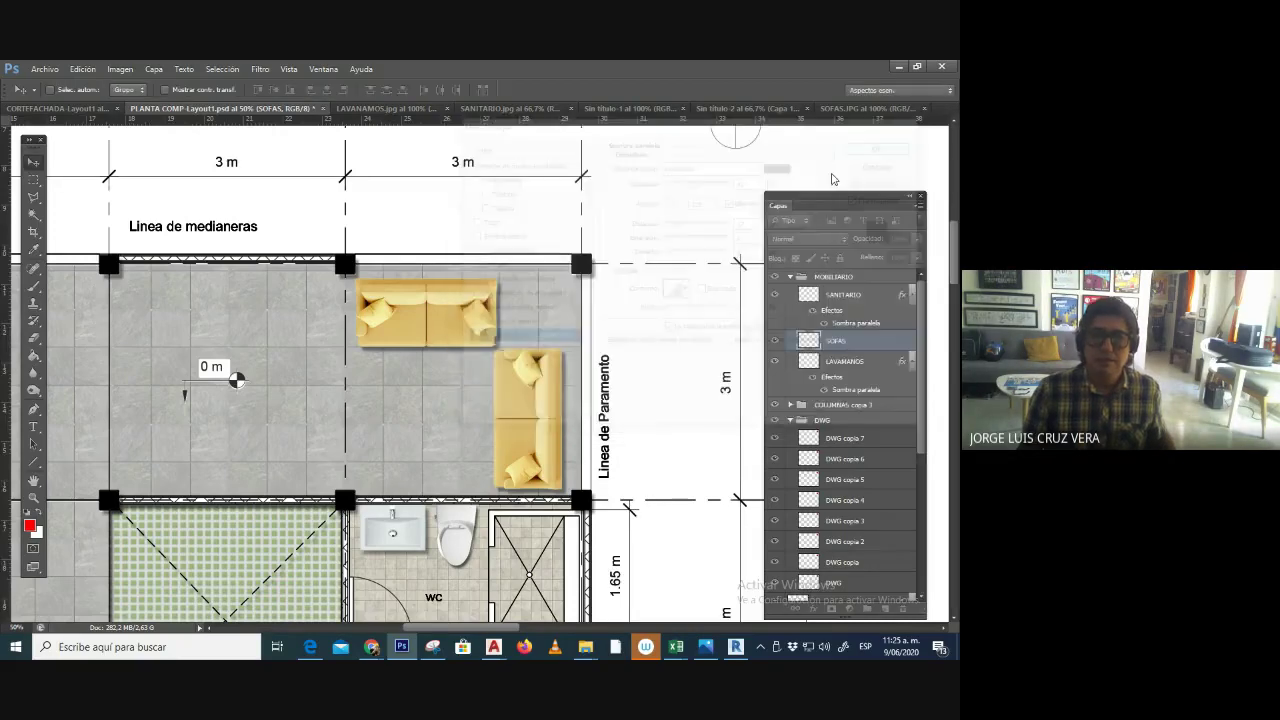
- Examine the whole floor plan, from the shaded sofas and bathroom fixtures to the stairs and access hall
{"action": "key", "text": "ctrl+minus"}
{"action": "key", "text": "ctrl+minus"}
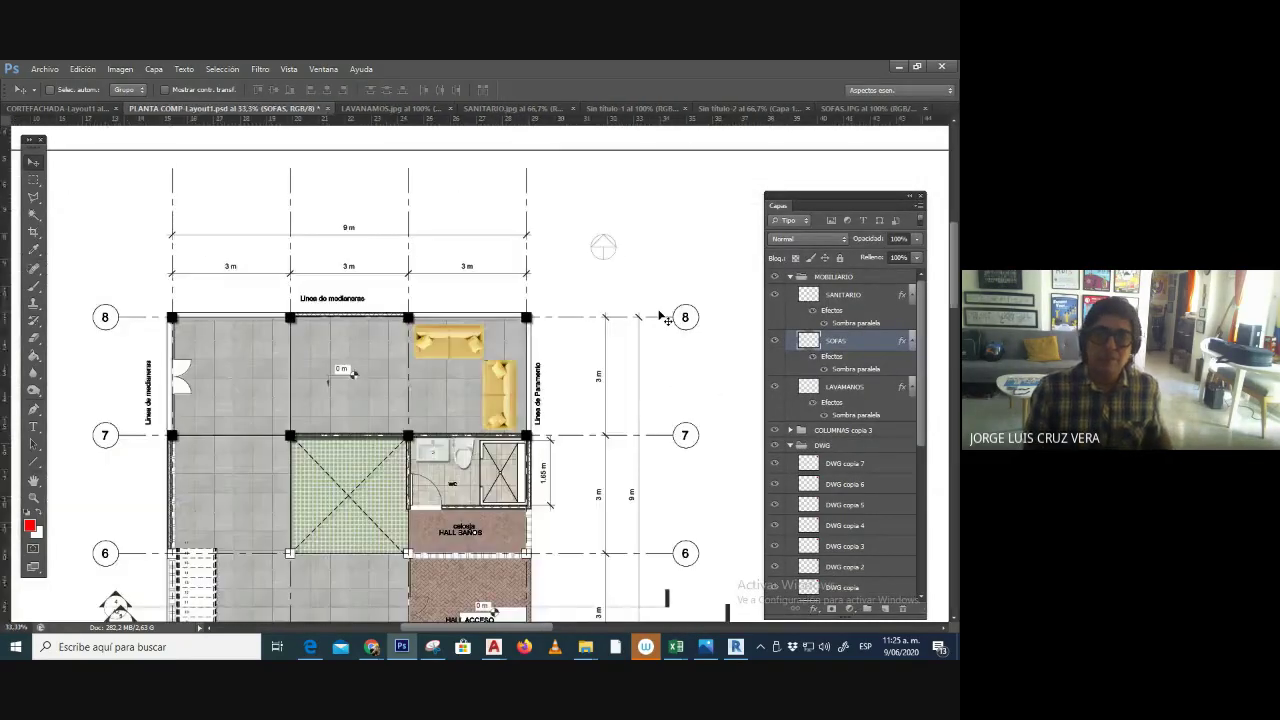
{"action": "key", "text": "ctrl+minus"}
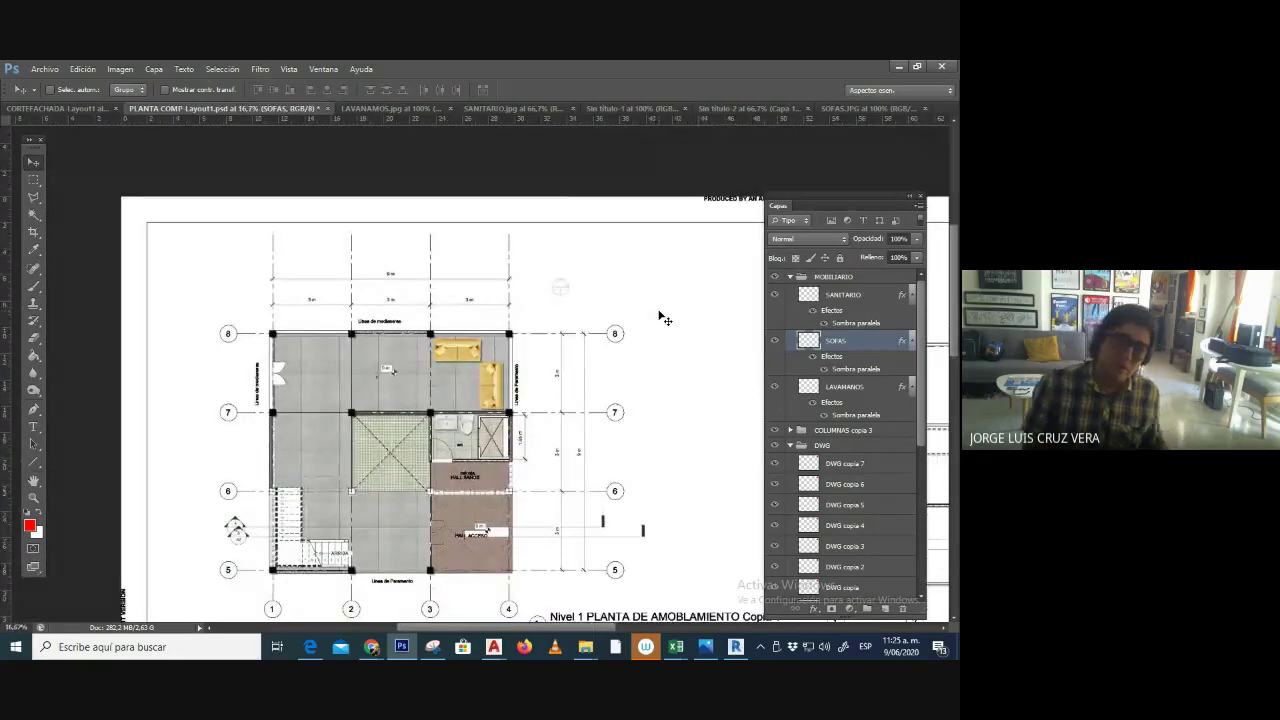
{"action": "key", "text": "ctrl+plus"}
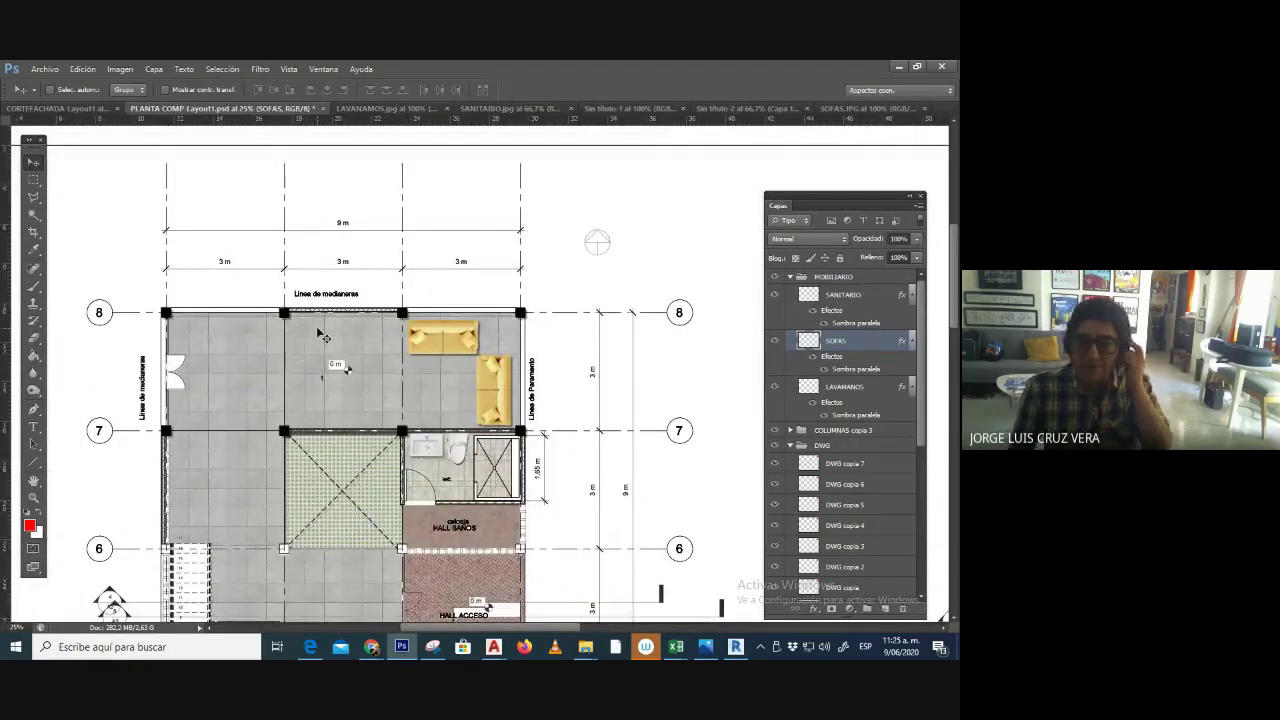
{"action": "left_click_drag", "start_coordinate": [477, 413], "coordinate": [497, 362]}
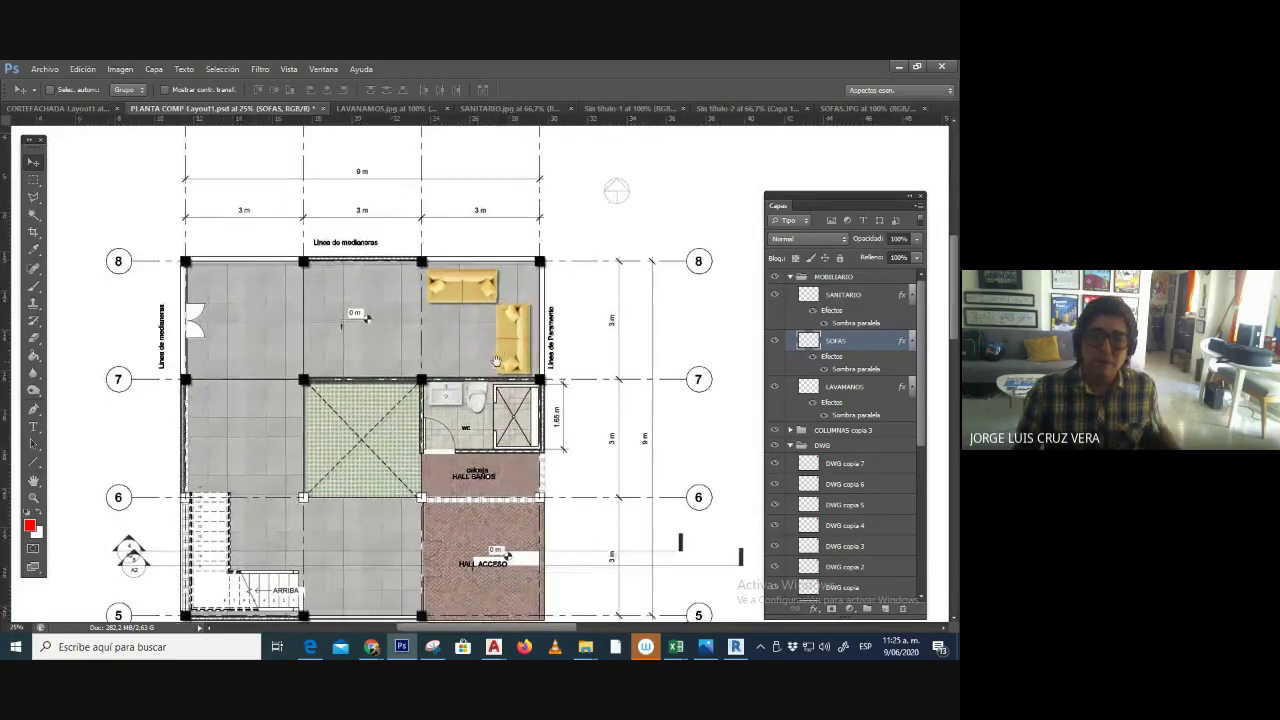
{"action": "left_click_drag", "start_coordinate": [566, 407], "coordinate": [571, 377]}
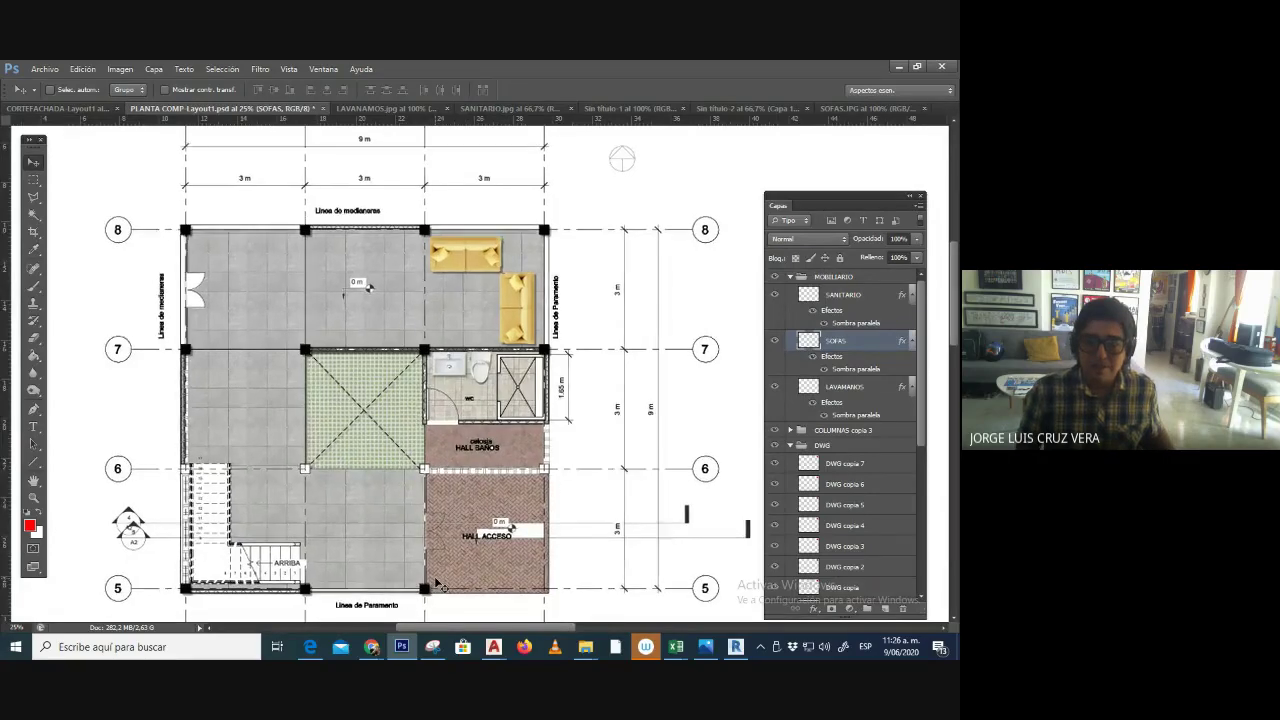
{"action": "scroll", "coordinate": [437, 583], "scroll_direction": "up", "scroll_amount": 1}
{"action": "scroll", "coordinate": [437, 583], "scroll_direction": "down", "scroll_amount": 1}
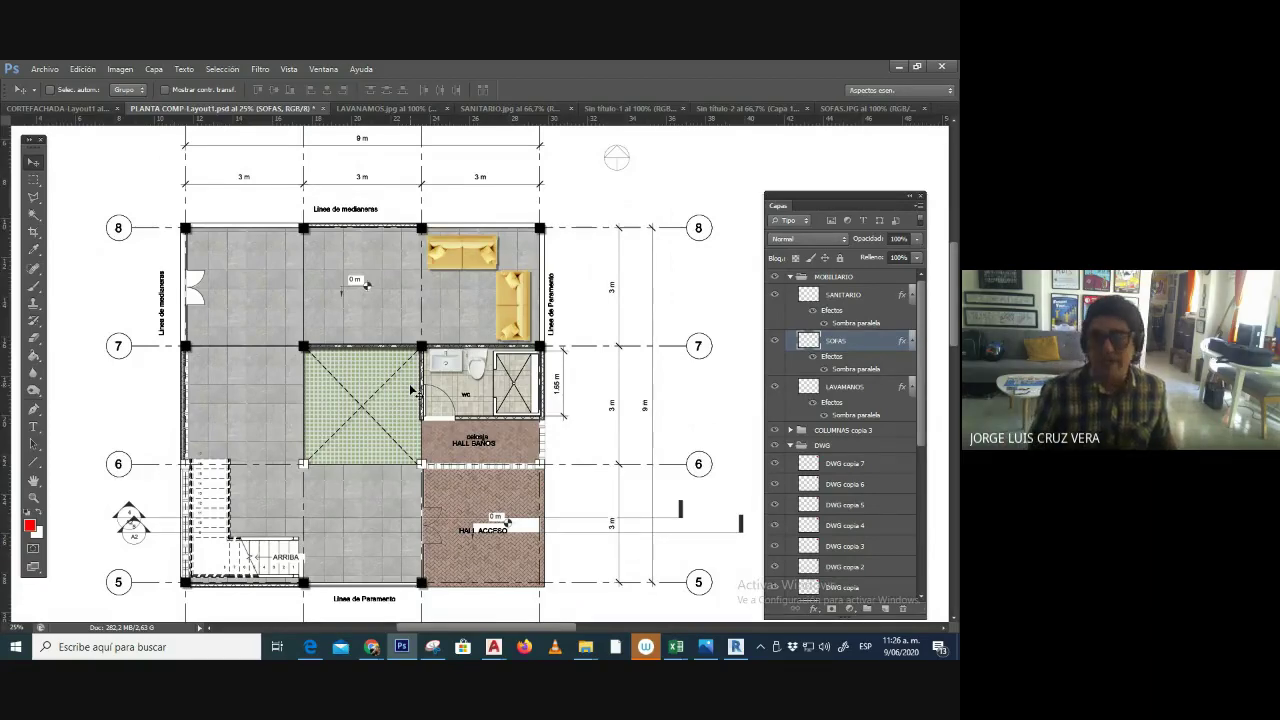
{"action": "key", "text": "ctrl+minus"}
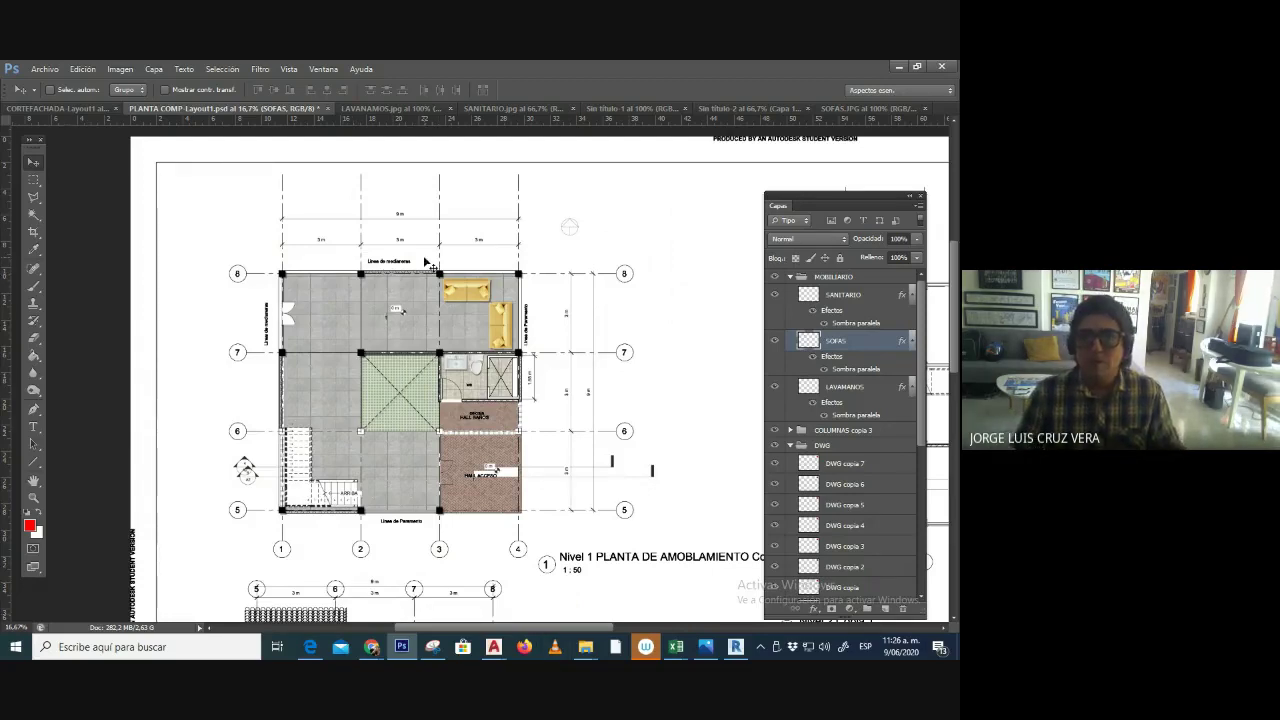
- Select a rectangular area around the Nivel 1 plan and its grid labels, and subtract the building's footprint from the selection
{"action": "key", "text": "m"}
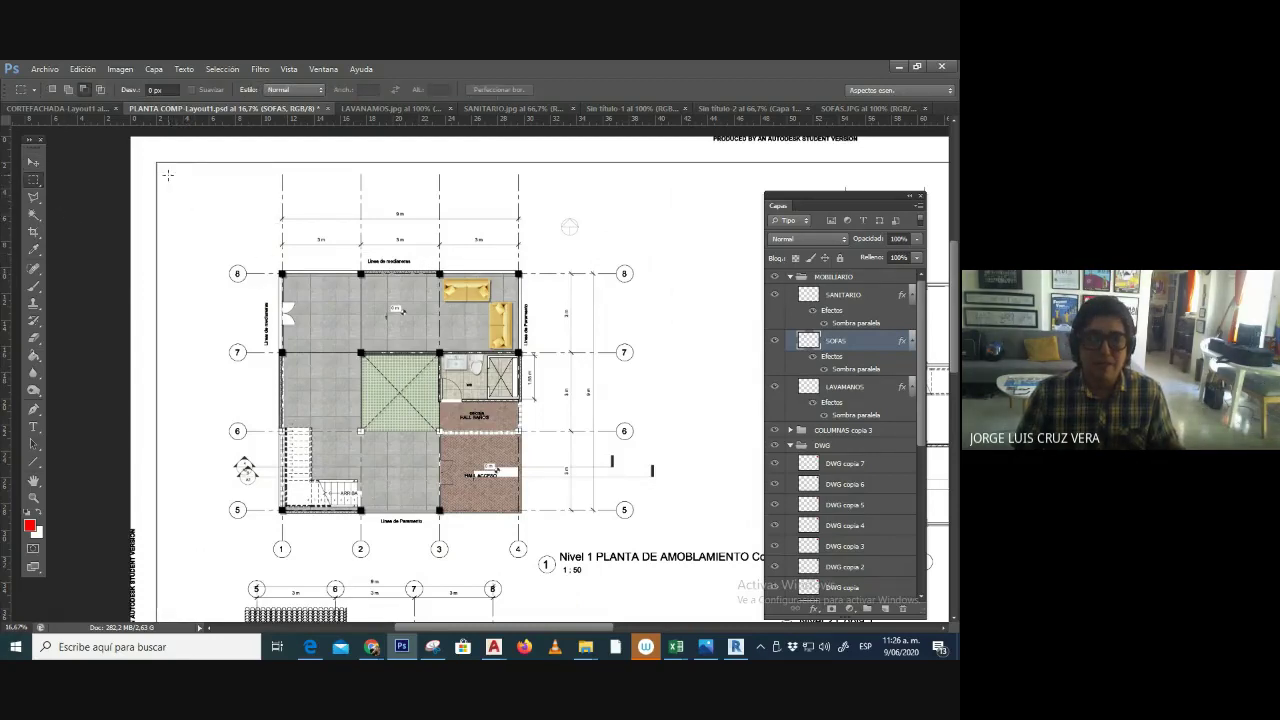
{"action": "left_click_drag", "start_coordinate": [168, 175], "coordinate": [697, 576]}
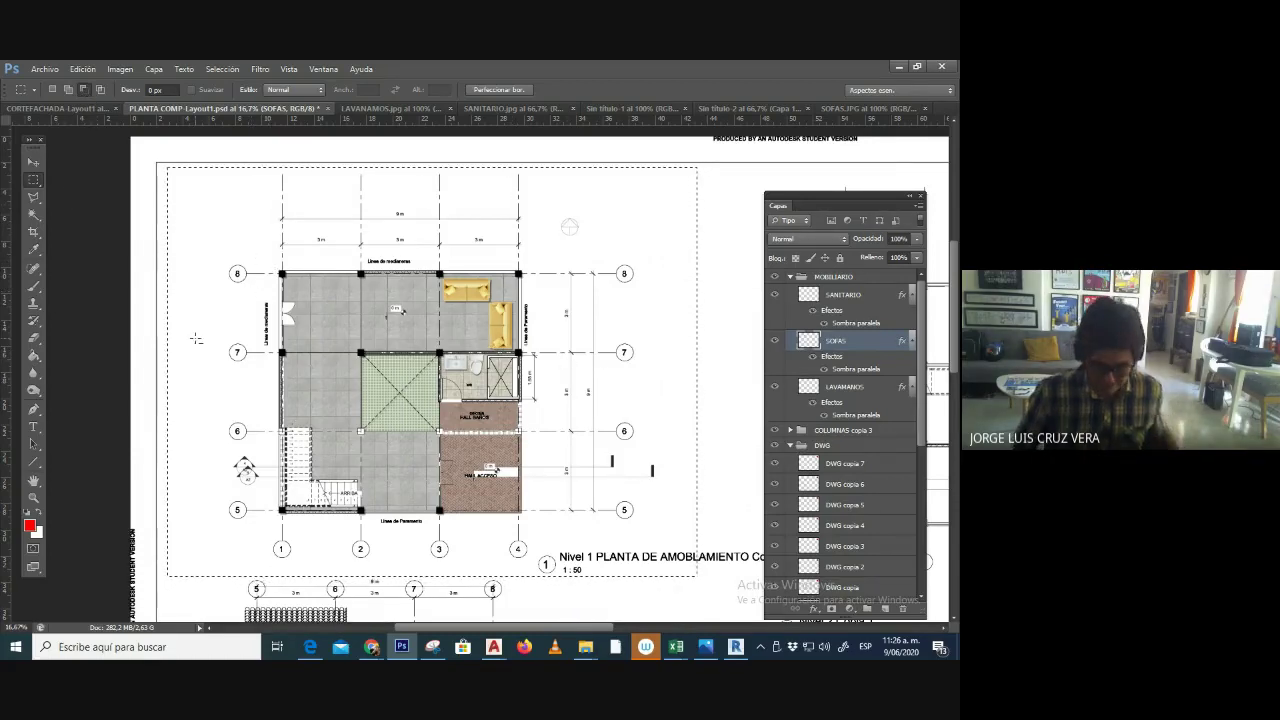
{"action": "key", "text": "ctrl+plus"}
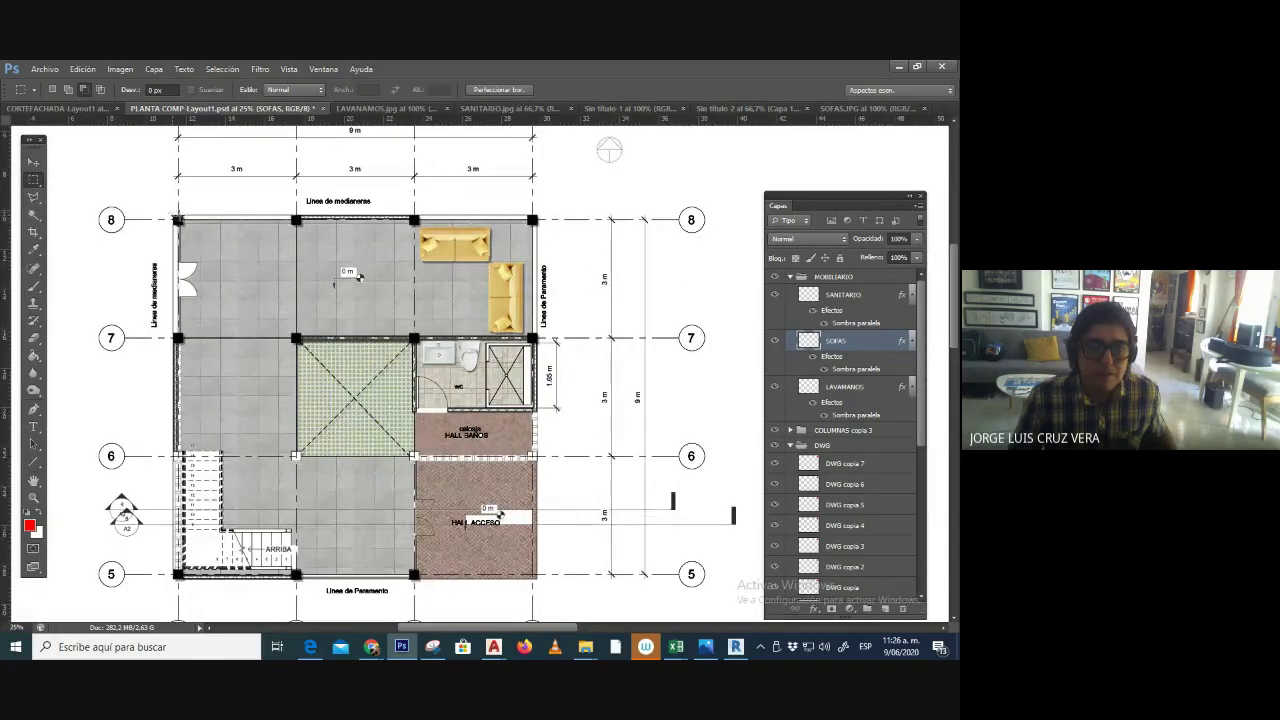
{"action": "left_click_drag", "start_coordinate": [173, 215], "coordinate": [540, 578]}
{"action": "key", "text": "ctrl+minus"}
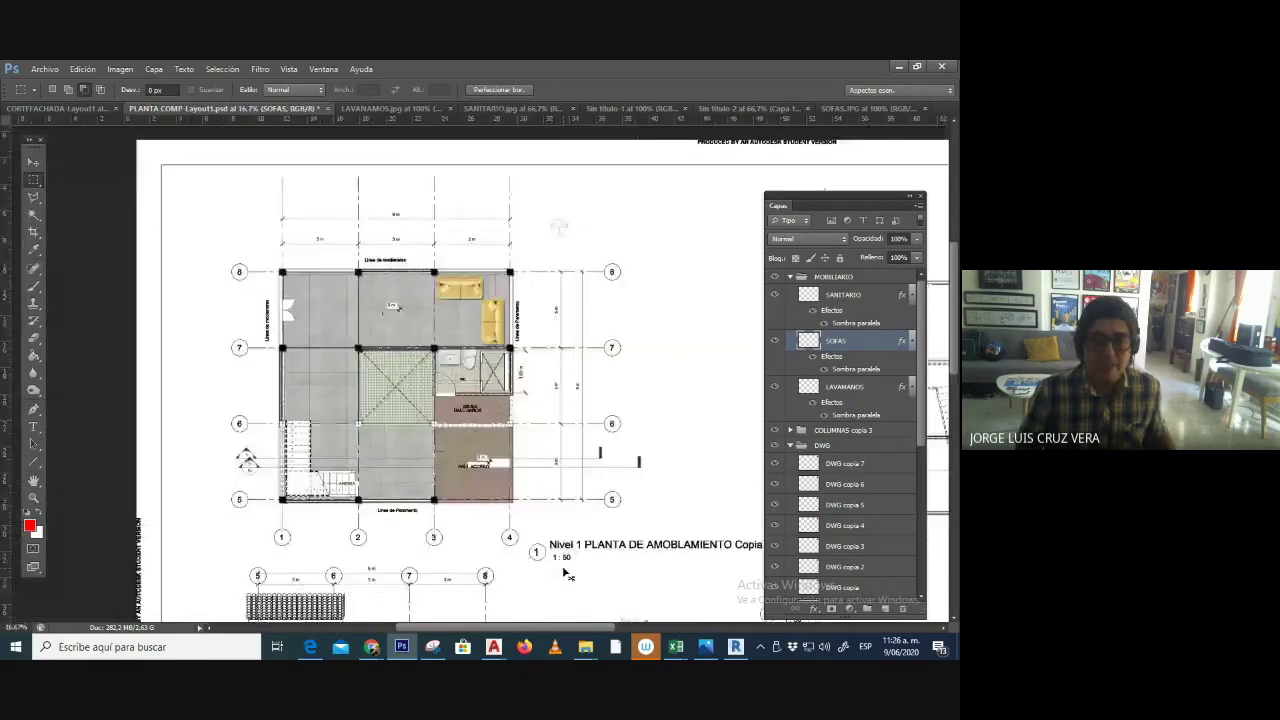
{"action": "key", "text": "ctrl+minus"}
- Copy the selected area of the FONDO BLANCO layer onto a new layer and name it PASTO
{"action": "scroll", "coordinate": [859, 568], "scroll_direction": "down", "scroll_amount": 1}
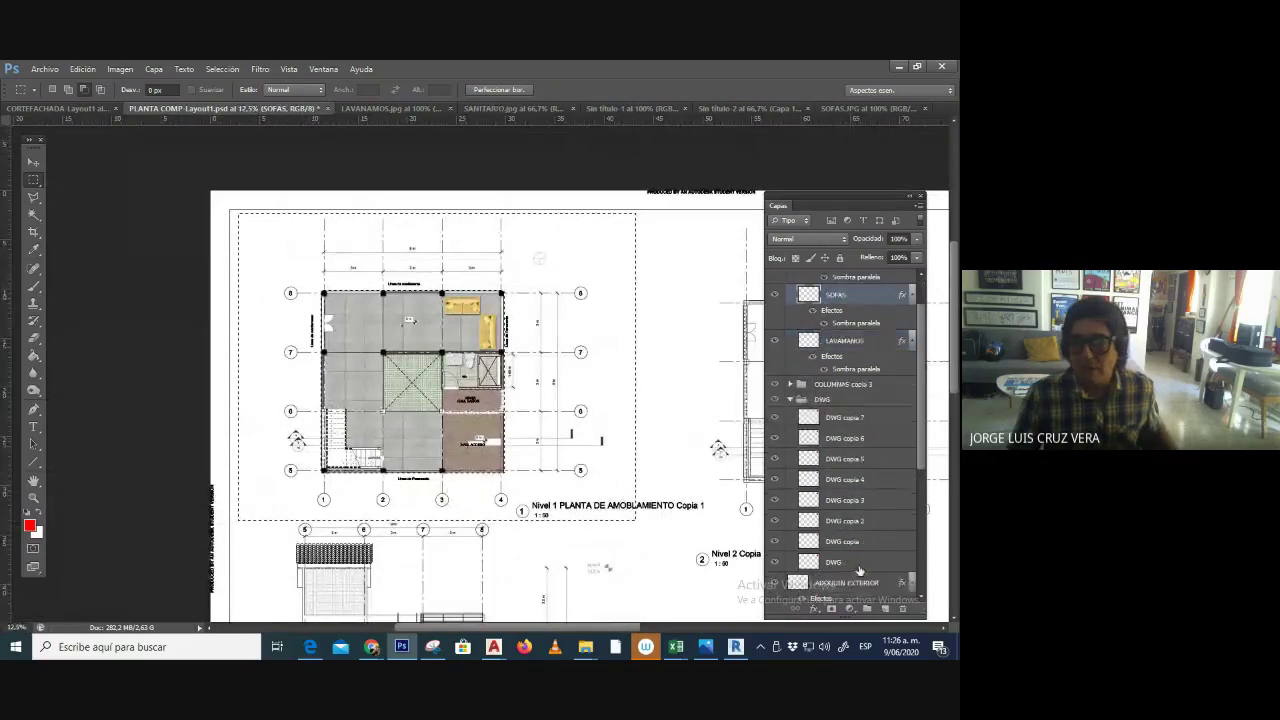
{"action": "scroll", "coordinate": [859, 565], "scroll_direction": "down", "scroll_amount": 5}
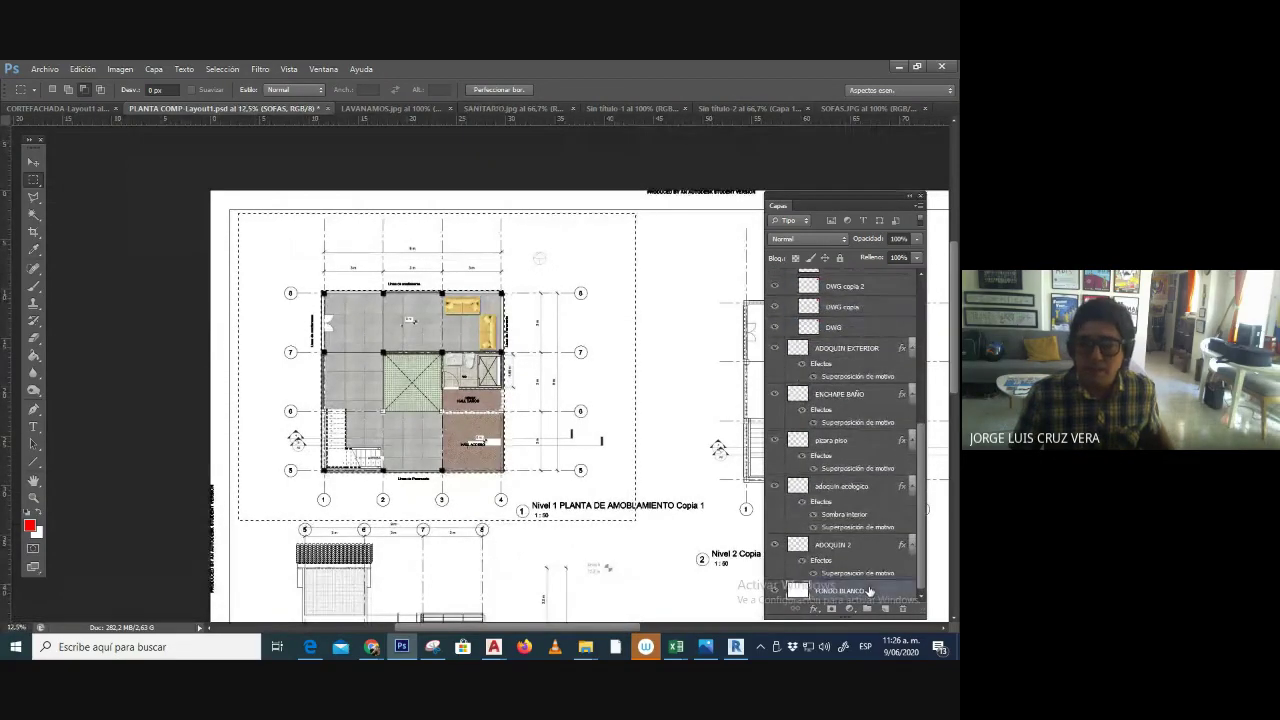
{"action": "key", "text": "ctrl+d"}
{"action": "left_click", "coordinate": [829, 591]}
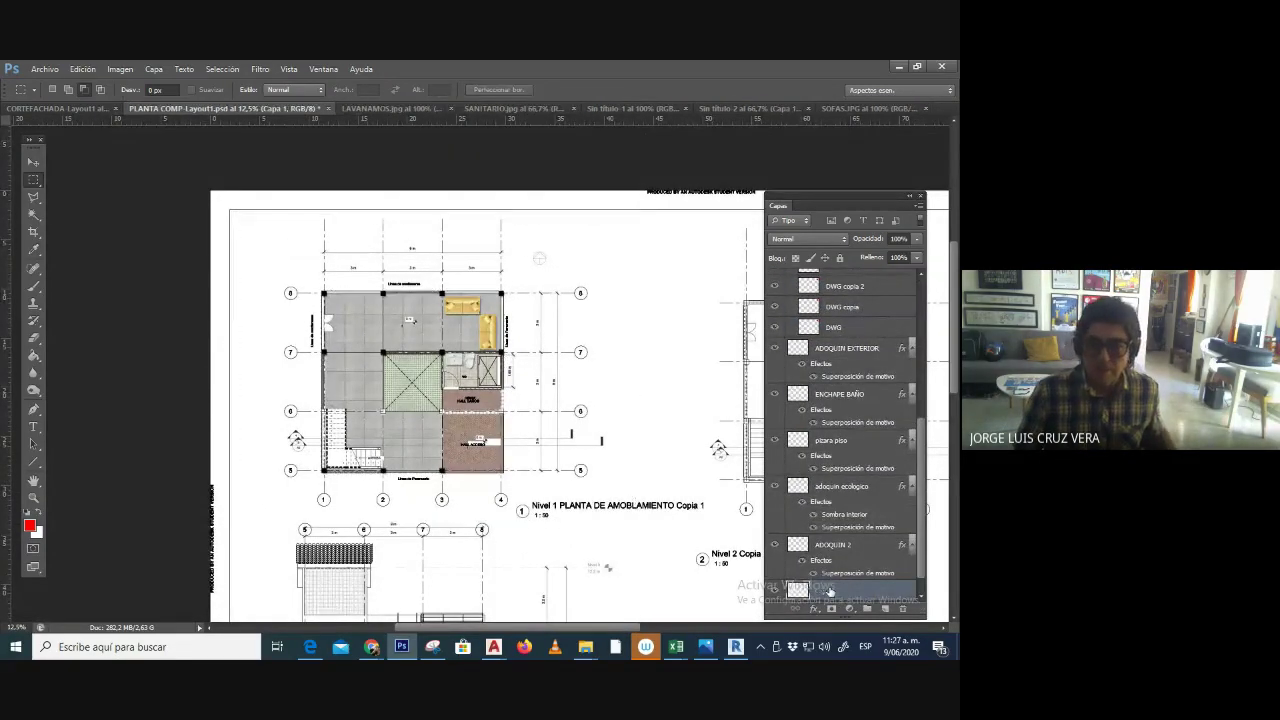
{"action": "double_click", "coordinate": [829, 591]}
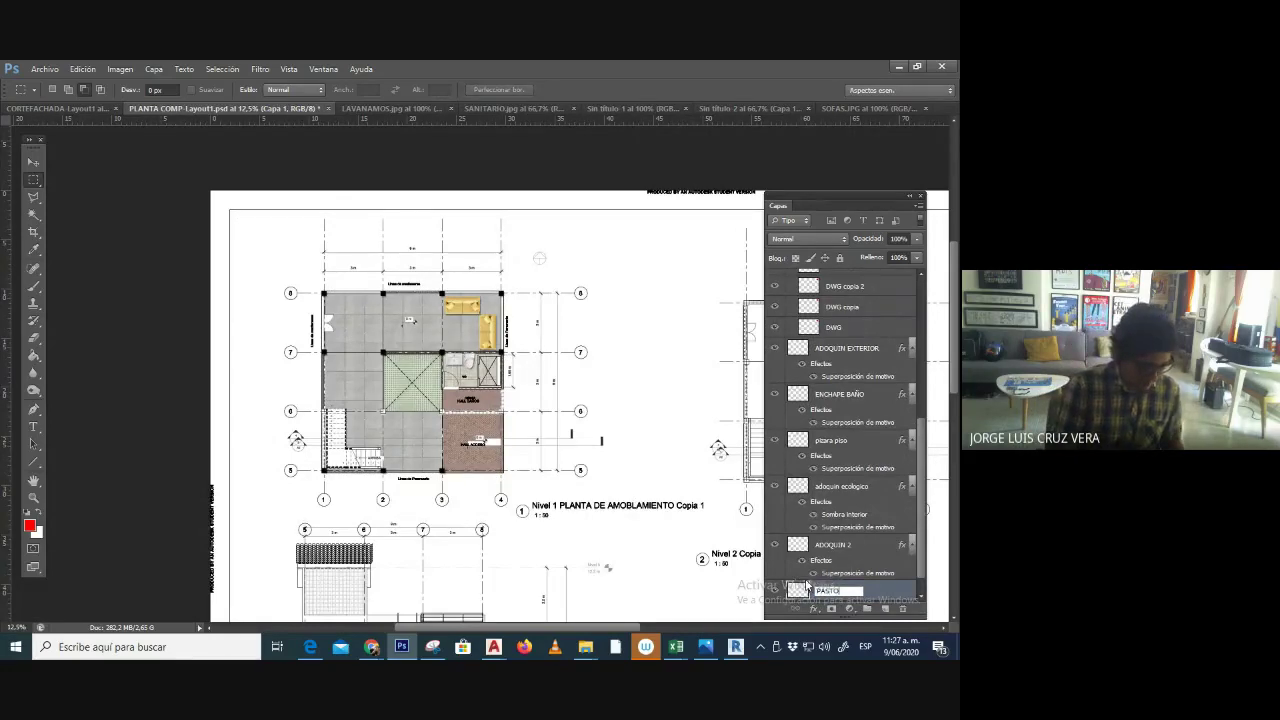
{"action": "key", "text": "Return"}
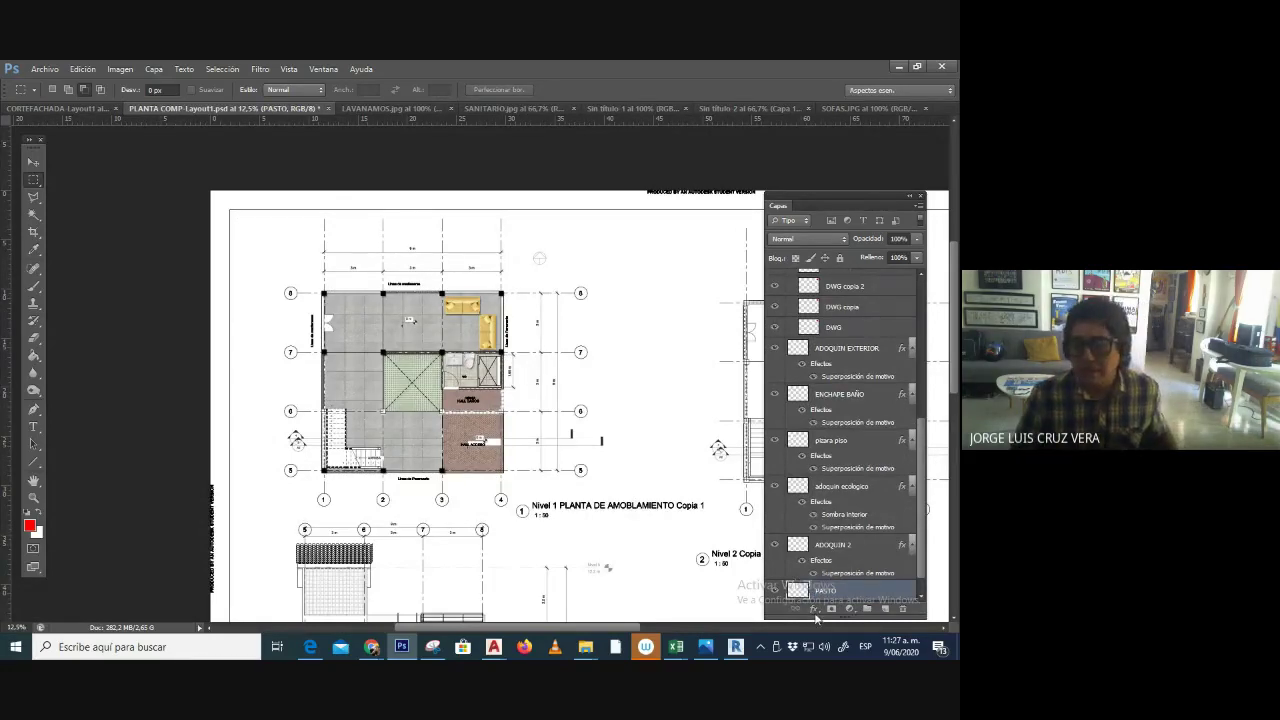
- Add a Pattern Overlay effect to the PASTO layer, comparing grass patterns and choosing the olive-green one
{"action": "left_click", "coordinate": [814, 609]}
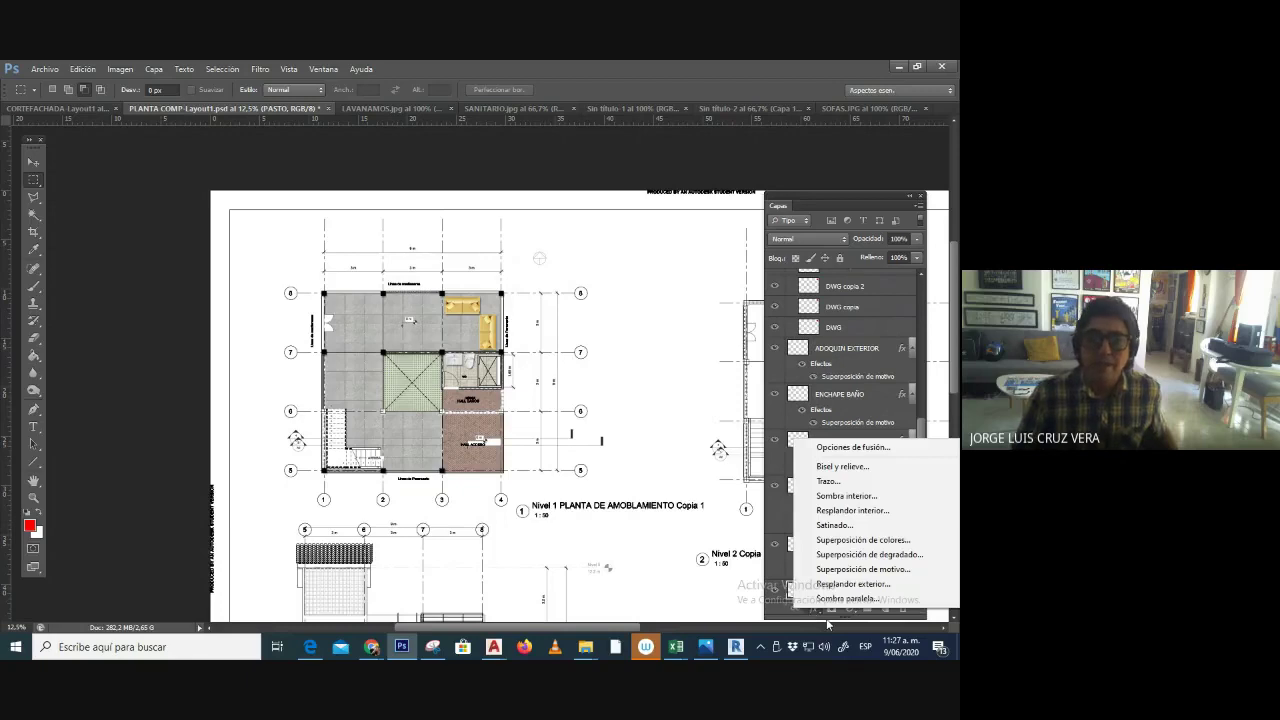
{"action": "left_click", "coordinate": [860, 569]}
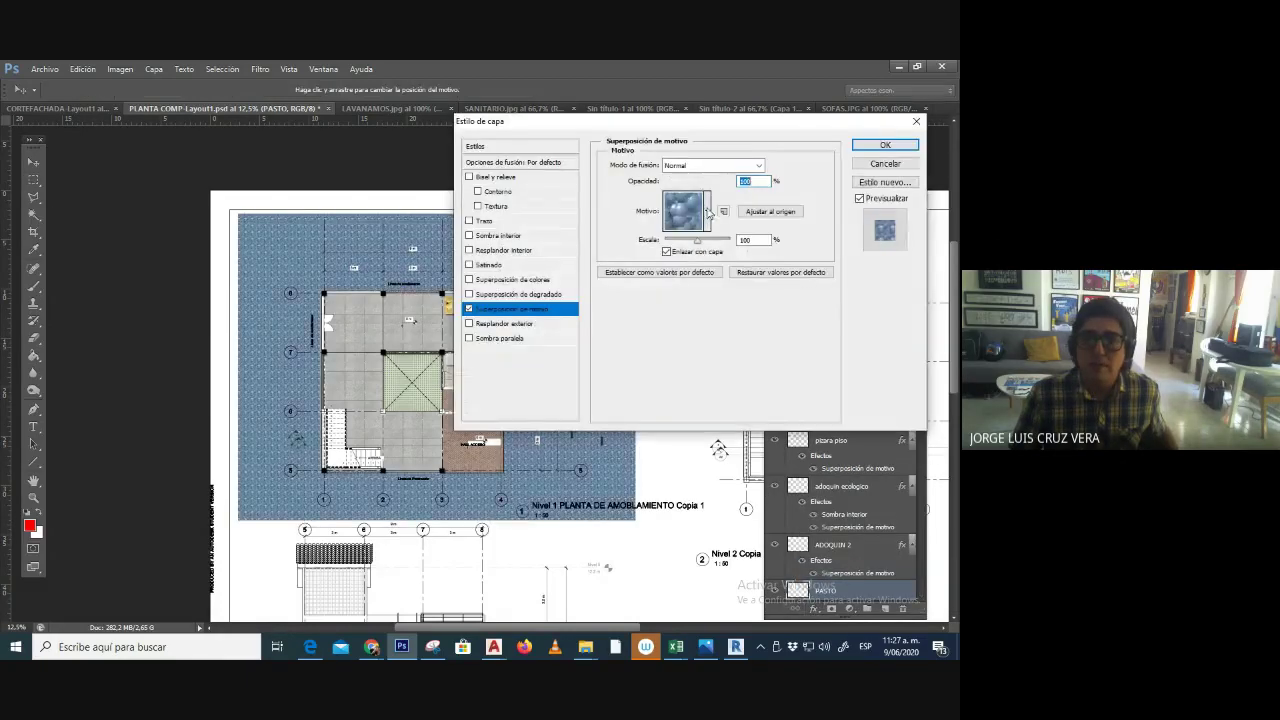
{"action": "left_click", "coordinate": [707, 211]}
{"action": "left_click", "coordinate": [642, 274]}
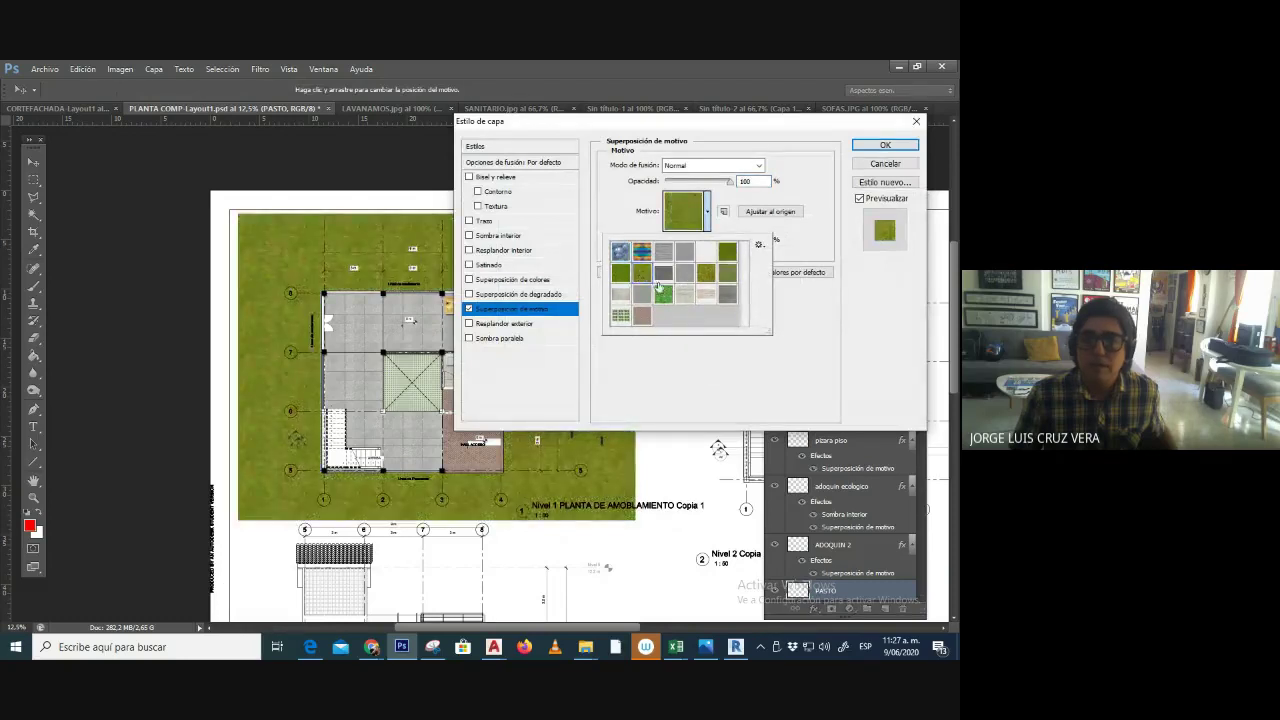
{"action": "left_click", "coordinate": [721, 266]}
{"action": "left_click", "coordinate": [728, 279]}
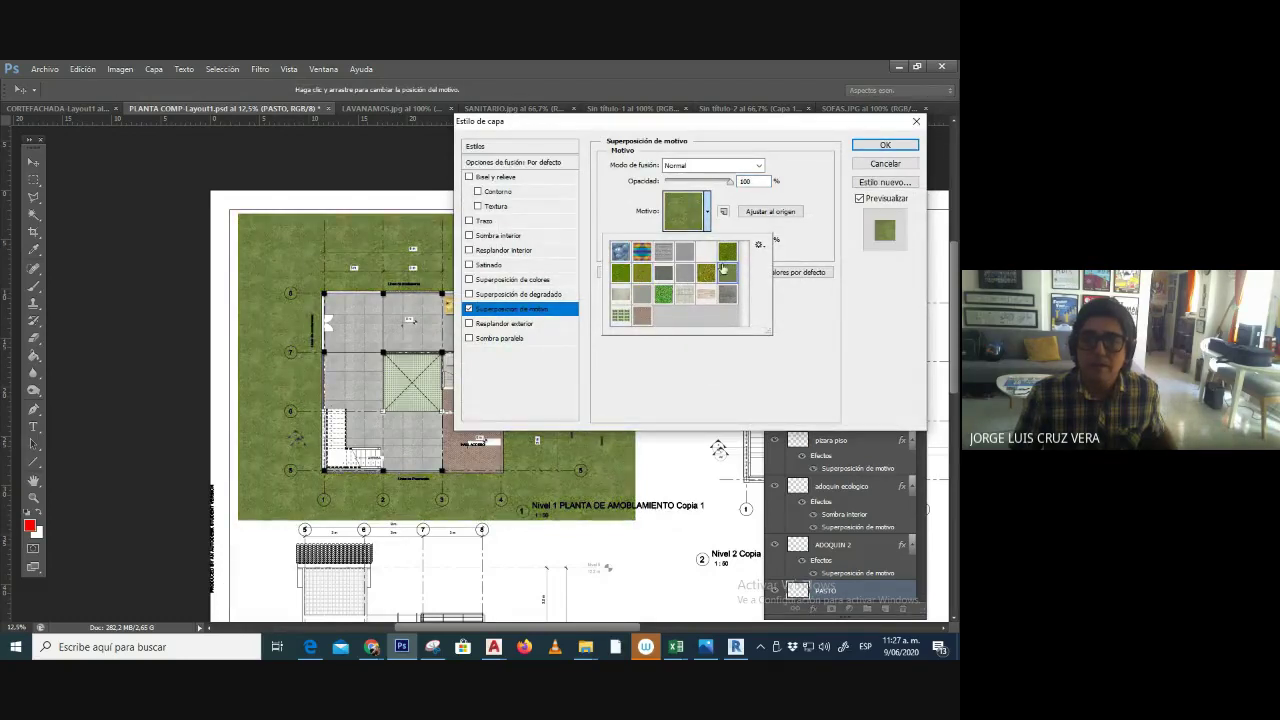
{"action": "left_click", "coordinate": [642, 276]}
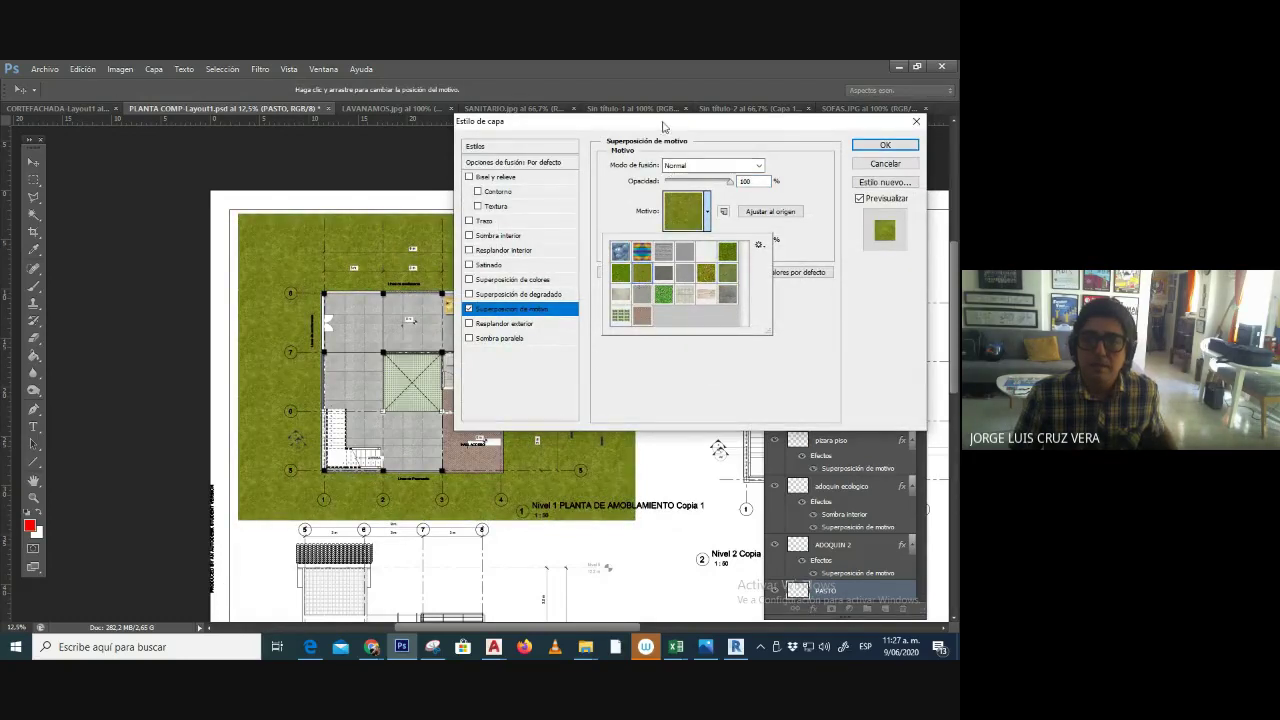
- Enlarge the scale of the grass pattern, apply the layer style, and leave the layer's fill at 100%
{"action": "left_click_drag", "start_coordinate": [663, 126], "coordinate": [875, 123]}
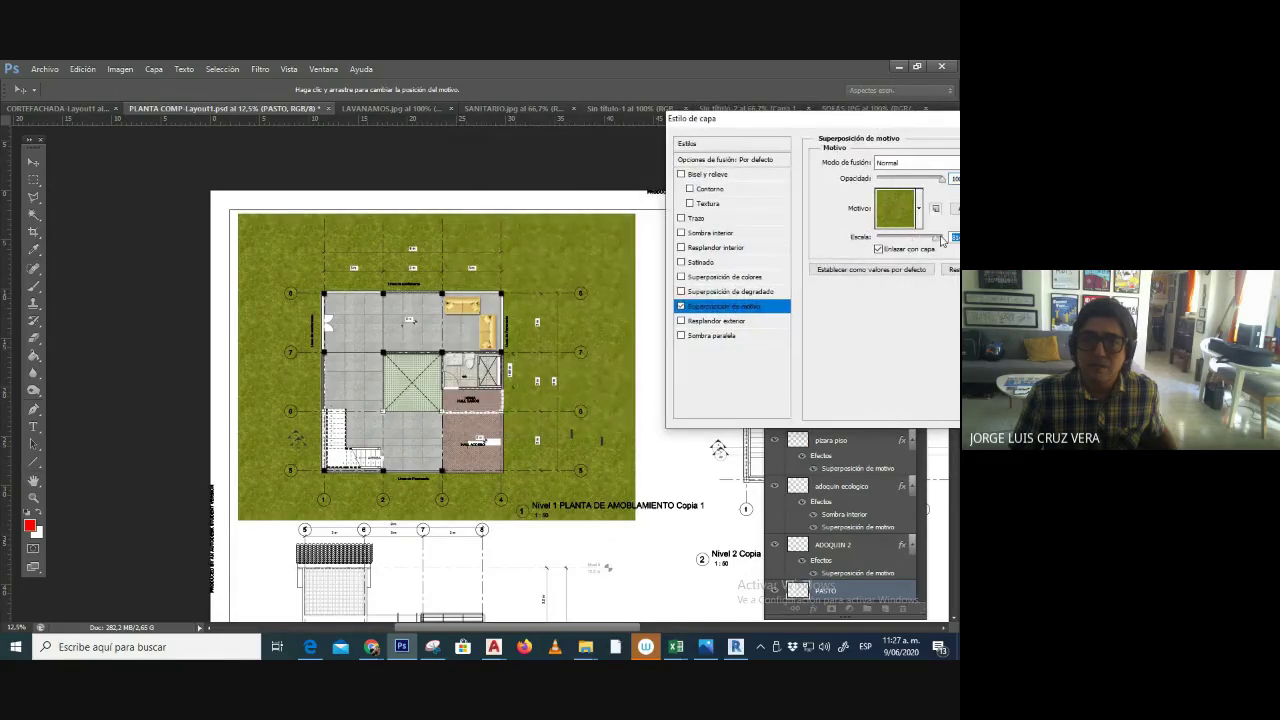
{"action": "left_click_drag", "start_coordinate": [941, 240], "coordinate": [917, 256]}
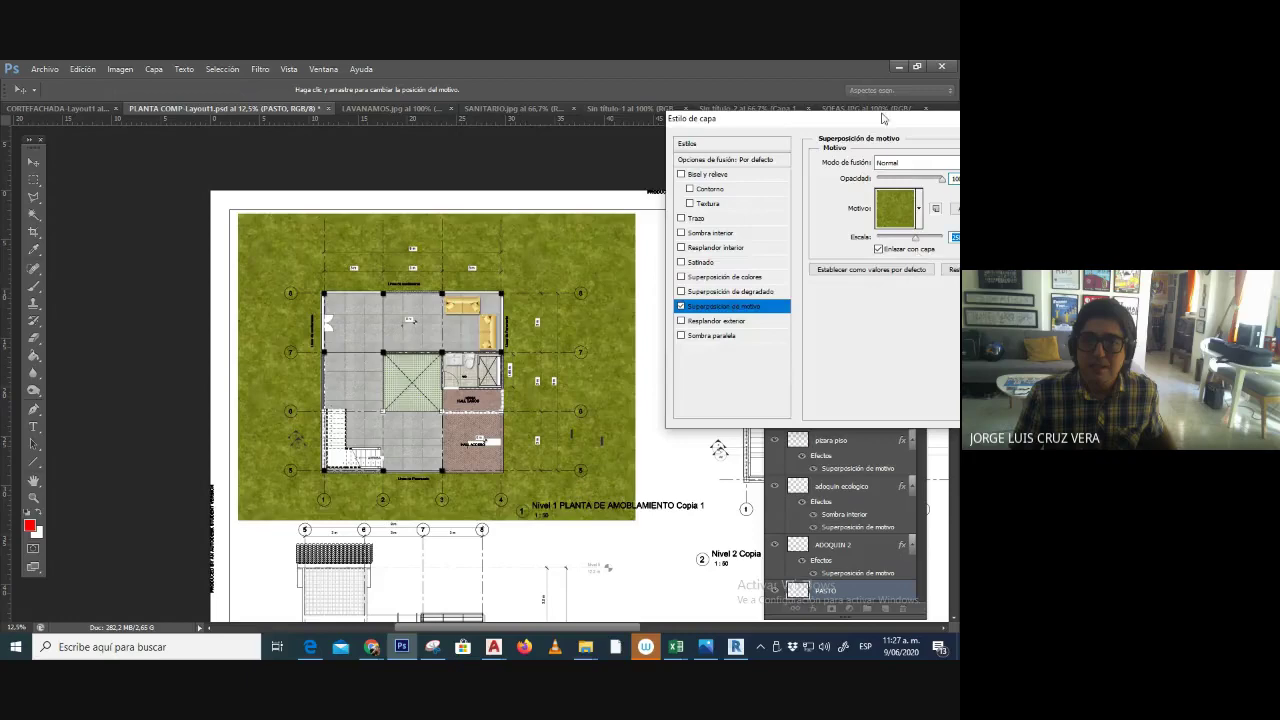
{"action": "left_click_drag", "start_coordinate": [883, 124], "coordinate": [560, 137]}
{"action": "key", "text": "Return"}
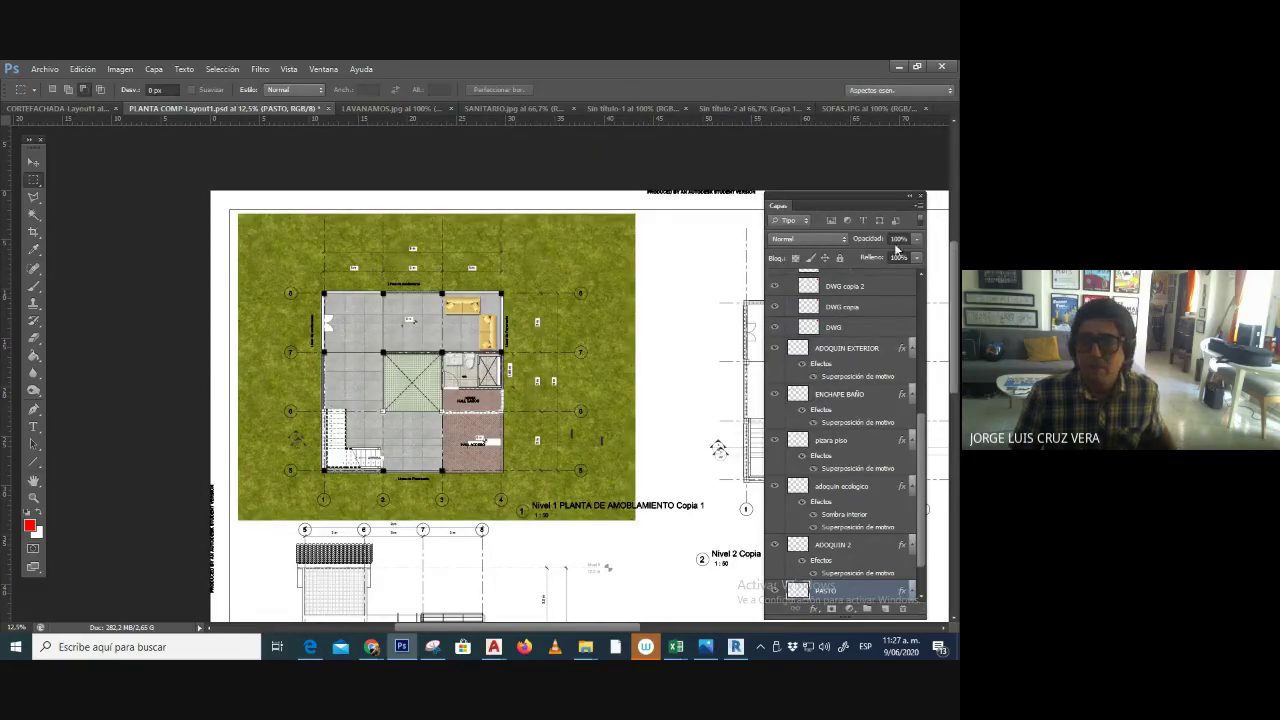
{"action": "left_click", "coordinate": [916, 257]}
{"action": "left_click_drag", "start_coordinate": [846, 262], "coordinate": [940, 262]}
- Add a Hue/Saturation adjustment limited to the PASTO layer's outline, with the hue set to +10
{"action": "left_click", "coordinate": [802, 592], "text": "ctrl"}
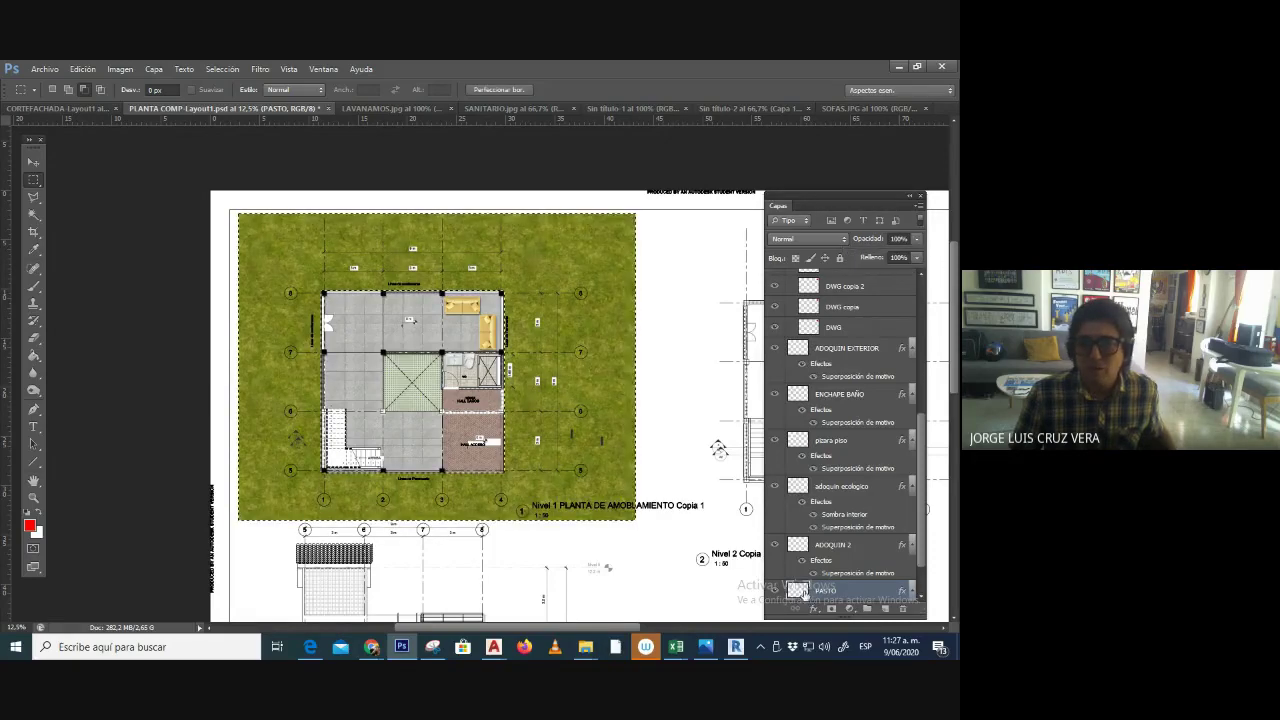
{"action": "left_click", "coordinate": [850, 610]}
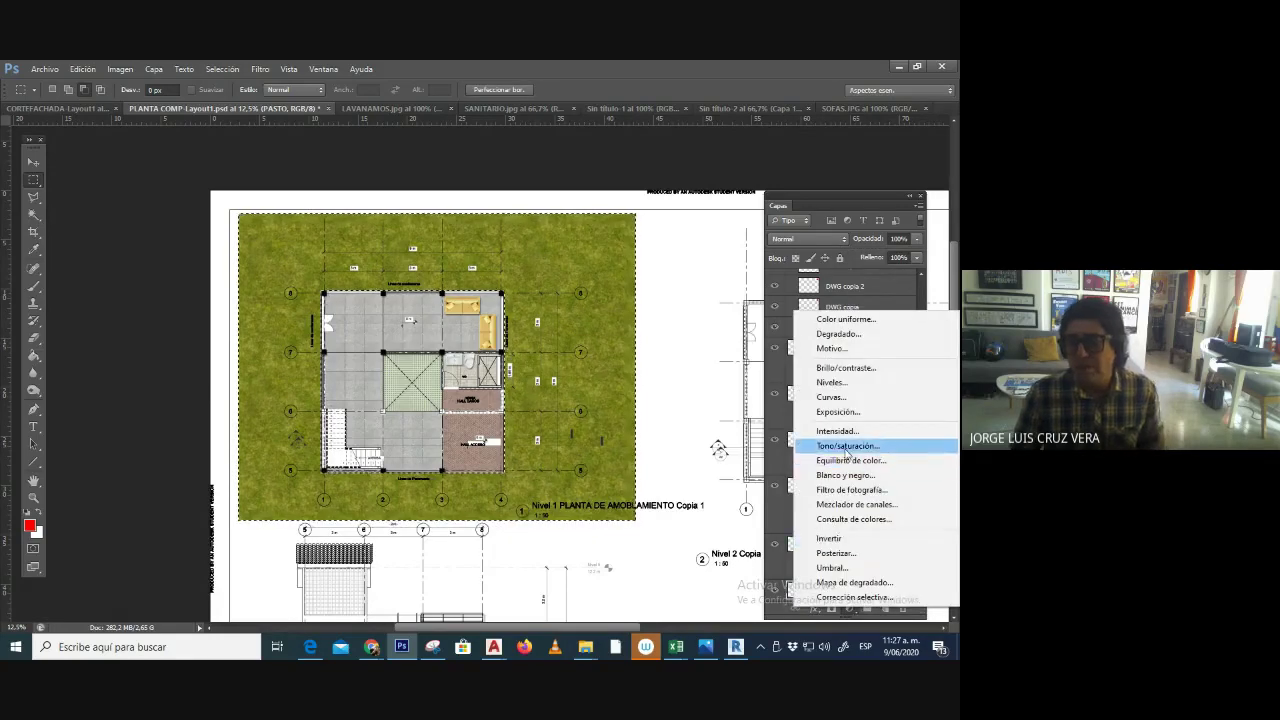
{"action": "left_click", "coordinate": [845, 444]}
{"action": "left_click_drag", "start_coordinate": [837, 236], "coordinate": [846, 236]}
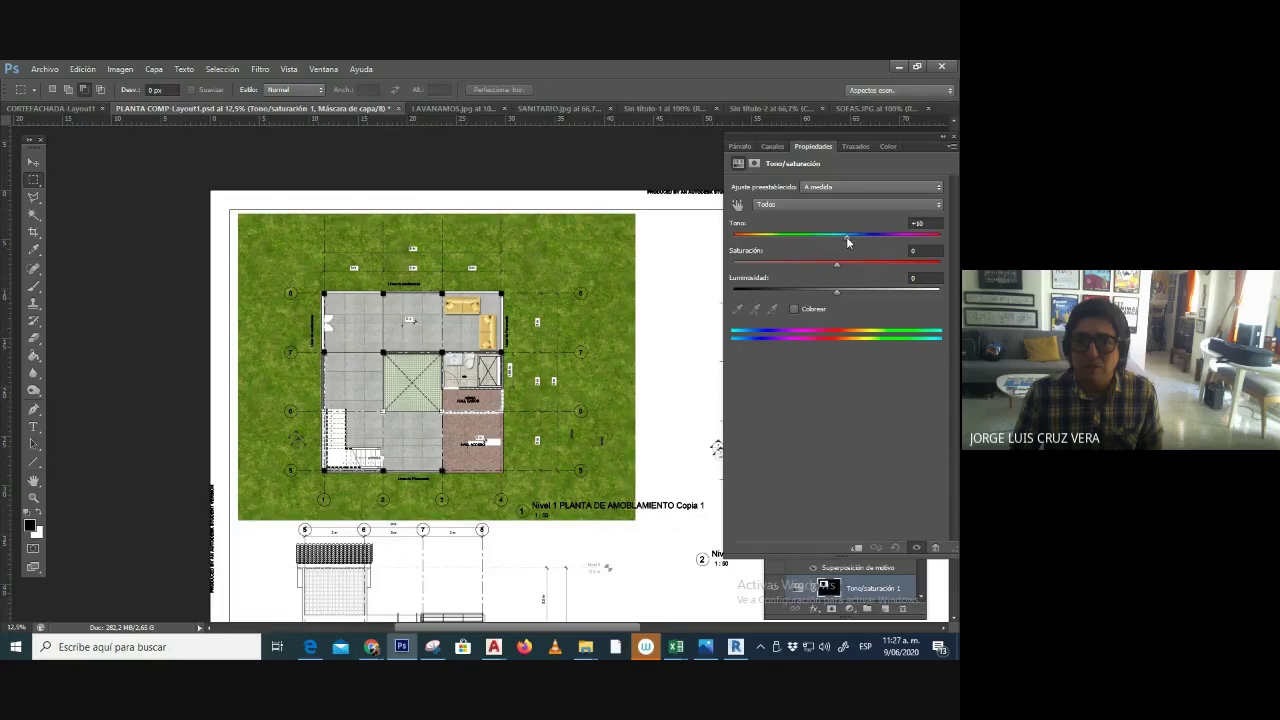
{"action": "left_click", "coordinate": [955, 143]}
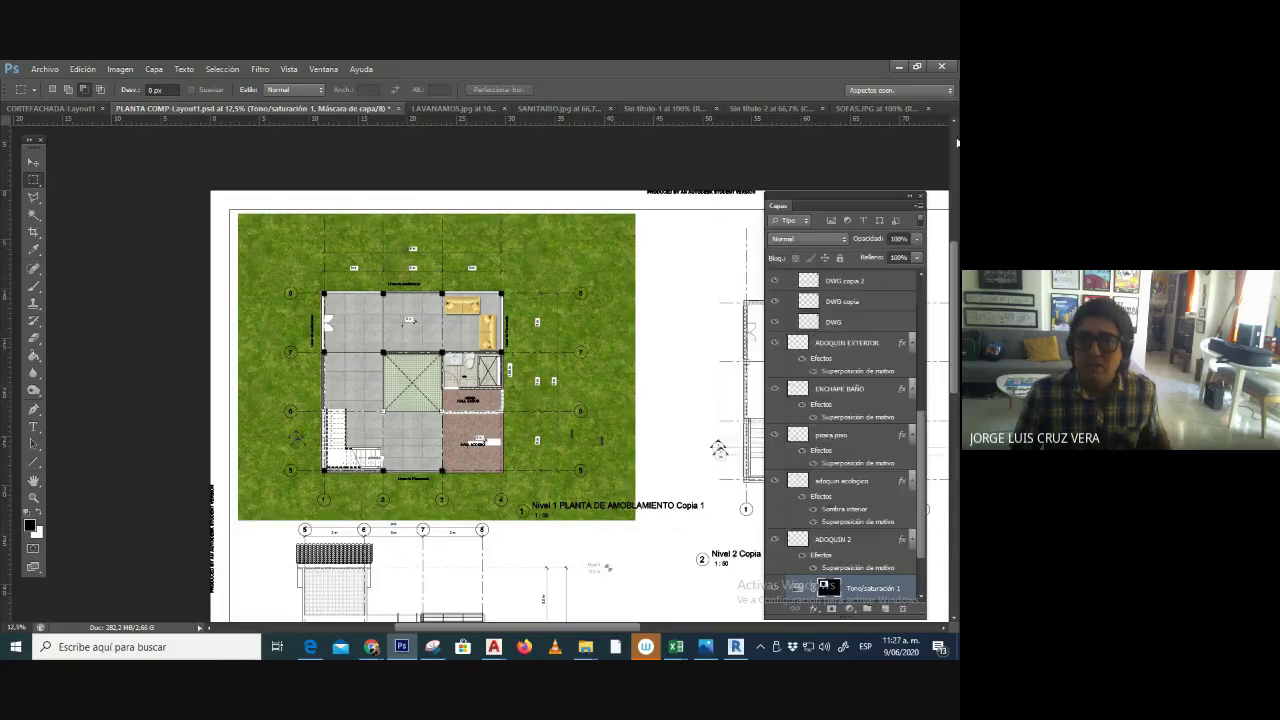
- Merge the Tono/saturación 1 adjustment layer with the PASTO layer
{"action": "scroll", "coordinate": [869, 539], "scroll_direction": "down", "scroll_amount": 3}
{"action": "left_click", "coordinate": [827, 547], "text": "shift"}
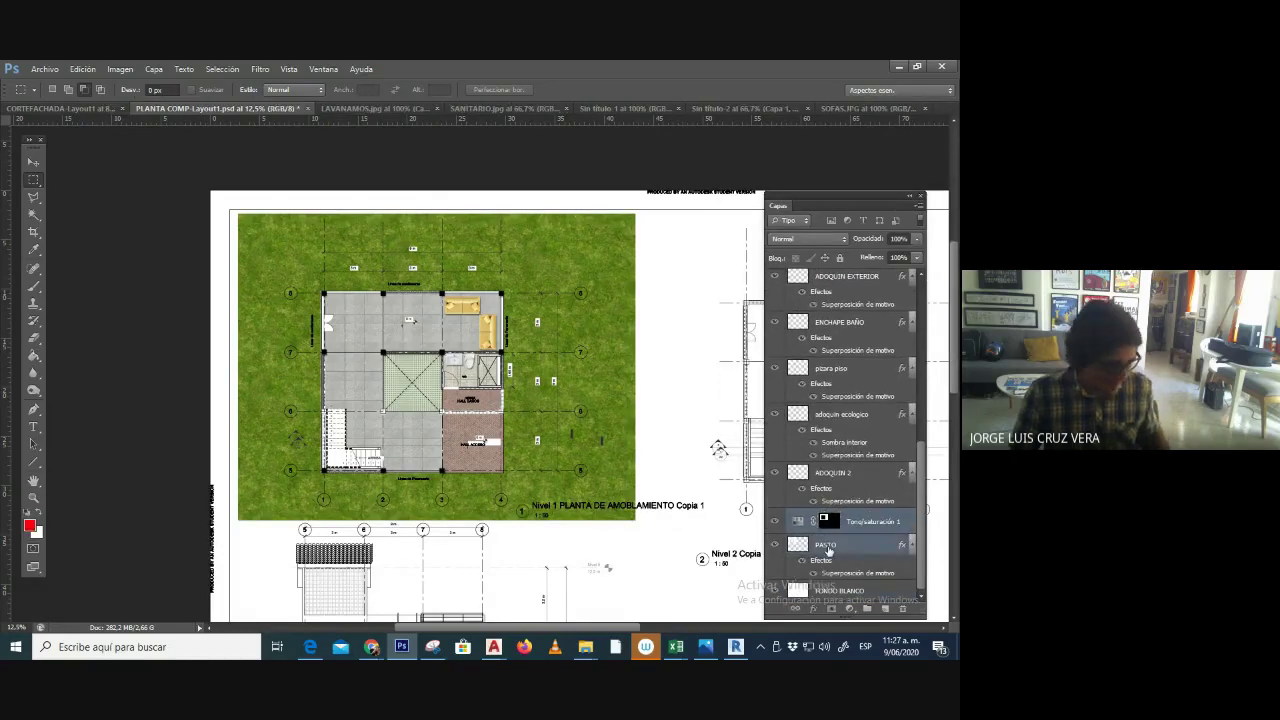
{"action": "key", "text": "ctrl+e"}
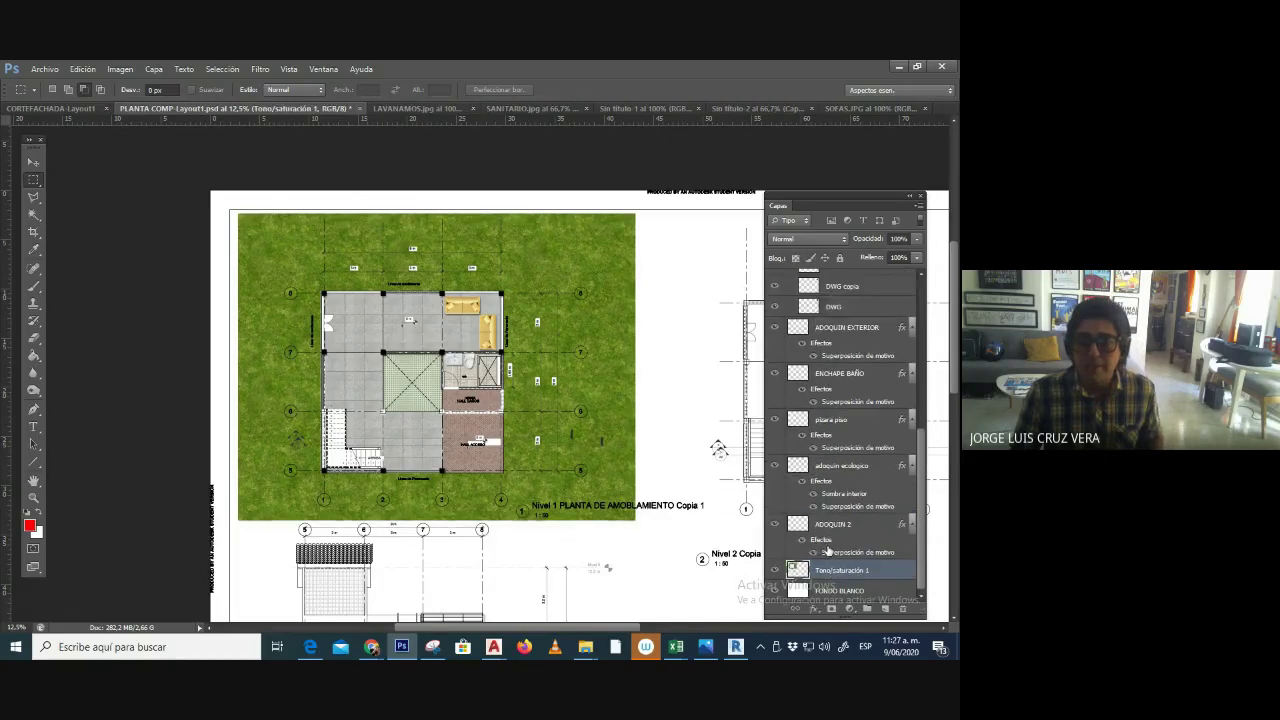
- Rename the merged grass layer as PASTO and set its opacity to 44%
{"action": "double_click", "coordinate": [831, 571]}
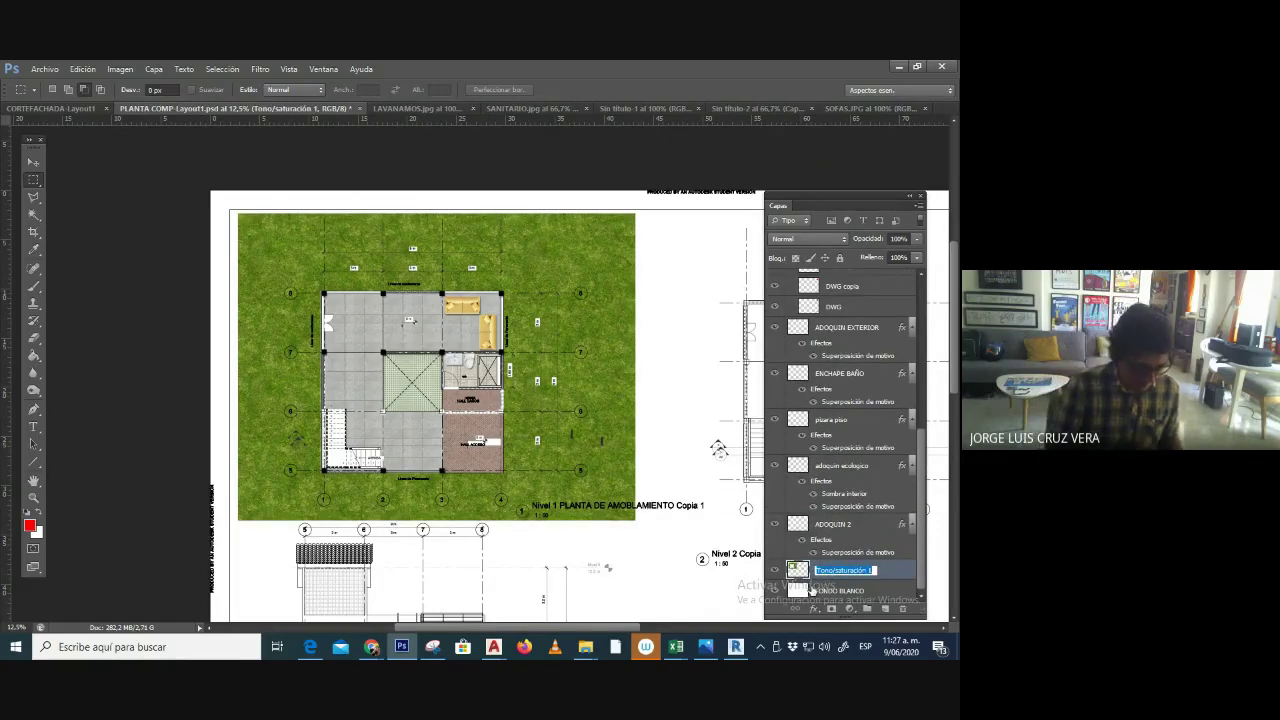
{"action": "type", "text": "PASTO"}
{"action": "key", "text": "Return"}
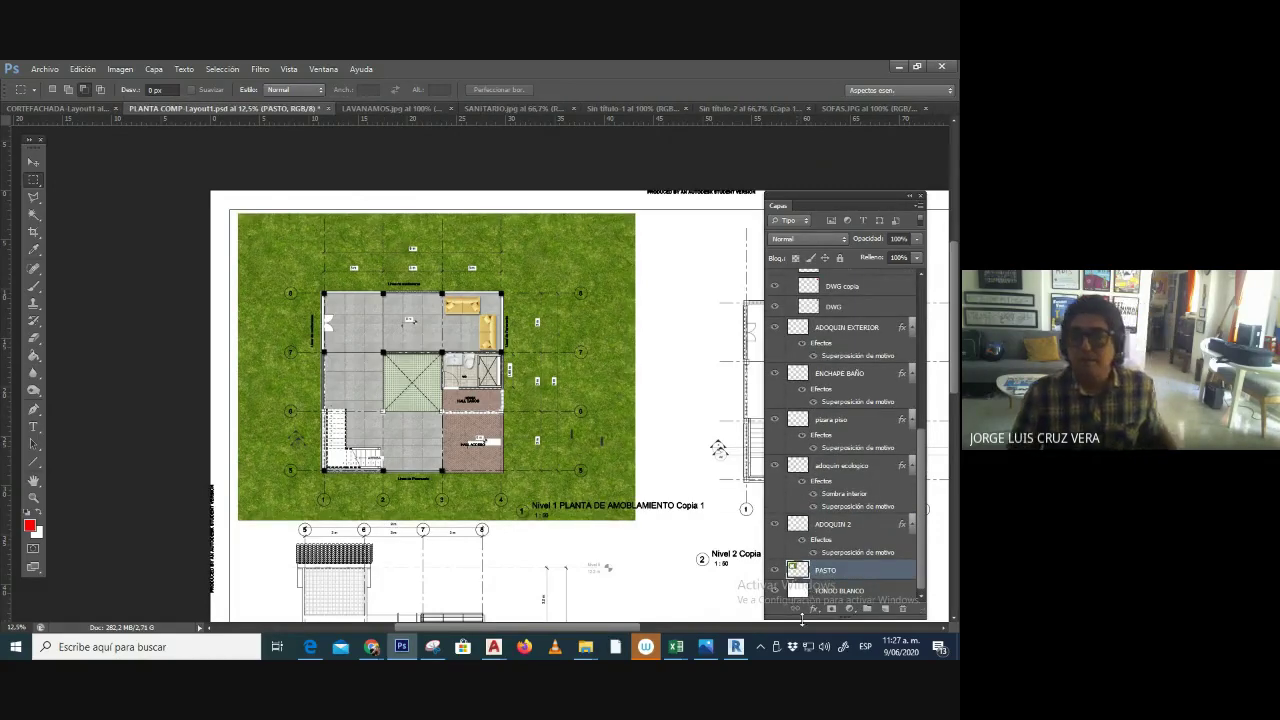
{"action": "left_click", "coordinate": [916, 239]}
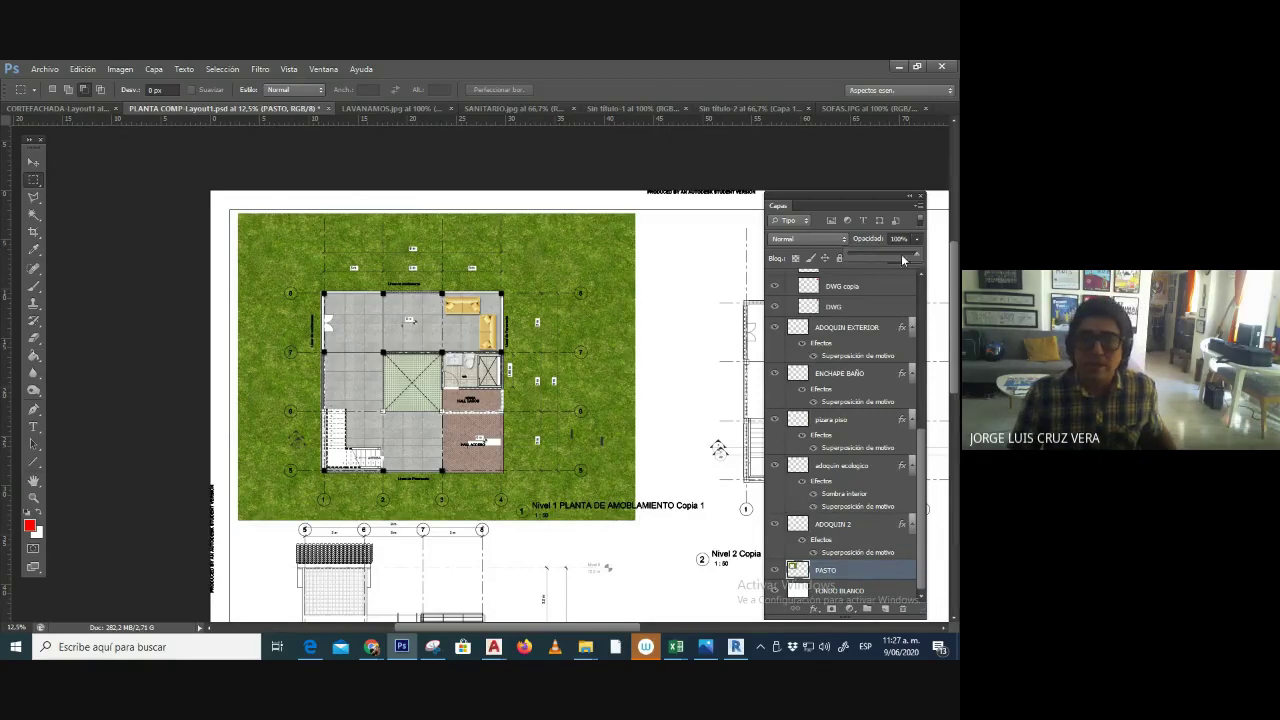
{"action": "left_click_drag", "start_coordinate": [853, 254], "coordinate": [878, 250]}
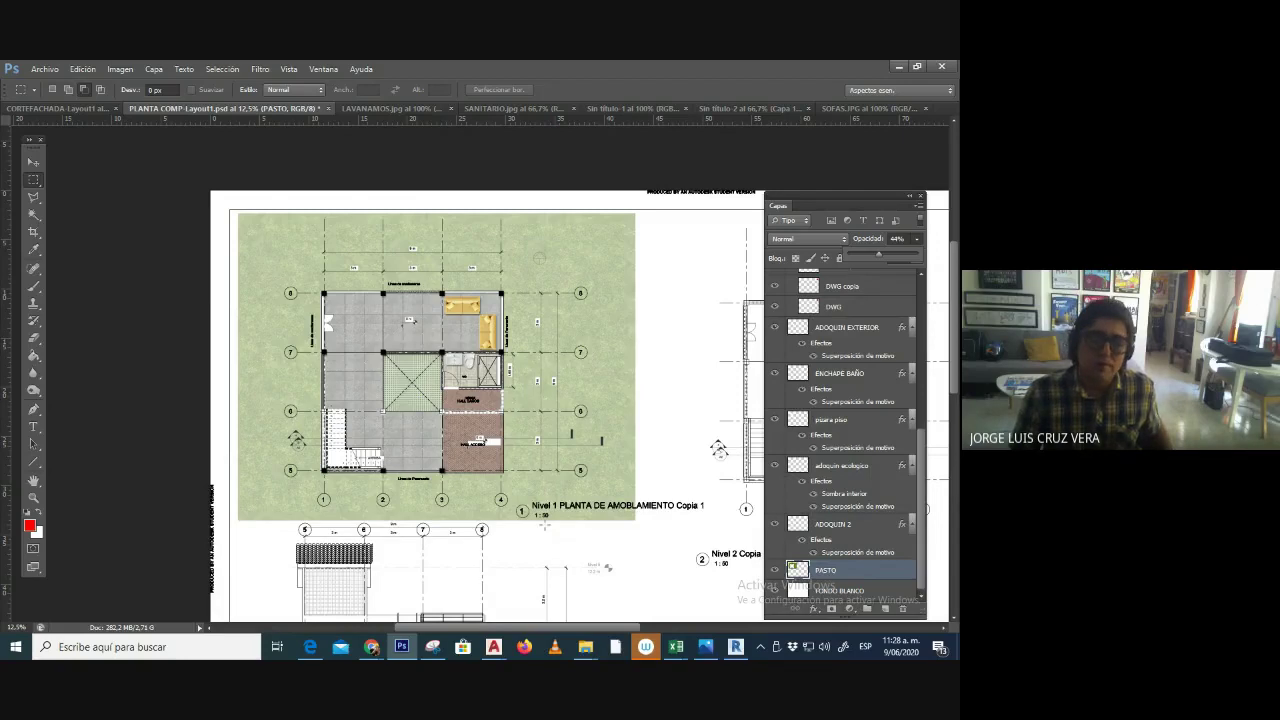
- Create a layer named SOMBRA above PASTO and outline an L-shaped shadow area along the building's right and lower sides with the Polygonal Lasso
{"action": "left_click", "coordinate": [921, 210]}
{"action": "left_click", "coordinate": [902, 214]}
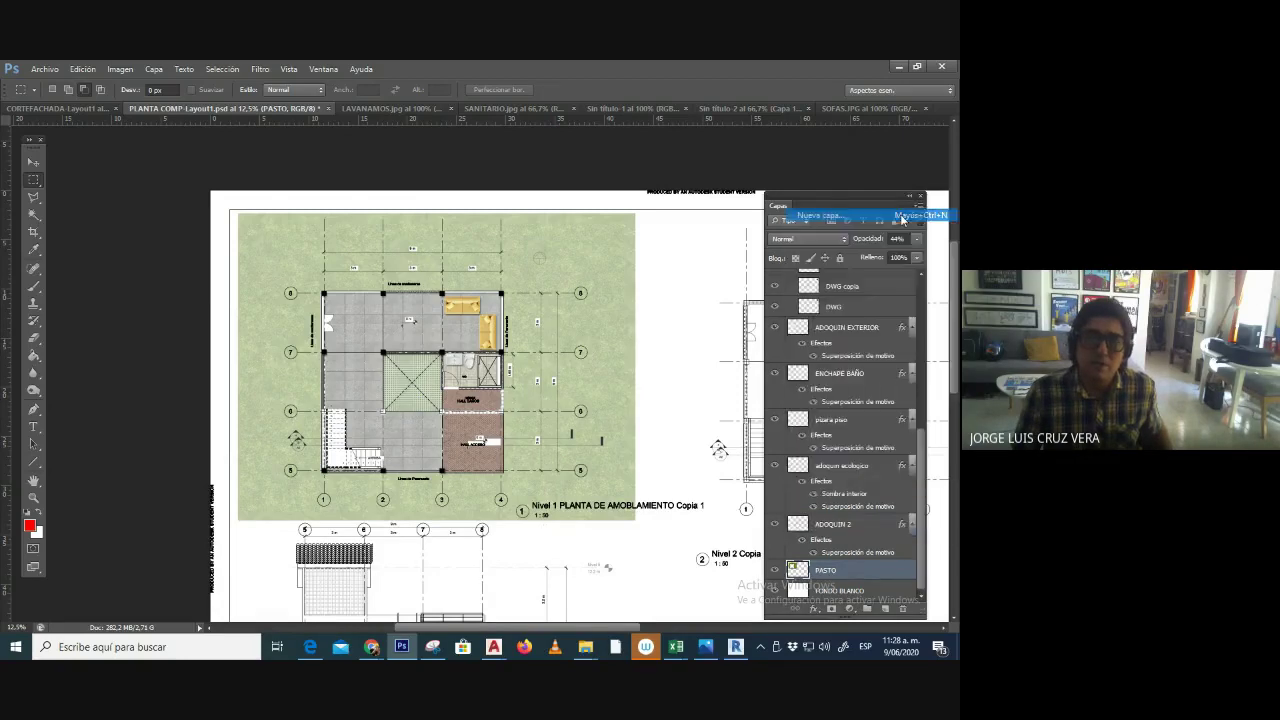
{"action": "type", "text": "SOMBRA"}
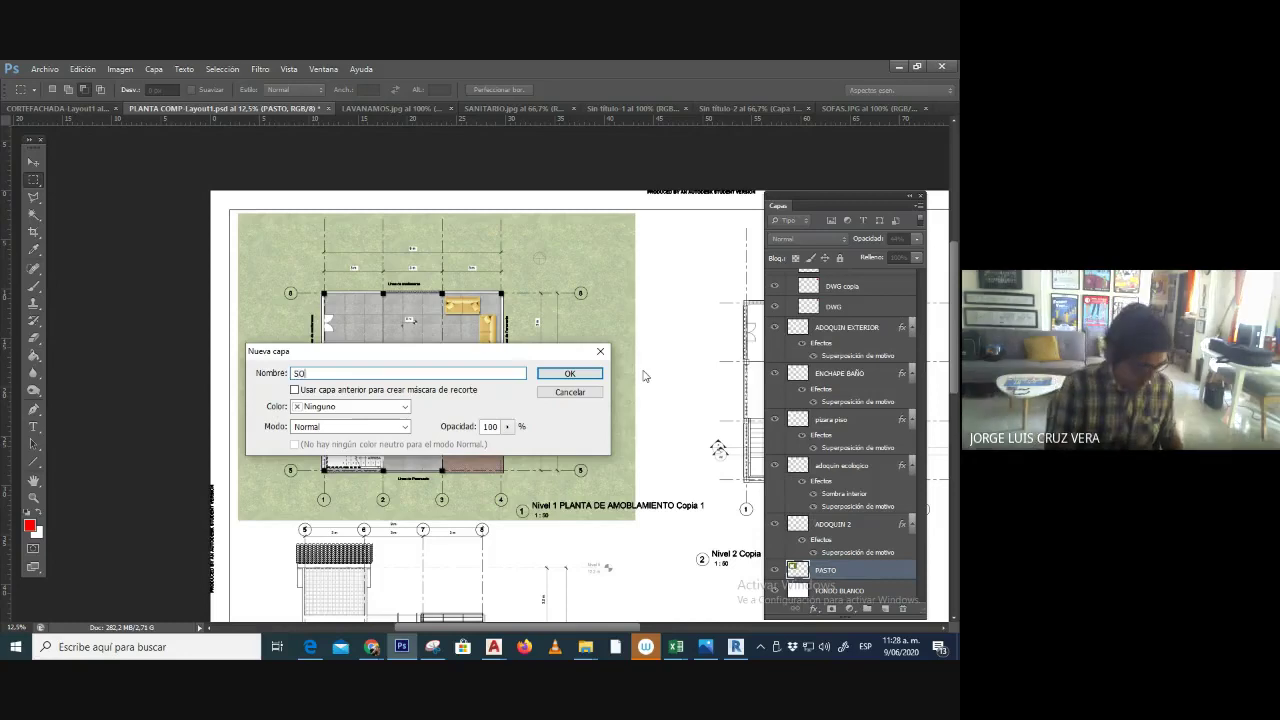
{"action": "key", "text": "Return"}
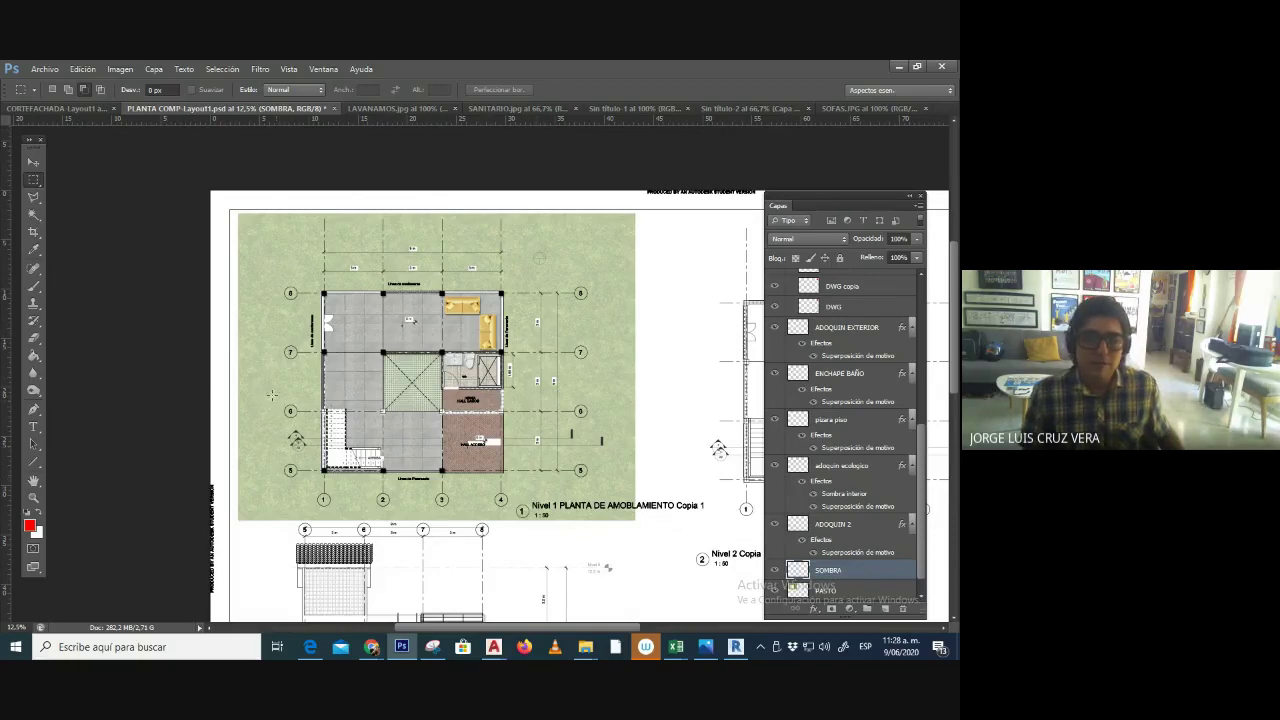
{"action": "left_click", "coordinate": [33, 196]}
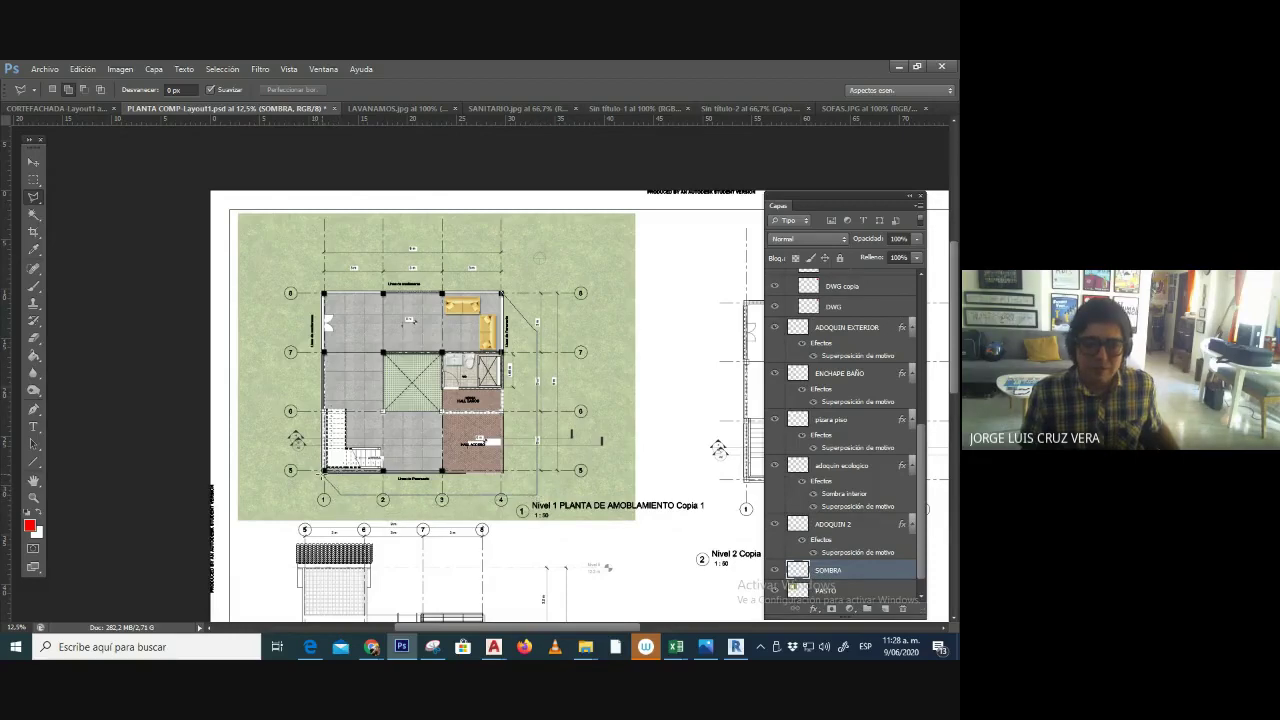
{"action": "left_click", "coordinate": [326, 476]}
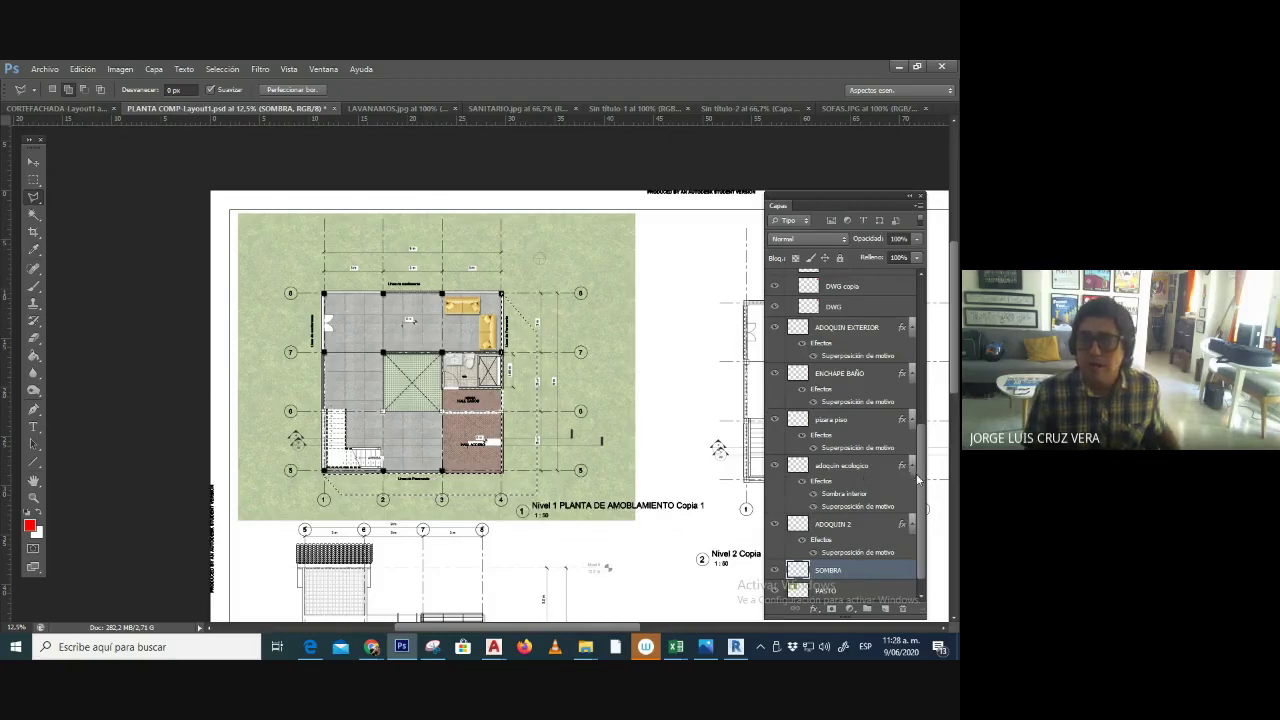
- Copy the L-shaped selected area of the FONDO BLANCO layer to a new layer named SOMBRA and place it above PASTO
{"action": "scroll", "coordinate": [850, 570], "scroll_direction": "down", "scroll_amount": 2}
{"action": "left_click", "coordinate": [855, 590]}
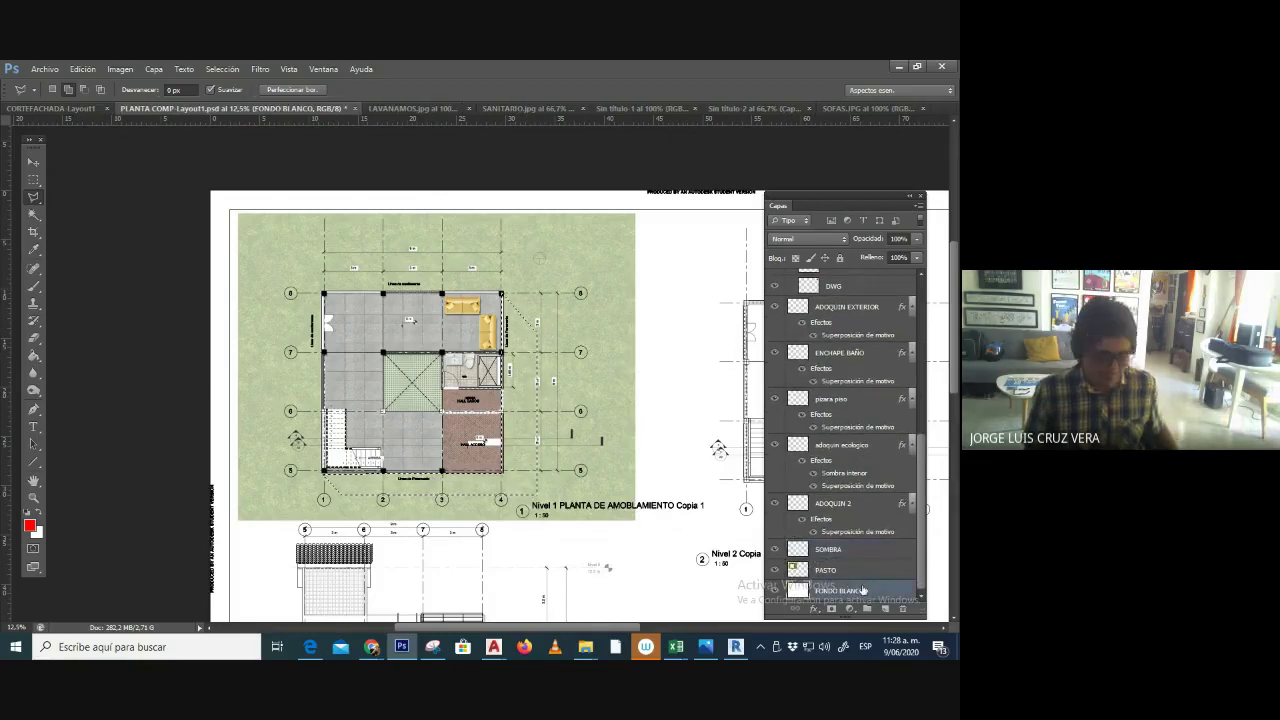
{"action": "key", "text": "ctrl+j"}
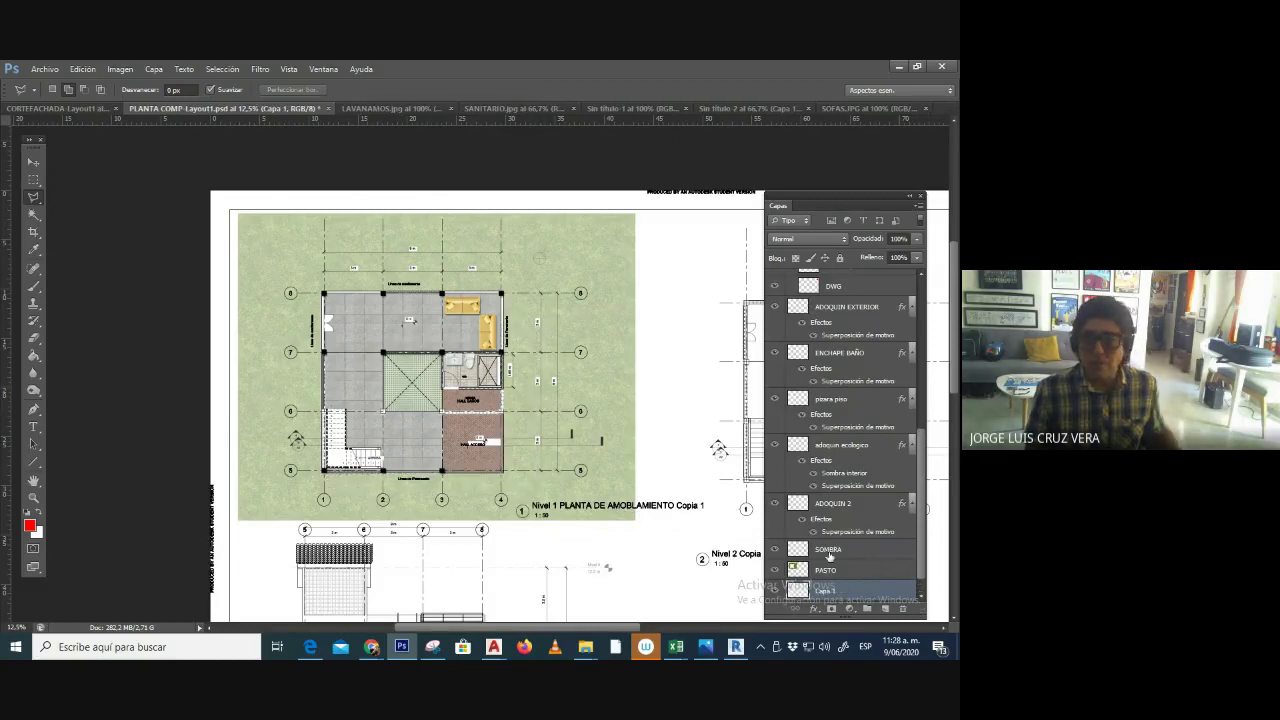
{"action": "double_click", "coordinate": [826, 592]}
{"action": "type", "text": "SOFA"}
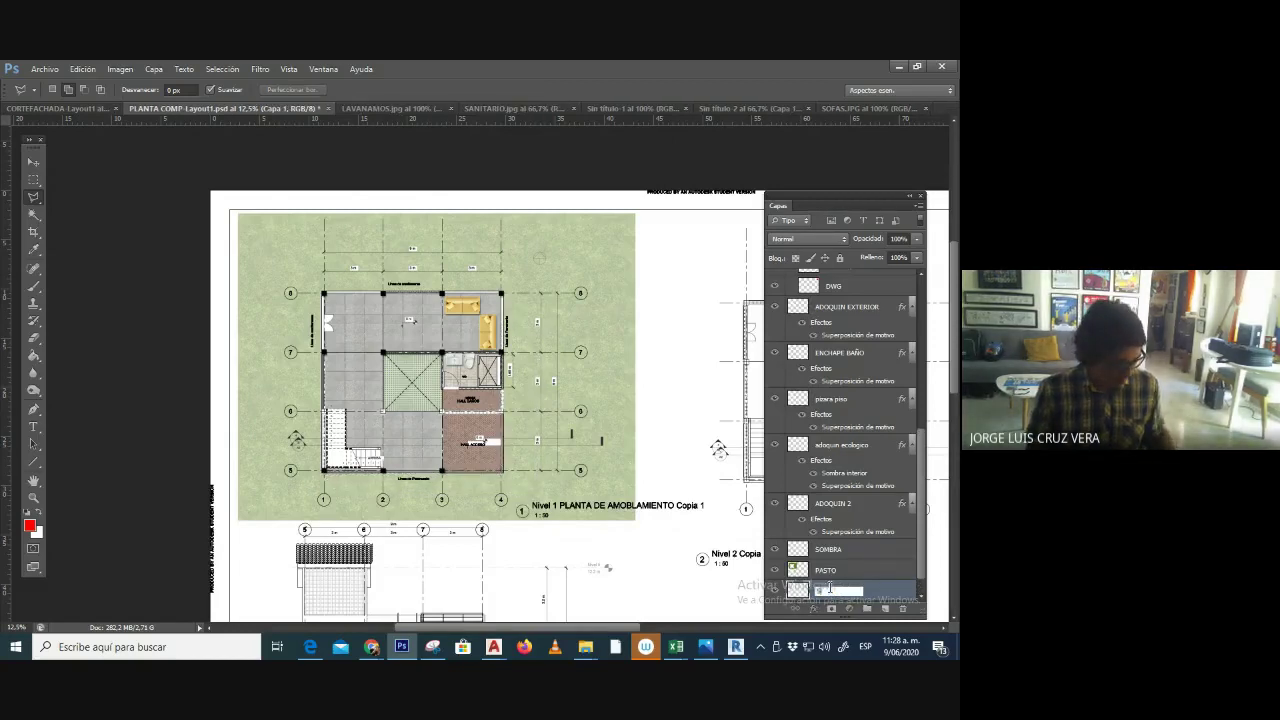
{"action": "type", "text": "BRA"}
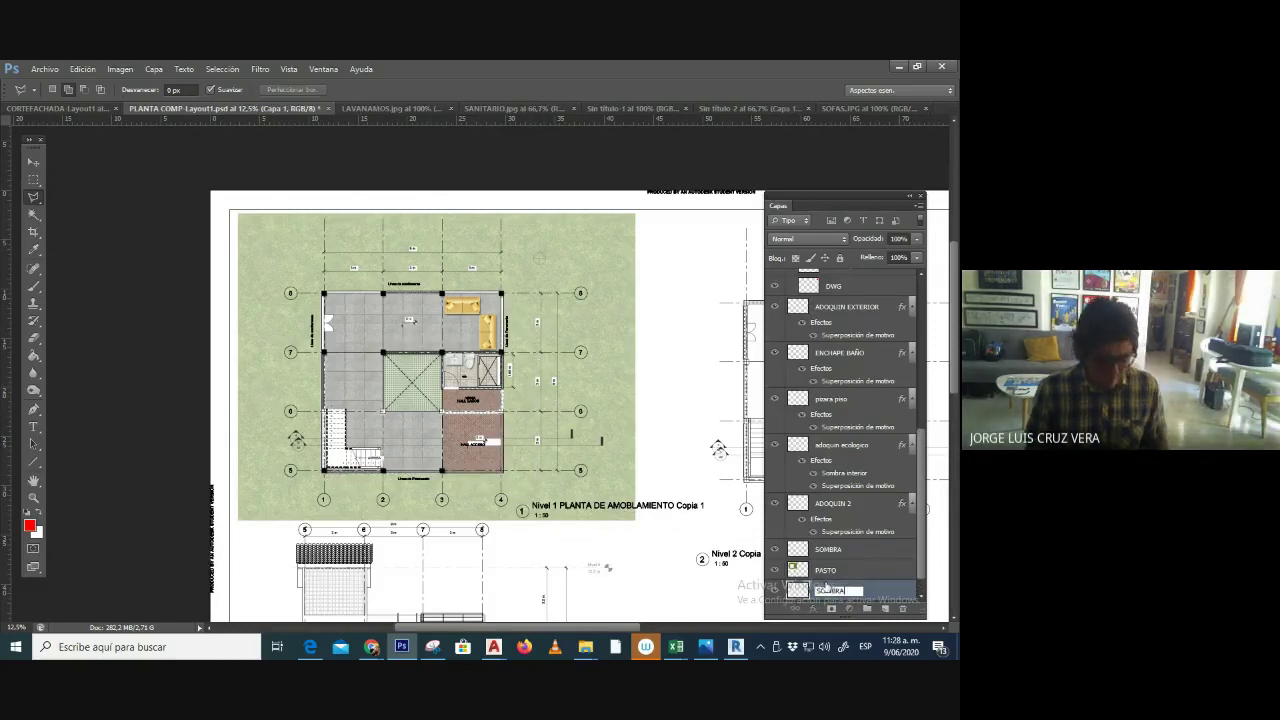
{"action": "key", "text": "Return"}
{"action": "left_click_drag", "start_coordinate": [842, 592], "coordinate": [892, 559]}
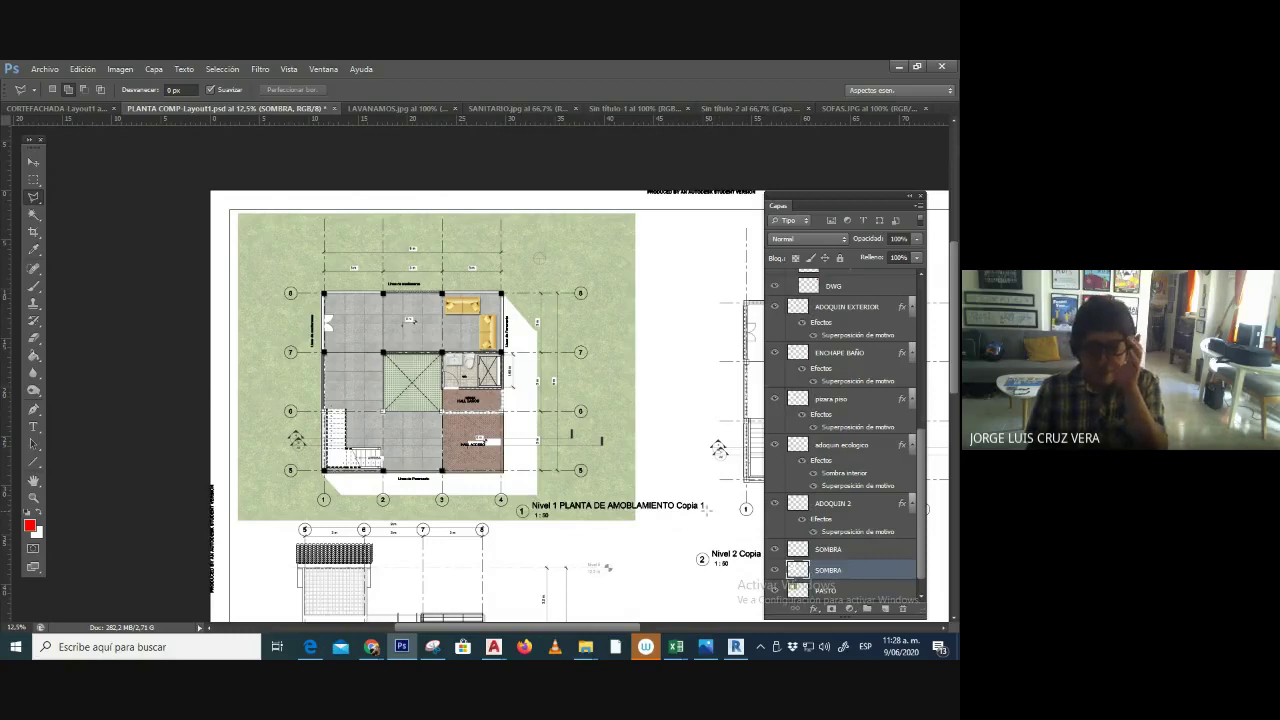
- Load the white SOMBRA layer's shape as a selection and set the foreground color to black (000000)
{"action": "left_click", "coordinate": [918, 239]}
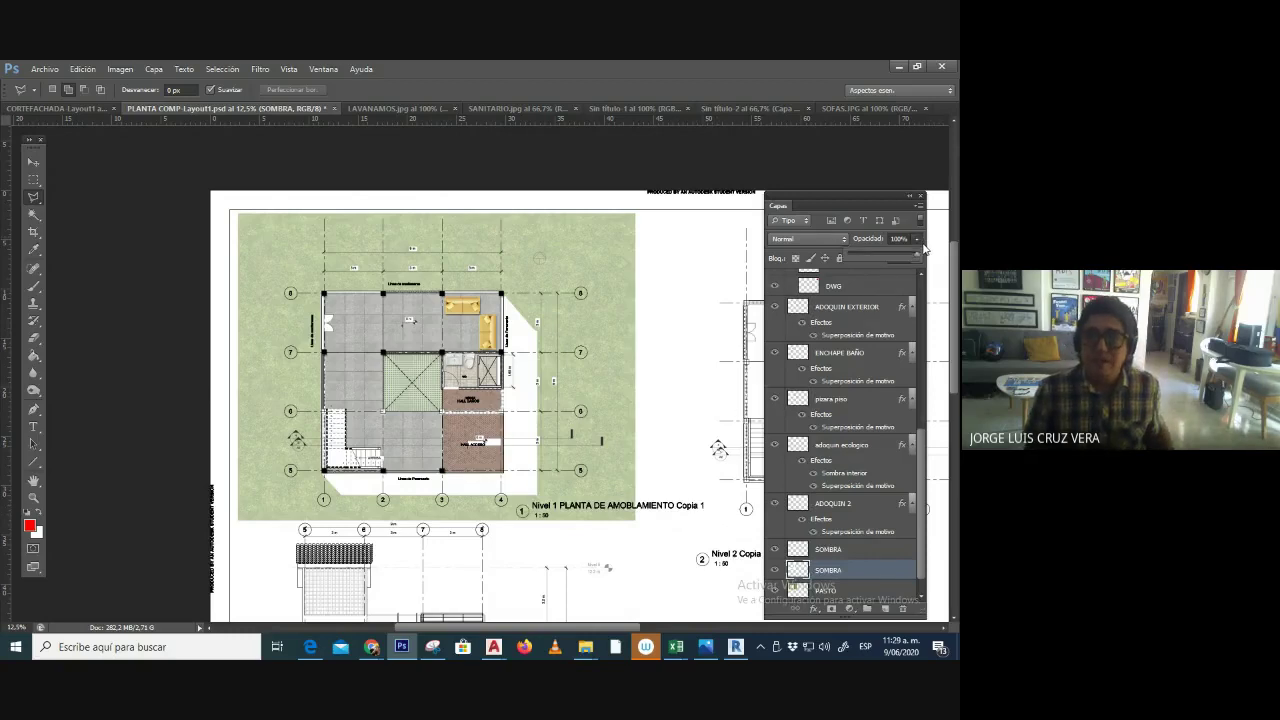
{"action": "left_click_drag", "start_coordinate": [892, 263], "coordinate": [920, 258]}
{"action": "left_click", "coordinate": [806, 574], "text": "ctrl"}
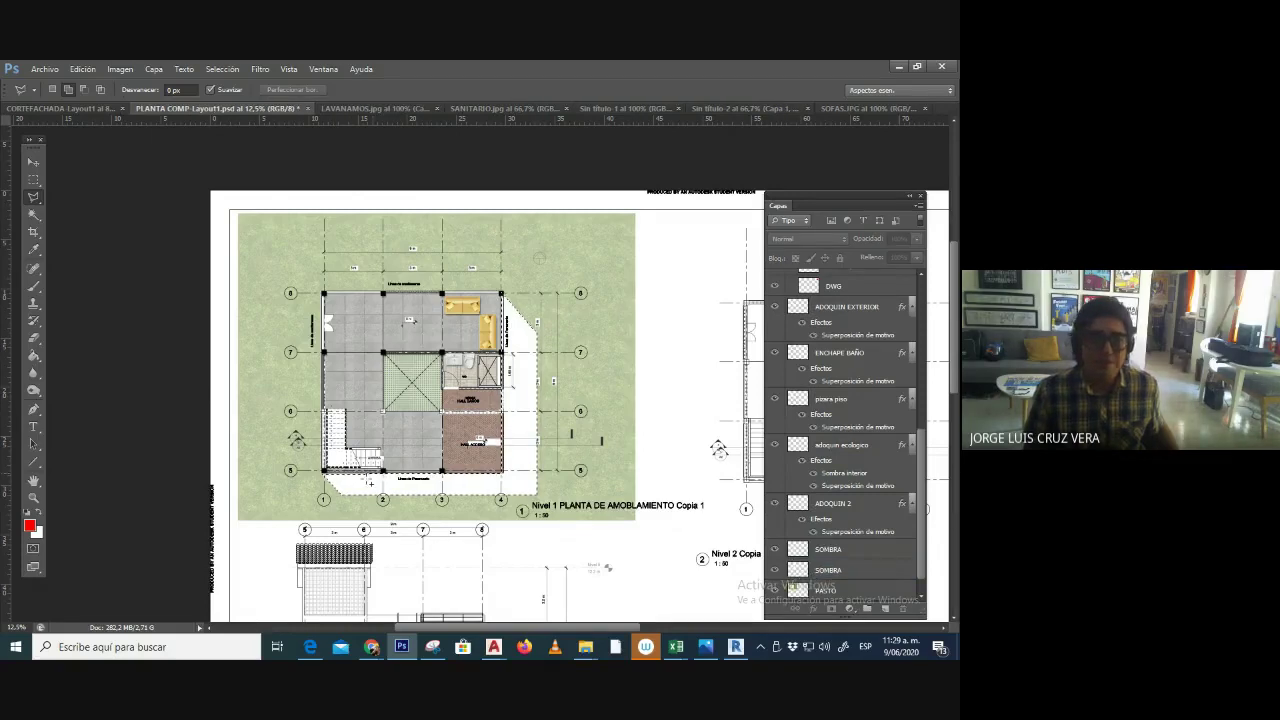
{"action": "left_click", "coordinate": [30, 526]}
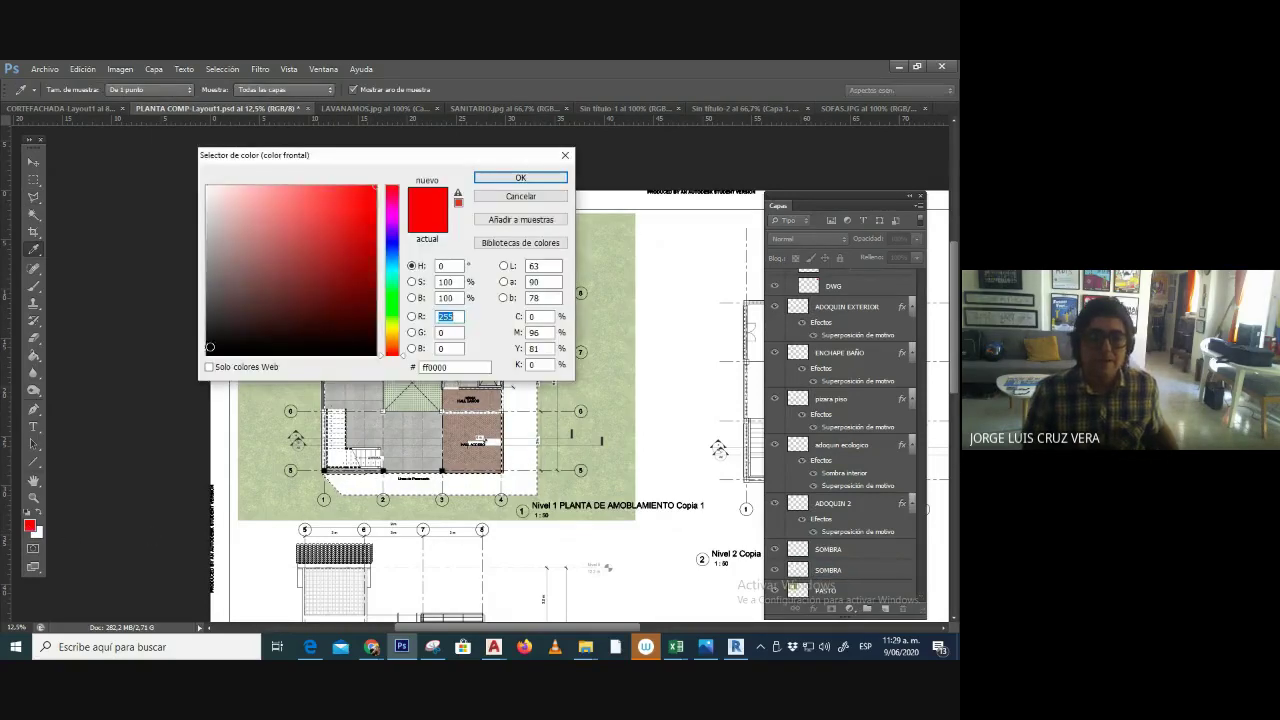
{"action": "double_click", "coordinate": [449, 316]}
{"action": "type", "text": "0"}
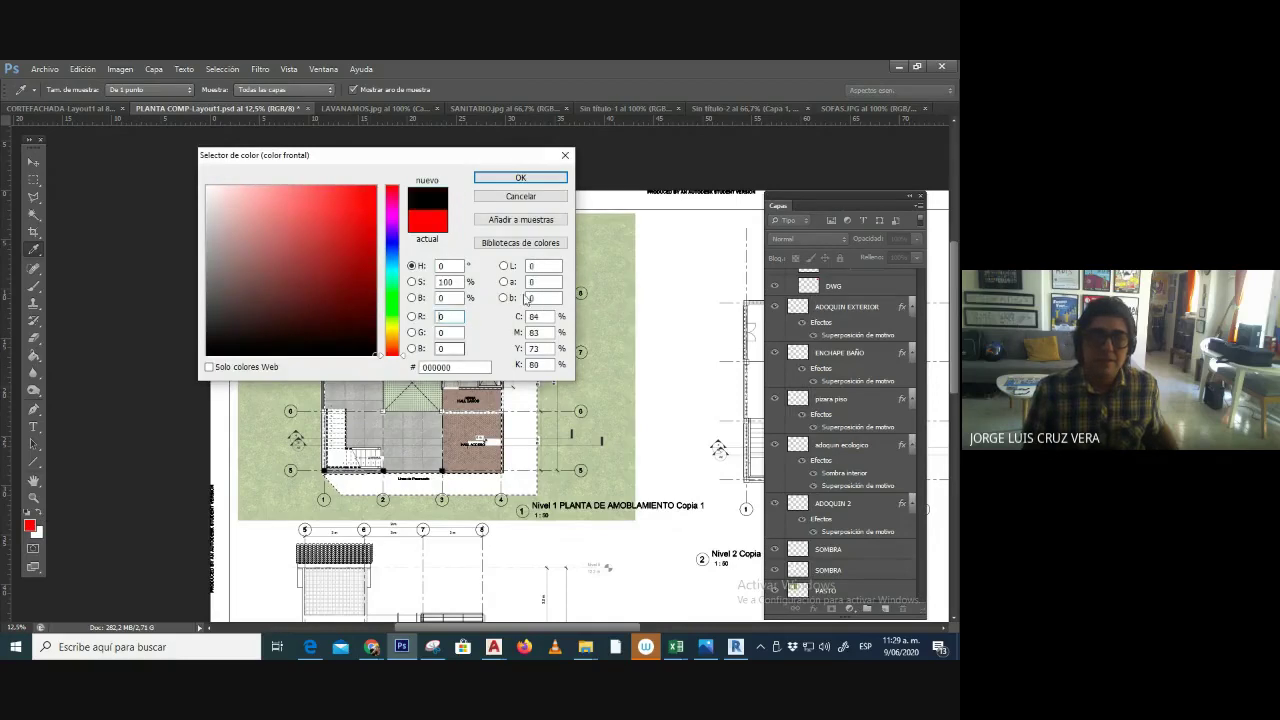
{"action": "left_click", "coordinate": [520, 177]}
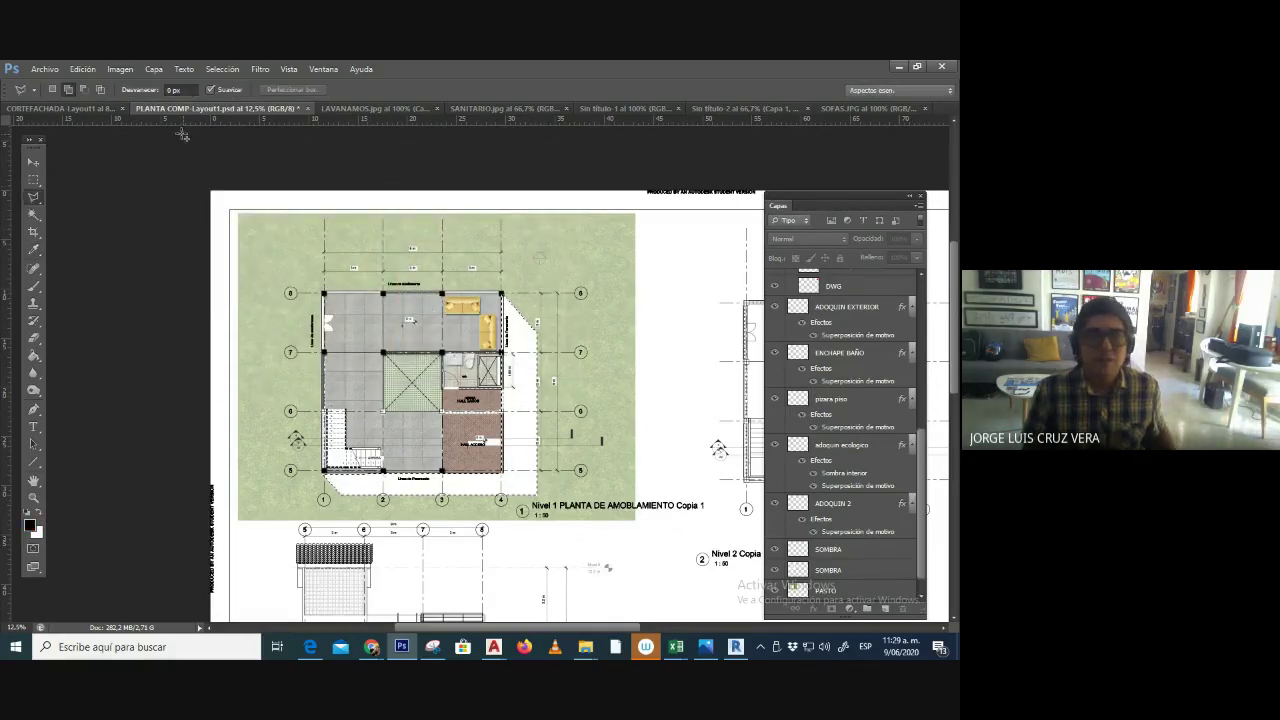
{"action": "scroll", "coordinate": [105, 111], "scroll_direction": "up", "scroll_amount": 5}
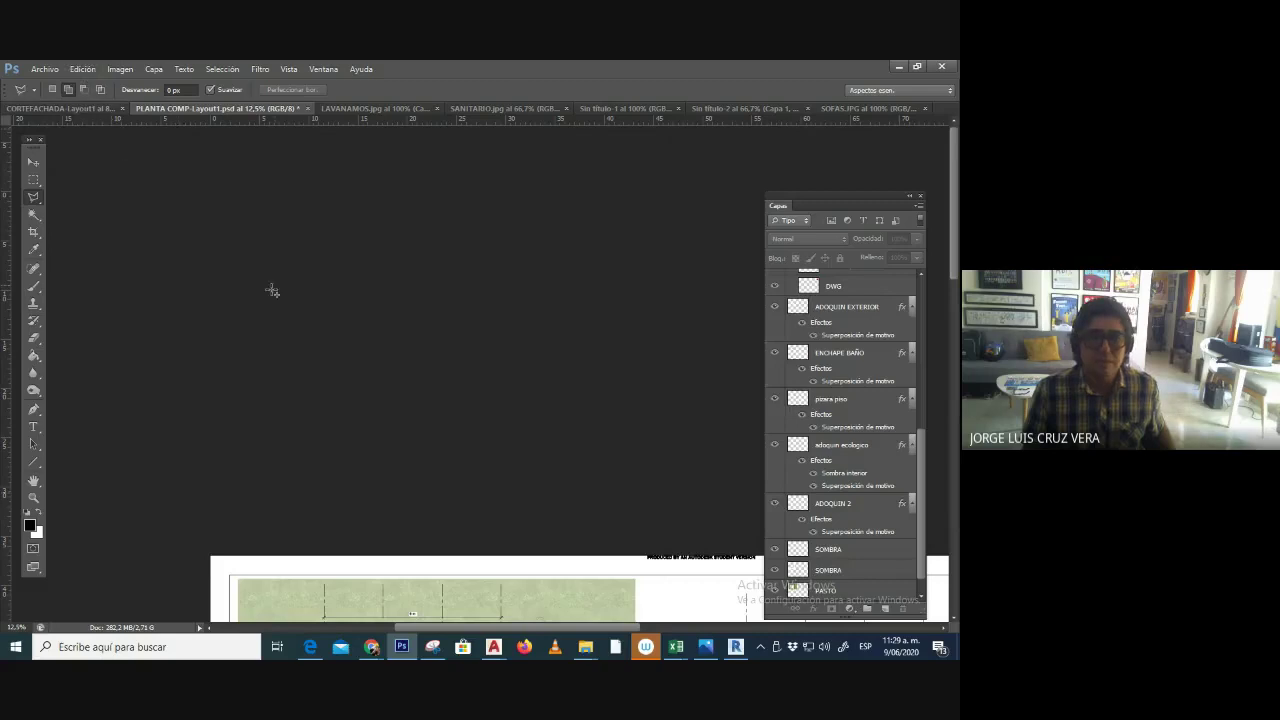
{"action": "left_click", "coordinate": [82, 70]}
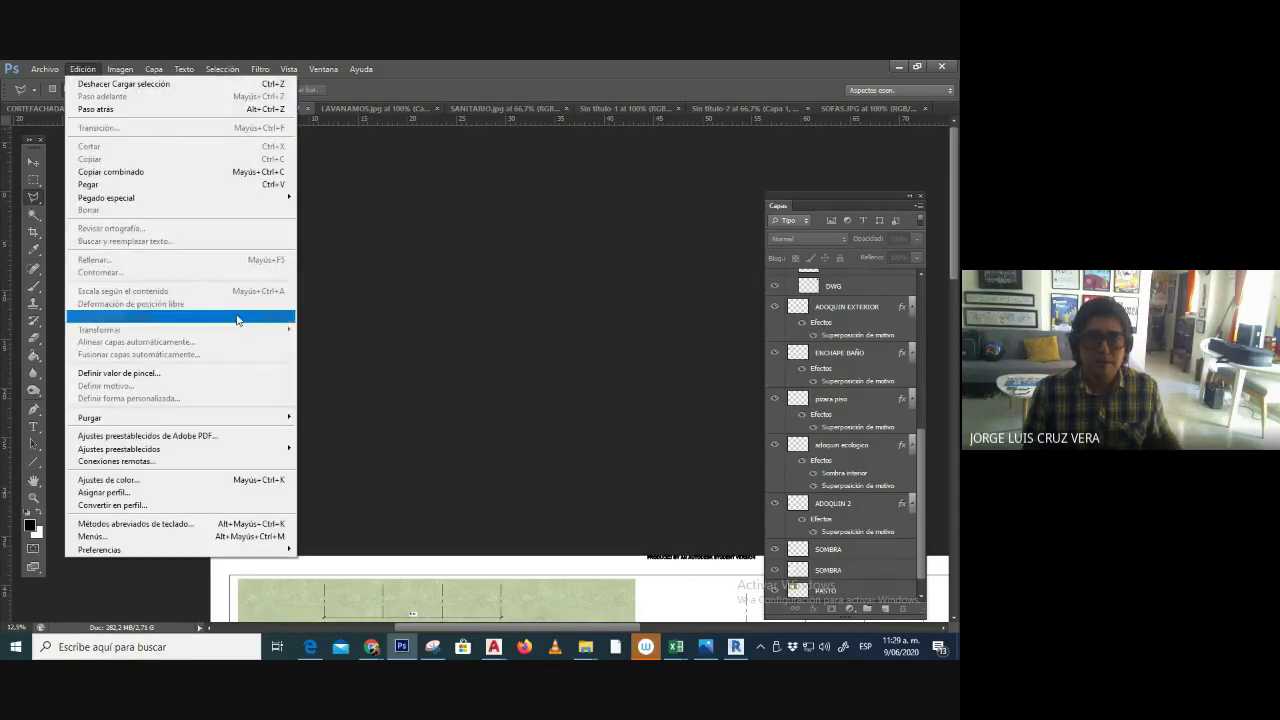
{"action": "key", "text": "Escape"}
- Fill the selected shadow area on the upper SOMBRA layer with the foreground color in Normal mode at 100% opacity
{"action": "scroll", "coordinate": [451, 211], "scroll_direction": "down", "scroll_amount": 1}
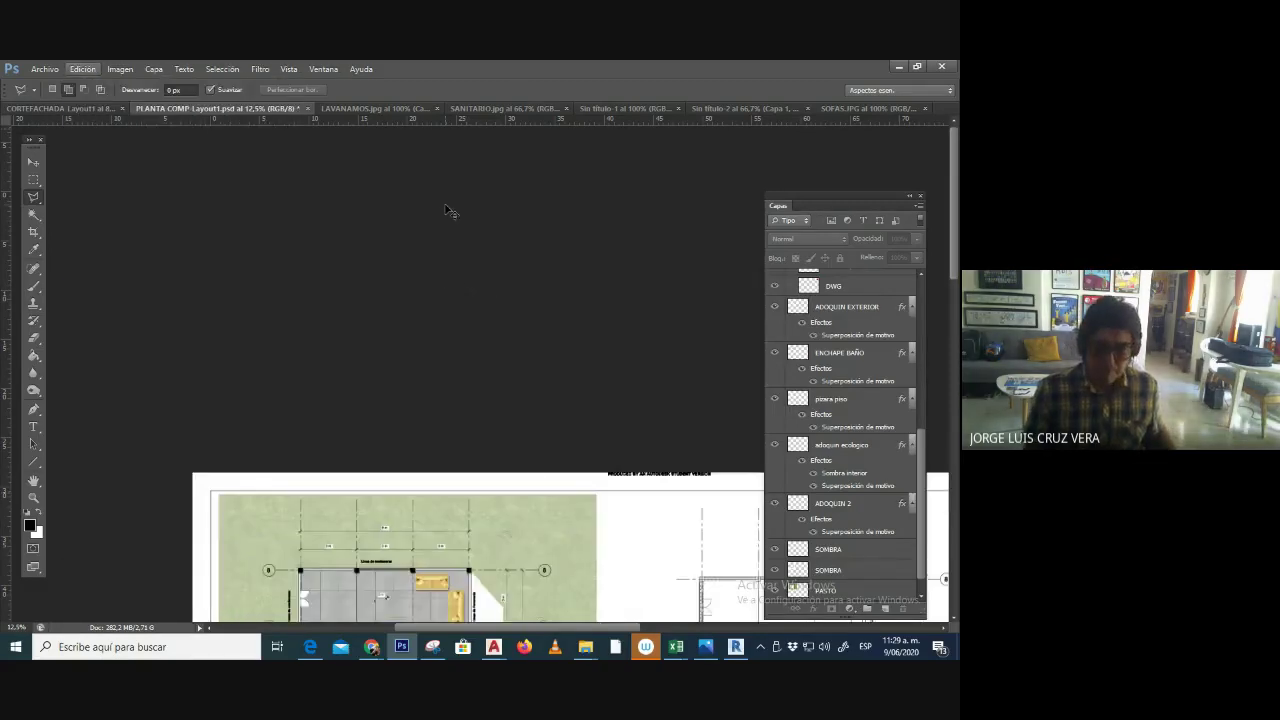
{"action": "key", "text": "ctrl+minus"}
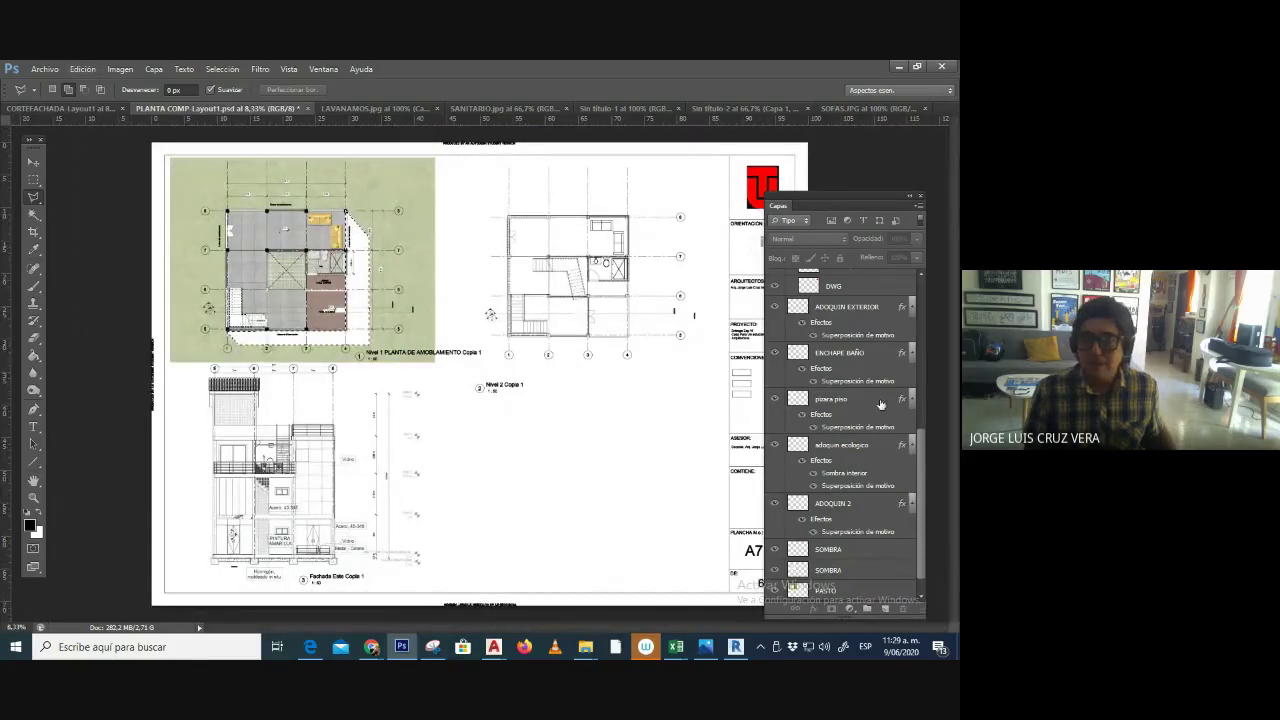
{"action": "left_click_drag", "start_coordinate": [920, 464], "coordinate": [957, 388]}
{"action": "scroll", "coordinate": [855, 541], "scroll_direction": "down", "scroll_amount": 2}
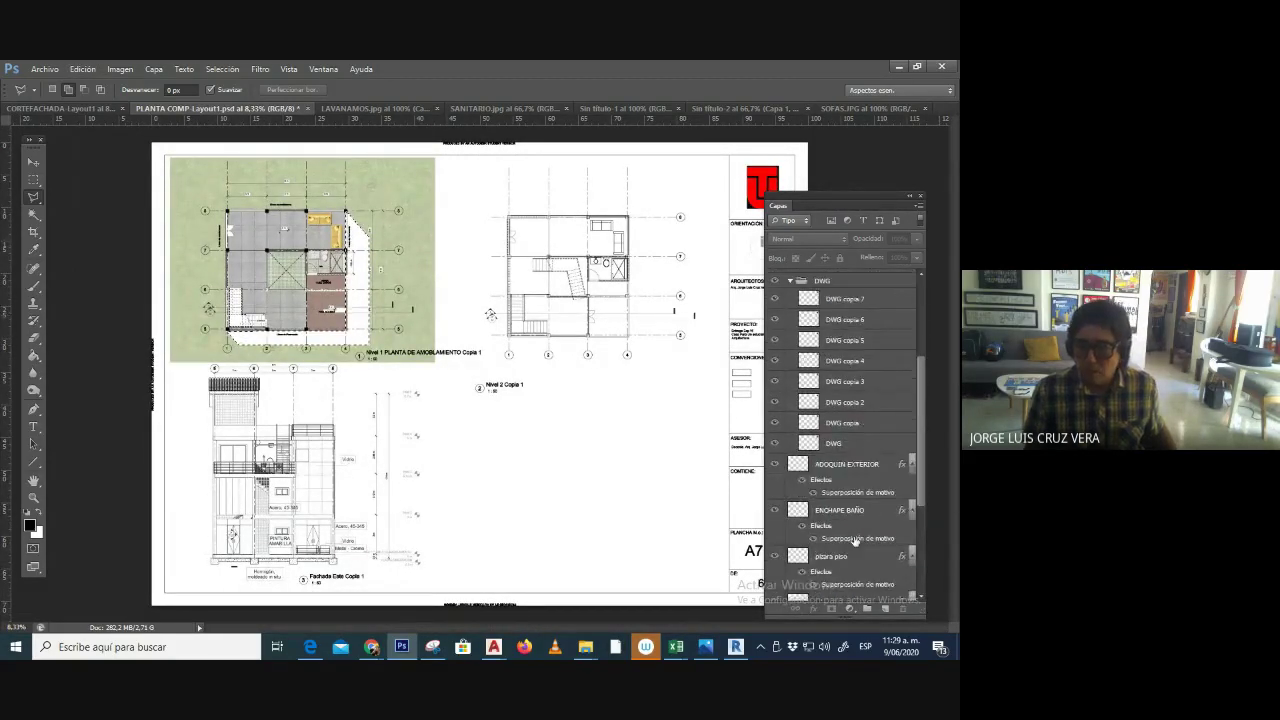
{"action": "left_click_drag", "start_coordinate": [924, 500], "coordinate": [926, 607]}
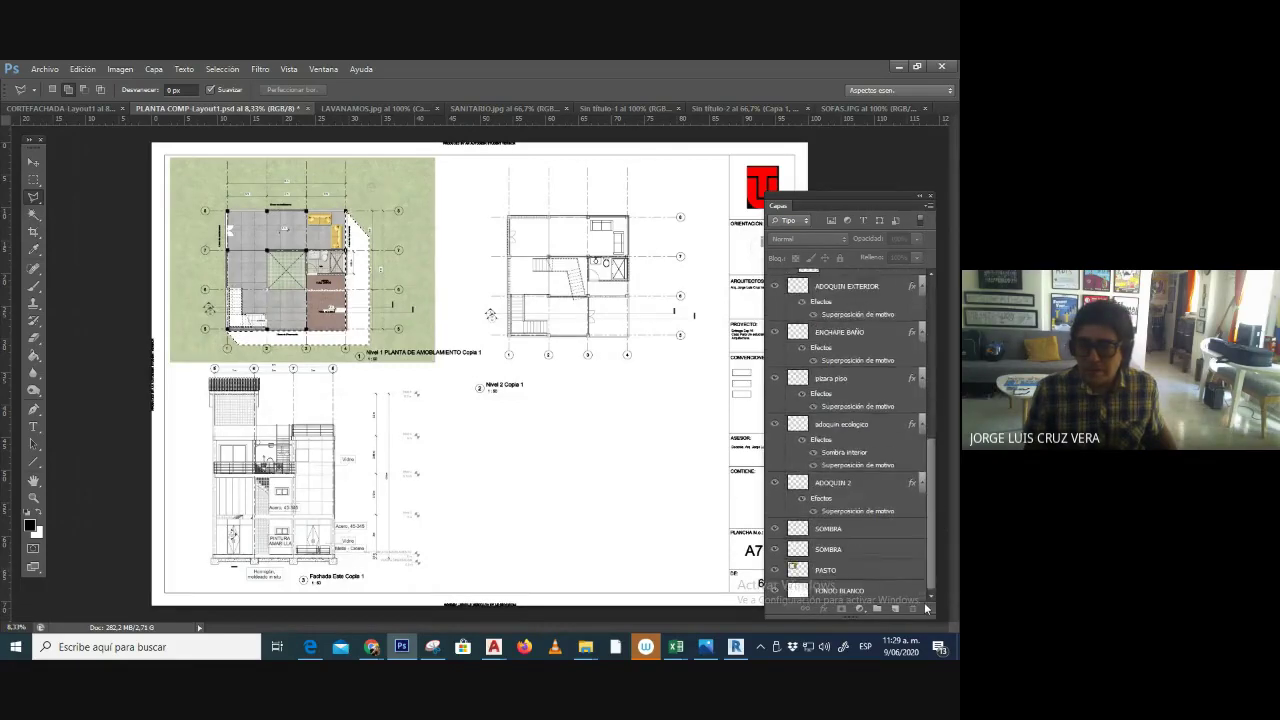
{"action": "left_click", "coordinate": [820, 530]}
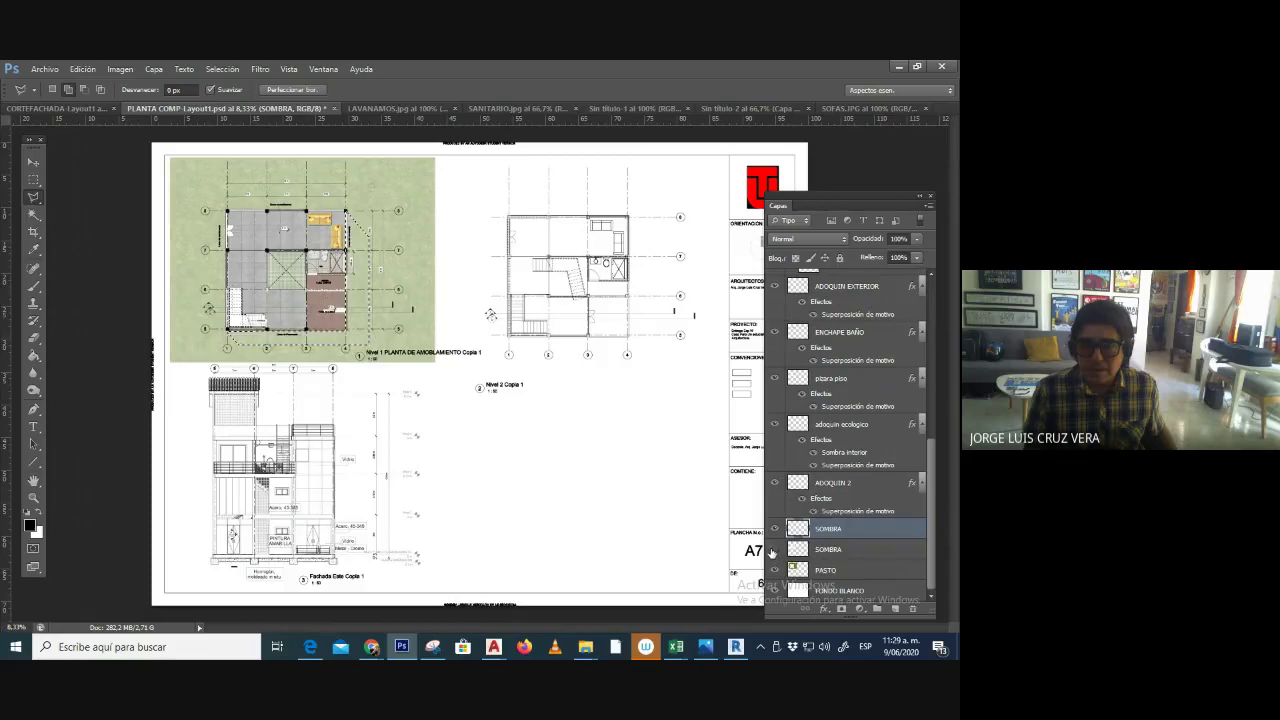
{"action": "left_click", "coordinate": [775, 548]}
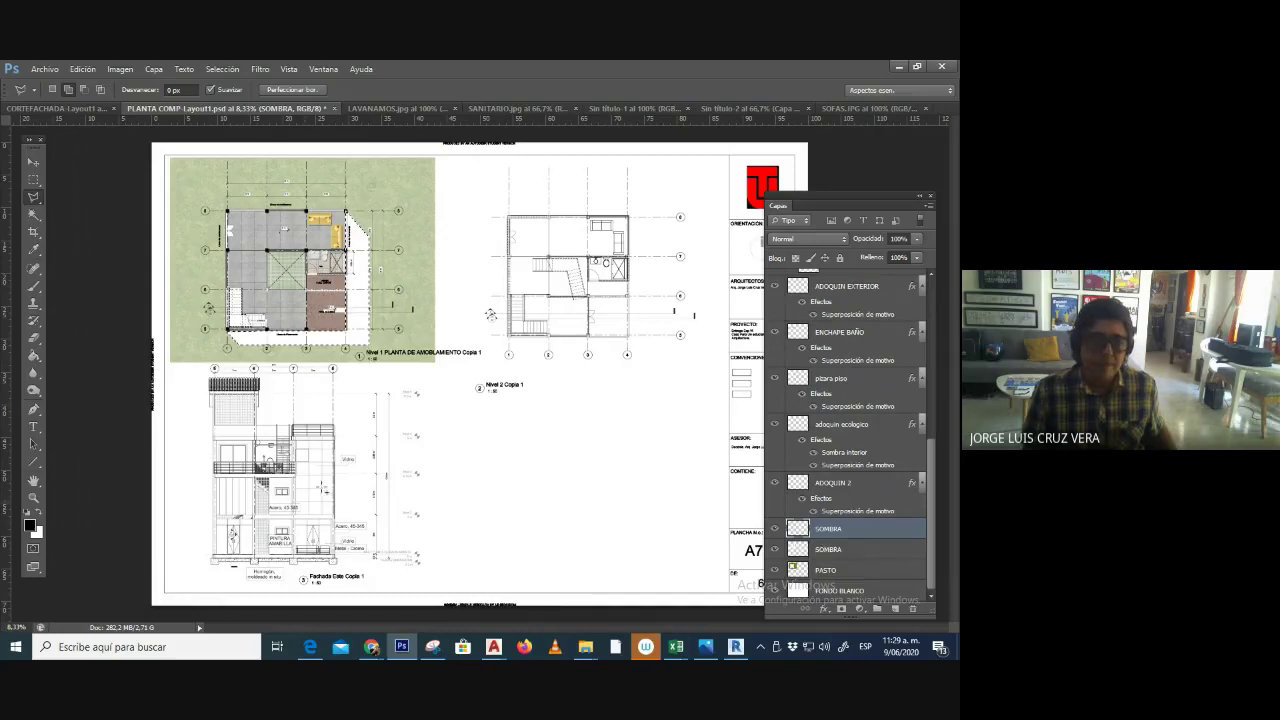
{"action": "left_click", "coordinate": [82, 69]}
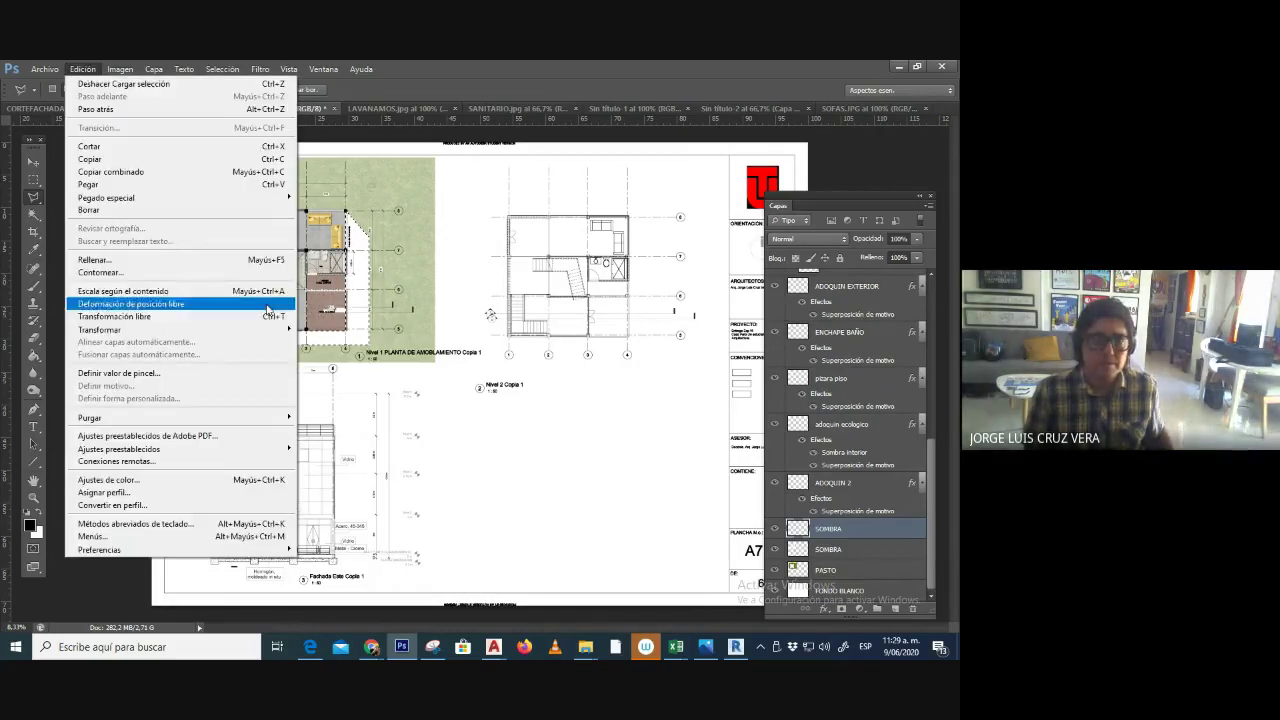
{"action": "left_click", "coordinate": [250, 260]}
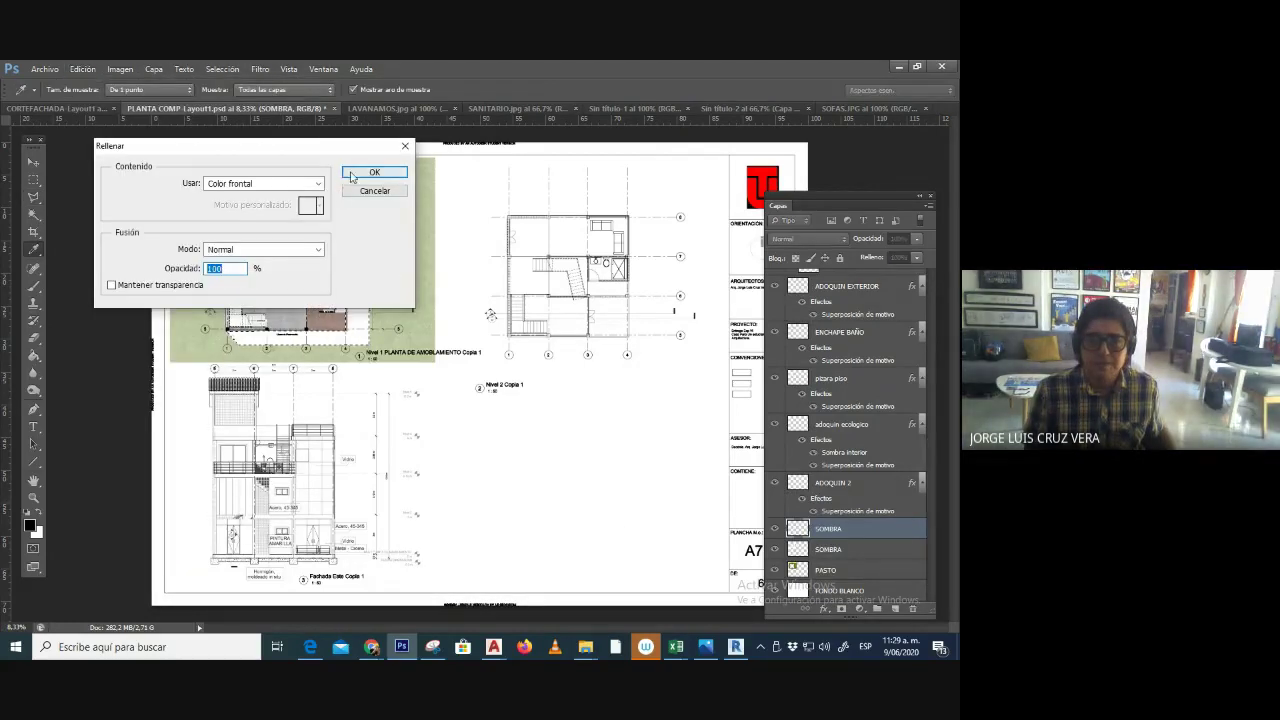
{"action": "left_click", "coordinate": [372, 173]}
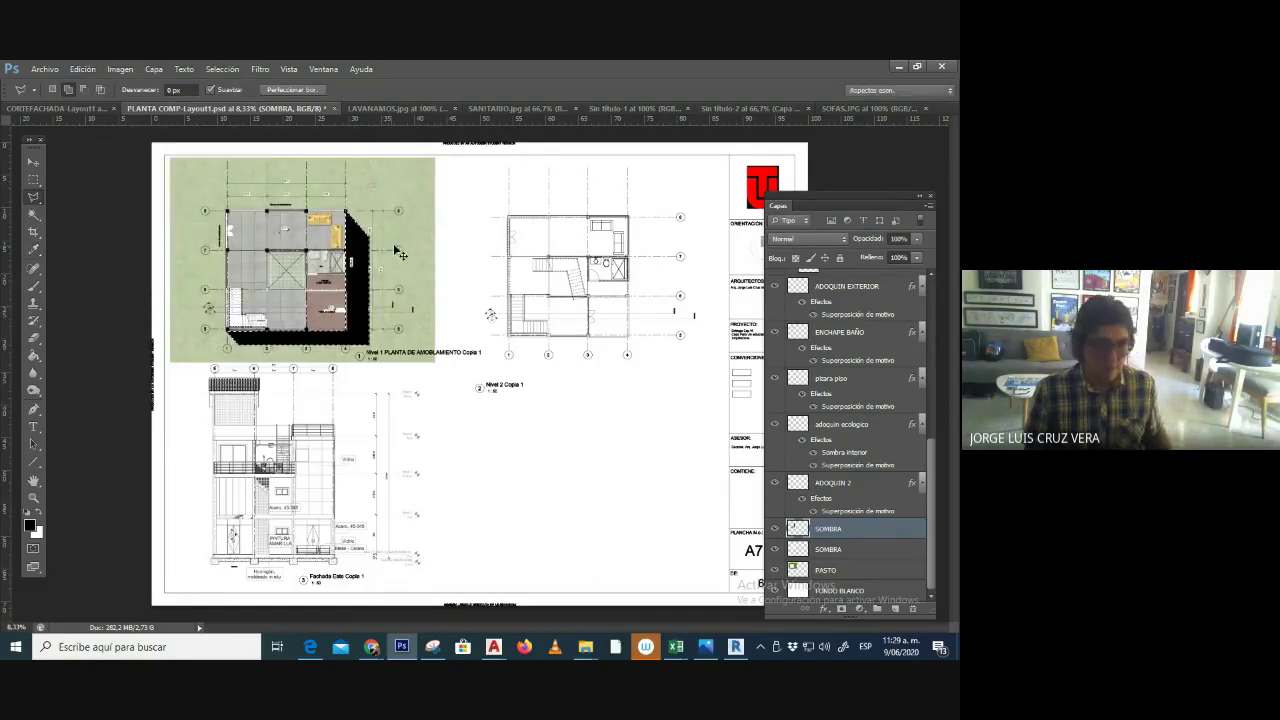
- Set the black SOMBRA layer's opacity to 52% and hide the white SOMBRA layer beneath it
{"action": "left_click", "coordinate": [916, 239]}
{"action": "left_click_drag", "start_coordinate": [915, 259], "coordinate": [884, 256]}
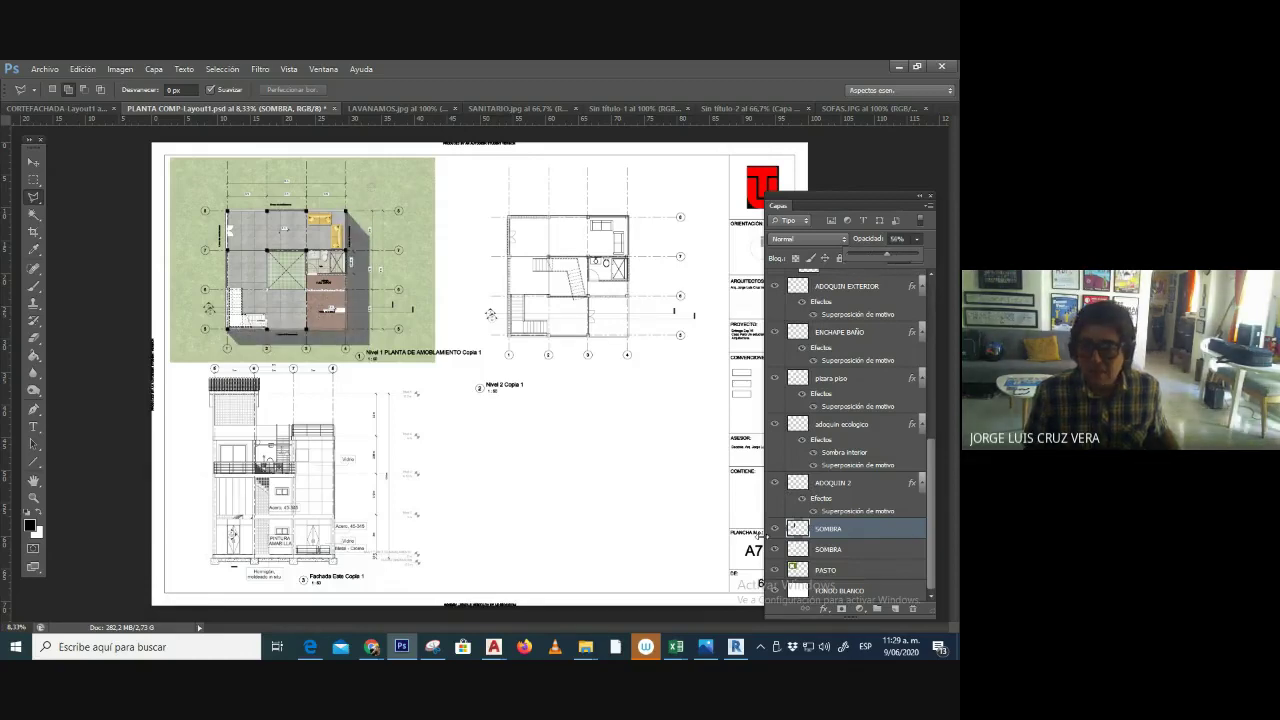
{"action": "left_click", "coordinate": [768, 548]}
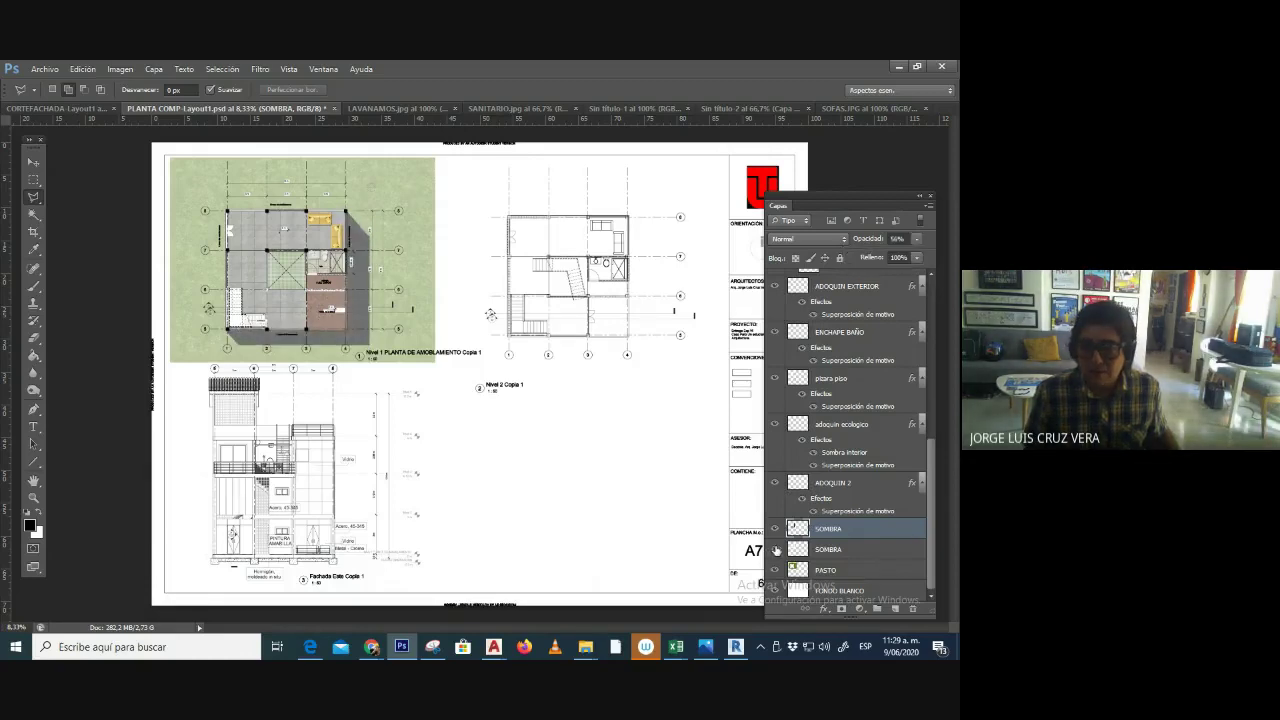
{"action": "left_click", "coordinate": [912, 240]}
{"action": "mouse_move", "coordinate": [896, 256]}
{"action": "left_mouse_down"}
{"action": "mouse_move", "coordinate": [870, 257]}
{"action": "mouse_move", "coordinate": [911, 258]}
{"action": "left_mouse_up"}
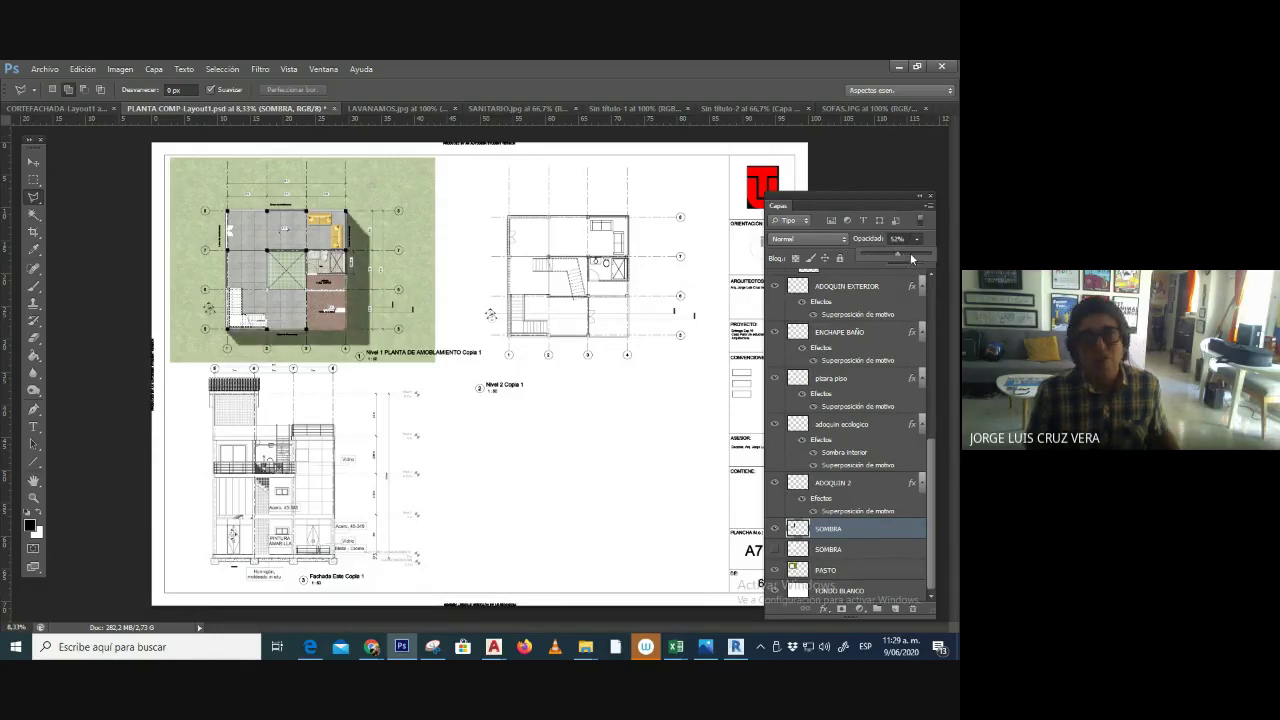
{"action": "key", "text": "ctrl+plus"}
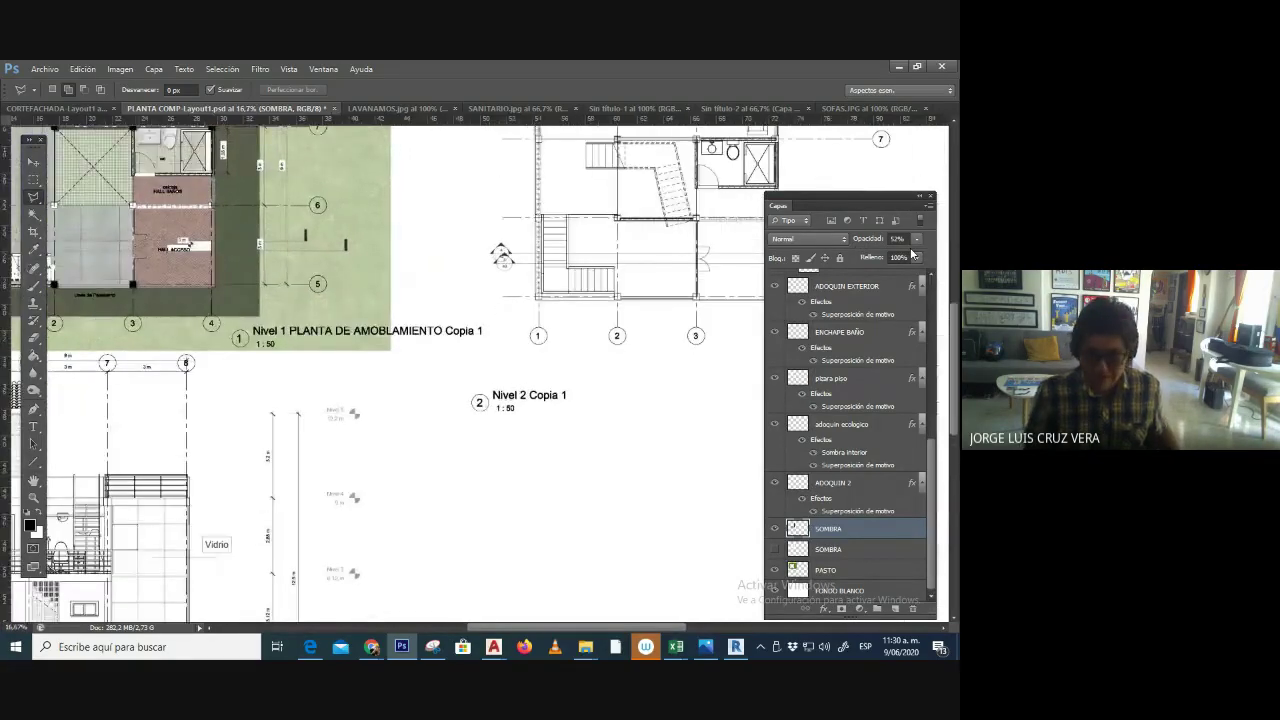
{"action": "key", "text": "ctrl+plus"}
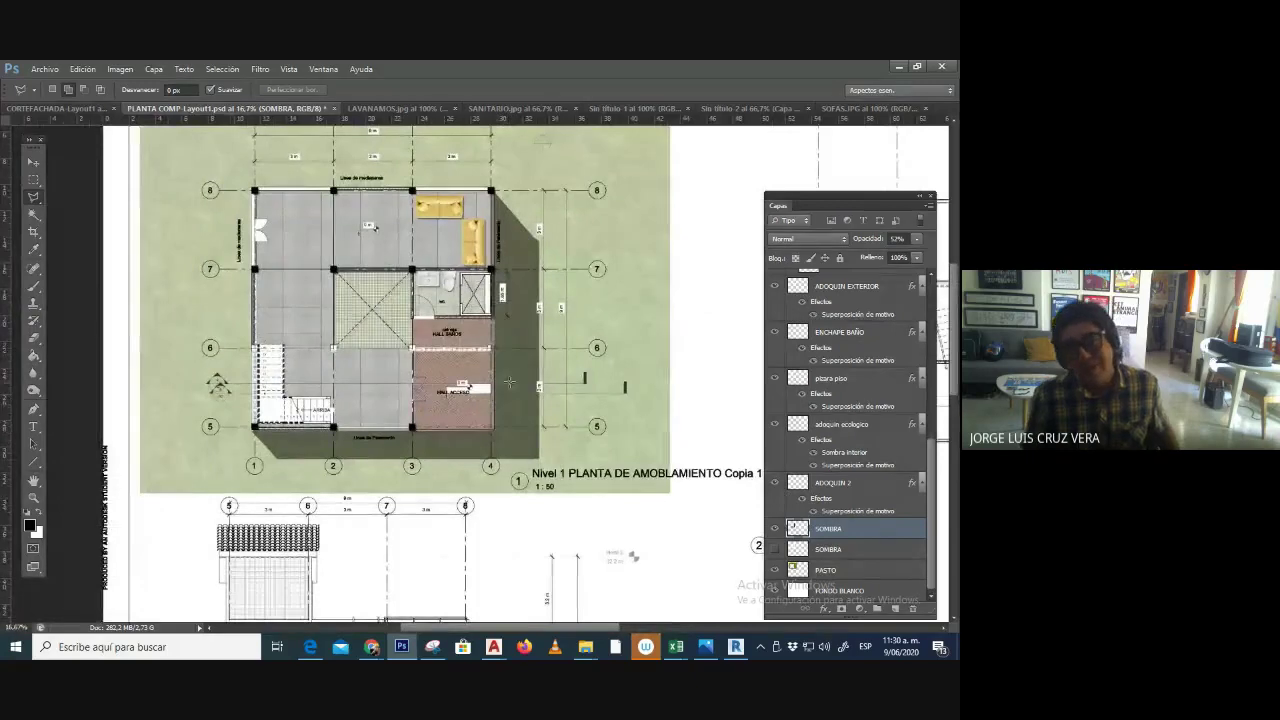
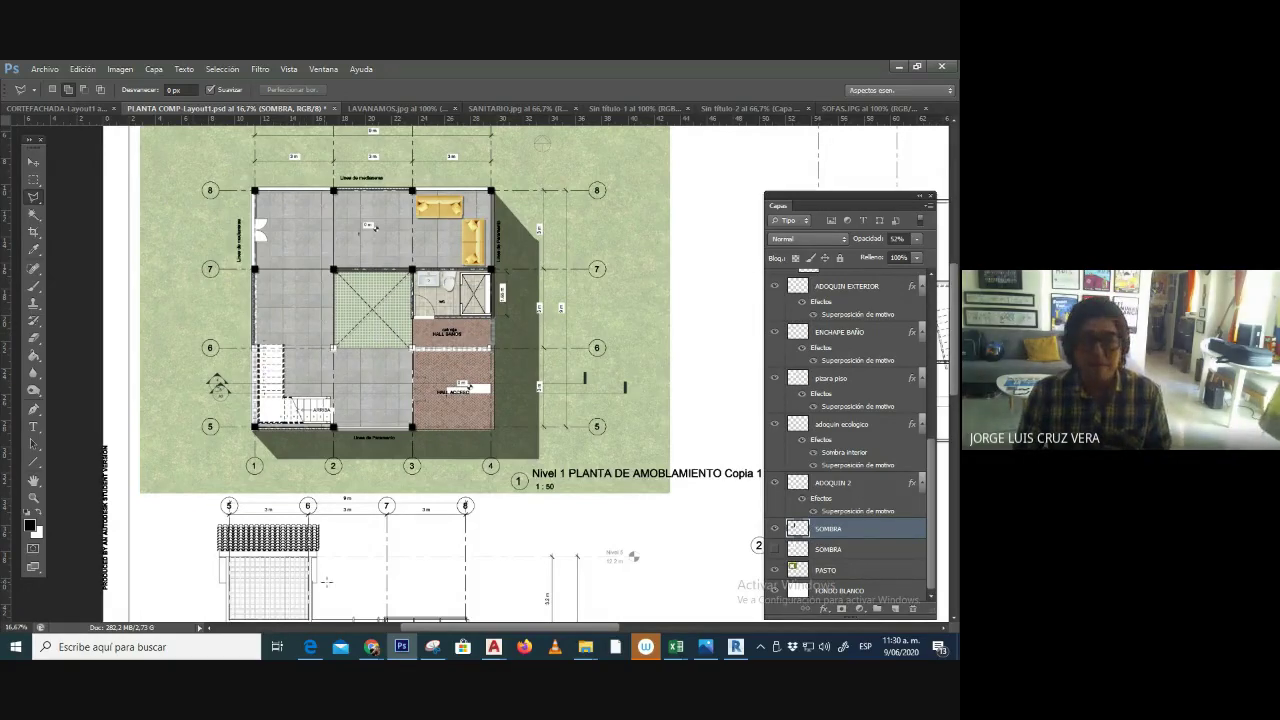
- Switch to the Chrome window with the slate texture results and search Google Images for "ABOLES EN PLANTA"
{"action": "mouse_move", "coordinate": [366, 658]}
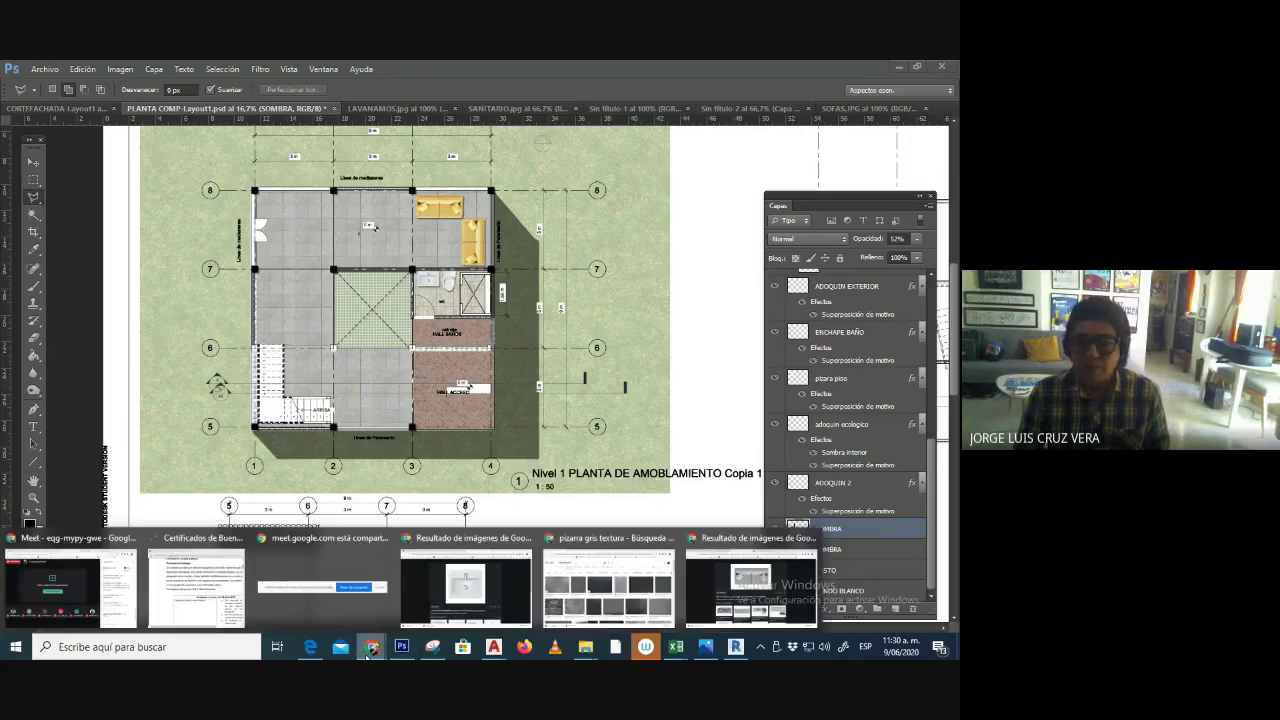
{"action": "left_click", "coordinate": [628, 580]}
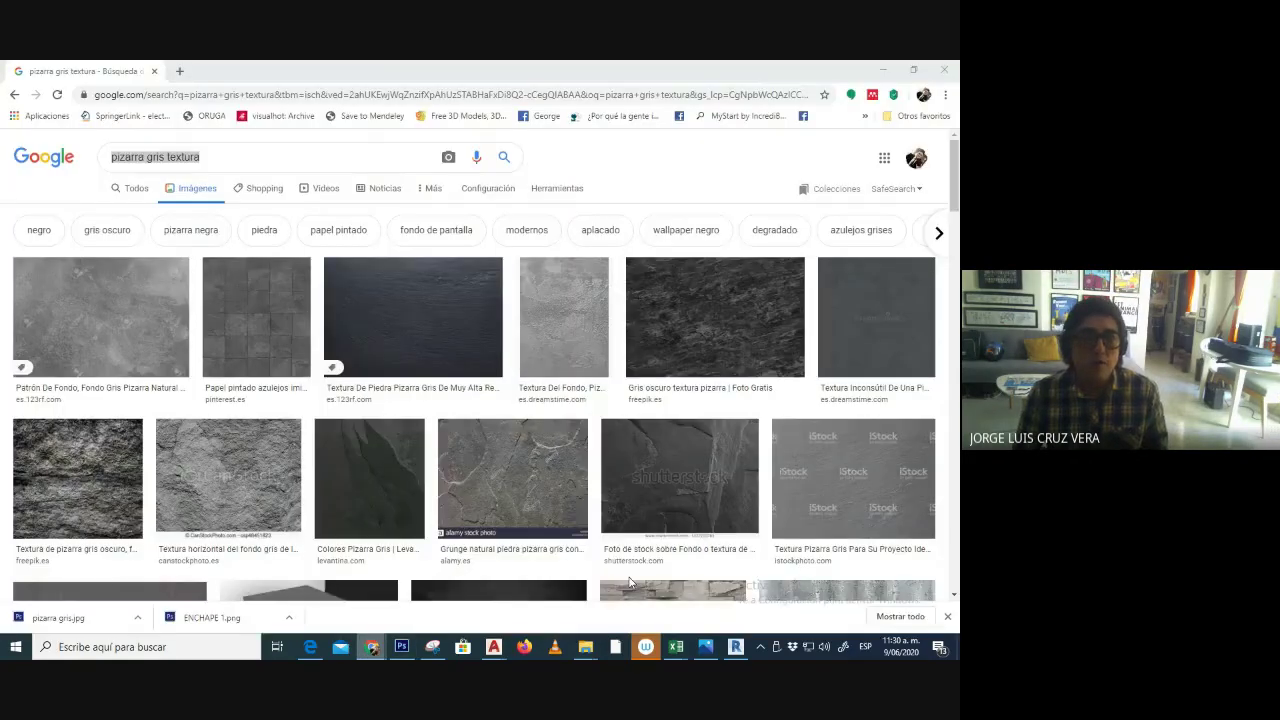
{"action": "left_click", "coordinate": [268, 160]}
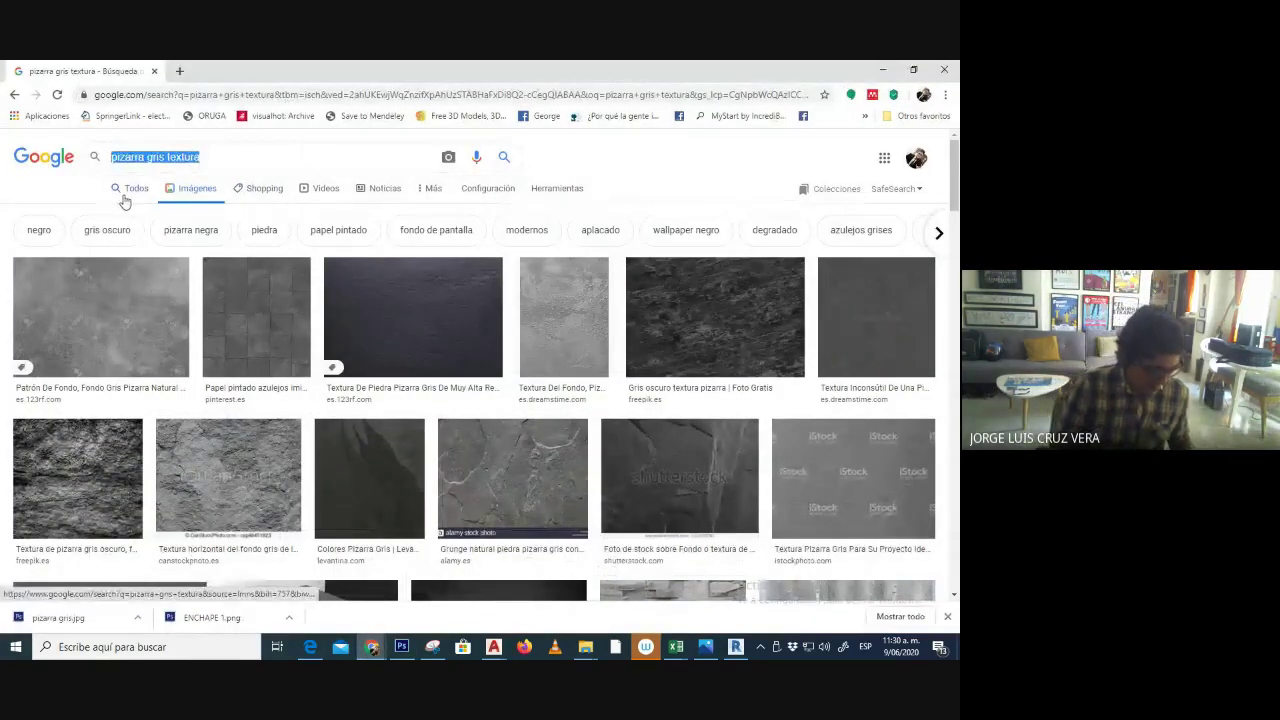
{"action": "type", "text": "ABOLE"}
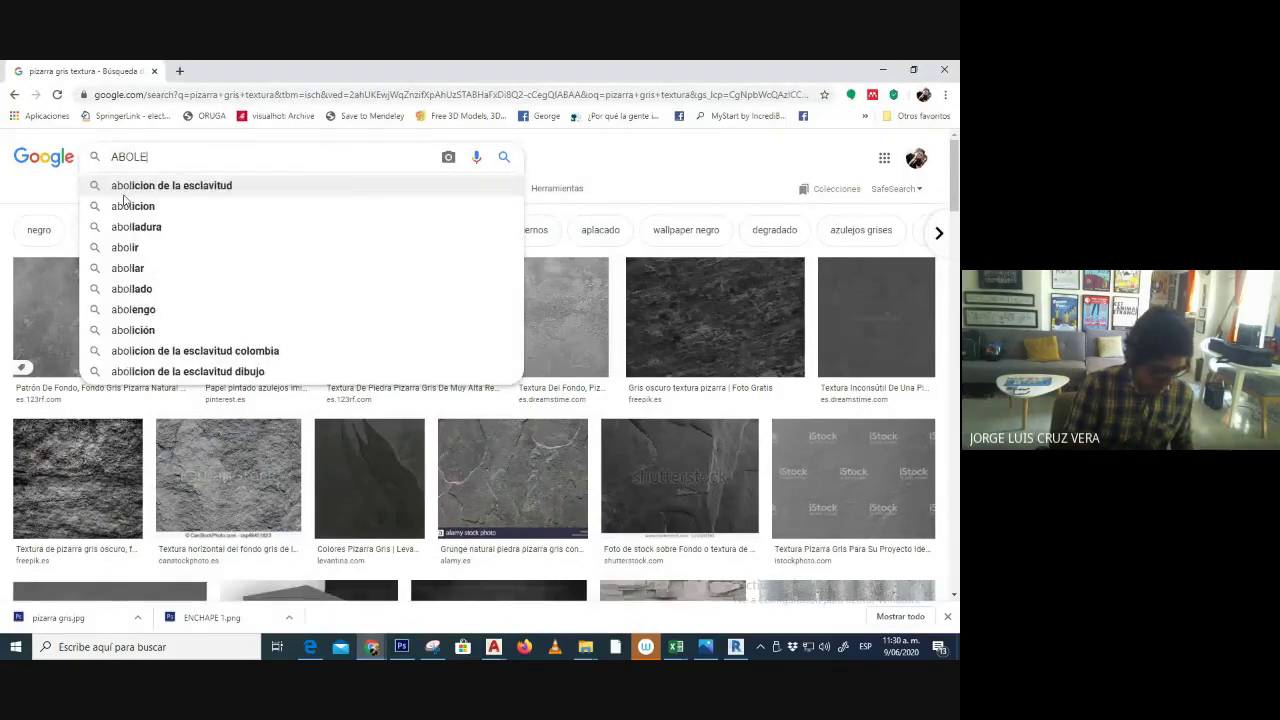
{"action": "type", "text": "S EN PLA"}
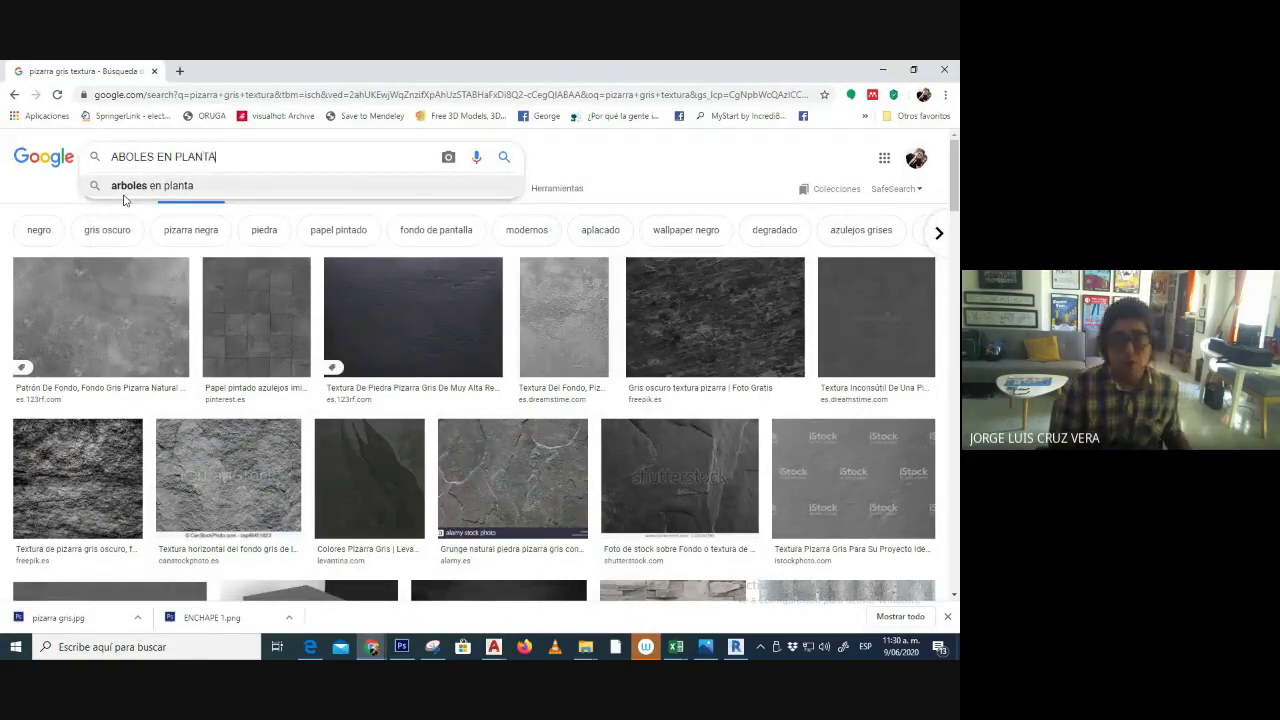
{"action": "type", "text": "NTA"}
{"action": "key", "text": "Return"}
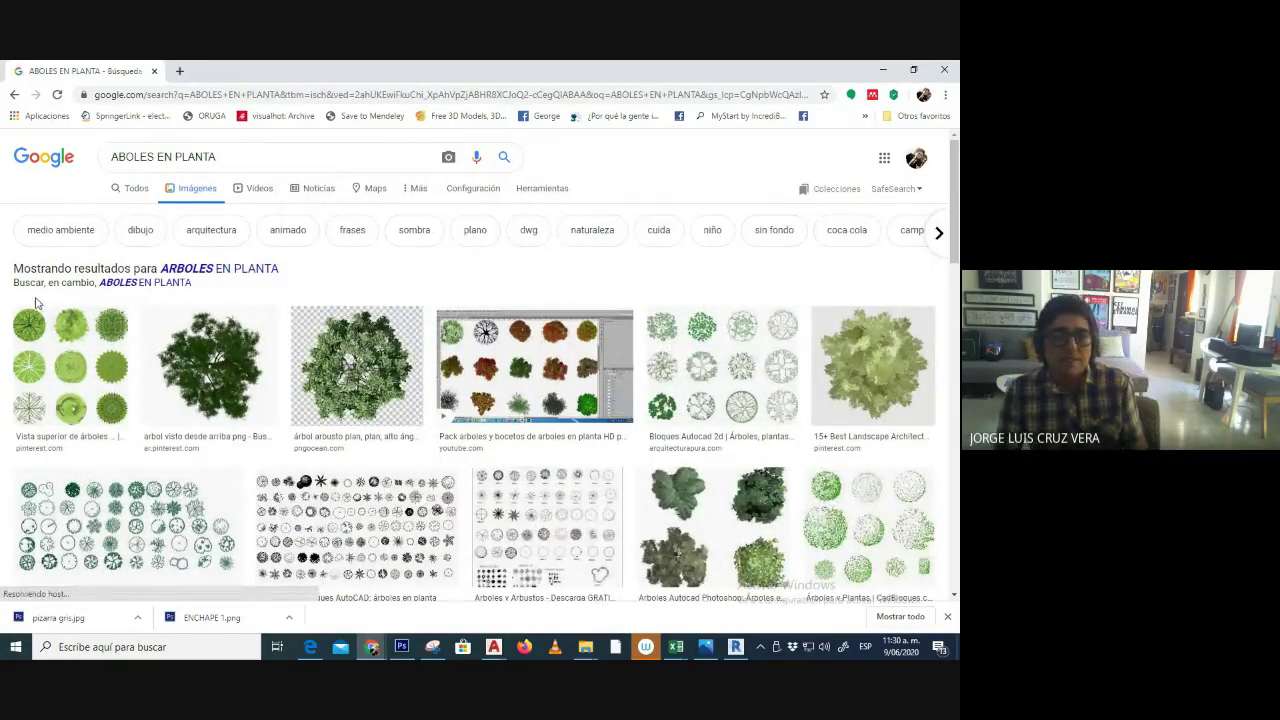
- Open the round green plan-view tree result titled "14 photos of 17 for arboles" in a new tab
{"action": "scroll", "coordinate": [178, 305], "scroll_direction": "down", "scroll_amount": 1}
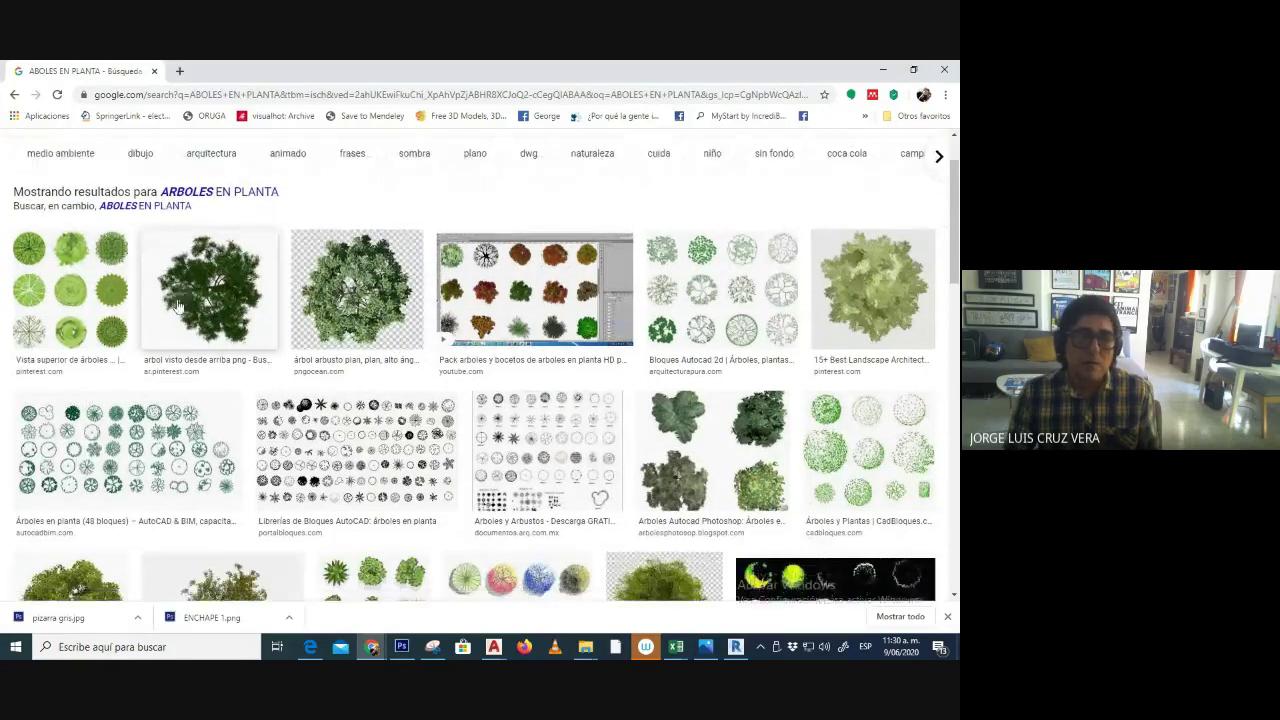
{"action": "scroll", "coordinate": [178, 305], "scroll_direction": "down", "scroll_amount": 2}
{"action": "right_click", "coordinate": [68, 380]}
{"action": "left_click", "coordinate": [150, 395]}
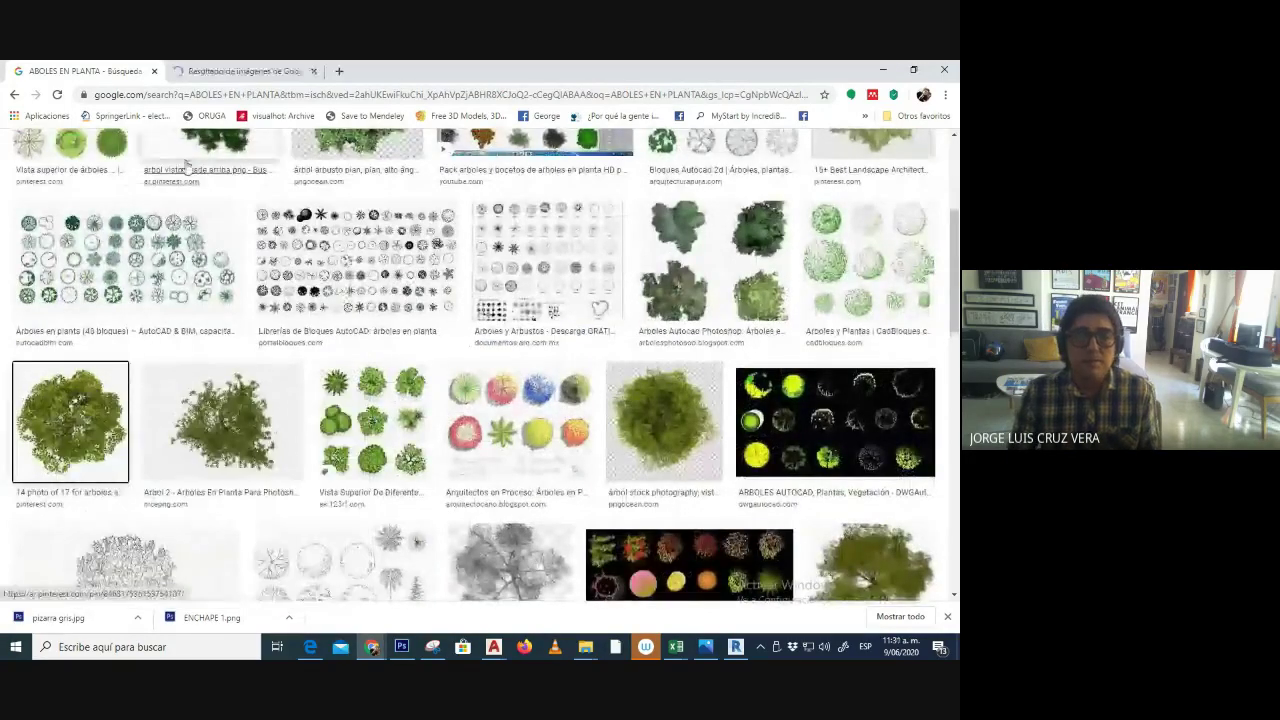
- Start saving the enlarged round green tree image and browse to the TEXTURAS folder inside EXPRESION VI
{"action": "left_click", "coordinate": [240, 71]}
{"action": "right_click", "coordinate": [483, 278]}
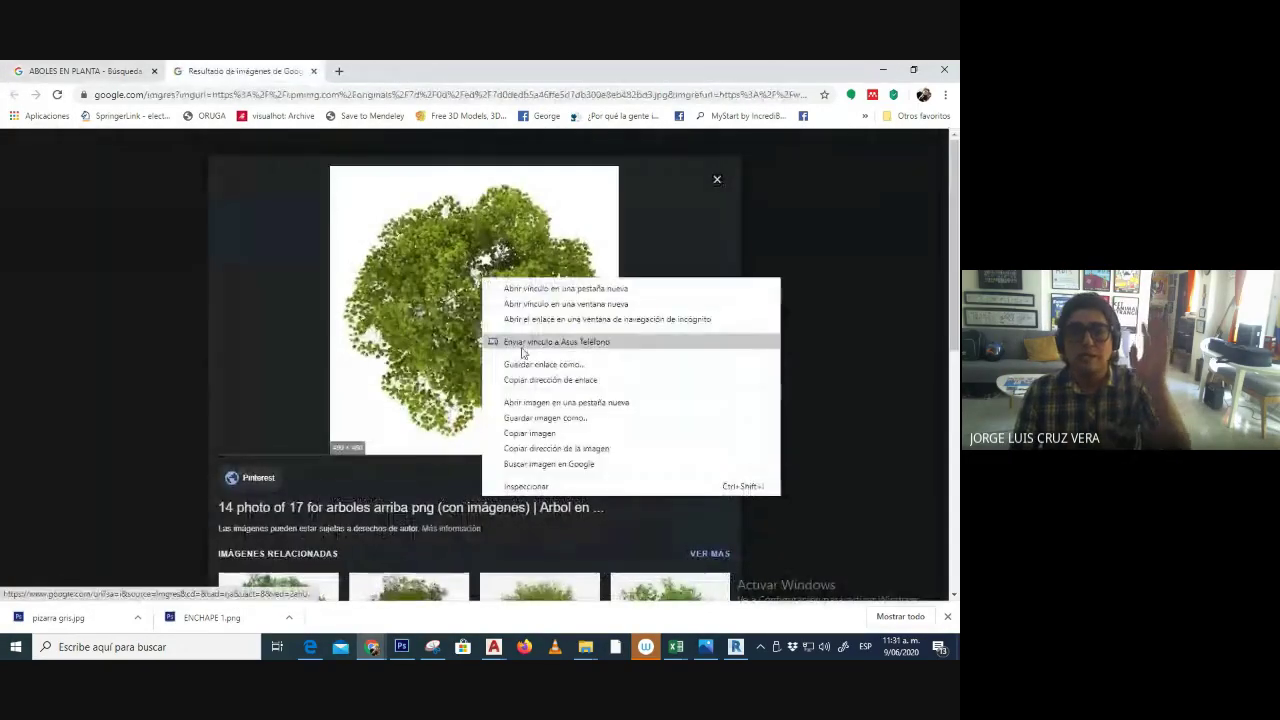
{"action": "left_click", "coordinate": [540, 418]}
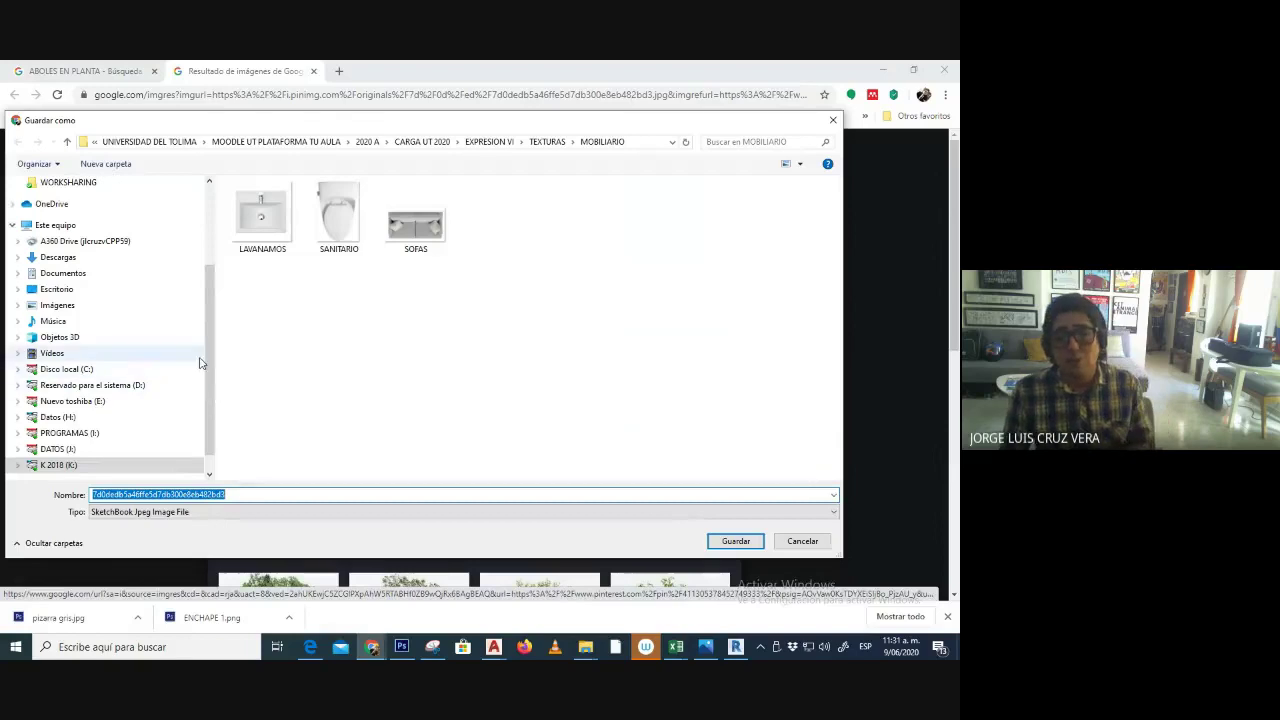
{"action": "scroll", "coordinate": [212, 398], "scroll_direction": "down", "scroll_amount": 1}
{"action": "left_click", "coordinate": [45, 430]}
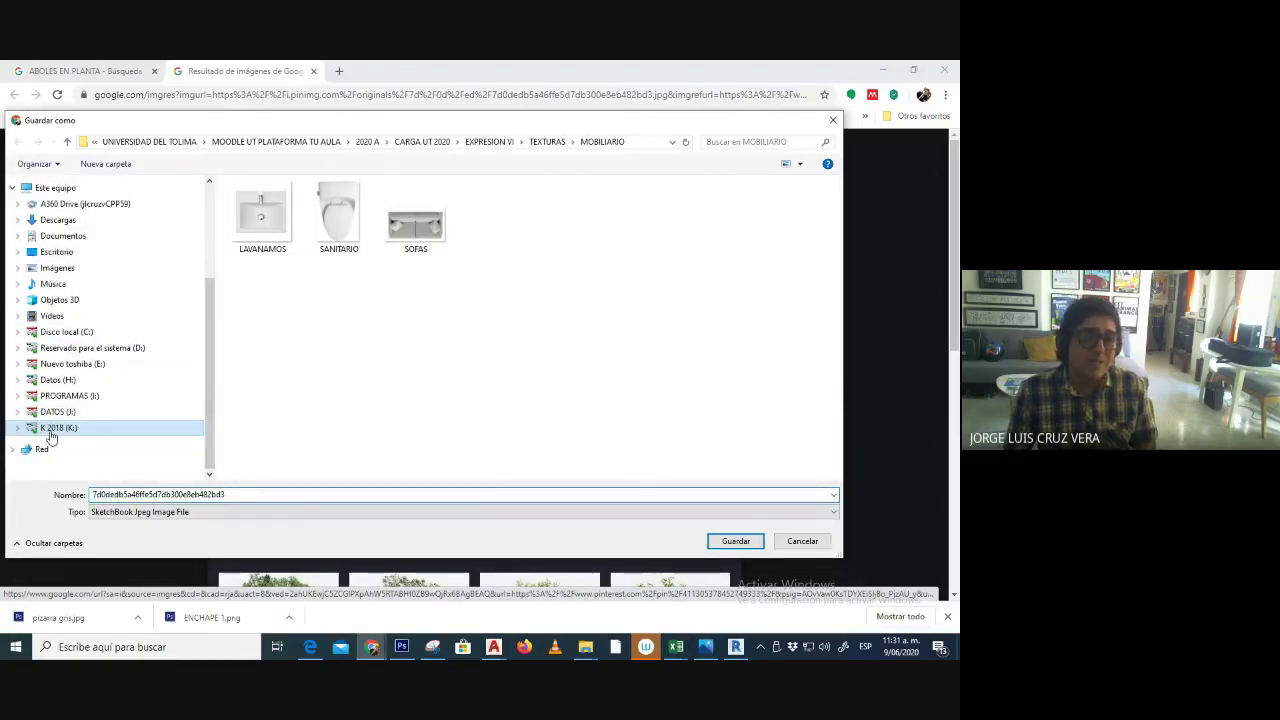
{"action": "left_click", "coordinate": [19, 143]}
{"action": "left_click", "coordinate": [543, 141]}
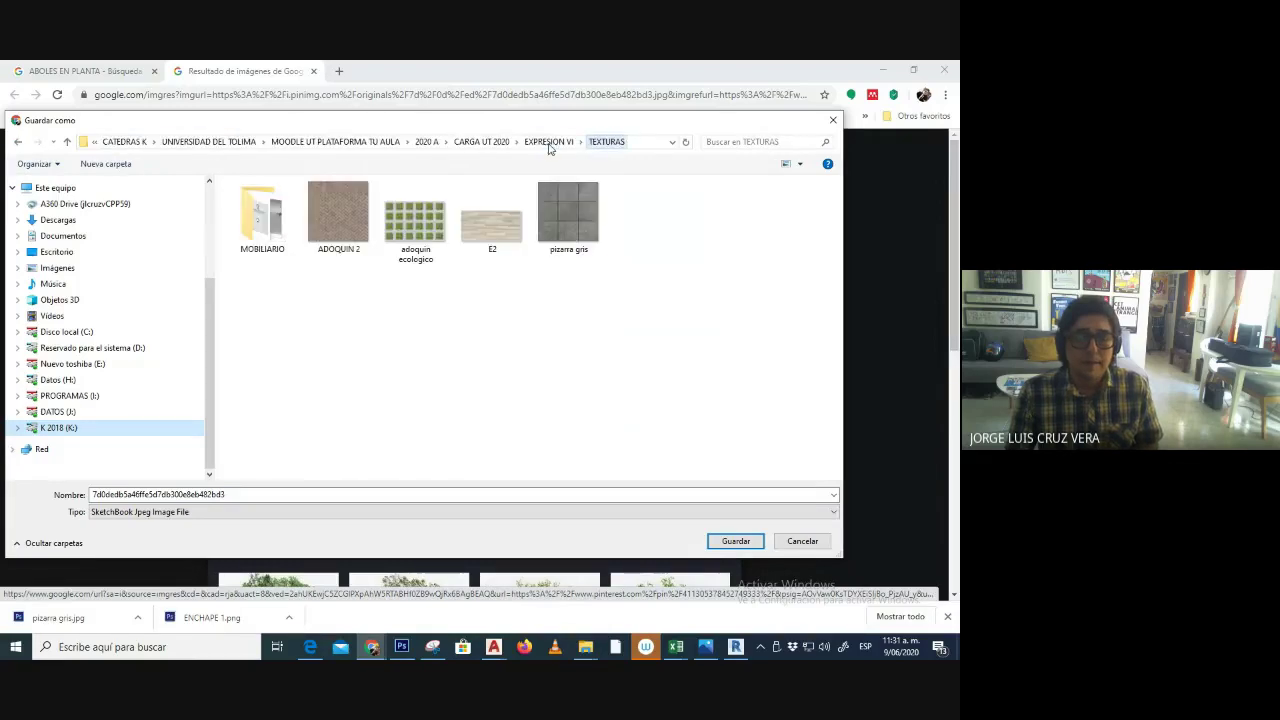
- Create a new folder named ARBOLES inside the TEXTURAS folder
{"action": "right_click", "coordinate": [392, 288]}
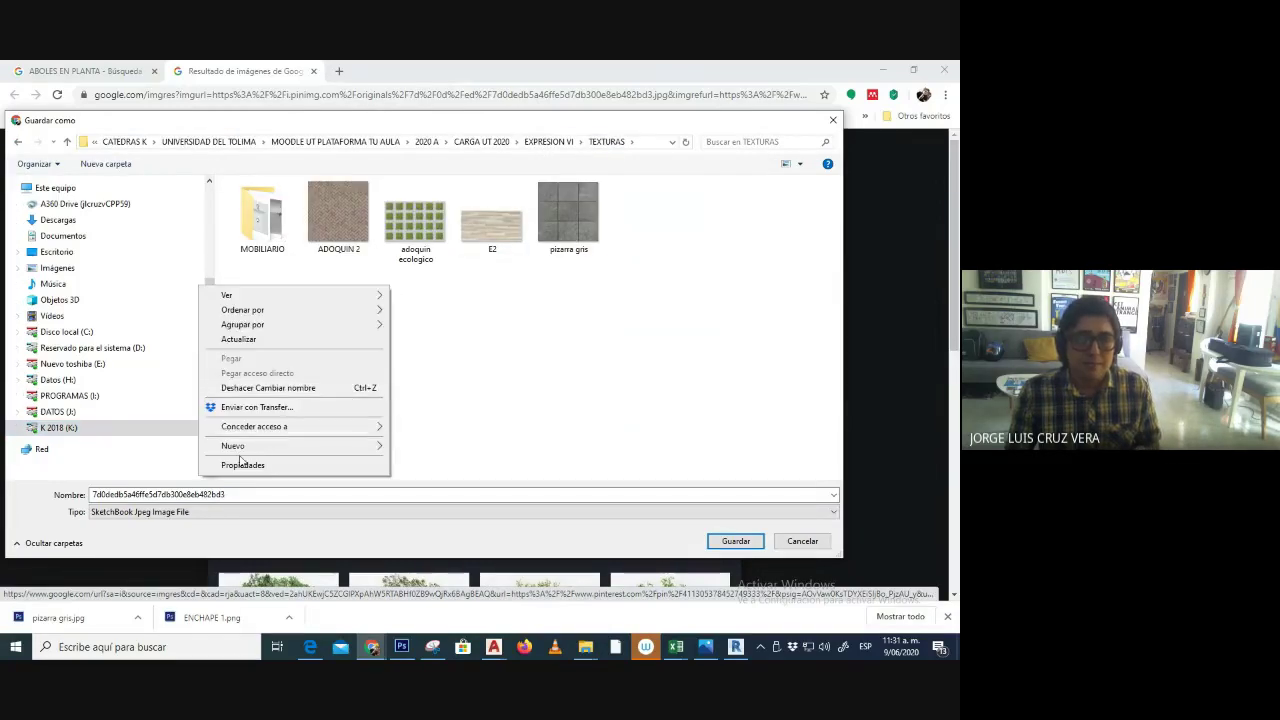
{"action": "mouse_move", "coordinate": [240, 445]}
{"action": "left_click", "coordinate": [430, 226]}
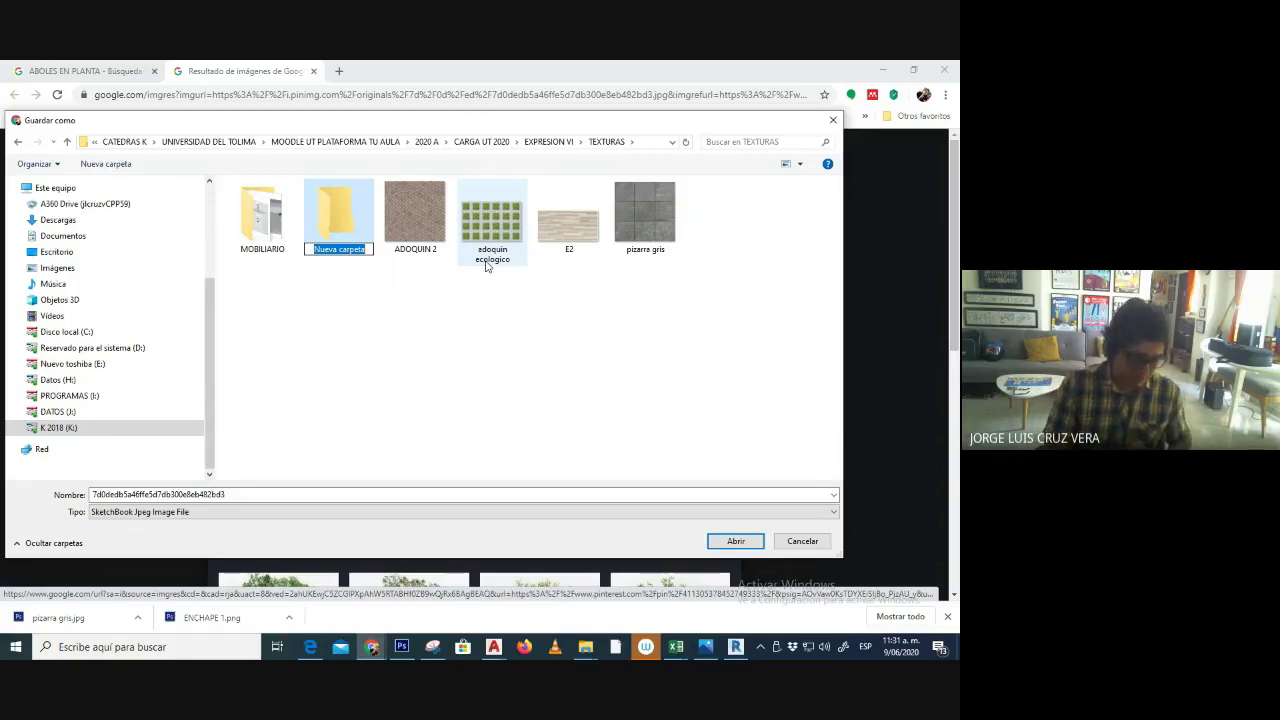
{"action": "type", "text": "ARBOLES"}
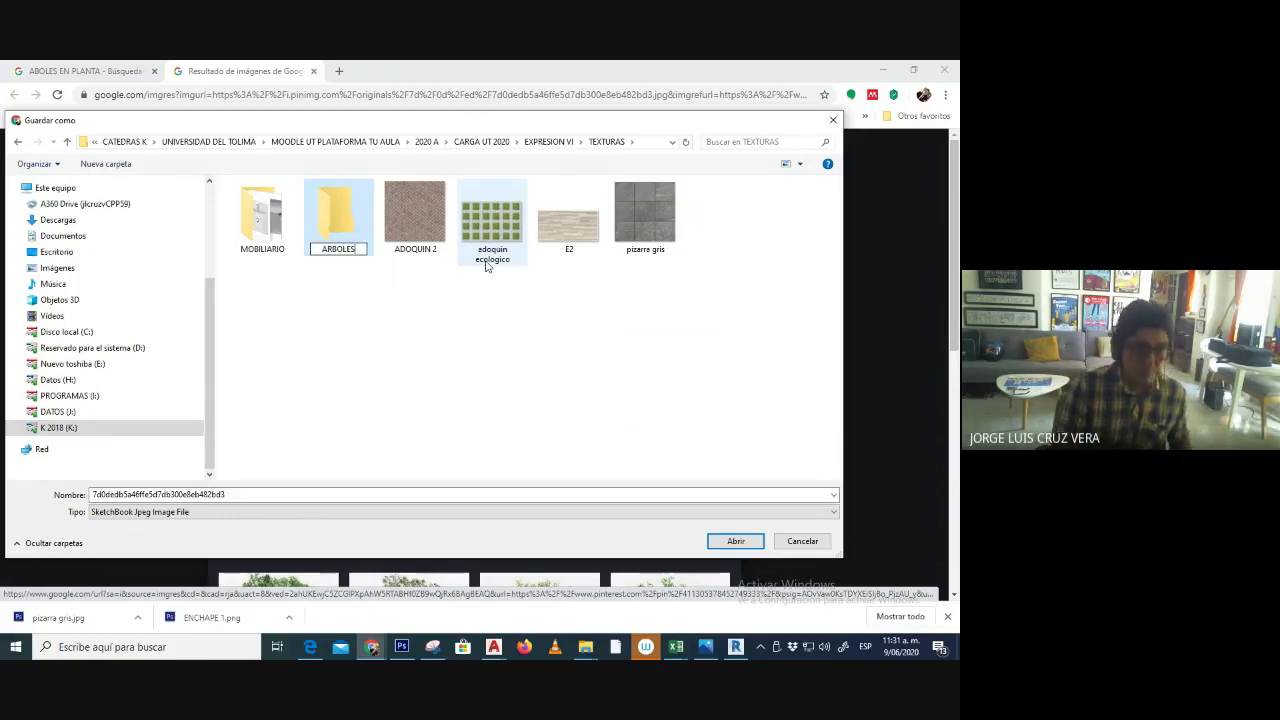
{"action": "key", "text": "Return"}
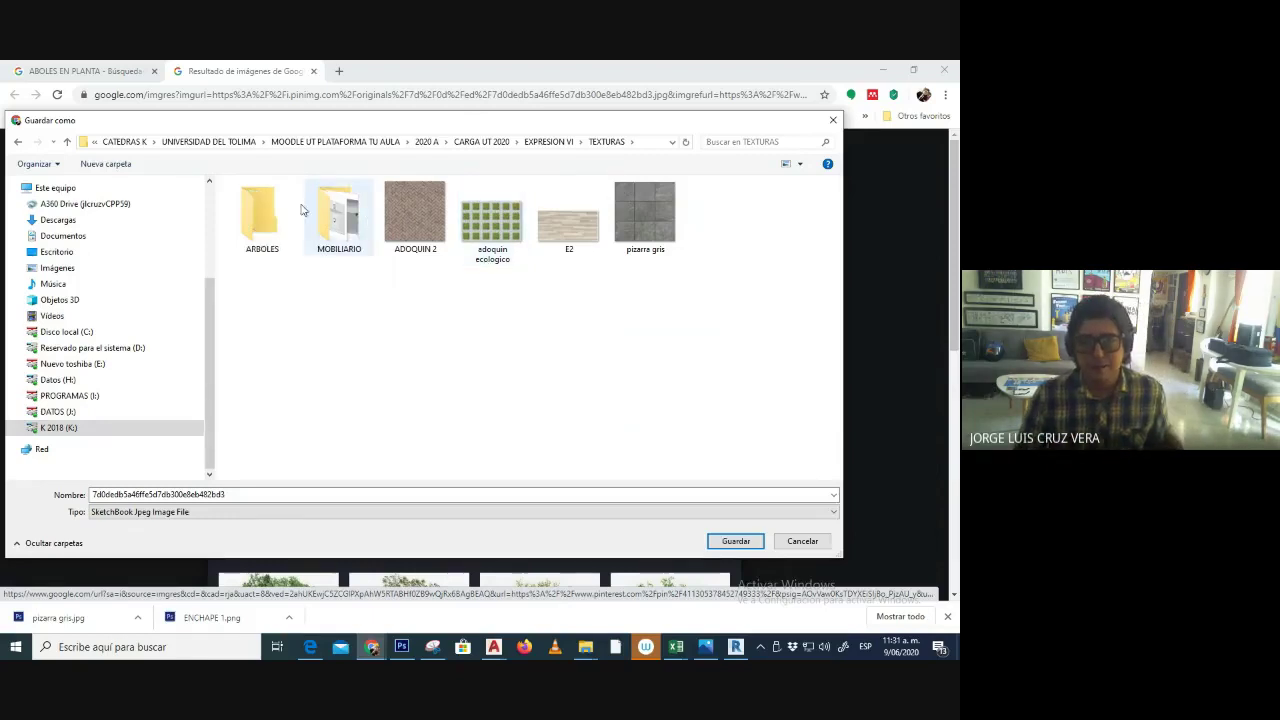
- Save the tree image as A1 in the ARBOLES folder
{"action": "key", "text": "Return"}
{"action": "double_click", "coordinate": [272, 494]}
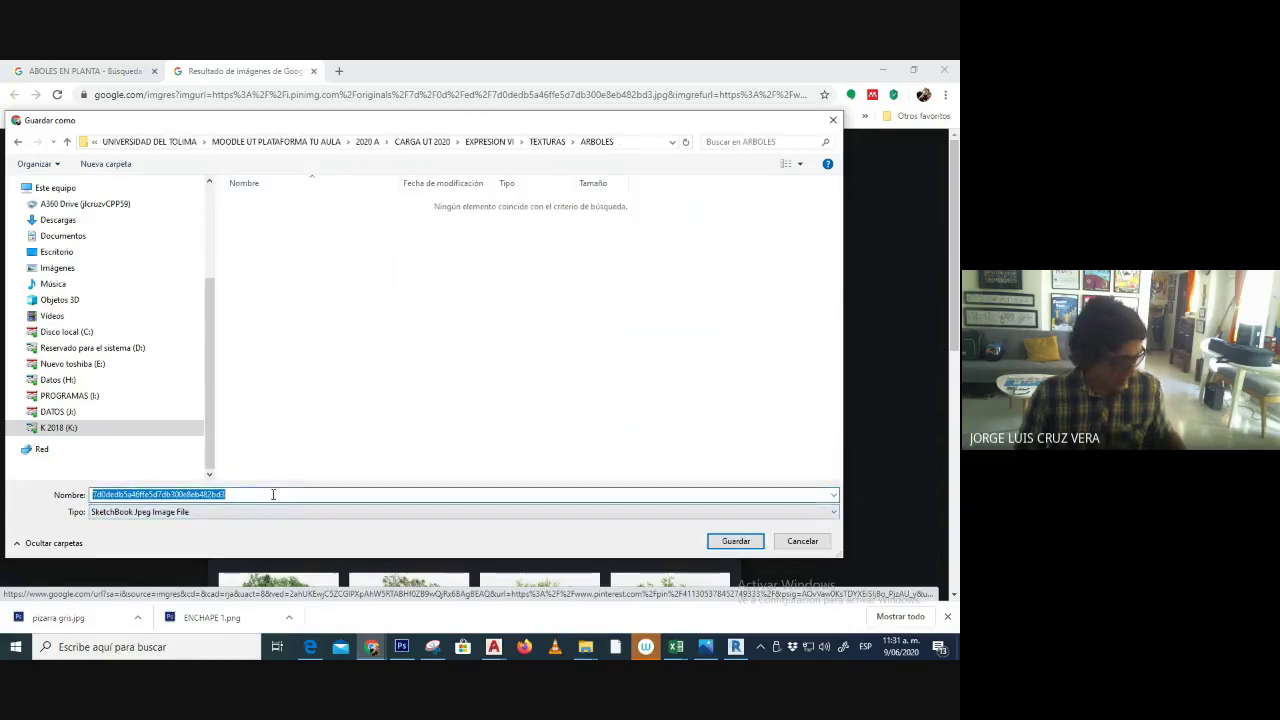
{"action": "type", "text": "A1"}
{"action": "left_click", "coordinate": [758, 540]}
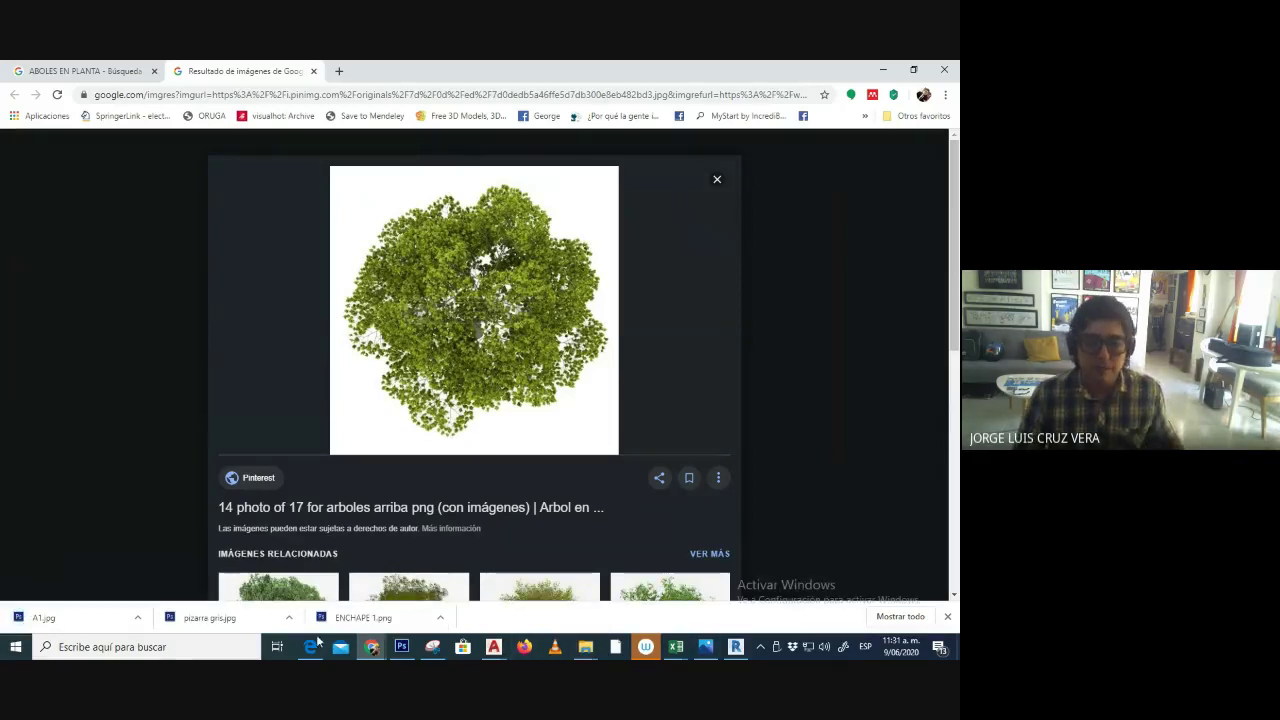
- Switch to Photoshop and open the A1 tree image from the EXPRESION VI > TEXTURAS > ARBOLES folder
{"action": "left_click", "coordinate": [400, 648]}
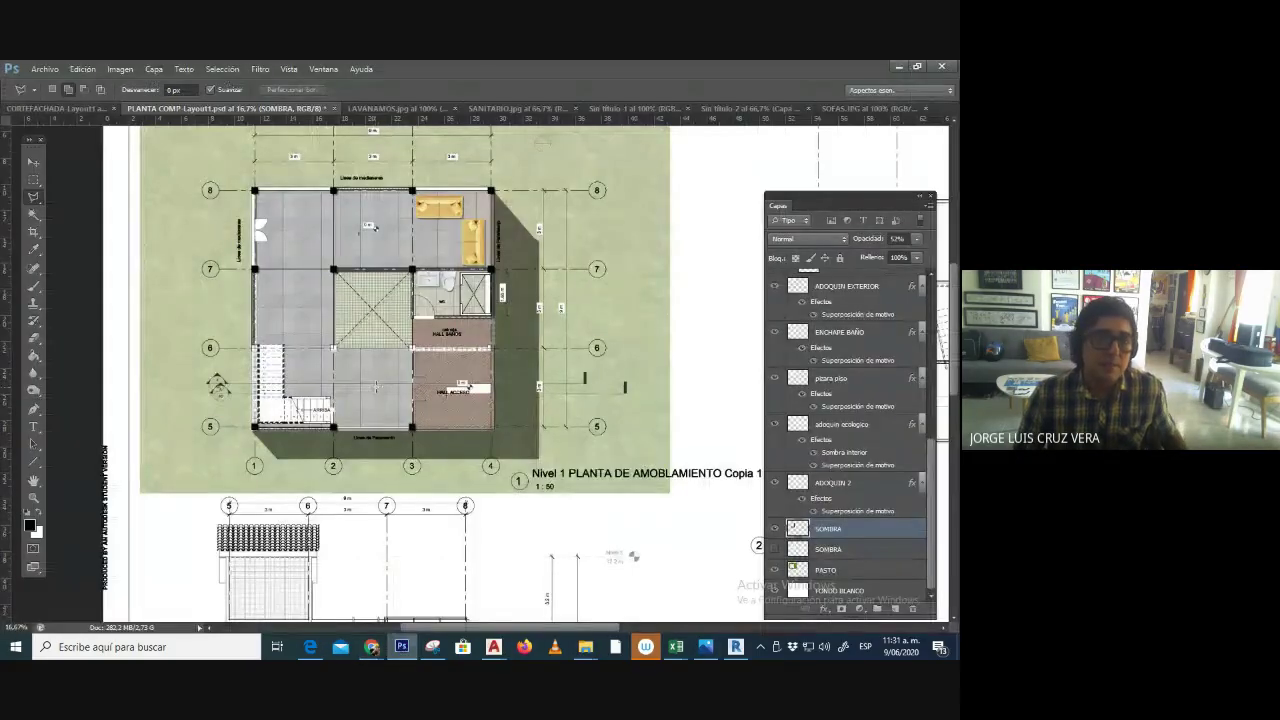
{"action": "left_click", "coordinate": [44, 69]}
{"action": "left_click", "coordinate": [56, 97]}
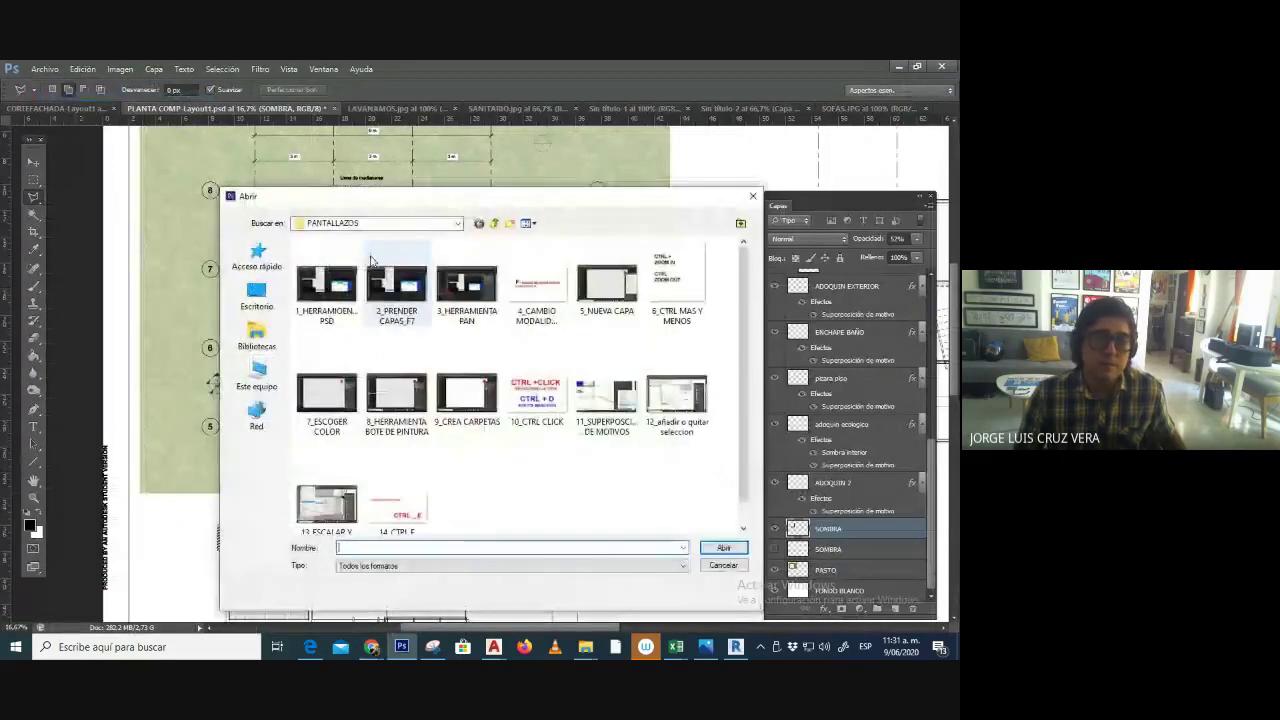
{"action": "left_click", "coordinate": [493, 224]}
{"action": "left_click", "coordinate": [493, 224]}
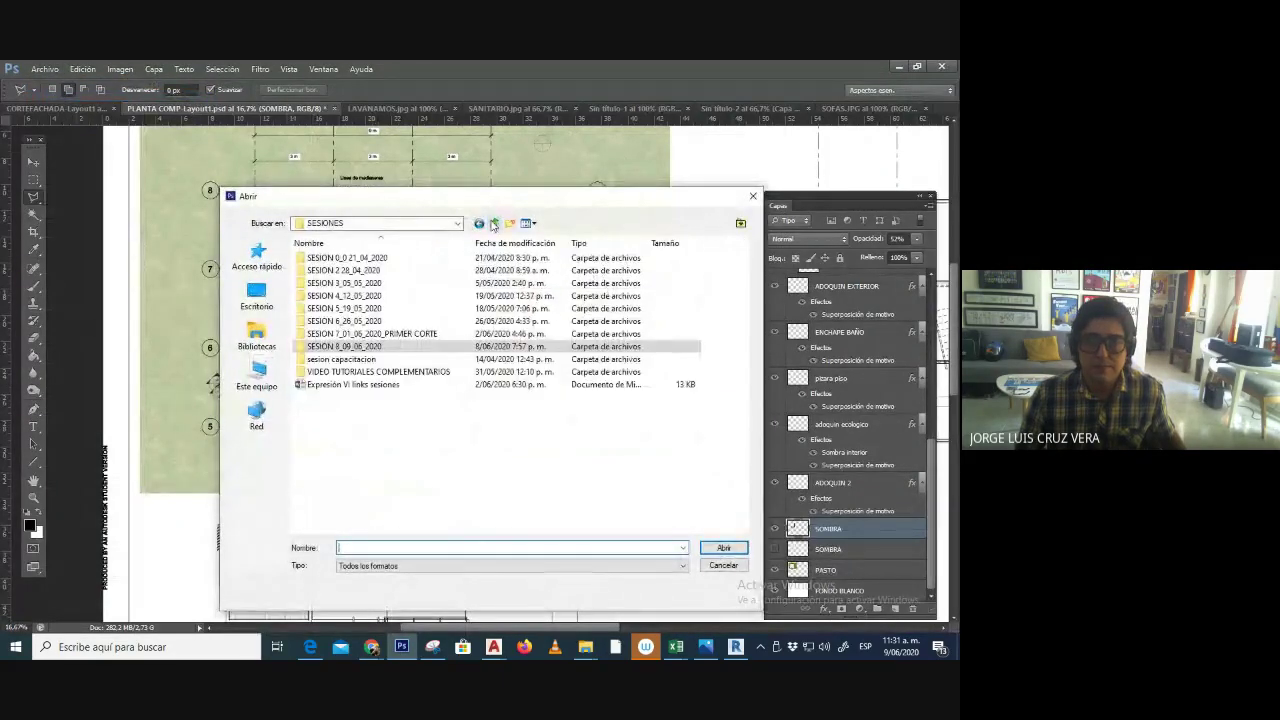
{"action": "left_click", "coordinate": [493, 224]}
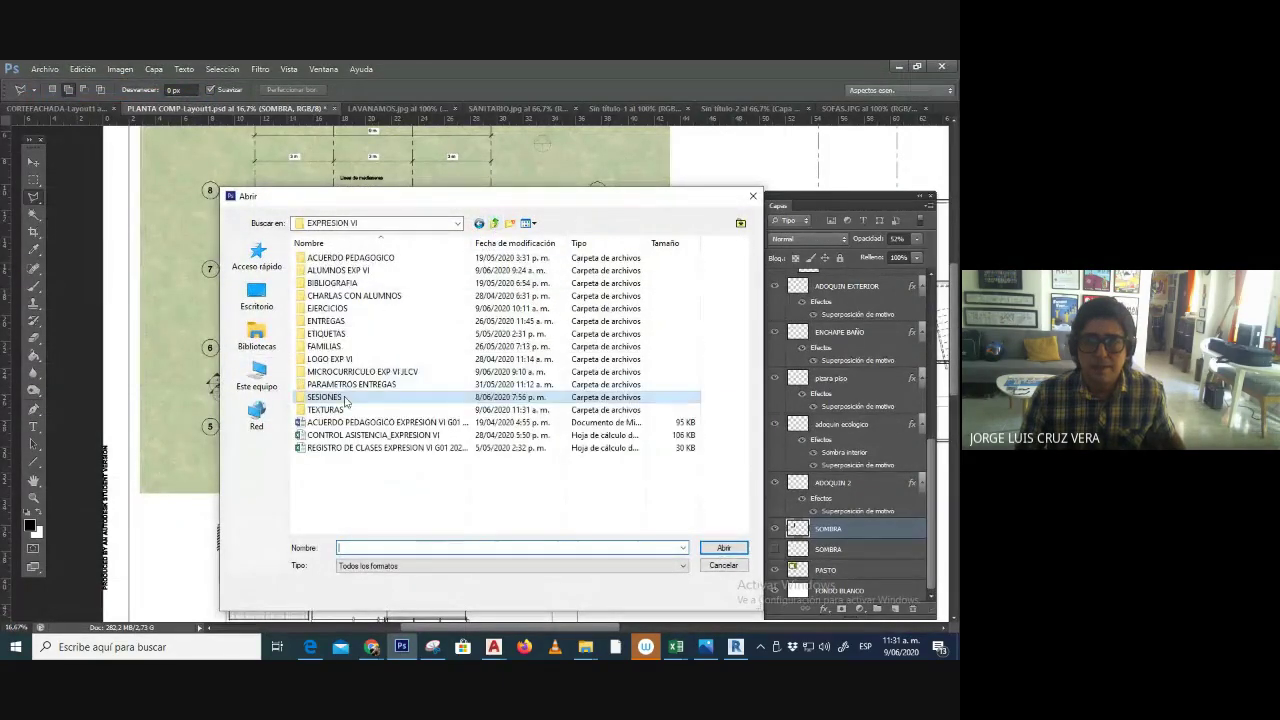
{"action": "left_click", "coordinate": [479, 223]}
{"action": "left_click", "coordinate": [493, 224]}
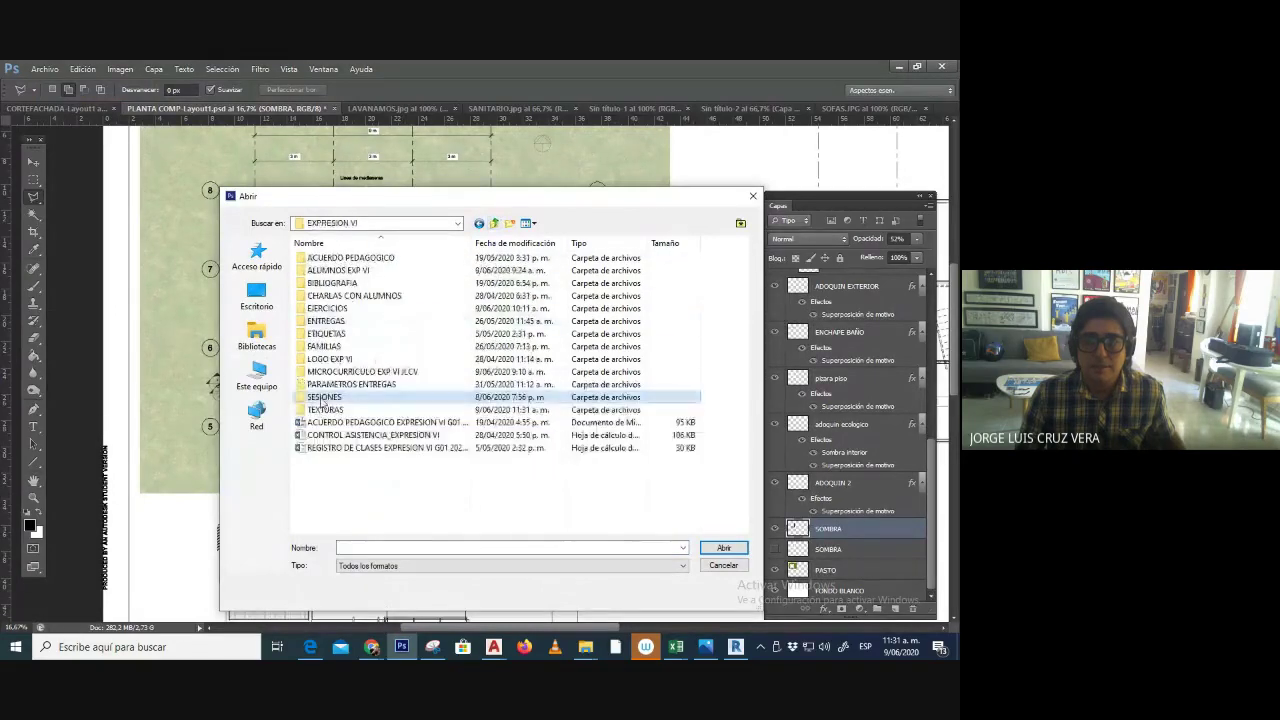
{"action": "double_click", "coordinate": [330, 391]}
{"action": "double_click", "coordinate": [322, 303]}
{"action": "double_click", "coordinate": [326, 284]}
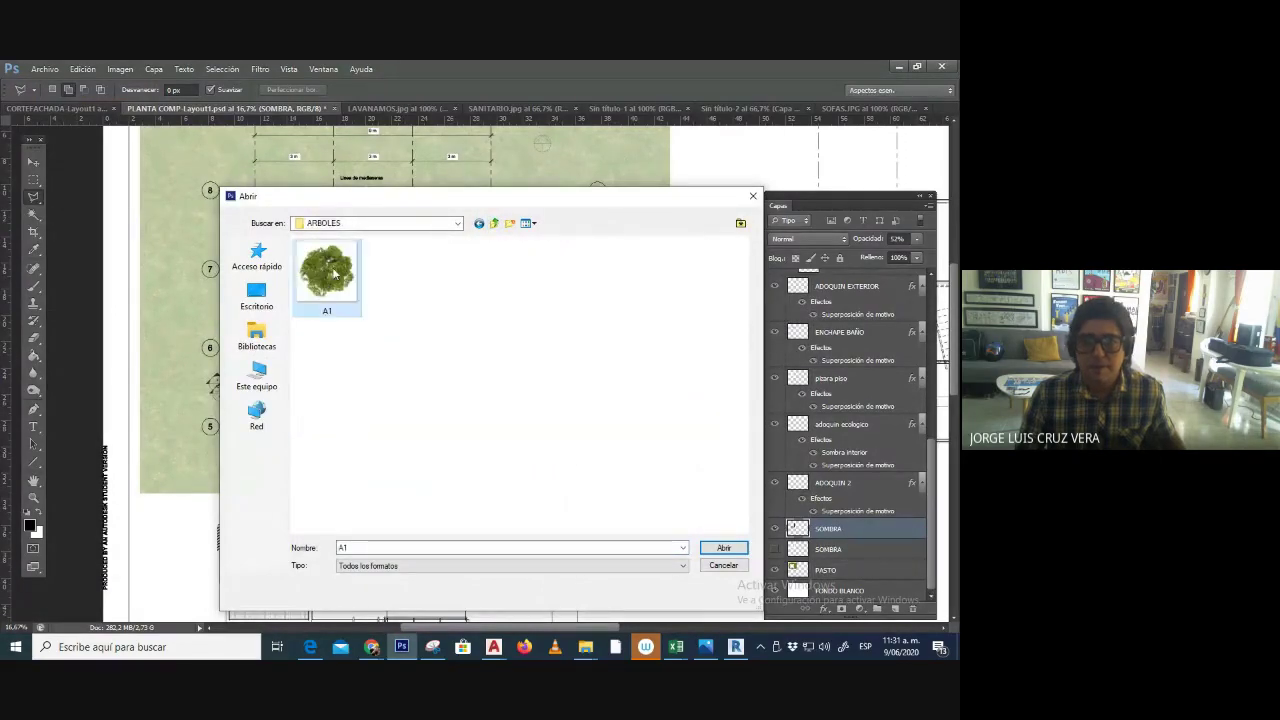
{"action": "left_click", "coordinate": [516, 340]}
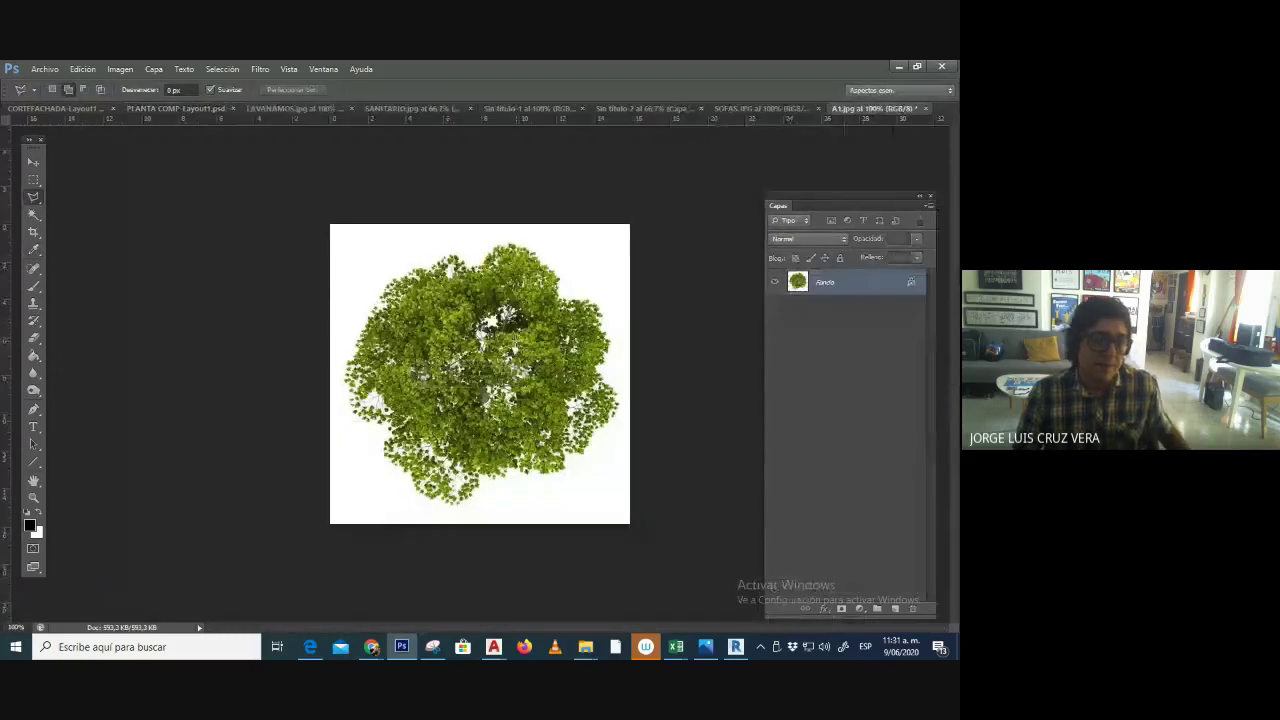
- Try selecting the white background around the tree with the contiguous Magic Wand at tolerance 10, inspect the leaf gaps and deselect
{"action": "left_click", "coordinate": [33, 214]}
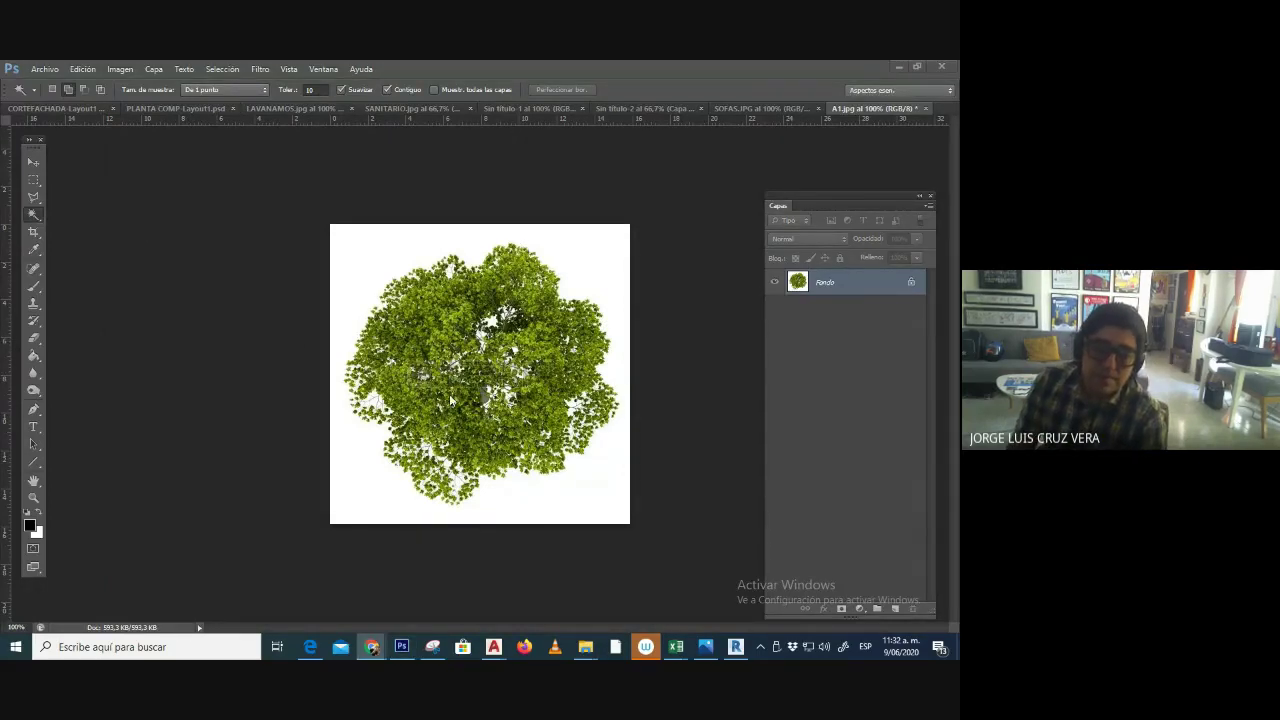
{"action": "left_click", "coordinate": [390, 228]}
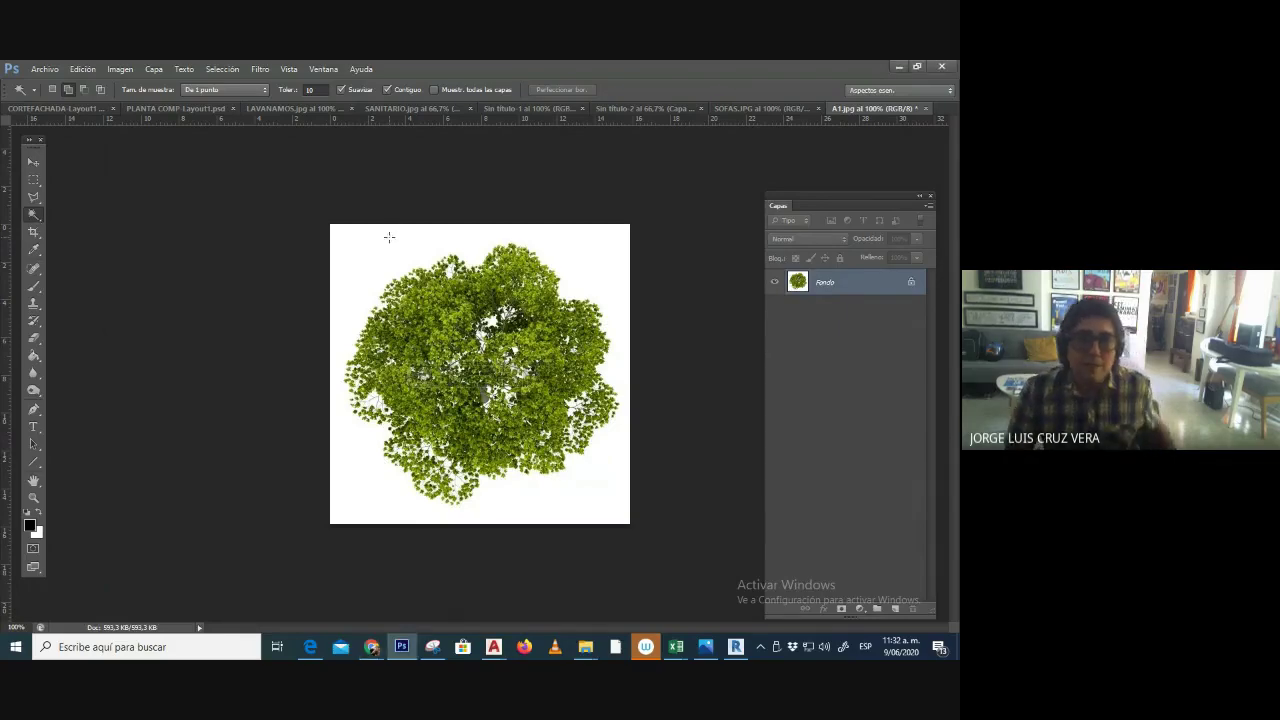
{"action": "left_click", "coordinate": [389, 240]}
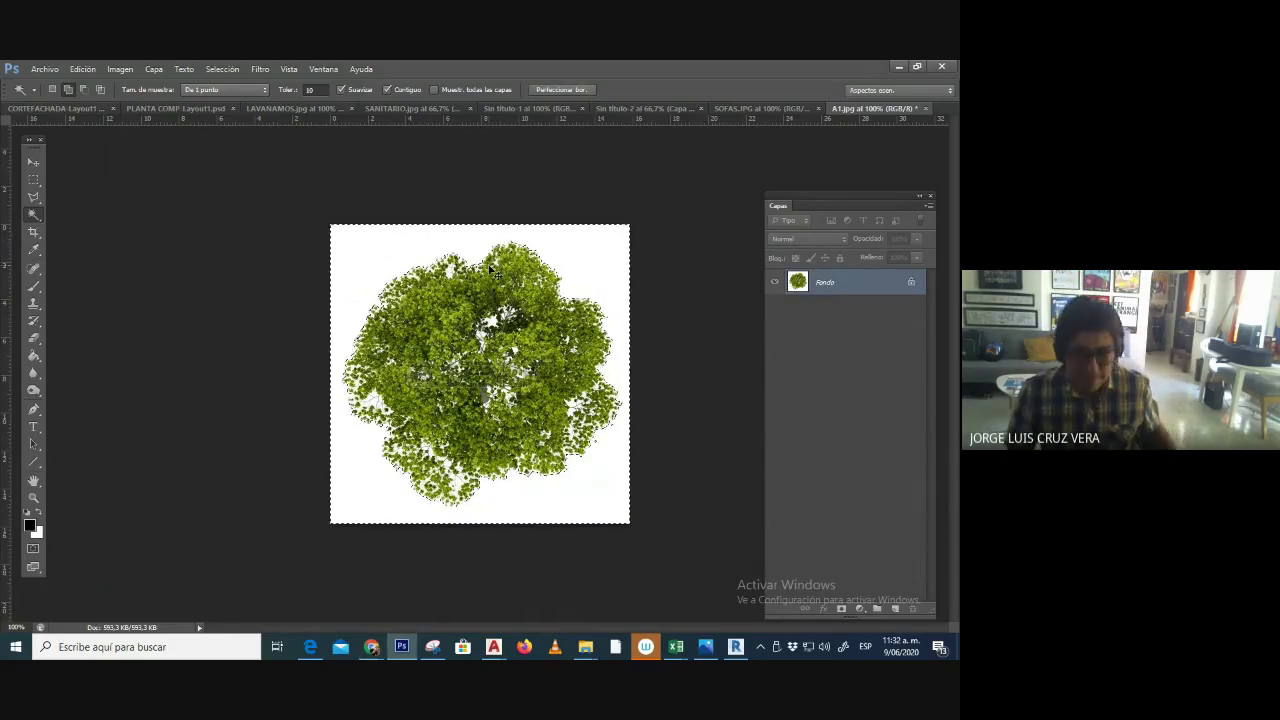
{"action": "key", "text": "ctrl+plus"}
{"action": "key", "text": "ctrl+plus"}
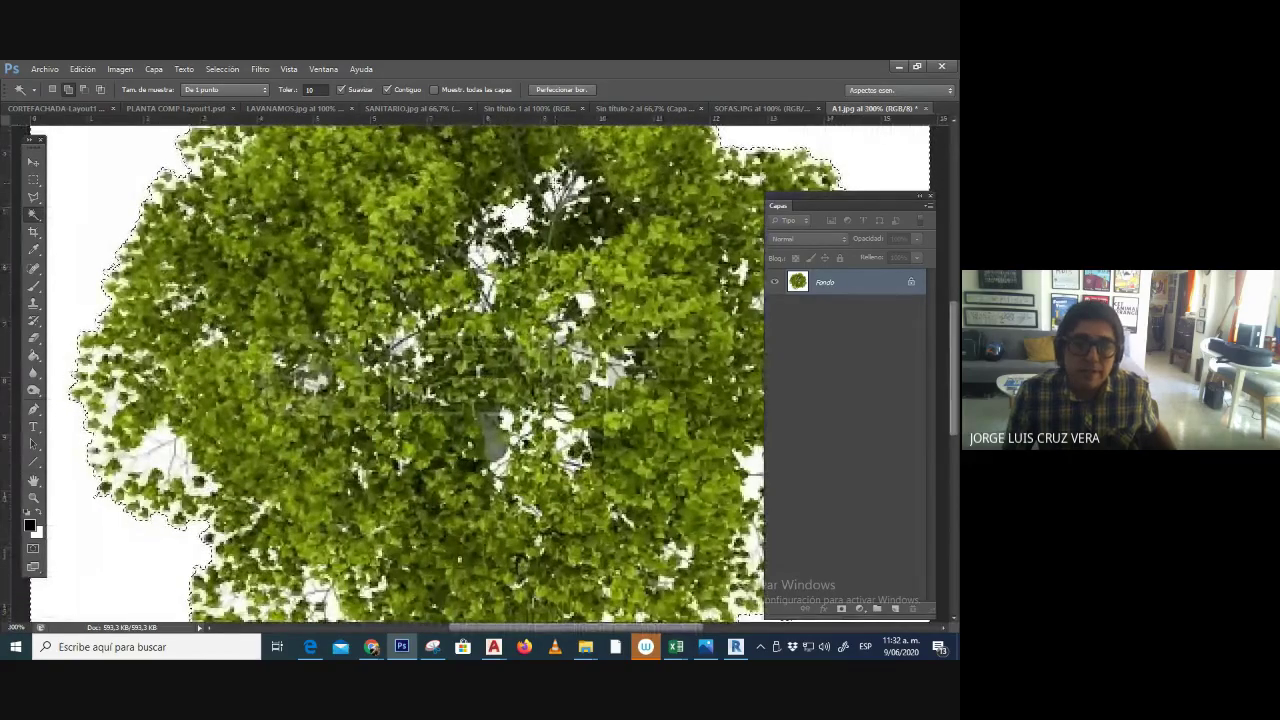
{"action": "key", "text": "ctrl+d"}
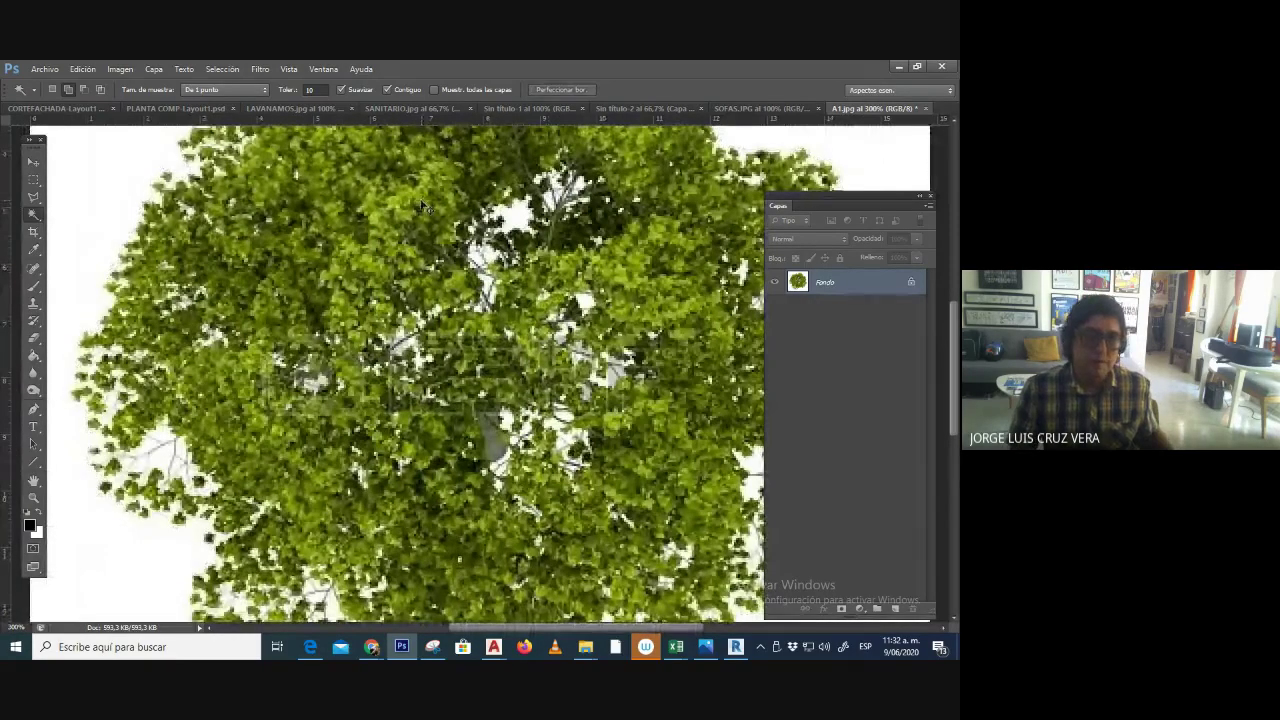
{"action": "key", "text": "ctrl+minus"}
{"action": "key", "text": "ctrl+minus"}
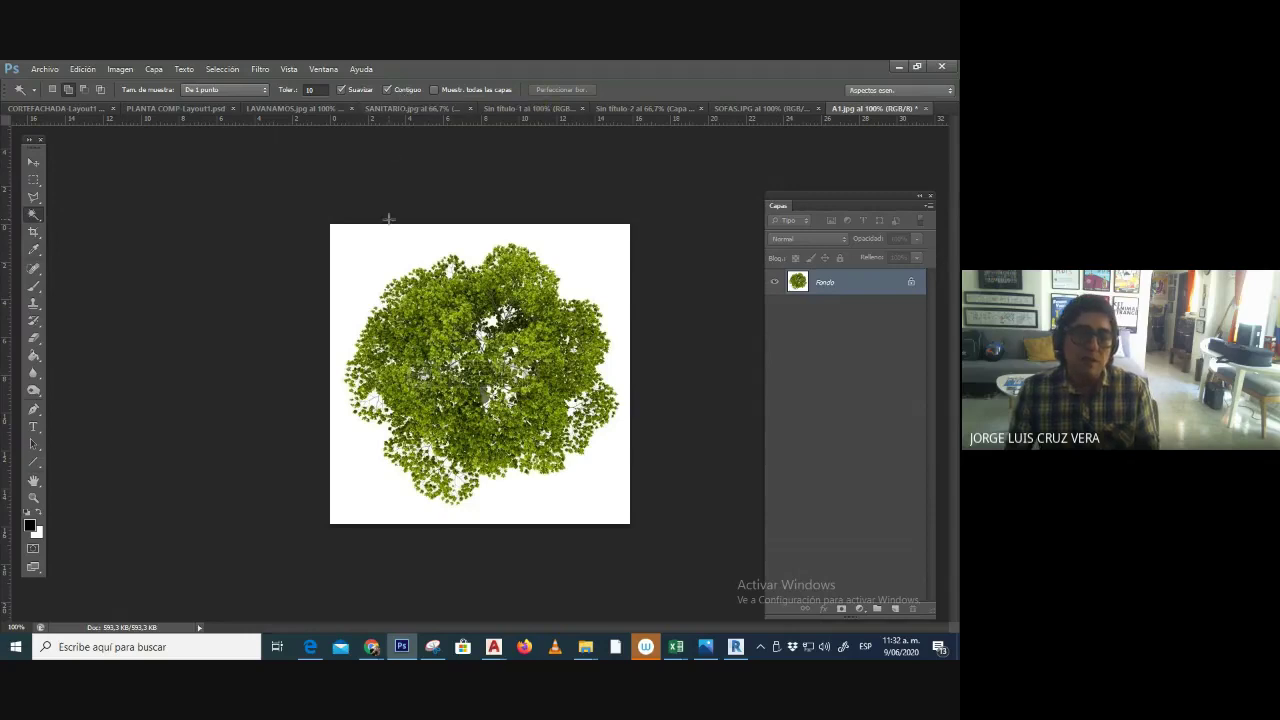
- Reselect the white background around the tree, turn off the Magic Wand's Contiguous option and clear the selection
{"action": "left_click", "coordinate": [379, 248]}
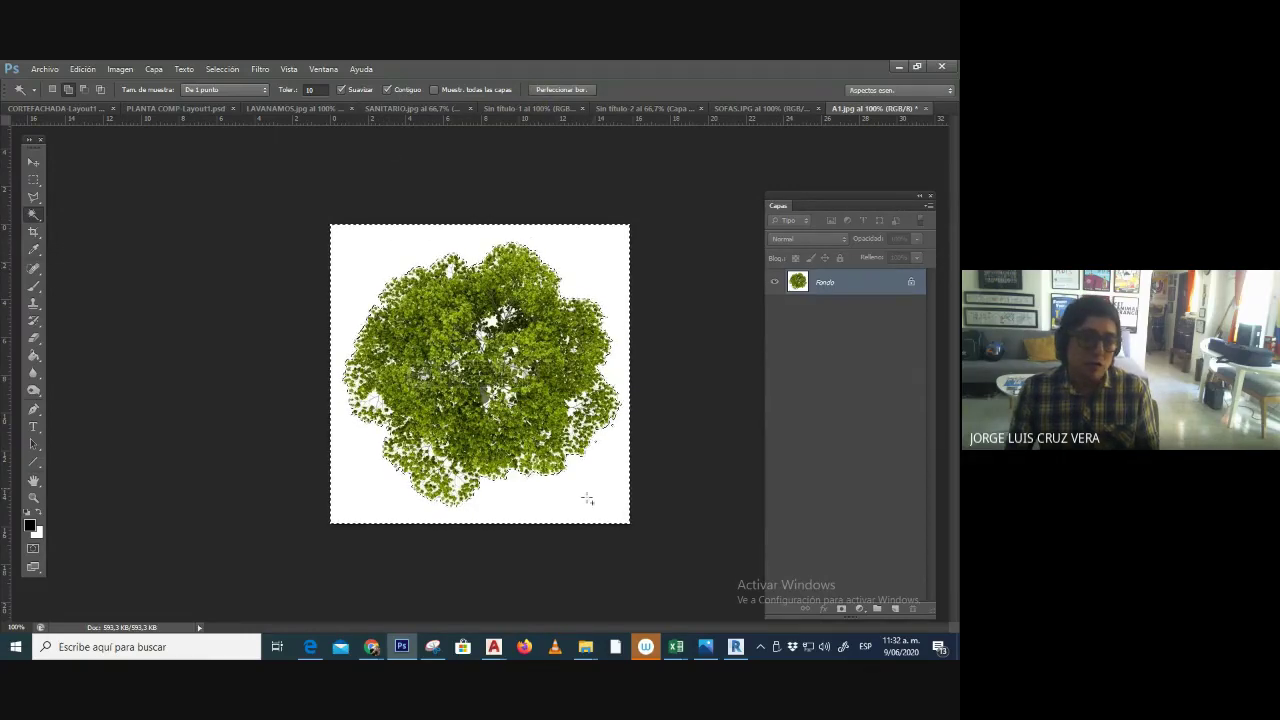
{"action": "left_click", "coordinate": [396, 92]}
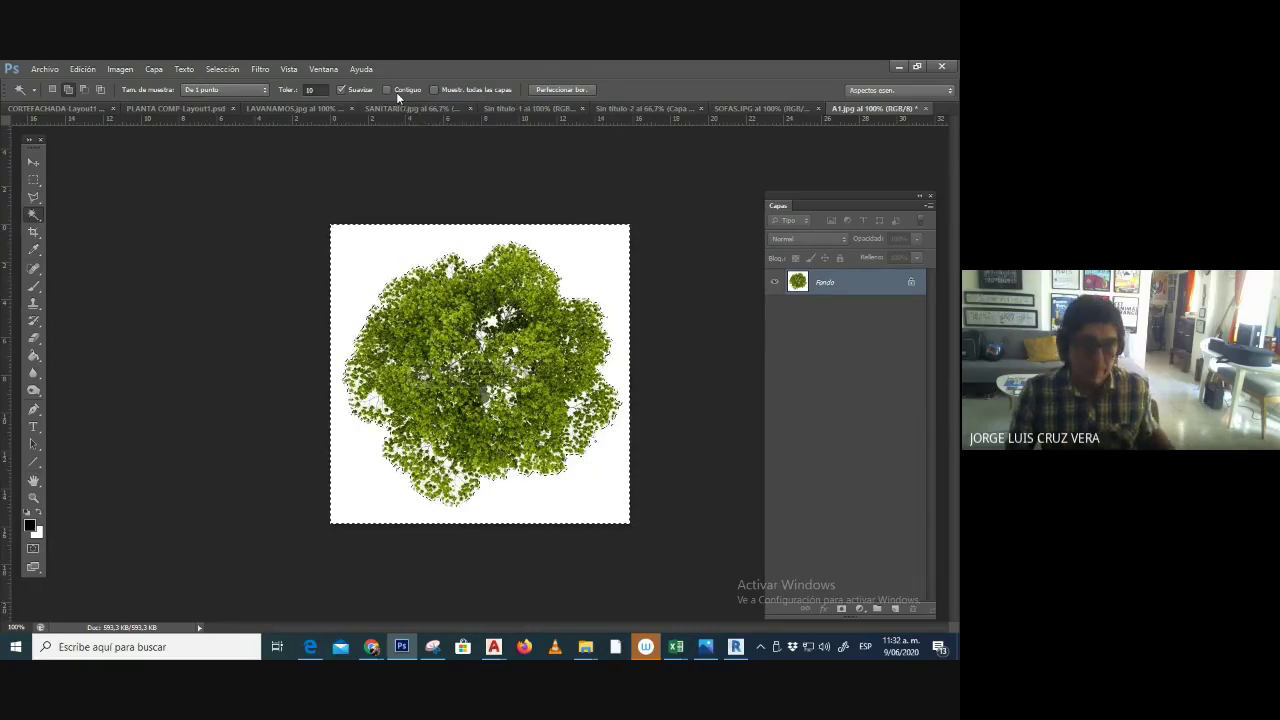
{"action": "key", "text": "ctrl+d"}
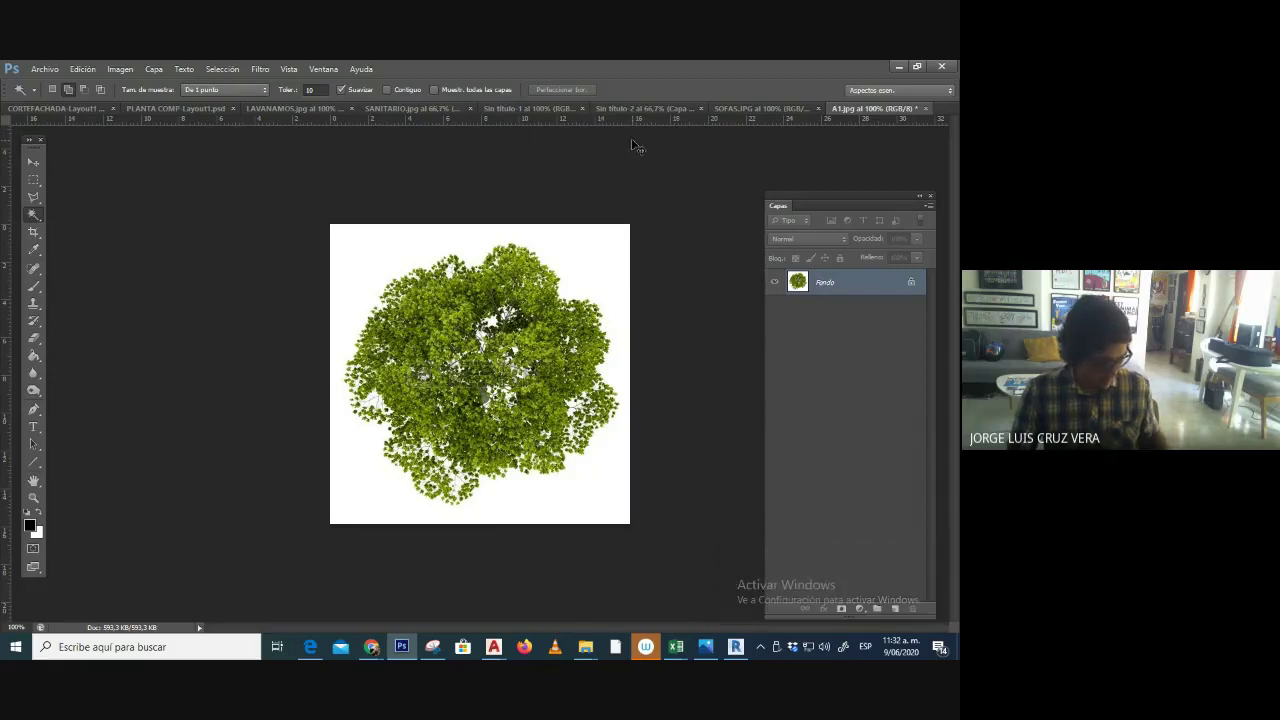
{"action": "key", "text": "ctrl+n"}
{"action": "key", "text": "Return"}
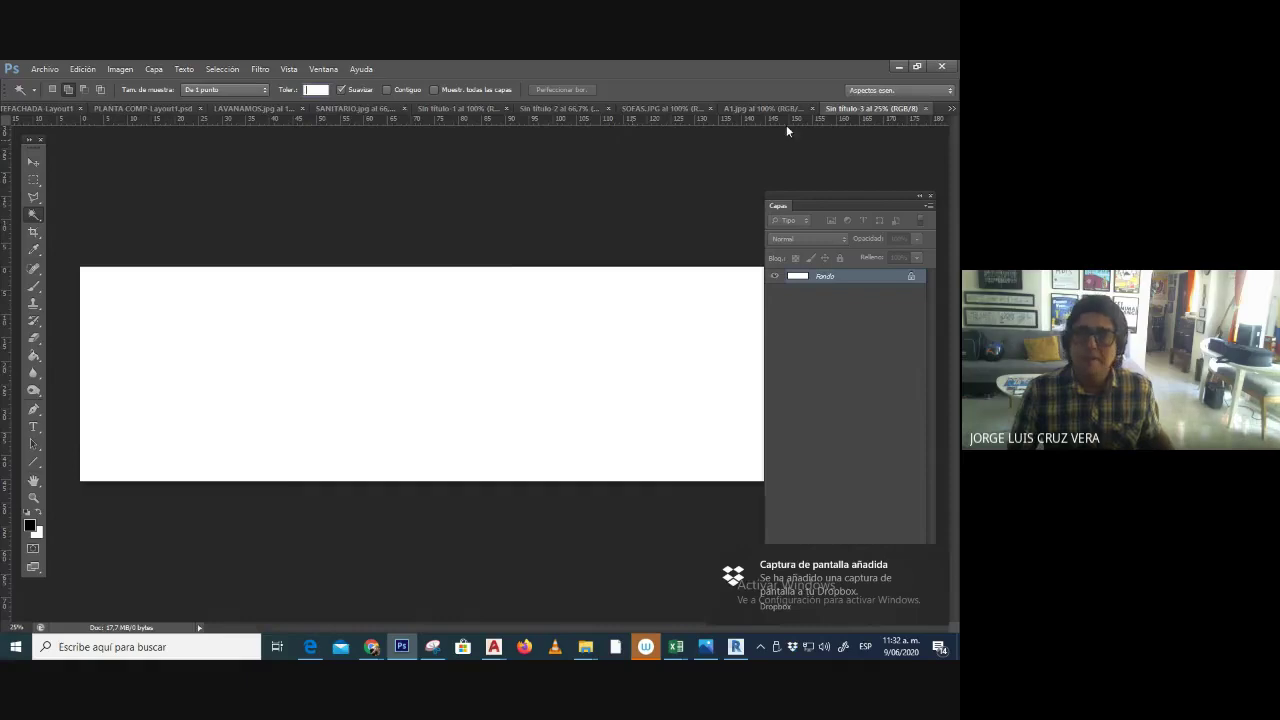
{"action": "left_click", "coordinate": [927, 108]}
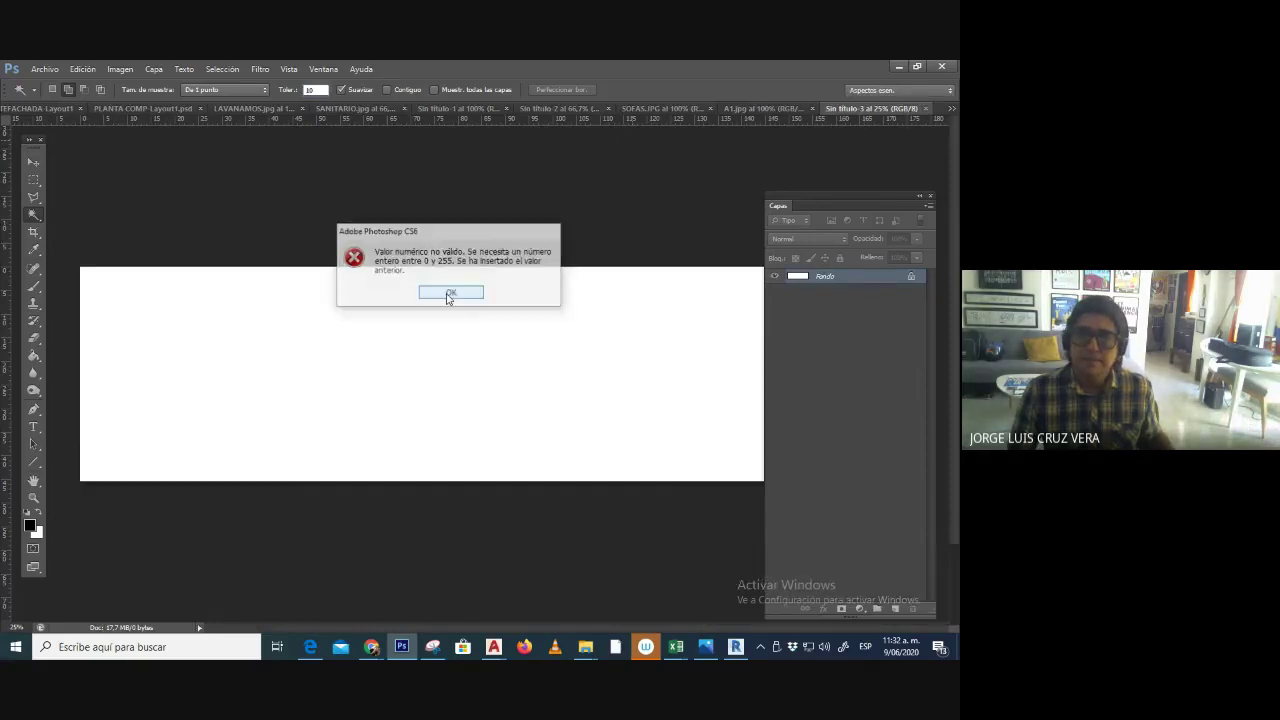
{"action": "left_click", "coordinate": [451, 291]}
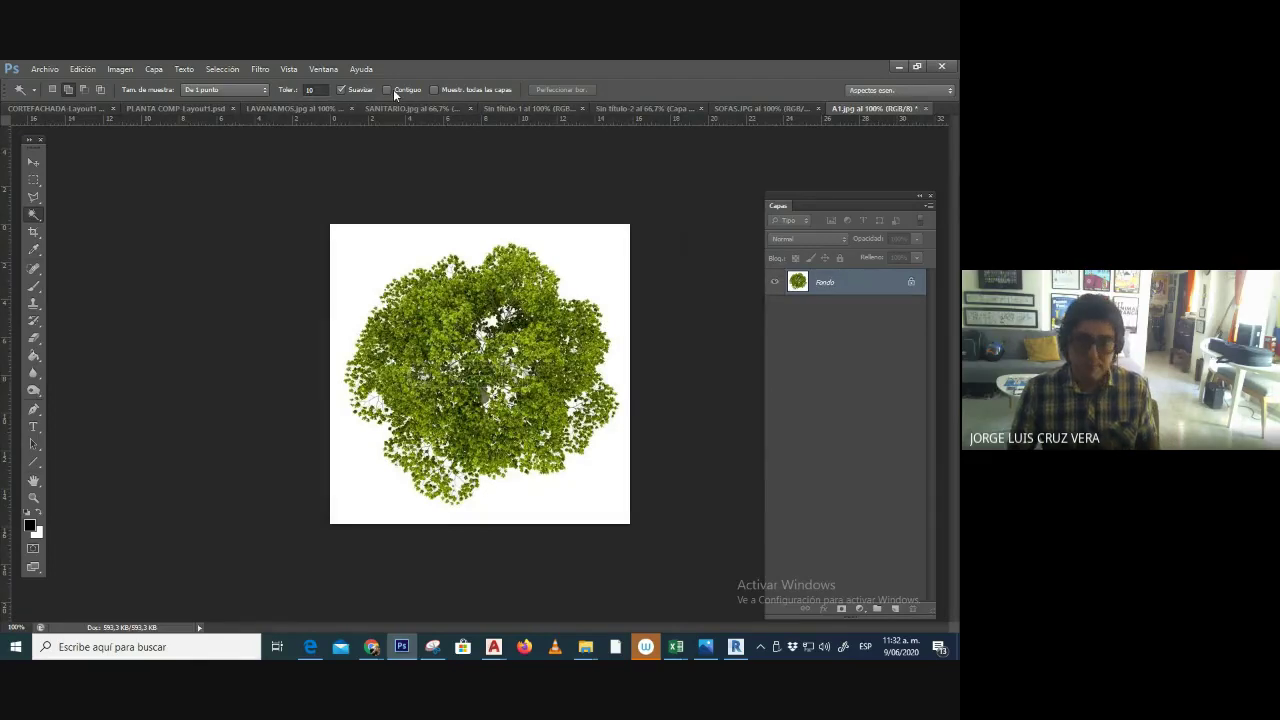
- Capture the screen showing the Magic Wand with Contiguous off and paste the capture into a new document with the default settings
{"action": "key", "text": "Print"}
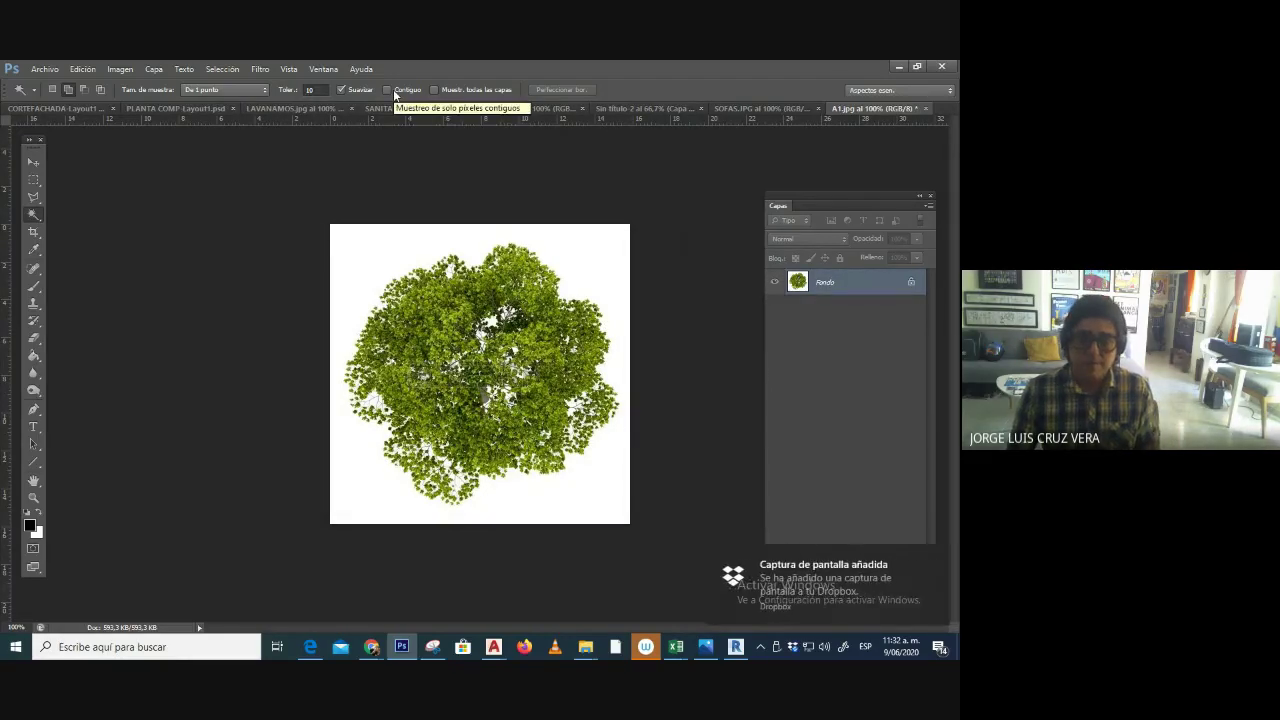
{"action": "key", "text": "ctrl+n"}
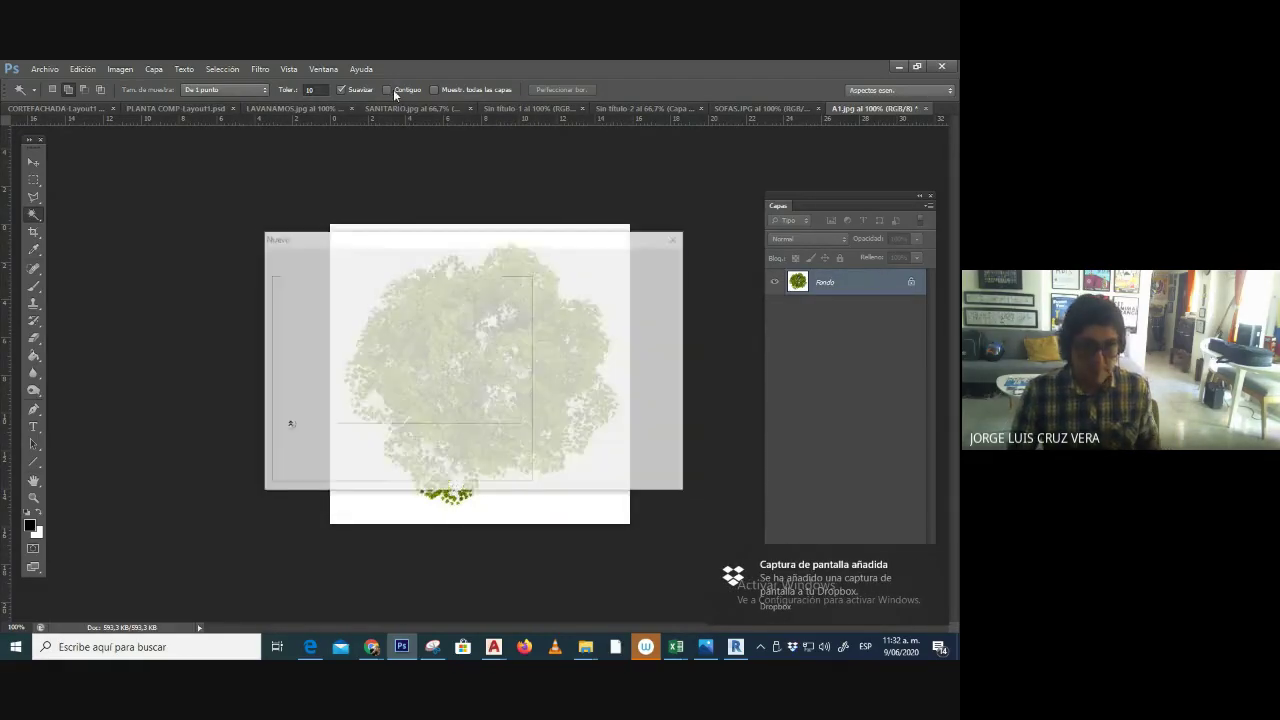
{"action": "key", "text": "Return"}
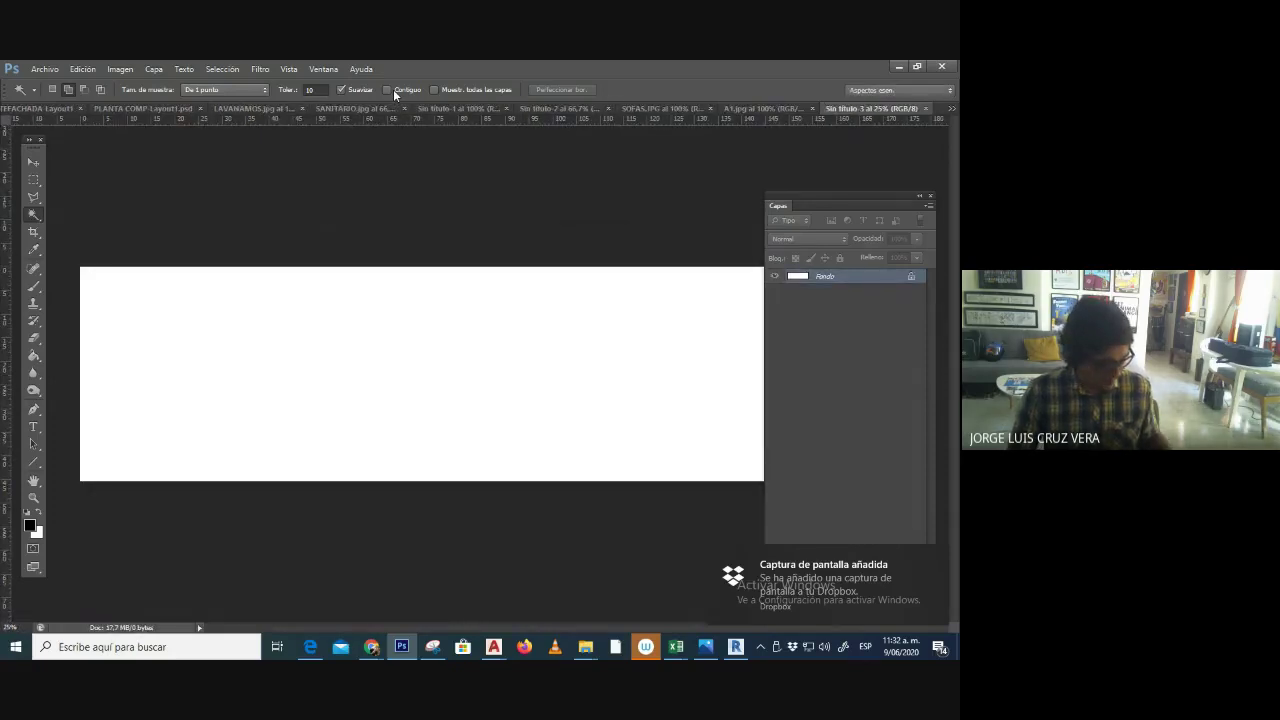
{"action": "key", "text": "ctrl+v"}
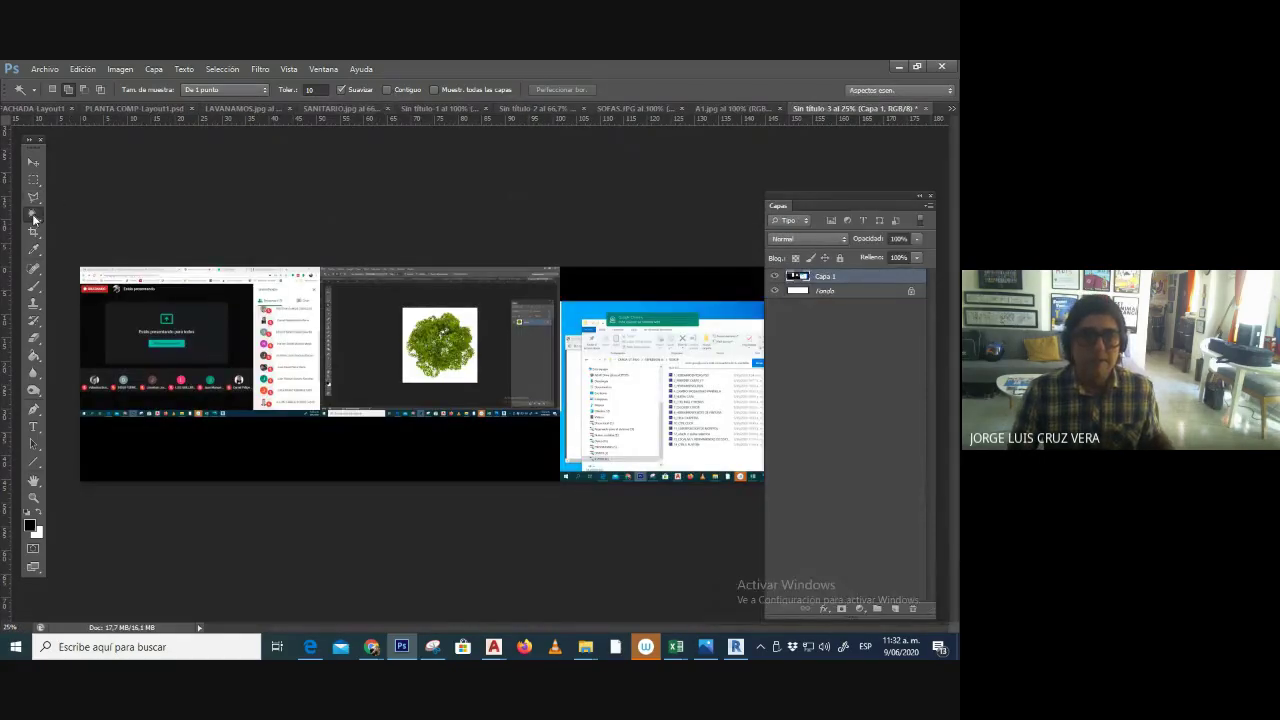
- Crop the pasted capture to only the Photoshop window showing the tree image
{"action": "left_click", "coordinate": [33, 230]}
{"action": "left_click_drag", "start_coordinate": [81, 375], "coordinate": [204, 360]}
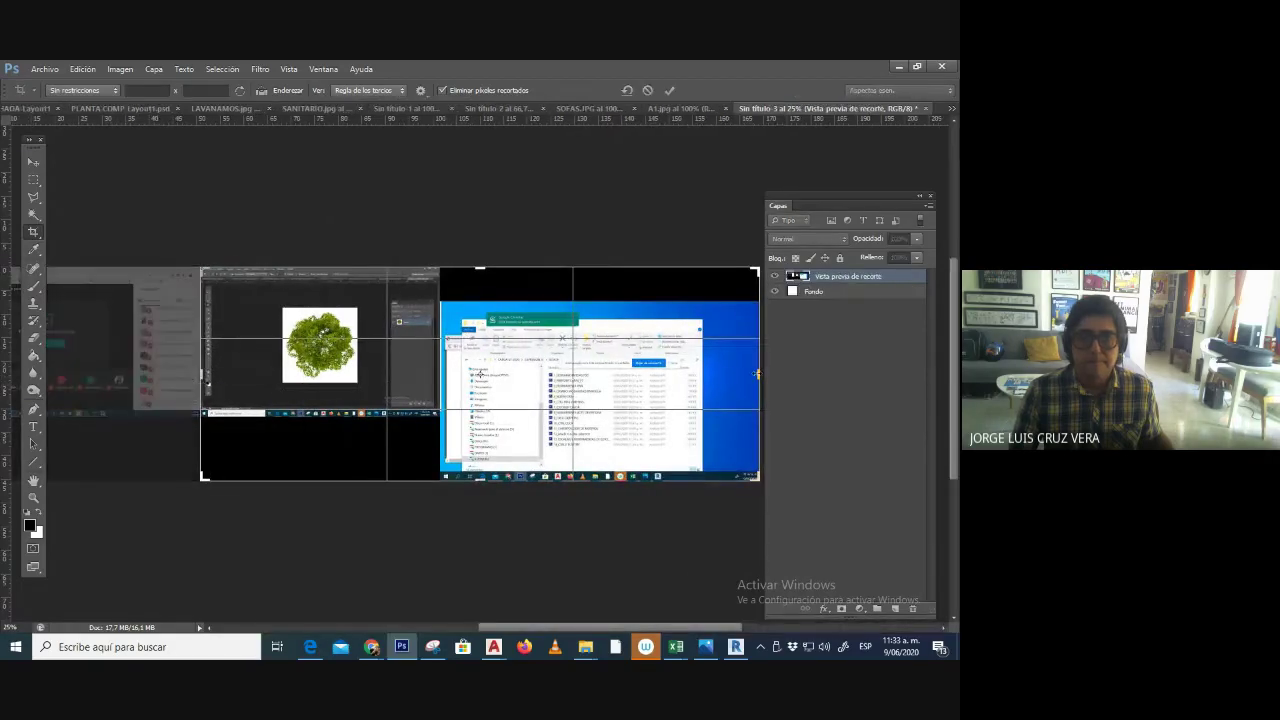
{"action": "left_click_drag", "start_coordinate": [752, 375], "coordinate": [577, 391]}
{"action": "left_click_drag", "start_coordinate": [480, 480], "coordinate": [481, 441]}
{"action": "key", "text": "Return"}
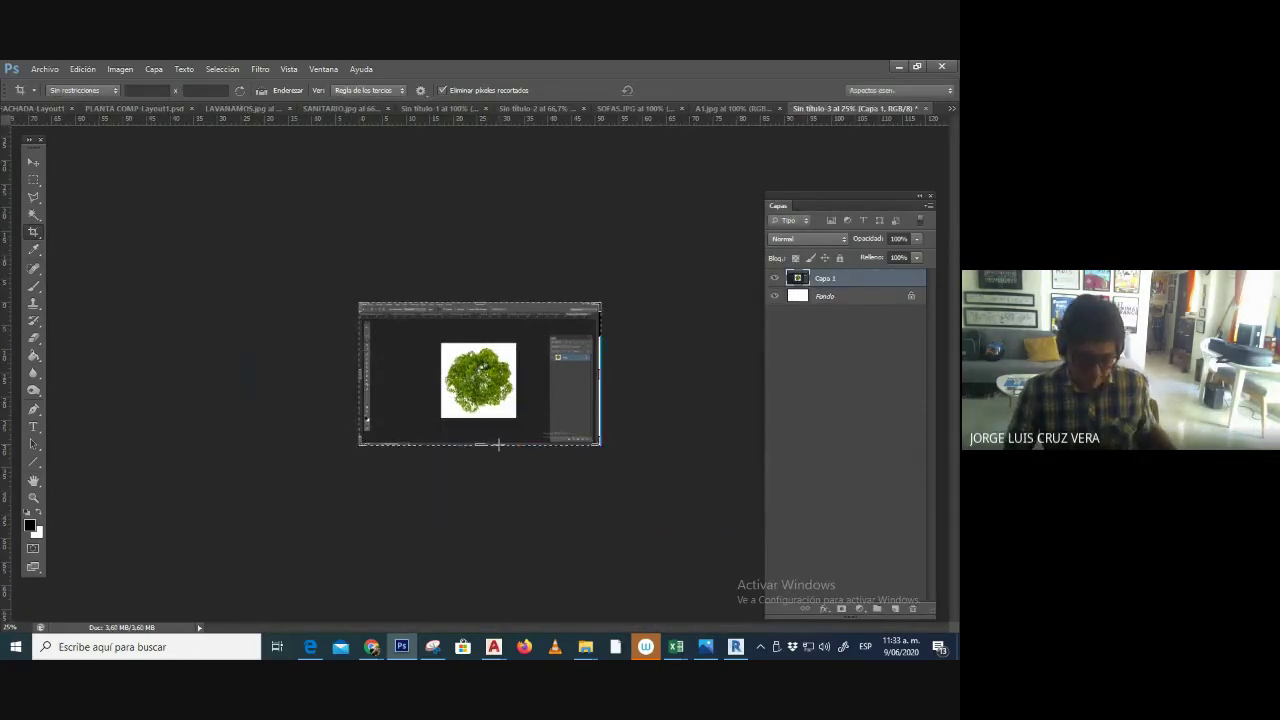
- Draw a red Brush arrow on the pasted capture pointing at the Magic Wand's Contiguous option
{"action": "key", "text": "ctrl+plus"}
{"action": "key", "text": "ctrl+plus"}
{"action": "key", "text": "ctrl+plus"}
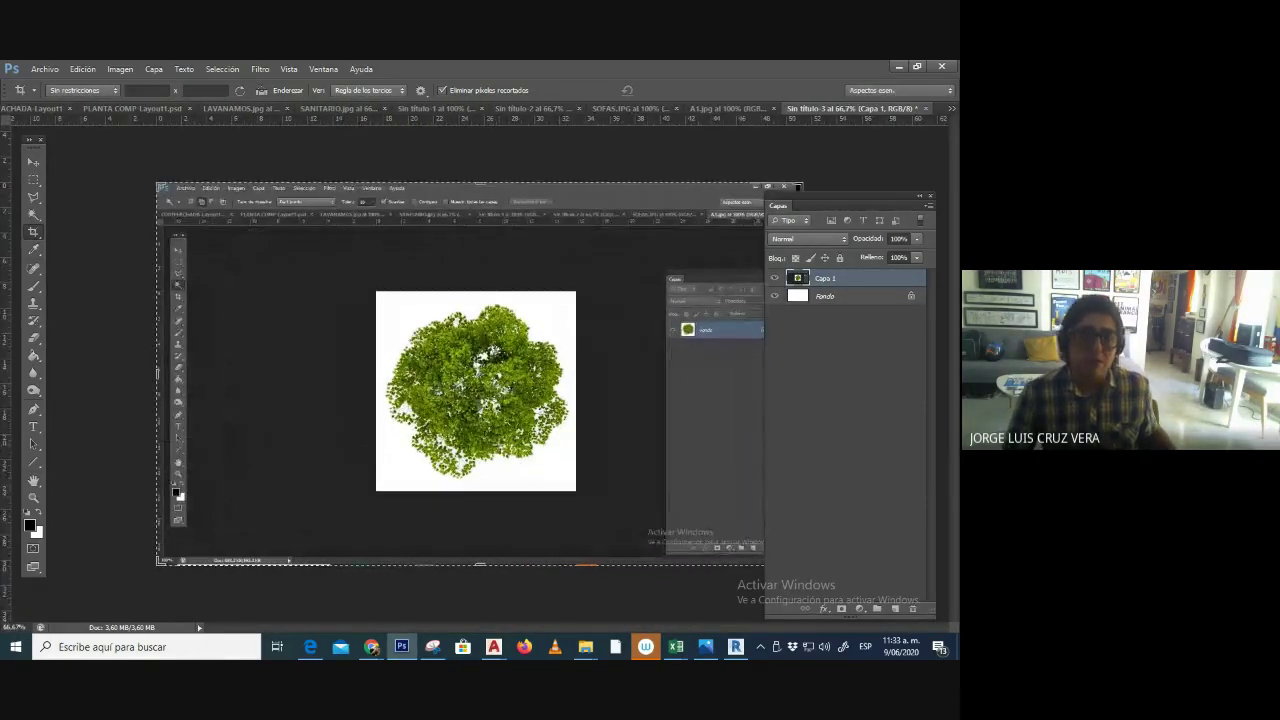
{"action": "key", "text": "b"}
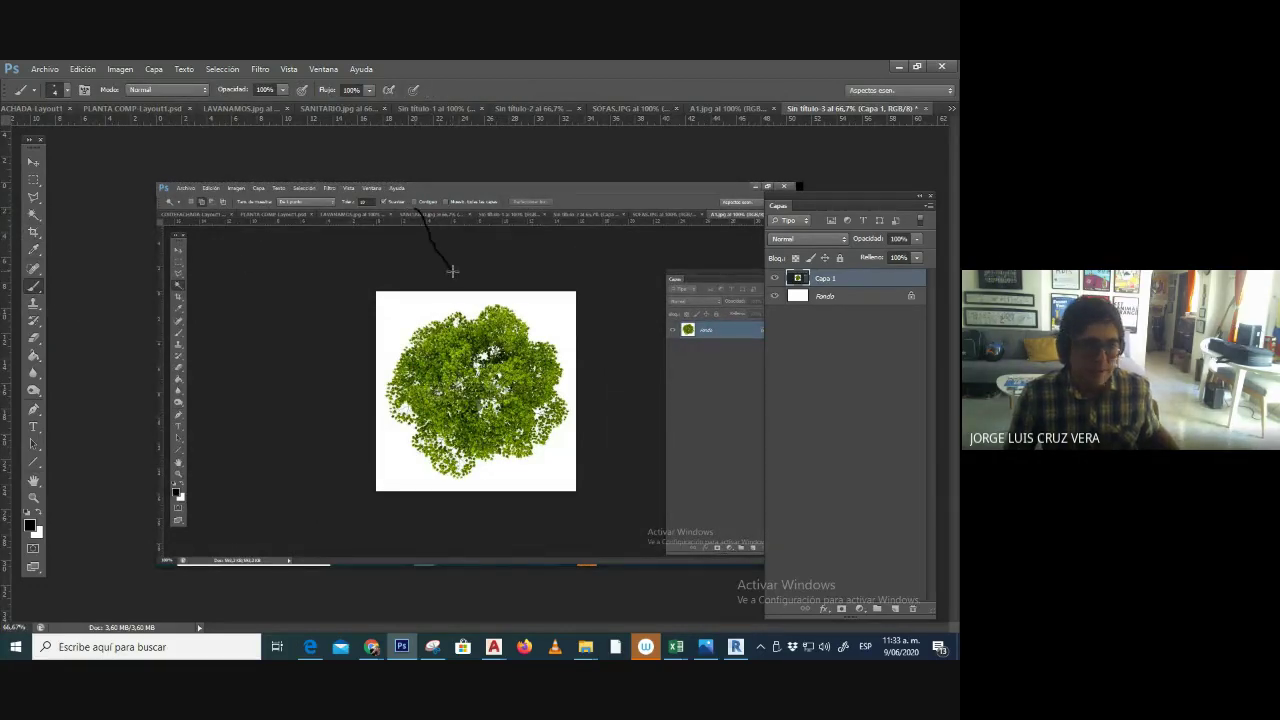
{"action": "left_click", "coordinate": [31, 525]}
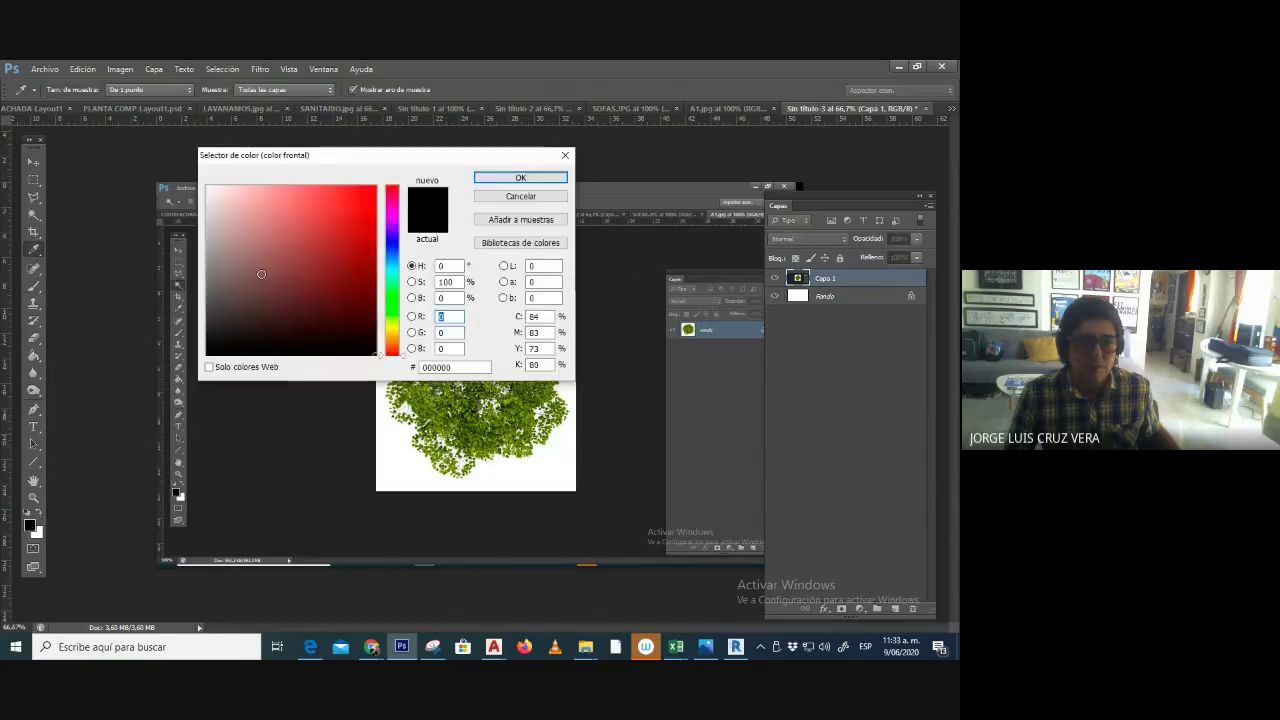
{"action": "left_click", "coordinate": [377, 187]}
{"action": "left_click", "coordinate": [503, 181]}
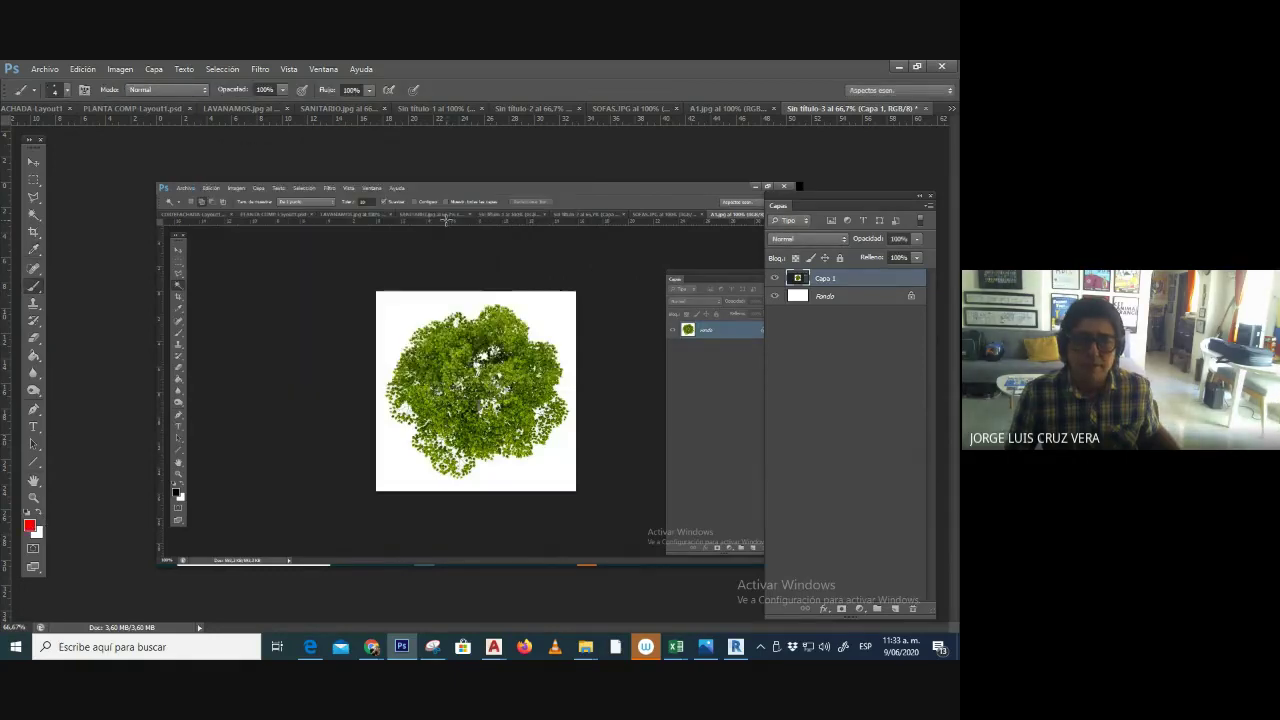
{"action": "left_click_drag", "start_coordinate": [418, 208], "coordinate": [455, 267]}
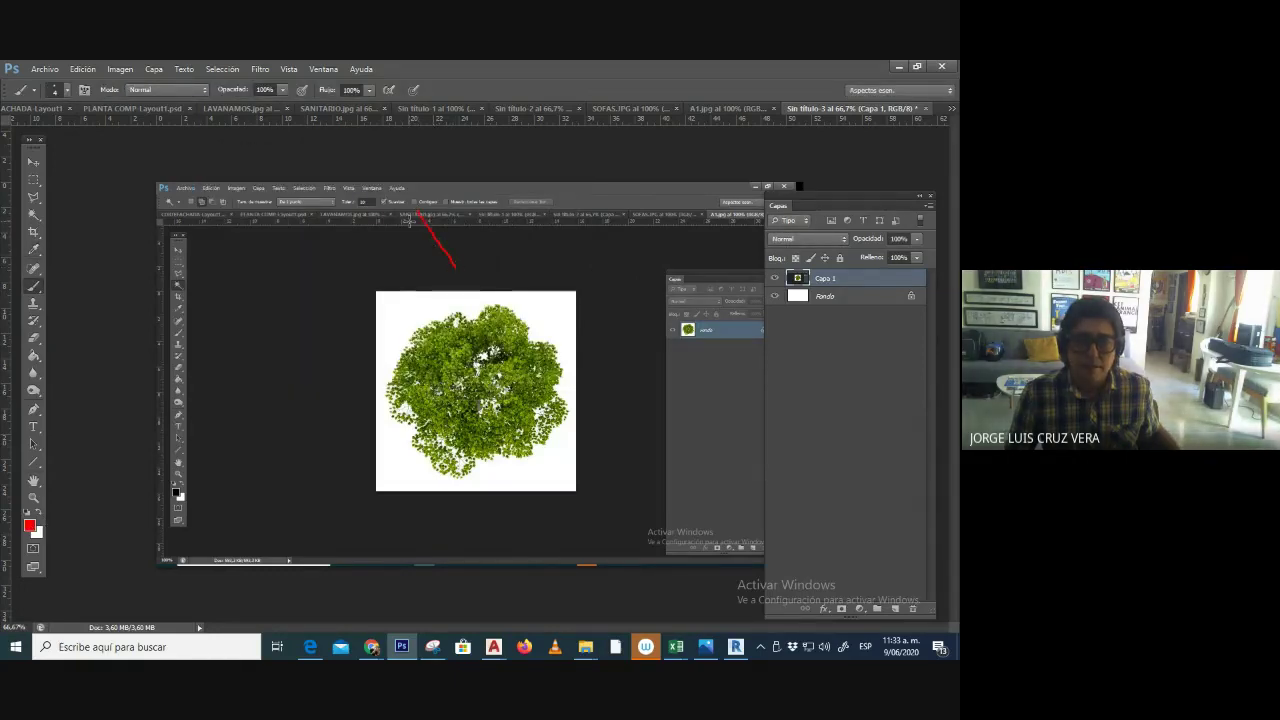
- Start saving the annotated capture under a new name and browse to SESIONES > SESION 8_09_06_2020 > PANTALLAZOS as its destination
{"action": "left_click", "coordinate": [45, 69]}
{"action": "key", "text": "ctrl+shift+s"}
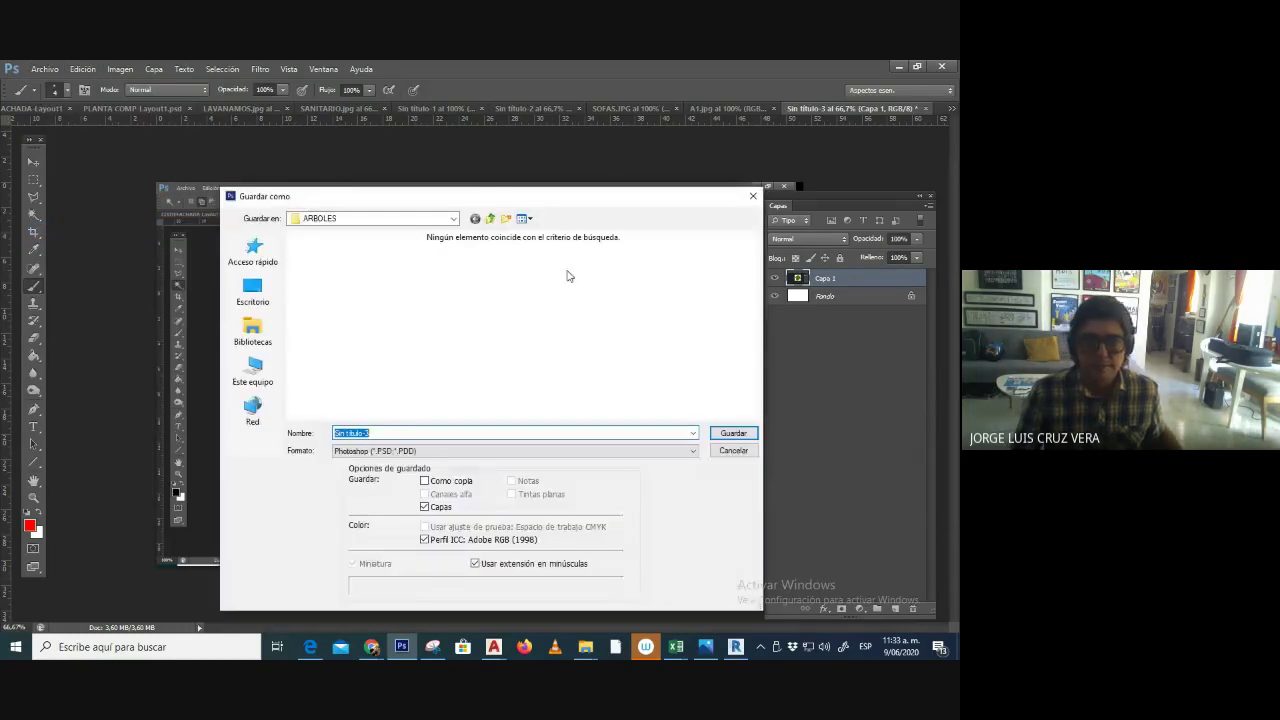
{"action": "left_click", "coordinate": [490, 218]}
{"action": "left_click", "coordinate": [490, 218]}
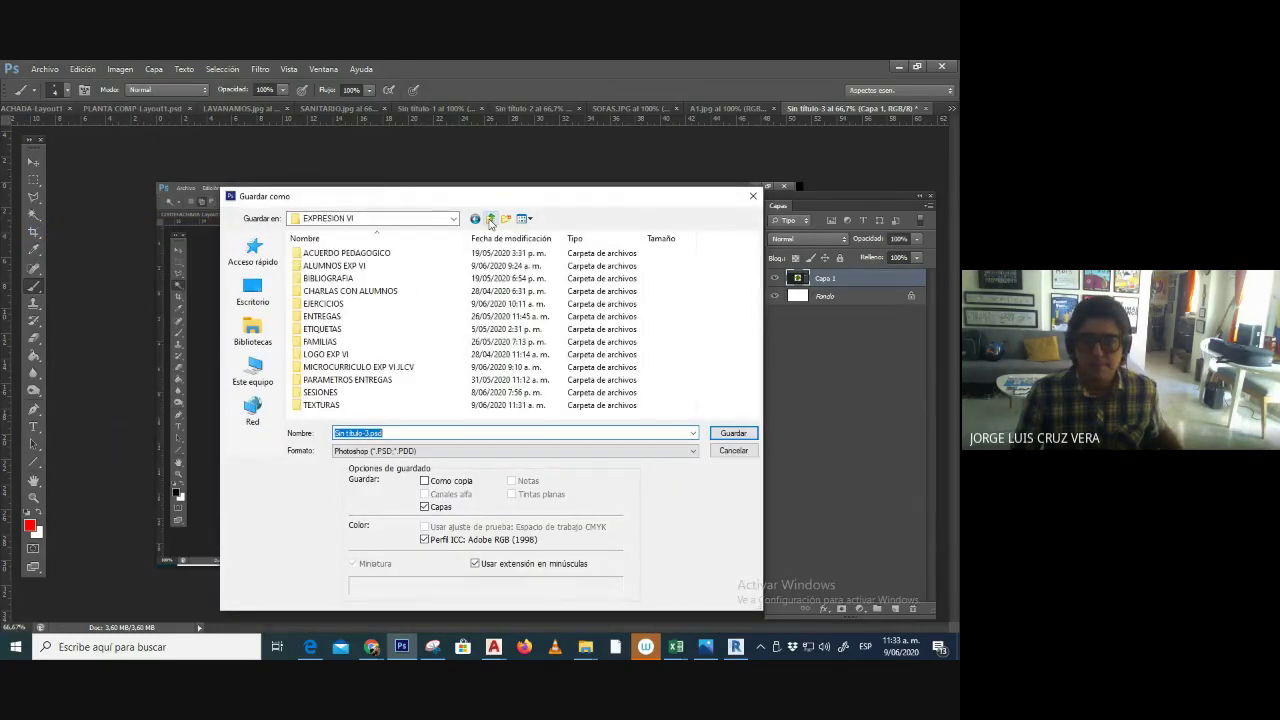
{"action": "double_click", "coordinate": [320, 392]}
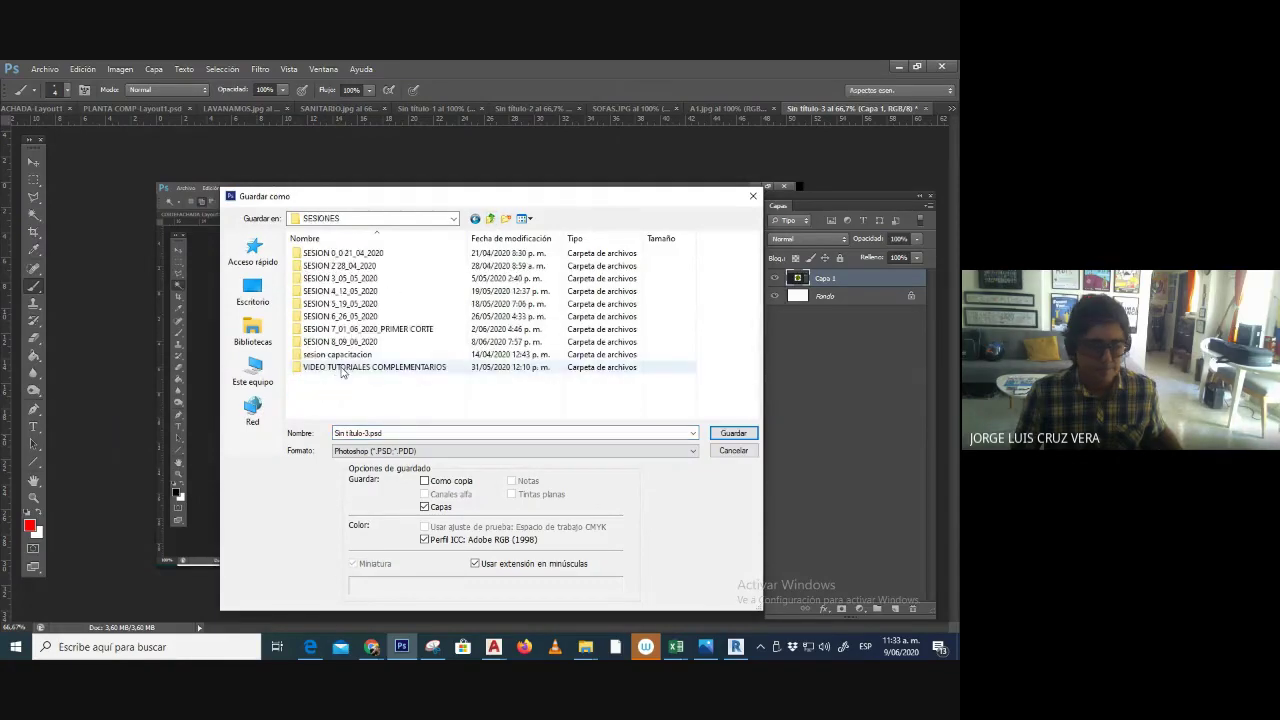
{"action": "mouse_move", "coordinate": [366, 362]}
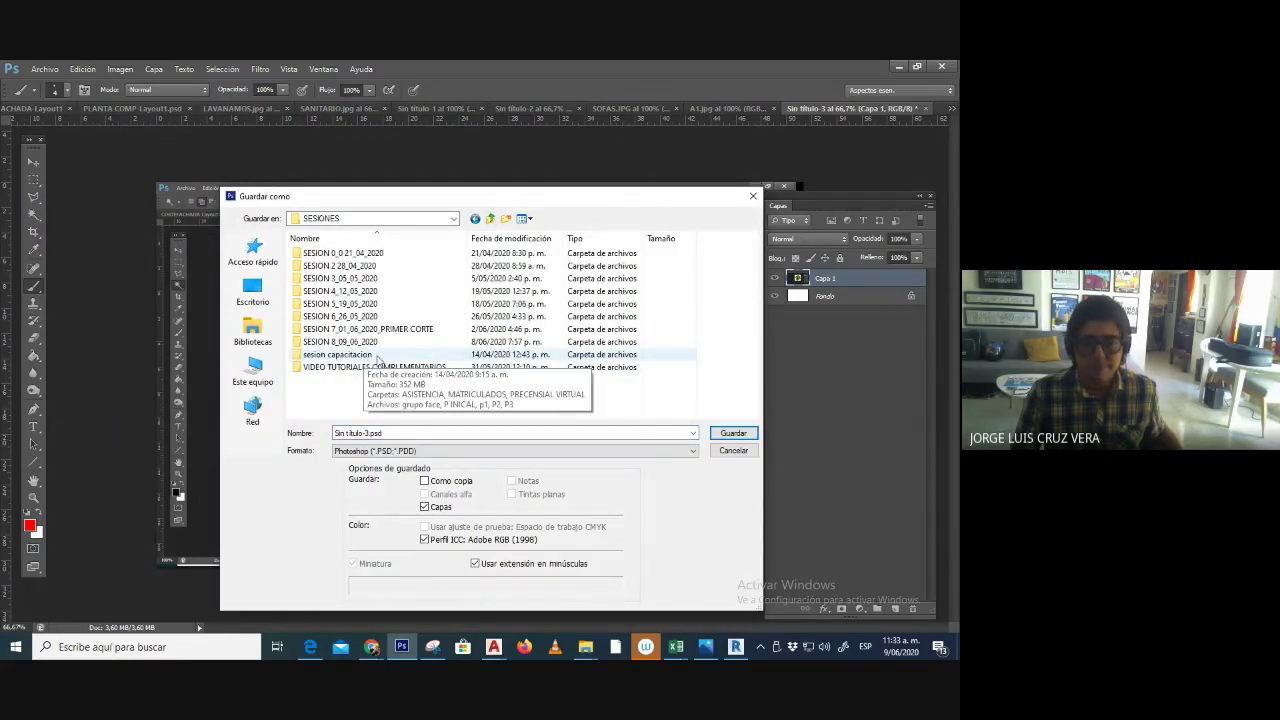
{"action": "double_click", "coordinate": [345, 341]}
{"action": "left_click", "coordinate": [340, 279]}
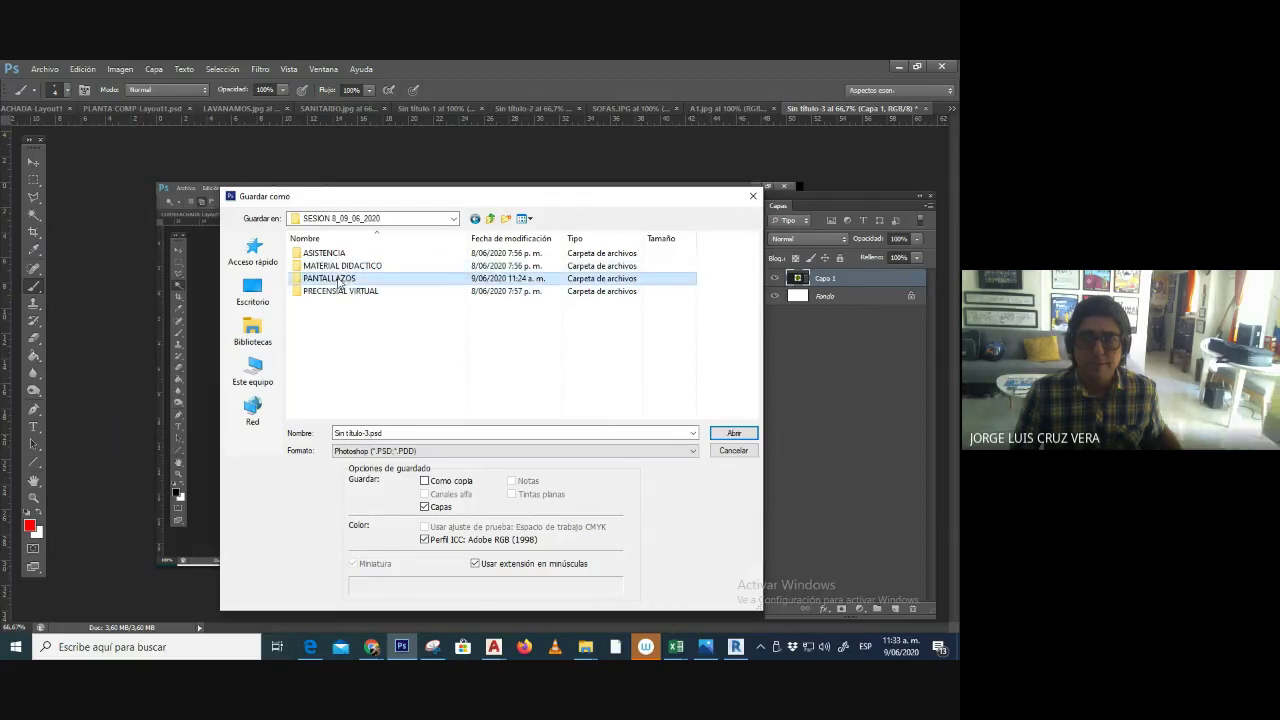
{"action": "double_click", "coordinate": [340, 279]}
- Save the capture in JPEG format as "15_CONTIGUO VARITA MAGICA" with the default JPEG options
{"action": "left_click", "coordinate": [460, 450]}
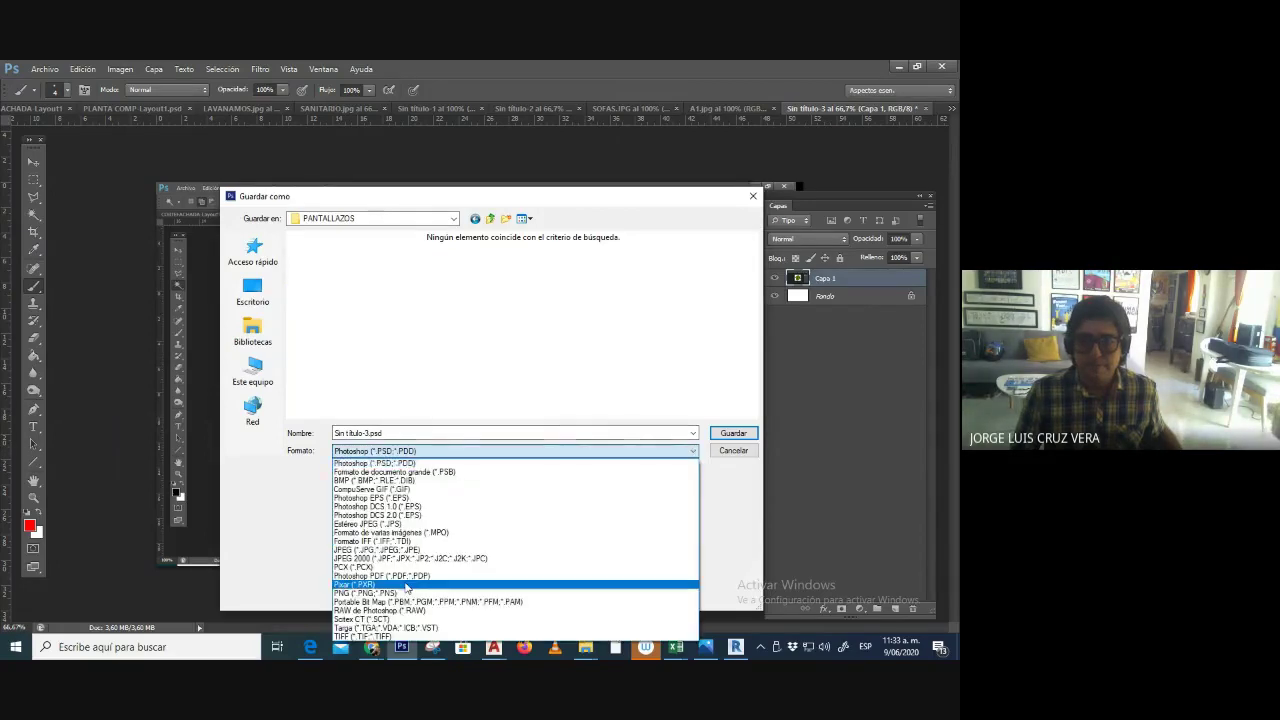
{"action": "left_click", "coordinate": [400, 549]}
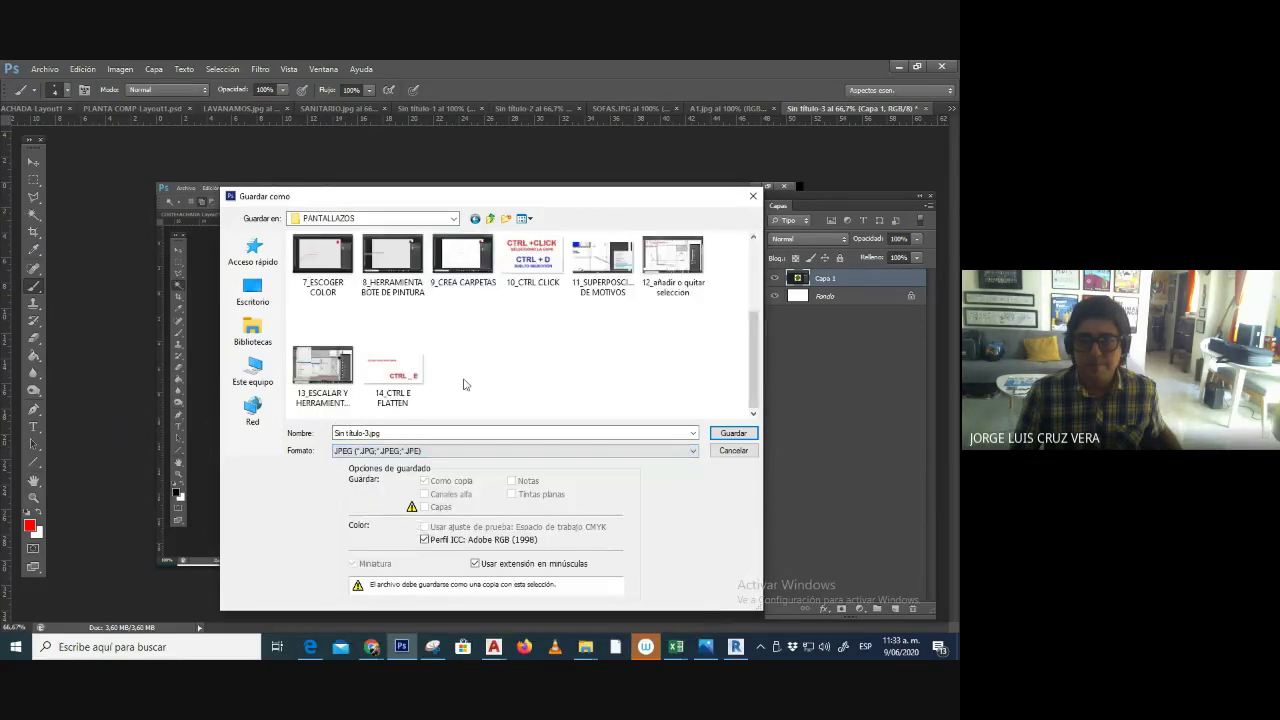
{"action": "triple_click", "coordinate": [418, 433]}
{"action": "type", "text": "15_"}
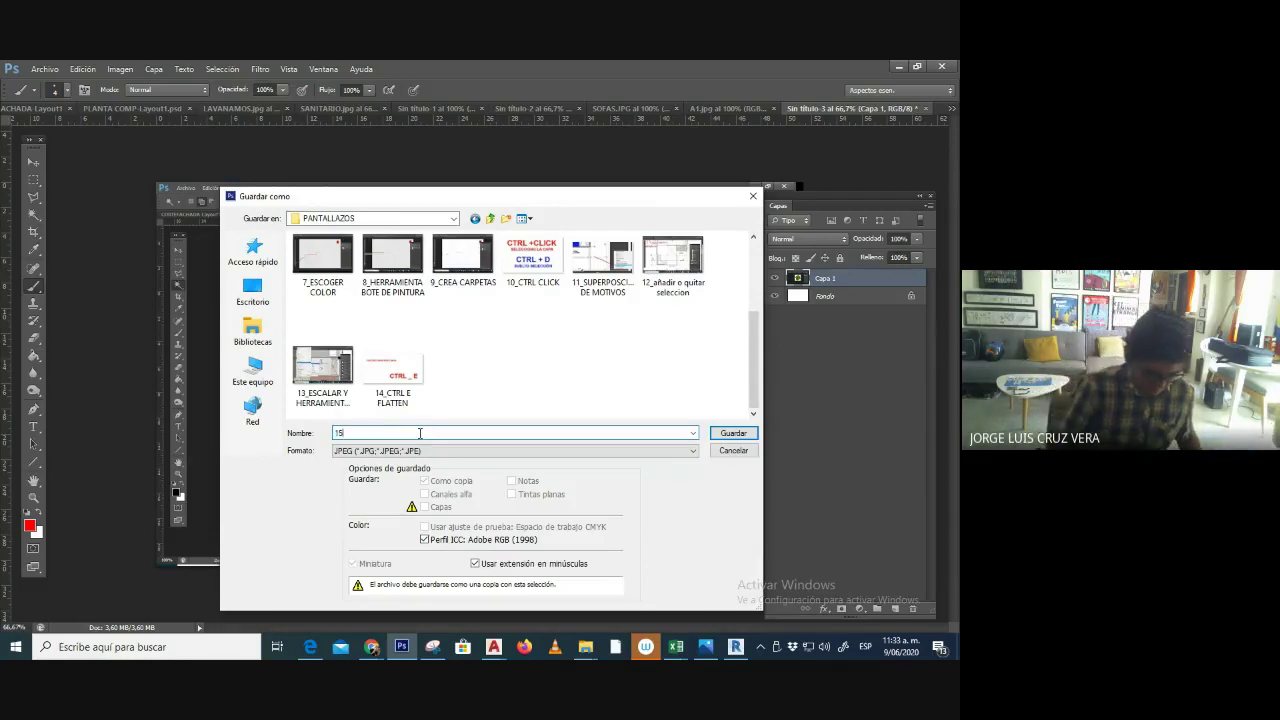
{"action": "type", "text": "CONTIGU"}
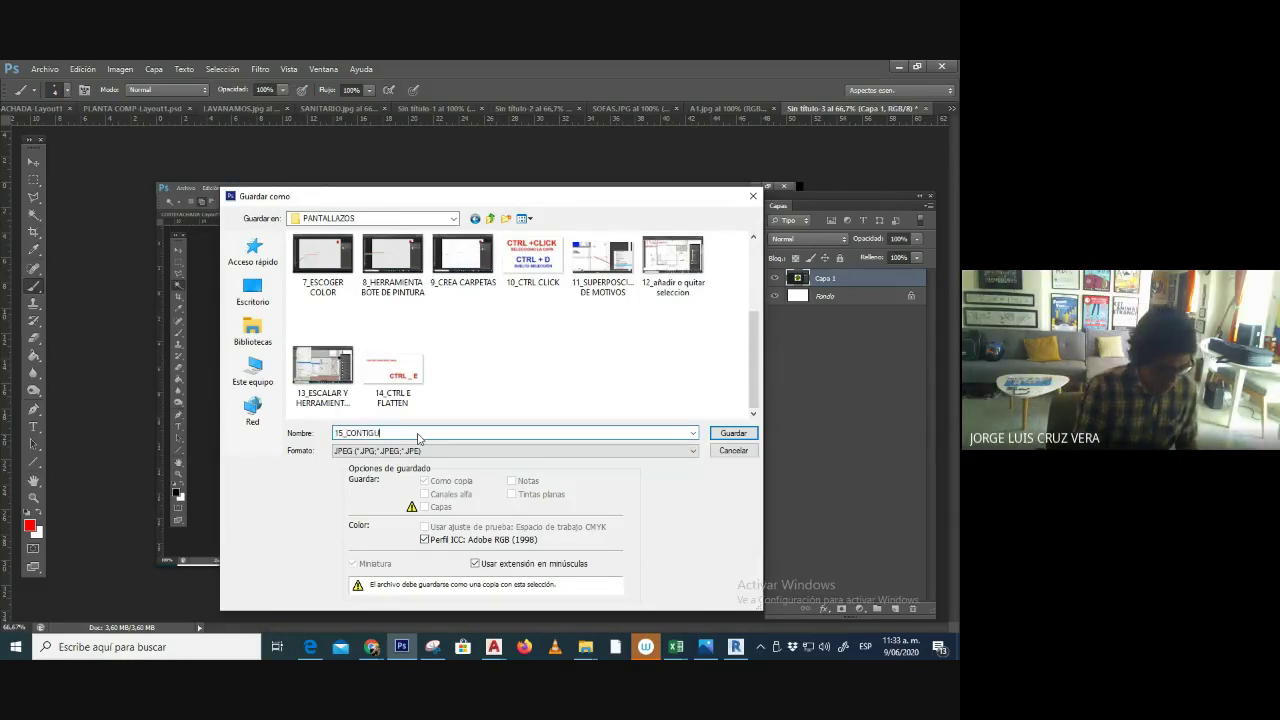
{"action": "type", "text": "O VARITA MA"}
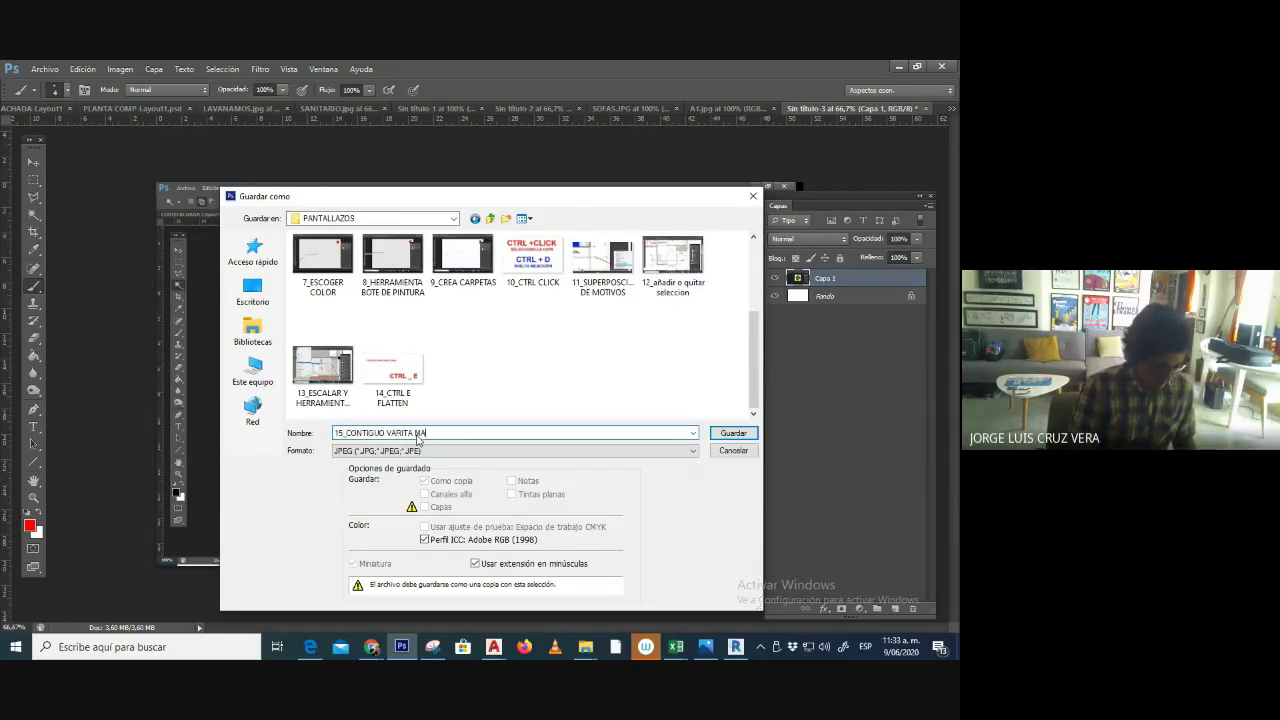
{"action": "type", "text": "GICA"}
{"action": "key", "text": "Return"}
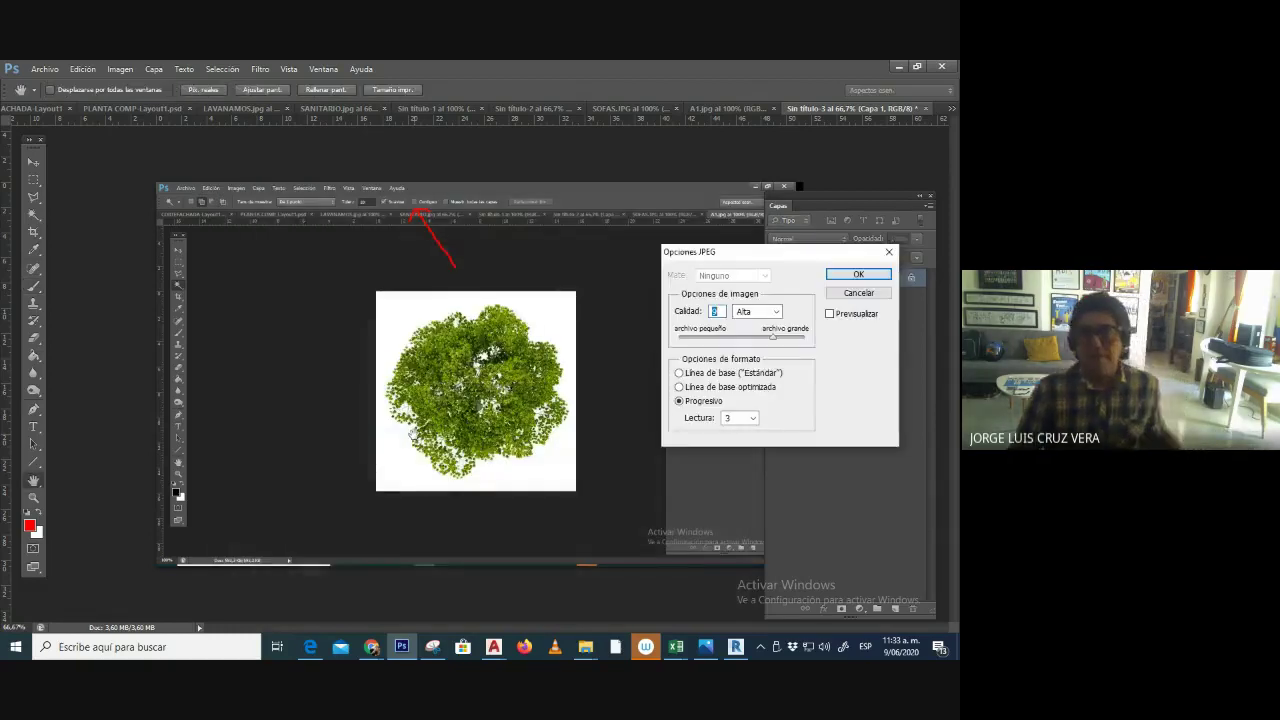
{"action": "key", "text": "Return"}
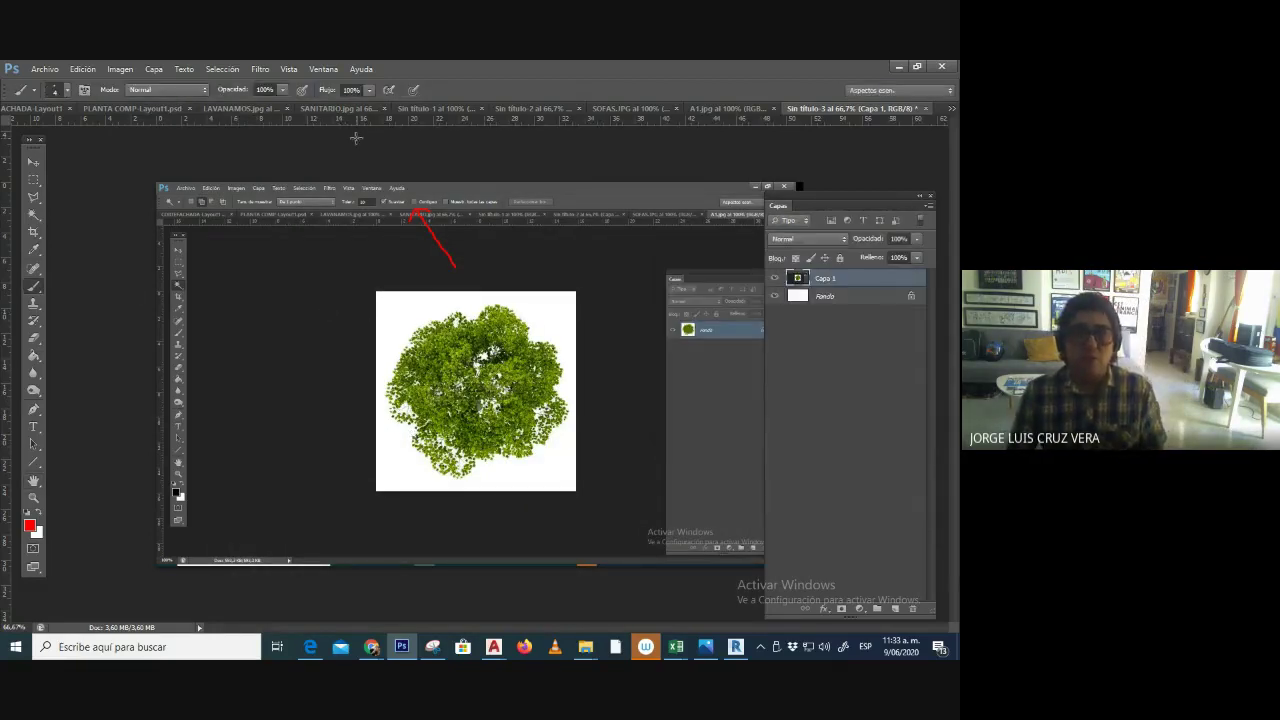
- Close the LAVANAMOS, SANITARIO, A1 and SOFAS image documents without saving changes
{"action": "left_click", "coordinate": [270, 108]}
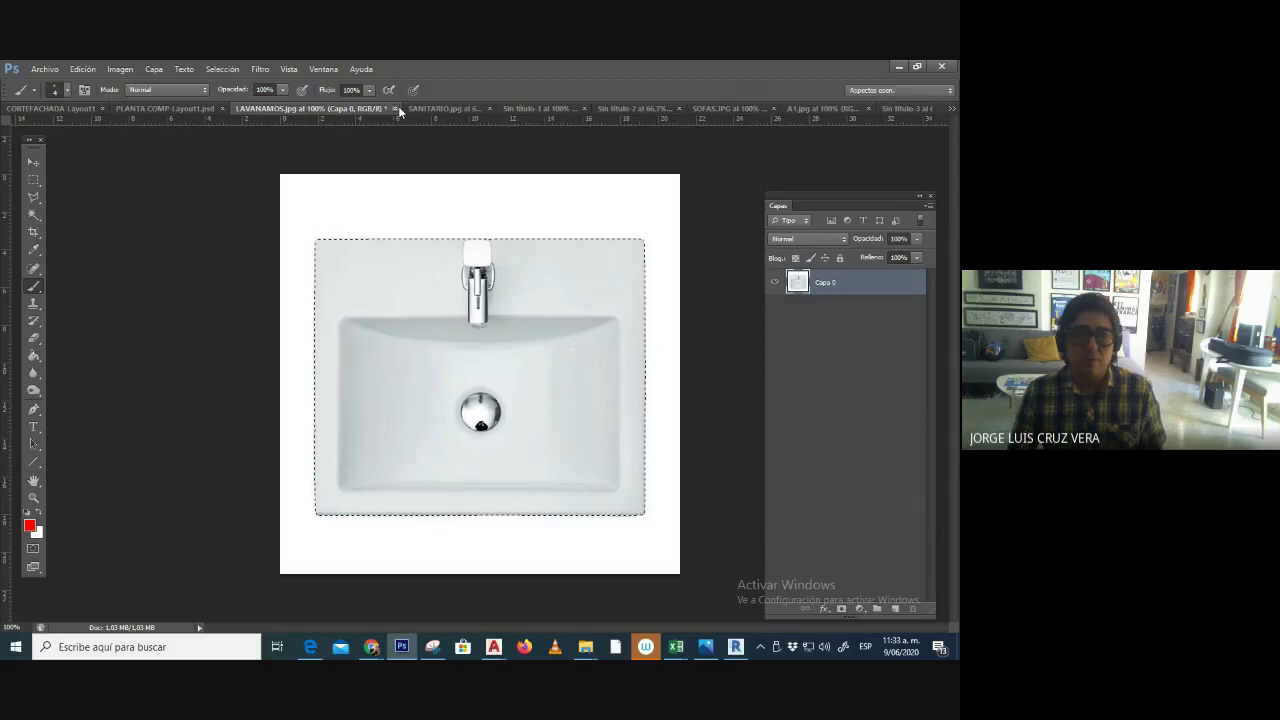
{"action": "left_click", "coordinate": [398, 108]}
{"action": "left_click", "coordinate": [486, 286]}
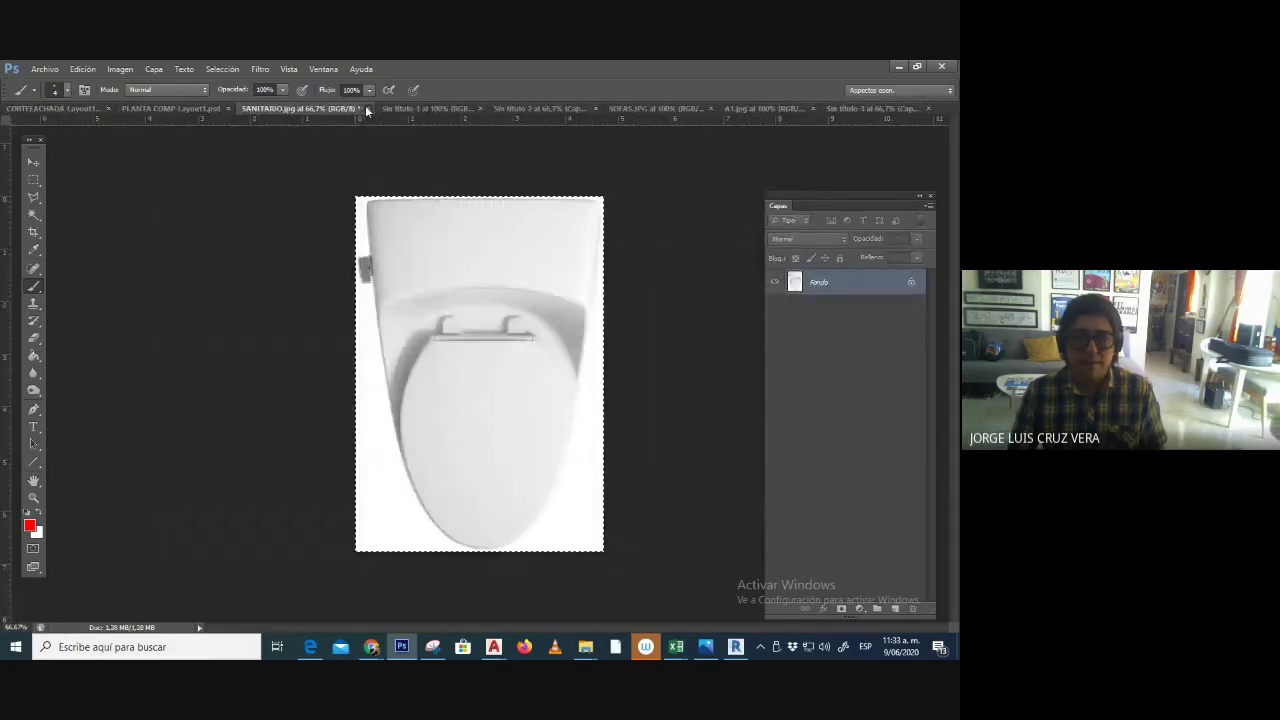
{"action": "left_click", "coordinate": [367, 108]}
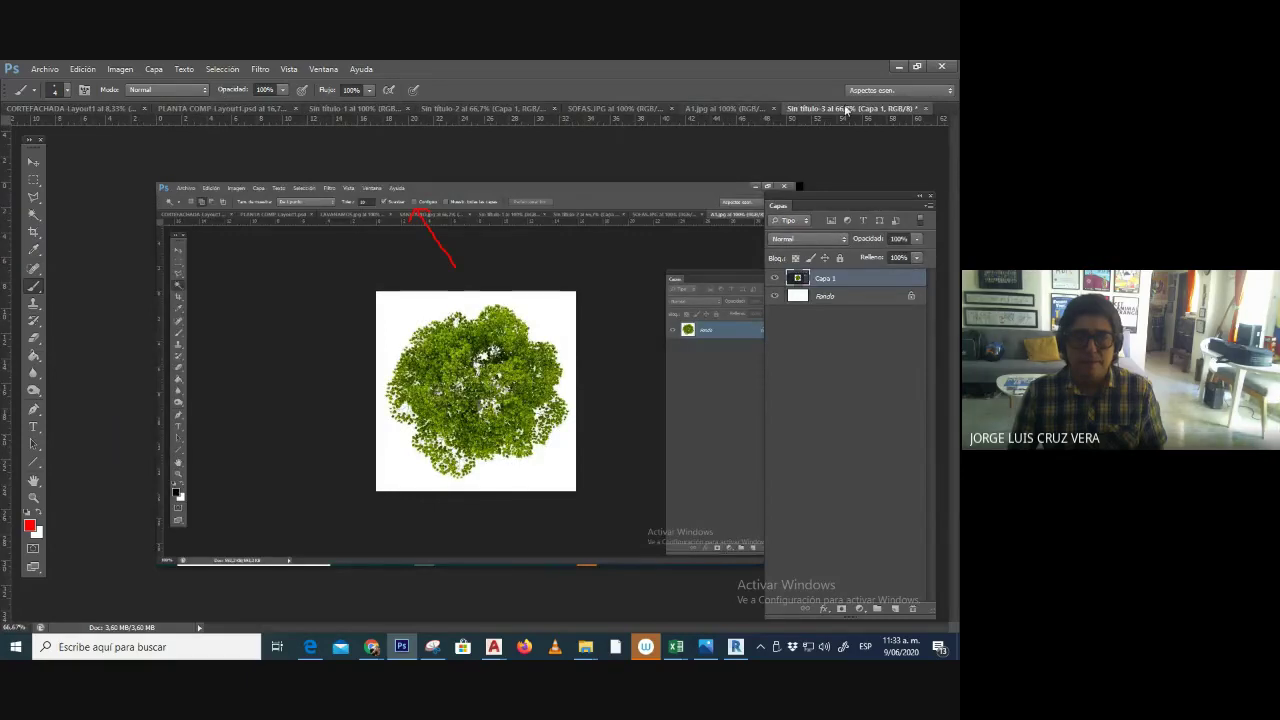
{"action": "left_click", "coordinate": [762, 110]}
{"action": "left_click", "coordinate": [779, 108]}
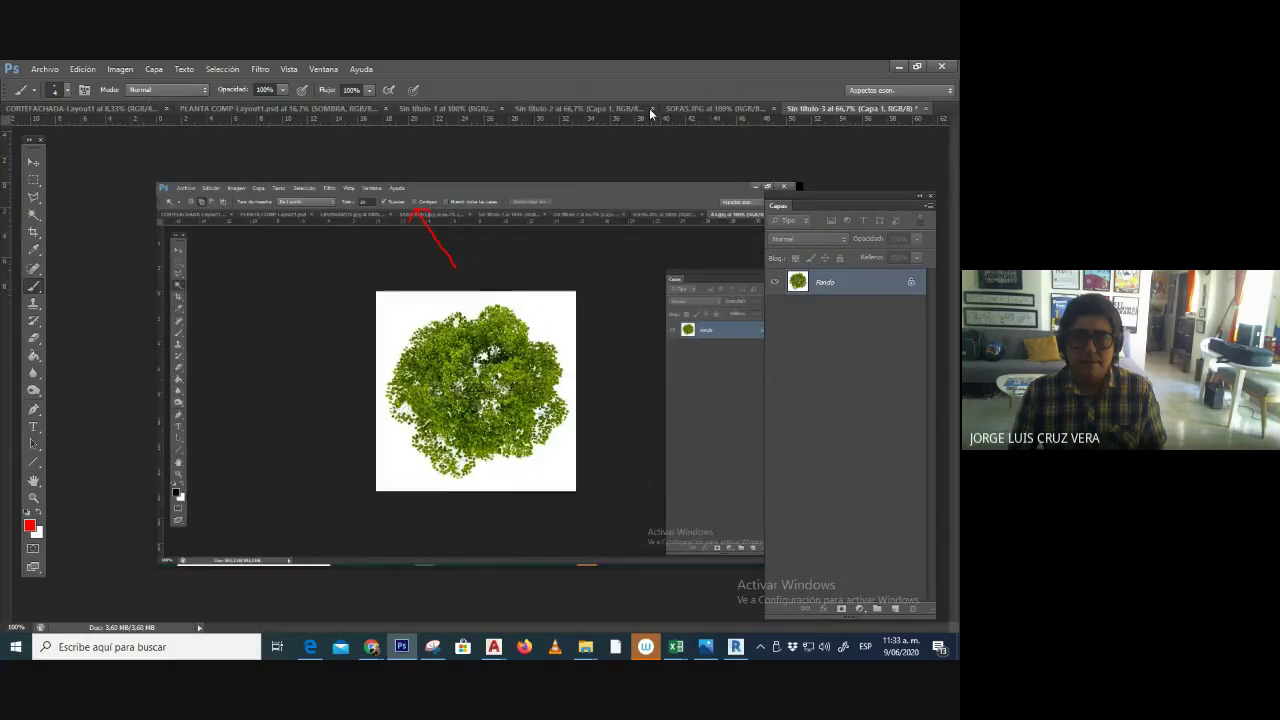
{"action": "left_click", "coordinate": [768, 108]}
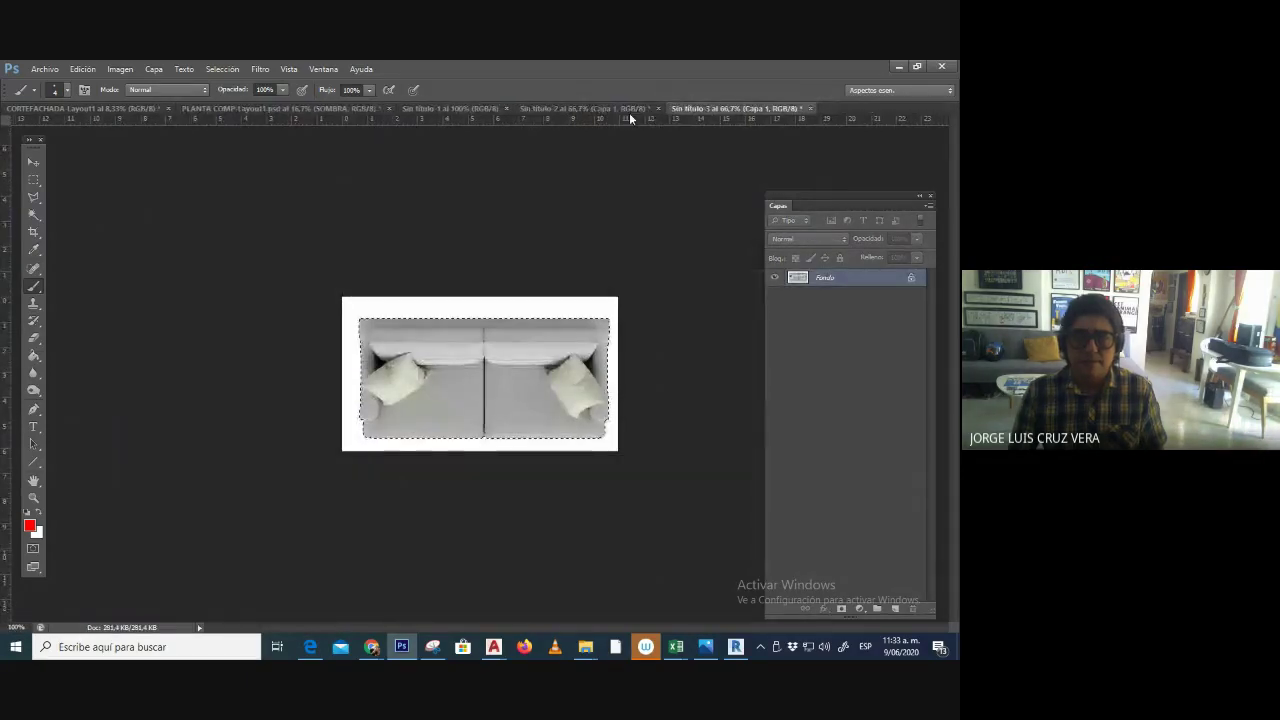
- Close the Sin título-2 and Sin título-1 documents without saving and check the PLANTA COMP-Layout1 floor plan
{"action": "left_click", "coordinate": [612, 112]}
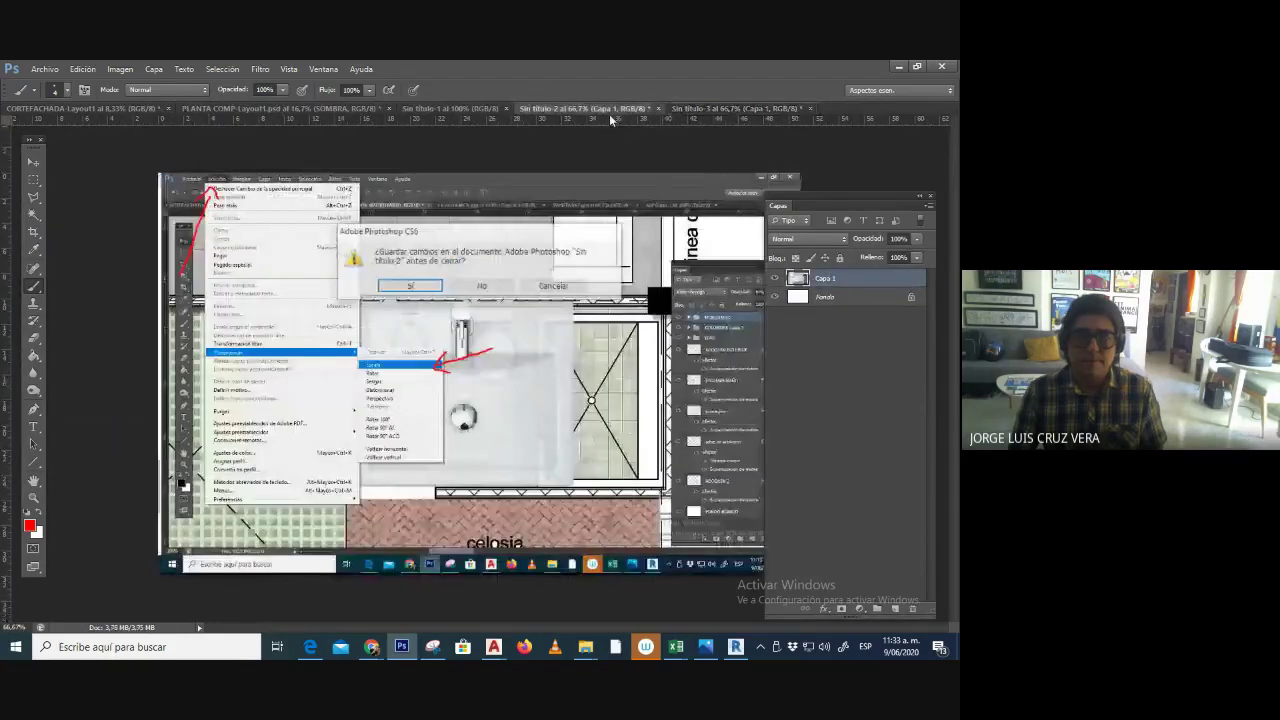
{"action": "left_click", "coordinate": [657, 108]}
{"action": "left_click", "coordinate": [490, 110]}
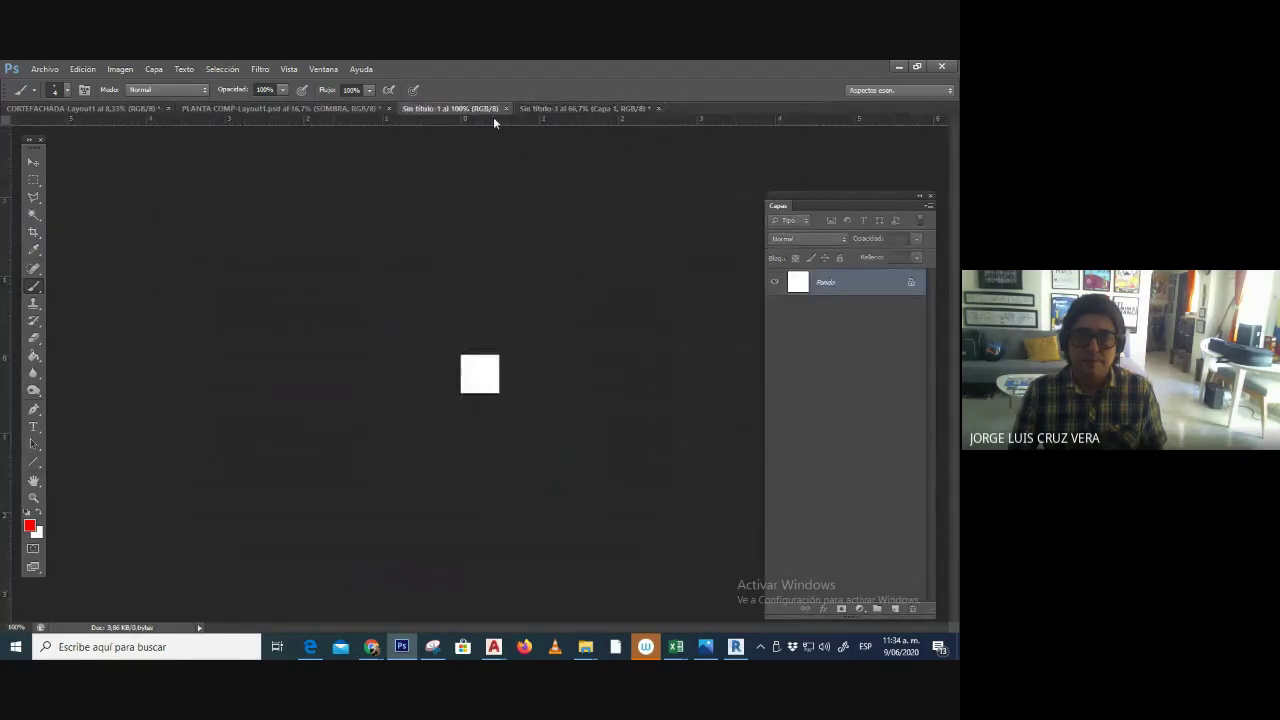
{"action": "left_click", "coordinate": [506, 108]}
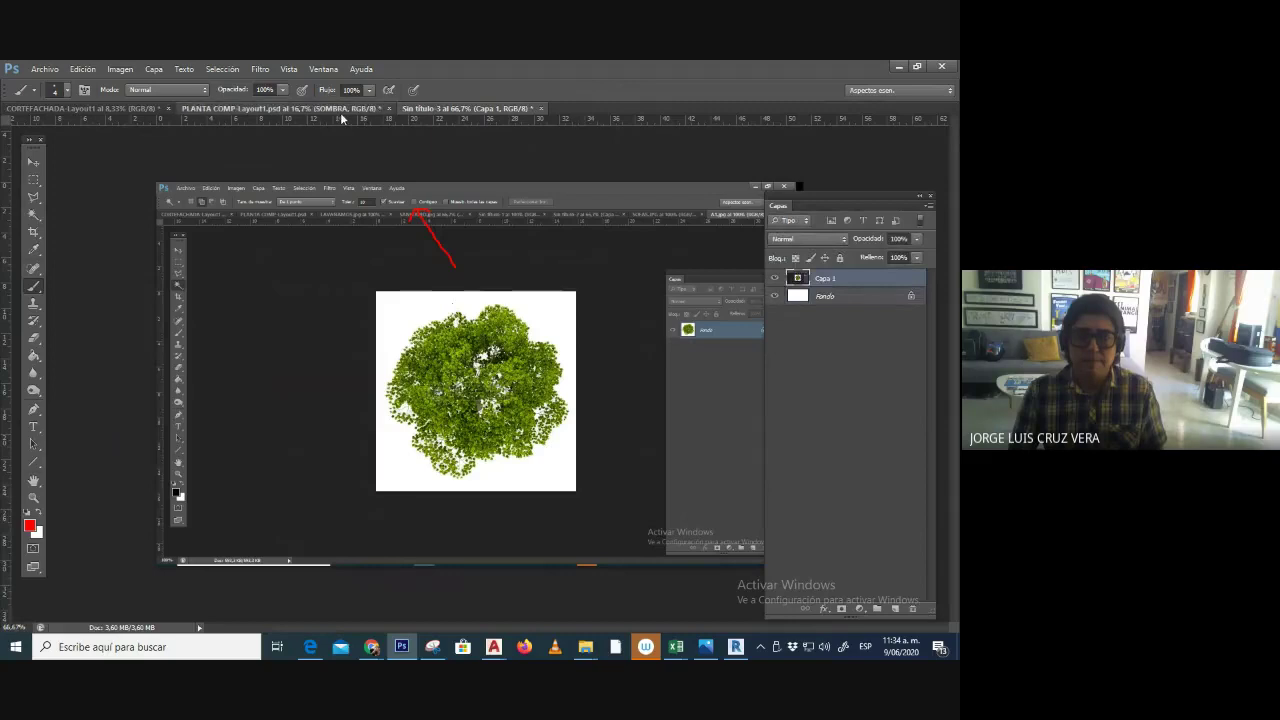
{"action": "left_click", "coordinate": [341, 110]}
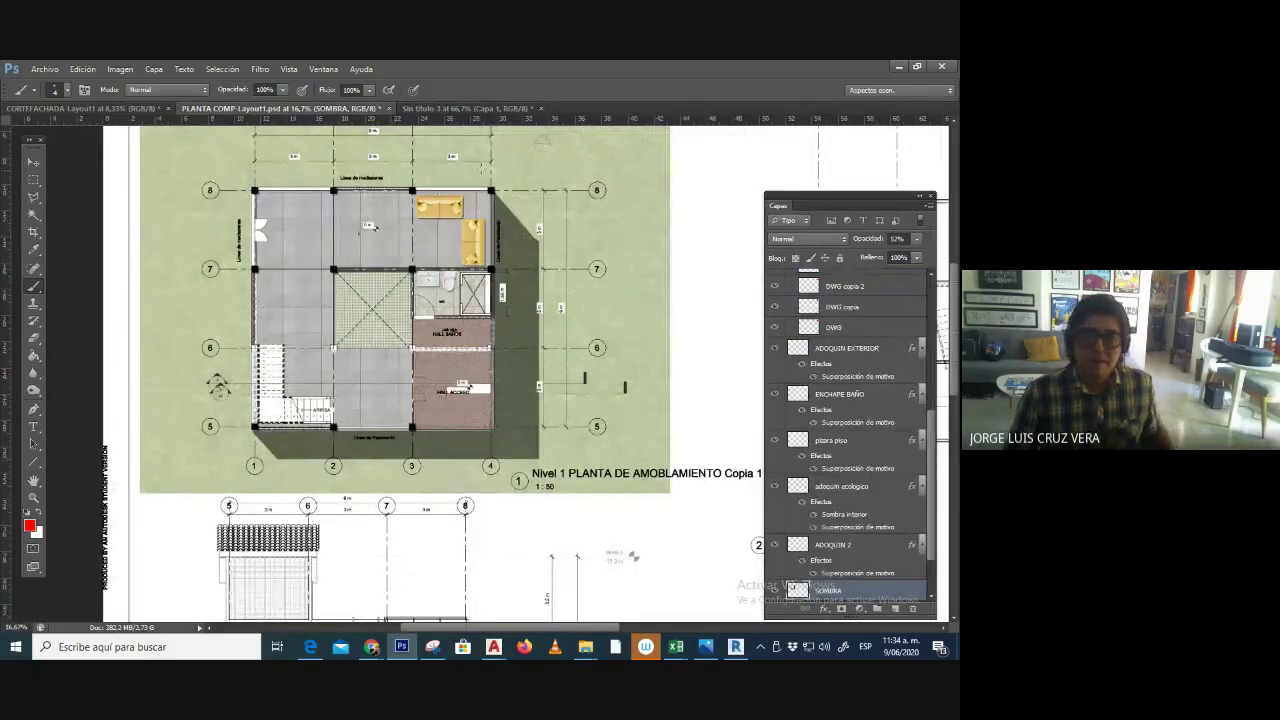
{"action": "left_click", "coordinate": [507, 108]}
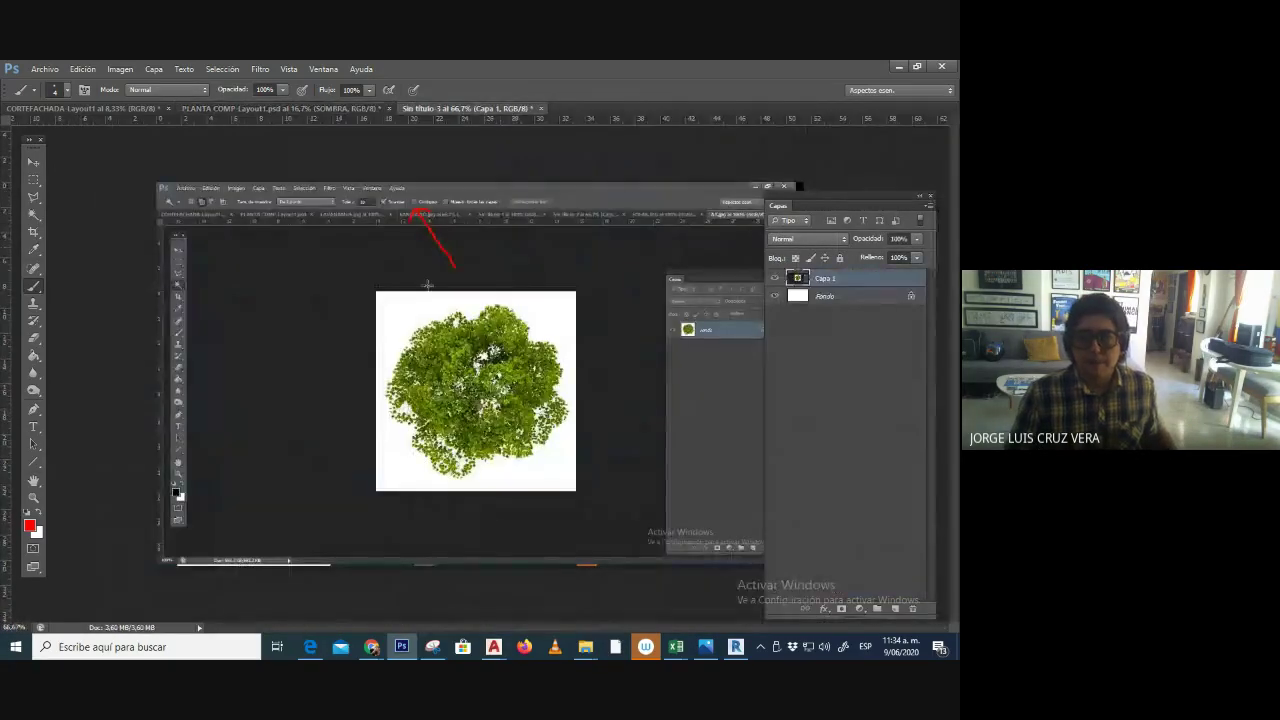
- Open the tree image A1.jpg from TEXTURAS > ARBOLES, assigning it the Adobe RGB (1998) working space
{"action": "left_click", "coordinate": [44, 69]}
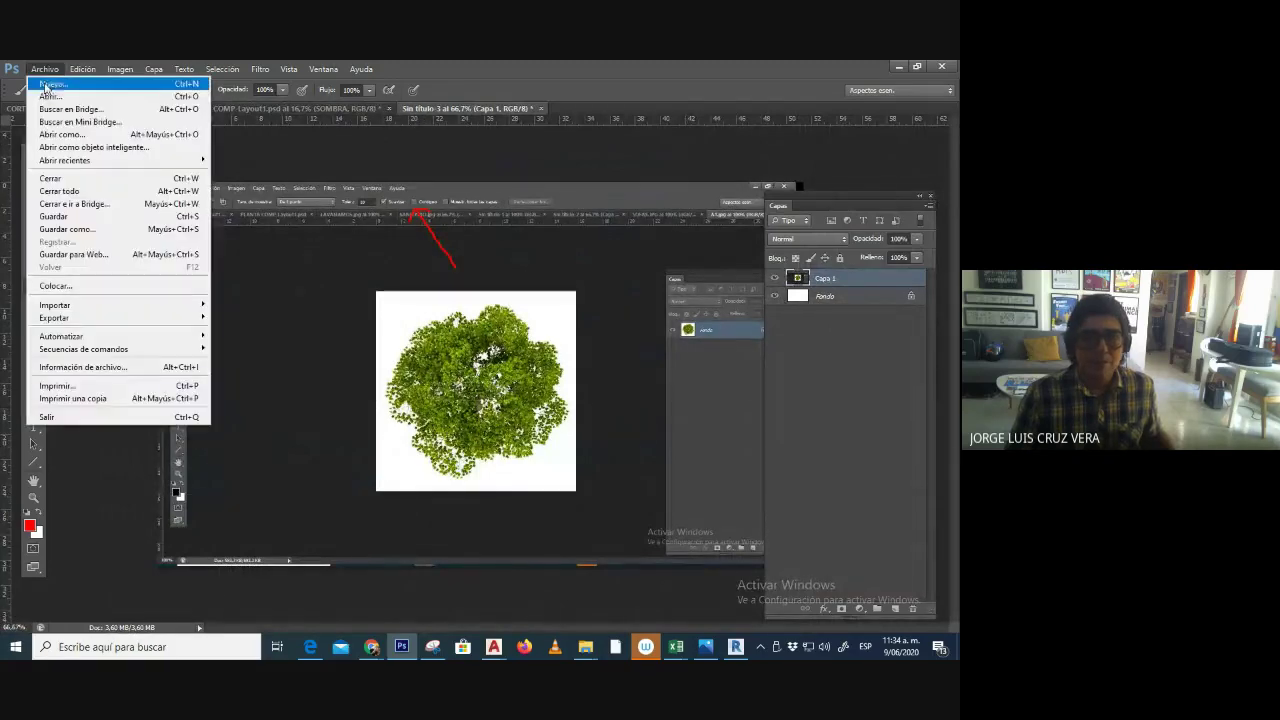
{"action": "left_click", "coordinate": [44, 97]}
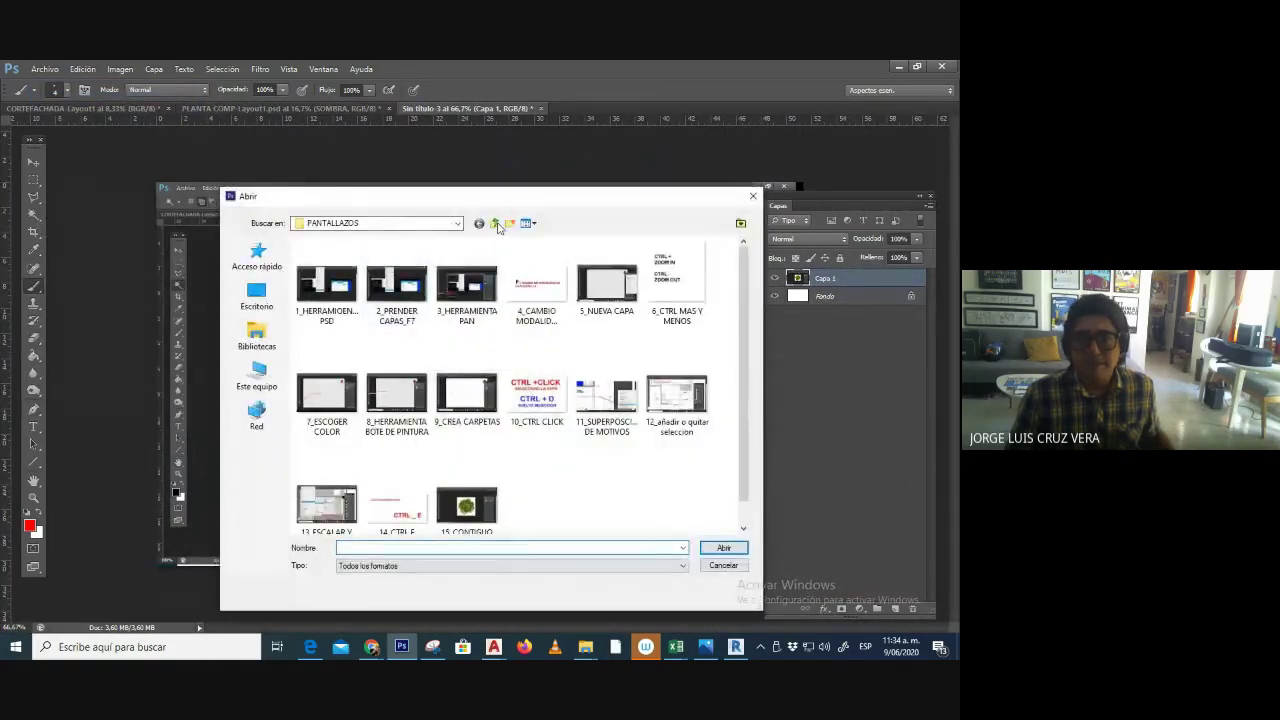
{"action": "left_click", "coordinate": [496, 224]}
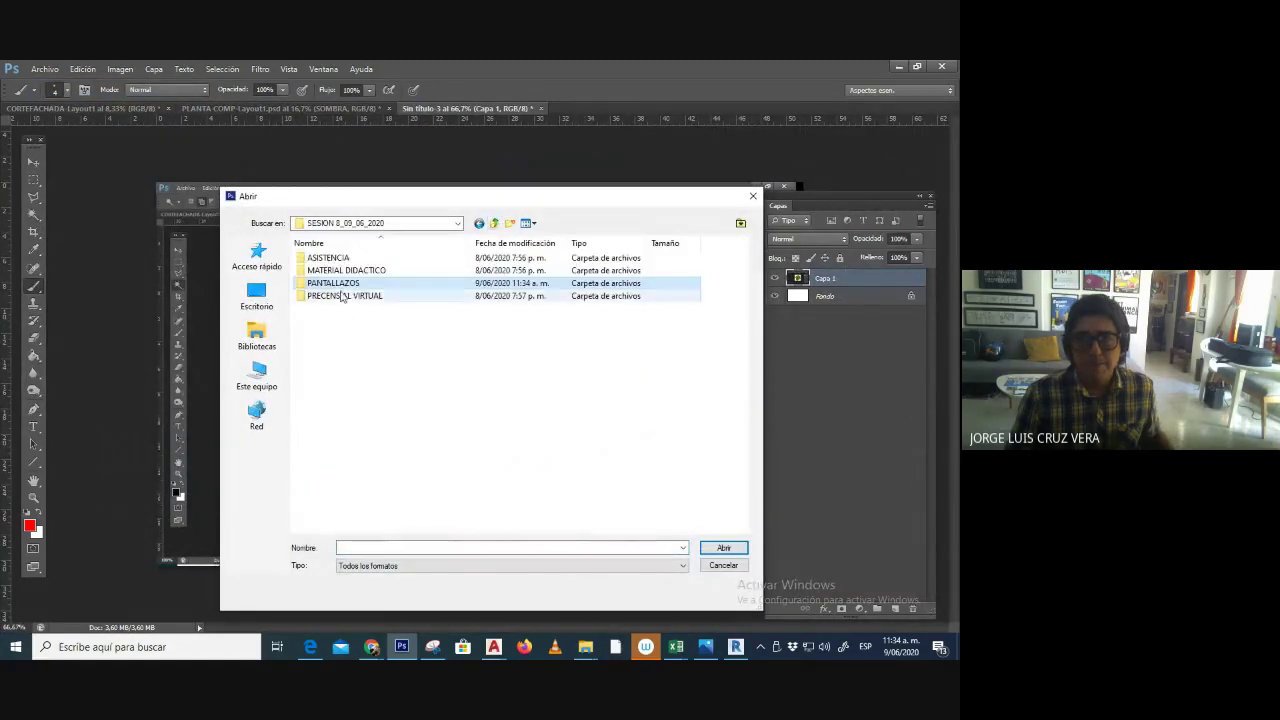
{"action": "left_click", "coordinate": [497, 224]}
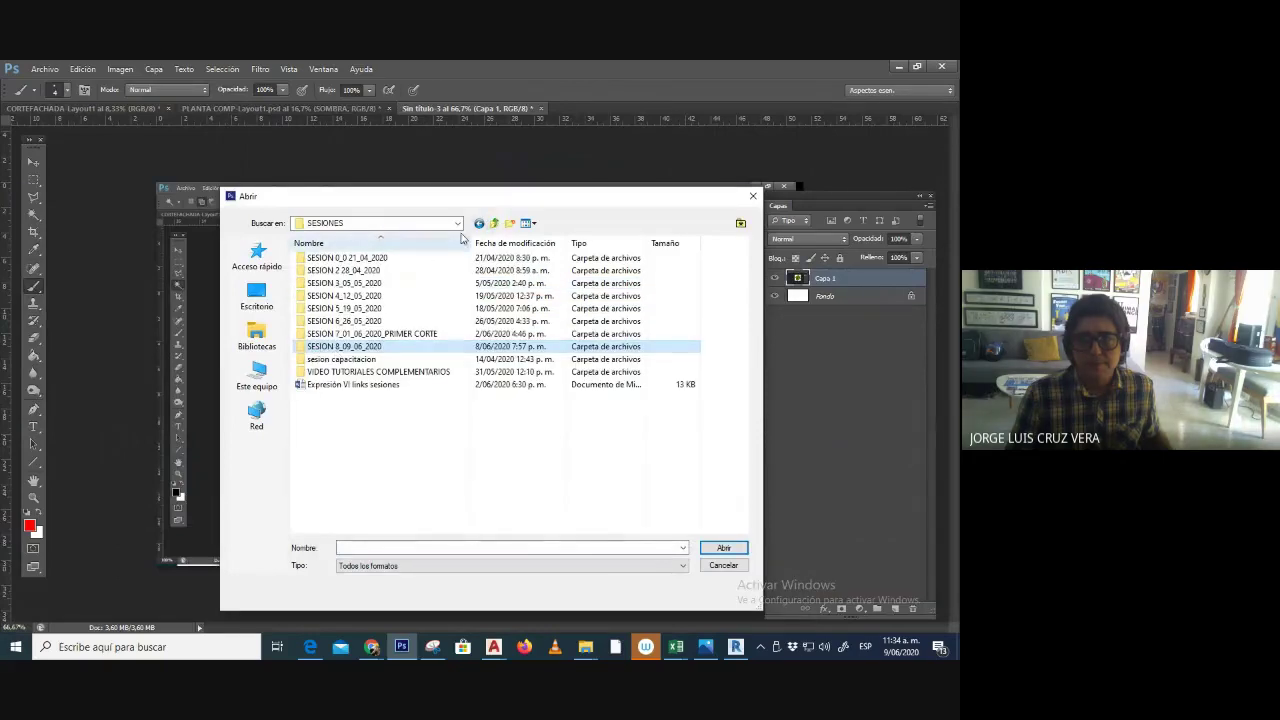
{"action": "left_click", "coordinate": [497, 224]}
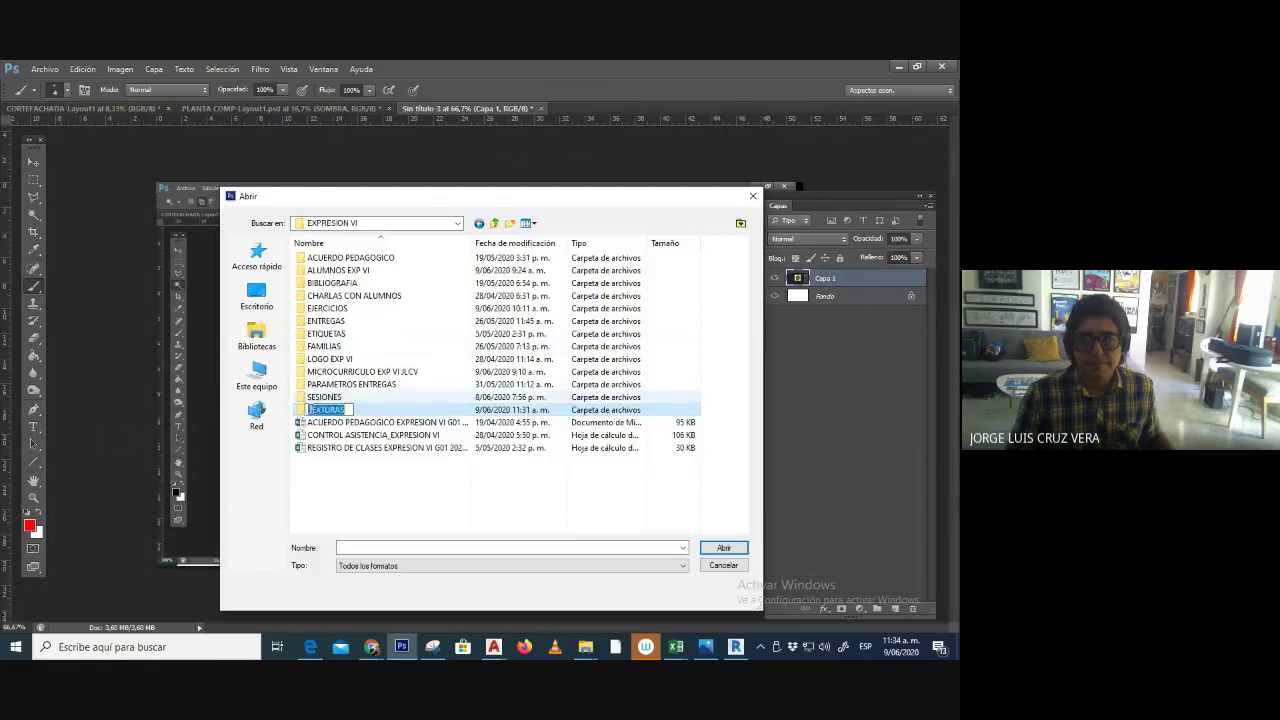
{"action": "double_click", "coordinate": [300, 410]}
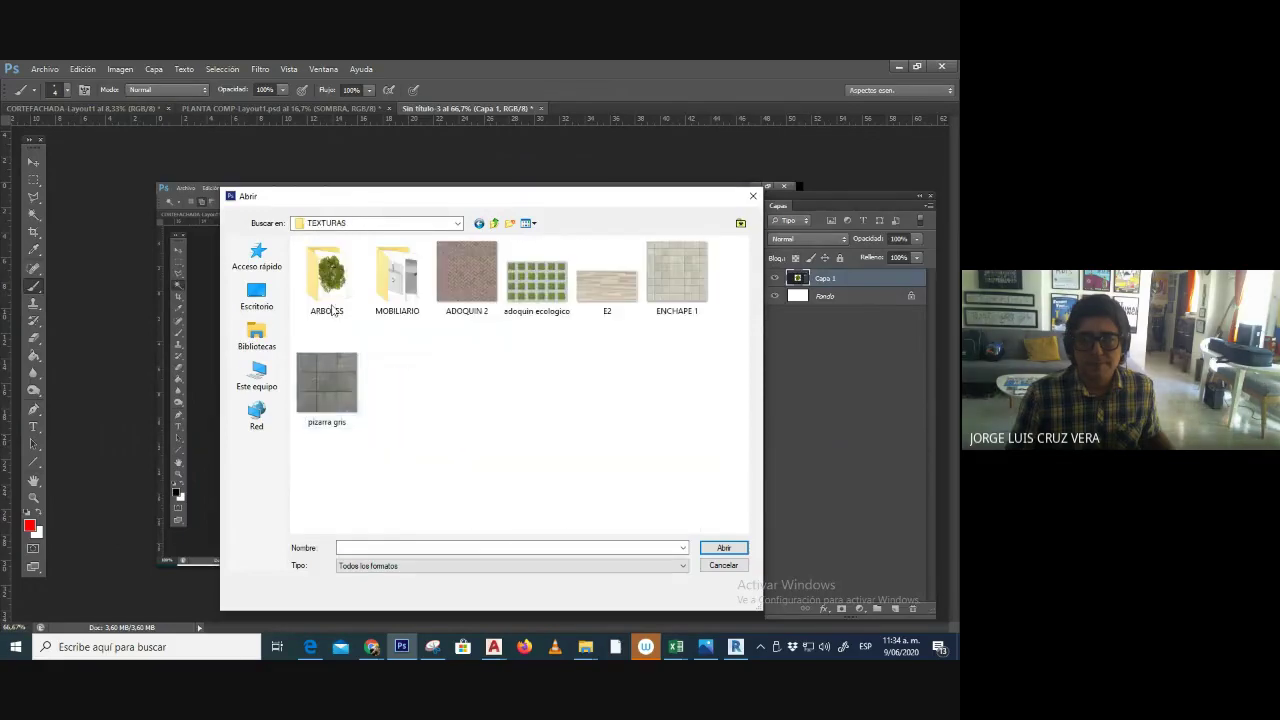
{"action": "double_click", "coordinate": [326, 278]}
{"action": "double_click", "coordinate": [328, 277]}
{"action": "key", "text": "i"}
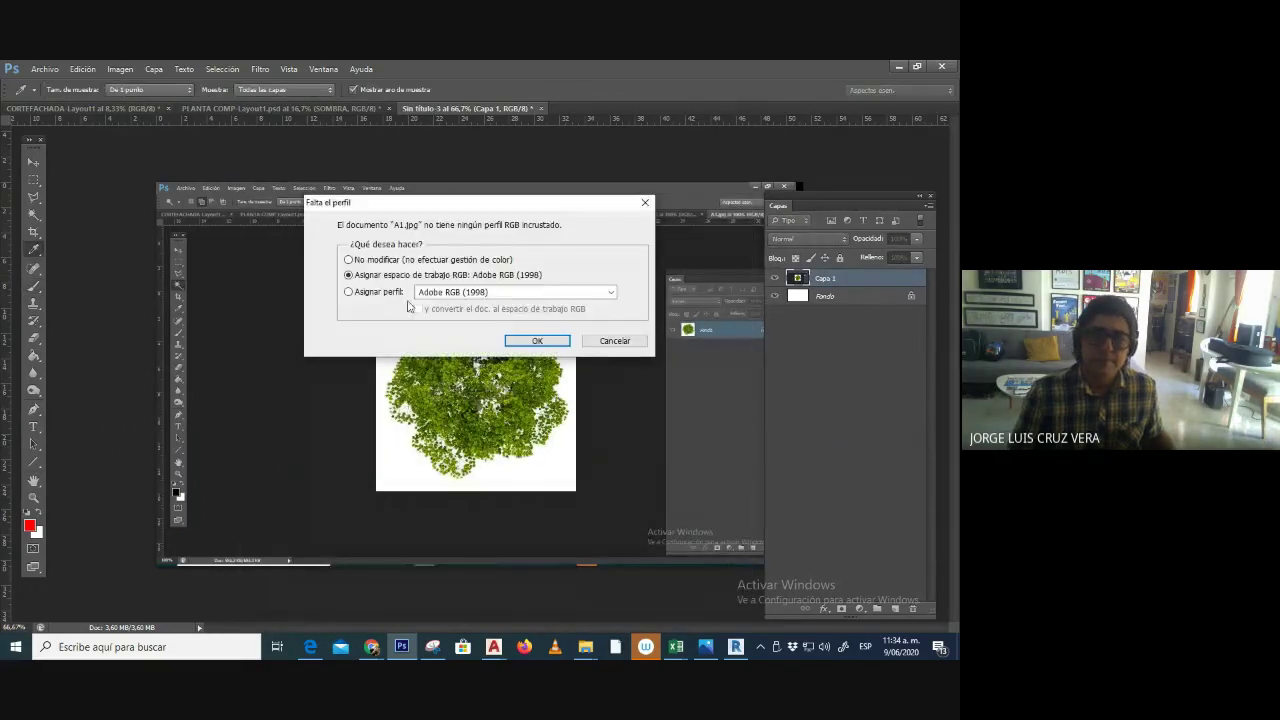
{"action": "left_click", "coordinate": [512, 342]}
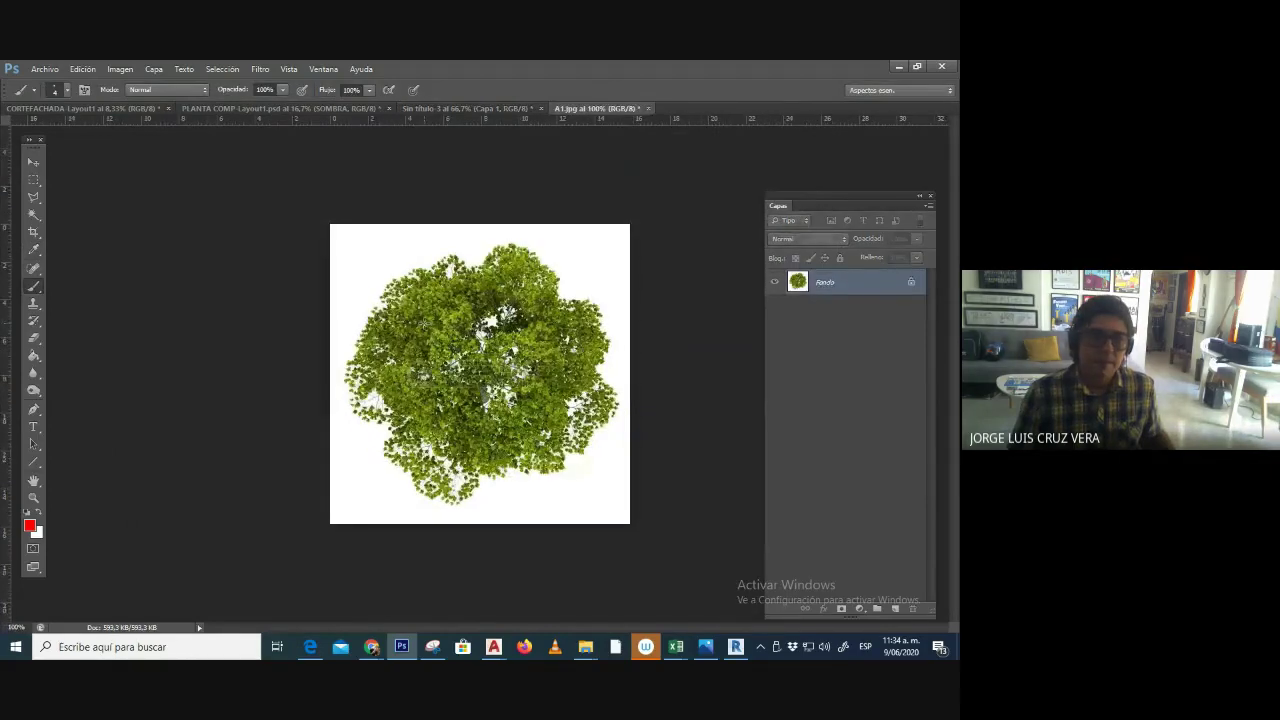
- Select the tree in A1.jpg by picking its white background with the Magic Wand at tolerance 30 and inverting the selection
{"action": "left_click", "coordinate": [33, 215]}
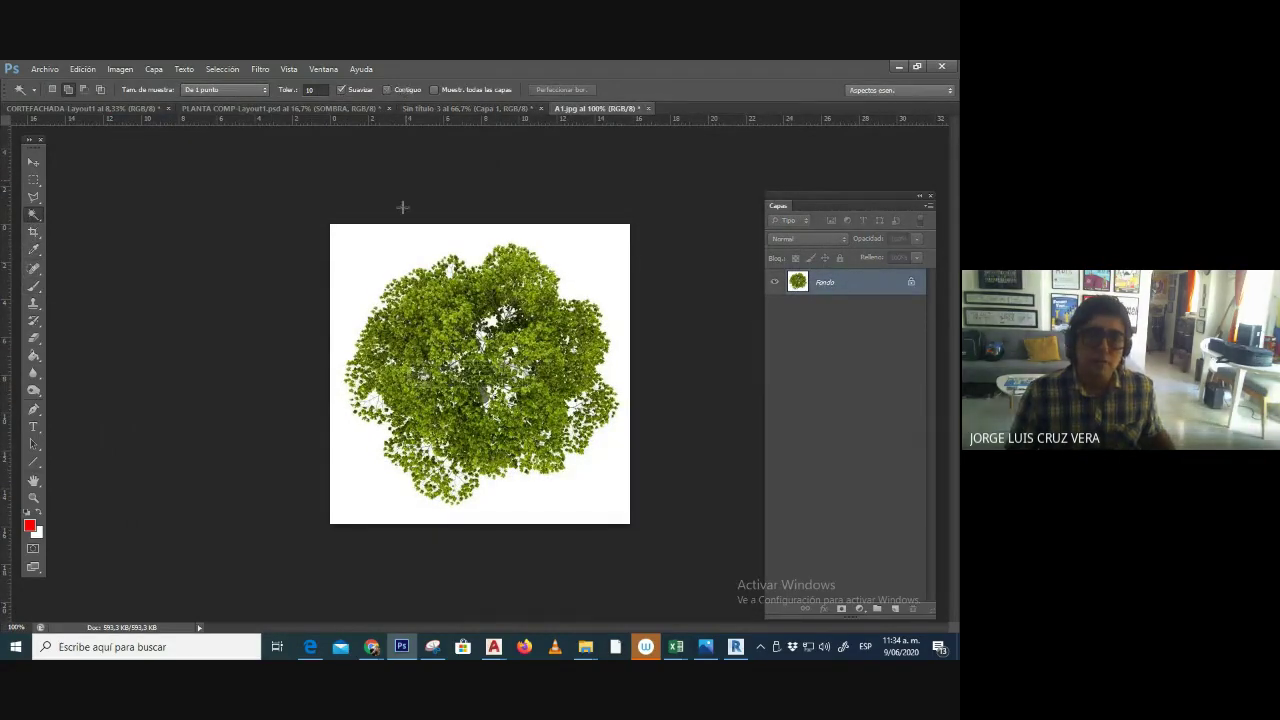
{"action": "left_click", "coordinate": [375, 262]}
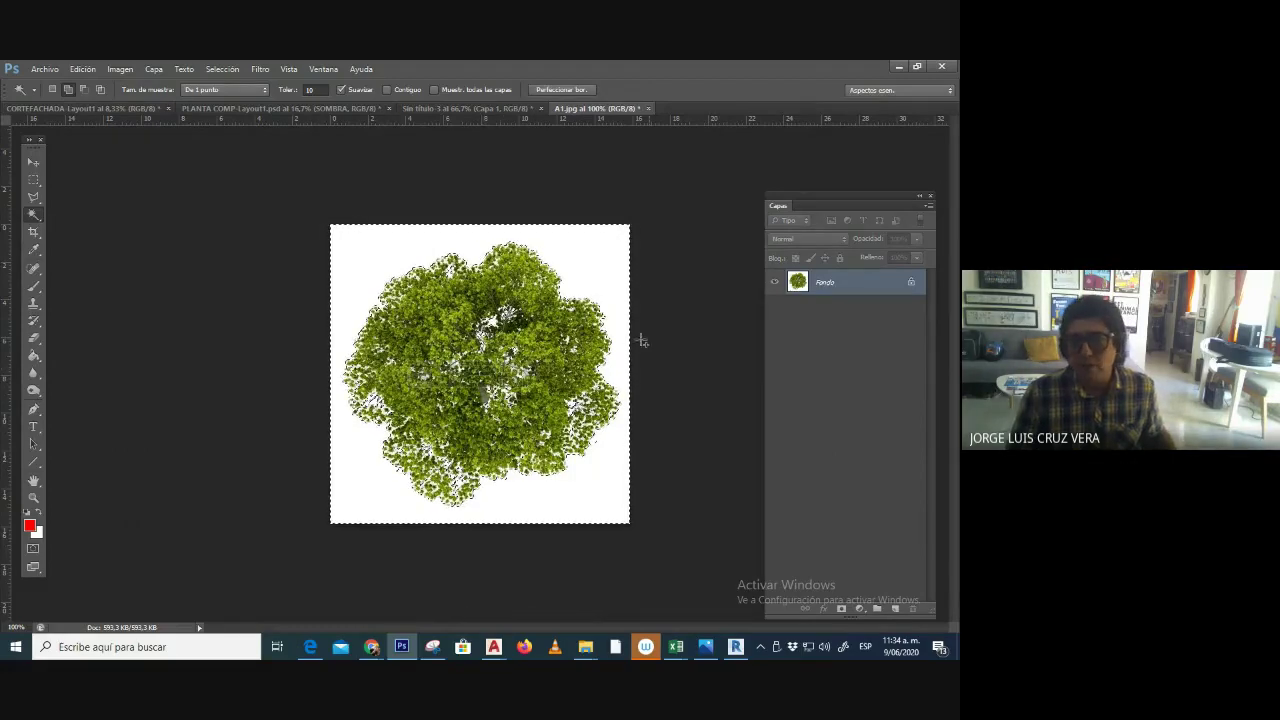
{"action": "double_click", "coordinate": [314, 90]}
{"action": "type", "text": "30"}
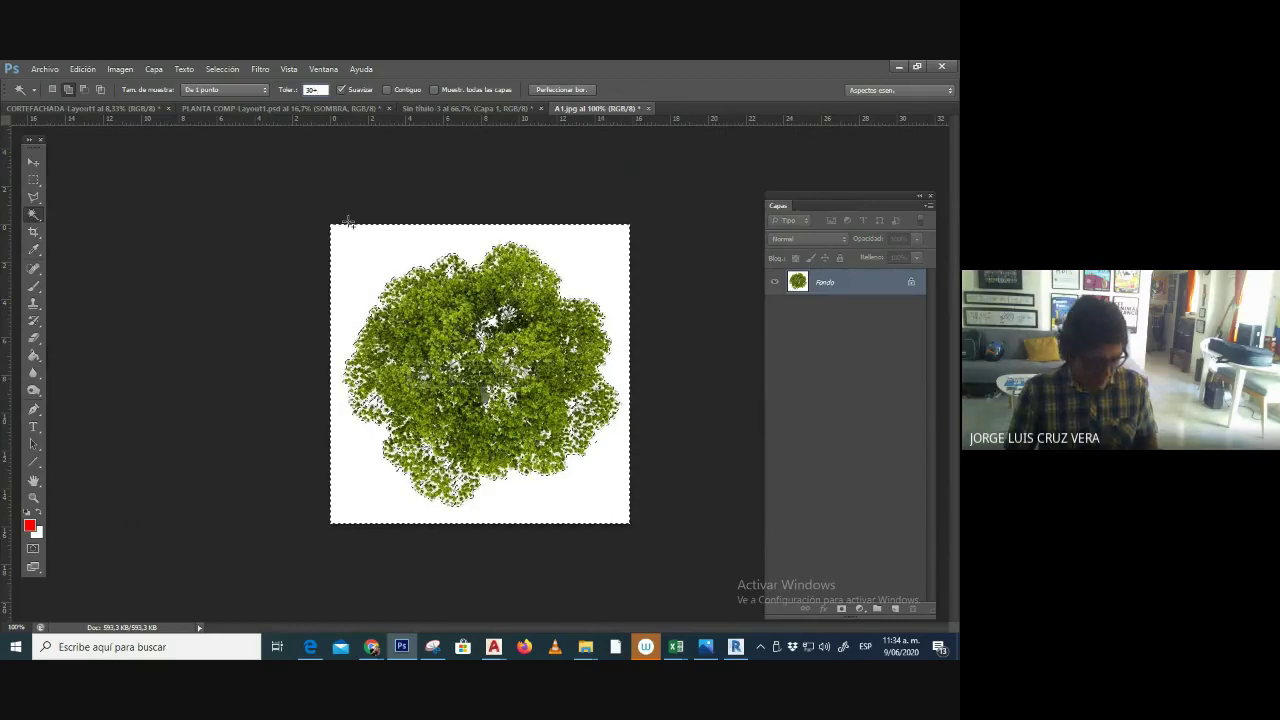
{"action": "left_click", "coordinate": [374, 241]}
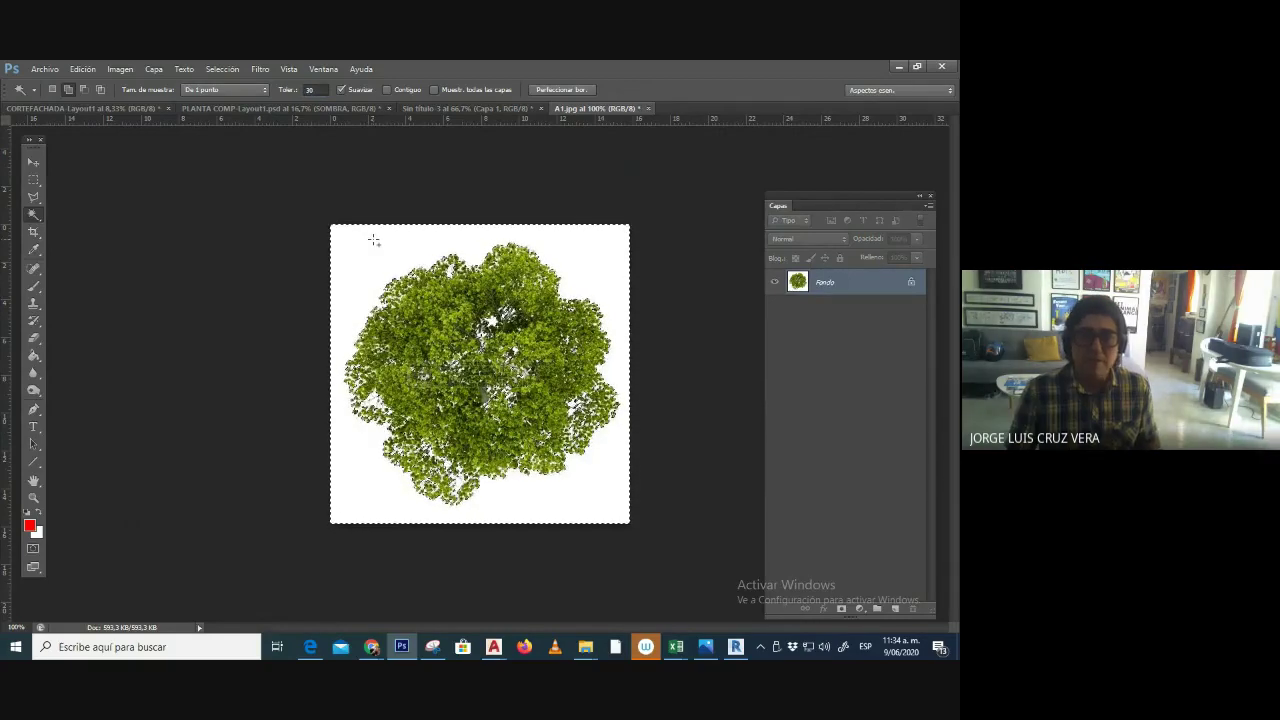
{"action": "left_click", "coordinate": [222, 69]}
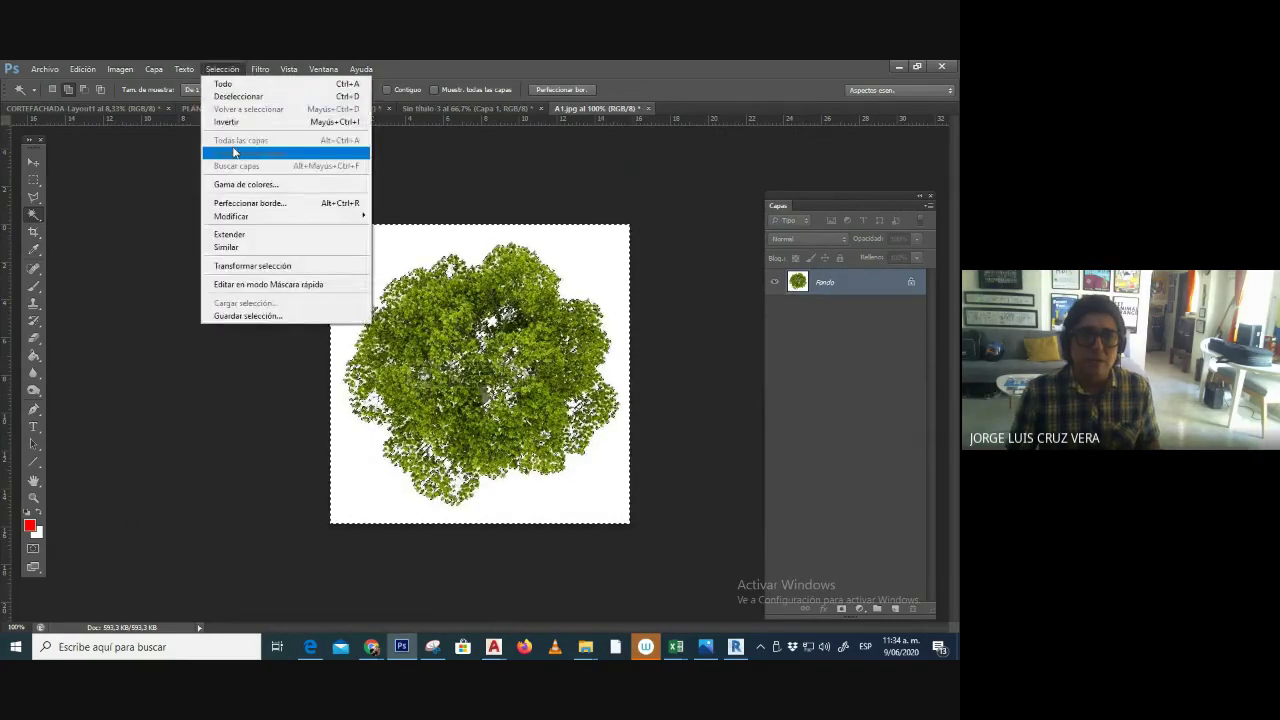
{"action": "left_click", "coordinate": [240, 119]}
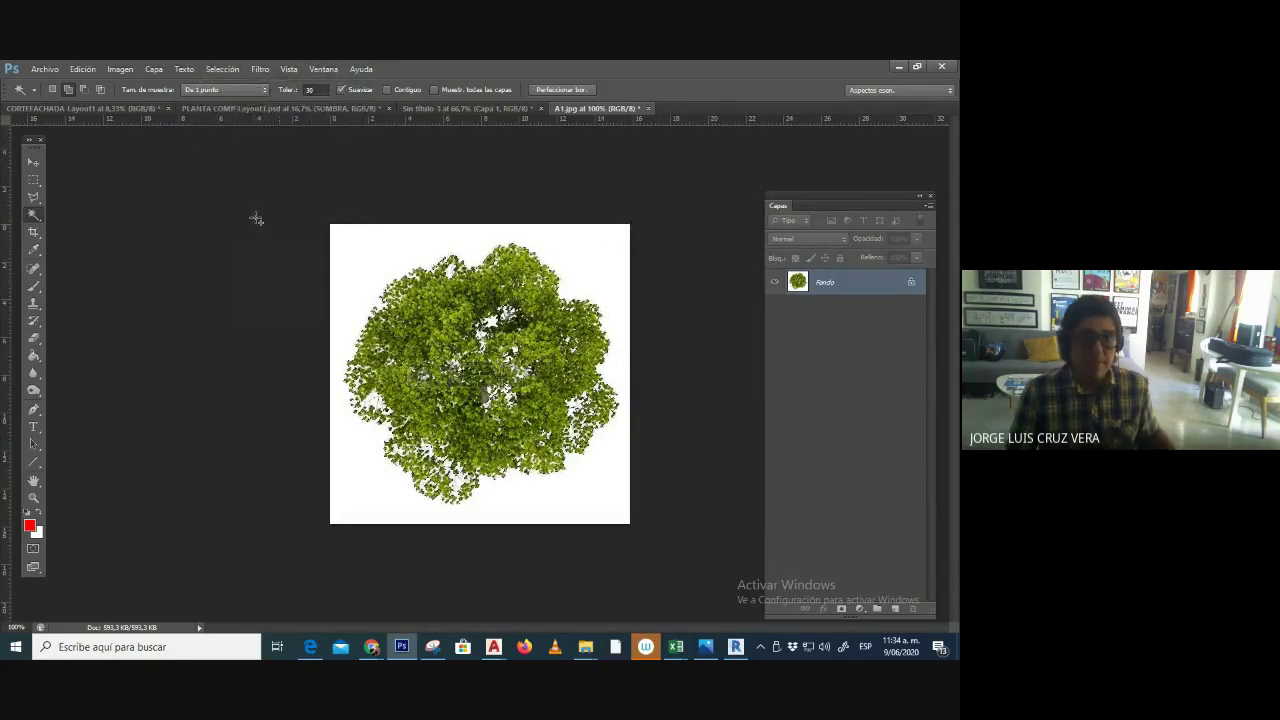
- Bring the tree into PLANTA COMP-Layout1, put its layer below LAVAMANOS, and move it onto the grass beside the house
{"action": "left_click", "coordinate": [215, 108]}
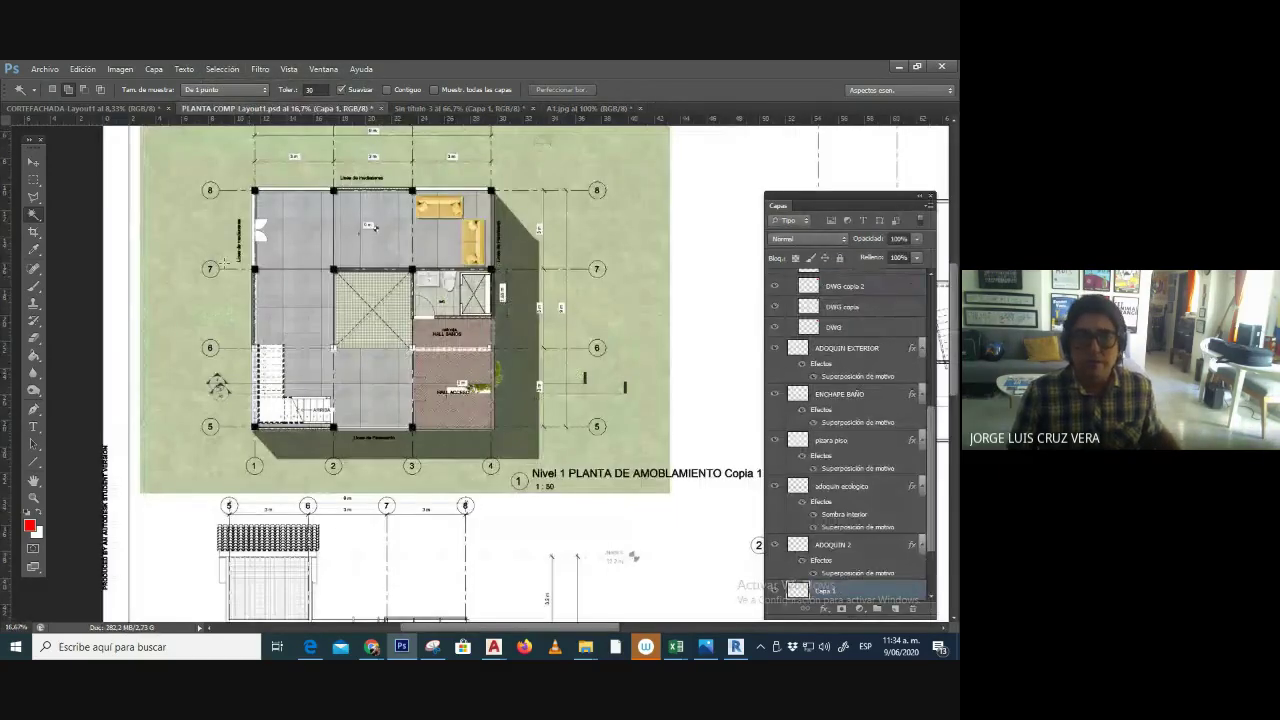
{"action": "left_click_drag", "start_coordinate": [840, 597], "coordinate": [805, 428]}
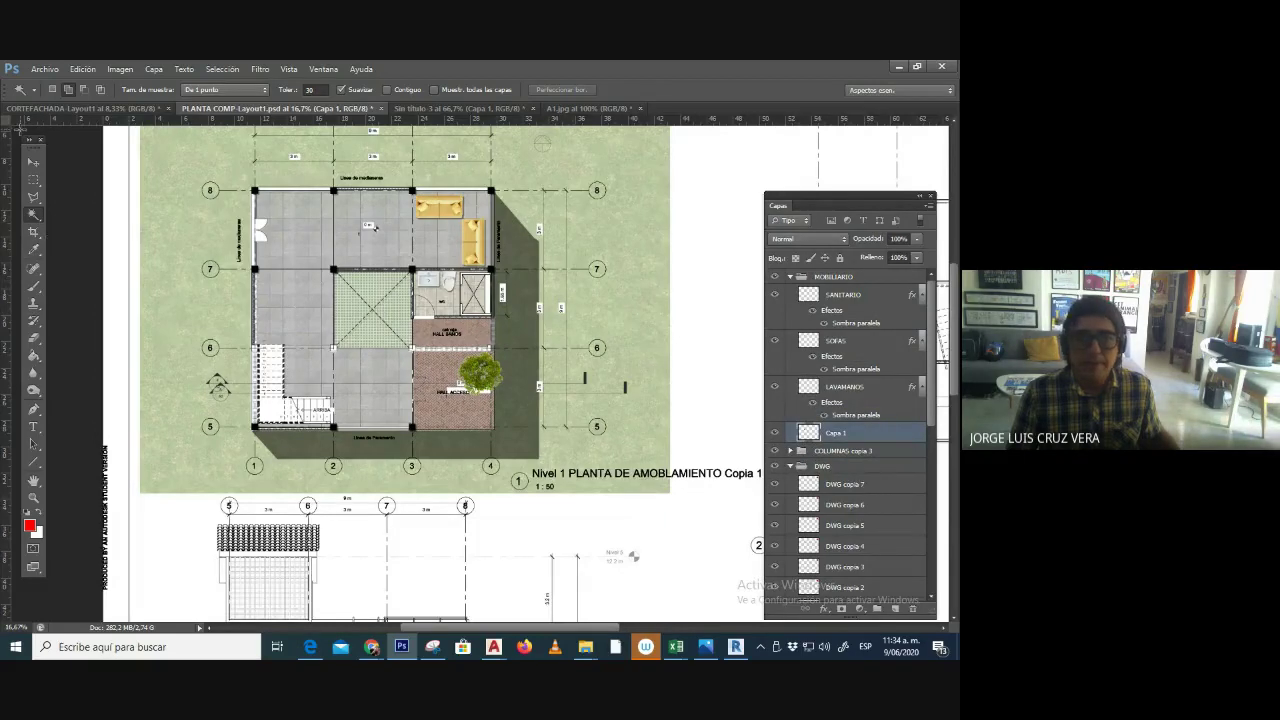
{"action": "left_click", "coordinate": [33, 164]}
{"action": "left_click_drag", "start_coordinate": [486, 377], "coordinate": [599, 318]}
- Create a layer group named VEGETACION above the tree layer
{"action": "left_click", "coordinate": [875, 610]}
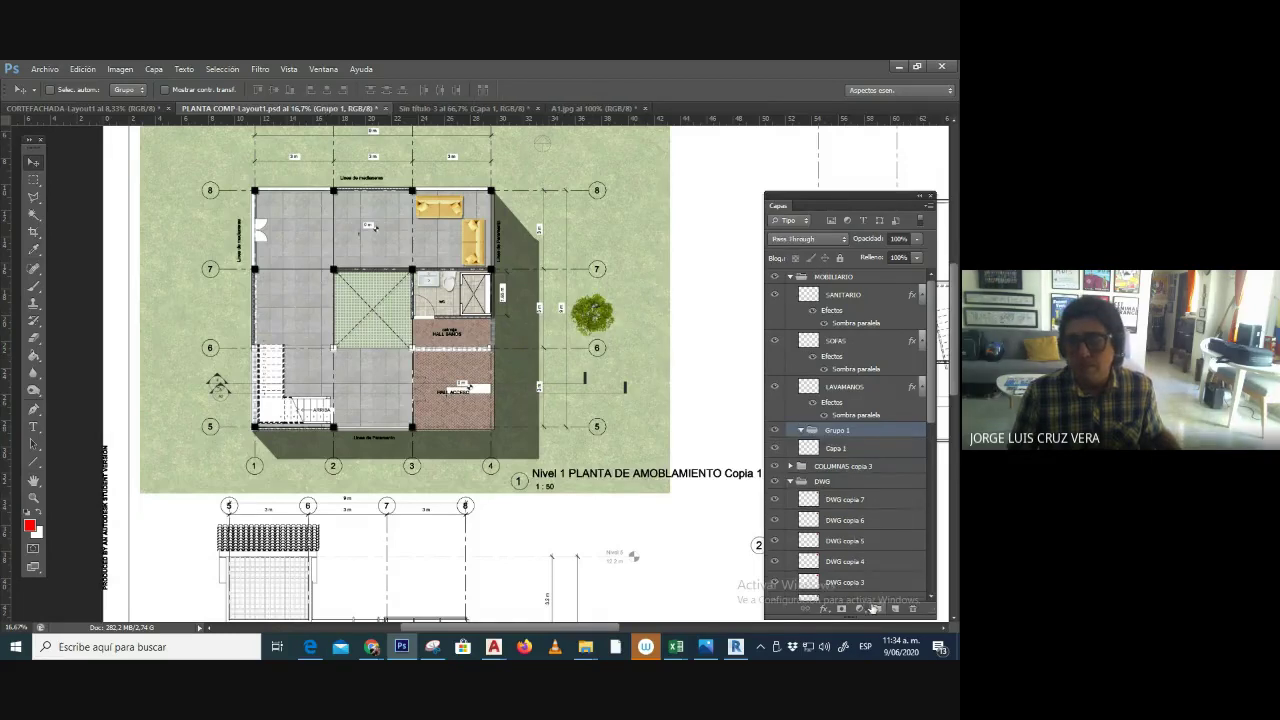
{"action": "double_click", "coordinate": [838, 432]}
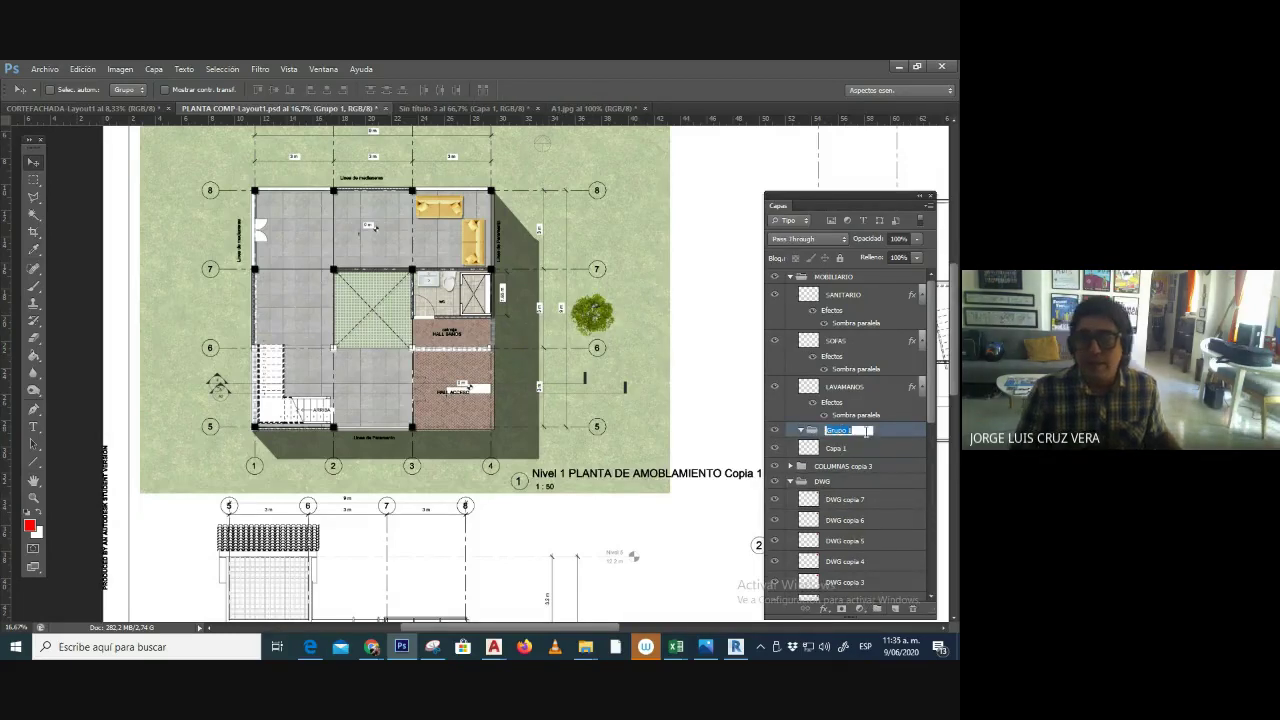
{"action": "type", "text": "VEGETACION"}
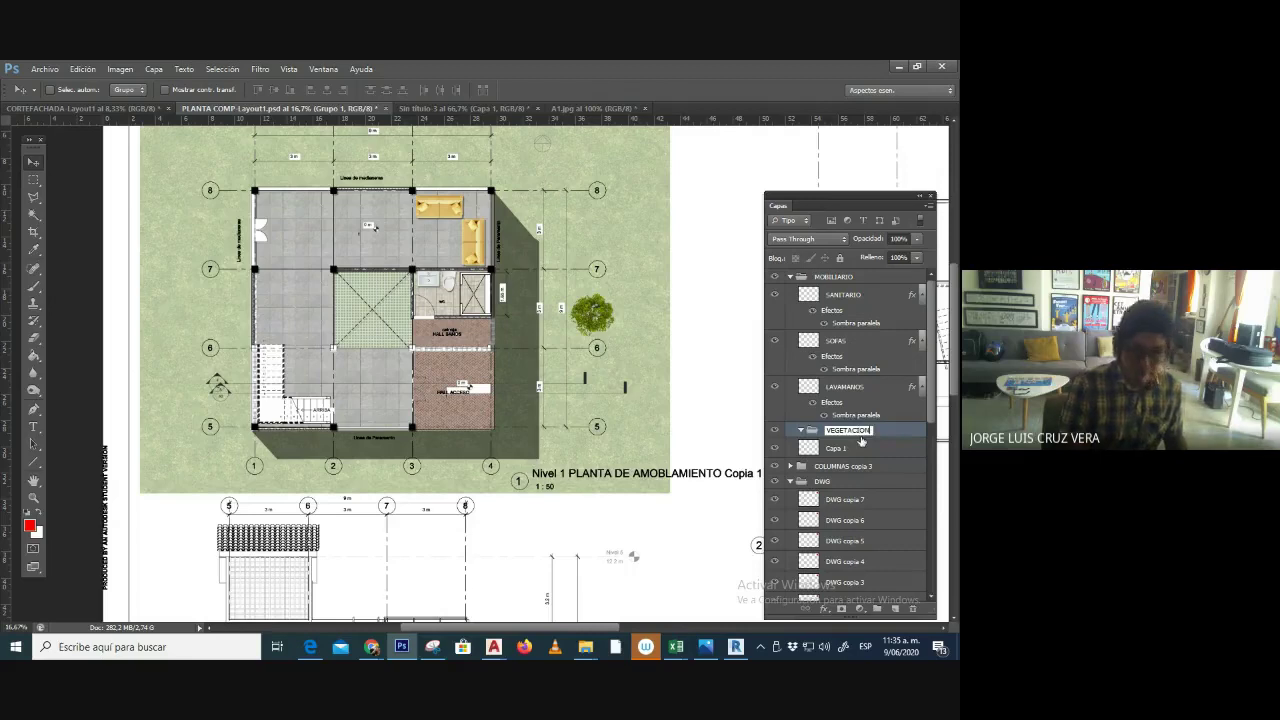
{"action": "key", "text": "Return"}
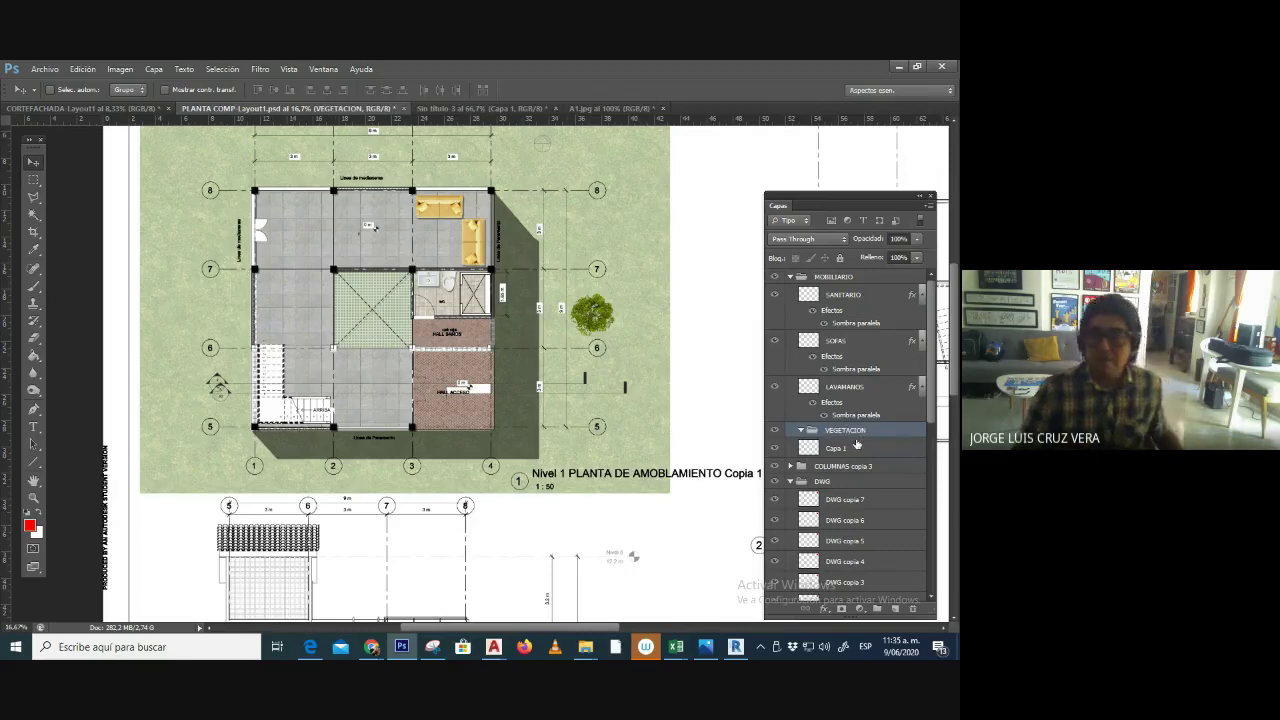
- Rename the tree layer ARBOL and place it inside the VEGETACION group
{"action": "left_click", "coordinate": [777, 450]}
{"action": "left_click", "coordinate": [777, 450]}
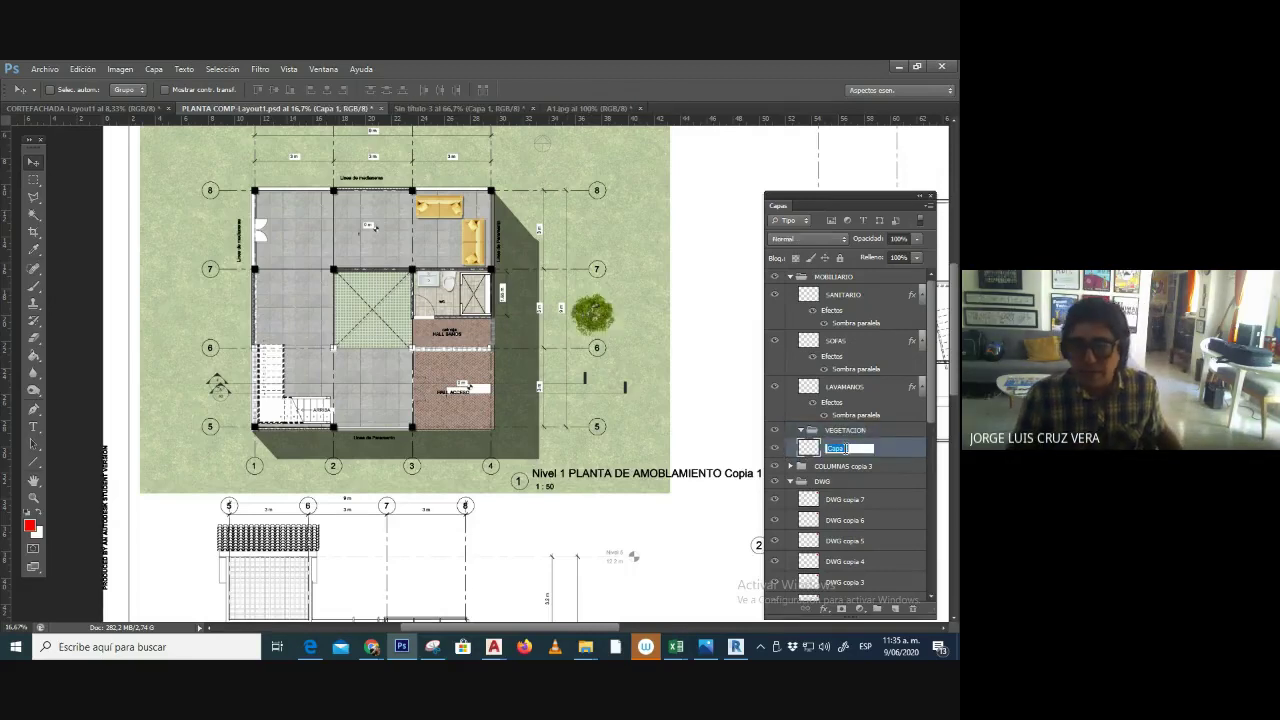
{"action": "double_click", "coordinate": [845, 449]}
{"action": "type", "text": "ARBOL"}
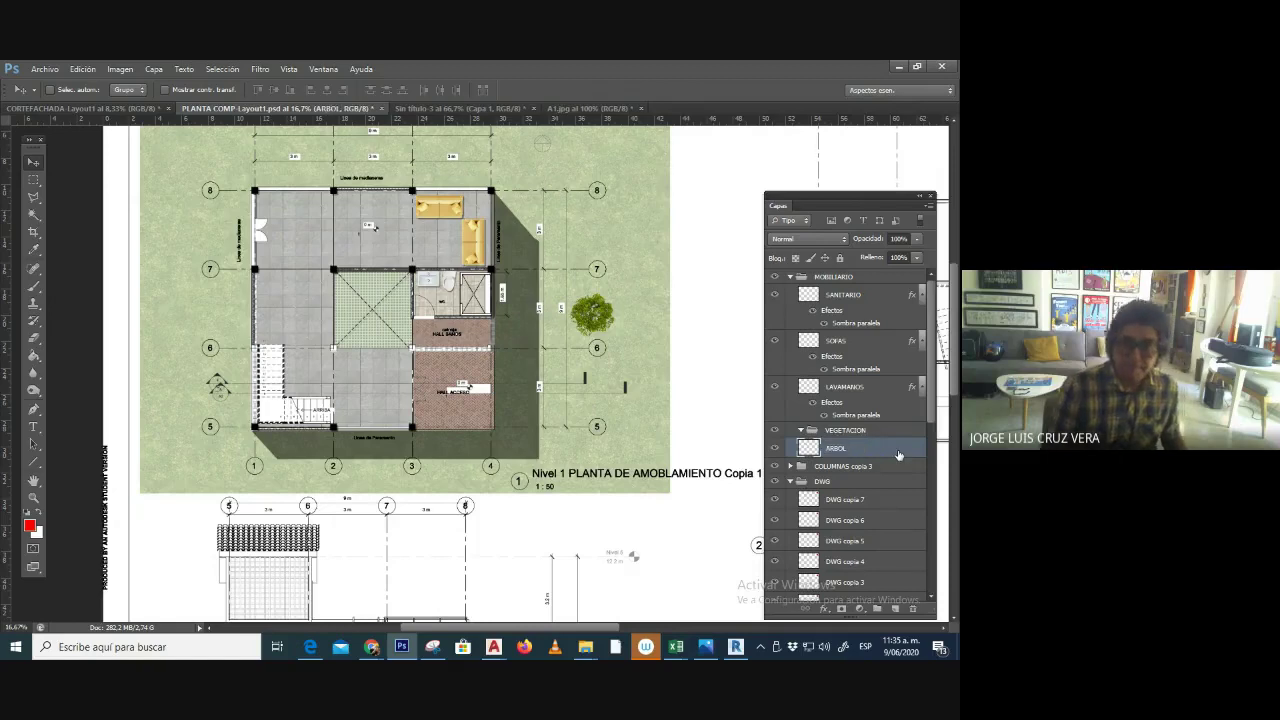
{"action": "key", "text": "Return"}
{"action": "mouse_move", "coordinate": [873, 443]}
{"action": "left_mouse_down"}
{"action": "mouse_move", "coordinate": [878, 432]}
{"action": "mouse_move", "coordinate": [879, 443]}
{"action": "left_mouse_up"}
- Scale the ARBOL layer's tree up to nearly twice its size on the grass beside the house
{"action": "right_click", "coordinate": [620, 317]}
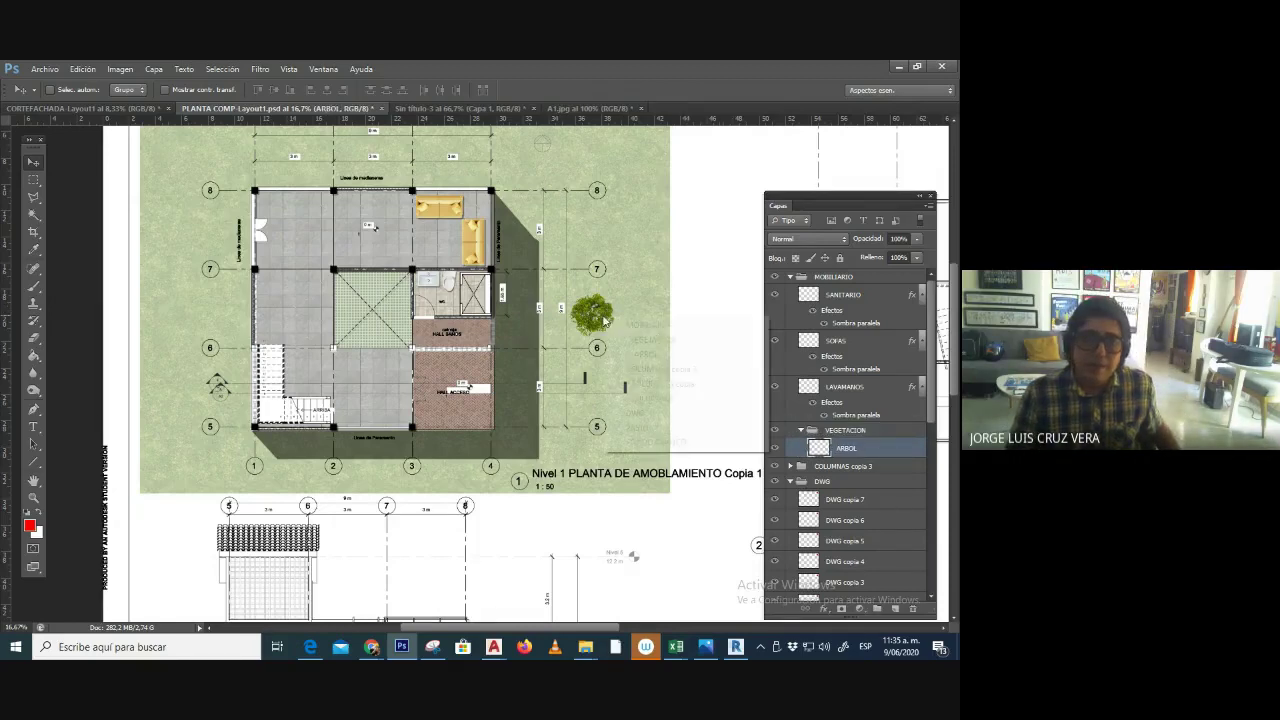
{"action": "left_click", "coordinate": [624, 314]}
{"action": "right_click", "coordinate": [620, 317]}
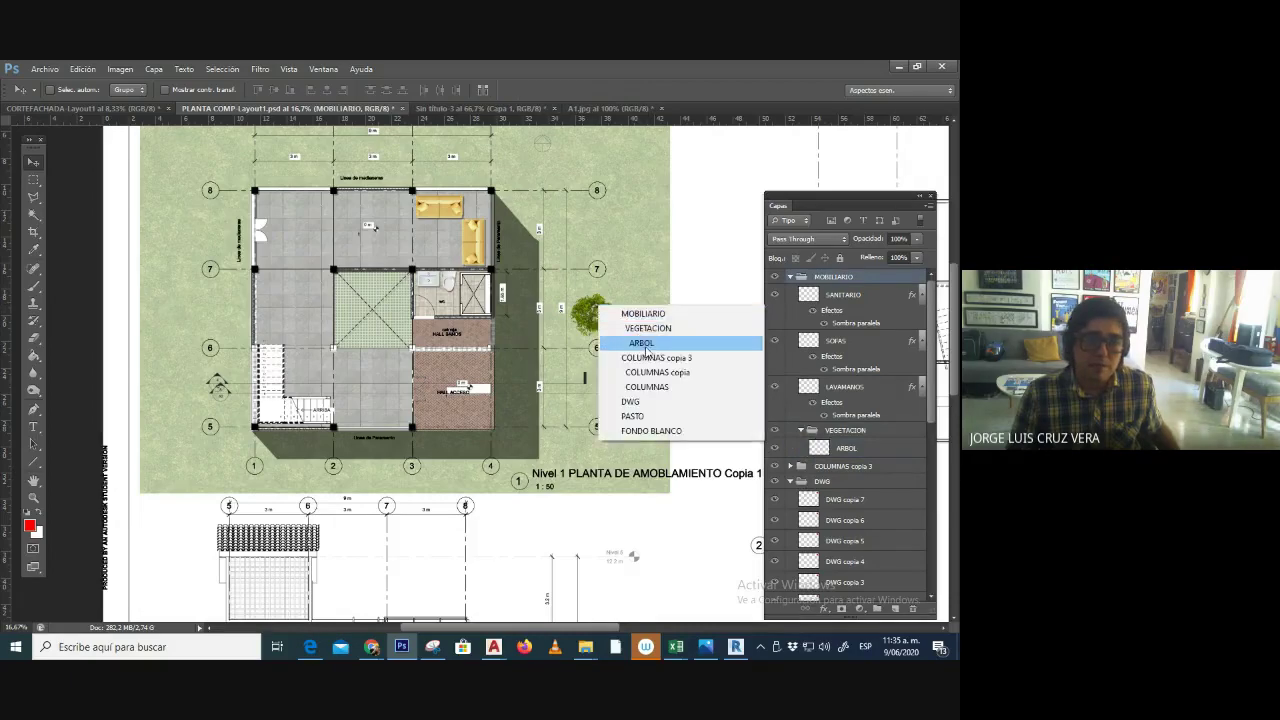
{"action": "left_click", "coordinate": [641, 342]}
{"action": "left_click", "coordinate": [83, 69]}
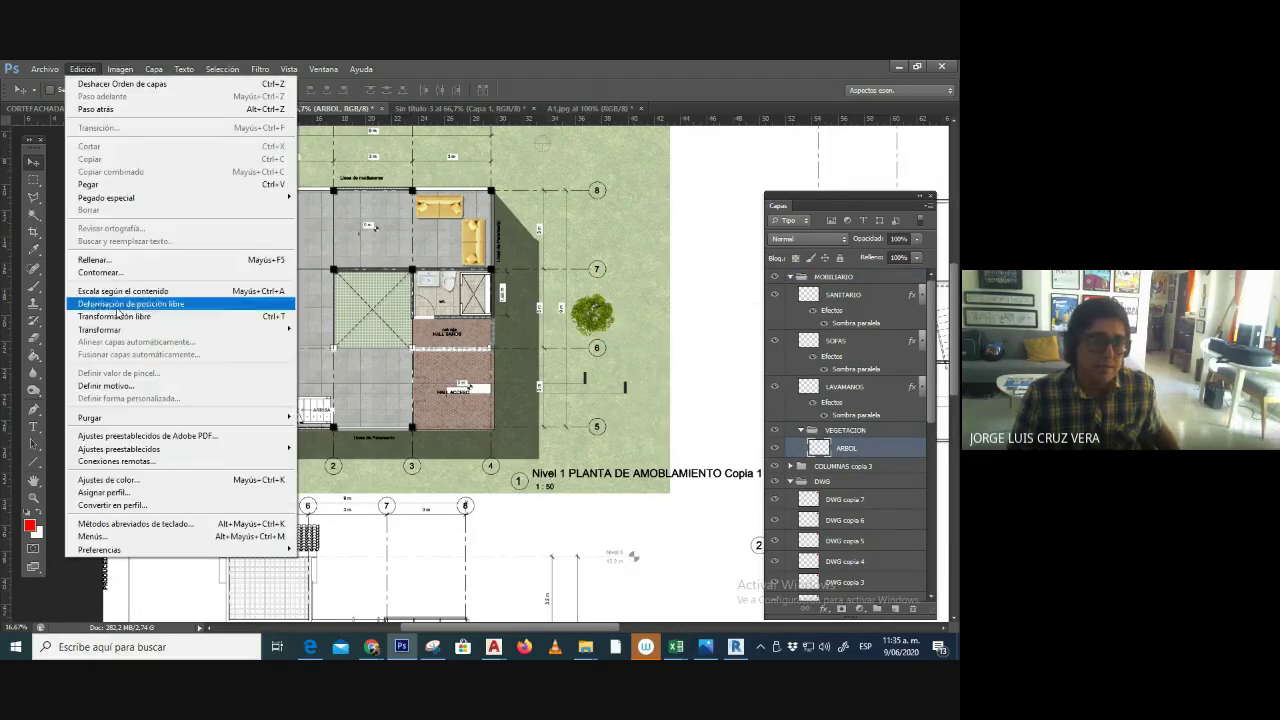
{"action": "mouse_move", "coordinate": [100, 329]}
{"action": "left_click", "coordinate": [320, 346]}
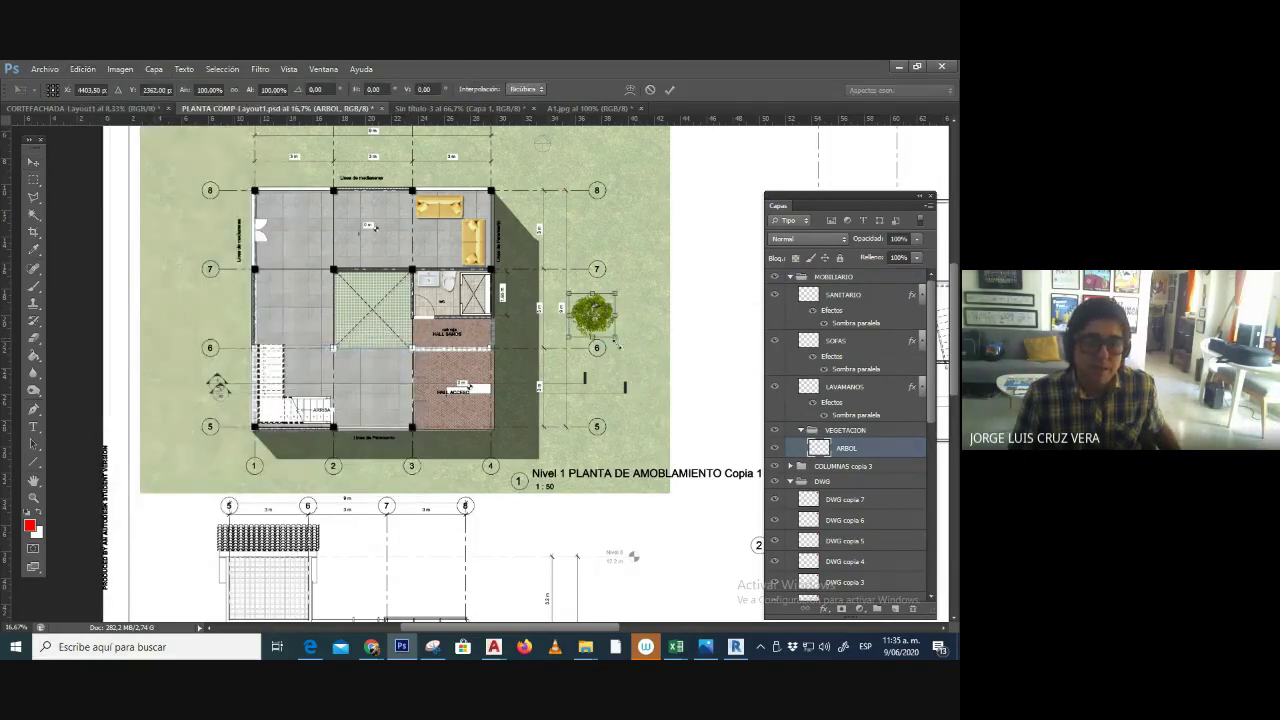
{"action": "left_click_drag", "start_coordinate": [615, 339], "coordinate": [661, 386]}
{"action": "key", "text": "Return"}
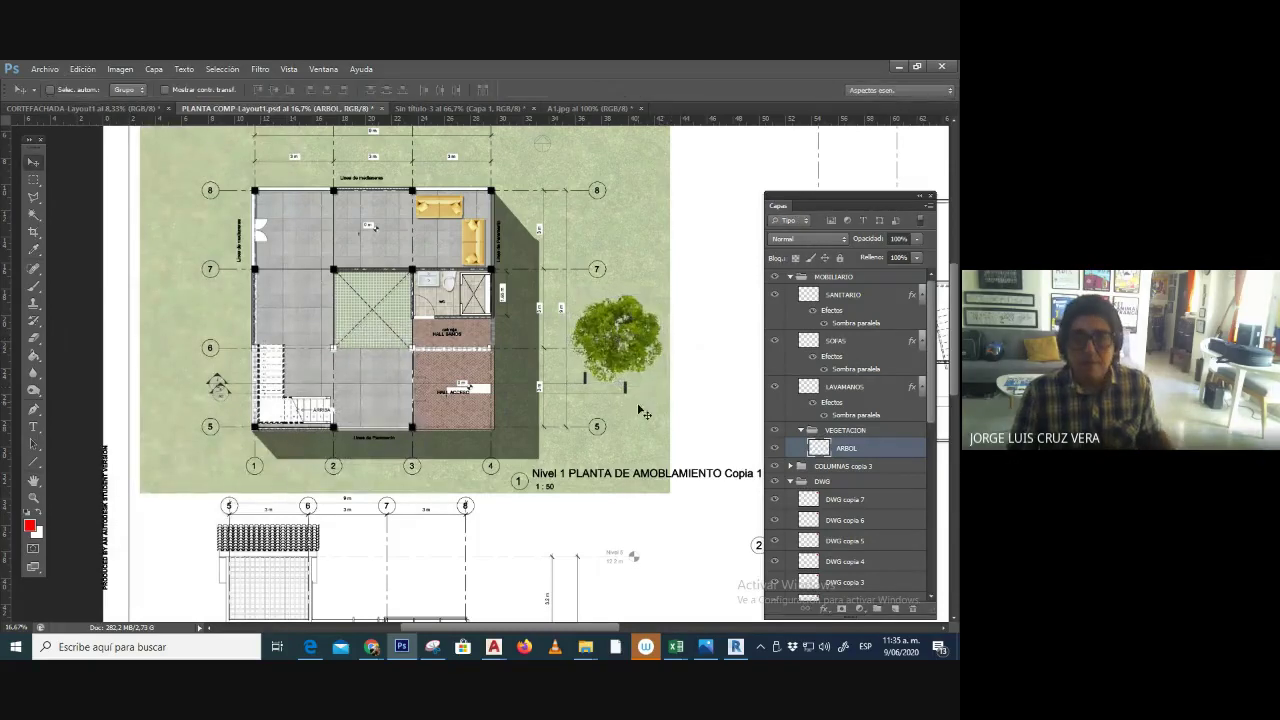
- Add a drop shadow (Sombra paralela) to the ARBOL layer, offset toward the same side as the building's shadow
{"action": "left_click", "coordinate": [822, 609]}
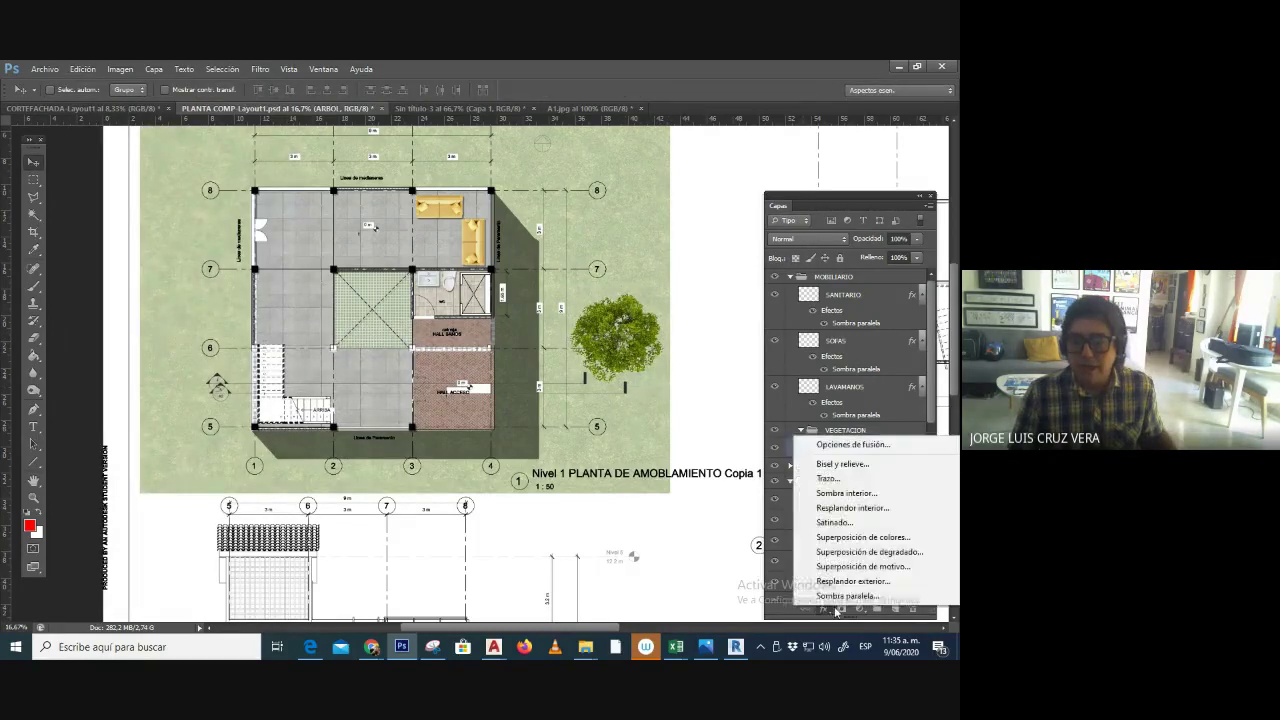
{"action": "left_click", "coordinate": [710, 556]}
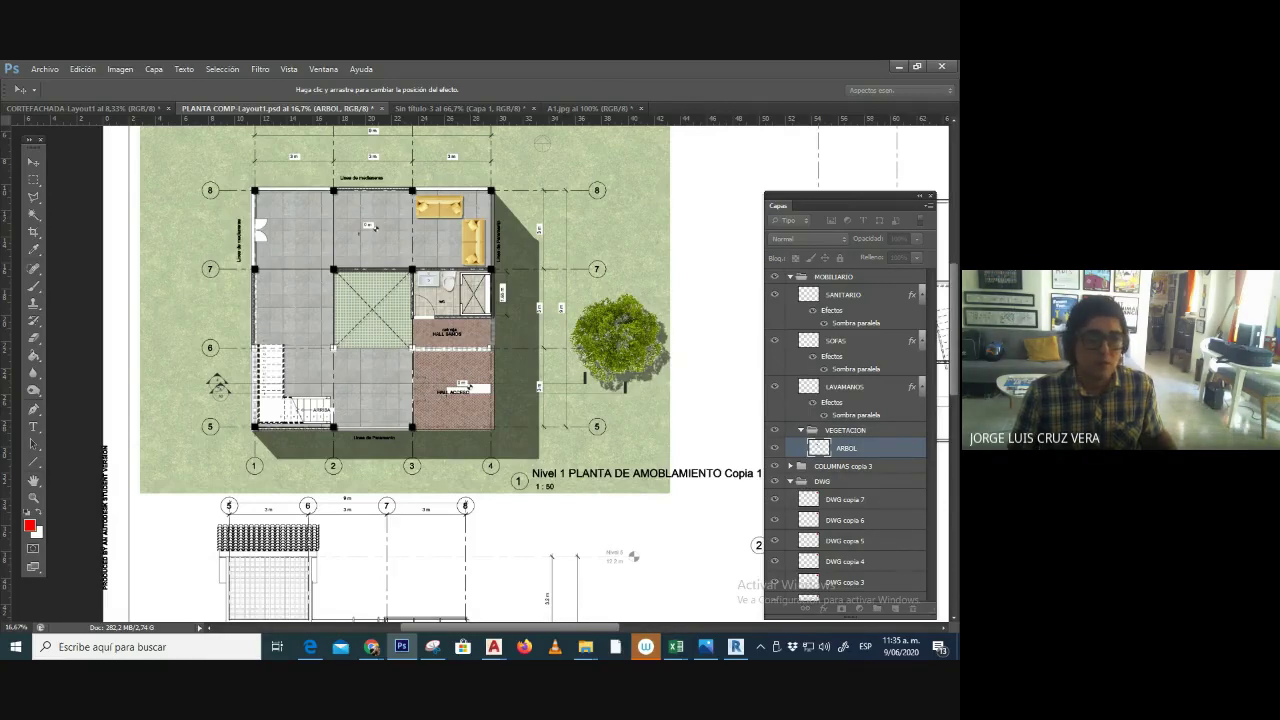
{"action": "key", "text": "Return"}
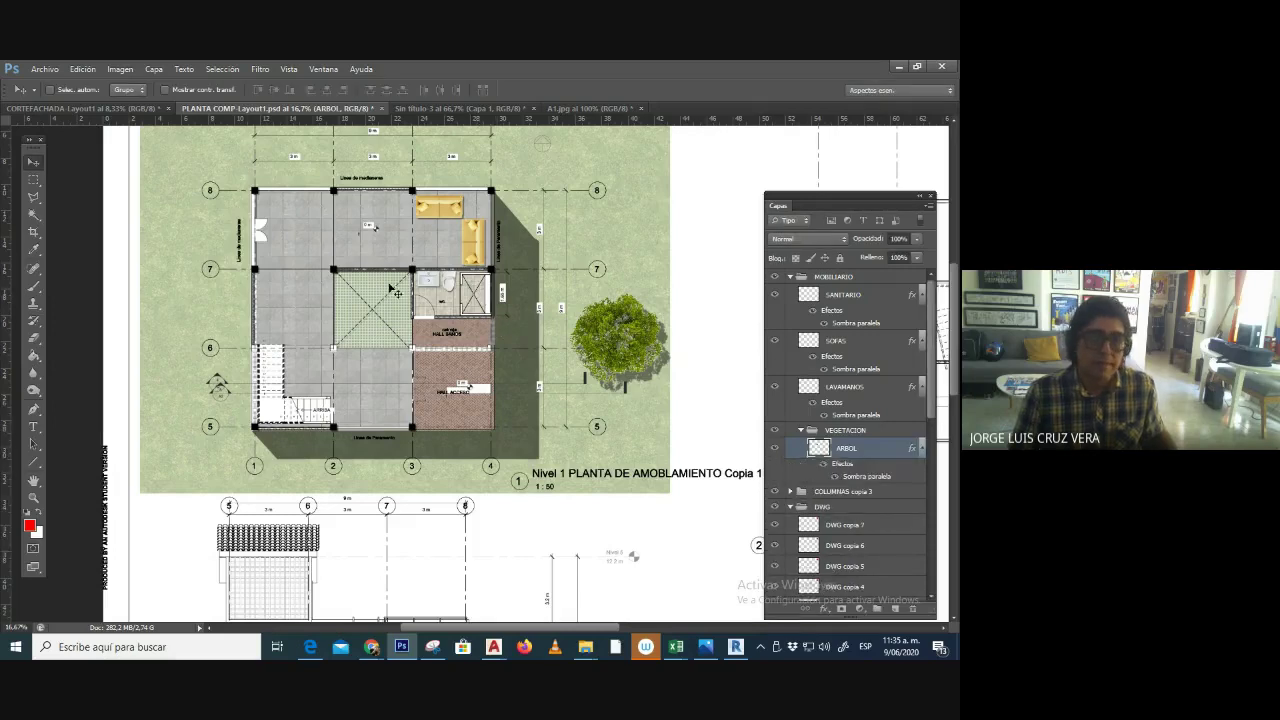
- Move the tree to the grass area's upper-right corner and place a copy of it about 7.9 cm straight below
{"action": "left_click", "coordinate": [32, 180]}
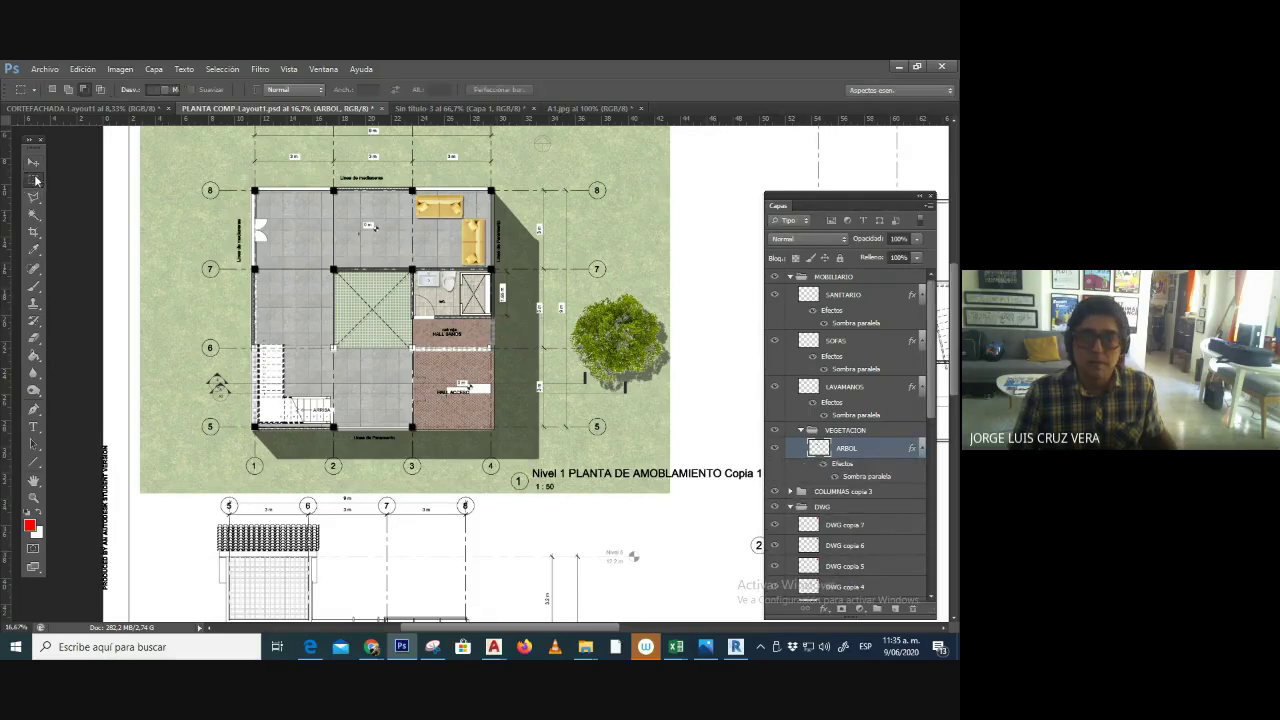
{"action": "left_click", "coordinate": [33, 163]}
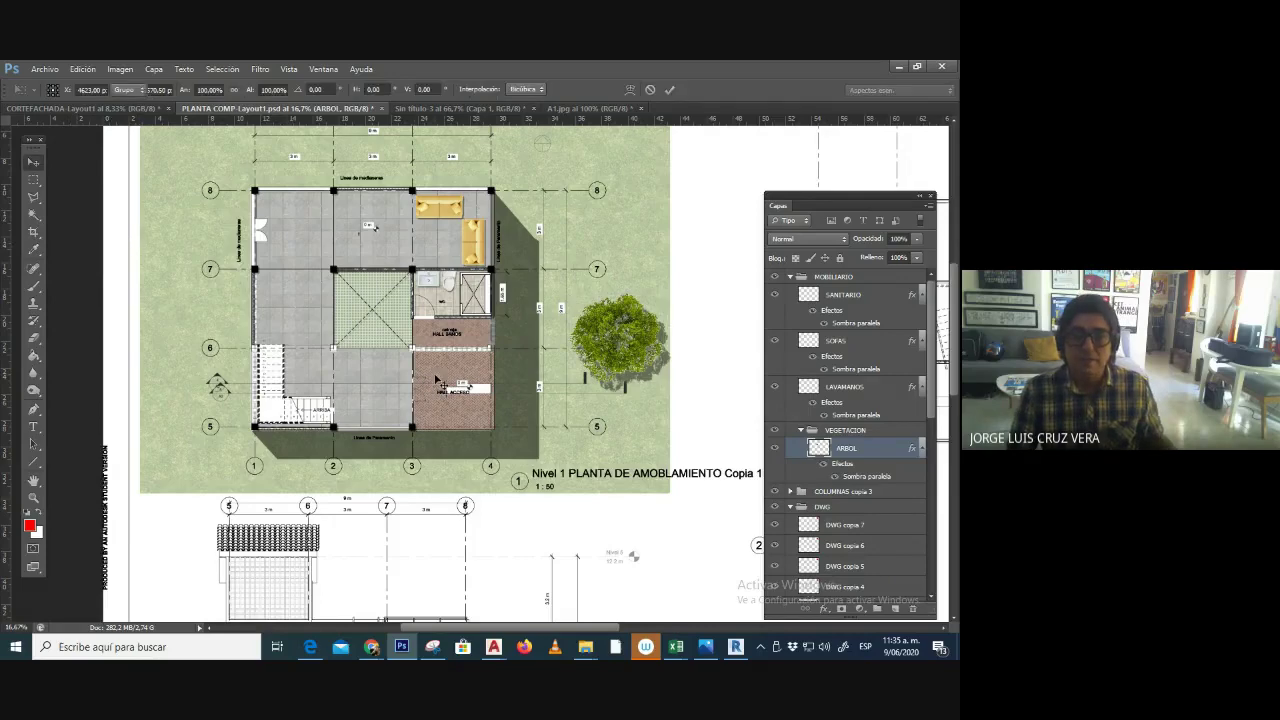
{"action": "left_click_drag", "start_coordinate": [639, 317], "coordinate": [590, 281]}
{"action": "scroll", "coordinate": [625, 325], "scroll_direction": "down", "scroll_amount": 1}
{"action": "scroll", "coordinate": [628, 333], "scroll_direction": "down", "scroll_amount": 1}
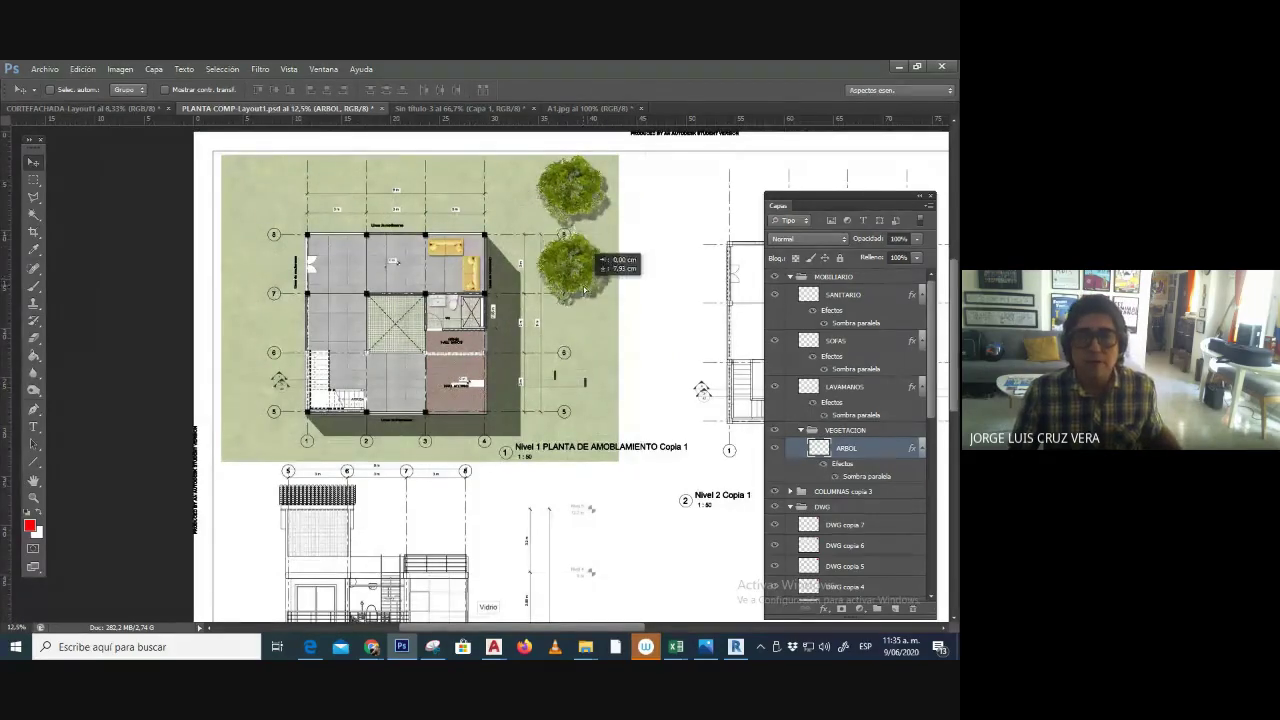
{"action": "left_click", "coordinate": [862, 612]}
{"action": "left_click", "coordinate": [845, 452]}
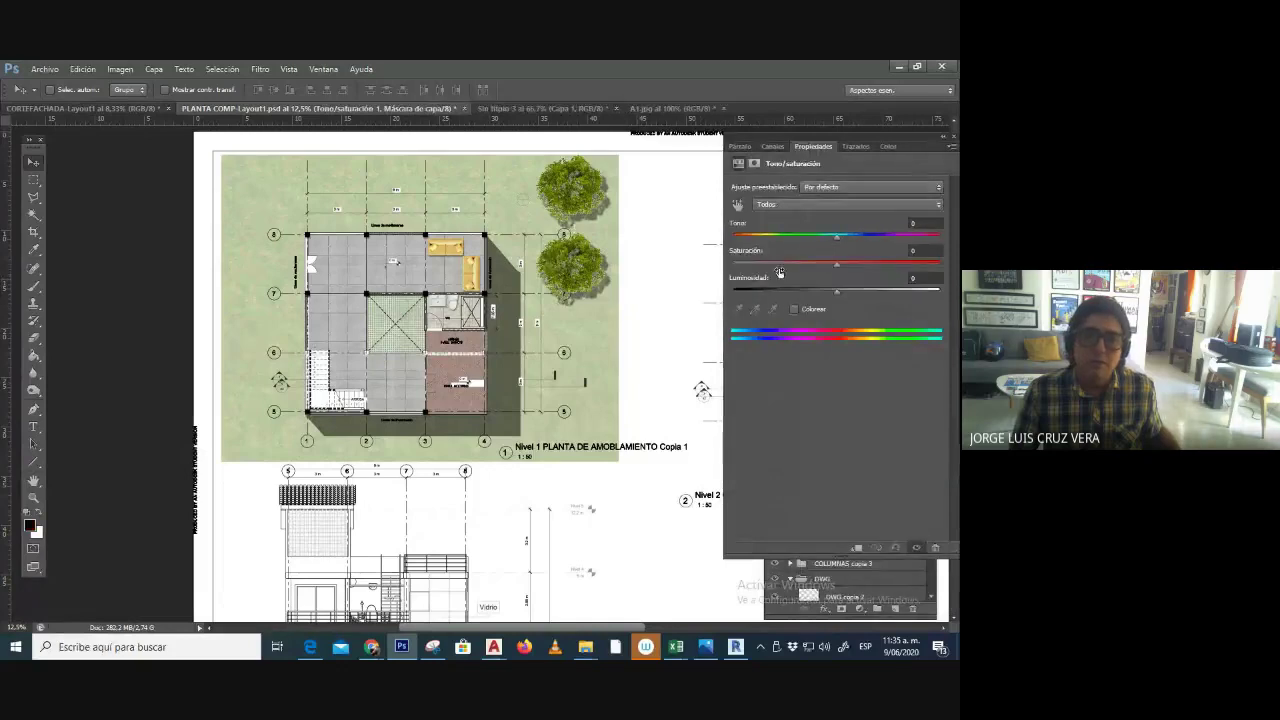
{"action": "mouse_move", "coordinate": [841, 241]}
{"action": "left_mouse_down"}
{"action": "mouse_move", "coordinate": [832, 236]}
{"action": "mouse_move", "coordinate": [850, 236]}
{"action": "left_mouse_up"}
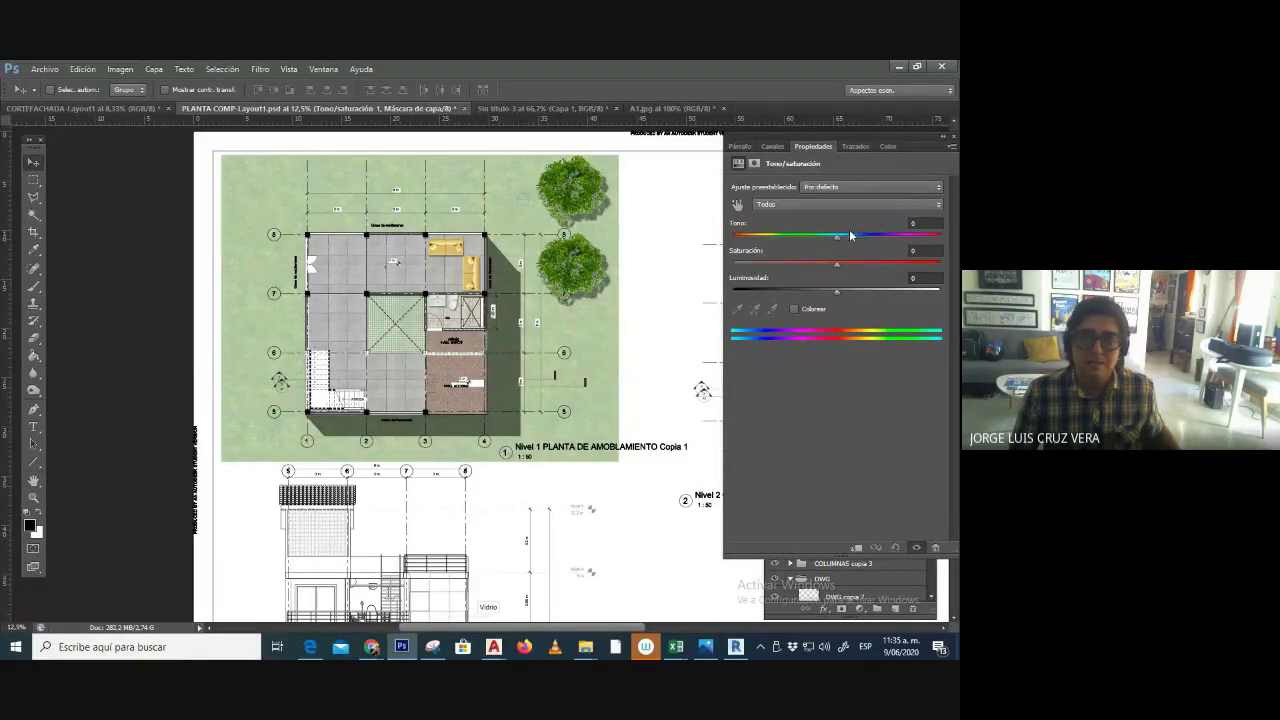
{"action": "left_click", "coordinate": [953, 140]}
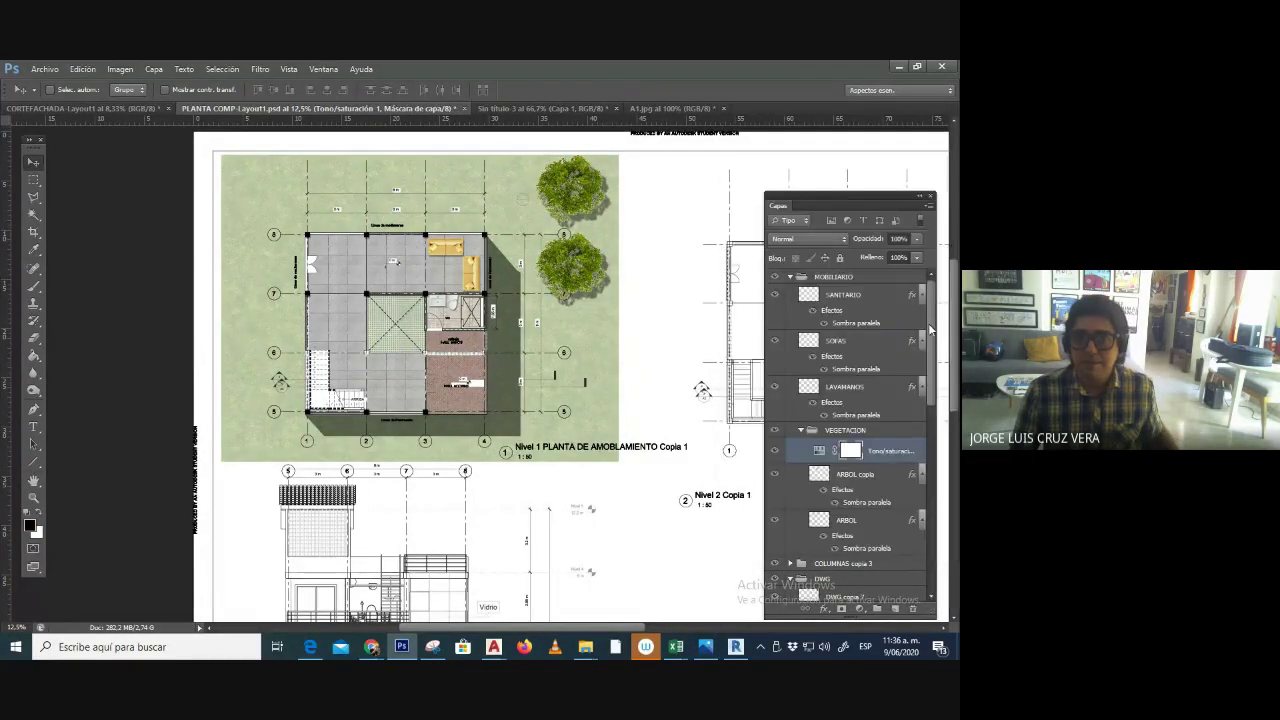
{"action": "left_click", "coordinate": [880, 455]}
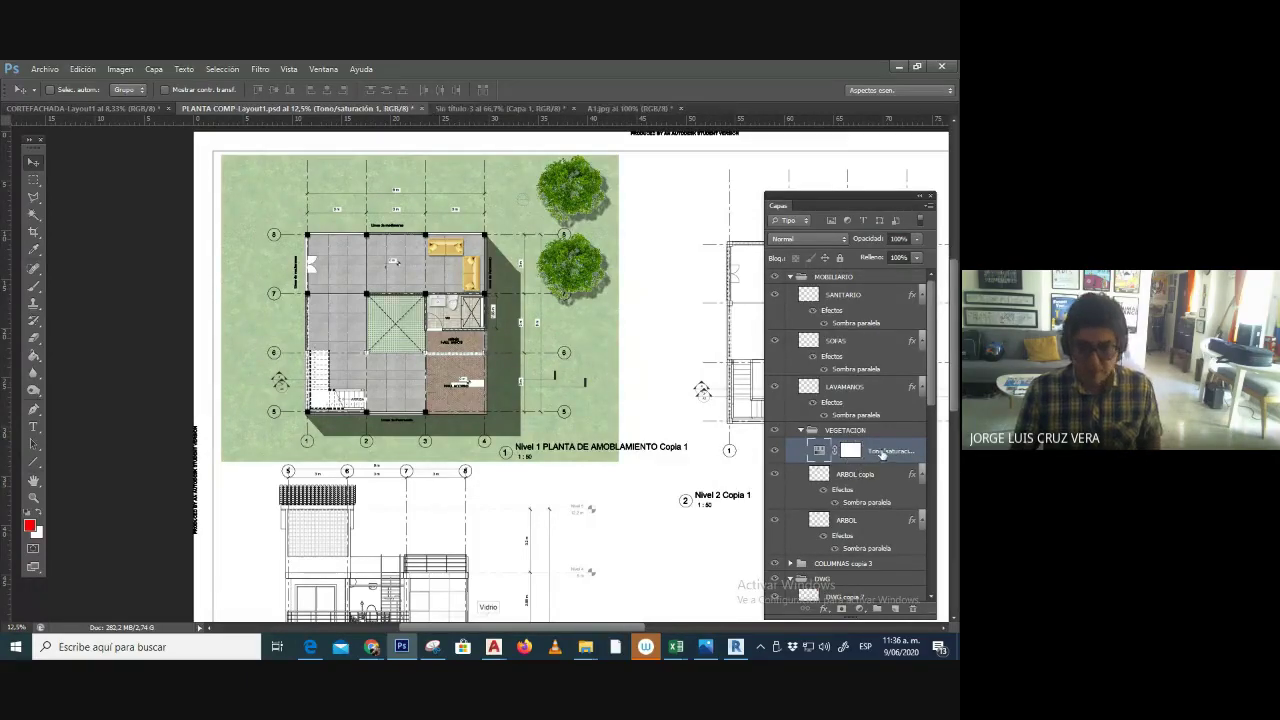
{"action": "key", "text": "Delete"}
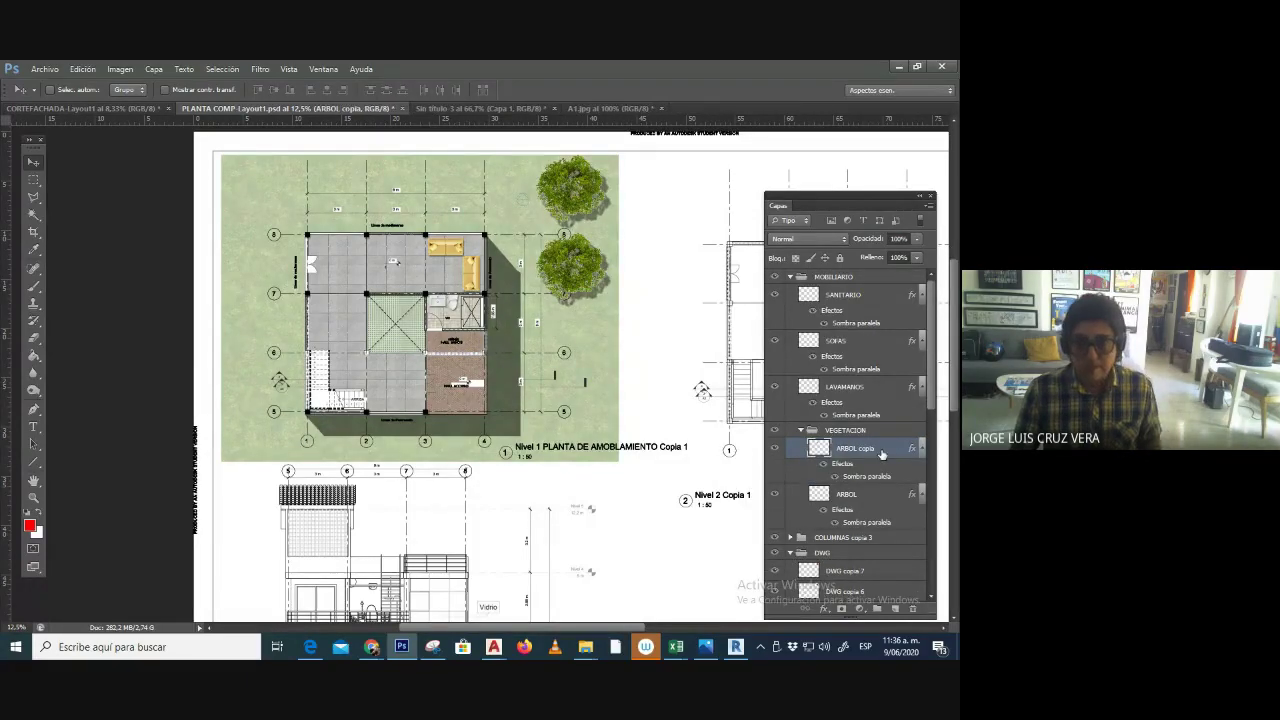
- Select the ARBOL copia tree's outline and add a Tono/saturación adjustment layer limited to it, with Tono set to -5
{"action": "right_click", "coordinate": [606, 275]}
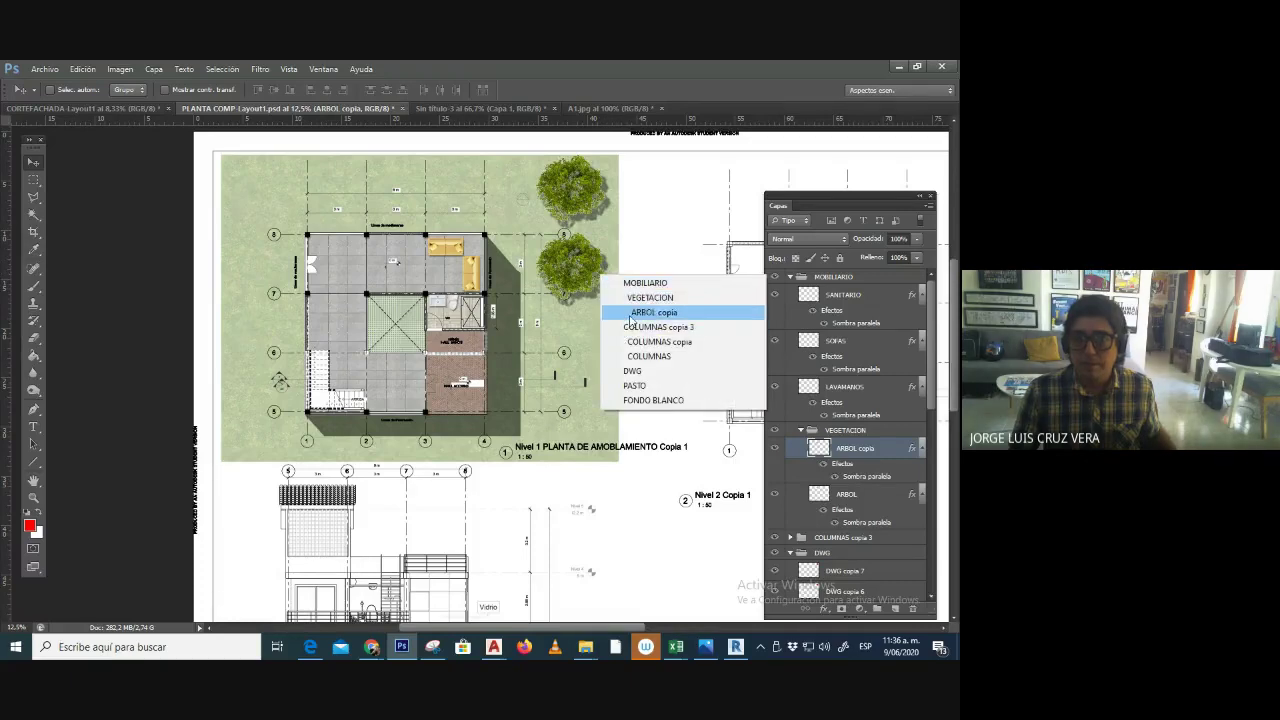
{"action": "left_click", "coordinate": [631, 318]}
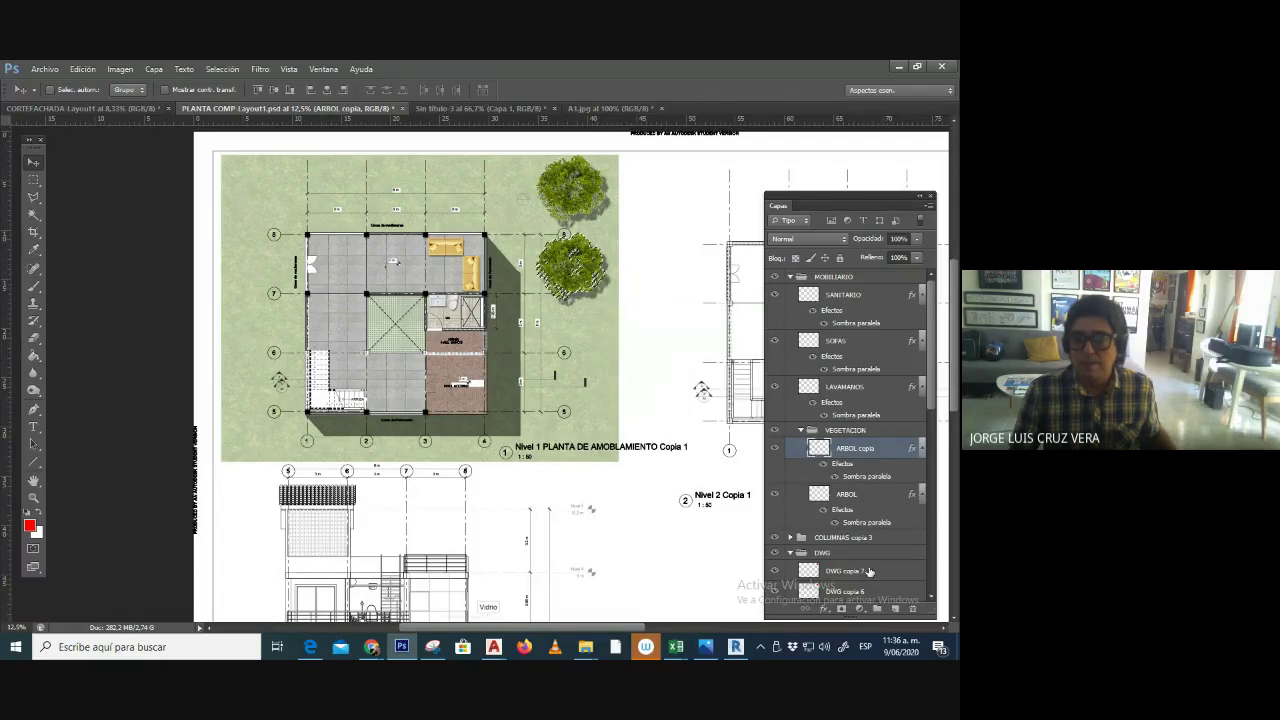
{"action": "left_click", "coordinate": [859, 608]}
{"action": "left_click", "coordinate": [846, 441]}
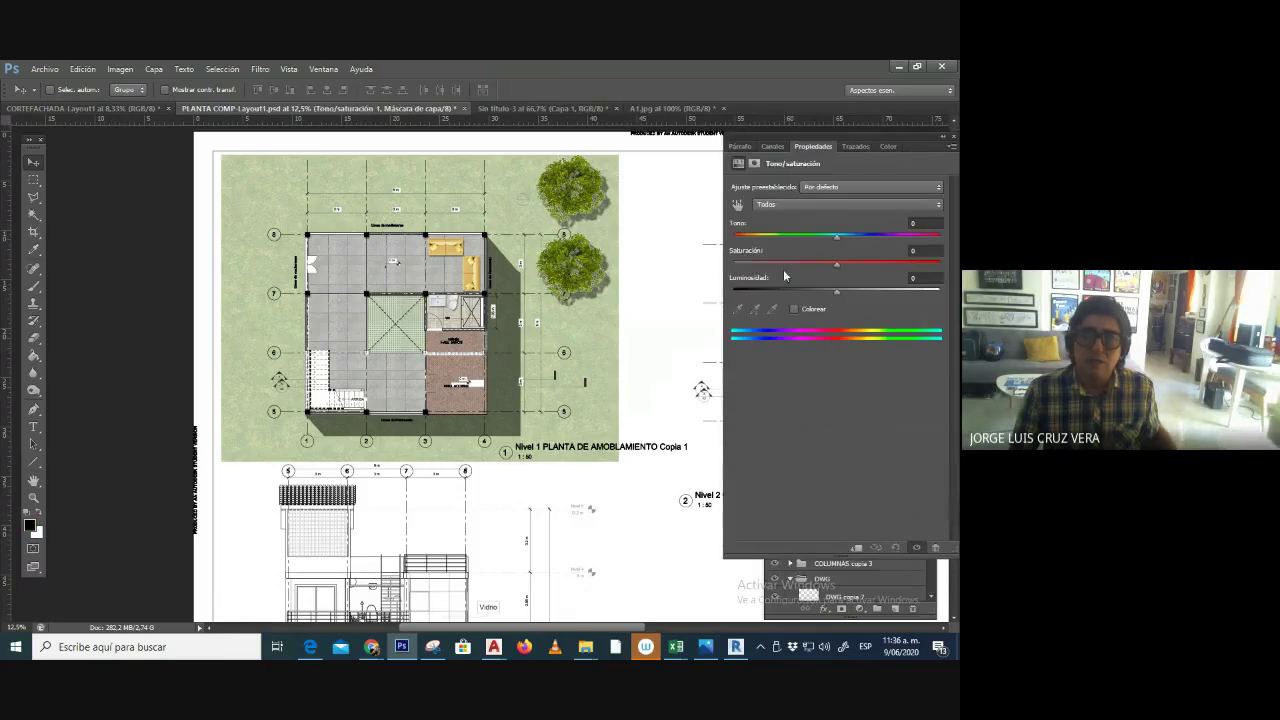
{"action": "left_click", "coordinate": [813, 236]}
{"action": "mouse_move", "coordinate": [813, 239]}
{"action": "left_mouse_down"}
{"action": "mouse_move", "coordinate": [944, 241]}
{"action": "mouse_move", "coordinate": [829, 238]}
{"action": "left_mouse_up"}
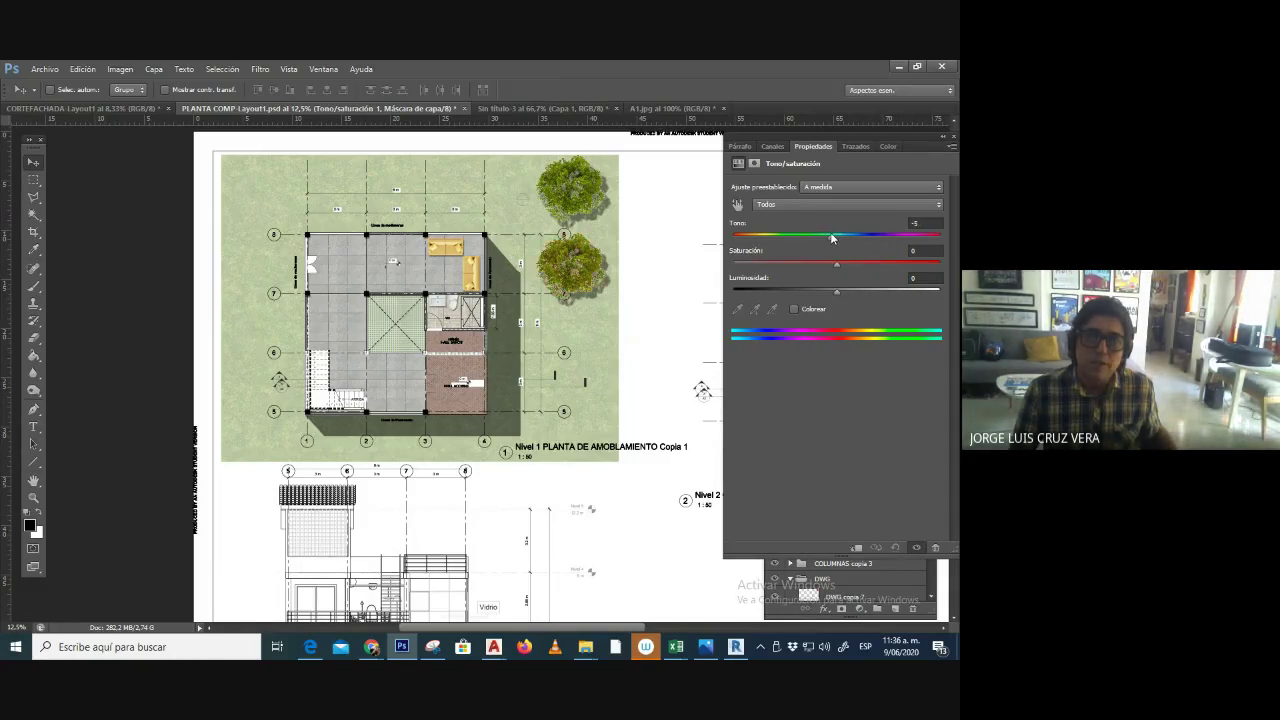
{"action": "left_click", "coordinate": [936, 139]}
{"action": "key", "text": "ctrl+t"}
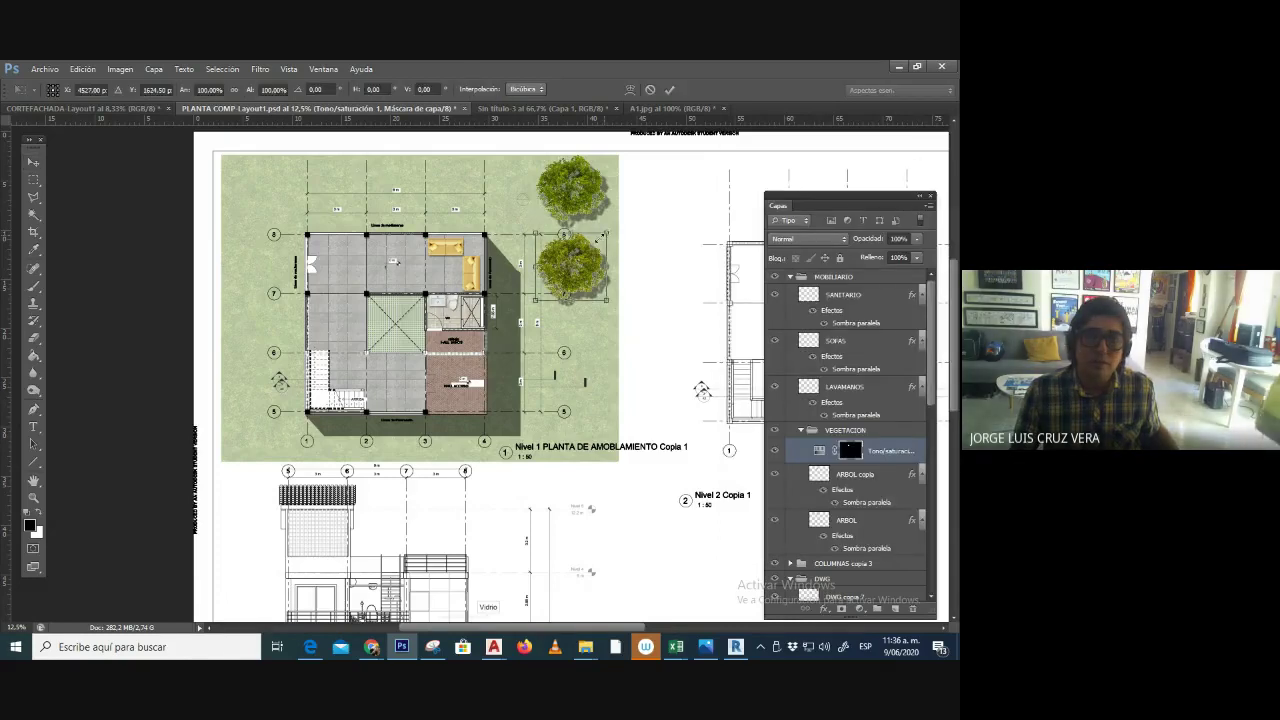
{"action": "left_click_drag", "start_coordinate": [578, 261], "coordinate": [591, 259]}
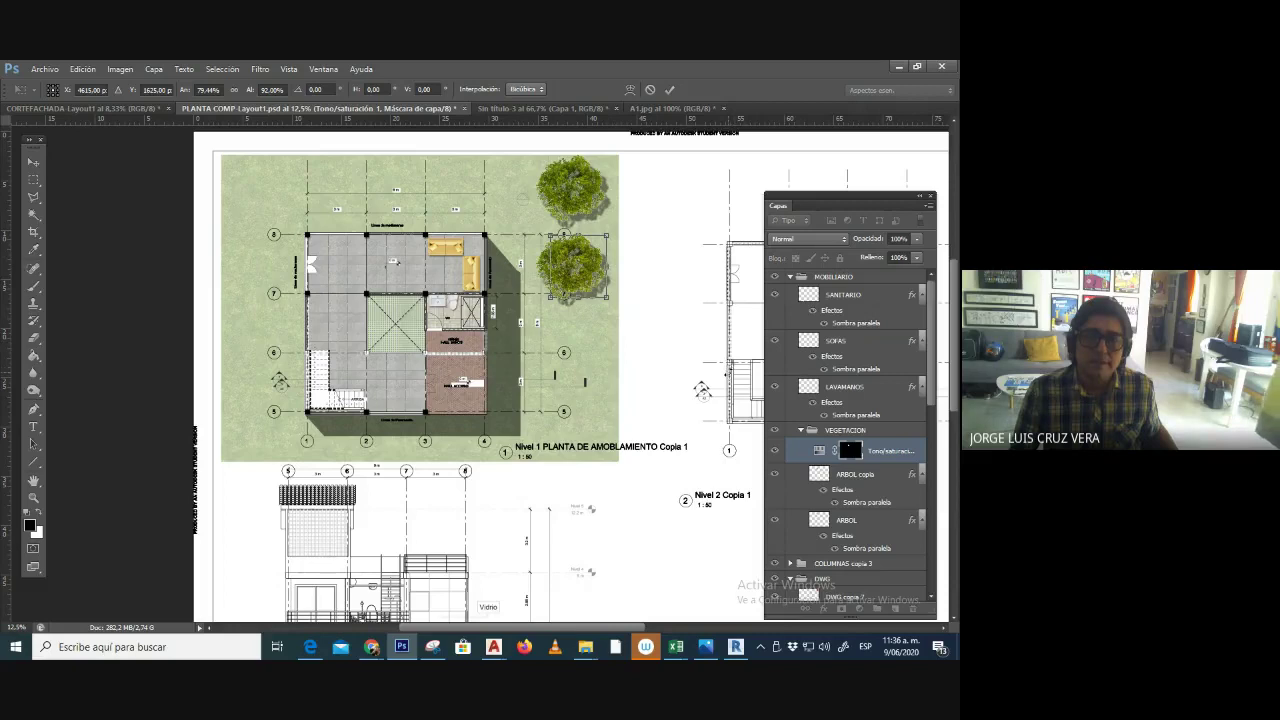
{"action": "key", "text": "ctrl+z"}
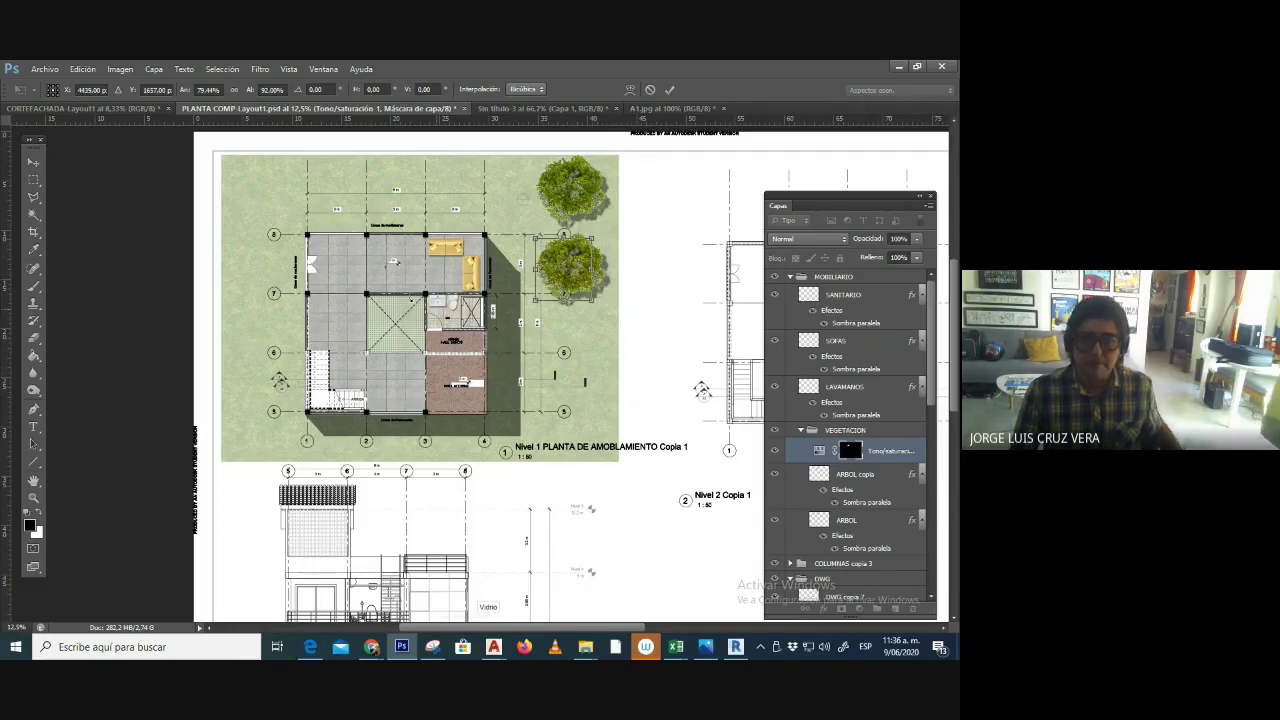
{"action": "left_click", "coordinate": [33, 162]}
{"action": "left_click", "coordinate": [410, 285]}
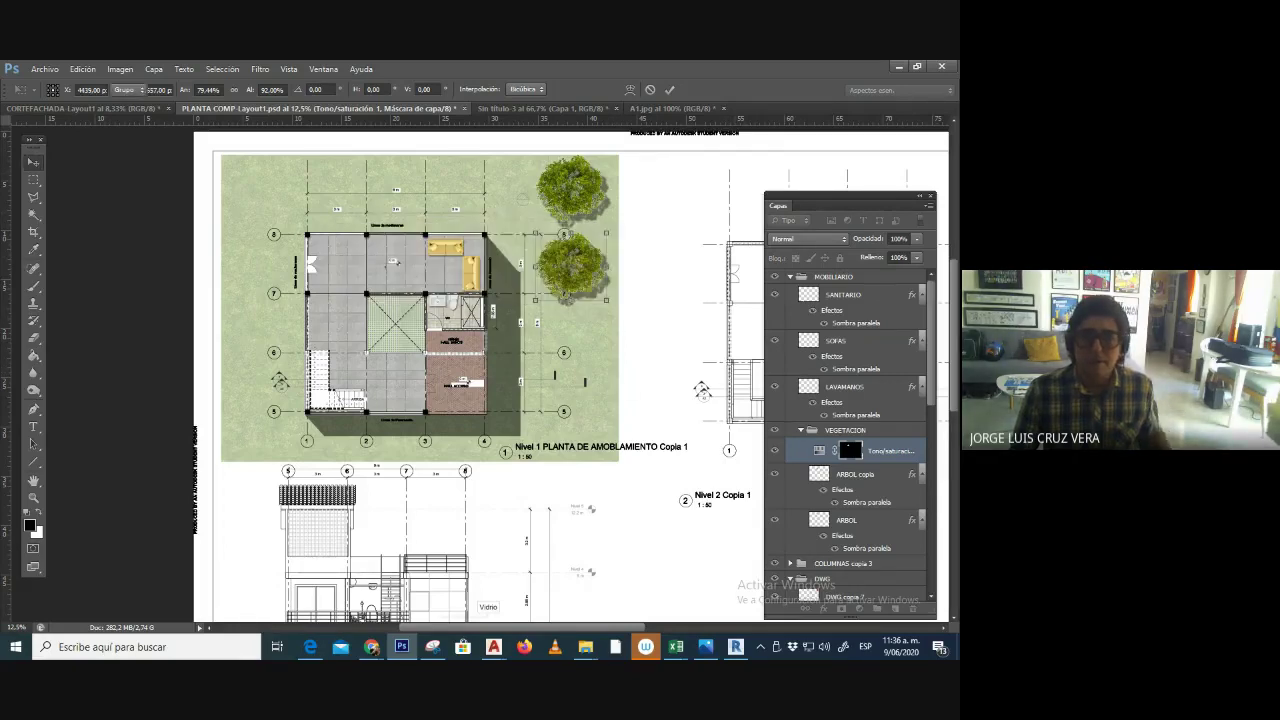
- Merge the Tono/saturación adjustment layer with ARBOL copia and rename the merged layer ARBOL
{"action": "left_click", "coordinate": [862, 476]}
{"action": "key", "text": "ctrl+e"}
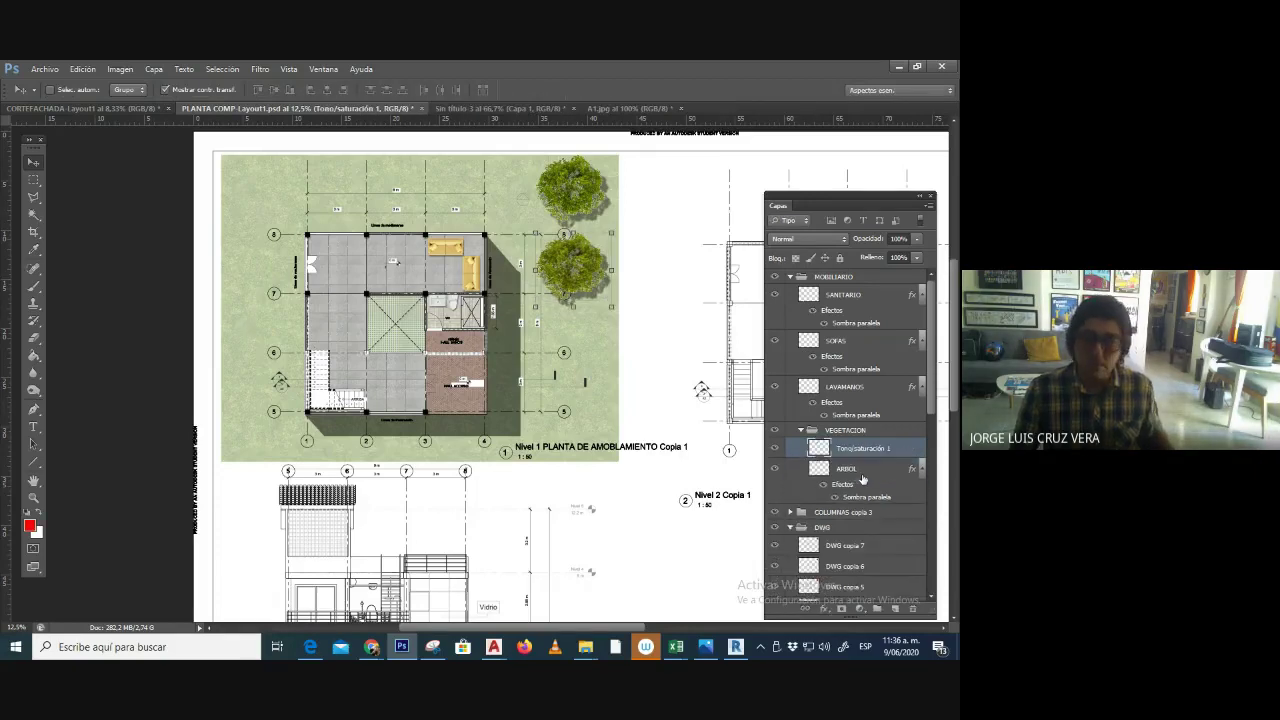
{"action": "double_click", "coordinate": [860, 449]}
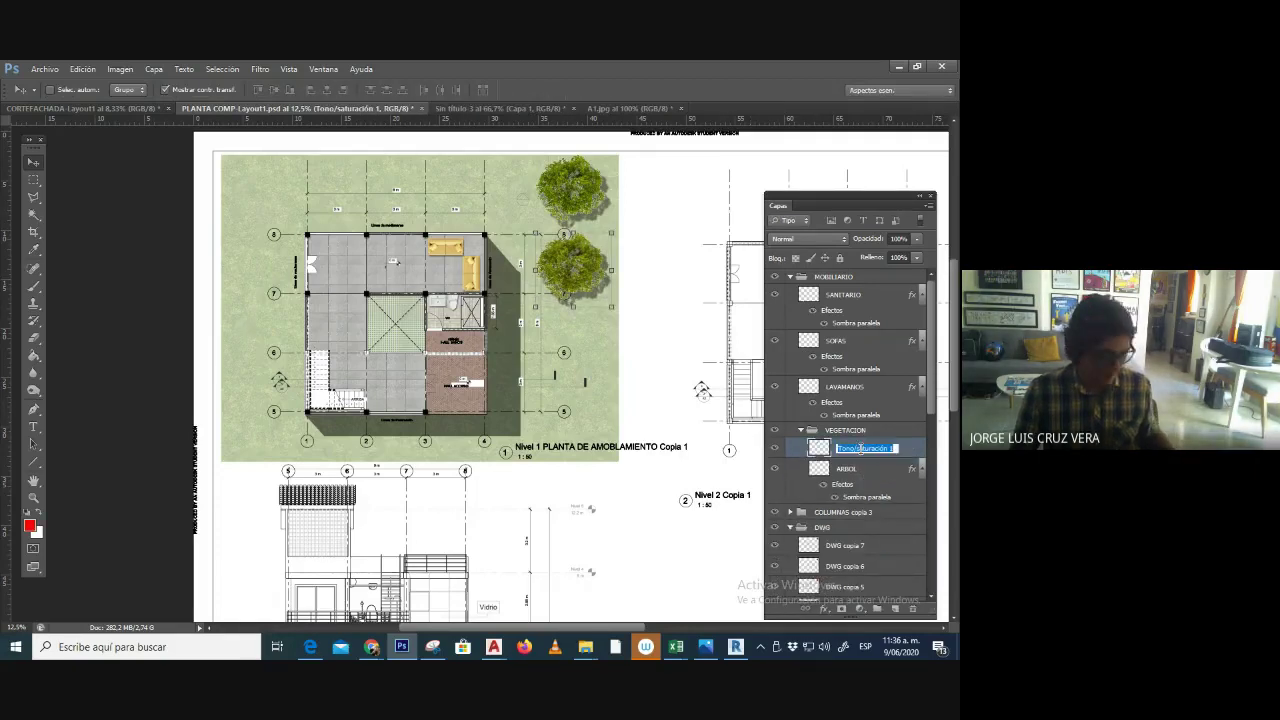
{"action": "key", "text": "Return"}
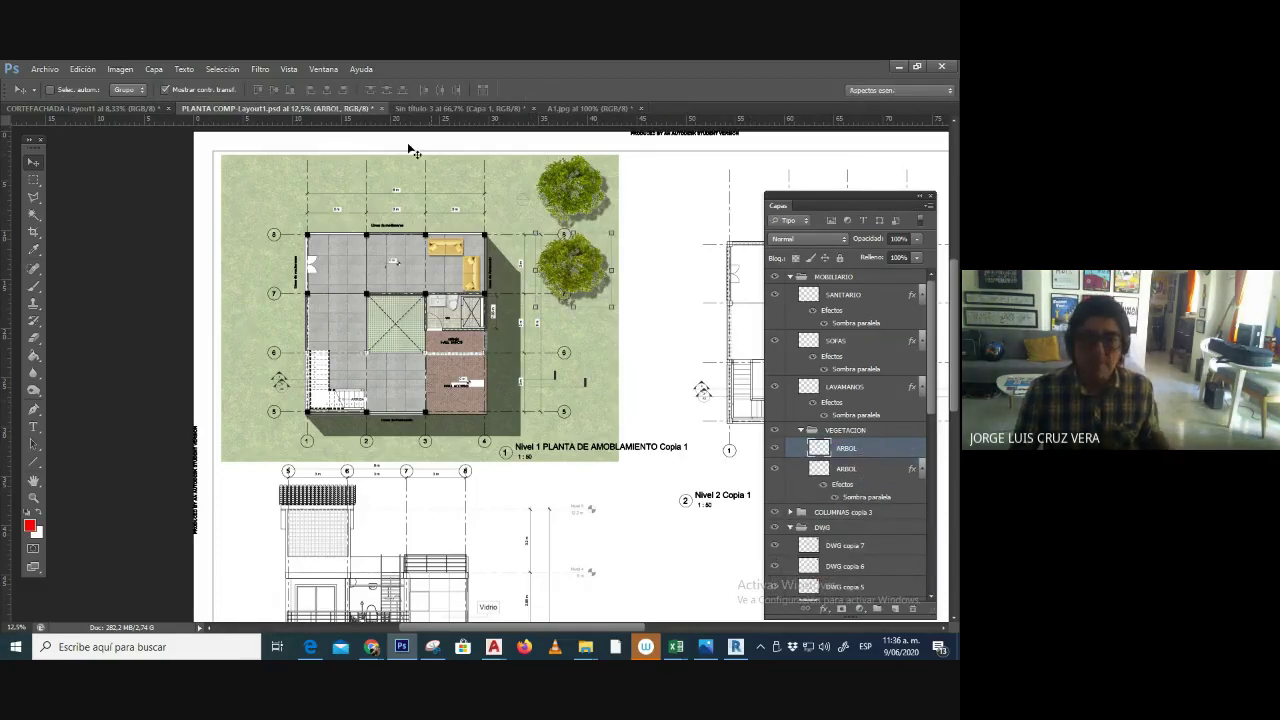
- Rotate the recoloured tree about 43°, scale it to about 93%, move it slightly down and outward on the grass, and hide the transform controls
{"action": "left_click_drag", "start_coordinate": [606, 235], "coordinate": [646, 270]}
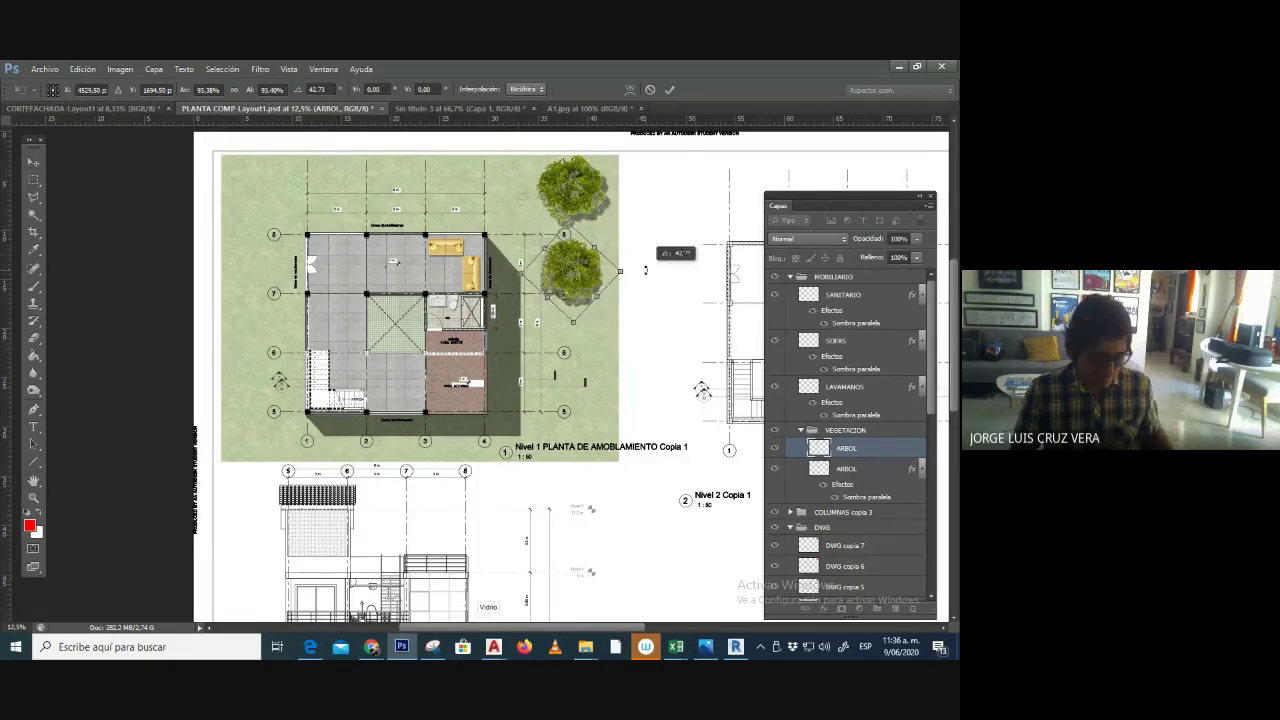
{"action": "key", "text": "Return"}
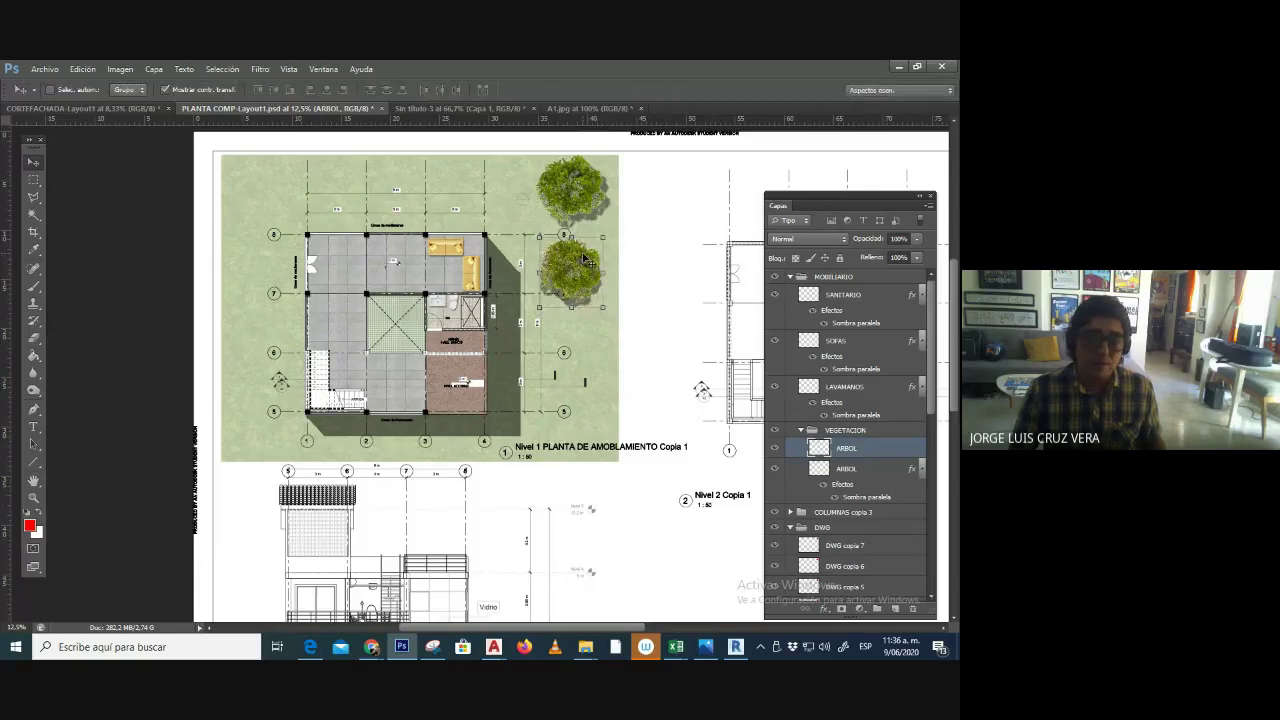
{"action": "left_click_drag", "start_coordinate": [588, 262], "coordinate": [604, 278]}
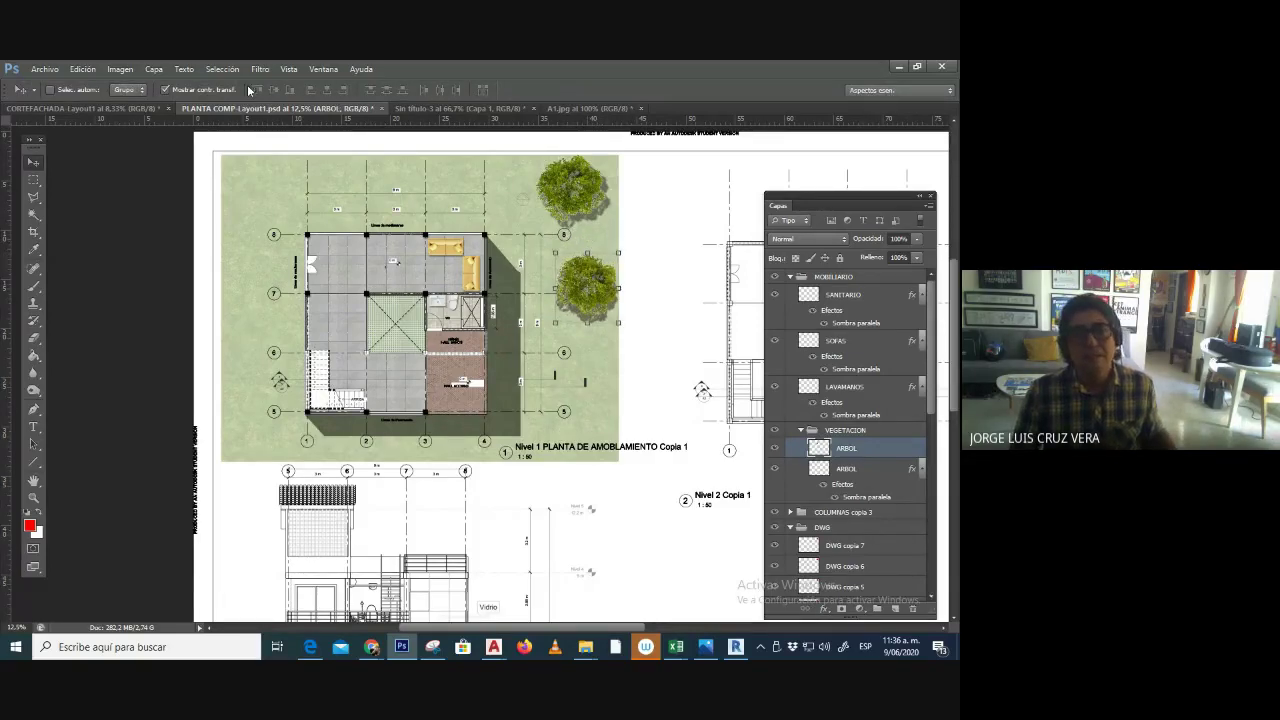
{"action": "left_click", "coordinate": [210, 91]}
{"action": "key", "text": "ctrl+minus"}
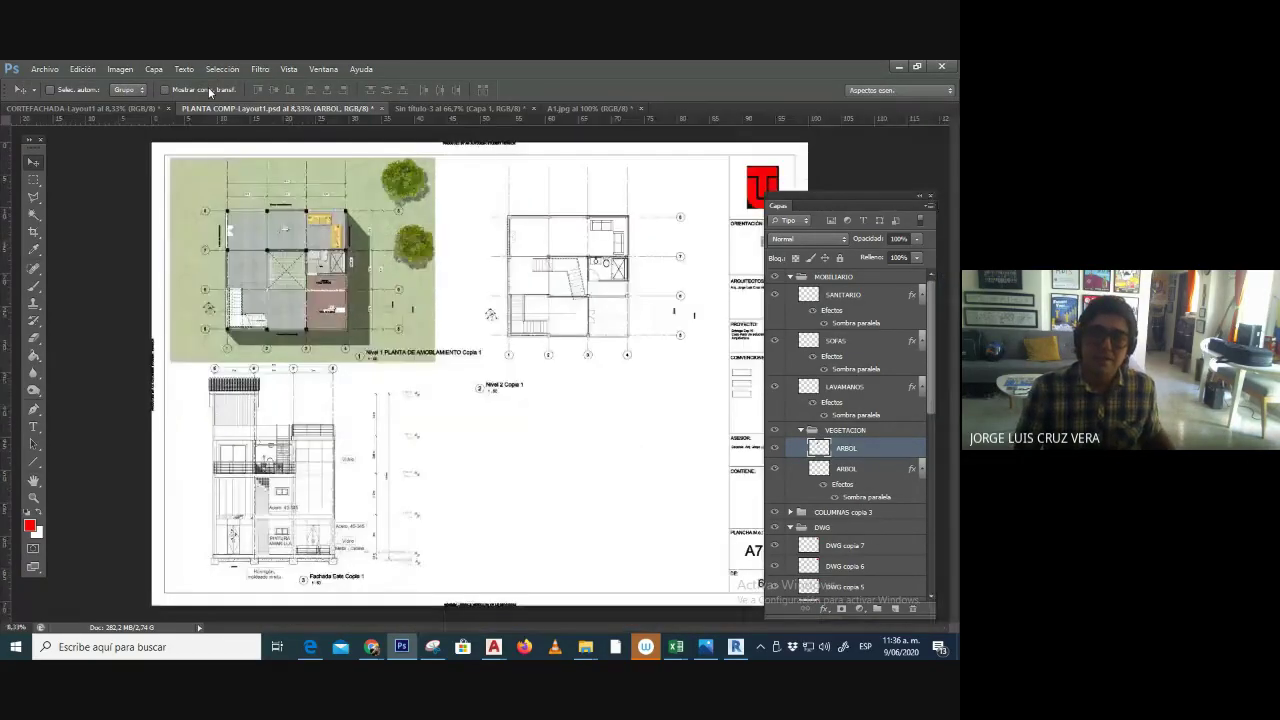
{"action": "key", "text": "ctrl+plus"}
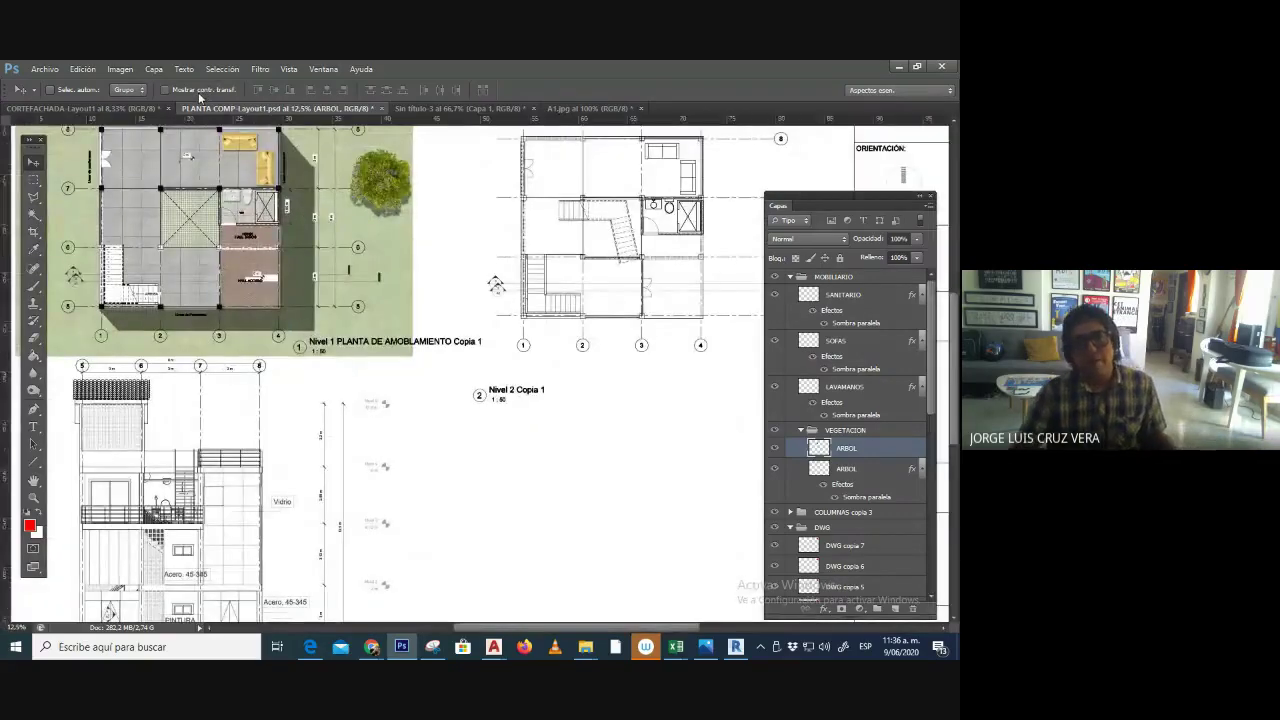
{"action": "left_click_drag", "start_coordinate": [163, 220], "coordinate": [476, 341]}
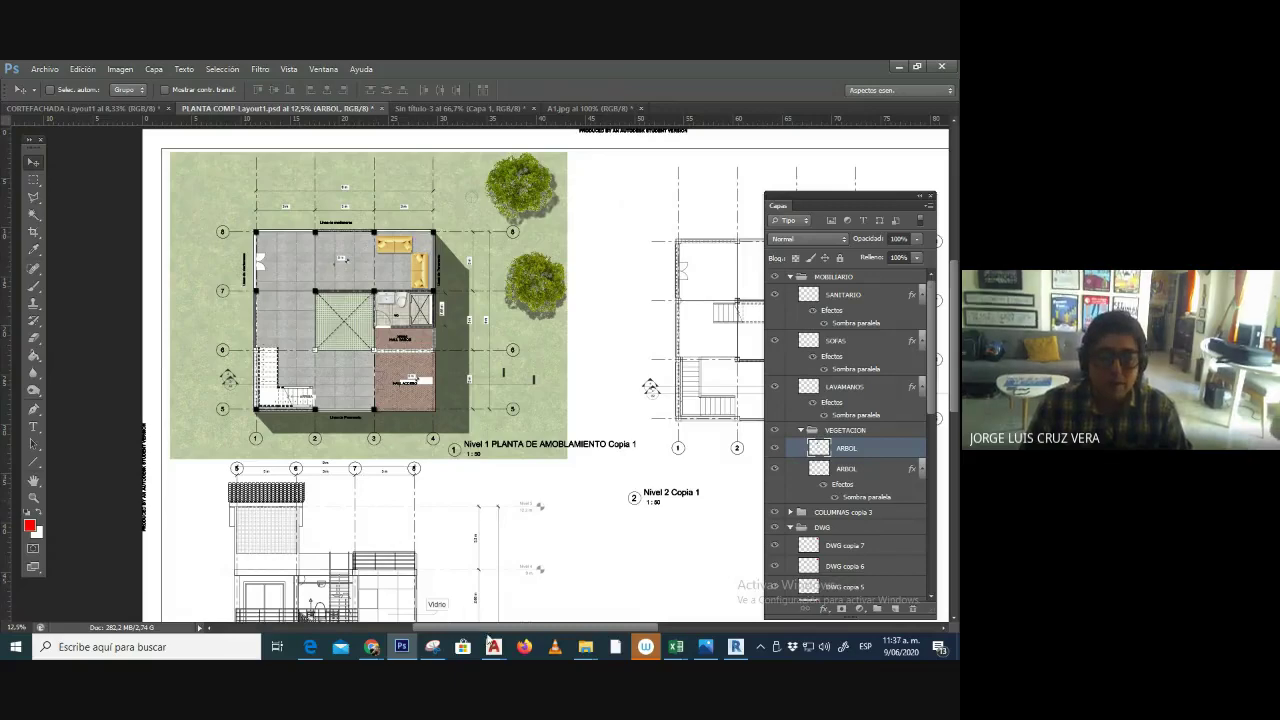
- Switch to the PLANTA COMP drawing in AutoCAD and bring up the file selection dialog for opening another drawing
{"action": "mouse_move", "coordinate": [493, 645]}
{"action": "left_click", "coordinate": [420, 570]}
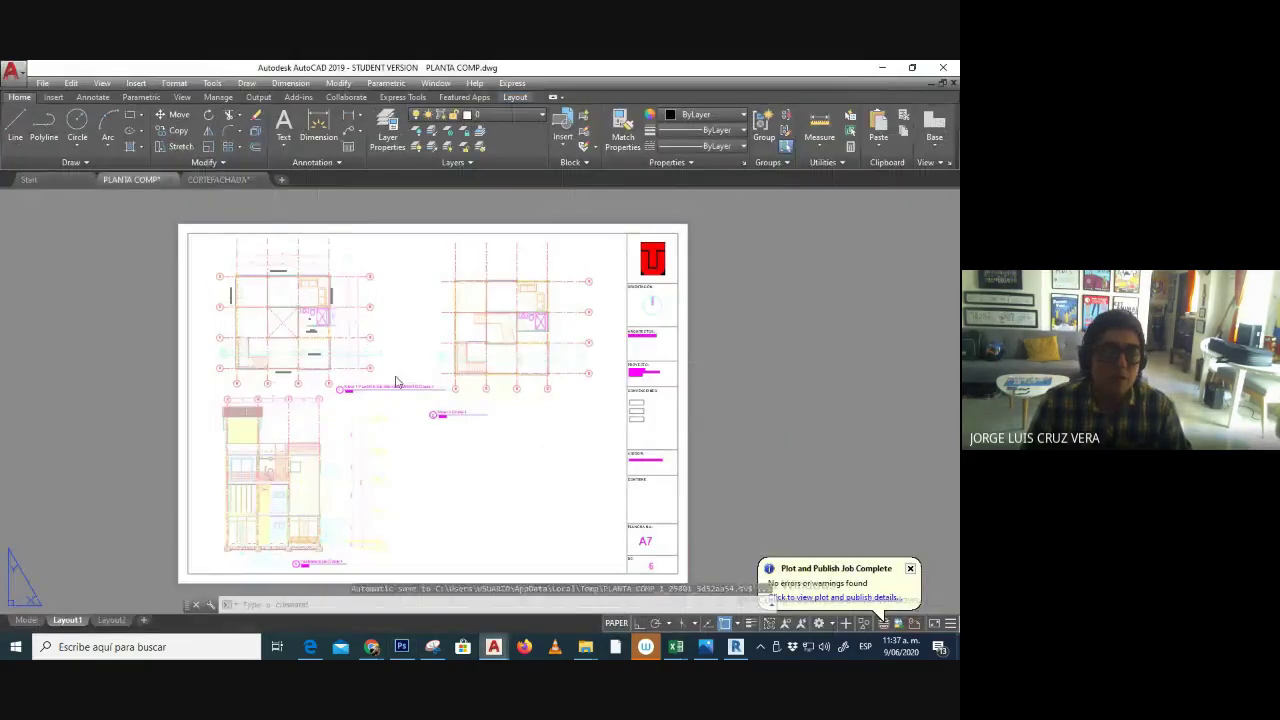
{"action": "left_click", "coordinate": [52, 67]}
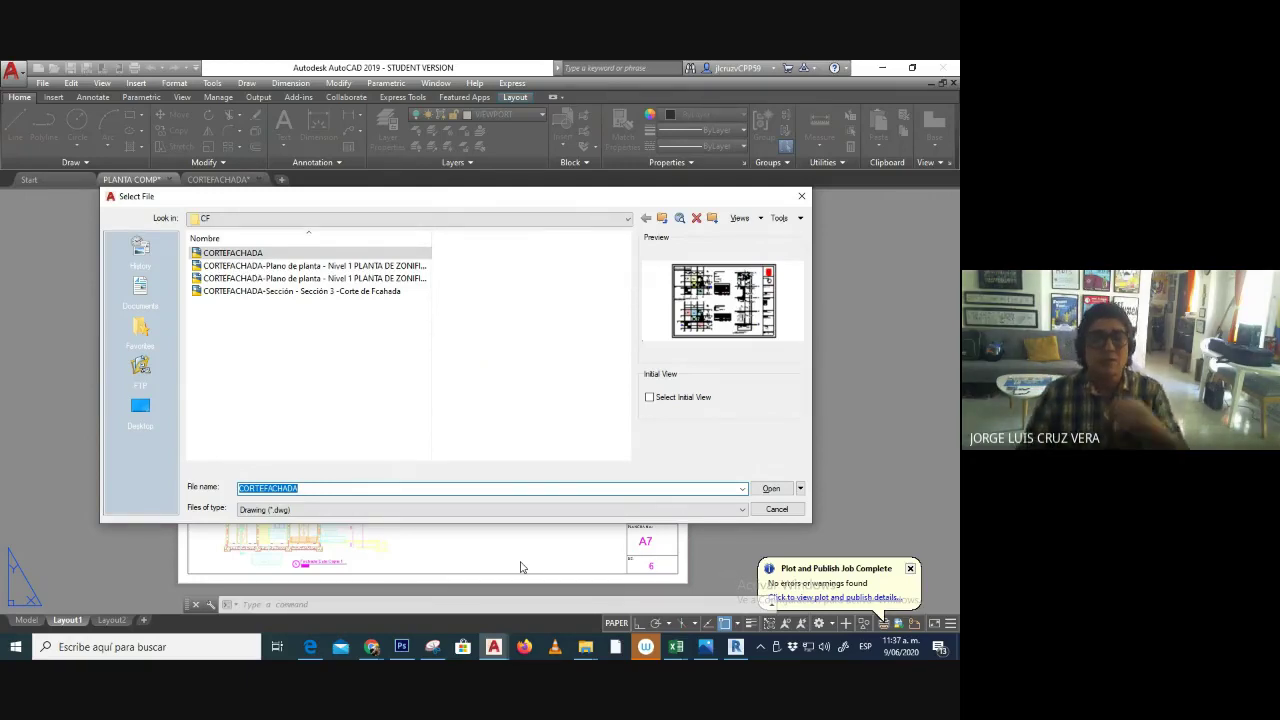
- Browse the CATEDRAS K folder on drive K 2018 (K:) for a block library
{"action": "left_click", "coordinate": [530, 217]}
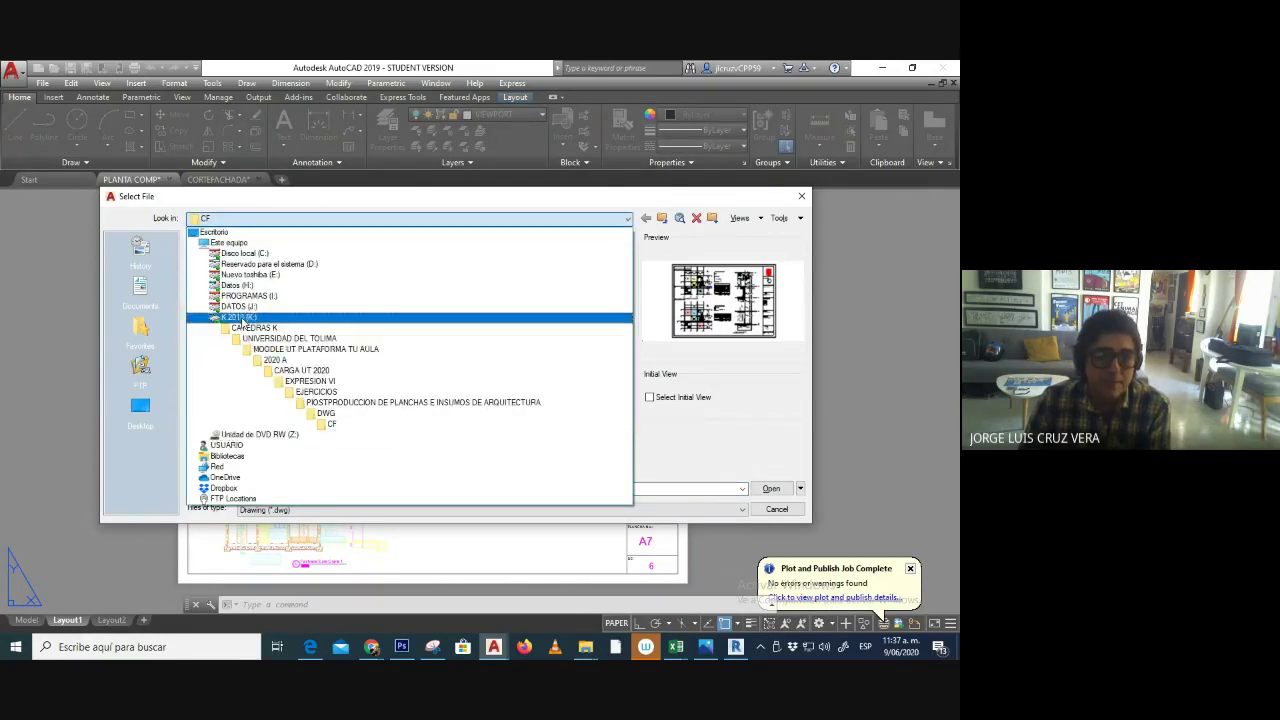
{"action": "left_click", "coordinate": [241, 316]}
{"action": "double_click", "coordinate": [233, 278]}
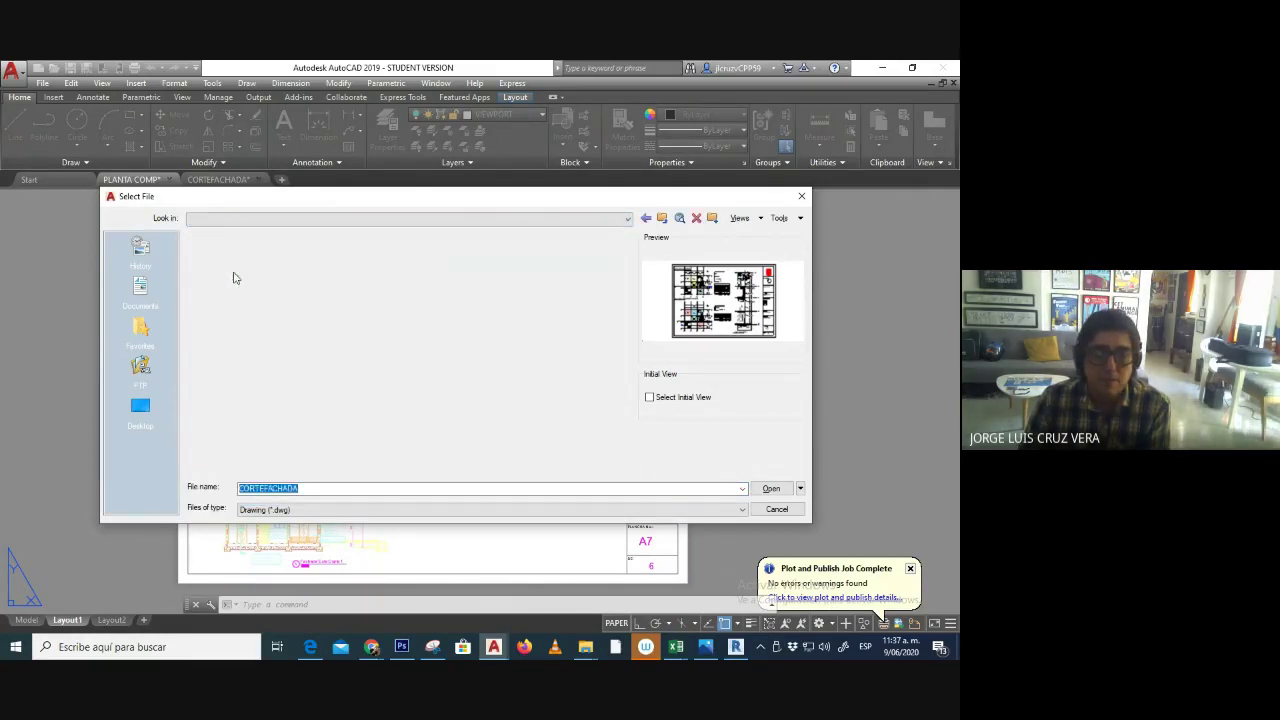
{"action": "scroll", "coordinate": [372, 376], "scroll_direction": "down", "scroll_amount": 2}
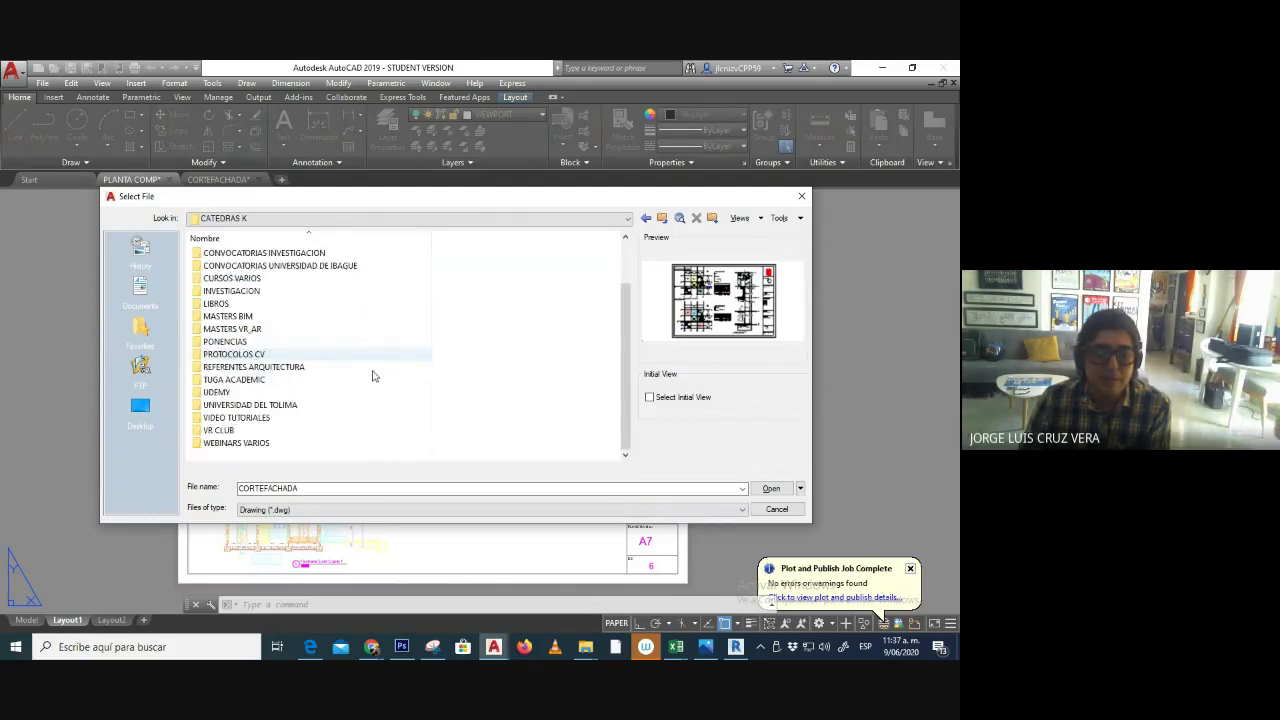
{"action": "scroll", "coordinate": [372, 376], "scroll_direction": "up", "scroll_amount": 2}
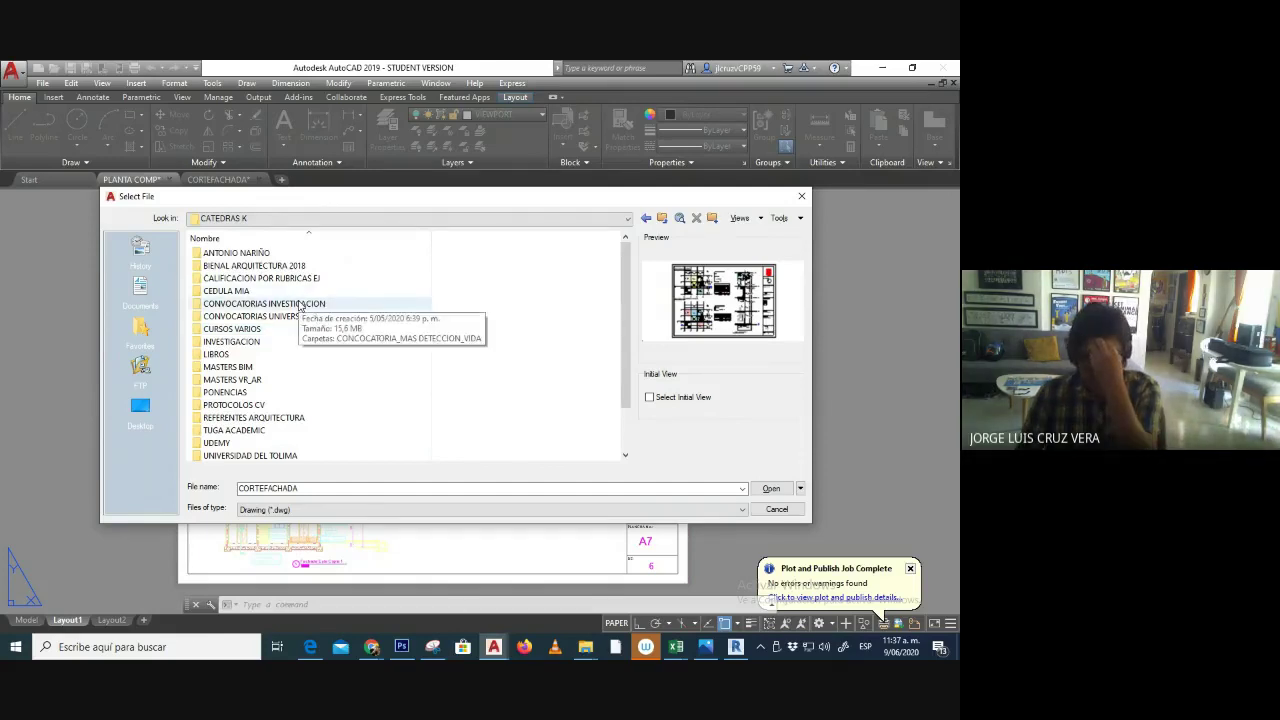
- Browse CATEDRAS F > COMBOS > COMBO ANALOGICO Y DIGITAL AUTOCAD > BLOQUES DWG for tree blocks, and go back up one folder
{"action": "left_click", "coordinate": [629, 218]}
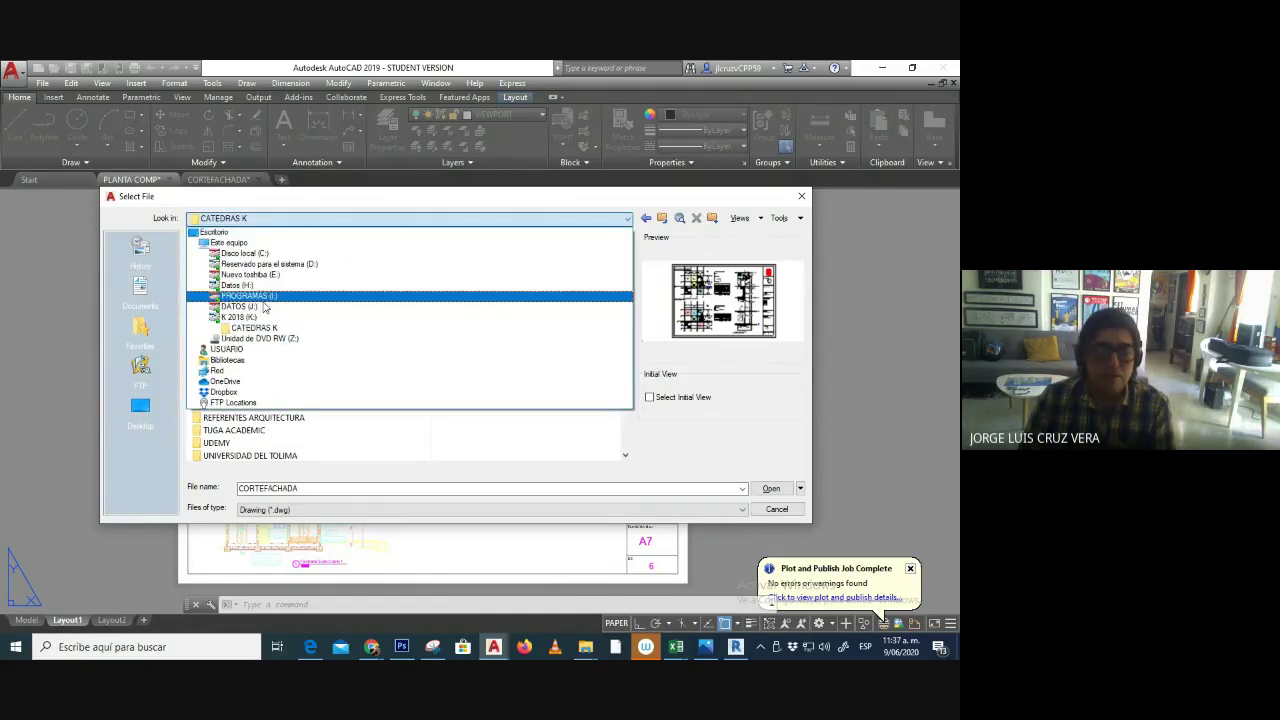
{"action": "left_click", "coordinate": [263, 297]}
{"action": "double_click", "coordinate": [243, 279]}
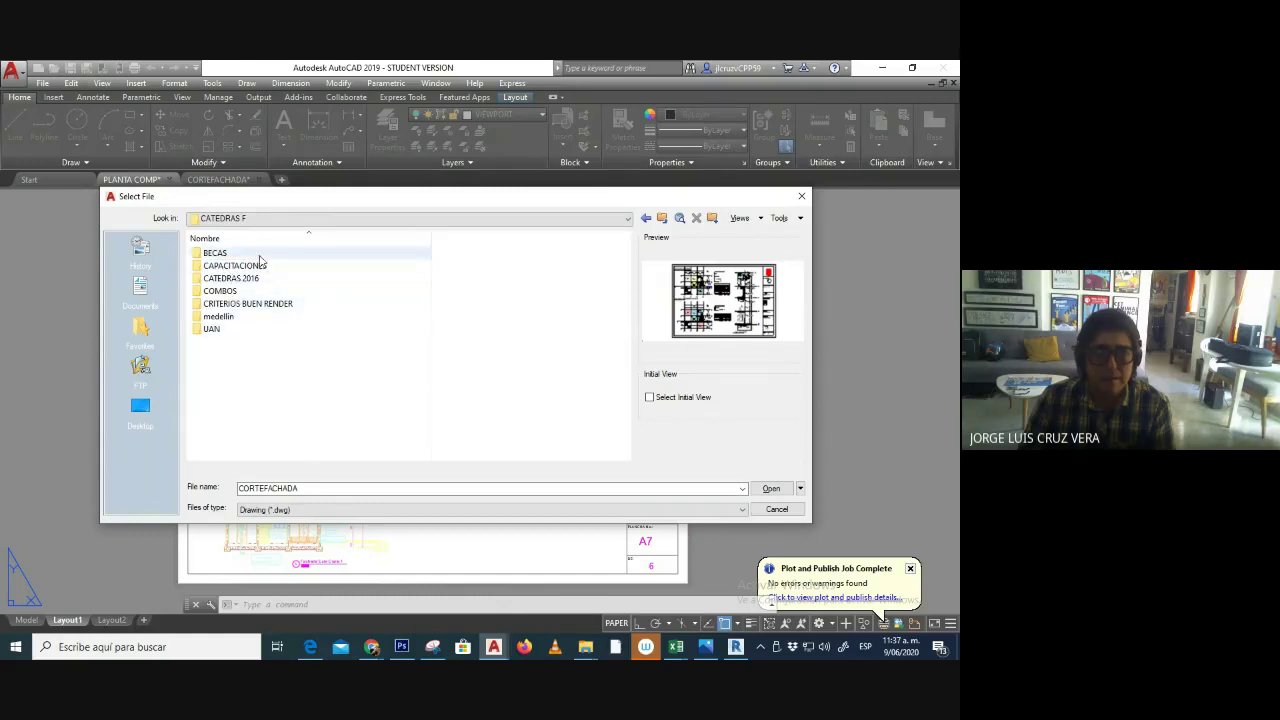
{"action": "double_click", "coordinate": [222, 291]}
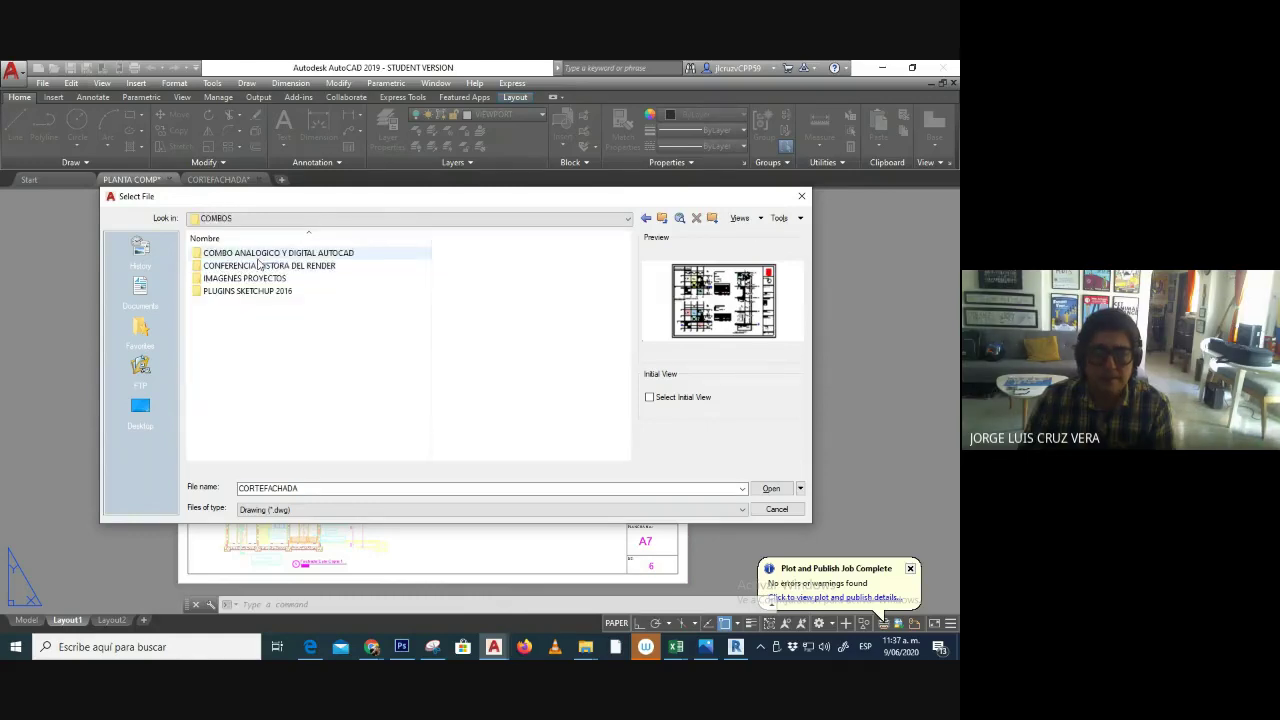
{"action": "double_click", "coordinate": [272, 253]}
{"action": "double_click", "coordinate": [340, 303]}
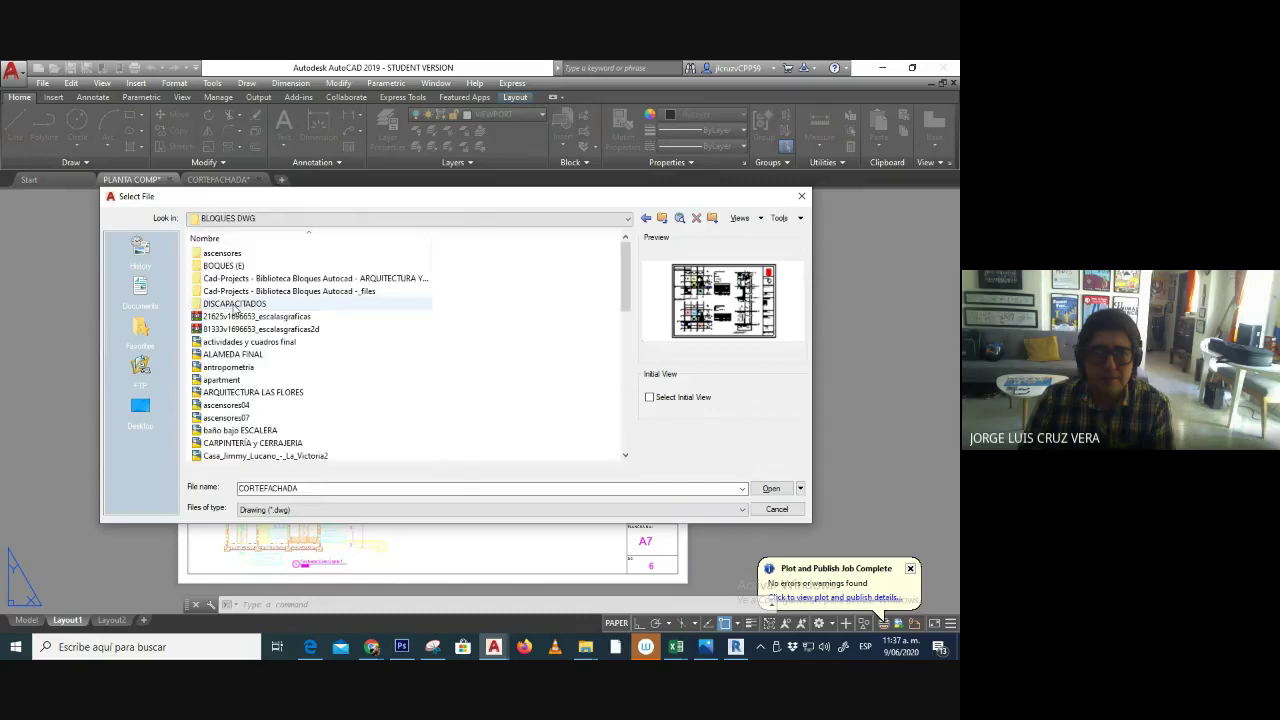
{"action": "left_click", "coordinate": [662, 218]}
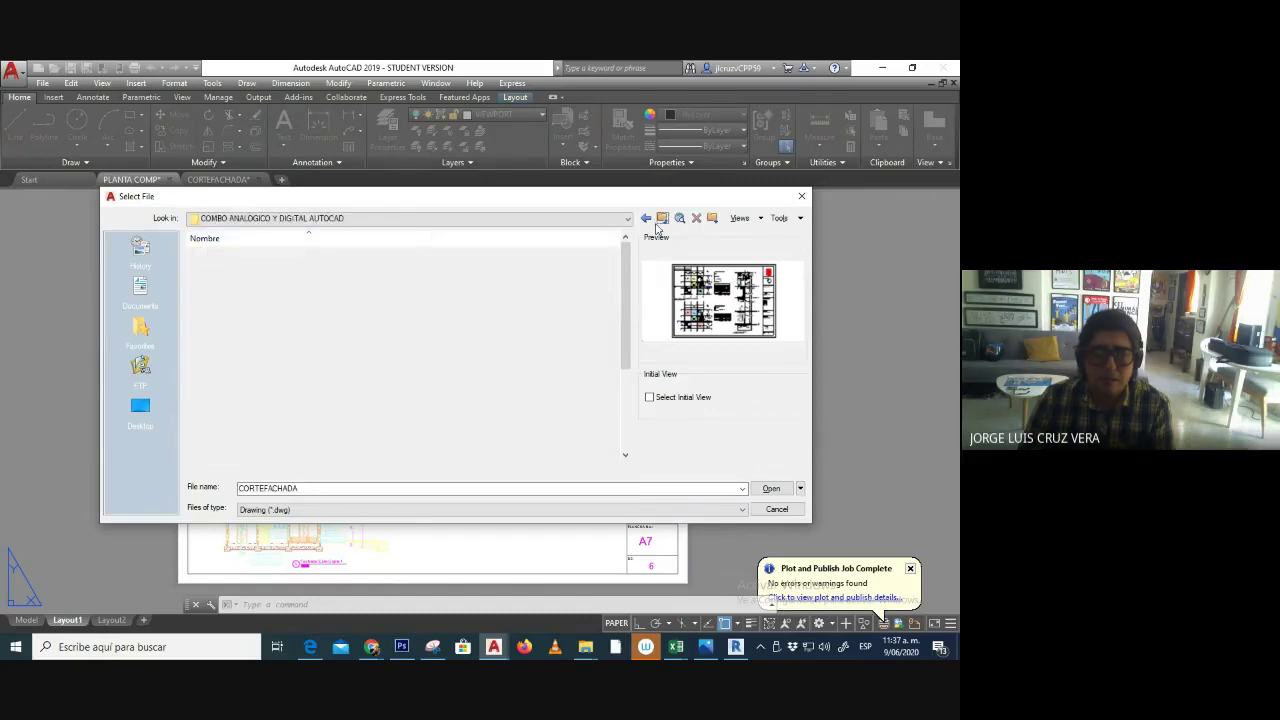
- Navigate on drive K 2018 (K:) to the BIBLIOTECAS K > BLOQUES DWG > ARBOLES folder
{"action": "left_click", "coordinate": [598, 219]}
{"action": "left_click", "coordinate": [232, 348]}
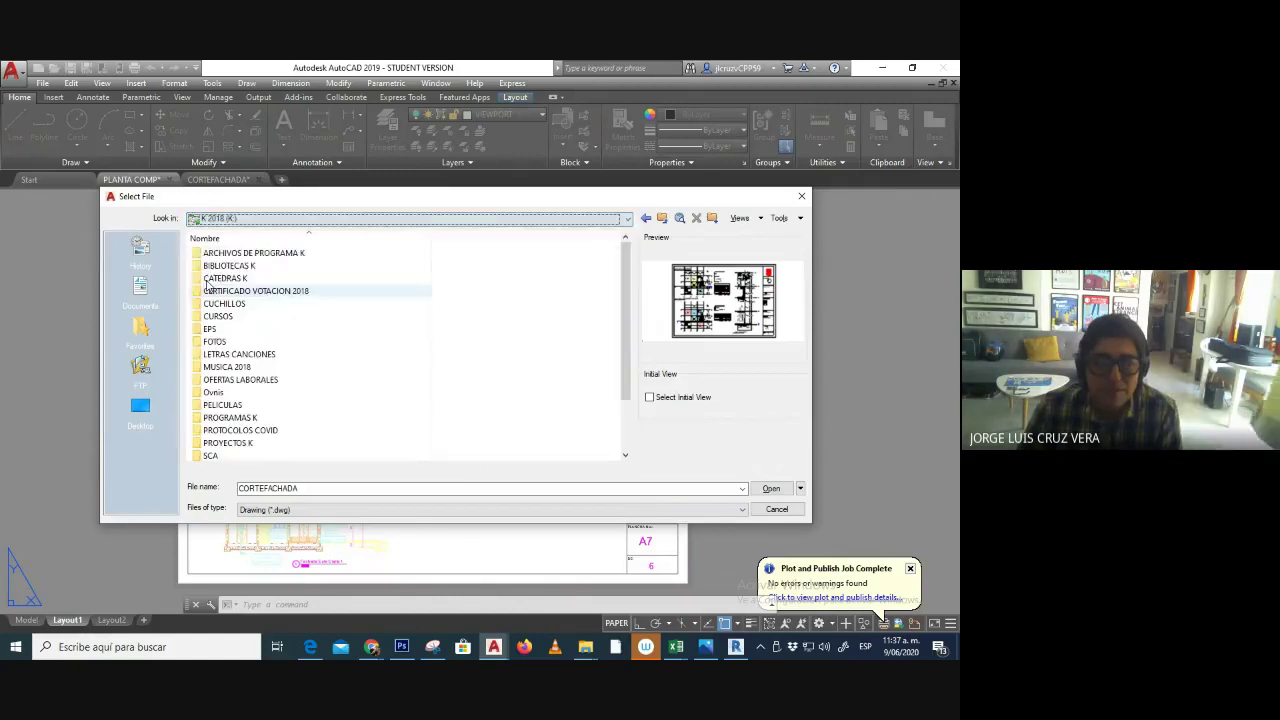
{"action": "double_click", "coordinate": [228, 266]}
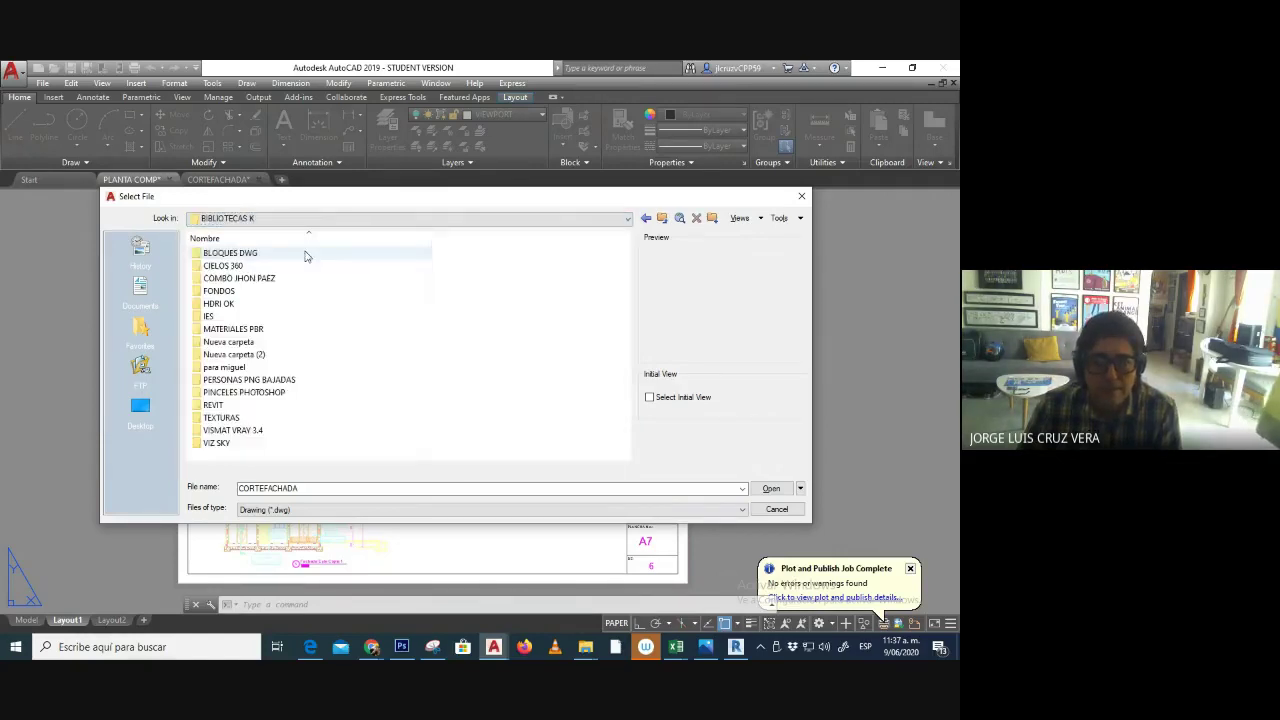
{"action": "double_click", "coordinate": [229, 254]}
{"action": "double_click", "coordinate": [257, 265]}
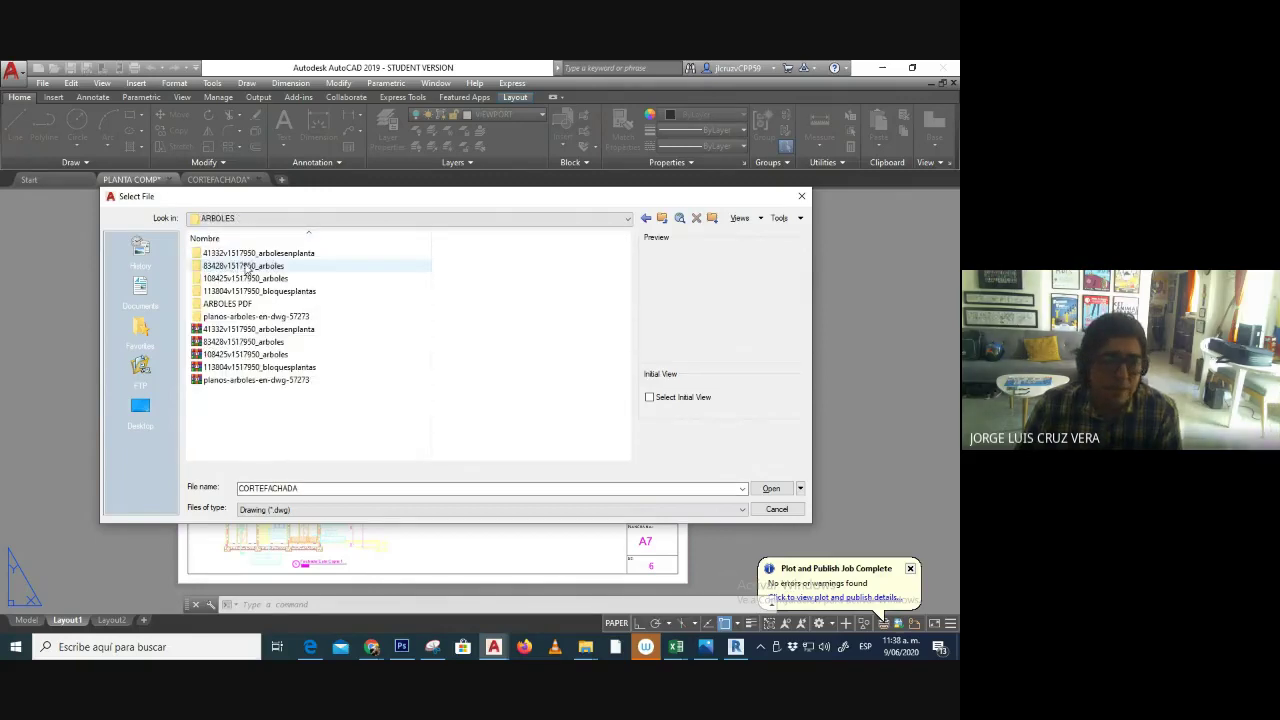
- Preview the ARBOLES drawing inside the 83428v1517950_arboles folder and return to the parent ARBOLES folder
{"action": "left_click", "coordinate": [242, 290]}
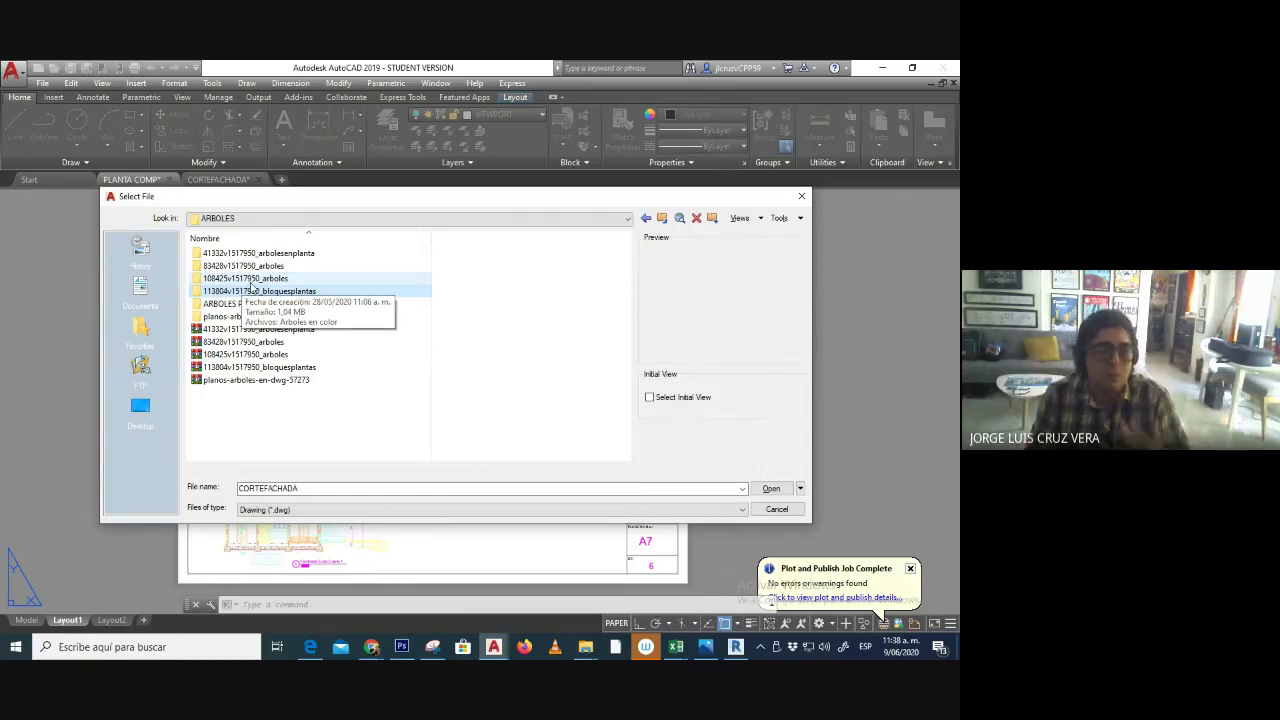
{"action": "double_click", "coordinate": [250, 265]}
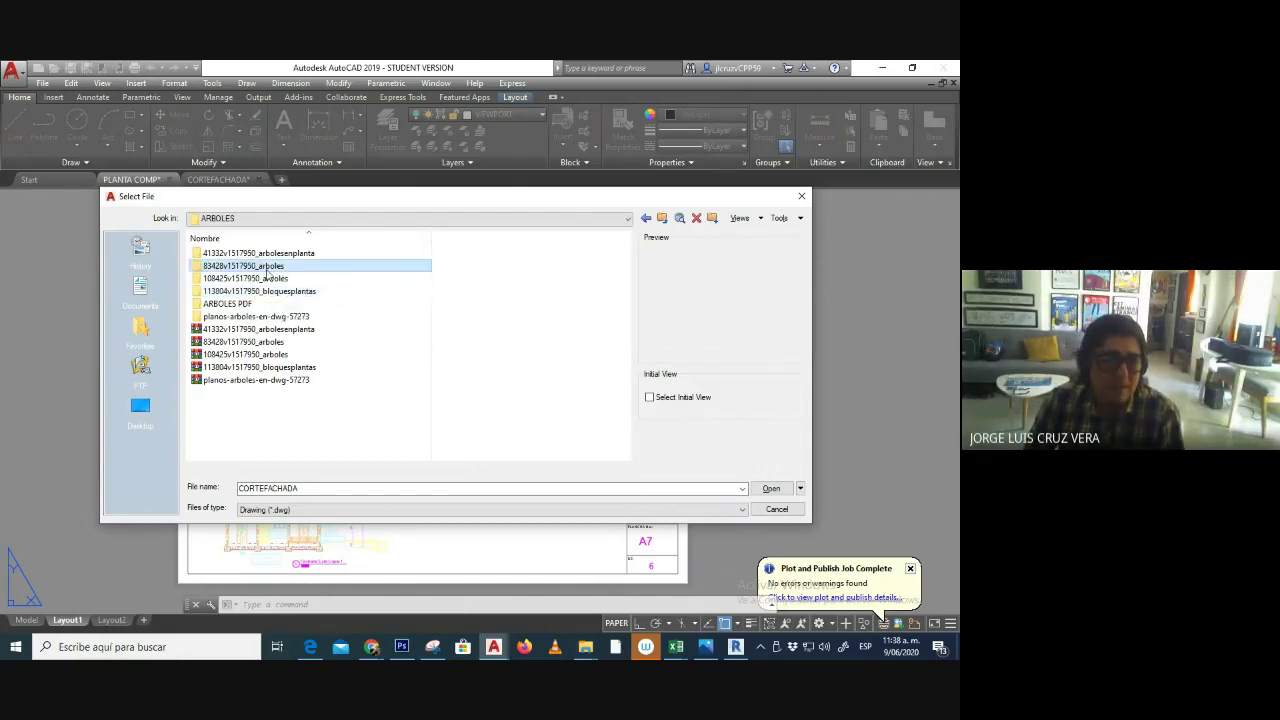
{"action": "left_click", "coordinate": [222, 265]}
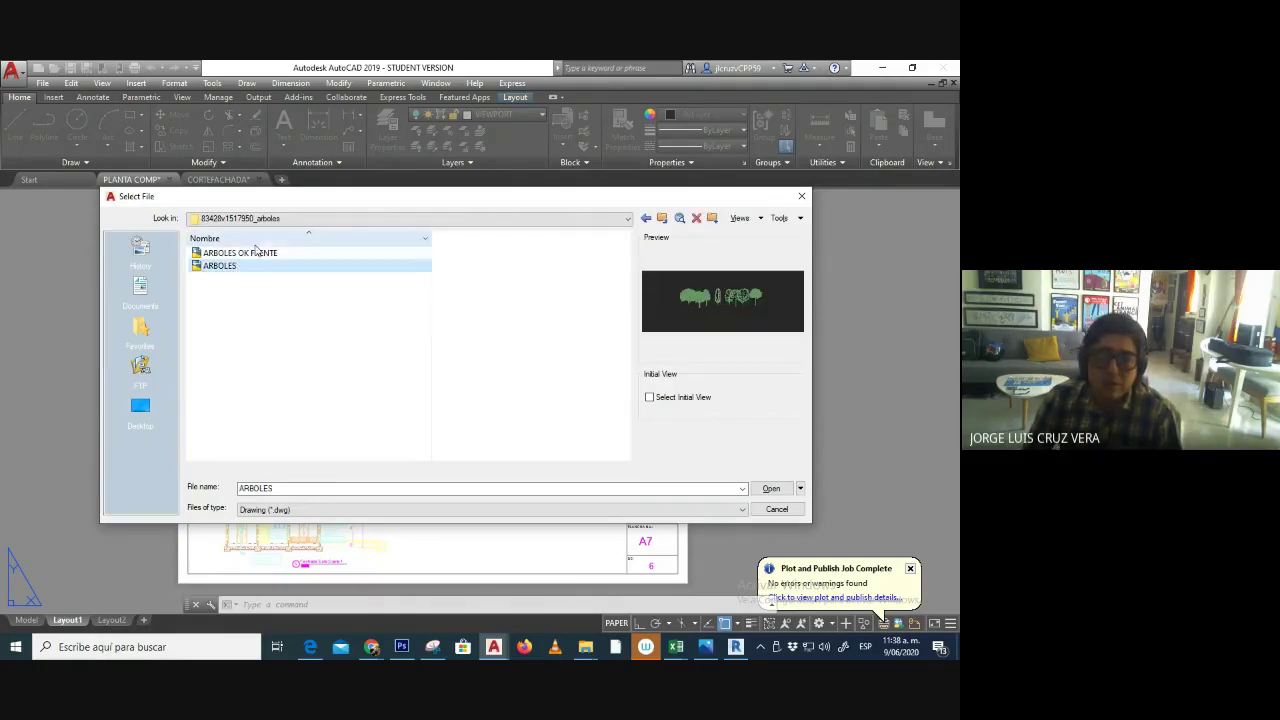
{"action": "left_click", "coordinate": [250, 238]}
{"action": "left_click", "coordinate": [660, 220]}
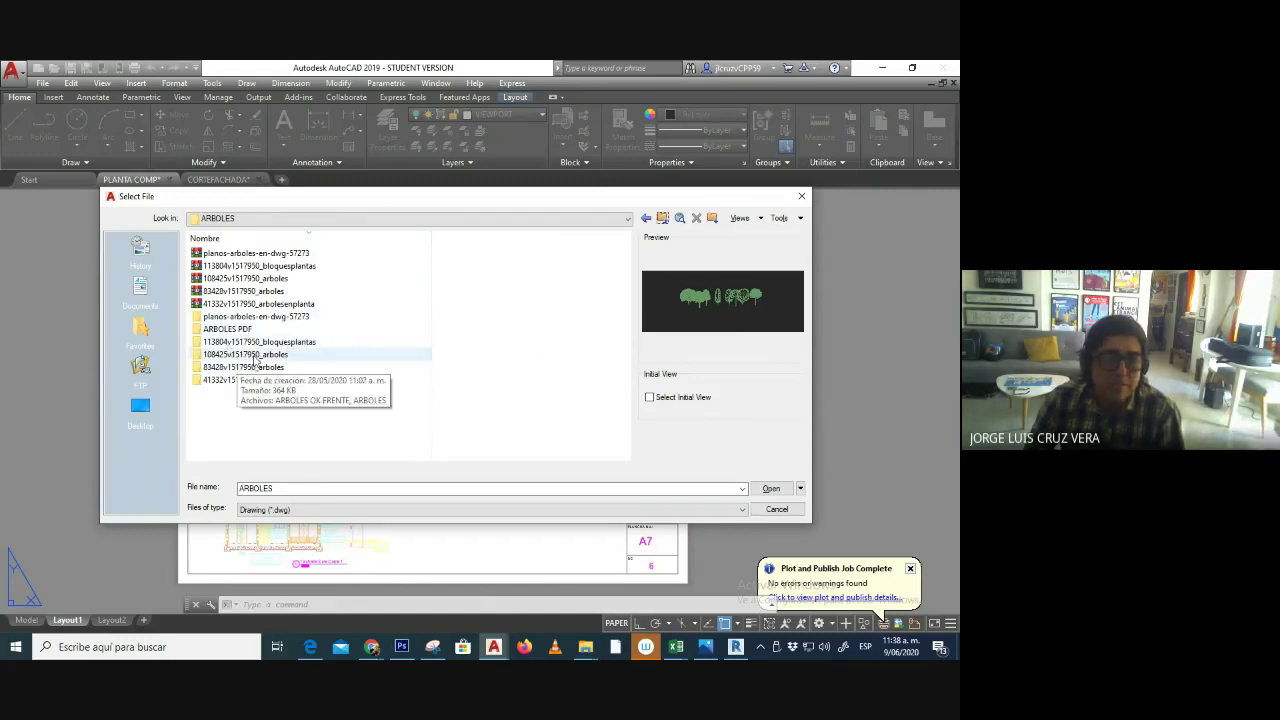
- Open the BLOQUES - PLANTAS drawing from the 113804v1517950_bloquesplantas folder, accepting the student version notice, and display its plant blocks in model space
{"action": "double_click", "coordinate": [257, 342]}
{"action": "left_click", "coordinate": [240, 254]}
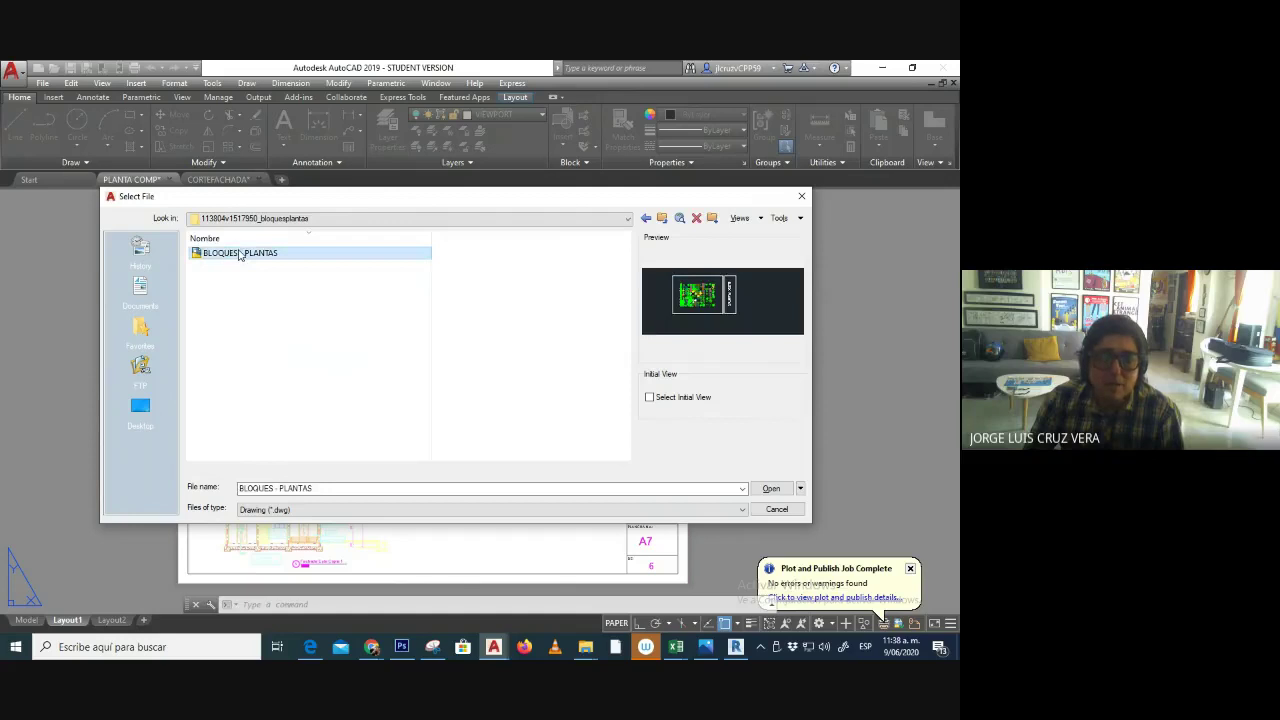
{"action": "left_click", "coordinate": [771, 488]}
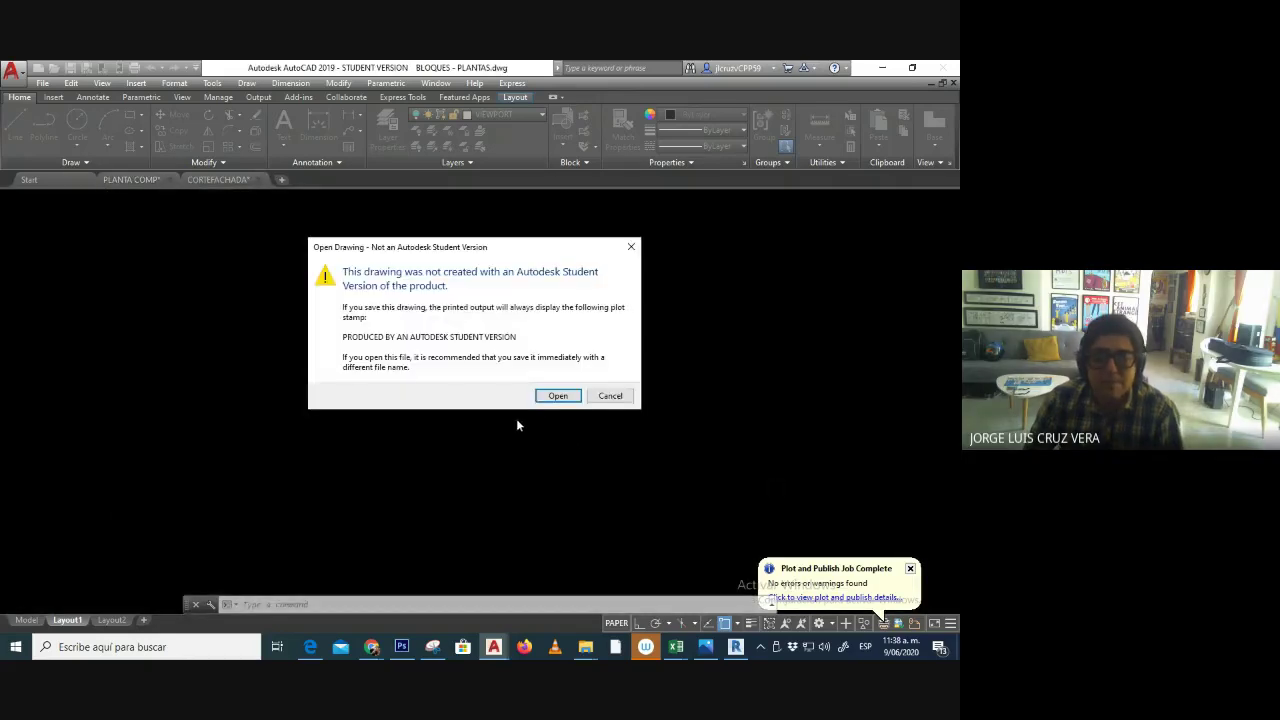
{"action": "left_click", "coordinate": [541, 395]}
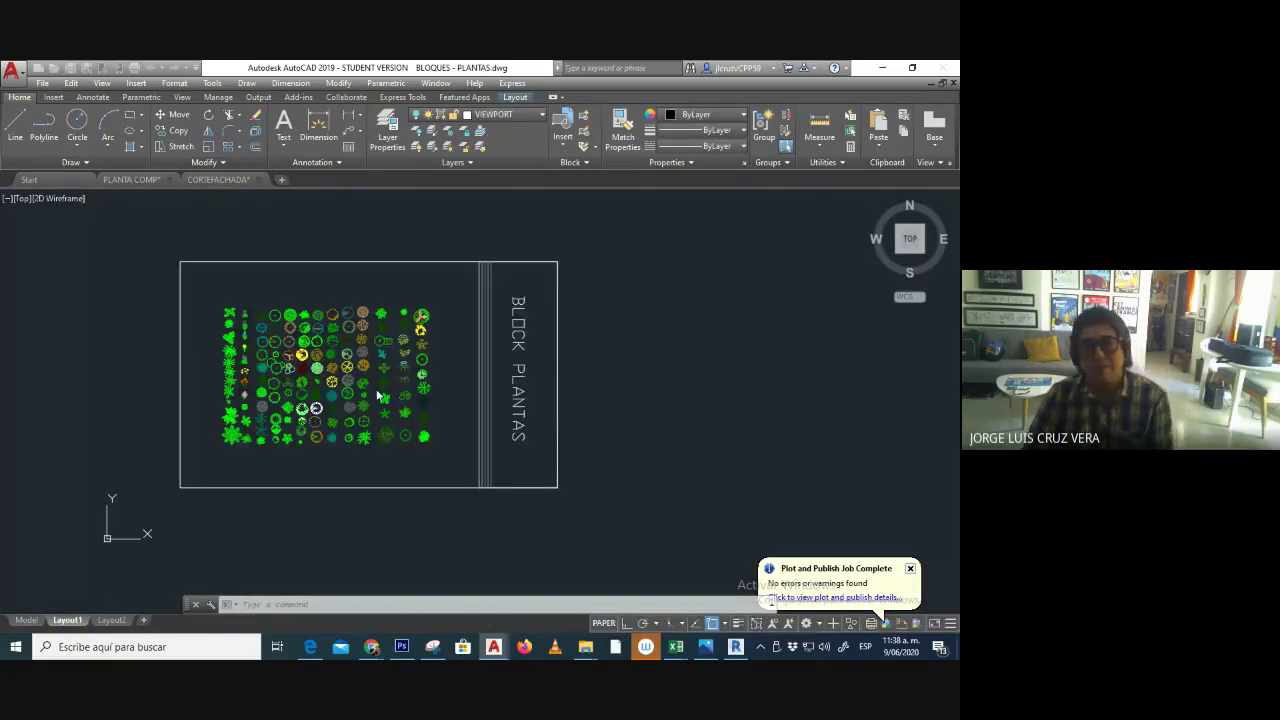
{"action": "scroll", "coordinate": [380, 383], "scroll_direction": "down", "scroll_amount": 4}
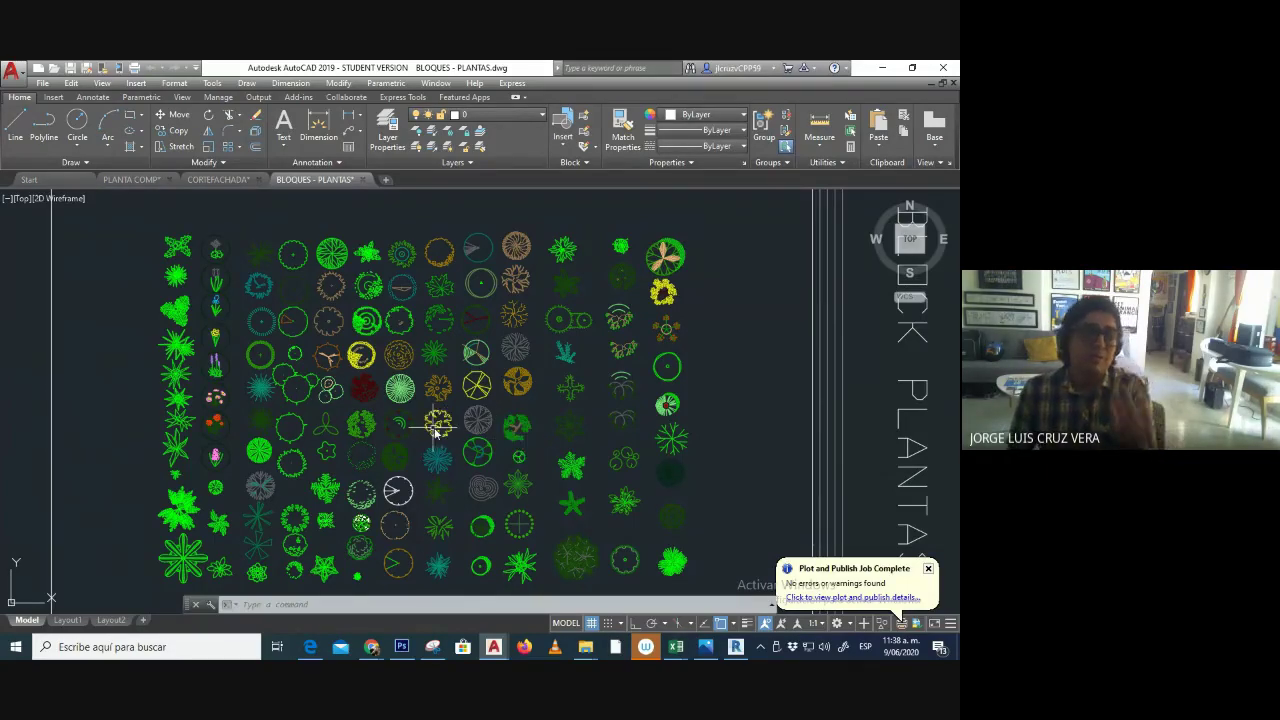
{"action": "scroll", "coordinate": [432, 422], "scroll_direction": "up", "scroll_amount": 5}
{"action": "scroll", "coordinate": [404, 334], "scroll_direction": "down", "scroll_amount": 5}
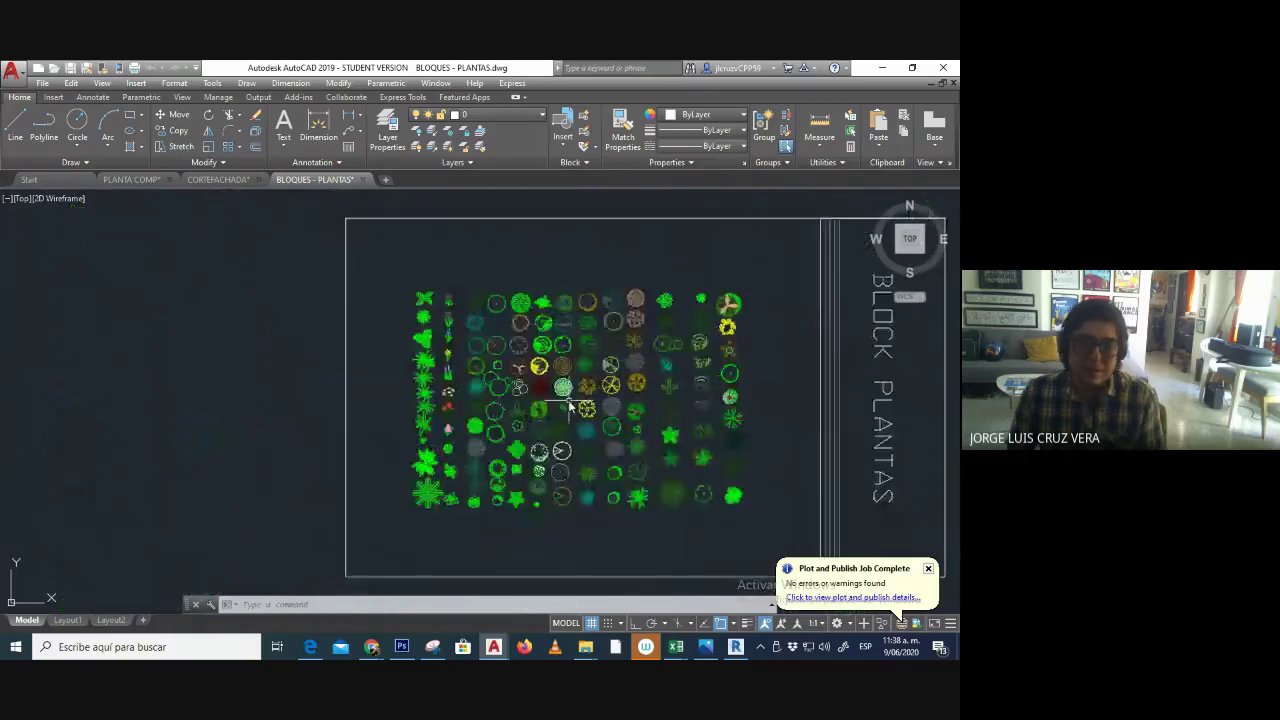
{"action": "scroll", "coordinate": [414, 393], "scroll_direction": "up", "scroll_amount": 2}
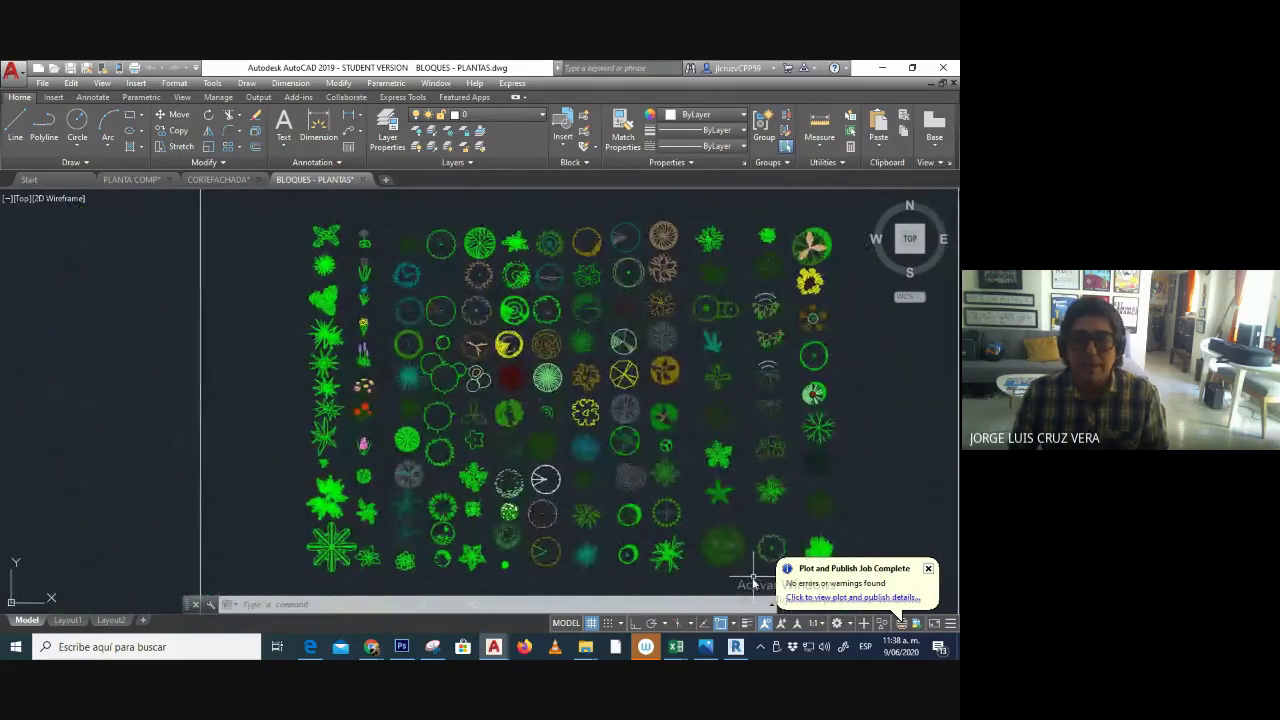
- Switch to Photoshop and create a new blank RGB document of 417 × 396 pixels at 72 ppi with a white background
{"action": "left_click", "coordinate": [401, 647]}
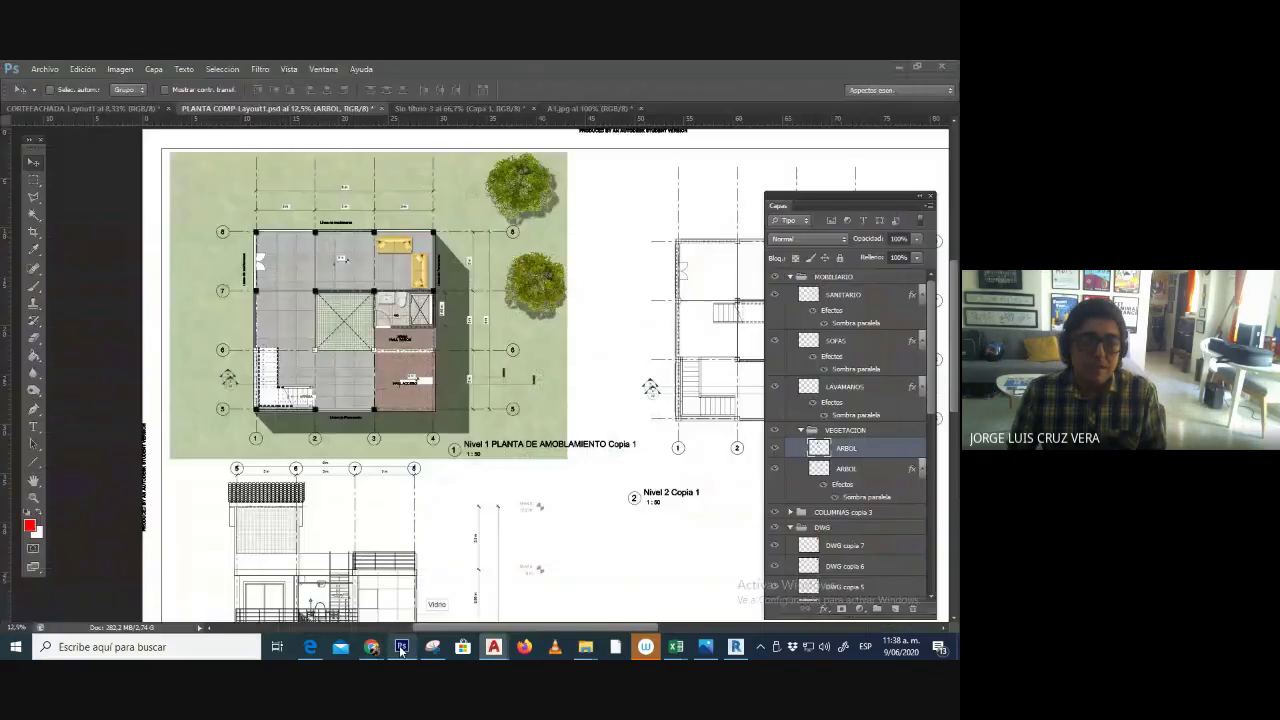
{"action": "left_click", "coordinate": [44, 69]}
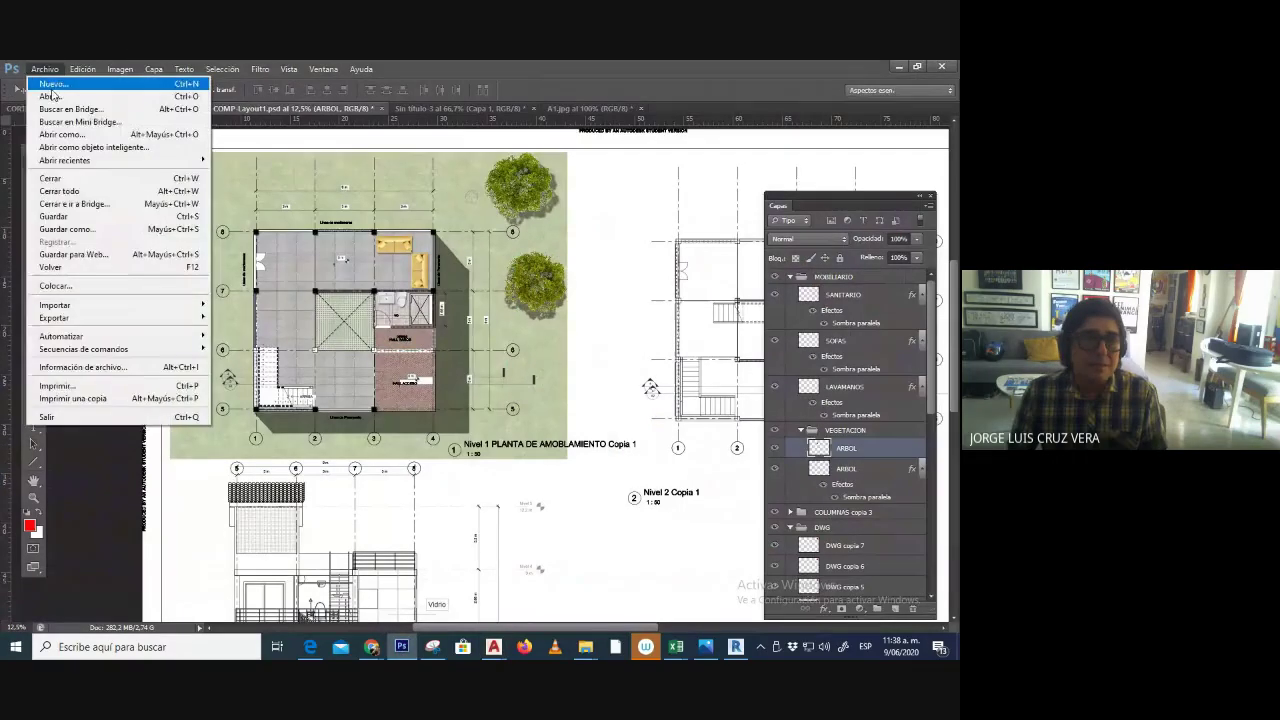
{"action": "left_click", "coordinate": [50, 97]}
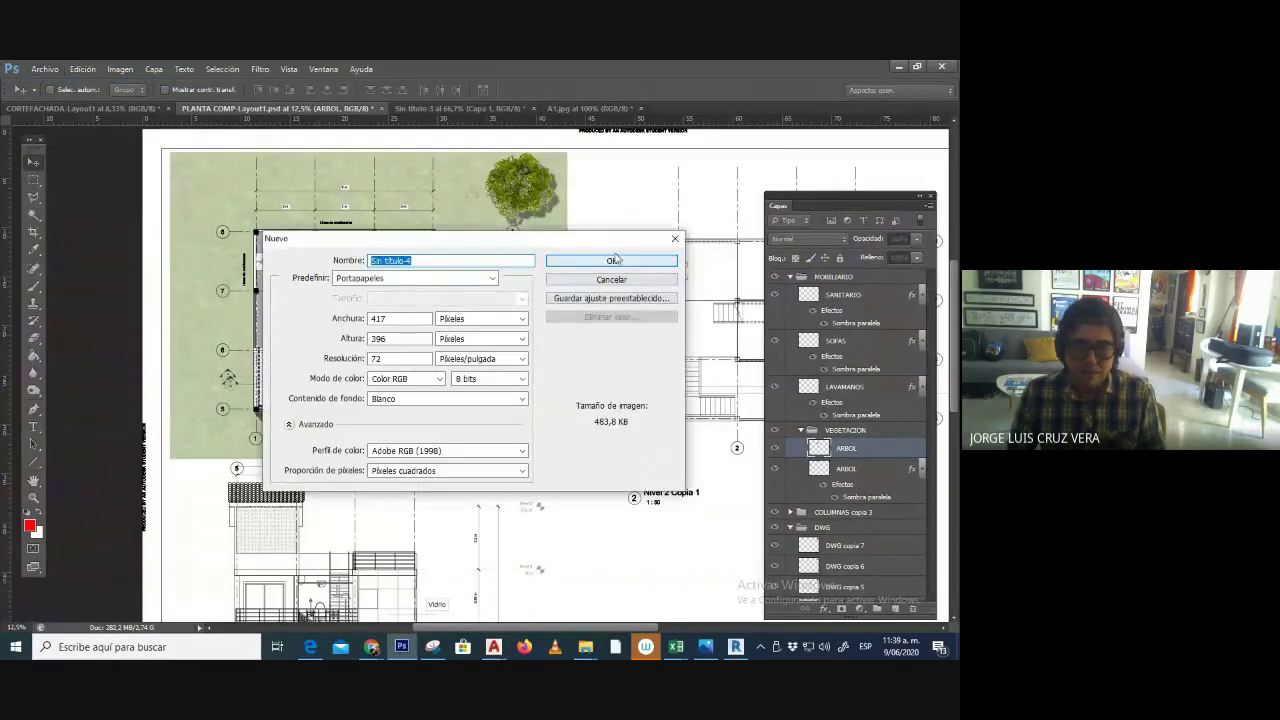
{"action": "left_click", "coordinate": [612, 262]}
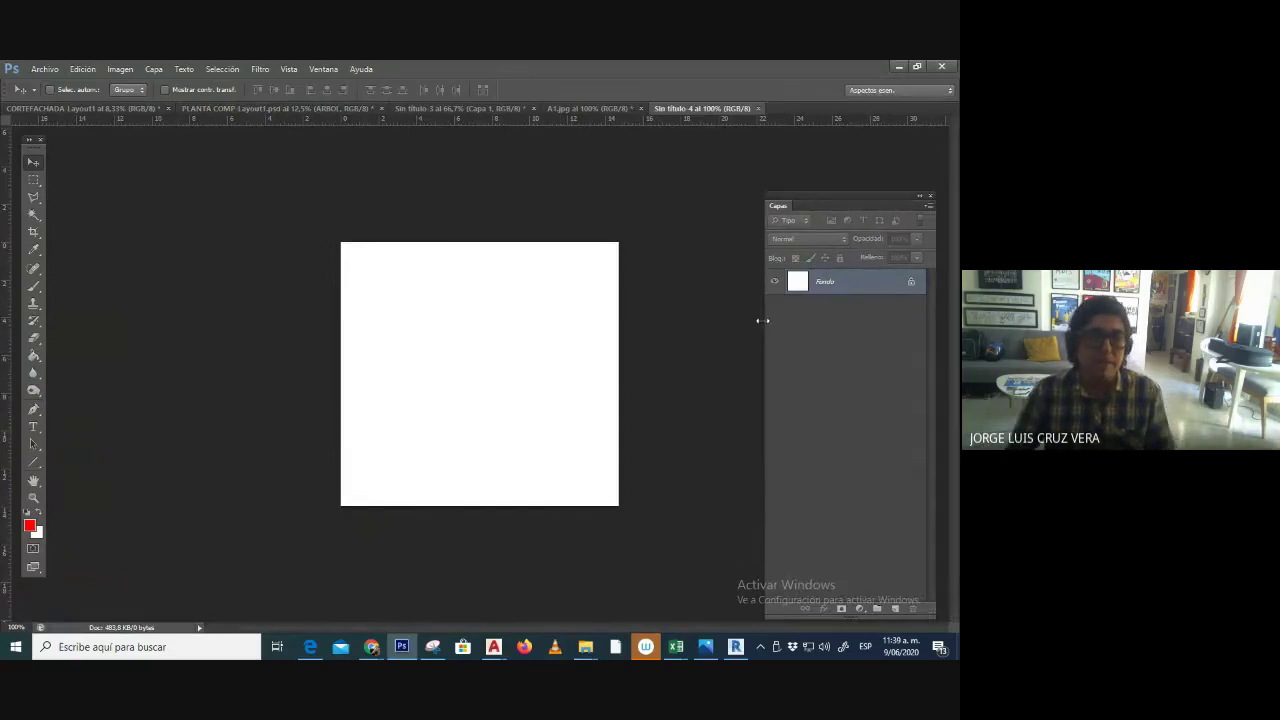
- Make a circular selection about 7 cm wide near the middle of the canvas with the Elliptical Marquee
{"action": "left_click", "coordinate": [41, 180]}
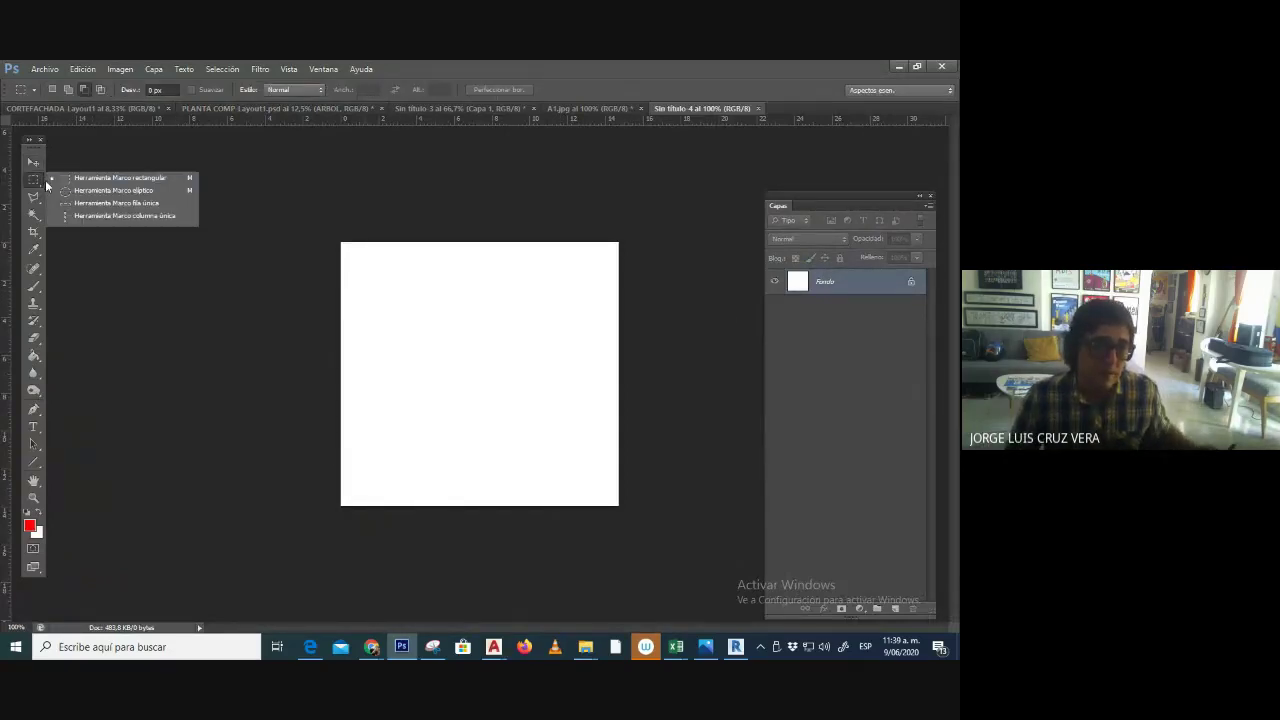
{"action": "left_click", "coordinate": [92, 191]}
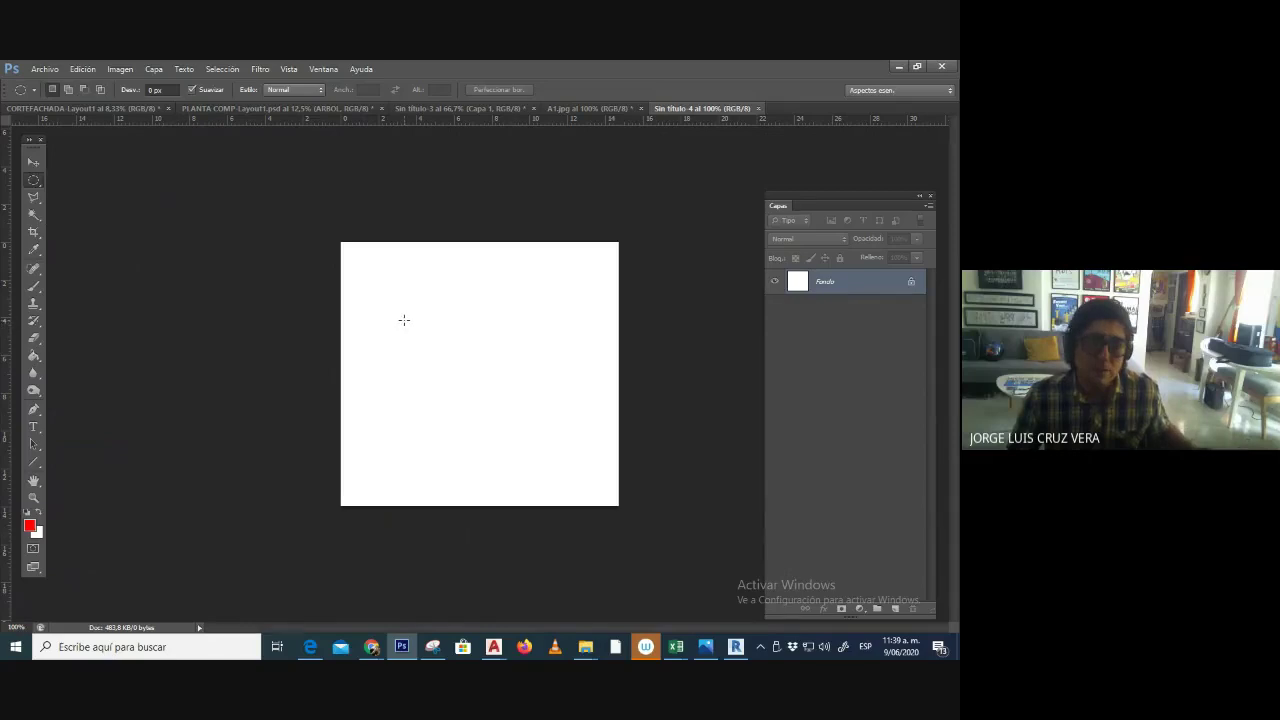
{"action": "left_click_drag", "start_coordinate": [404, 320], "coordinate": [583, 447]}
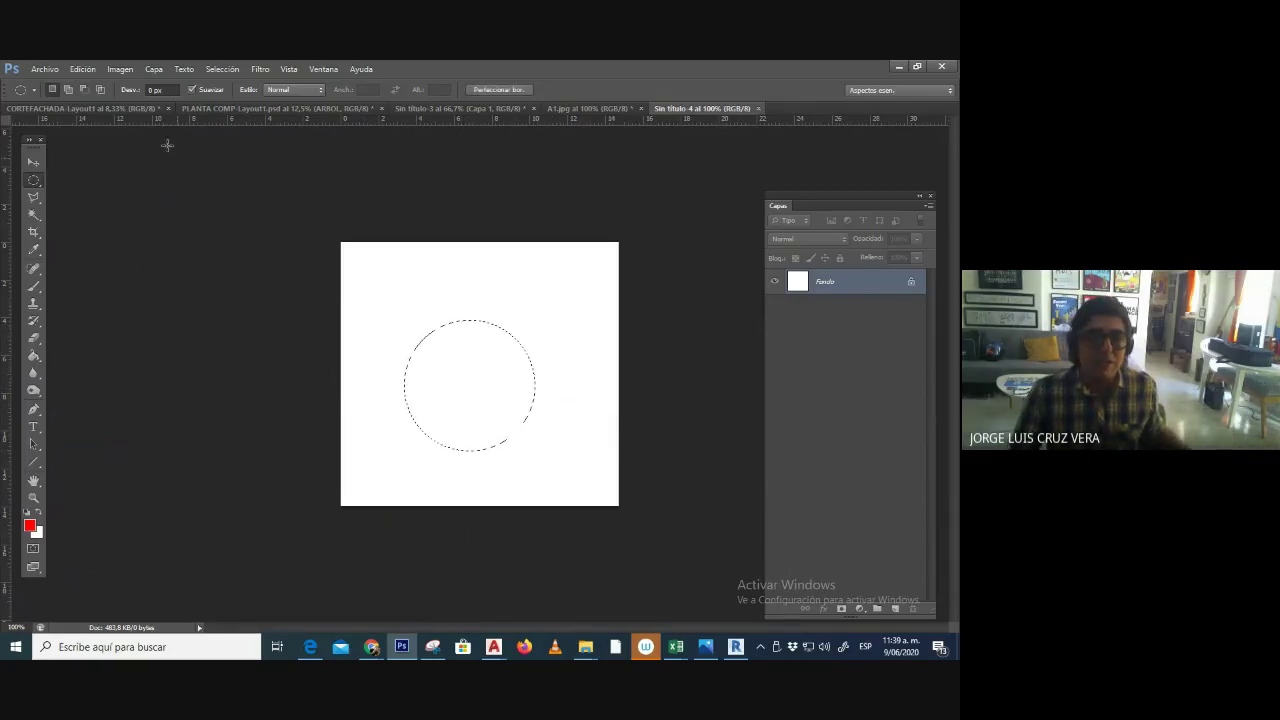
- Set the foreground colour to black, stroke the inside of the circular selection with a 4 px line, and deselect it
{"action": "left_click", "coordinate": [34, 529]}
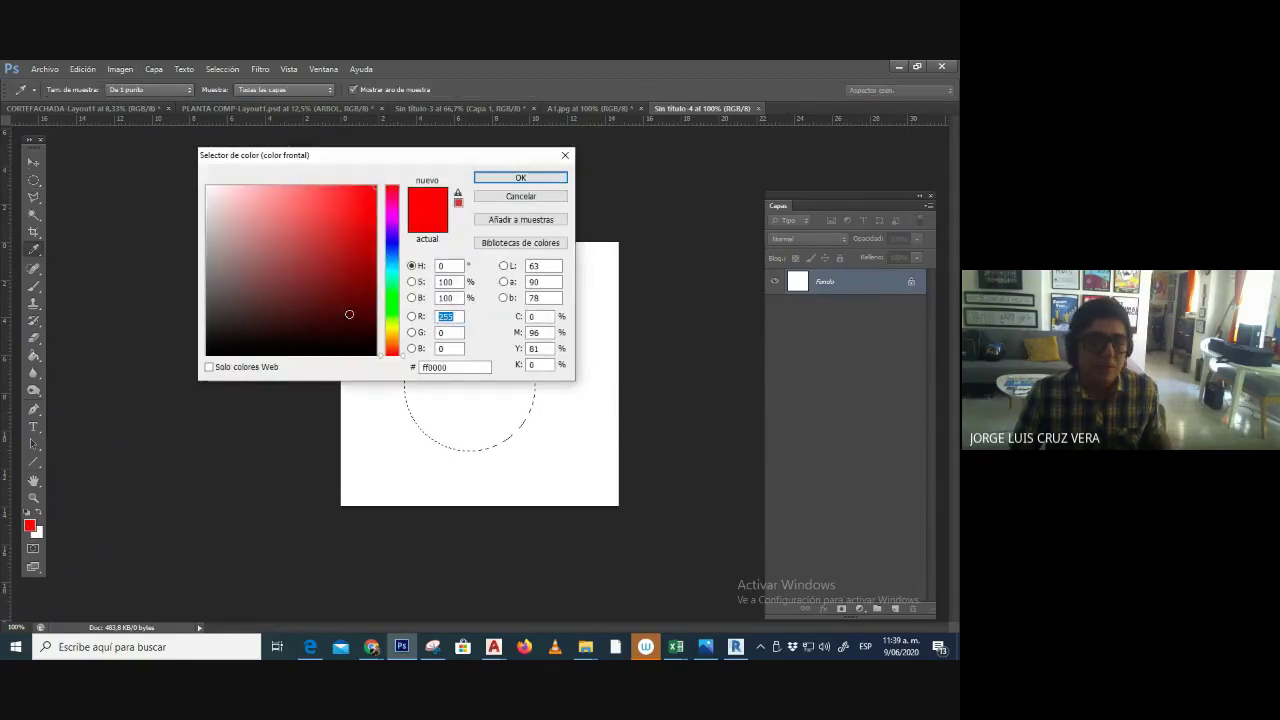
{"action": "left_click_drag", "start_coordinate": [349, 314], "coordinate": [378, 356]}
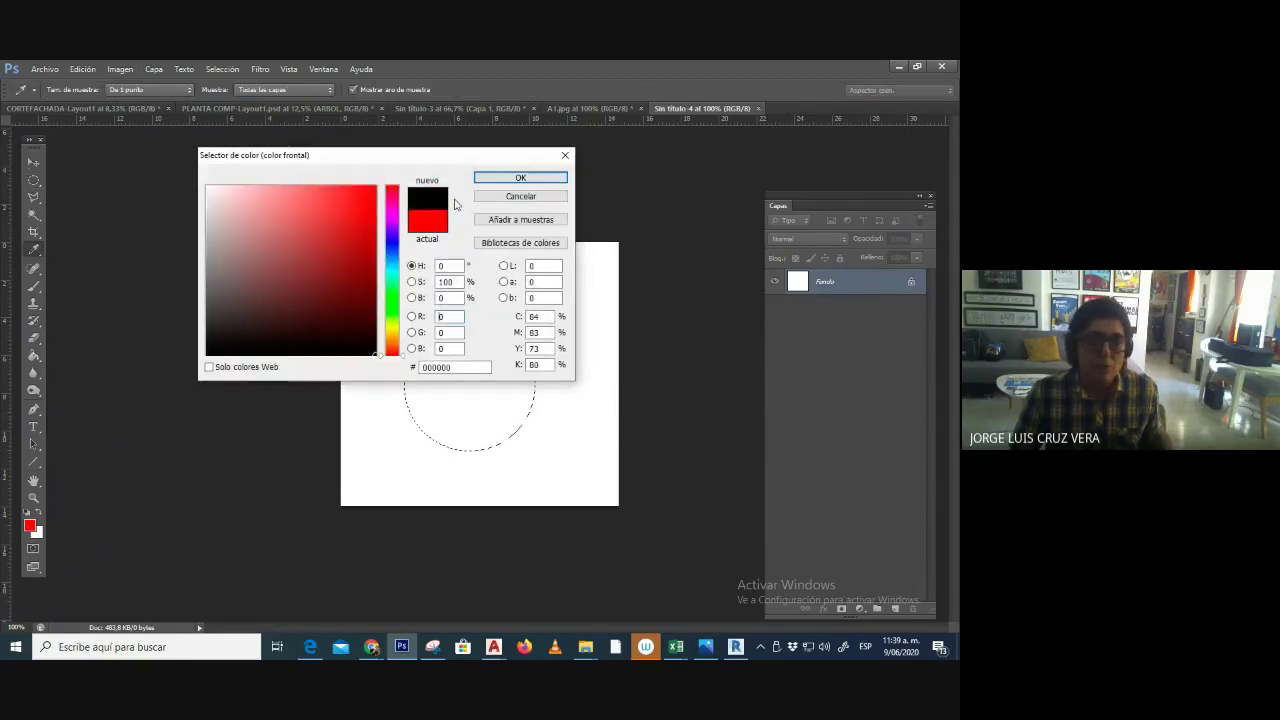
{"action": "left_click", "coordinate": [516, 178]}
{"action": "left_click", "coordinate": [82, 69]}
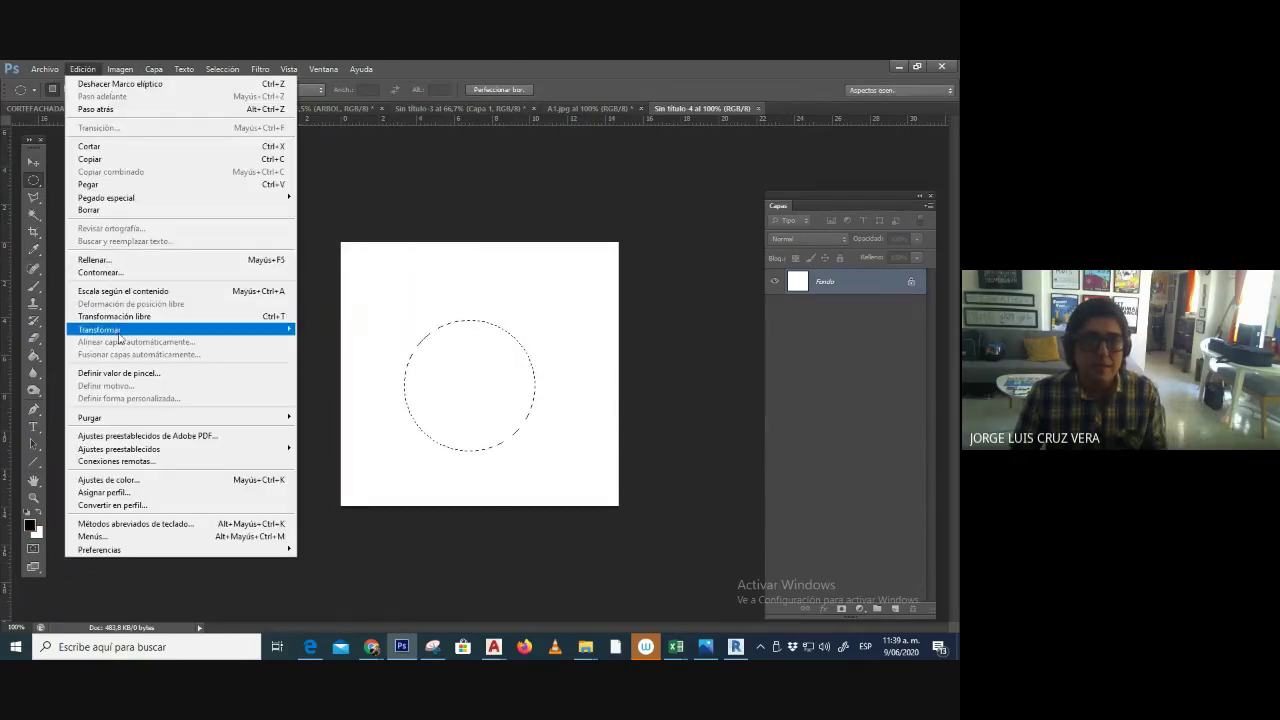
{"action": "left_click", "coordinate": [118, 272]}
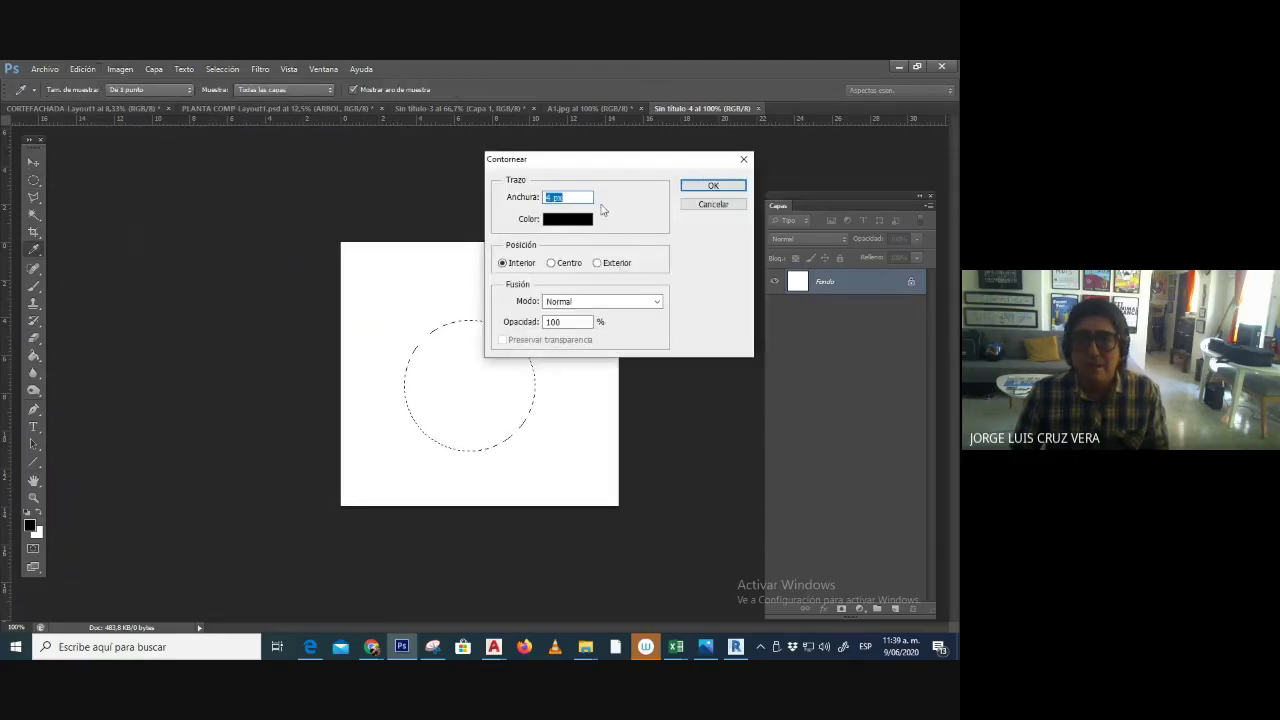
{"action": "left_click", "coordinate": [700, 186]}
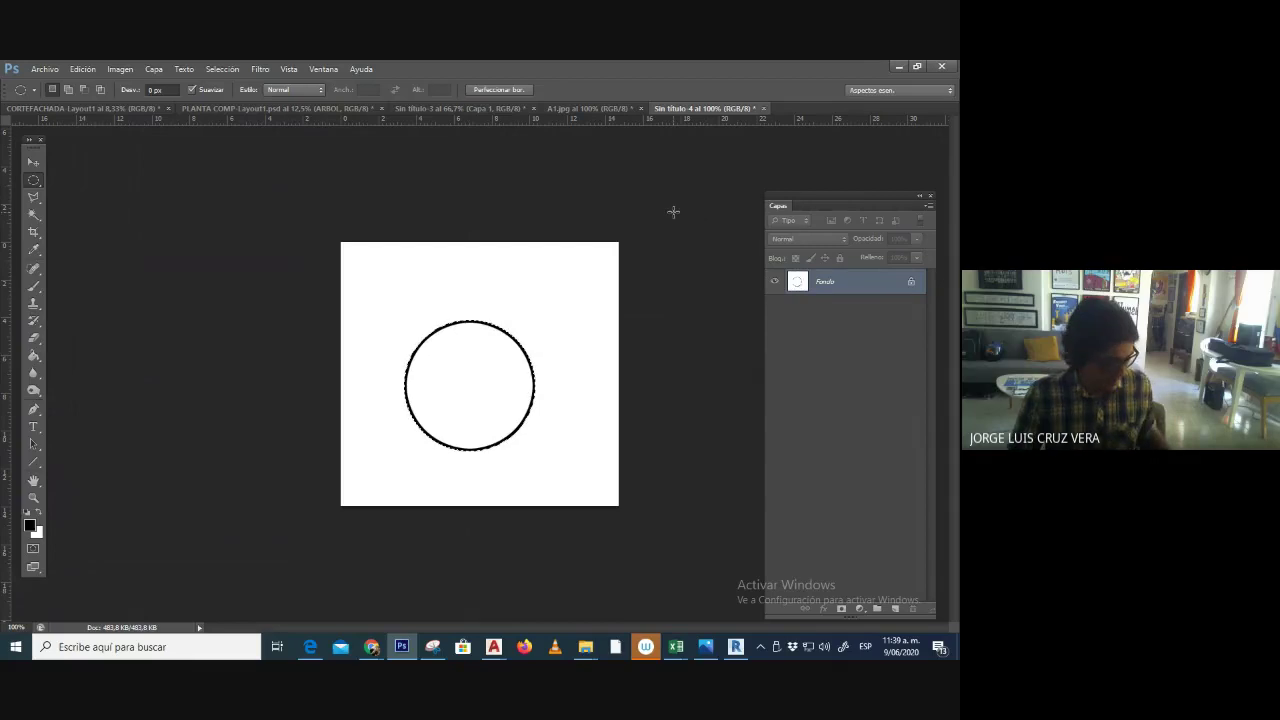
{"action": "key", "text": "ctrl+d"}
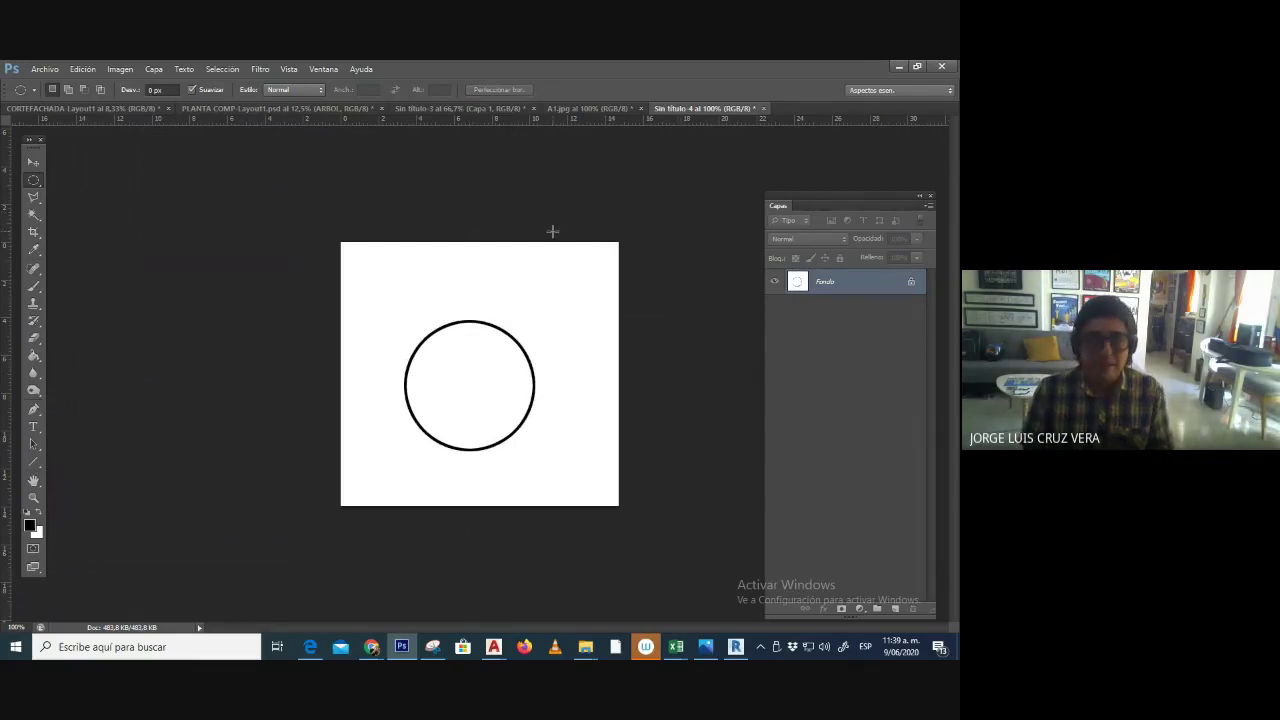
- Choose the Brush tool with a 4 px hard round tip, try a stroke above the circle and undo it
{"action": "left_click", "coordinate": [33, 286]}
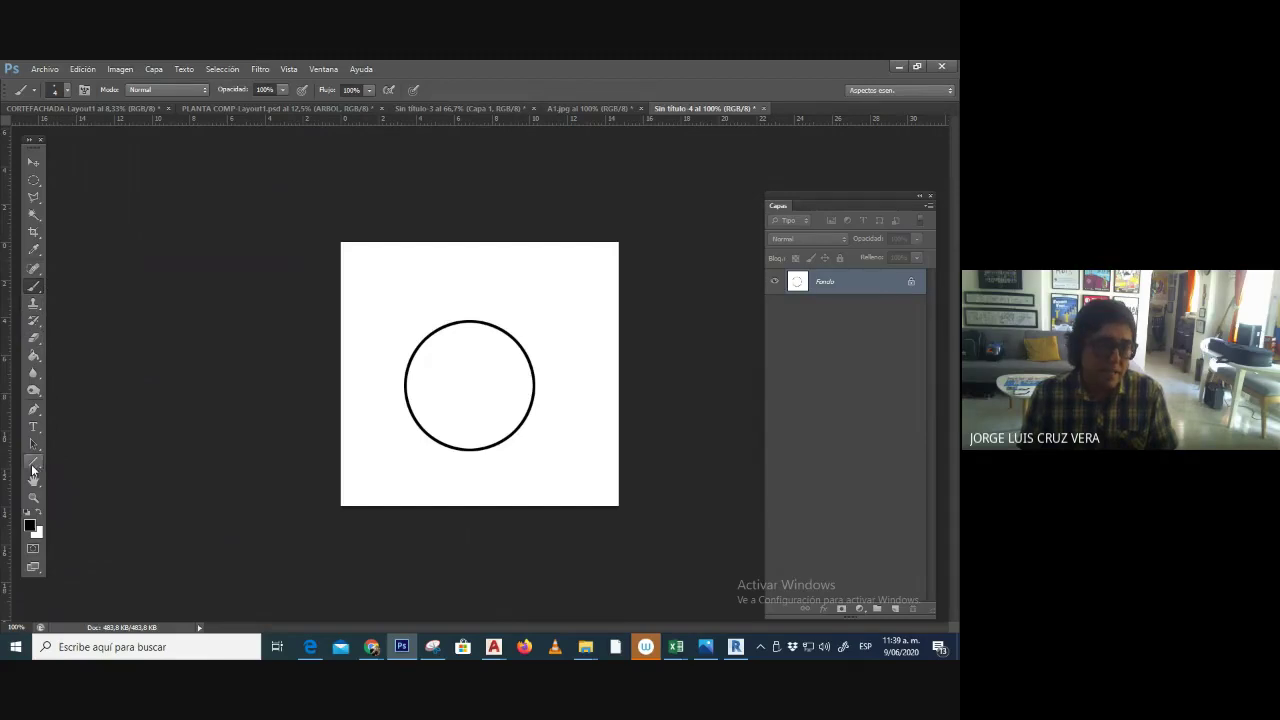
{"action": "left_click", "coordinate": [33, 463]}
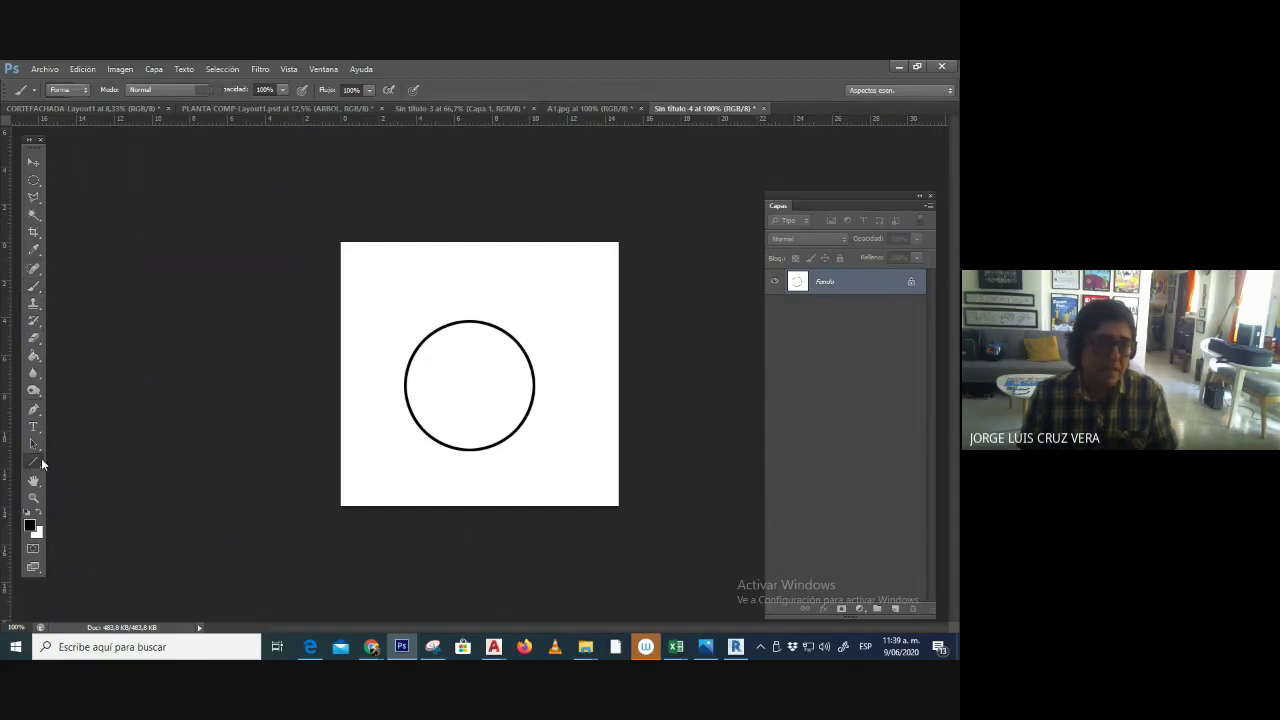
{"action": "left_click", "coordinate": [33, 286]}
{"action": "left_click", "coordinate": [63, 91]}
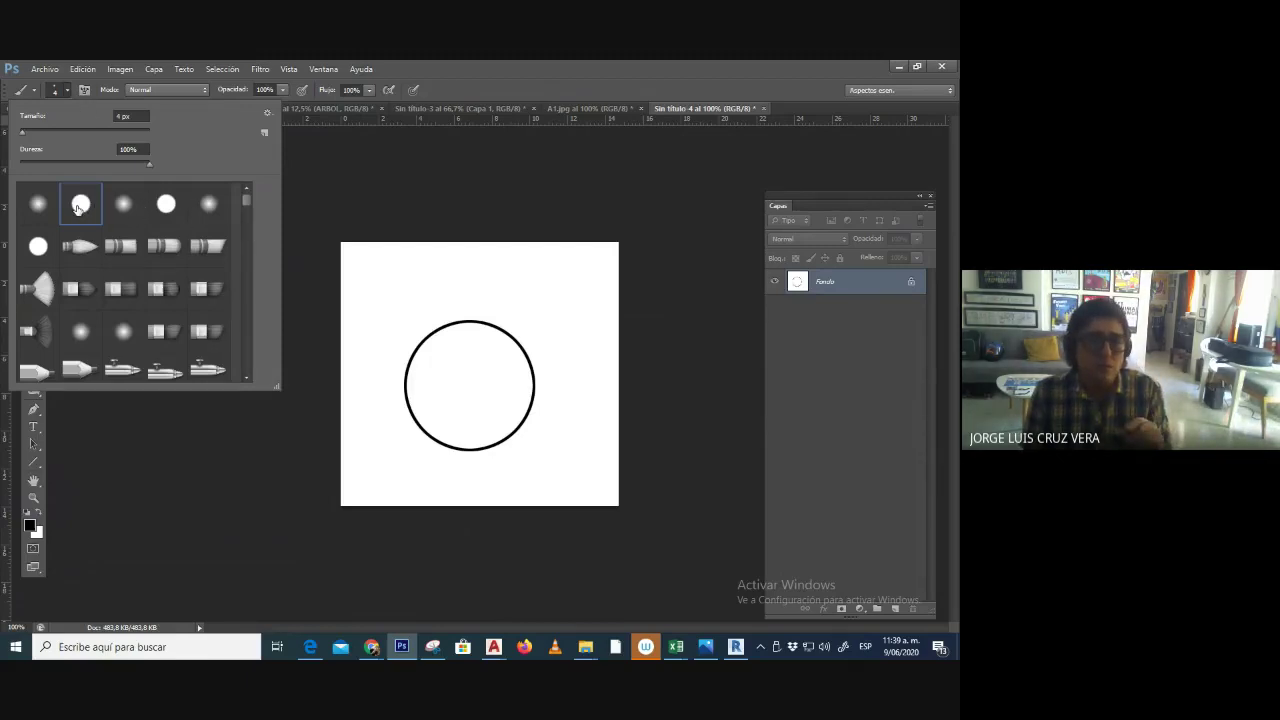
{"action": "left_click", "coordinate": [393, 260]}
{"action": "left_click_drag", "start_coordinate": [371, 286], "coordinate": [484, 287]}
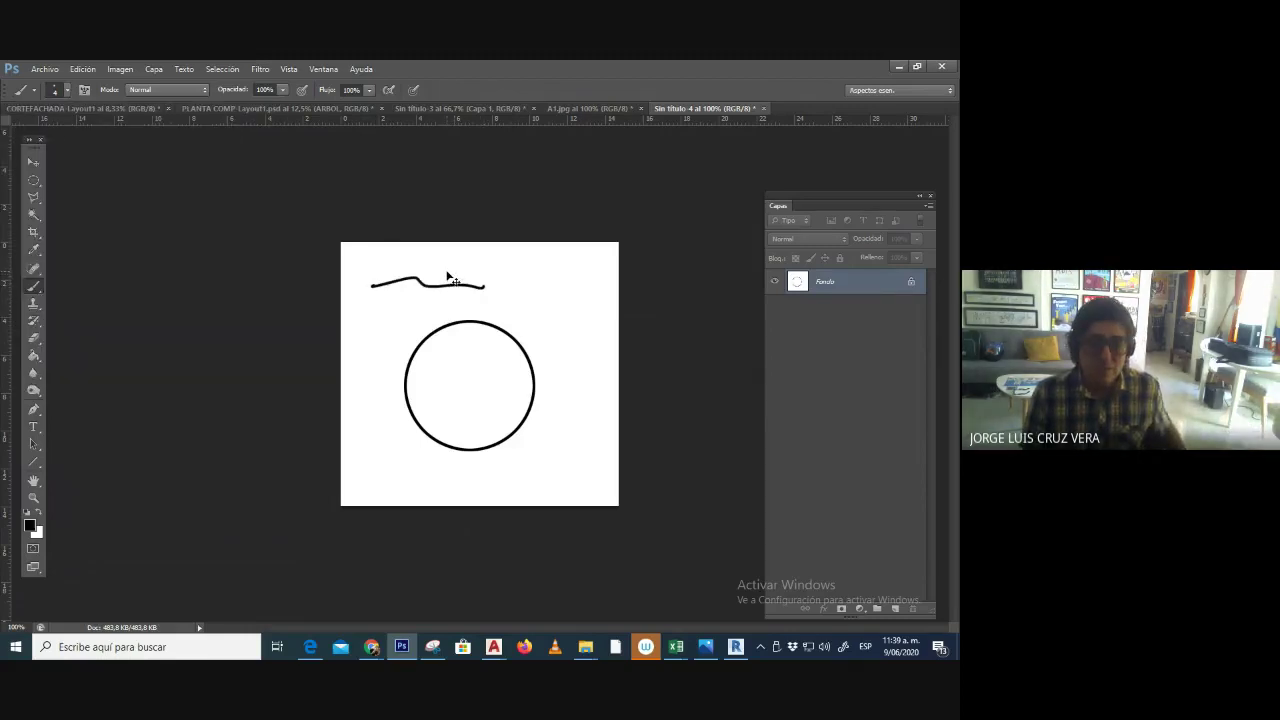
{"action": "key", "text": "ctrl+z"}
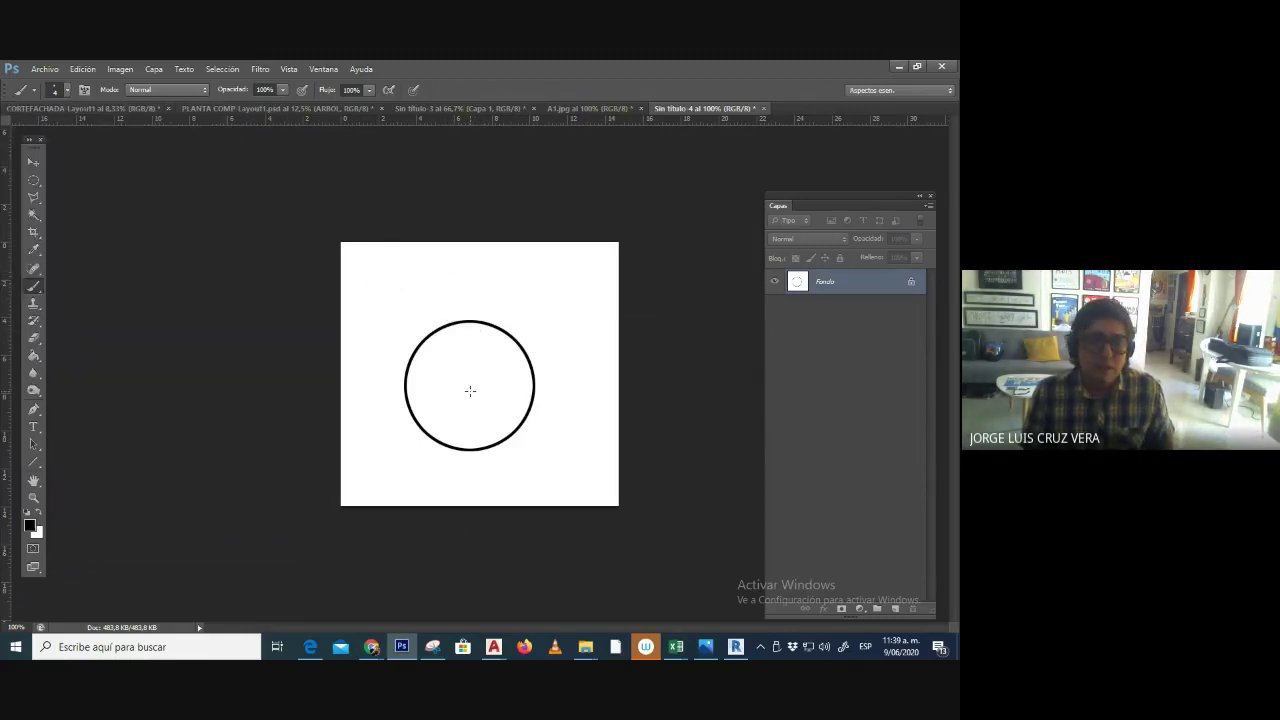
- Brush a small trunk ring at the circle's centre with irregular branches radiating to its edge, undoing the overlong branch outside the circle
{"action": "mouse_move", "coordinate": [466, 384]}
{"action": "left_mouse_down"}
{"action": "mouse_move", "coordinate": [467, 323]}
{"action": "mouse_move", "coordinate": [514, 327]}
{"action": "mouse_move", "coordinate": [464, 451]}
{"action": "mouse_move", "coordinate": [472, 419]}
{"action": "mouse_move", "coordinate": [515, 426]}
{"action": "left_mouse_up"}
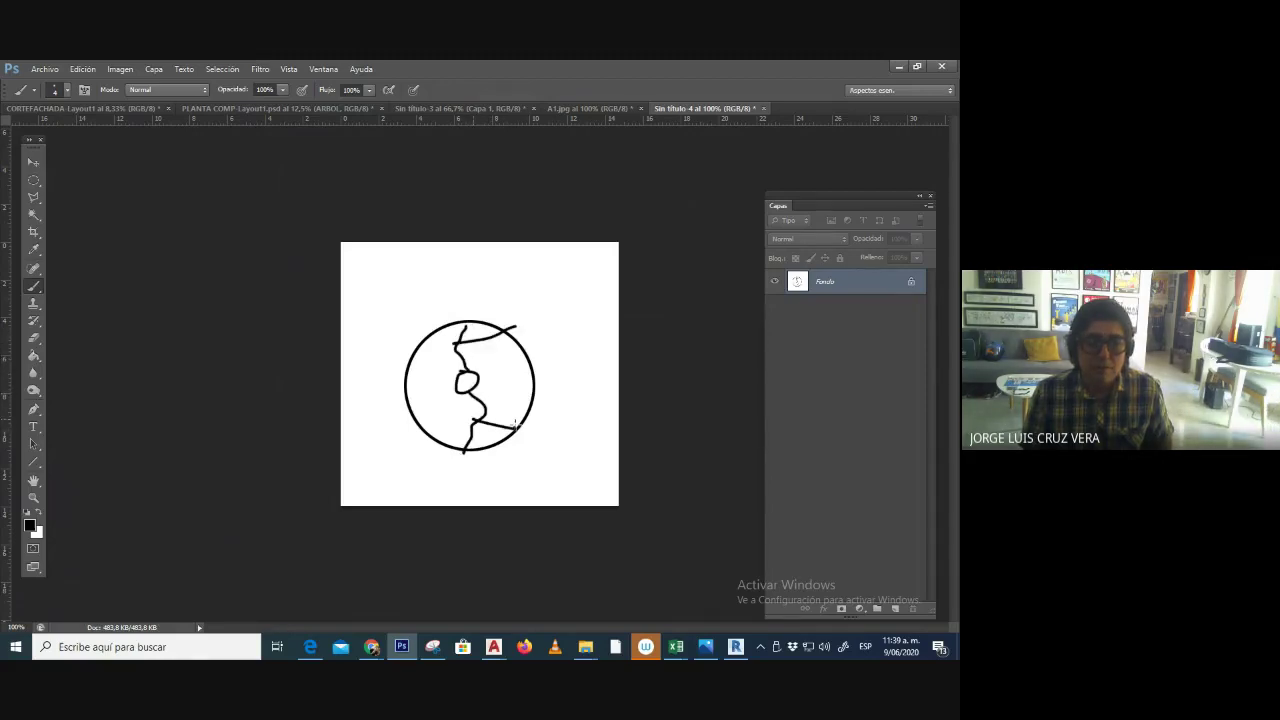
{"action": "mouse_move", "coordinate": [457, 392]}
{"action": "left_mouse_down"}
{"action": "mouse_move", "coordinate": [403, 413]}
{"action": "mouse_move", "coordinate": [440, 397]}
{"action": "left_mouse_up"}
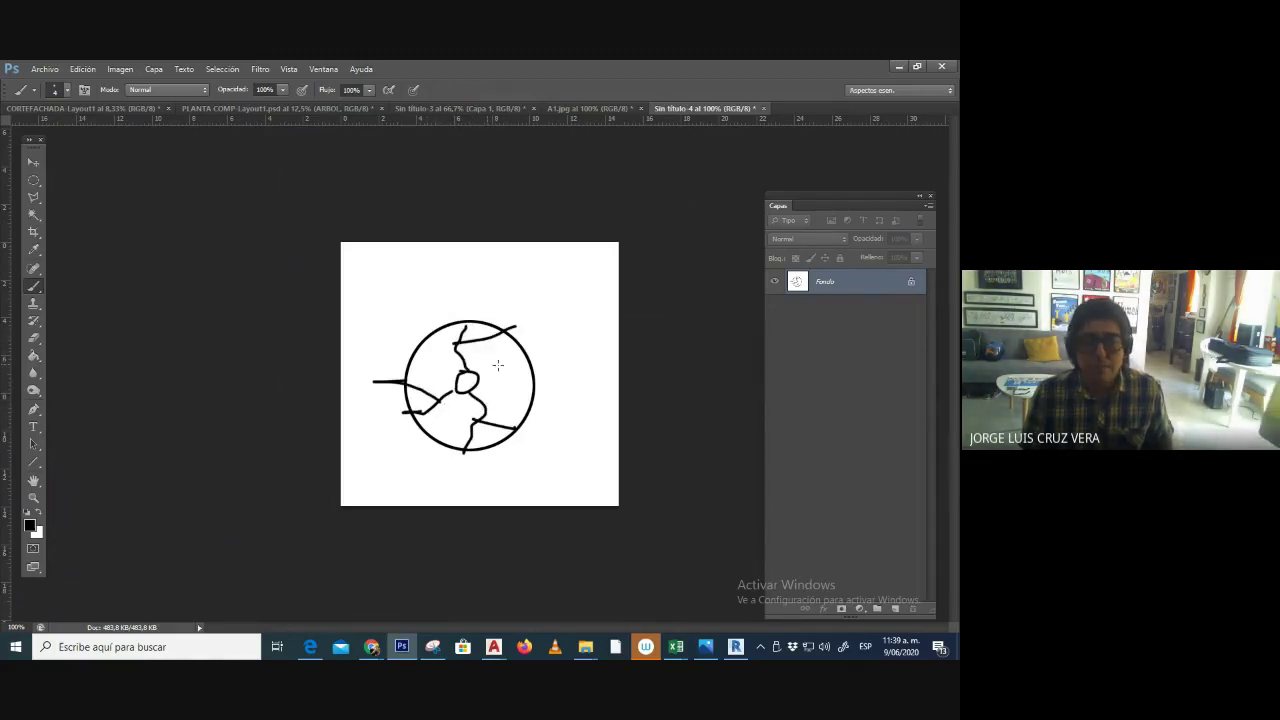
{"action": "key", "text": "ctrl+z"}
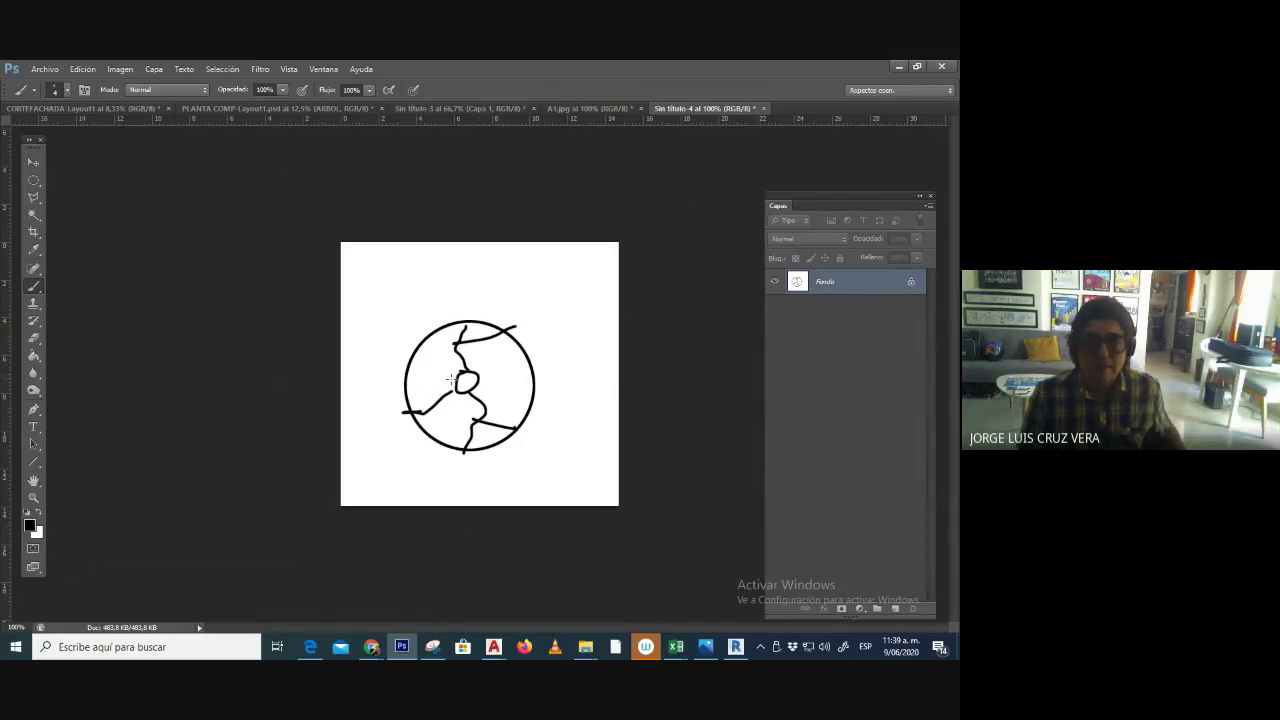
{"action": "mouse_move", "coordinate": [450, 380]}
{"action": "left_mouse_down"}
{"action": "mouse_move", "coordinate": [414, 366]}
{"action": "mouse_move", "coordinate": [425, 345]}
{"action": "left_mouse_up"}
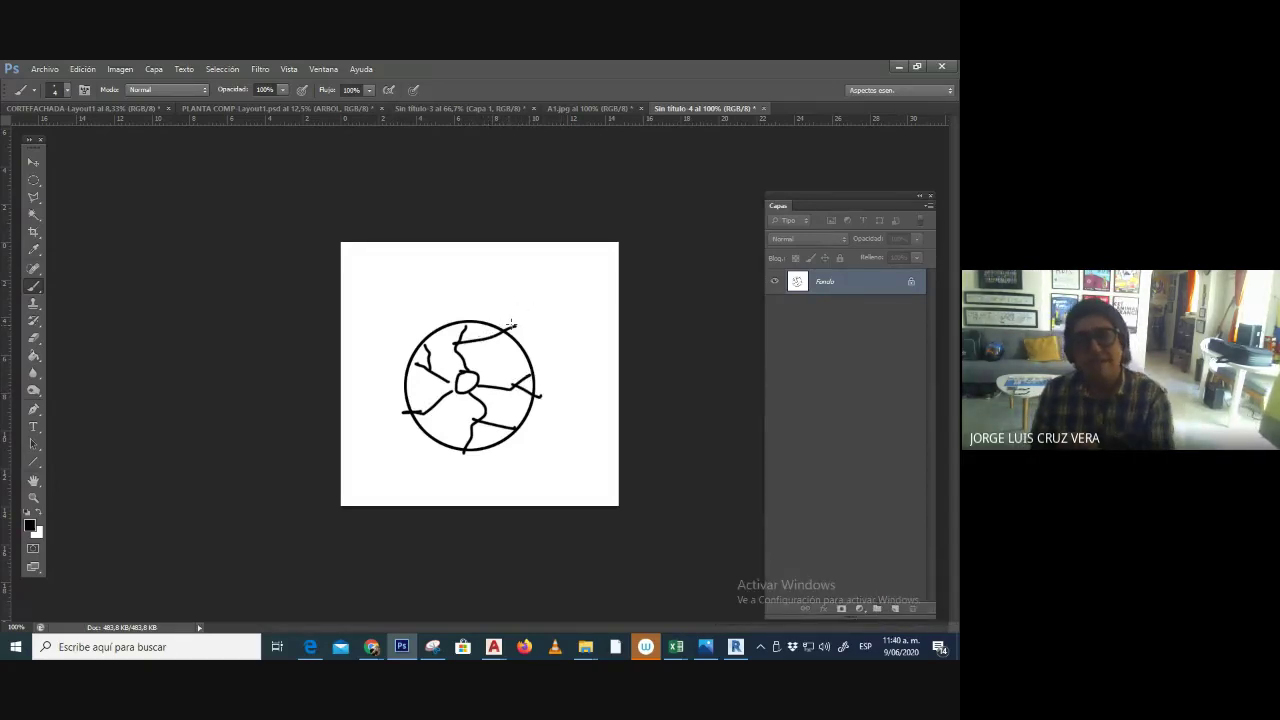
{"action": "left_click_drag", "start_coordinate": [511, 324], "coordinate": [518, 326]}
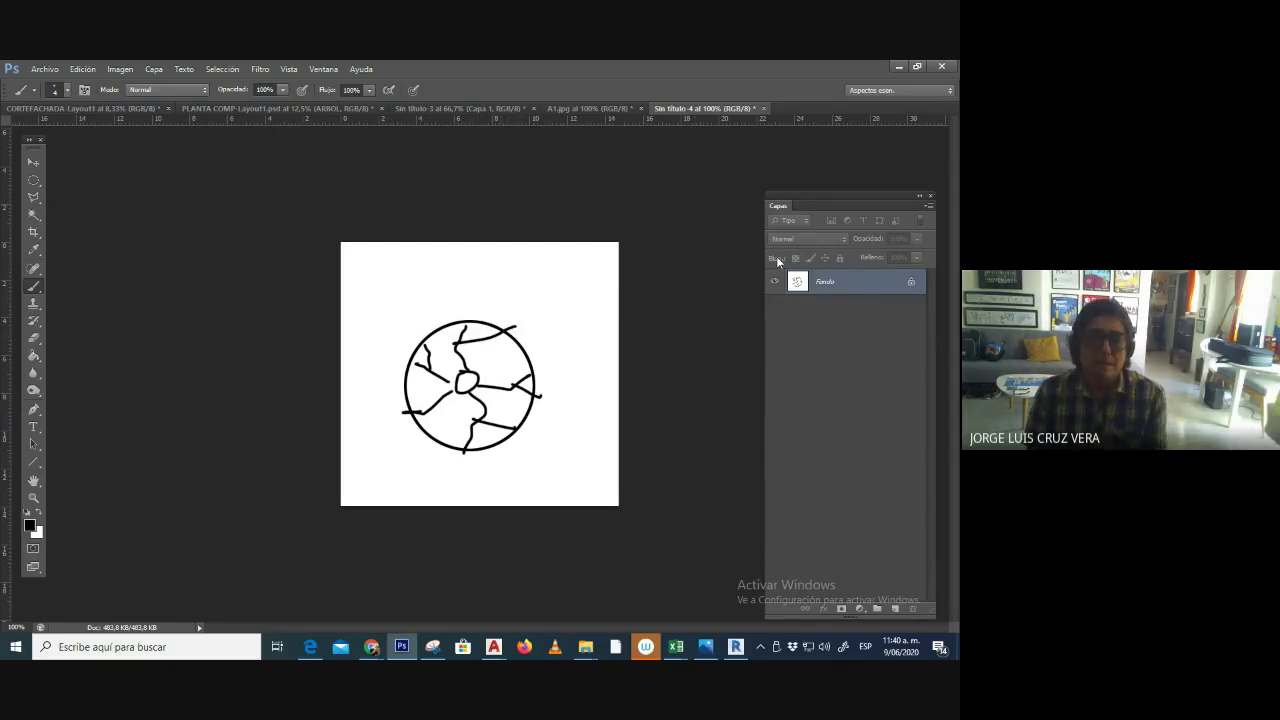
- Create a new layer named VERDE above the background
{"action": "left_click", "coordinate": [930, 198]}
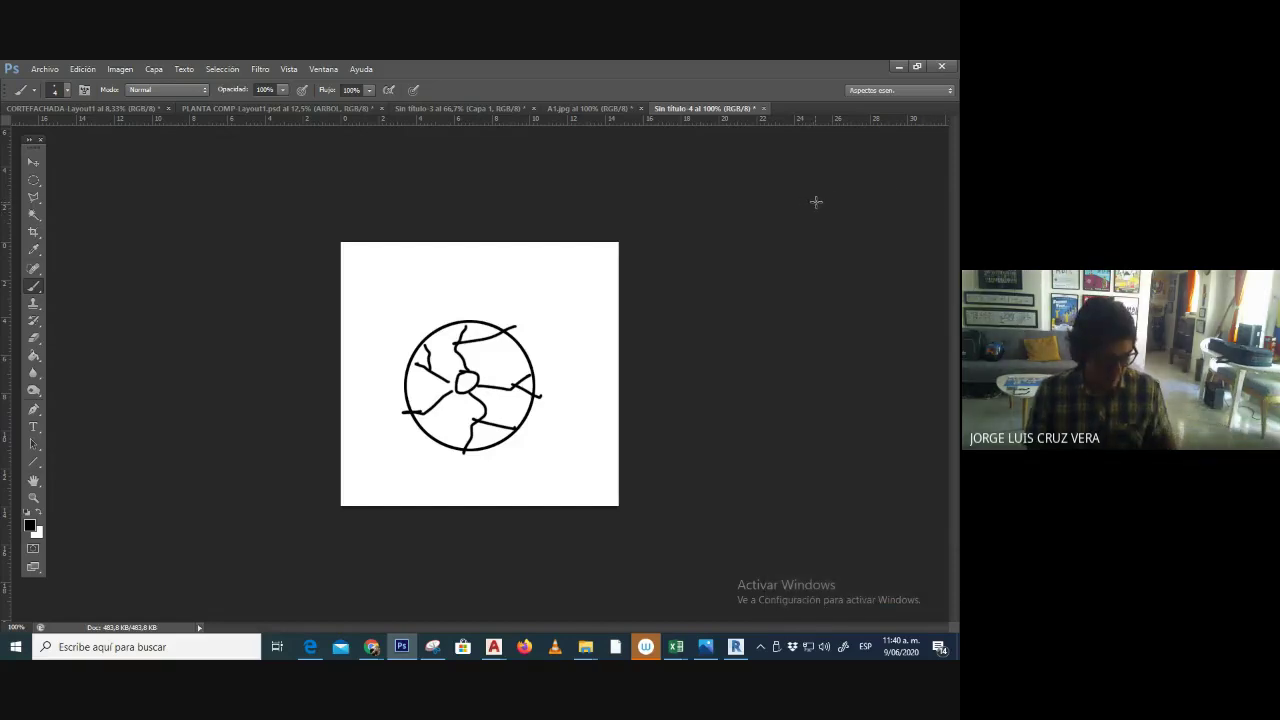
{"action": "key", "text": "F7"}
{"action": "left_click", "coordinate": [928, 207]}
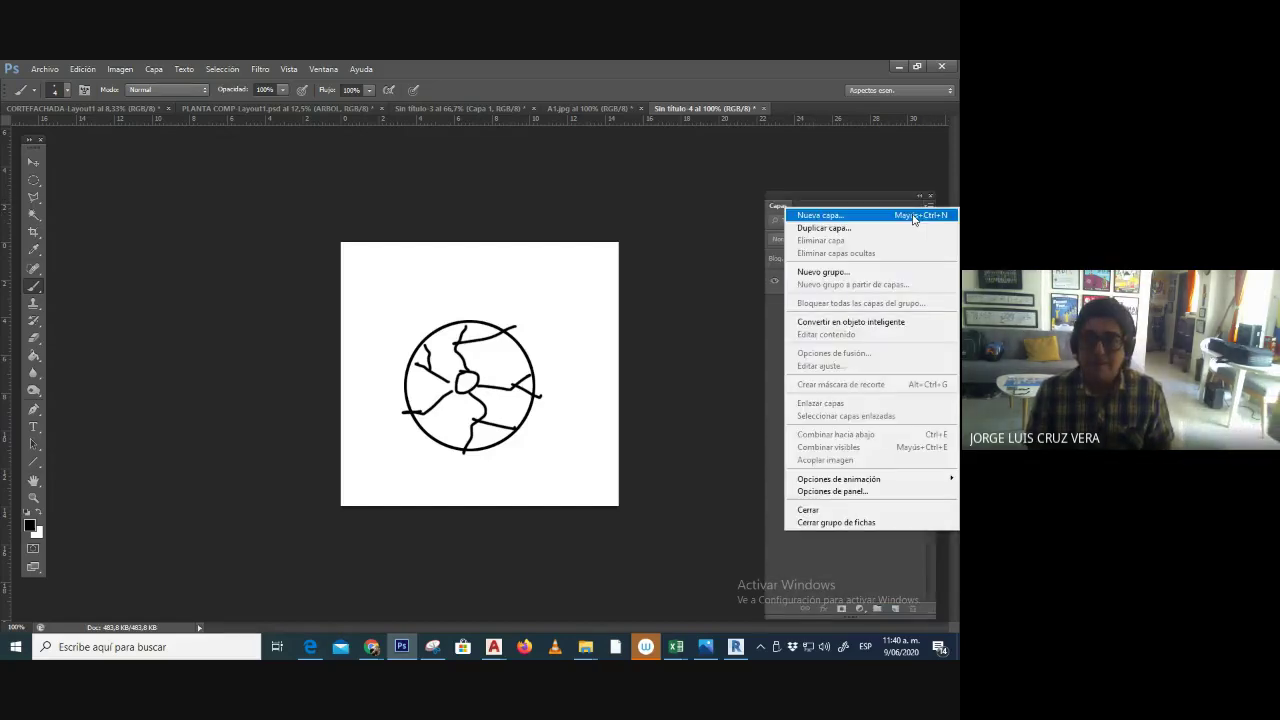
{"action": "left_click", "coordinate": [903, 217]}
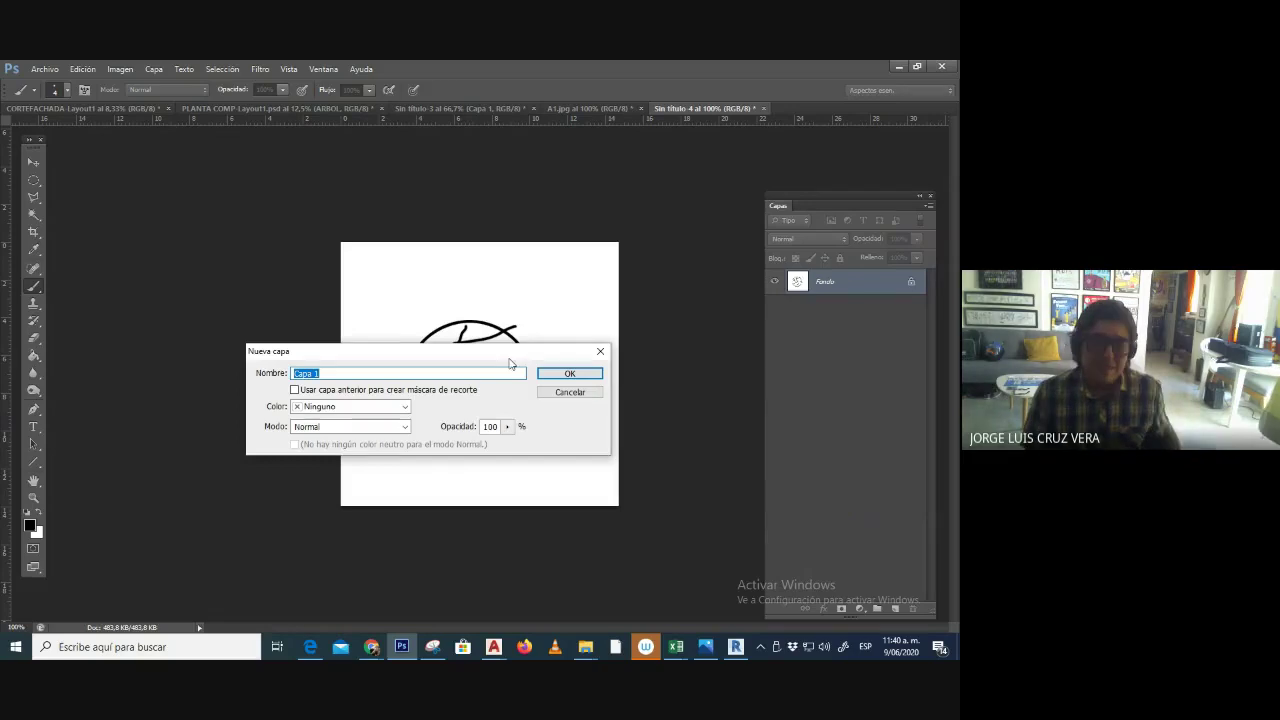
{"action": "type", "text": "VERDE"}
{"action": "key", "text": "Return"}
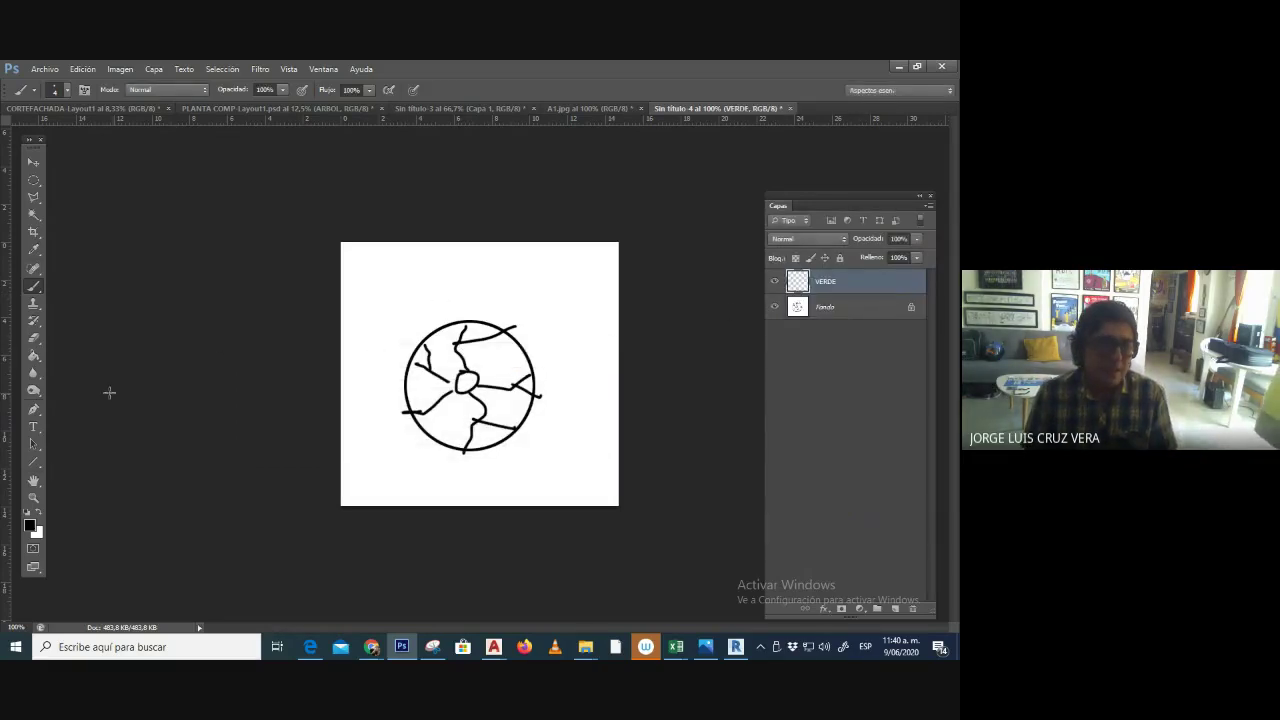
- Set the foreground colour to green (#289900)
{"action": "left_click", "coordinate": [30, 525]}
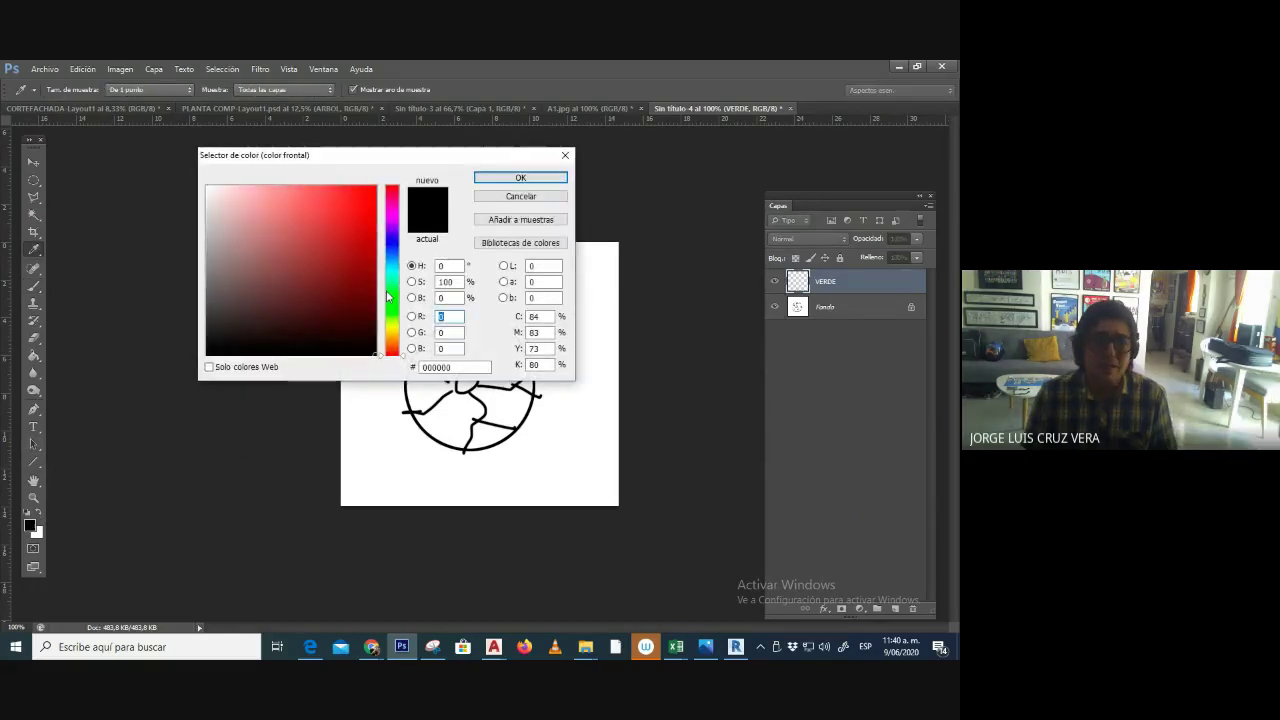
{"action": "left_click", "coordinate": [391, 306]}
{"action": "left_click_drag", "start_coordinate": [373, 289], "coordinate": [374, 252]}
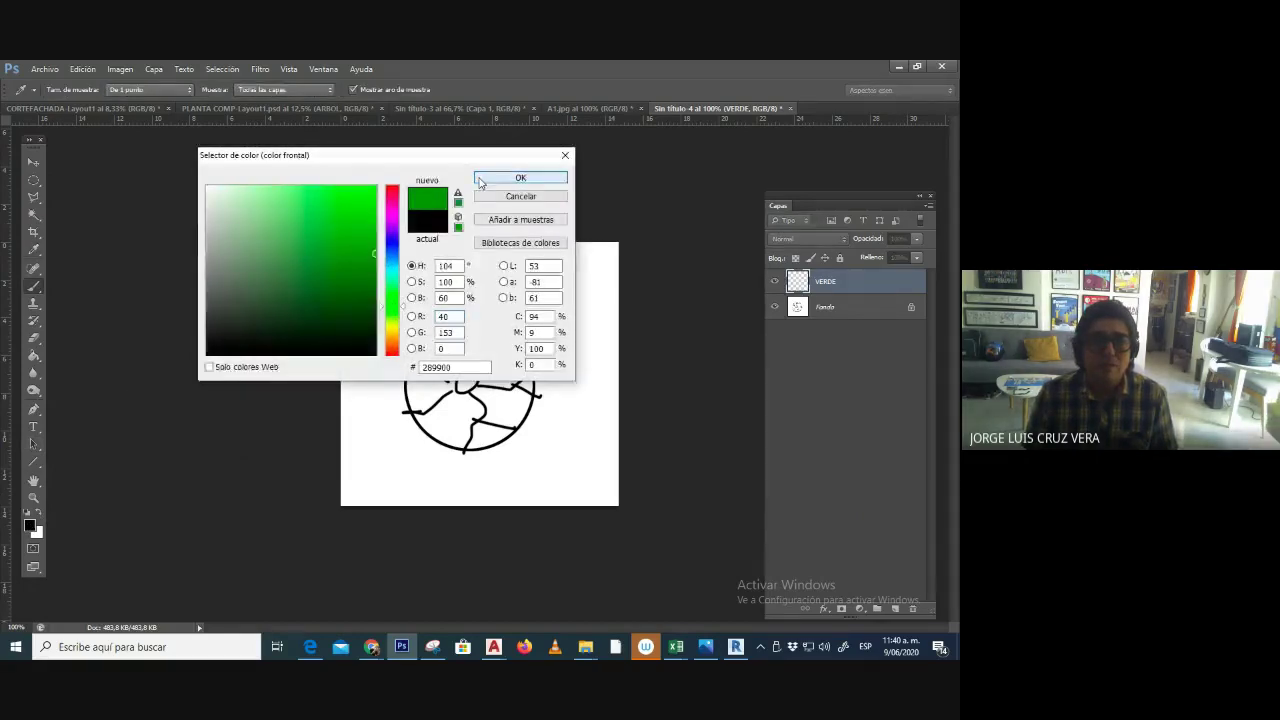
{"action": "left_click", "coordinate": [497, 177]}
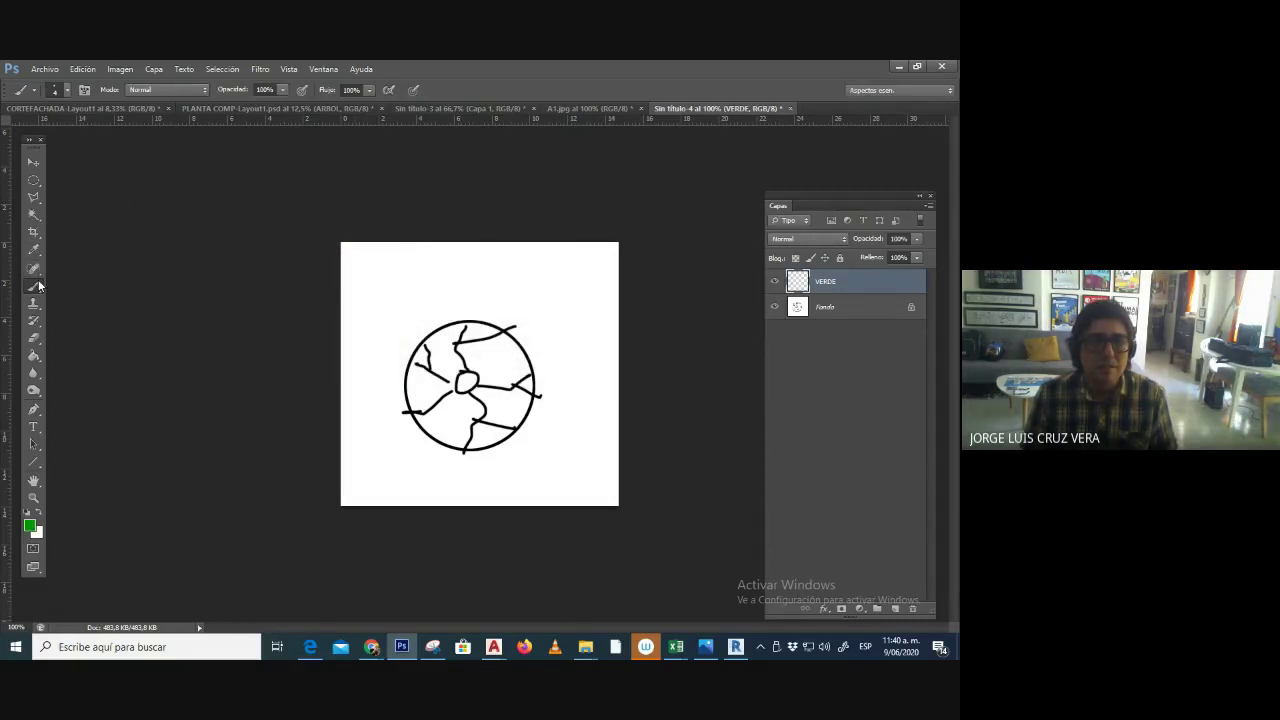
- Choose a flat bristle brush tip, set its size to 54 px, try a stroke above the circle and undo it
{"action": "left_click", "coordinate": [66, 91]}
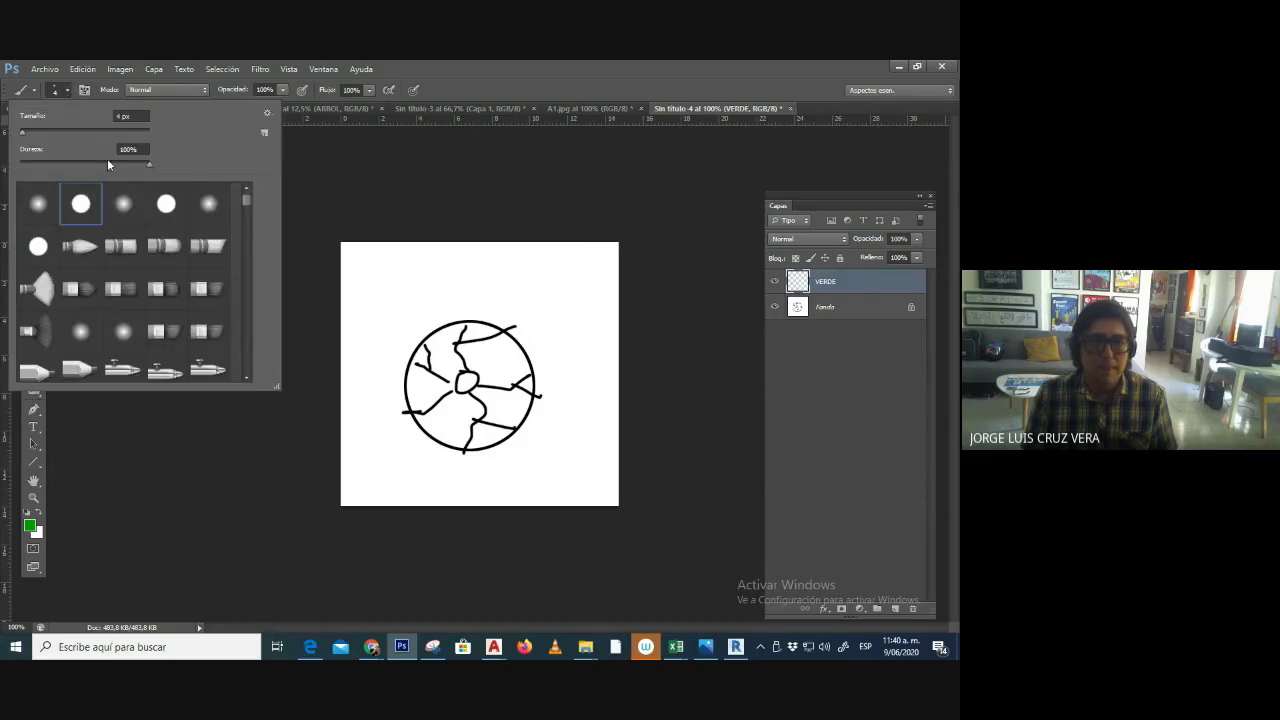
{"action": "scroll", "coordinate": [244, 197], "scroll_direction": "down", "scroll_amount": 5}
{"action": "scroll", "coordinate": [250, 202], "scroll_direction": "up", "scroll_amount": 3}
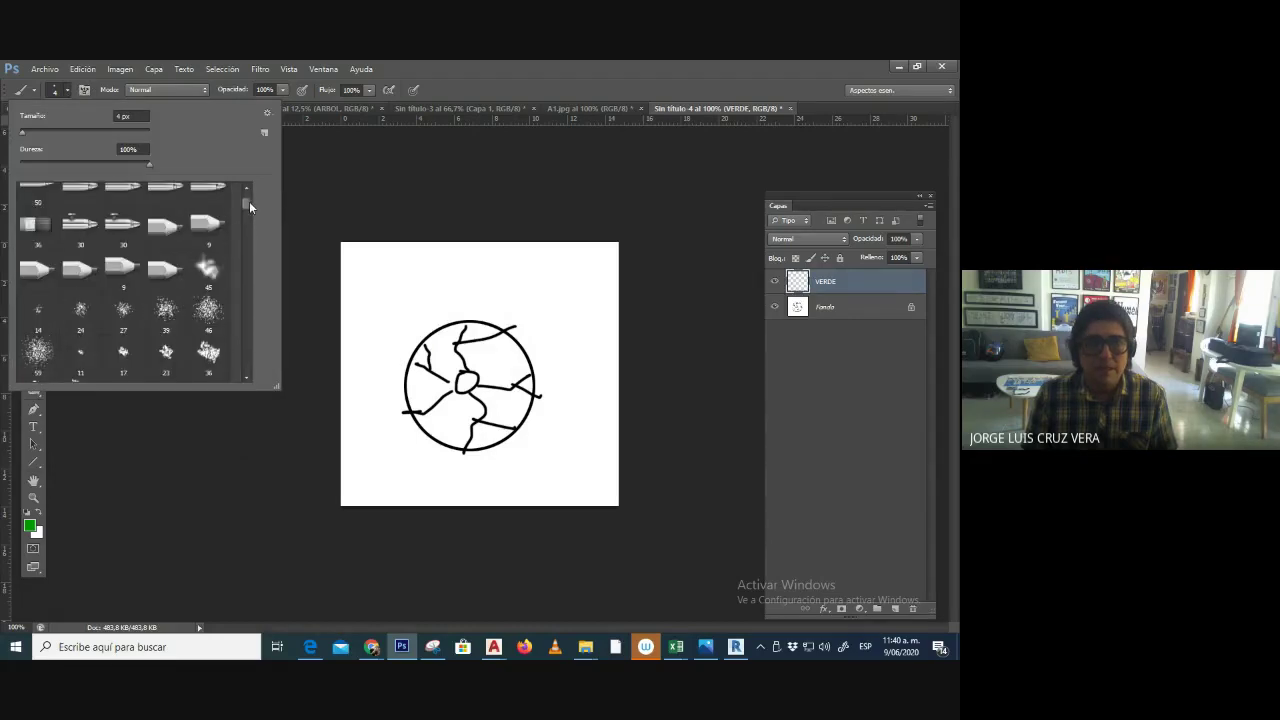
{"action": "scroll", "coordinate": [249, 199], "scroll_direction": "up", "scroll_amount": 1}
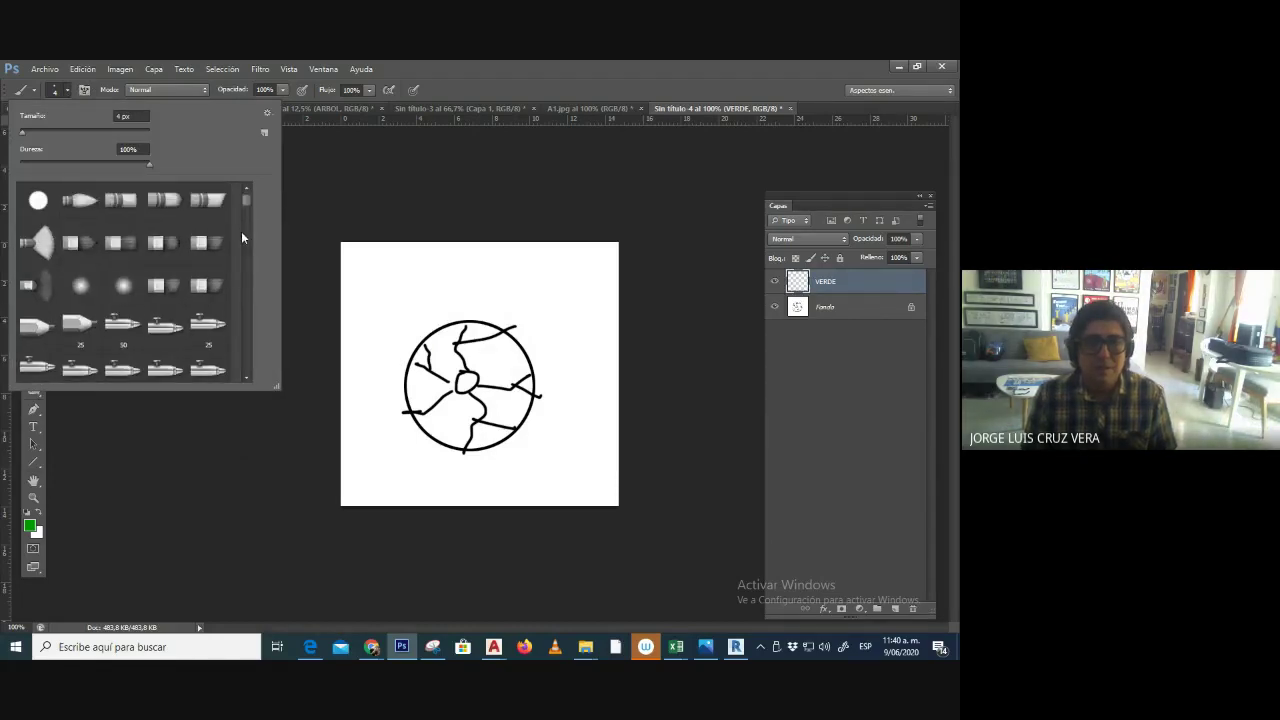
{"action": "left_click", "coordinate": [229, 233]}
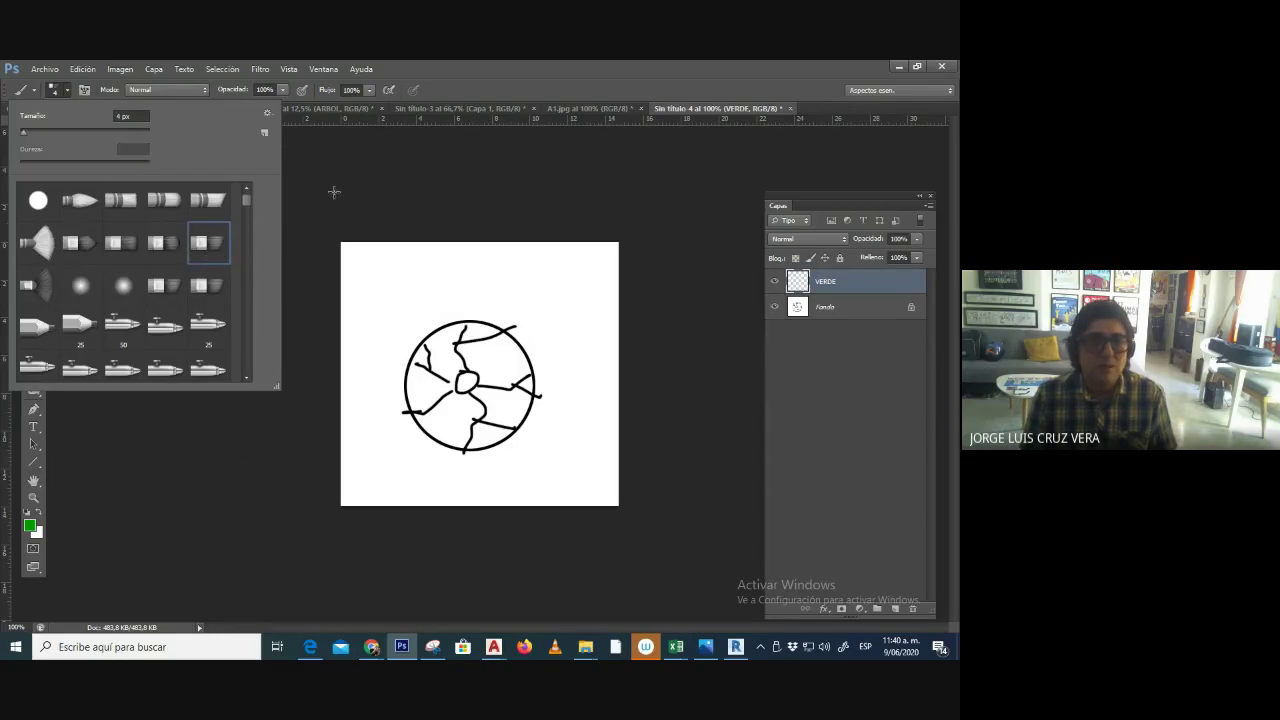
{"action": "left_click", "coordinate": [138, 117]}
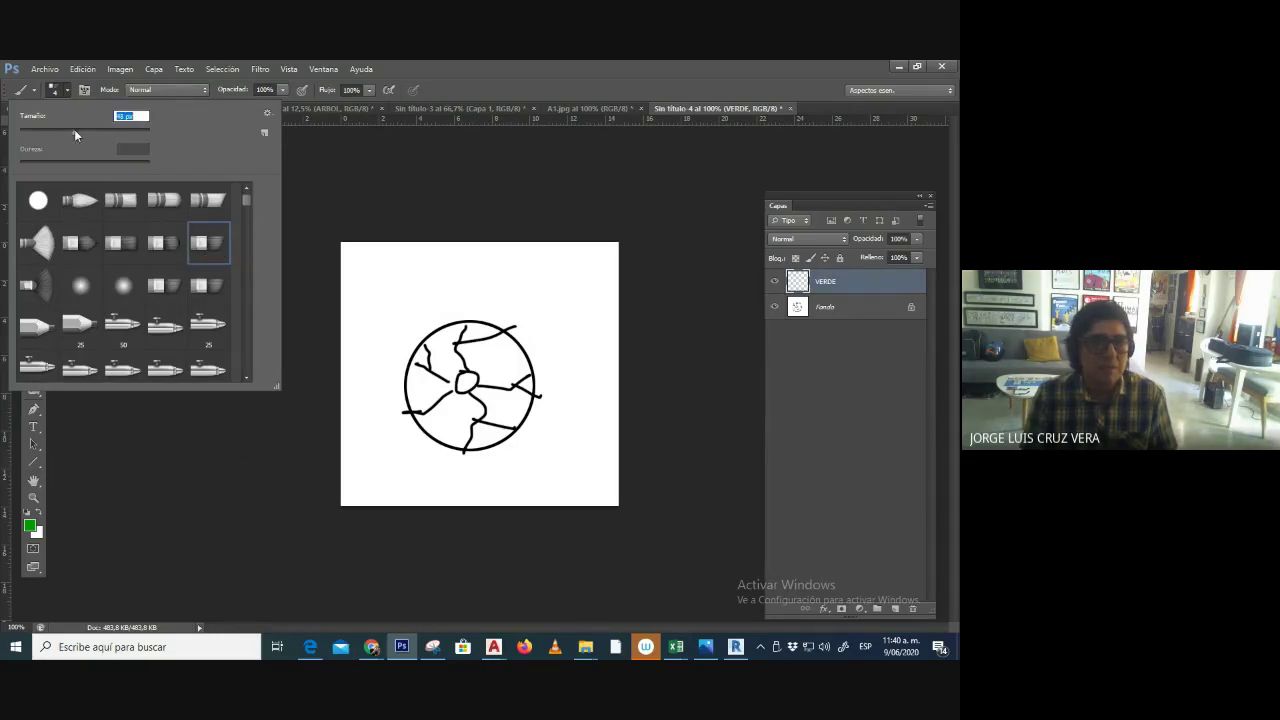
{"action": "mouse_move", "coordinate": [418, 267]}
{"action": "left_mouse_down"}
{"action": "mouse_move", "coordinate": [462, 262]}
{"action": "mouse_move", "coordinate": [496, 279]}
{"action": "mouse_move", "coordinate": [536, 265]}
{"action": "mouse_move", "coordinate": [470, 278]}
{"action": "left_mouse_up"}
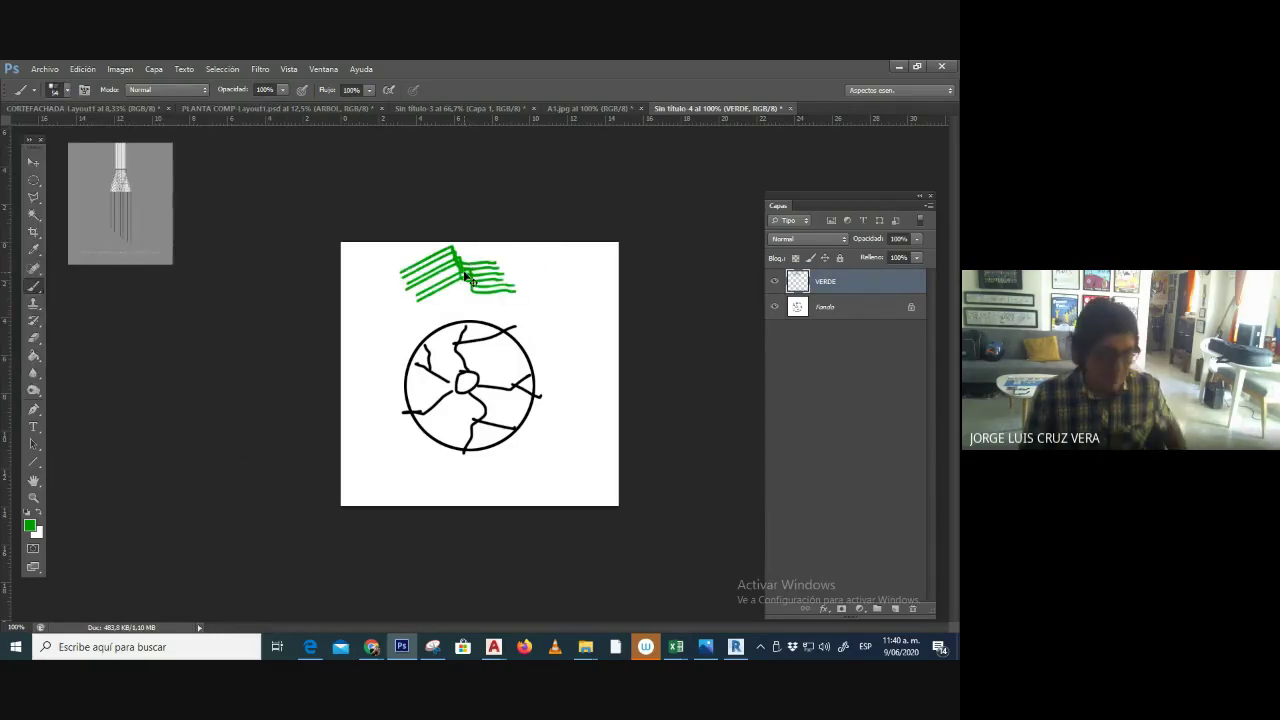
{"action": "key", "text": "ctrl+z"}
- Switch the brush to the pointed round bristle tip, try a stroke above the circle and undo it
{"action": "left_click", "coordinate": [59, 92]}
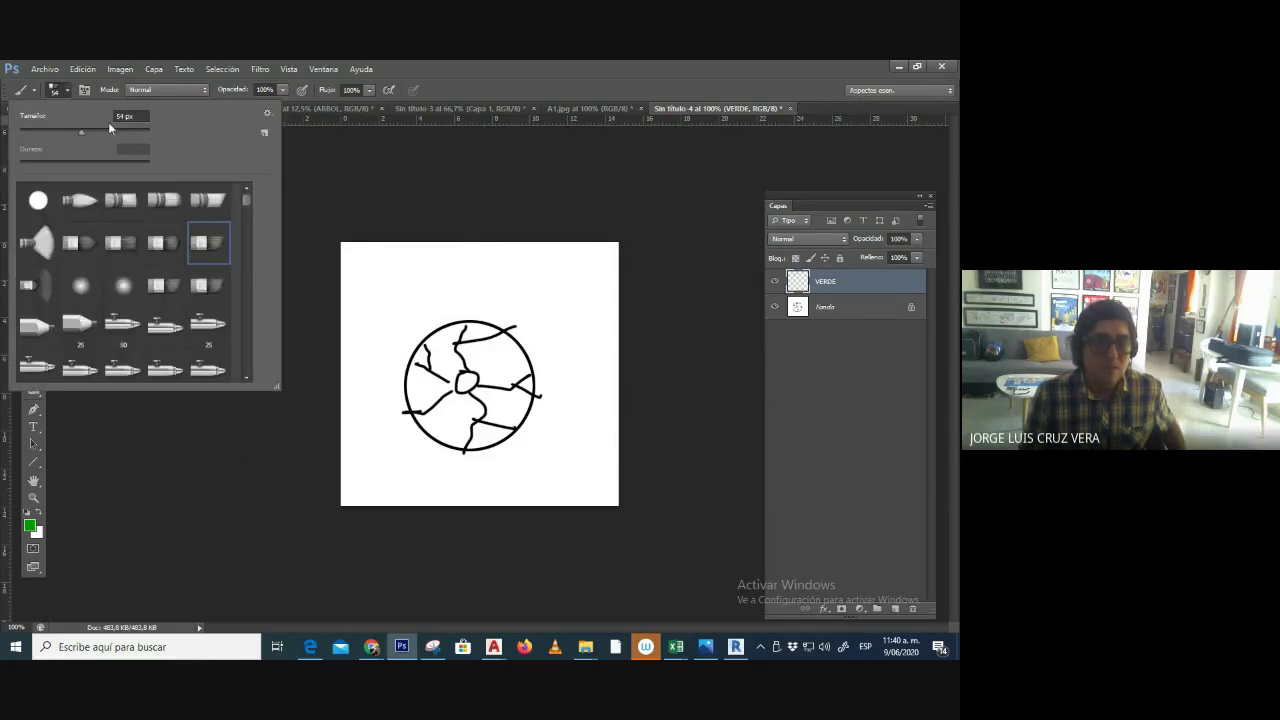
{"action": "left_click", "coordinate": [96, 201]}
{"action": "left_click_drag", "start_coordinate": [420, 282], "coordinate": [540, 276]}
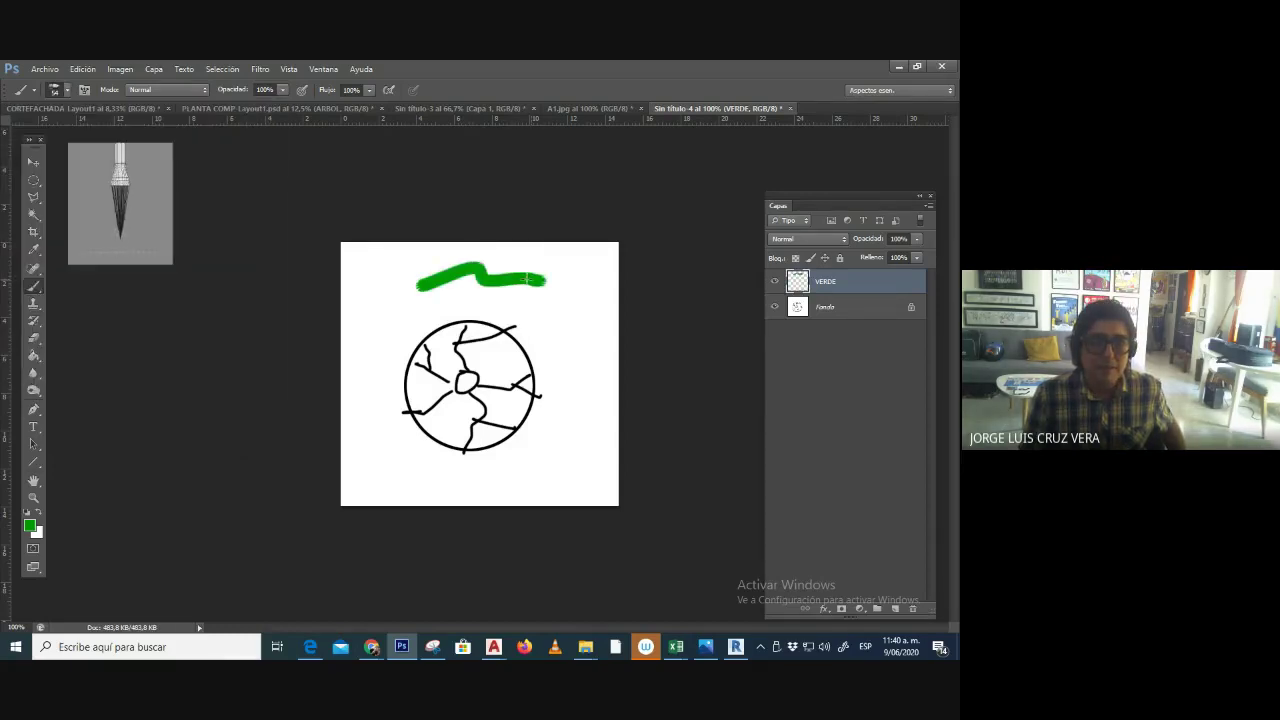
{"action": "key", "text": "ctrl+z"}
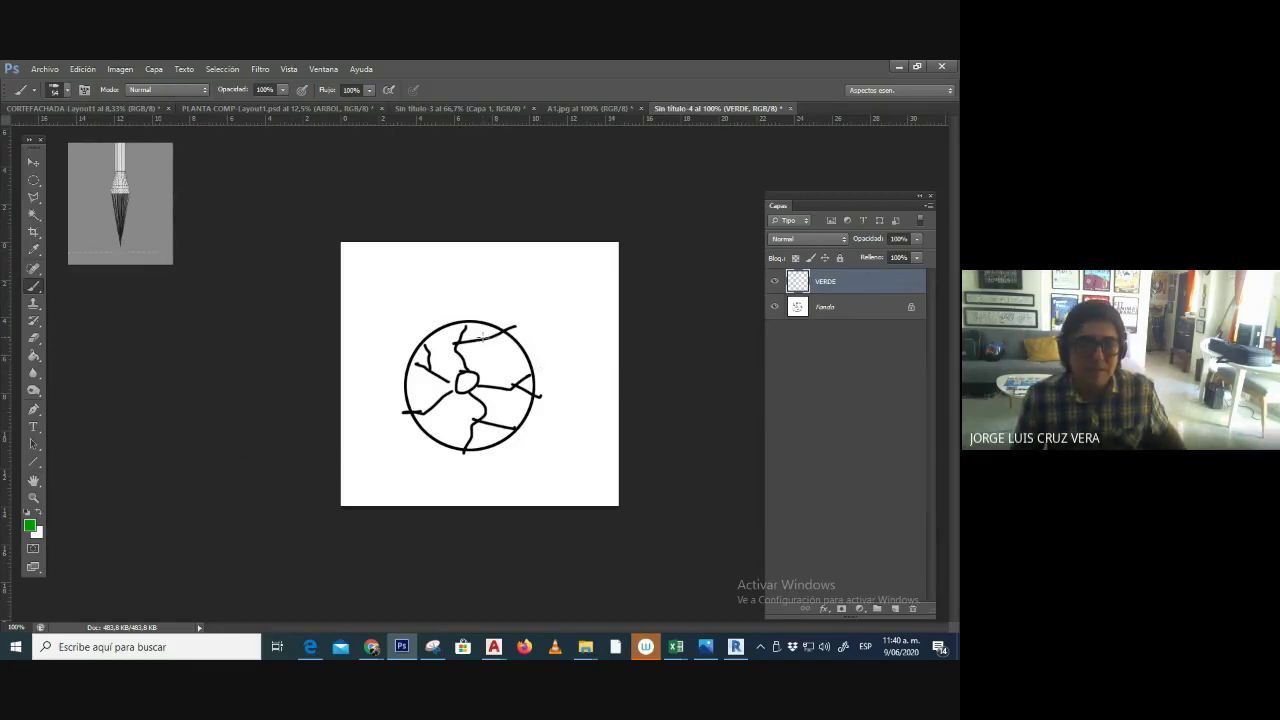
- Undo a trial stroke inside the circle, and brush dark green foliage along its right and lower edge
{"action": "mouse_move", "coordinate": [483, 338]}
{"action": "left_mouse_down"}
{"action": "mouse_move", "coordinate": [536, 350]}
{"action": "mouse_move", "coordinate": [527, 411]}
{"action": "mouse_move", "coordinate": [495, 420]}
{"action": "left_mouse_up"}
{"action": "key", "text": "ctrl+z"}
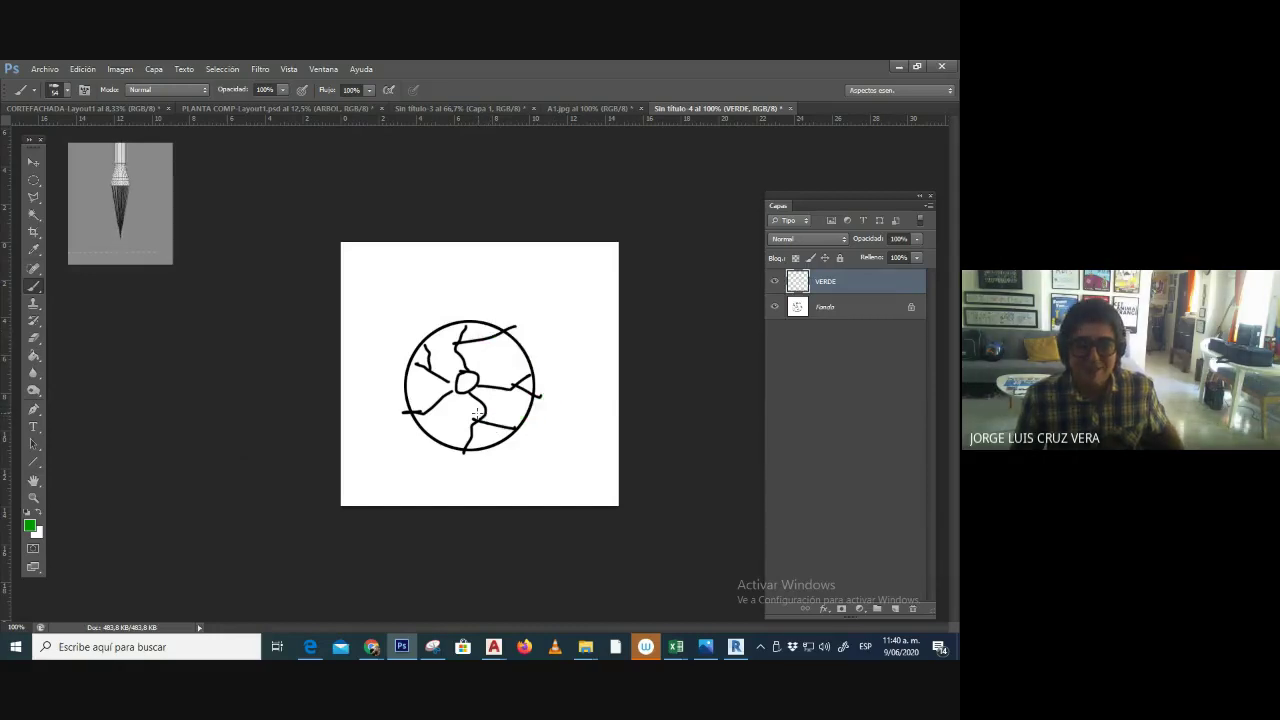
{"action": "mouse_move", "coordinate": [493, 341]}
{"action": "left_mouse_down"}
{"action": "mouse_move", "coordinate": [528, 364]}
{"action": "mouse_move", "coordinate": [524, 411]}
{"action": "mouse_move", "coordinate": [486, 431]}
{"action": "mouse_move", "coordinate": [492, 440]}
{"action": "mouse_move", "coordinate": [414, 436]}
{"action": "left_mouse_up"}
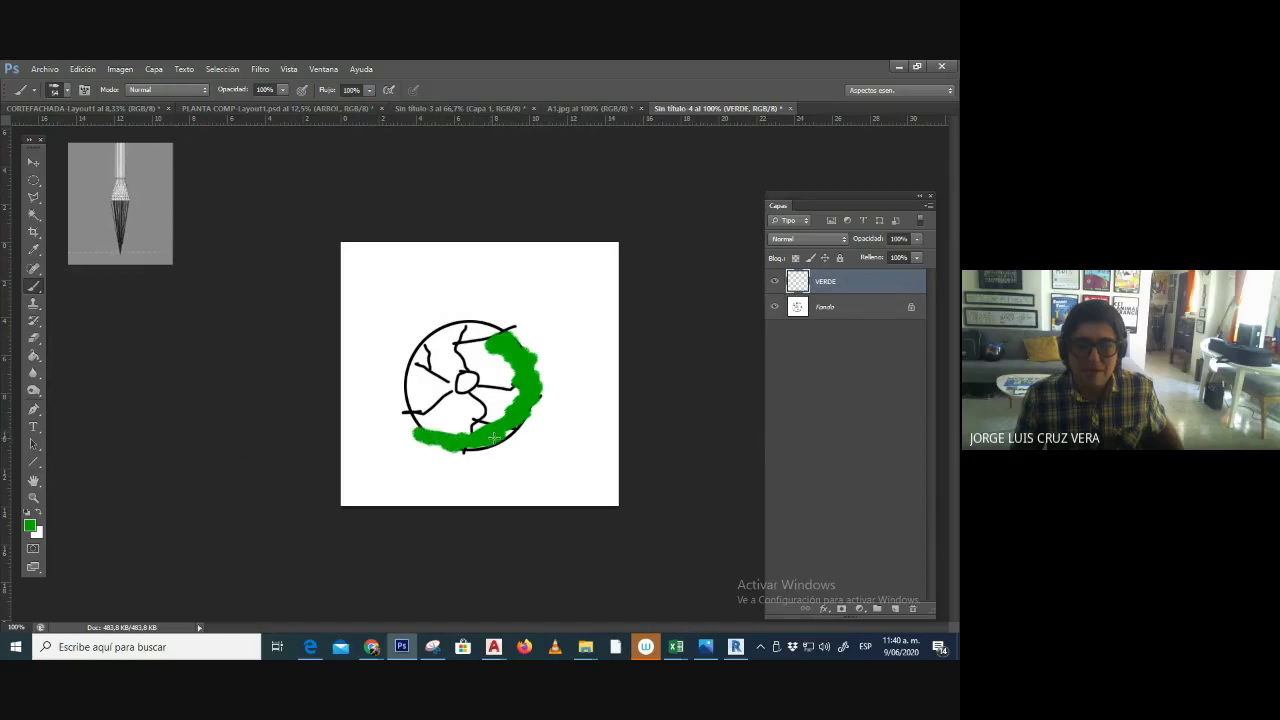
- Set the foreground colour to light green (#7cff4e) and brush foliage over the right, lower and central parts of the tree
{"action": "left_click", "coordinate": [30, 525]}
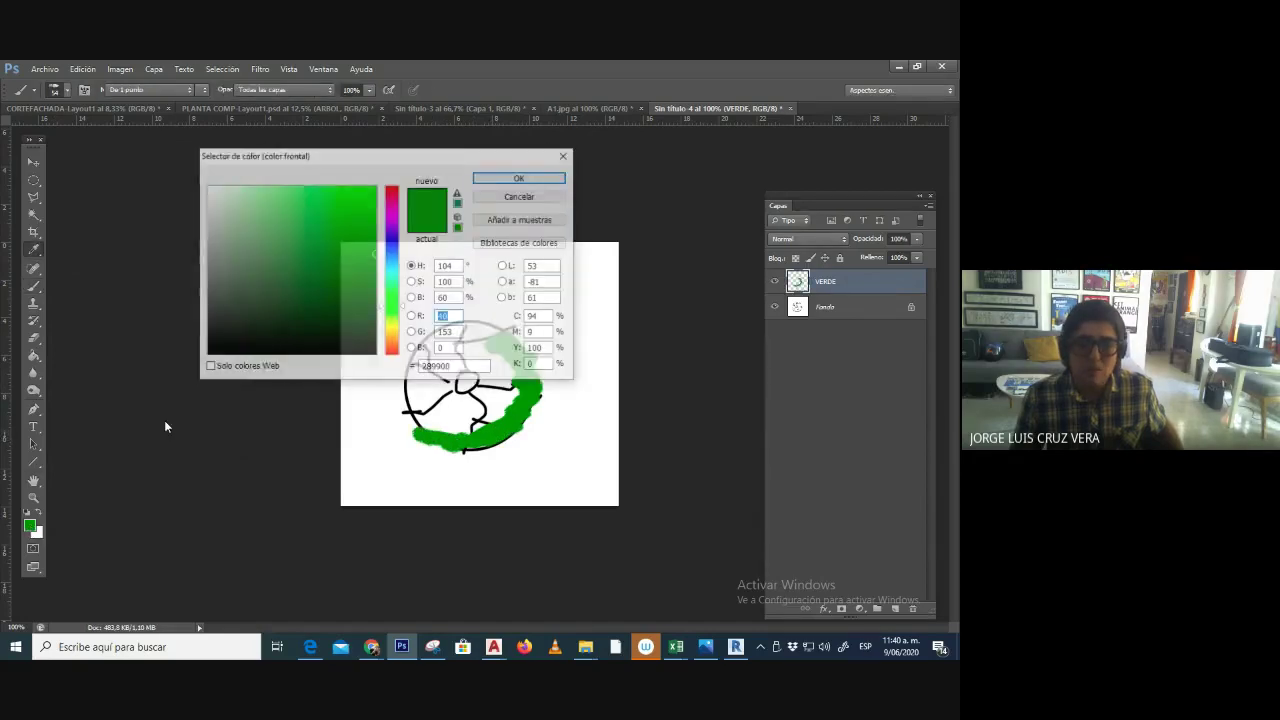
{"action": "left_click", "coordinate": [340, 189]}
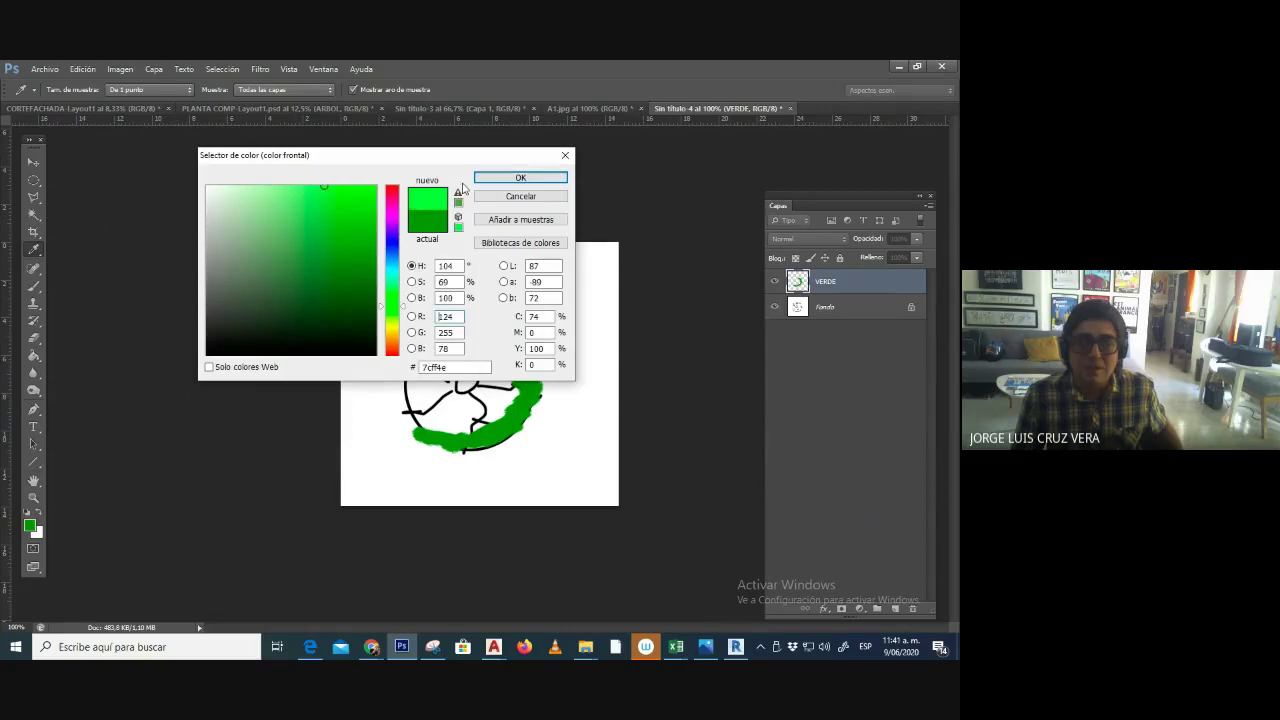
{"action": "left_click", "coordinate": [520, 177]}
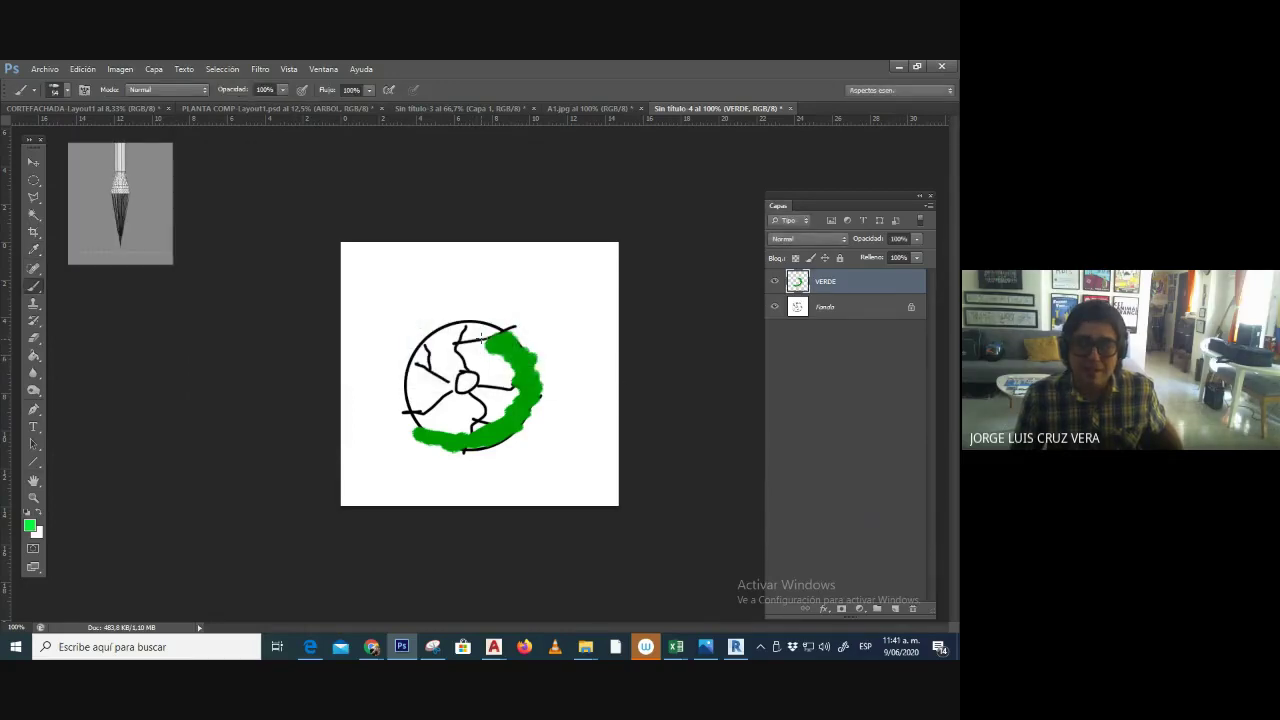
{"action": "mouse_move", "coordinate": [478, 330]}
{"action": "left_mouse_down"}
{"action": "mouse_move", "coordinate": [515, 373]}
{"action": "mouse_move", "coordinate": [511, 407]}
{"action": "mouse_move", "coordinate": [428, 435]}
{"action": "mouse_move", "coordinate": [399, 383]}
{"action": "mouse_move", "coordinate": [490, 403]}
{"action": "mouse_move", "coordinate": [480, 348]}
{"action": "mouse_move", "coordinate": [470, 356]}
{"action": "mouse_move", "coordinate": [507, 360]}
{"action": "mouse_move", "coordinate": [470, 328]}
{"action": "left_mouse_up"}
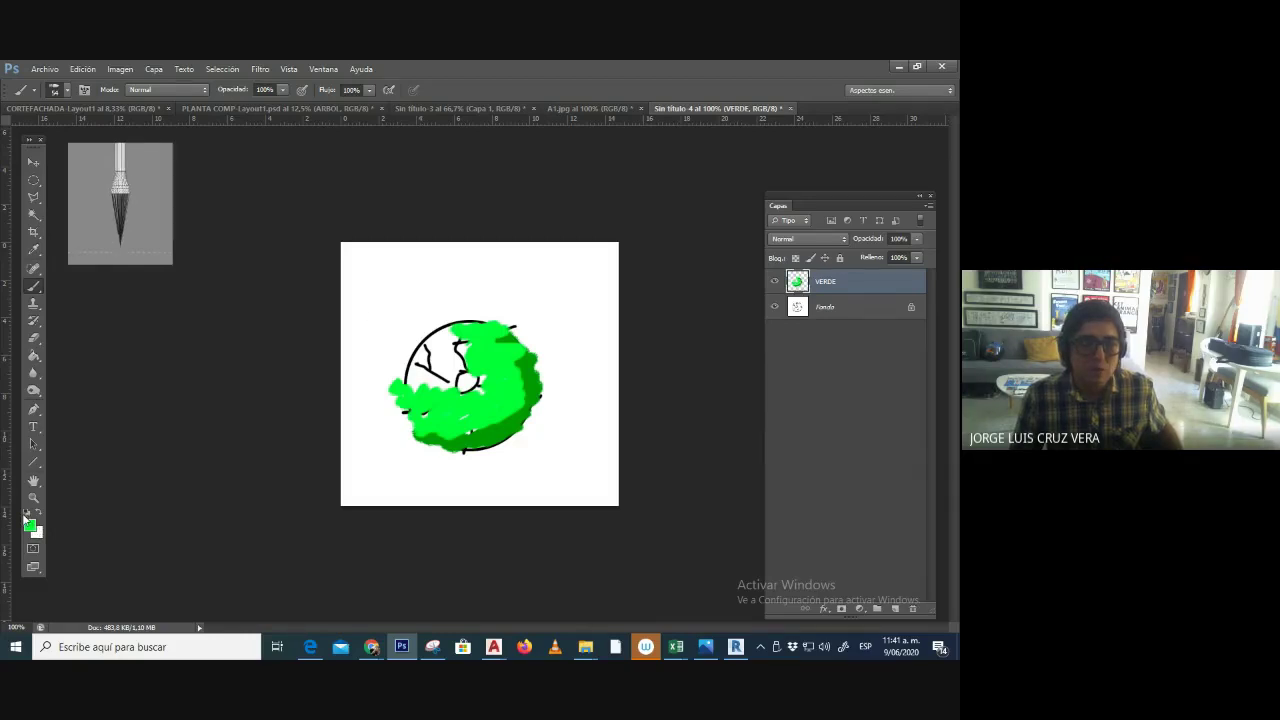
- Set the foreground colour to bright yellow and brush the remaining upper-left part of the tree
{"action": "left_click", "coordinate": [27, 520]}
{"action": "left_click", "coordinate": [400, 327]}
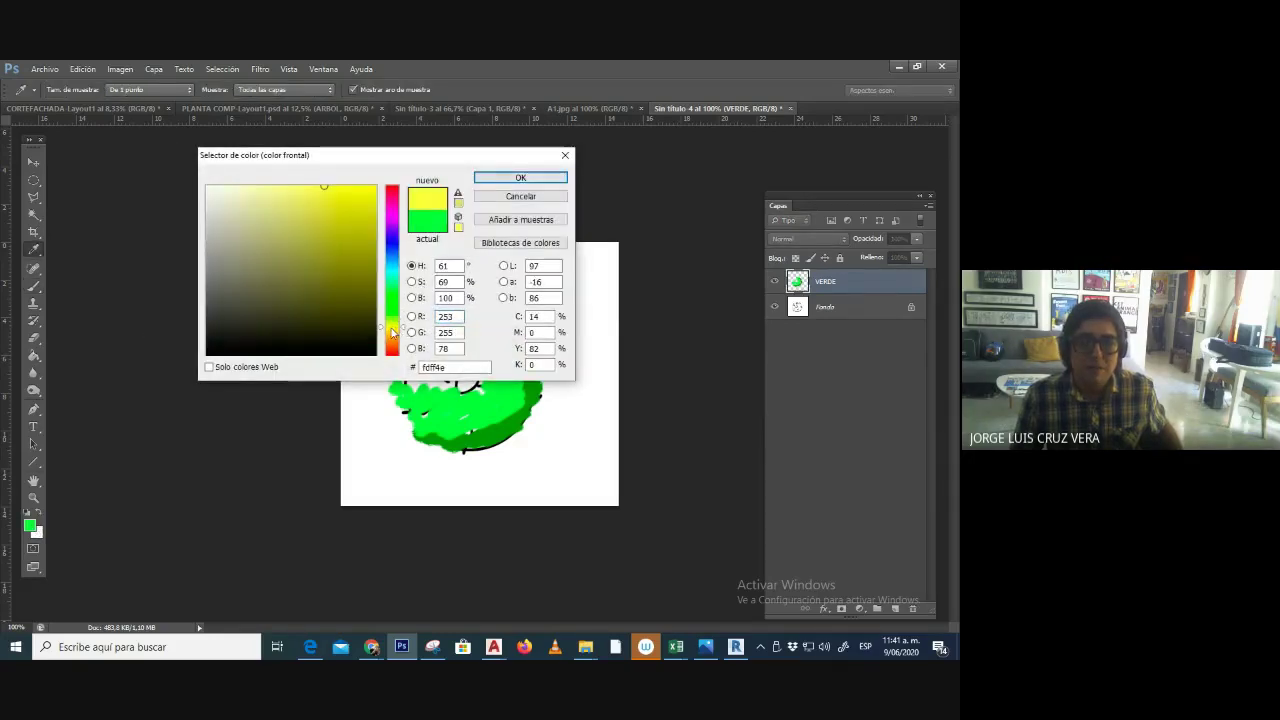
{"action": "left_click", "coordinate": [346, 195]}
{"action": "left_click", "coordinate": [376, 187]}
{"action": "left_click", "coordinate": [514, 177]}
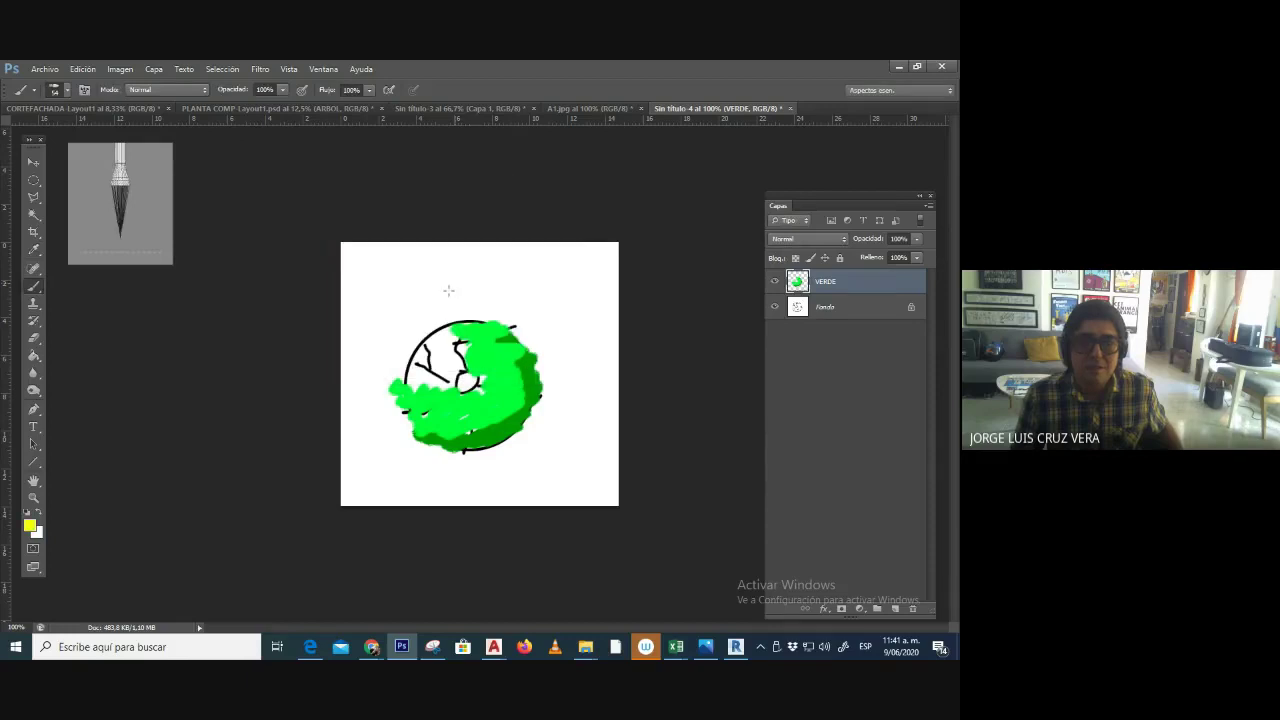
{"action": "mouse_move", "coordinate": [455, 328]}
{"action": "left_mouse_down"}
{"action": "mouse_move", "coordinate": [442, 325]}
{"action": "mouse_move", "coordinate": [455, 345]}
{"action": "mouse_move", "coordinate": [418, 362]}
{"action": "mouse_move", "coordinate": [412, 385]}
{"action": "mouse_move", "coordinate": [445, 378]}
{"action": "mouse_move", "coordinate": [432, 351]}
{"action": "mouse_move", "coordinate": [418, 397]}
{"action": "left_mouse_up"}
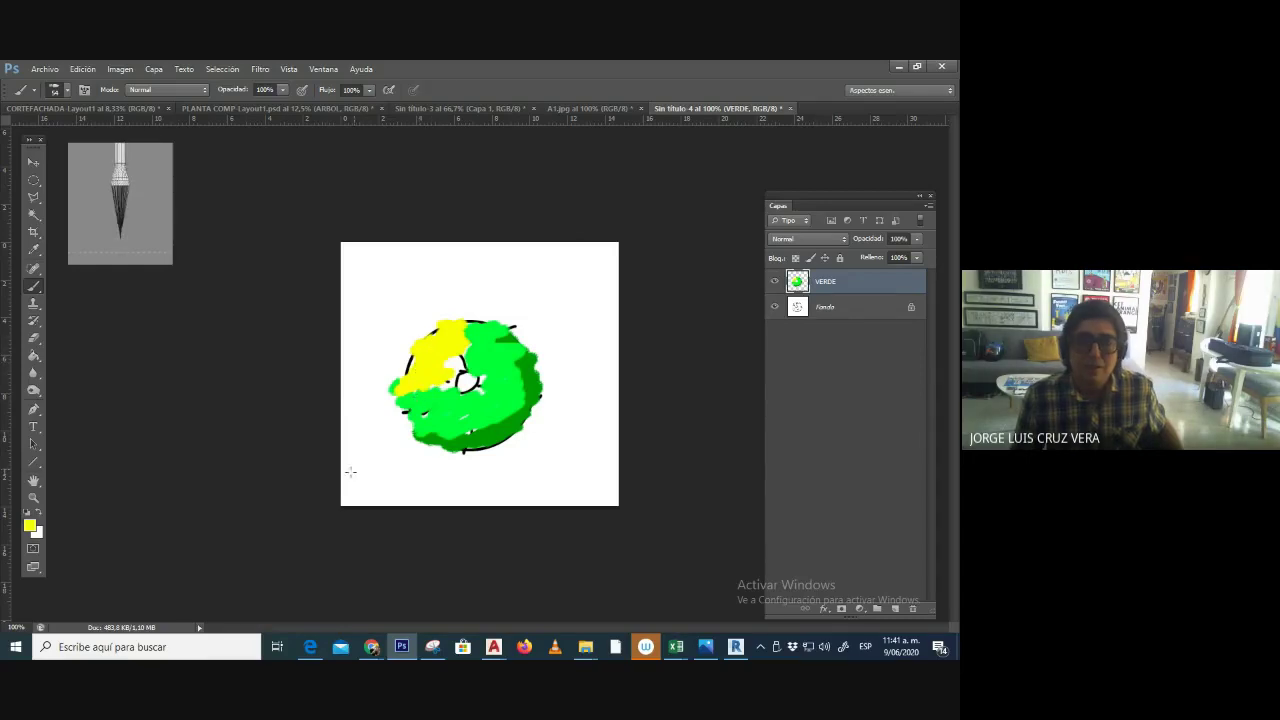
- Lower the VERDE layer's opacity to 49% so the branches show through the foliage
{"action": "left_click", "coordinate": [916, 238]}
{"action": "mouse_move", "coordinate": [918, 254]}
{"action": "left_mouse_down"}
{"action": "mouse_move", "coordinate": [868, 261]}
{"action": "mouse_move", "coordinate": [894, 255]}
{"action": "mouse_move", "coordinate": [871, 254]}
{"action": "mouse_move", "coordinate": [882, 250]}
{"action": "left_mouse_up"}
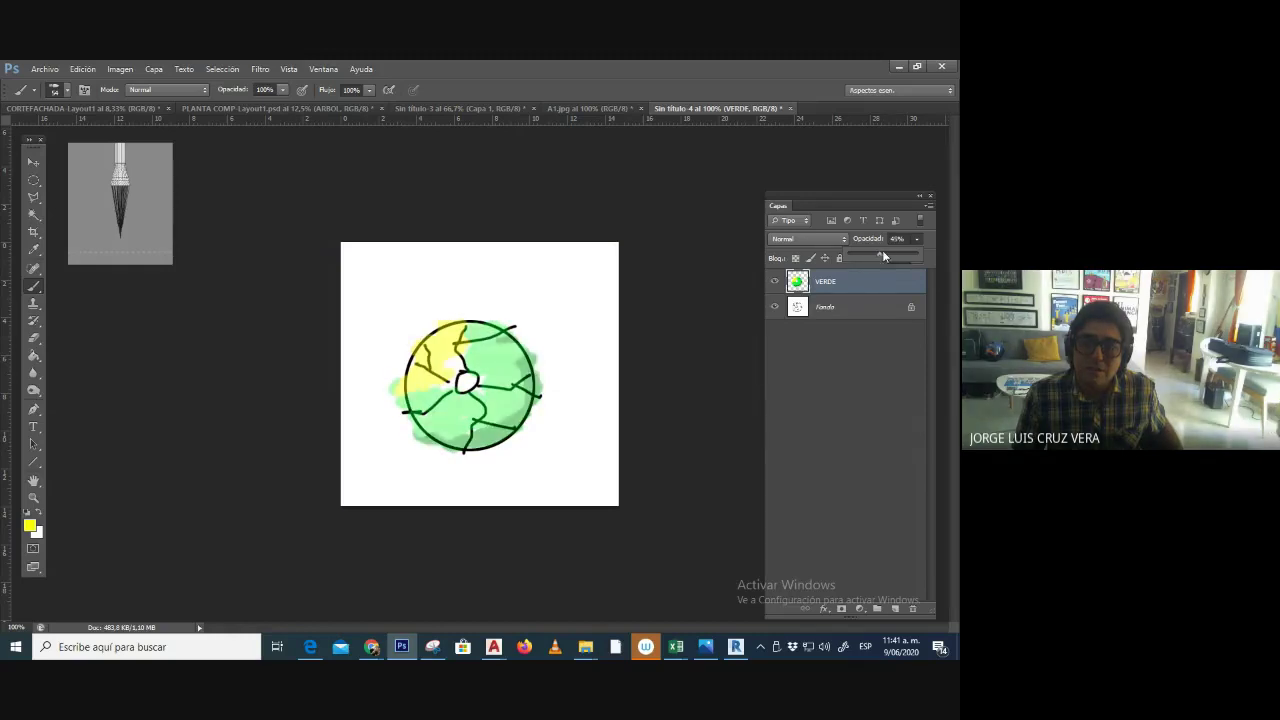
- Convert the locked background into the regular layer Capa 0 and move the VERDE layer below it
{"action": "double_click", "coordinate": [910, 307]}
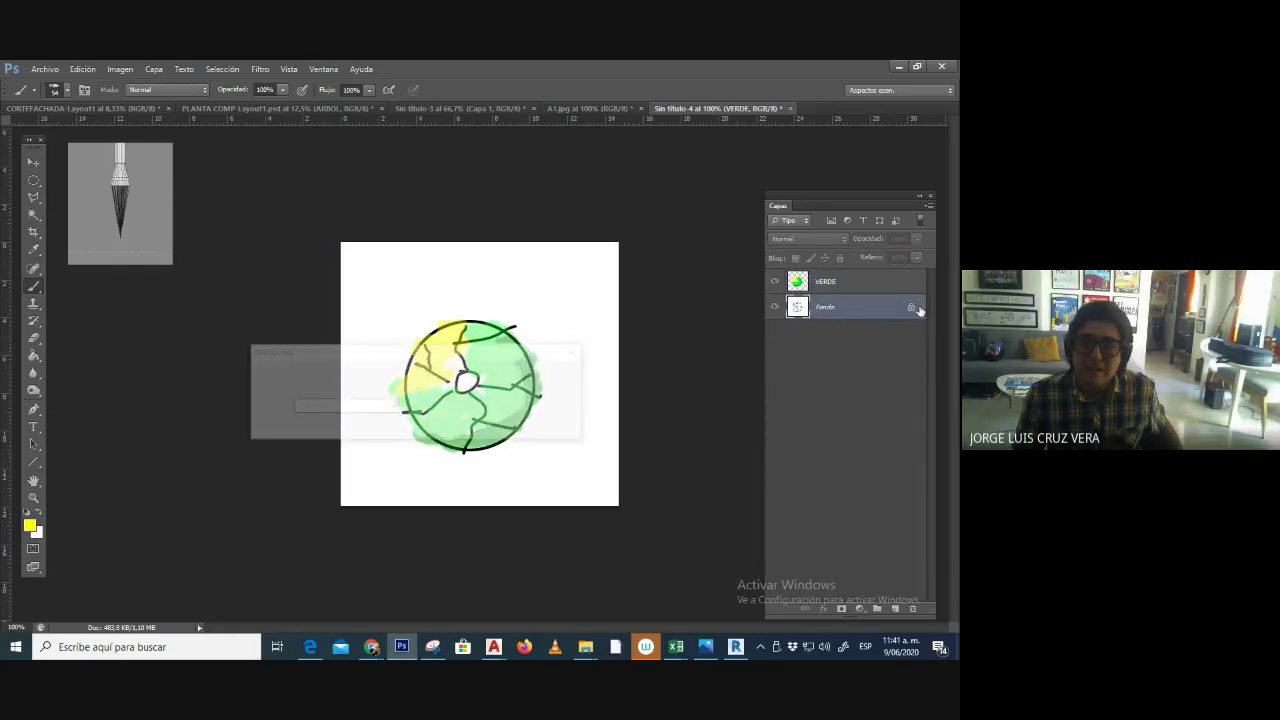
{"action": "left_click", "coordinate": [551, 370]}
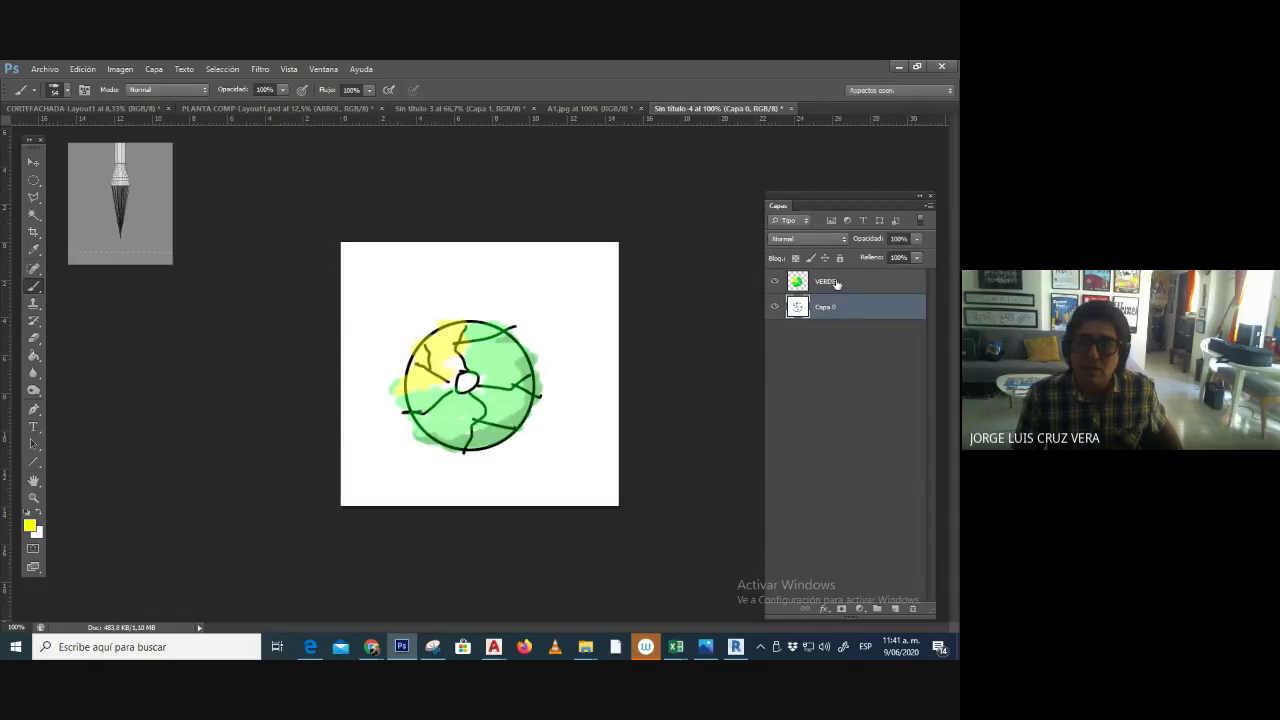
{"action": "mouse_move", "coordinate": [826, 283]}
{"action": "left_mouse_down"}
{"action": "mouse_move", "coordinate": [840, 330]}
{"action": "mouse_move", "coordinate": [812, 326]}
{"action": "left_mouse_up"}
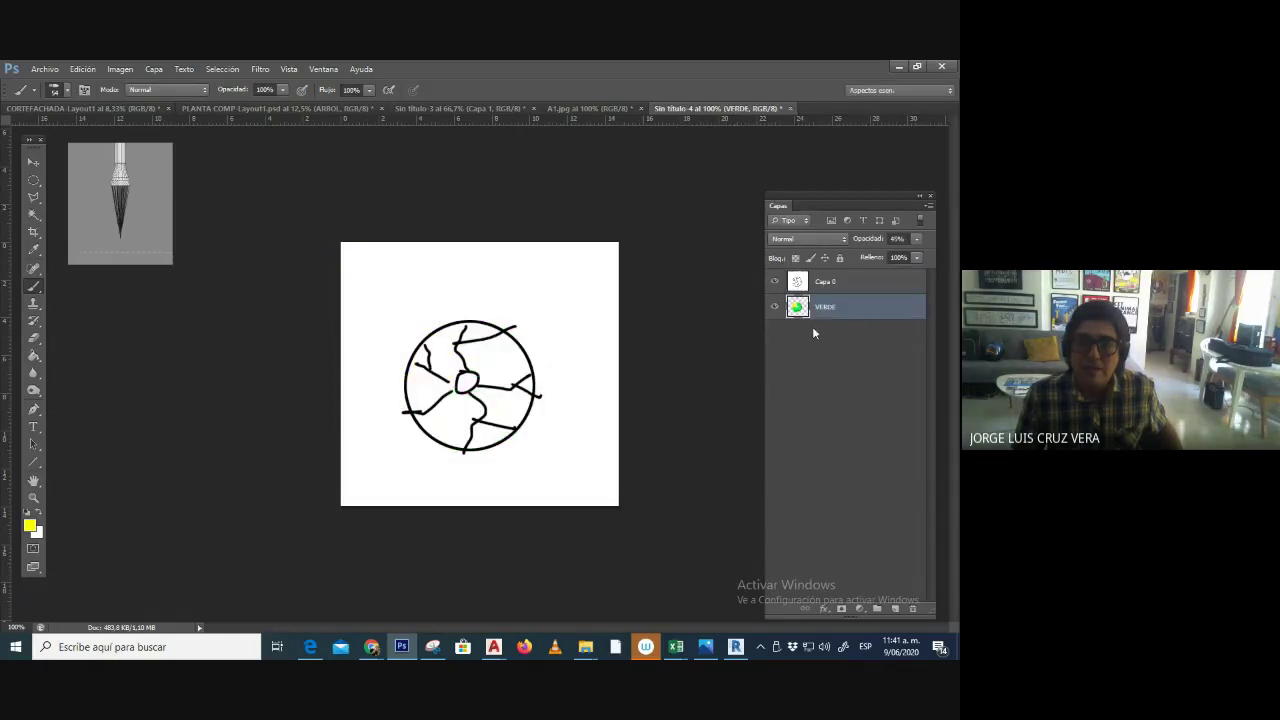
- Try deleting the white areas of Capa 0 using a Magic Wand selection, and deselect
{"action": "left_click", "coordinate": [856, 286]}
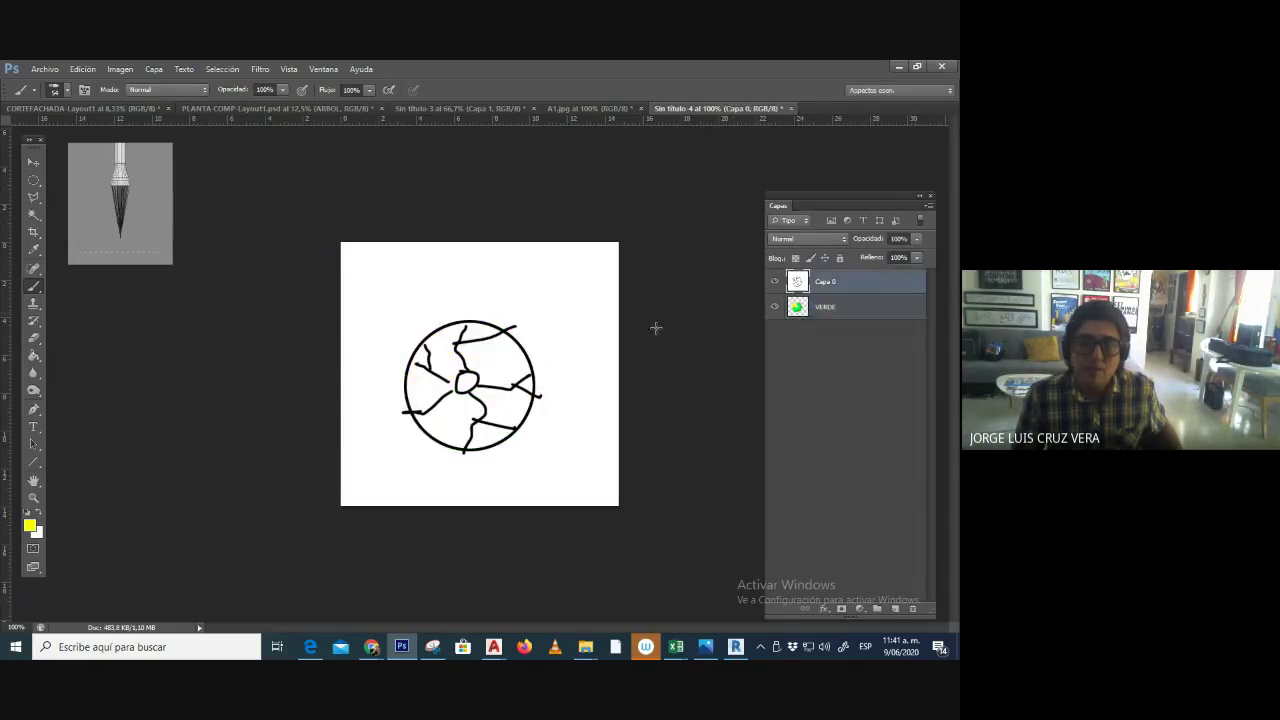
{"action": "left_click", "coordinate": [33, 214]}
{"action": "left_click", "coordinate": [446, 286]}
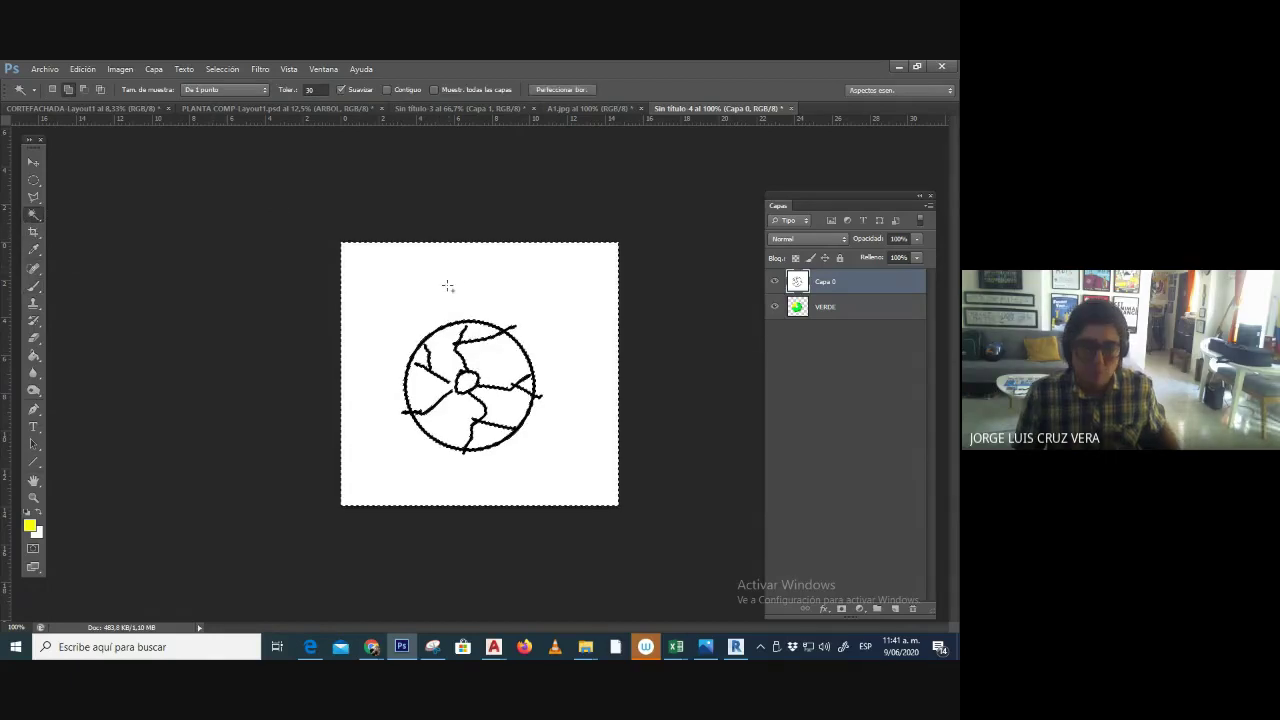
{"action": "key", "text": "Delete"}
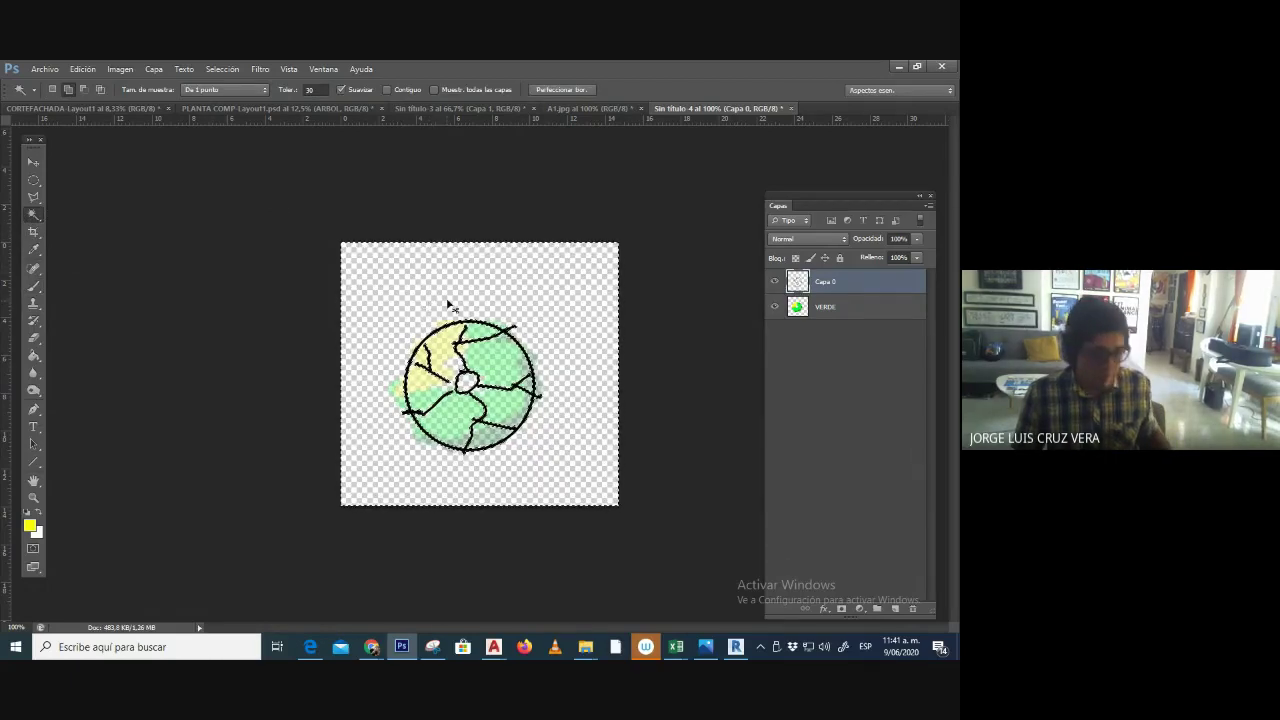
{"action": "key", "text": "ctrl+d"}
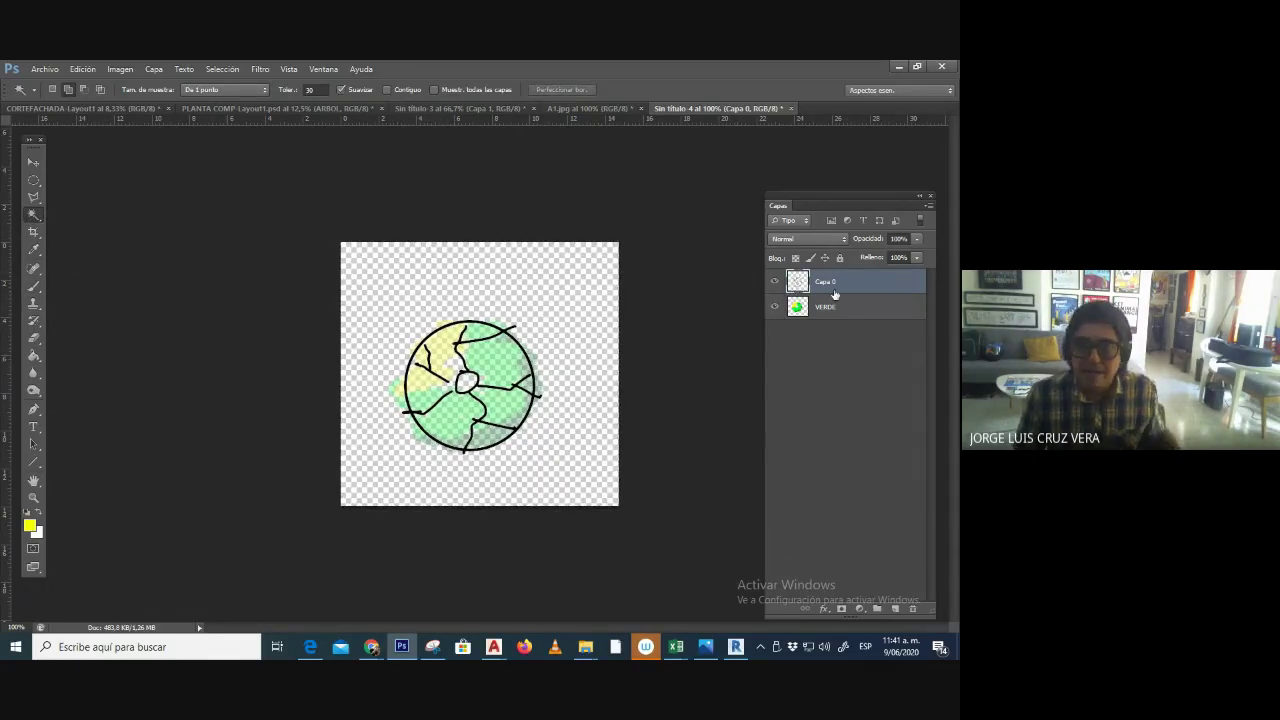
- Undo the deletion and selection on Capa 0, and move the VERDE layer back above it
{"action": "key", "text": "ctrl+alt+z"}
{"action": "key", "text": "ctrl+alt+z"}
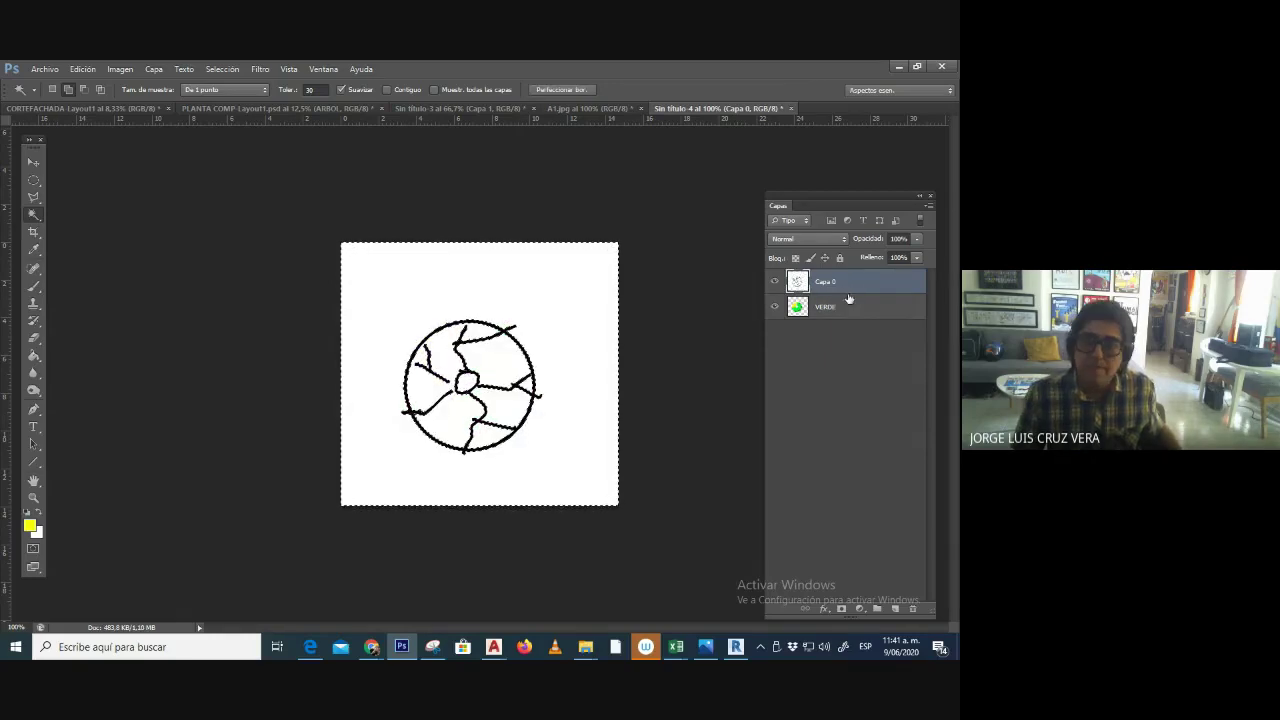
{"action": "key", "text": "ctrl+alt+z"}
{"action": "key", "text": "ctrl+d"}
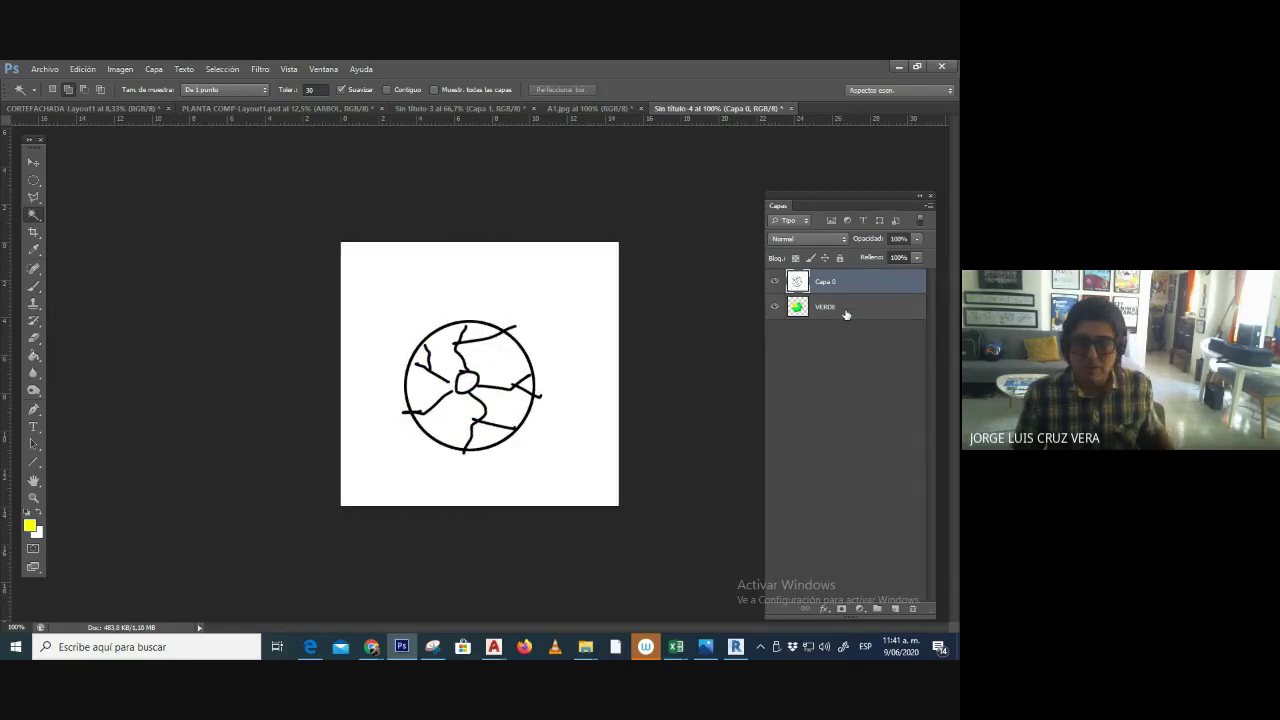
{"action": "left_click_drag", "start_coordinate": [836, 286], "coordinate": [869, 281]}
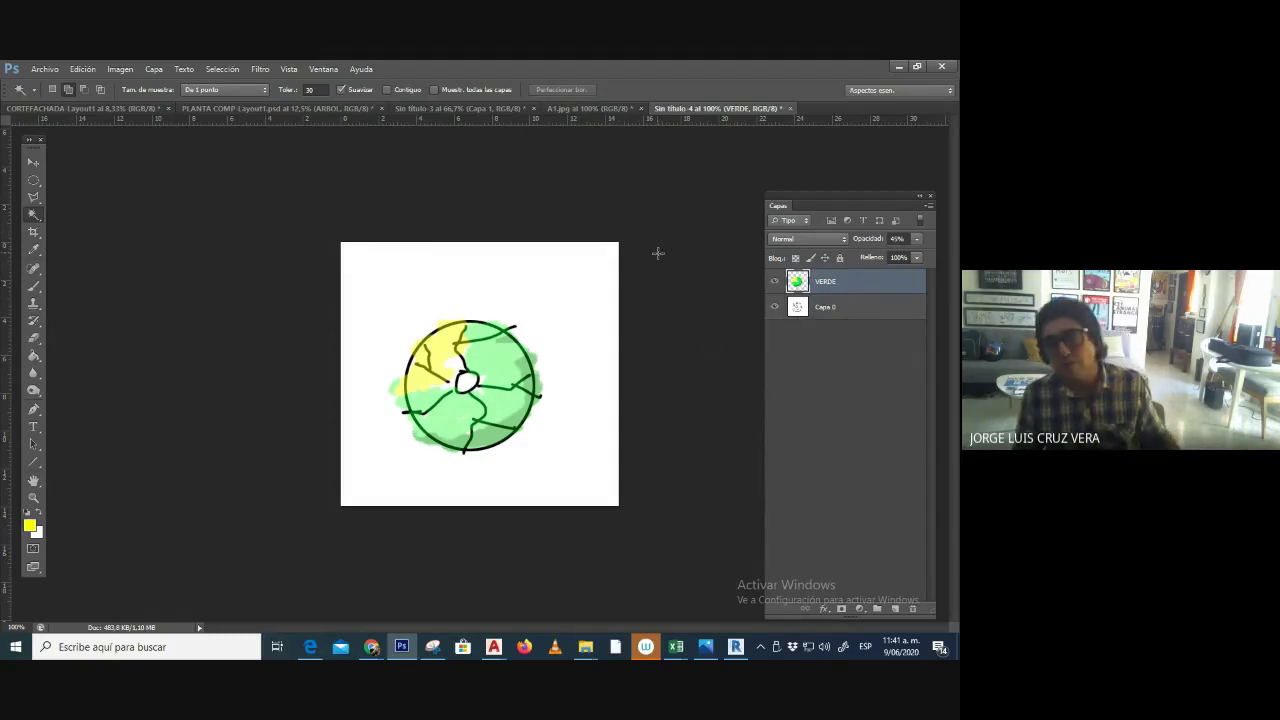
- Define the coloured tree as a brush preset named ARBOL MIO EXP VI
{"action": "left_click", "coordinate": [81, 69]}
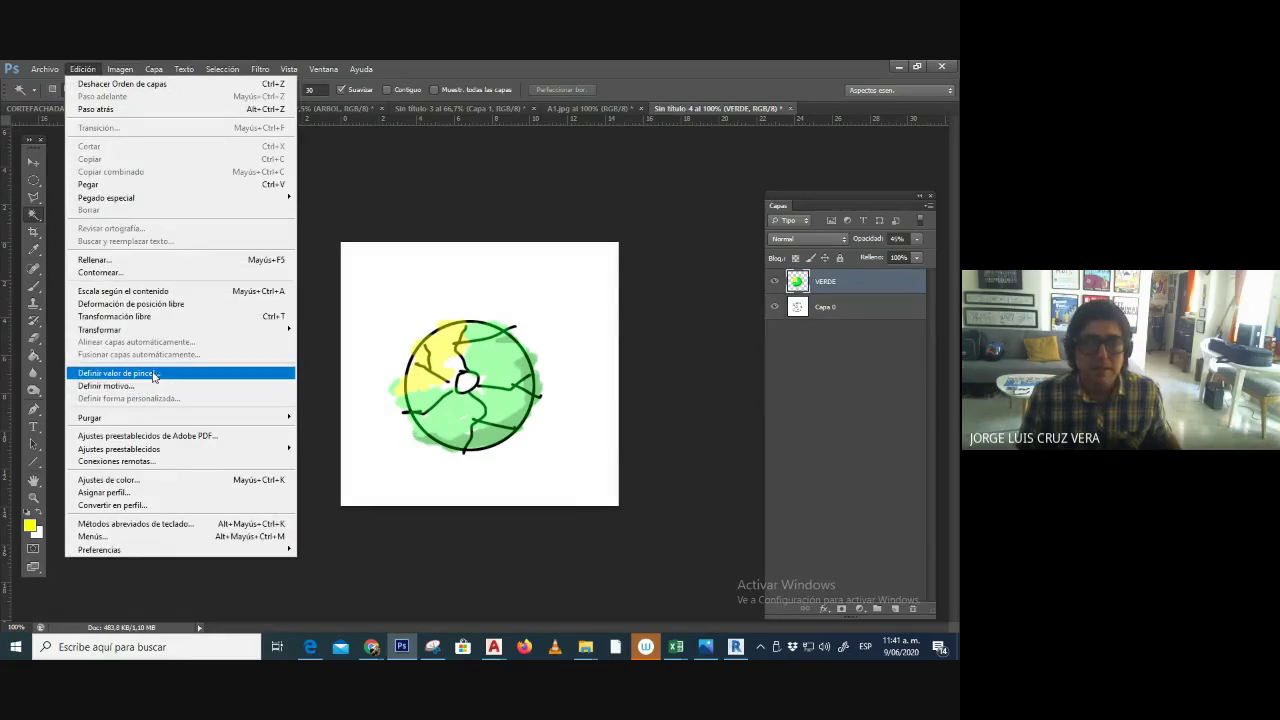
{"action": "left_click", "coordinate": [153, 373]}
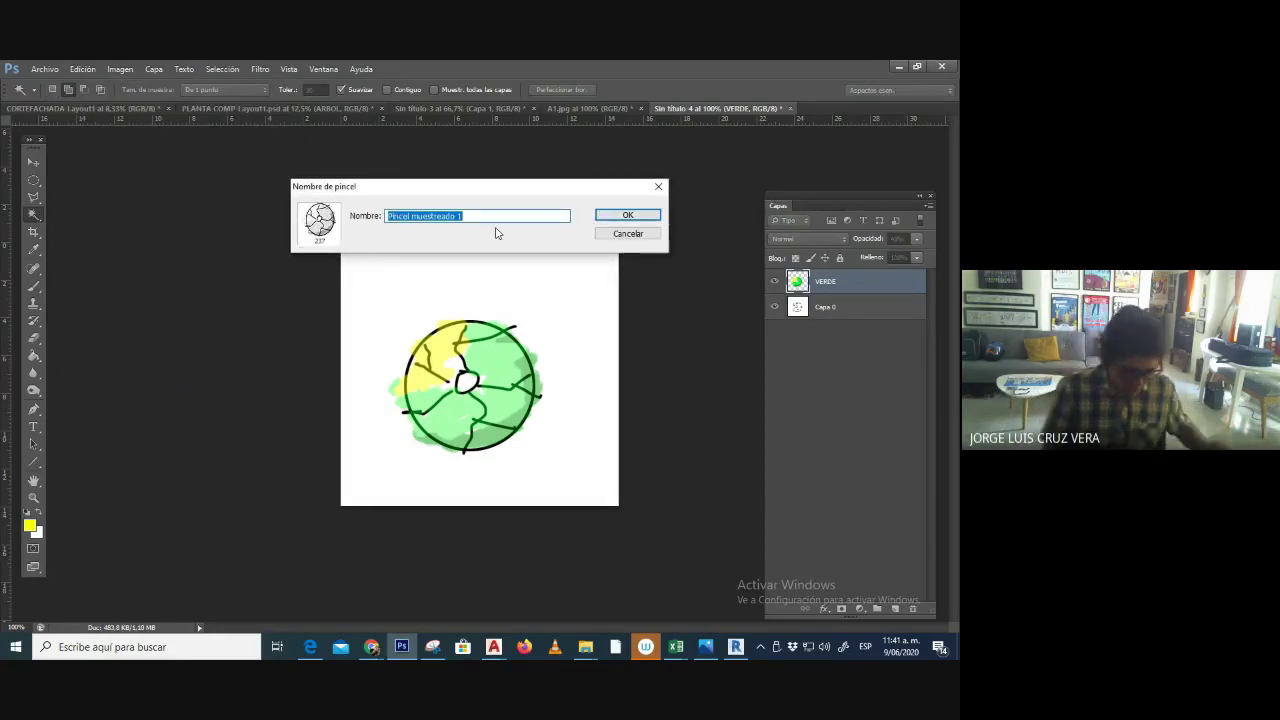
{"action": "type", "text": "ARBOL MIO EXP VI"}
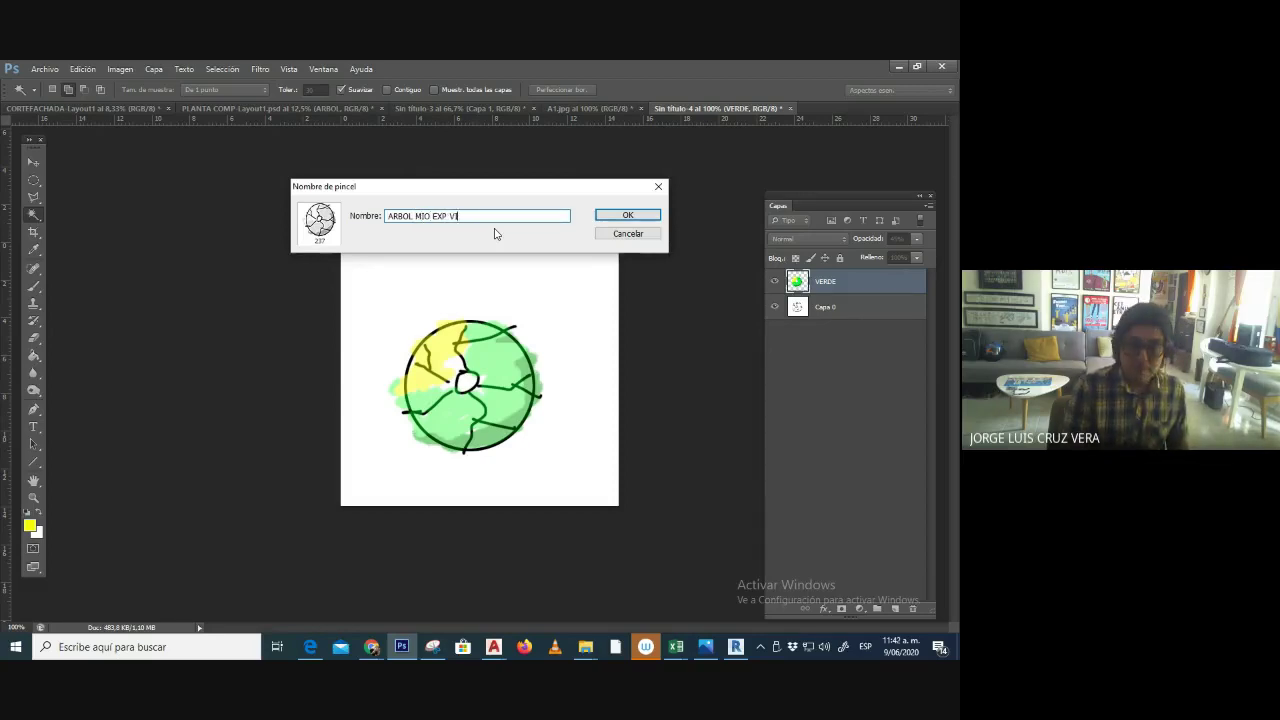
{"action": "key", "text": "Return"}
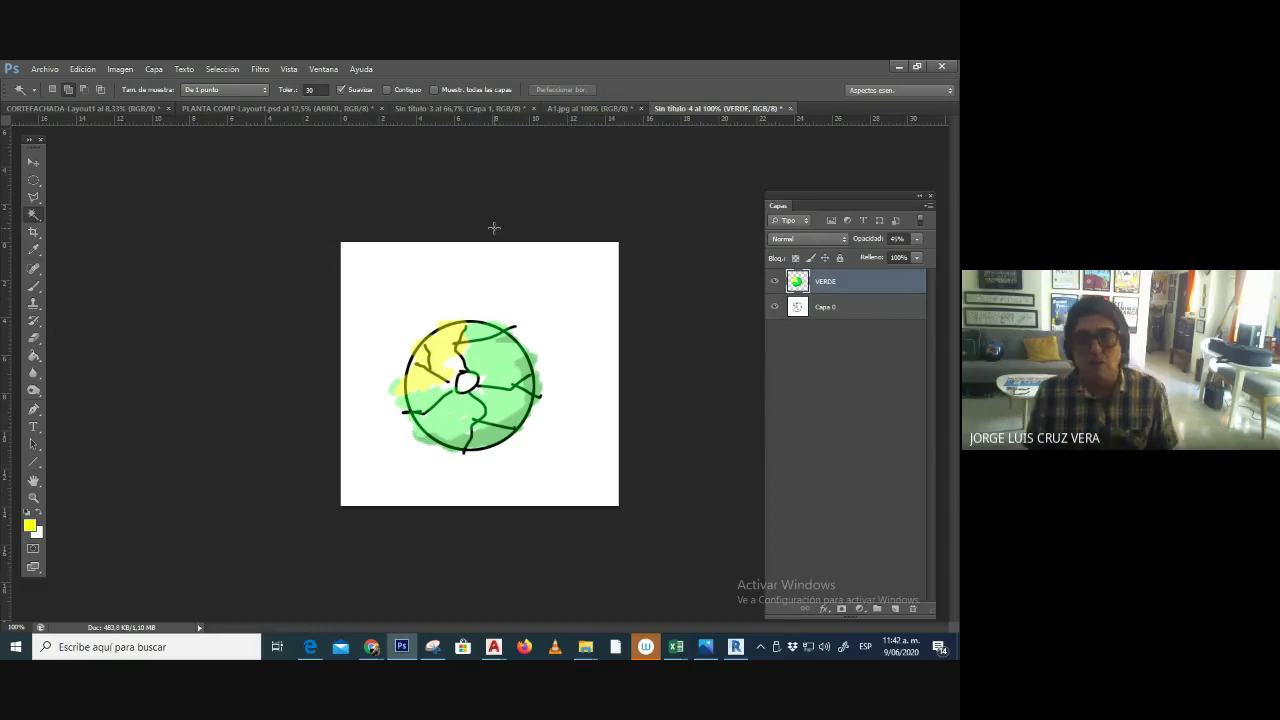
{"action": "left_click", "coordinate": [81, 70]}
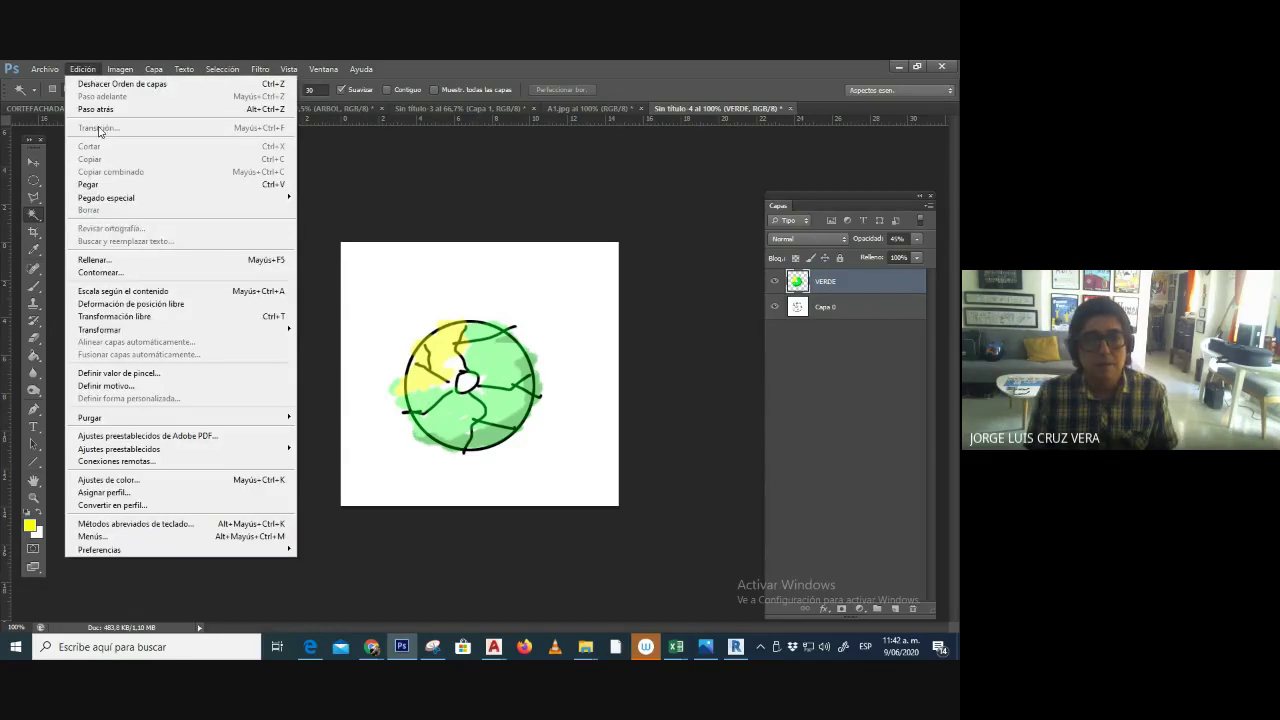
{"action": "left_click", "coordinate": [118, 373]}
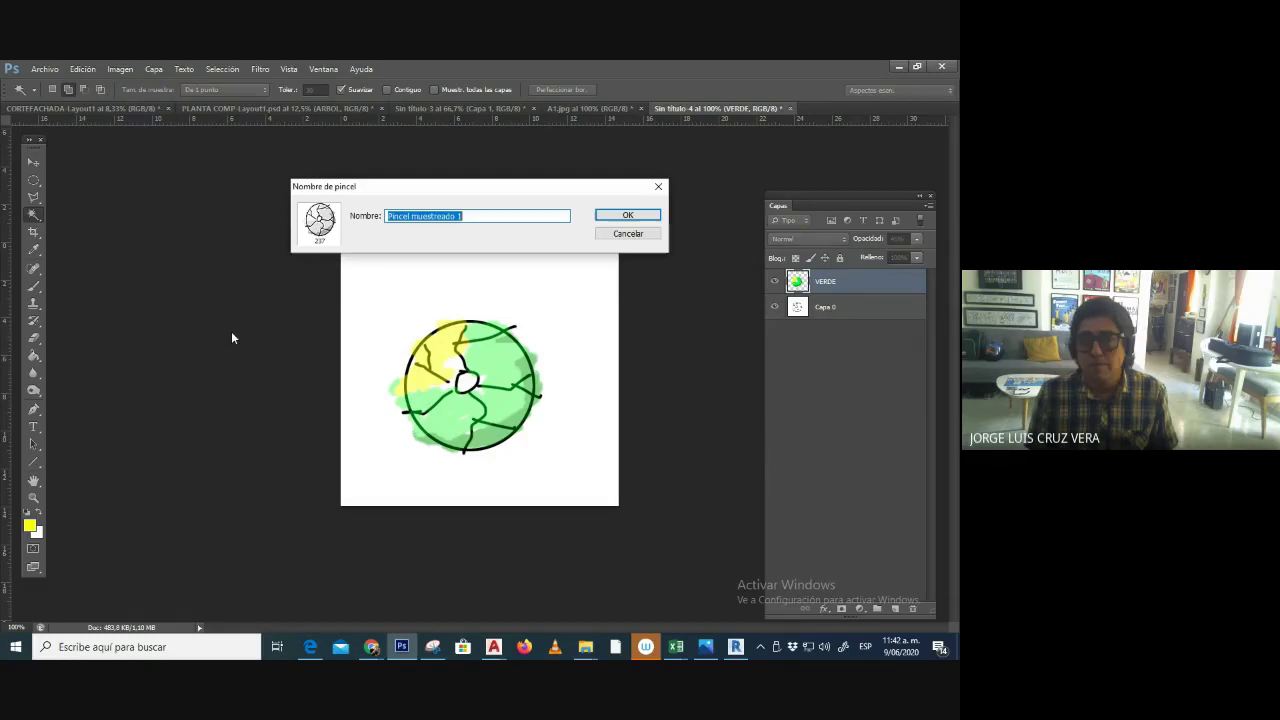
{"action": "left_click", "coordinate": [604, 236]}
- Capture a screenshot of the coloured tree document with the Definir valor de pincel command highlighted
{"action": "left_click", "coordinate": [83, 71]}
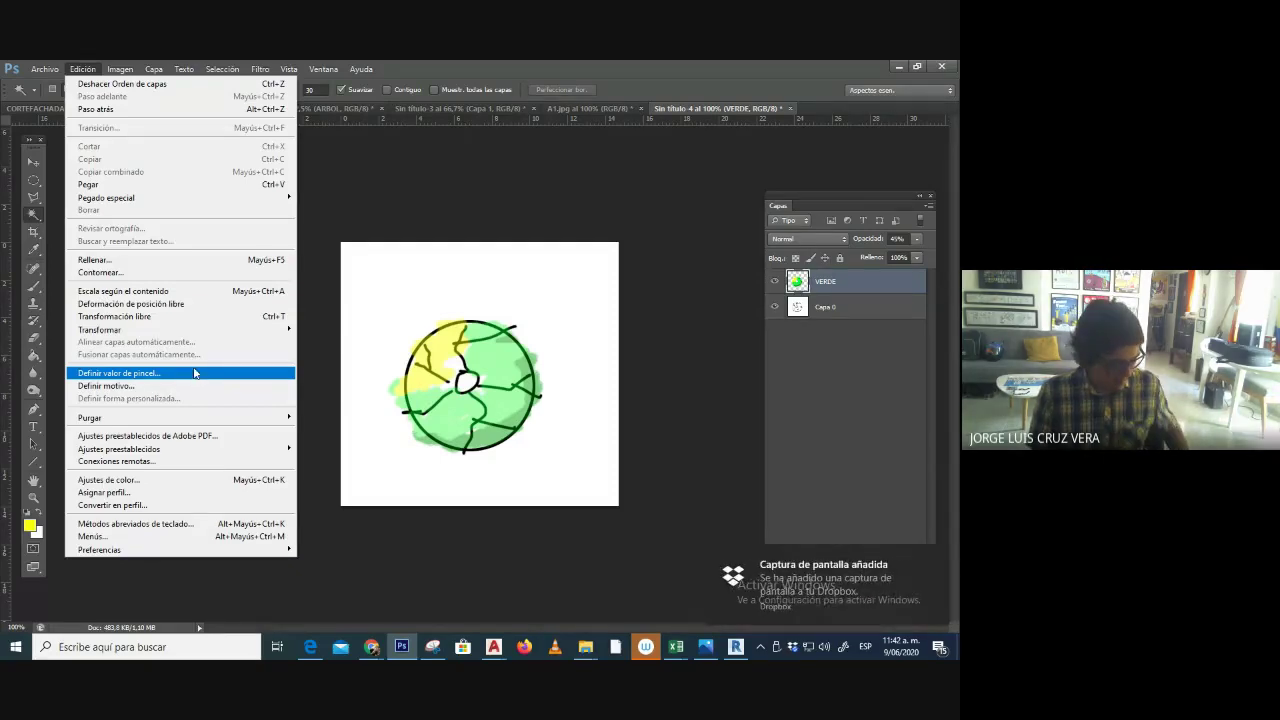
{"action": "key", "text": "Escape"}
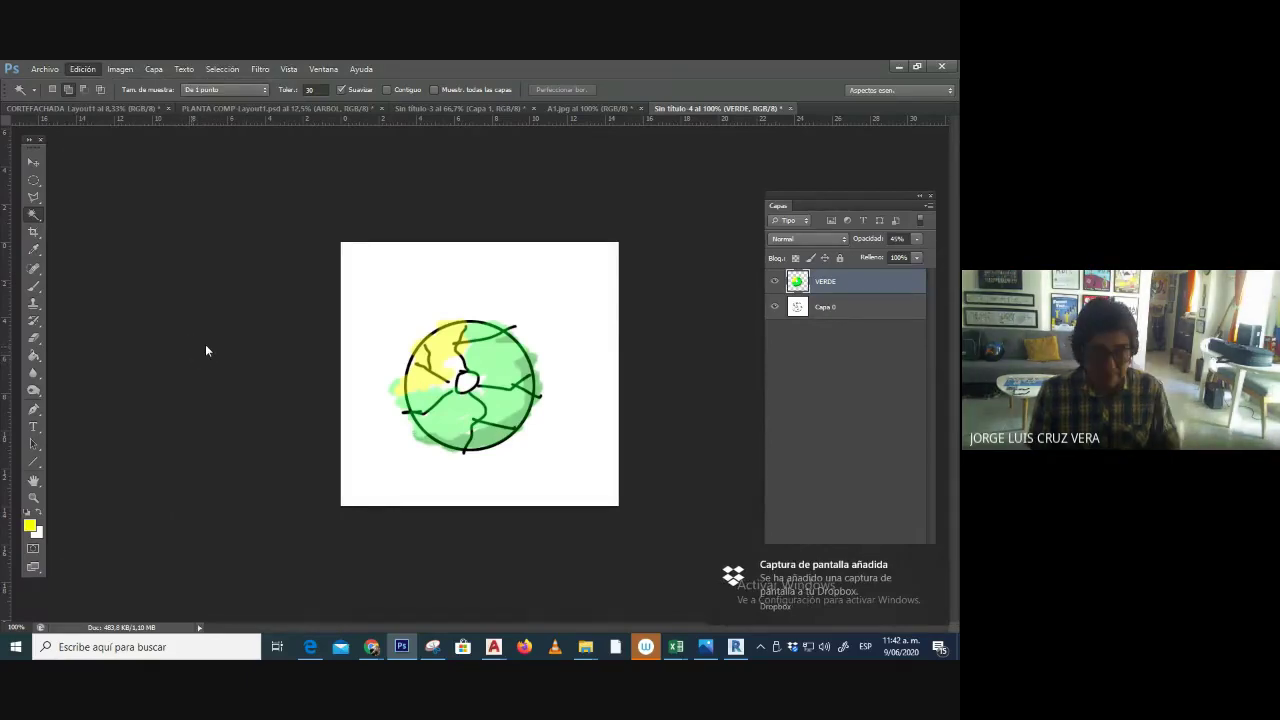
{"action": "key", "text": "ctrl+n"}
{"action": "key", "text": "Return"}
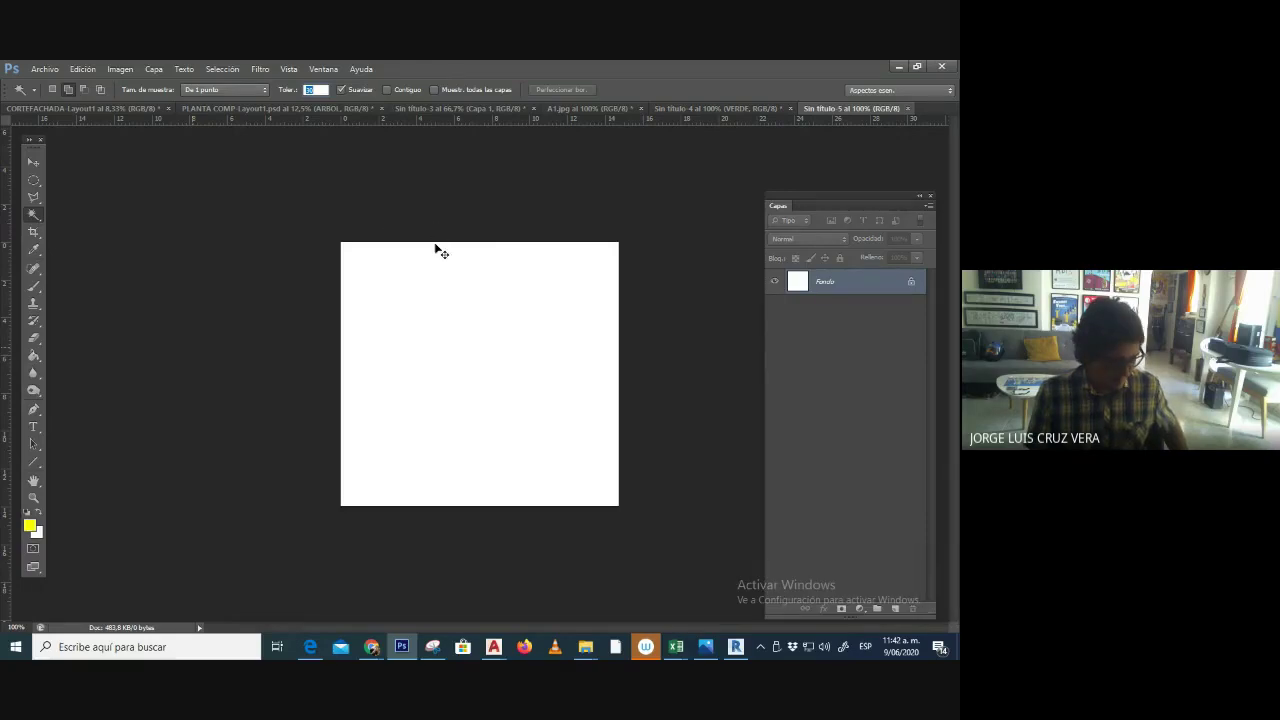
{"action": "left_click", "coordinate": [907, 108]}
{"action": "left_click", "coordinate": [462, 292]}
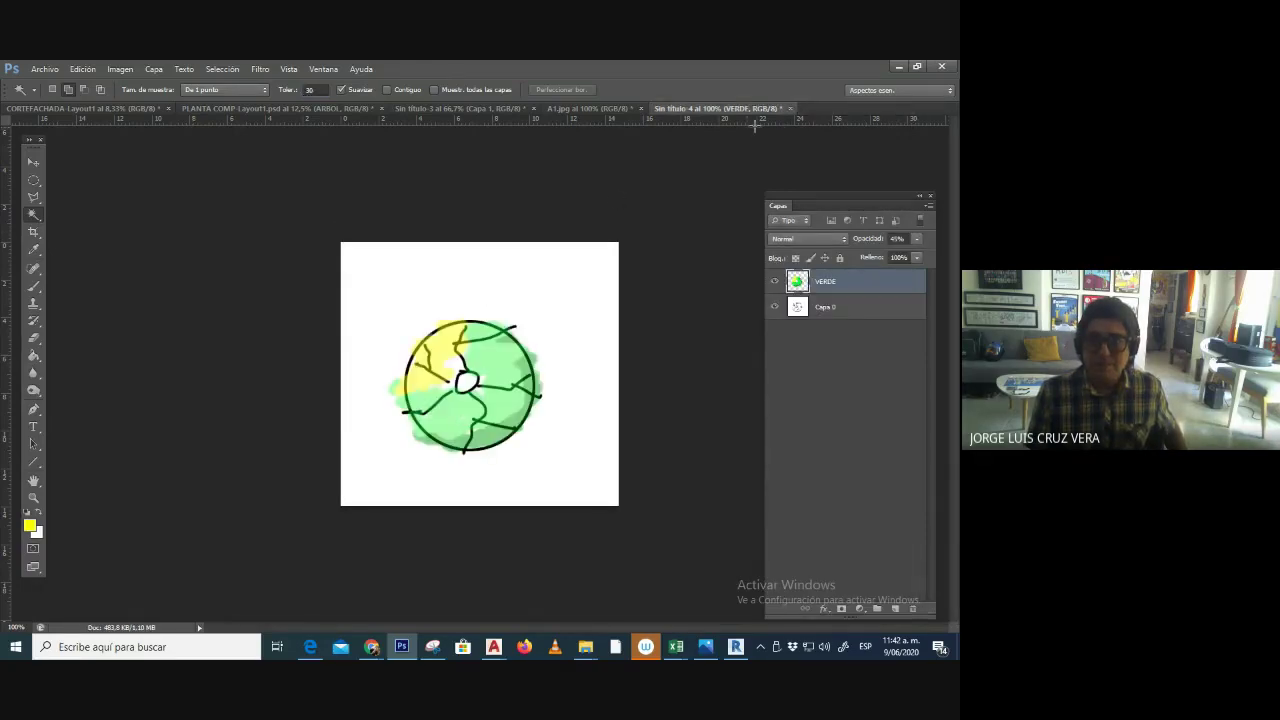
- Close the A1.jpg tree image and switch to the Sin título-3 document
{"action": "left_click", "coordinate": [596, 109]}
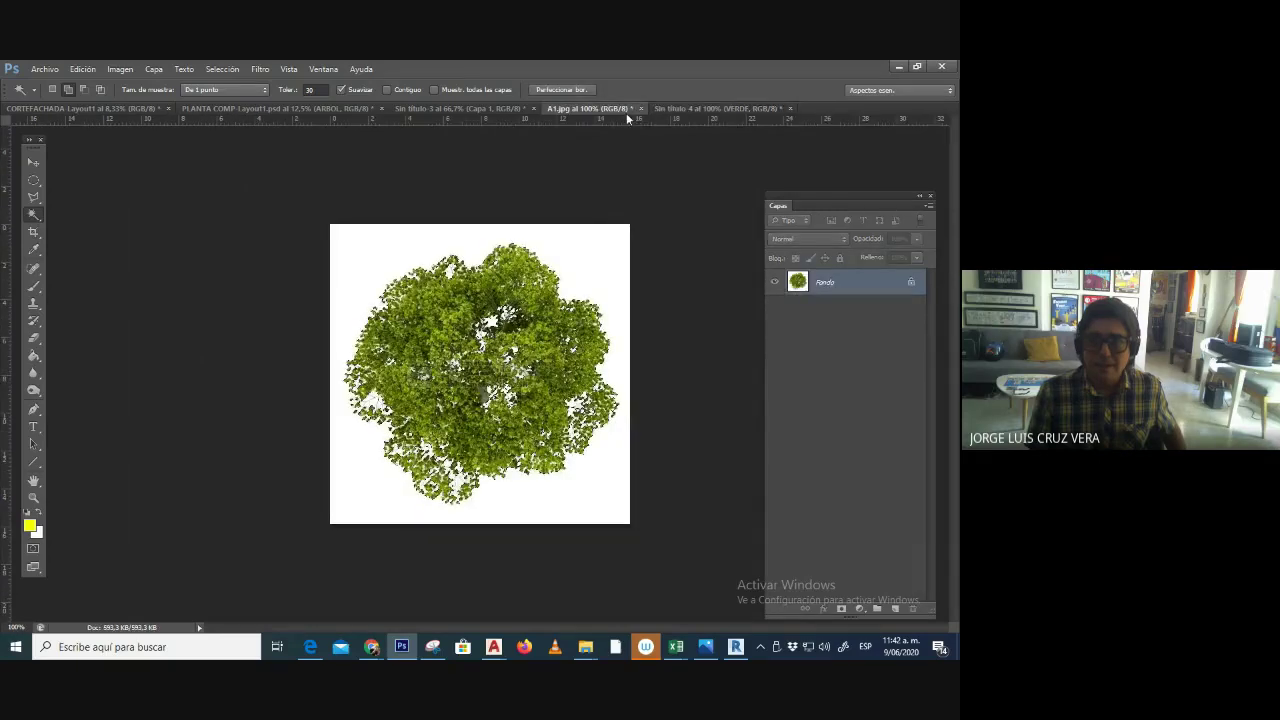
{"action": "left_click", "coordinate": [640, 108]}
{"action": "left_click", "coordinate": [476, 110]}
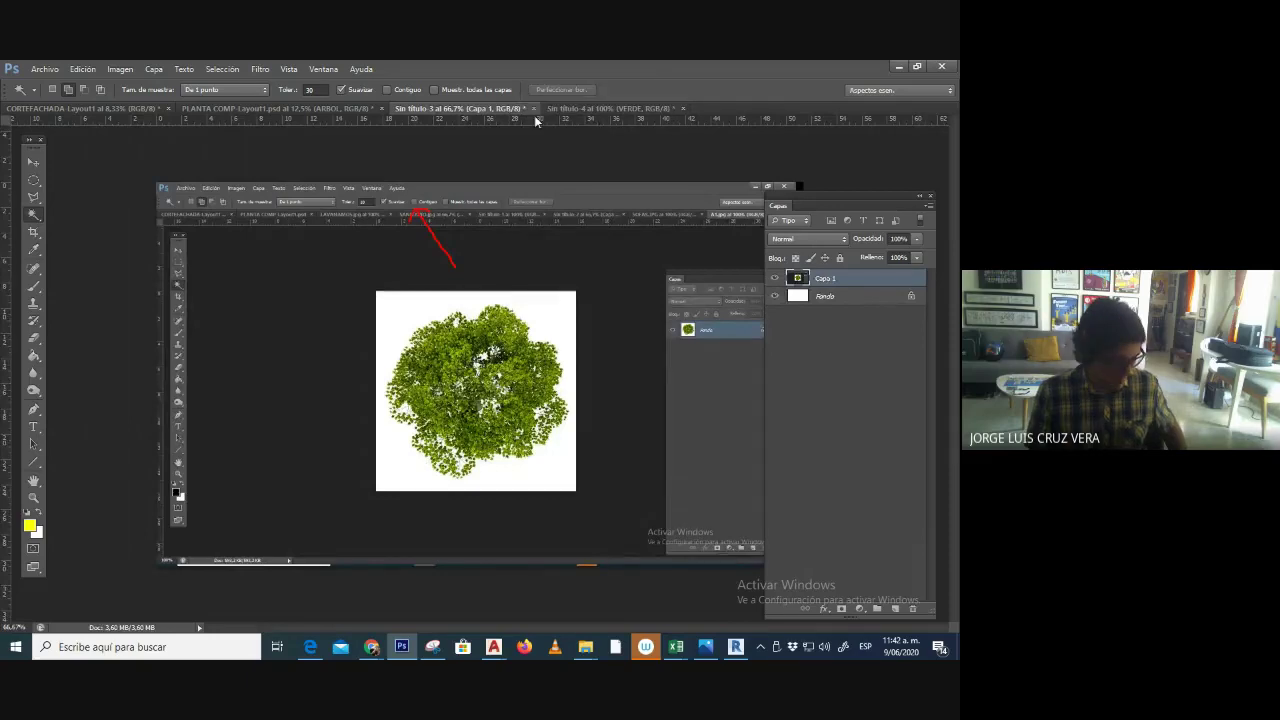
- Paste the captured screenshot as a new layer and move it to align over the earlier screenshot on Capa 1
{"action": "key", "text": "ctrl+v"}
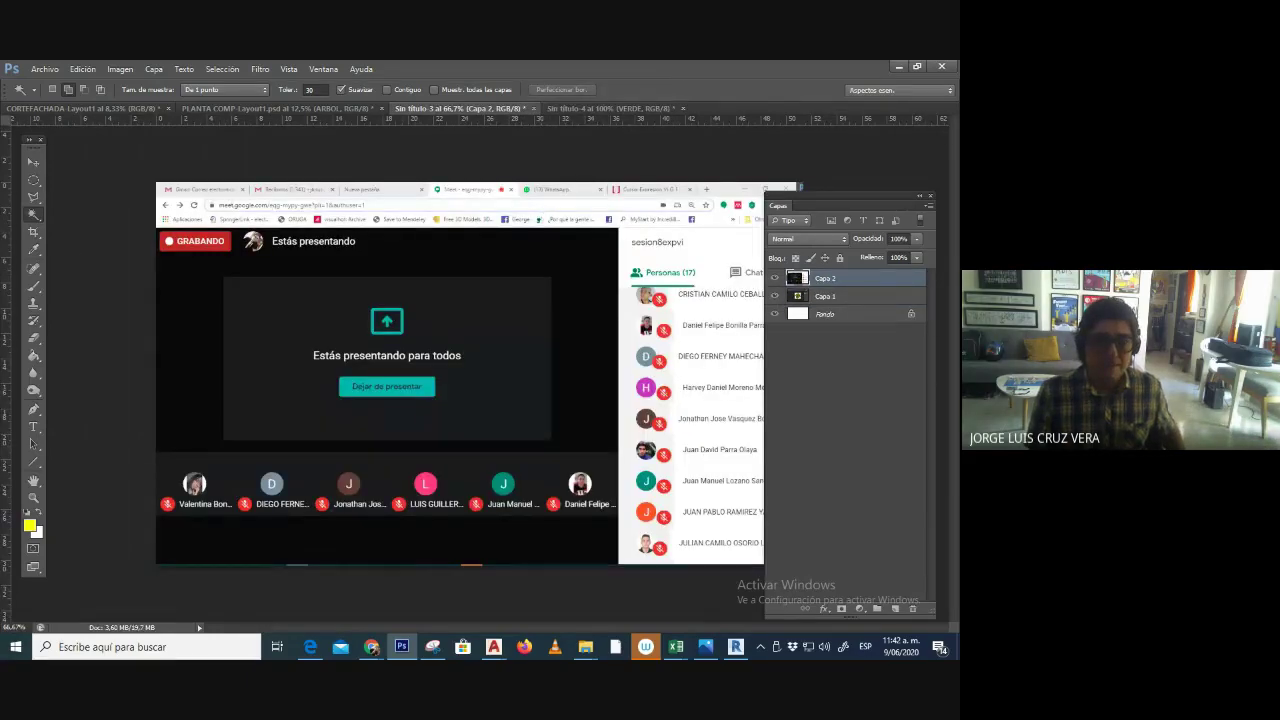
{"action": "key", "text": "v"}
{"action": "left_click_drag", "start_coordinate": [577, 333], "coordinate": [77, 417]}
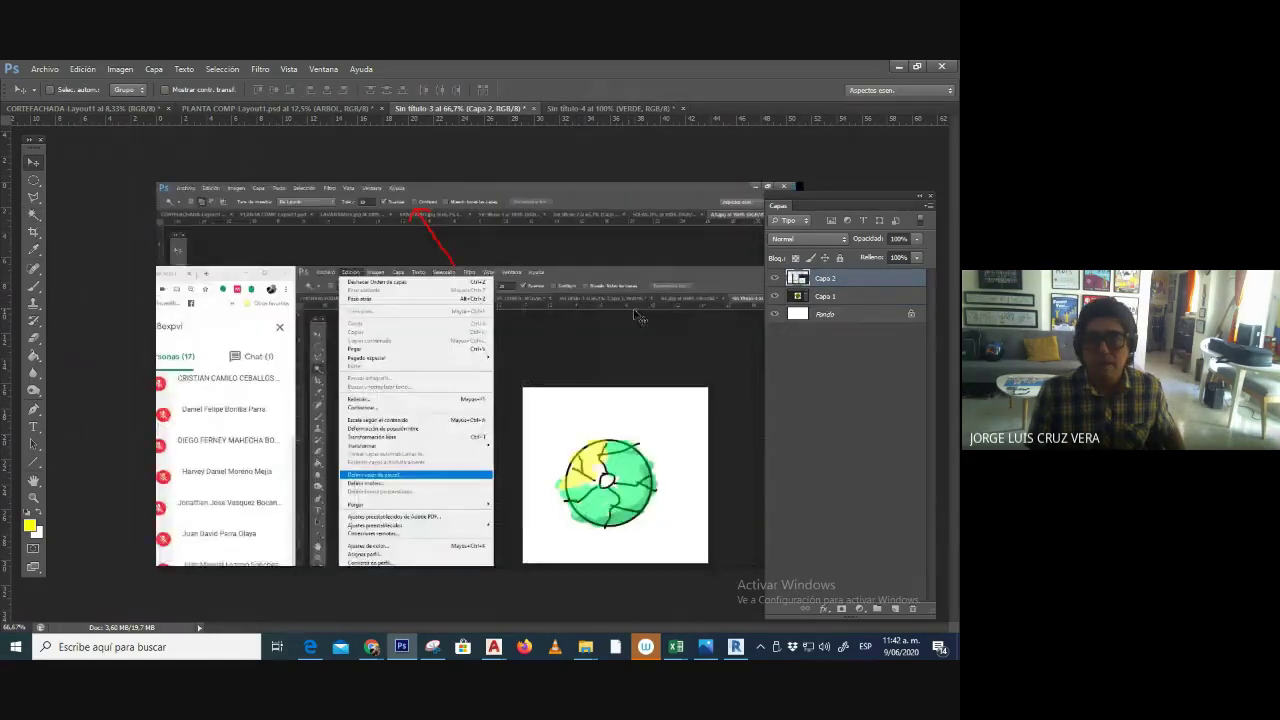
{"action": "left_click_drag", "start_coordinate": [640, 316], "coordinate": [482, 230]}
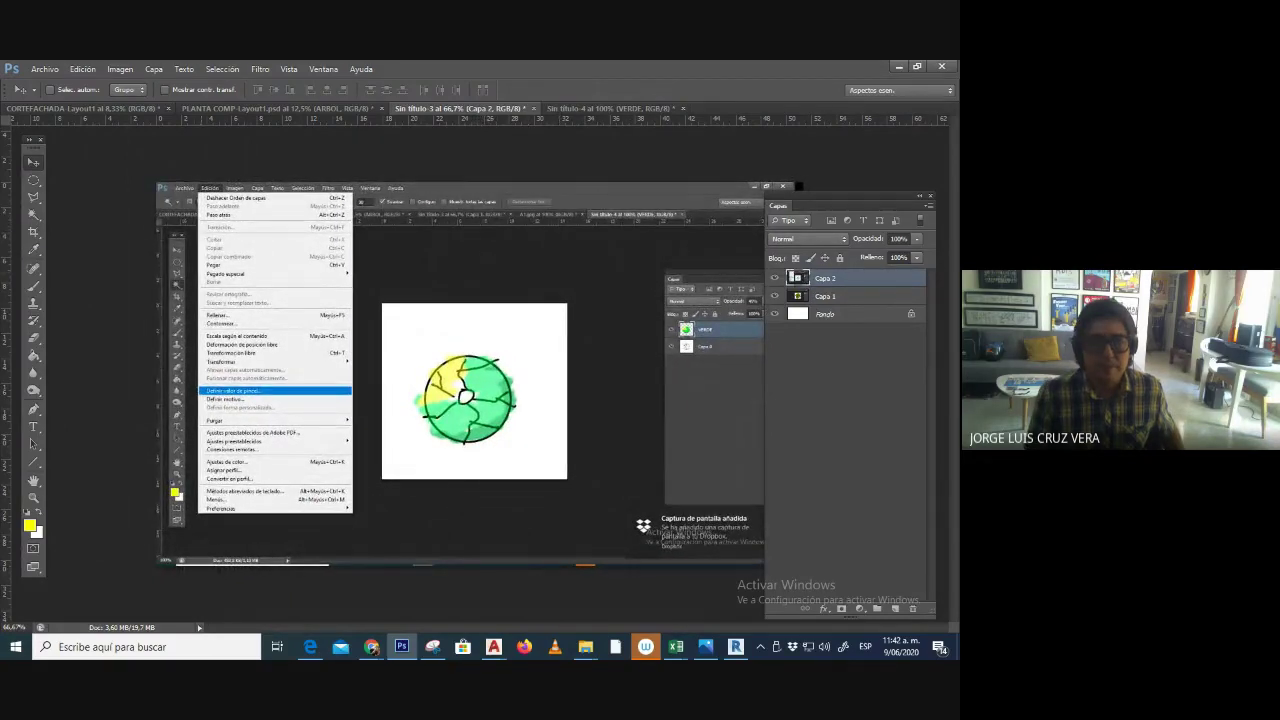
- Set the foreground colour to red ff0006 and paint an arrow pointing at the Definir valor de pincel command
{"action": "left_click", "coordinate": [30, 526]}
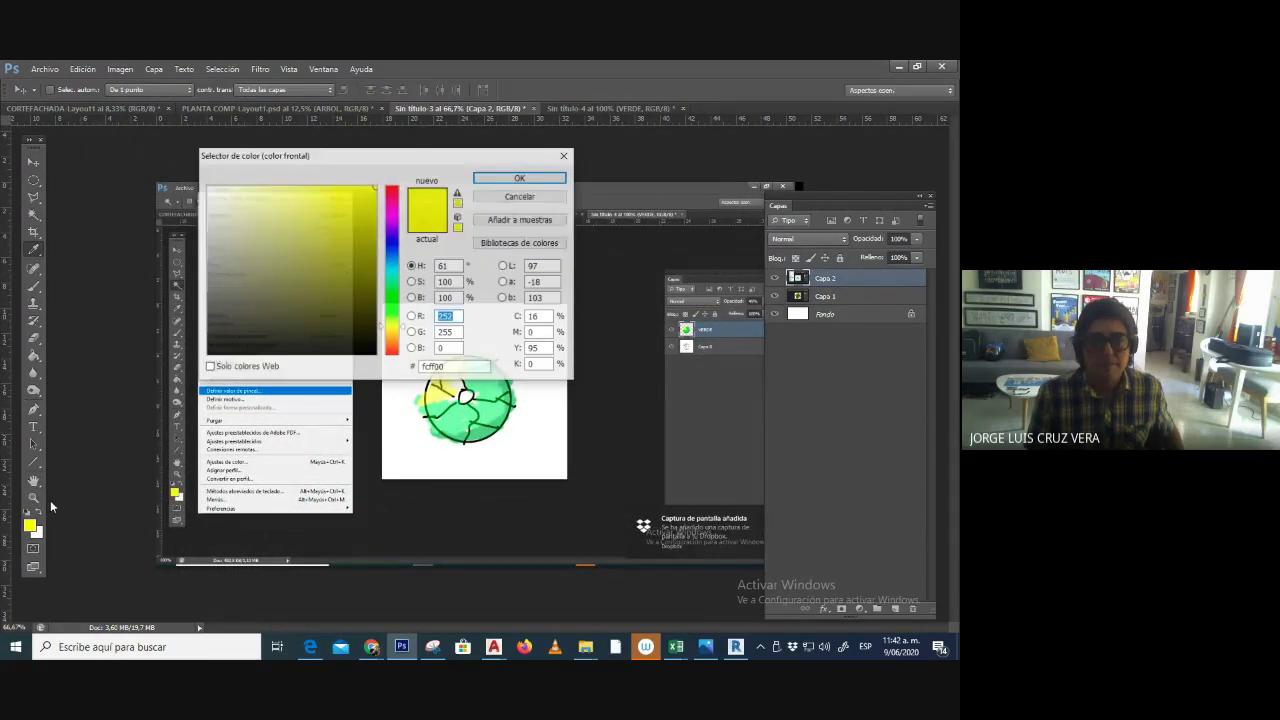
{"action": "left_click", "coordinate": [392, 187]}
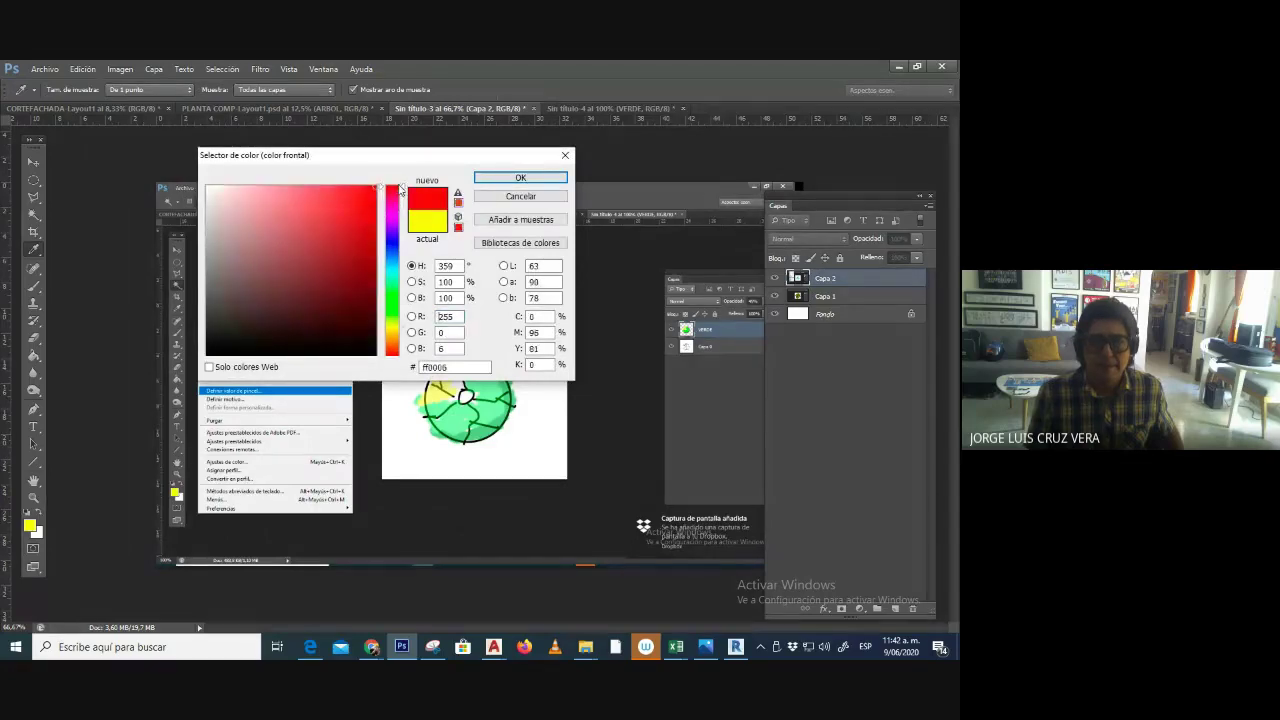
{"action": "left_click", "coordinate": [520, 177]}
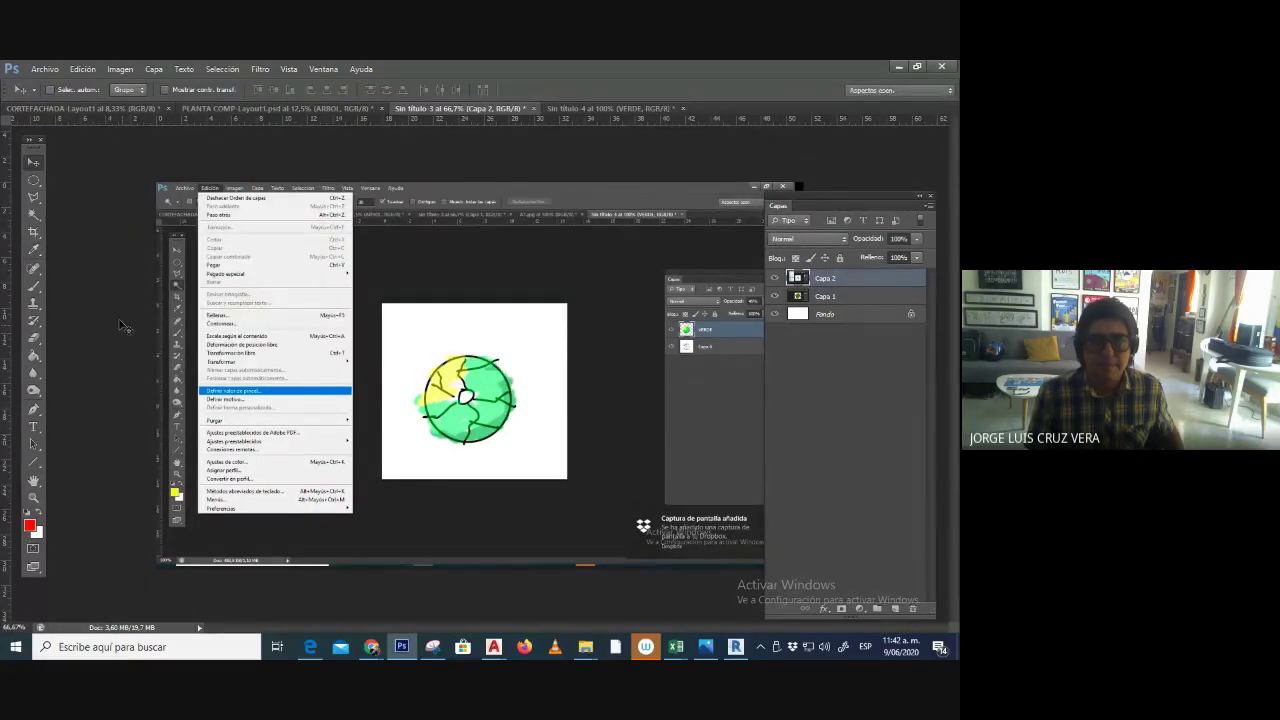
{"action": "left_click", "coordinate": [35, 286]}
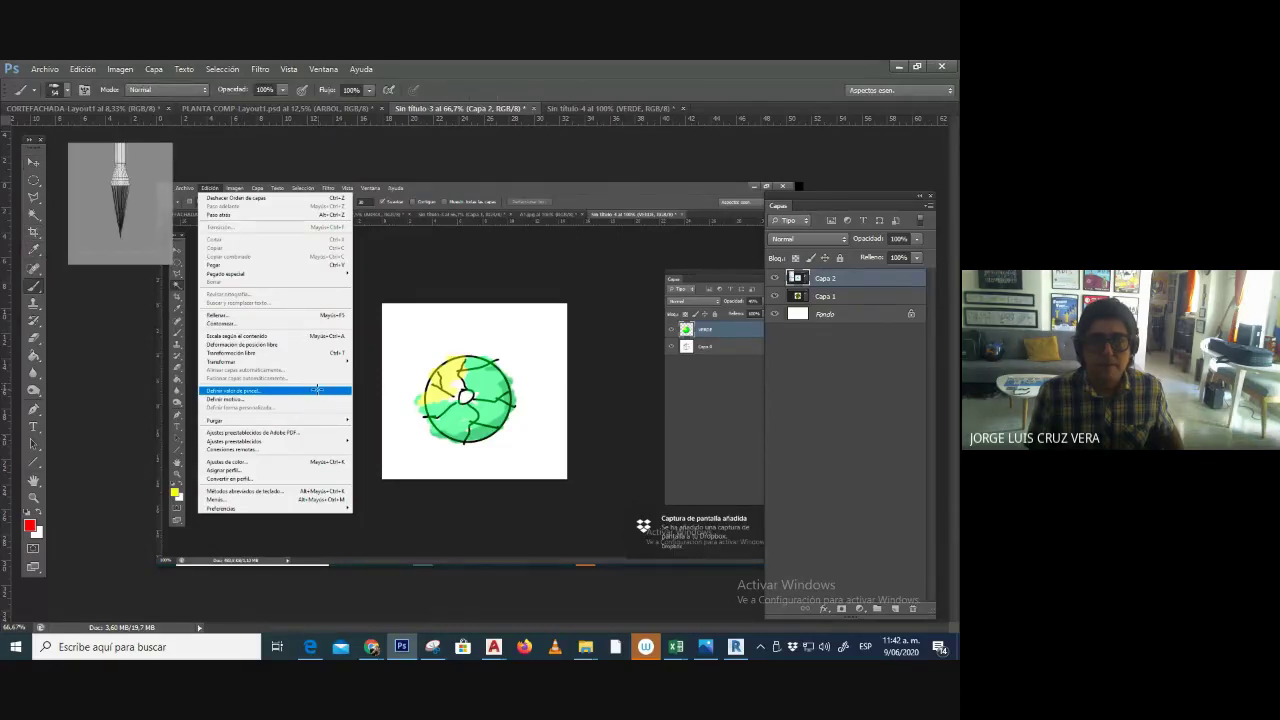
{"action": "left_click_drag", "start_coordinate": [317, 389], "coordinate": [422, 344]}
{"action": "mouse_move", "coordinate": [318, 366]}
{"action": "left_mouse_down"}
{"action": "mouse_move", "coordinate": [296, 386]}
{"action": "mouse_move", "coordinate": [352, 396]}
{"action": "left_mouse_up"}
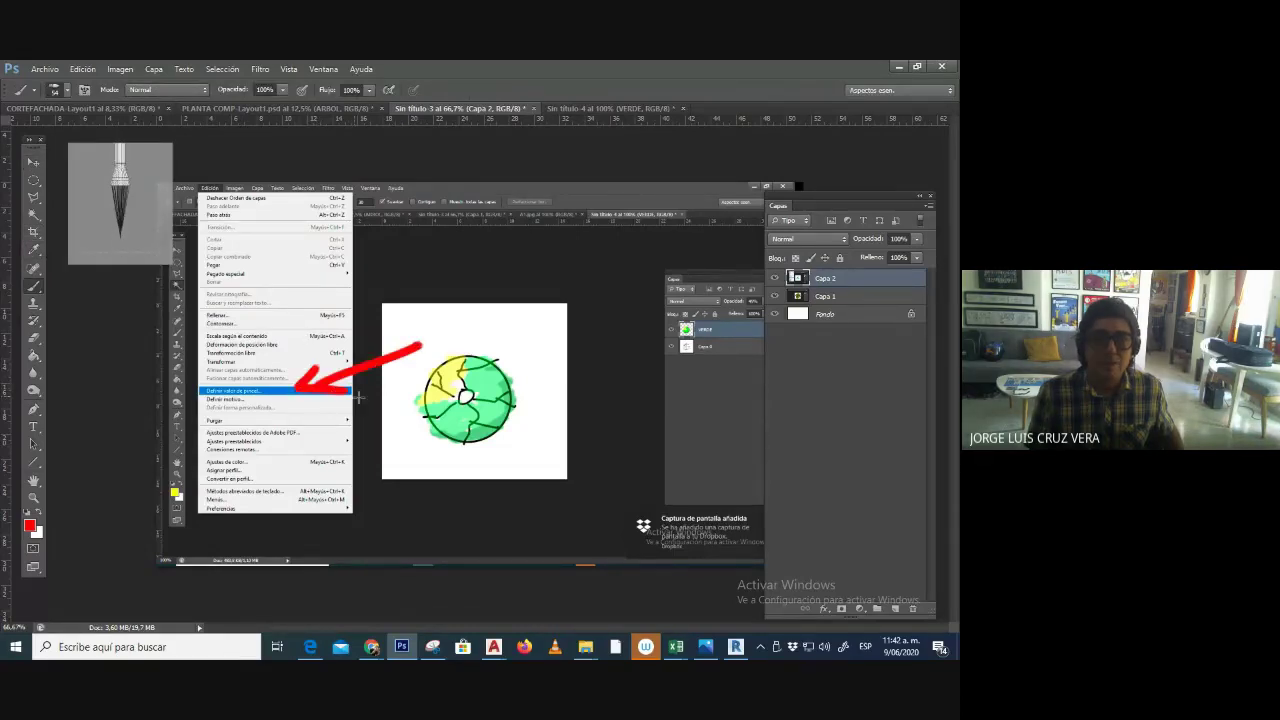
- Start saving the annotated screenshot as a copy in JPEG format
{"action": "left_click", "coordinate": [45, 69]}
{"action": "left_click", "coordinate": [99, 232]}
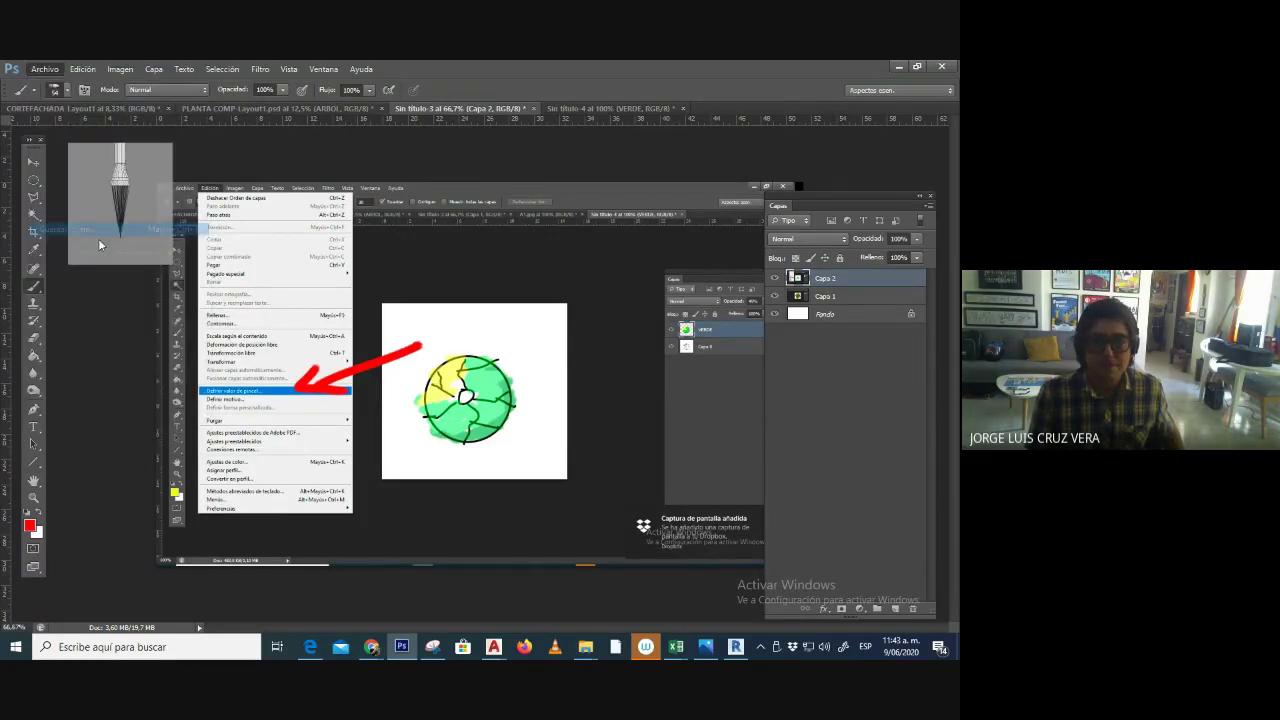
{"action": "left_click", "coordinate": [440, 450]}
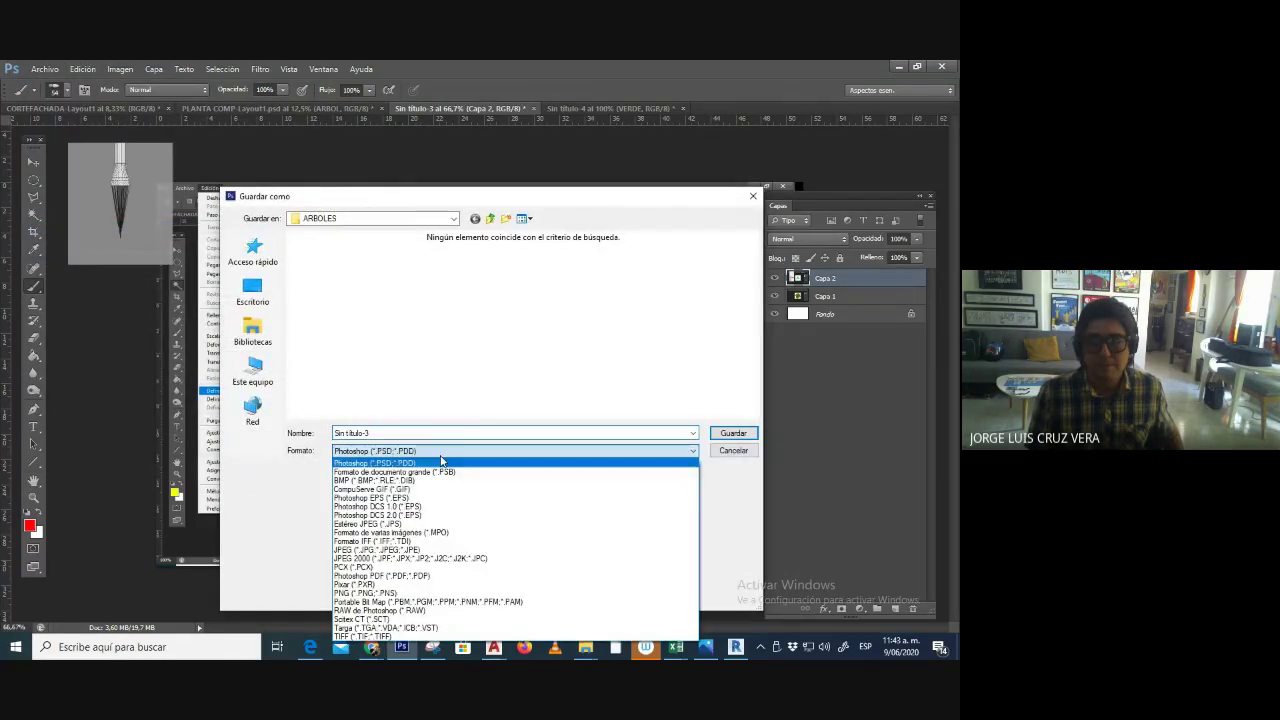
{"action": "left_click", "coordinate": [449, 554]}
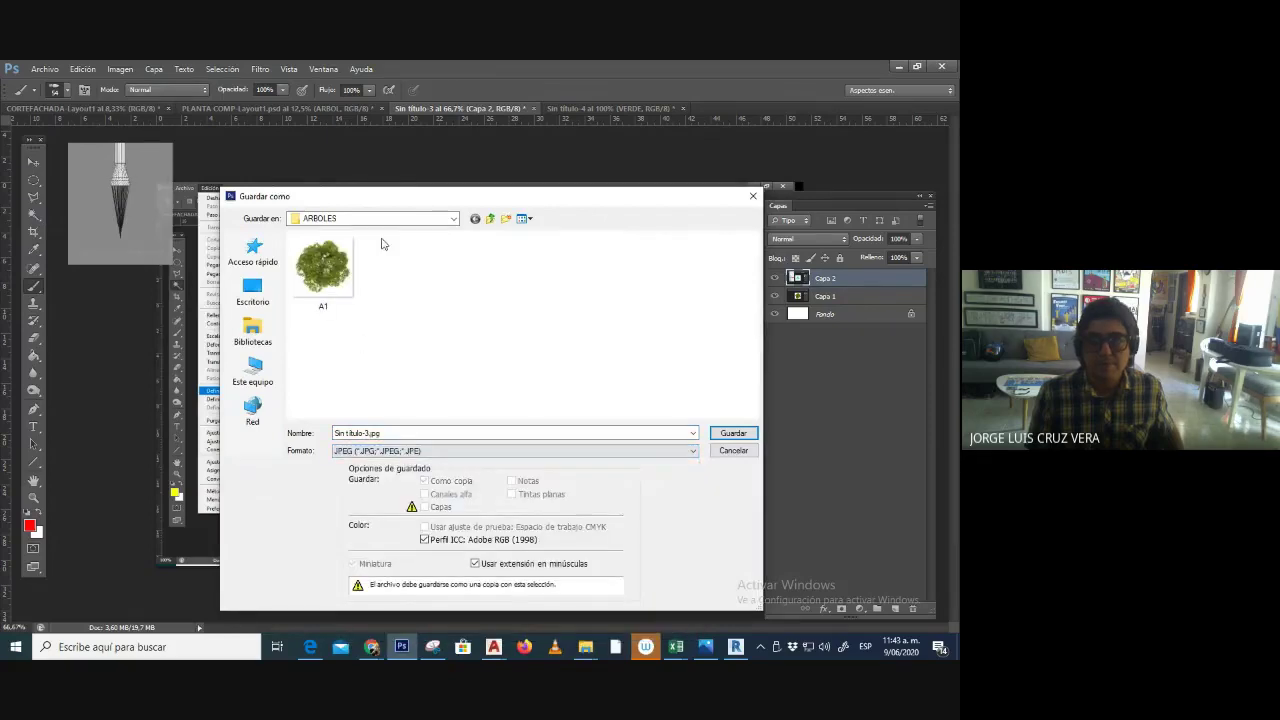
{"action": "left_click_drag", "start_coordinate": [335, 433], "coordinate": [424, 433]}
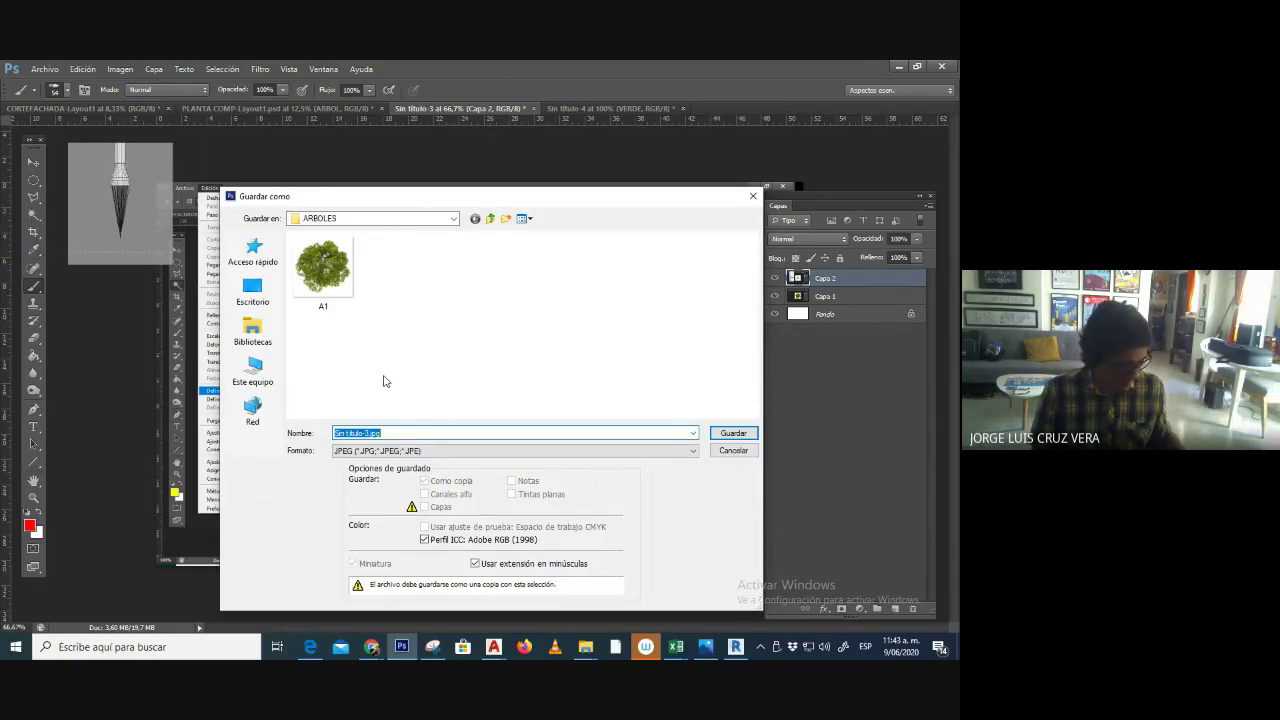
- Set the save location to the PANTALLAZOS folder inside EXPRESION VI, SESIONES, SESION 8_09_06_2020
{"action": "left_click", "coordinate": [491, 221]}
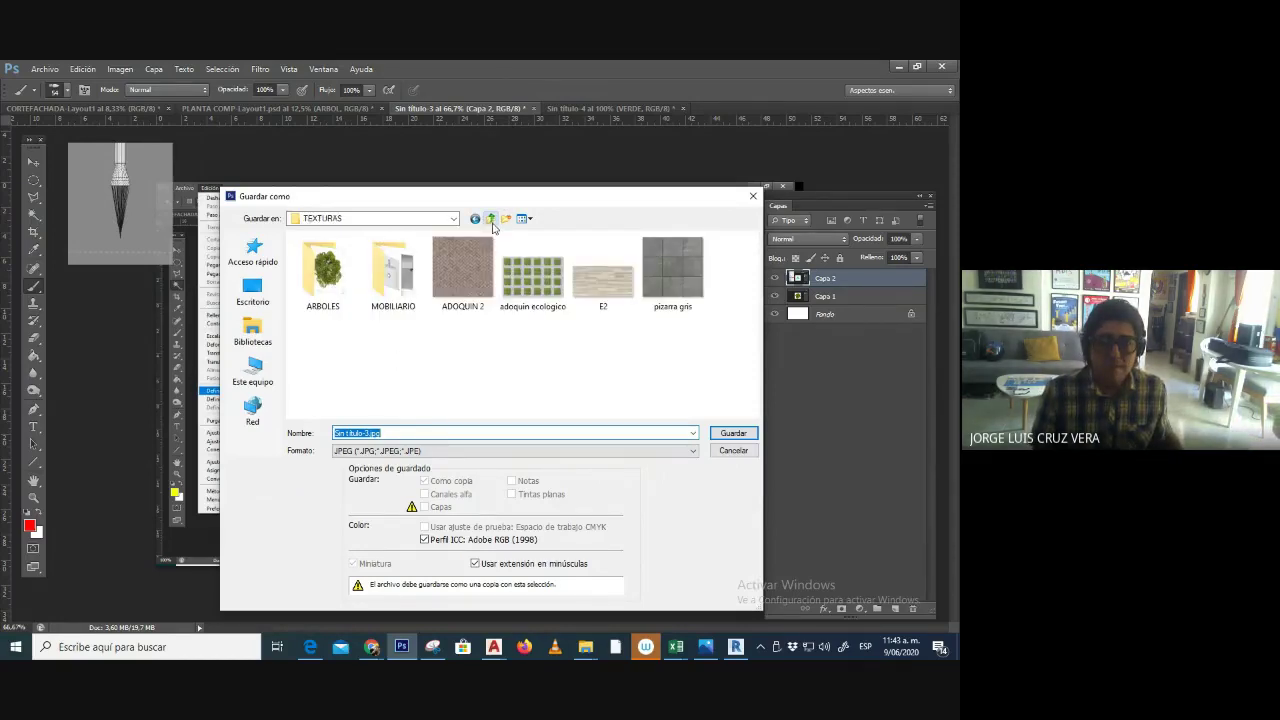
{"action": "left_click", "coordinate": [491, 222]}
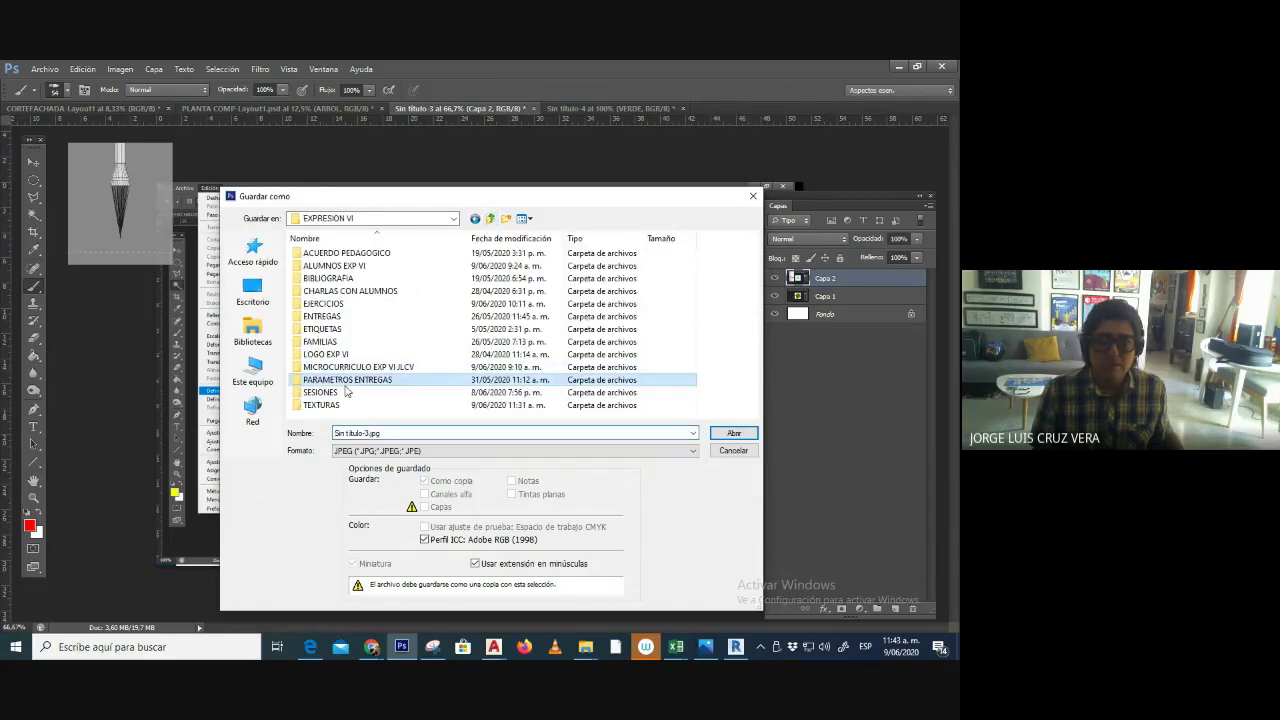
{"action": "left_click", "coordinate": [338, 393]}
{"action": "double_click", "coordinate": [338, 393]}
{"action": "left_click", "coordinate": [338, 355]}
{"action": "double_click", "coordinate": [338, 342]}
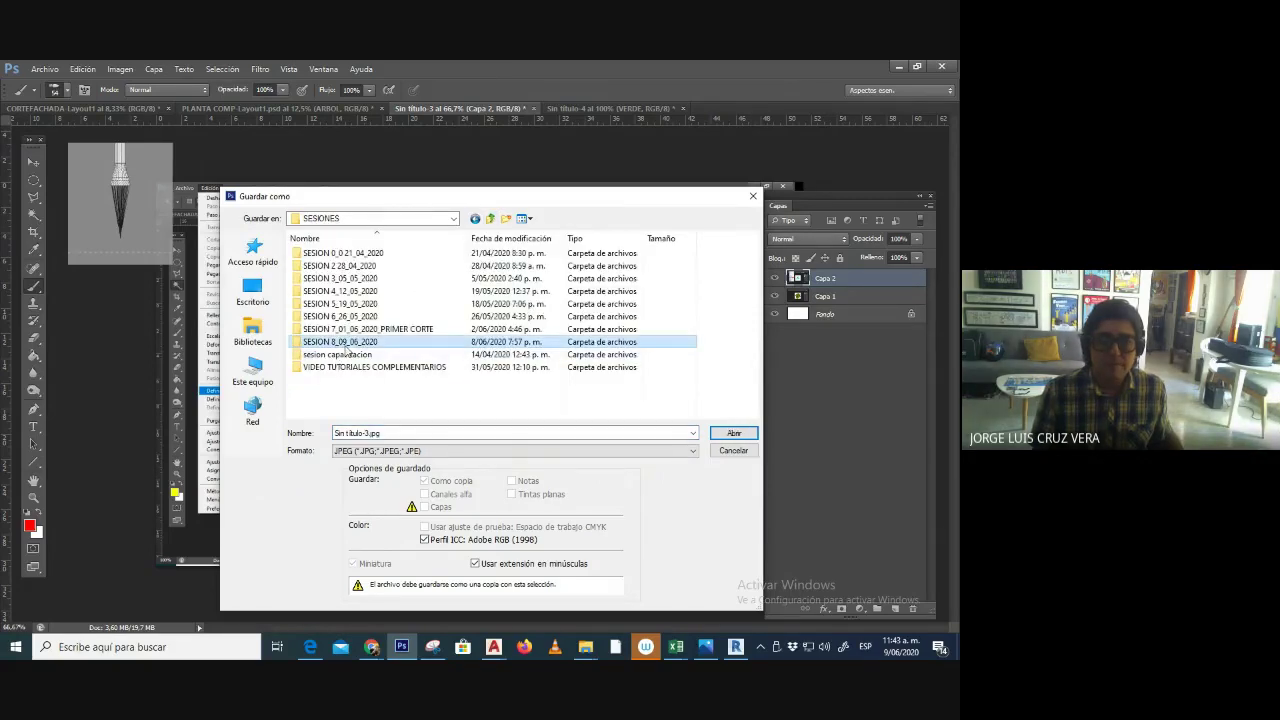
{"action": "double_click", "coordinate": [345, 279]}
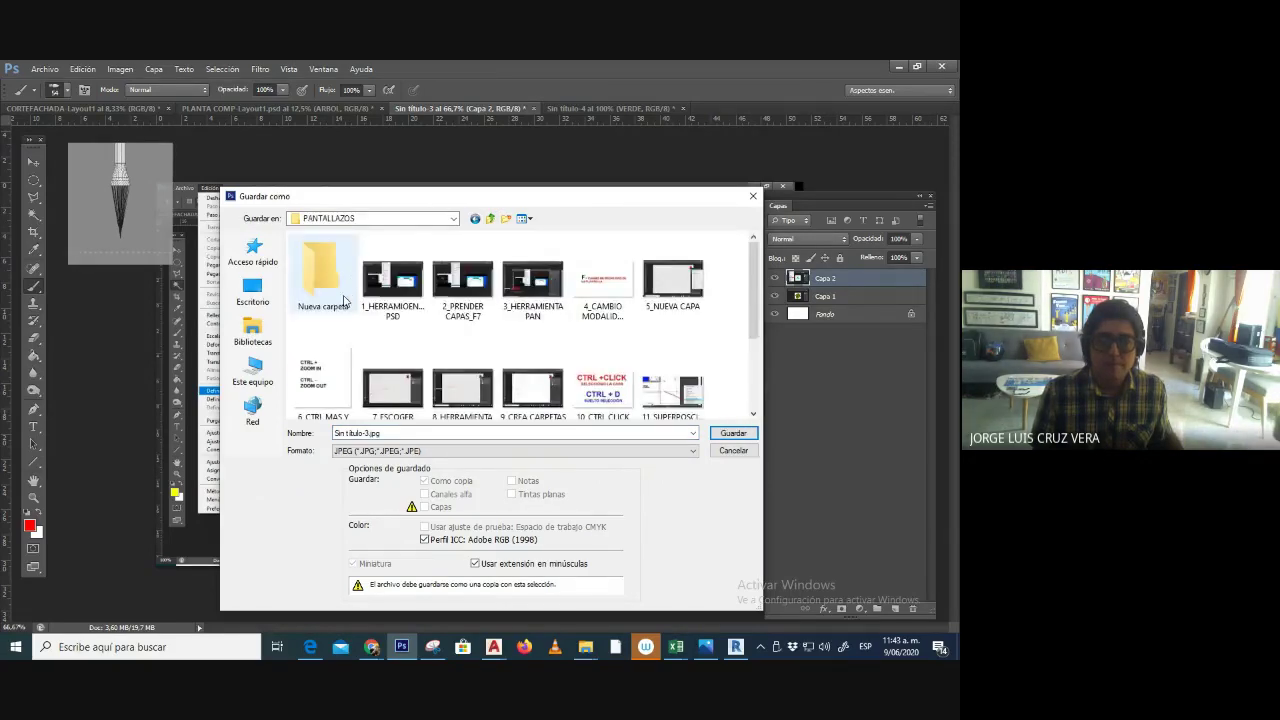
{"action": "scroll", "coordinate": [748, 310], "scroll_direction": "down", "scroll_amount": 3}
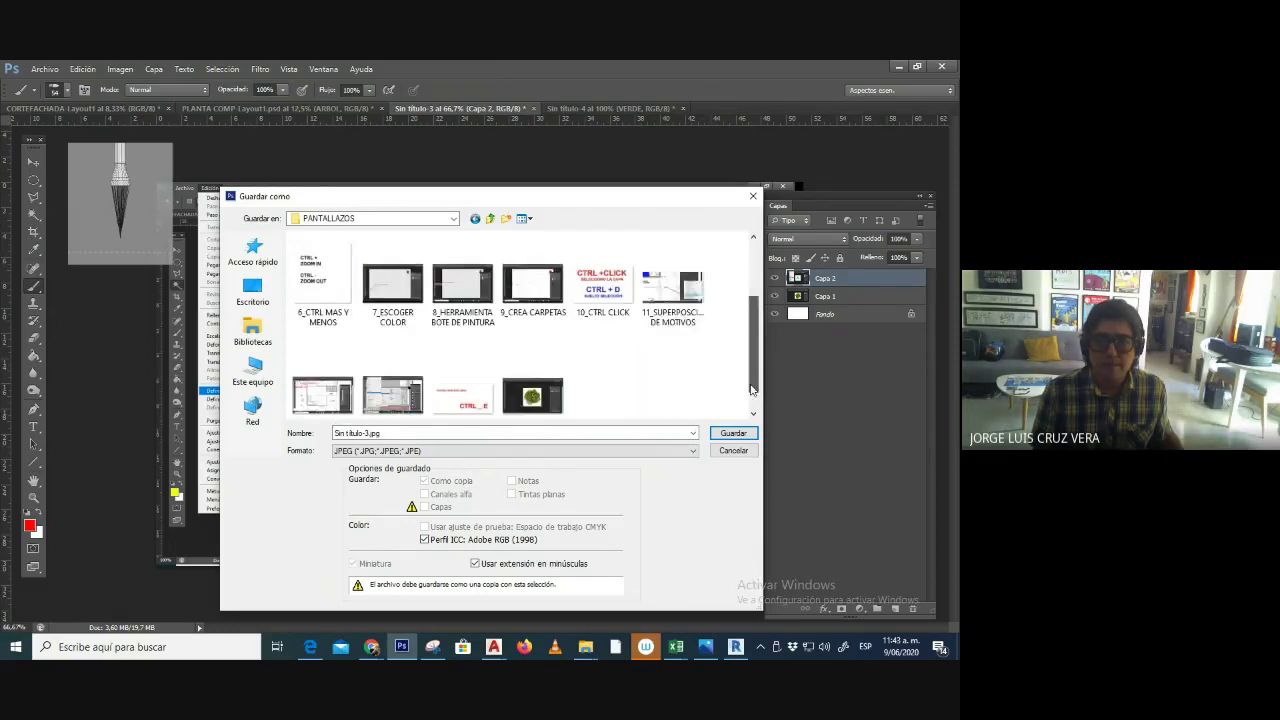
- Name the JPEG 16_CREAR PINCELES and save it, accepting the offered JPEG options
{"action": "double_click", "coordinate": [527, 433]}
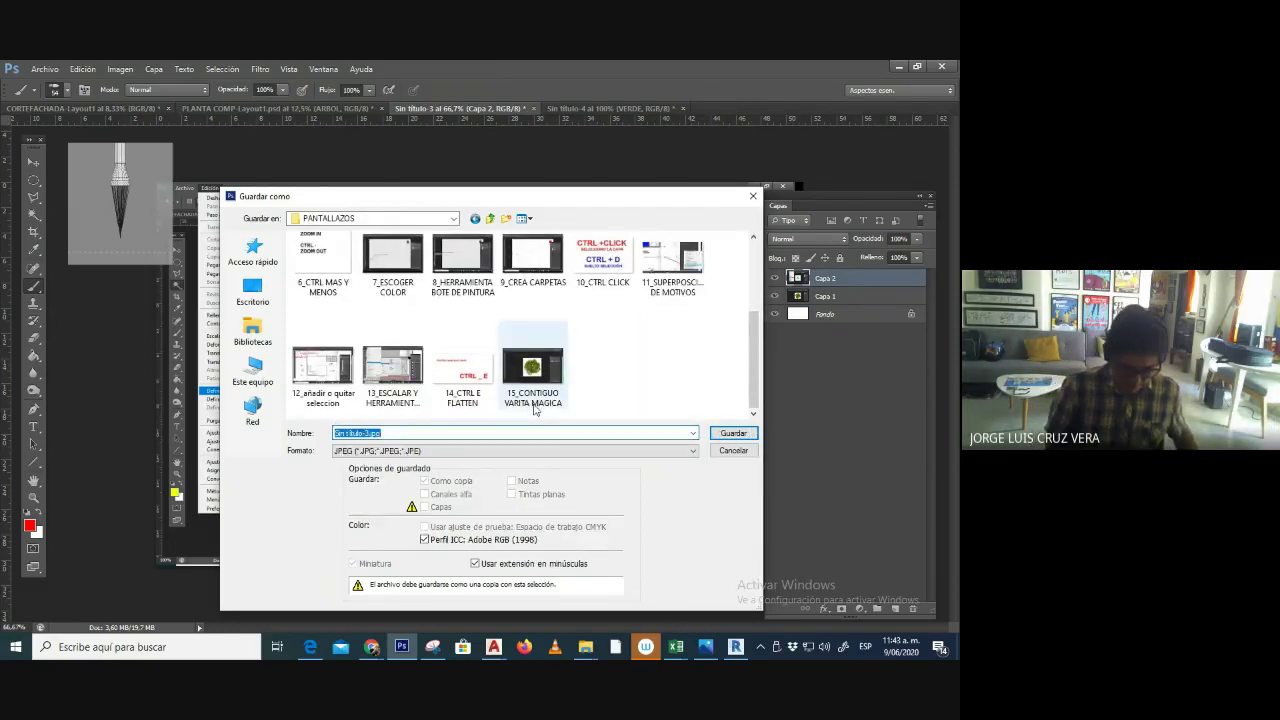
{"action": "type", "text": "16"}
{"action": "type", "text": "AP"}
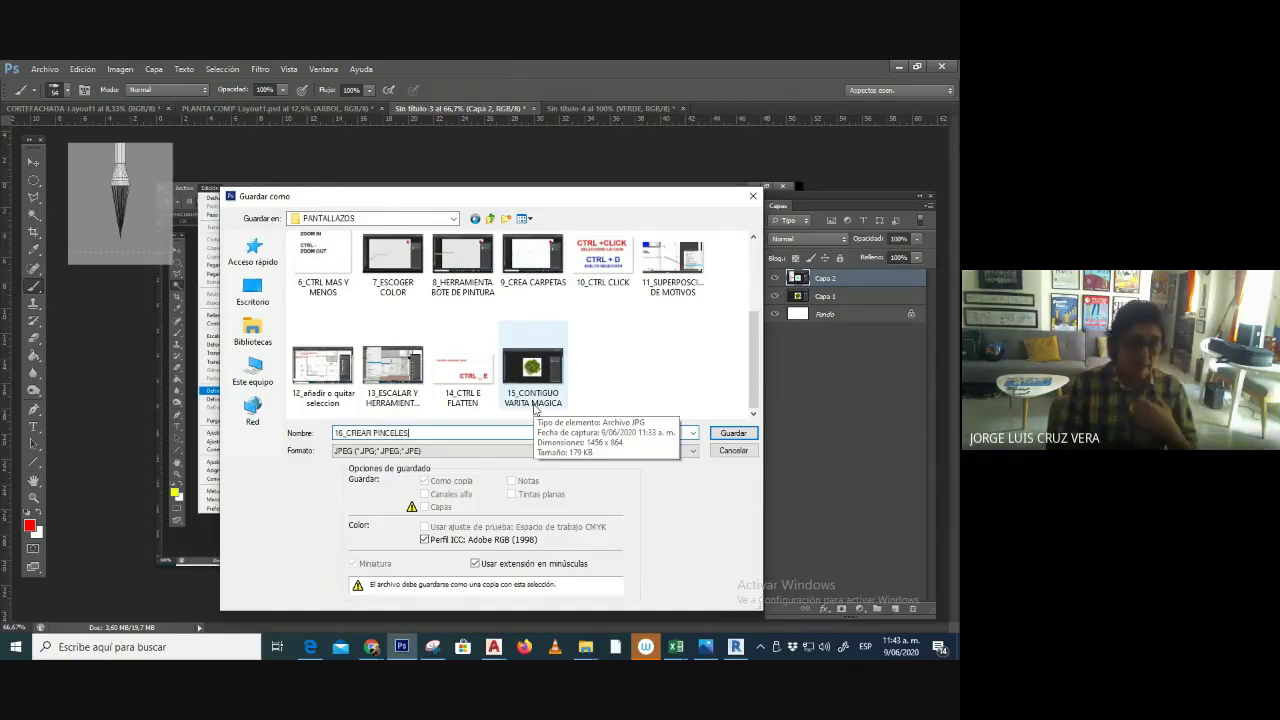
{"action": "type", "text": " PINCELES"}
{"action": "key", "text": "Return"}
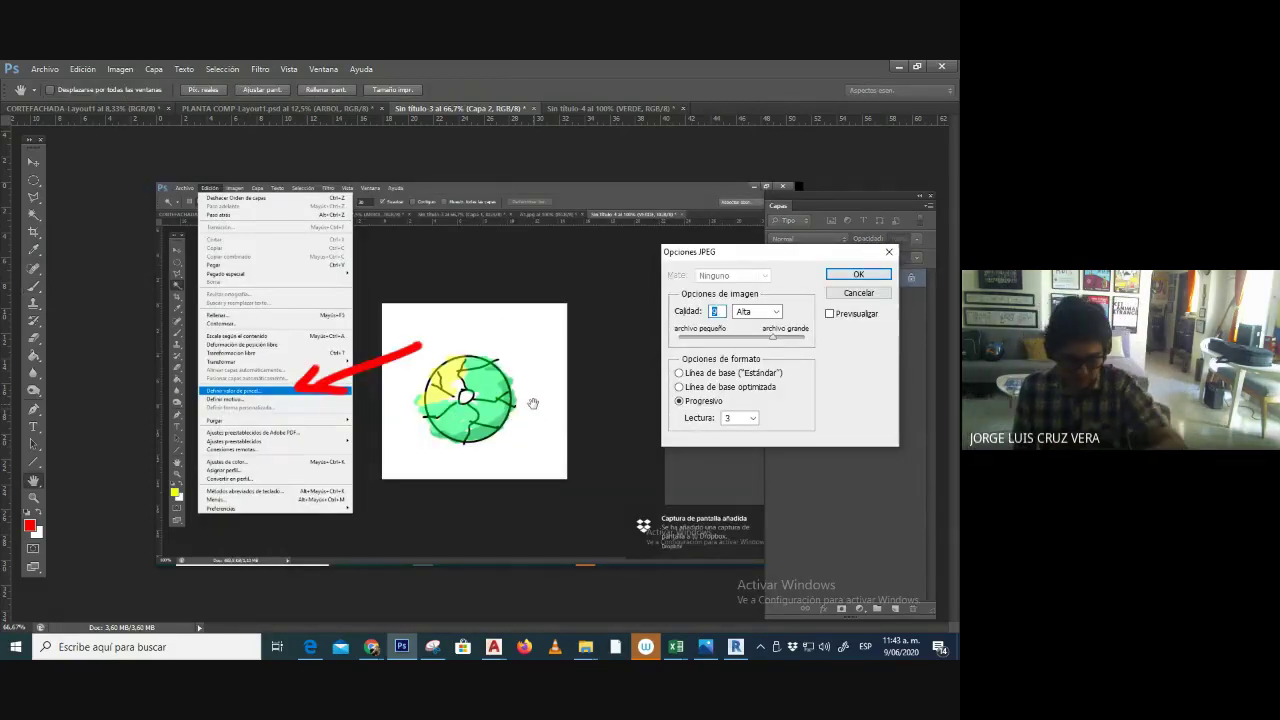
{"action": "key", "text": "Return"}
- In the PLANTA COMP-Layout1.psd document, create a new layer named ARBO PUINCELES in the VEGETACION group
{"action": "key", "text": "b"}
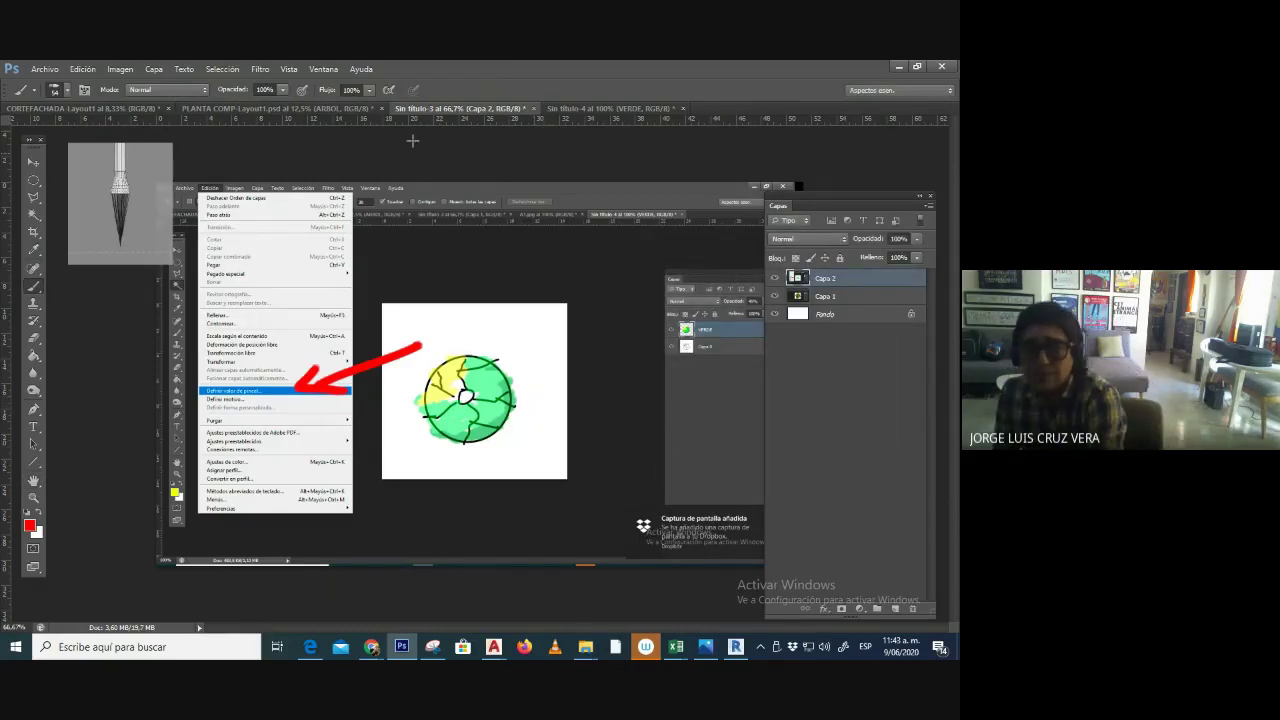
{"action": "left_click", "coordinate": [322, 108]}
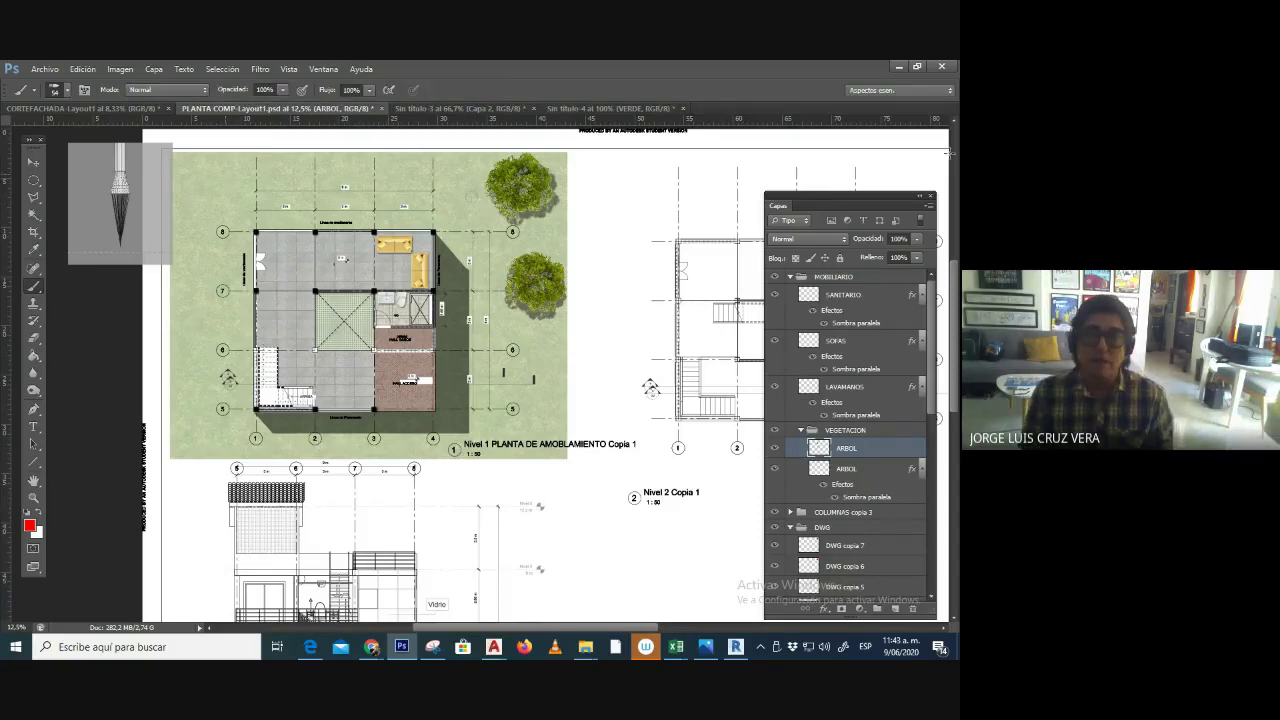
{"action": "left_click", "coordinate": [929, 215]}
{"action": "left_click", "coordinate": [925, 216]}
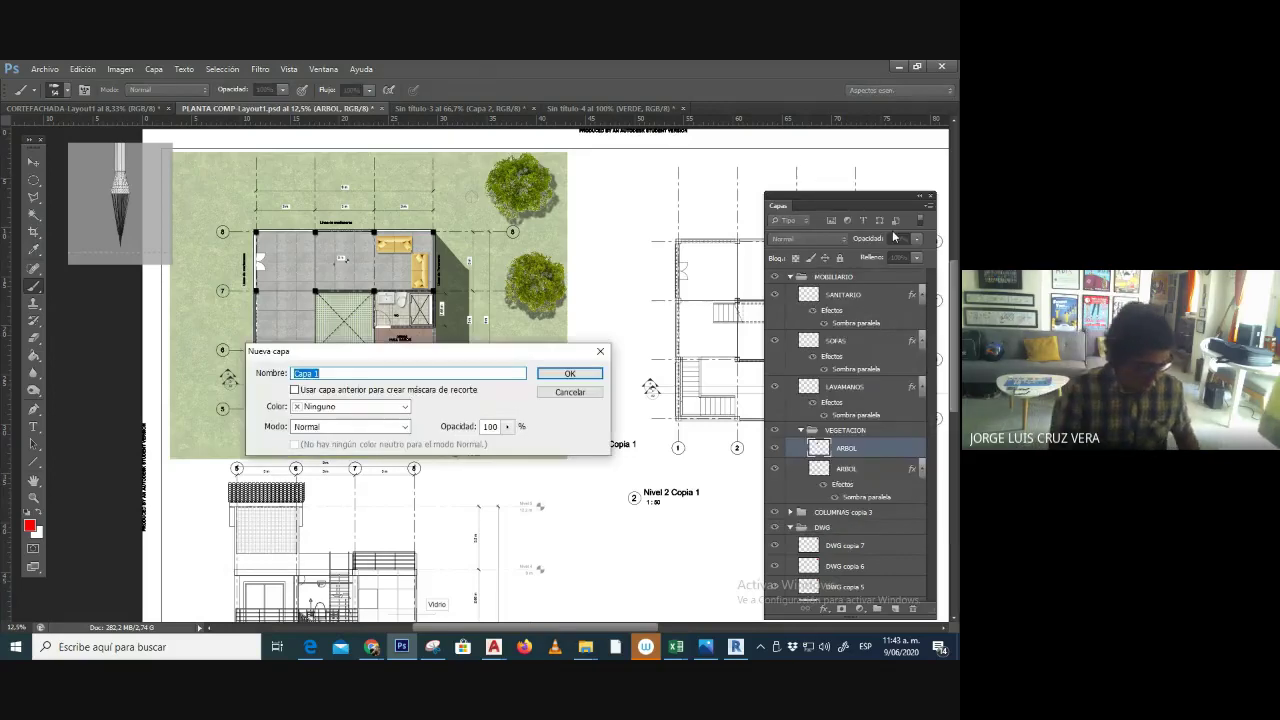
{"action": "type", "text": "ARBO PUIN"}
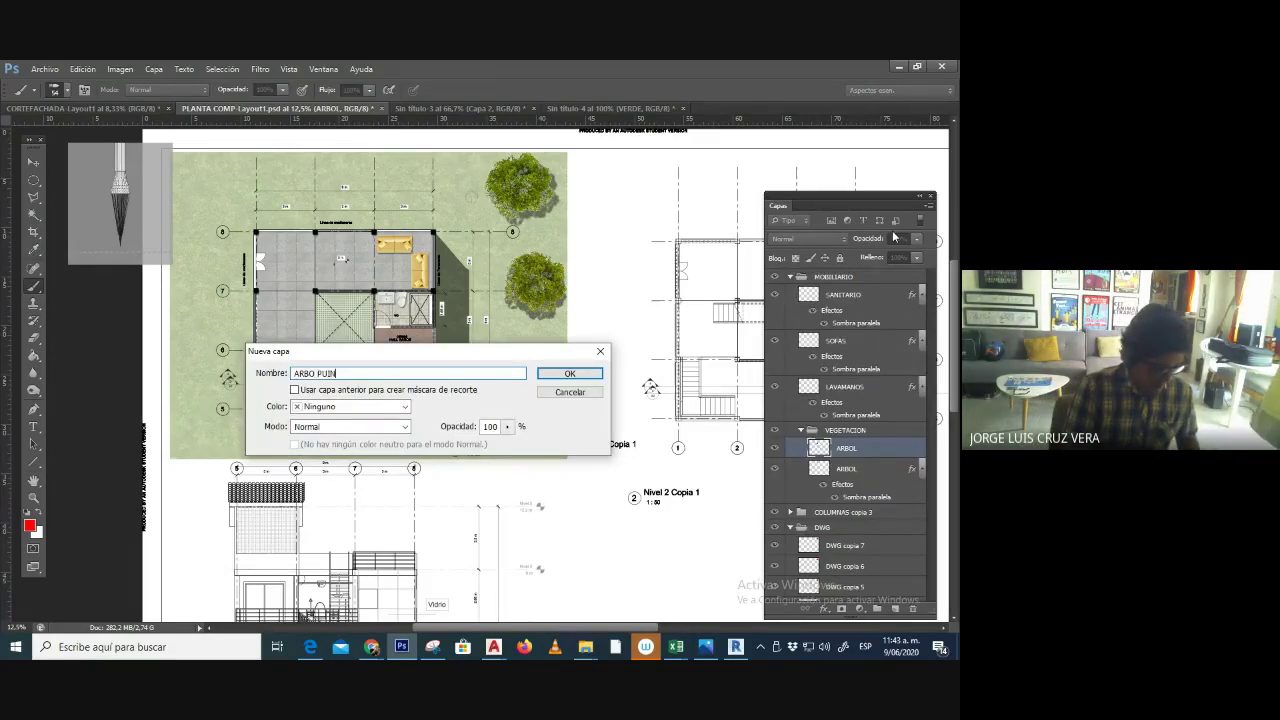
{"action": "type", "text": "CELES"}
{"action": "key", "text": "Return"}
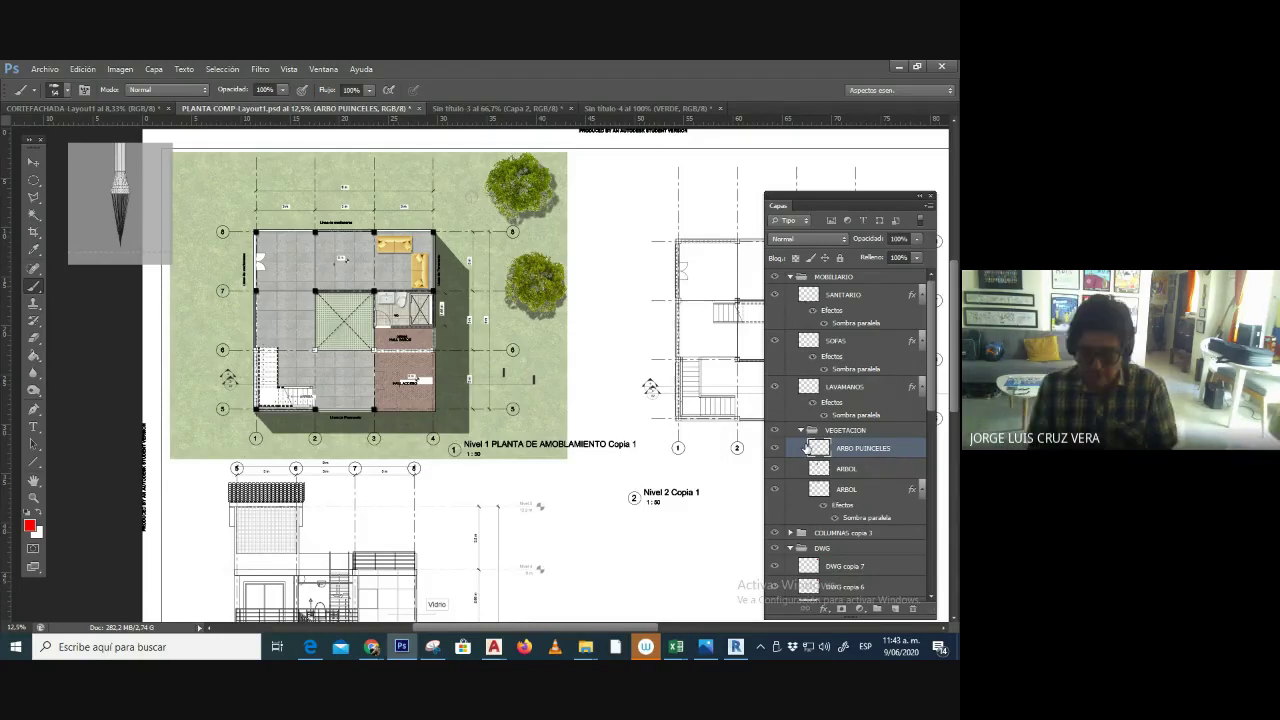
- Choose the 237 px custom tree brush and stamp a trial red tree in the blank area beside the Nivel 1 plan
{"action": "left_click", "coordinate": [66, 90]}
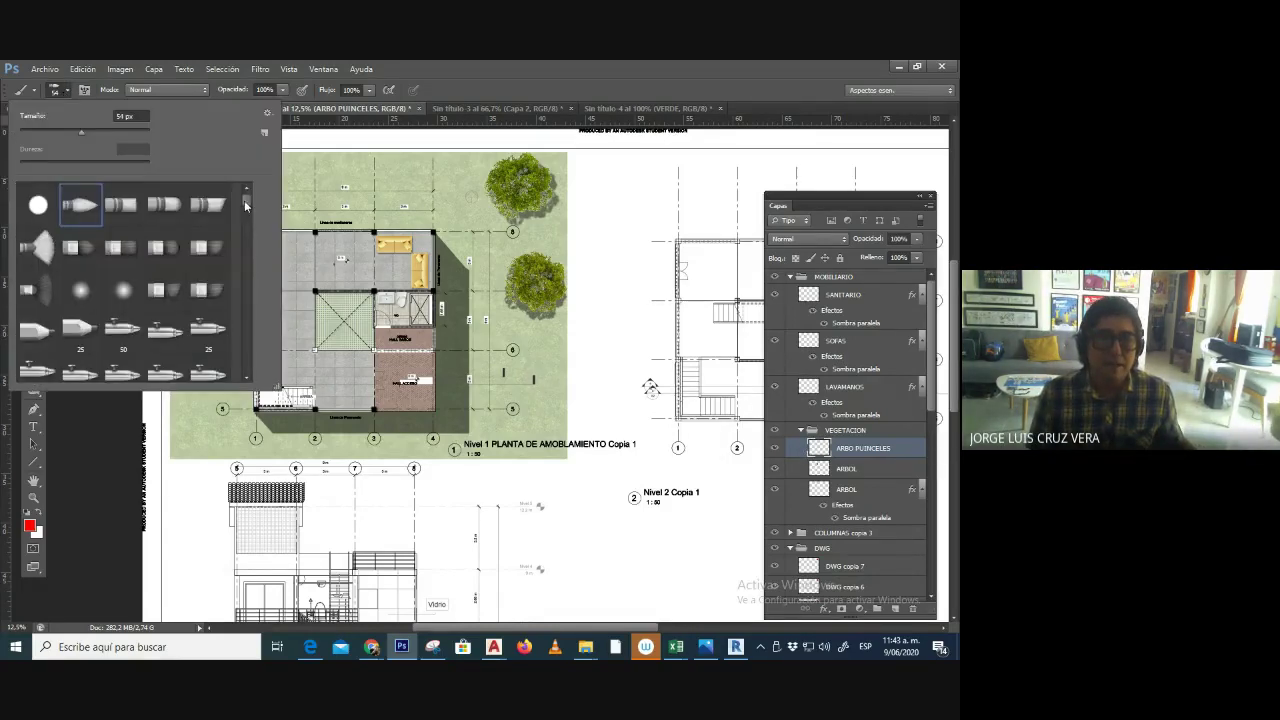
{"action": "left_click_drag", "start_coordinate": [244, 200], "coordinate": [245, 365]}
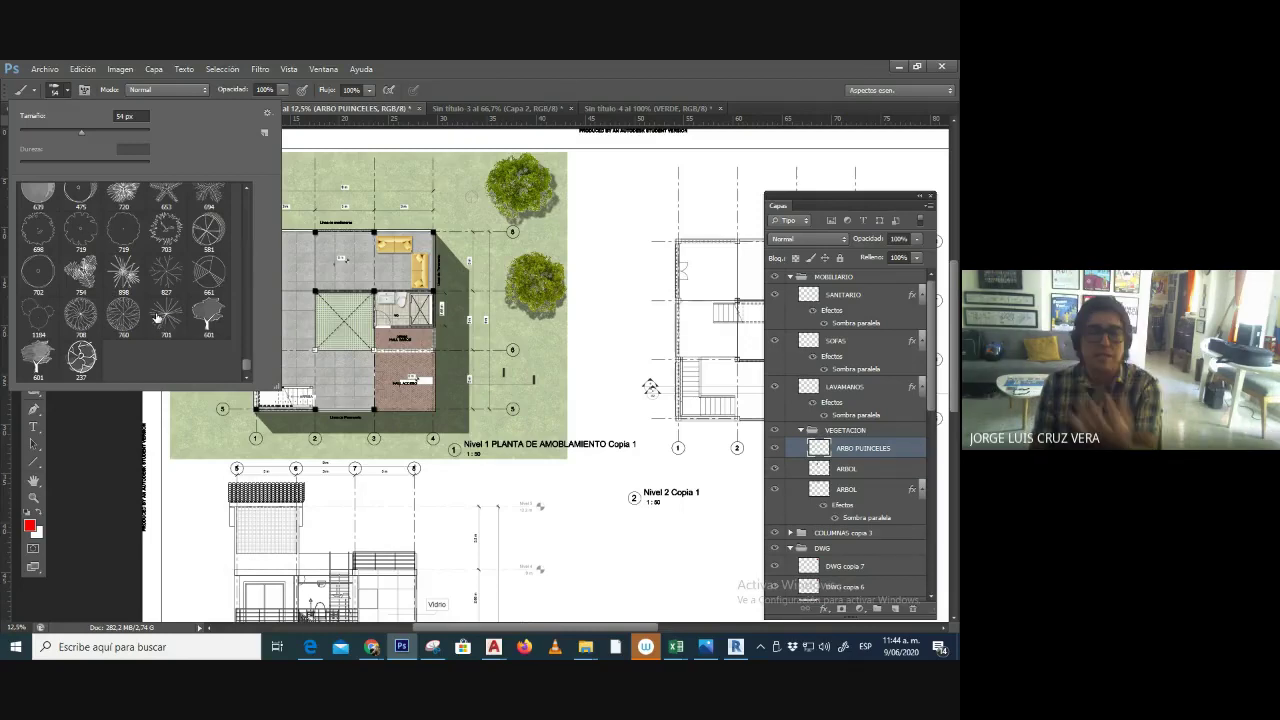
{"action": "left_click", "coordinate": [83, 358]}
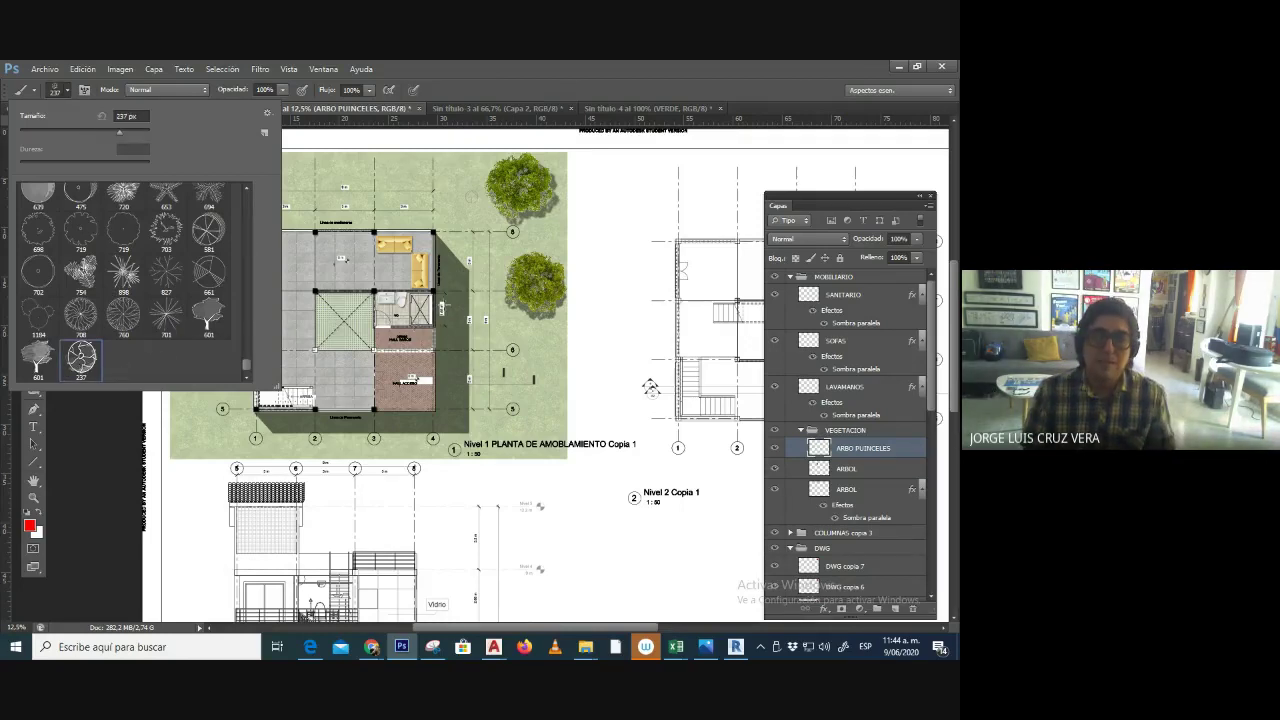
{"action": "left_click", "coordinate": [637, 199]}
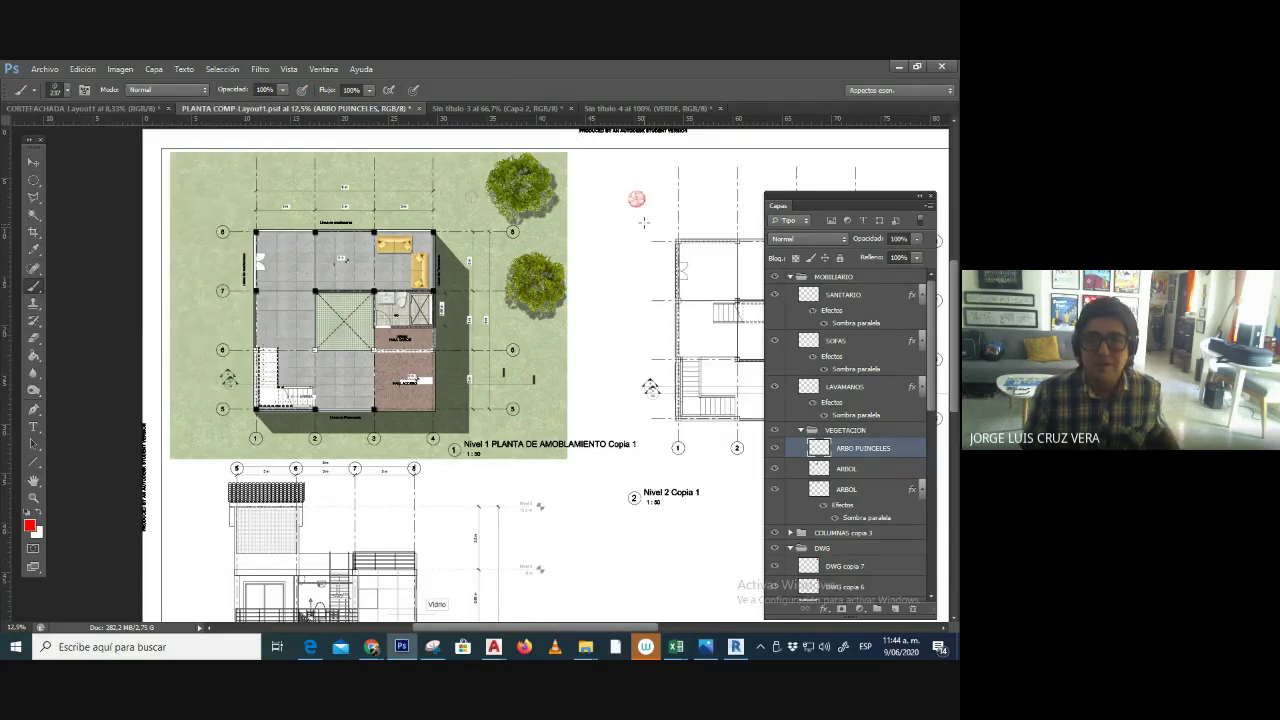
- Enlarge the tree brush to 504 px and change the foreground color to green 18821b
{"action": "left_click", "coordinate": [72, 93]}
{"action": "left_click_drag", "start_coordinate": [123, 135], "coordinate": [137, 135]}
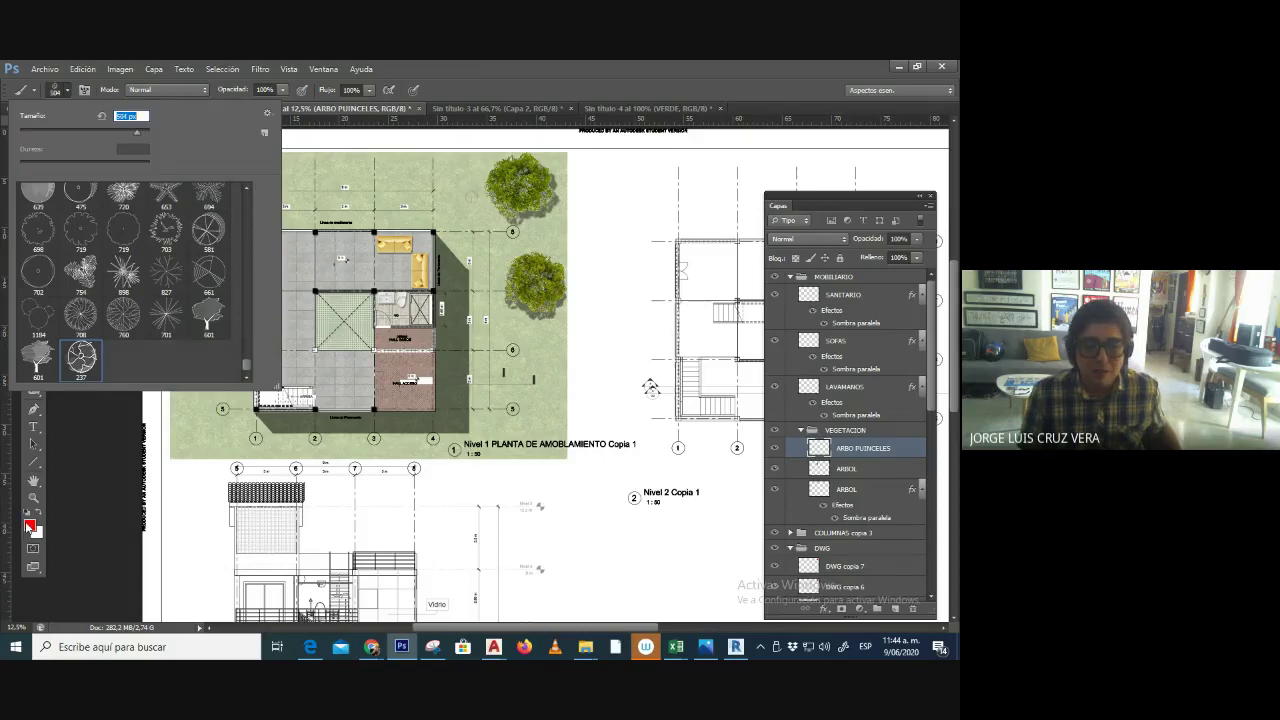
{"action": "left_click", "coordinate": [30, 525]}
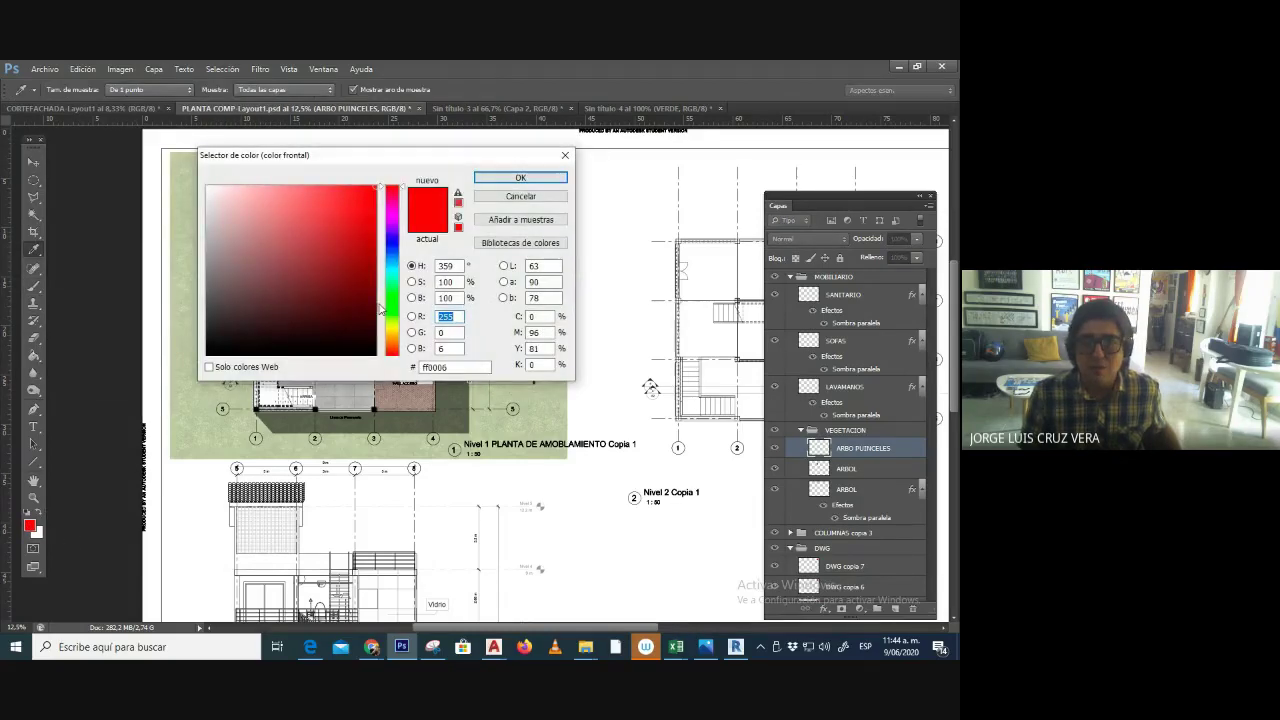
{"action": "mouse_move", "coordinate": [380, 310]}
{"action": "left_mouse_down"}
{"action": "mouse_move", "coordinate": [381, 298]}
{"action": "mouse_move", "coordinate": [343, 309]}
{"action": "mouse_move", "coordinate": [344, 268]}
{"action": "left_mouse_up"}
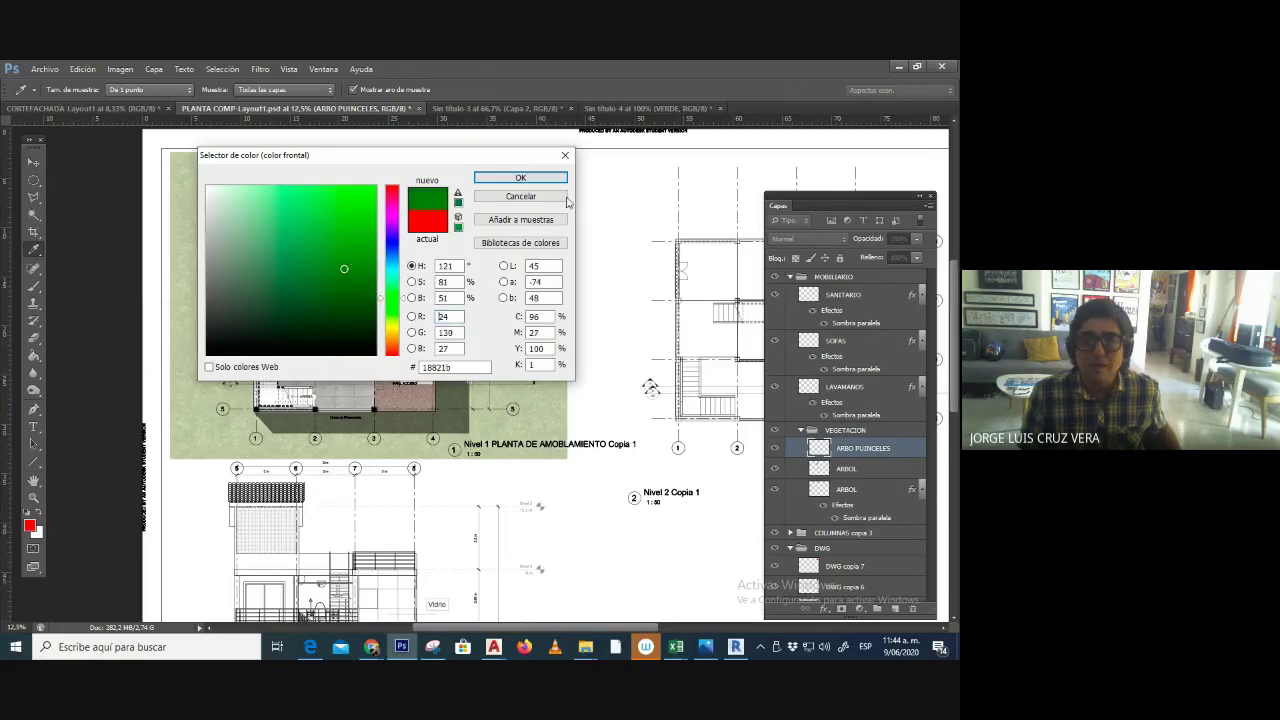
{"action": "left_click", "coordinate": [517, 178]}
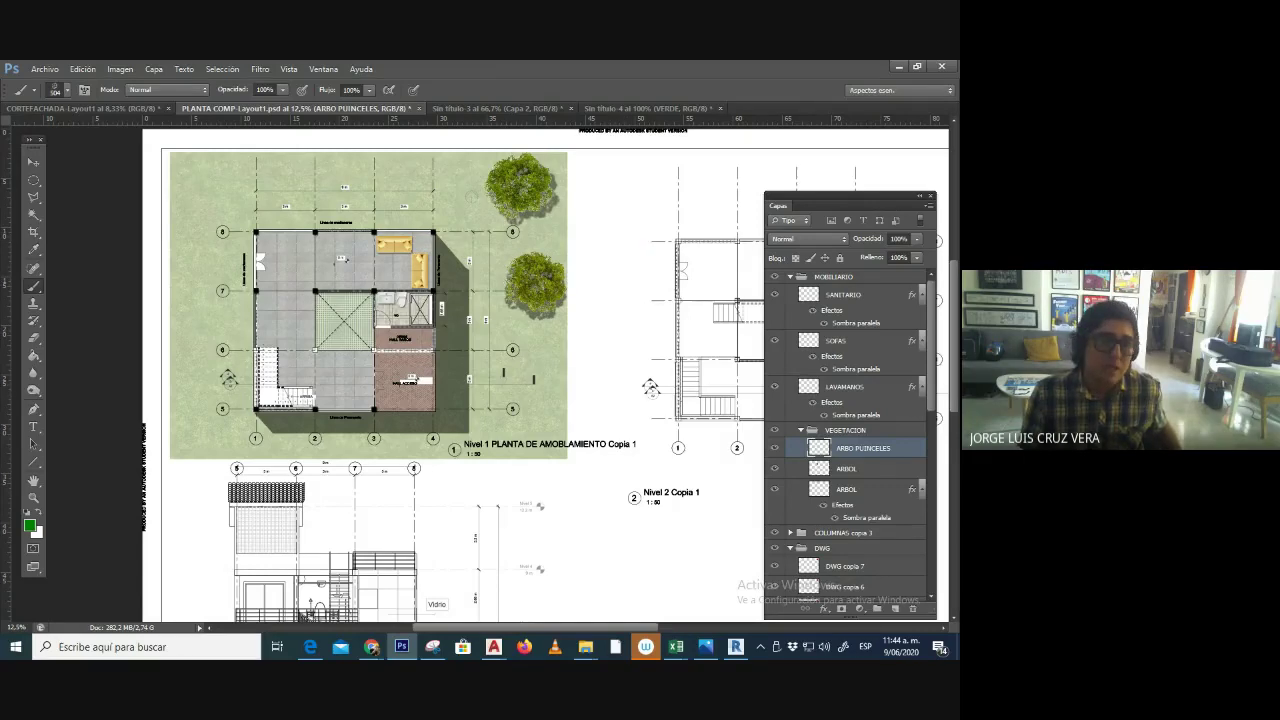
- Set the brush size to 800 px and stamp five green trees in a staggered column between the Nivel 1 and Nivel 2 plans
{"action": "left_click", "coordinate": [64, 90]}
{"action": "left_click", "coordinate": [132, 116]}
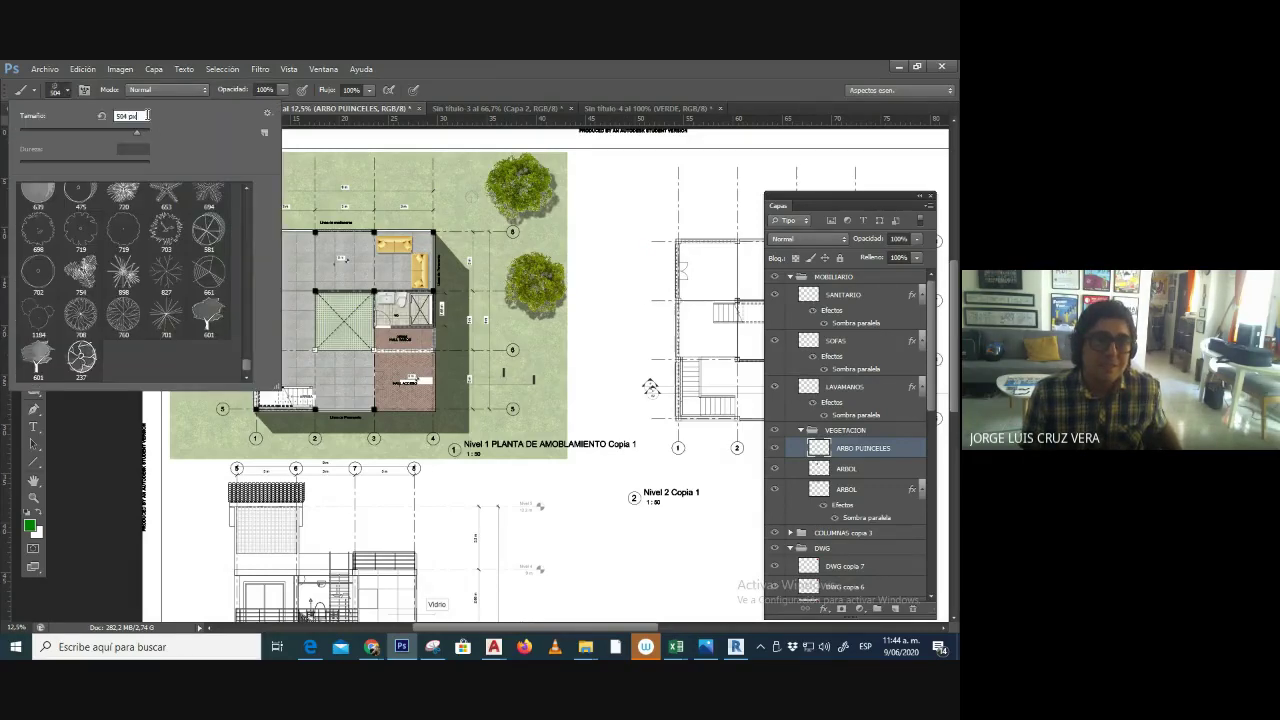
{"action": "type", "text": "80"}
{"action": "key", "text": "Return"}
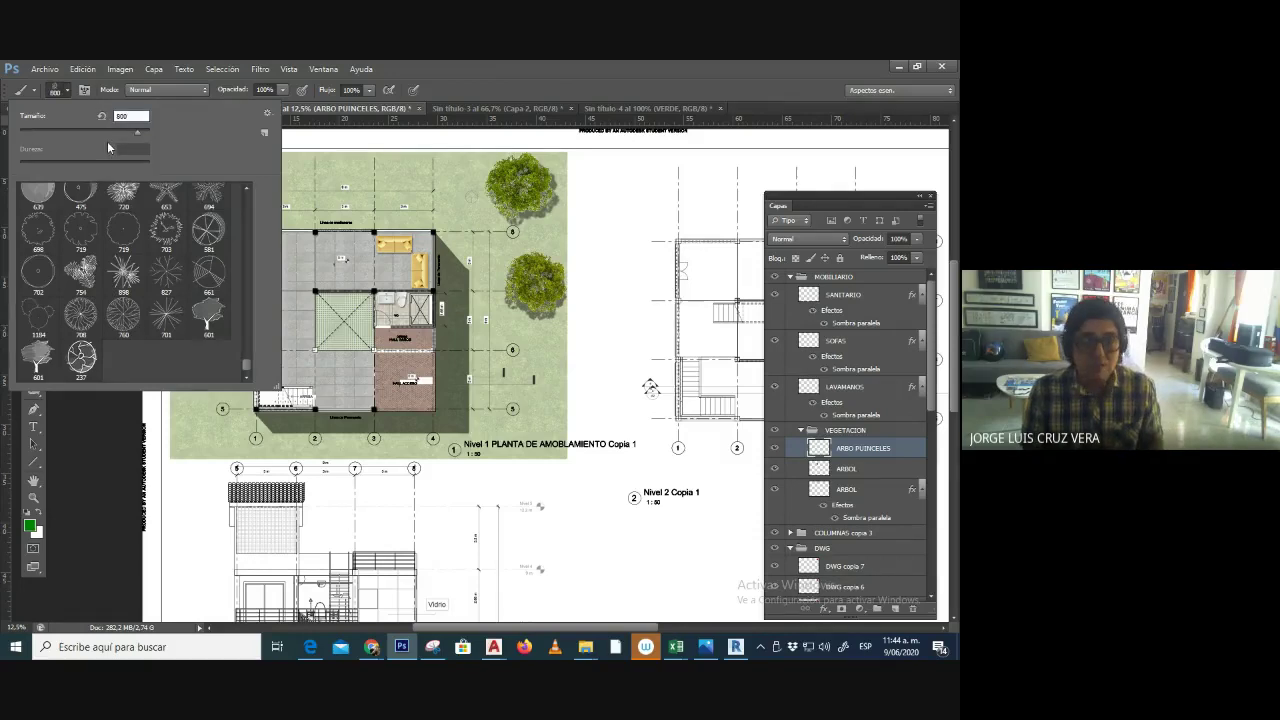
{"action": "key", "text": "Return"}
{"action": "left_click", "coordinate": [611, 222]}
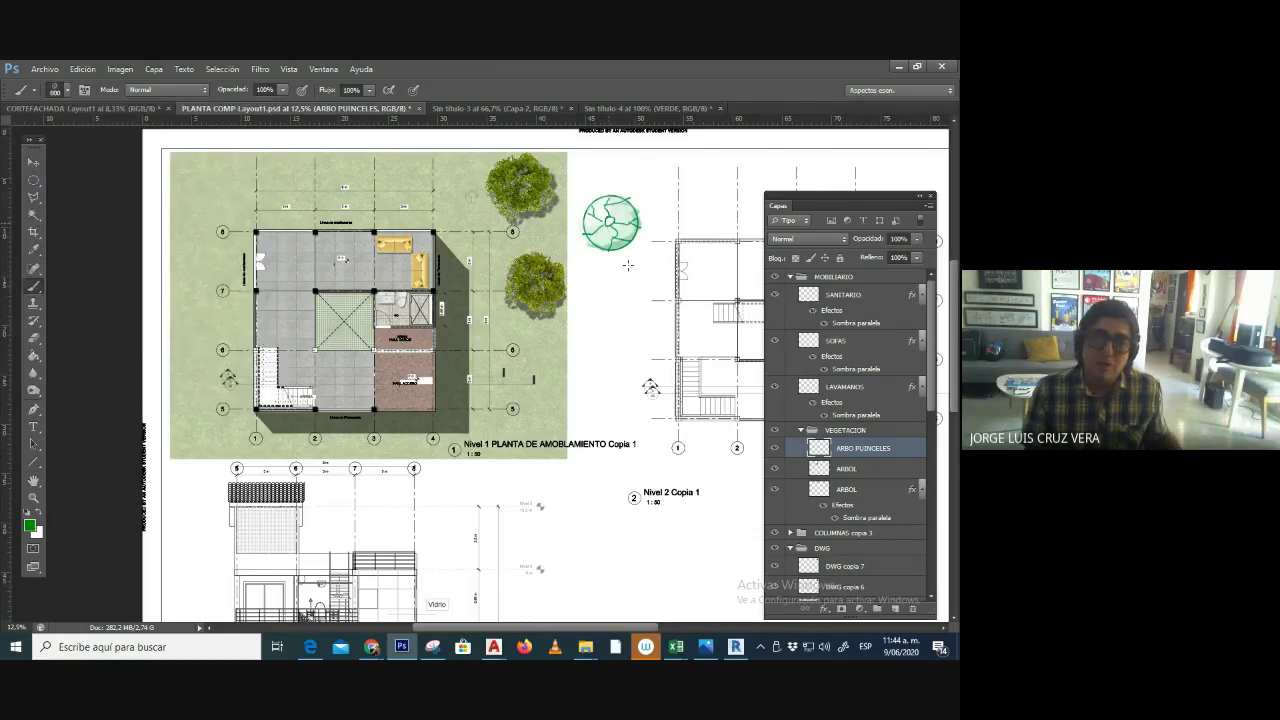
{"action": "left_click", "coordinate": [654, 284]}
{"action": "left_click", "coordinate": [611, 355]}
{"action": "left_click", "coordinate": [566, 435]}
{"action": "left_click", "coordinate": [651, 494]}
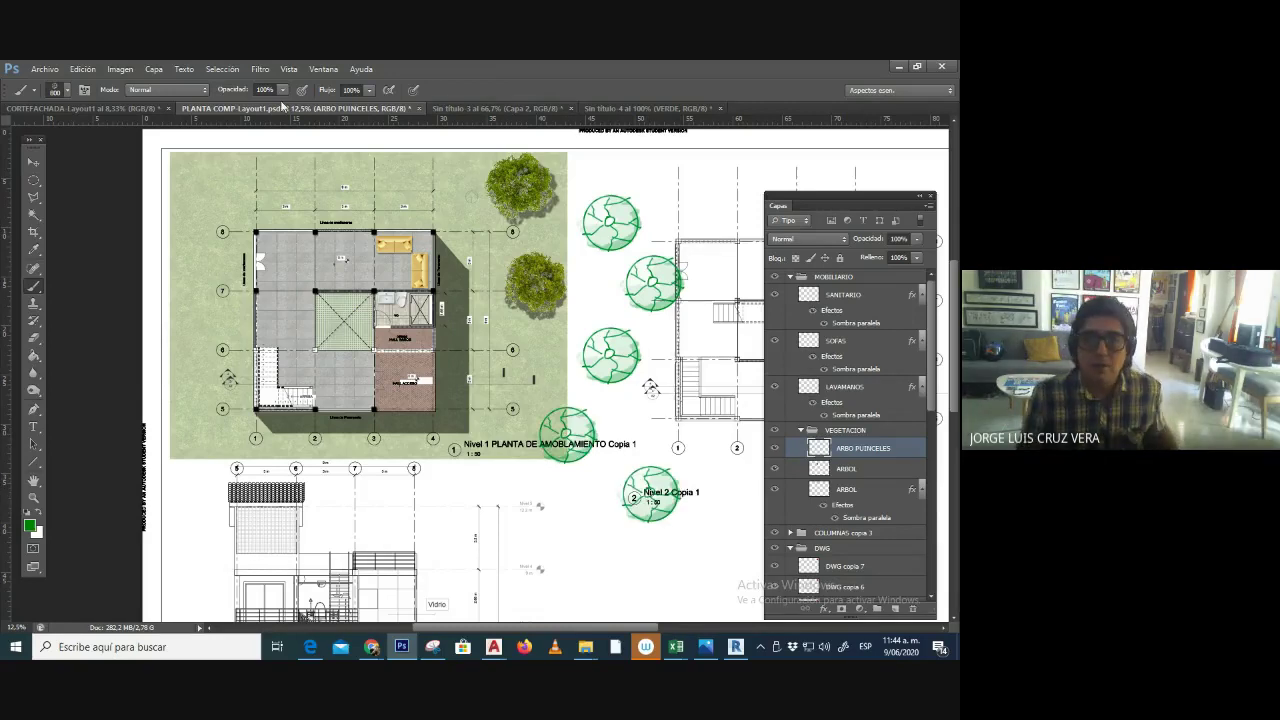
- Shift the stamped trees up and left toward the lawn edge and lower the ARBO PUINCELES layer opacity to 70%
{"action": "key", "text": "v"}
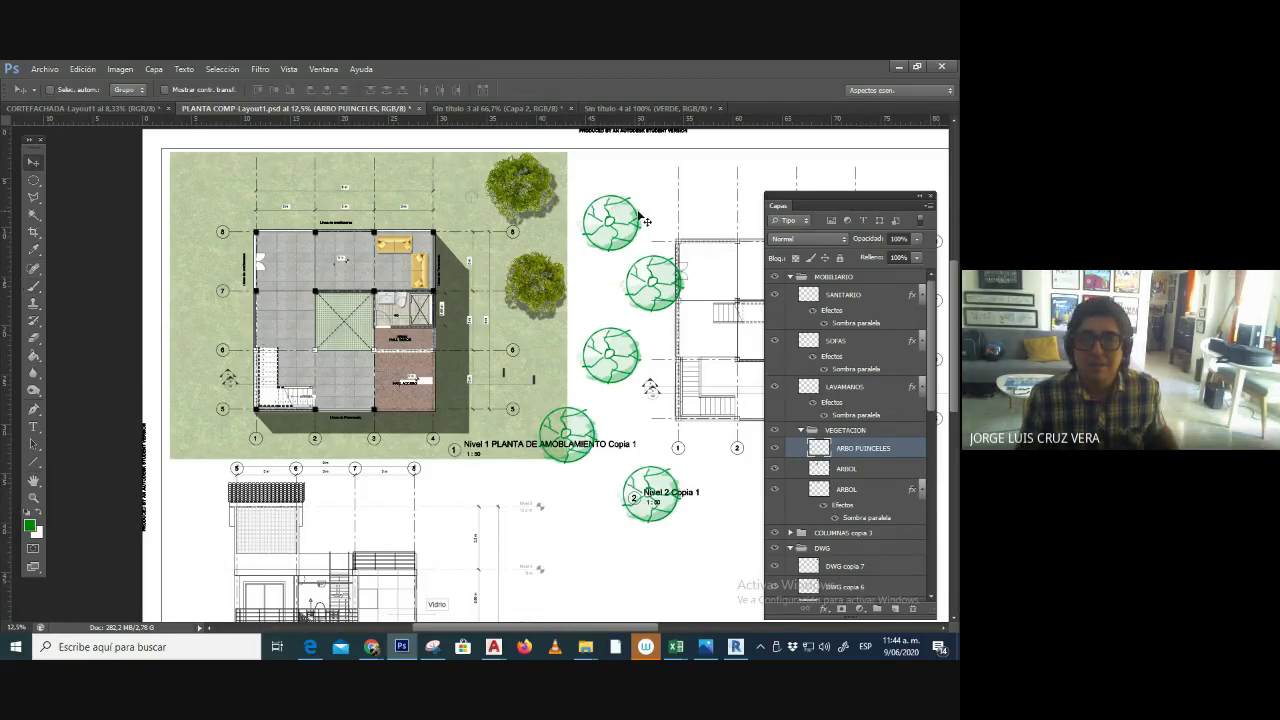
{"action": "left_click_drag", "start_coordinate": [640, 217], "coordinate": [624, 189]}
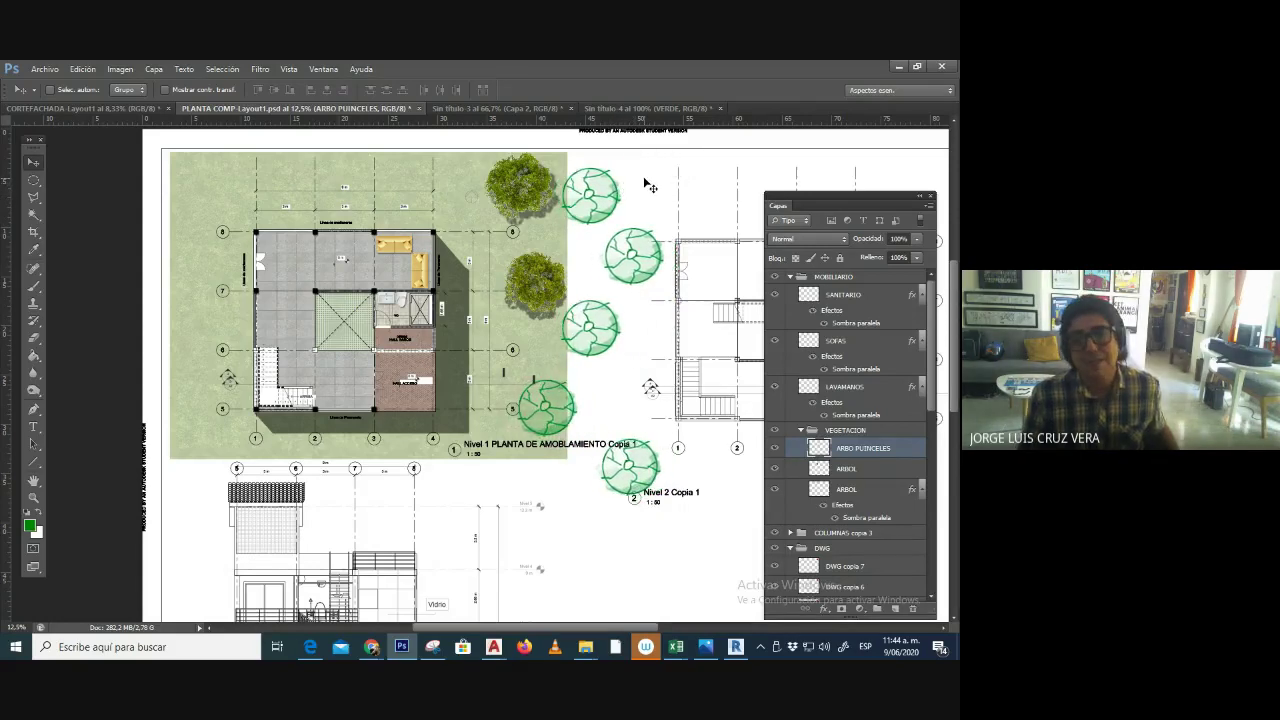
{"action": "left_click", "coordinate": [916, 240]}
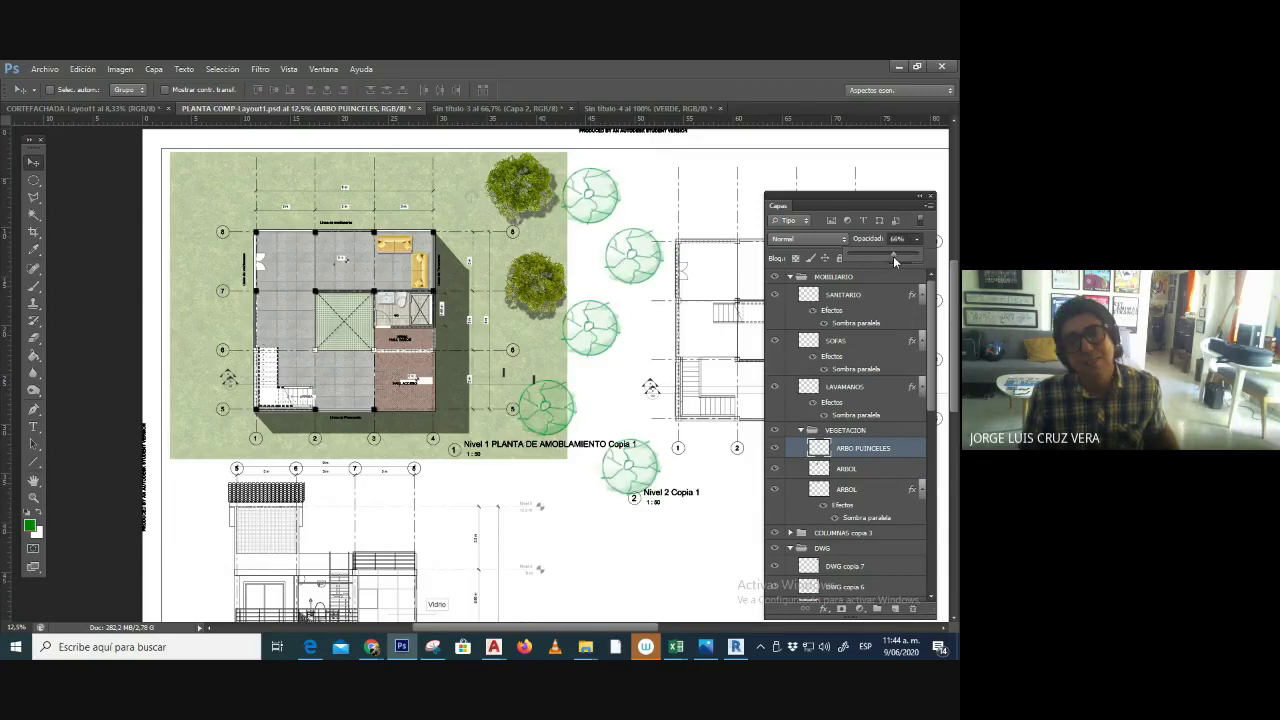
{"action": "left_click_drag", "start_coordinate": [882, 256], "coordinate": [898, 253]}
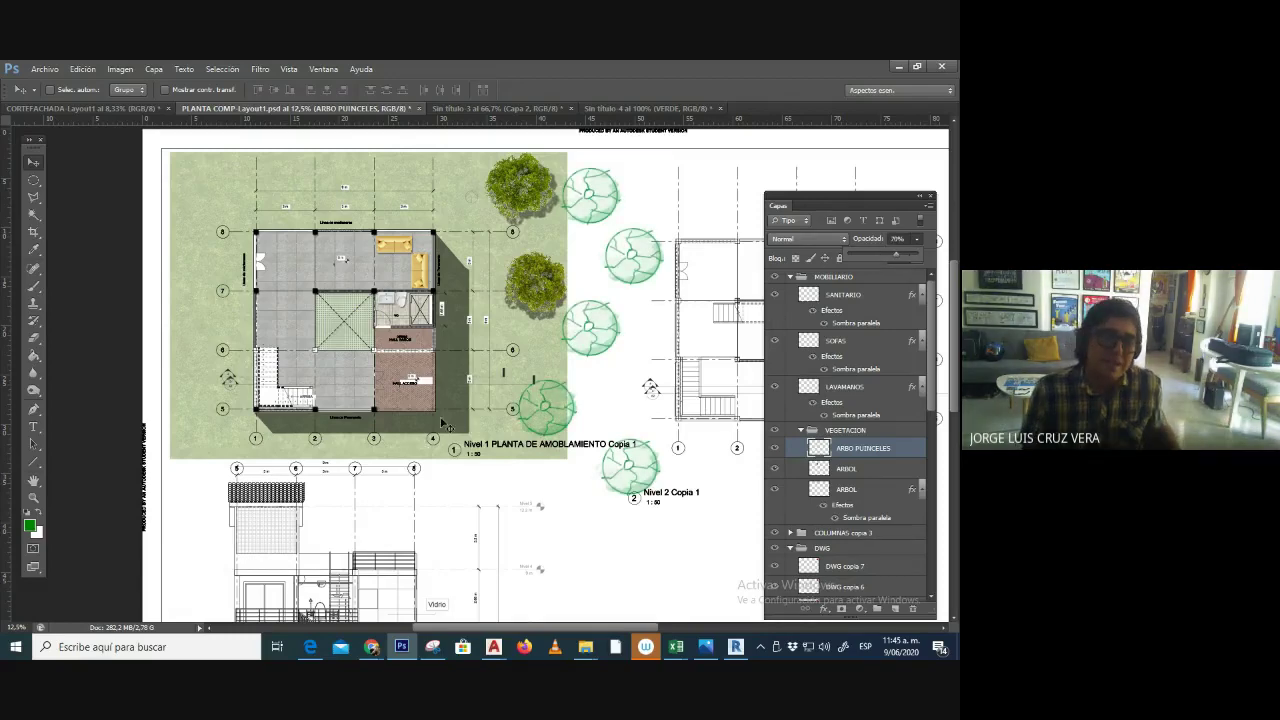
- Look through the Brush tool's presets from the first brushes down to the plan-view tree brushes
{"action": "left_click_drag", "start_coordinate": [475, 424], "coordinate": [317, 406]}
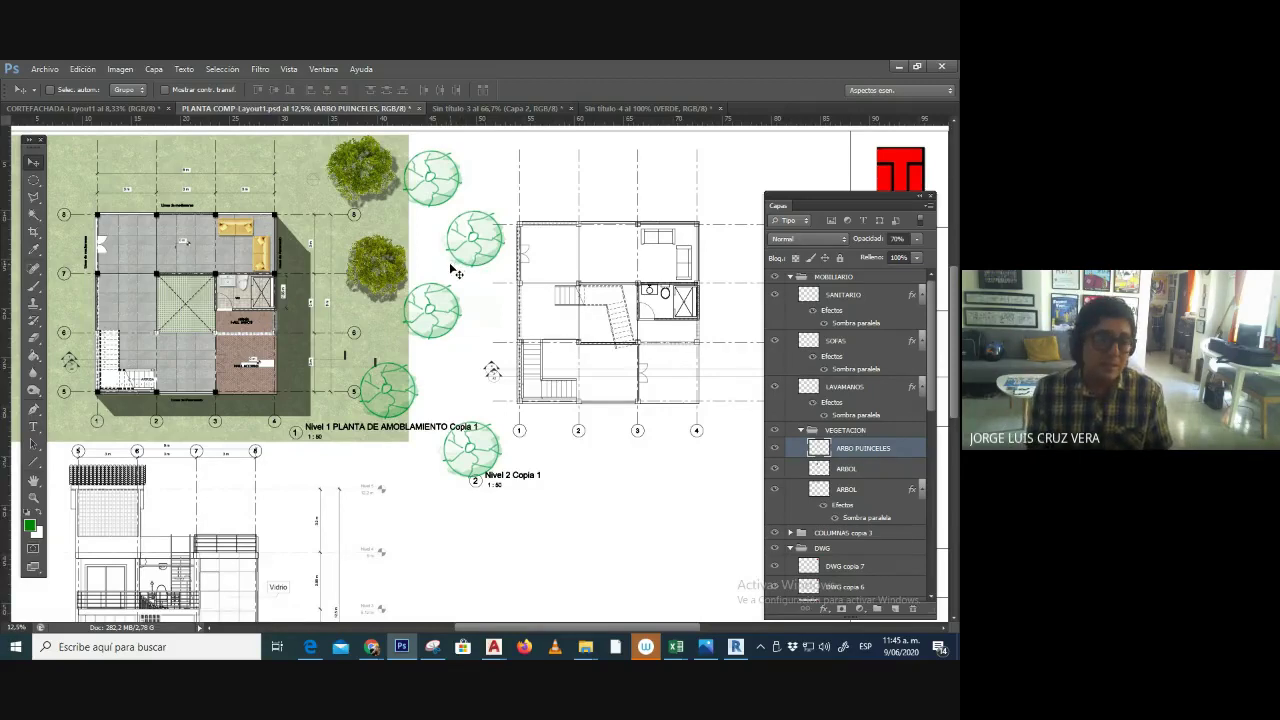
{"action": "left_click", "coordinate": [34, 286]}
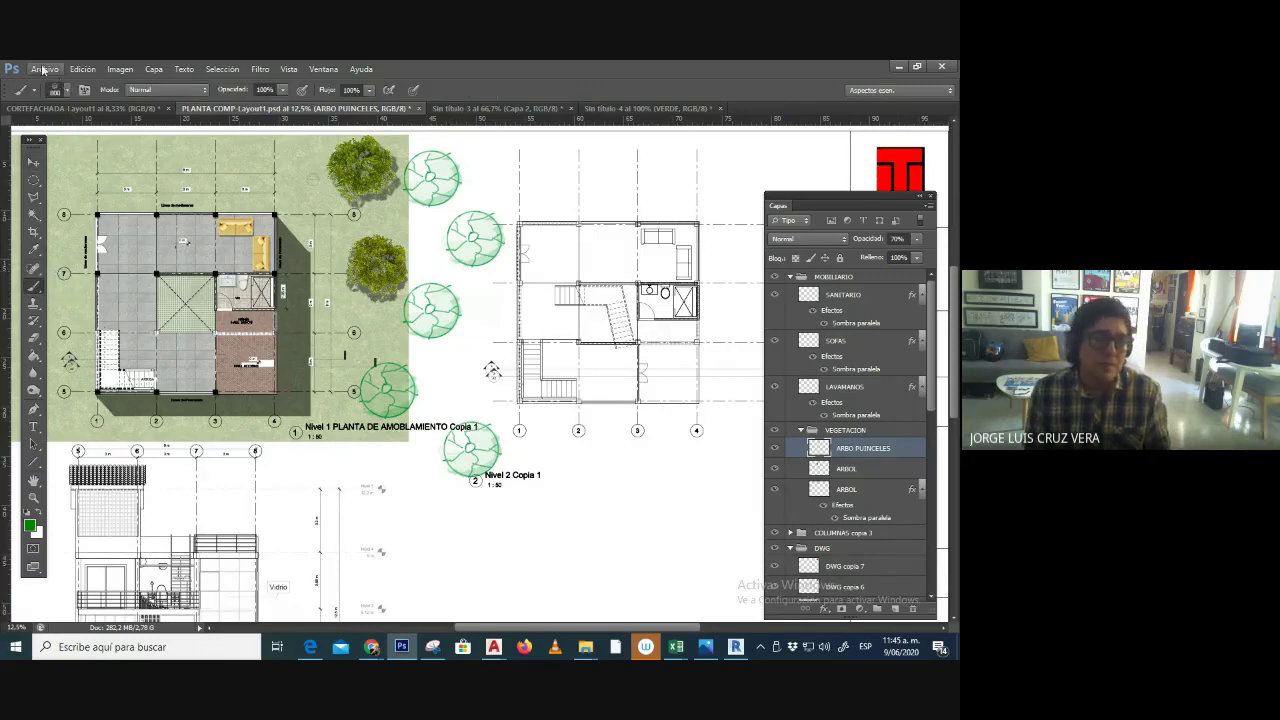
{"action": "left_click", "coordinate": [64, 94]}
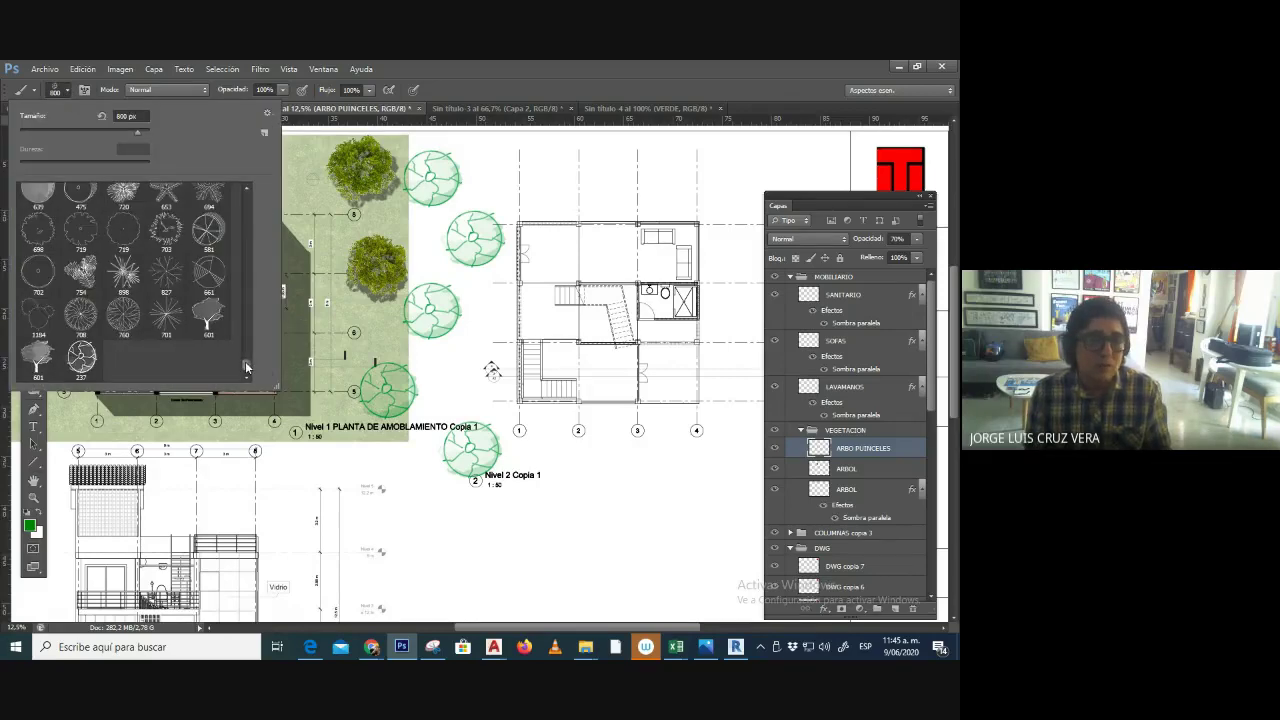
{"action": "scroll", "coordinate": [245, 361], "scroll_direction": "up", "scroll_amount": 10}
{"action": "scroll", "coordinate": [211, 287], "scroll_direction": "up", "scroll_amount": 10}
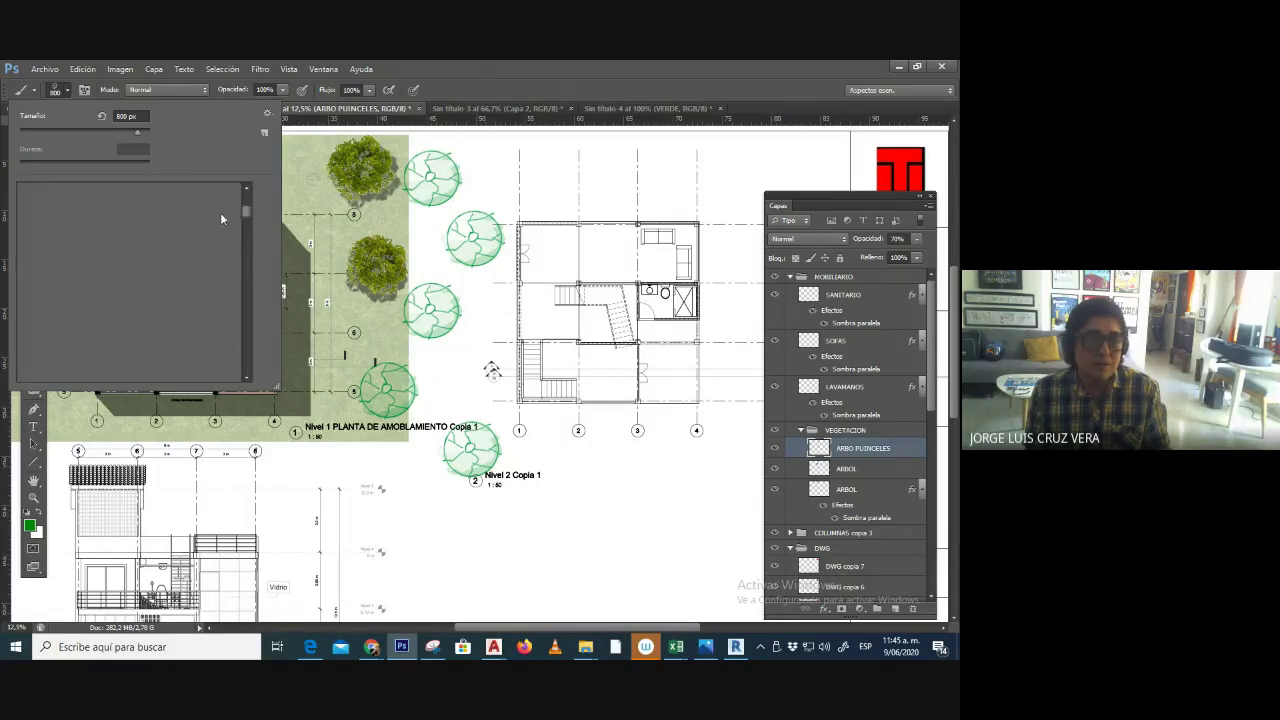
{"action": "mouse_move", "coordinate": [245, 205]}
{"action": "left_mouse_down"}
{"action": "mouse_move", "coordinate": [258, 336]}
{"action": "mouse_move", "coordinate": [246, 364]}
{"action": "left_mouse_up"}
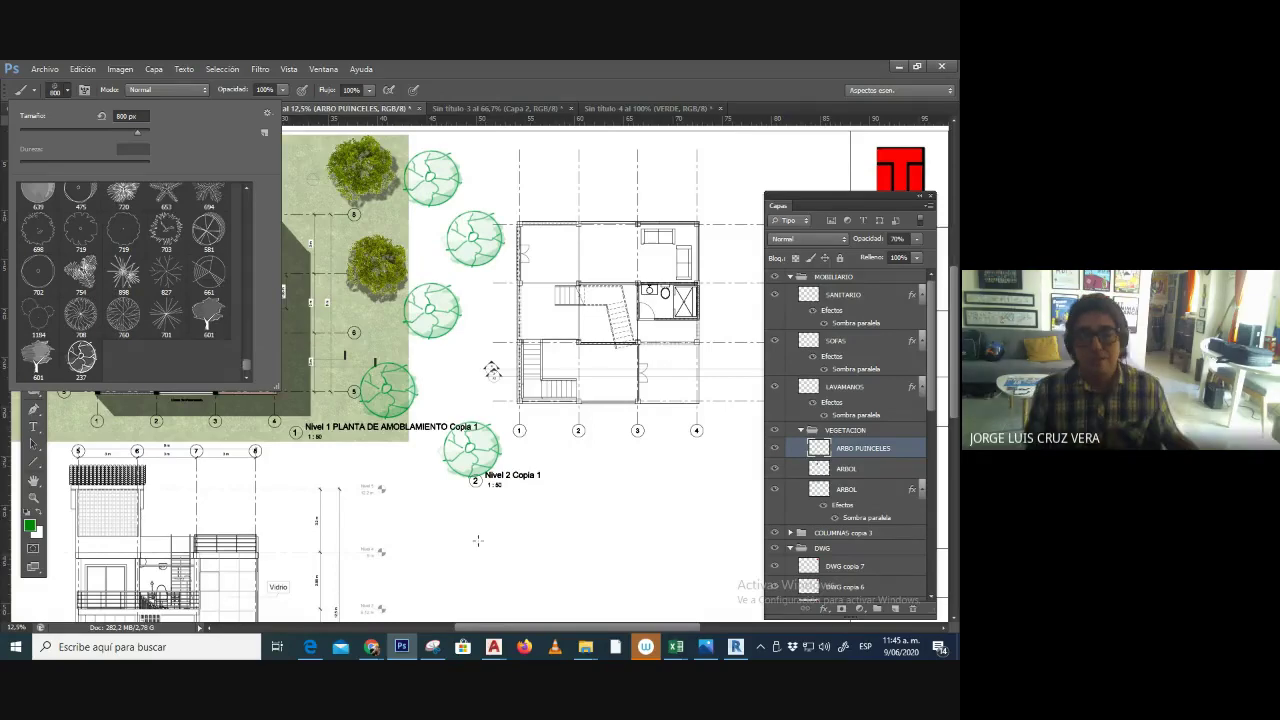
- Switch to AutoCAD and view the plan-view plant blocks in BLOQUES - PLANTAS.dwg
{"action": "left_click", "coordinate": [493, 647]}
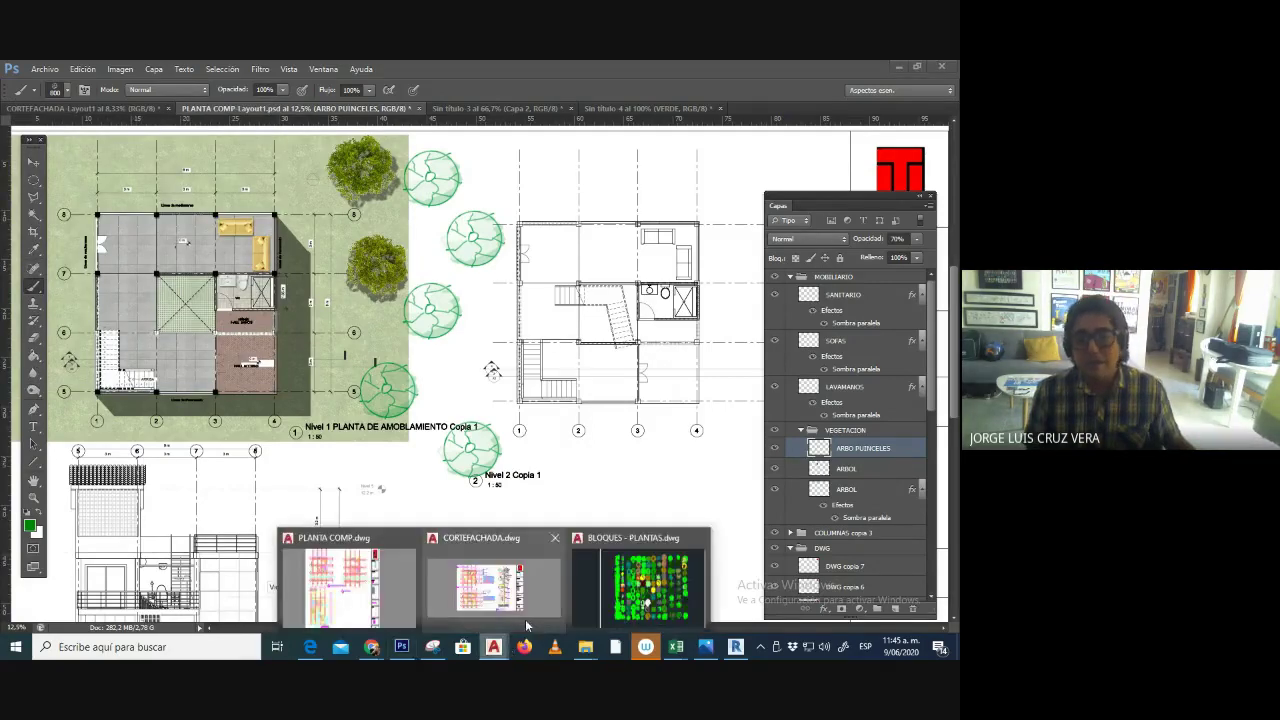
{"action": "left_click", "coordinate": [642, 592]}
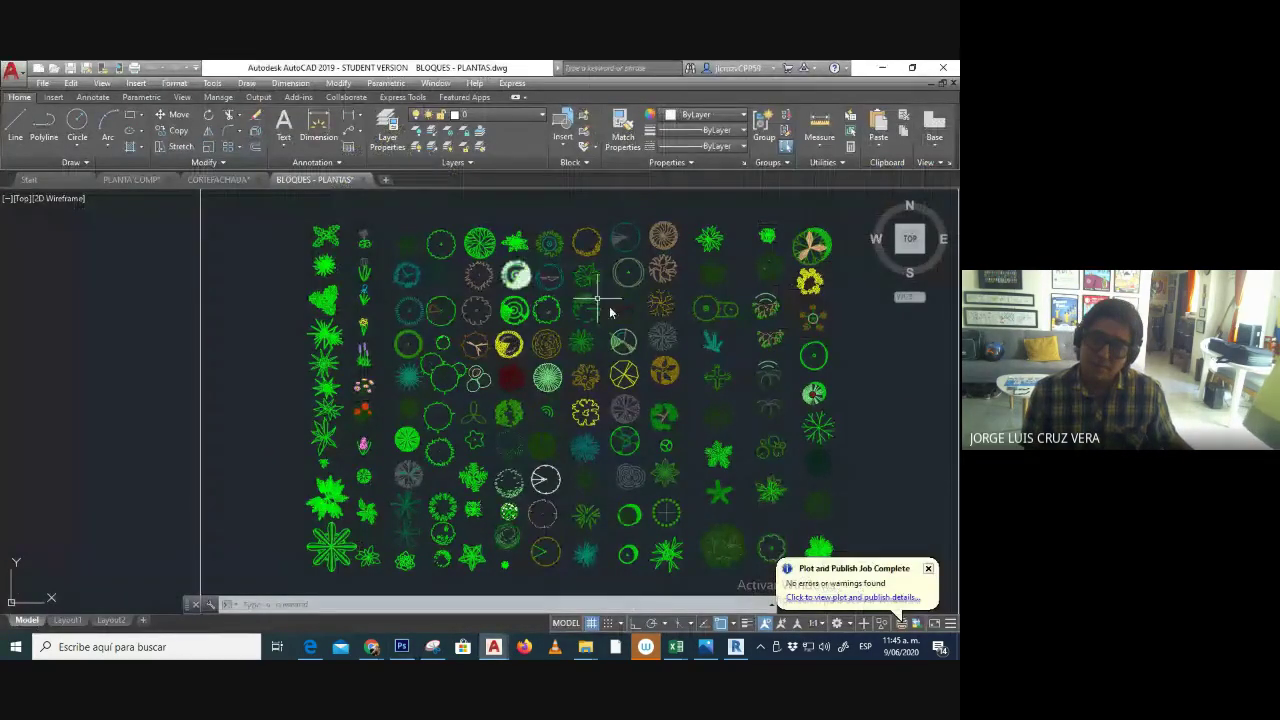
- In File Explorer, examine the PINCELES PHOTOSHOP folder inside BIBLIOTECAS K on the K 2018 (K:) drive, and return to BIBLIOTECAS K
{"action": "mouse_move", "coordinate": [586, 650]}
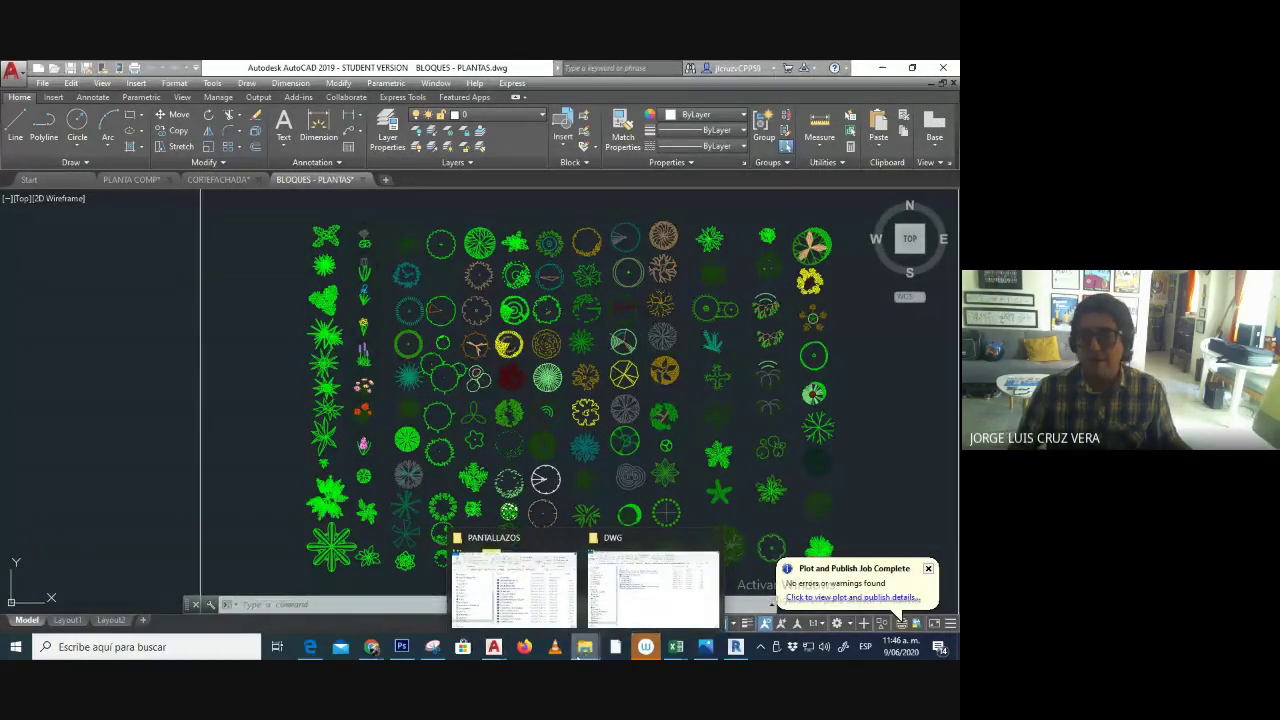
{"action": "left_click", "coordinate": [651, 595]}
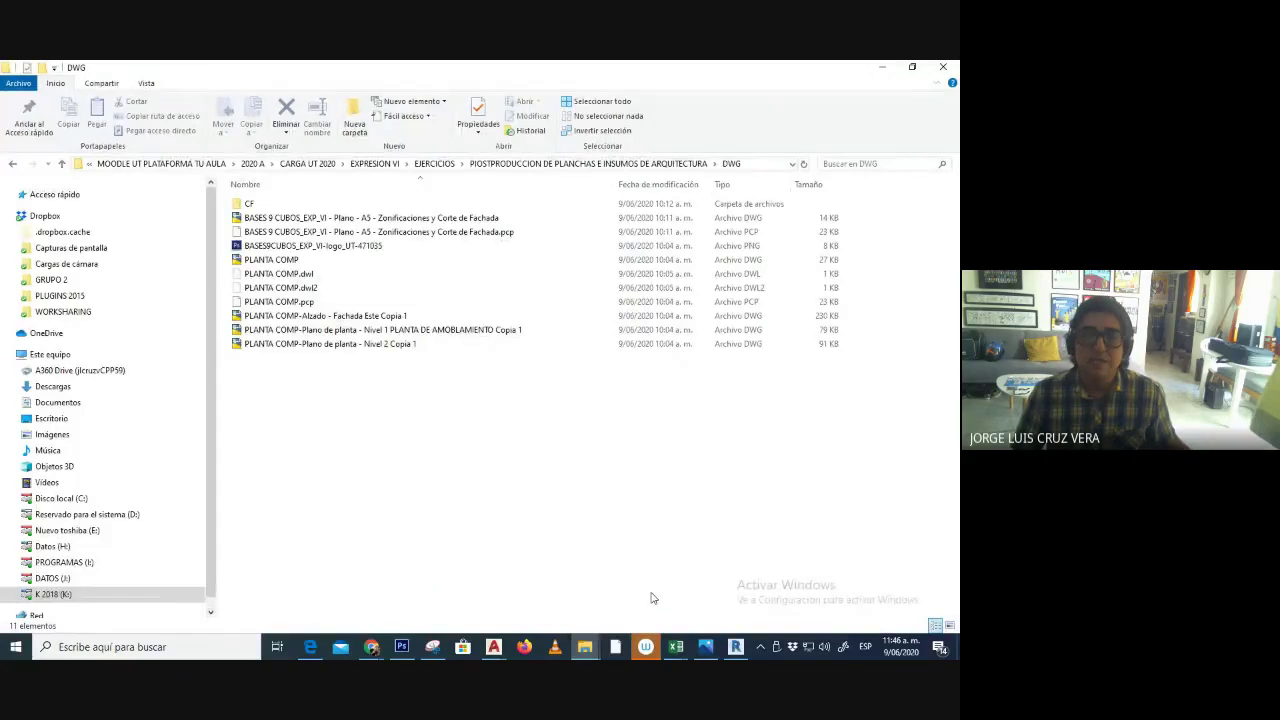
{"action": "left_click", "coordinate": [68, 595]}
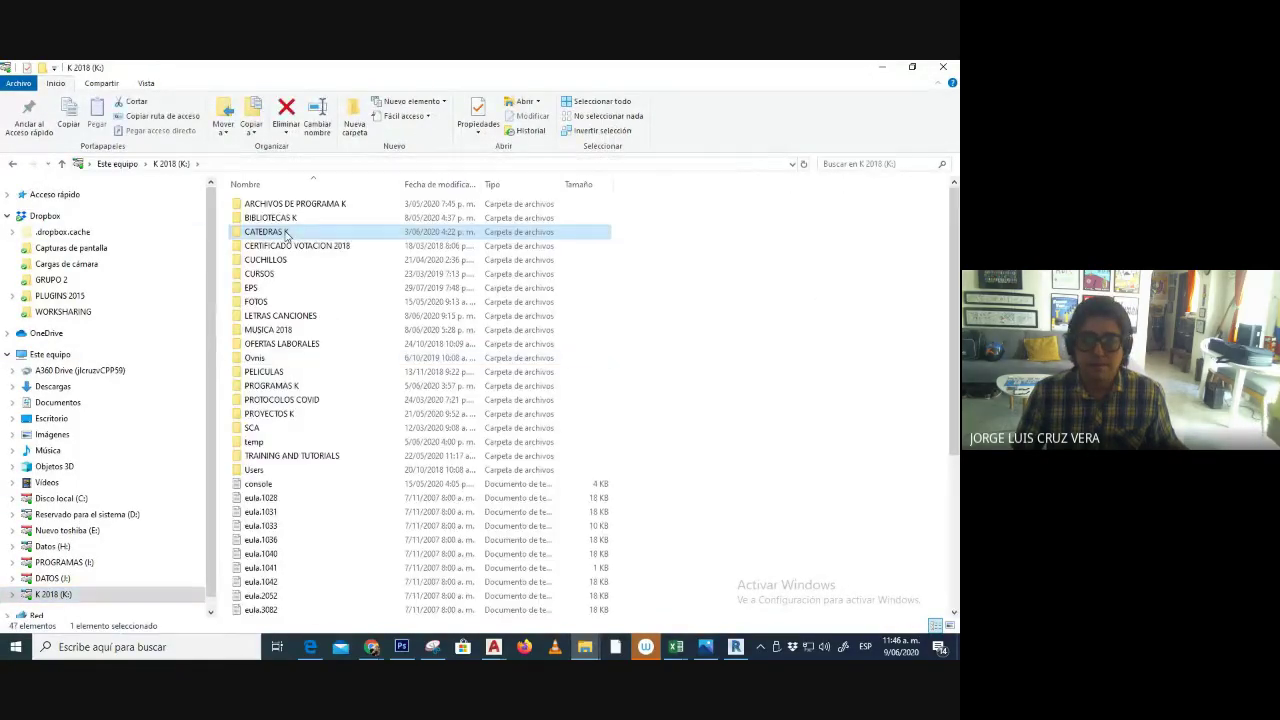
{"action": "double_click", "coordinate": [287, 234]}
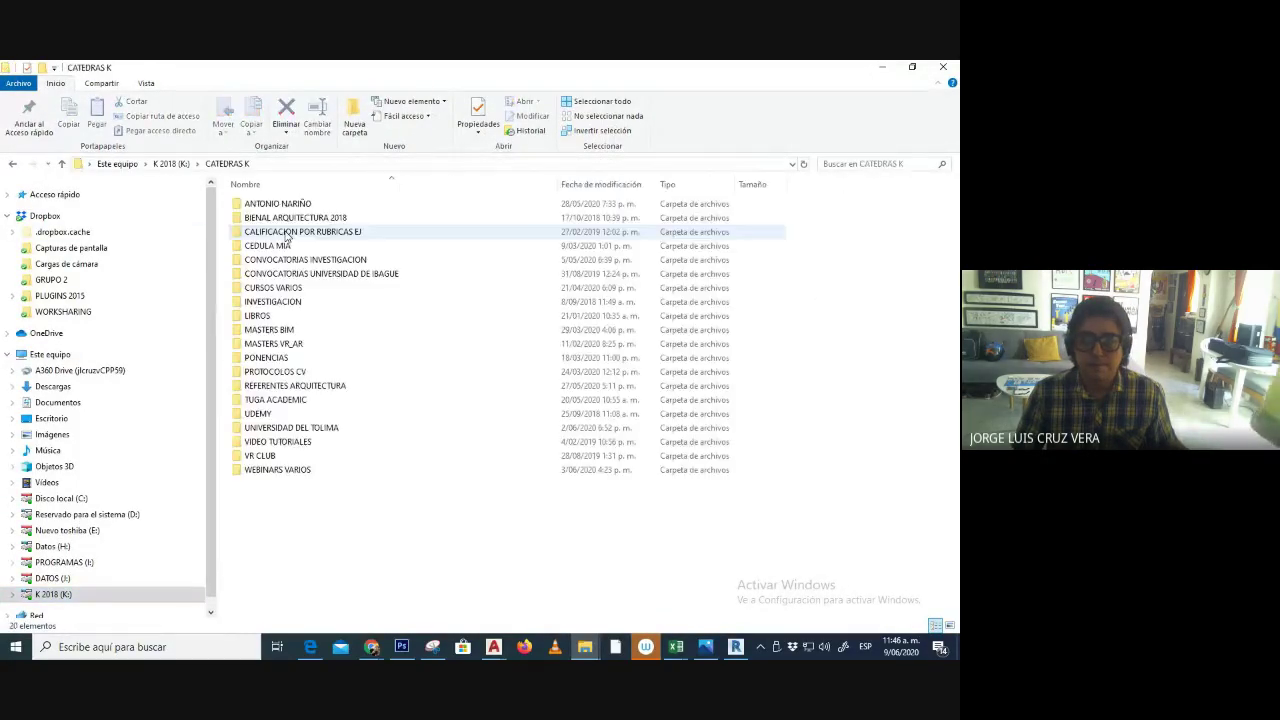
{"action": "left_click", "coordinate": [171, 163]}
{"action": "double_click", "coordinate": [270, 218]}
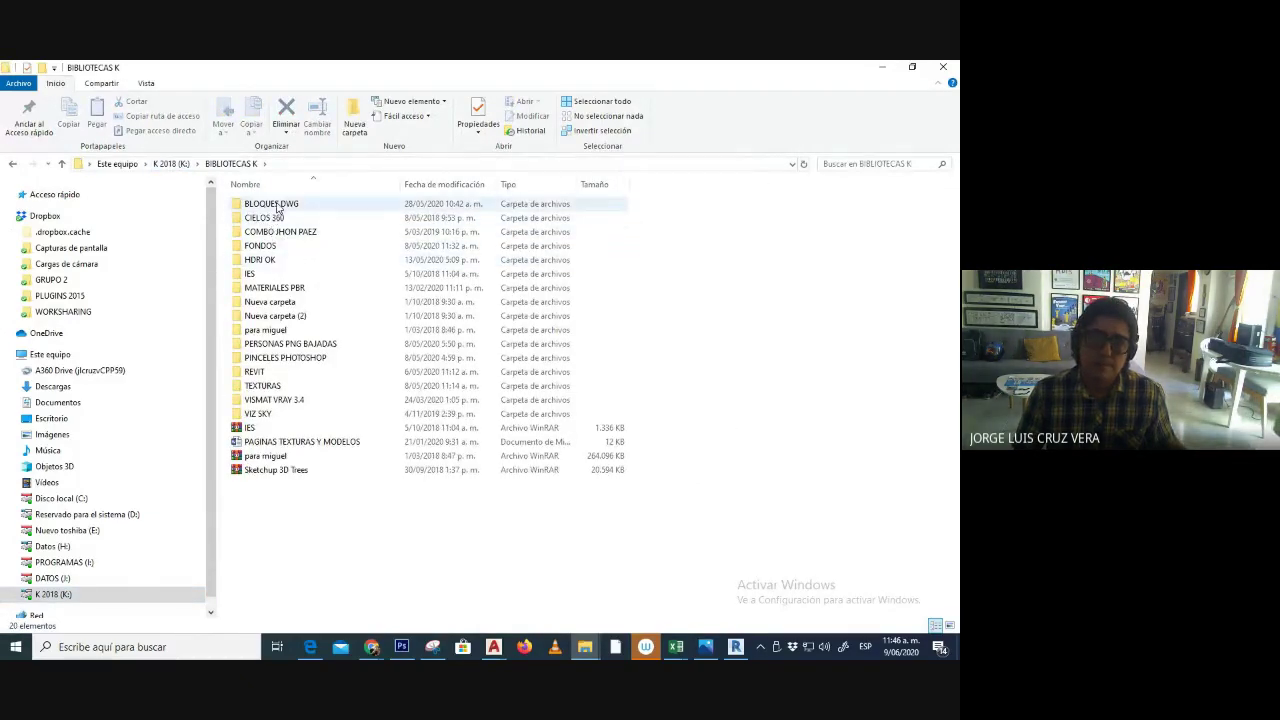
{"action": "double_click", "coordinate": [285, 357]}
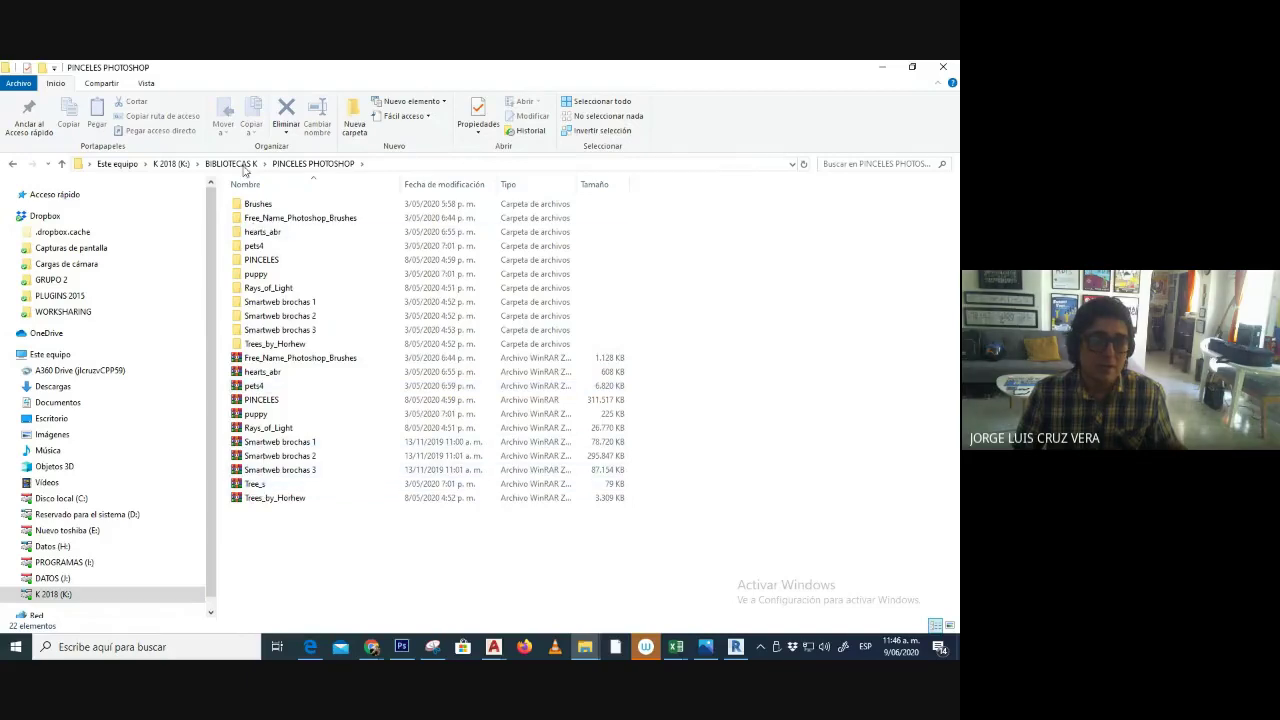
{"action": "left_click", "coordinate": [240, 165]}
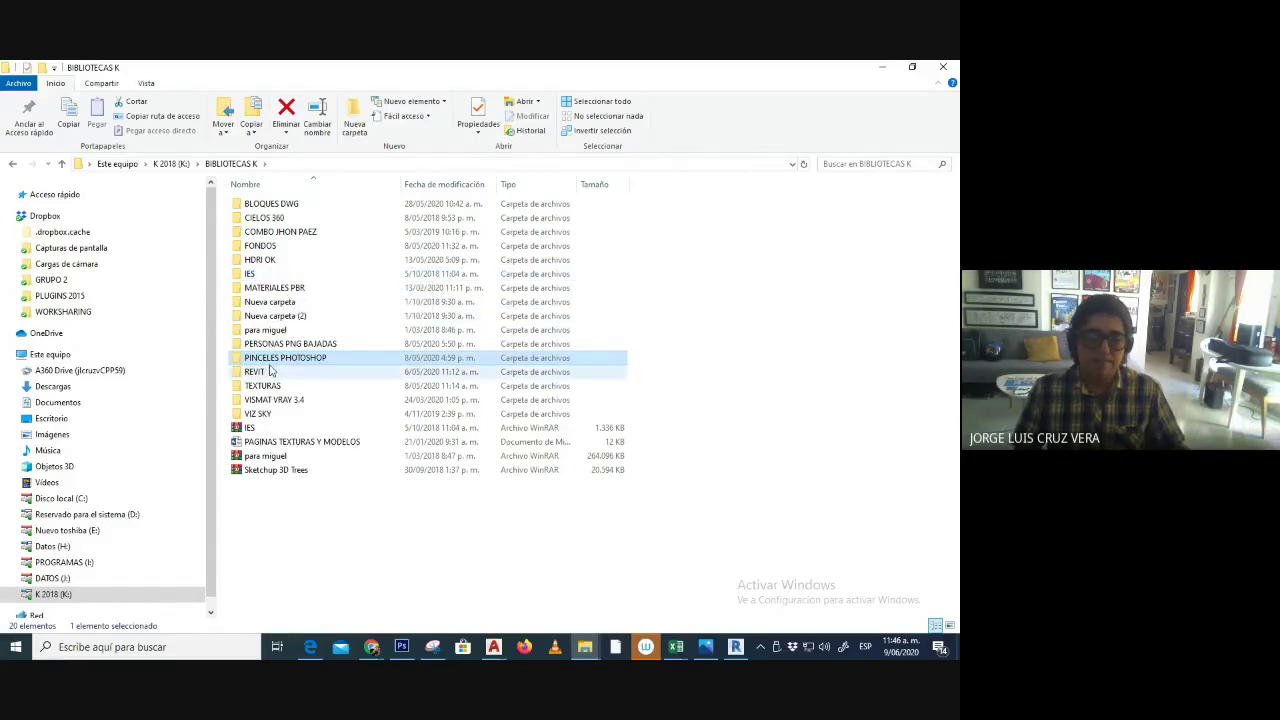
- In File Explorer, open the ARBOLES PDF folder inside BIBLIOTECAS K, BLOQUES DWG, ARBOLES
{"action": "left_click", "coordinate": [404, 648]}
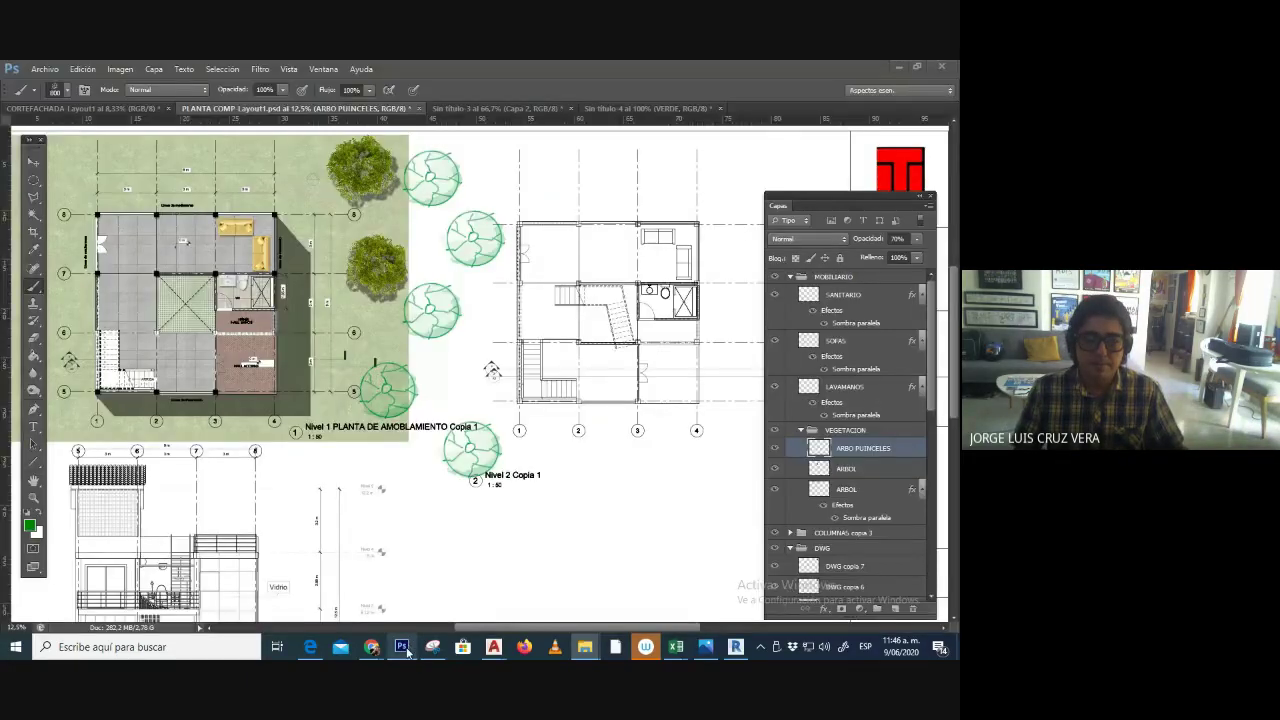
{"action": "left_click", "coordinate": [585, 647]}
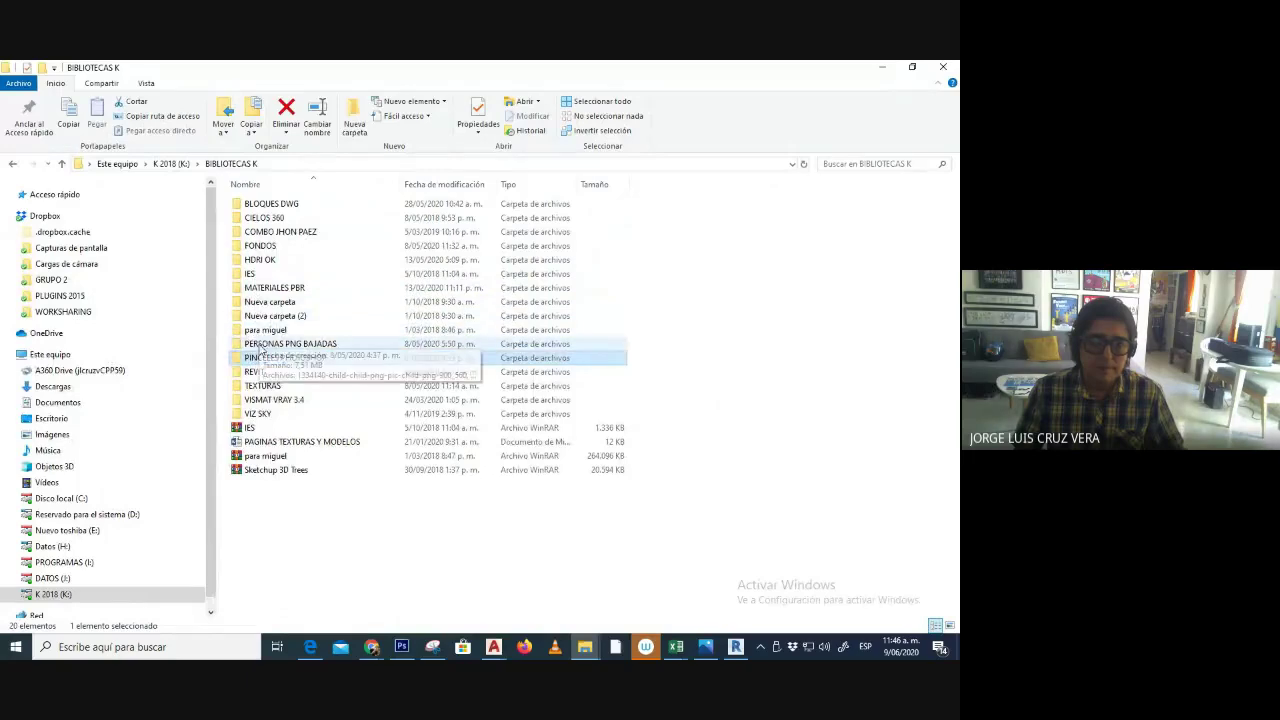
{"action": "double_click", "coordinate": [268, 204]}
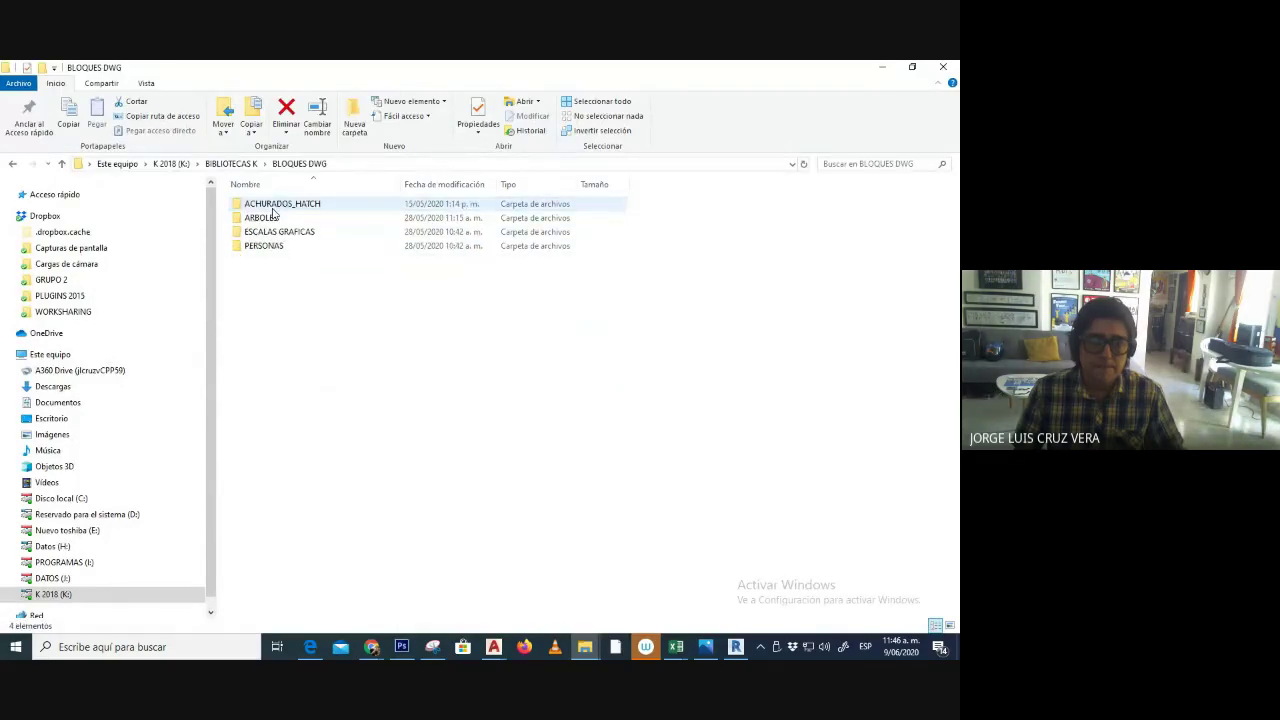
{"action": "double_click", "coordinate": [262, 218]}
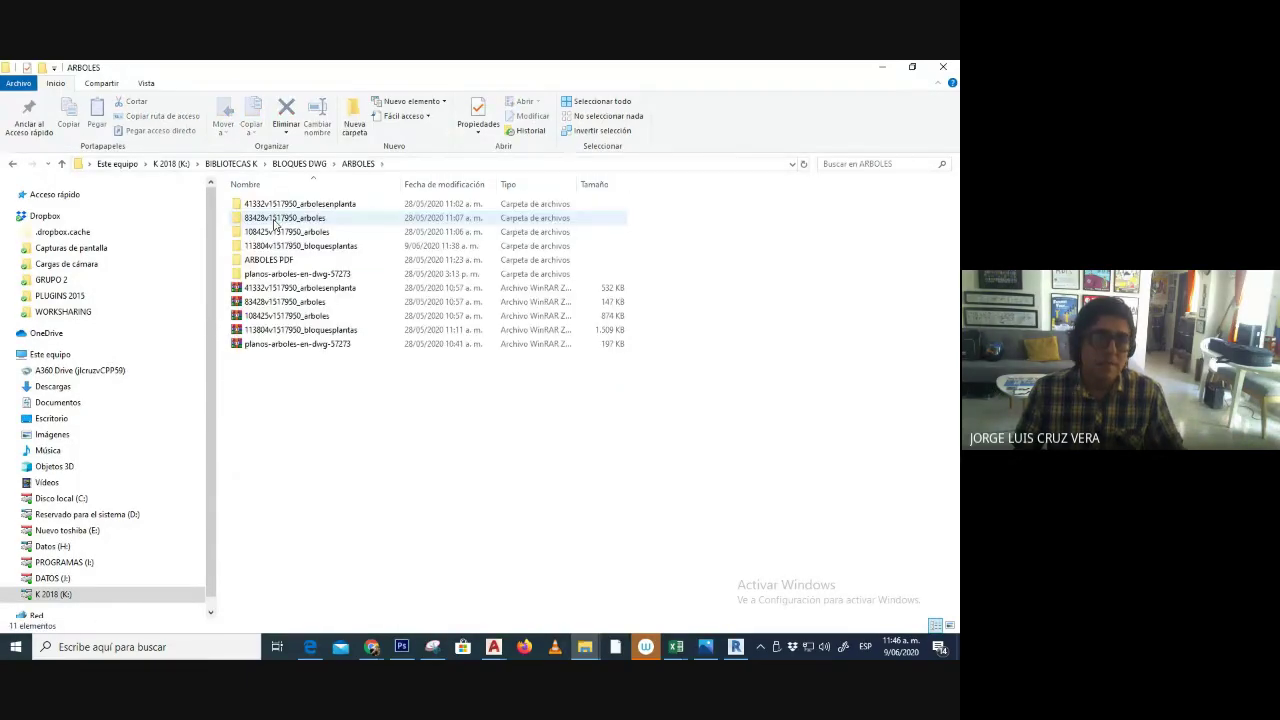
{"action": "double_click", "coordinate": [278, 261]}
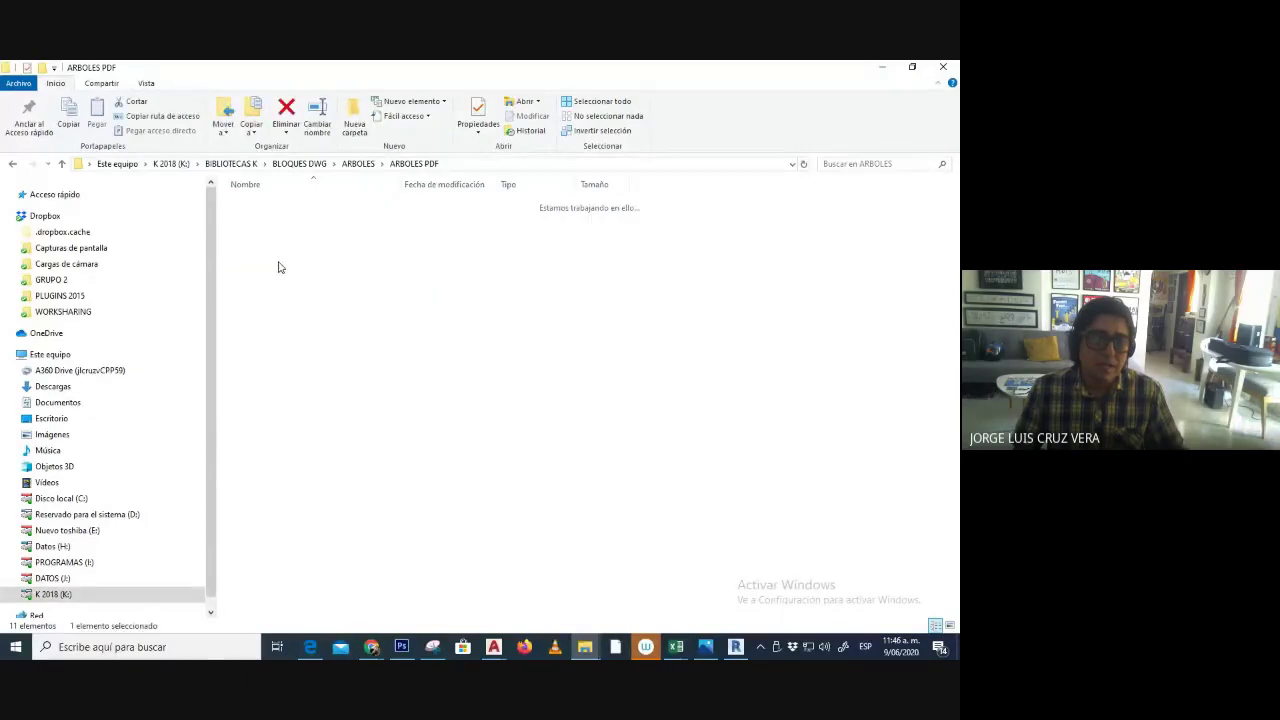
- View the BLOQUES - PLANTAS-Model PDF from ARBOLES PDF, and open the SUELTOS PDF folder in File Explorer
{"action": "double_click", "coordinate": [268, 226]}
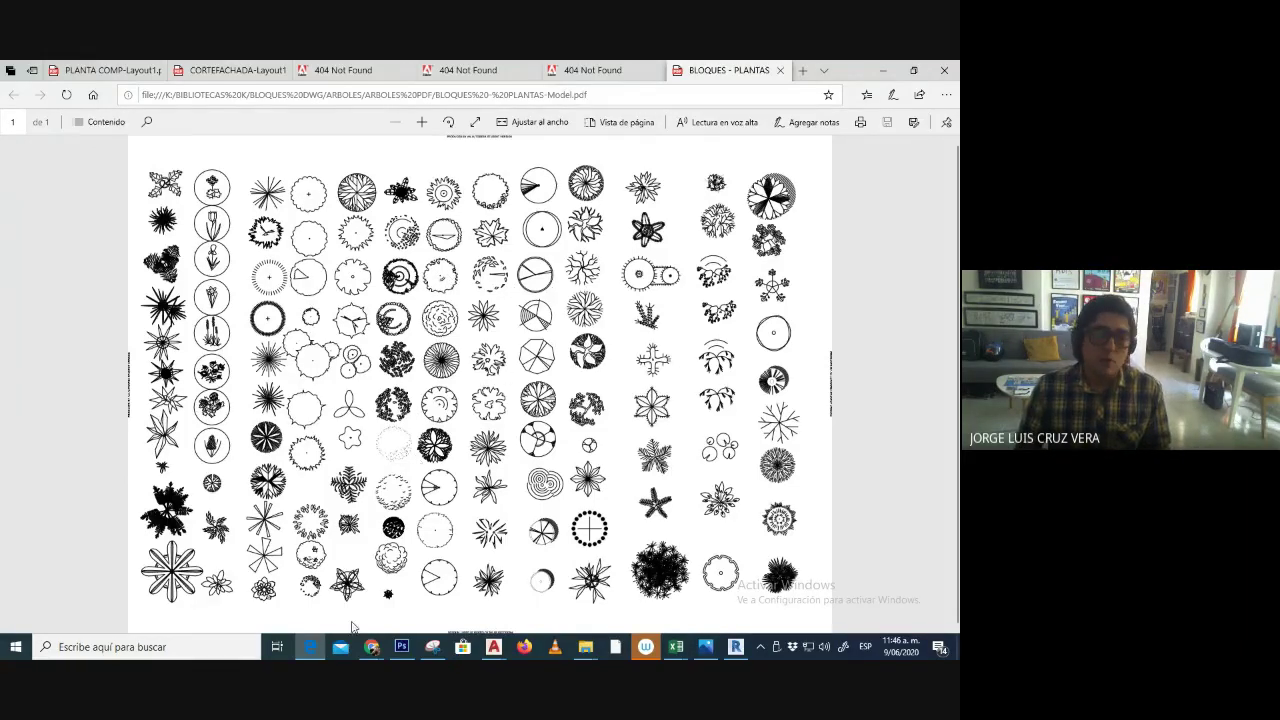
{"action": "mouse_move", "coordinate": [585, 647]}
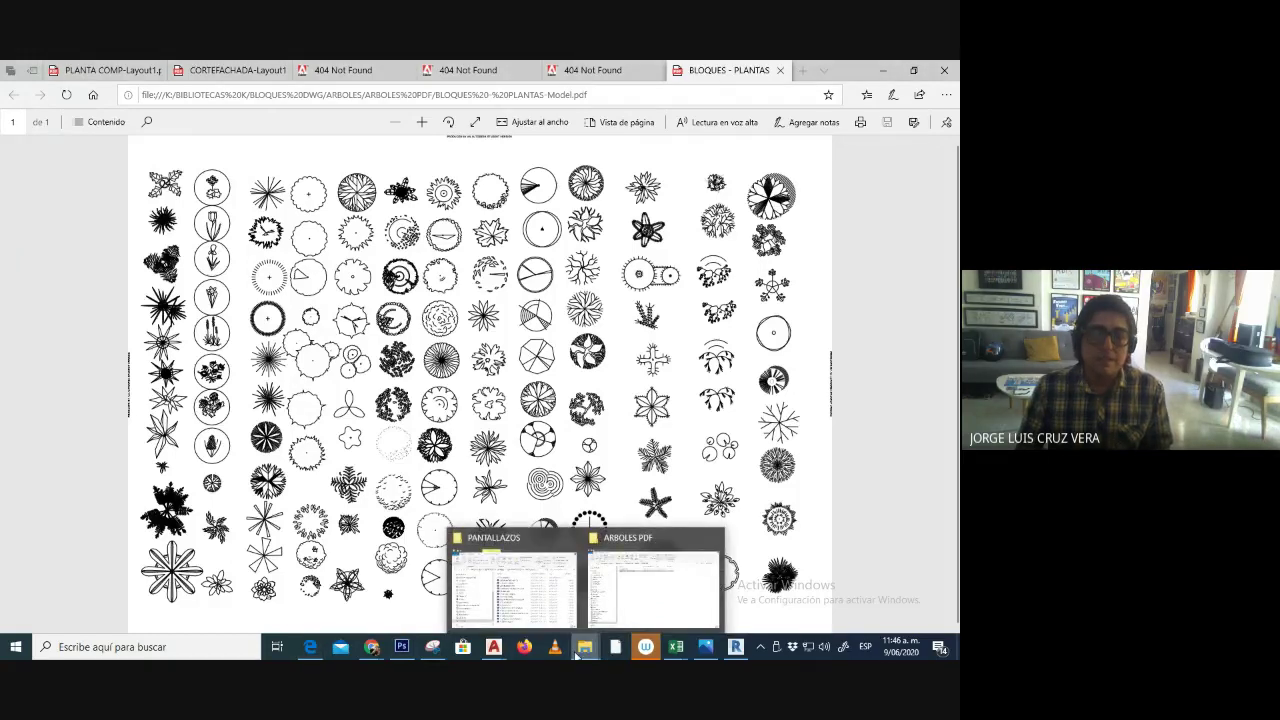
{"action": "left_click", "coordinate": [632, 605]}
{"action": "double_click", "coordinate": [272, 204]}
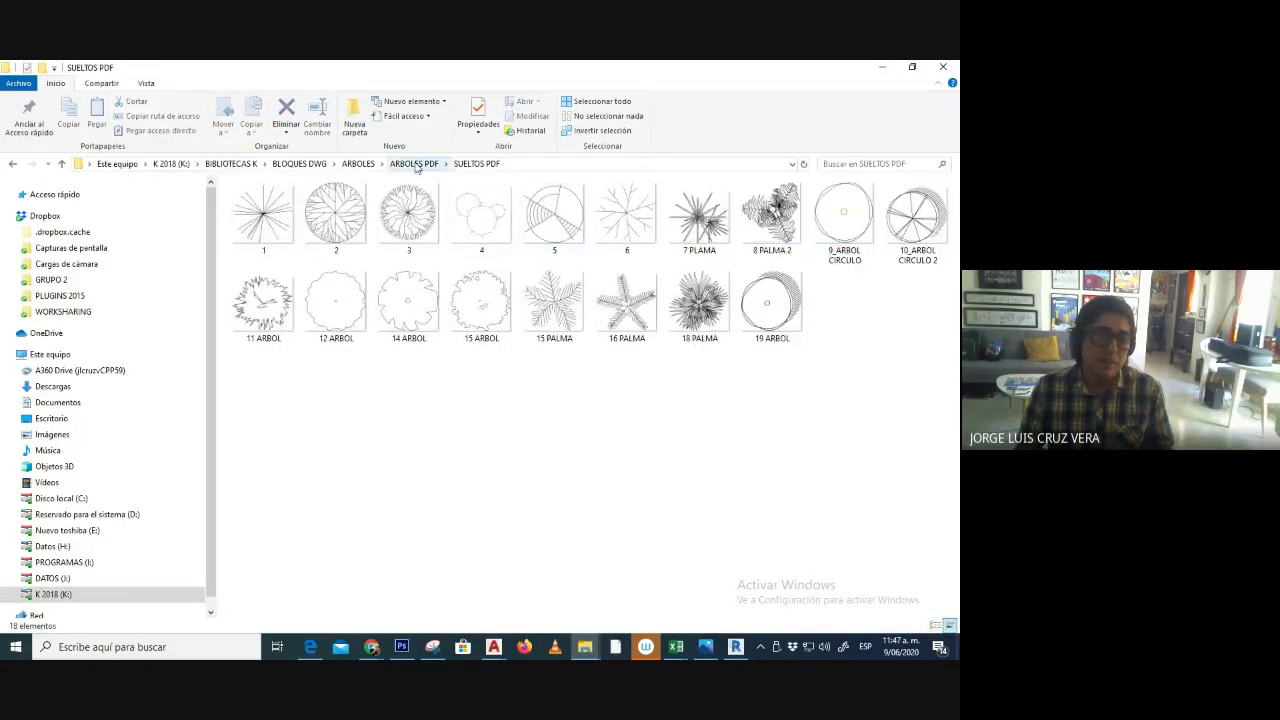
- Compare the plant blocks in AutoCAD's BLOQUES - PLANTAS.dwg with their PDF in Edge, and return to the SUELTOS PDF folder in File Explorer
{"action": "mouse_move", "coordinate": [494, 647]}
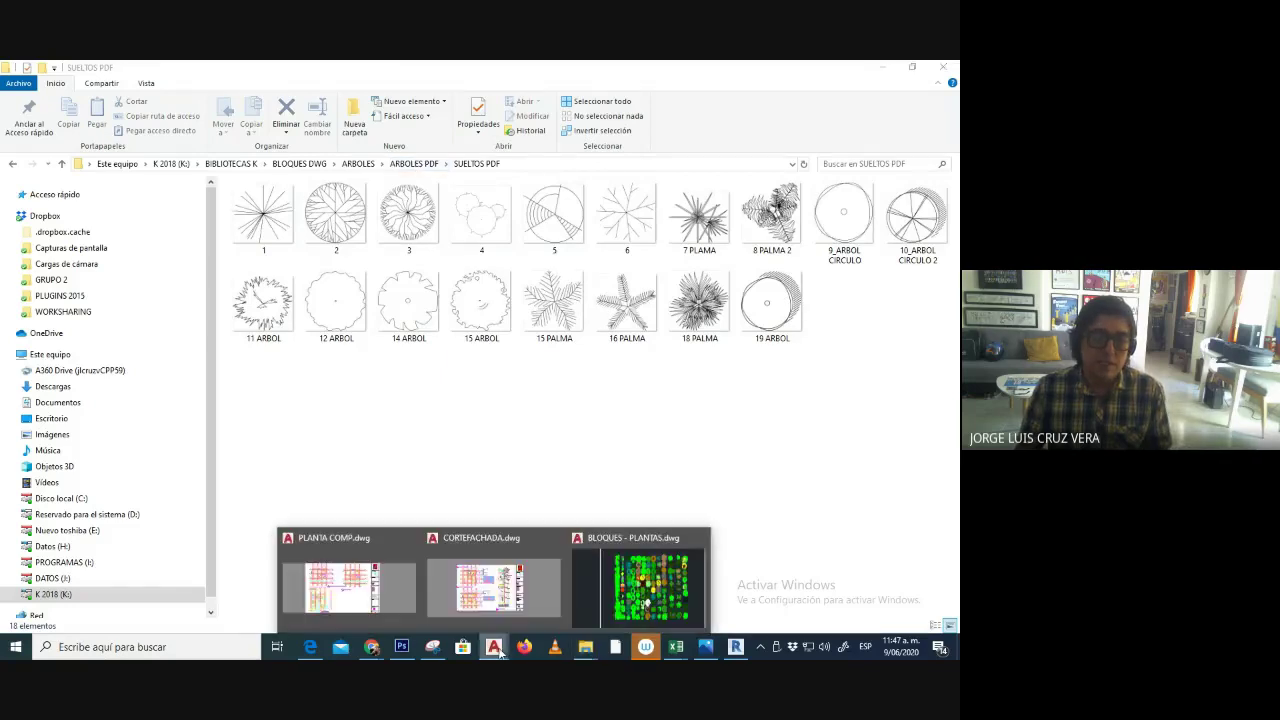
{"action": "left_click", "coordinate": [617, 613]}
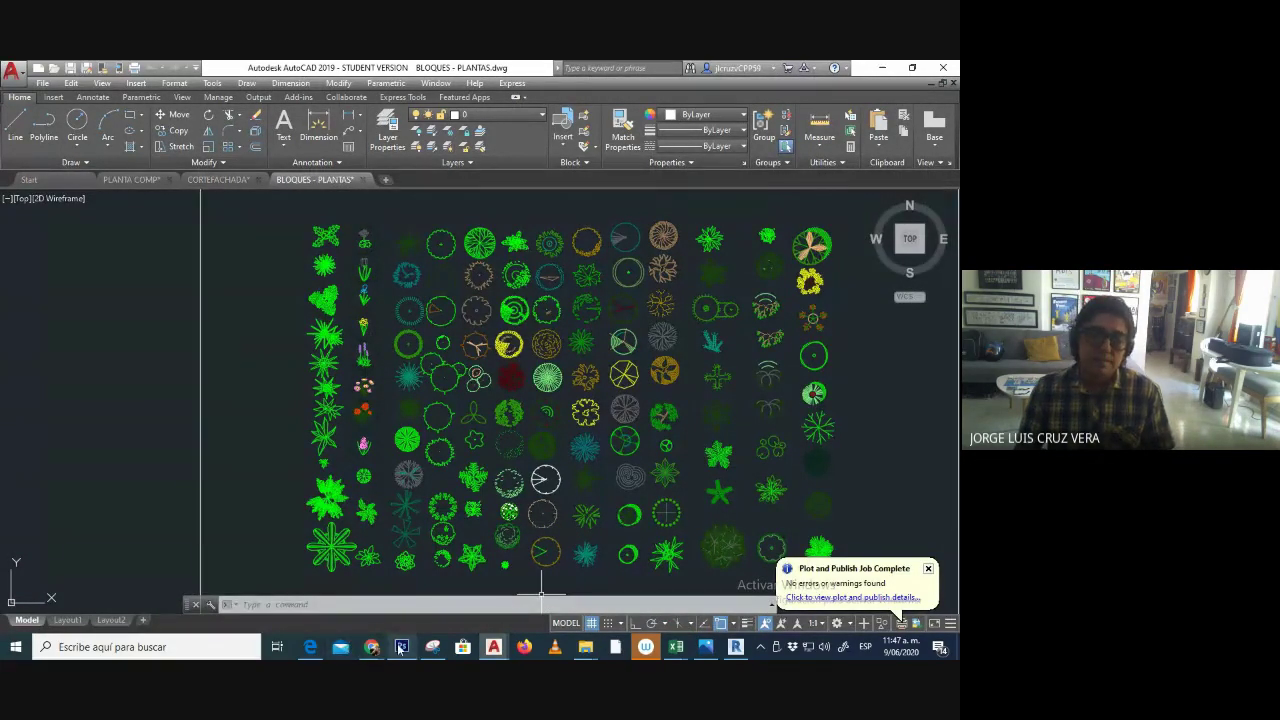
{"action": "left_click", "coordinate": [311, 650]}
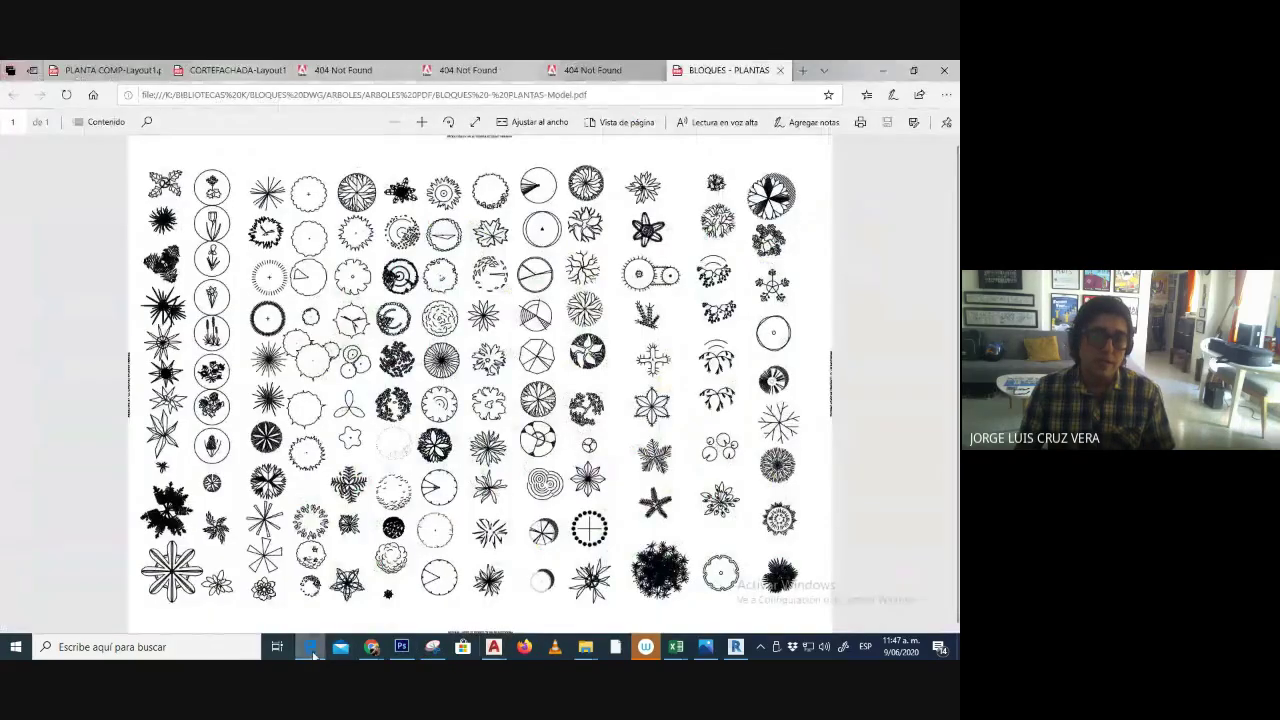
{"action": "mouse_move", "coordinate": [585, 648]}
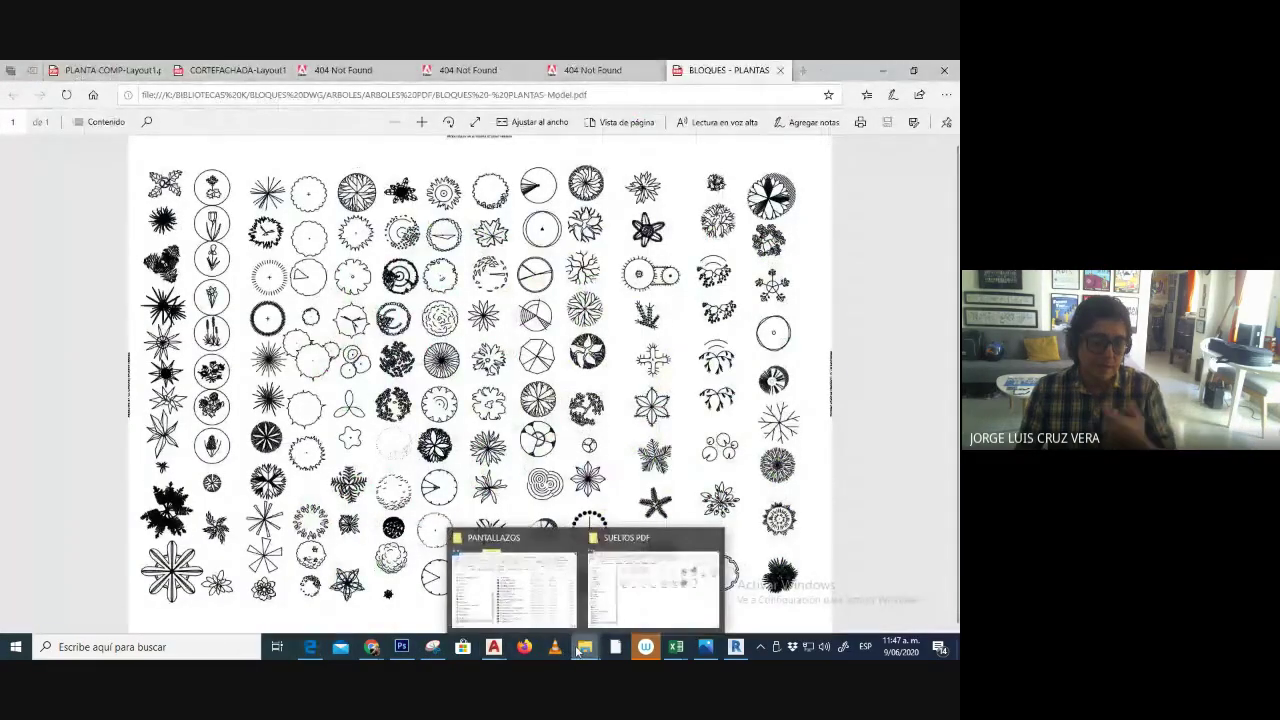
{"action": "left_click", "coordinate": [637, 611]}
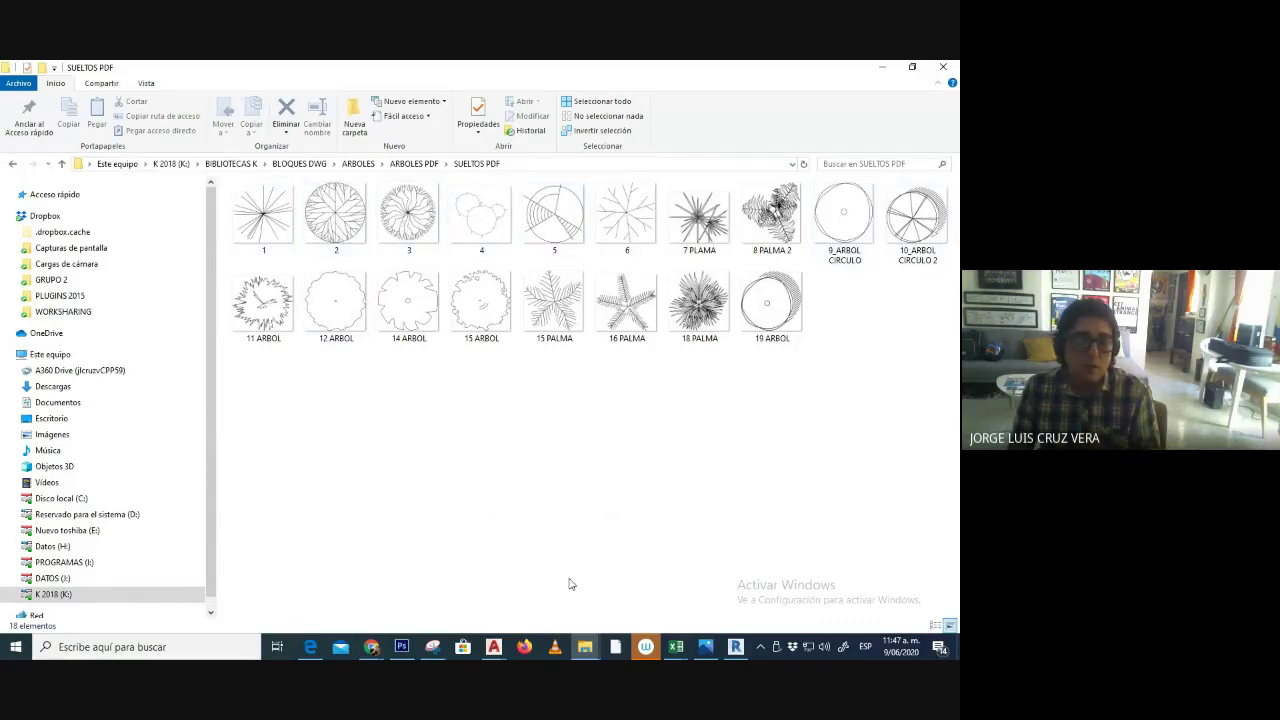
- Switch to Photoshop and start opening a file, browsing to the K 2018 (K:) drive
{"action": "left_click", "coordinate": [401, 647]}
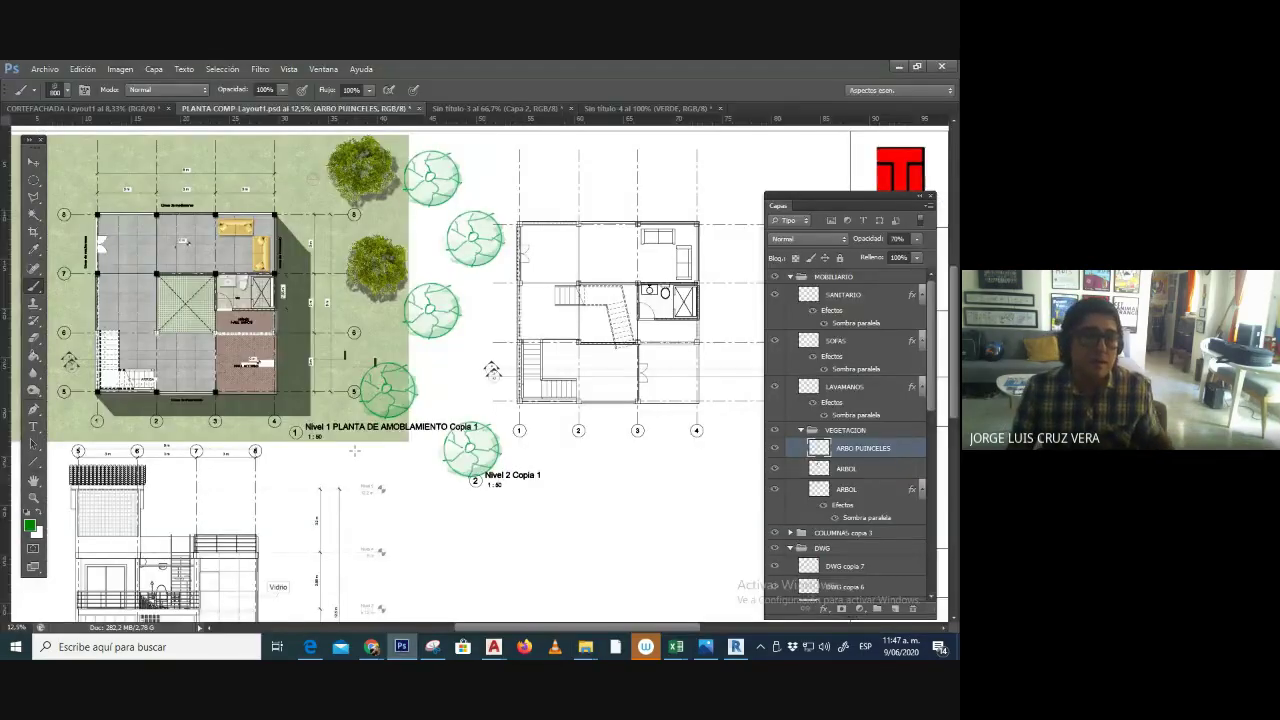
{"action": "left_click", "coordinate": [44, 69]}
{"action": "left_click", "coordinate": [106, 168]}
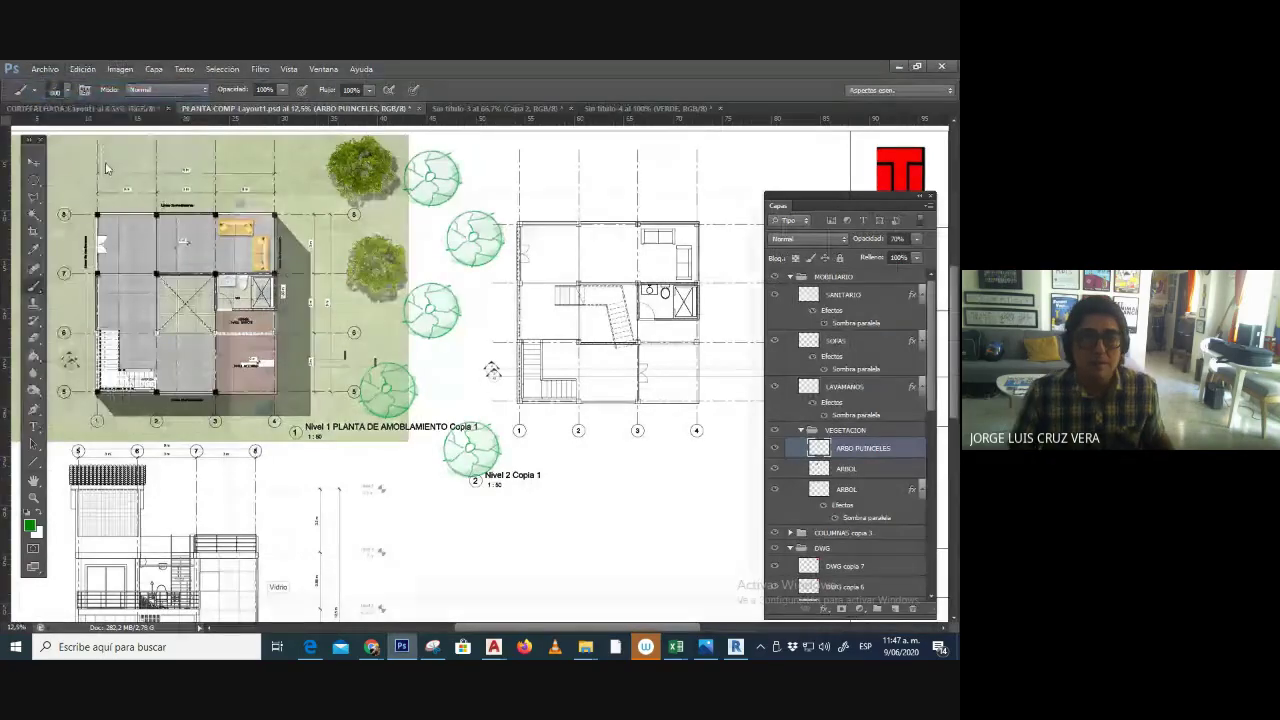
{"action": "left_click", "coordinate": [378, 223]}
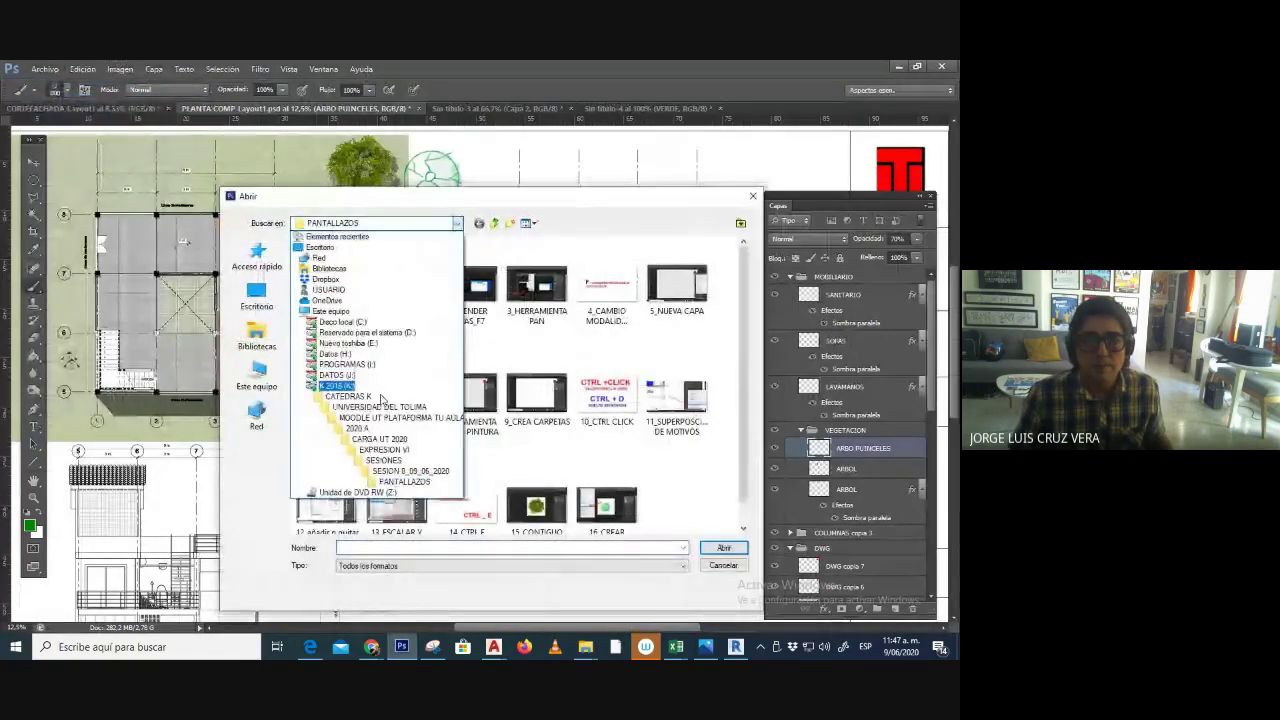
{"action": "left_click", "coordinate": [338, 385]}
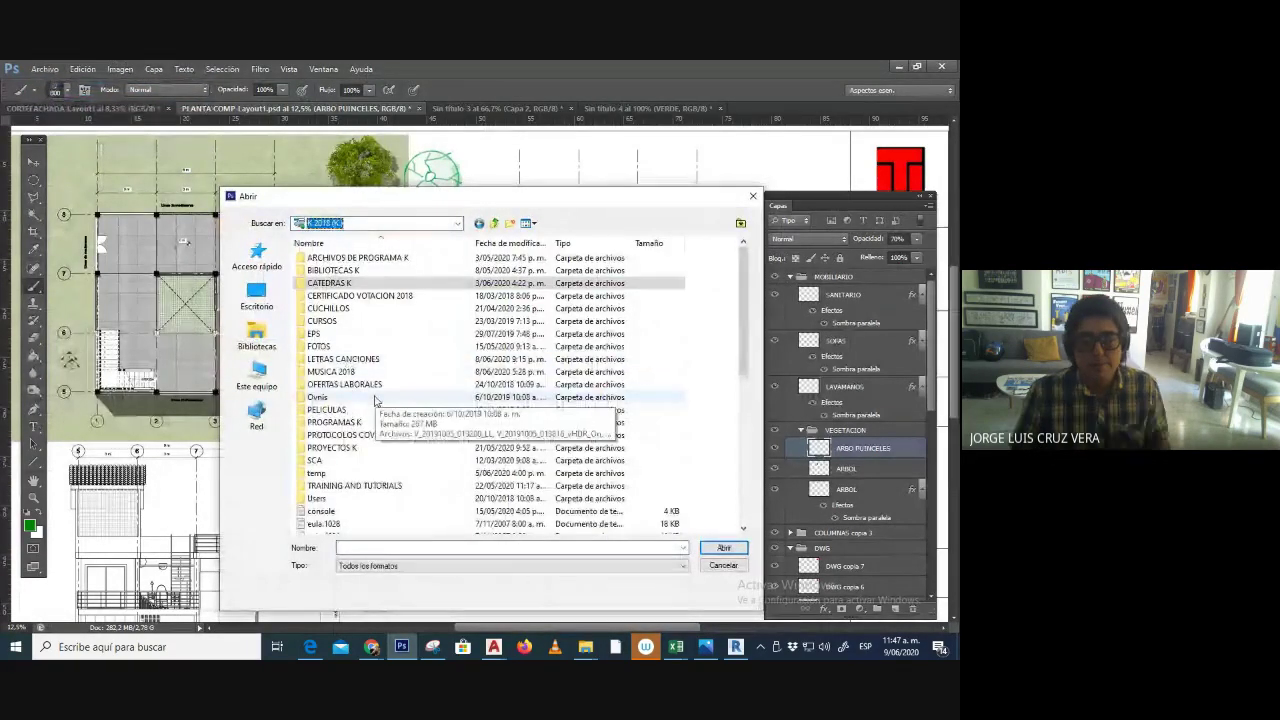